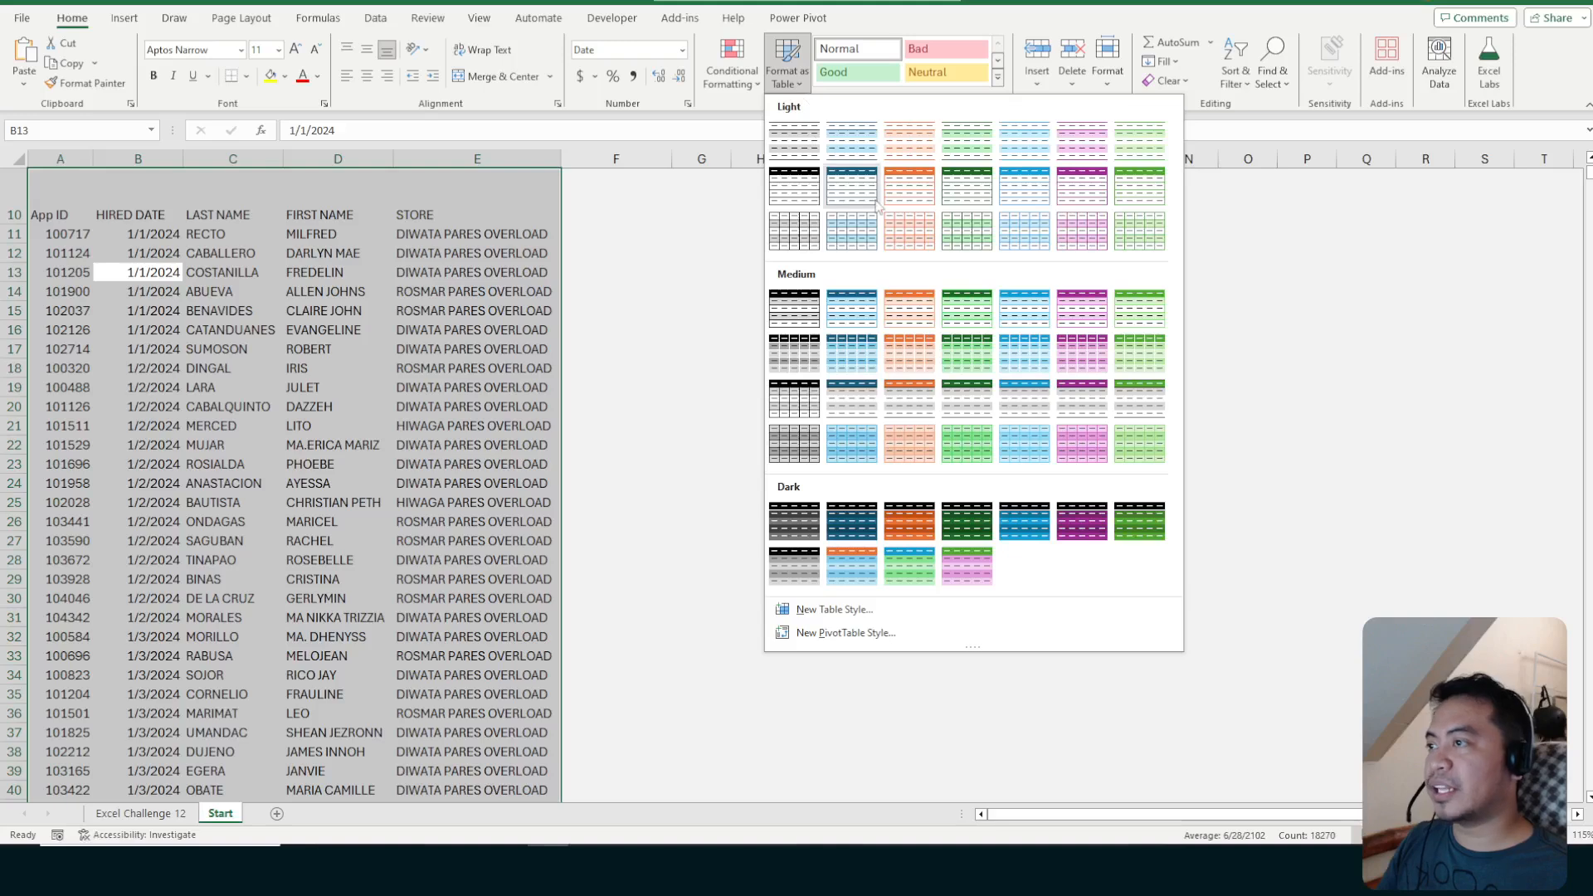
Format the data range starting at A10 as a table with a blue banded light style and a header row
left_click(872, 196)
left_click(603, 520)
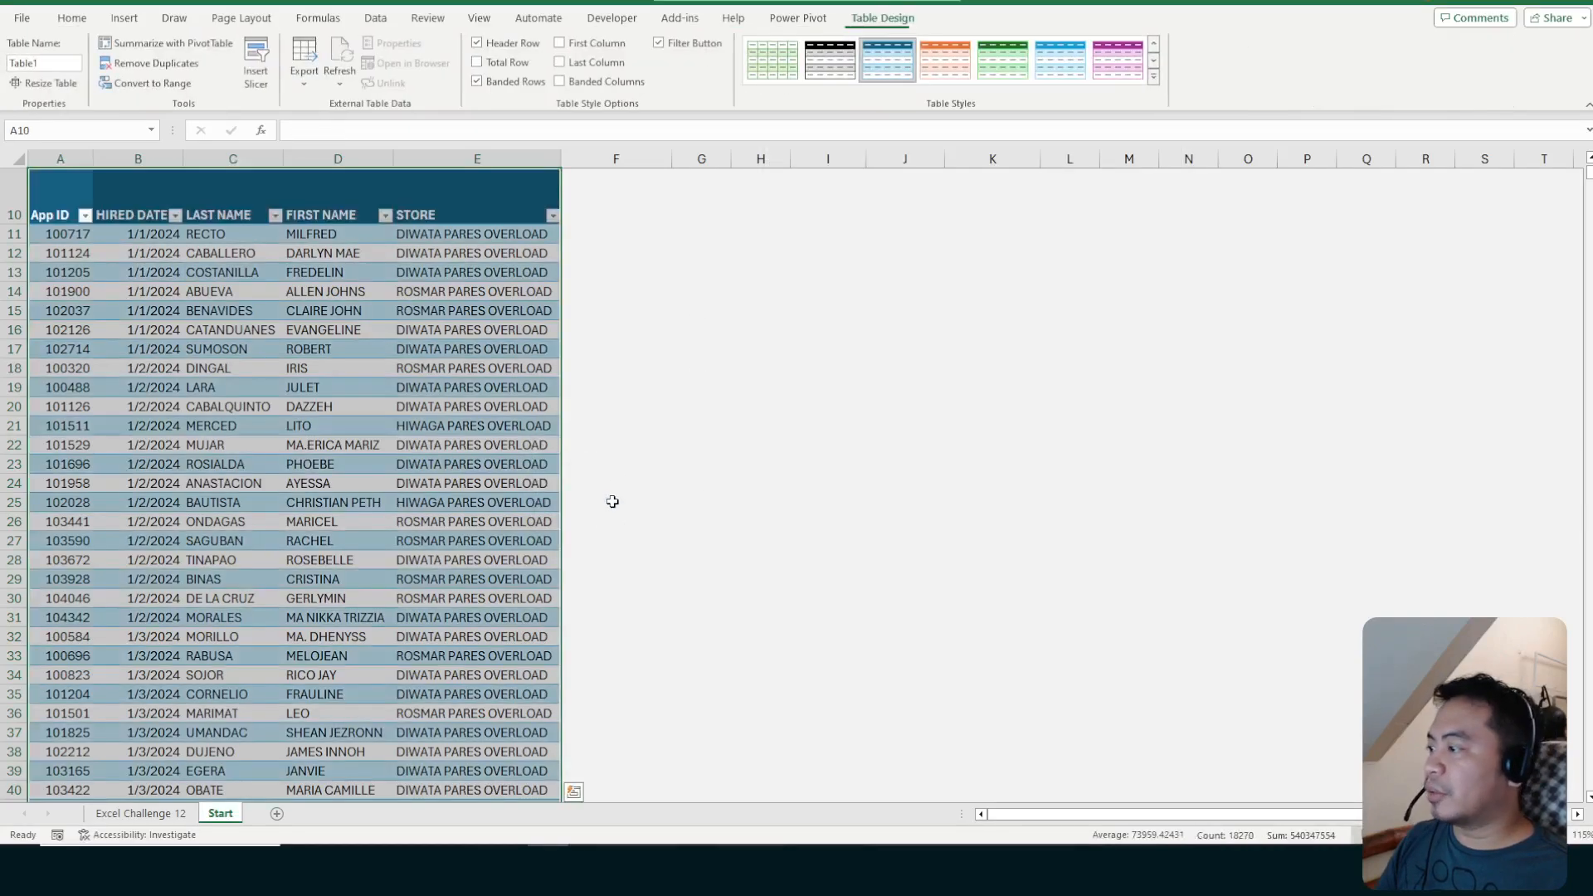
scroll(612, 481, "up", 3)
left_click(531, 435)
left_click(463, 386)
left_click(477, 502)
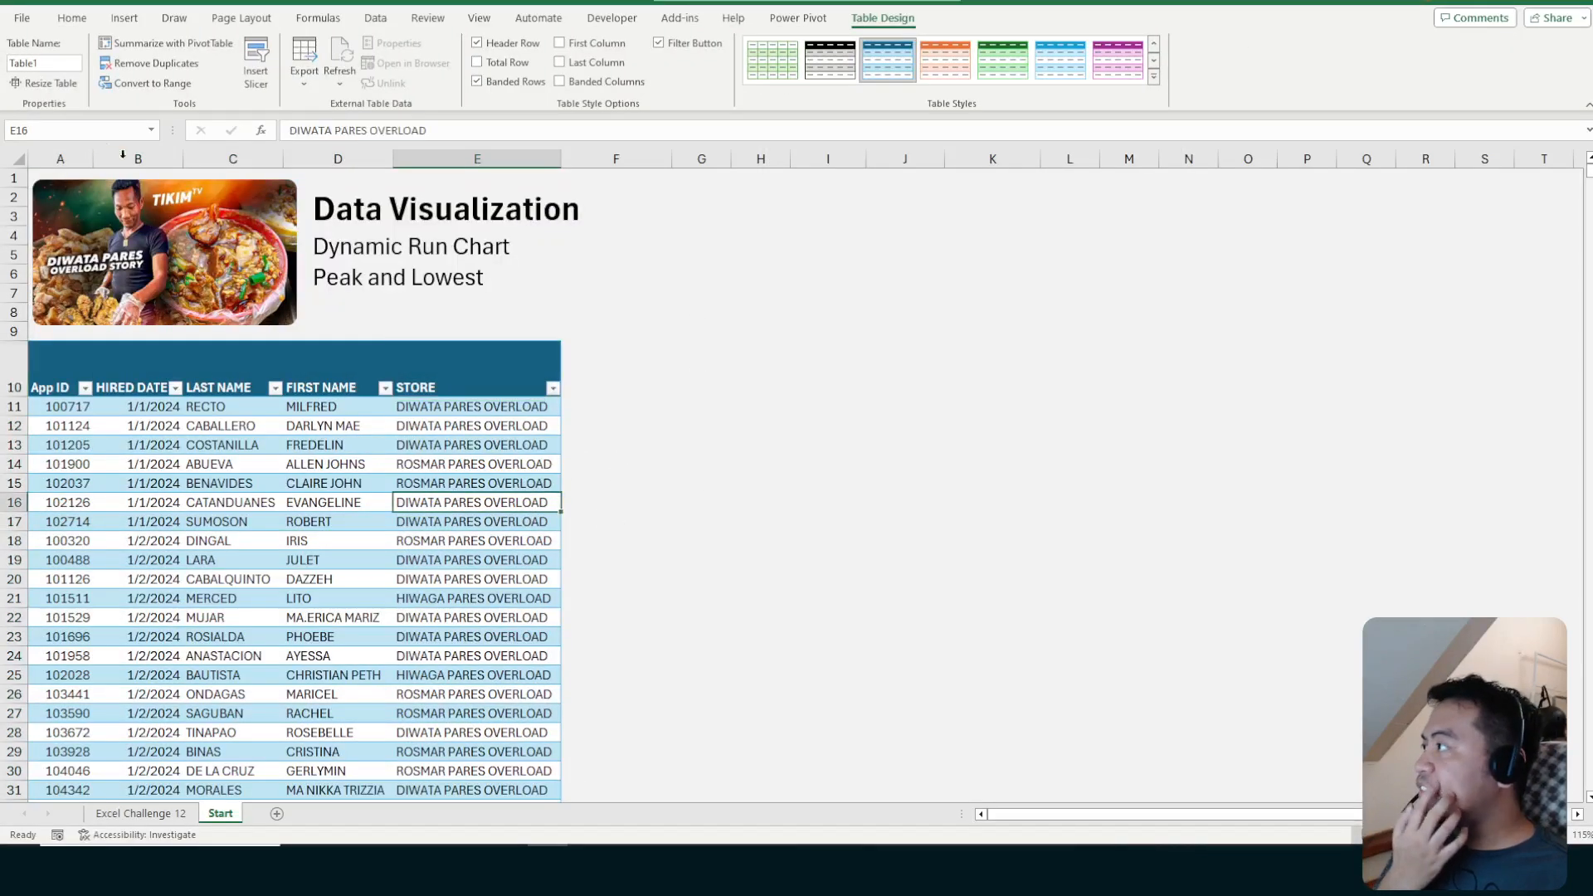
Name the table "data"
left_click(49, 64)
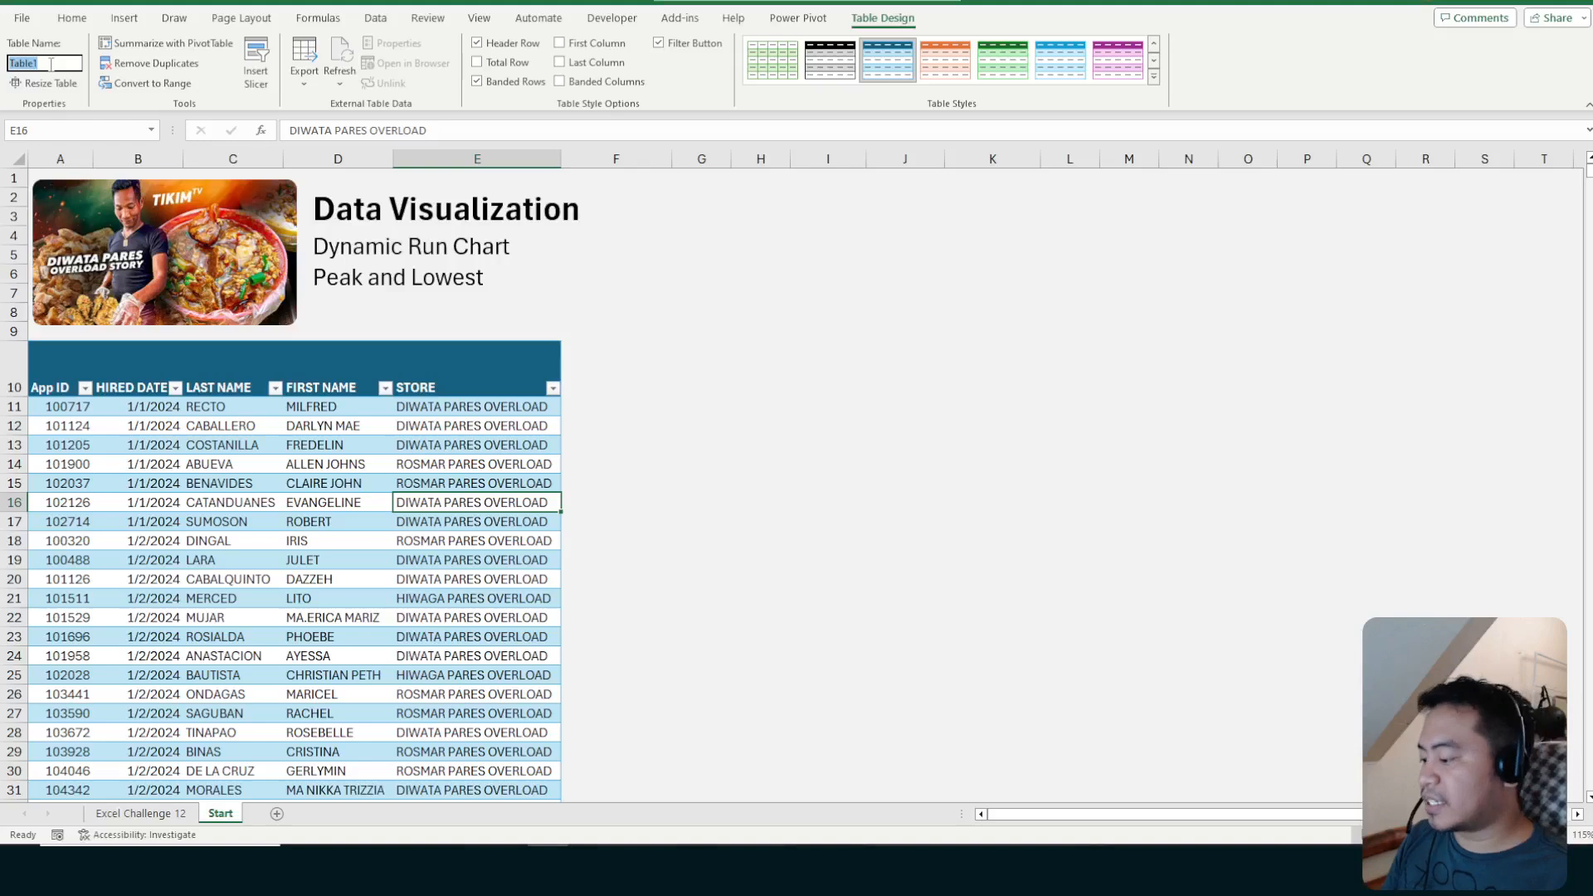
left_click(718, 333)
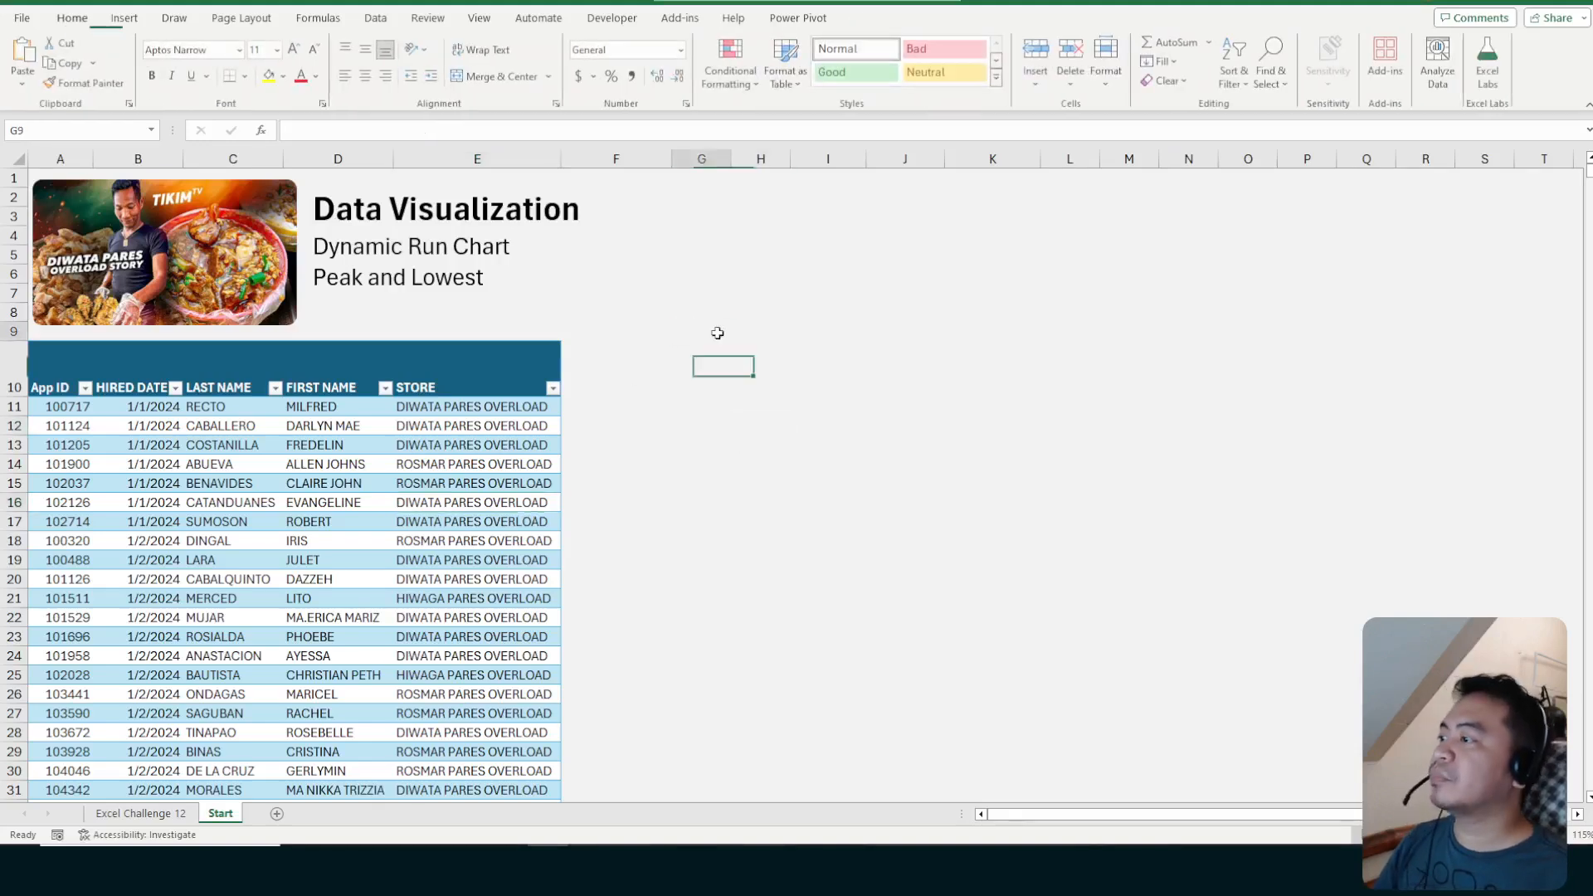
left_click(700, 366)
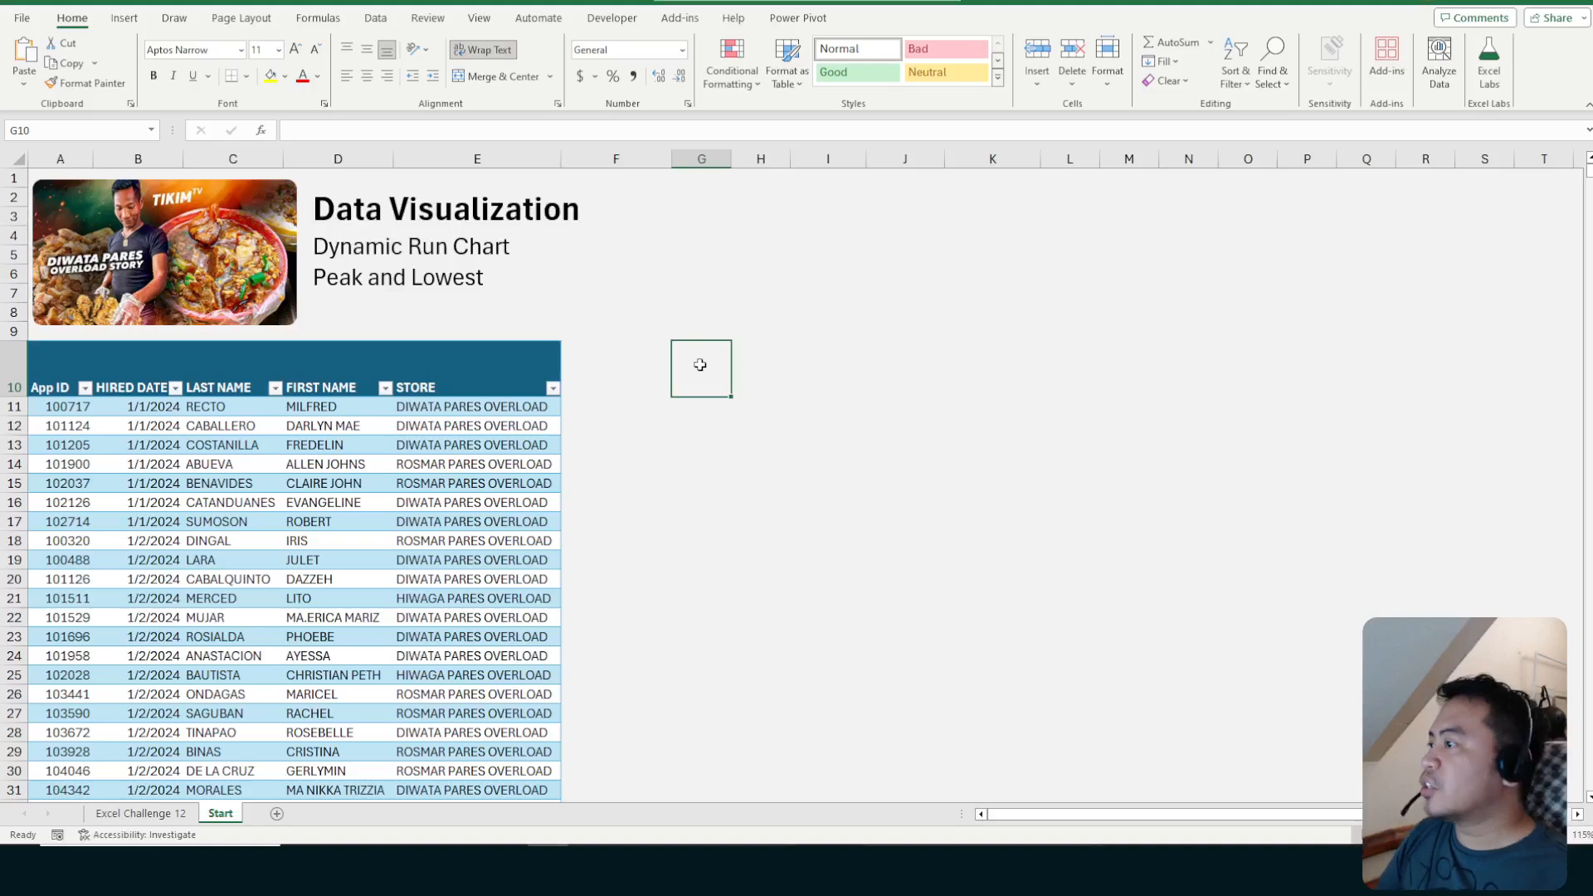
left_click(698, 463)
left_click(694, 389)
left_click(704, 464)
left_click(708, 387)
left_click(311, 462)
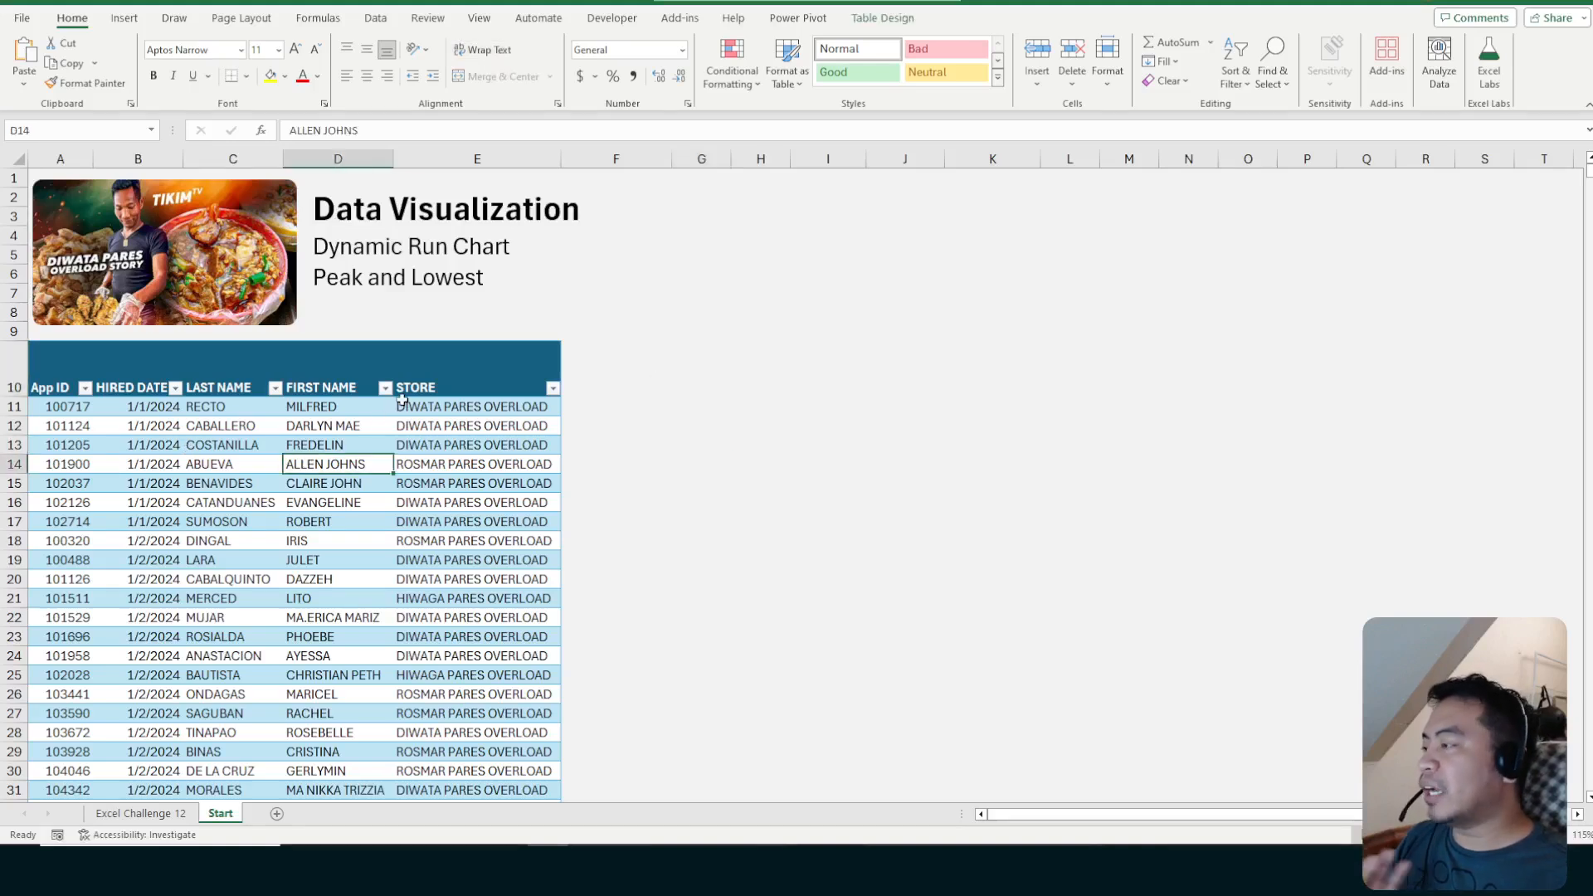
left_click(705, 378)
left_click(710, 405)
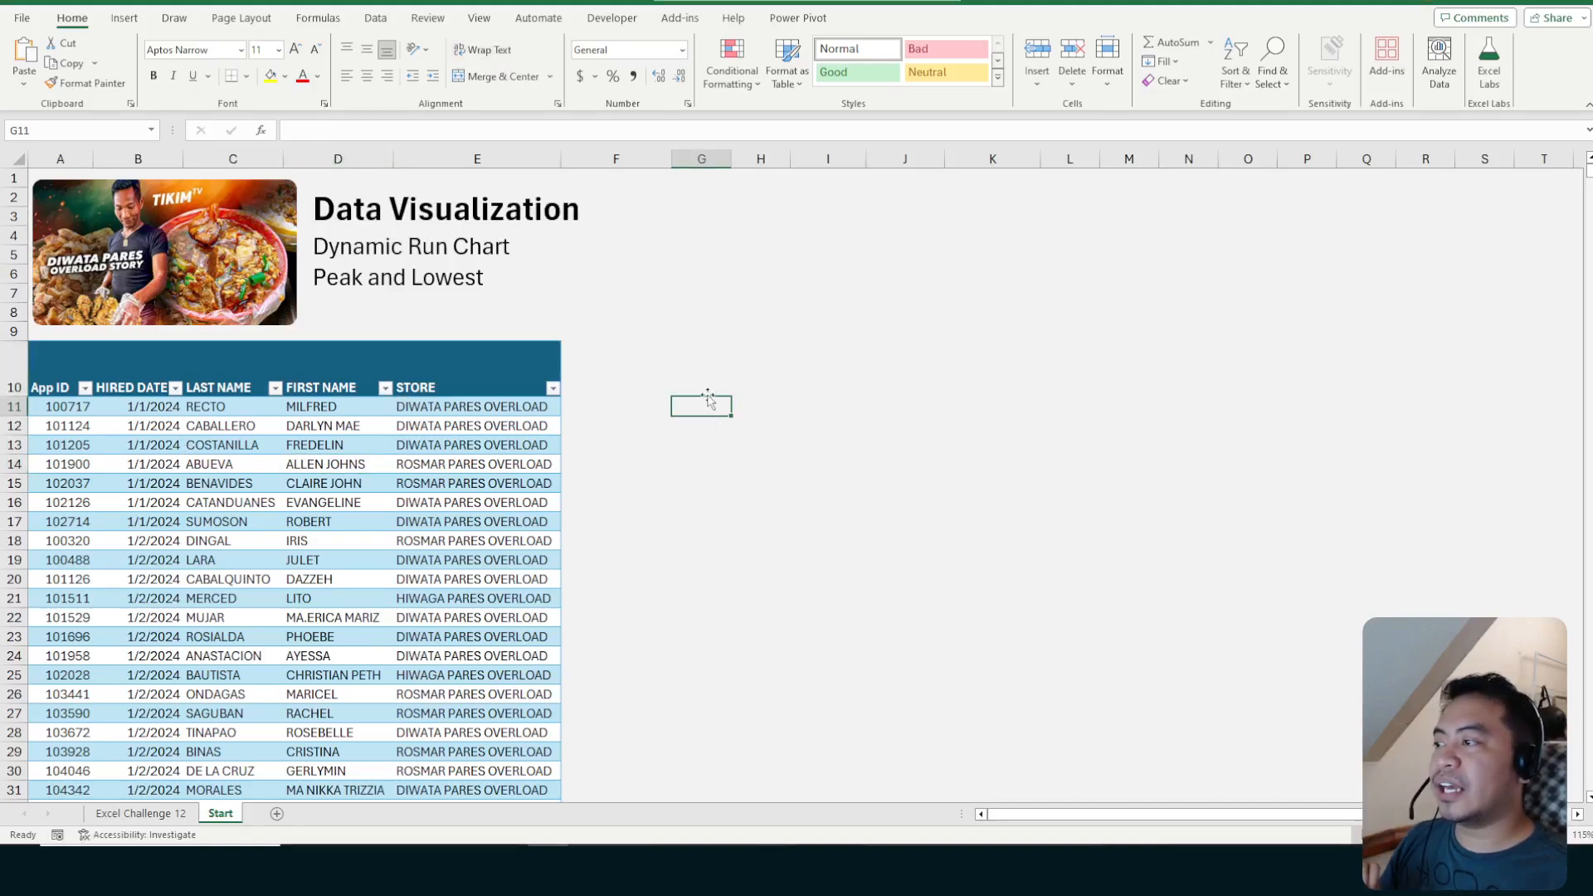
left_click(708, 382)
left_click(712, 441)
left_click(708, 375)
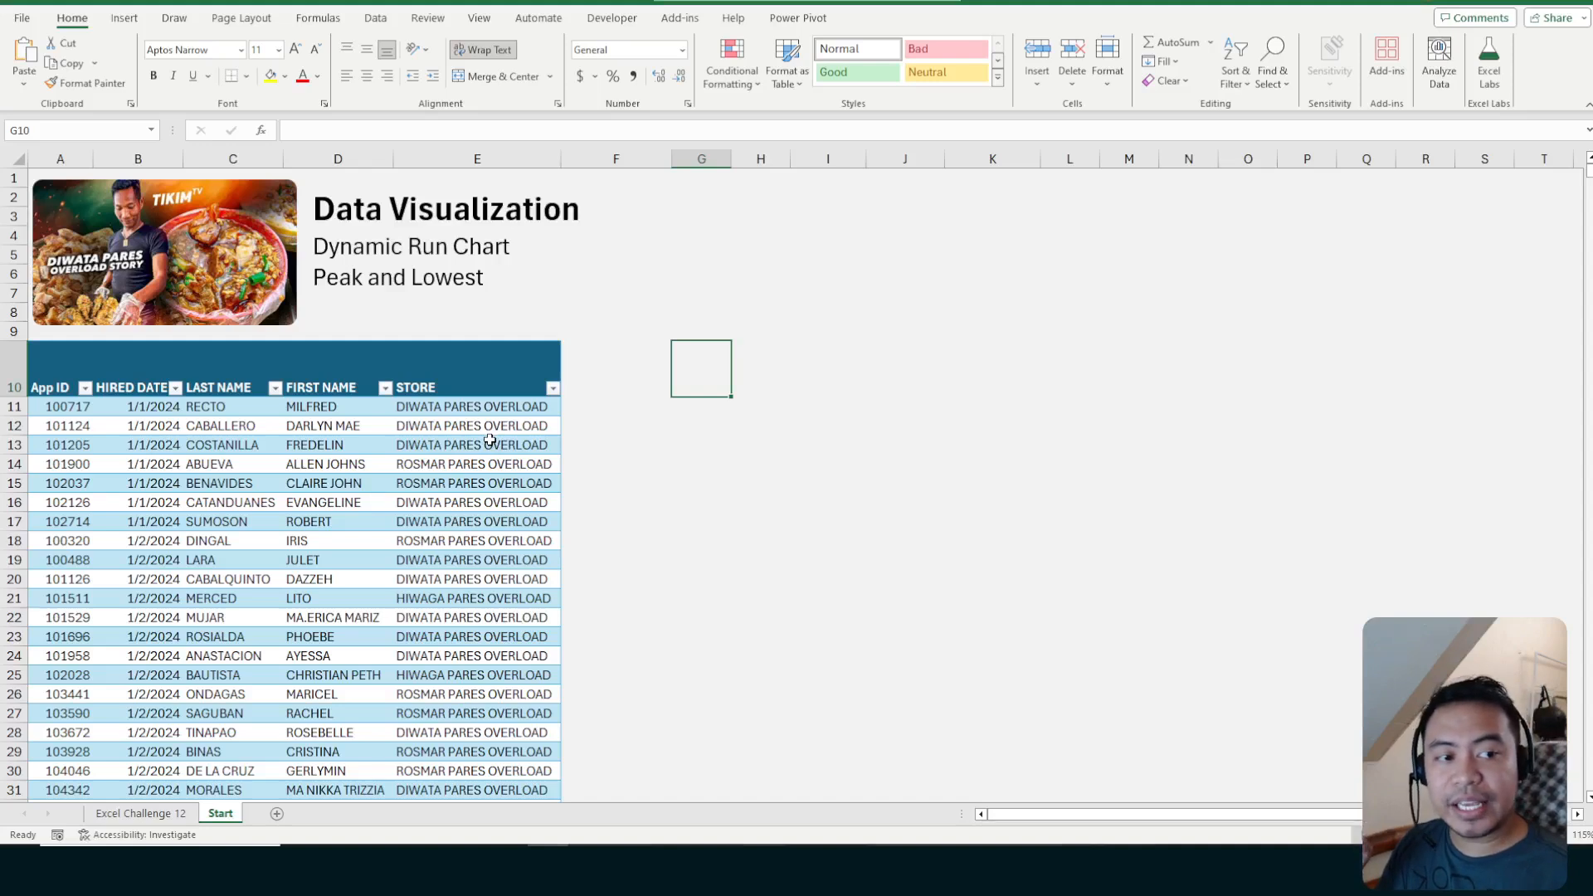
left_click(325, 464)
left_click(325, 483)
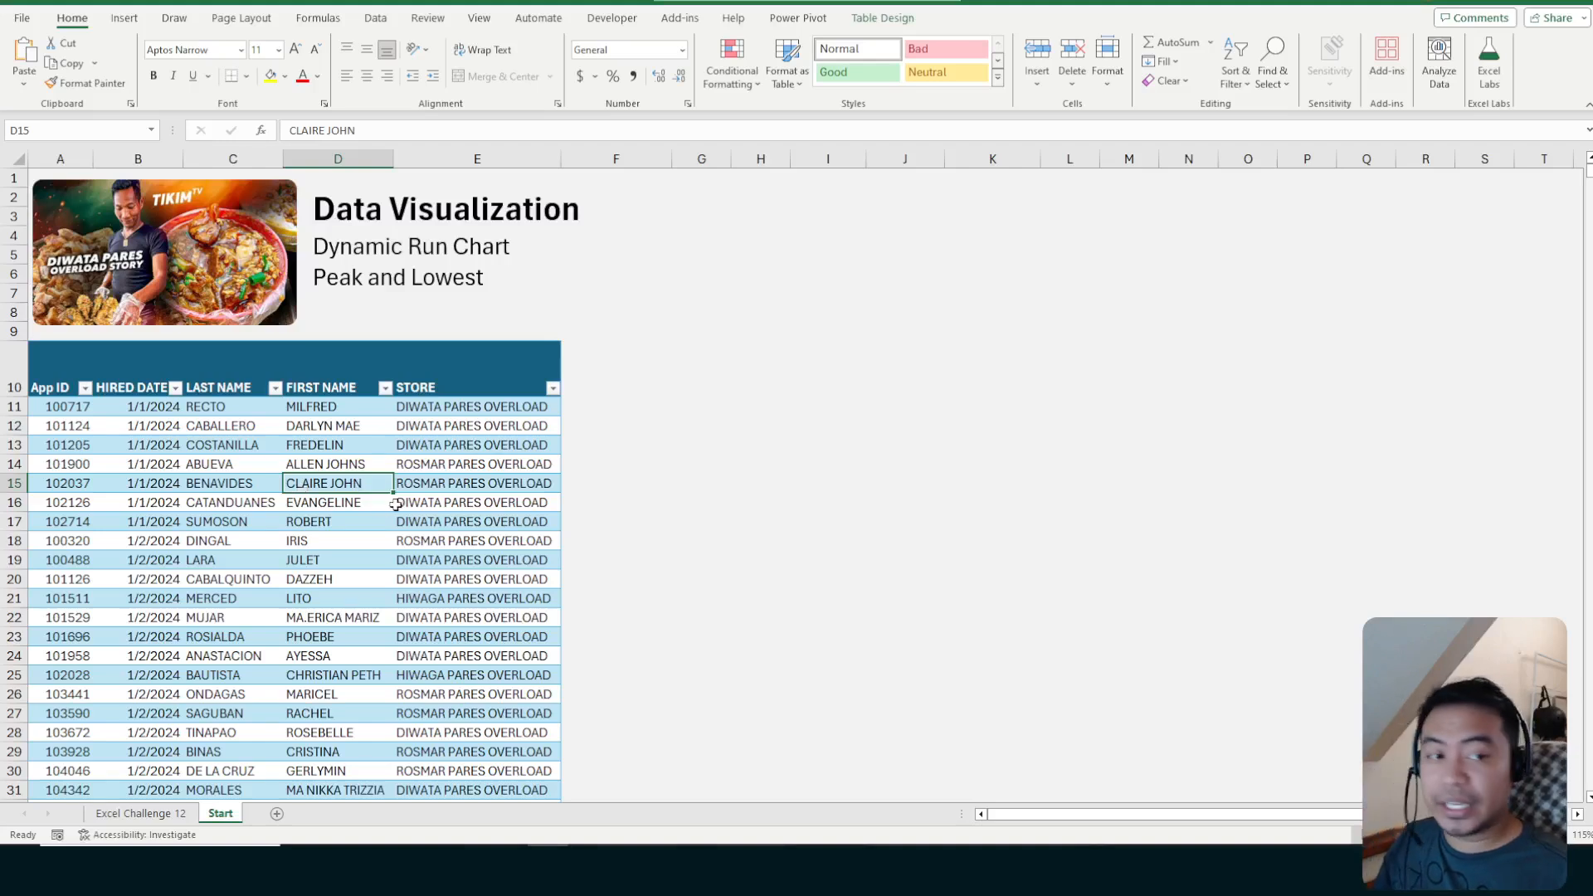
left_click(463, 445)
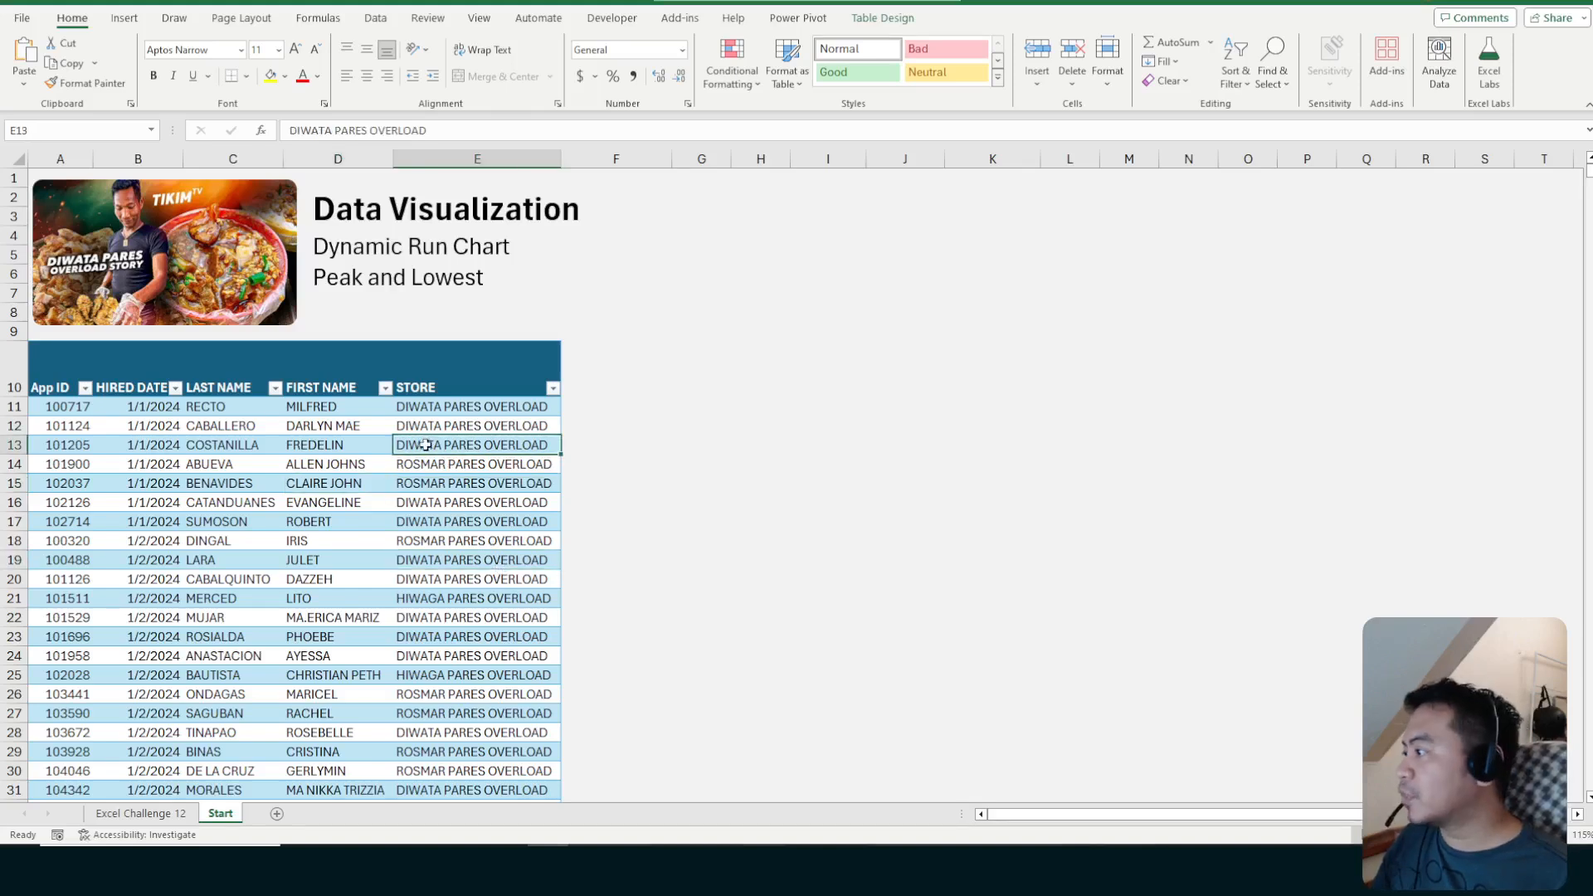
Create a PivotTable from the "data" table on the existing worksheet at cell H10 of the Start sheet
left_click(337, 424)
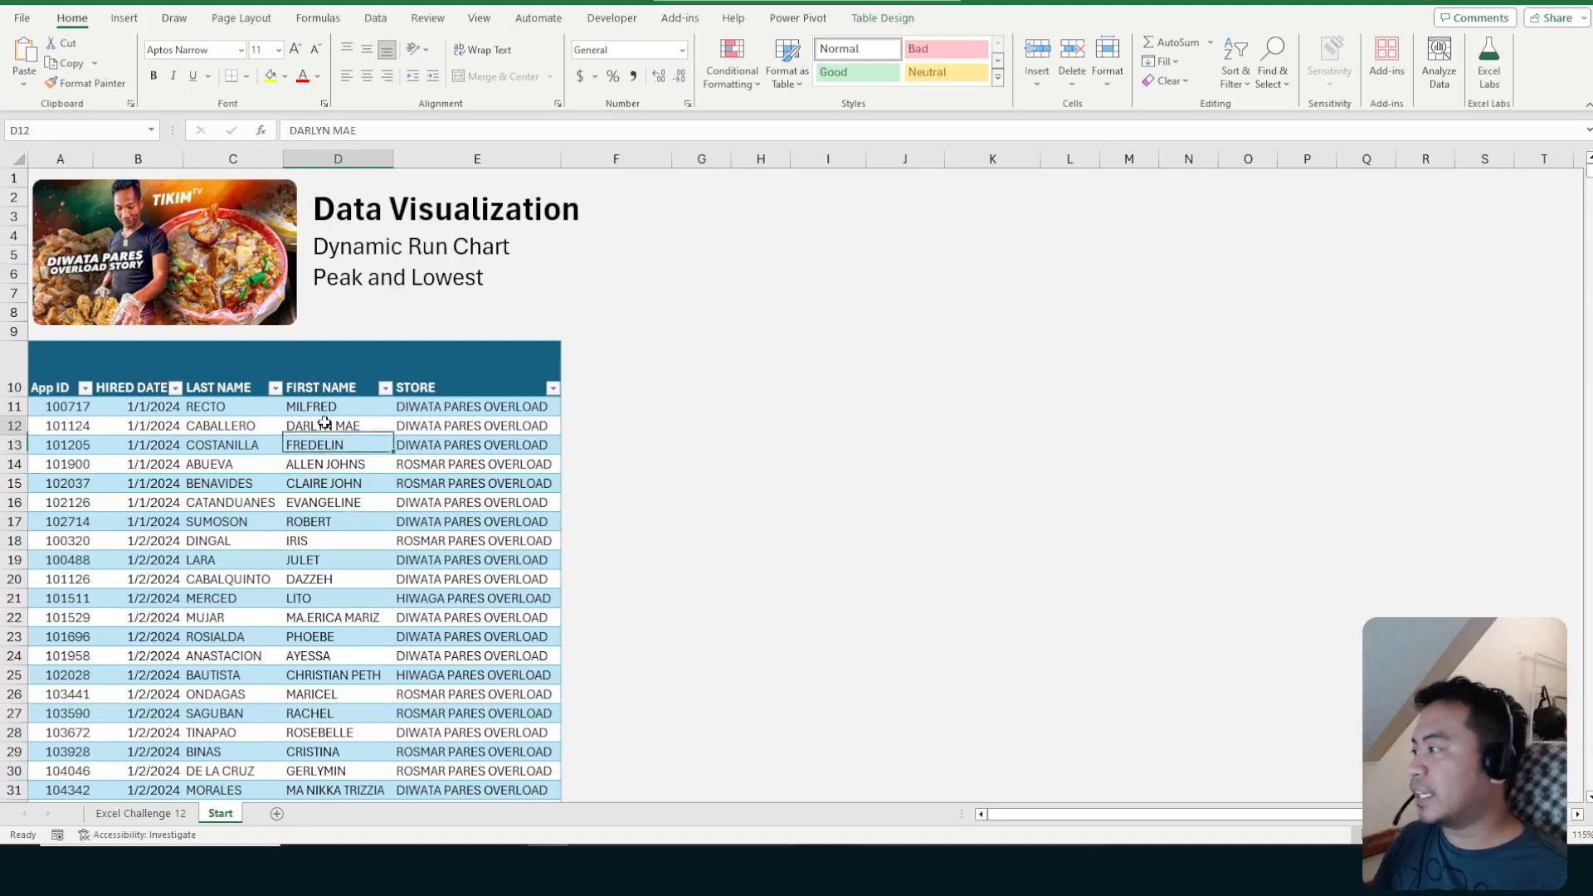
left_click(123, 18)
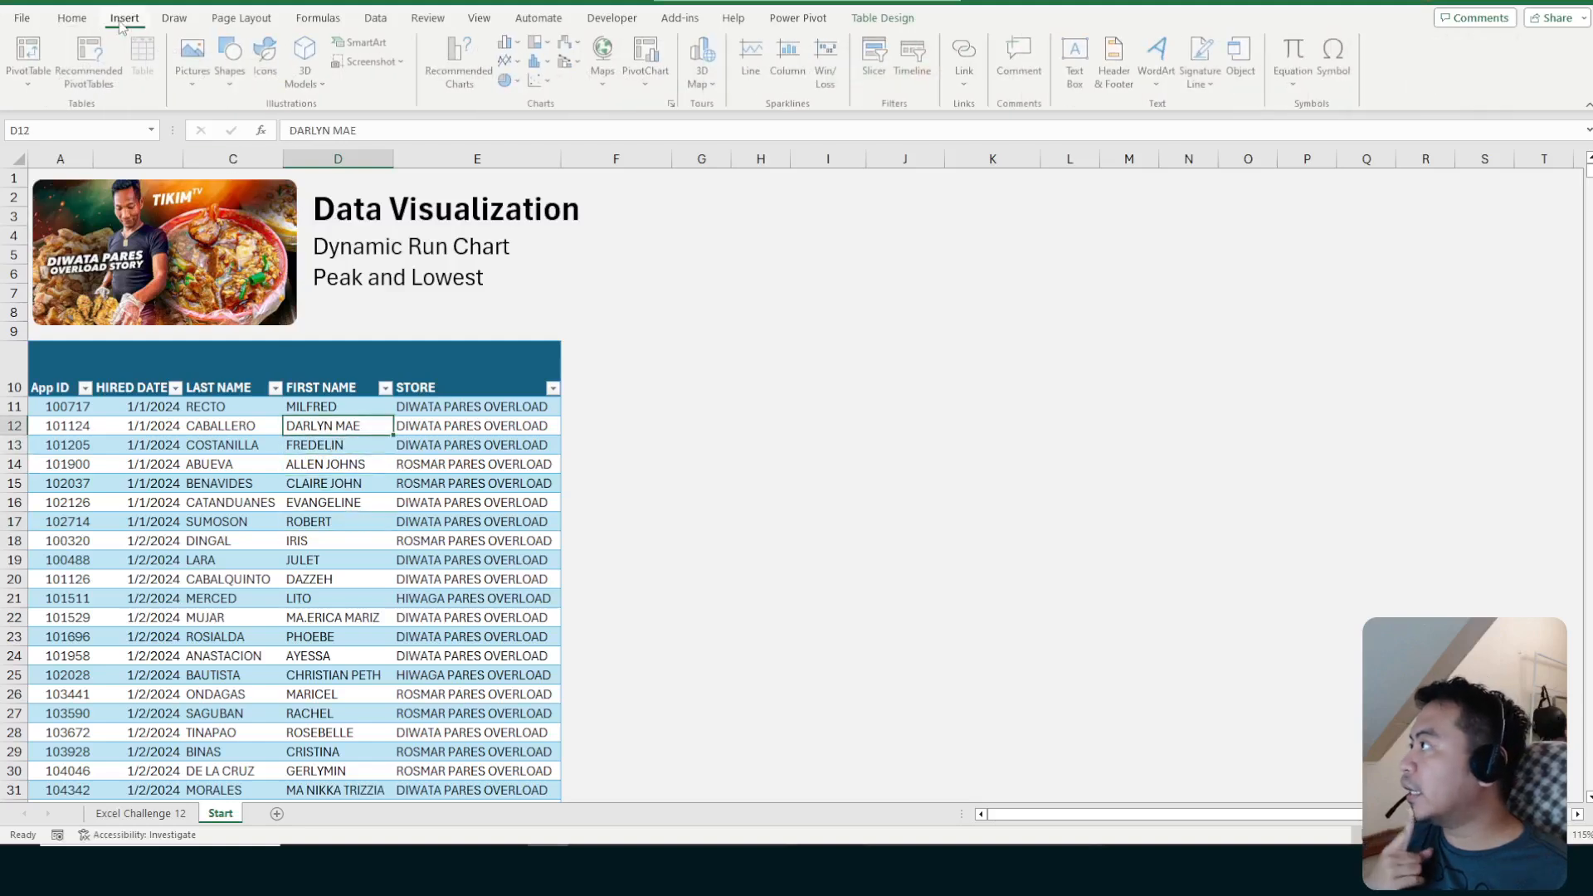
left_click(29, 84)
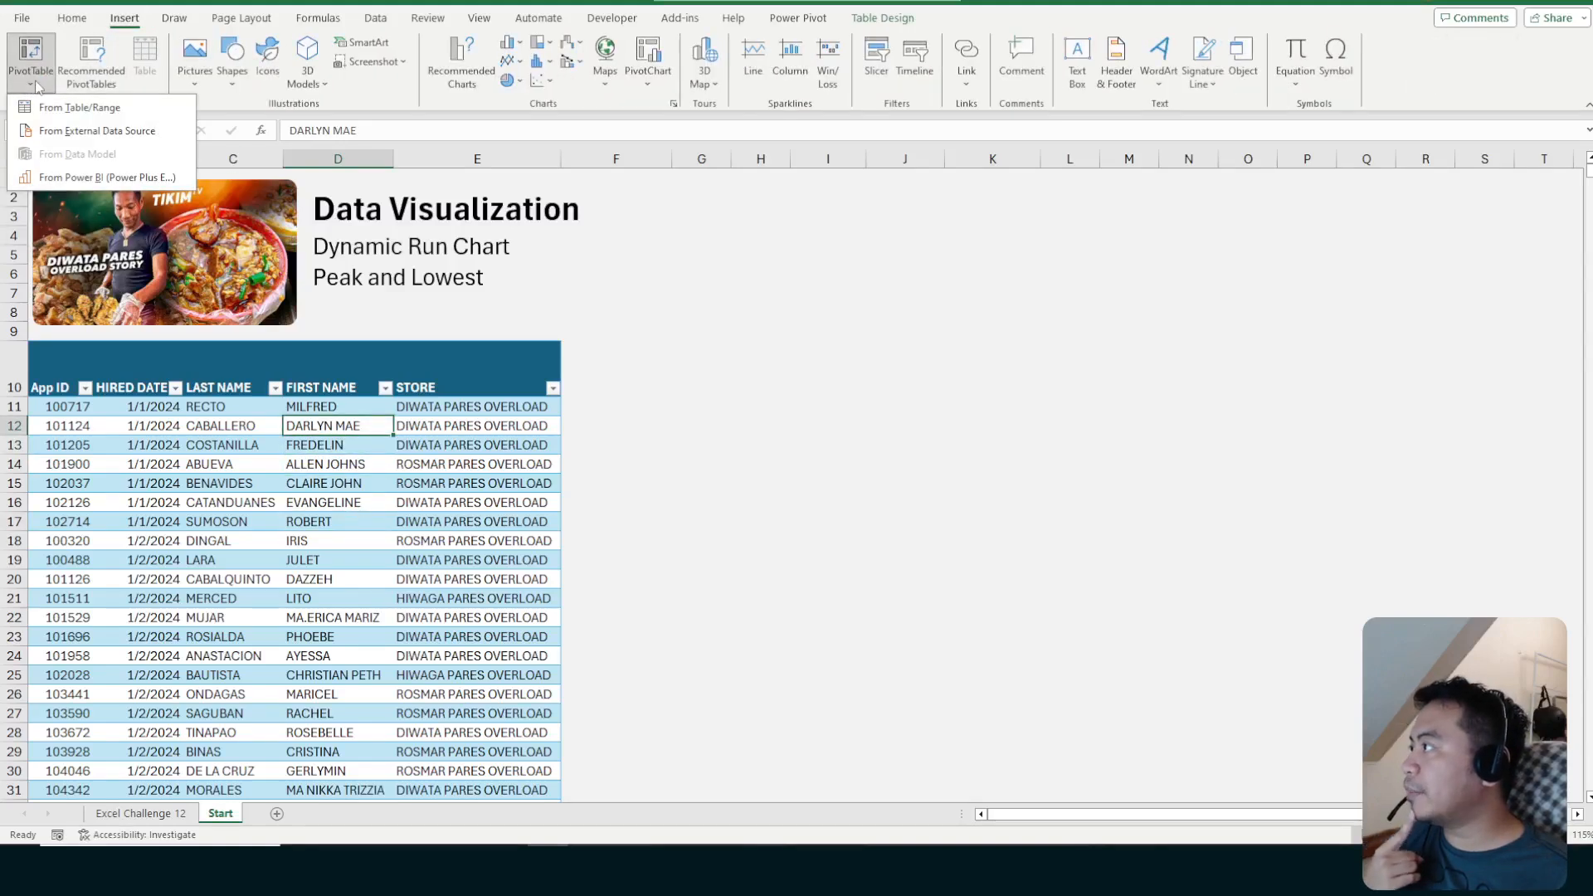
left_click(81, 108)
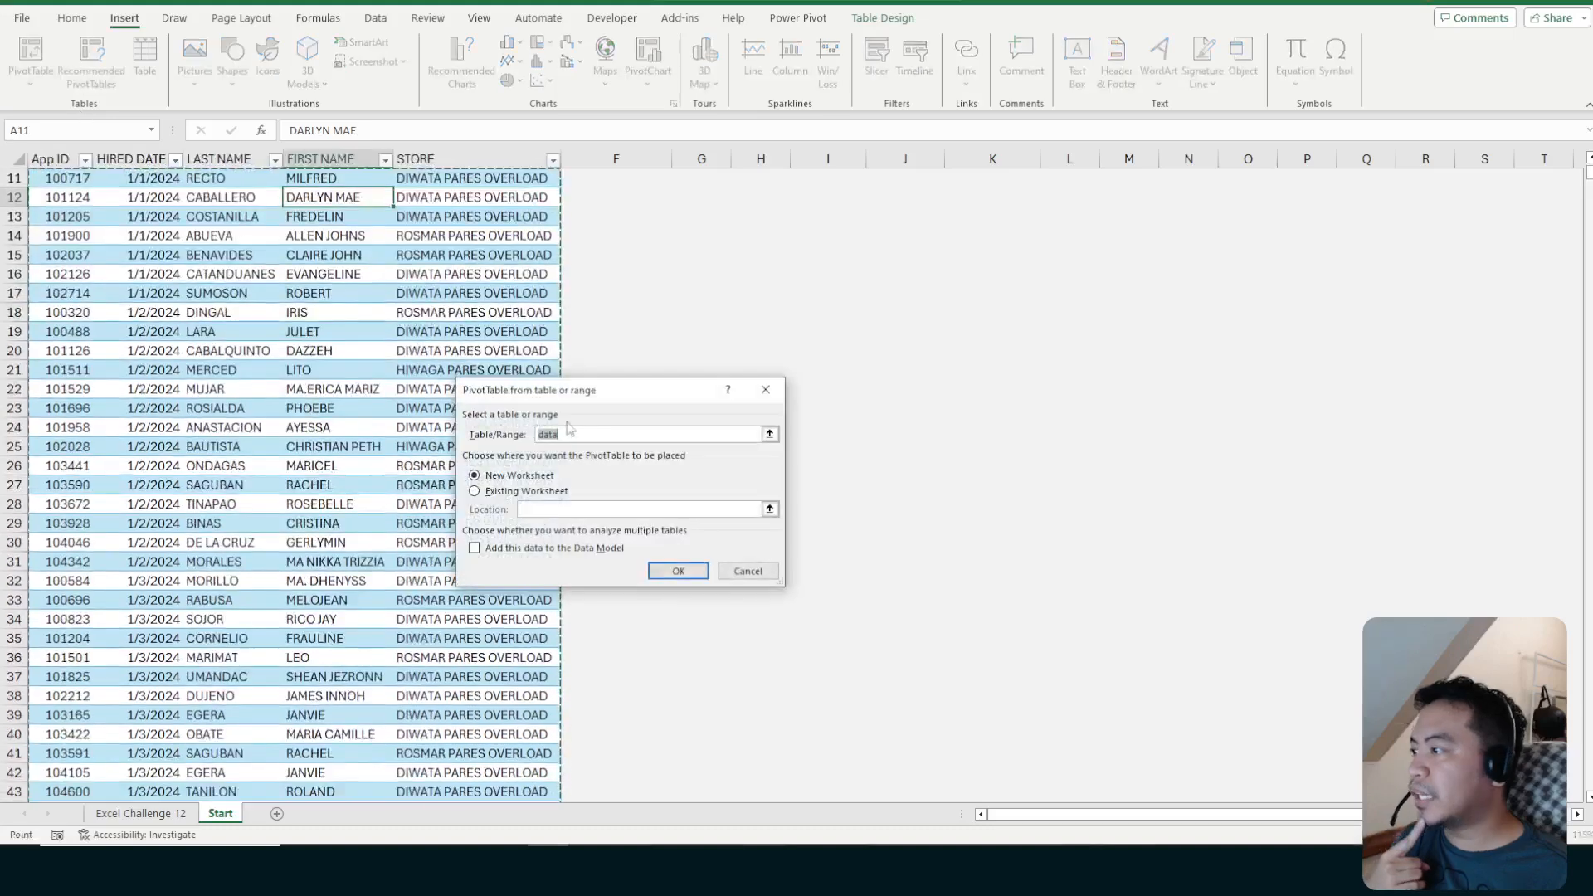
left_click(499, 494)
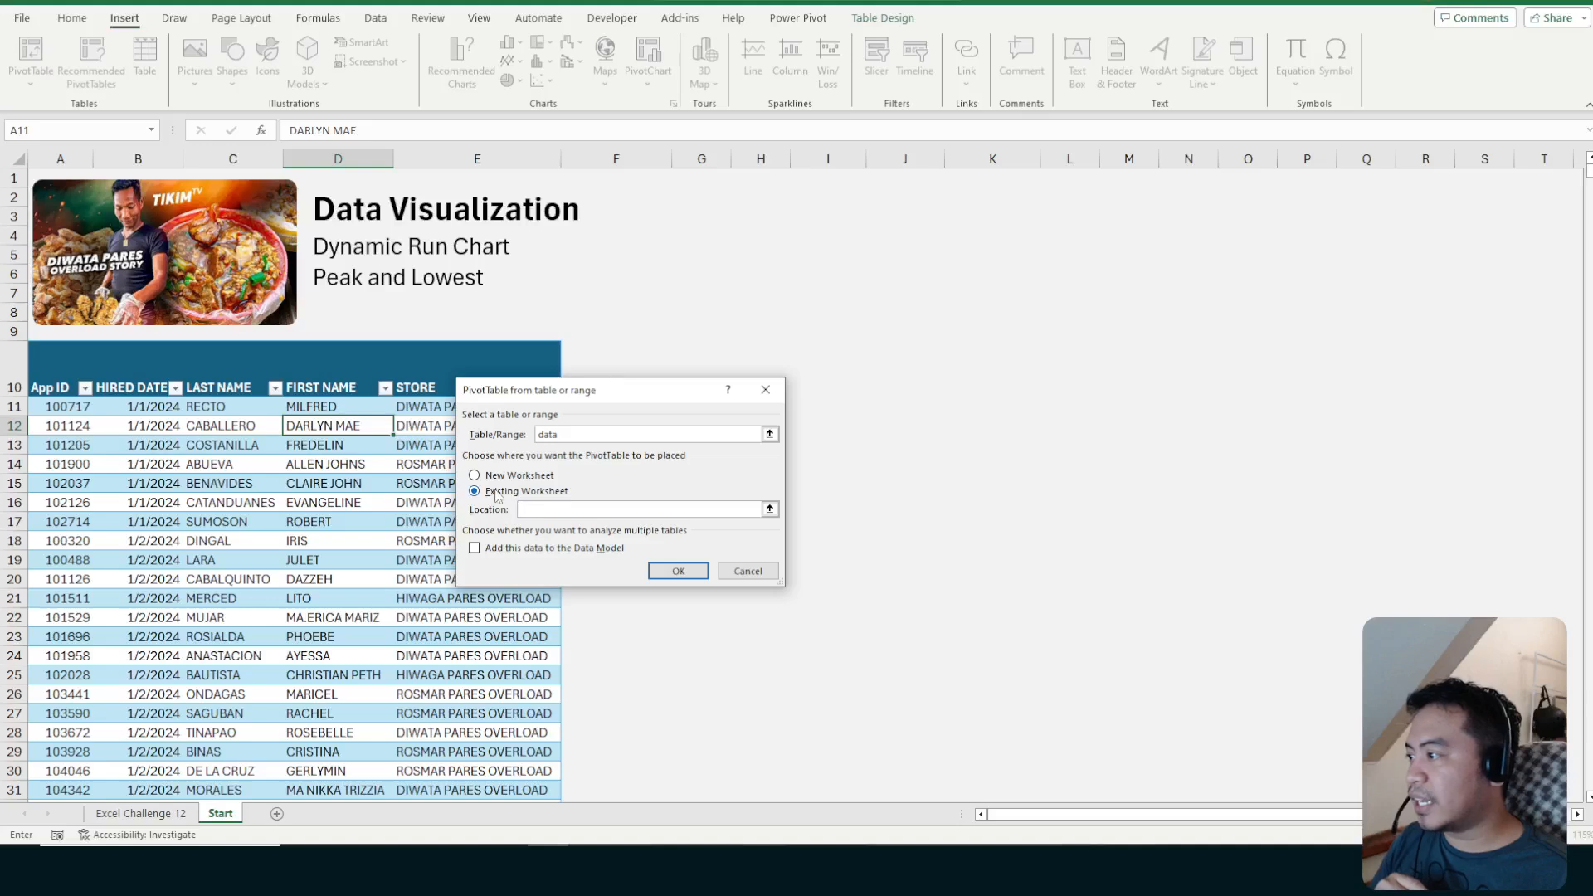
left_click(703, 352)
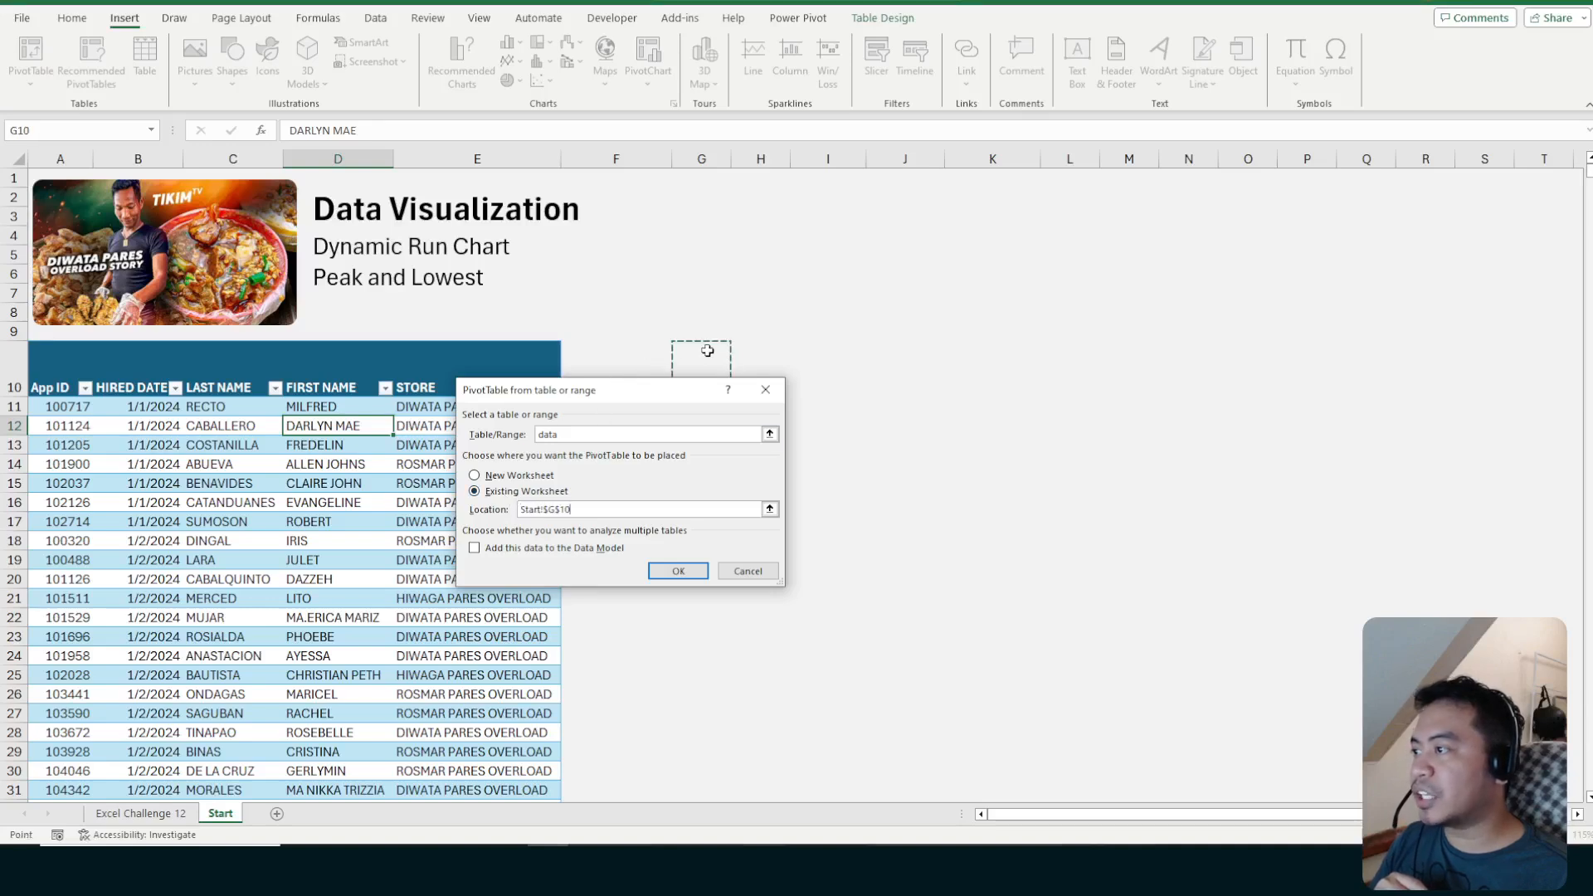
left_click(744, 351)
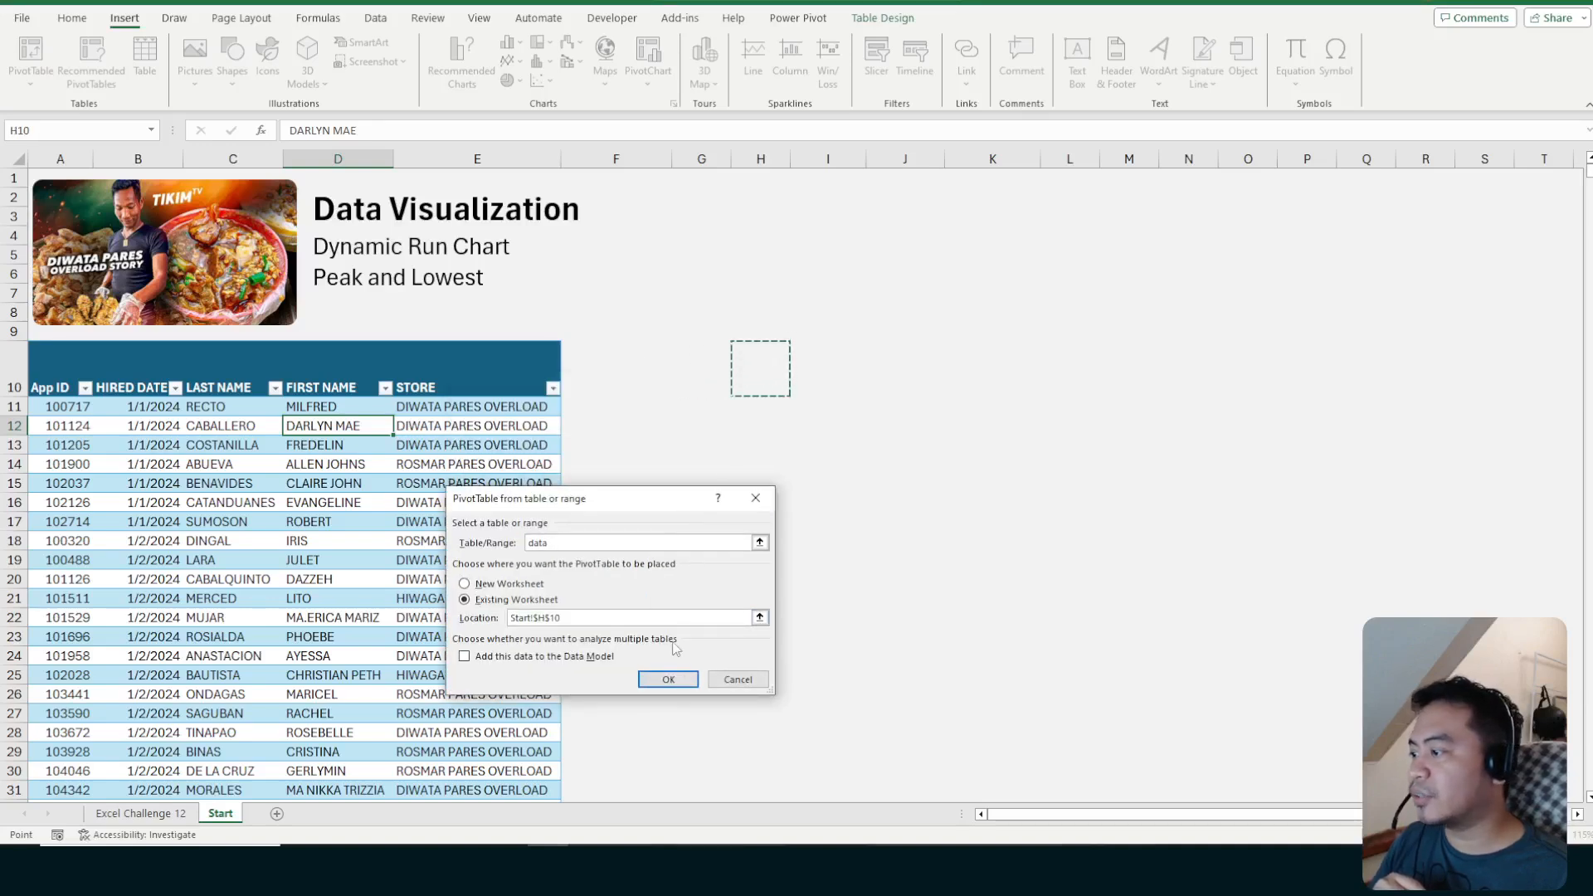
key("Return")
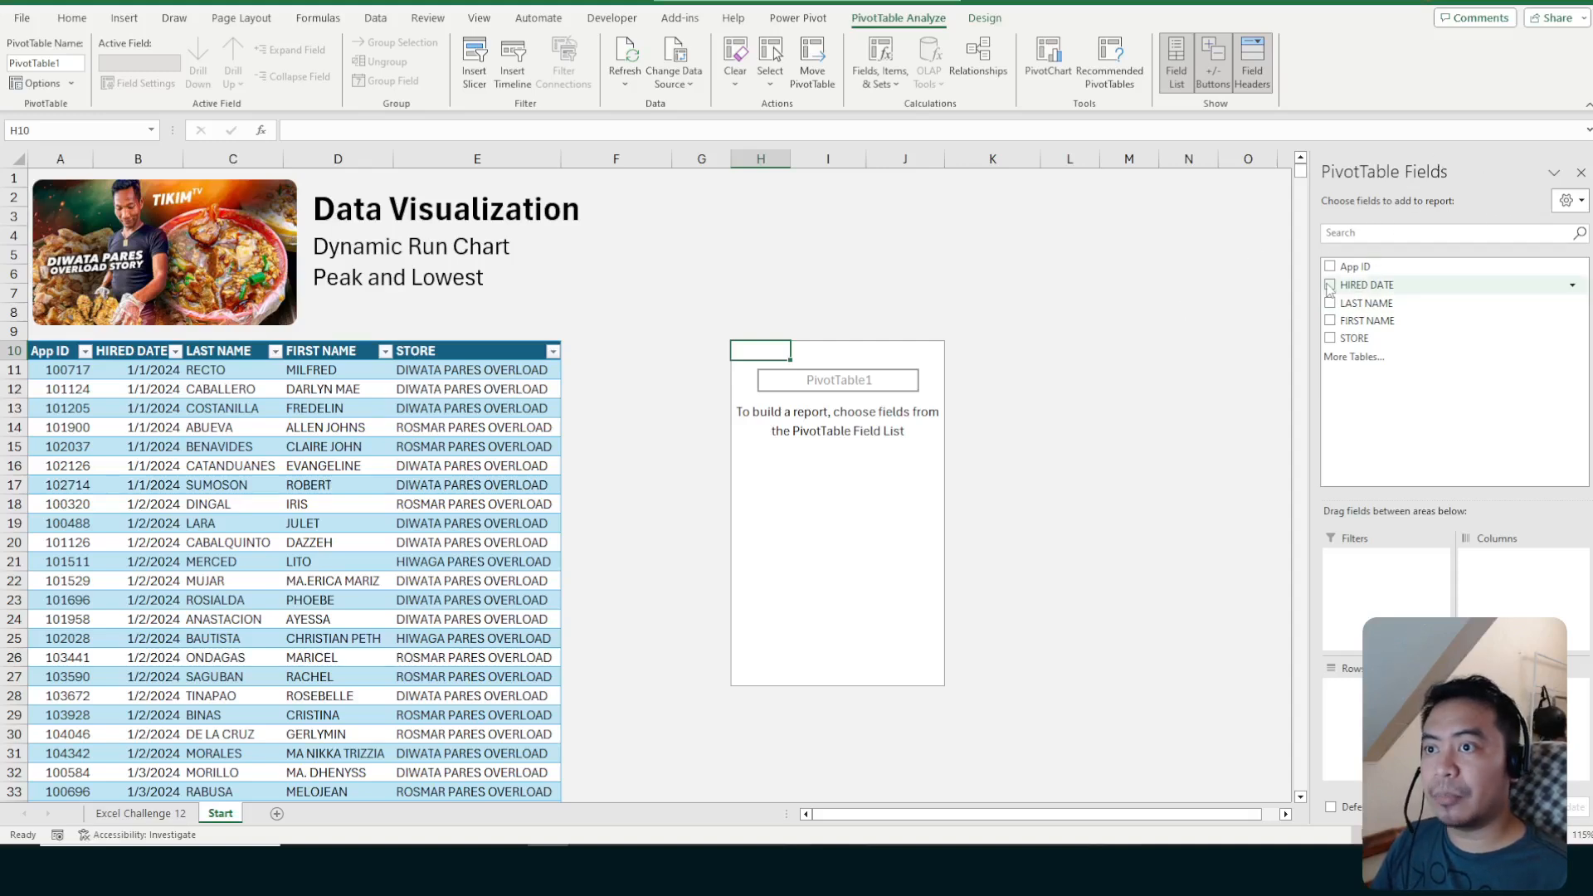
Rename the table's second column header in B10 as SALES DATE
left_click(1370, 303)
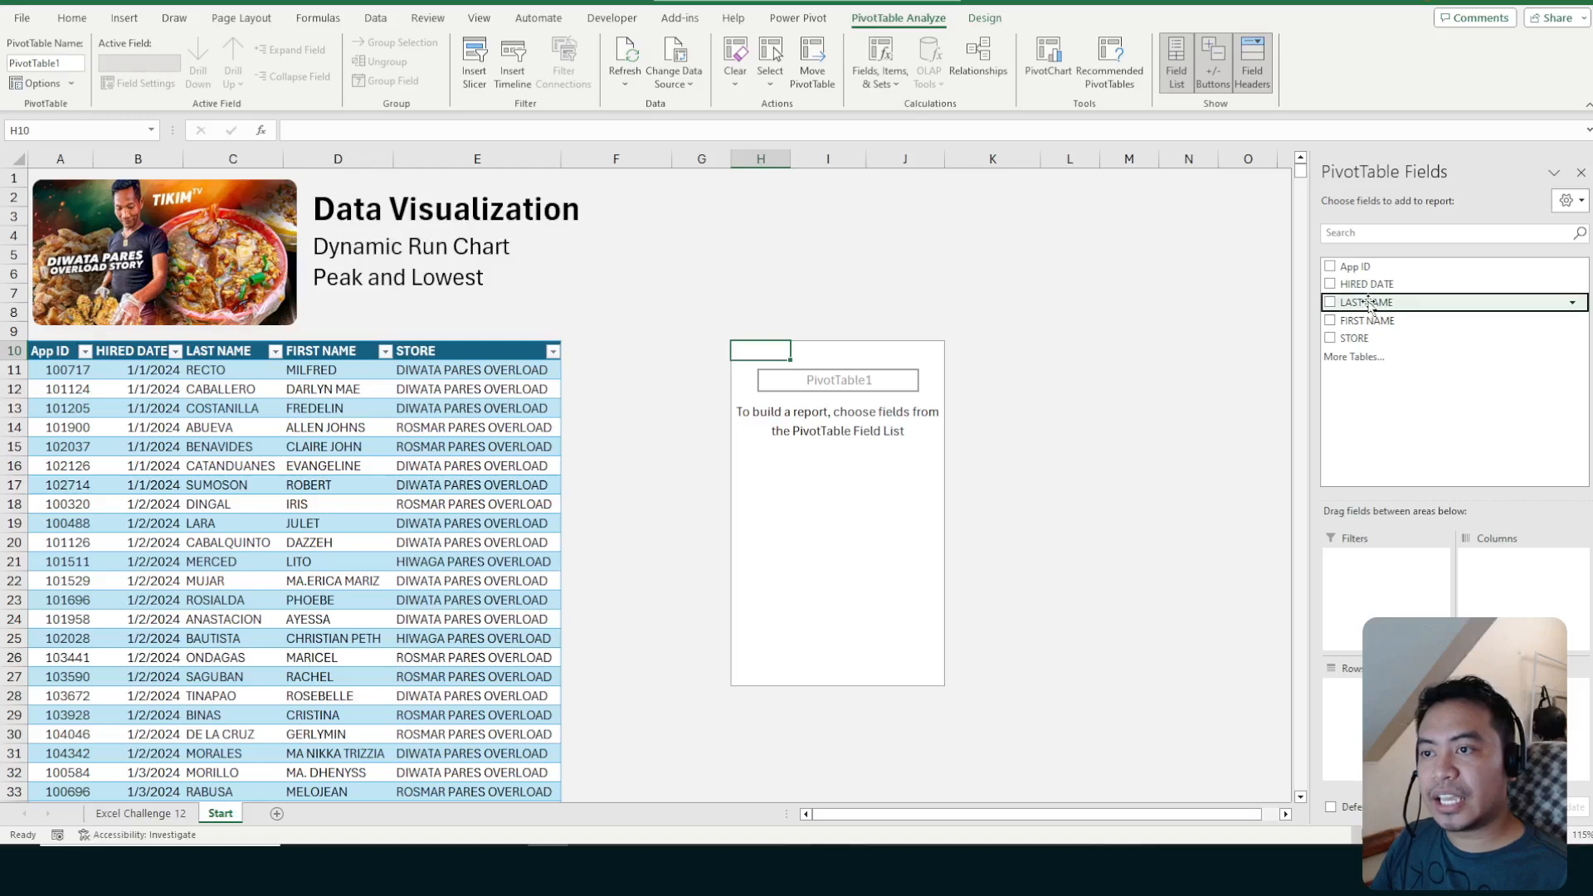
left_click(135, 356)
type("SA")
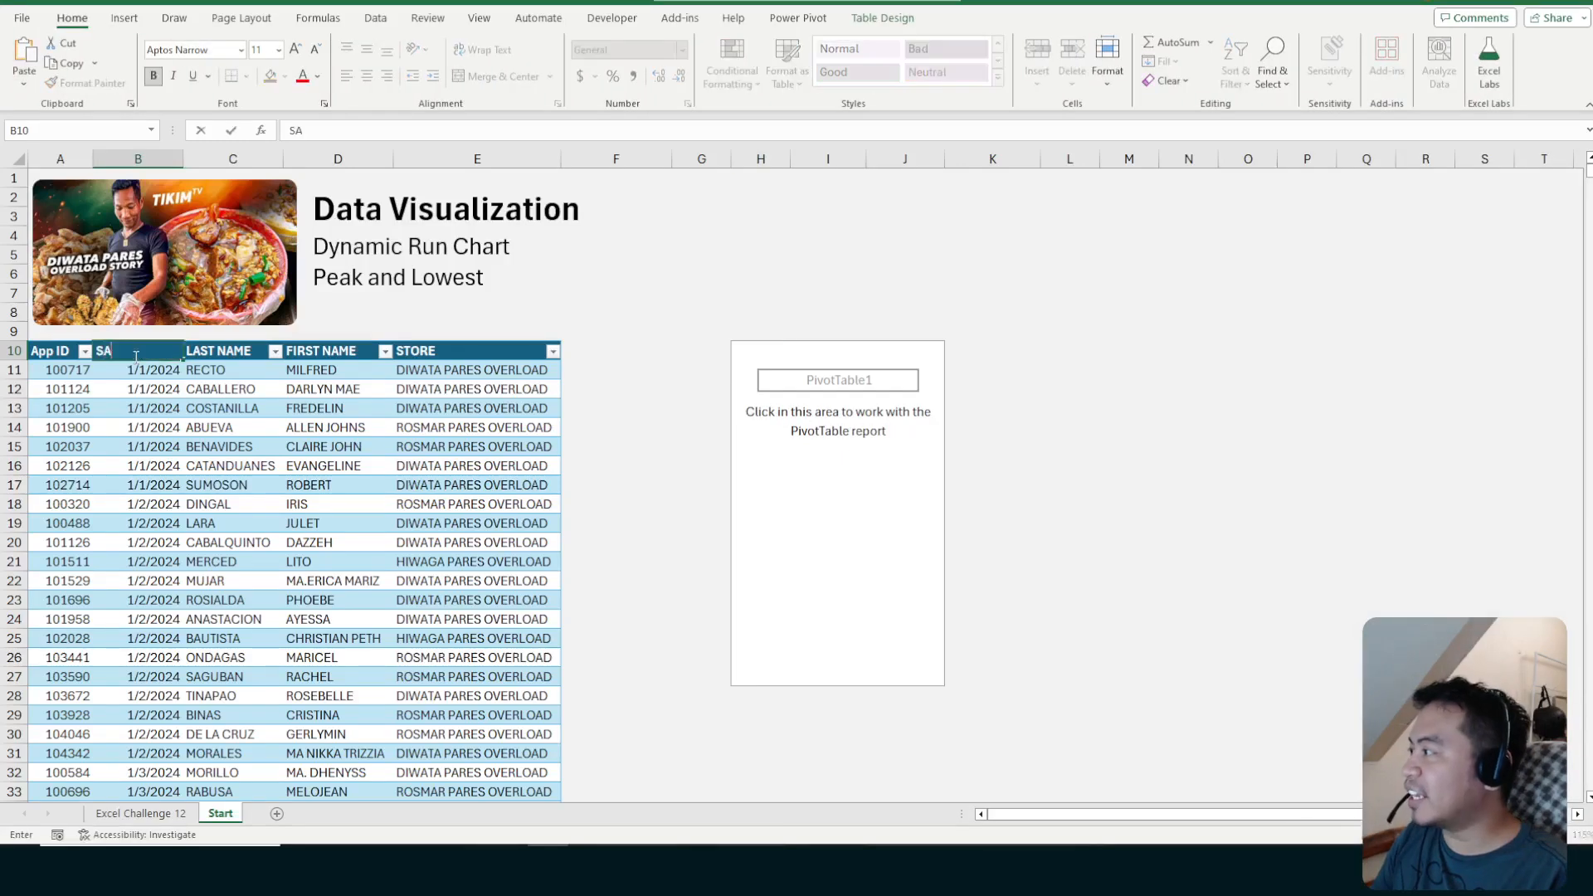
type("LES DATE")
key("Return")
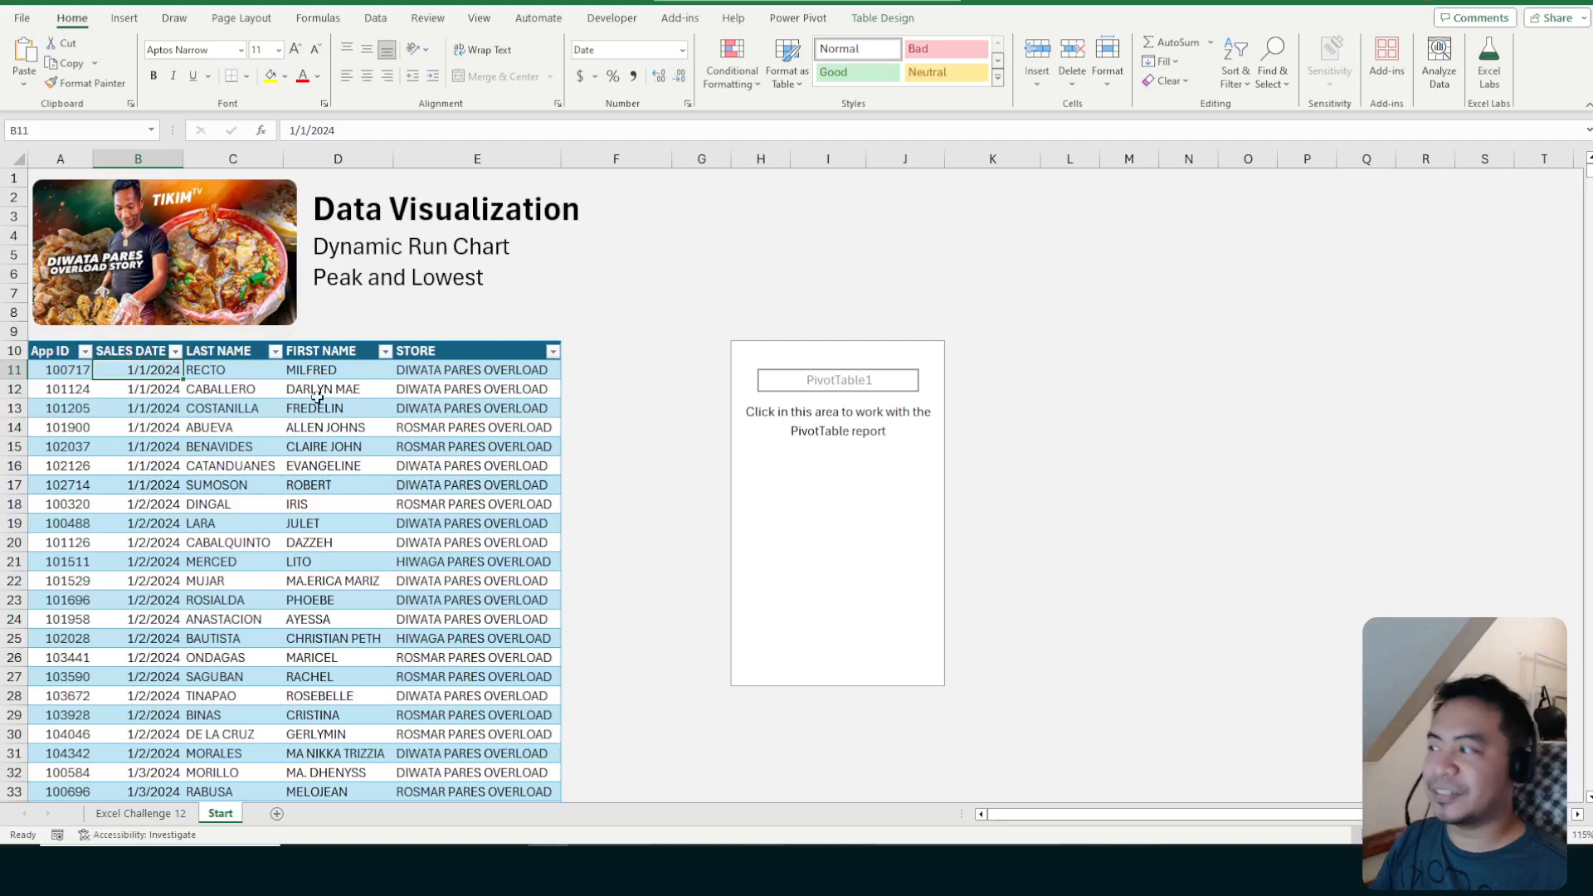
Refresh the PivotTable so its field list picks up the renamed date column
left_click(510, 409)
left_click(900, 370)
left_click(747, 348)
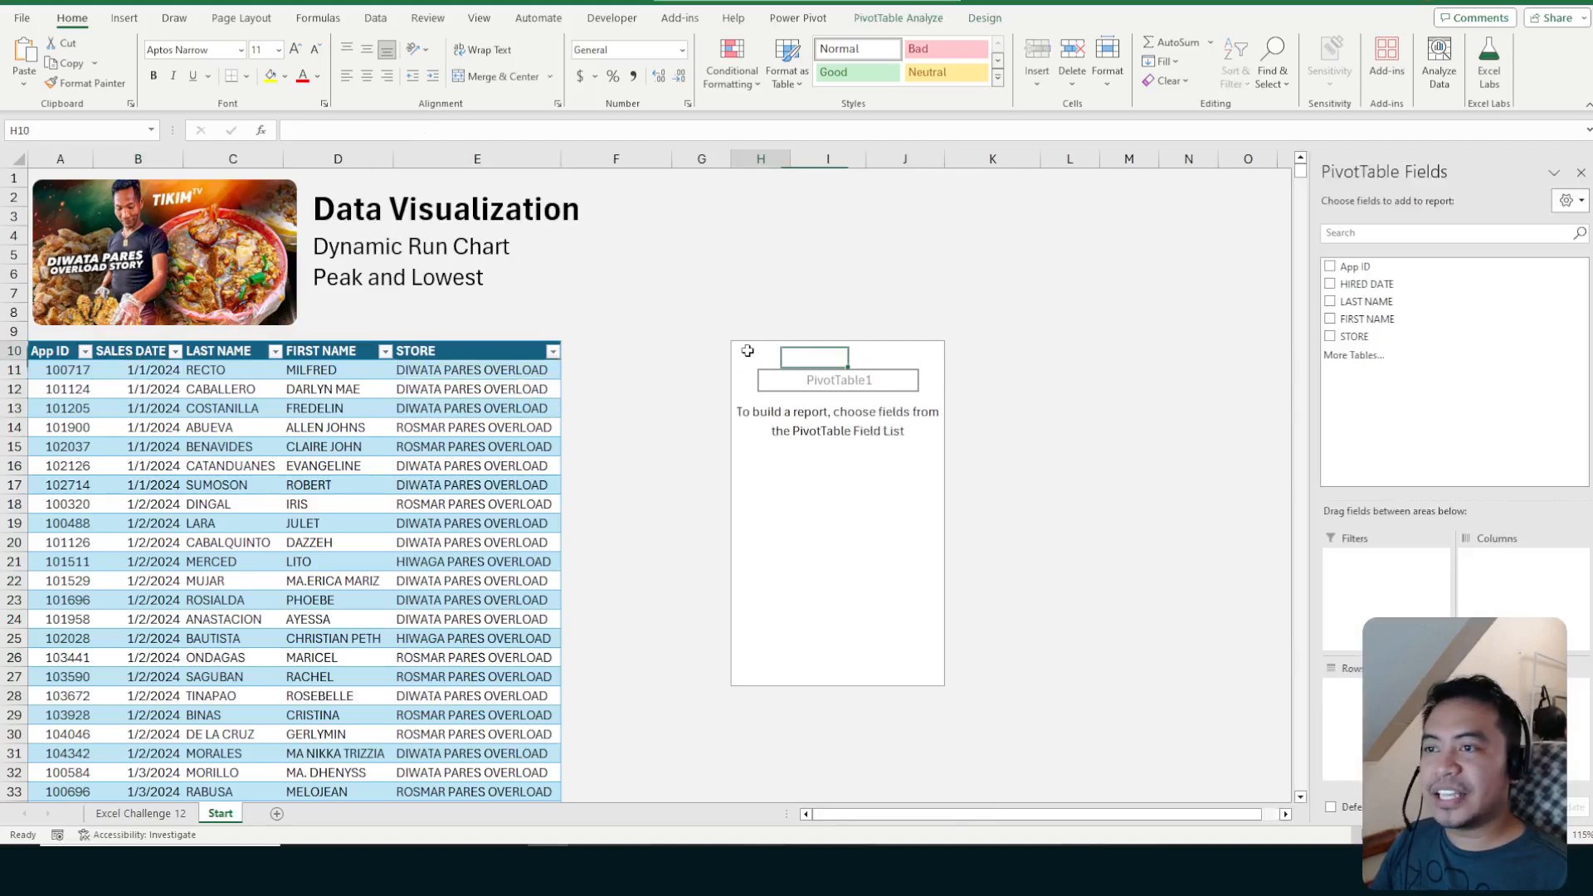
right_click(734, 390)
left_click(800, 467)
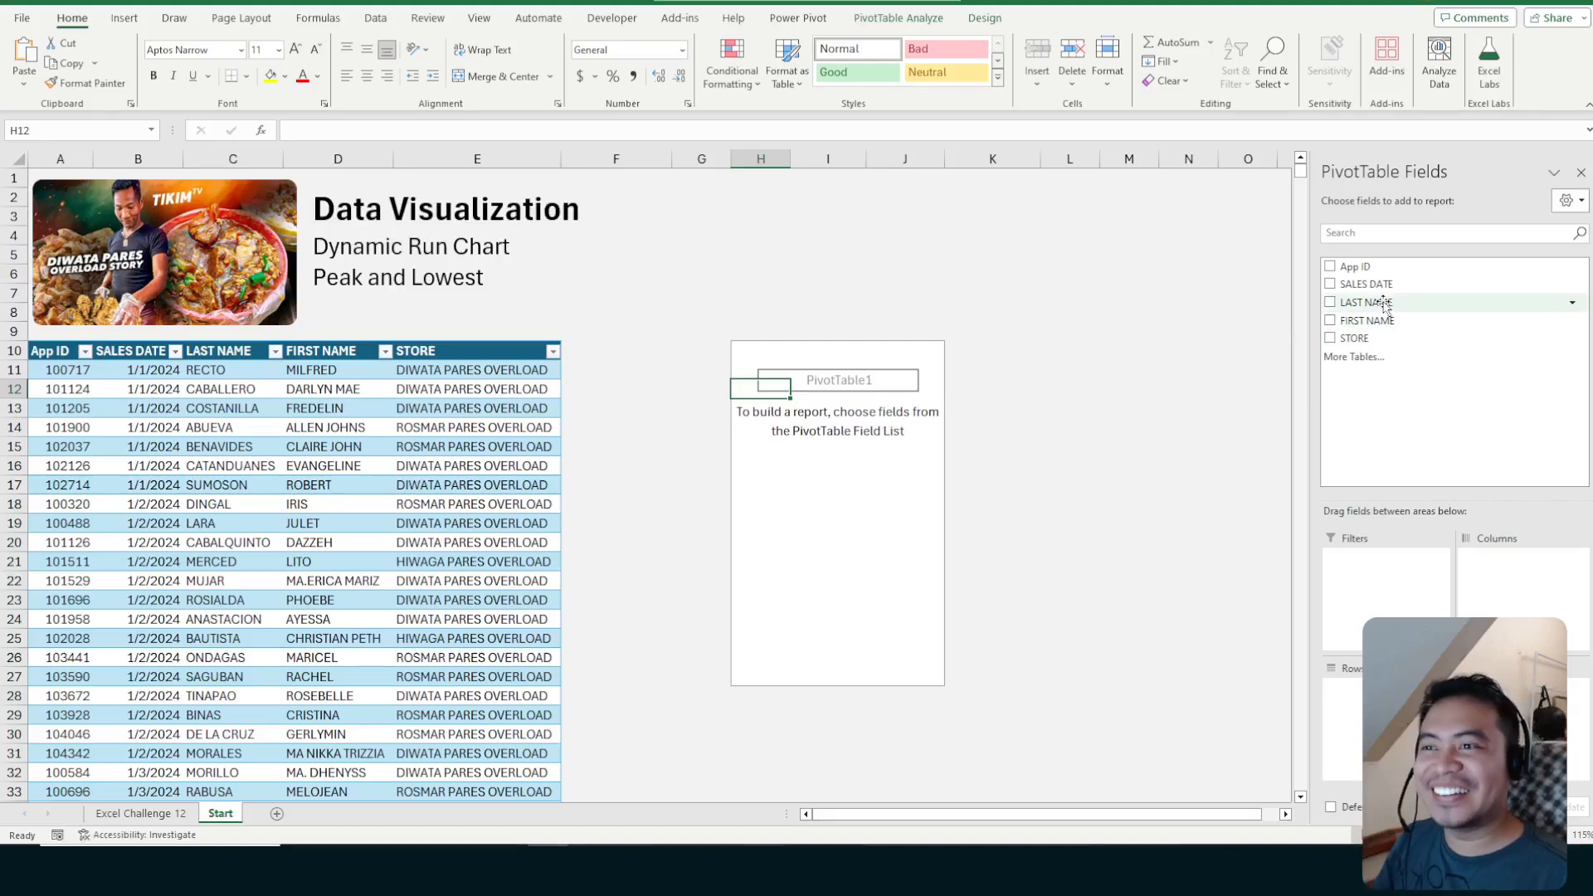
Add the SALES DATE field to the PivotTable's Rows area
left_click_drag(1394, 284, 1338, 680)
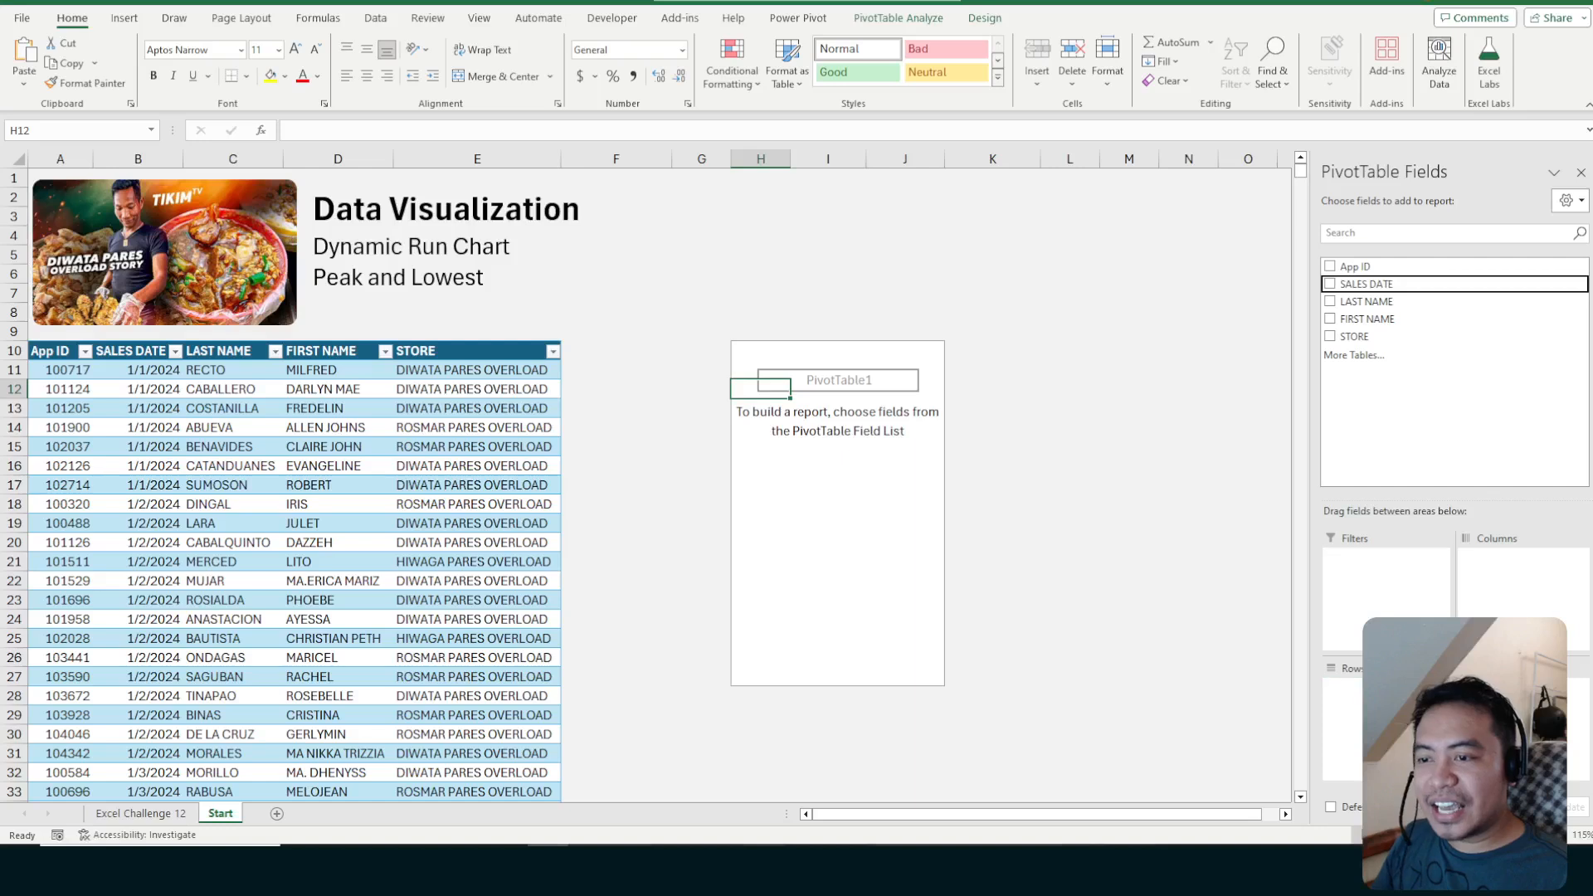
left_click_drag(1338, 679, 1340, 687)
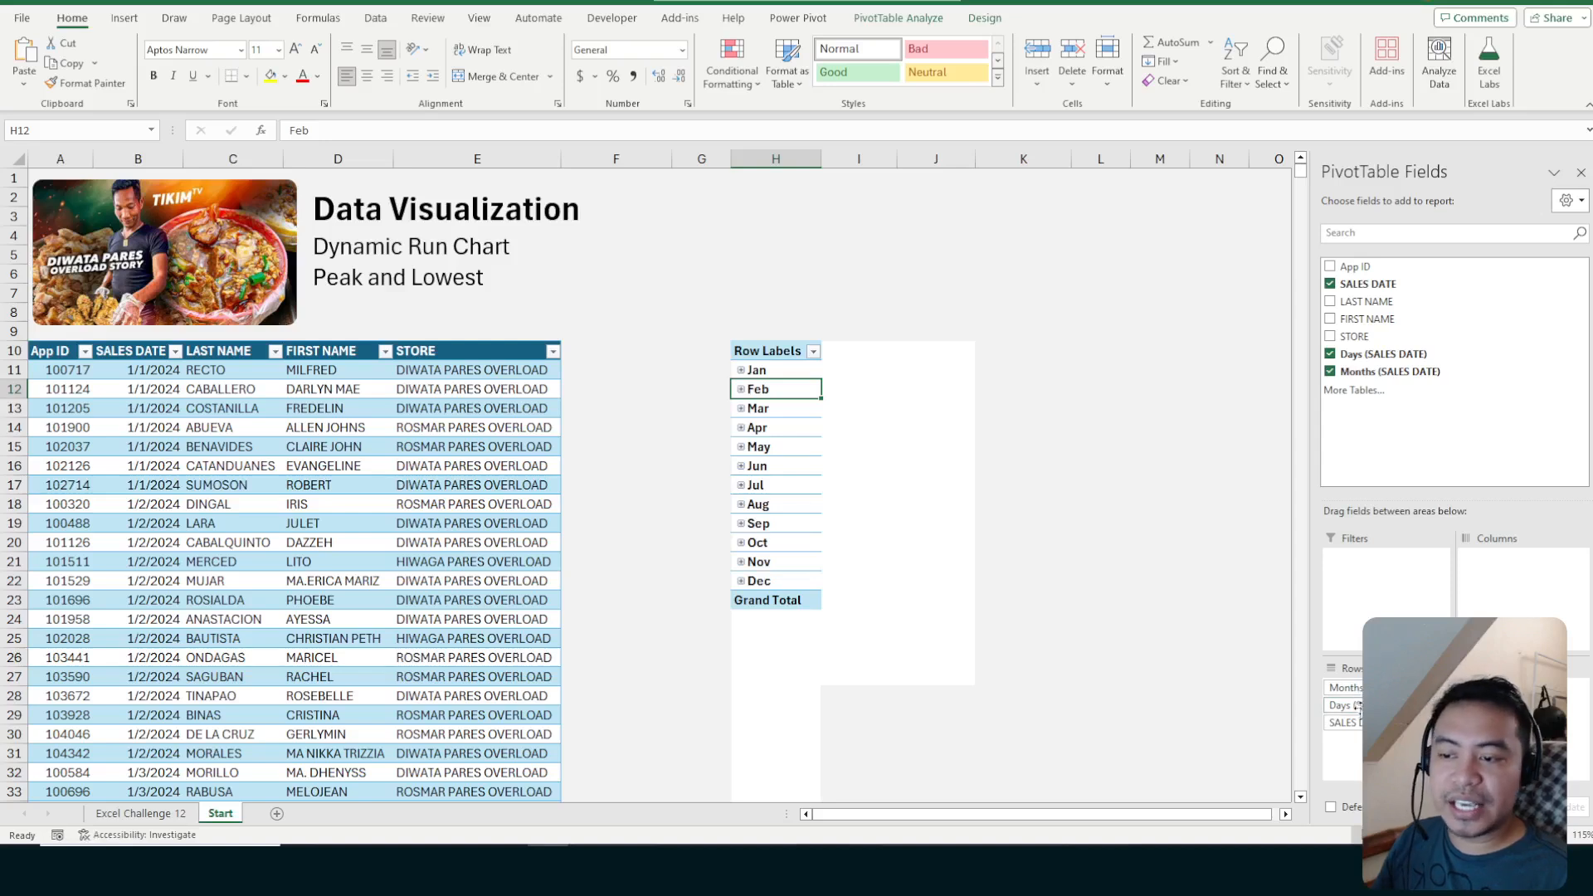
left_click(1353, 724)
Expand the Feb row in the PivotTable to examine its daily dates, collapse it, and look over the month rows
left_click(795, 393)
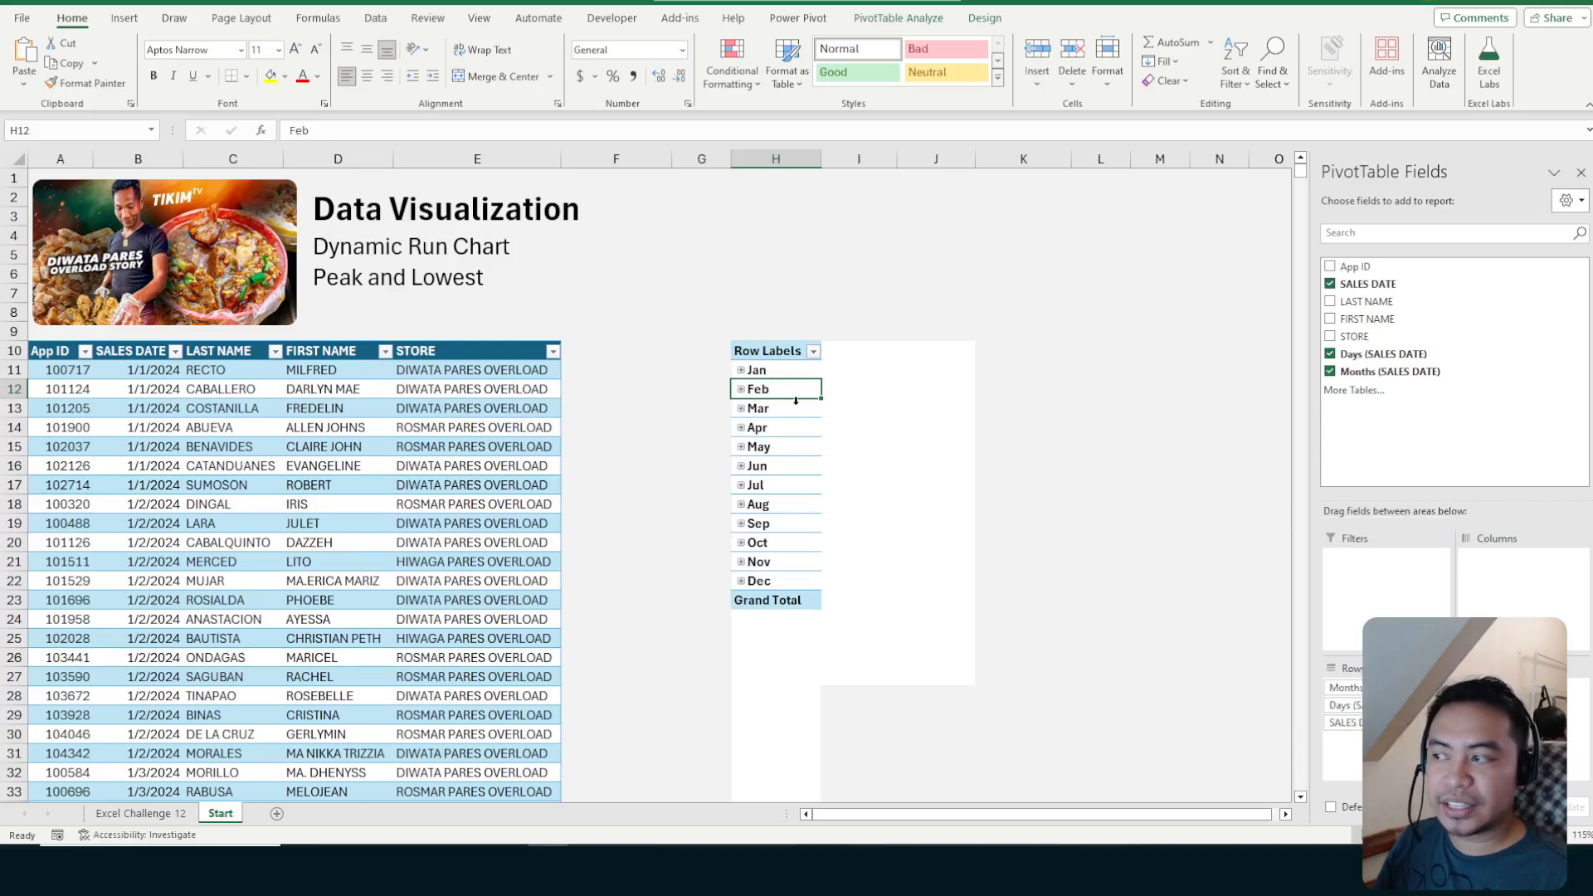
left_click(741, 390)
left_click(749, 408)
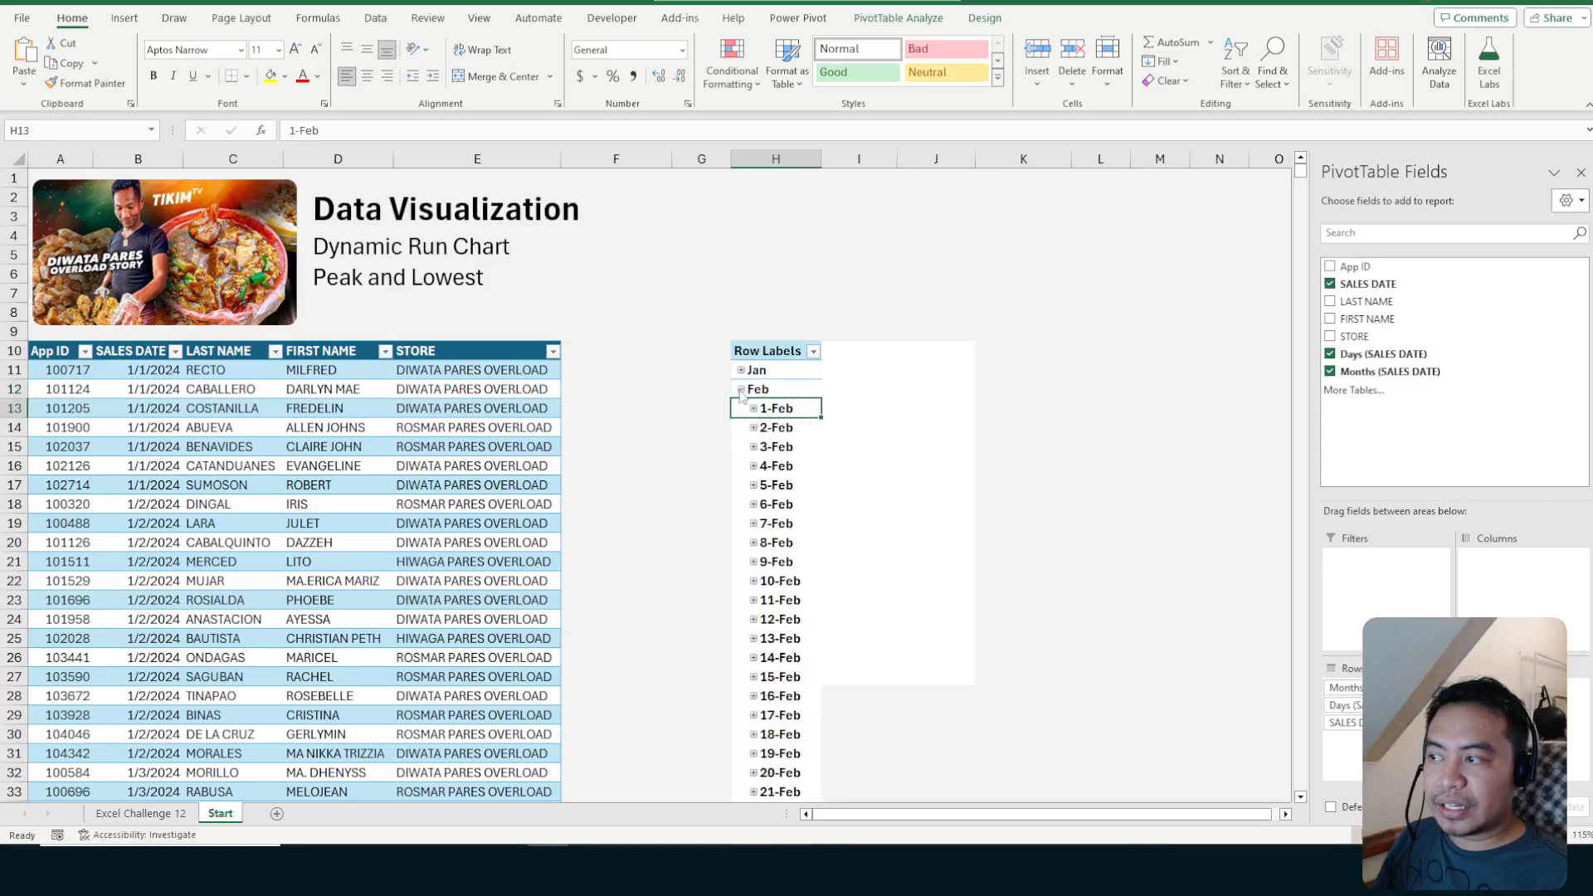
left_click(741, 390)
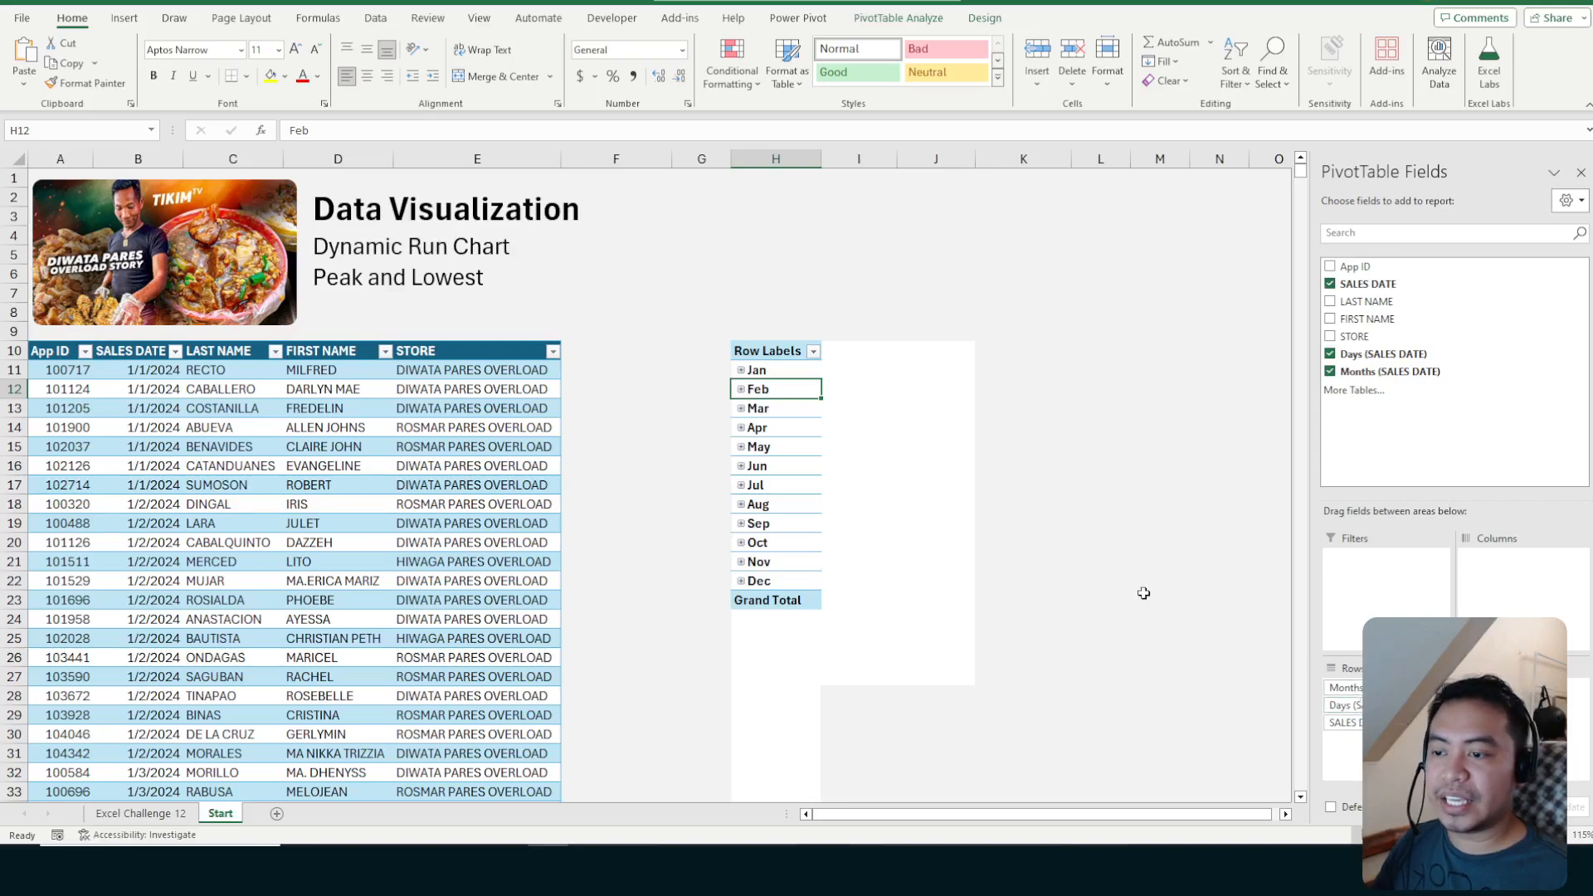
left_click(986, 468)
left_click(791, 394)
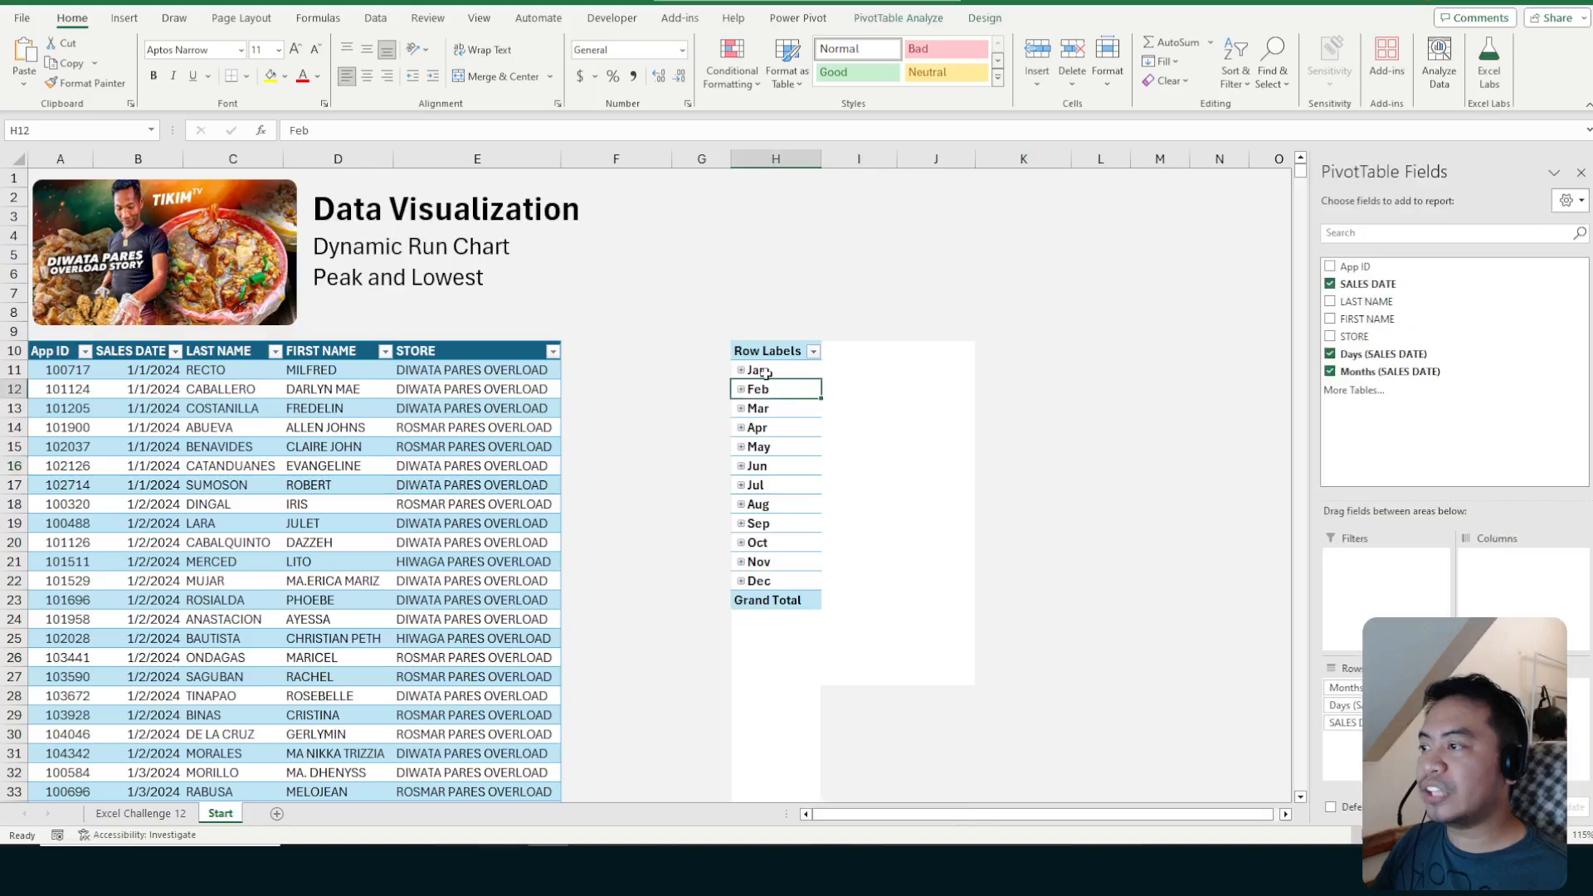
left_click(778, 346)
left_click(780, 425)
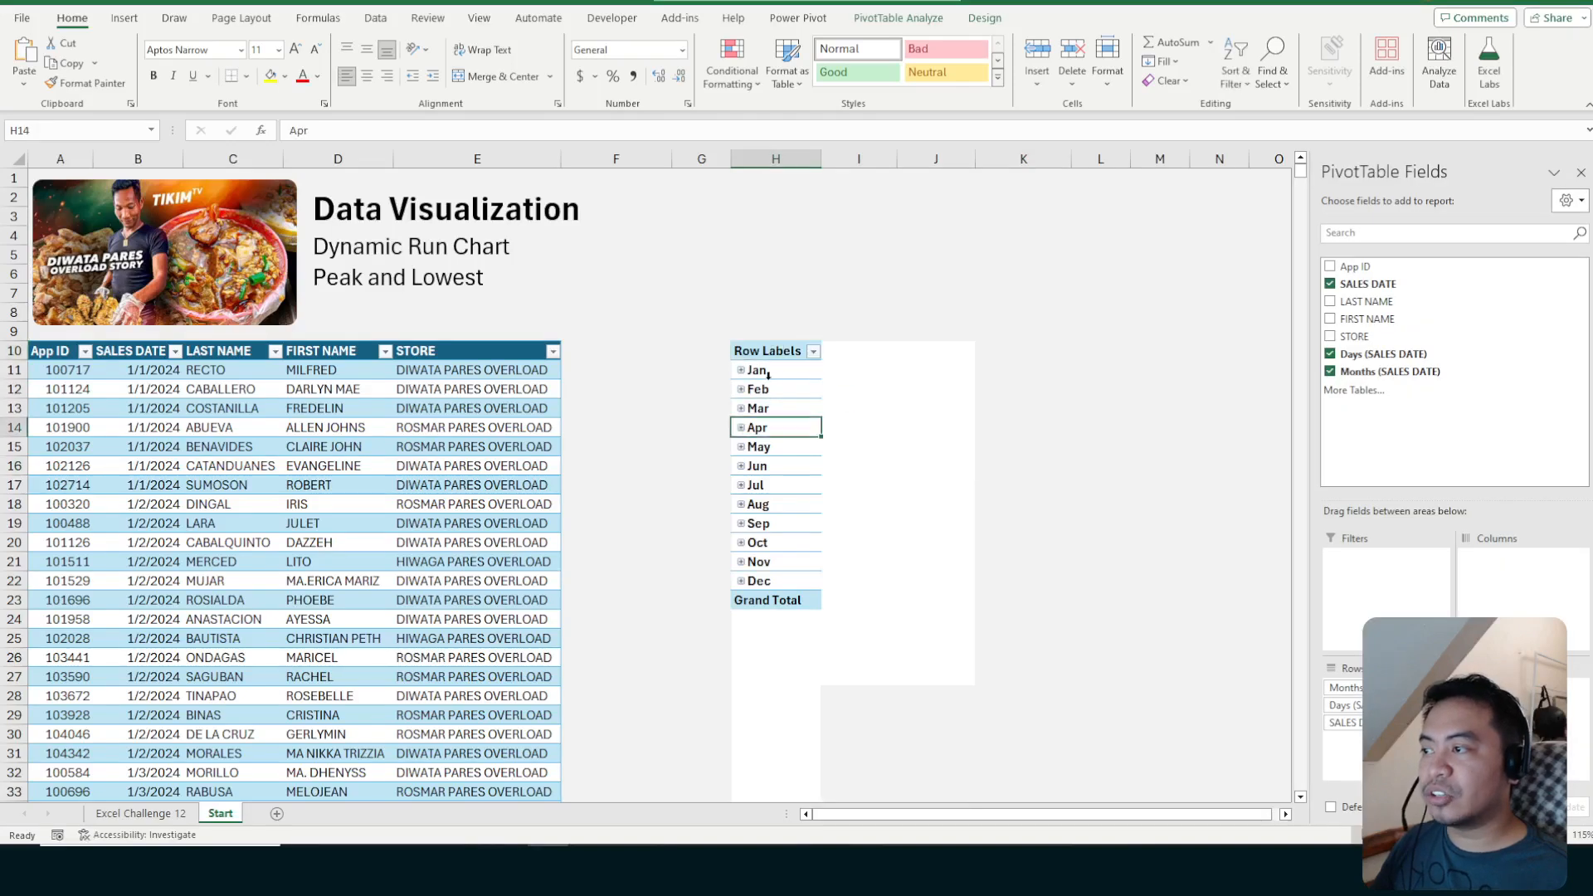
left_click_drag(760, 372, 779, 449)
left_click(783, 408)
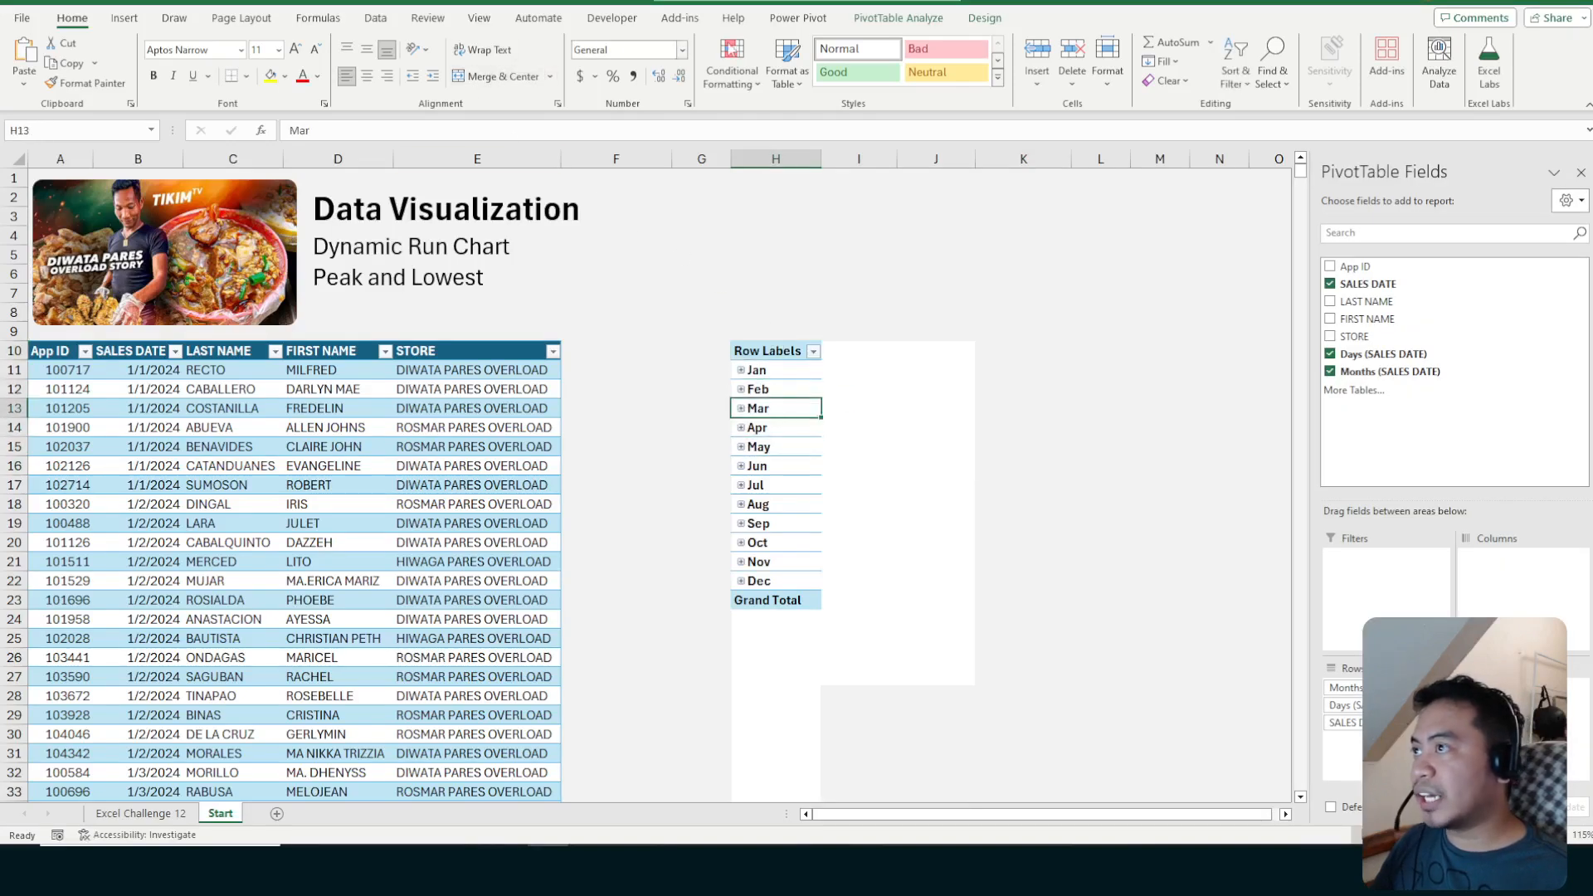
left_click(910, 20)
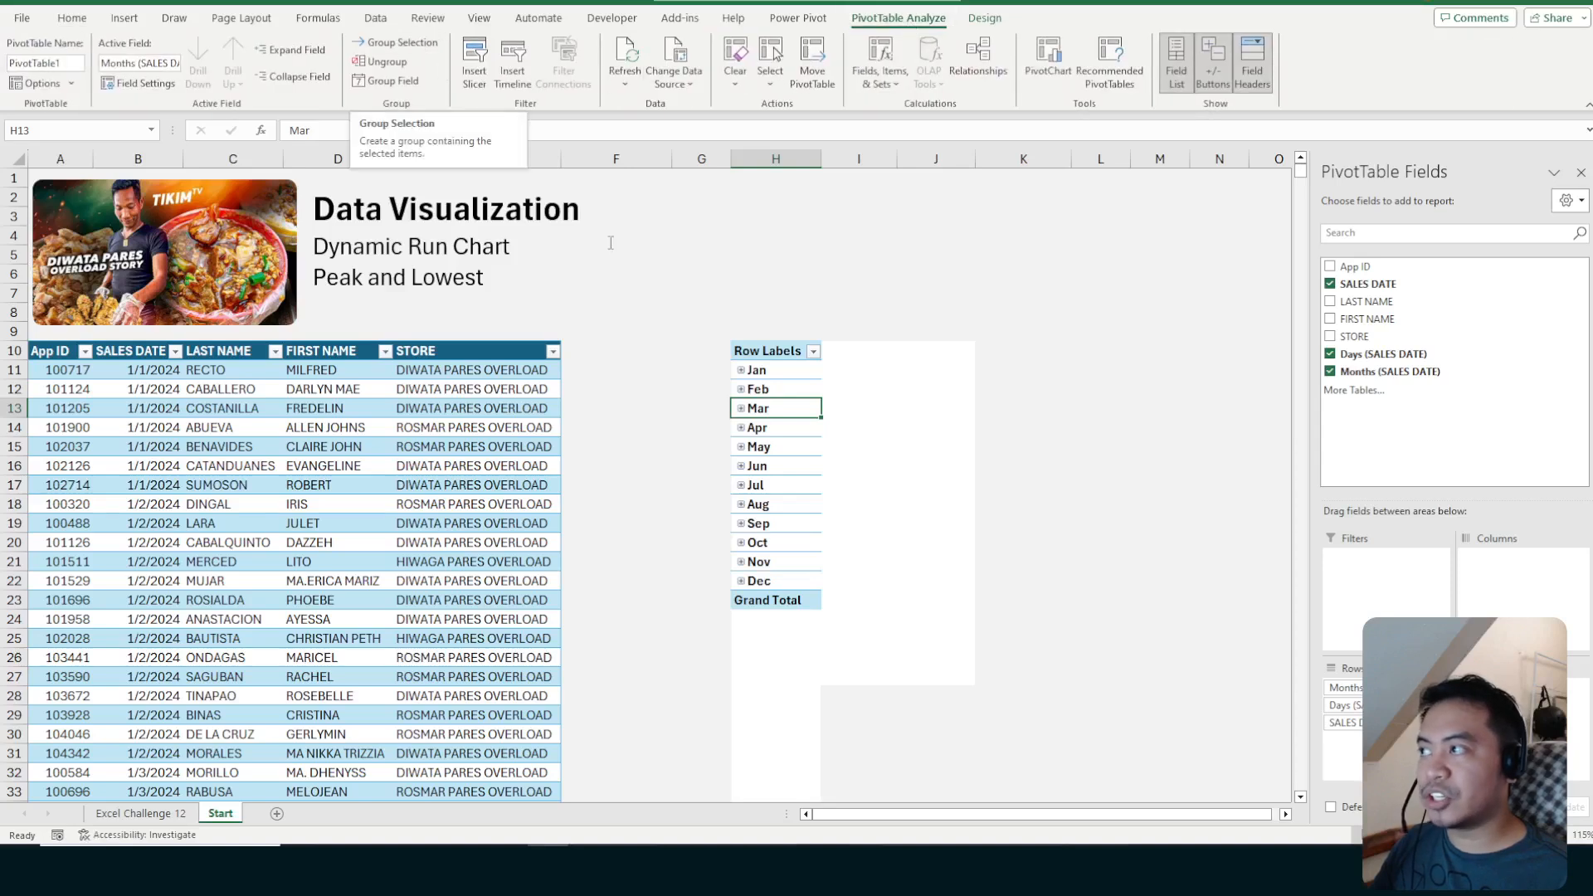
right_click(764, 408)
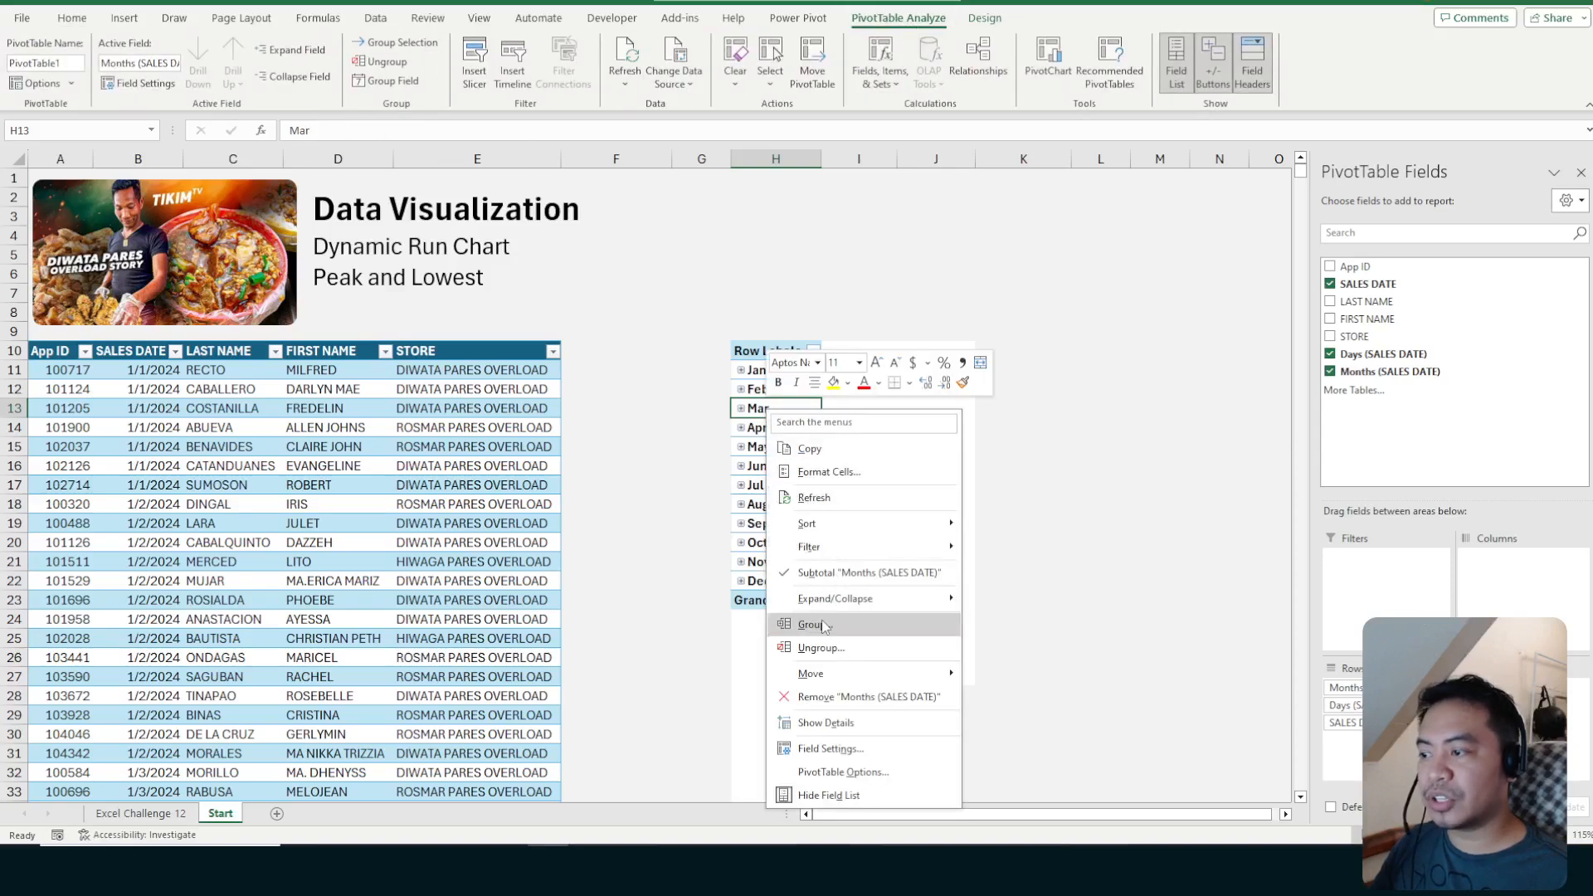
left_click(399, 48)
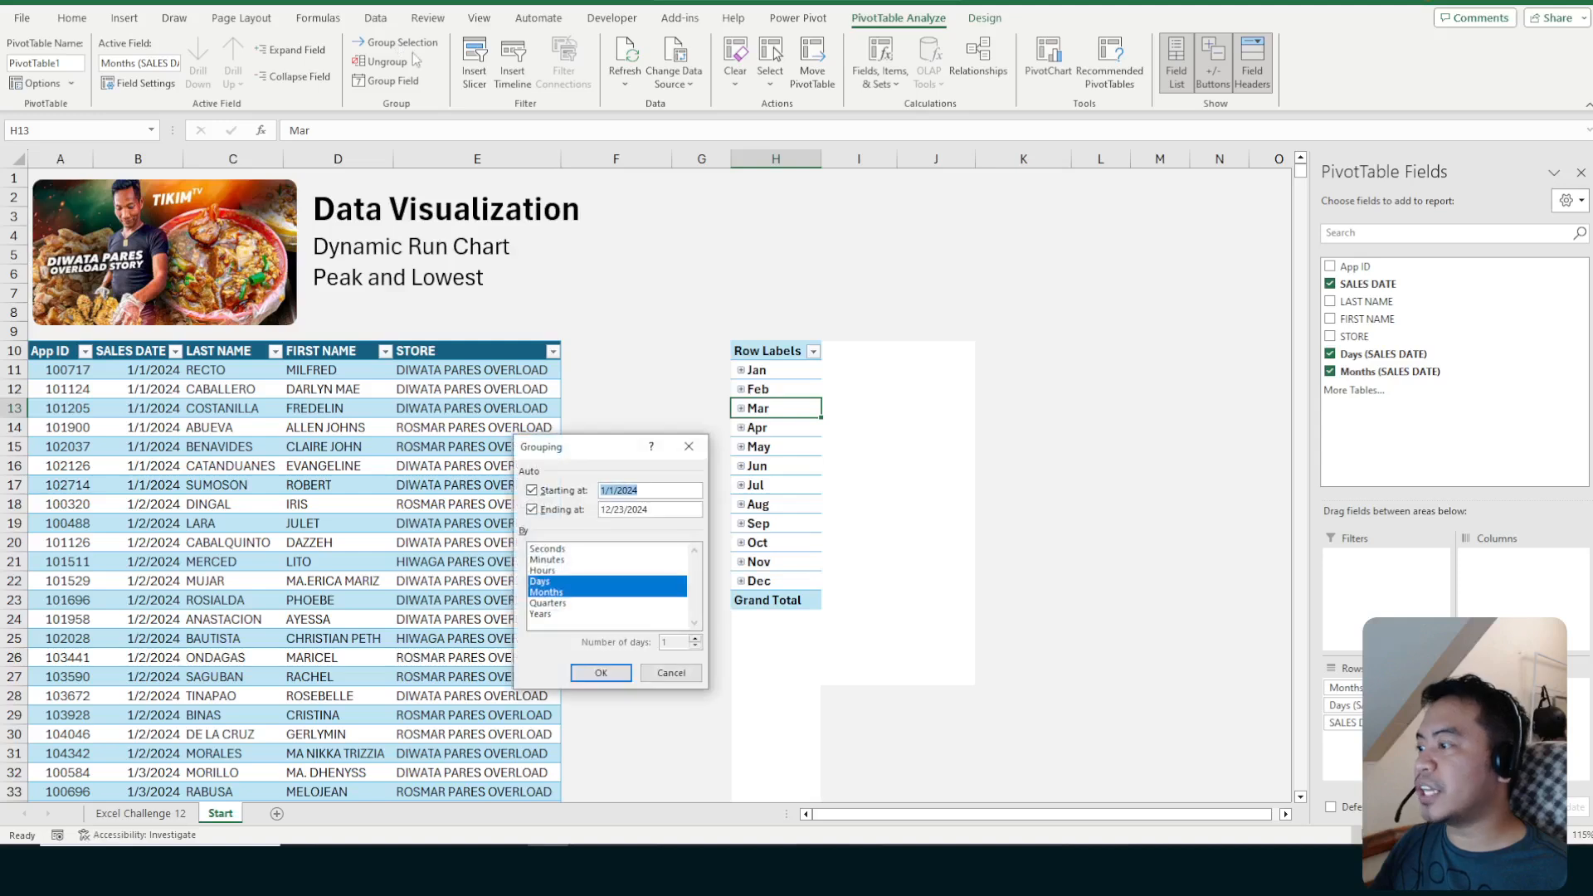
left_click(554, 583)
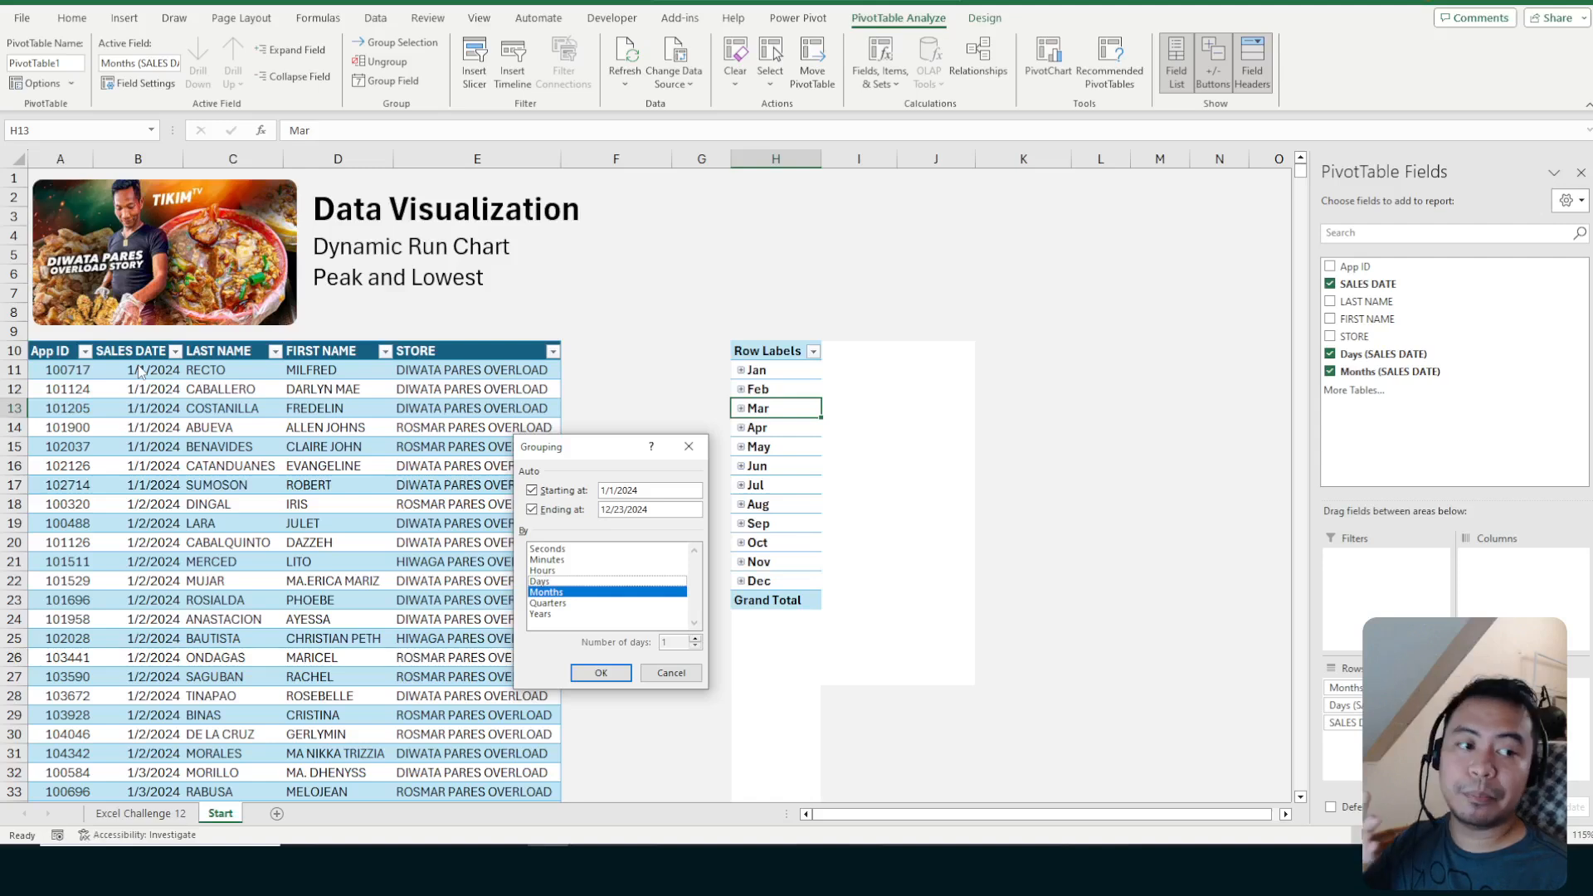
left_click(659, 512)
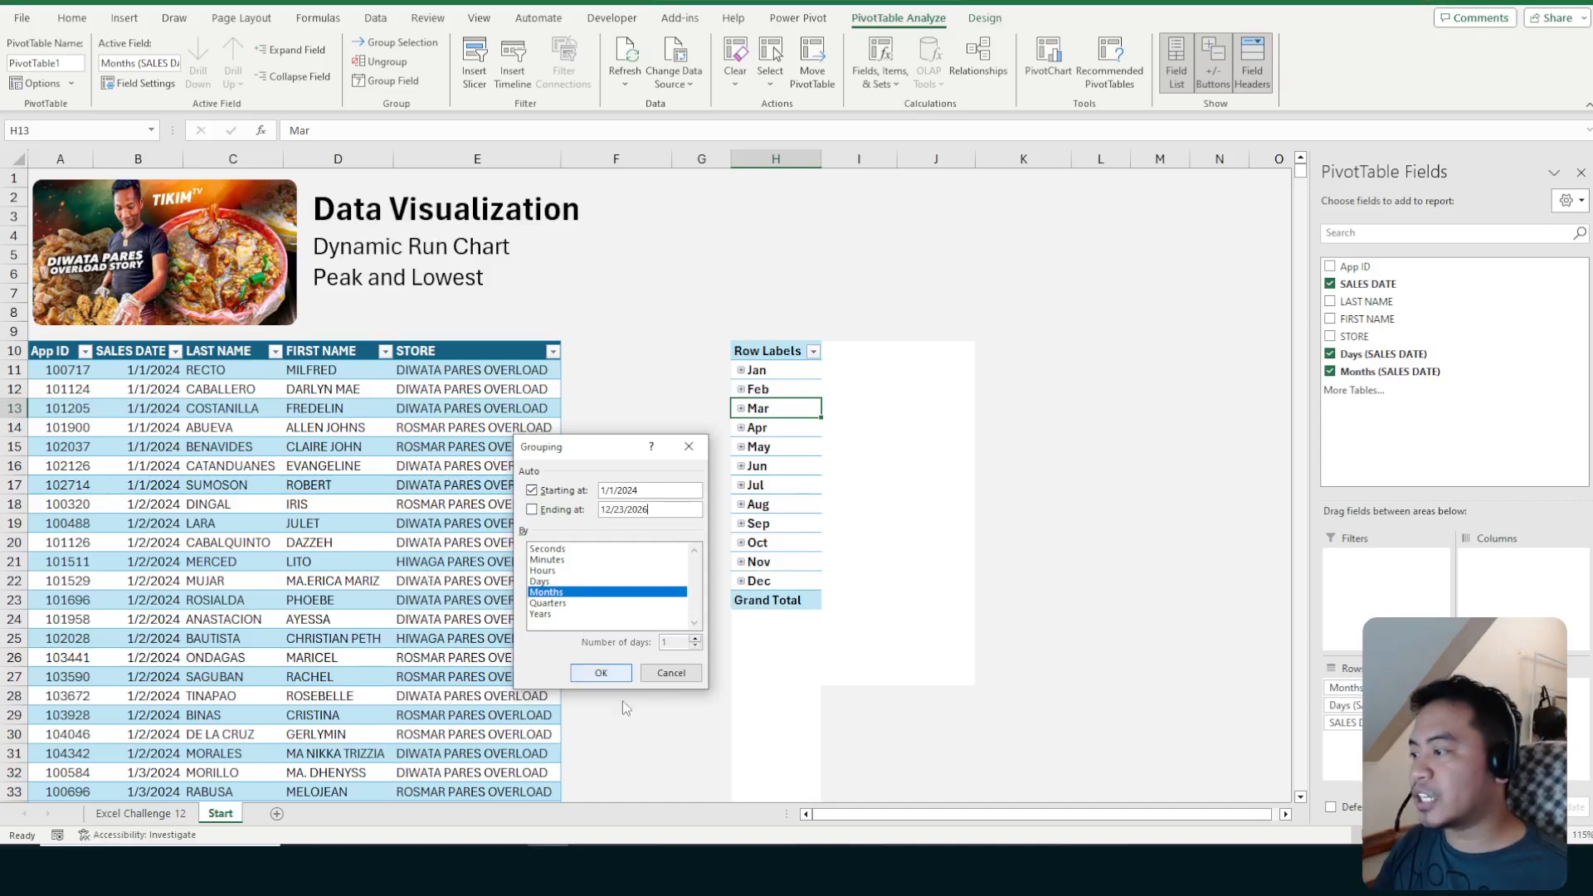
left_click(689, 673)
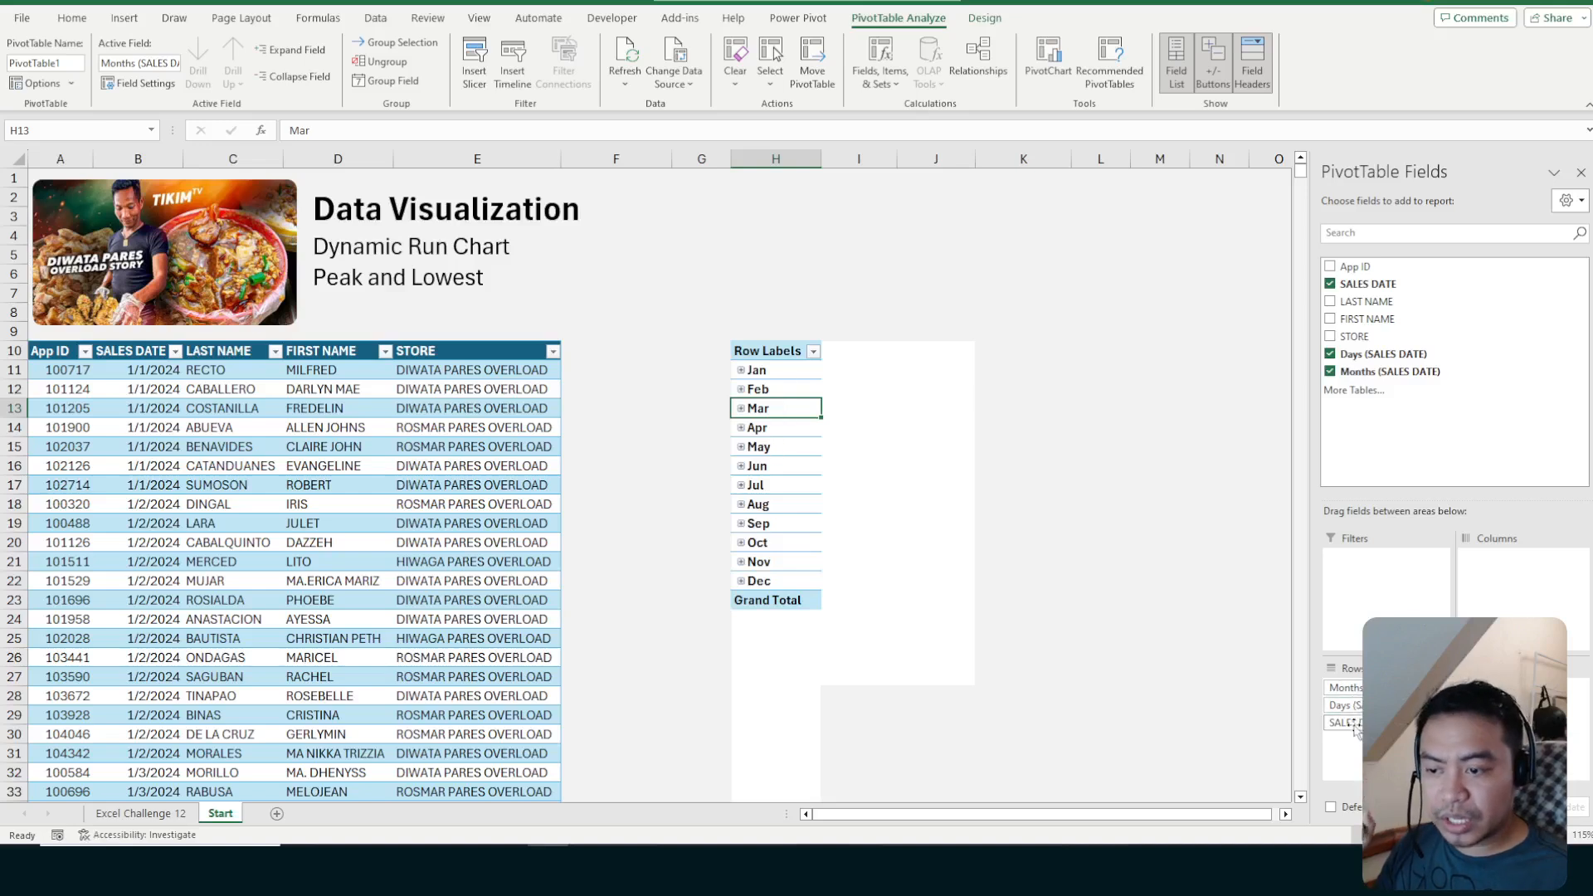
Remove the SALES DATE and Days (SALES DATE) fields from the PivotTable's Rows area, keeping only Months
left_click_drag(1342, 723, 1022, 544)
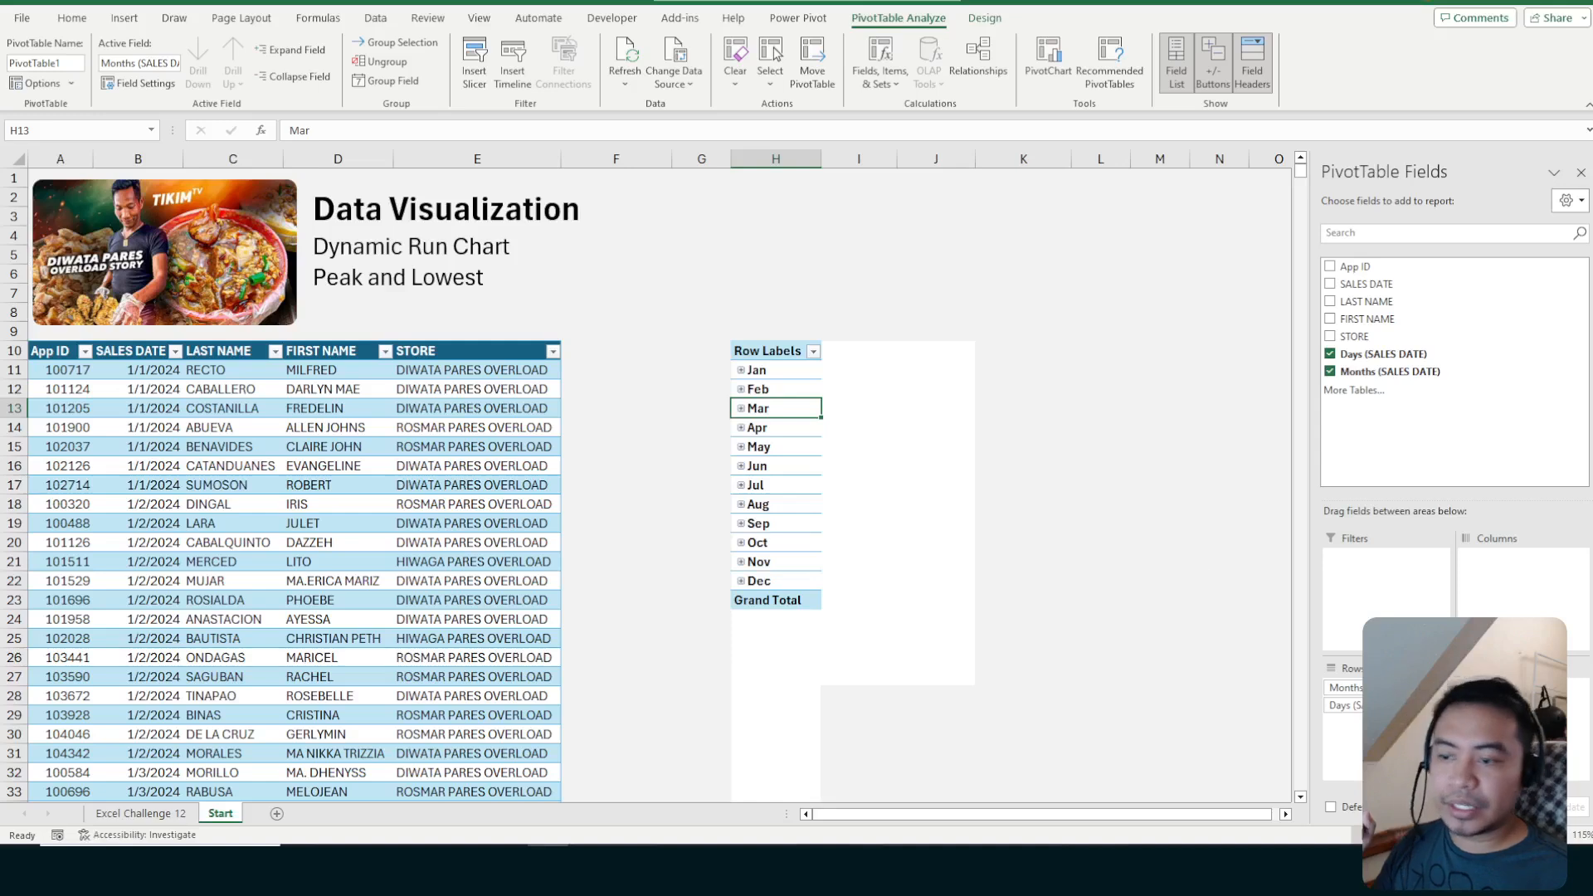
left_click_drag(1340, 705, 1094, 528)
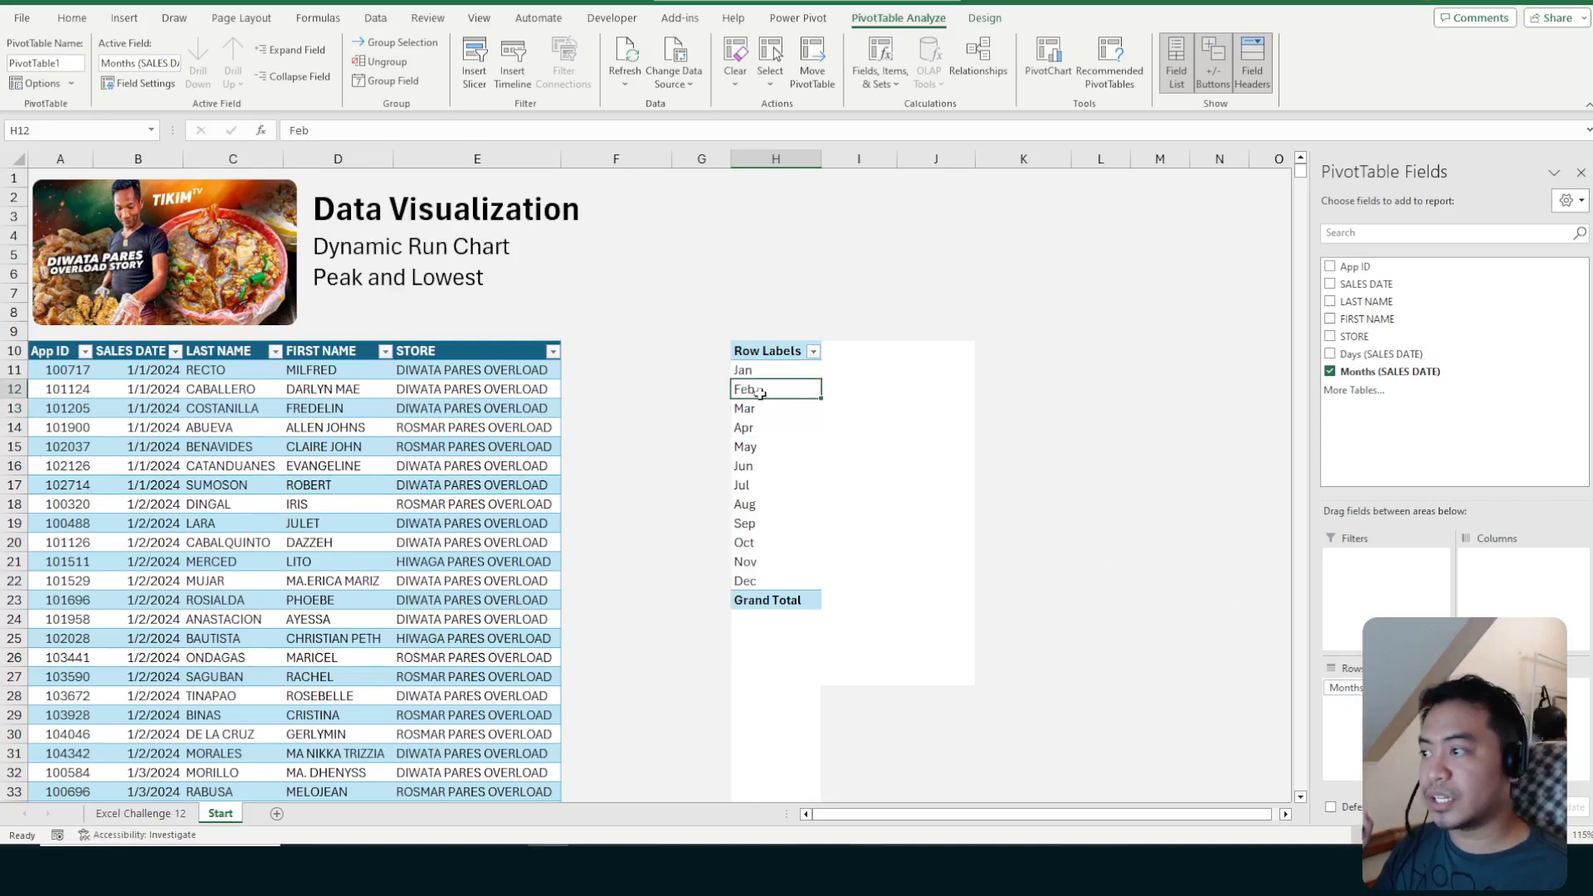
left_click(769, 417)
left_click(777, 426)
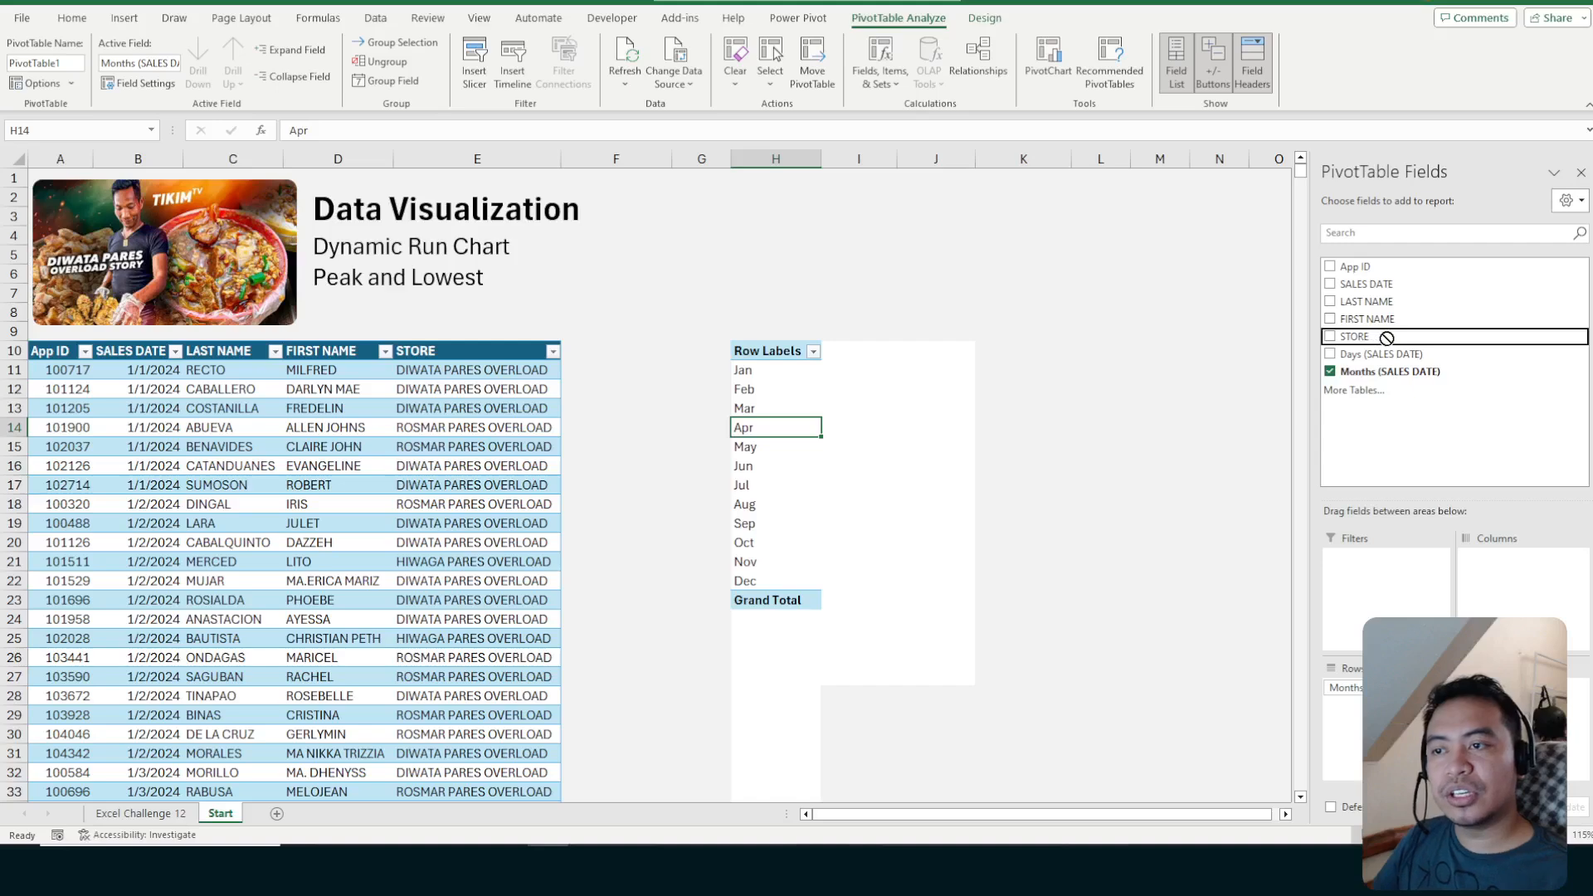
left_click_drag(484, 353, 485, 601)
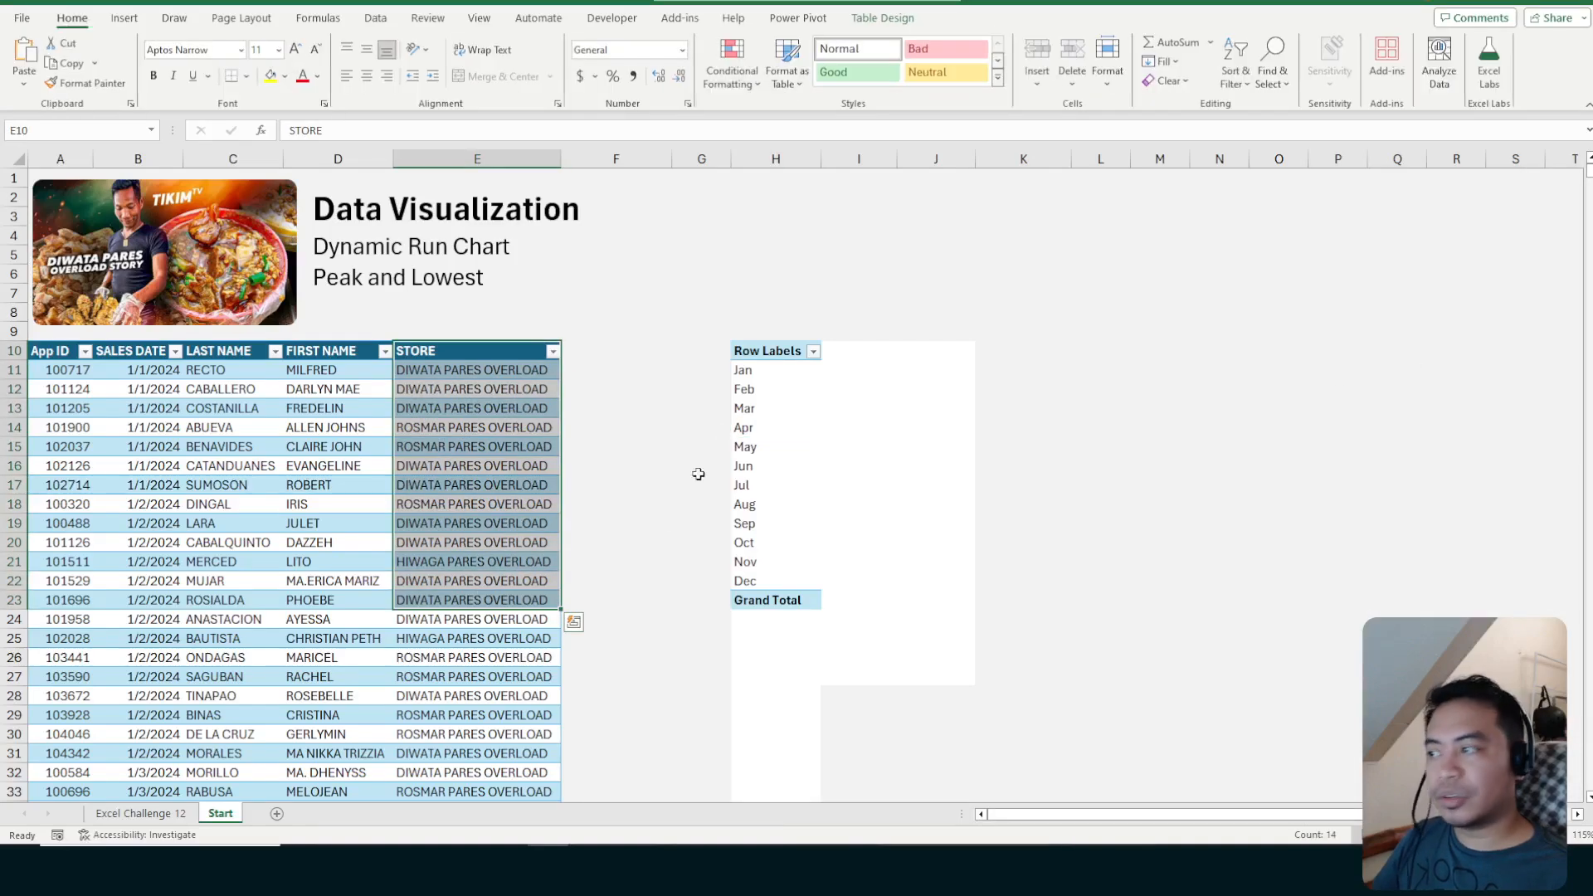
left_click(757, 421)
left_click(795, 391)
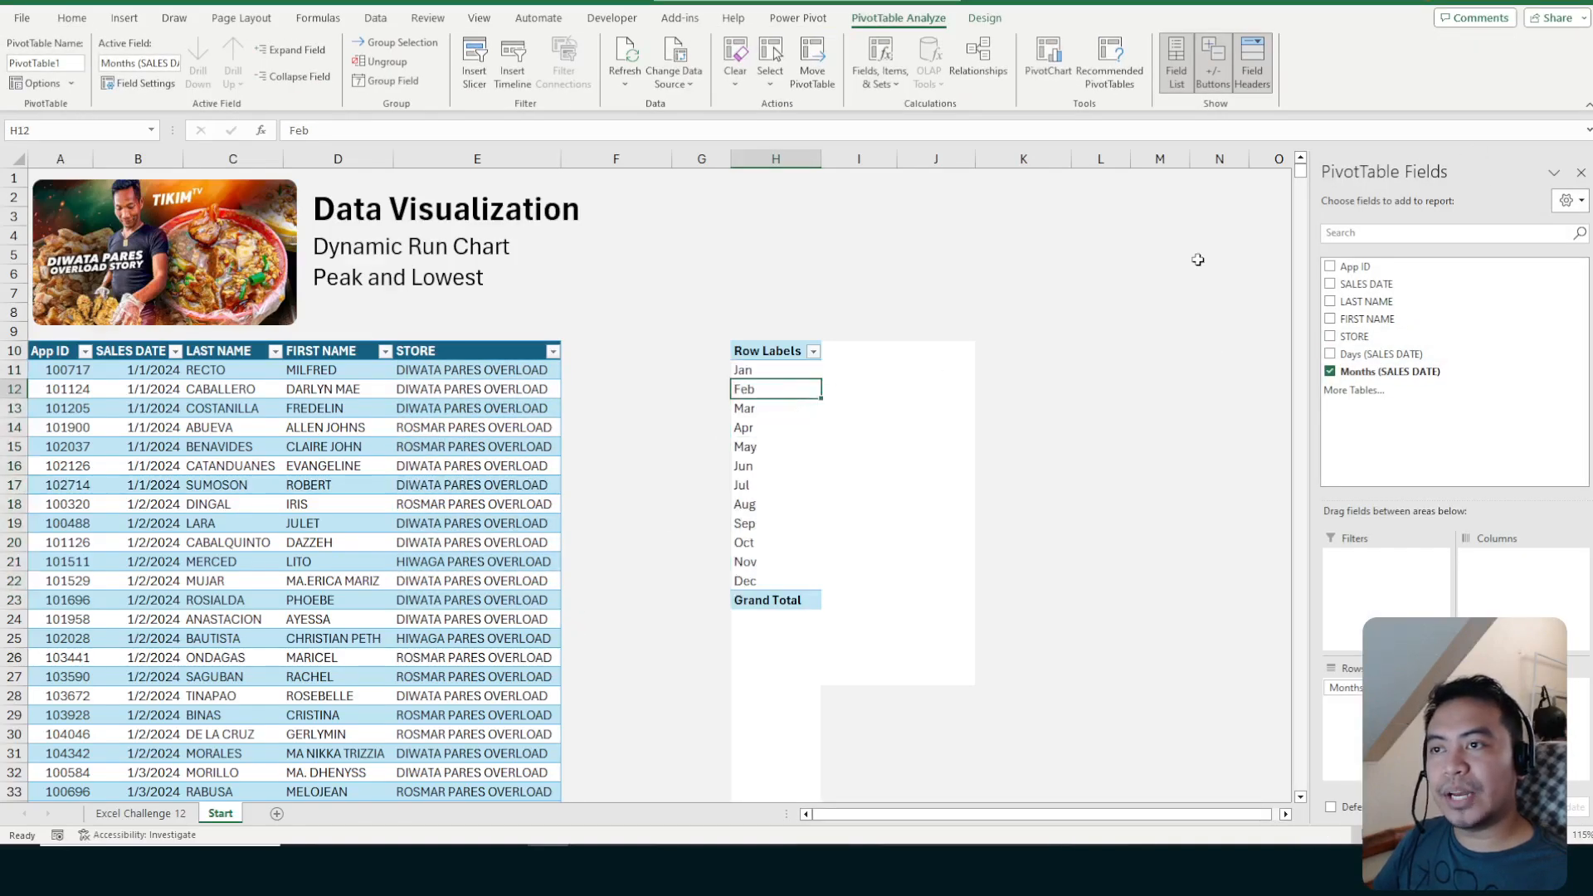
Hide the PivotTable field list and bring it back
left_click(770, 412)
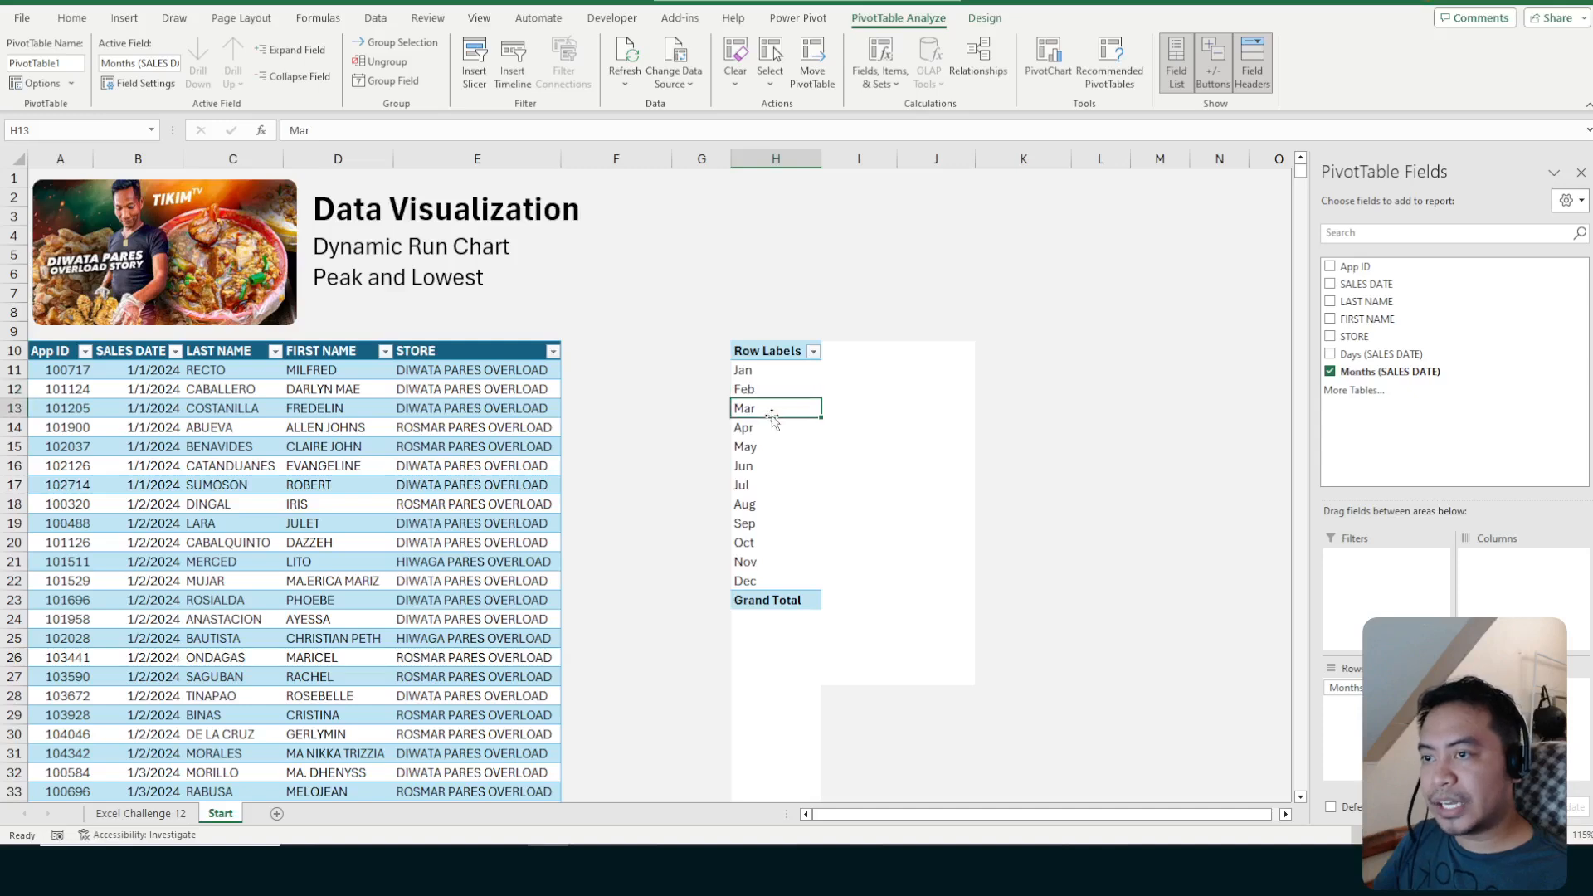
left_click(1581, 172)
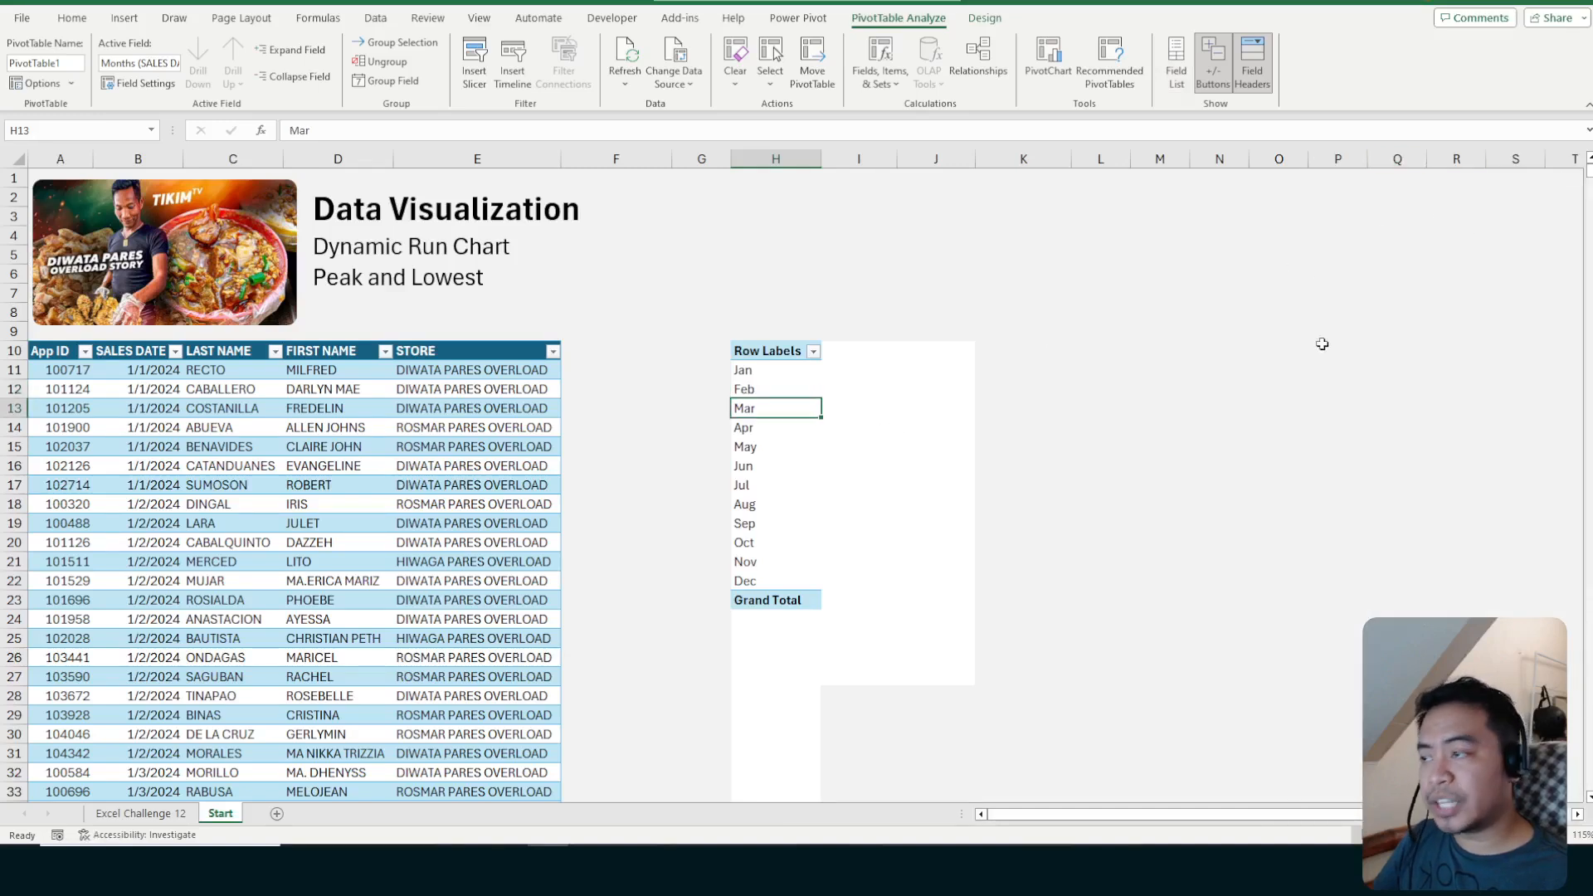
right_click(772, 408)
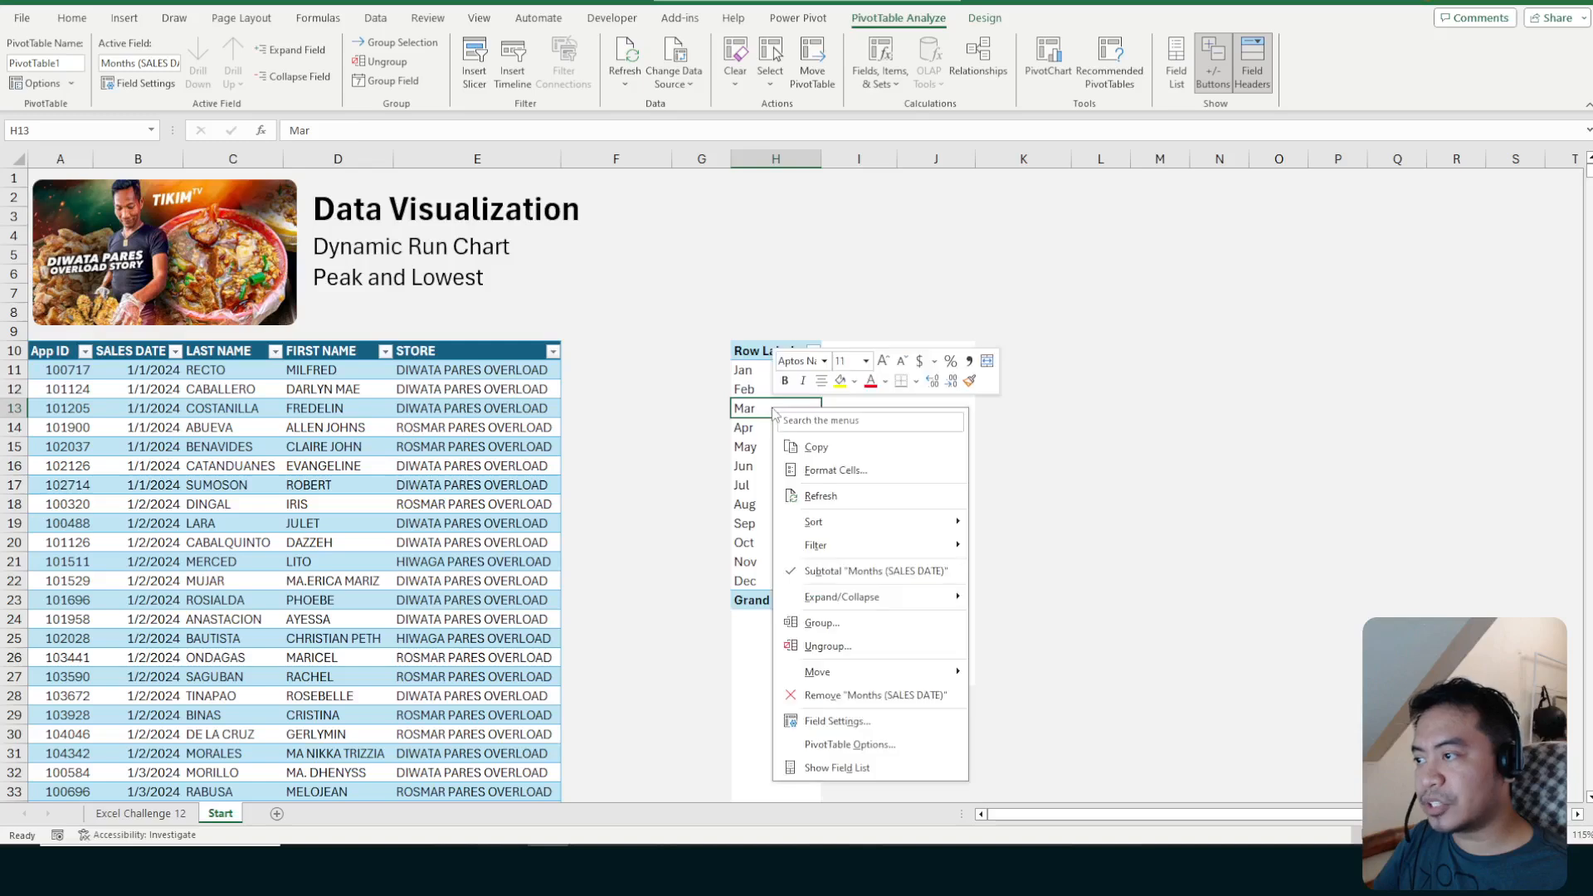
left_click(832, 773)
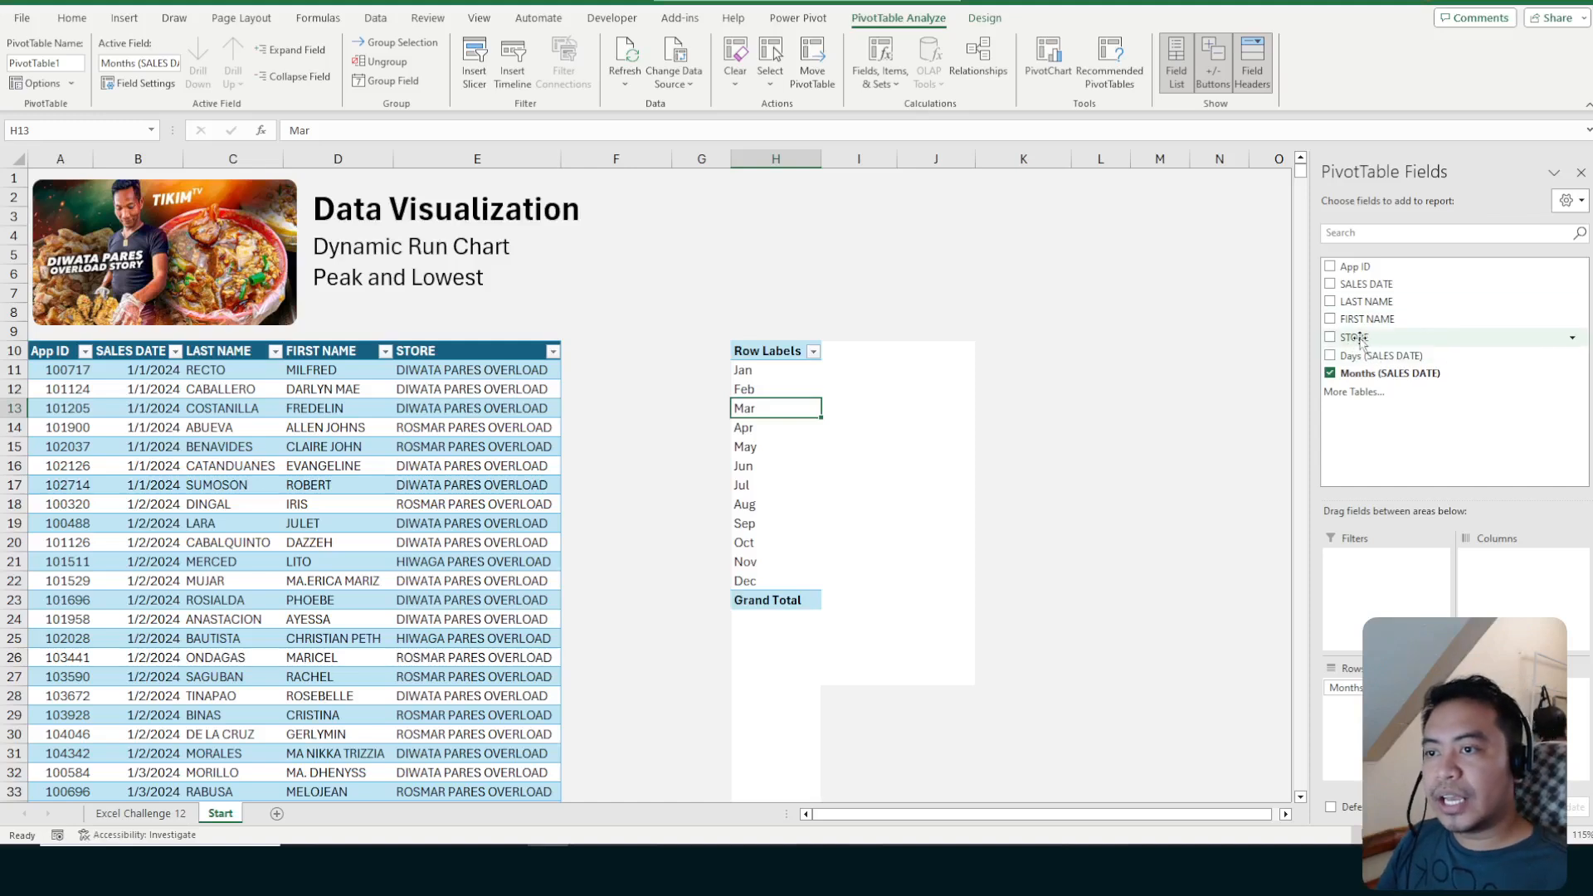
Add the STORE field to the PivotTable's Values area as a count and select the monthly counts
left_click_drag(1361, 339, 1460, 747)
left_click_drag(910, 370, 878, 596)
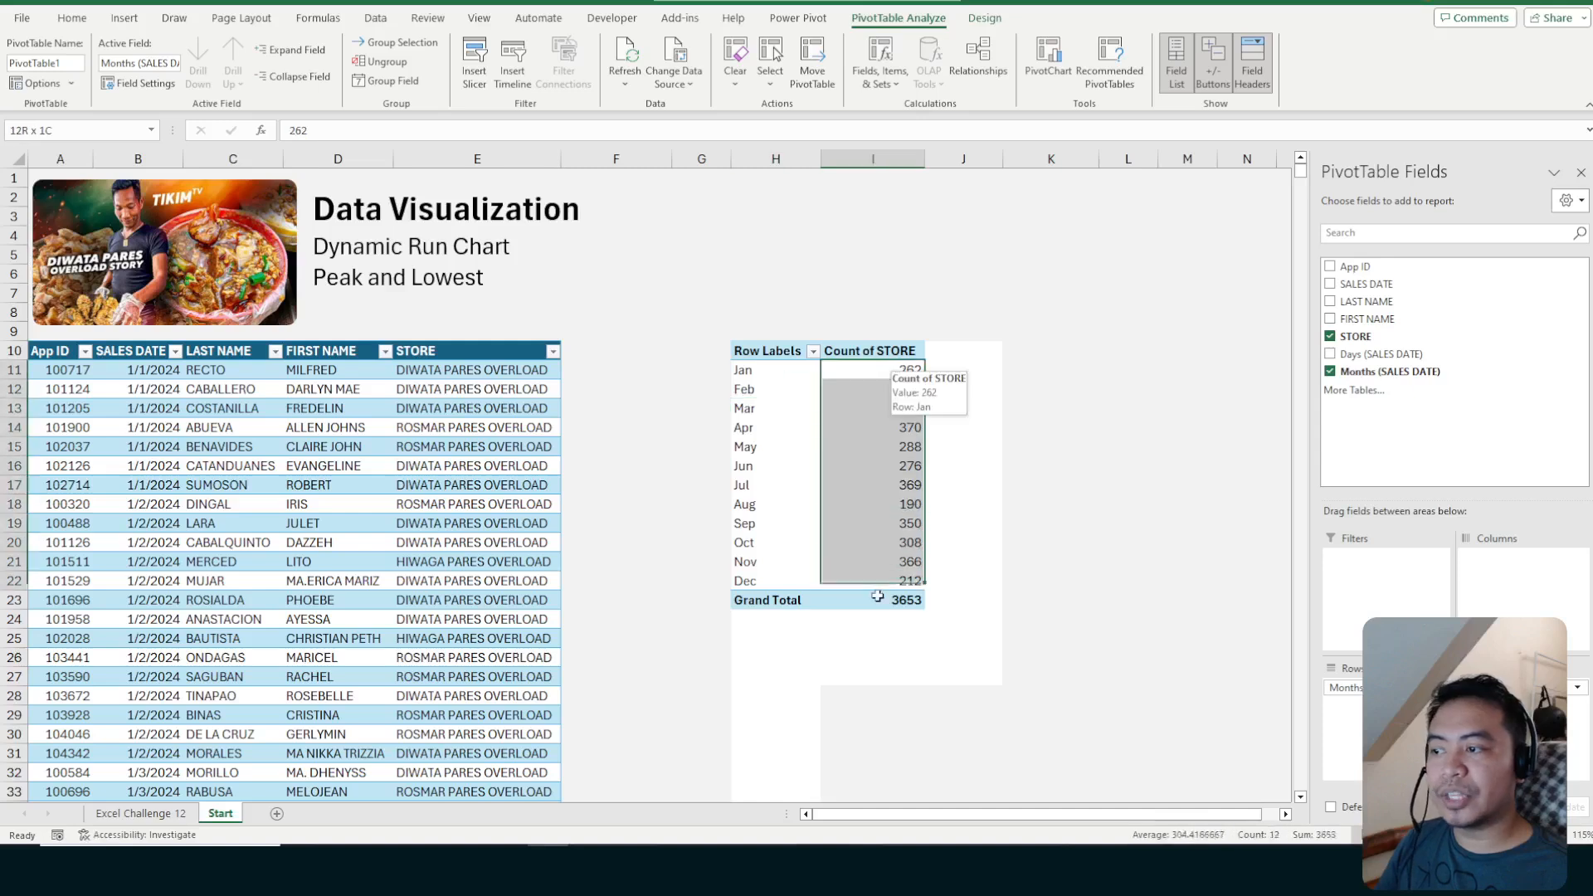
Examine the store names in the STORE column of the sales table that the PivotTable counts
left_click(425, 370)
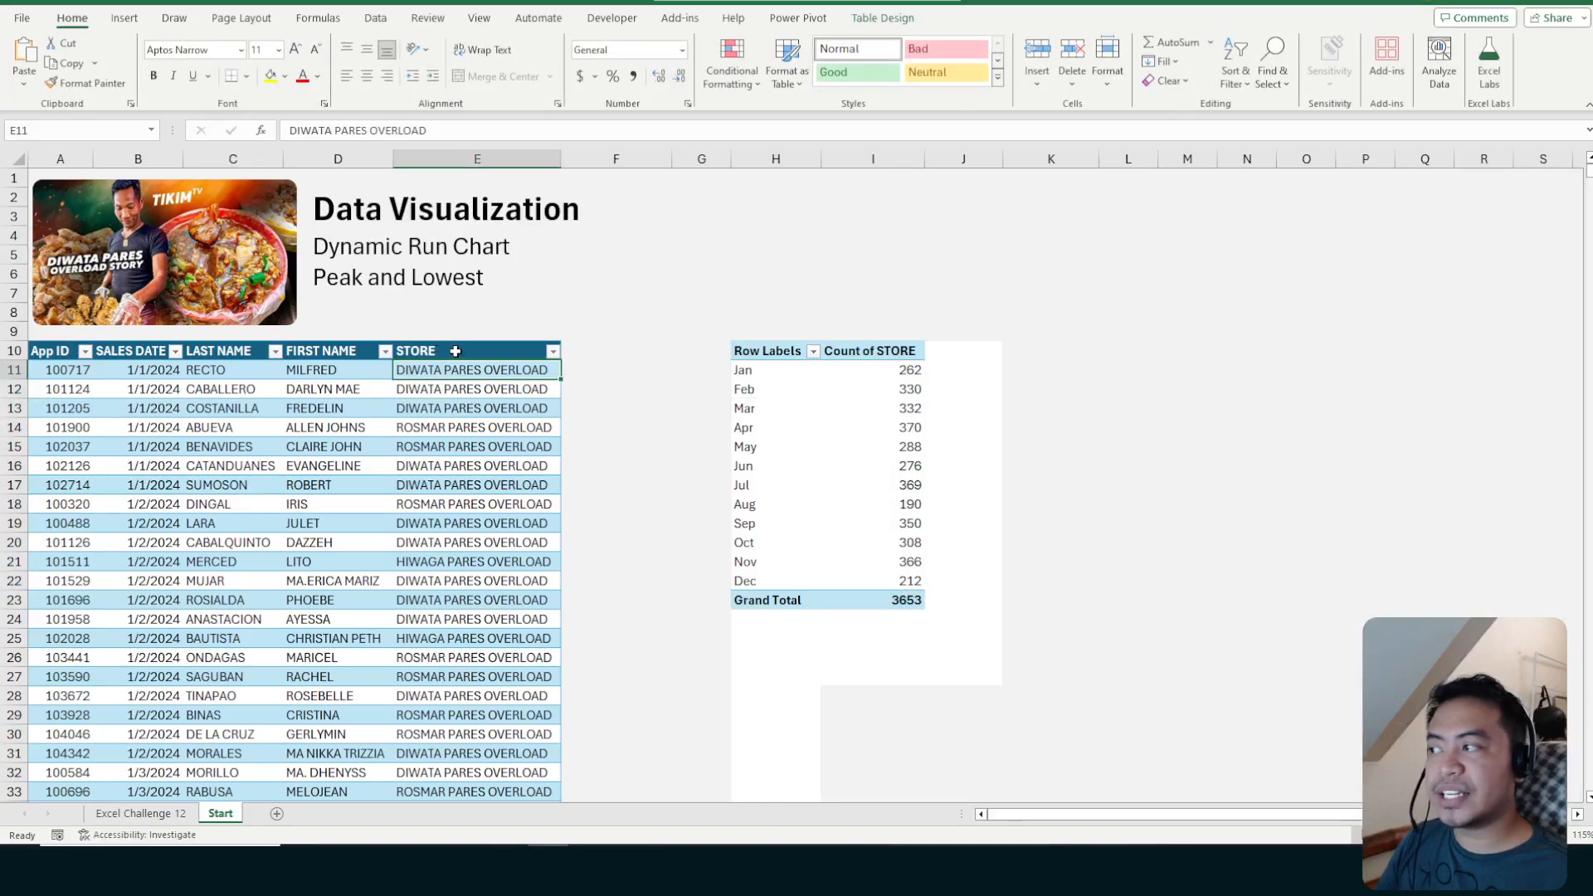
left_click_drag(476, 373, 462, 656)
left_click(463, 523)
left_click(461, 466)
left_click(459, 427)
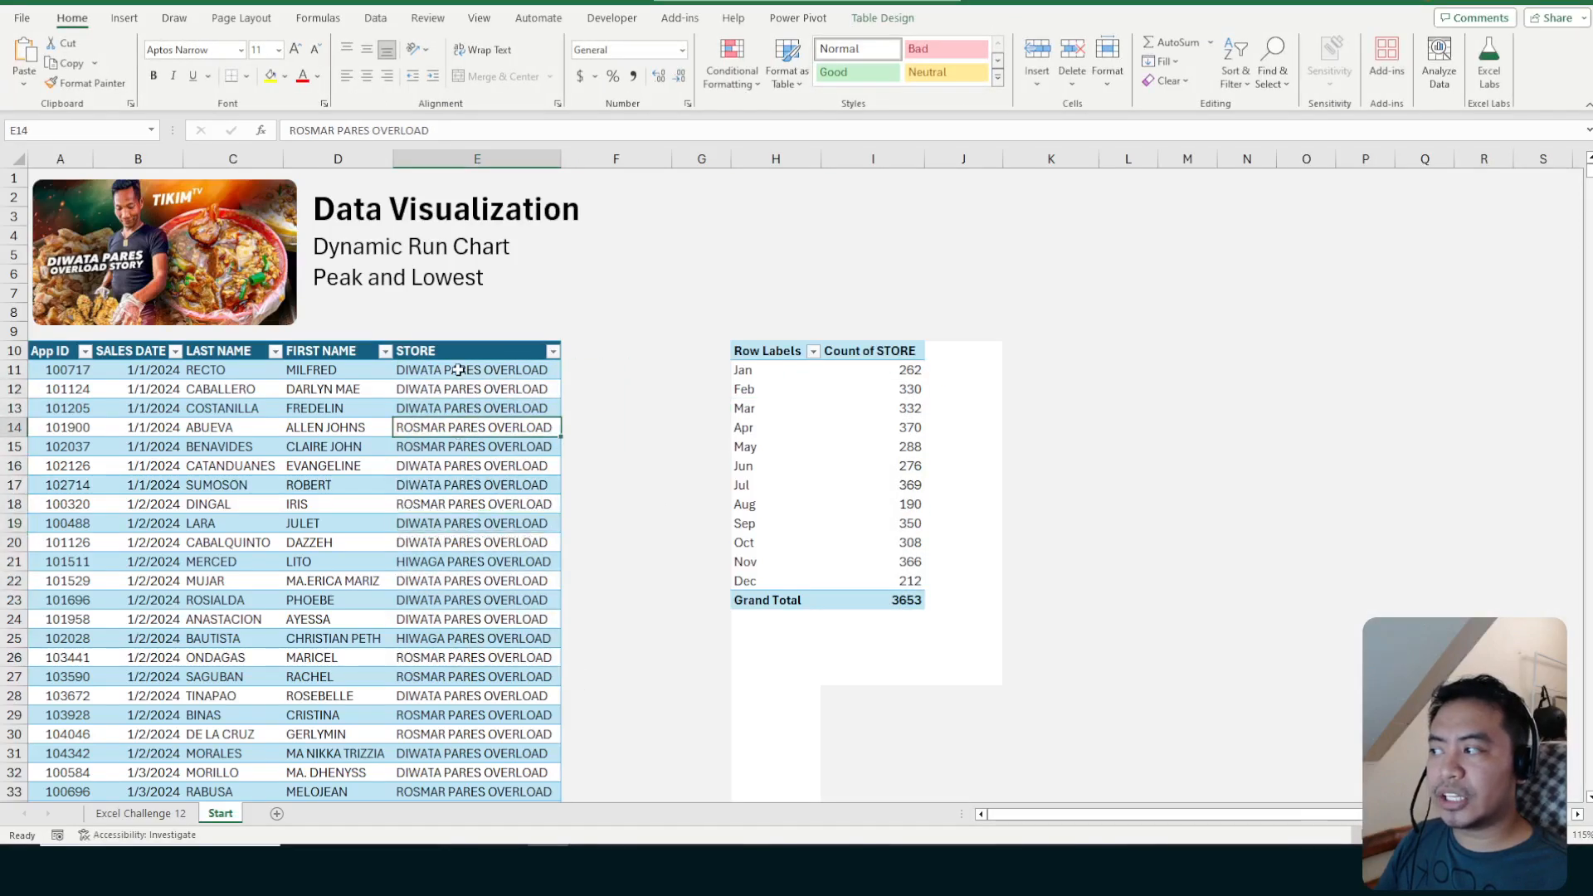
left_click_drag(459, 370, 462, 619)
left_click(462, 506)
left_click(462, 444)
left_click(462, 390)
left_click(462, 370)
left_click(472, 545)
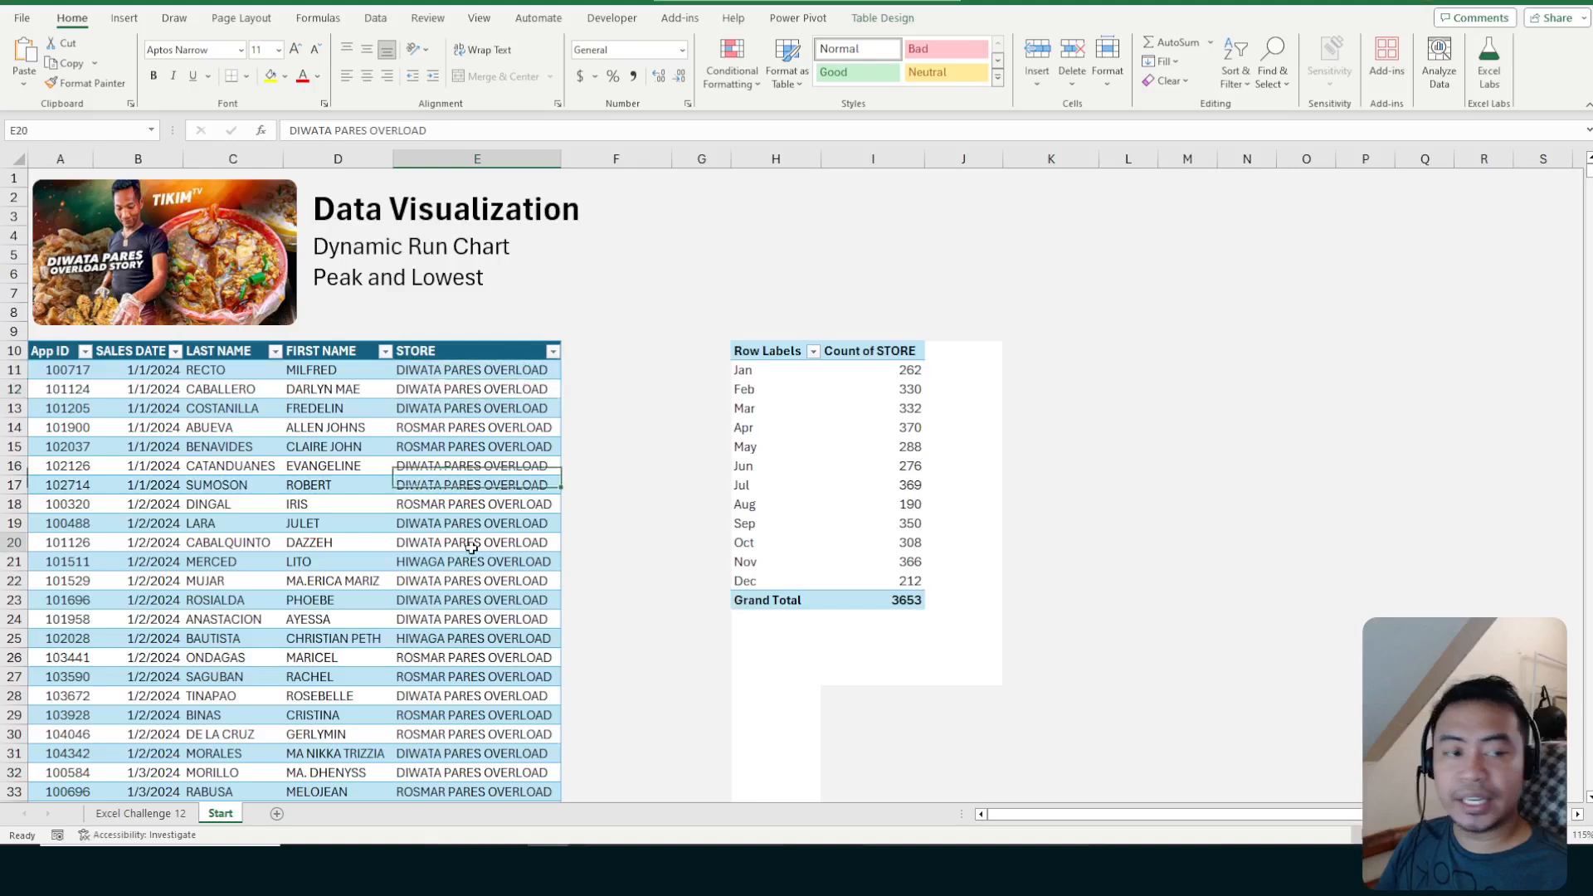
left_click(464, 448)
left_click(955, 390)
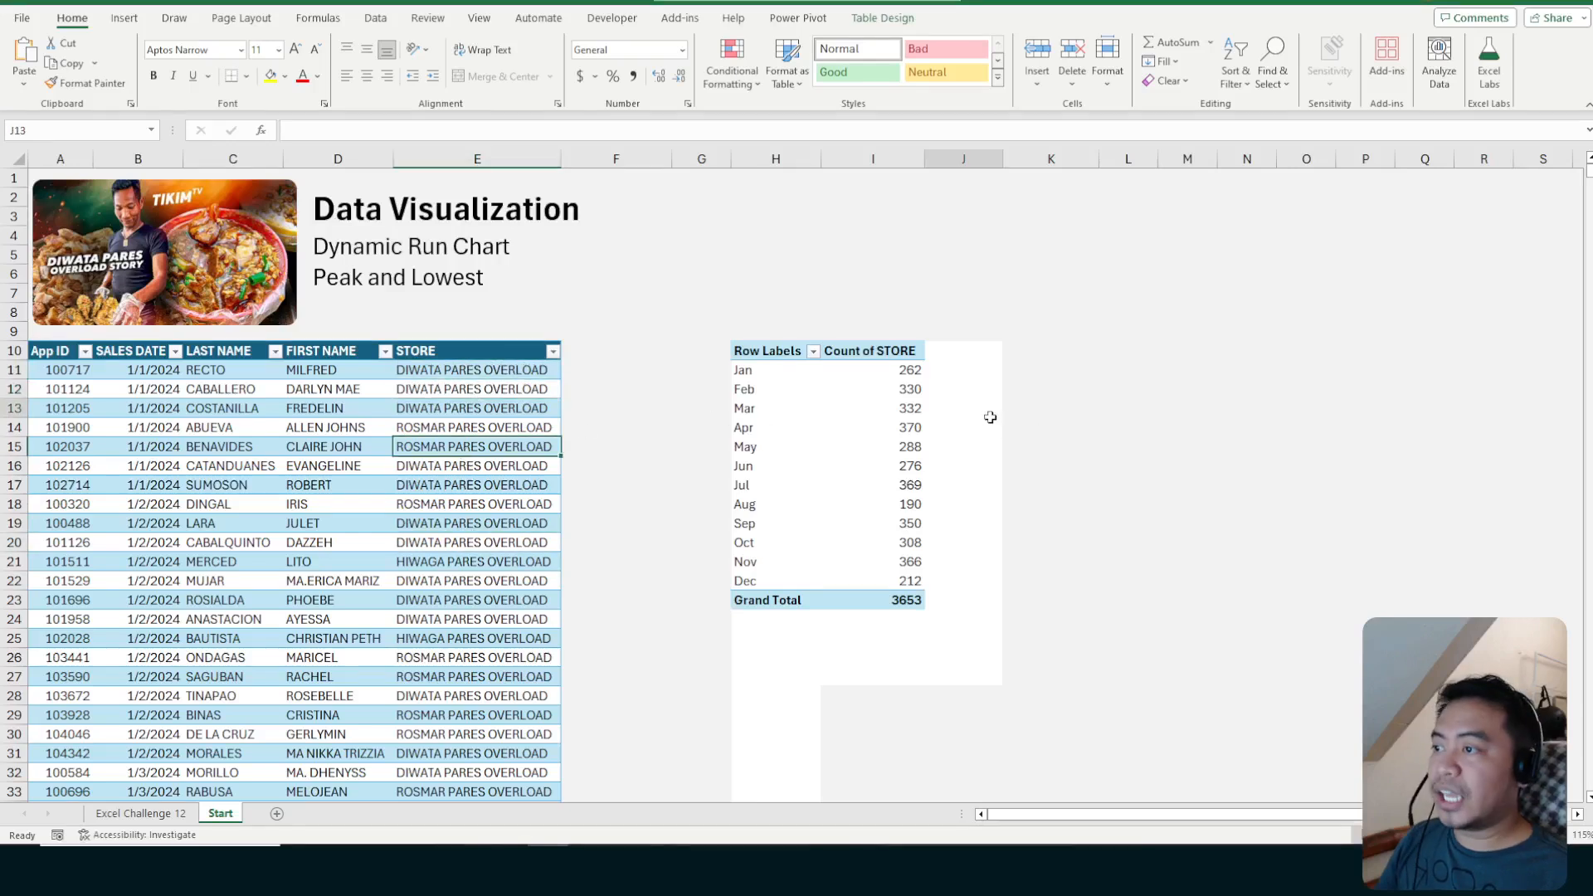
Review the PivotTable's monthly store counts against the entries in the sales table
left_click(919, 372)
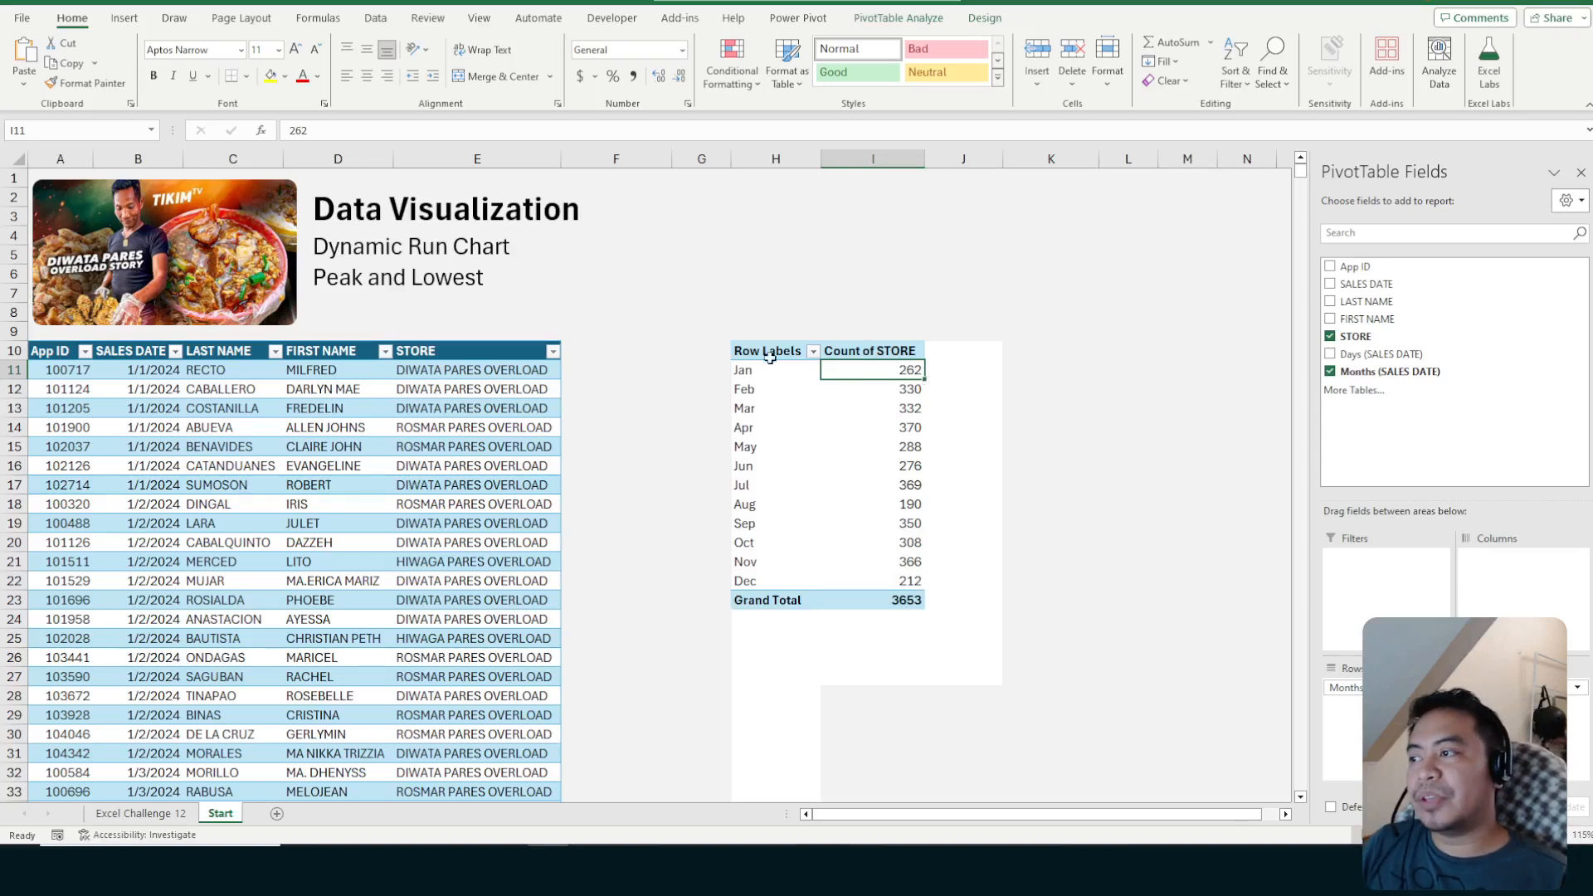
left_click_drag(769, 358, 869, 603)
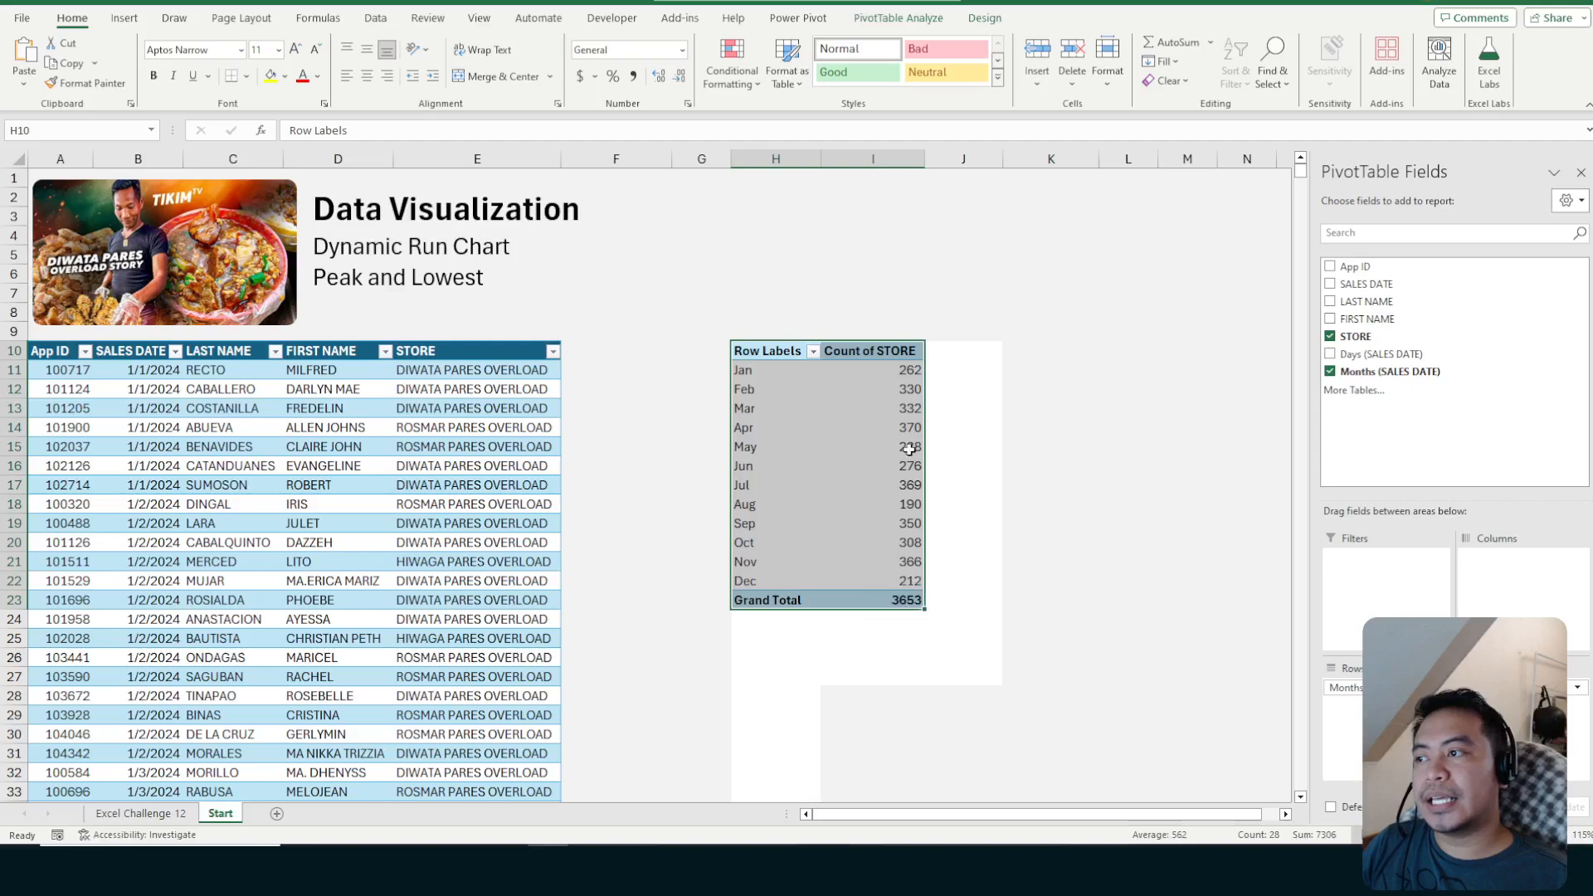
left_click(913, 427)
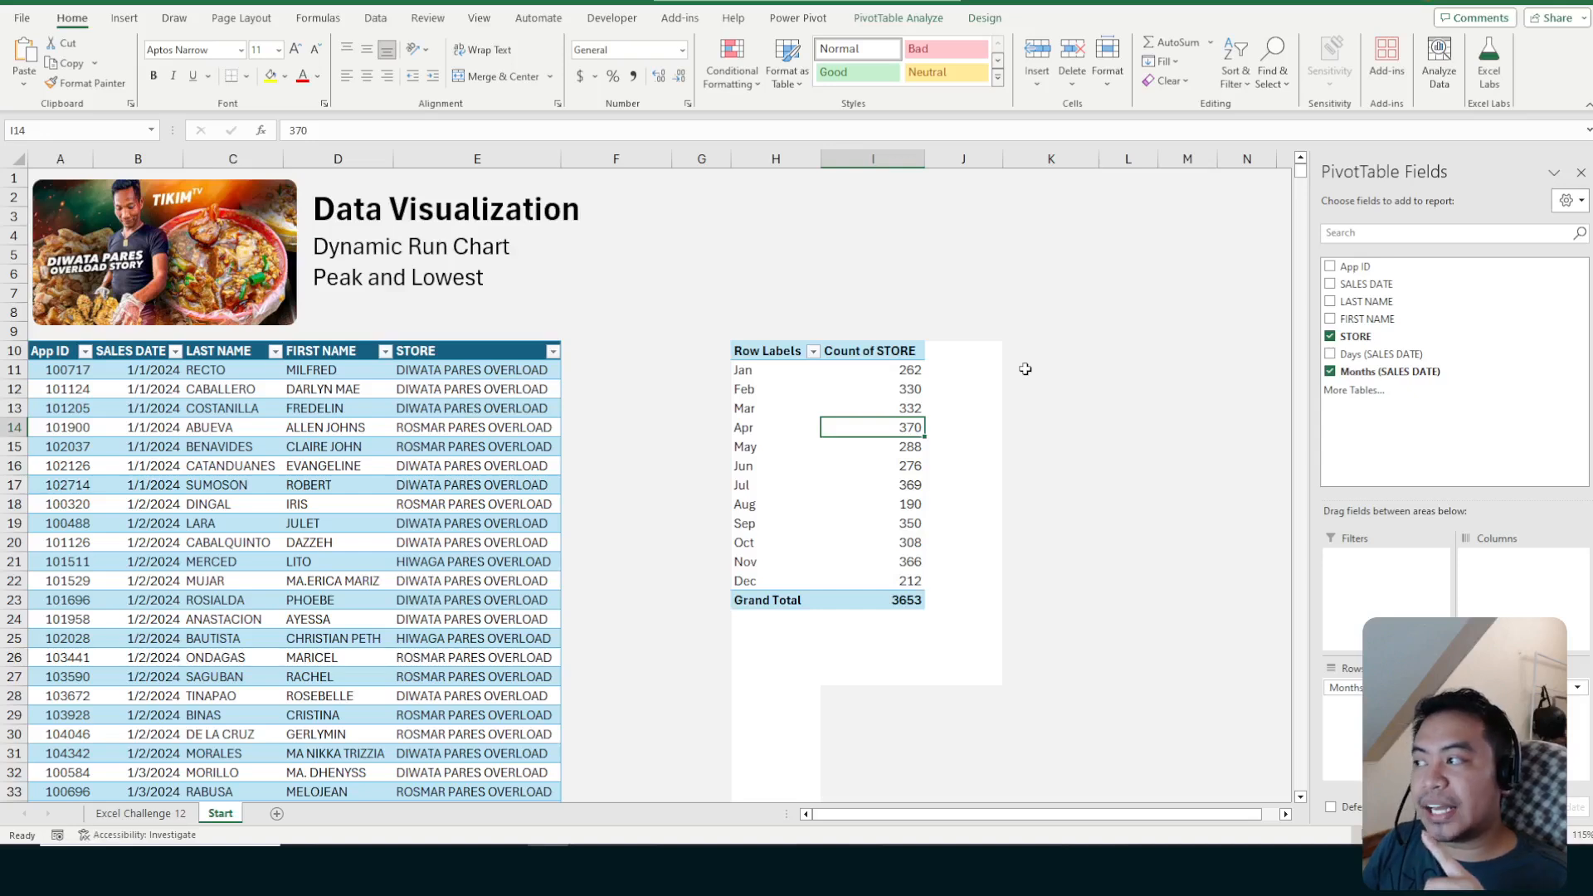
left_click(479, 428)
left_click(888, 409)
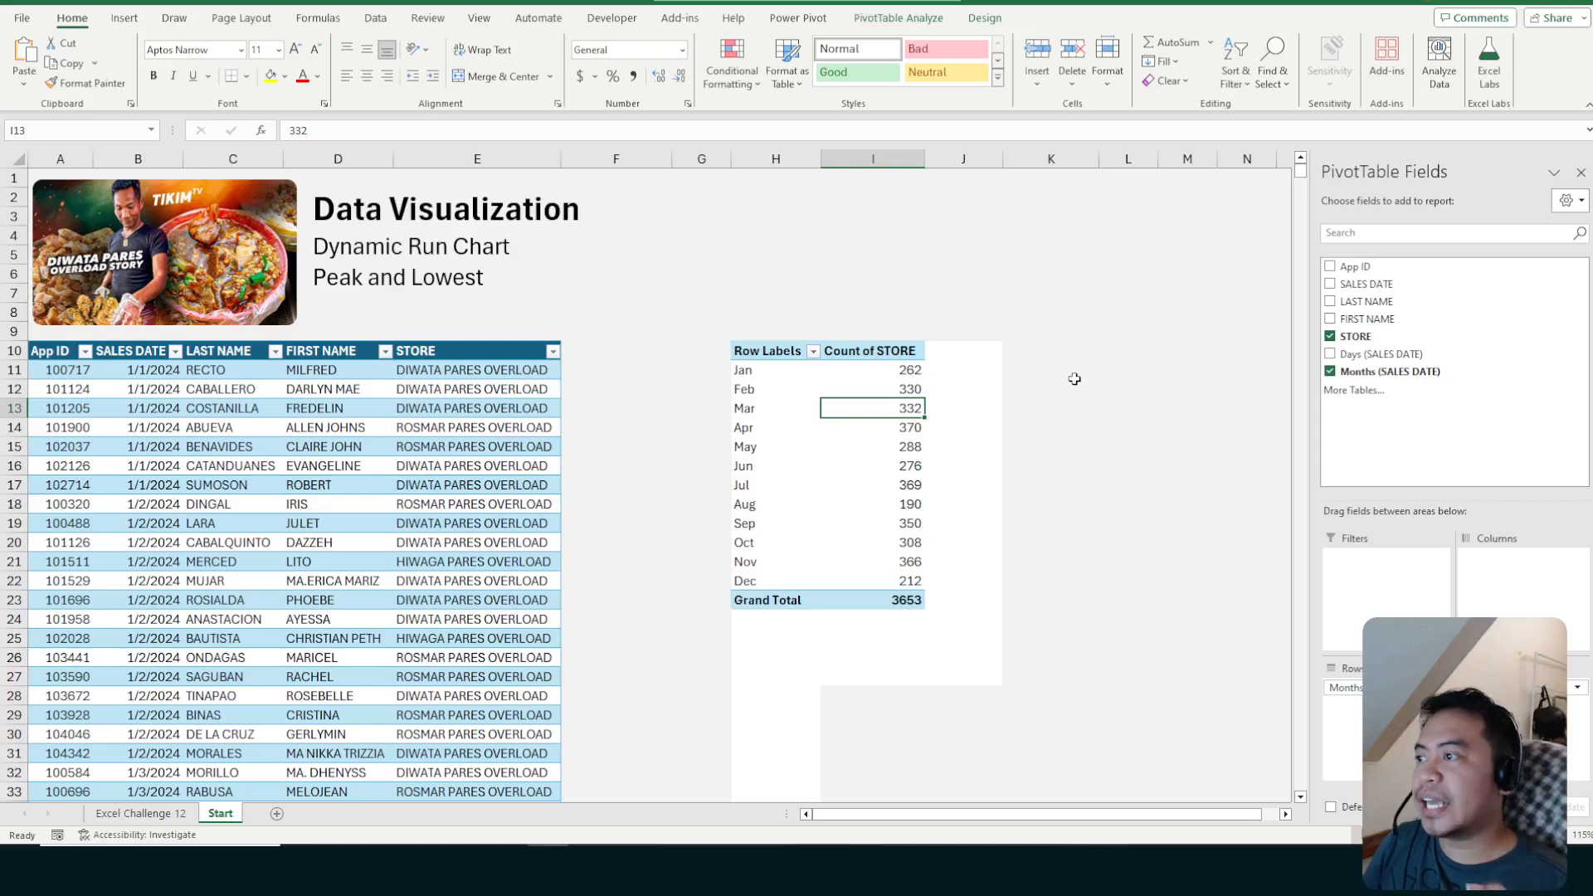
left_click(772, 370)
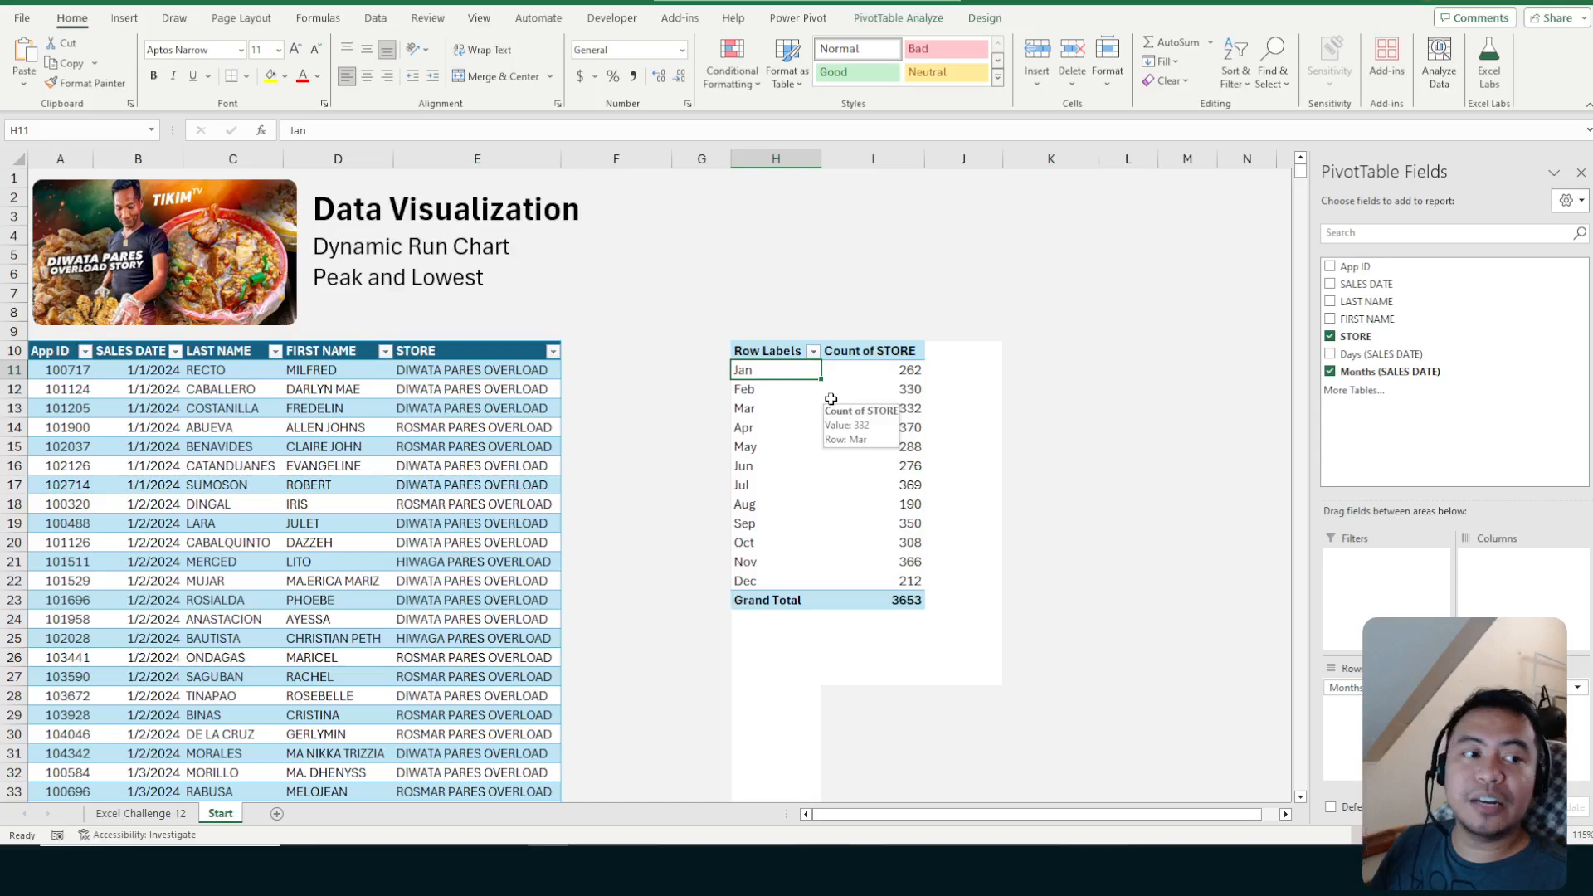
left_click(941, 358)
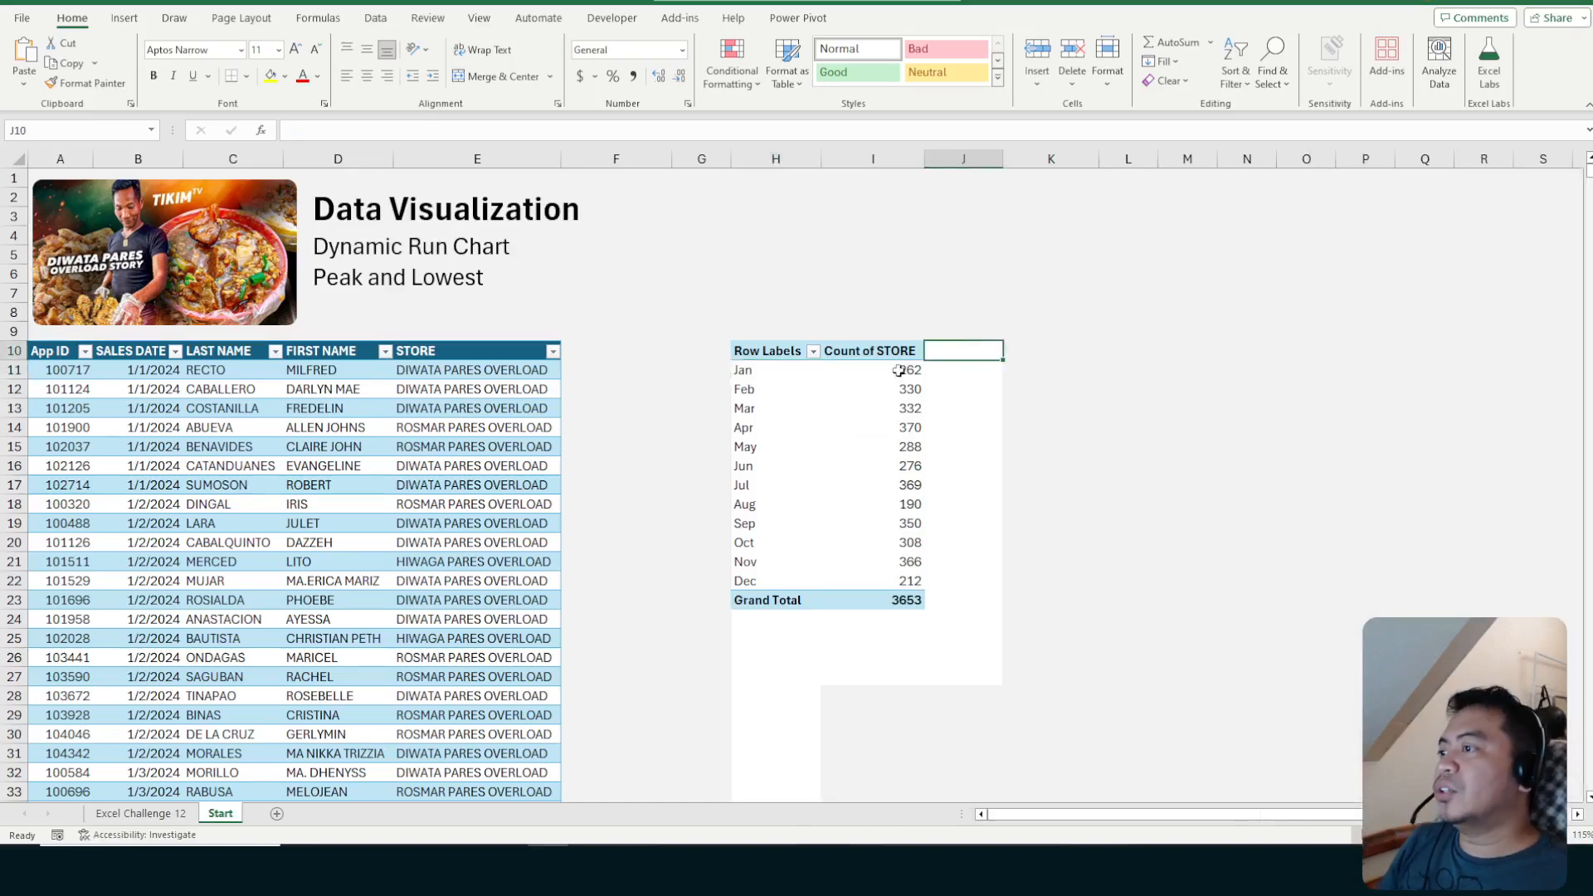
Add the STORE field to the PivotTable's Filters area and check the stores offered in the filter
left_click(779, 373)
left_click(794, 401)
left_click(796, 393)
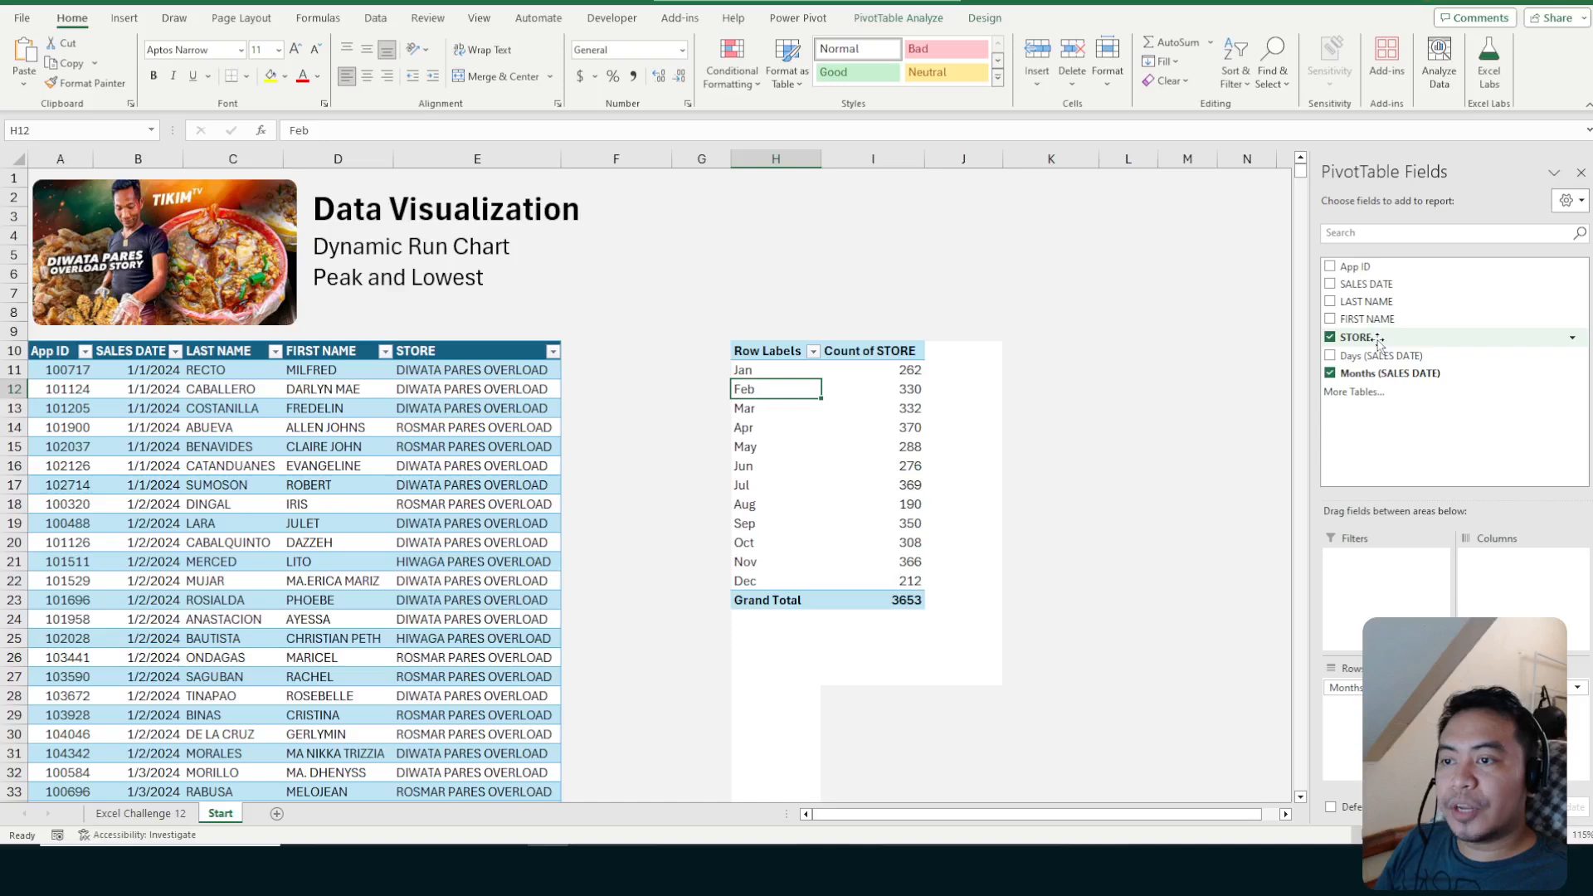
left_click_drag(1378, 341, 1377, 573)
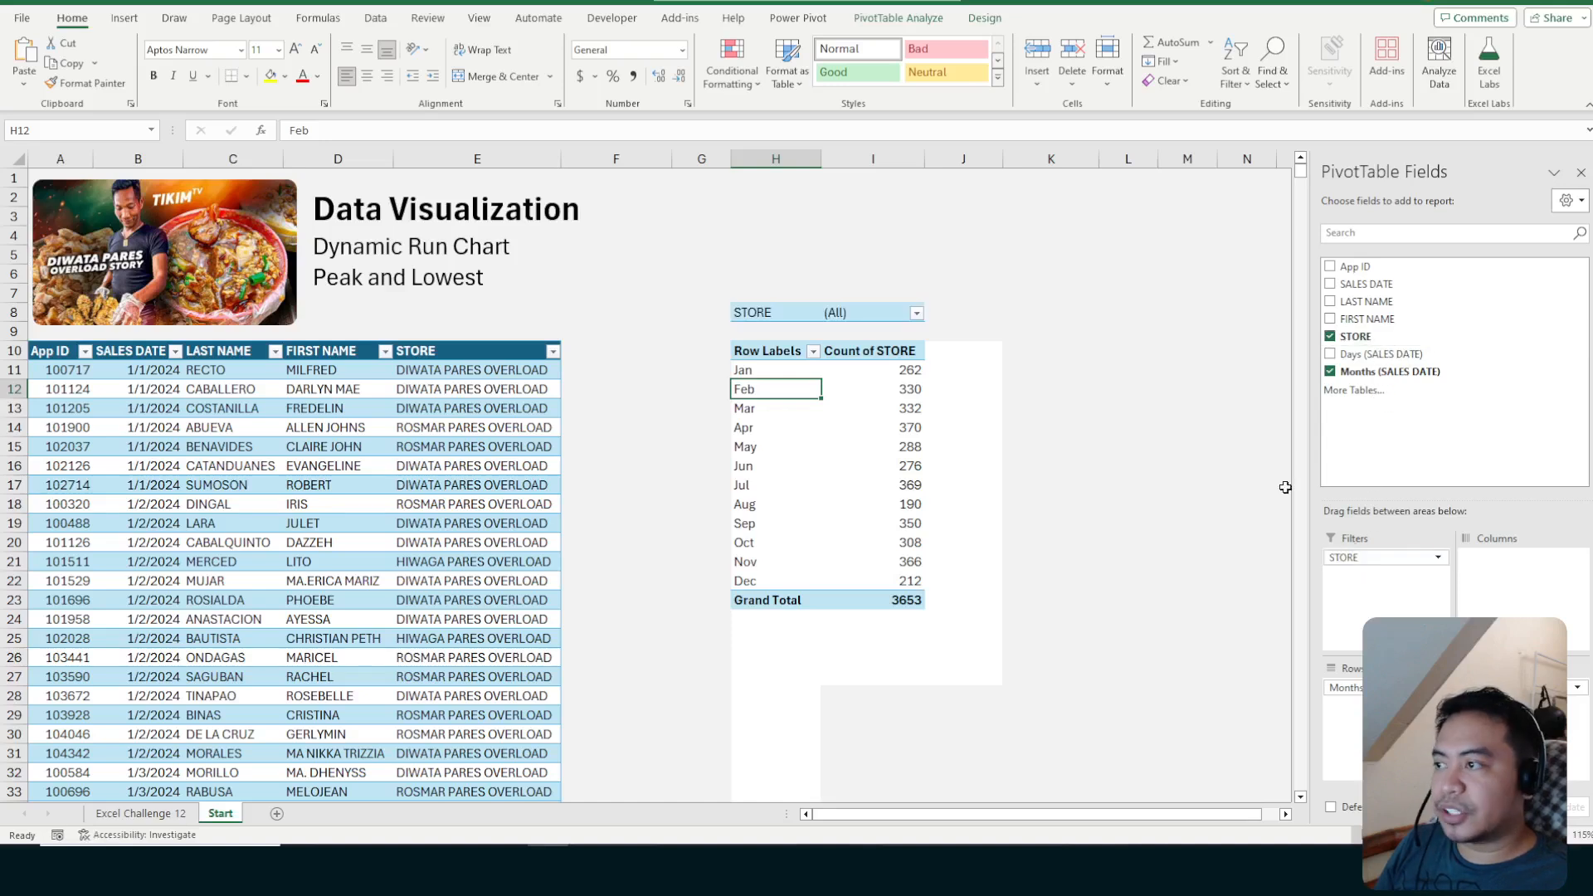
left_click(917, 313)
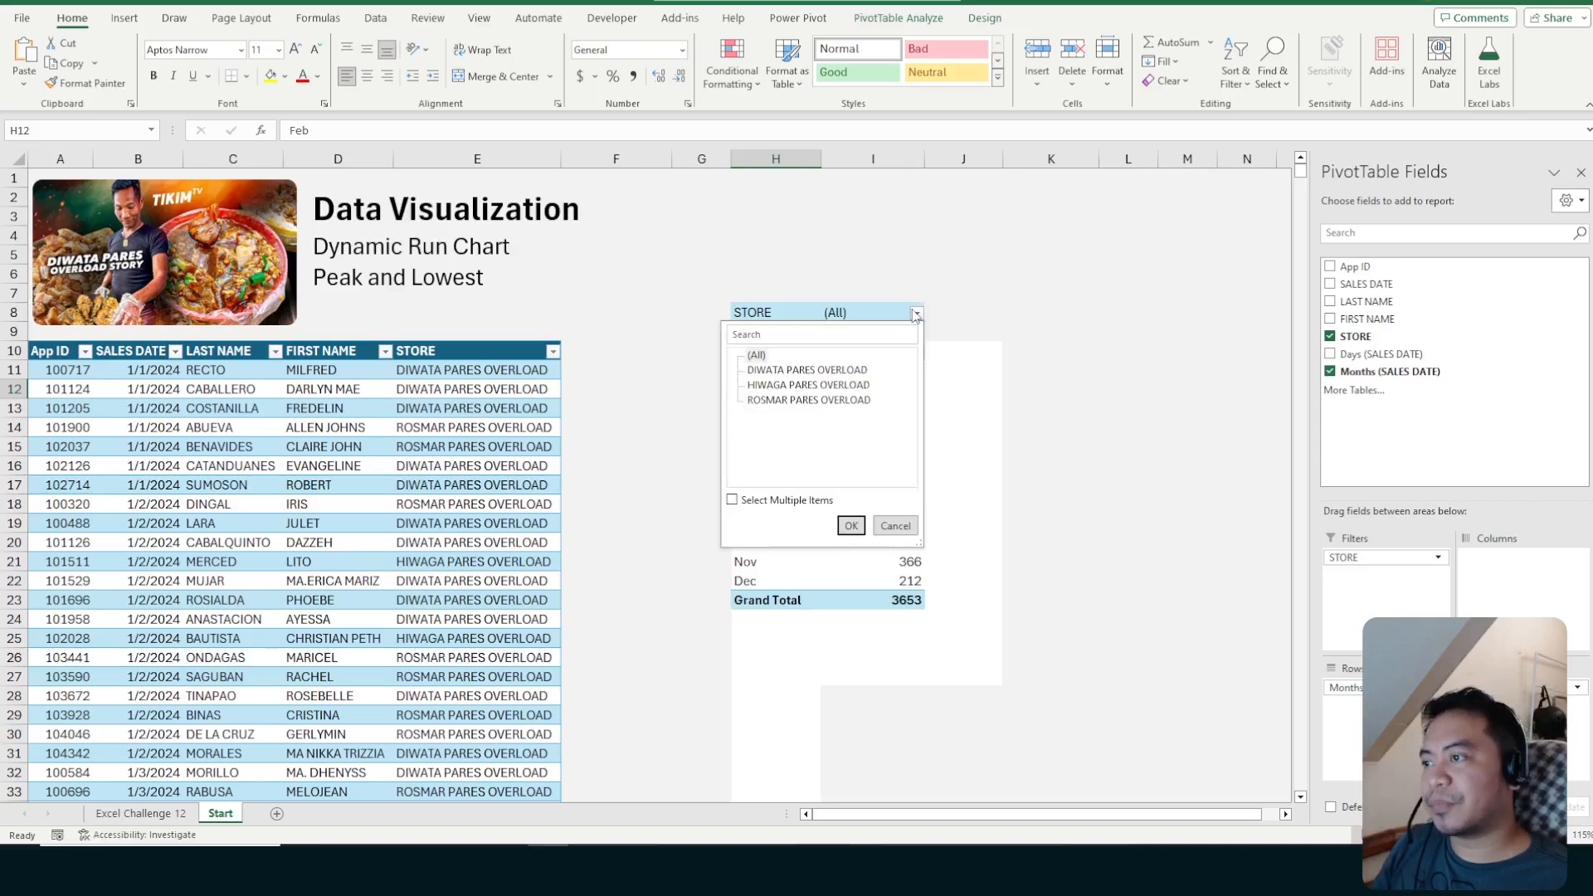
left_click(941, 351)
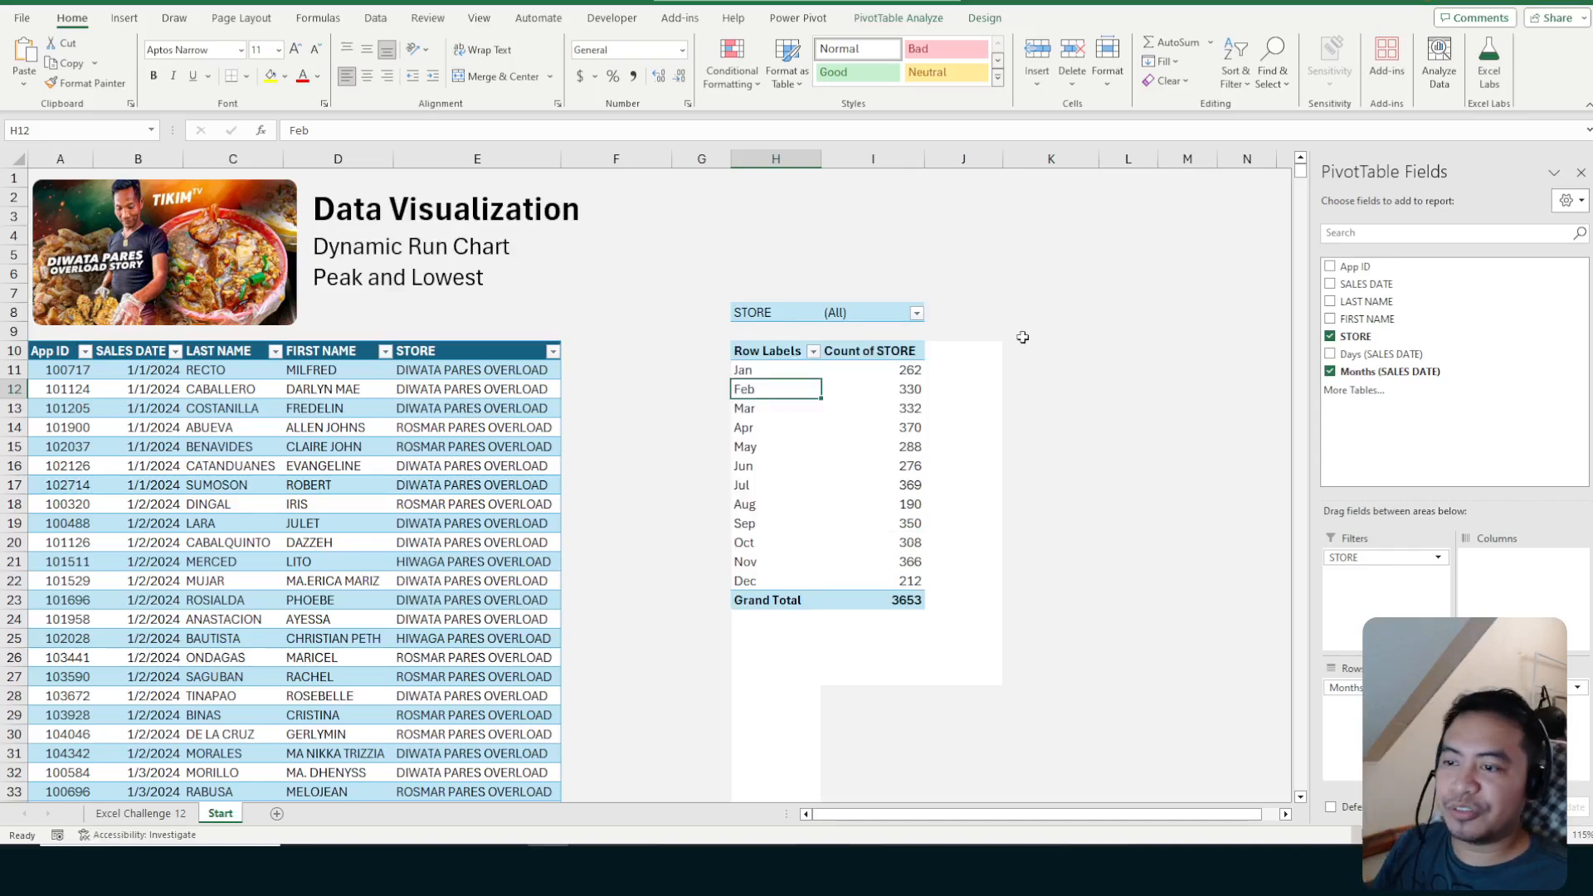
Enable multiple item selection in the STORE filter, show only DIWATA PARES OVERLOAD, and select the filtered monthly counts
left_click(917, 314)
left_click(732, 499)
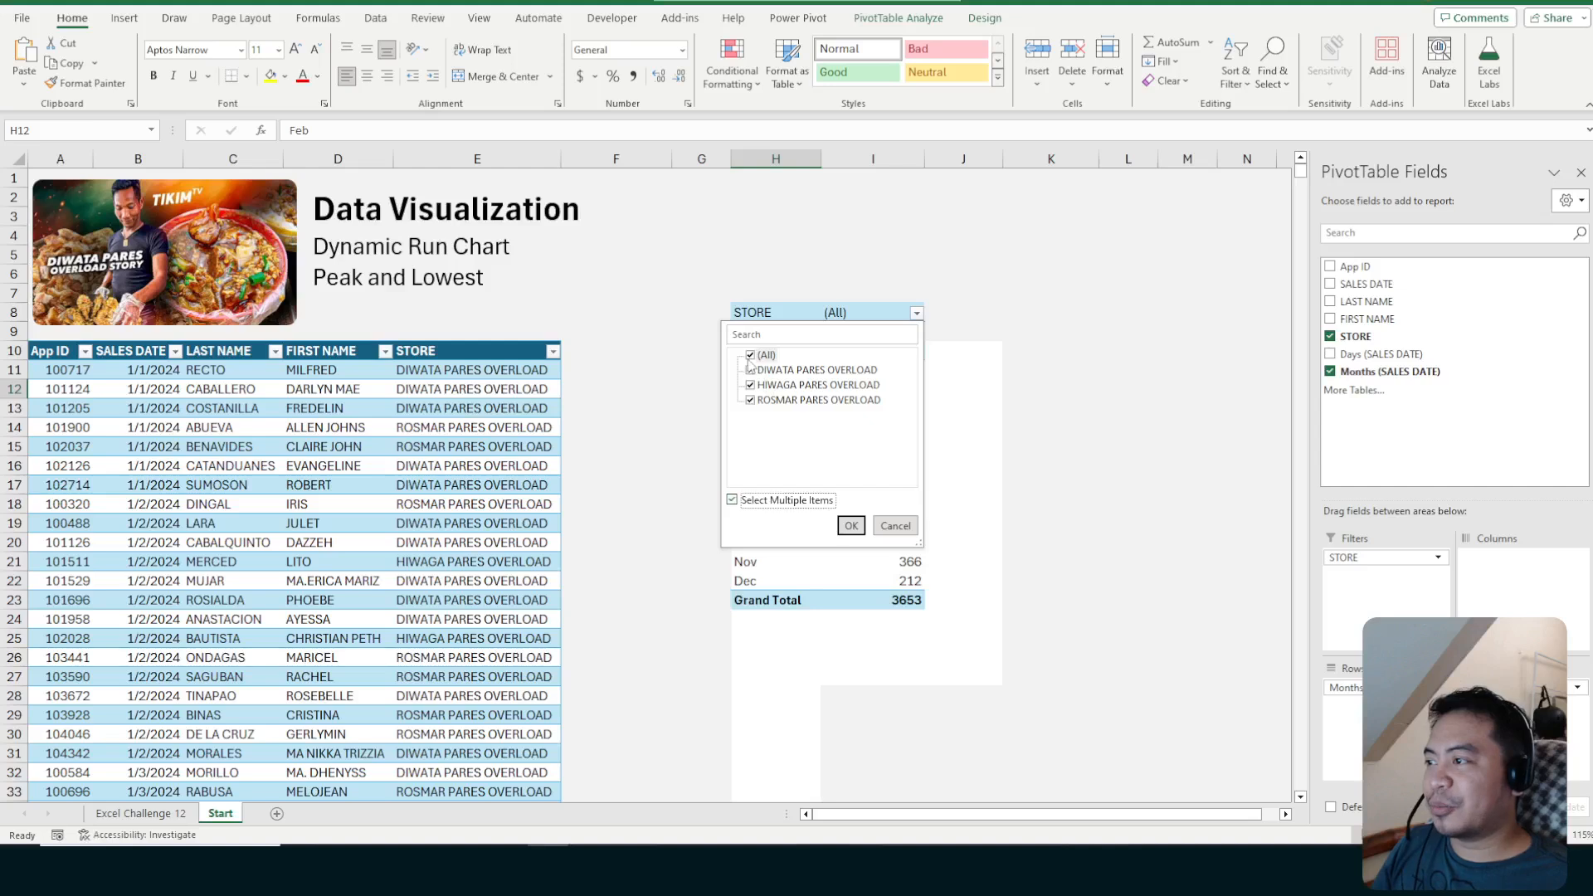
left_click(750, 355)
left_click(750, 370)
left_click(852, 526)
left_click(925, 375)
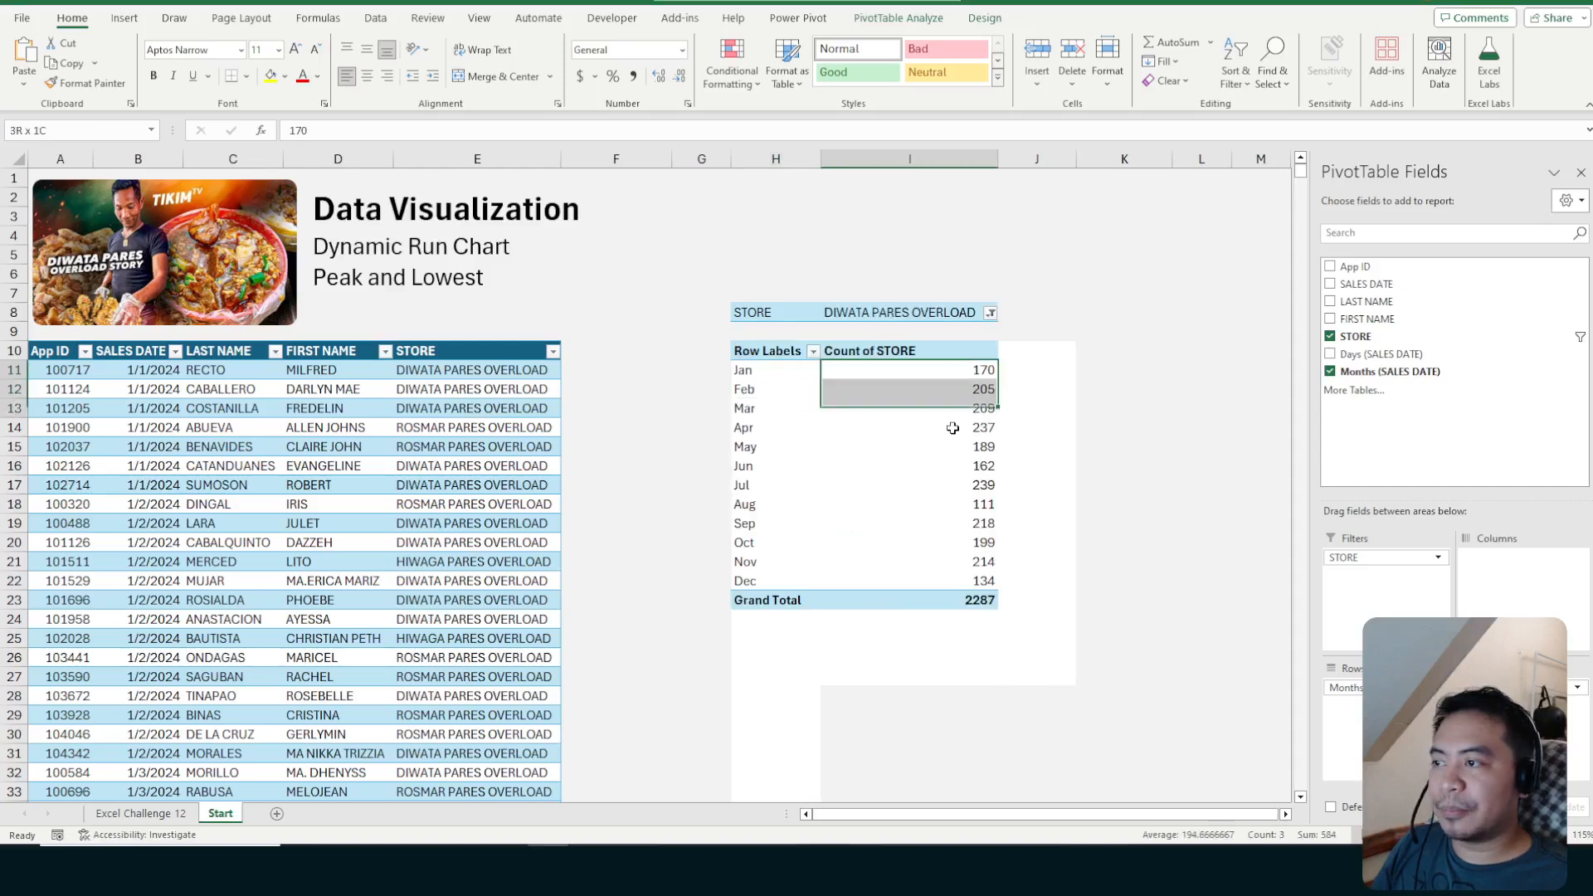
key("ctrl+shift+Down")
Switch the STORE filter to show only HIWAGA PARES OVERLOAD
left_click(990, 314)
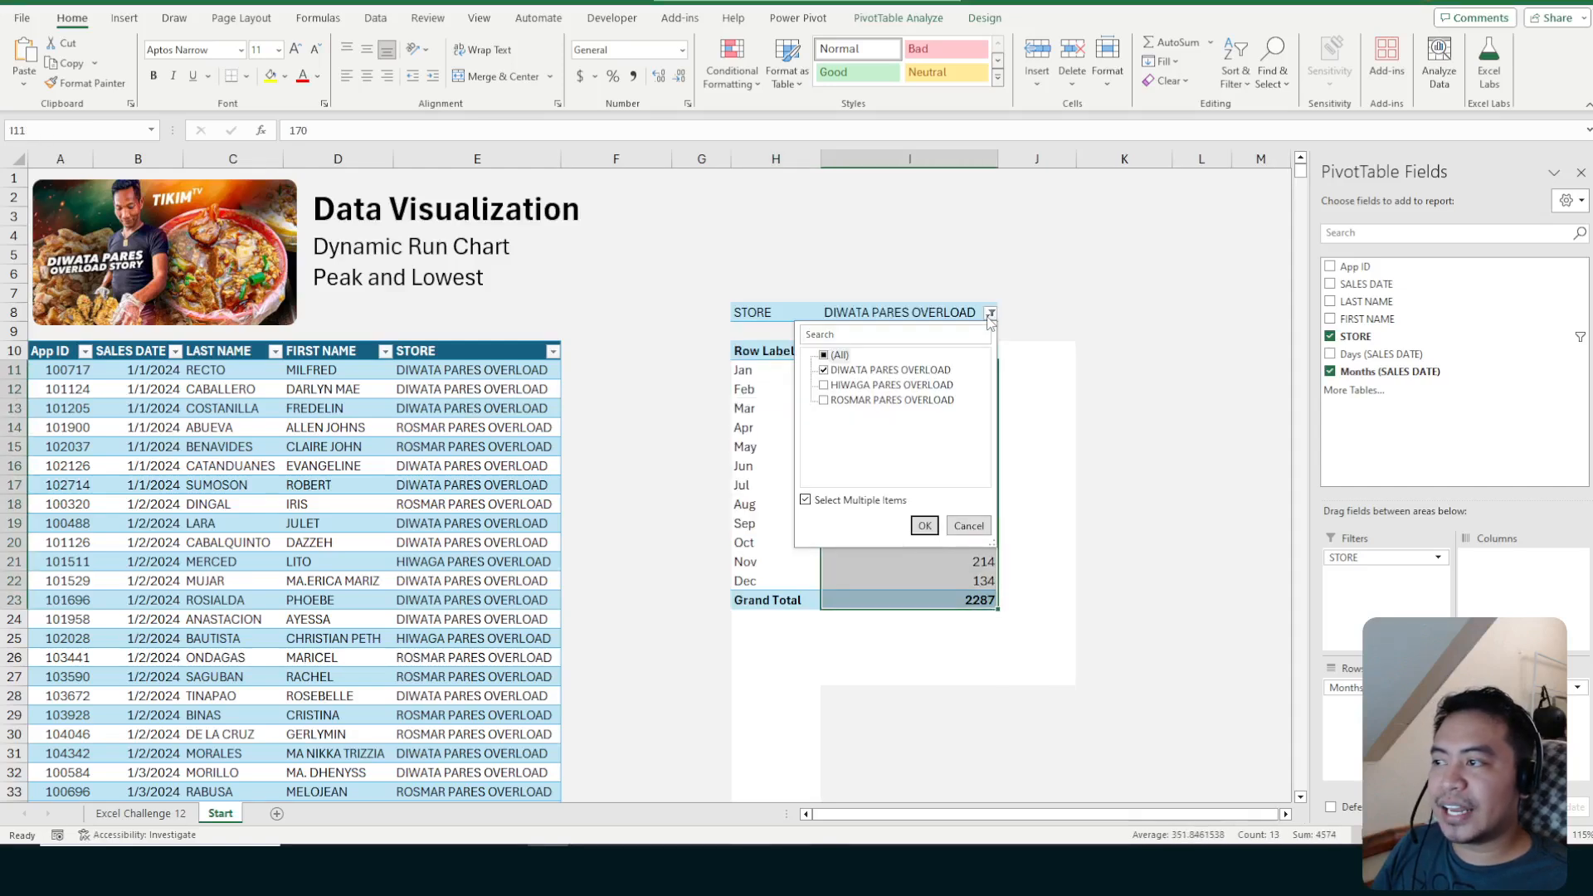
left_click(824, 385)
left_click(824, 370)
left_click(924, 526)
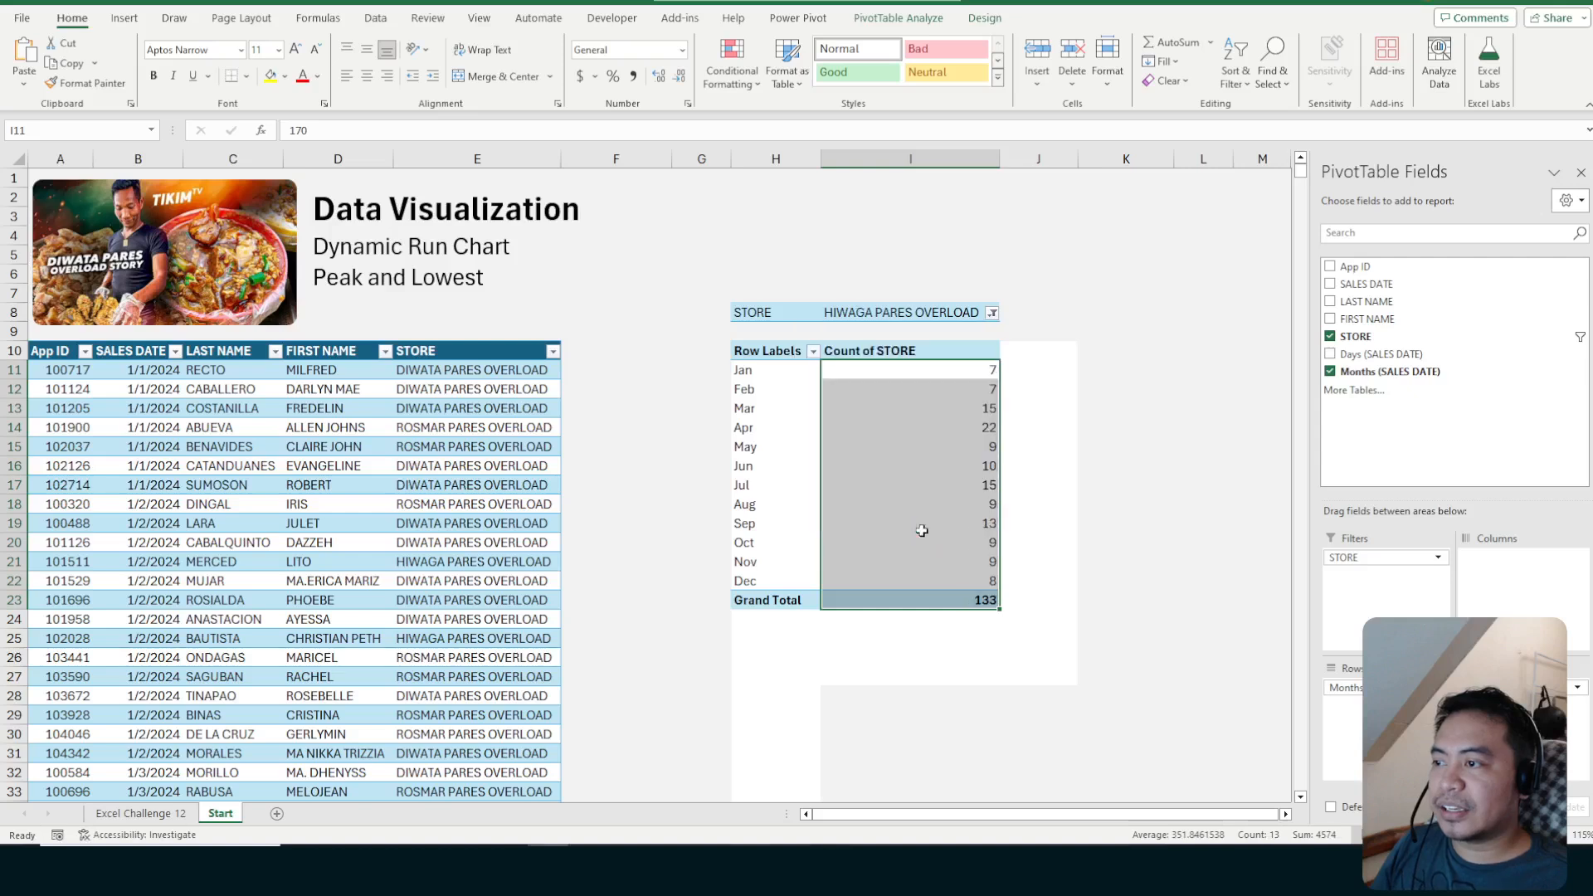
left_click(991, 313)
left_click(826, 386)
left_click(971, 526)
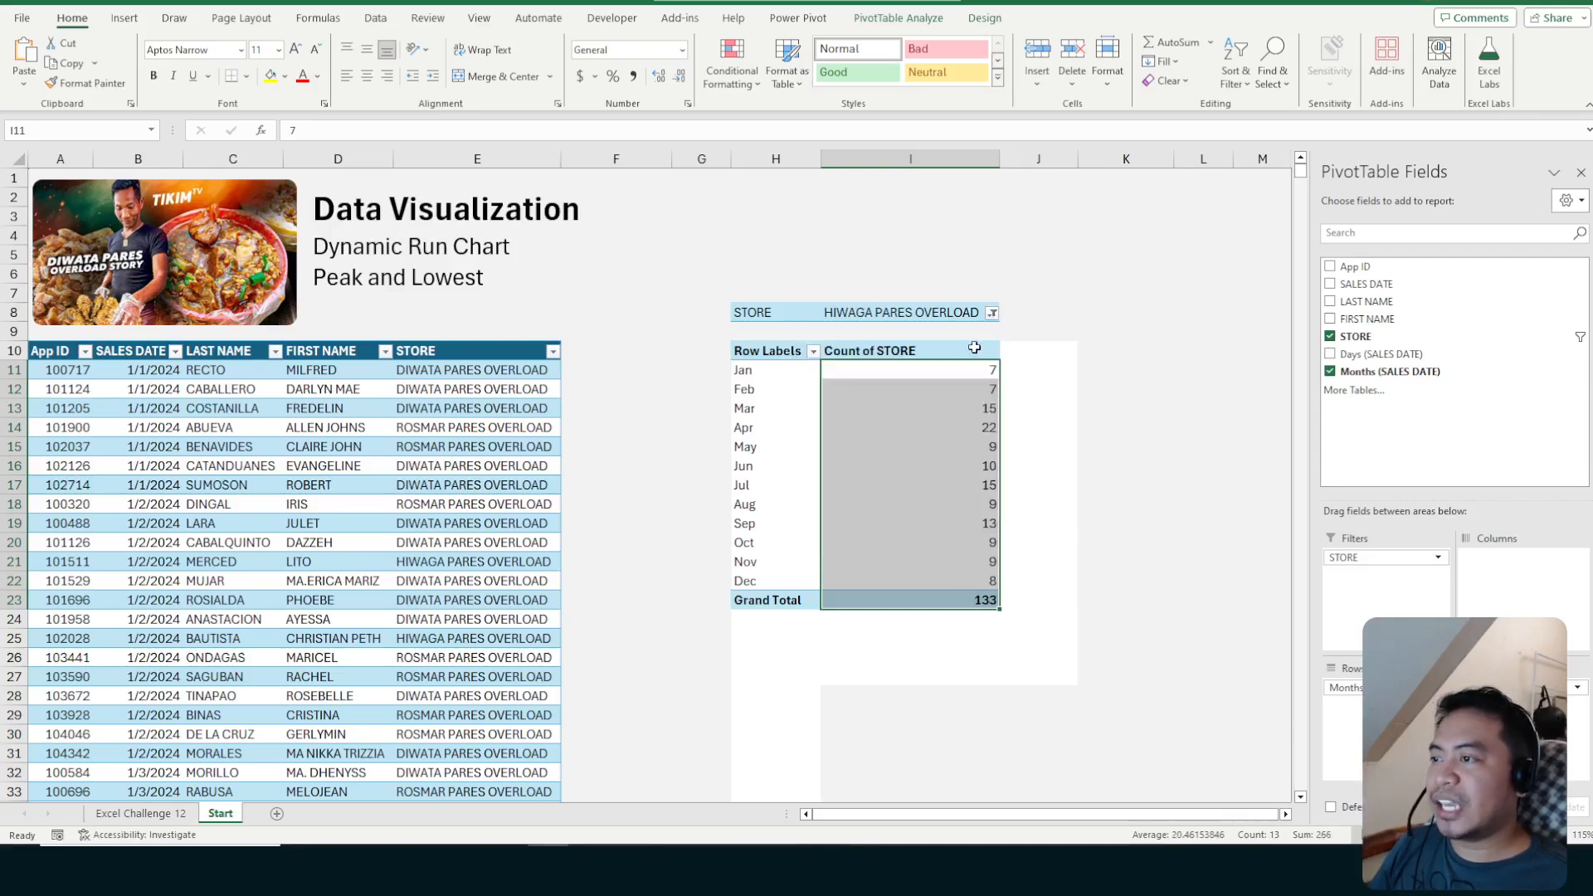
Reset the PivotTable's STORE filter to include all stores
left_click(991, 313)
left_click(825, 356)
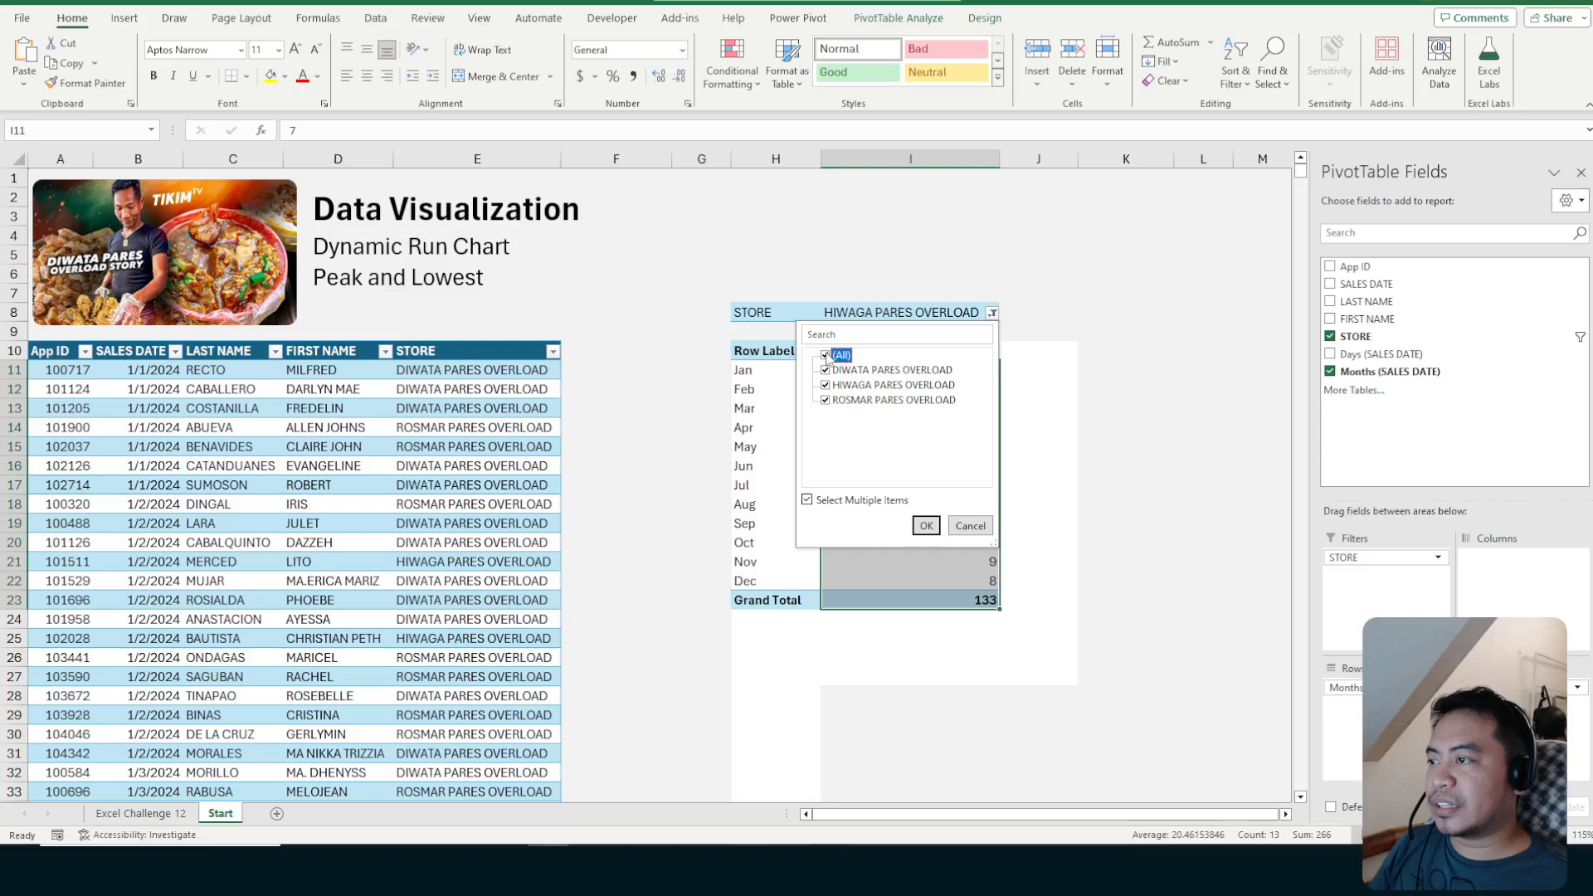
left_click(926, 526)
left_click(1136, 444)
left_click(1141, 353)
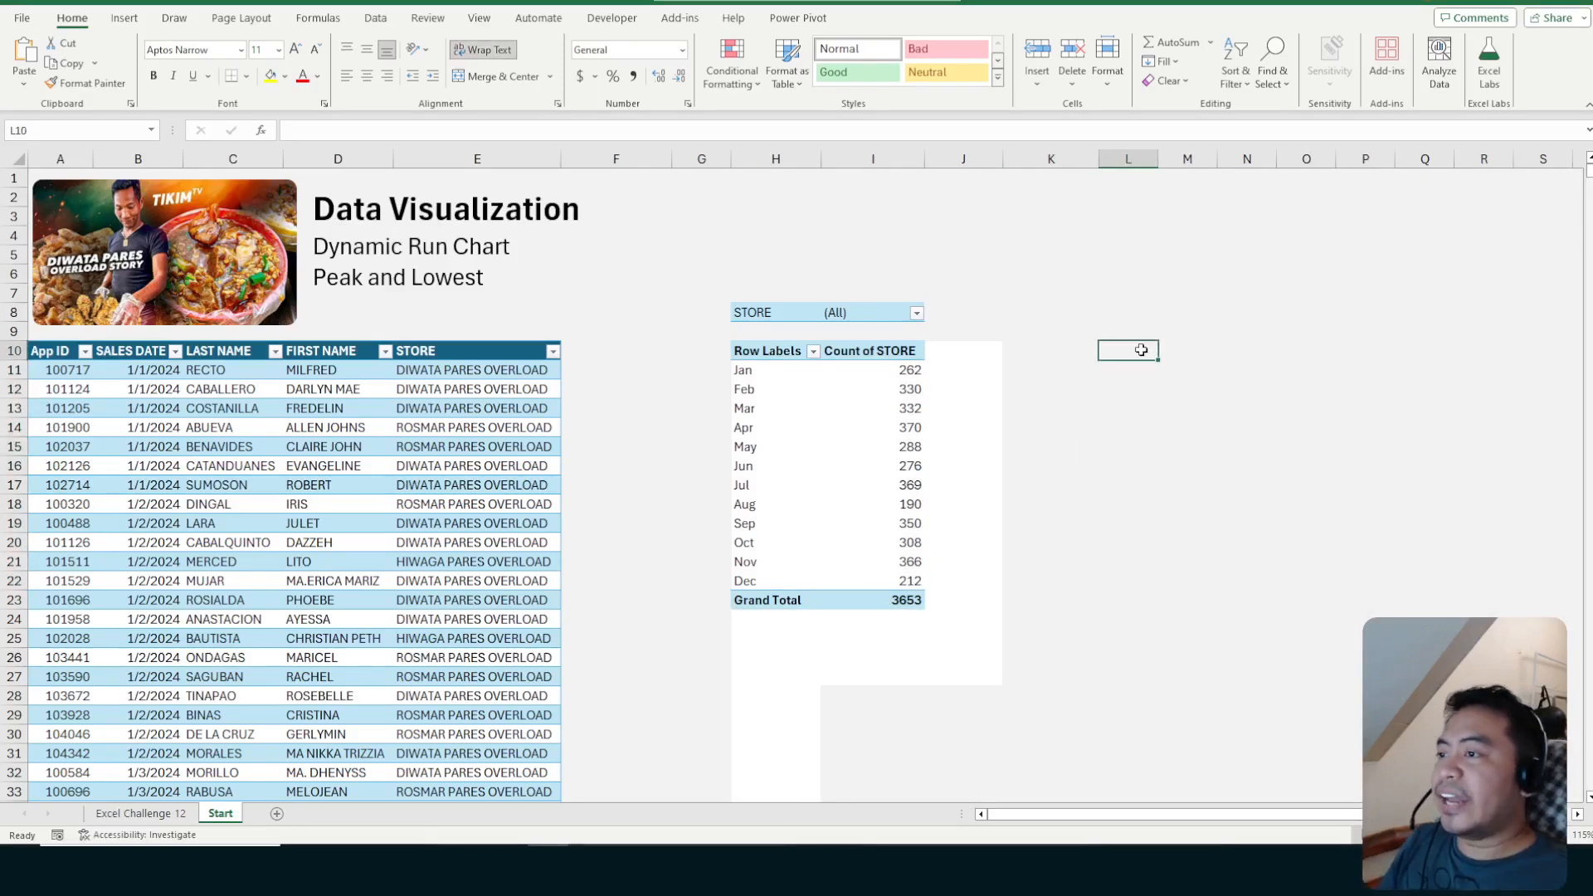
Review the PivotTable's months and their store counts, from Jan down to the Grand Total row
left_click(1076, 351)
left_click(1131, 348)
left_click(1055, 353)
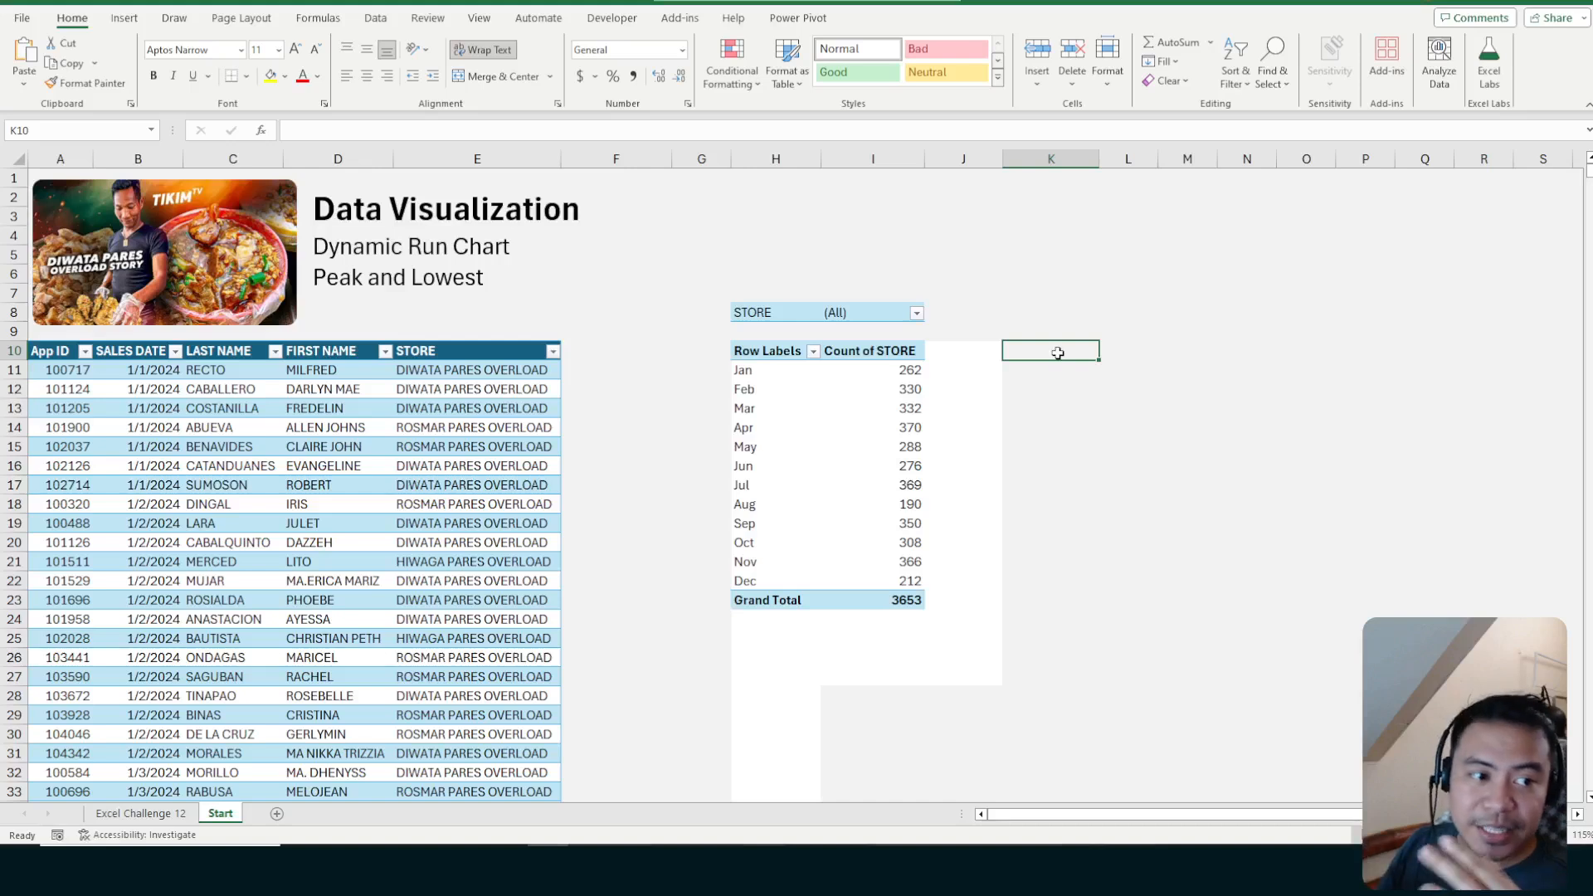
key("Down")
key("Left")
key("Left")
key("Left")
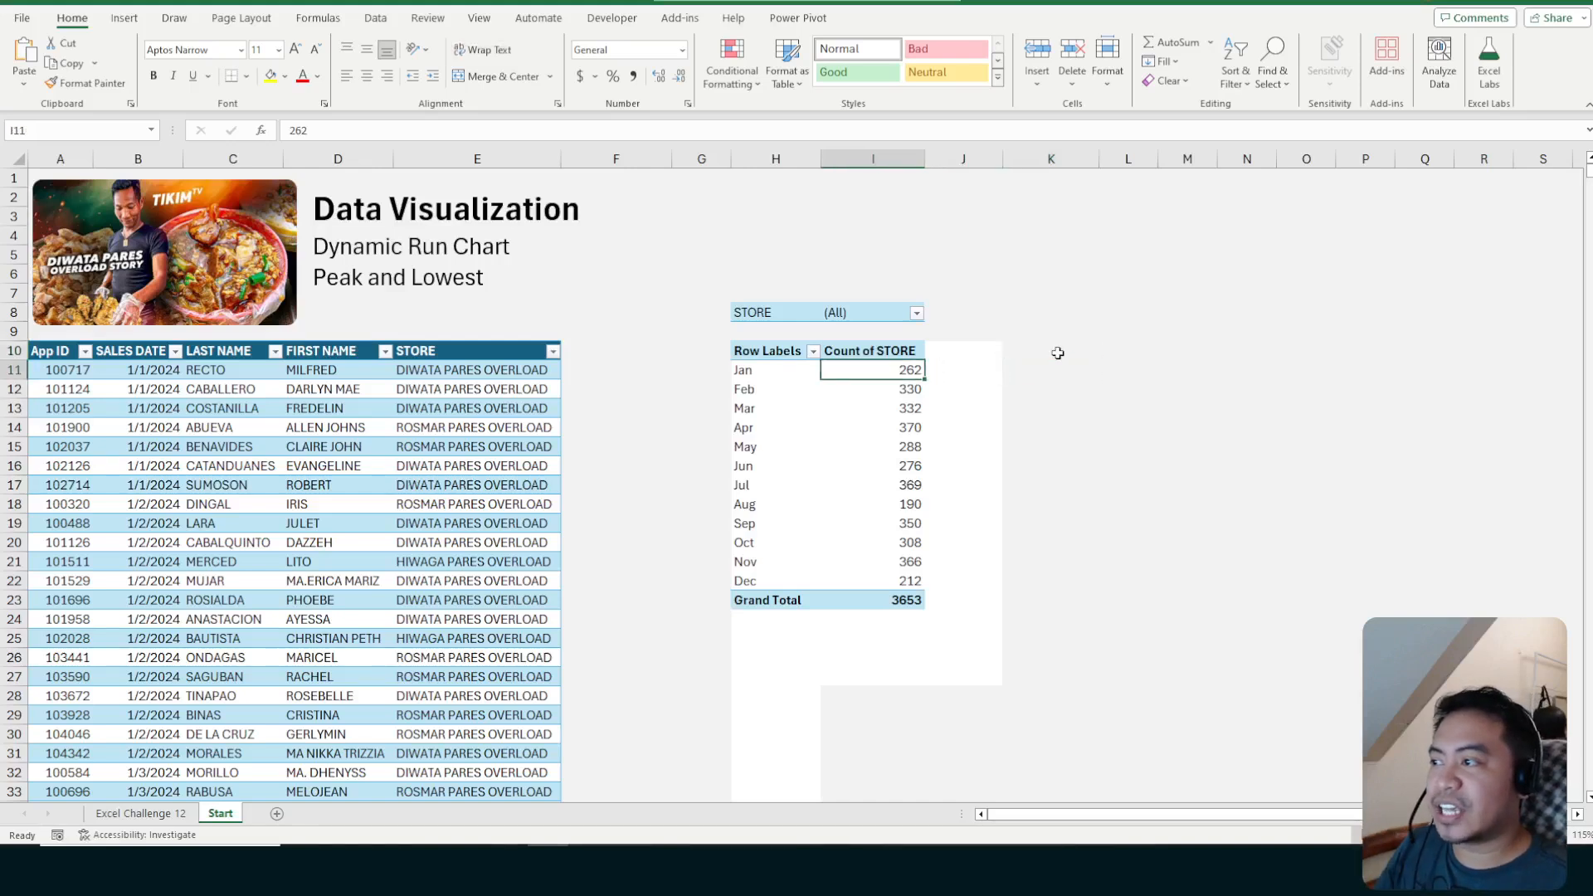
left_click(748, 582)
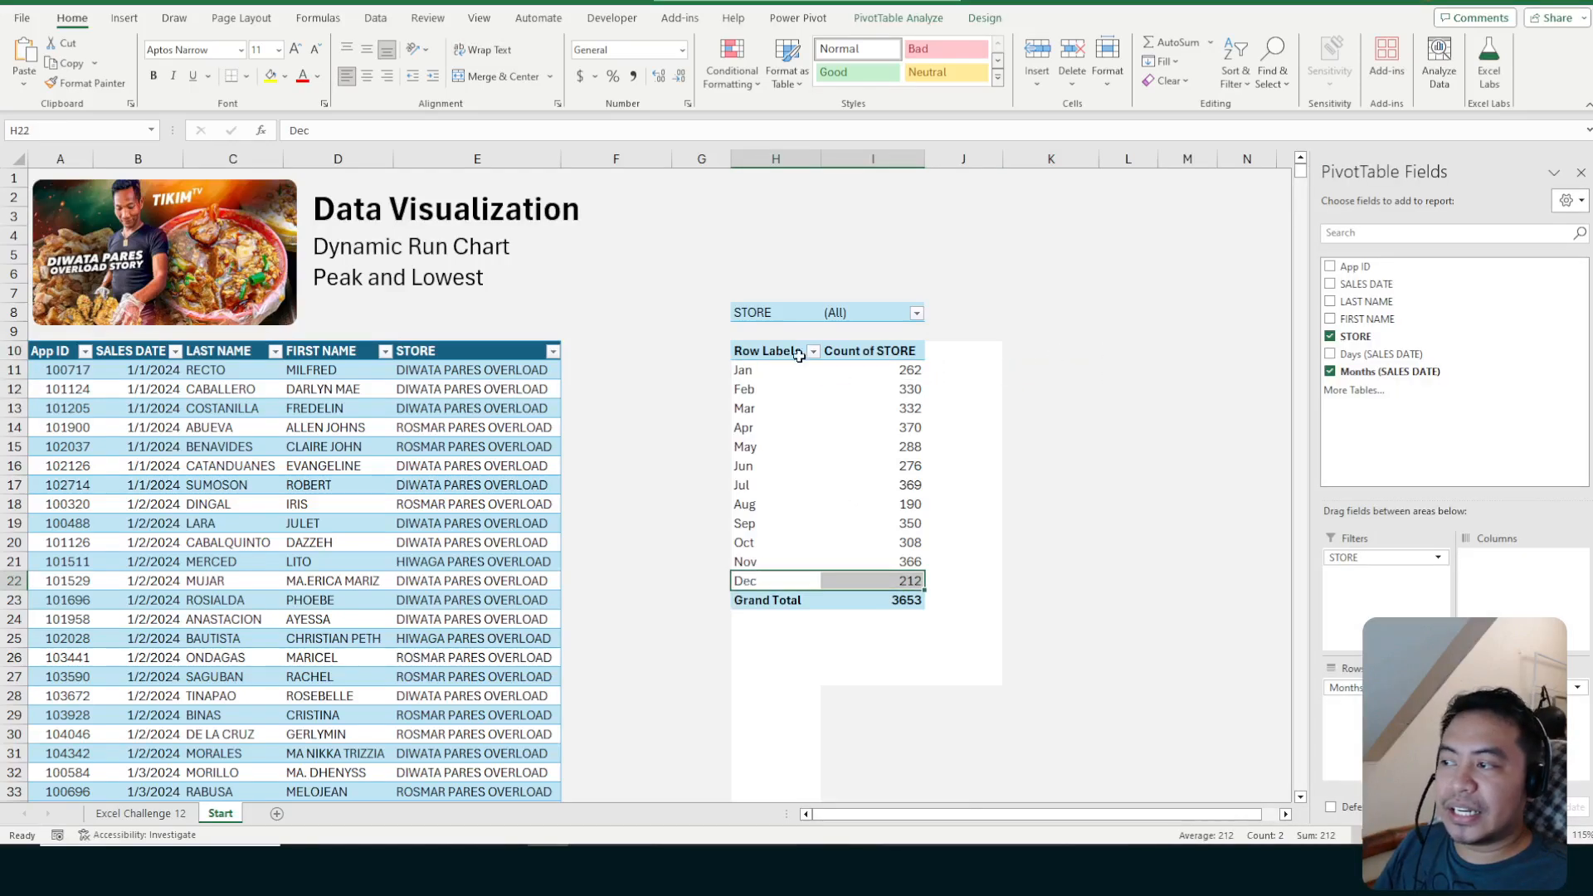
left_click_drag(772, 371, 913, 601)
left_click(1076, 406)
left_click(1068, 354)
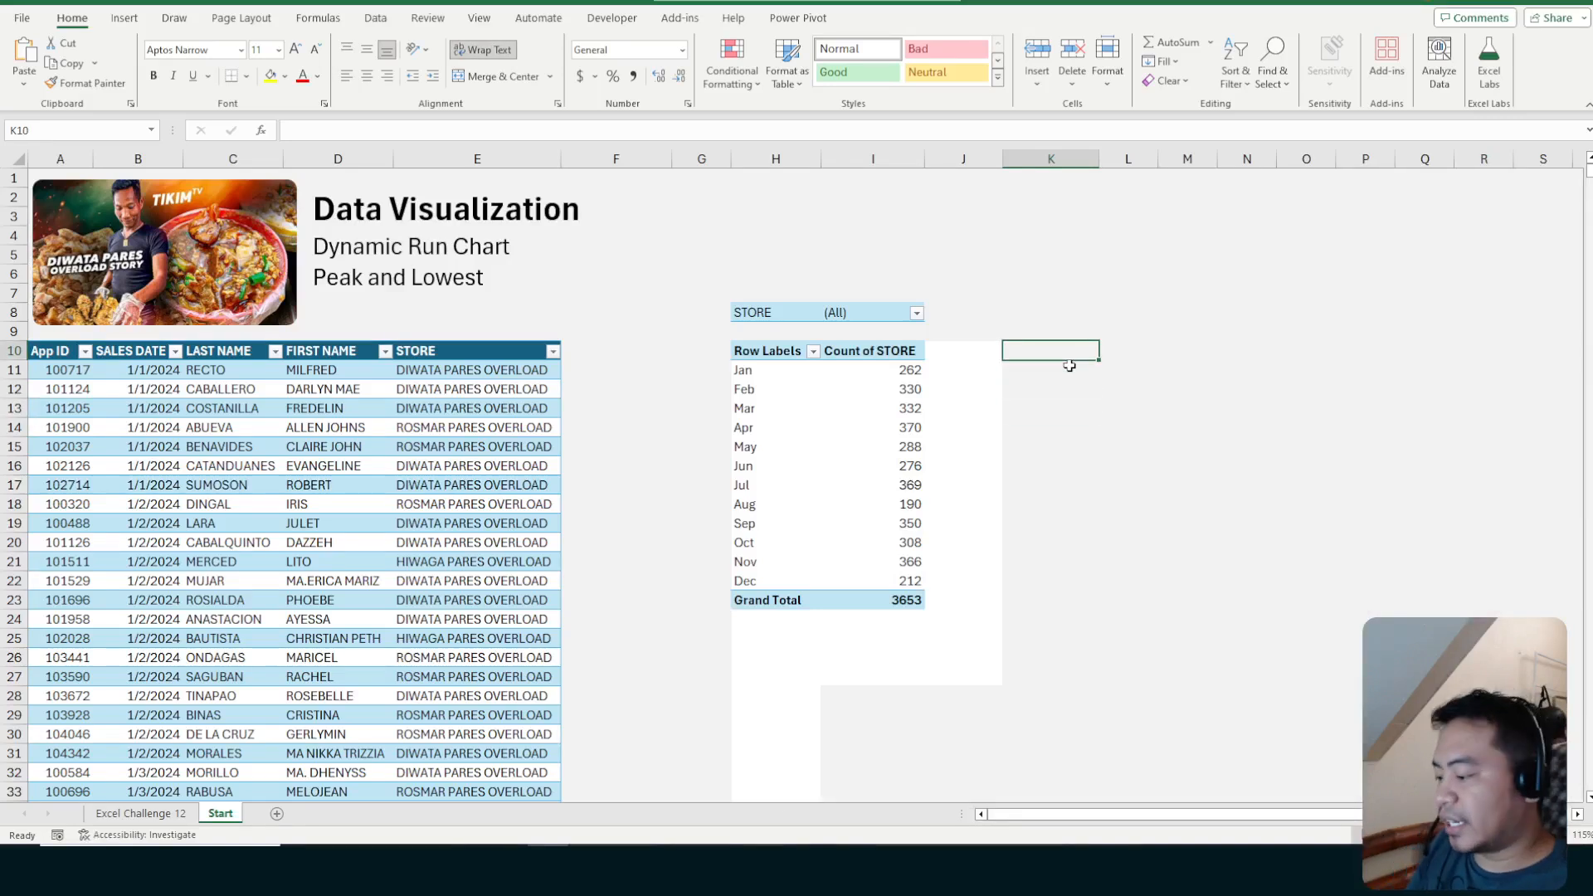
type("SAL")
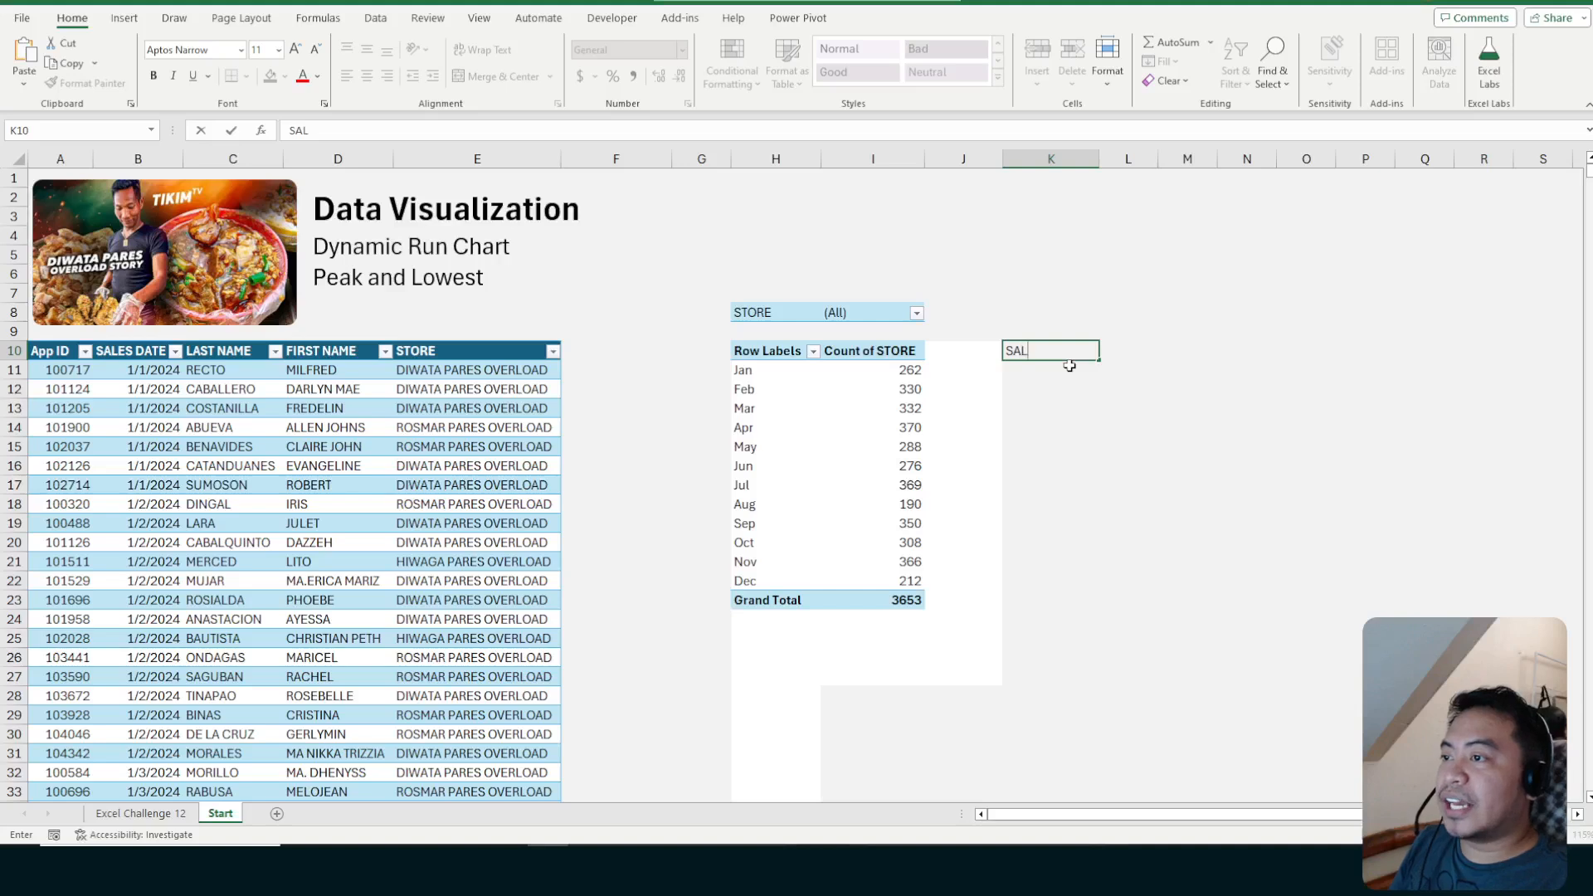
key("Escape")
type("MONTH")
key("Tab")
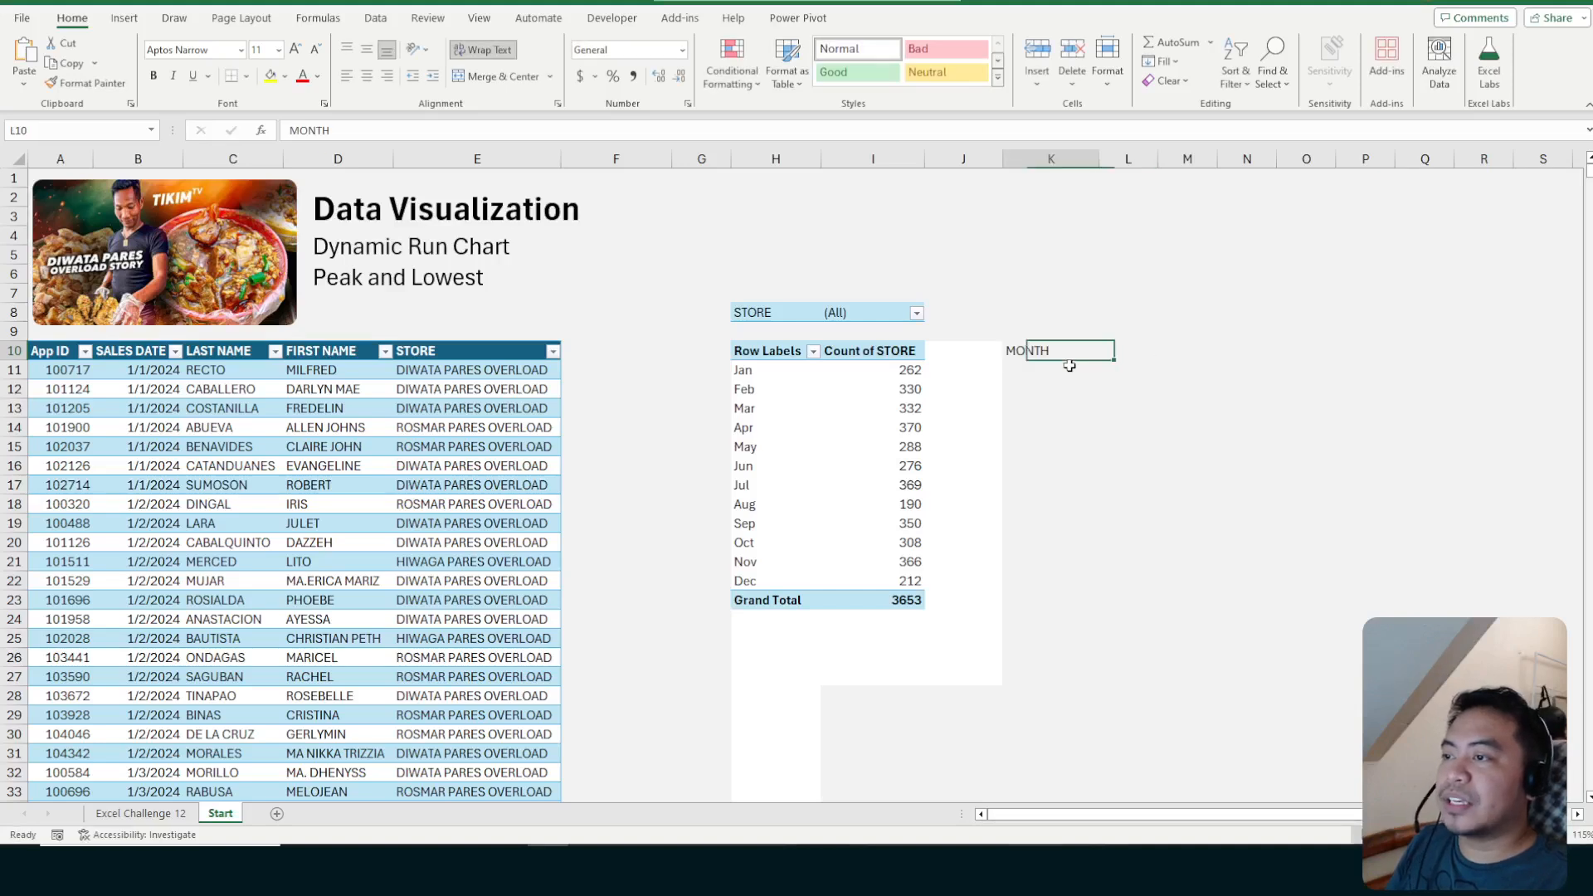
Enter the column headers Month in K10 and Sales in L10, beside the PivotTable
left_click(1069, 366)
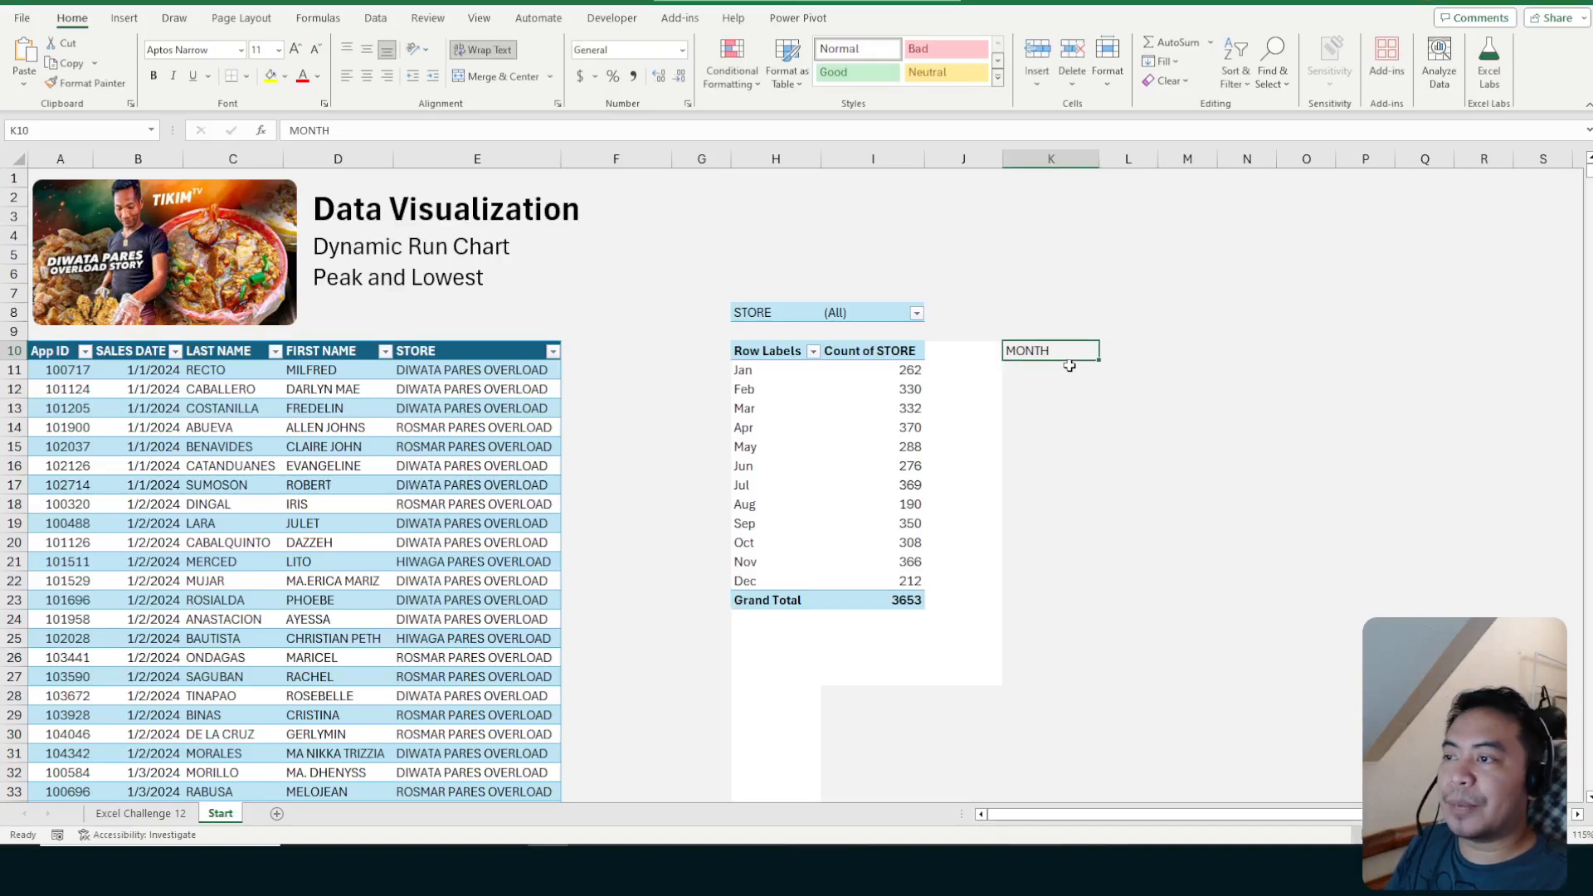
type("mONTH")
key("Escape")
type("Month")
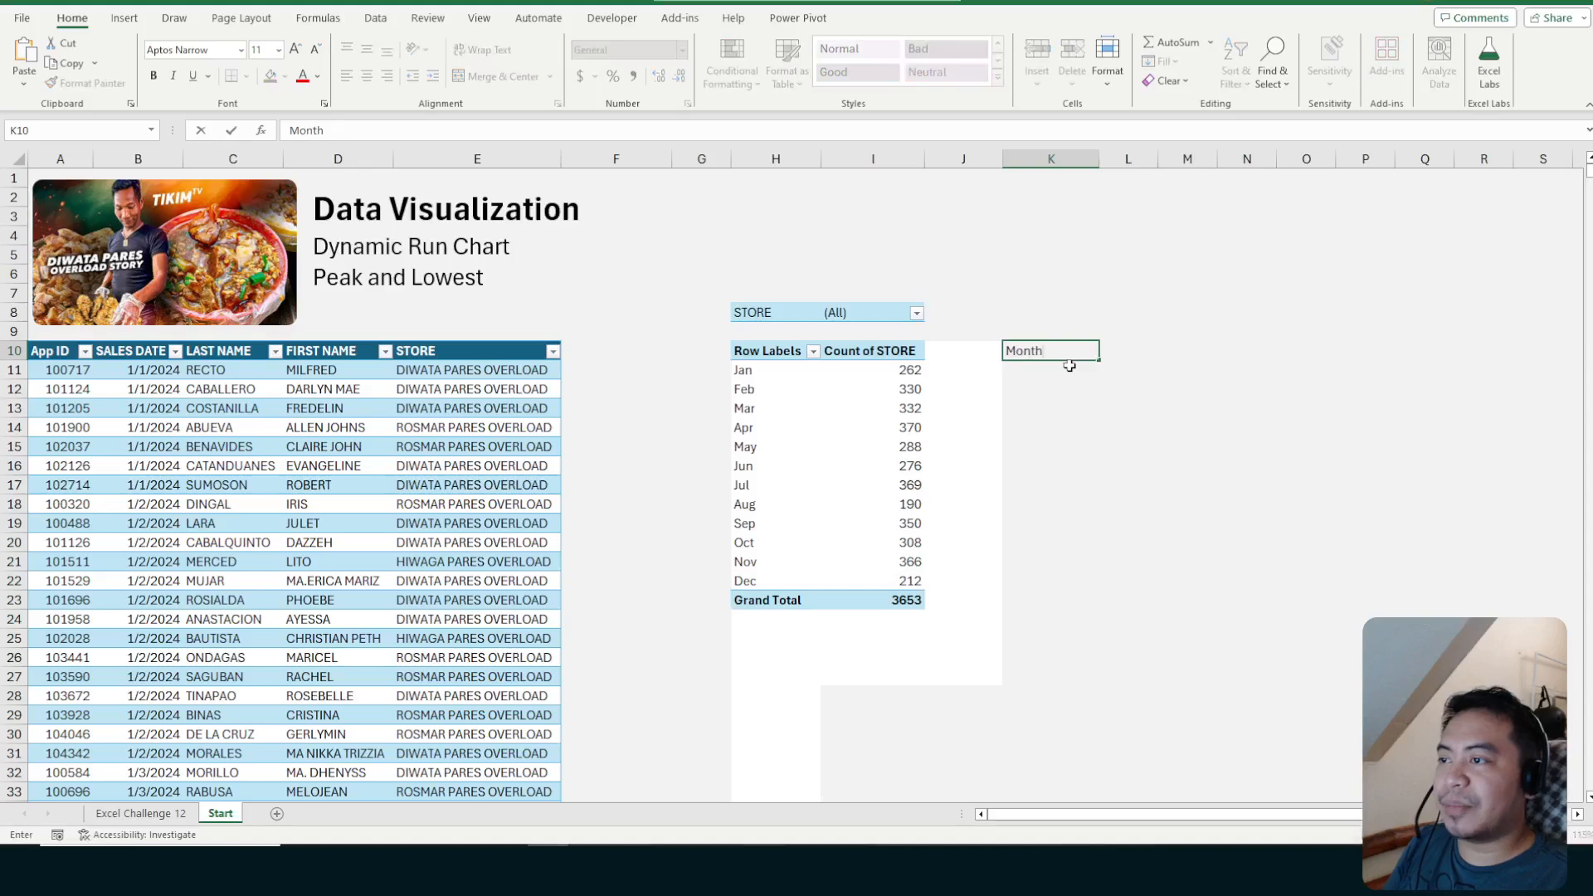
type("s")
key("Tab")
key("Left")
key("F2")
key("BackSpace")
key("Tab")
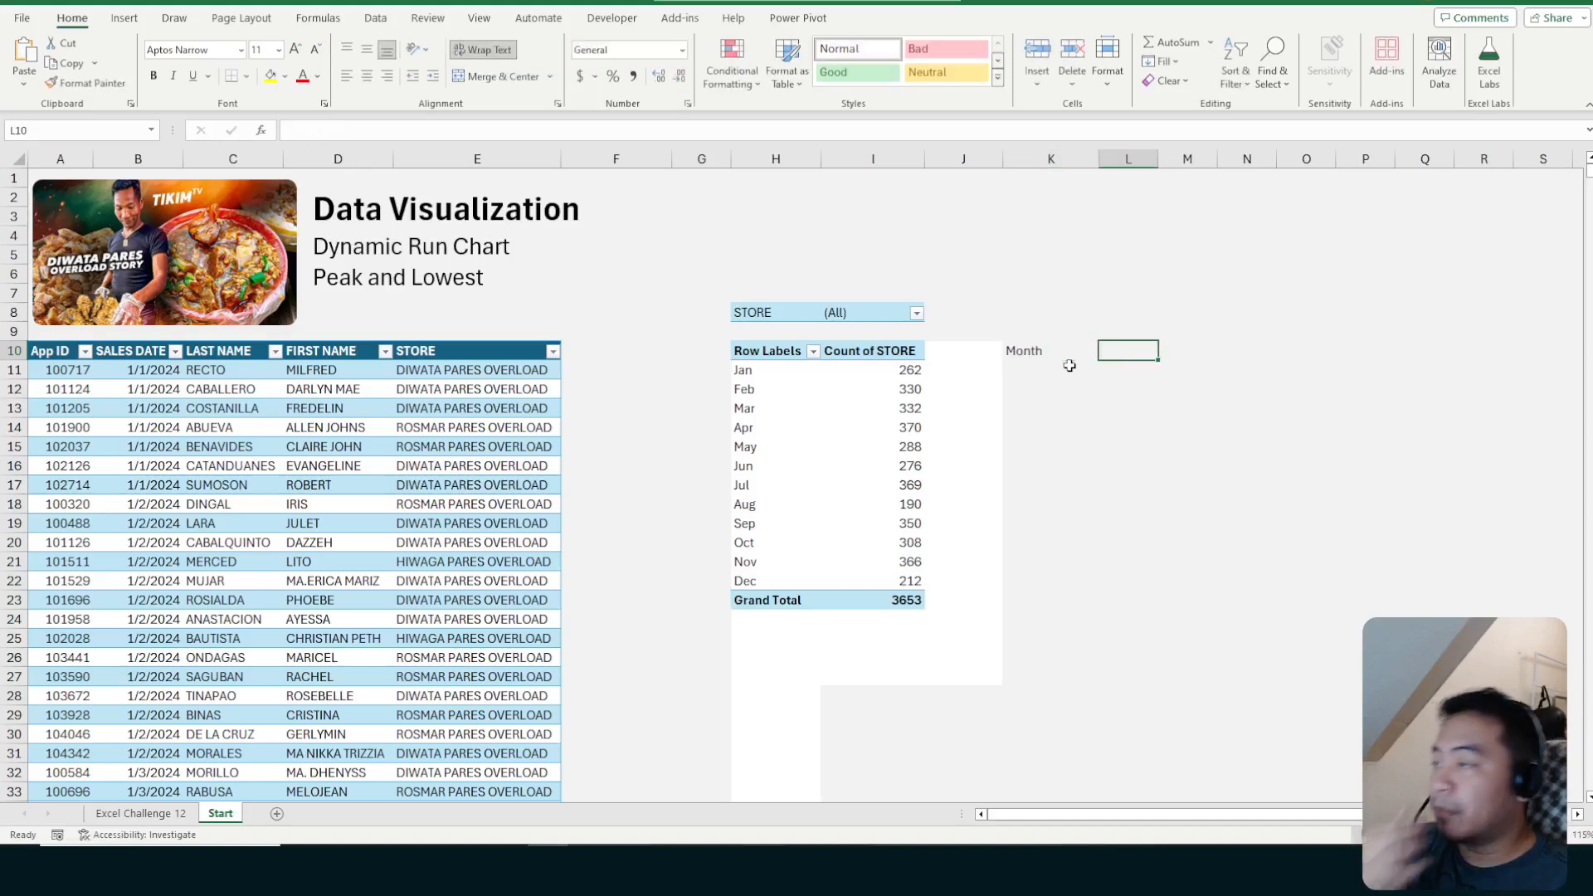
type("Sales")
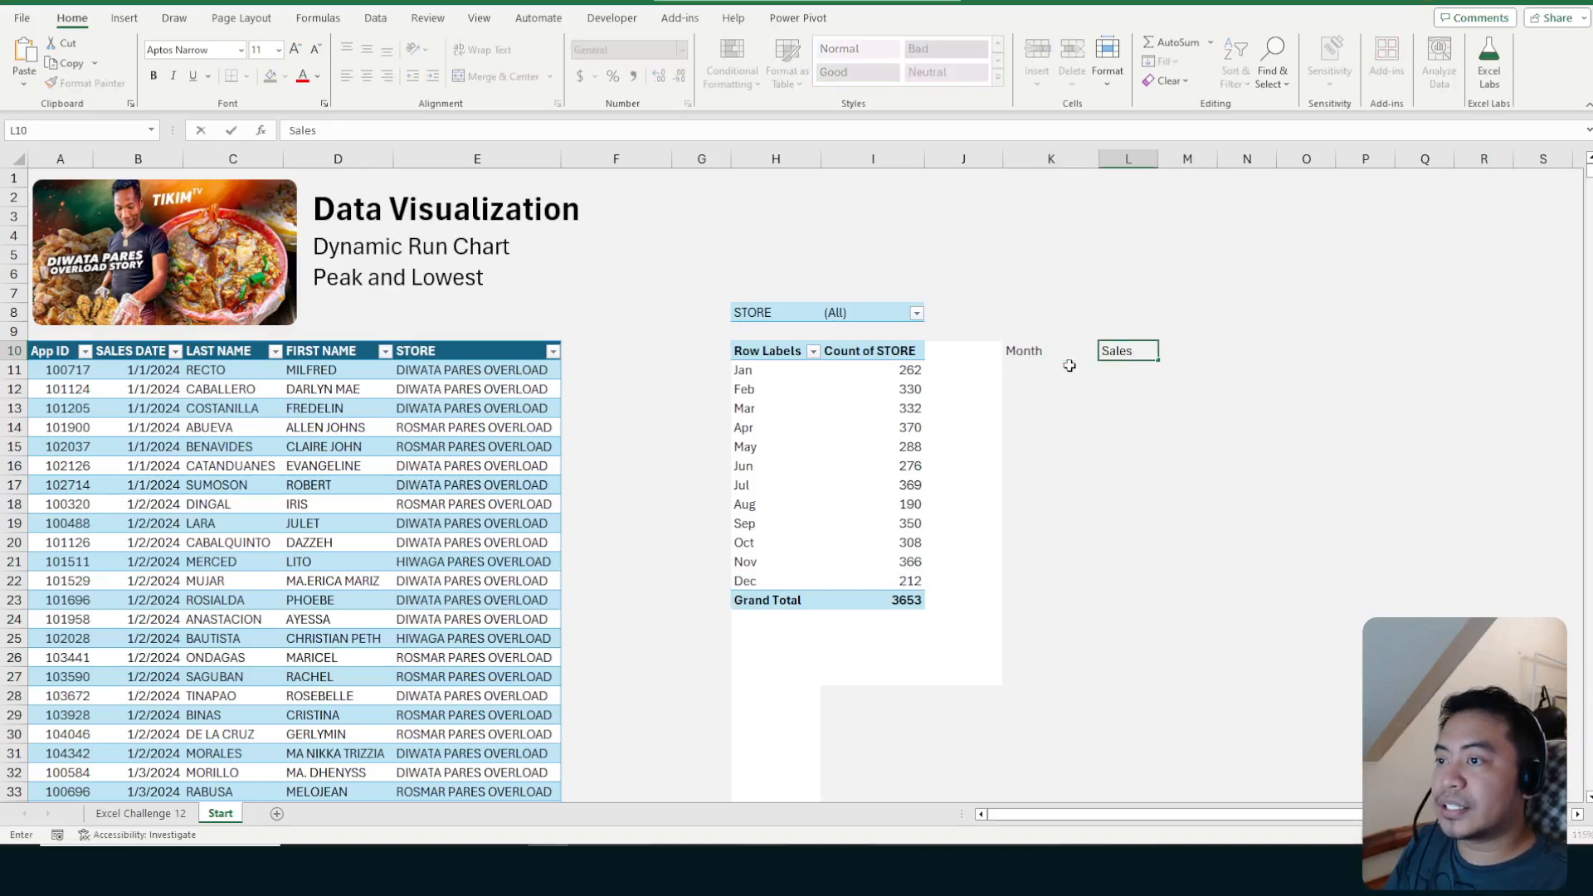
key("Tab")
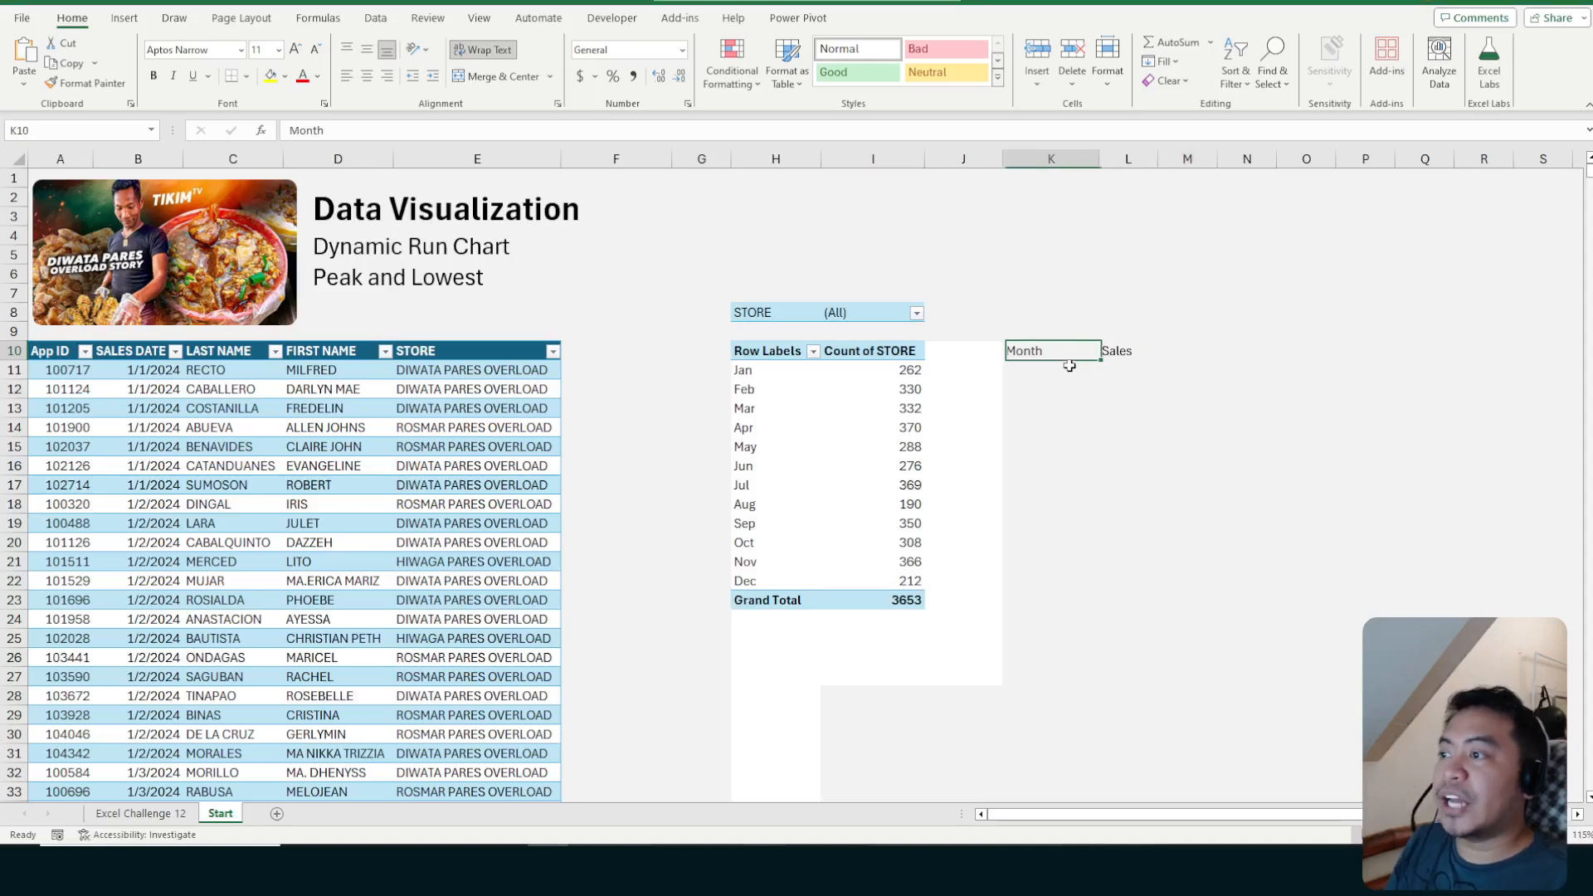
Convert the range K10:L22 into a table that uses its first row as headers
left_click(868, 351)
left_click(1037, 350)
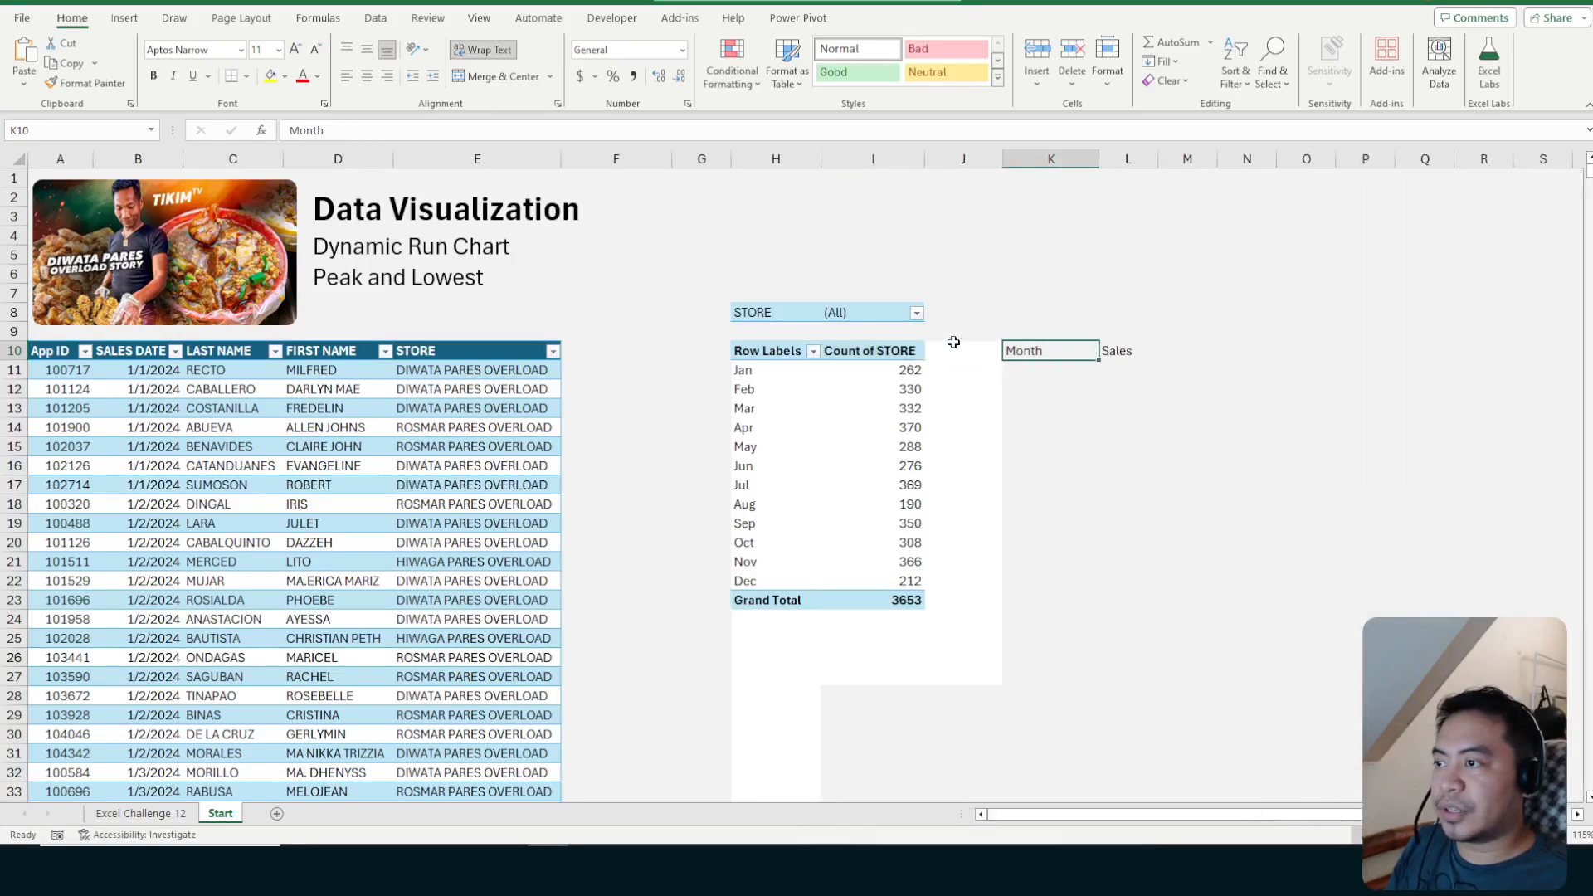
left_click_drag(1022, 348, 1133, 587)
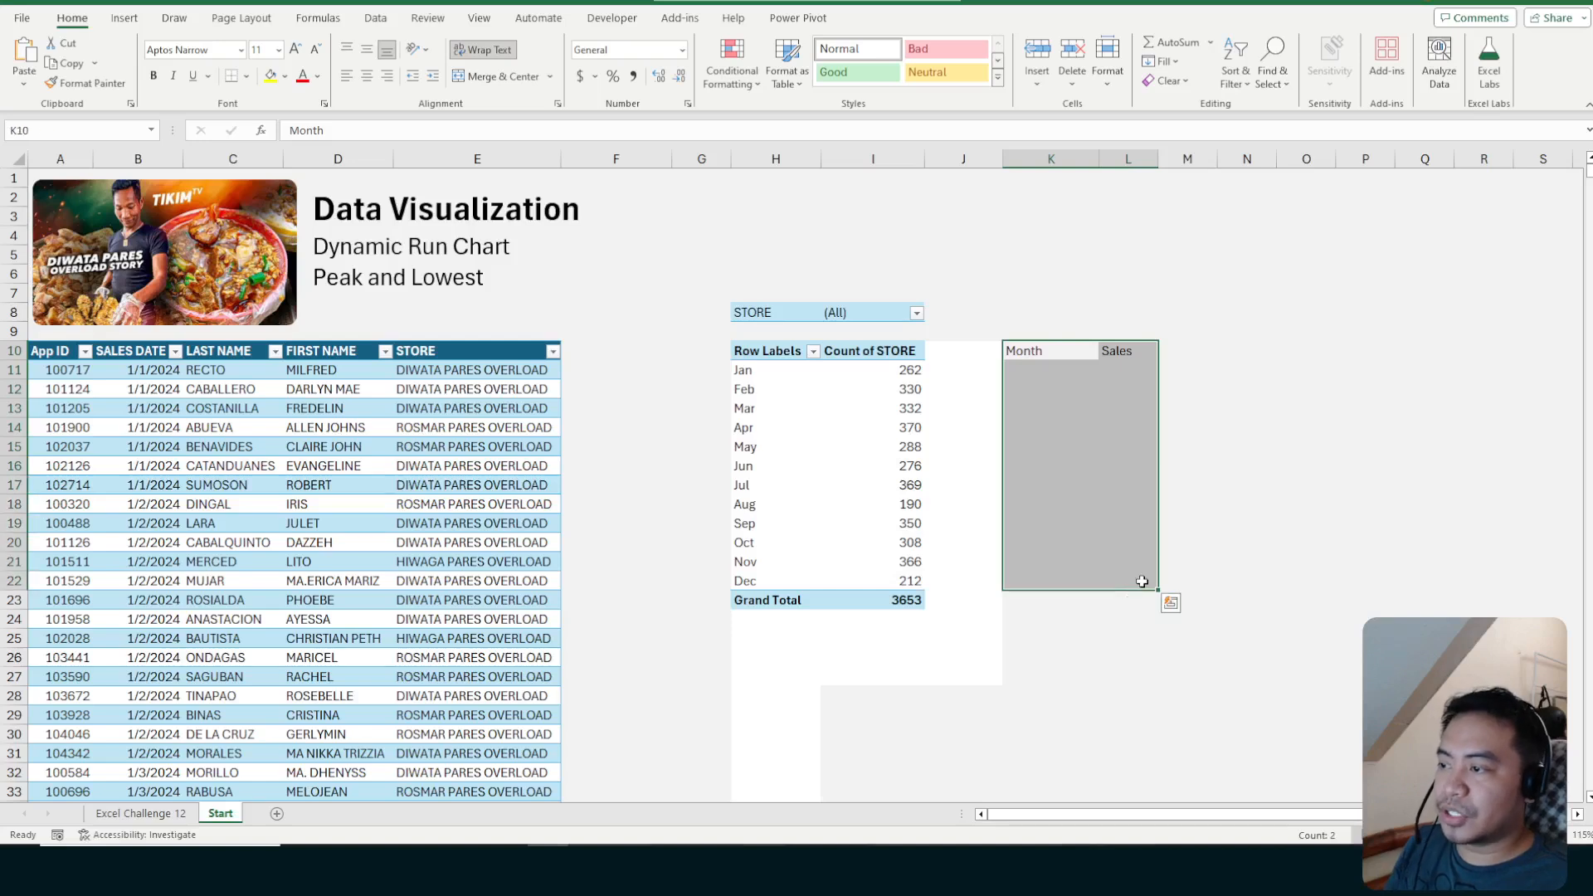
key("ctrl+c")
key("ctrl+t")
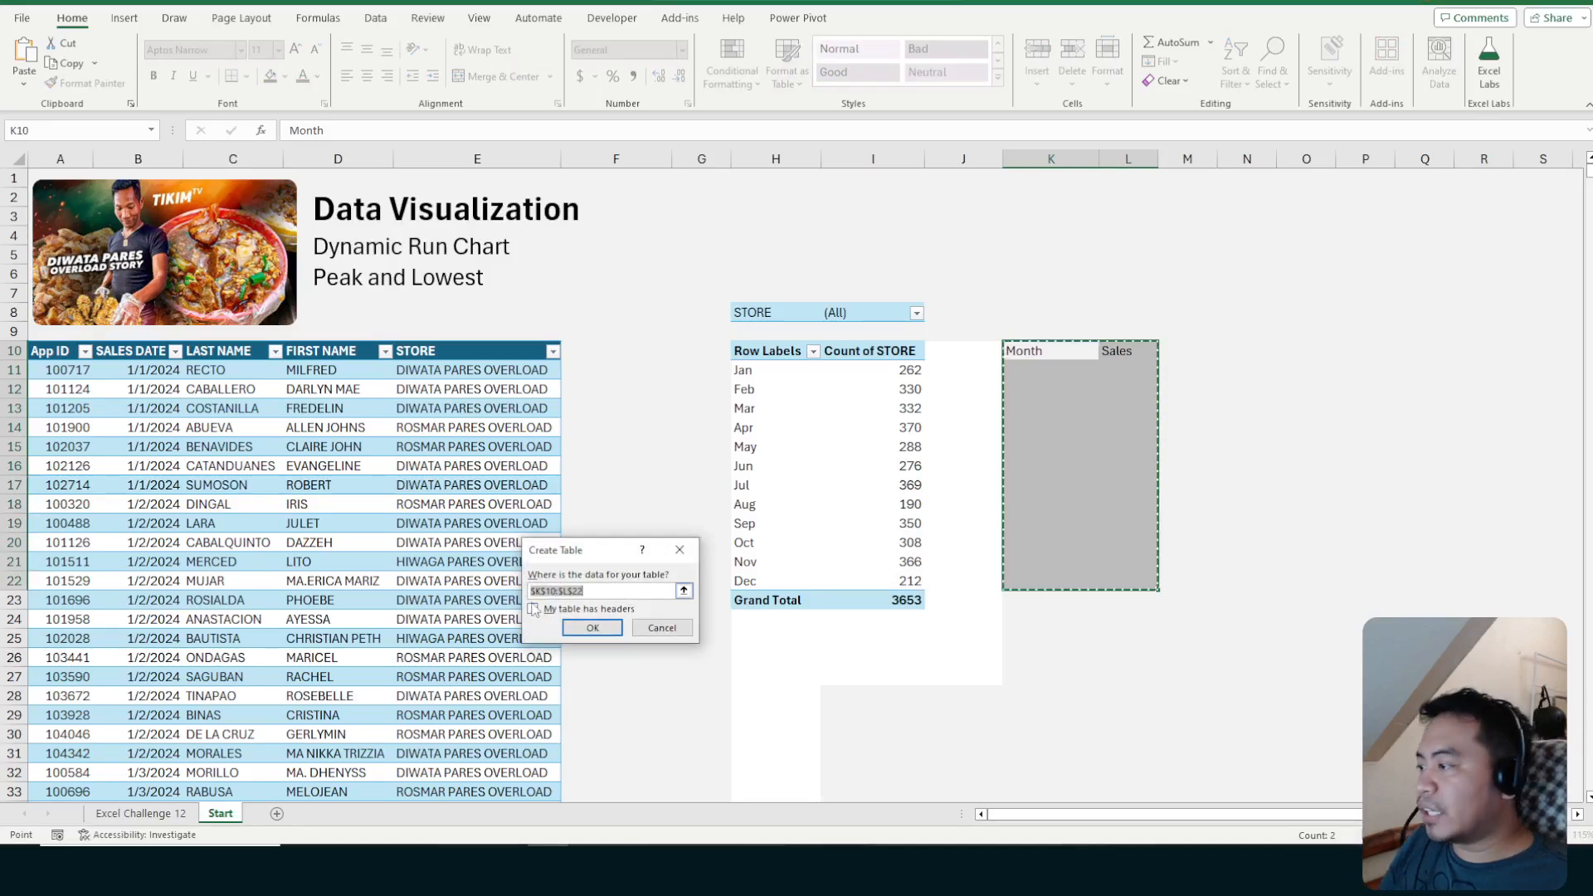
left_click_drag(591, 550, 624, 525)
left_click(569, 583)
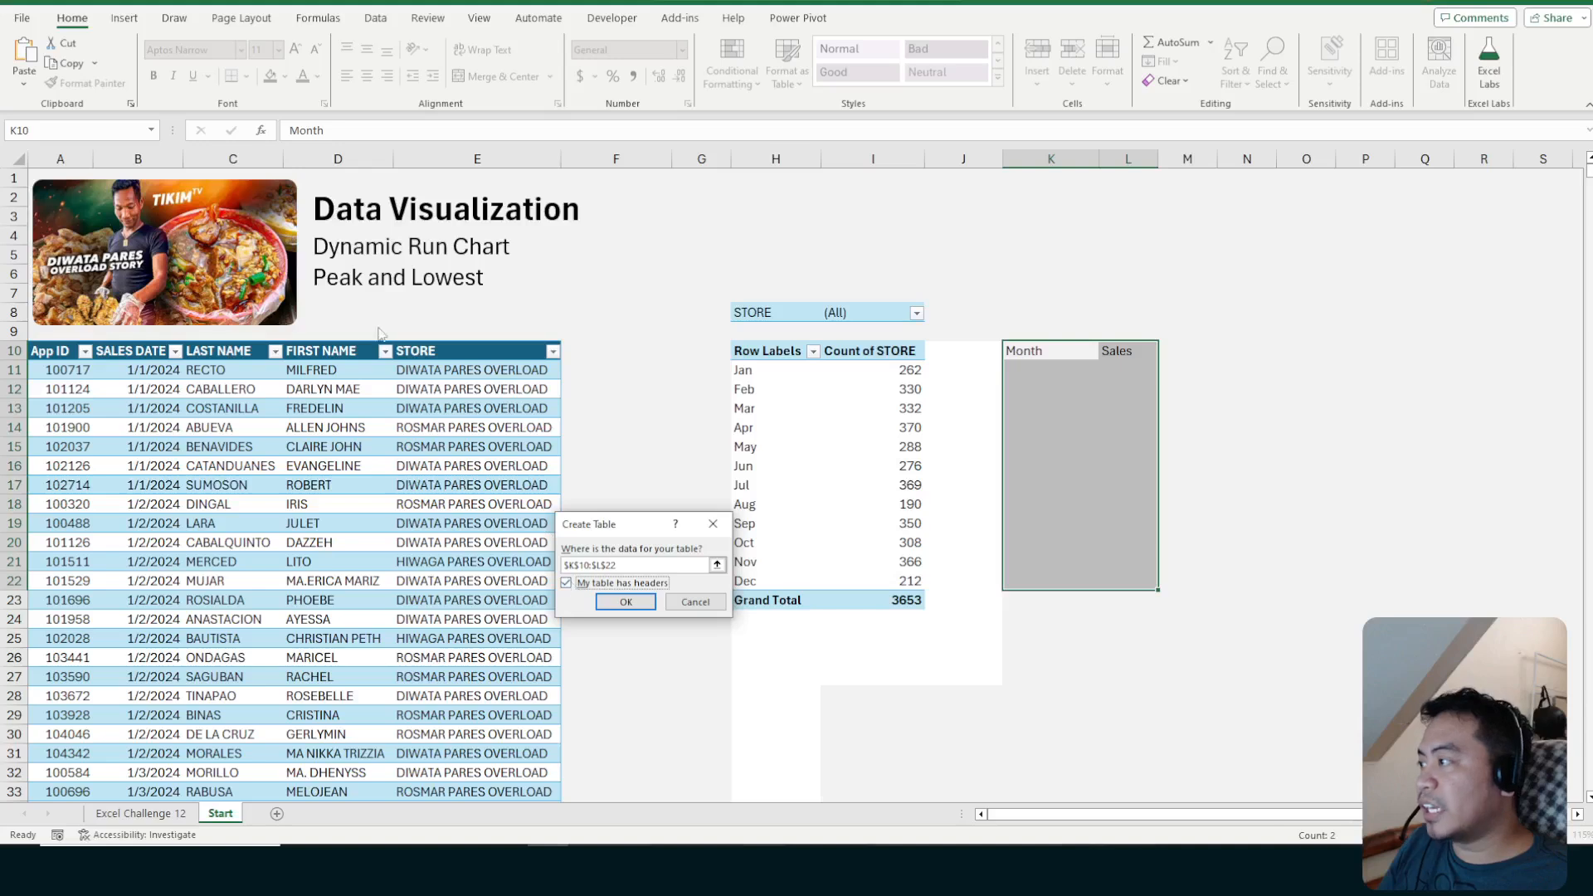
left_click(630, 601)
Fill the new table's Month column with the abbreviated months Jan through Dec
left_click(1060, 407)
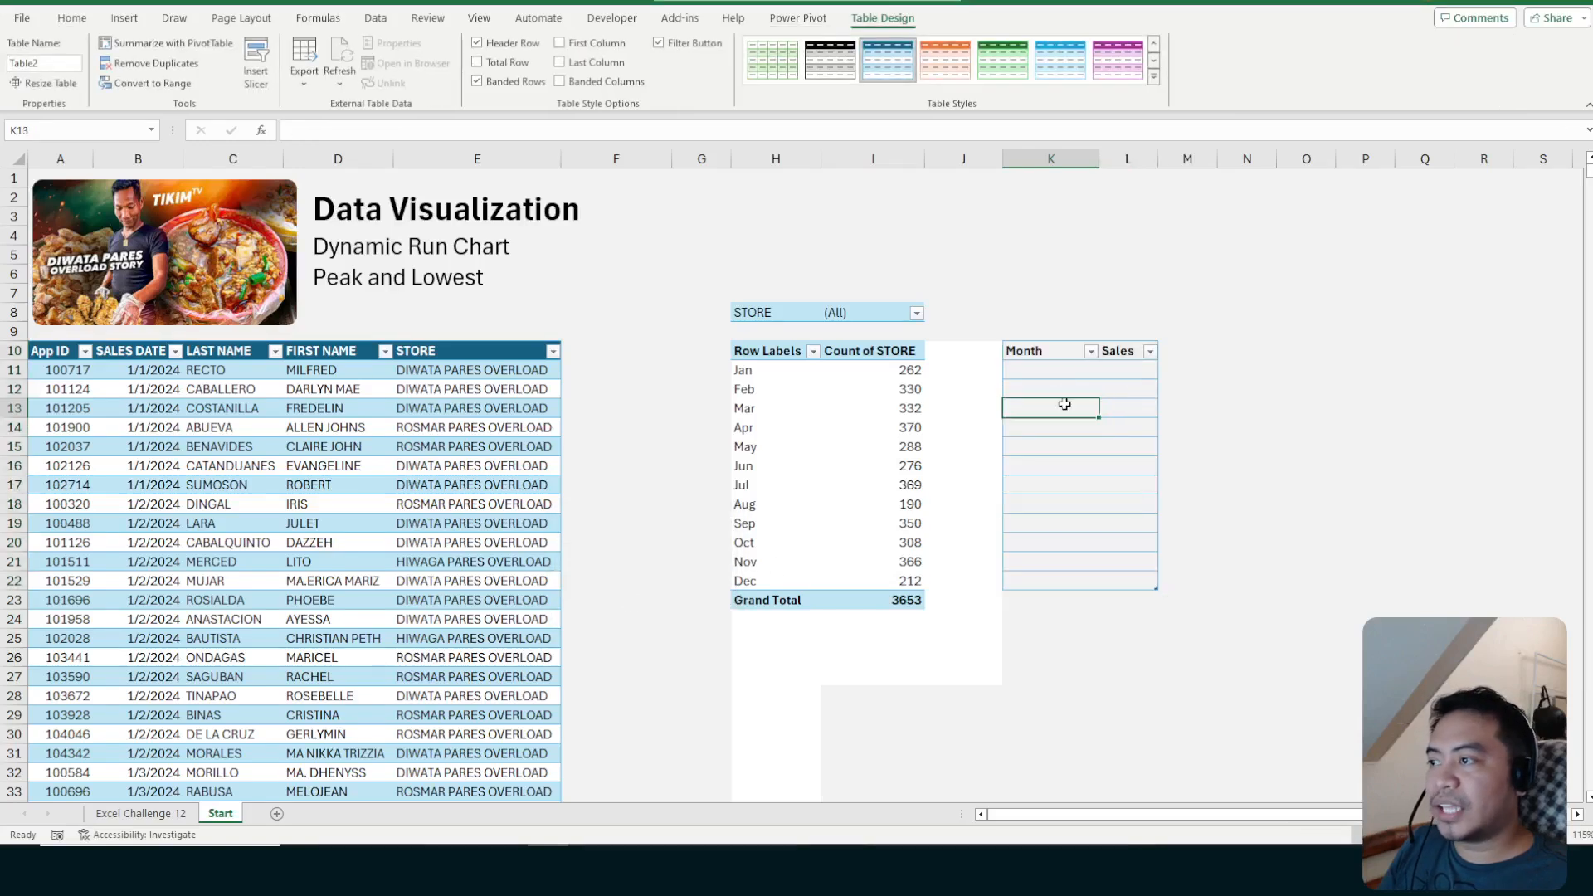
left_click(1061, 373)
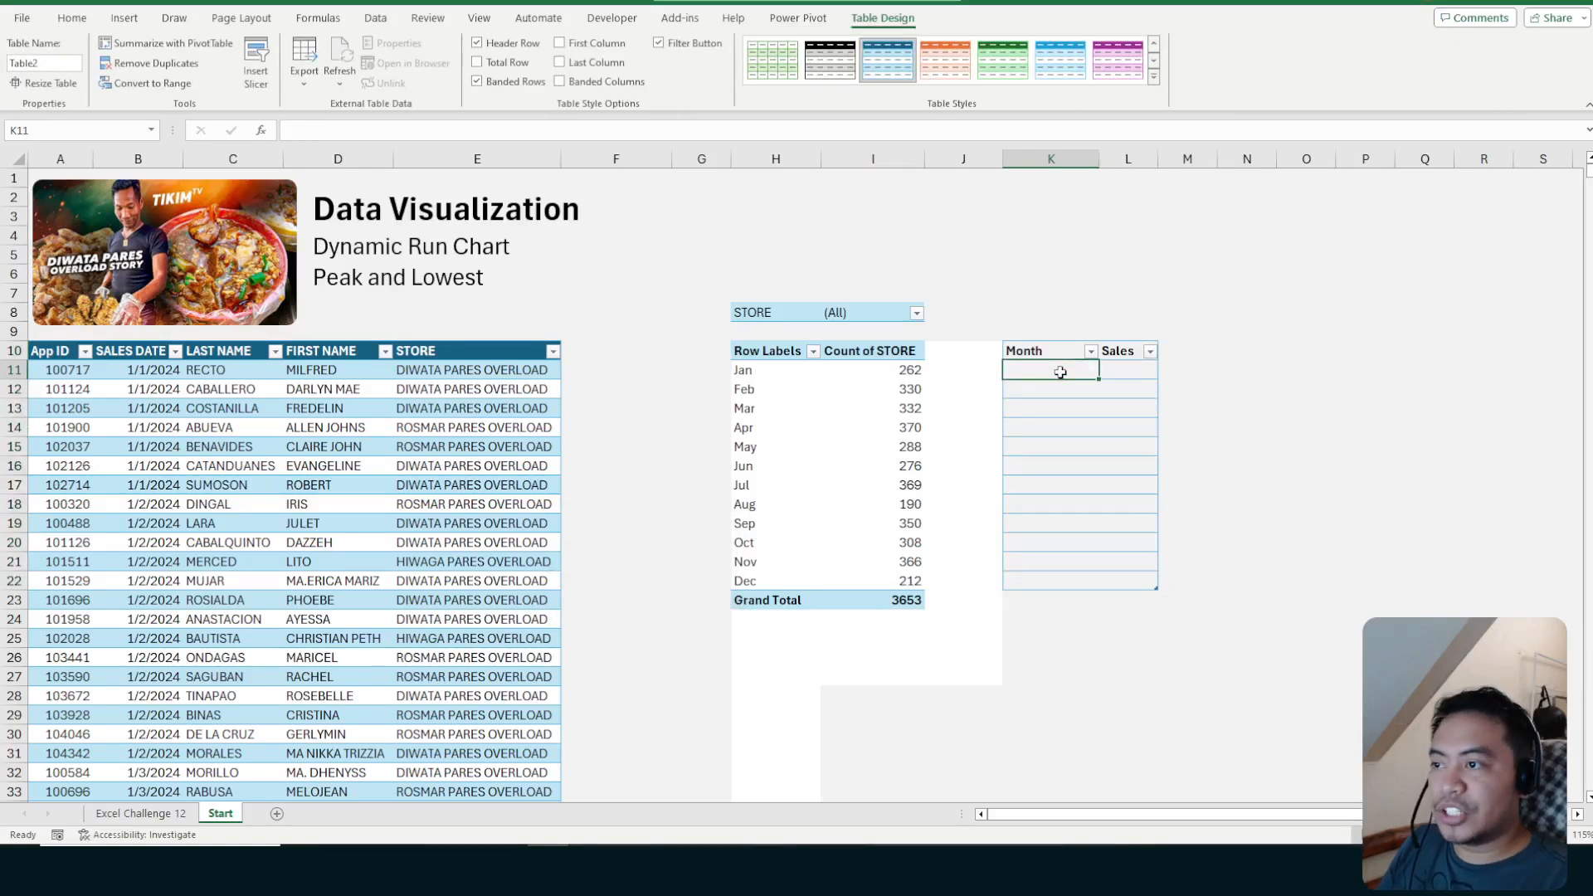
type("Jan")
key("Return")
type("Feb")
key("Return")
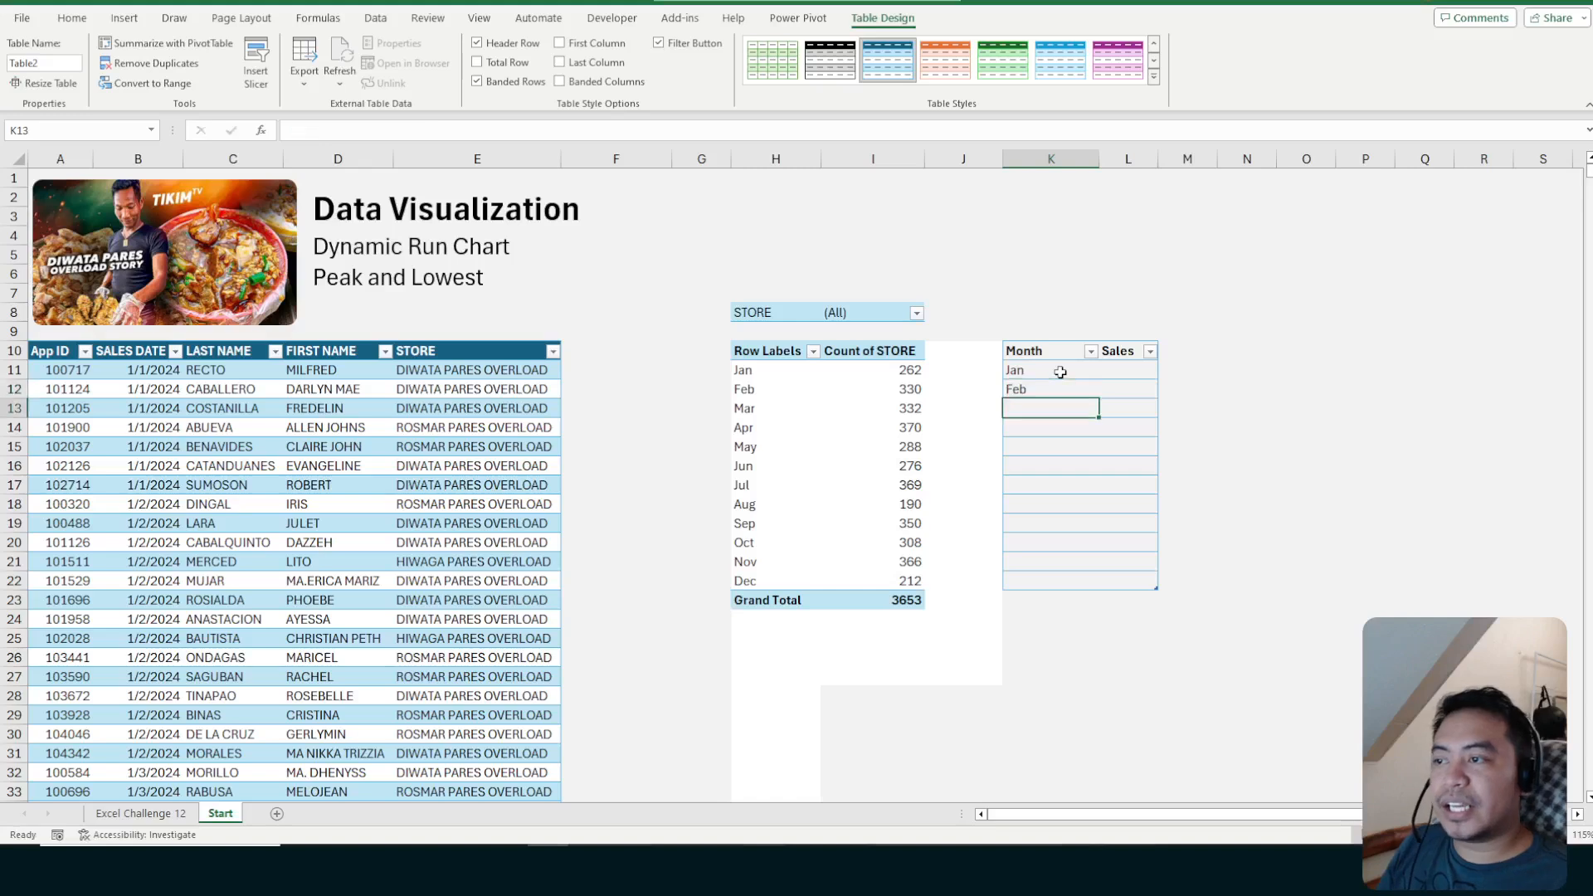
mouse_move(1061, 372)
left_mouse_down()
mouse_move(1057, 390)
mouse_move(1038, 385)
mouse_move(1053, 389)
left_mouse_up()
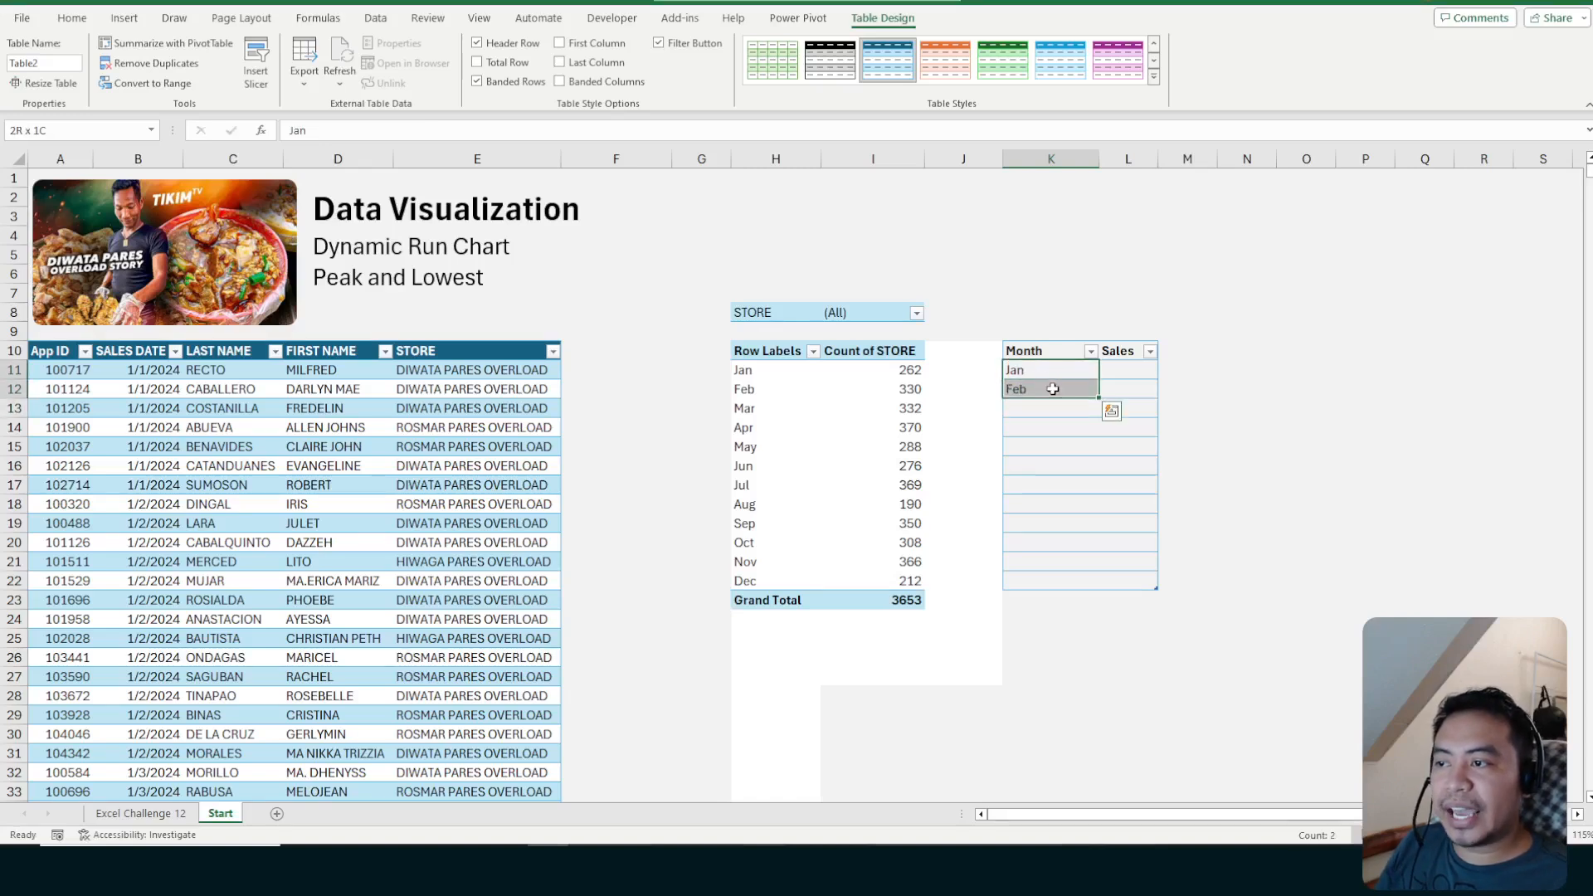
double_click(1099, 398)
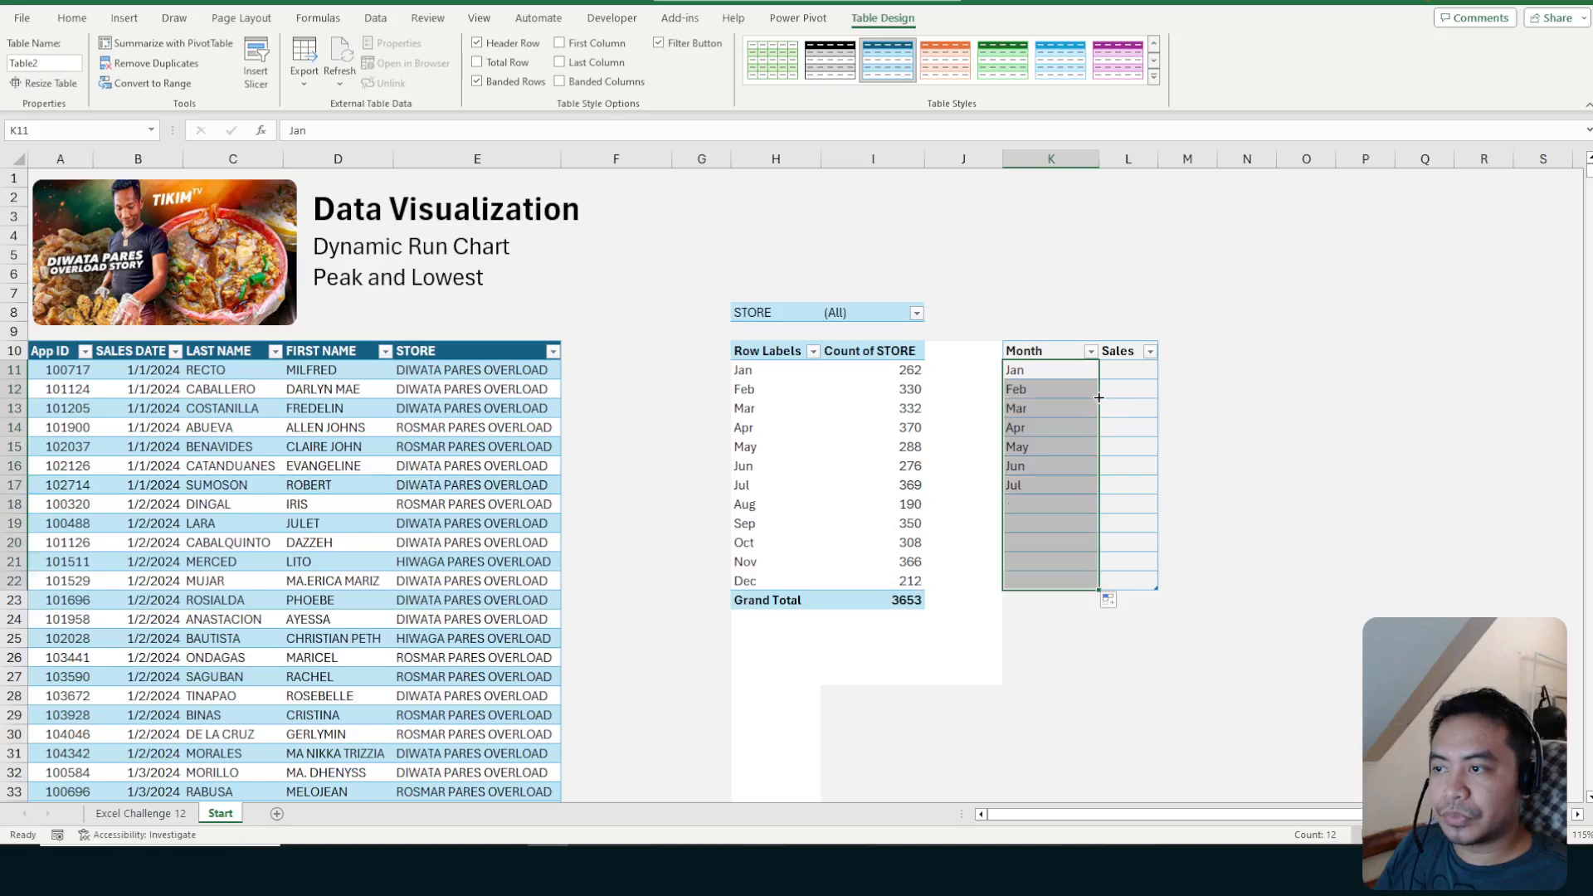
left_click(1126, 405)
left_click(1058, 364)
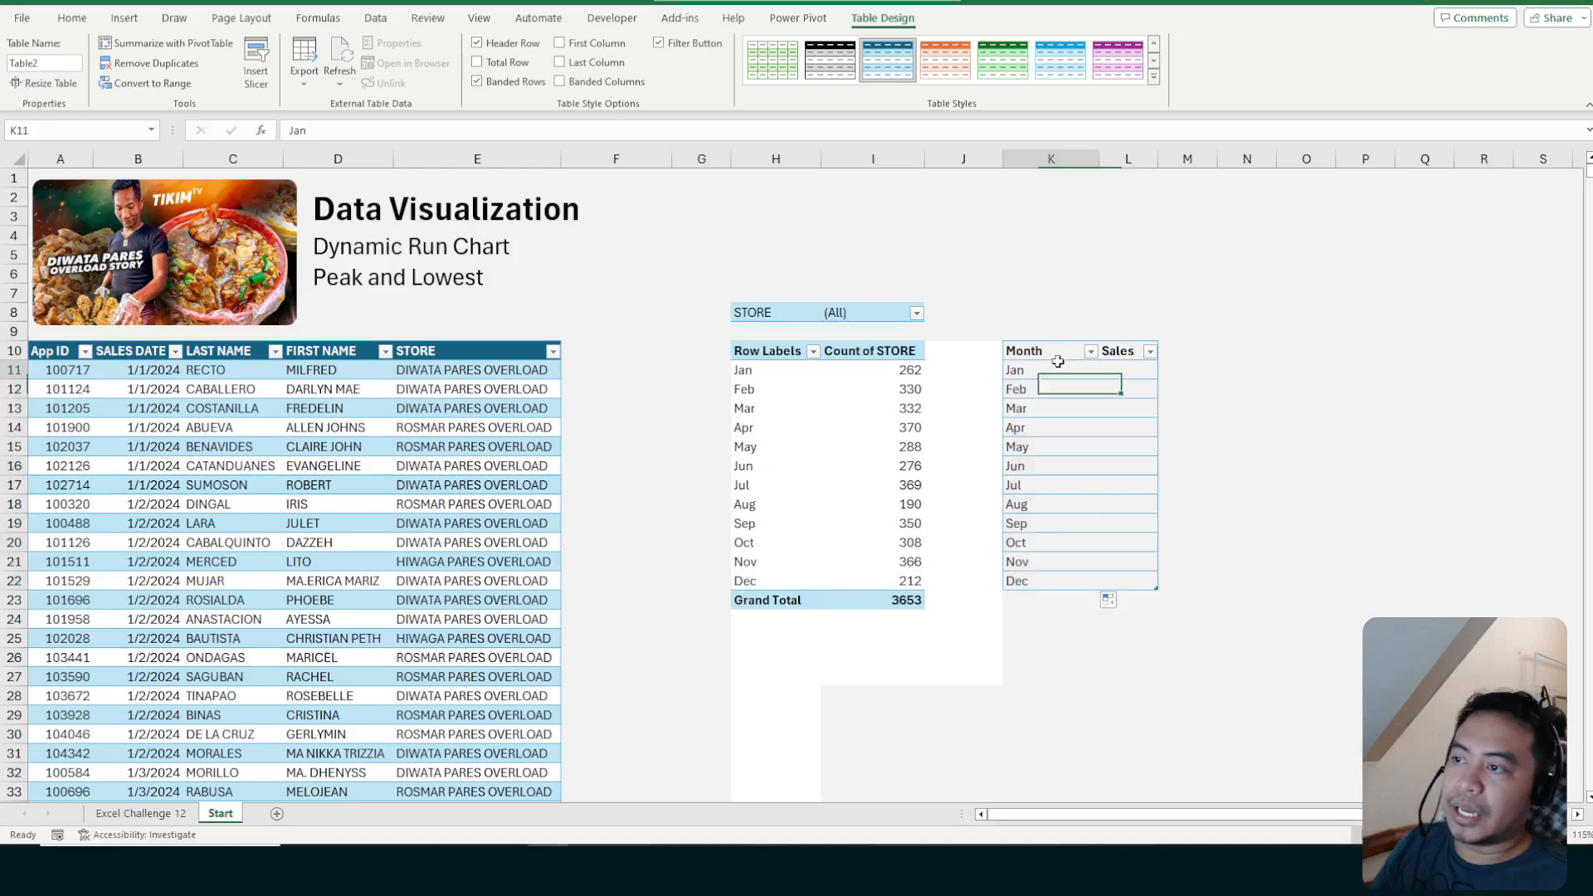
Remove the background fill from the range K10:R22, covering the new table and the area beside it
left_click(1117, 431)
left_click(1073, 388)
left_click_drag(1015, 161, 1103, 159)
left_click(1037, 351)
left_click_drag(1037, 351, 1461, 580)
left_click(882, 18)
left_click(72, 17)
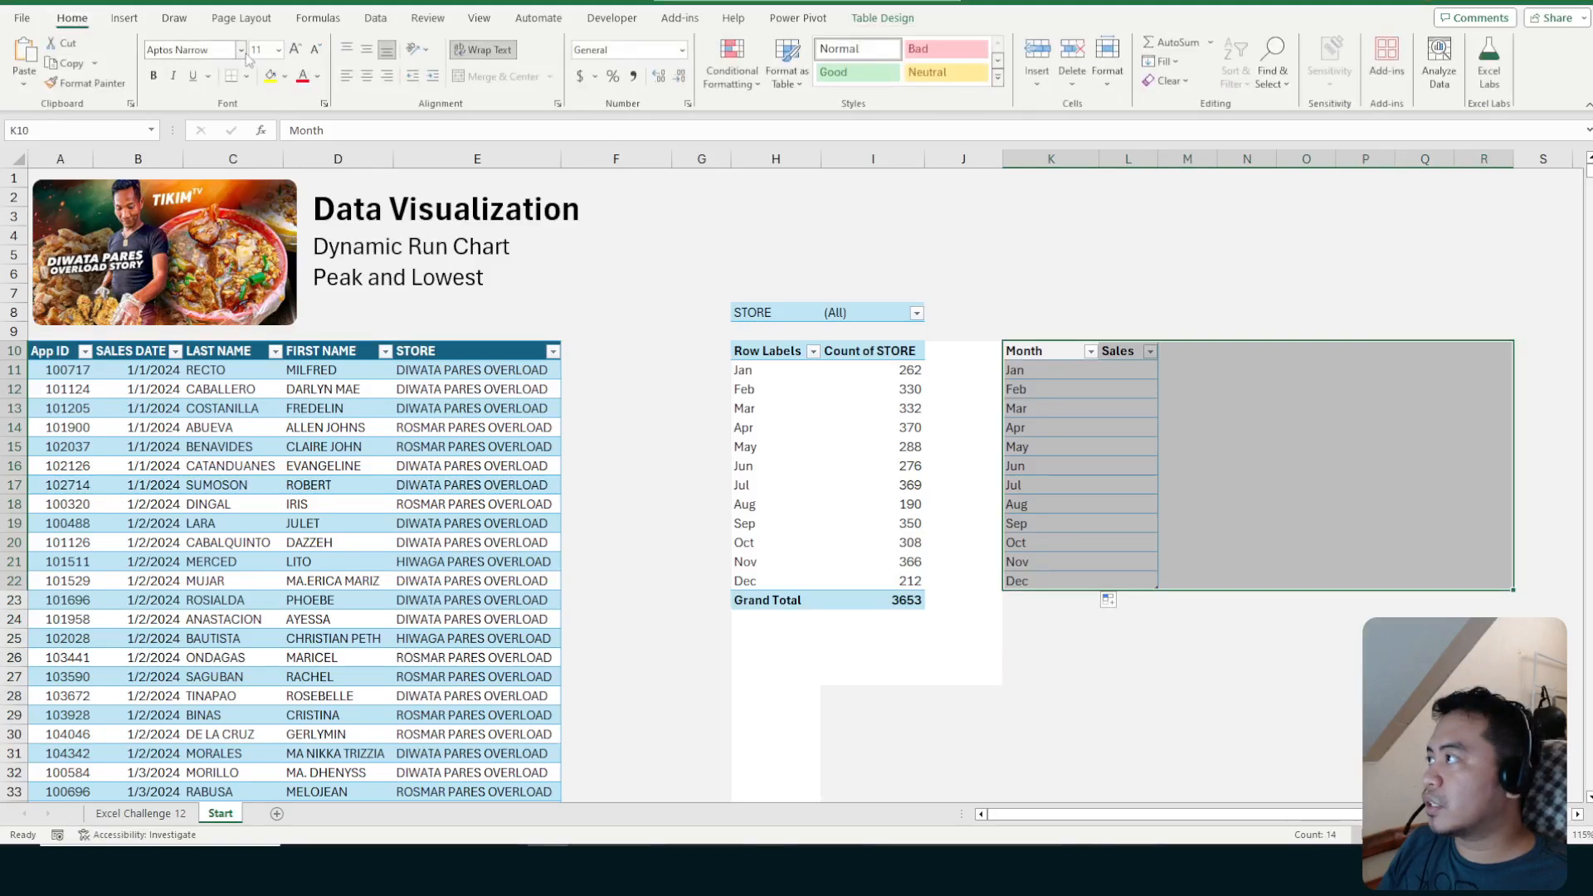
left_click(285, 76)
left_click(307, 308)
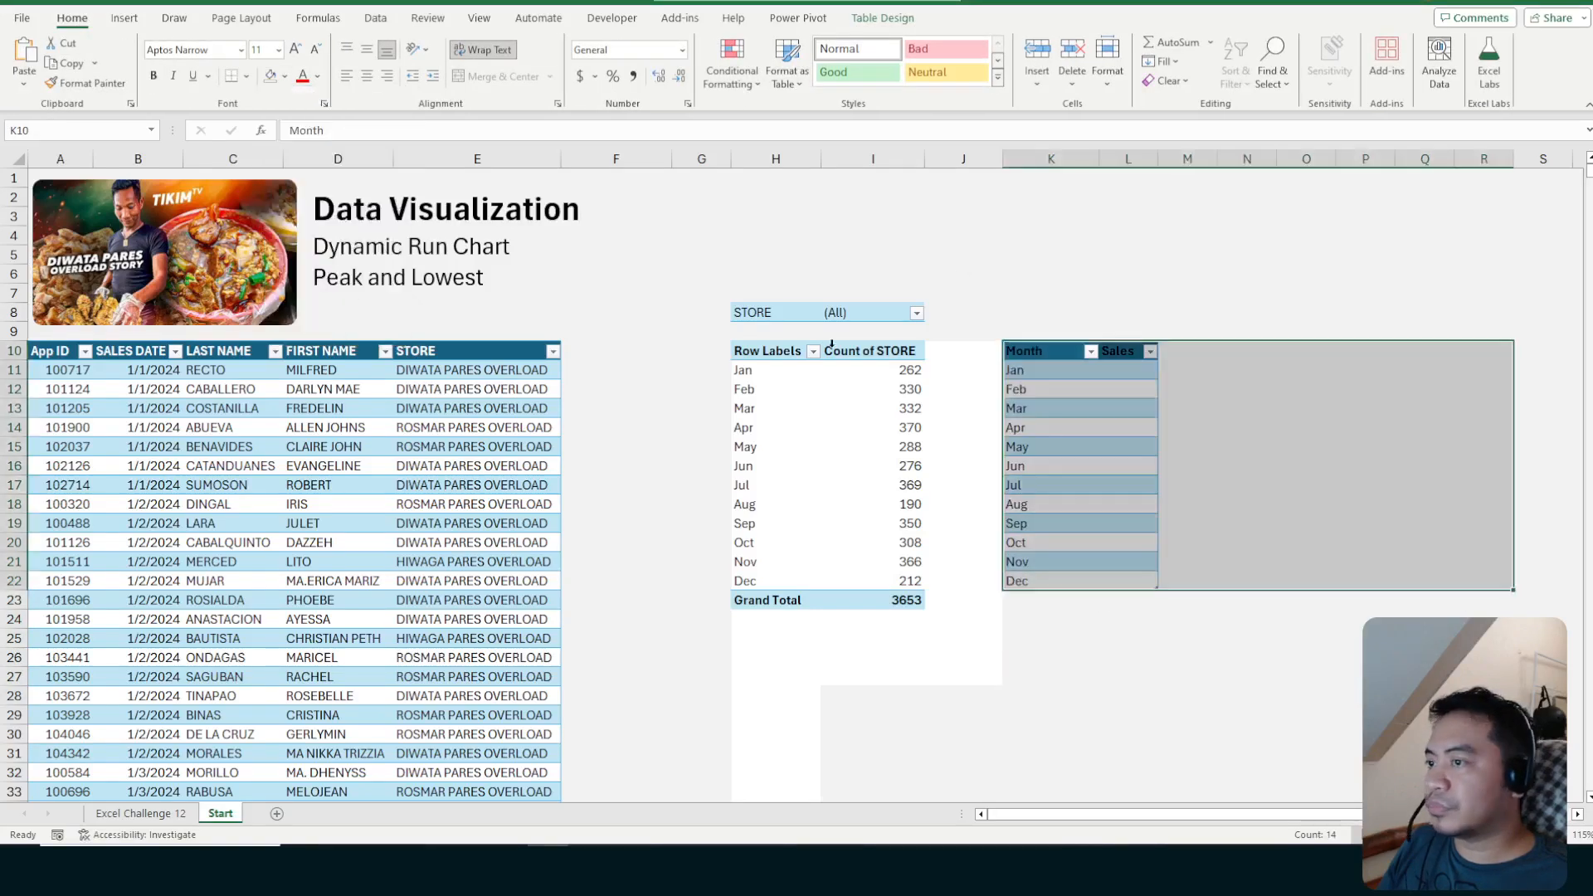
Change the font color of the Month and Sales headers to white
left_click(1247, 461)
left_click(1060, 351)
left_click_drag(1061, 351, 1112, 353)
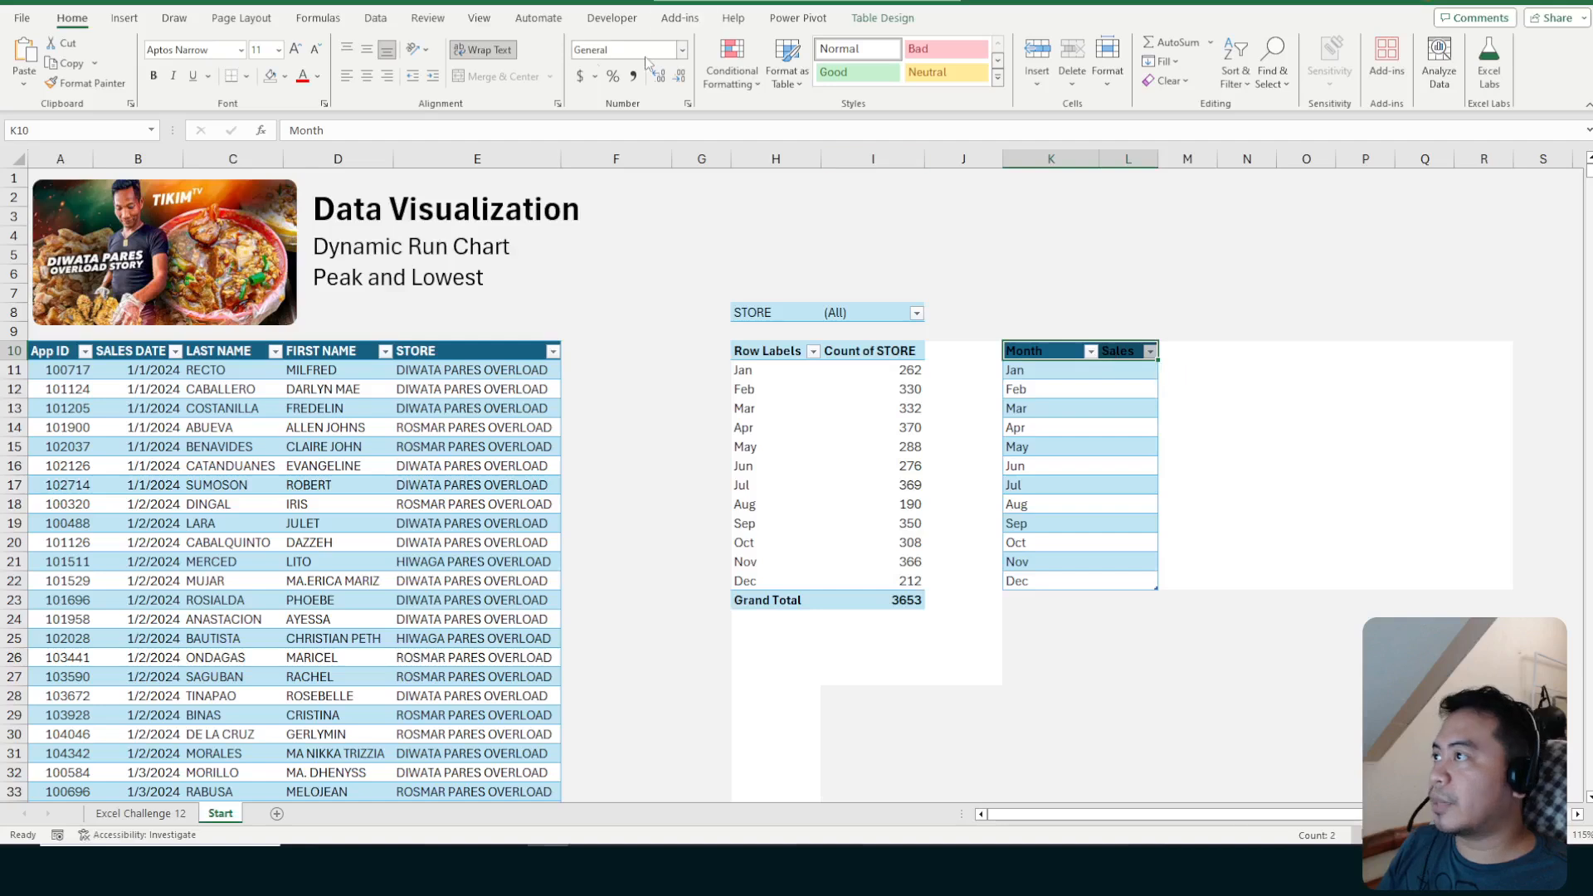
left_click(318, 76)
left_click(303, 142)
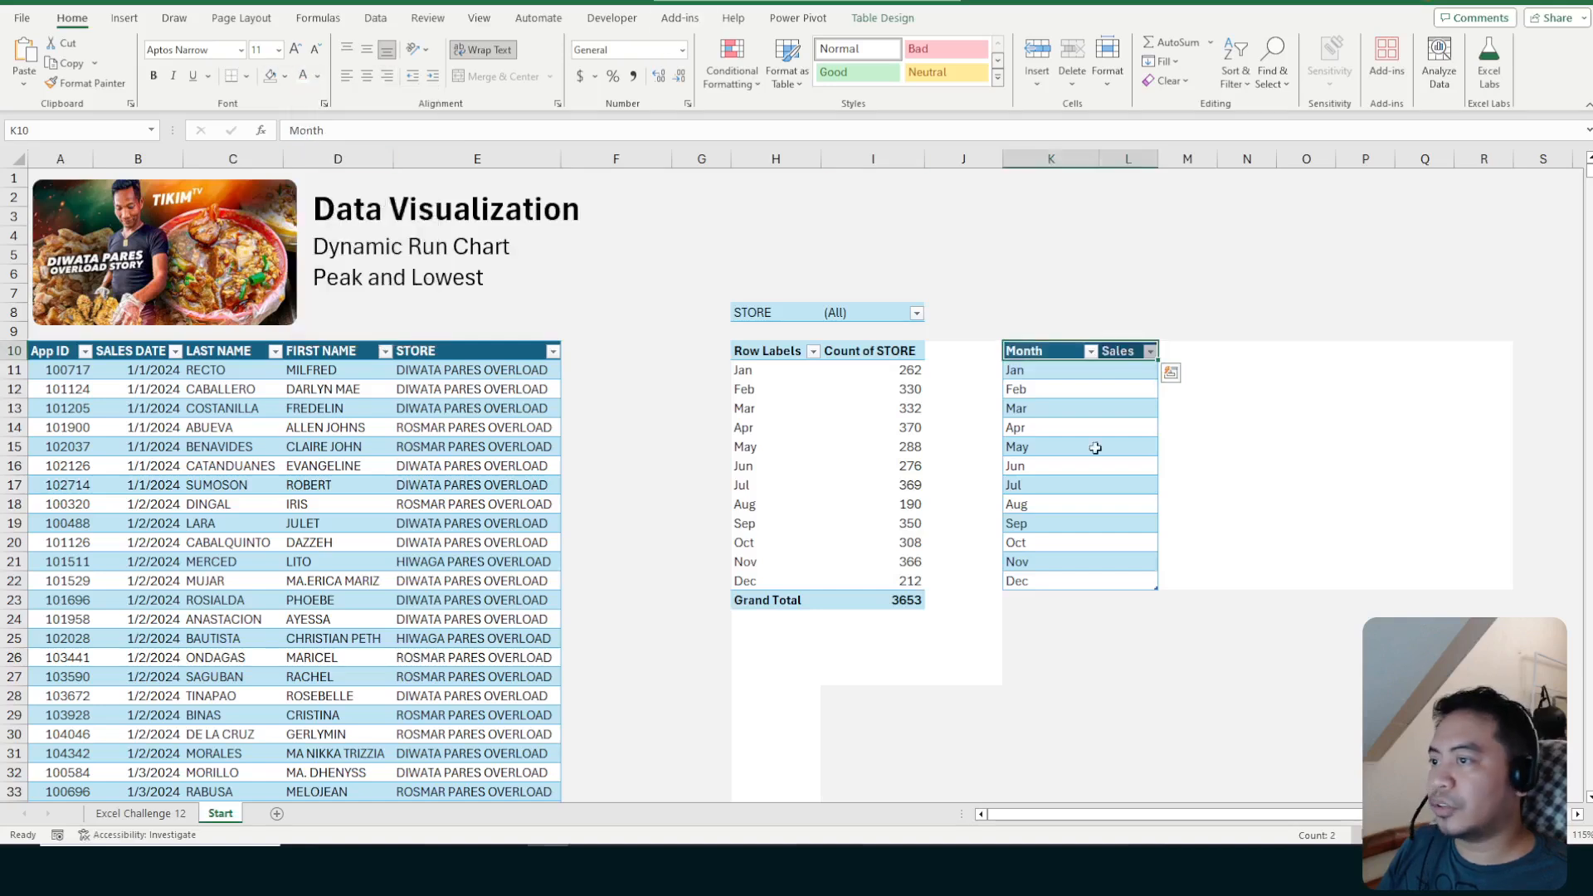
Apply a table style with a dark blue header and gray banded rows to the Month and Sales table
left_click(1078, 407)
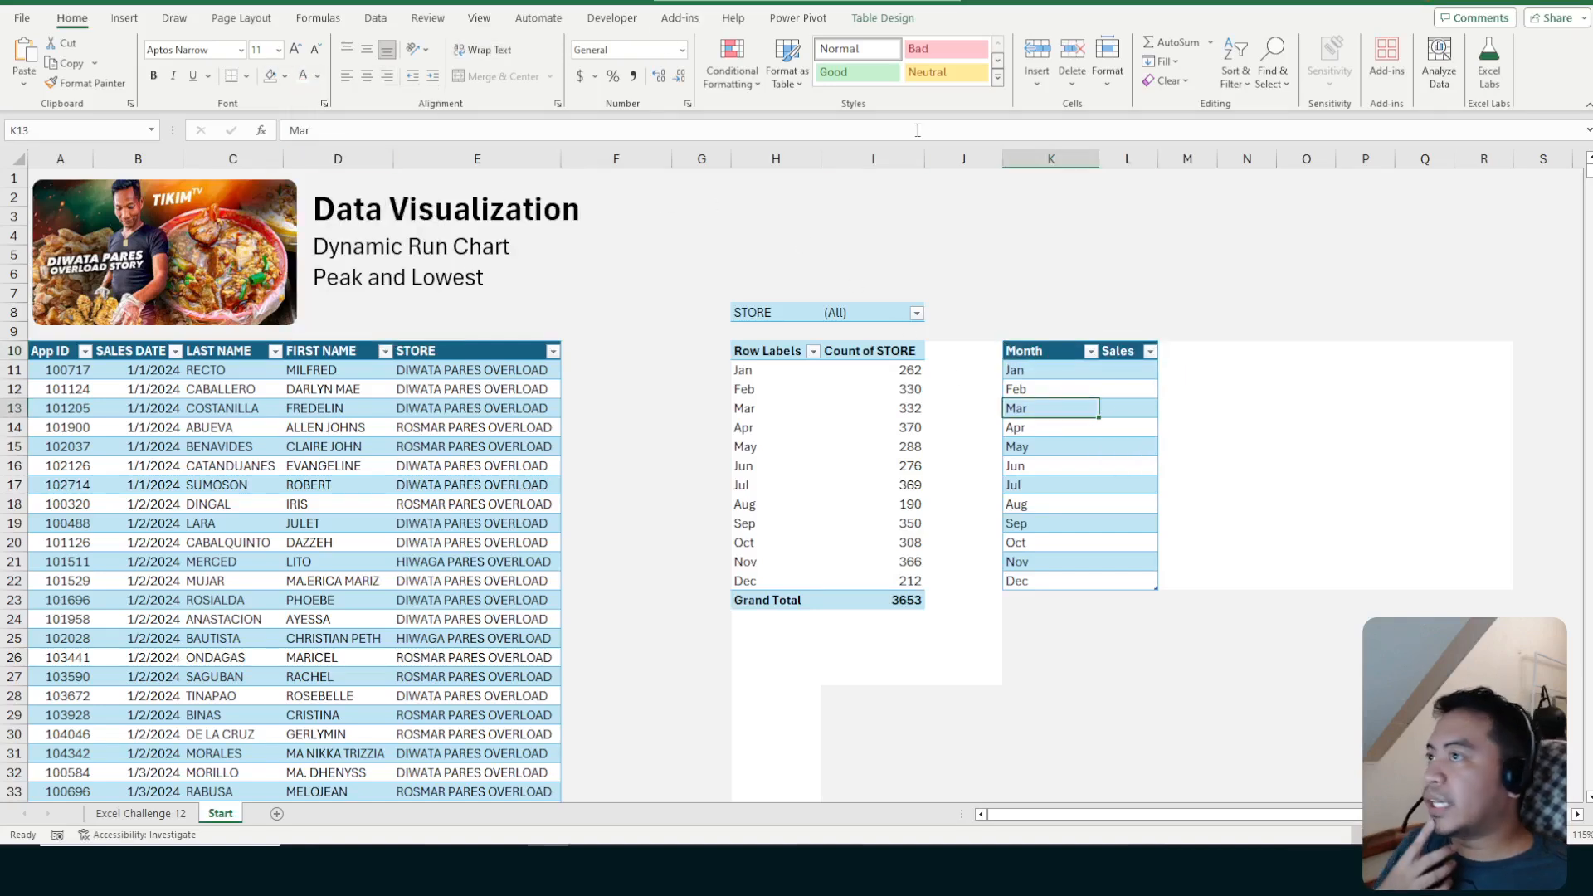
left_click(883, 17)
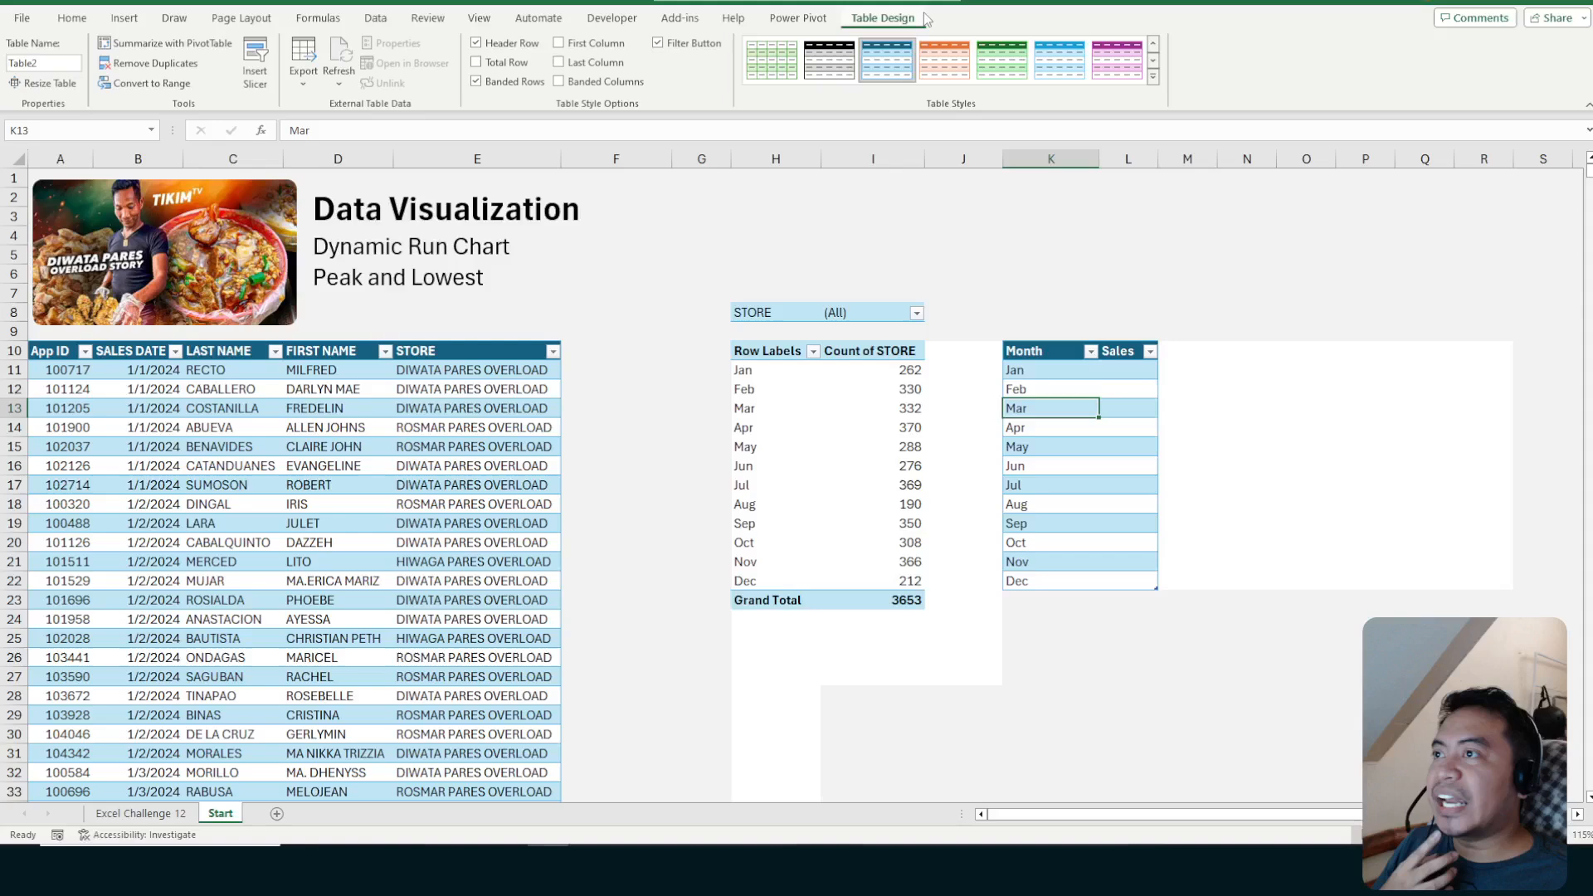
left_click(1154, 77)
left_click(829, 384)
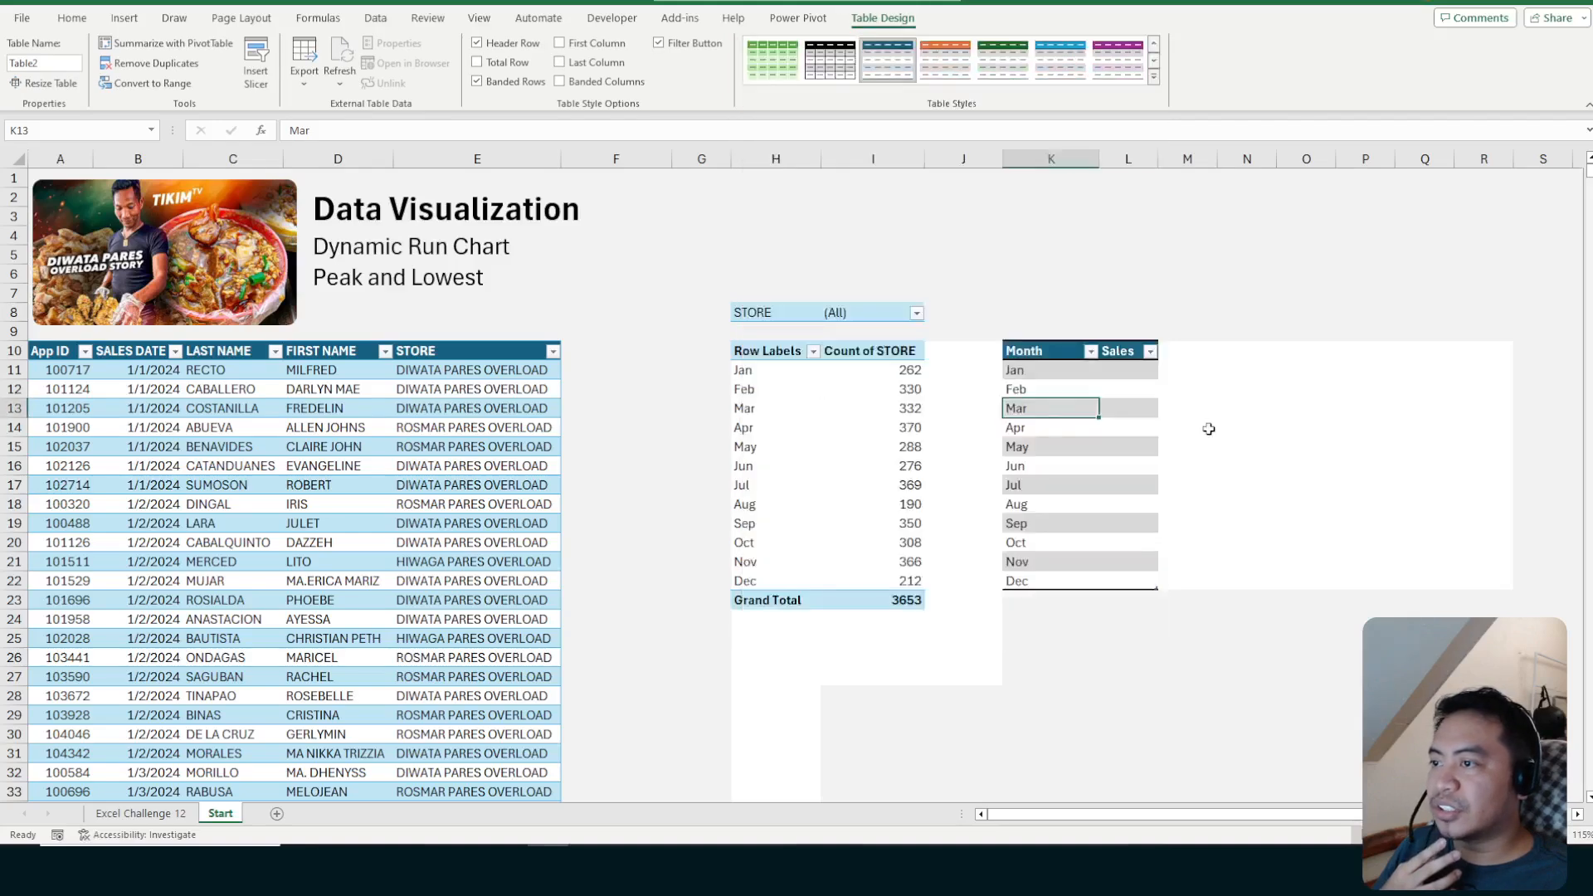
left_click(1128, 389)
left_click(1094, 407)
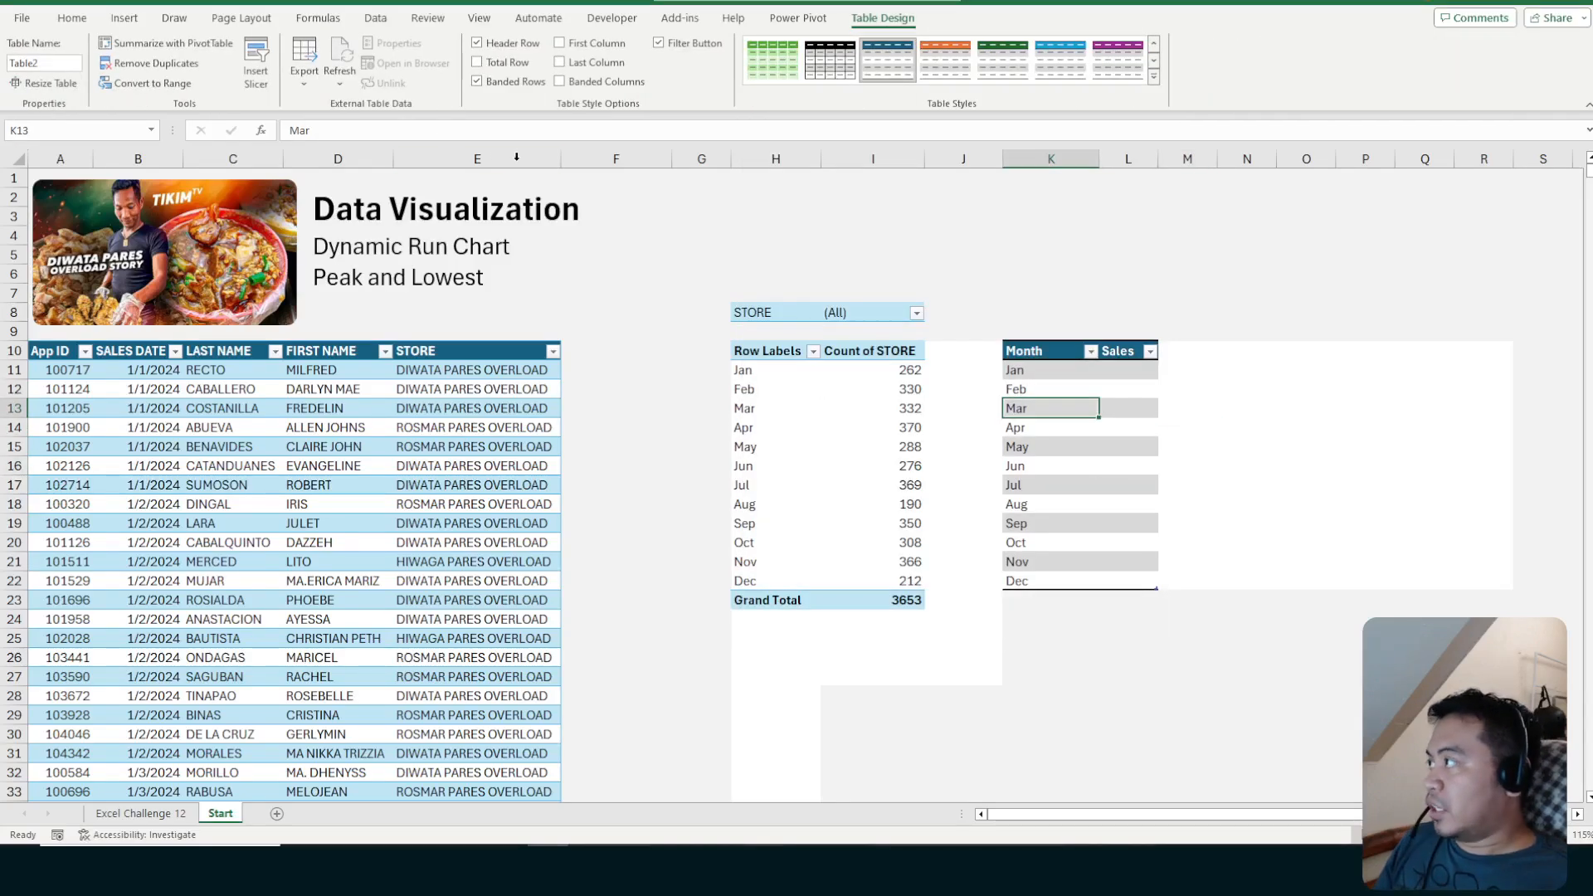
Rename the Month and Sales table as salesbymonth
left_click(63, 62)
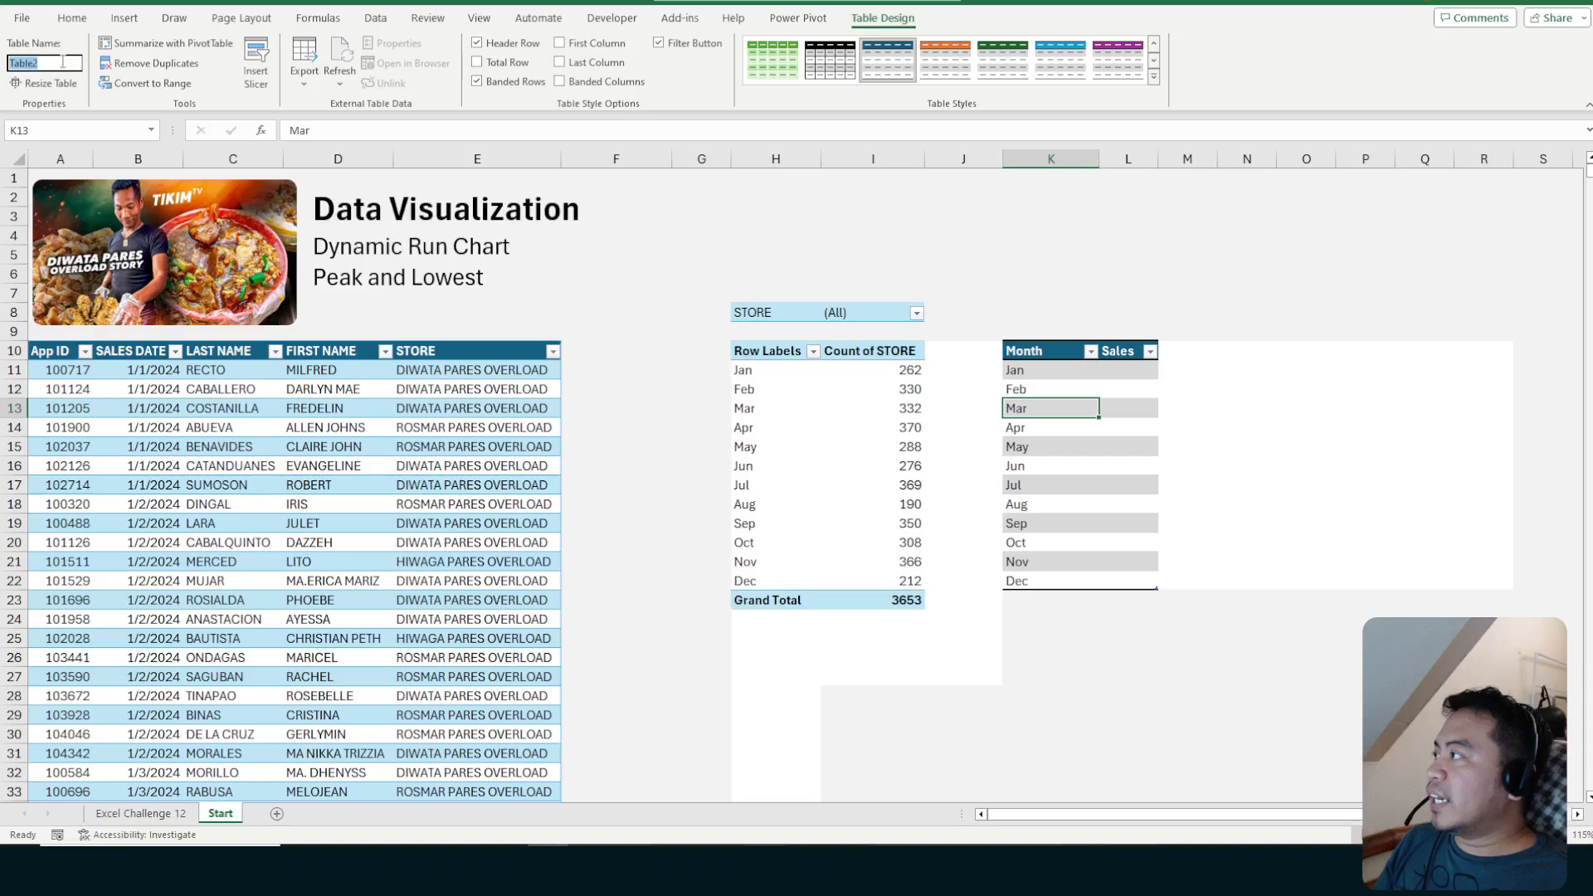
type("Sale")
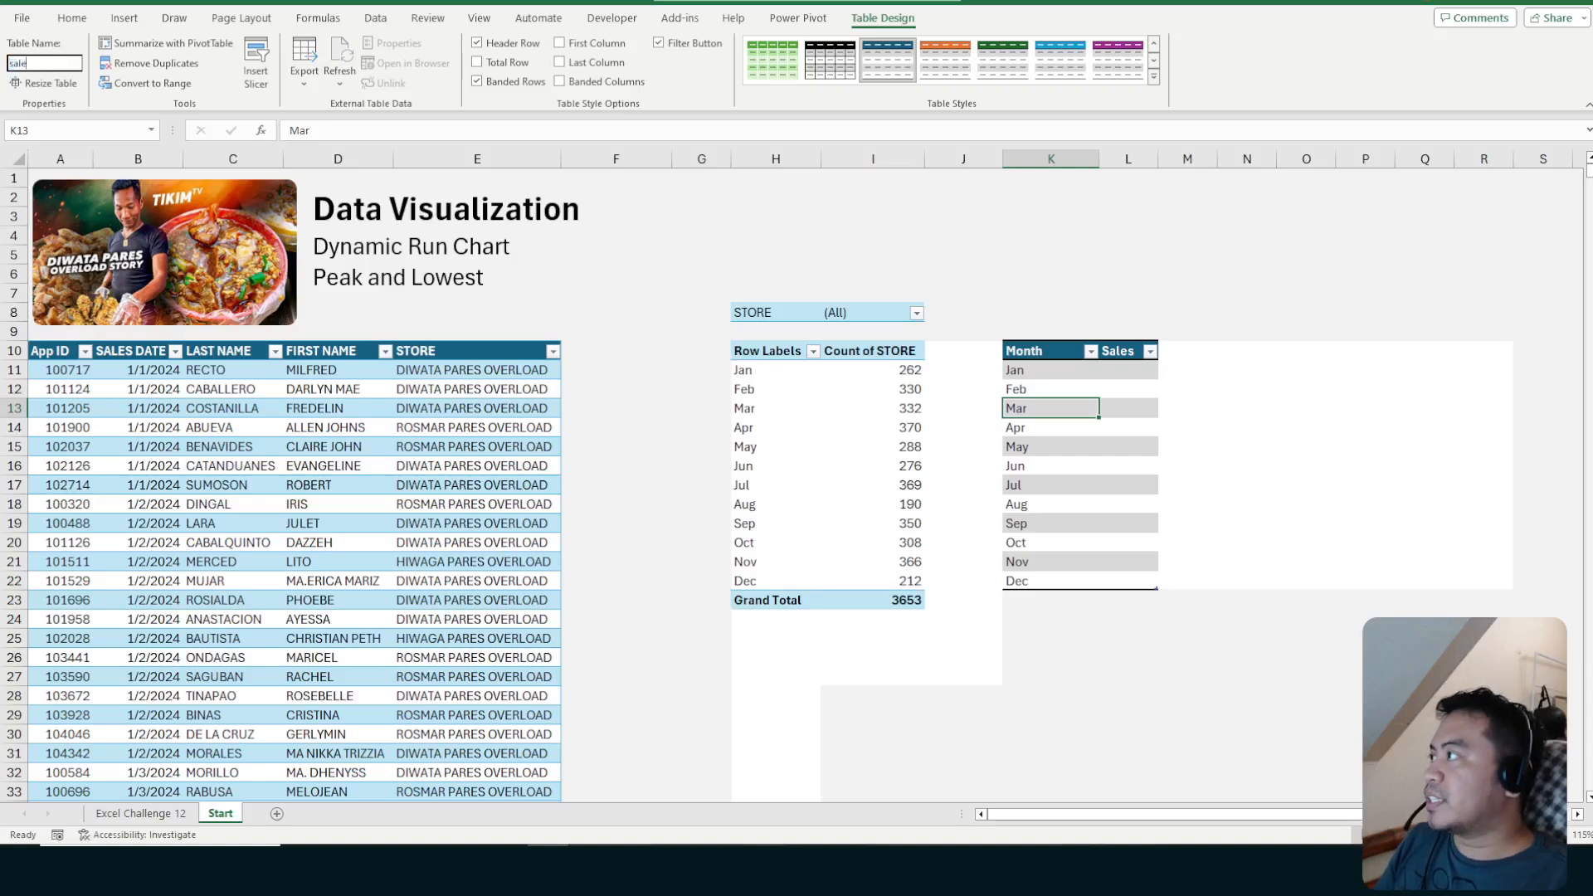
type("sbymonth")
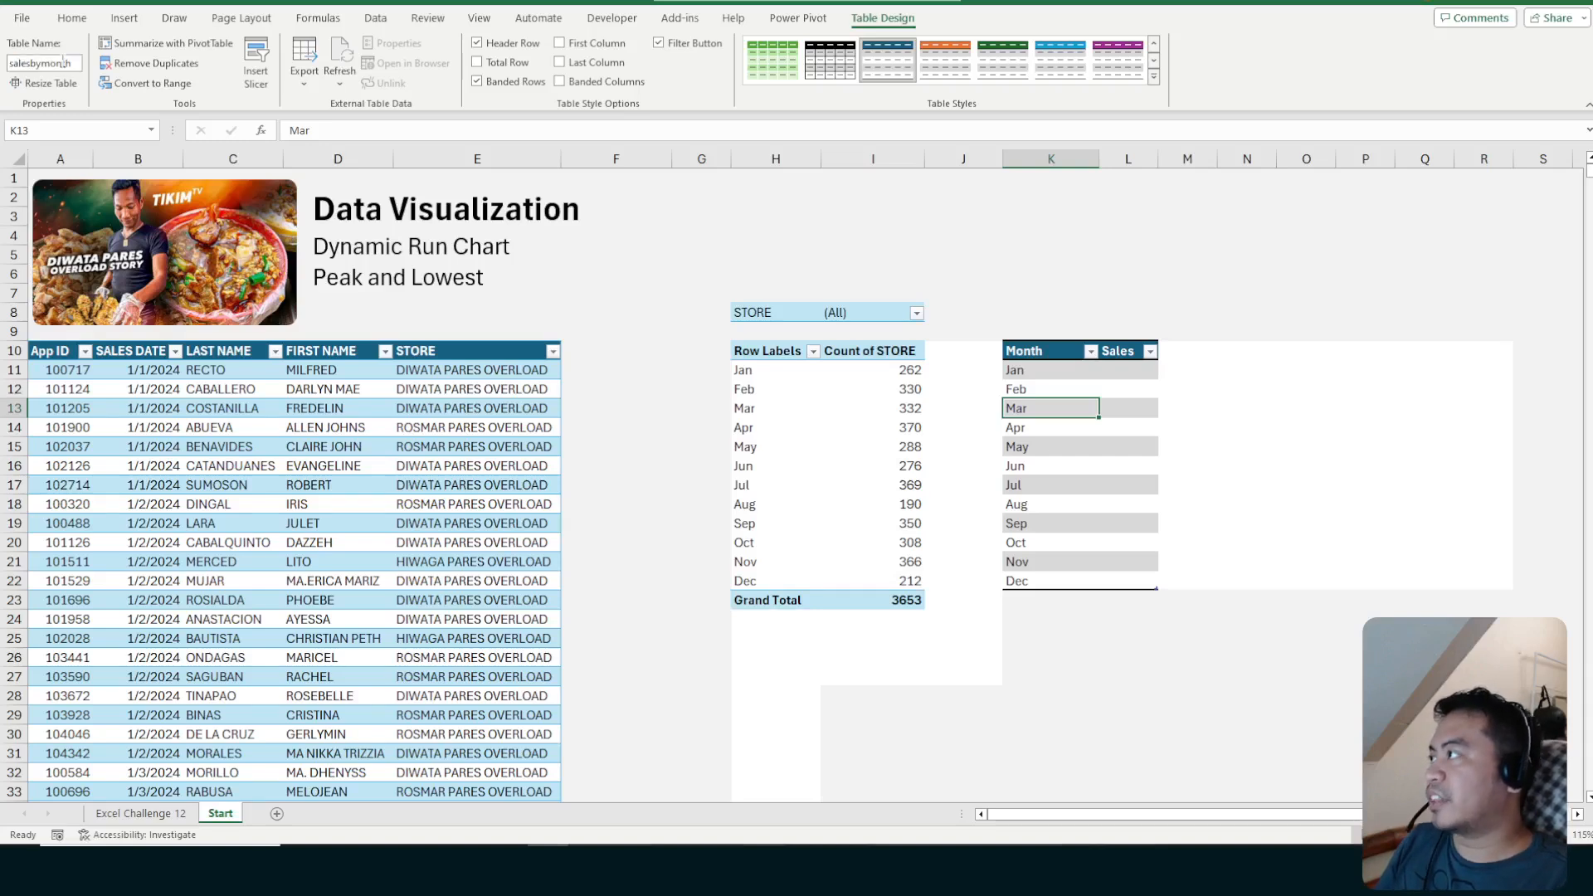
key("Return")
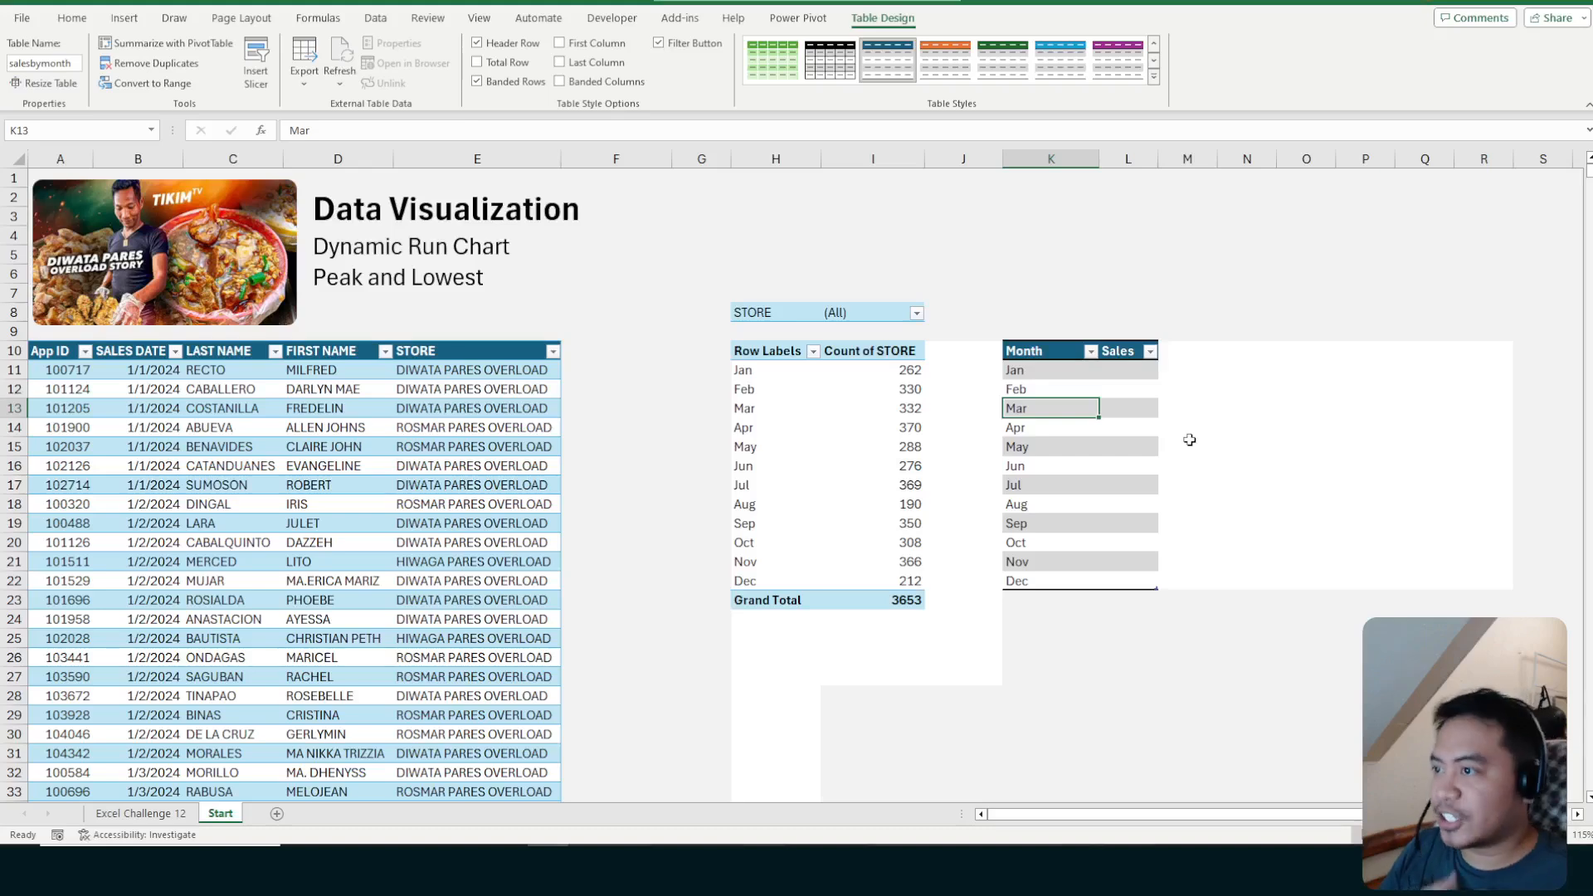
left_click(1059, 367)
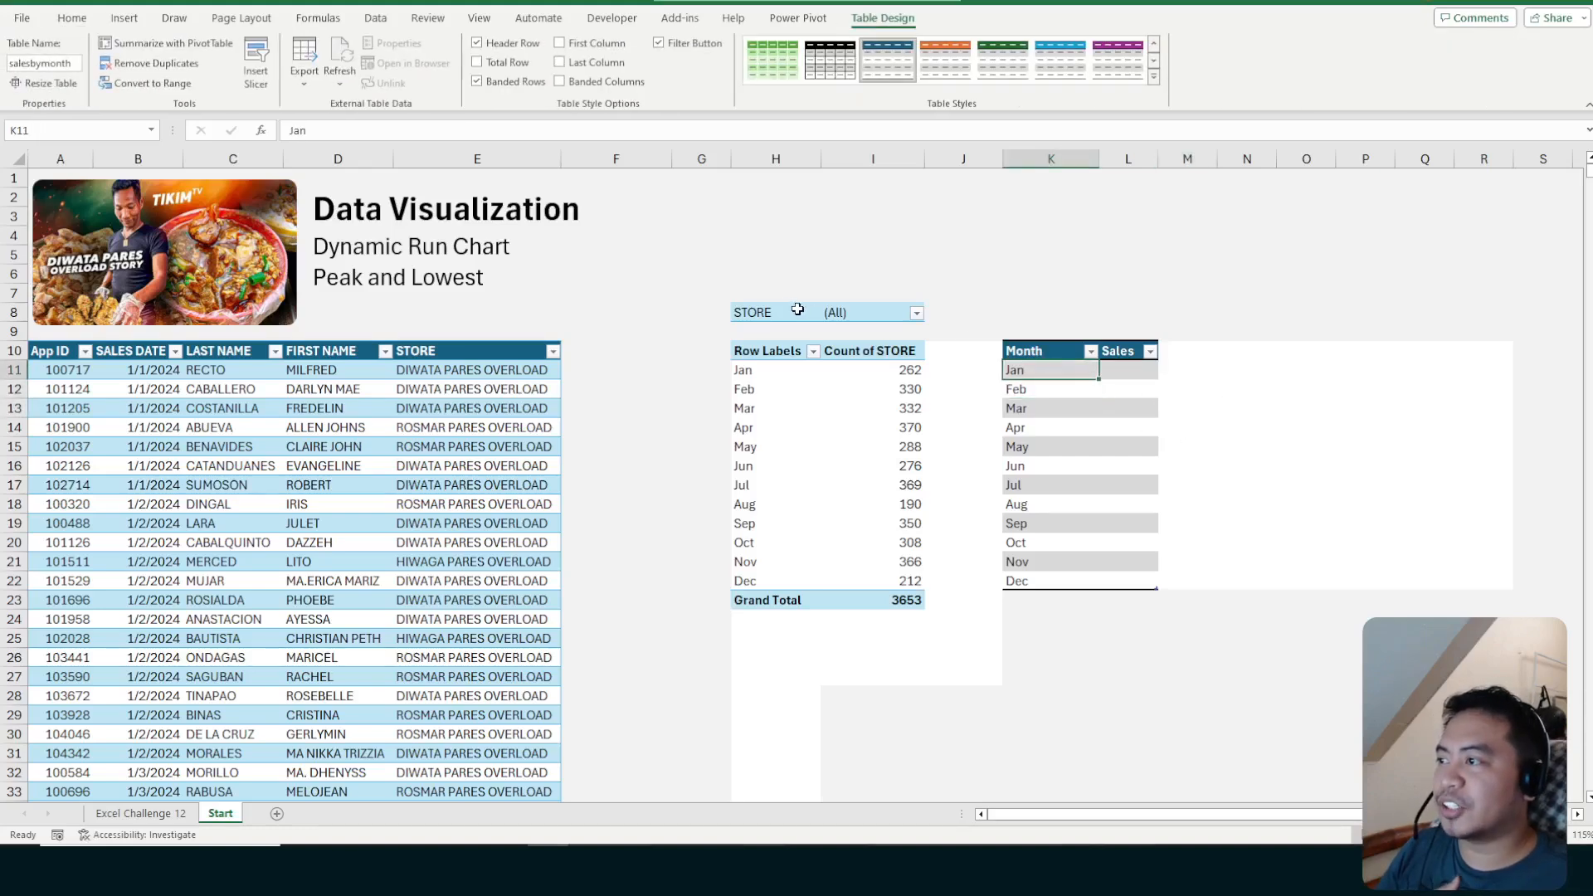
left_click(1015, 325)
left_click(1052, 389)
left_click(1028, 332)
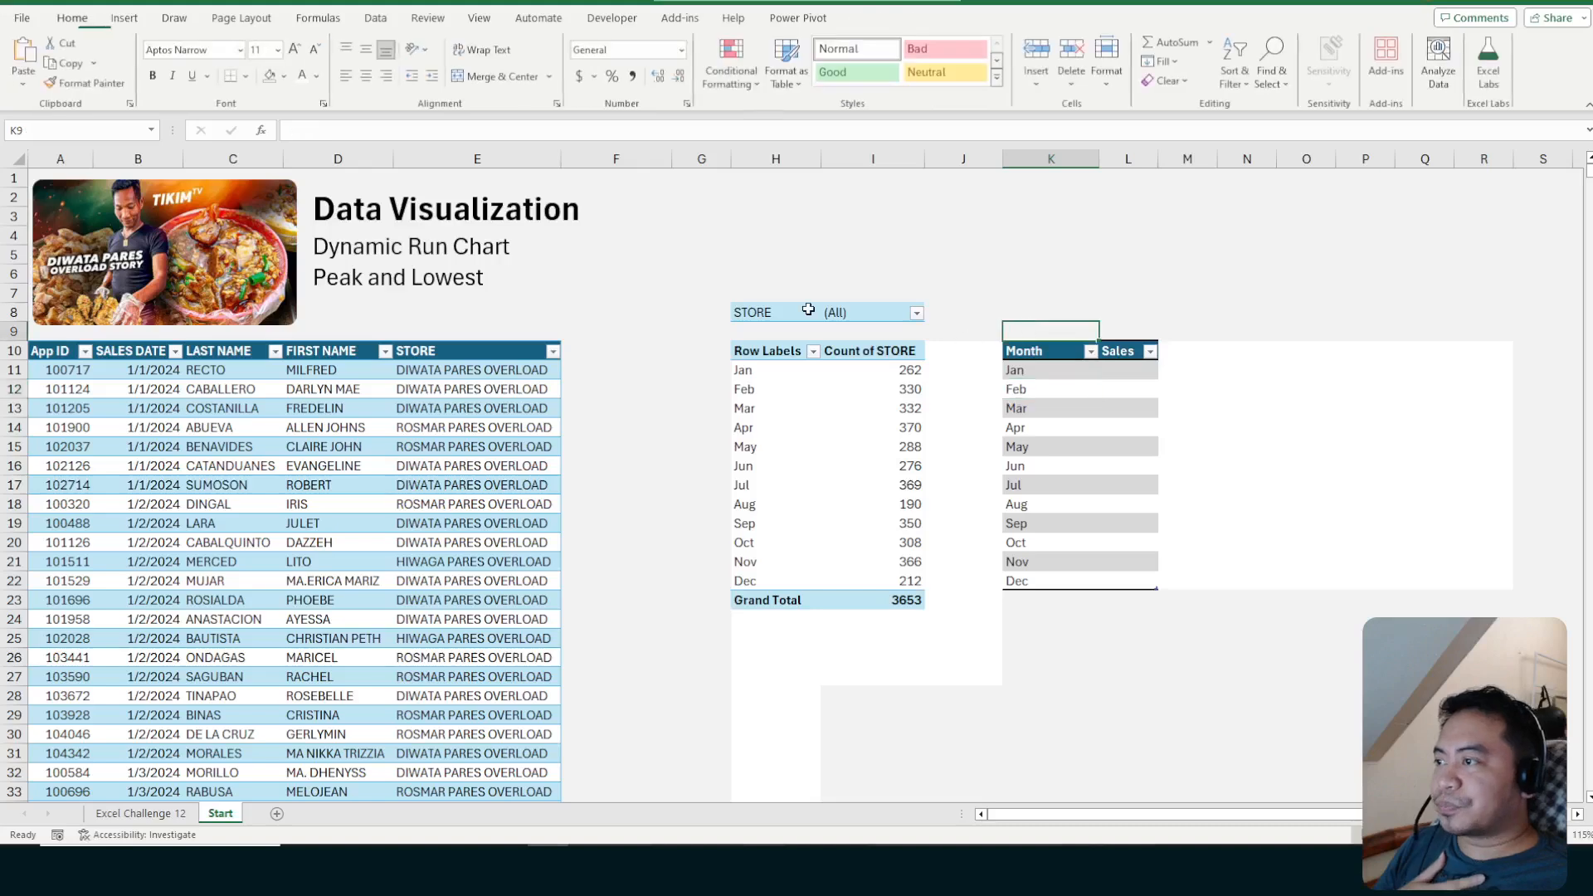
left_click(1112, 407)
left_click(1096, 369)
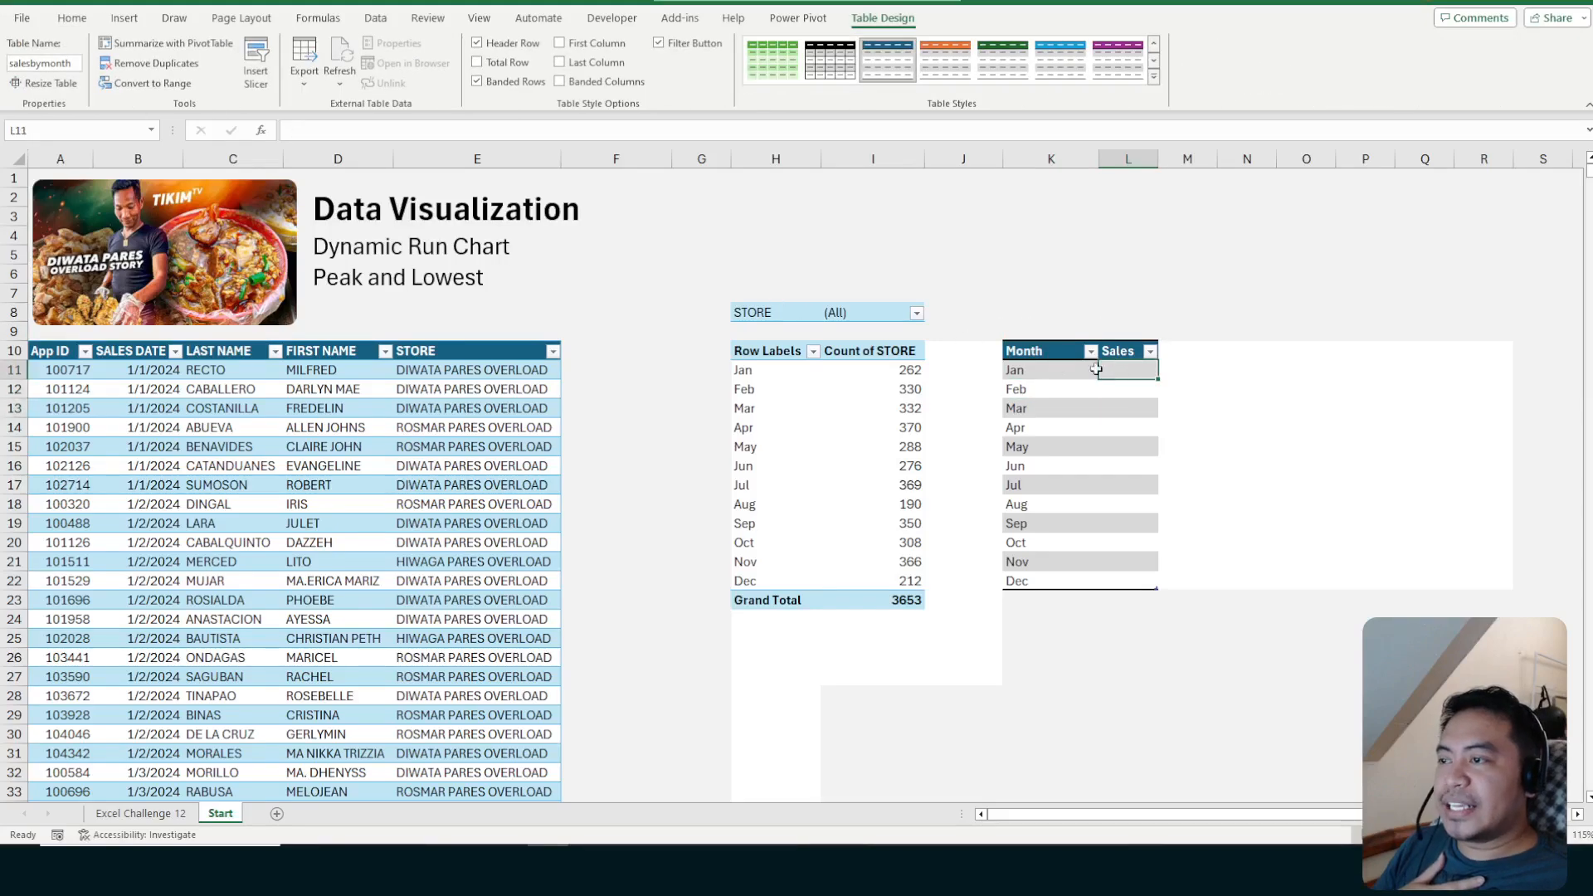
mouse_move(898, 371)
left_mouse_down()
mouse_move(896, 585)
mouse_move(893, 366)
left_mouse_up()
Widen the Sales column of the salesbymonth table slightly
left_click(1108, 370)
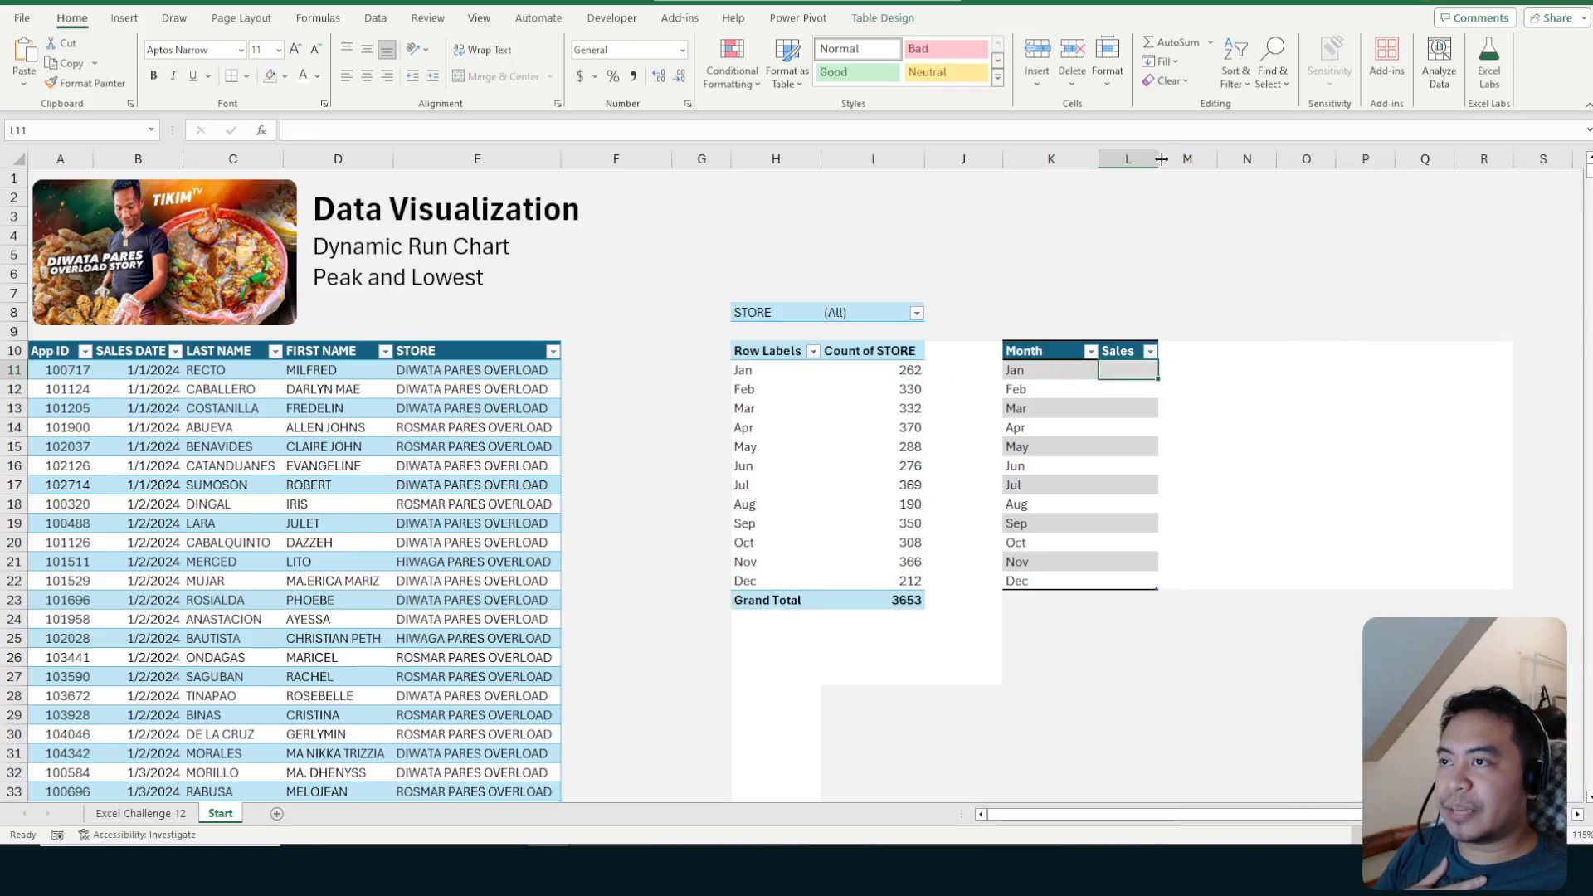
left_click_drag(1158, 159, 1184, 158)
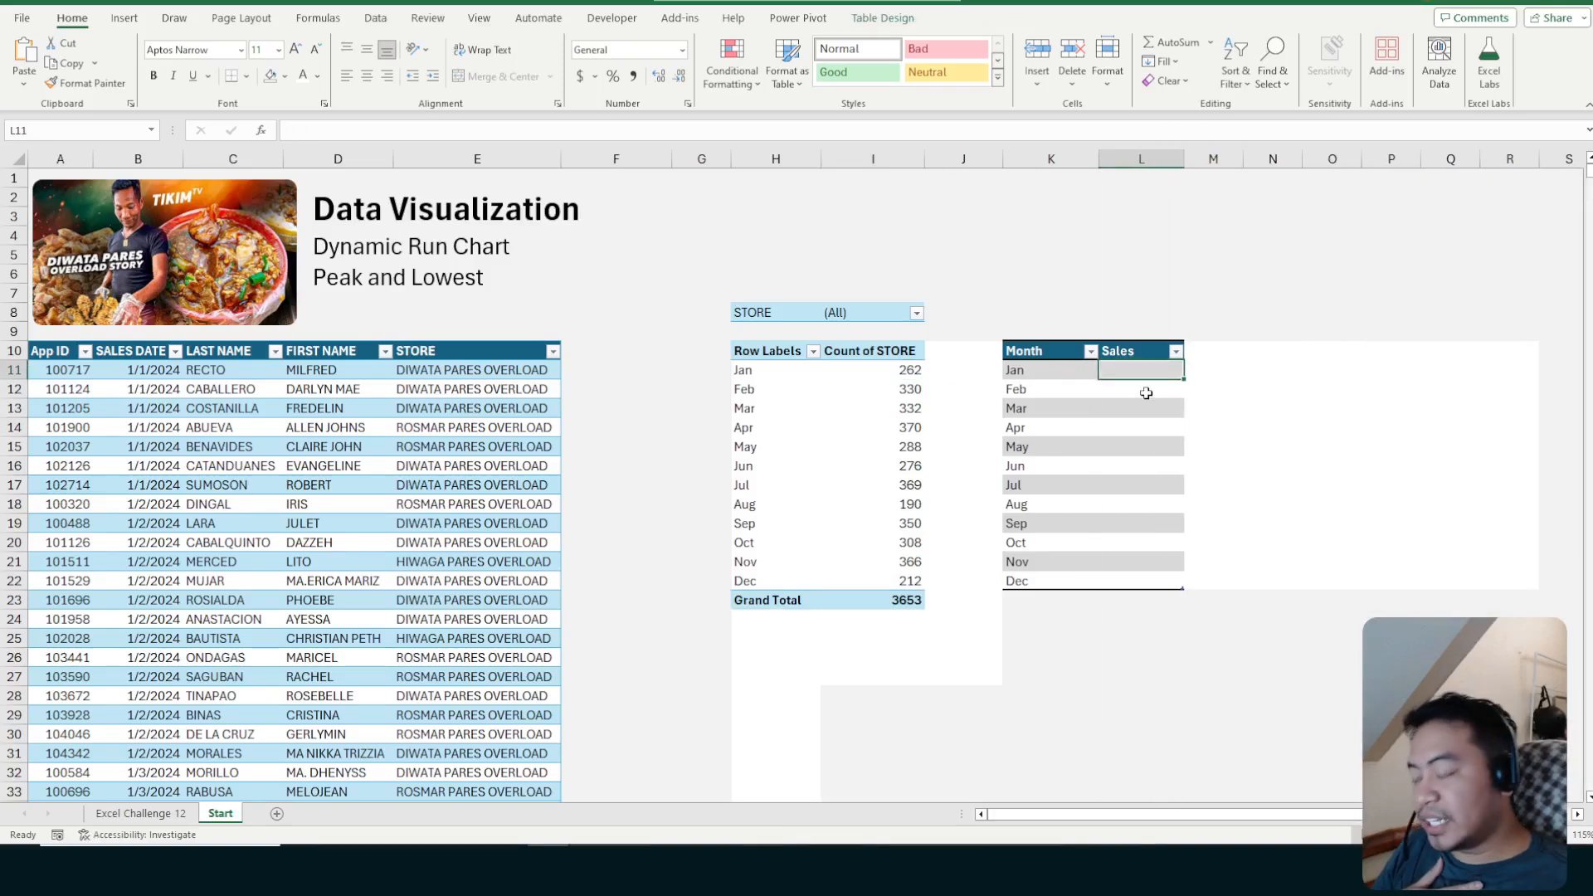
type("=")
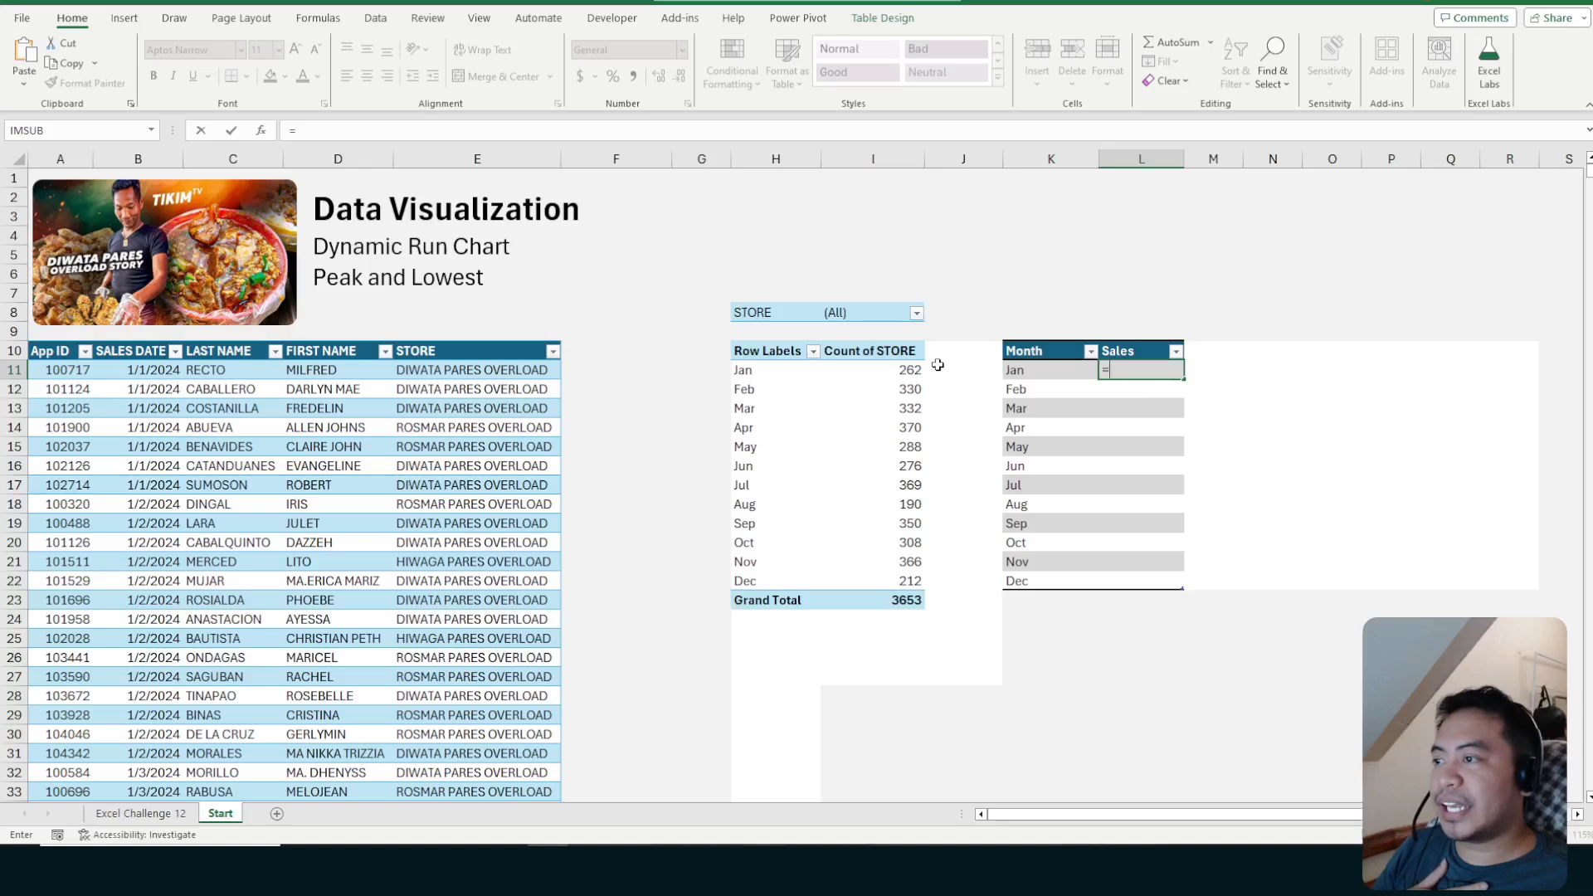
left_click(892, 372)
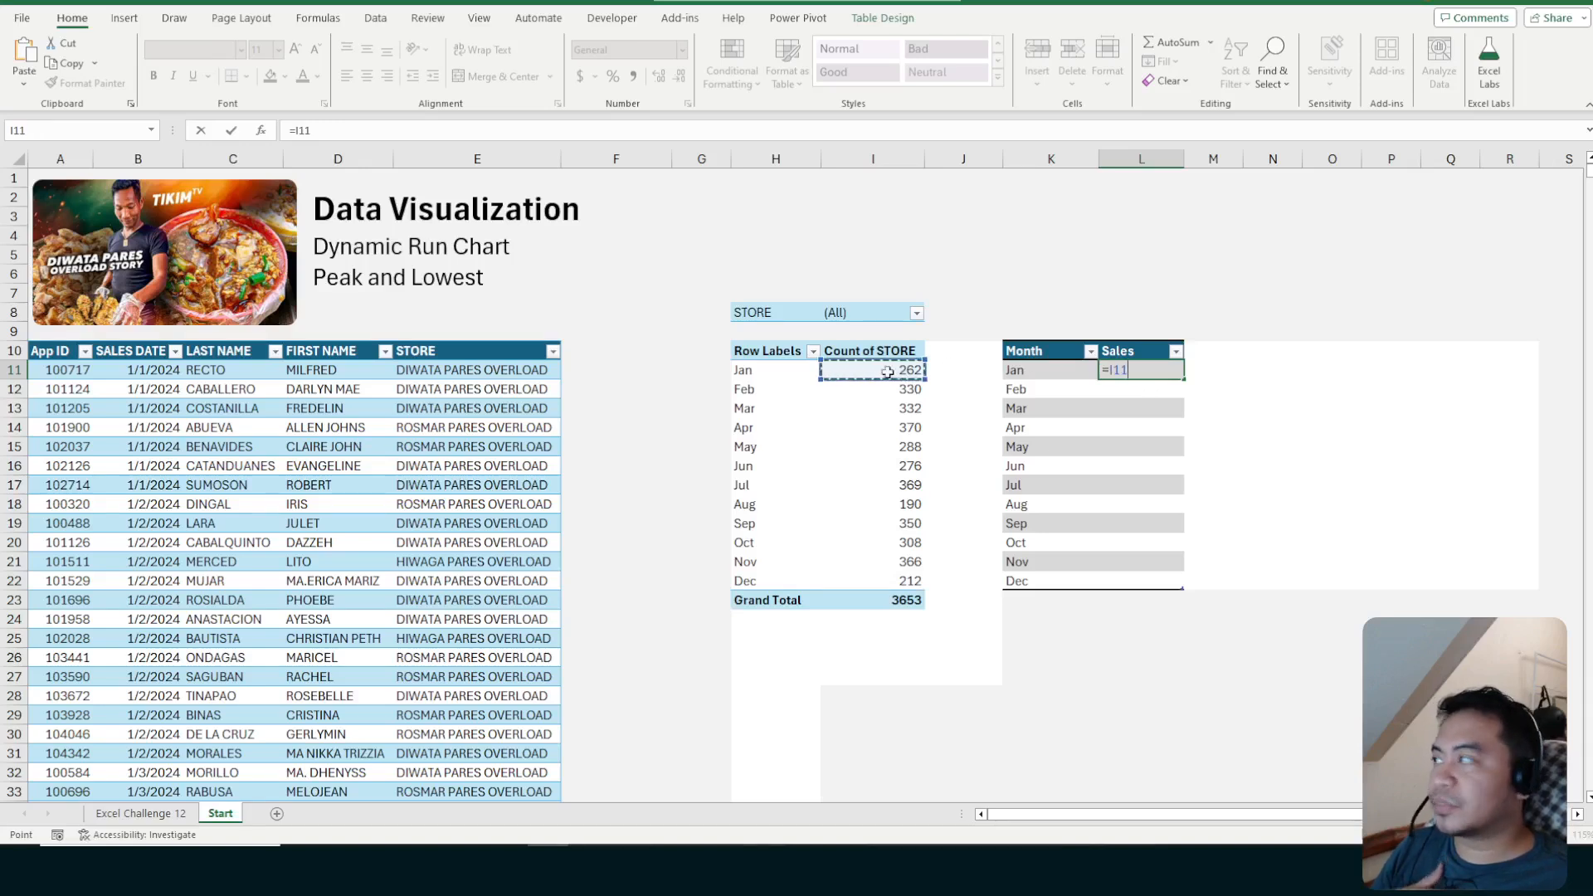
key("Escape")
key("Left")
key("Down")
key("Down")
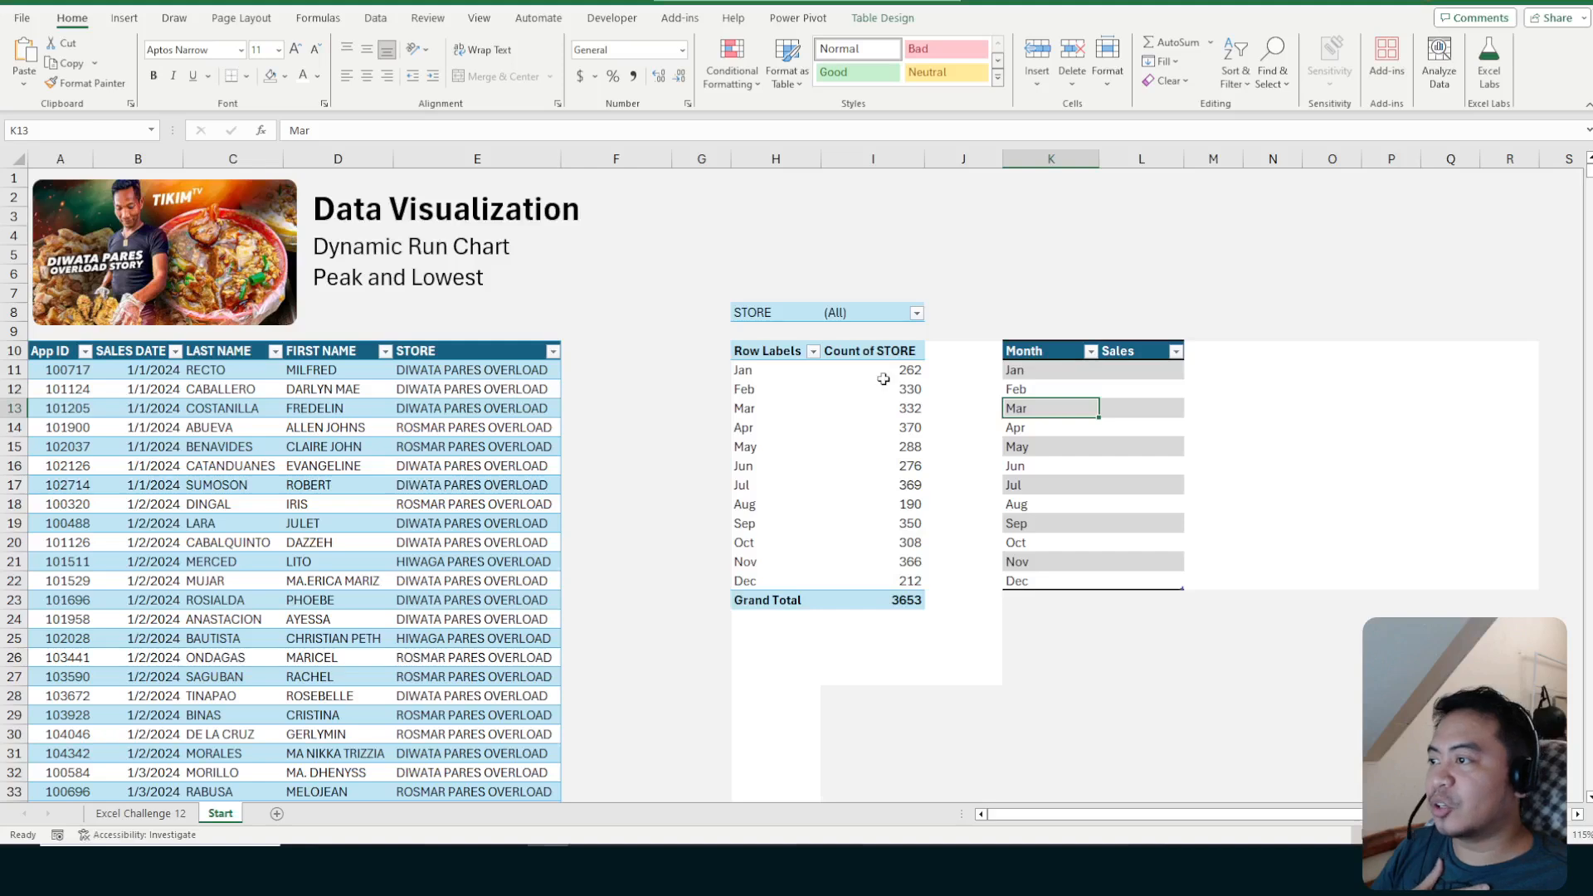
Turn on the Generate GetPivotData option for the monthly store-count PivotTable
left_click(957, 349)
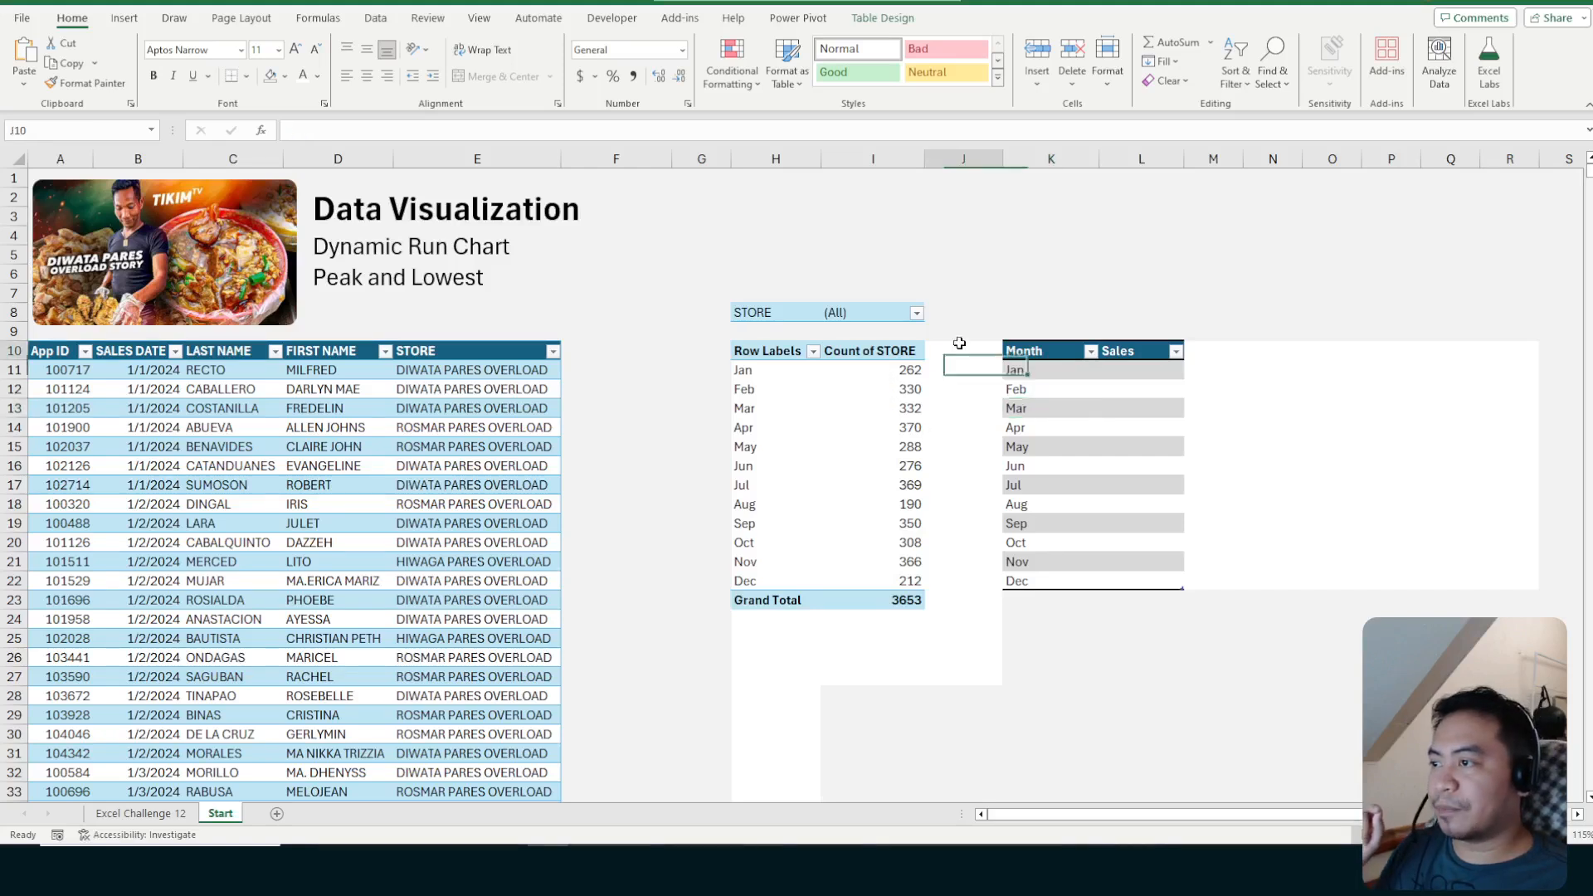
left_click(879, 386)
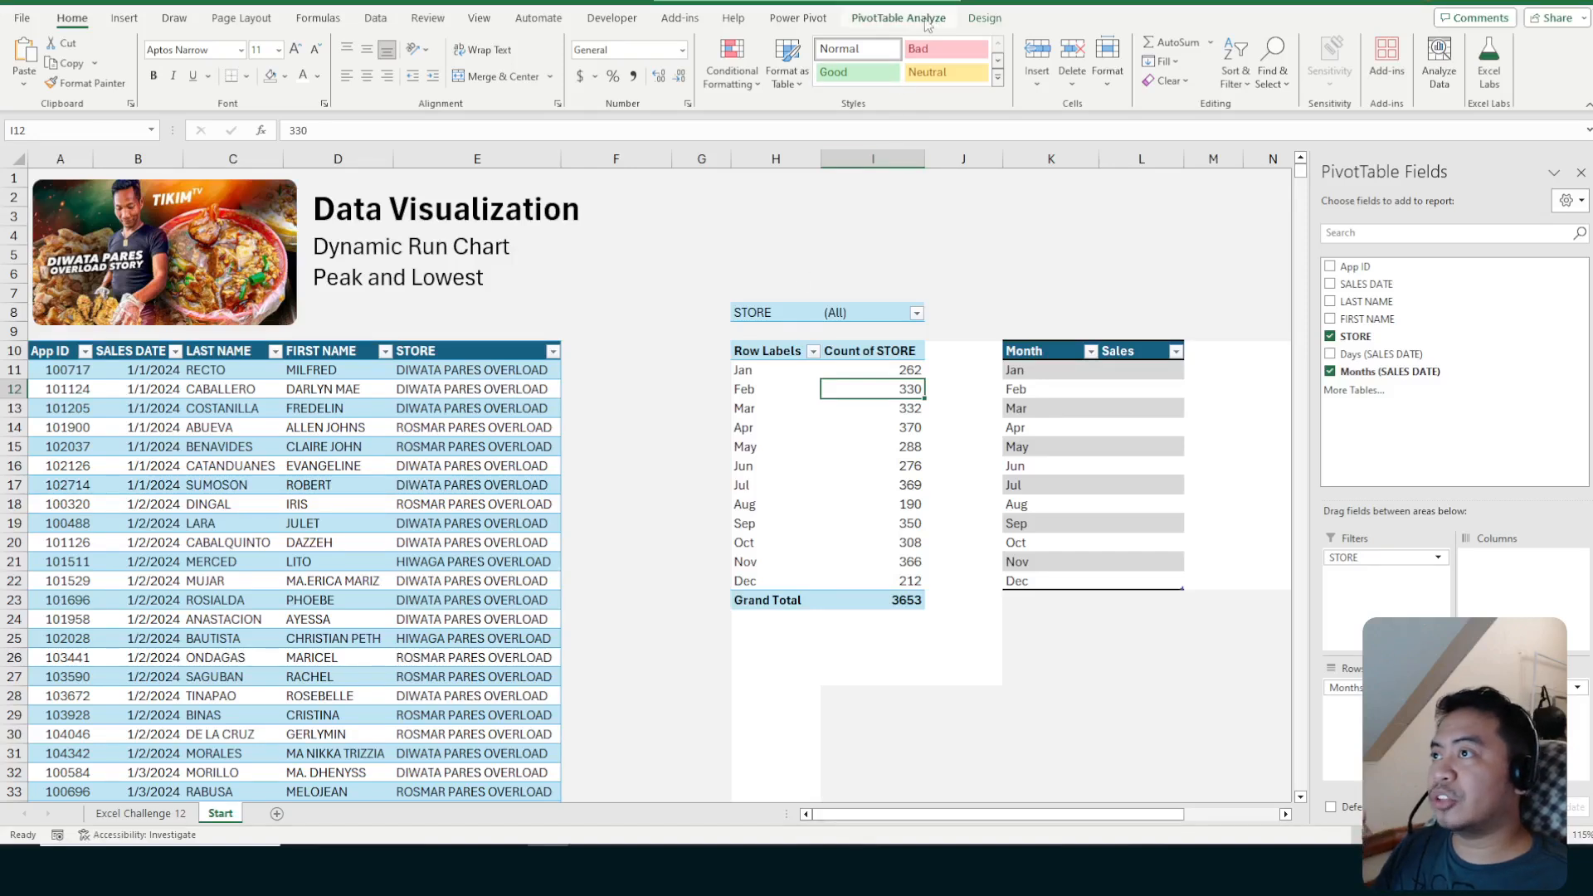
left_click(889, 26)
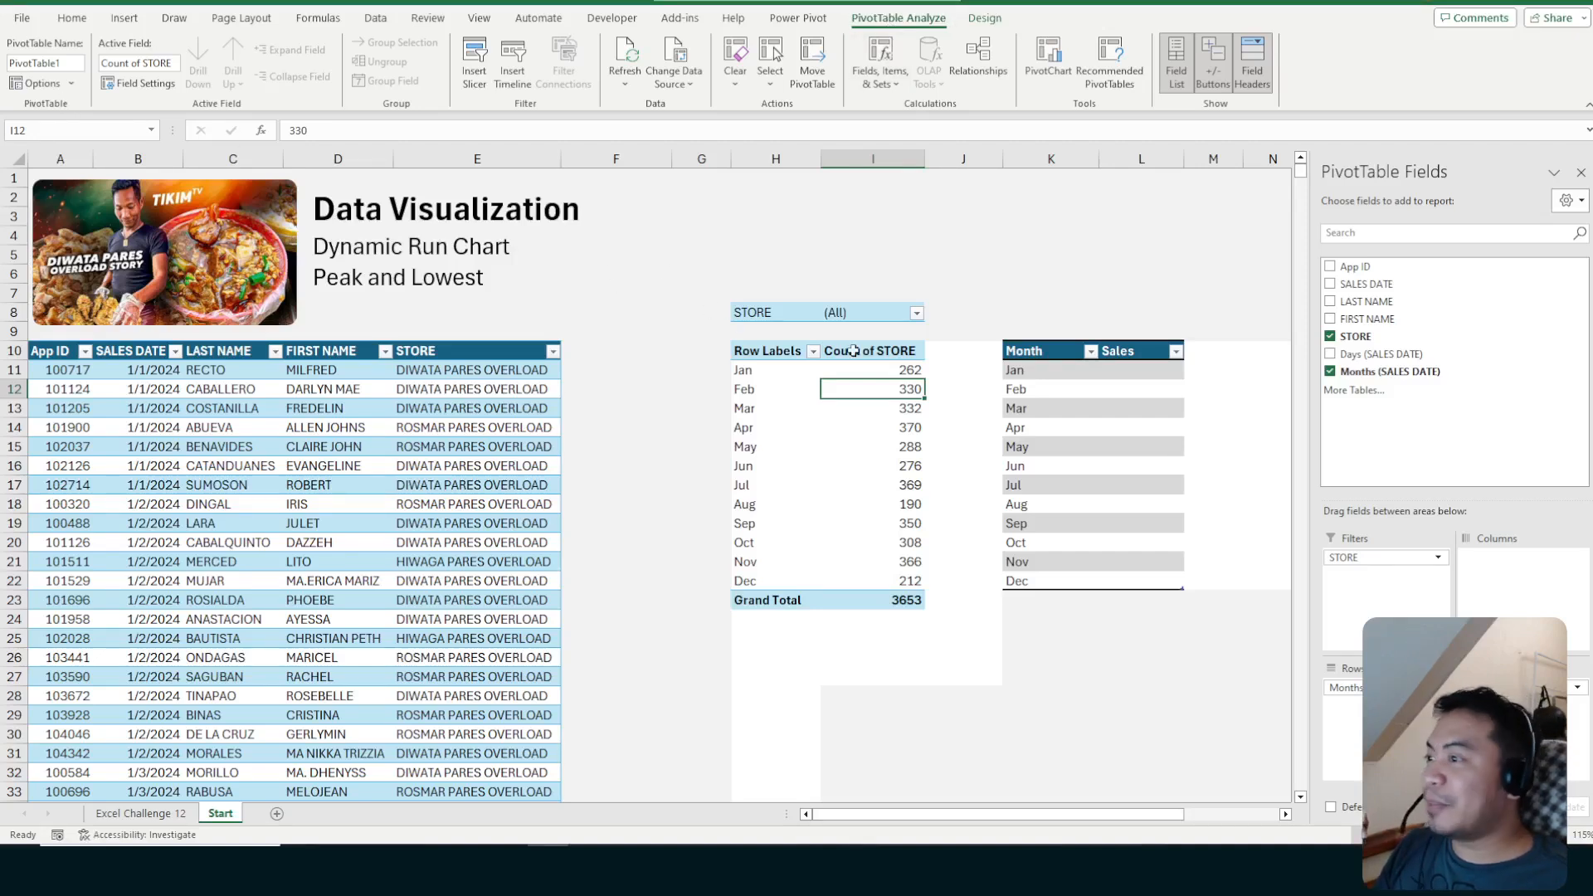
left_click(1025, 388)
left_click(917, 390)
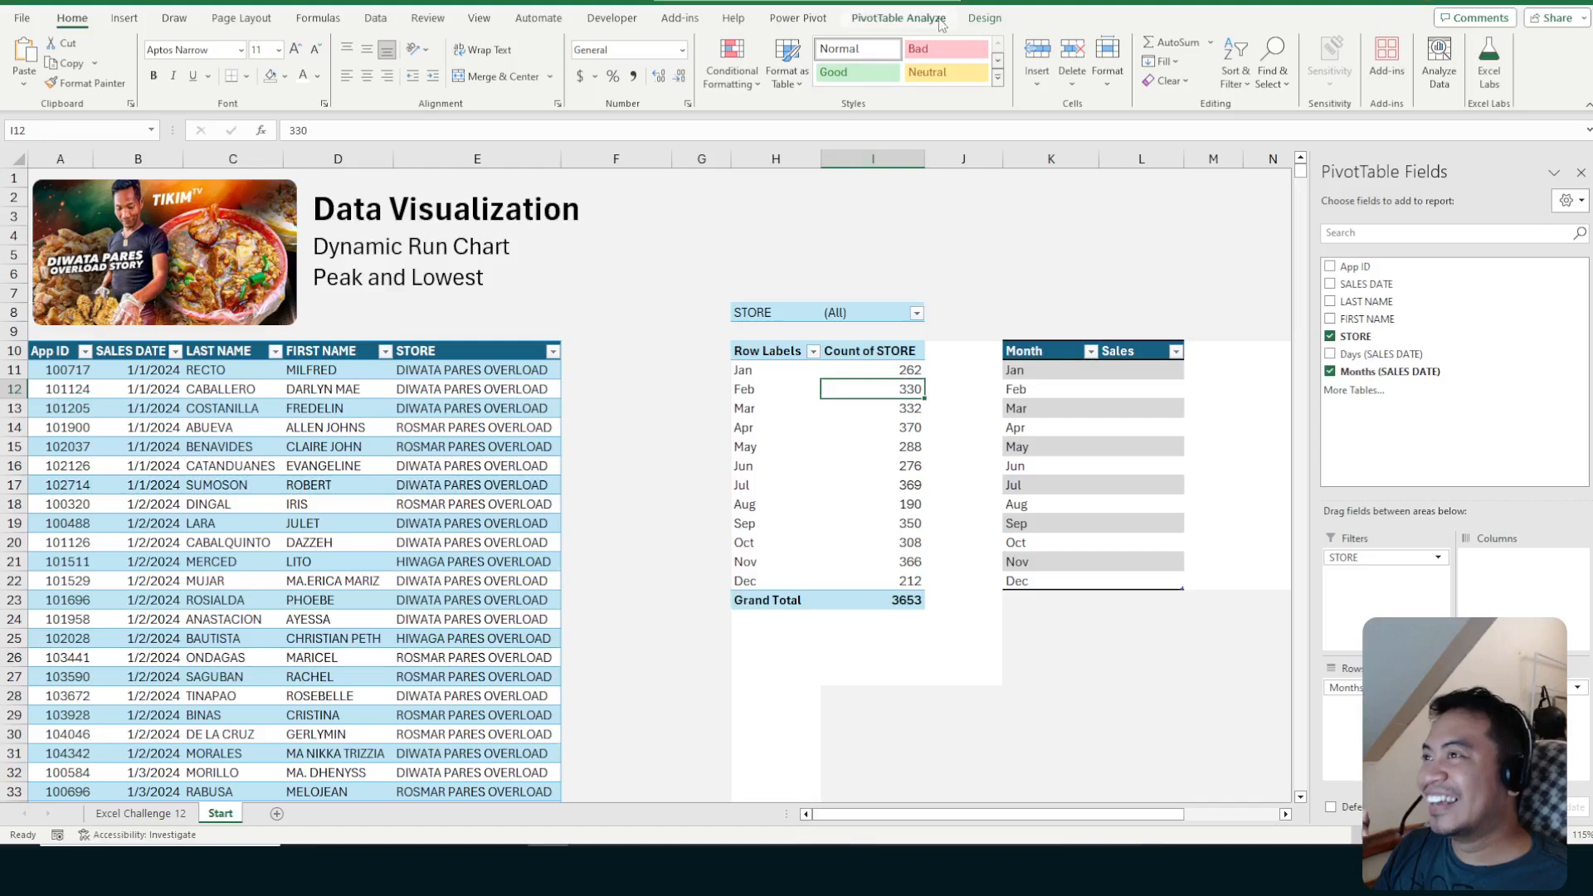
left_click(905, 18)
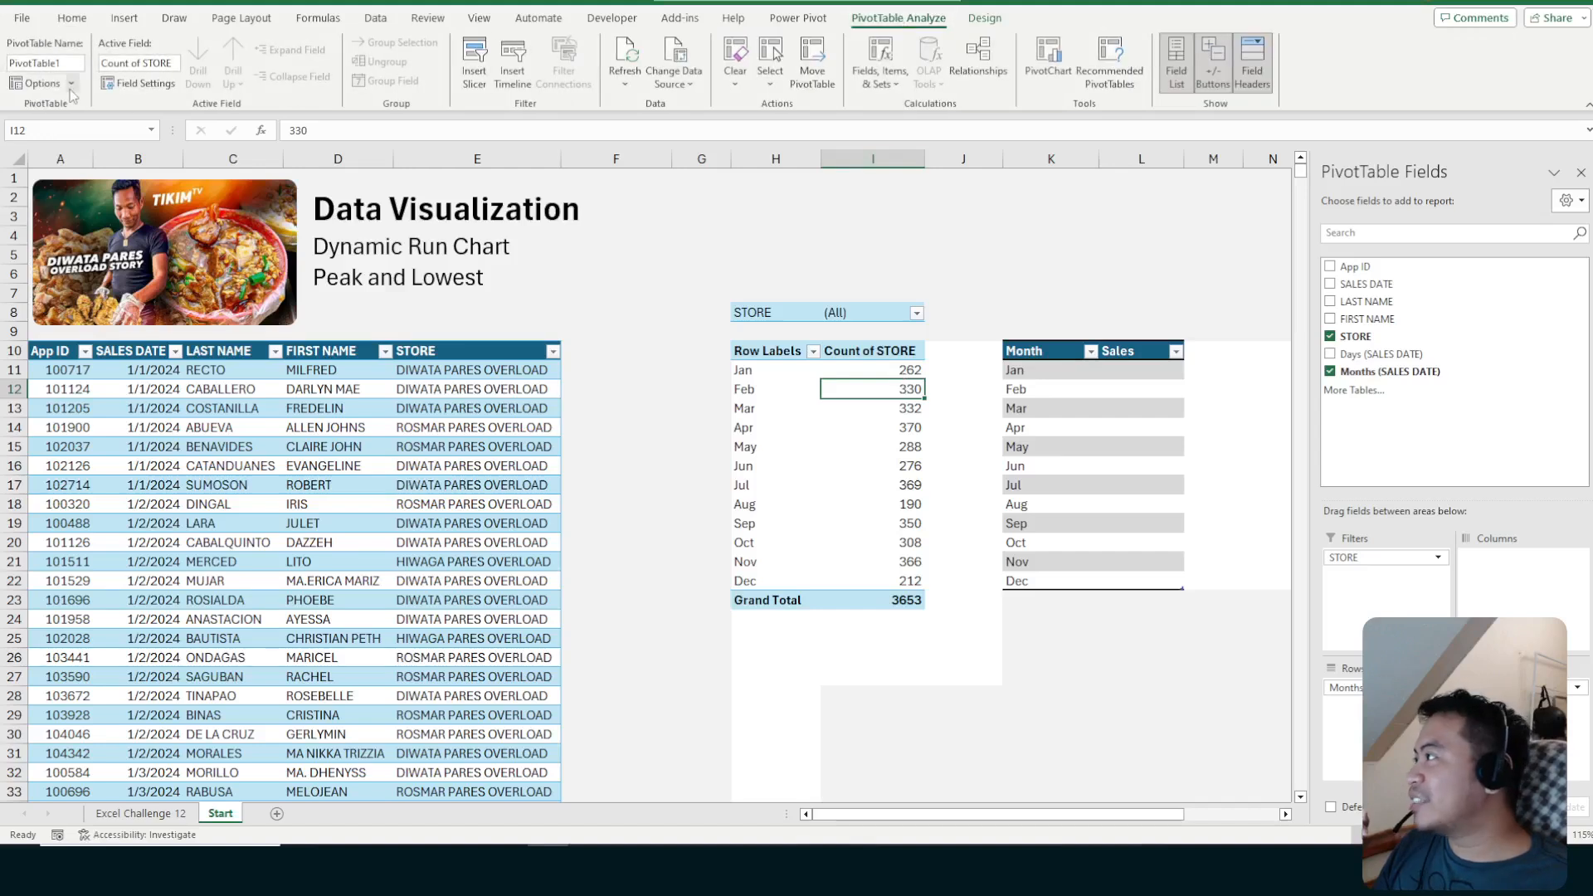
left_click(70, 84)
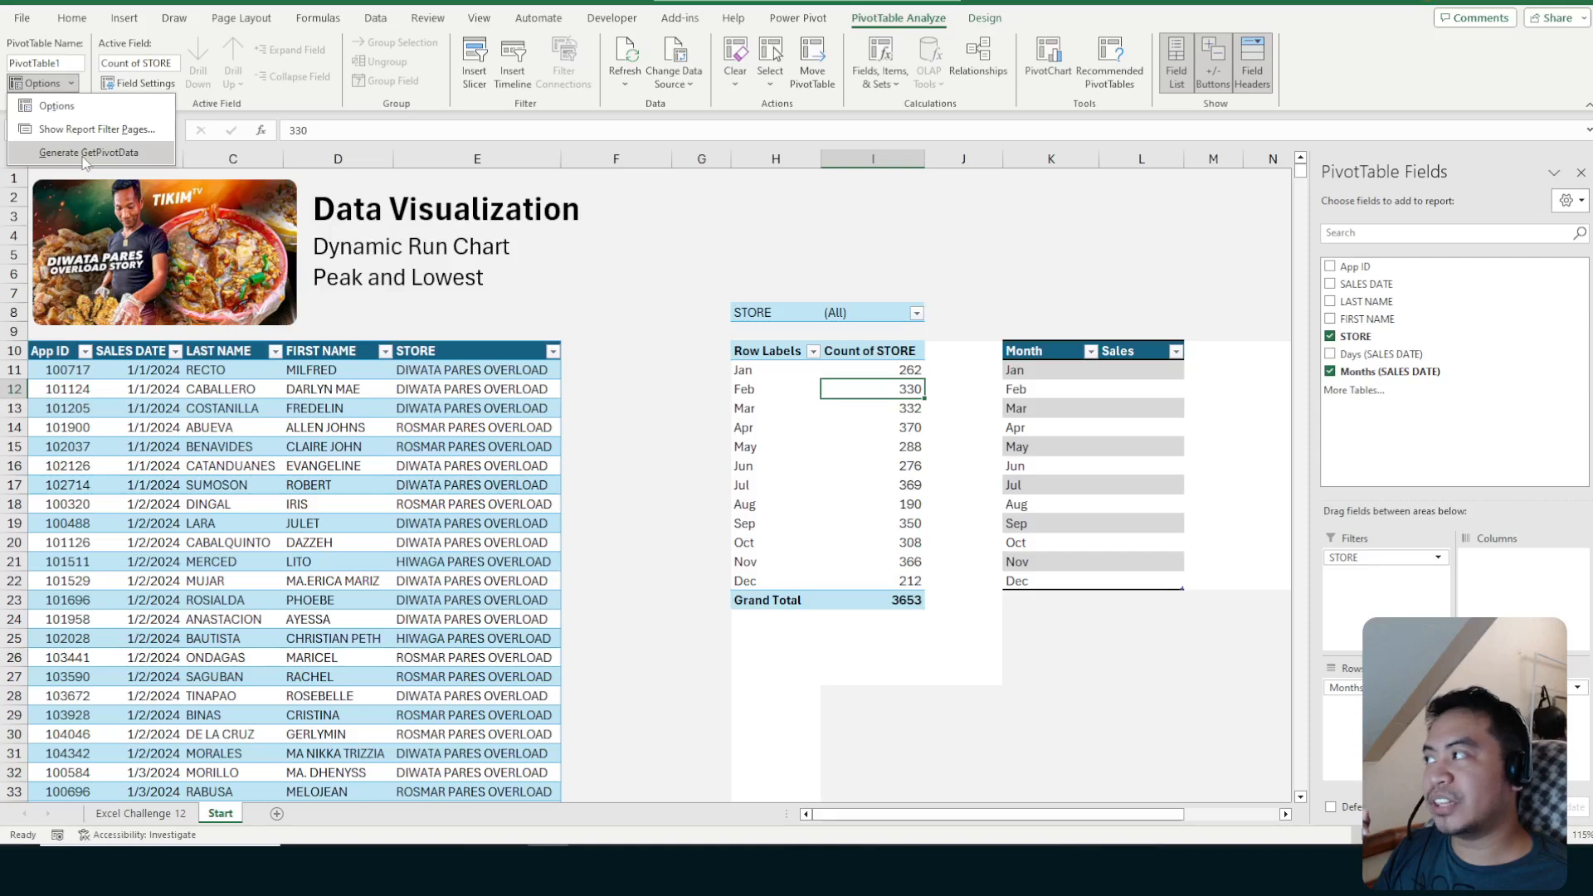
left_click(85, 153)
left_click(1136, 370)
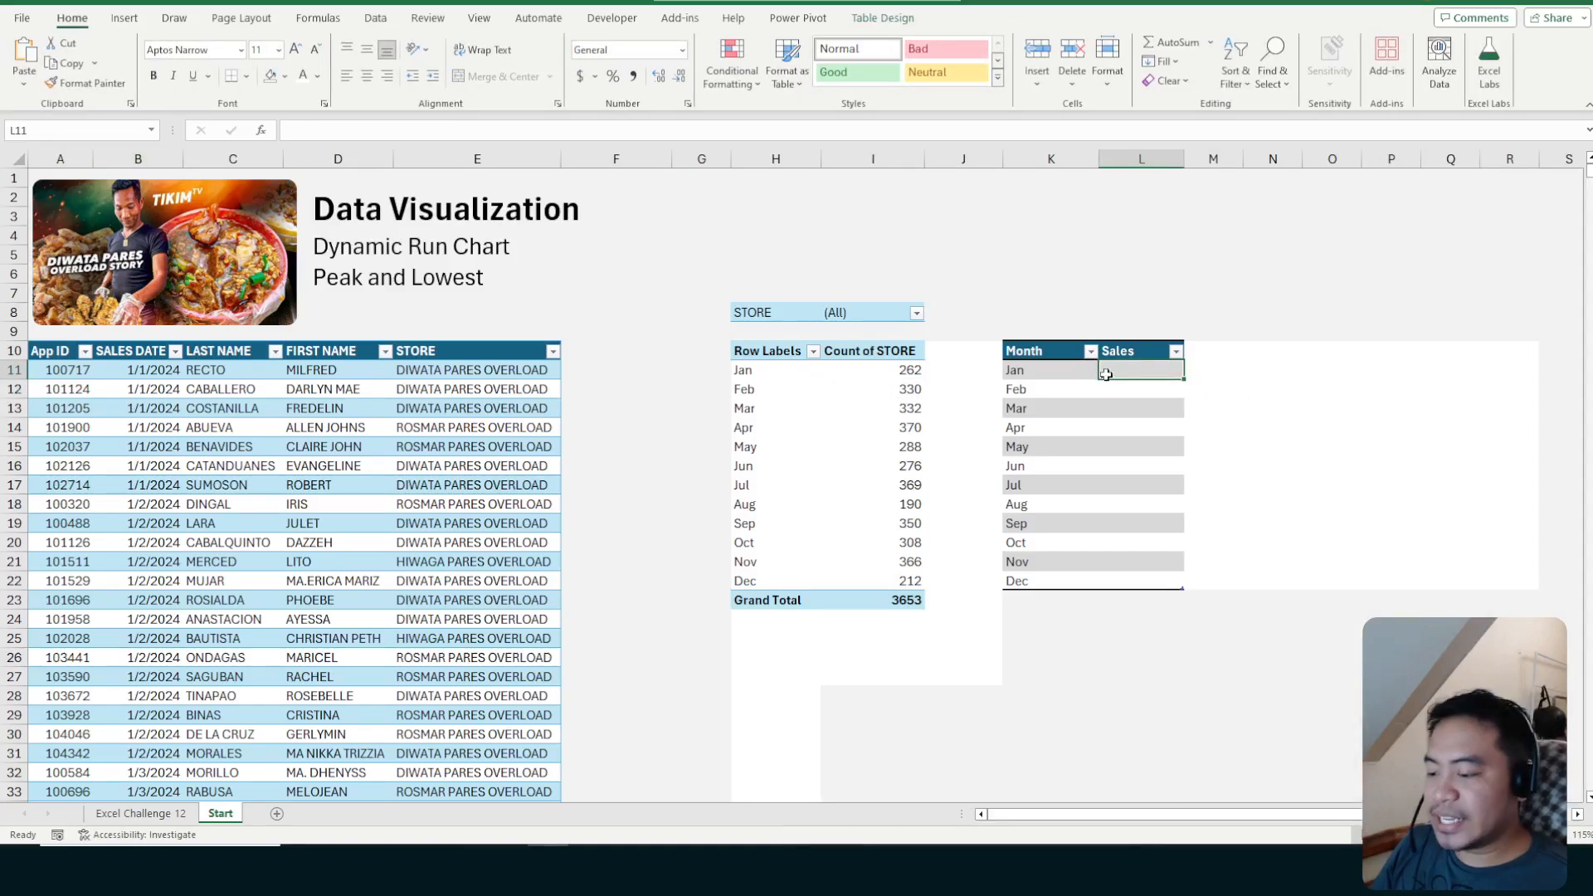
type("=")
left_click(907, 370)
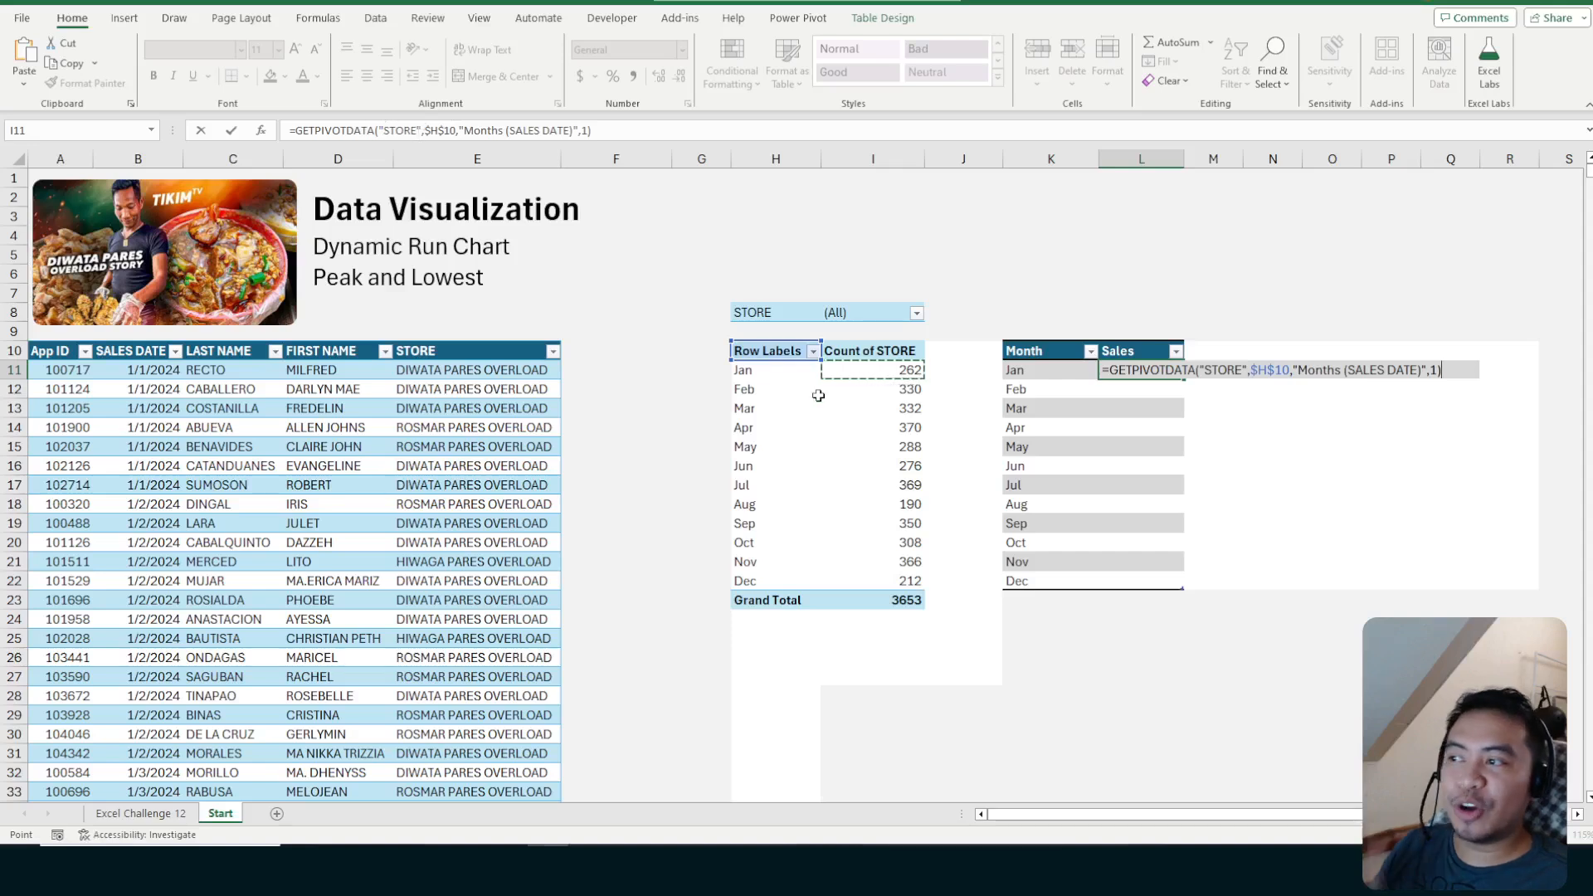
key("Escape")
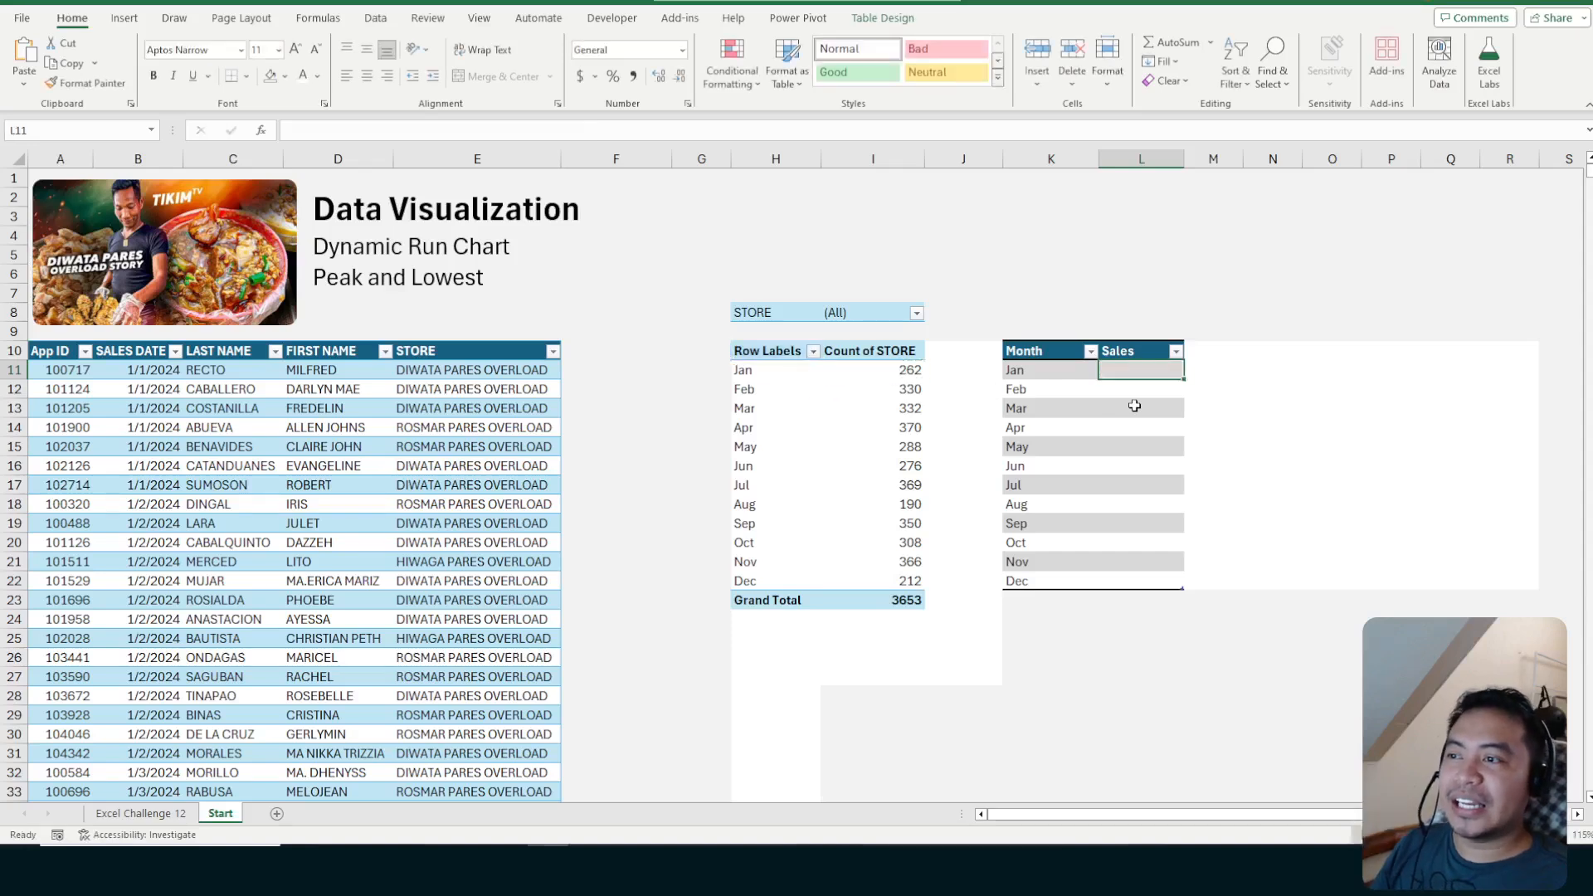
Turn off the Generate GetPivotData option for the PivotTable
left_click(871, 390)
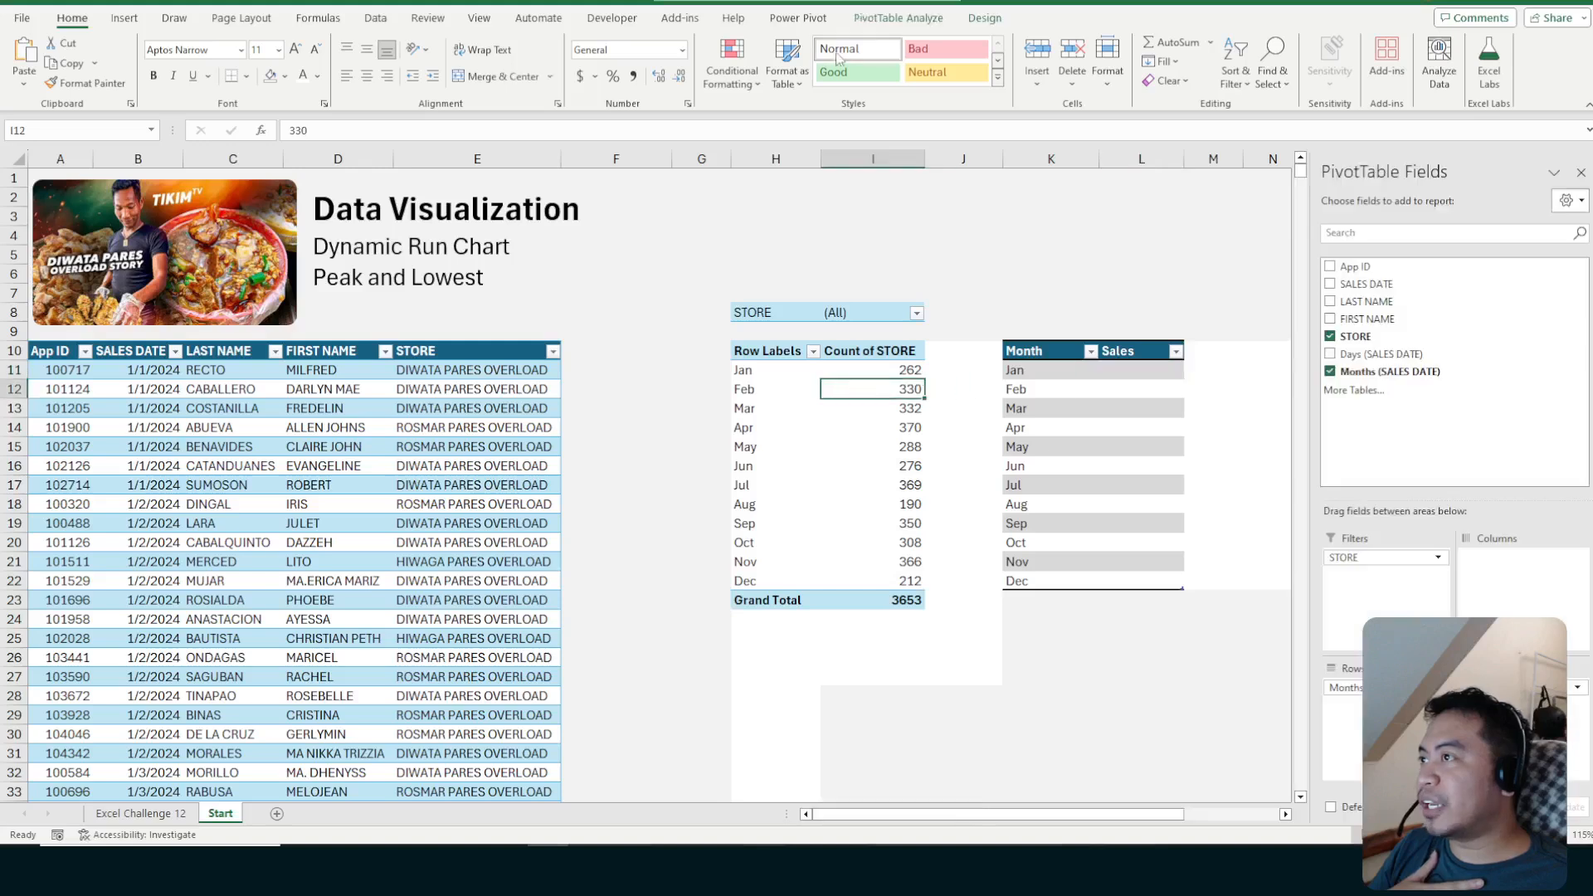
left_click(870, 20)
left_click(70, 83)
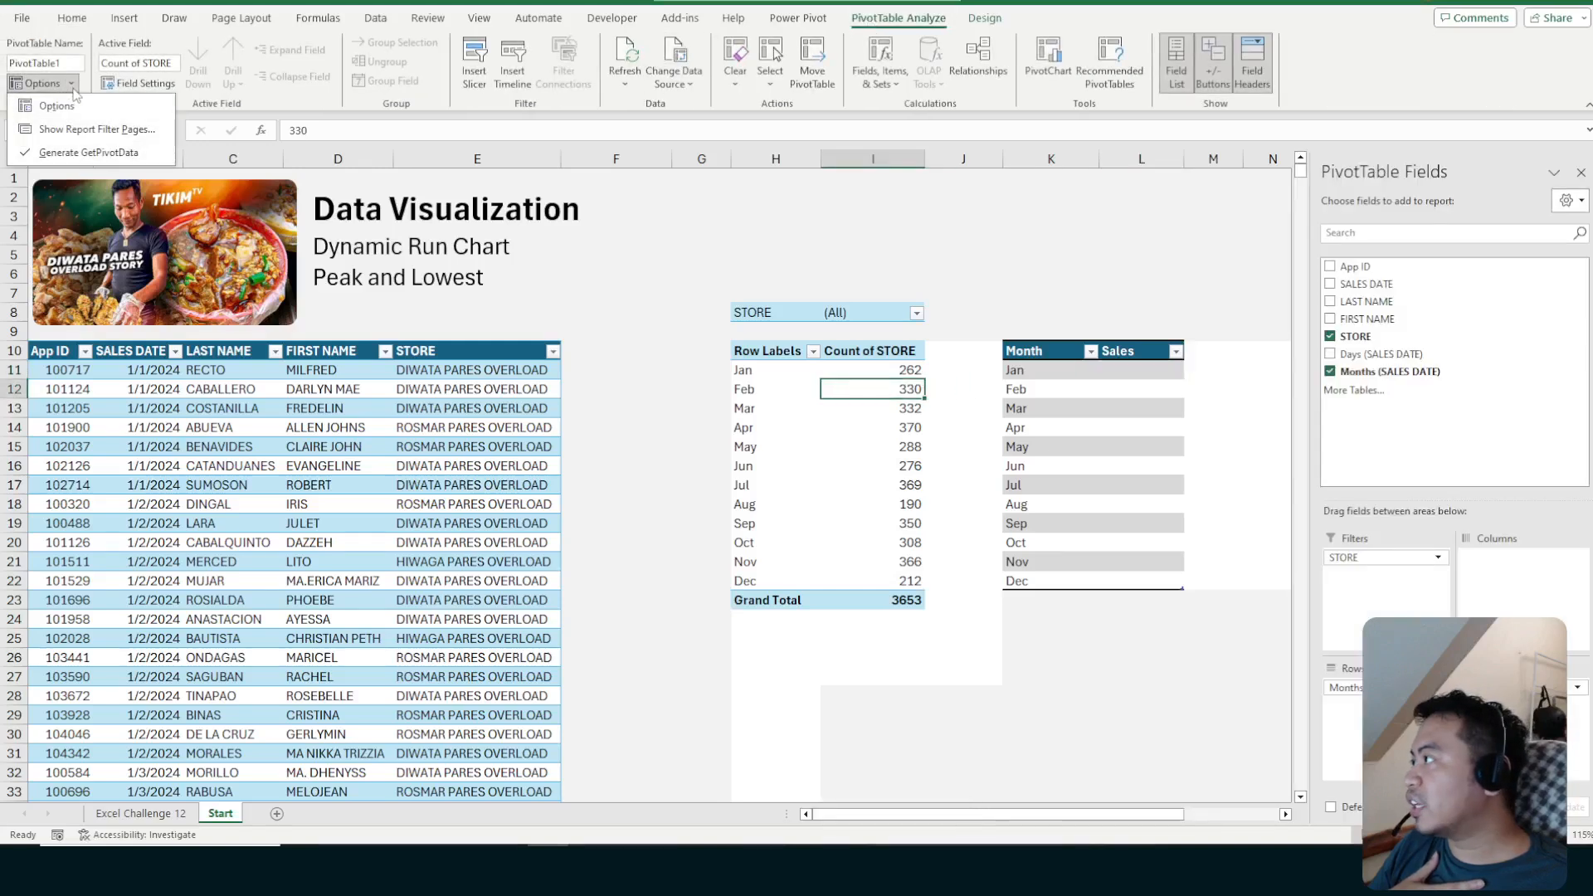
left_click(91, 154)
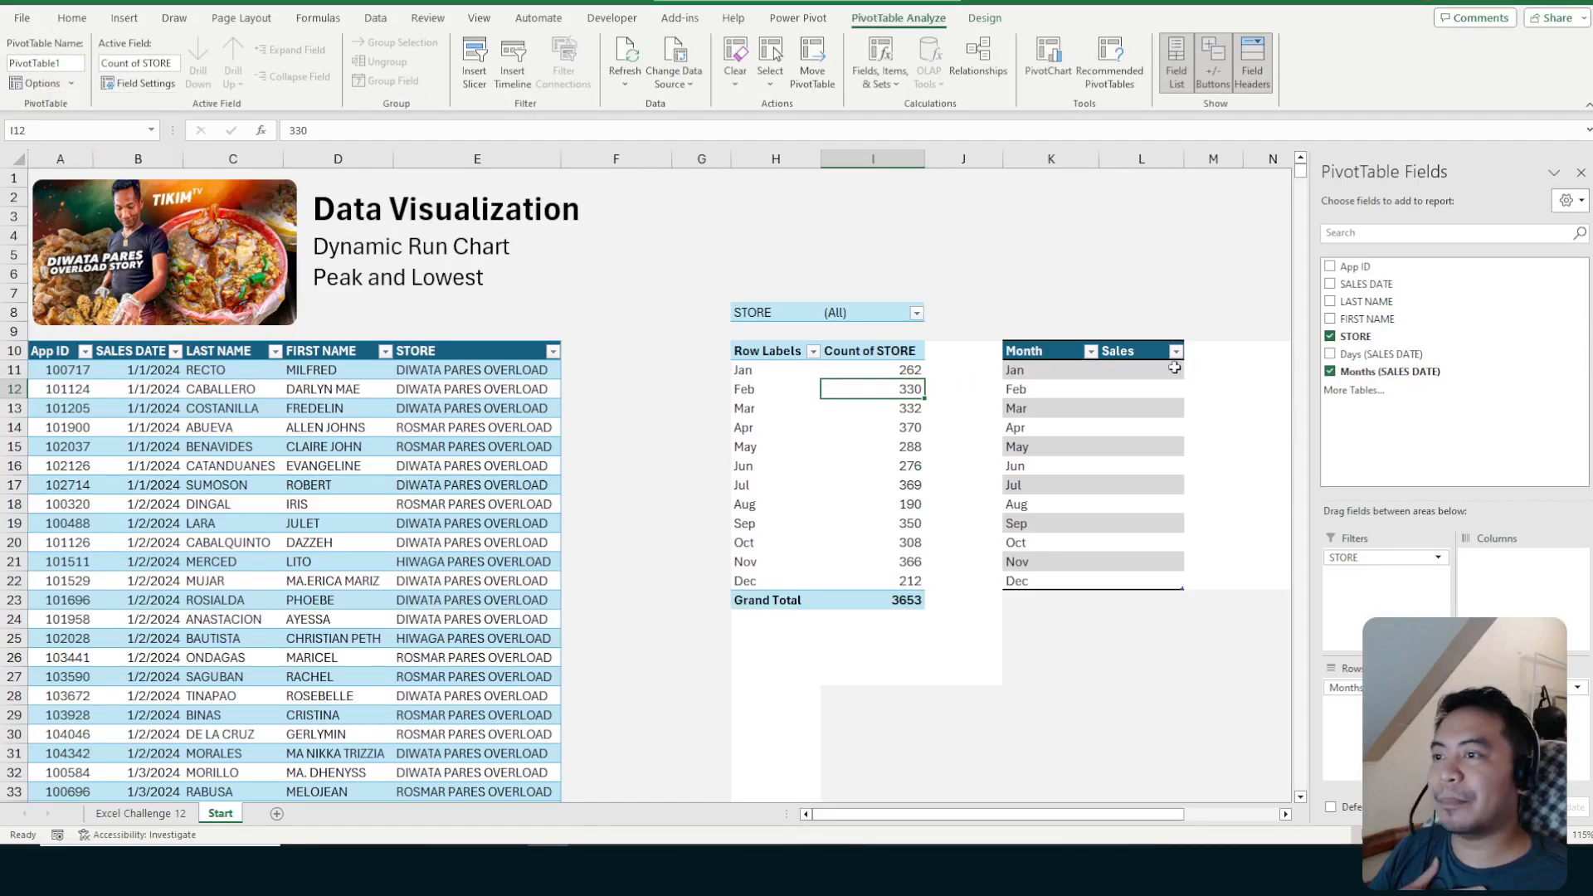
left_click(1170, 371)
type("=")
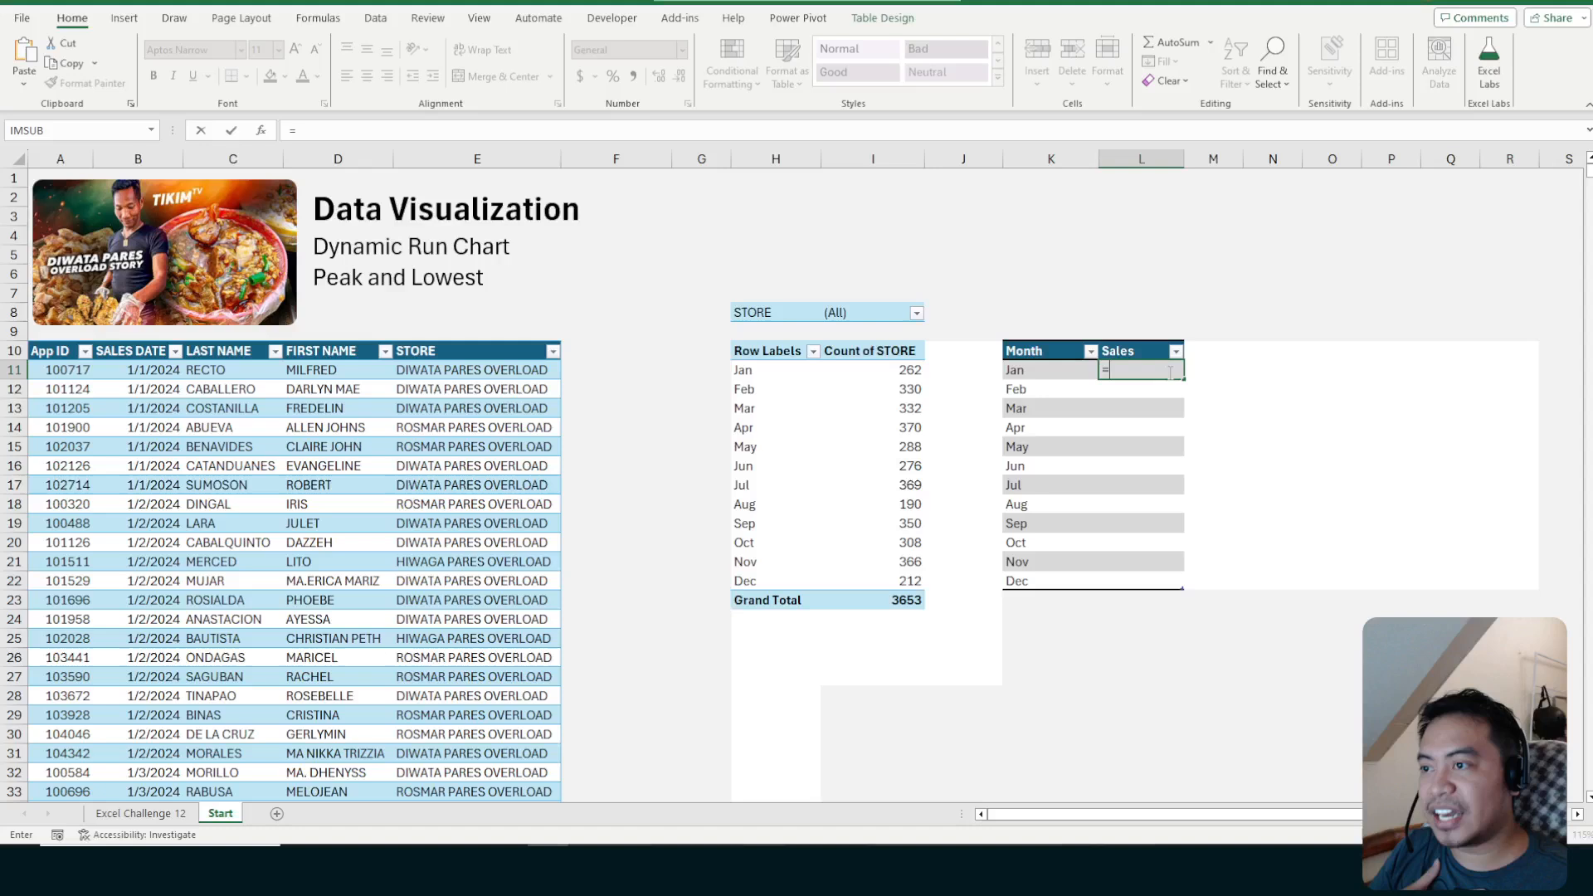
left_click(867, 371)
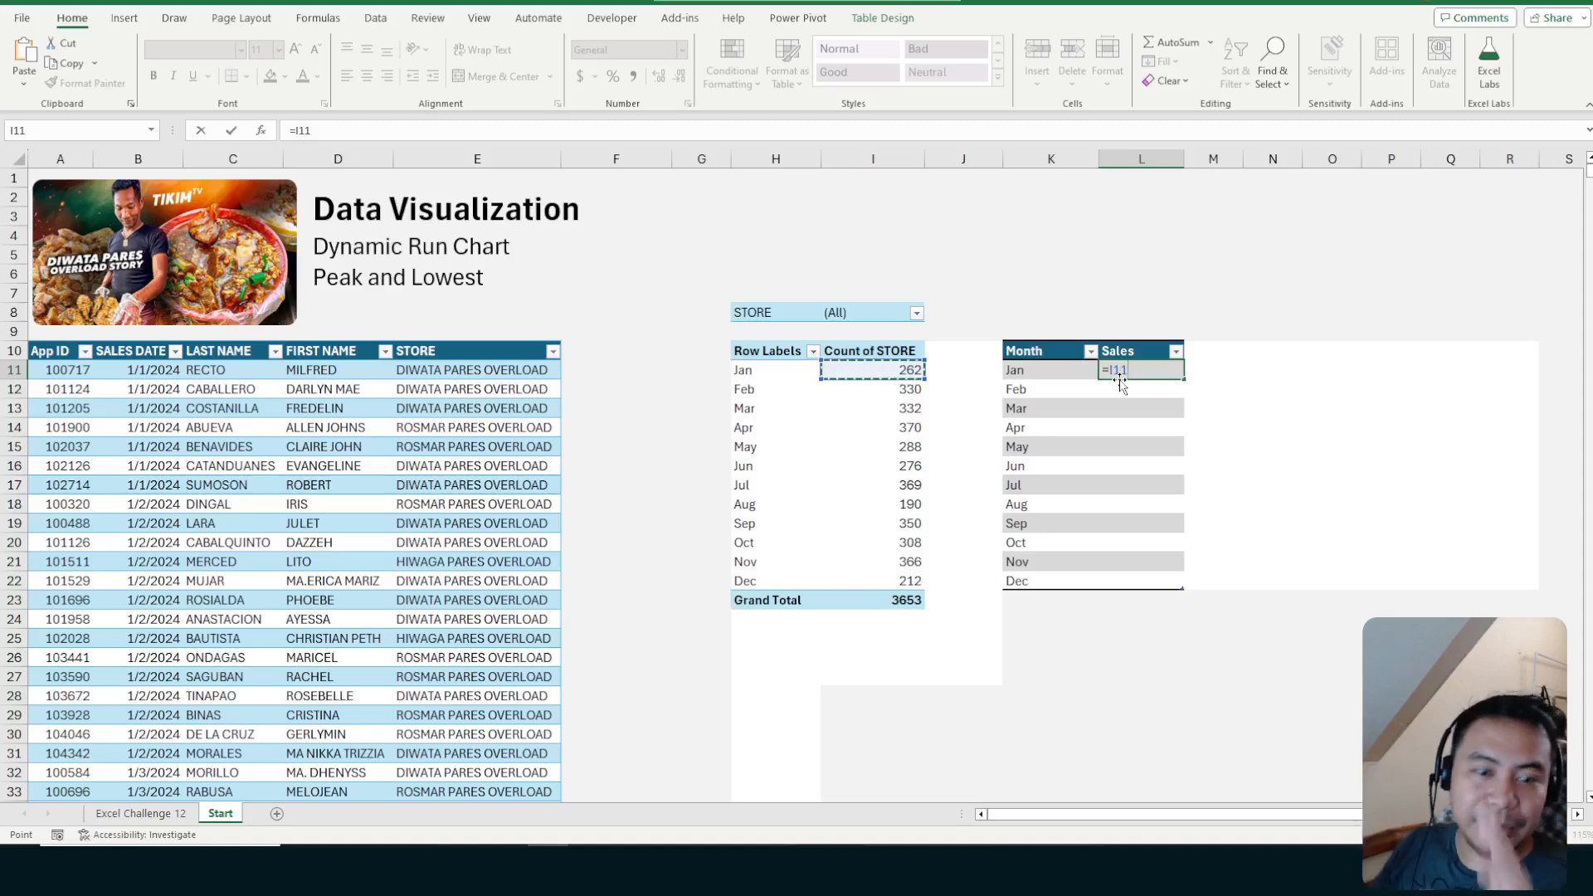
key("Escape")
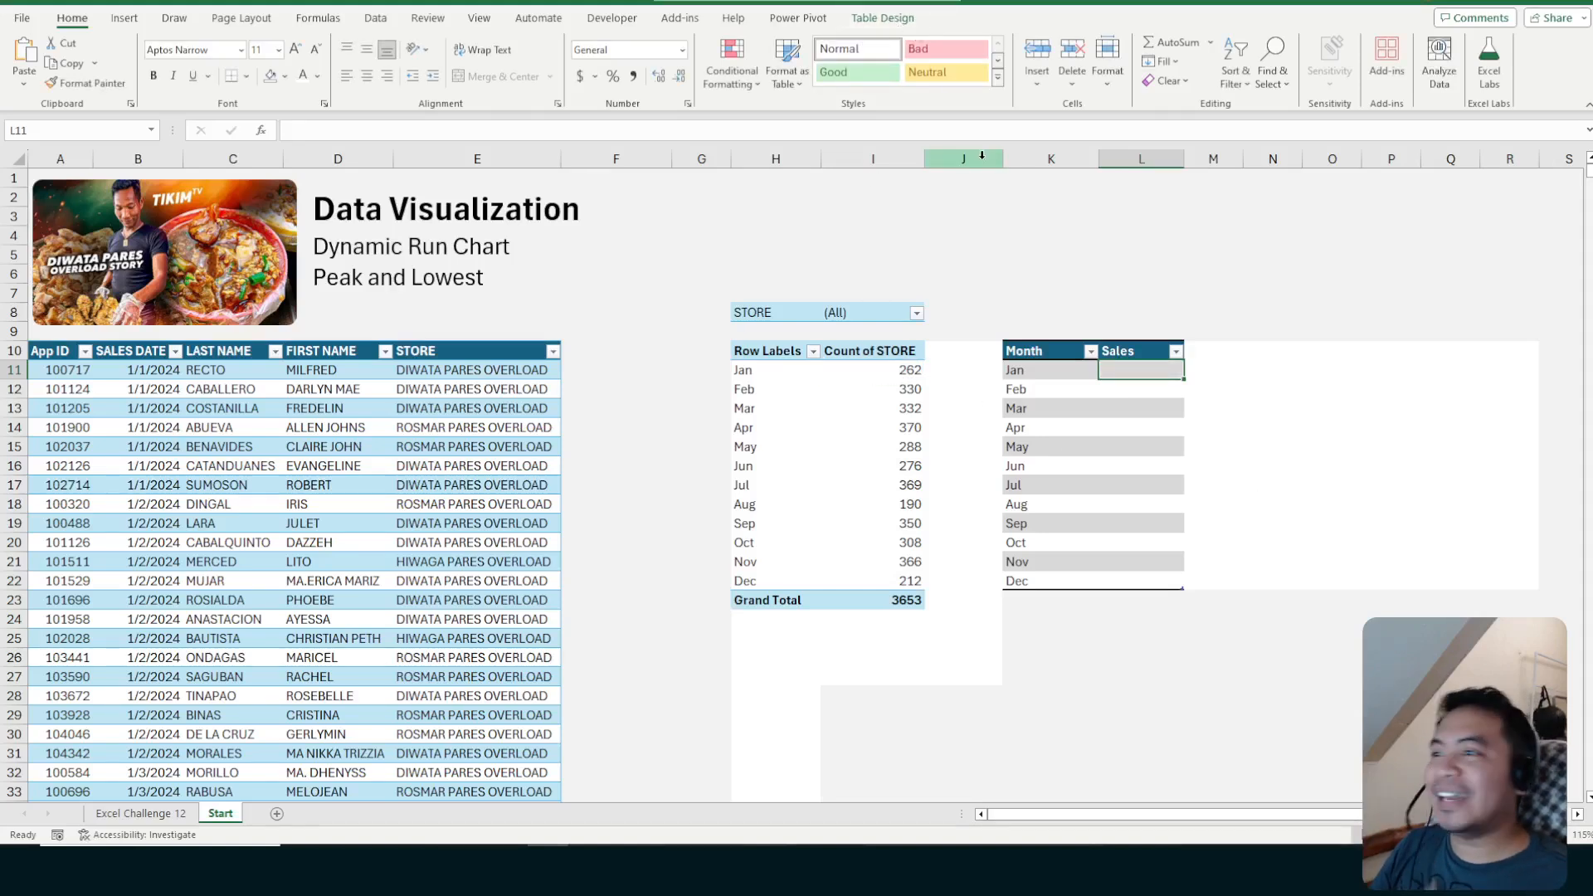
left_click_drag(912, 370, 912, 600)
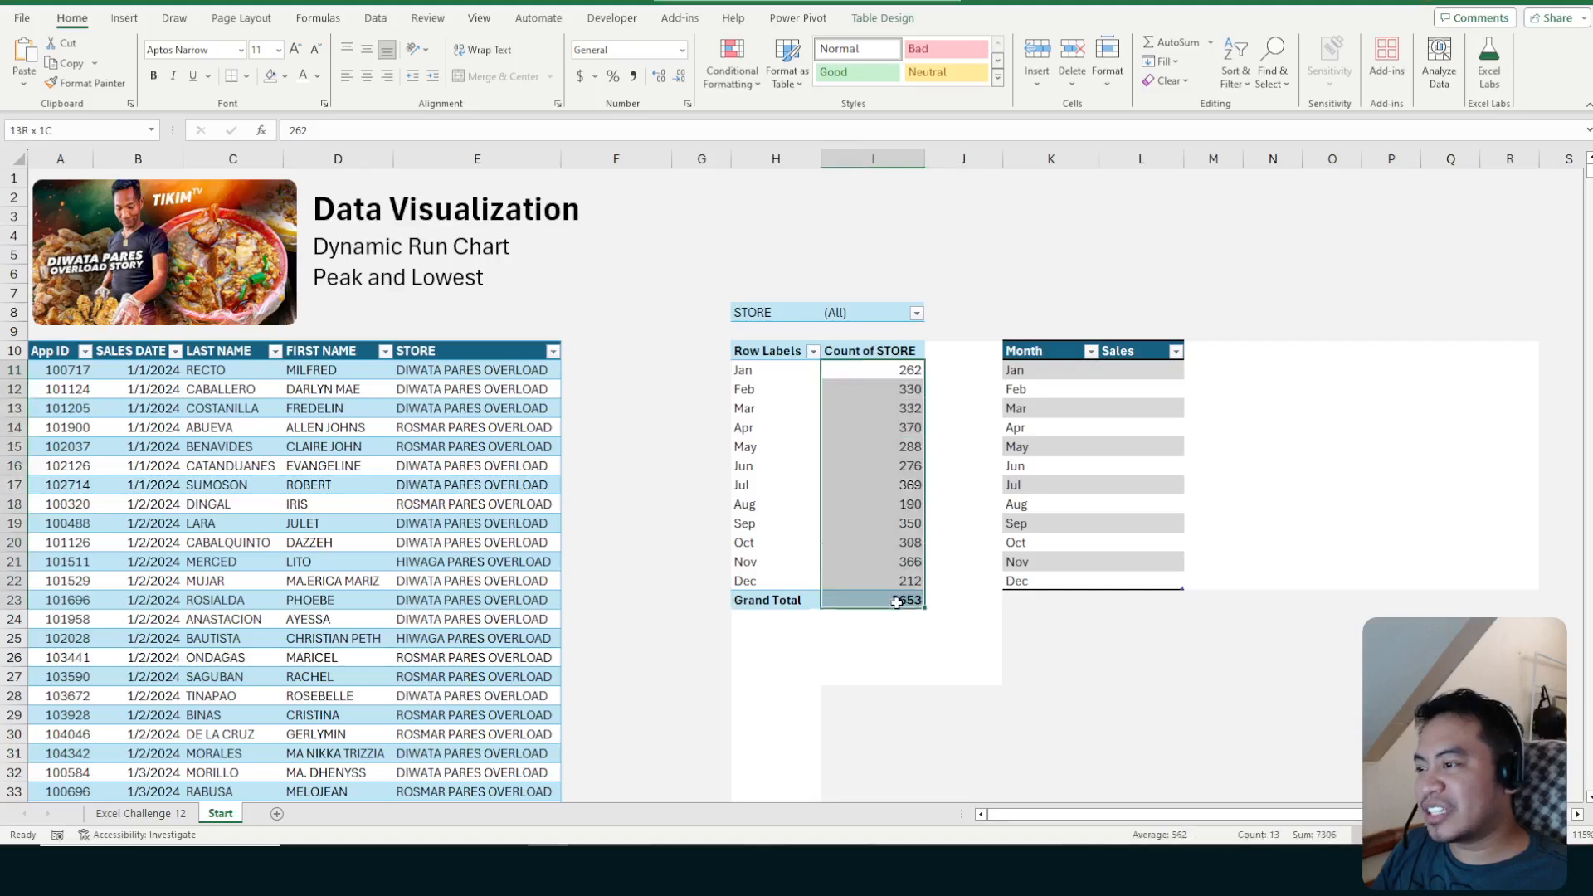
left_click(1128, 374)
type("=")
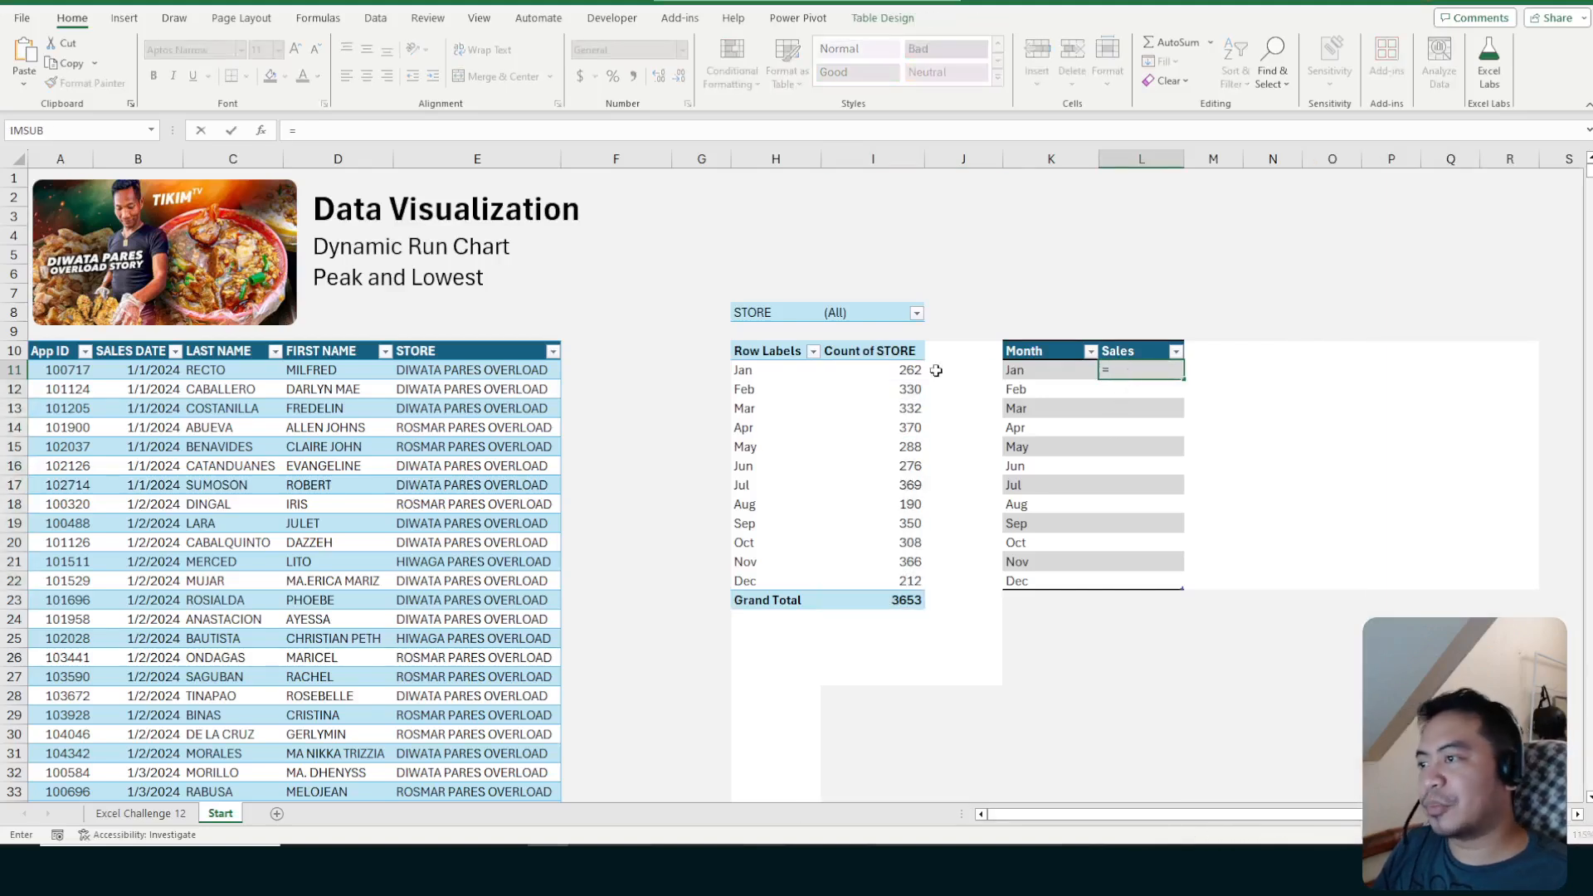
left_click(830, 370)
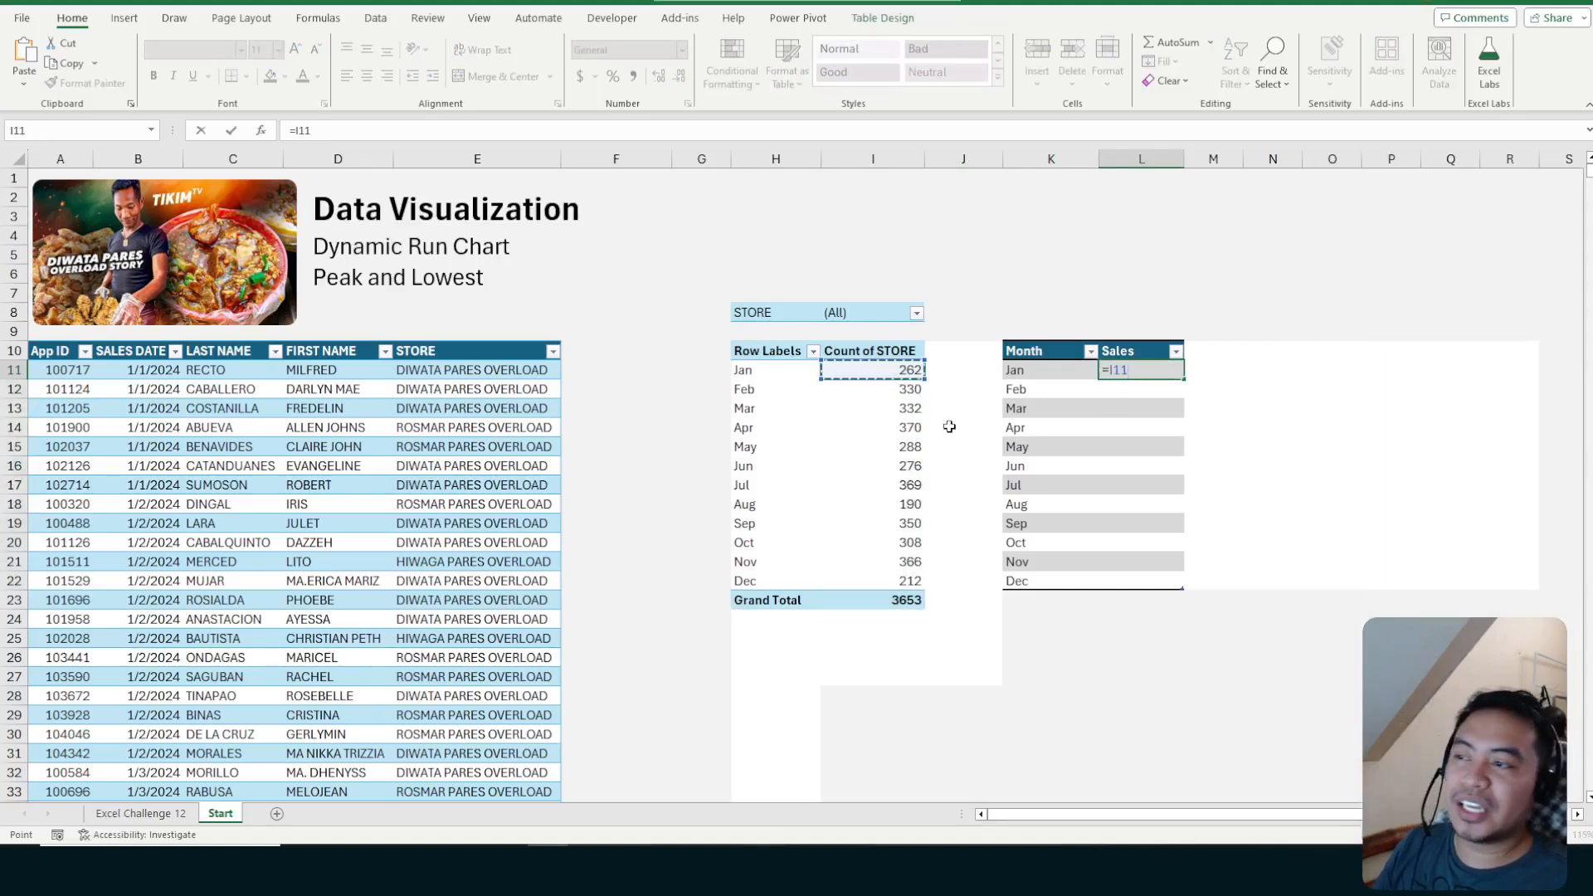
key("Escape")
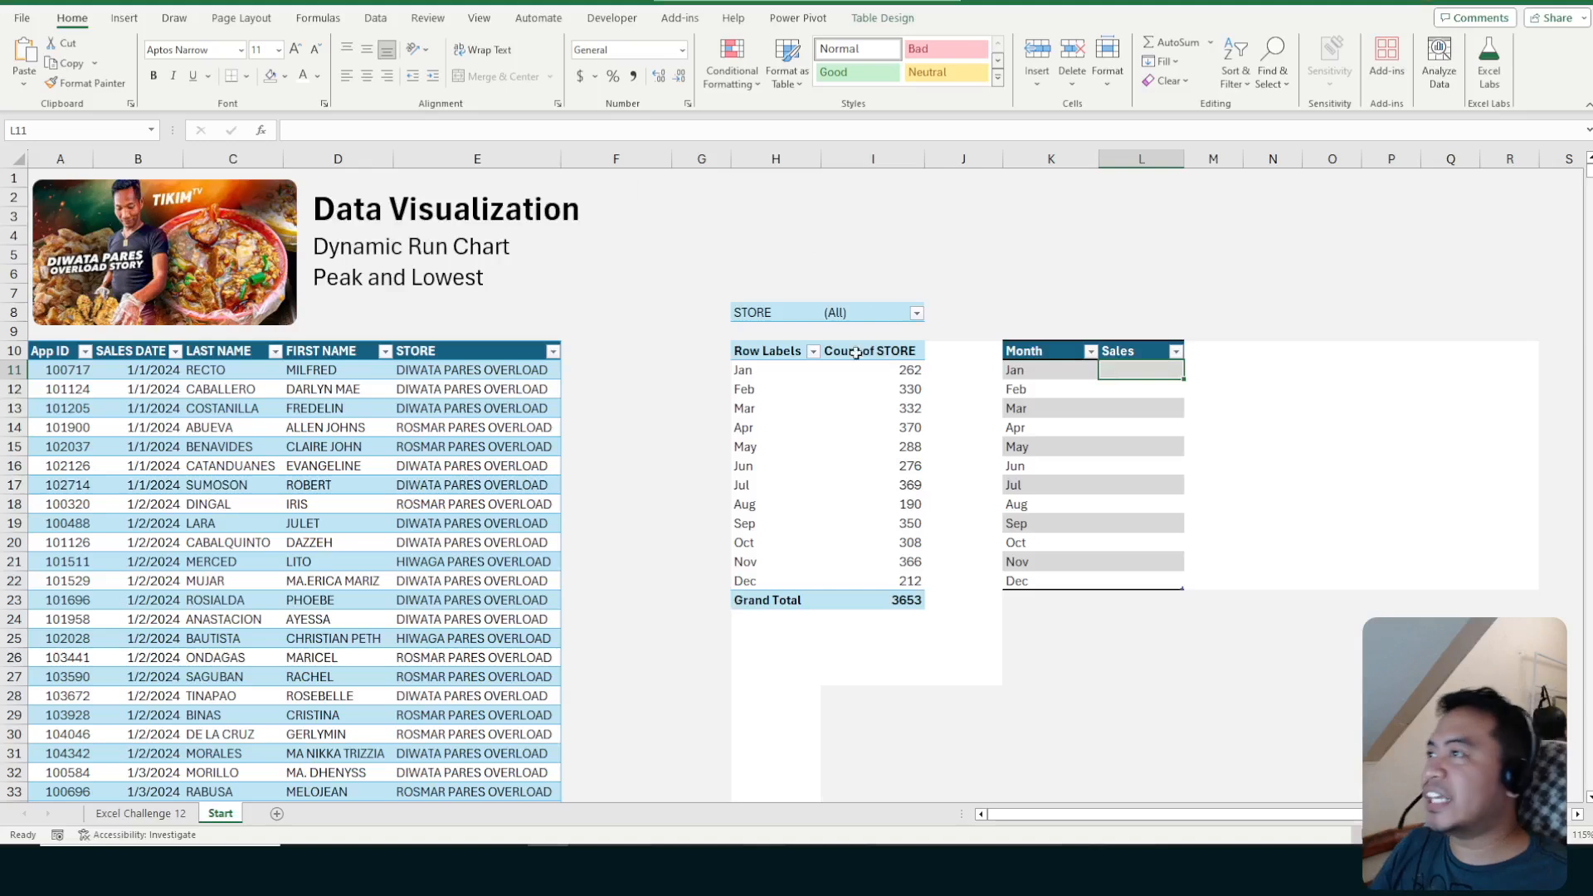
Turn the PivotTable's Generate GetPivotData option back on
left_click(917, 367)
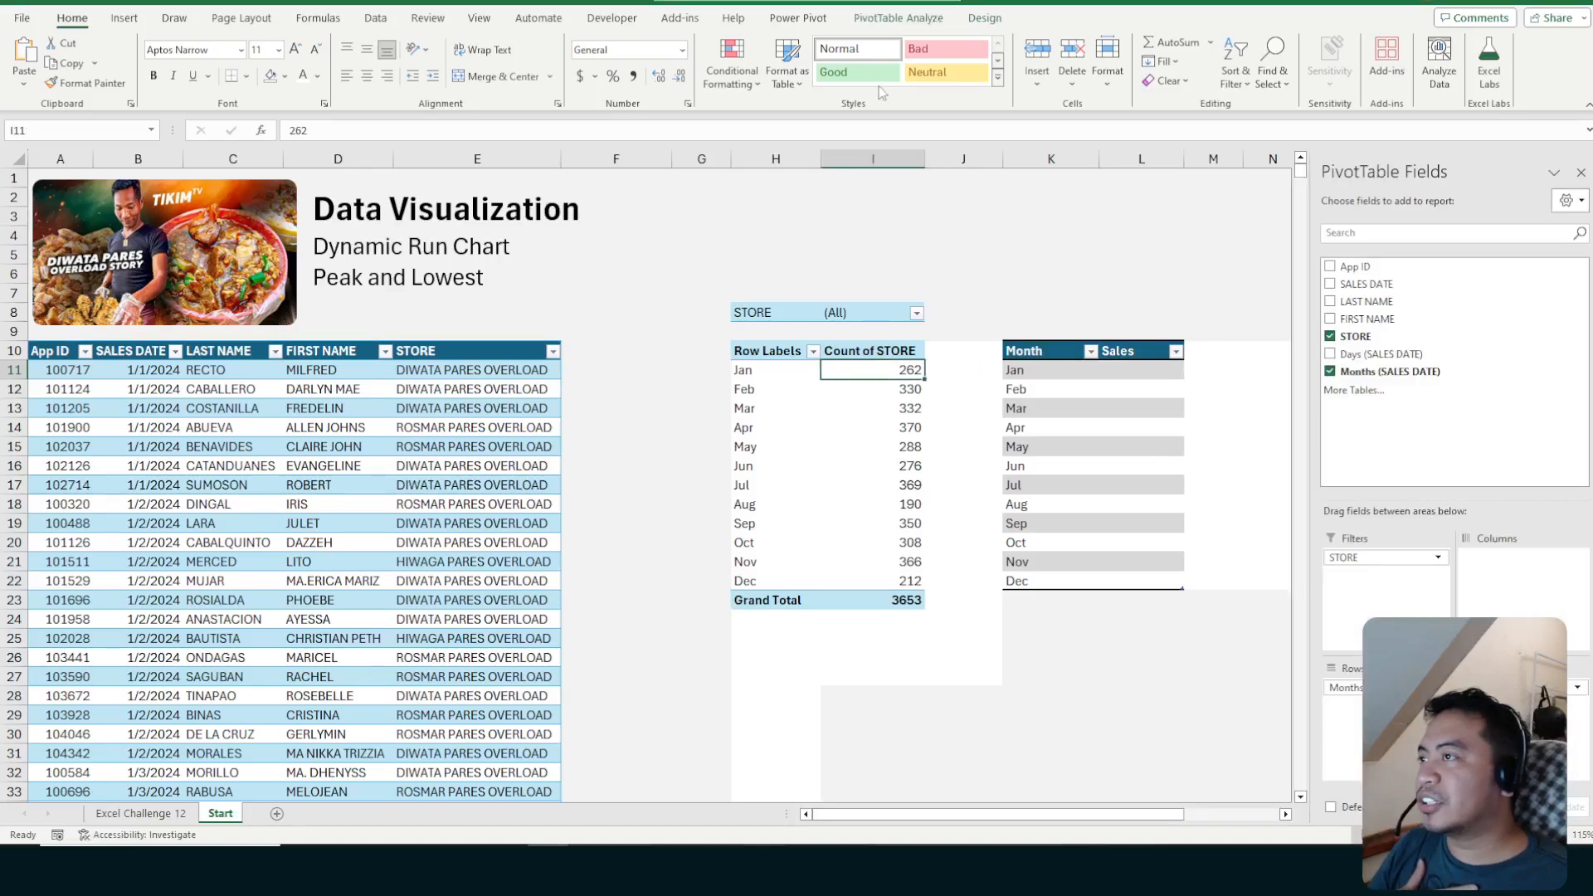
left_click(899, 18)
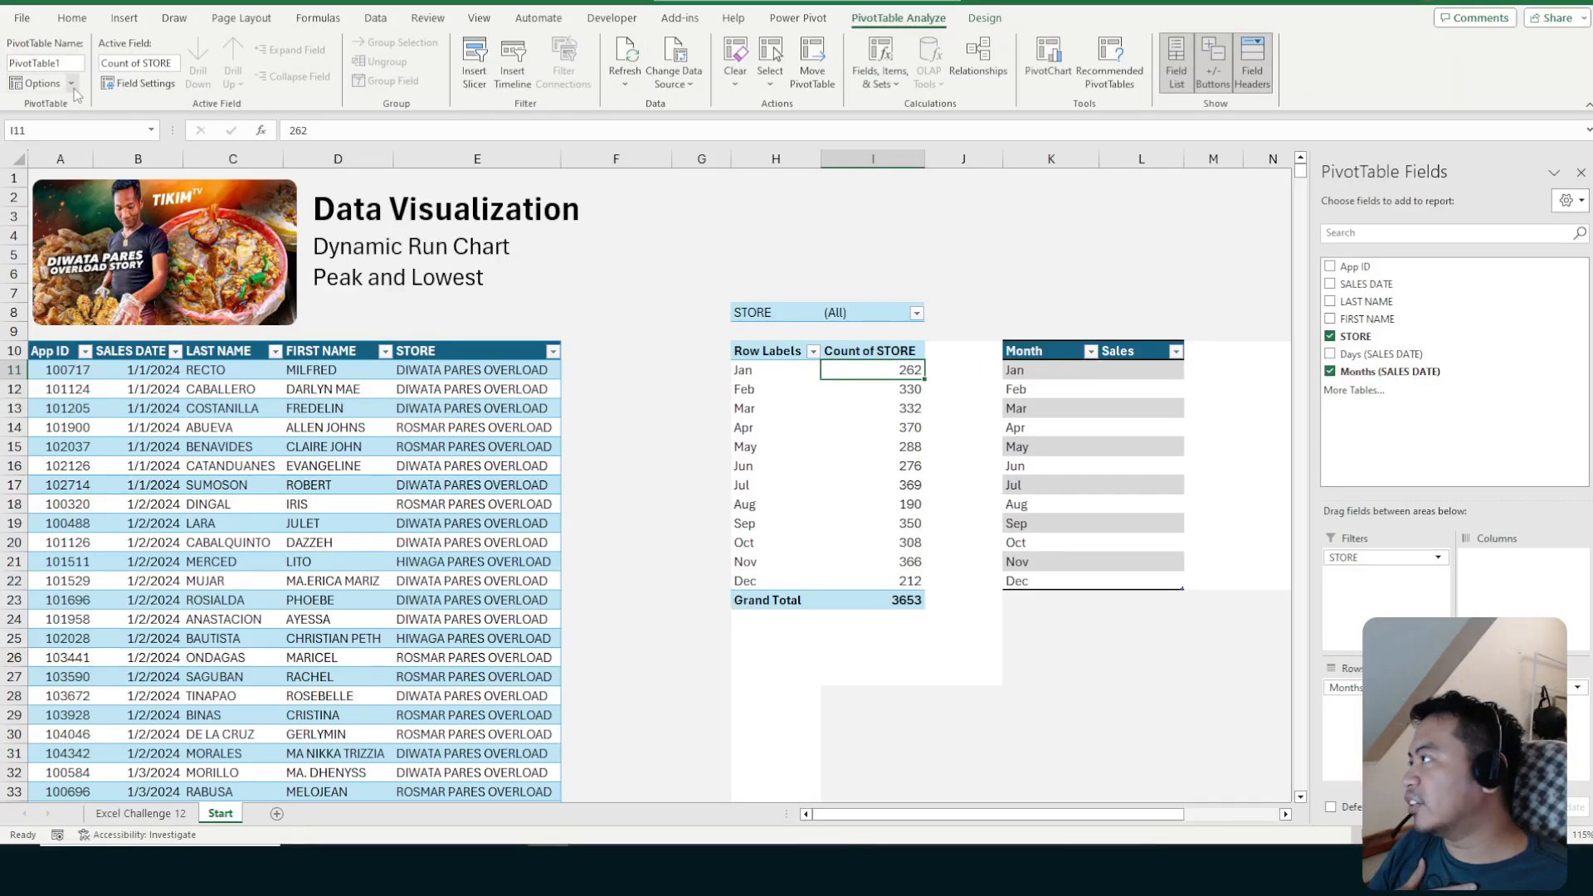
left_click(72, 85)
left_click(64, 154)
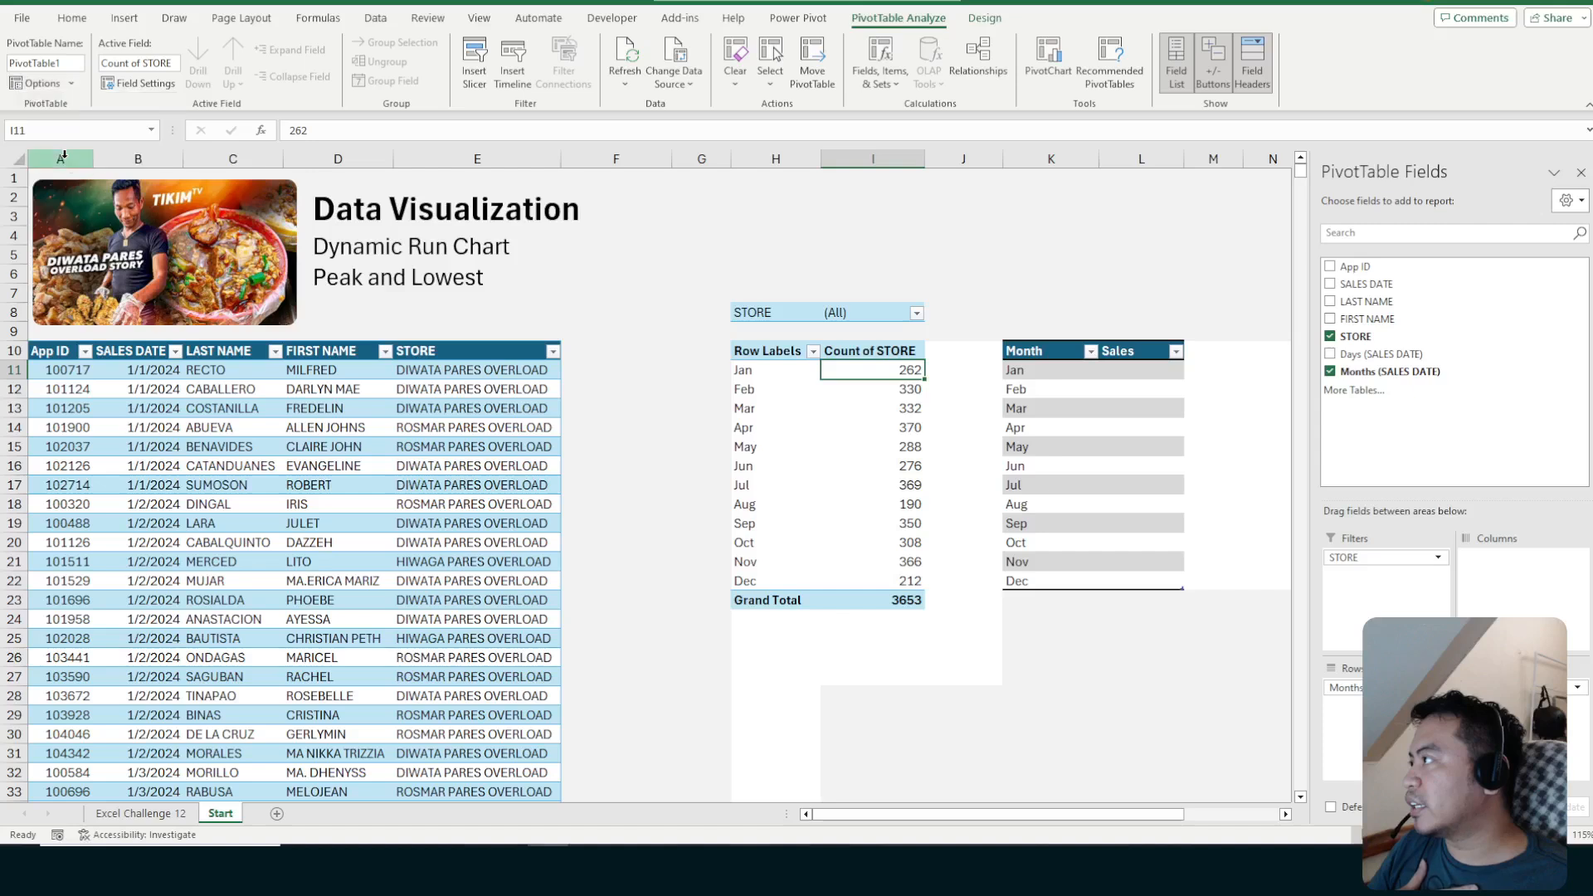
left_click(1133, 370)
type("=")
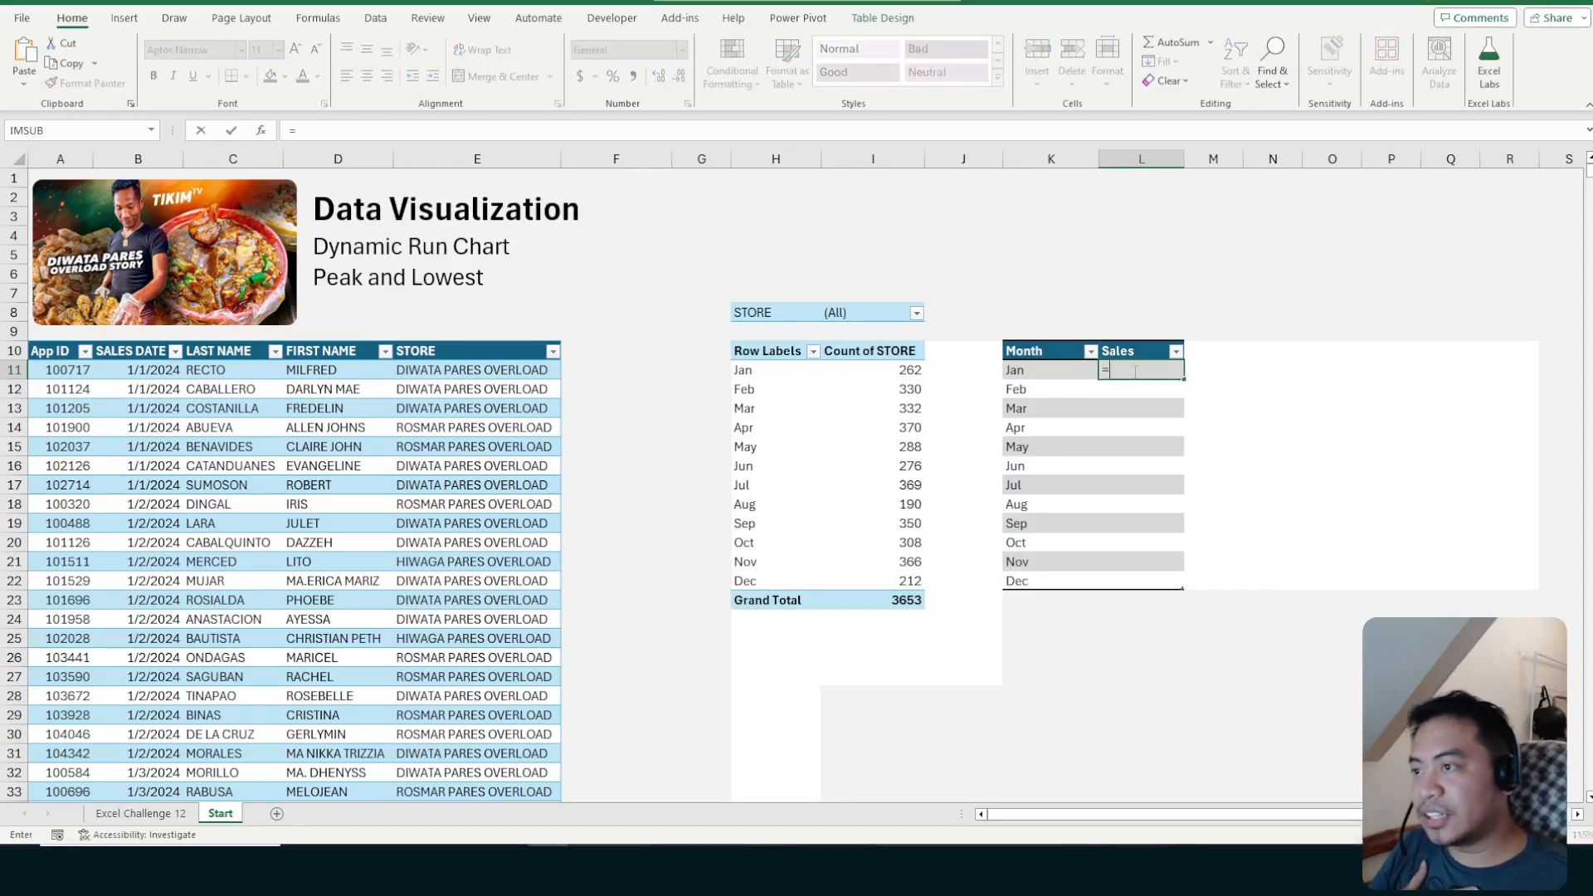
left_click(878, 366)
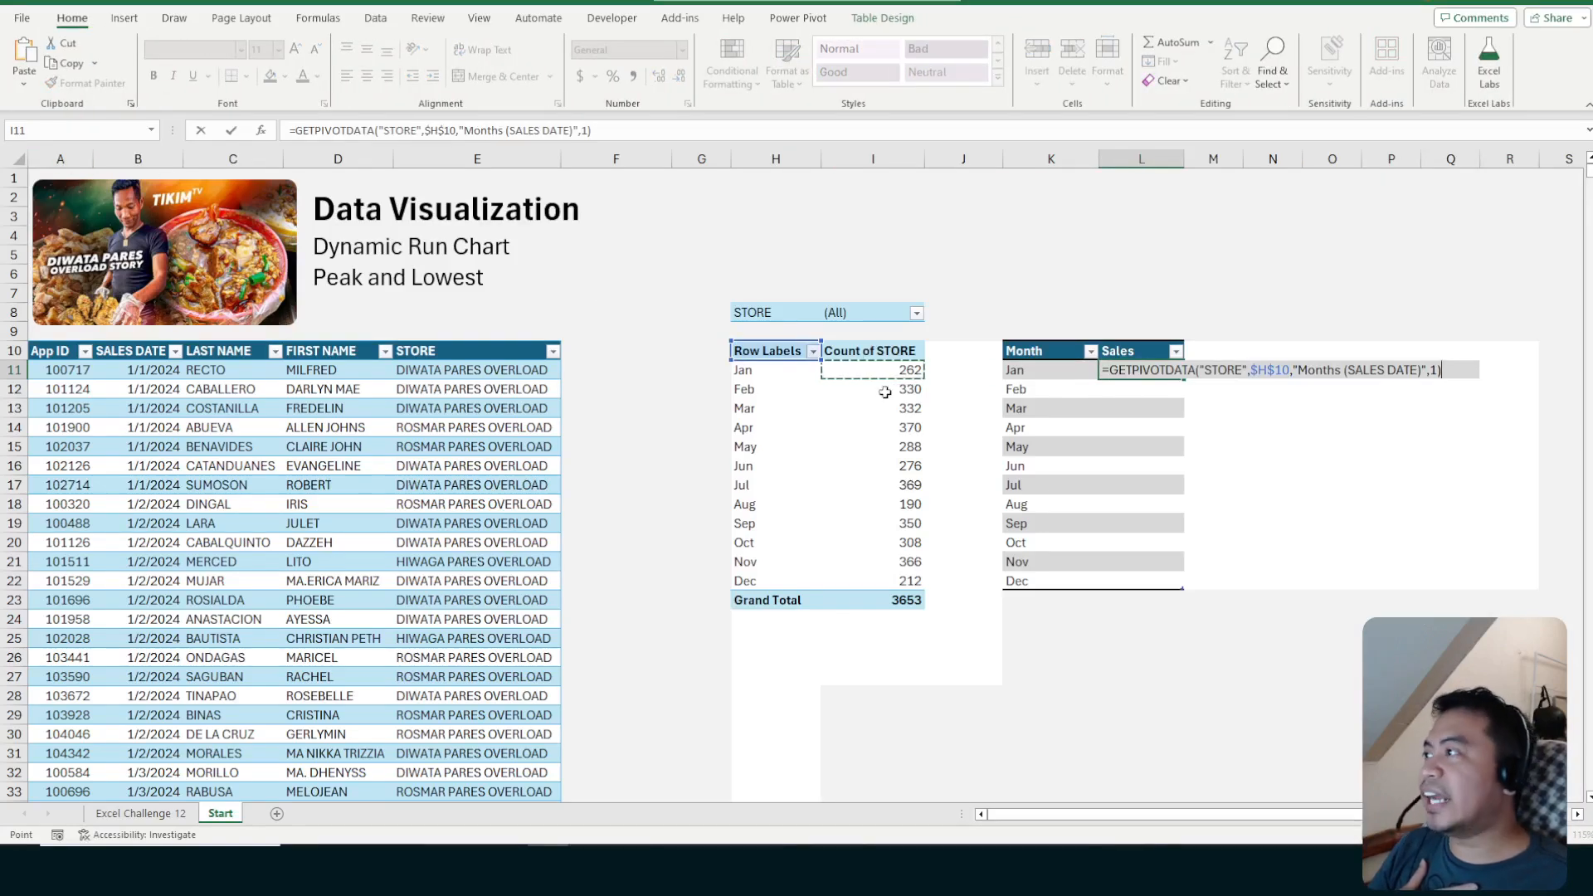
double_click(584, 130)
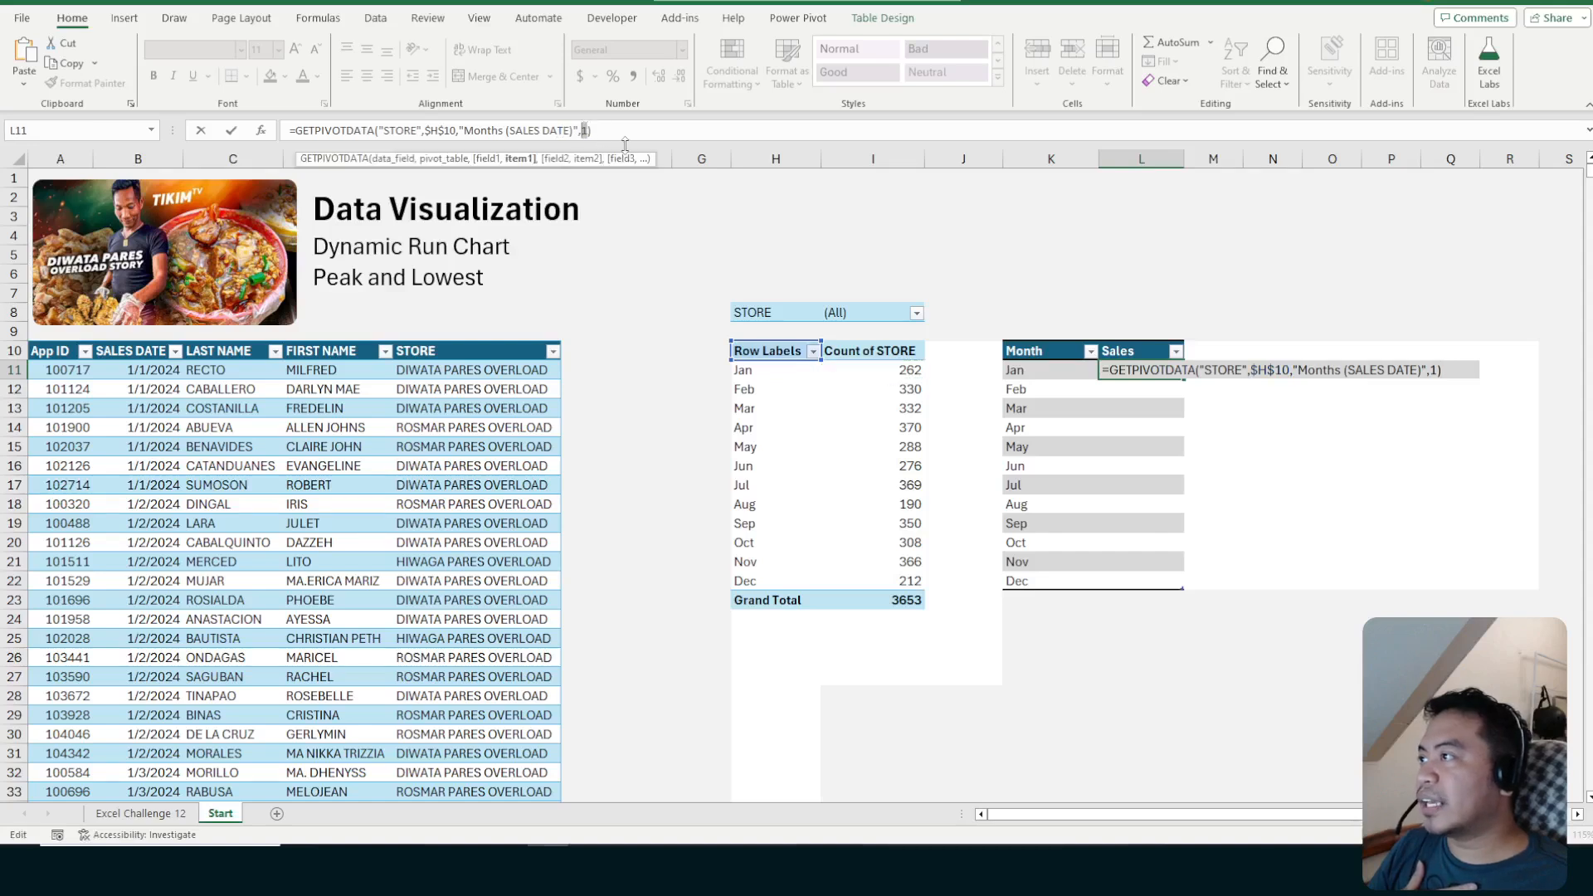
key("BackSpace")
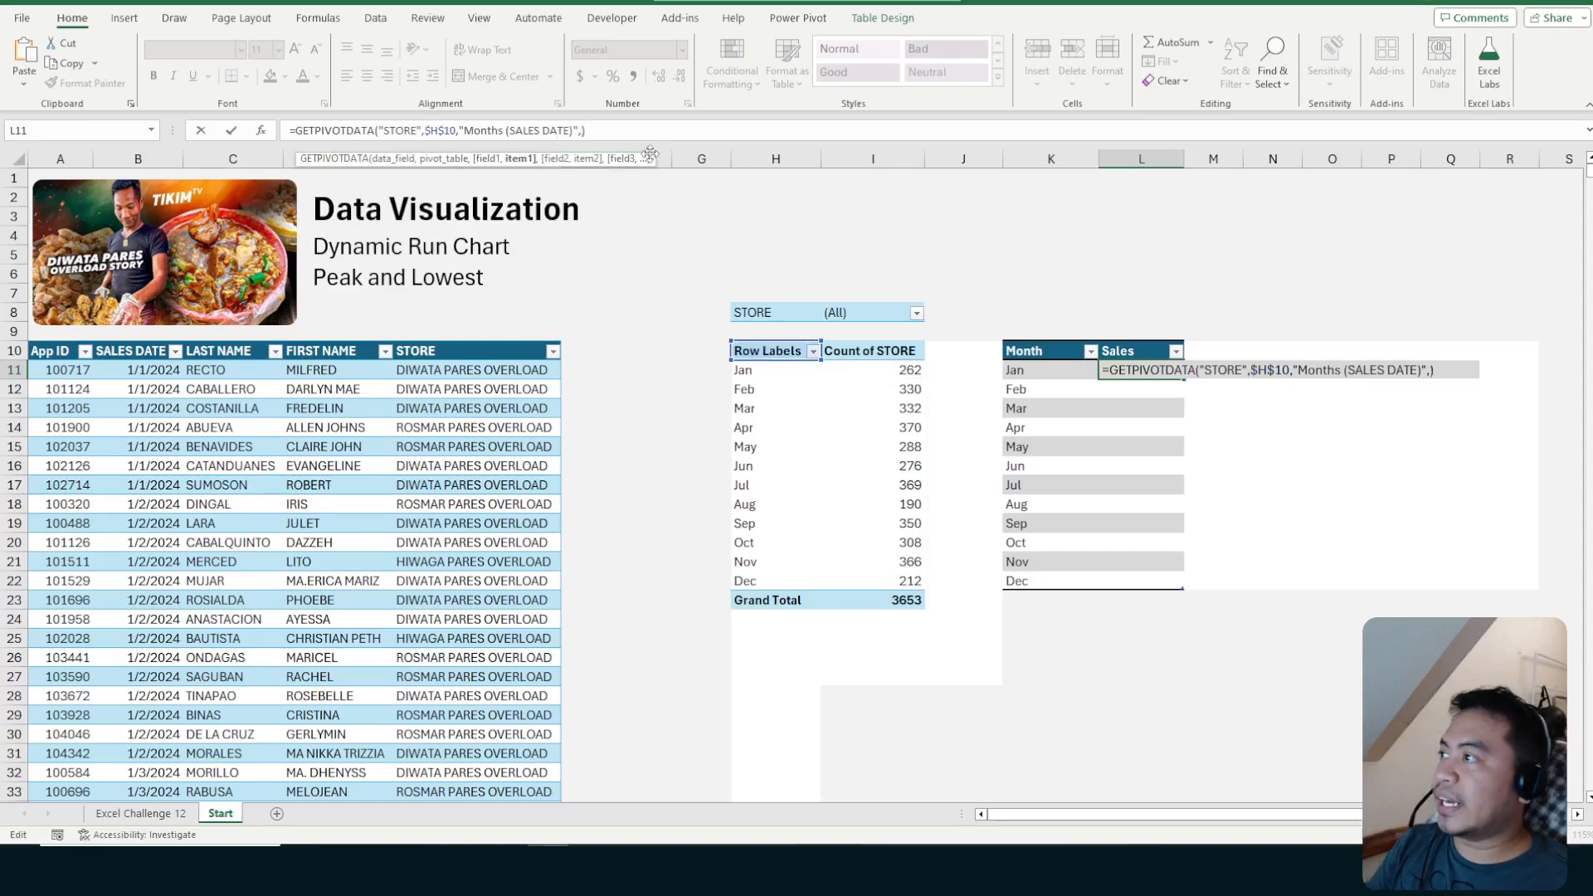
left_click(1036, 370)
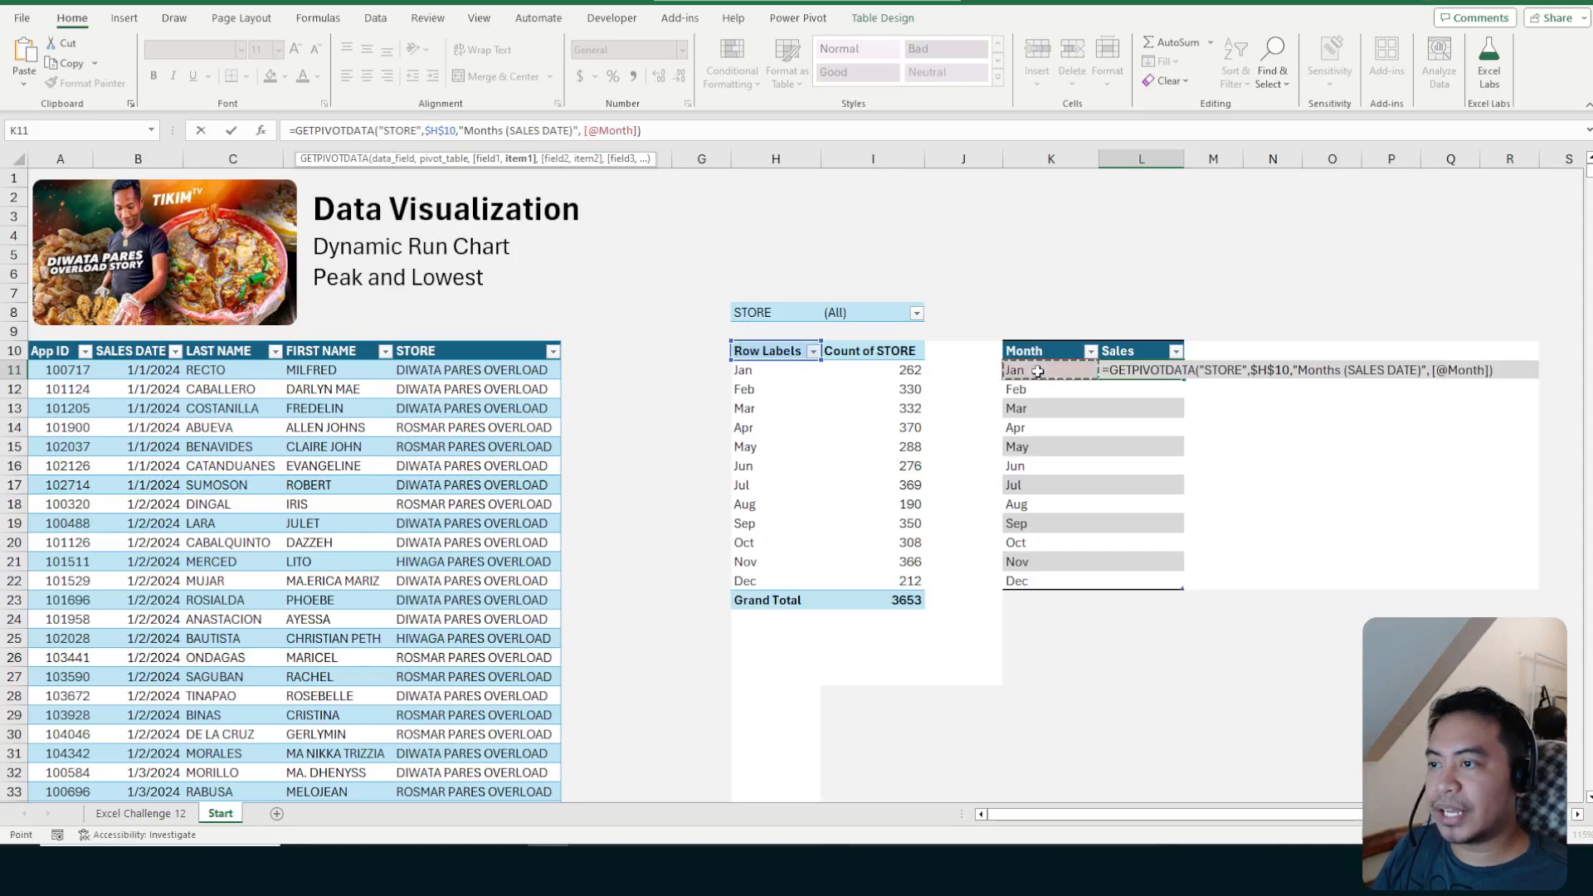
key("Return")
Compare the month names and Sales values in the salesbymonth table with the PivotTable's row labels and counts
left_click(1039, 372)
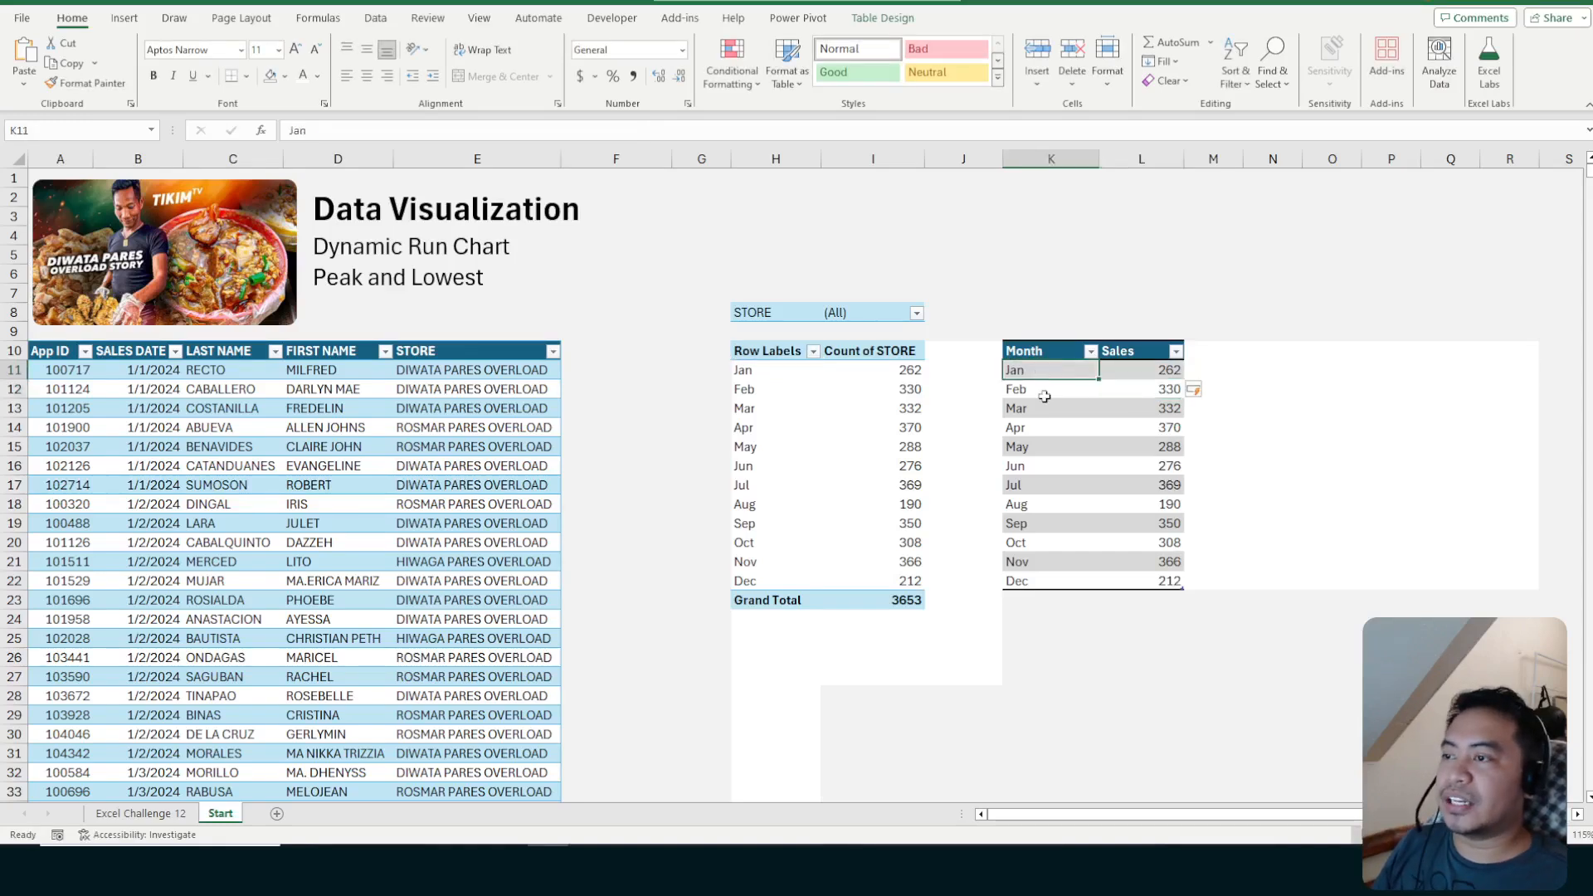
key("Down")
key("Down")
key("Down")
key("Down")
key("Up")
key("Up")
key("Up")
key("Up")
key("Down")
key("Down")
key("Down")
left_click(1058, 375)
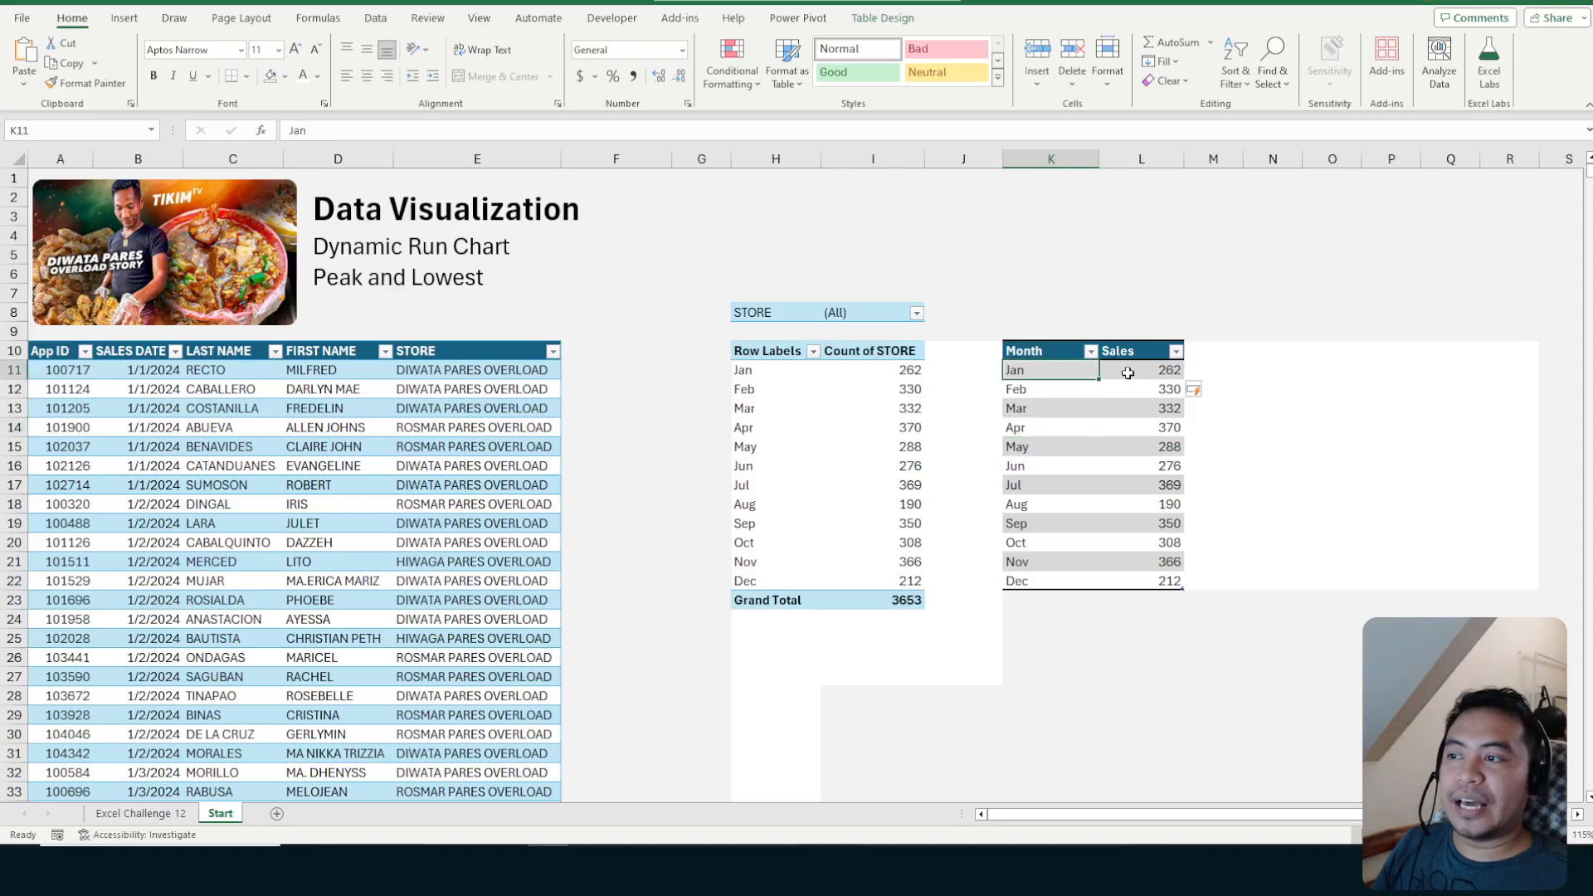
left_click(899, 386)
left_click(741, 370)
left_click(768, 397)
left_click(759, 467)
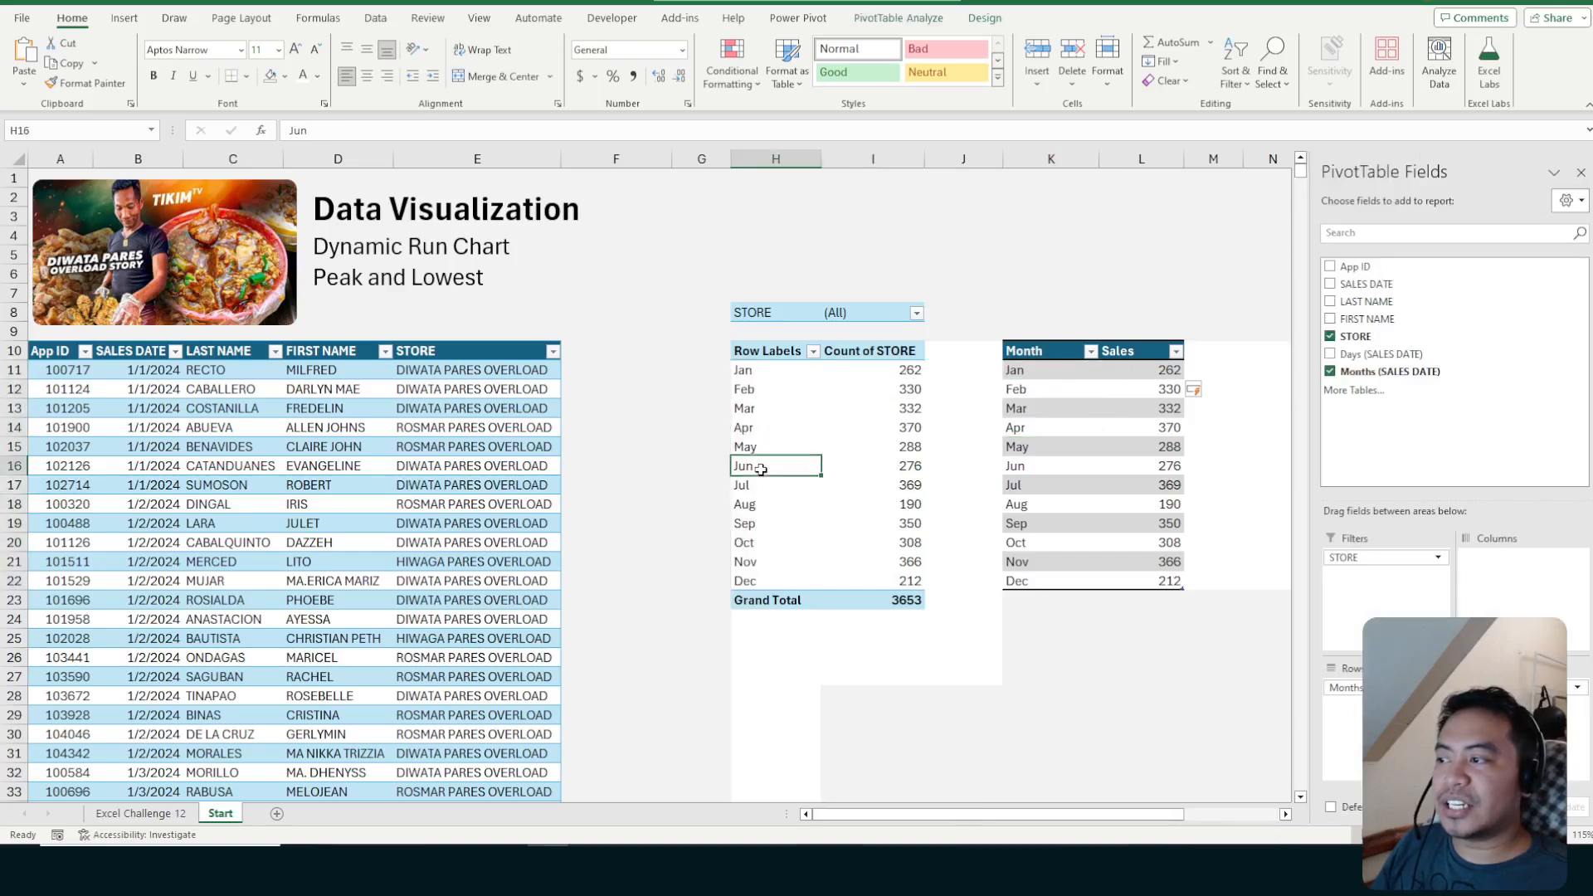
left_click(763, 415)
left_click(776, 371)
Filter the PivotTable's row labels to only Jan, Feb, Mar, Apr and May
left_click(814, 351)
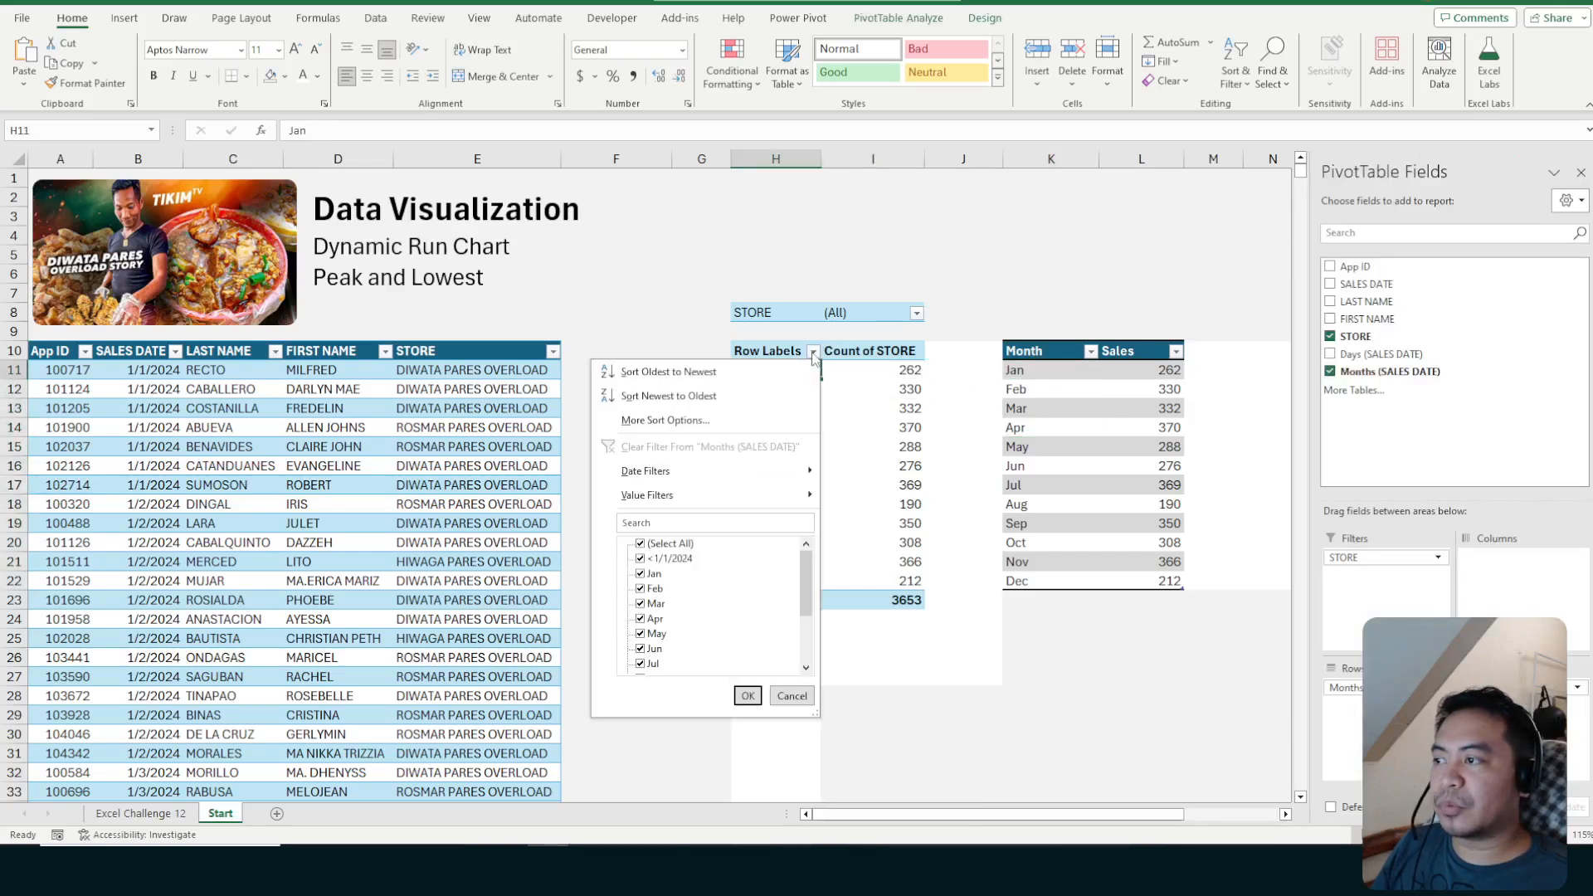
left_click(641, 543)
left_click(641, 573)
left_click(641, 589)
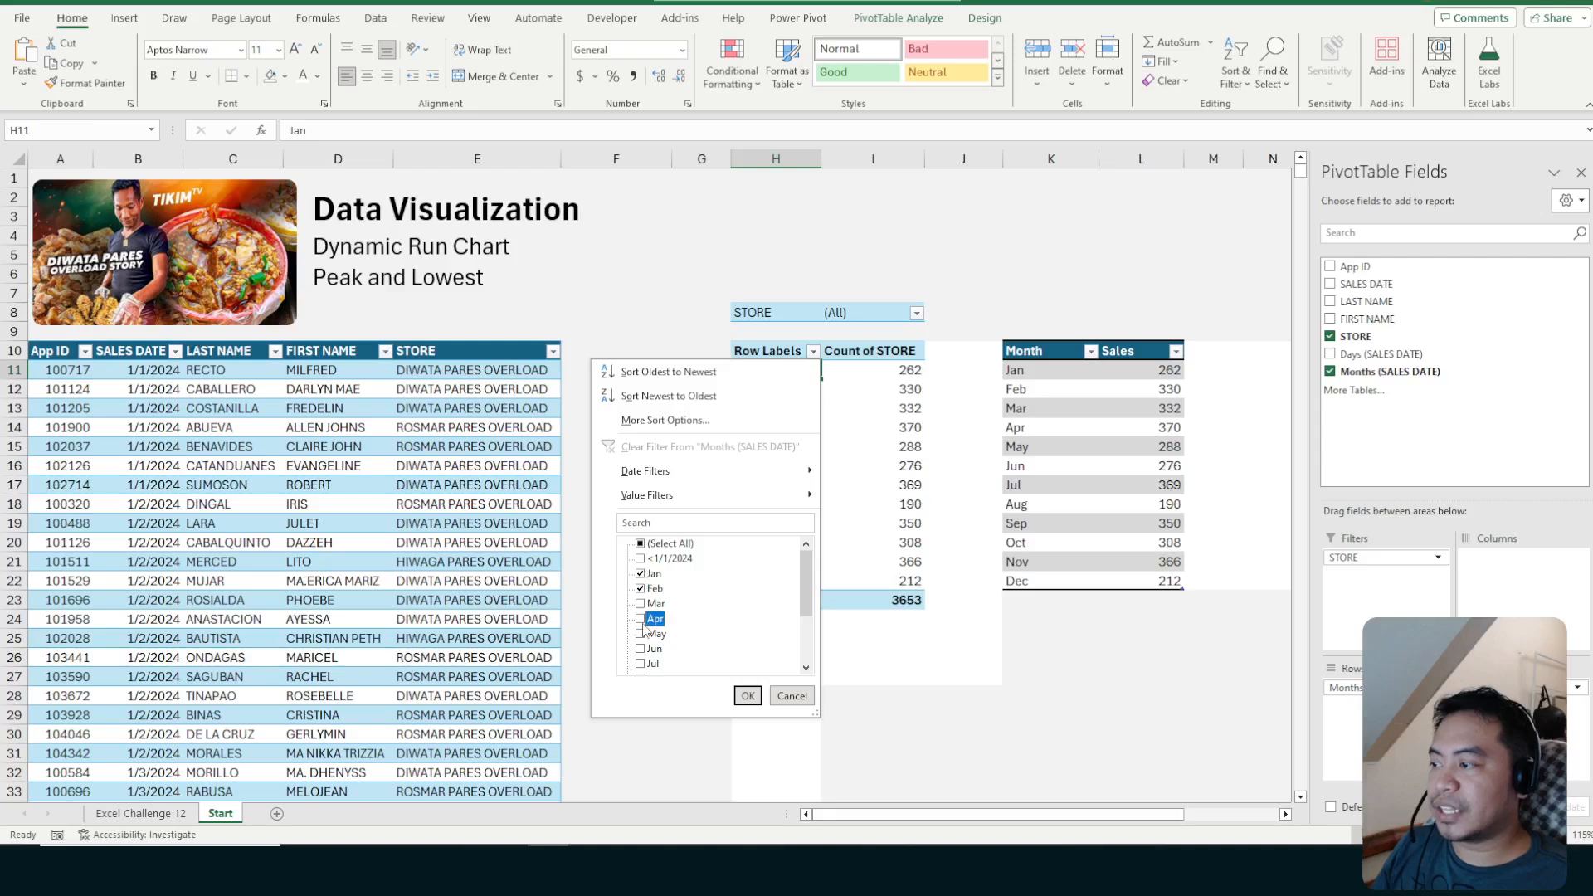
left_click(645, 634)
left_click(641, 604)
left_click(641, 621)
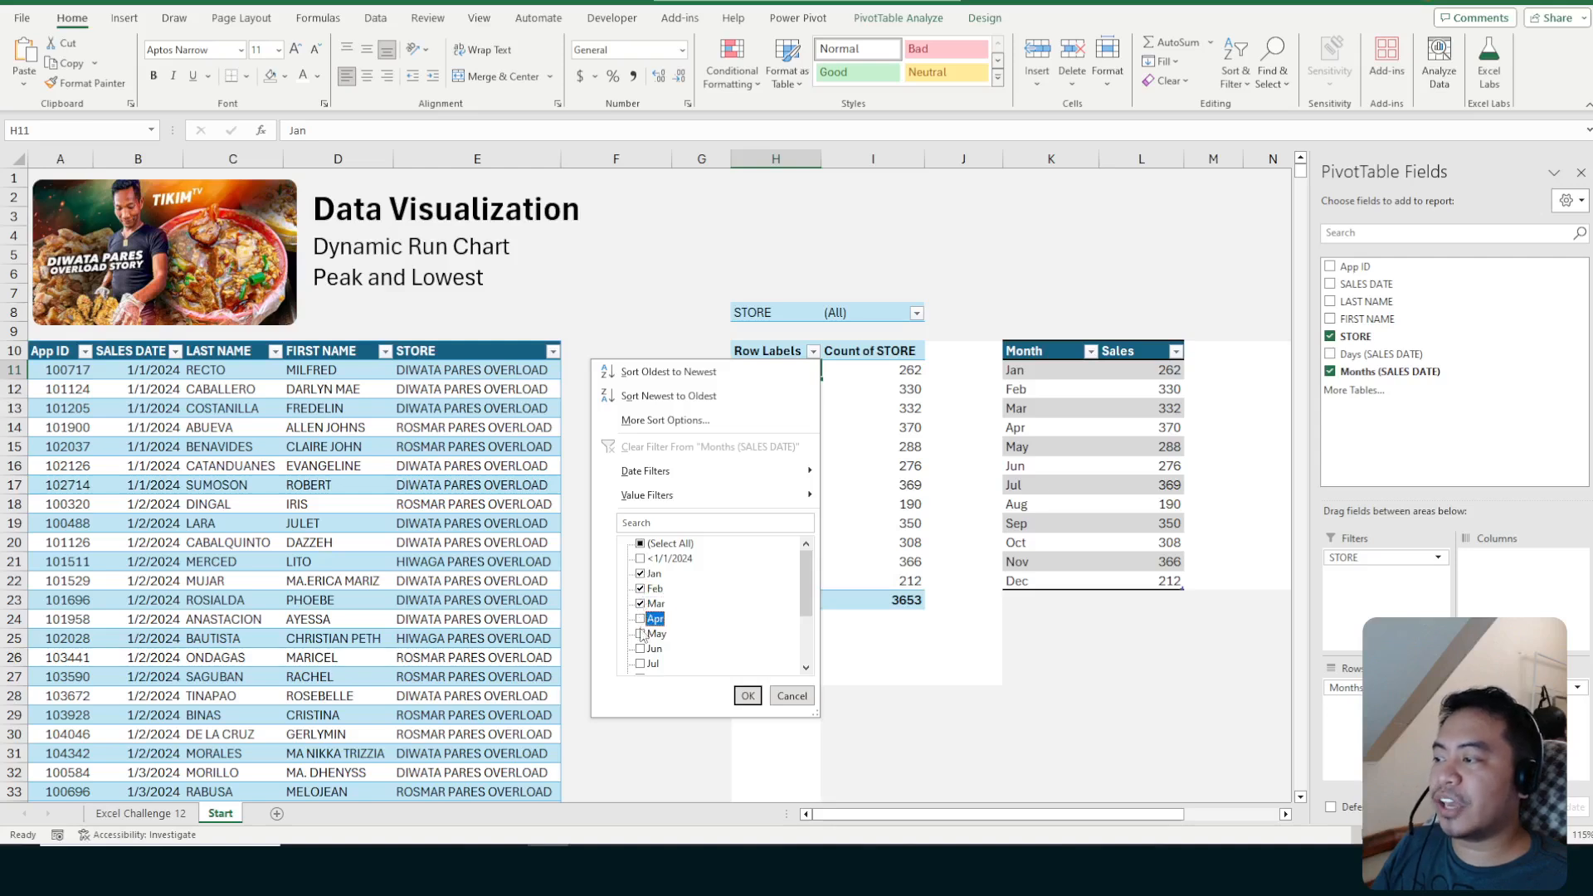
left_click(641, 634)
left_click(747, 695)
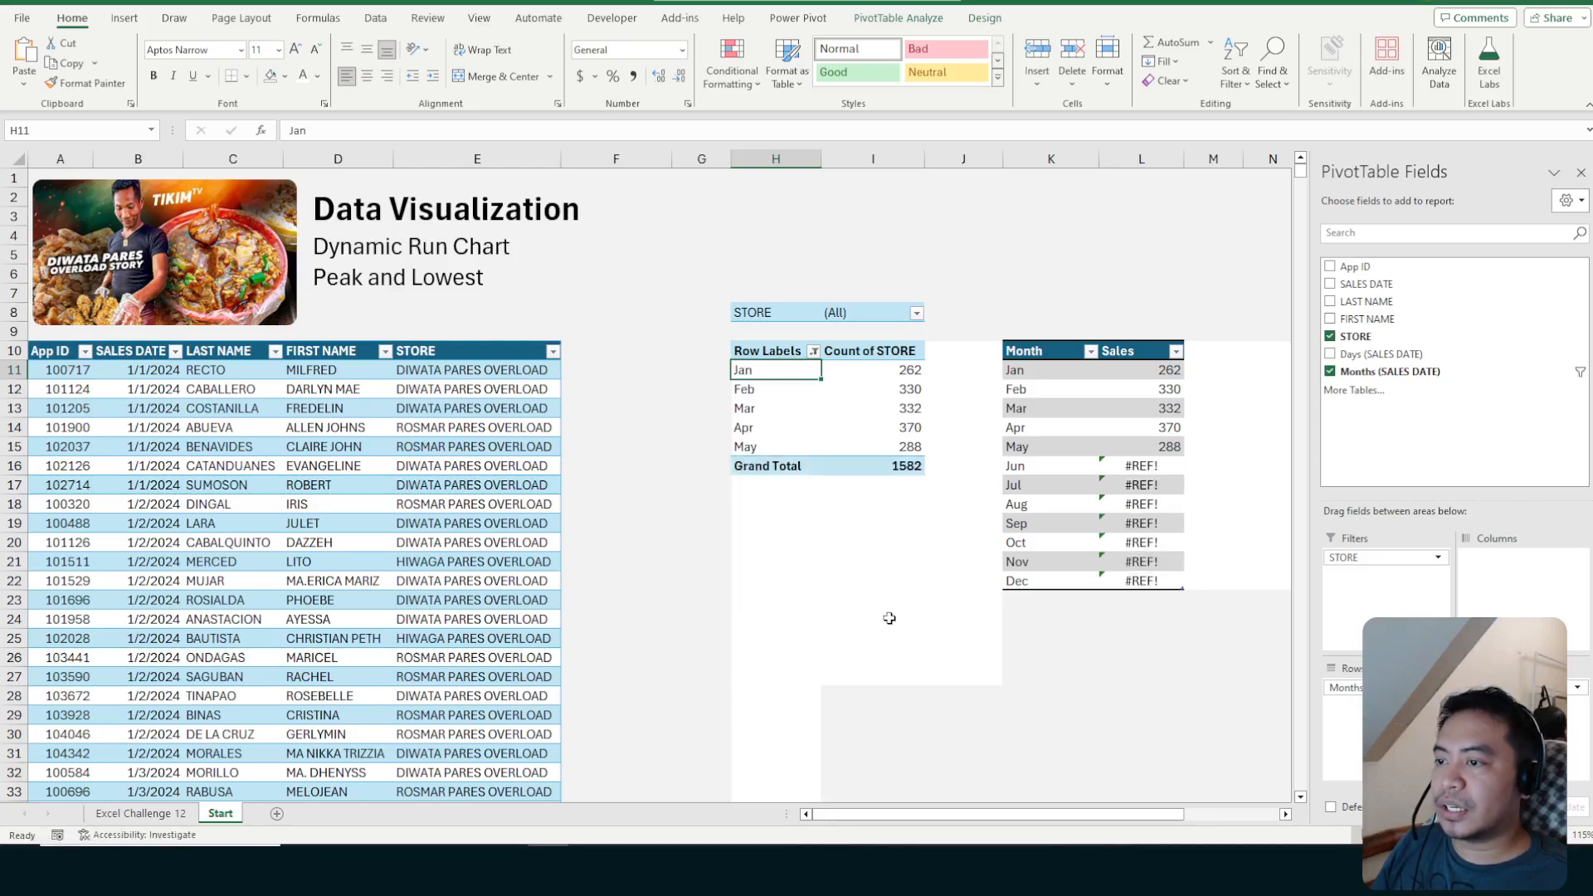
Check the June to December Sales cells and reselect all months in the PivotTable's row label filter
left_click_drag(1140, 467, 1141, 581)
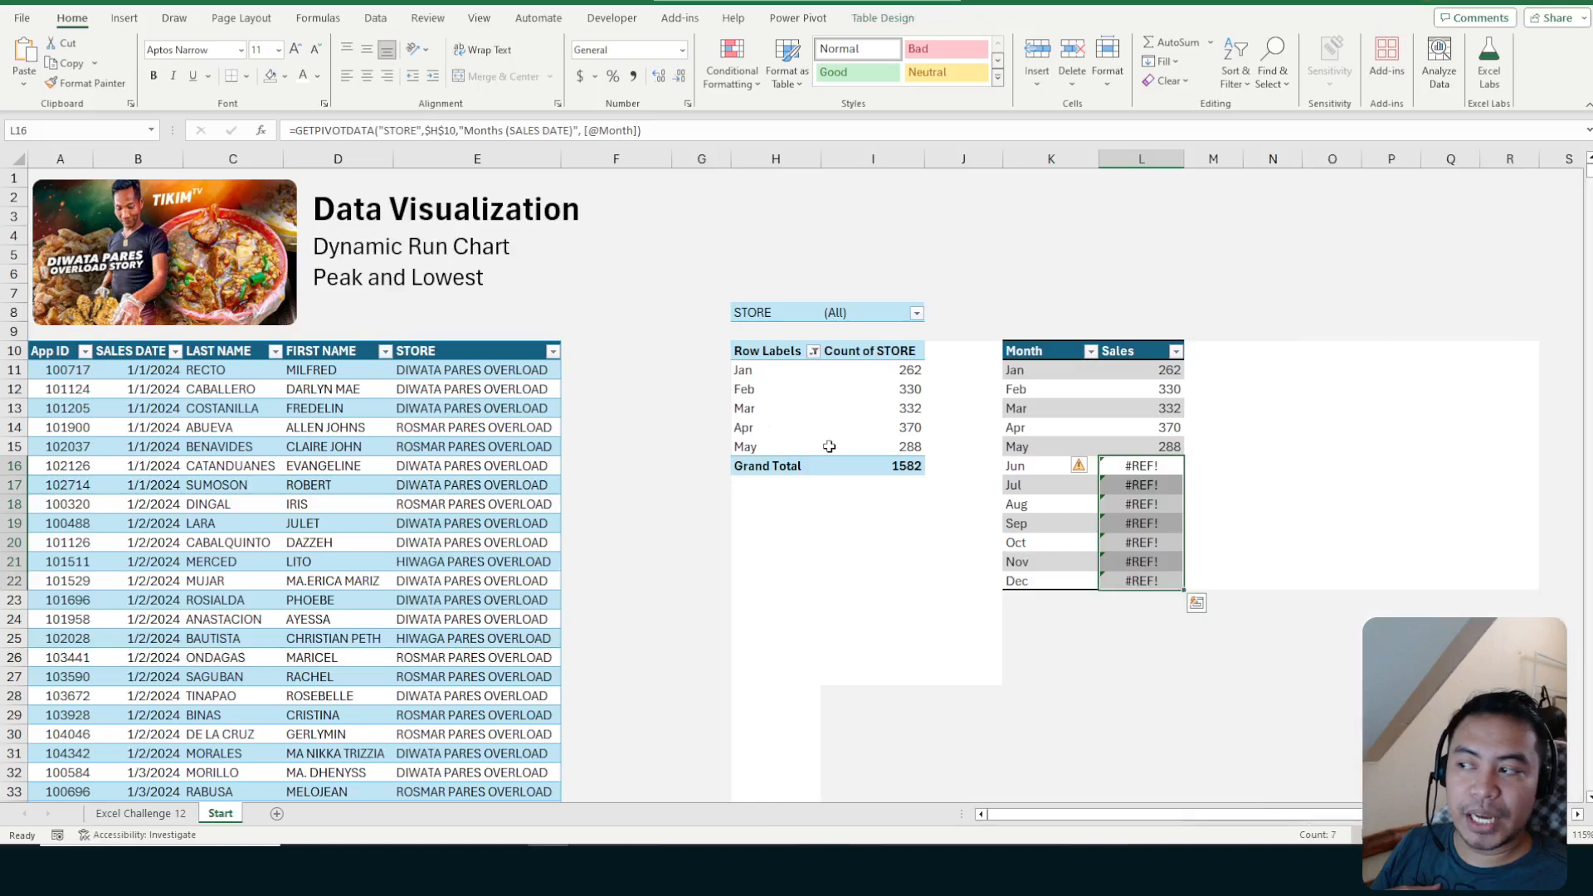
left_click(1105, 470)
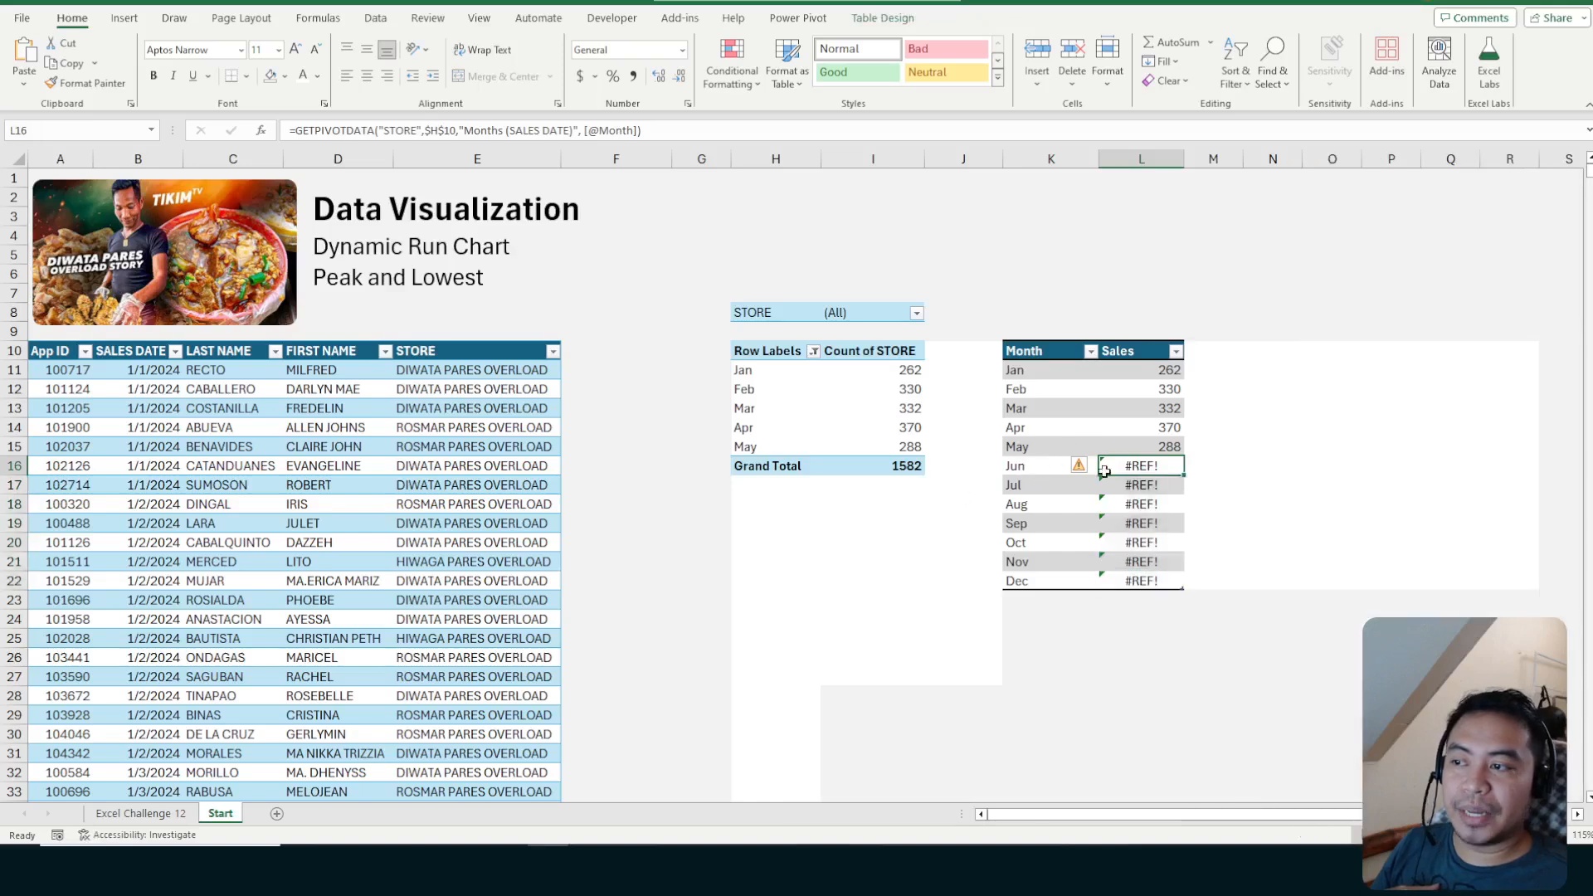
left_click(1037, 465)
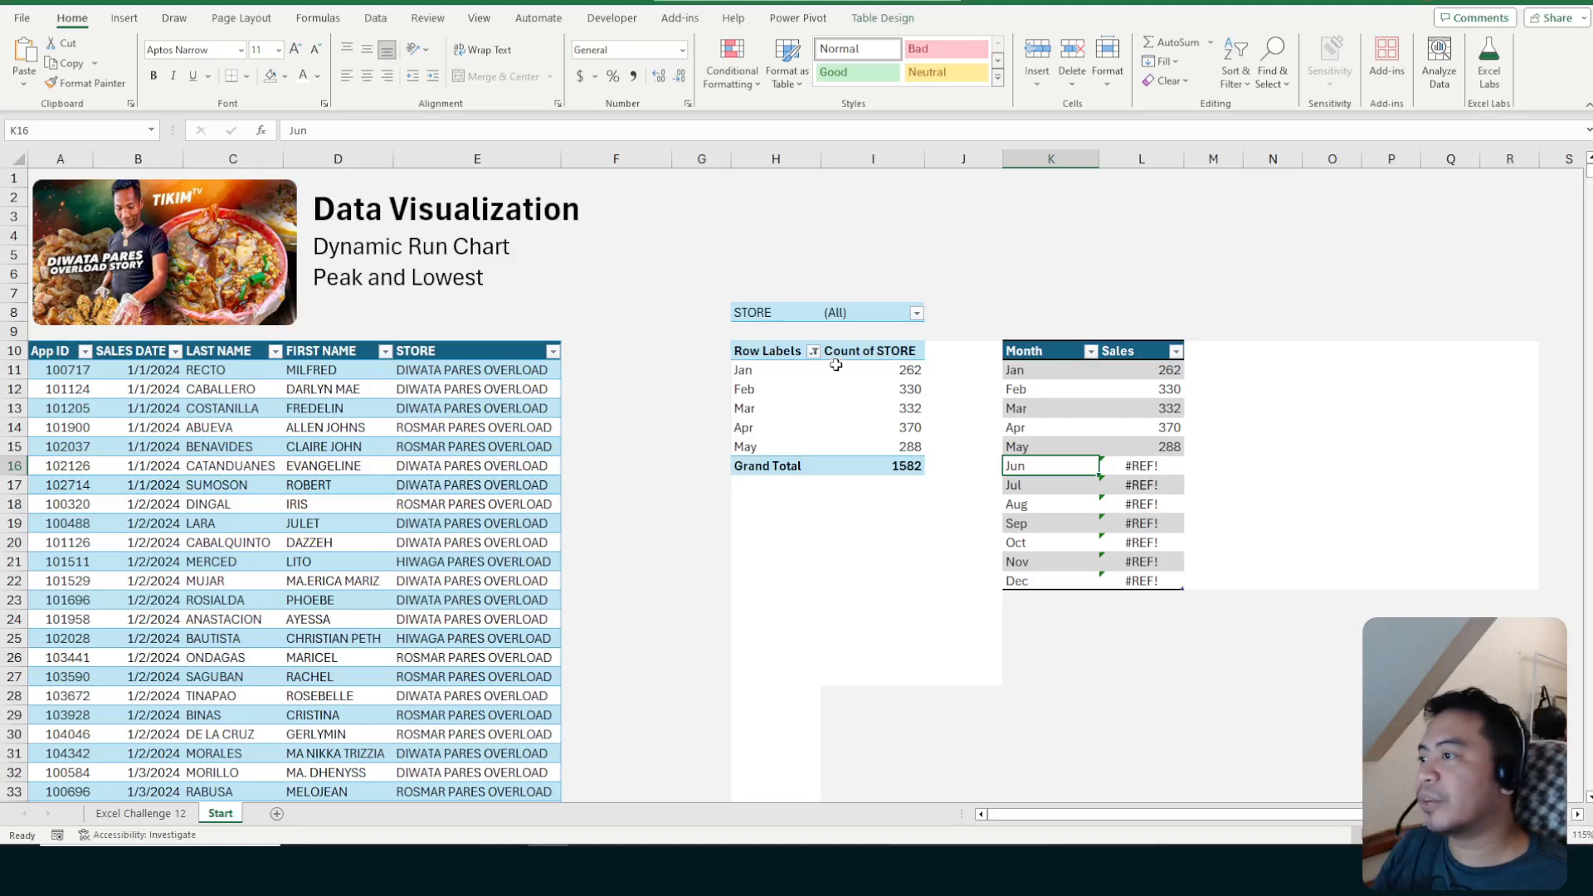
left_click(814, 352)
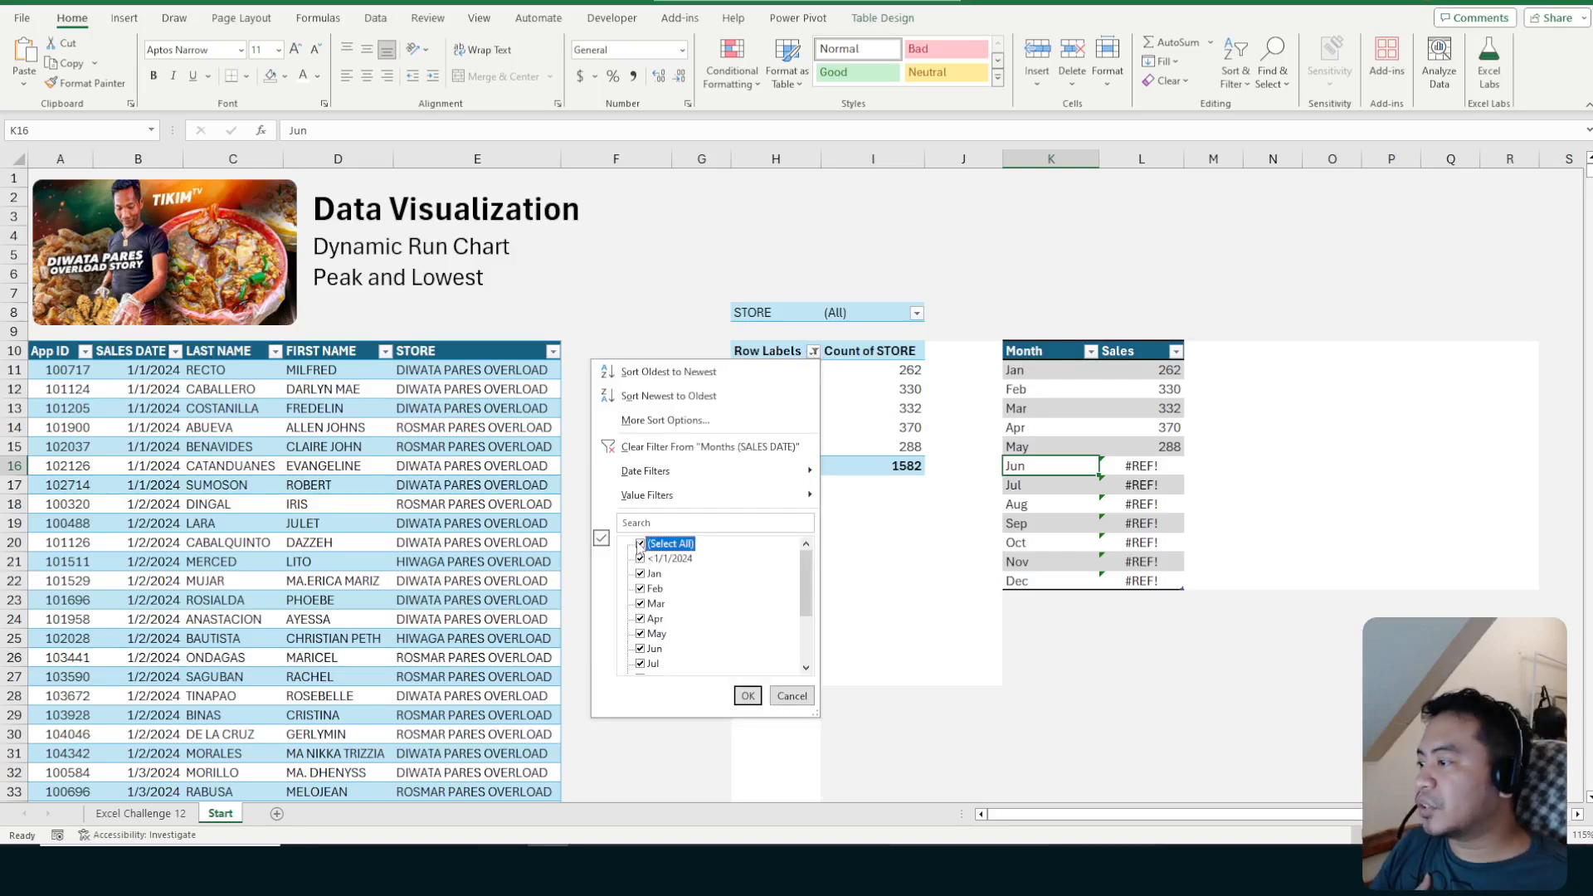
left_click(748, 696)
Examine the GETPIVOTDATA formula in January's Sales cell and the PivotTable counts it references, leaving the formula as is
left_click(1137, 390)
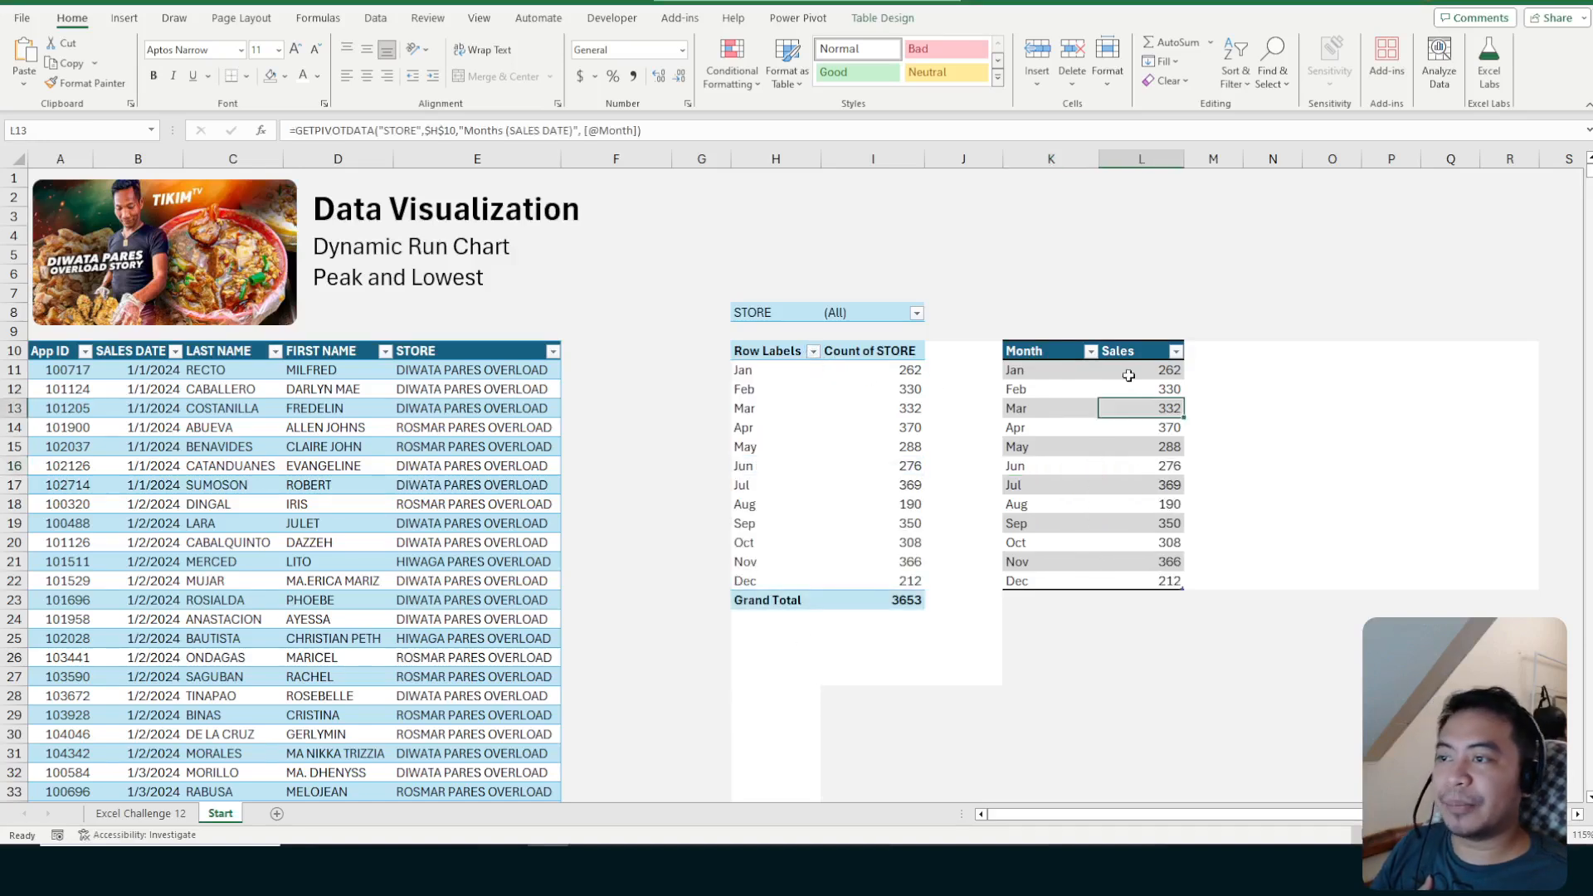
left_click(1130, 370)
left_click(1147, 429)
left_click(1134, 377)
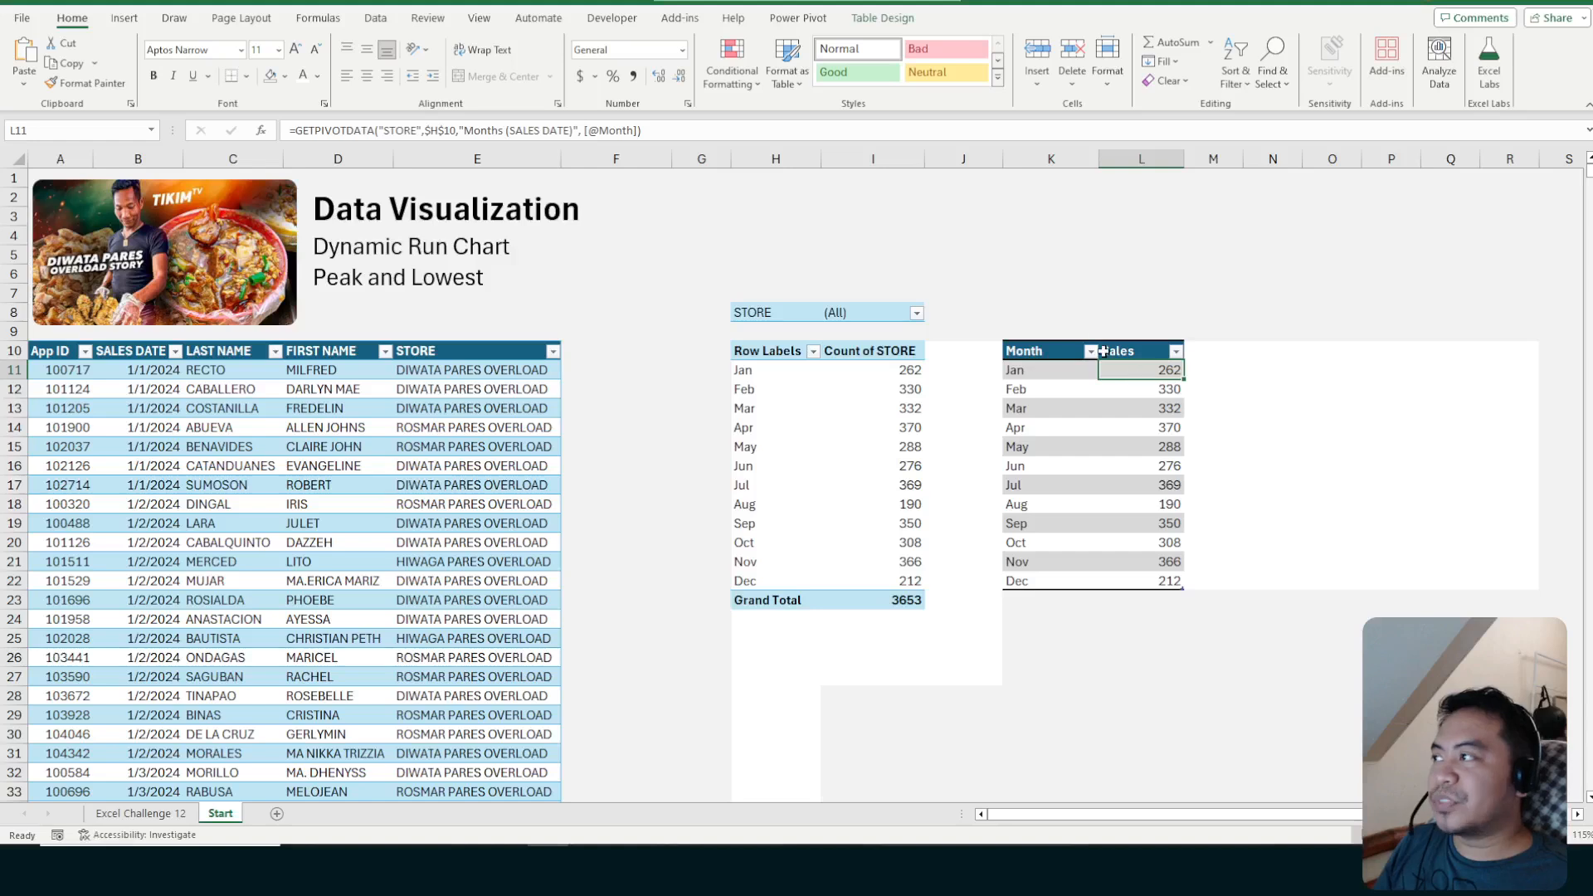
double_click(1177, 373)
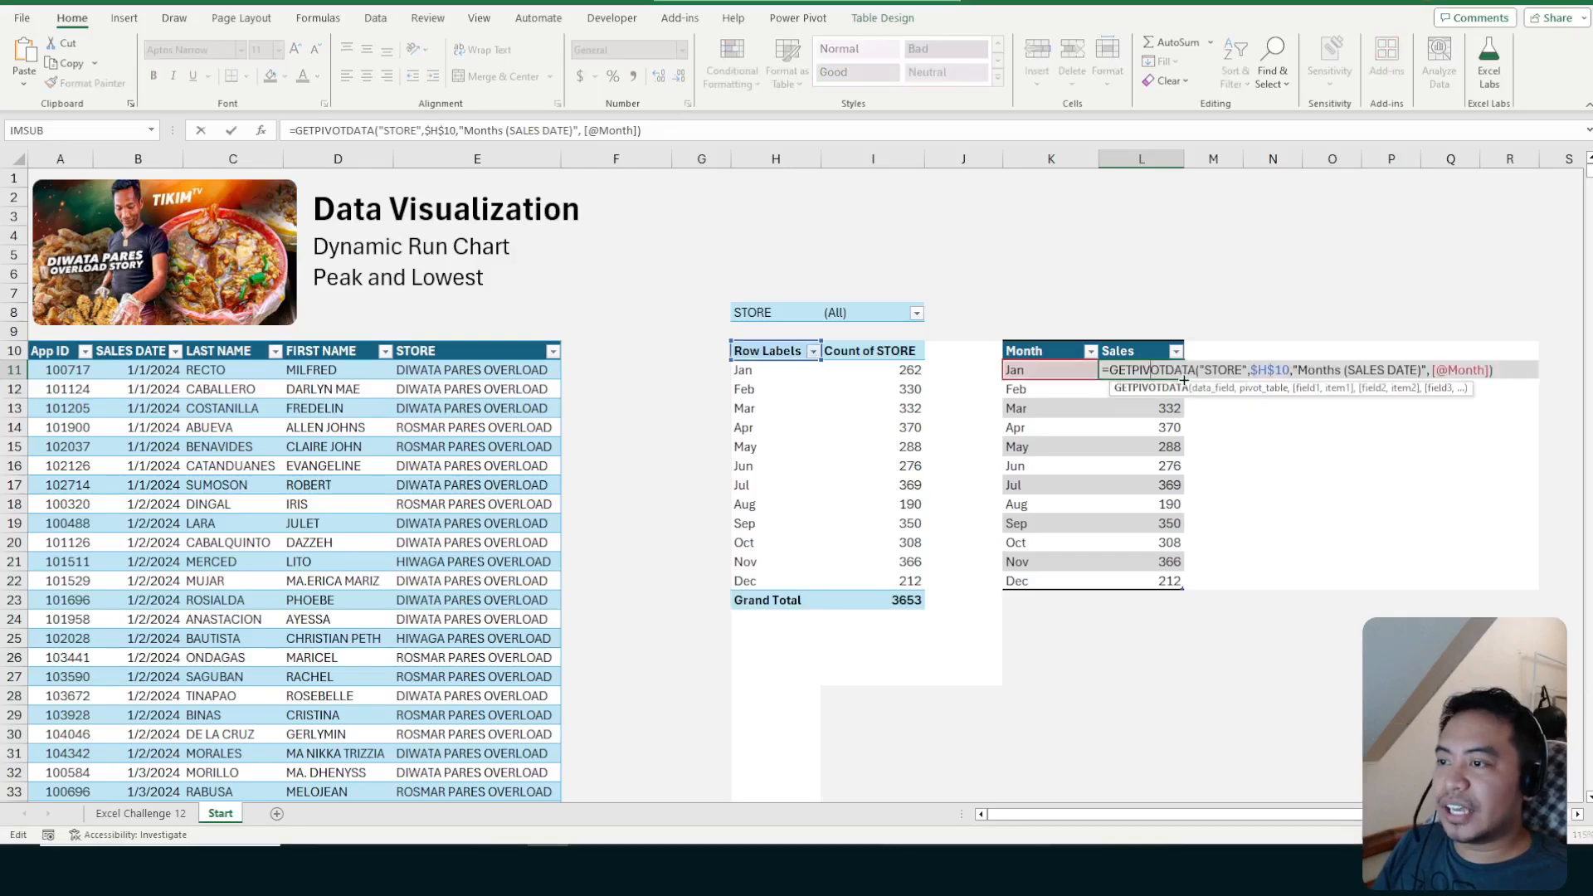
key("Escape")
type("=")
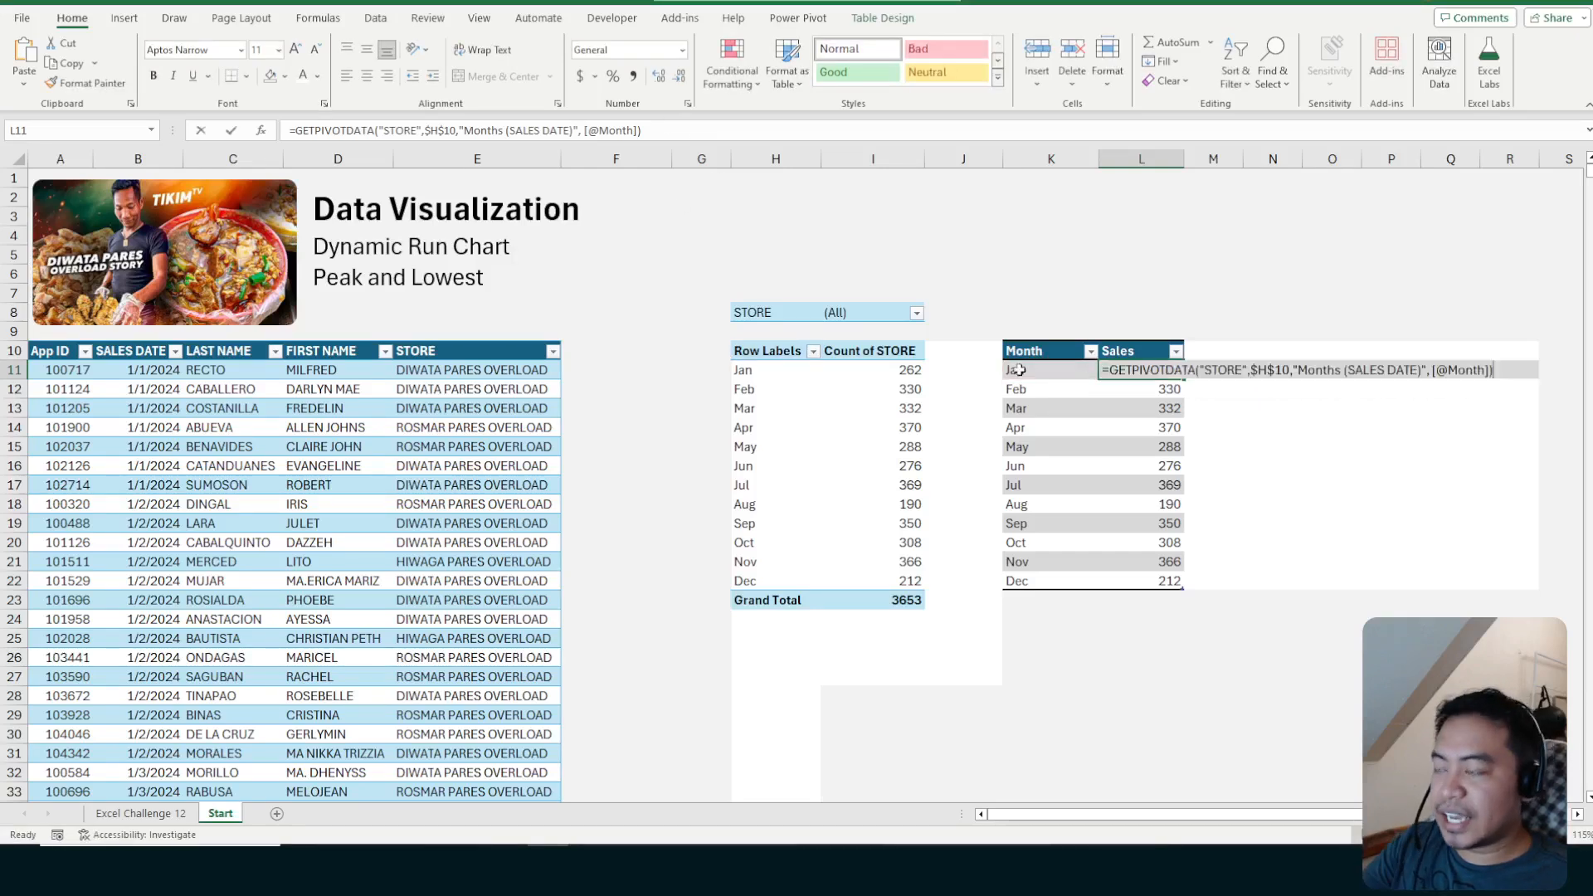
left_click(893, 374)
key("Escape")
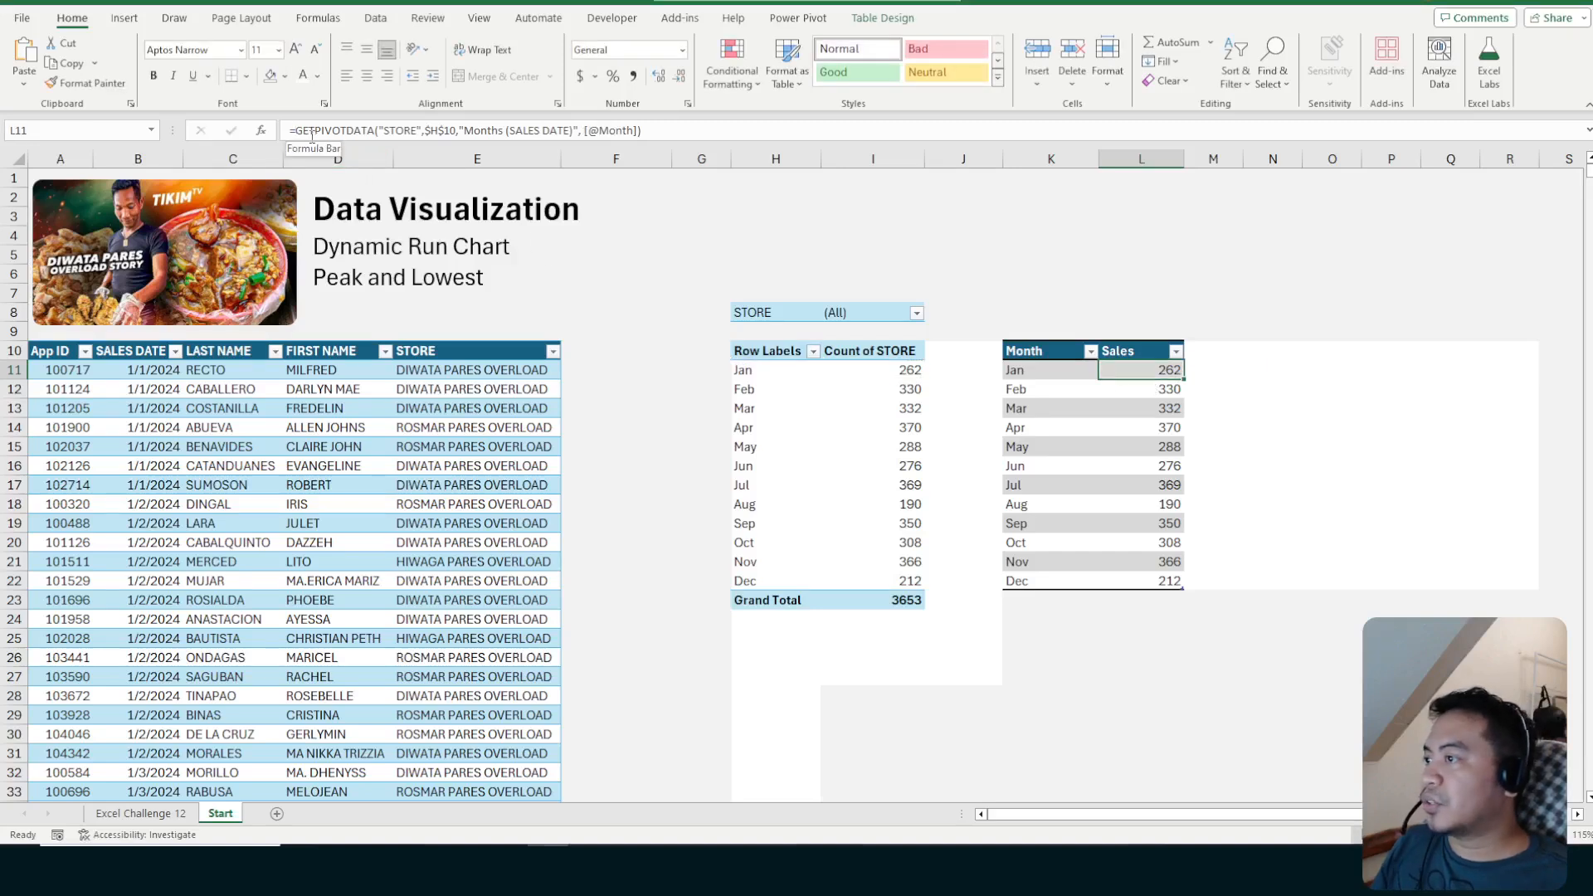
left_click(825, 375)
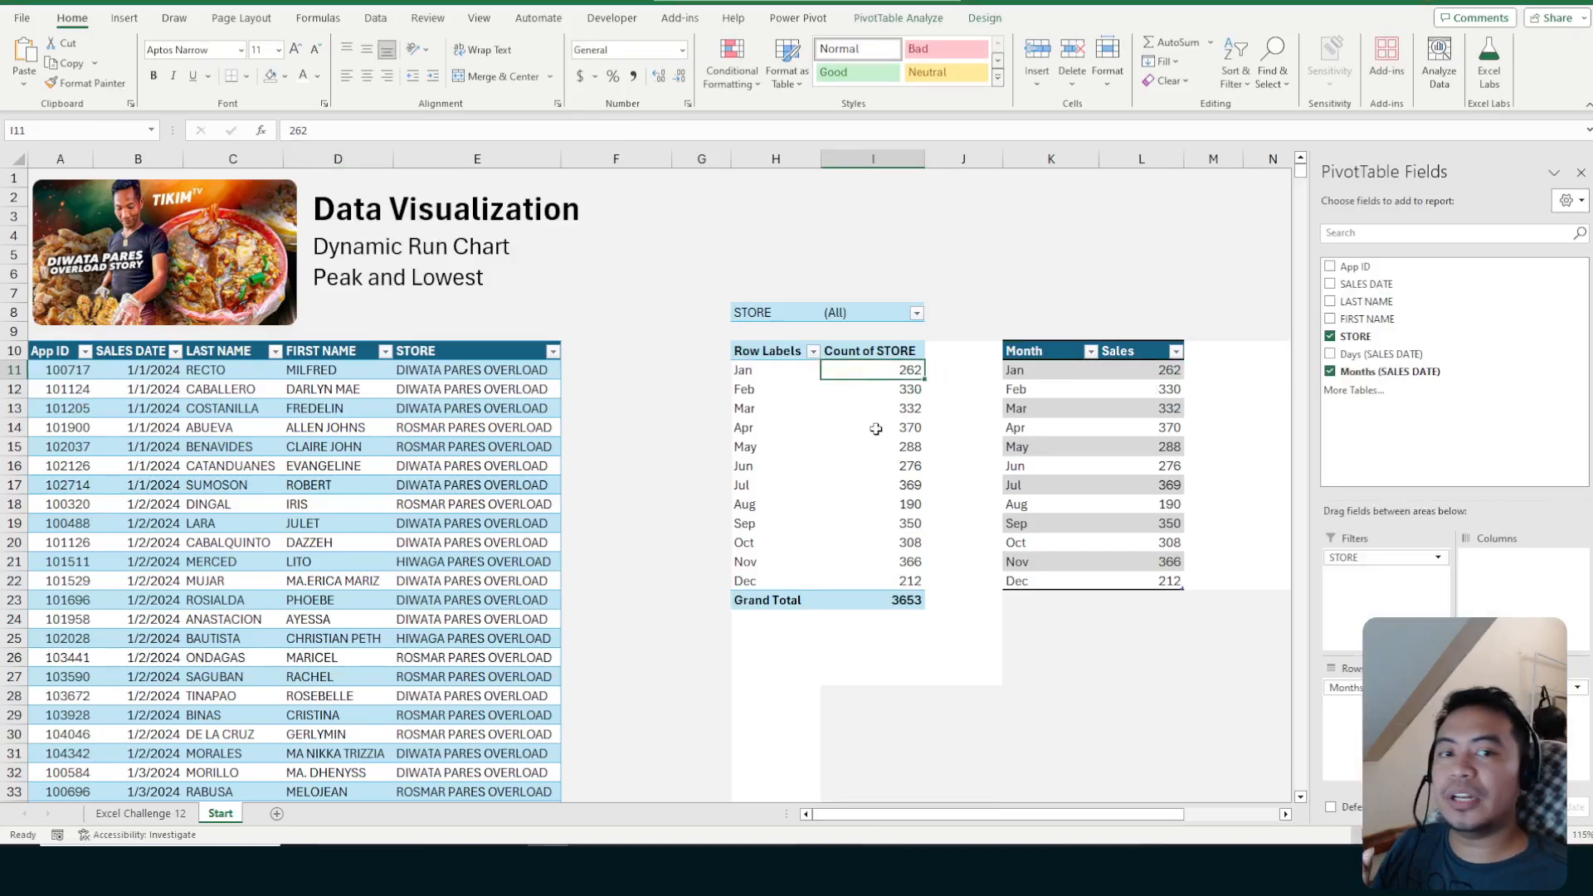
left_click(876, 429)
left_click(853, 388)
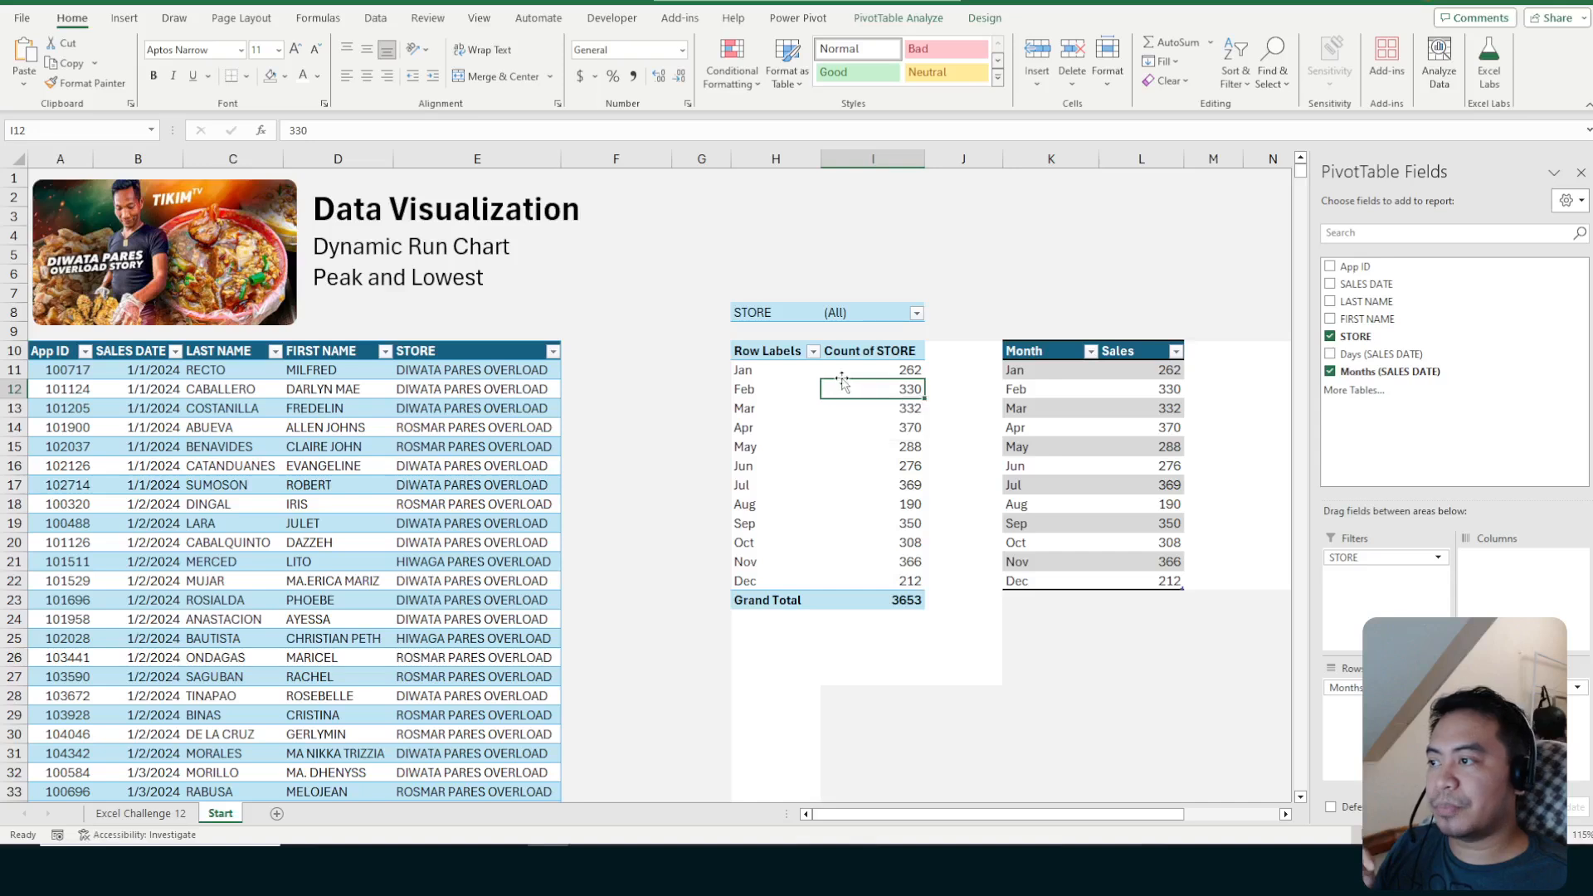
Rename the monthly store-count PivotTable as P_salesbymonth
left_click(832, 370)
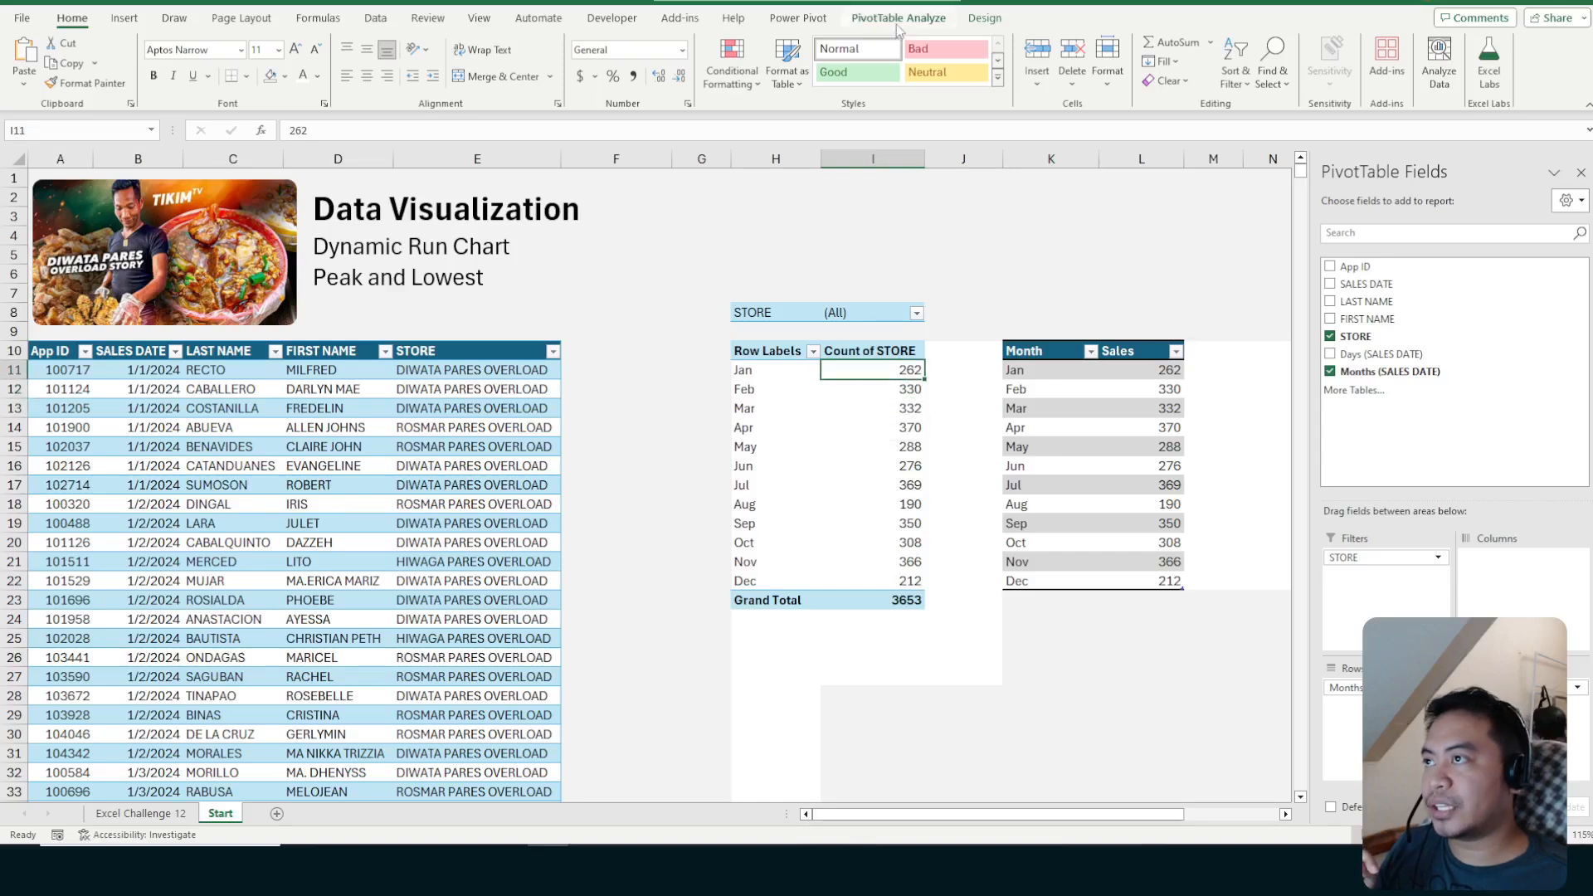
left_click(929, 18)
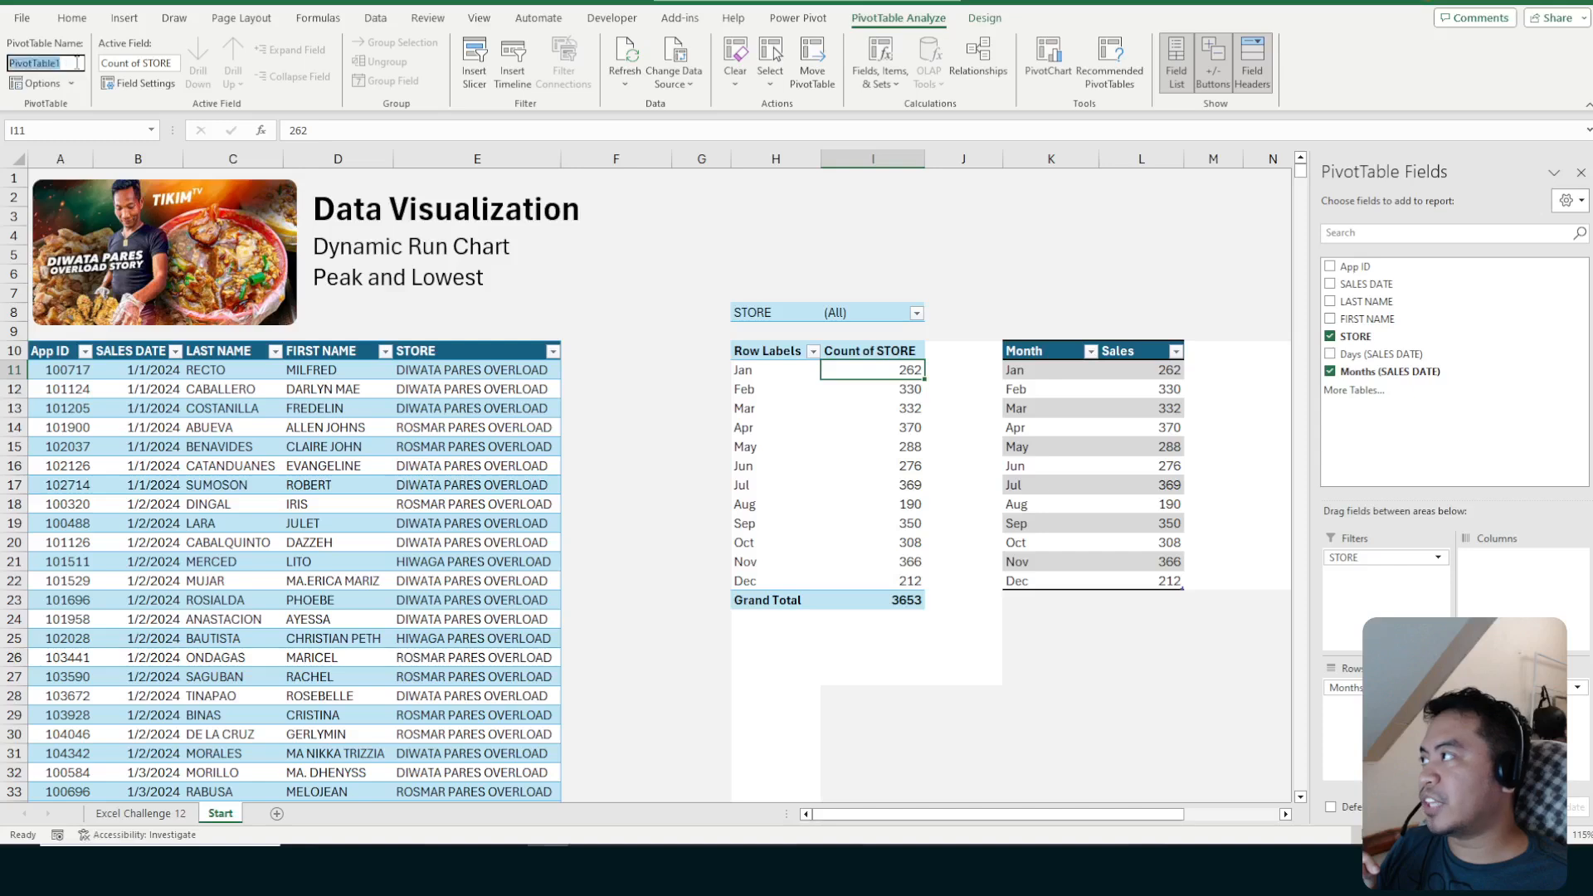
left_click_drag(67, 63, 2, 69)
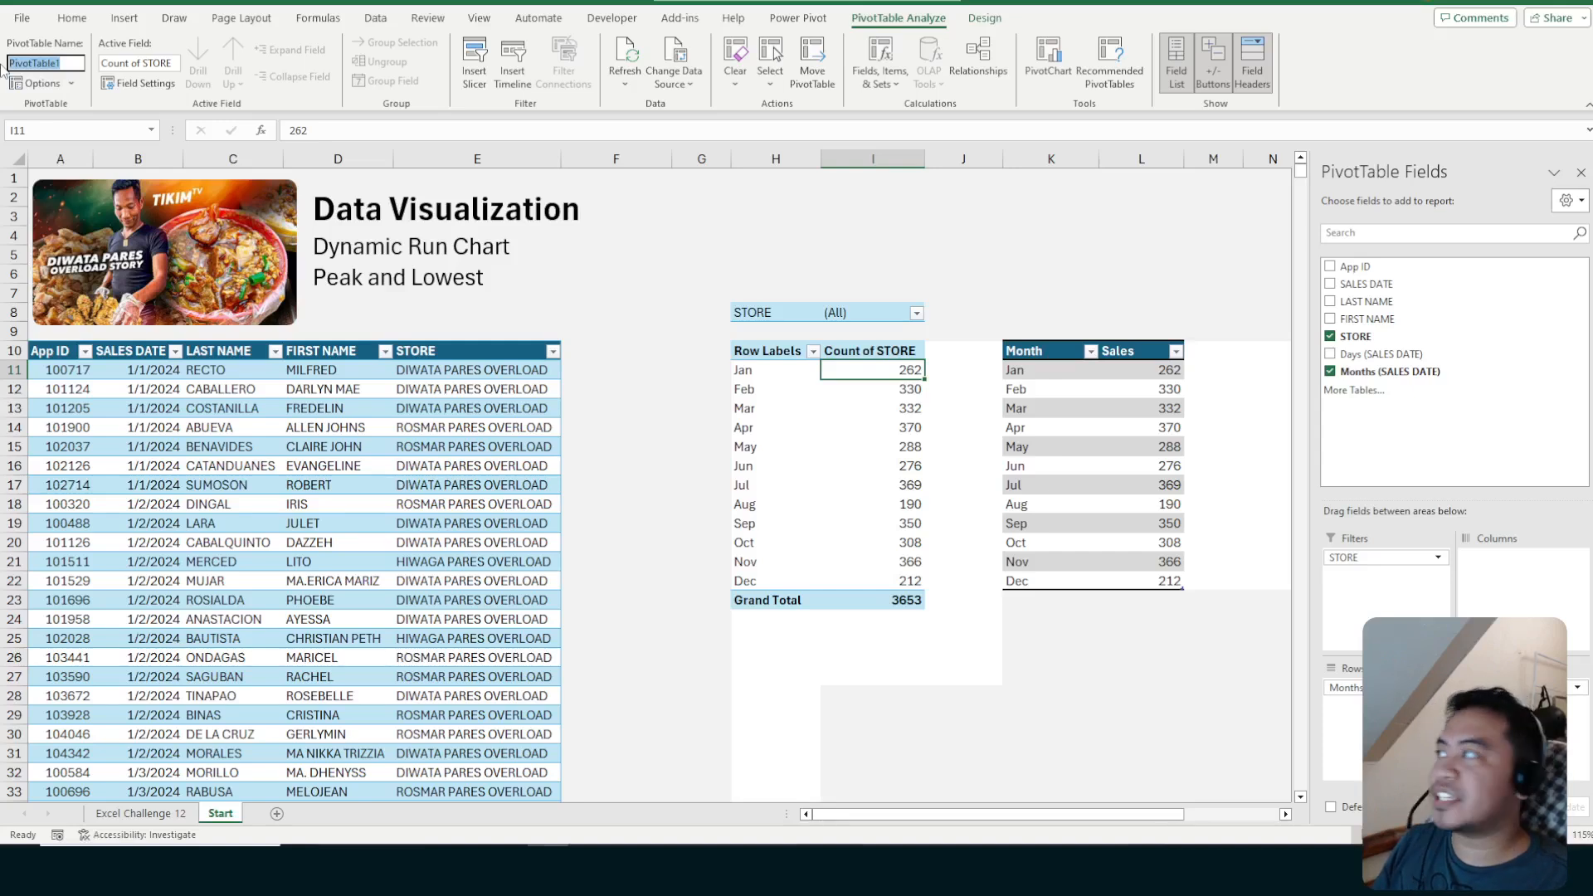
type("P_salesbymonth")
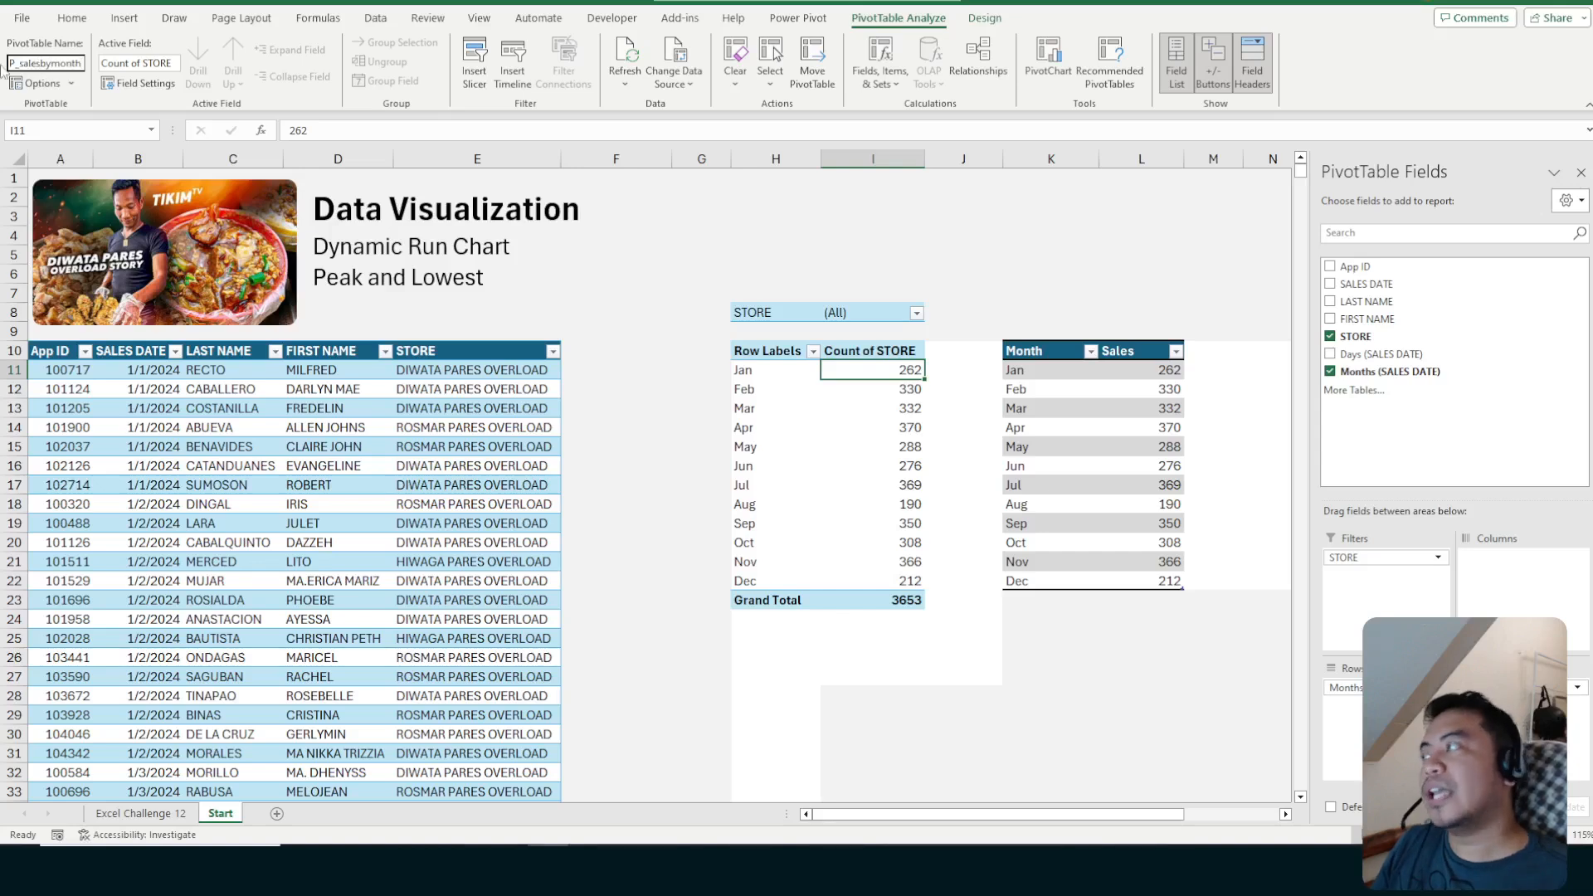
left_click(978, 368)
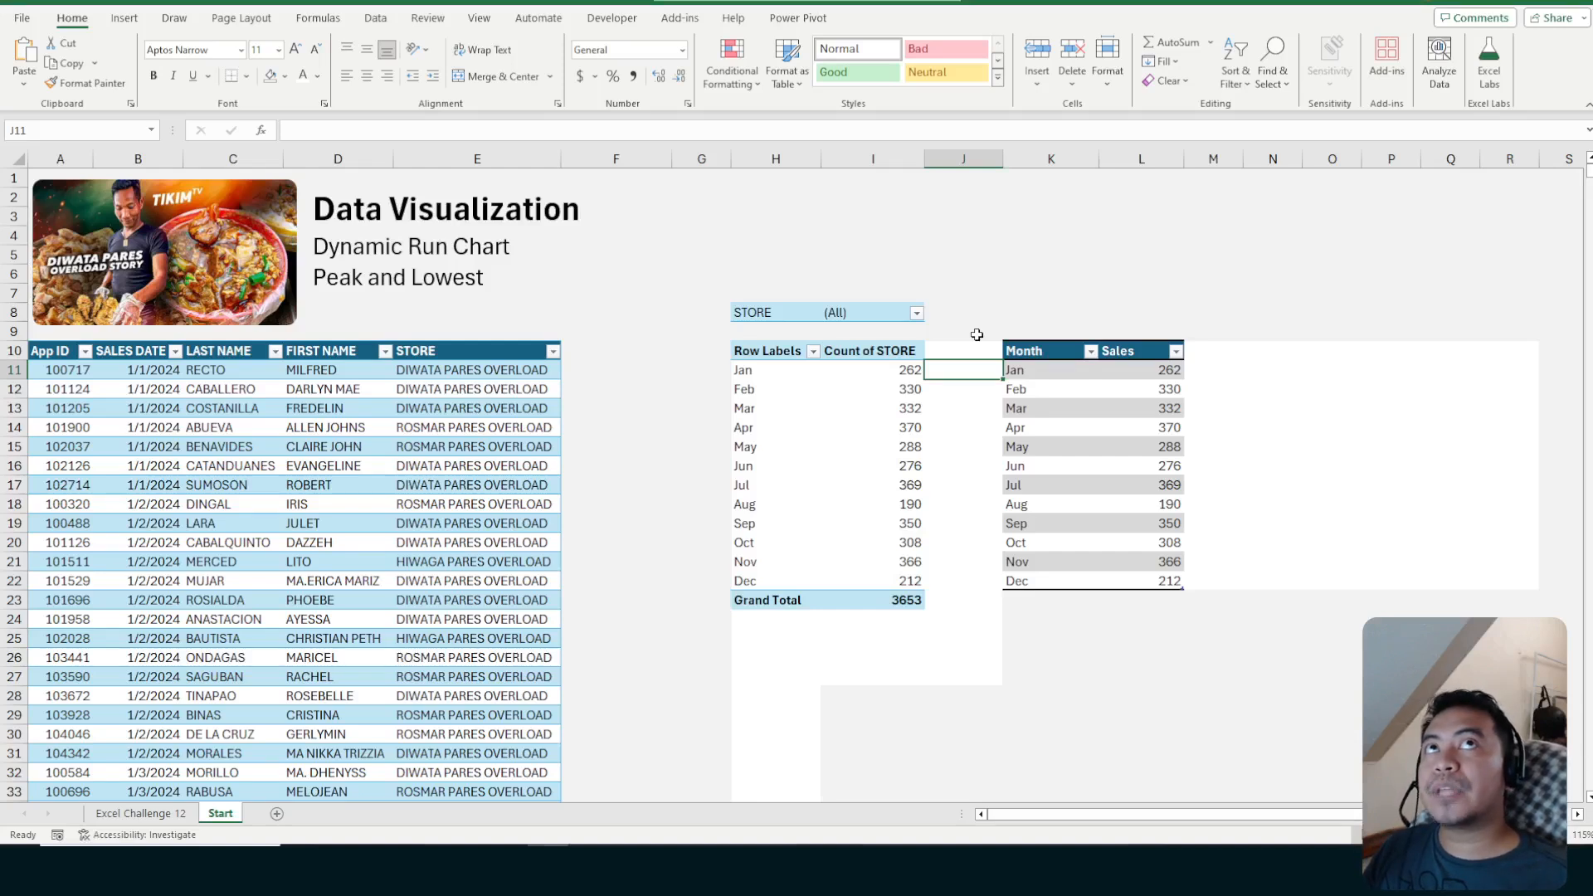
left_click(317, 18)
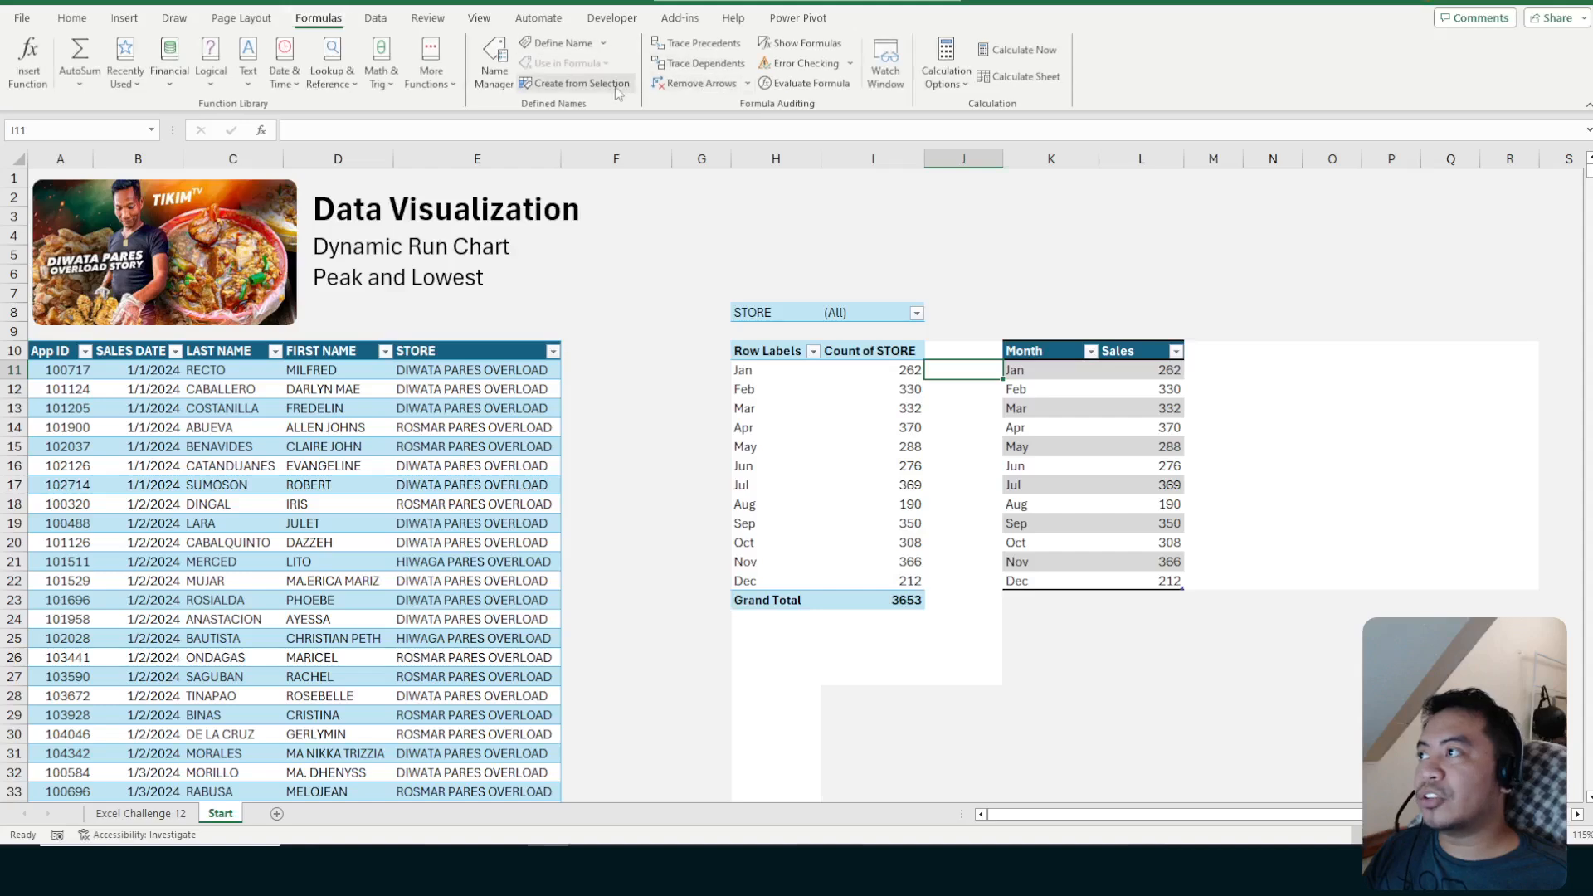
left_click(996, 300)
left_click(981, 424)
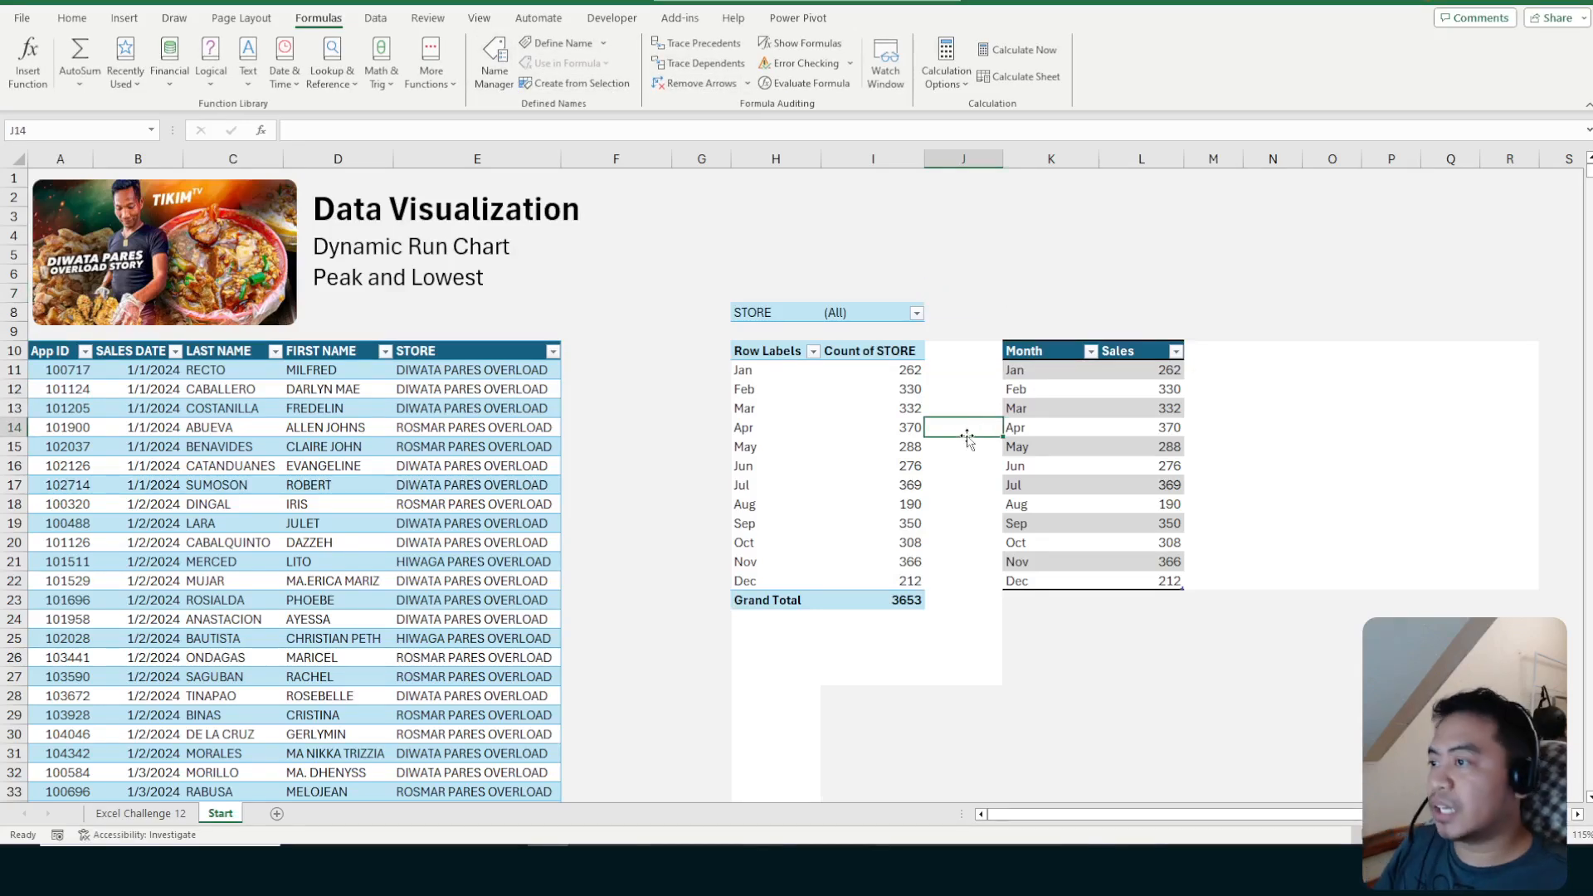
Add a T_ prefix to the salesbymonth table's name and remove it again
left_click(1063, 405)
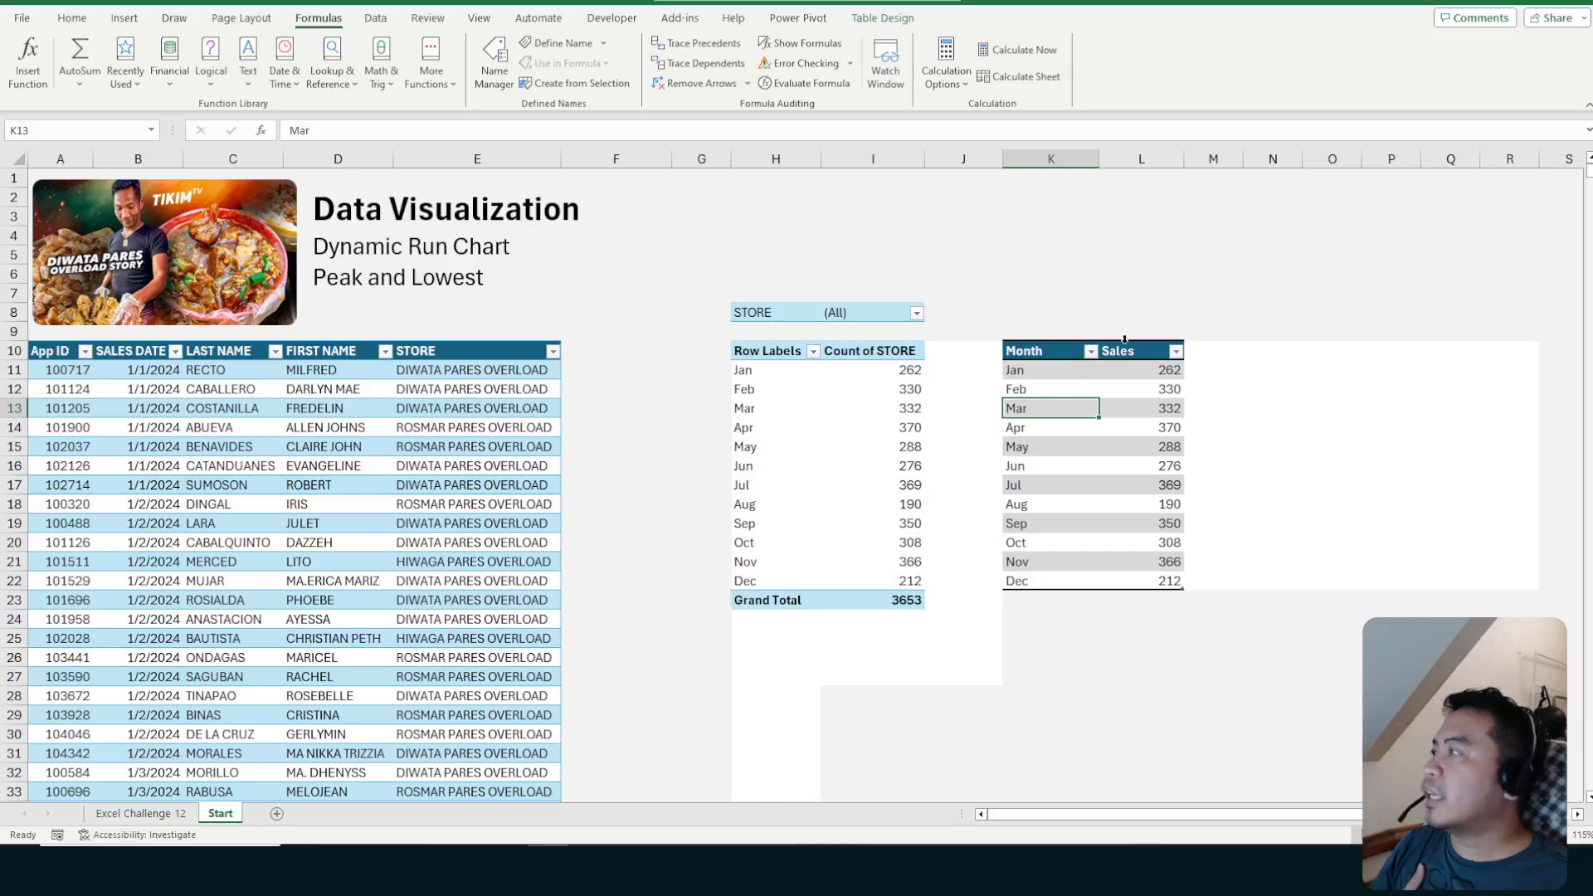
left_click(888, 20)
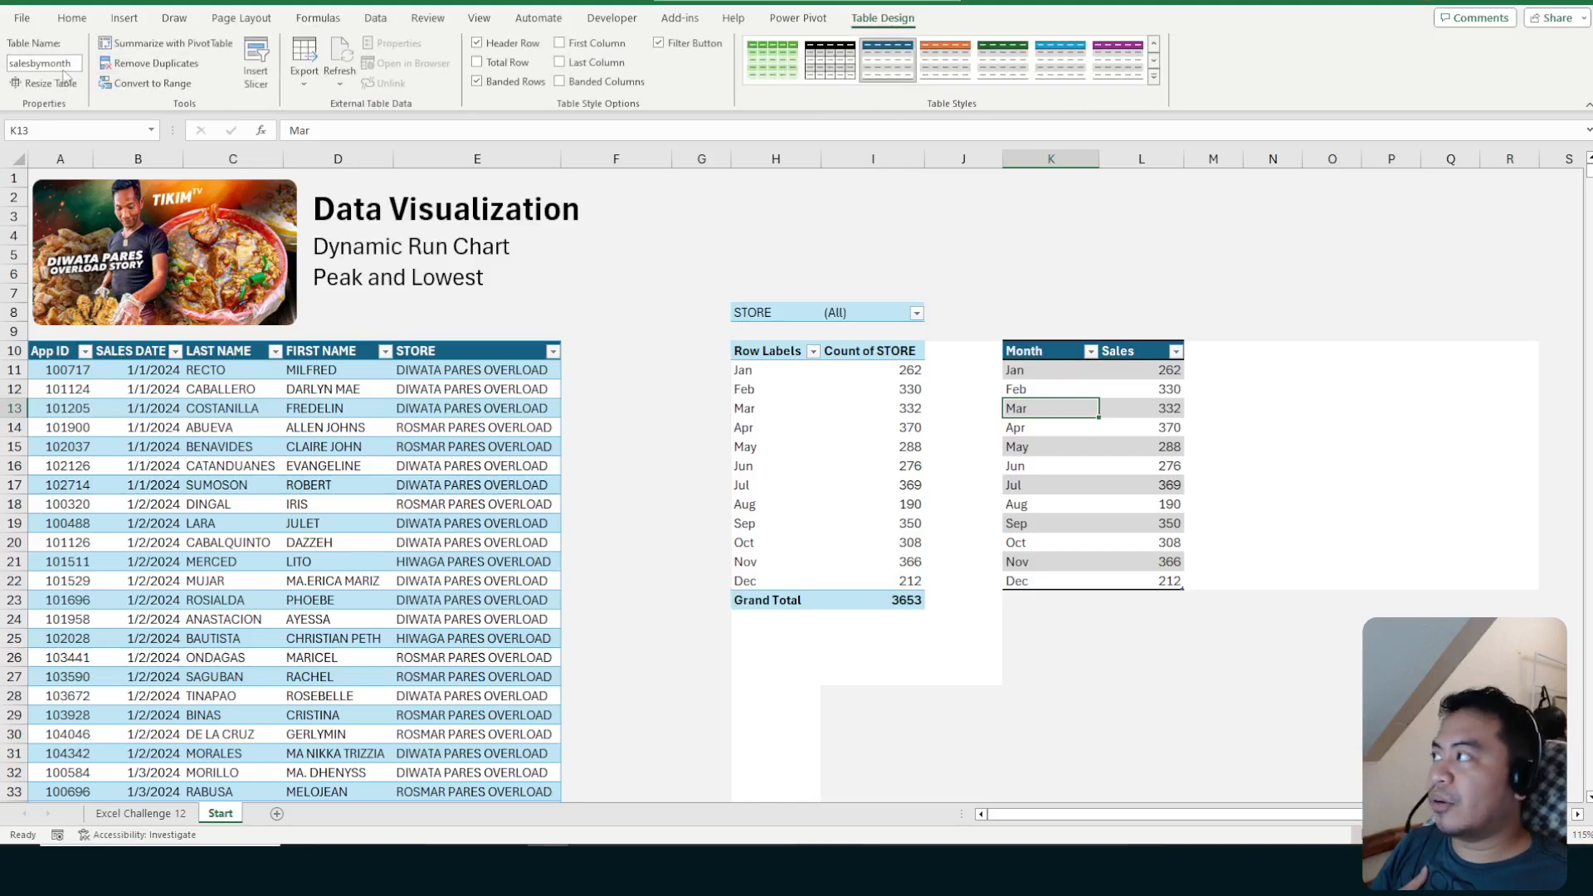
left_click(17, 63)
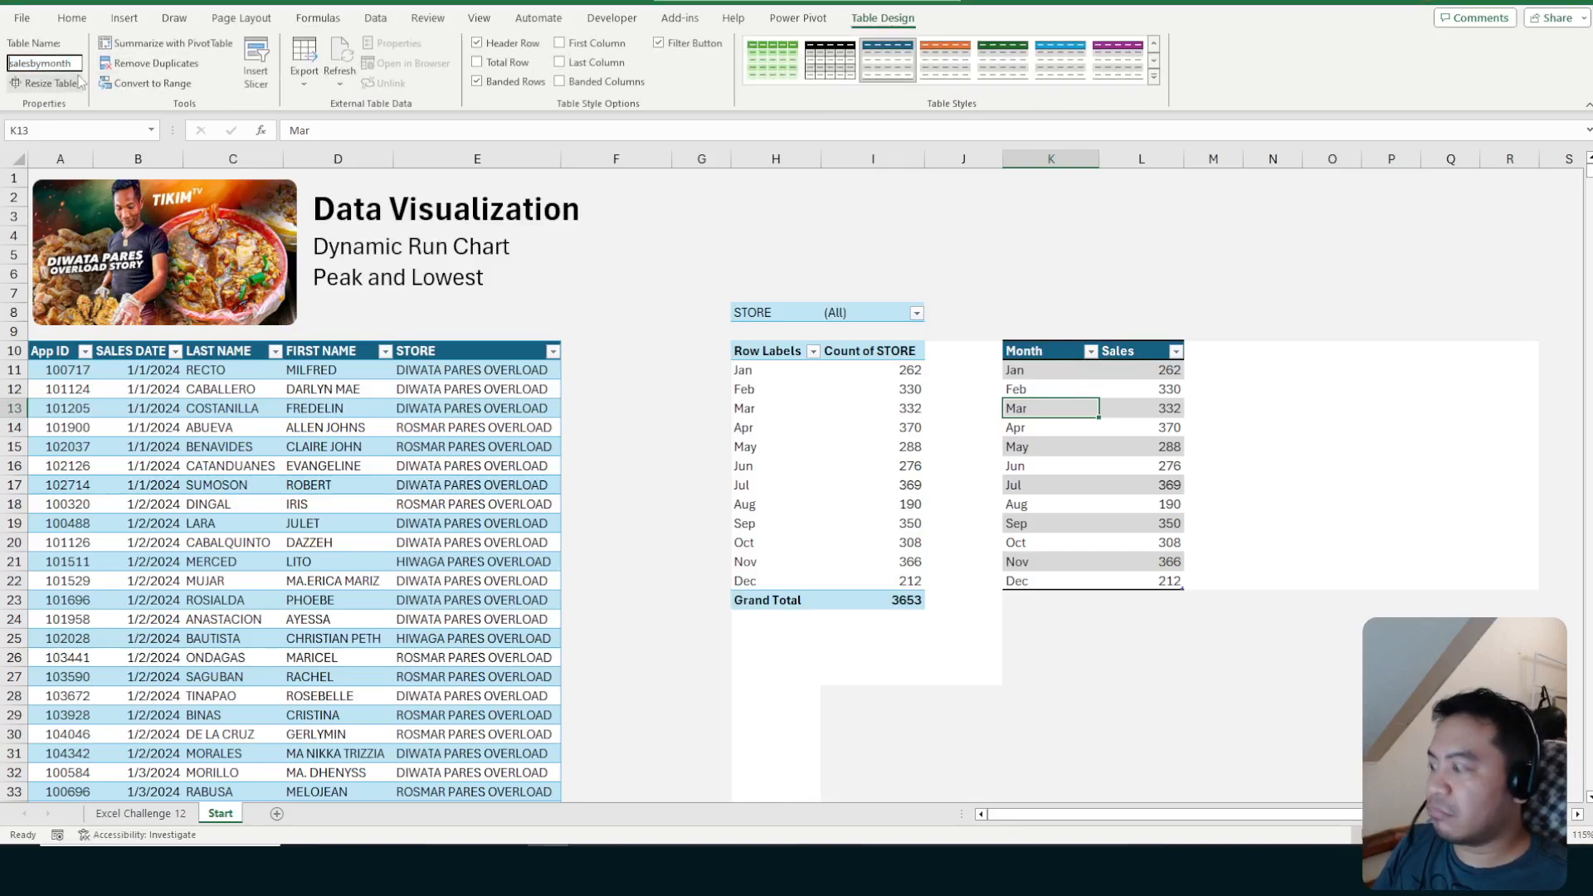
type("T")
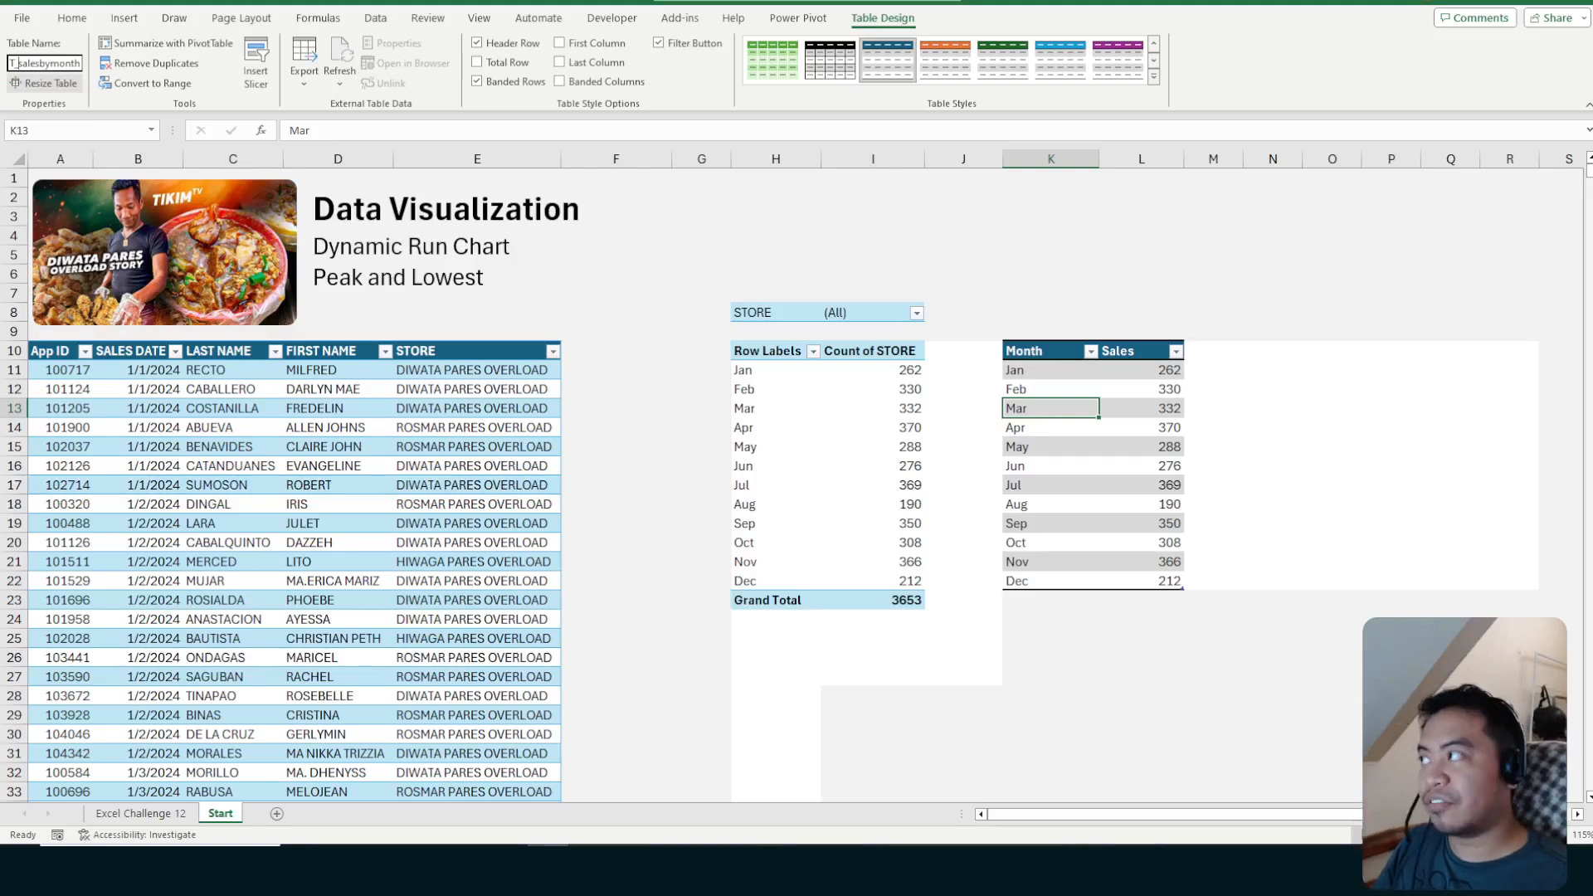
key("BackSpace")
key("BackSpace")
key("Return")
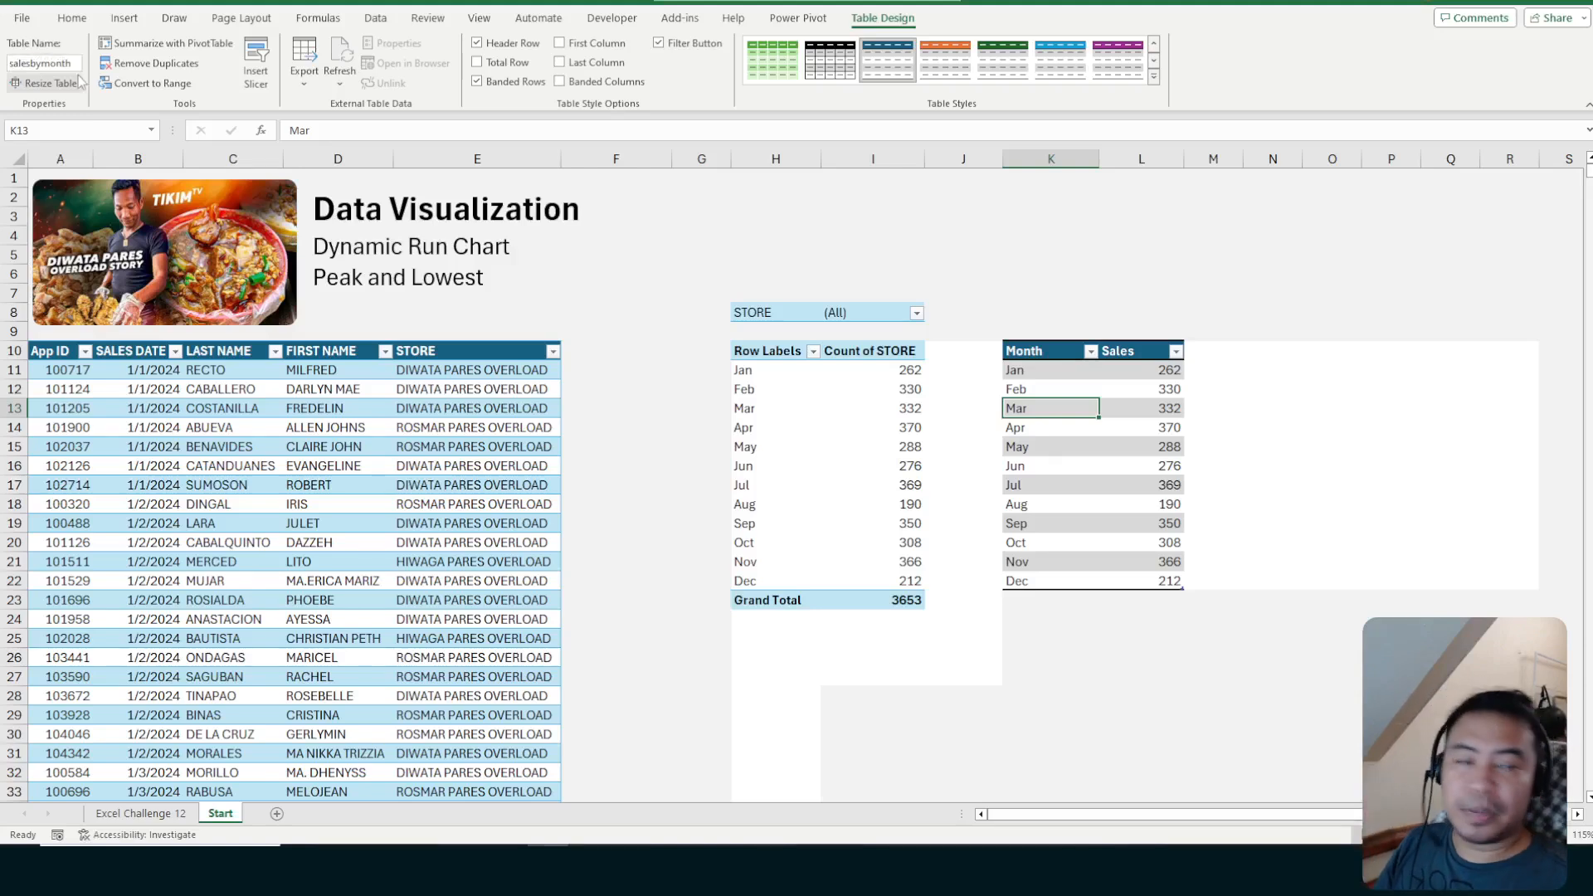
left_click(1141, 408)
left_click(1062, 374)
left_click(1142, 388)
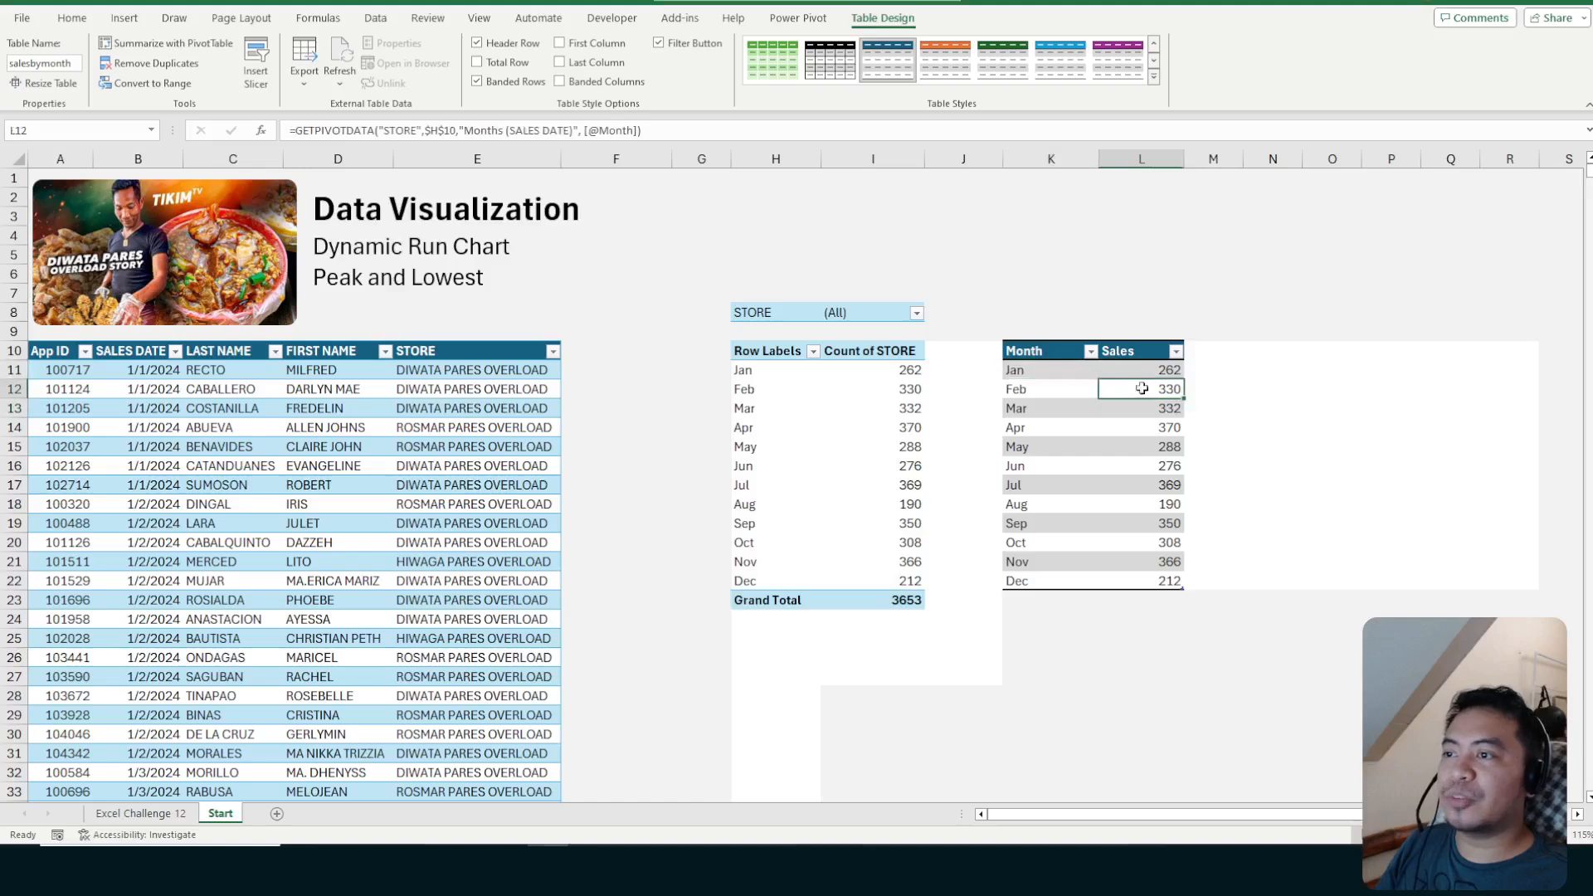
left_click(1074, 403)
left_click(1116, 391)
left_click(1071, 393)
left_click(1112, 391)
left_click(1081, 392)
left_click(1153, 391)
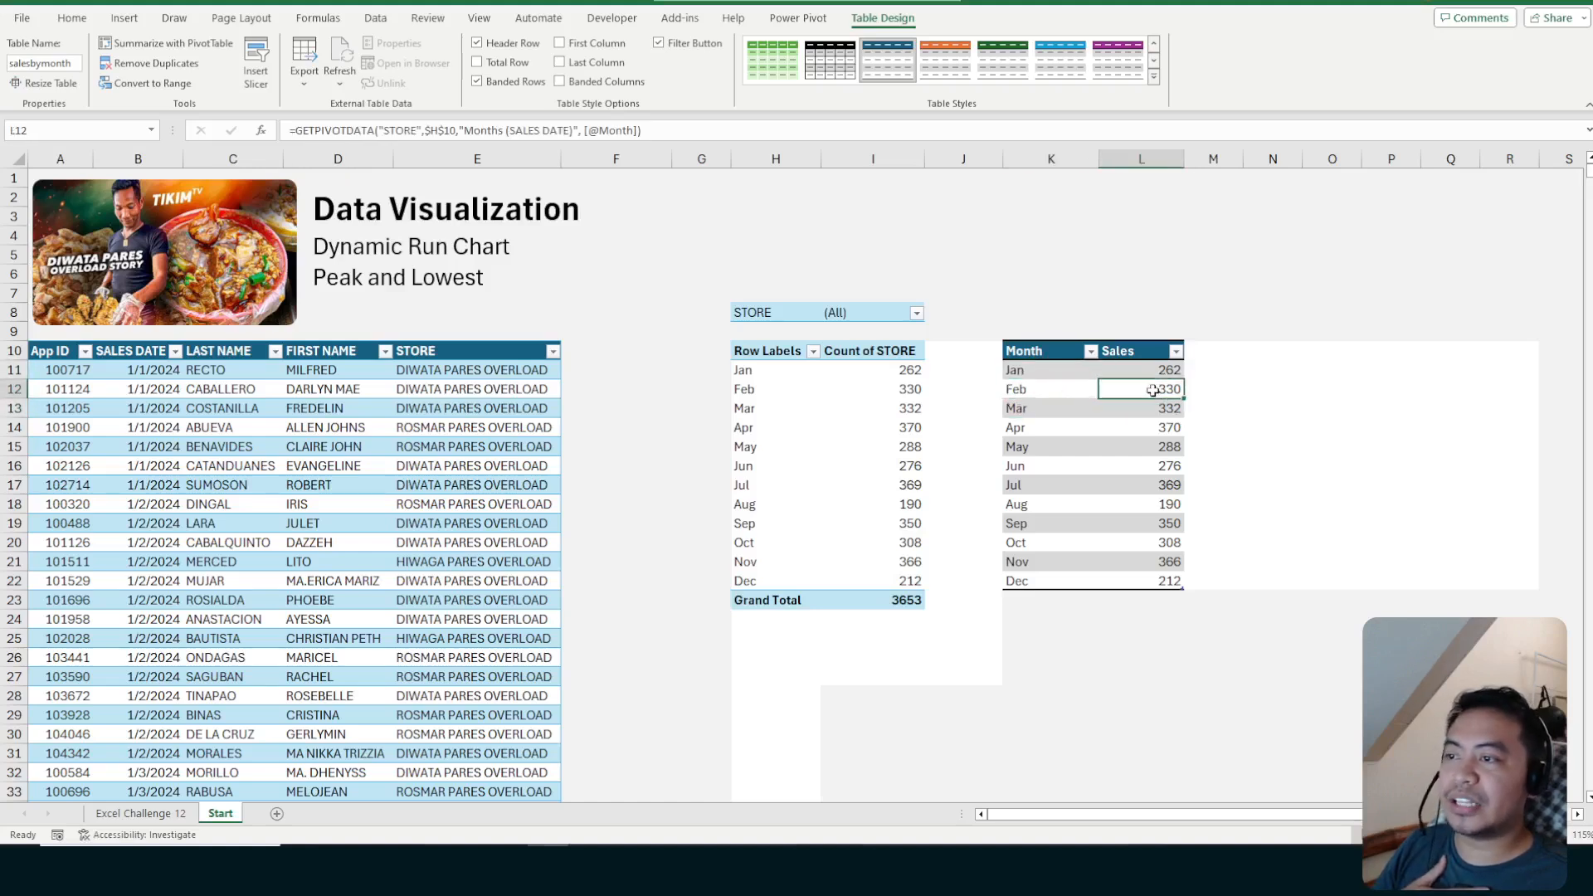
Try moving the salesbymonth table down to start at cell L18, and undo the move
left_click_drag(1031, 342, 1114, 513)
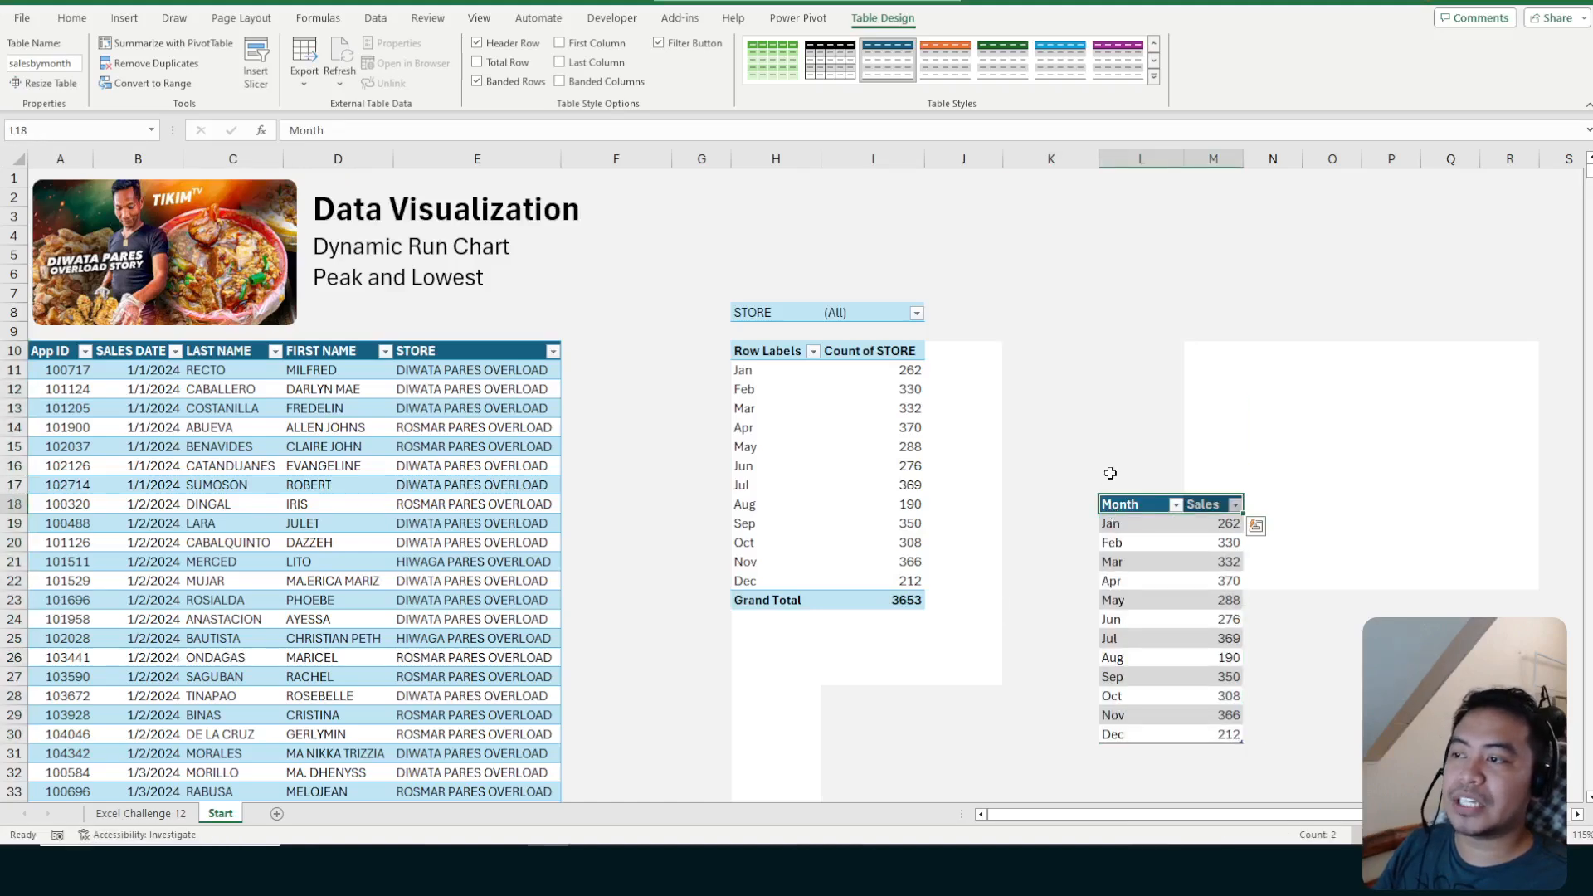
key("ctrl+z")
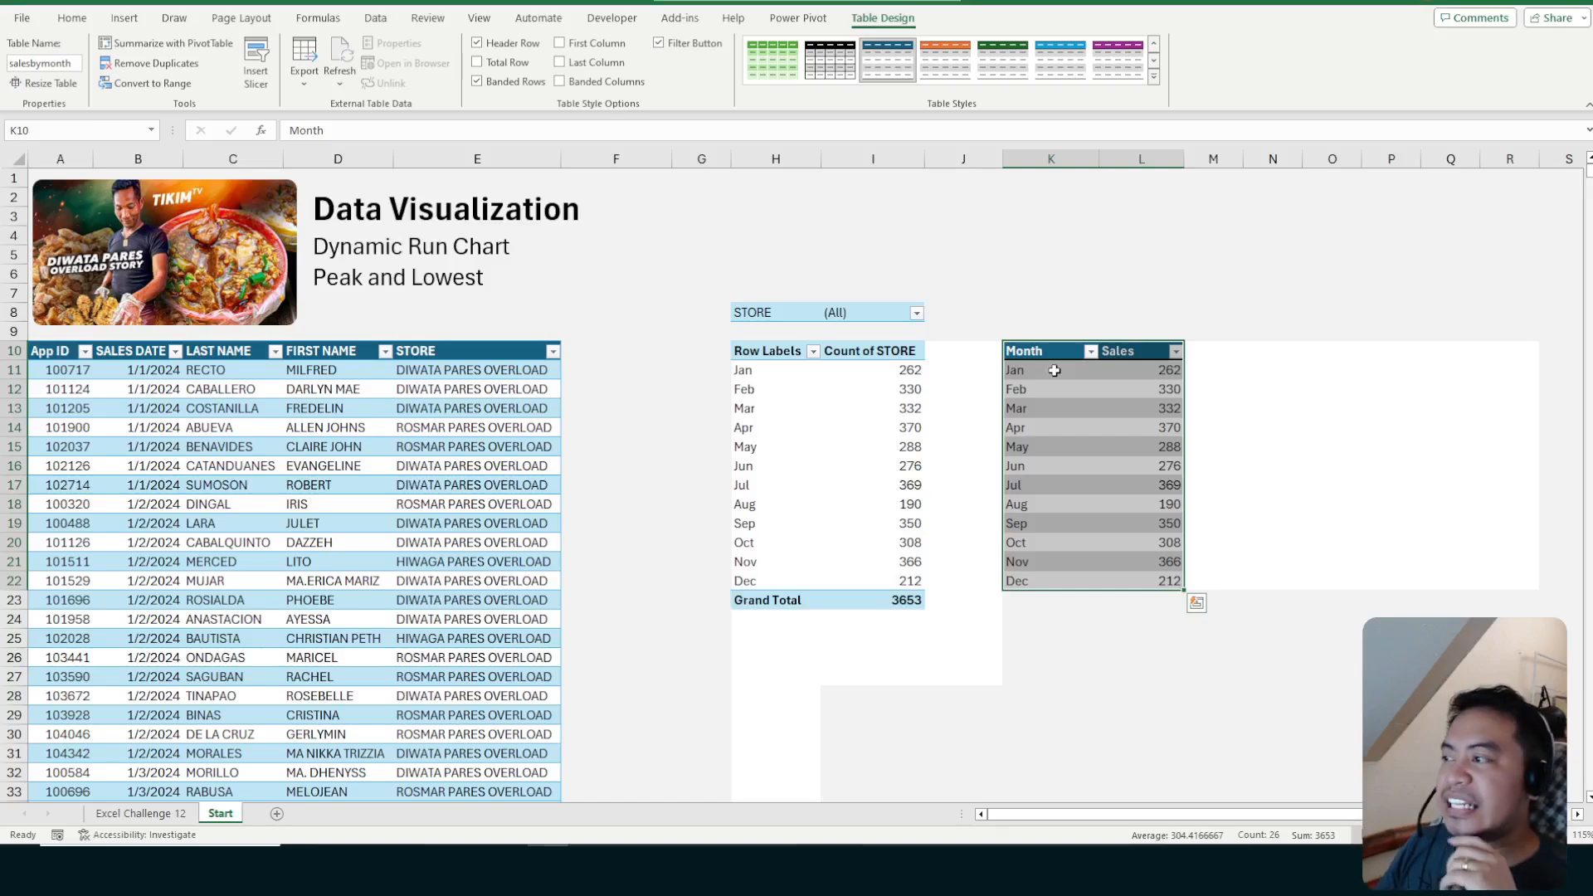
left_click(1056, 371)
left_click(1086, 441)
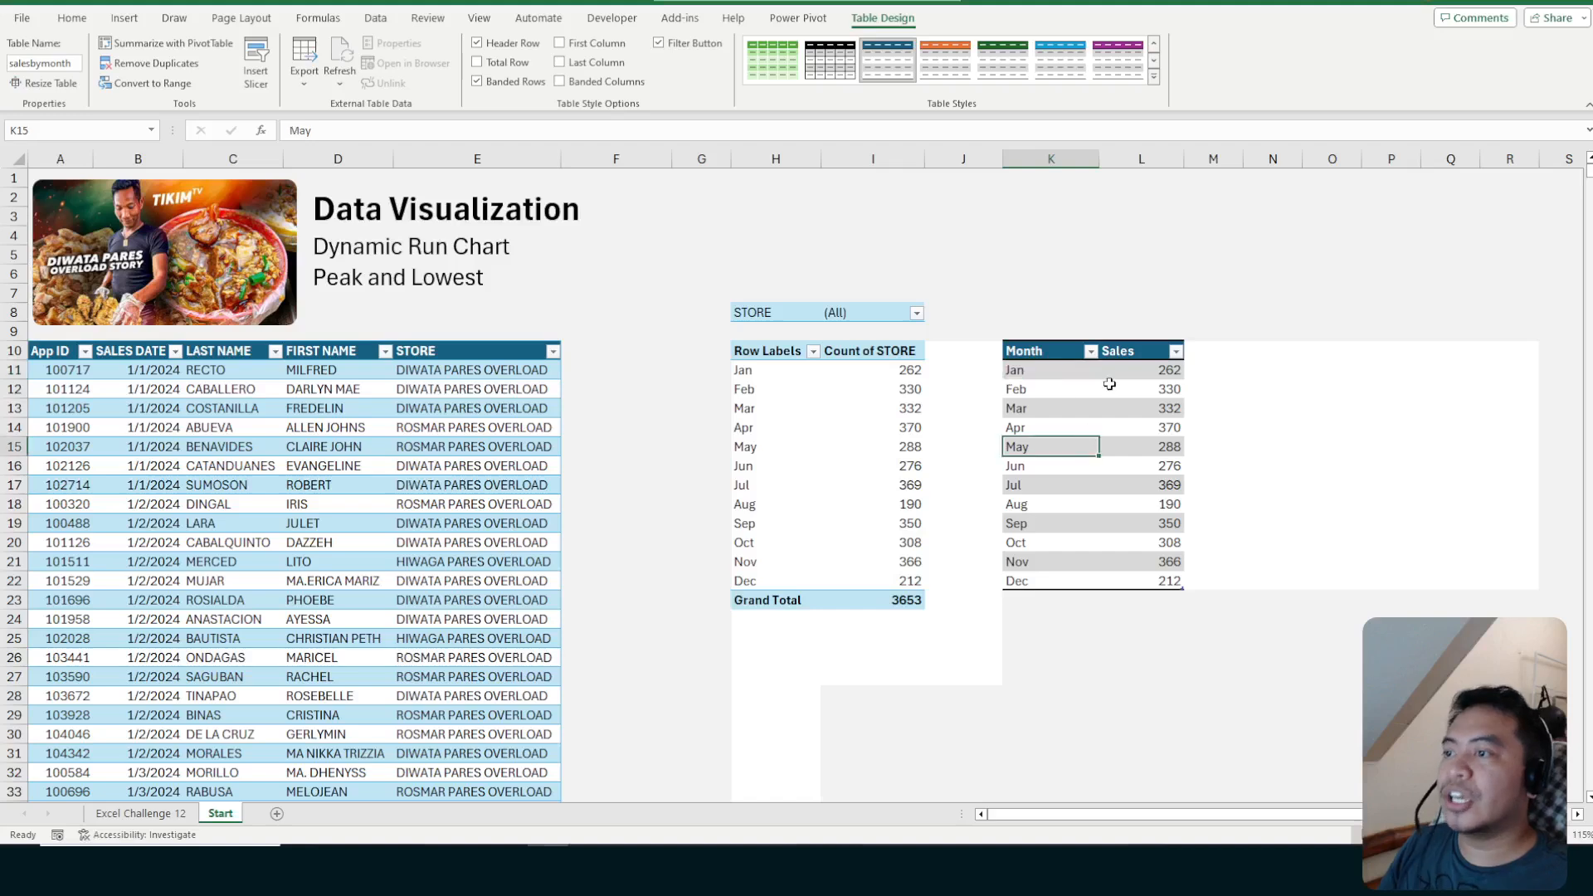
left_click(1112, 388)
left_click(1111, 463)
left_click(1120, 395)
left_click(1134, 353)
Wrap January's GETPIVOTDATA Sales formula in IFERROR with 0 as the error value, filling the whole Sales column
left_click(1135, 377)
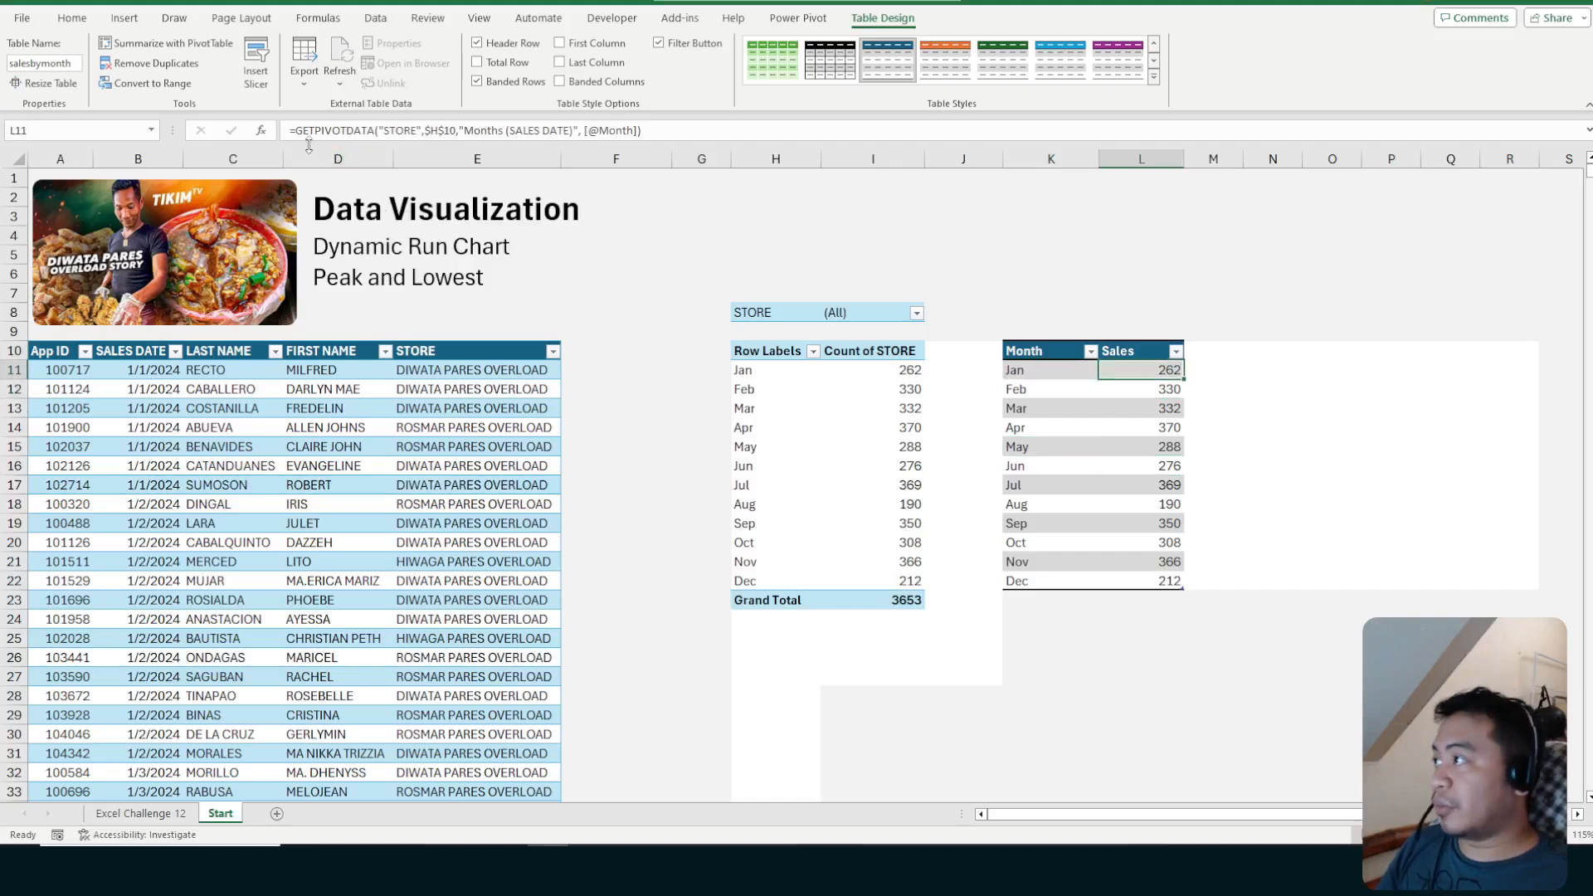
key("F2")
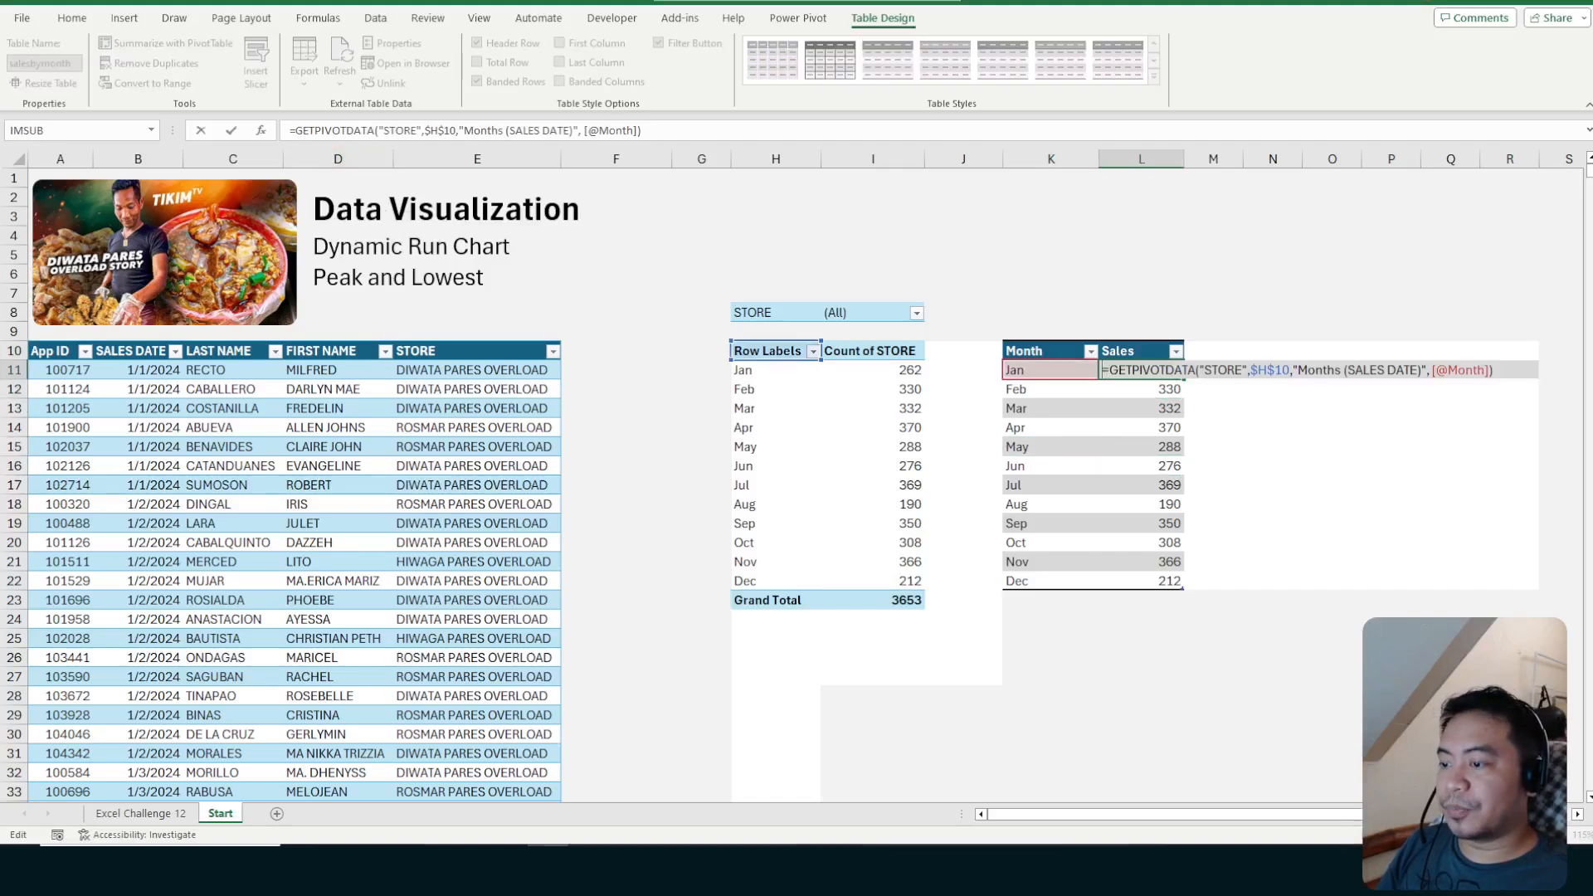
left_click(1577, 815)
left_click(1577, 815)
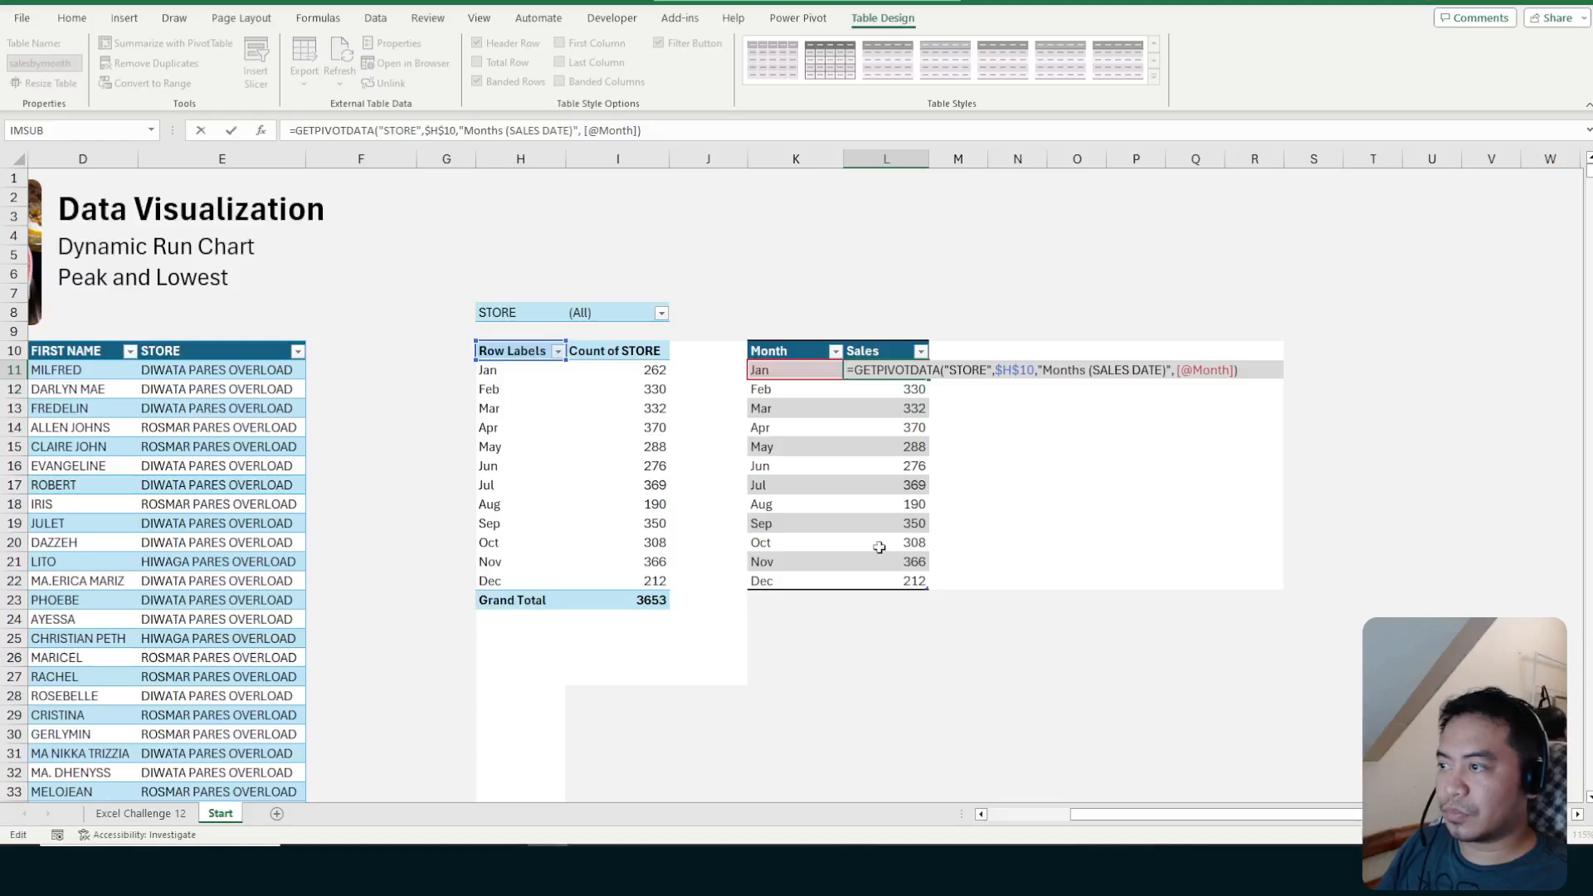
left_click(820, 405)
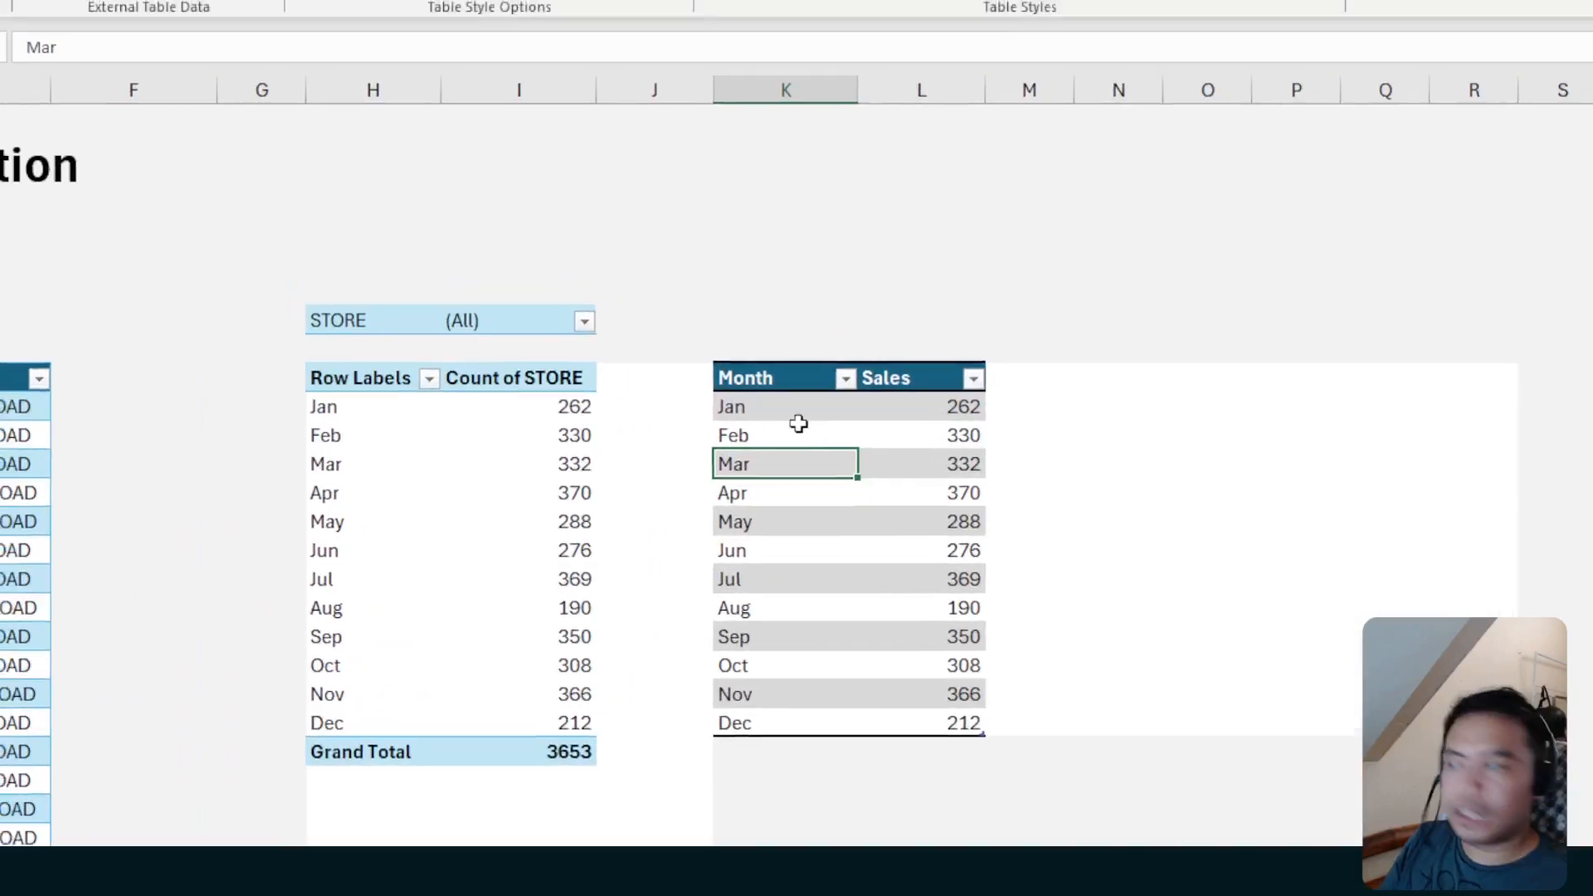
left_click(865, 373)
double_click(890, 411)
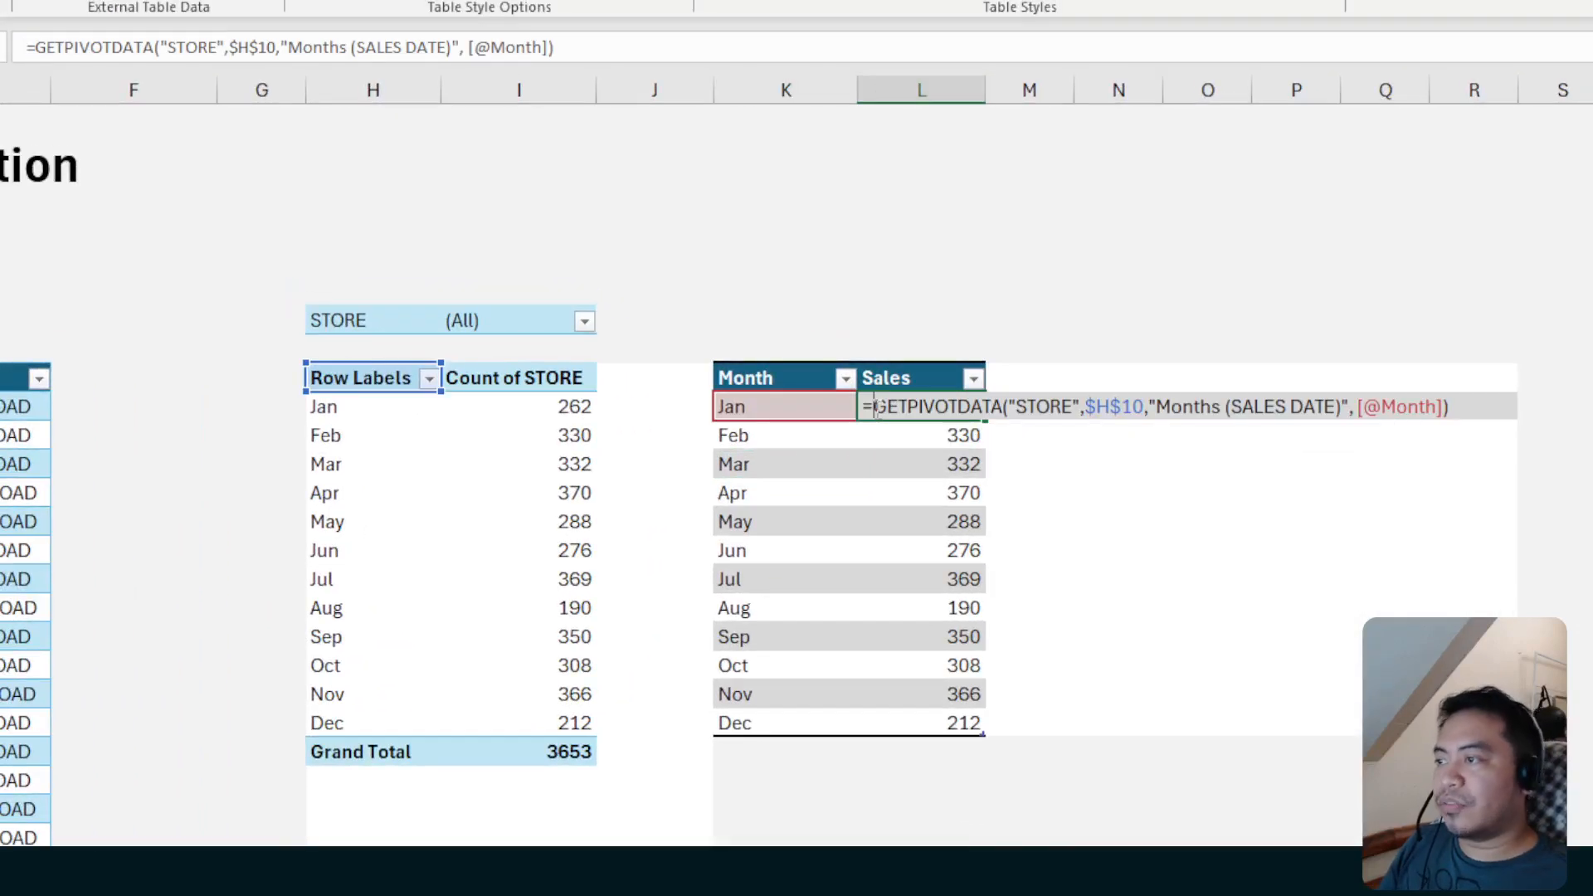
type("IFER")
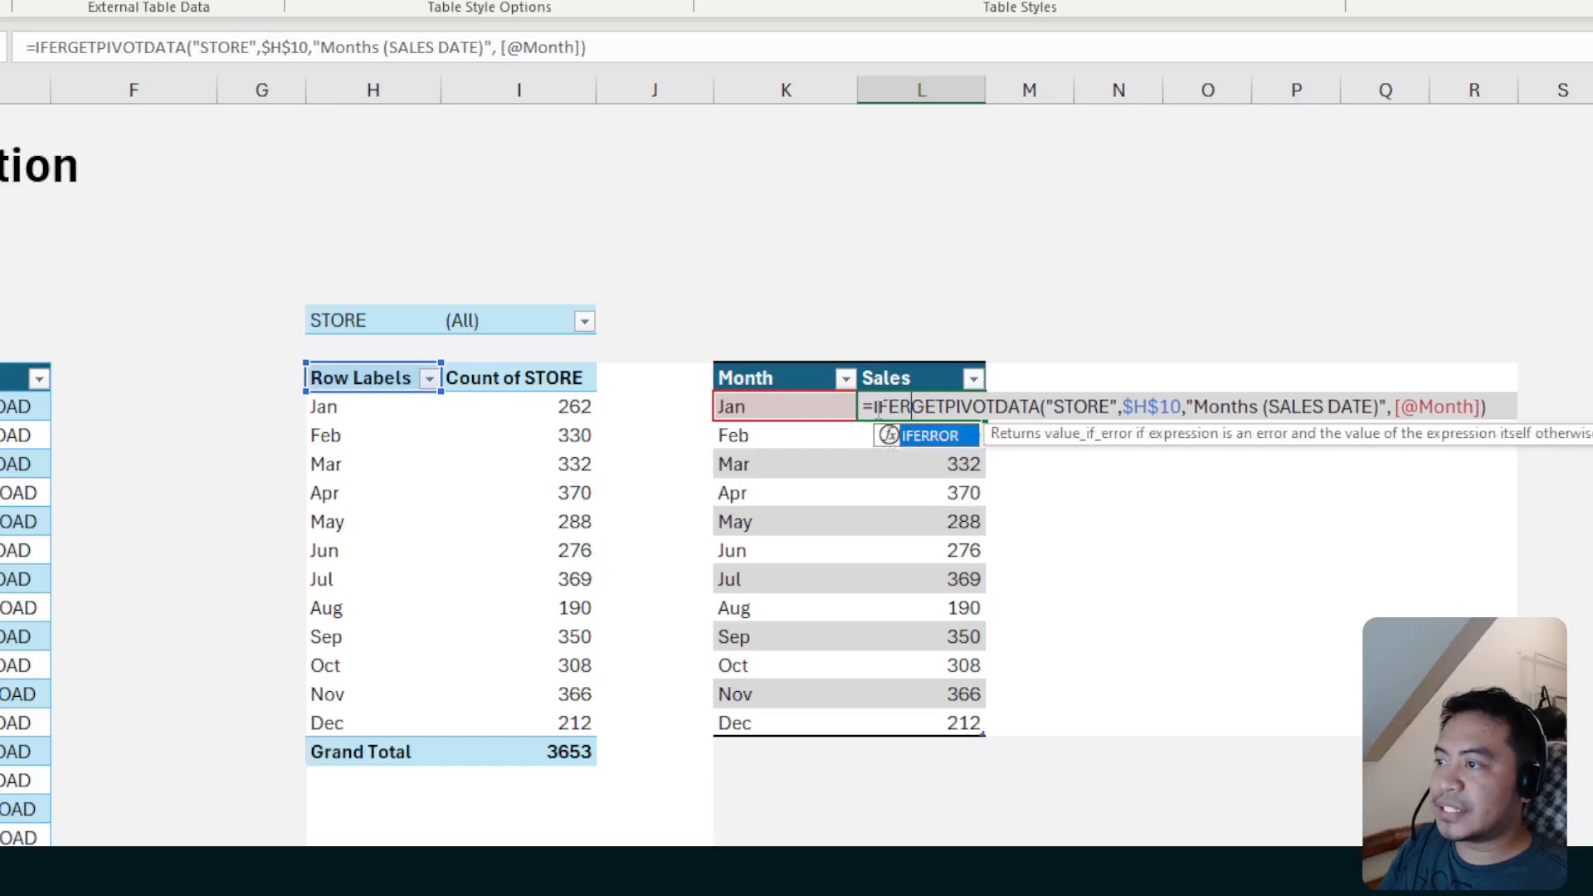
key("Tab")
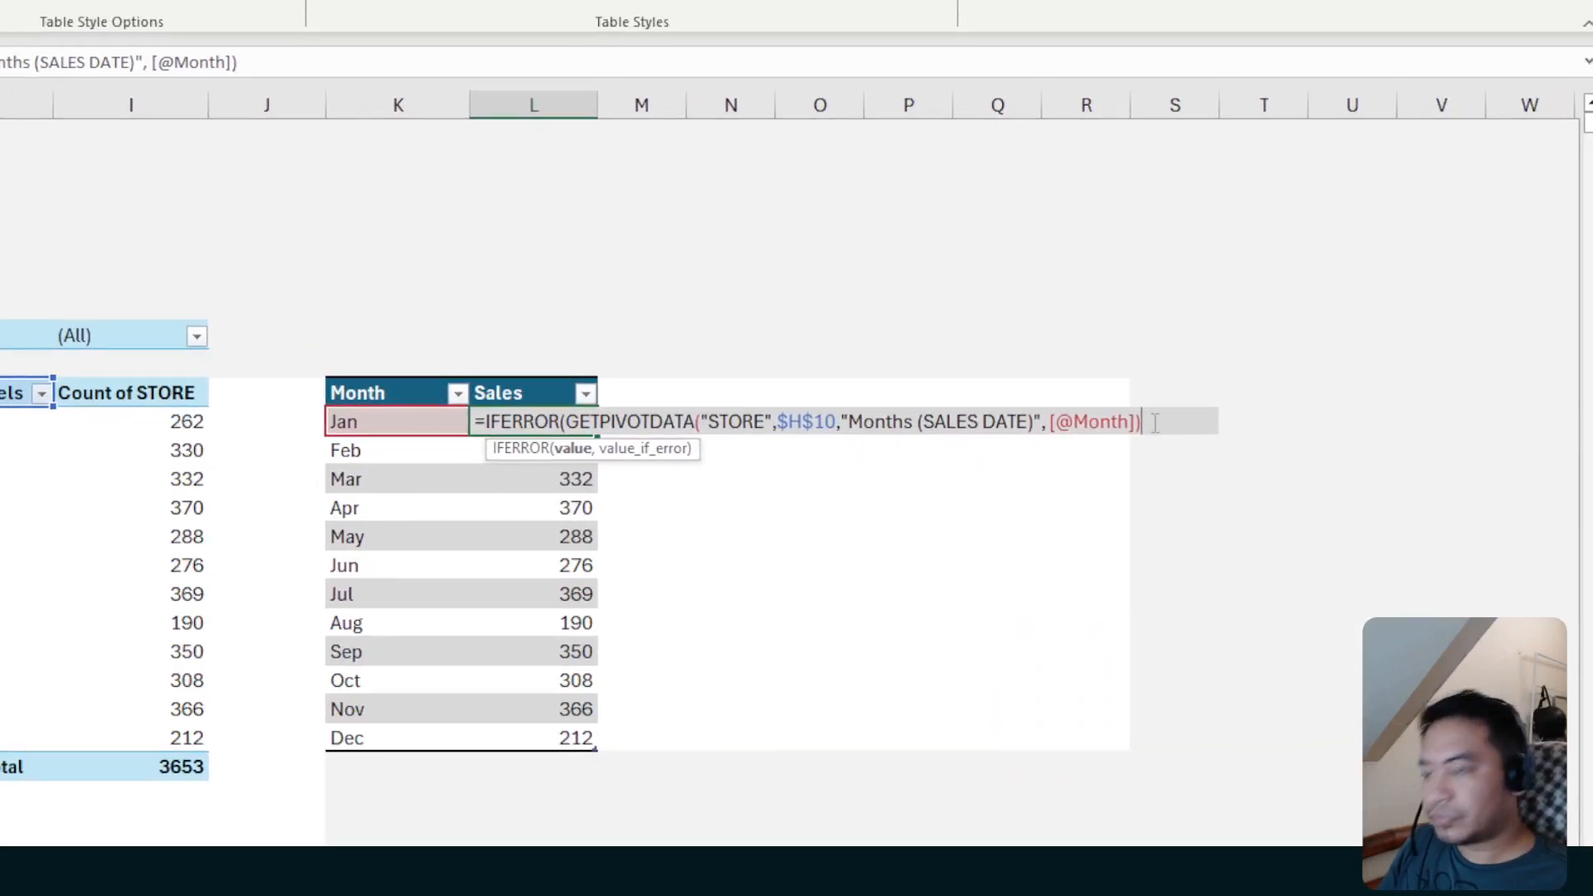
type(",")
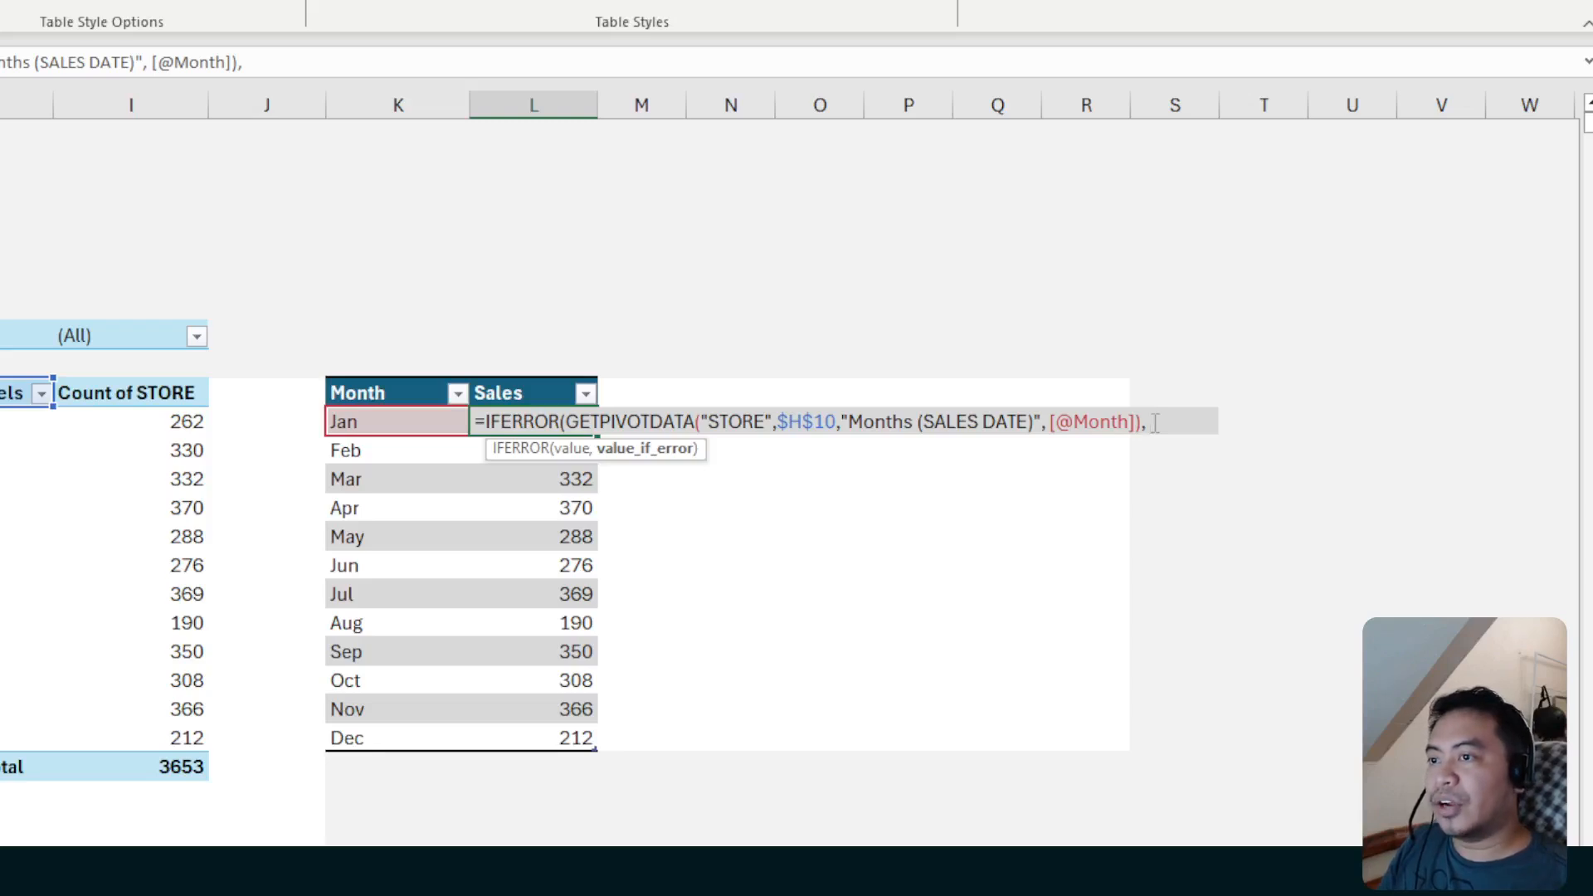
type("0)")
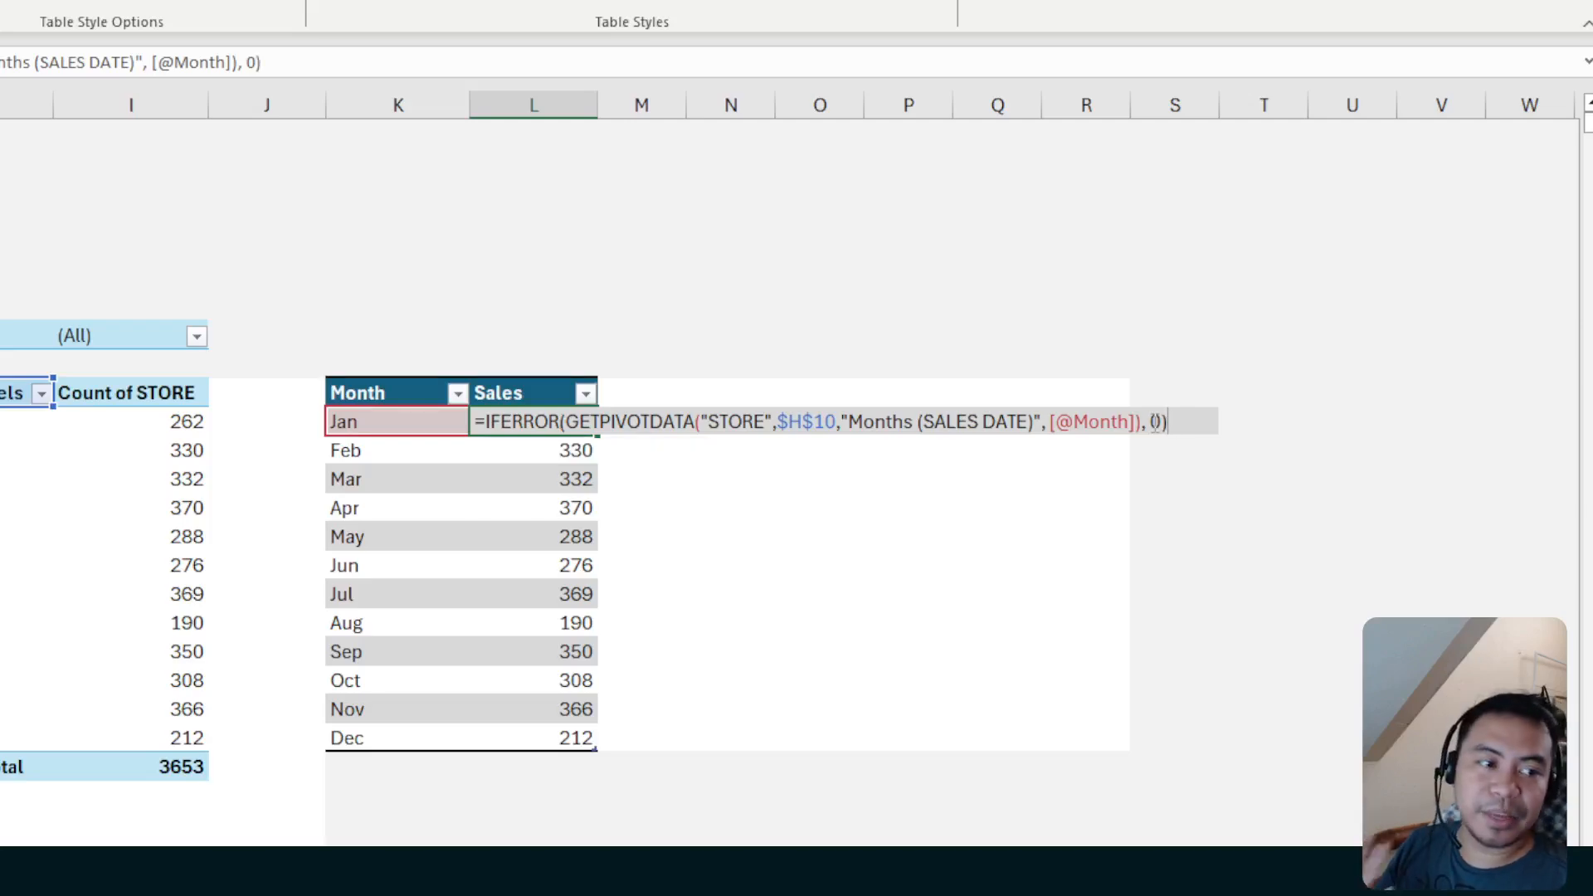
key("Return")
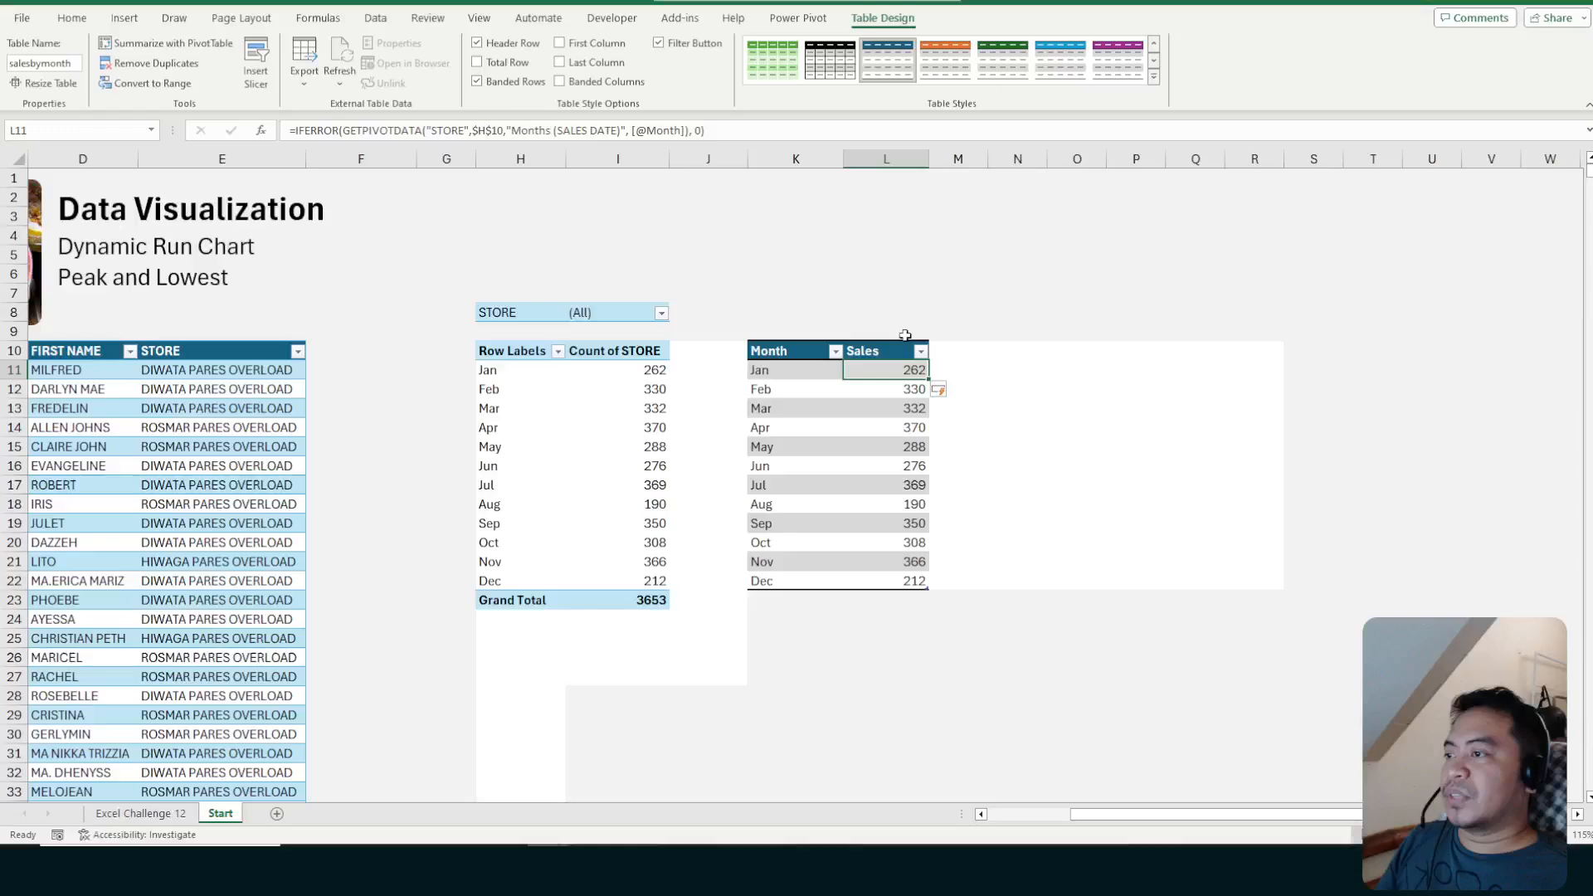
Check the IFERROR formula in the Sales cells from January down to May
left_click_drag(548, 335, 780, 315)
left_click(1137, 485)
left_click(1273, 408)
left_click(1138, 386)
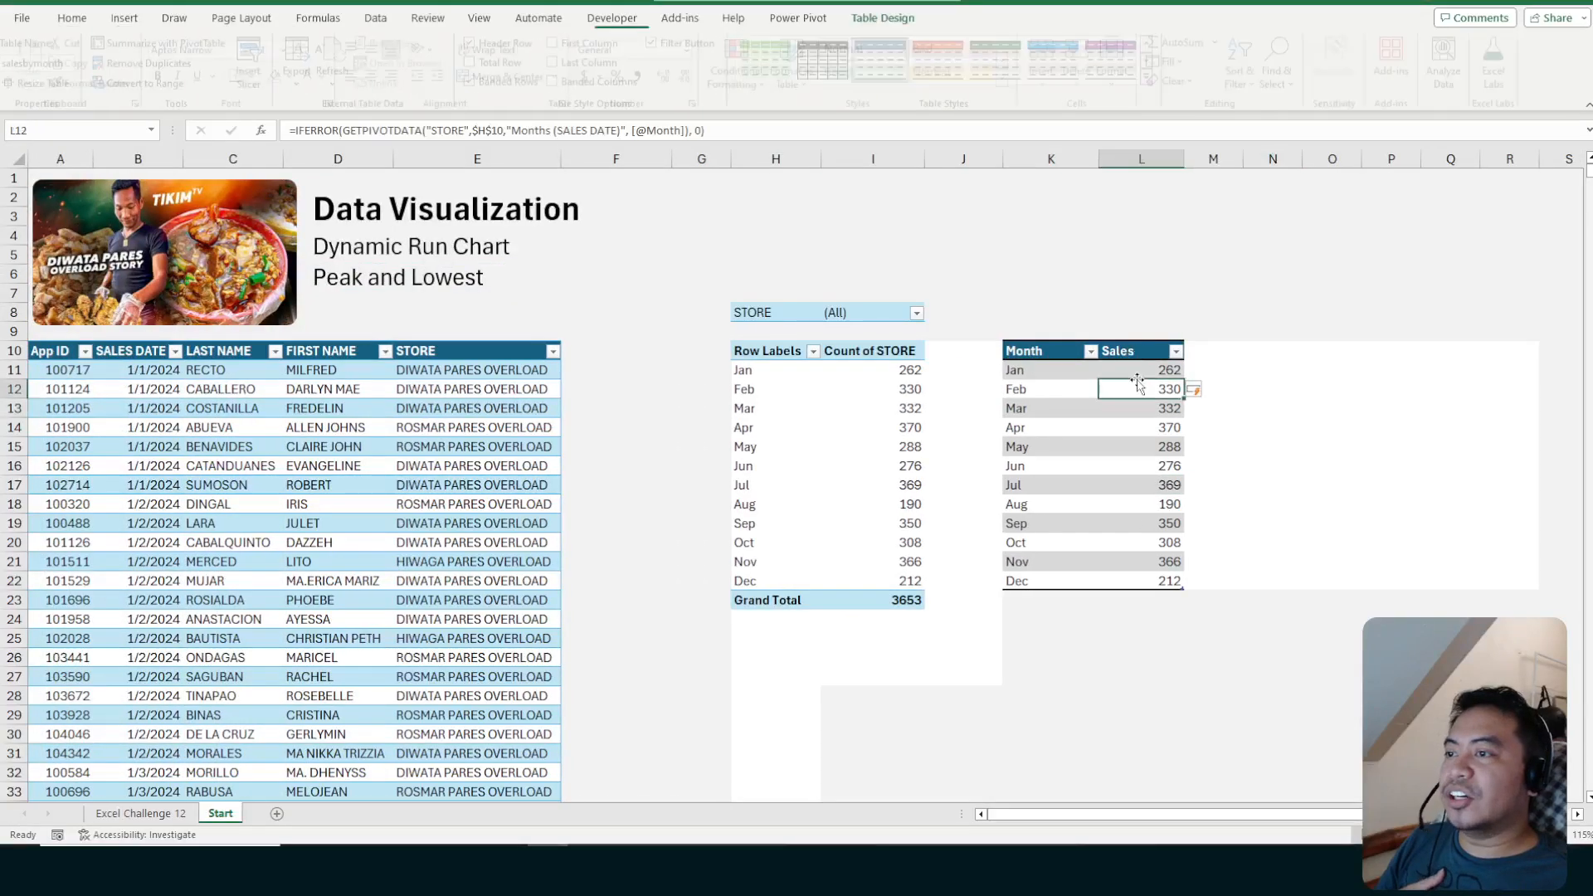
left_click(1128, 354)
key("Down")
key("Down")
key("Down")
key("Down")
key("Down")
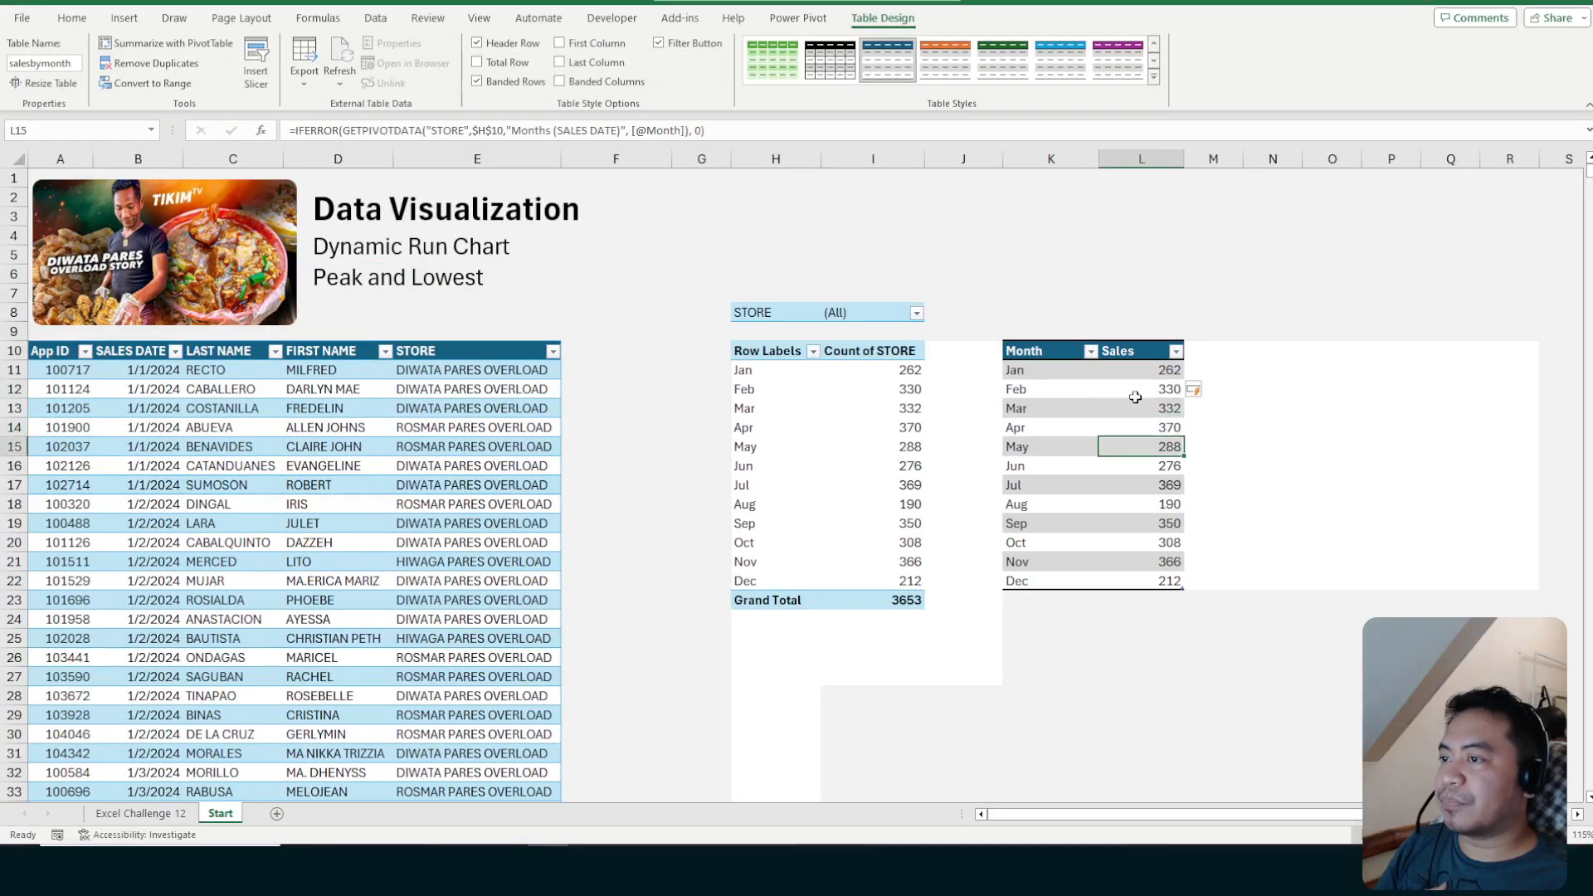
left_click(1135, 396)
scroll(166, 41, "up", 1)
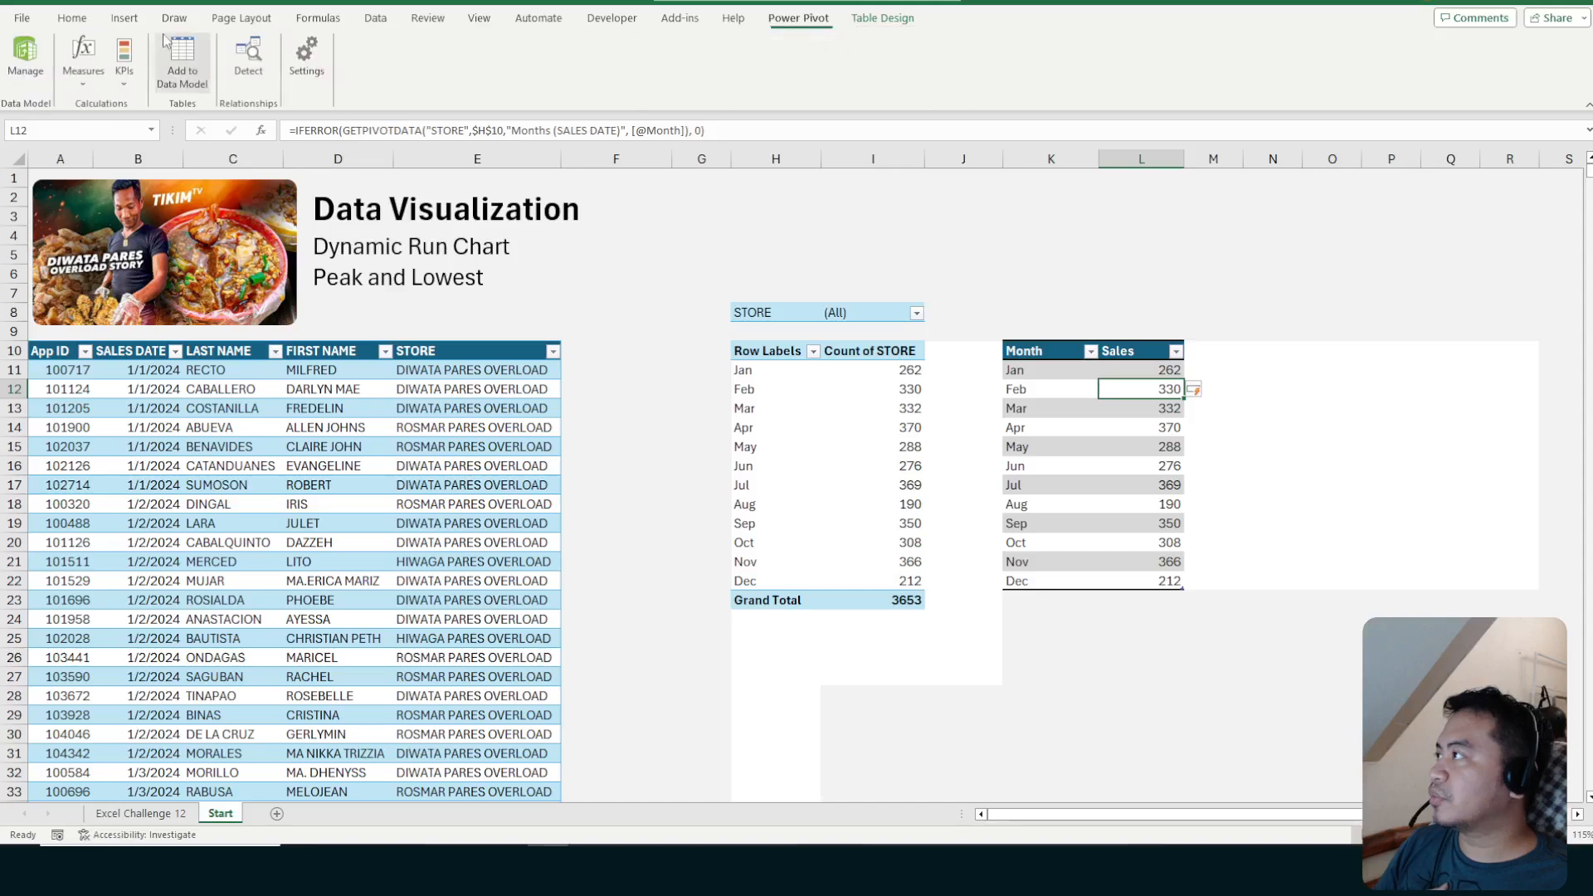
Insert a plain 2-D line chart from the salesbymonth table and move it off the PivotTable toward the sales data
left_click(126, 18)
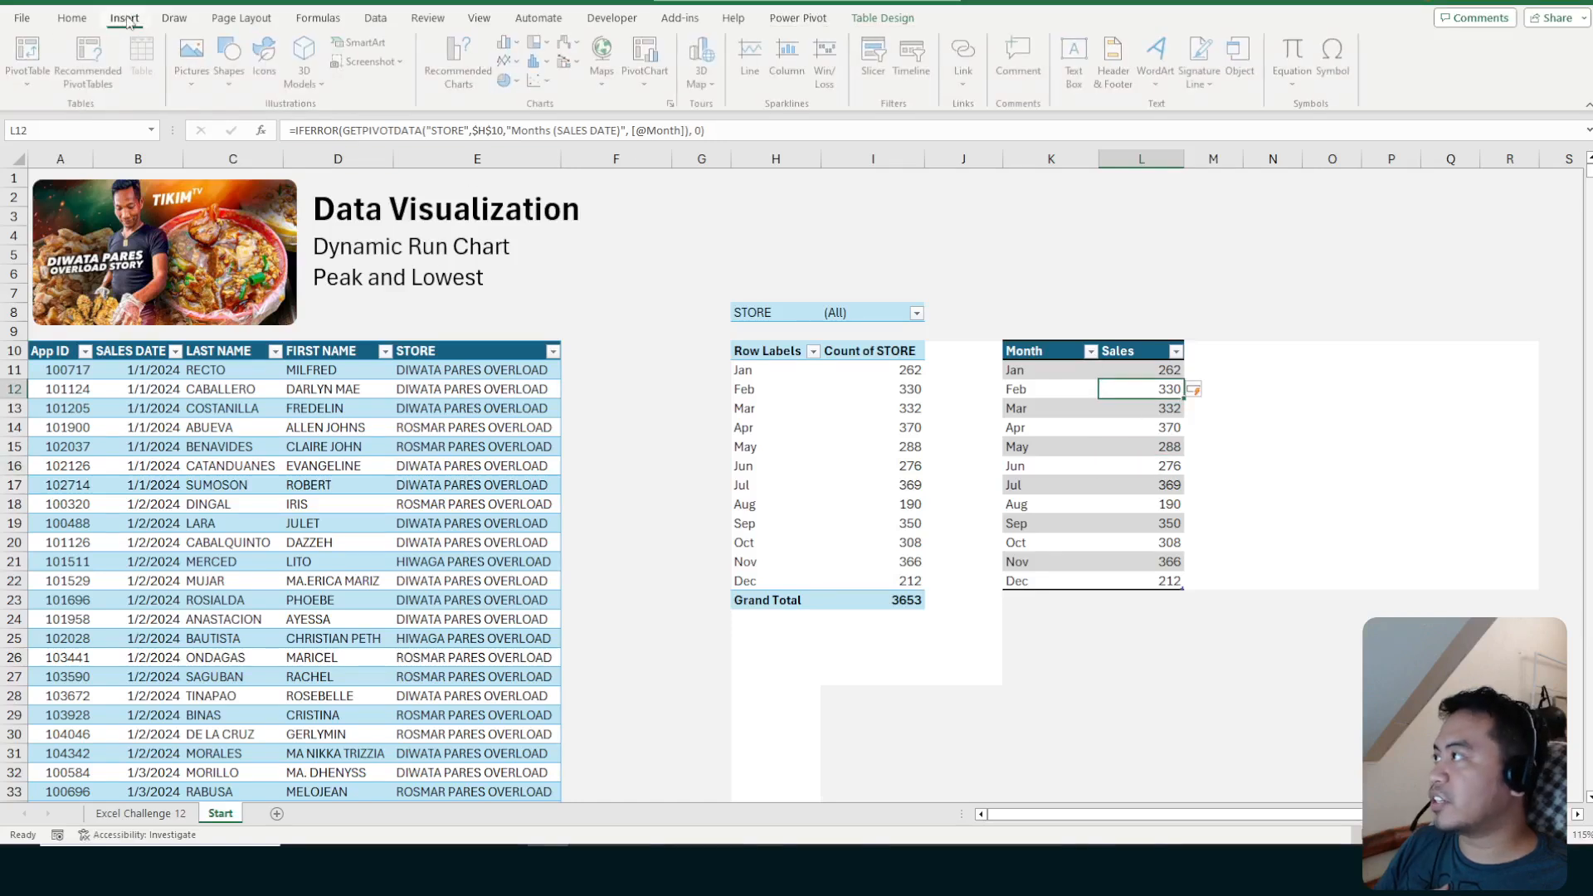
left_click(511, 61)
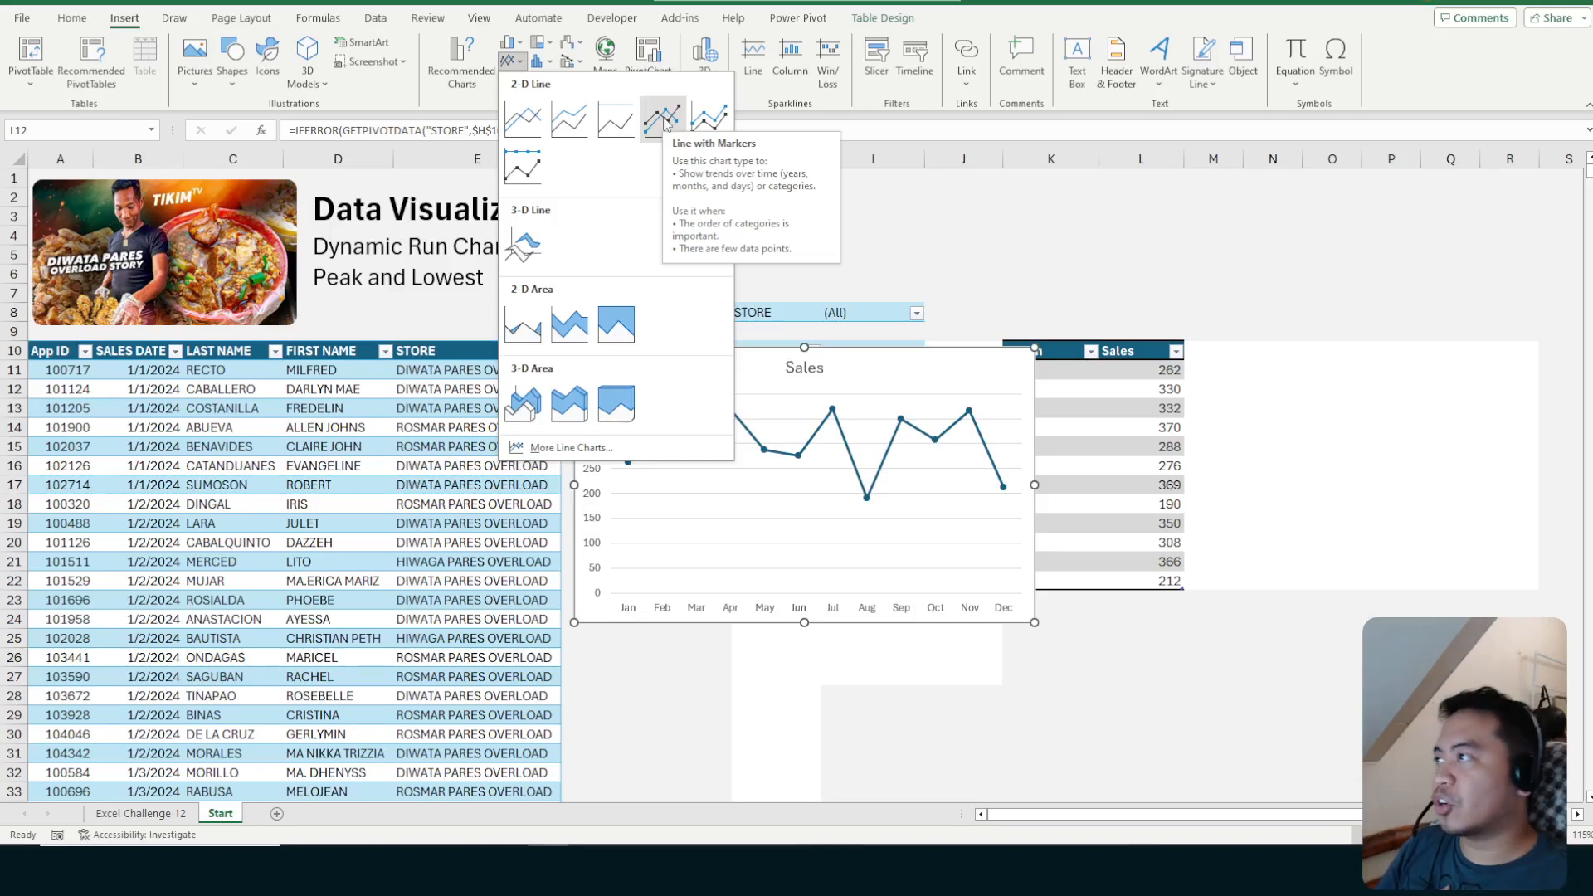
left_click(528, 119)
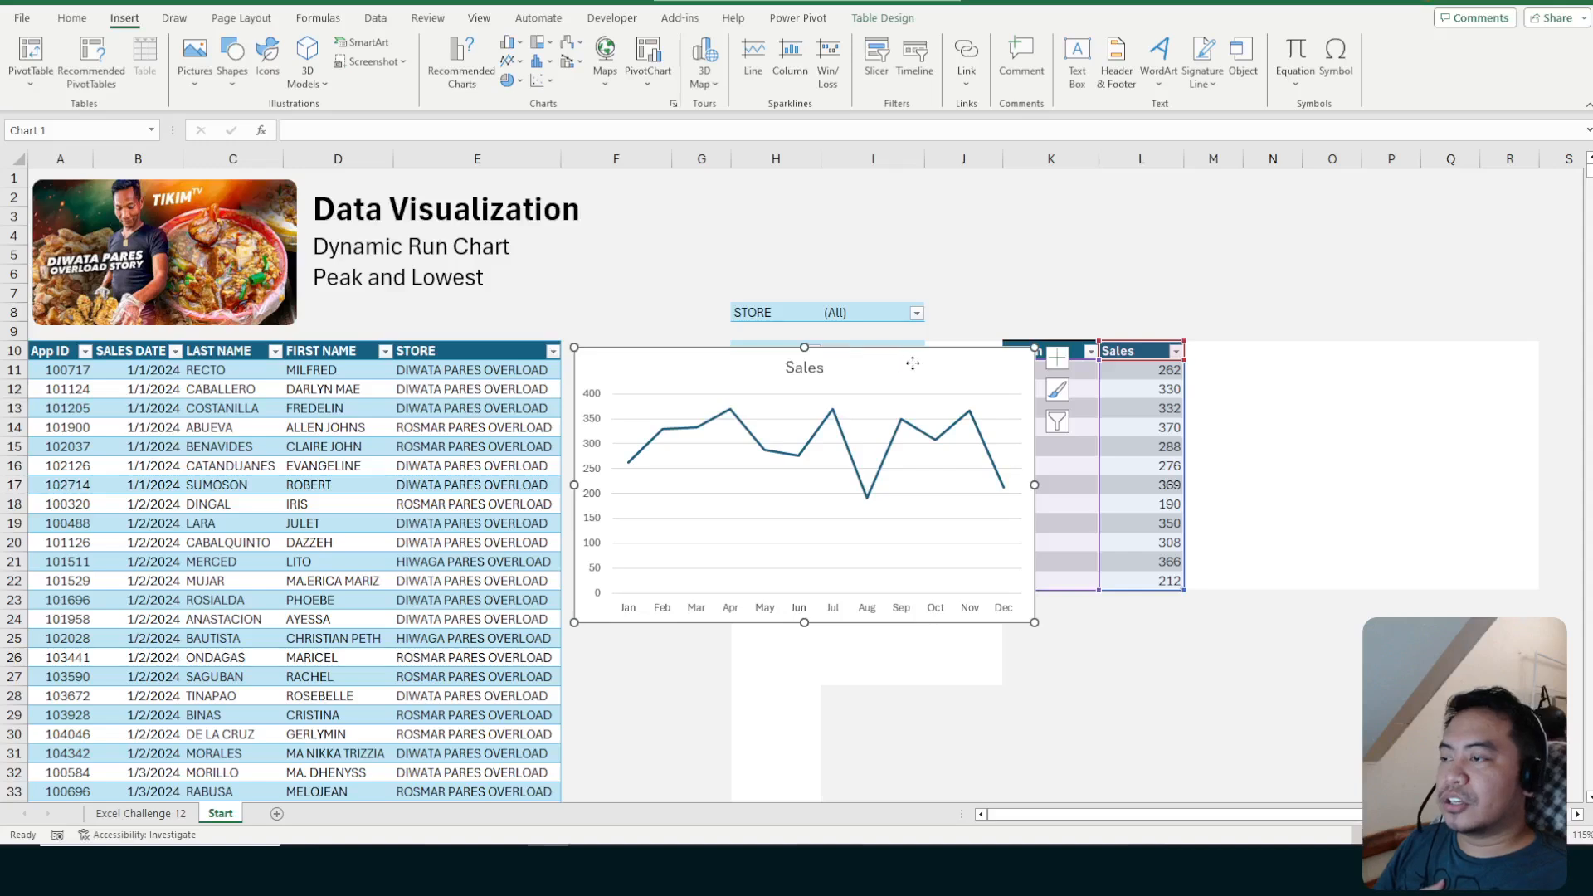
left_click_drag(907, 363, 577, 329)
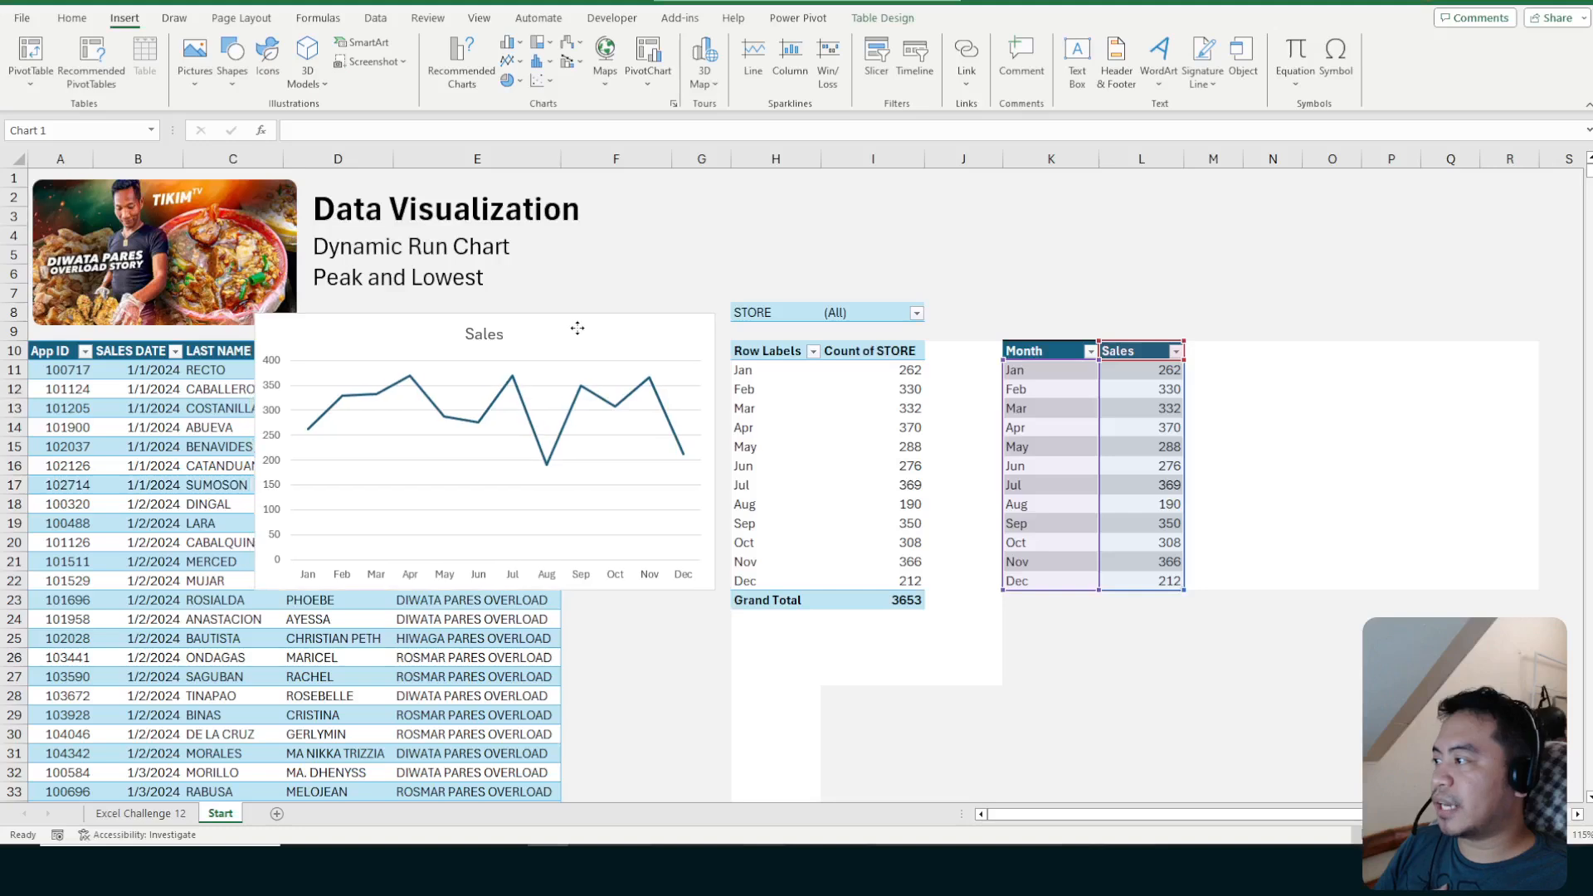
Insert five blank columns at column F, between the sales data and the PivotTable
left_click(1210, 313)
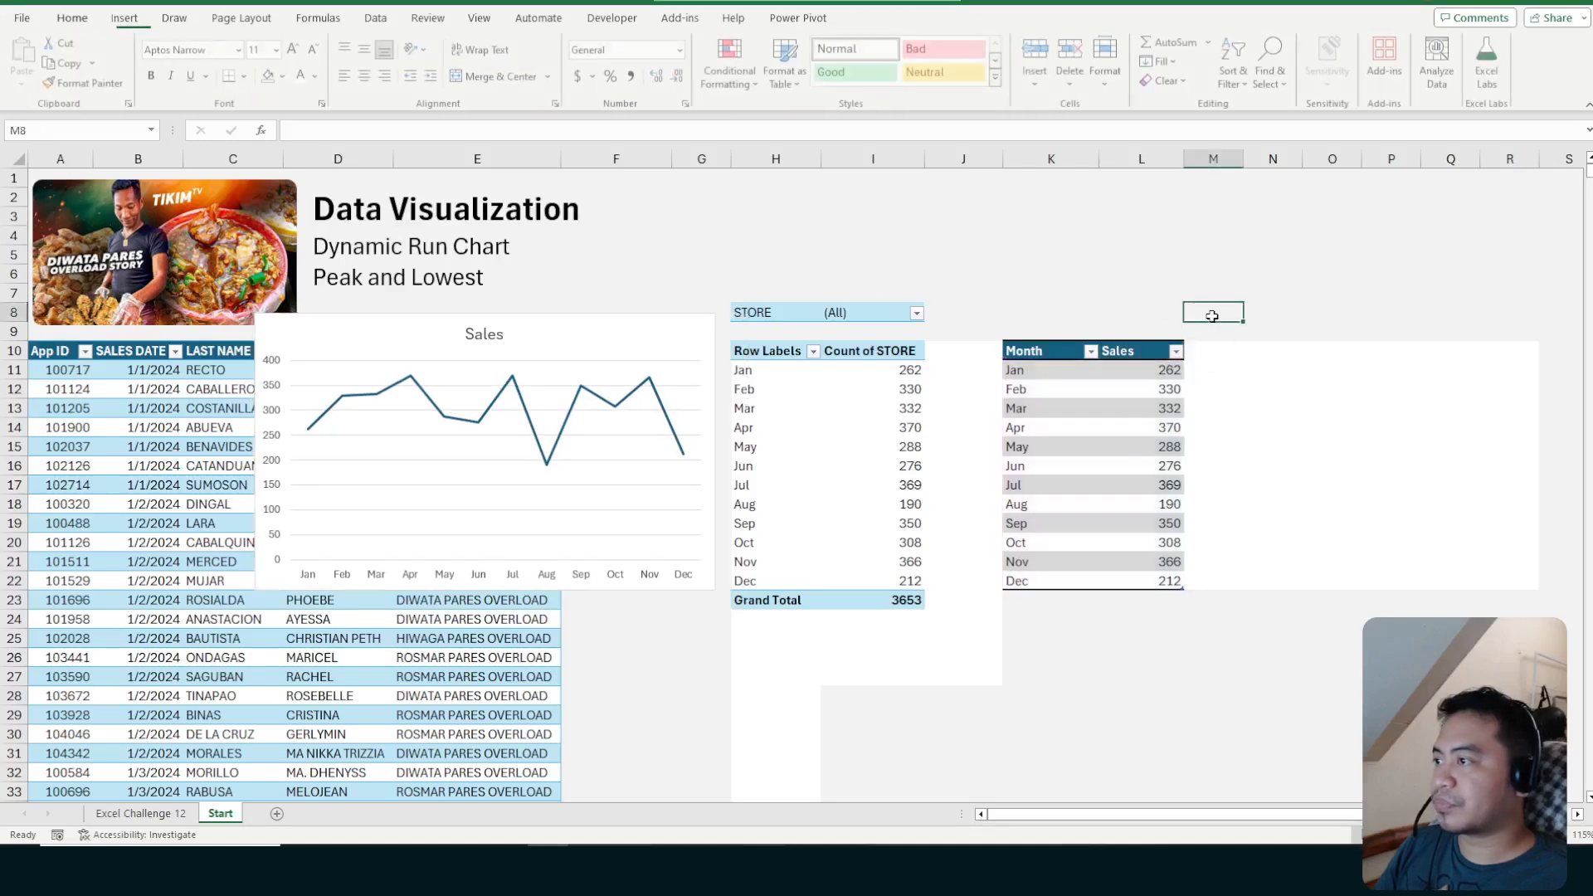
left_click_drag(635, 158, 967, 158)
right_click(971, 157)
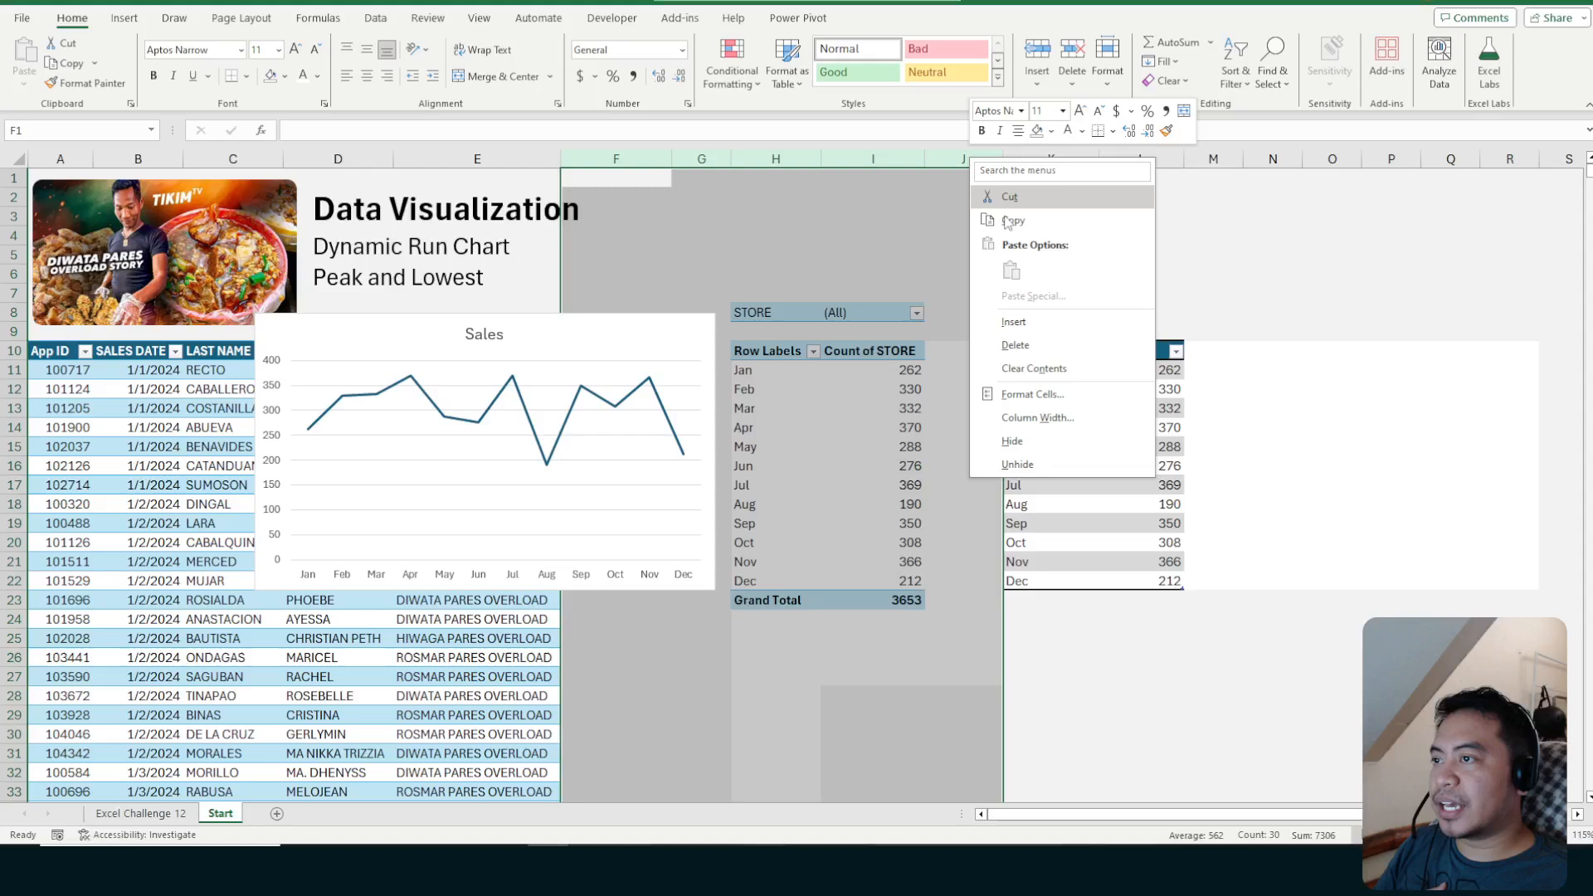
left_click(1013, 322)
Narrow the stretched Sales chart and move it into the blank columns before the PivotTable
left_click(1548, 449)
left_click_drag(1548, 449, 896, 452)
left_click_drag(1119, 812, 1212, 797)
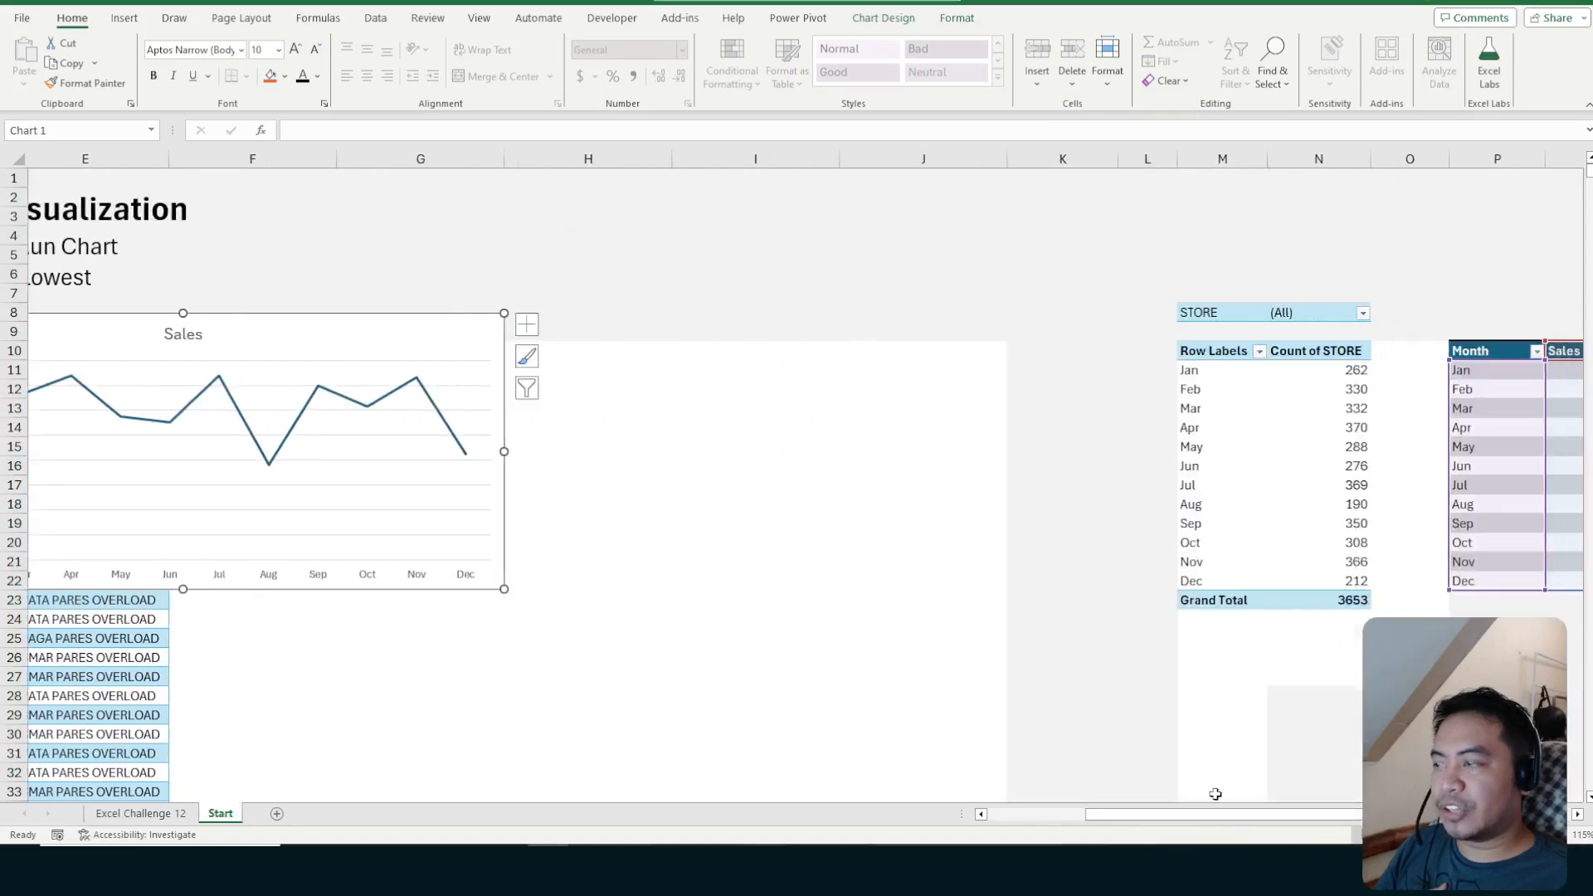
left_click_drag(395, 324, 798, 279)
left_click_drag(1211, 814, 1254, 819)
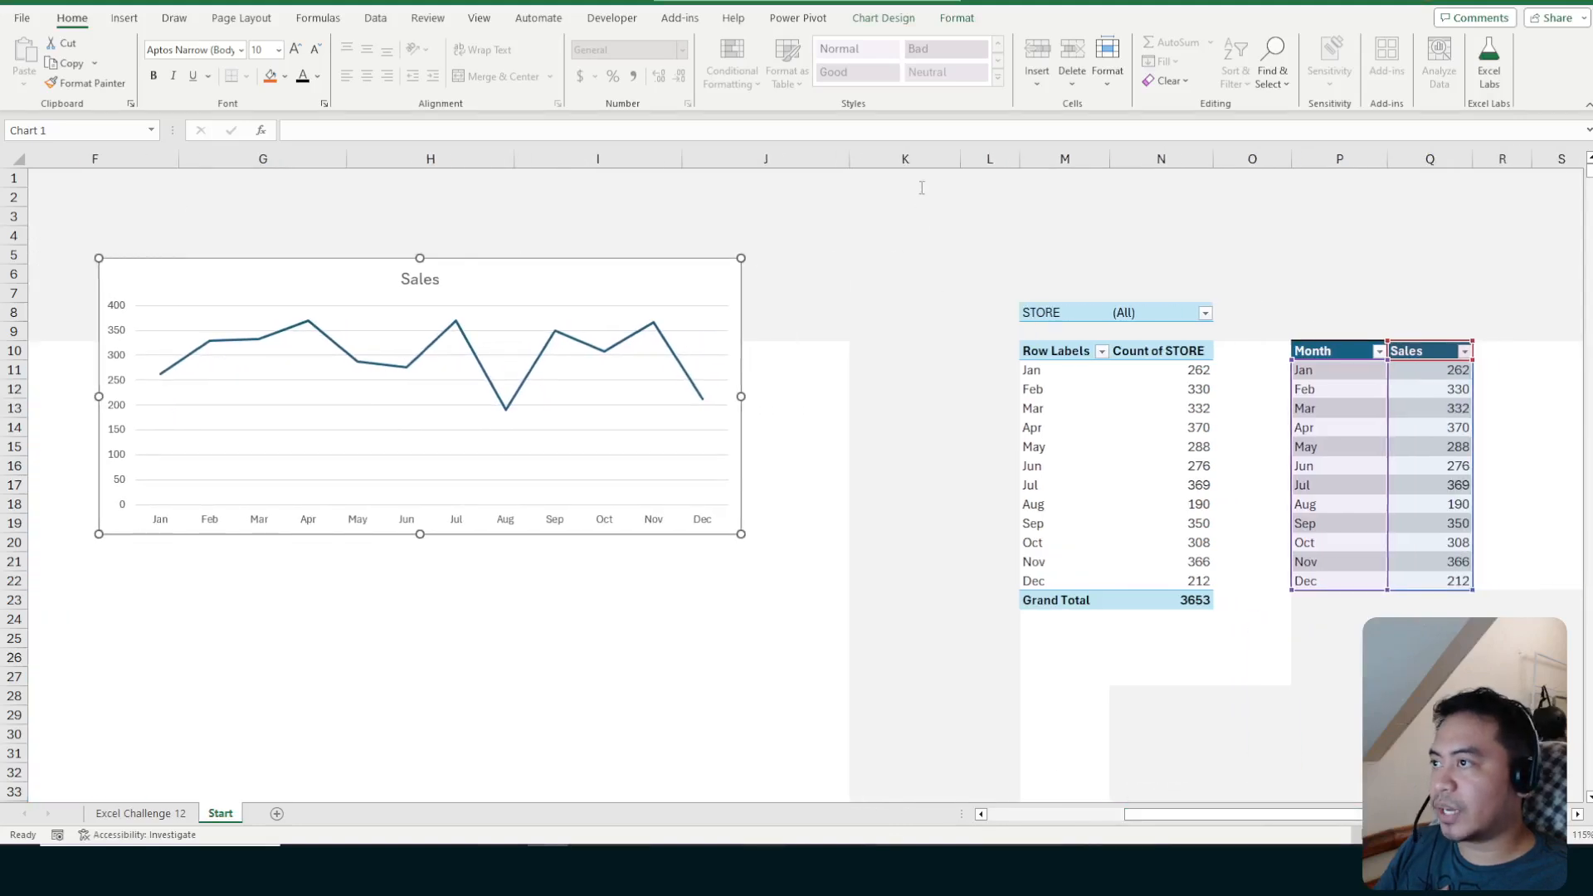
Delete two surplus columns between the Sales chart and the PivotTable
left_click_drag(988, 160, 864, 156)
left_click(798, 155)
right_click(798, 156)
left_click(821, 361)
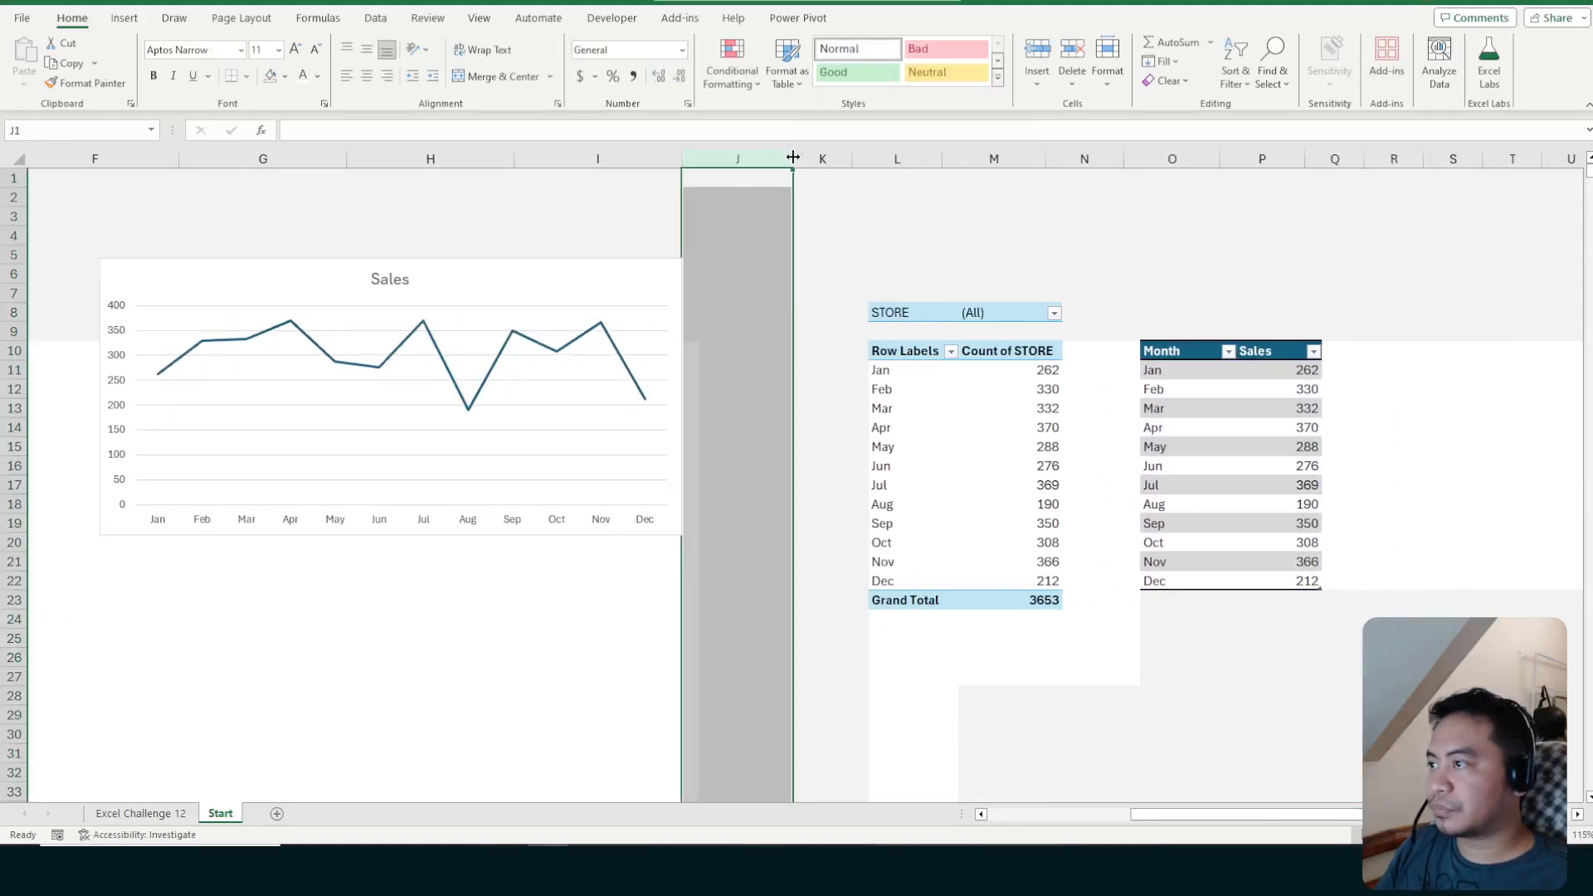
right_click(746, 157)
left_click(771, 361)
Narrow the Sales chart and move it out of the blank columns, past the PivotTable
left_click(618, 286)
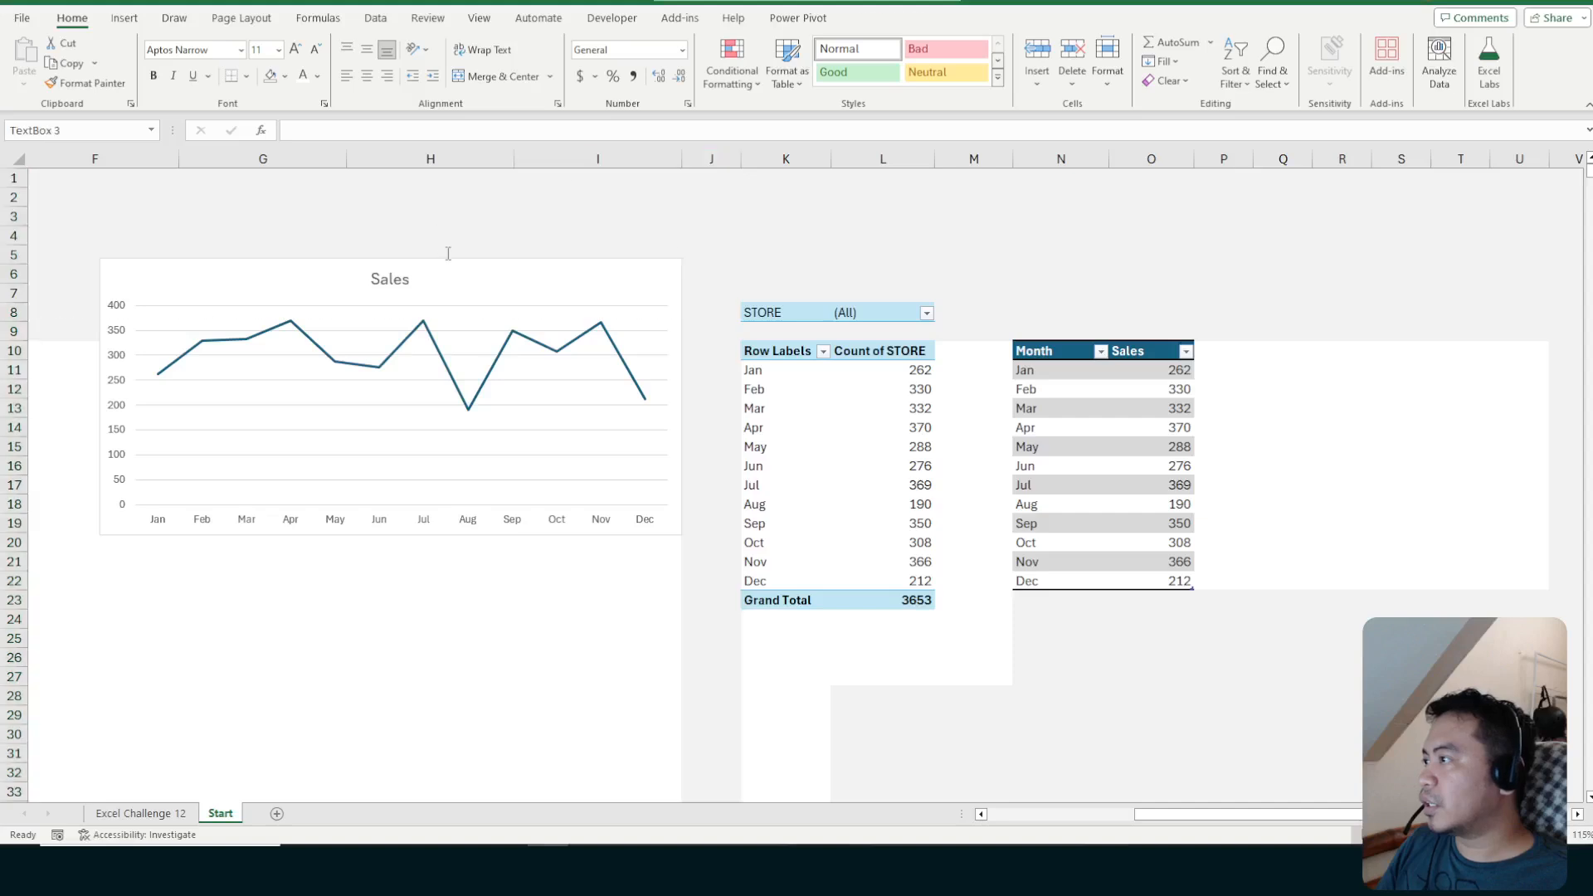
left_click_drag(681, 396, 598, 396)
left_click_drag(530, 291, 1442, 253)
Delete the blank columns G to I before the PivotTable
scroll(688, 154, "left", 3)
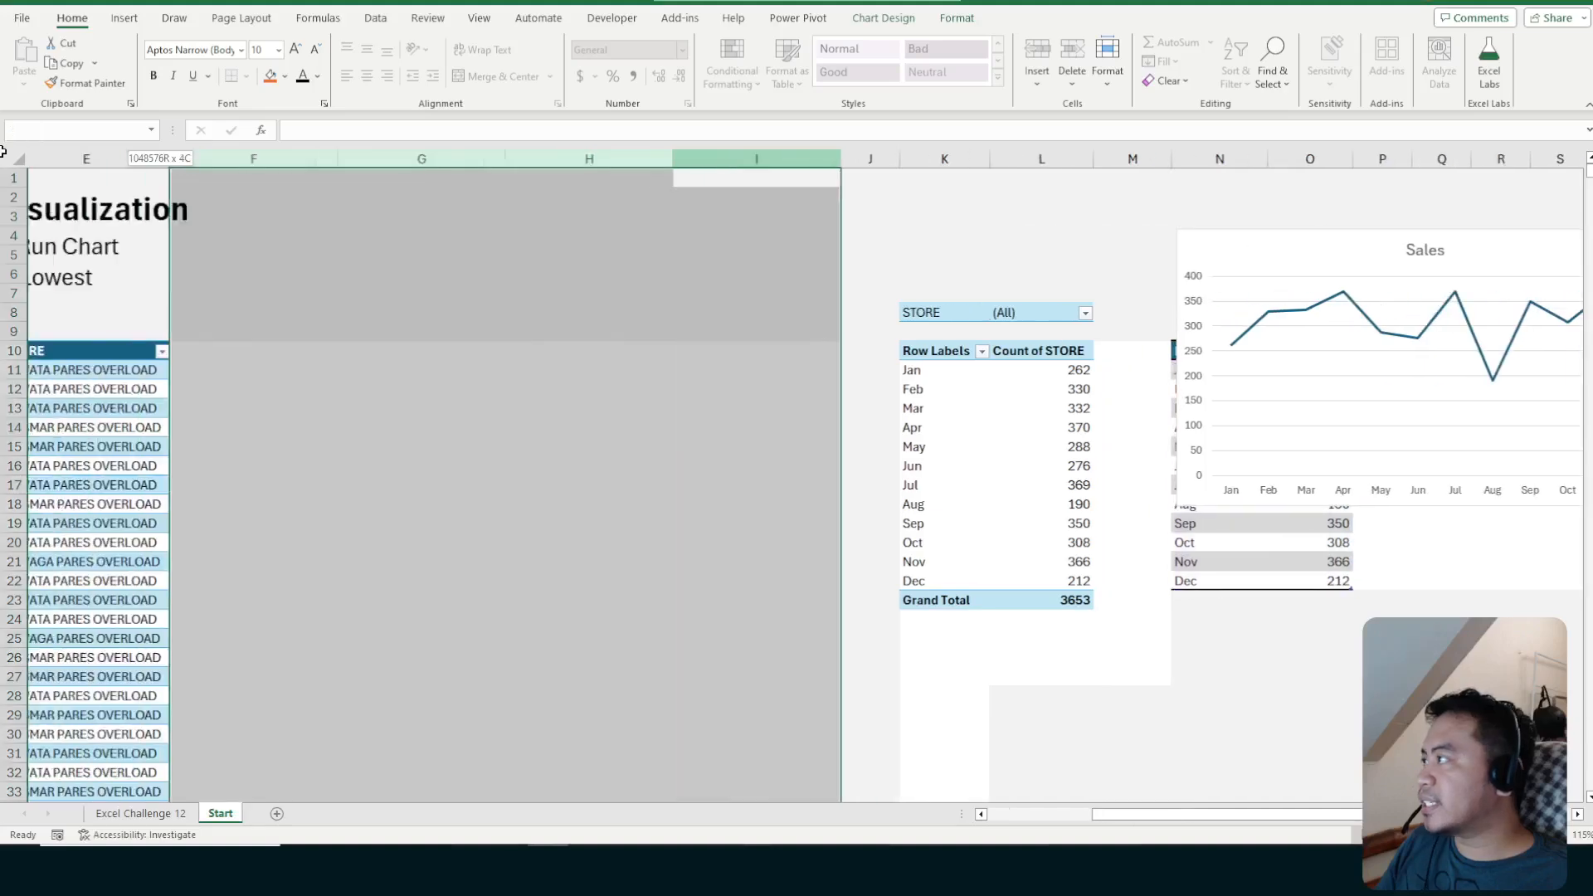
left_click(672, 218)
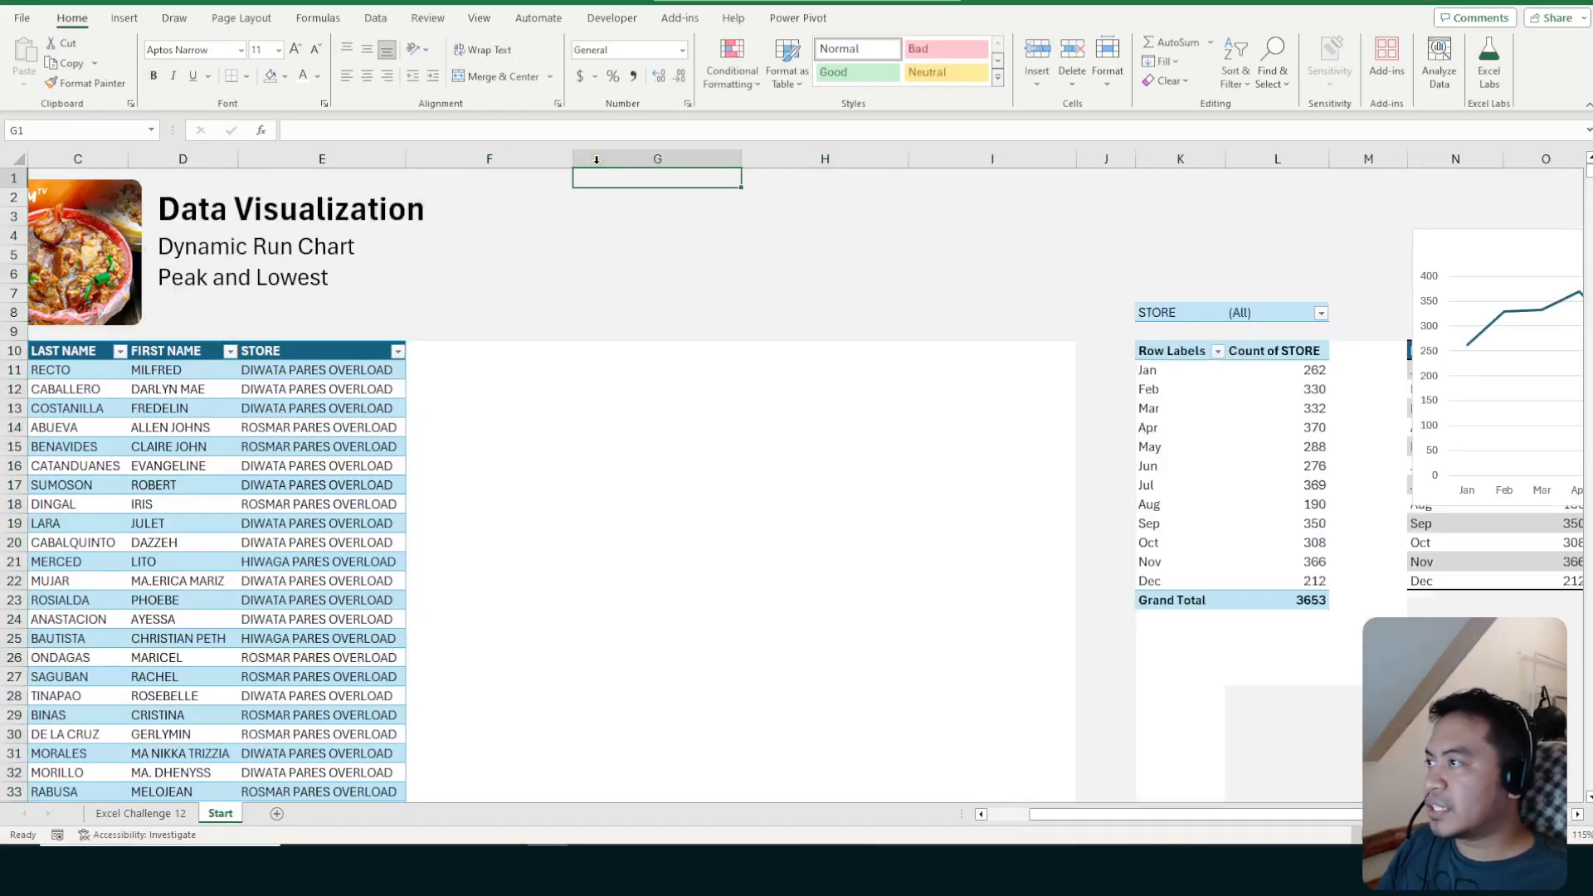
left_click_drag(657, 159, 965, 164)
key("ctrl+minus")
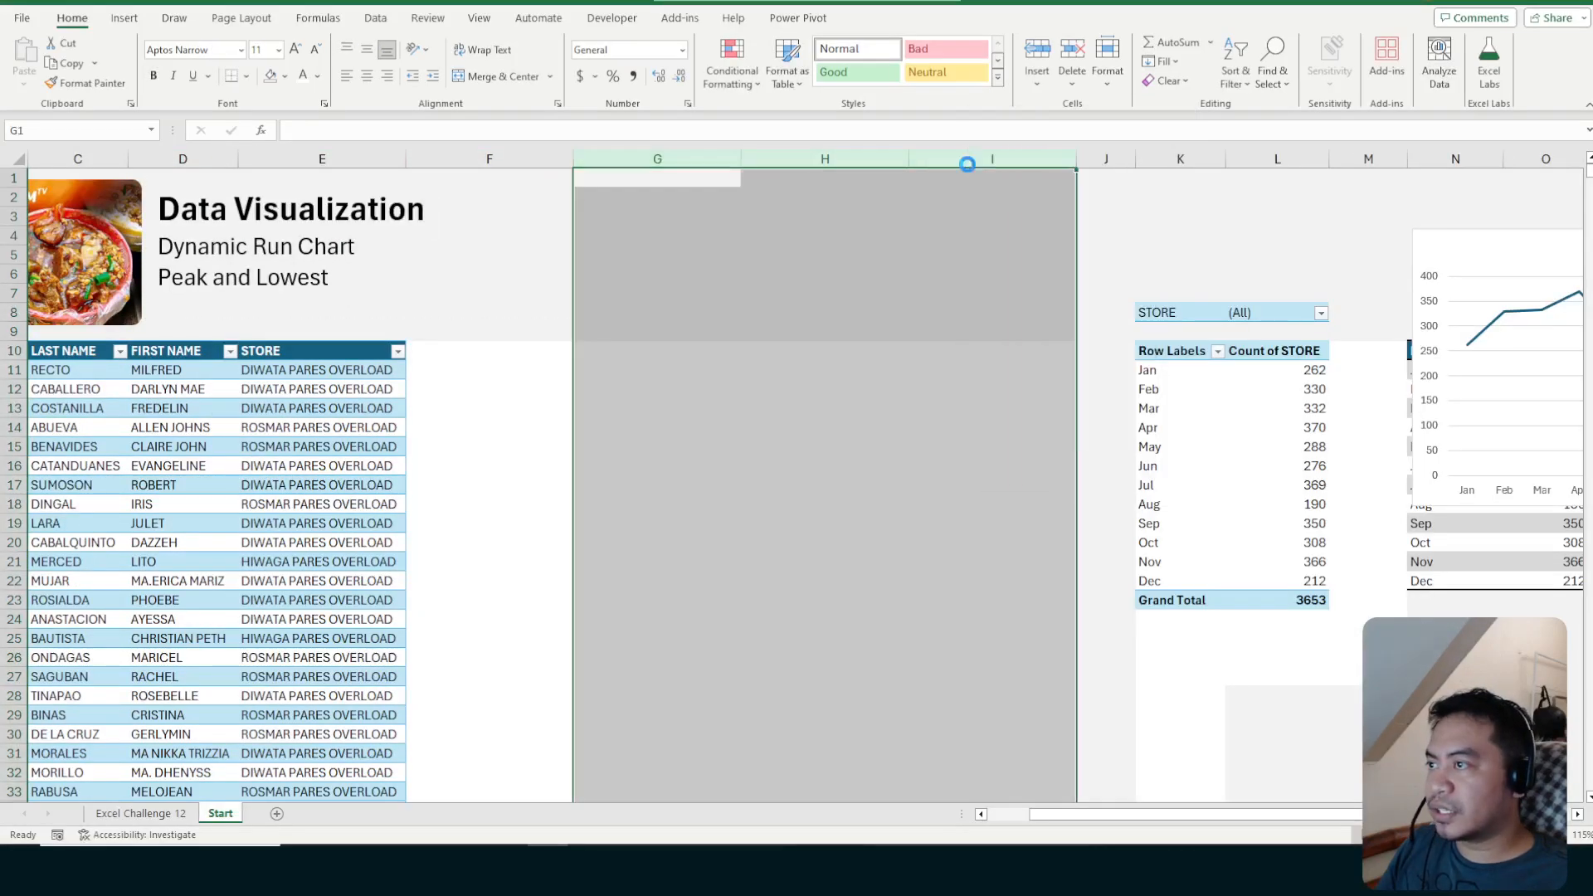
Place the Sales chart beside the salesbymonth table, with its upper edge near row 2
left_click(832, 241)
left_click_drag(994, 249, 1176, 238)
left_click(952, 235)
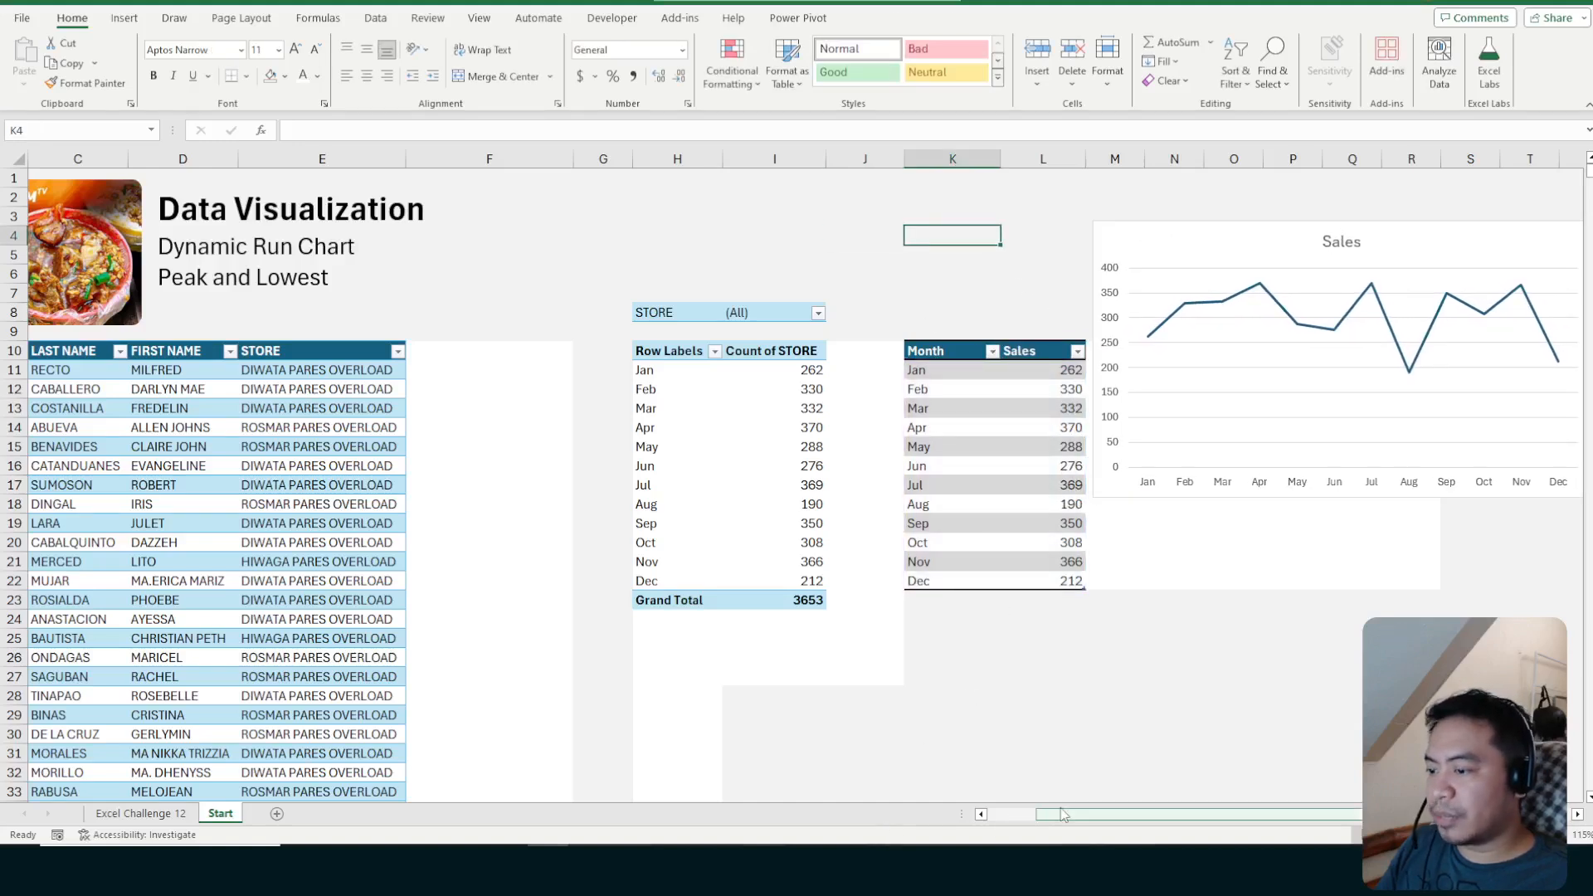
scroll(1046, 815, "right", 2)
left_click(1080, 238)
left_click_drag(1080, 239, 1123, 205)
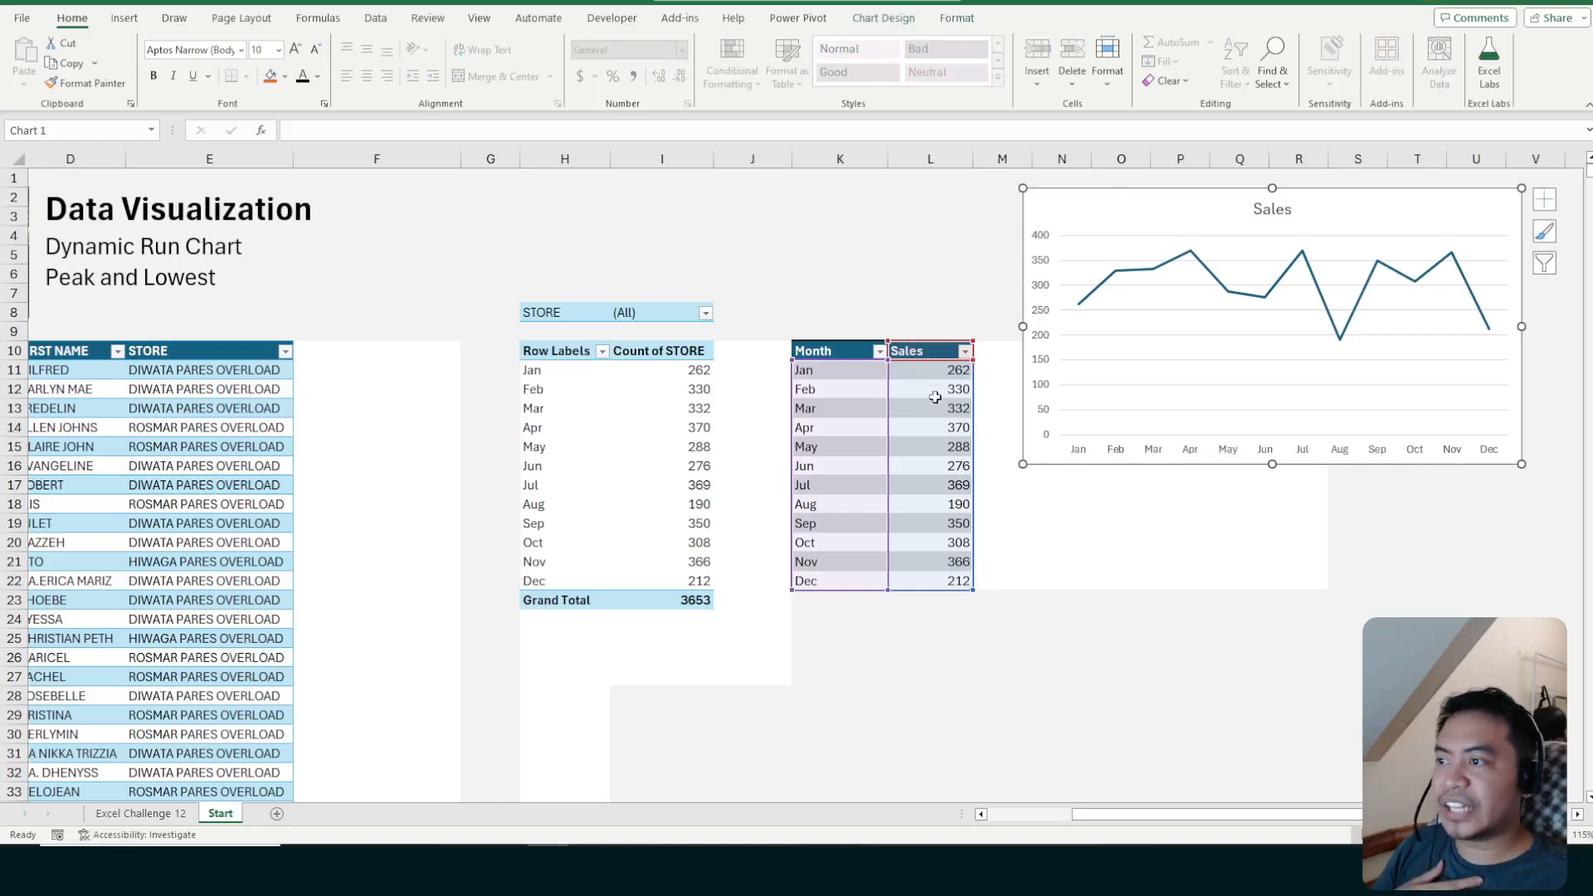
Narrow the blank column F between the sales data and the PivotTable
left_click(894, 427)
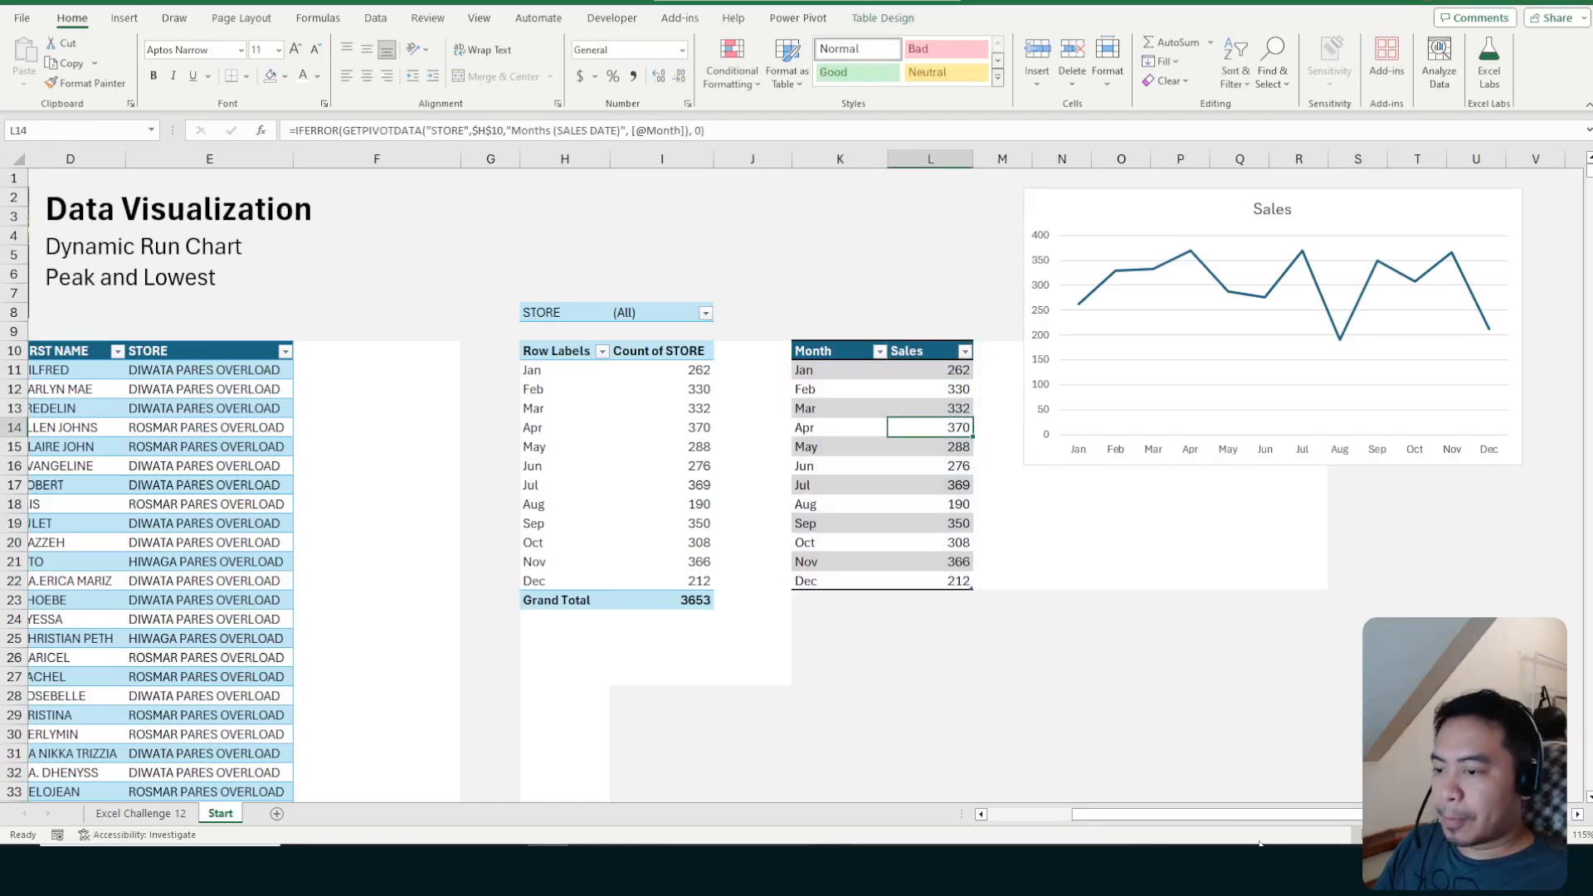
left_click_drag(1281, 818, 1312, 817)
left_click_drag(359, 157, 256, 157)
left_click(673, 406)
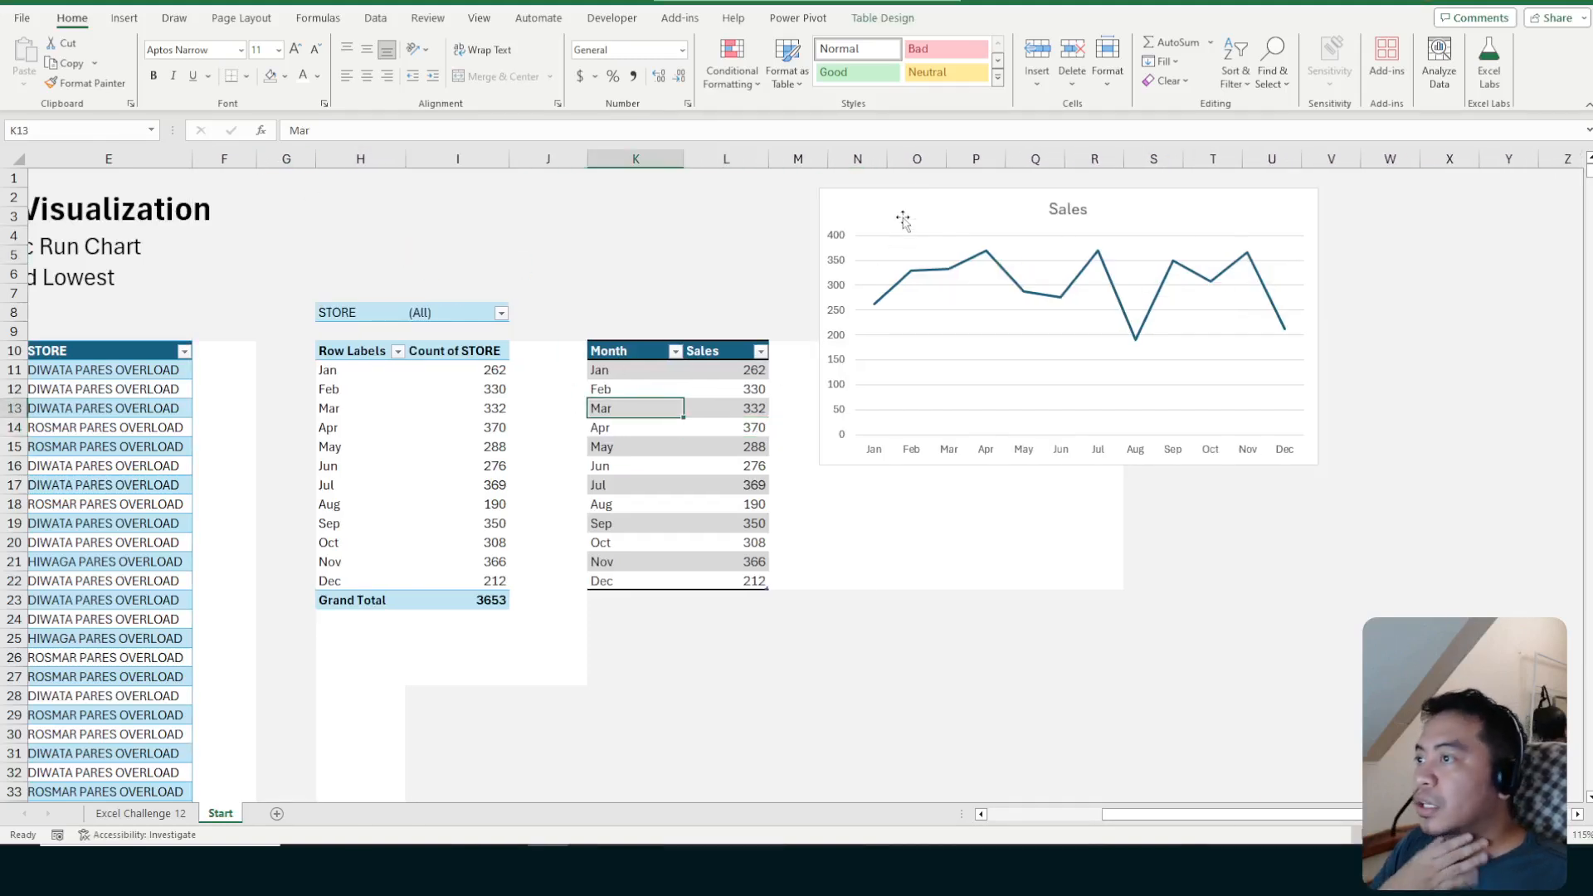
Move the Sales chart farther from the salesbymonth table, starting around column P with its upper edge near row 3
left_click_drag(896, 210, 1063, 195)
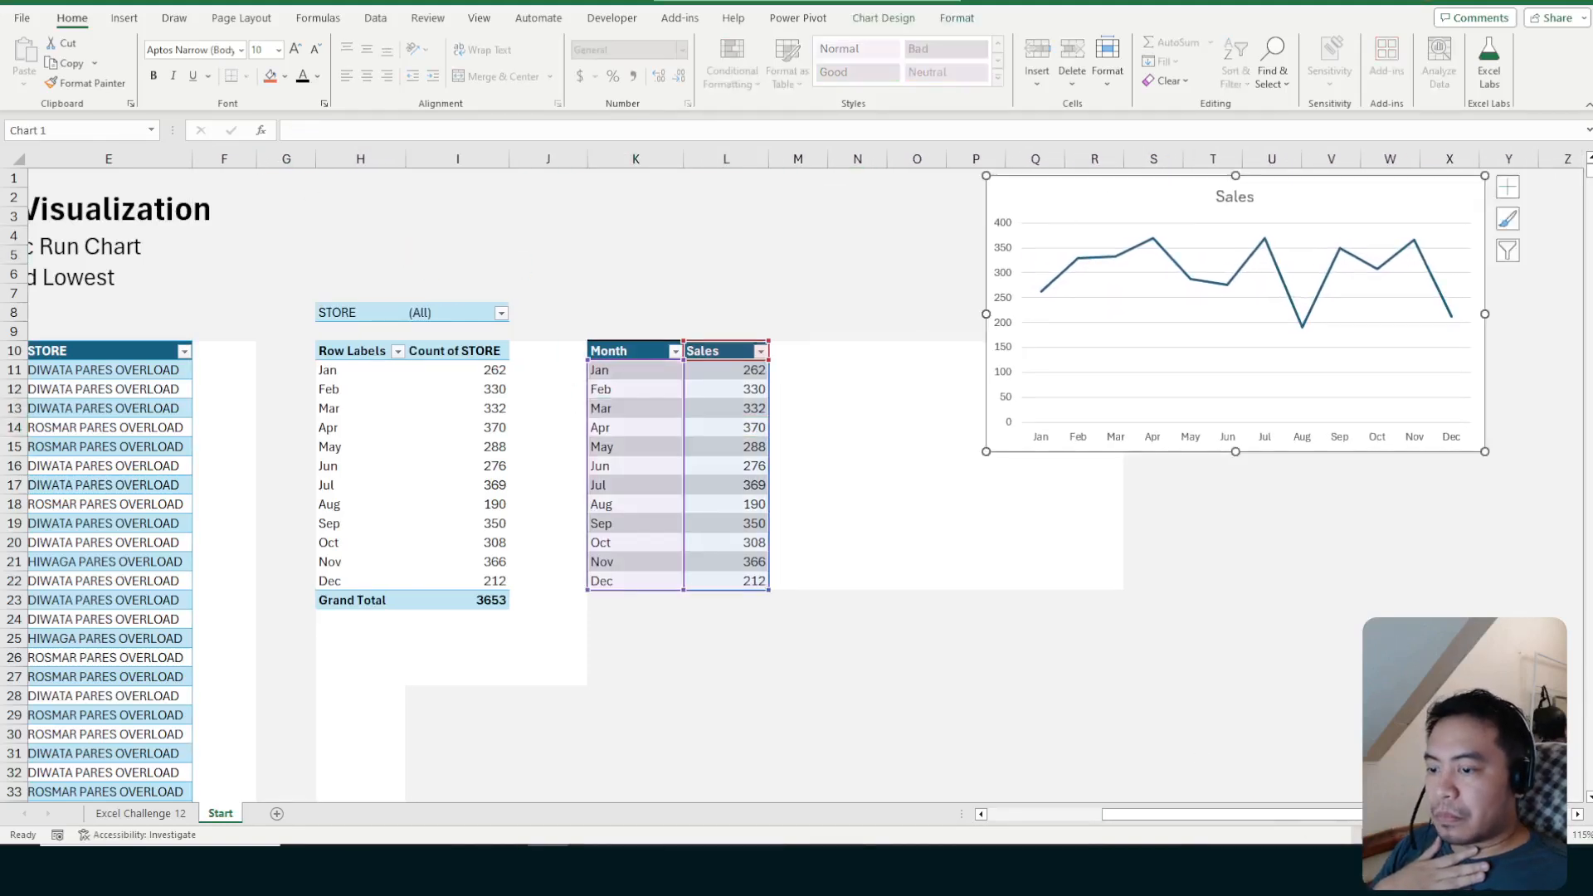
left_click(1578, 815)
left_click(693, 350)
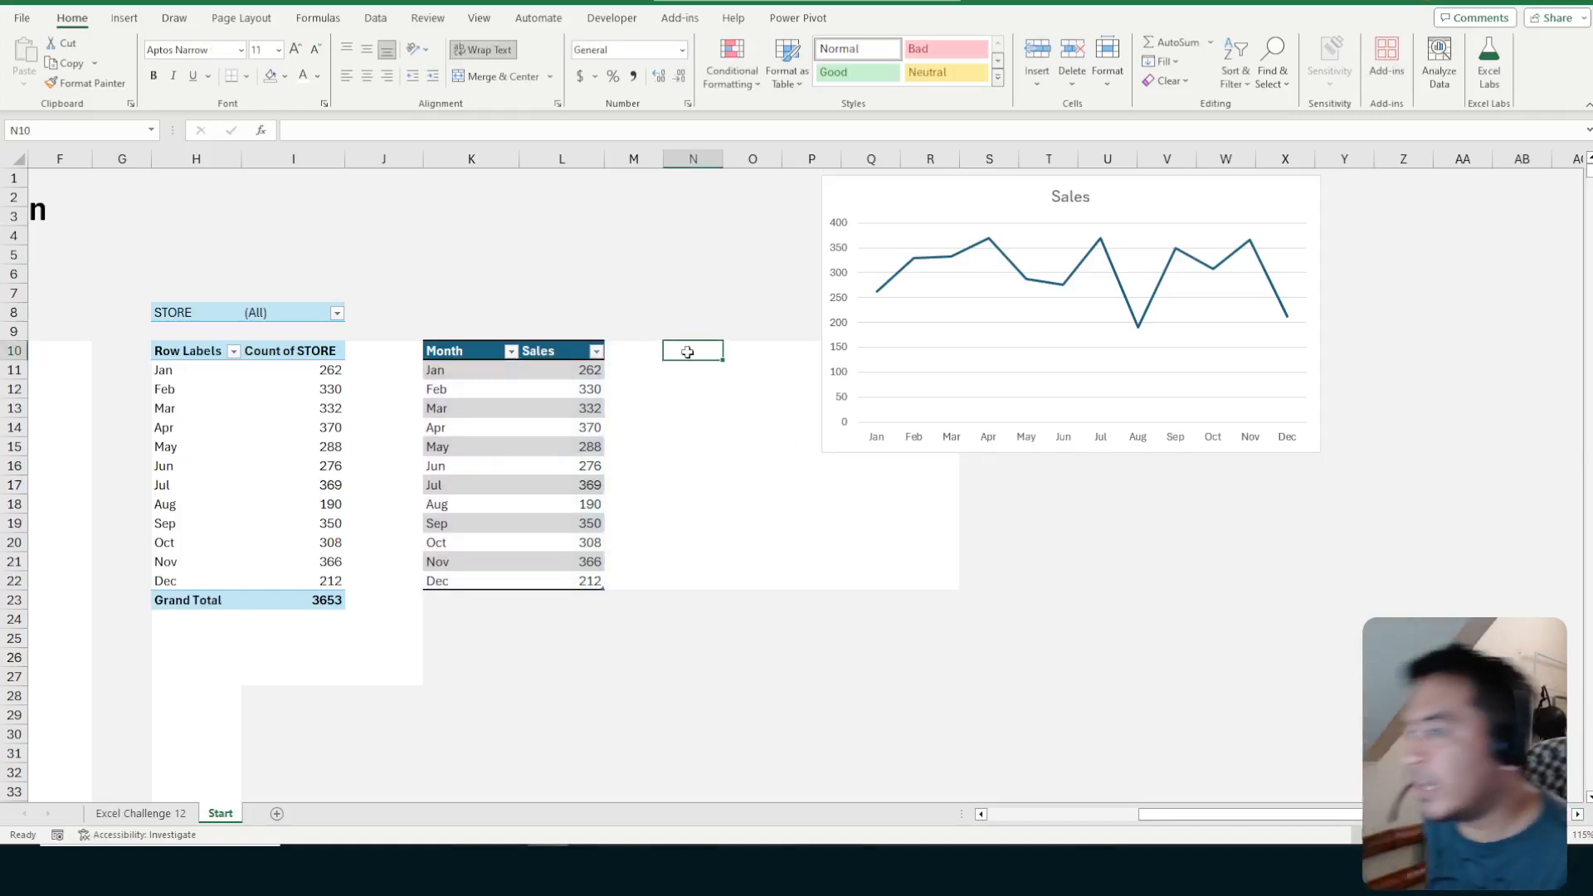
left_click(973, 203)
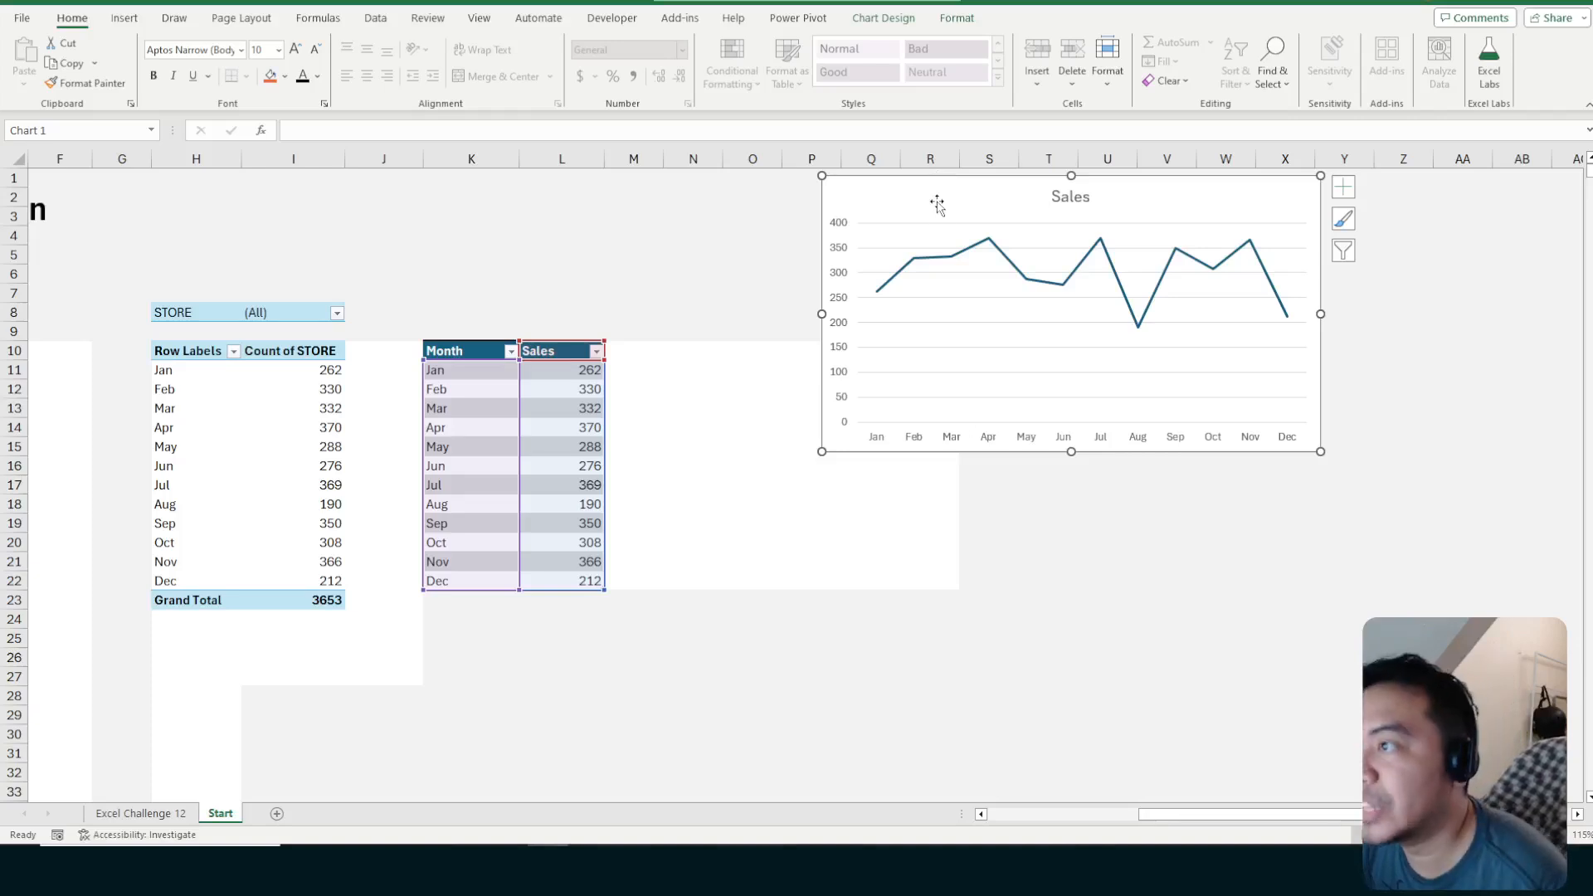
mouse_move(993, 239)
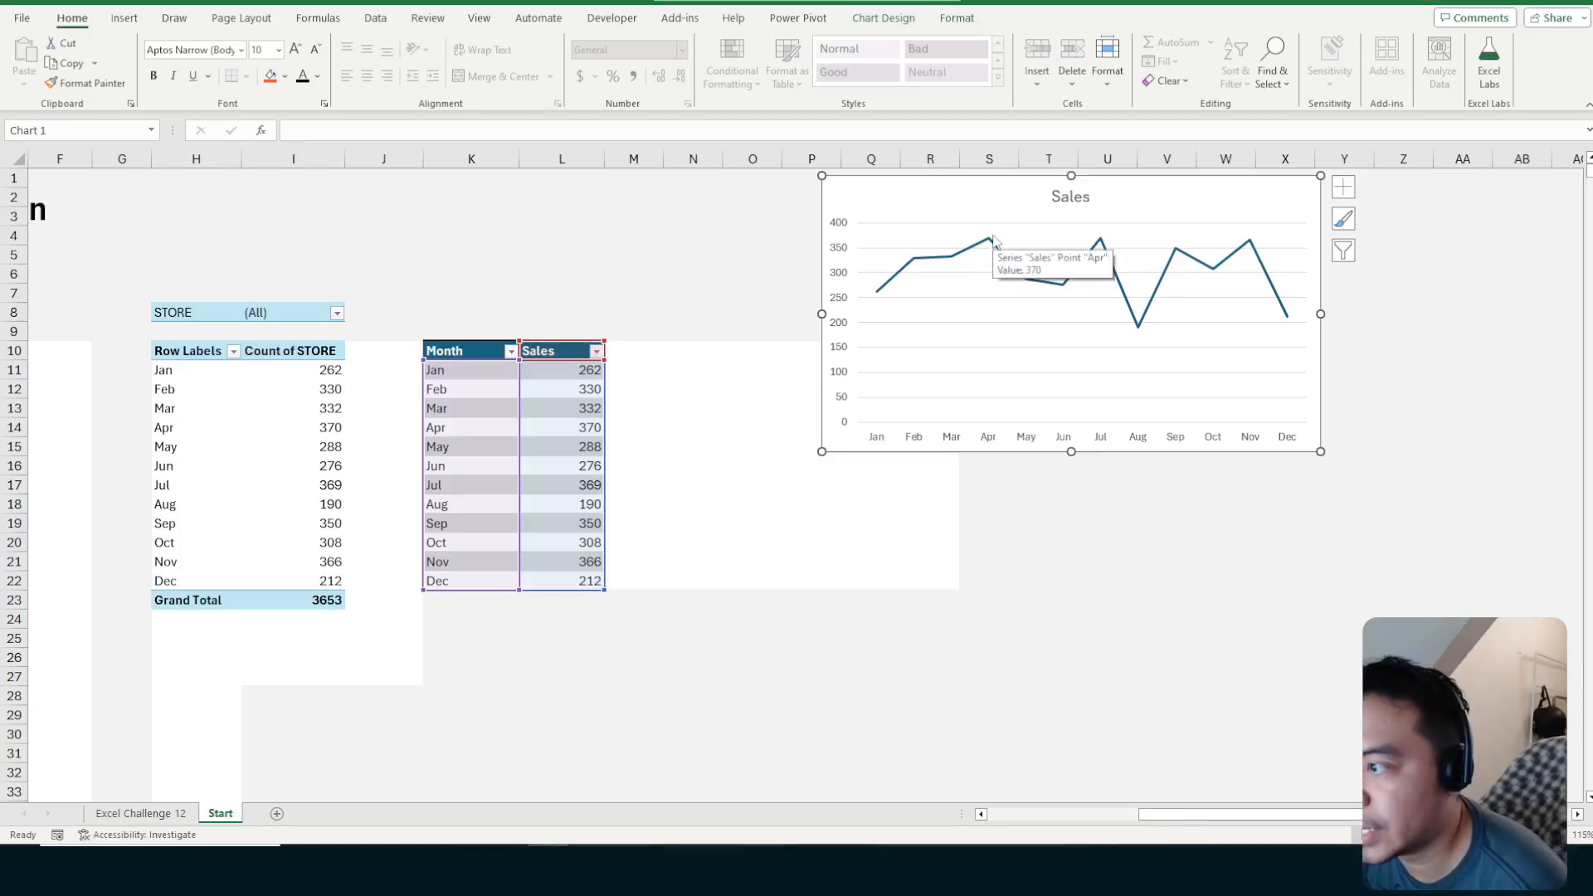
left_click(632, 355)
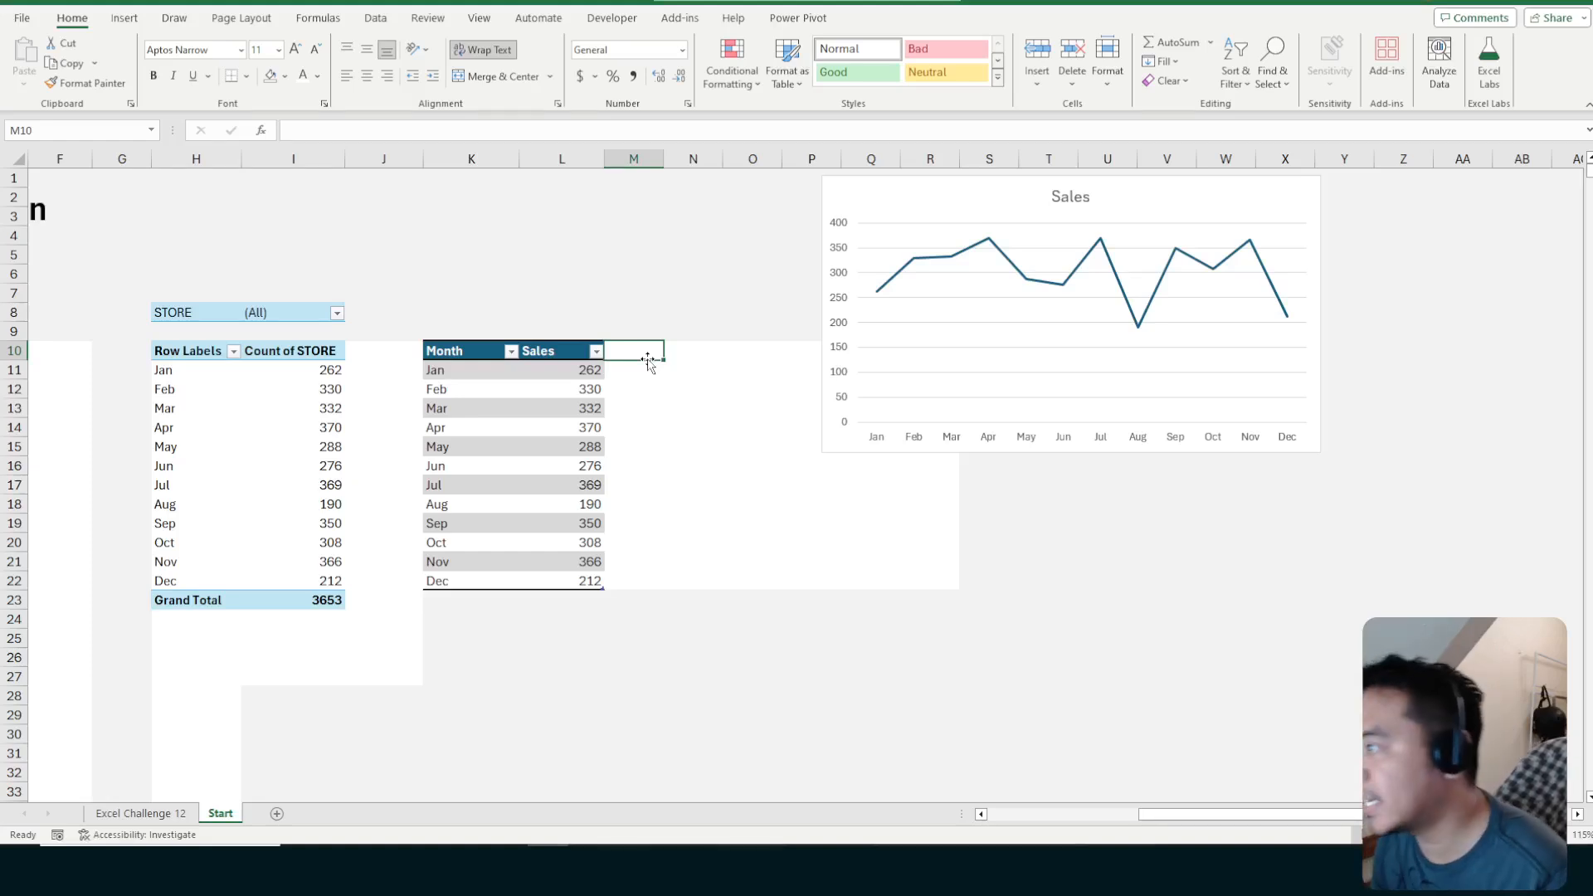
left_click_drag(658, 414, 658, 429)
left_click(648, 336)
left_click(649, 385)
left_click(626, 353)
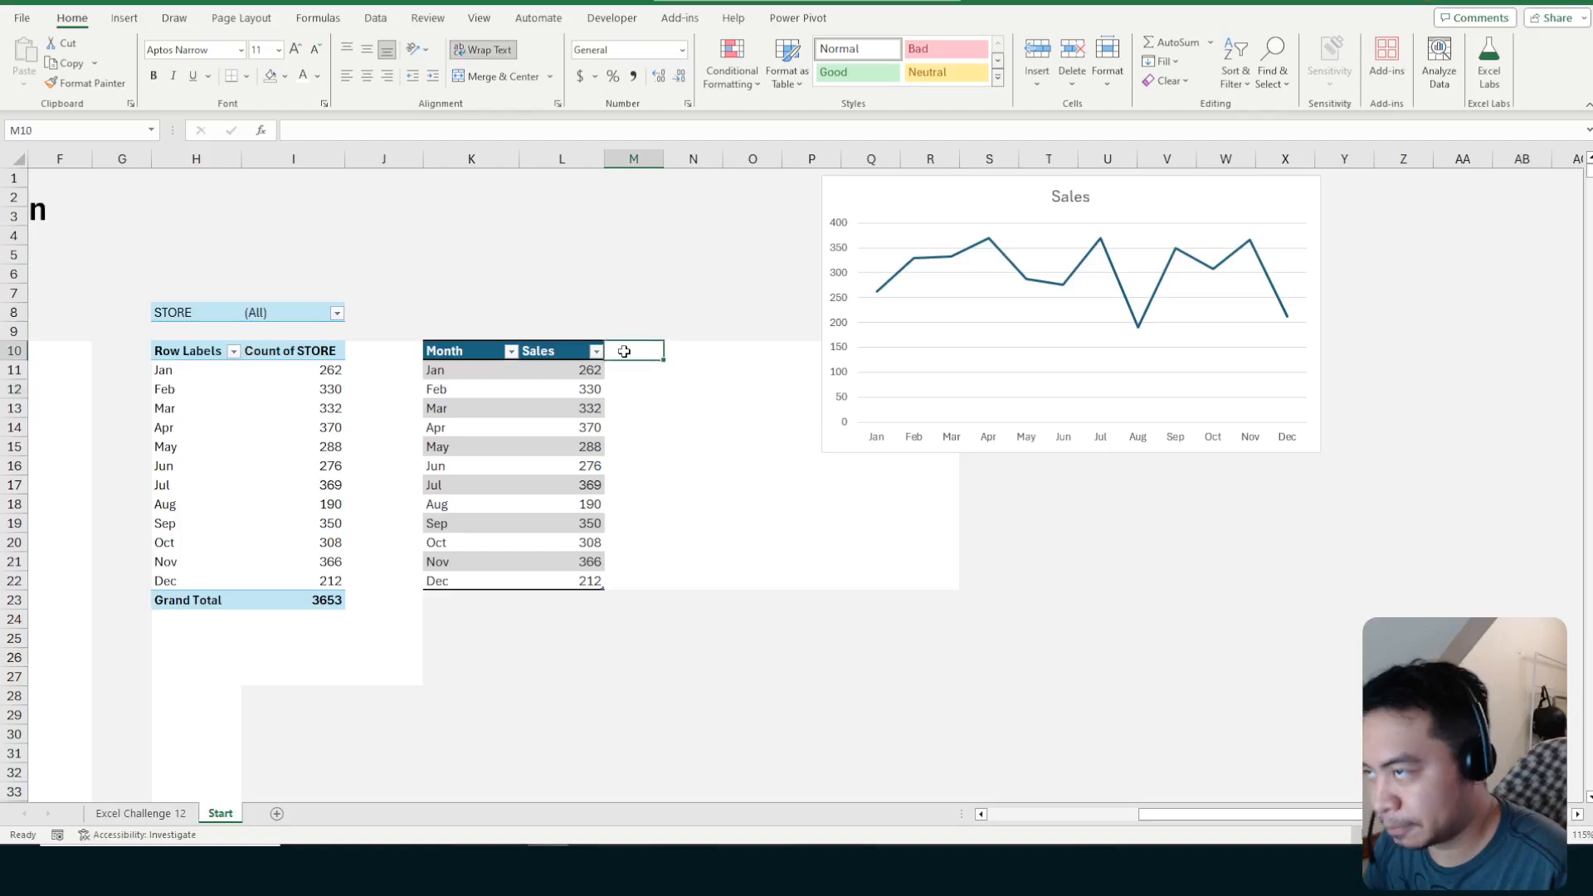
left_click_drag(957, 207, 954, 221)
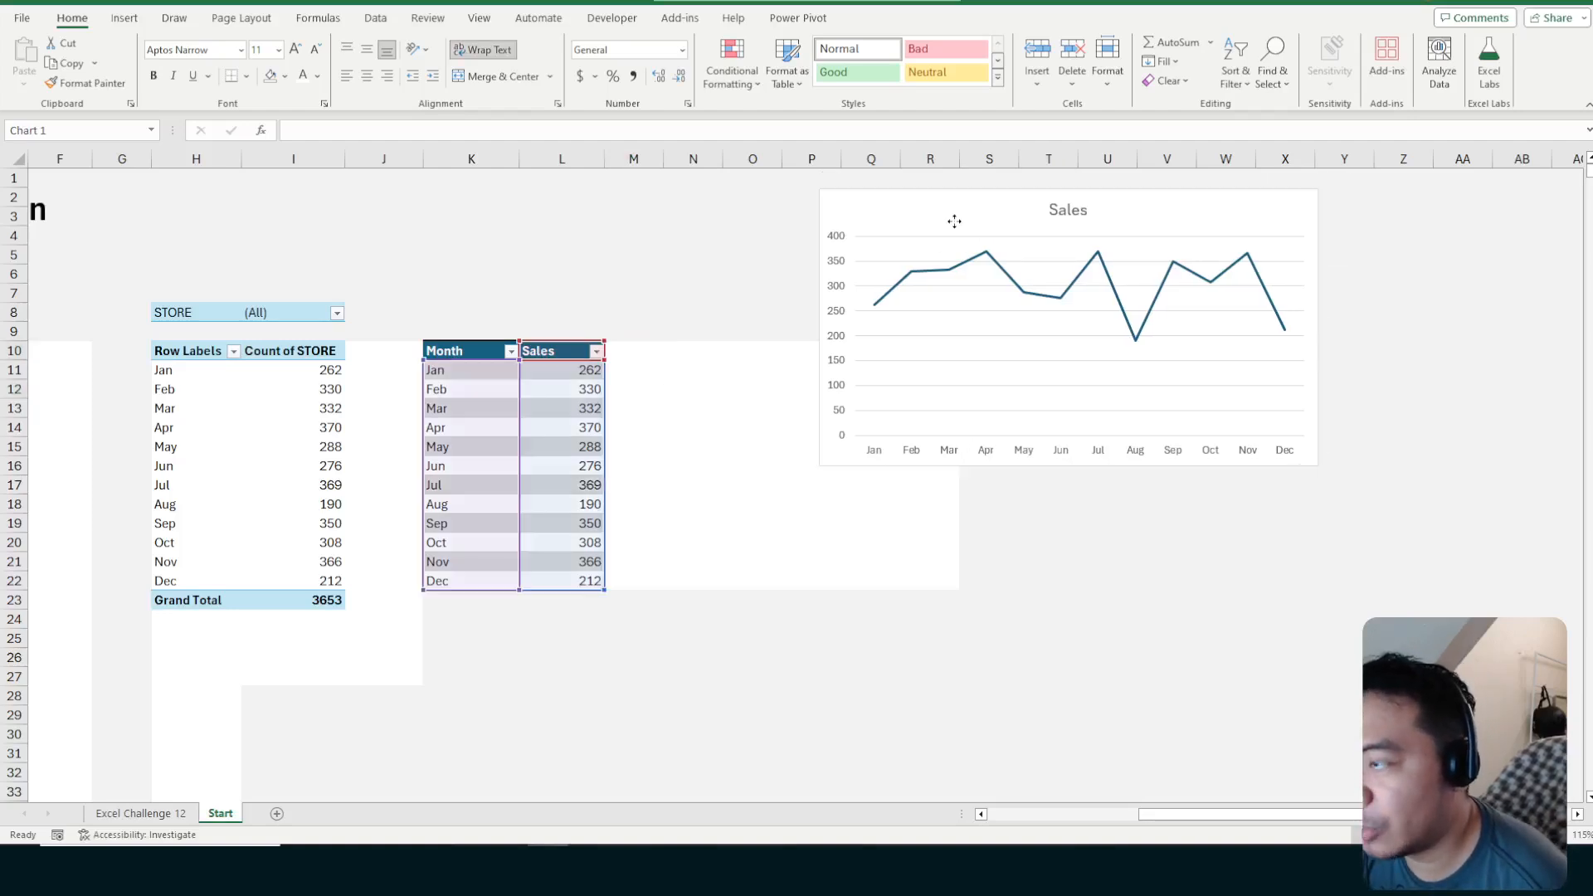
Enter the label Peak in cell K3, above the salesbymonth table
left_click(463, 254)
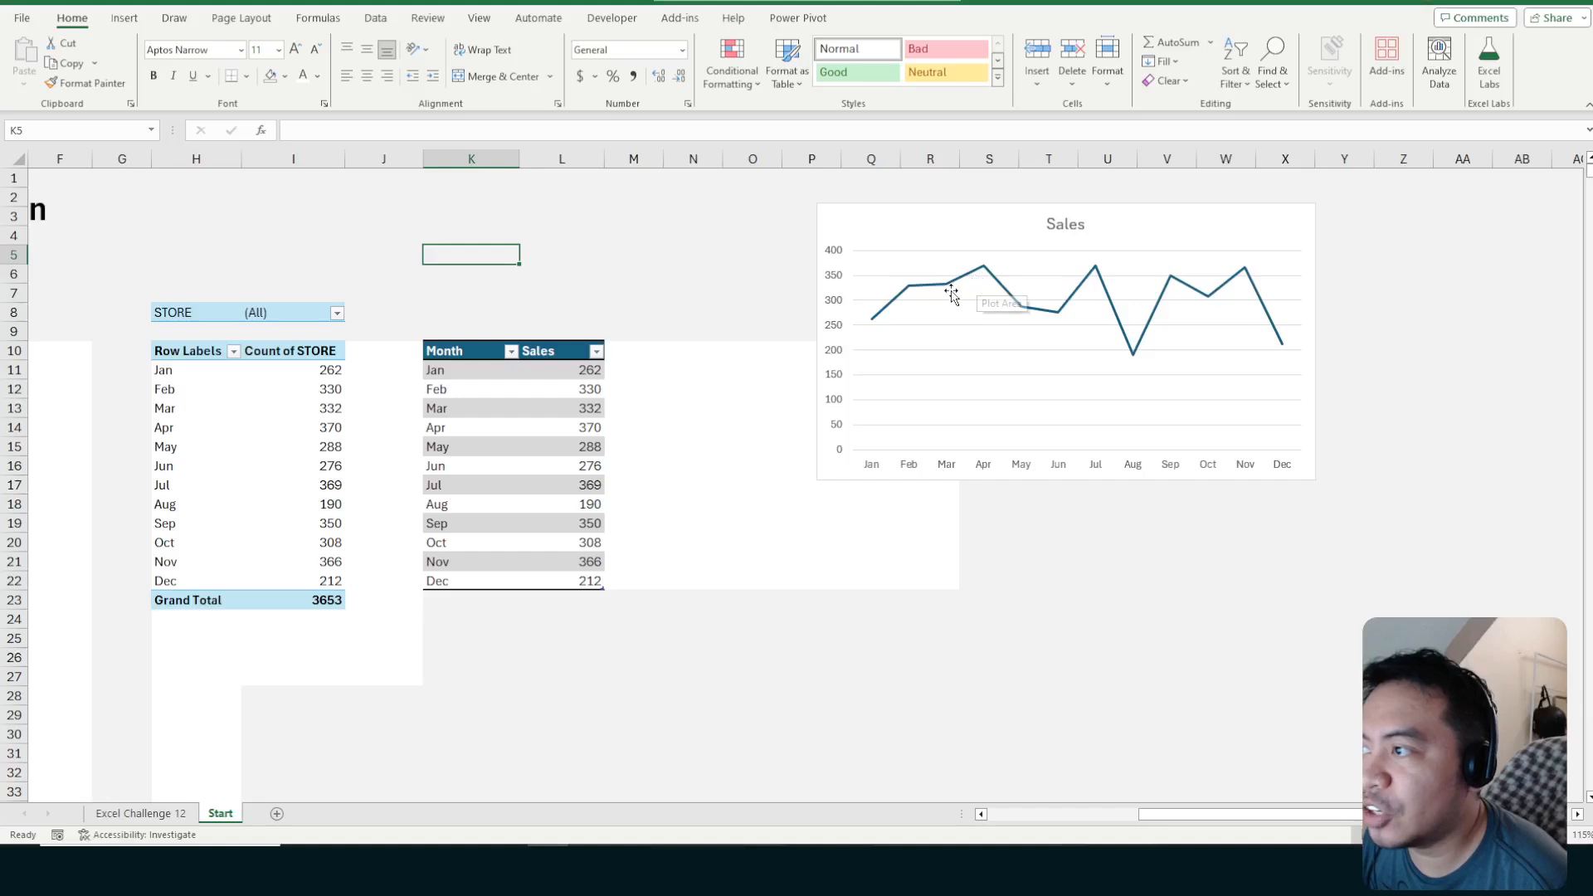
left_click(506, 217)
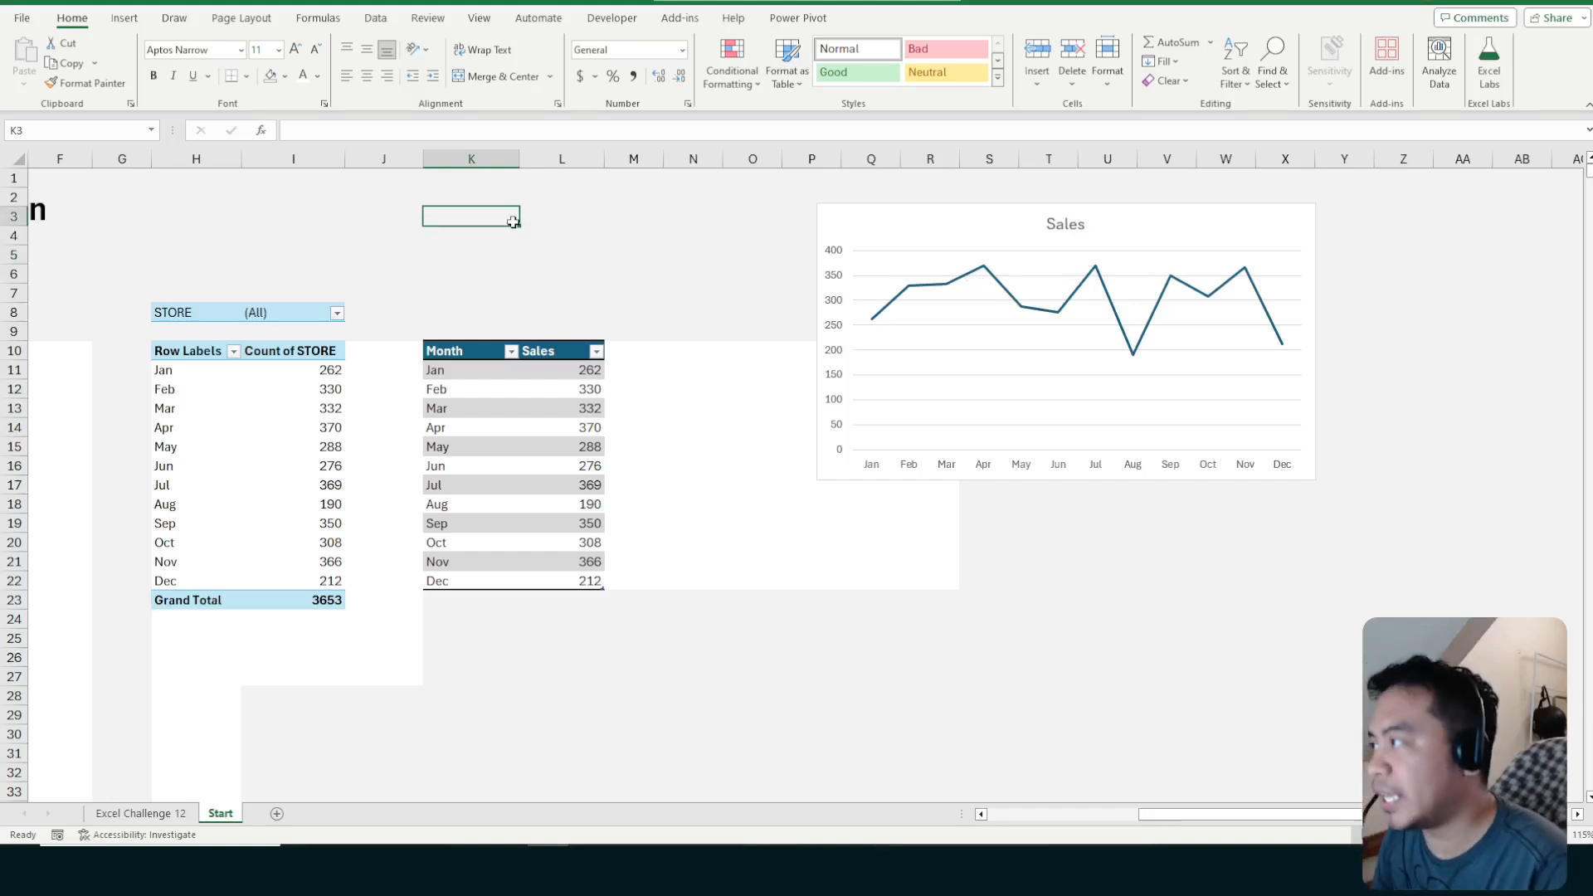
type("Peak")
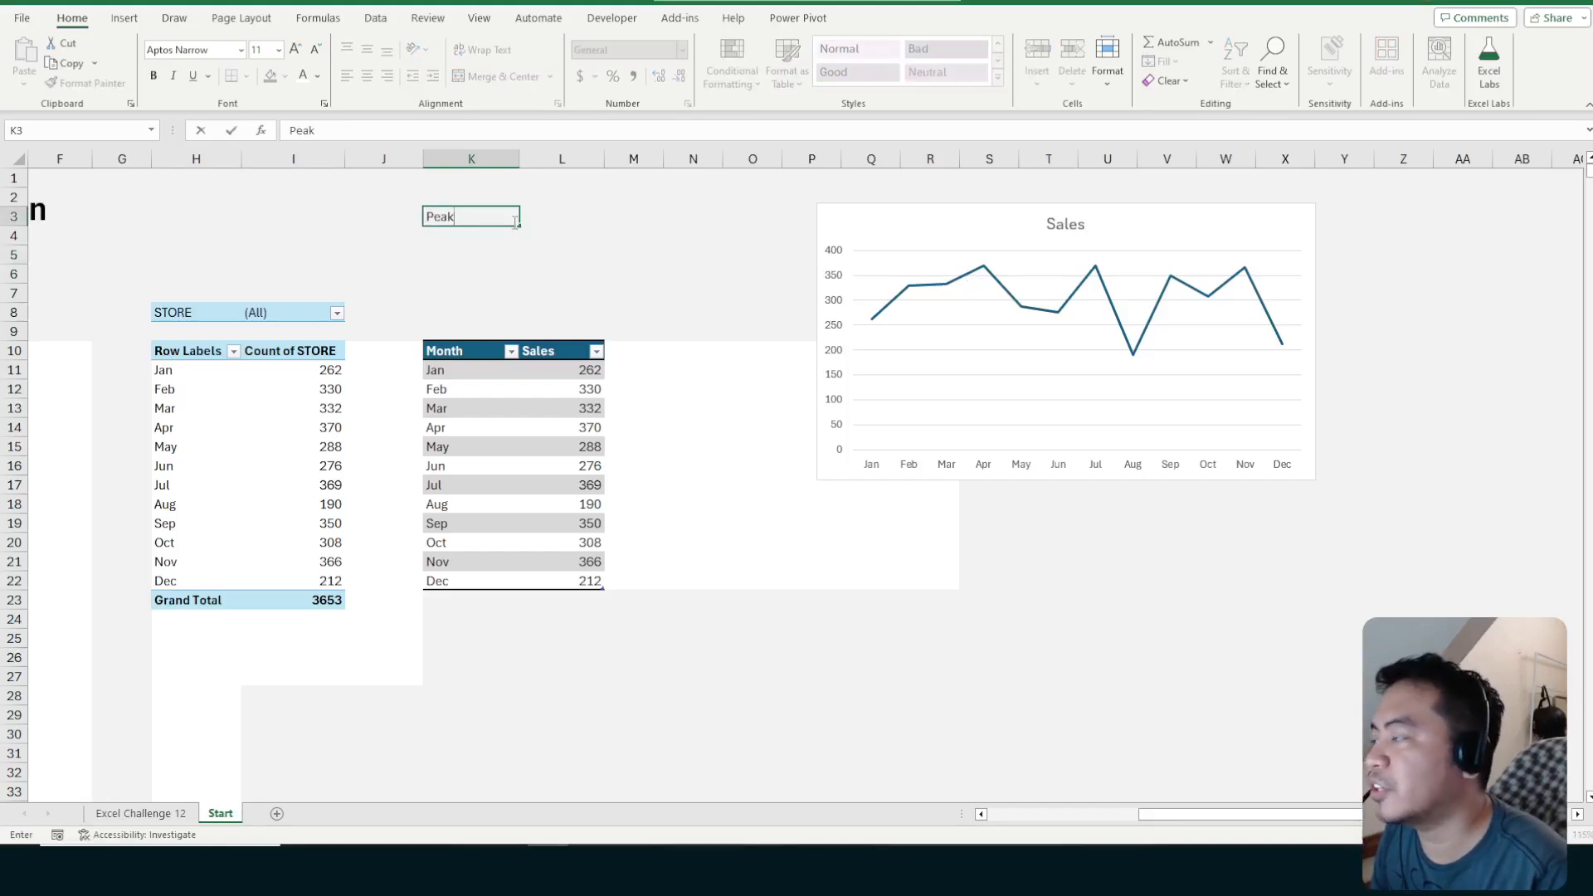
key("Return")
Start the peak rule in cell K4 with the text "If previous month sales is less than this month, and"
type("If da")
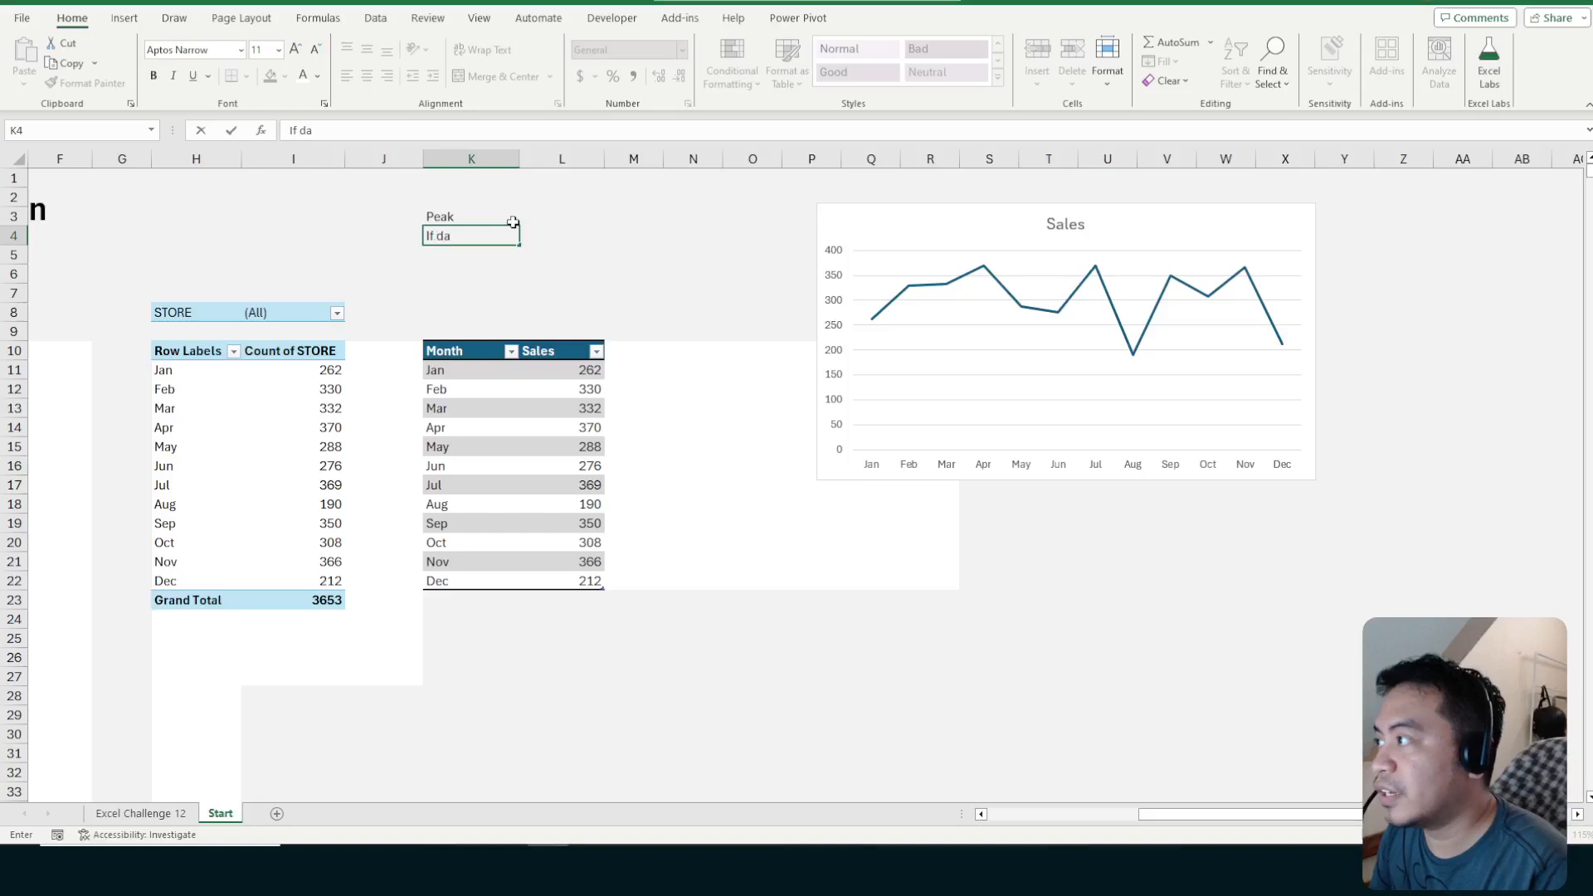
key("BackSpace")
key("BackSpace")
key("BackSpace")
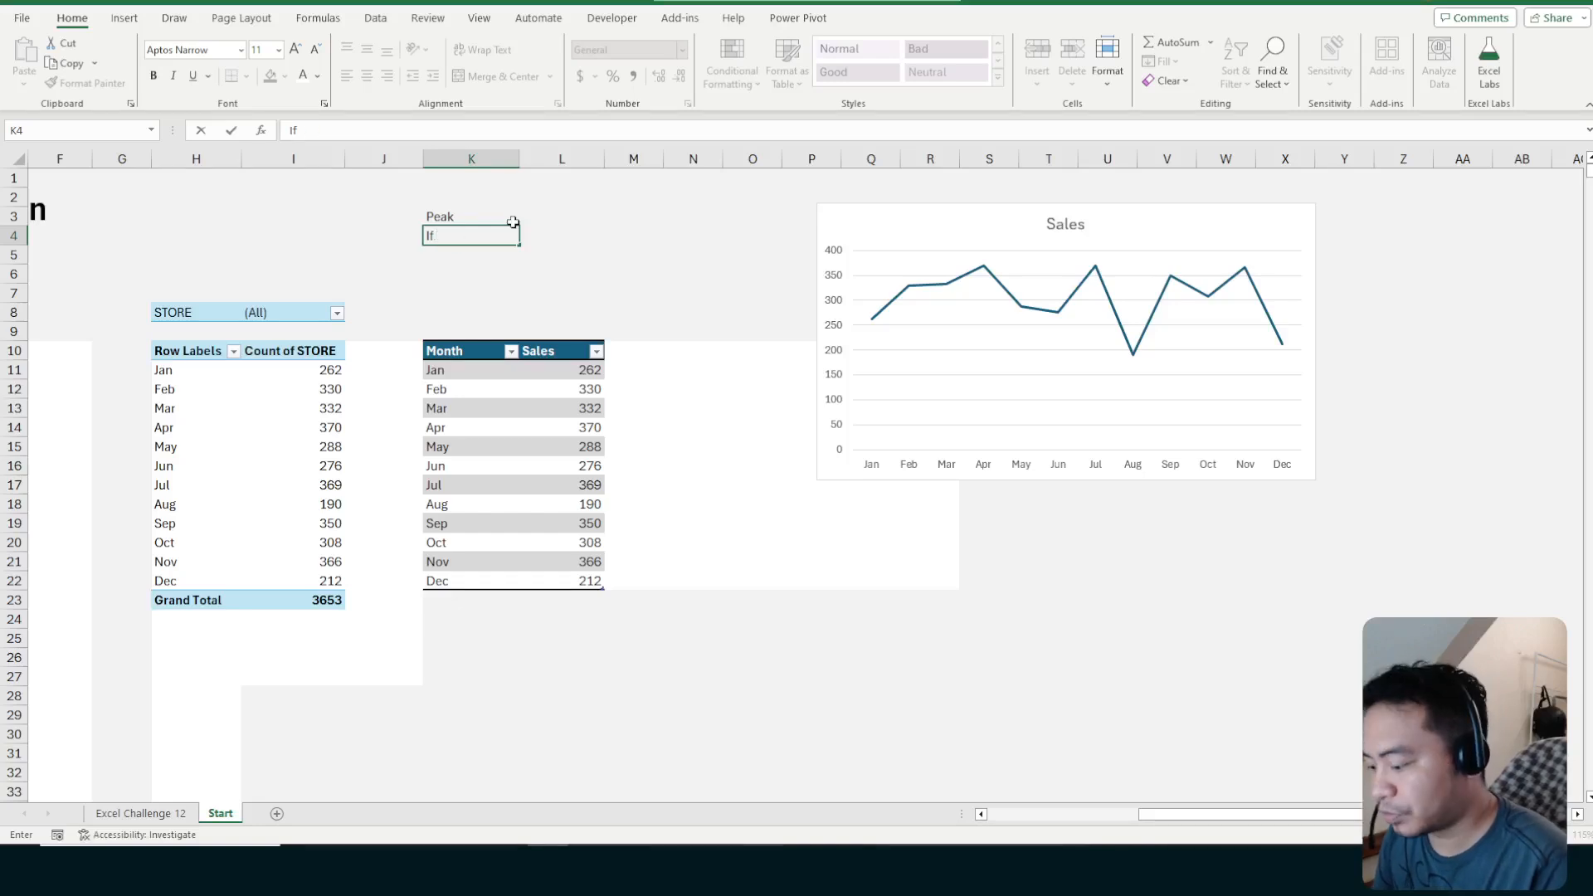
type("previous month is")
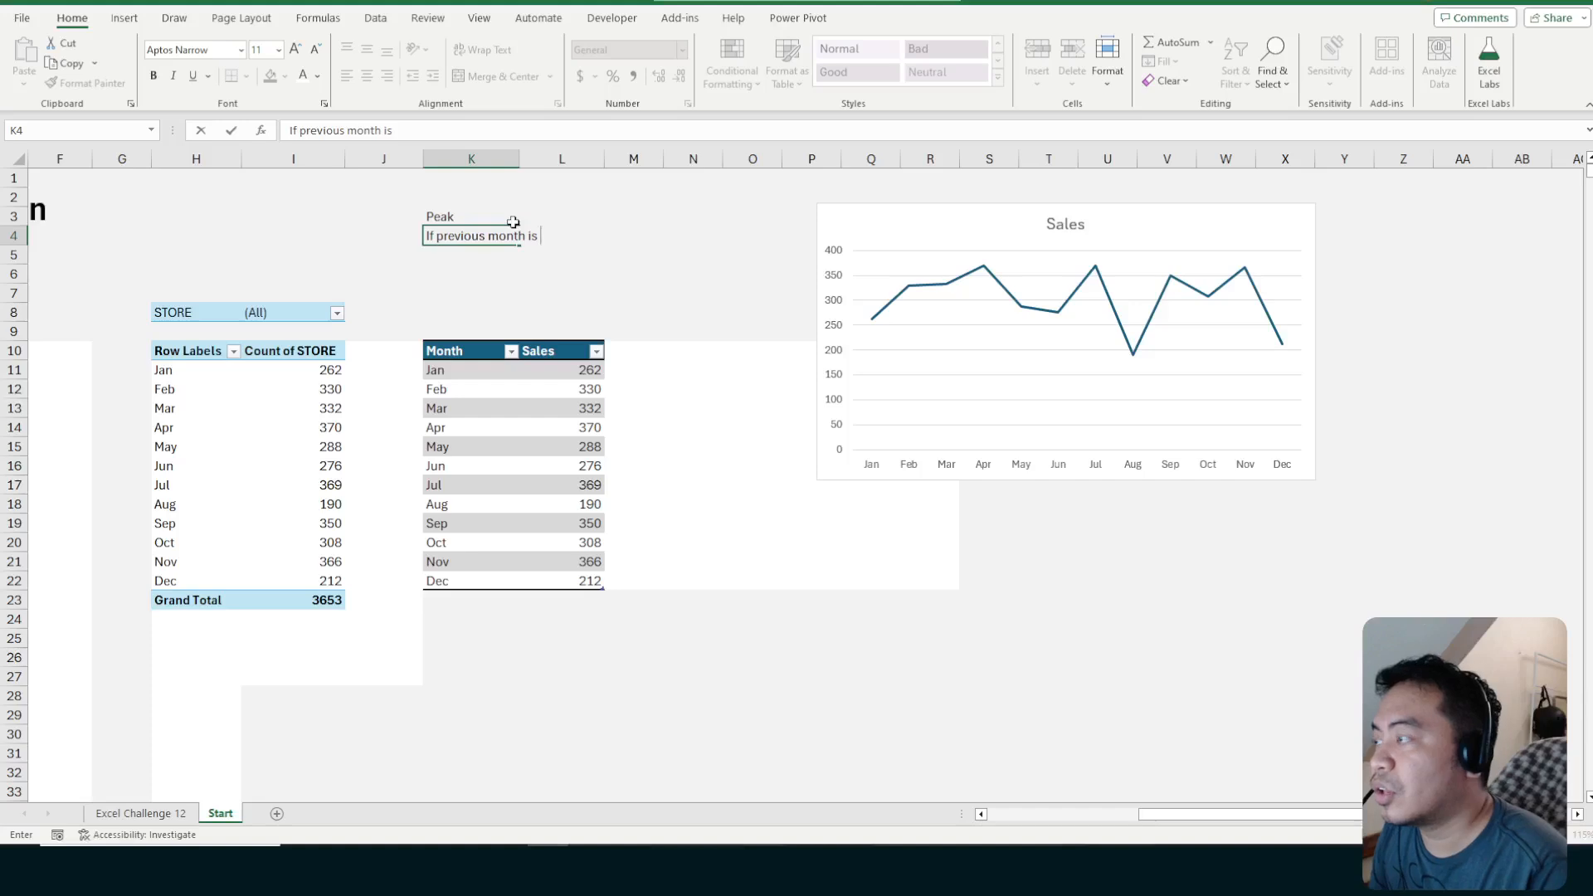
type(" lower,")
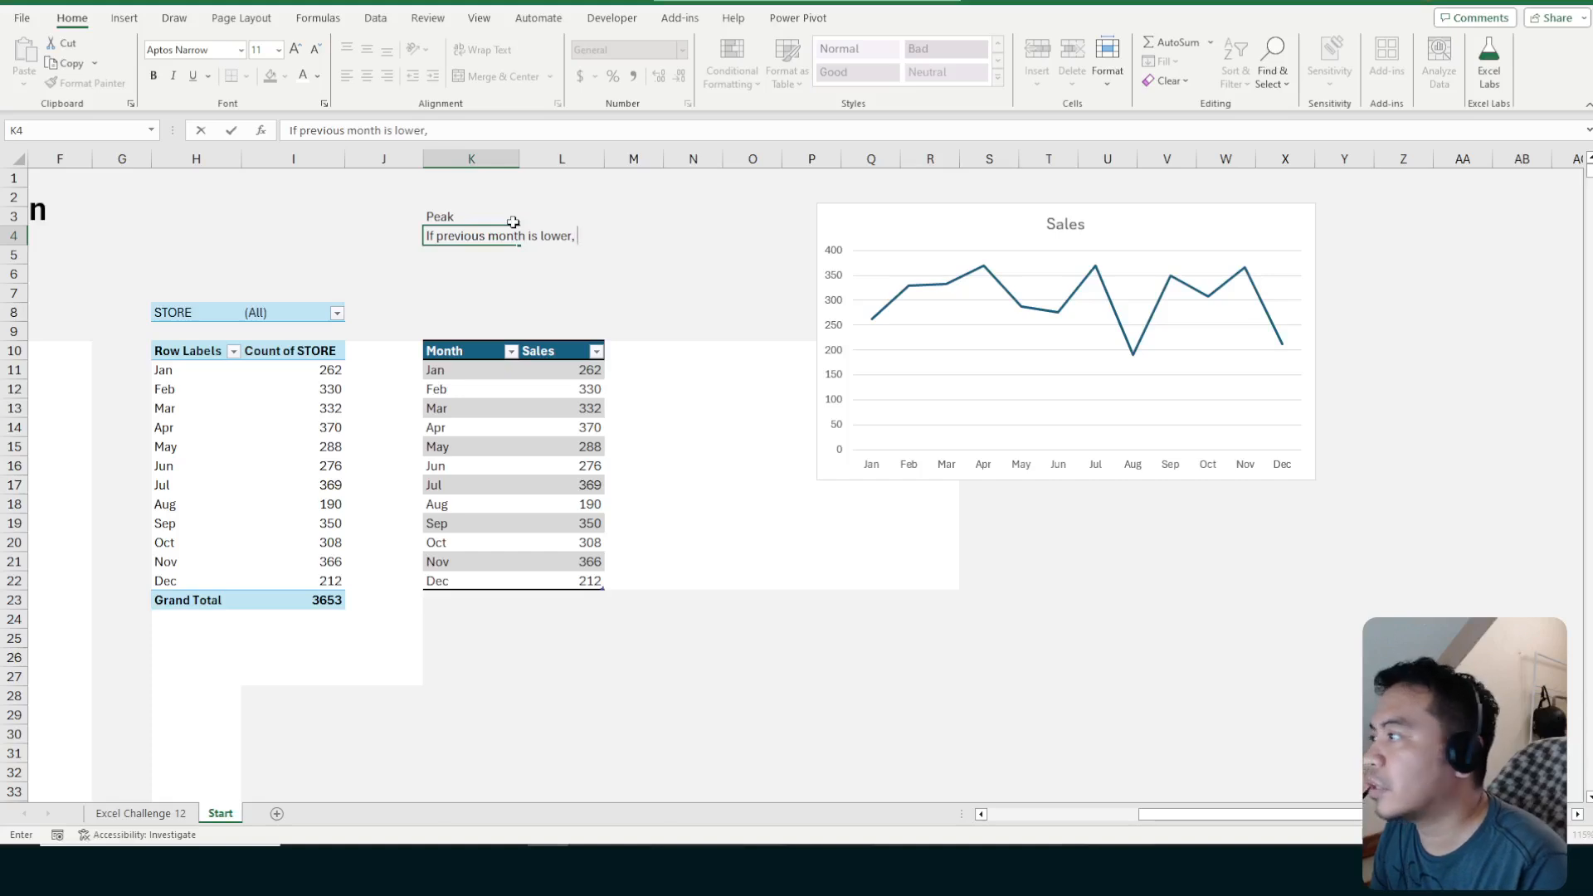
type("a")
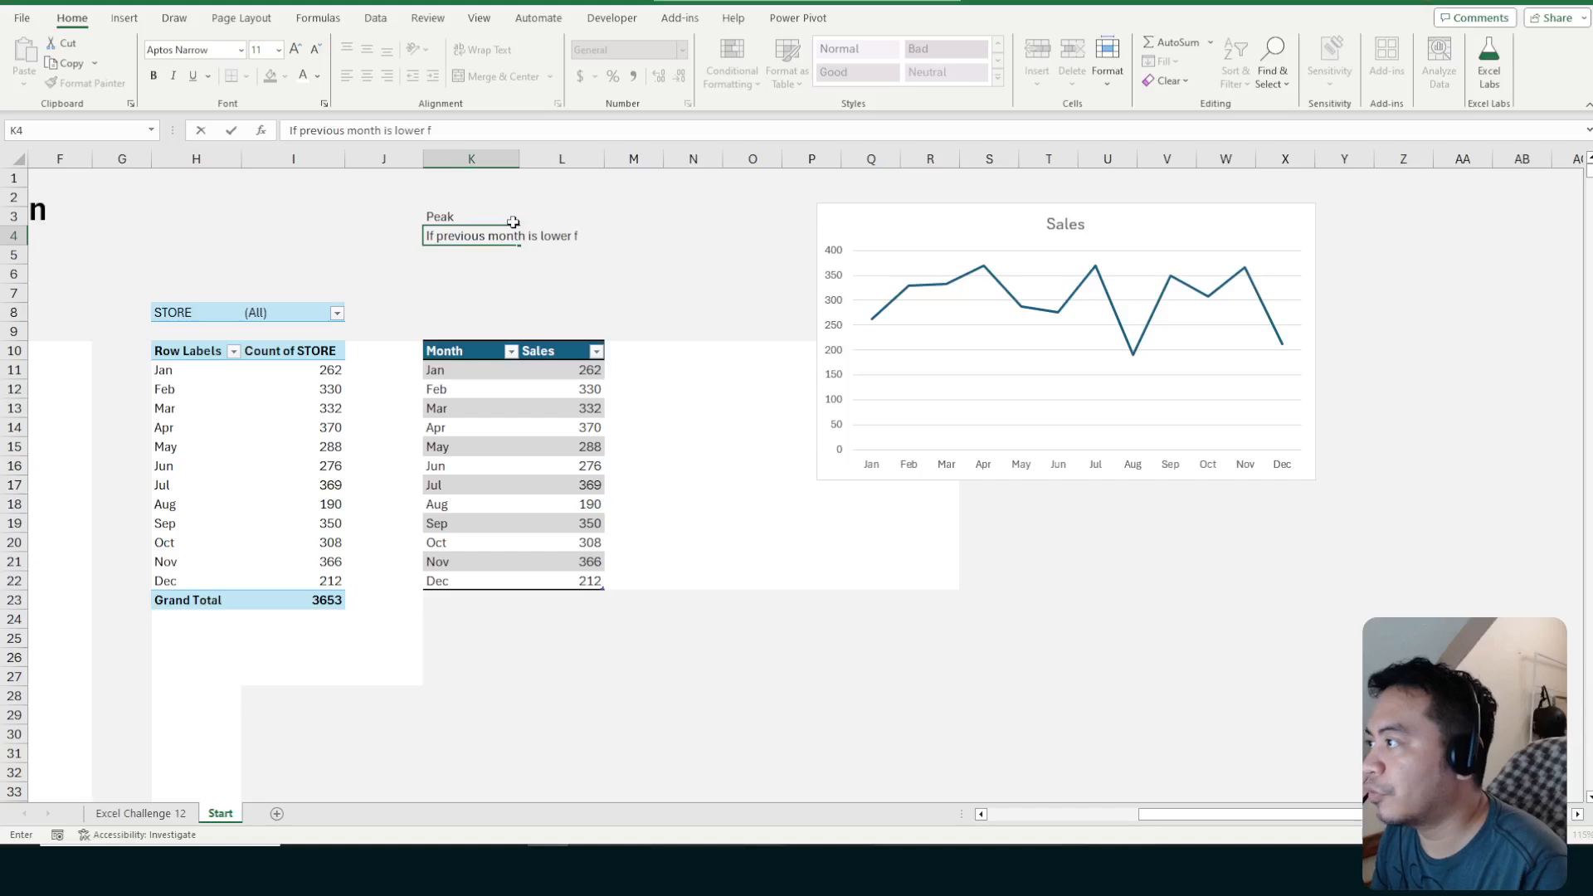
type("rom")
key("BackSpace")
key("BackSpace")
key("BackSpace")
key("BackSpace")
key("BackSpace")
key("BackSpace")
key("BackSpace")
key("BackSpace")
key("BackSpace")
key("BackSpace")
key("BackSpace")
key("BackSpace")
key("BackSpace")
key("BackSpace")
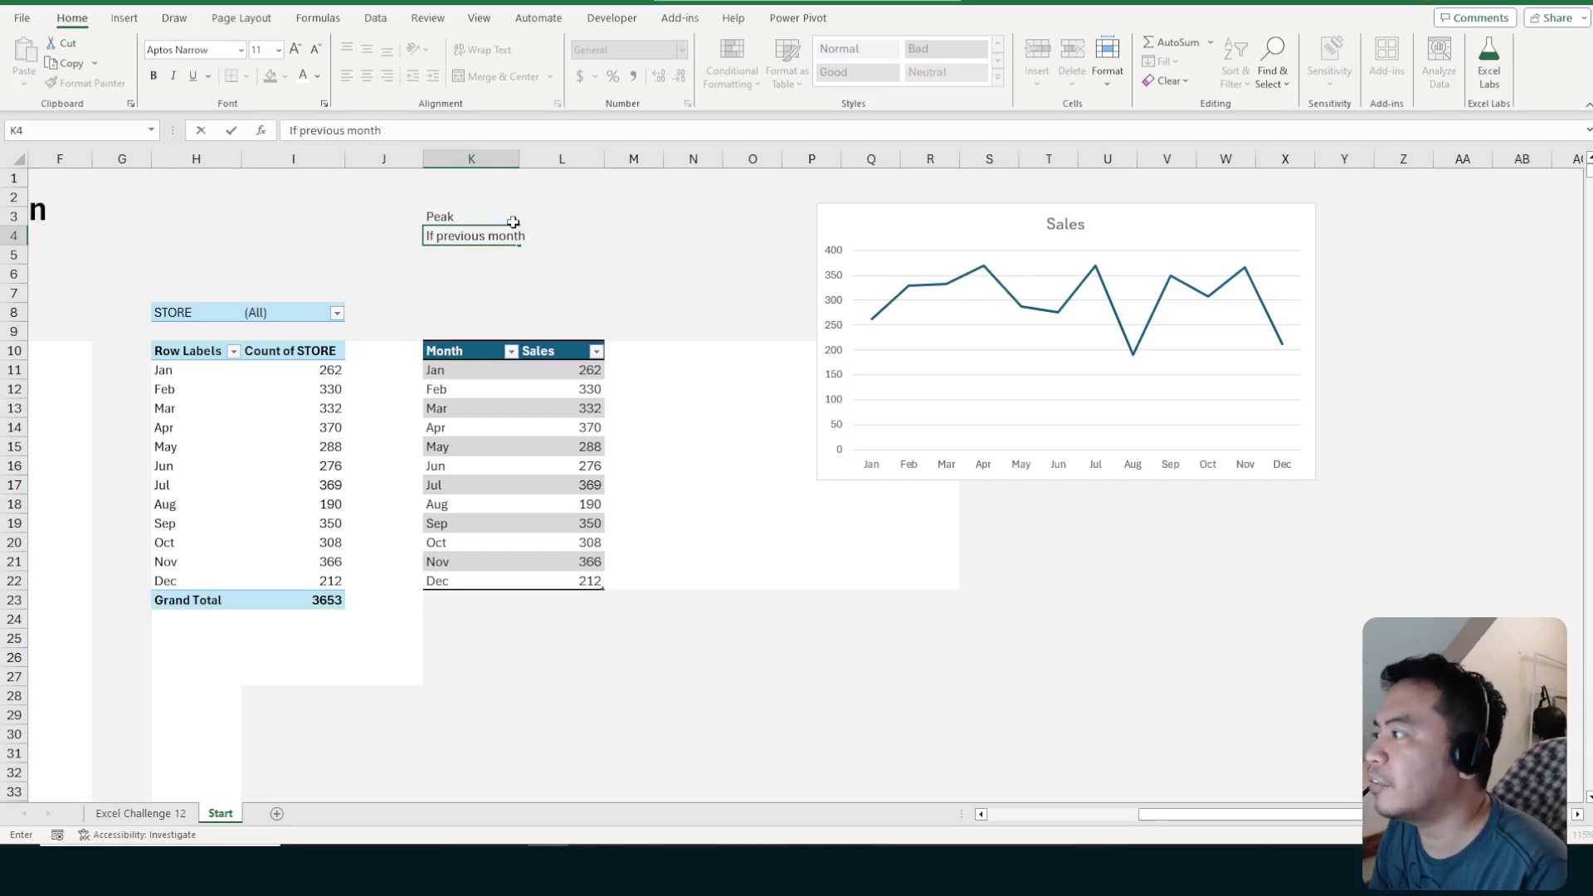
type("sales is le")
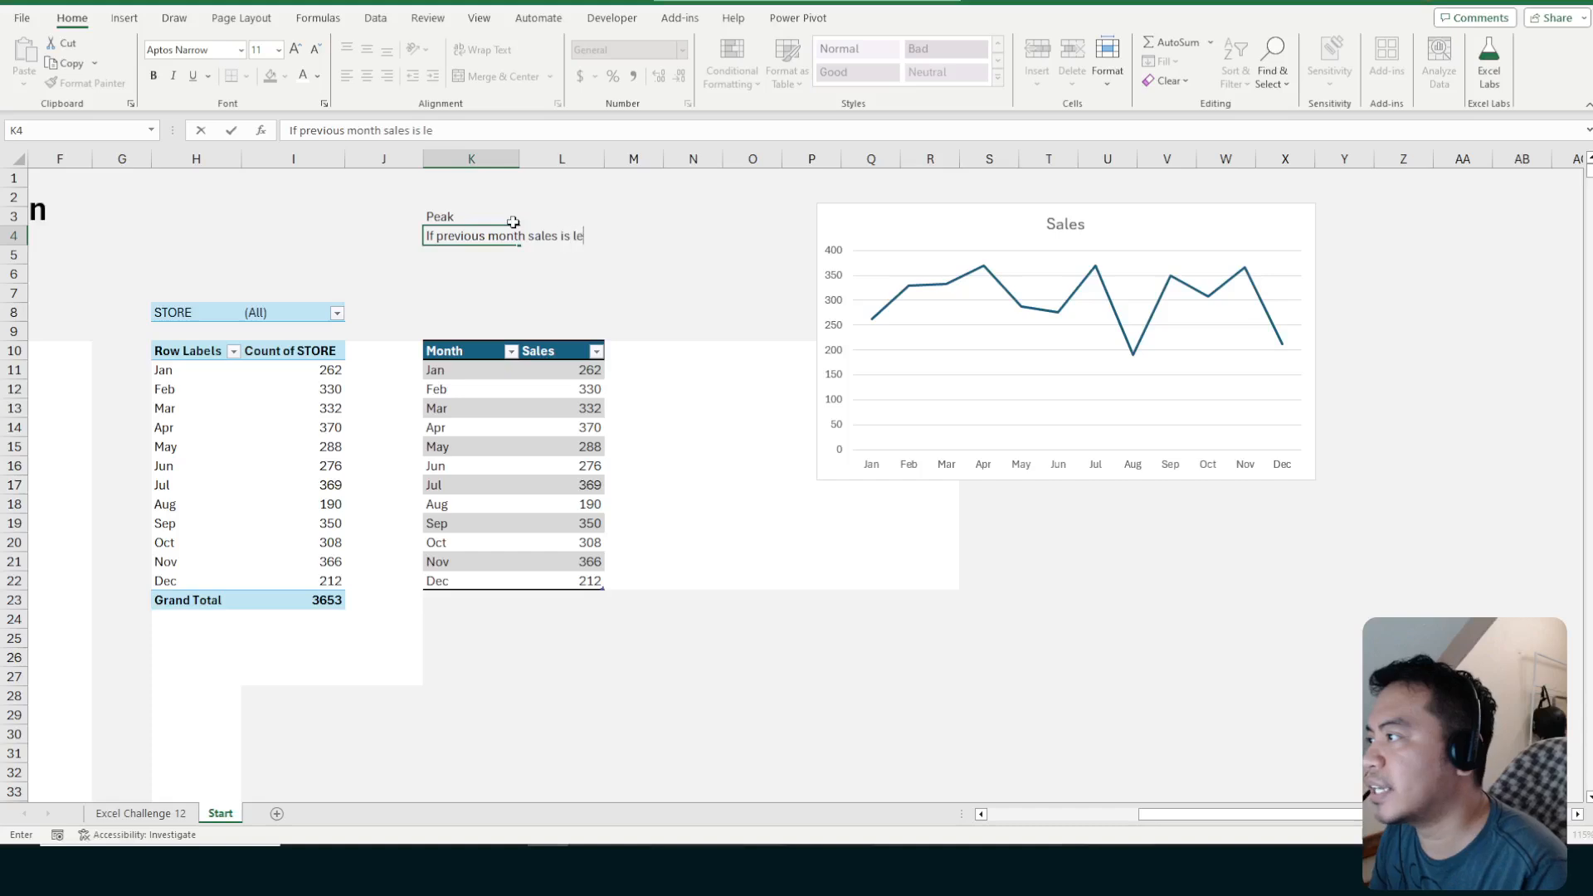
type("ss than this month")
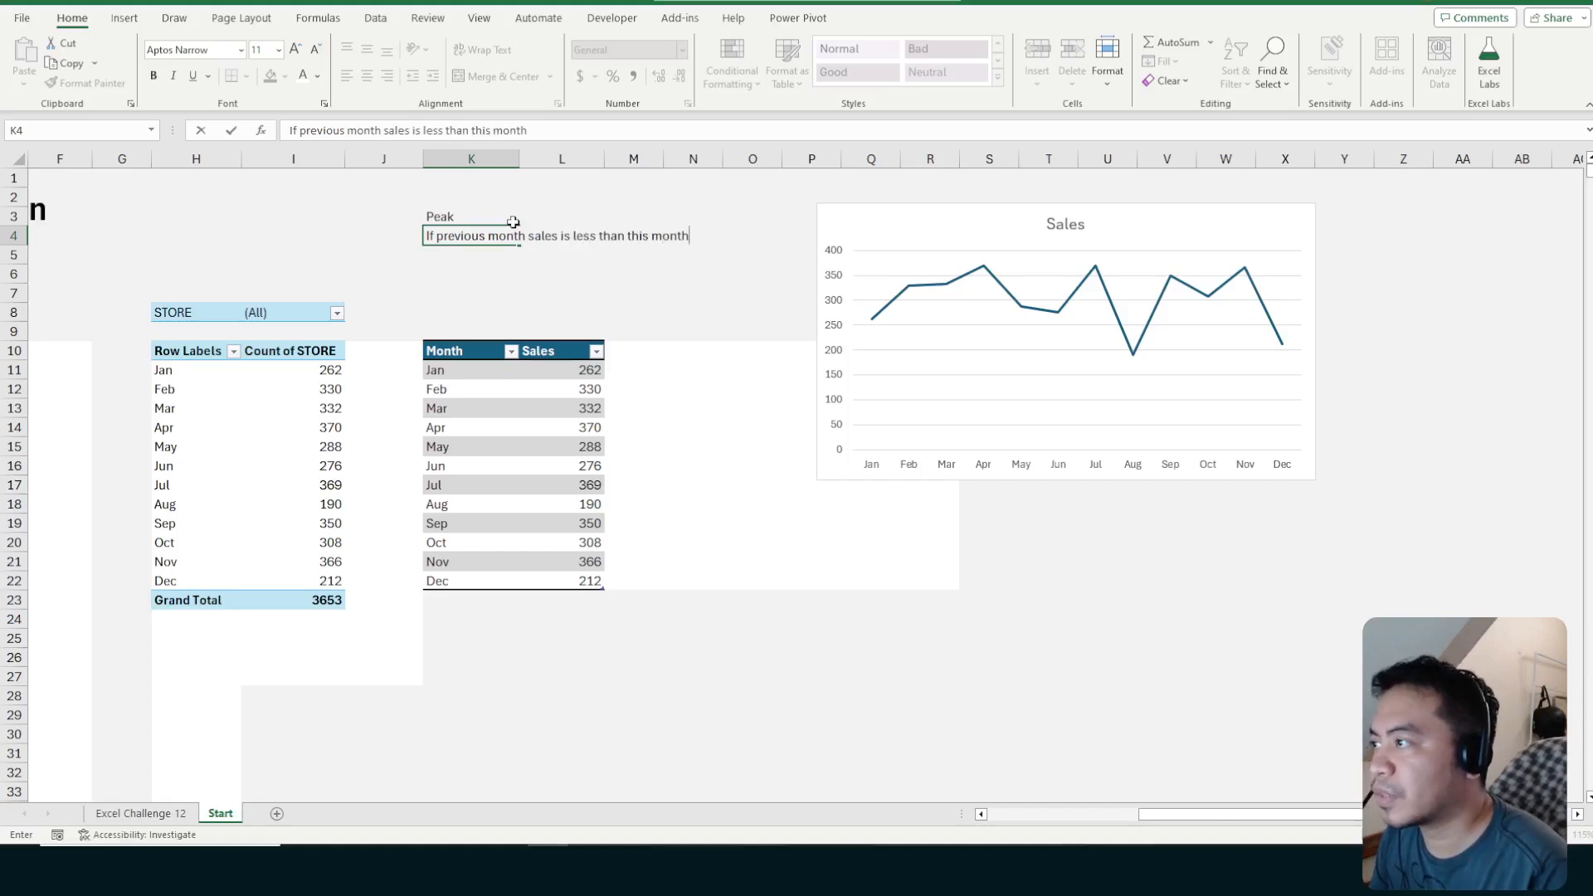
type(", and")
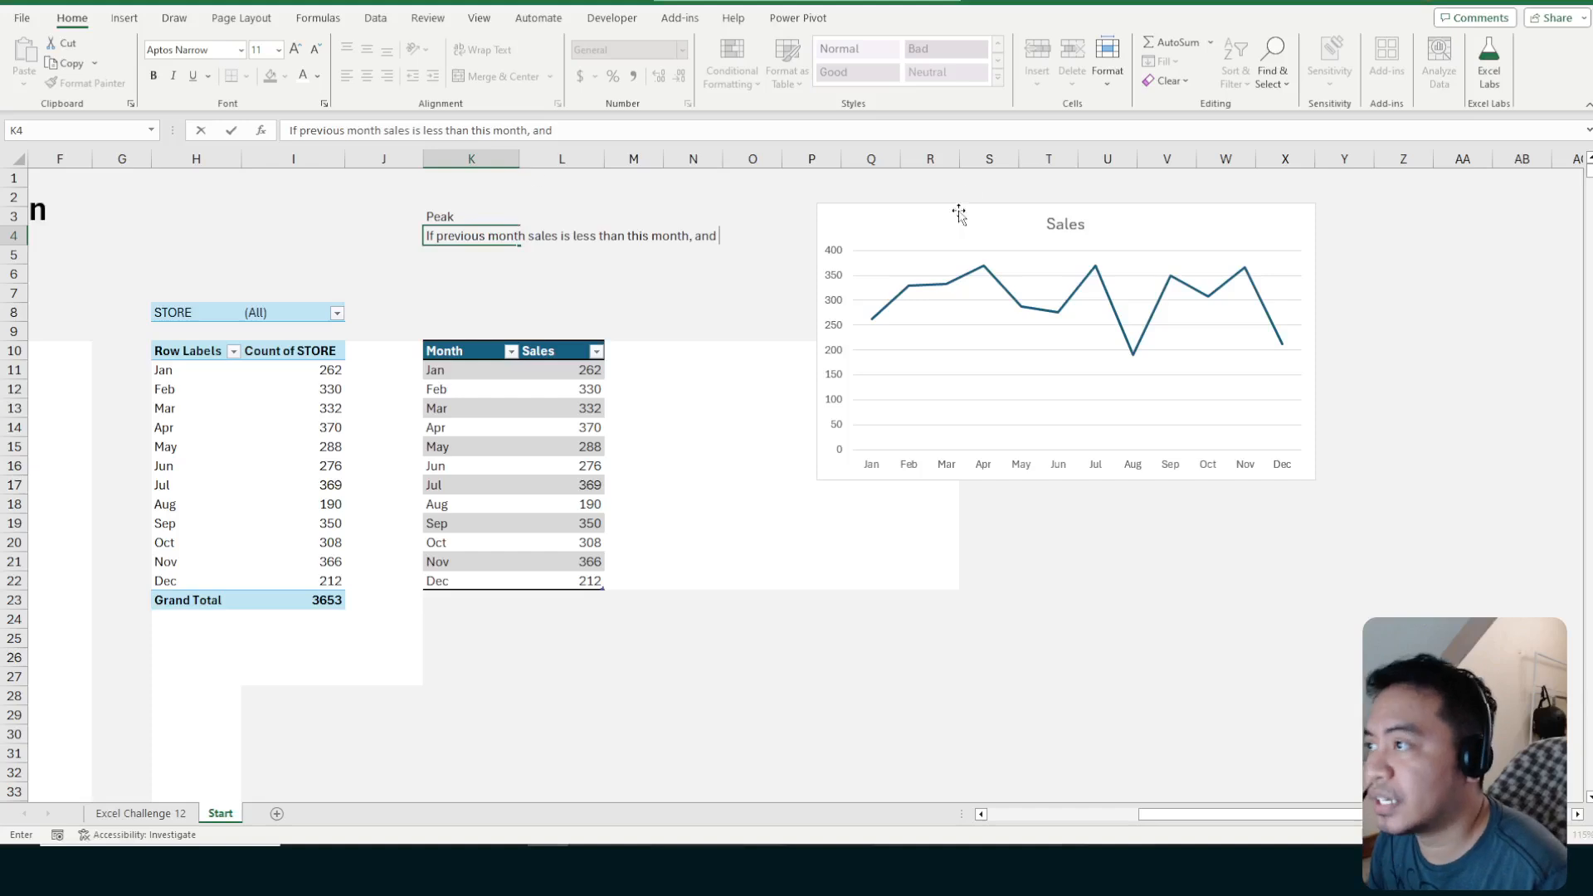
Move the Sales chart down to row 8, clear of the rule, and complete K4 with "next month sales is less than this month"
left_click_drag(919, 223, 953, 327)
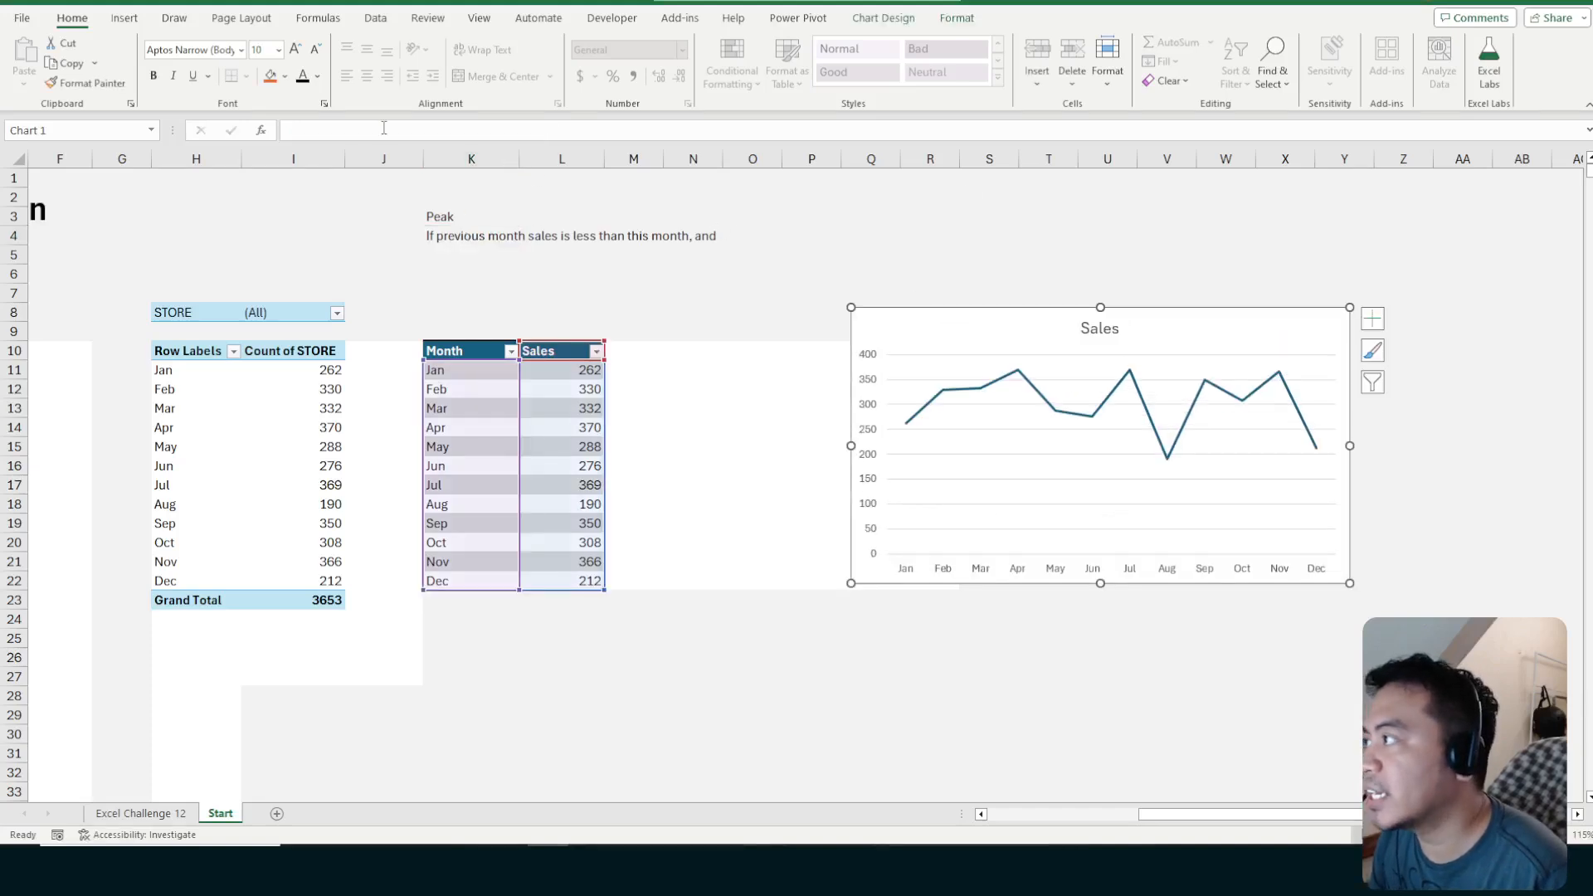
left_click(462, 239)
left_click(593, 131)
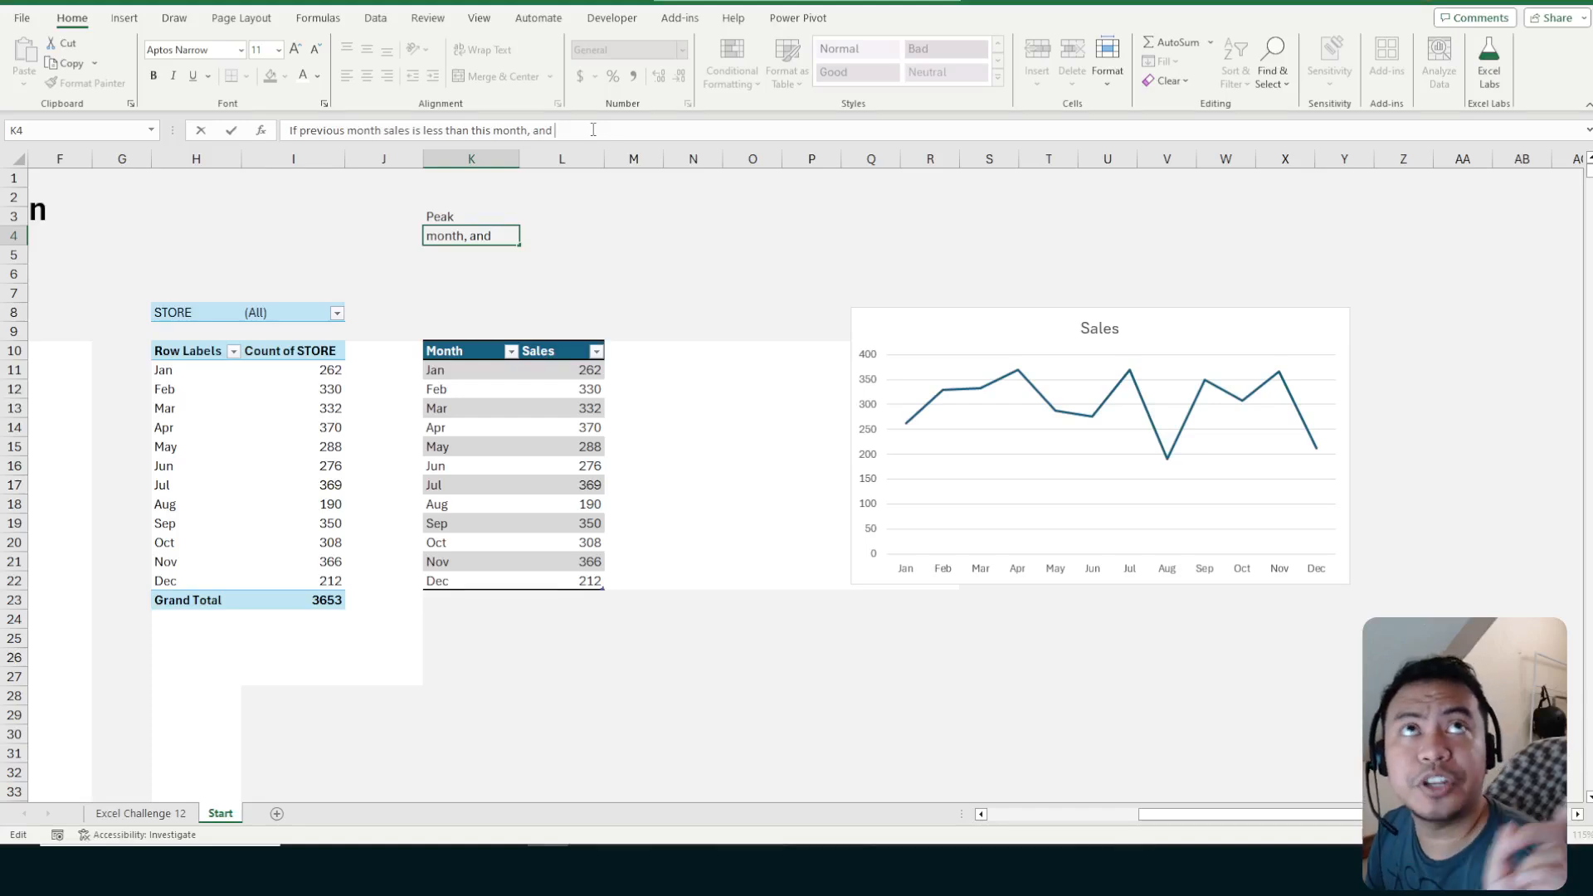
type("next wm")
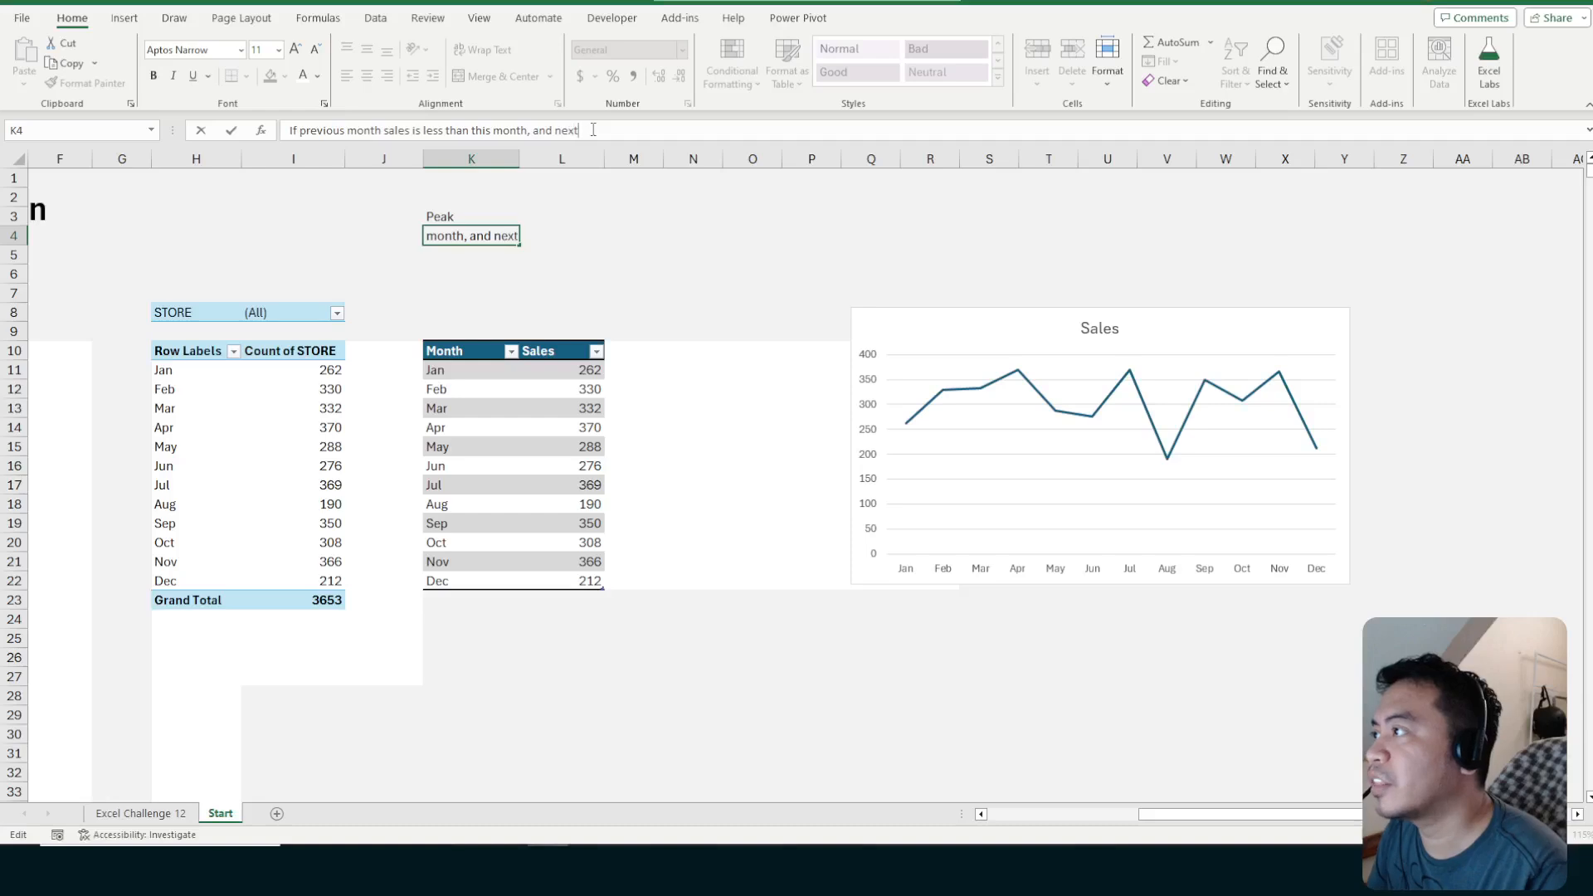
key("BackSpace")
key("BackSpace")
type("month sale")
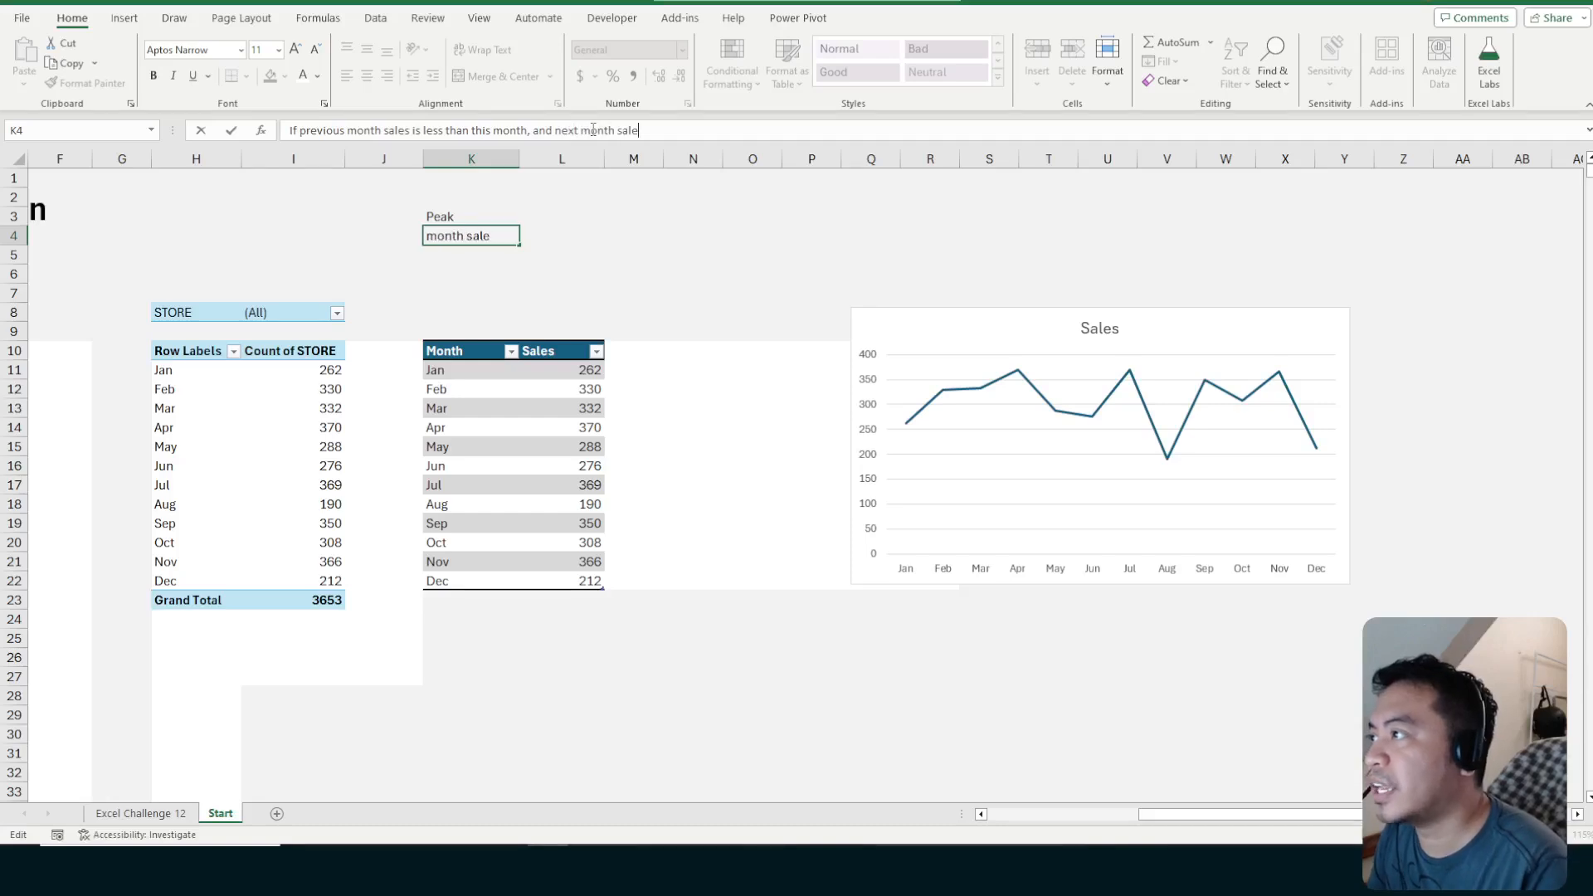
type("s ")
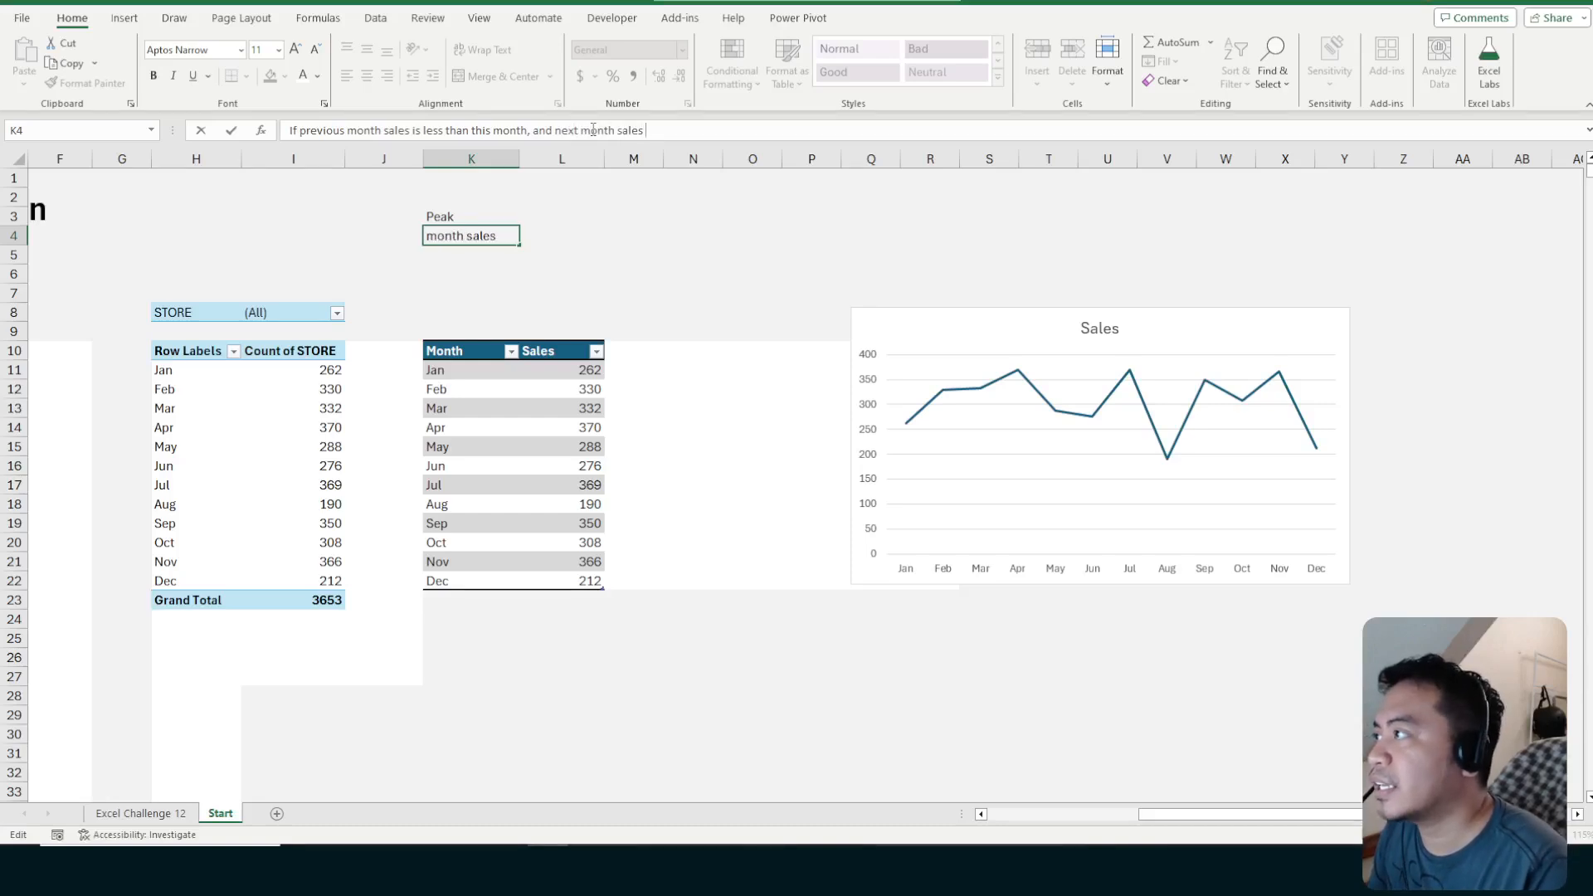
type("is less tha")
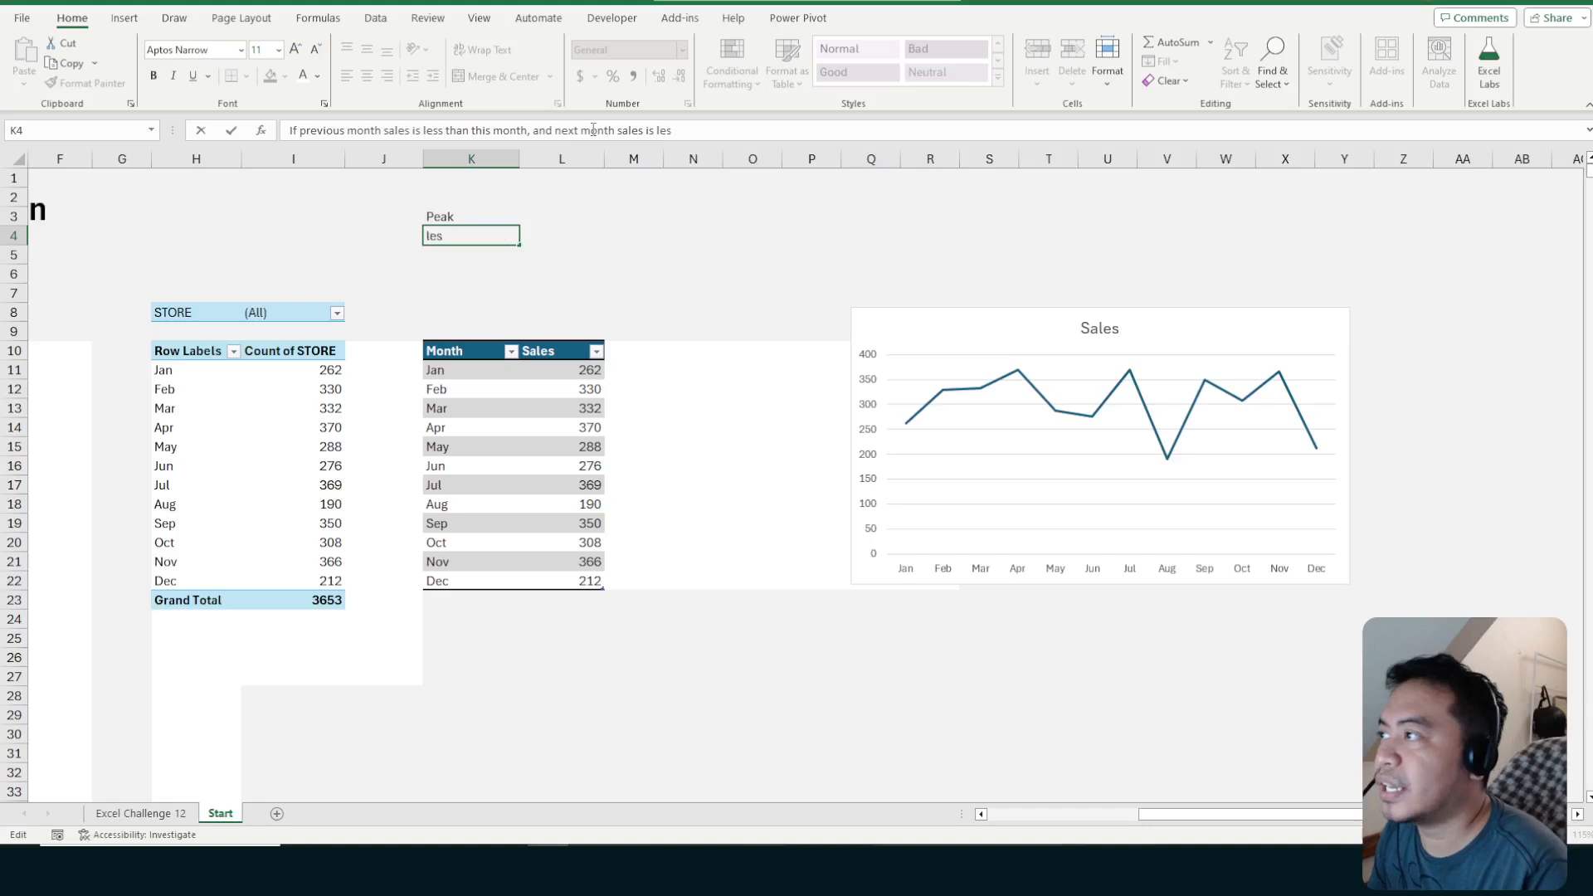
type("n this mont")
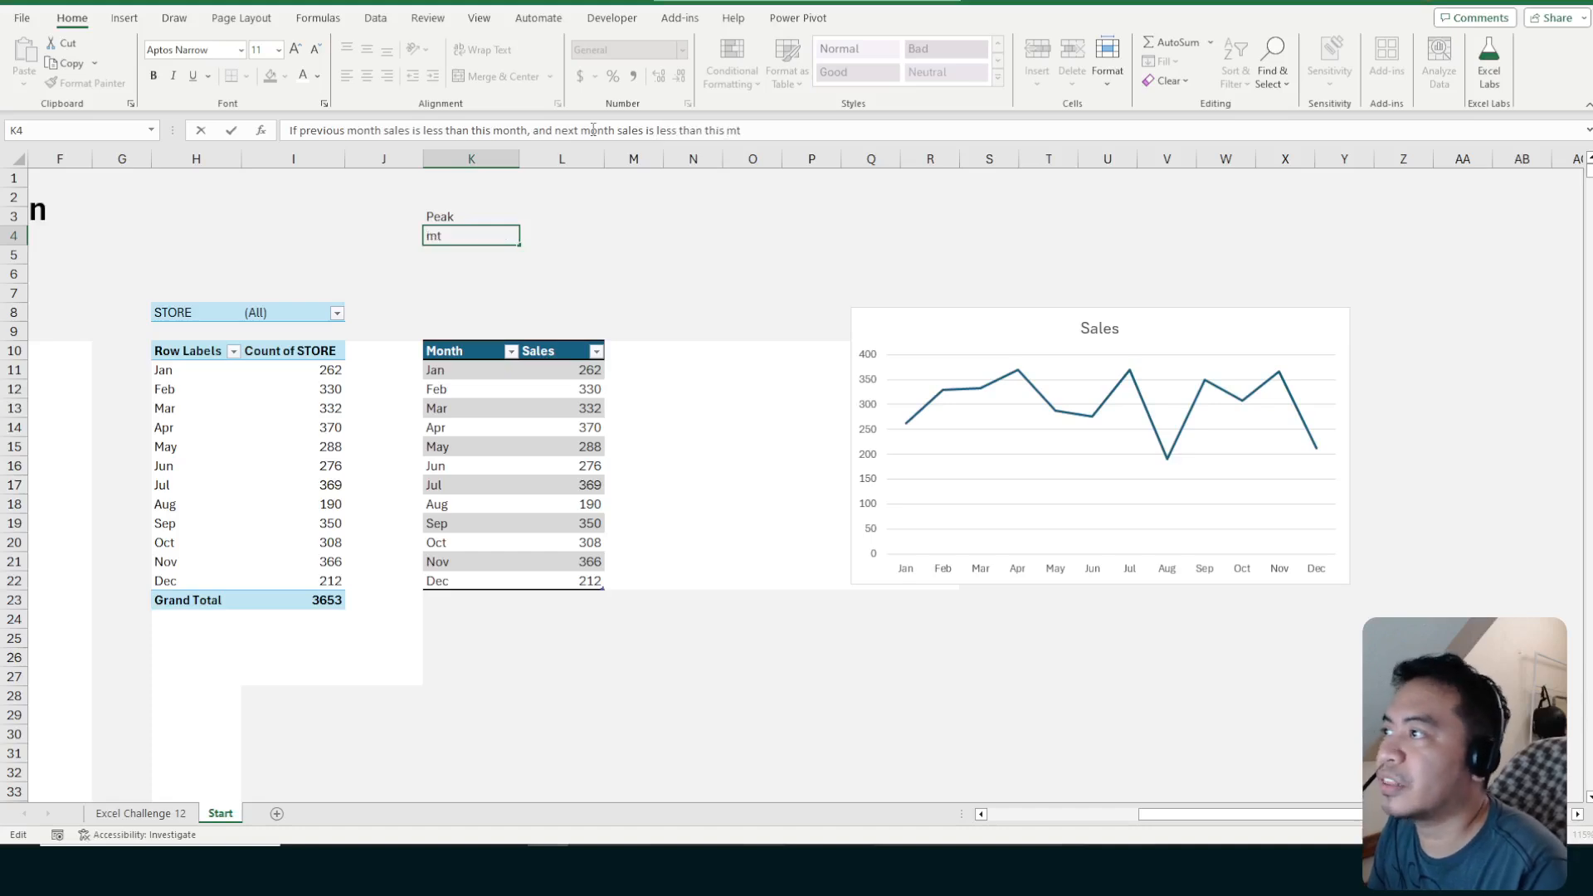
type("h")
key("Return")
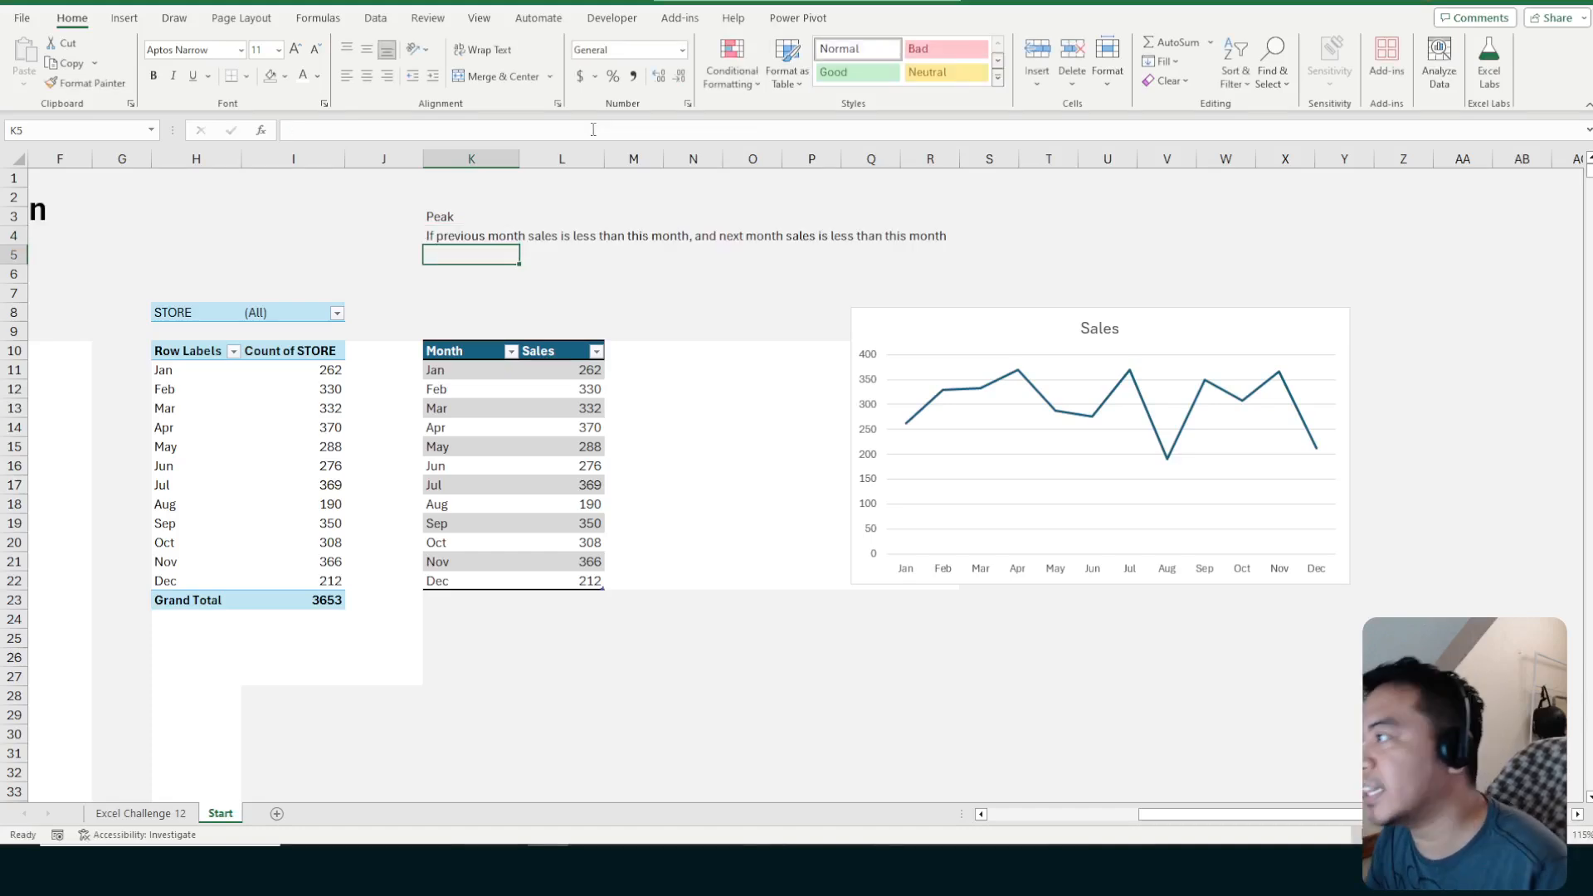
Examine the Sales chart's high and low points against the written peak rule
left_click(633, 273)
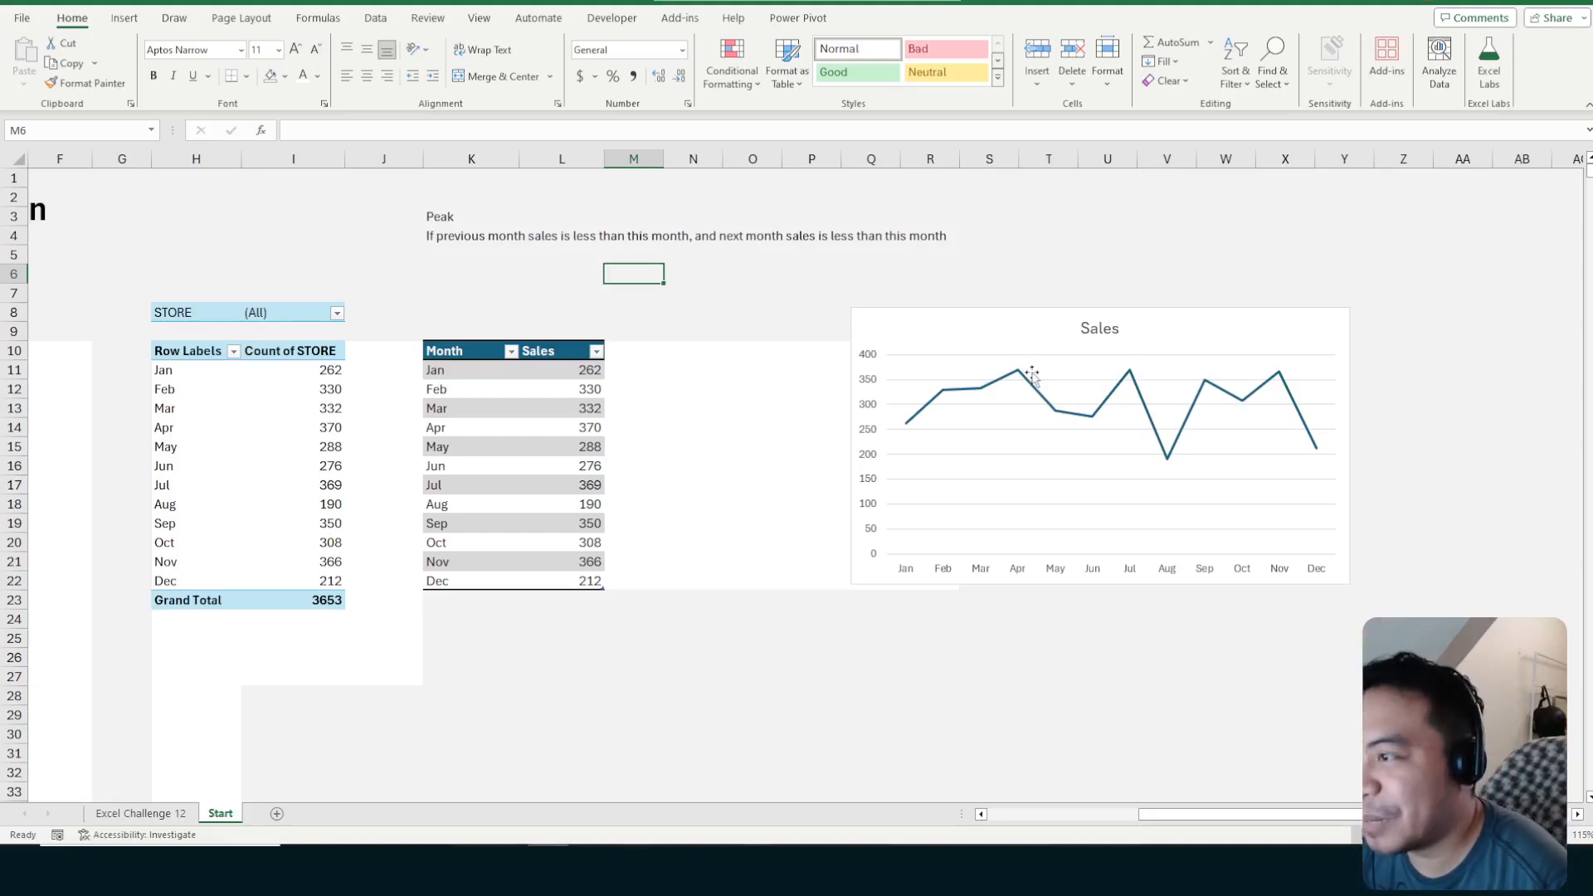
mouse_move(1014, 375)
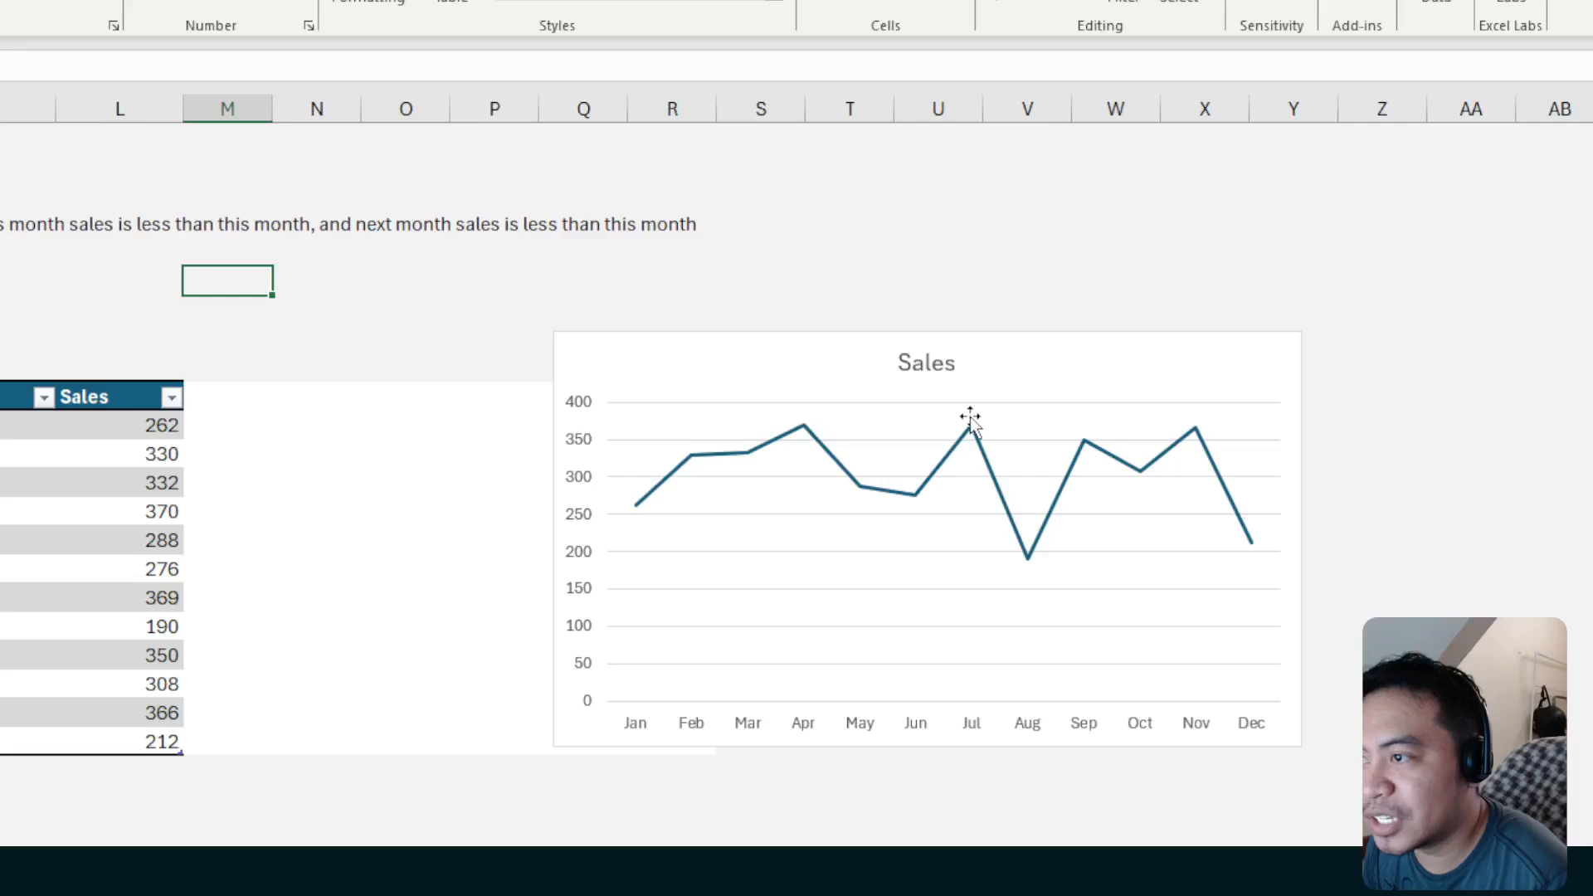
mouse_move(973, 430)
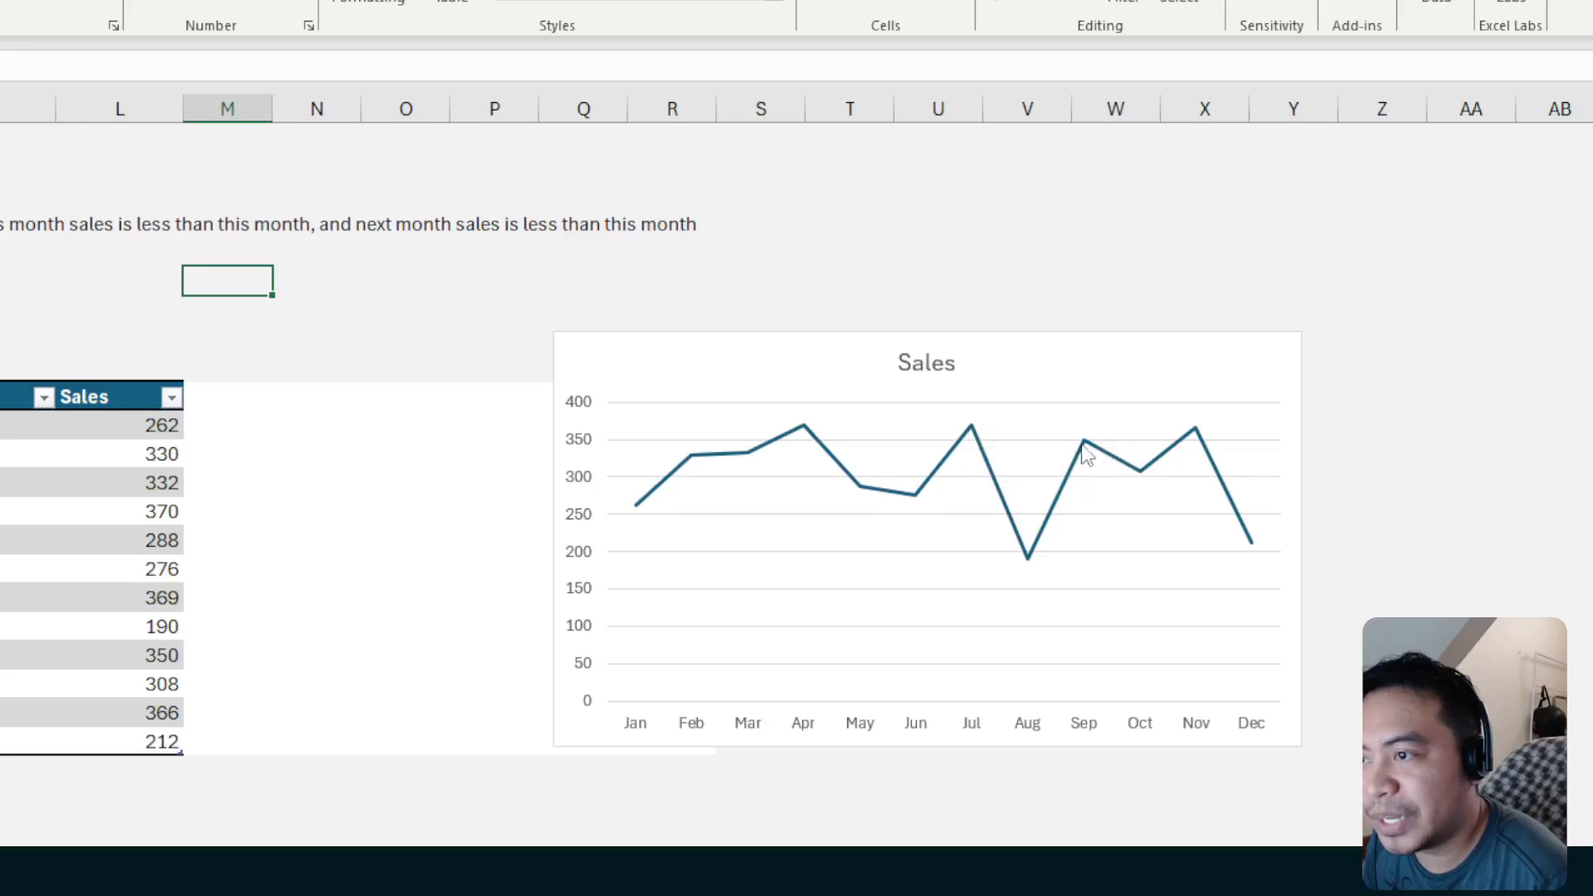
mouse_move(1201, 443)
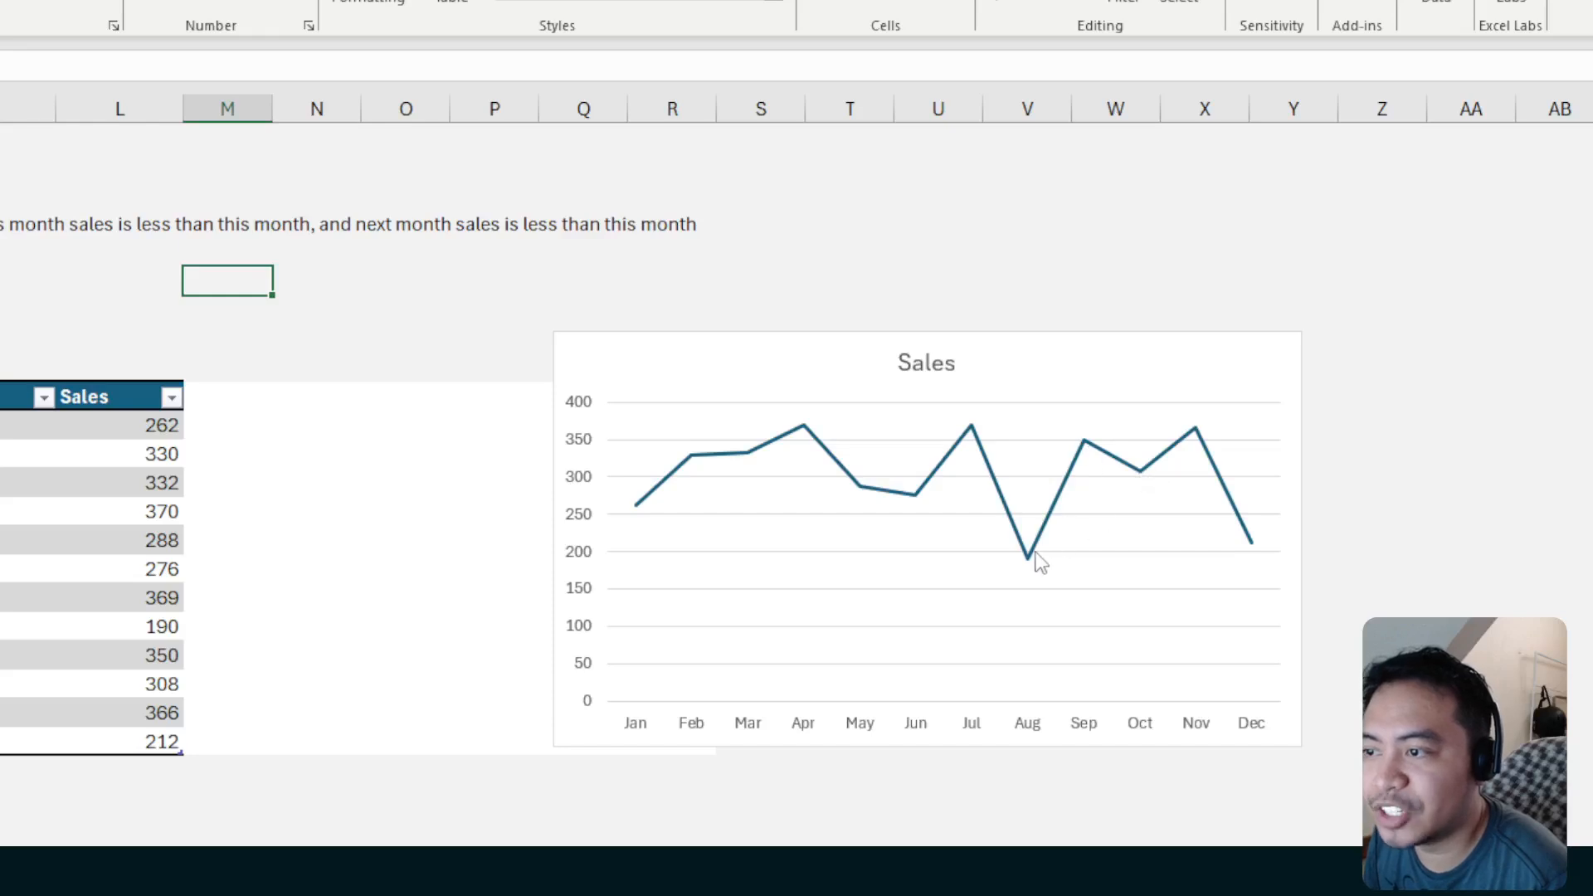
mouse_move(1088, 448)
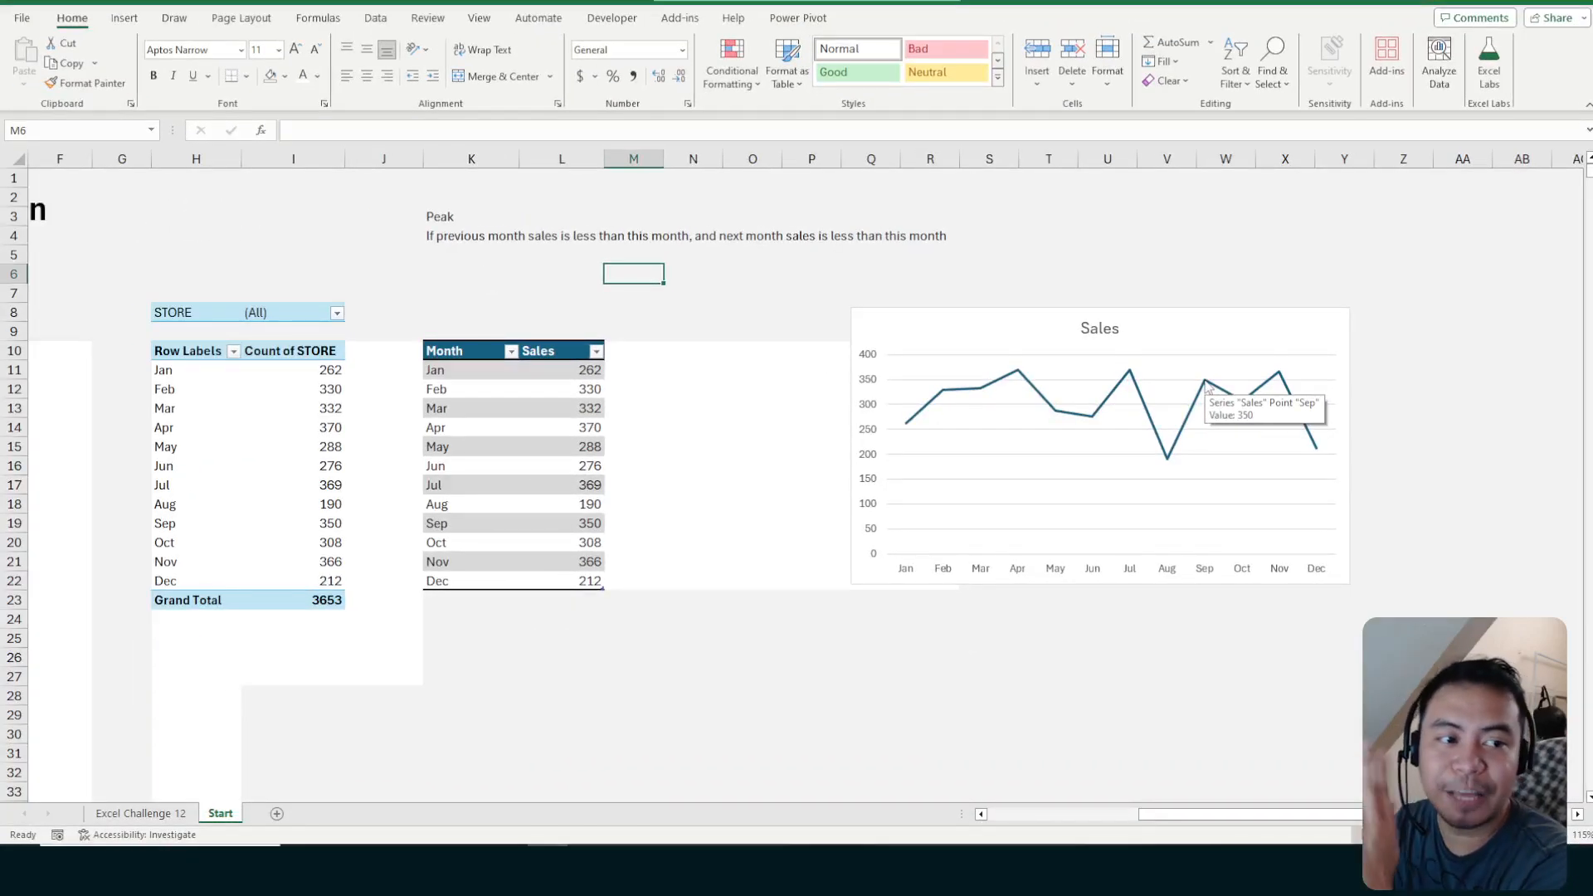
left_click(693, 370)
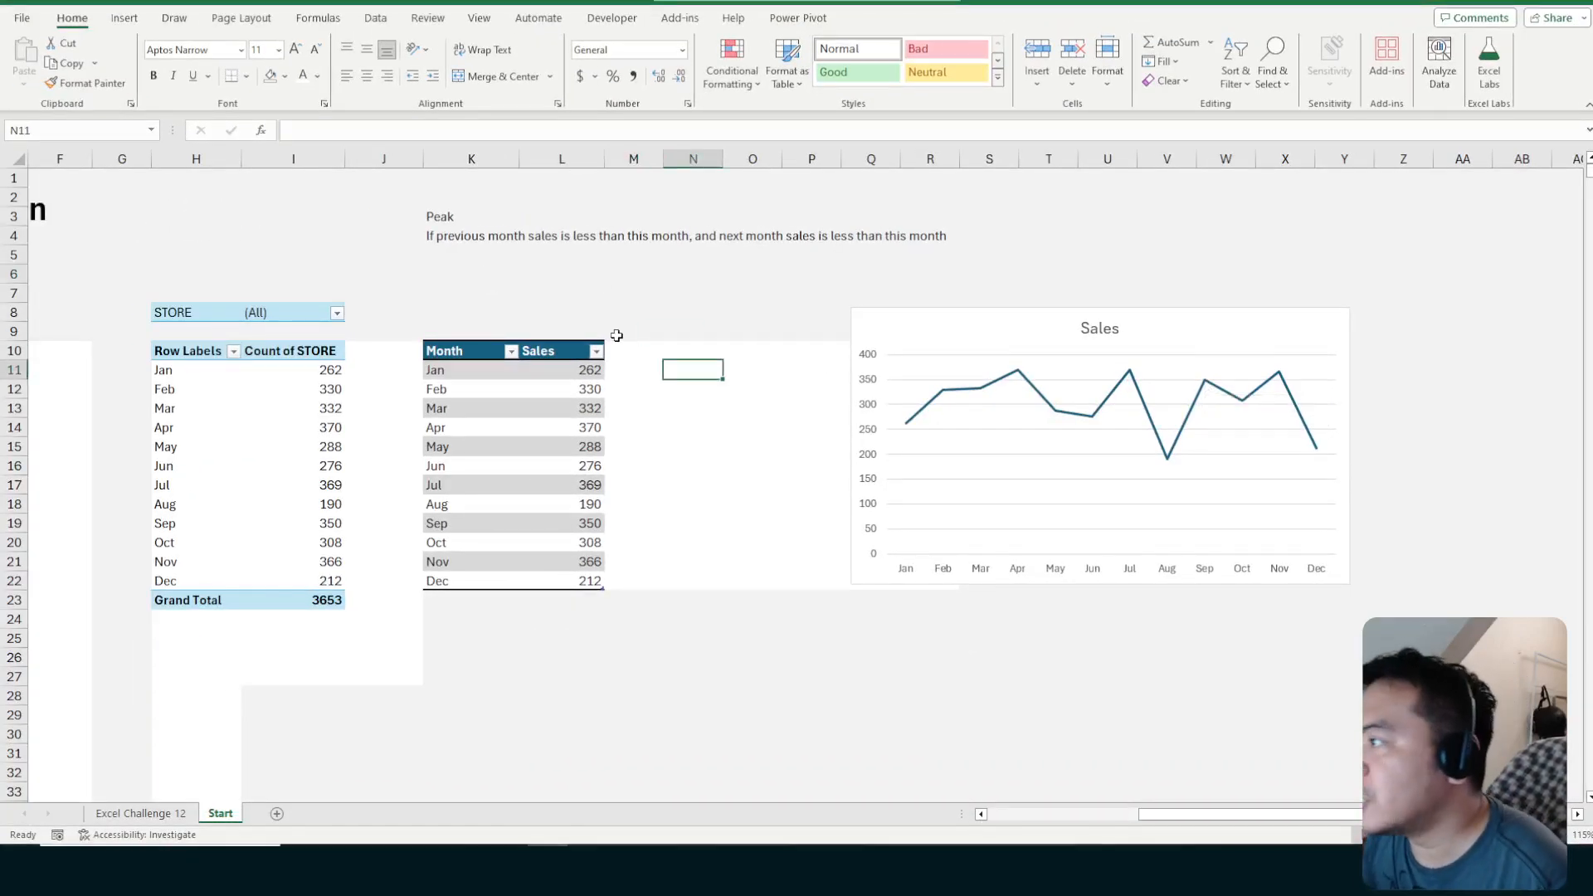
Move the Peak label from K3 to J4, directly beside its rule
left_click(469, 238)
left_click(467, 256)
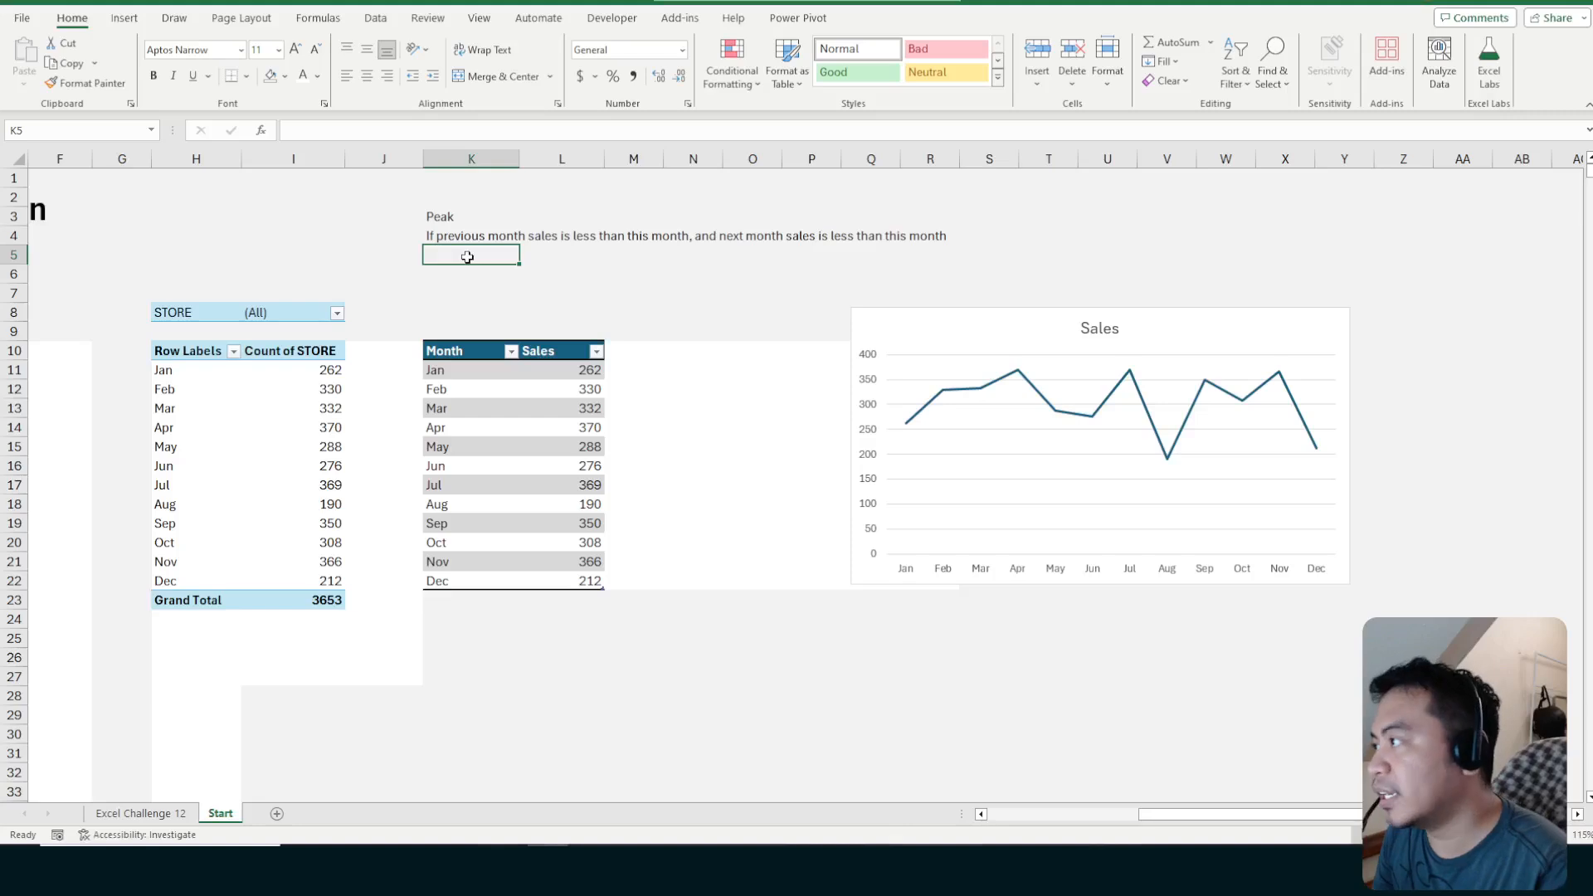
key("Up")
key("Up")
key("ctrl+x")
key("Left")
key("Down")
key("ctrl+v")
key("Down")
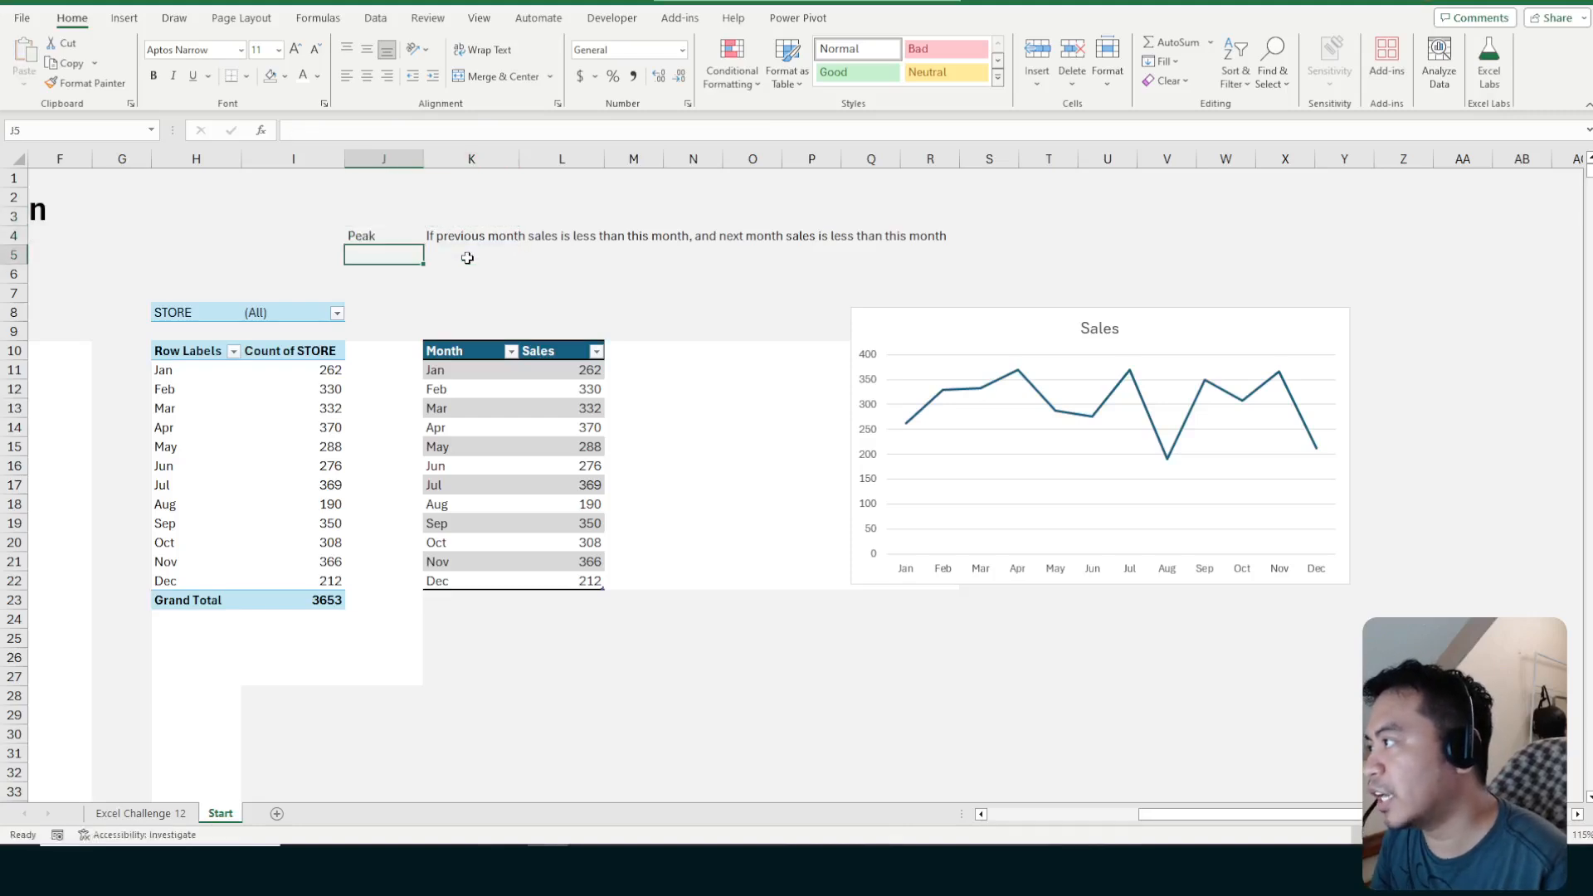
Label cell J5 "Lowest" and enter "Lowest sales count" beside it in K5
type("Lowest")
key("Tab")
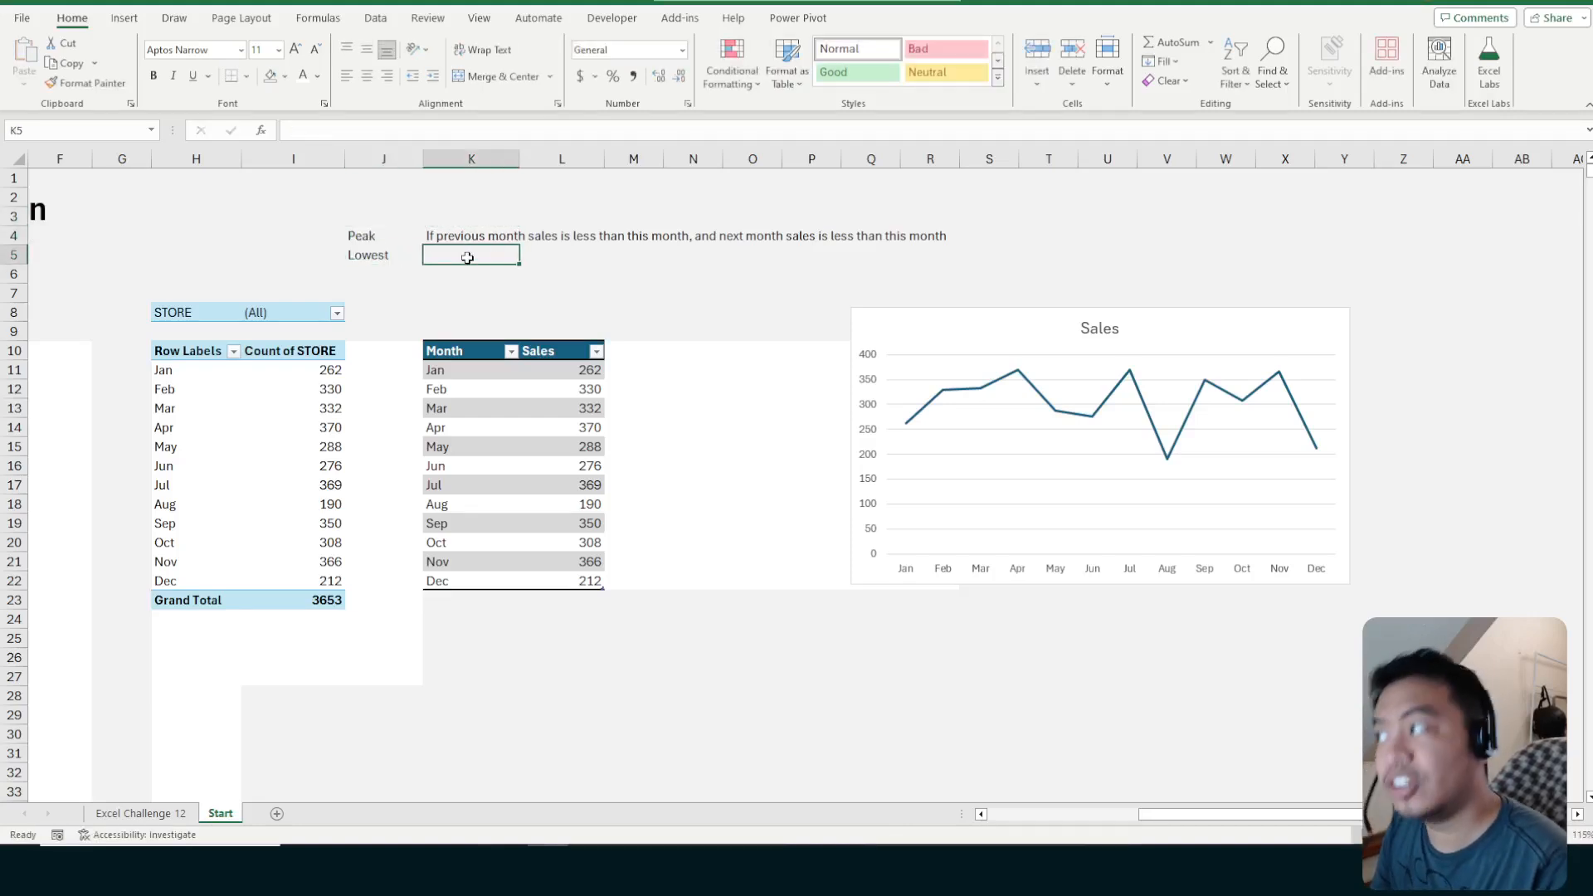
type("Lowest")
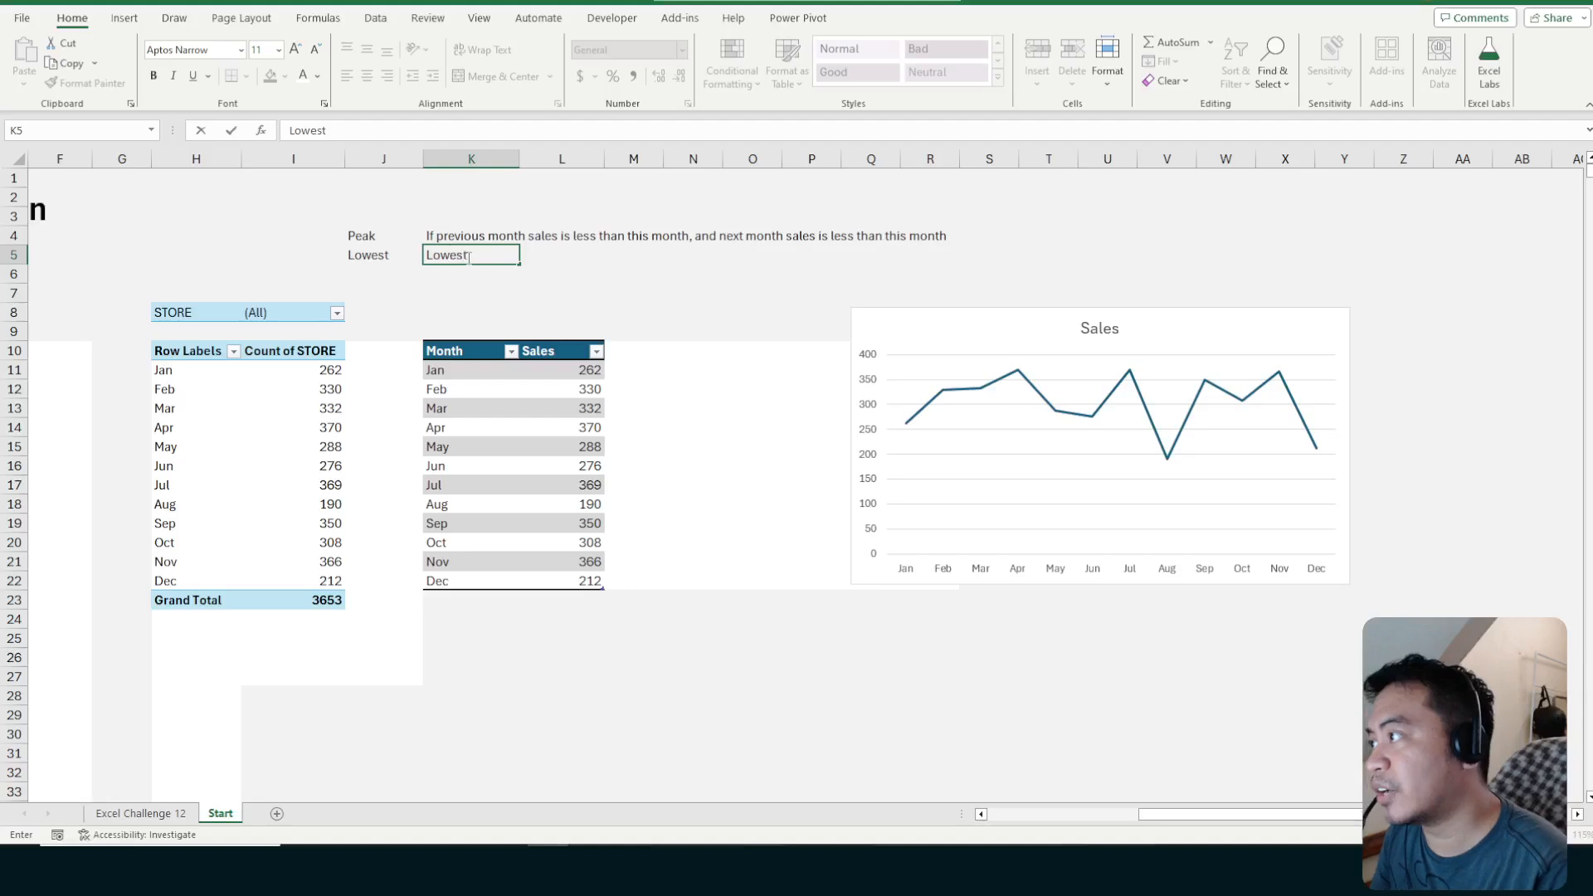
type(" sales count")
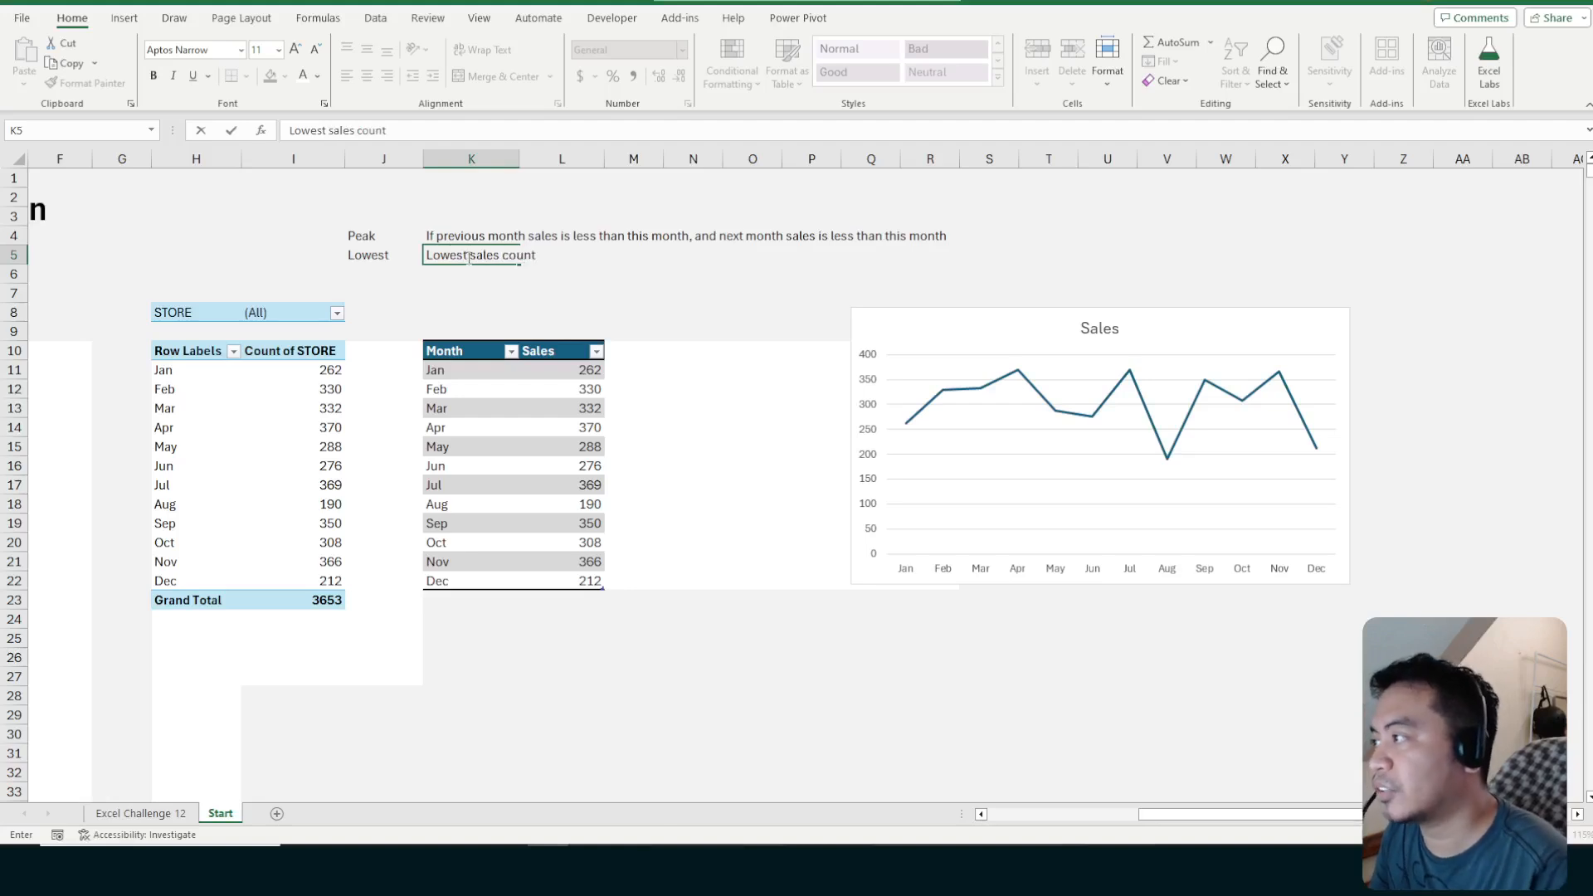
key("Return")
Extend the lowest-point rule in K5 to read "month with Lowest sales count"
key("Up")
key("Right")
key("F2")
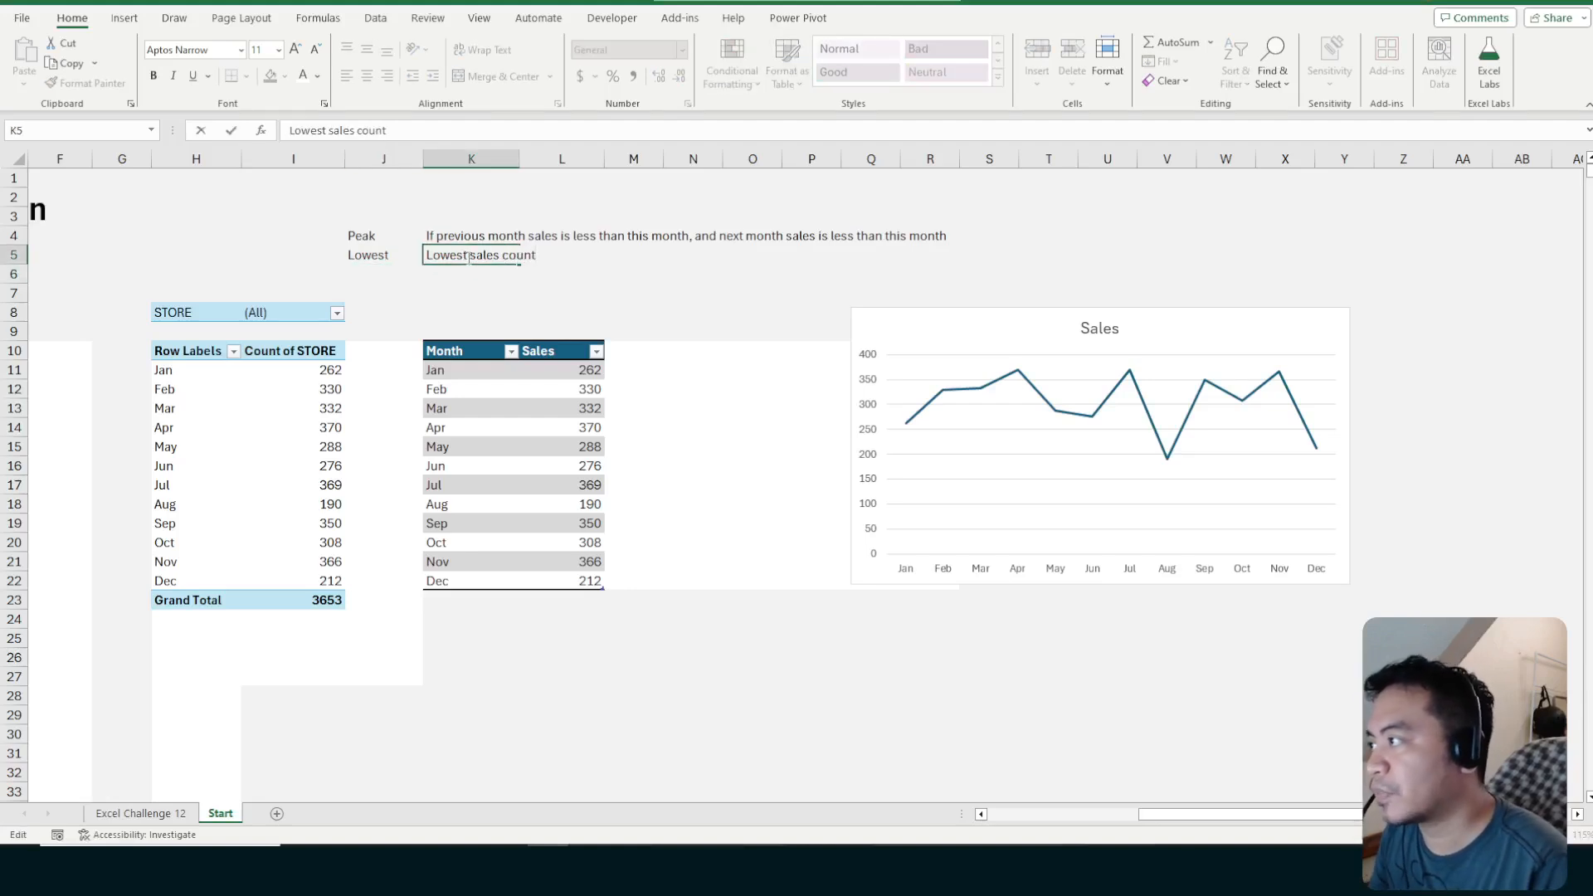
key("Home")
type("month with")
key("Return")
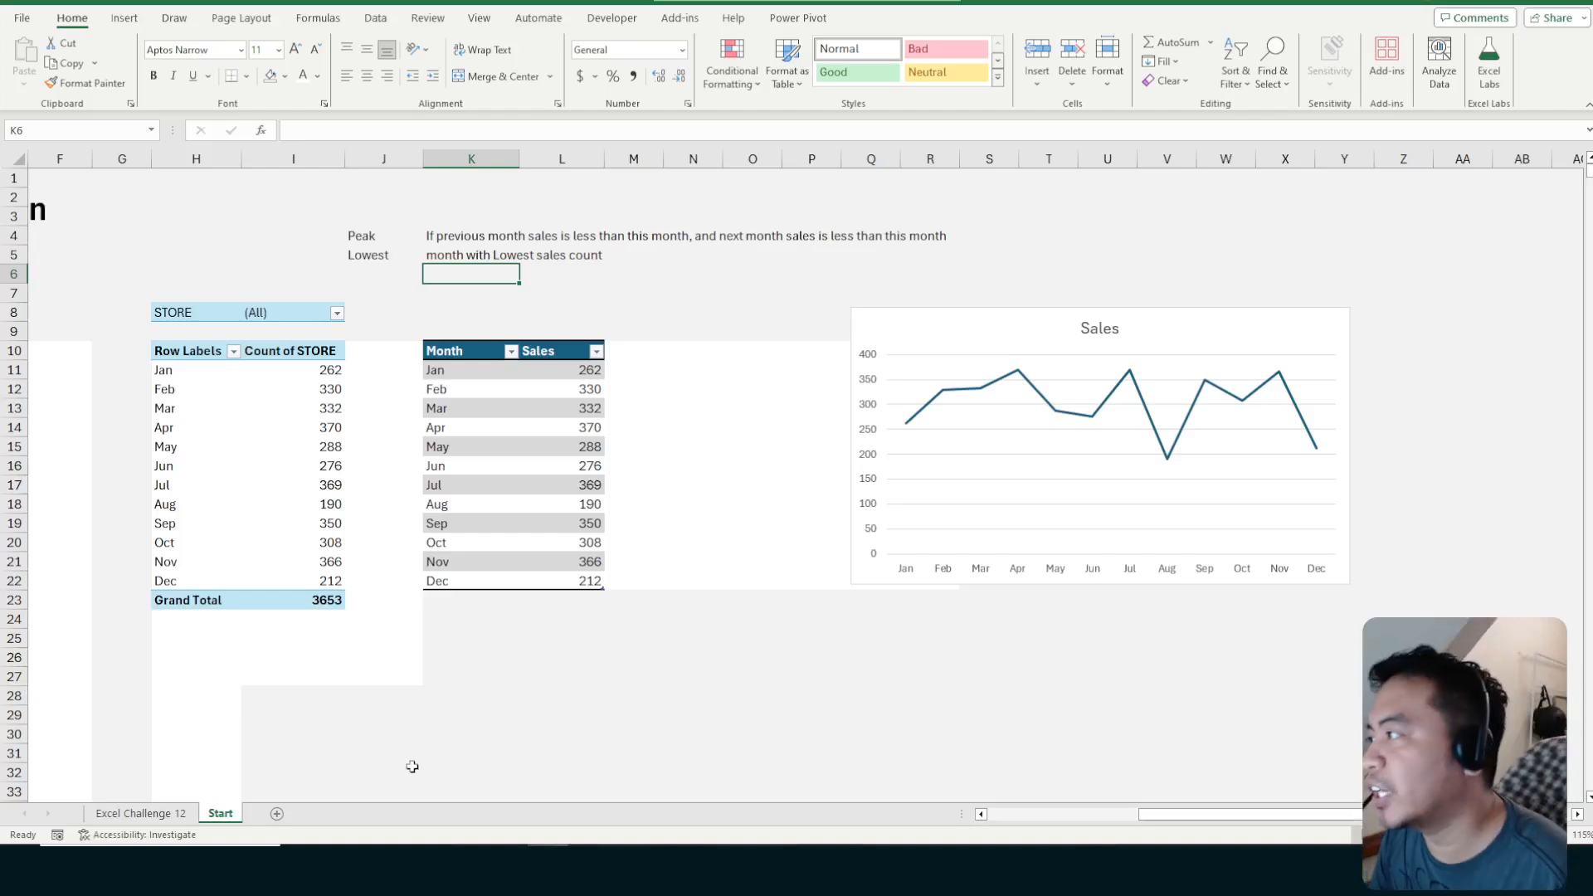
Add a column headed "Peak" to the monthly sales table, directly beside Sales in M10
left_click(625, 355)
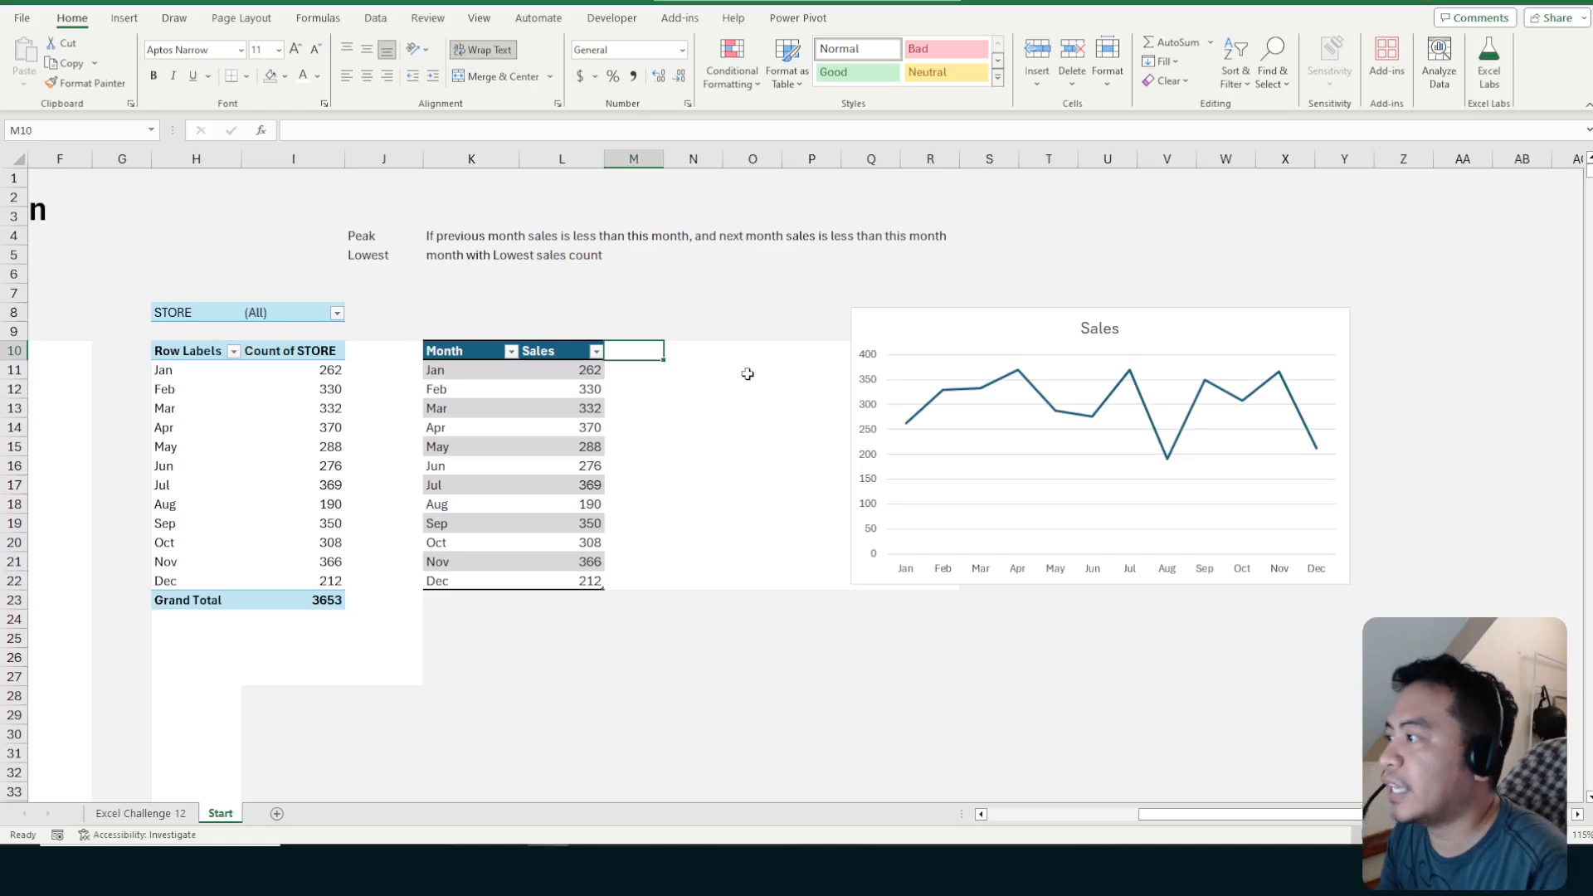
type("pEA")
key("Escape")
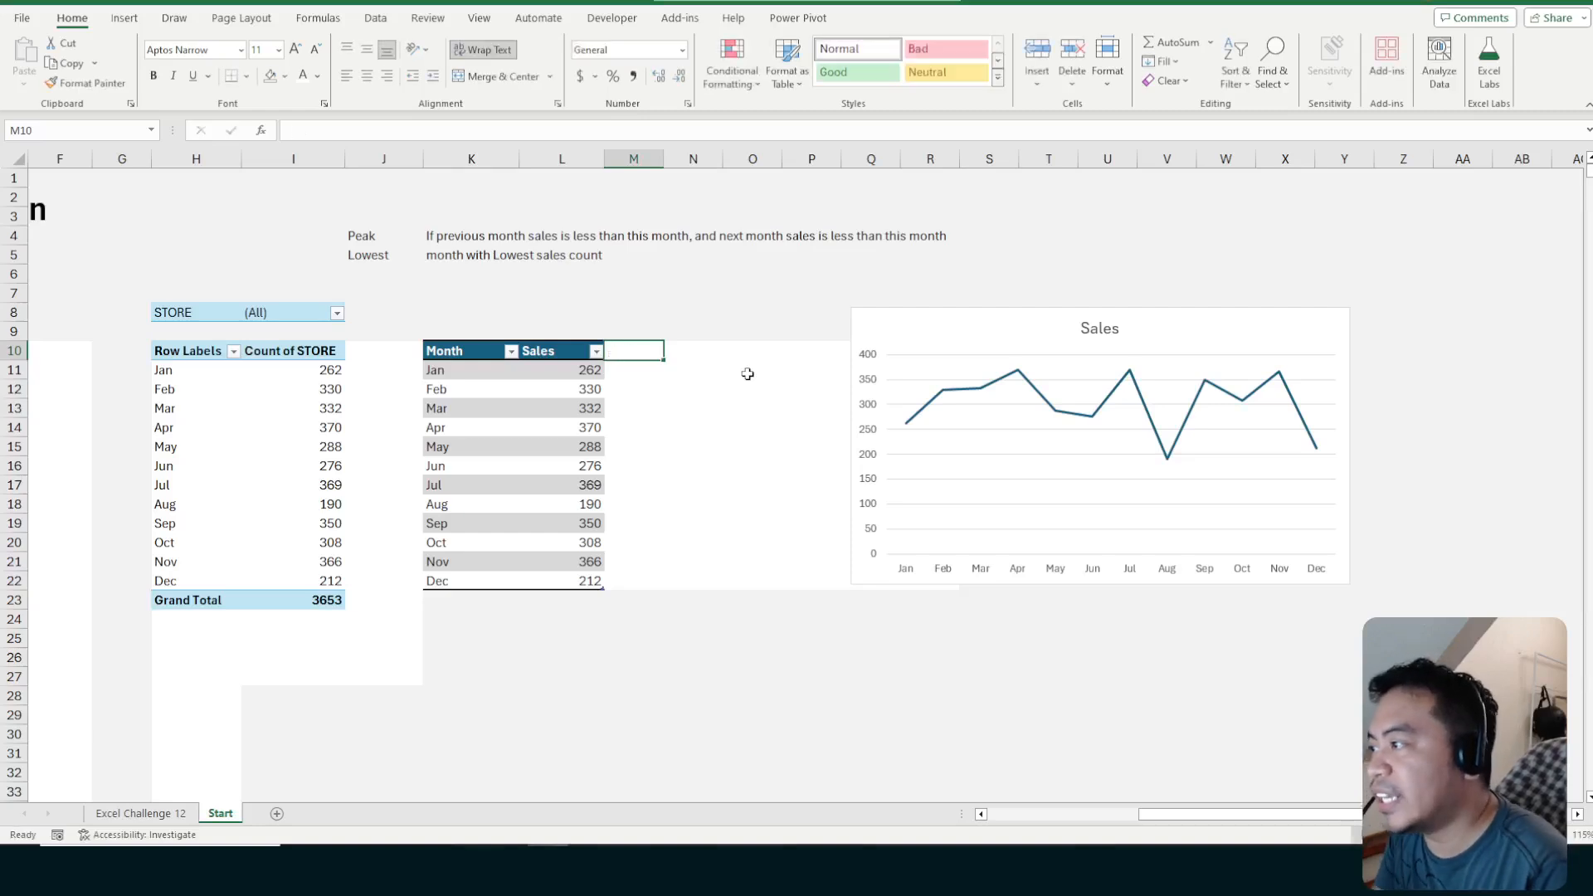
type("Peak")
key("Return")
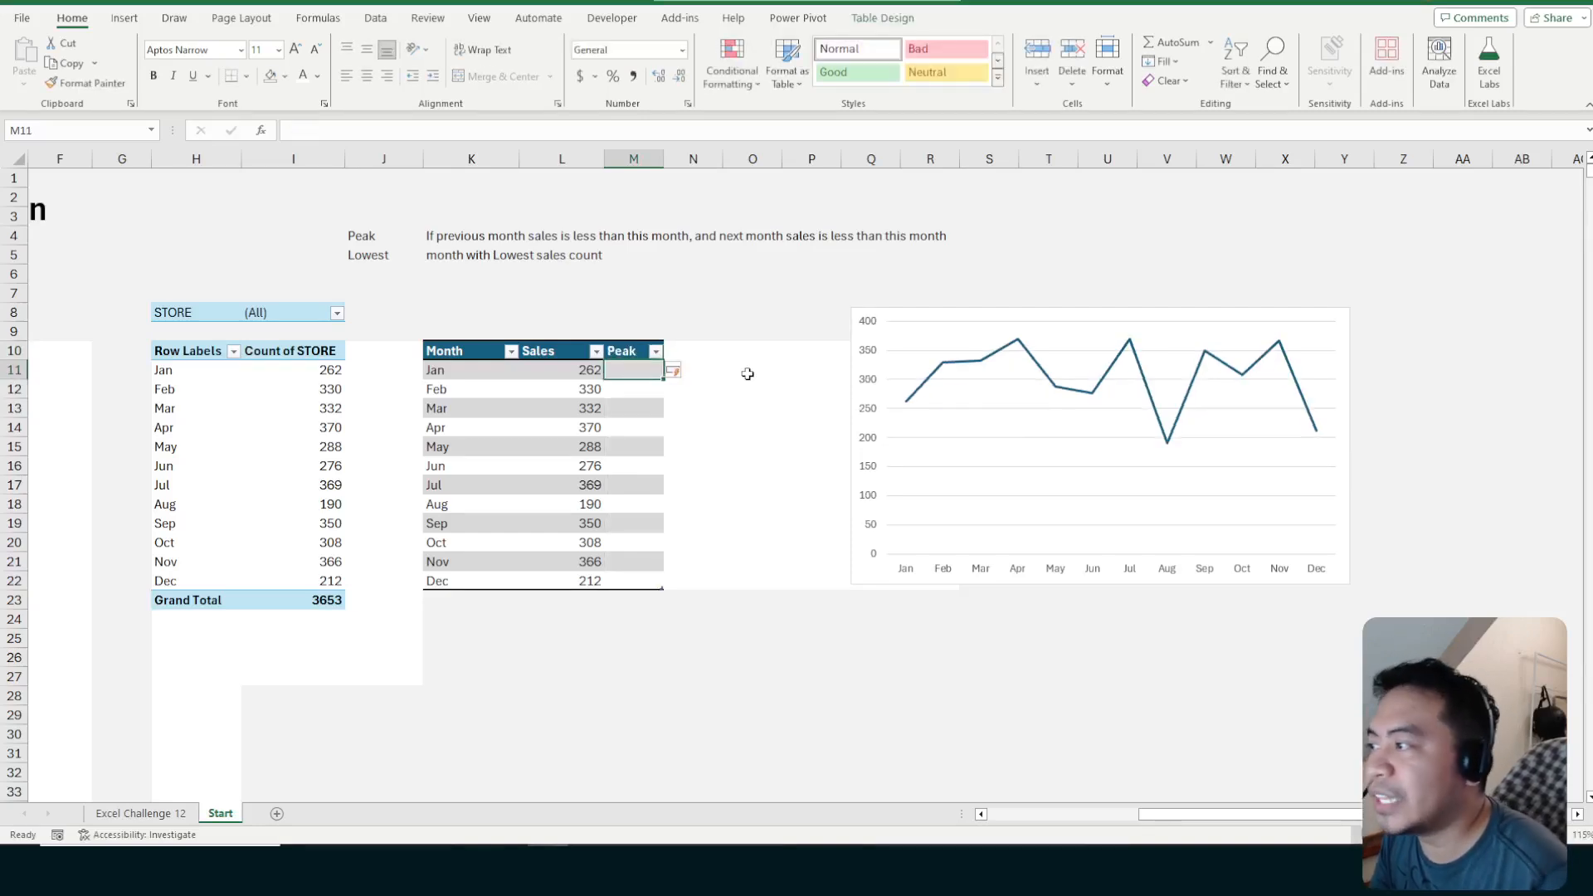
left_click(711, 371)
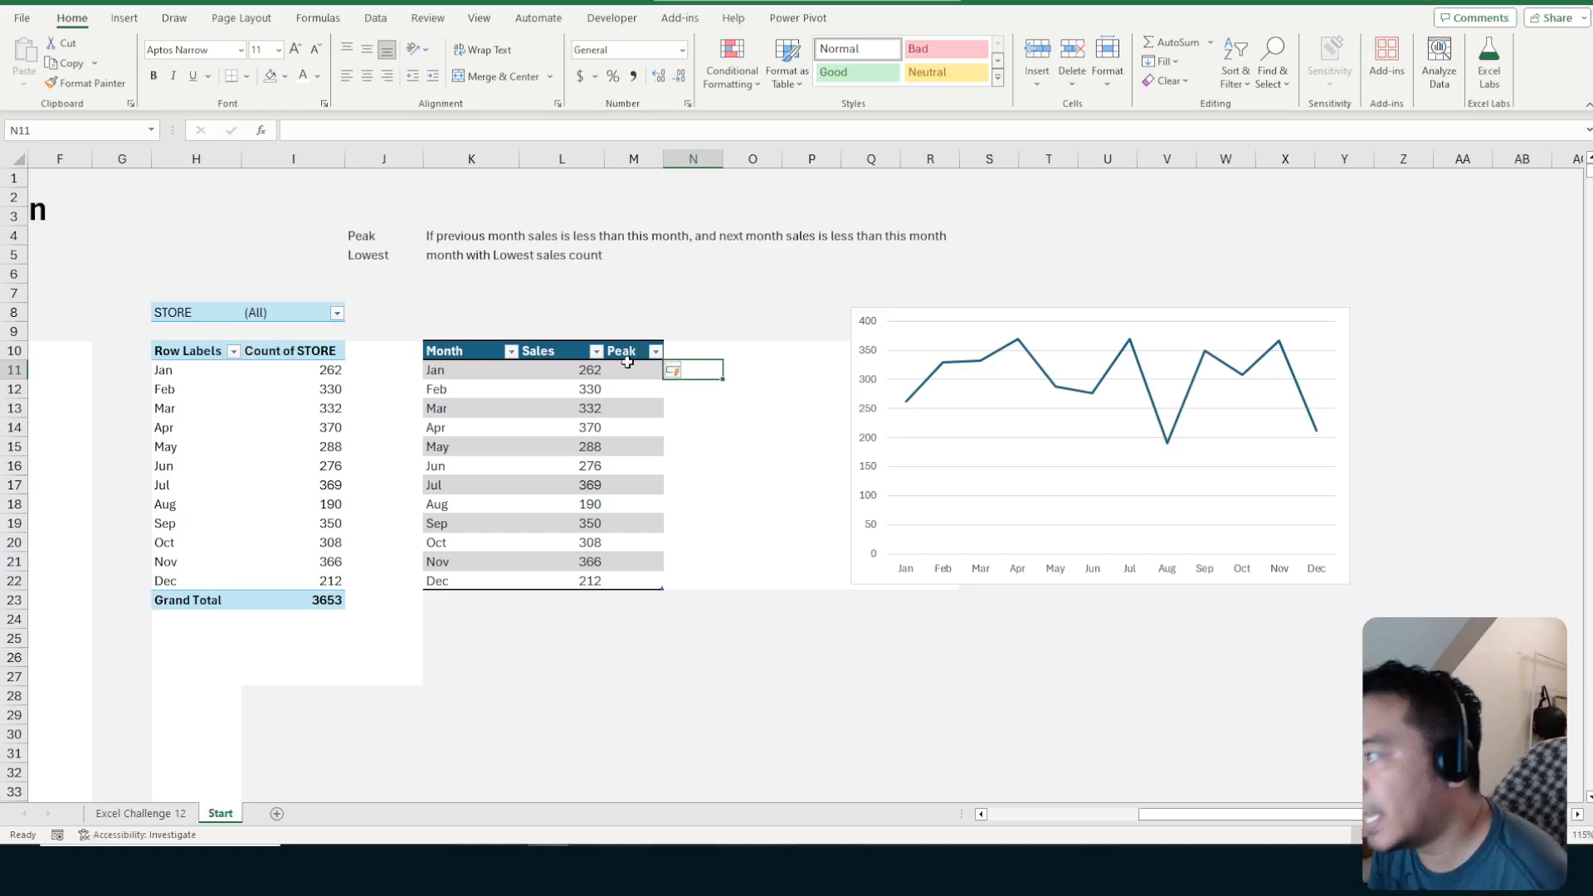
left_click(631, 367)
left_click(636, 343)
left_click(634, 376)
left_click(634, 350)
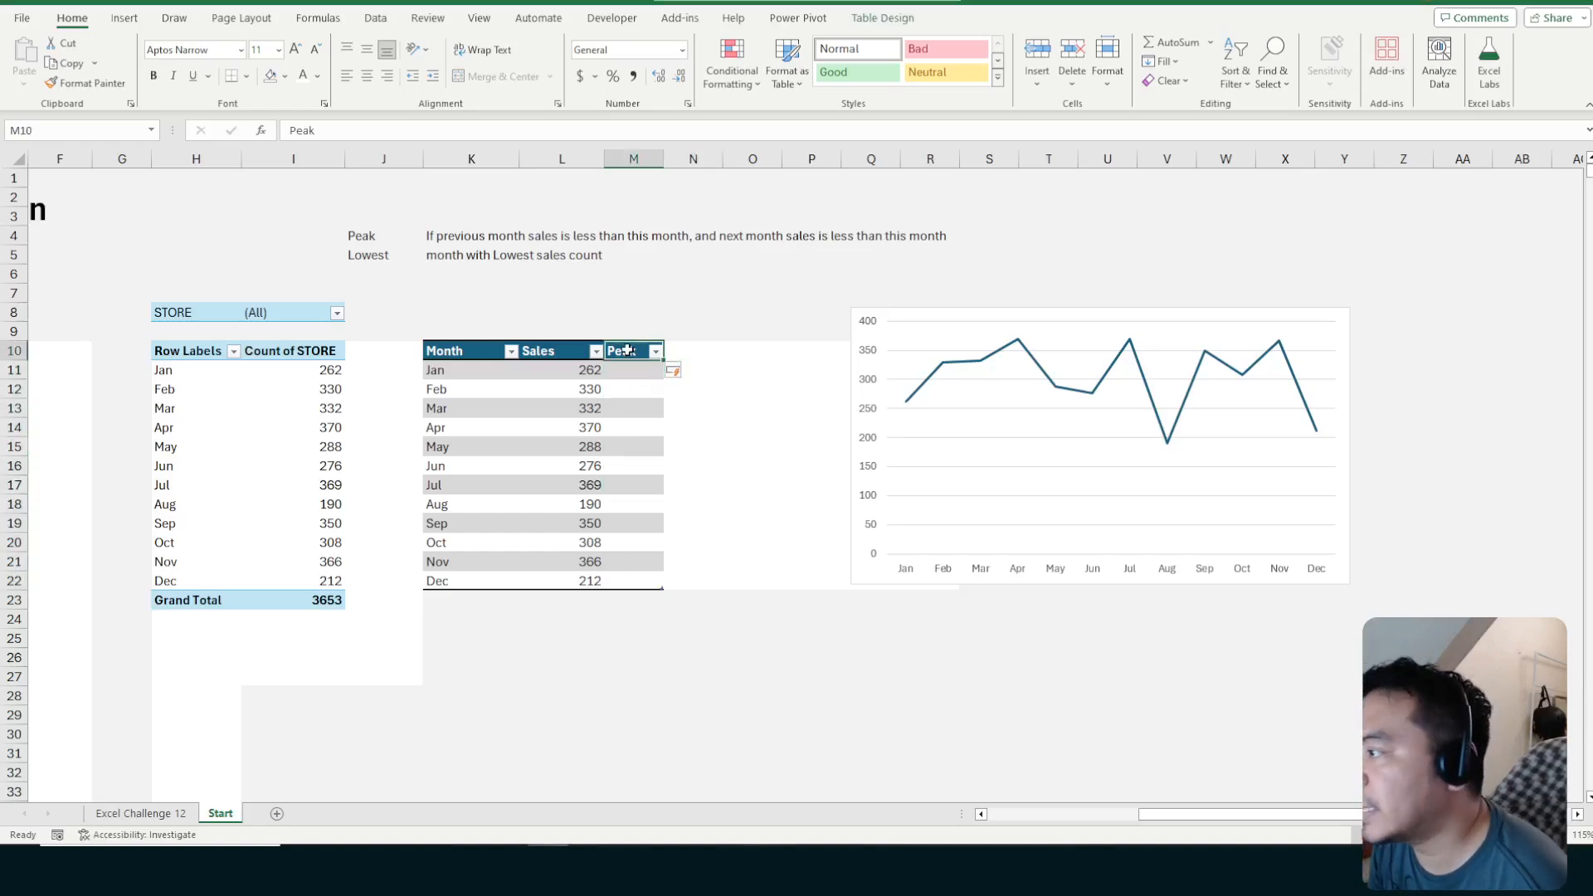
left_click(643, 373)
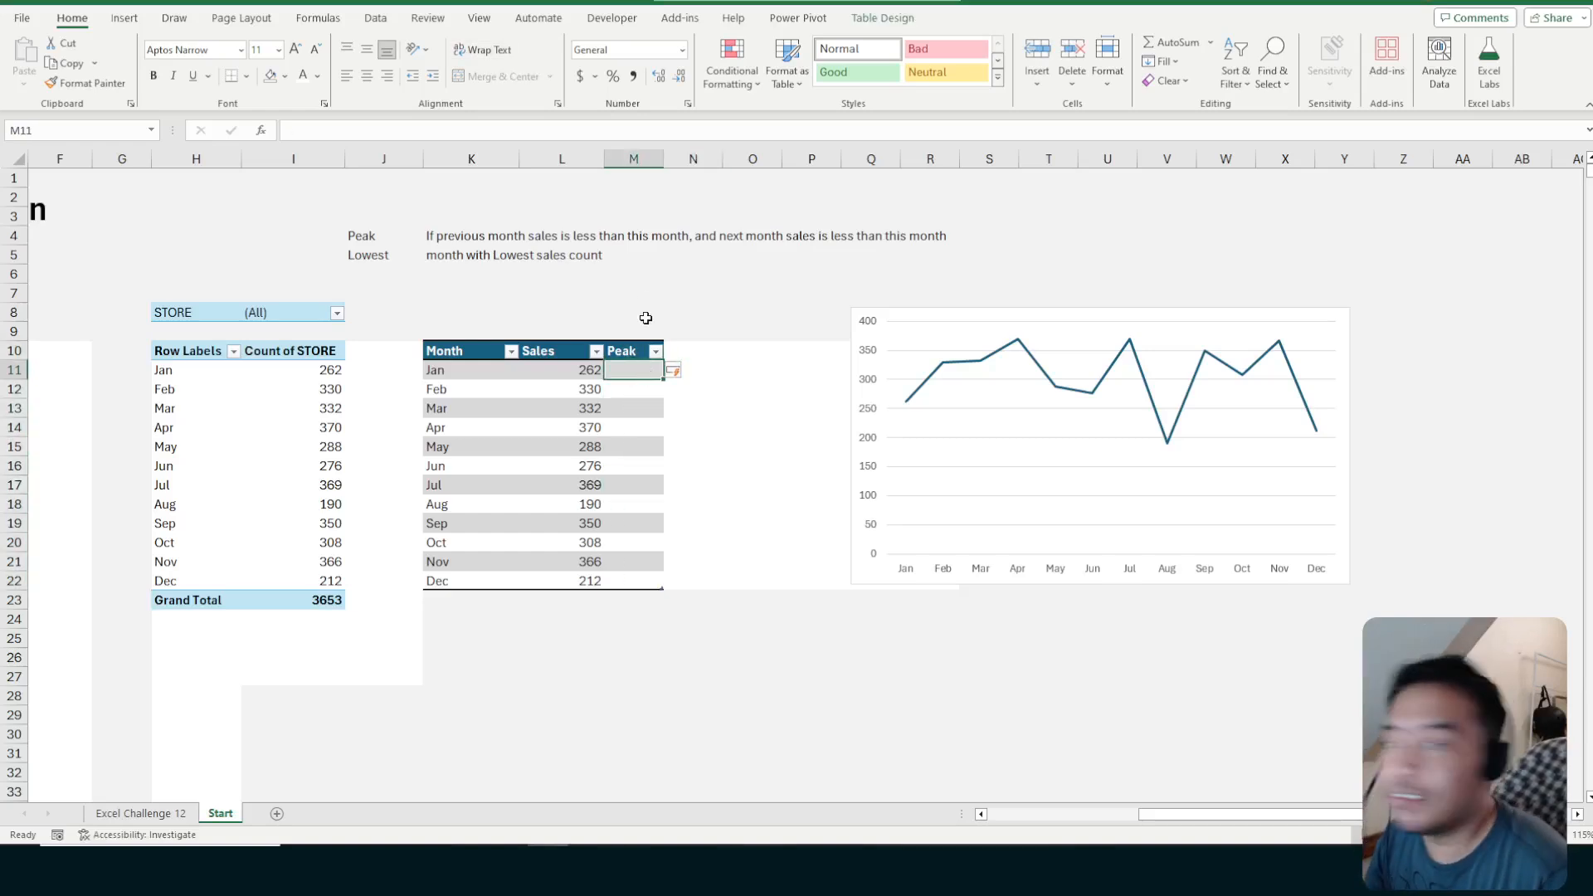
Widen the Peak column and move the line chart over to column T, level with row 4
left_click_drag(664, 159, 719, 167)
left_click(655, 412)
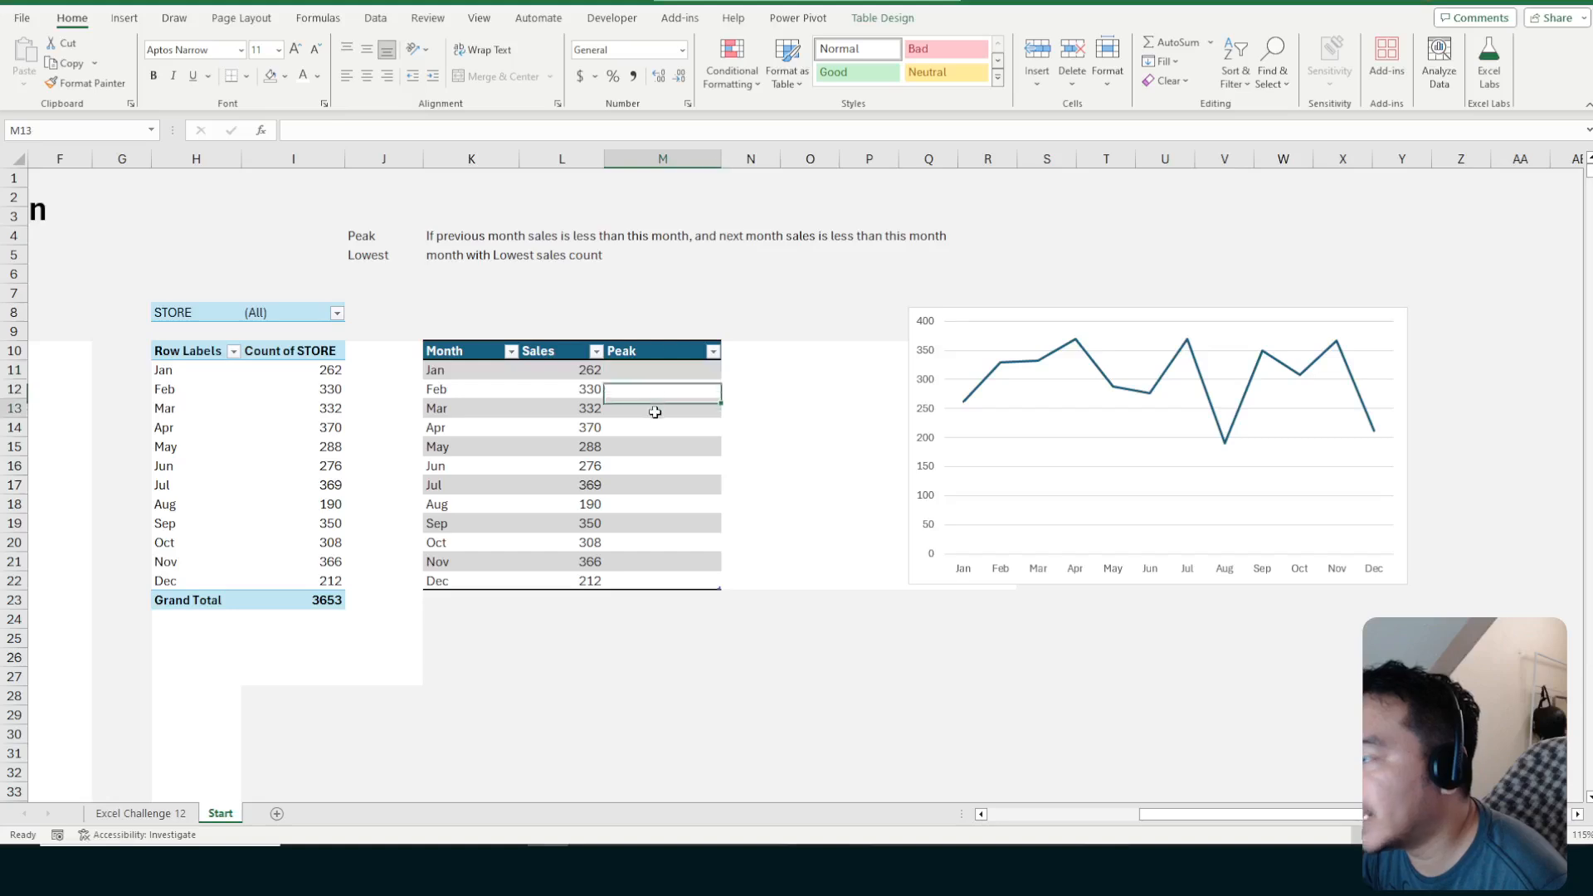
left_click(651, 372)
left_click_drag(982, 311, 1158, 232)
left_click(651, 368)
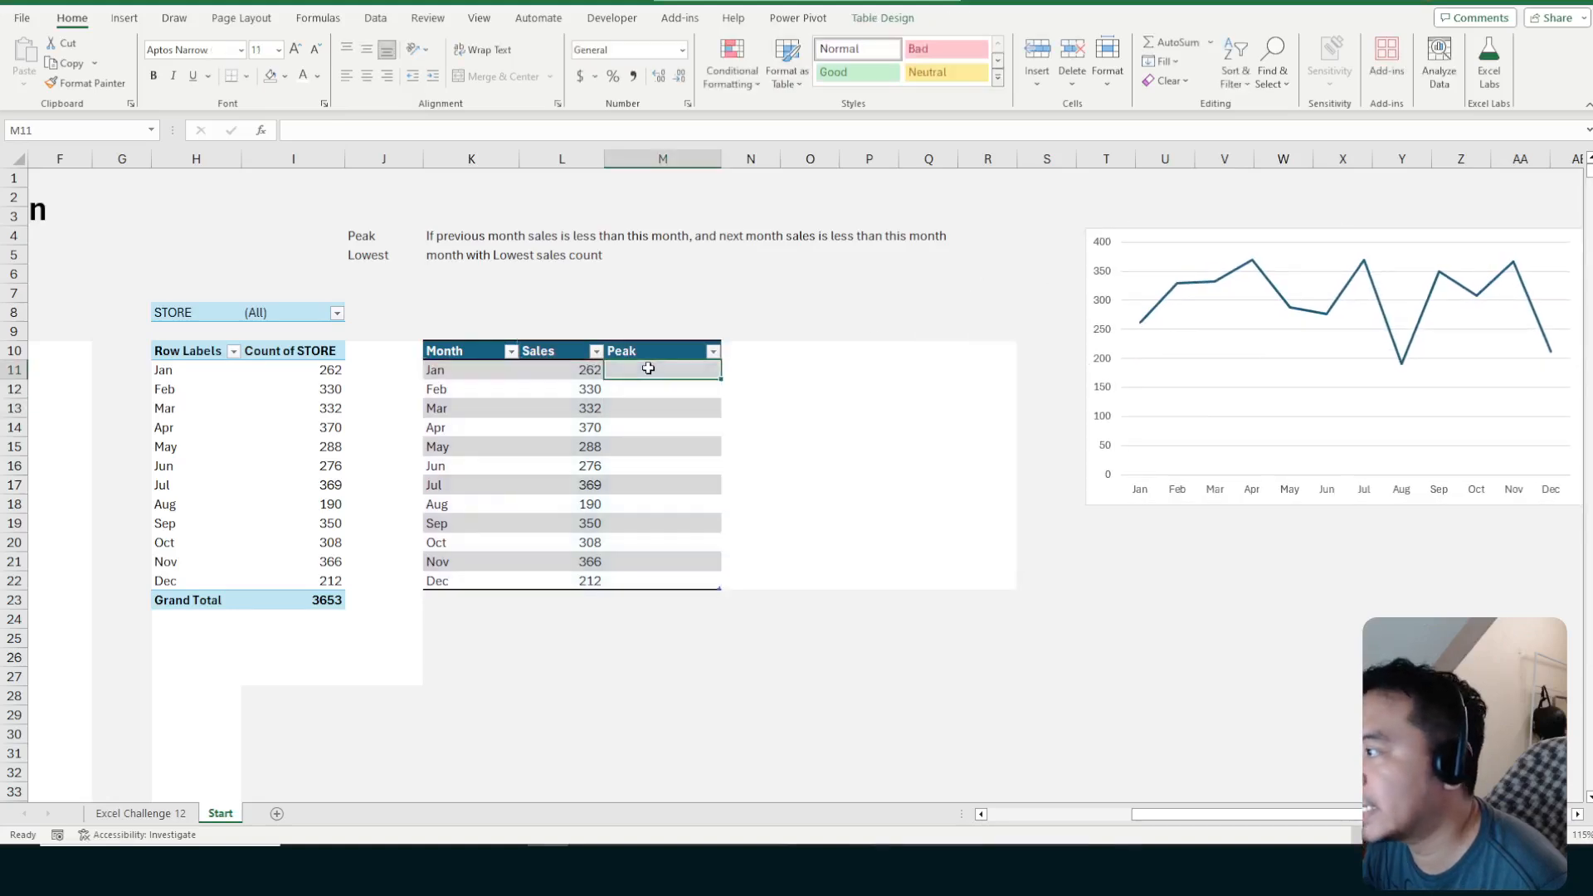
left_click(448, 235)
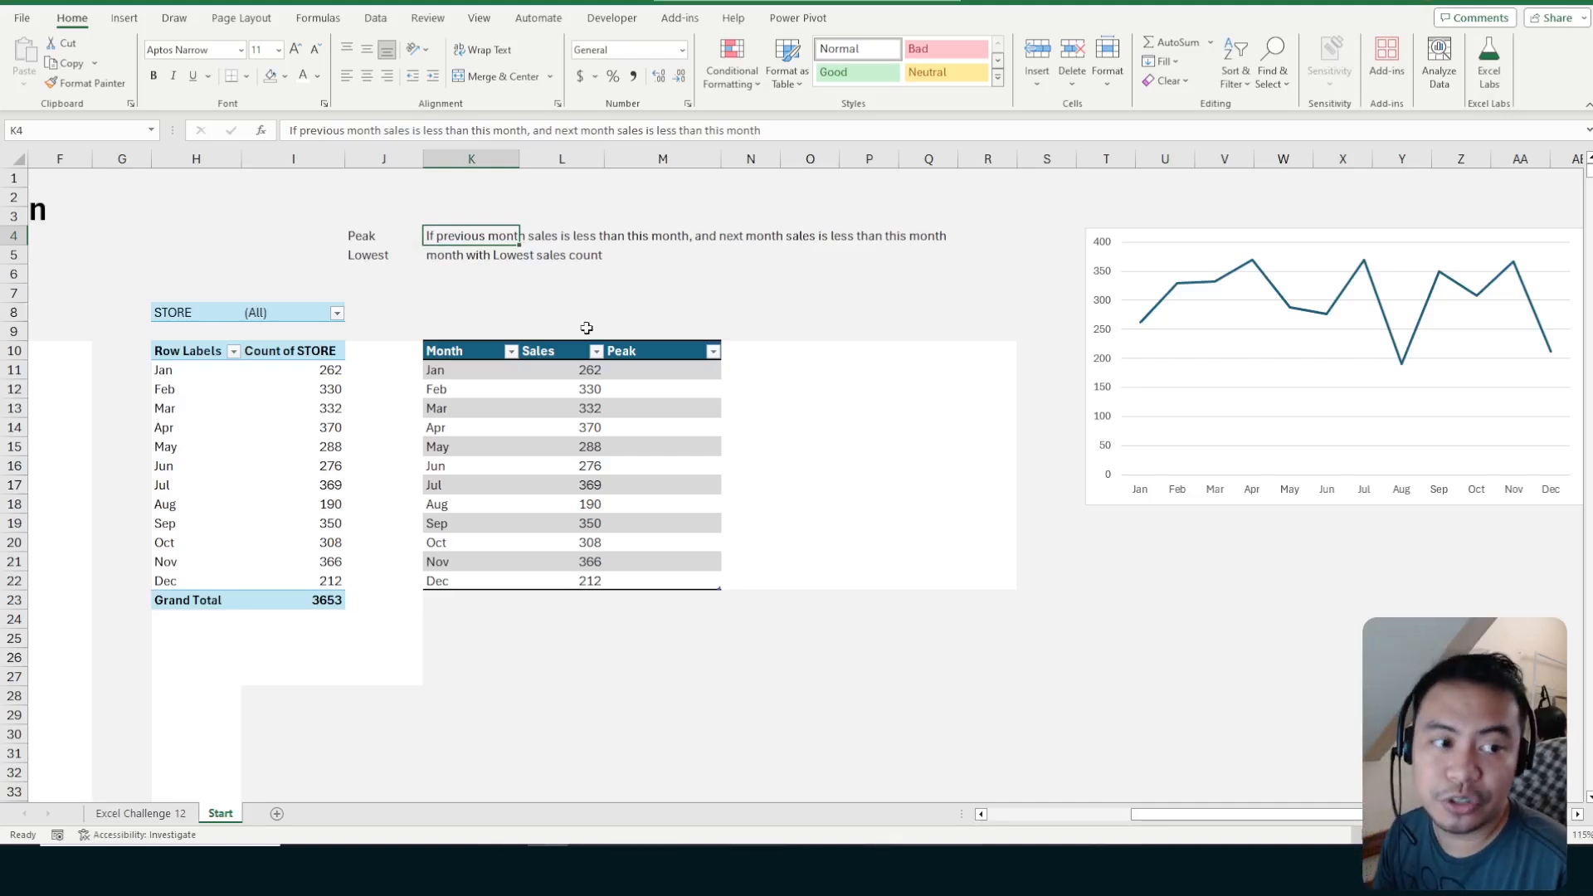
left_click(668, 371)
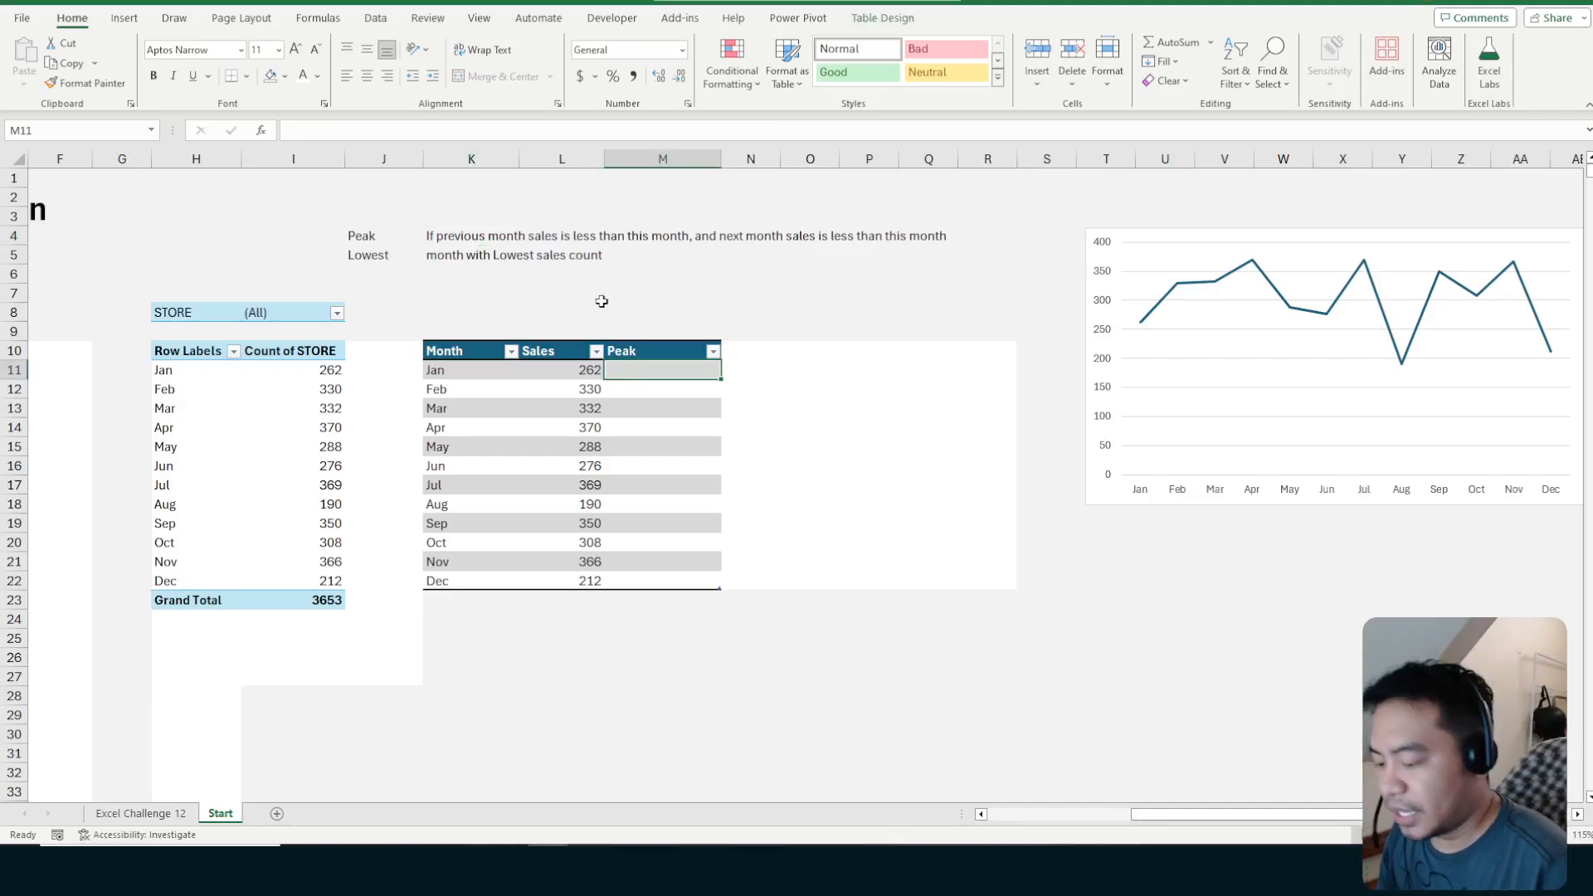
type("=")
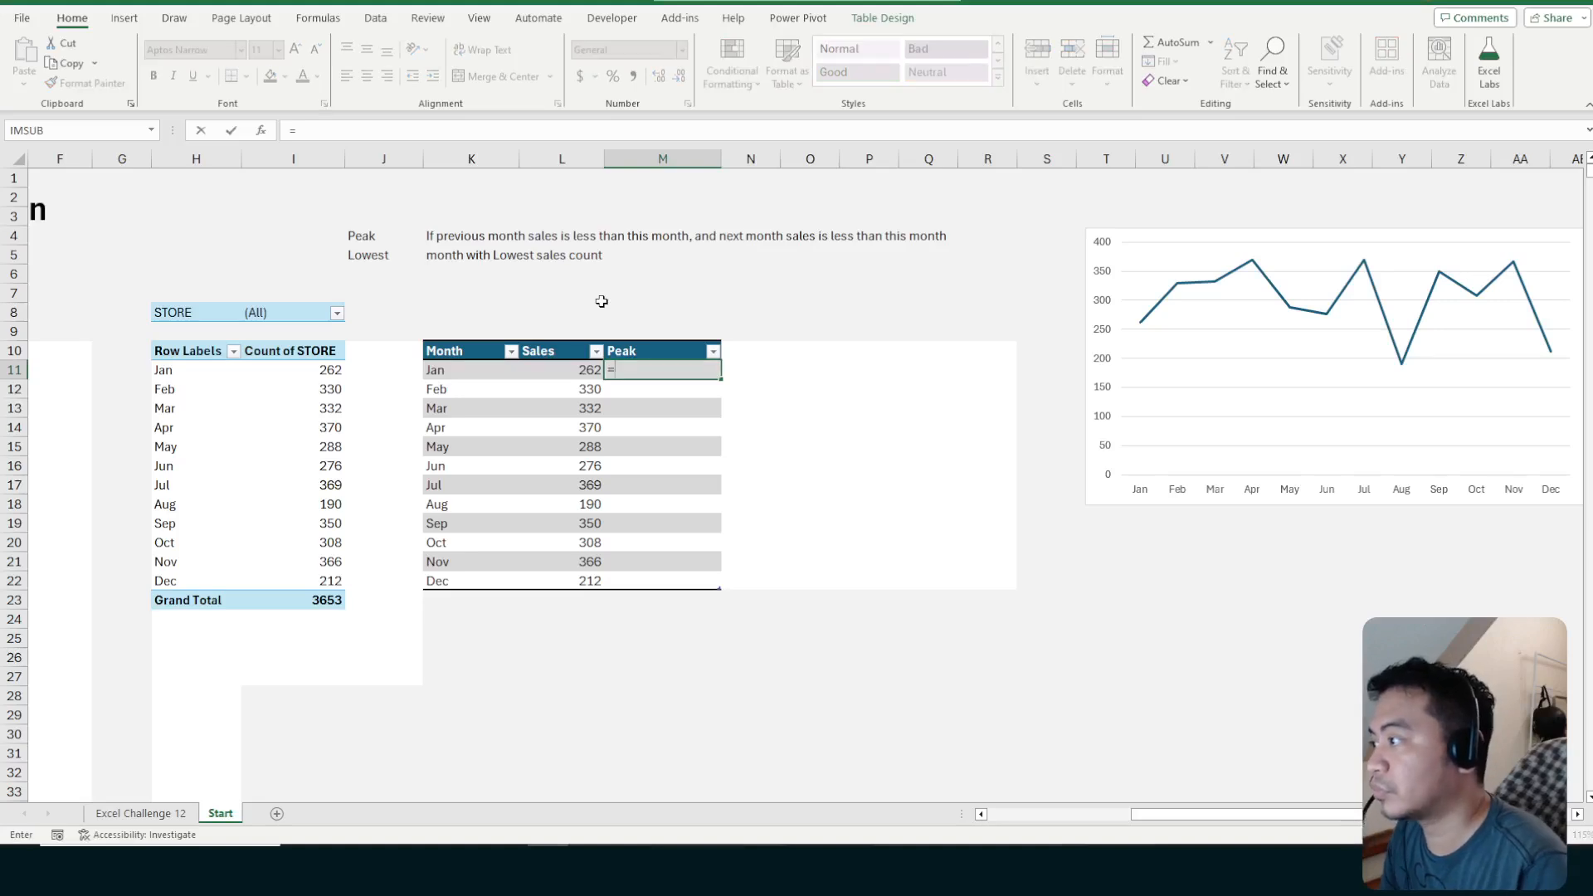
key("Escape")
type("=IF(")
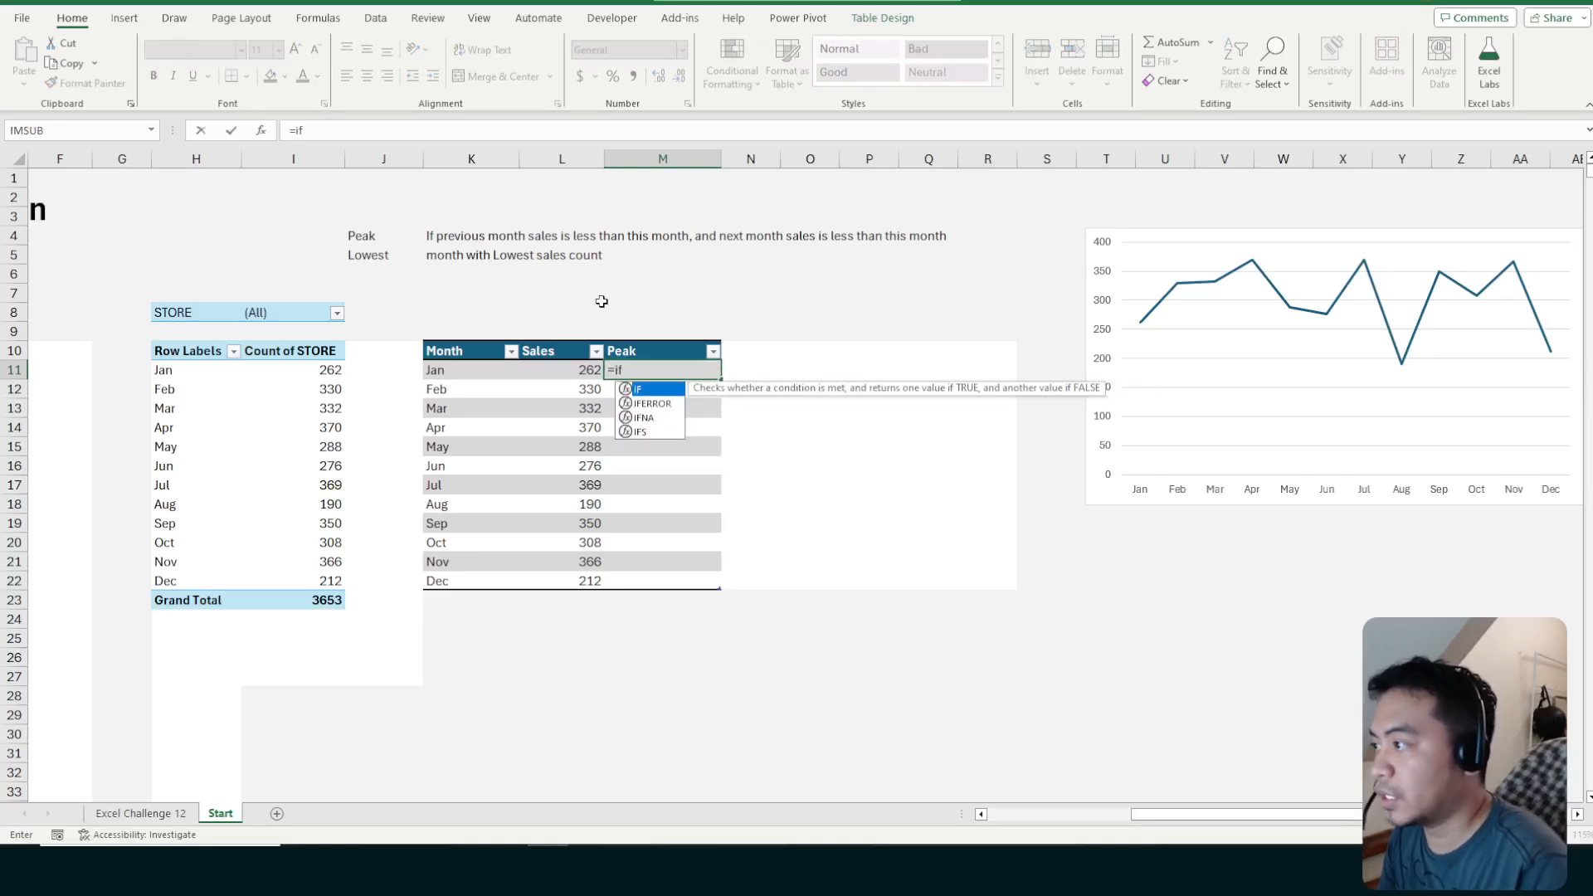
key("Escape")
key("Down")
key("Down")
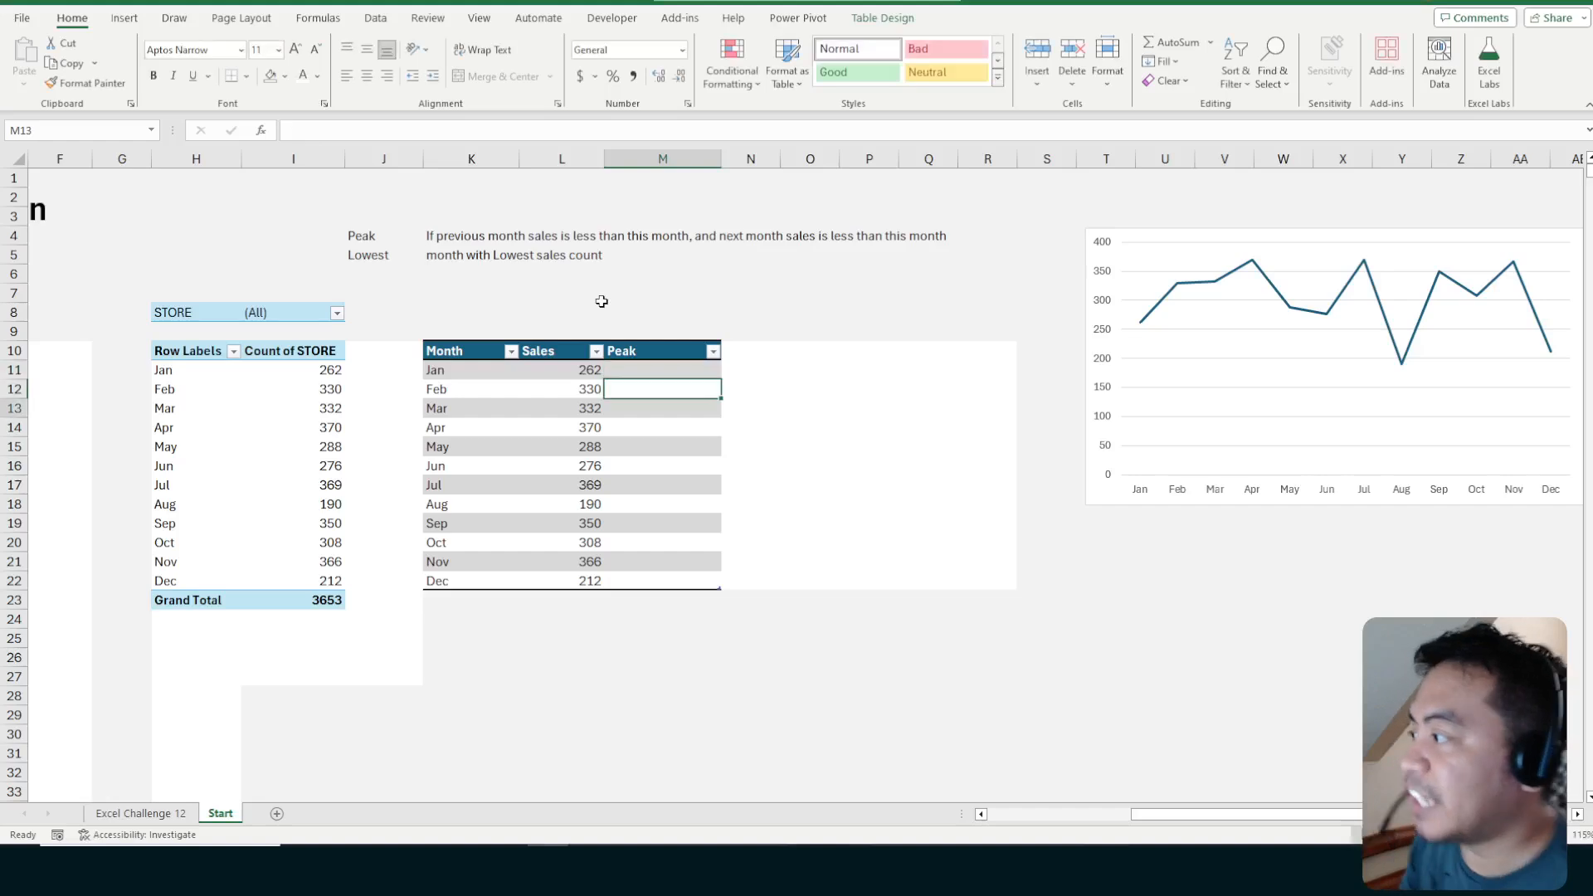
key("Up")
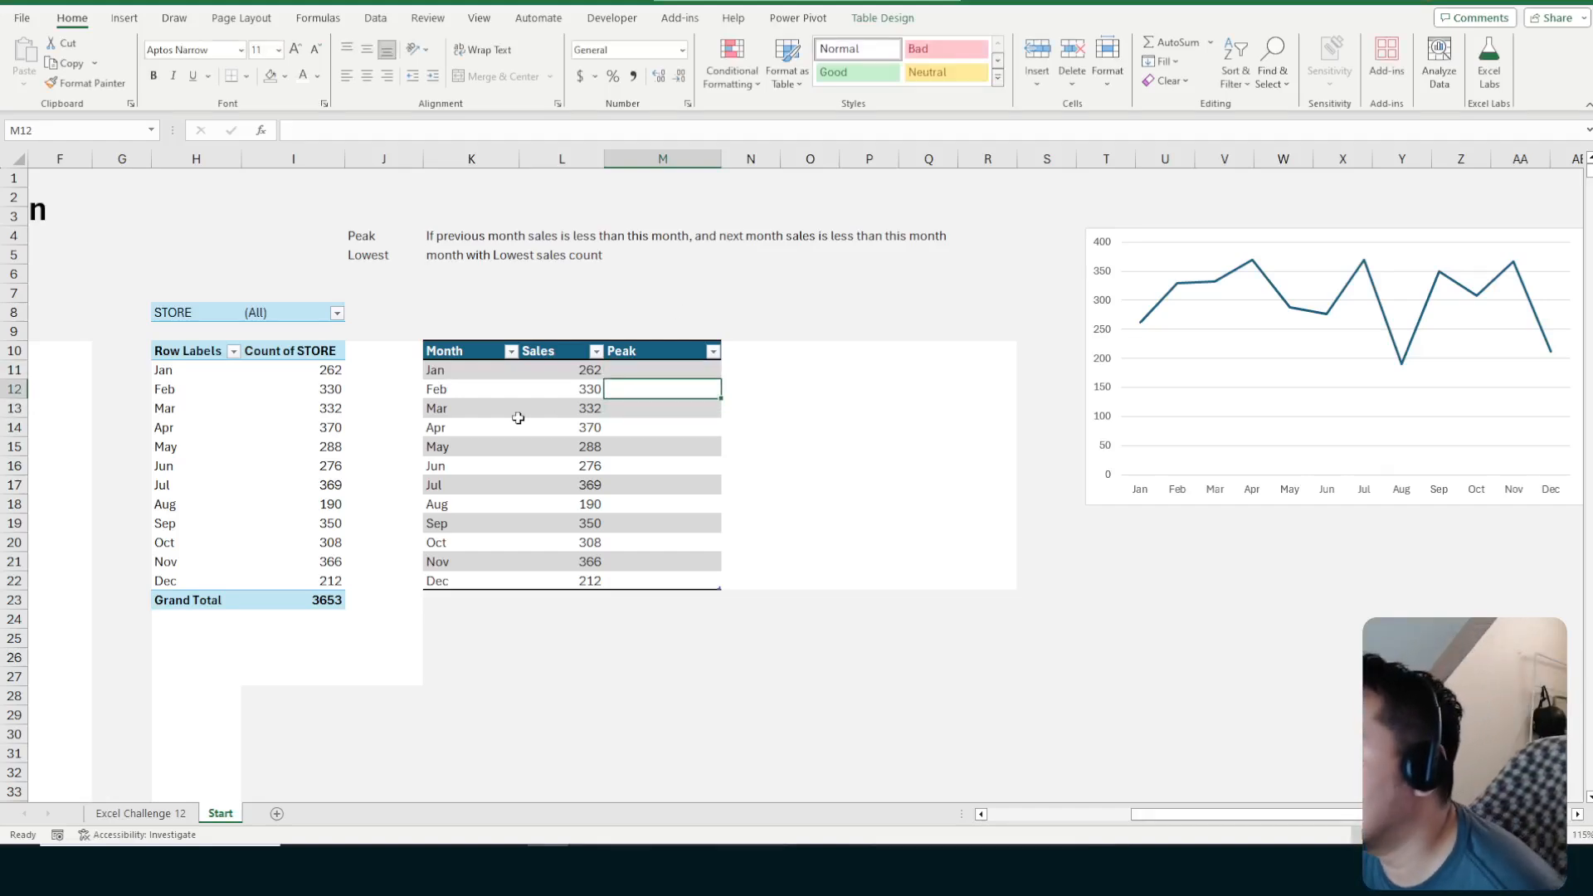
left_click(655, 415)
left_click(639, 391)
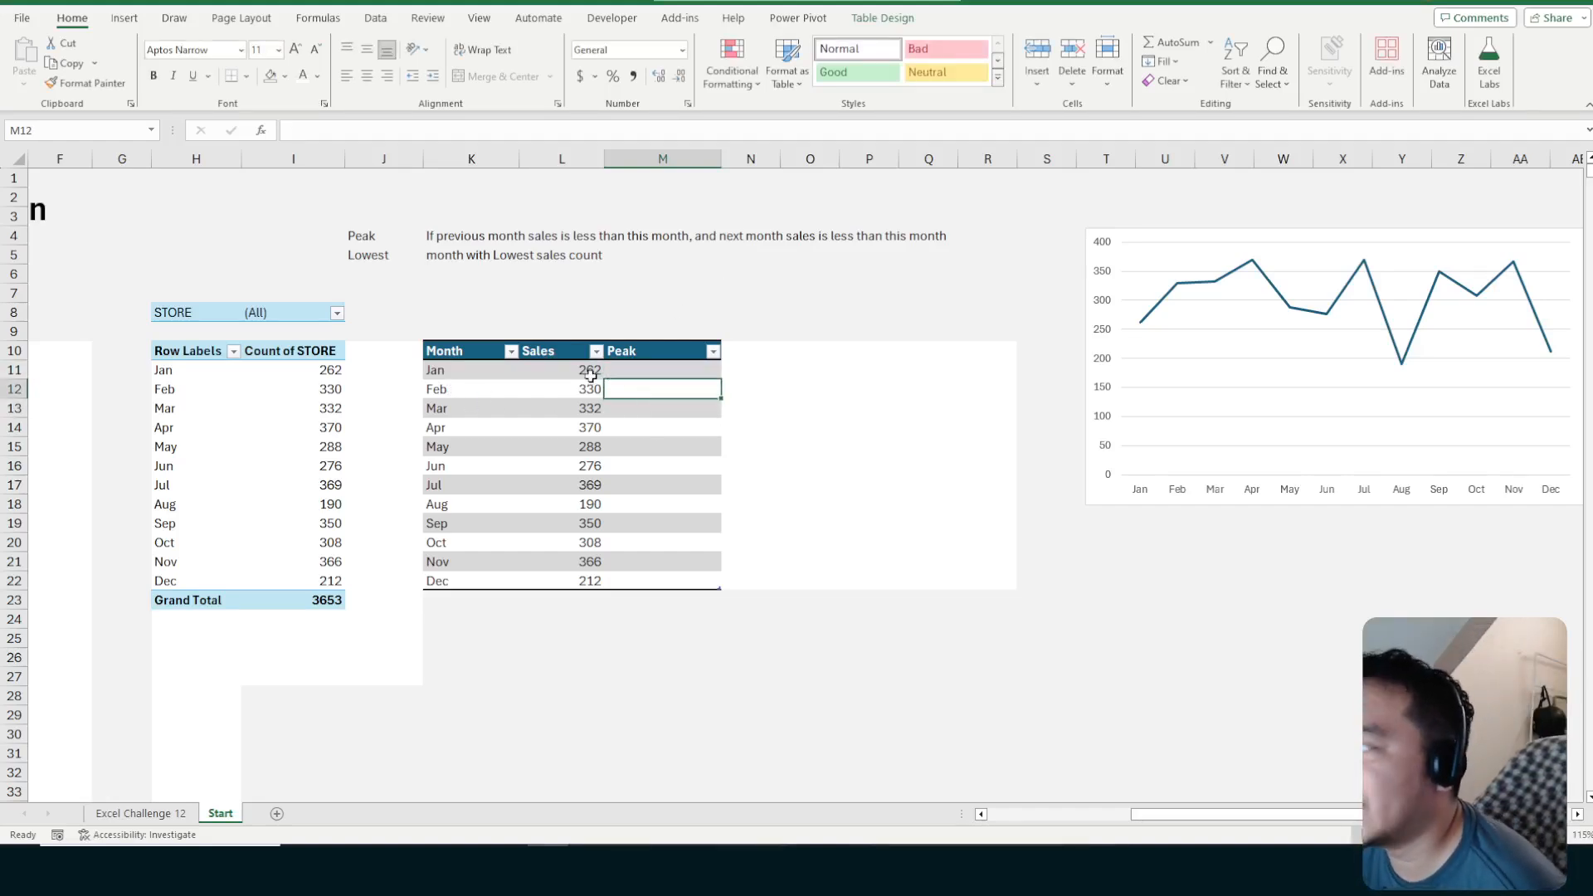
left_click(458, 350)
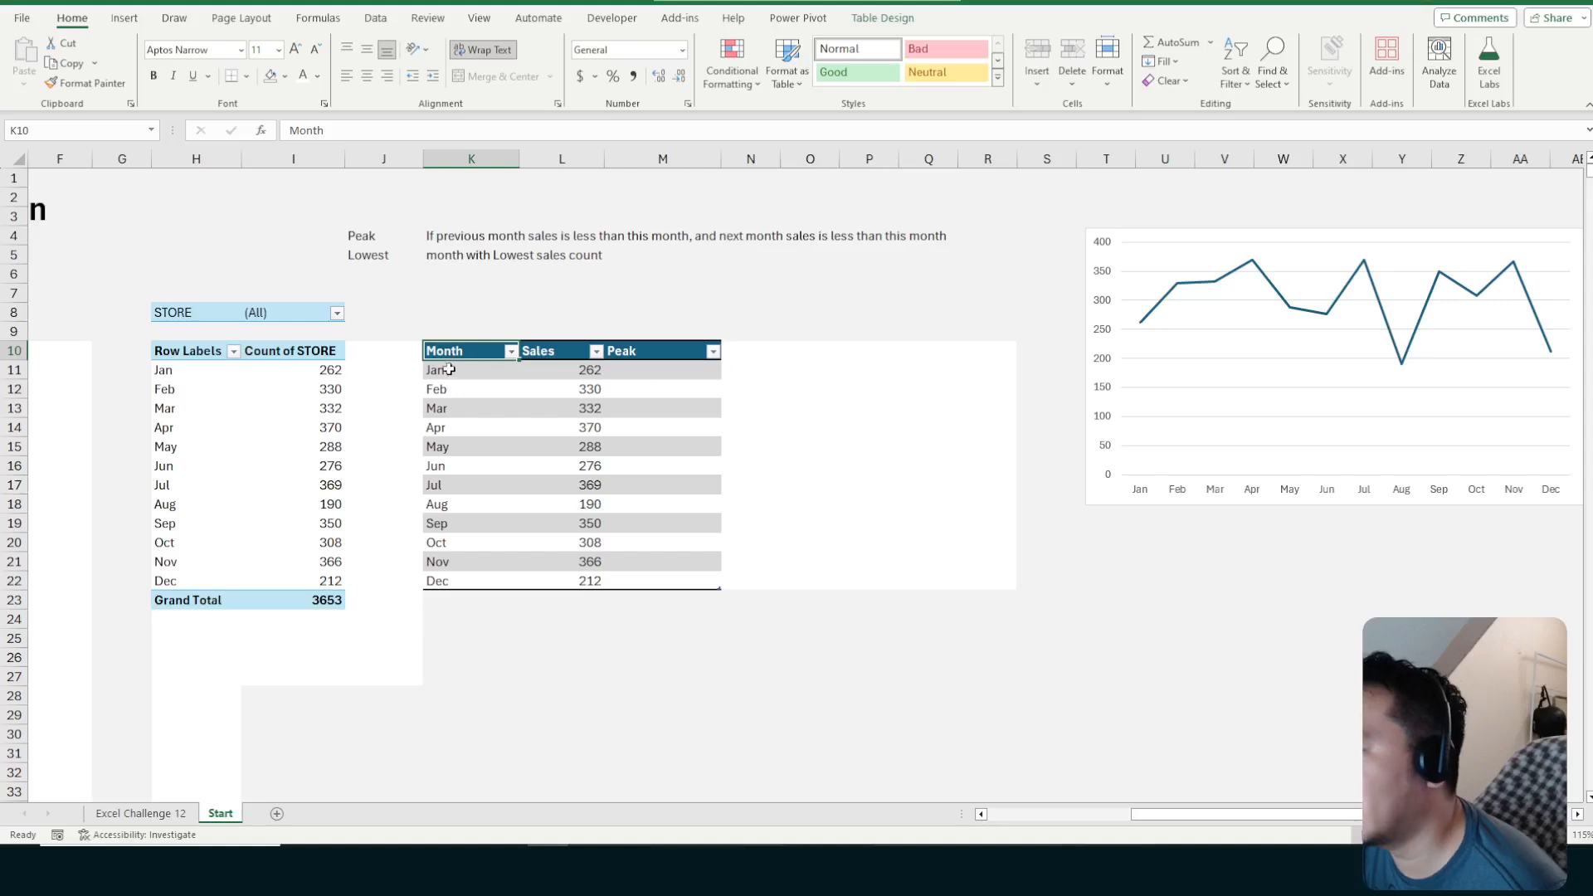
left_click(667, 409)
left_click(641, 389)
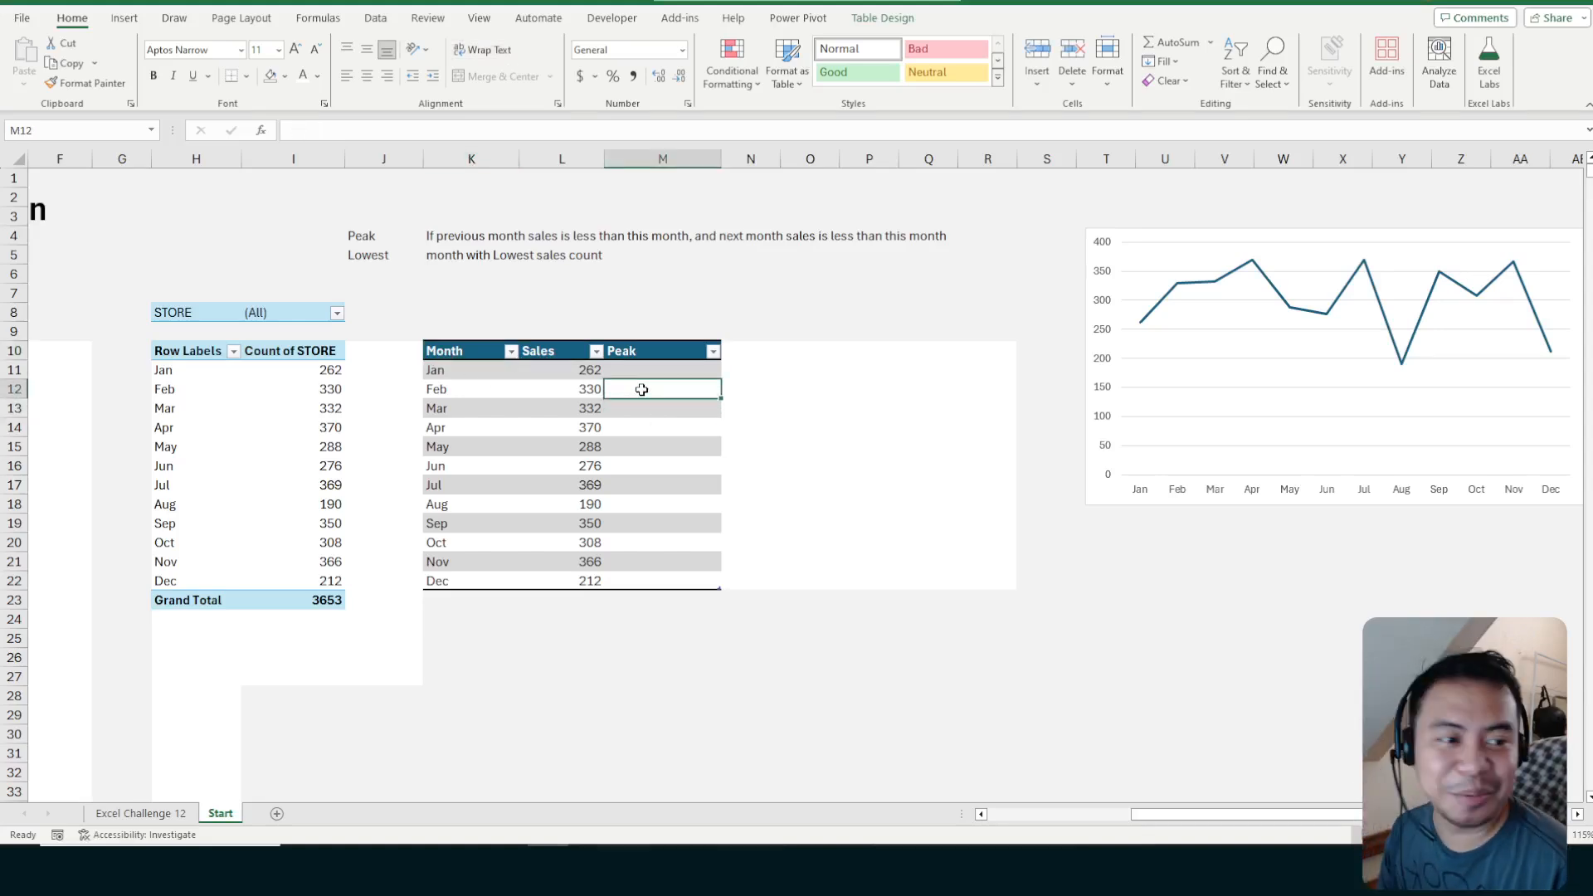
type("-=")
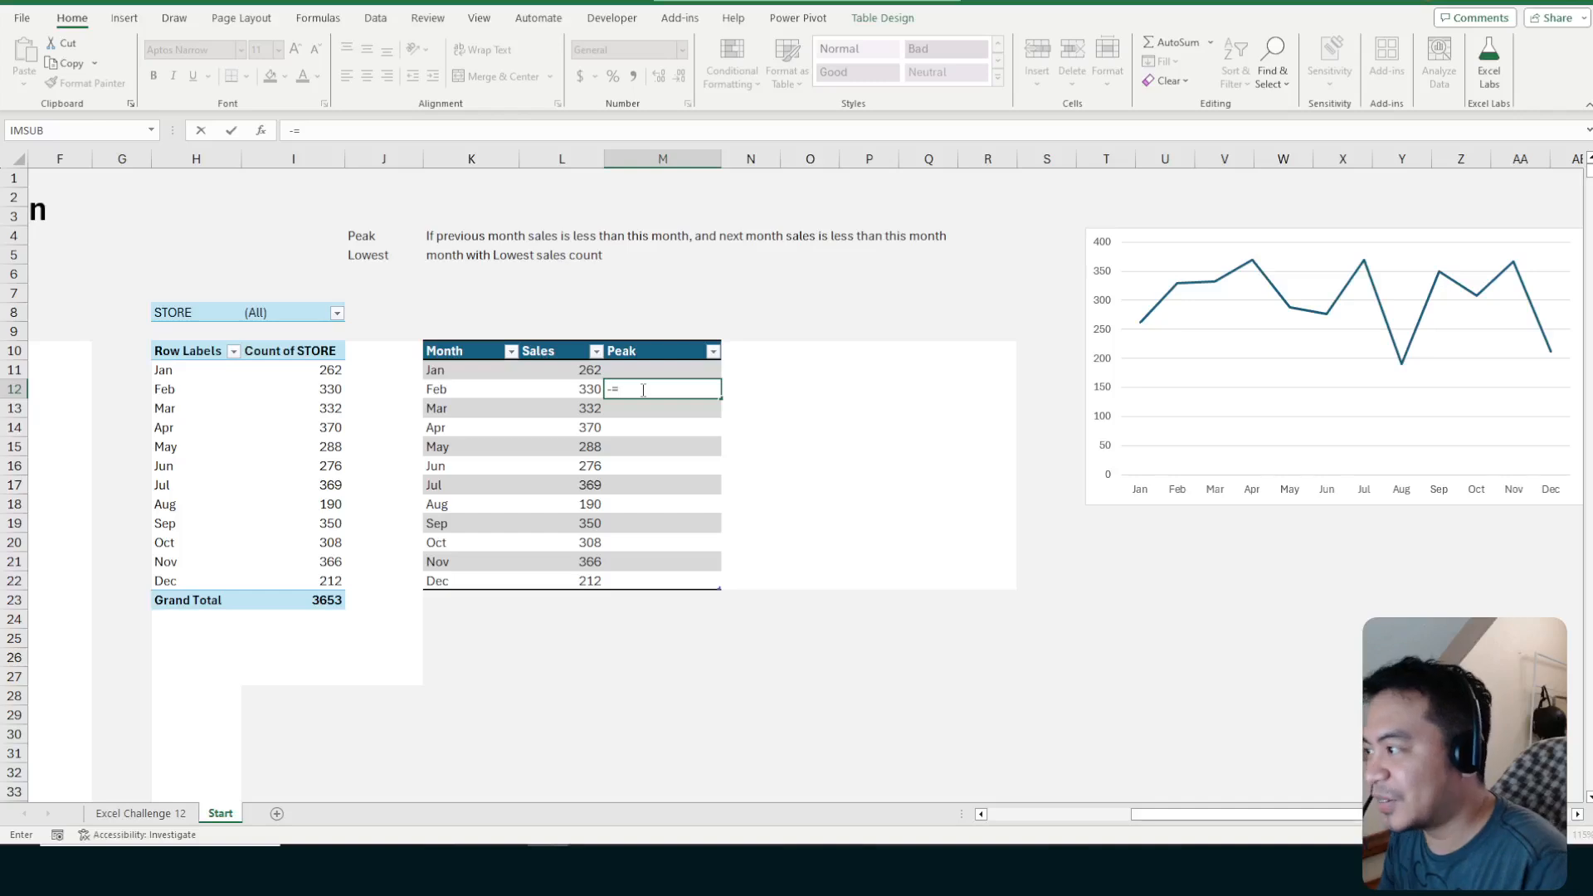
key("BackSpace")
key("BackSpace")
type("=IF(")
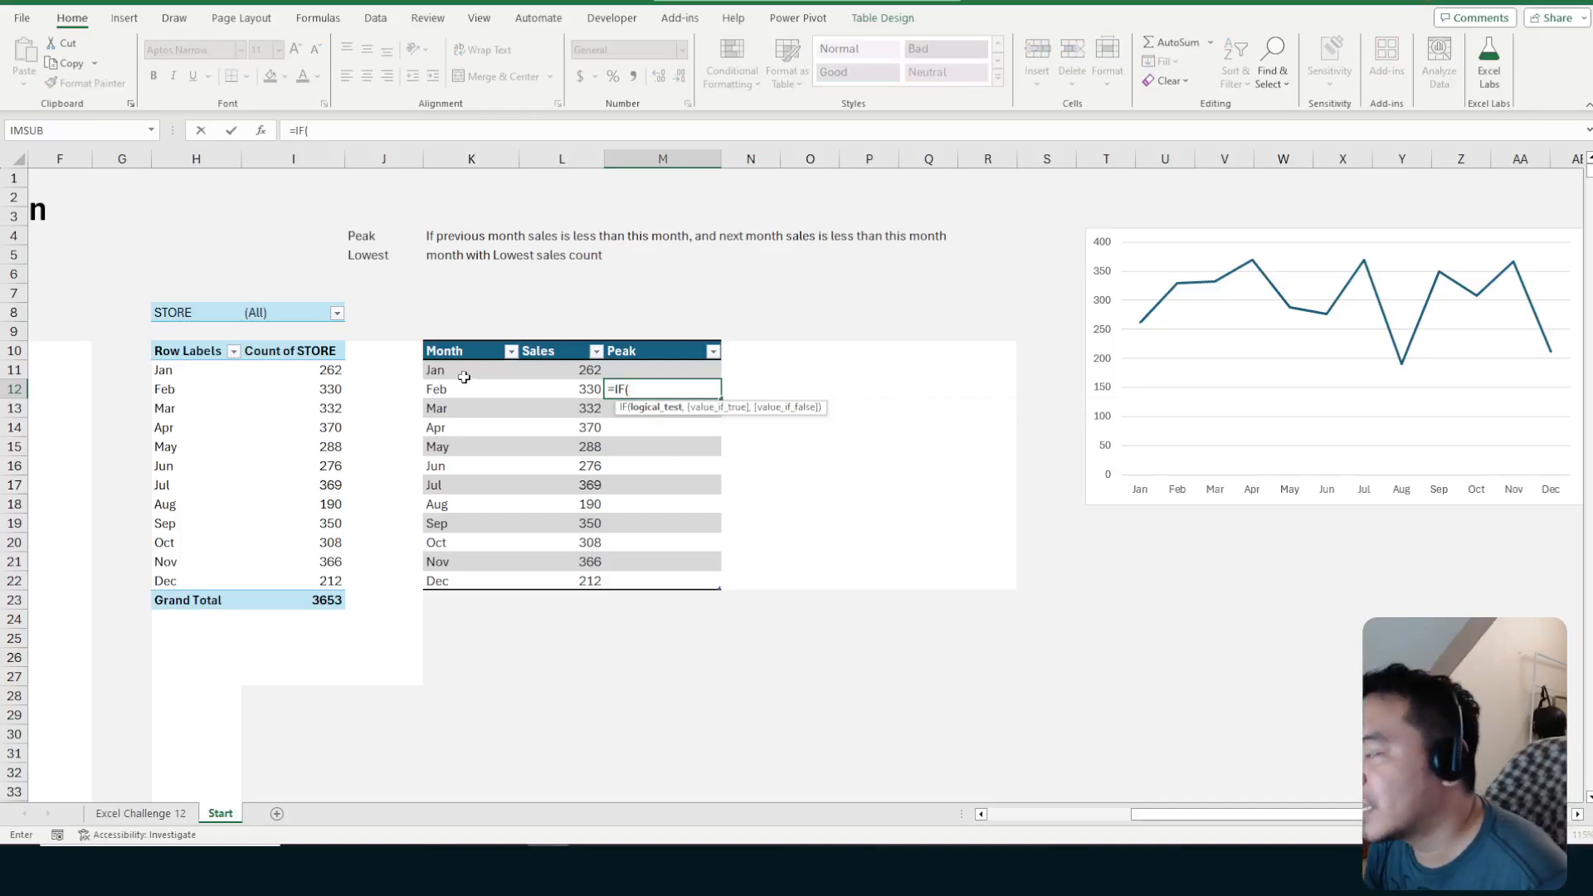
left_click(586, 369)
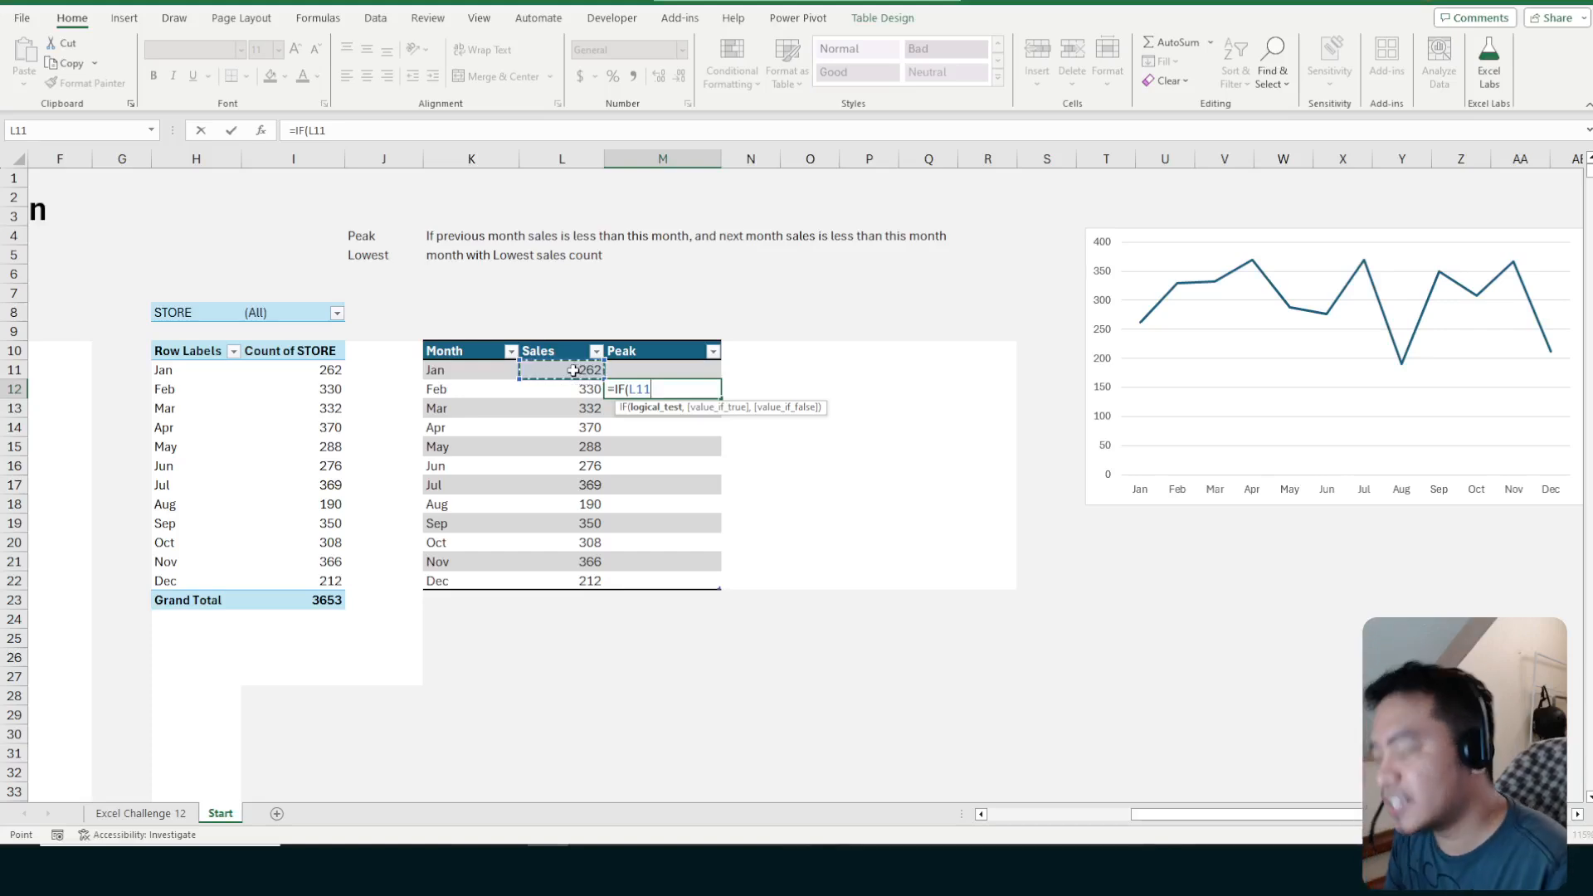
type("<")
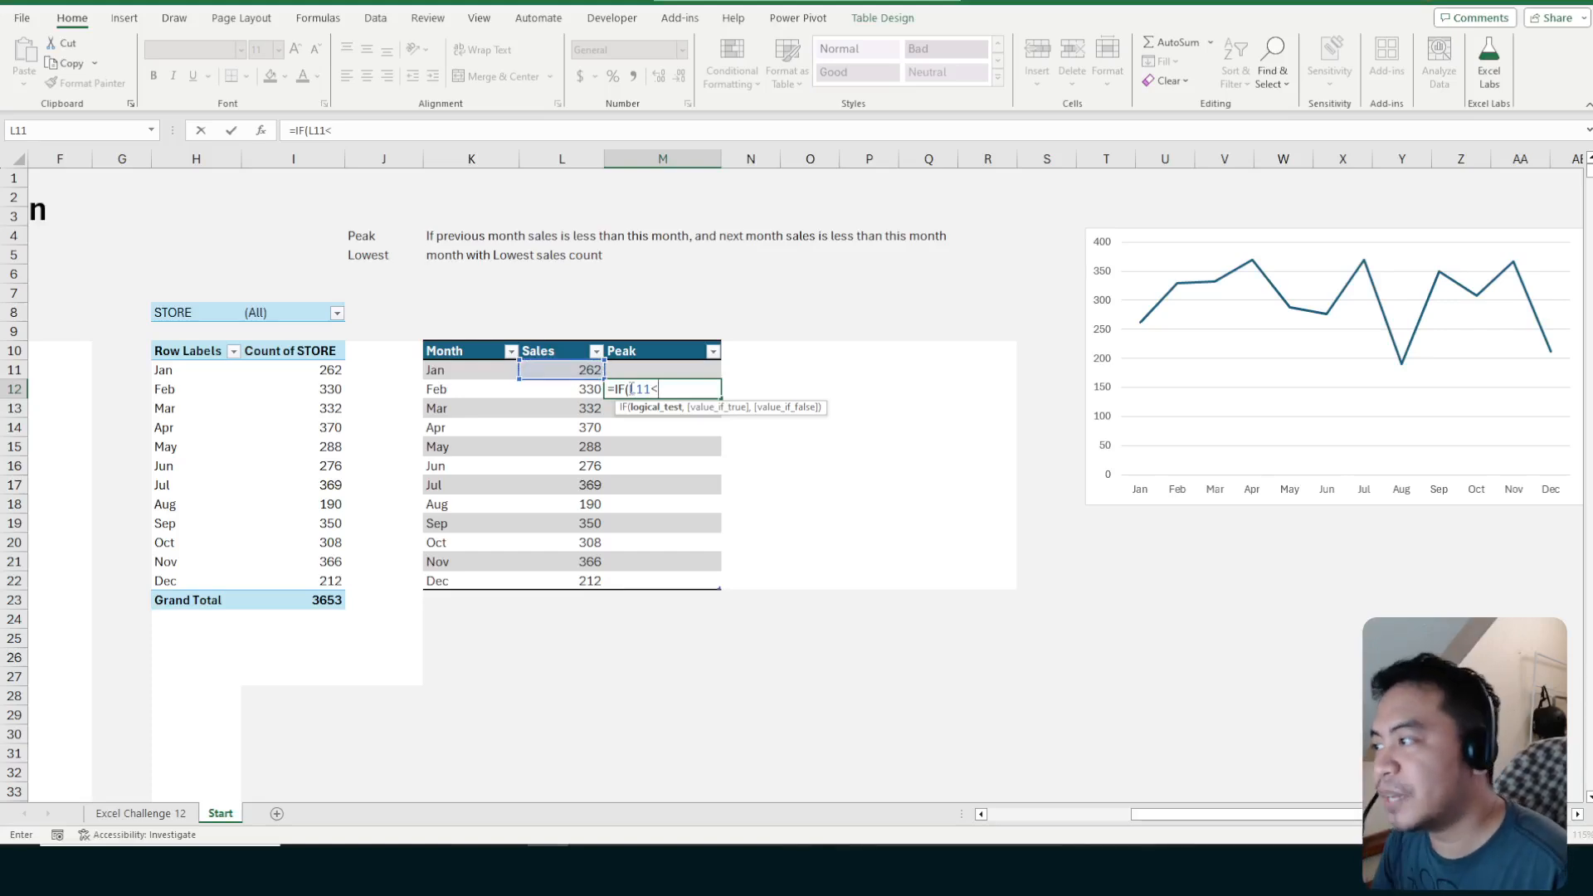
left_click_drag(629, 389, 652, 392)
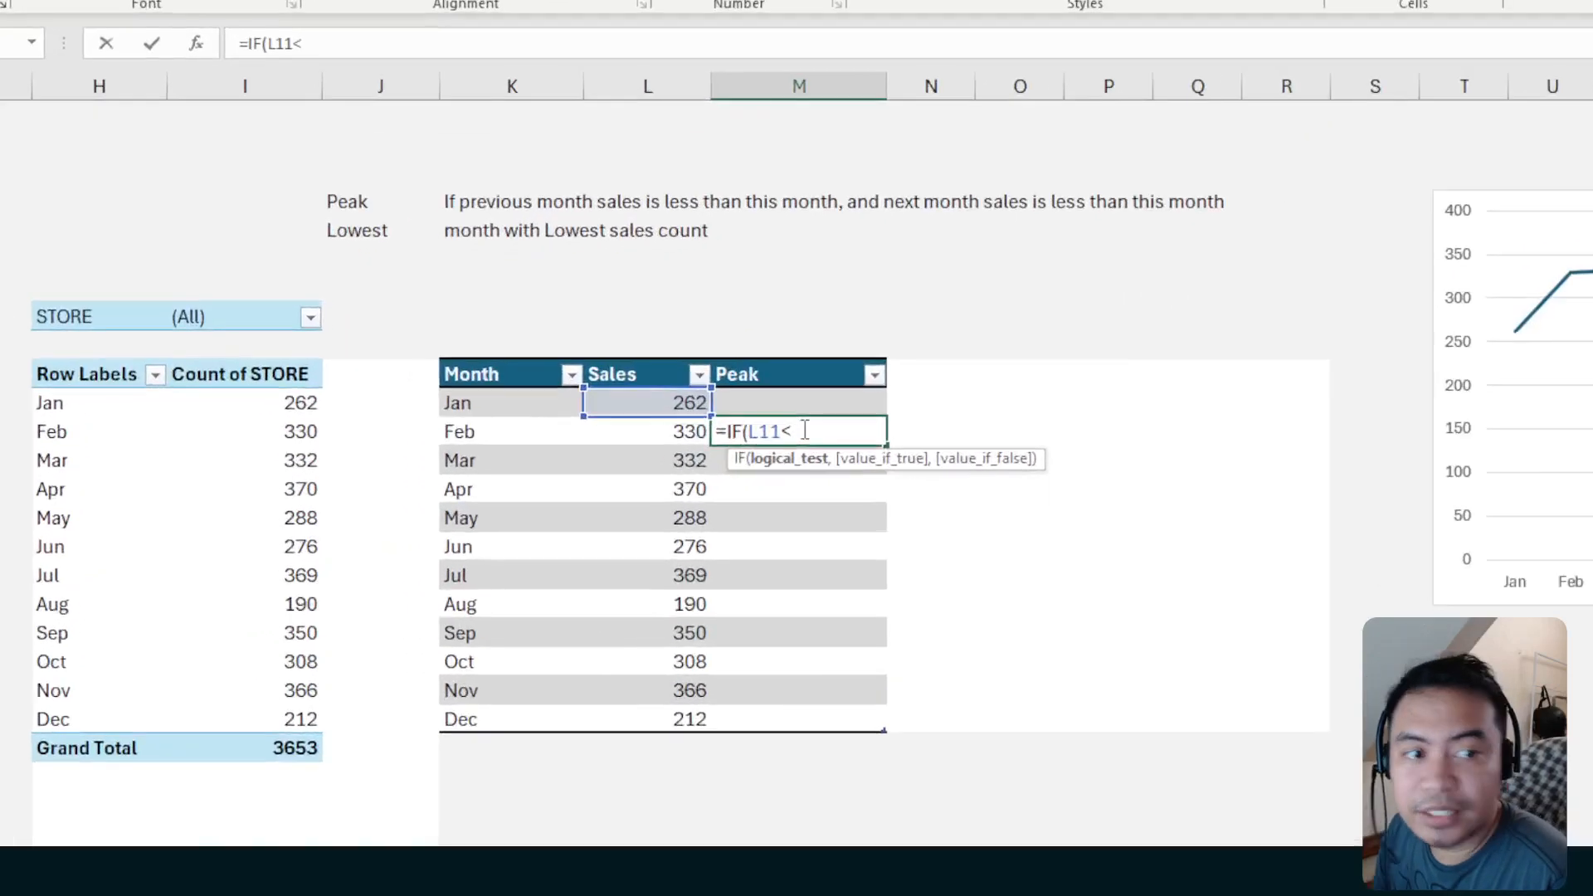
left_click(654, 429)
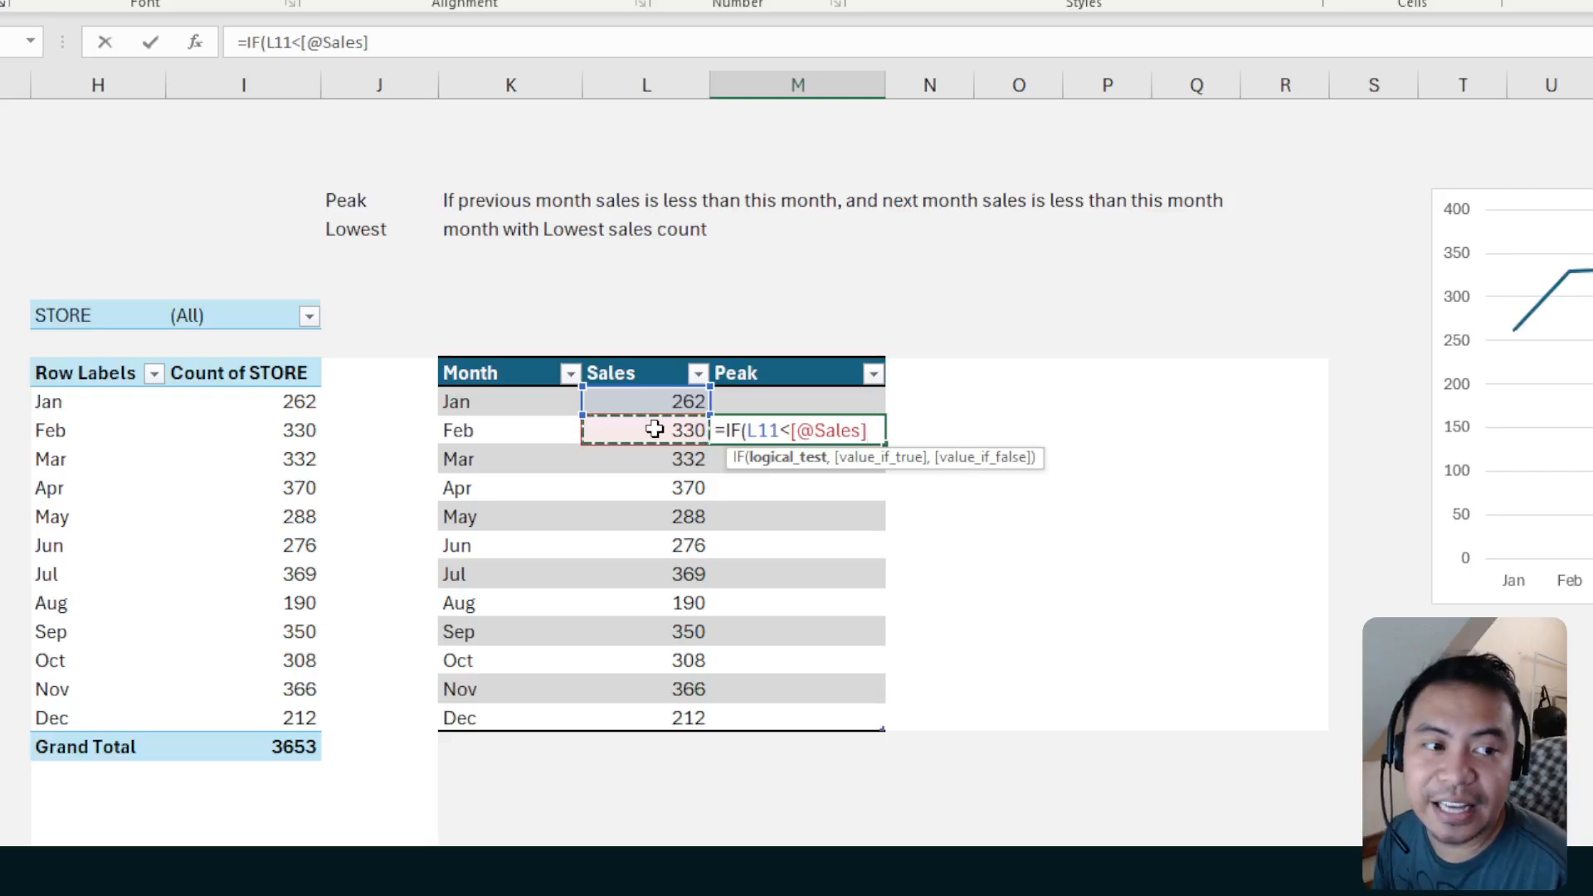
left_click(751, 423)
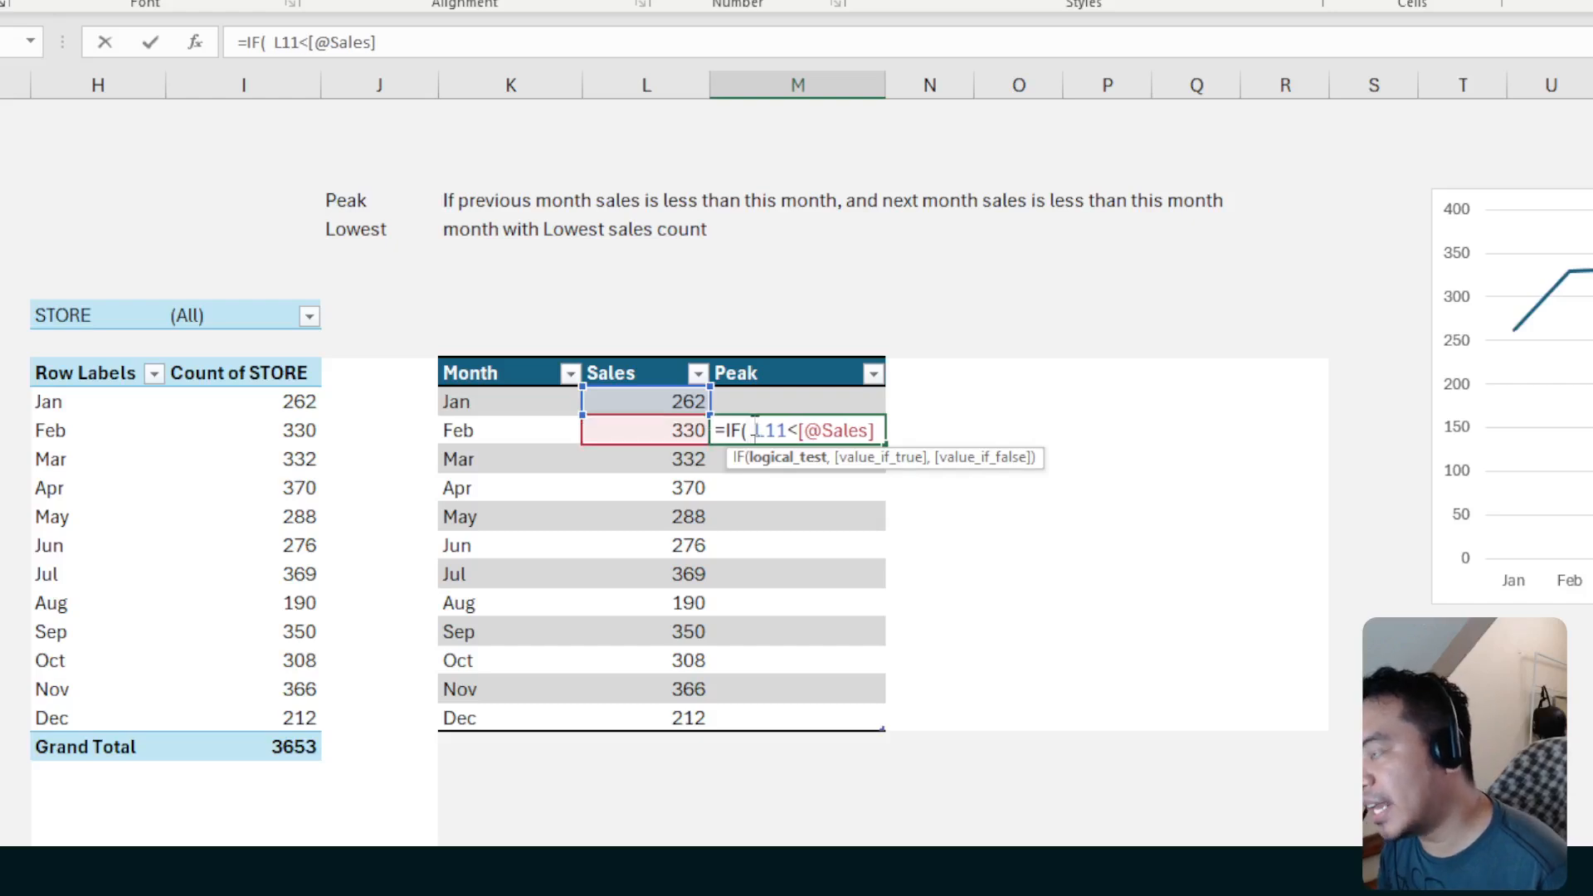
key("BackSpace")
type("and(")
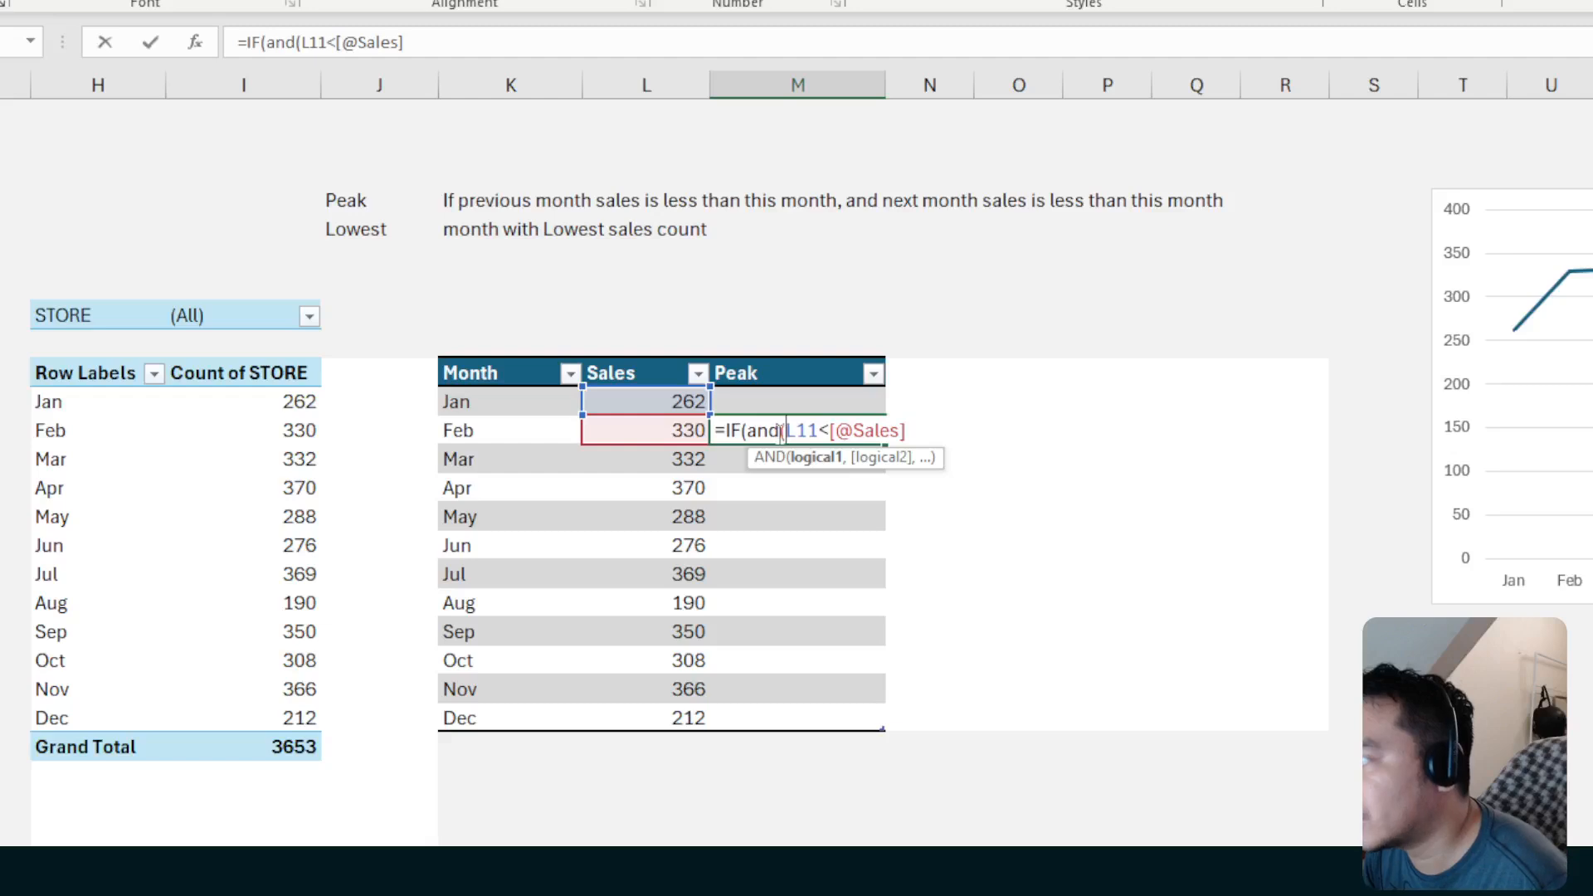
left_click_drag(781, 429, 743, 427)
type("(AND")
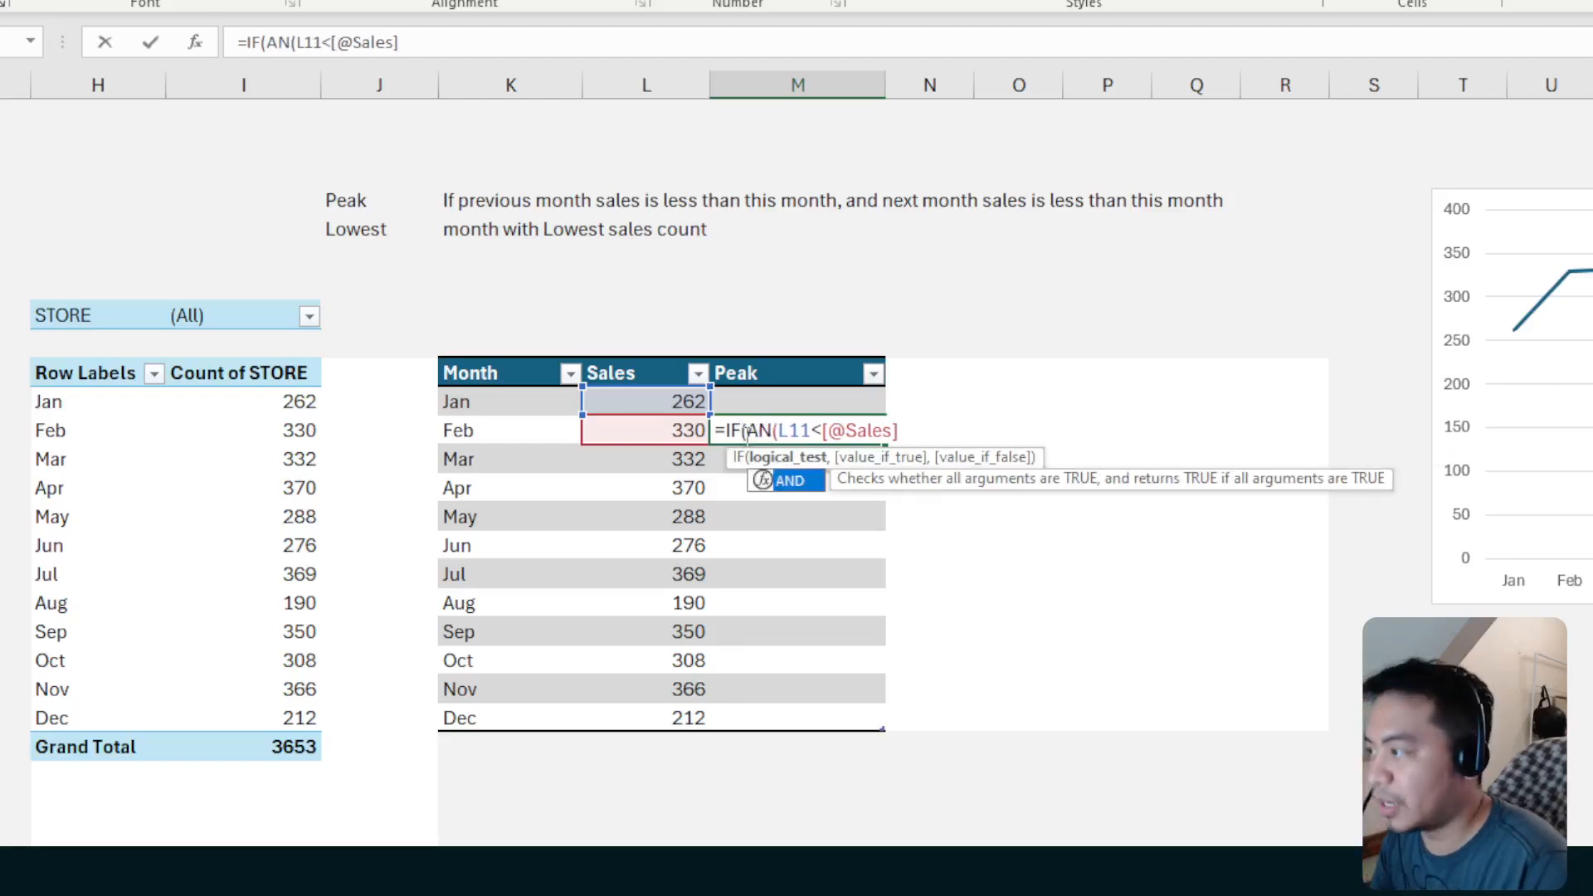
left_click(931, 427)
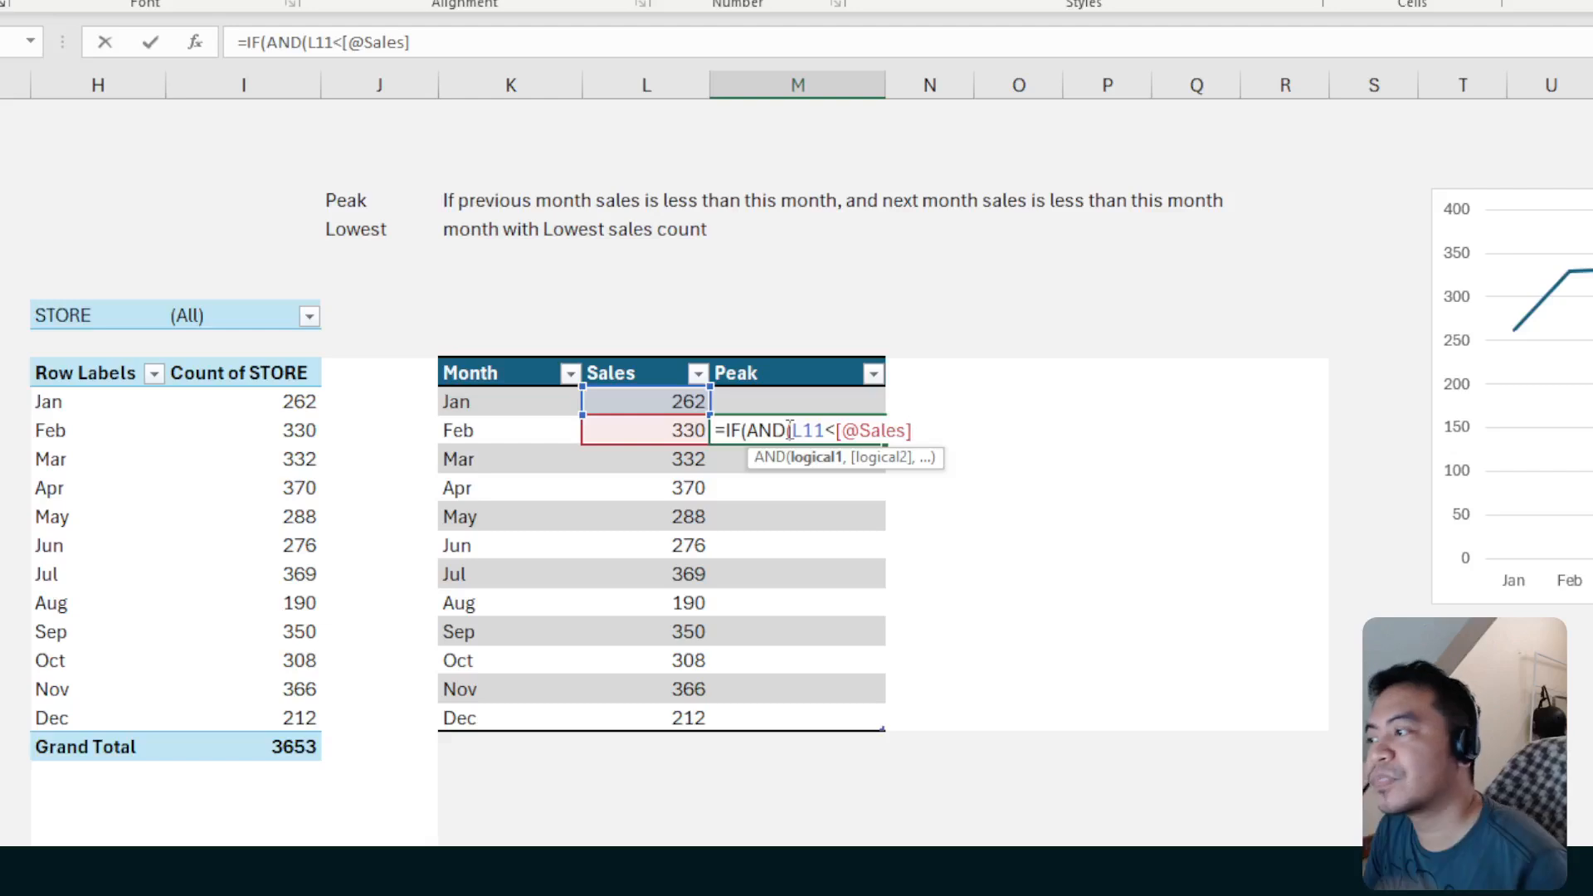
left_click_drag(746, 431, 786, 431)
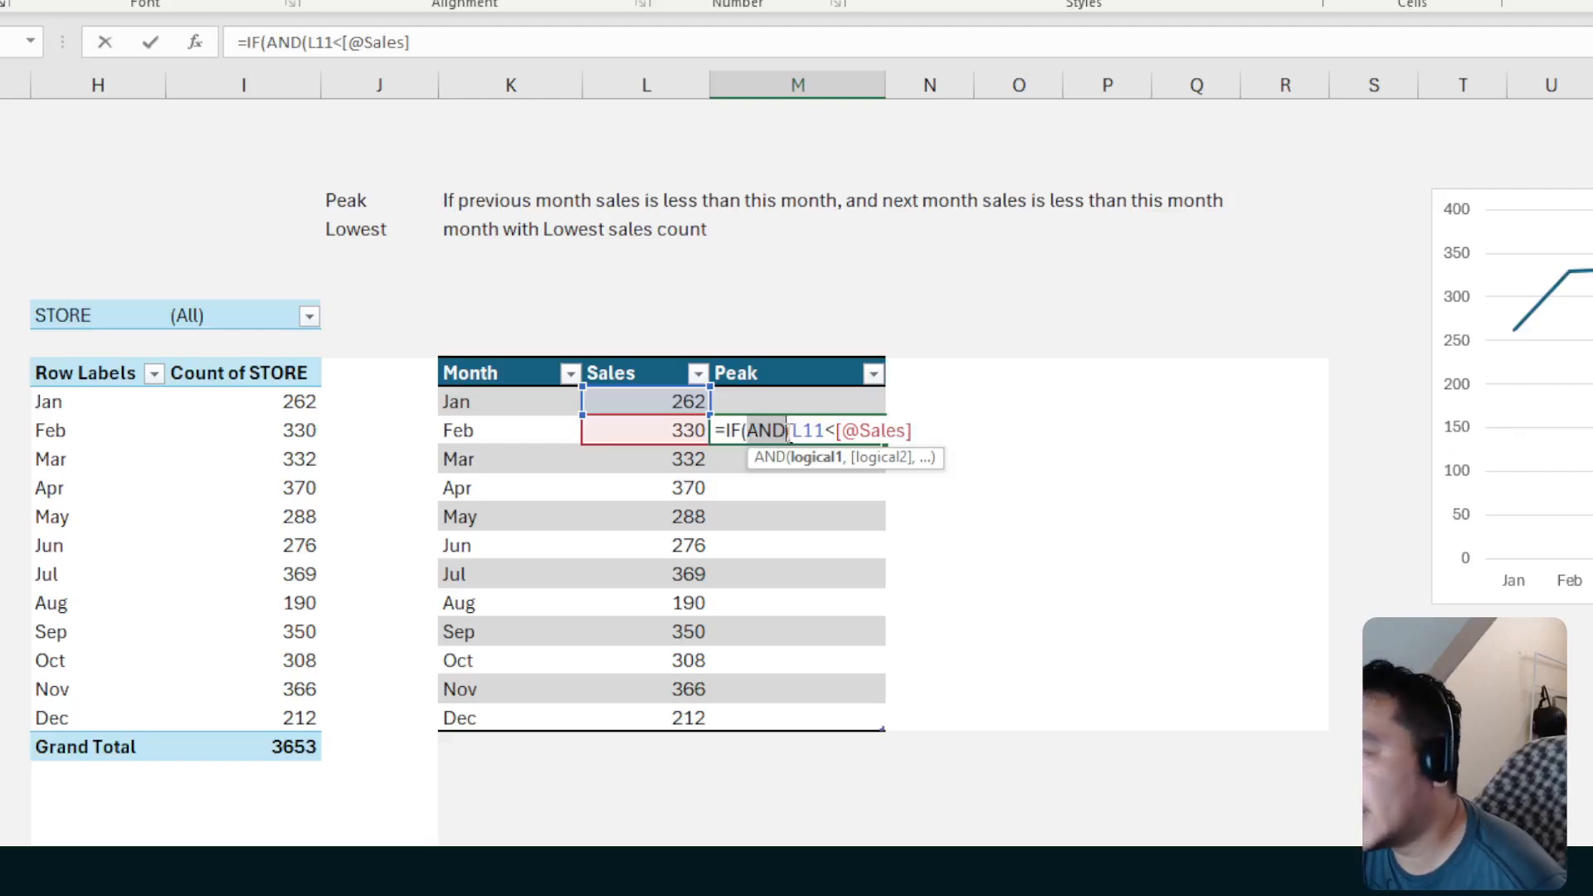
left_click(916, 433)
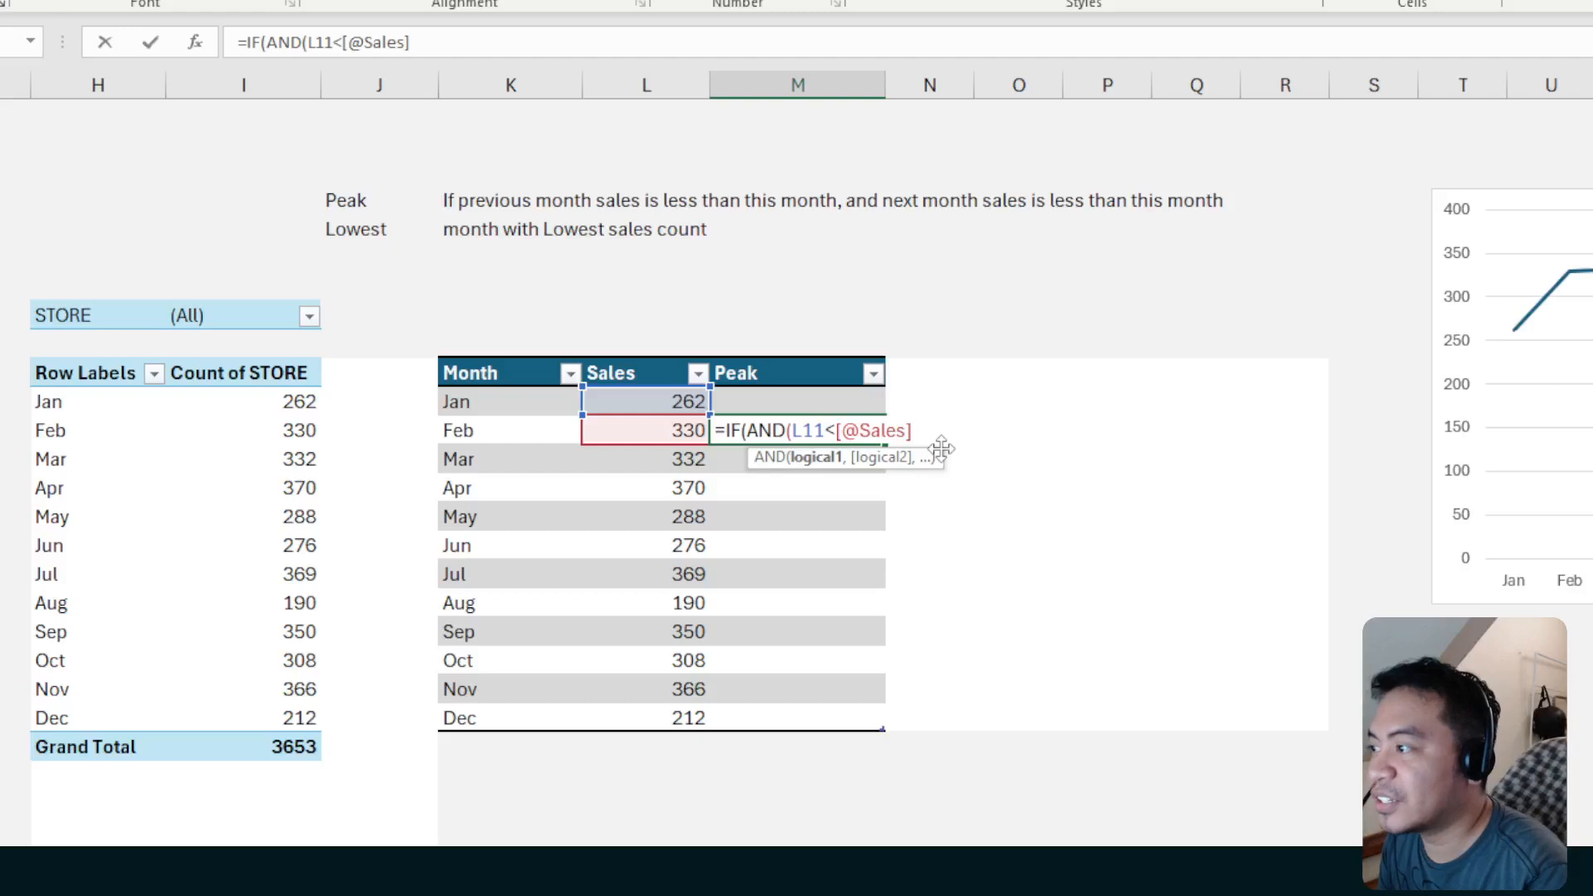
type(",")
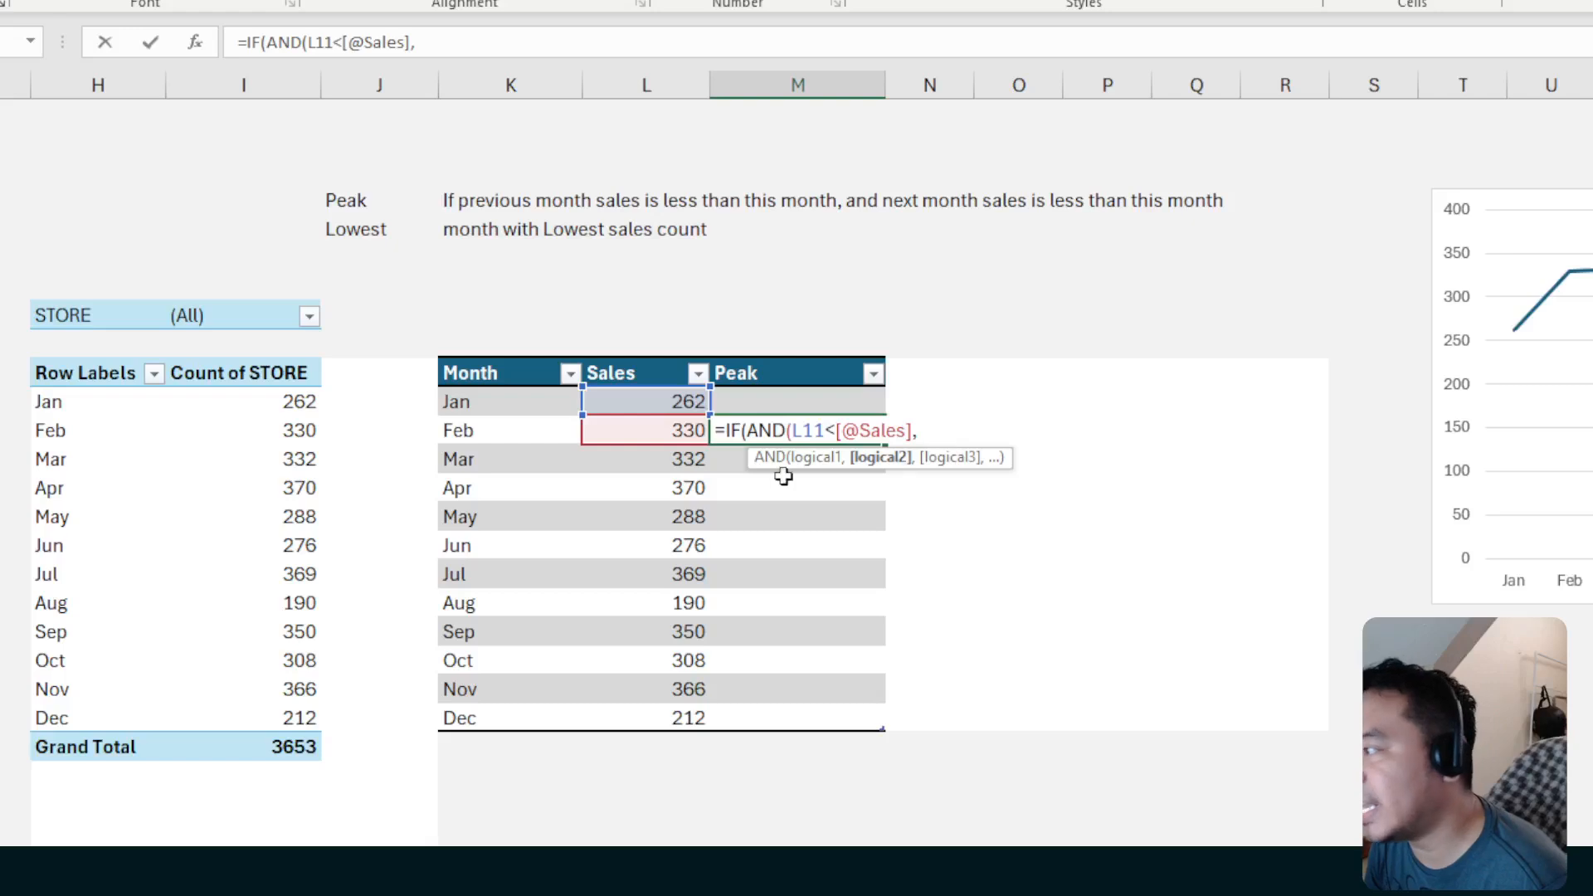
left_click(677, 464)
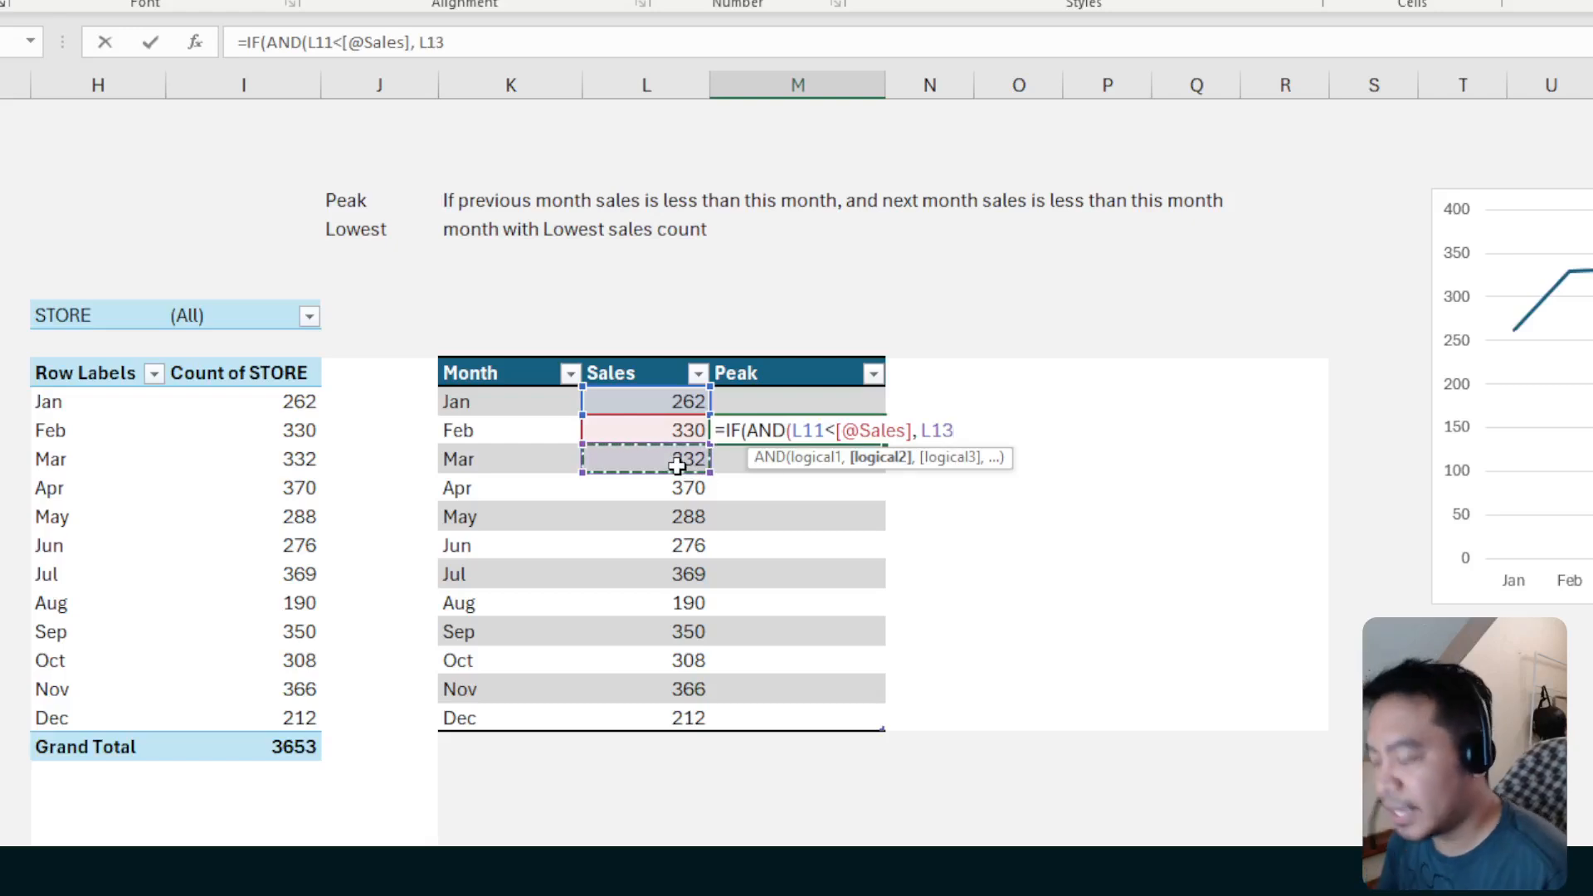
type("<")
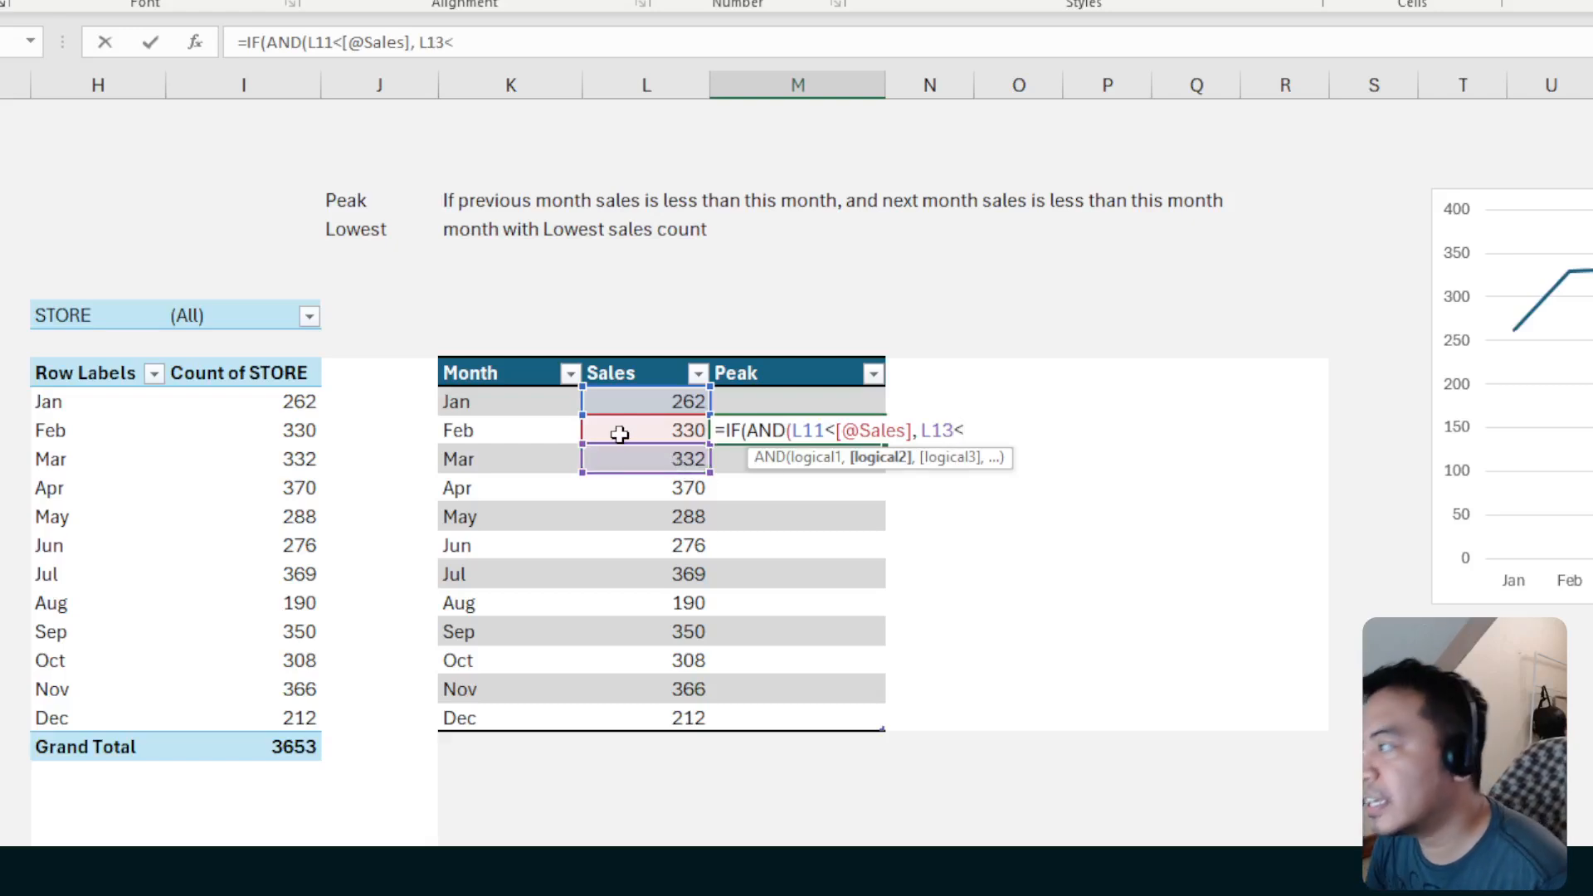
left_click(679, 432)
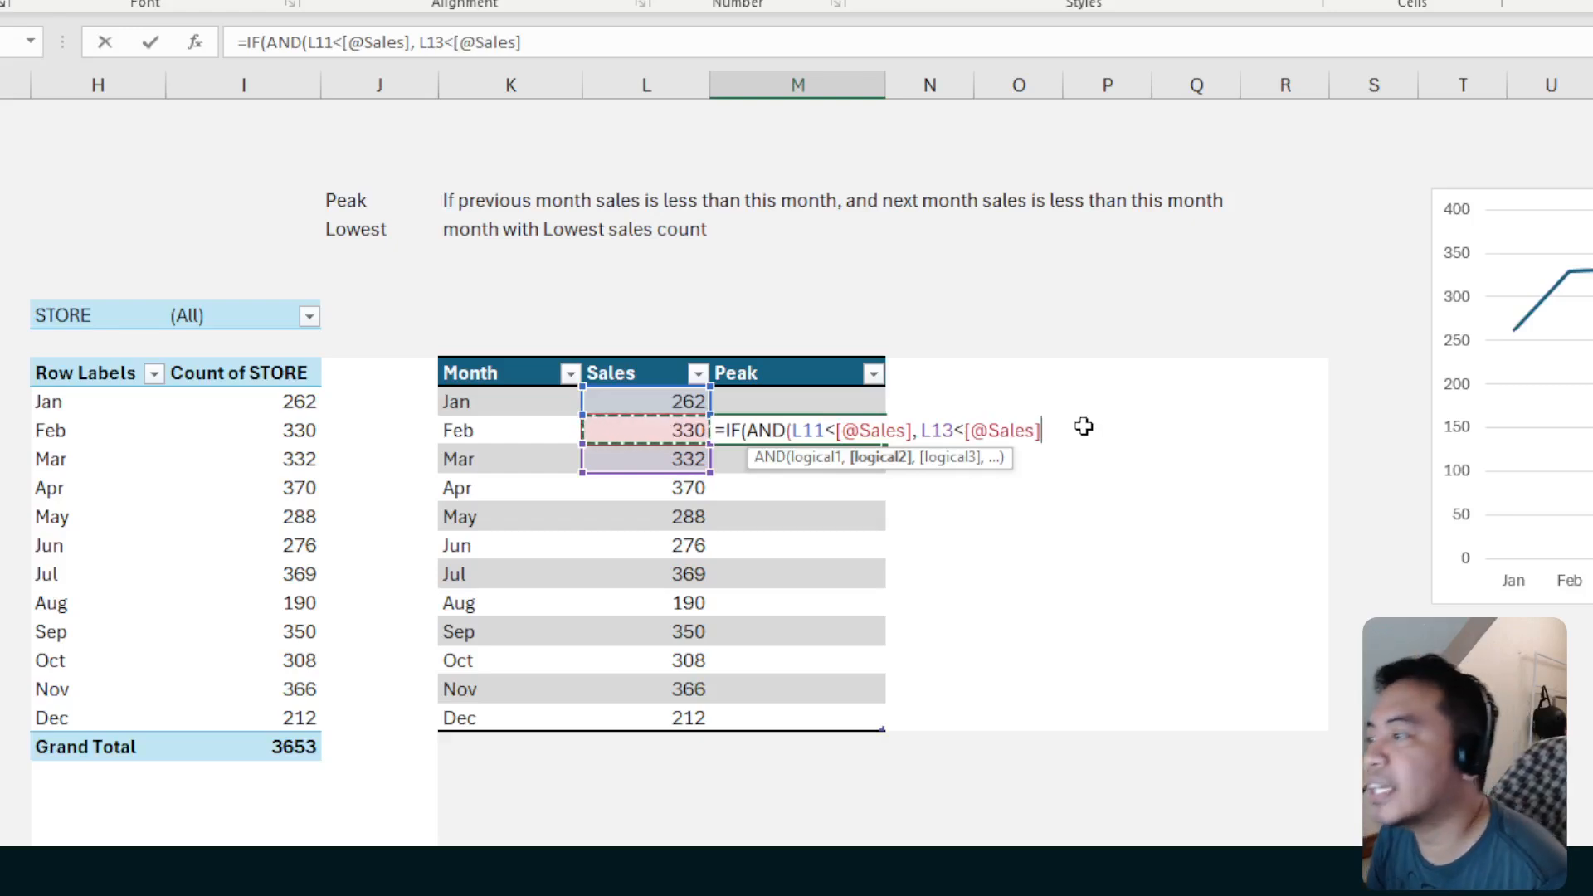
left_click(1052, 434)
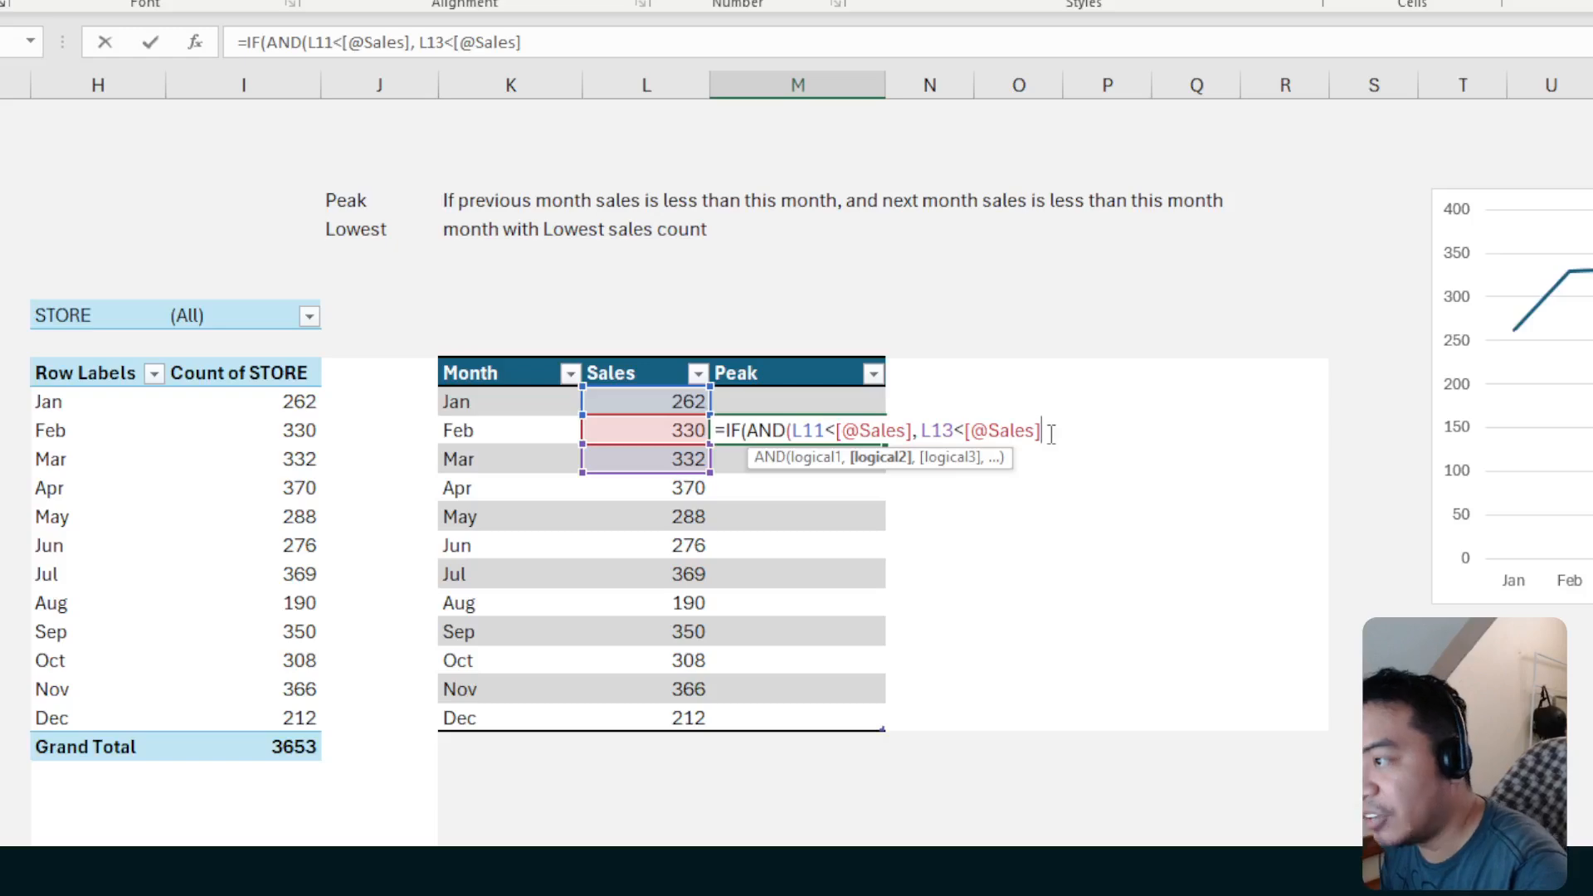
type(")")
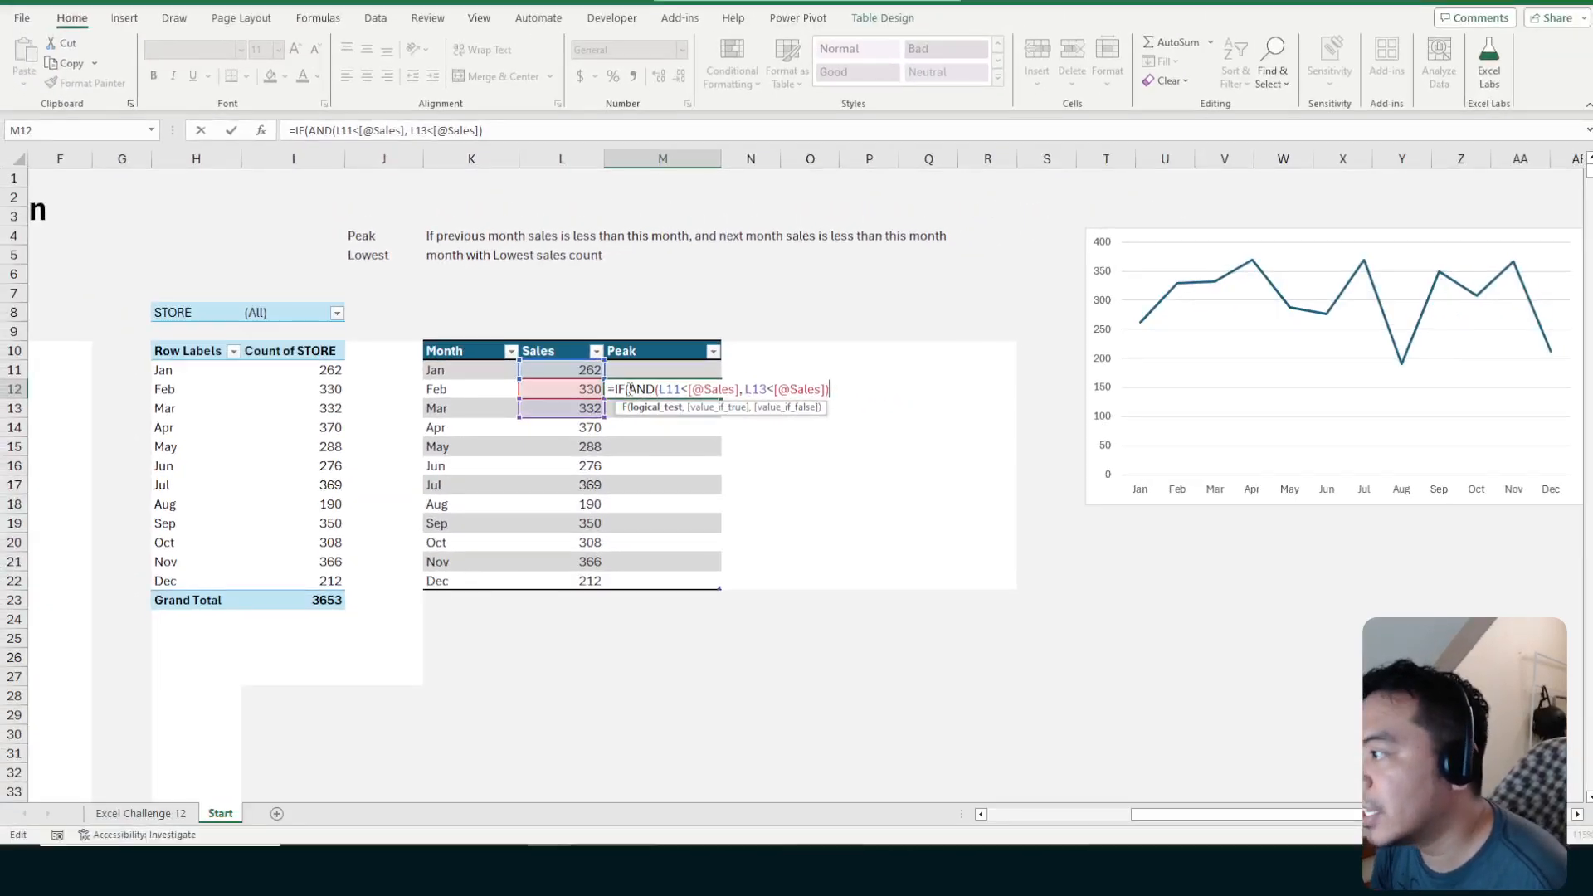
left_click_drag(747, 431, 866, 431)
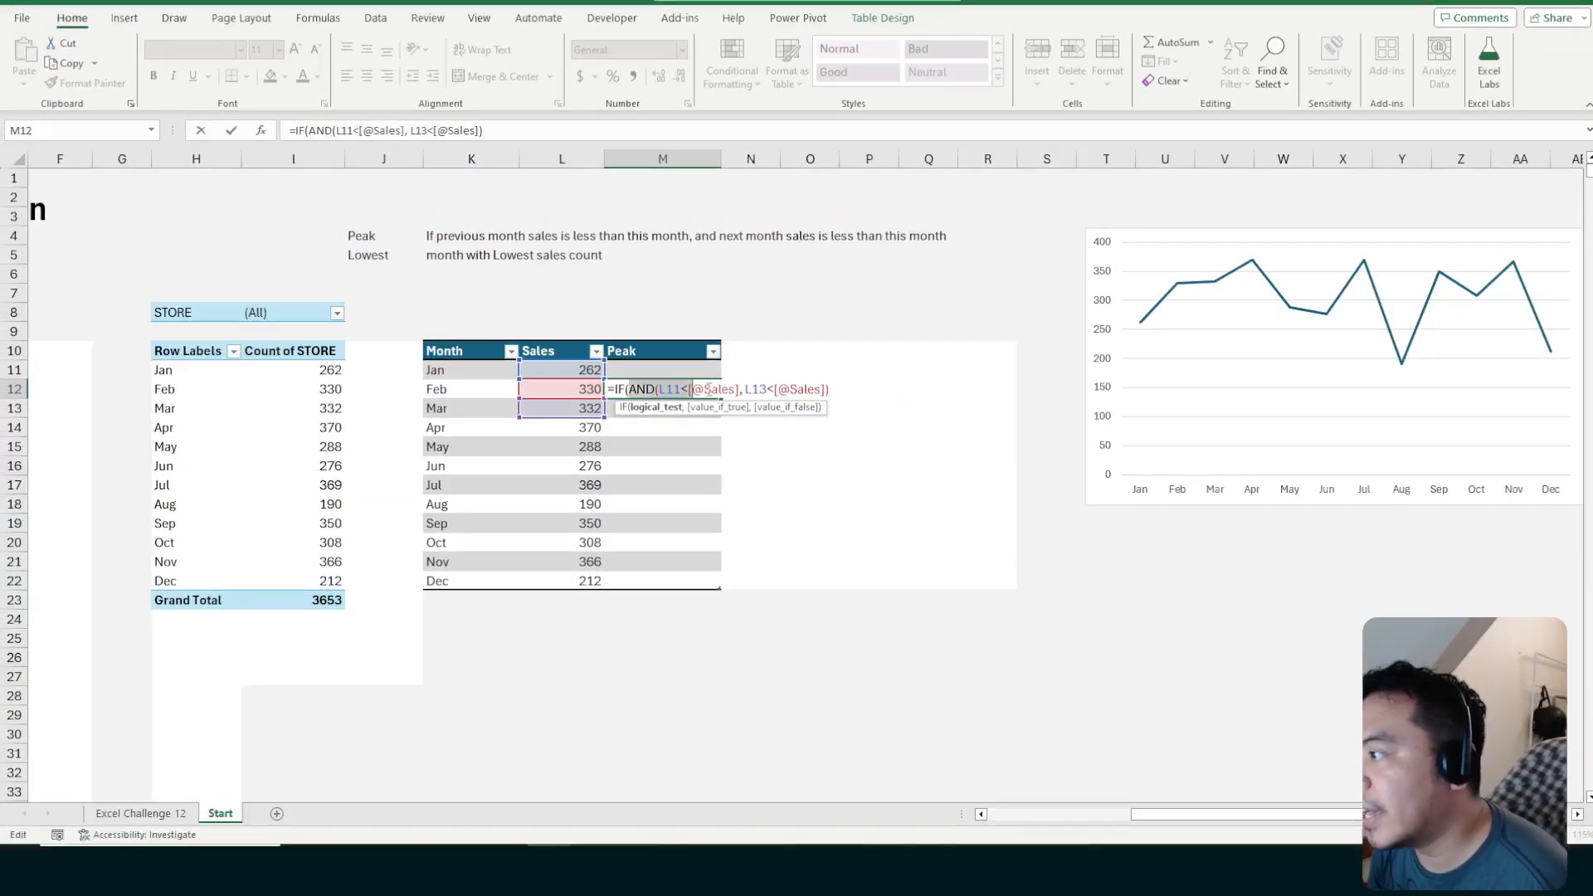
left_click_drag(707, 390, 830, 390)
left_click(835, 392)
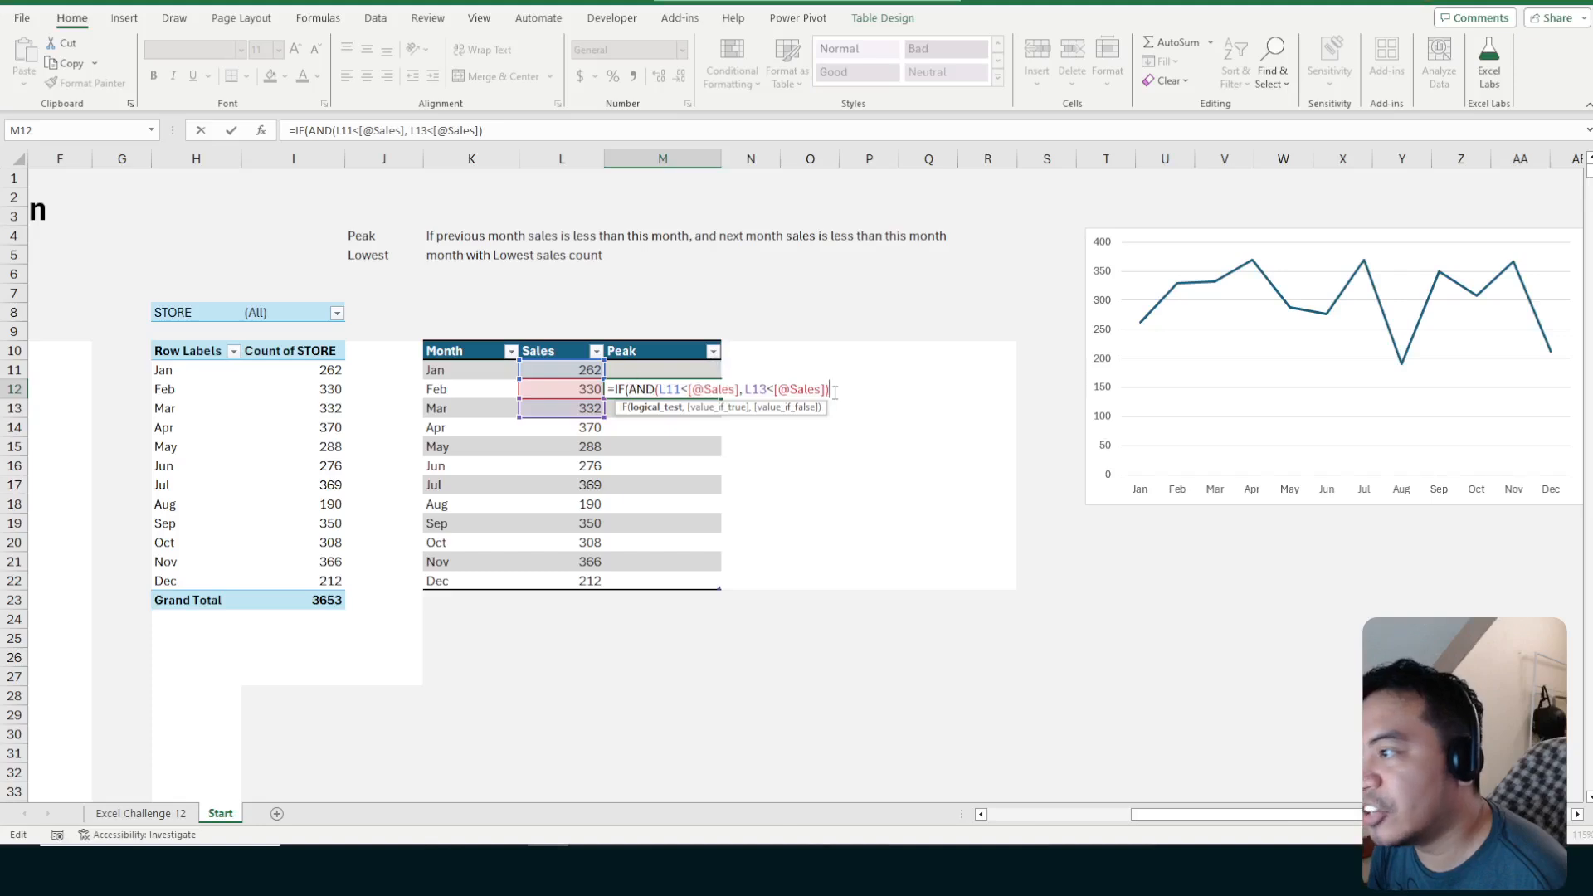
type(",")
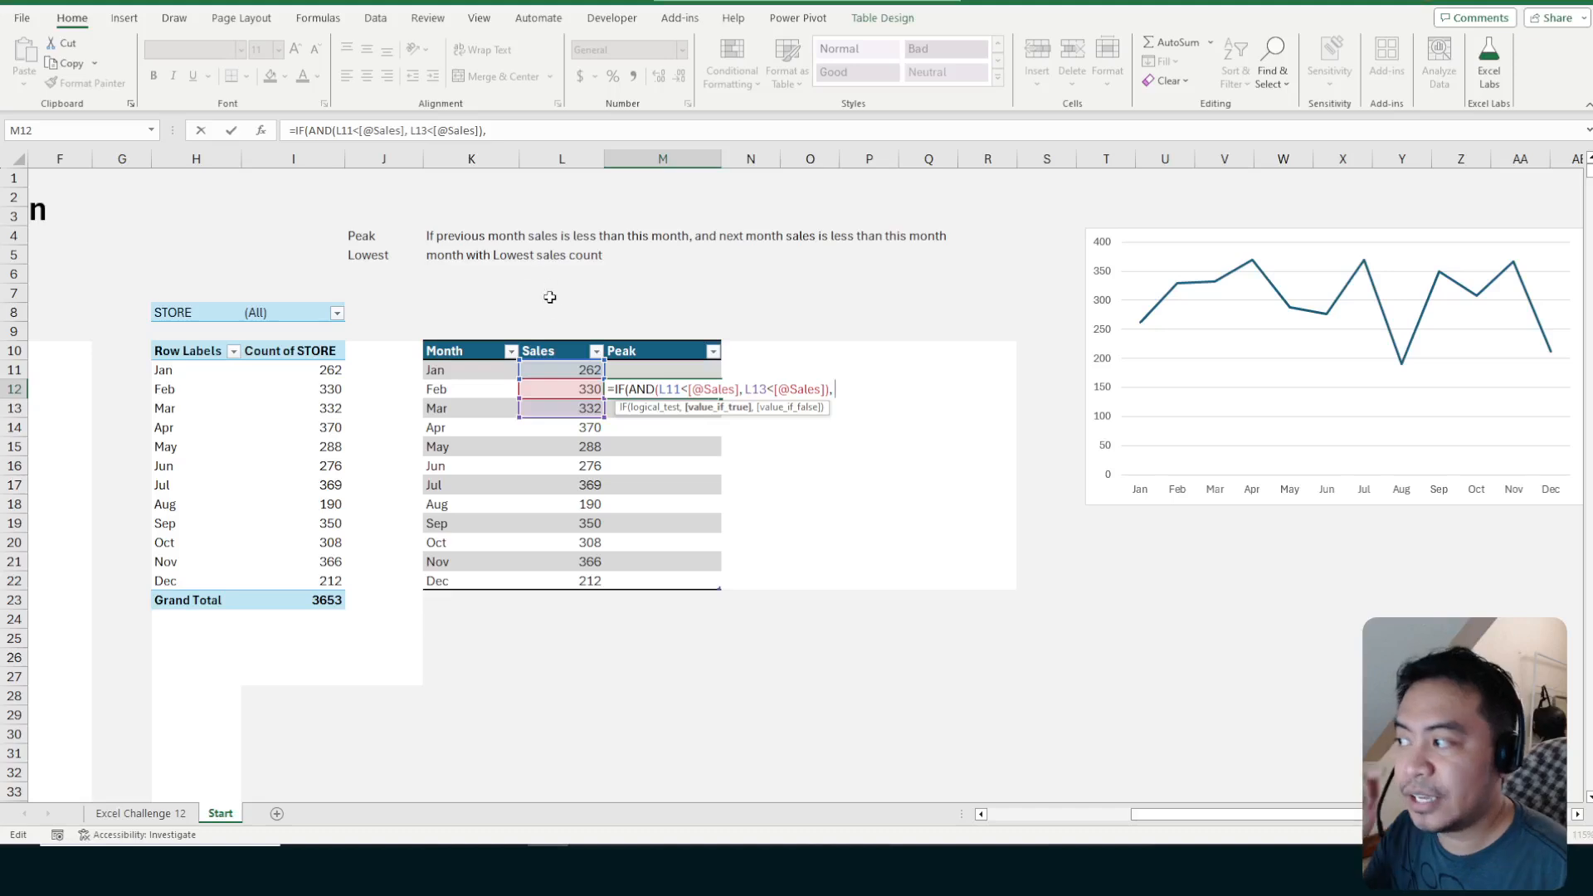
left_click(579, 389)
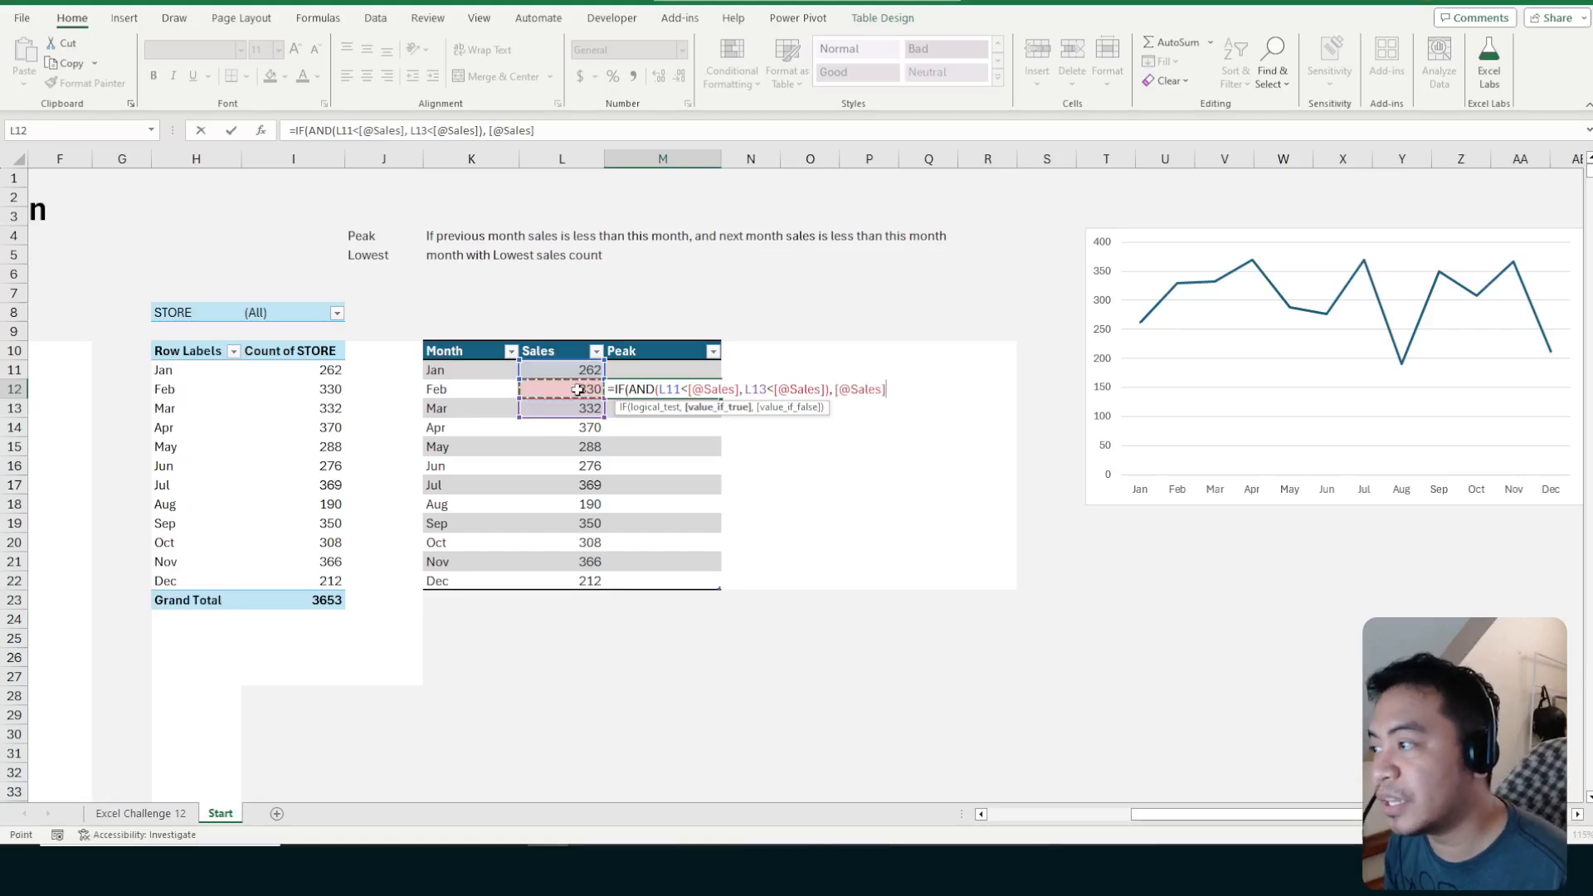
type(", 0")
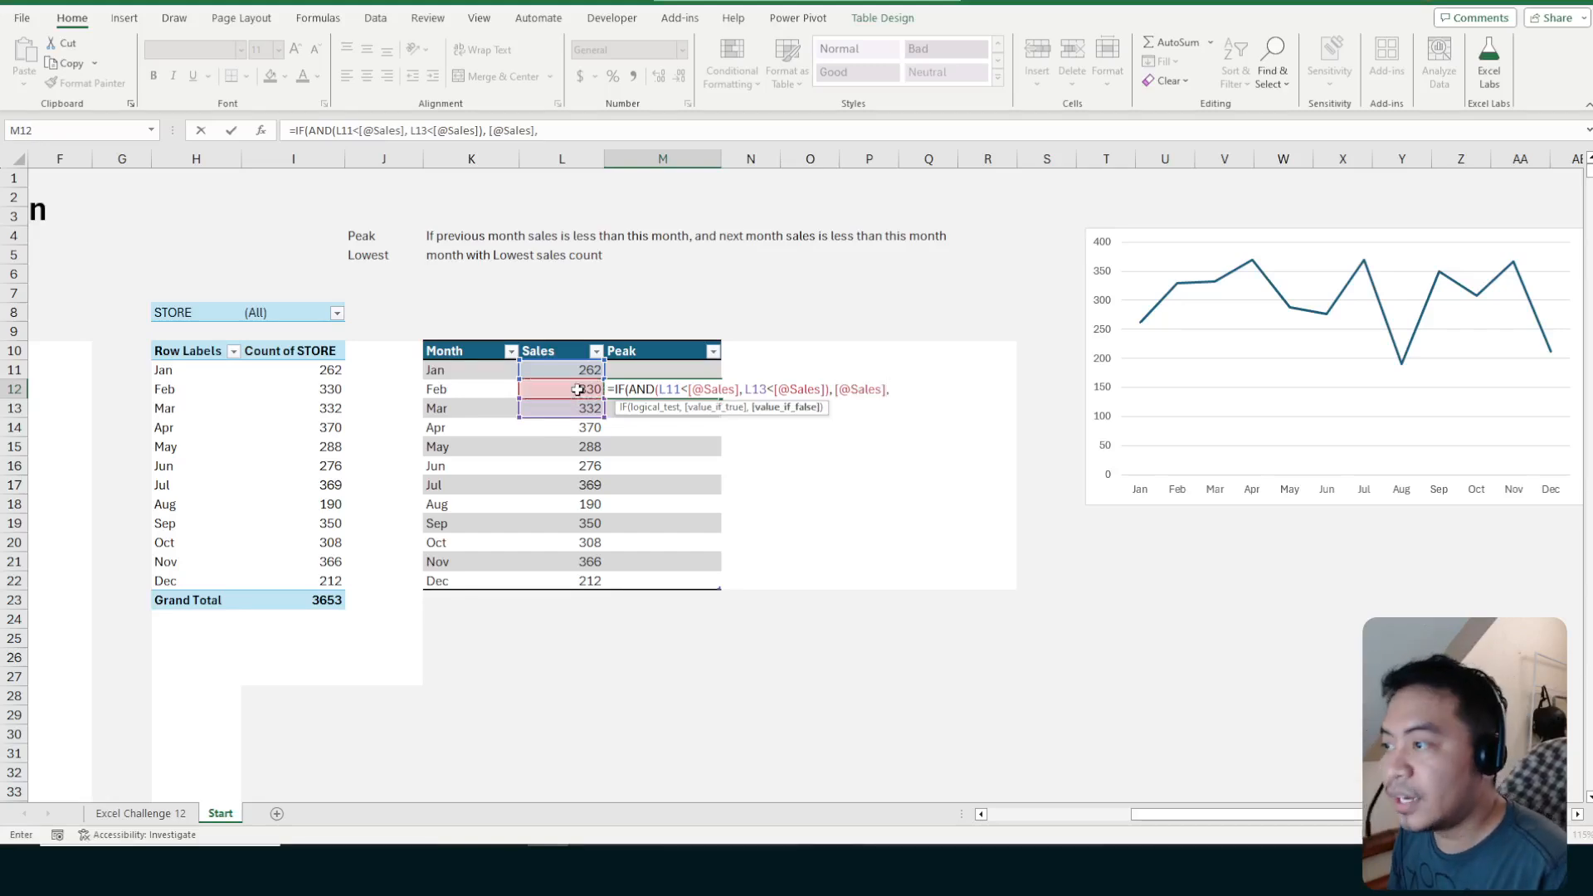
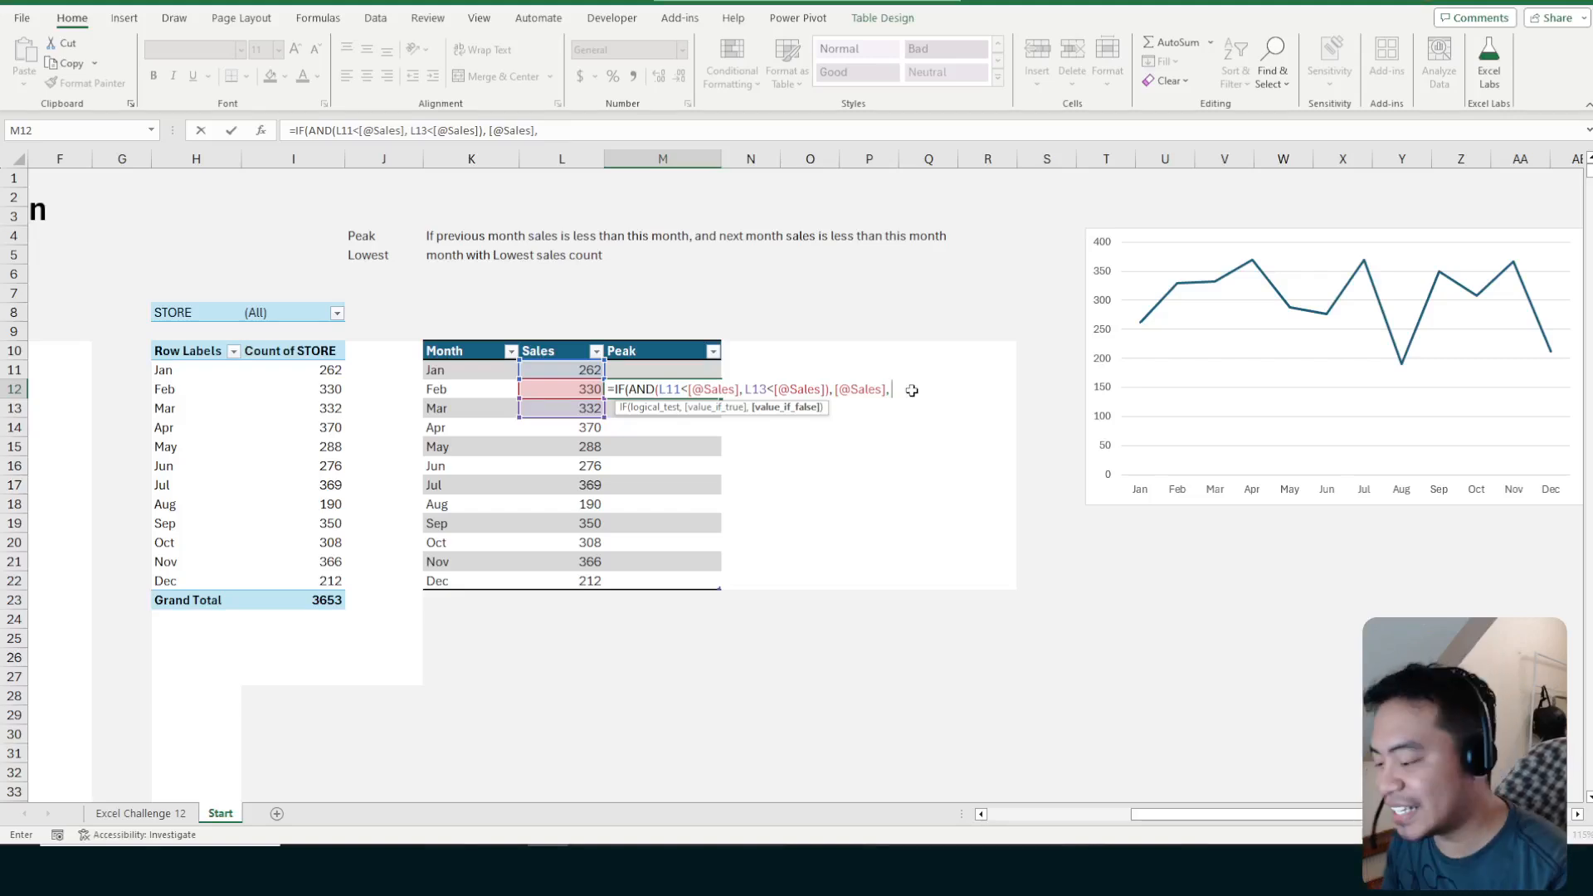
type("0")
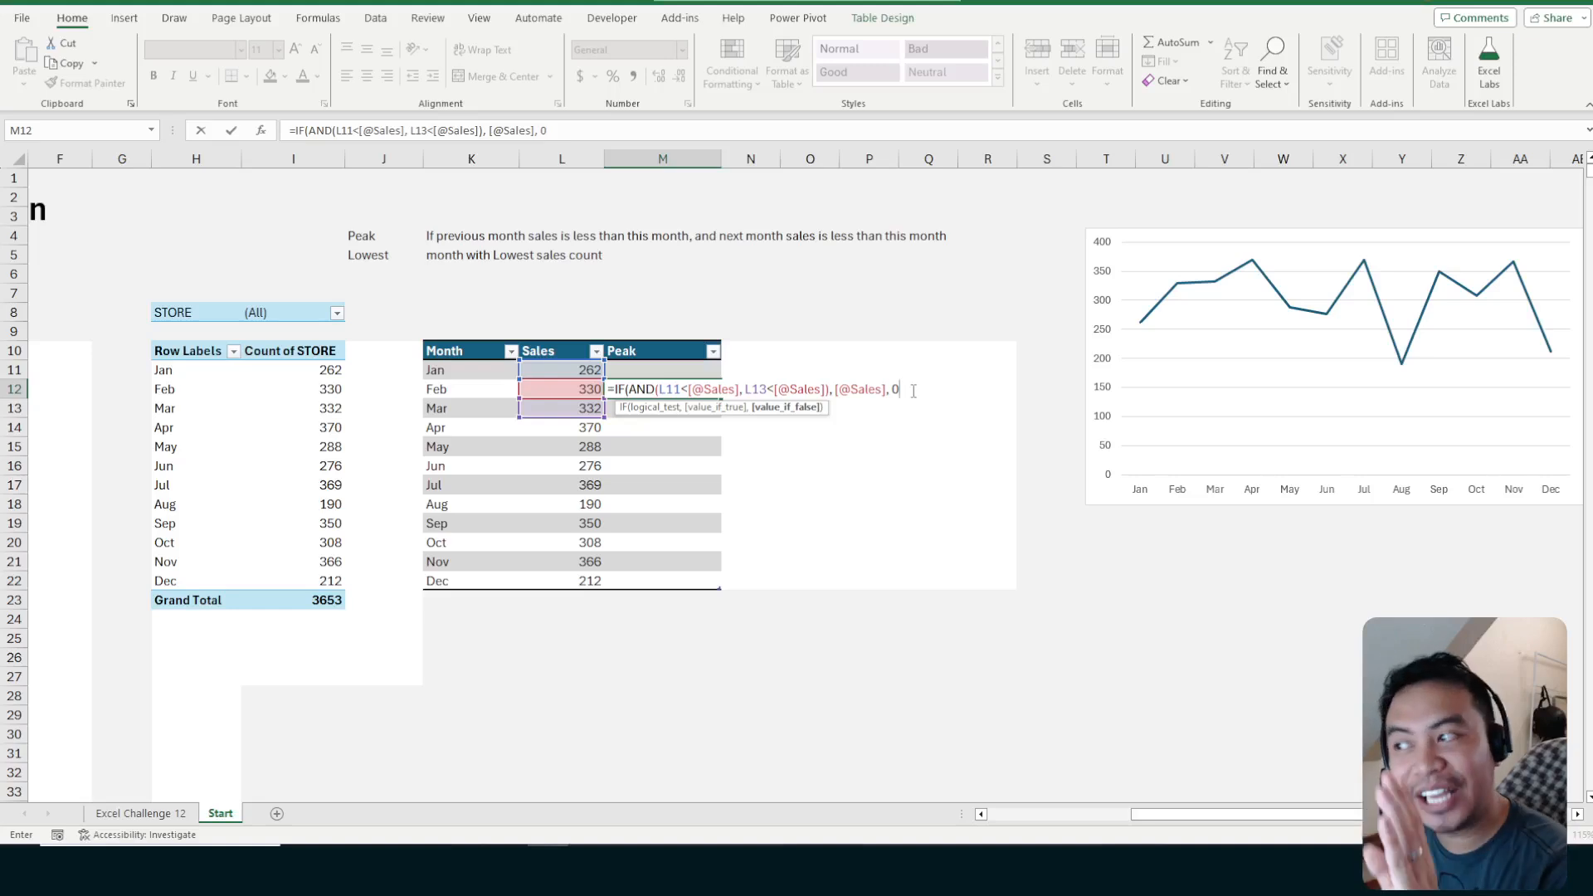
type(")")
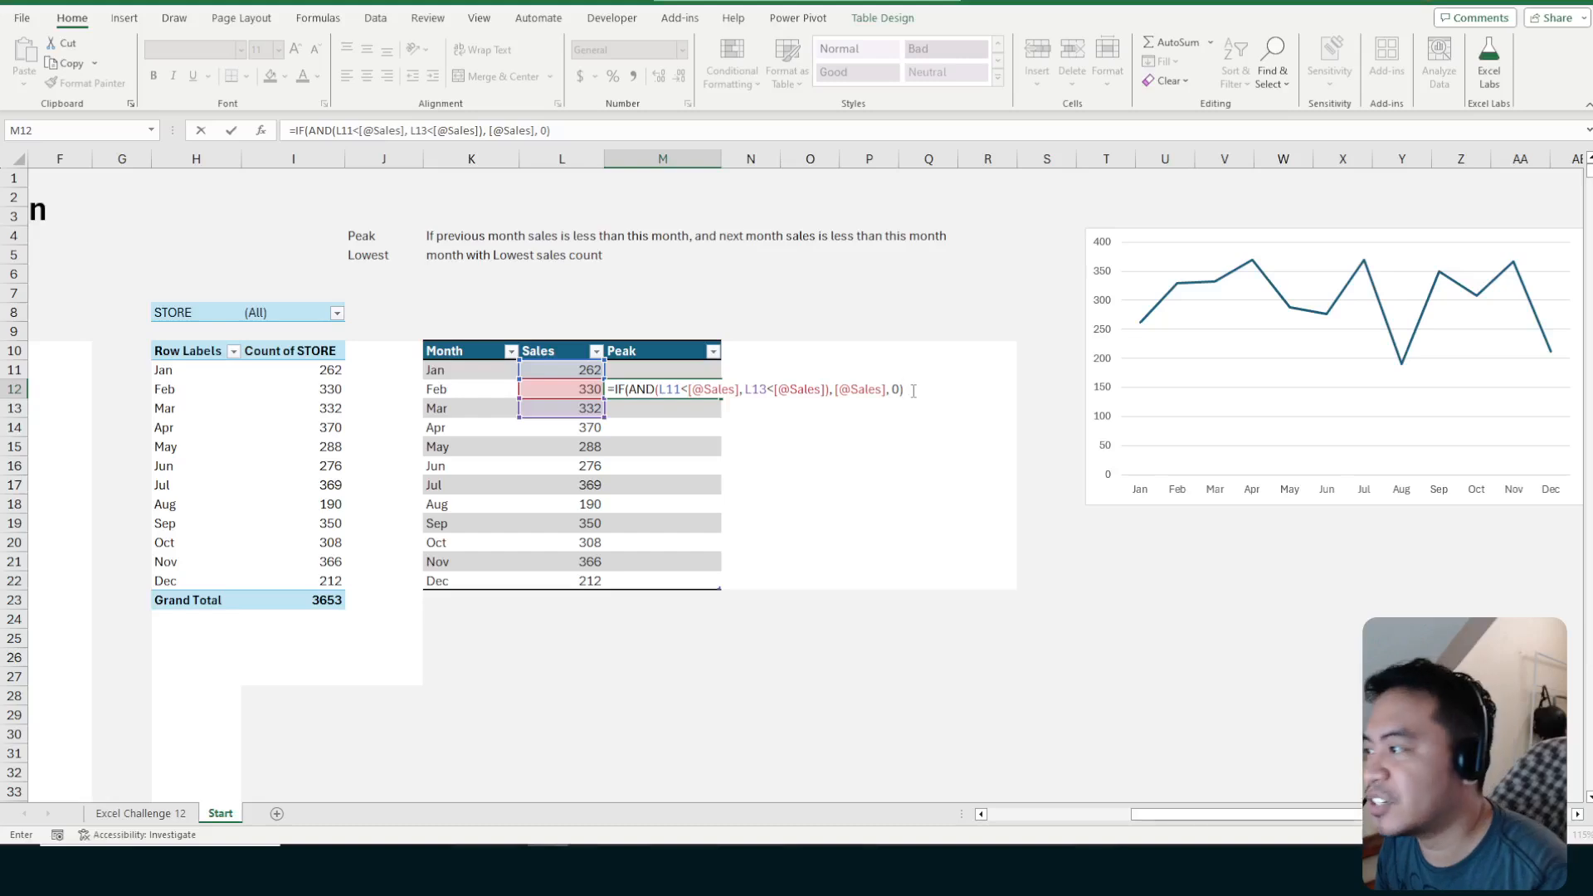
key("Return")
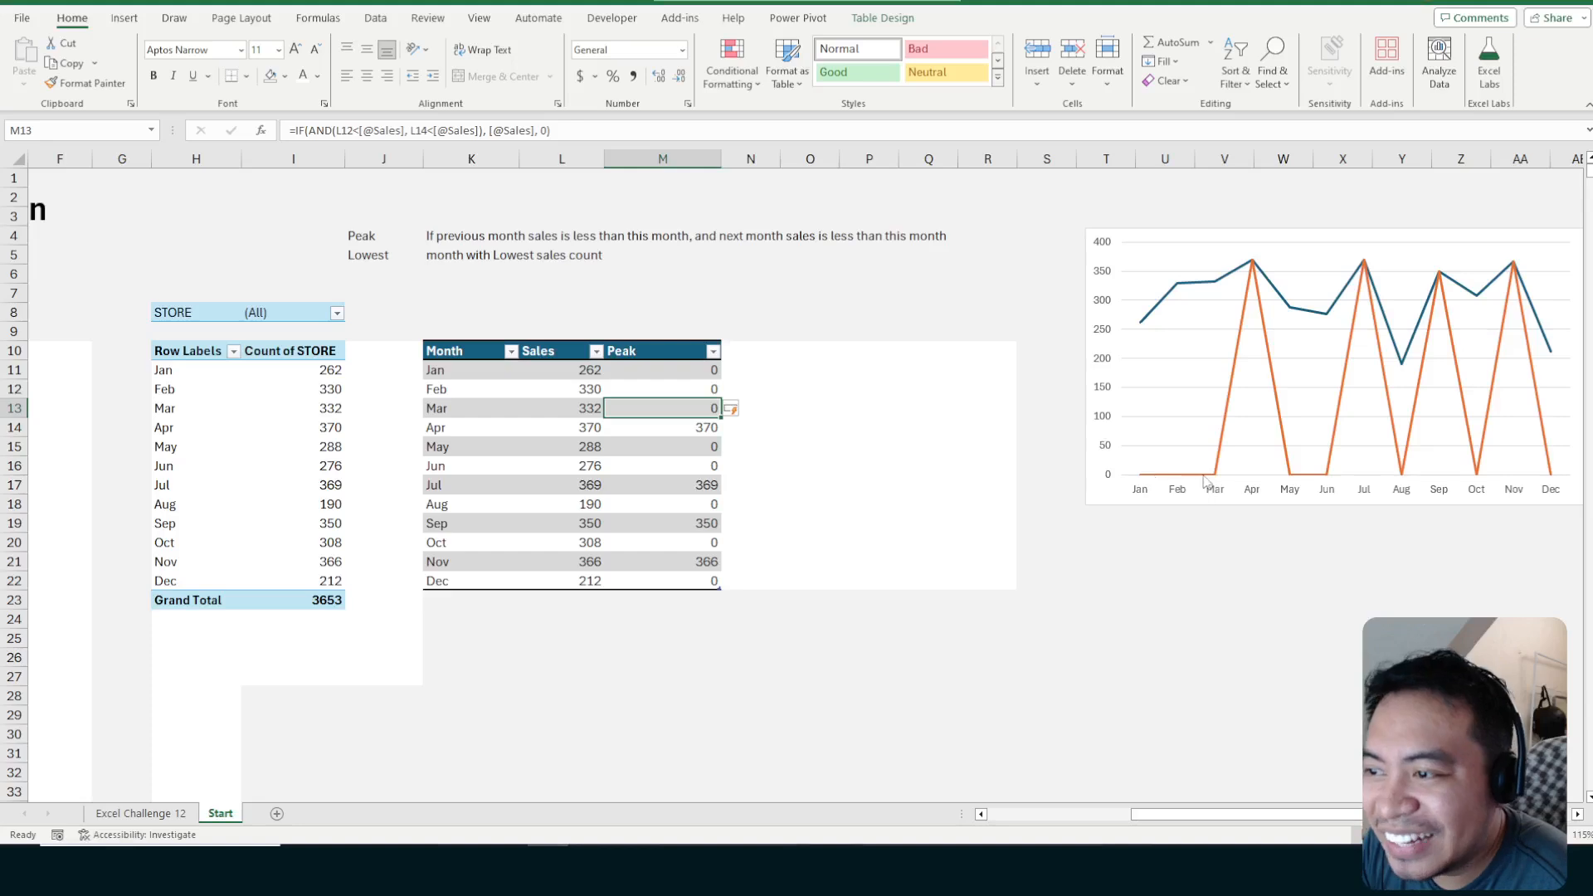
Change the Peak formula's false result in January's cell M11 to an empty string ""
mouse_move(1254, 272)
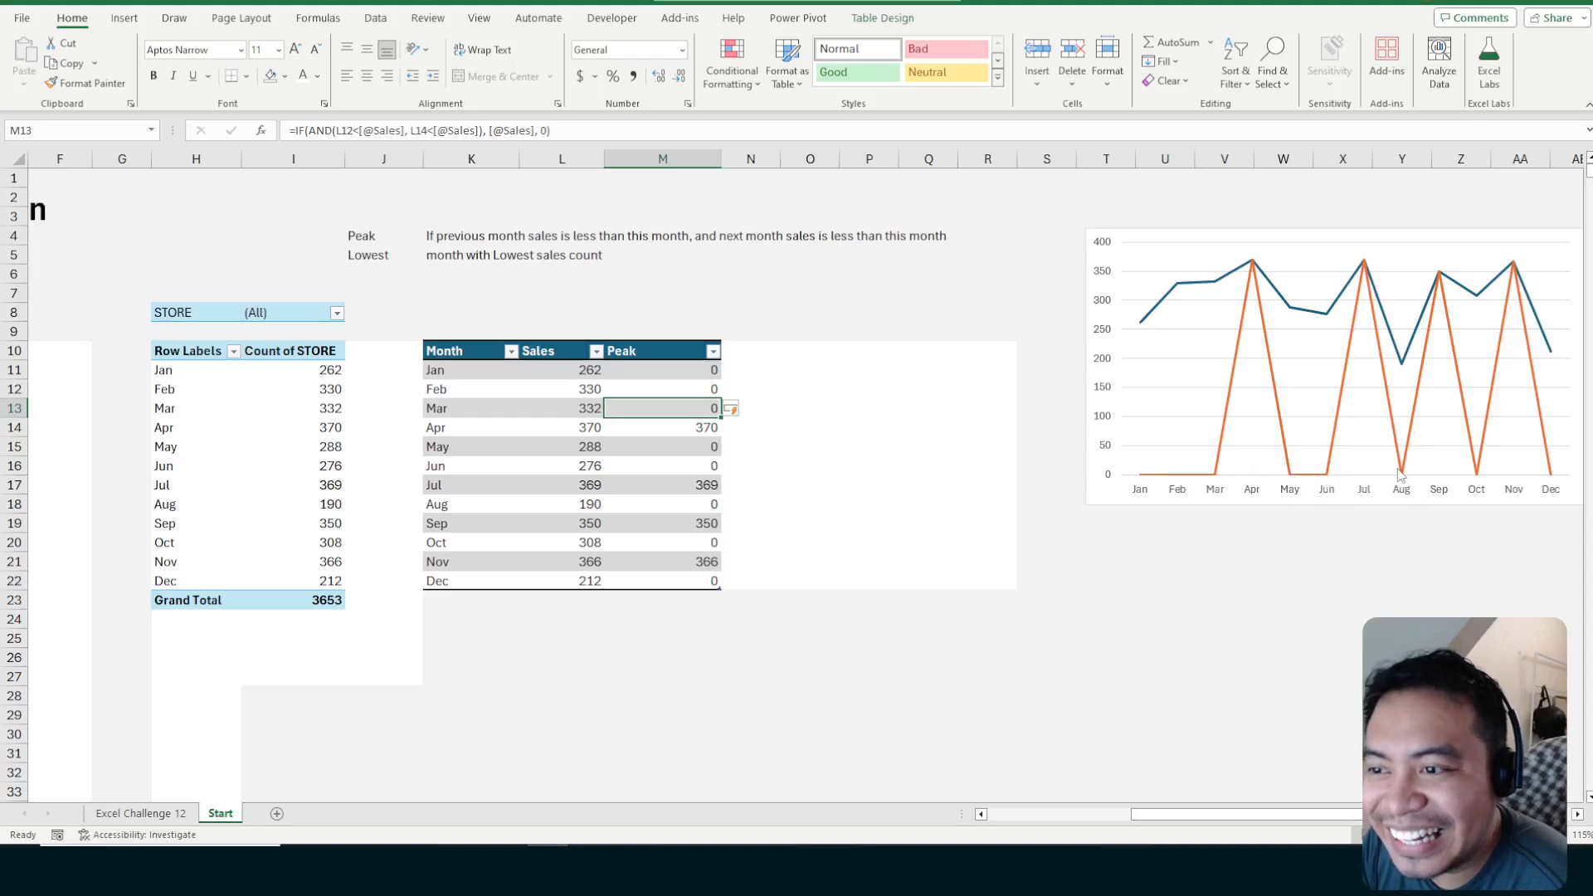
left_click(690, 375)
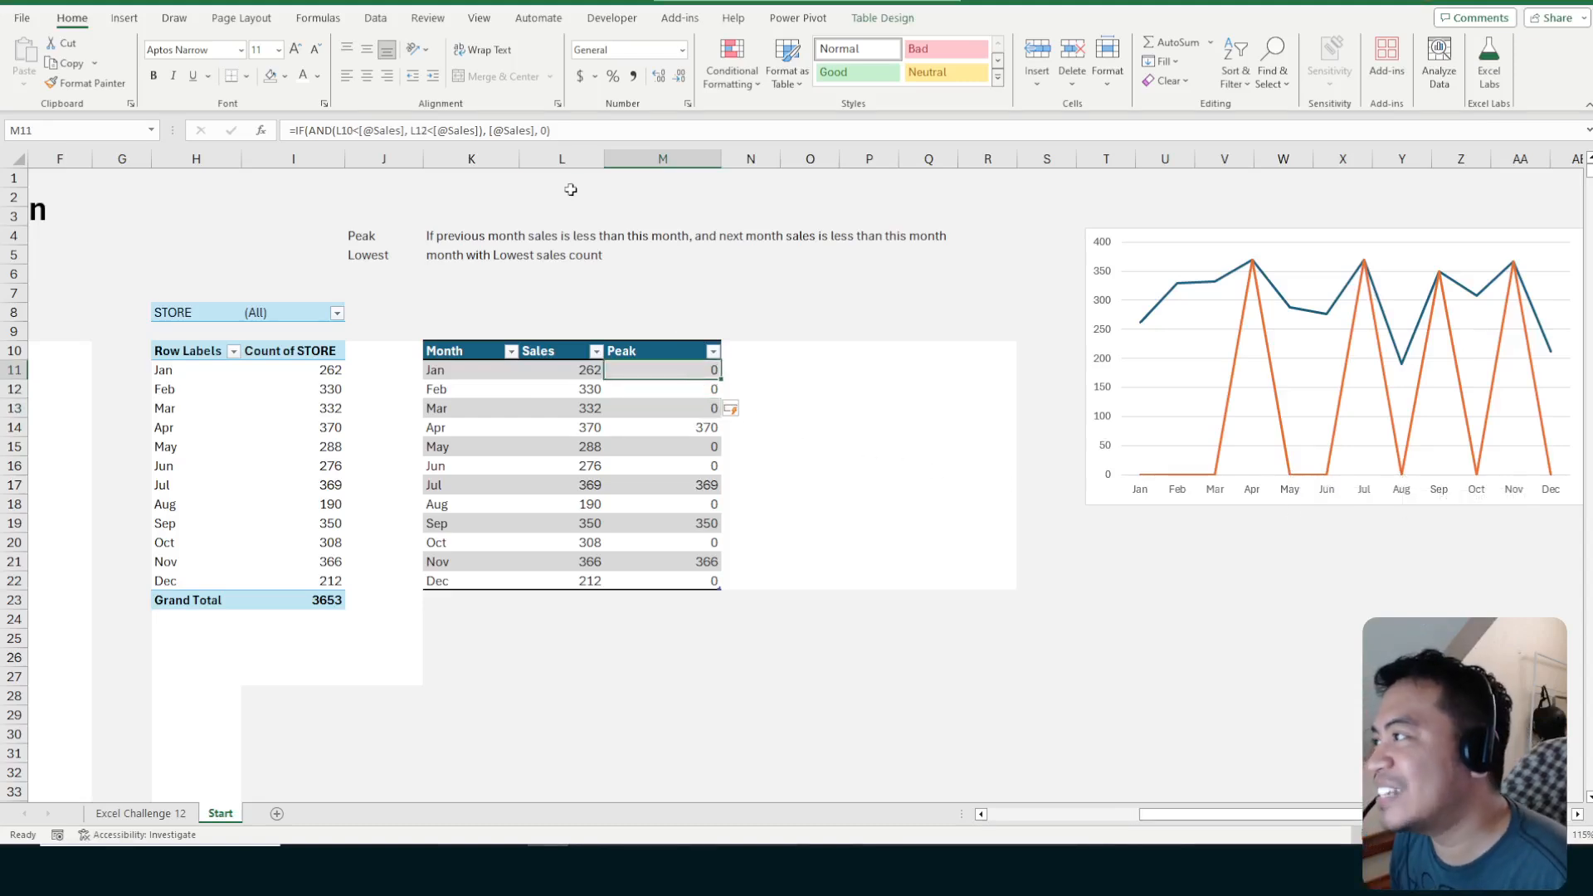
left_click(550, 130)
key("BackSpace")
type("\"\"")
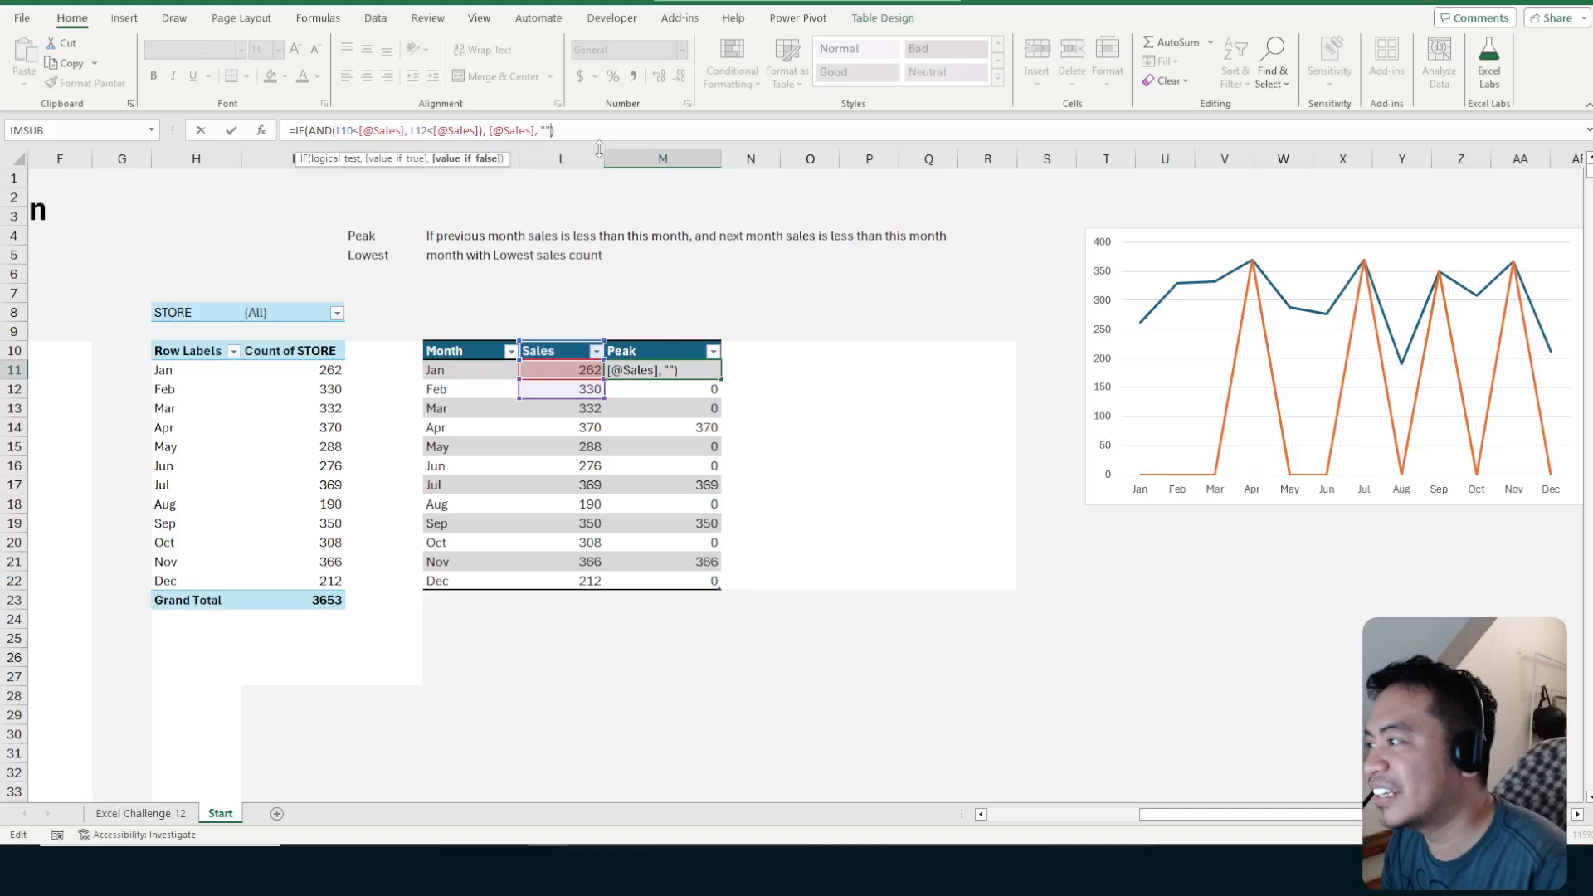
key("Return")
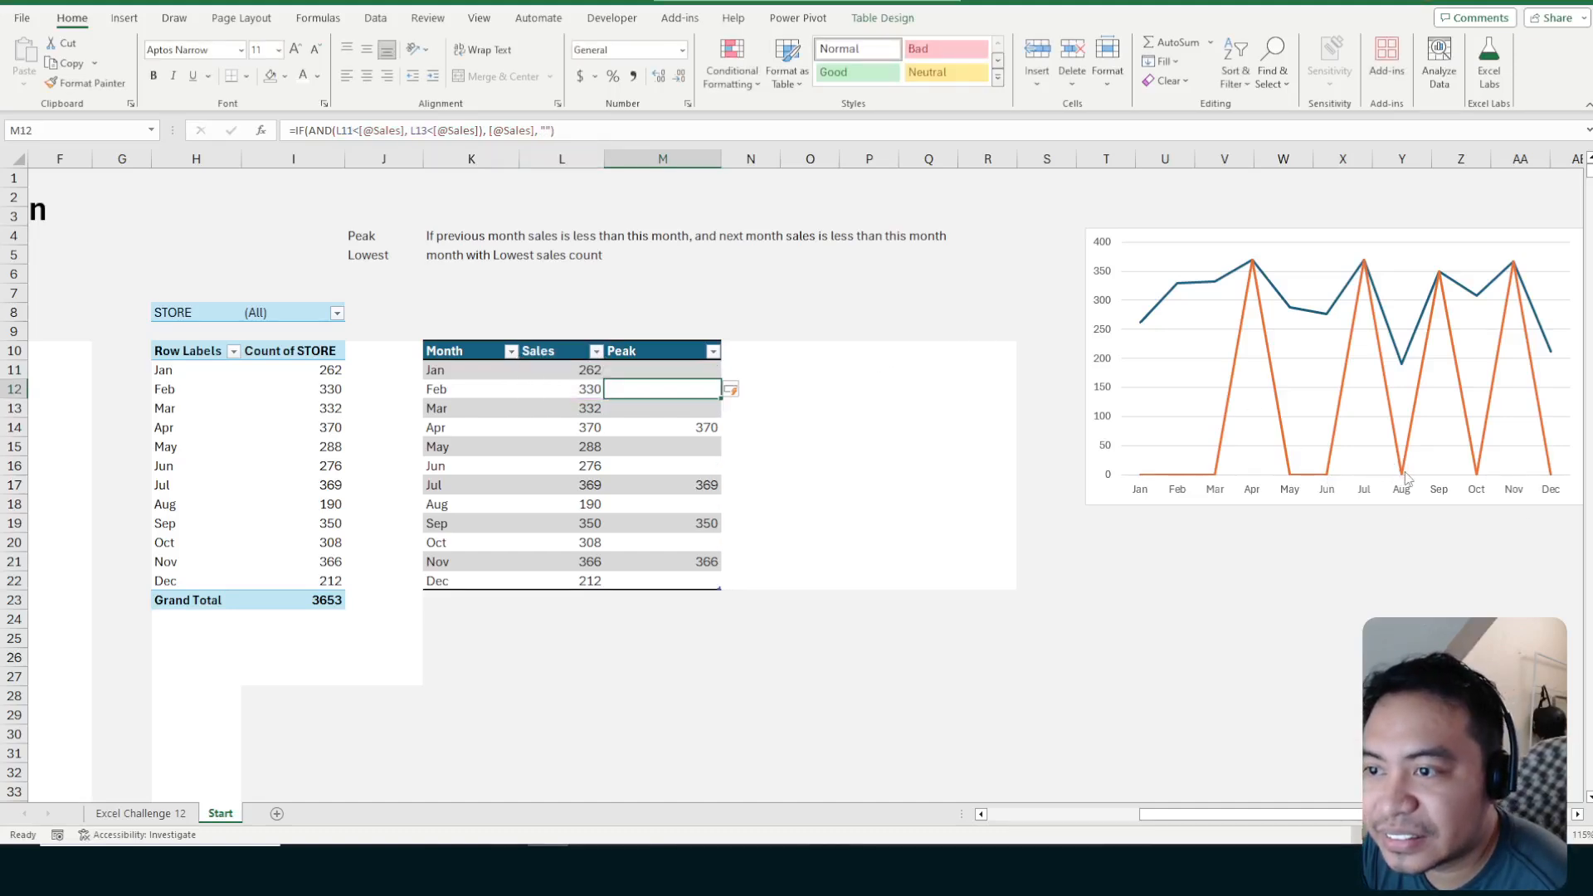
Change the Peak formula's false result in January's cell M11 to NA()
left_click(679, 370)
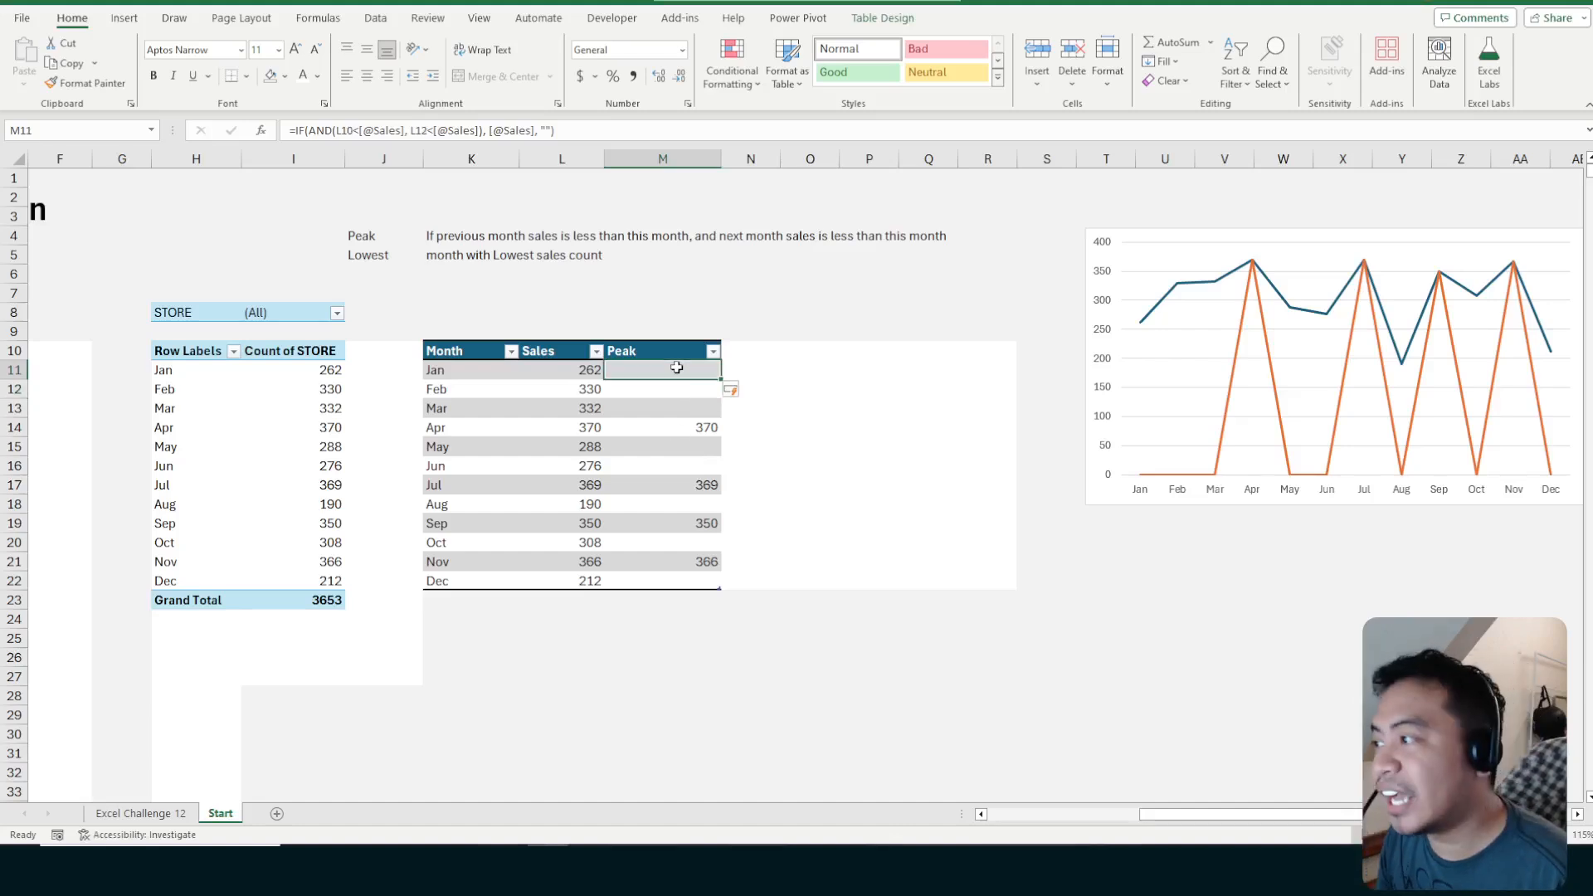
double_click(677, 365)
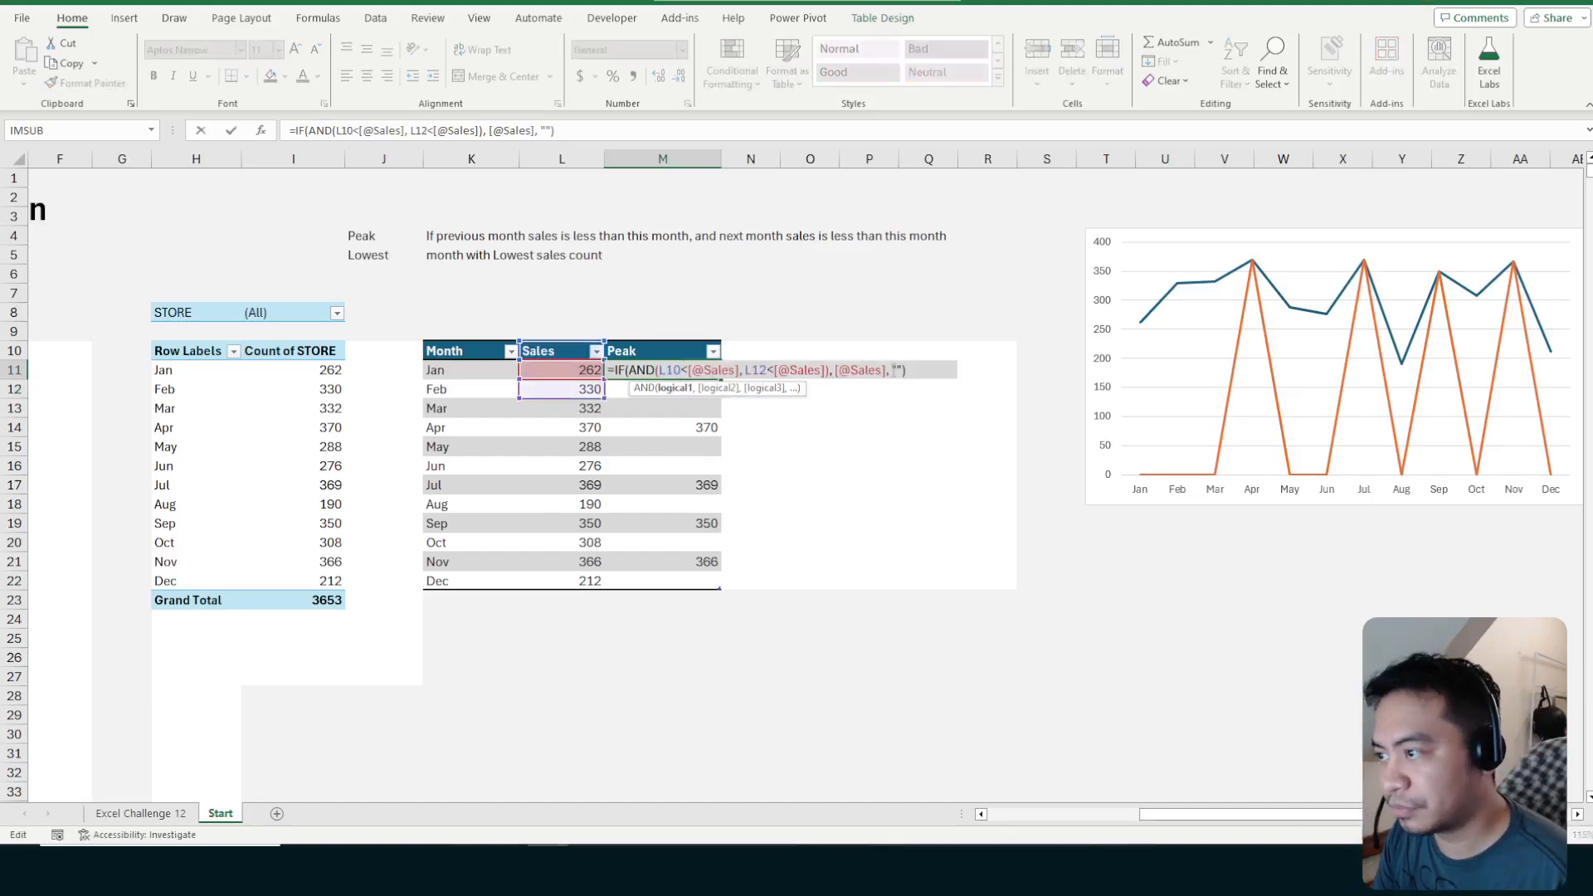
left_click(893, 370)
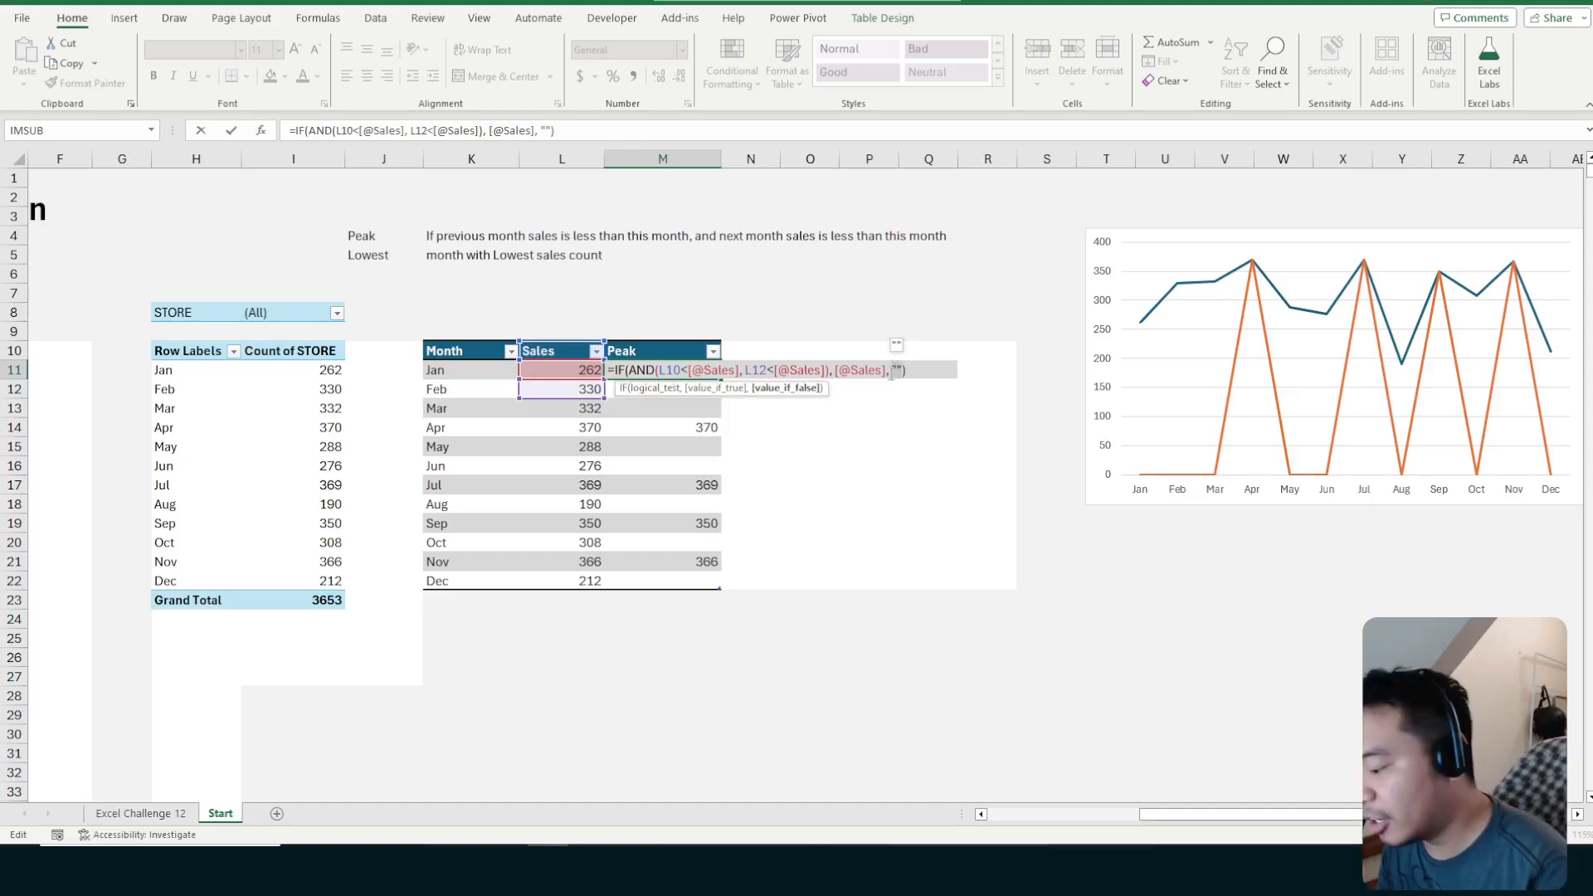
type("NA")
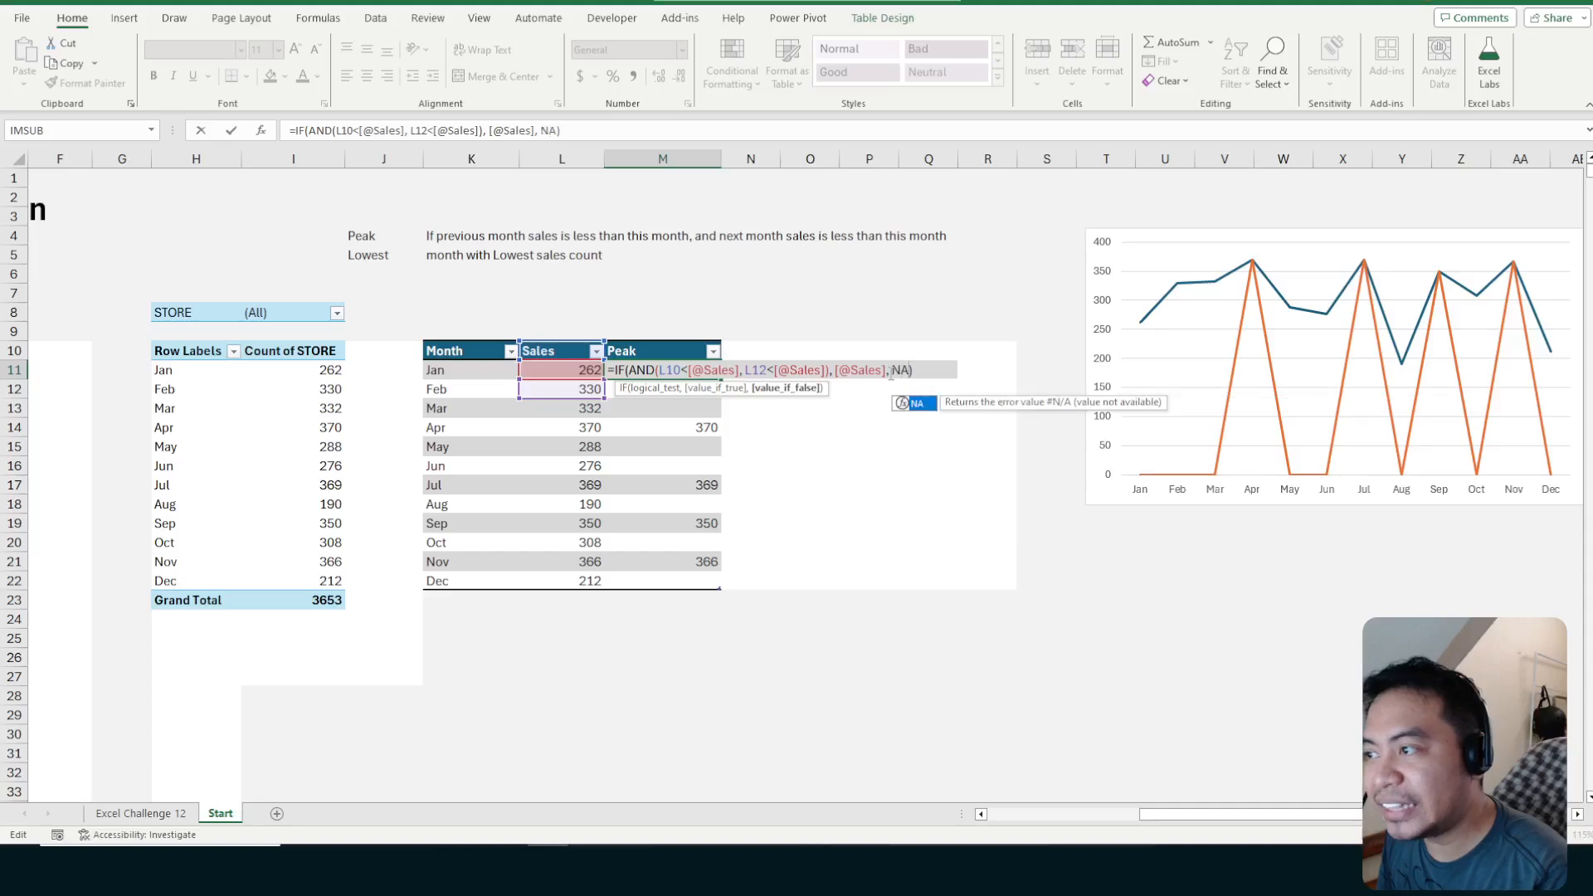
type("()")
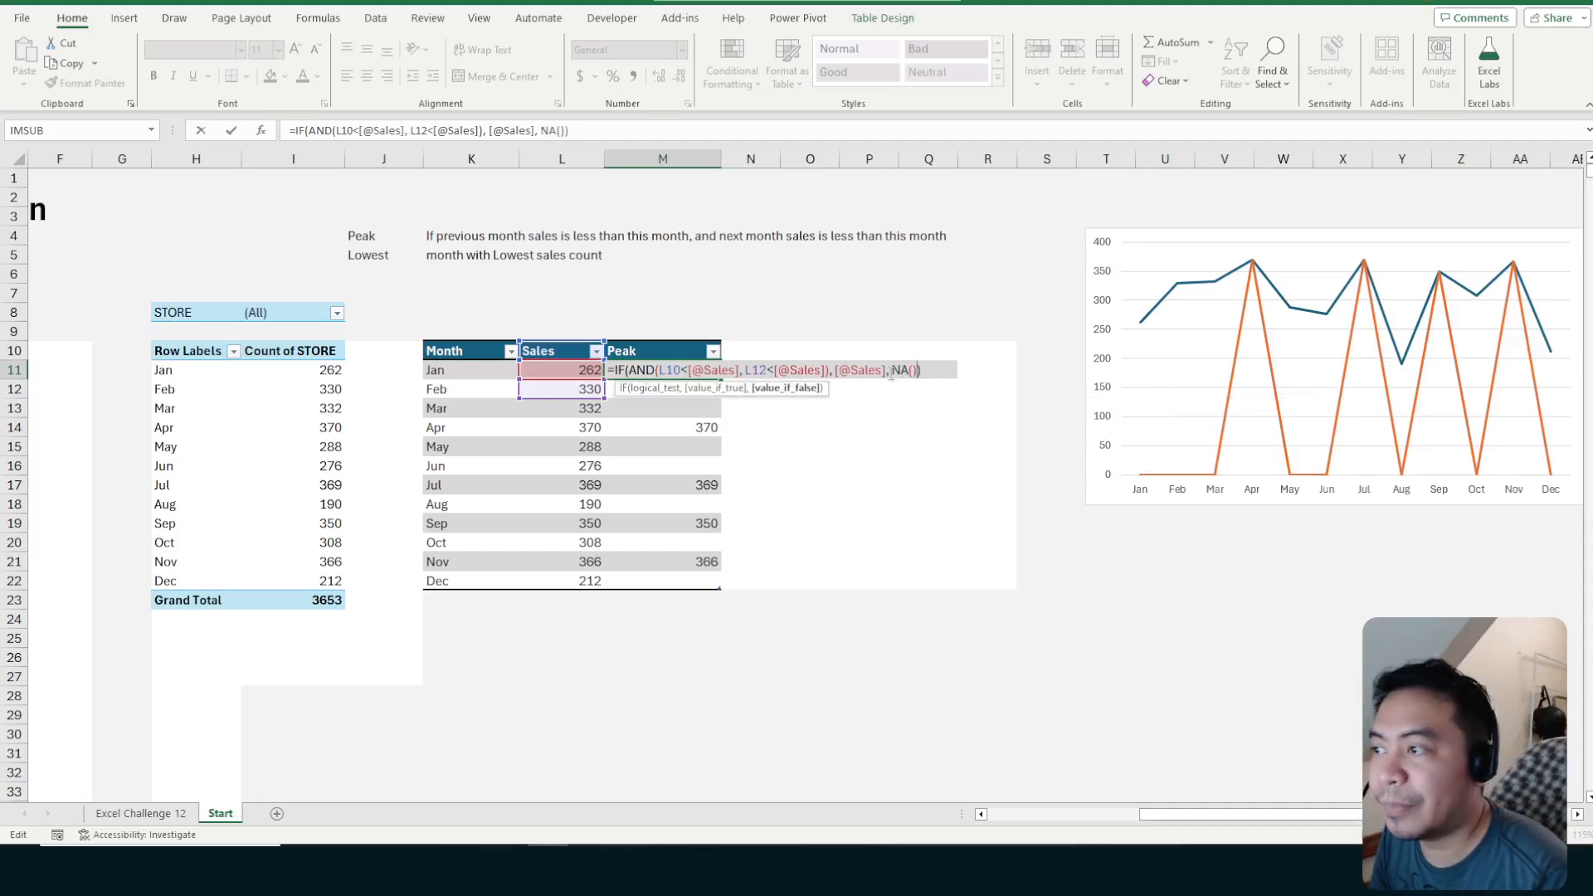
key("Return")
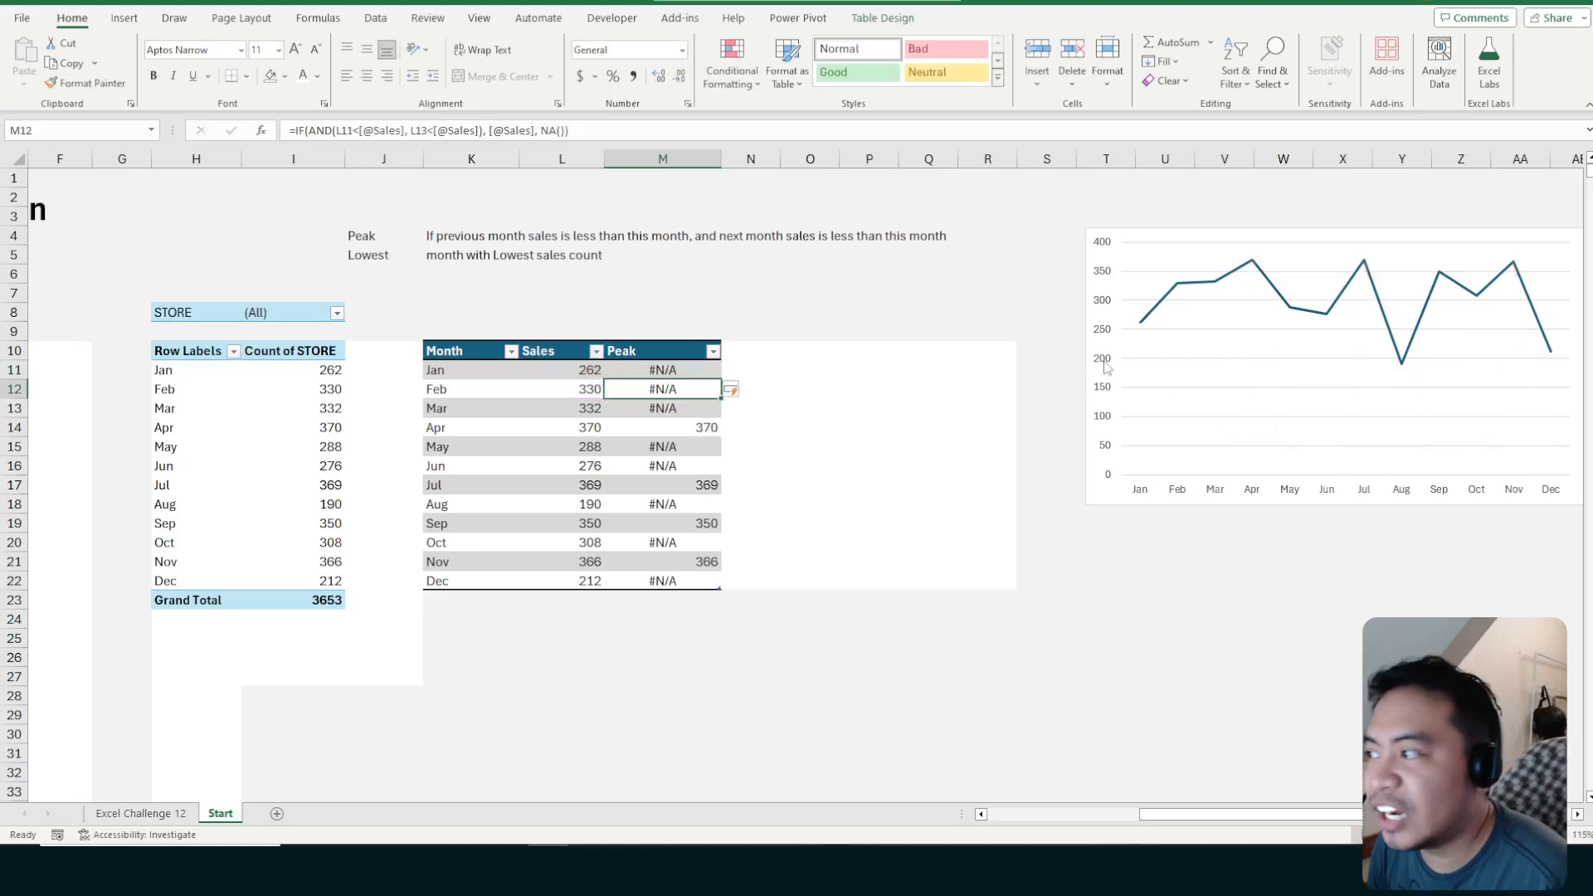
Move the line chart close beside the Peak column, starting in column O at about row 8
left_click_drag(1258, 240, 1122, 255)
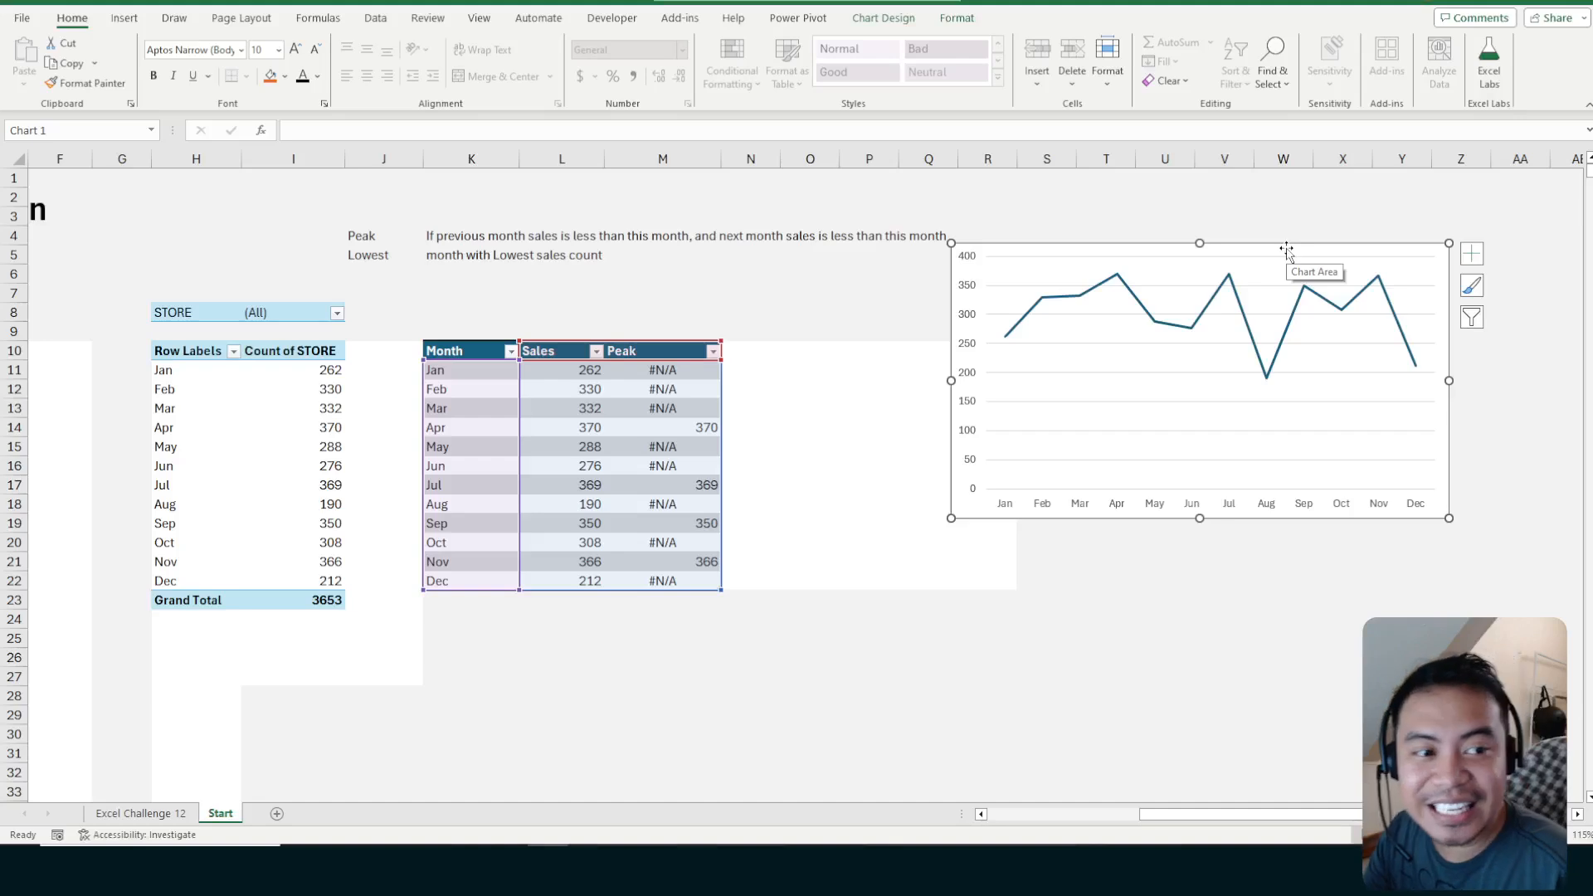
left_click_drag(1279, 252, 1039, 334)
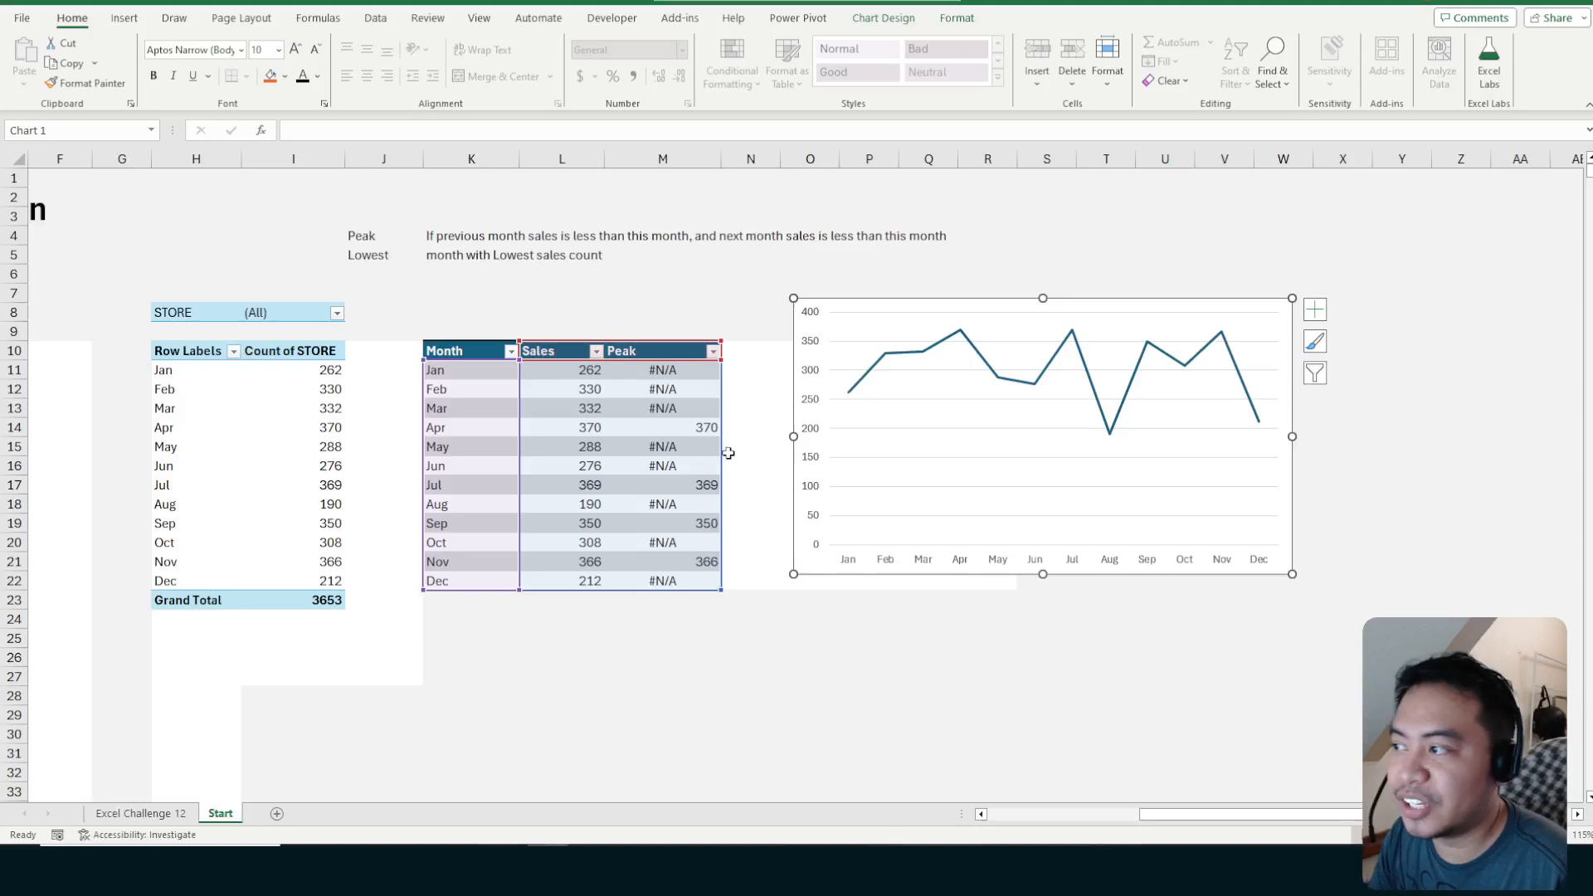
Step through the monthly cells of the Peak column to check which months return a peak value
left_click(704, 428)
left_click(708, 488)
key("Down")
key("Down")
key("Down")
key("Down")
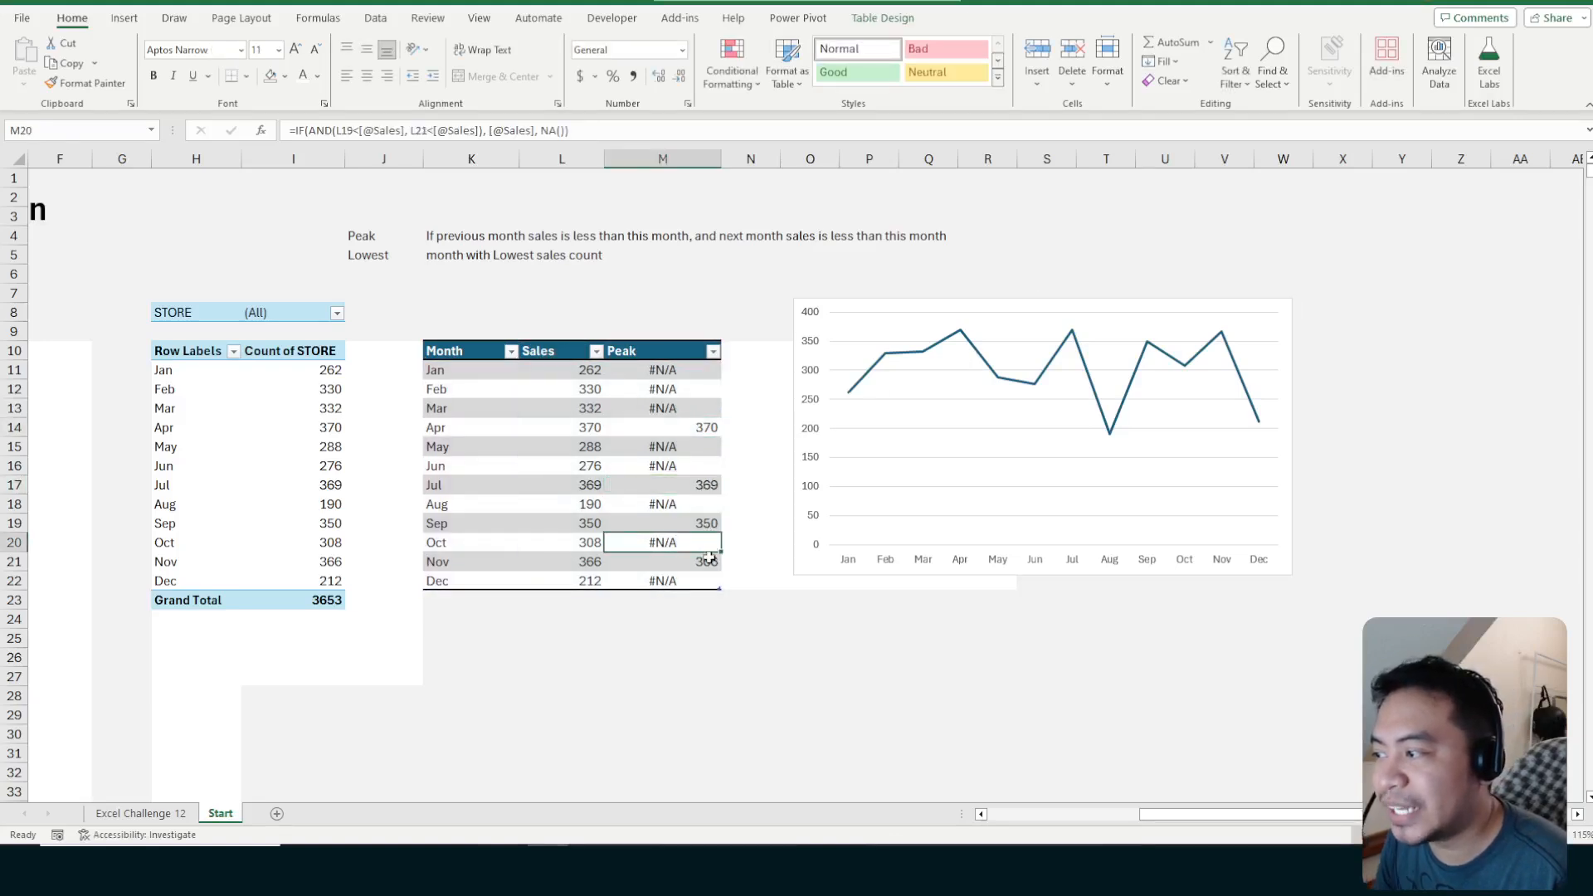
key("Up")
key("Up")
key("Up")
key("Up")
key("Up")
key("Up")
key("Up")
key("Down")
key("Down")
key("Down")
key("Down")
key("Down")
key("Down")
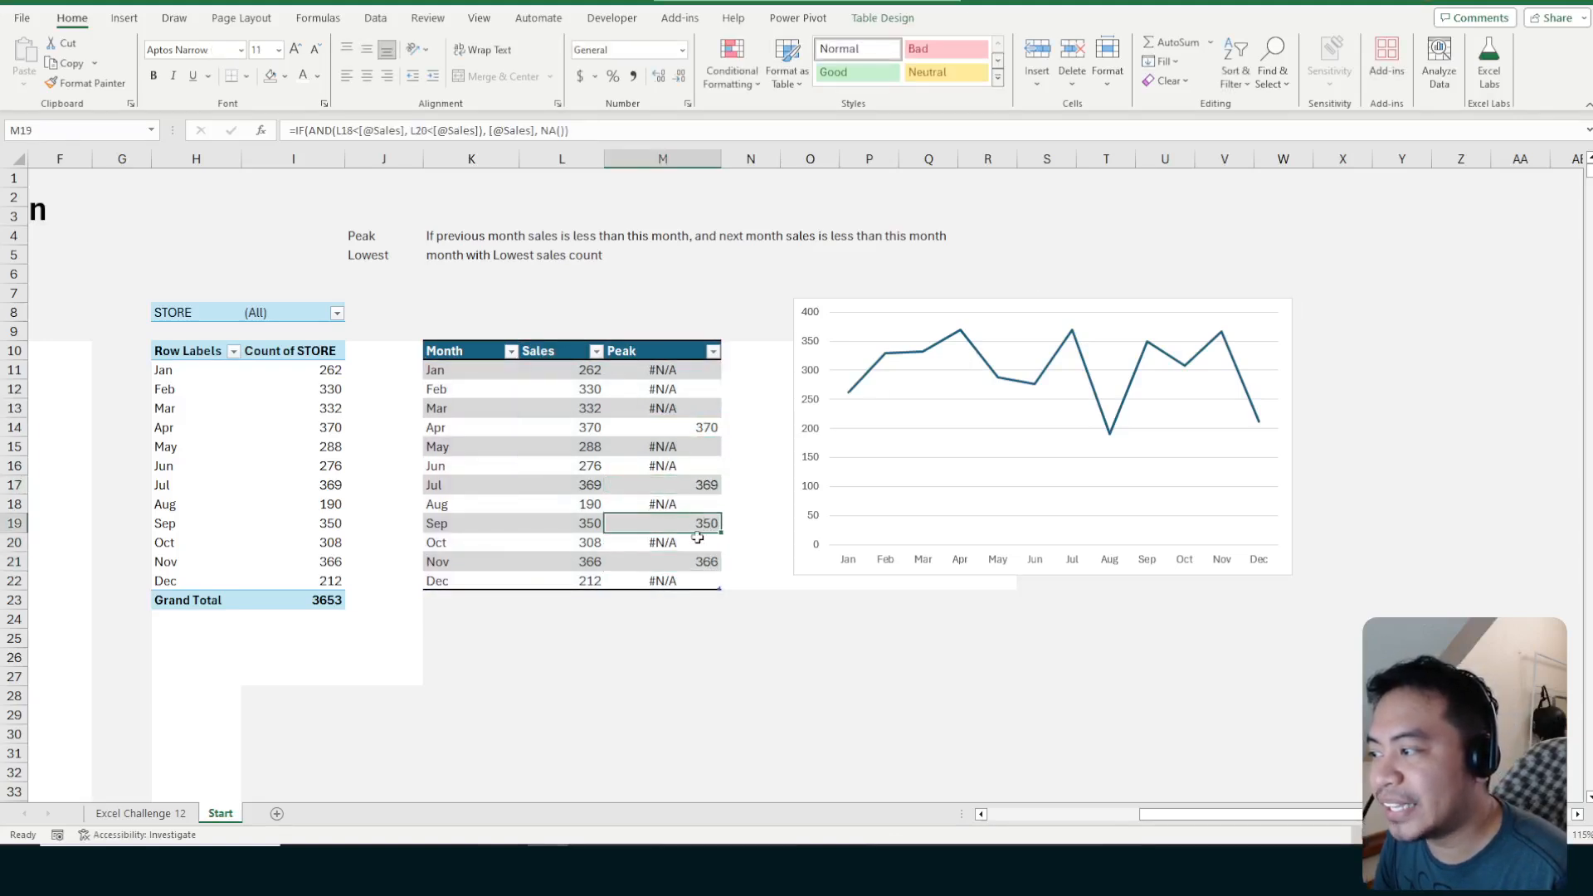
Go back up through the Peak column to recheck the earlier months' results
key("Up")
key("Up")
key("Up")
key("Up")
key("Up")
key("Up")
key("Up")
Filter the pivot table's STORE field to DIWATA PARES OVERLOAD and check the July, September and November cells in the Peak column
left_click(337, 313)
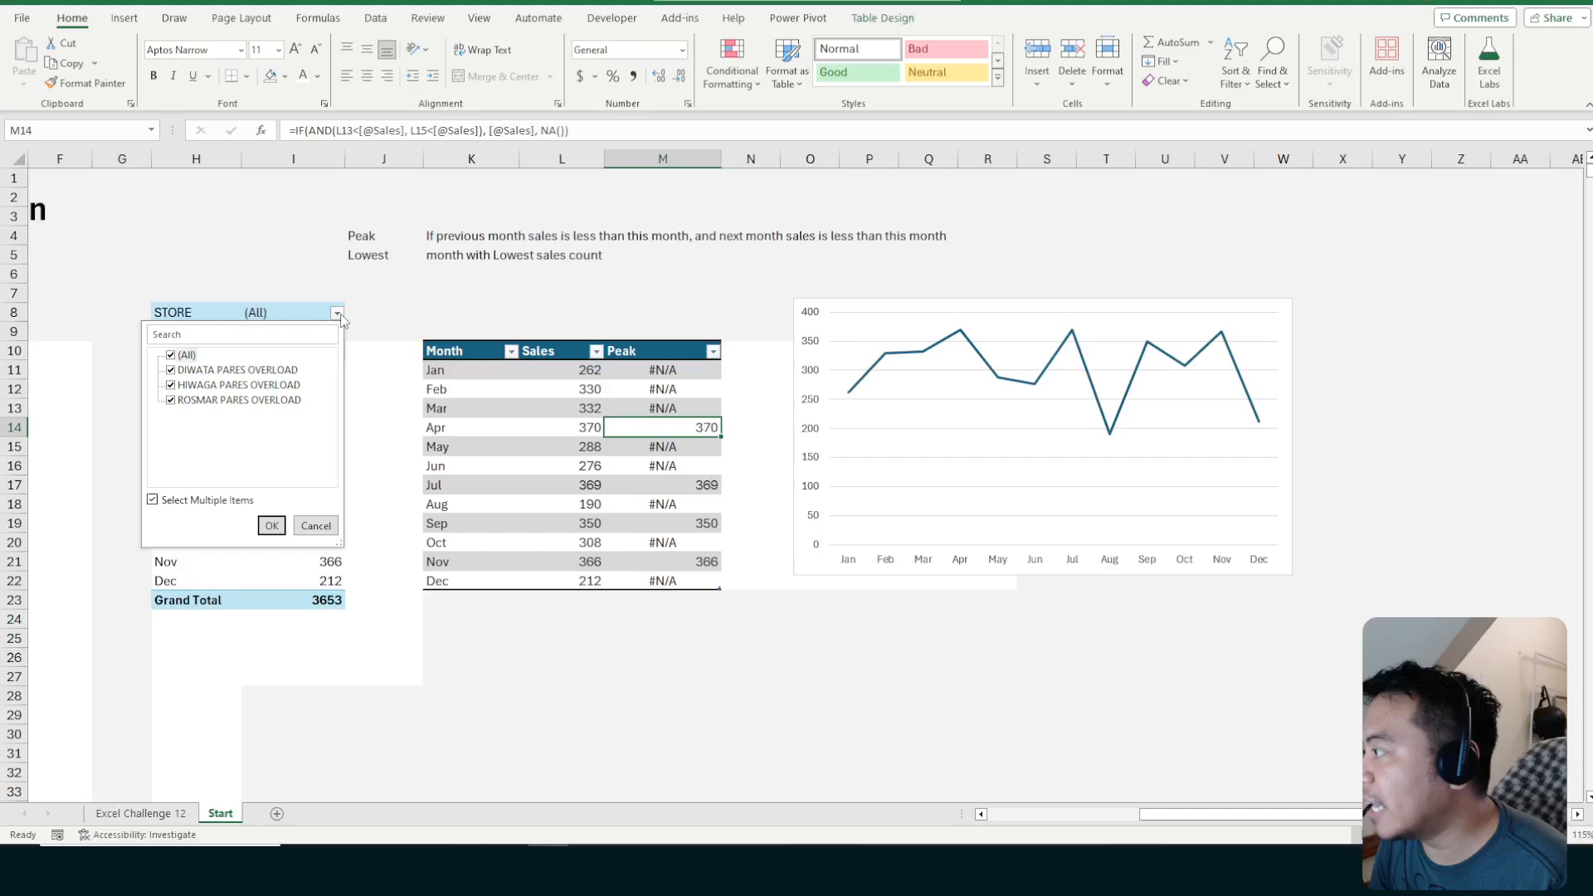
left_click(171, 355)
left_click(171, 370)
left_click(272, 526)
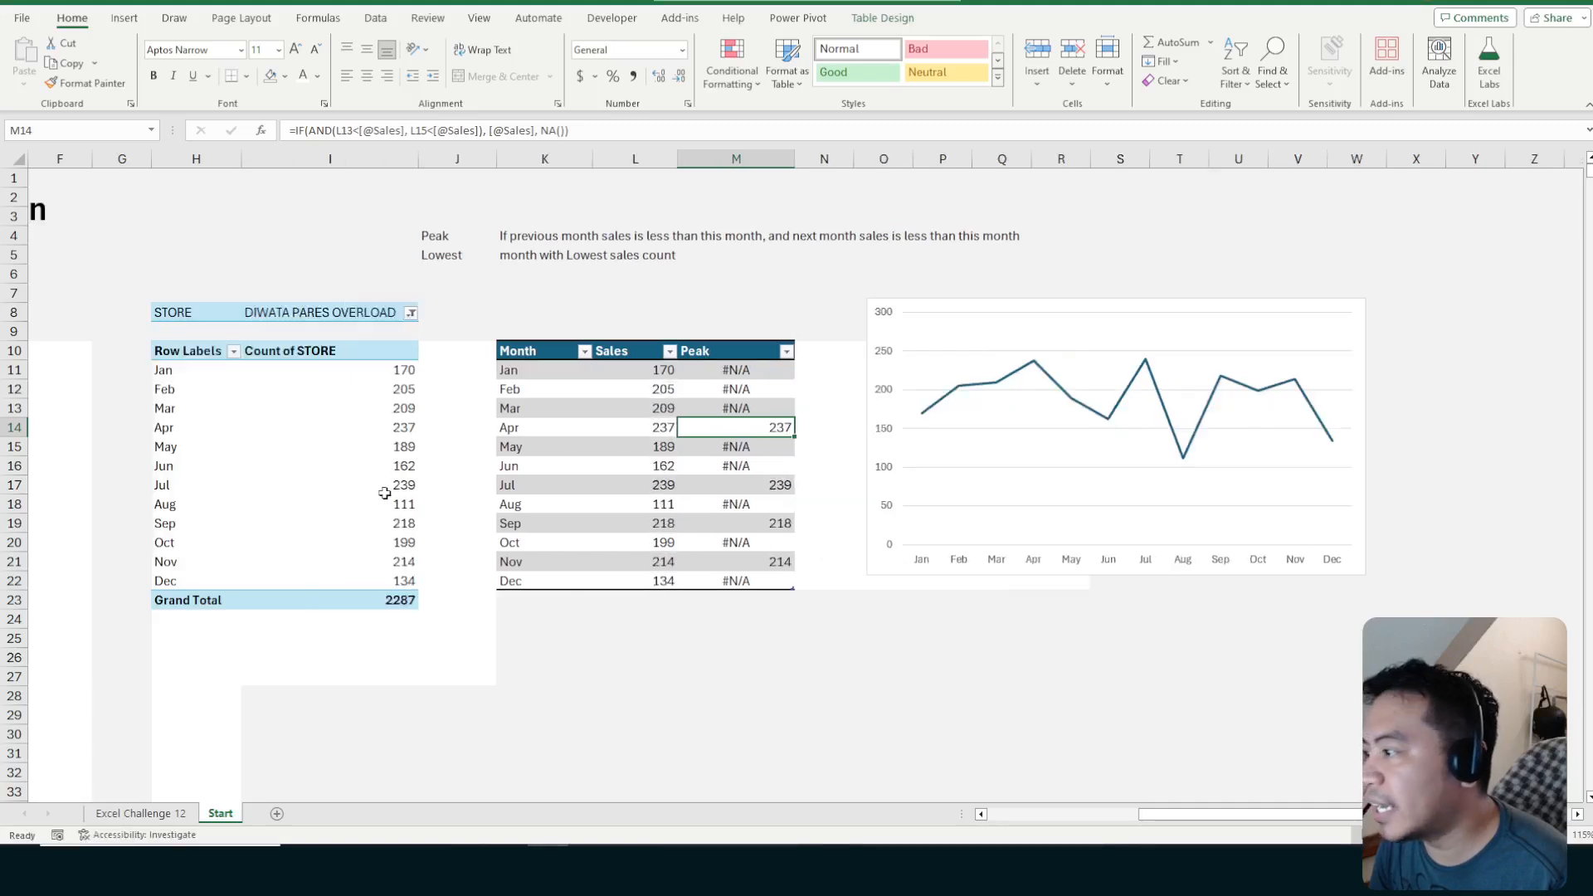
left_click(772, 484)
left_click(772, 522)
left_click(772, 562)
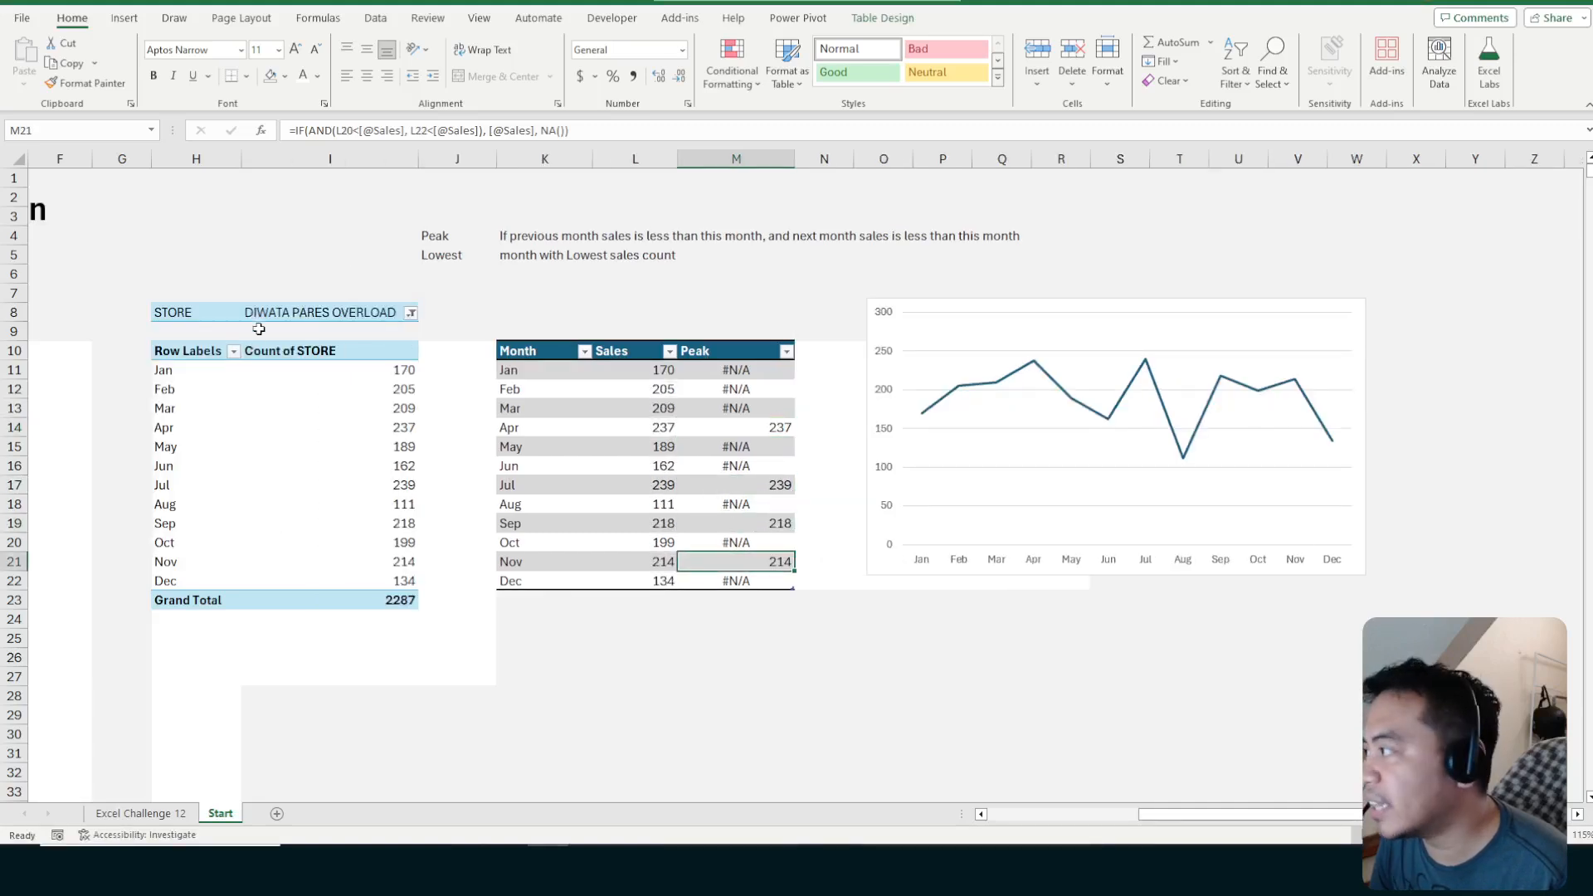
Switch the pivot table's STORE filter to HIWAGA PARES OVERLOAD only
left_click(411, 313)
left_click(246, 371)
left_click(244, 383)
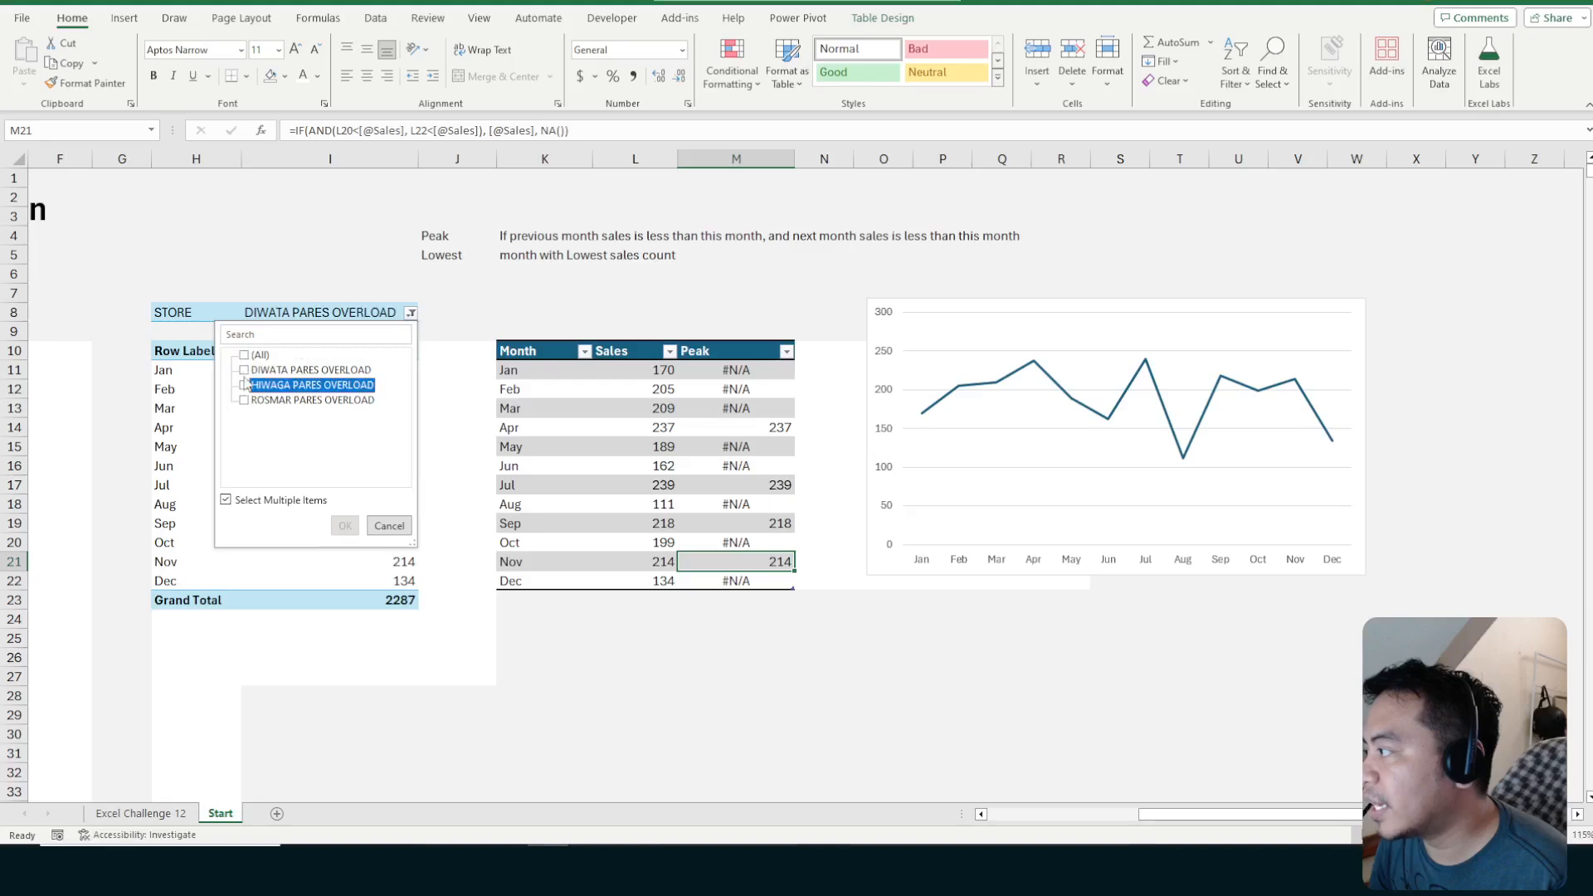
left_click(244, 371)
left_click(244, 371)
left_click(244, 385)
left_click(345, 526)
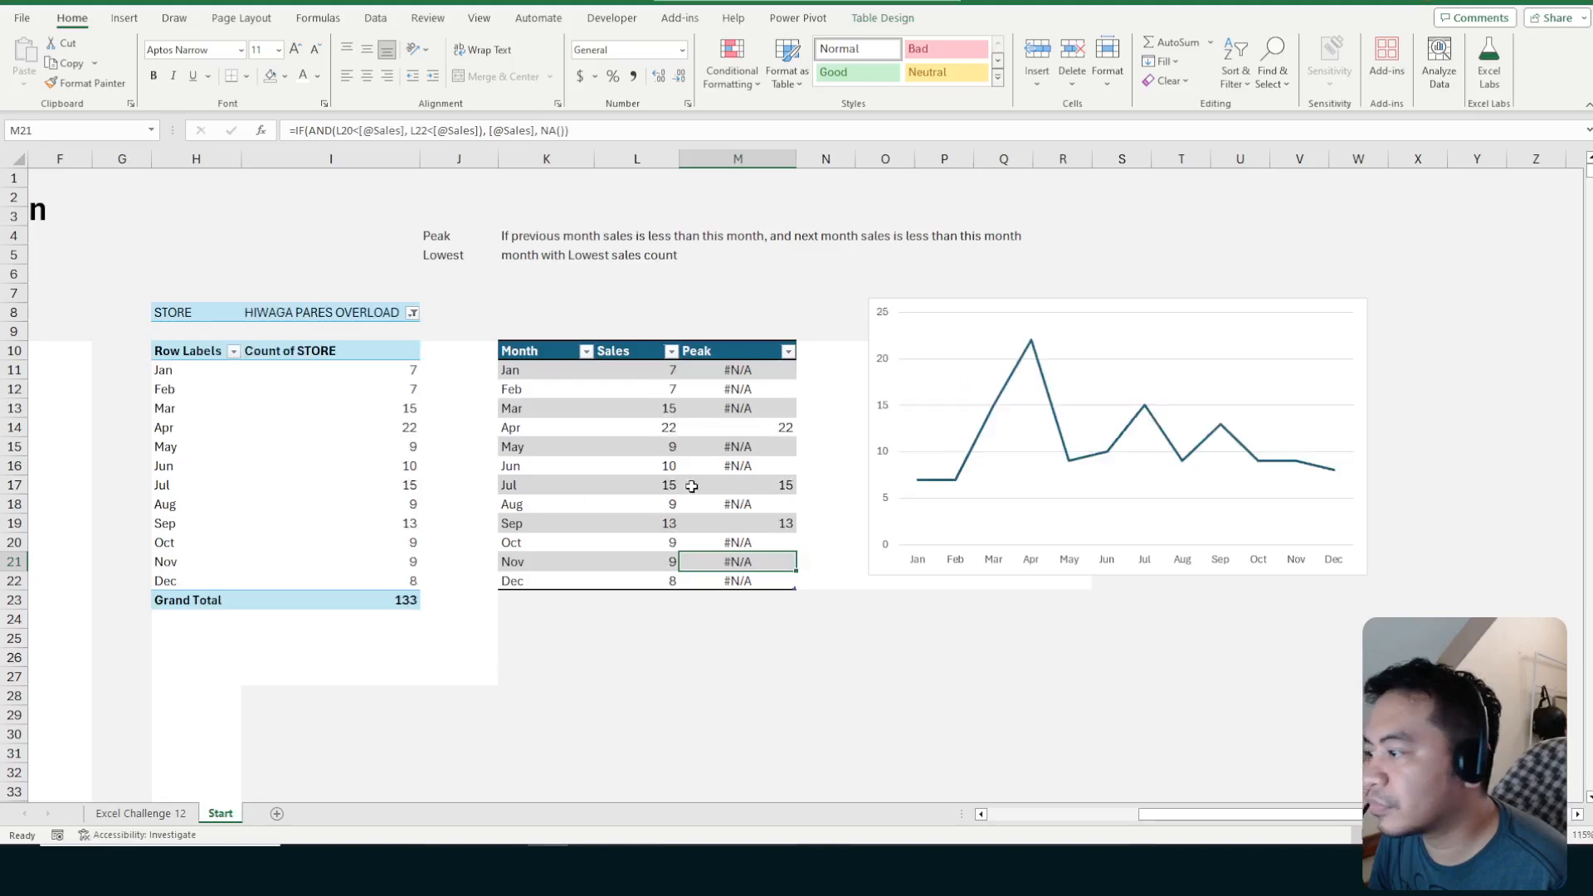
Check the Peak column's cells between March and September for the filtered store
left_click(772, 485)
left_click(772, 523)
left_click(772, 466)
left_click(765, 428)
left_click(764, 484)
left_click(764, 408)
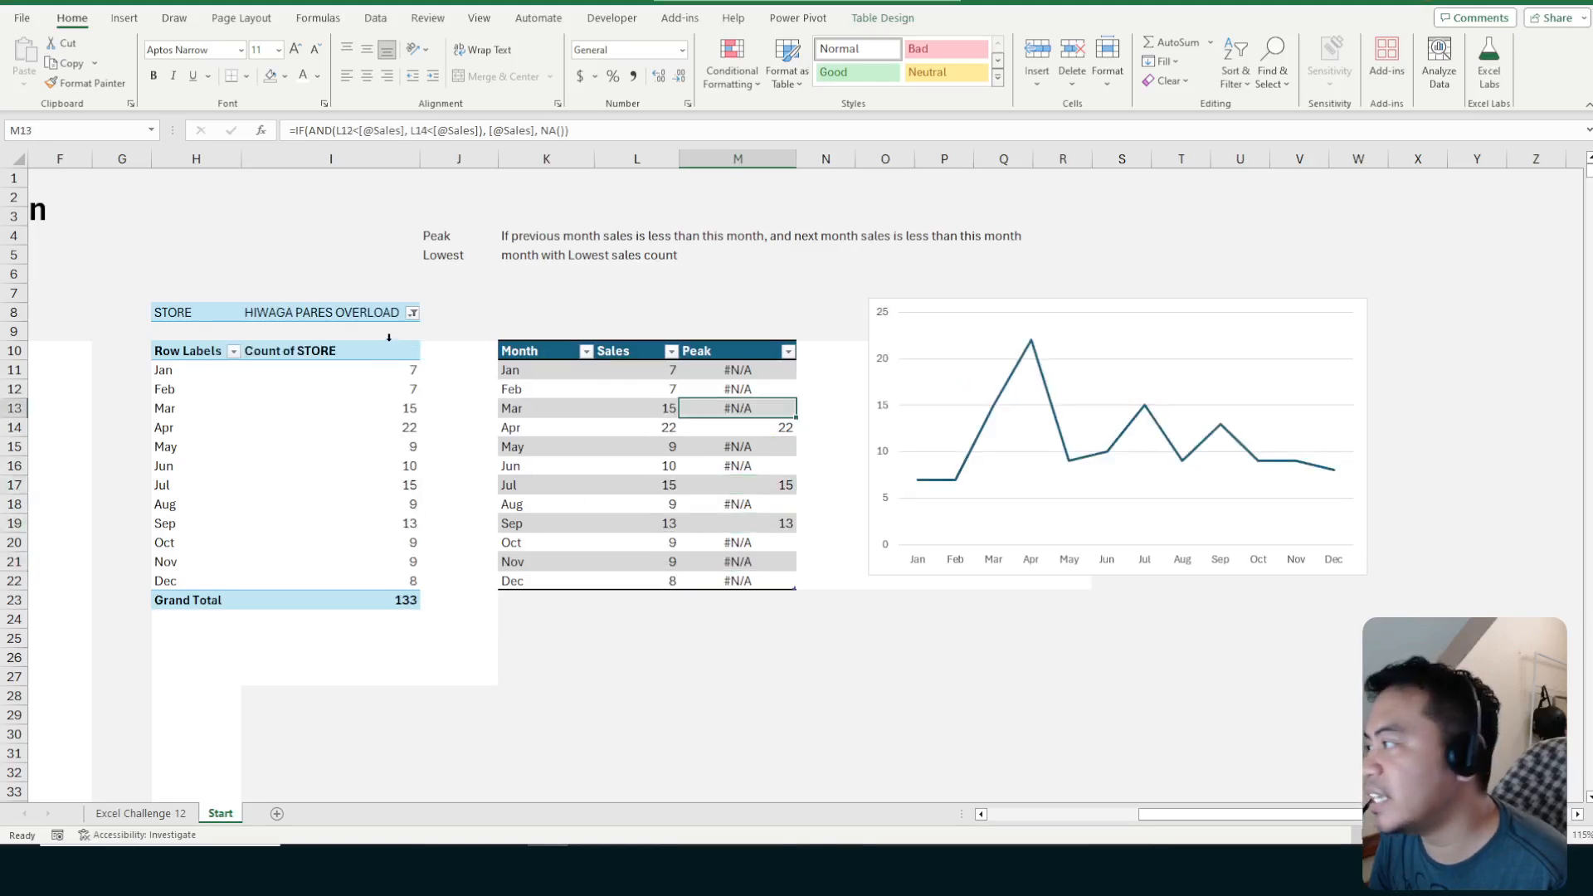
Reset the pivot table's STORE filter to include all stores
left_click(412, 313)
left_click(246, 356)
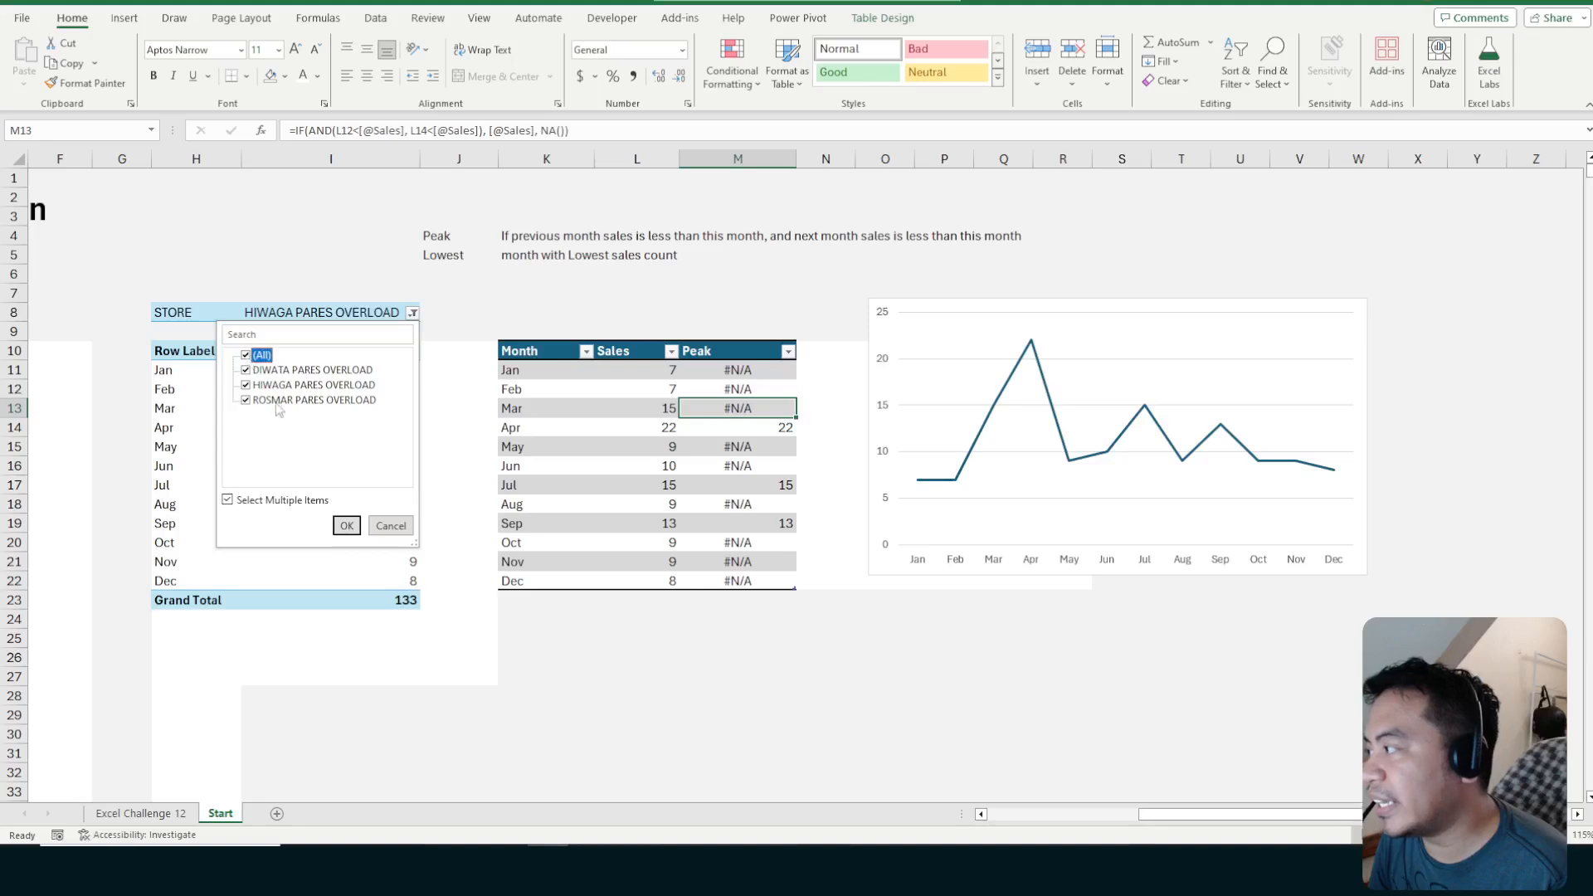
left_click(346, 526)
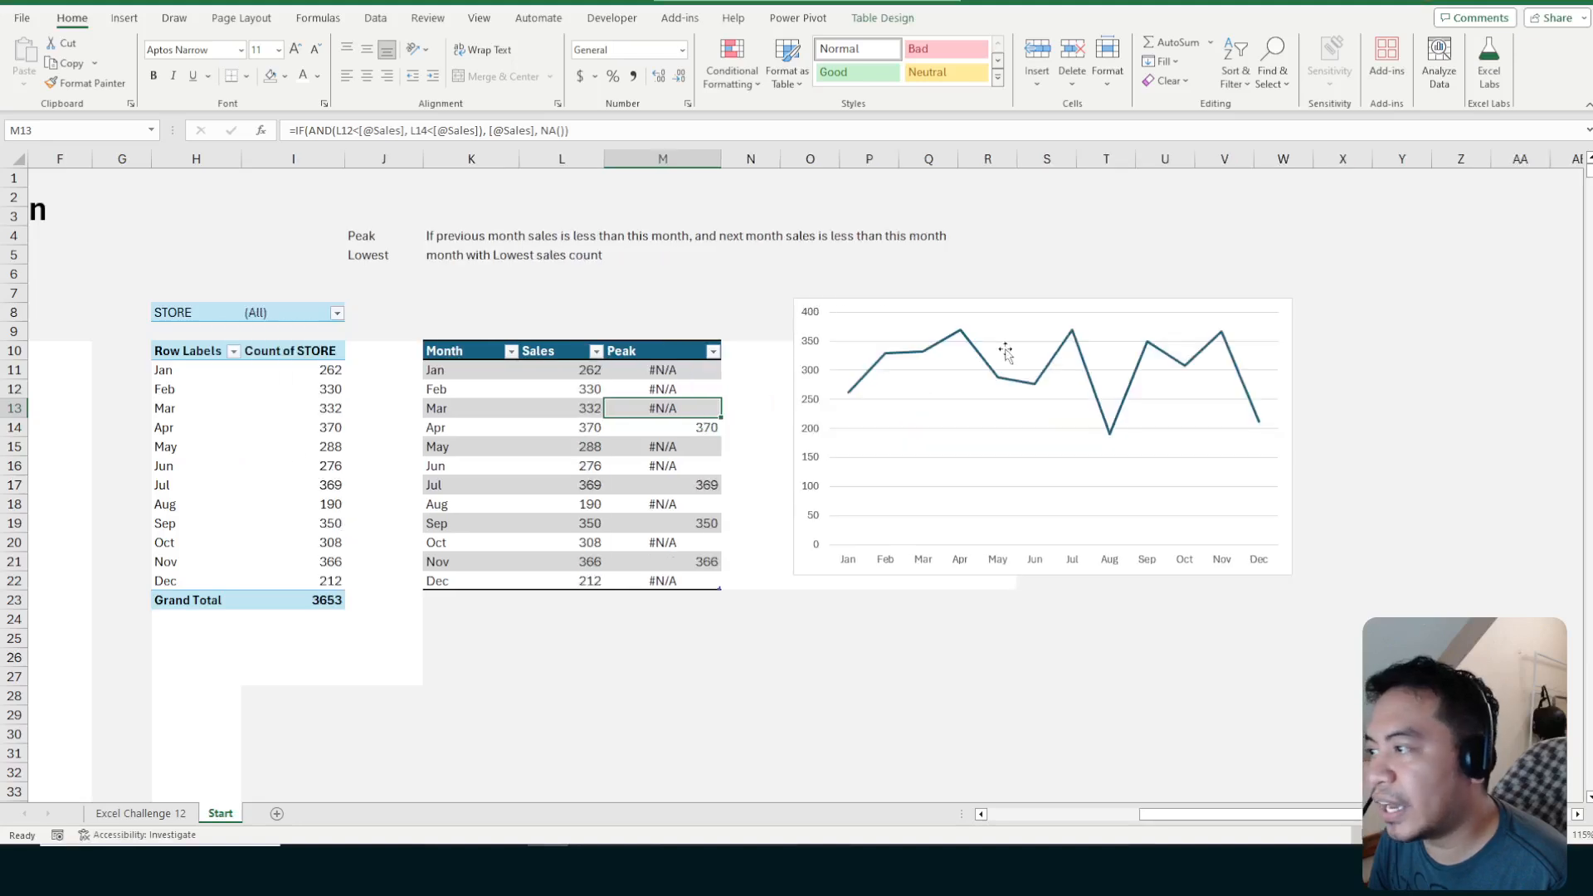
Nudge the line chart slightly away from the table and inspect which series its chart filter includes
left_click(964, 297)
left_click_drag(963, 297, 982, 305)
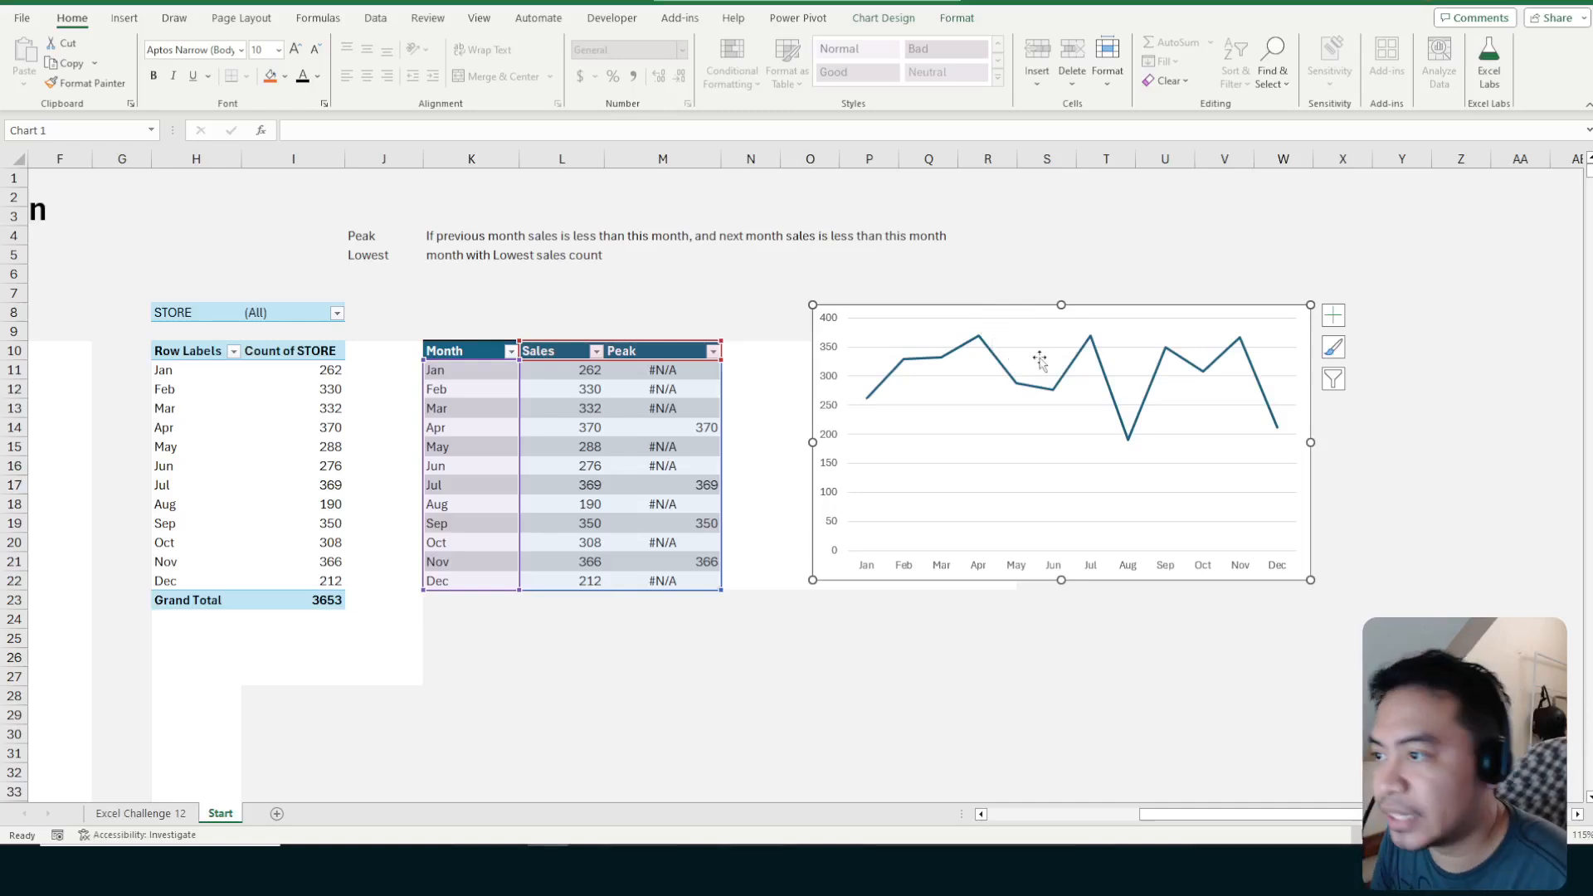
left_click(1335, 380)
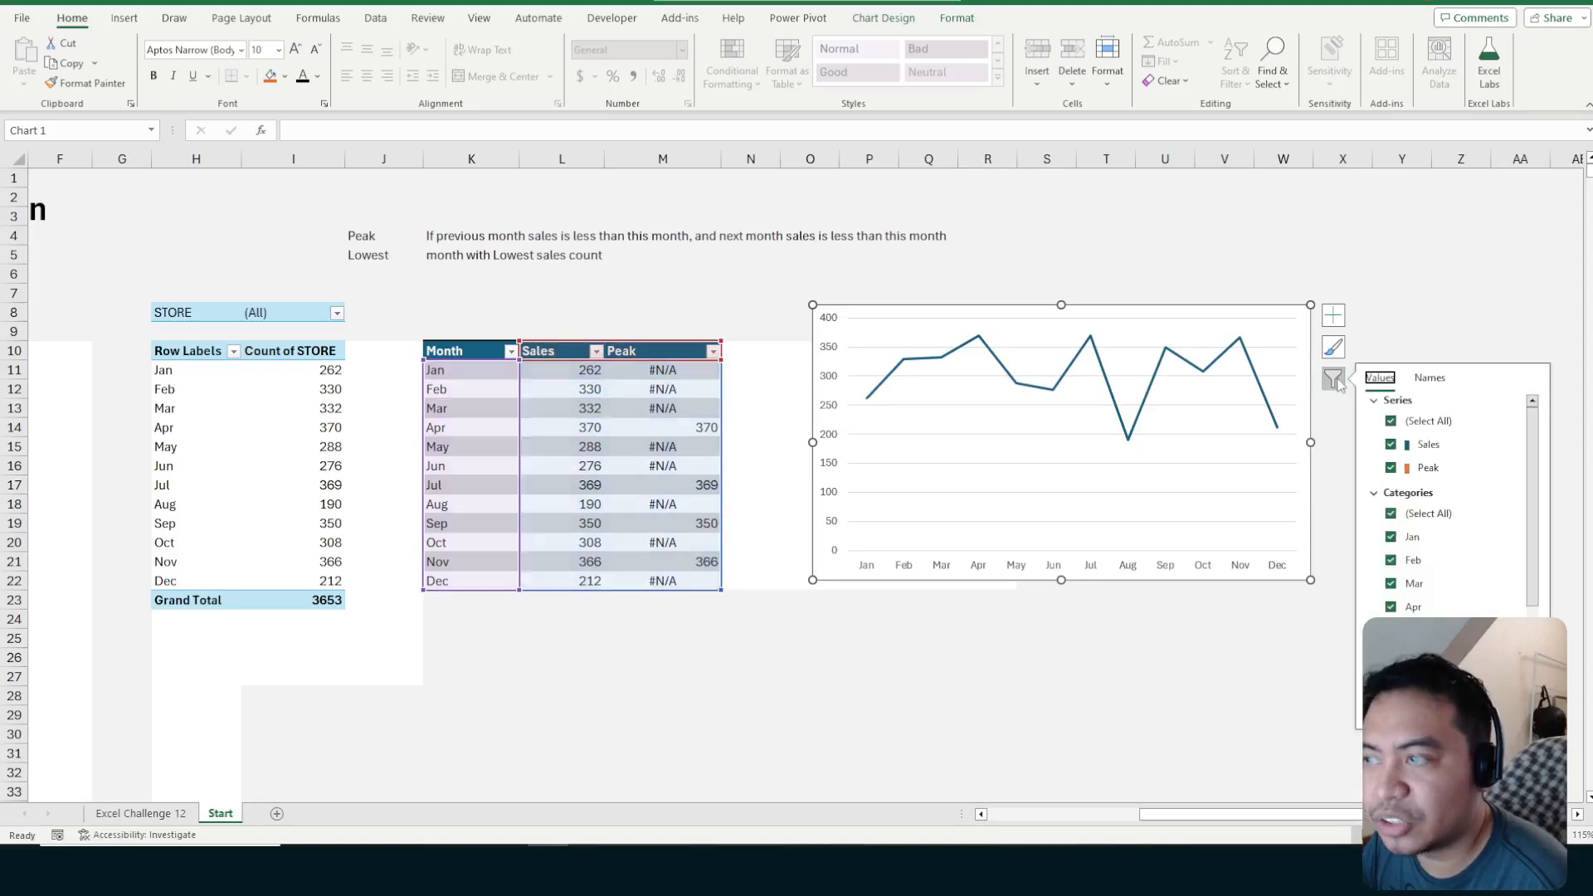
left_click(884, 17)
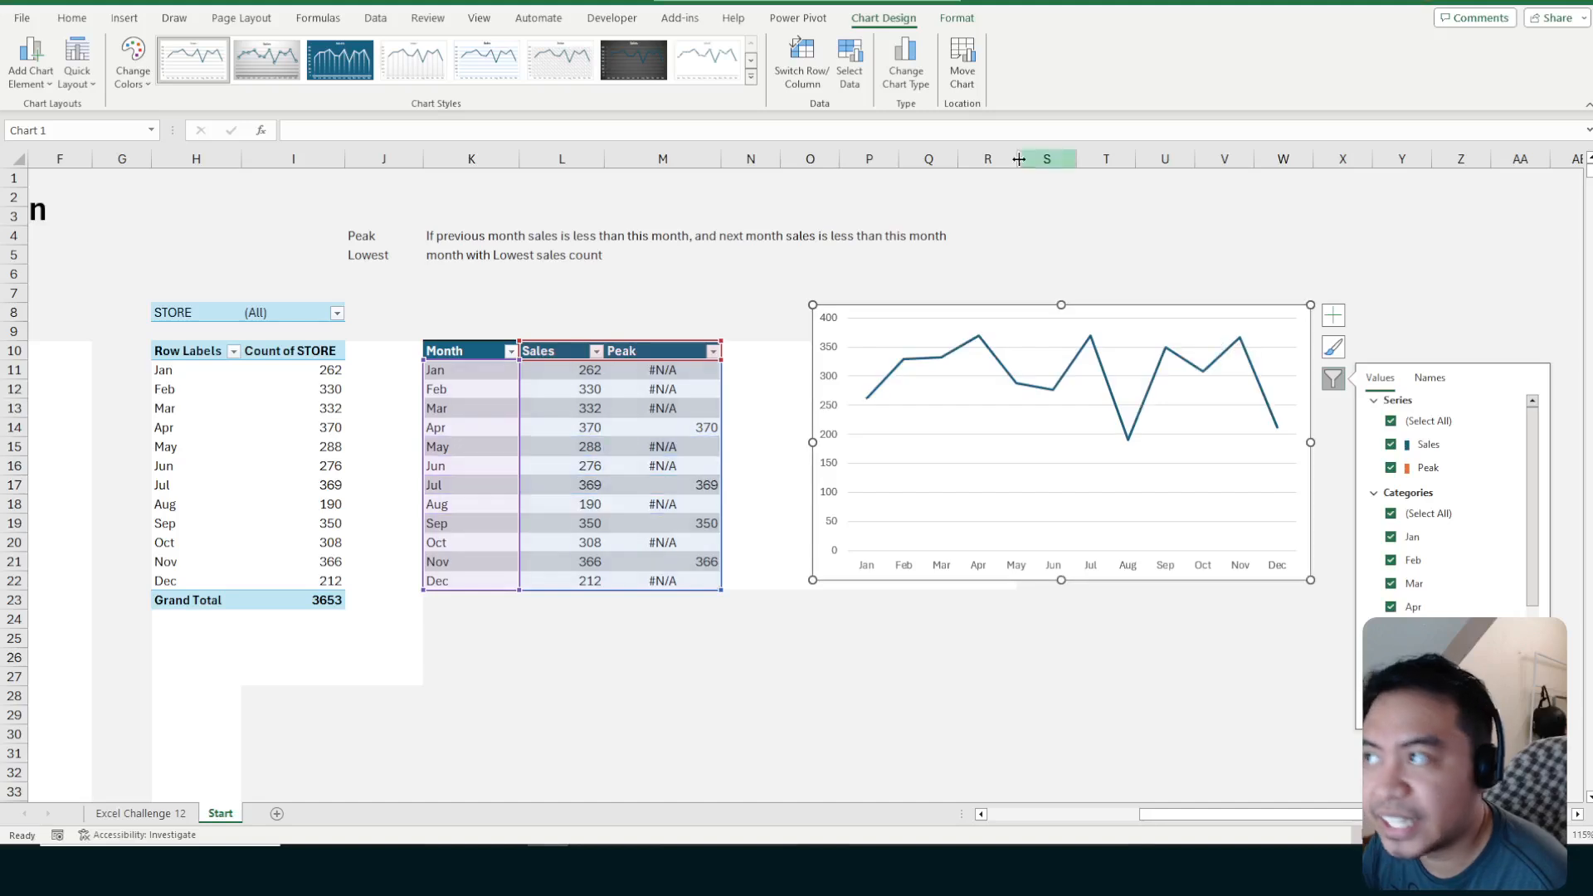
scroll(1078, 490, "down", 3)
scroll(1152, 522, "up", 3)
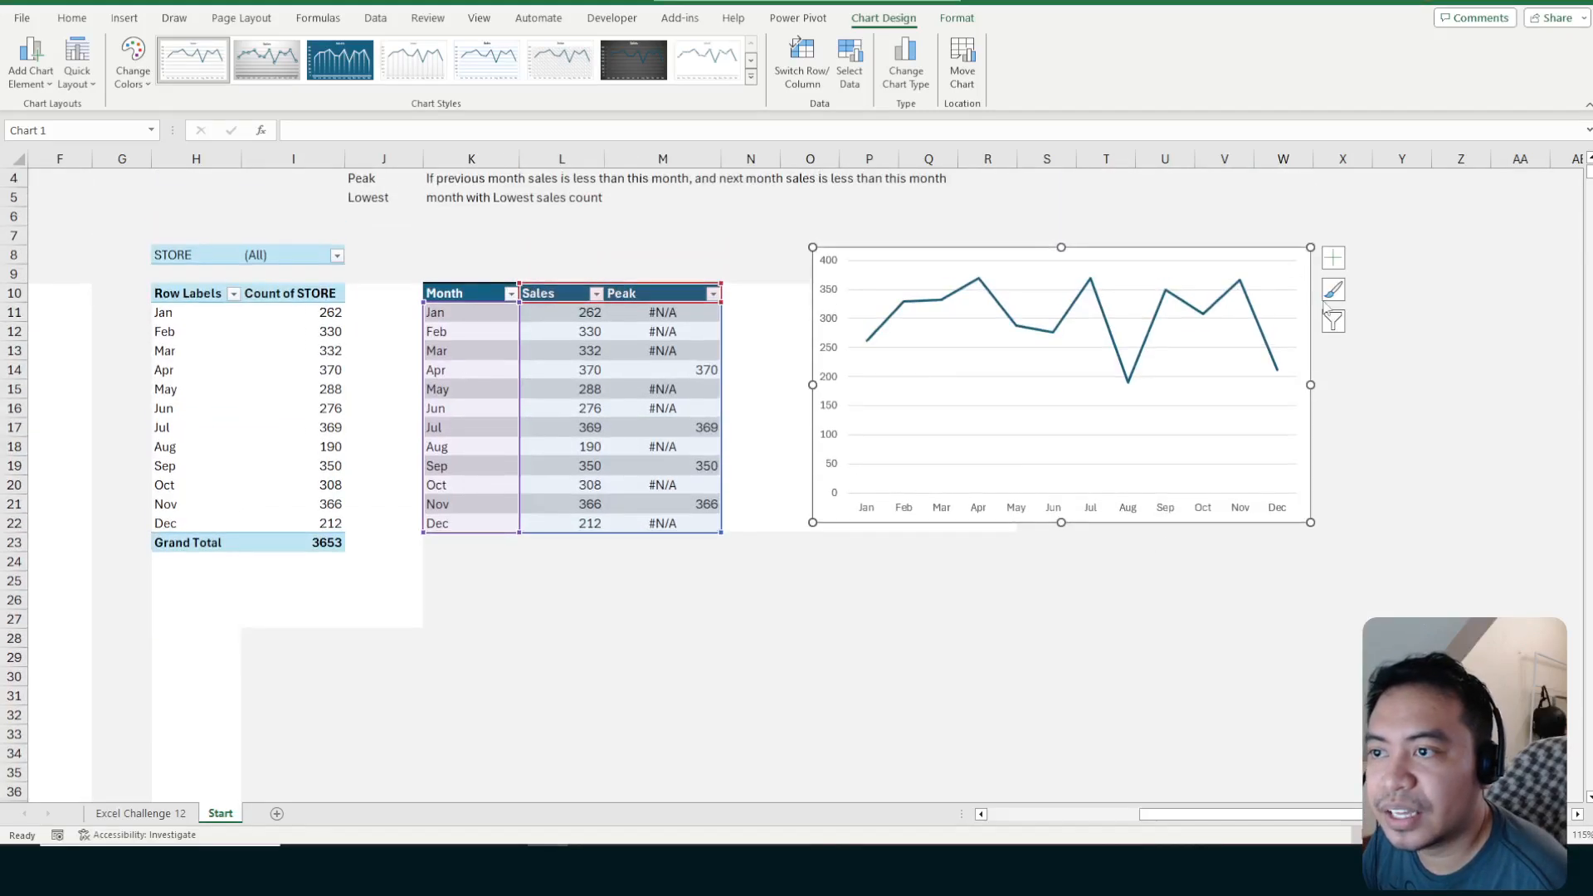
left_click(1334, 323)
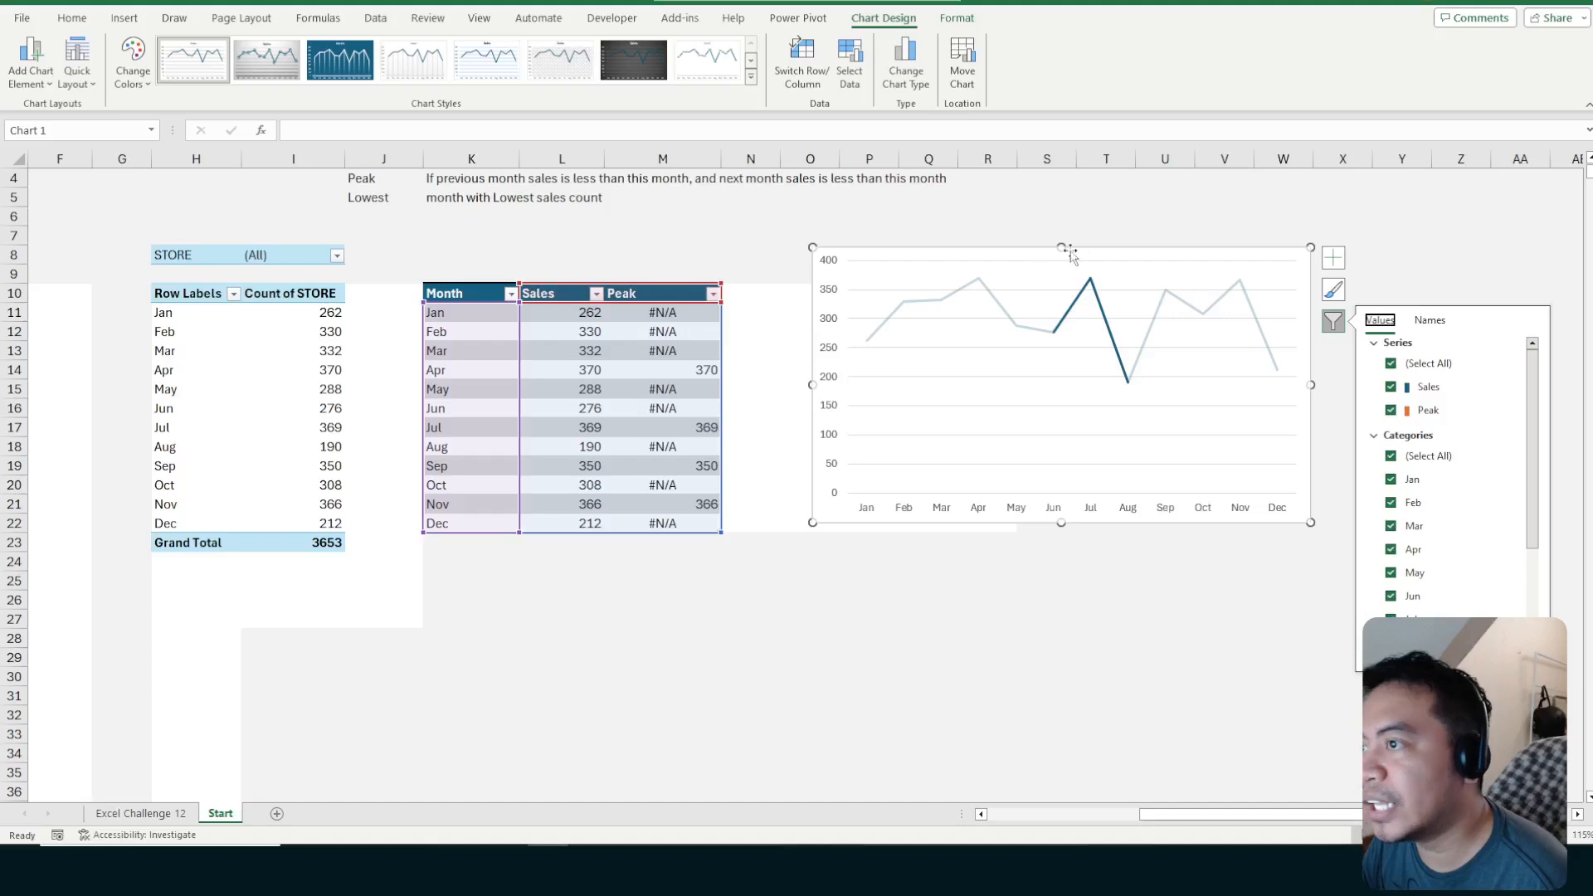
Inspect the Peak series in the chart's data source settings and leave them unchanged
left_click(1112, 254)
left_click(850, 64)
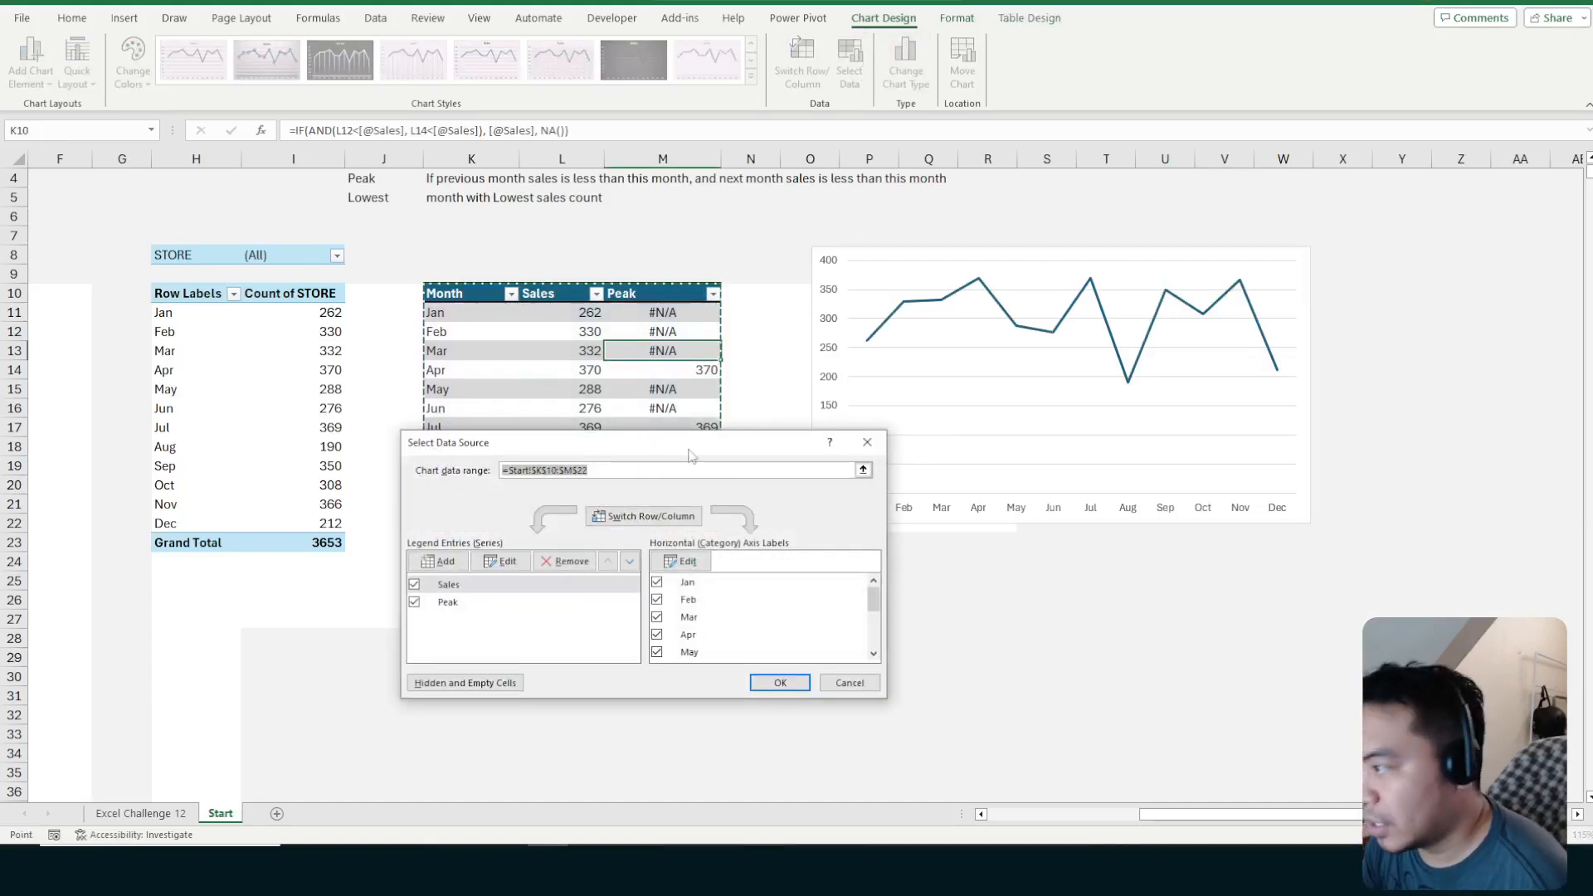
left_click(453, 602)
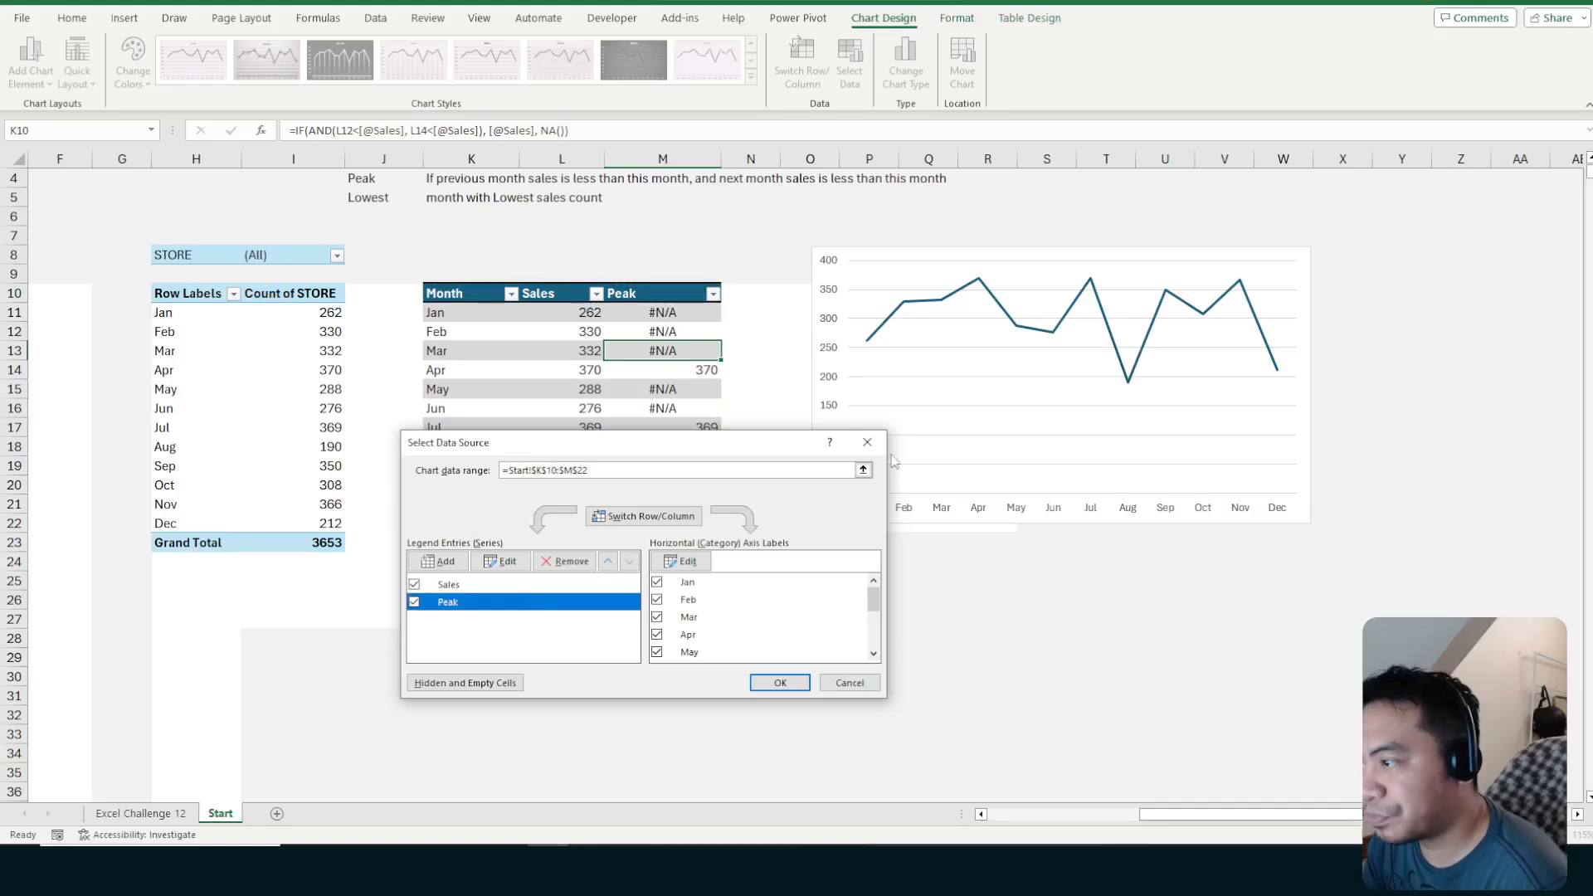
left_click(851, 685)
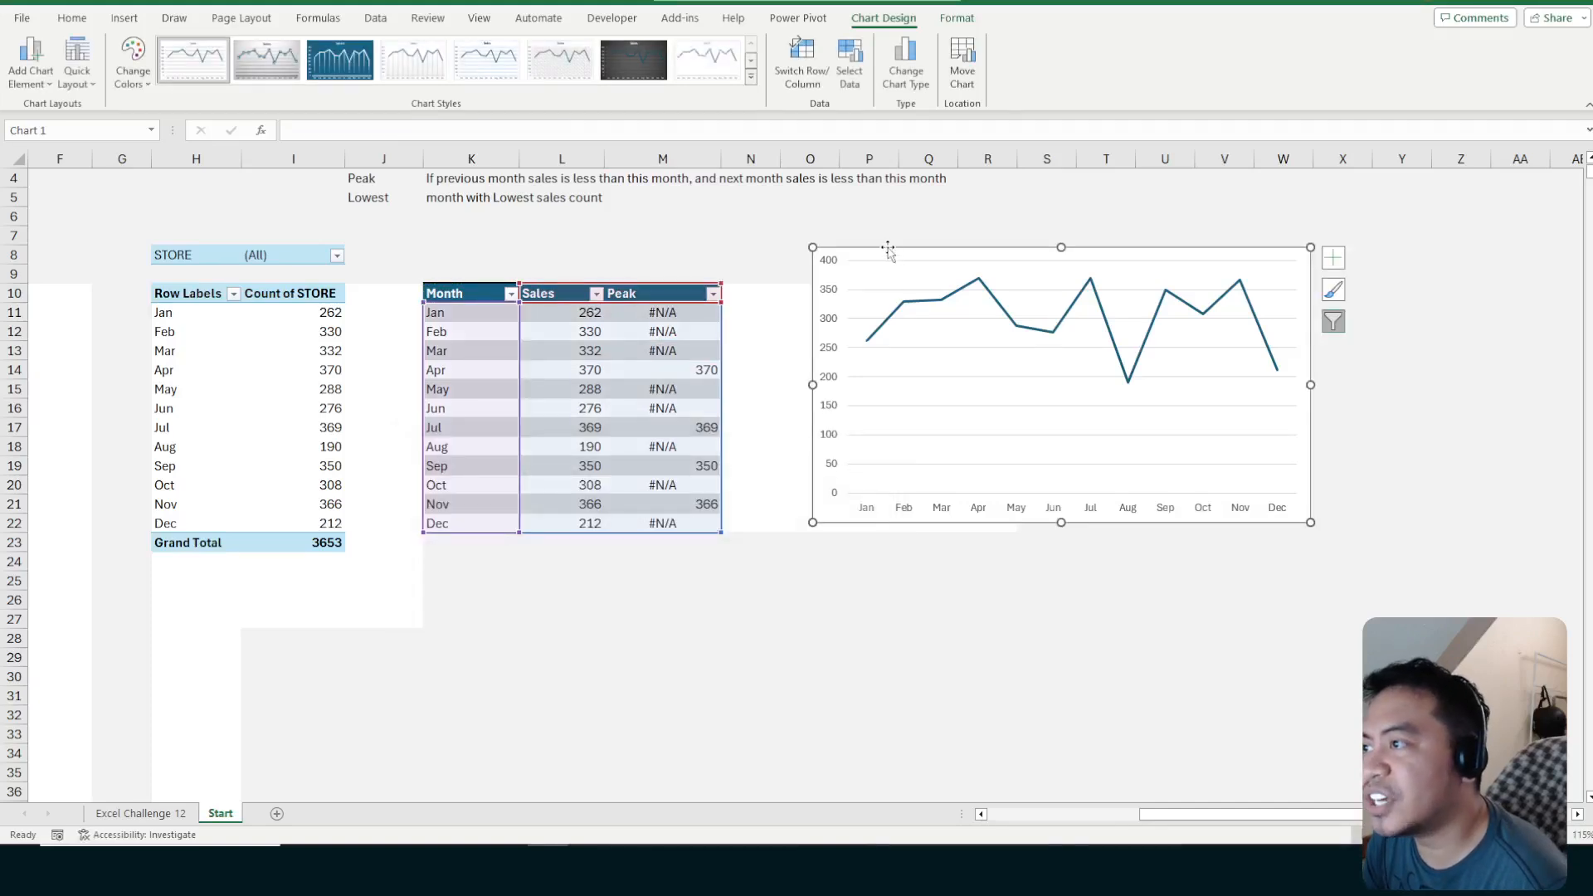
Move the chart closer to the table and set up a Combo chart type with the Sales series as Line
left_click_drag(887, 248, 829, 227)
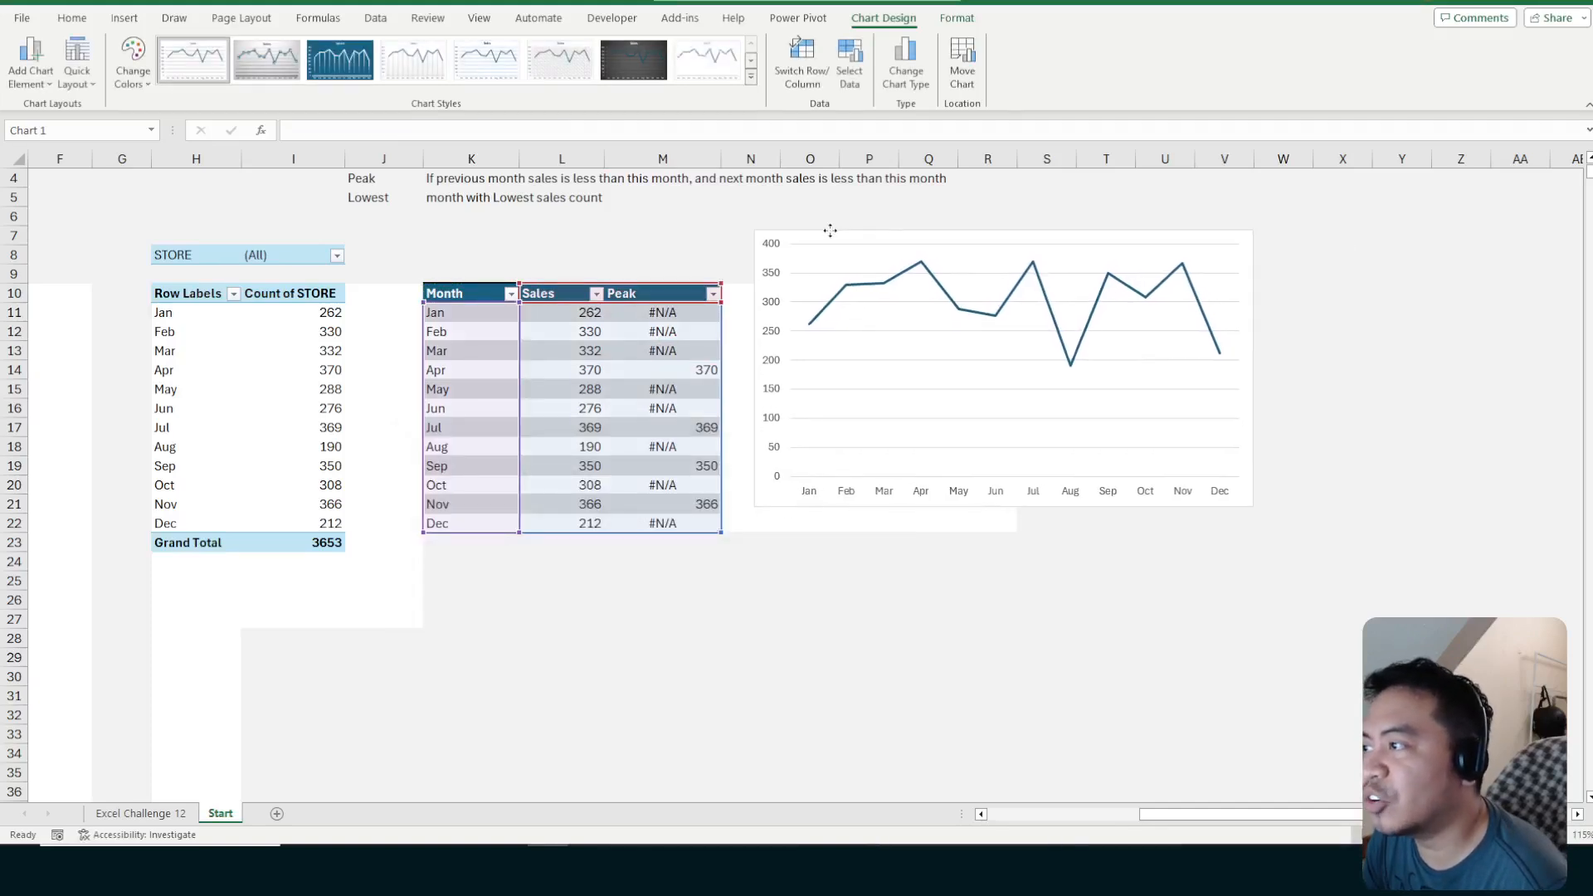
left_click(914, 77)
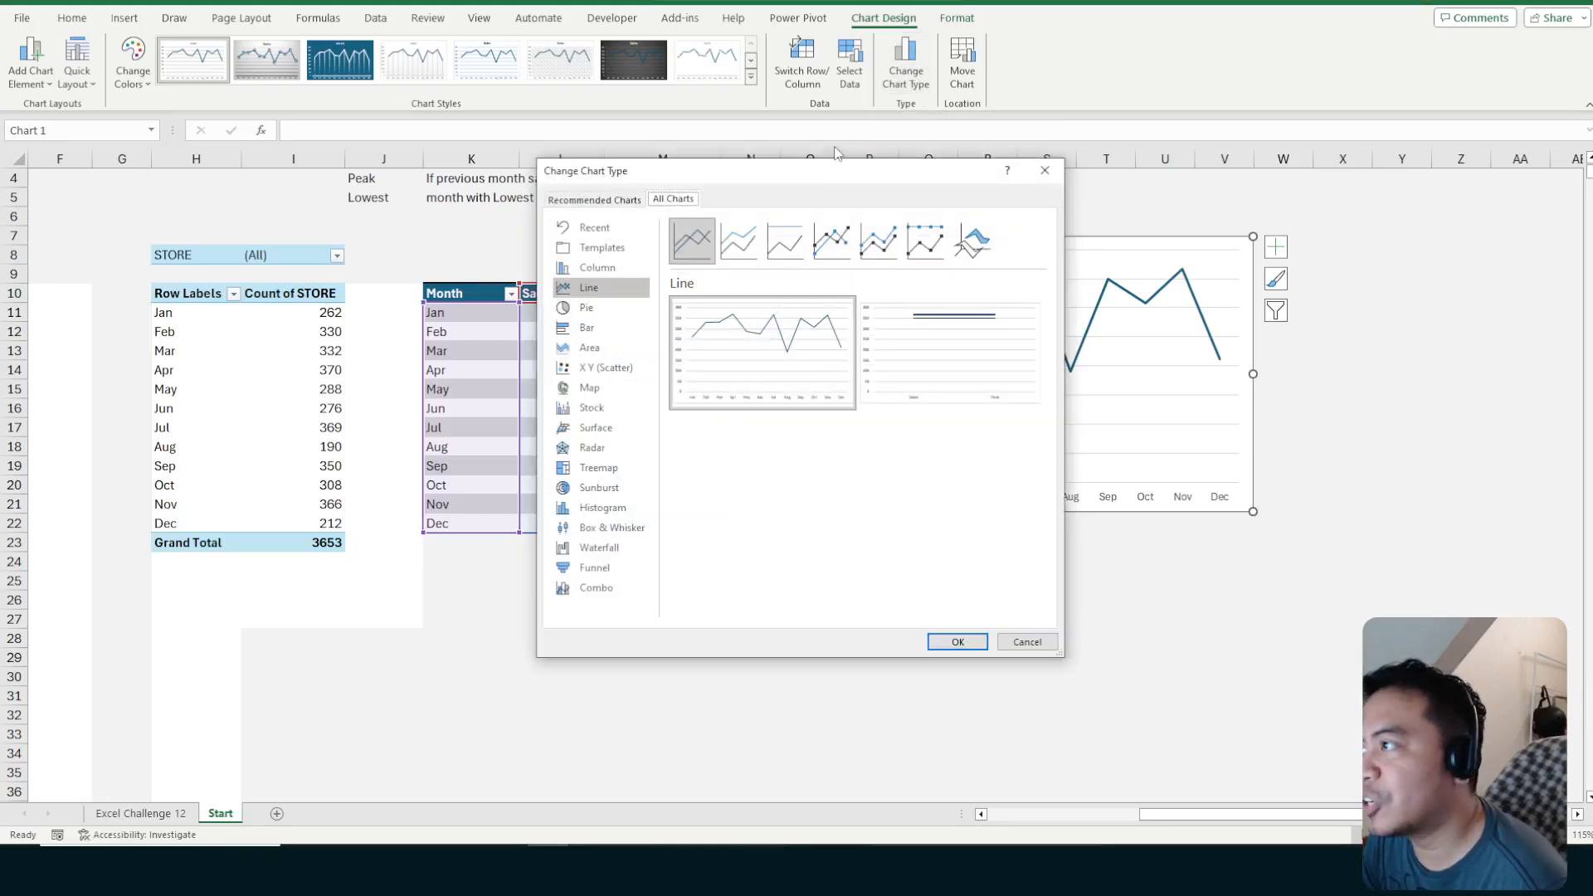
left_click_drag(818, 166, 515, 62)
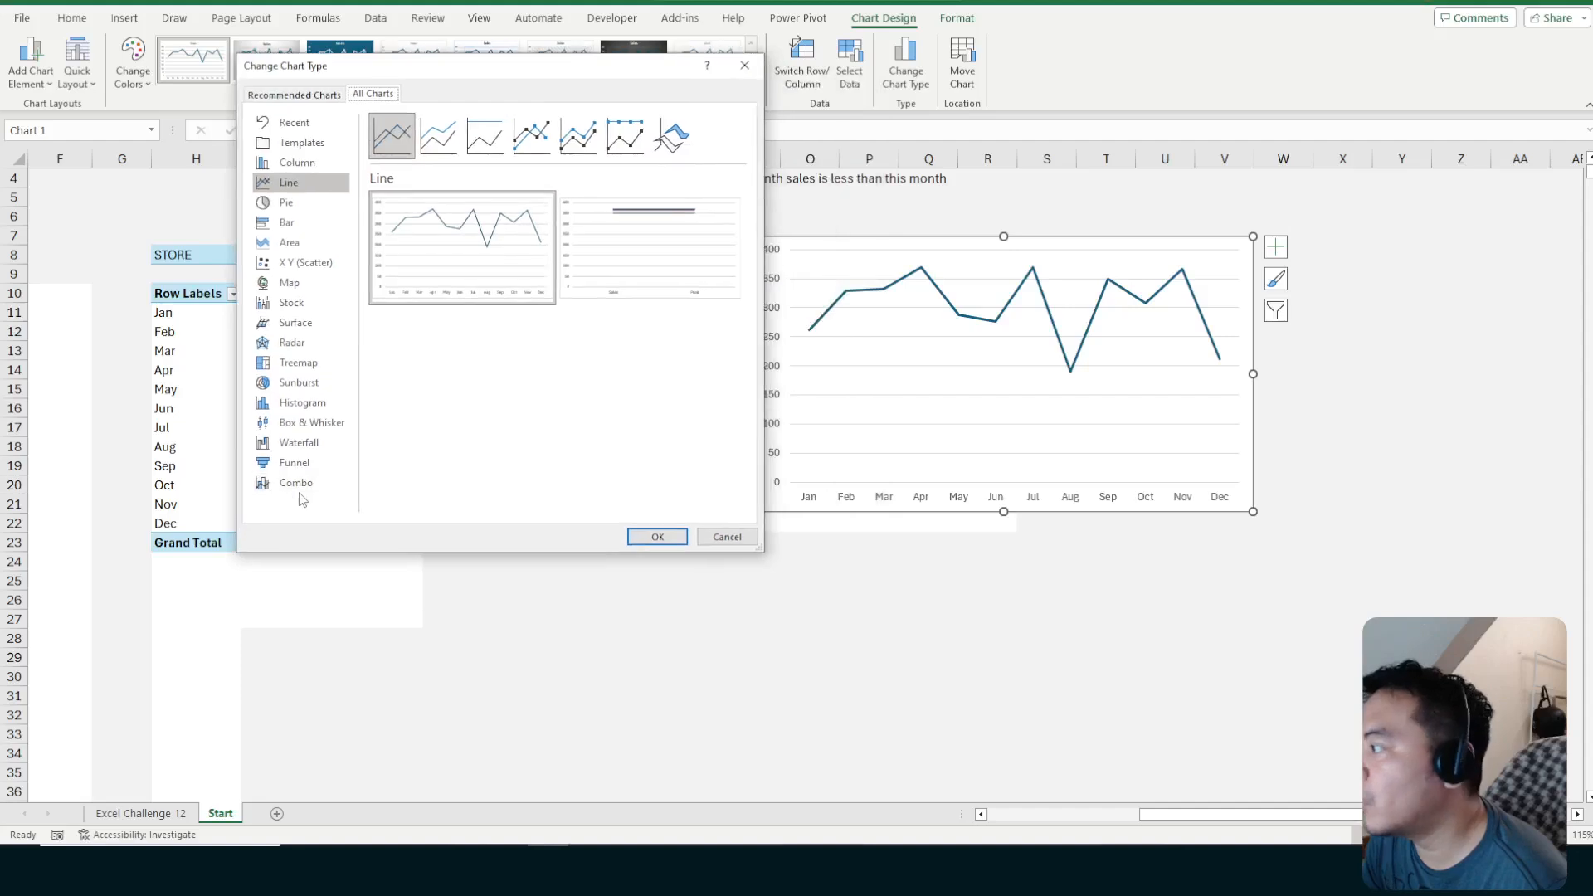
left_click(302, 489)
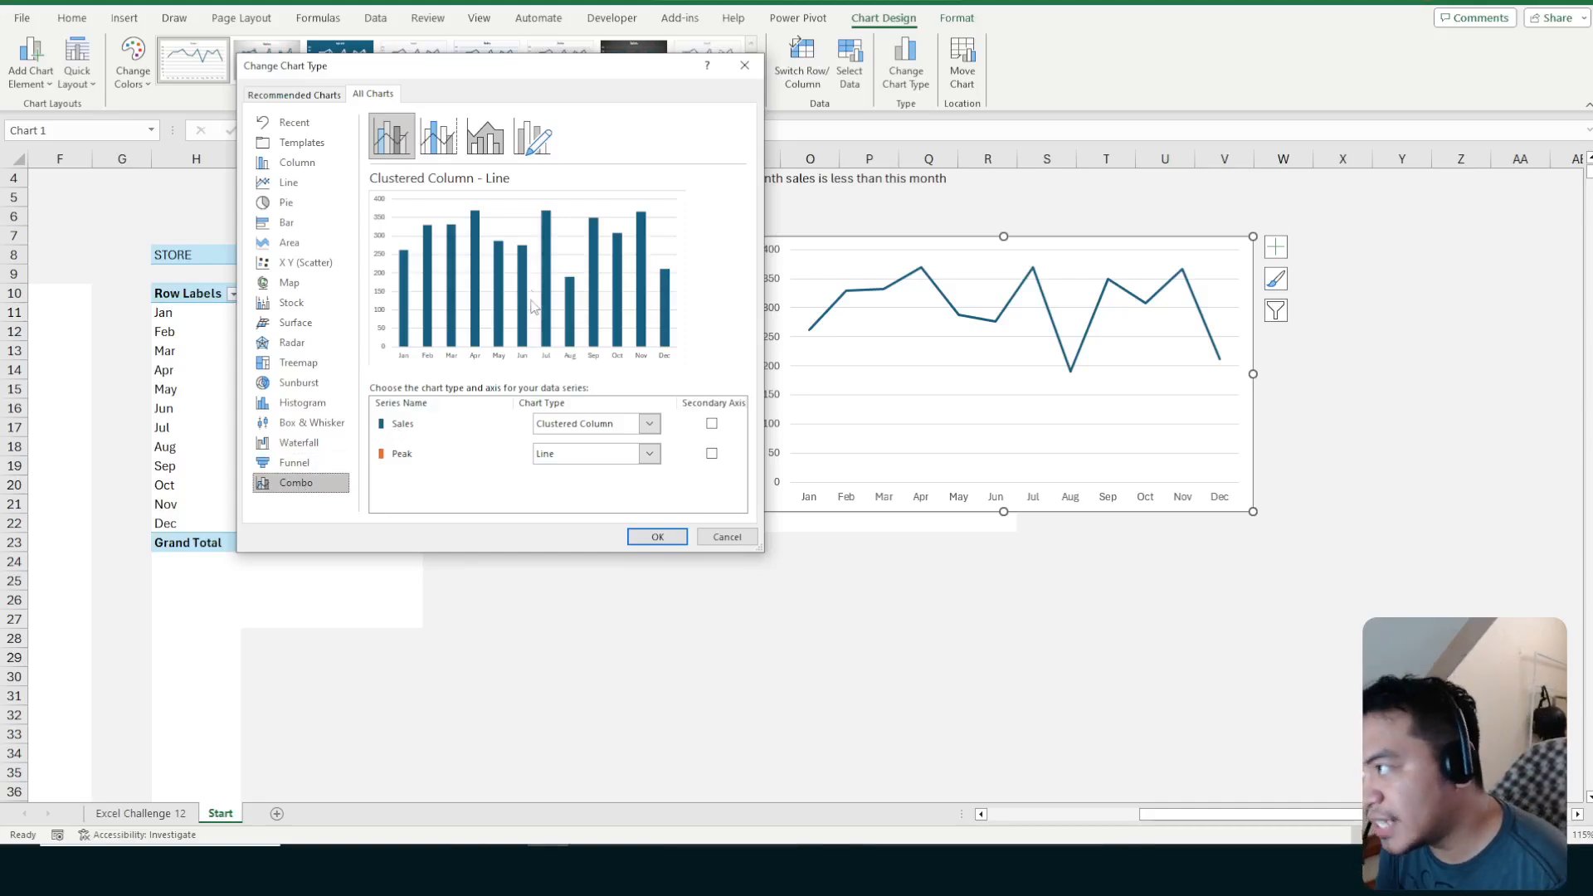
left_click(586, 426)
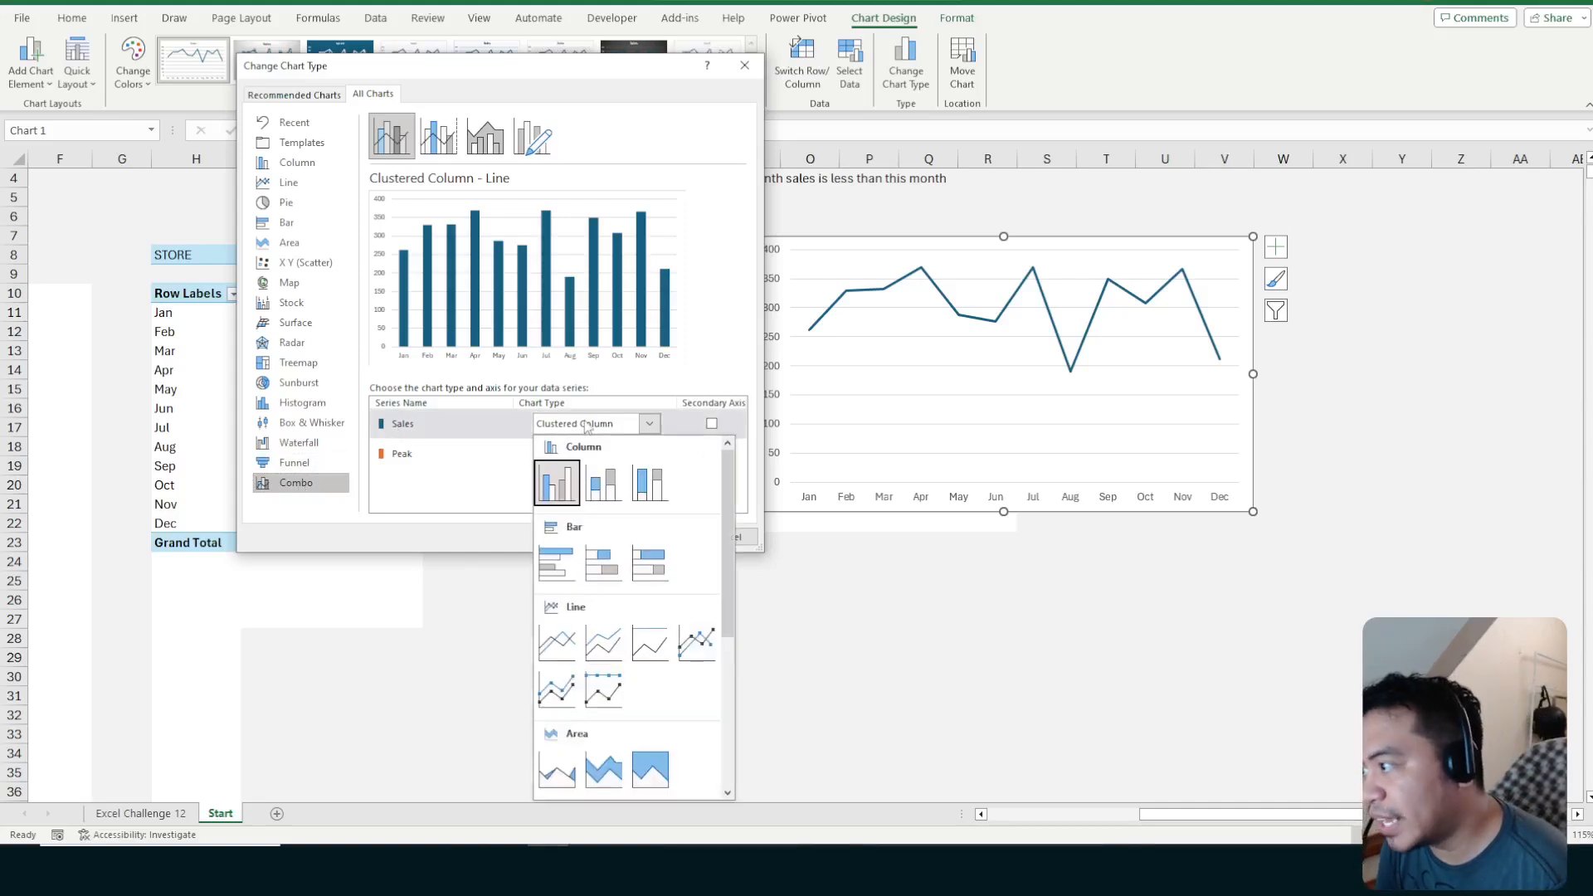
left_click(562, 643)
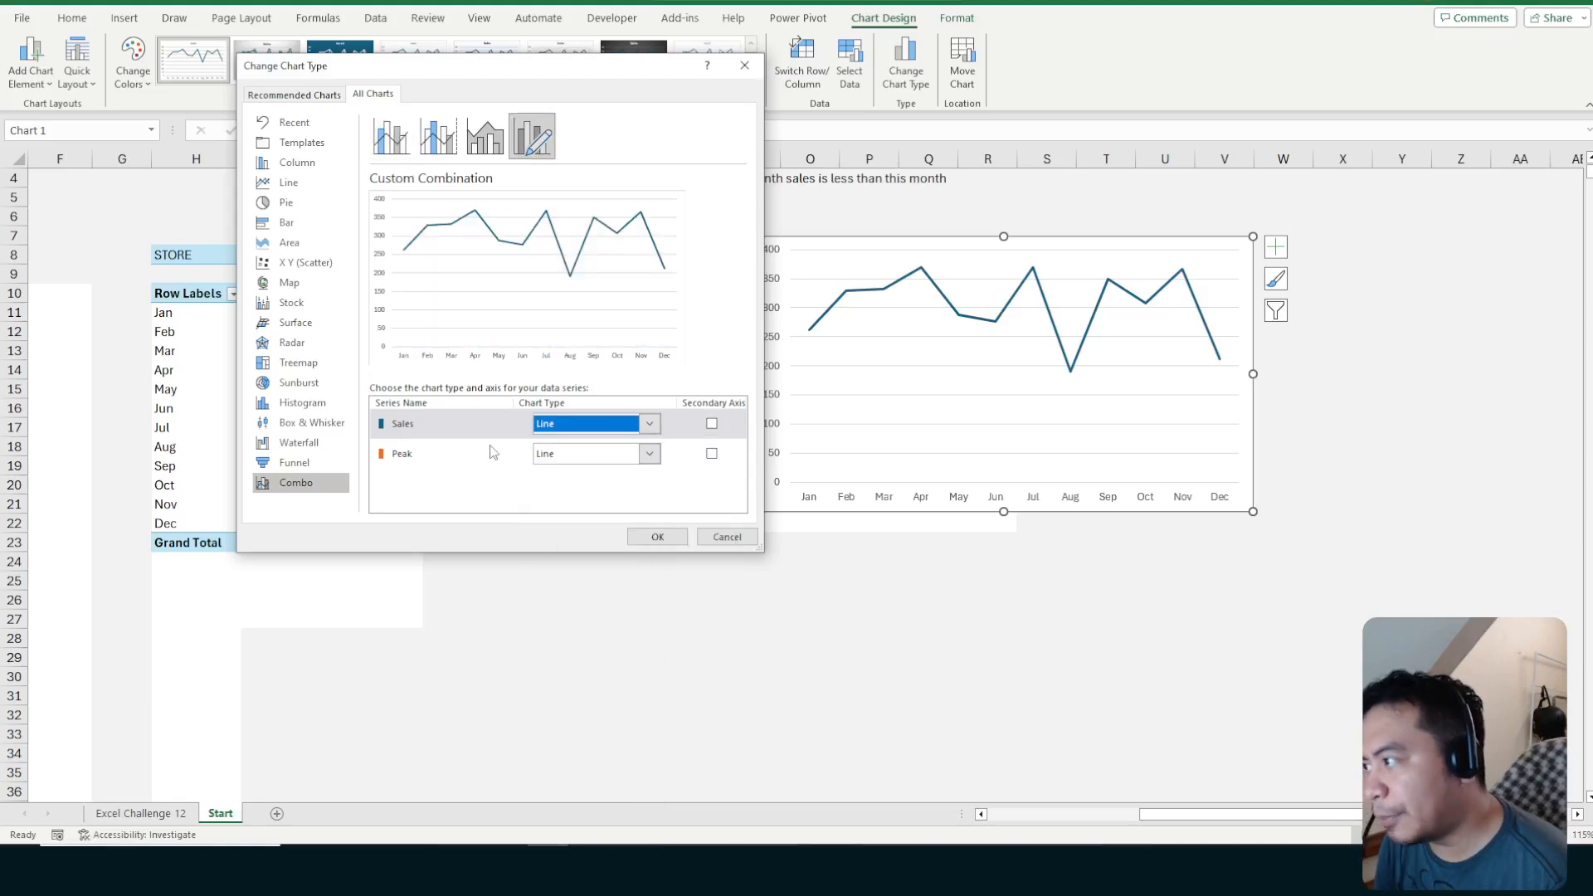
Set the Peak series to Line with Markers and apply the combo chart type
left_click(564, 458)
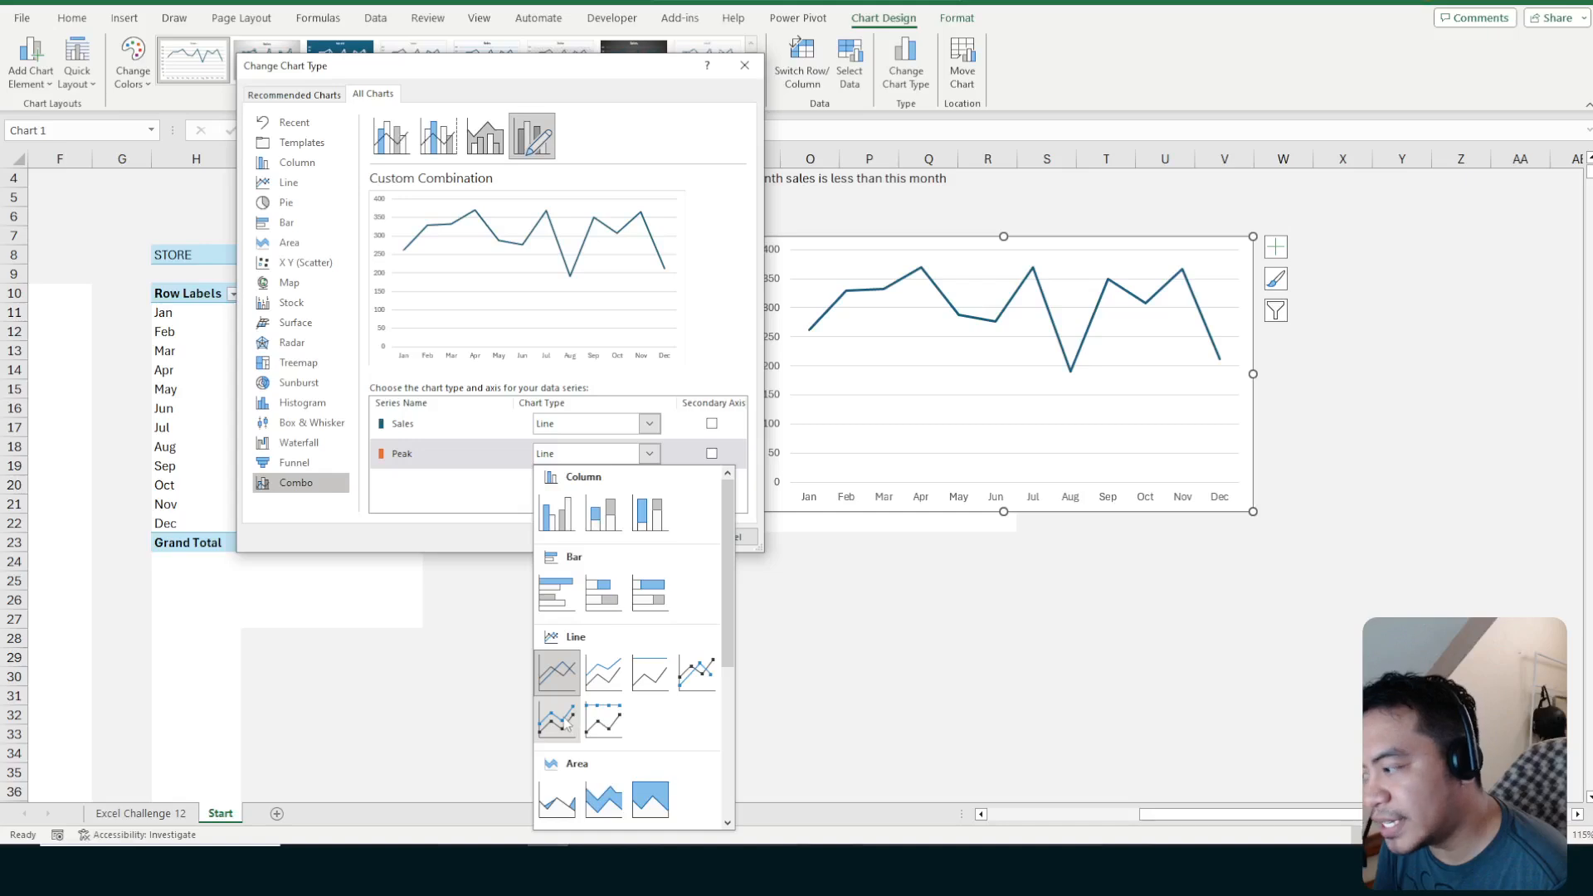
left_click(705, 678)
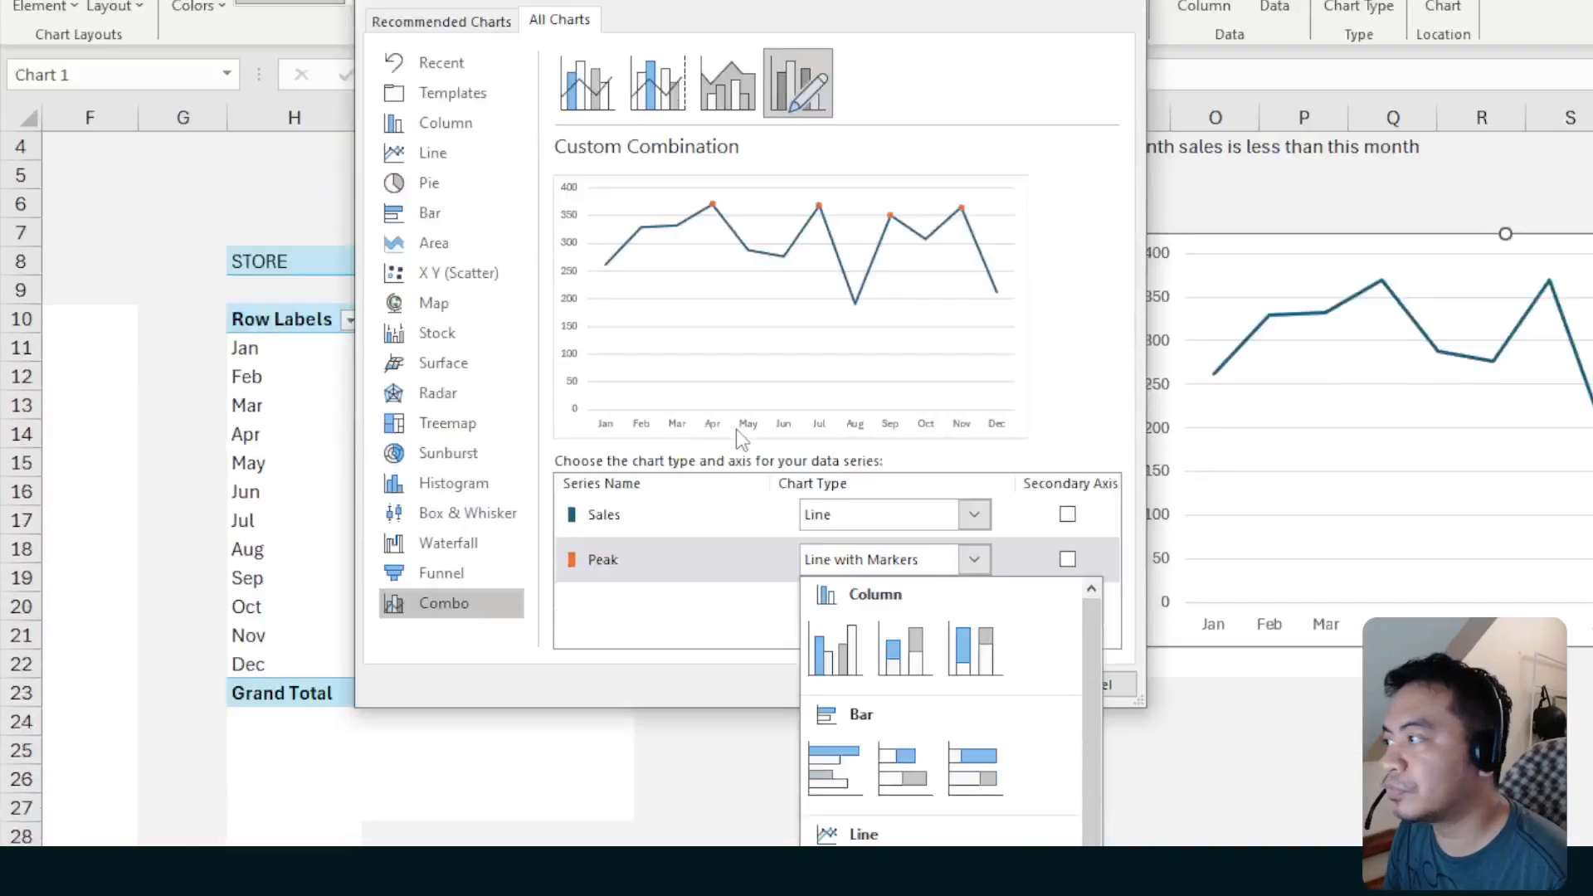
left_click(701, 514)
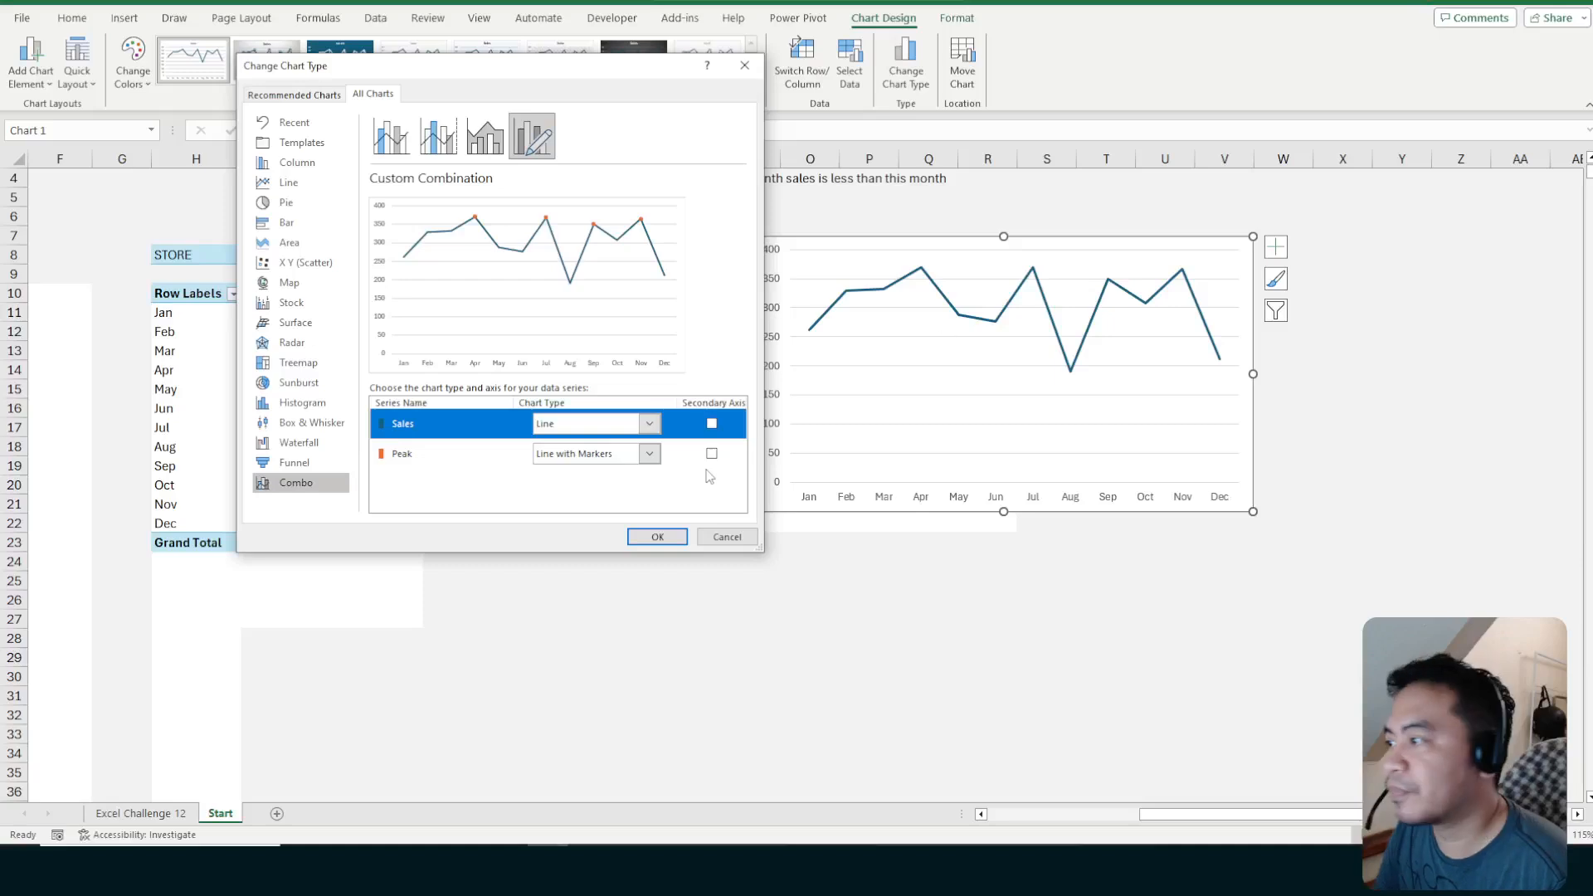
left_click(668, 537)
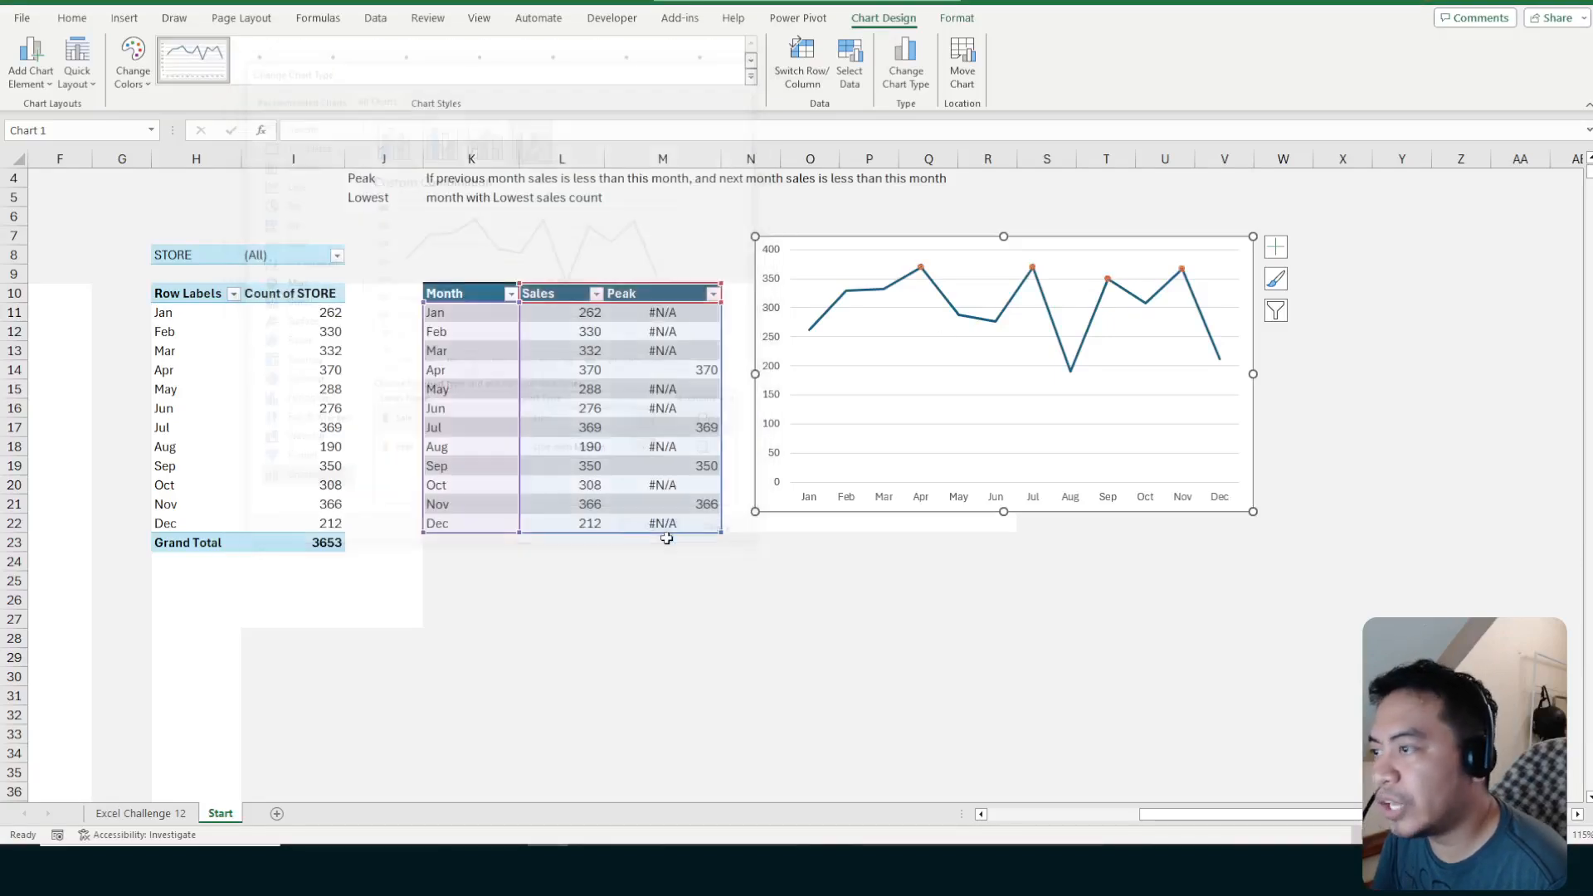
Move the chart away from the table so it starts in column Q at about row 5
left_click(919, 268)
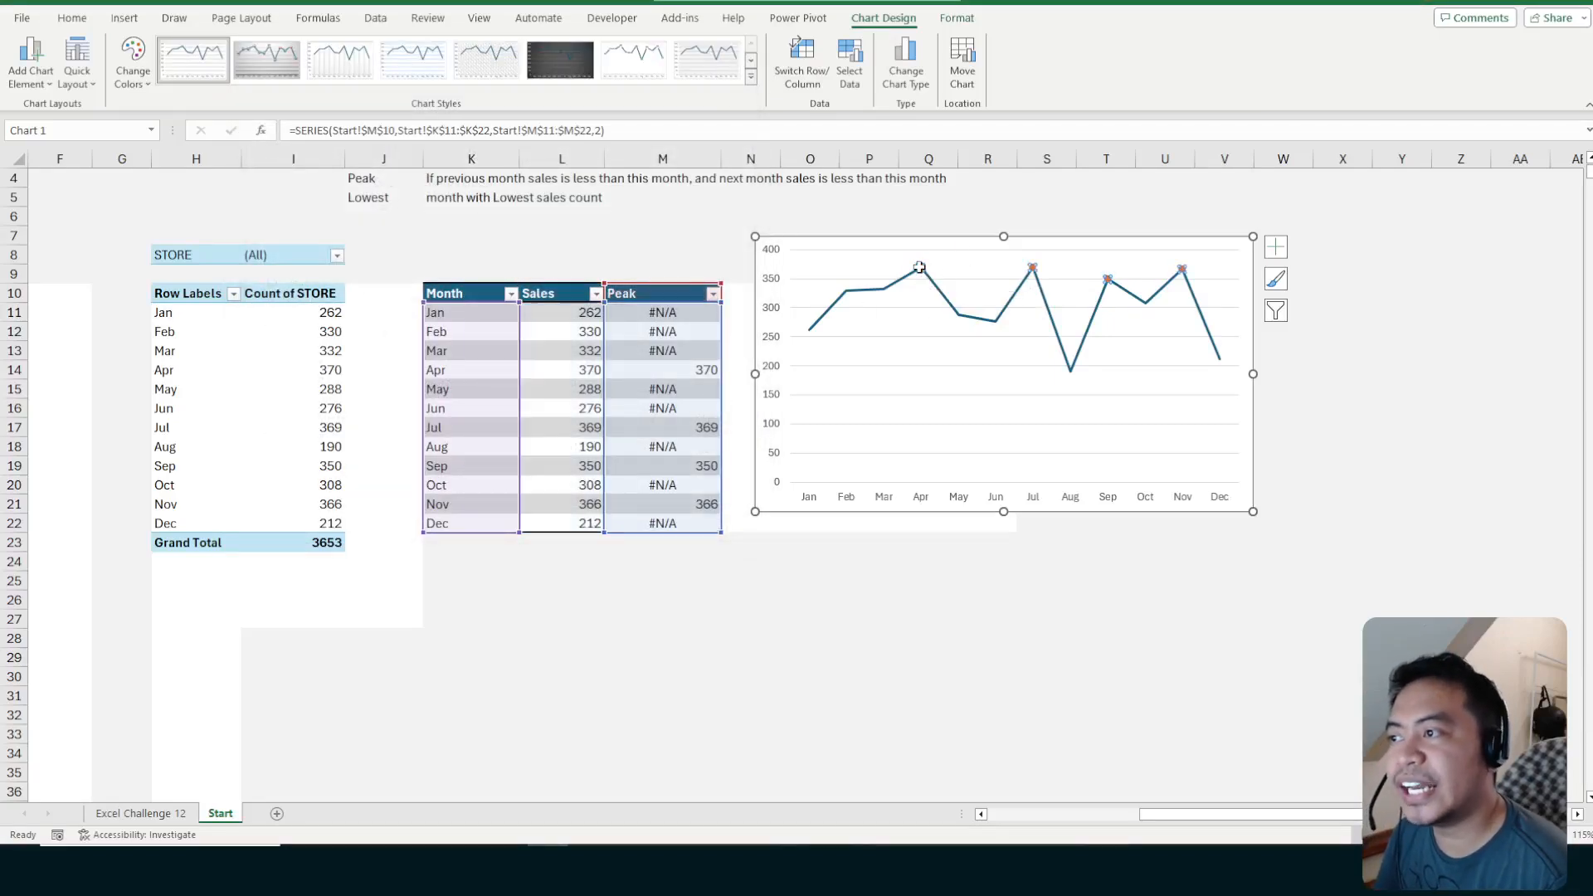
left_click(1042, 214)
left_click(983, 253)
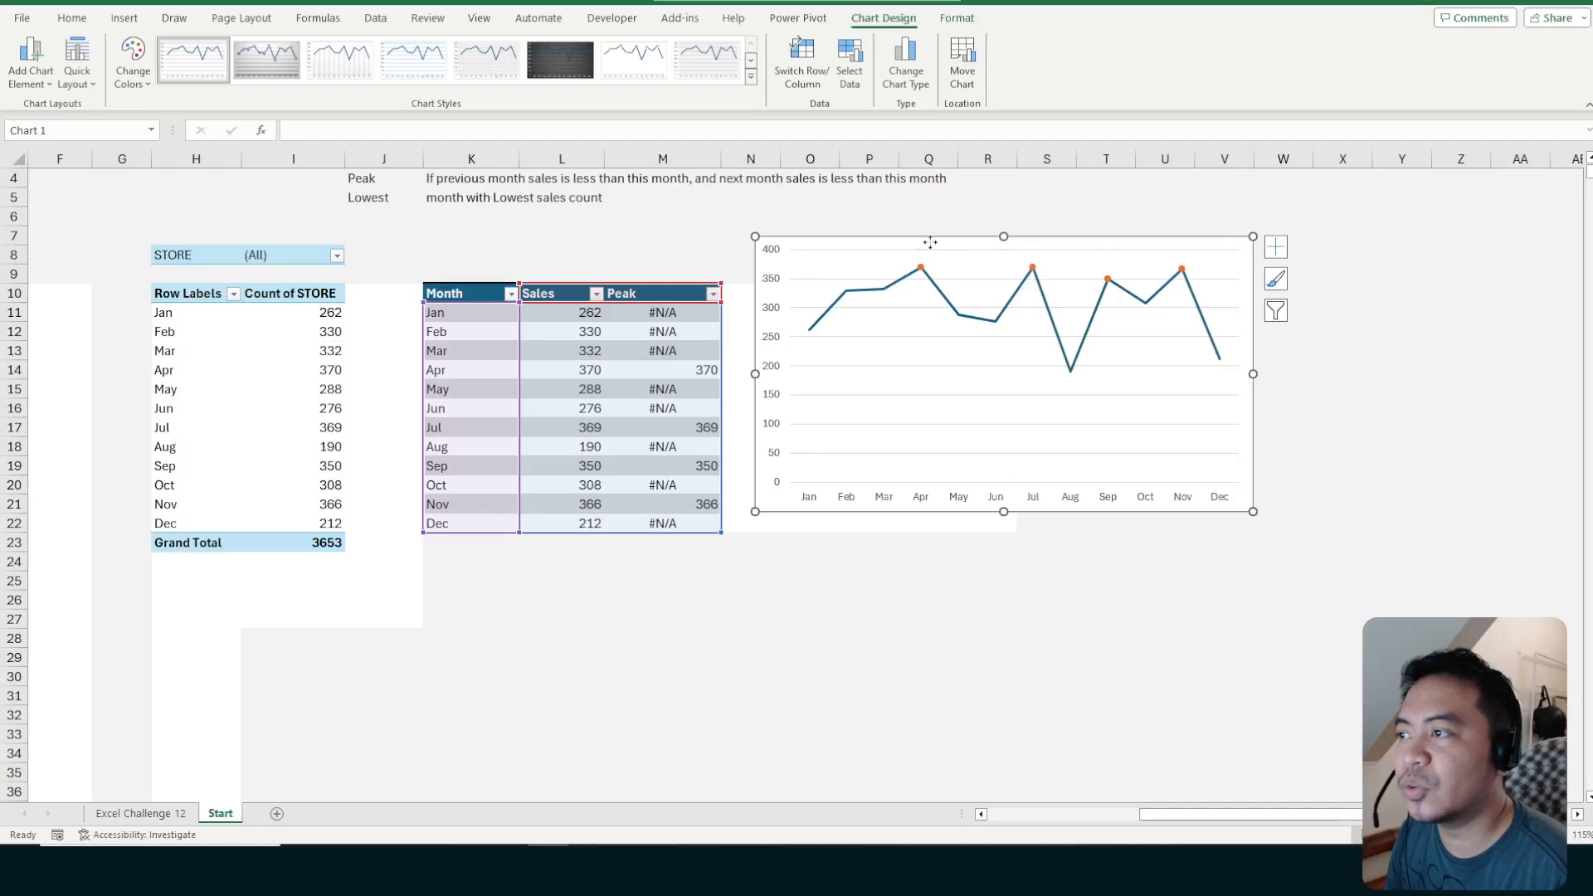
left_click_drag(954, 243, 952, 247)
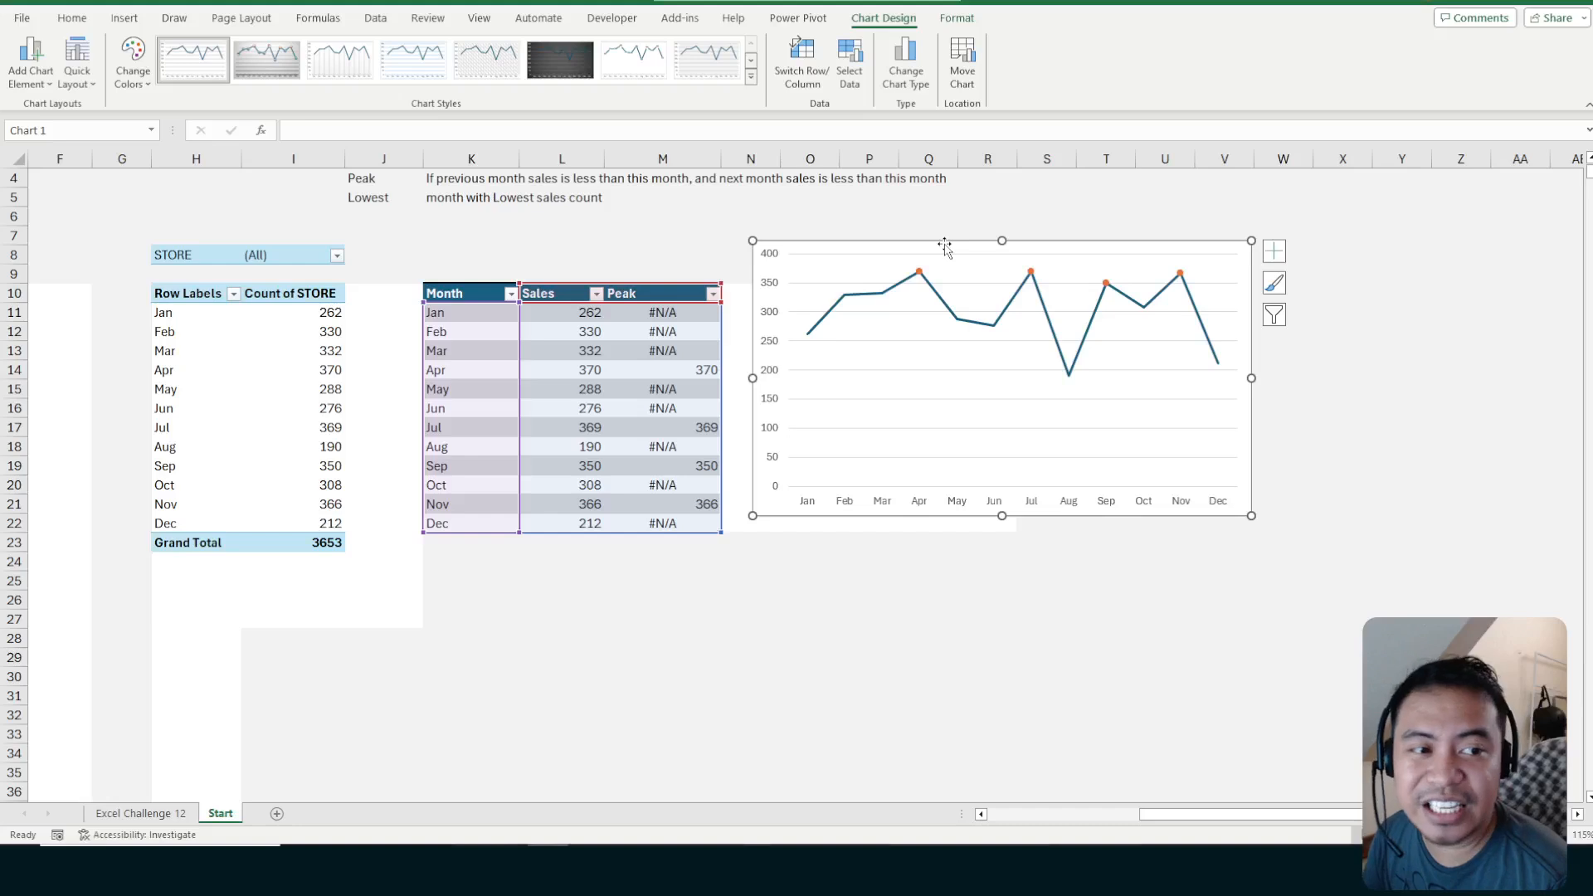
left_click_drag(945, 248, 1120, 197)
Add a table column beside Peak by entering the header Lowest in cell N10
left_click(748, 295)
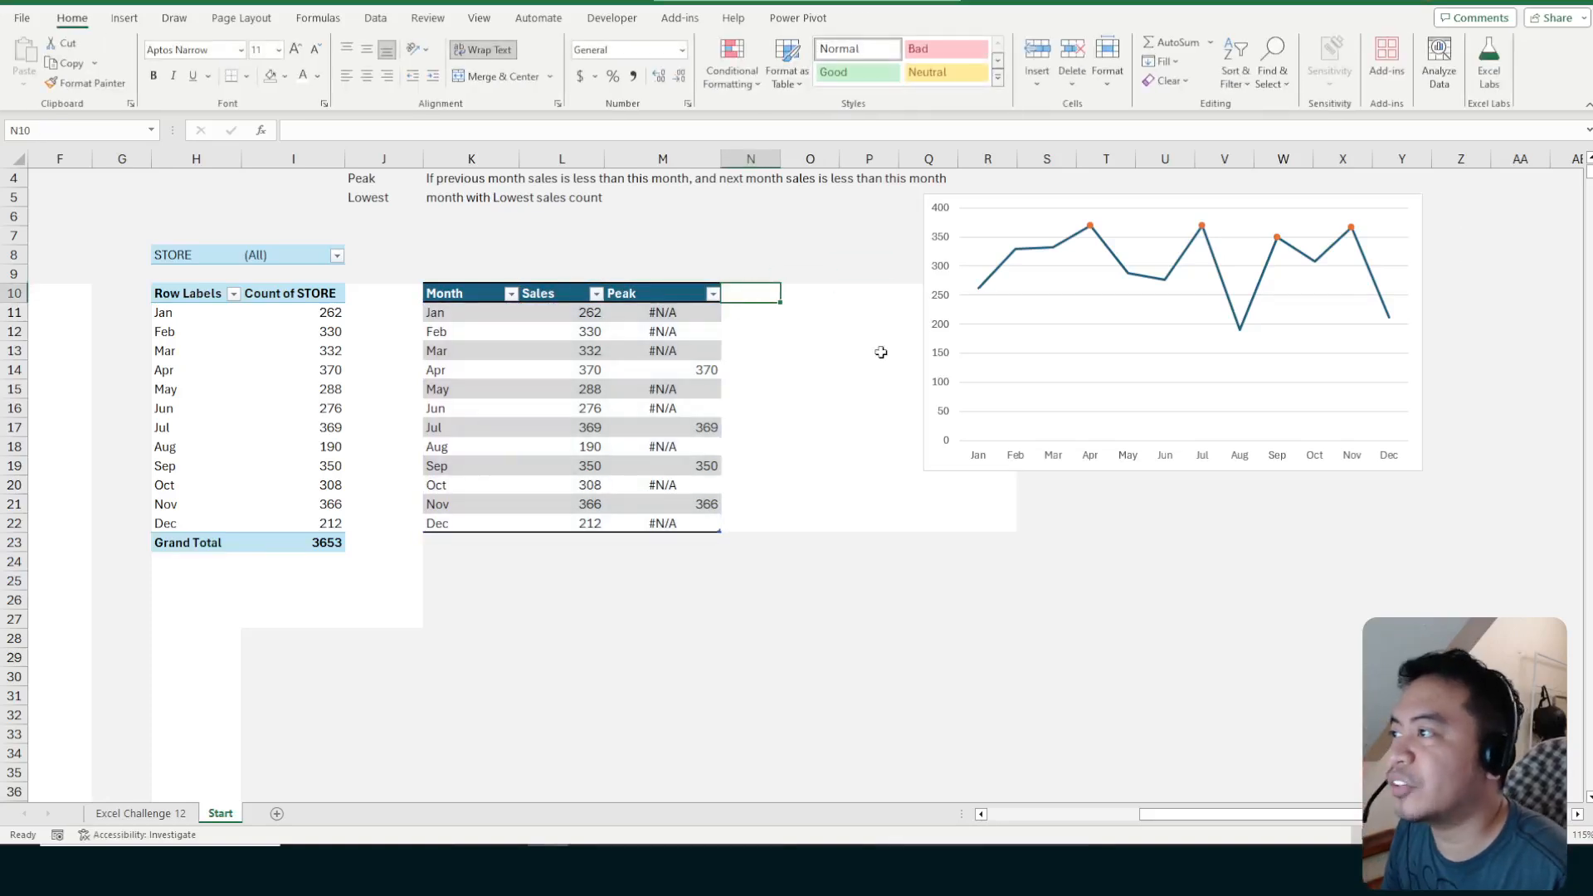
scroll(453, 225, "up", 1)
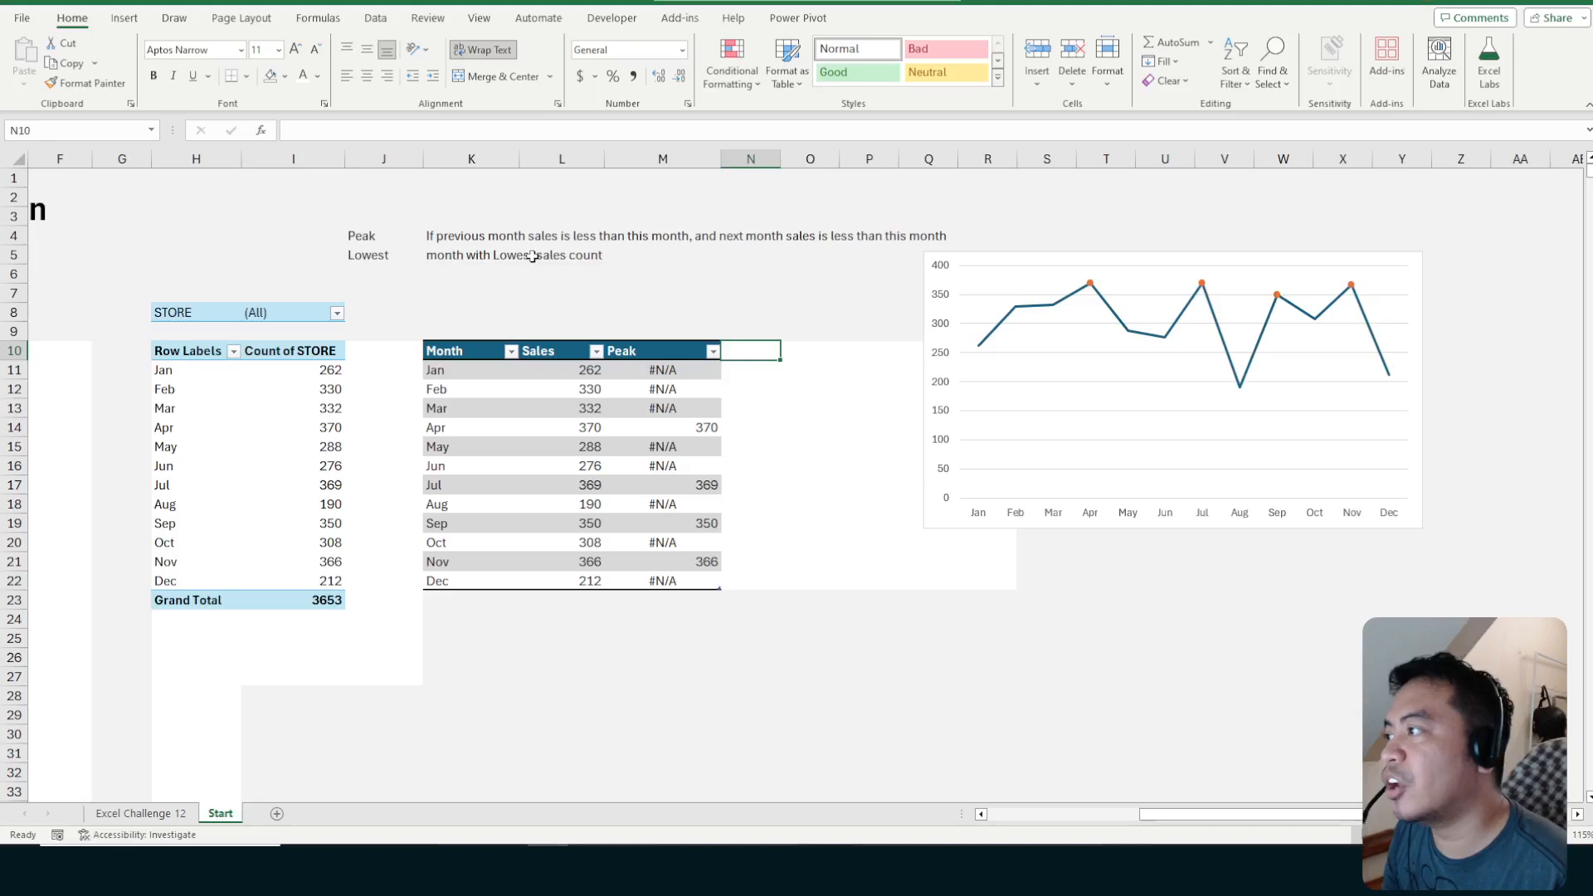
type("lOWE")
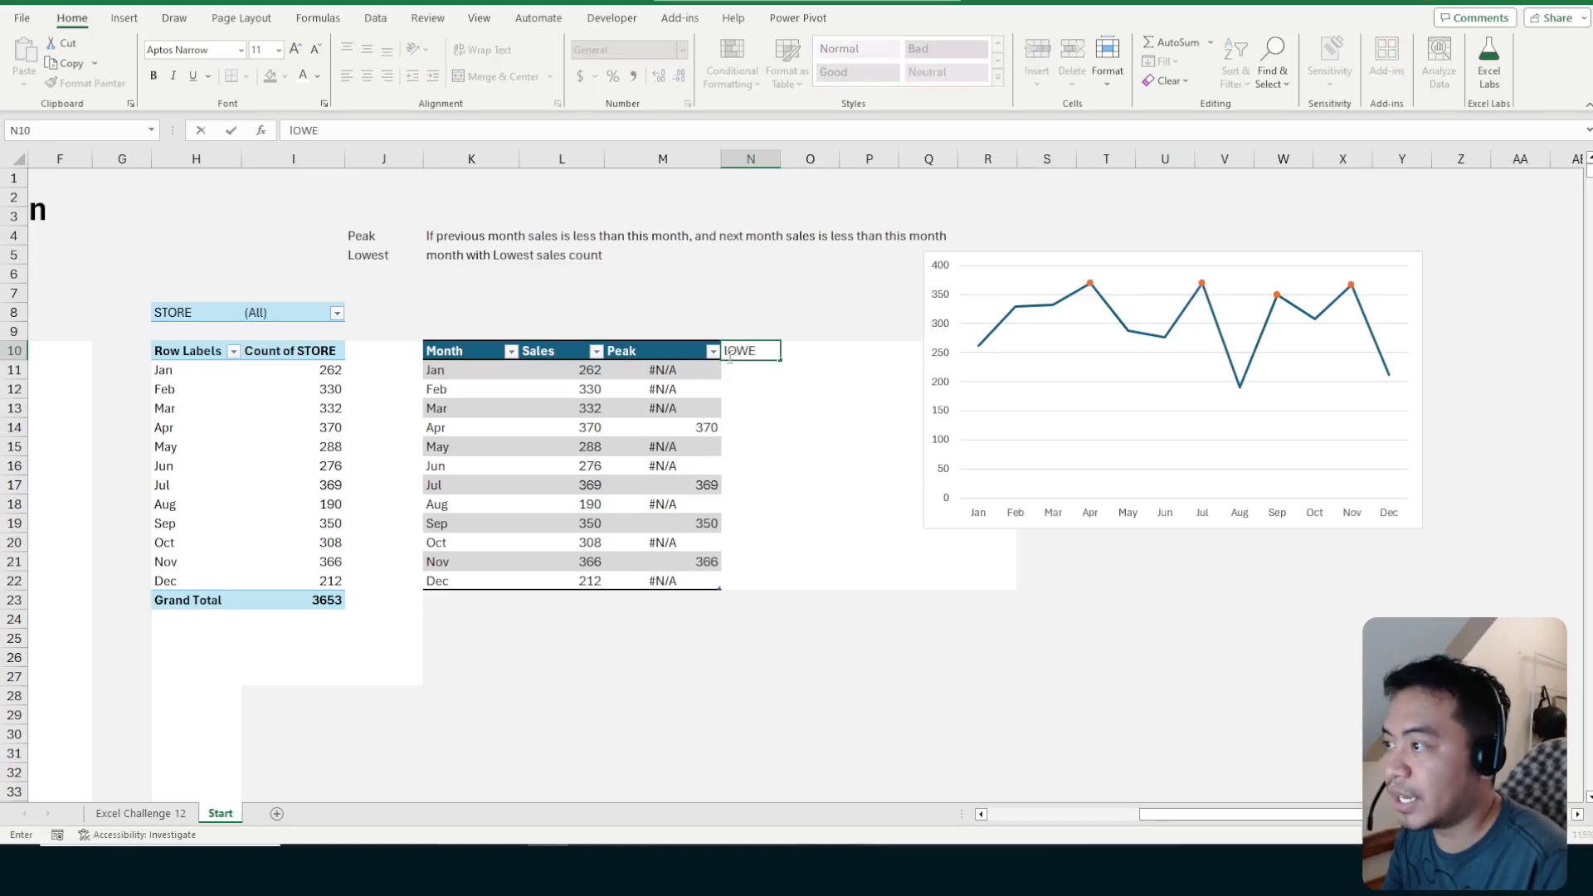
key("BackSpace")
key("BackSpace")
key("BackSpace")
key("BackSpace")
type("Lowest")
key("Return")
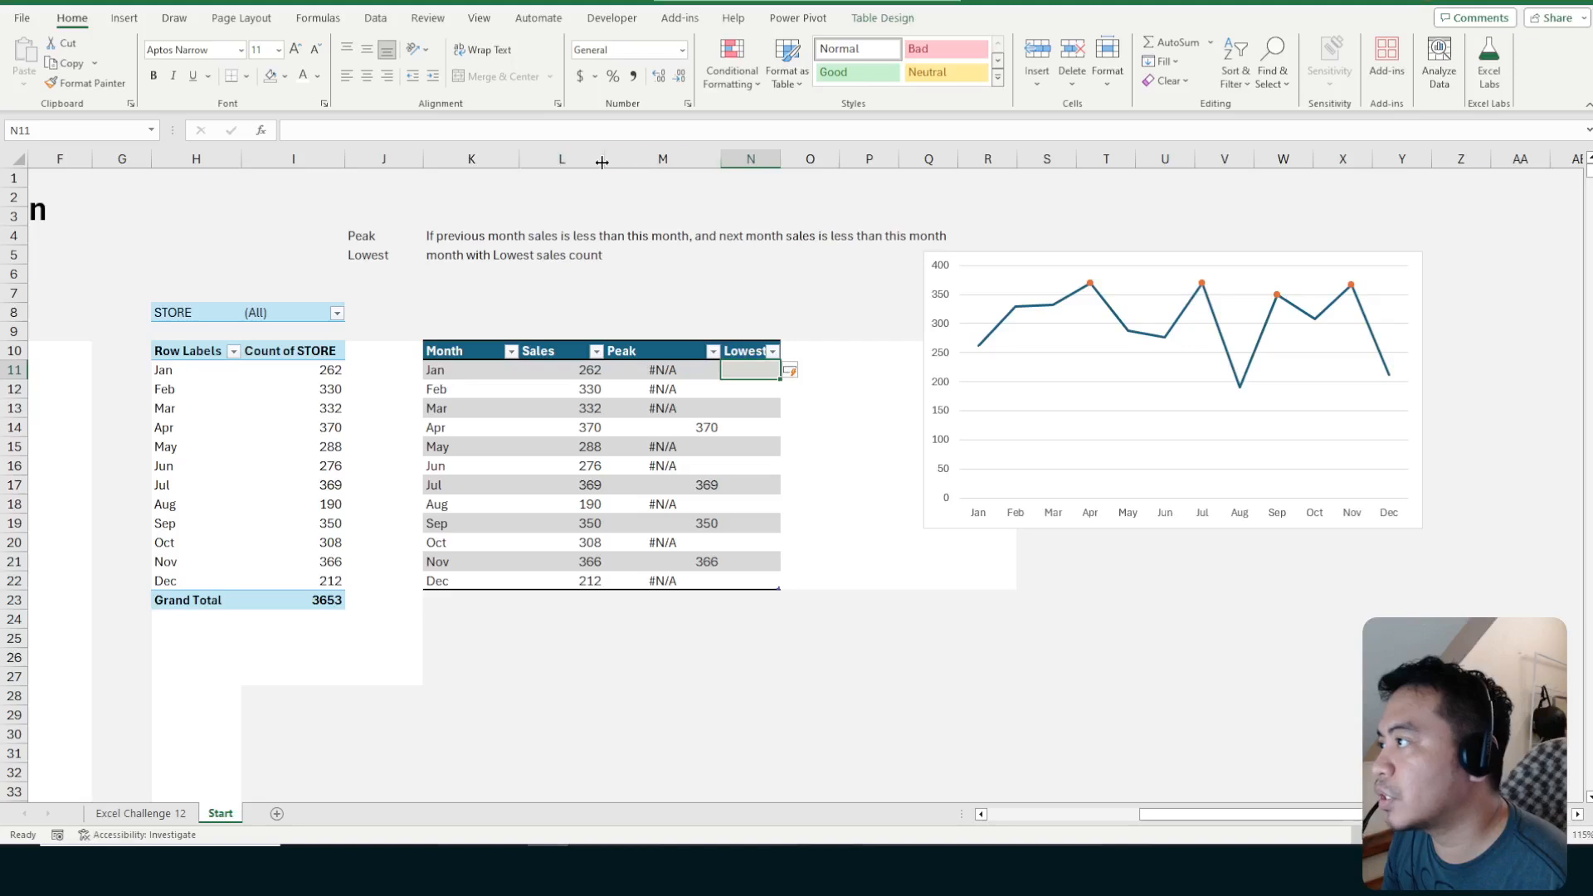
Narrow the Month, Sales and Peak columns, widen the Lowest column to fit its header, and select cell N11
left_click_drag(605, 158, 496, 157)
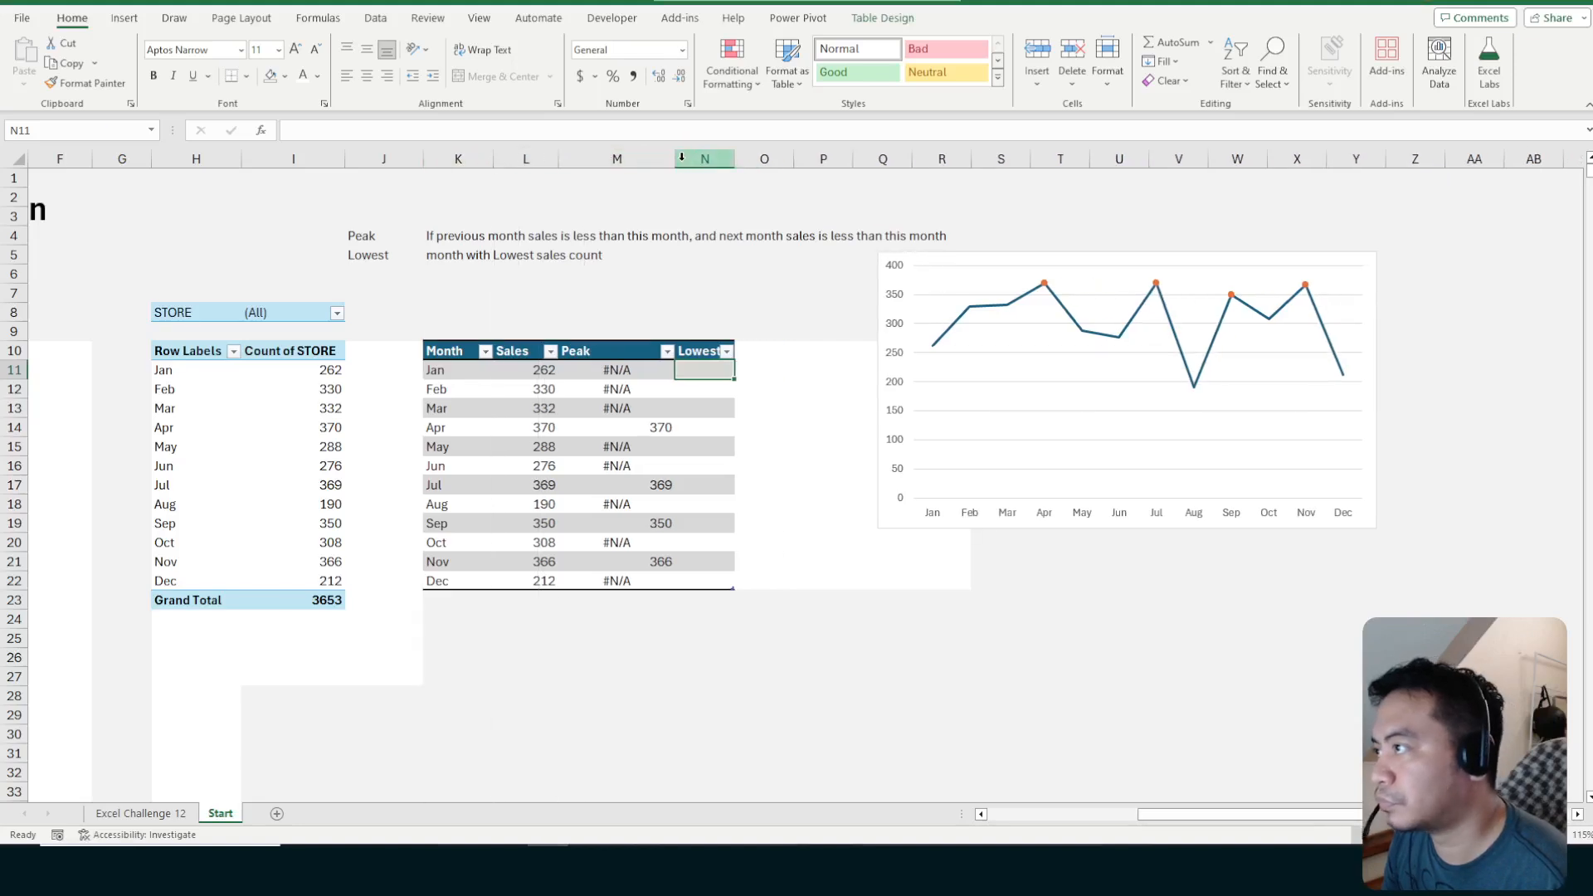
left_click(704, 158)
left_click_drag(674, 158, 727, 166)
left_click(774, 370)
left_click(685, 385)
left_click(684, 367)
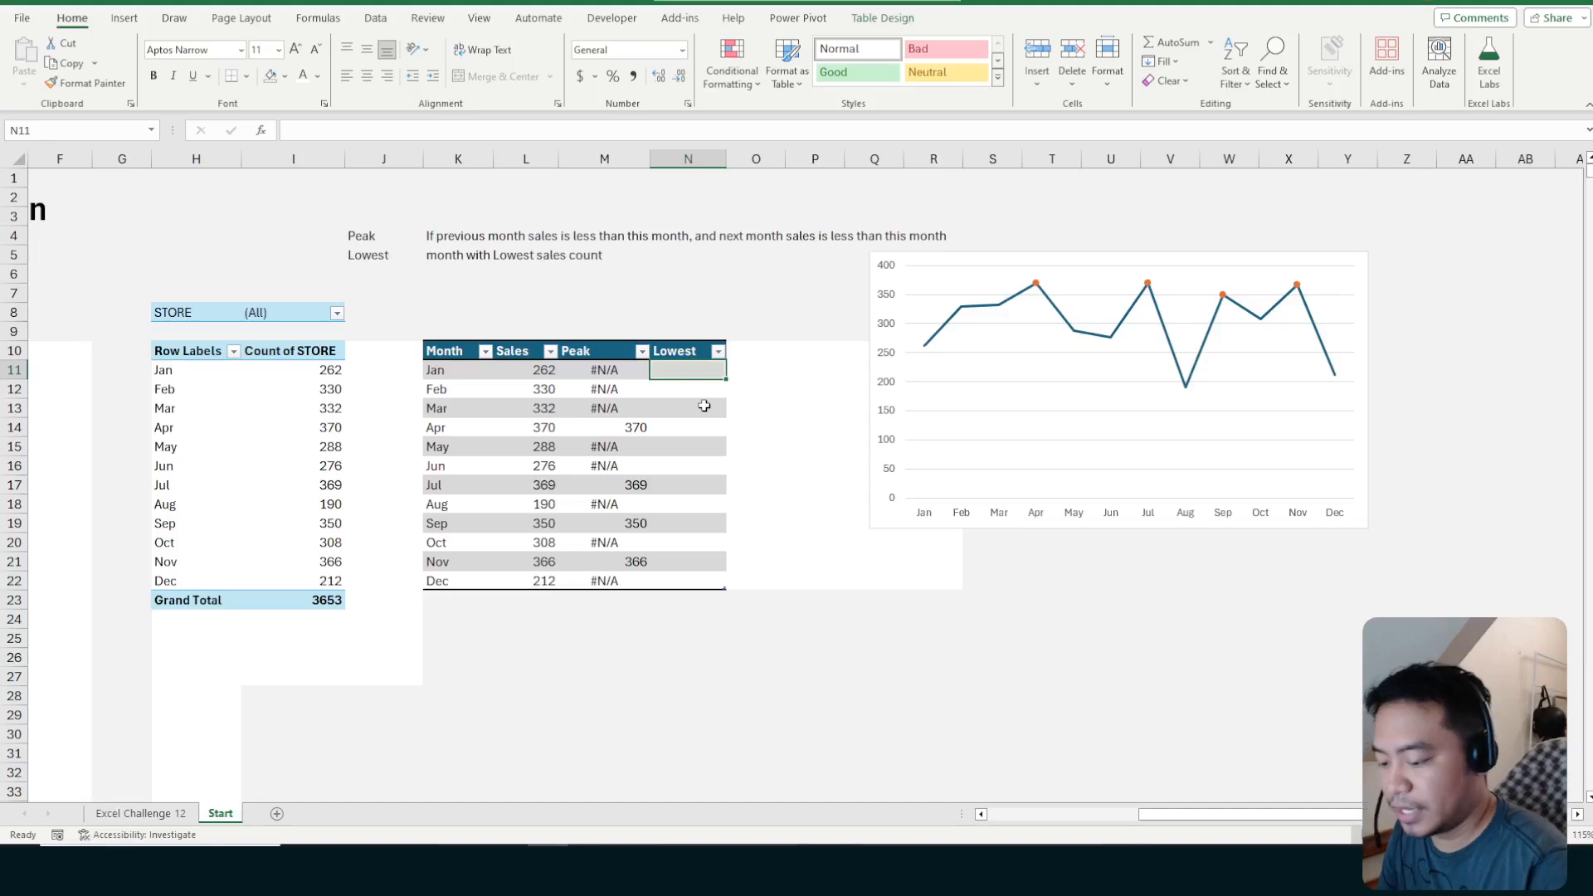
type("=")
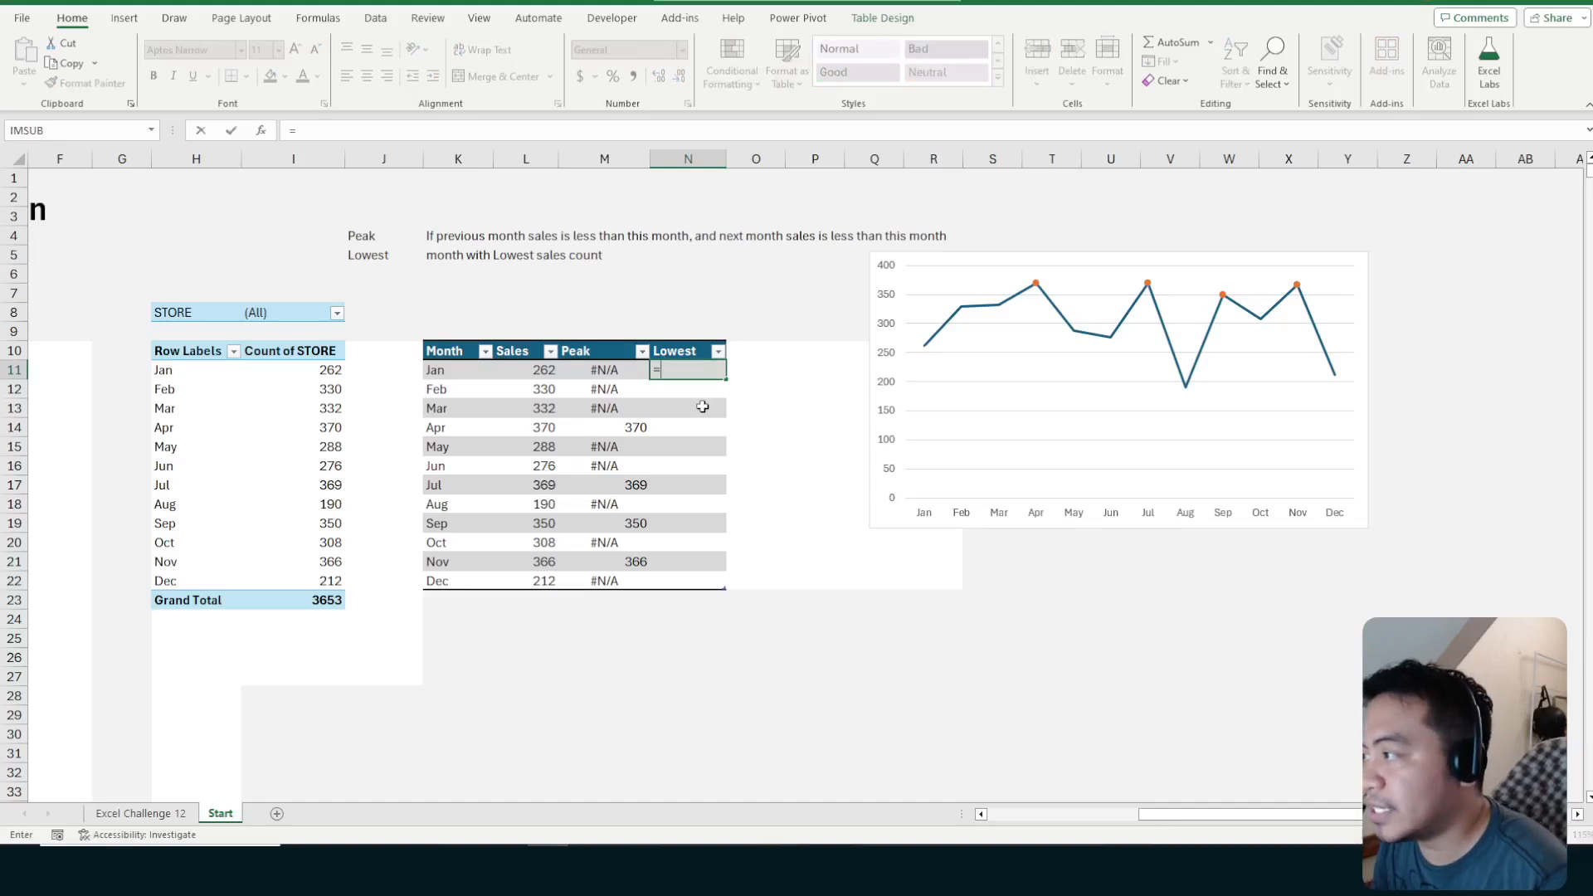
key("Escape")
left_click(440, 255)
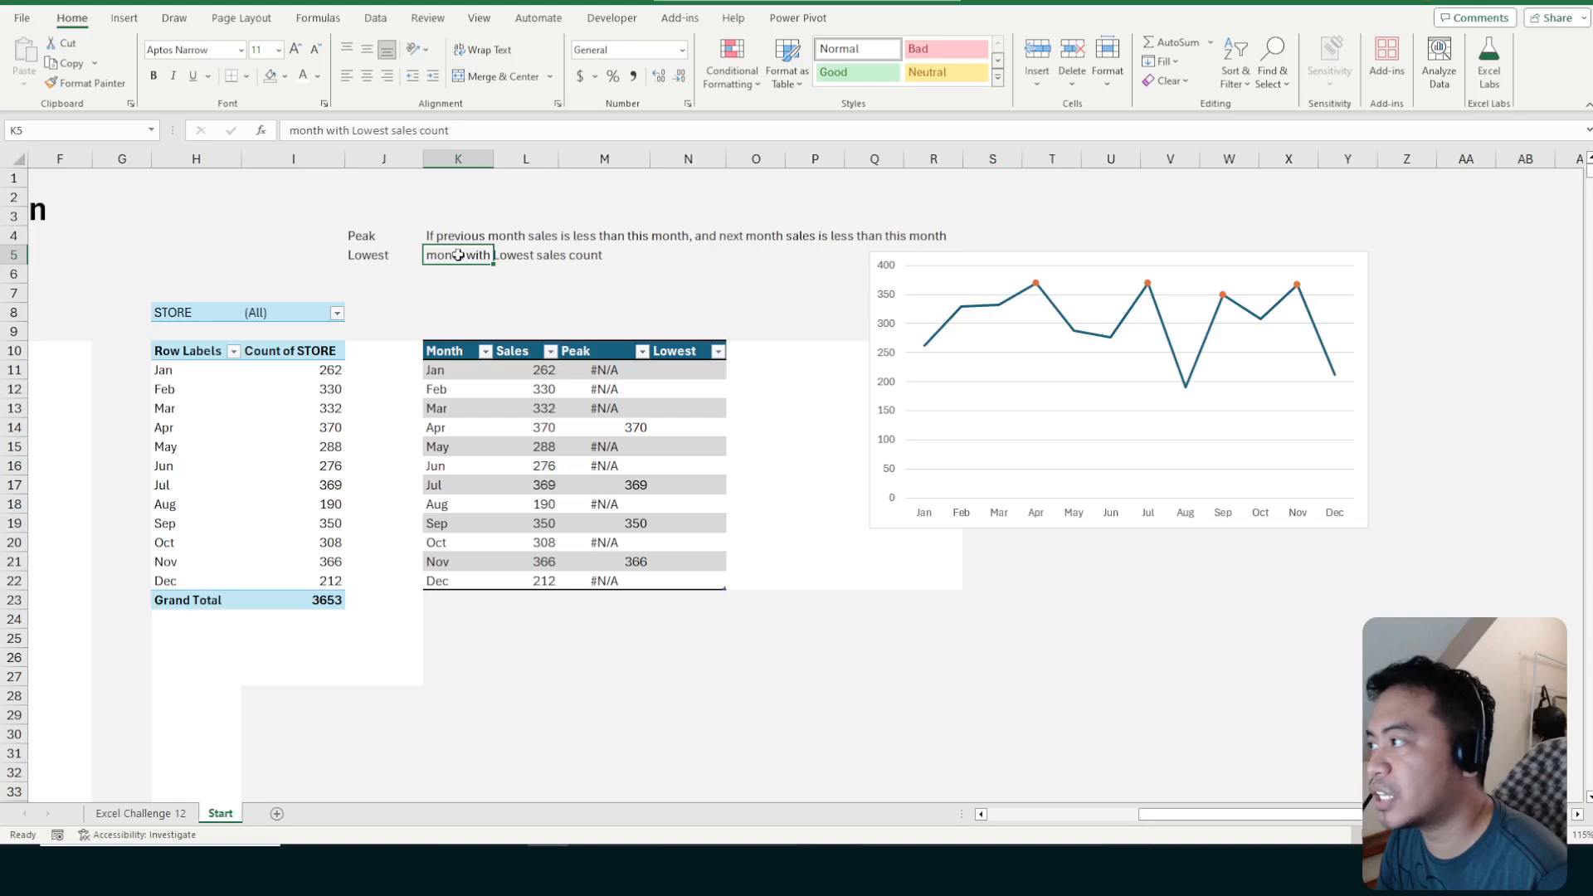
left_click_drag(458, 255, 484, 257)
left_click(449, 293)
left_click(435, 260)
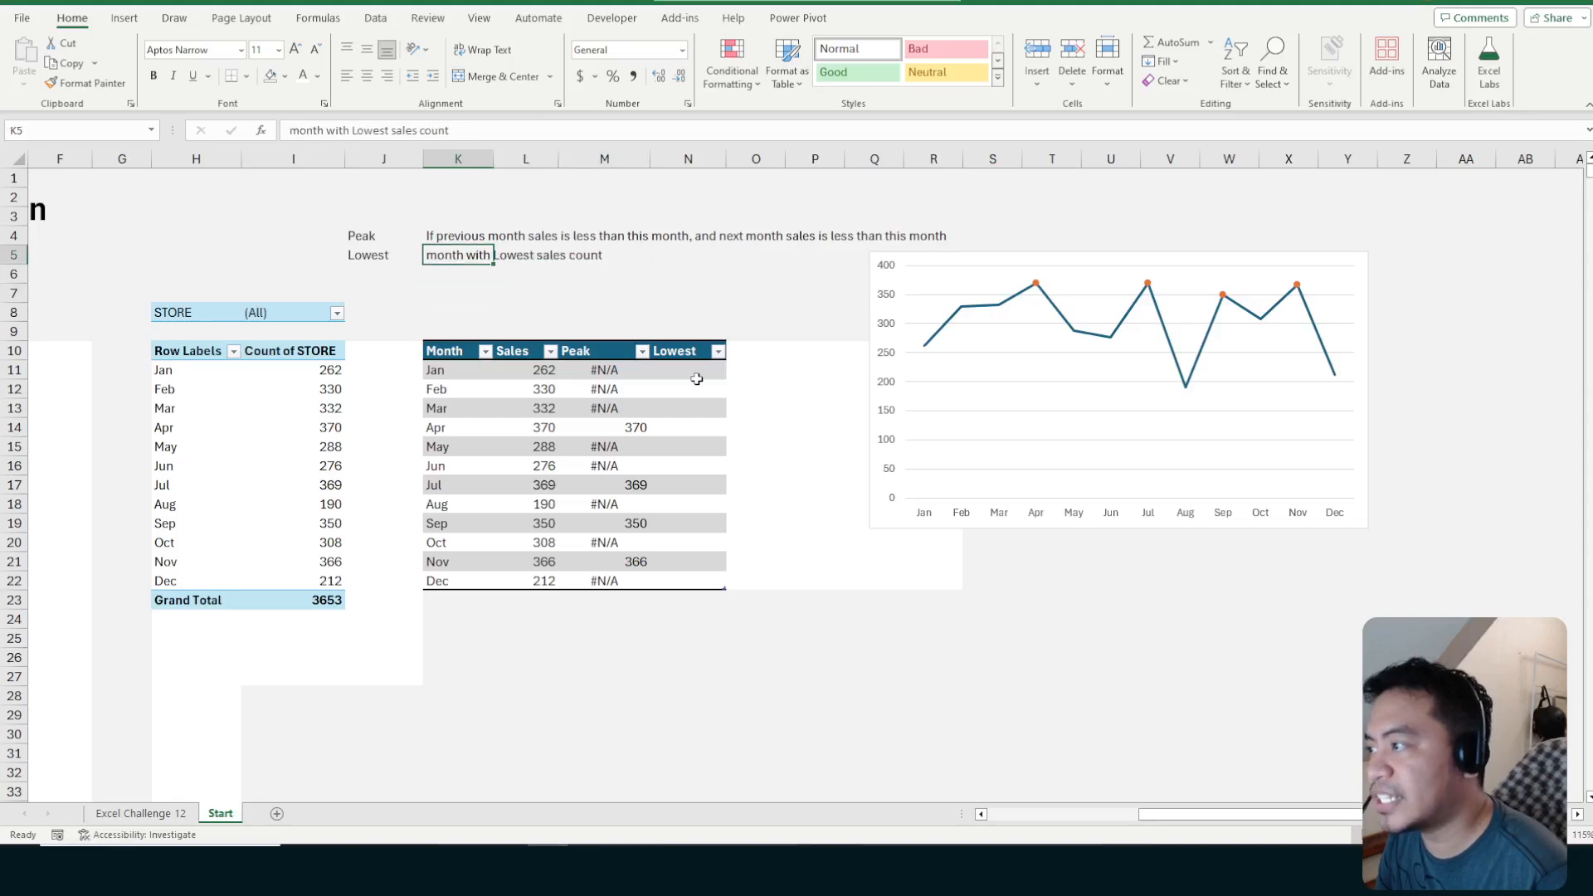
left_click(698, 379)
type("=i")
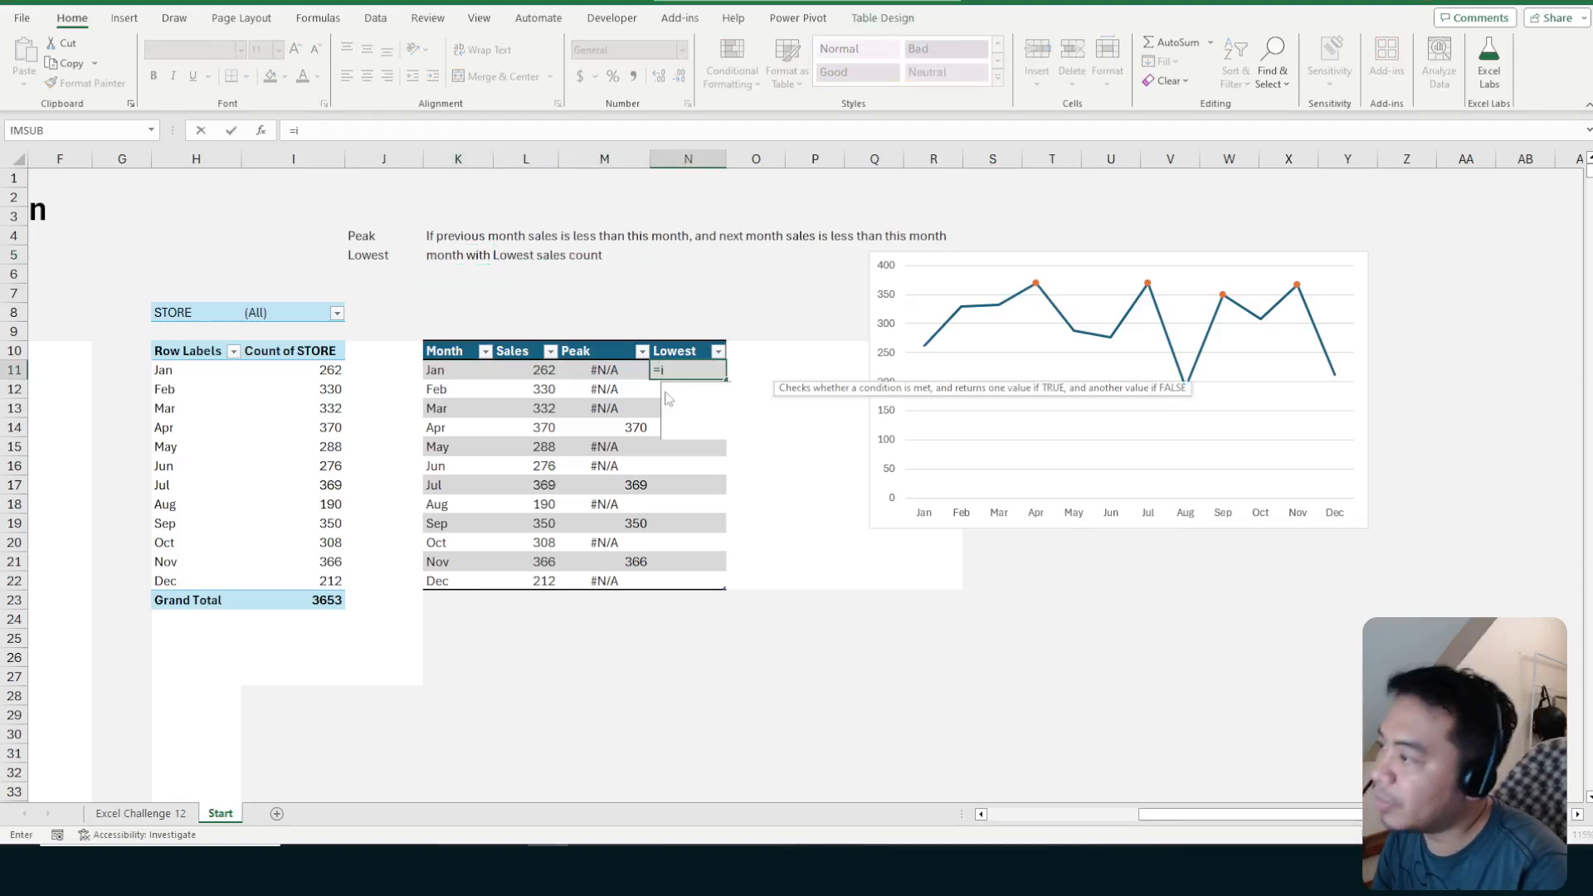
type("f(")
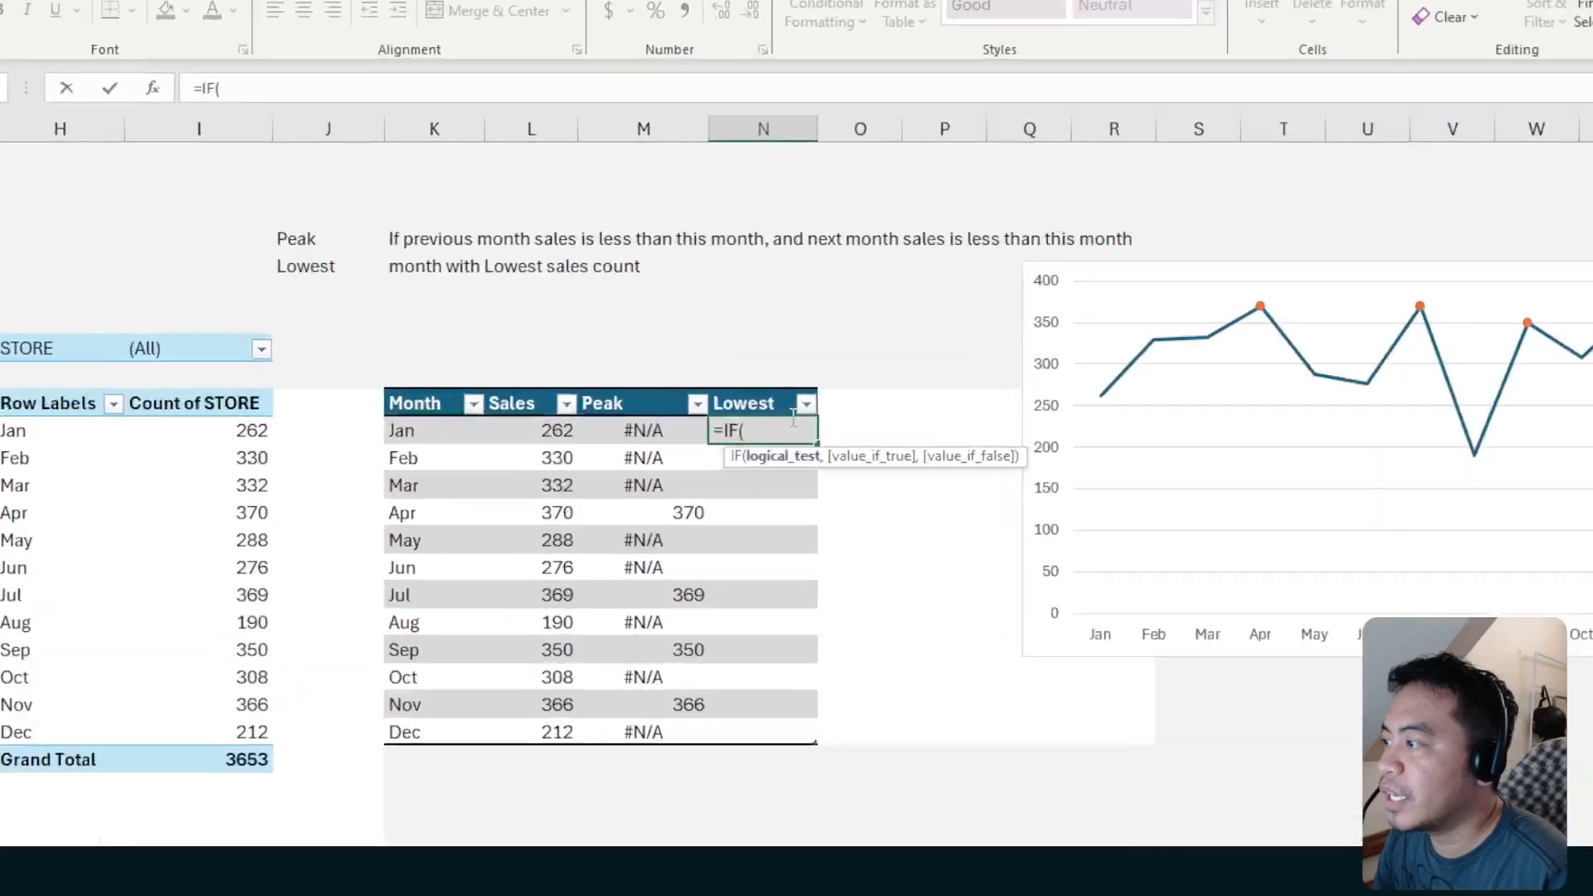
left_click(524, 433)
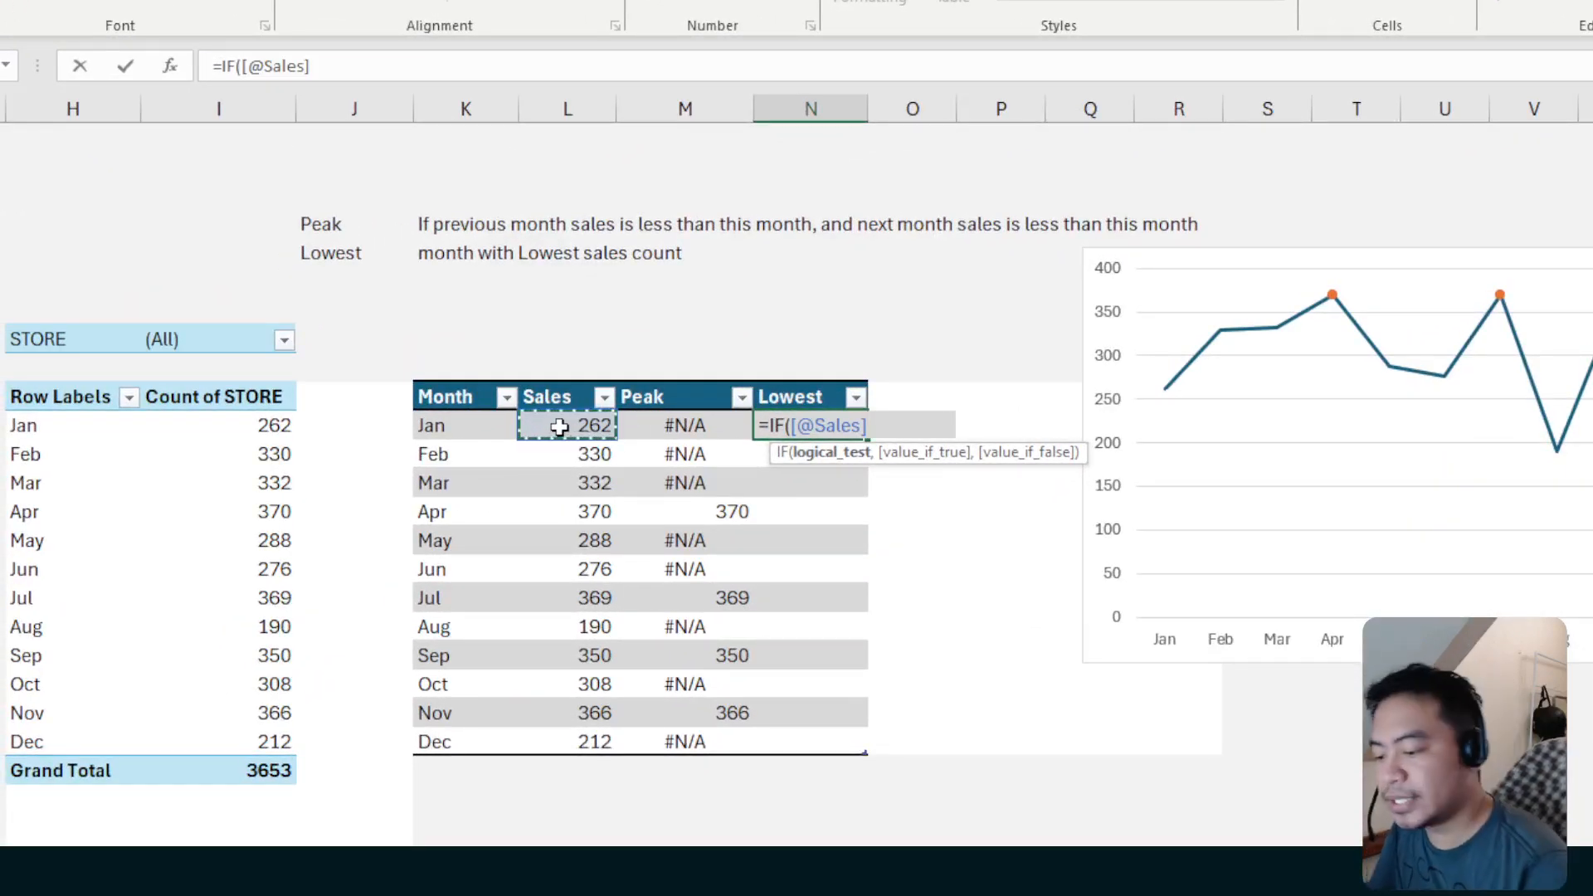
type("=")
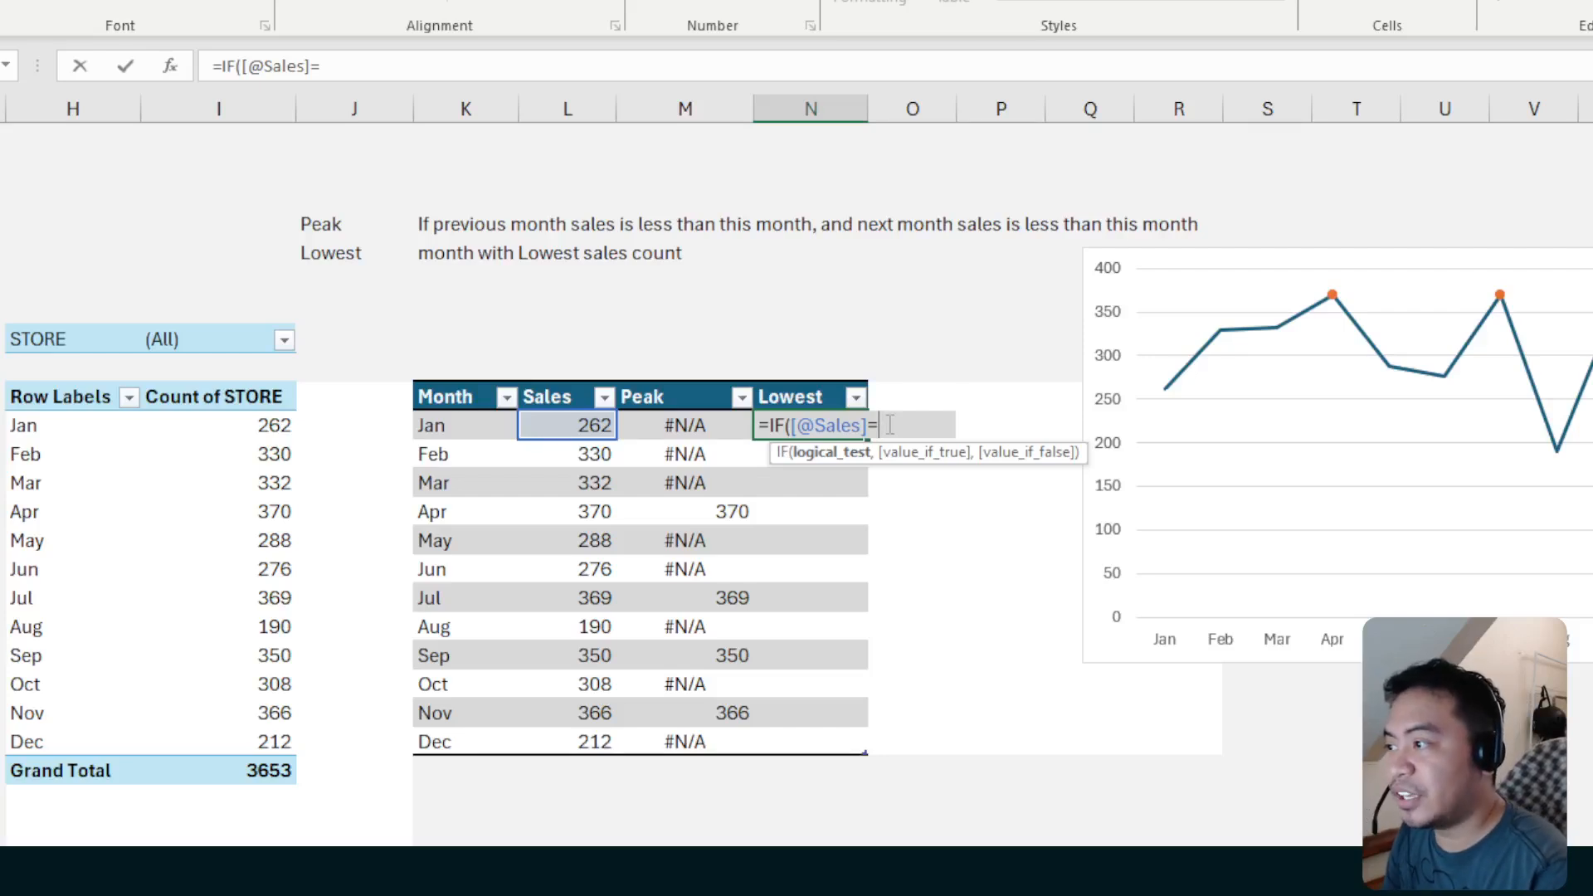
type("MON")
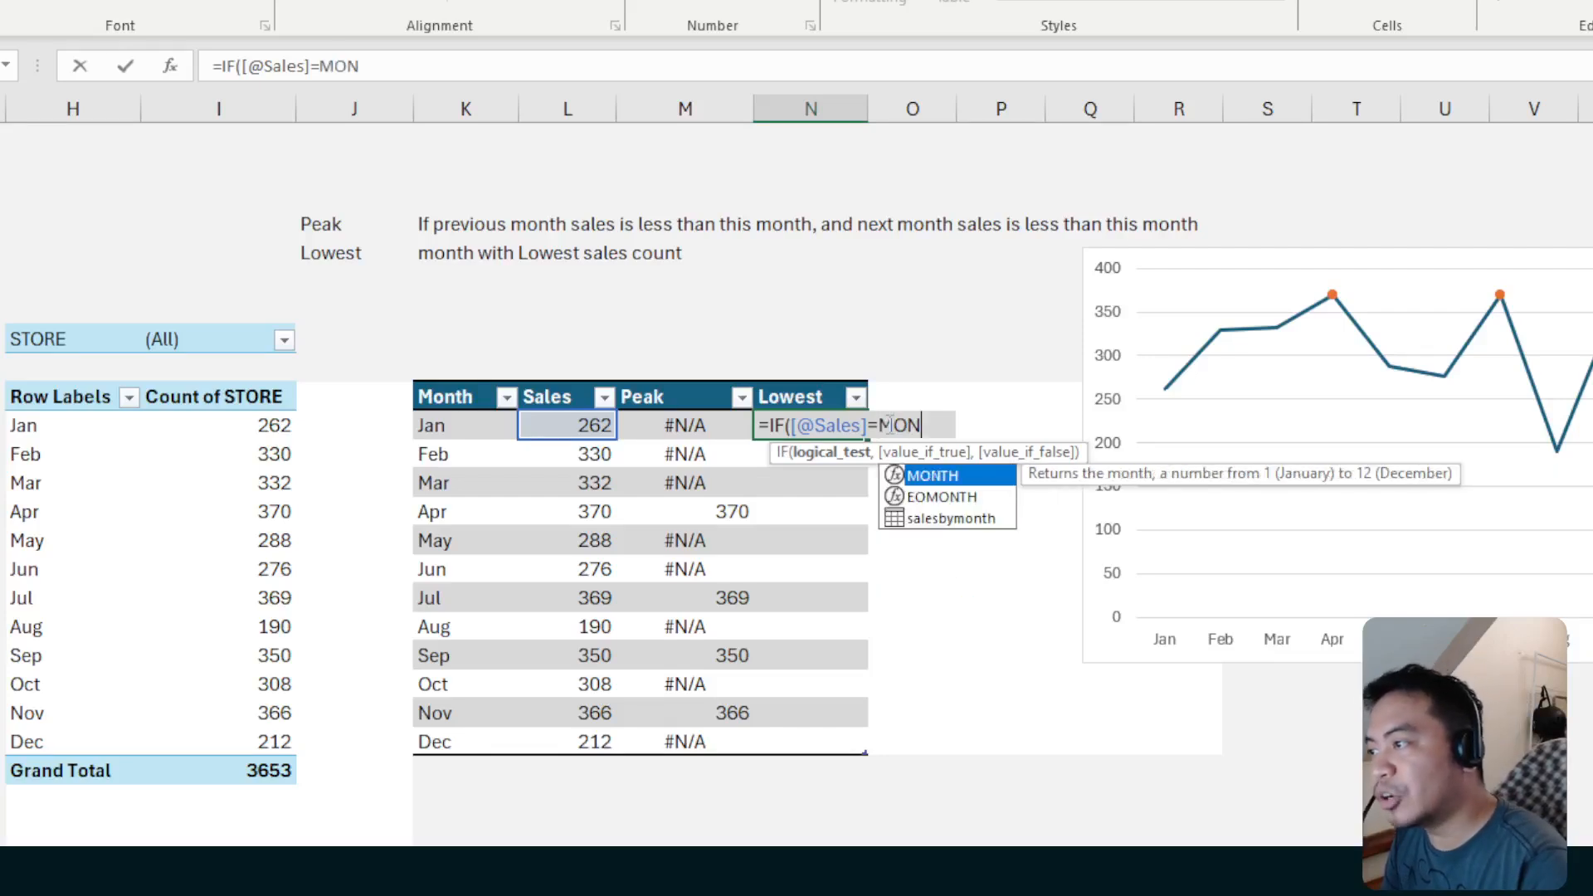
key("BackSpace")
key("BackSpace")
type("IN(")
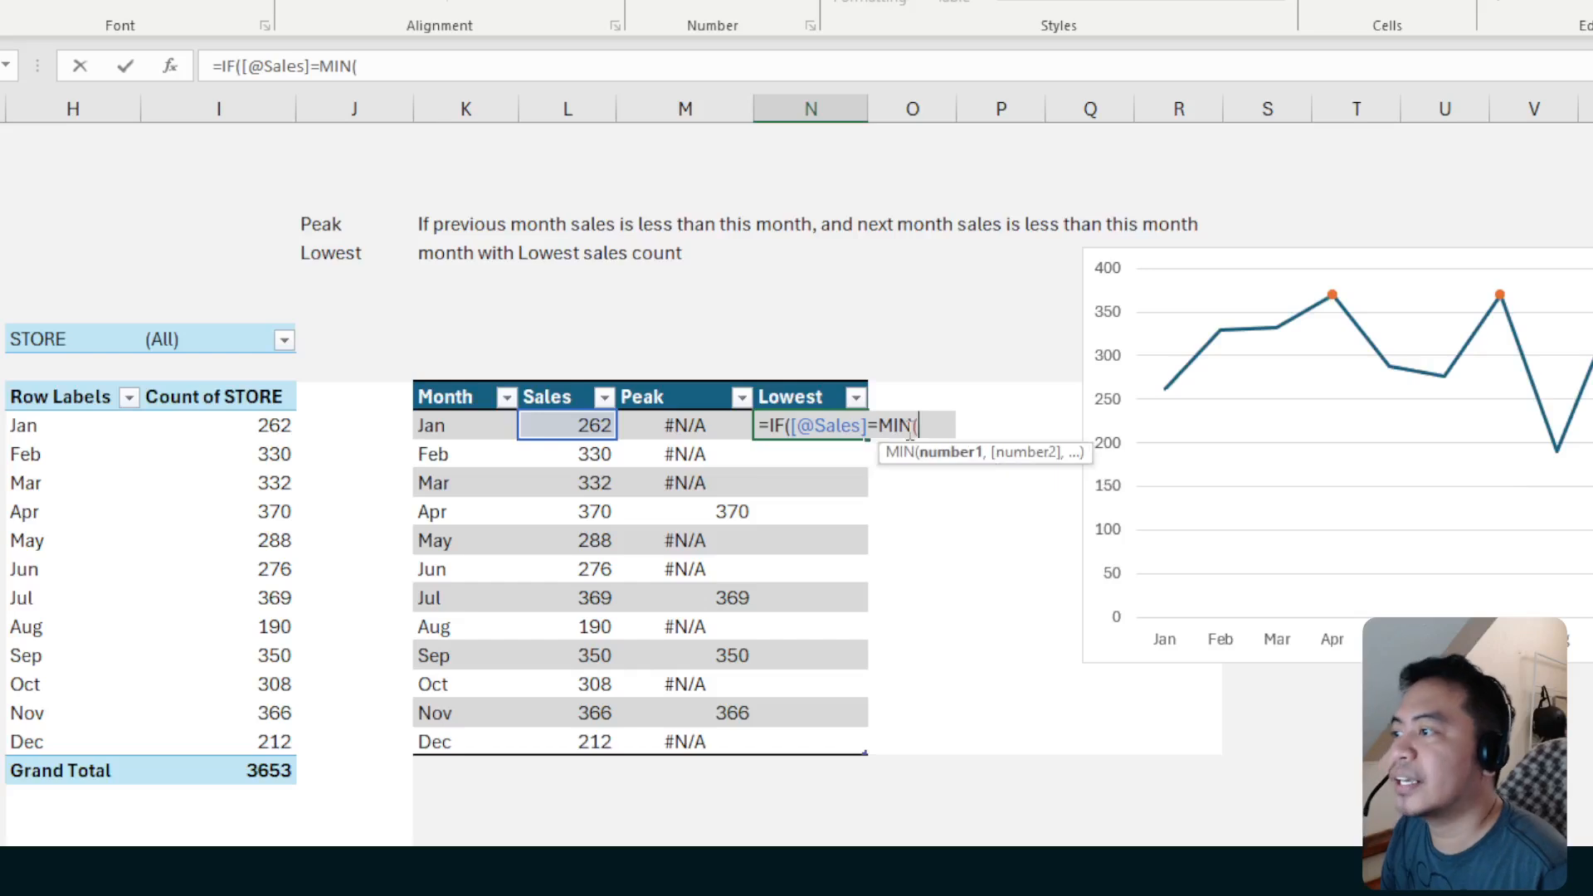
left_click_drag(577, 422, 578, 728)
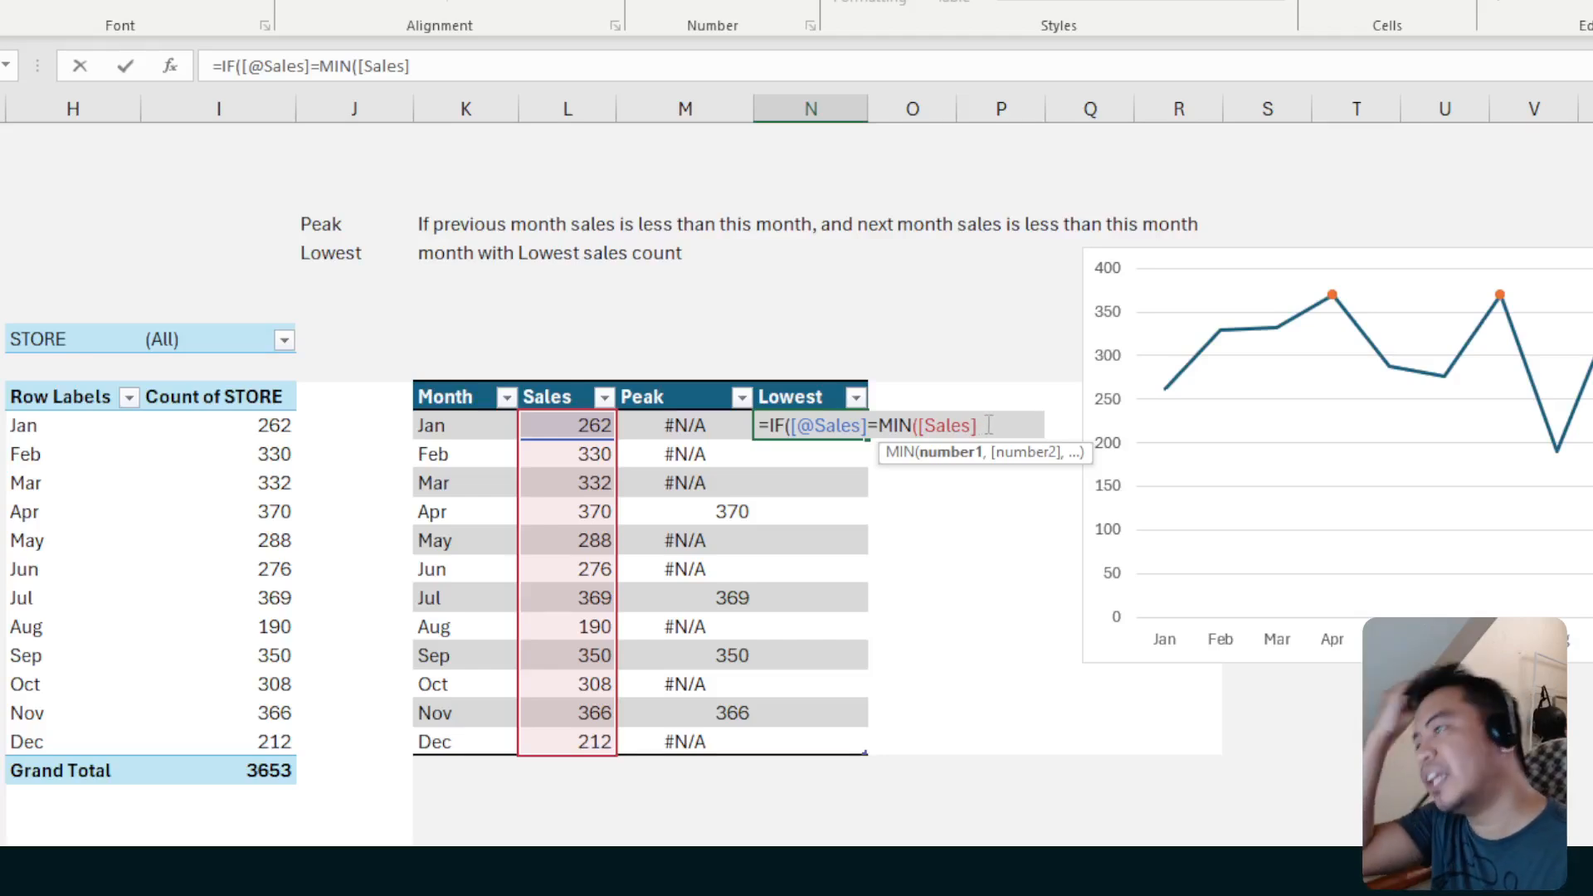
type(")")
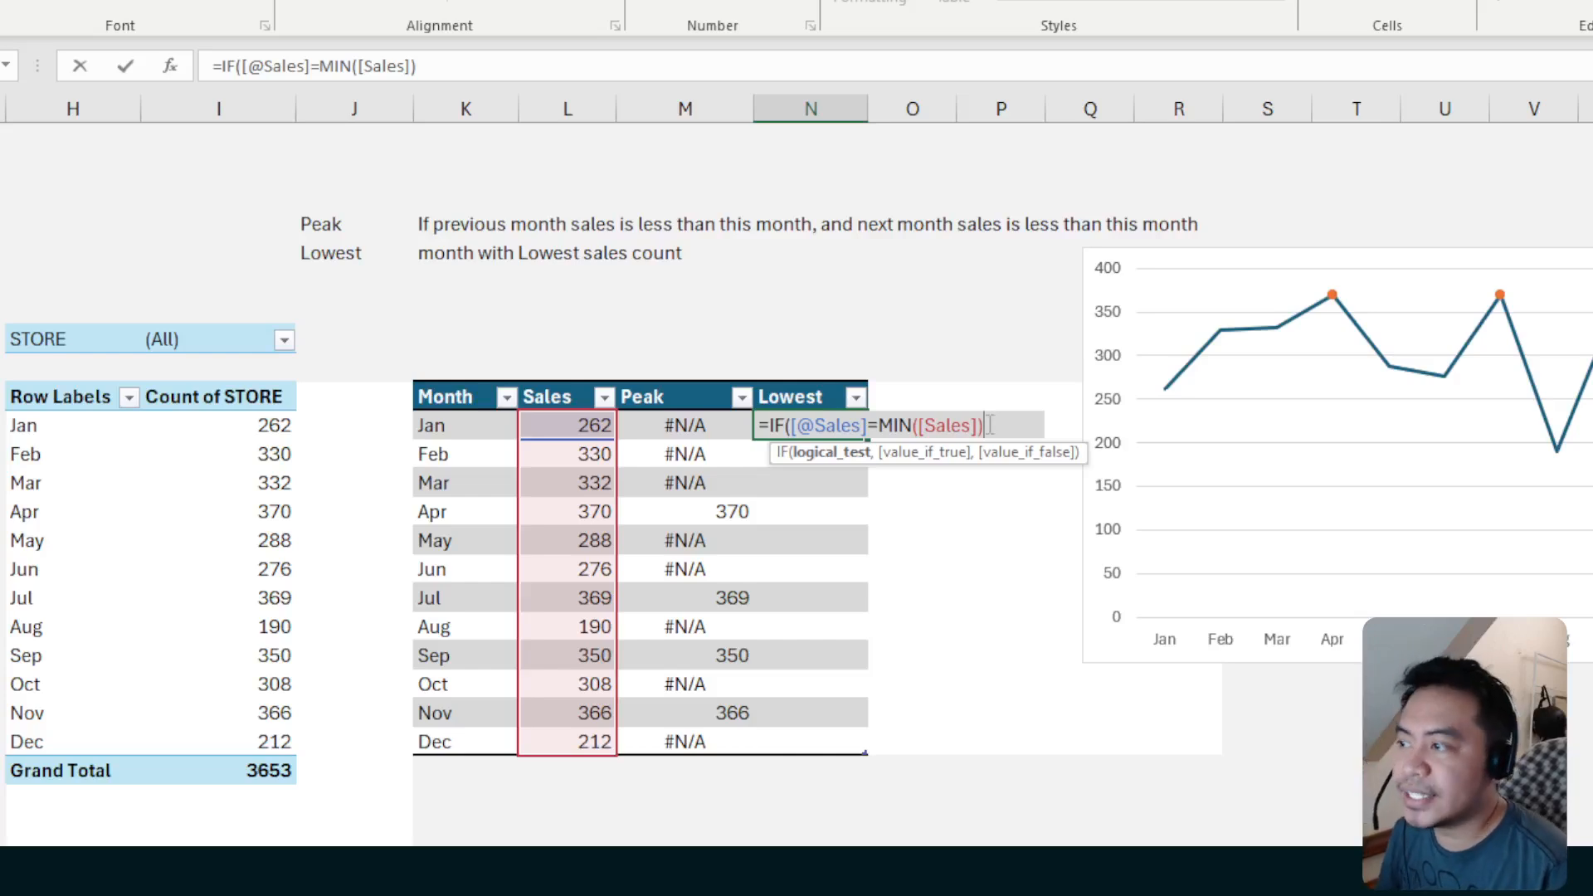
type(",")
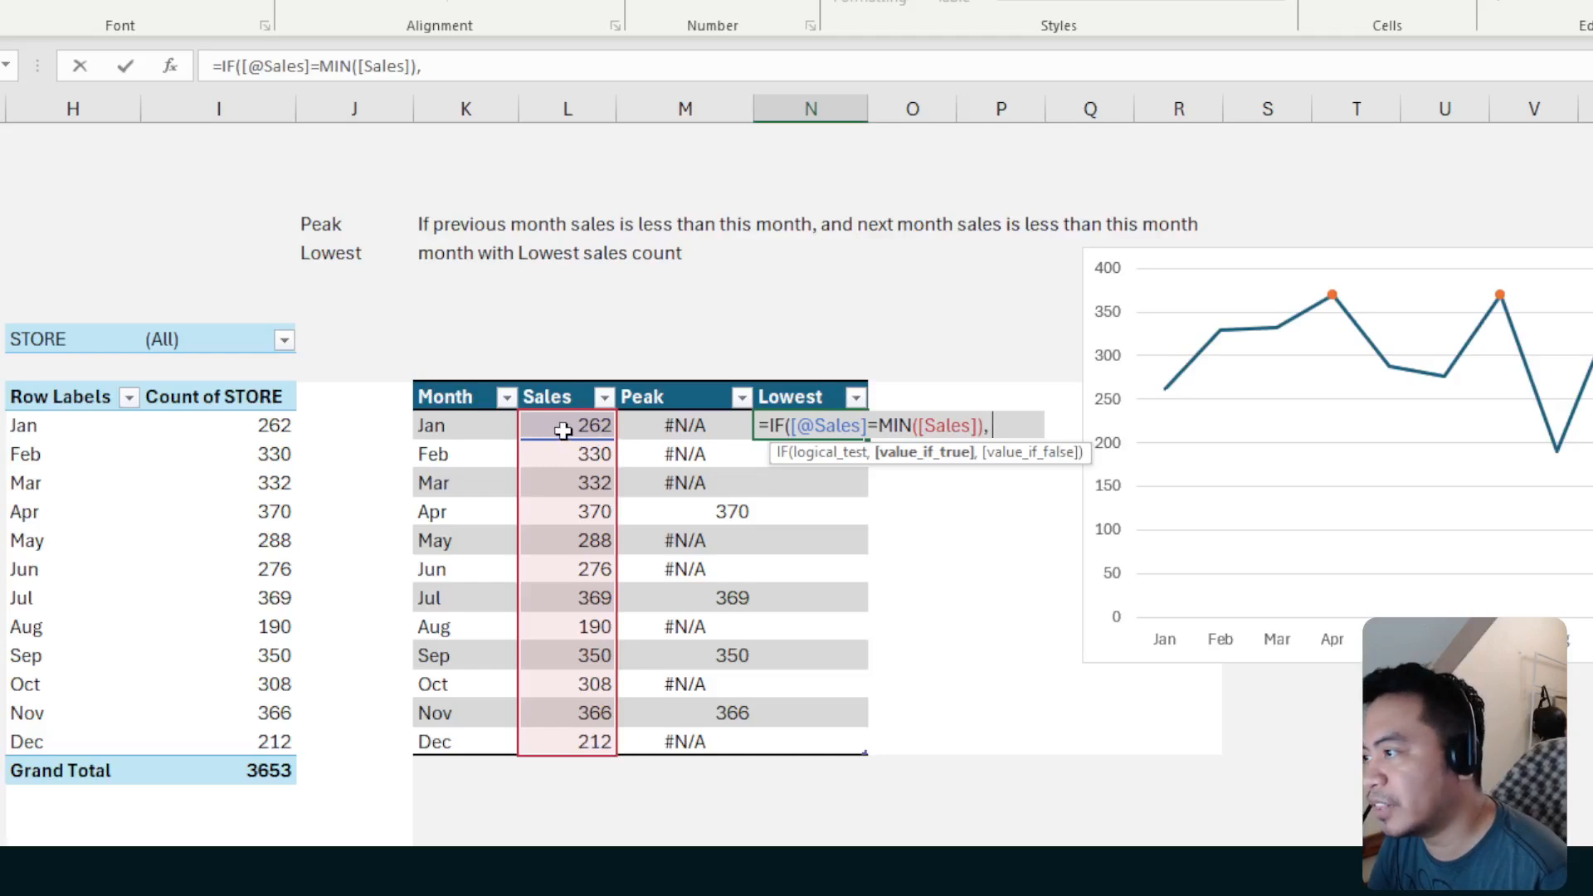
left_click(563, 431)
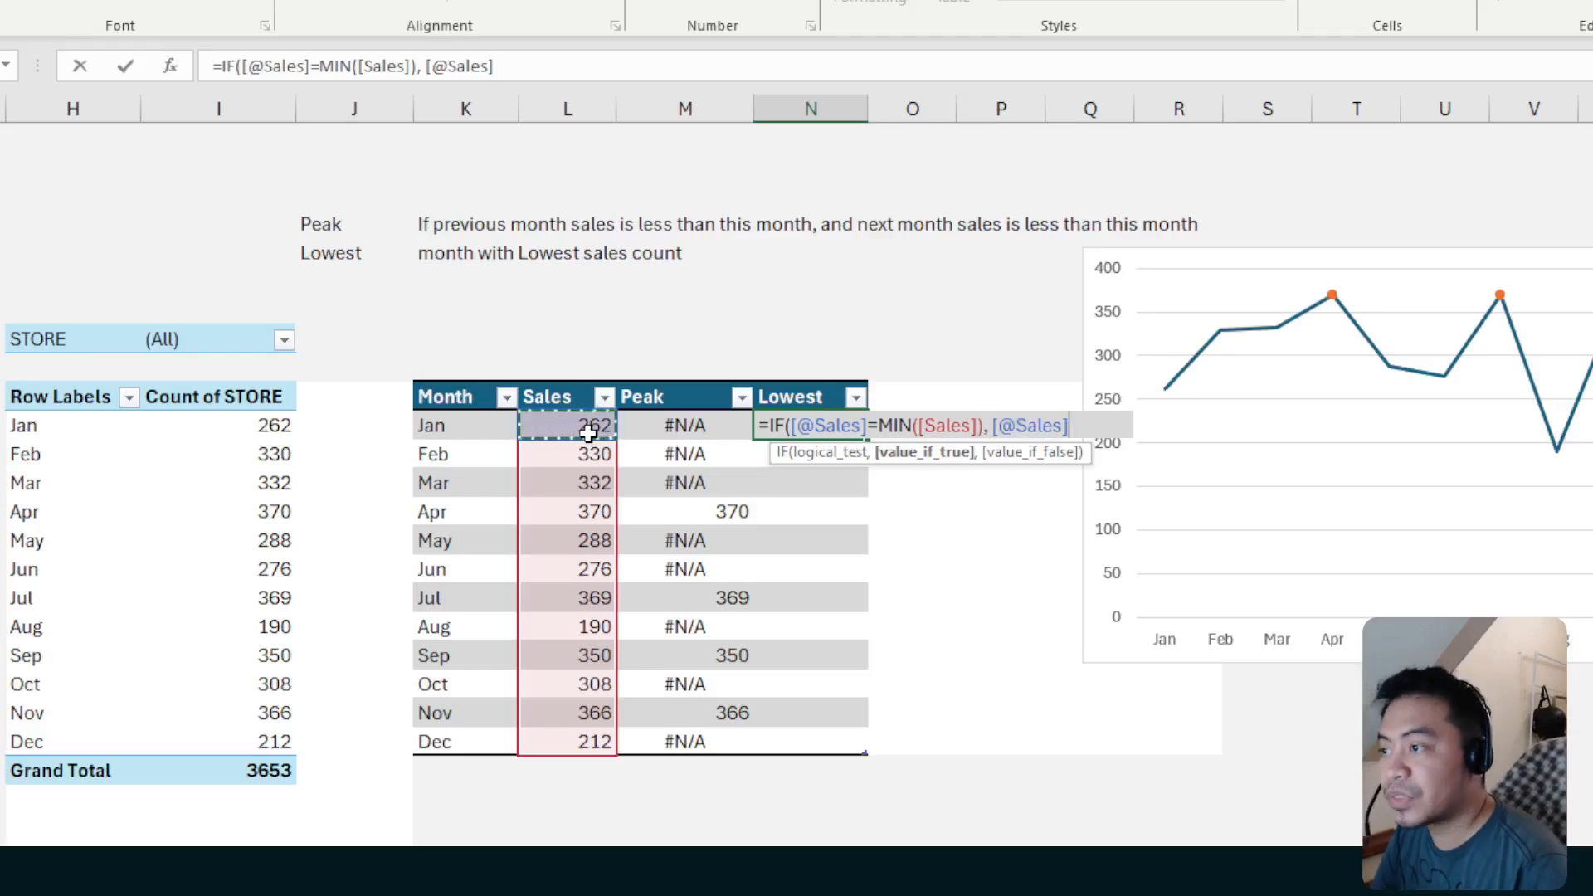
type(",")
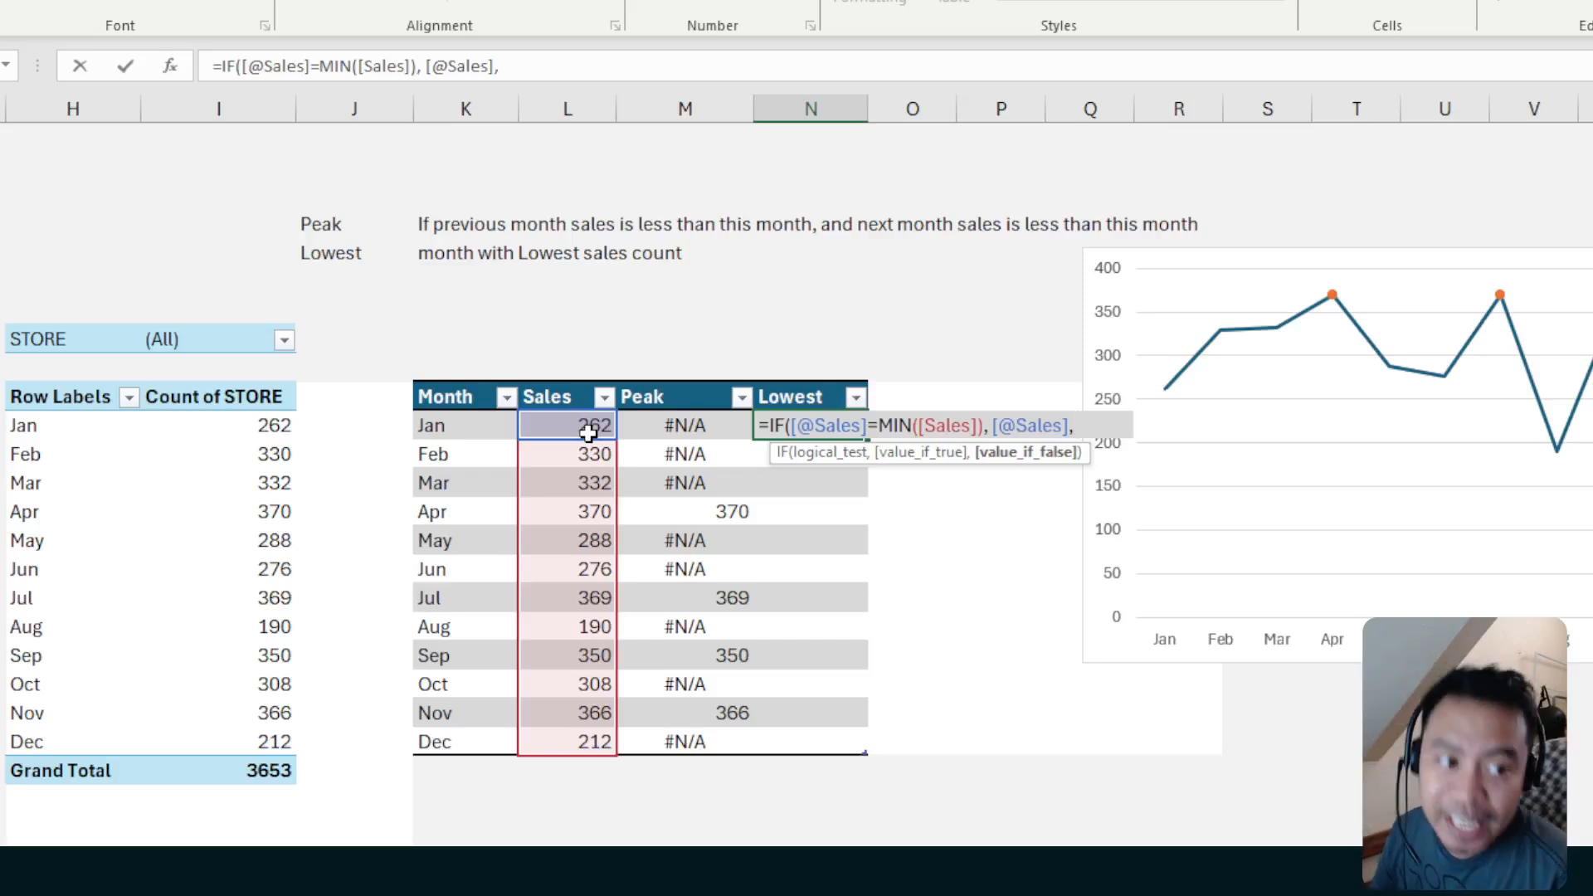
type(" NA")
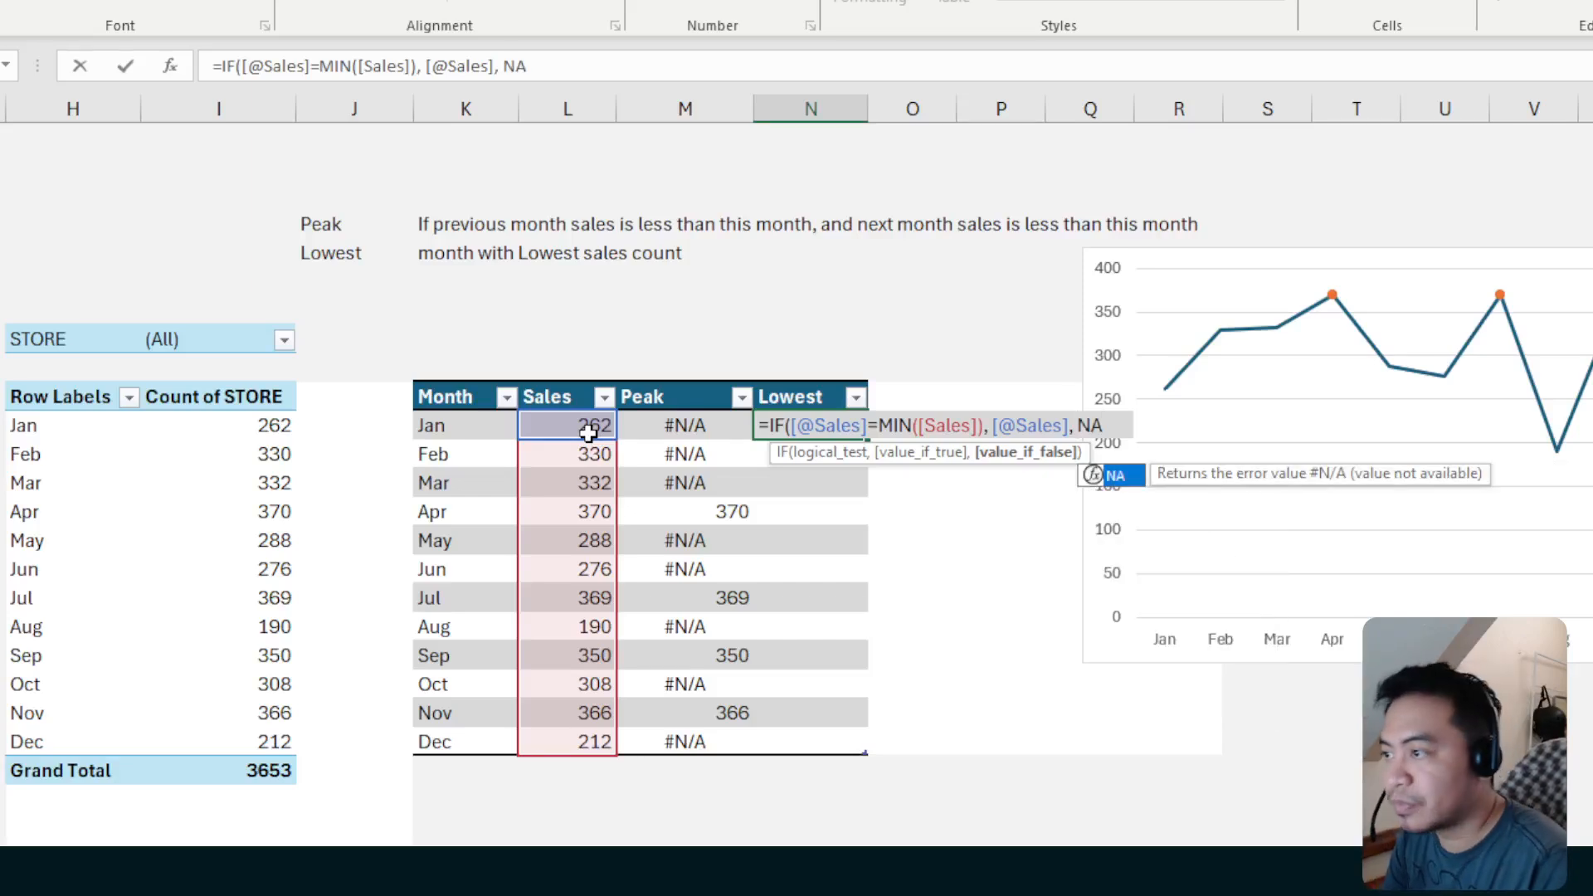
type("()")
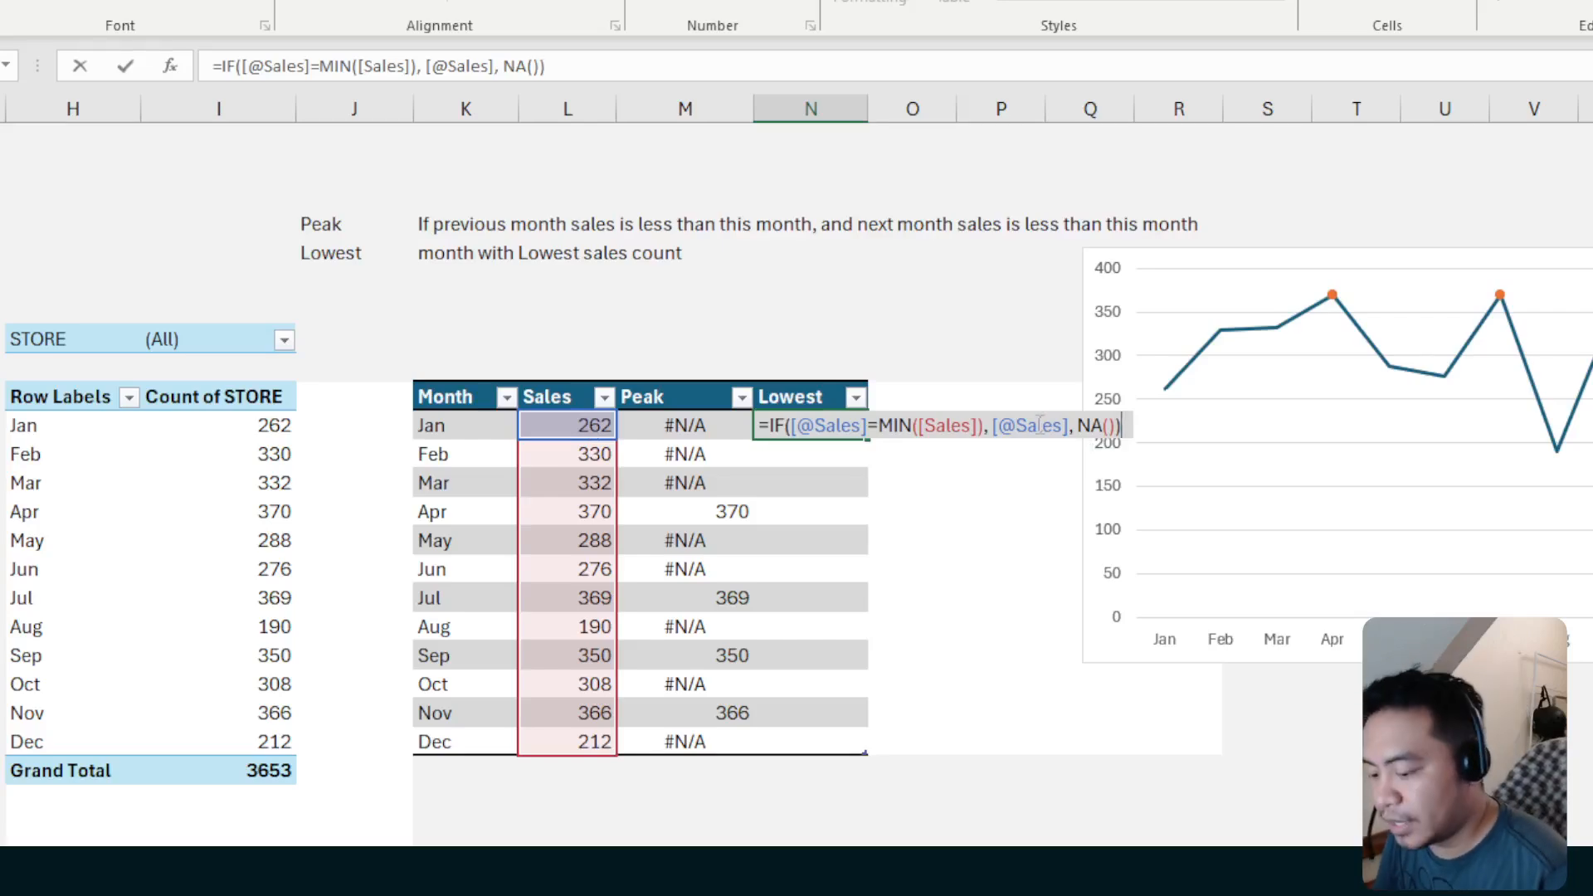
key("Return")
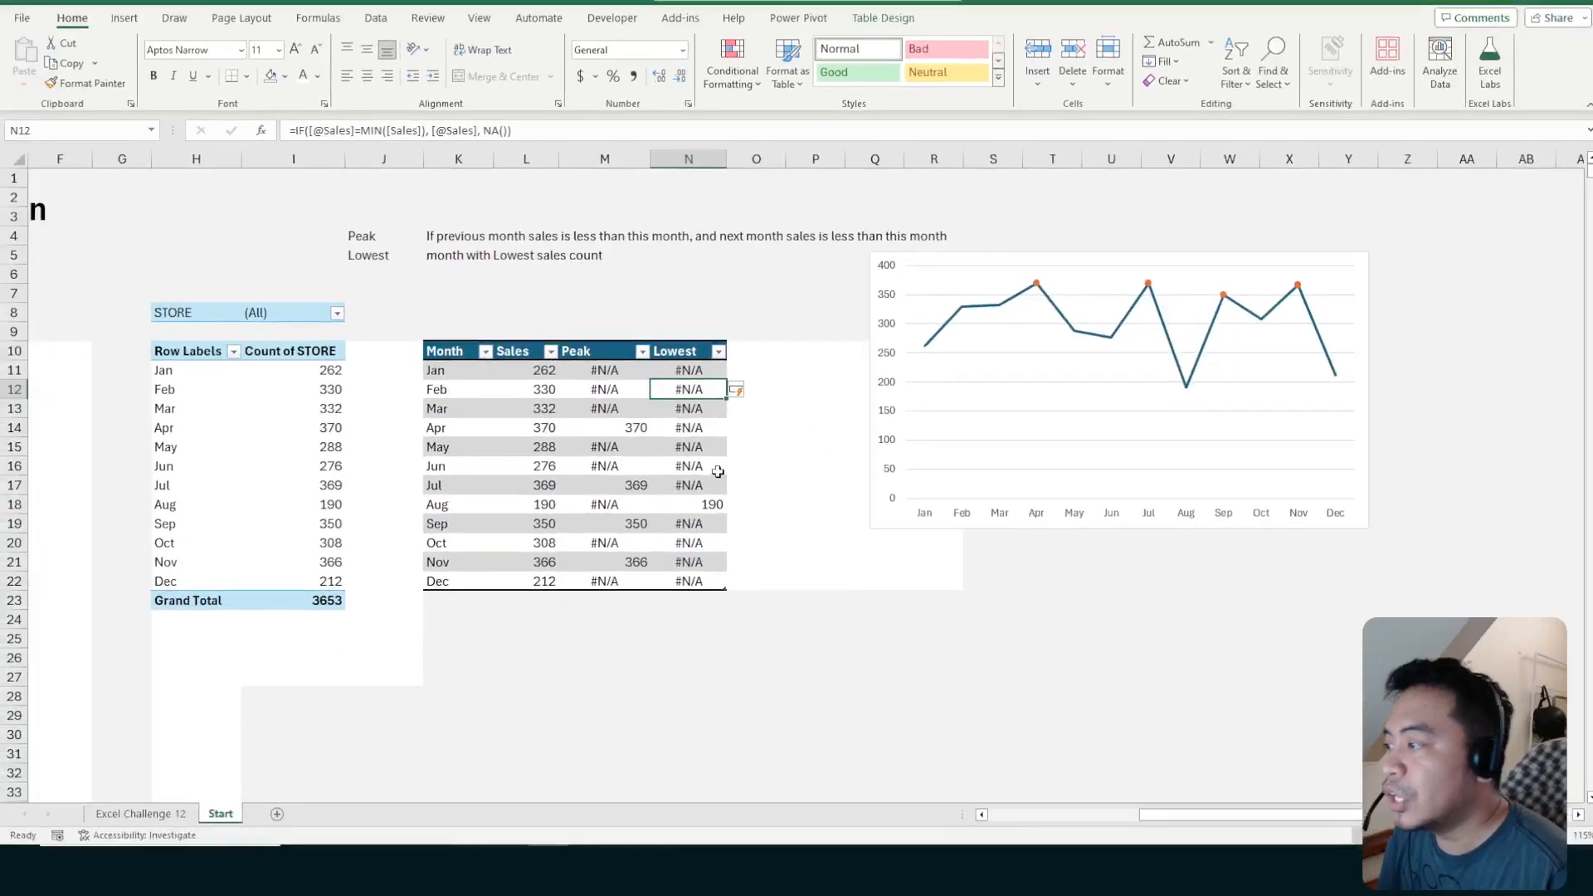
Check the Lowest column's result for August in cell N18 against that month's Sales value
left_click(698, 501)
left_click(448, 501)
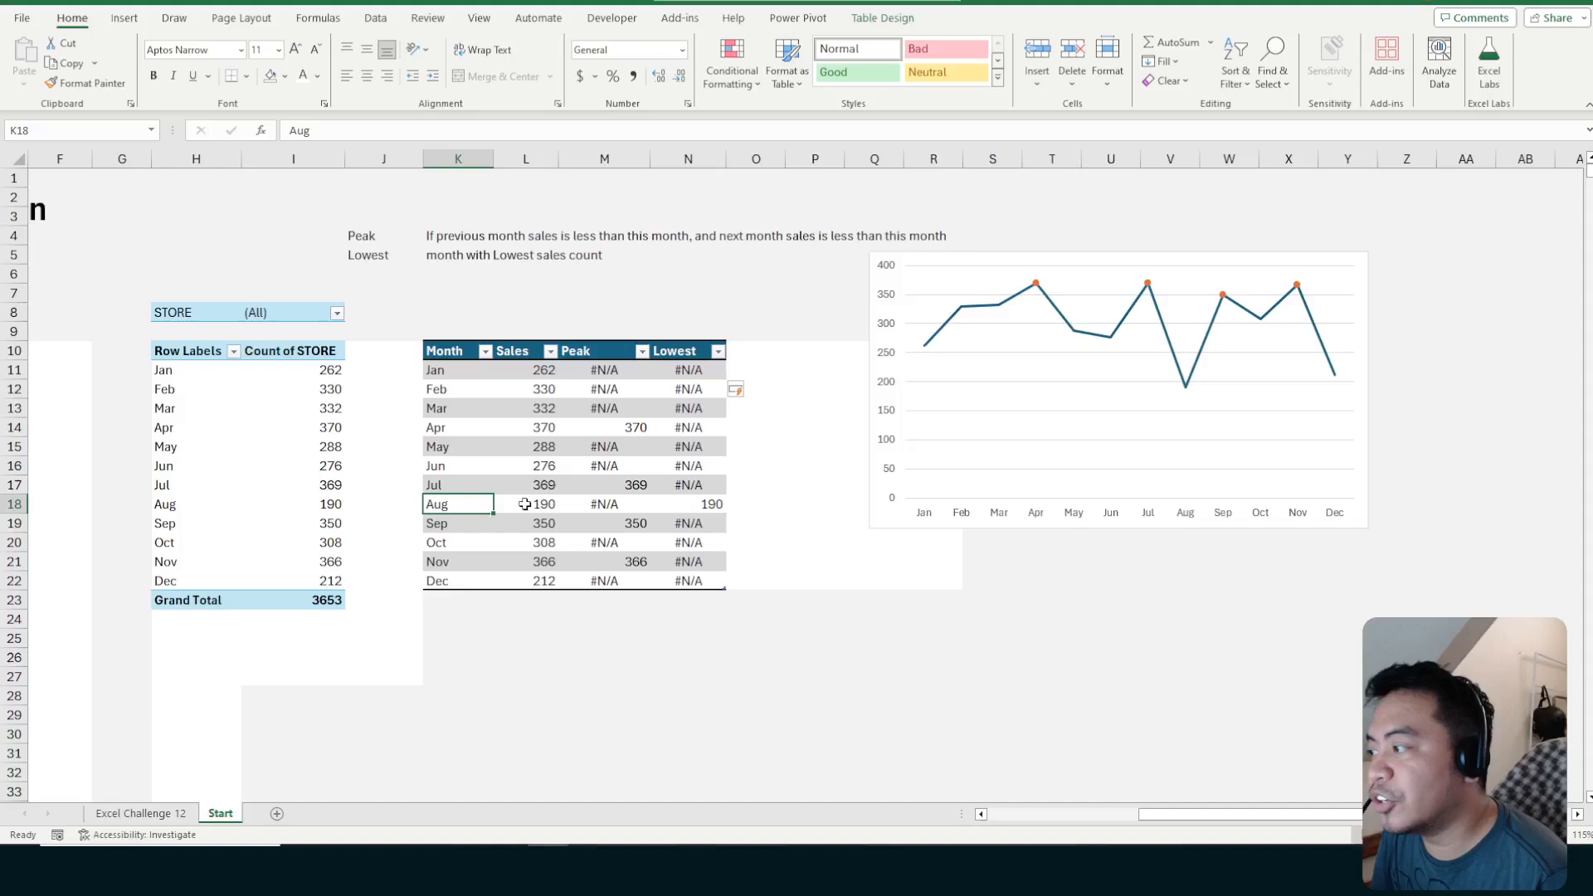
left_click(696, 523)
left_click_drag(576, 512, 465, 519)
left_click_drag(458, 504, 706, 501)
left_click(793, 499)
left_click(669, 506)
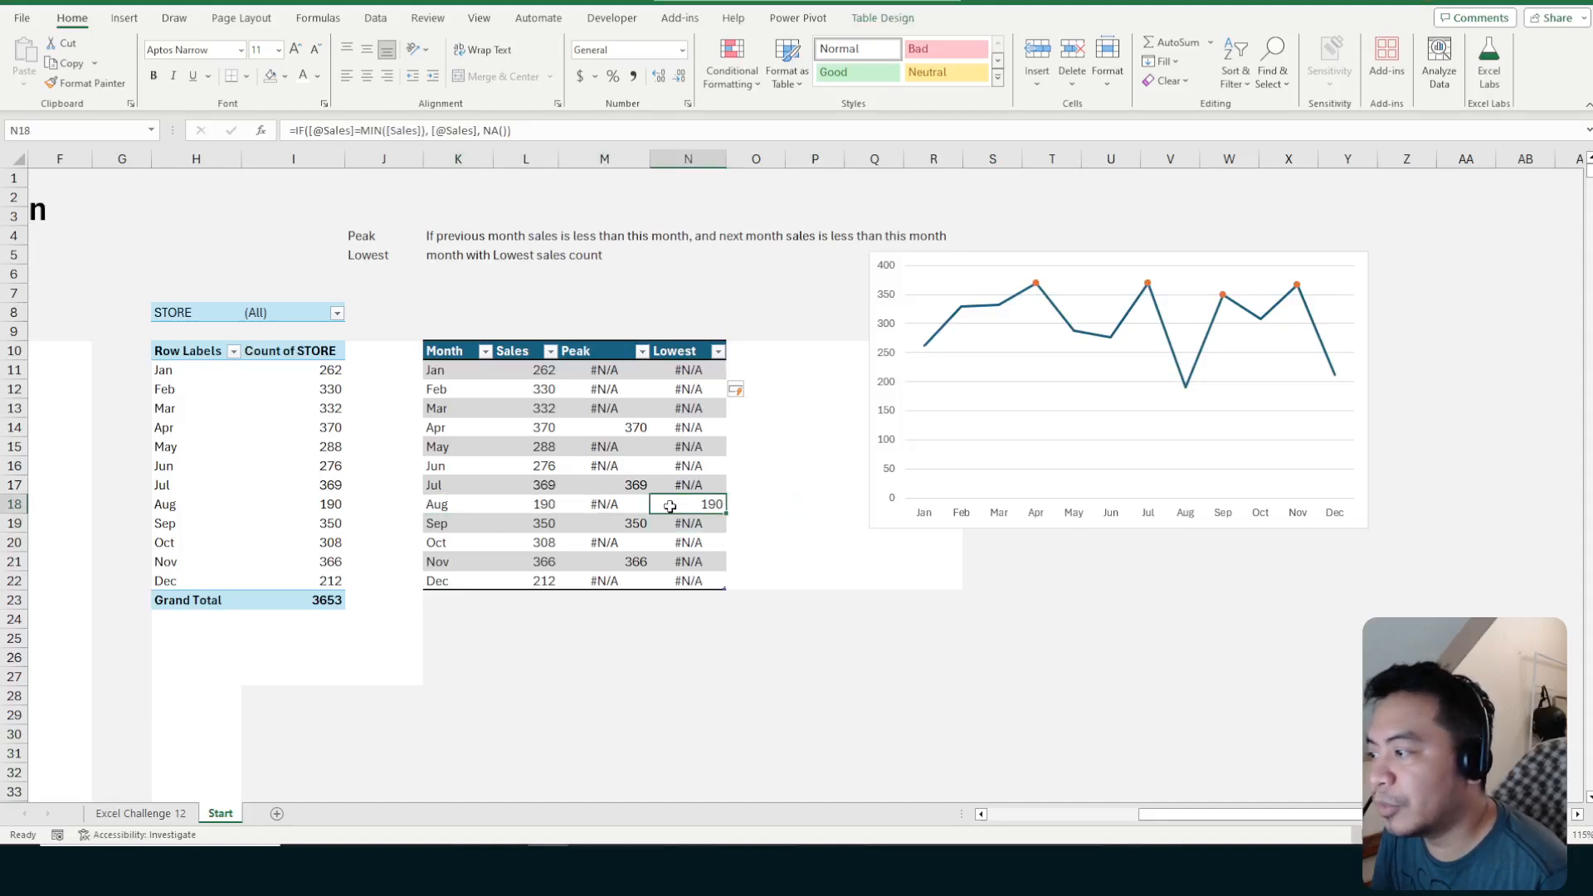
left_click(752, 498)
left_click(705, 504)
left_click(643, 543)
left_click(682, 500)
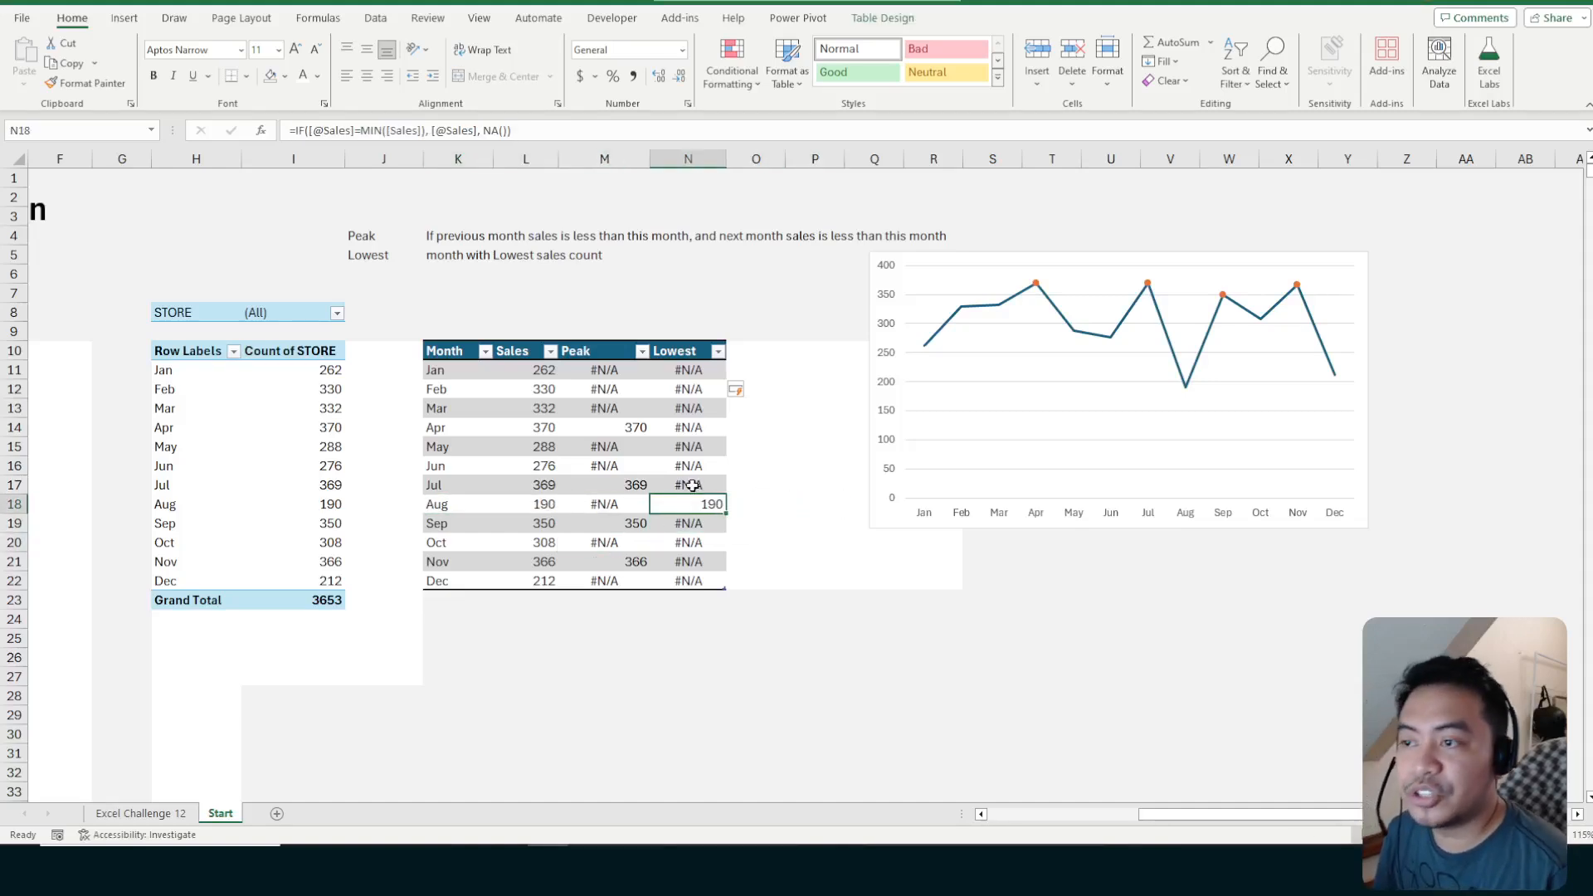
Shift the chart to the start of column Q at about row 6 and select the Lowest series in its data source settings
left_click(1019, 255)
left_click_drag(1019, 256, 994, 274)
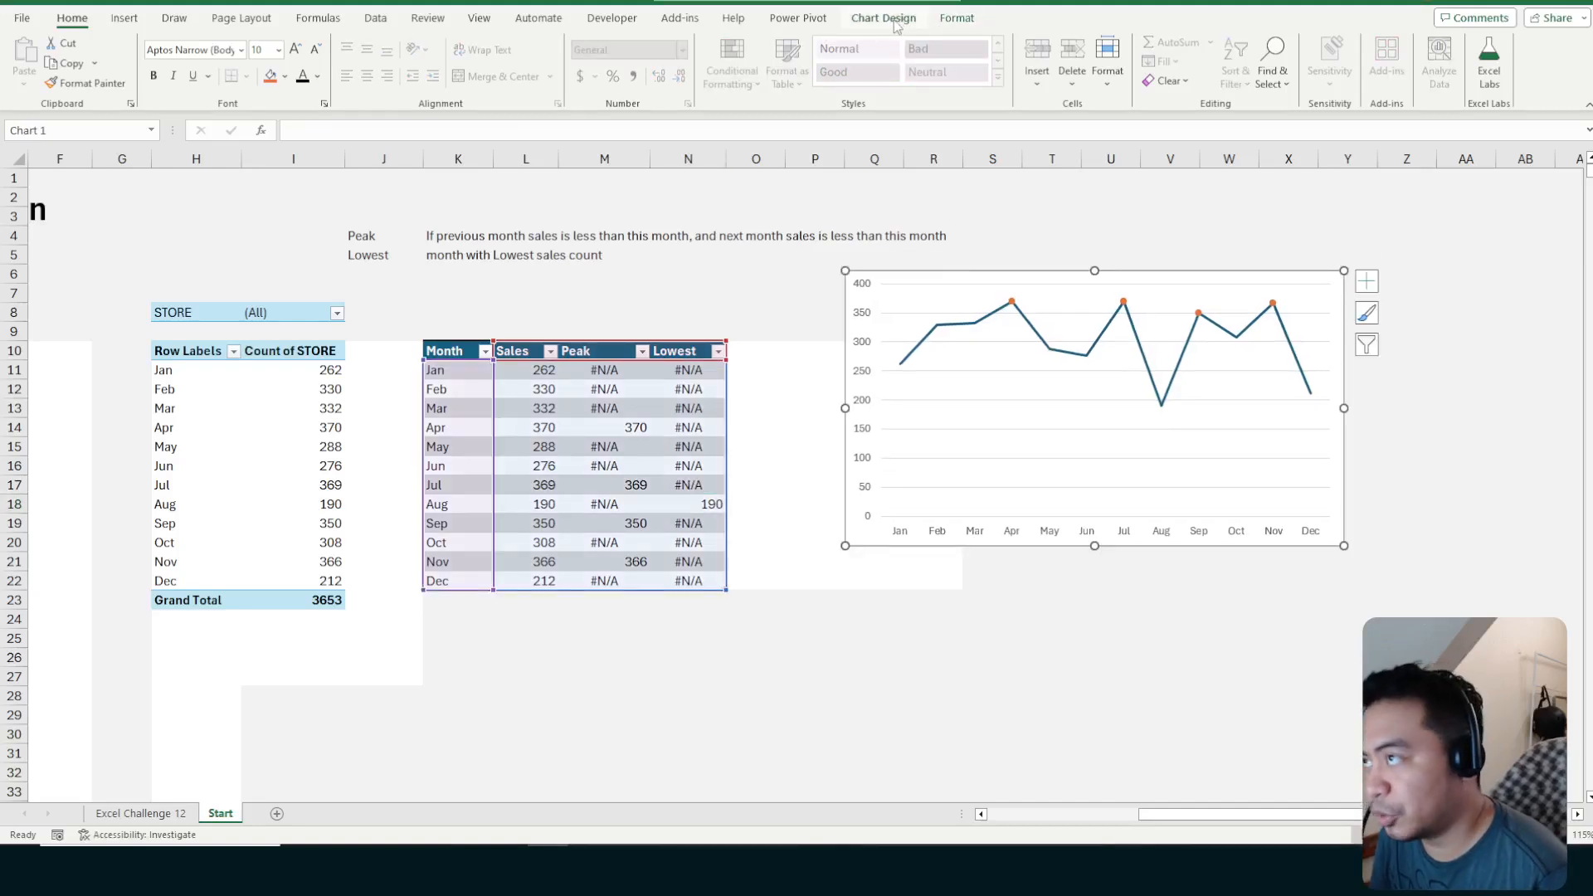
left_click(895, 21)
left_click(850, 62)
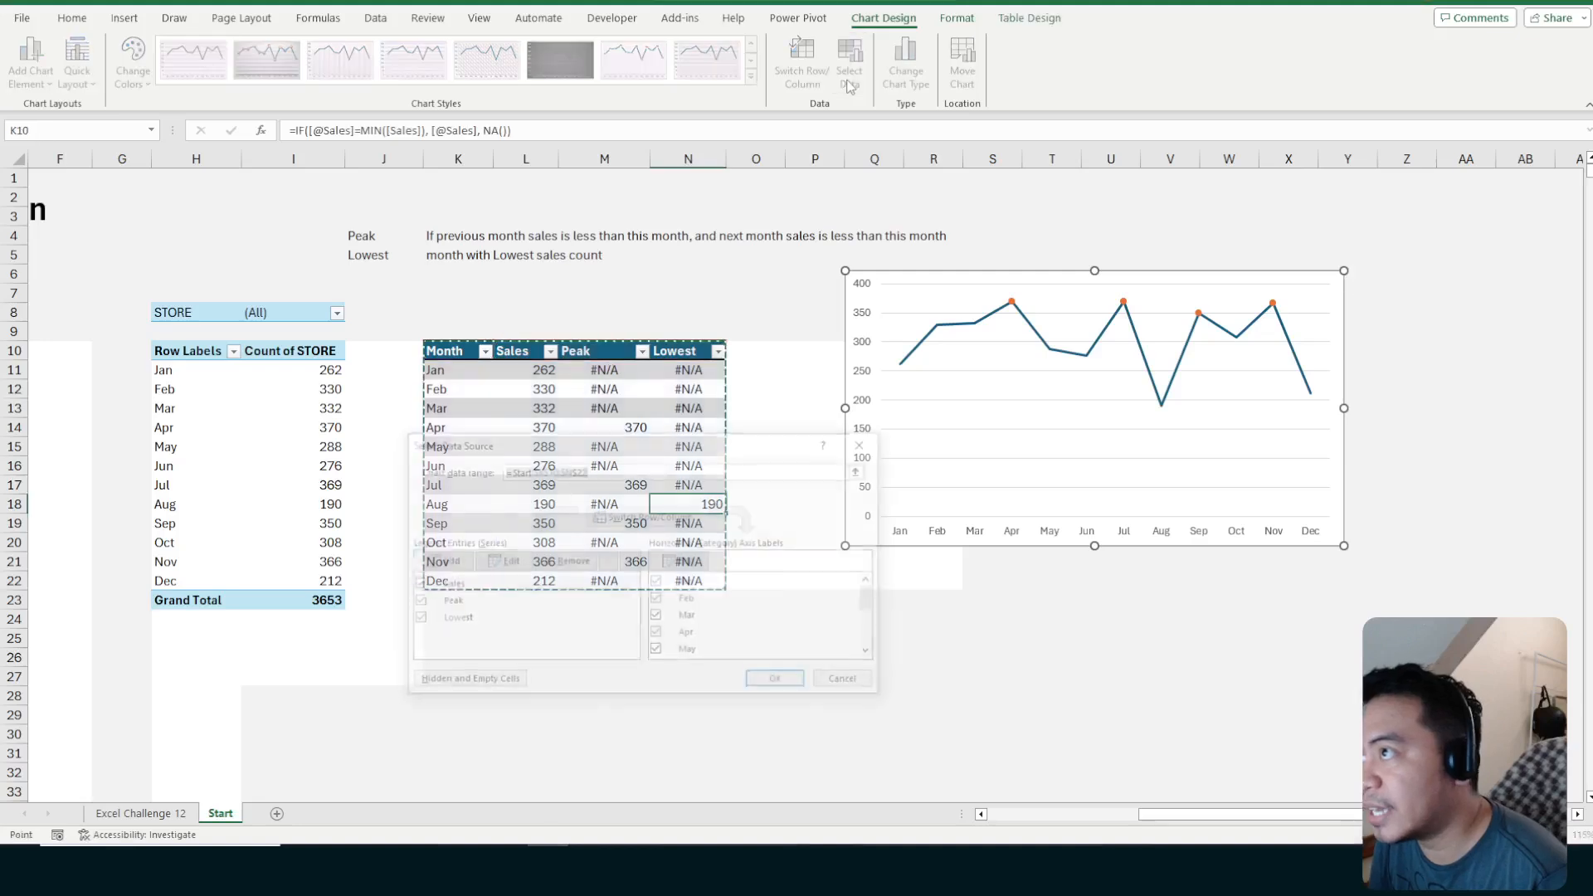
left_click_drag(711, 444, 788, 304)
left_click(727, 467)
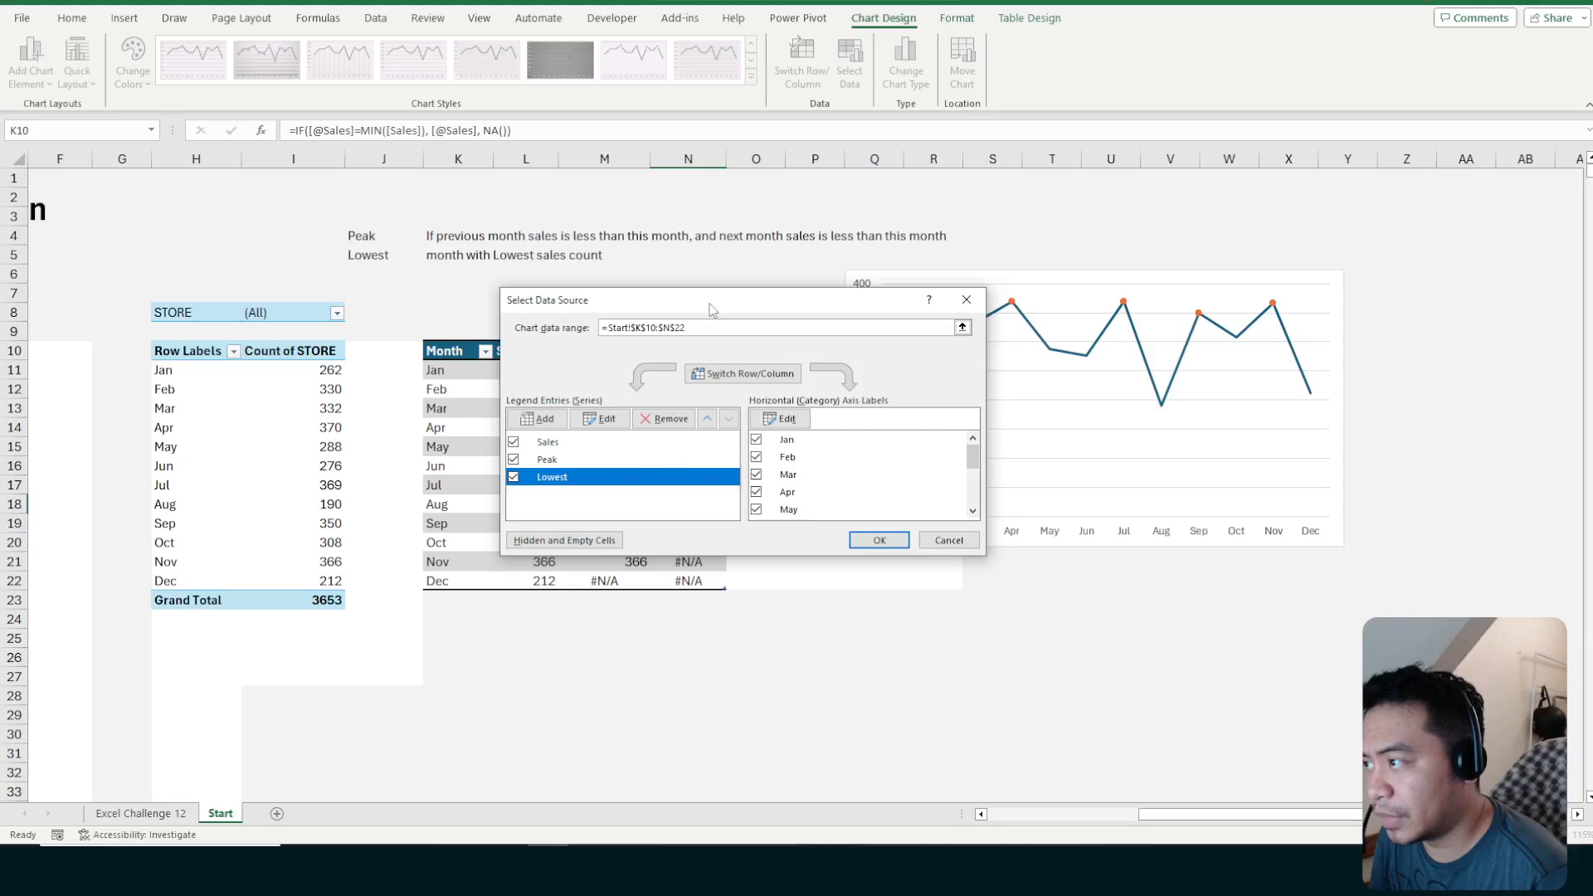
left_click_drag(708, 299, 772, 325)
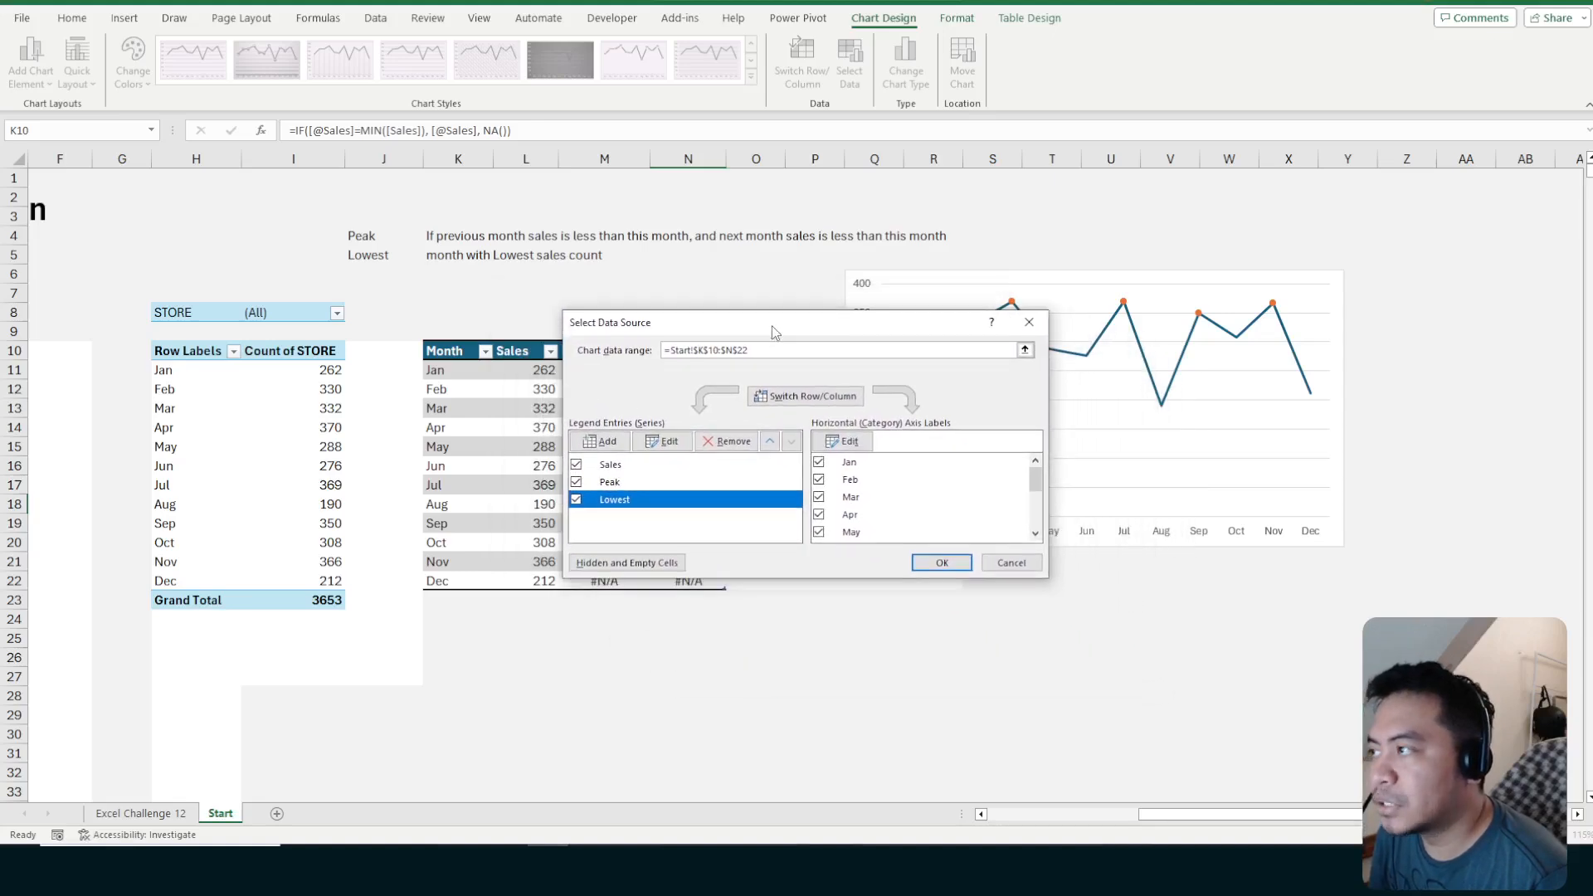
Change the sales chart to a combo chart and set the Sales series to Line
left_click(1012, 564)
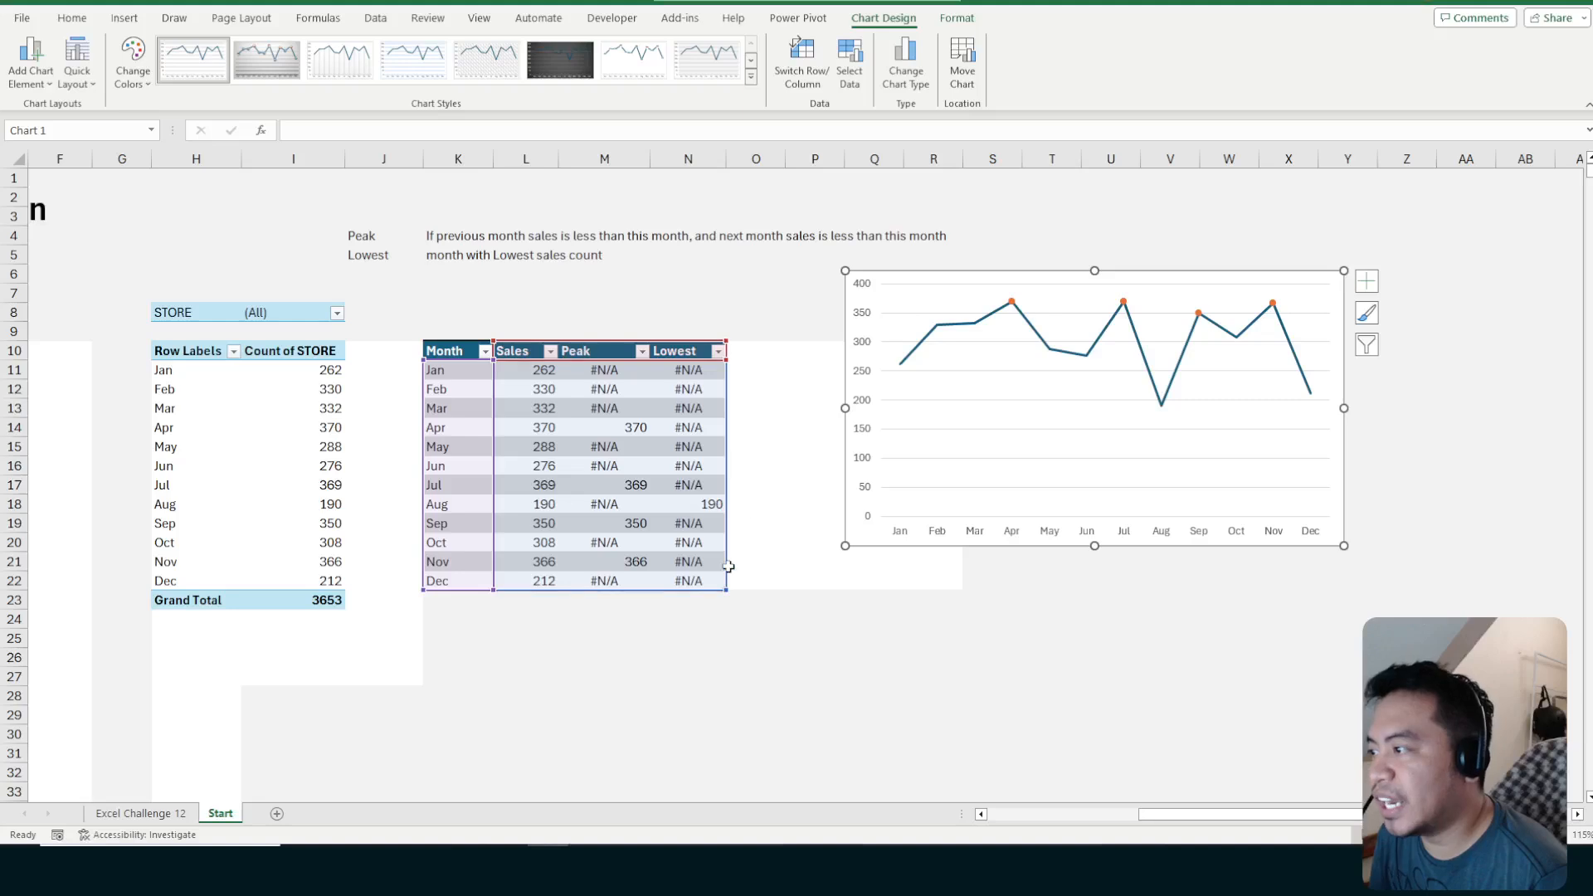
left_click(773, 295)
left_click(914, 276)
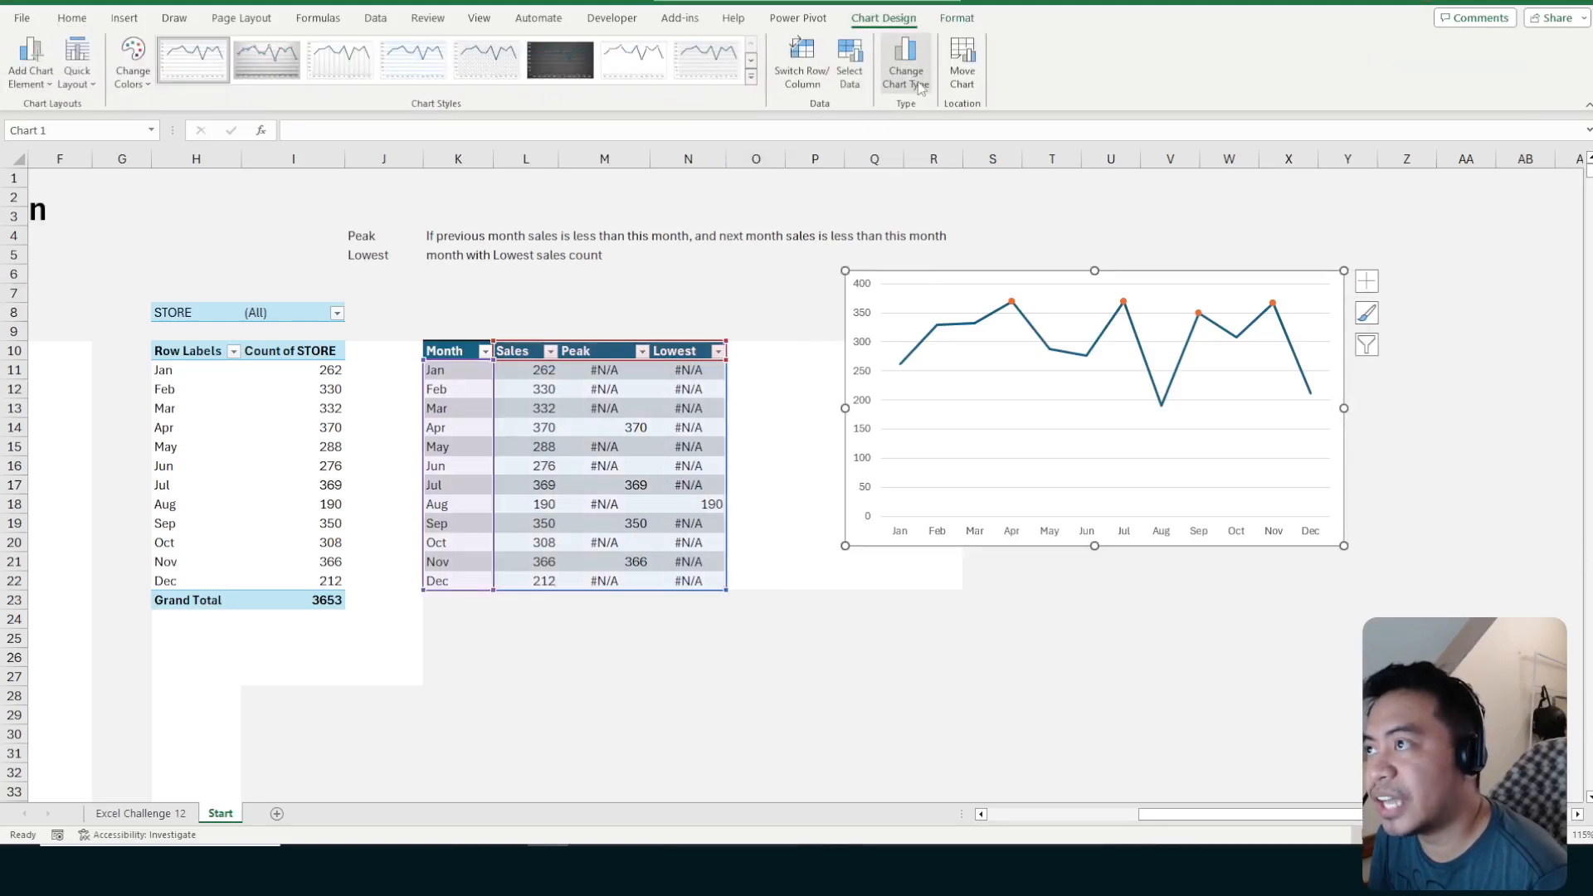
left_click(920, 85)
left_click_drag(800, 170, 752, 136)
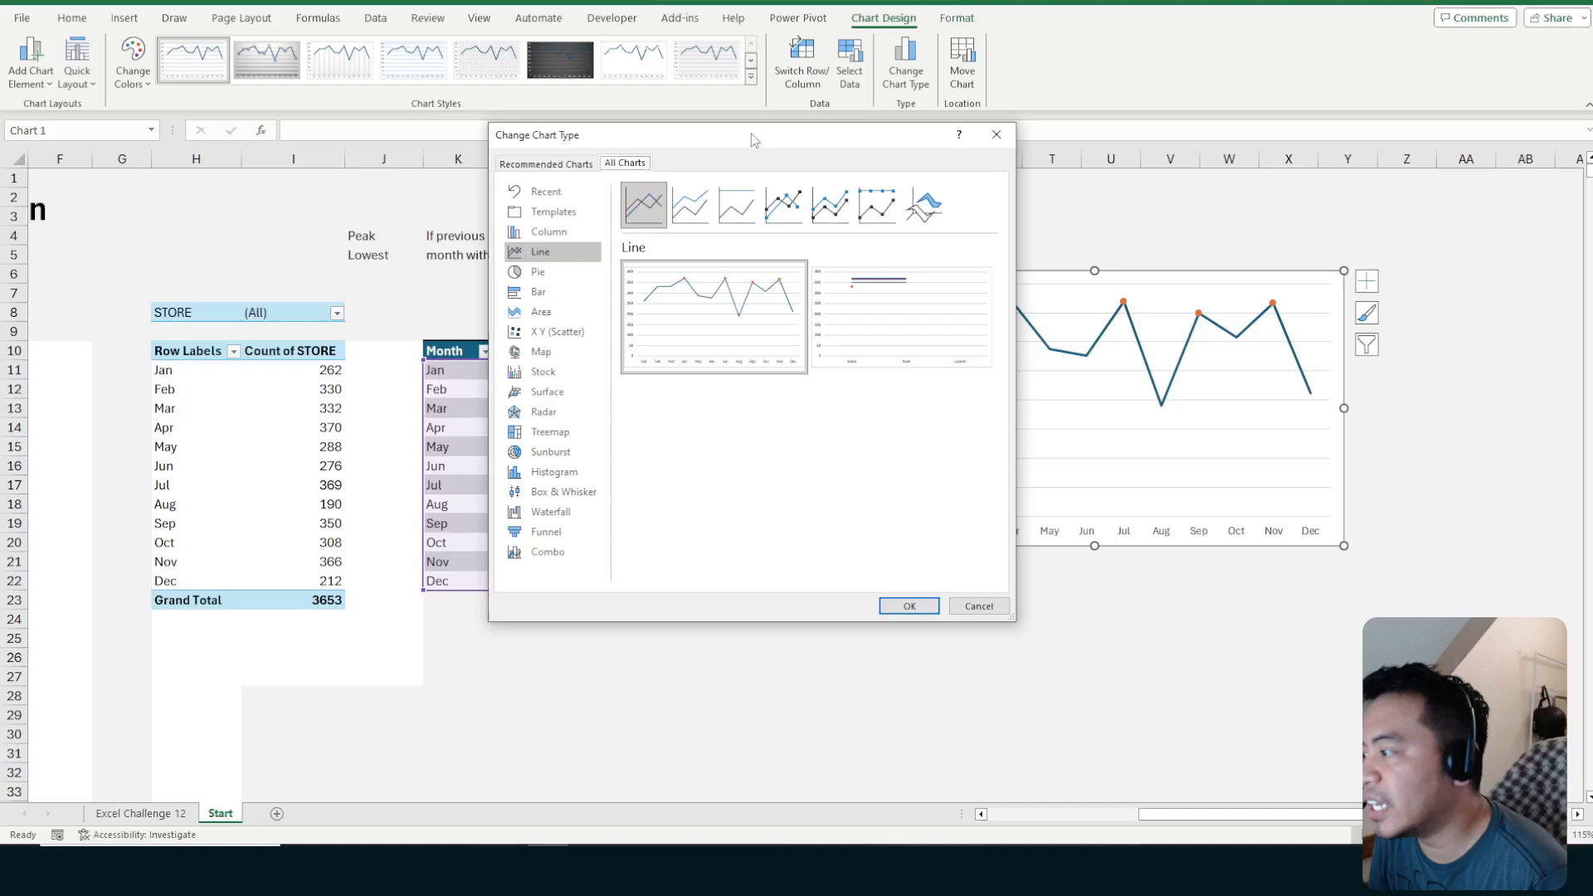
left_click(545, 556)
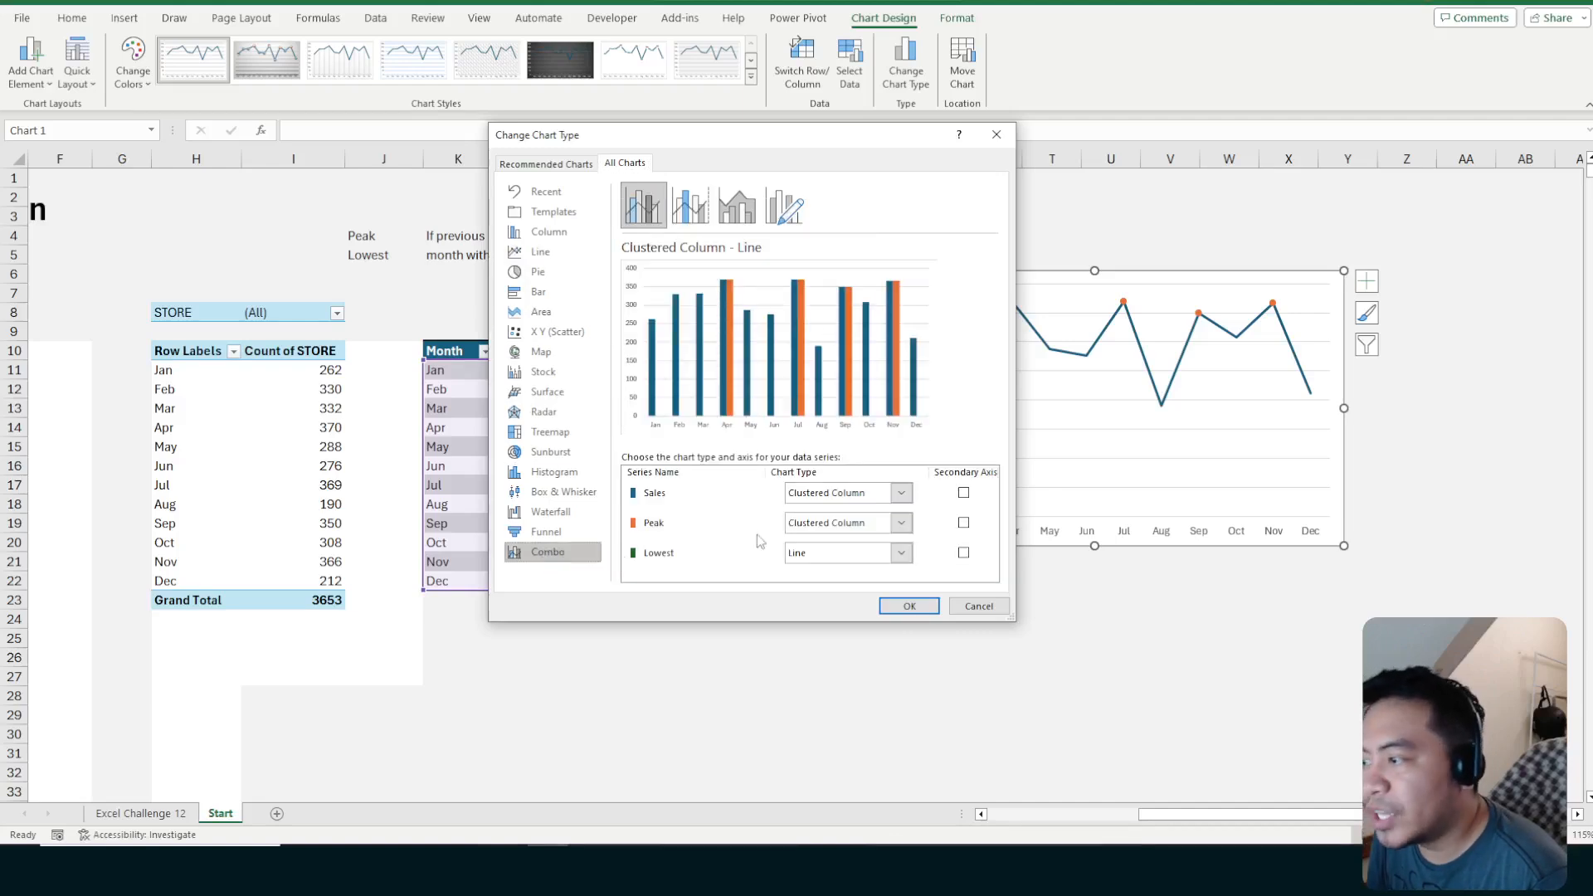
left_click_drag(823, 140, 761, 112)
mouse_move(664, 110)
left_mouse_down()
mouse_move(603, 124)
mouse_move(633, 109)
left_mouse_up()
left_click(729, 466)
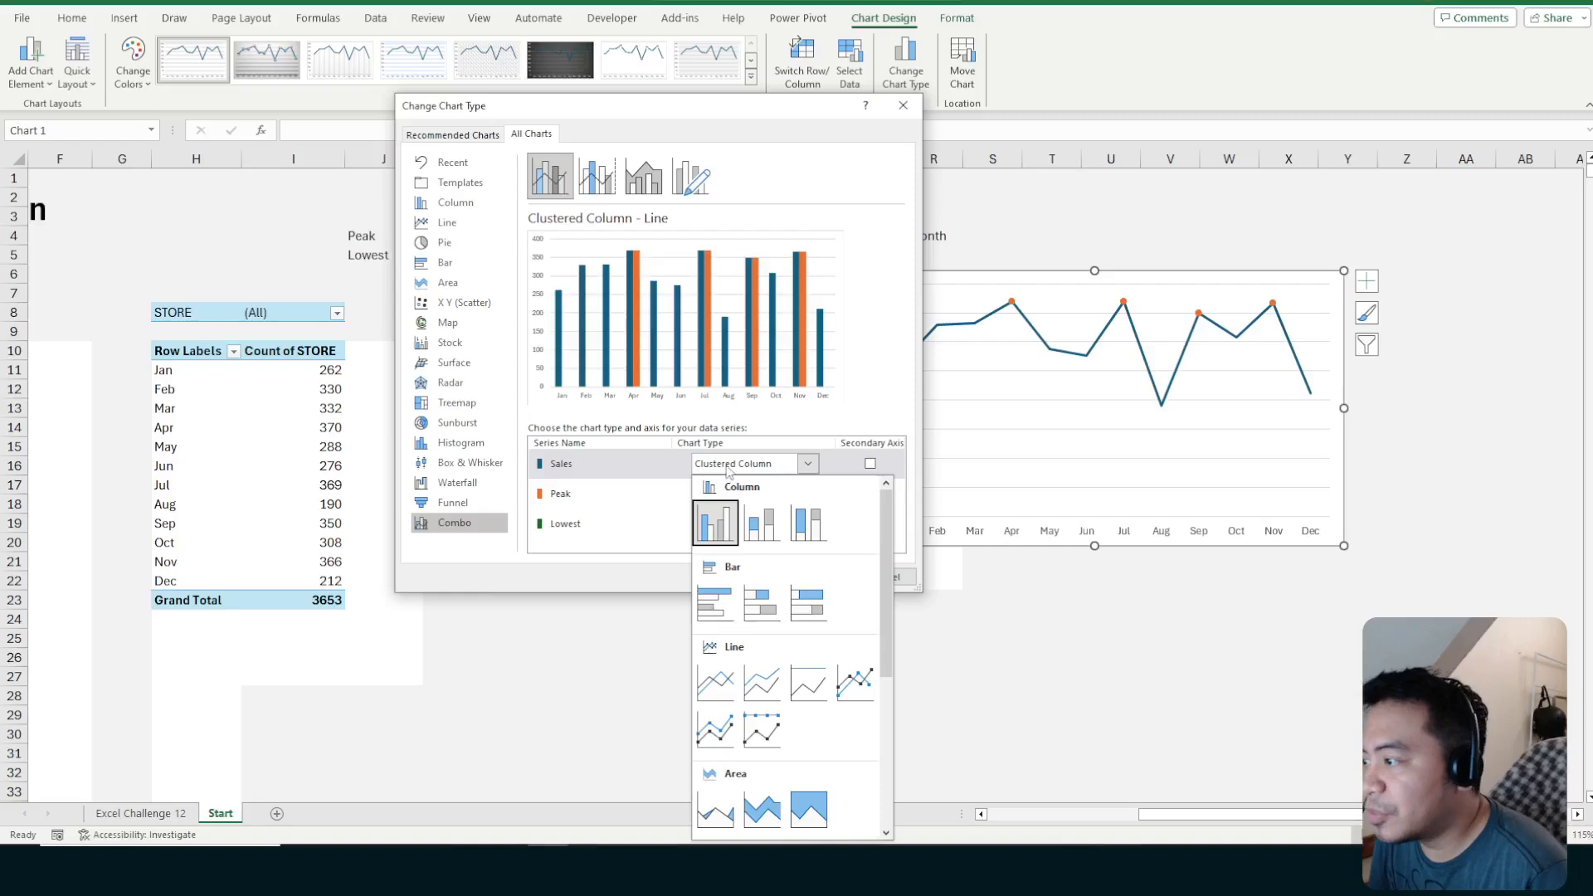
left_click(715, 683)
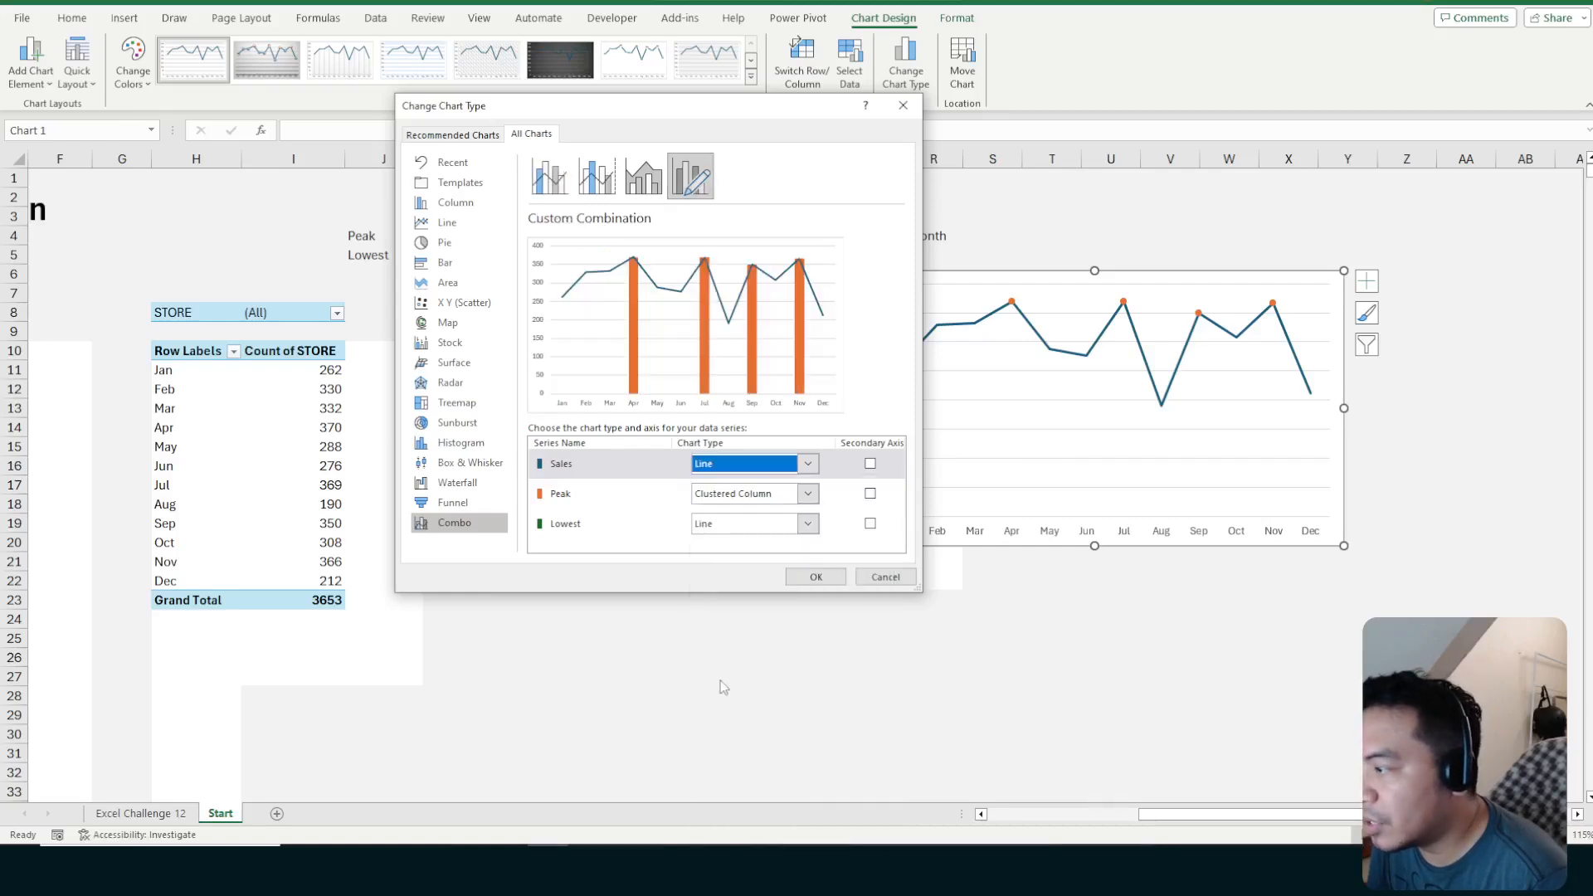
Set the Peak and Lowest series to Line with Markers and apply the custom combination to the chart
left_click(727, 495)
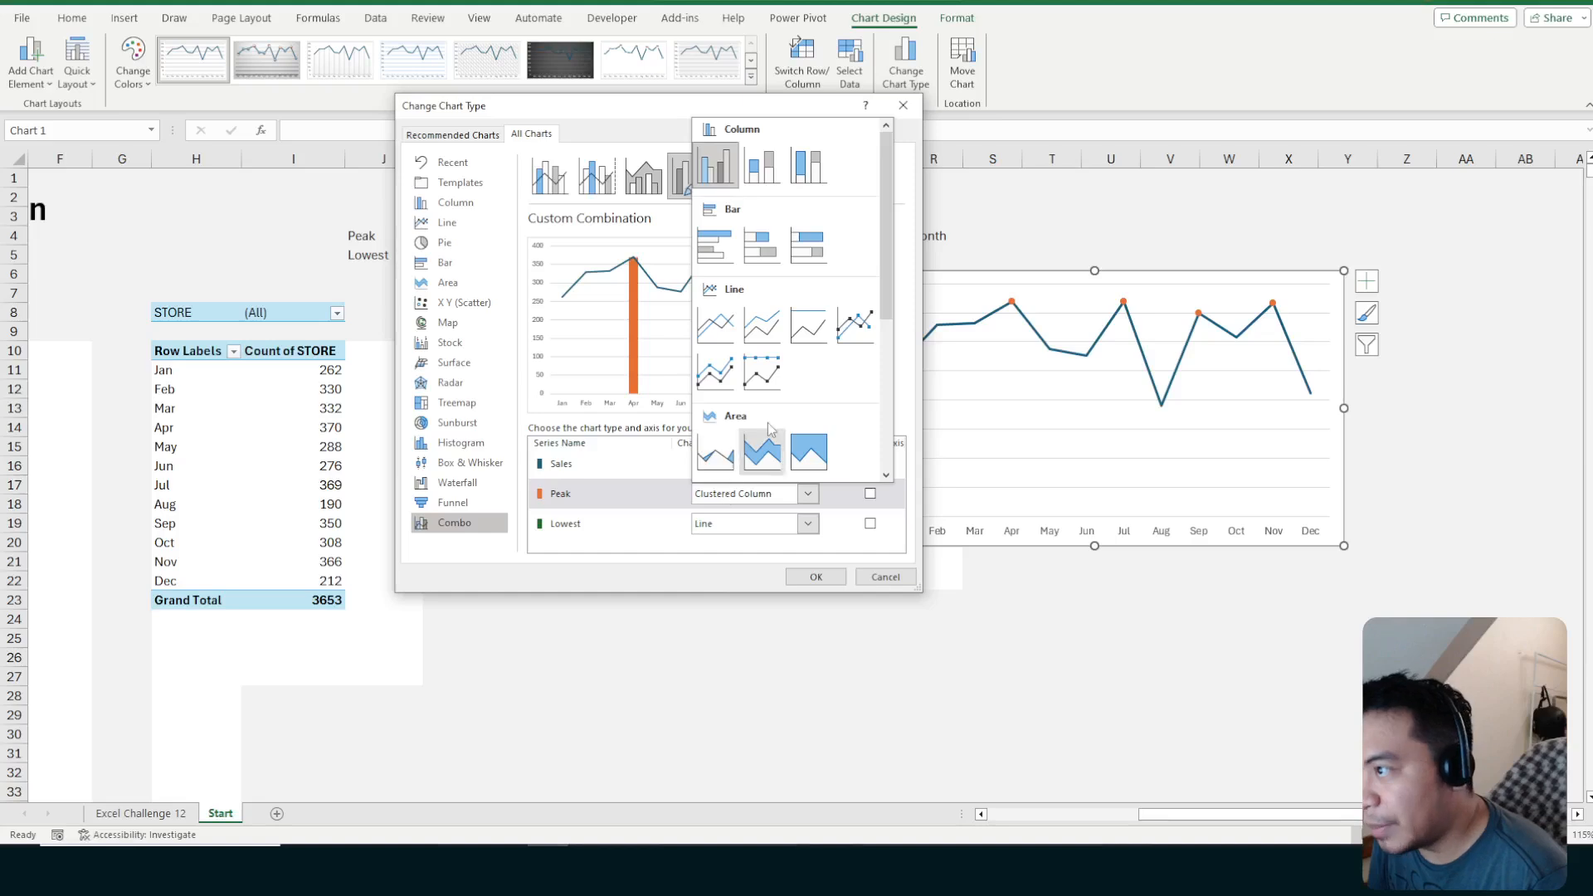
left_click(861, 329)
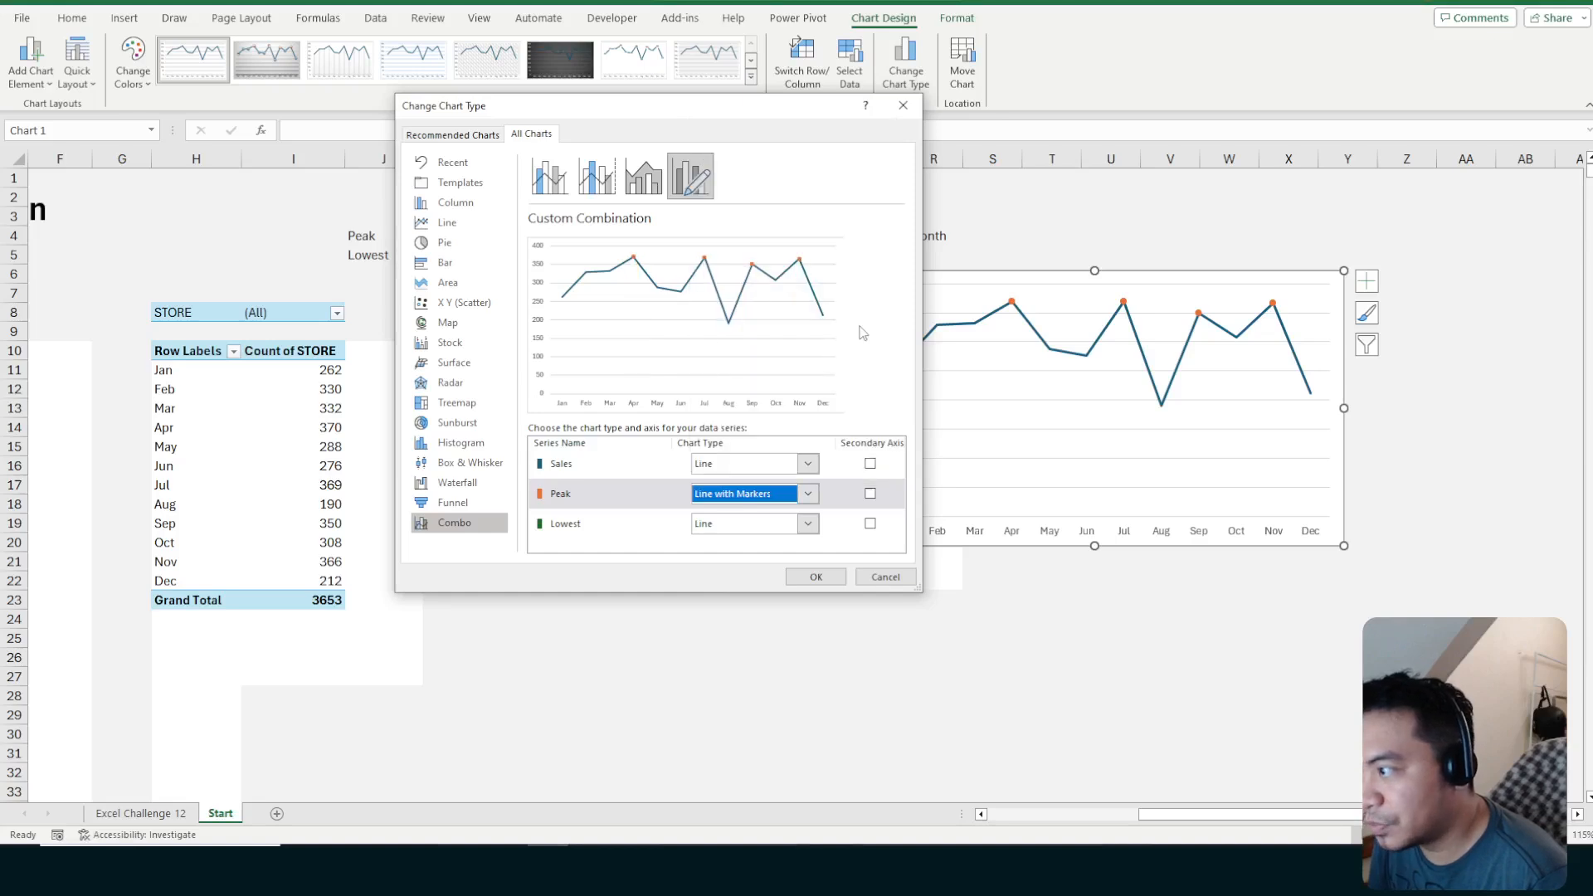
left_click(766, 529)
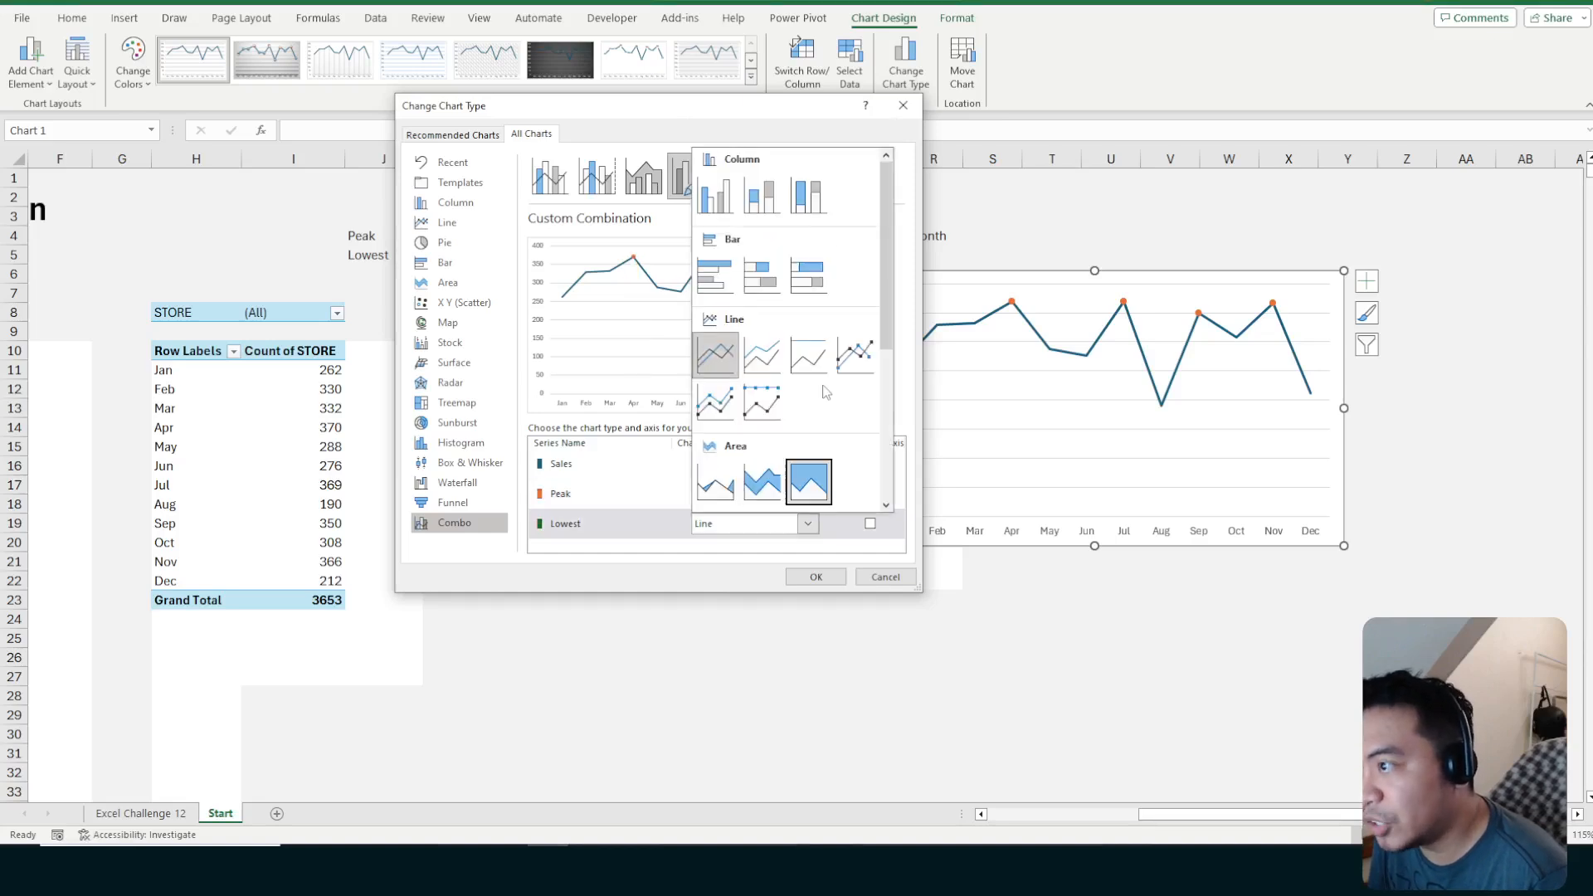
left_click(863, 358)
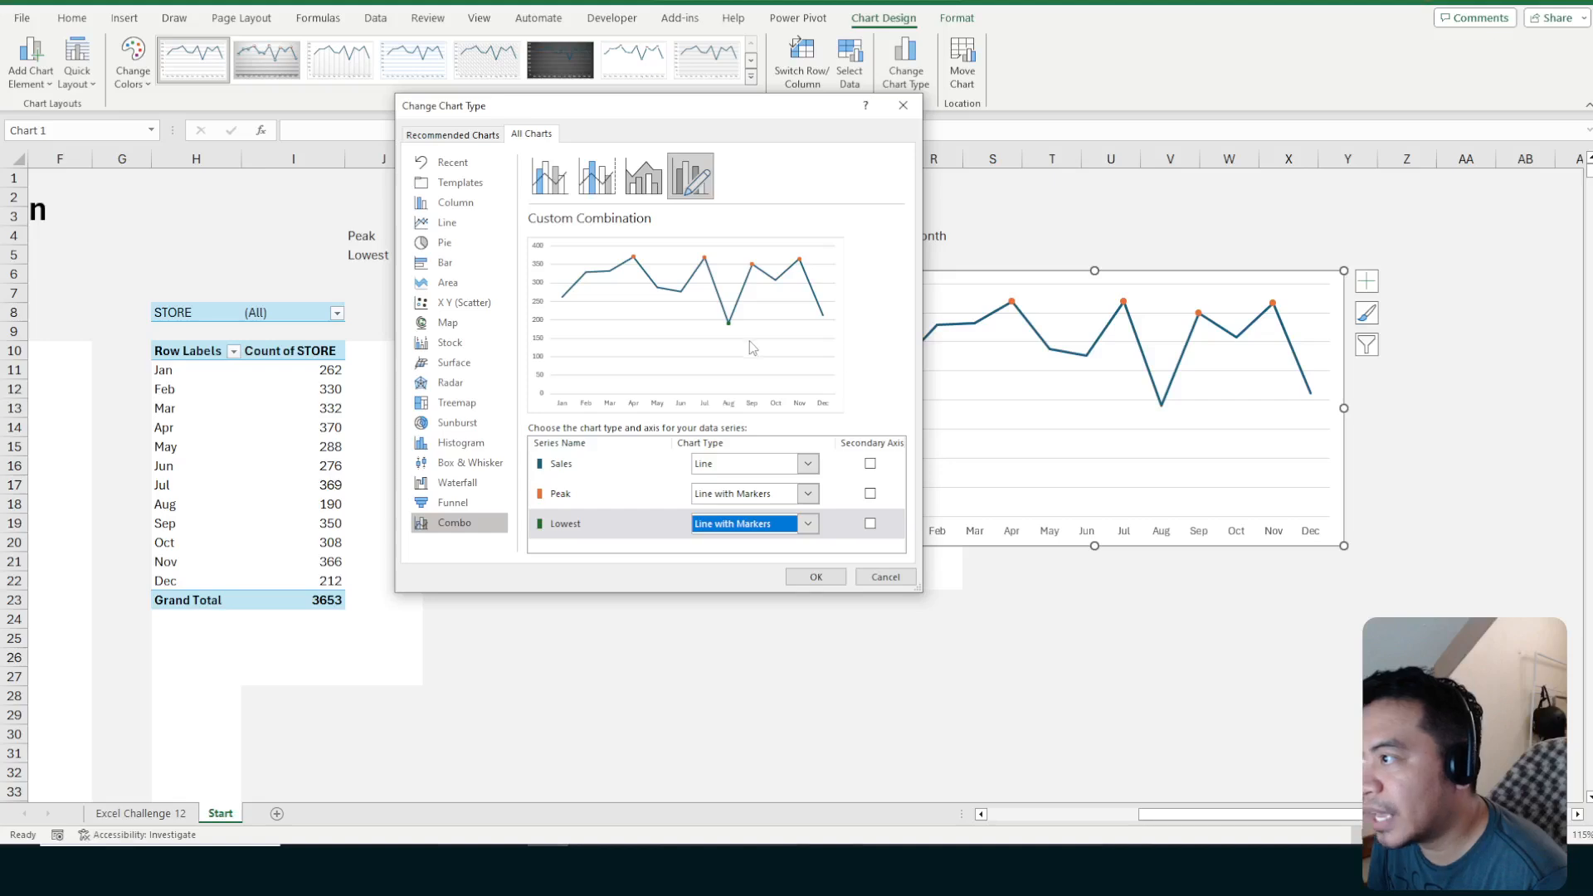
left_click(816, 577)
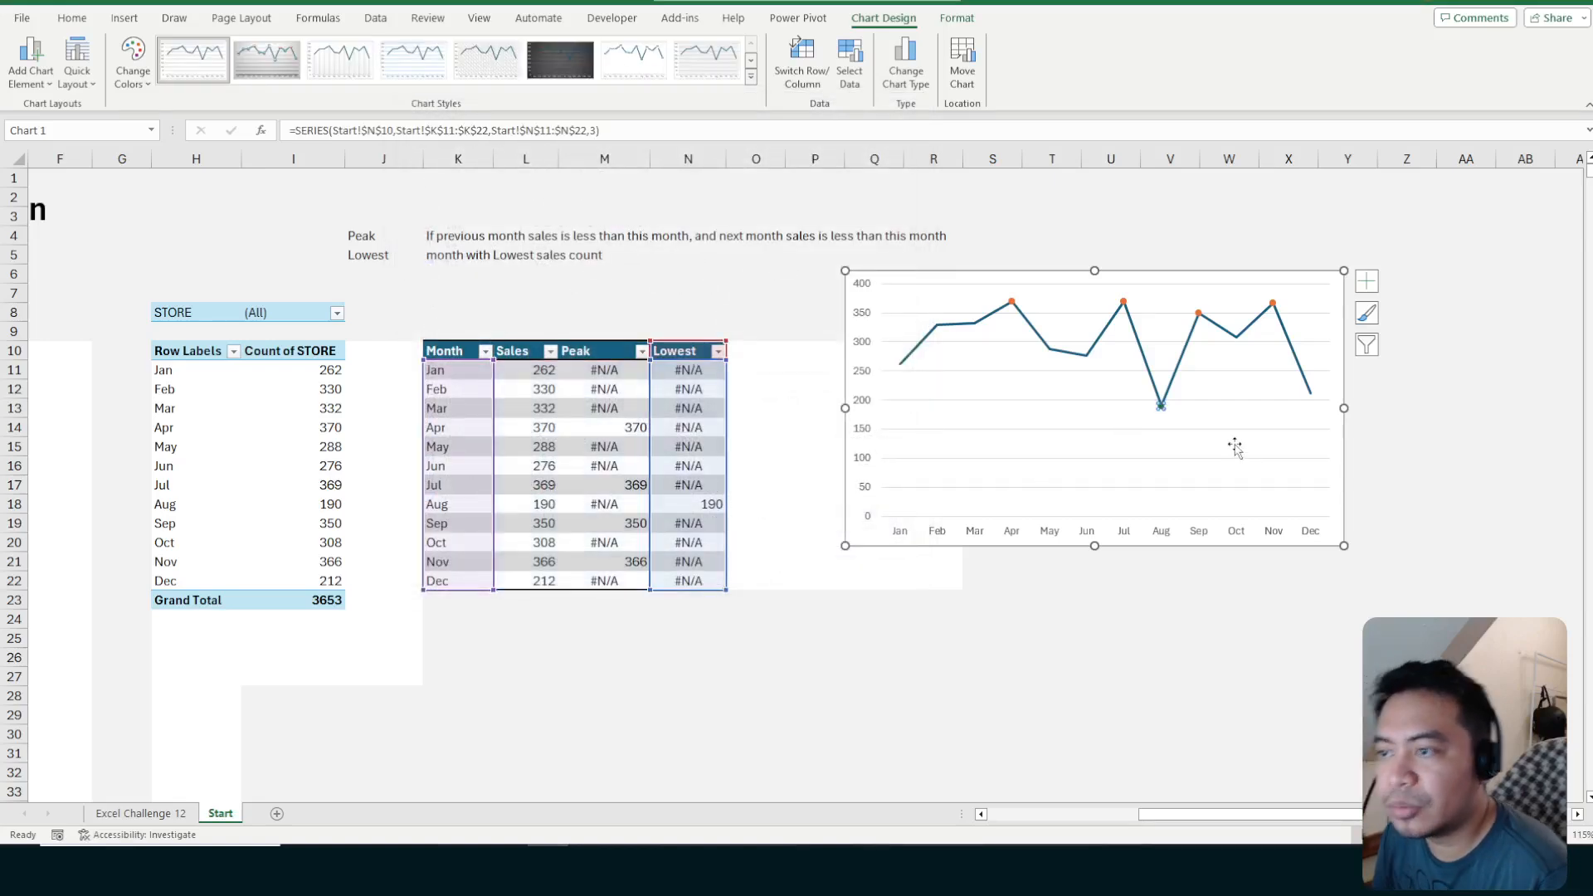
Move the chart closer to the Month/Sales/Peak/Lowest table, with its upper edge around row 7
left_click(1199, 417)
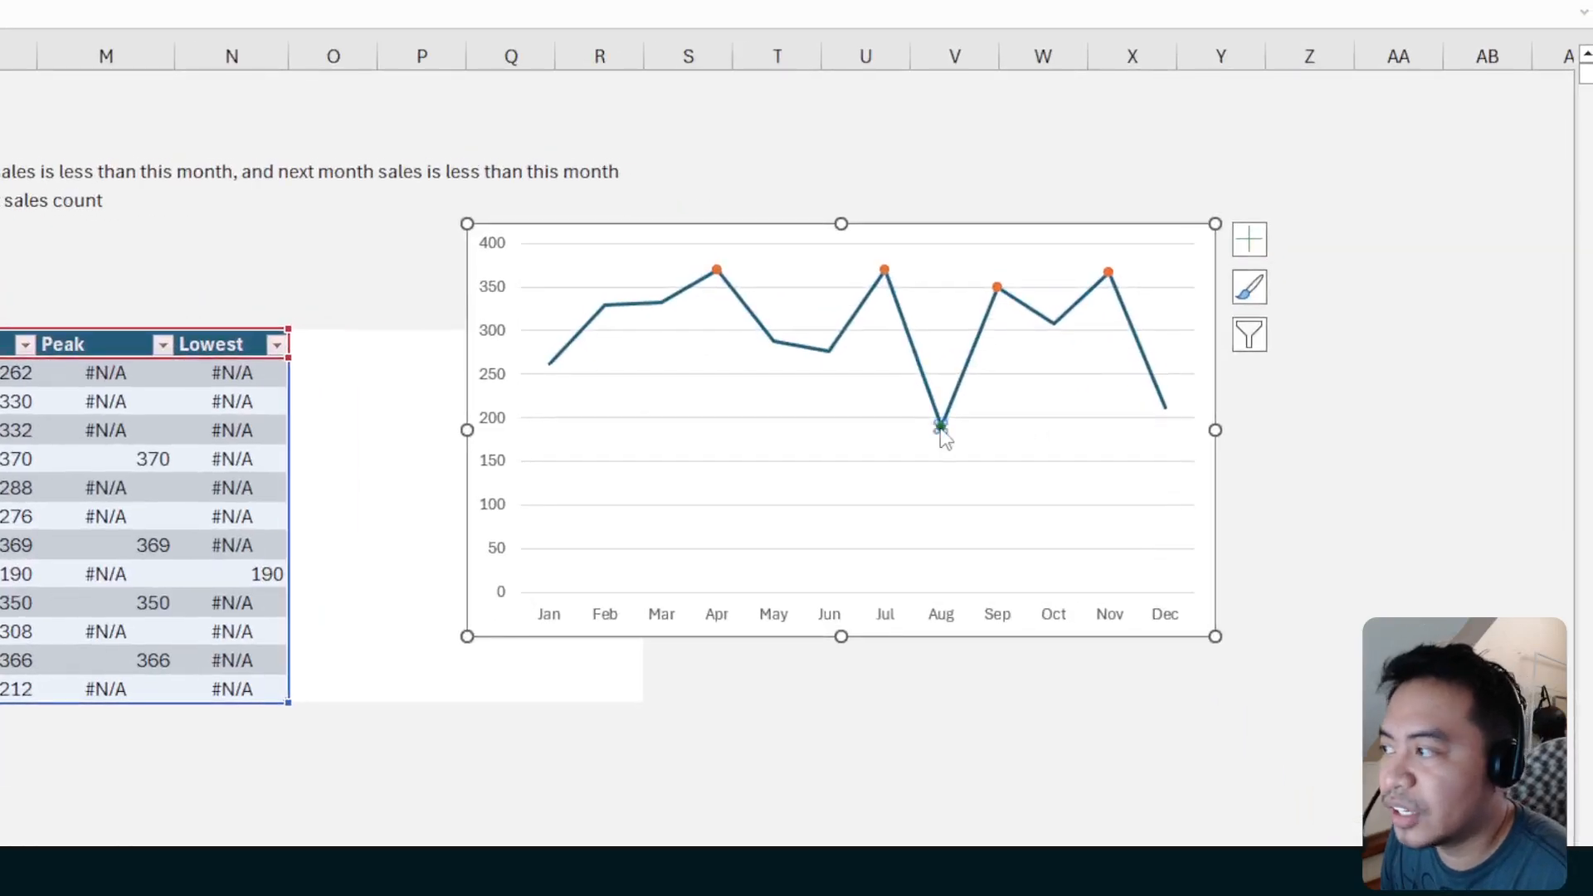
left_click(1163, 409)
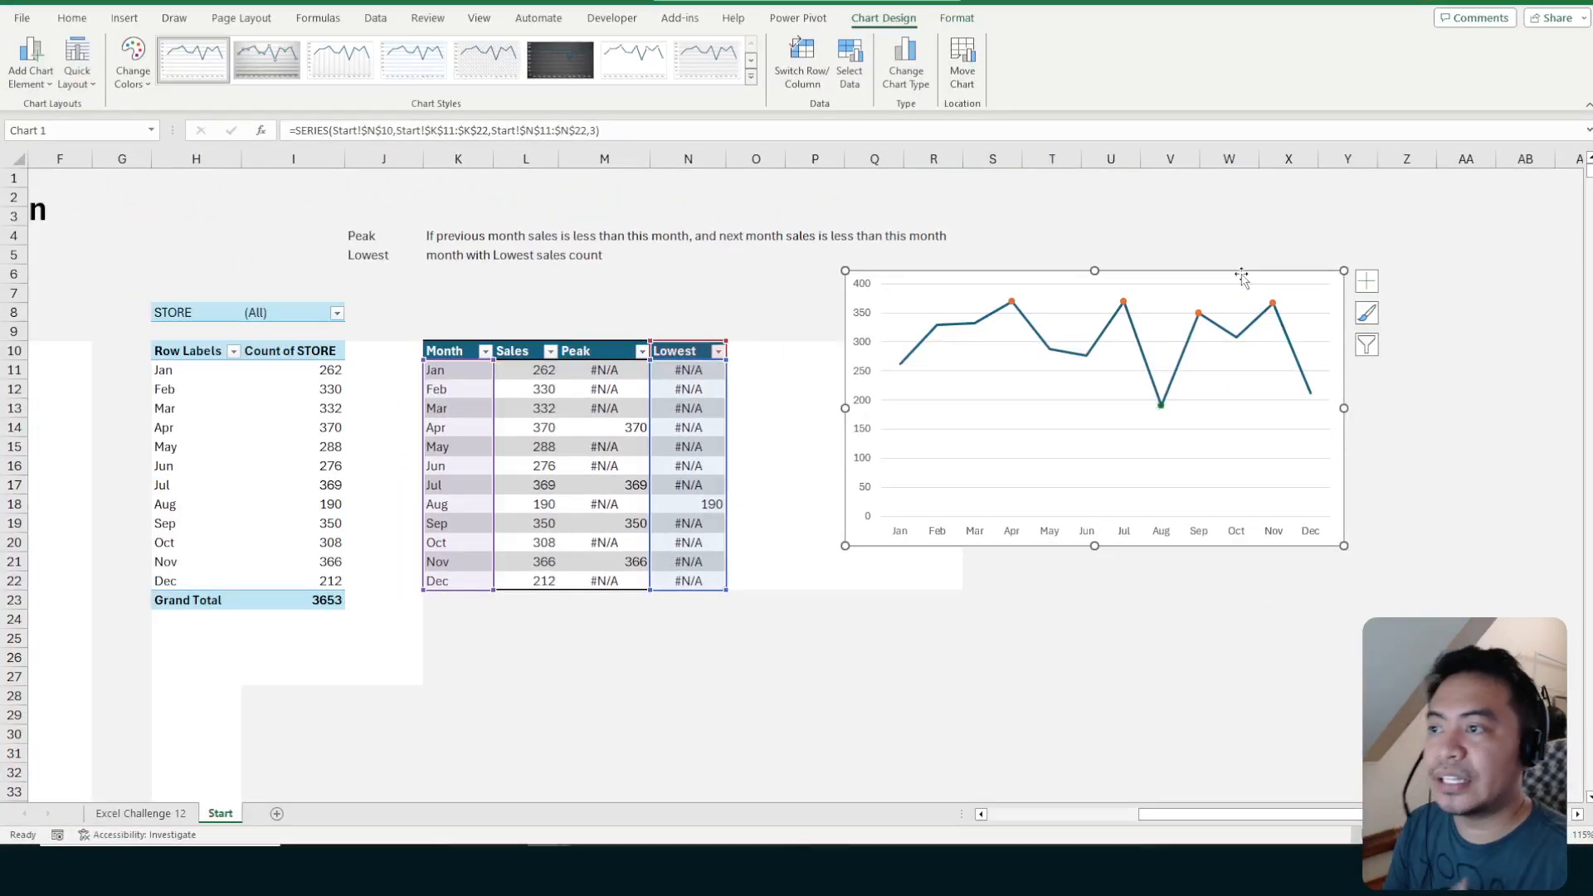
left_click(1240, 278)
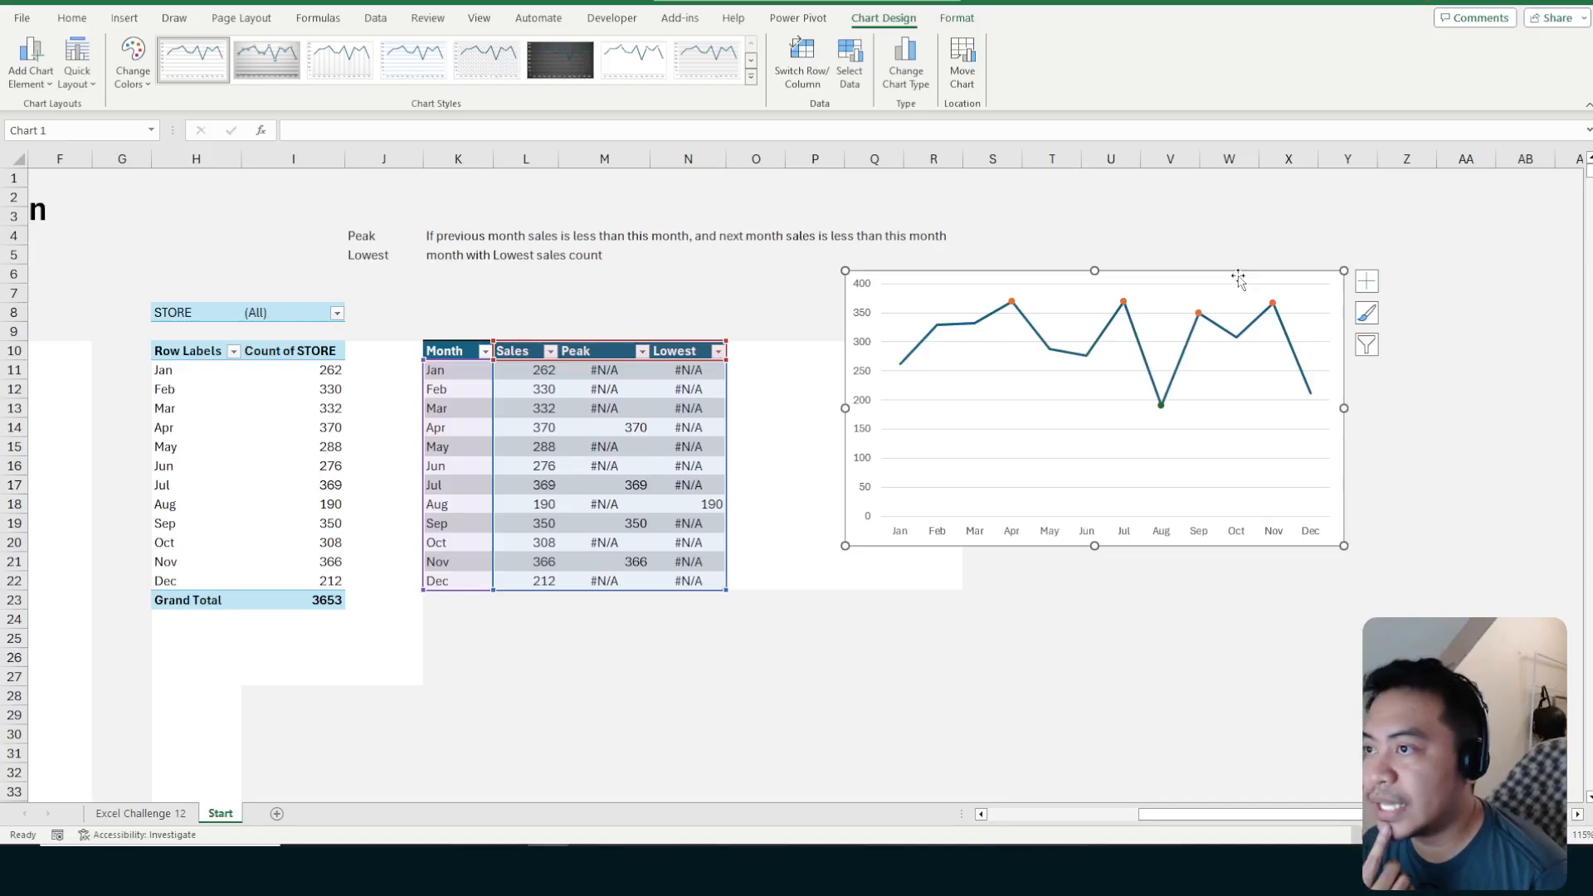
left_click_drag(1235, 275, 1162, 295)
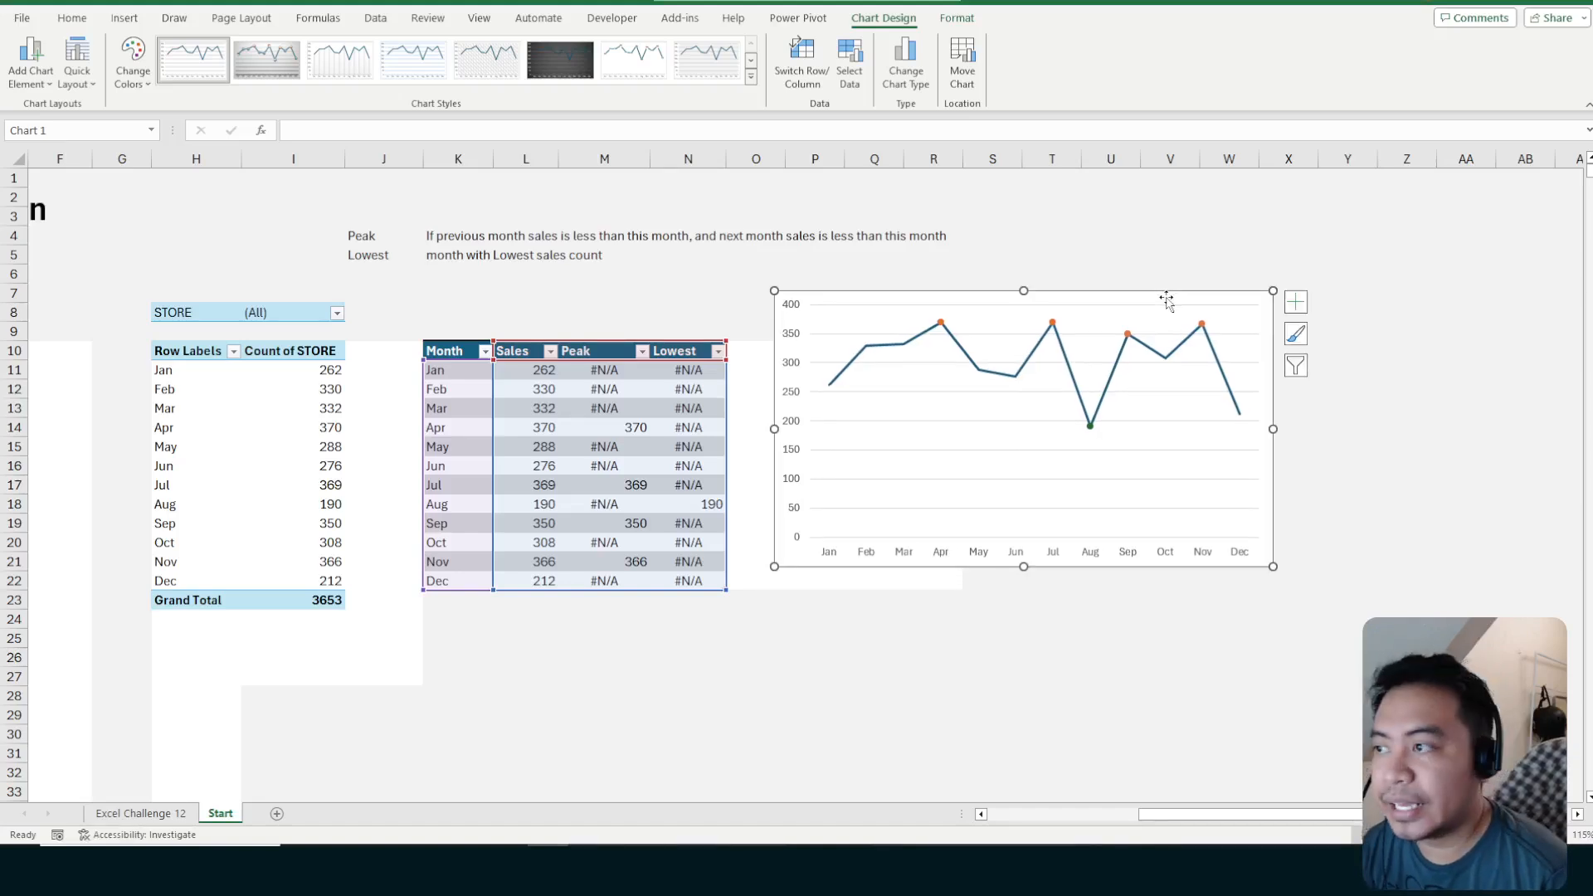
Check the finished chart on the Excel Challenge 12 sheet and add a chart title to the Start sheet's chart
left_click(141, 813)
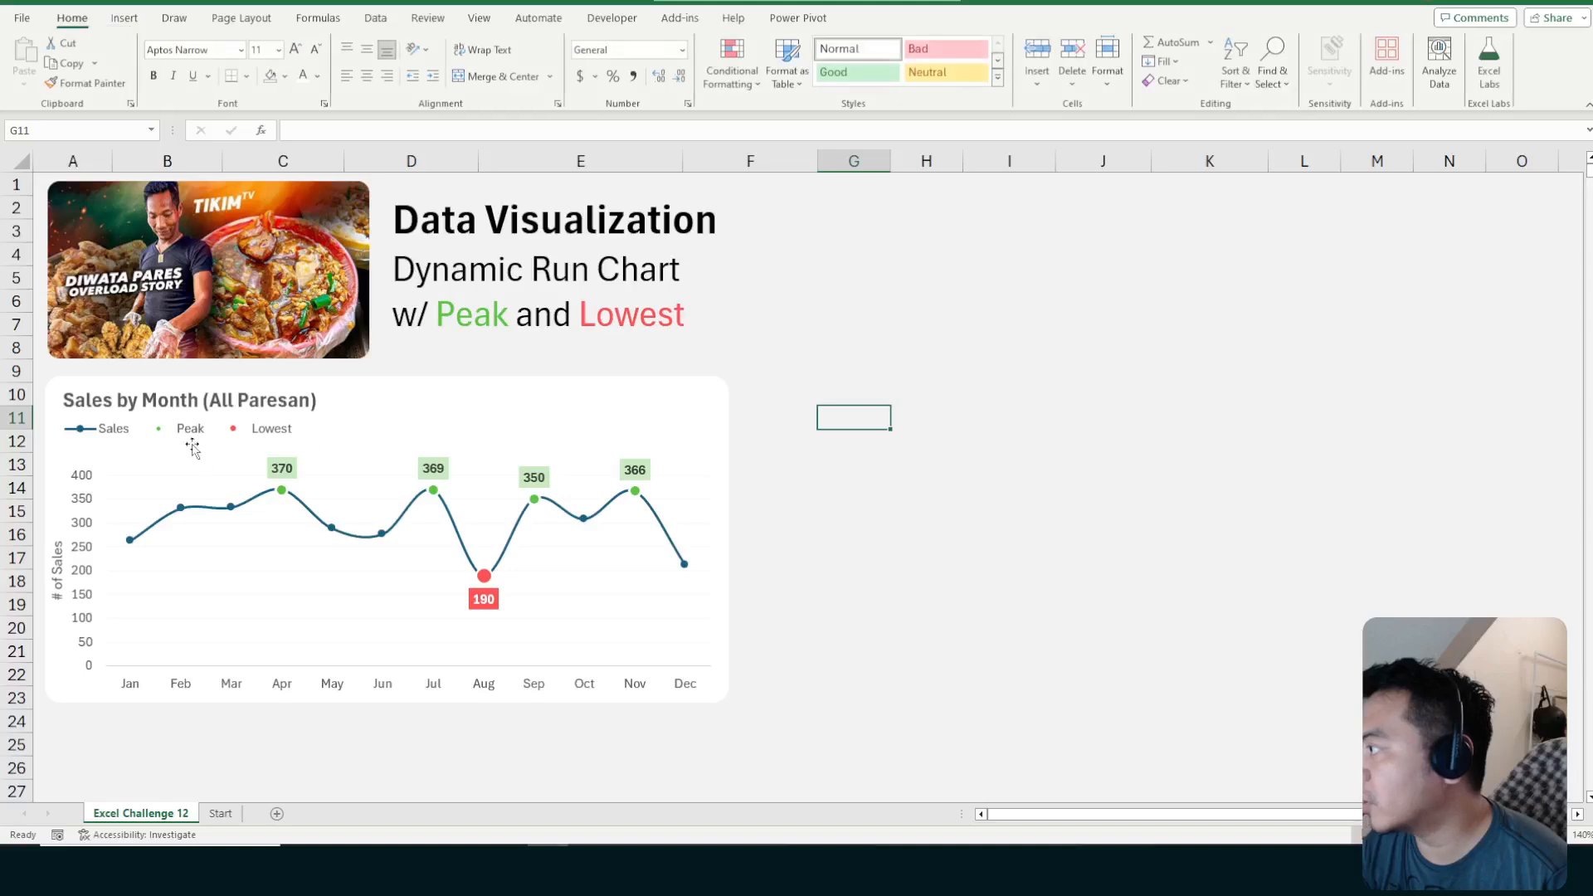
left_click(220, 814)
left_click(1122, 299)
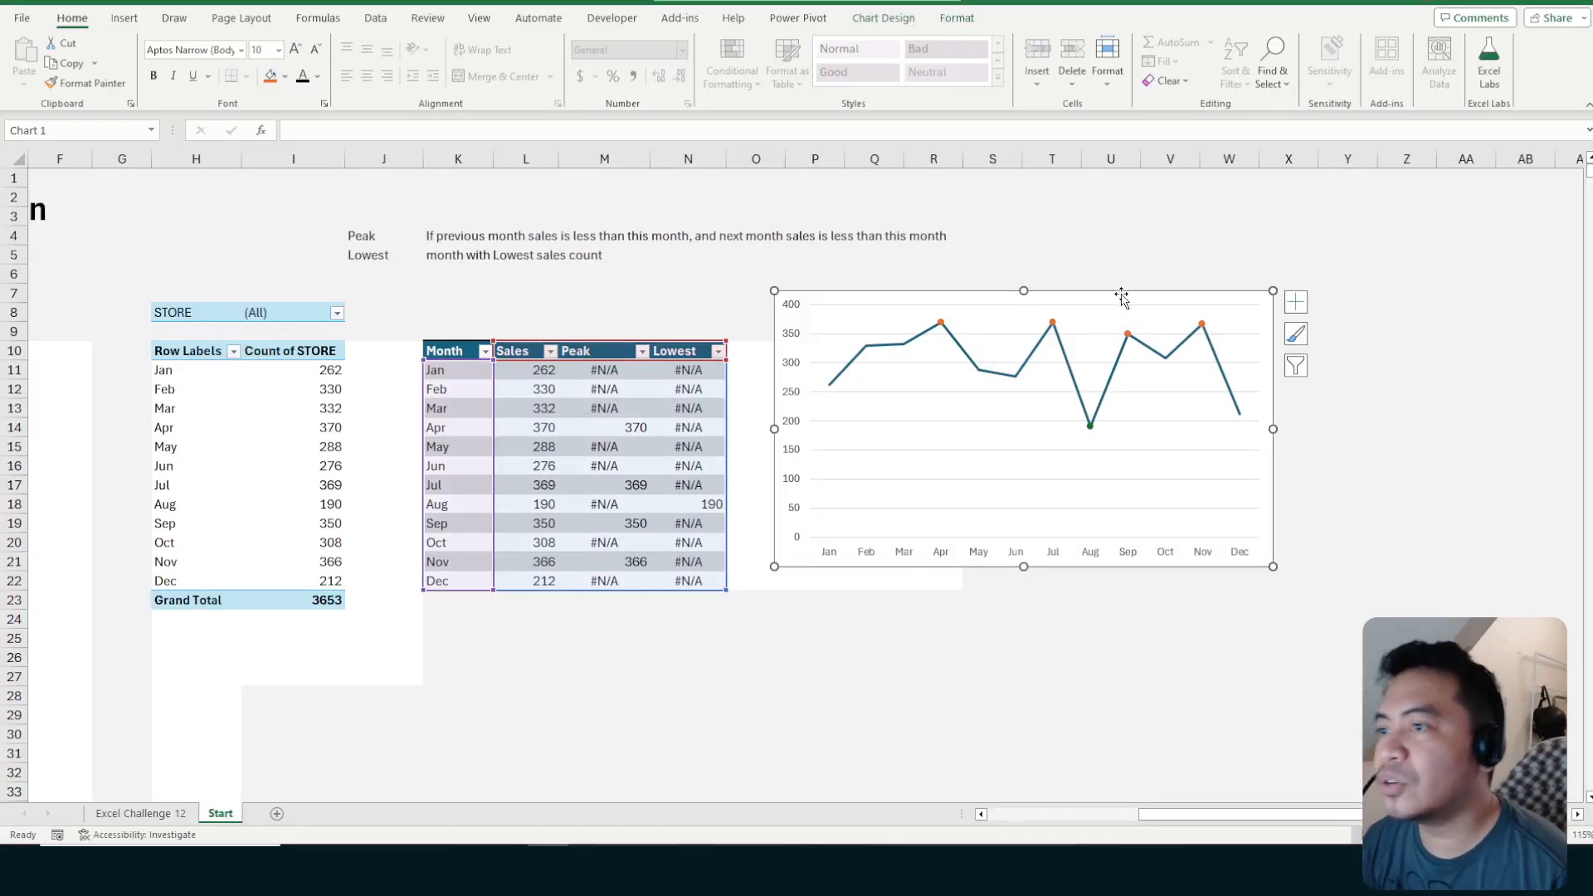
left_click(1296, 300)
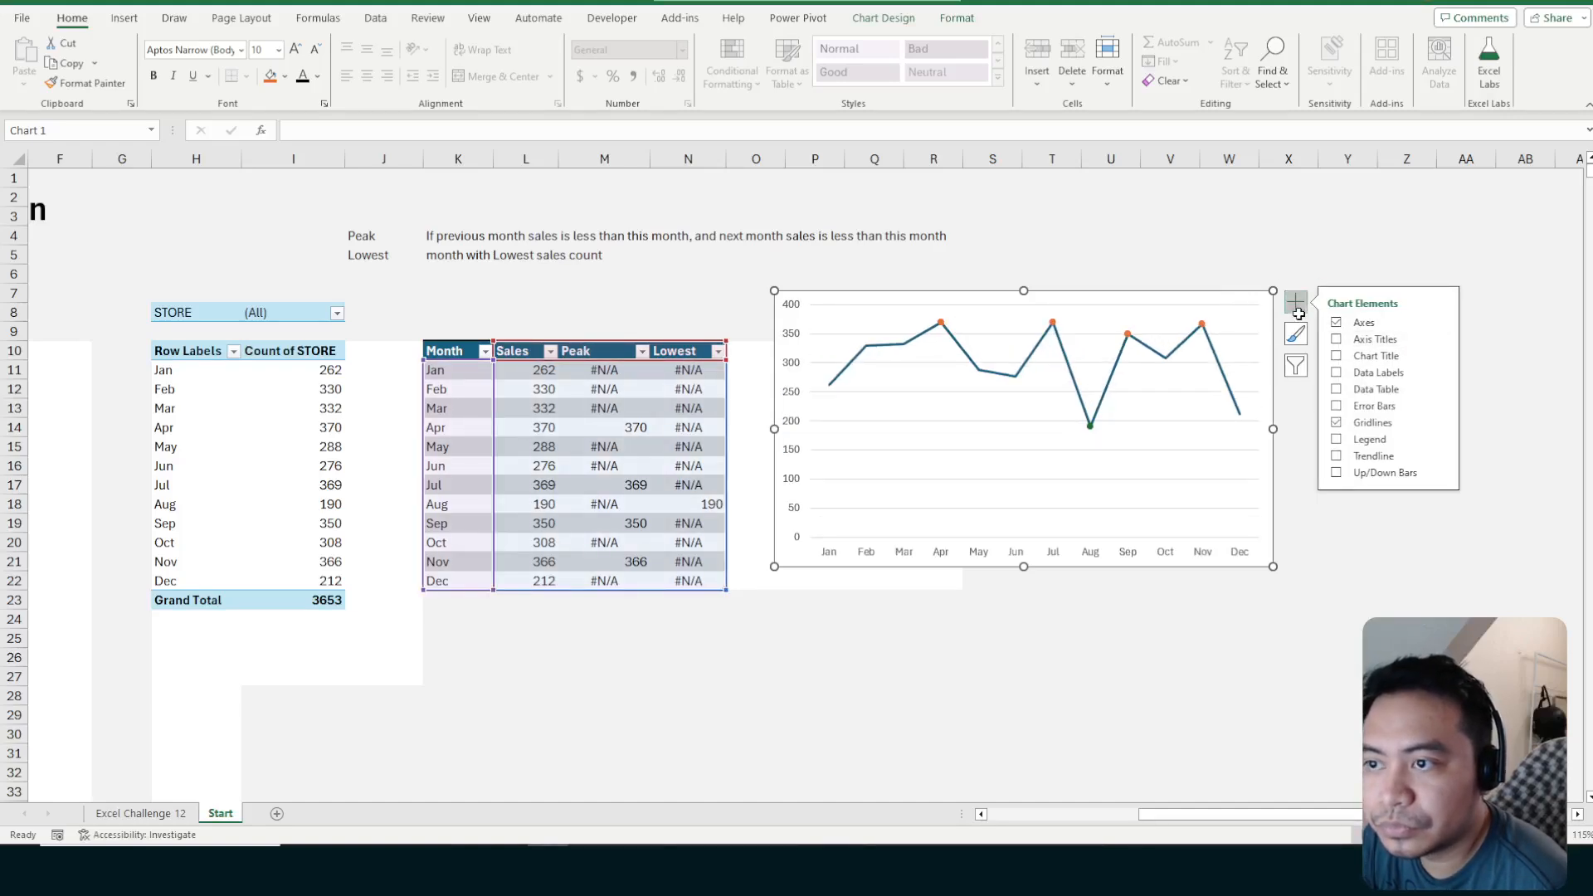
left_click(1337, 356)
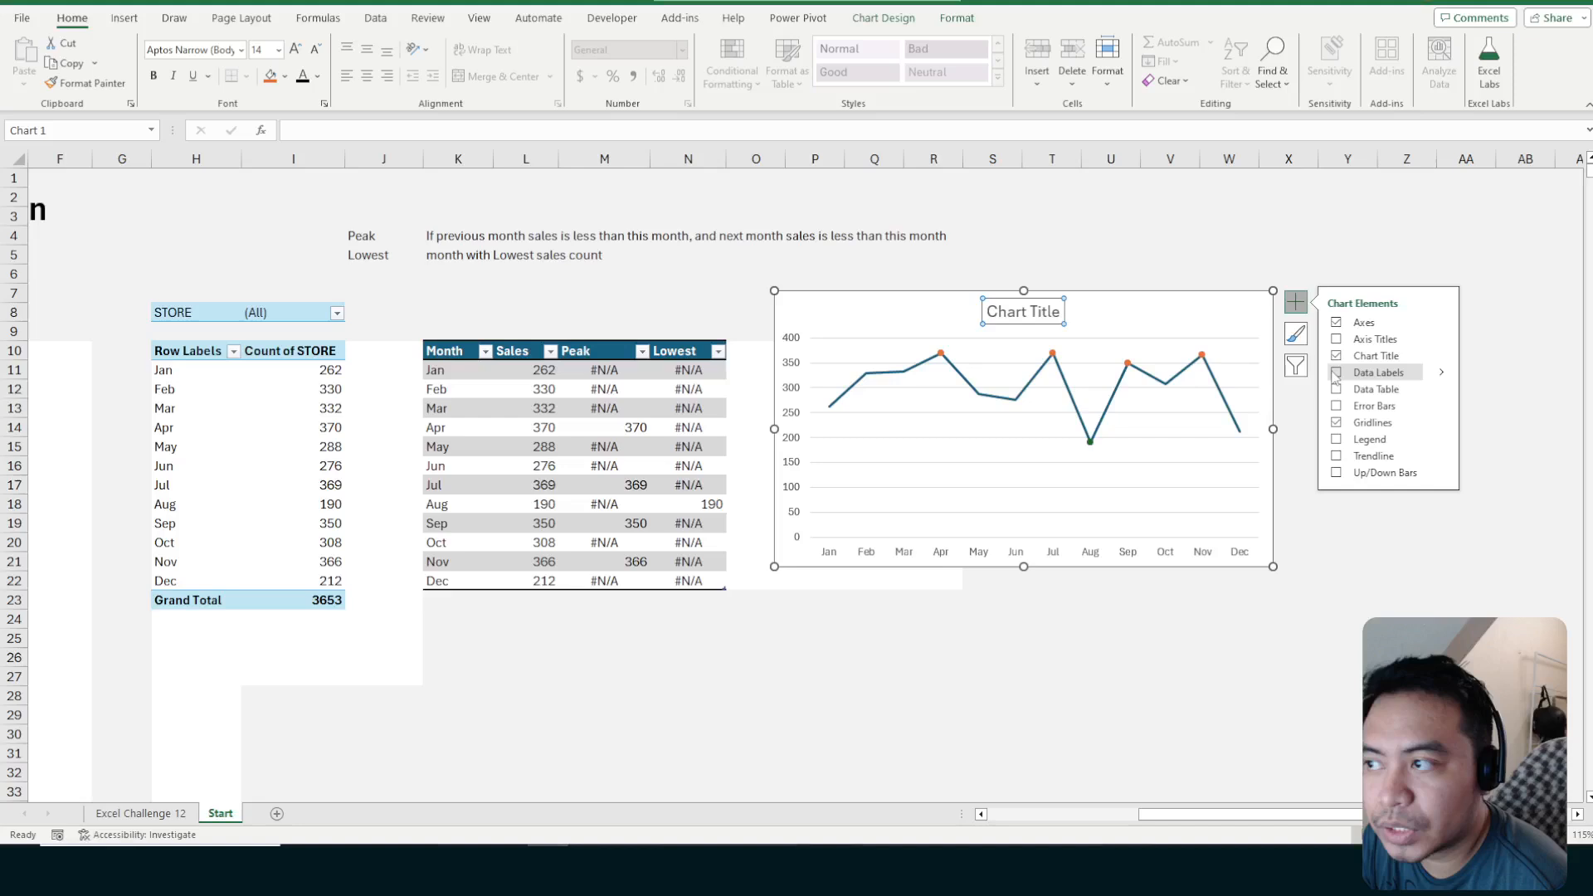
left_click(1124, 305)
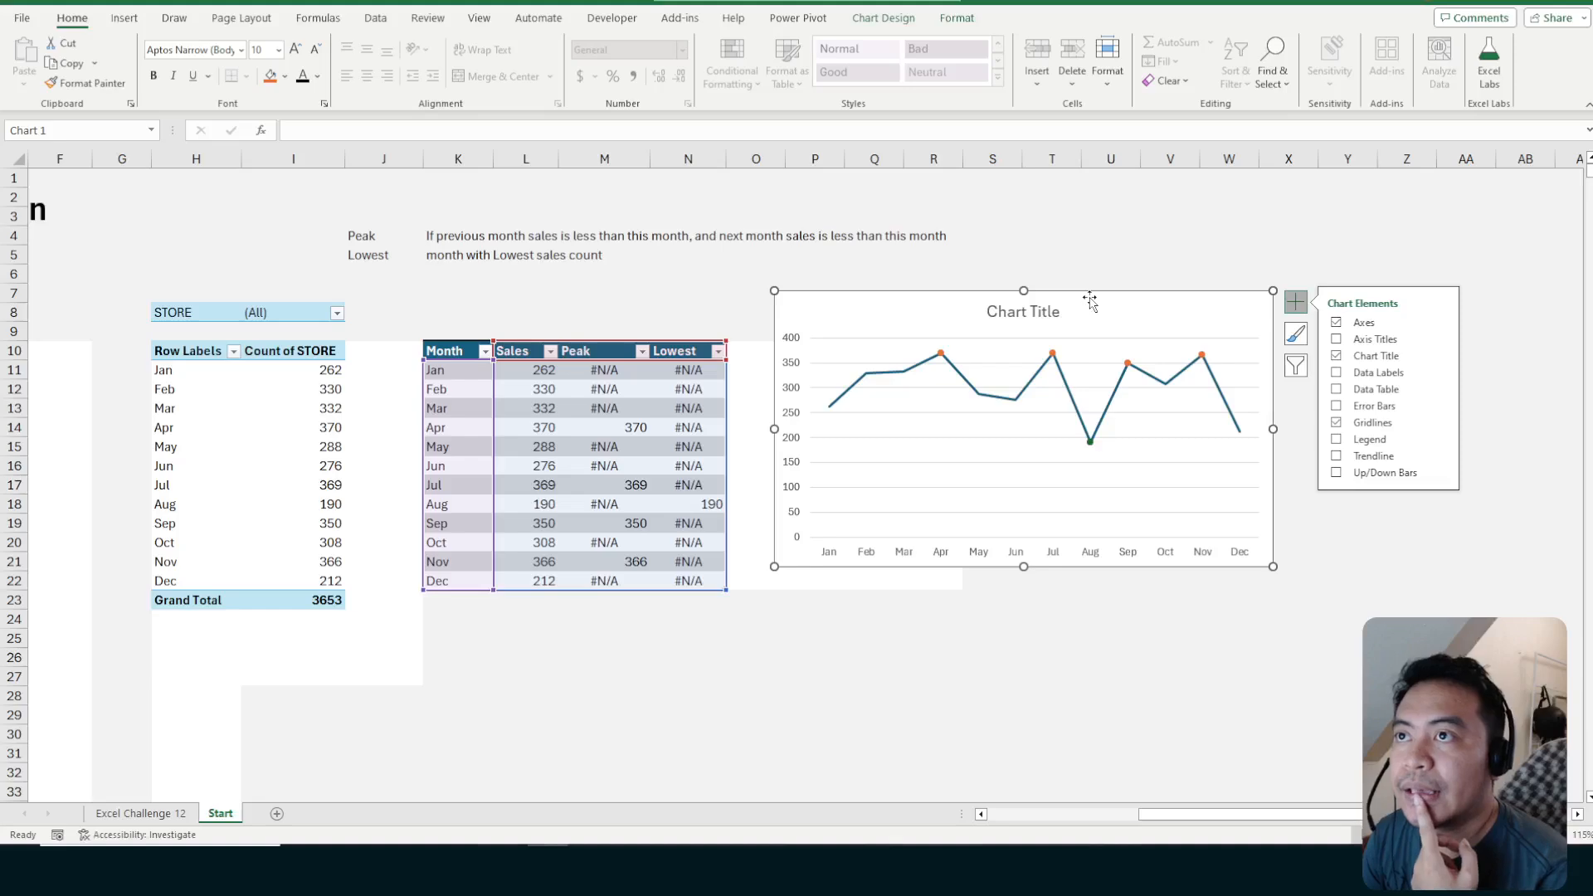
Review the reference chart's title on the Excel Challenge 12 sheet and move the Start sheet's chart down to about row 9
left_click(141, 813)
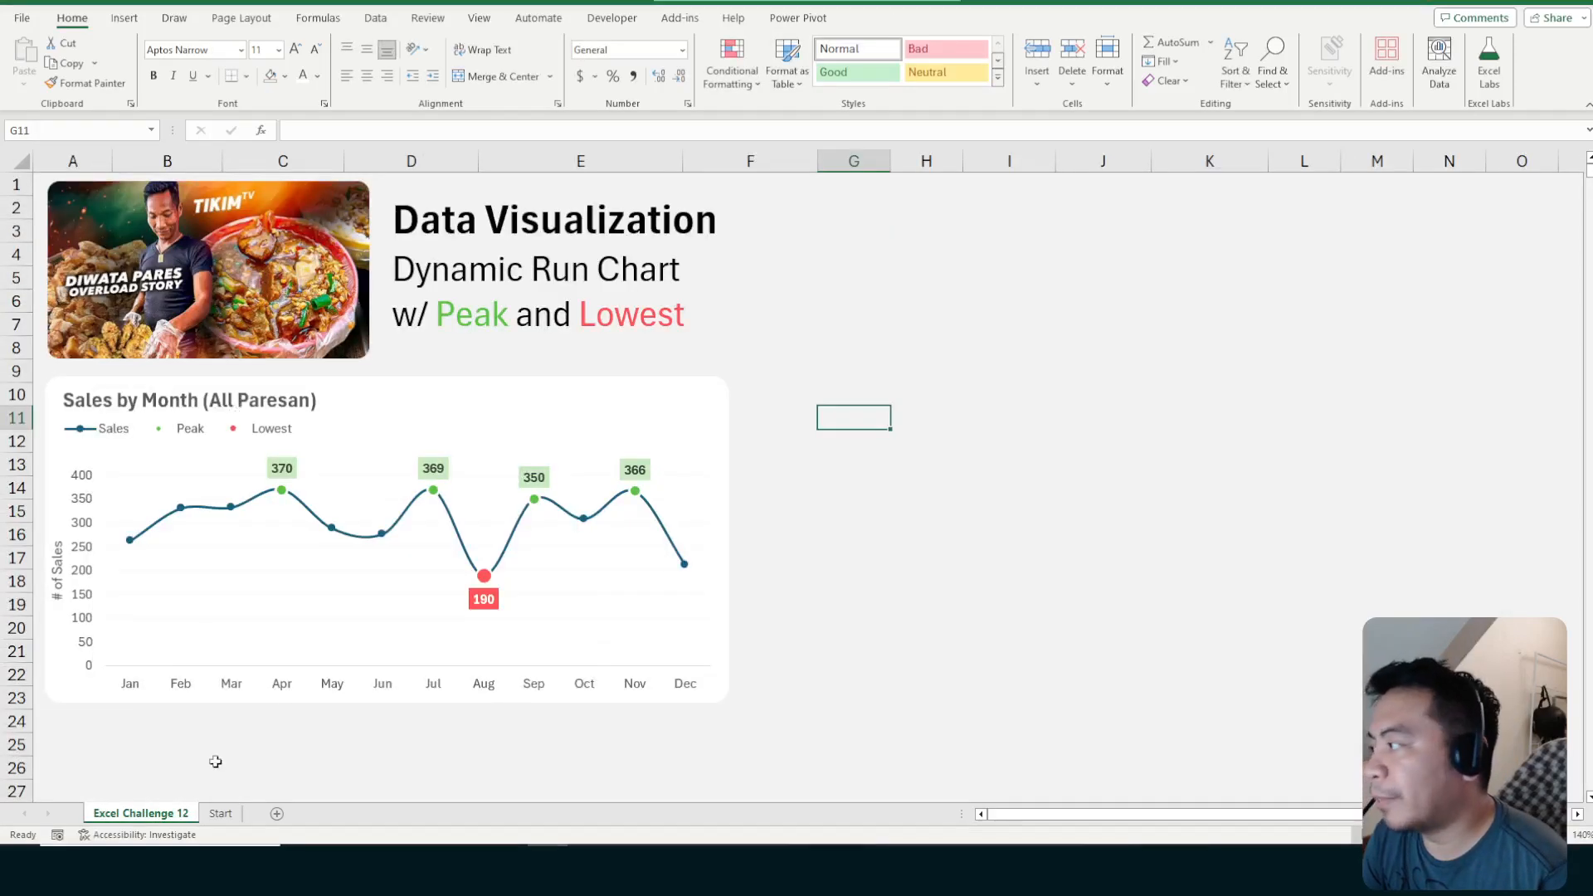
left_click(221, 813)
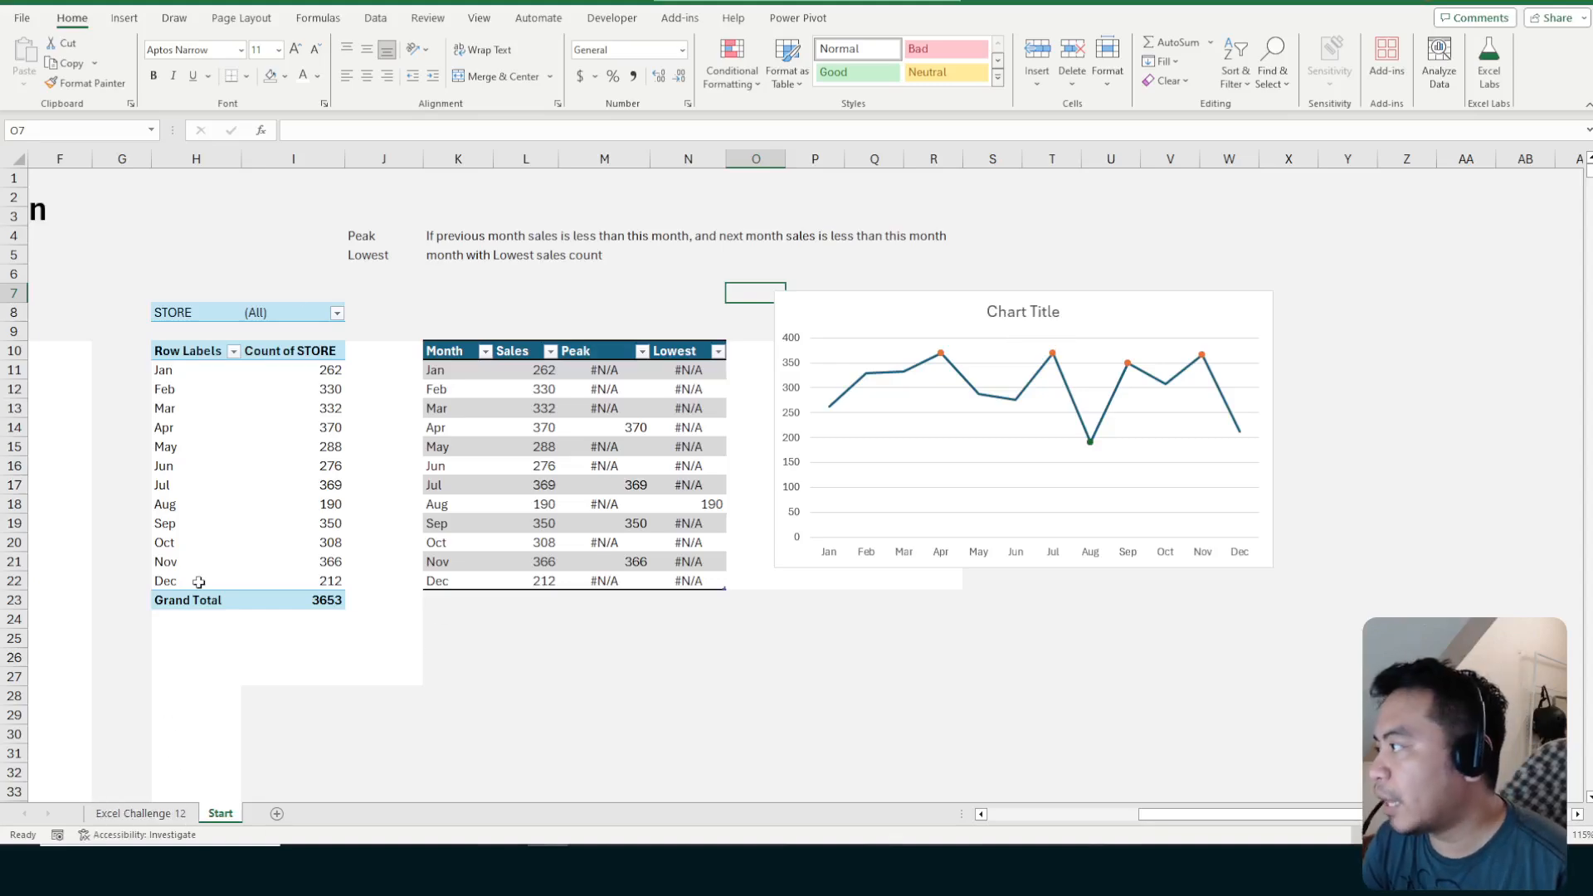
left_click(139, 813)
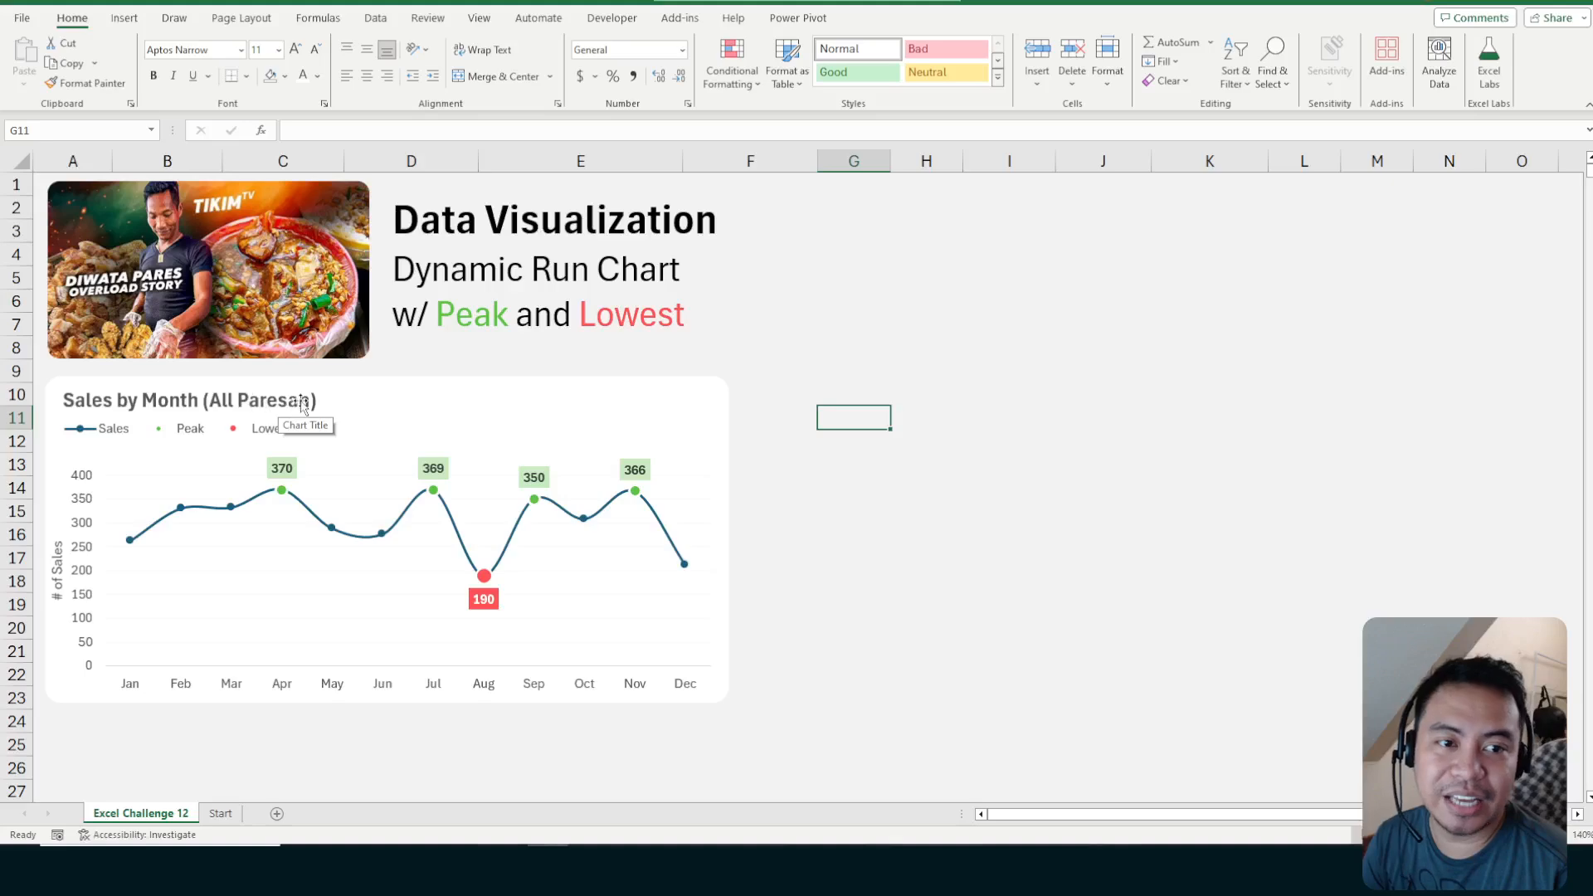
left_click(221, 814)
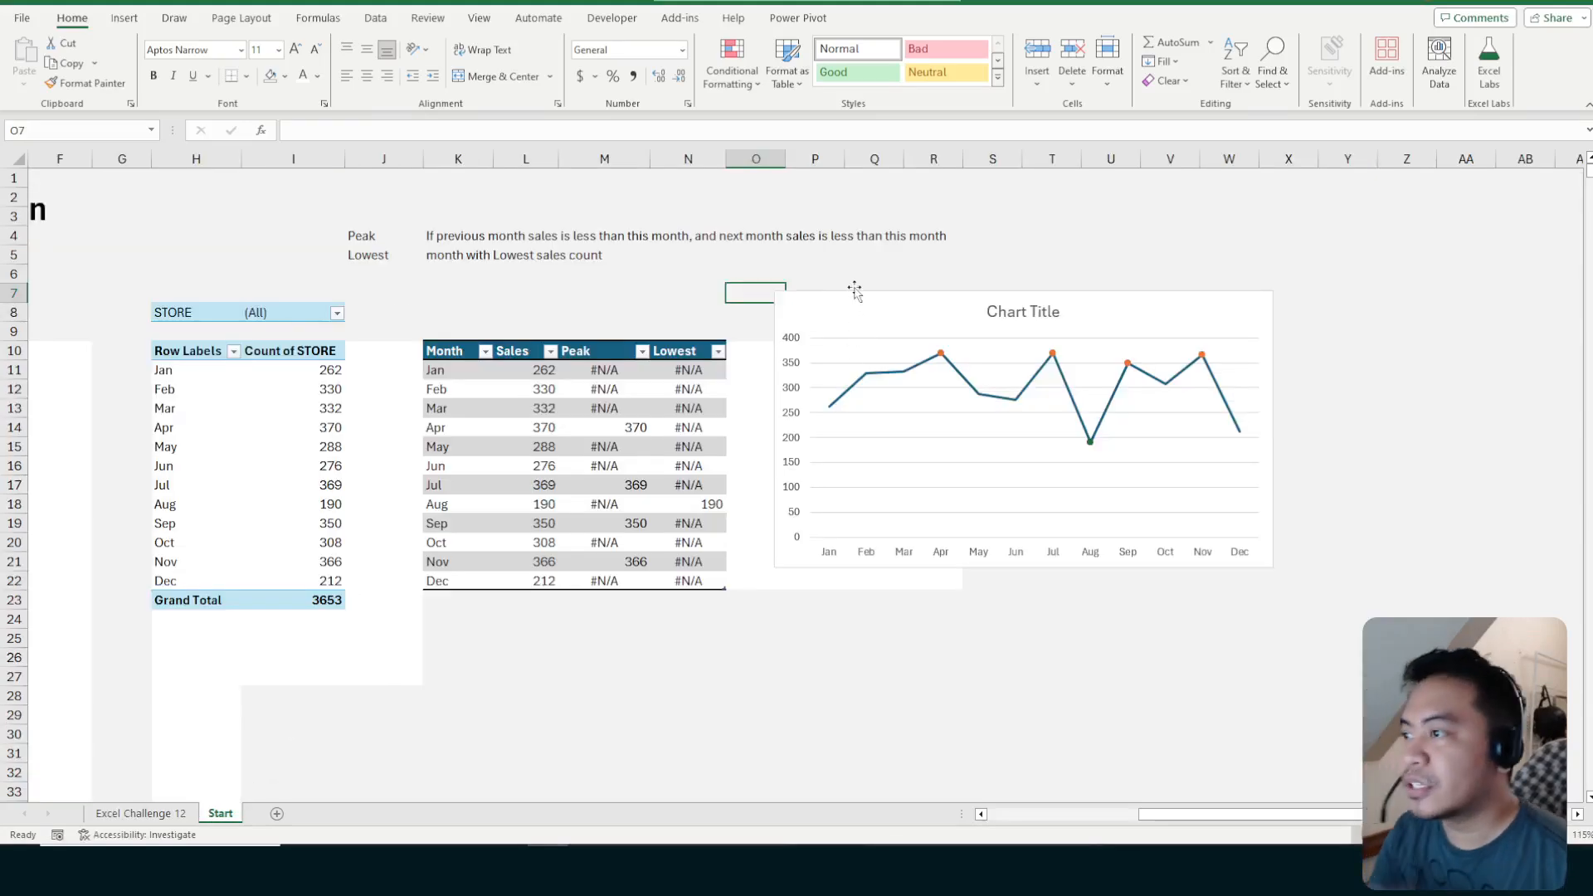
left_click(882, 336)
left_click_drag(883, 336, 852, 340)
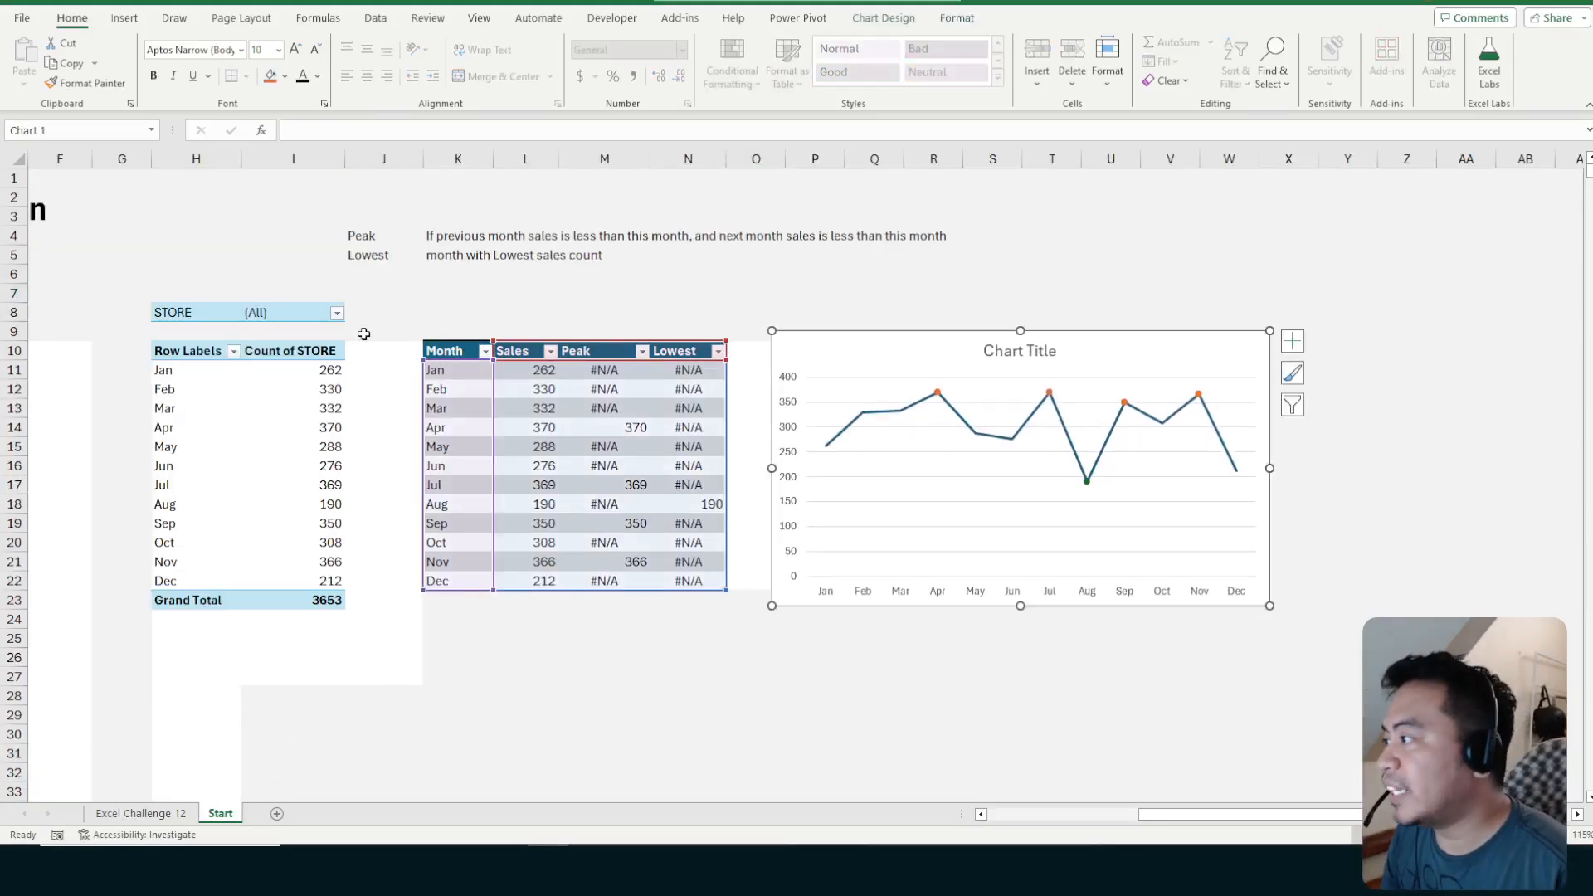
Enter the title text "Sales by Month (All Paresan)" in cell K8 above the table
left_click(450, 314)
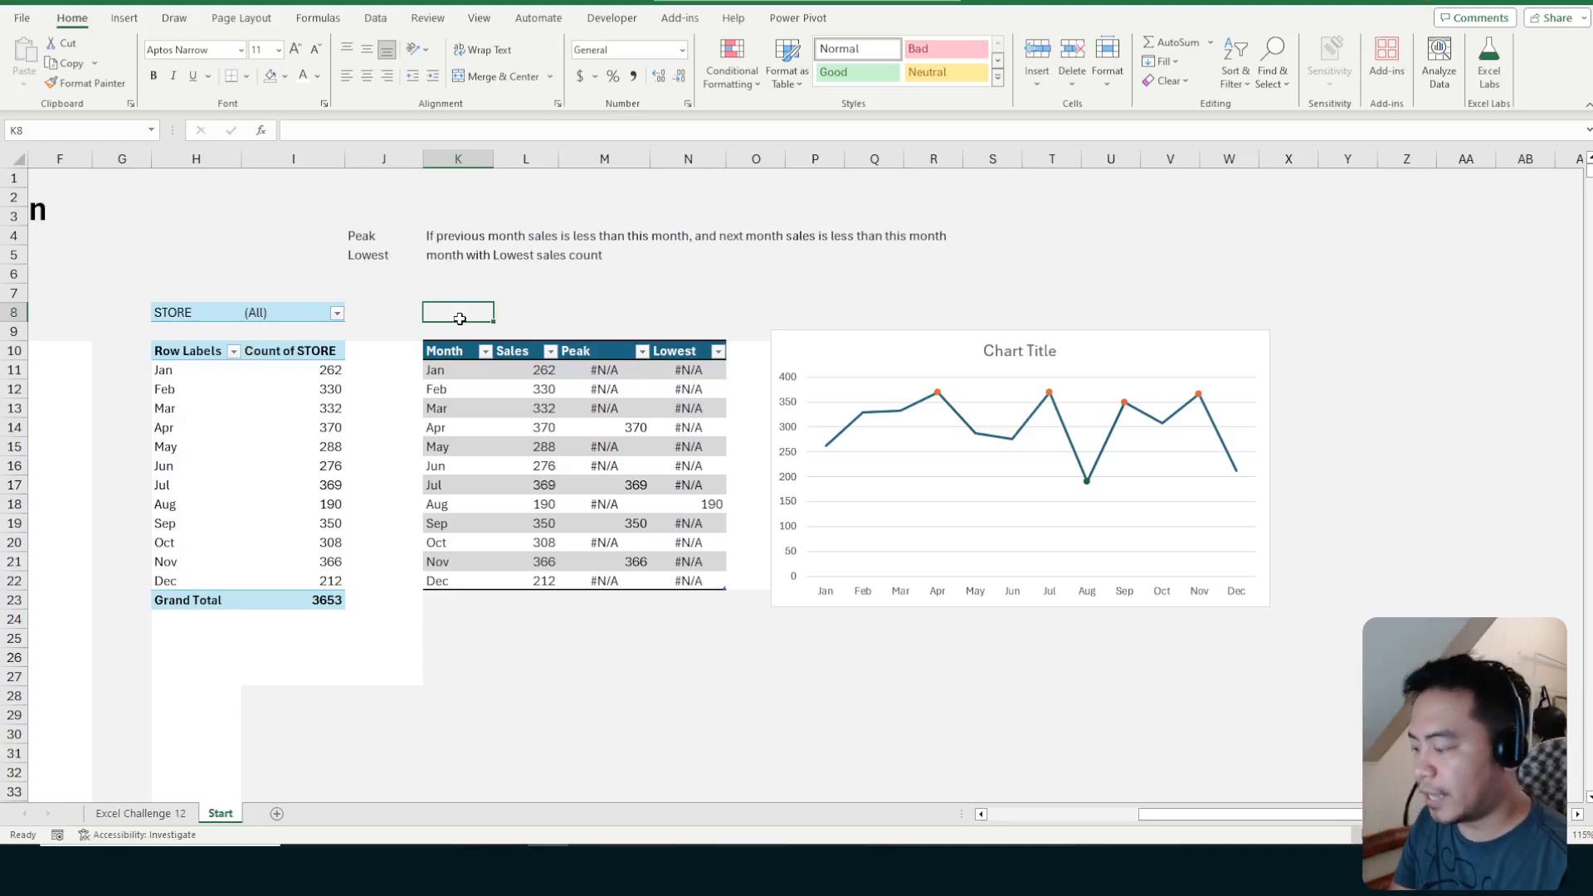
type("sA")
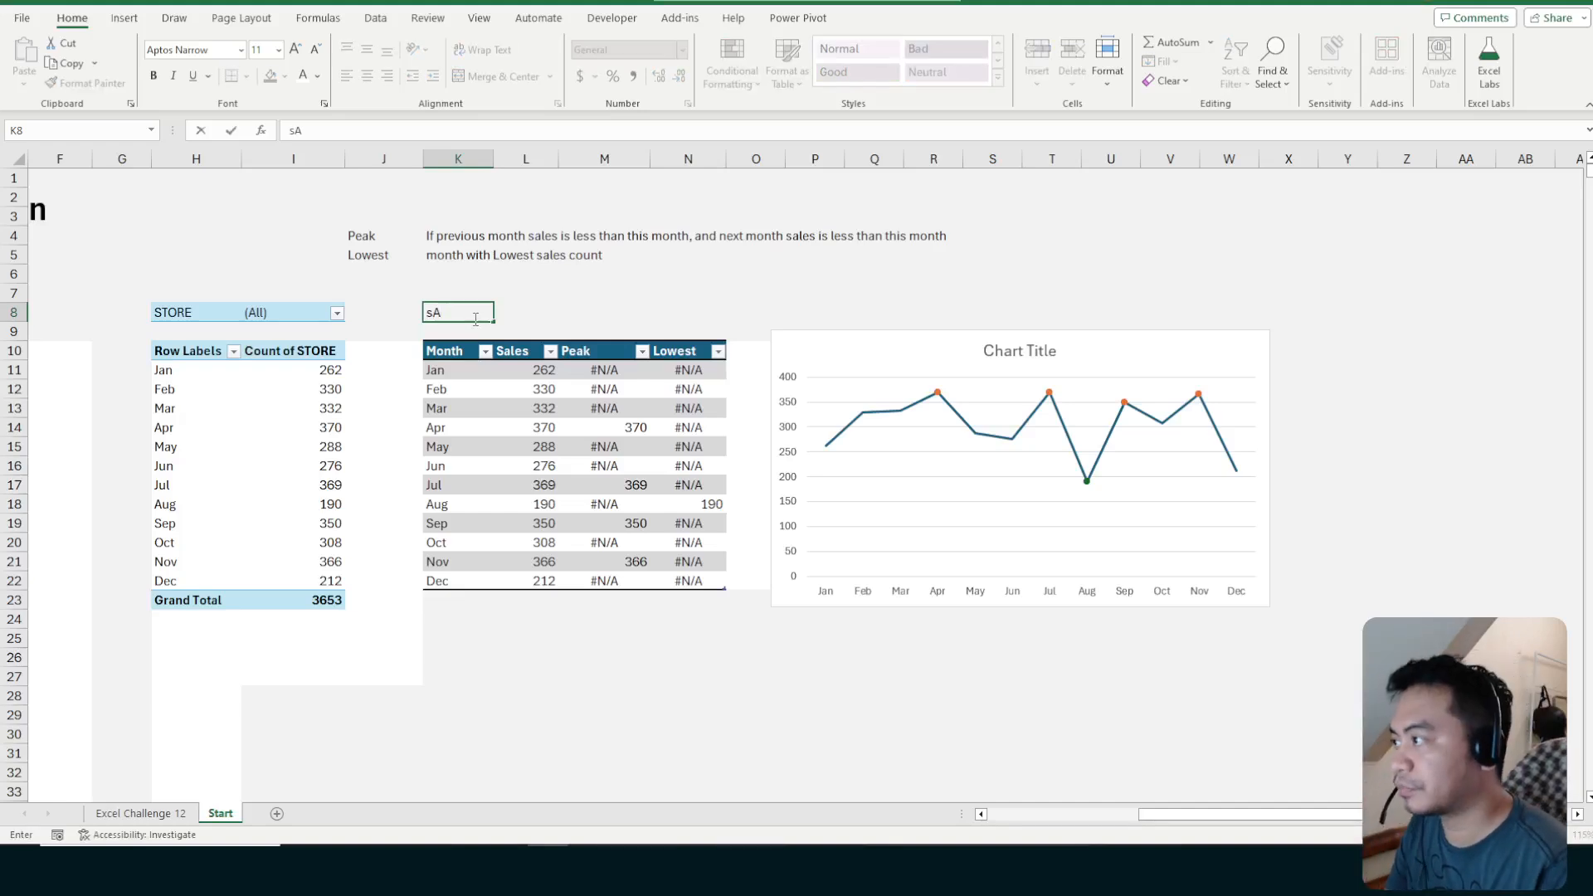
key("BackSpace")
key("BackSpace")
type("Sales by")
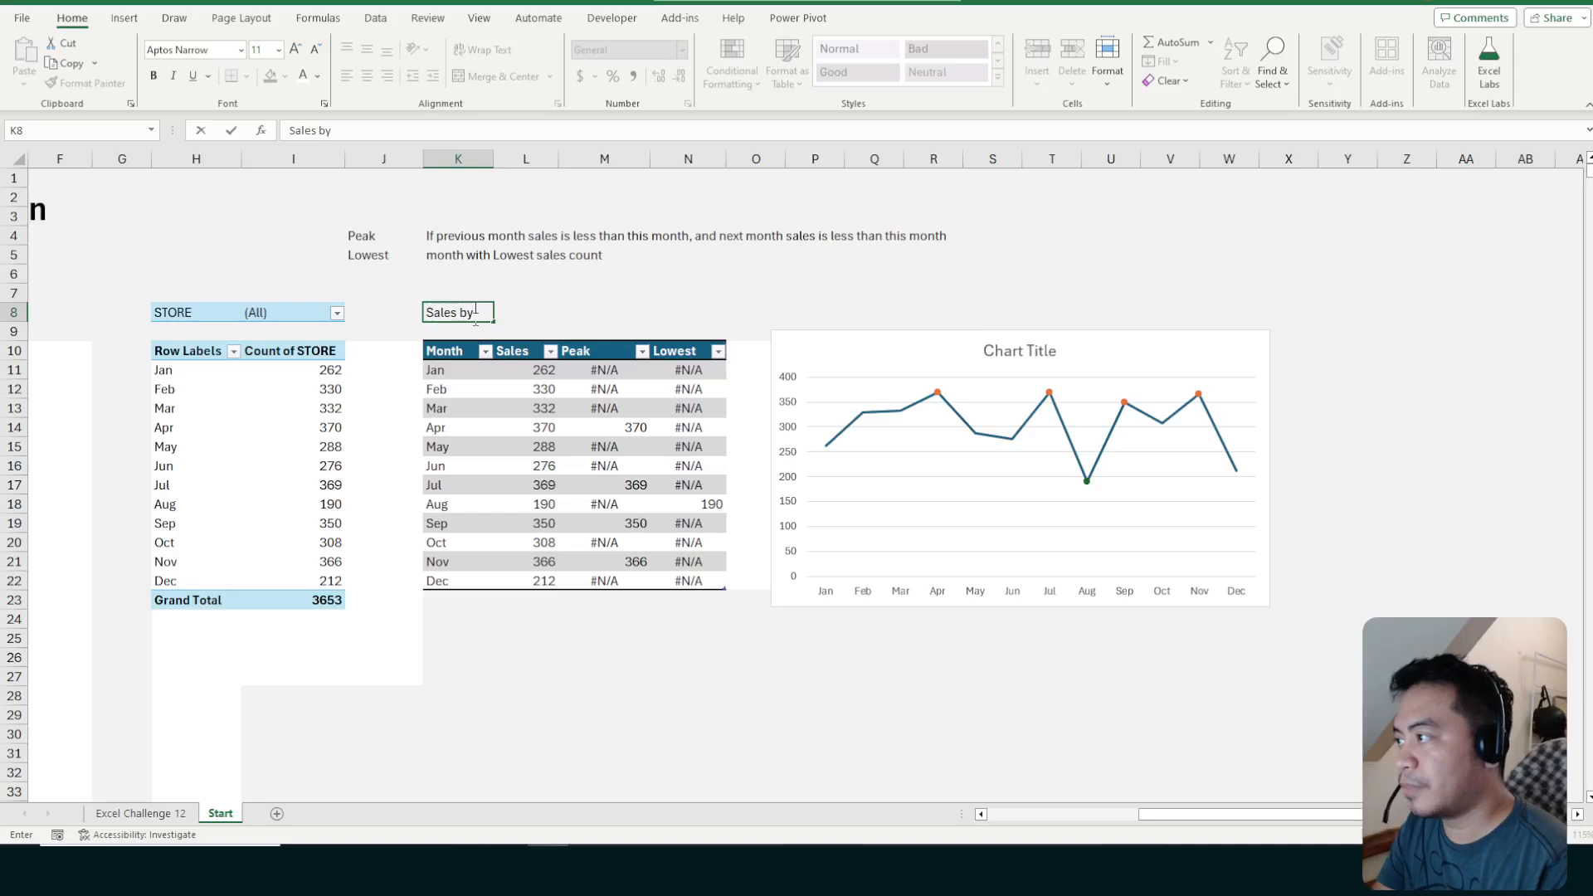
type(" Month (All")
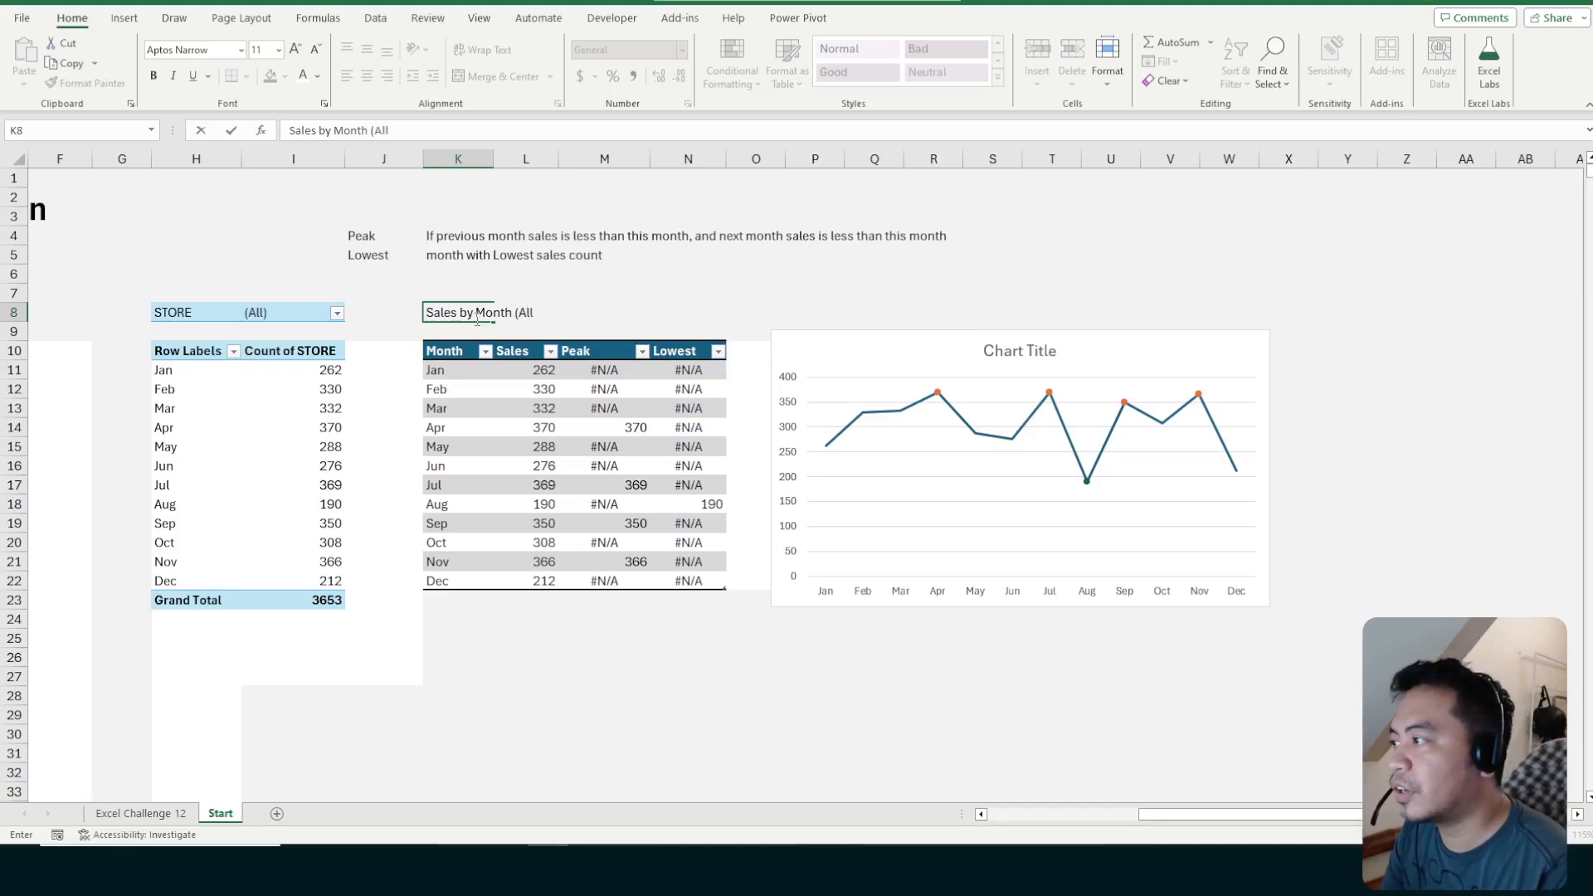
type("Paresa")
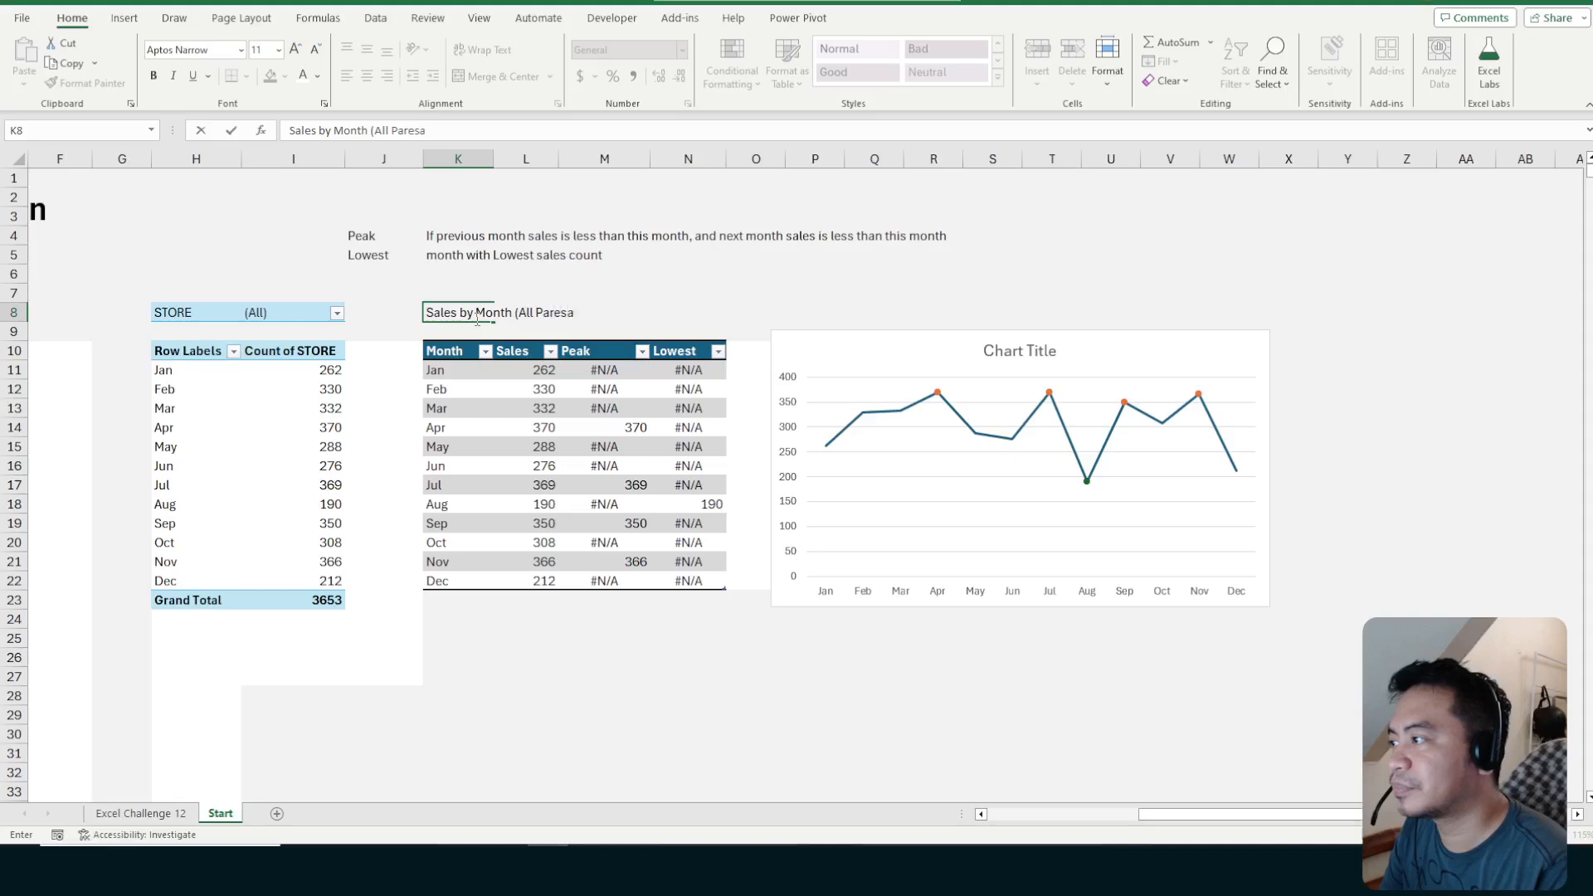
key("Return")
left_click(475, 318)
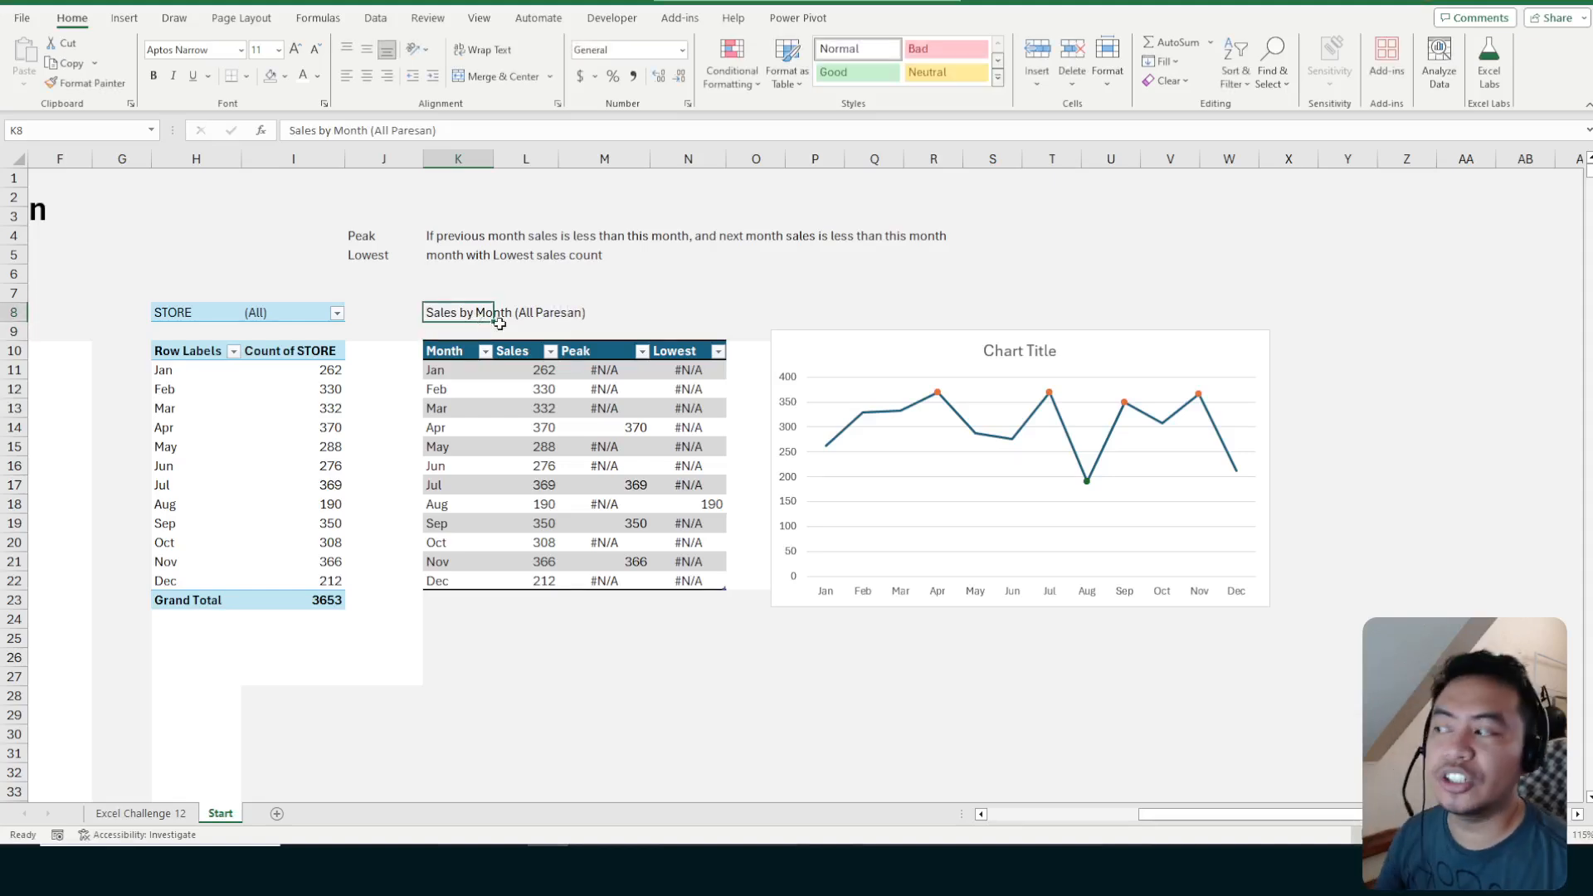
left_click(615, 332)
Try replacing "All Paresan" with "DIWATA" in the K8 title text, and undo that edit
left_click(480, 305)
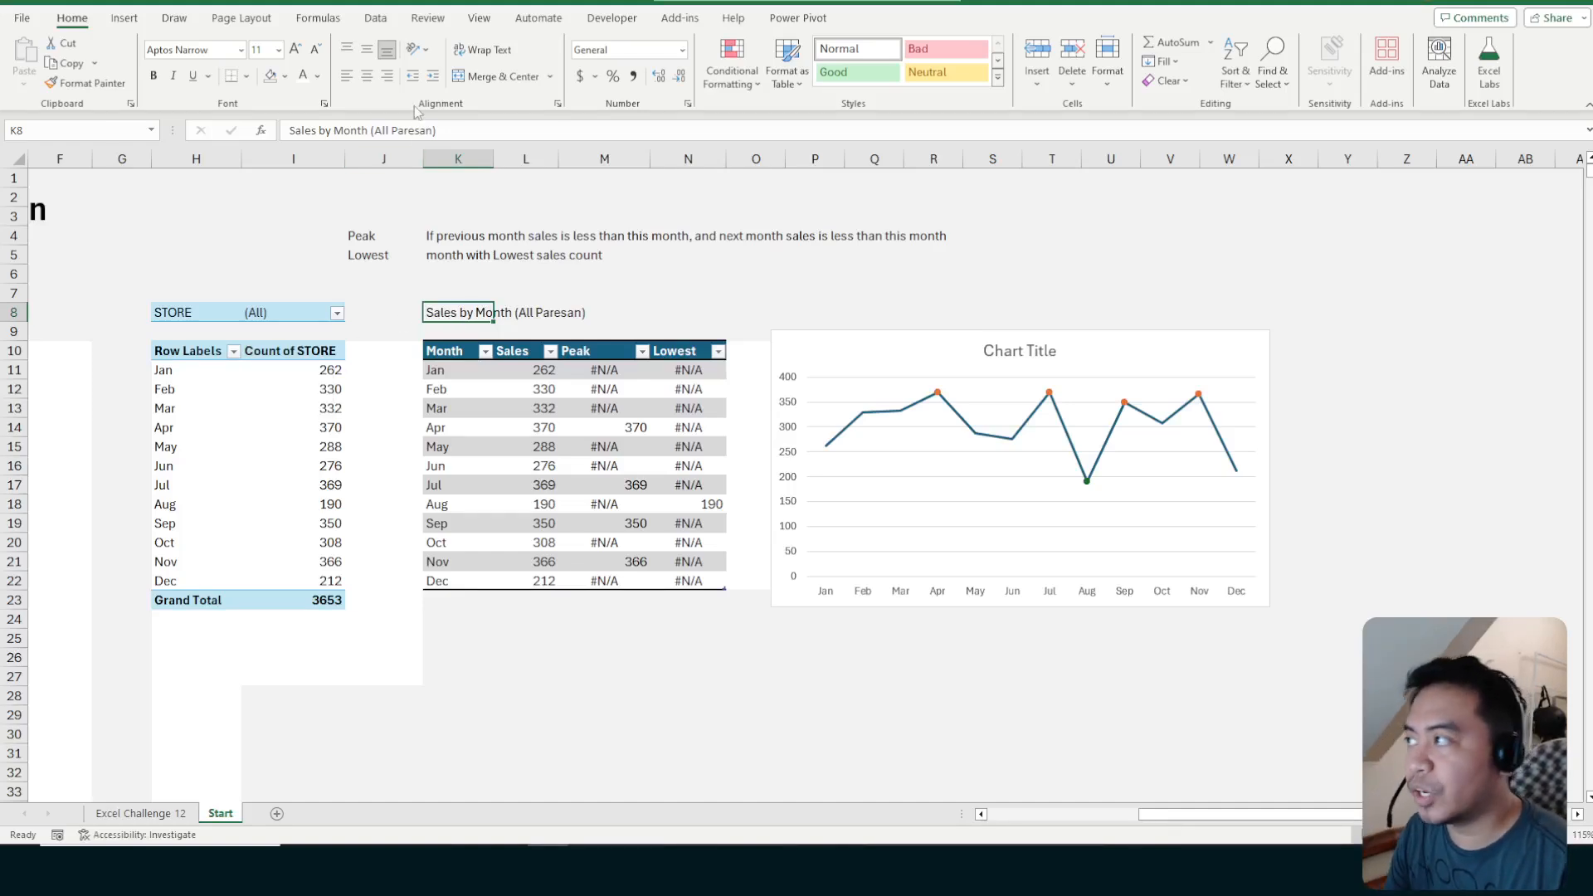
left_click_drag(435, 130, 381, 130)
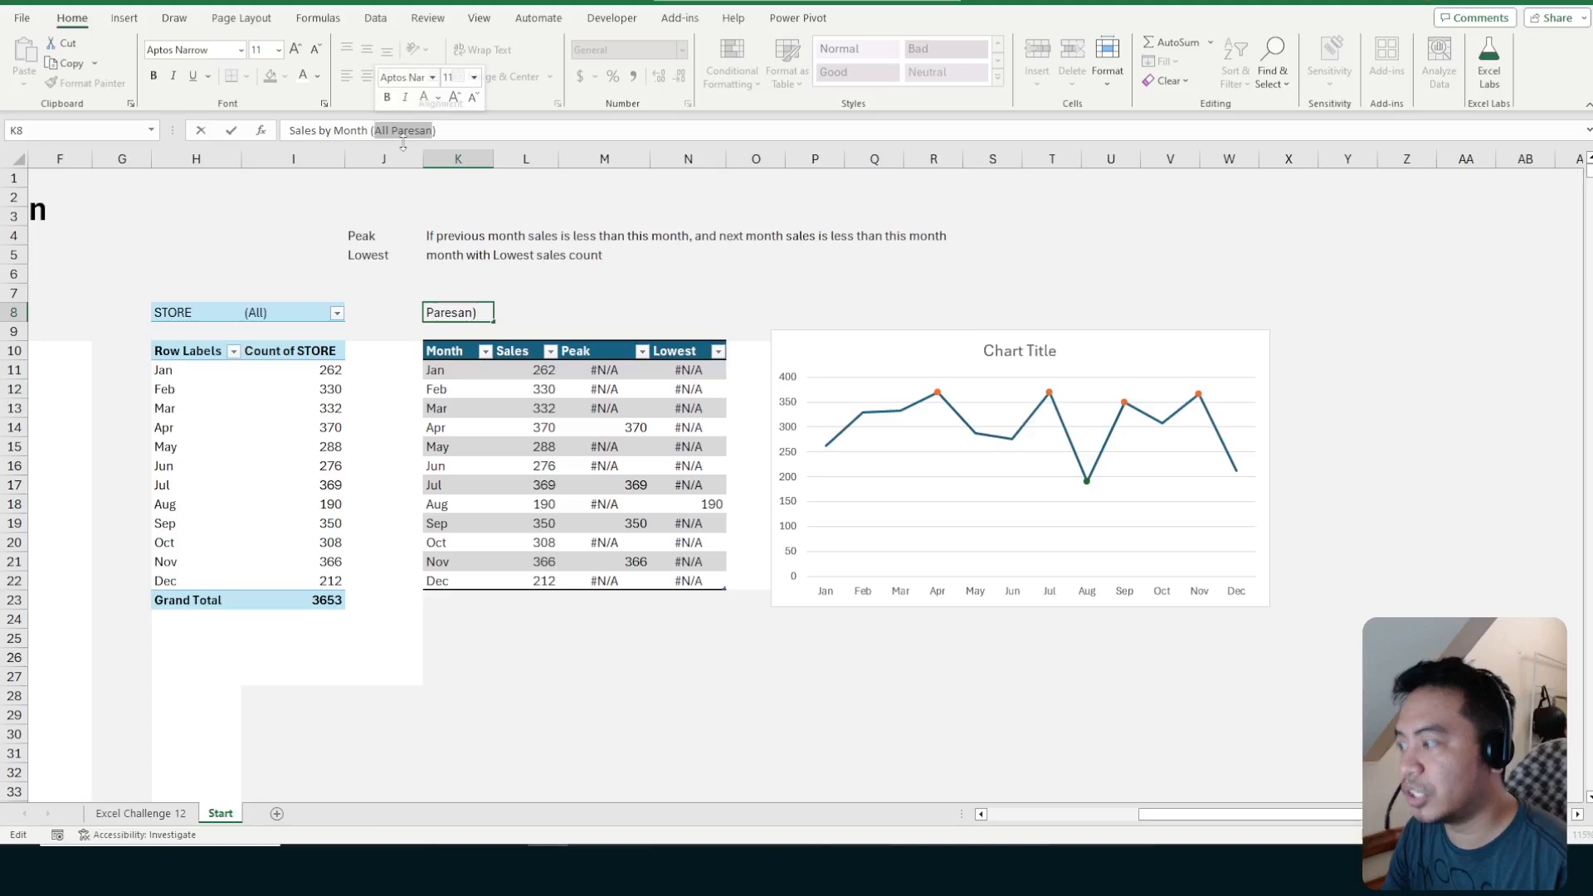
type("DIWATA")
key("Return")
key("Up")
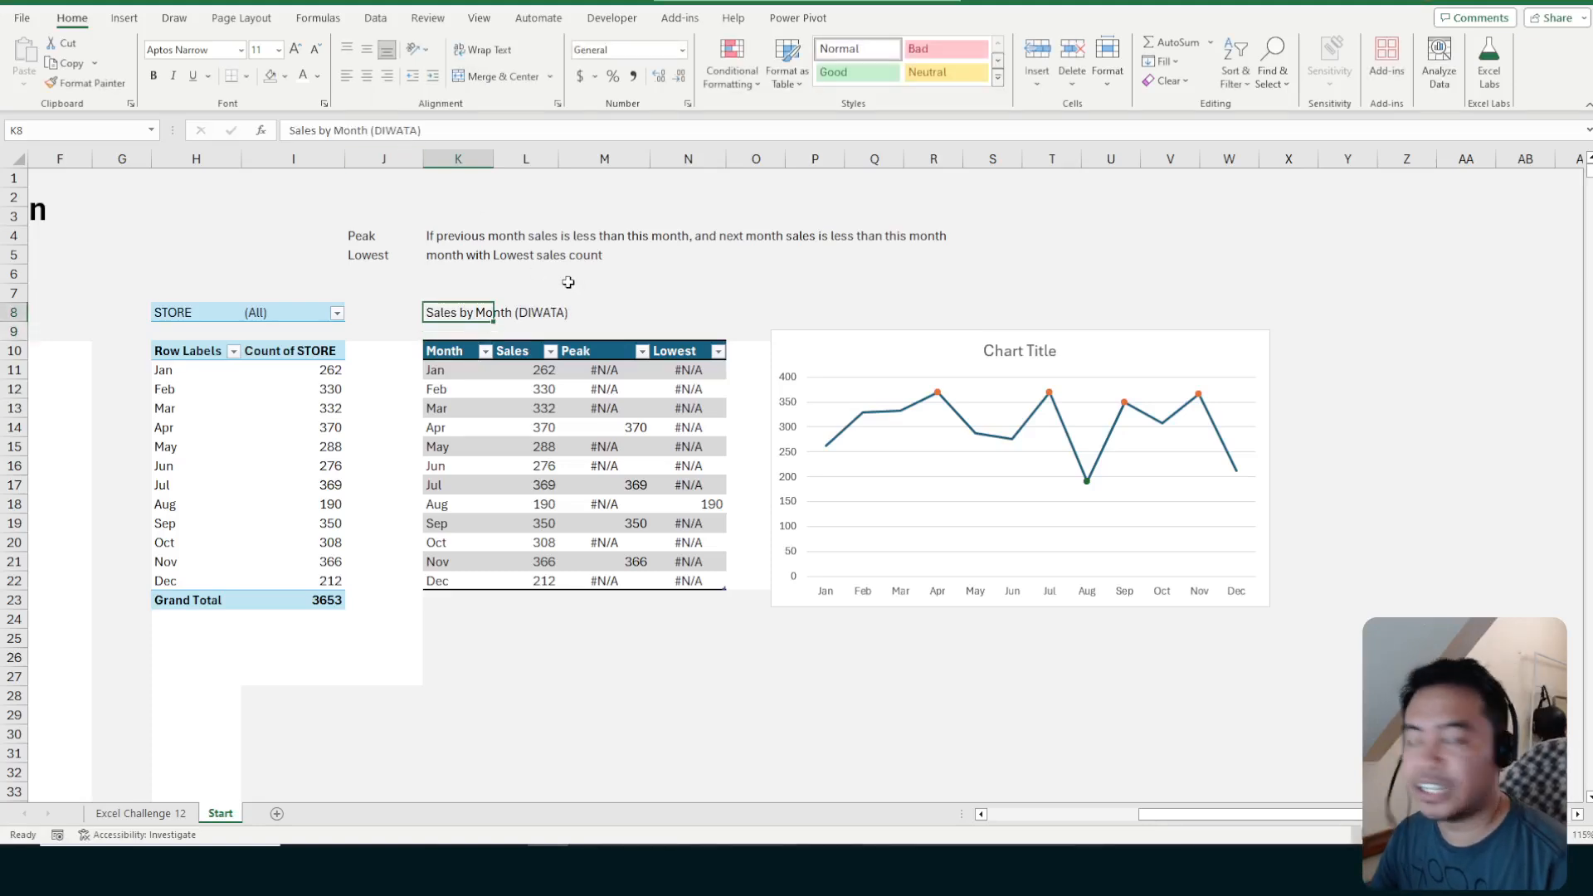
key("ctrl+z")
left_click(571, 312)
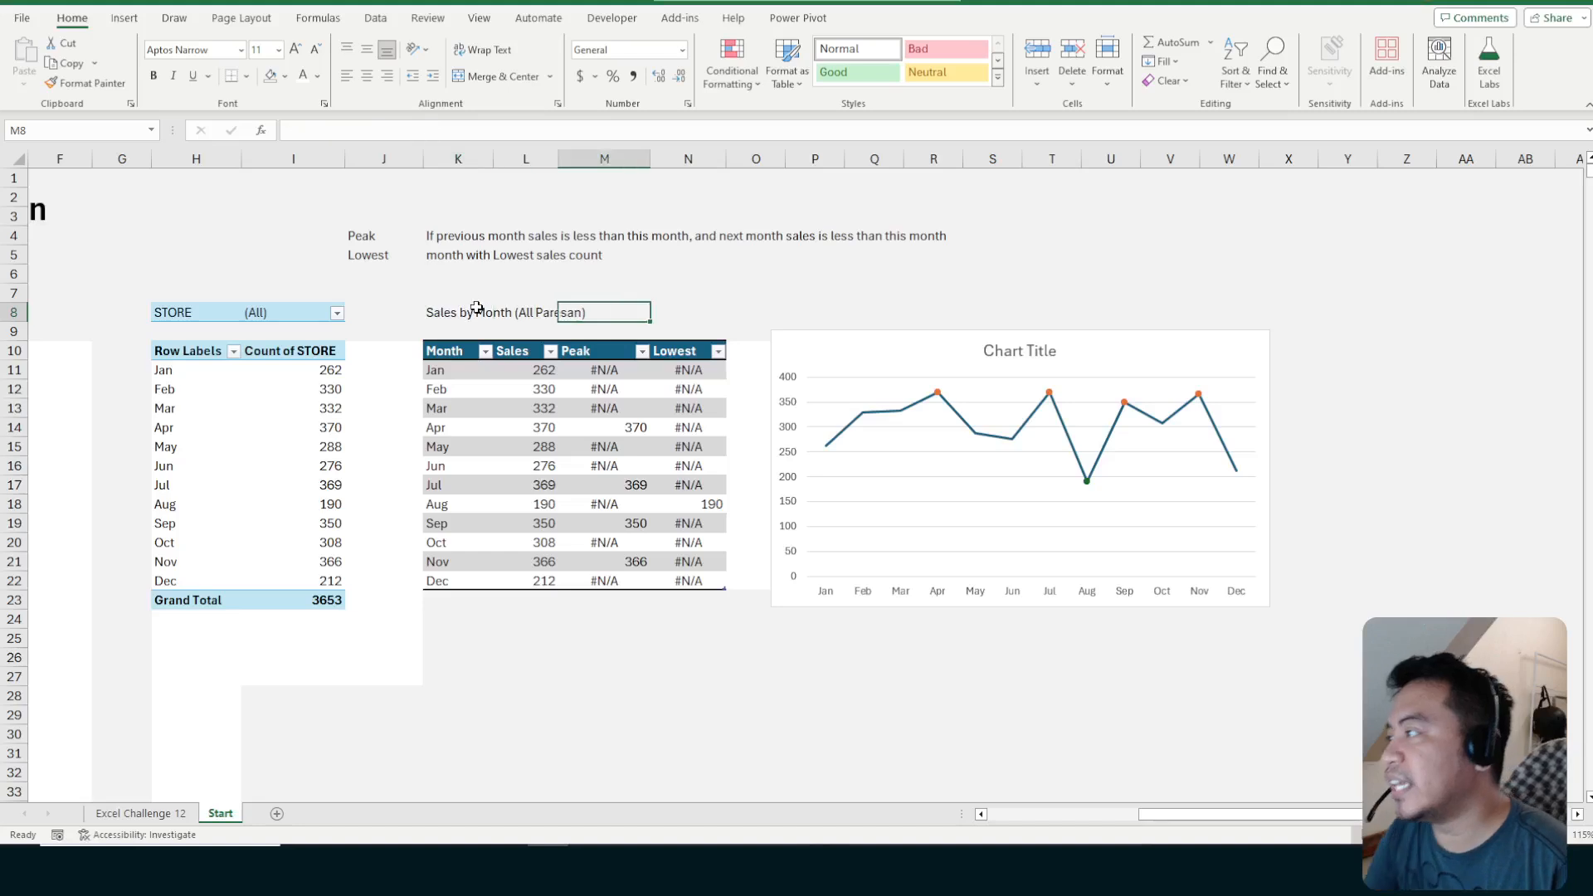
Test the pivot table's STORE filter by showing only DIWATA PARES OVERLOAD, and restore the filter to all stores
left_click(475, 309)
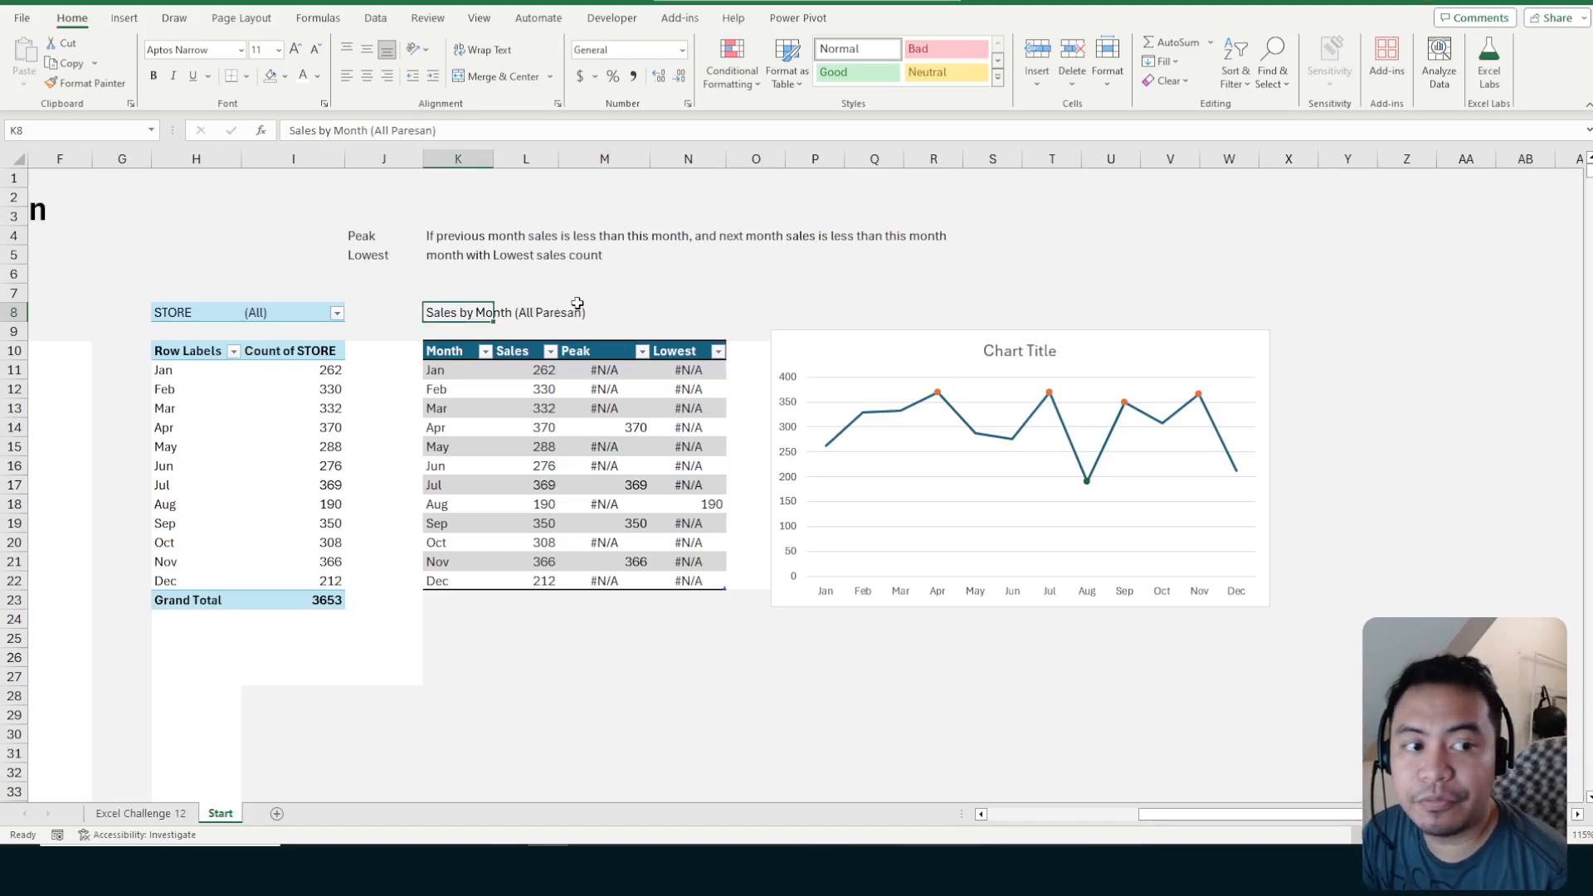
left_click(261, 318)
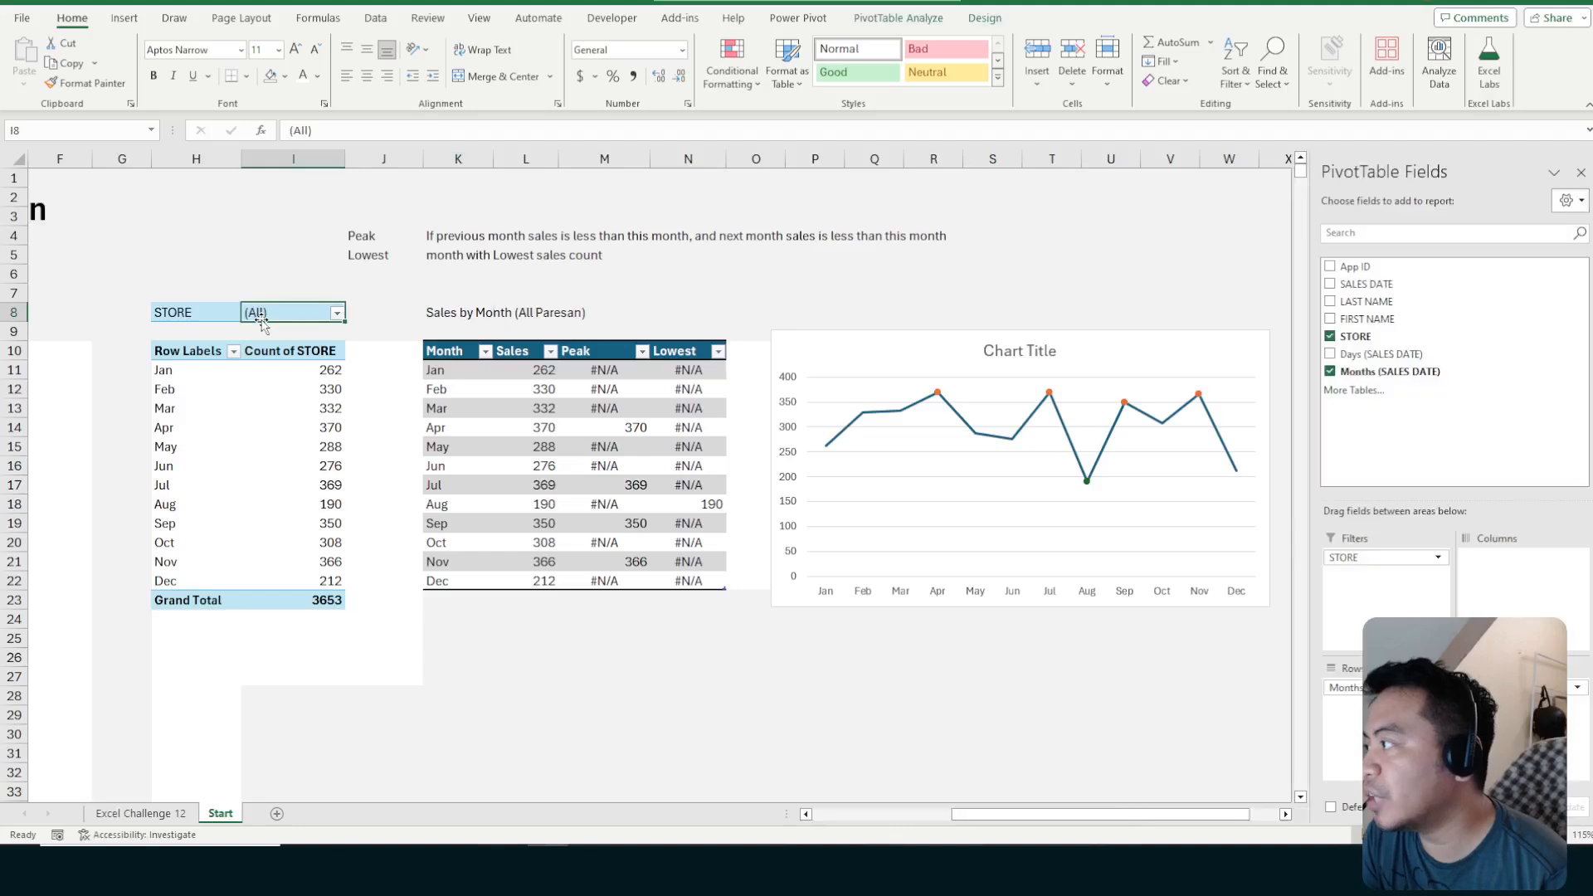
left_click(278, 333)
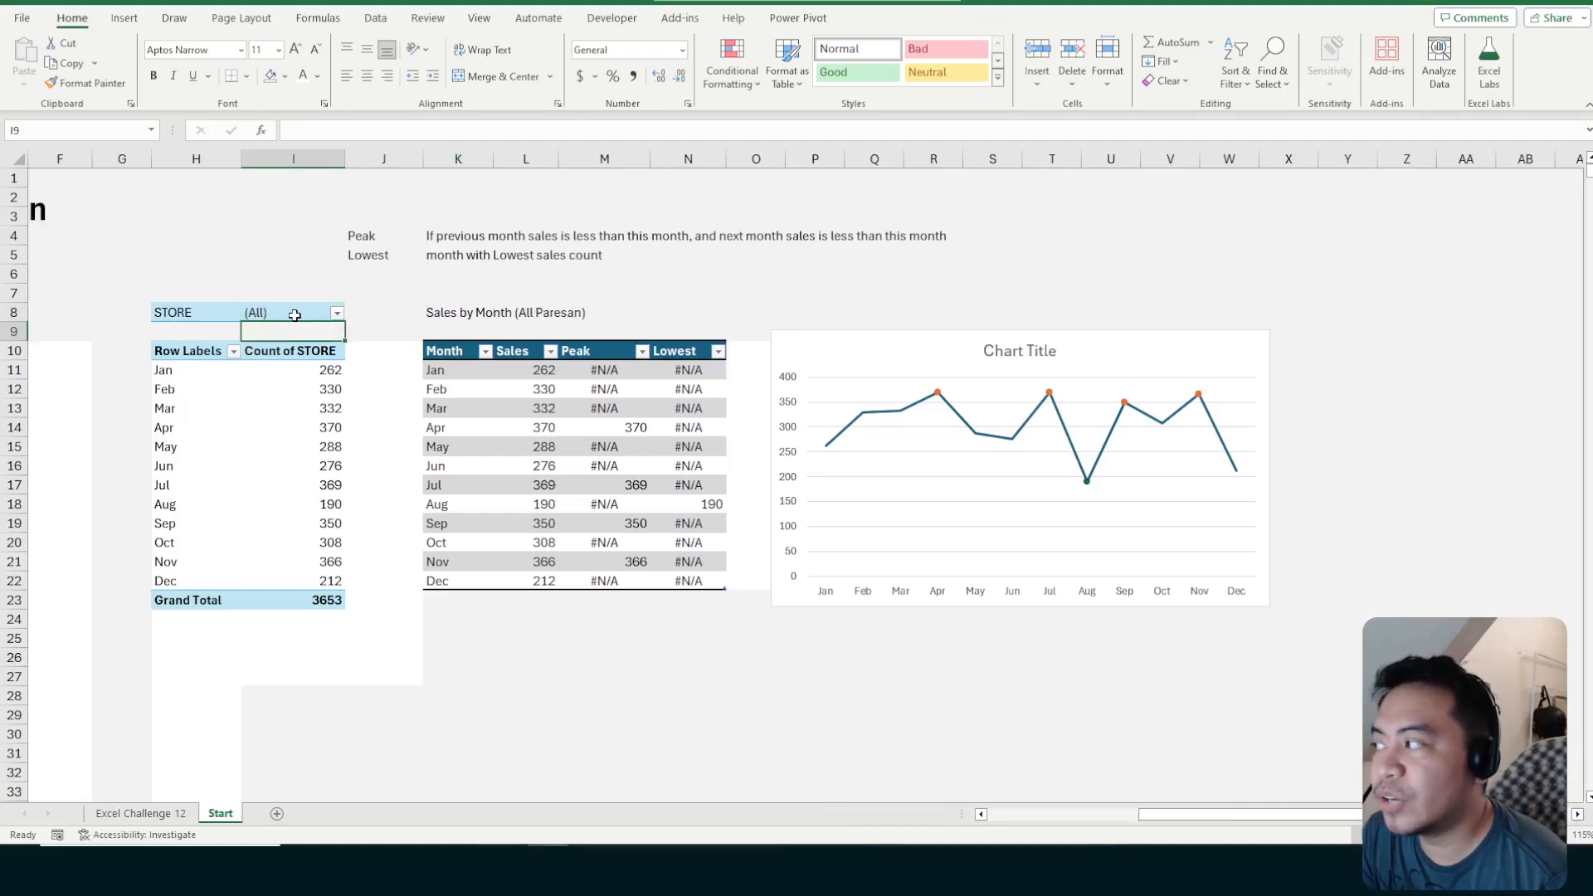
left_click(259, 387)
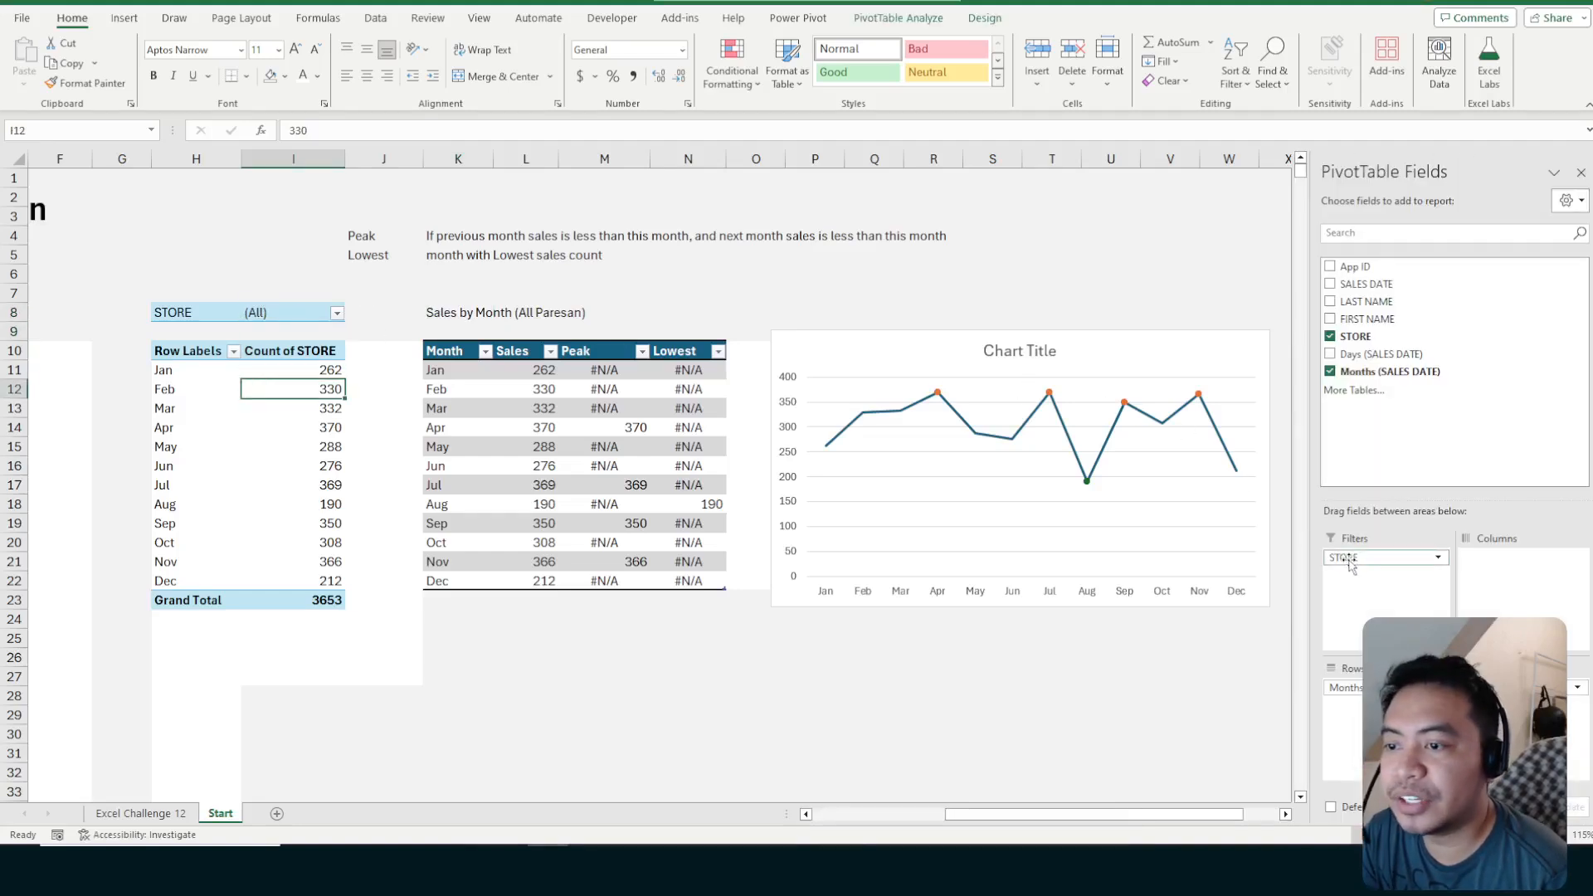
left_click(337, 313)
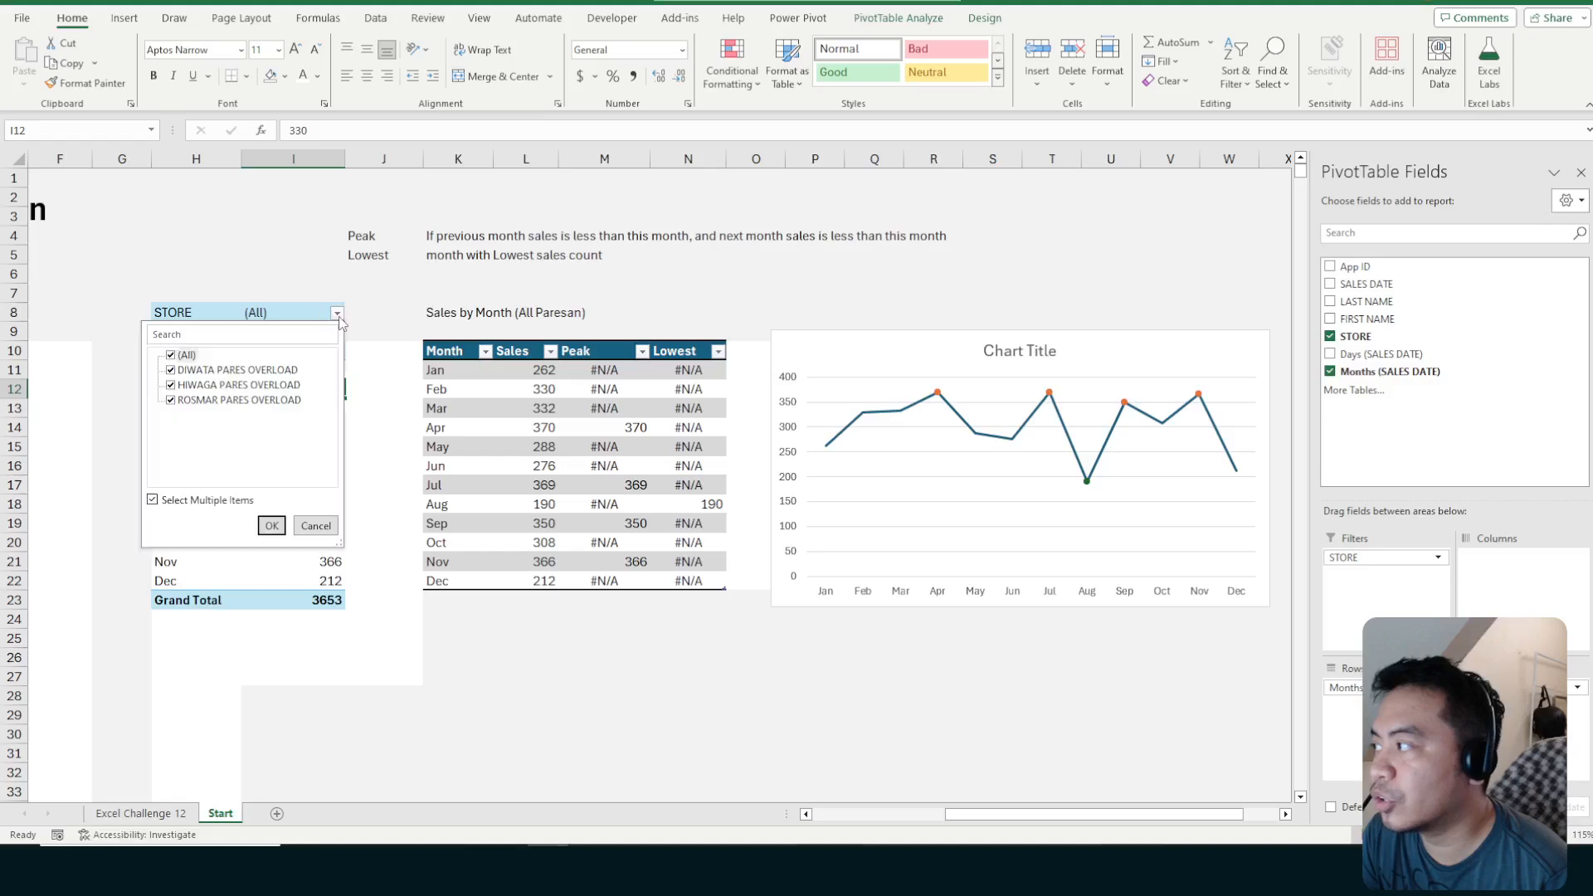
left_click(172, 355)
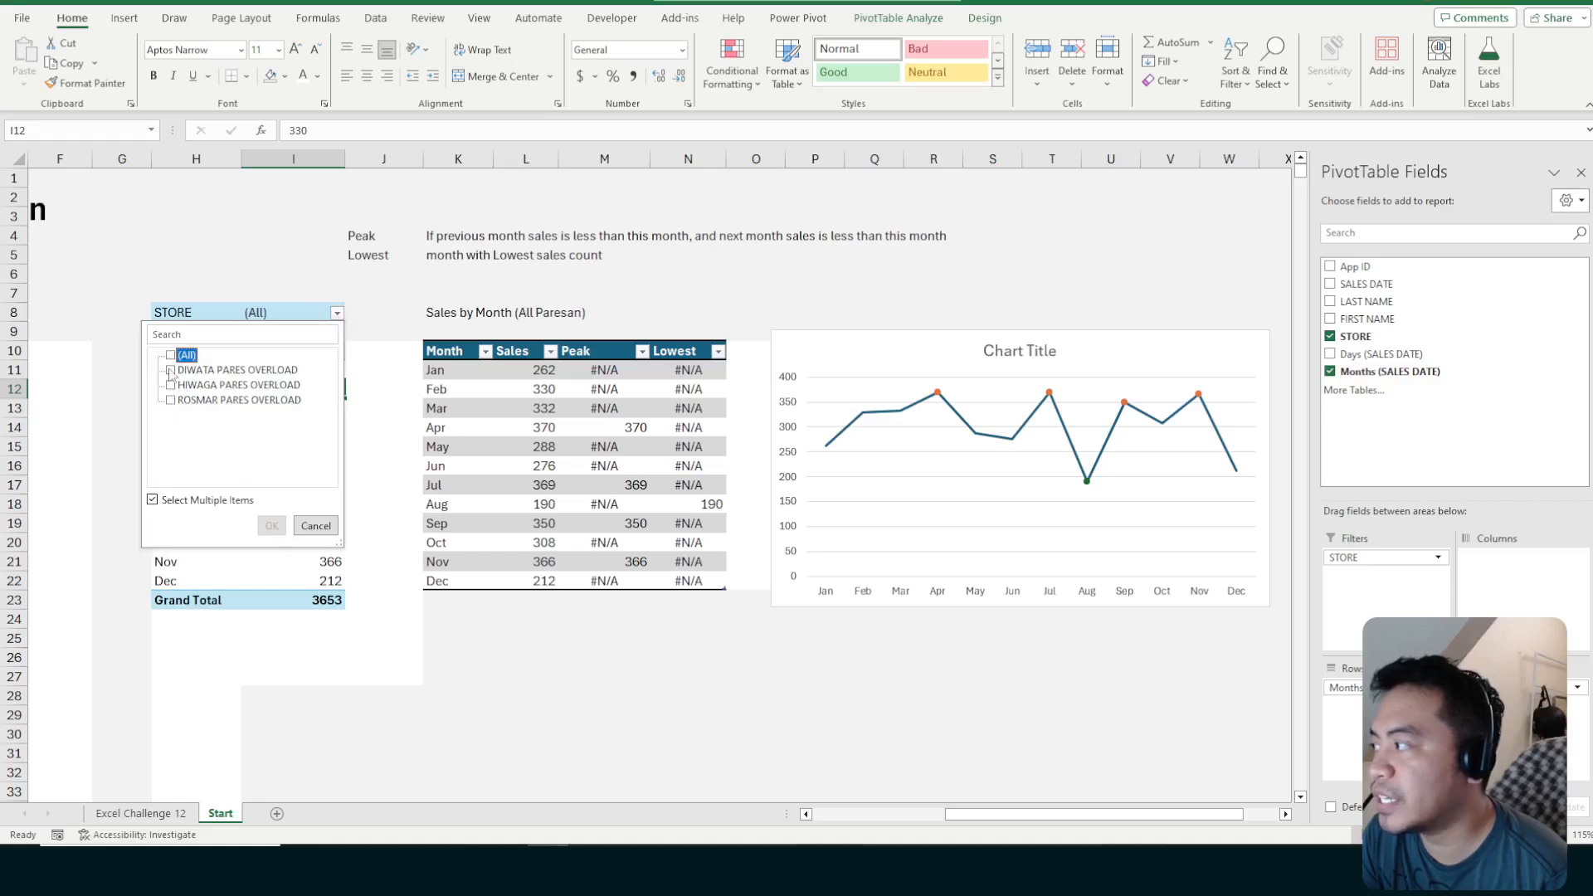
left_click(171, 371)
left_click(271, 525)
left_click(410, 309)
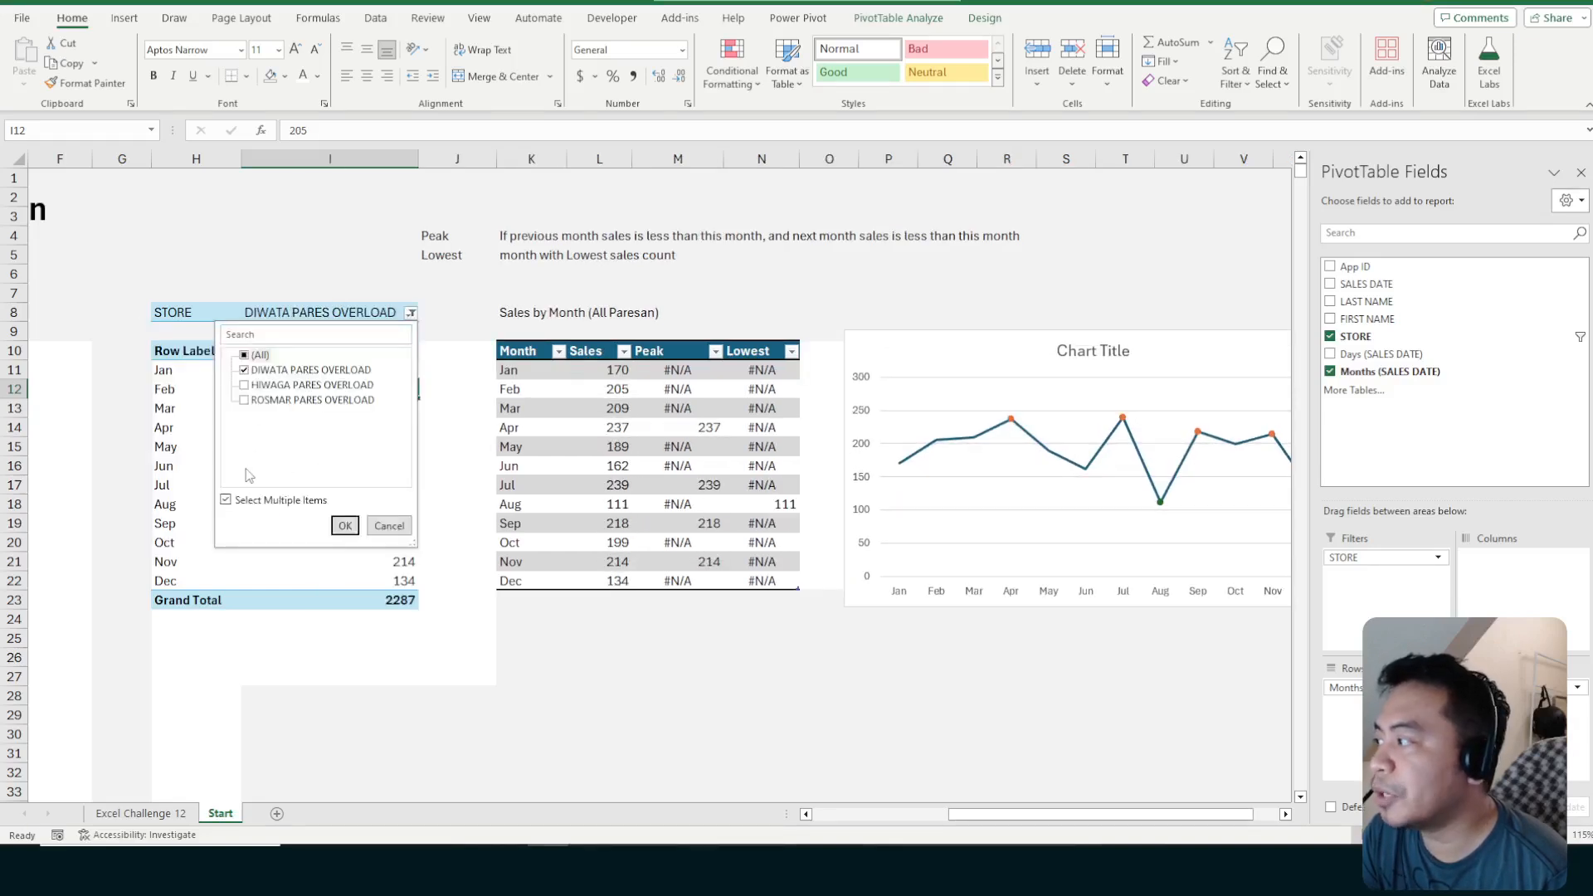
left_click(345, 525)
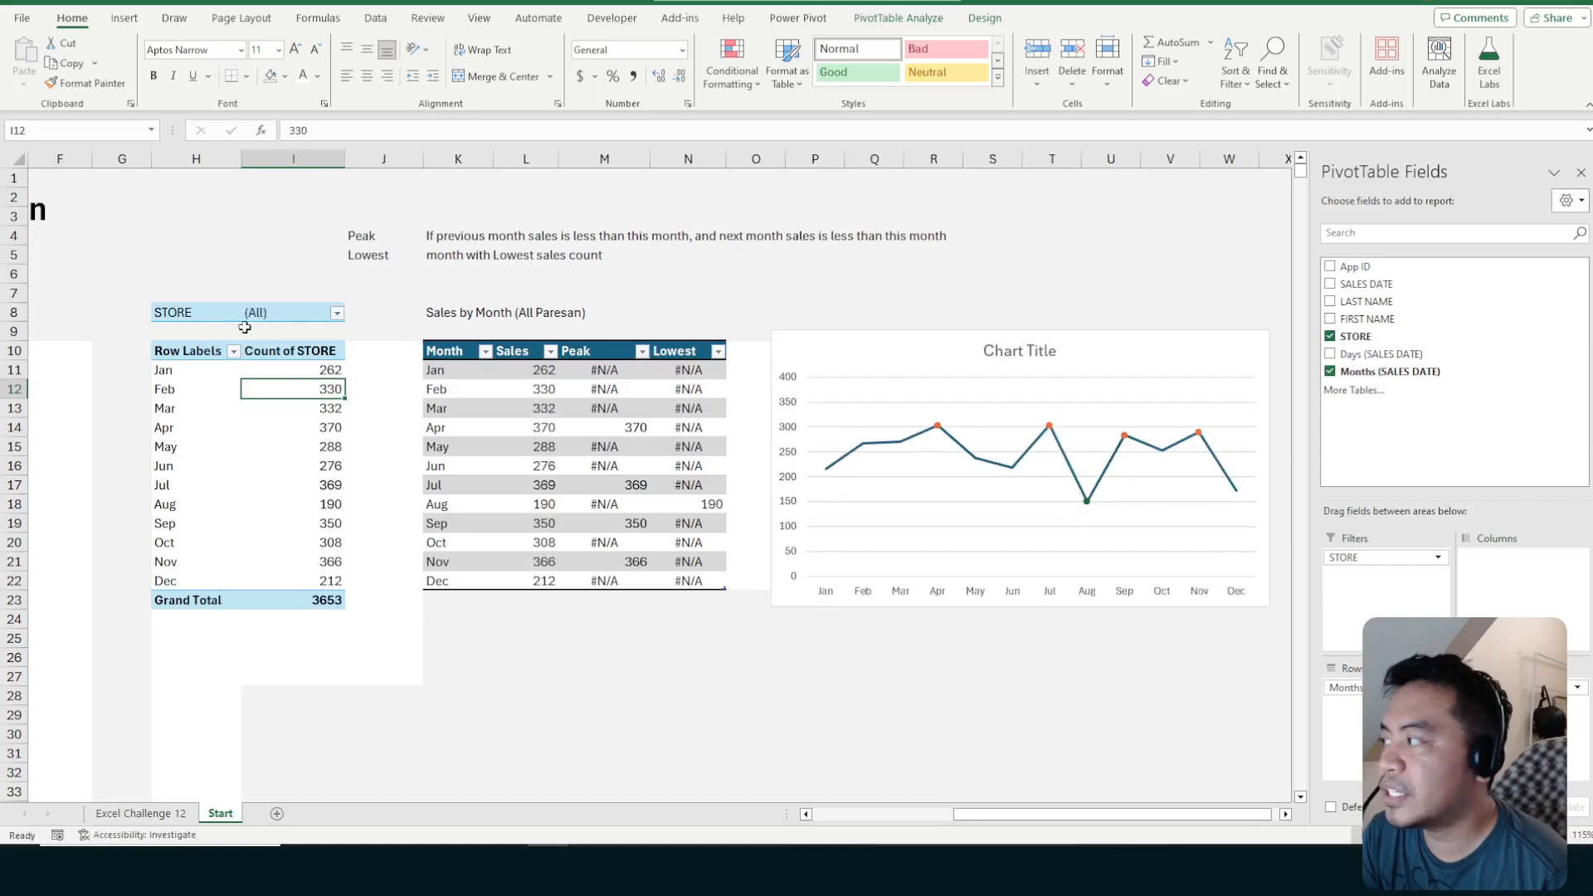
left_click(1382, 560)
left_click(281, 406)
left_click(275, 390)
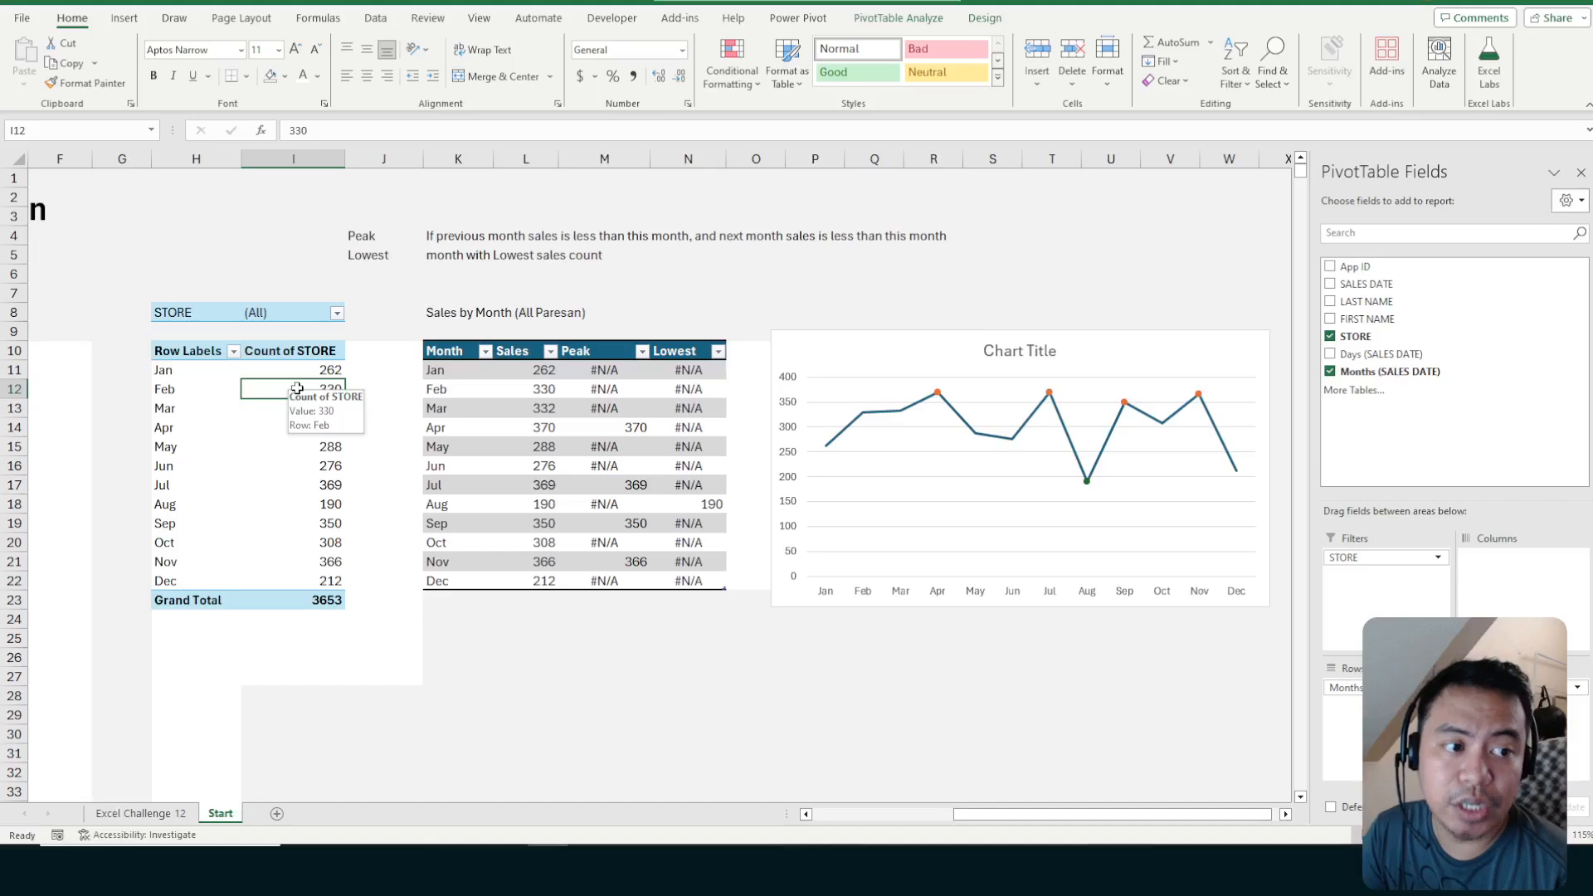
Convert the K8 title text into the formula ="Sales by Month (", removing the "All Paresan)" part
left_click(445, 311)
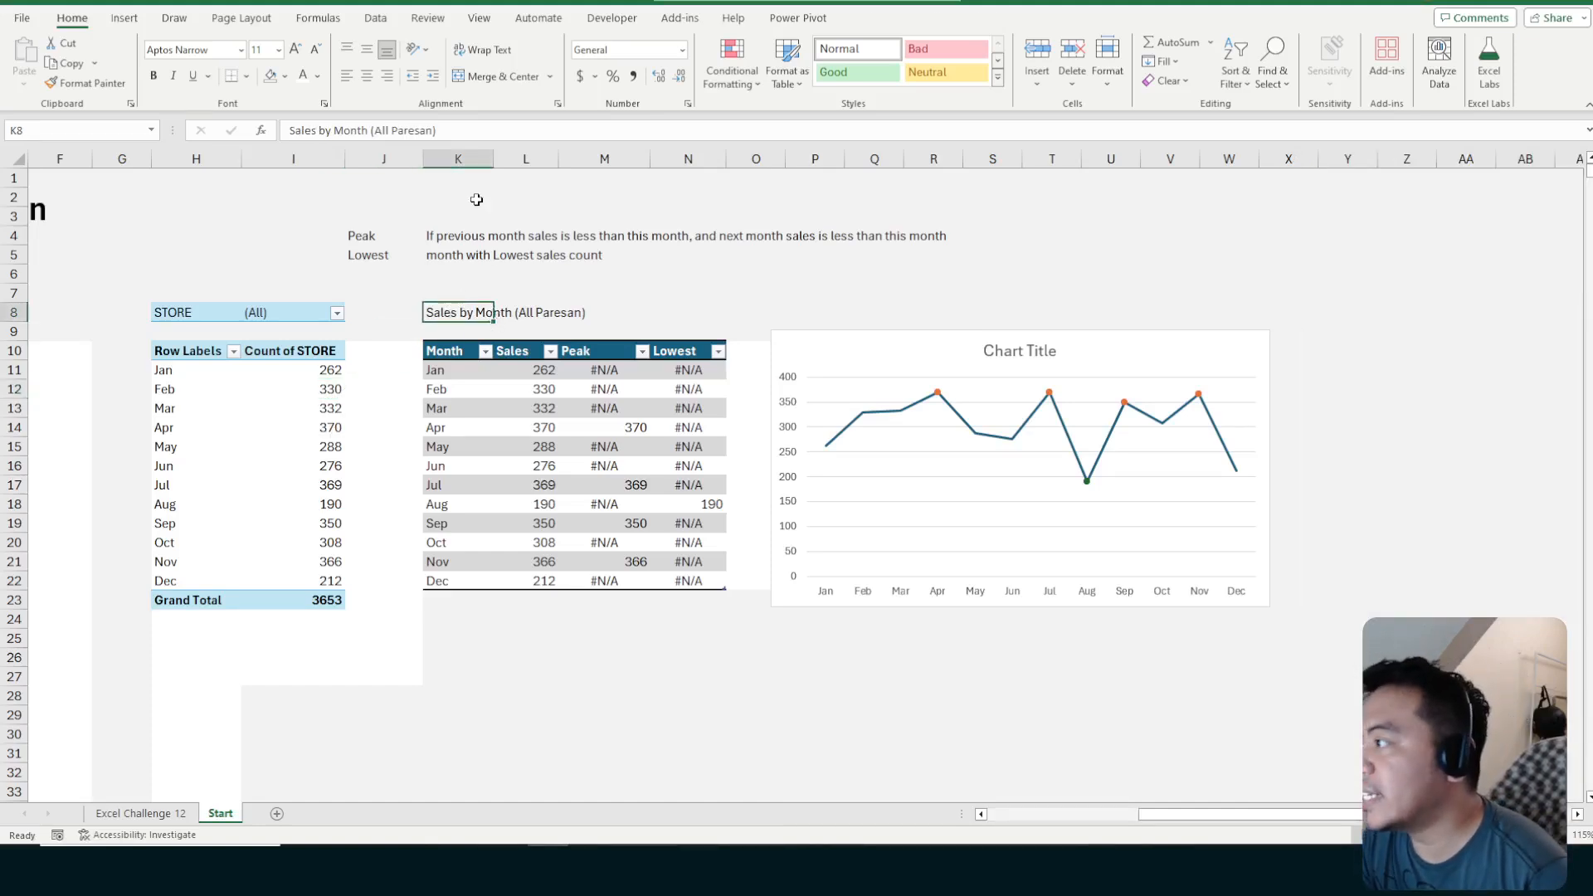
double_click(431, 312)
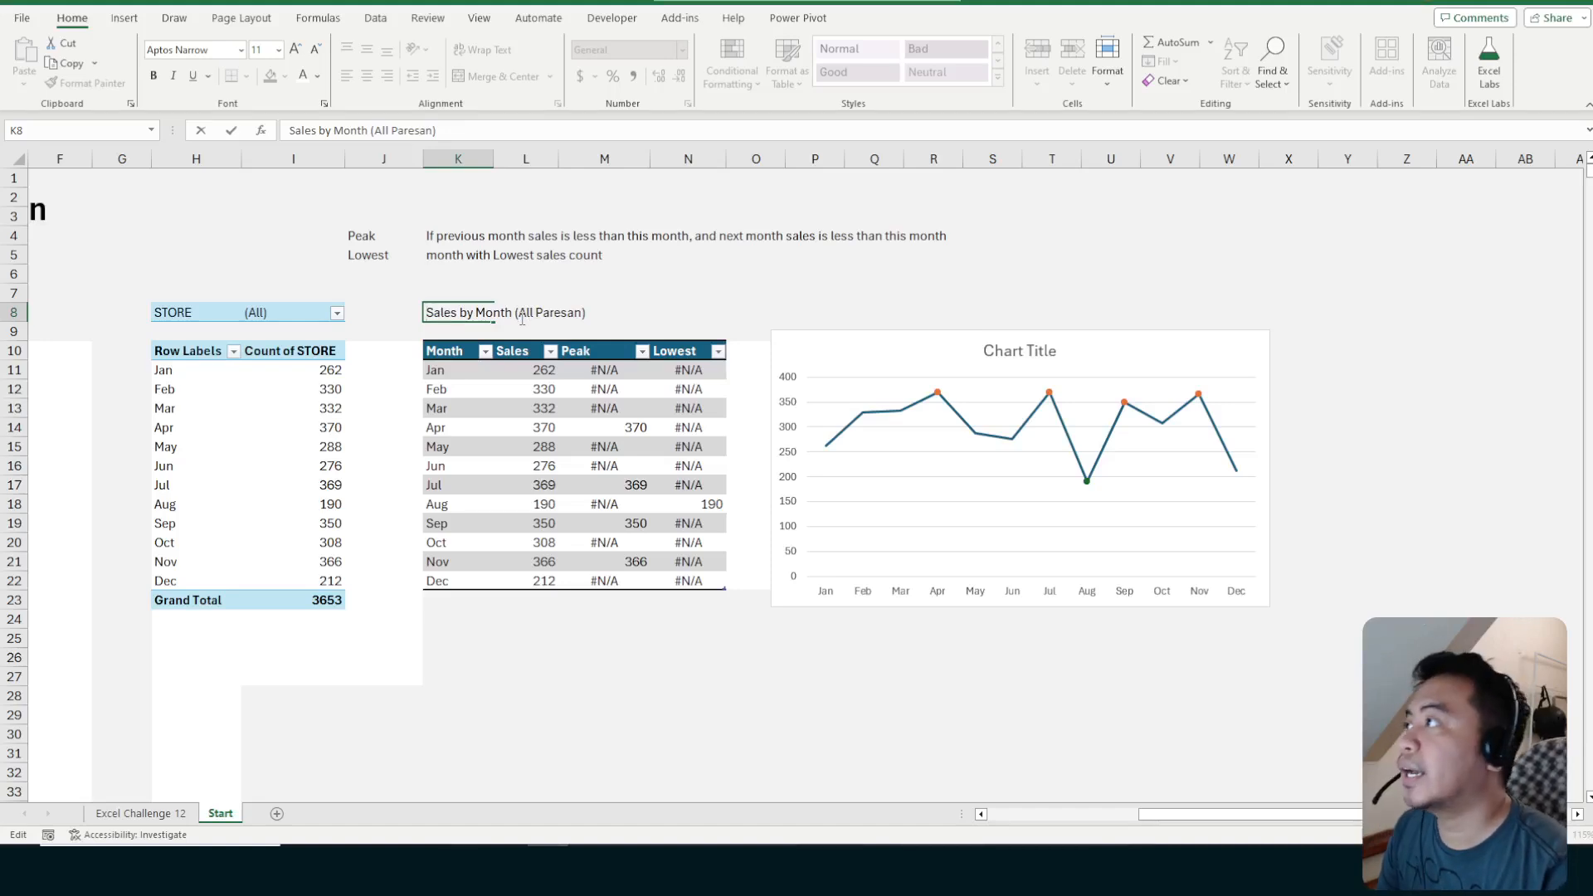
type("=")
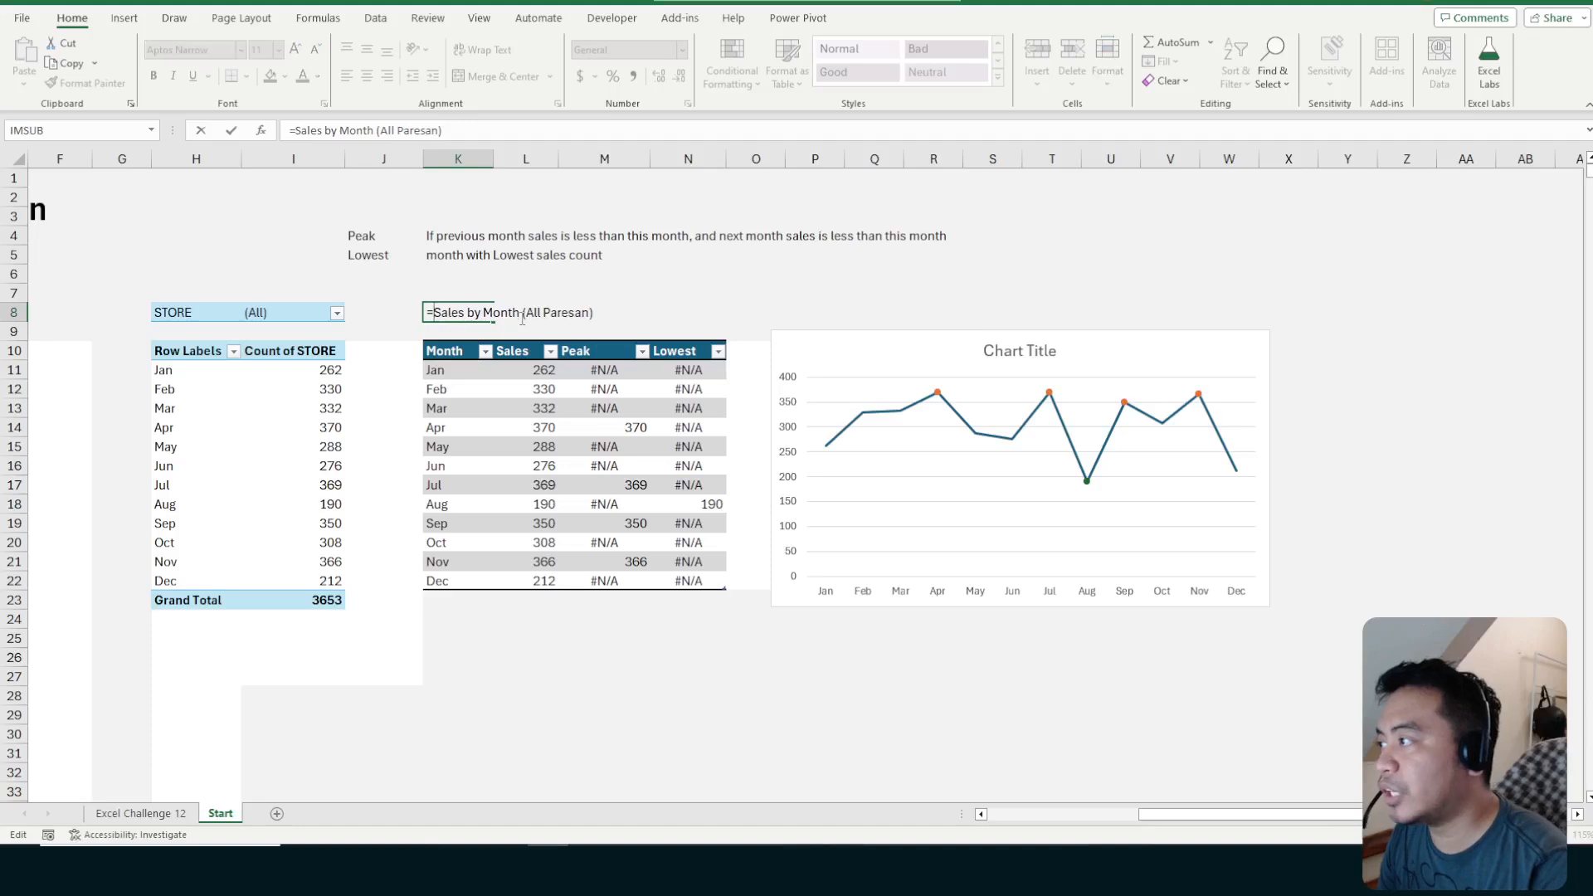
type("\"")
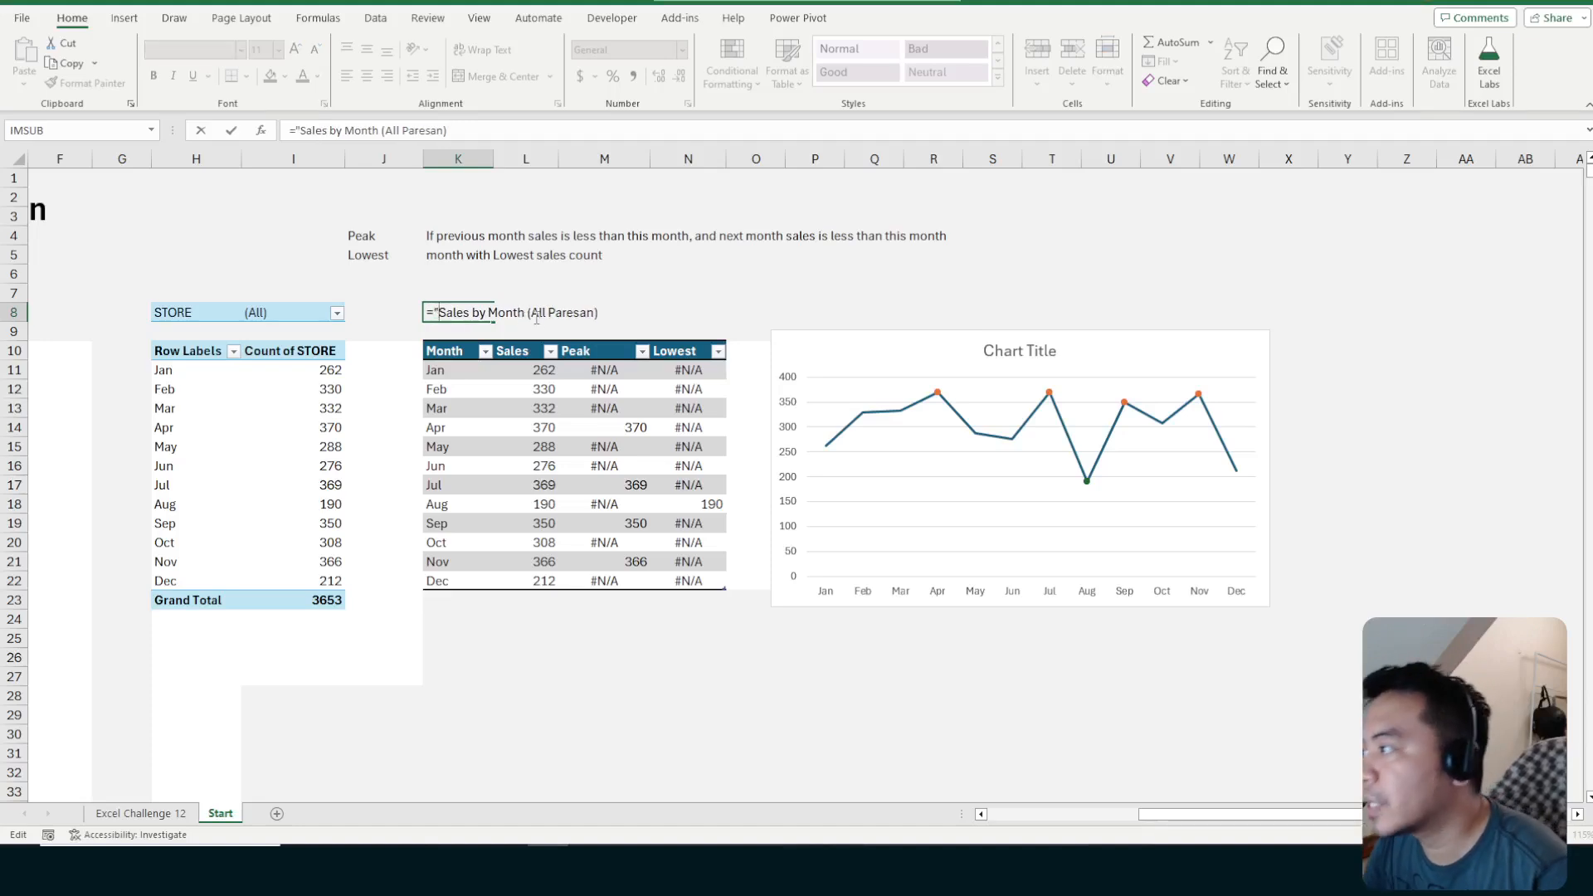
left_click_drag(533, 314, 631, 312)
key("BackSpace")
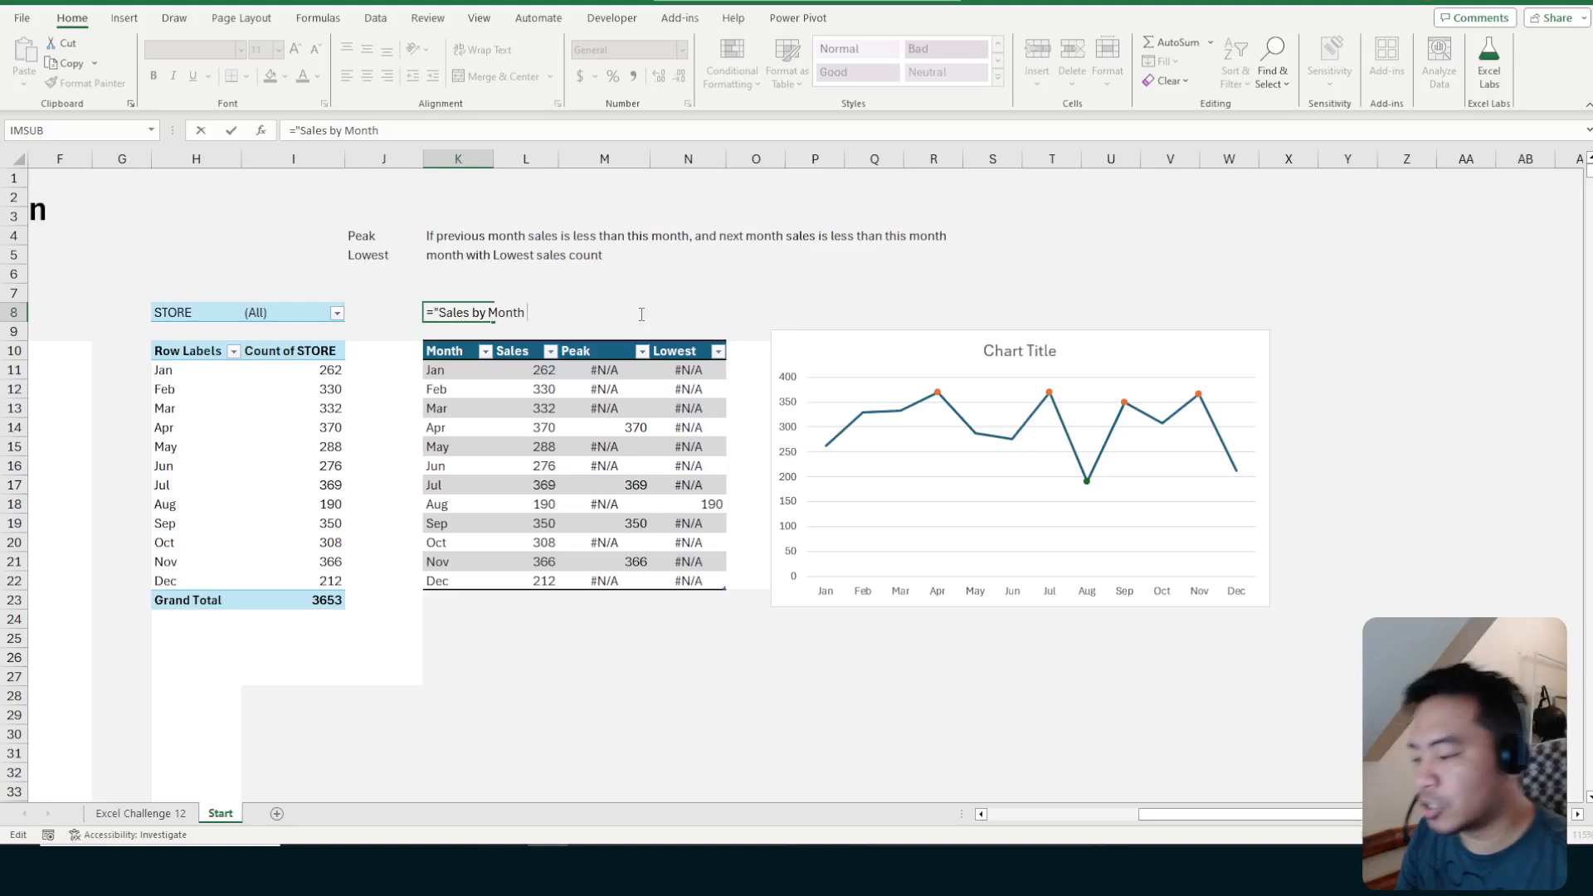
type("(")
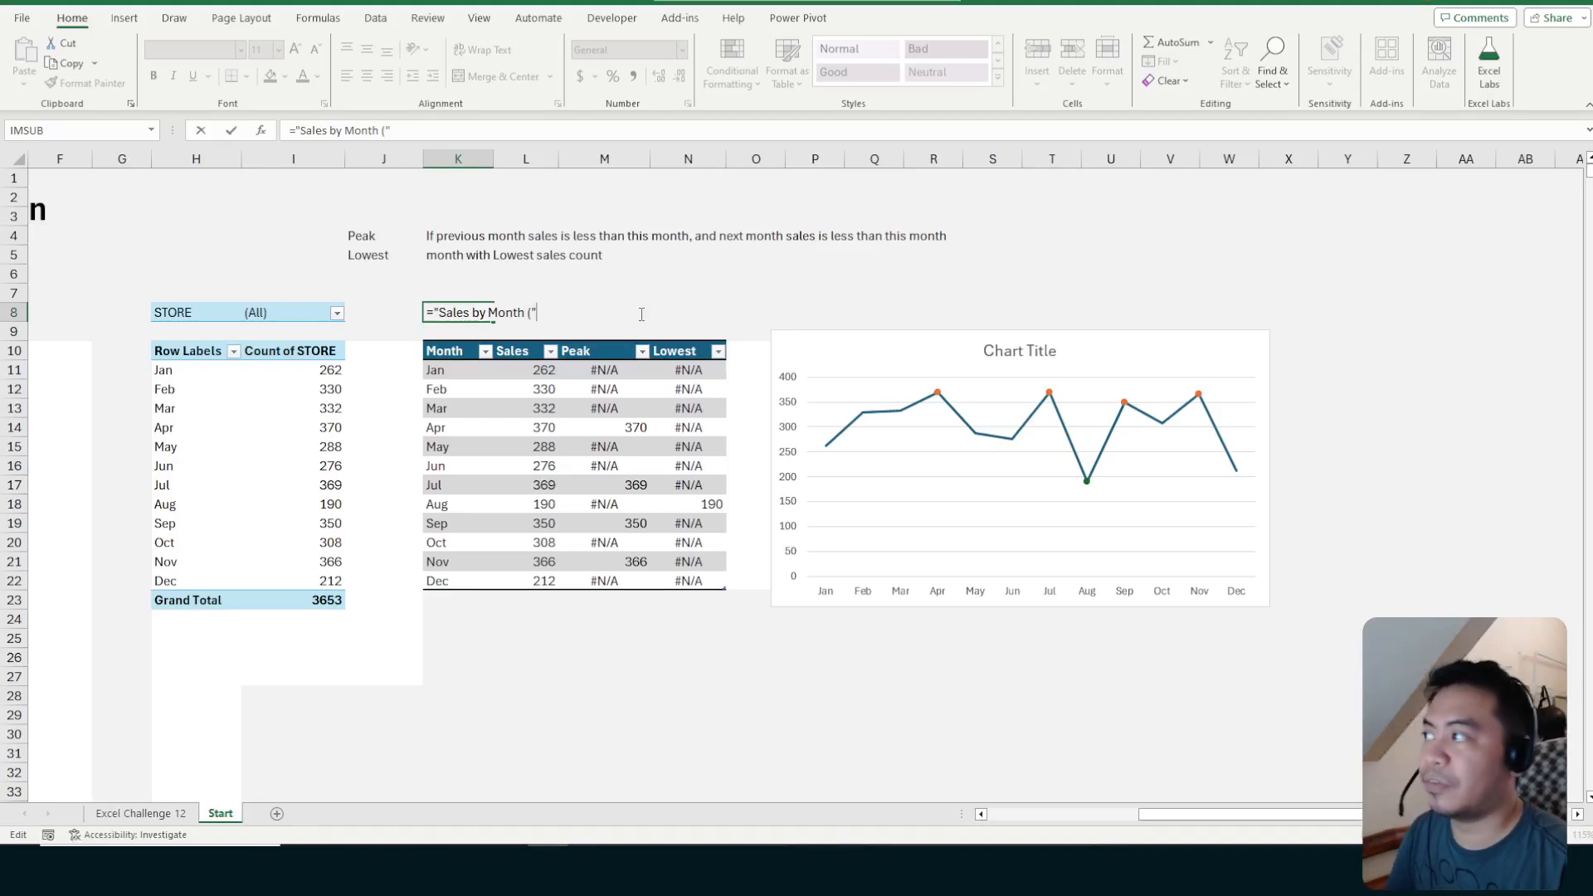
key("ctrl+Return")
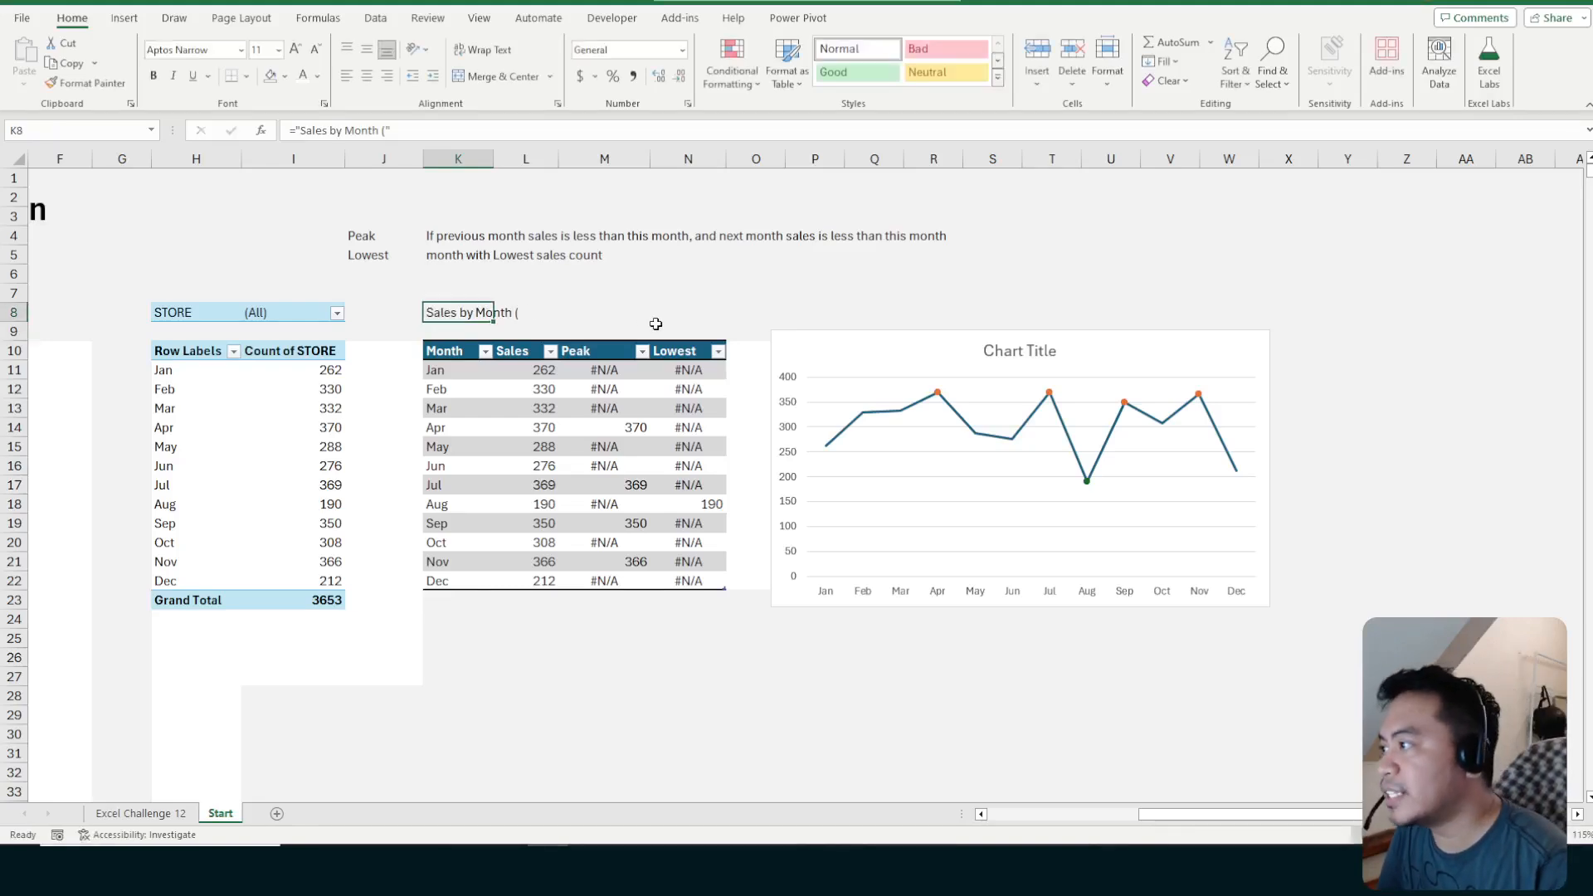
Check the store choices offered by the pivot table's STORE filter against the title in K8
left_click(570, 304)
left_click(459, 309)
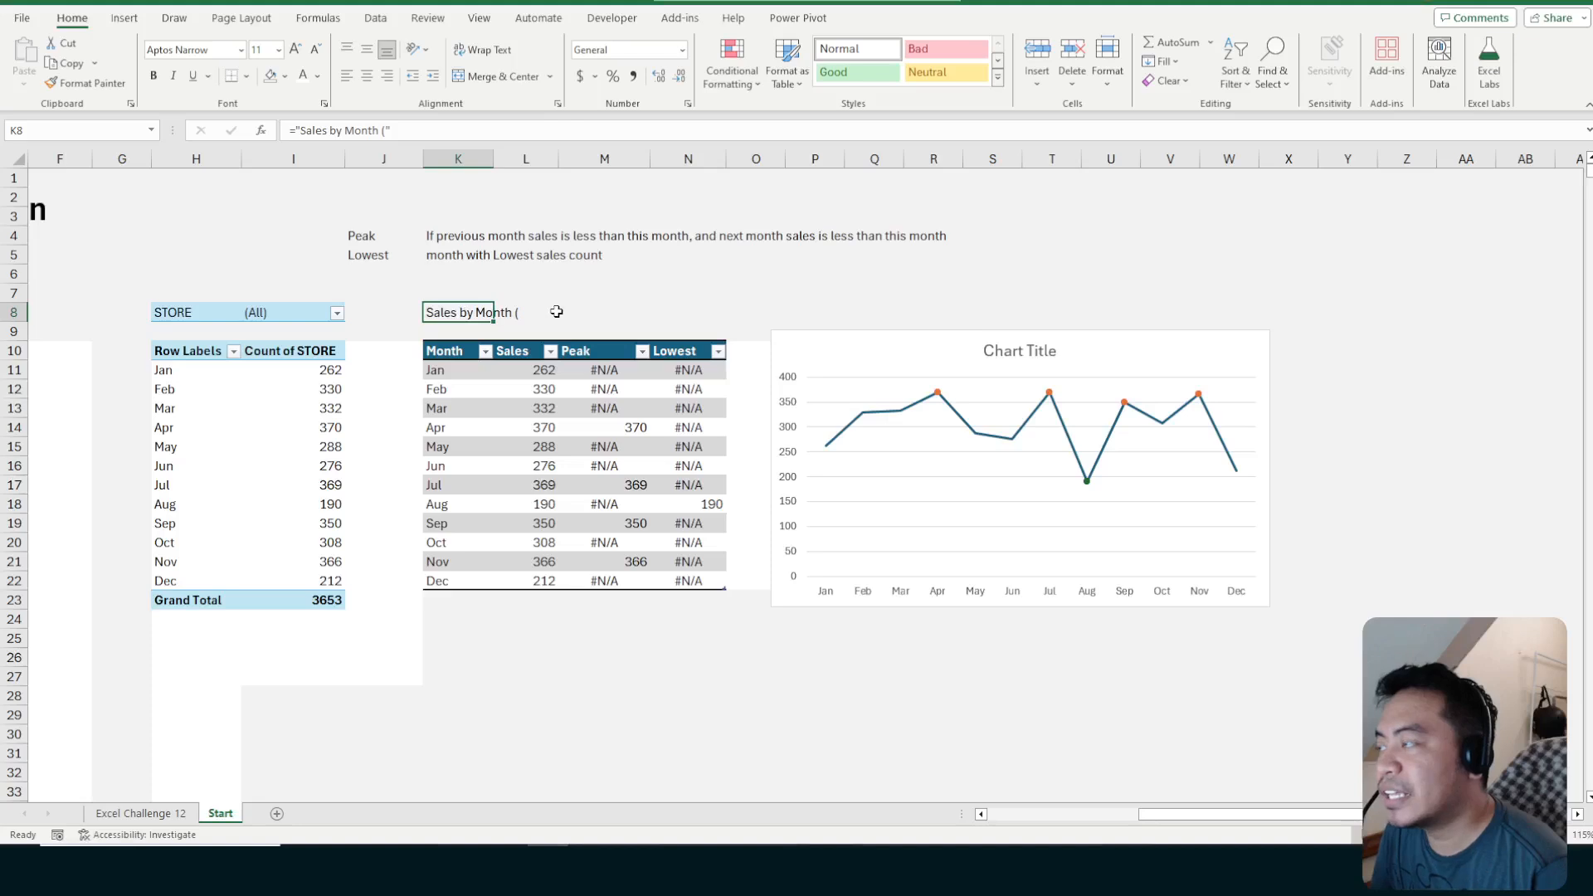
left_click(289, 313)
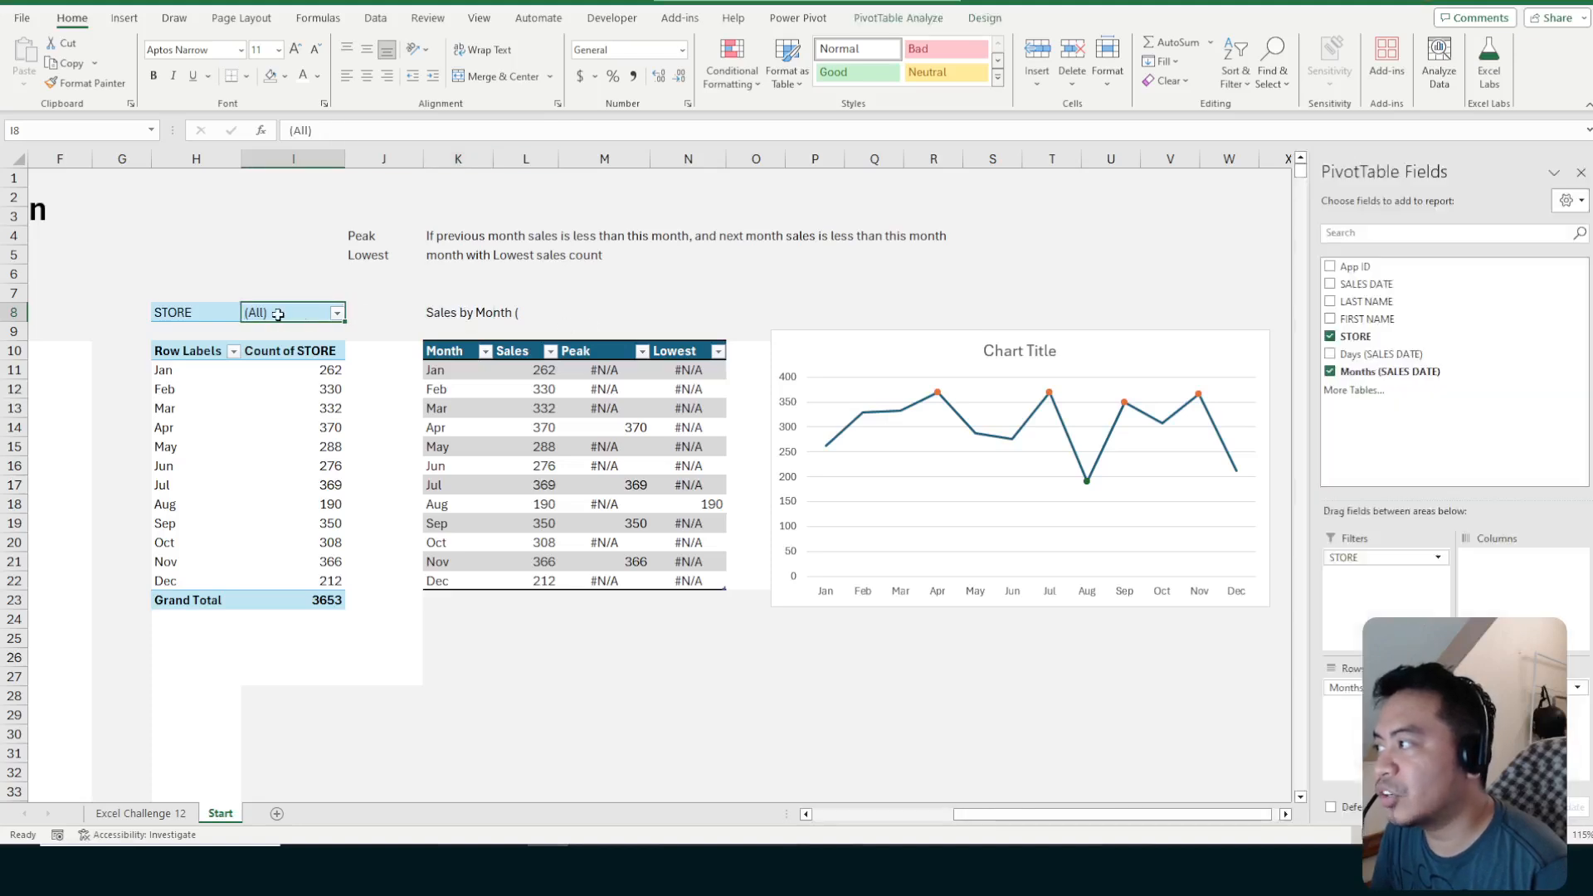
left_click(337, 313)
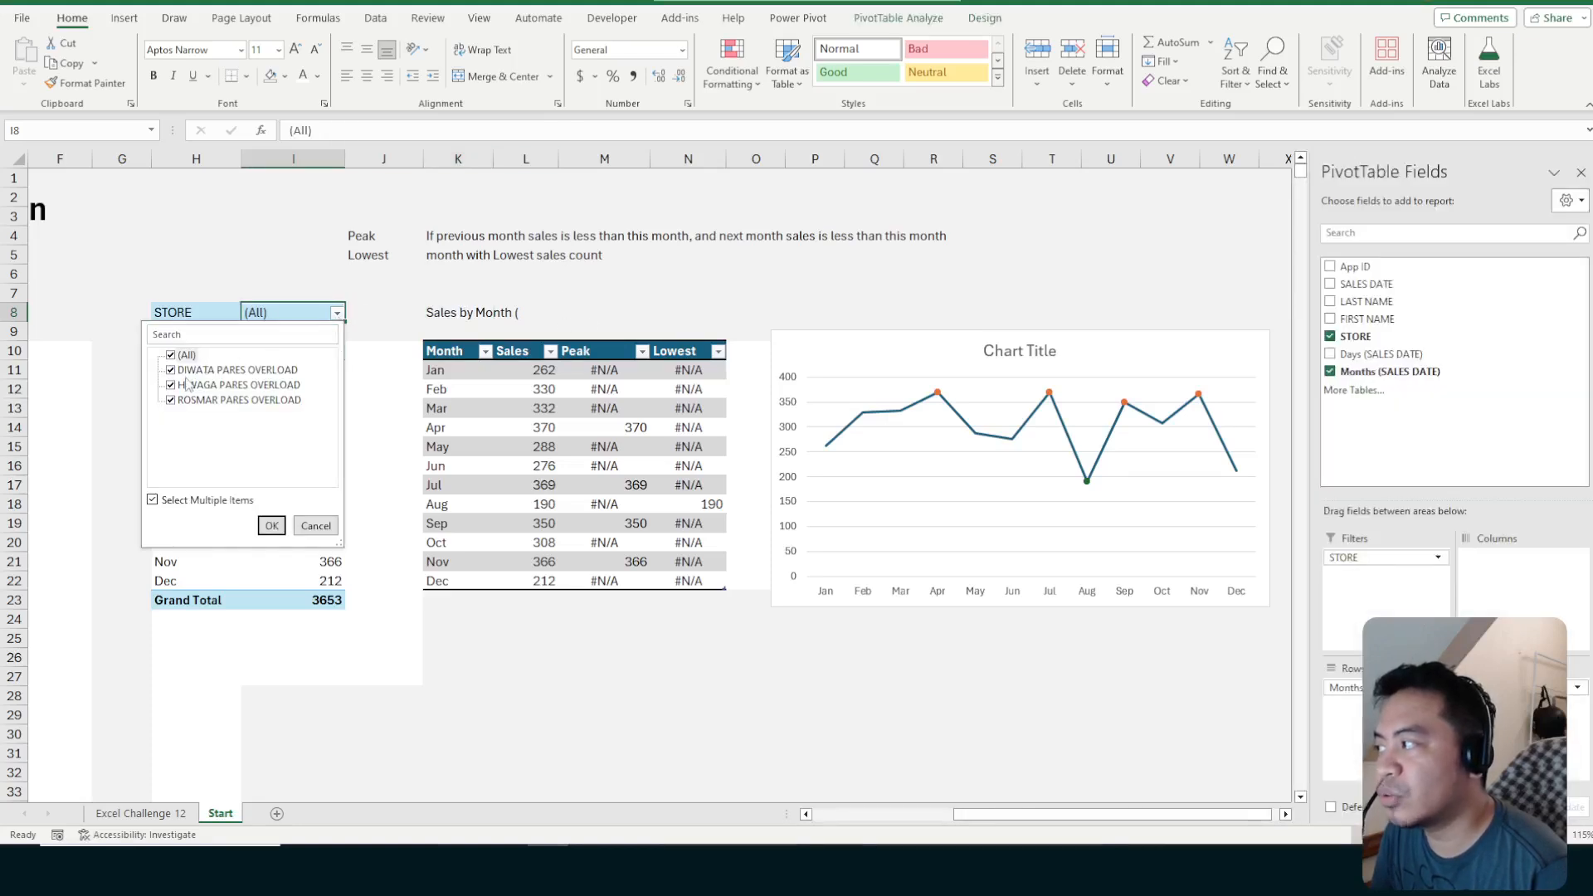
left_click(371, 311)
left_click(461, 312)
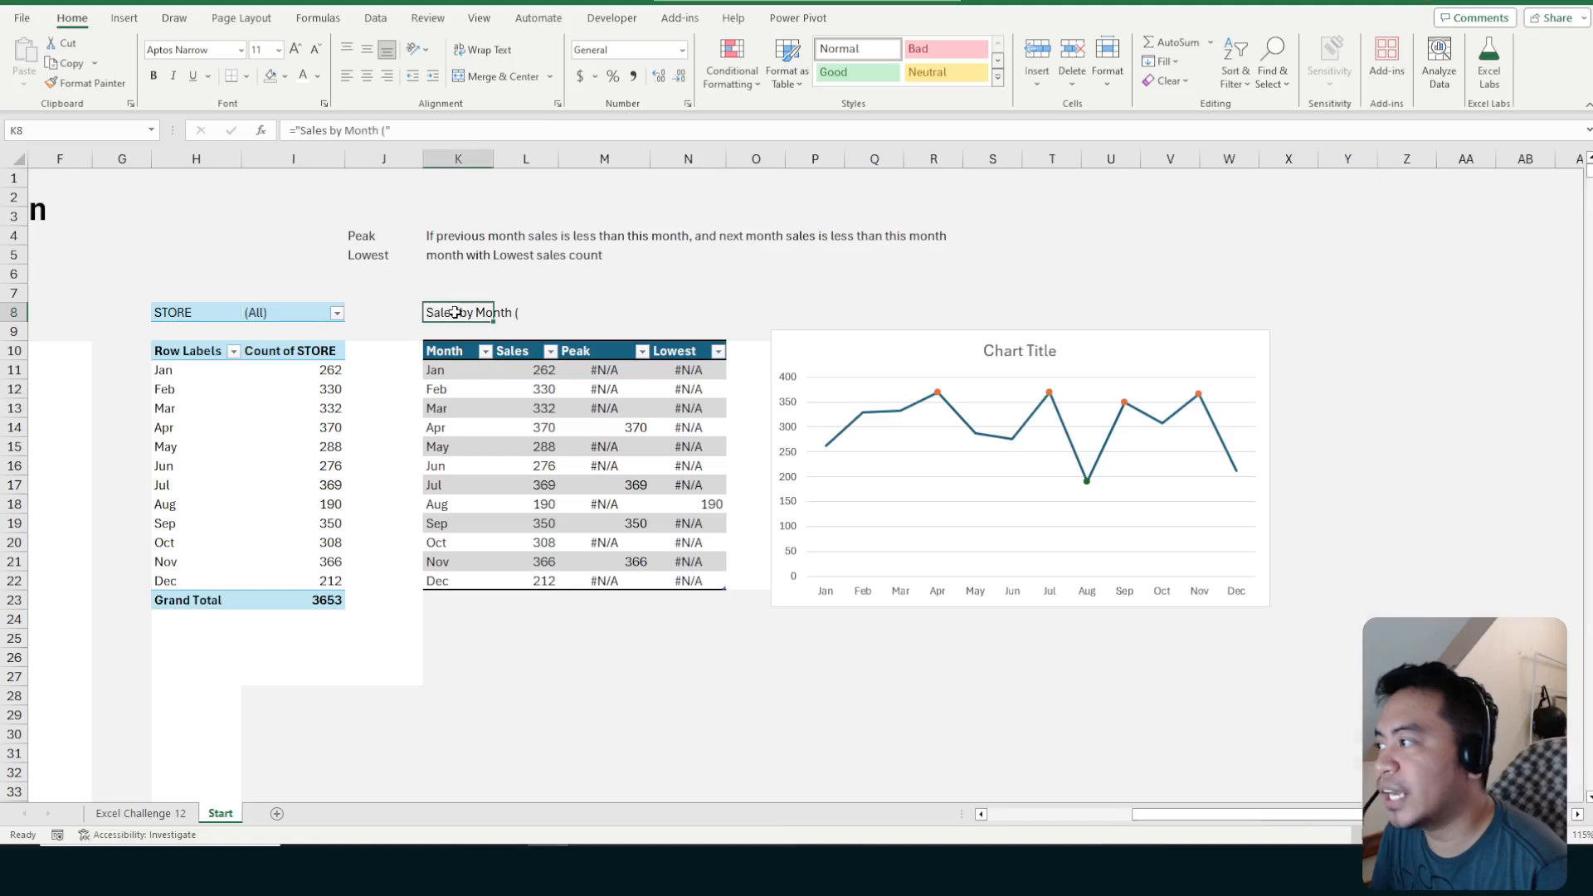
Filter the pivot table to DIWATA PARES OVERLOAD to see the text in I8, and return the filter to all stores
left_click(337, 313)
left_click(171, 355)
left_click(171, 370)
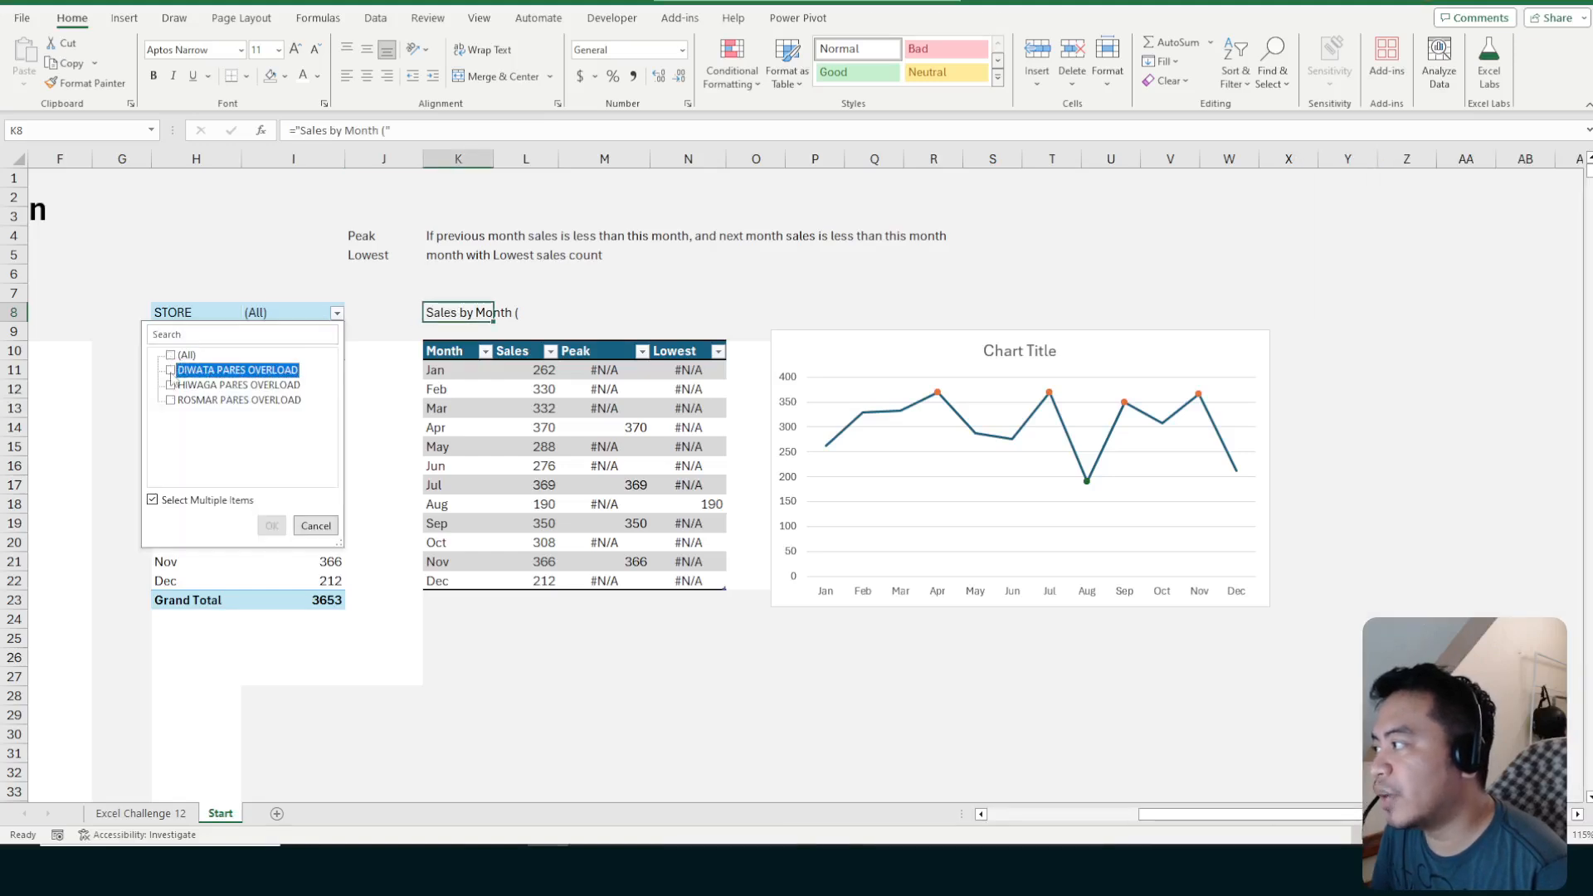
left_click(271, 526)
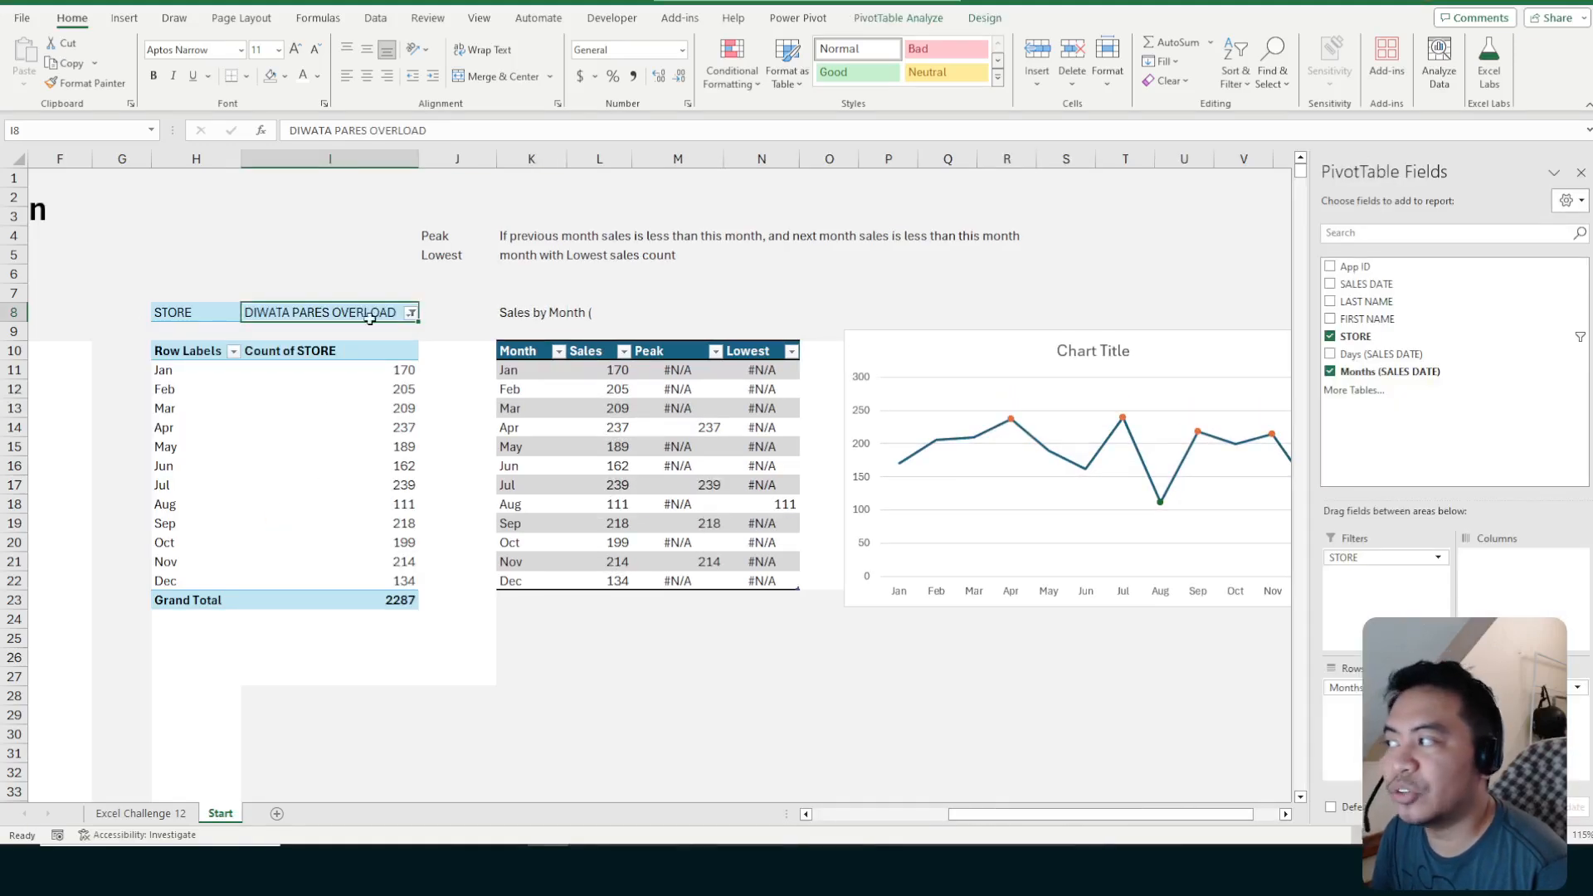
left_click(411, 313)
left_click(244, 355)
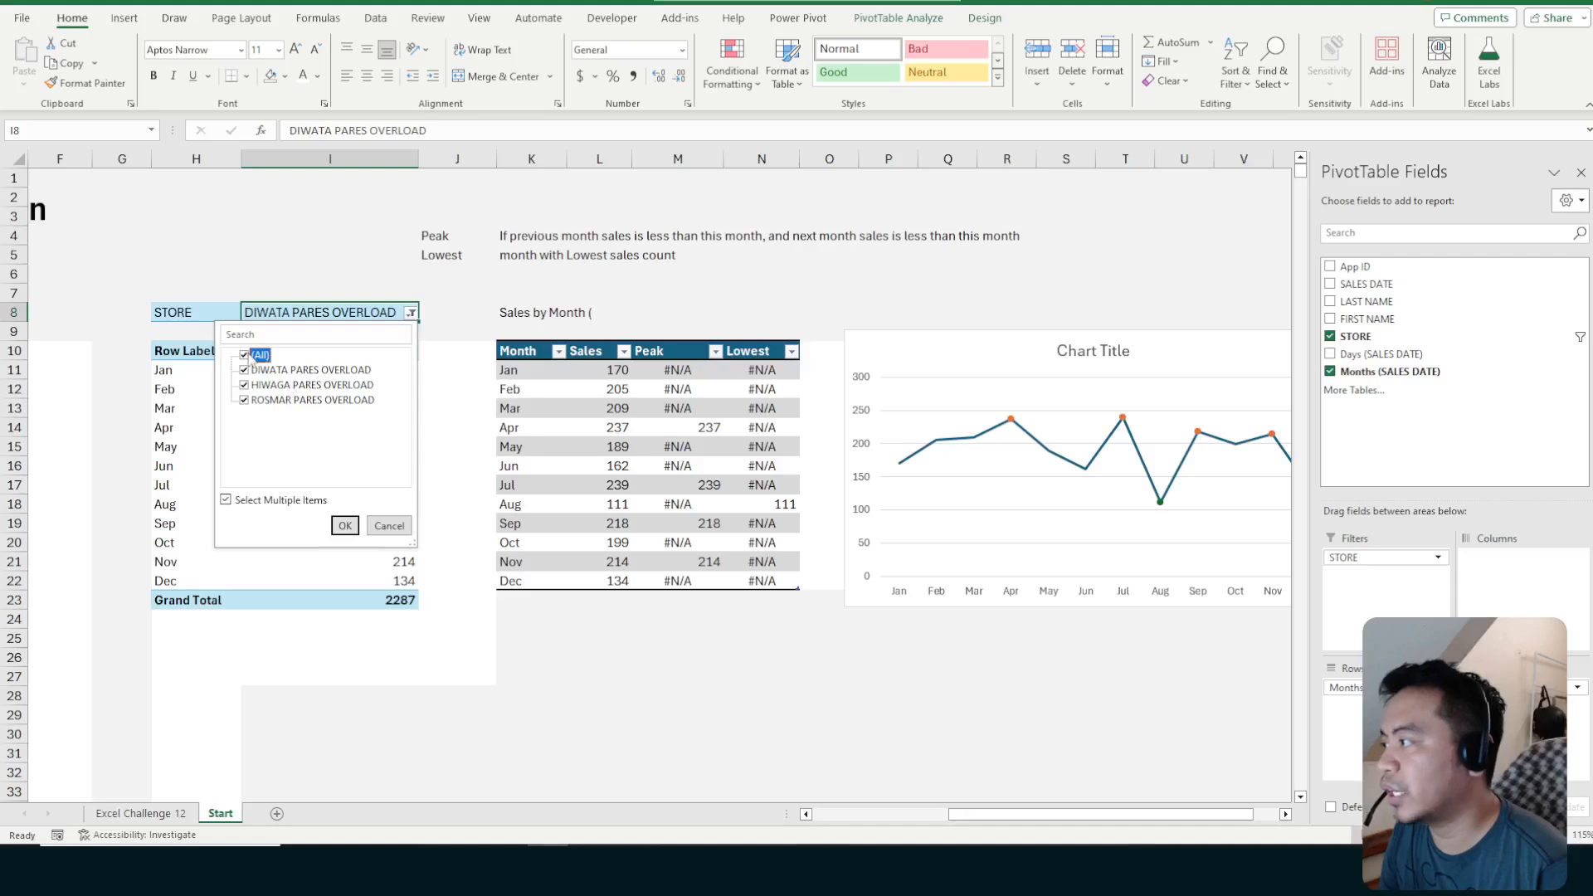
left_click(344, 526)
left_click(443, 308)
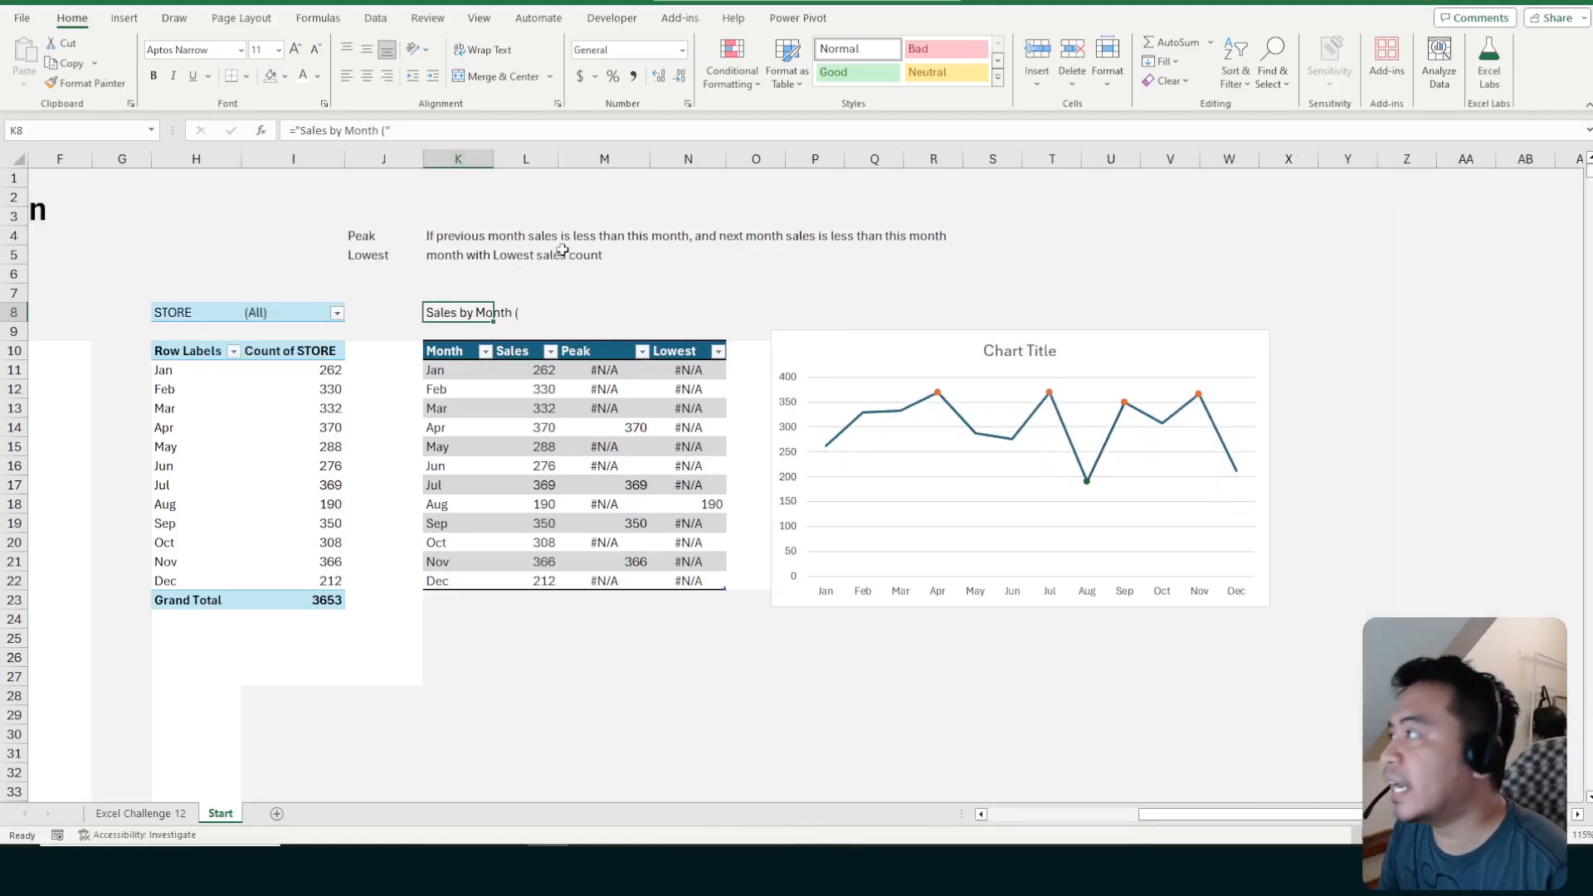
left_click(336, 319)
left_click(337, 314)
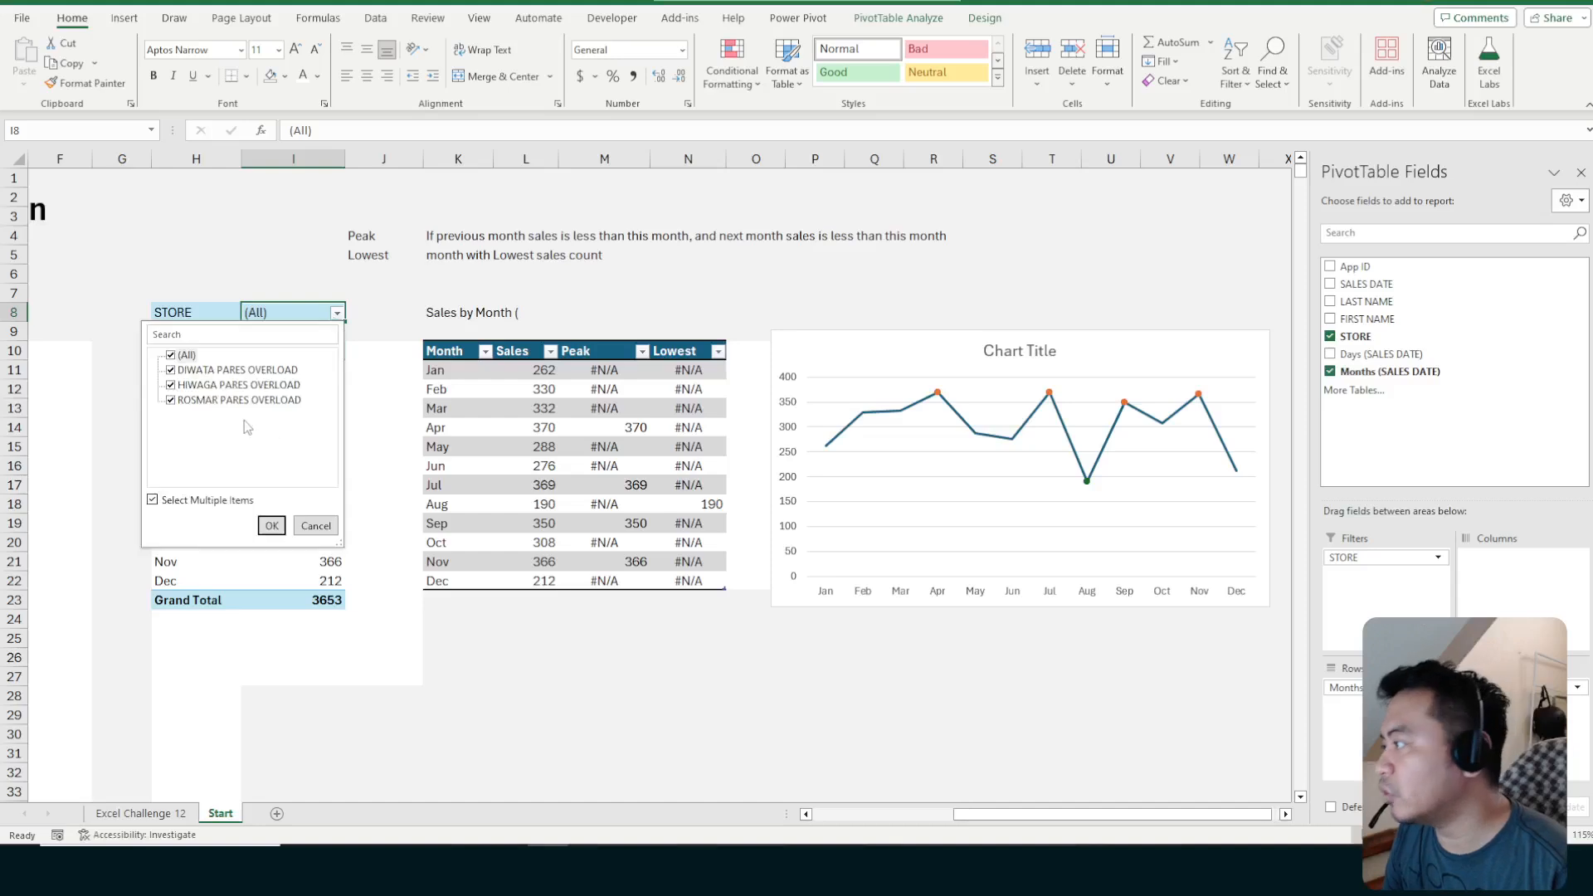
left_click(172, 372)
left_click(440, 314)
left_click(536, 311)
left_click(458, 312)
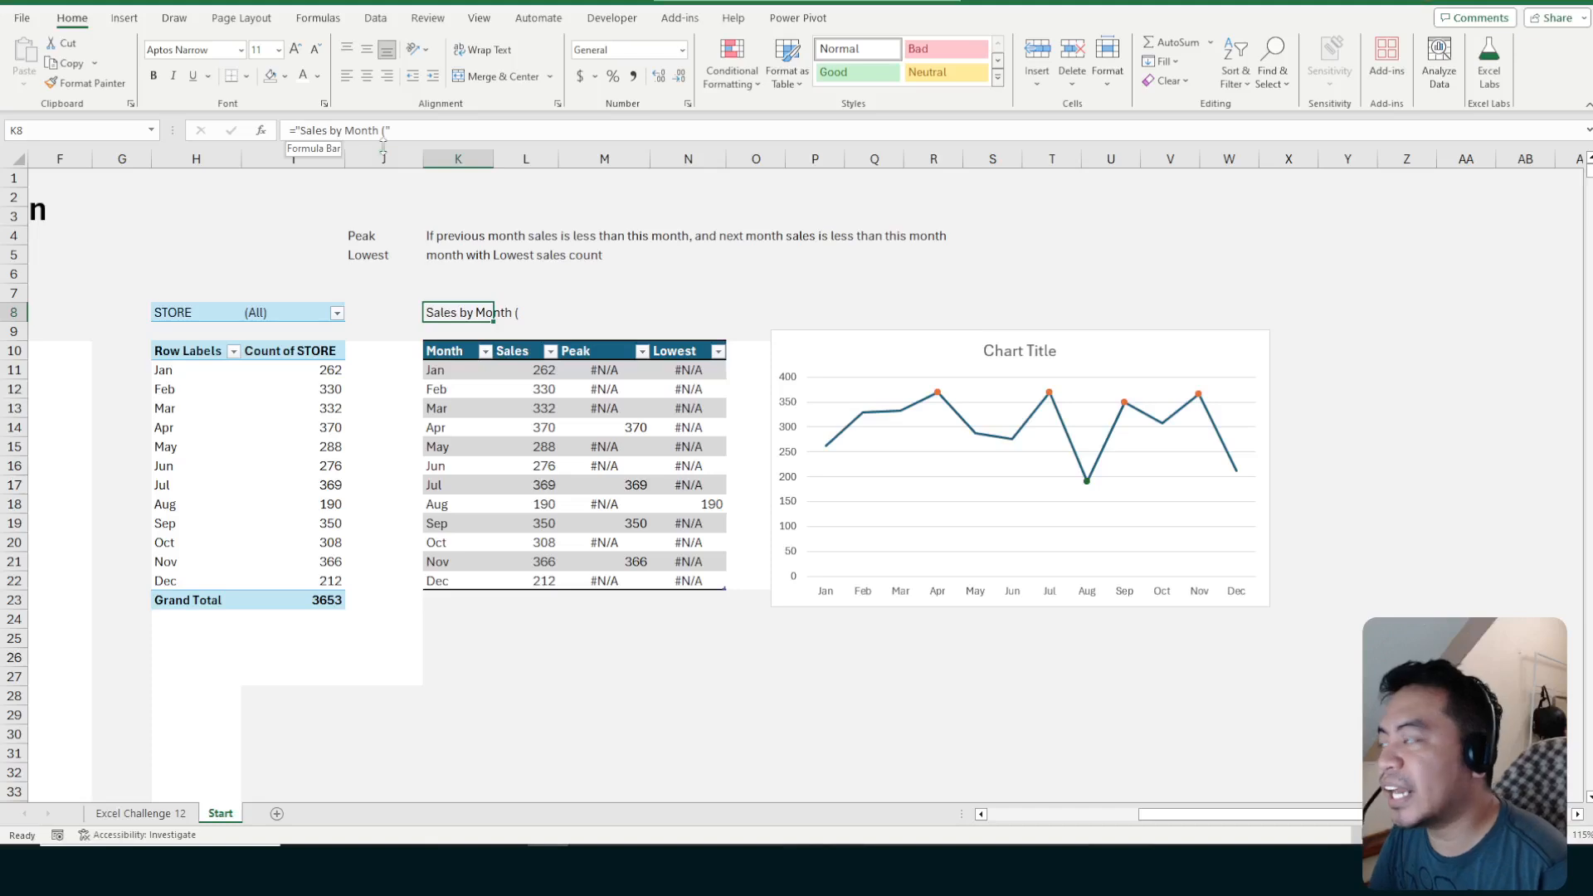
left_click(567, 309)
left_click(441, 310)
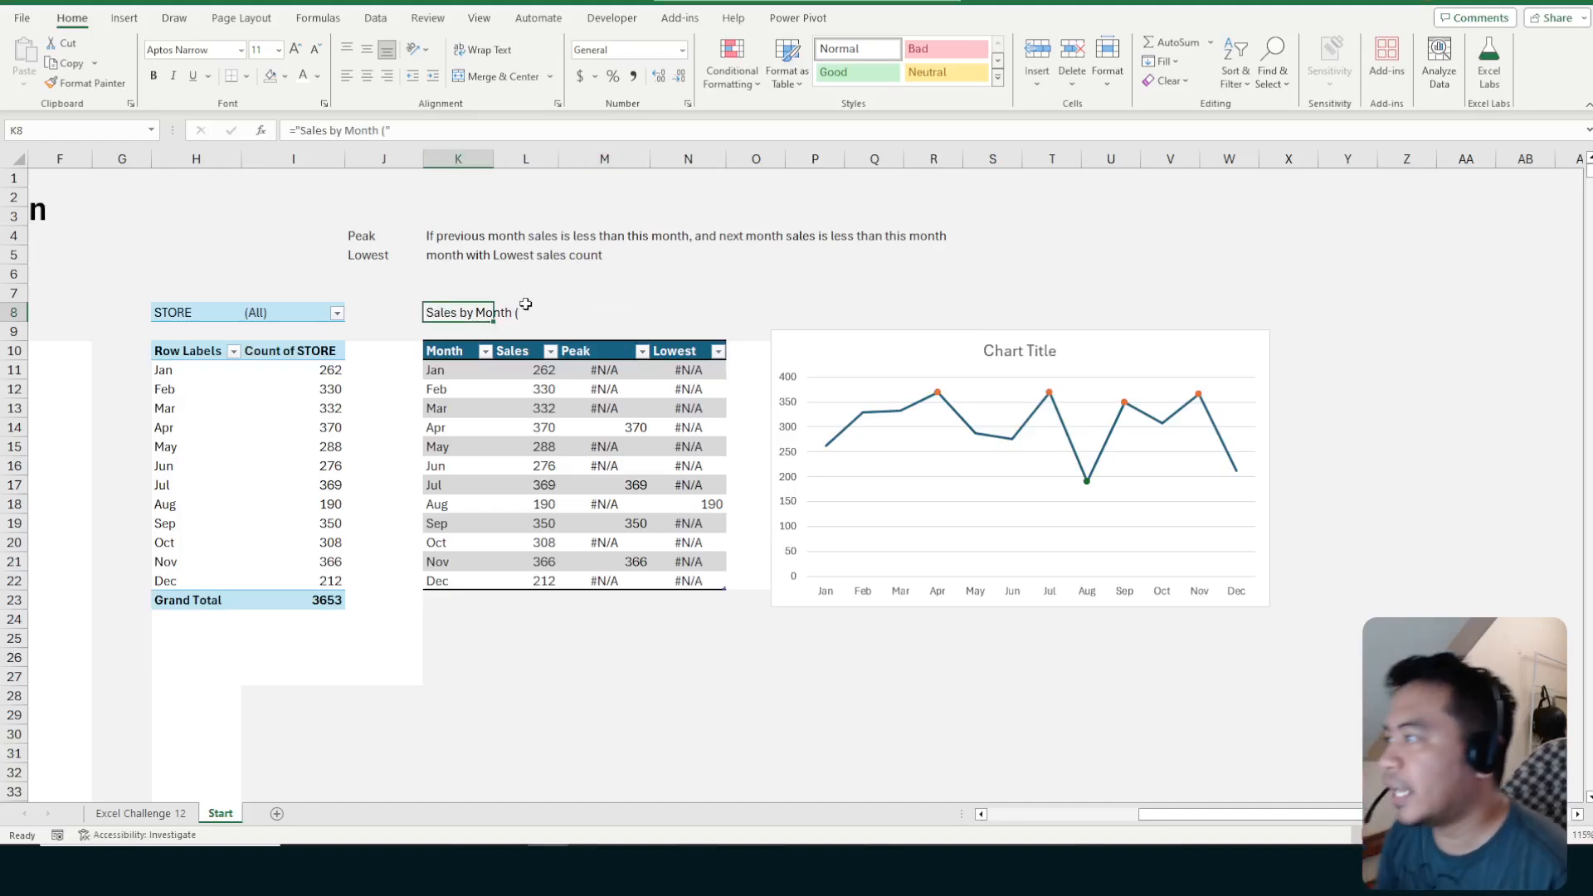
double_click(457, 312)
left_click(561, 315)
left_click(465, 310)
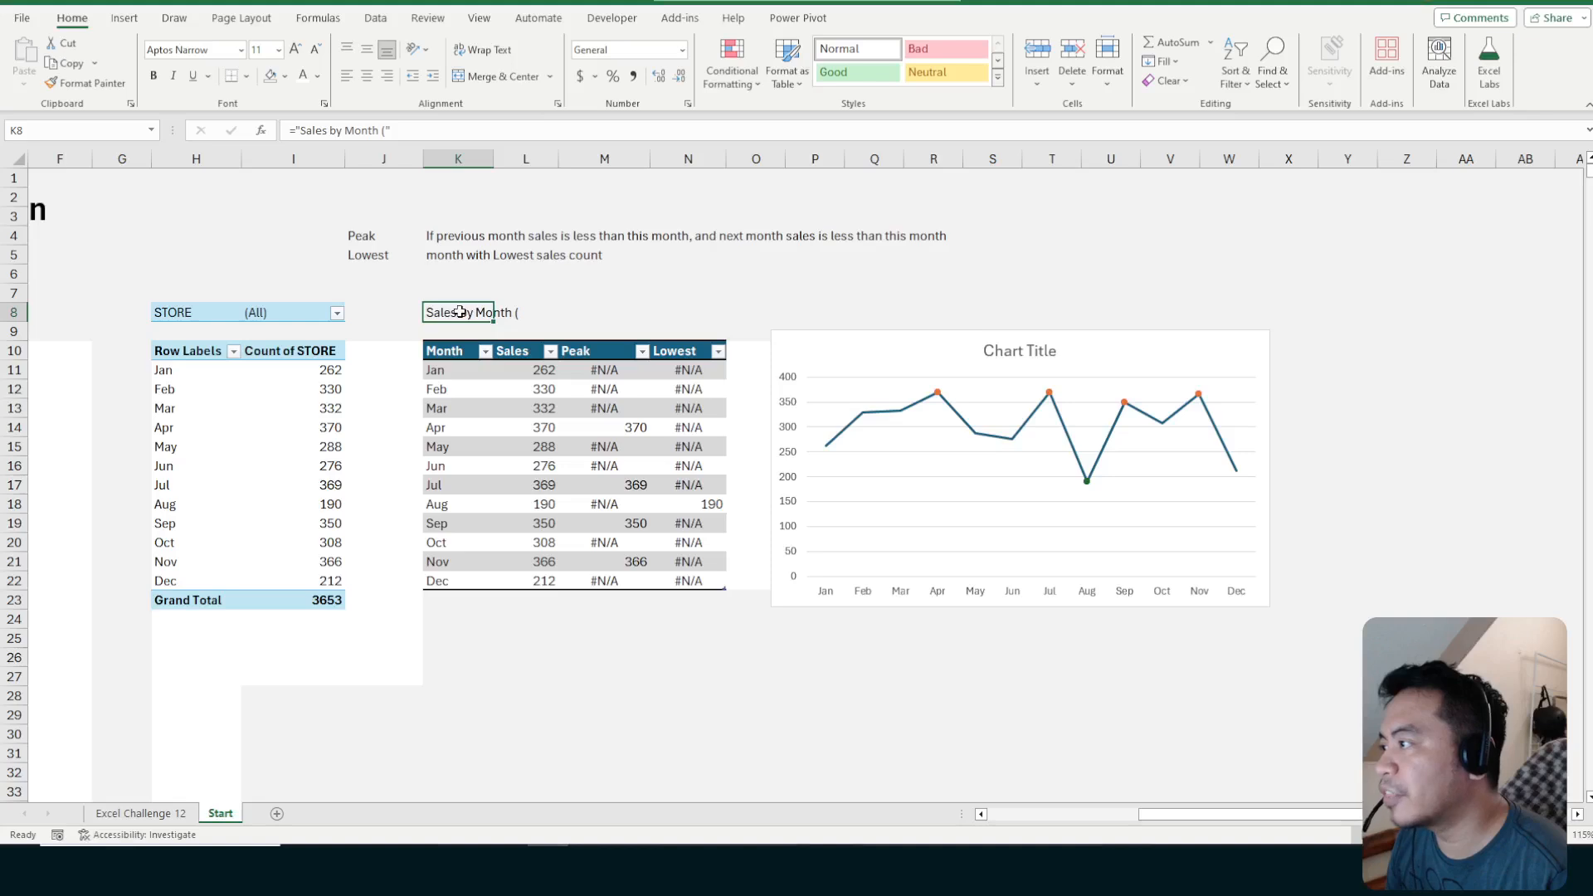
Extend the title formula in K8 with an IF function that tests whether I8 equals "(All)"
double_click(465, 313)
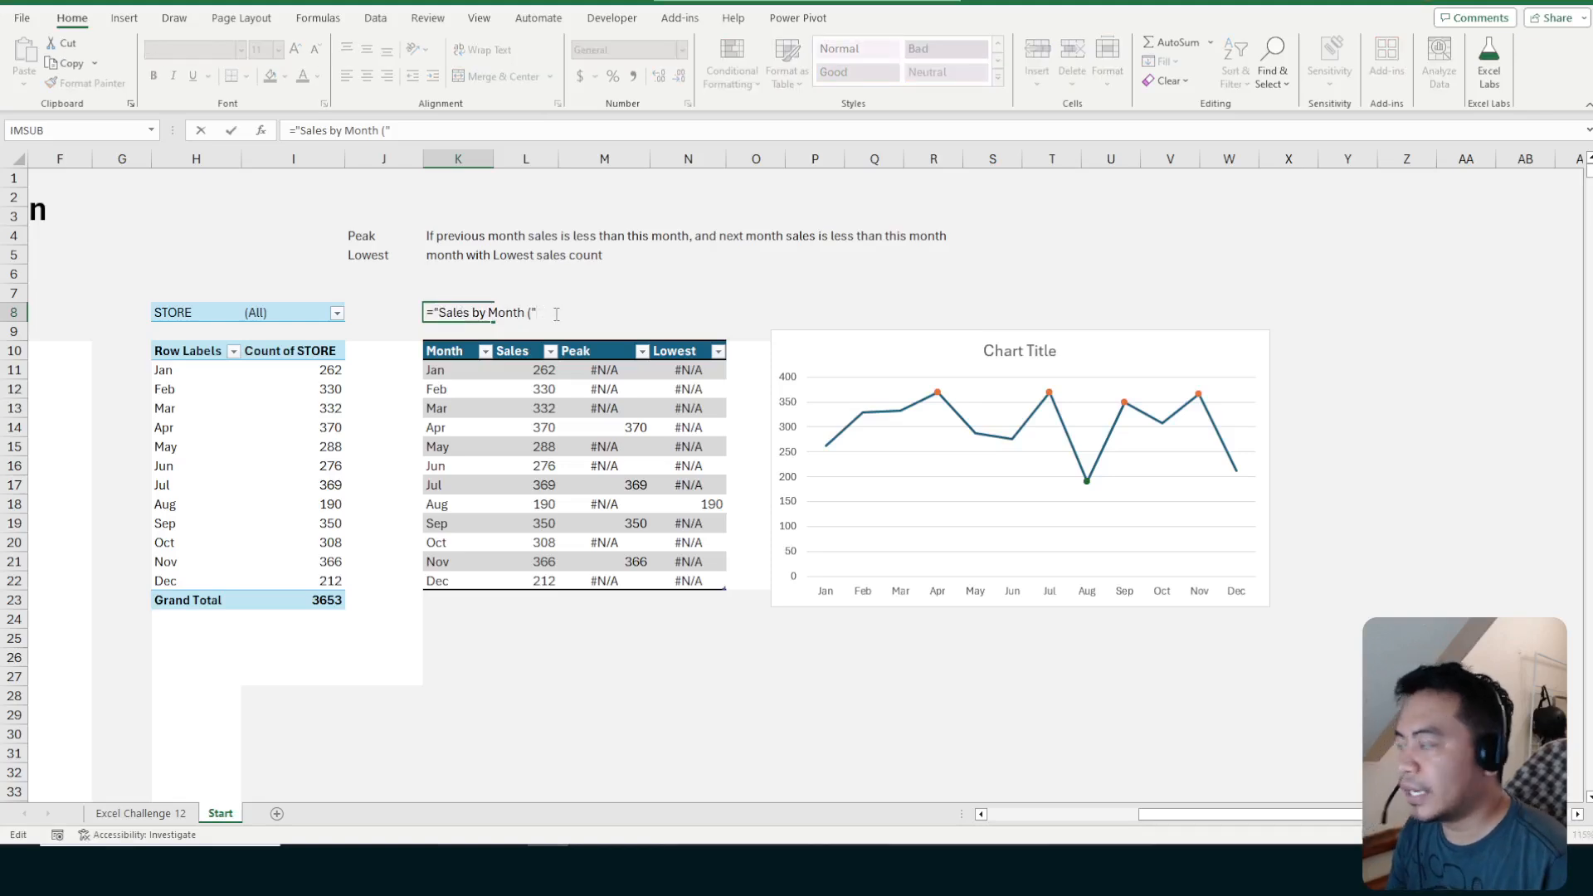
type("&")
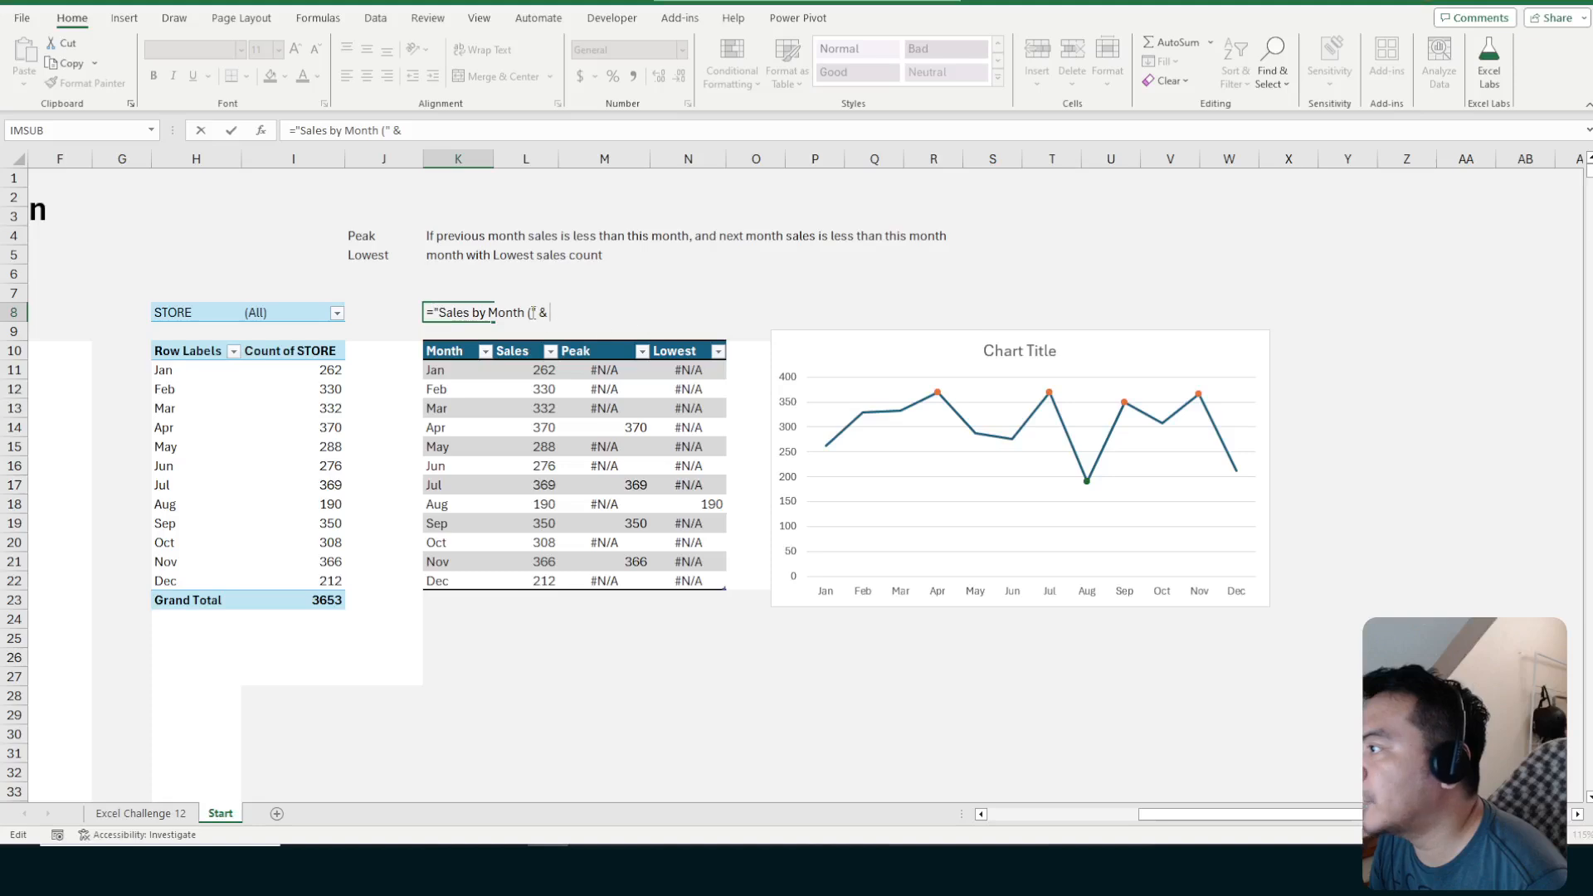
left_click(266, 319)
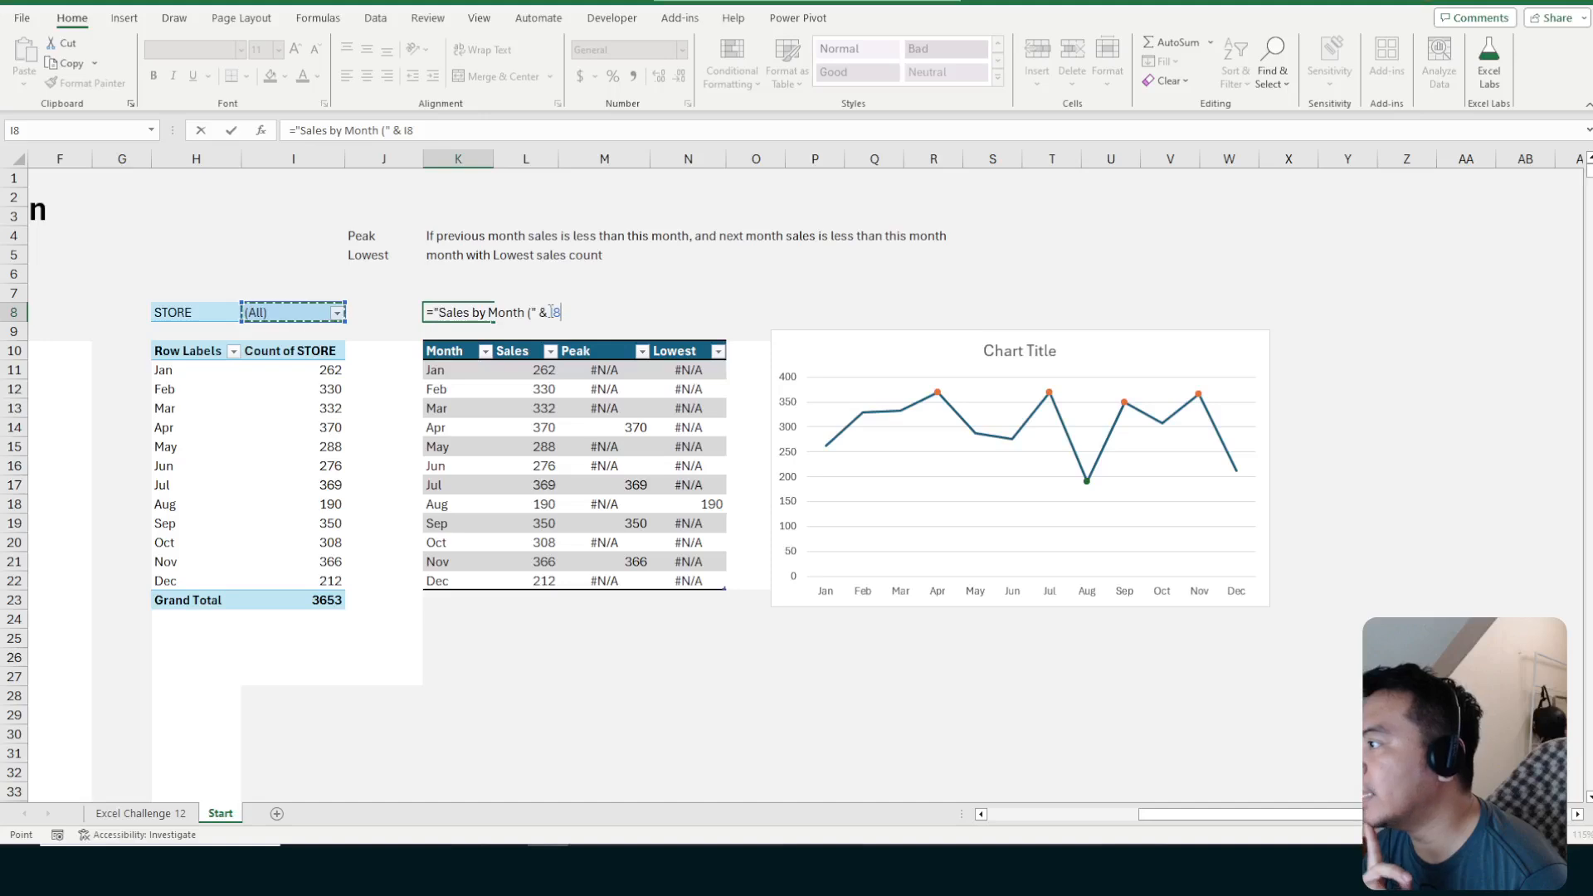
left_click(551, 312)
type("if")
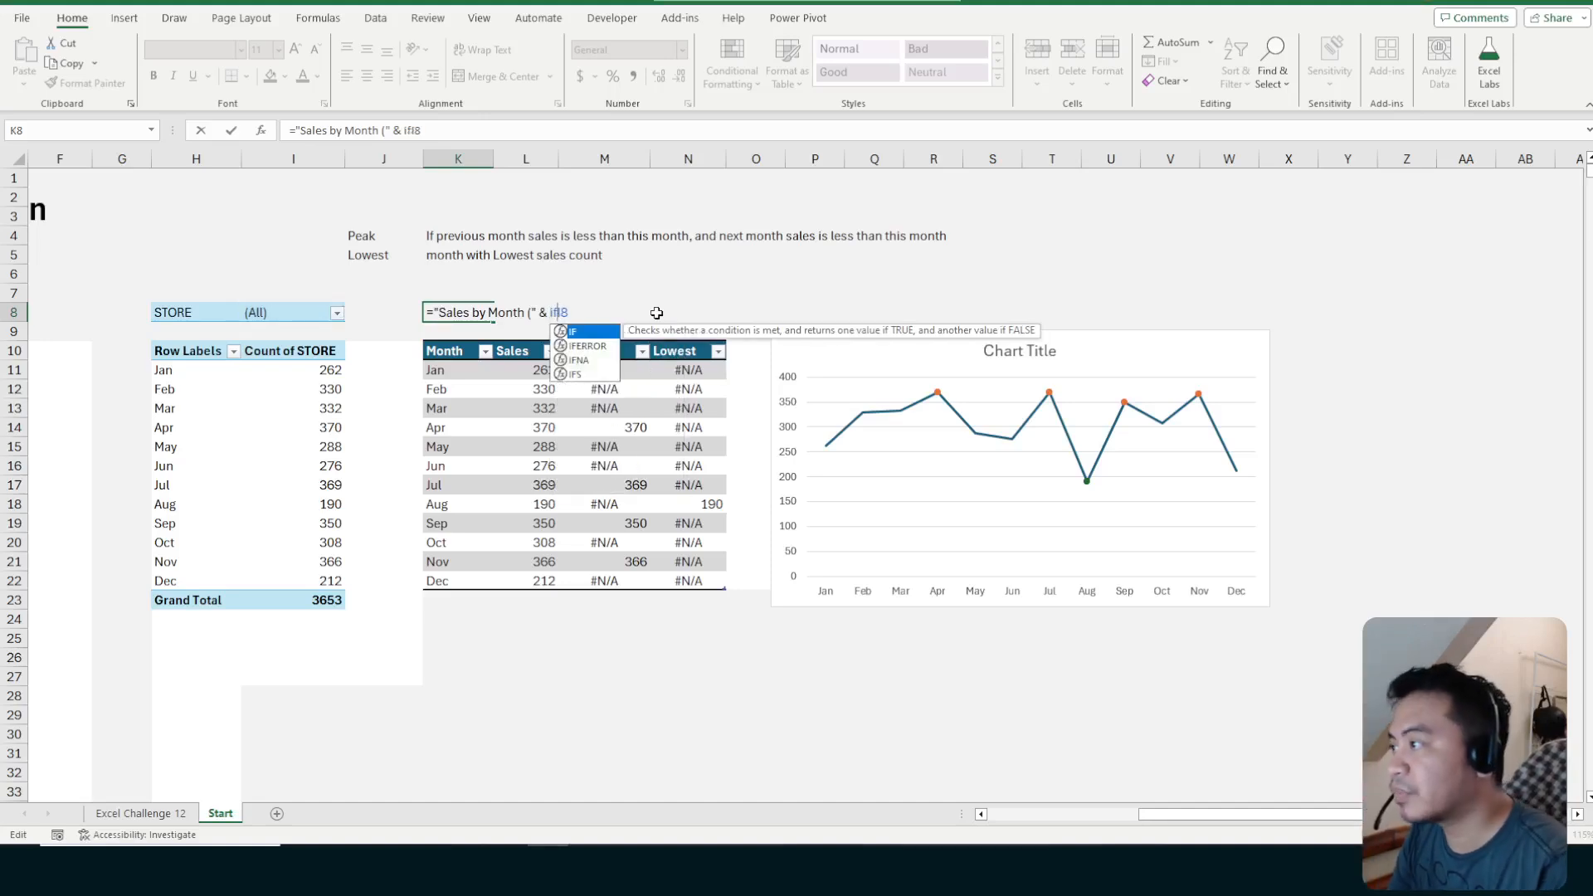
type("(")
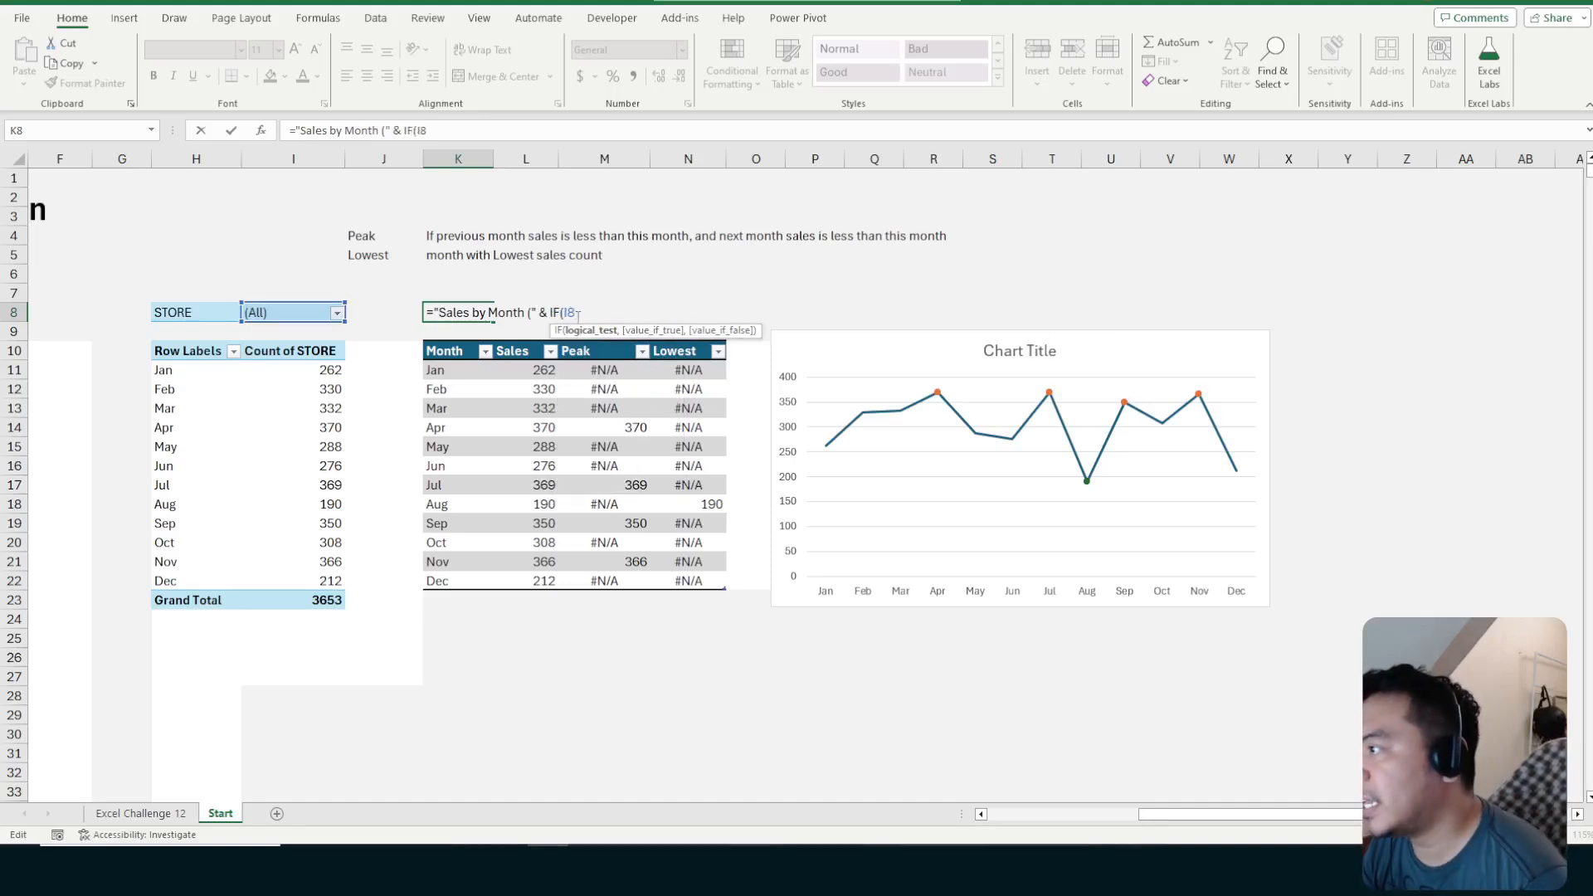
left_click(290, 315)
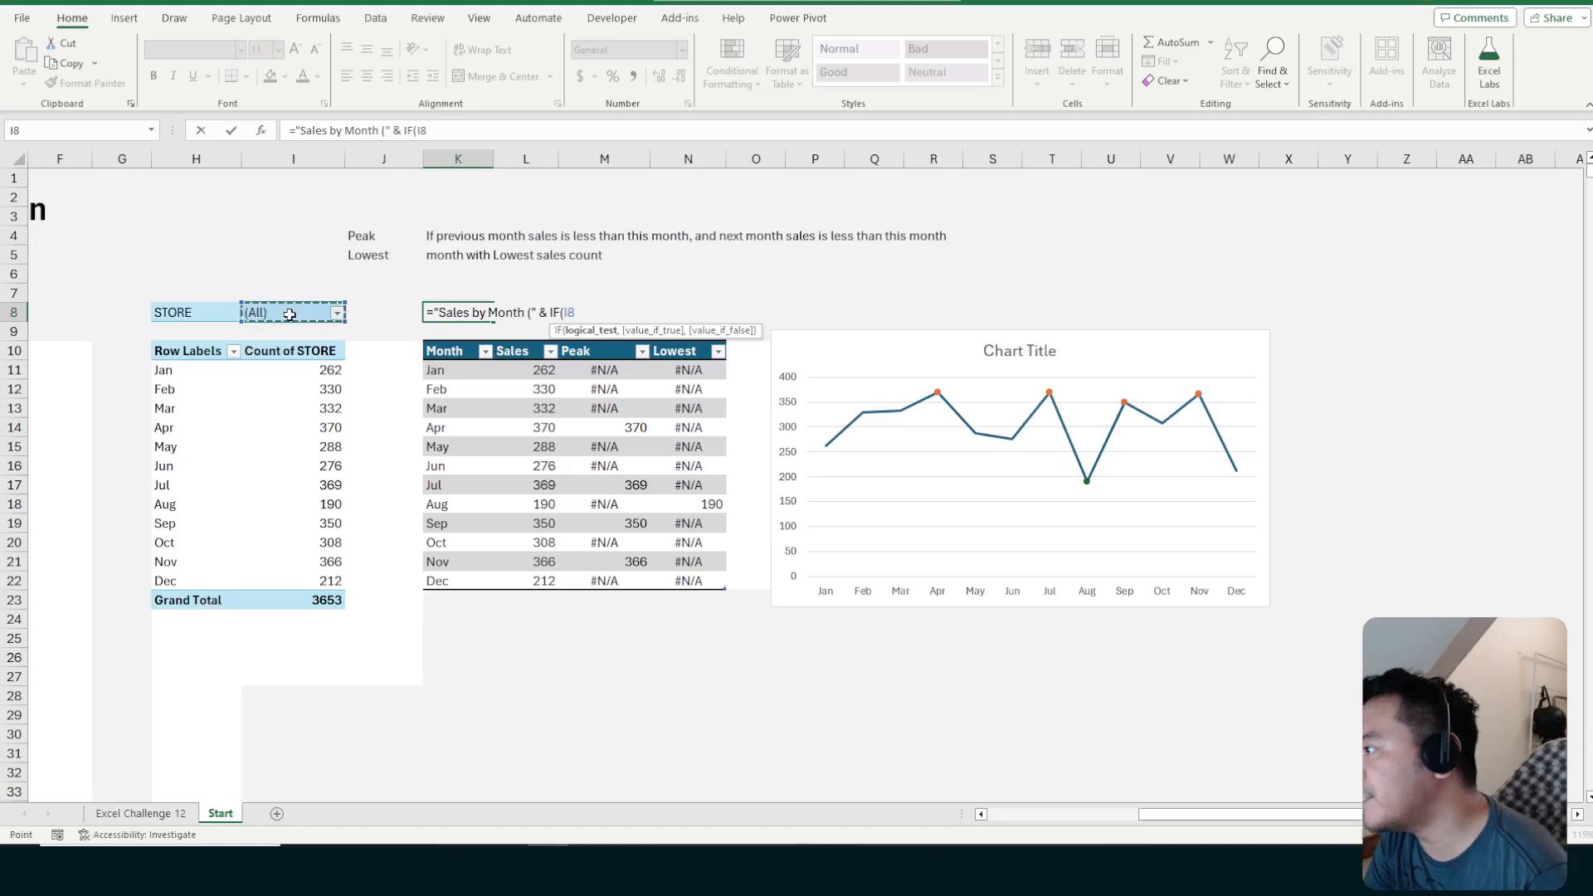
type("=\"(All")
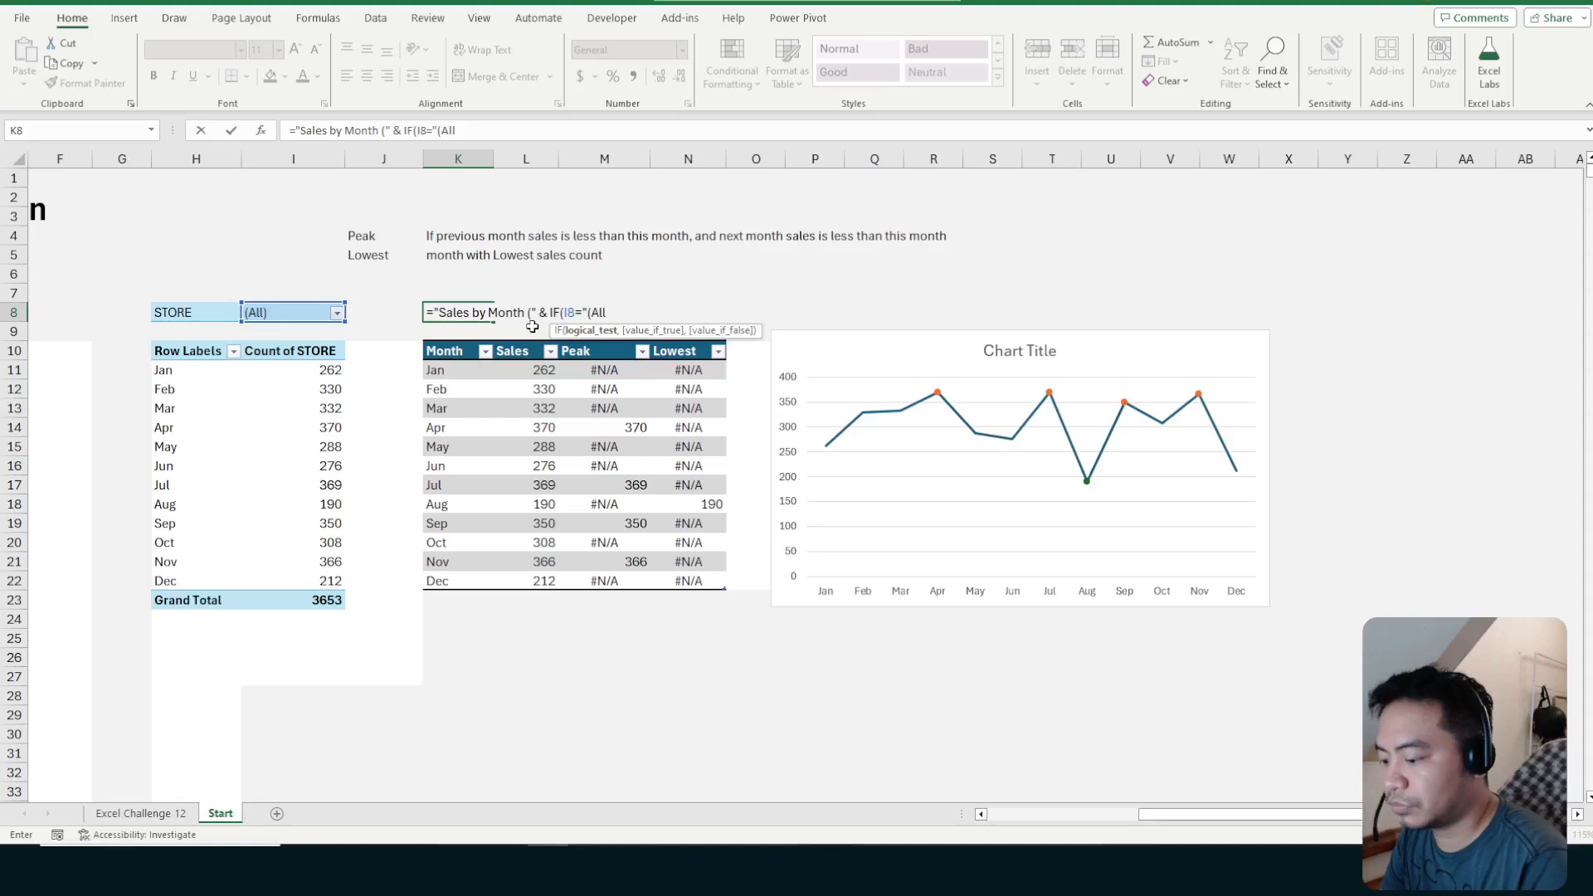
type(")\",")
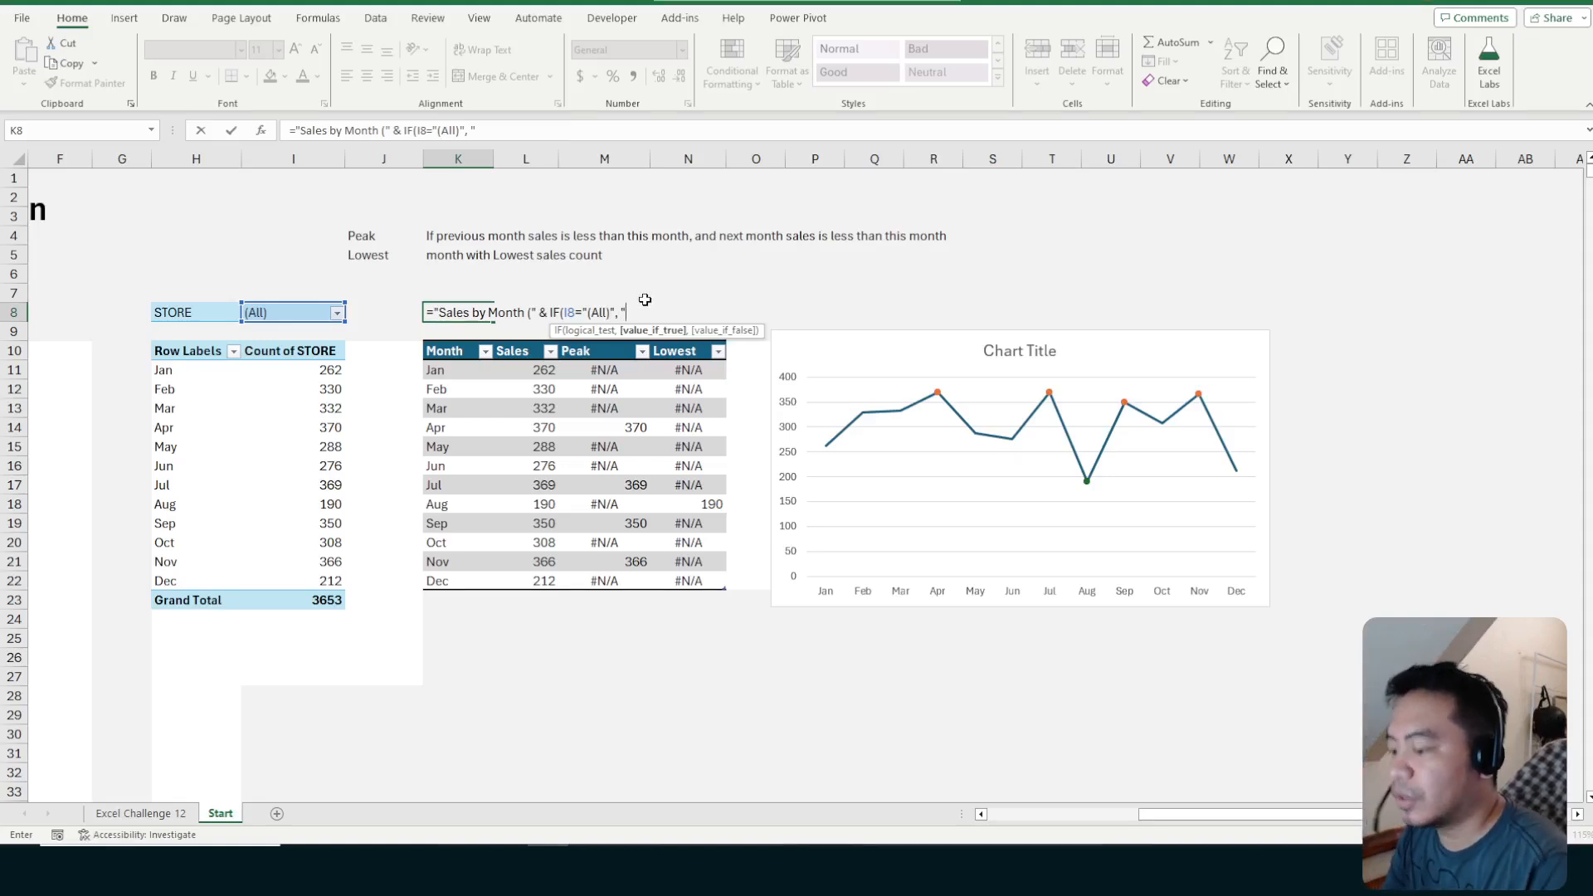
Complete the K8 formula's IF to return "All Paresan" when true and I8 otherwise, and append a closing ")" to the title text
type(" \"All")
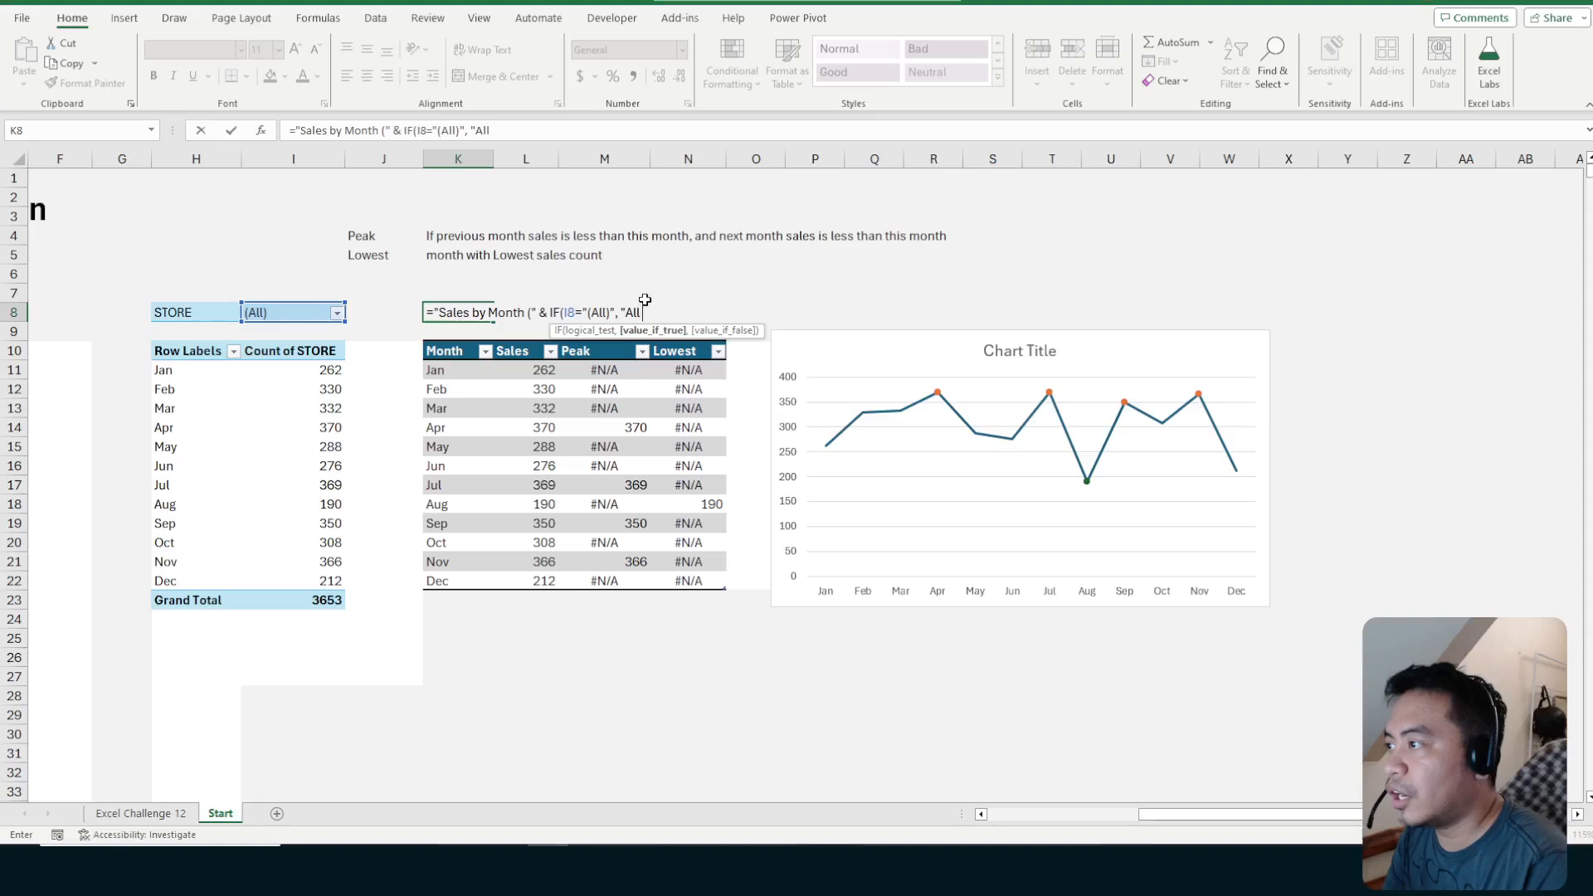
type(" Paresan")
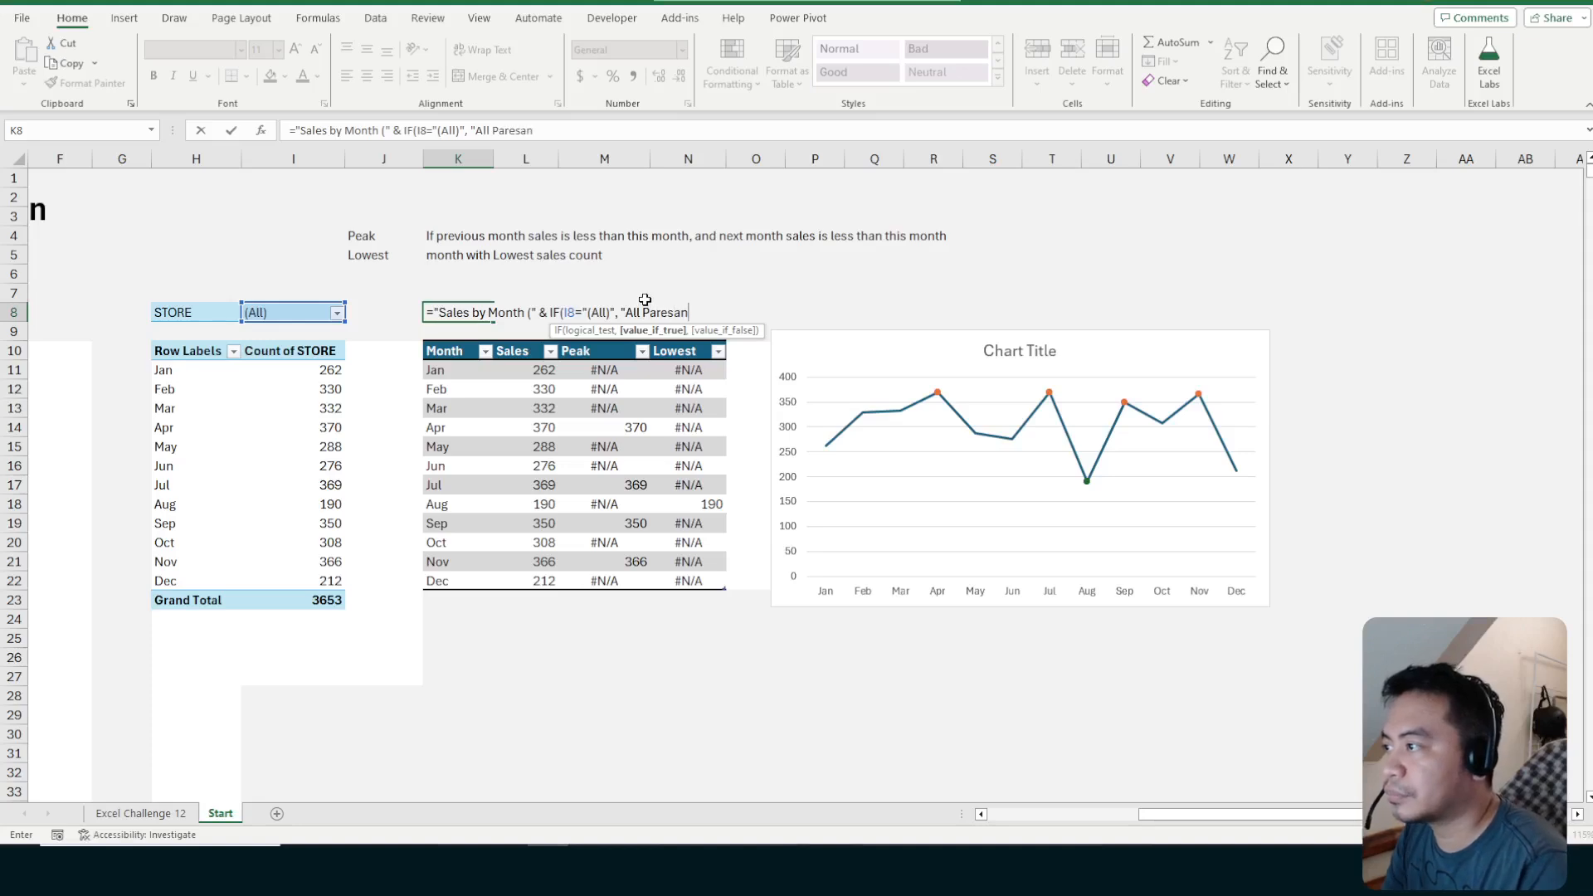
type("\",")
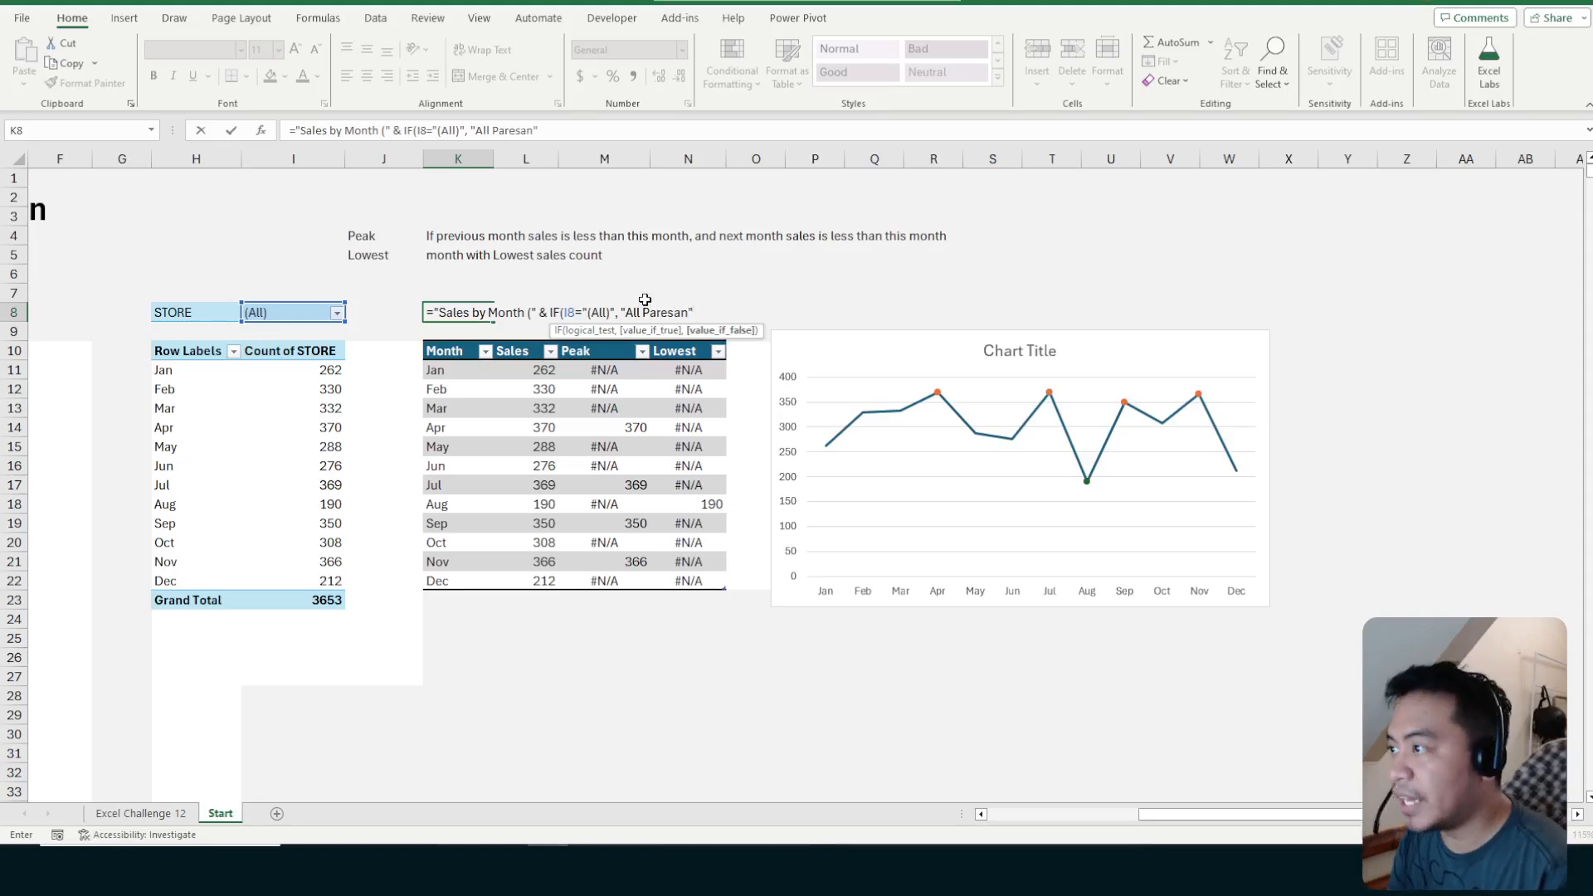
left_click(286, 313)
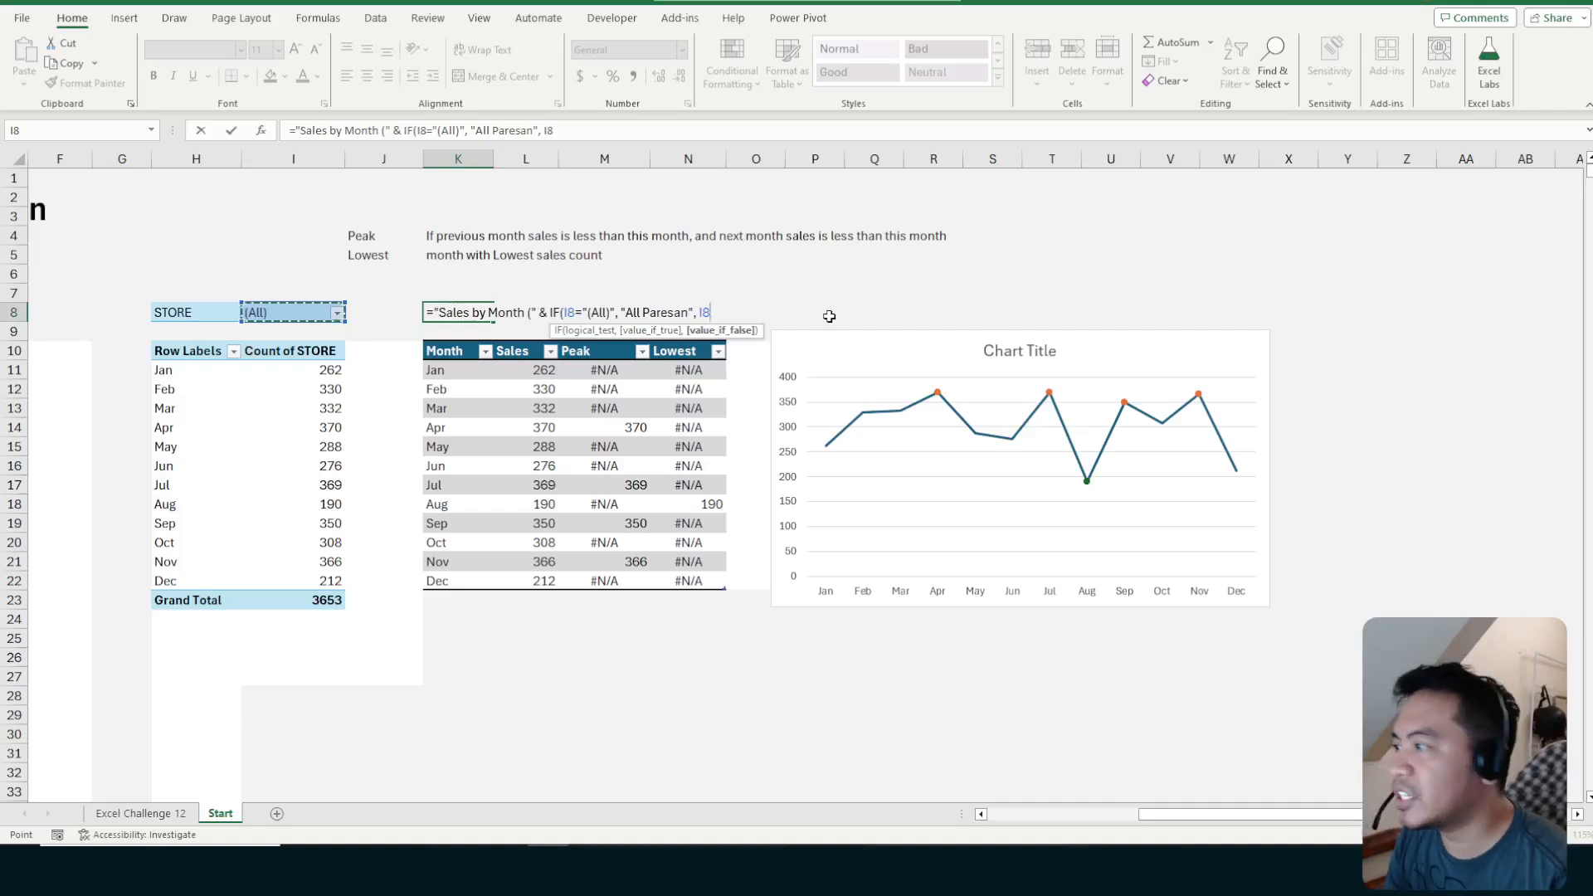
type(")")
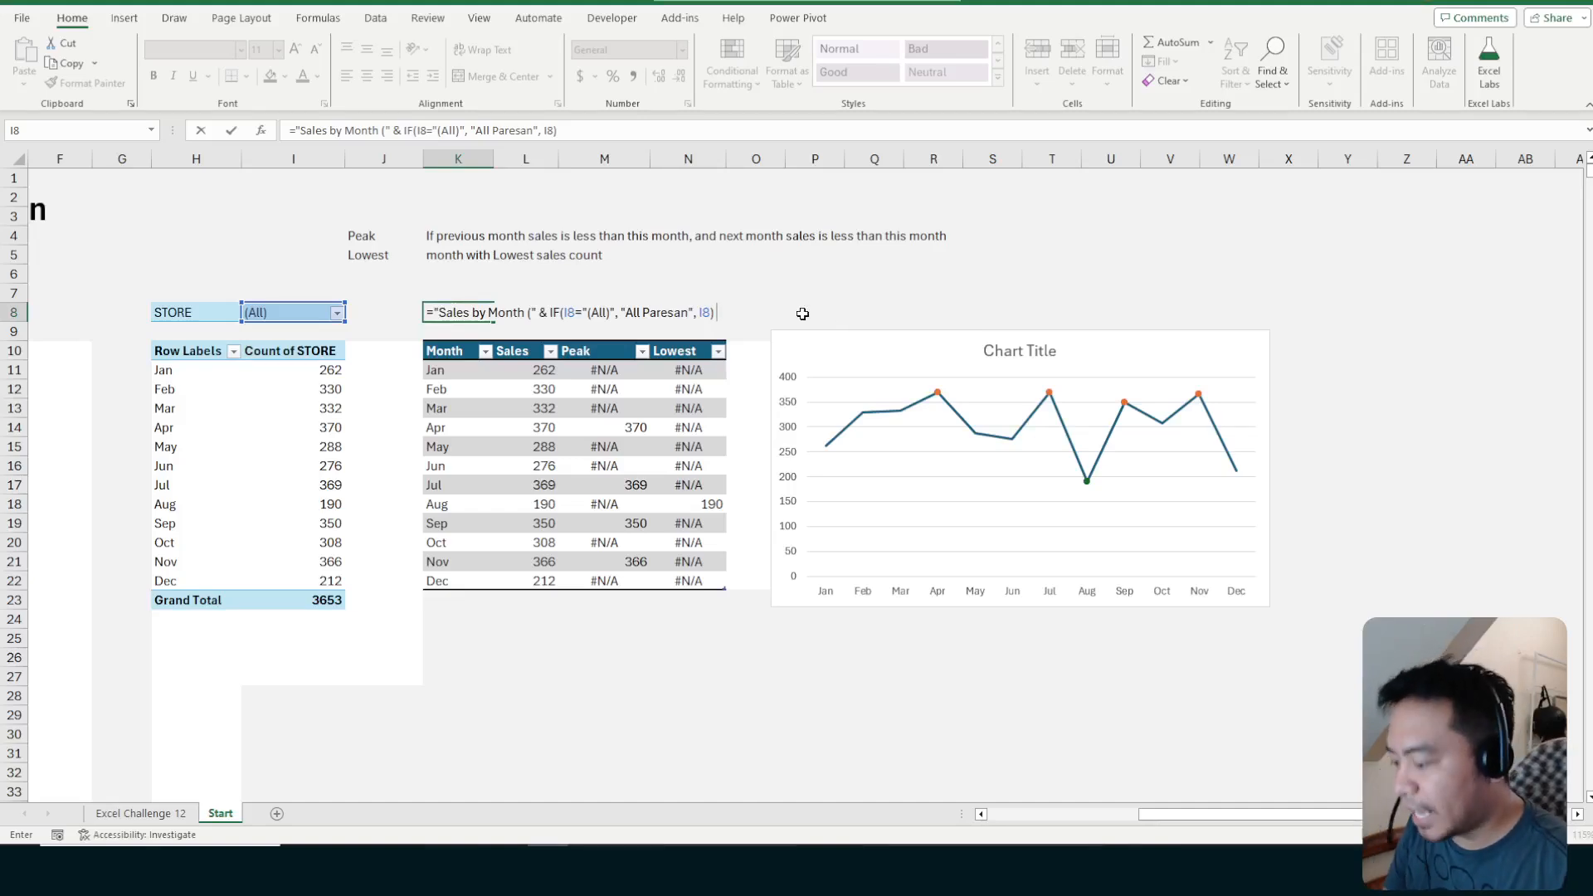
type("&")
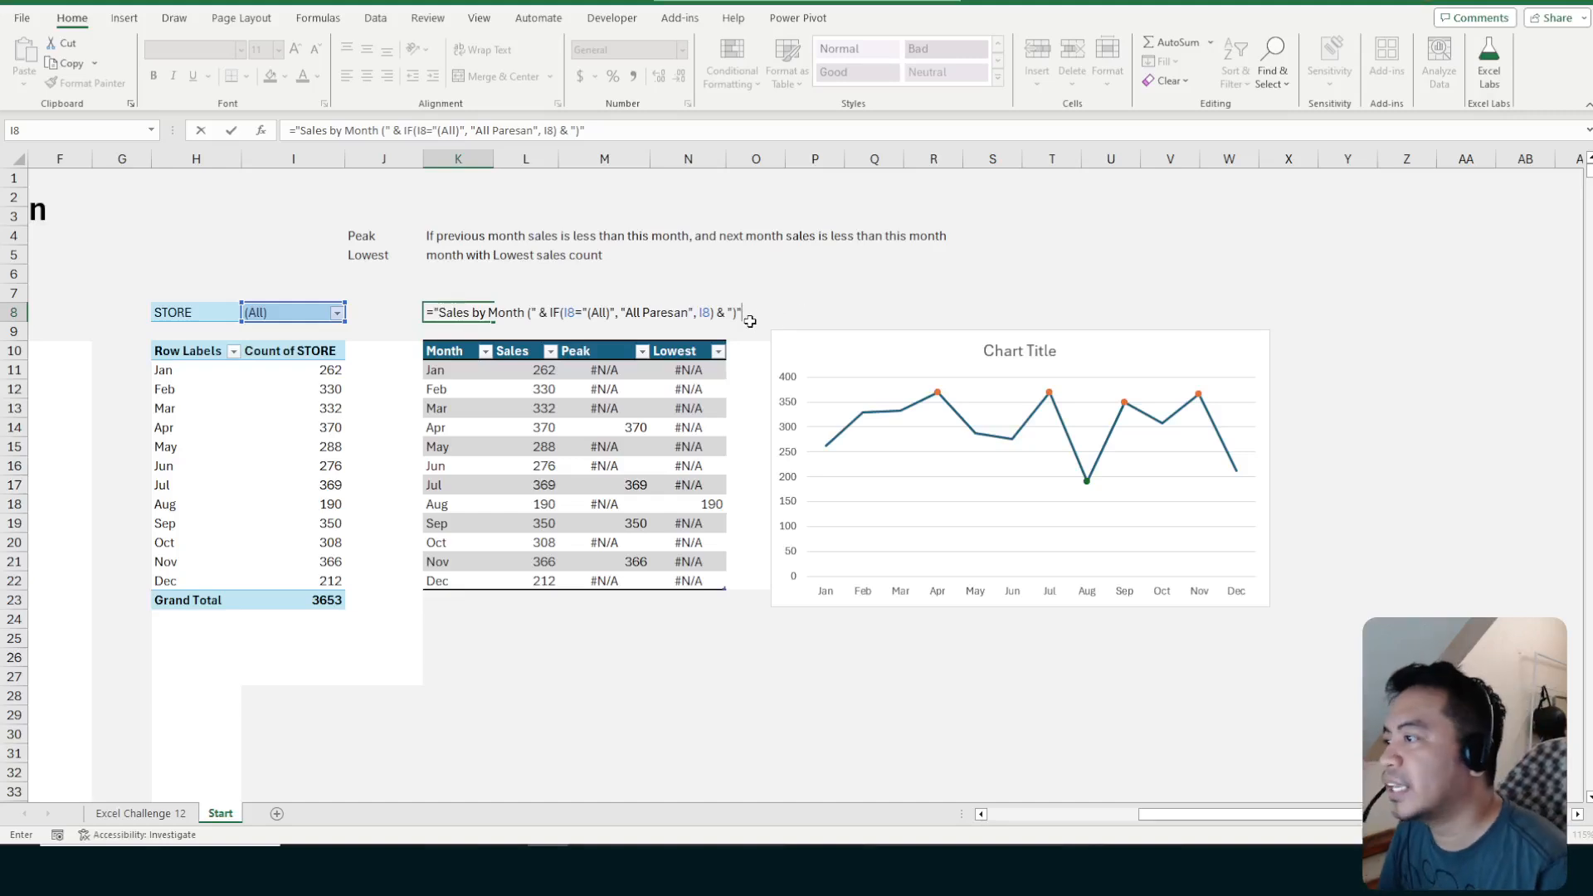
key("ctrl+Return")
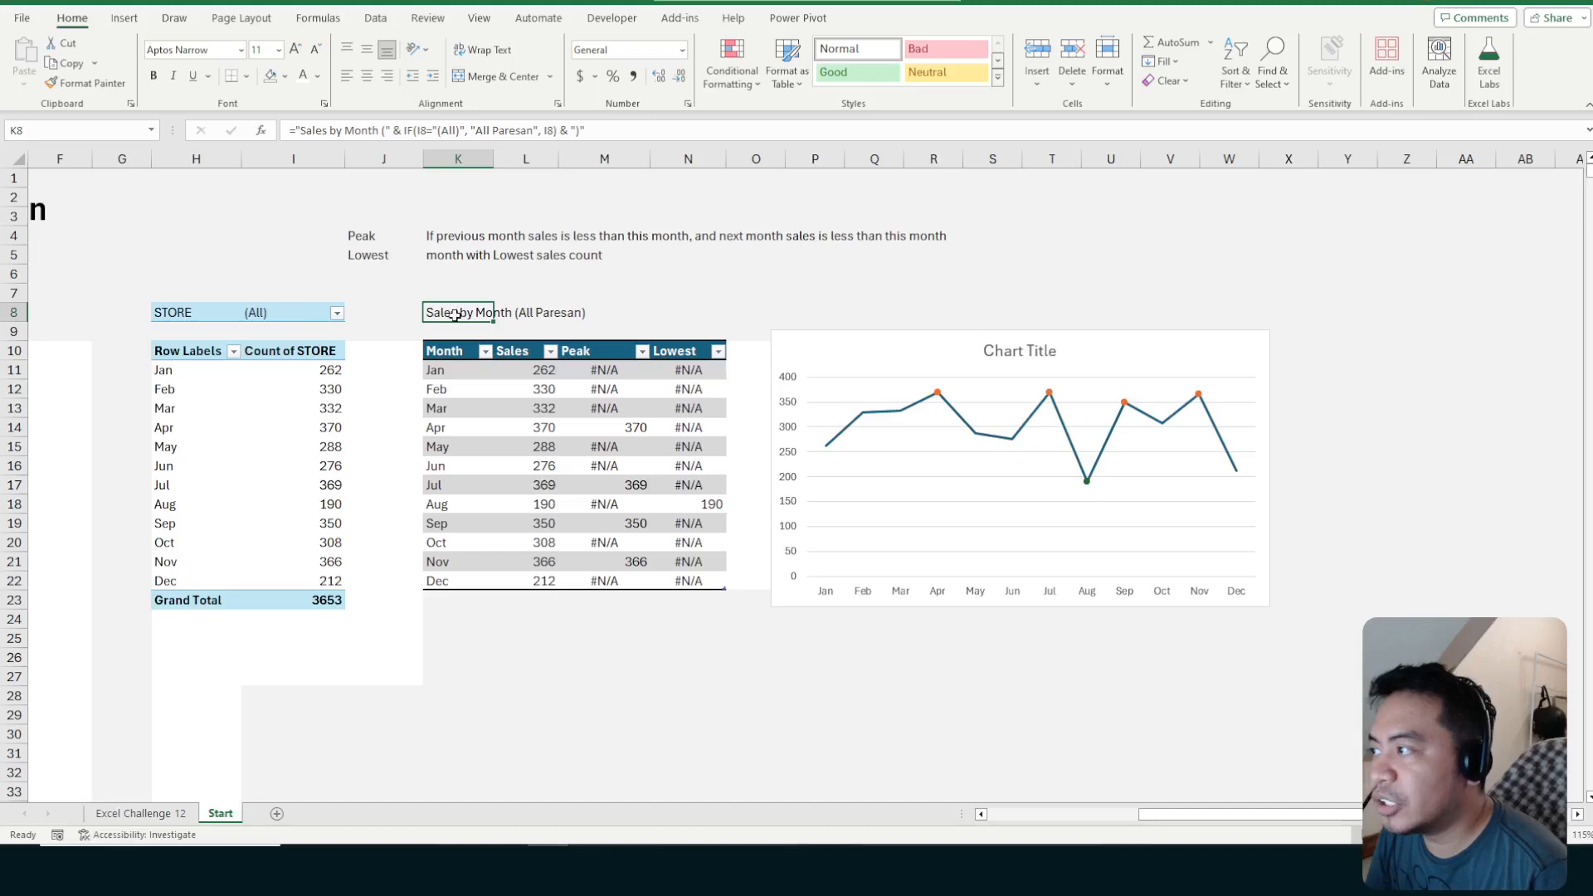
Test the K8 title by filtering the pivot table to DIWATA PARES OVERLOAD, and restore the filter to all stores
left_click(337, 313)
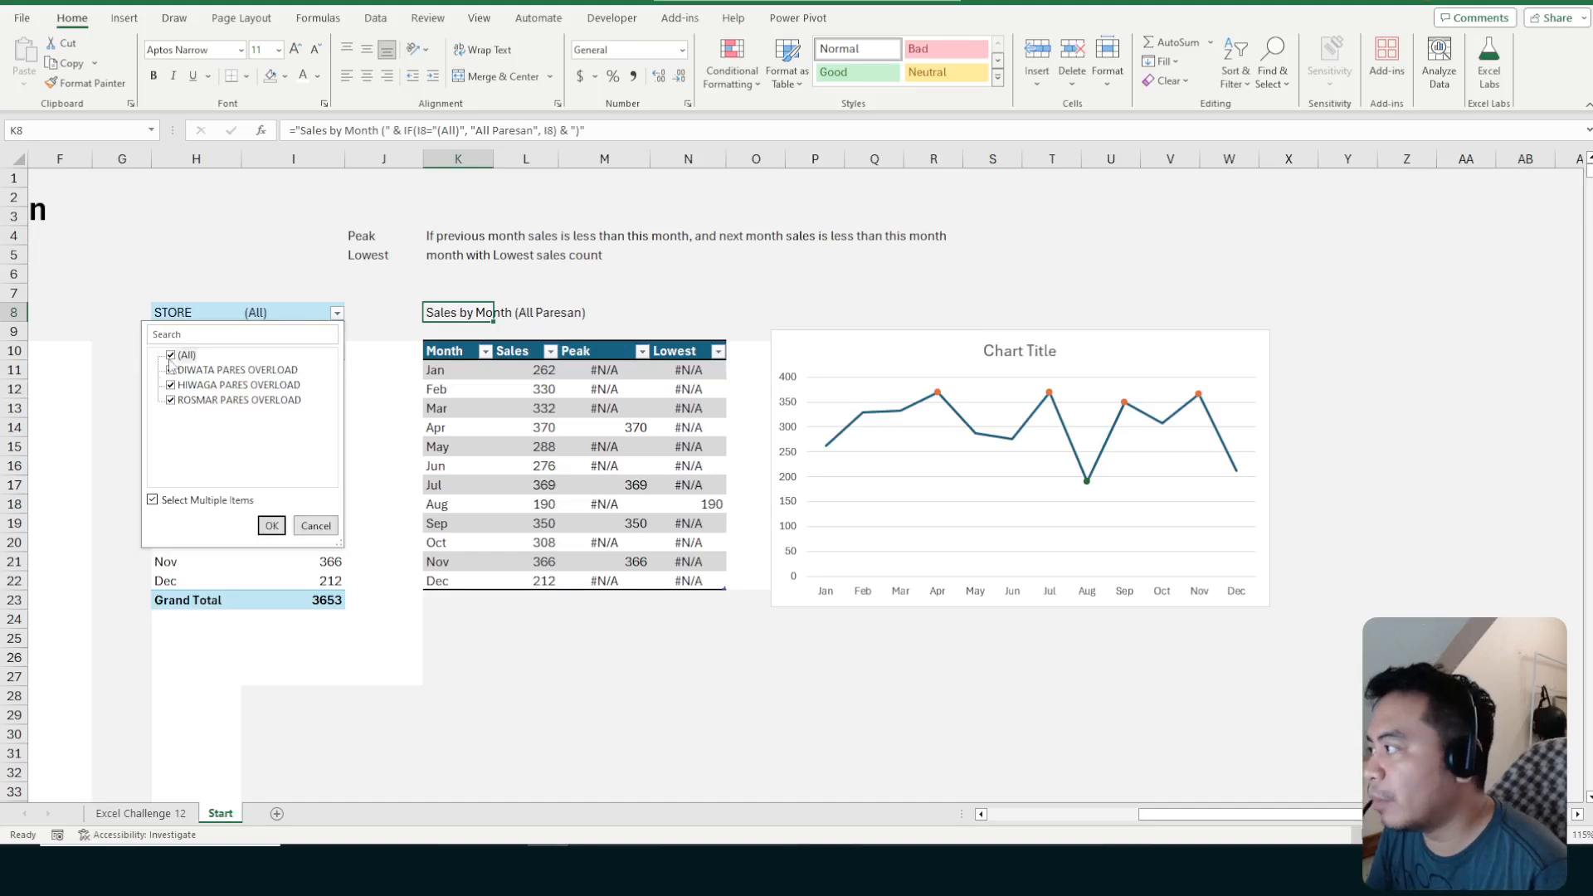
left_click(171, 357)
left_click(171, 370)
left_click(271, 526)
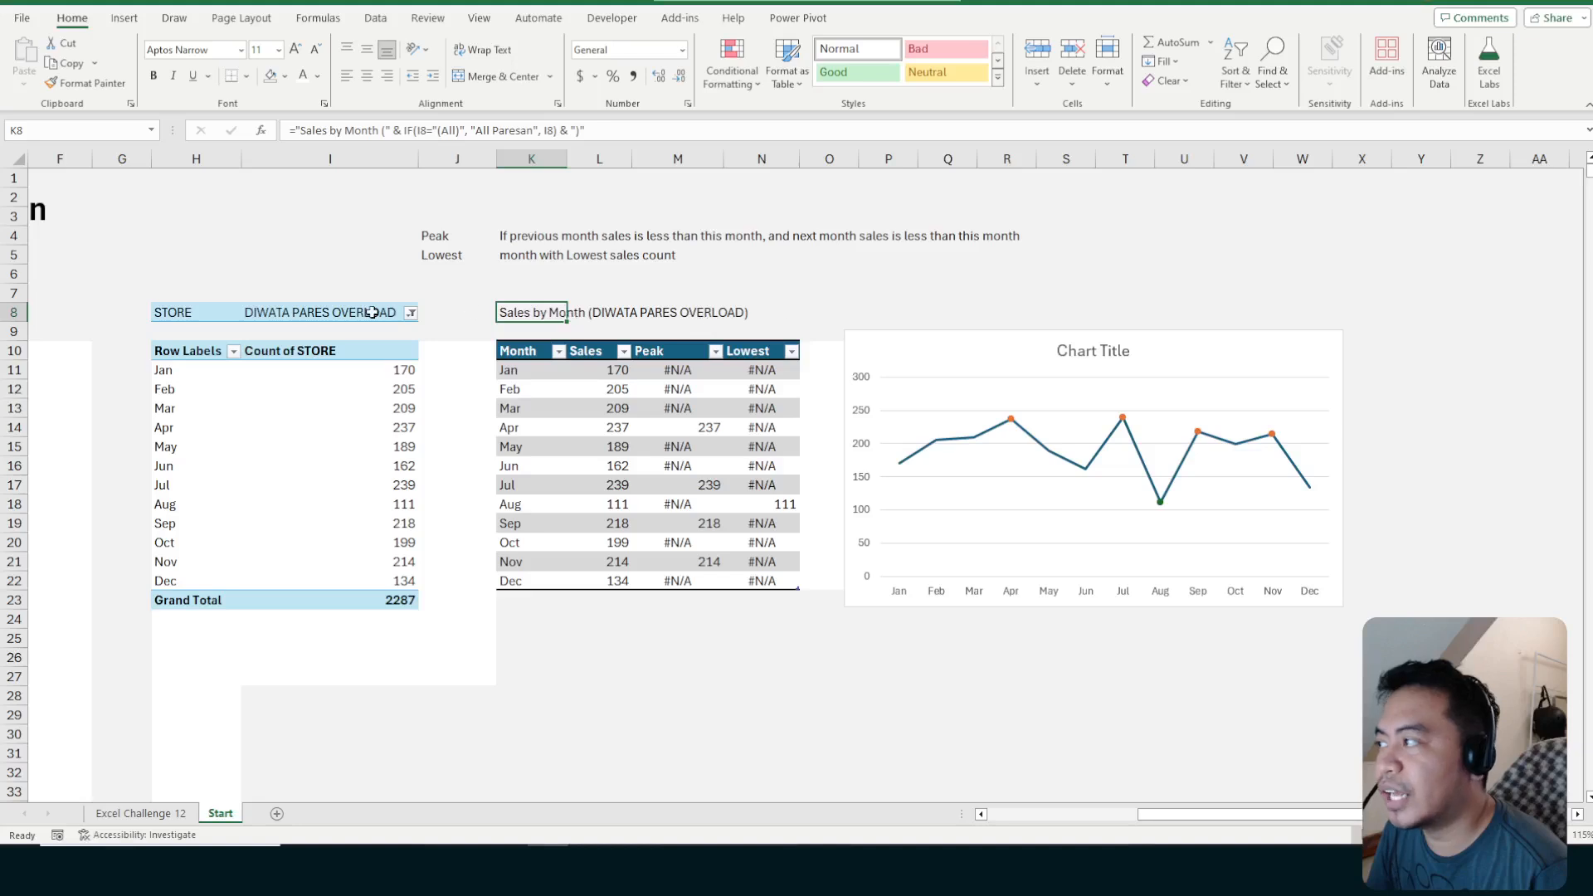
left_click(404, 314)
left_click(409, 313)
left_click(244, 355)
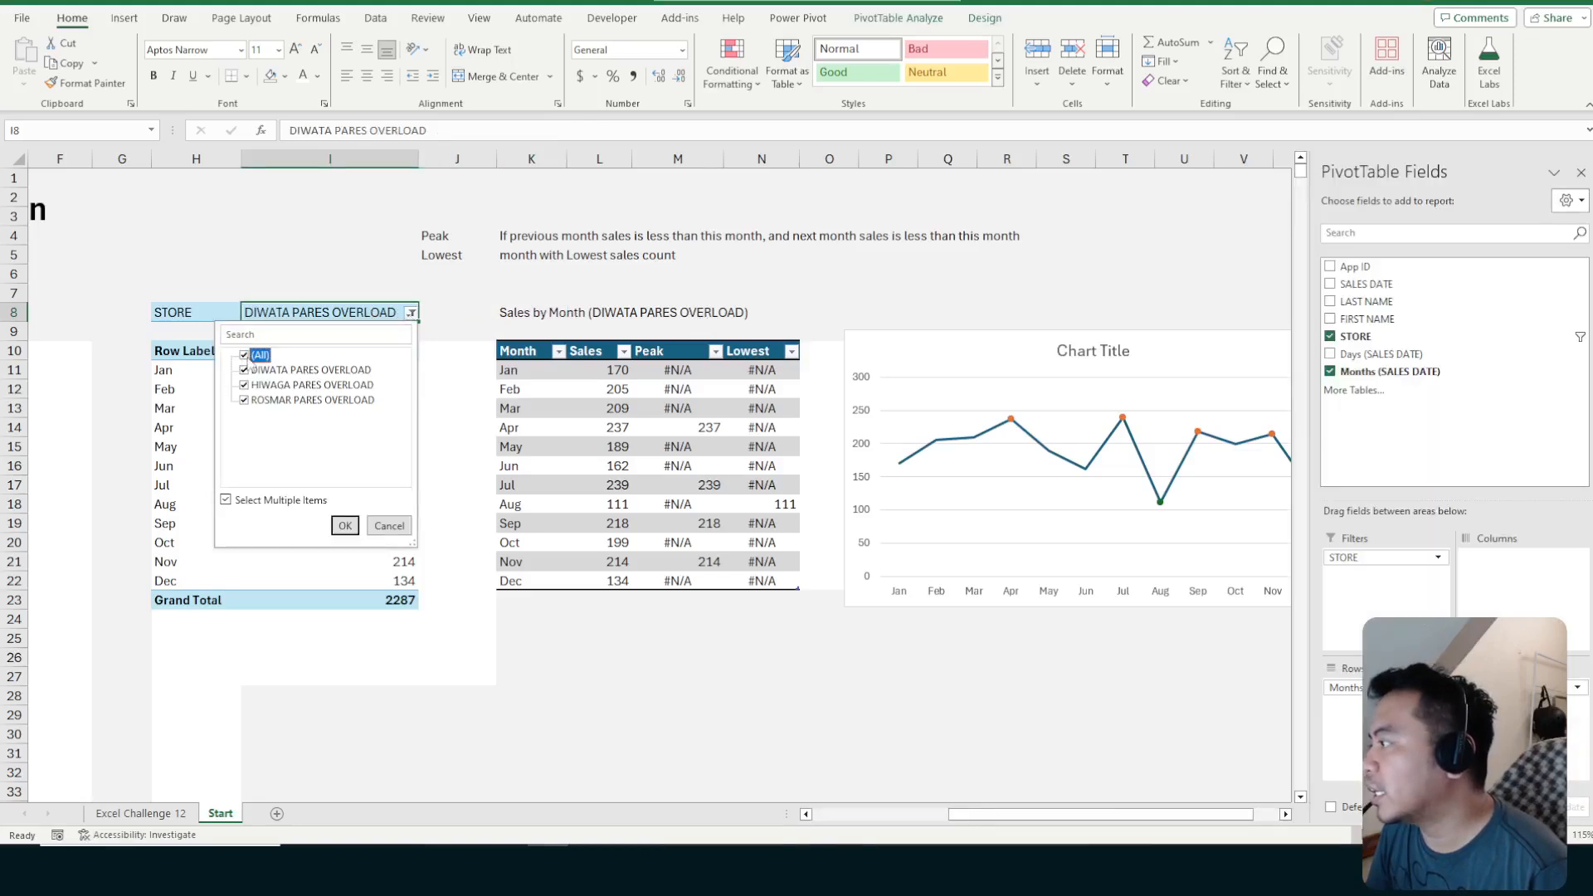
left_click(345, 526)
Wrap the entire title formula in K8 in the PROPER function
left_click(440, 313)
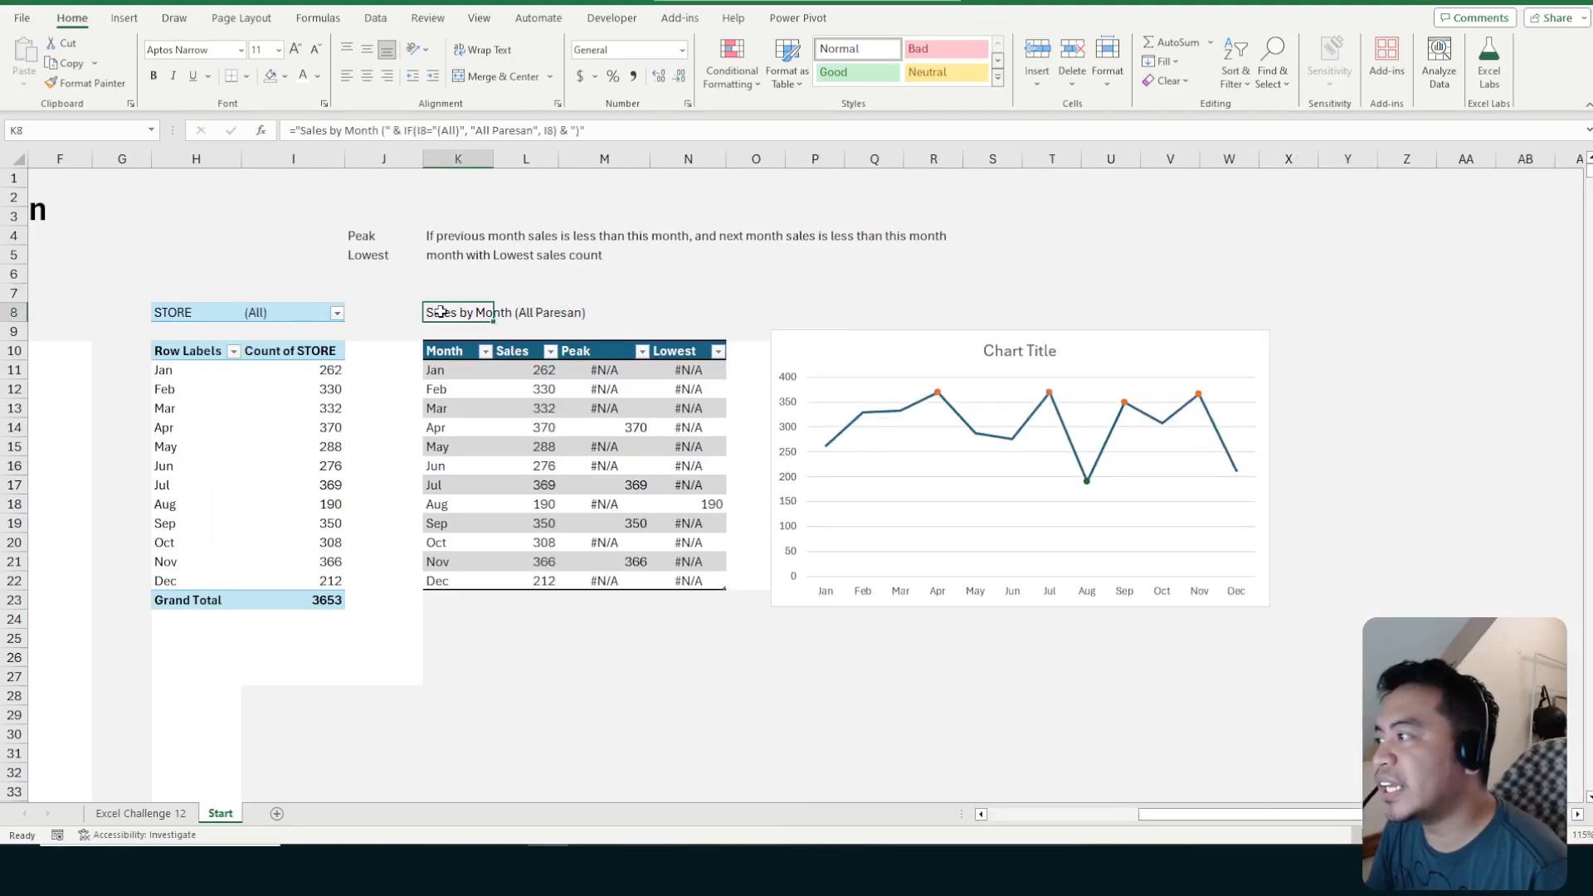
key("F2")
key("Home")
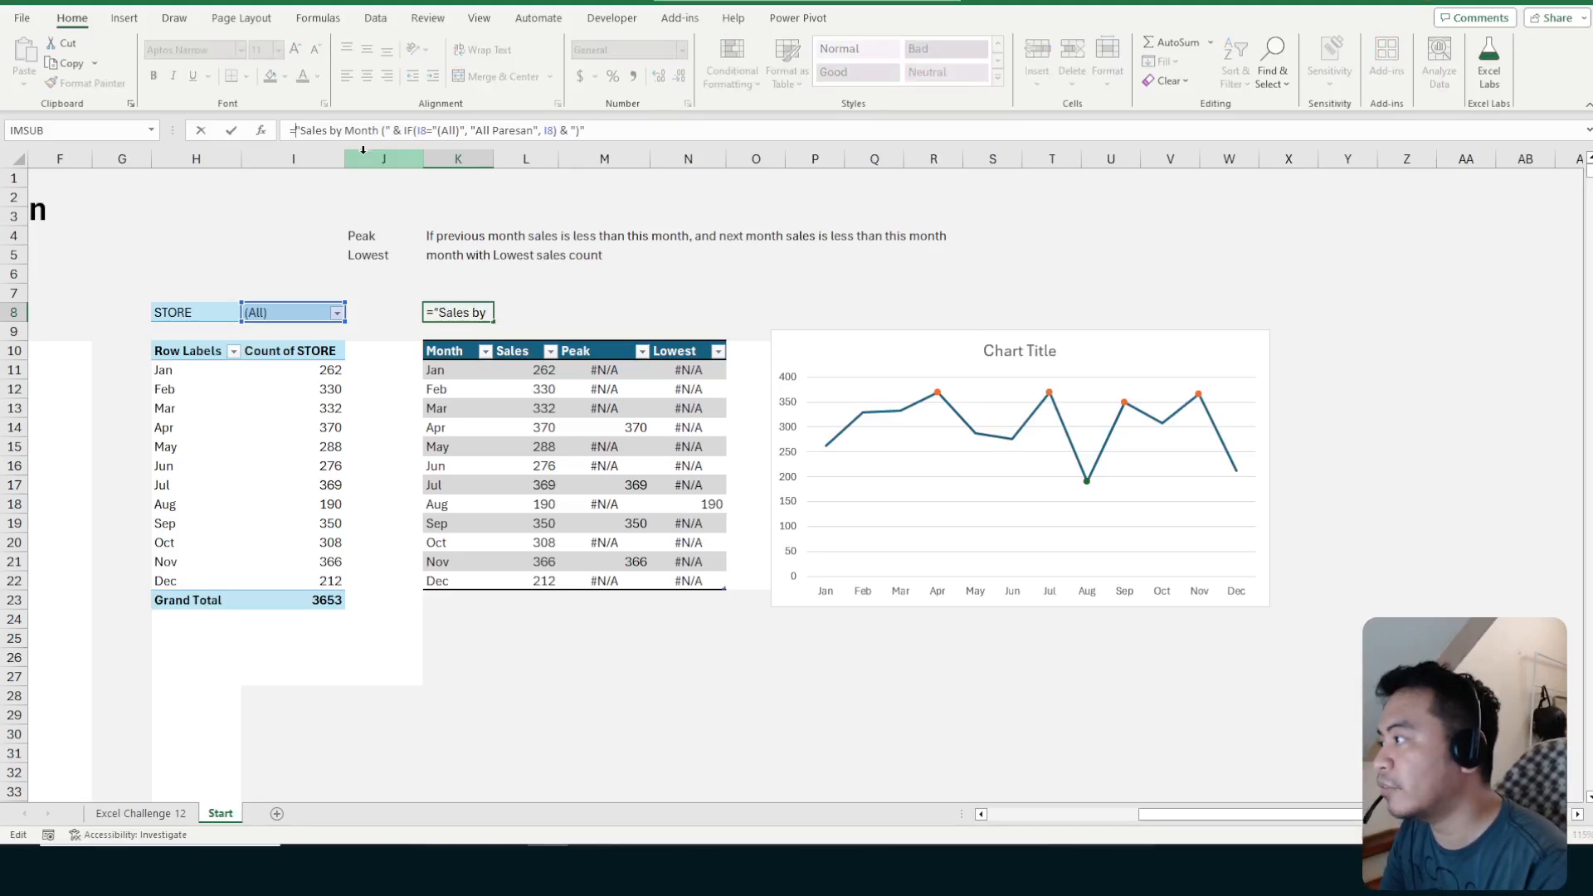
type("pro")
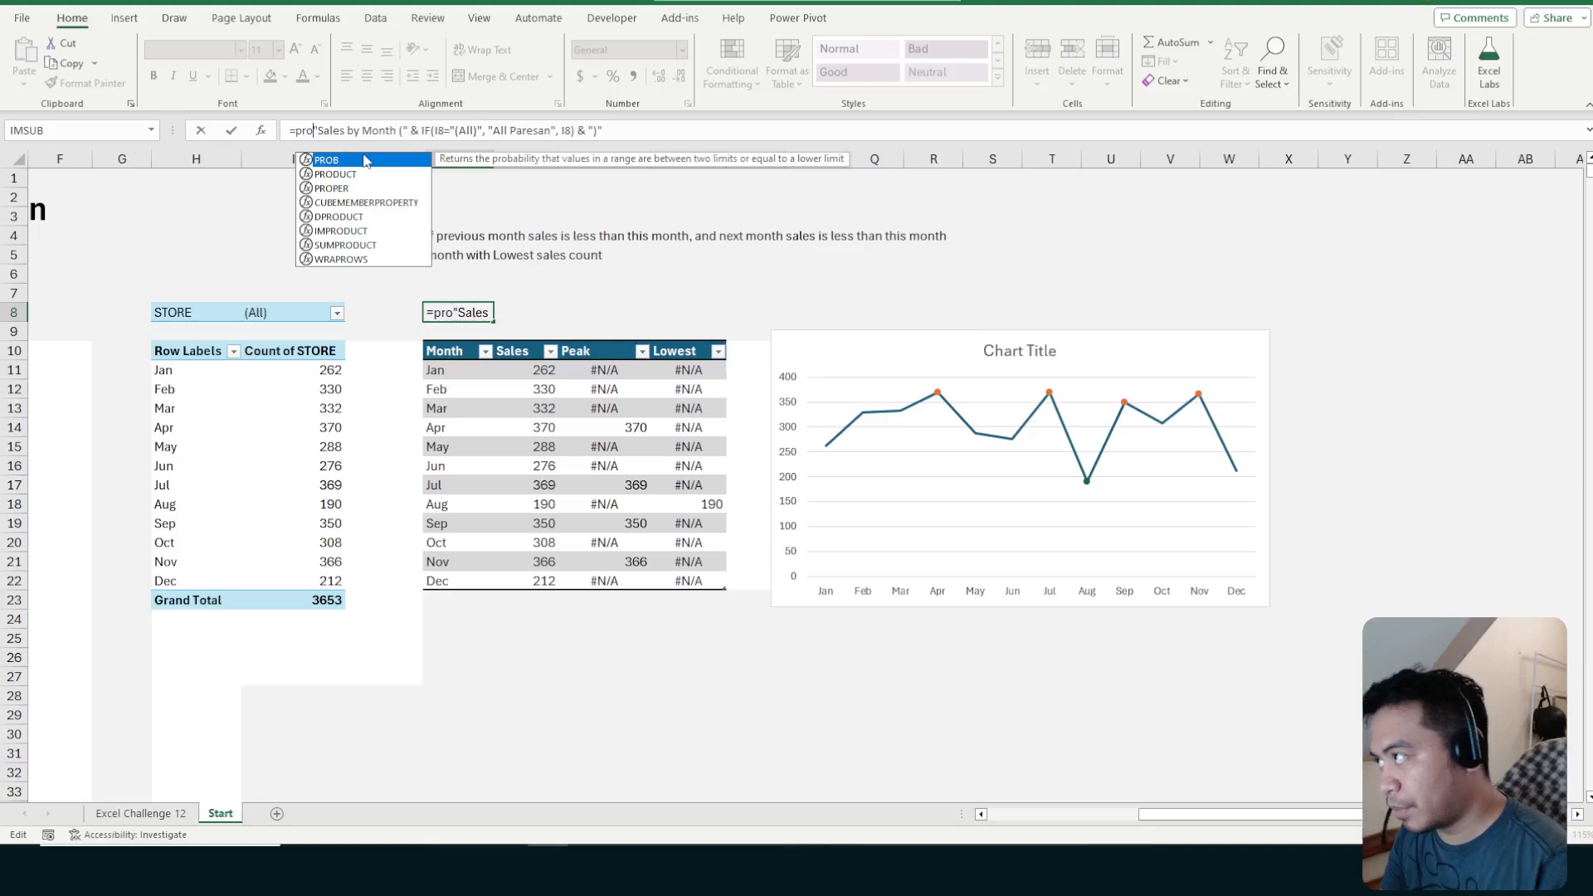
type("p")
key("Tab")
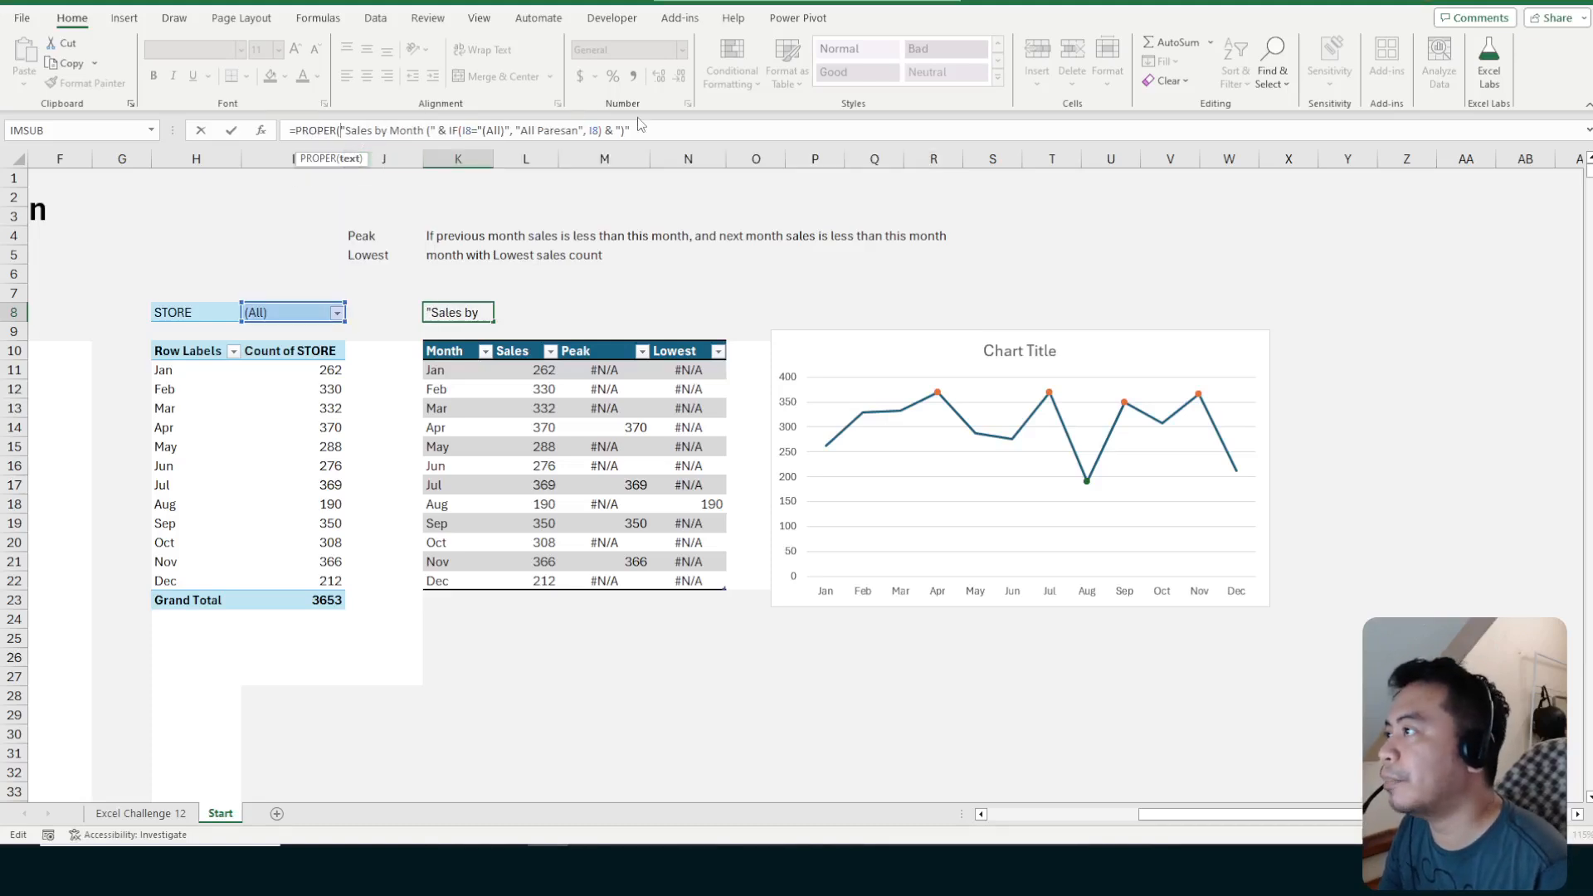
left_click(703, 133)
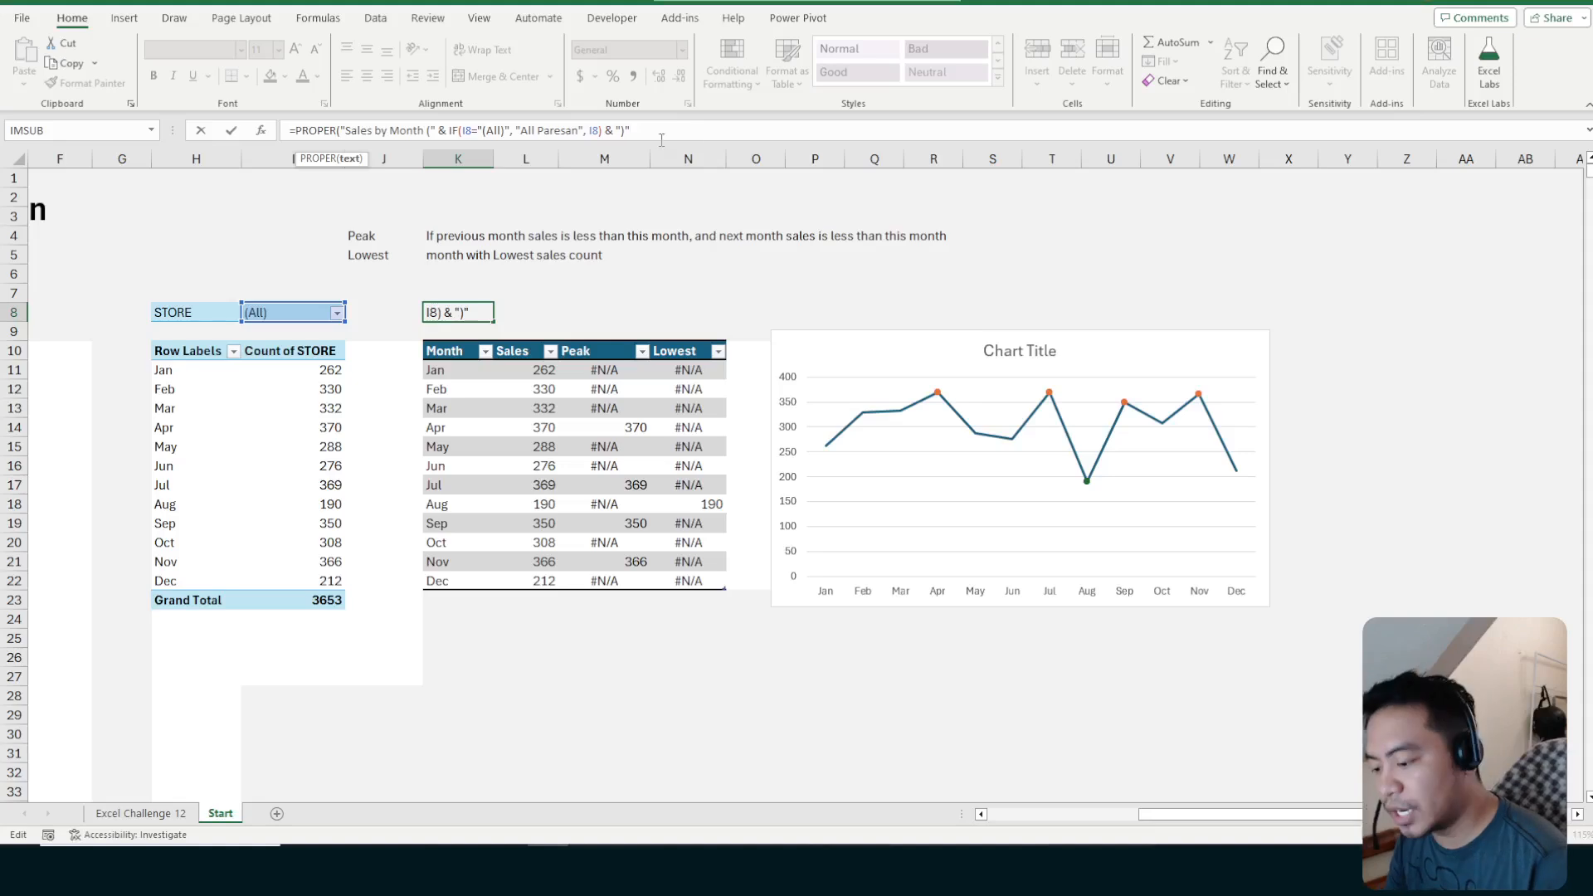
type(")")
key("Return")
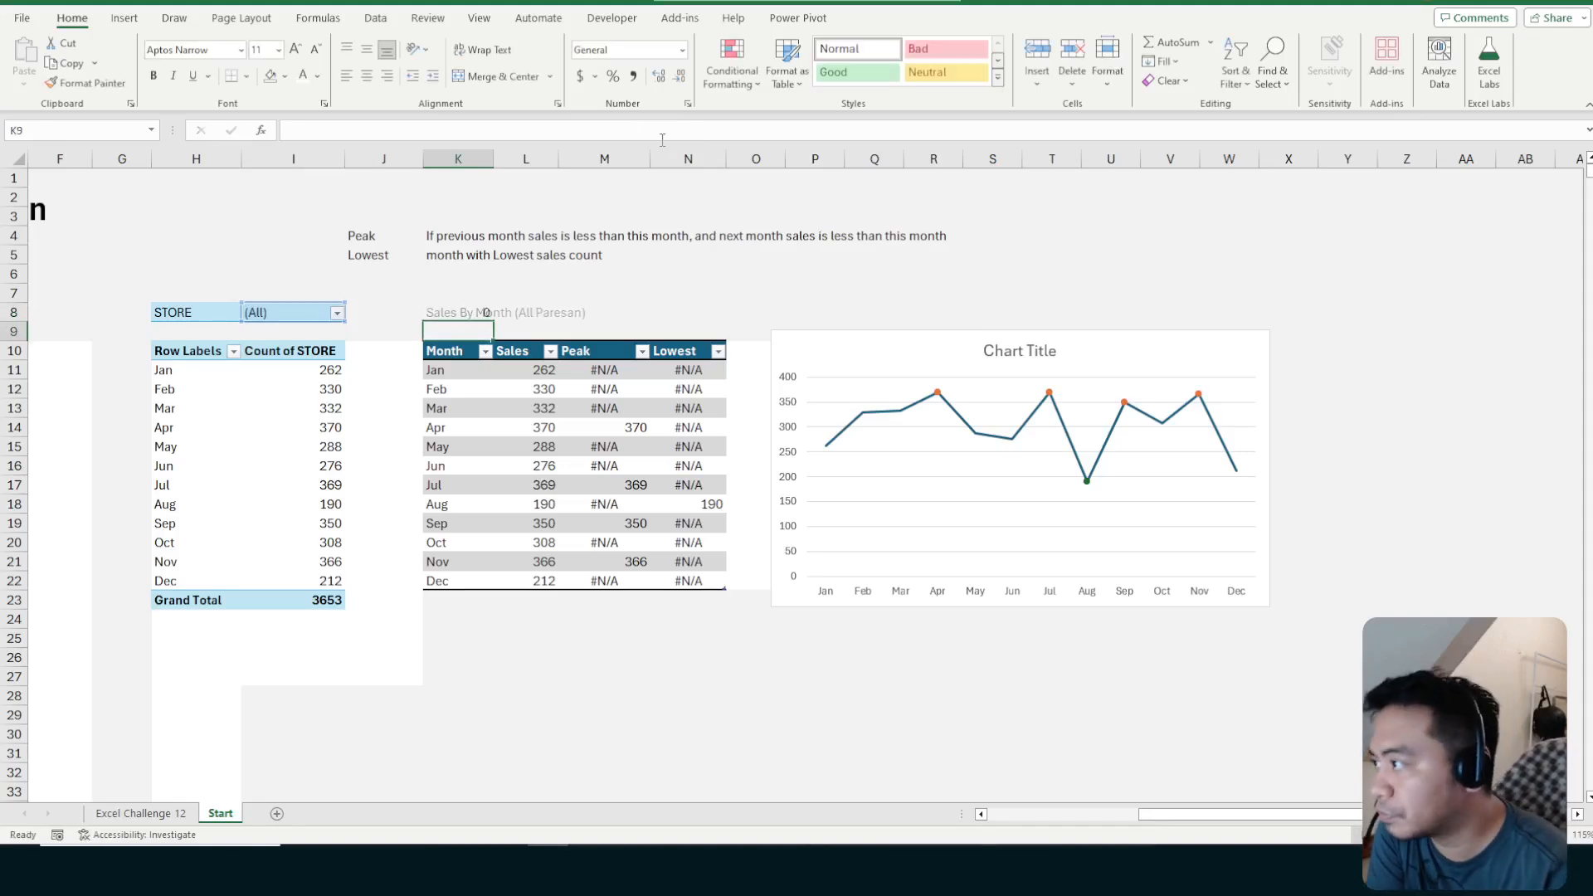
Review the two ampersands that join the text parts in the K8 formula, leaving the formula as it is
left_click(479, 313)
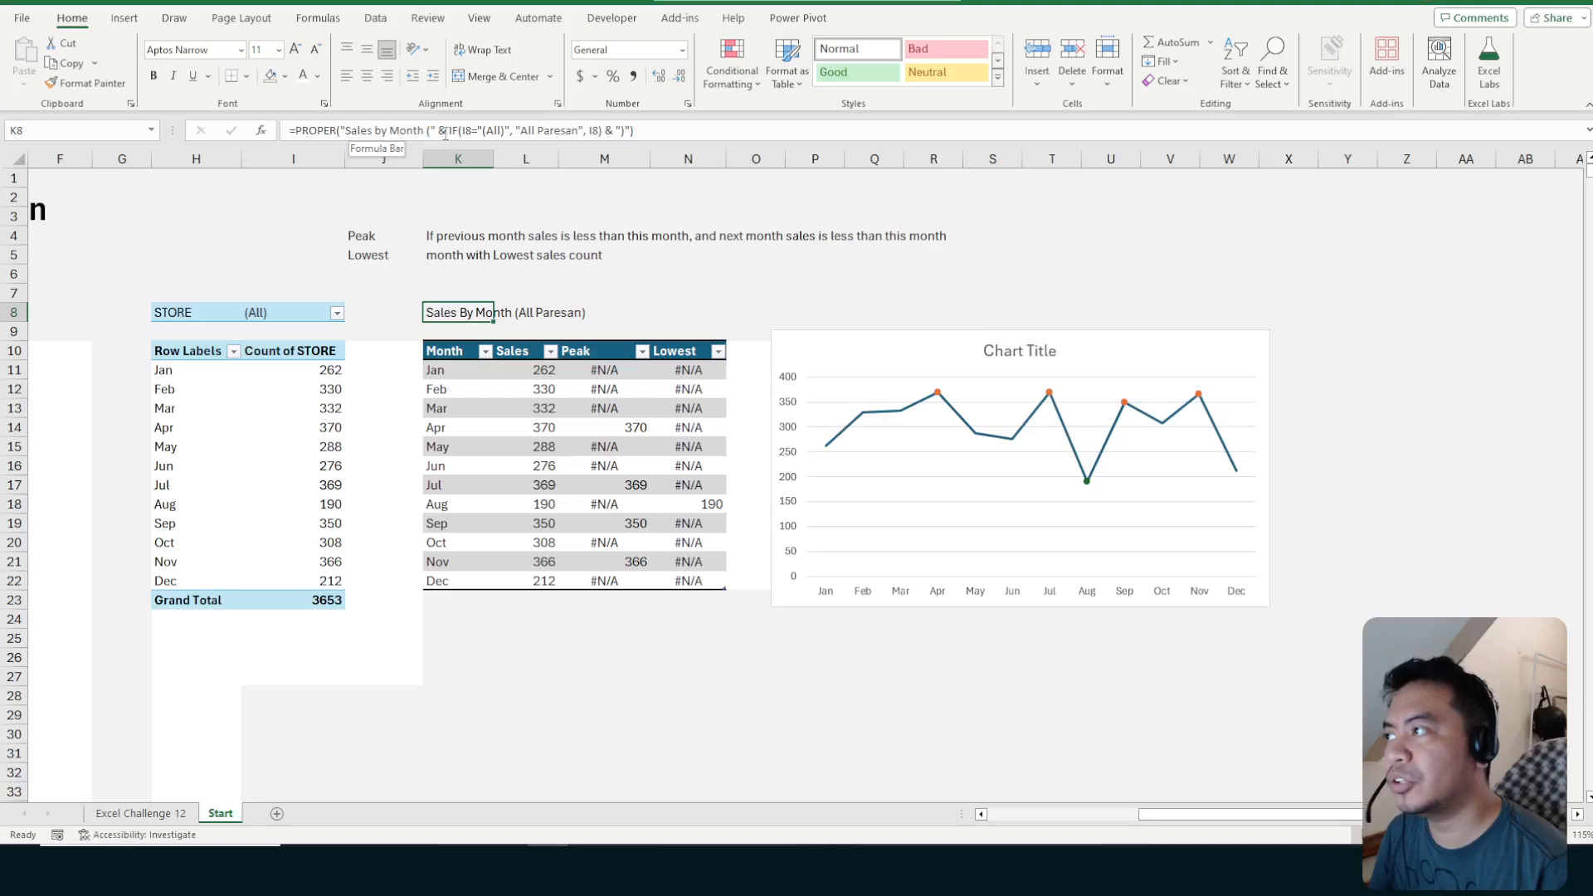
left_click_drag(614, 131, 605, 130)
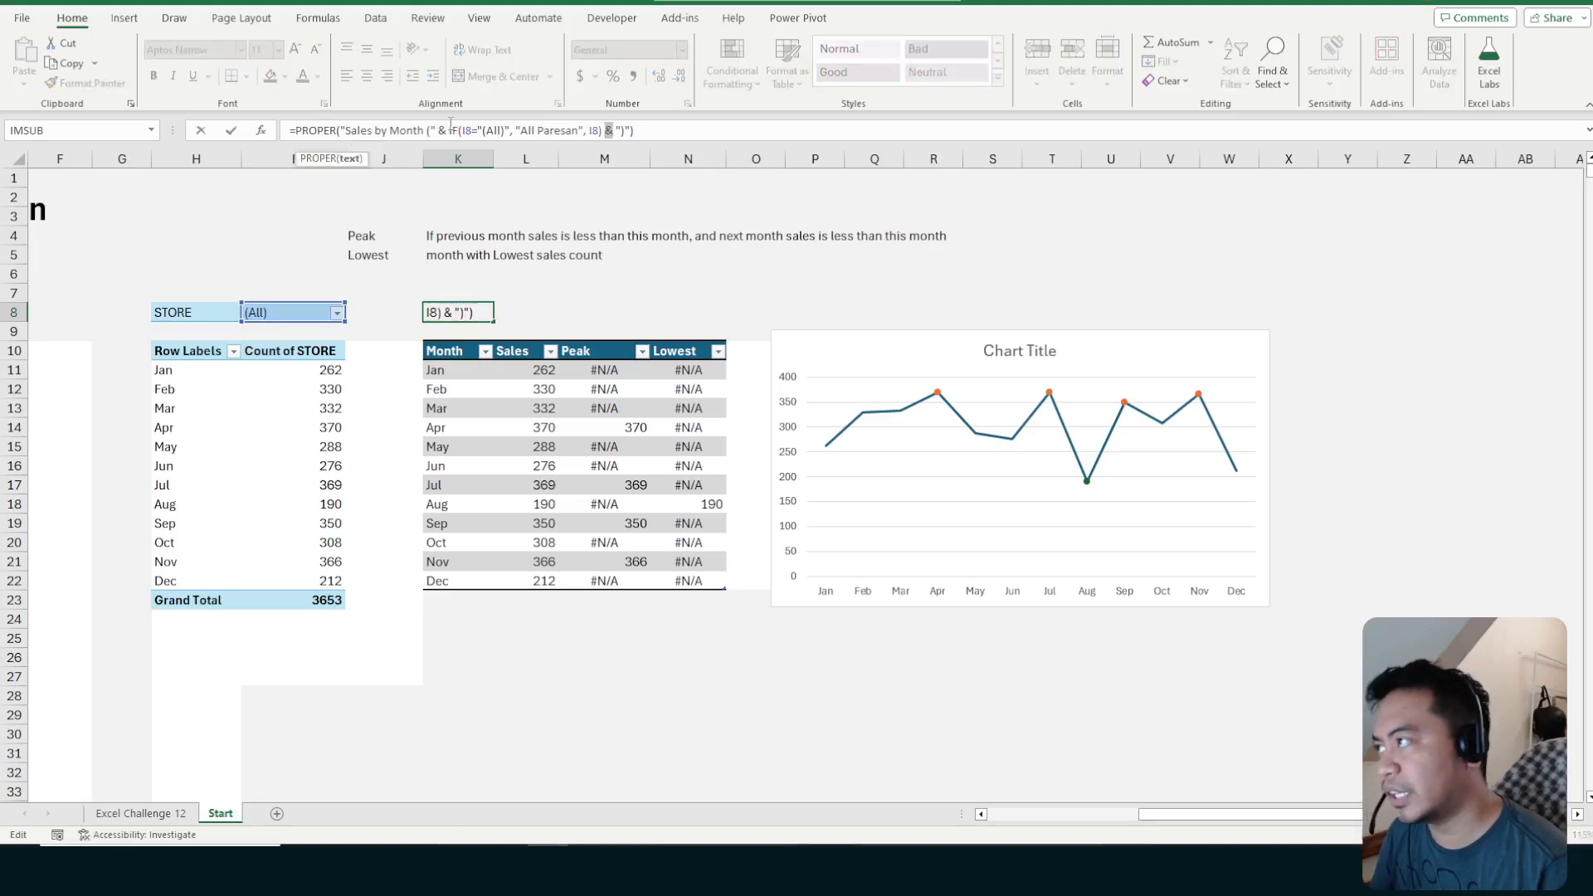
left_click_drag(449, 130, 439, 130)
left_click_drag(605, 130, 614, 130)
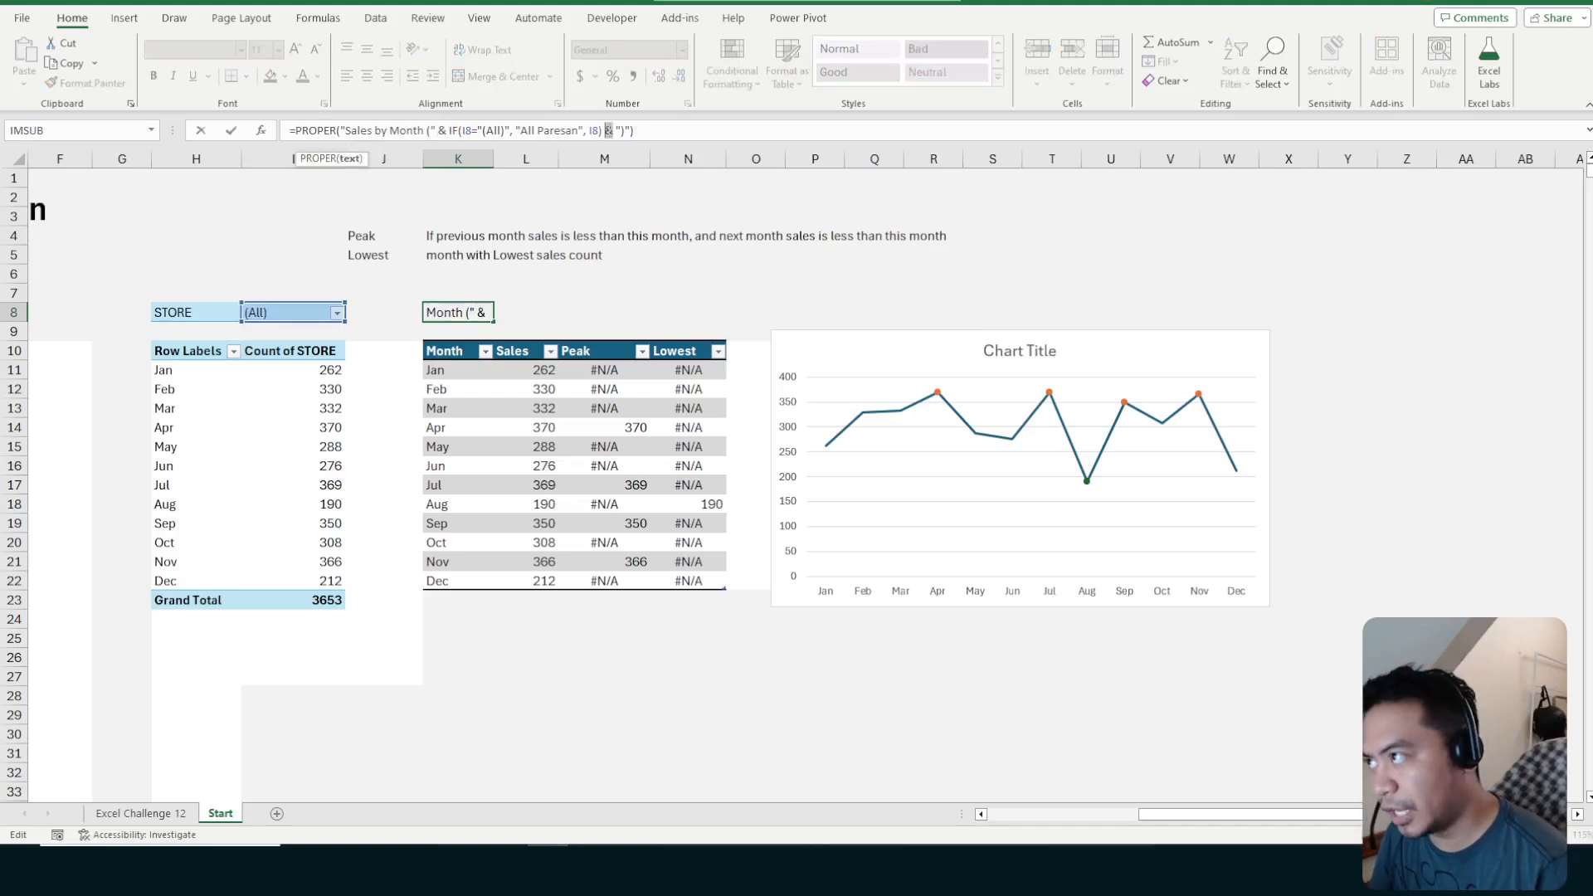
left_click(670, 129)
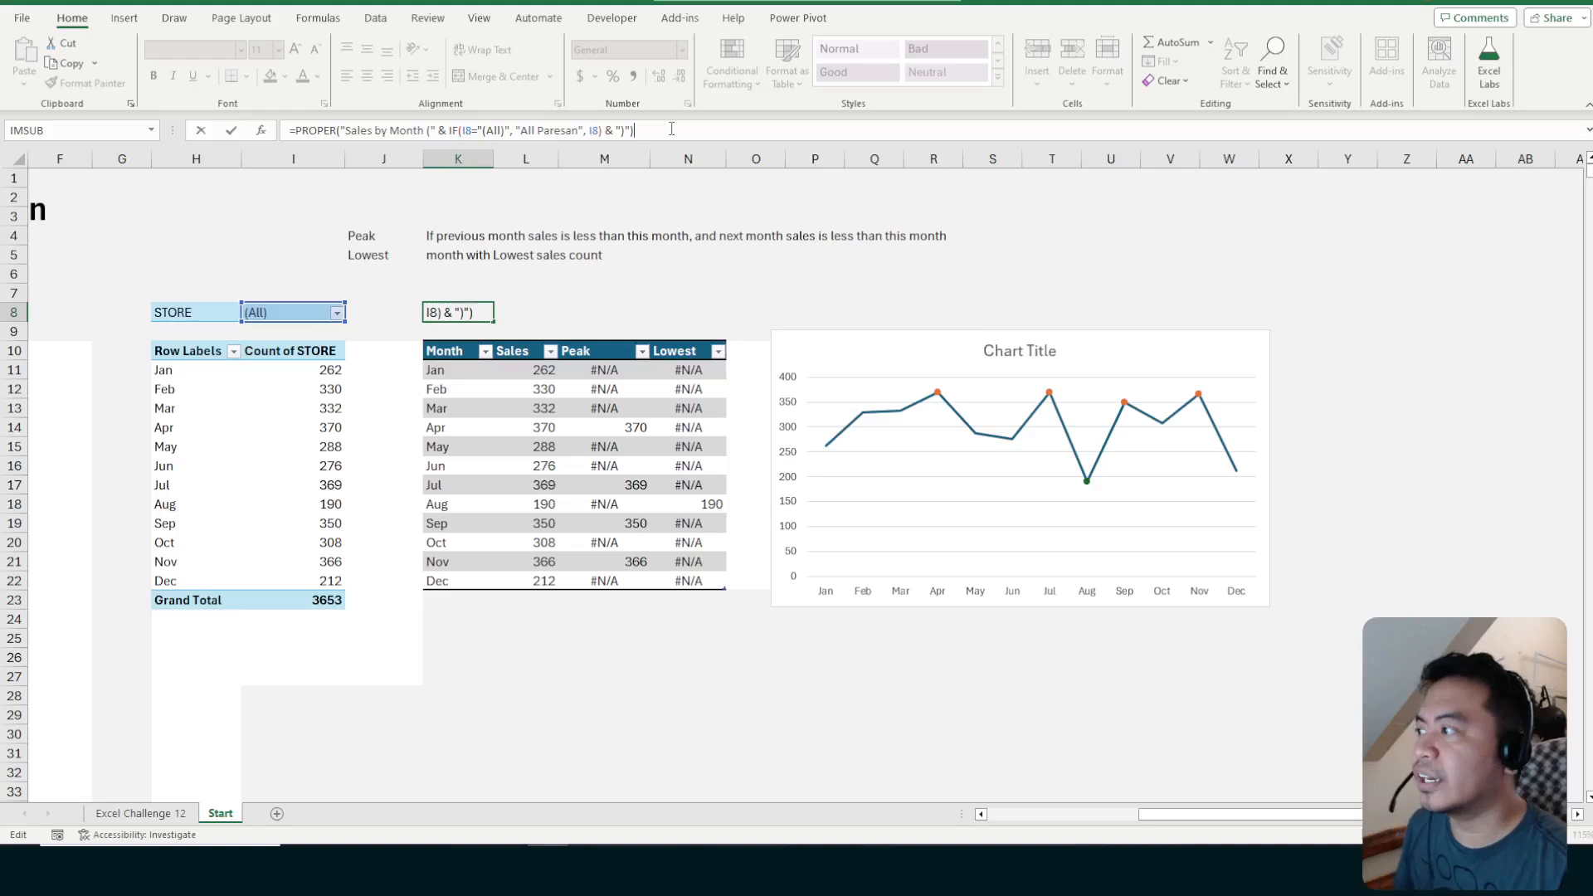
key("ctrl+Return")
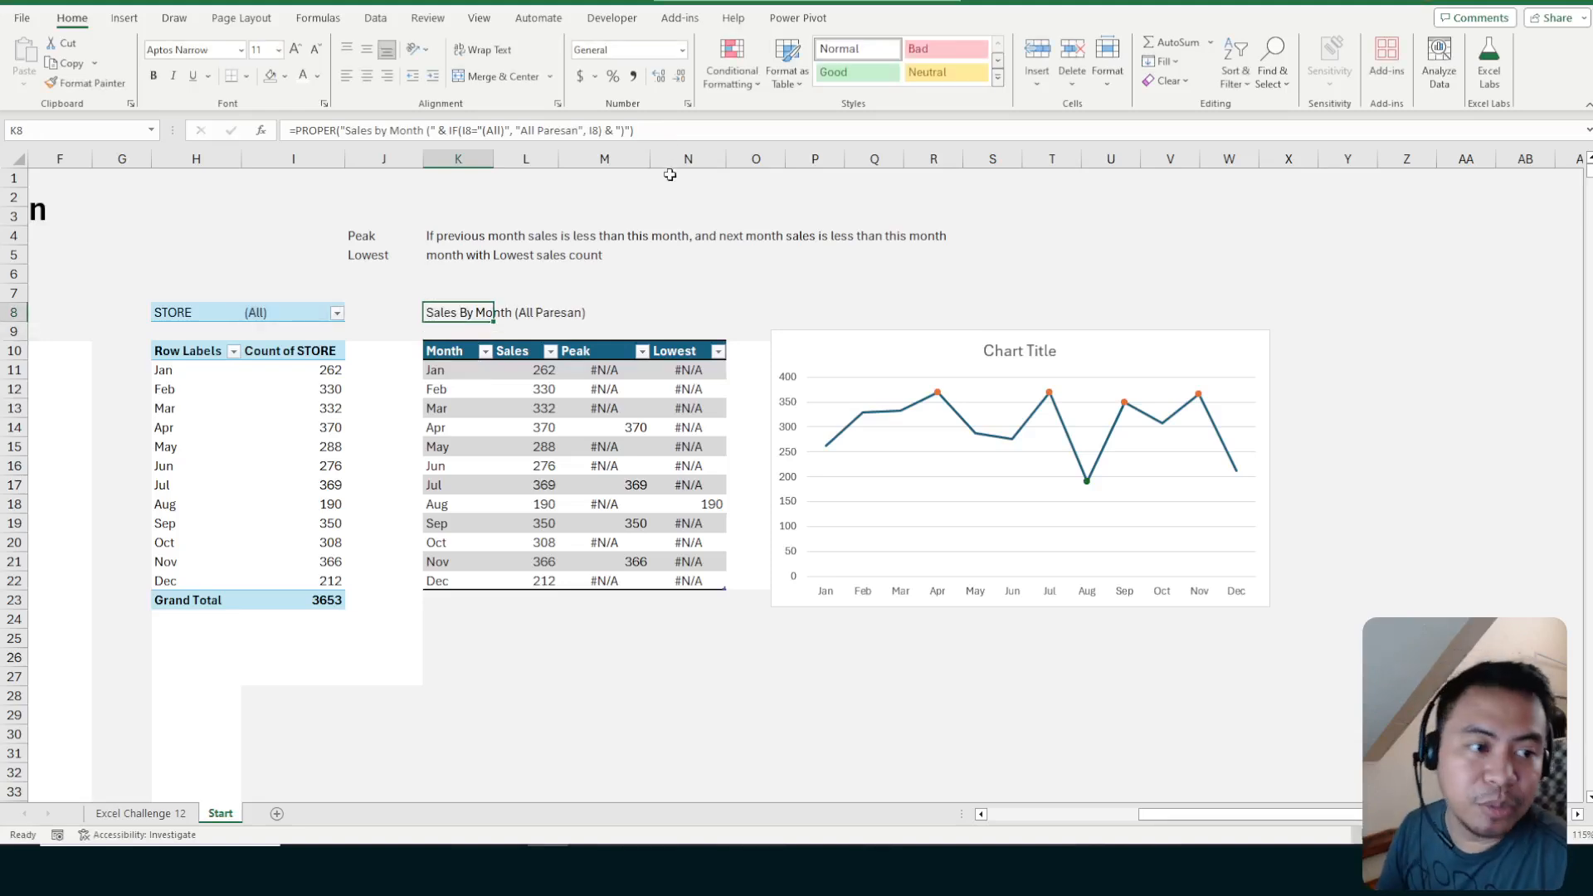
left_click(610, 315)
left_click(679, 313)
type("=conc")
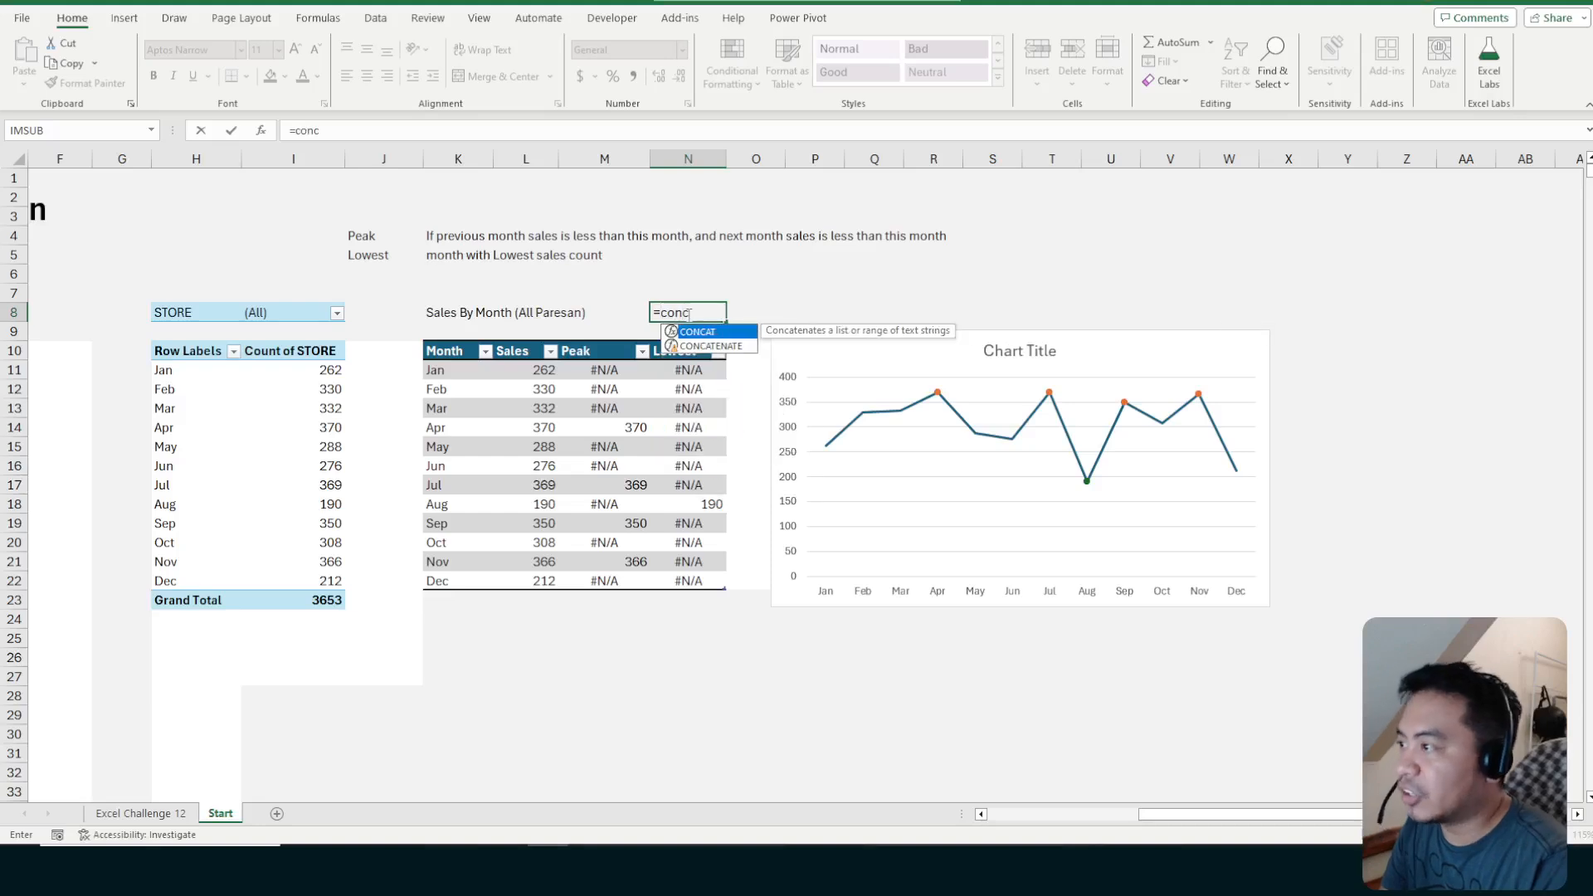
key("Tab")
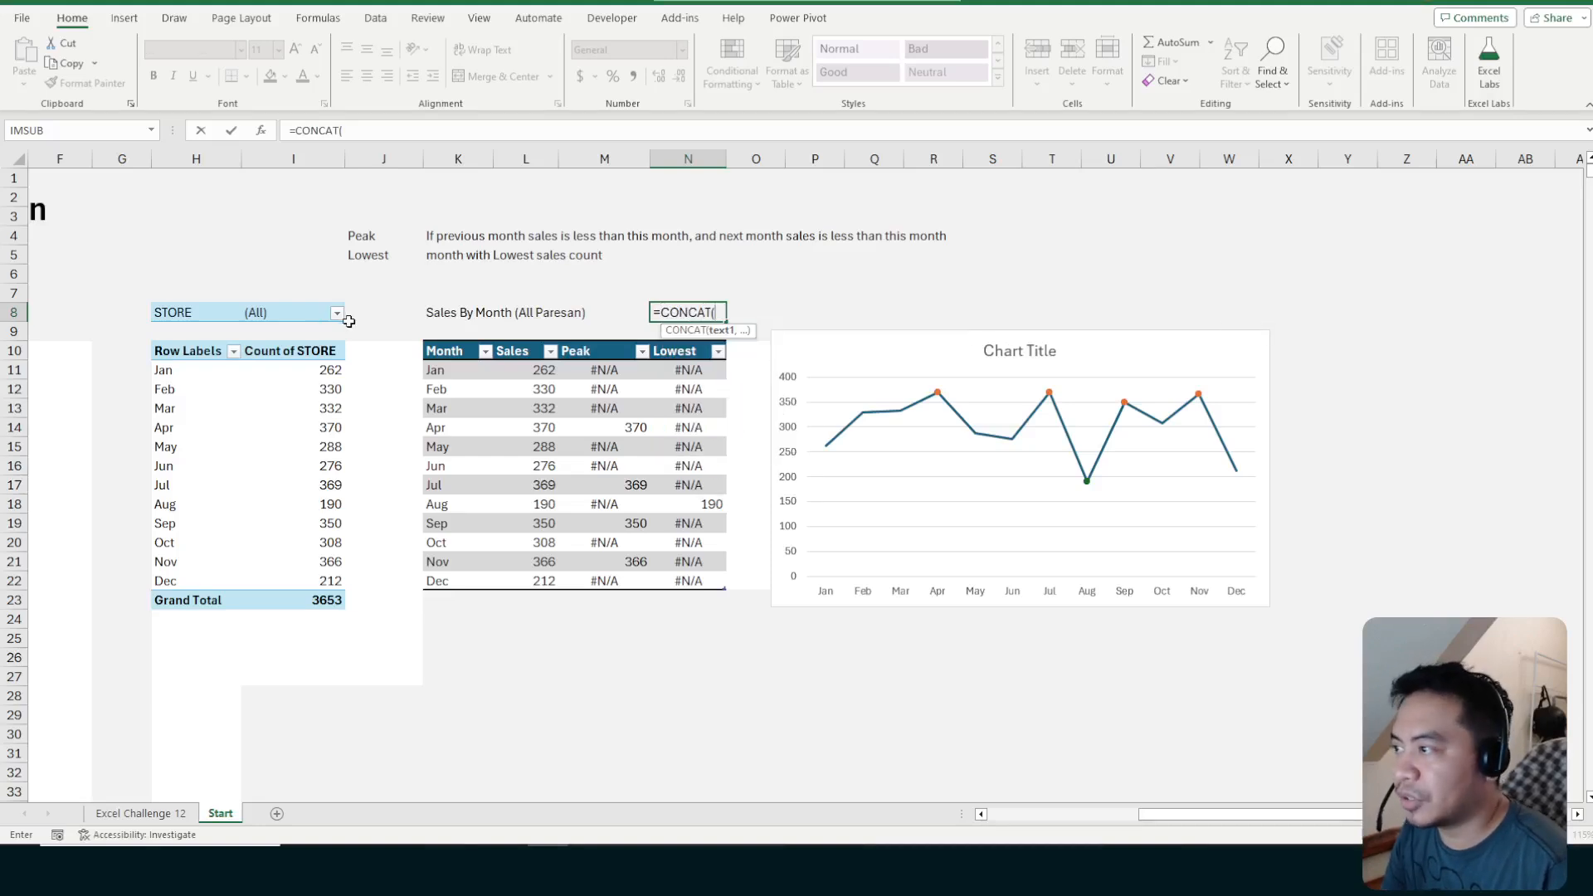
type("\"Sales")
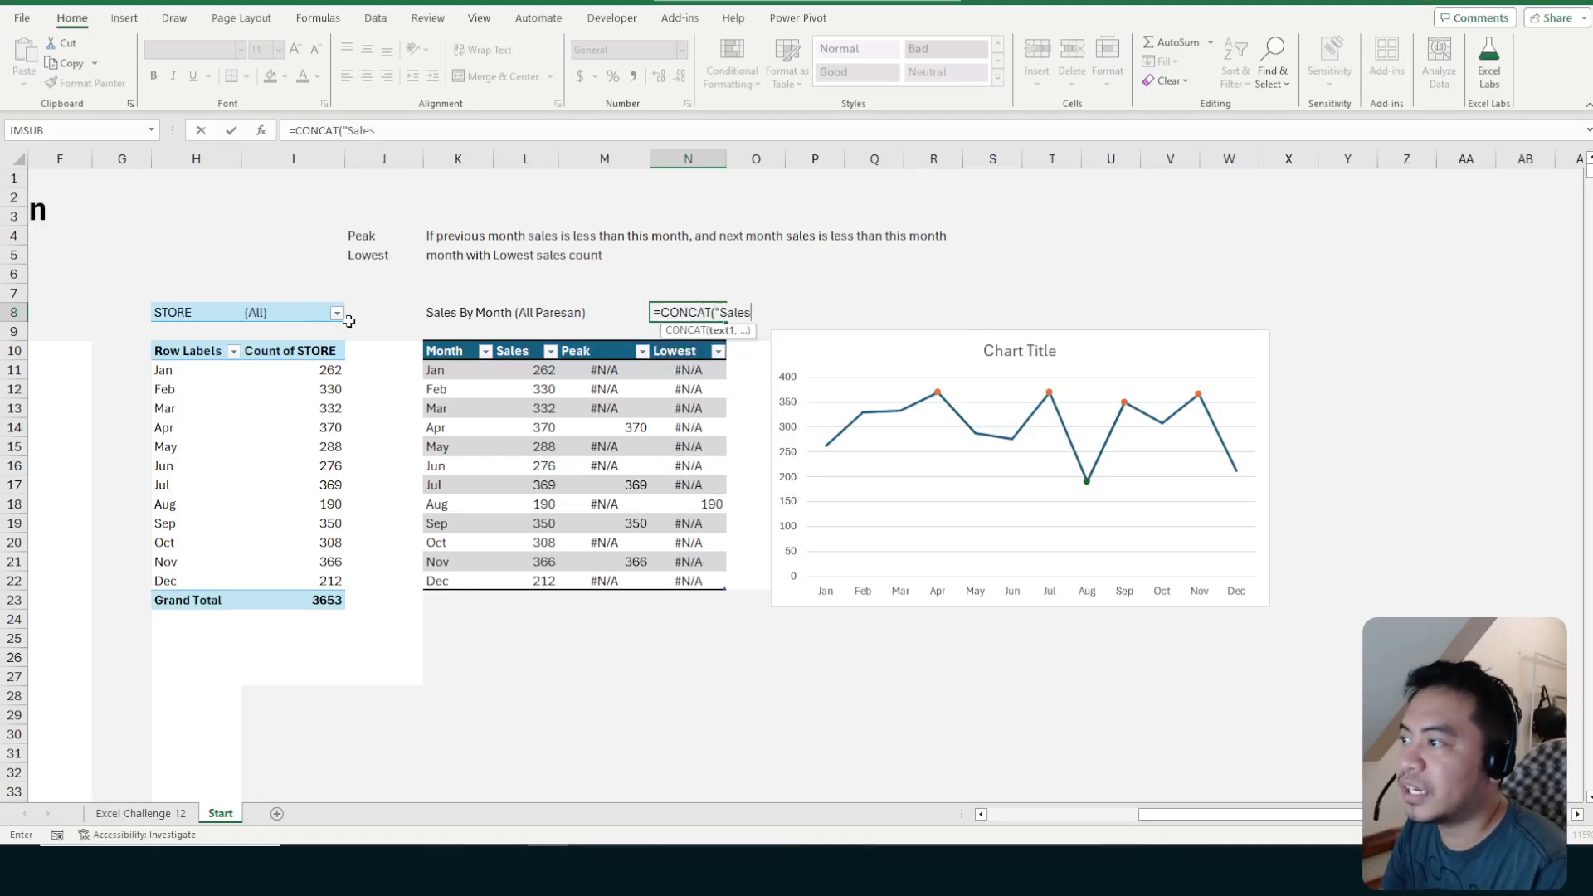
key("Escape")
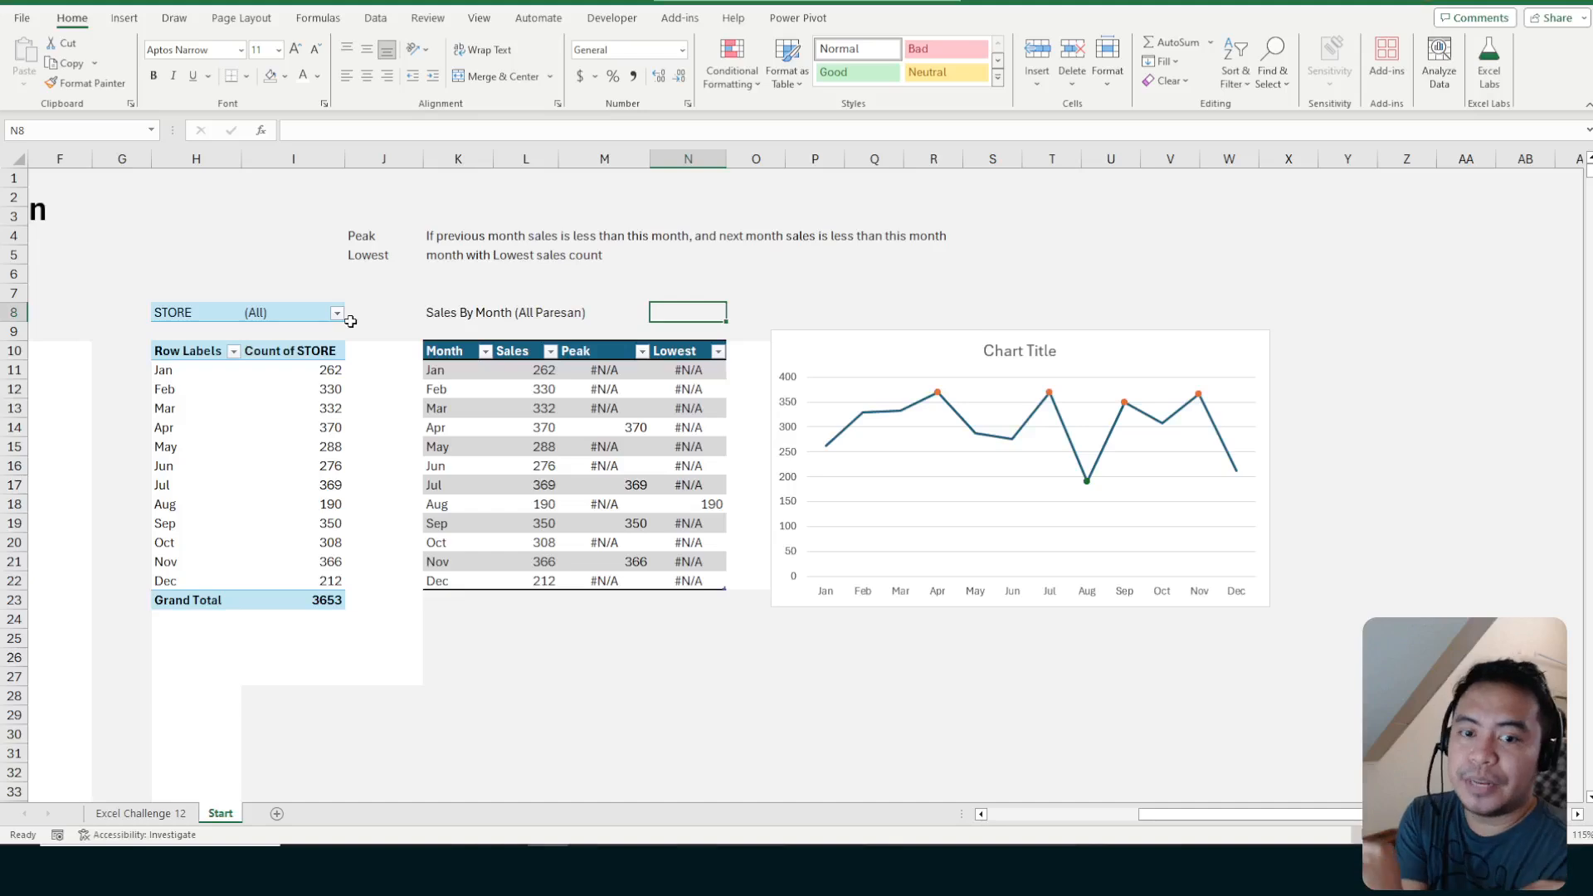
left_click(549, 315)
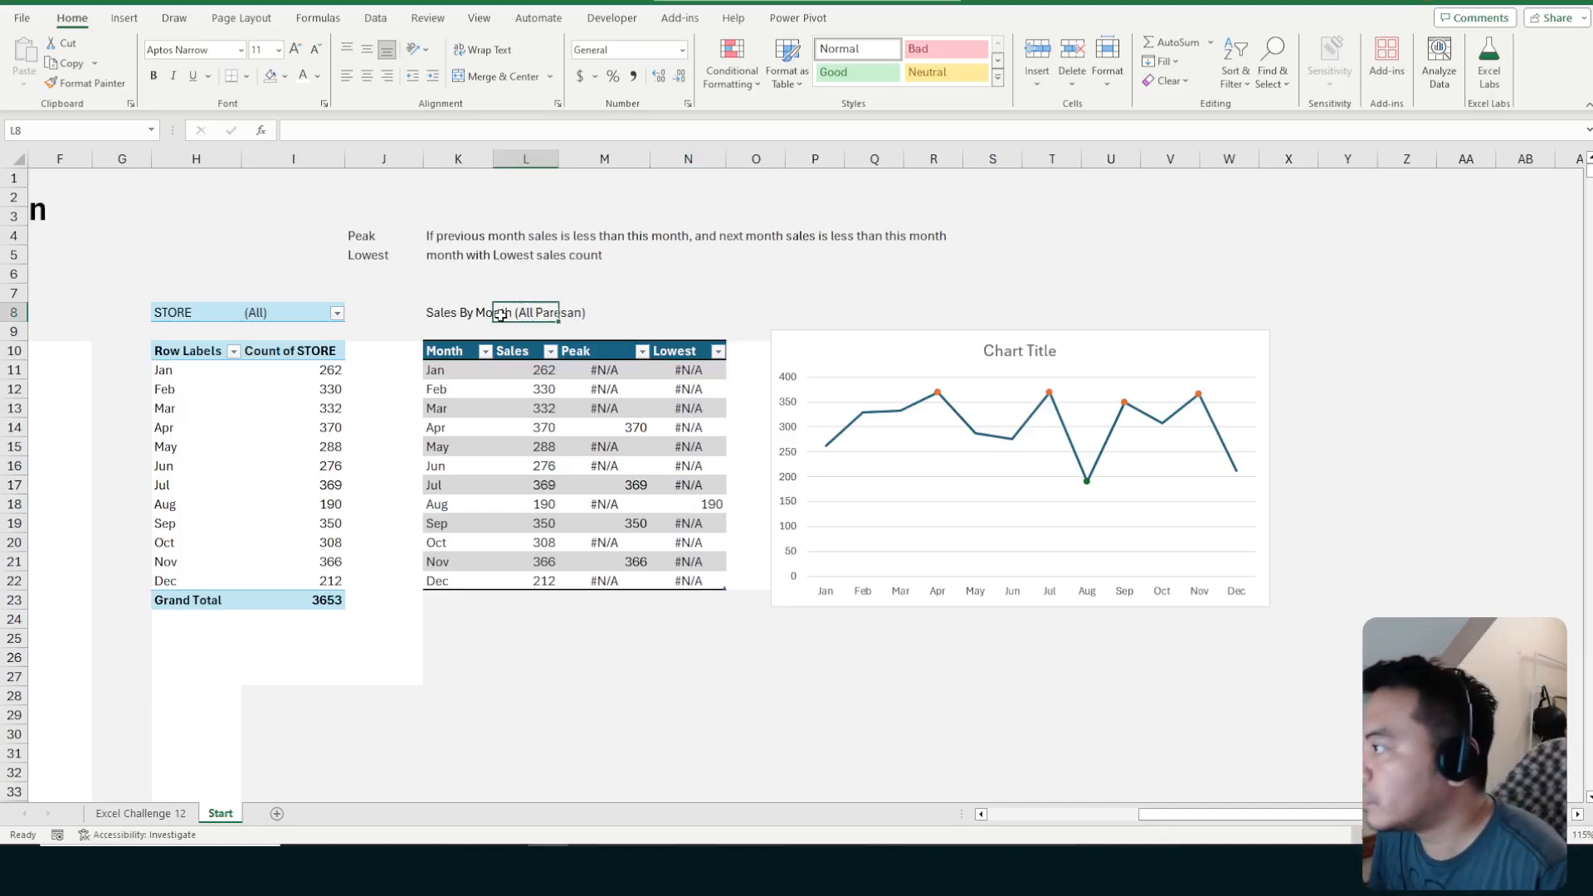
left_click(465, 314)
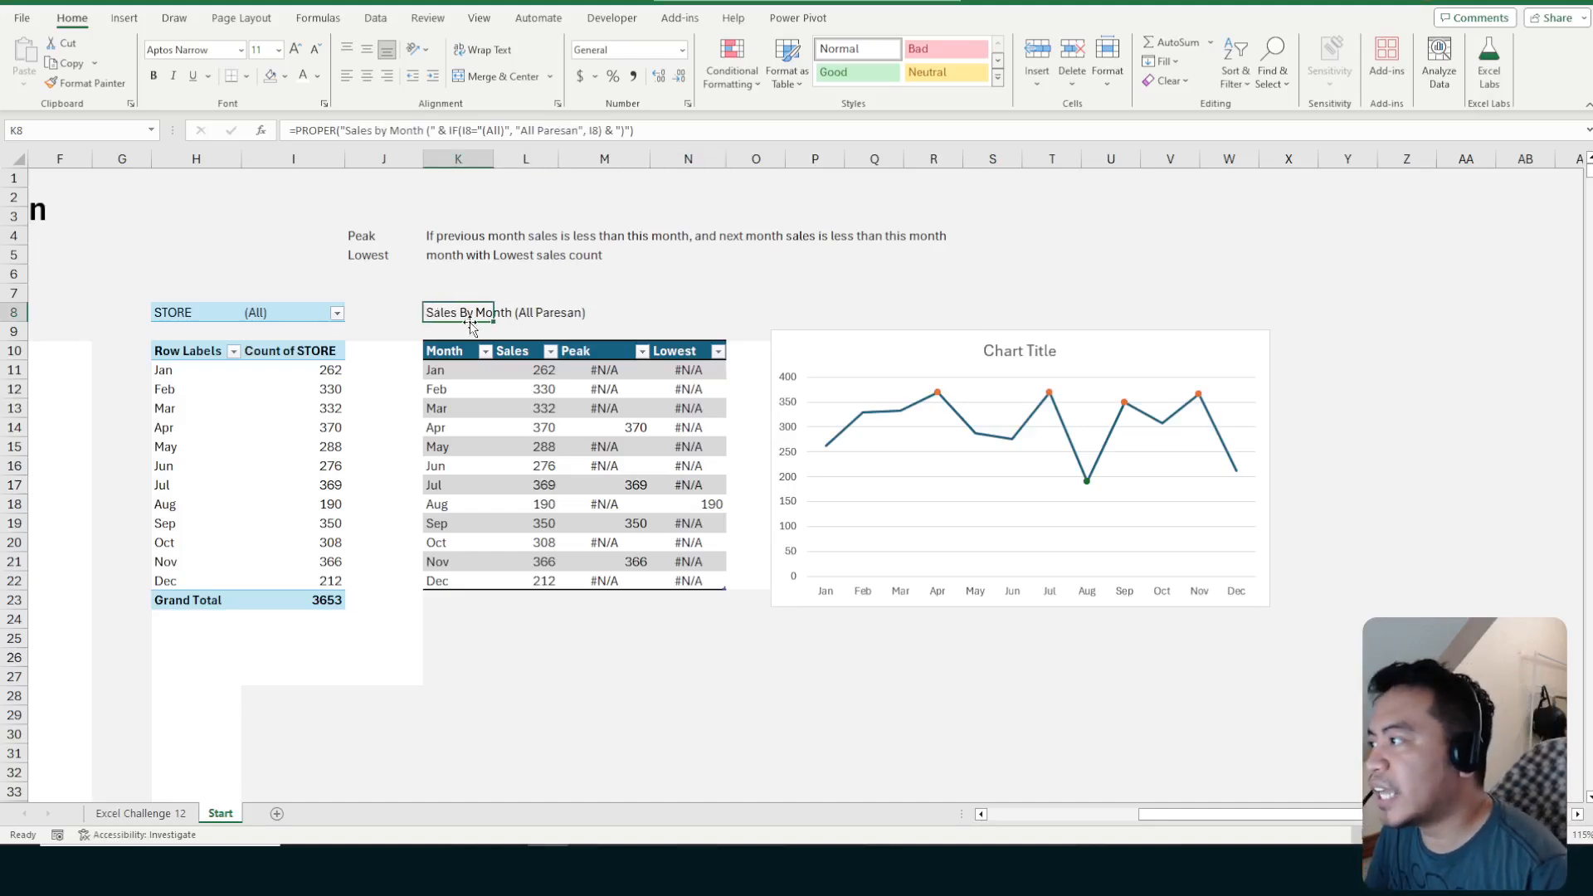
Link the chart title to cell K8 with the formula =Start!$K$8
left_click(1023, 353)
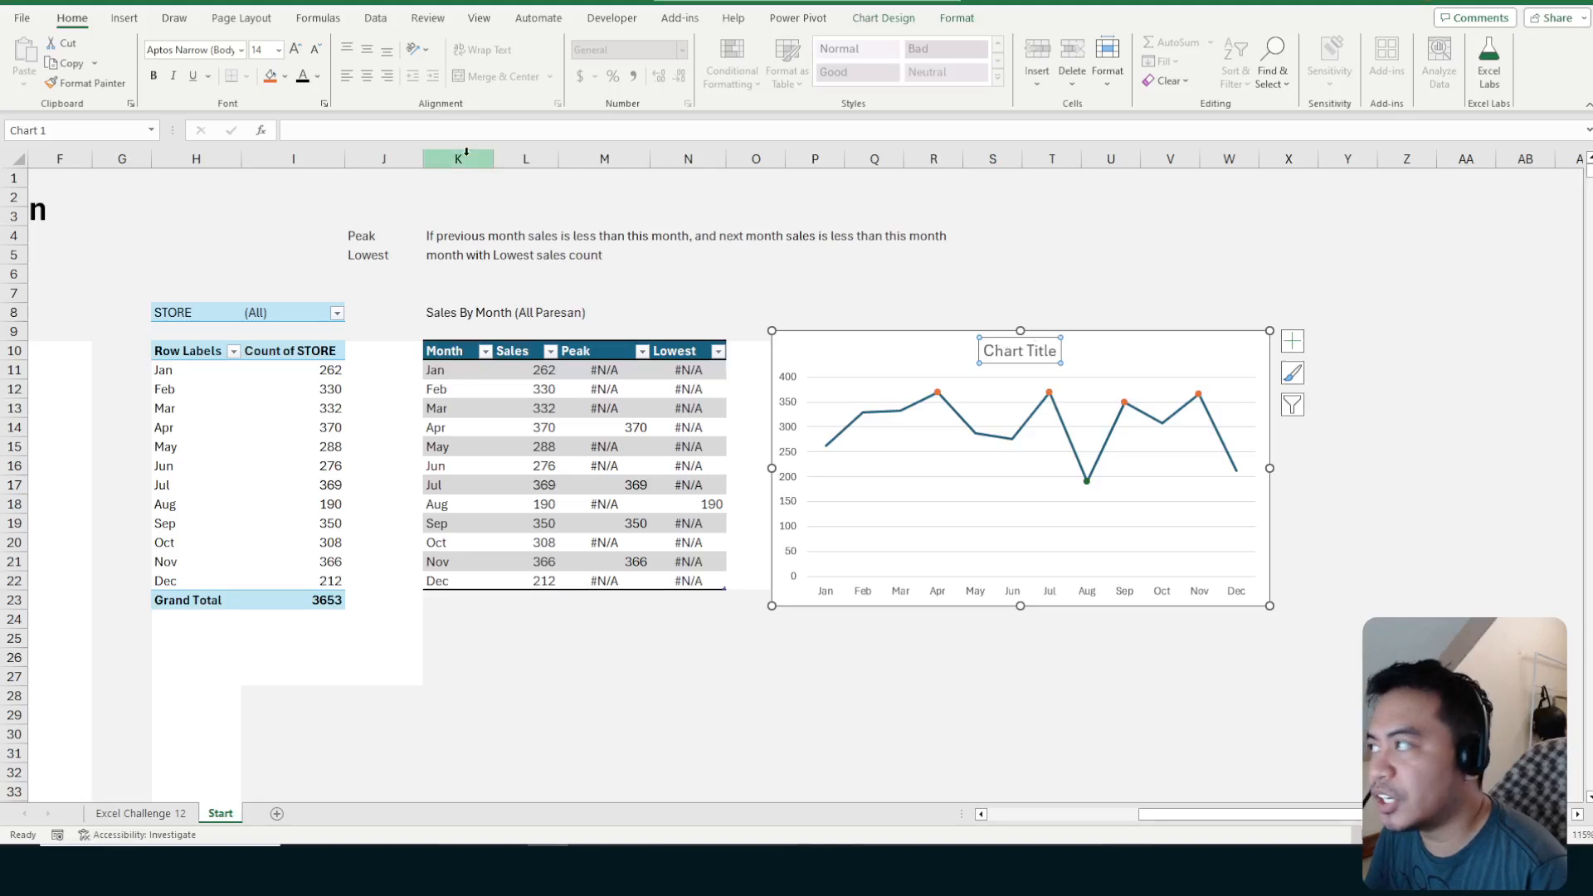
left_click(425, 133)
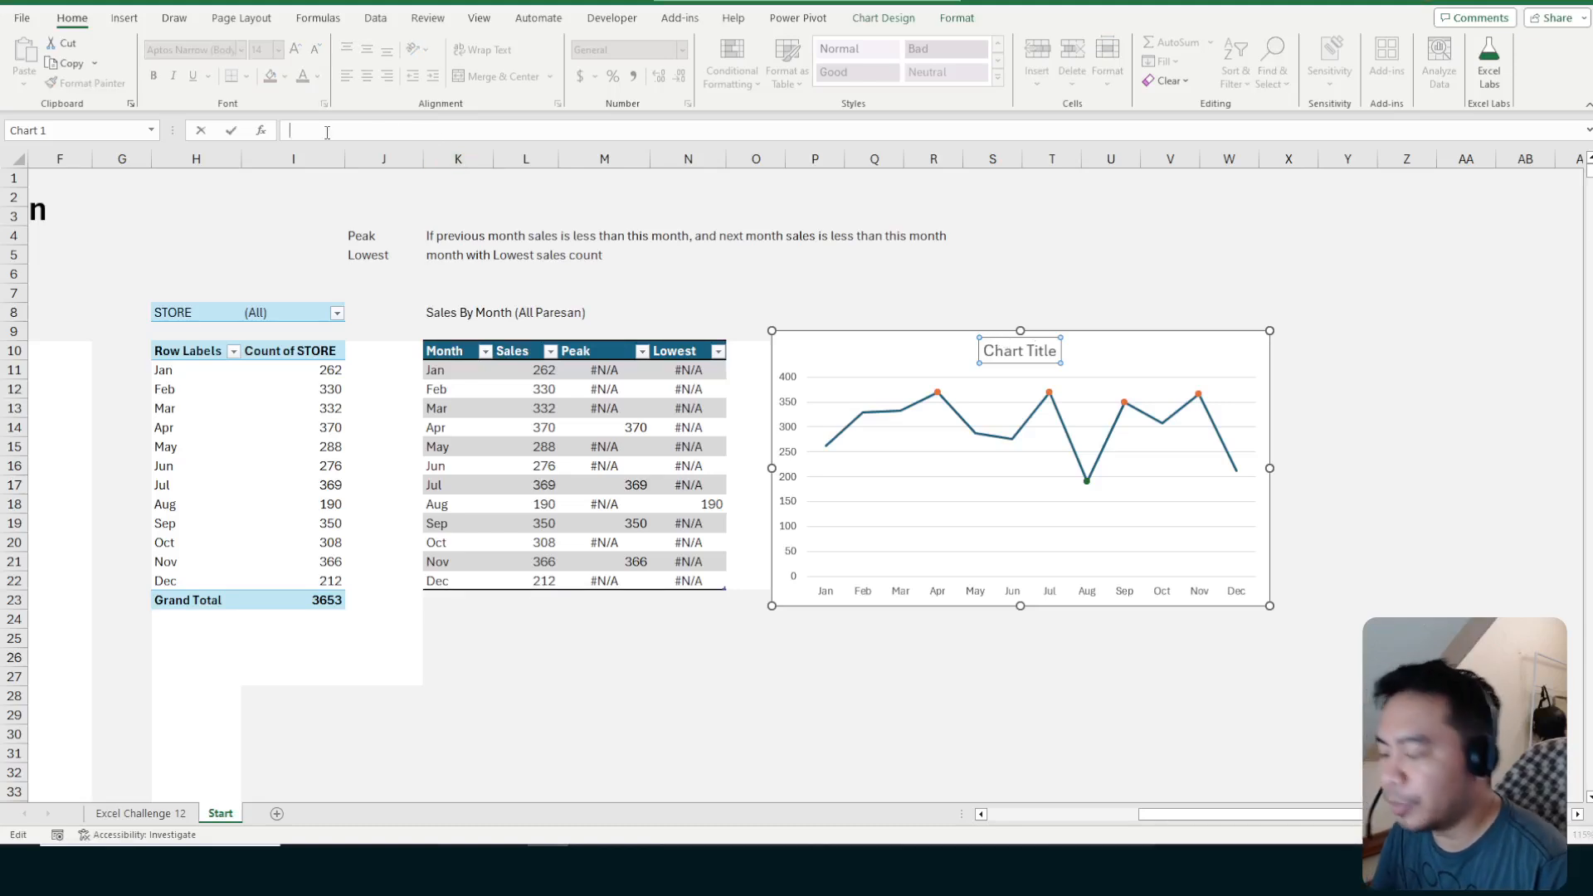
type("=")
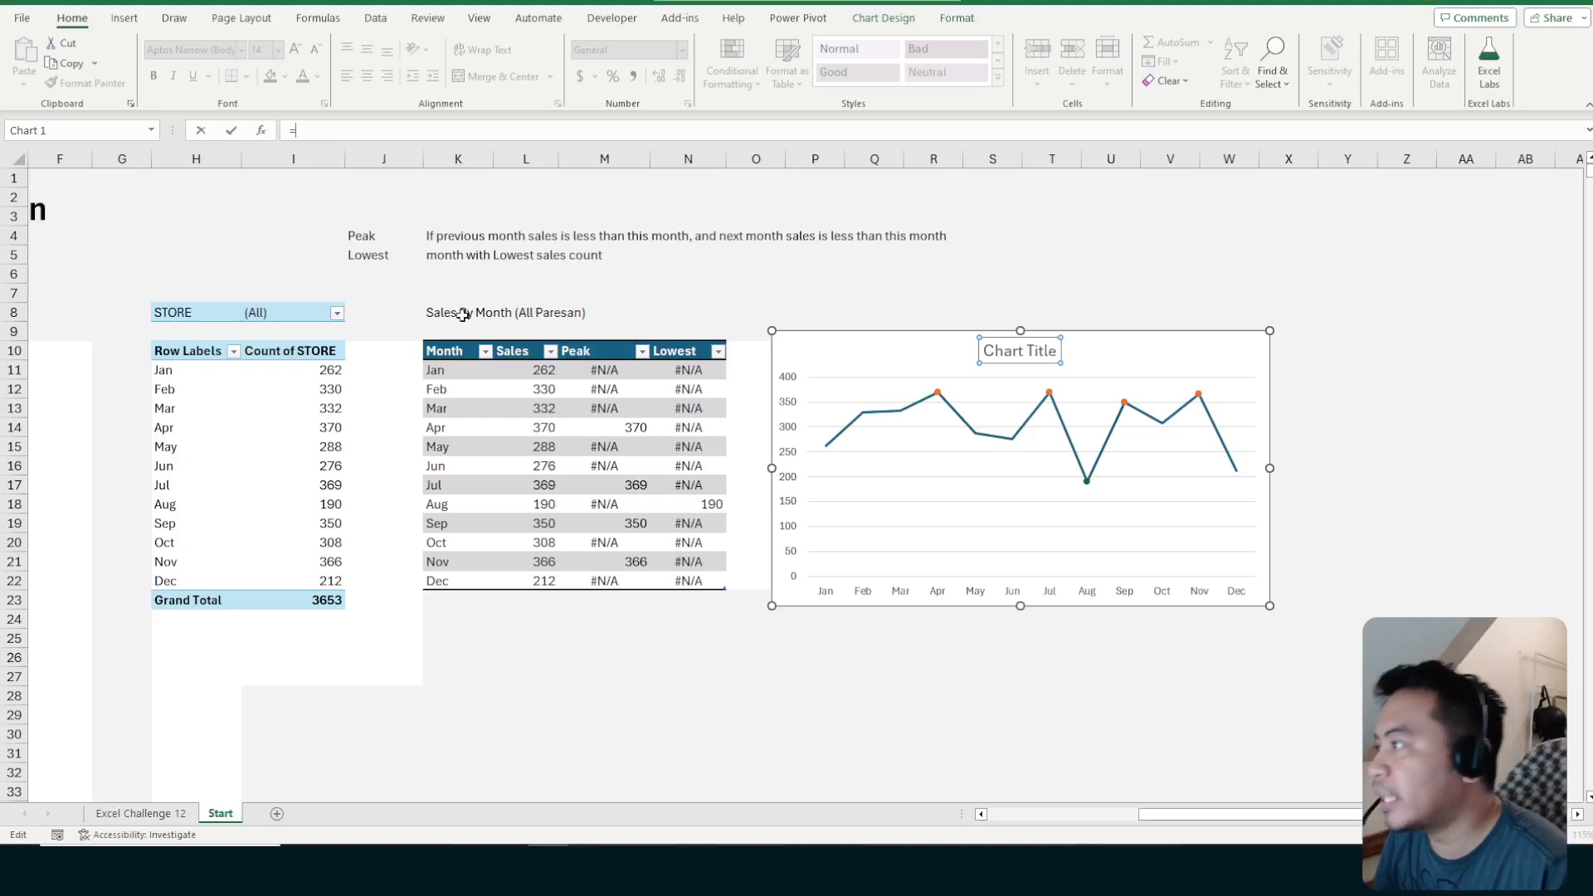
left_click(462, 313)
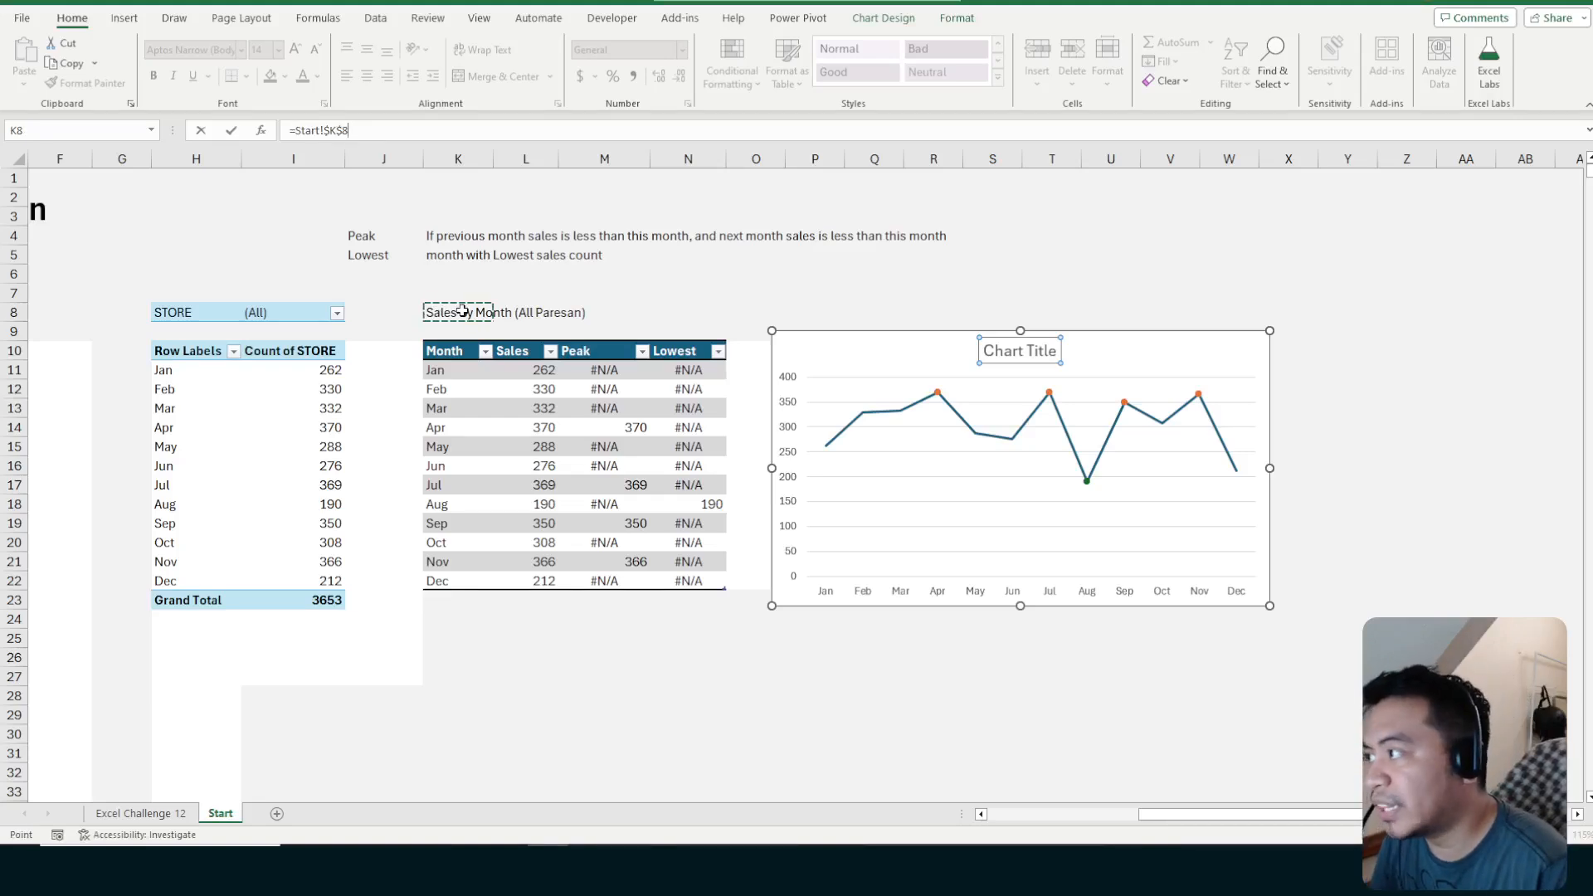
key("Return")
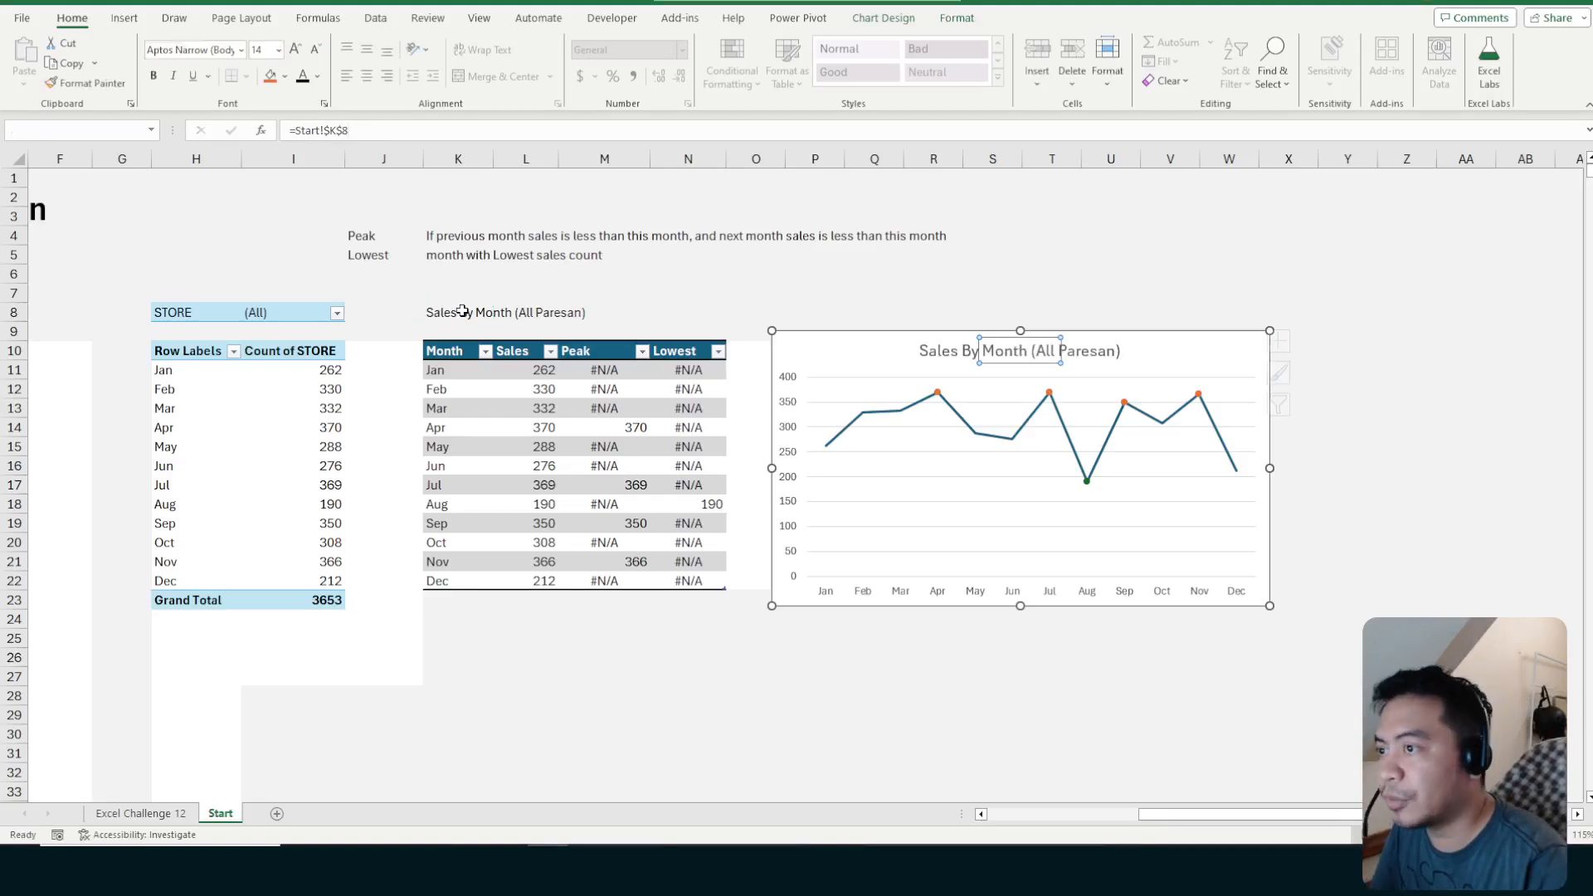
Test the linked chart title by filtering the pivot table to DIWATA PARES OVERLOAD, and restore the filter to all stores
left_click(337, 313)
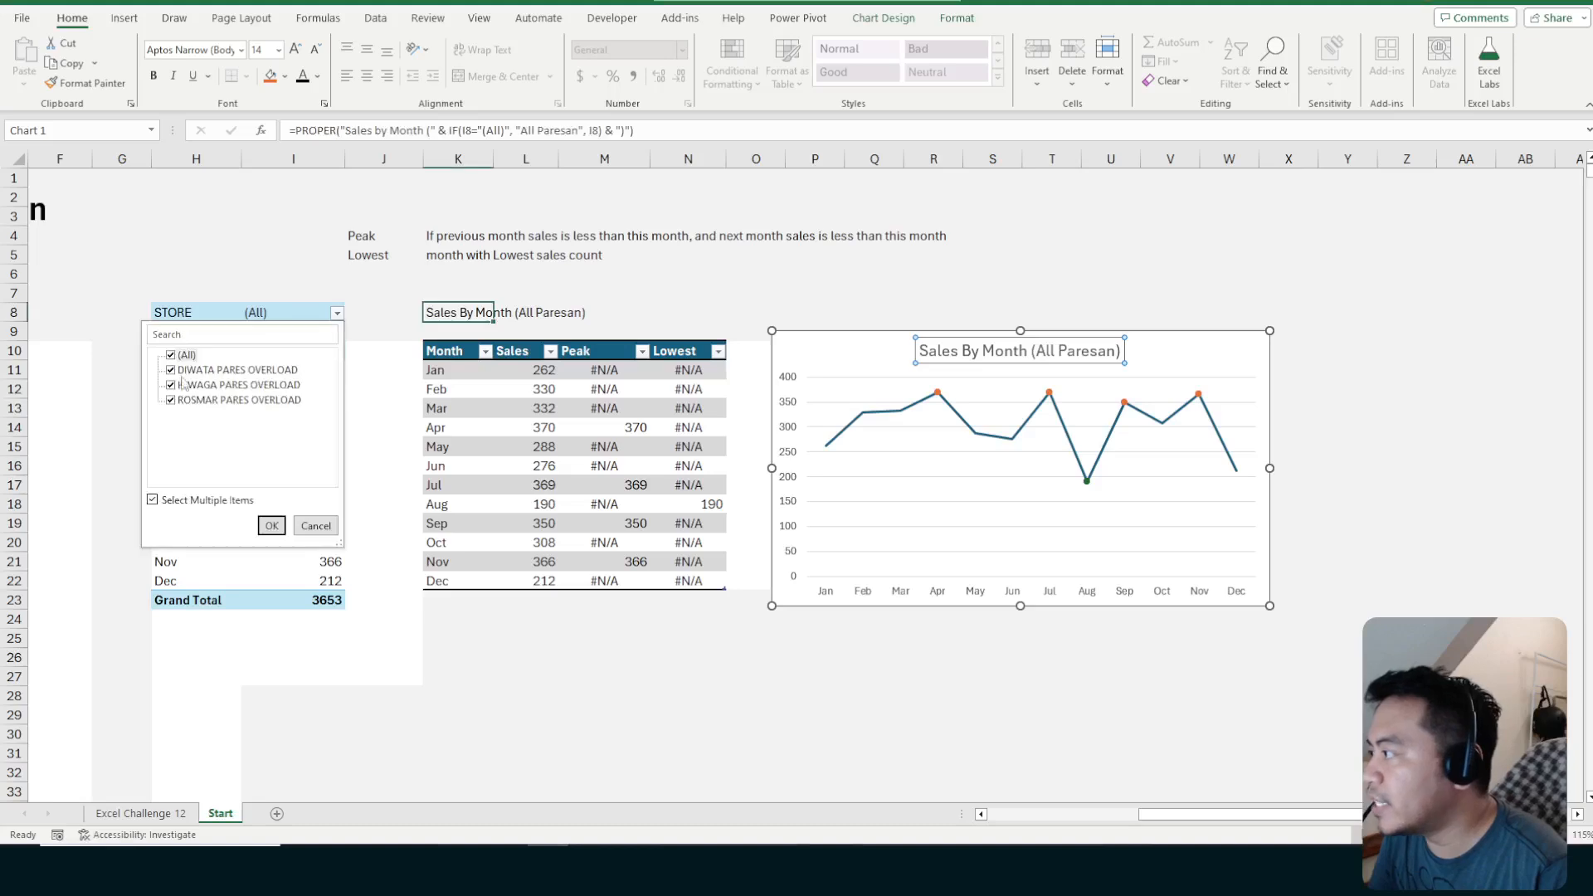
left_click(171, 355)
left_click(171, 370)
left_click(272, 526)
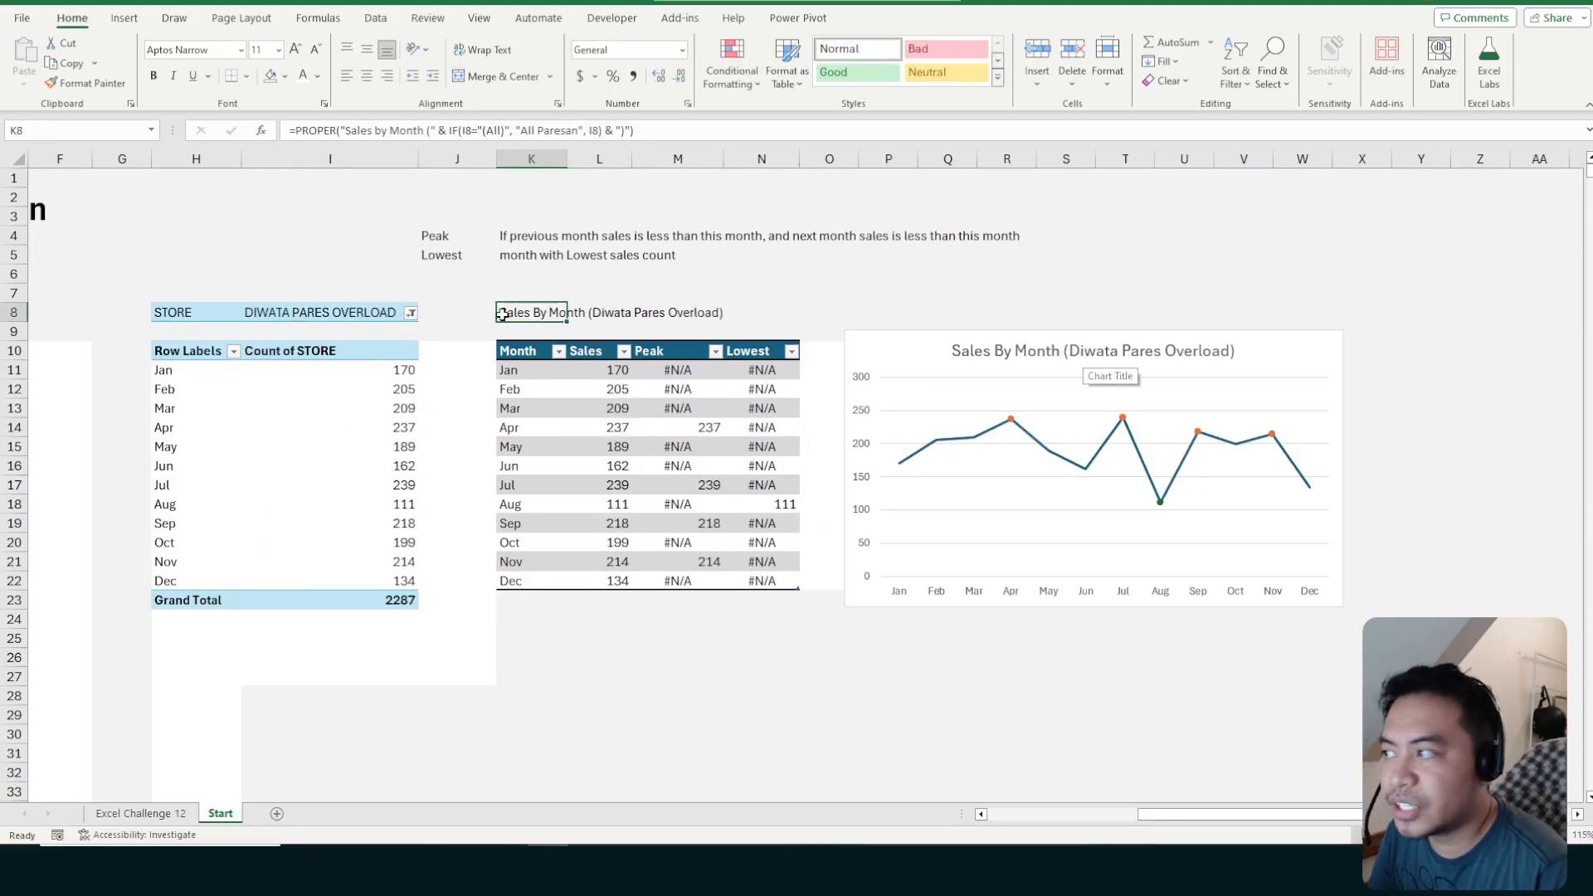
left_click(410, 313)
left_click(244, 355)
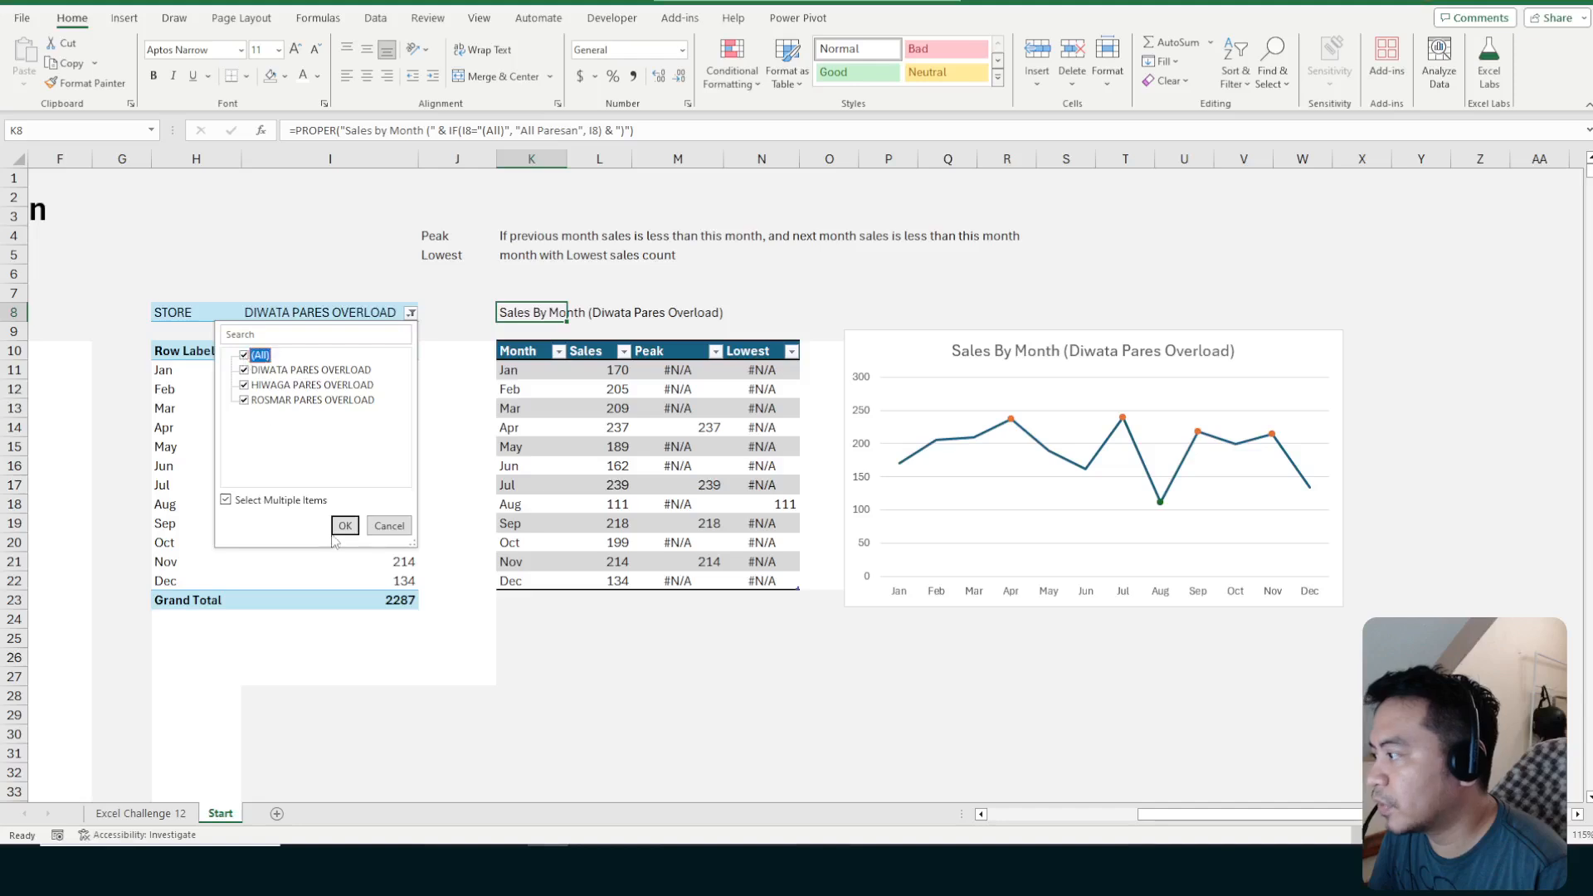
left_click(344, 526)
Move the chart title to the chart's upper-left corner and make it bold
left_click(874, 292)
left_click(967, 336)
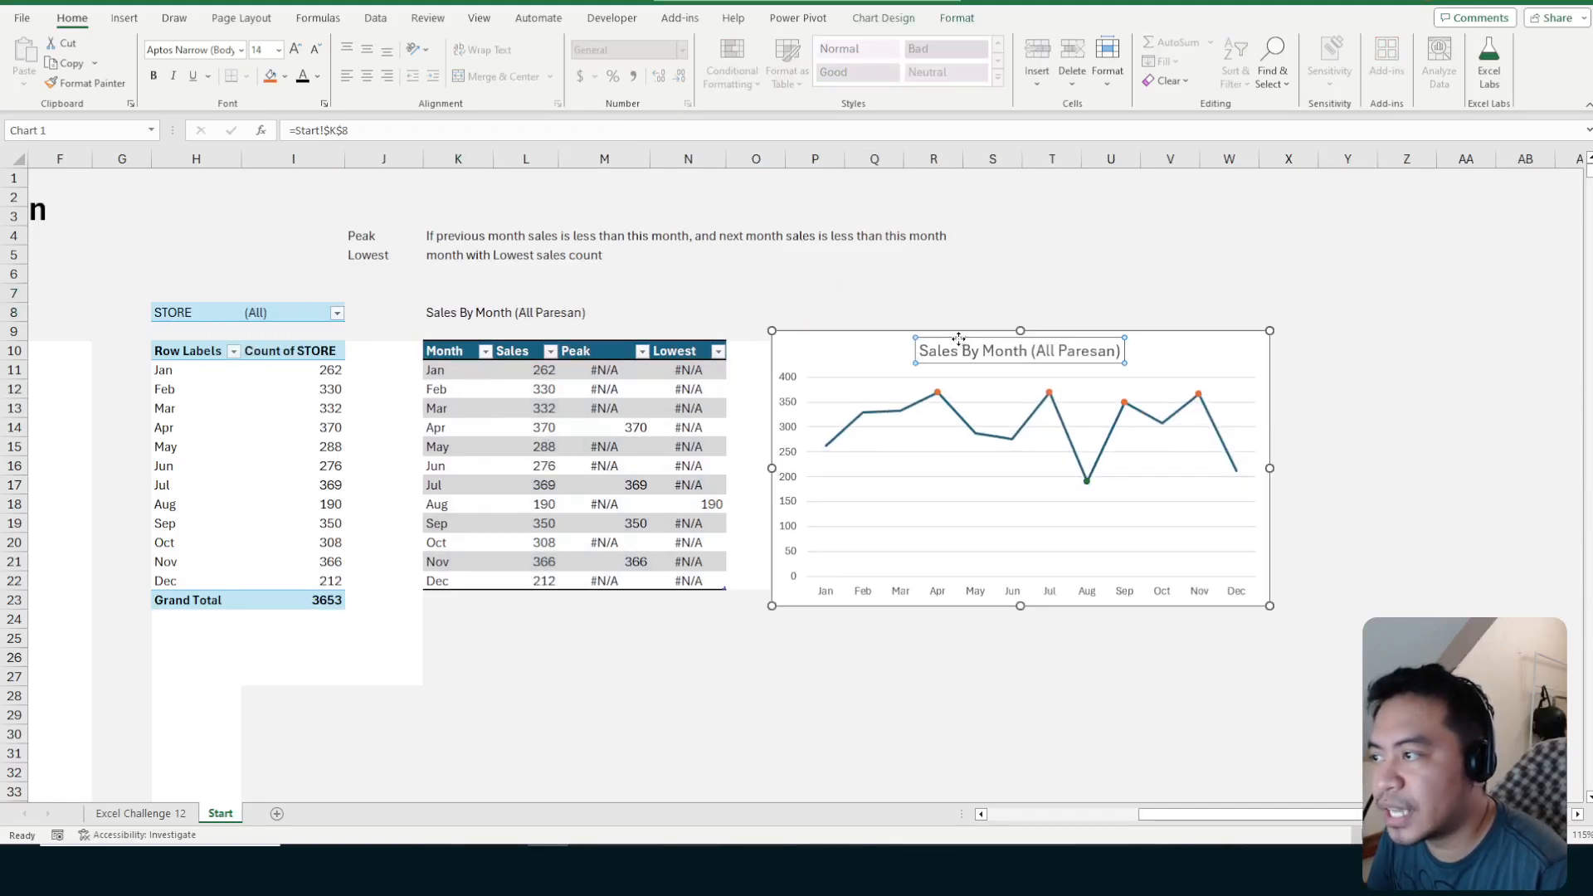
left_click_drag(891, 338, 822, 337)
key("ctrl+b")
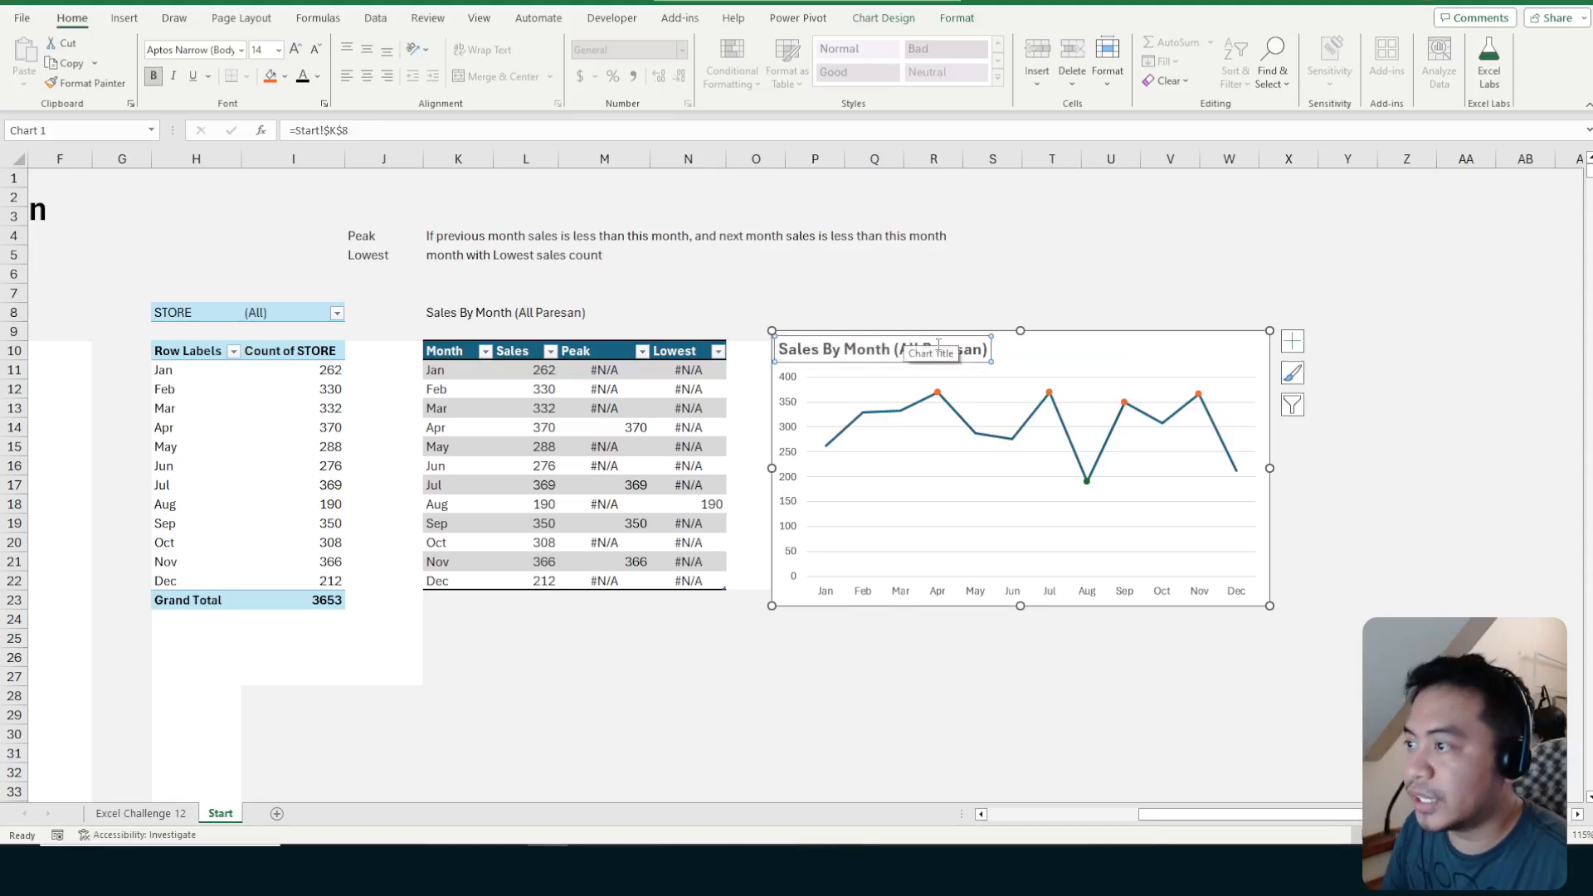
key("Escape")
key("Escape")
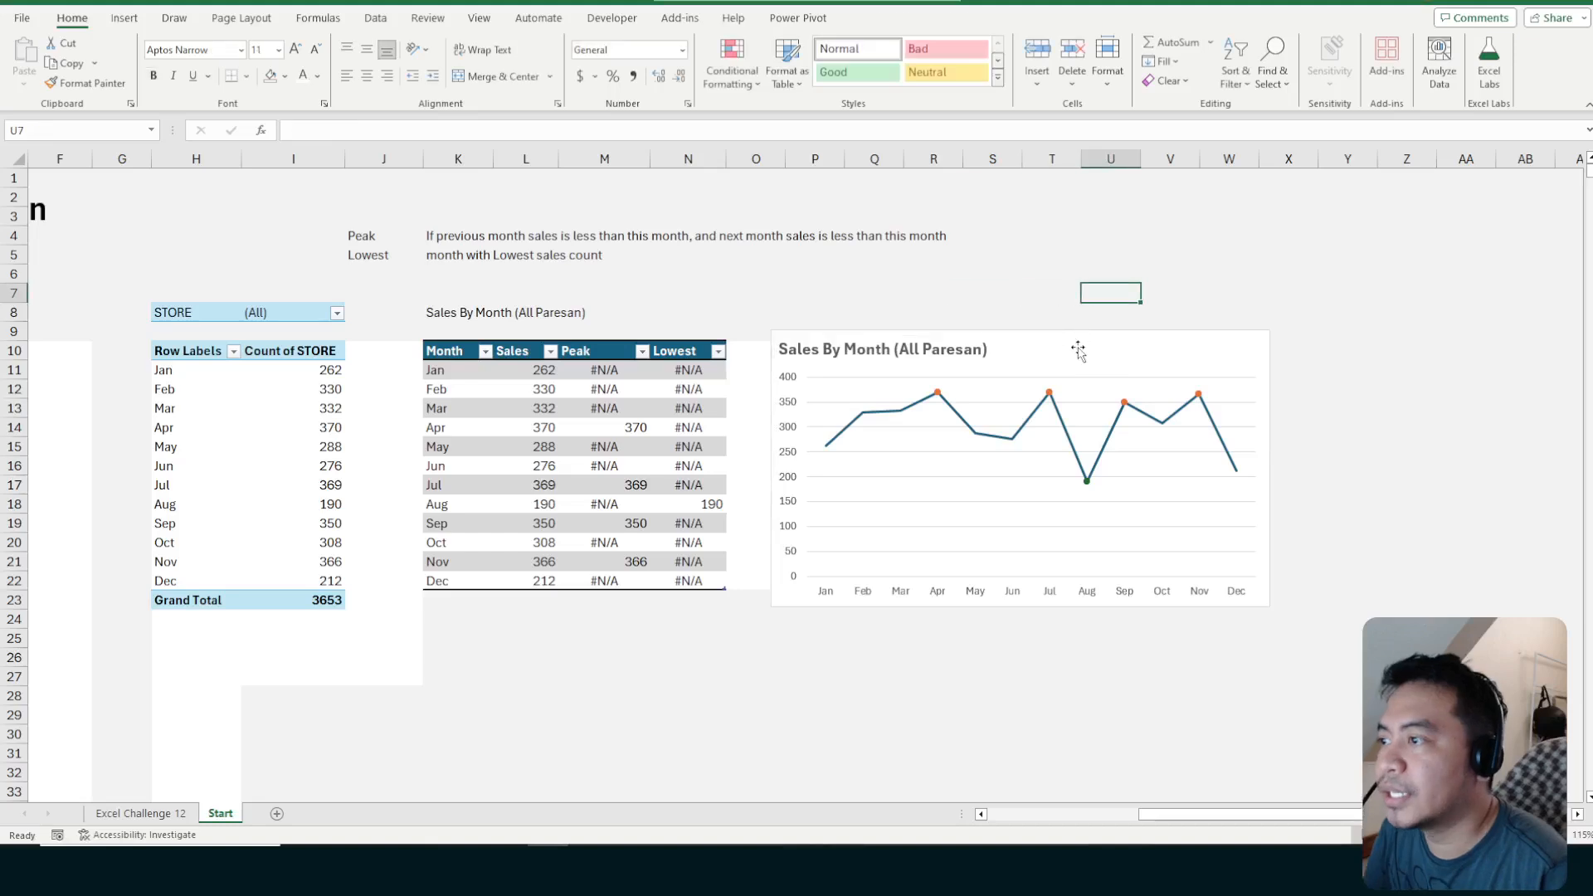
Add a legend for the Sales, Peak and Lowest series to the chart
left_click(1065, 359)
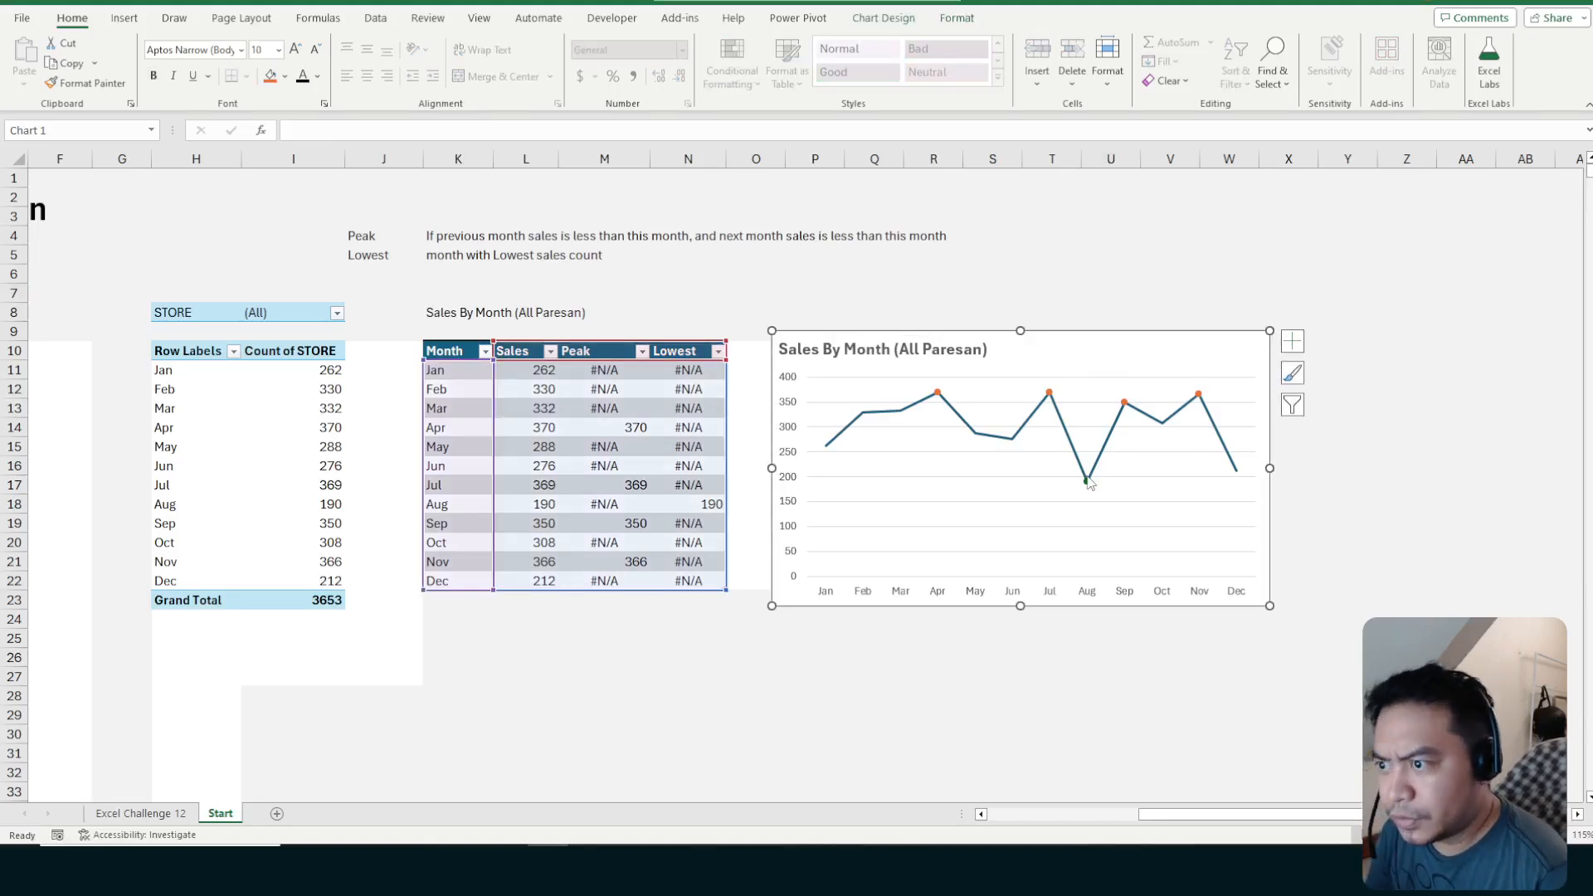
left_click(1292, 341)
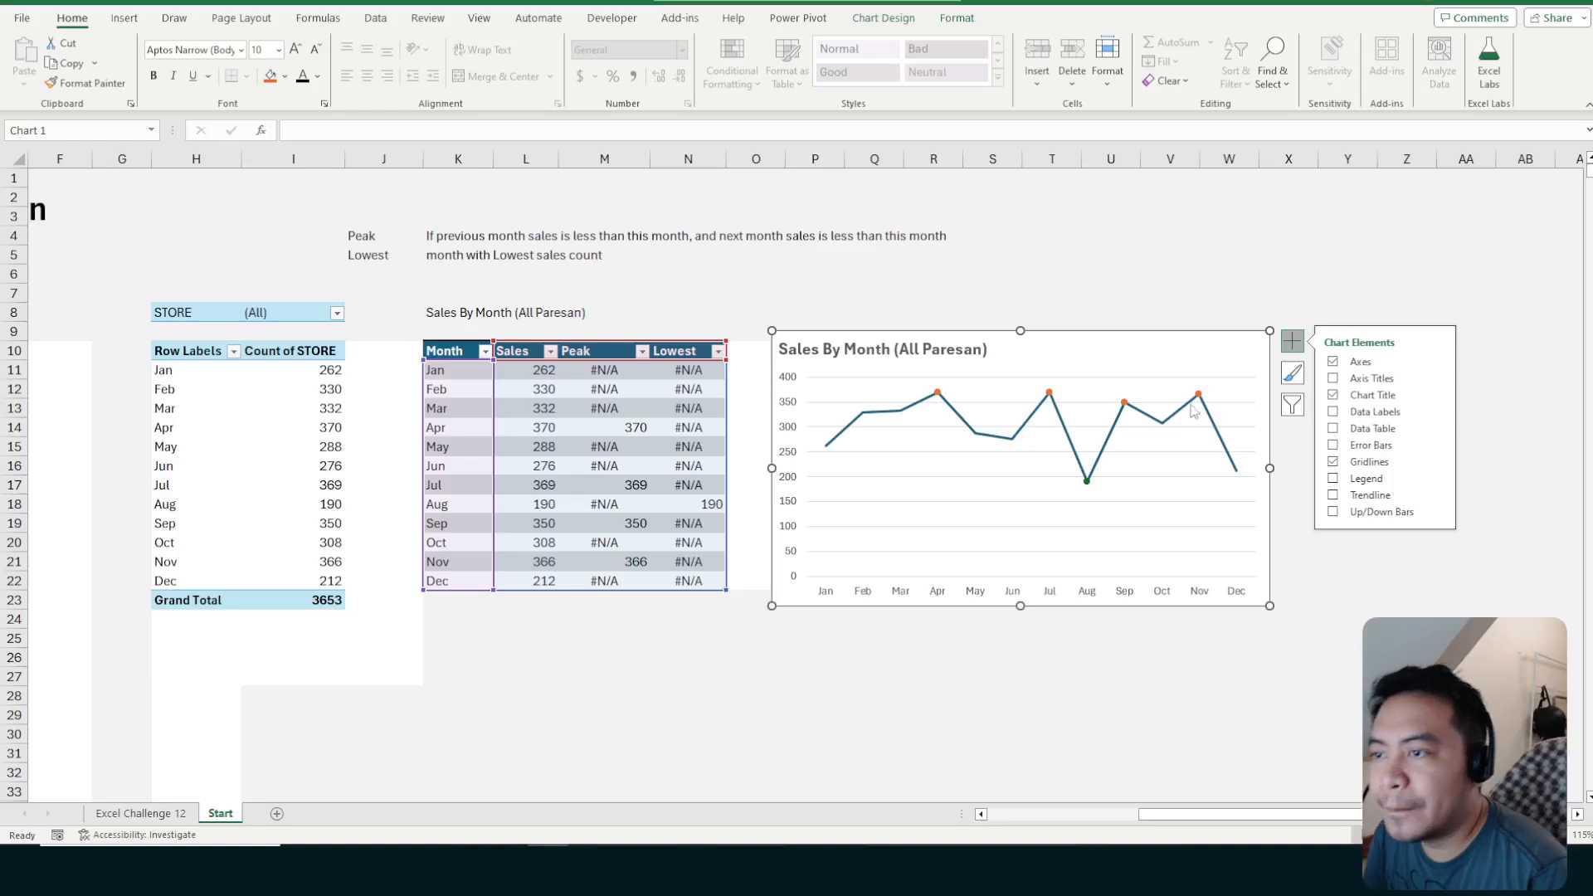
mouse_move(1205, 402)
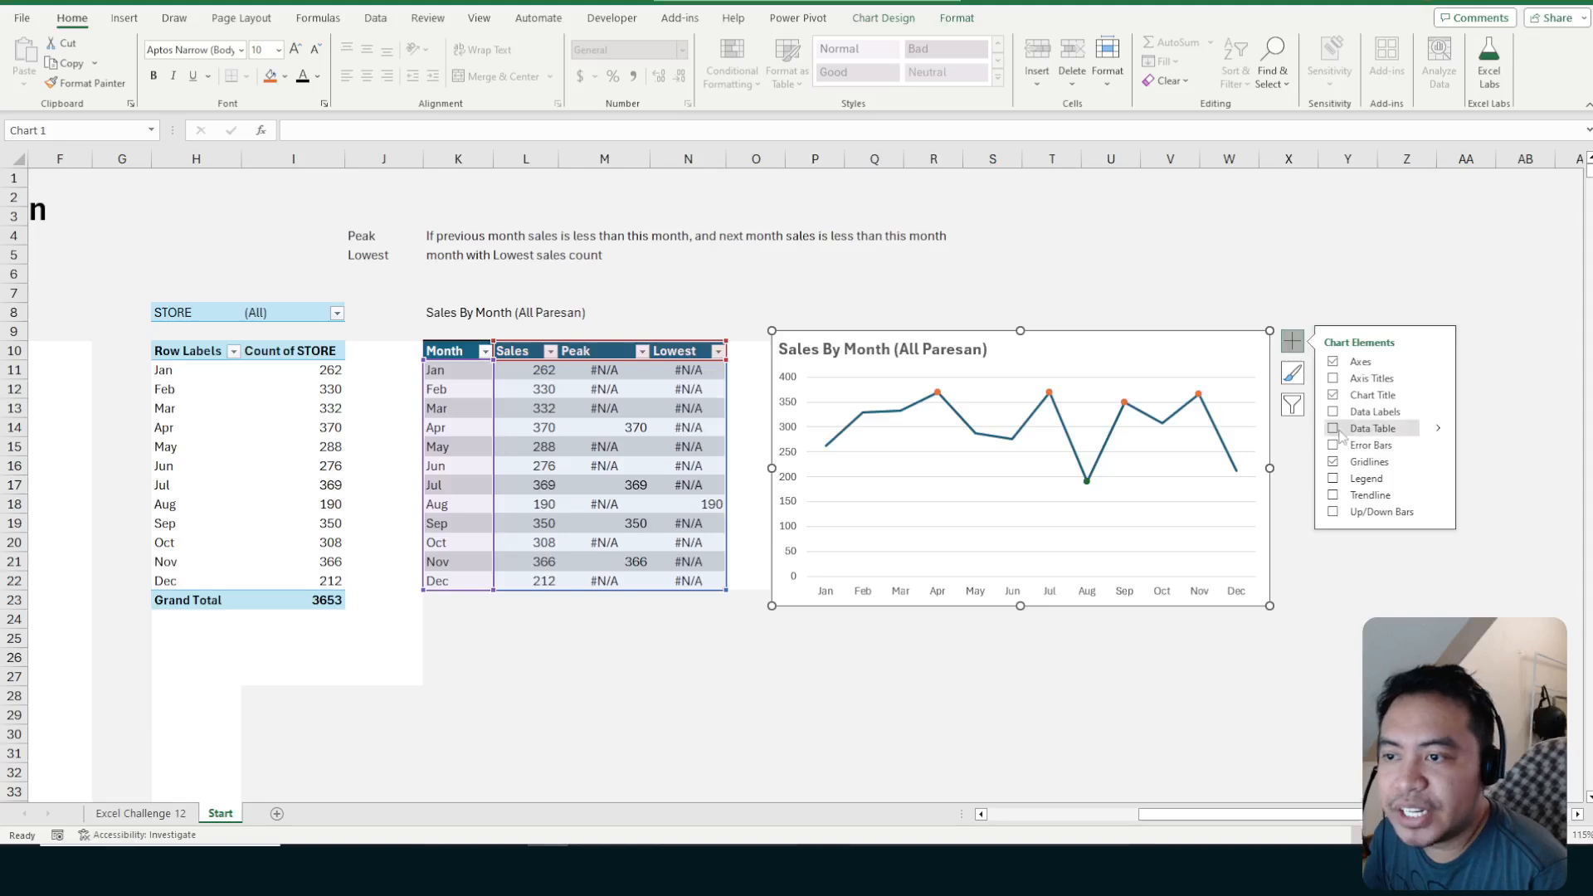
left_click(1333, 479)
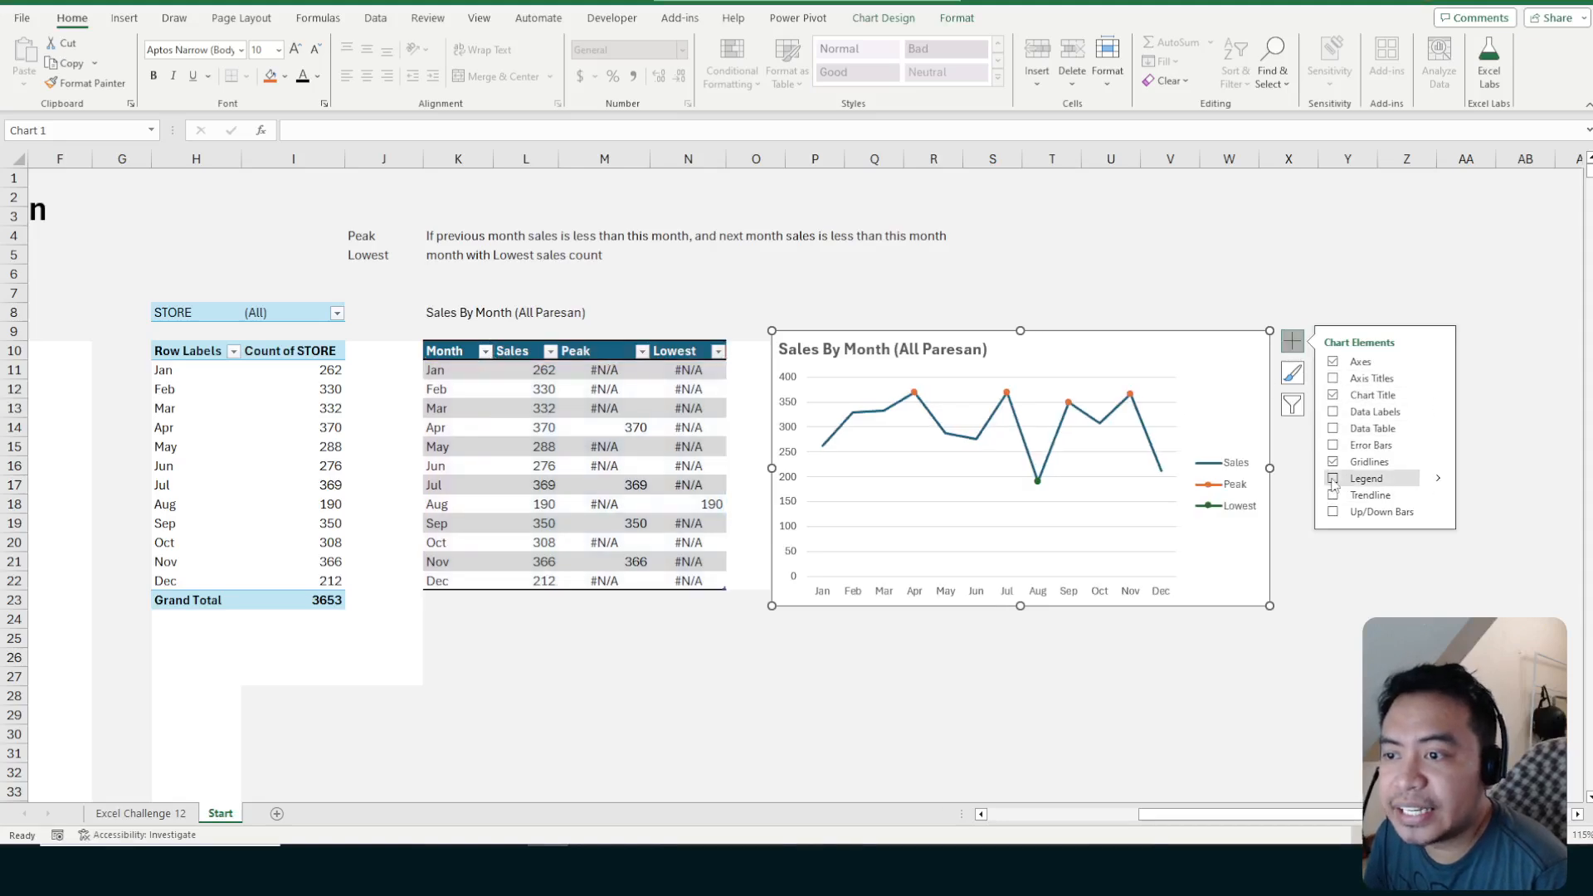
left_click(1253, 501)
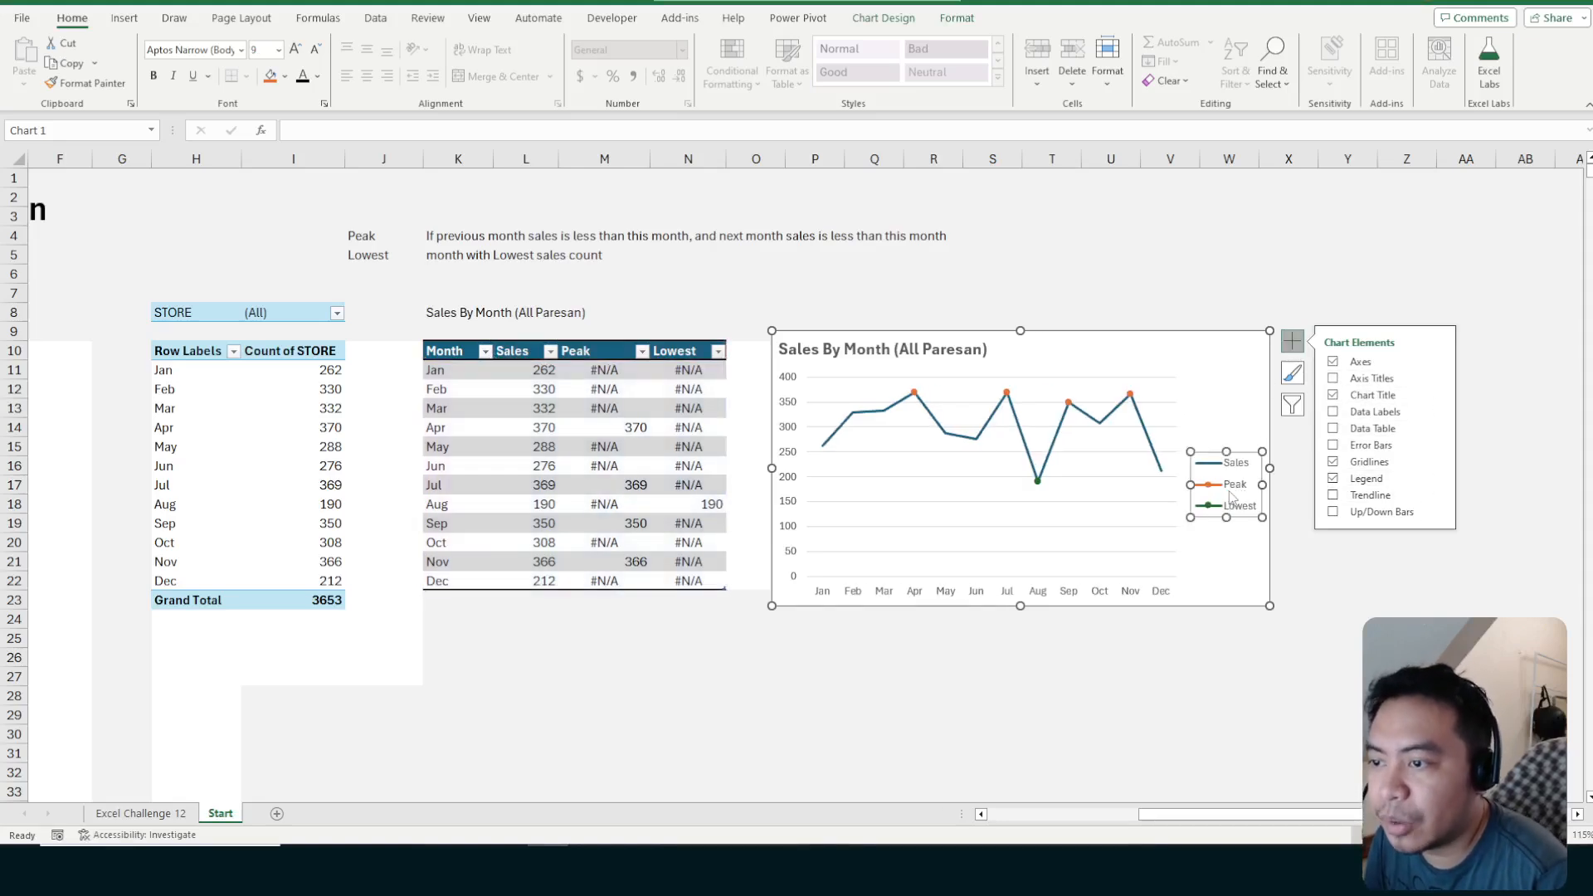
right_click(1230, 488)
left_click(1270, 652)
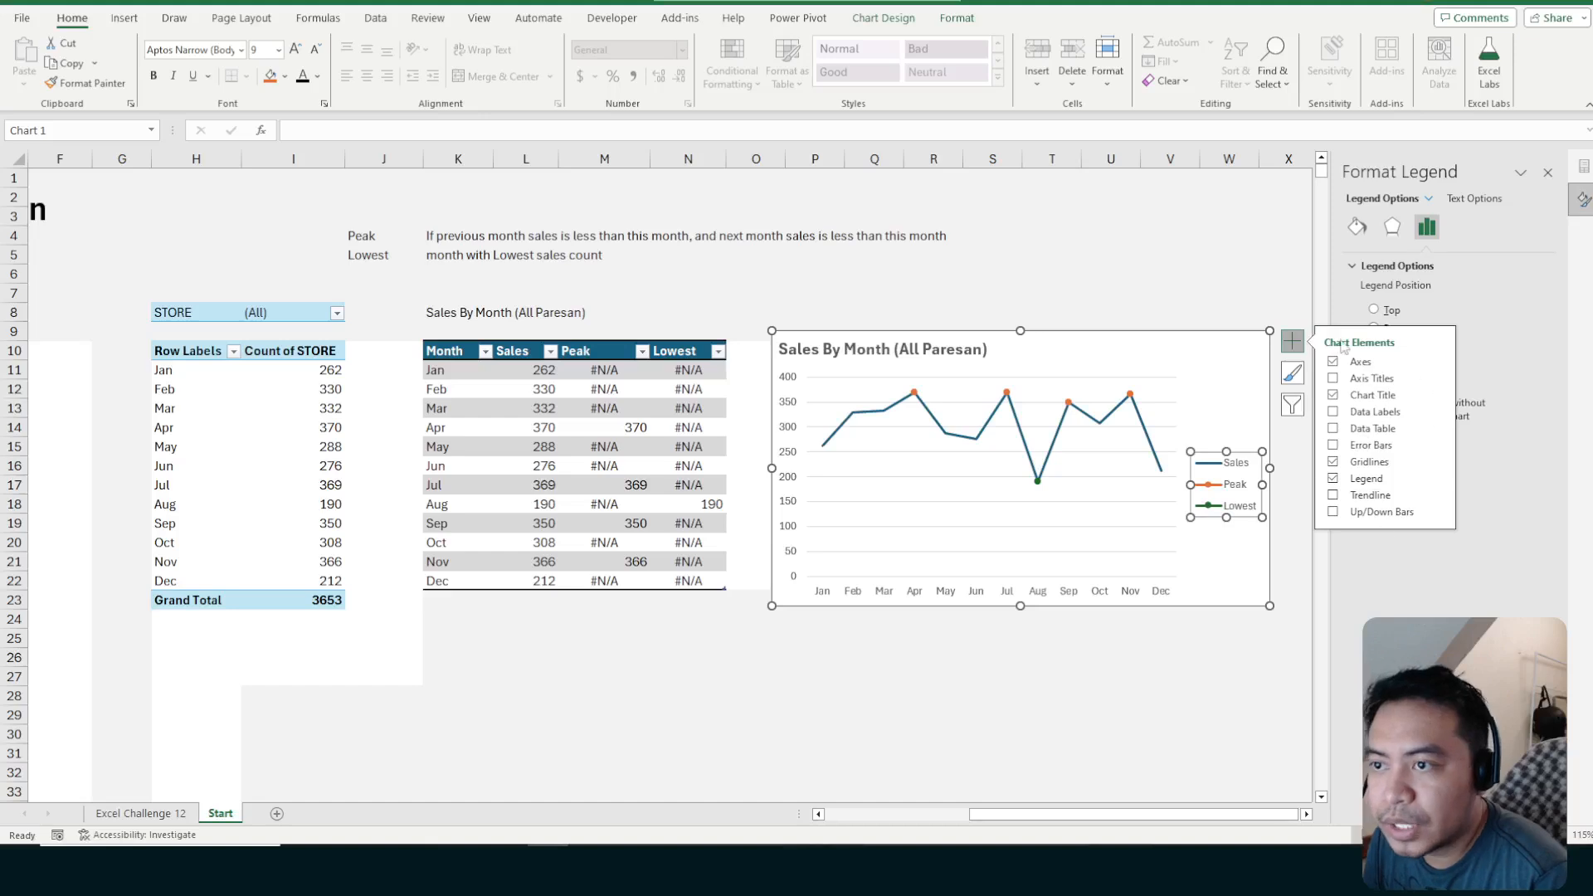
left_click(1231, 278)
left_click(1231, 476)
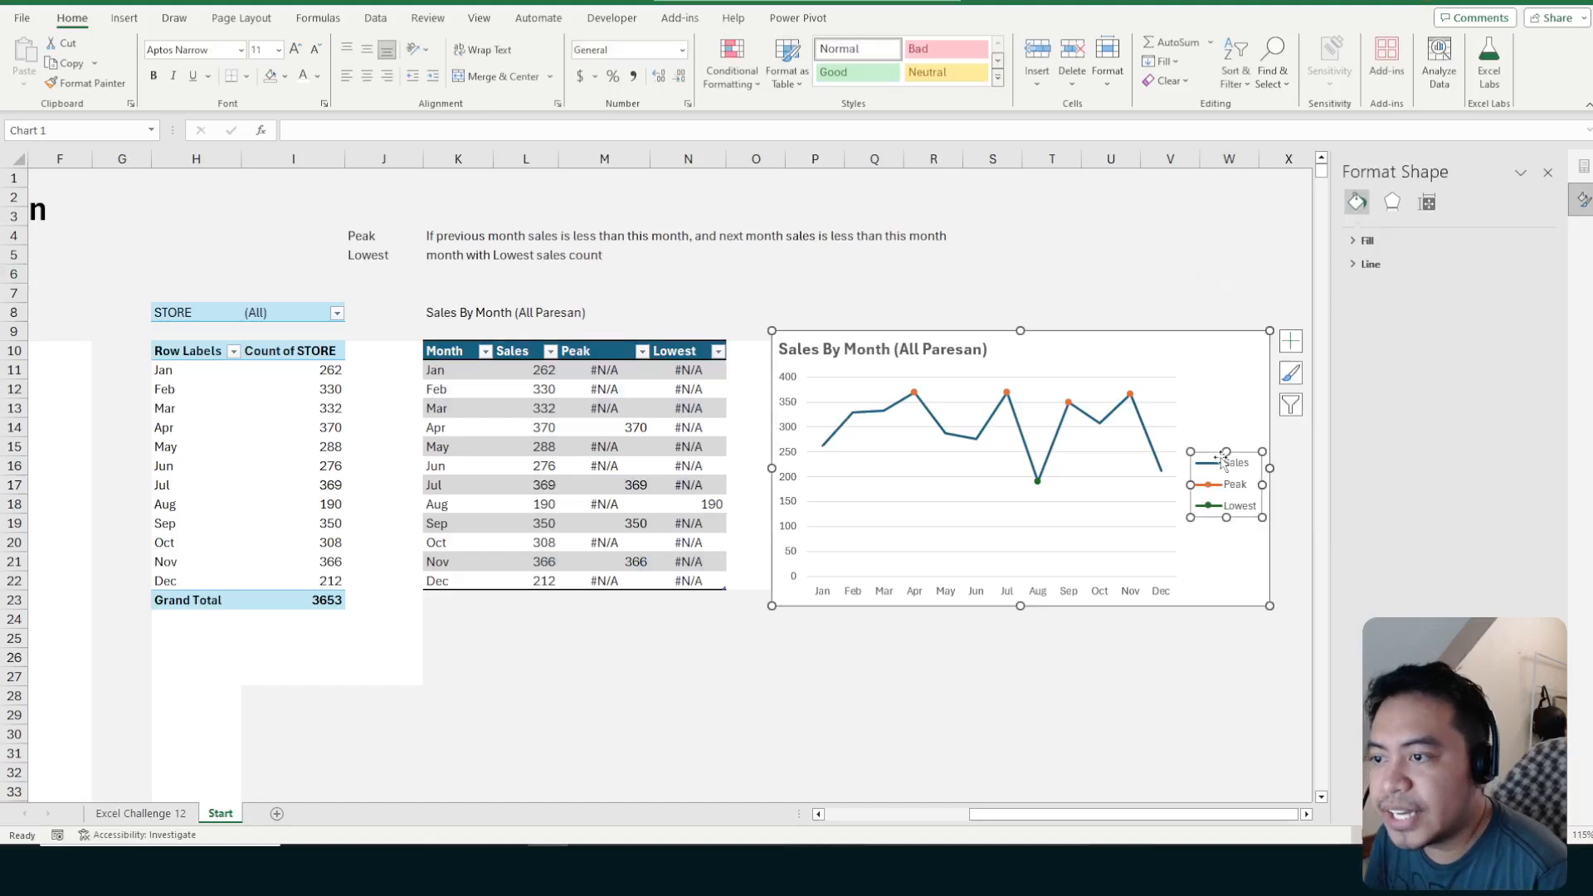
left_click(1548, 172)
right_click(1236, 463)
left_click(1220, 469)
left_click(1219, 465)
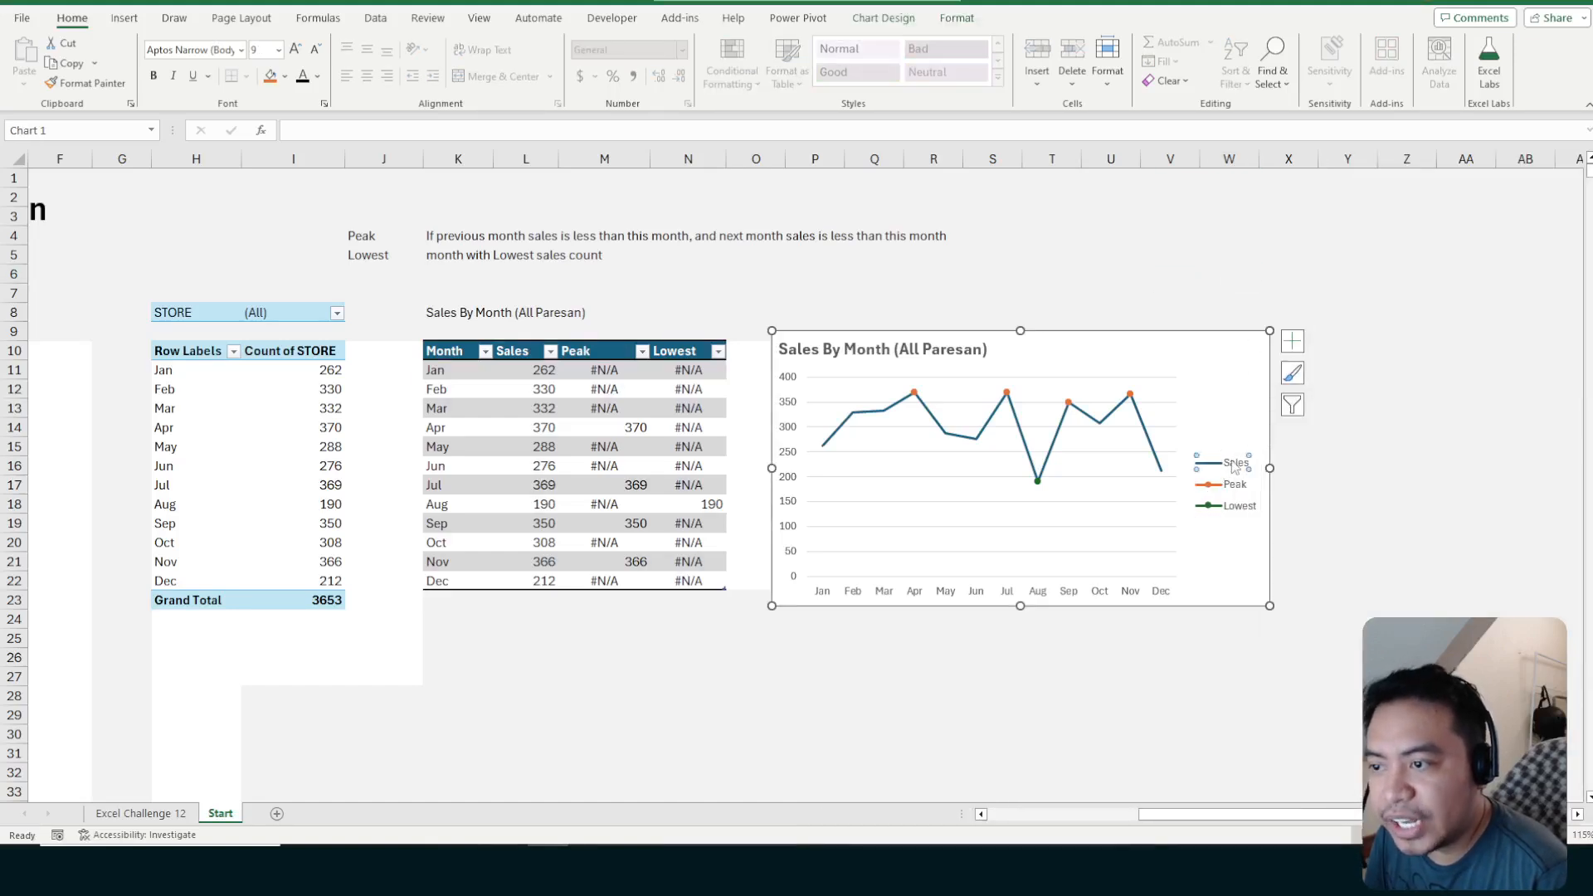
left_click(1210, 415)
left_click(1227, 466)
Set the chart's legend position to Top in the legend formatting options
scroll(1231, 473, "down", 2)
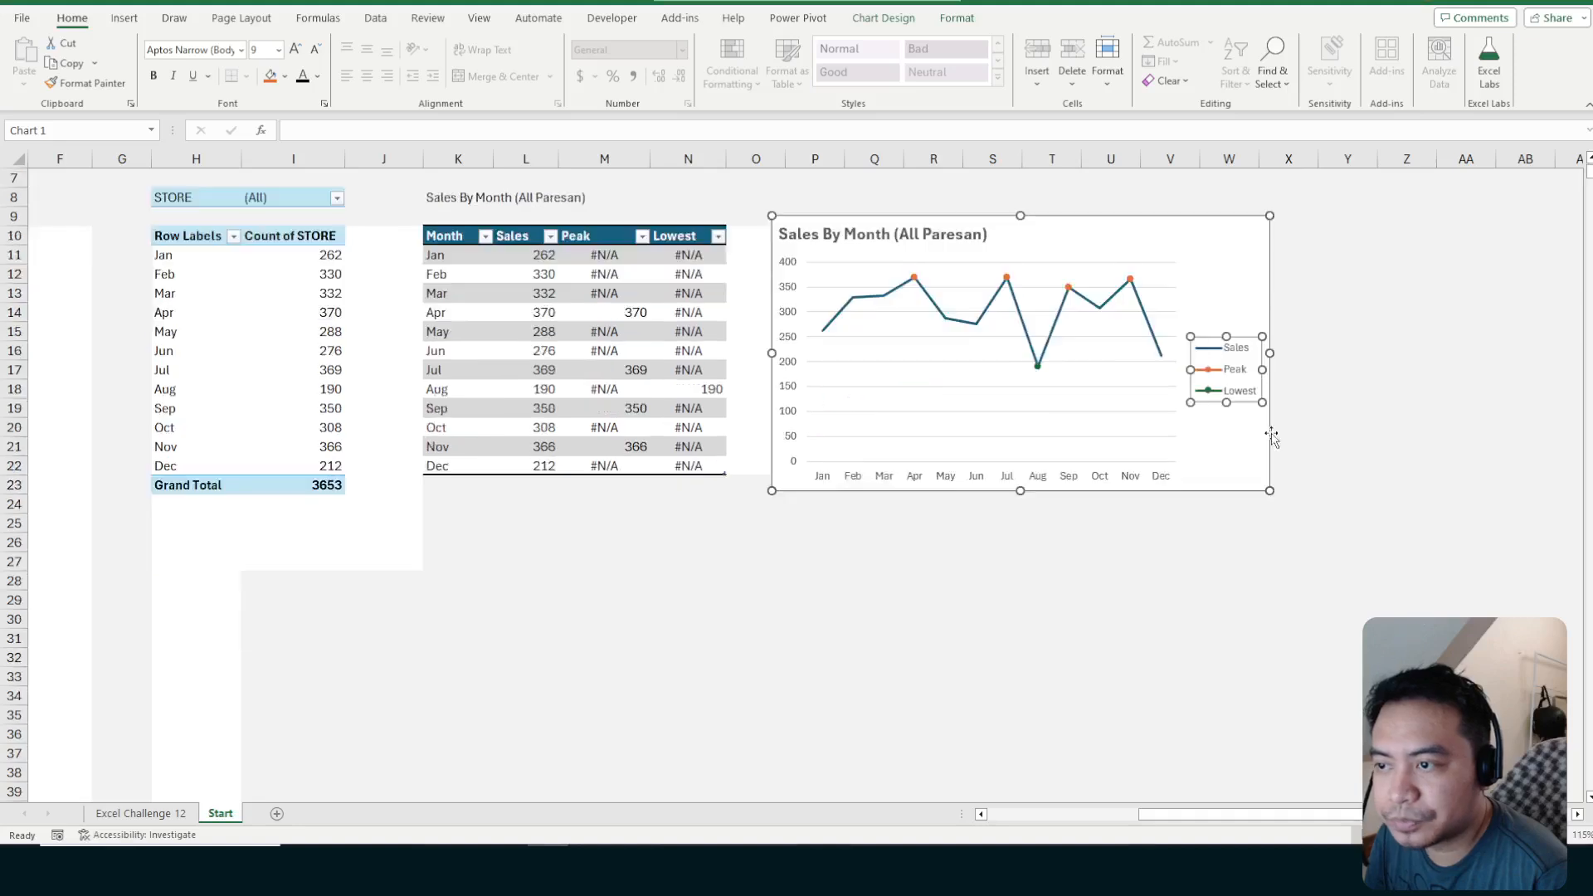
right_click(1224, 347)
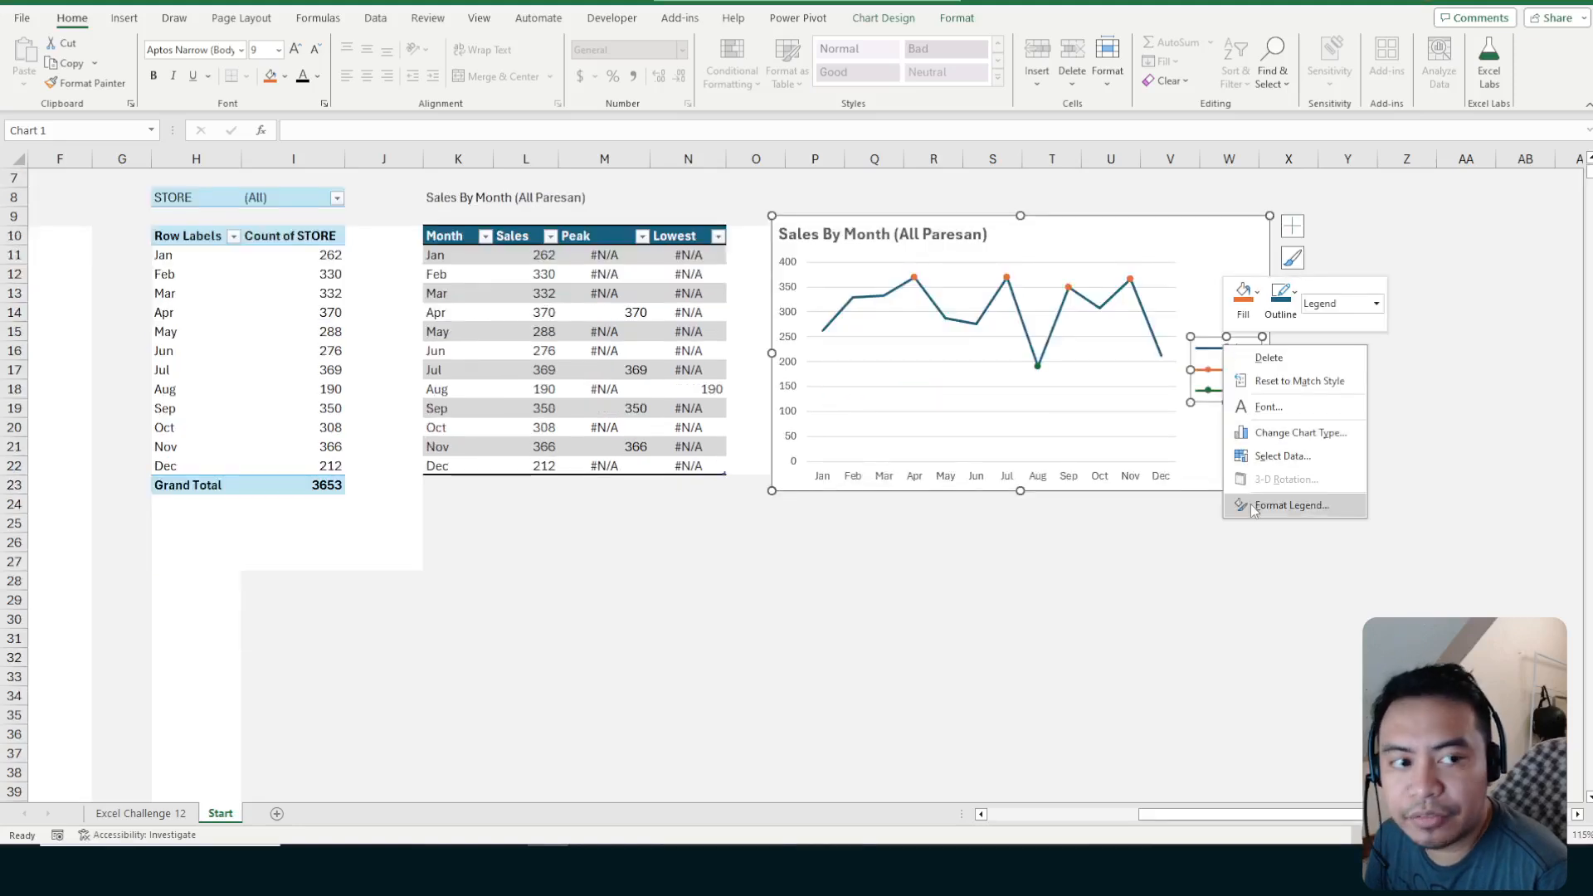
left_click(1292, 506)
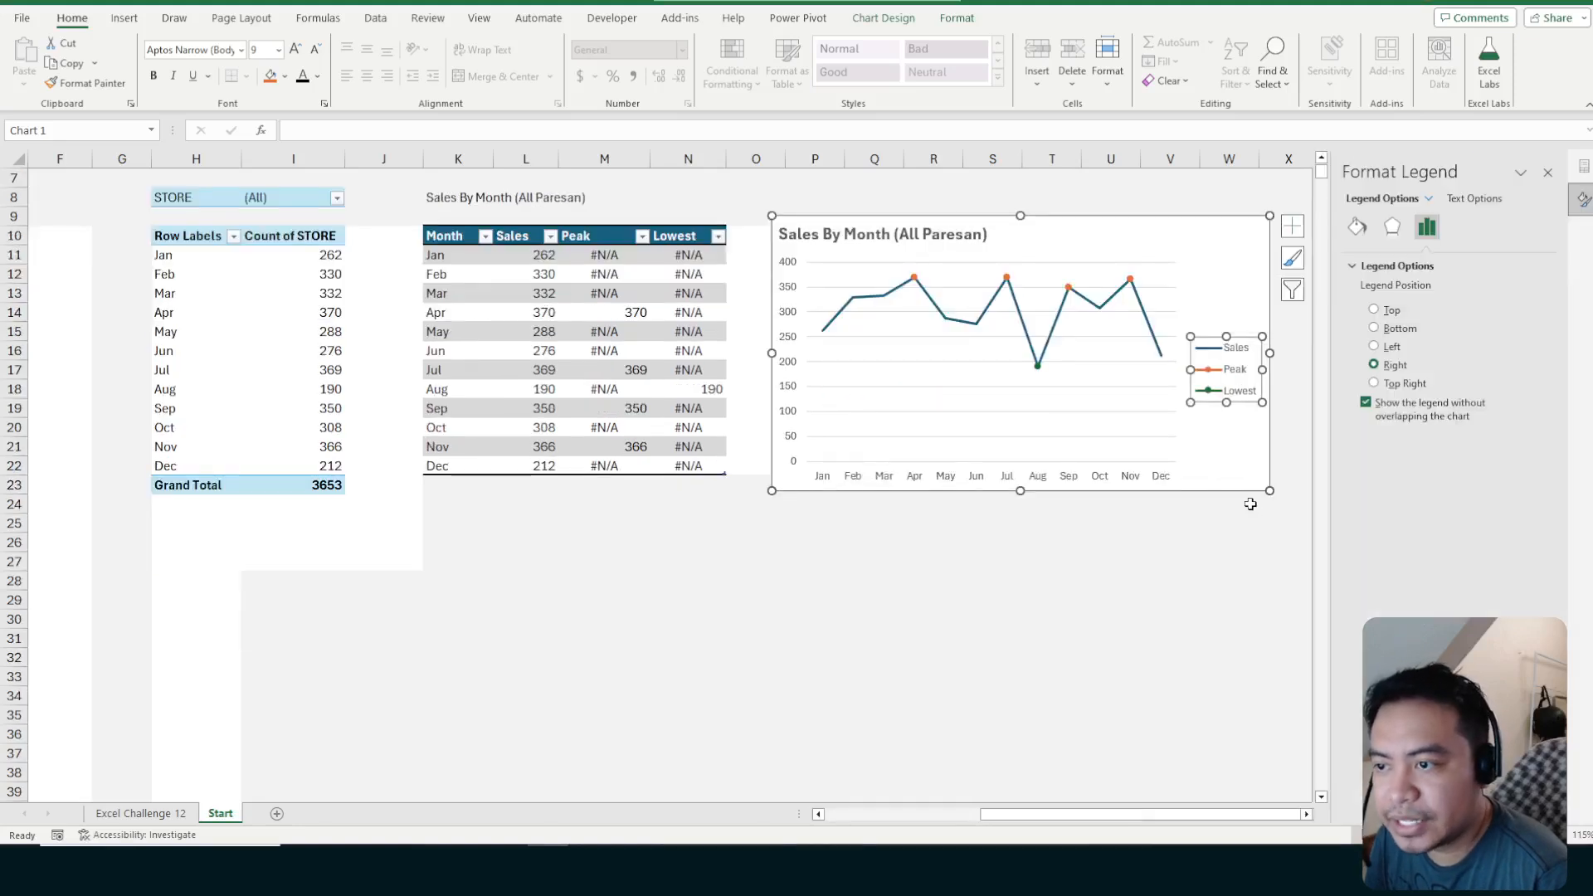
left_click(1374, 309)
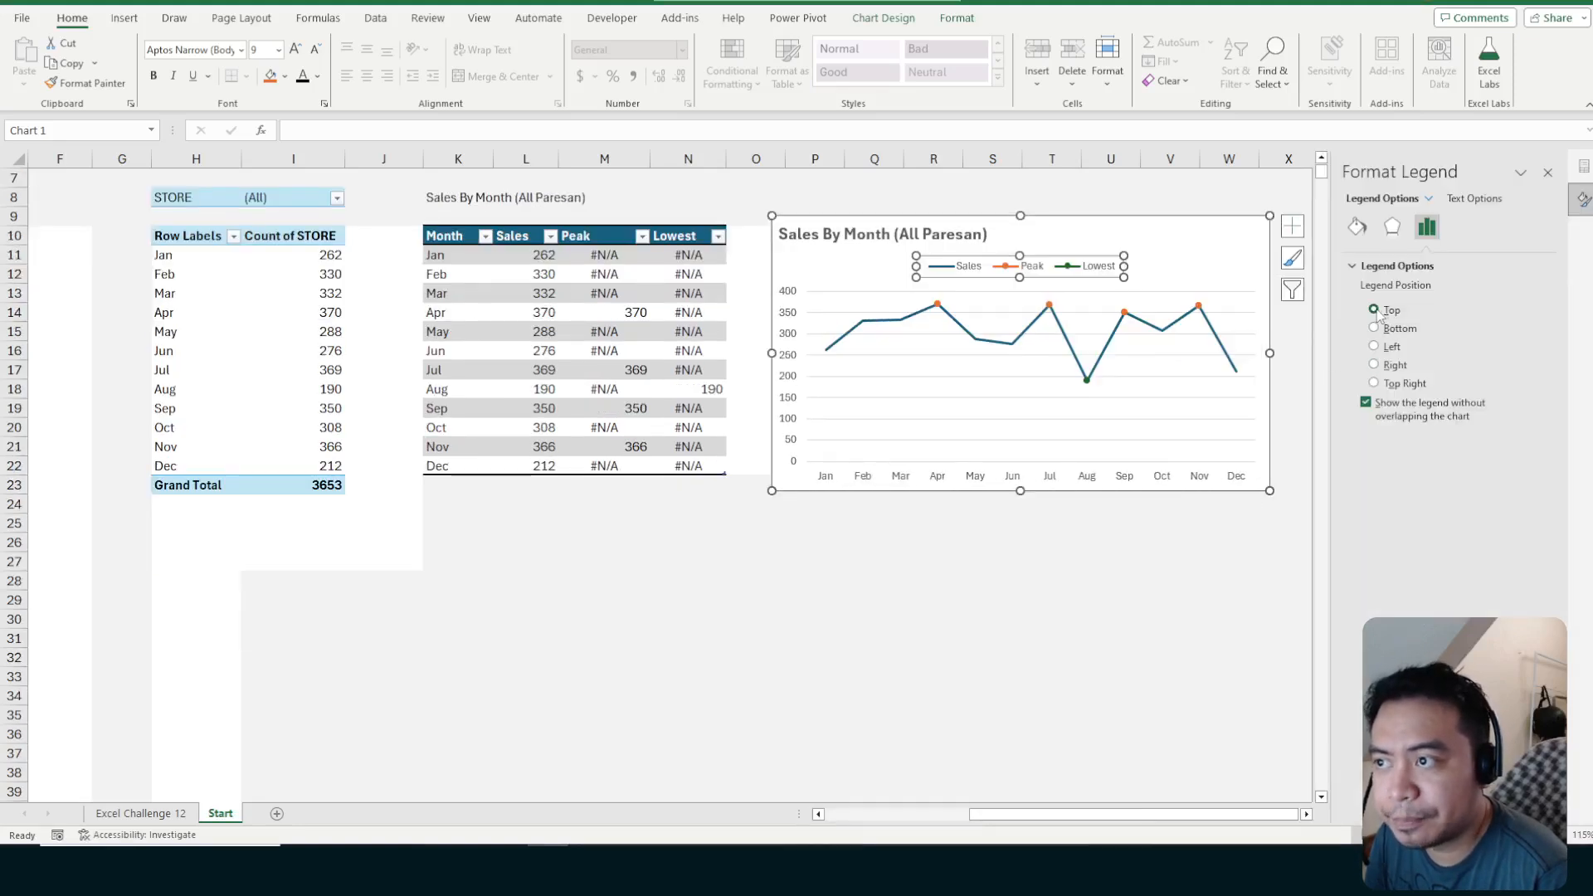
left_click(1548, 173)
scroll(1088, 349, "up", 2)
left_click(1109, 278)
left_click(1050, 383)
left_click(1055, 296)
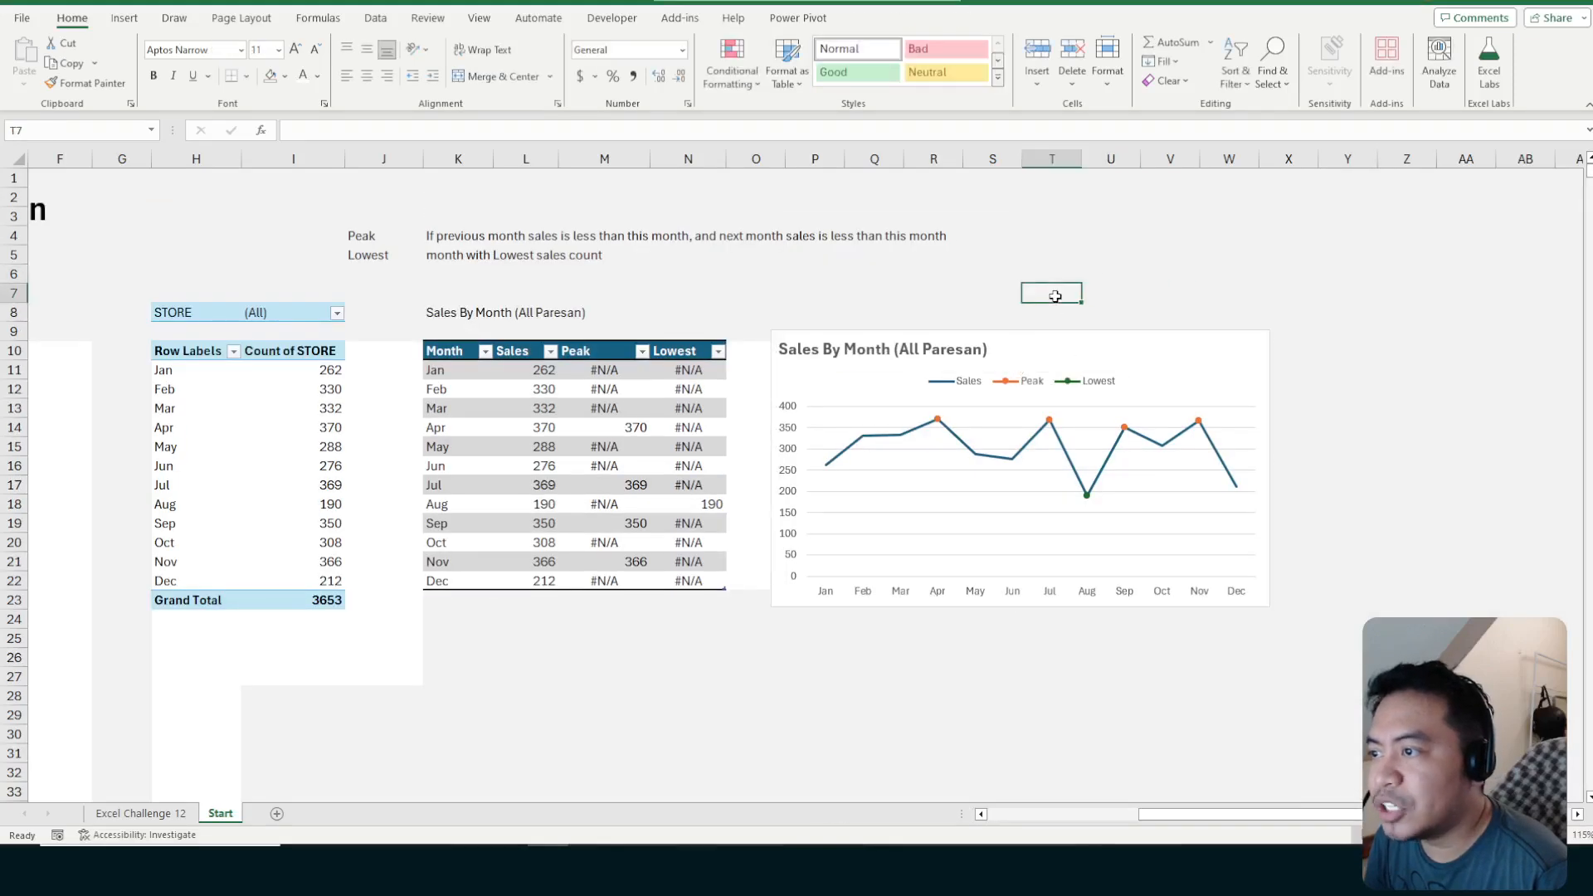
Move the legend directly under the chart title at the chart's left edge, and shift the whole chart slightly upward on the sheet
left_click(1034, 383)
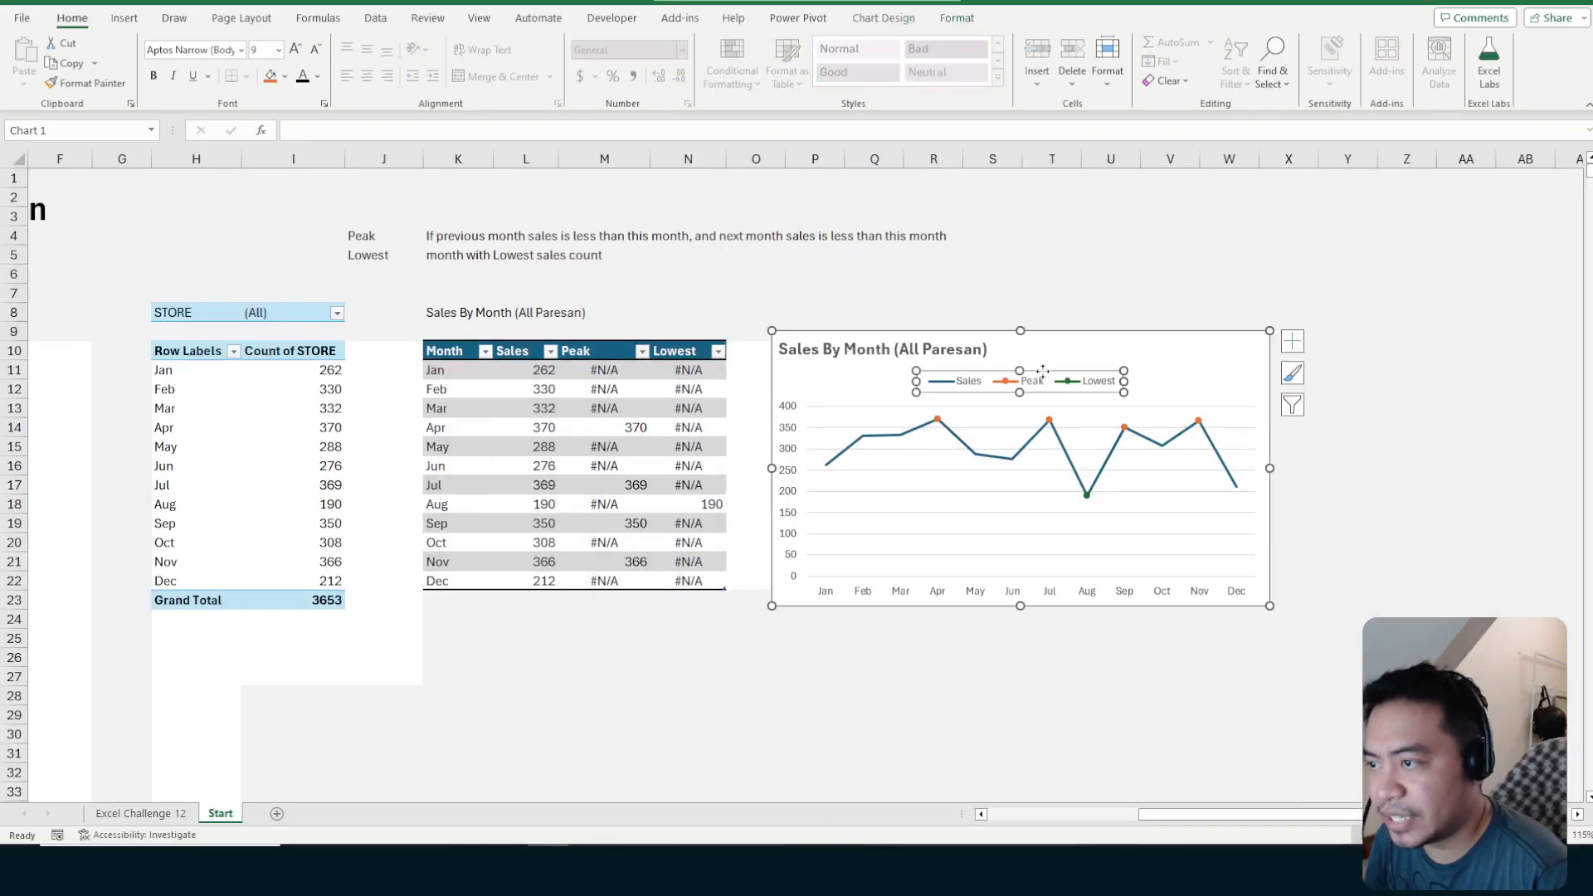
mouse_move(1043, 371)
left_mouse_down()
mouse_move(902, 367)
mouse_move(924, 364)
left_mouse_up()
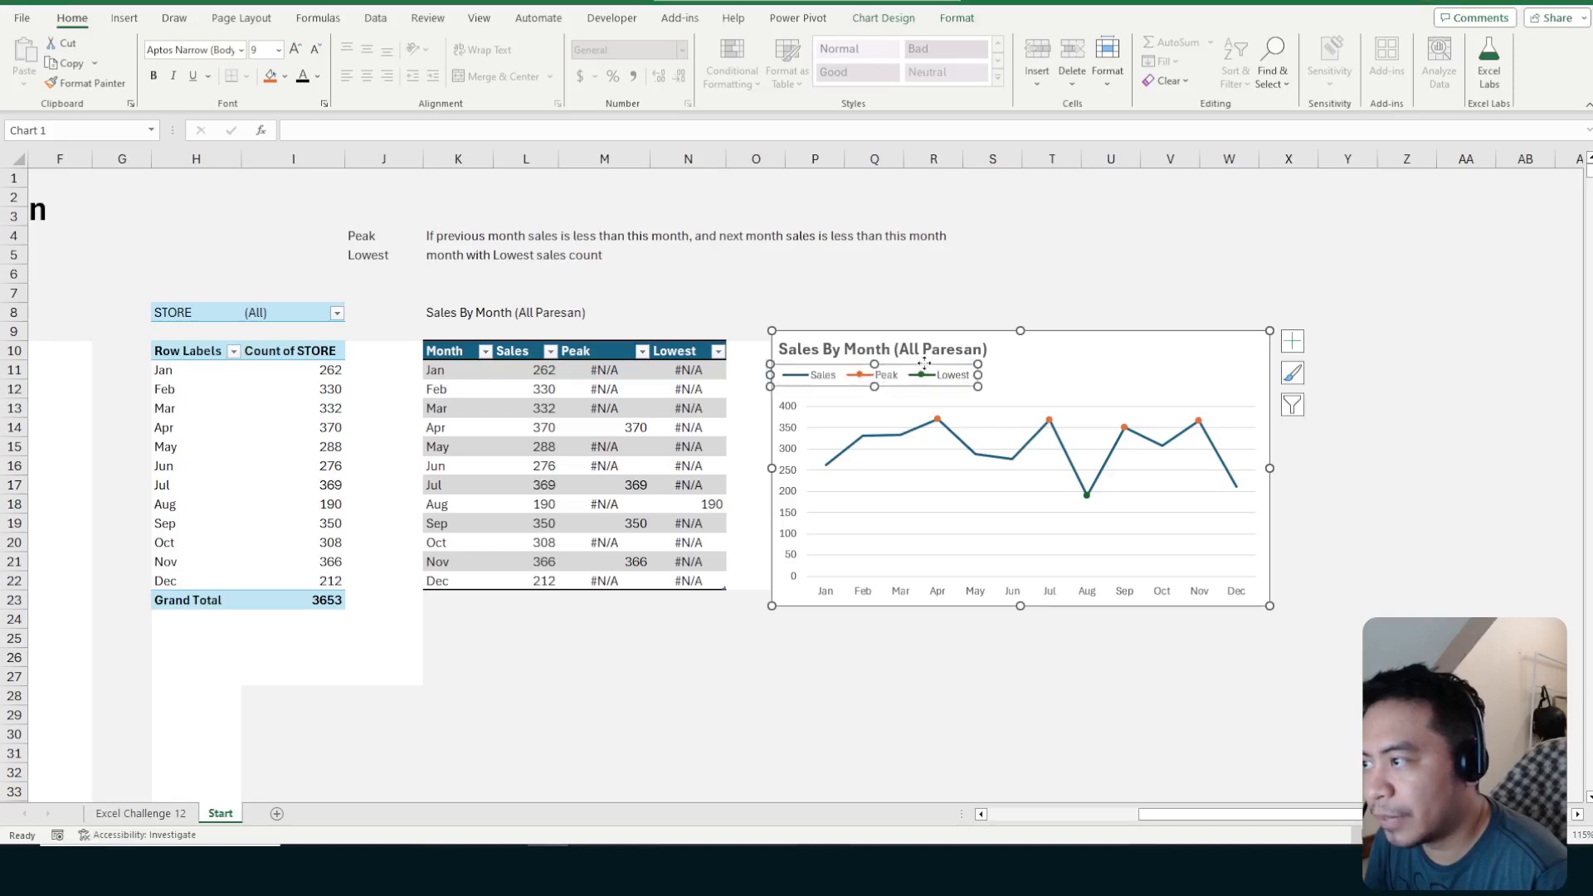
left_click(1170, 253)
left_click_drag(1156, 356, 1150, 328)
left_click(1178, 249)
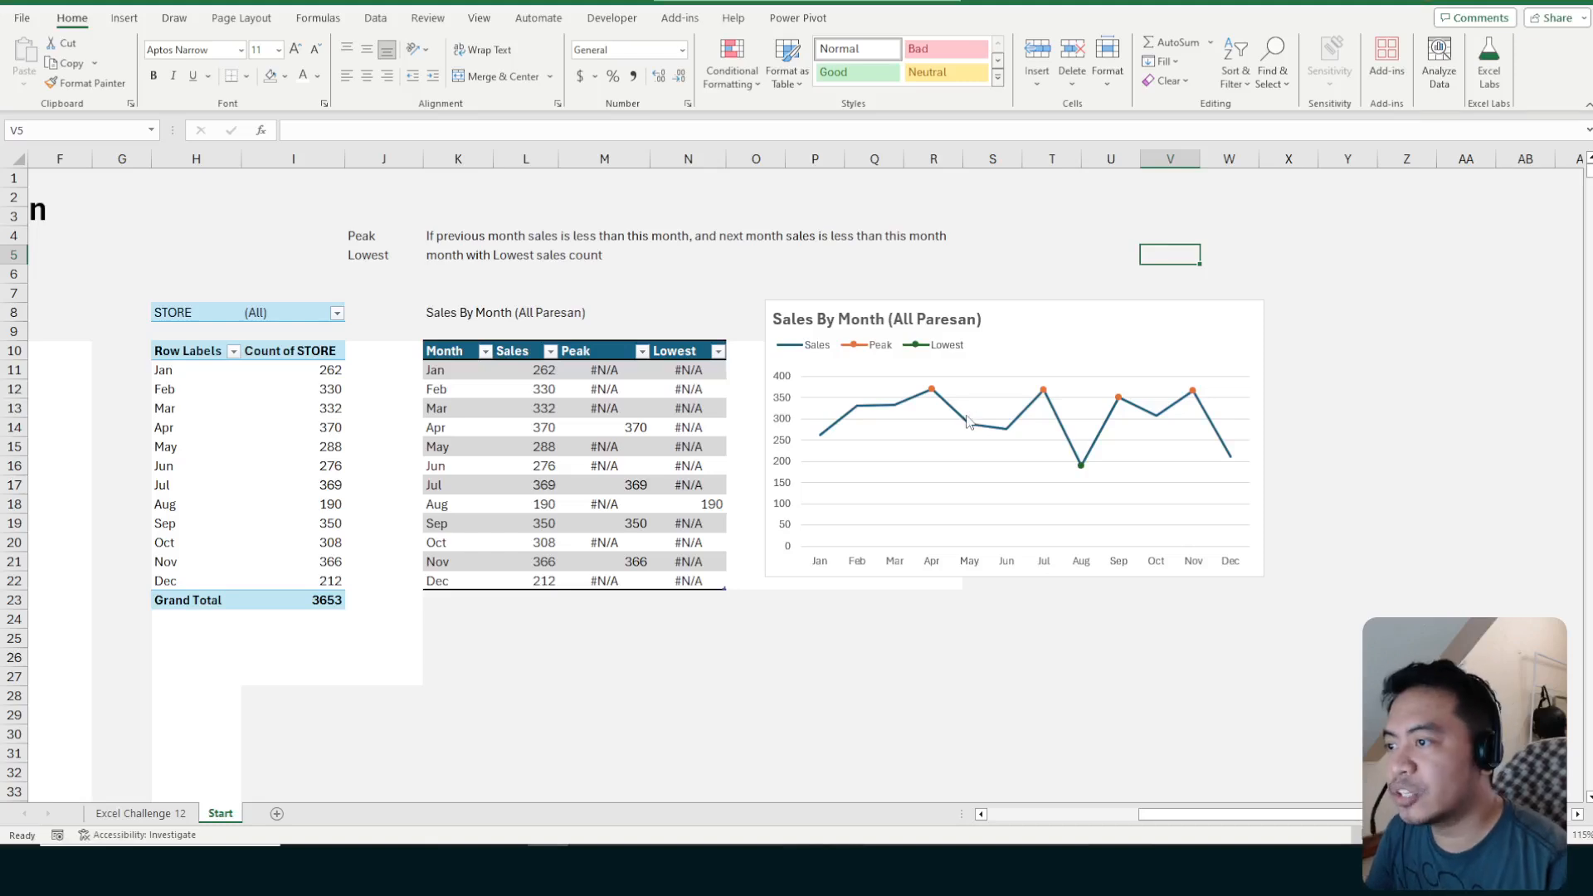
mouse_move(964, 423)
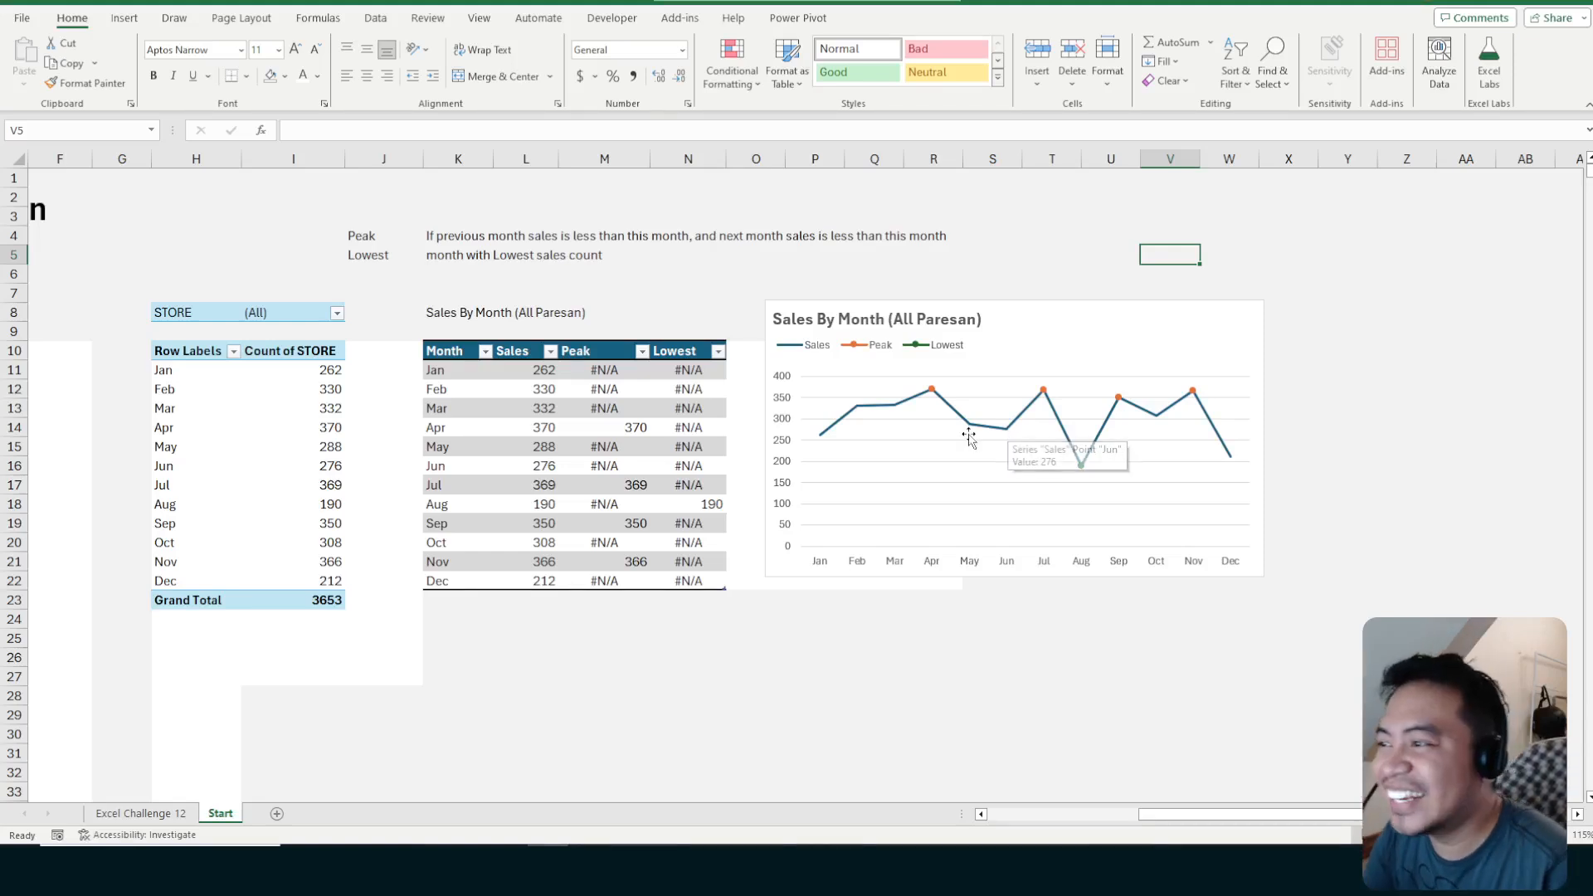
left_click(1018, 326)
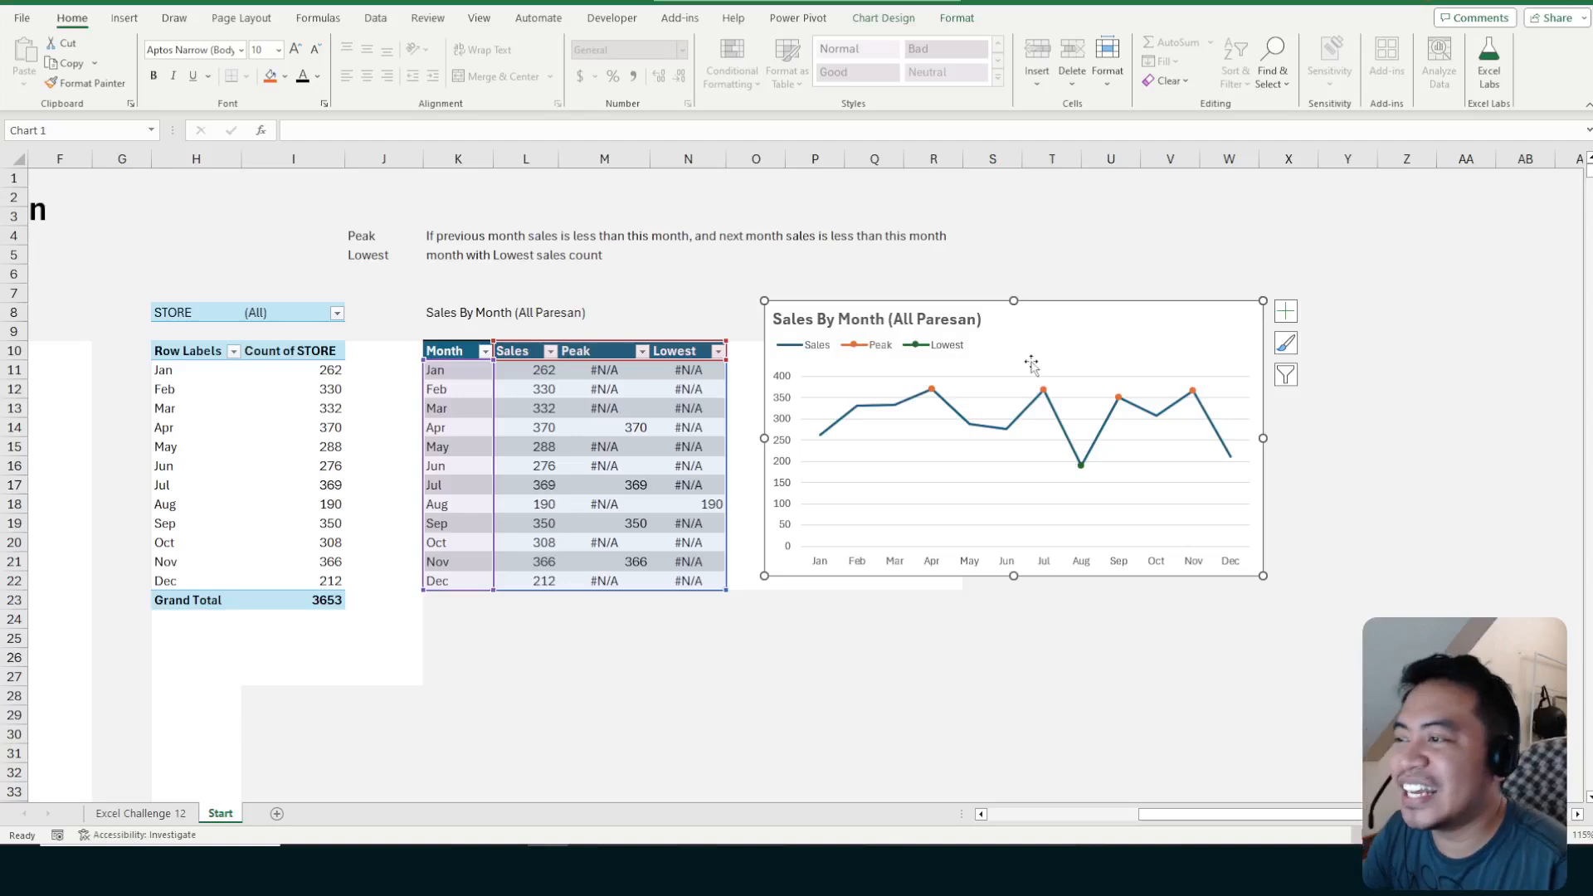
left_click(864, 347)
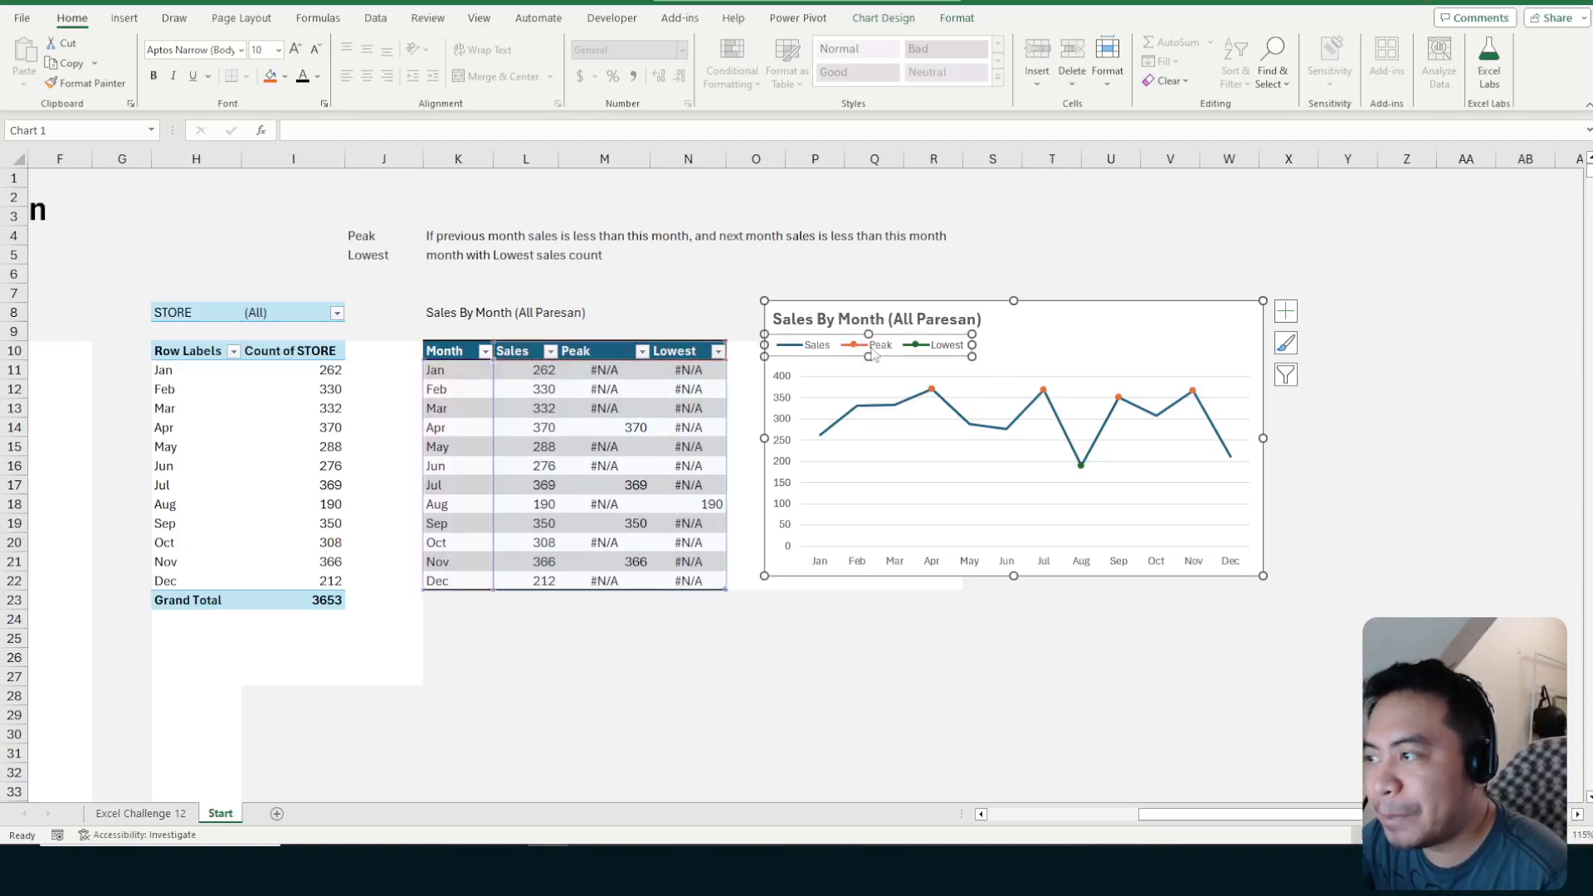
Set the Peak series to No line in the chart so that only its markers are drawn
left_click(932, 389)
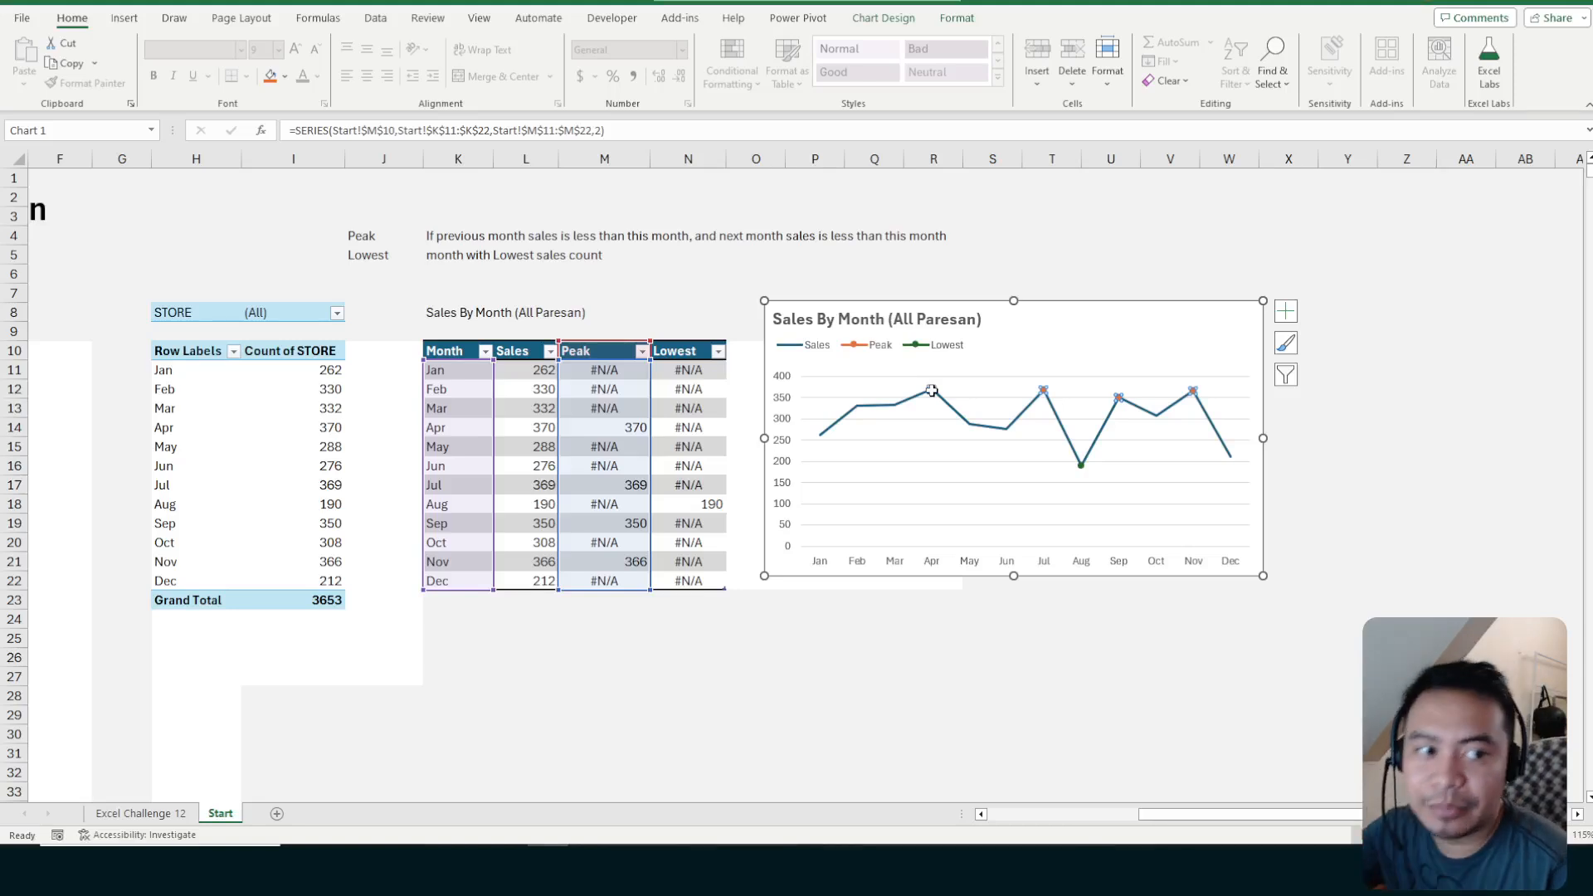
right_click(932, 390)
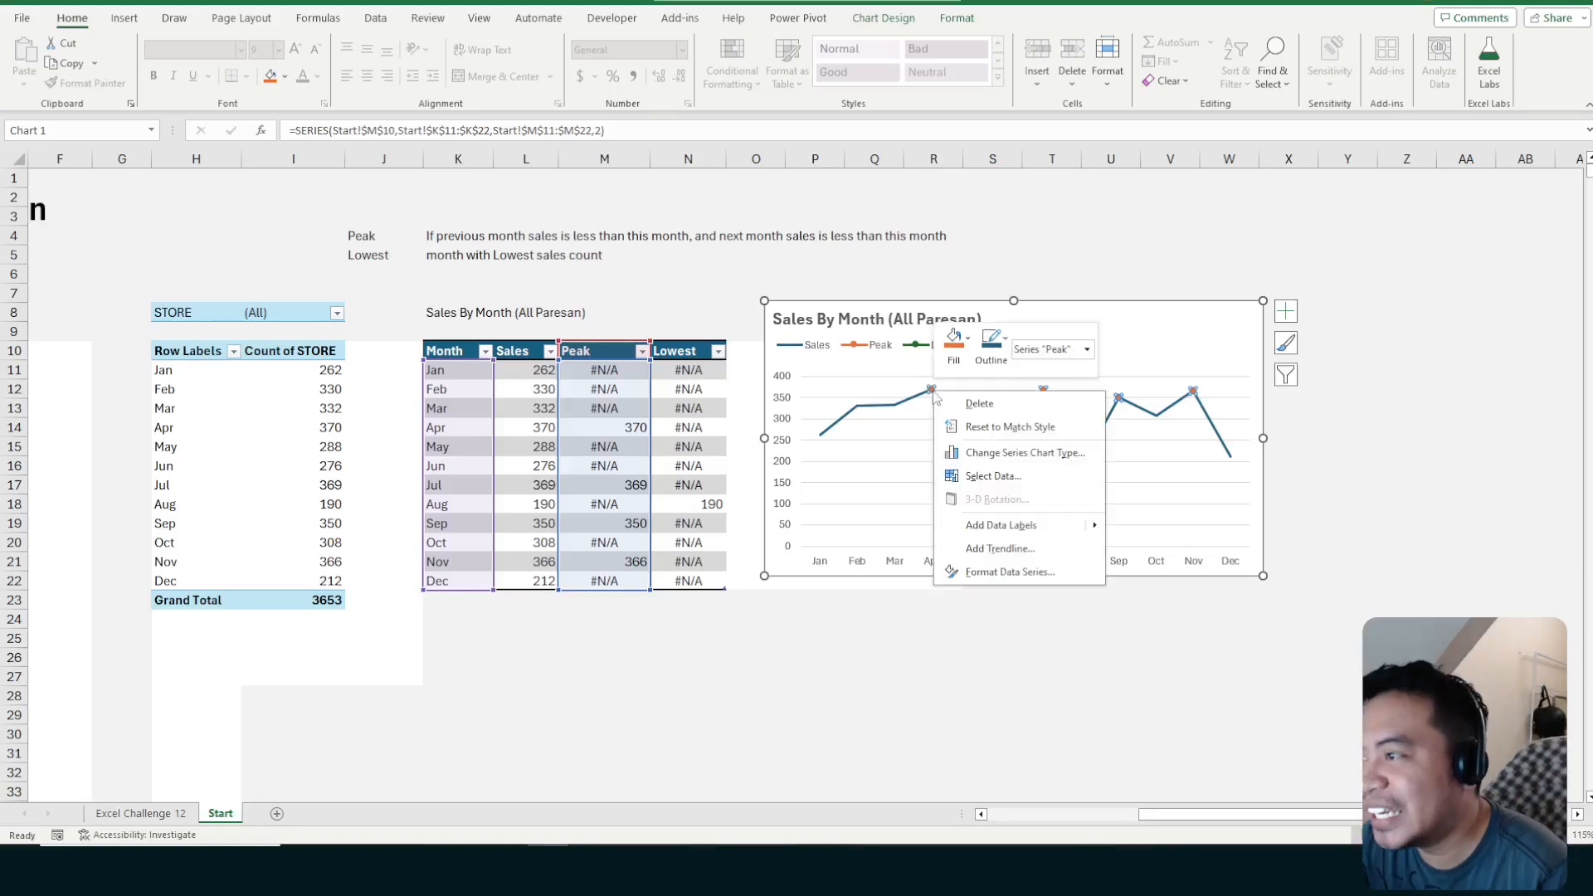
key("Escape")
right_click(931, 390)
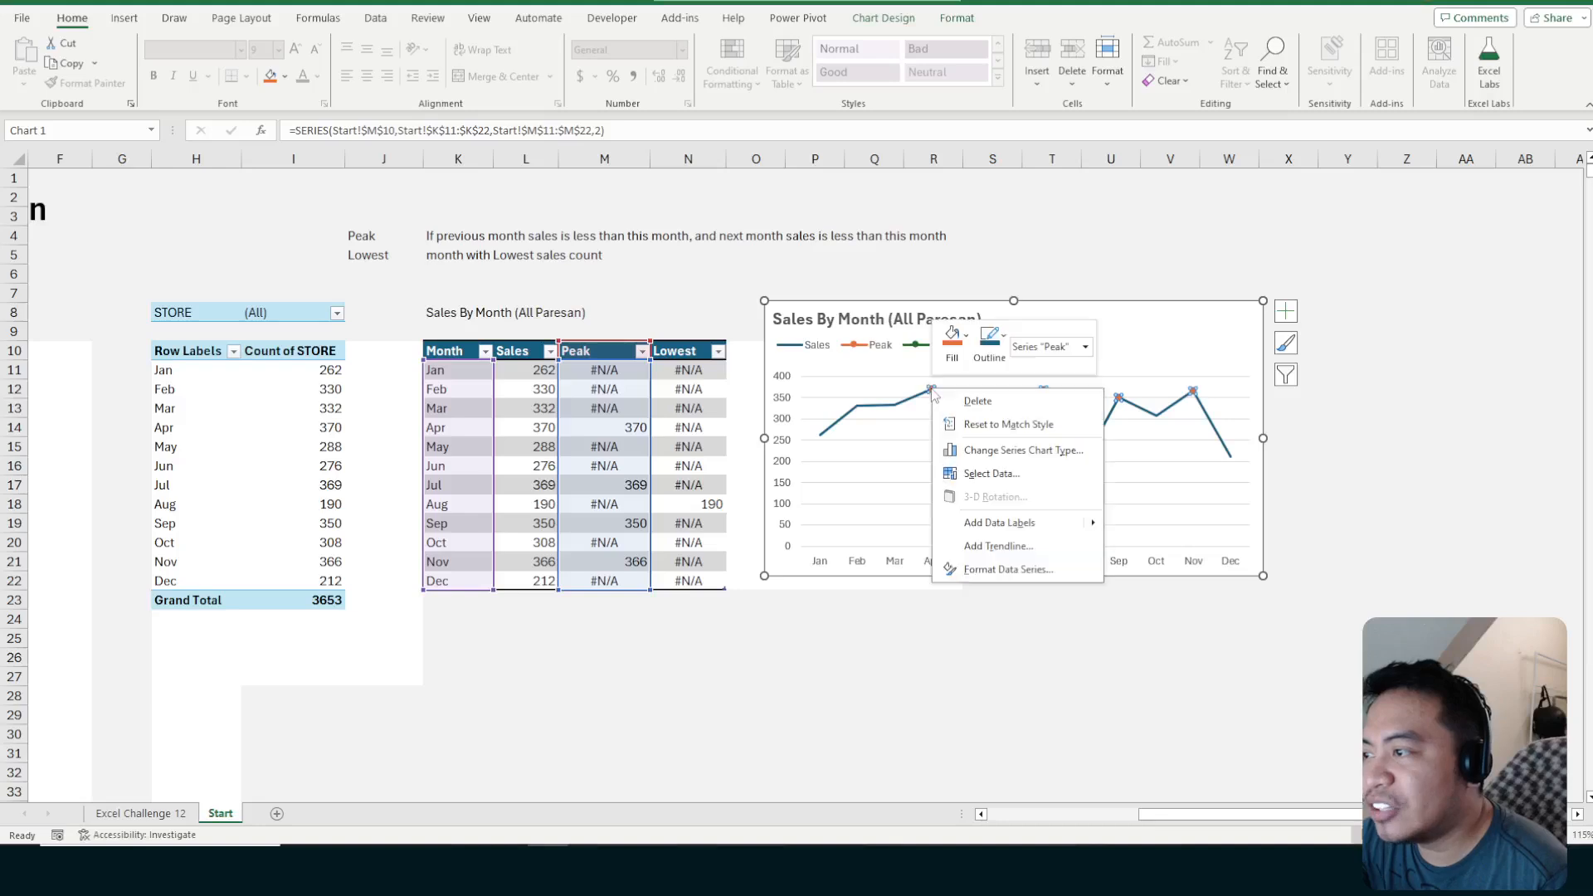
key("Escape")
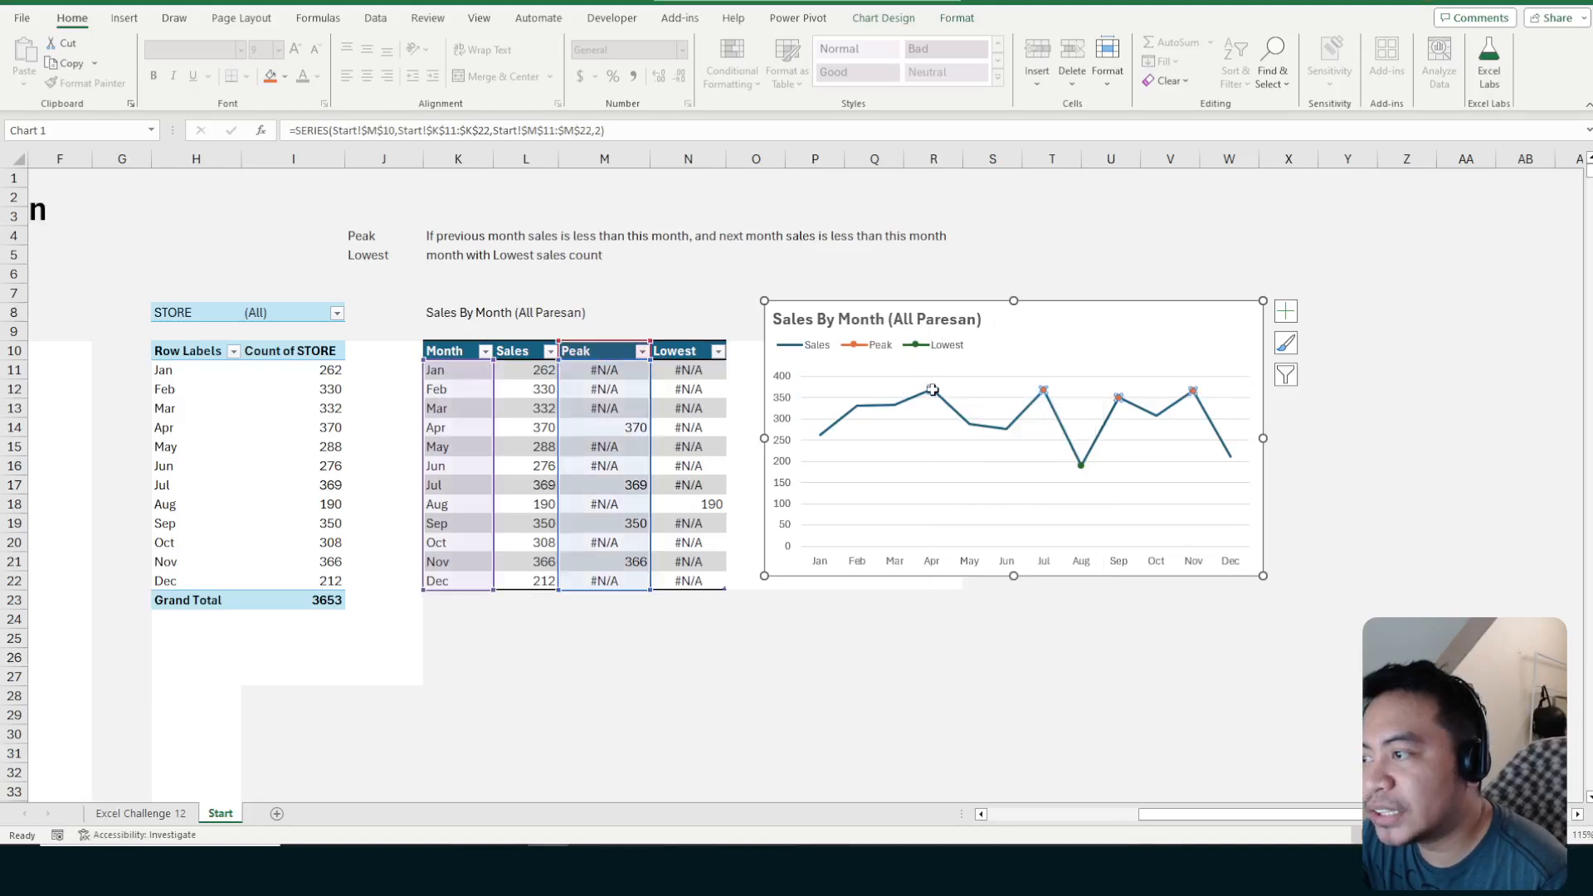
right_click(932, 390)
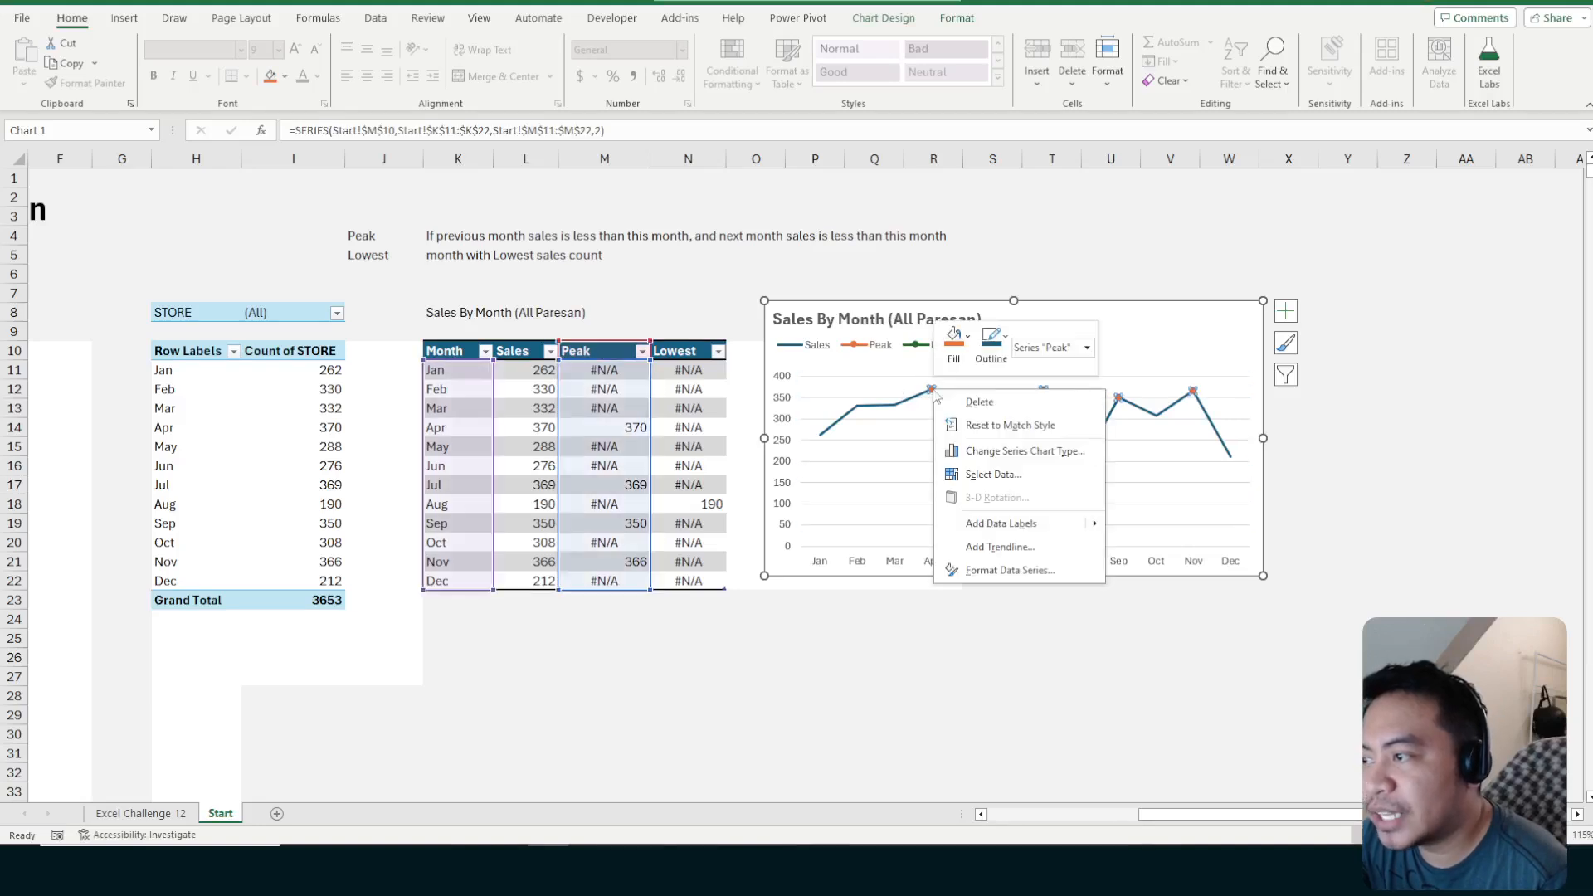
left_click(994, 572)
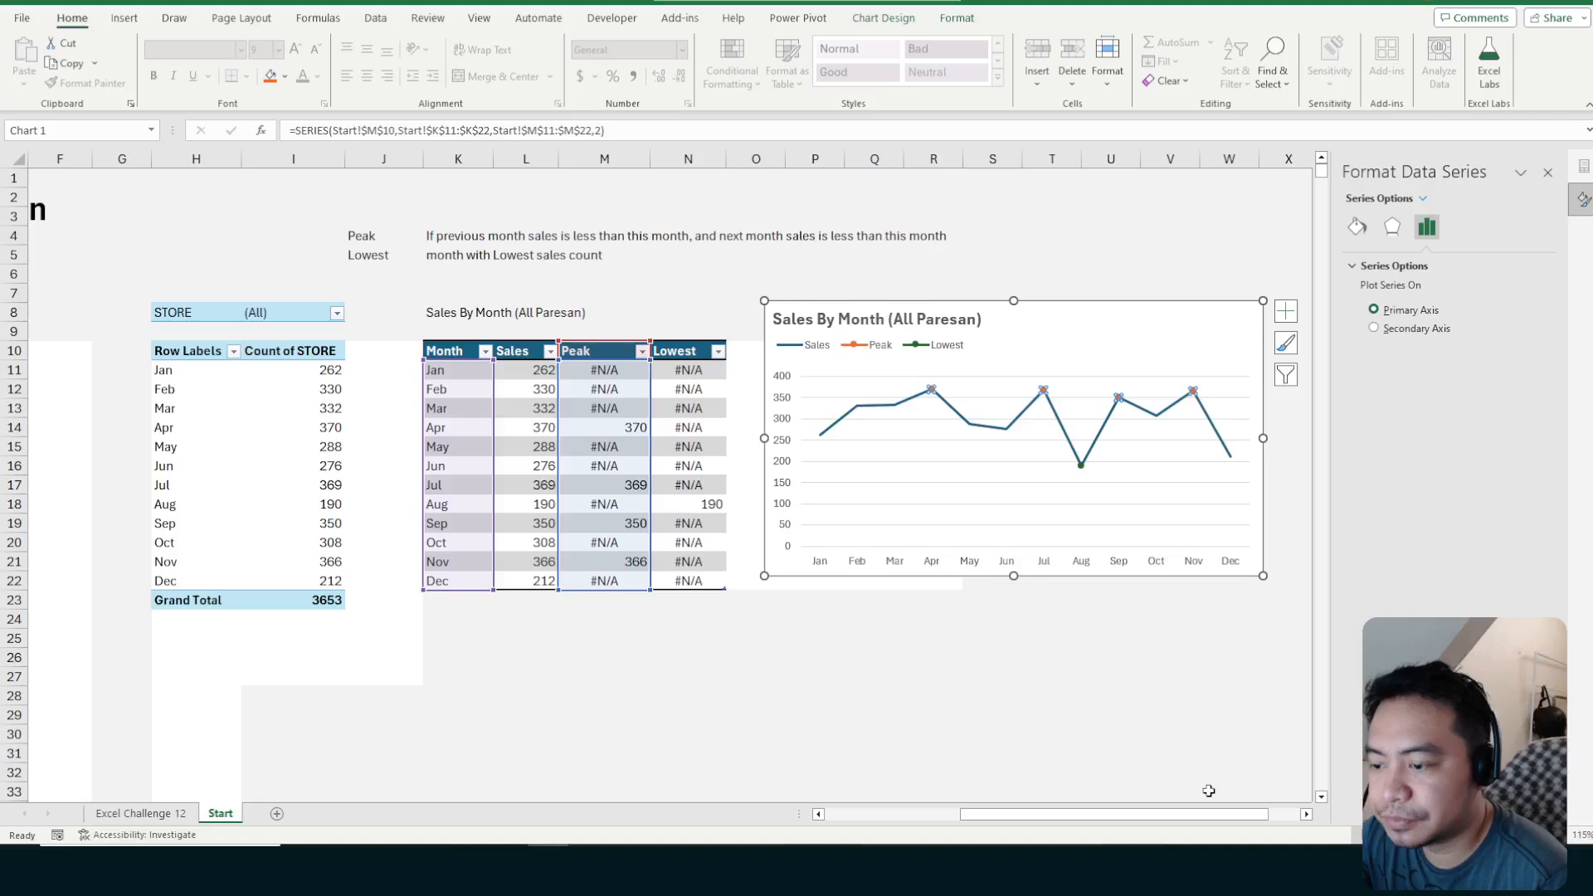
left_click_drag(1219, 813, 1250, 811)
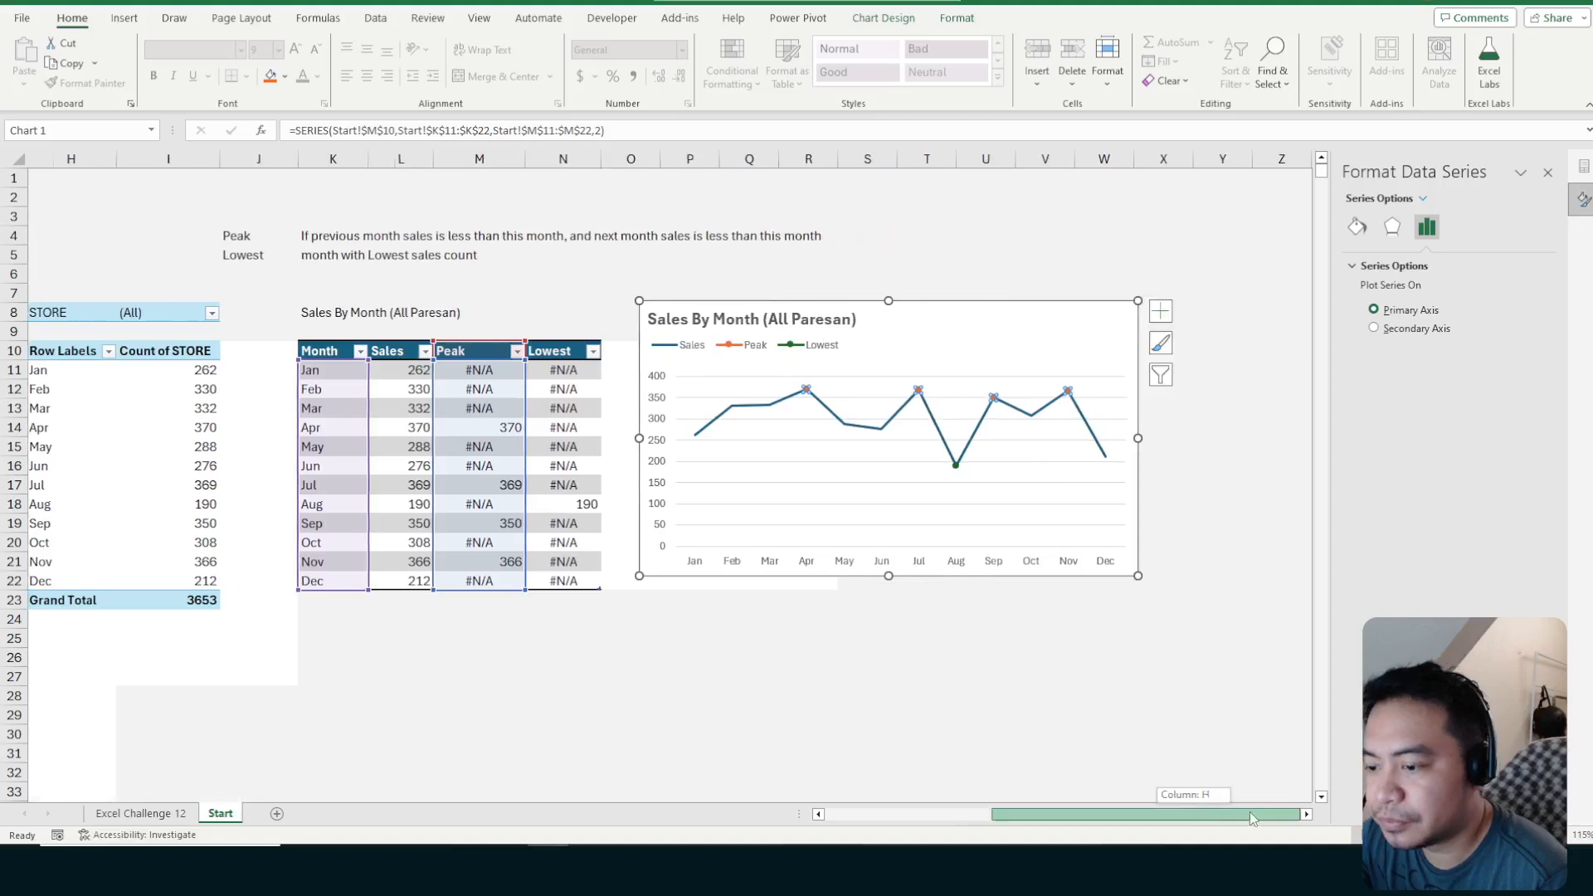
left_click(1358, 229)
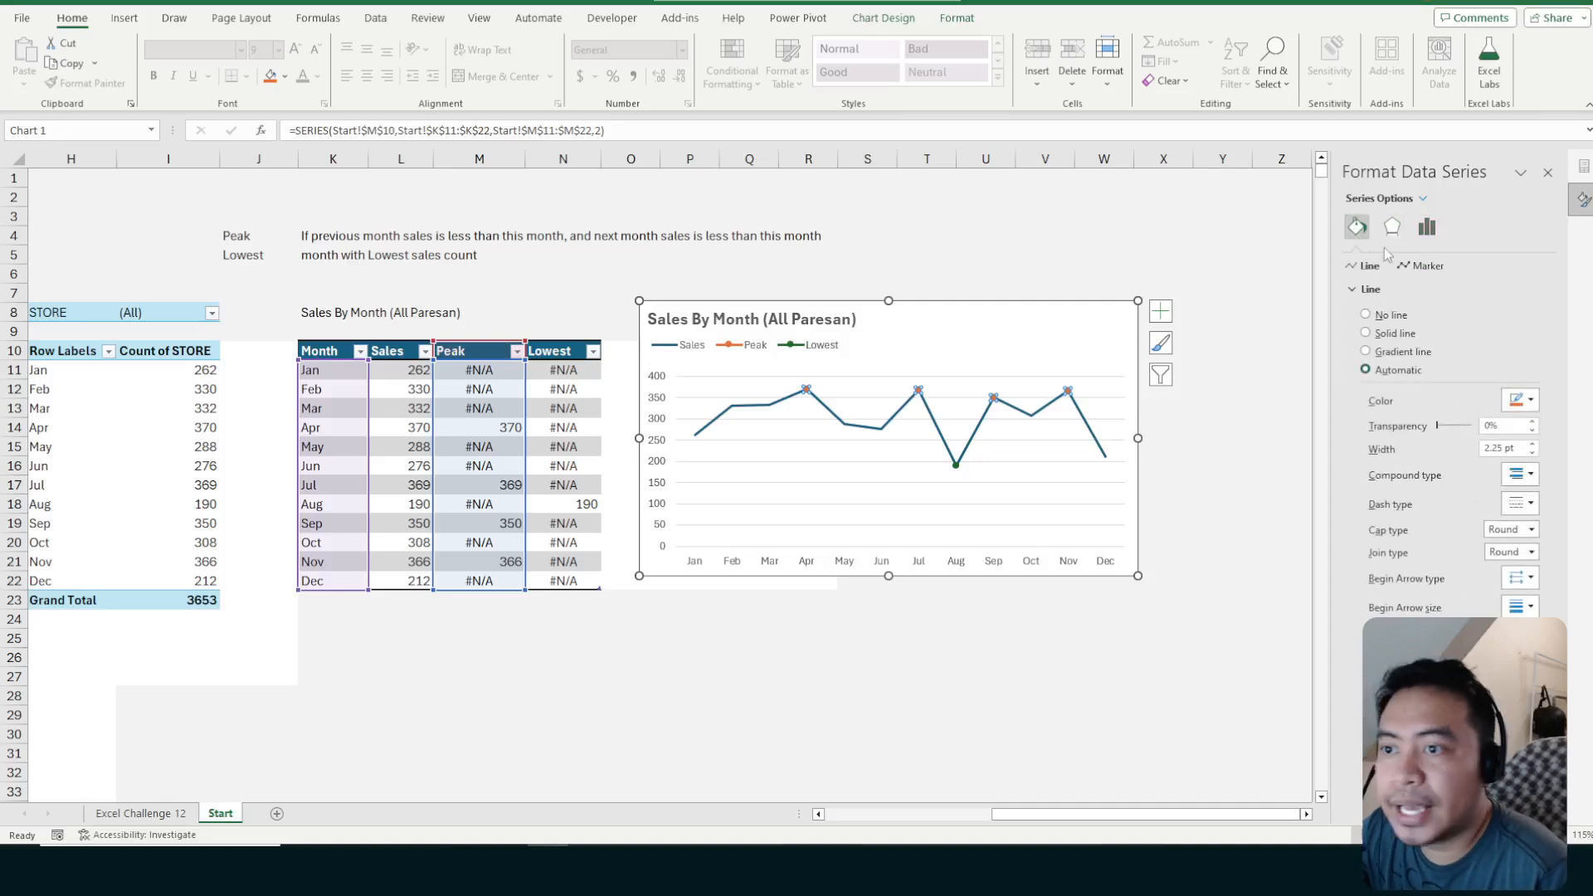
left_click(1367, 315)
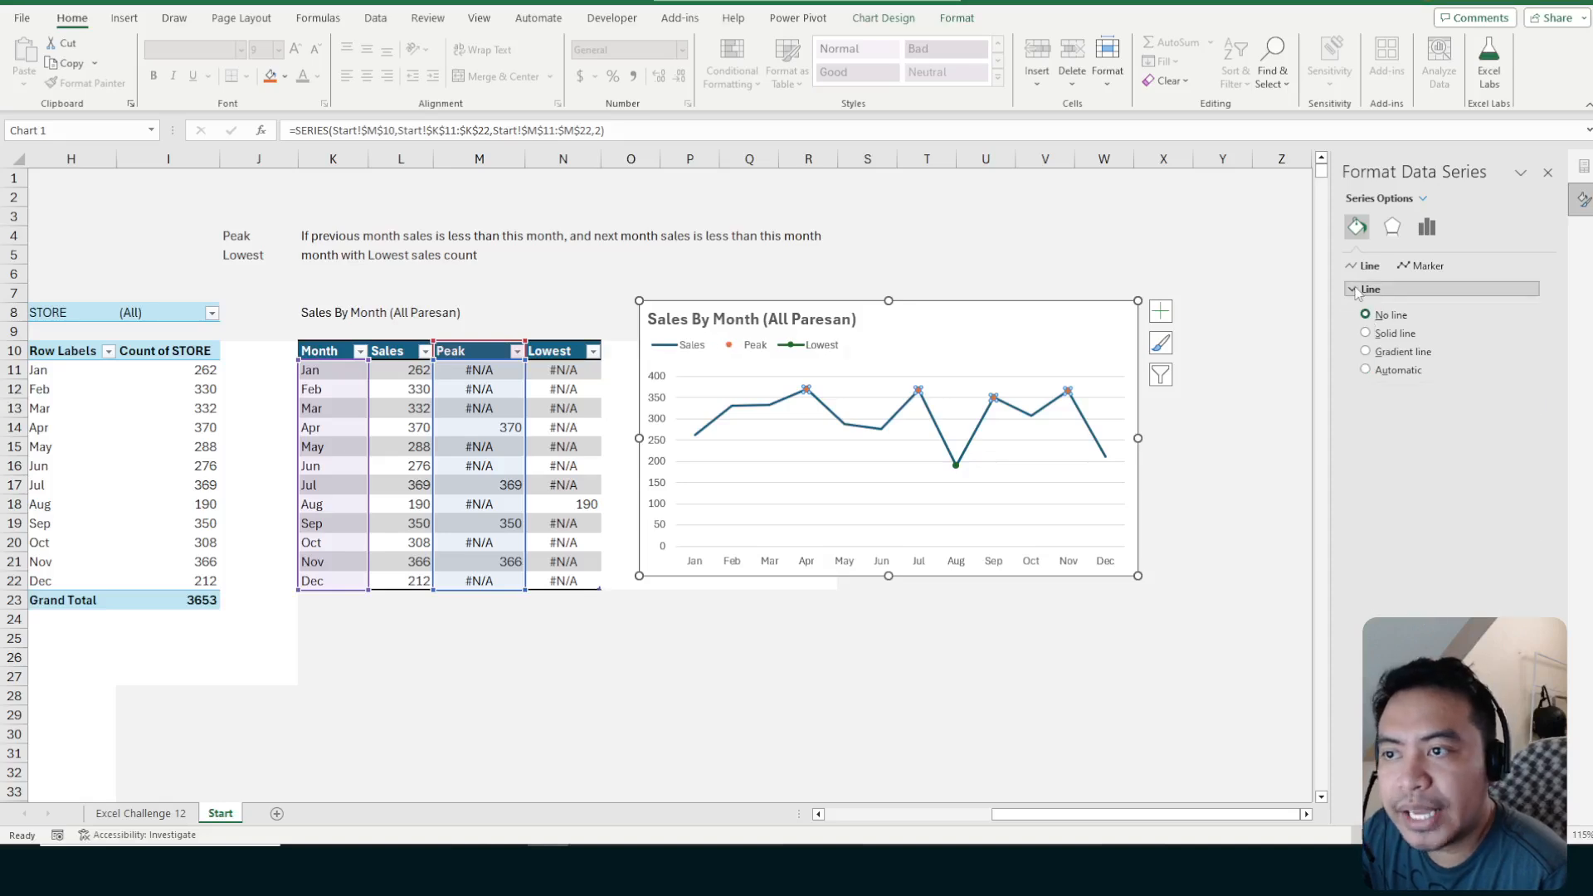
left_click(1358, 290)
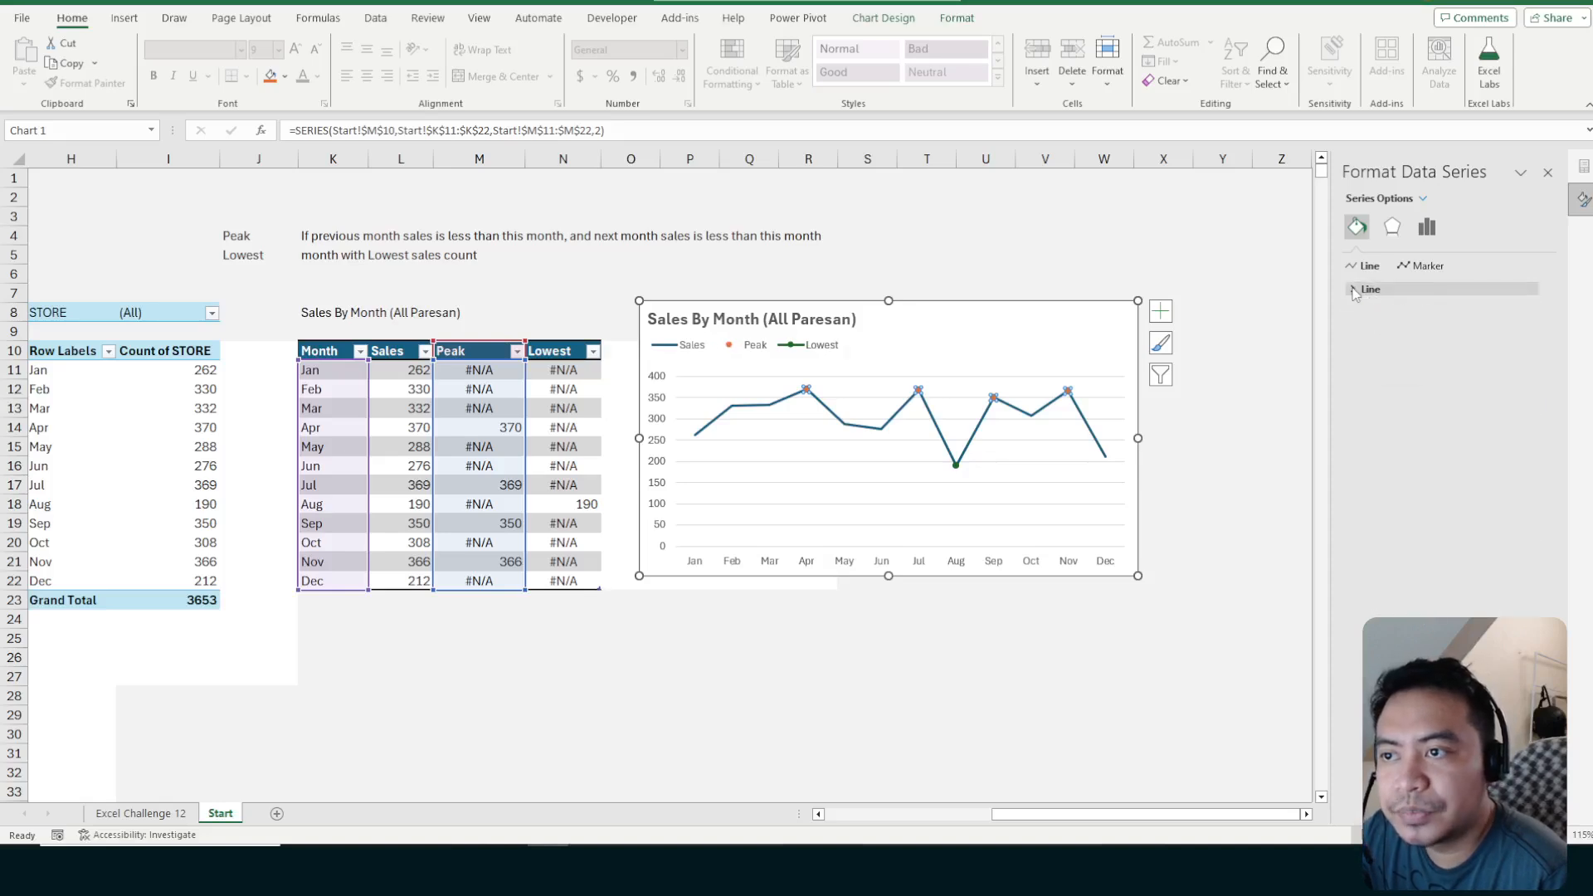
Give the Peak series built-in round markers with a size of 8
left_click(1420, 269)
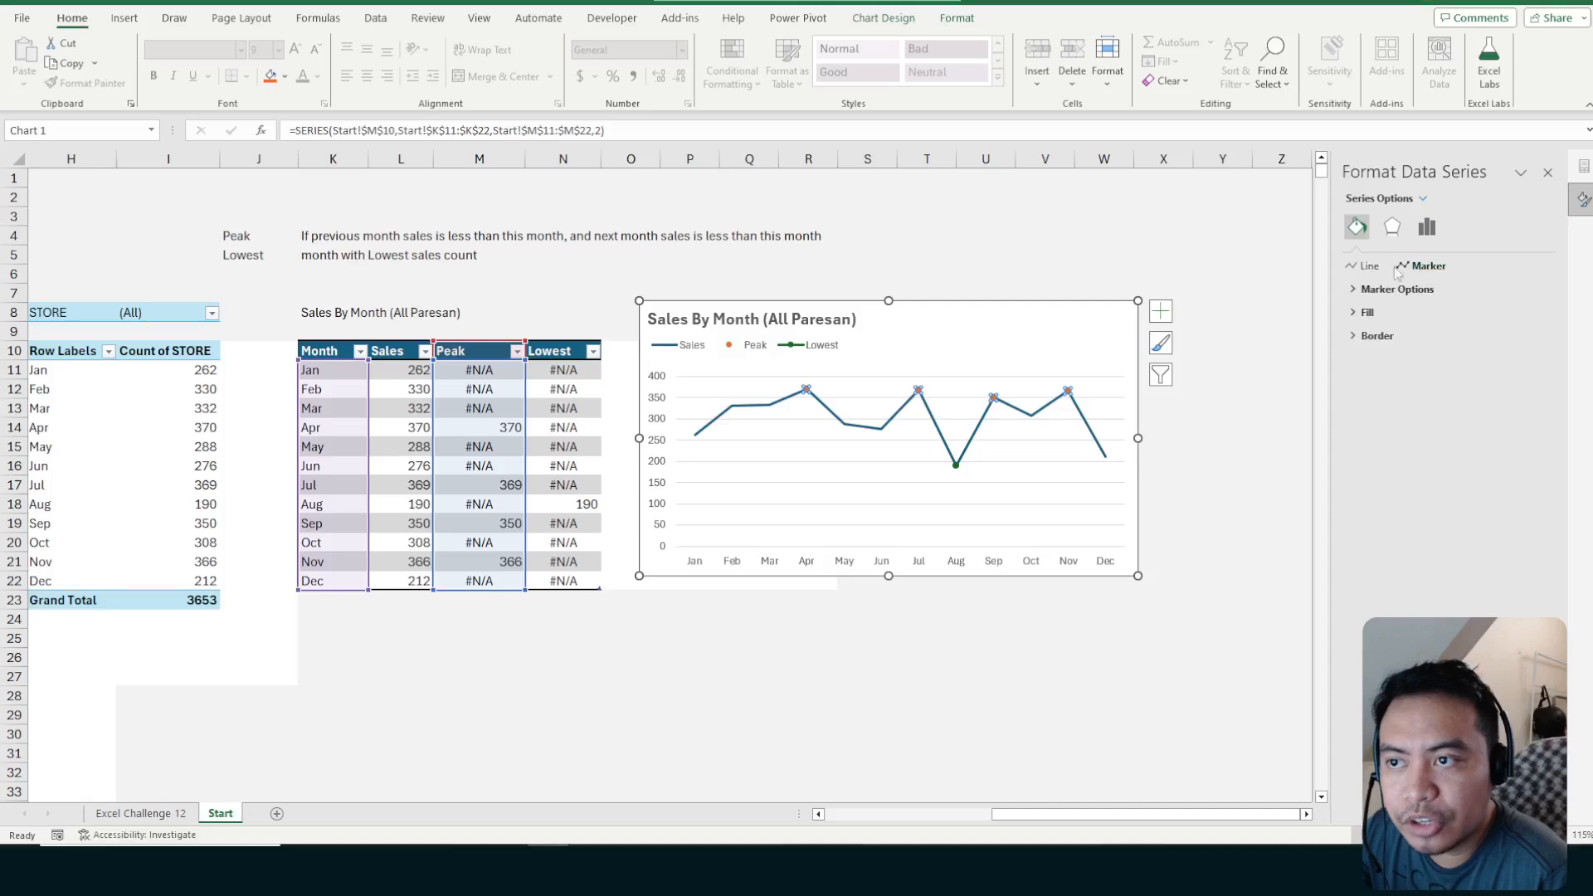
left_click(1355, 291)
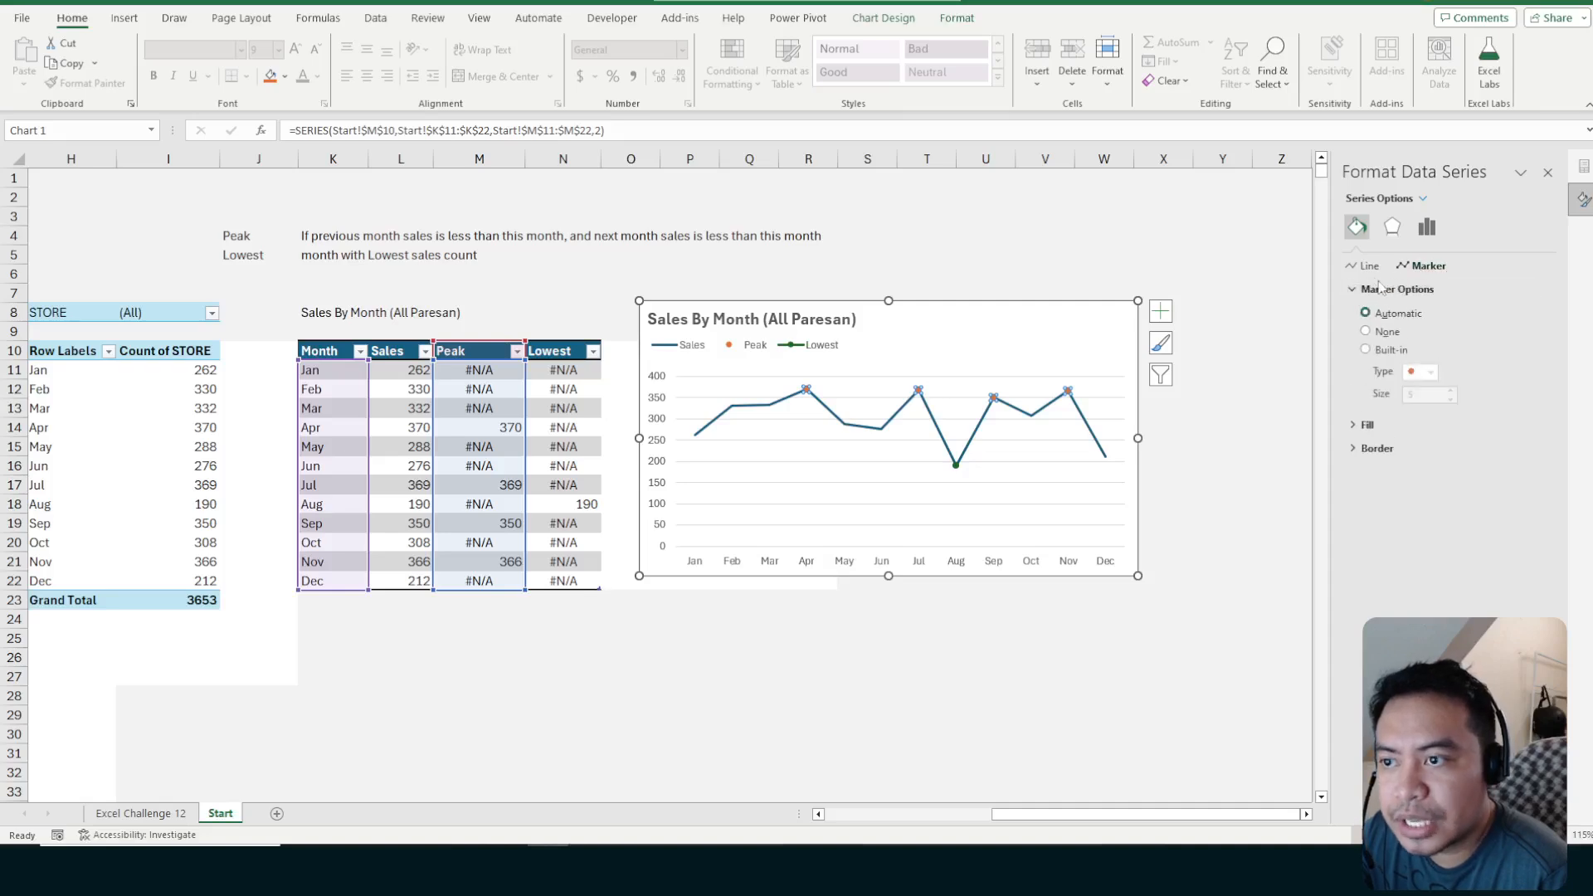
left_click(1366, 350)
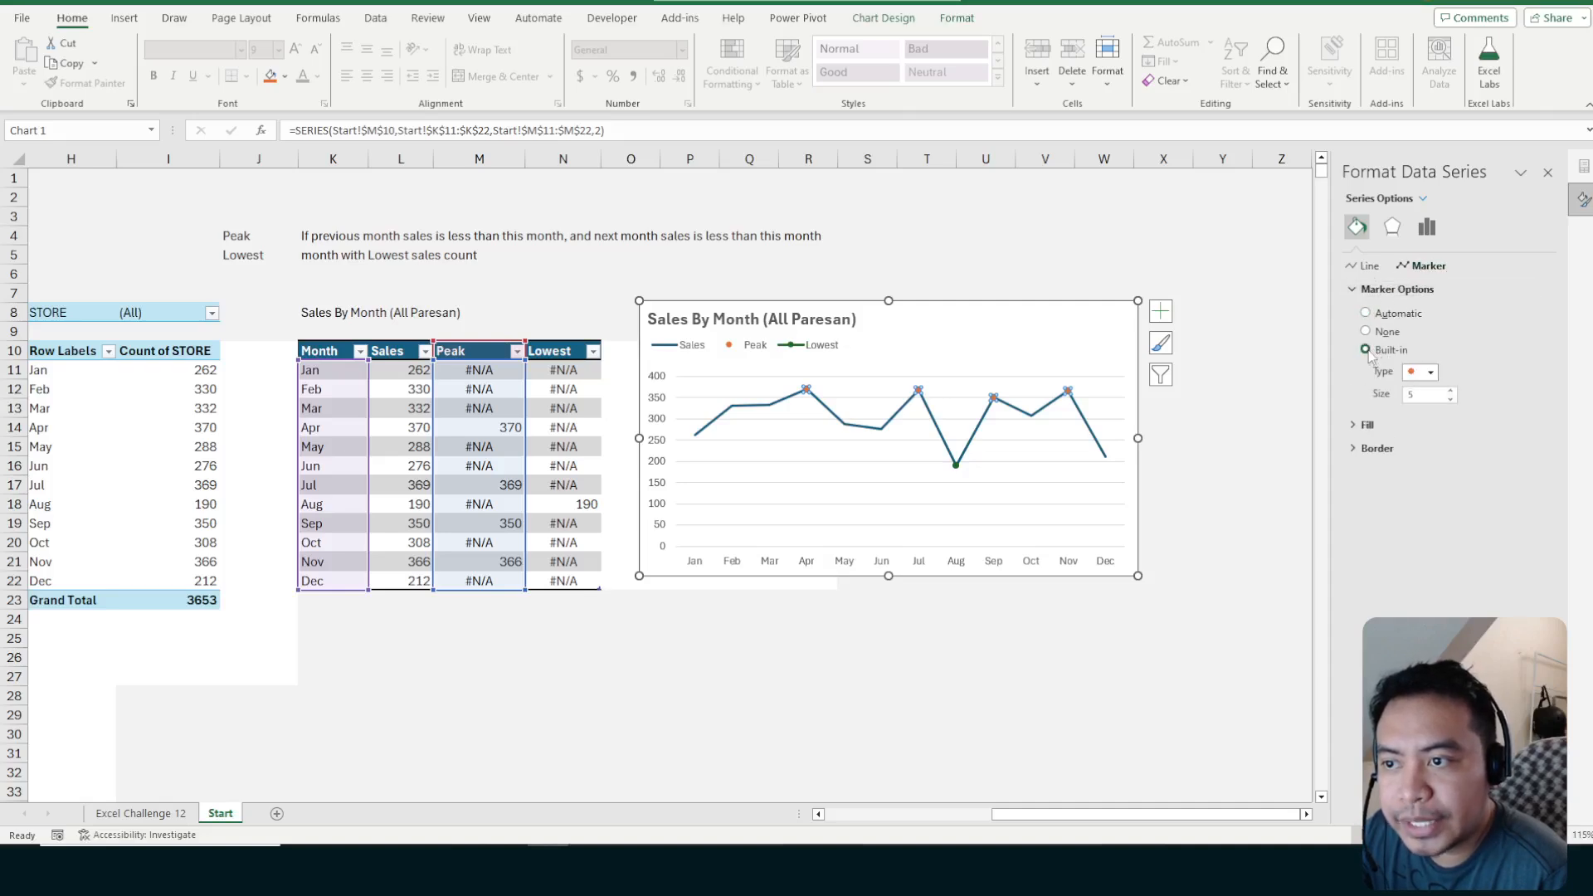
left_click(1430, 372)
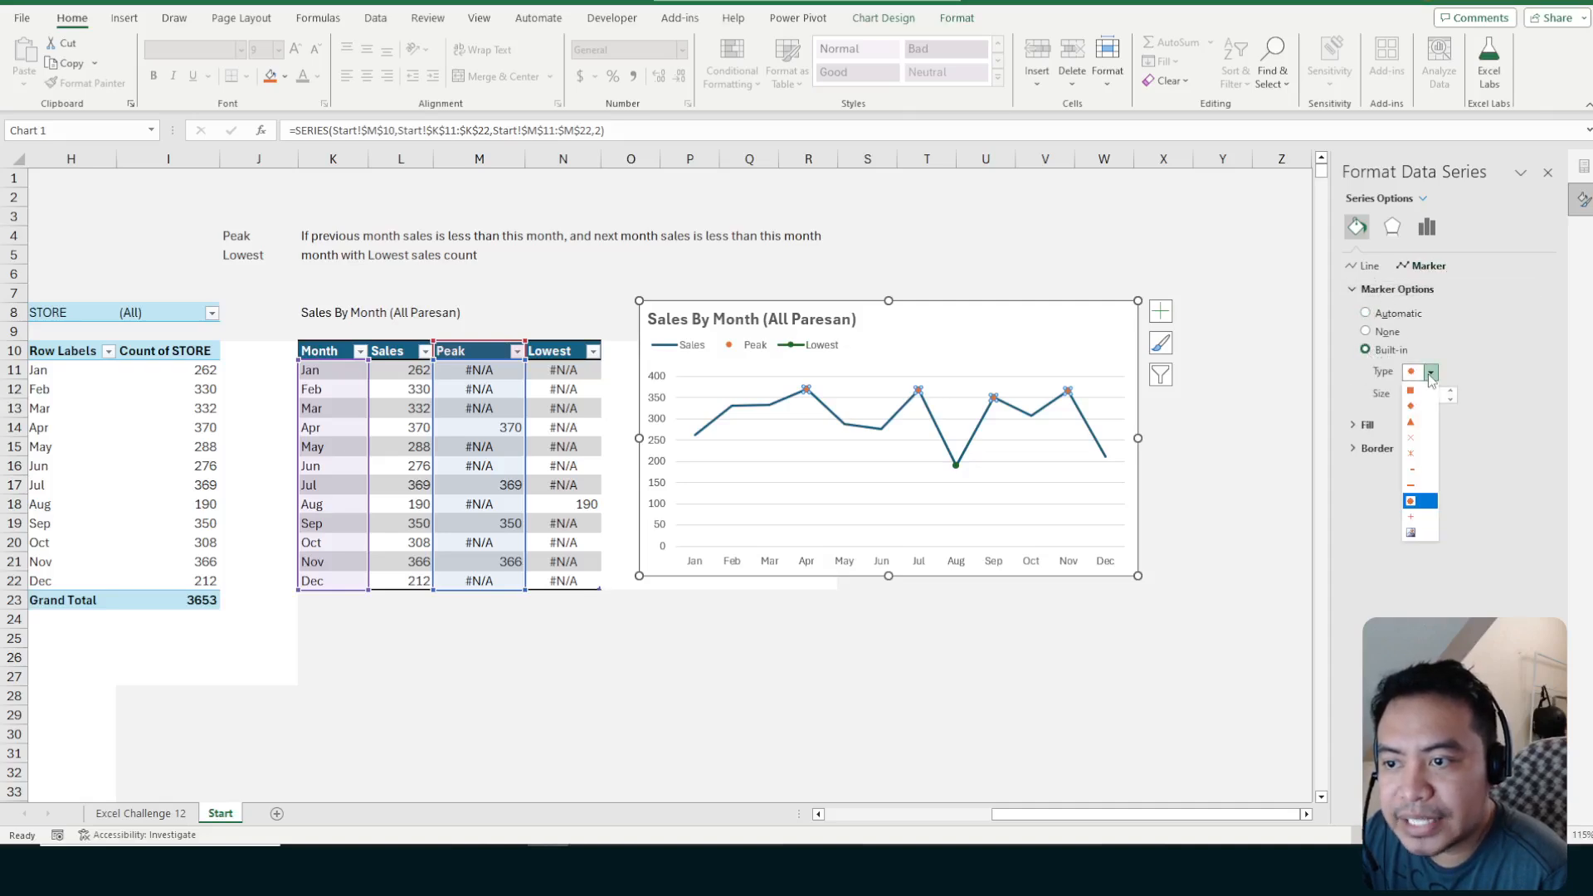
left_click(1432, 504)
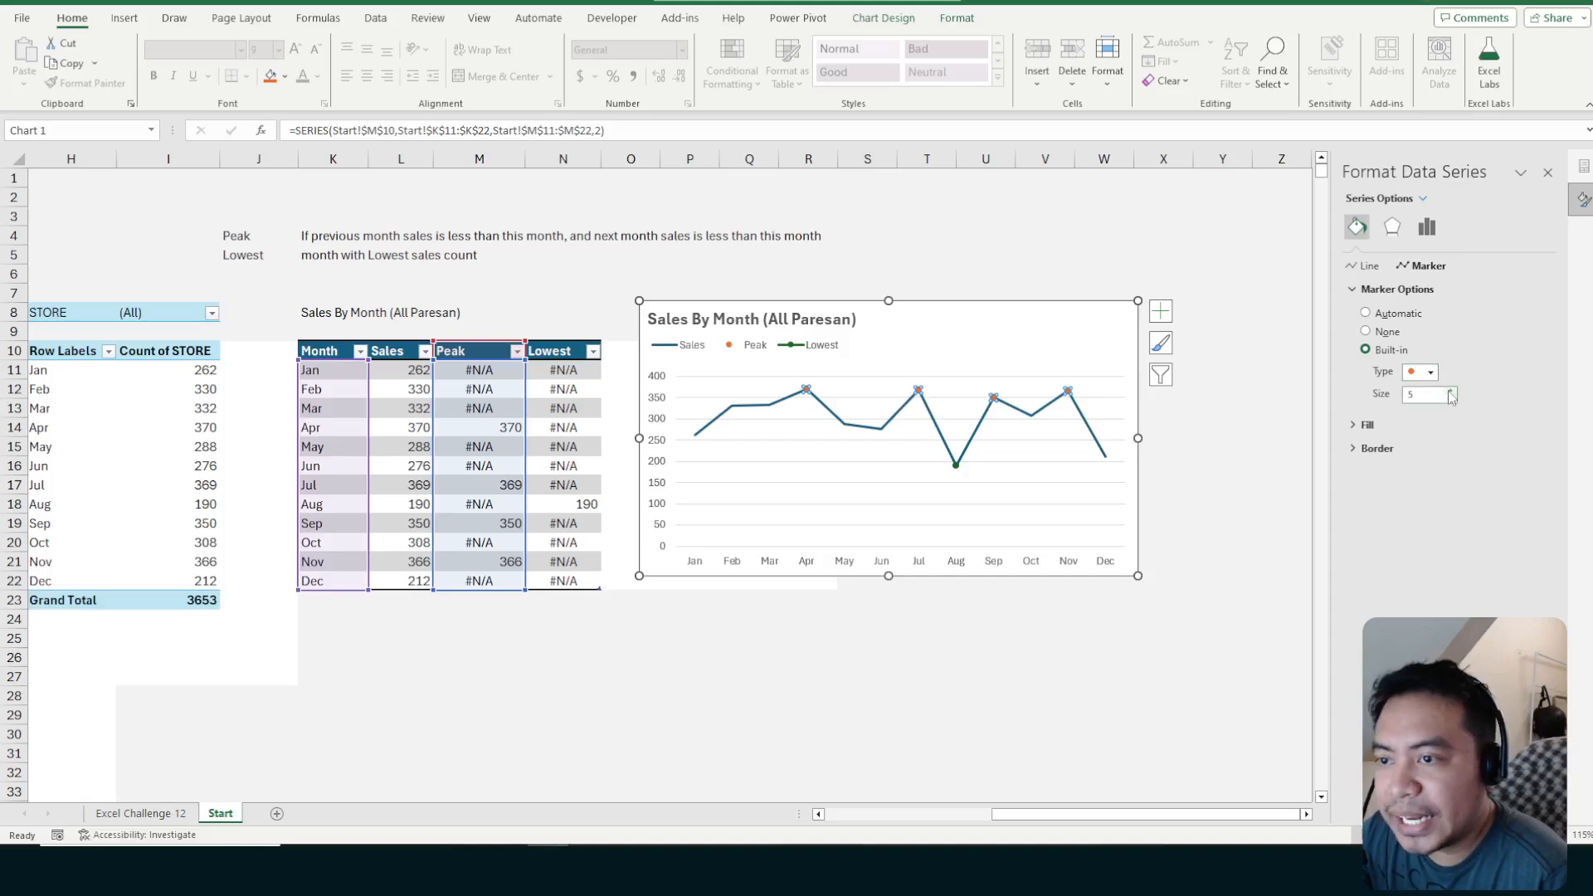
left_click(1451, 391)
left_click(1452, 392)
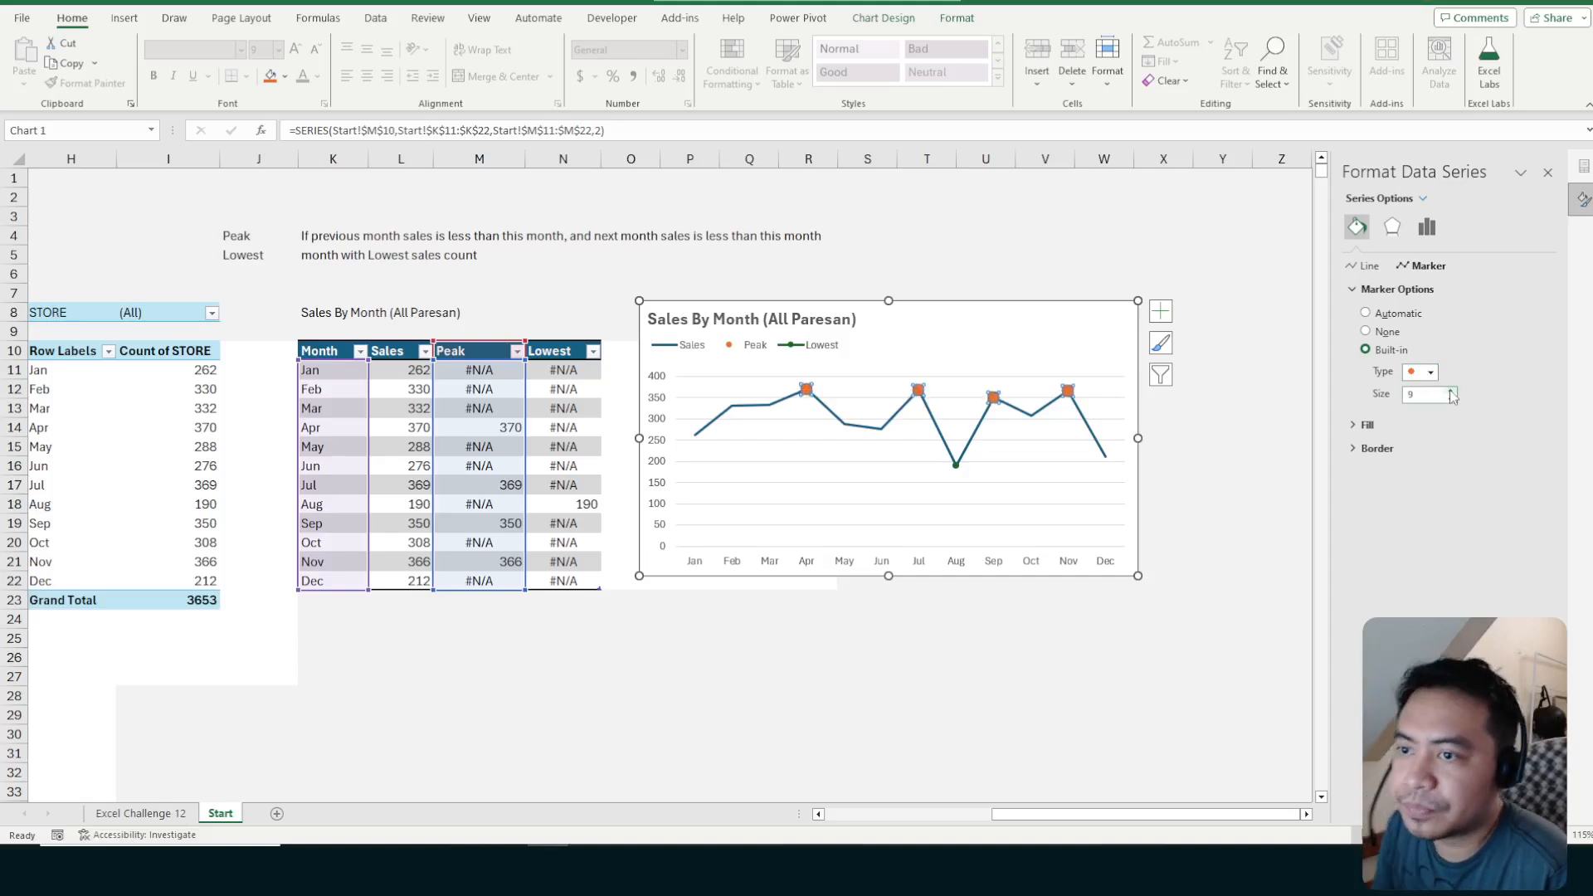
left_click(1452, 393)
left_click(1451, 392)
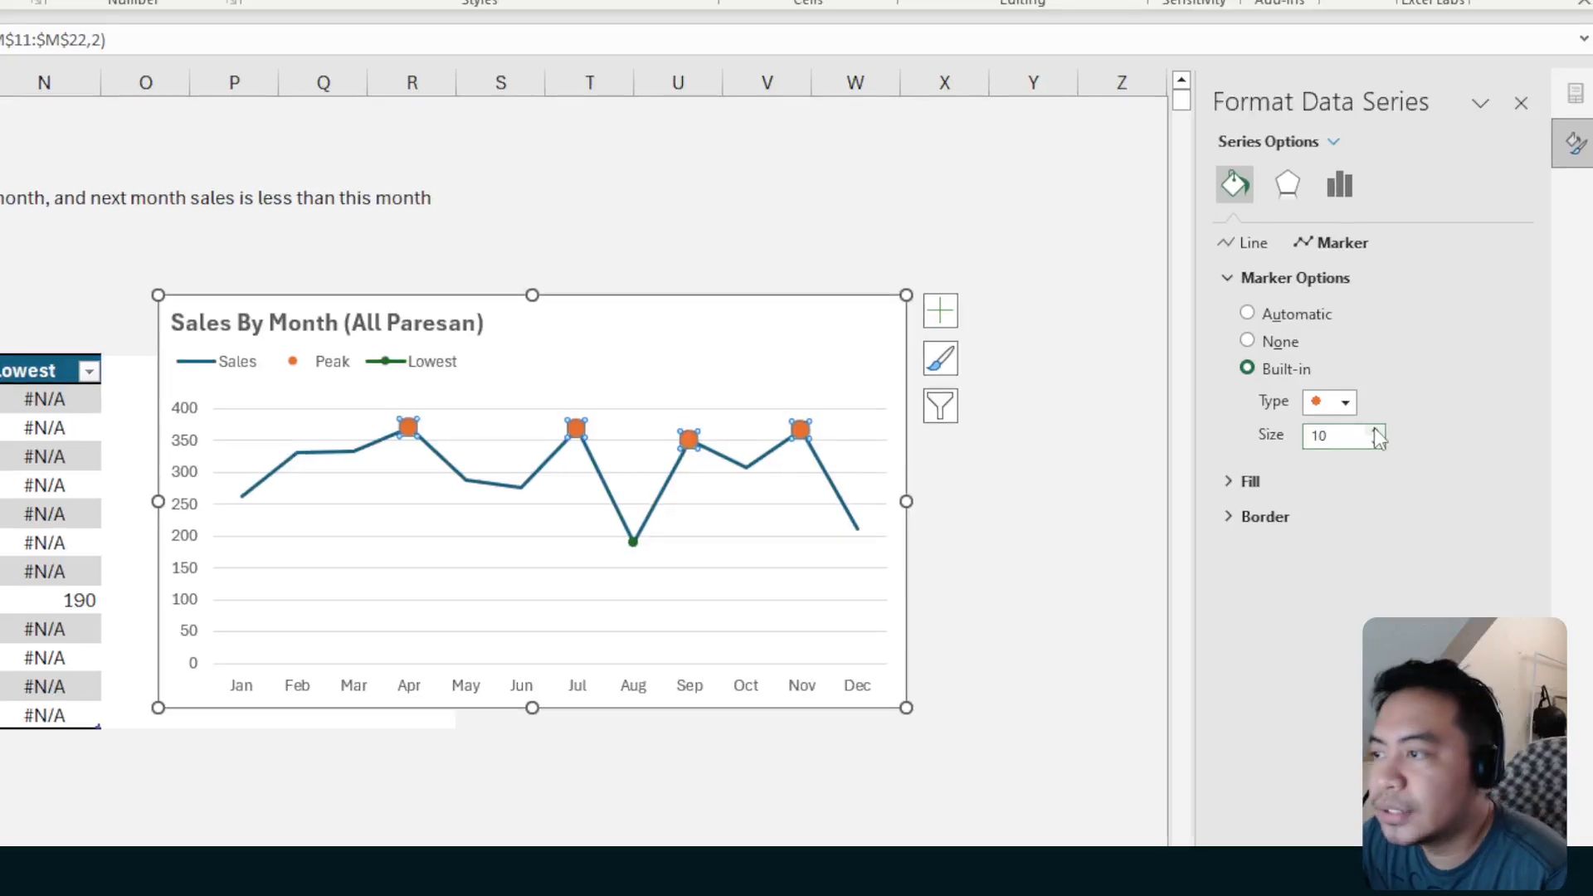
left_click(1376, 440)
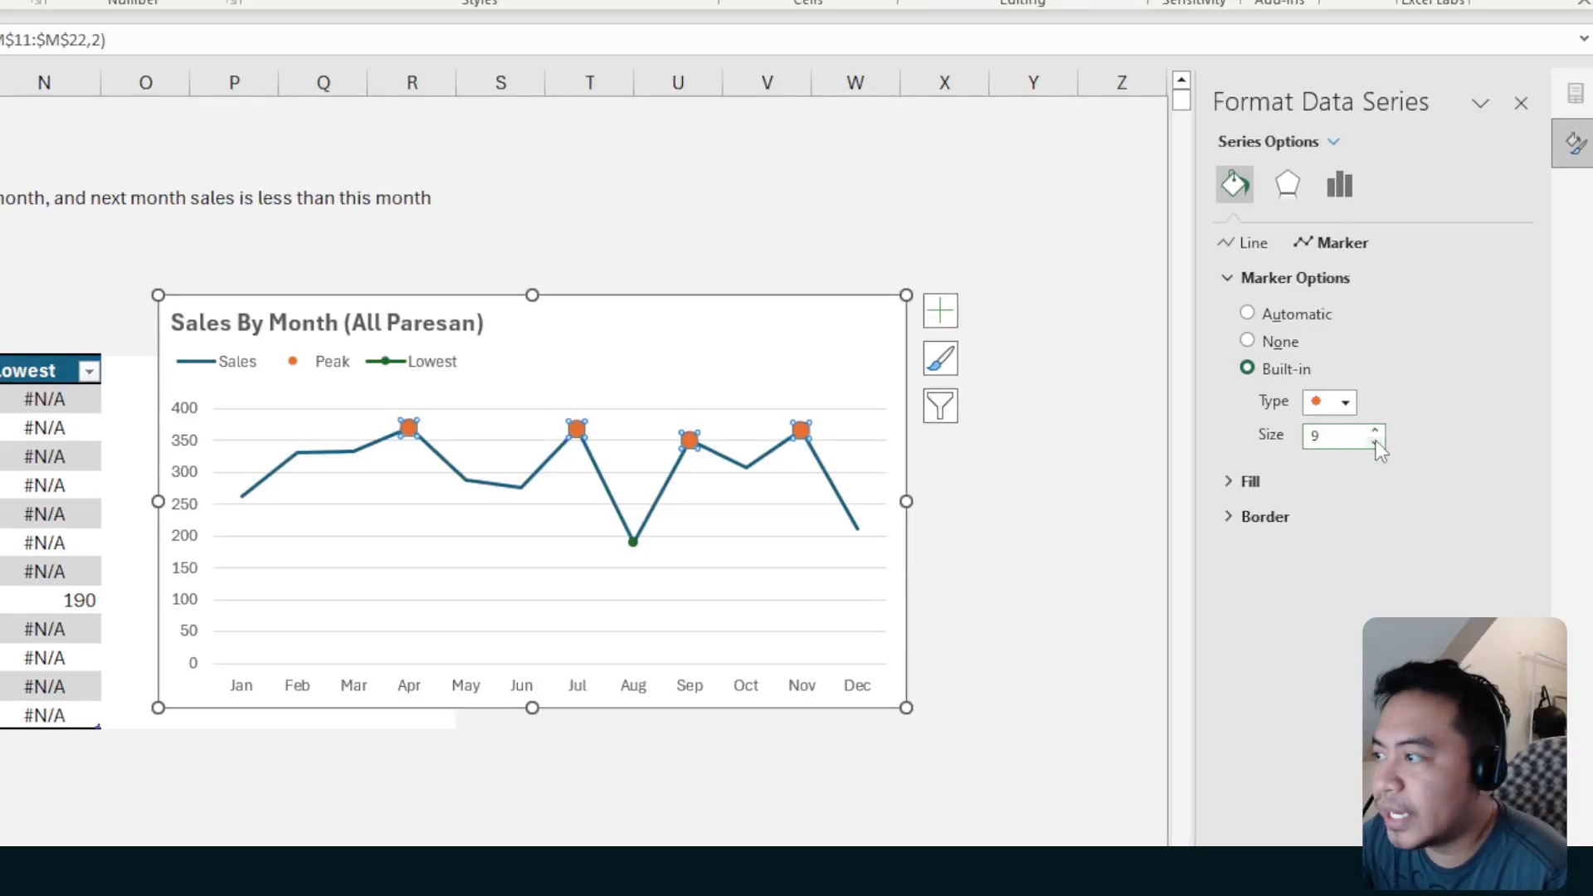
left_click(1376, 440)
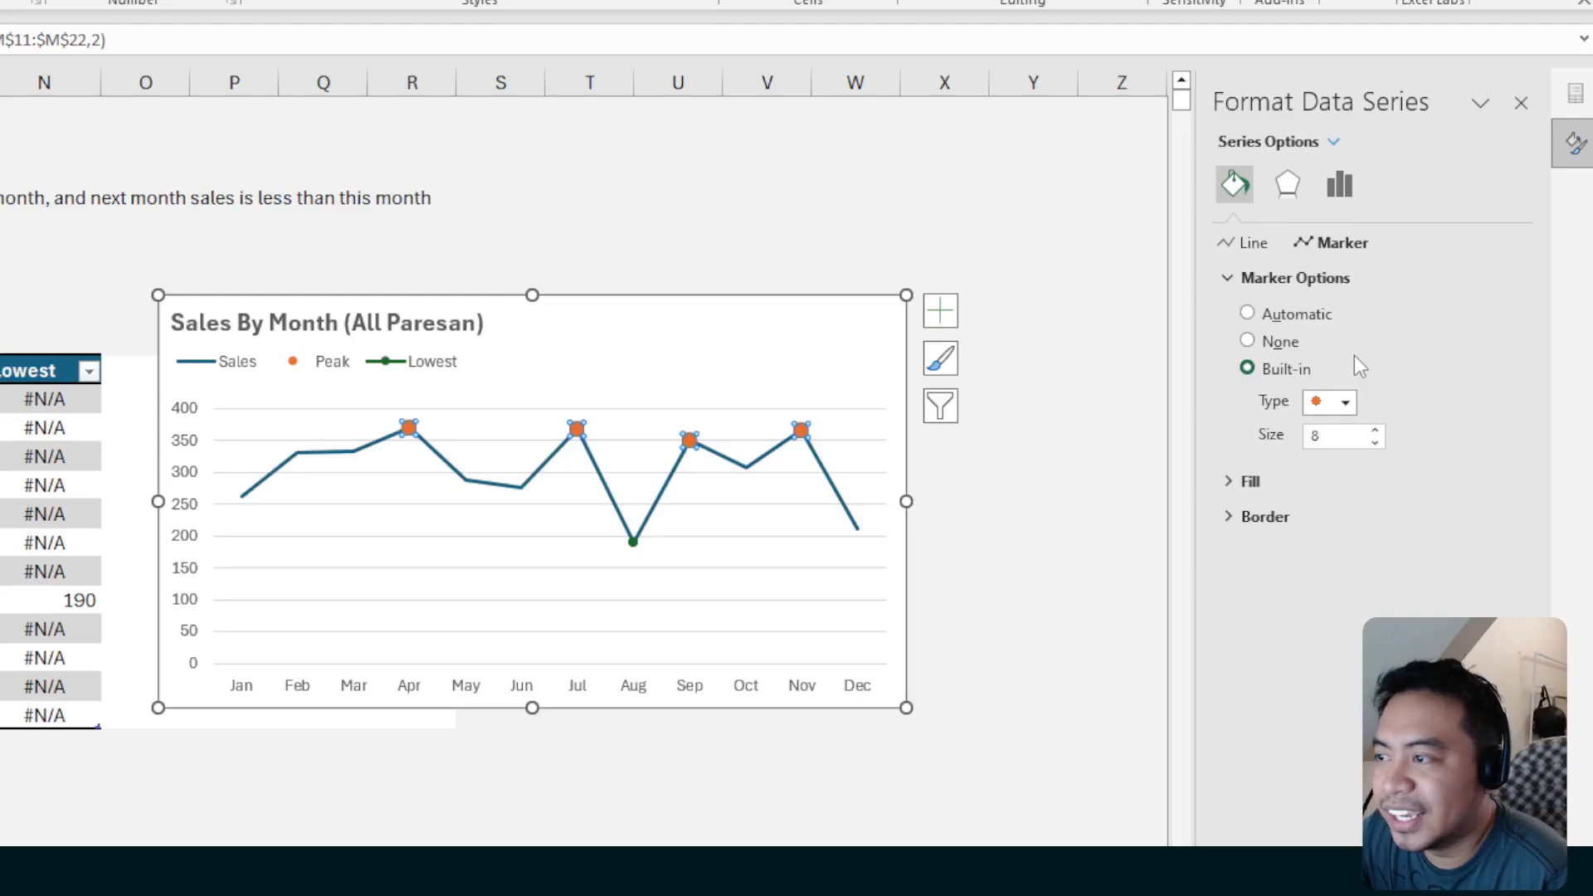
Fill the Peak markers with the solid light green from the recent colors
left_click(1231, 484)
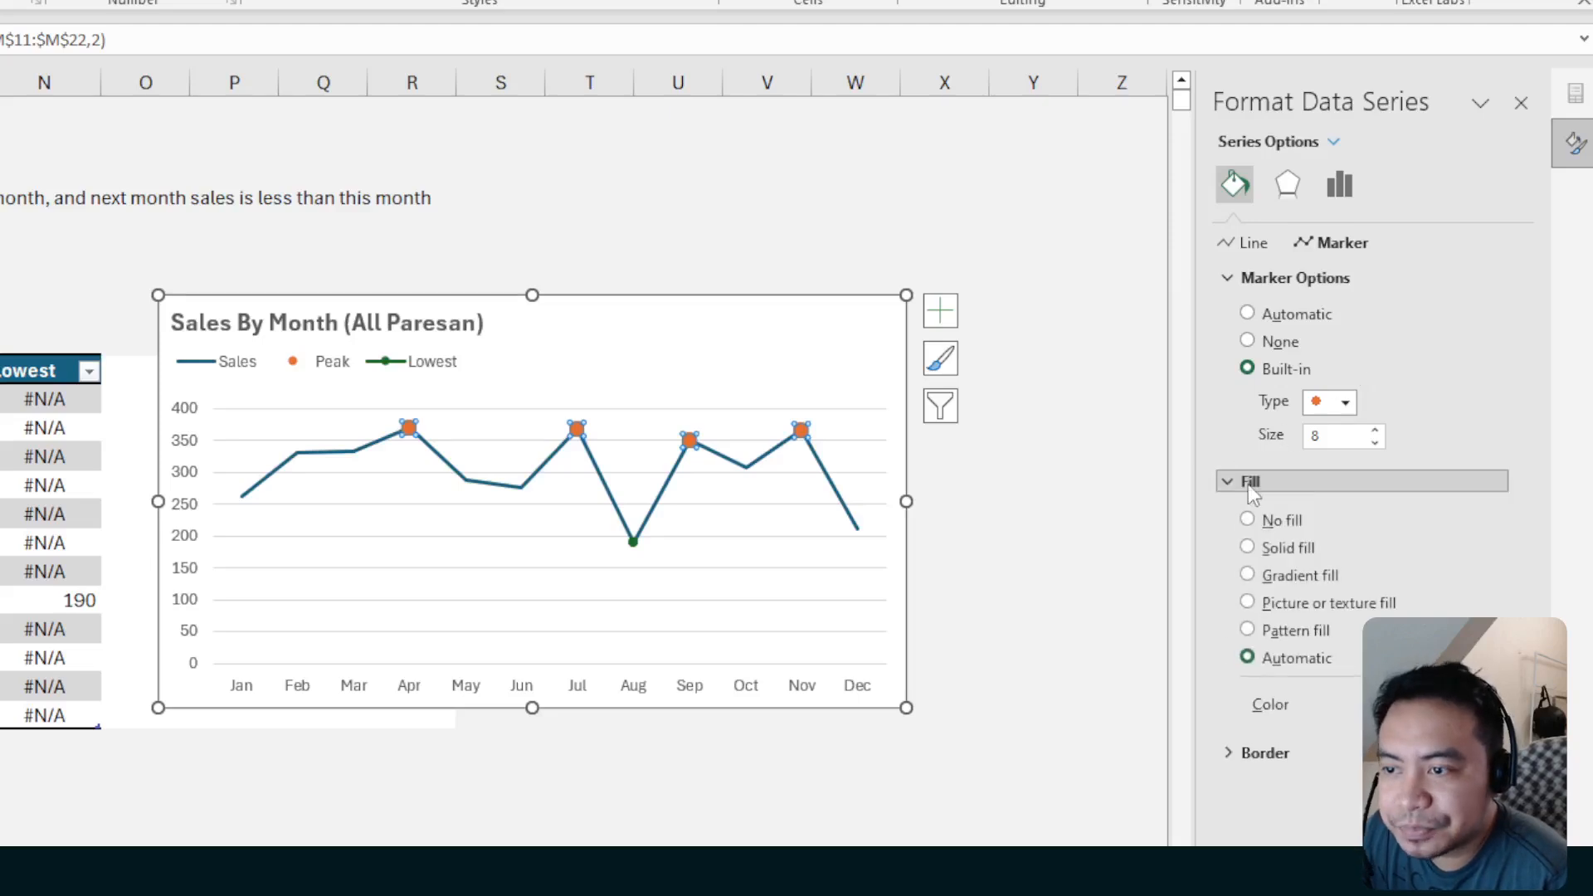
left_click(1248, 549)
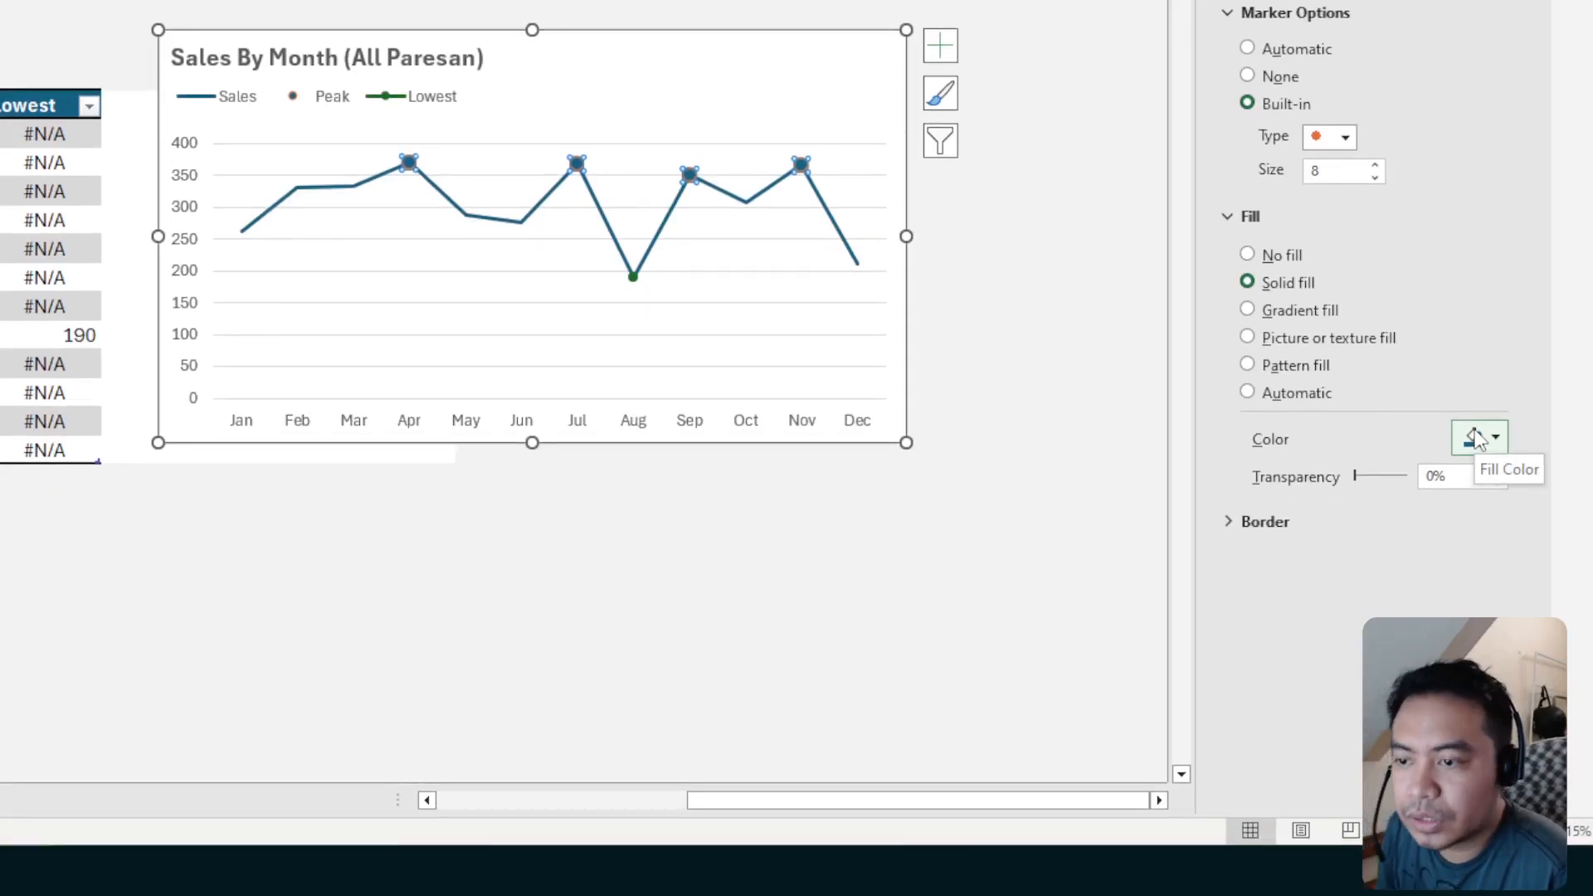
left_click(1477, 441)
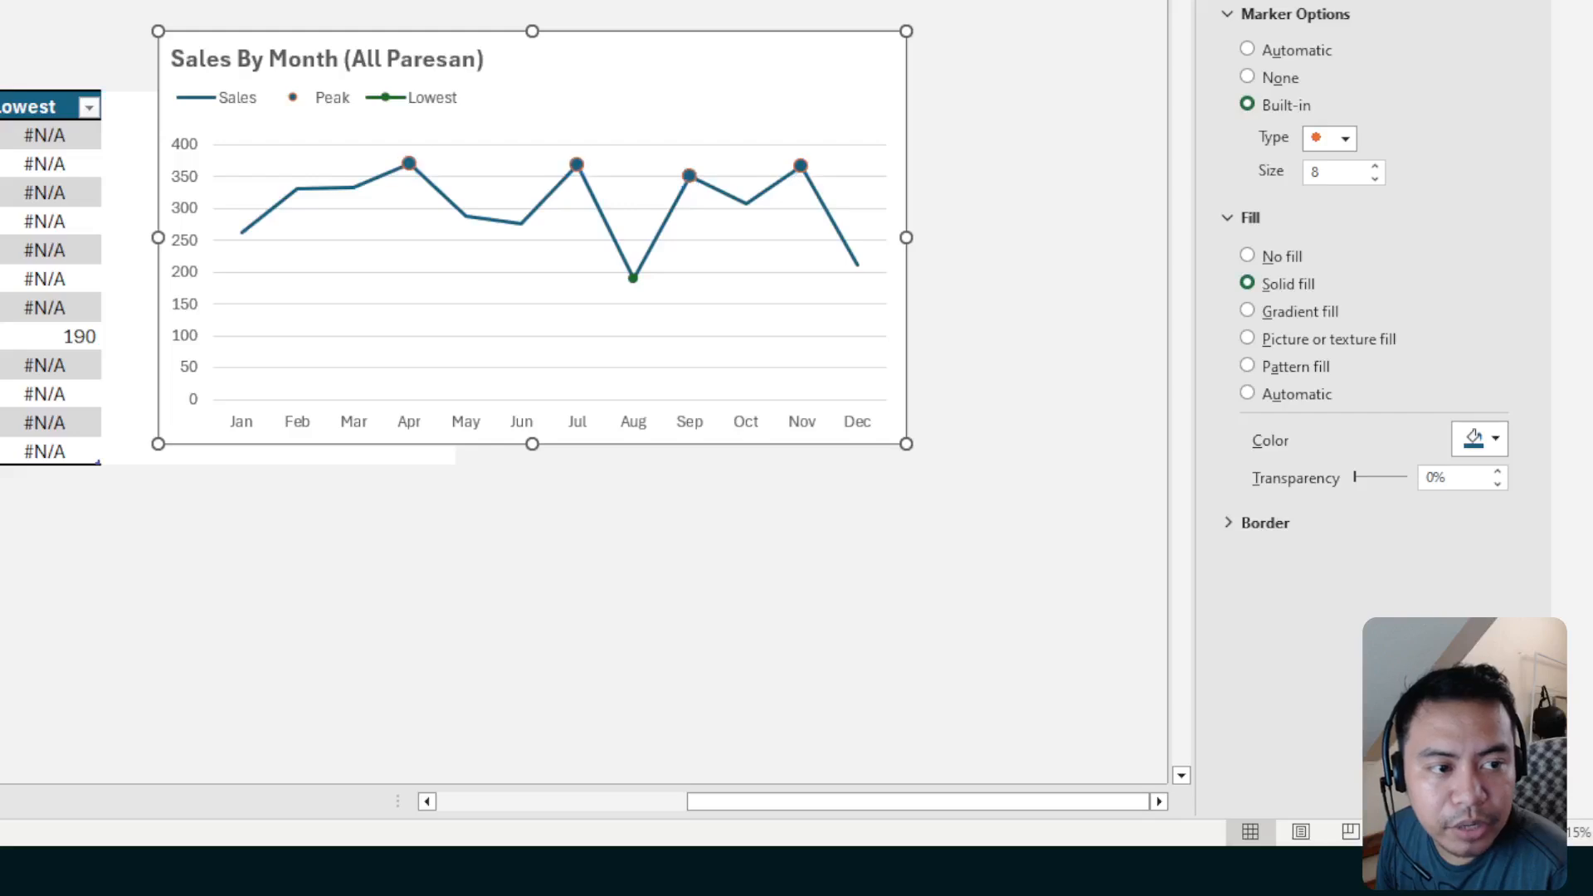
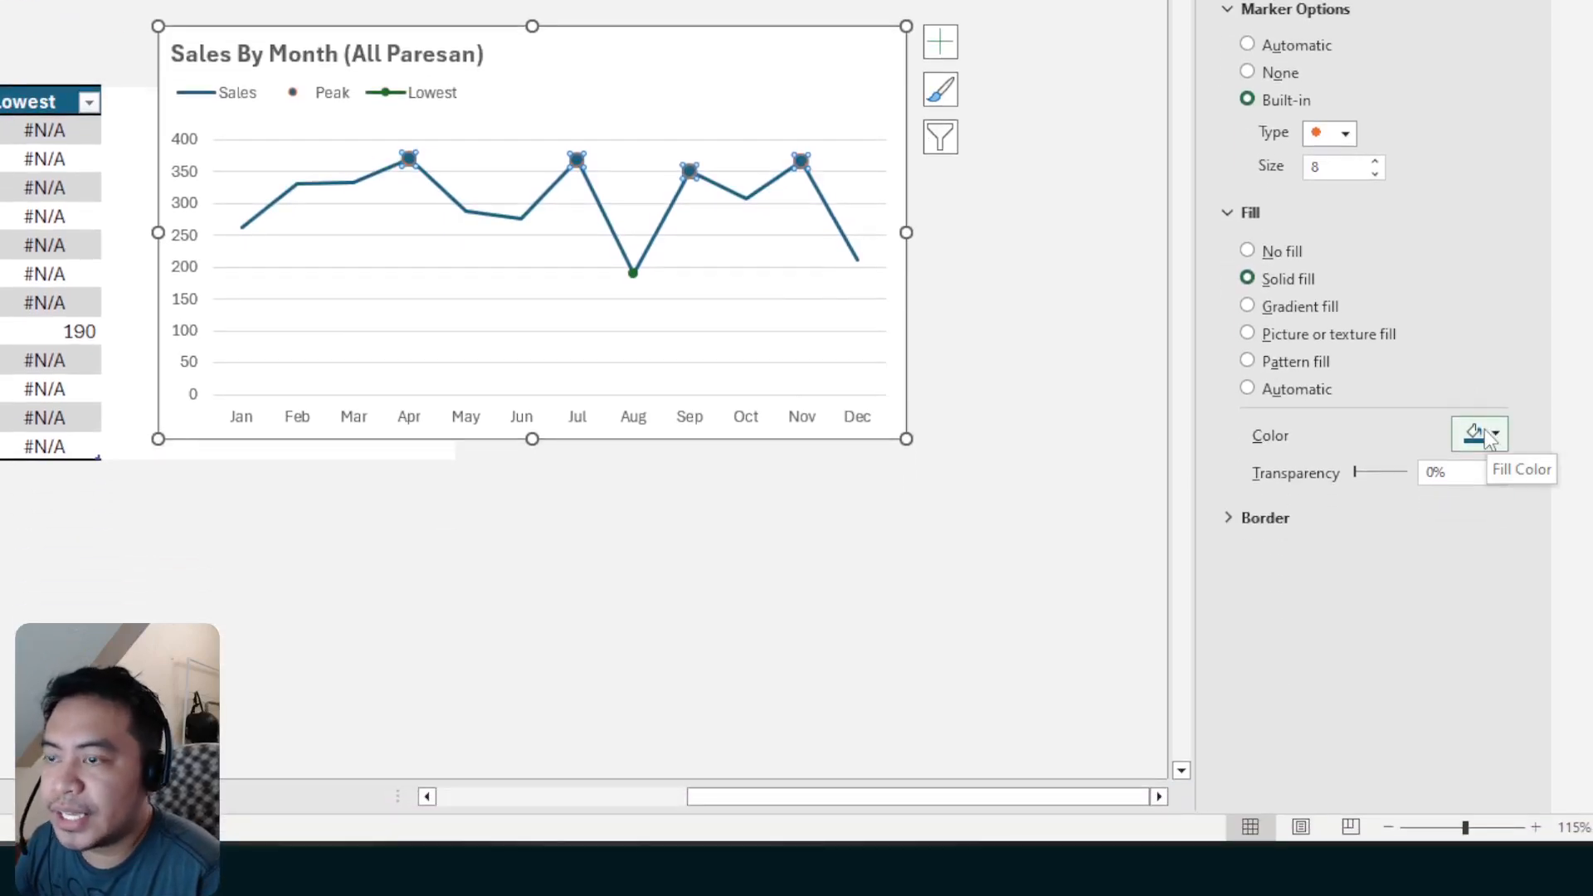
left_click(1483, 435)
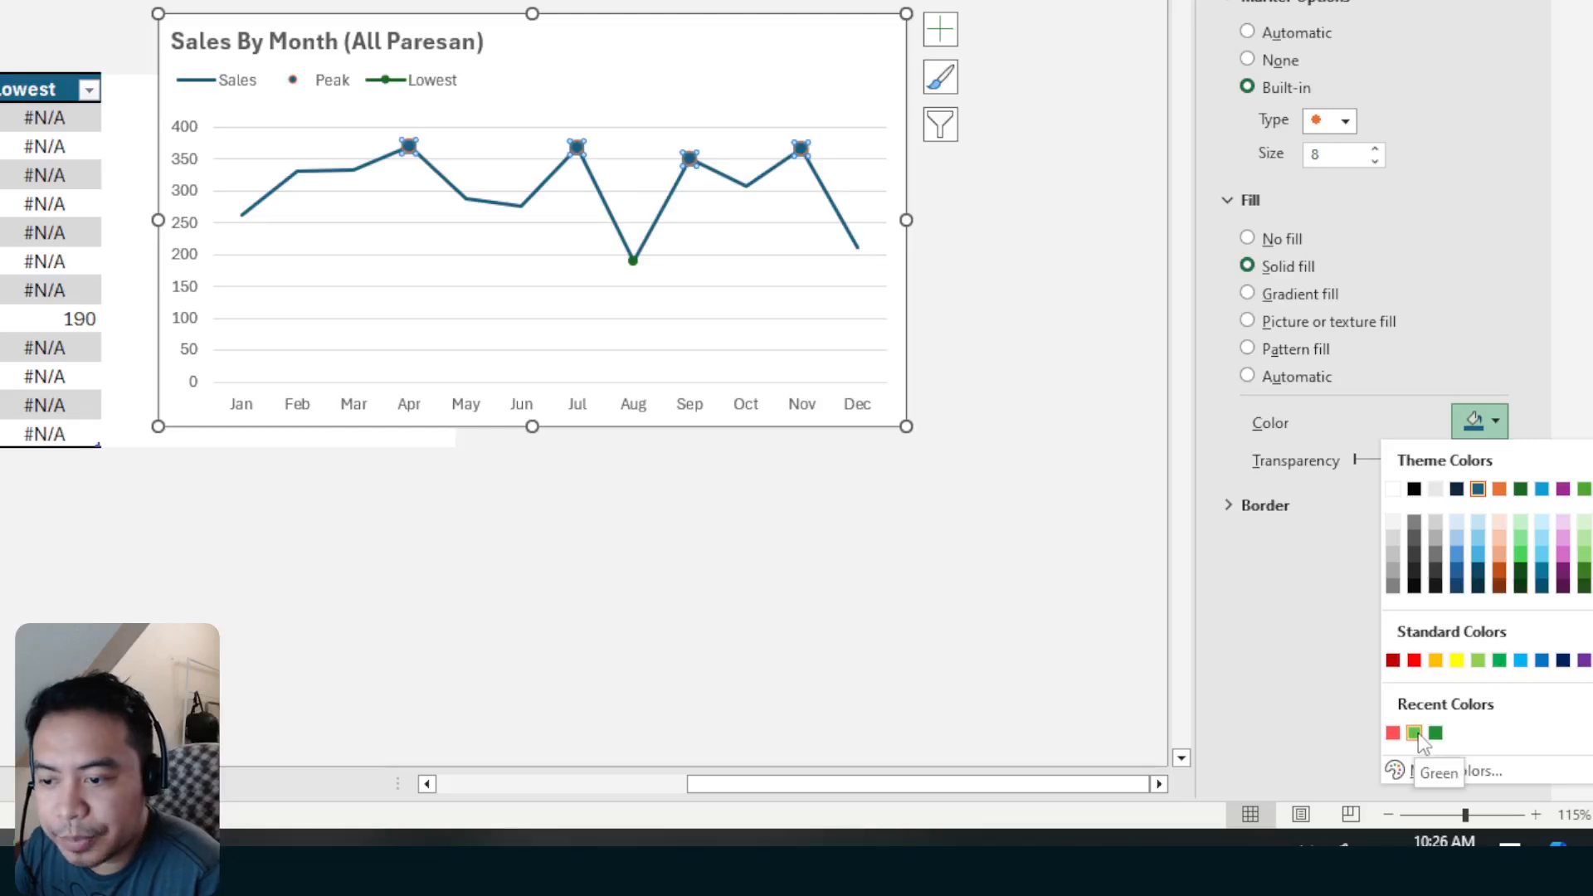
left_click(1415, 733)
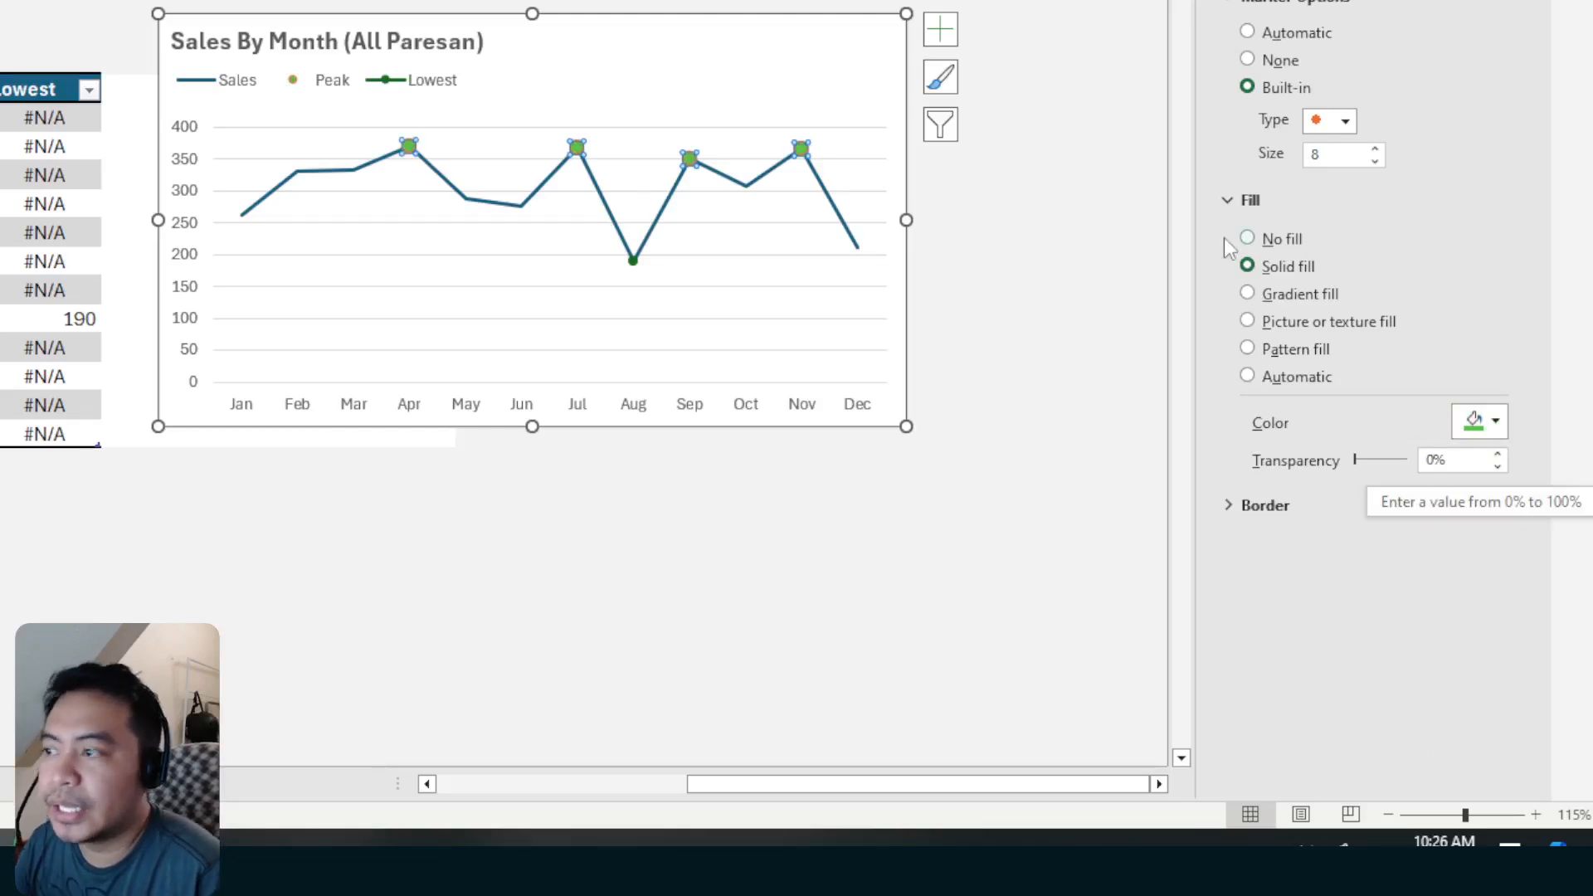
Set the border color of the Peak markers to white, and deselect the chart
left_click(843, 73)
mouse_move(812, 158)
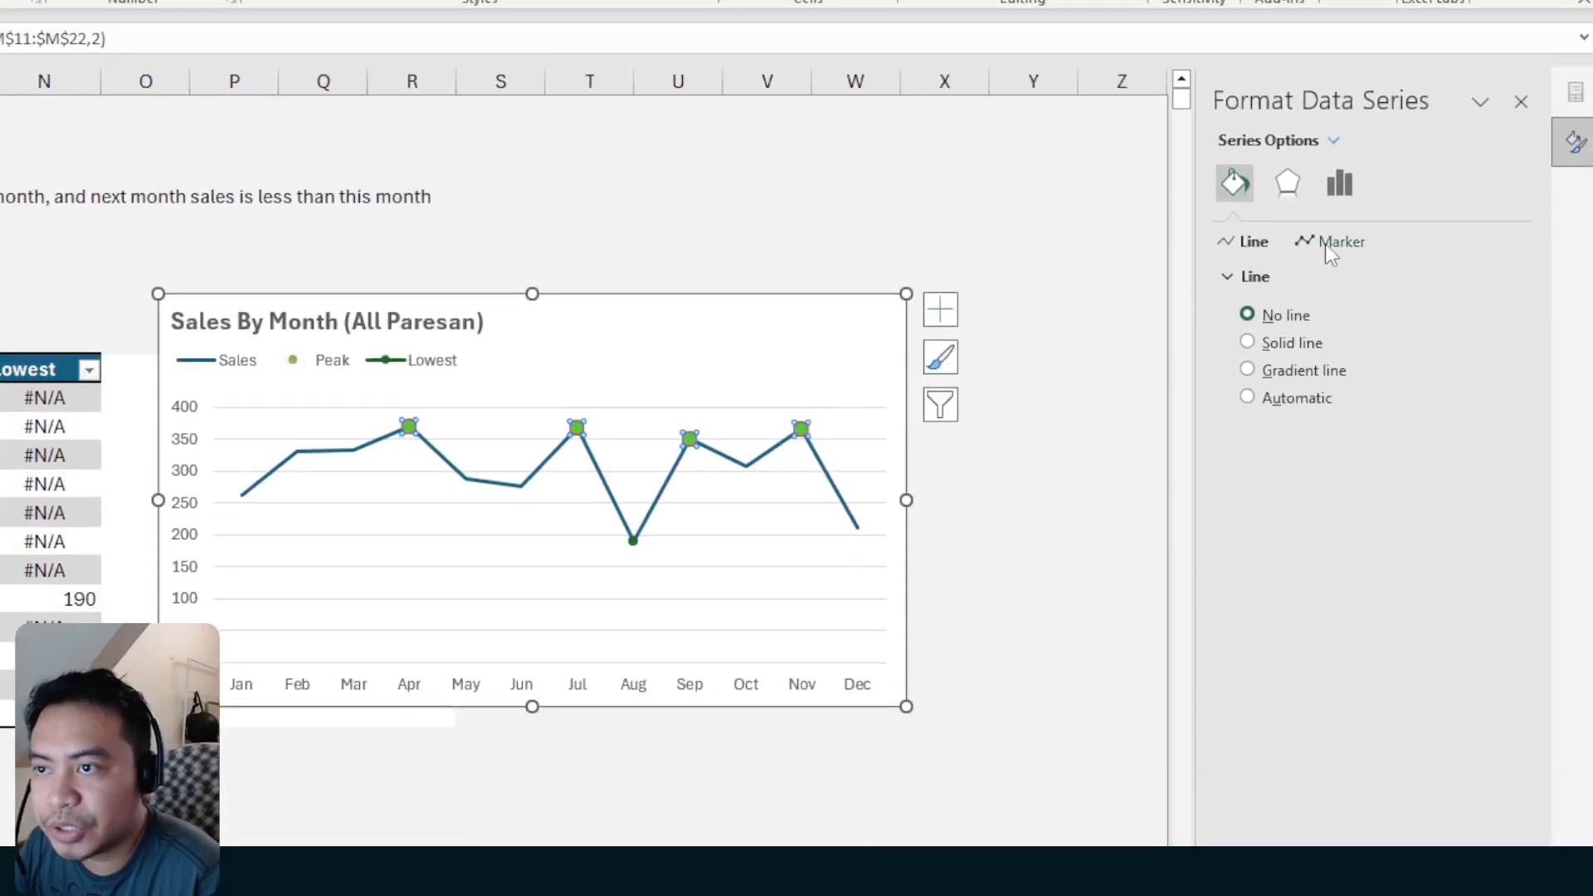
left_click(1326, 242)
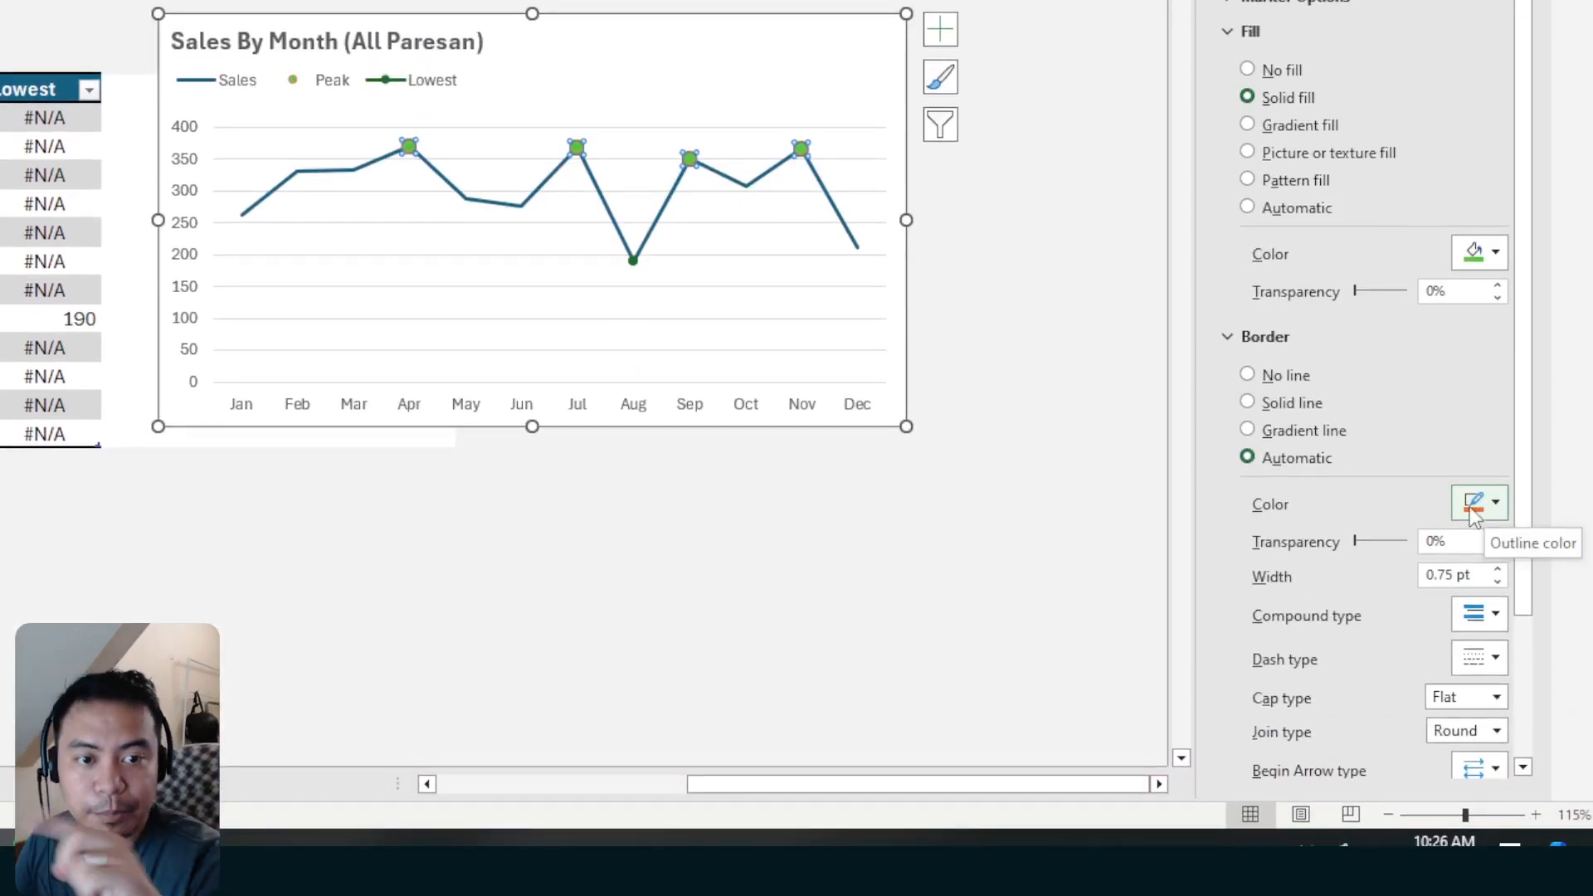
left_click(1474, 513)
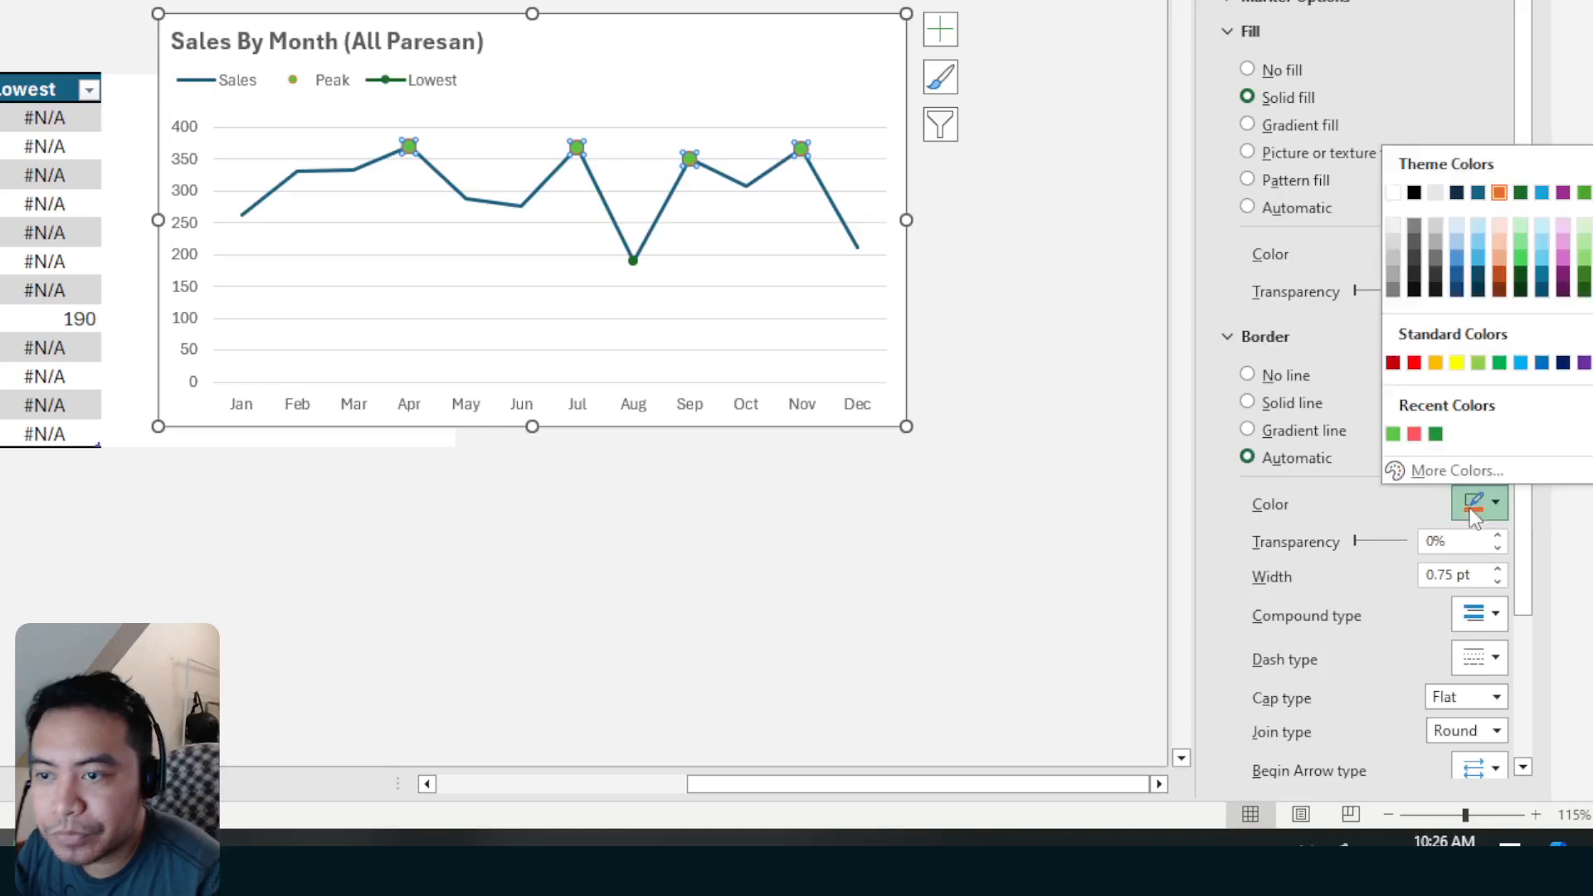
left_click(1392, 192)
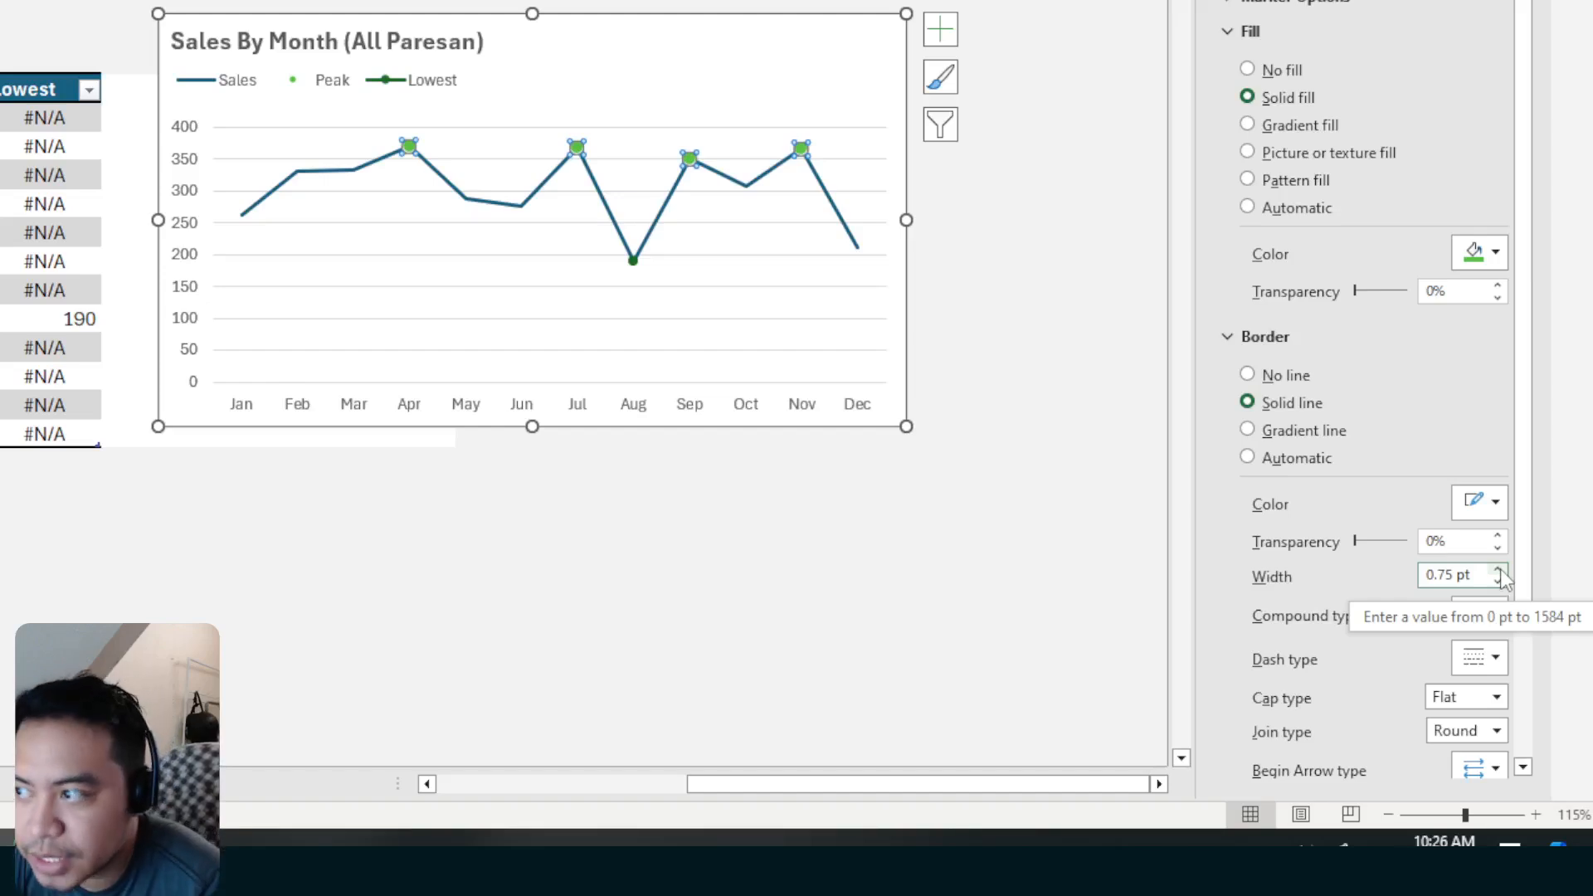
left_click(1010, 146)
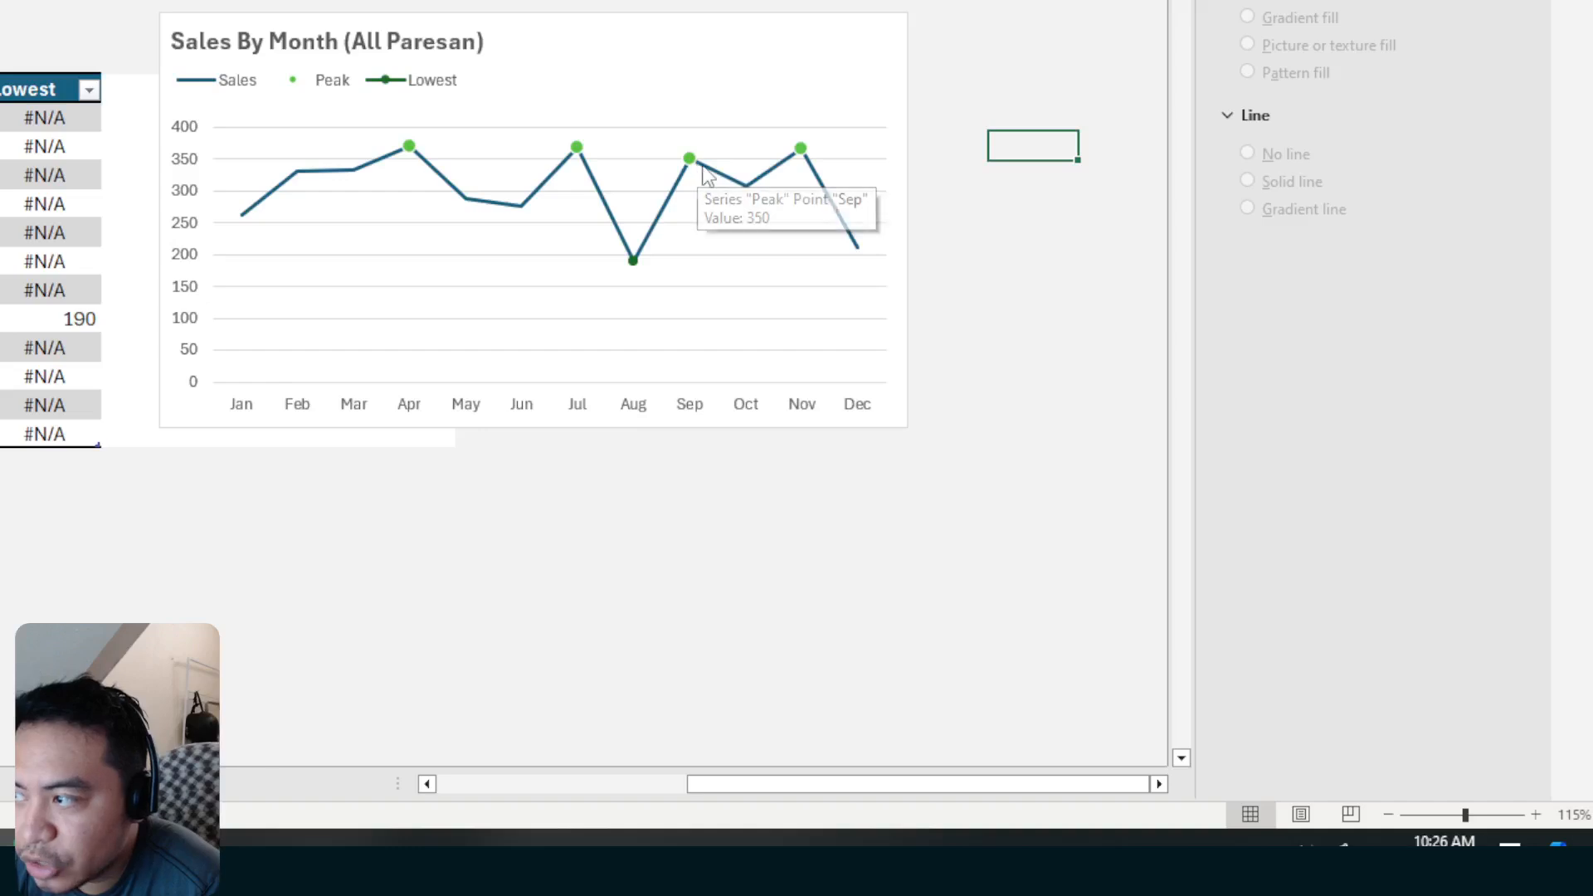
Set the border width of the Peak series markers to 1.25 pt, and deselect the chart
left_click(692, 162)
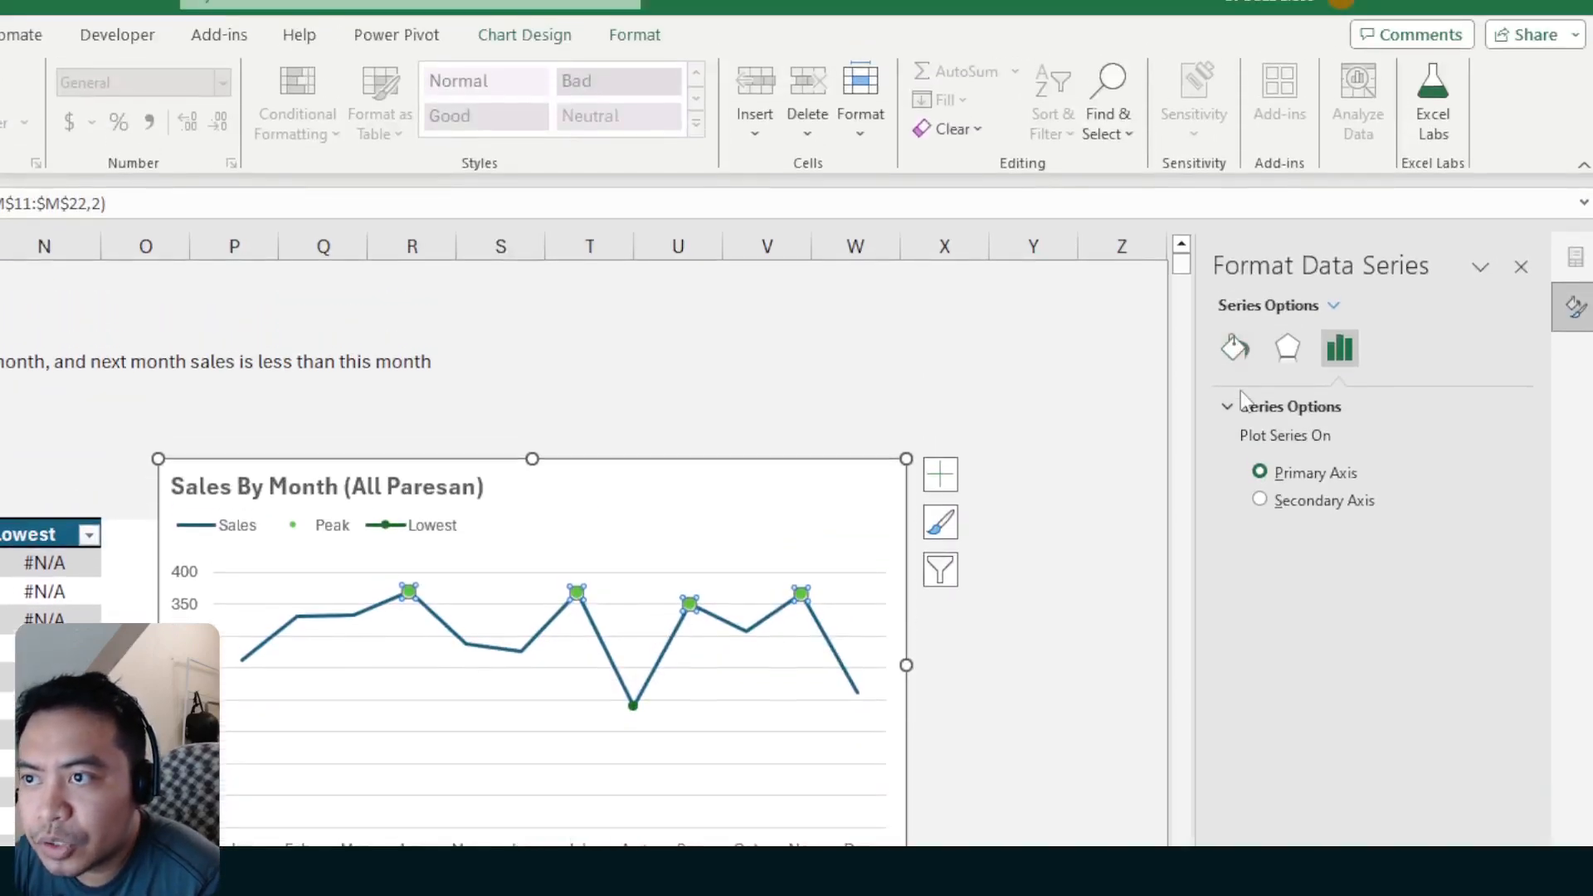
left_click(1236, 351)
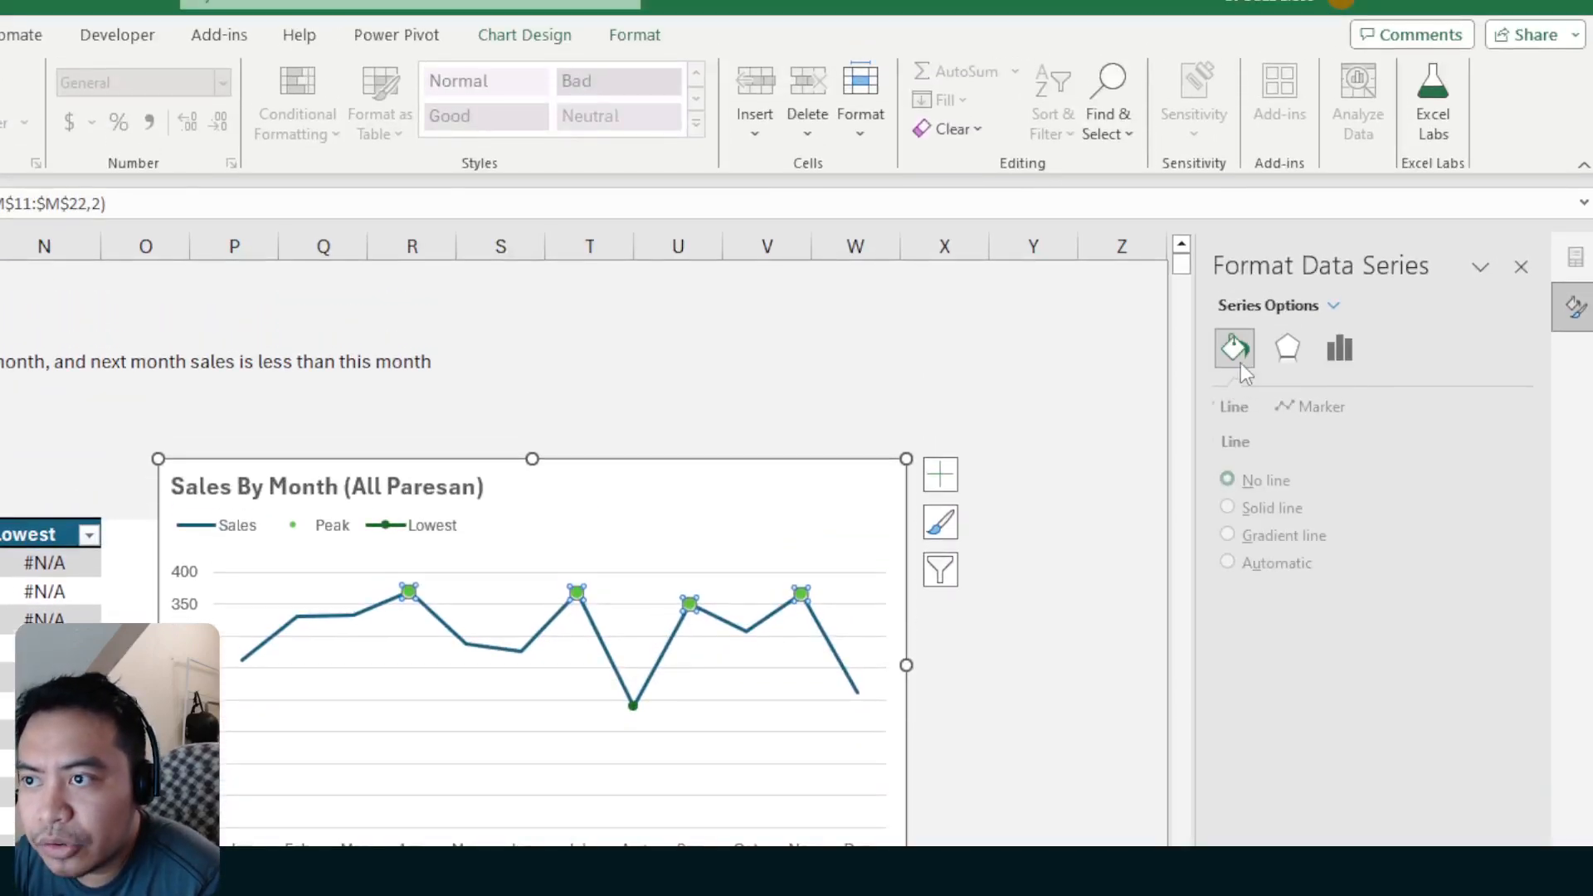
left_click(1320, 402)
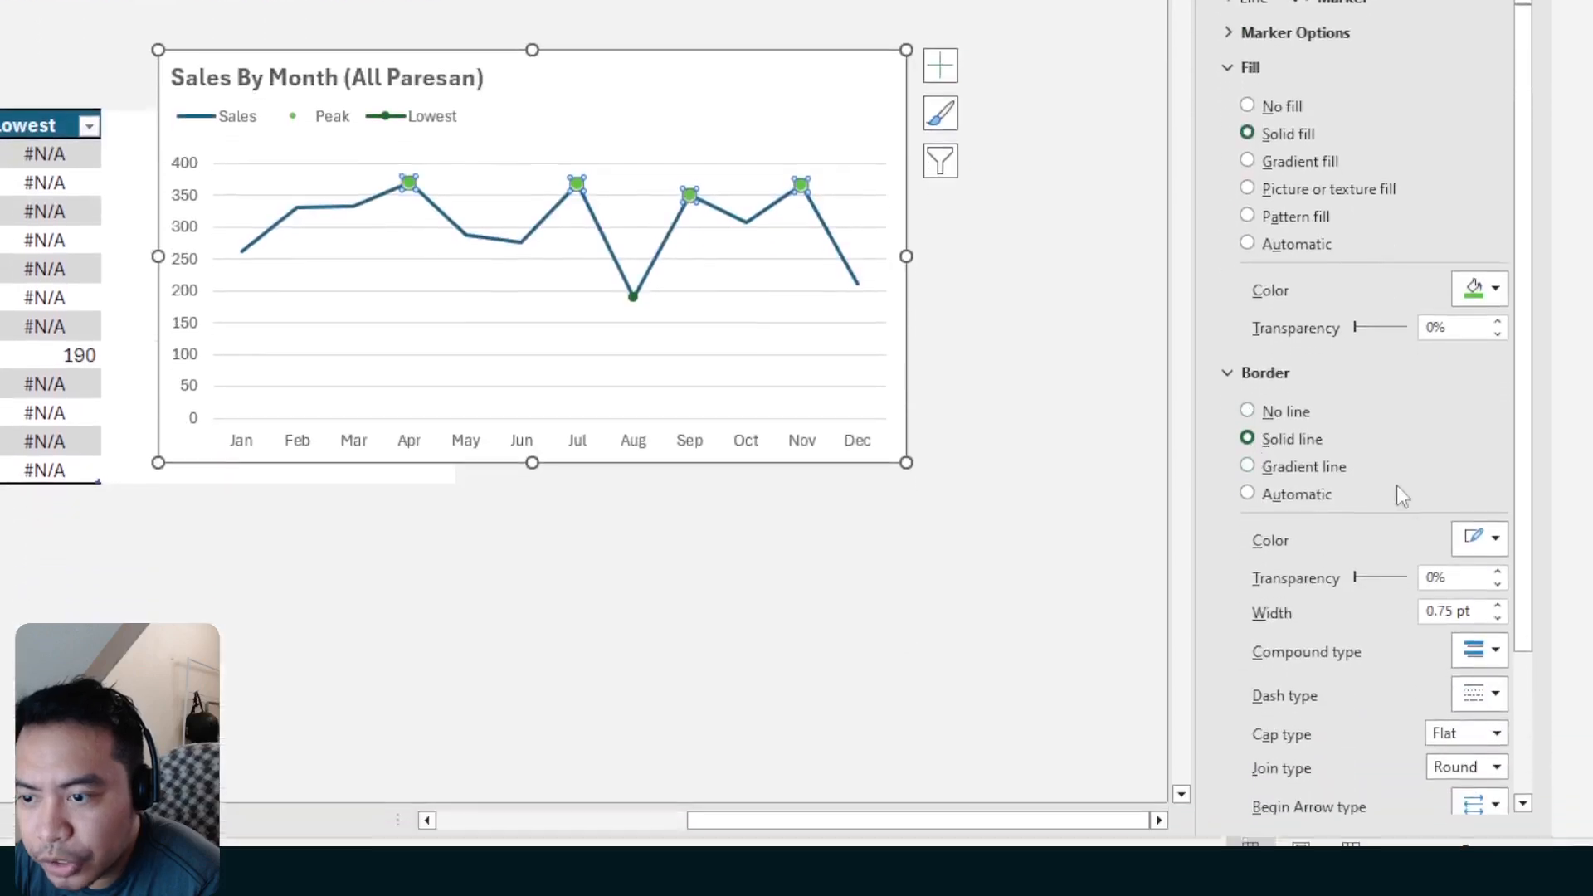
left_click(1498, 569)
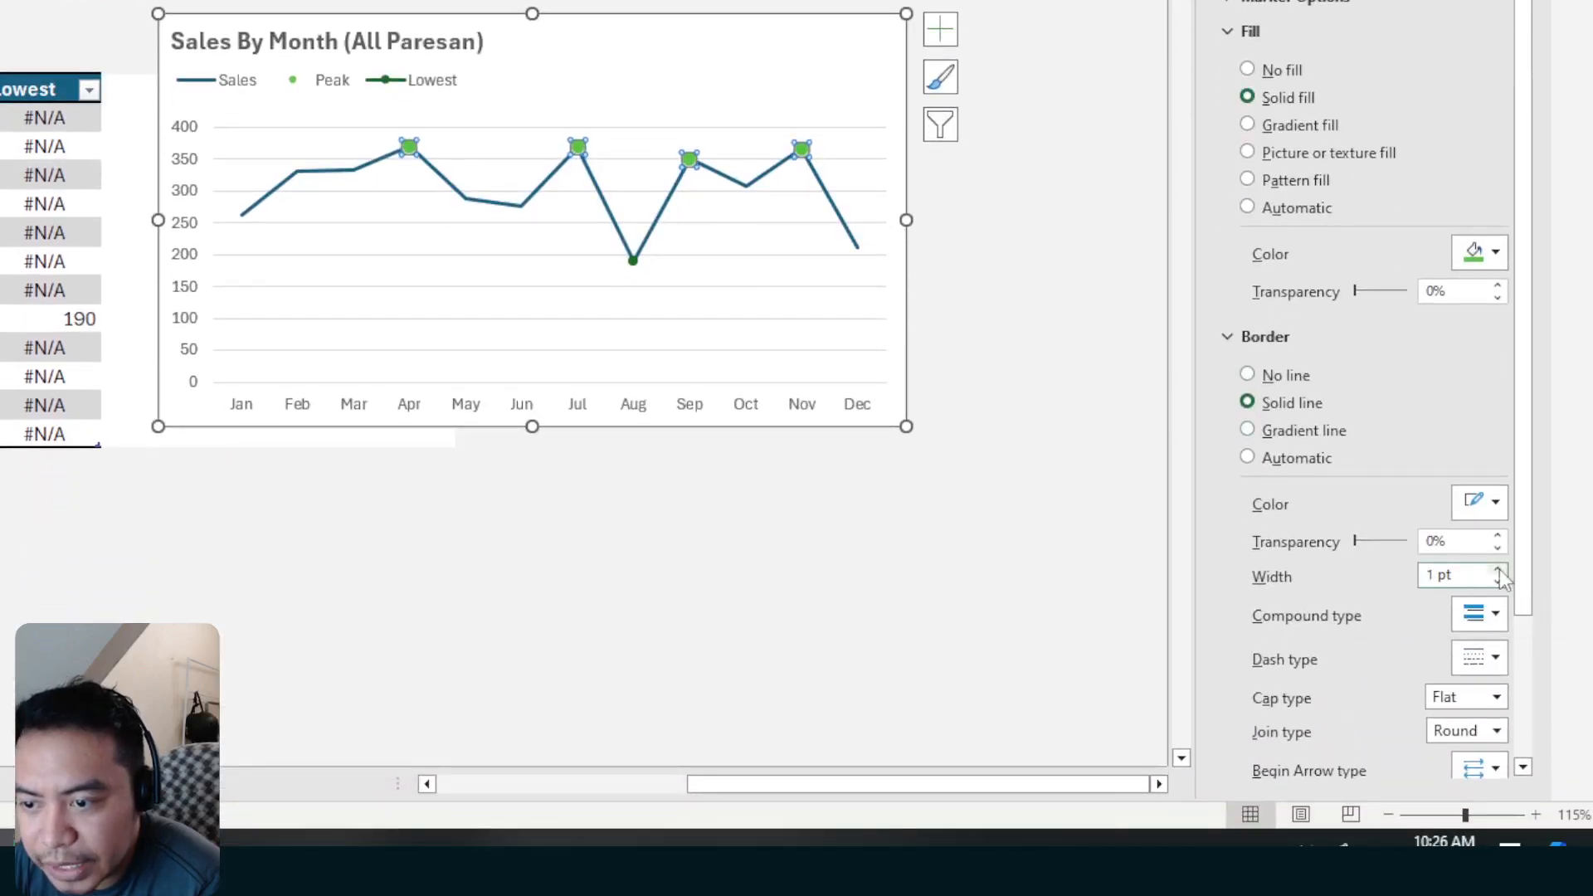
left_click(1498, 569)
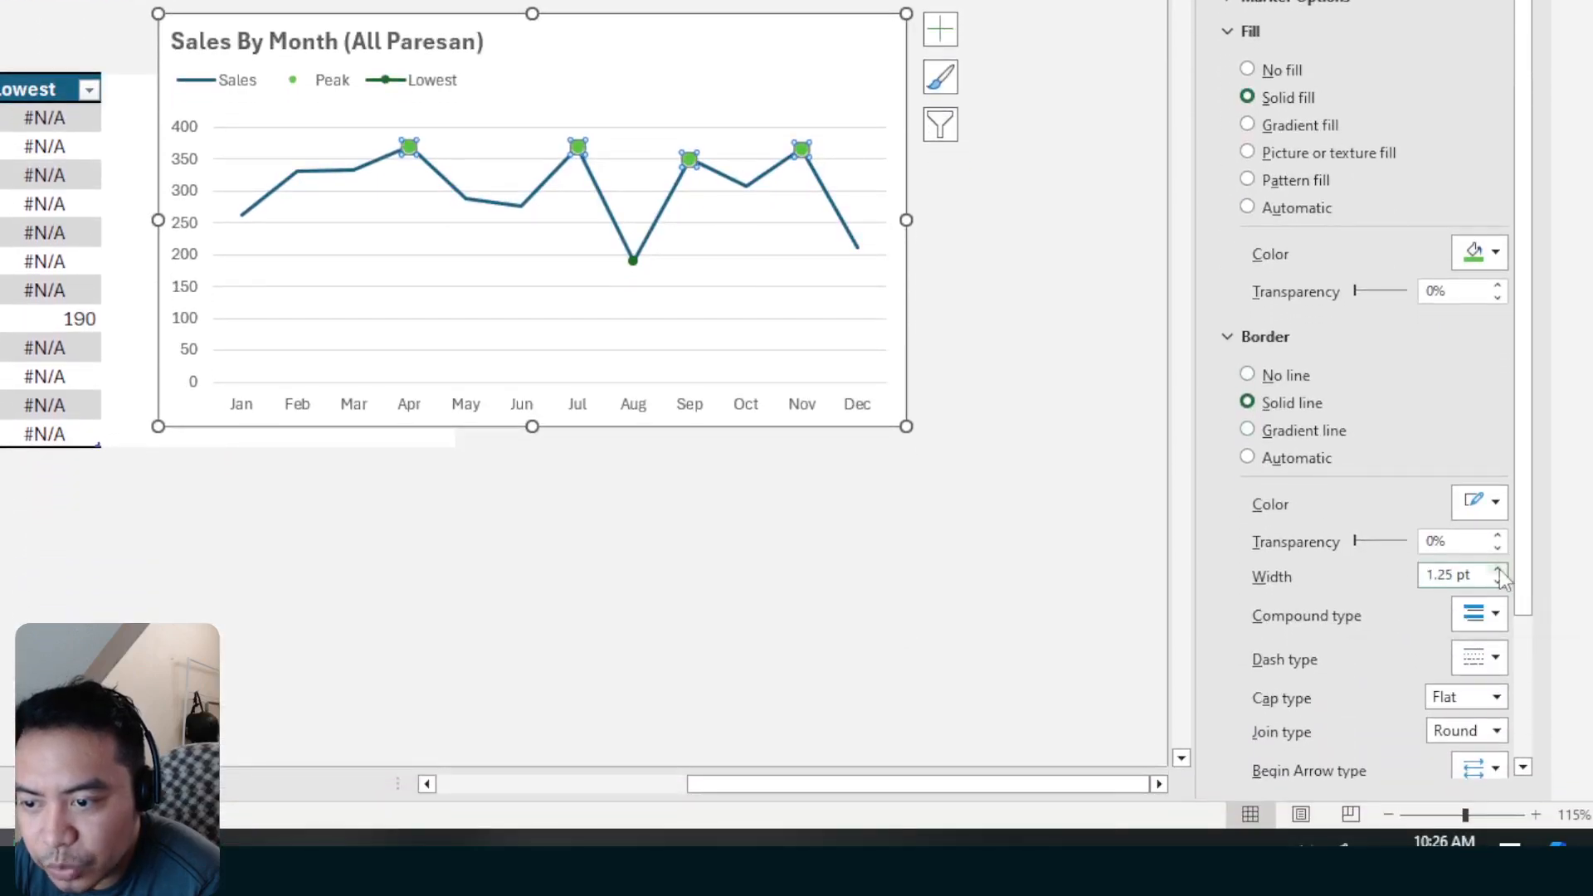
left_click(1066, 178)
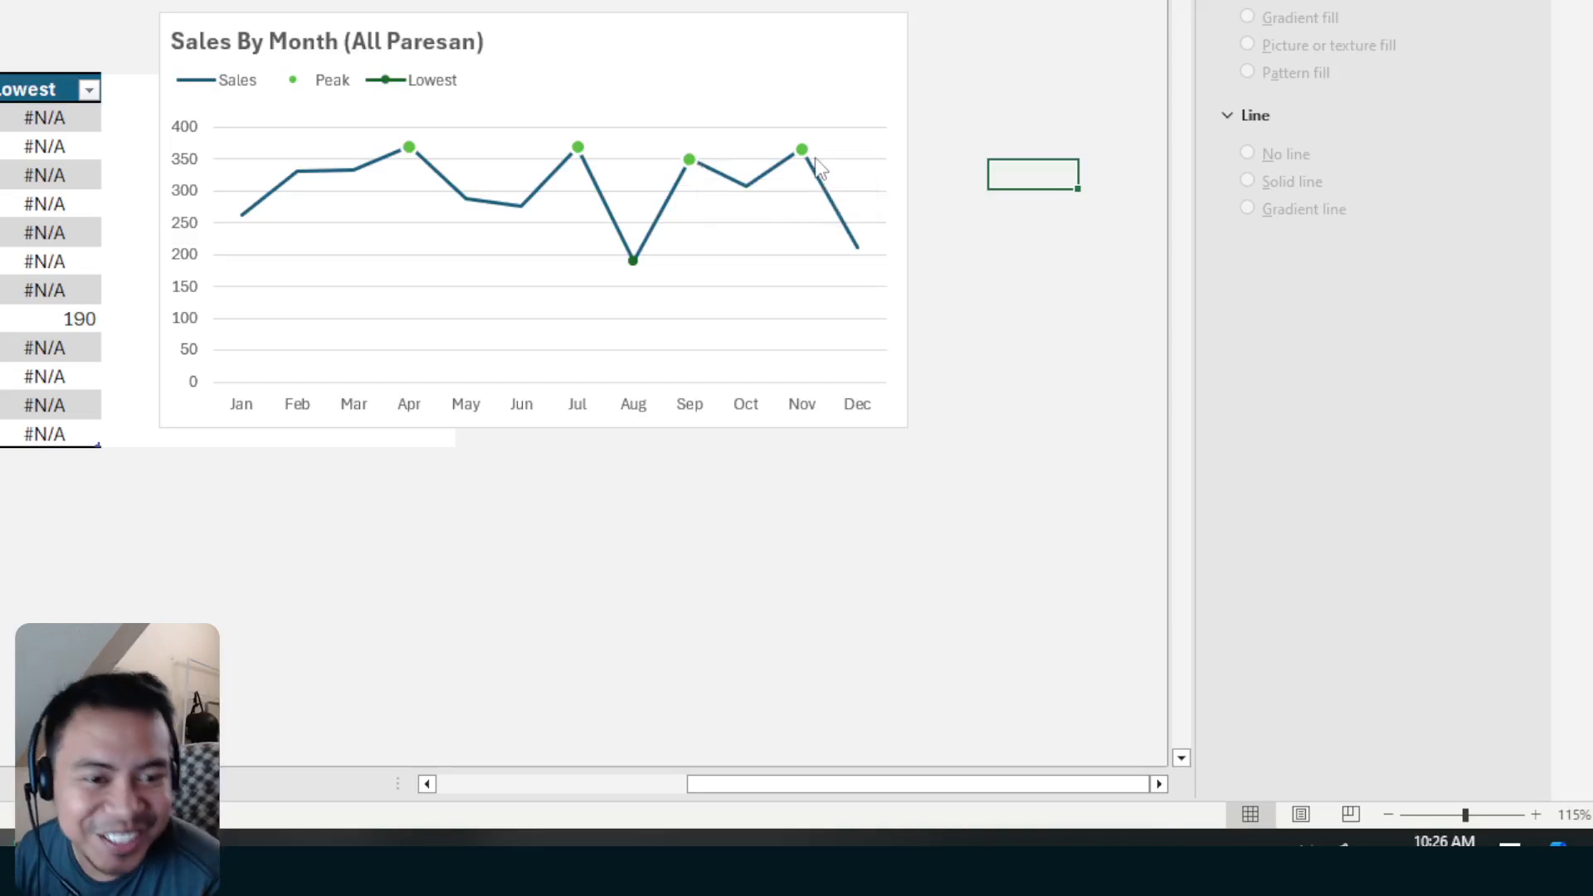
mouse_move(817, 166)
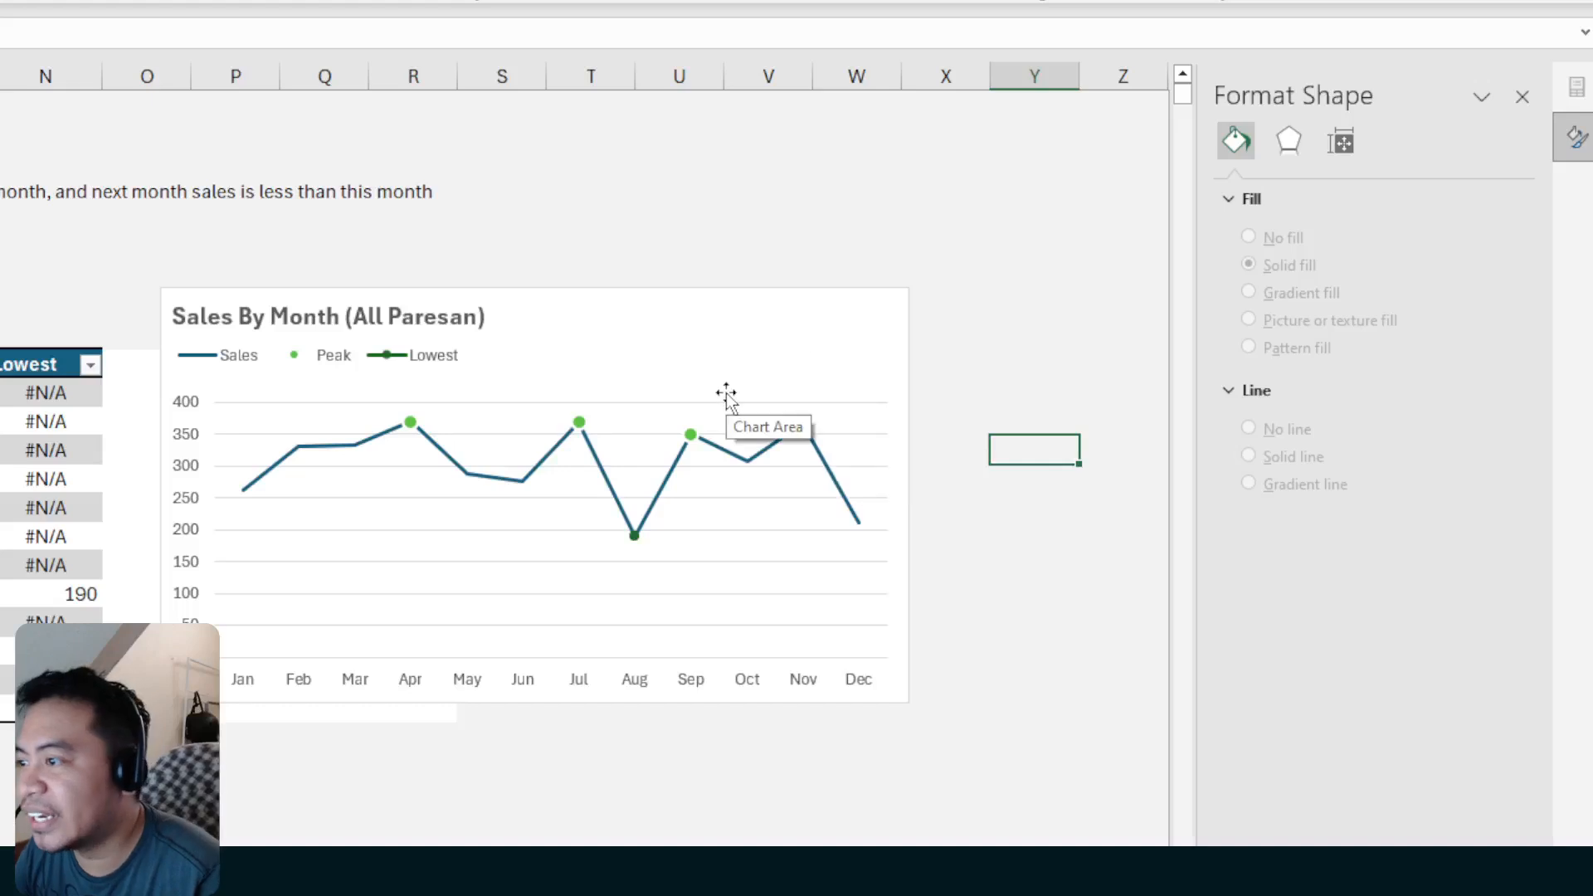
Set the Lowest series to No line in the chart so that only its marker is drawn
left_click(711, 370)
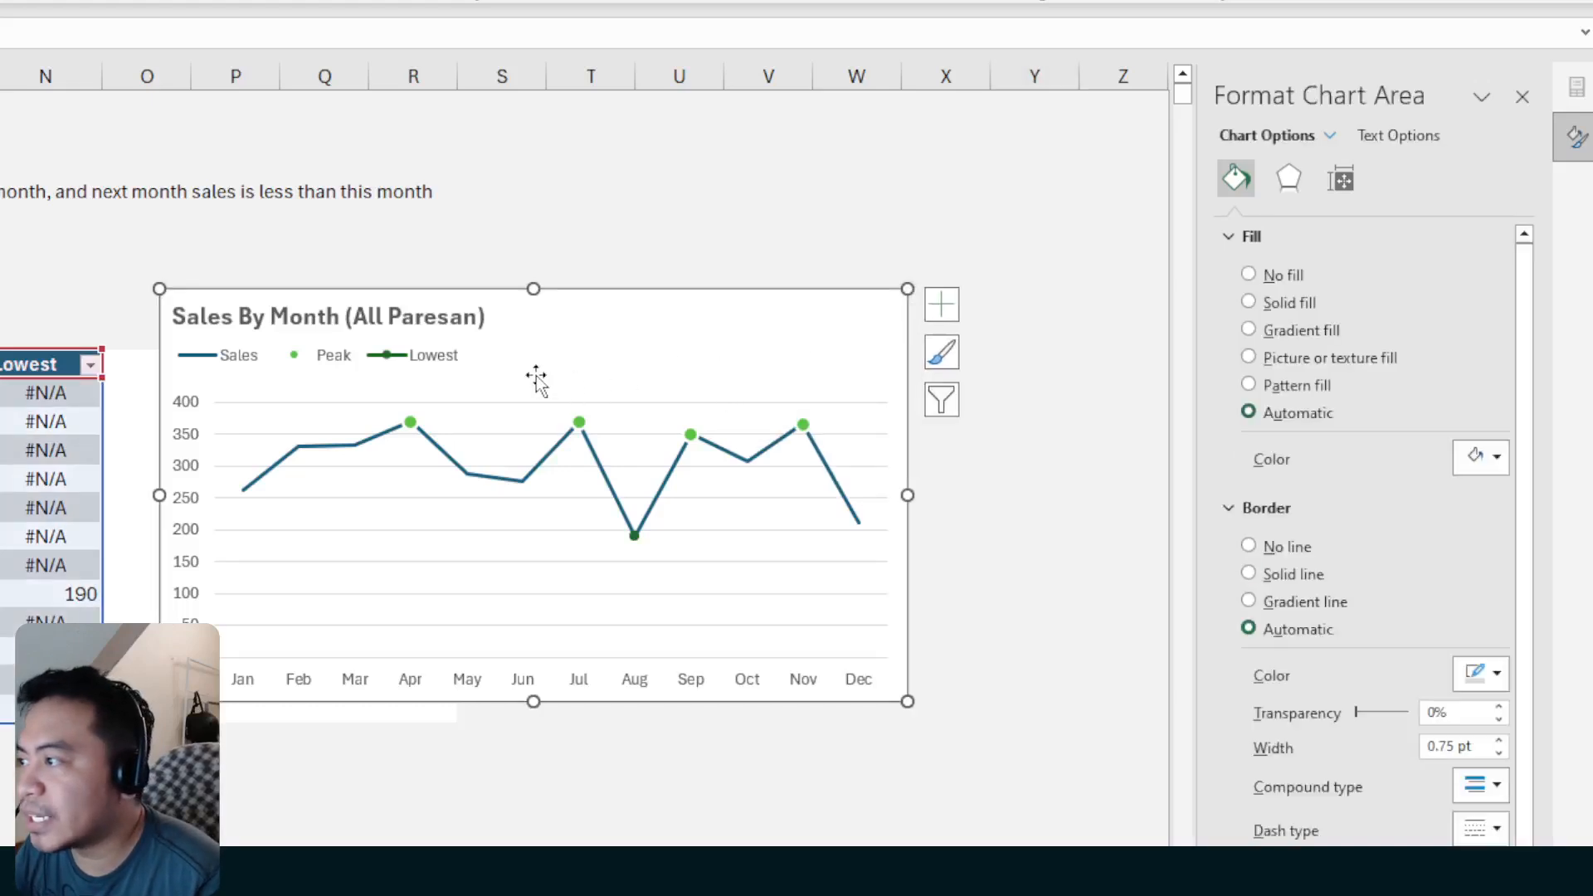
left_click(419, 359)
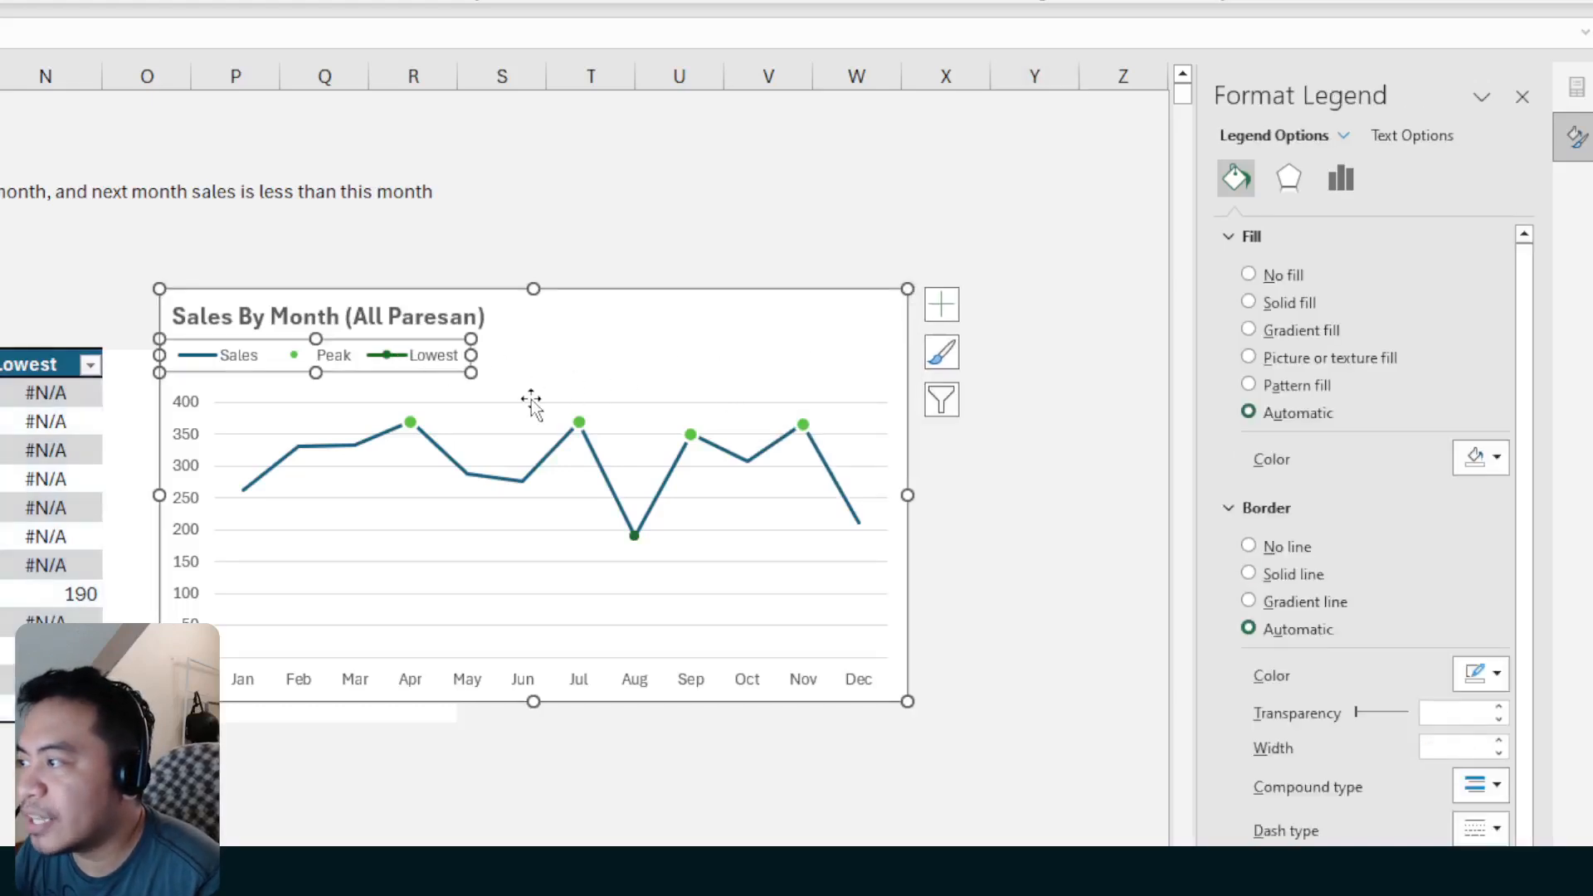
left_click(636, 536)
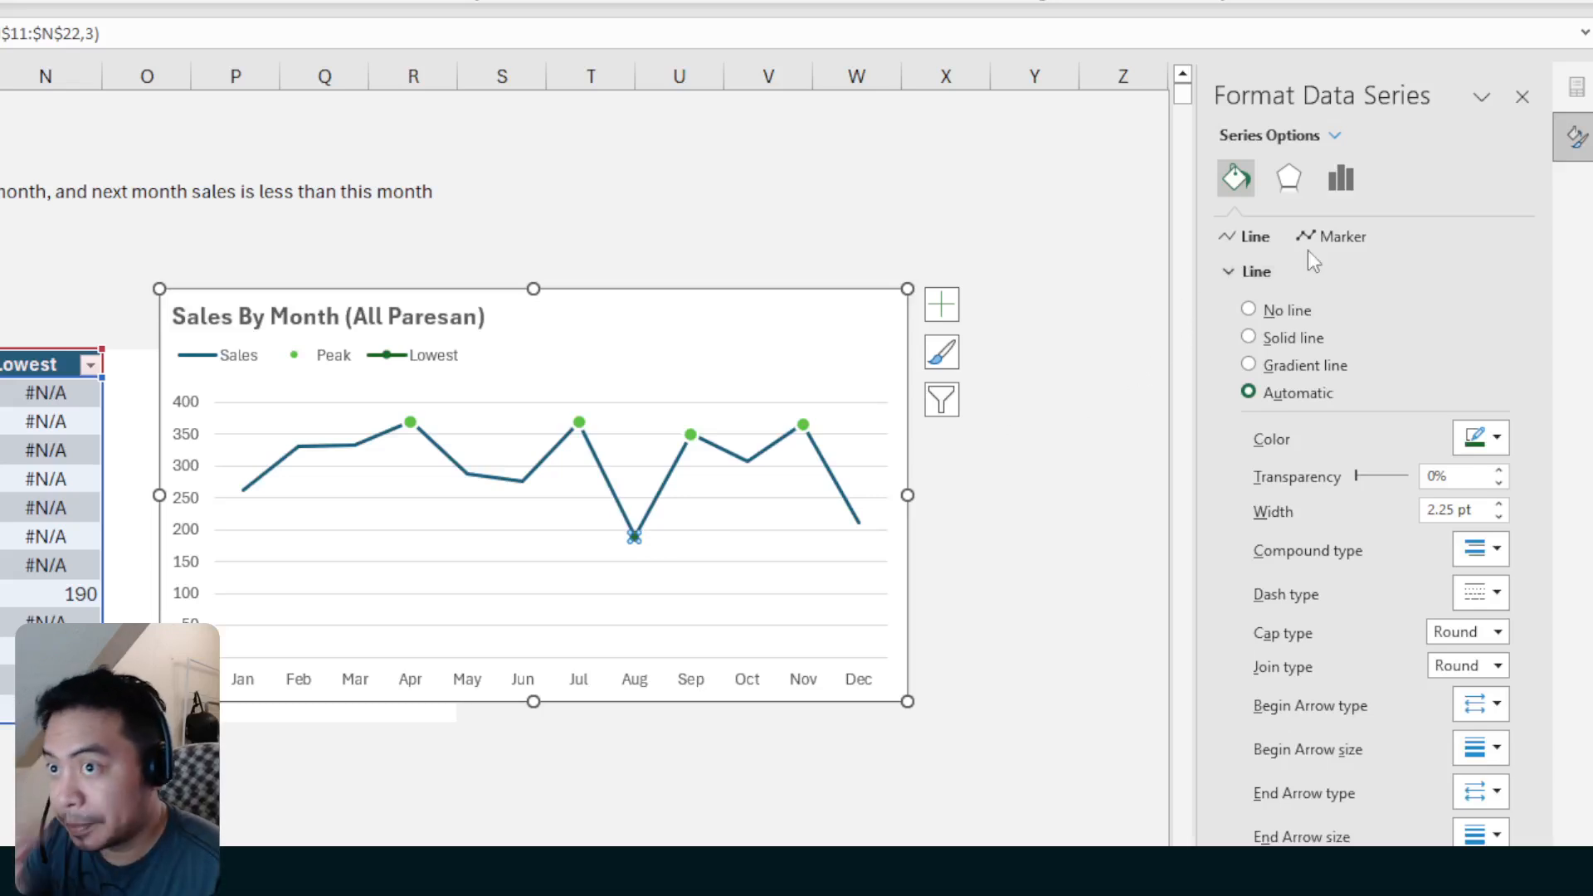
left_click(1250, 311)
left_click(1231, 271)
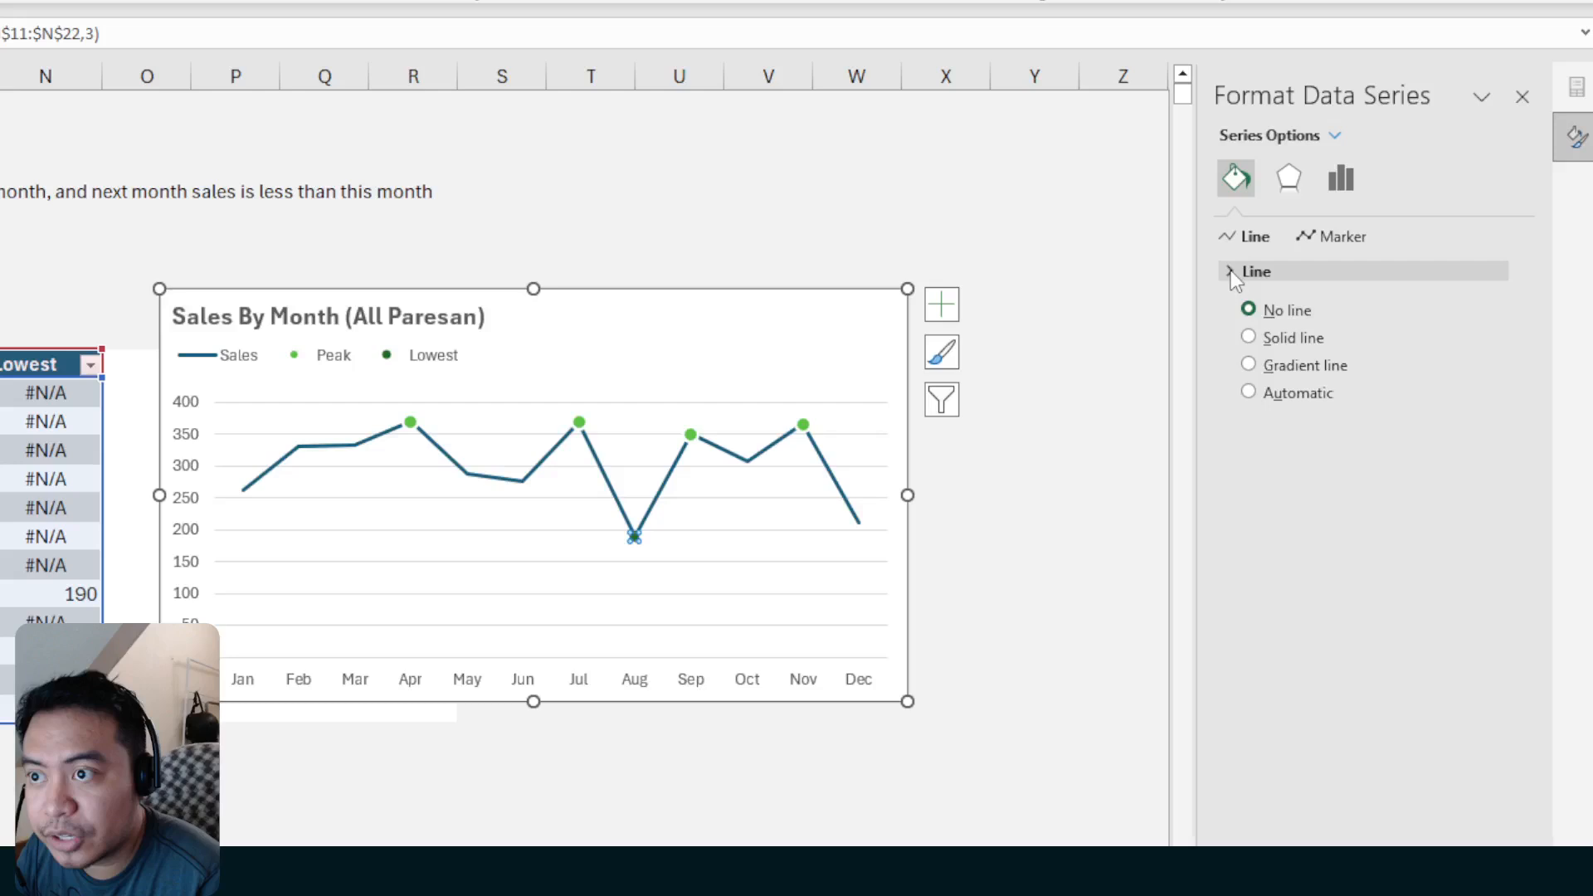
Give the Lowest series built-in round markers with a size of 8 and a solid fill
left_click(1328, 239)
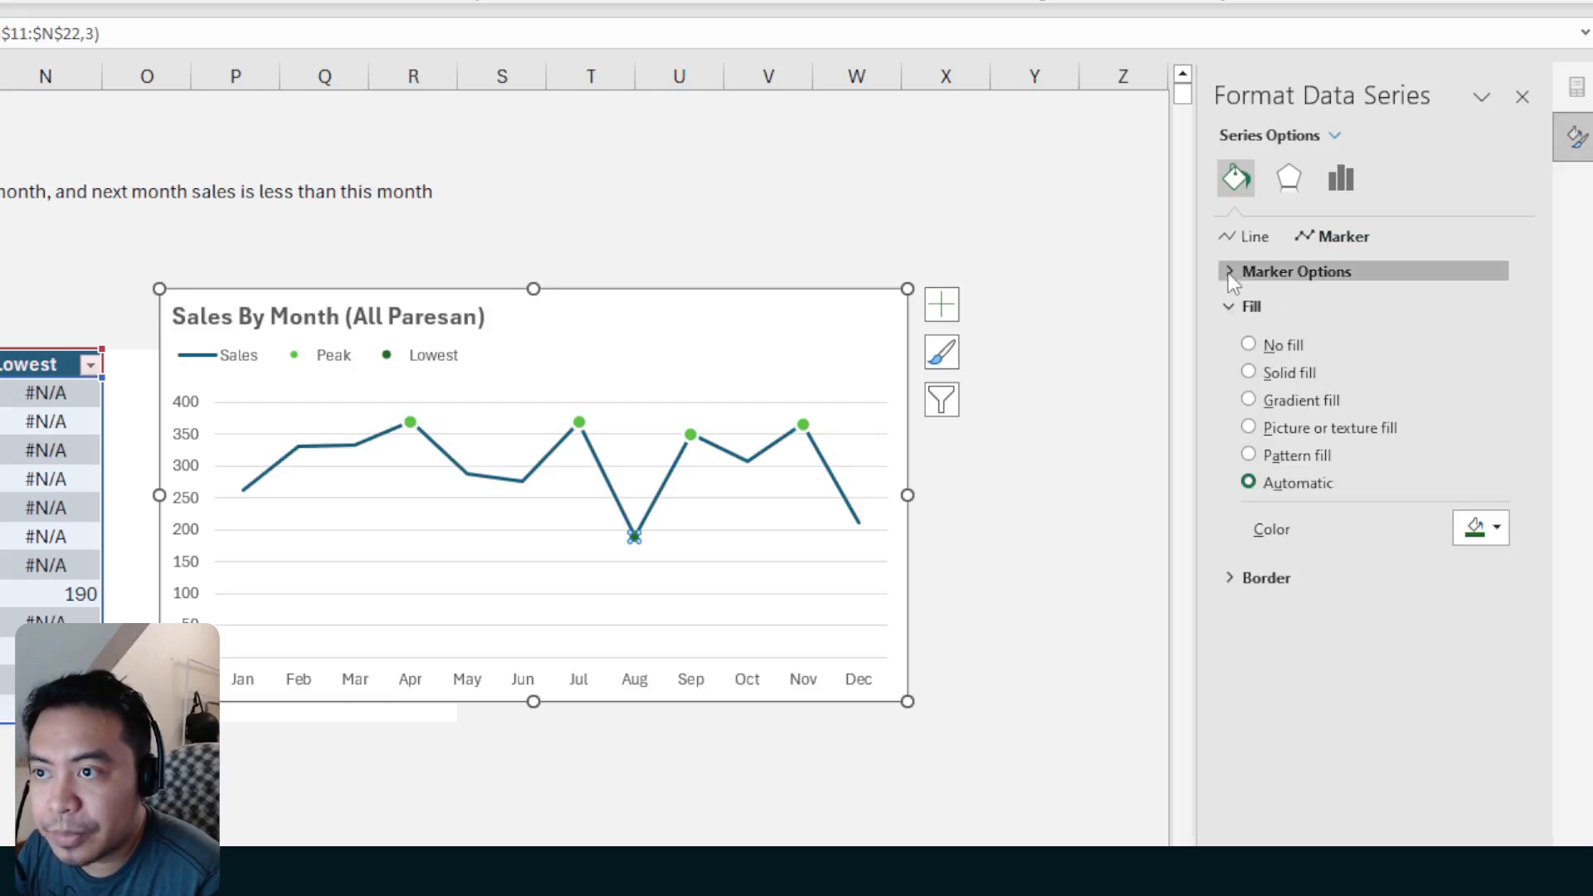
left_click(1267, 272)
left_click(1258, 363)
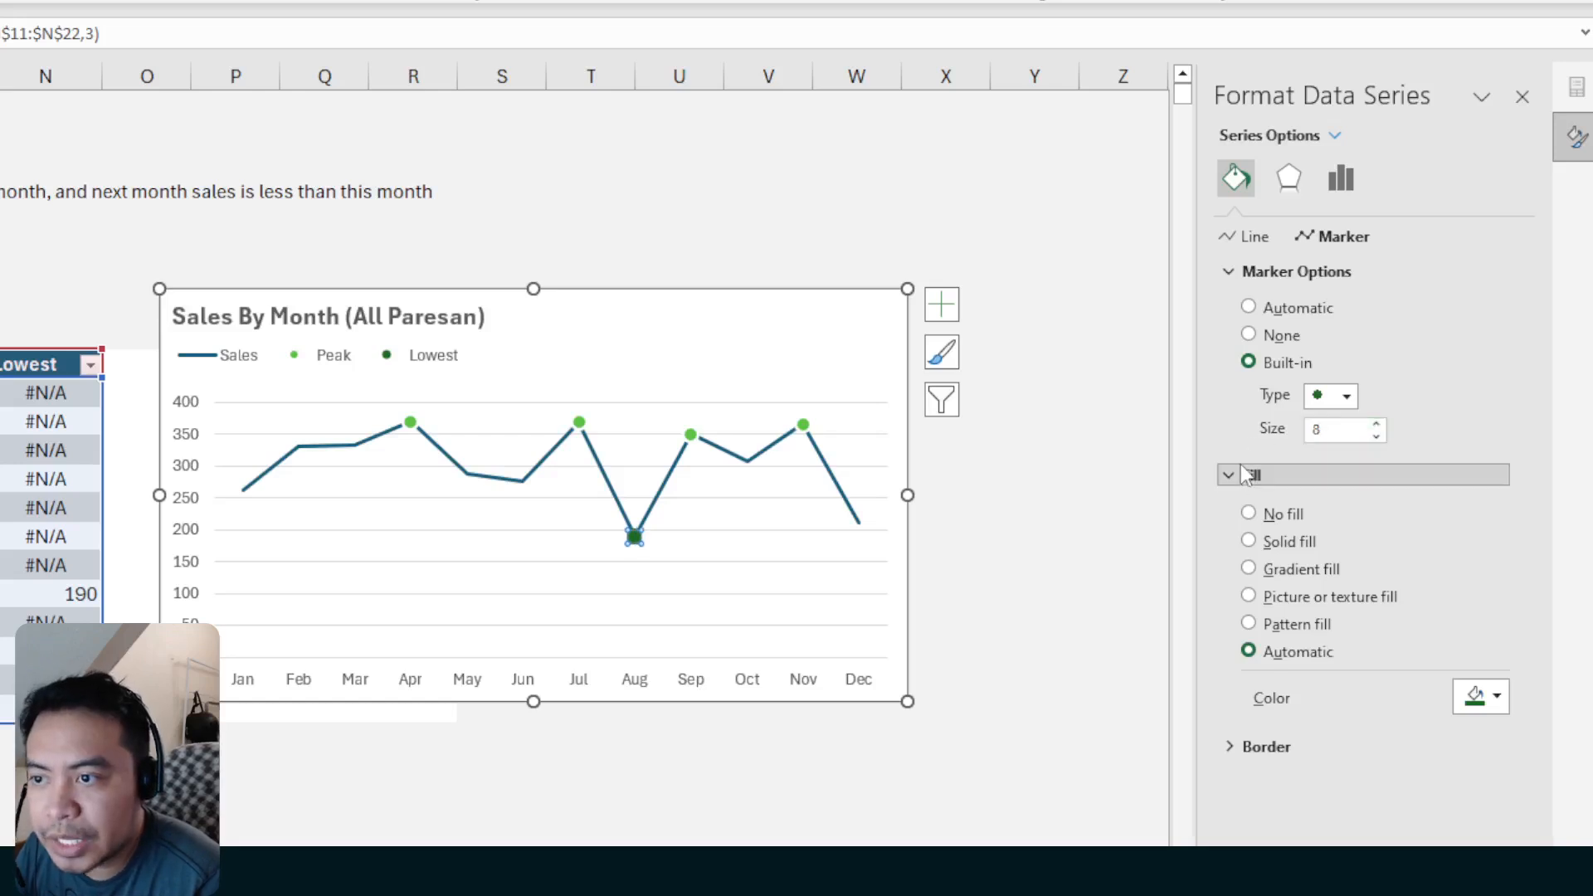
left_click(1259, 546)
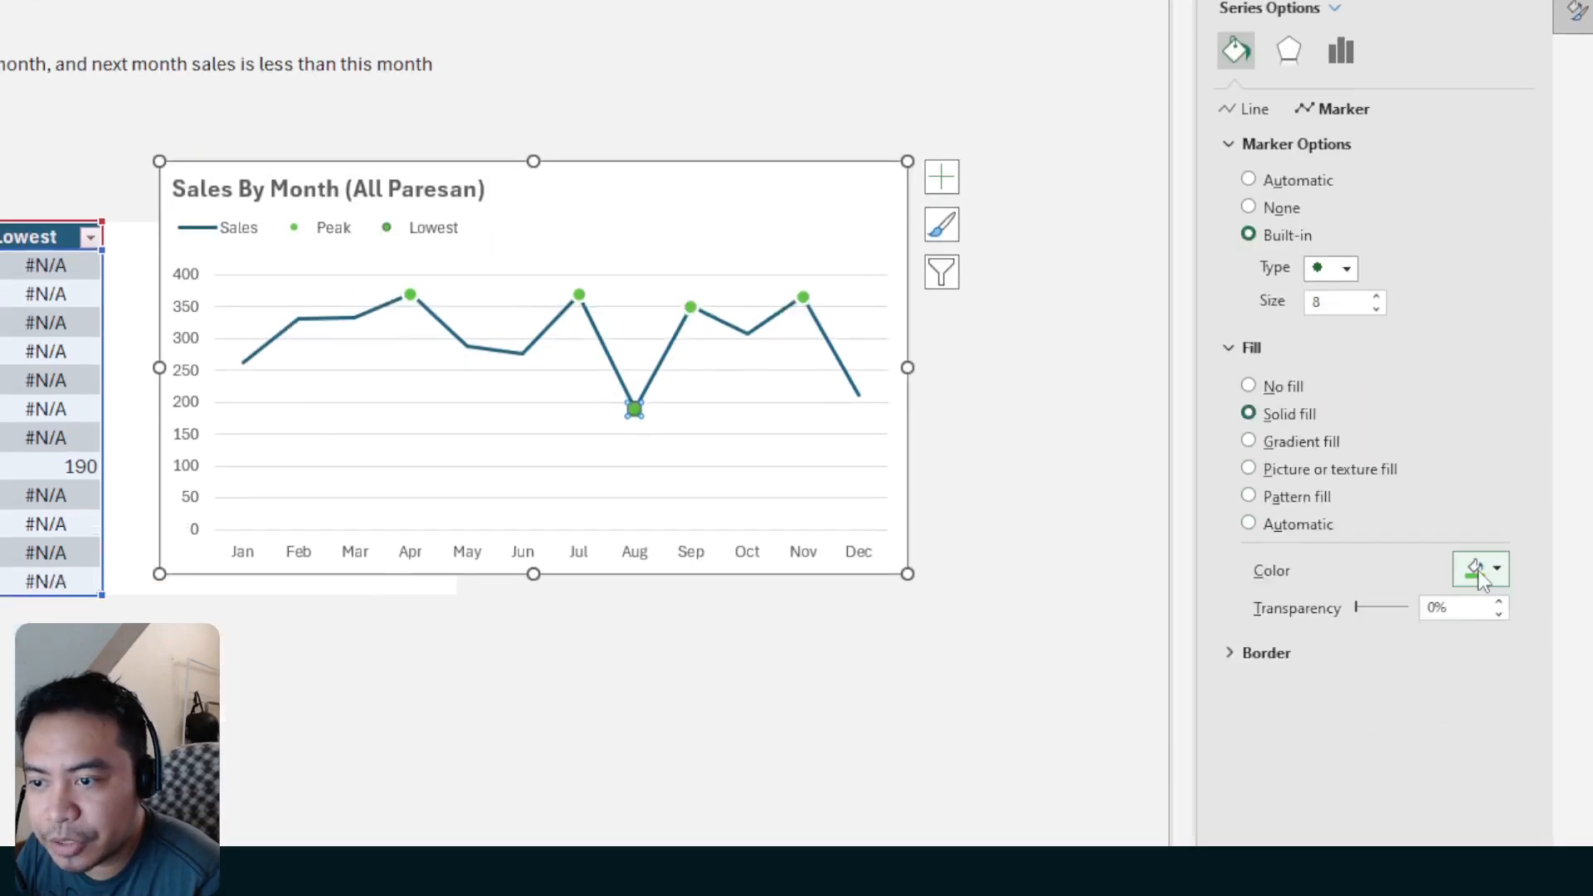
left_click(1481, 699)
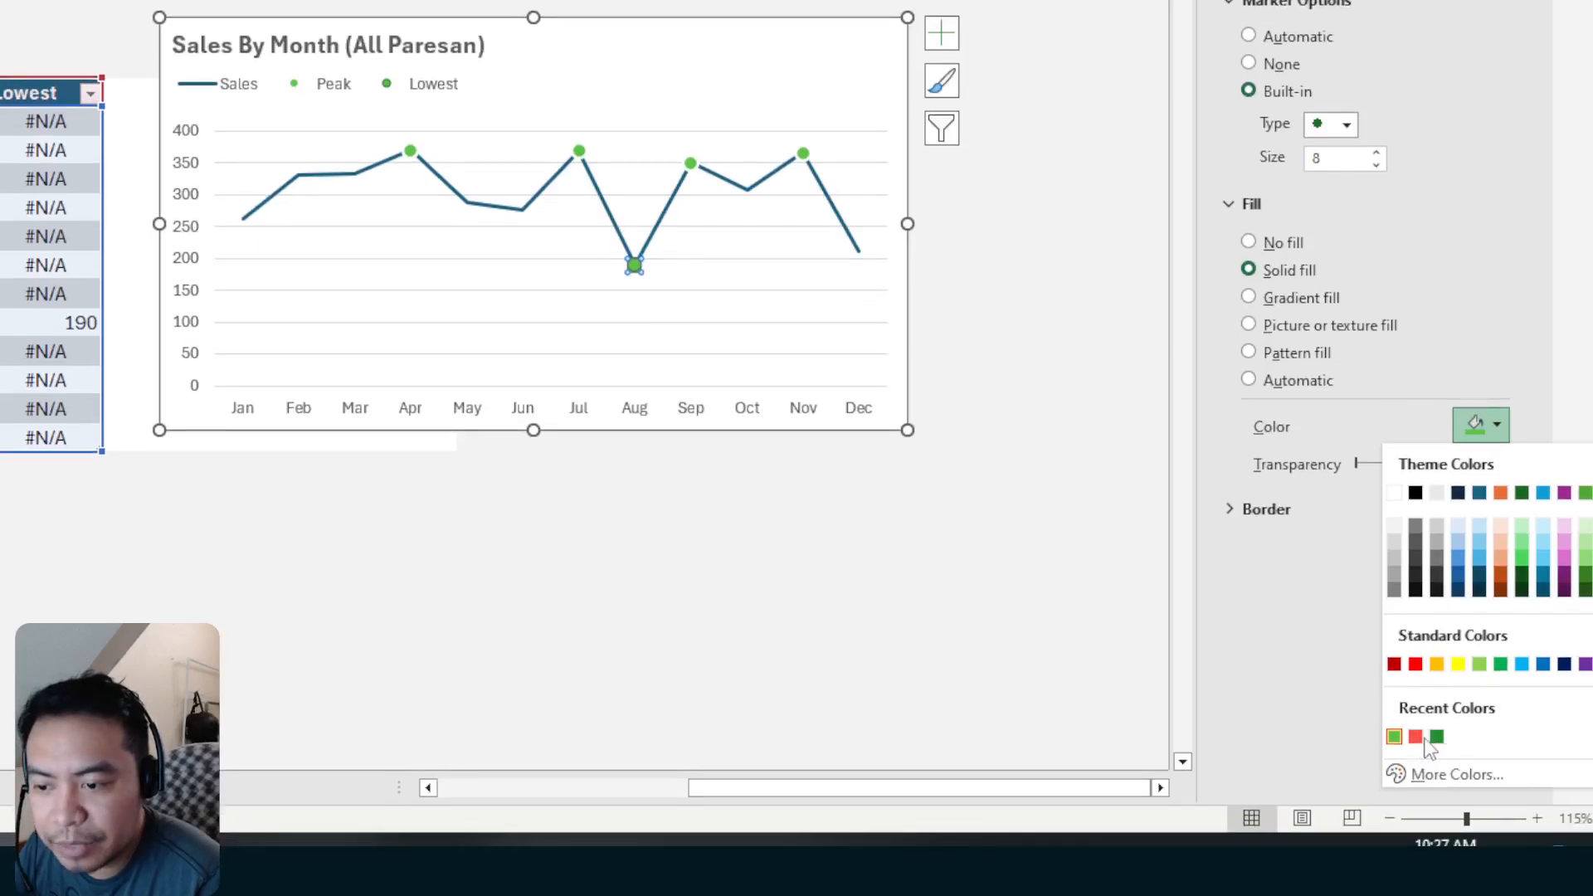
left_click(1436, 773)
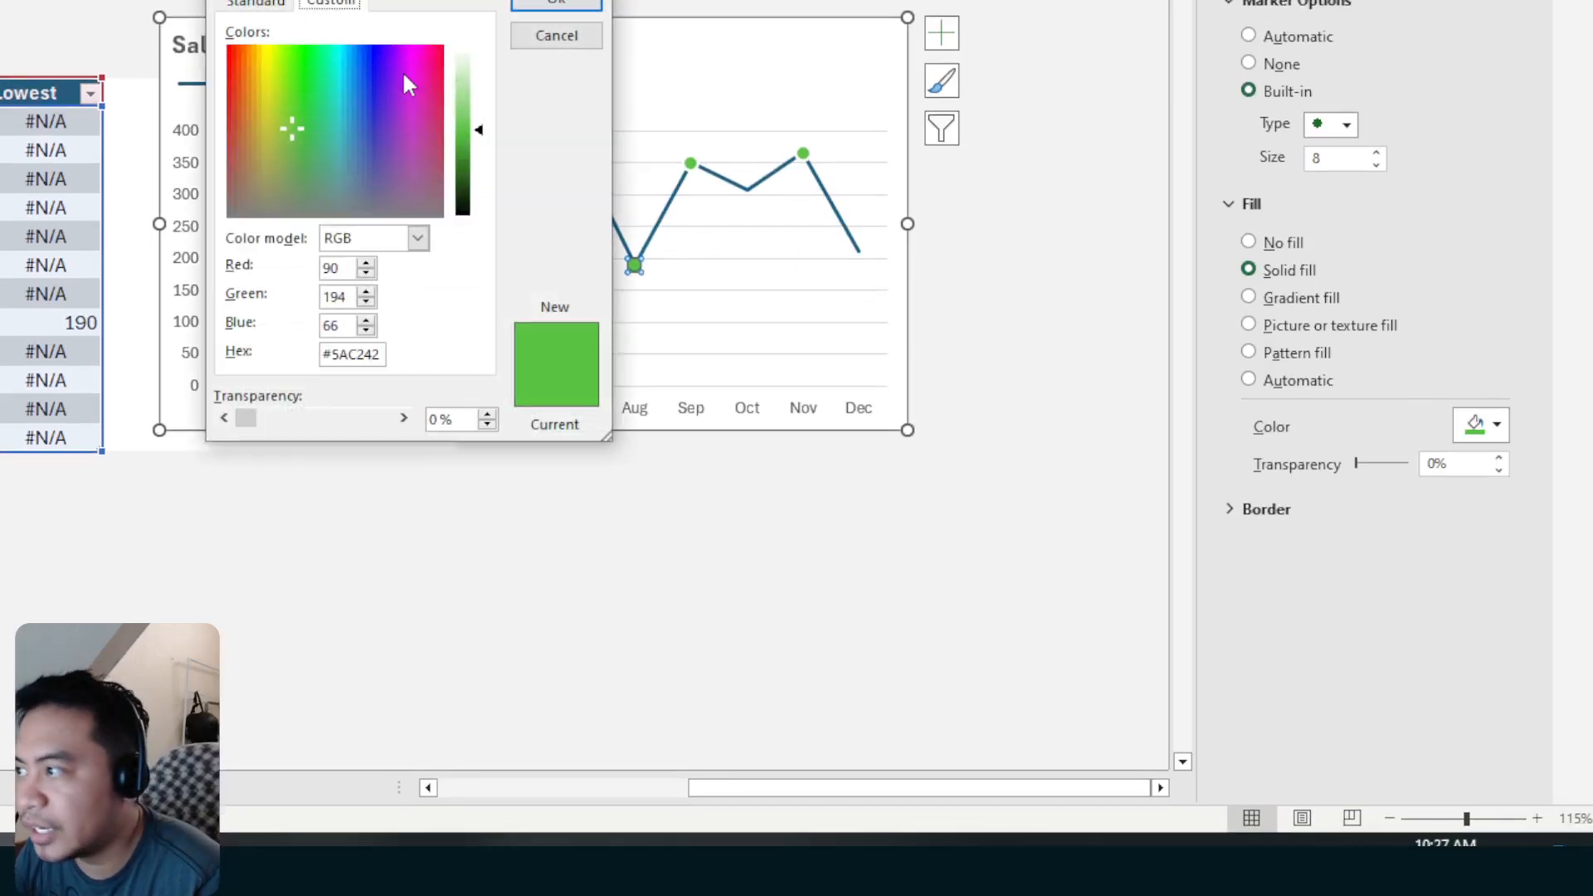
left_click(286, 63)
left_click_drag(285, 63, 139, 0)
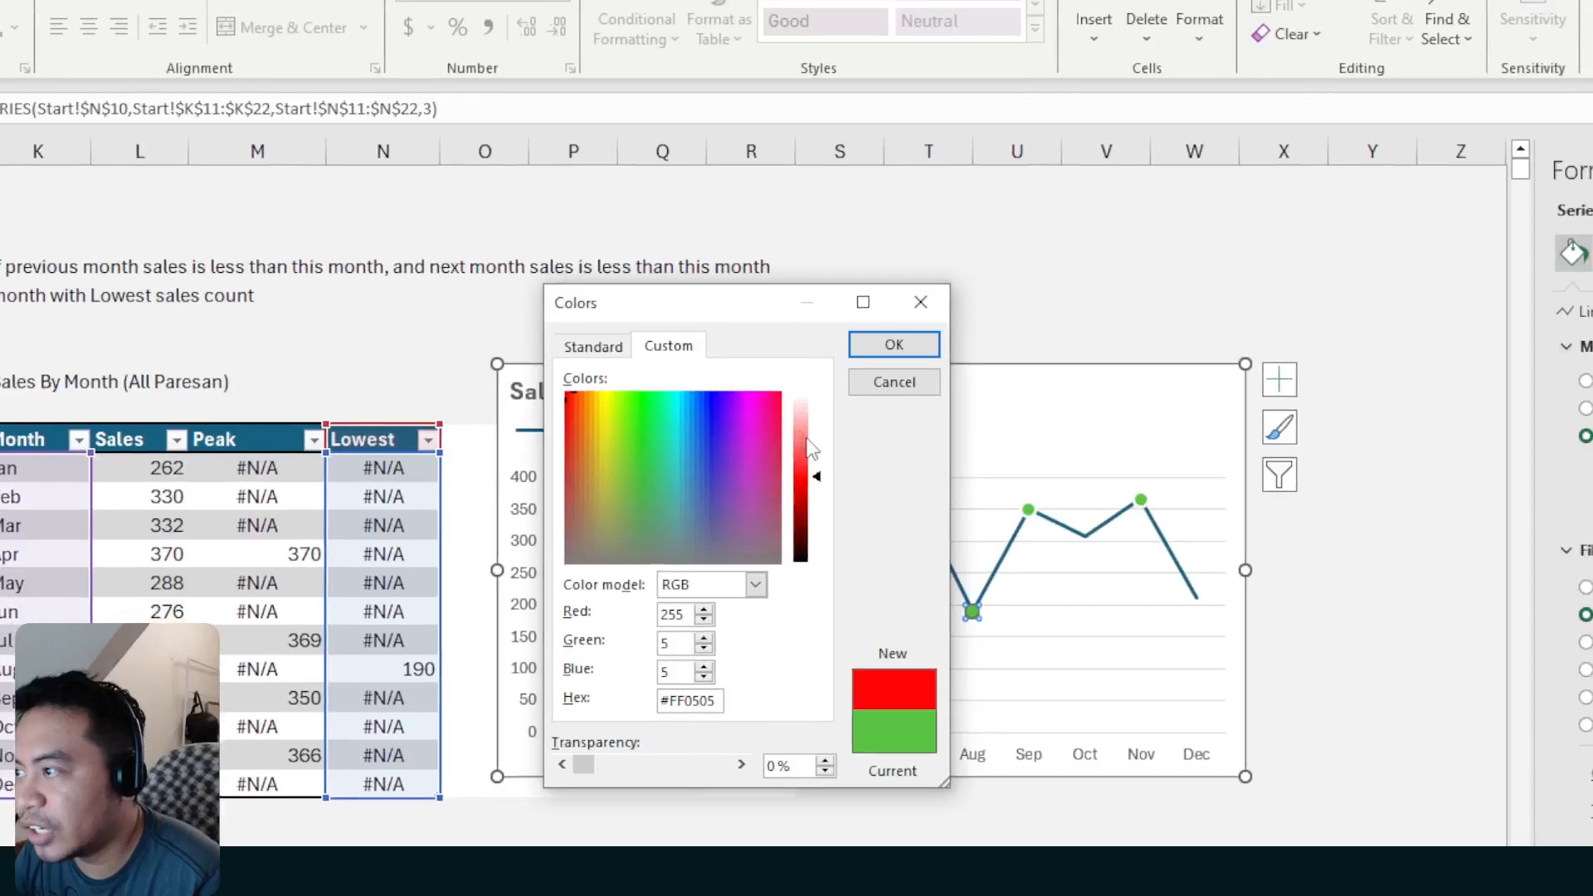
left_click(472, 95)
left_click_drag(811, 443, 812, 447)
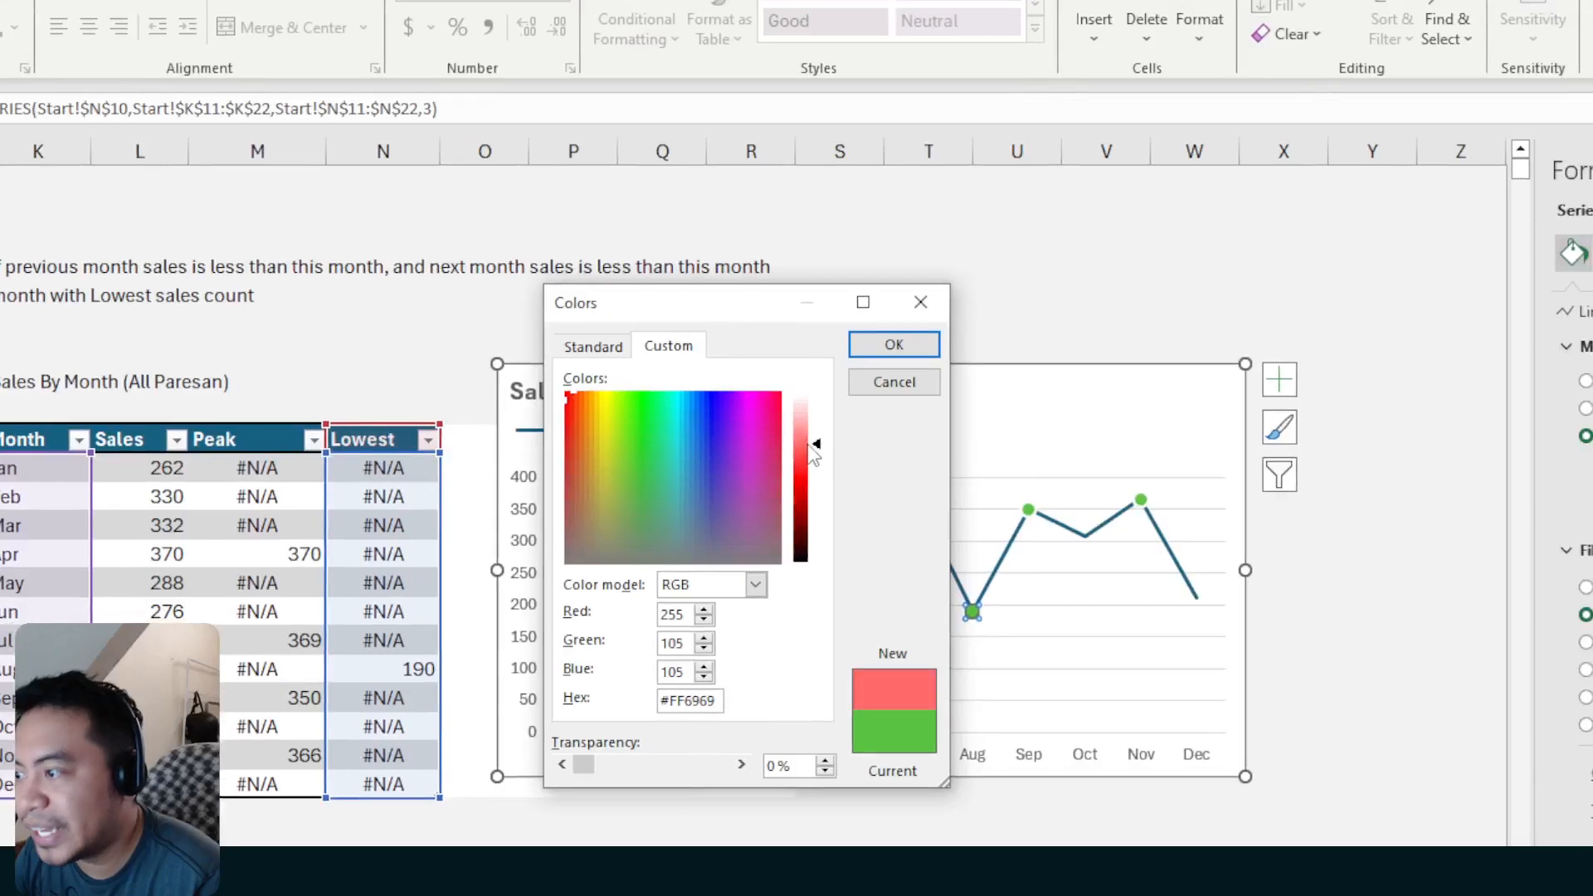
left_click(895, 384)
Fill the Lowest marker with the light red from the recent colors, and deselect the chart
left_click(1511, 472)
left_click(1416, 737)
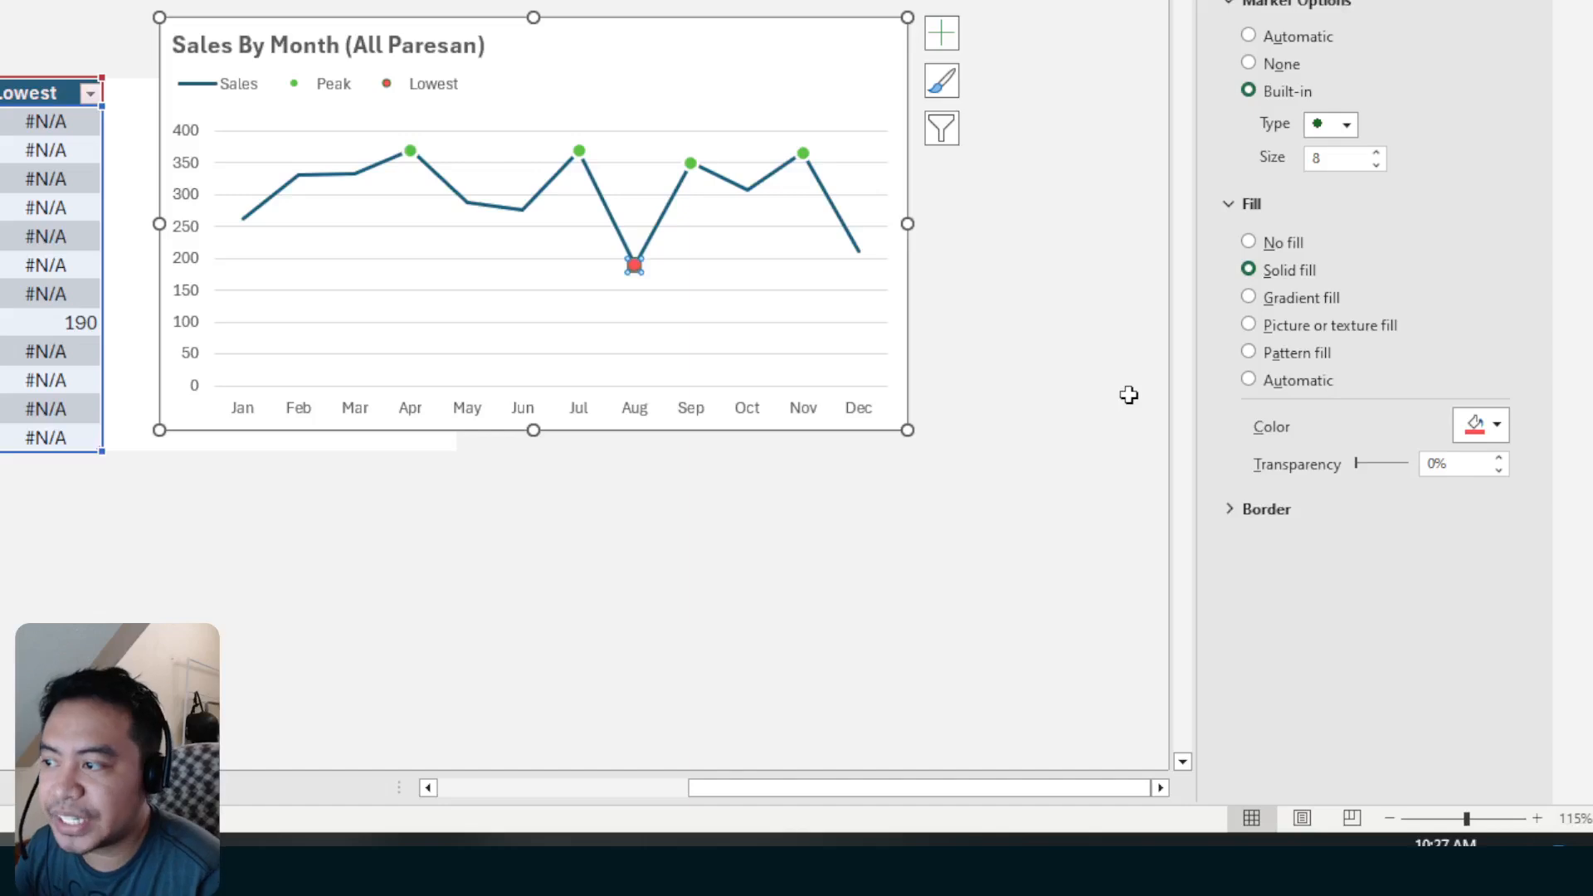
left_click(1101, 316)
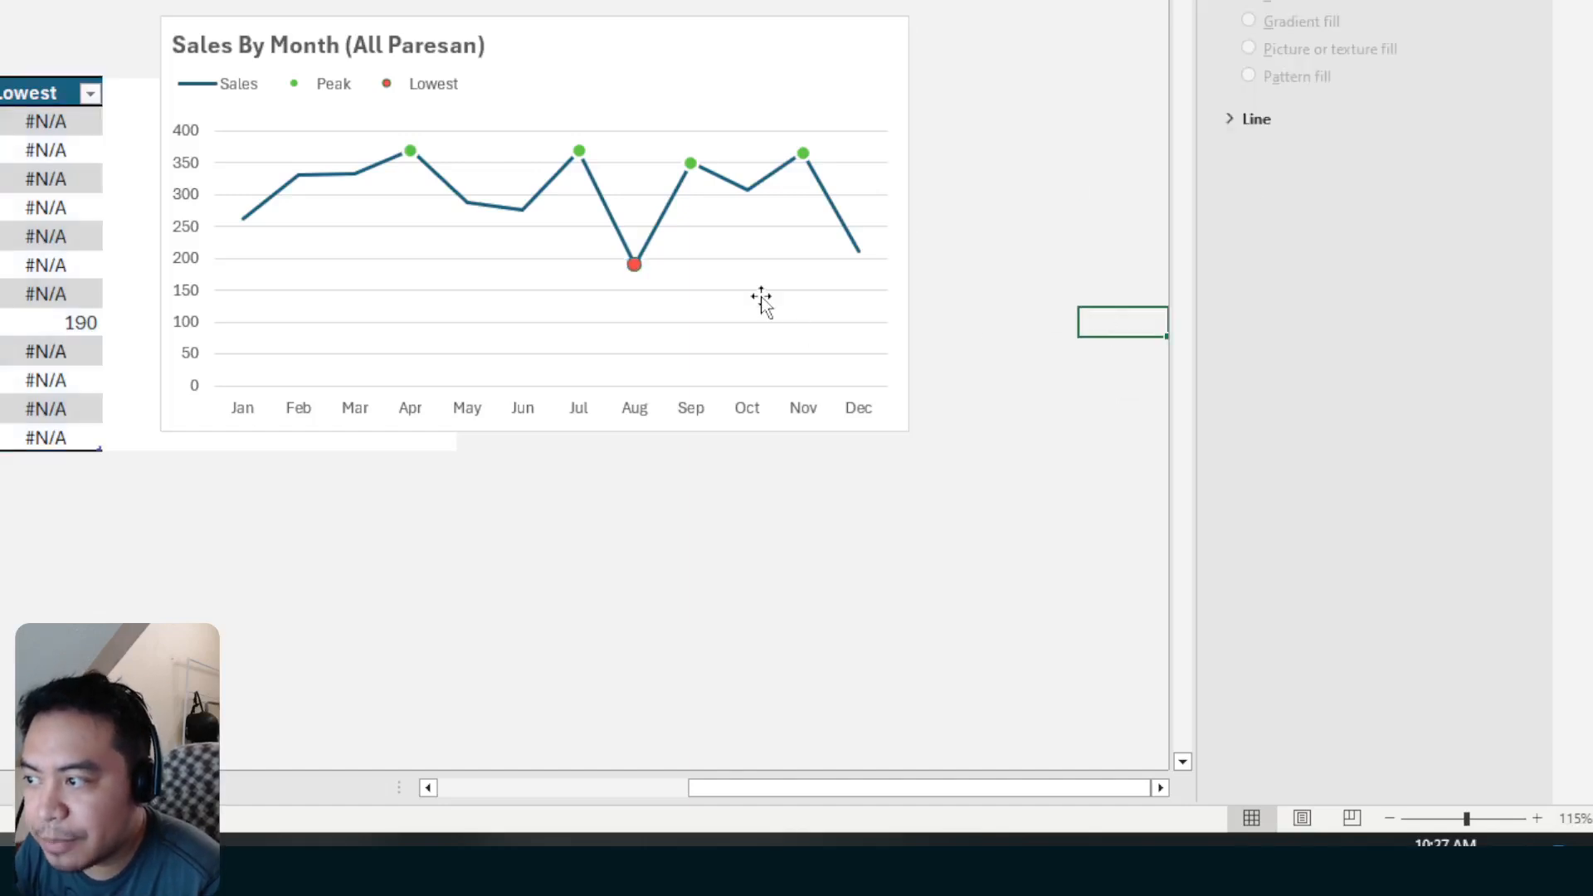
Give the Lowest series marker a solid white border
left_click(636, 266)
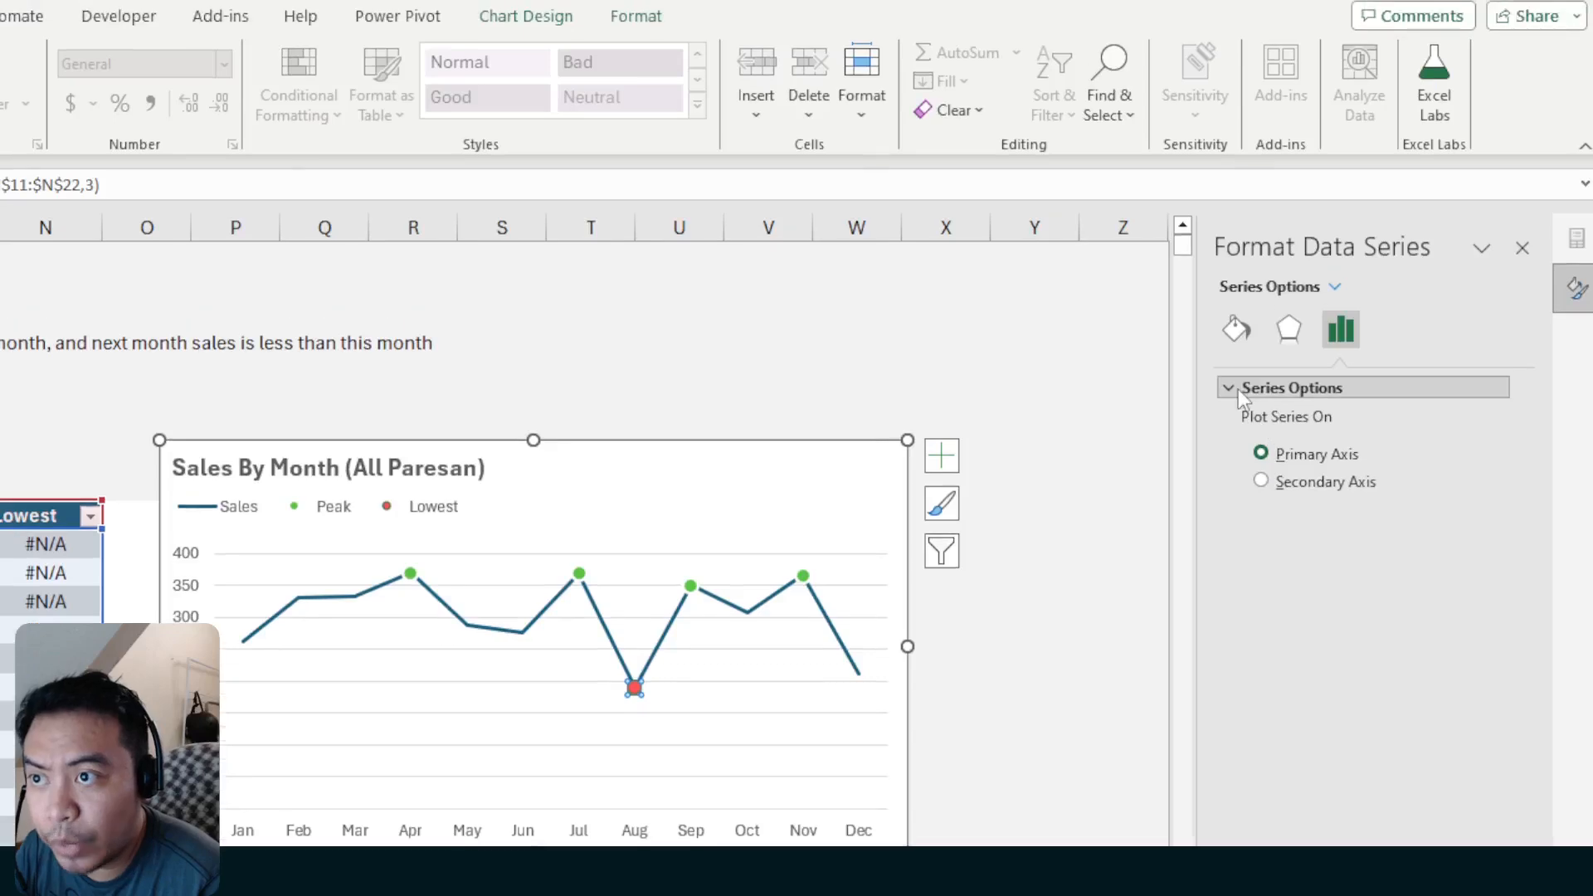
left_click(1243, 332)
left_click(1306, 391)
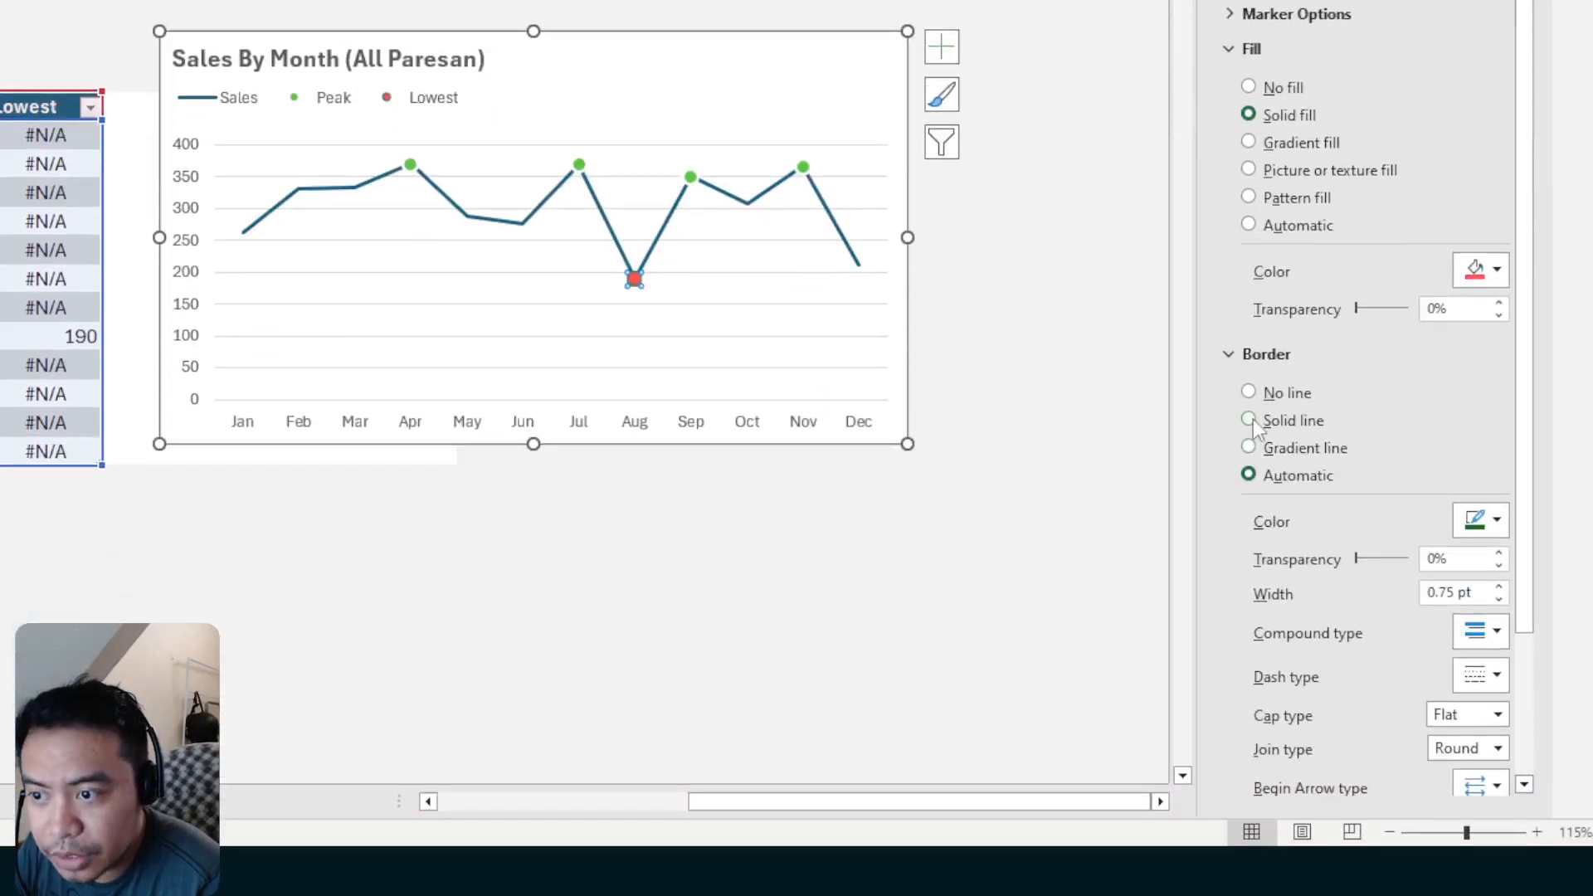
left_click(1253, 418)
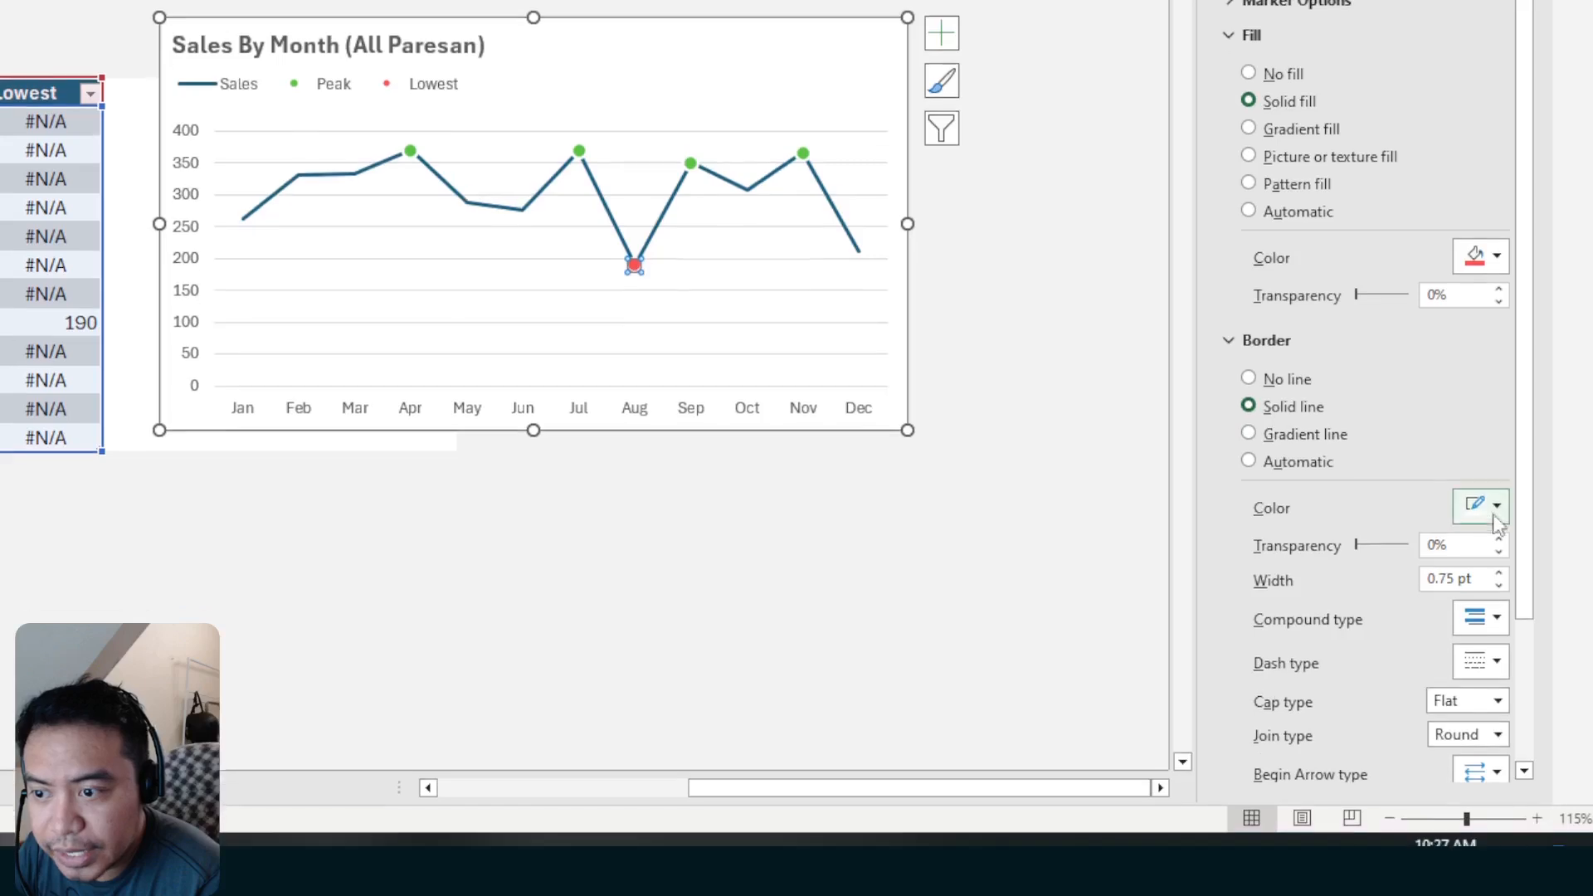
left_click(1482, 521)
left_click(1399, 194)
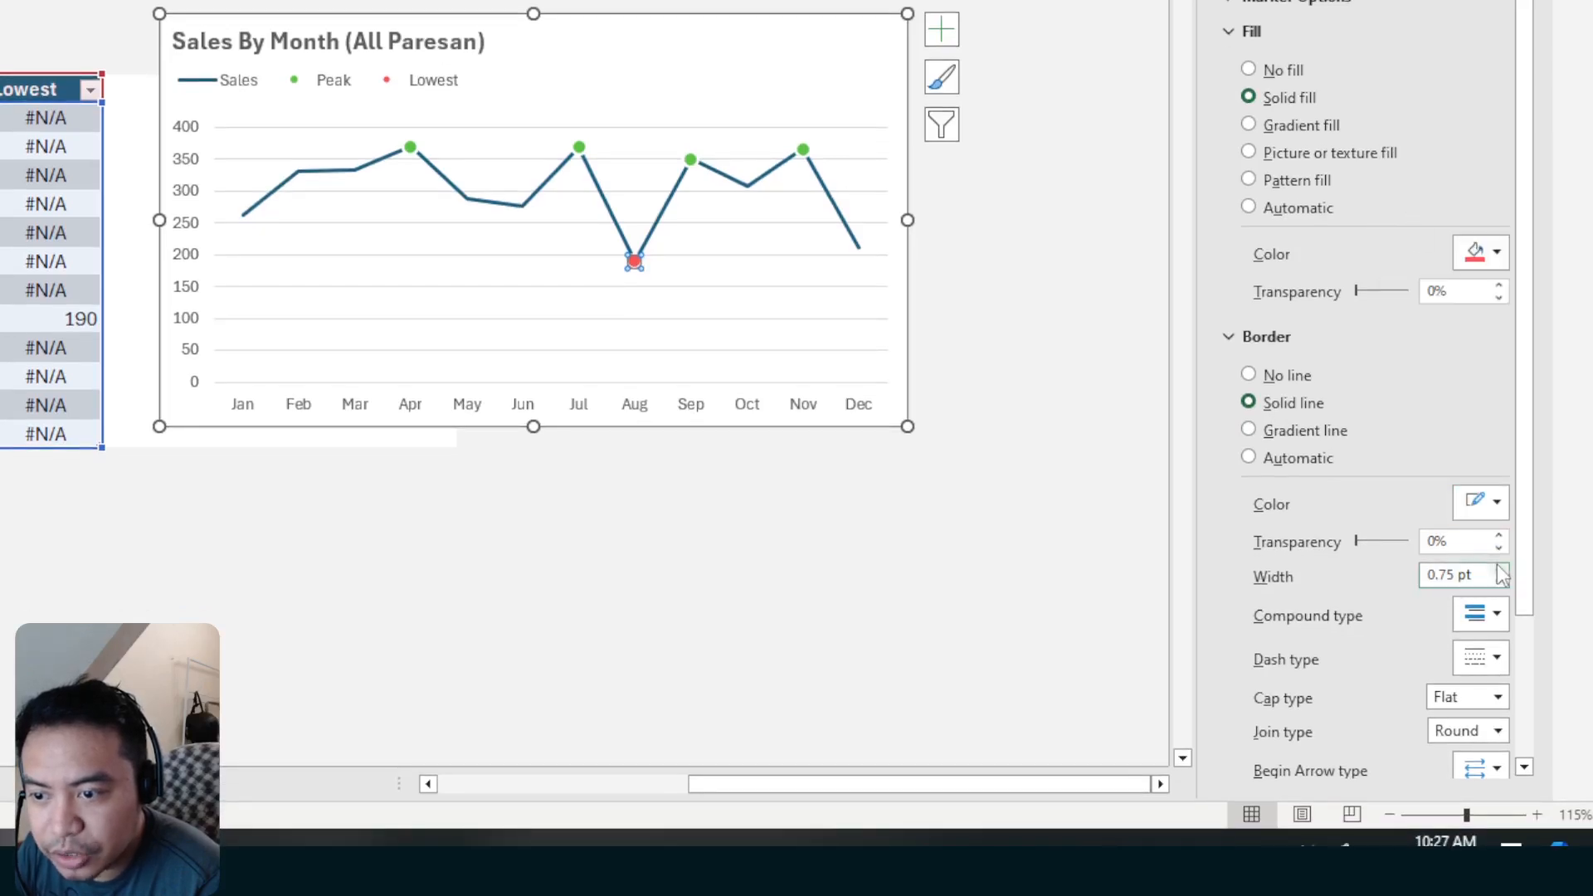
Set the border width of the Lowest marker to 1.25 pt, and deselect the chart
left_click(1498, 565)
left_click(1498, 565)
left_click(1062, 76)
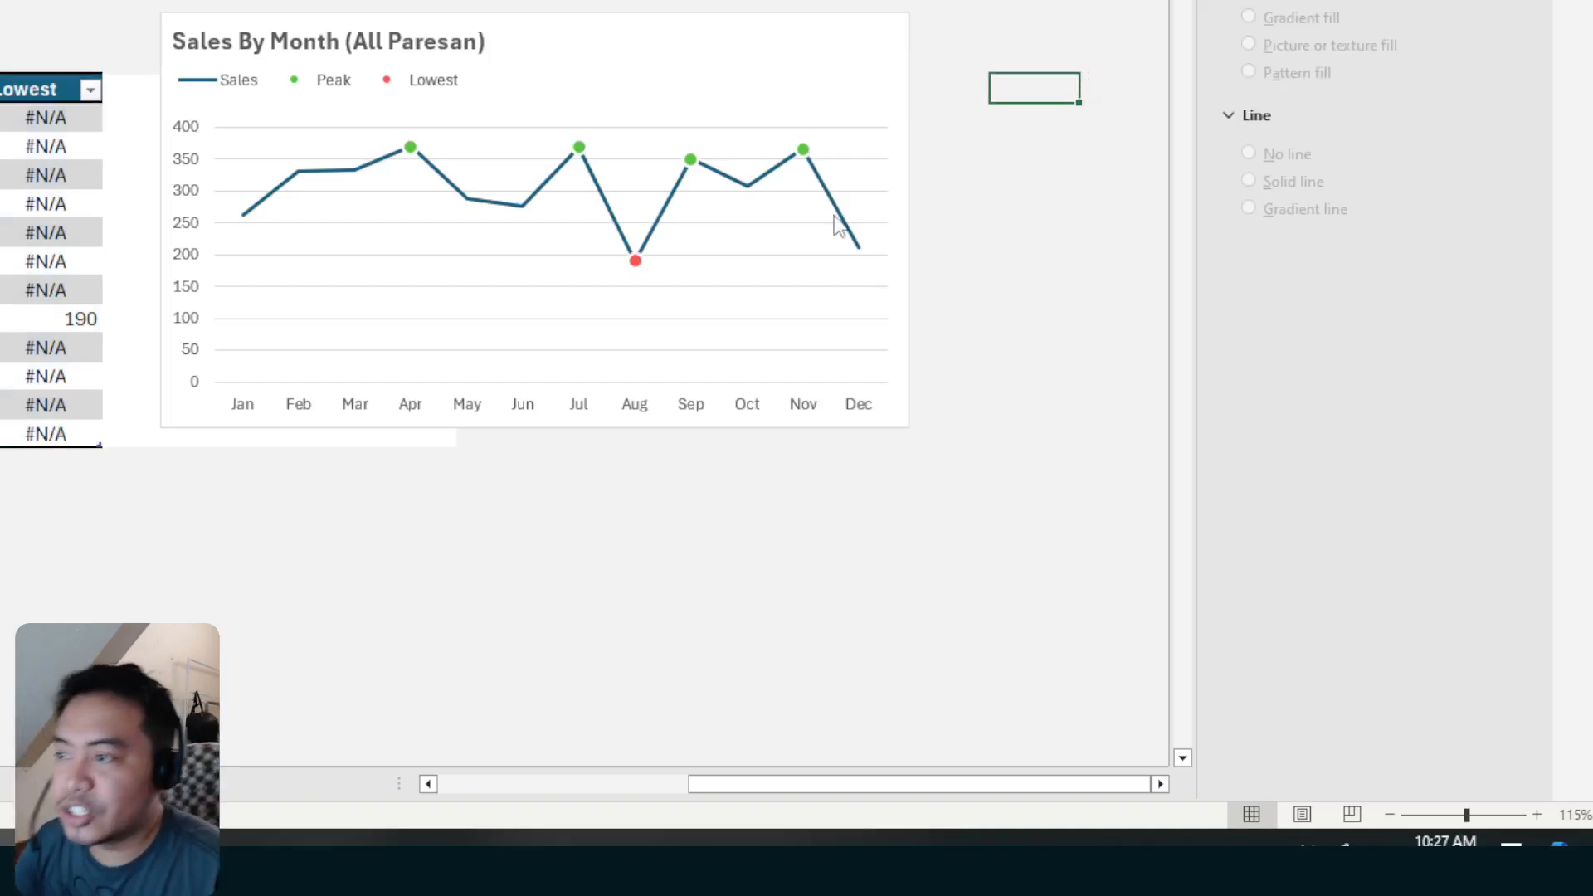
Look at the finished example run chart on the neighboring sheet, and return to the Start sheet
left_click(983, 229)
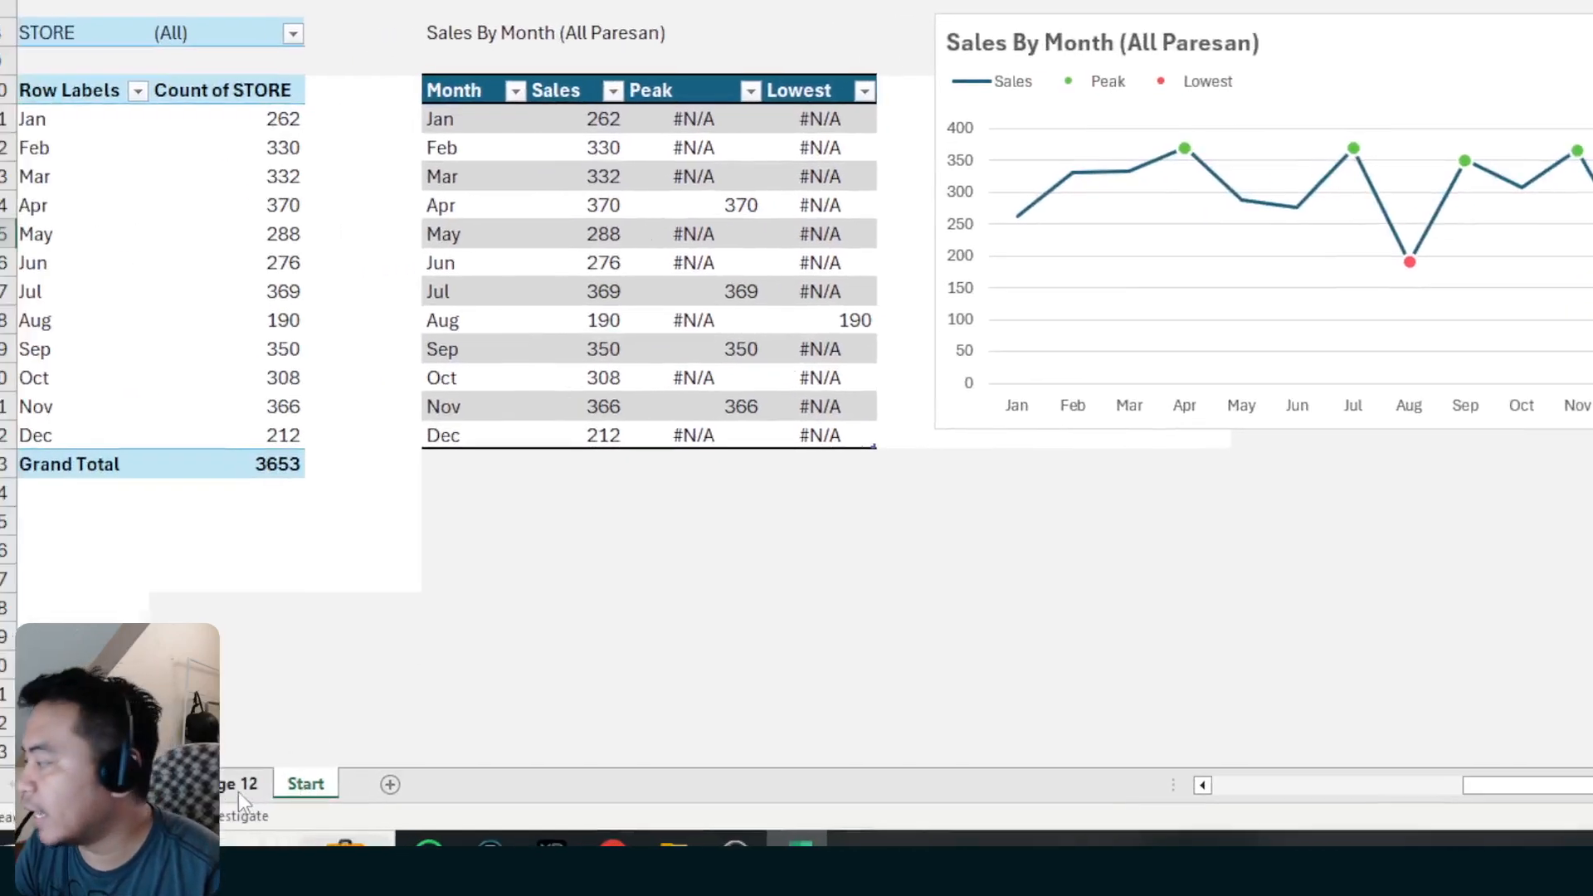
left_click(238, 790)
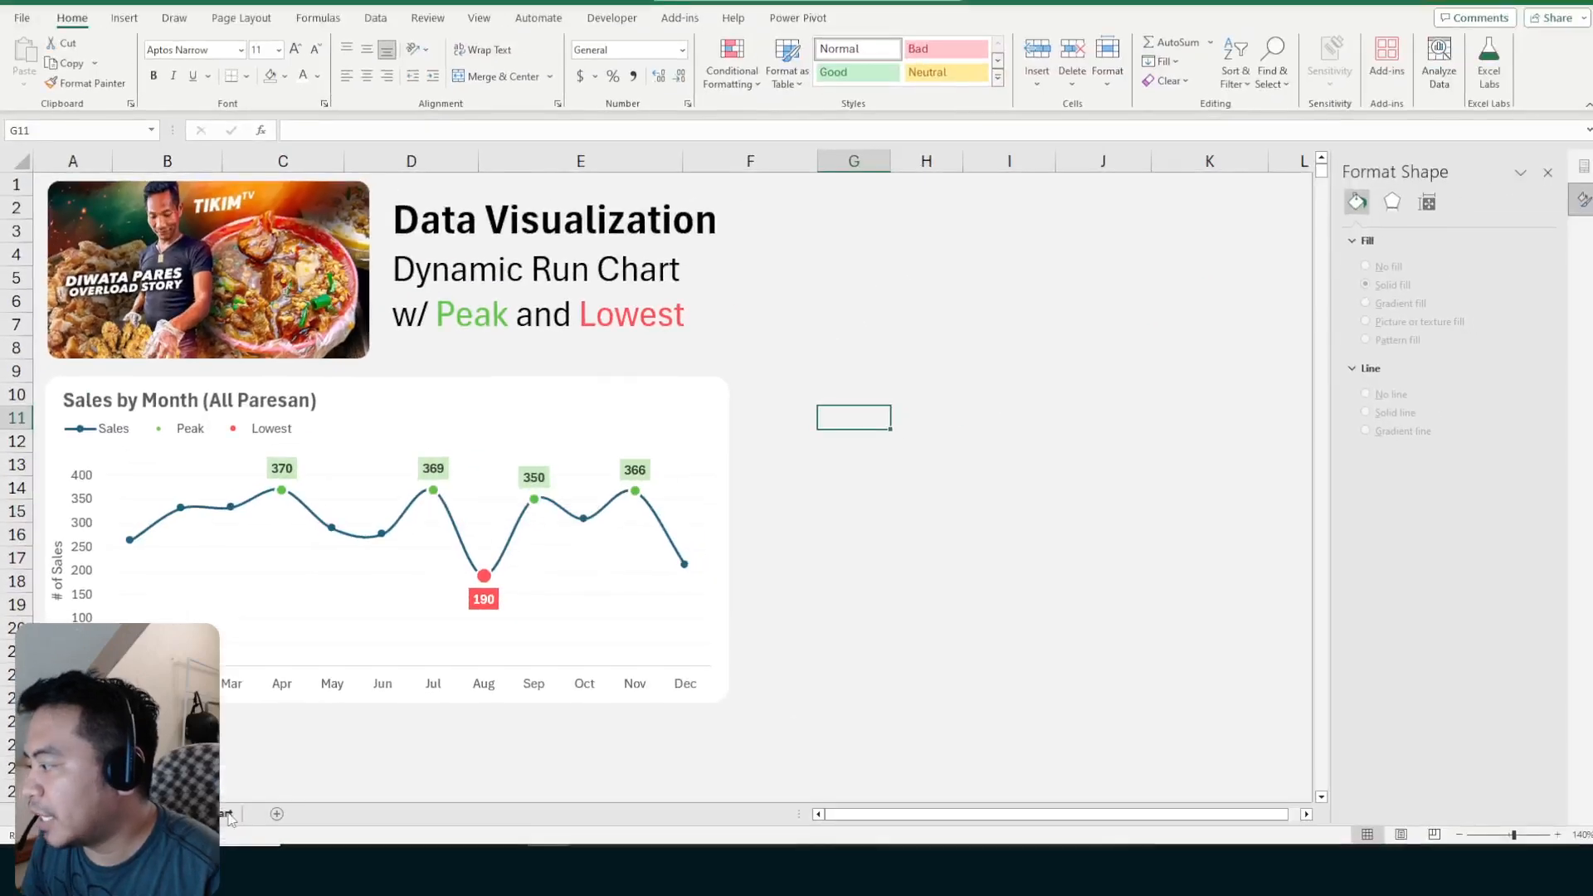
left_click(327, 782)
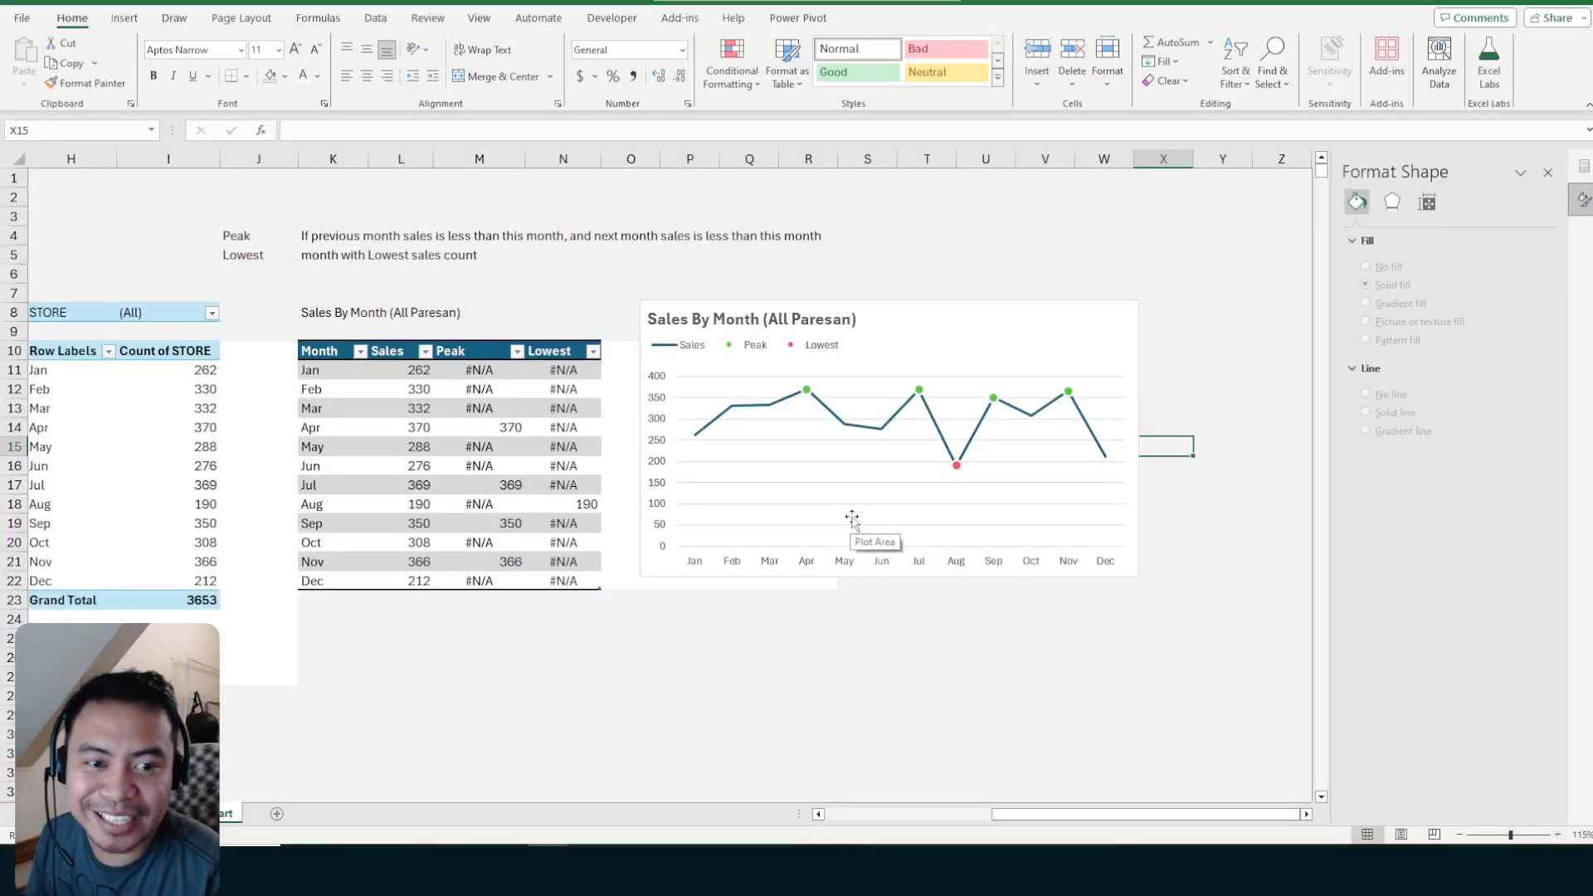
Narrow column X beside the chart to a thin spacer column
left_click(1179, 370)
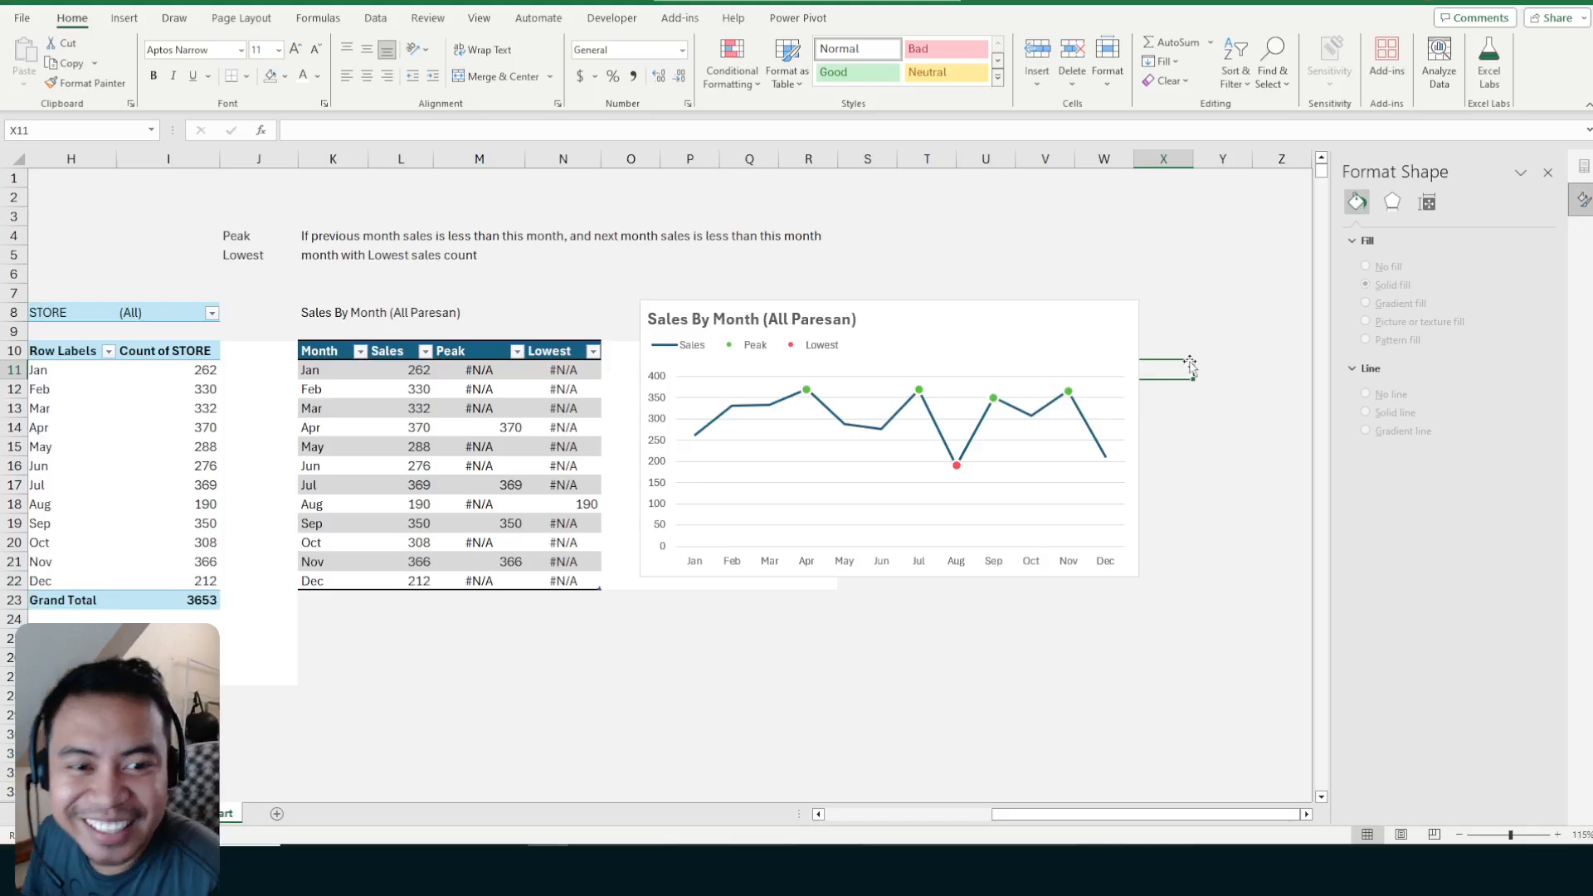
left_click_drag(1193, 159, 1154, 159)
left_click(1195, 366)
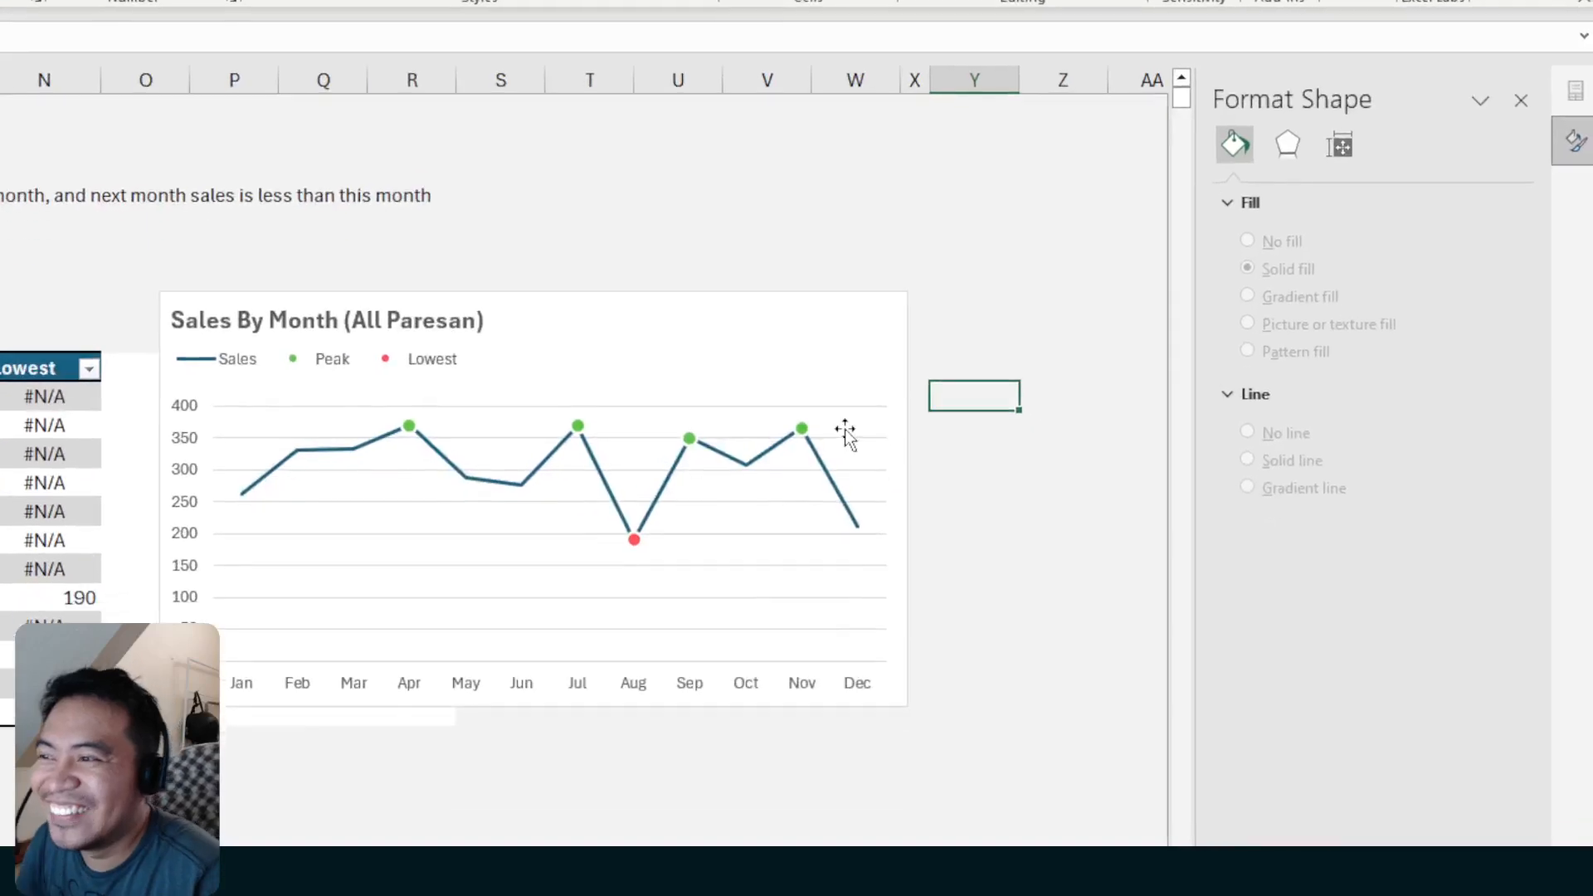
Add data labels to the Peak series in the chart and select those labels
left_click(801, 428)
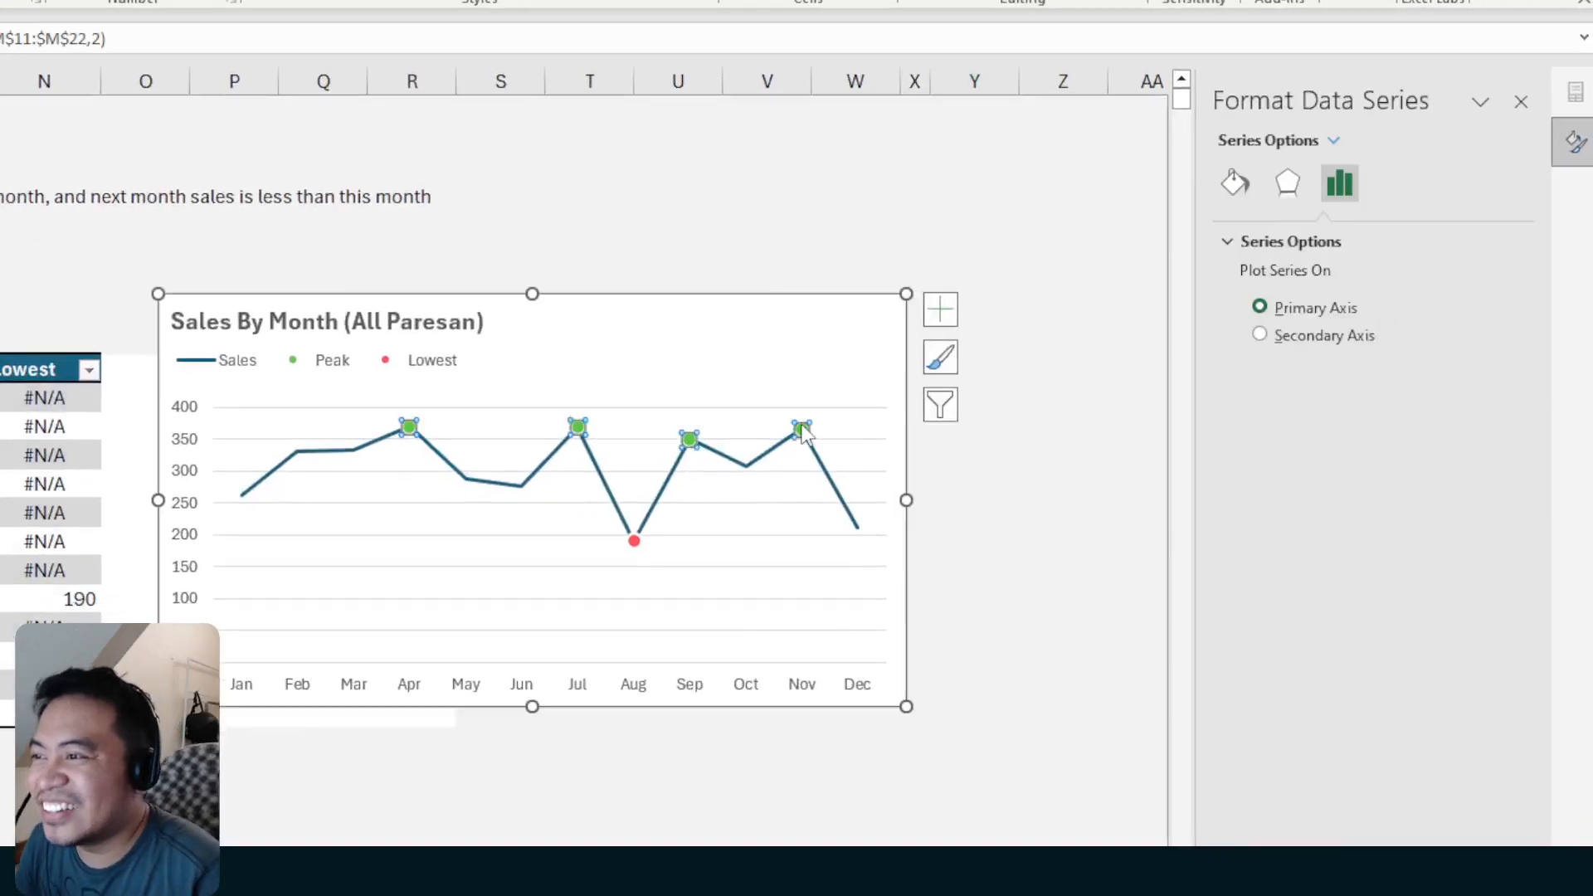
key("Escape")
left_click(689, 441)
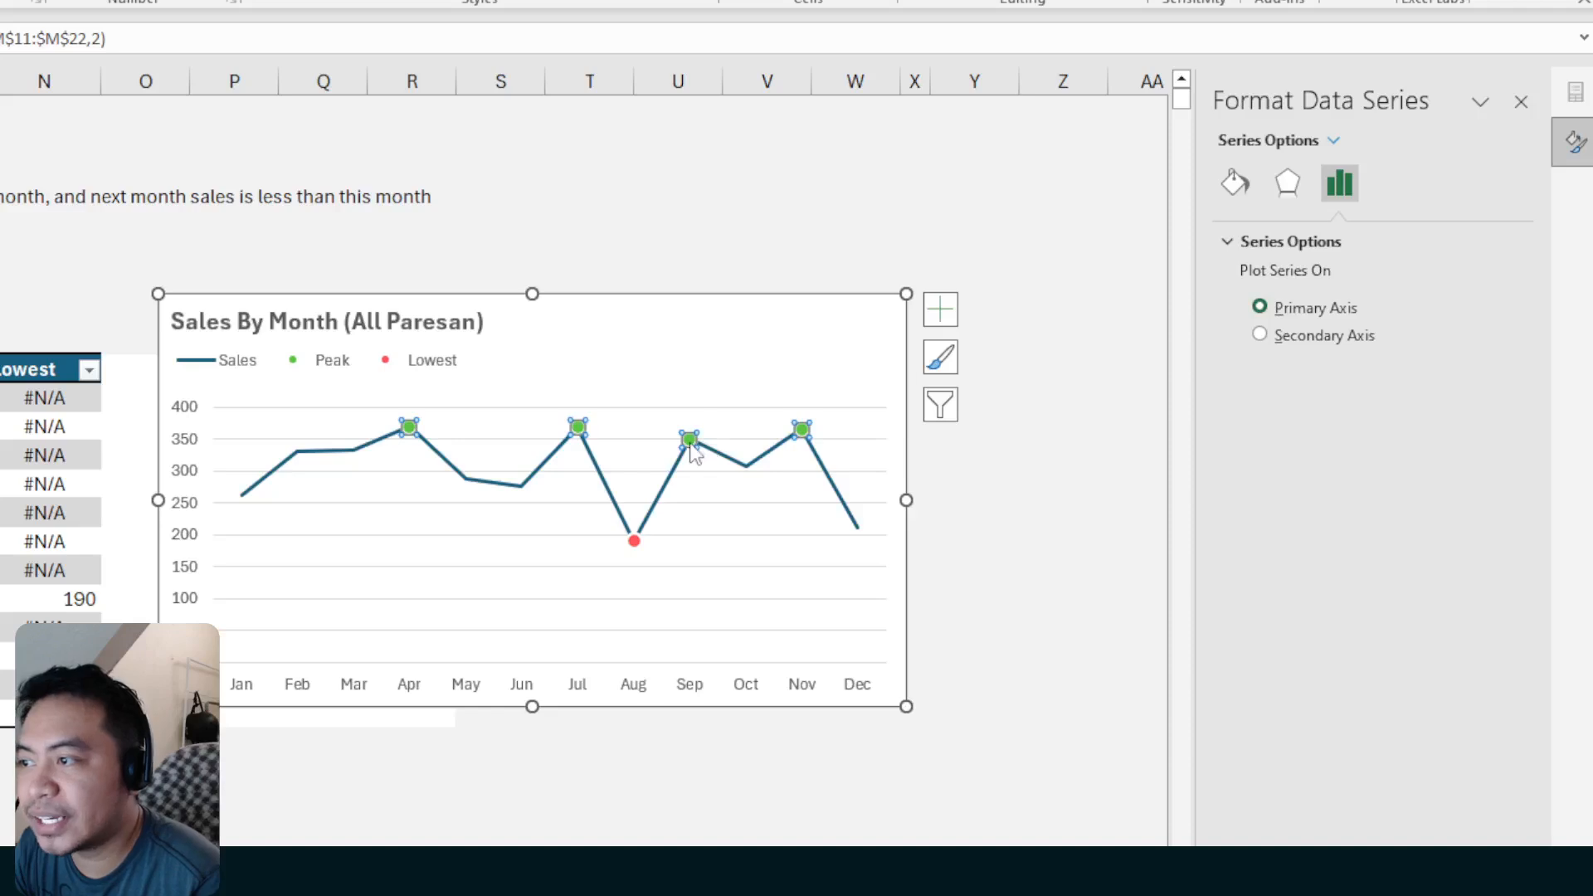
right_click(690, 443)
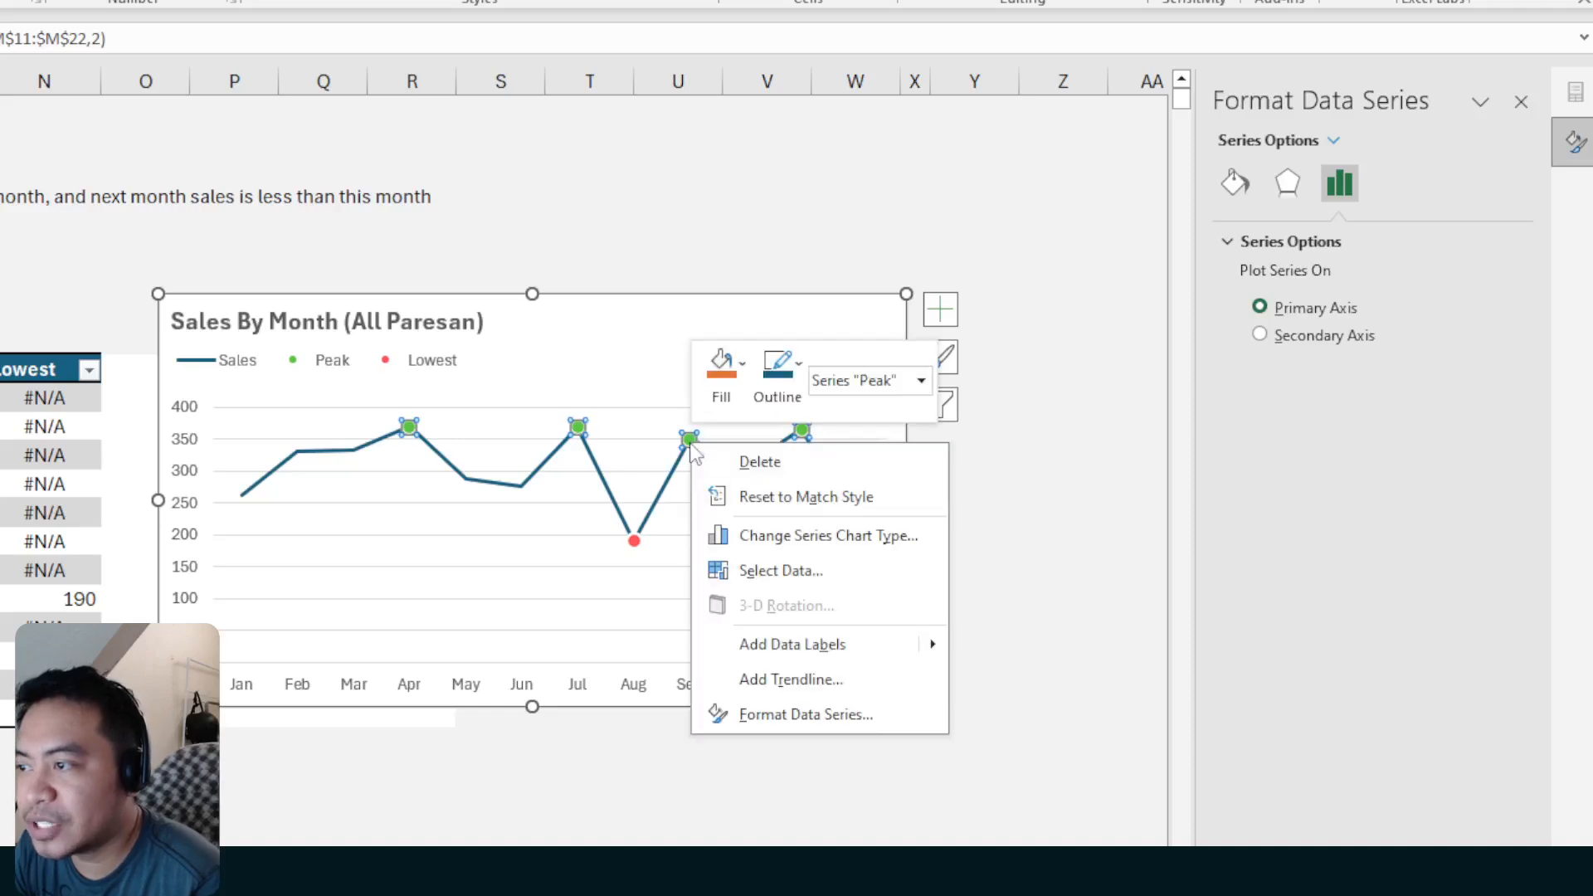
left_click(778, 656)
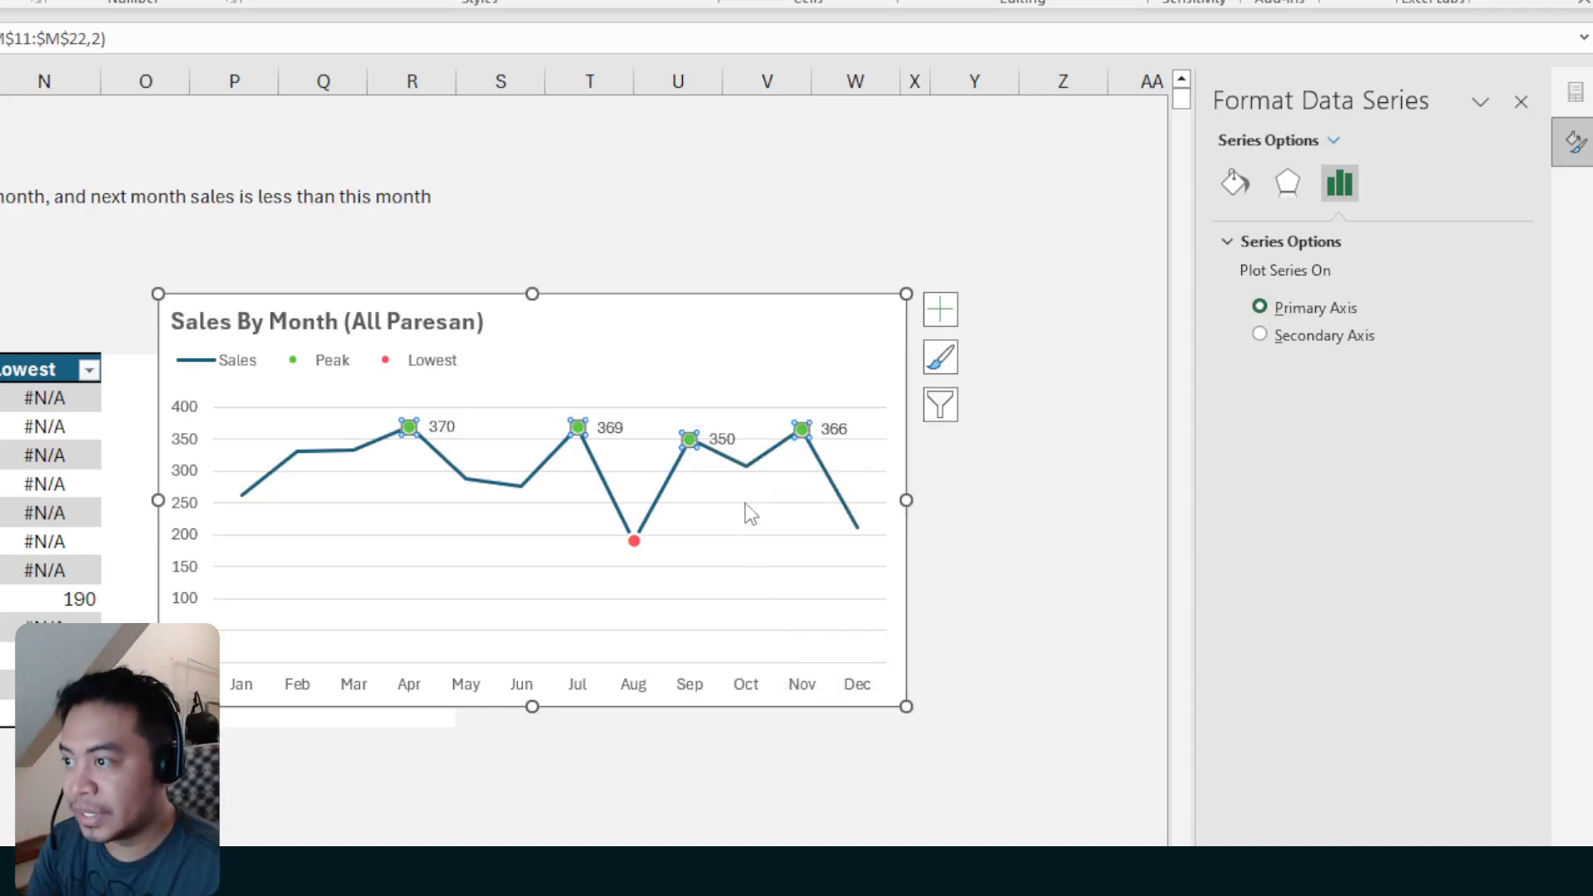
left_click(724, 447)
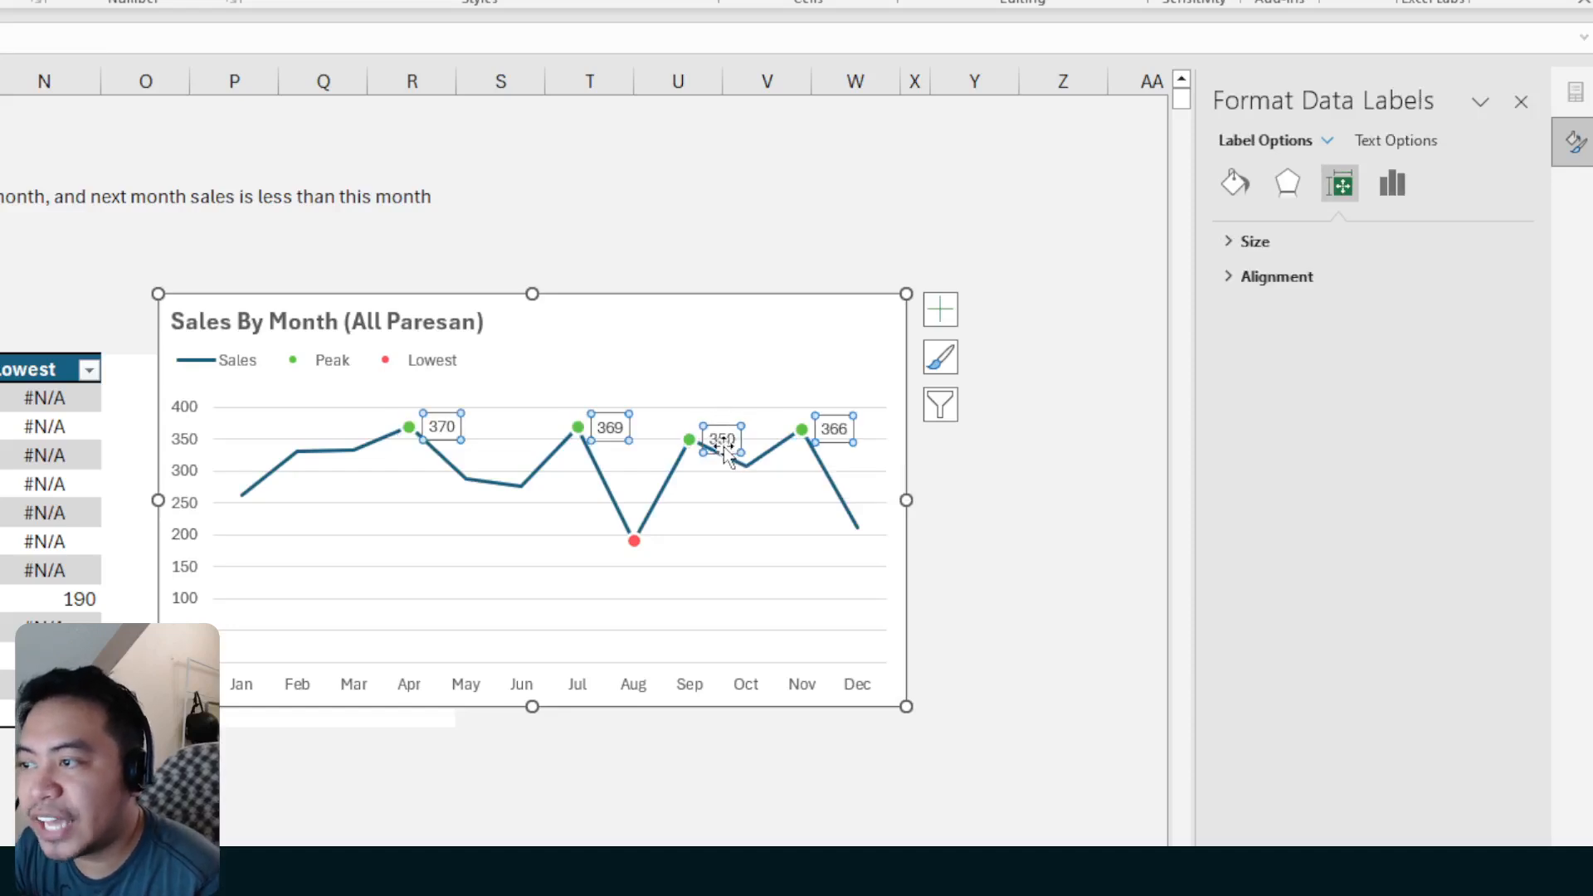
Position the Peak series' data labels above their markers
right_click(723, 446)
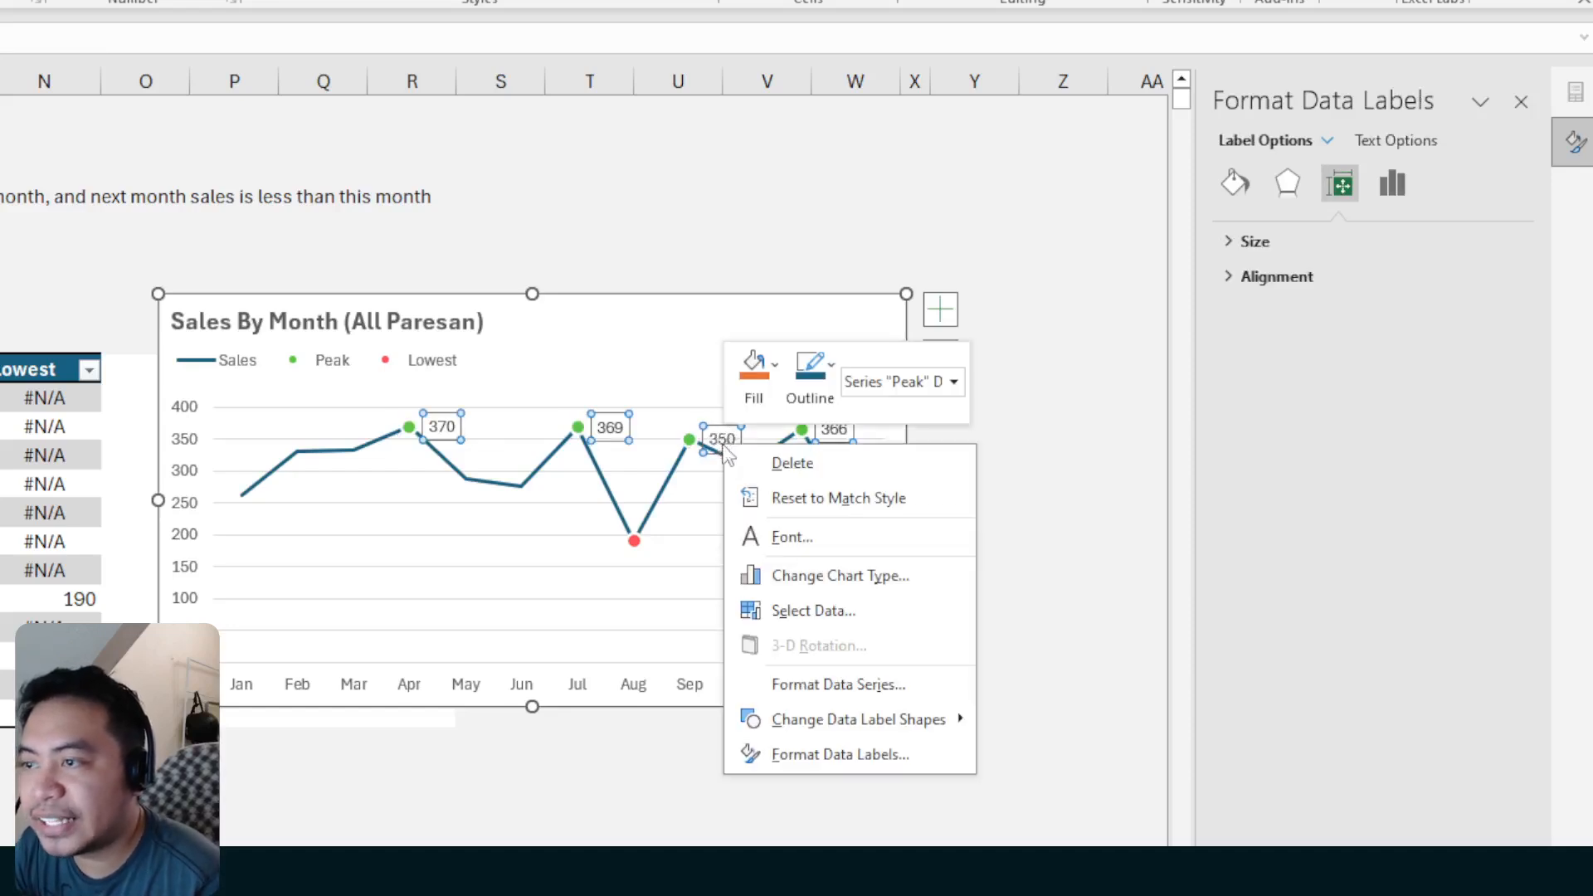
left_click(814, 754)
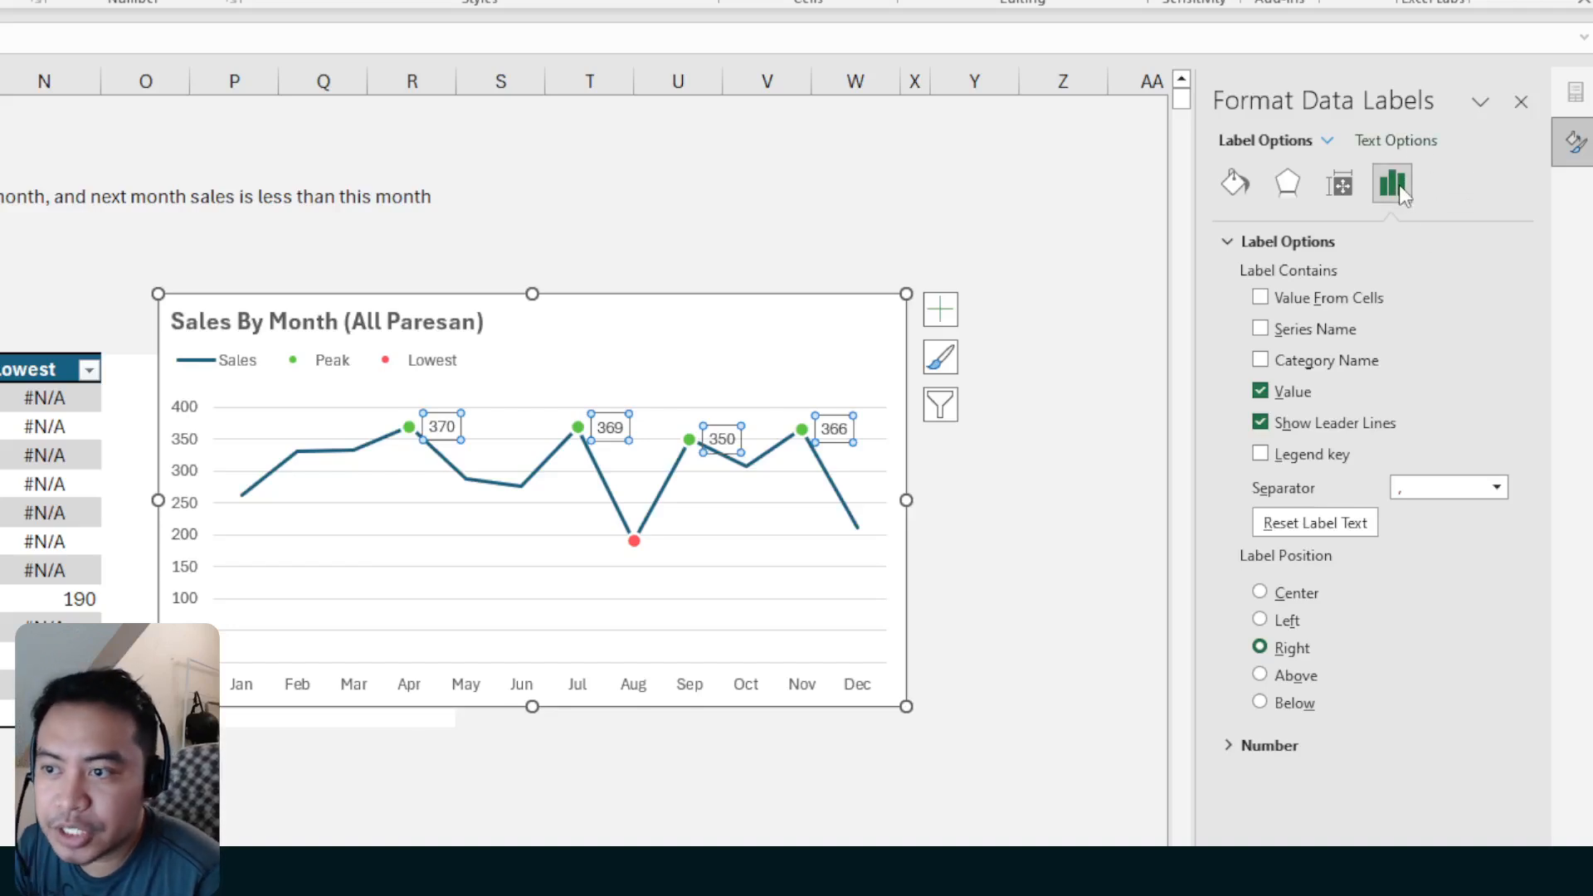
left_click(1234, 183)
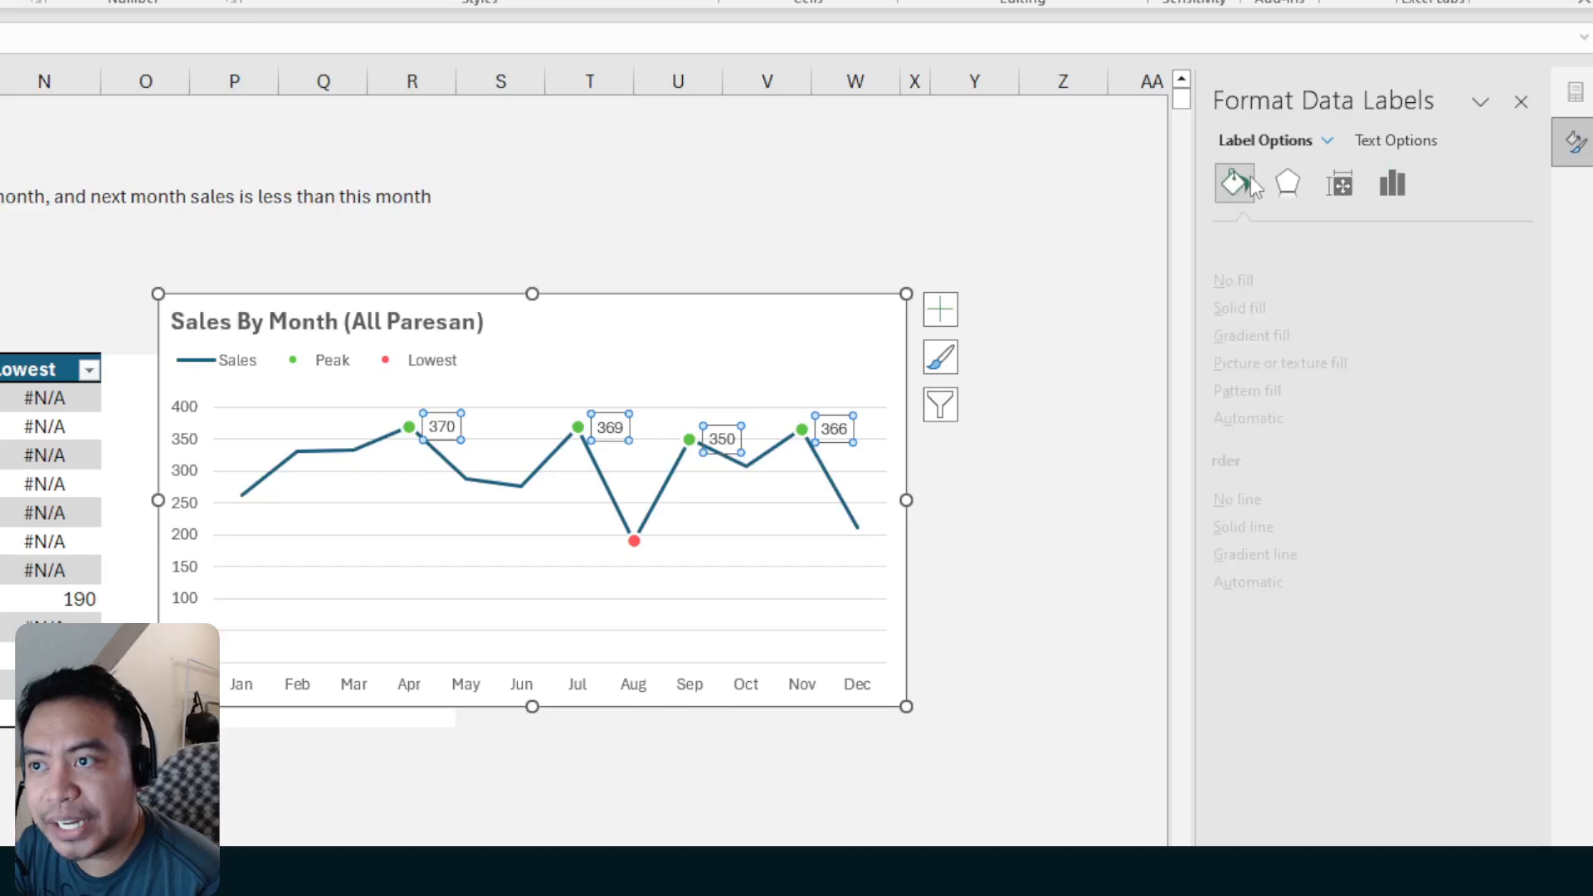
left_click(1394, 183)
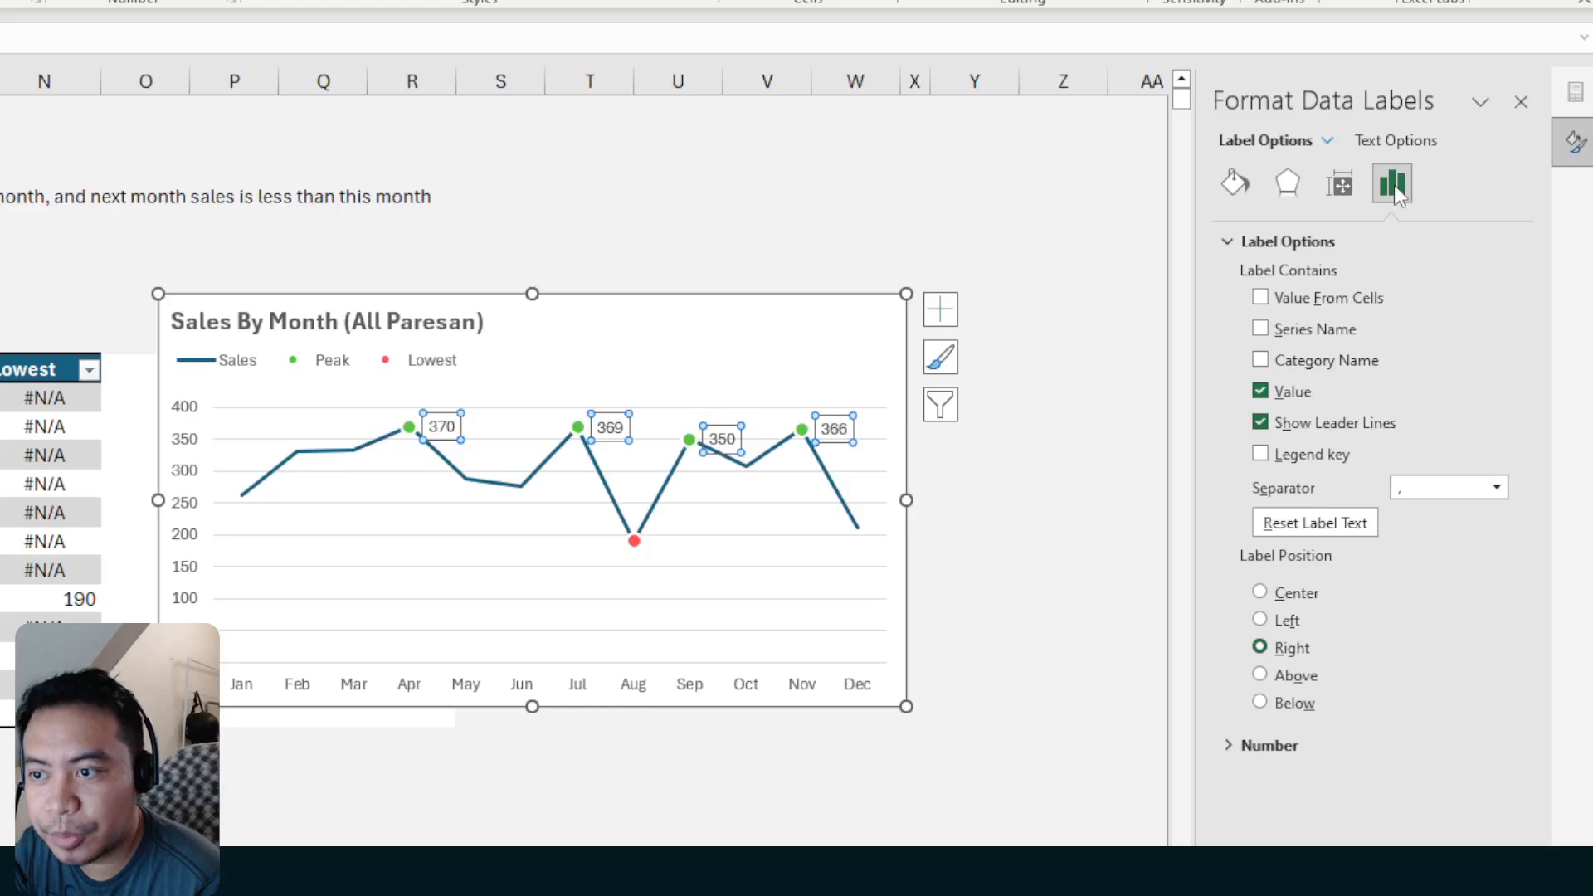
left_click(1261, 676)
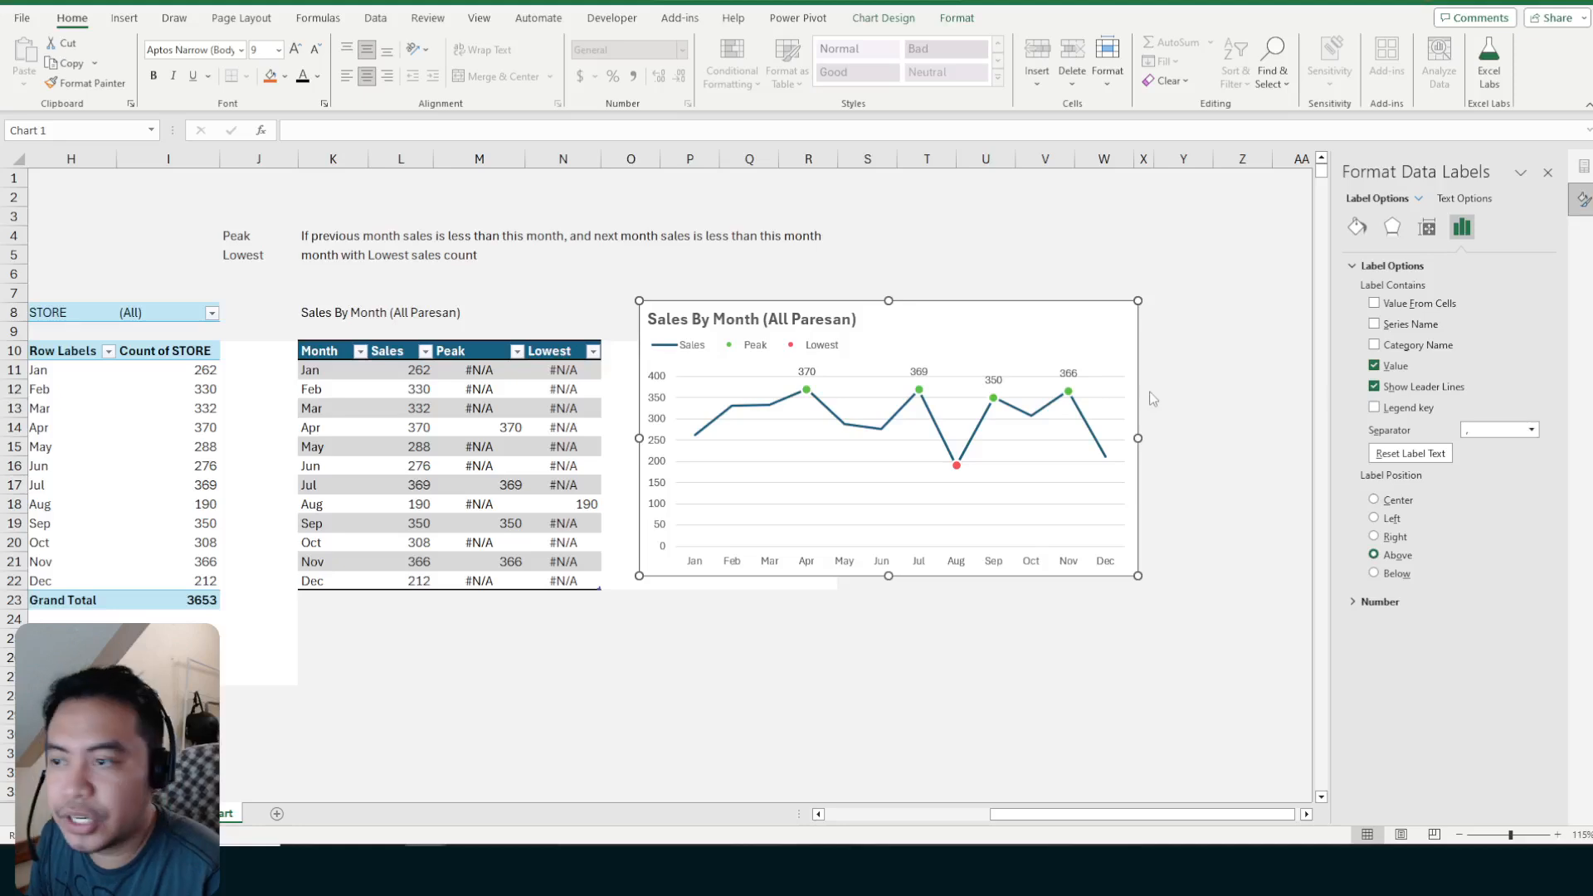
Give the Peak data labels a solid green fill with 72% transparency
left_click(1066, 373)
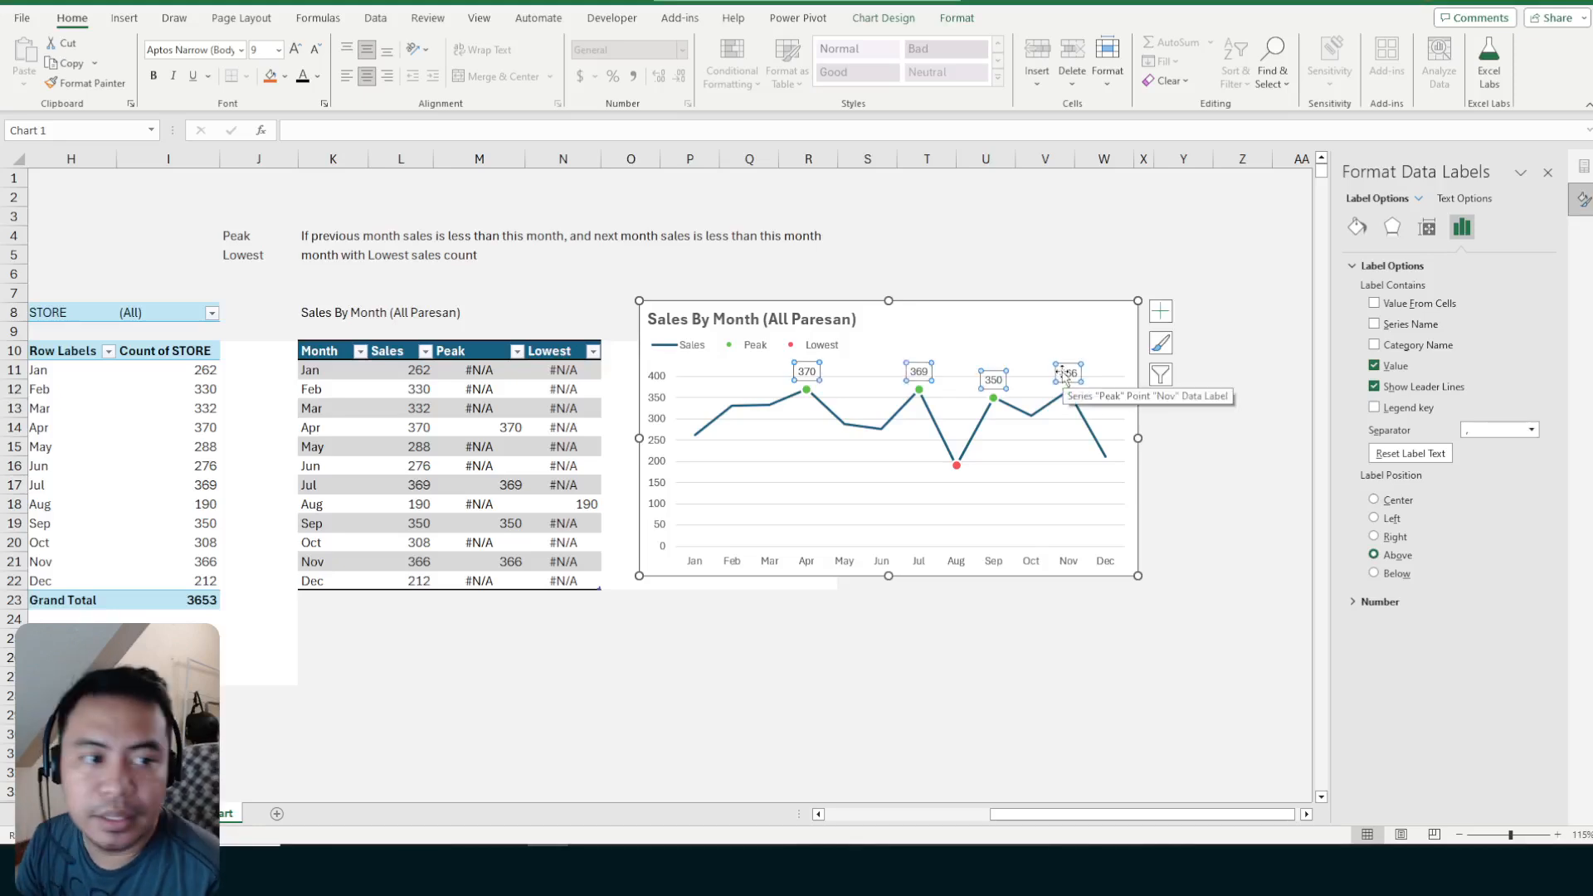
left_click(996, 377)
left_click(996, 378)
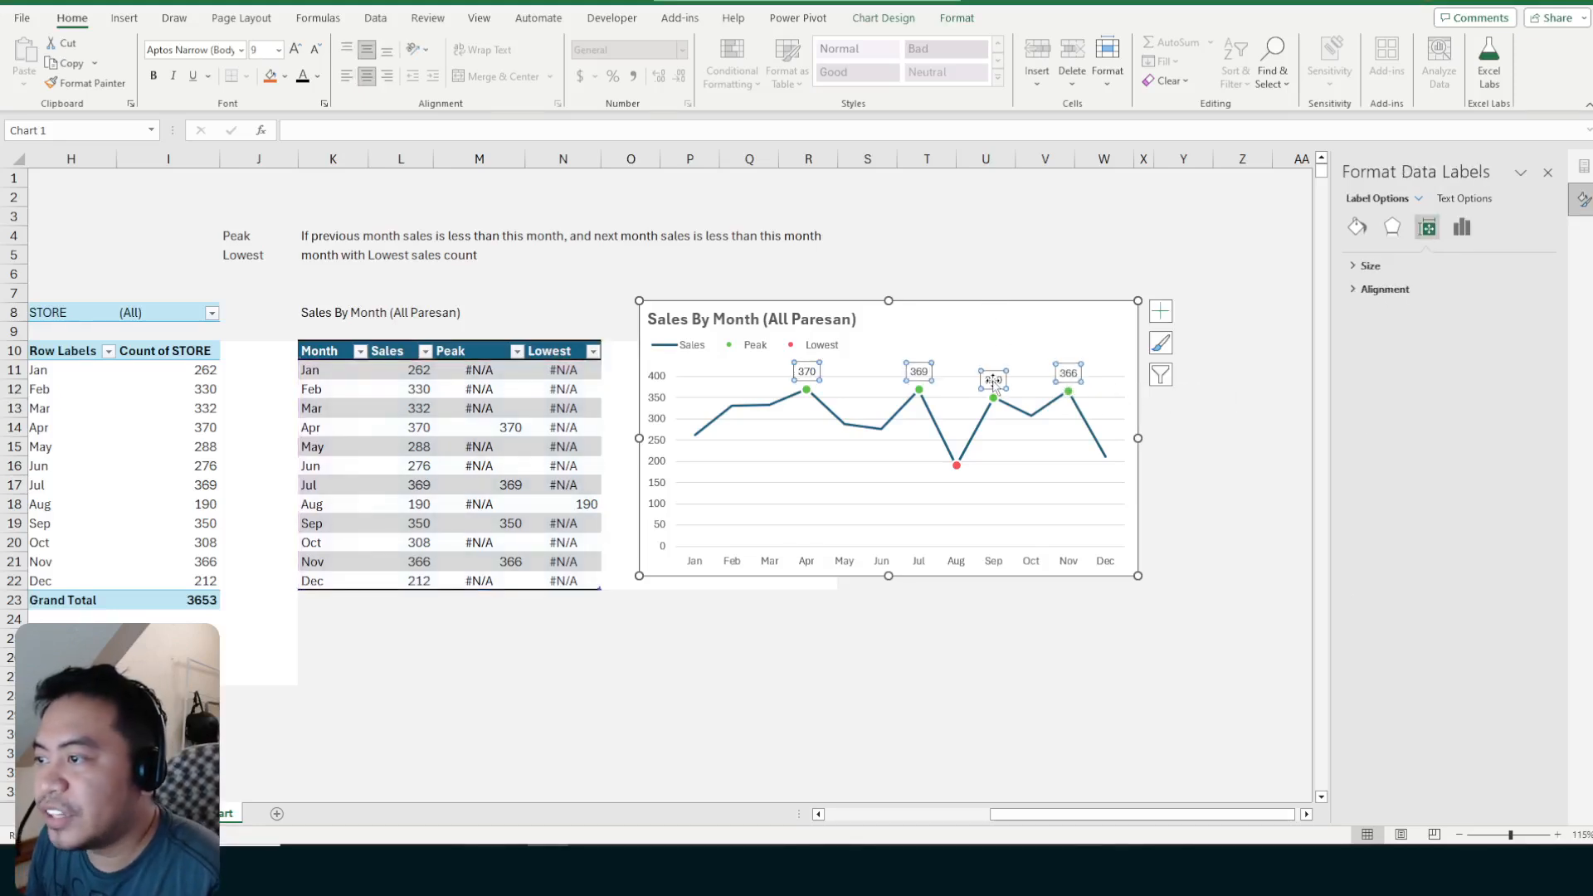
left_click(997, 377)
left_click(998, 378)
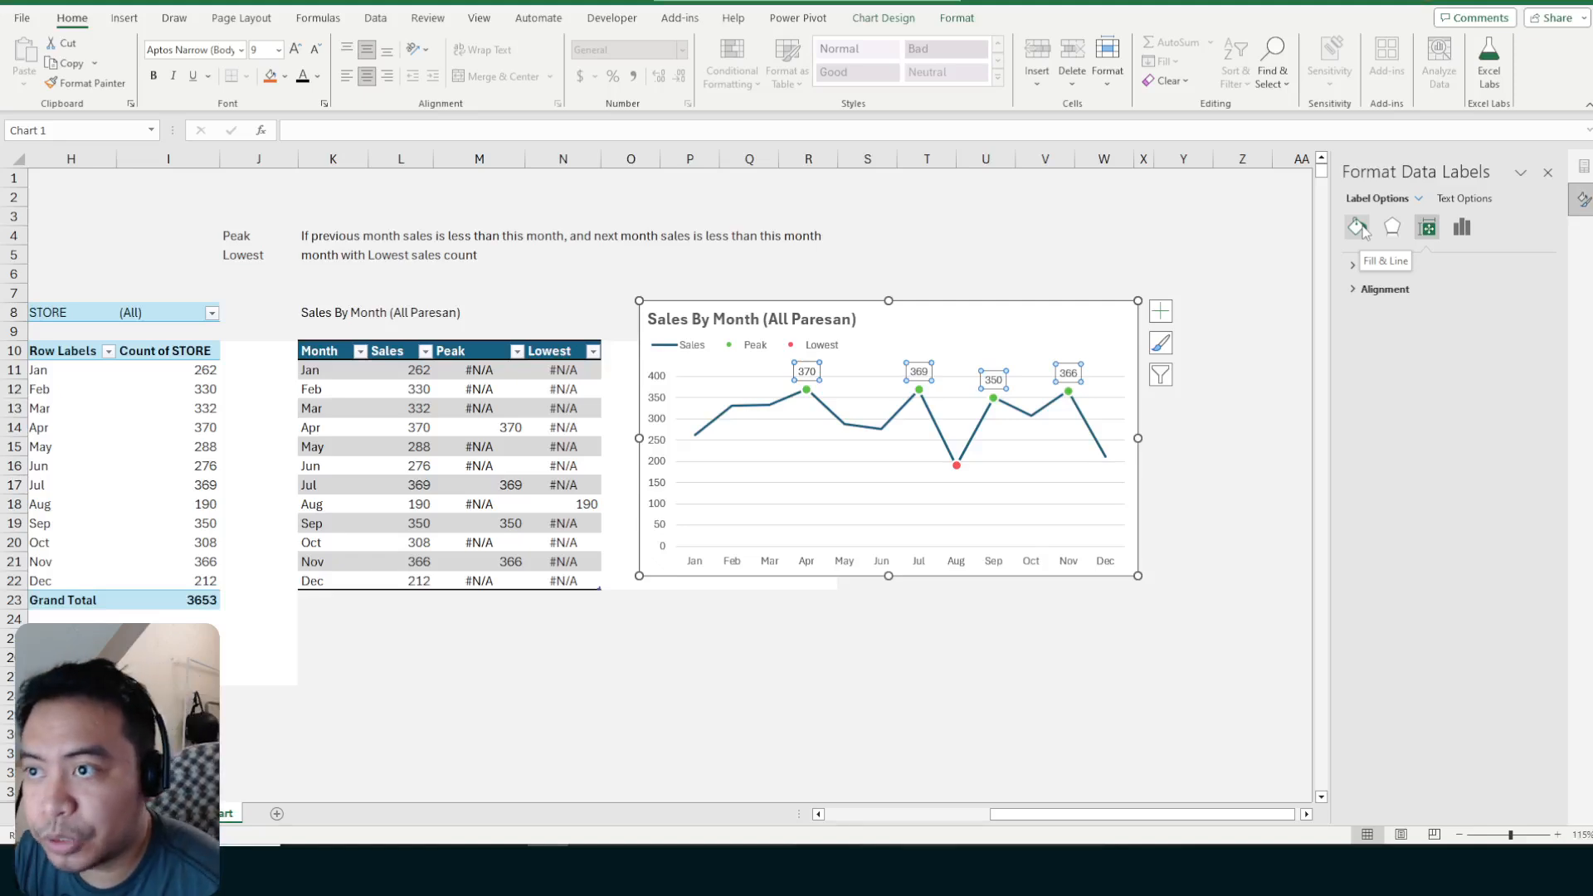
left_click(1362, 231)
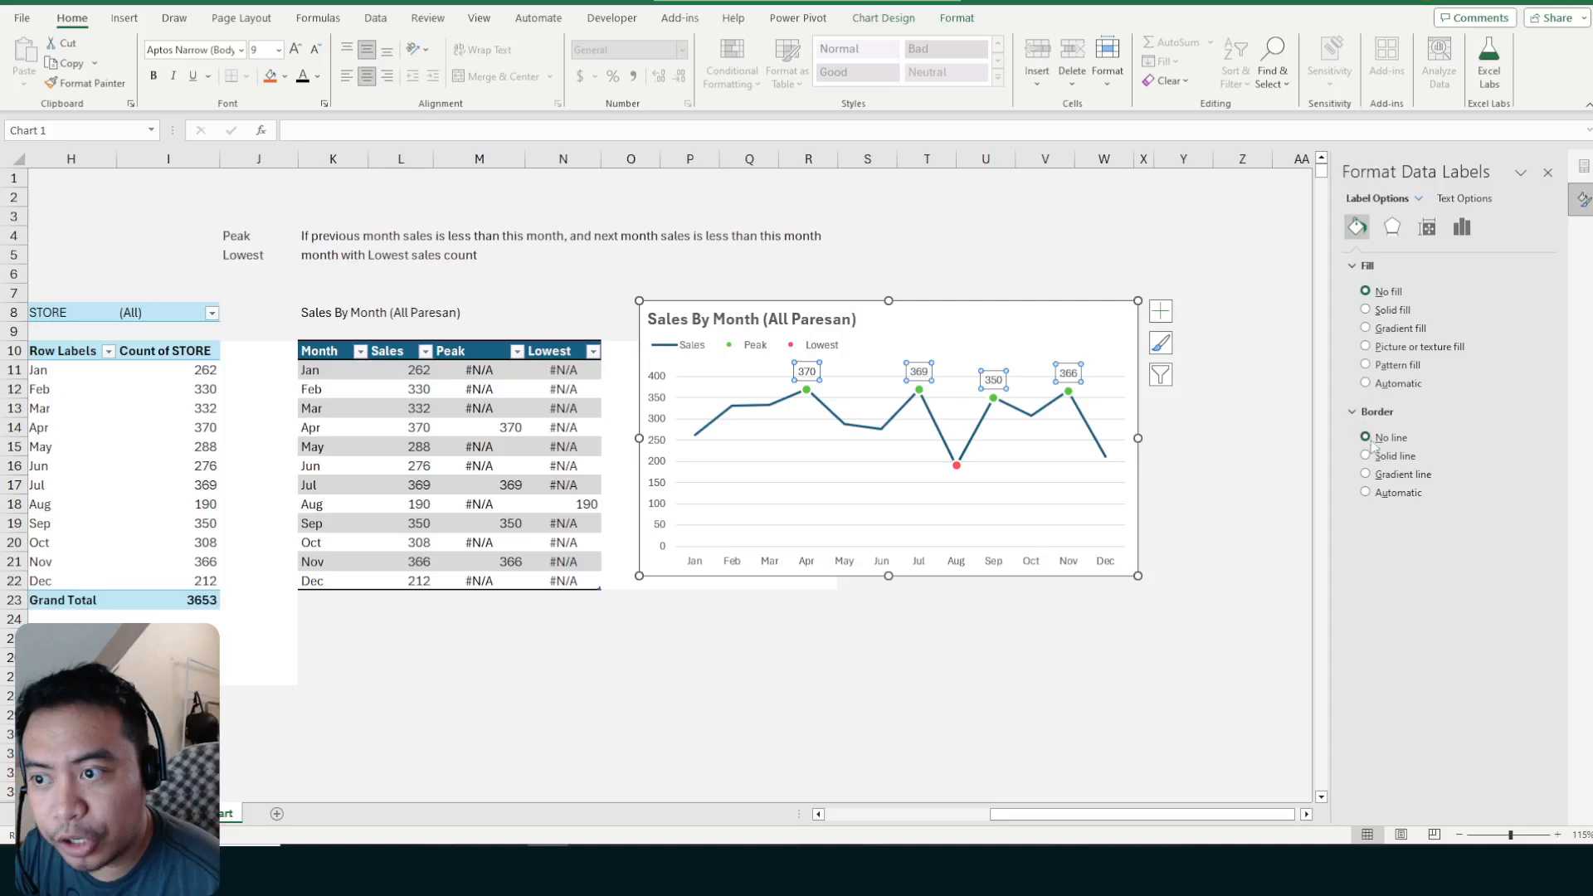
left_click(1366, 310)
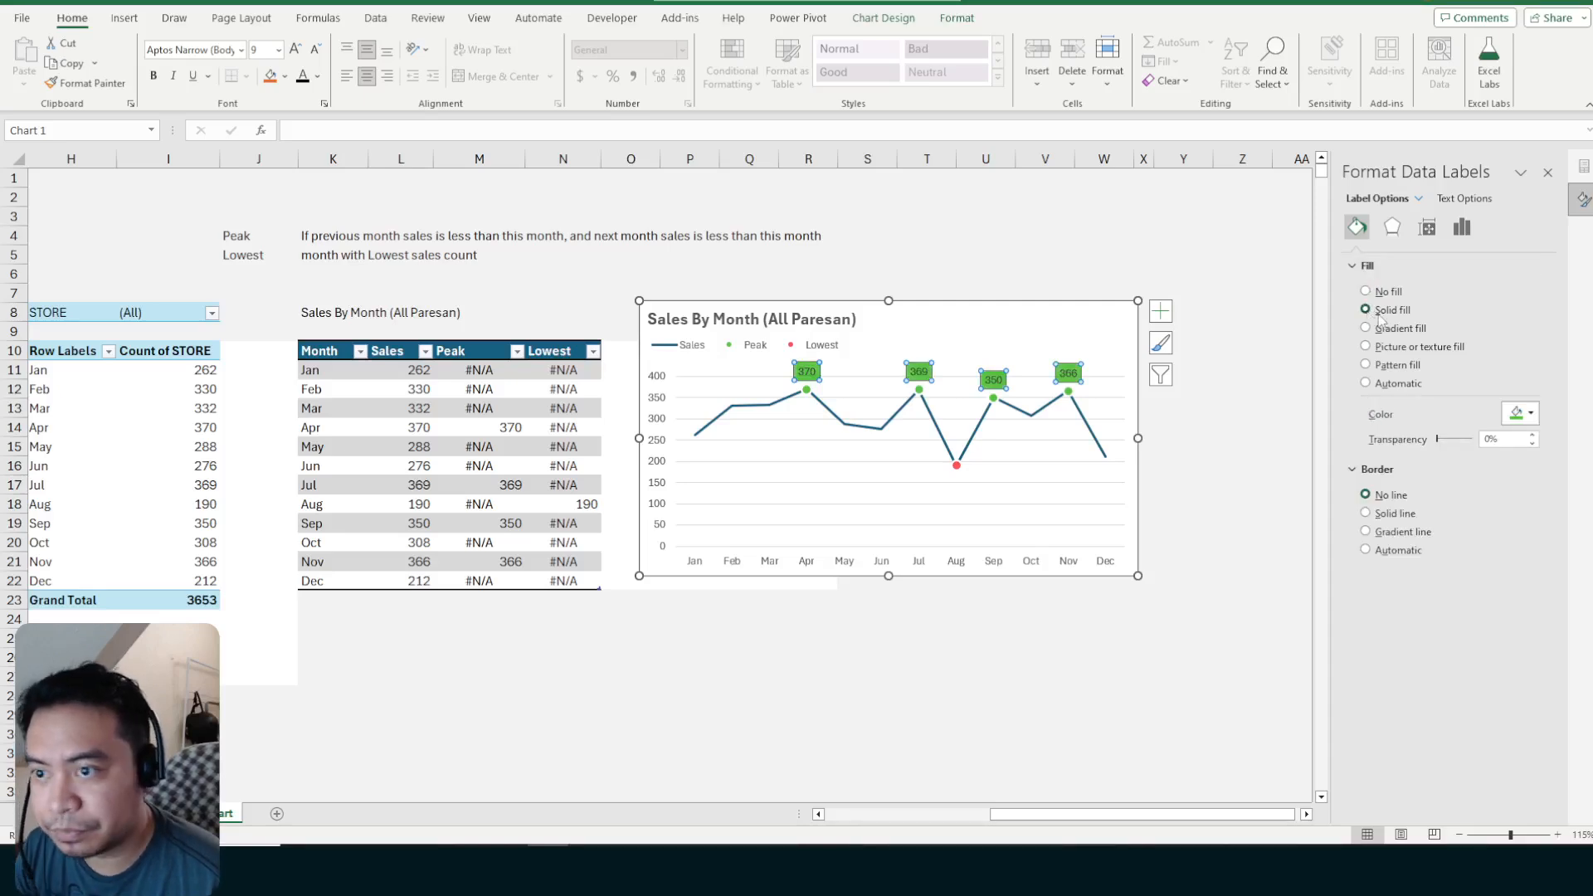
left_click(1522, 419)
left_click(1477, 622)
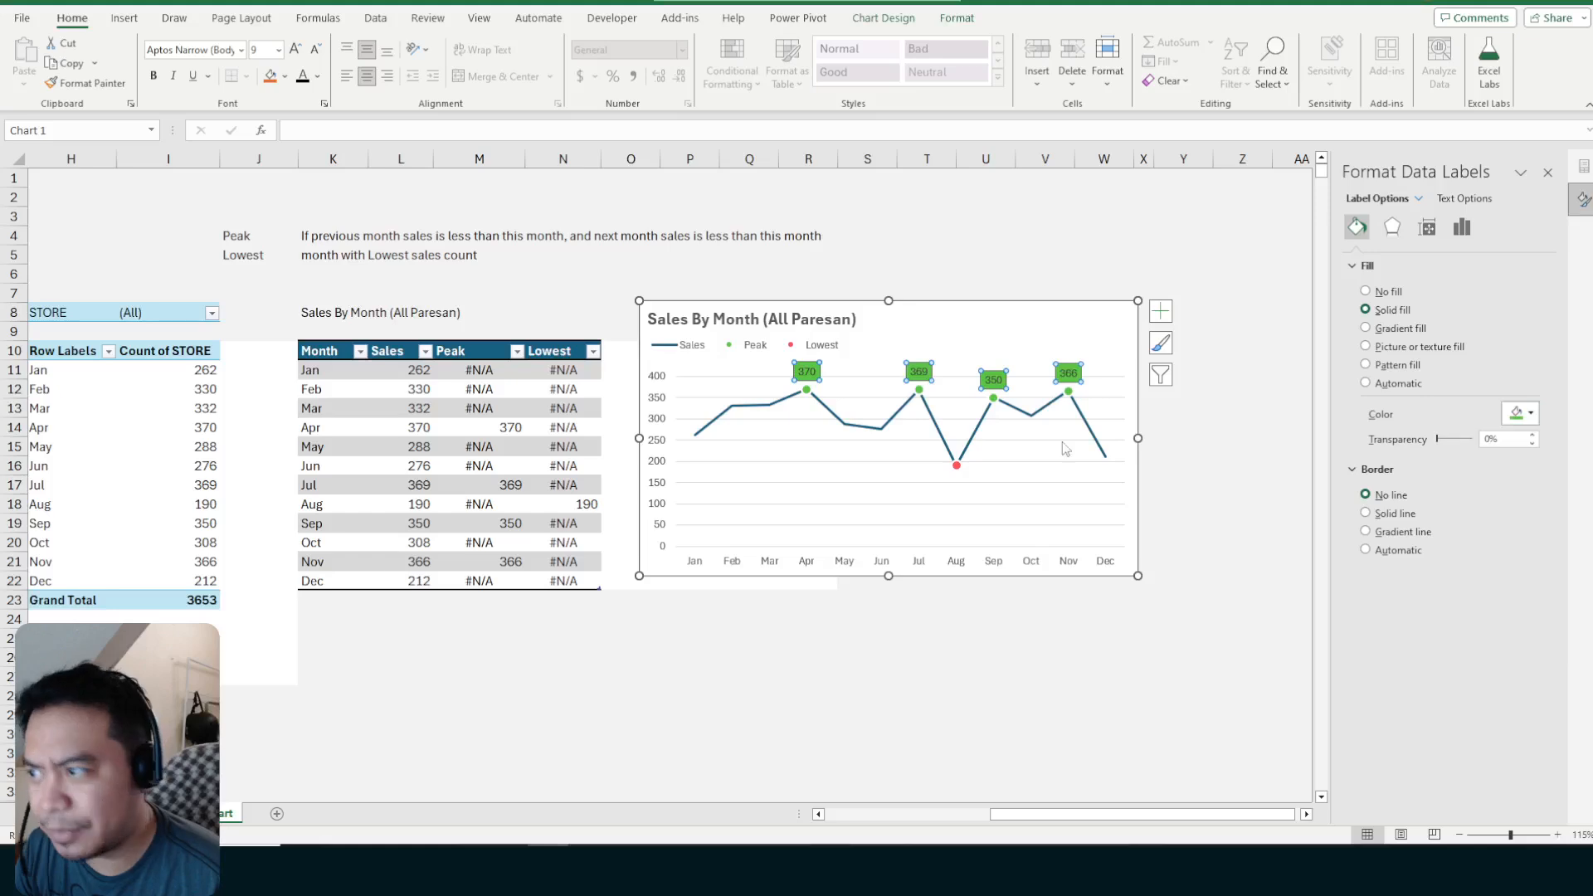
mouse_move(998, 405)
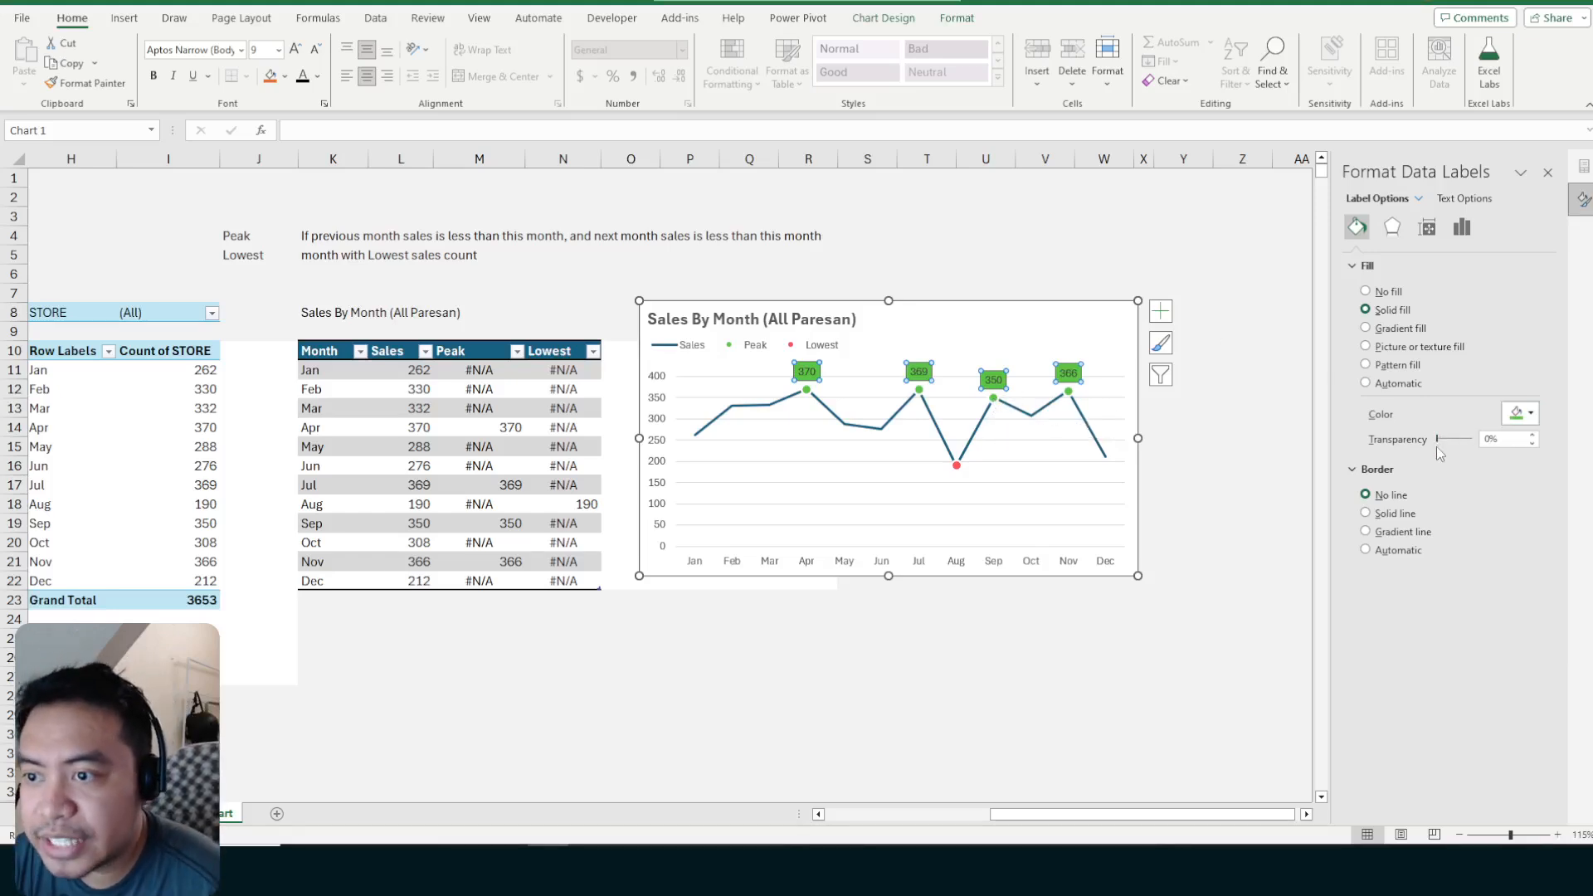
left_click_drag(1436, 437, 1460, 450)
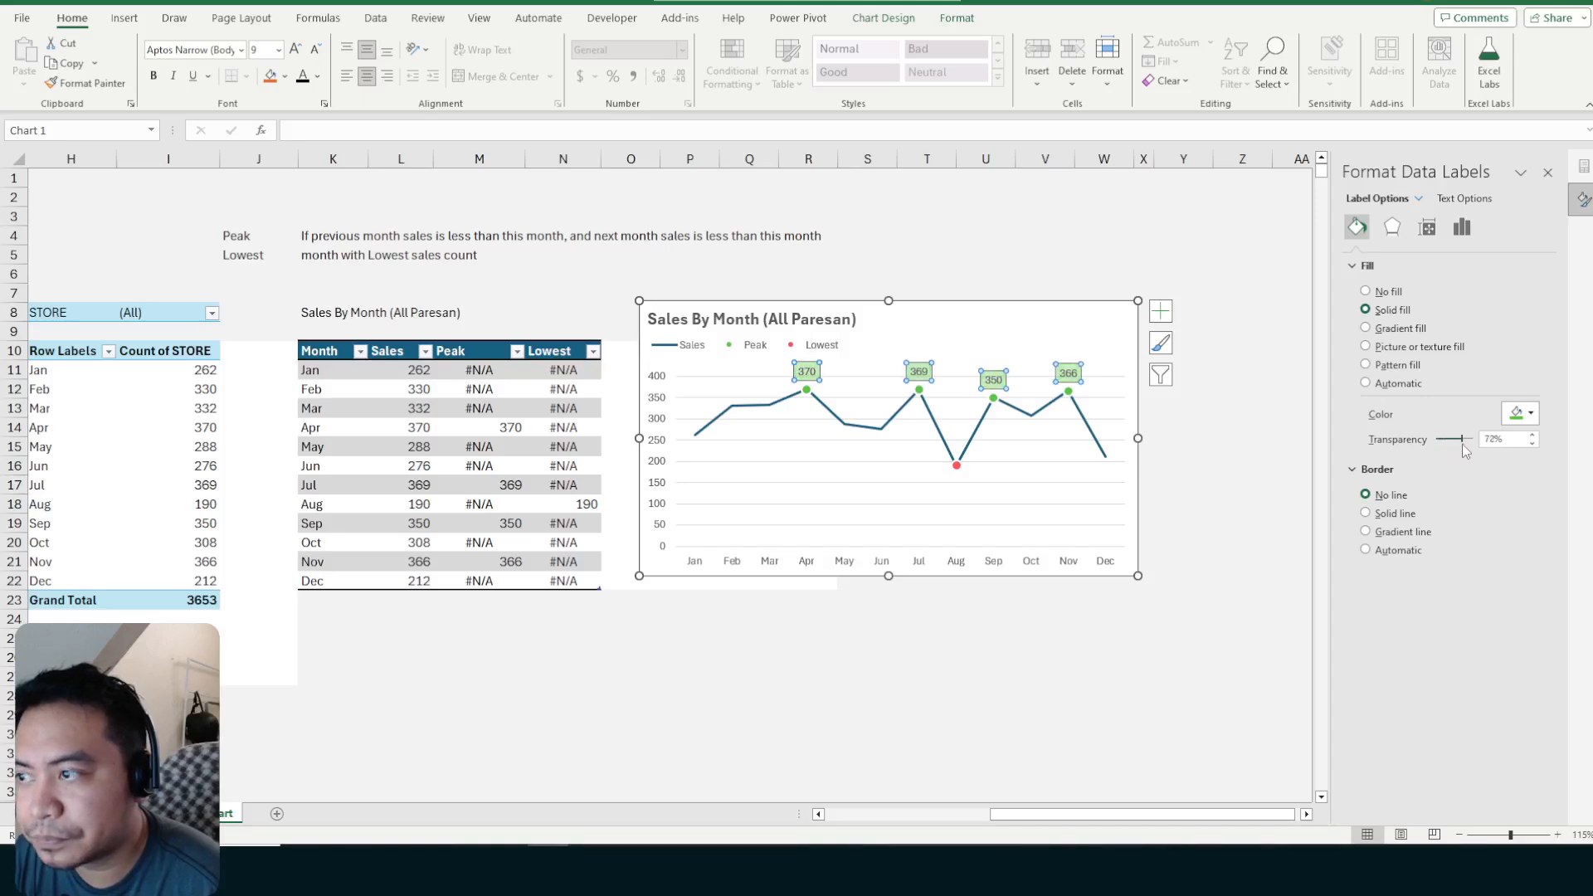
left_click(1245, 278)
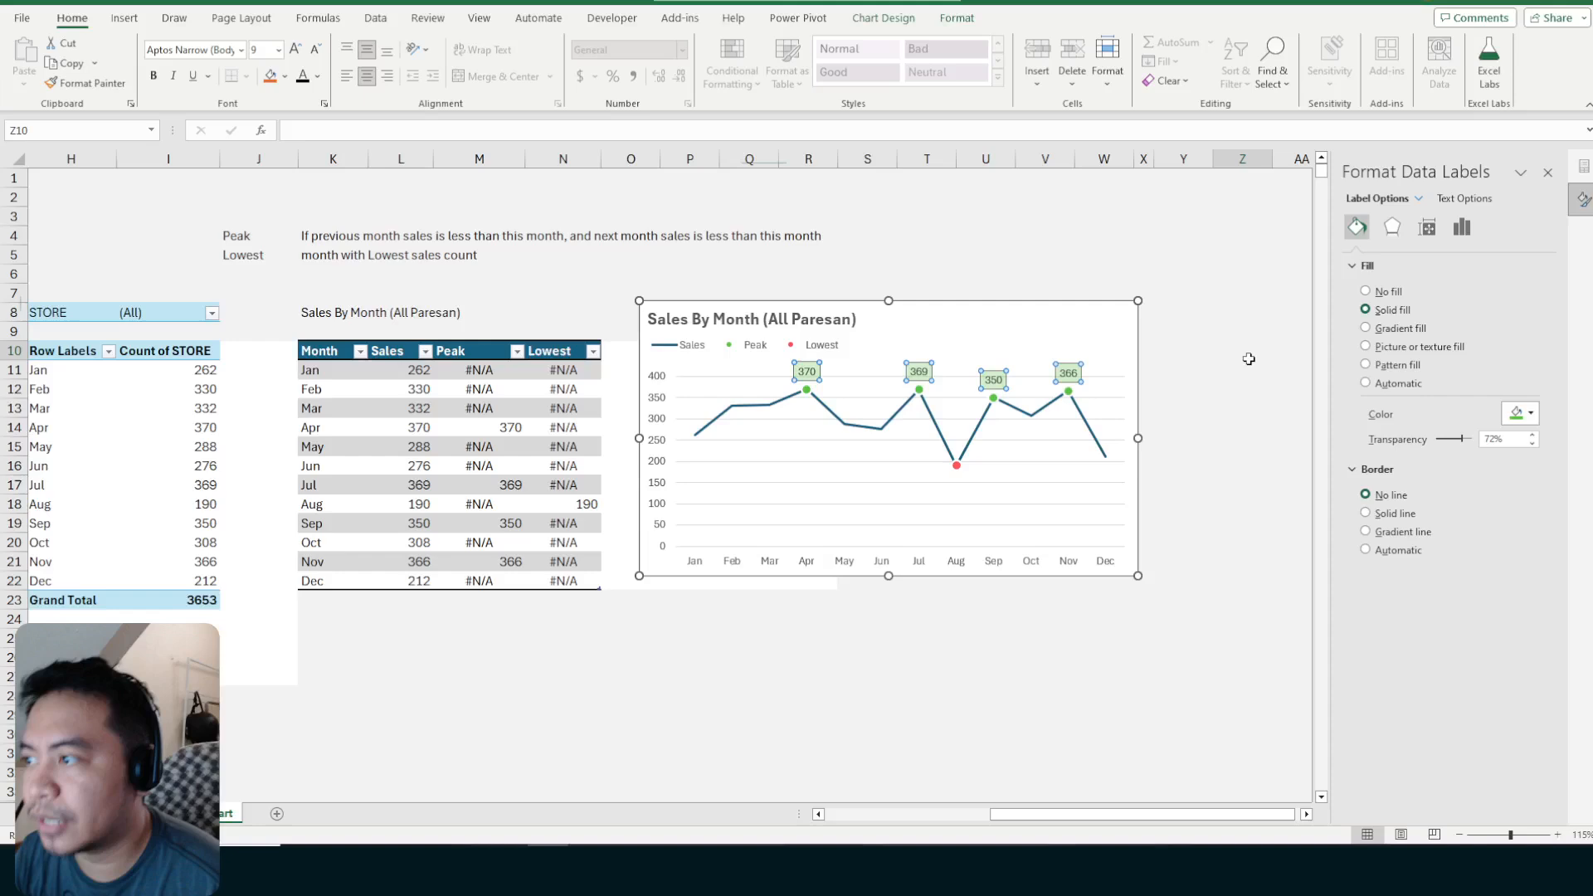
Make the Peak data labels bold, and deselect the chart
left_click(998, 385)
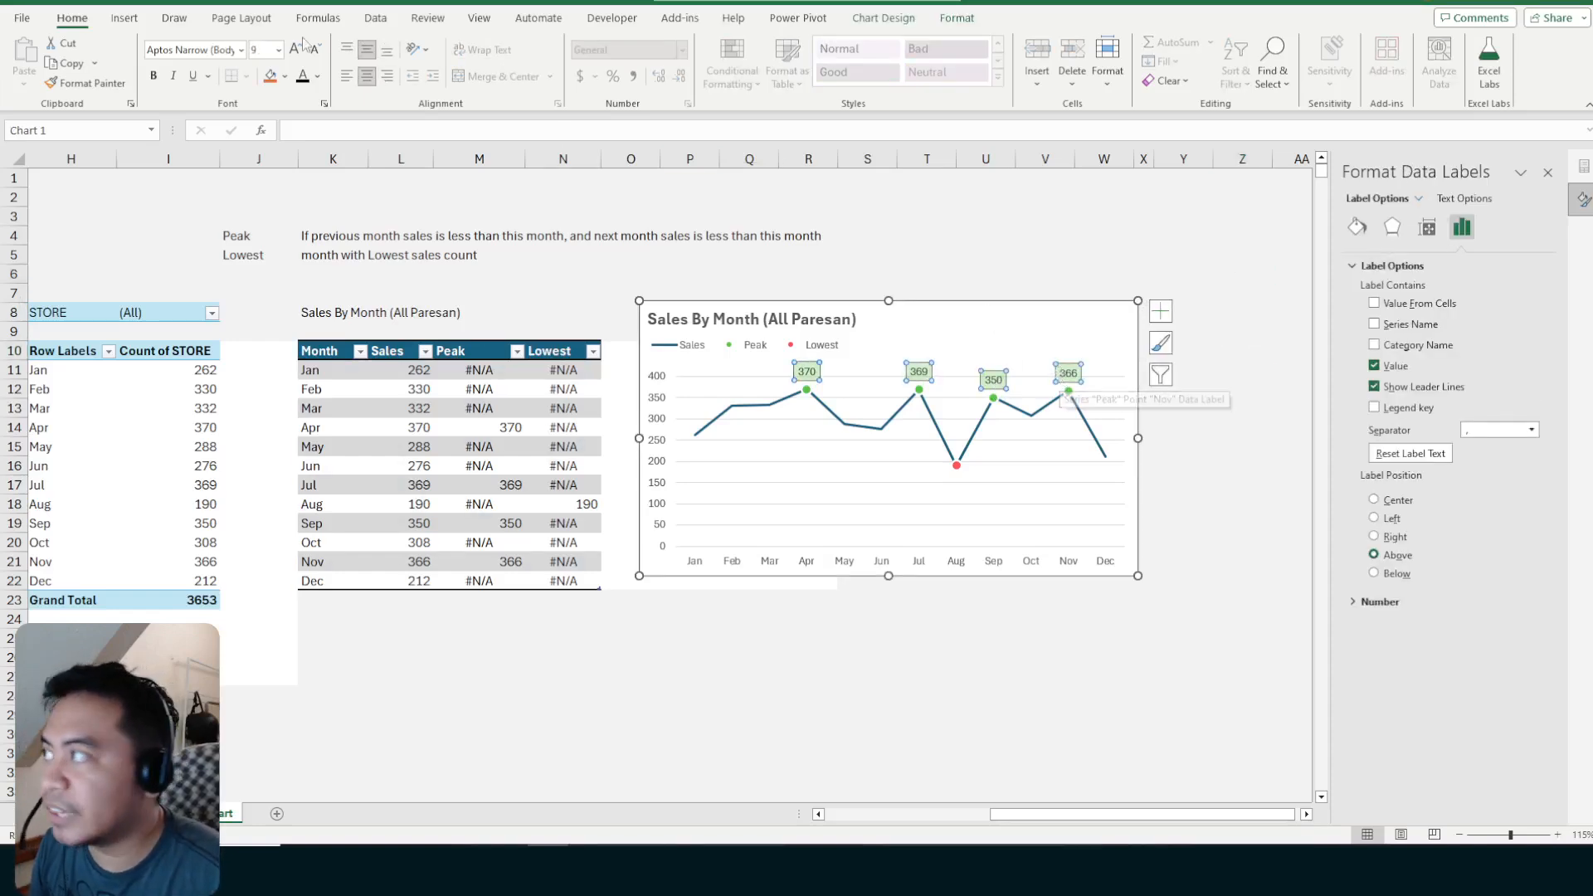
left_click(153, 76)
left_click(1254, 371)
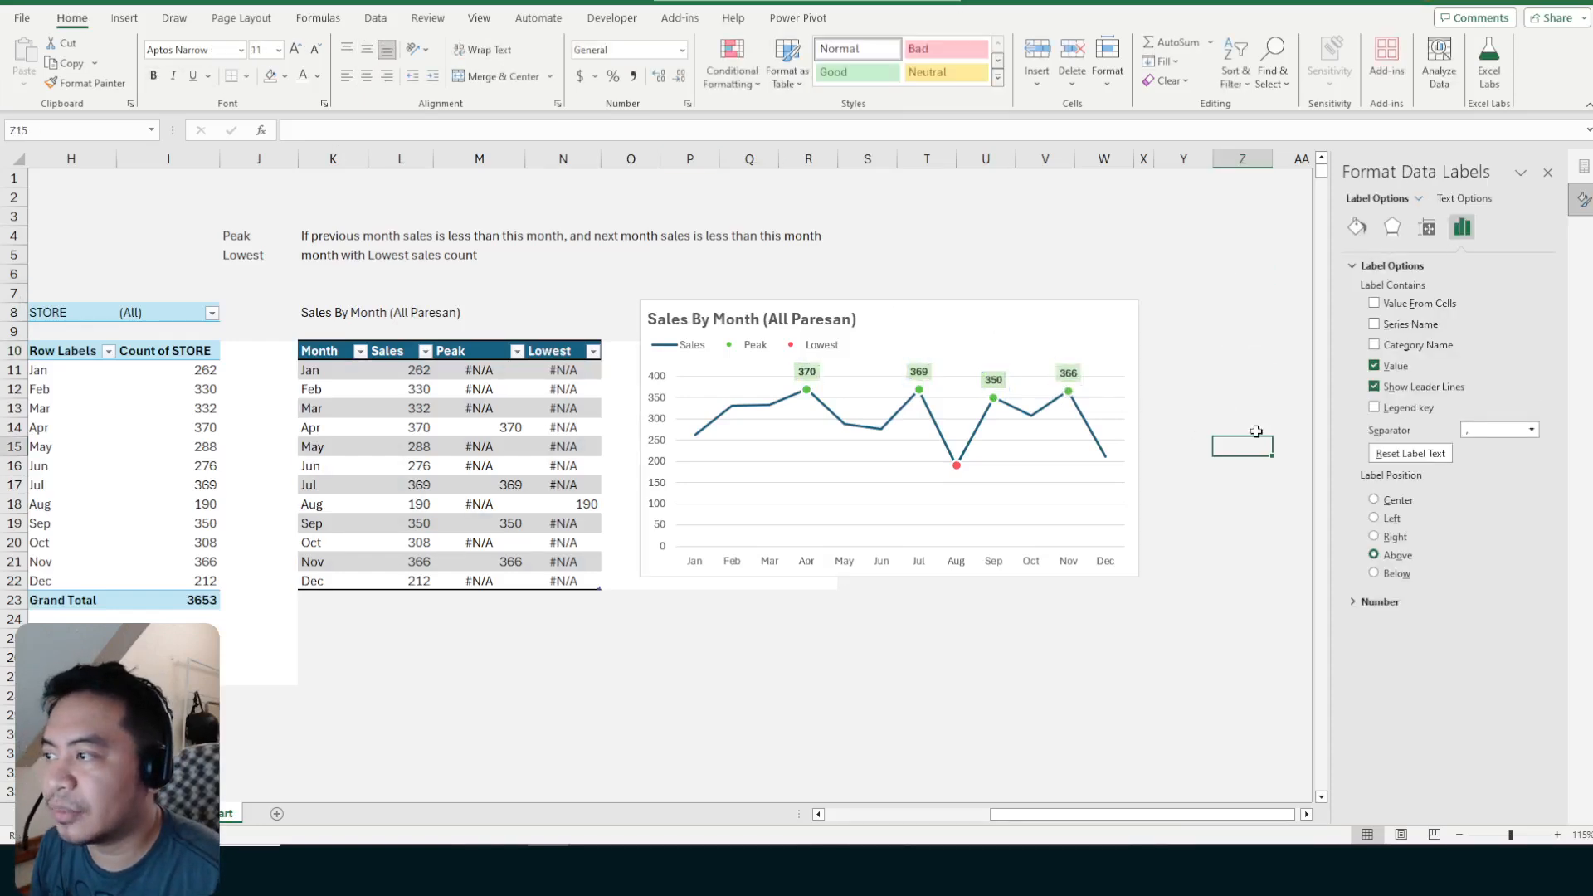
left_click(1236, 273)
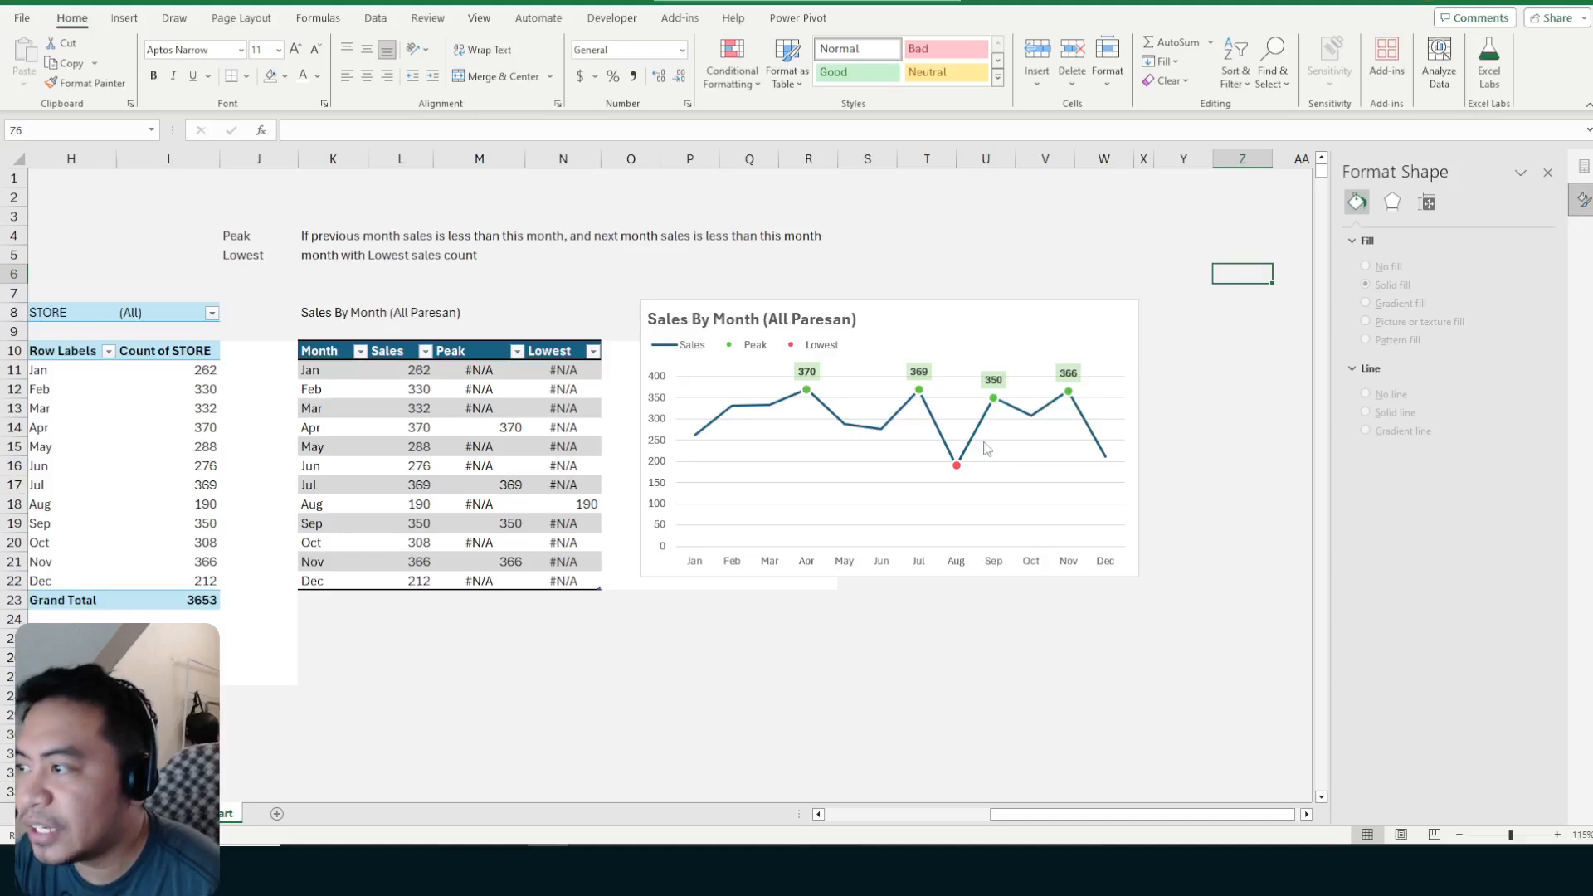
Add data labels to the Lowest series in the chart and select the new label
left_click(957, 467)
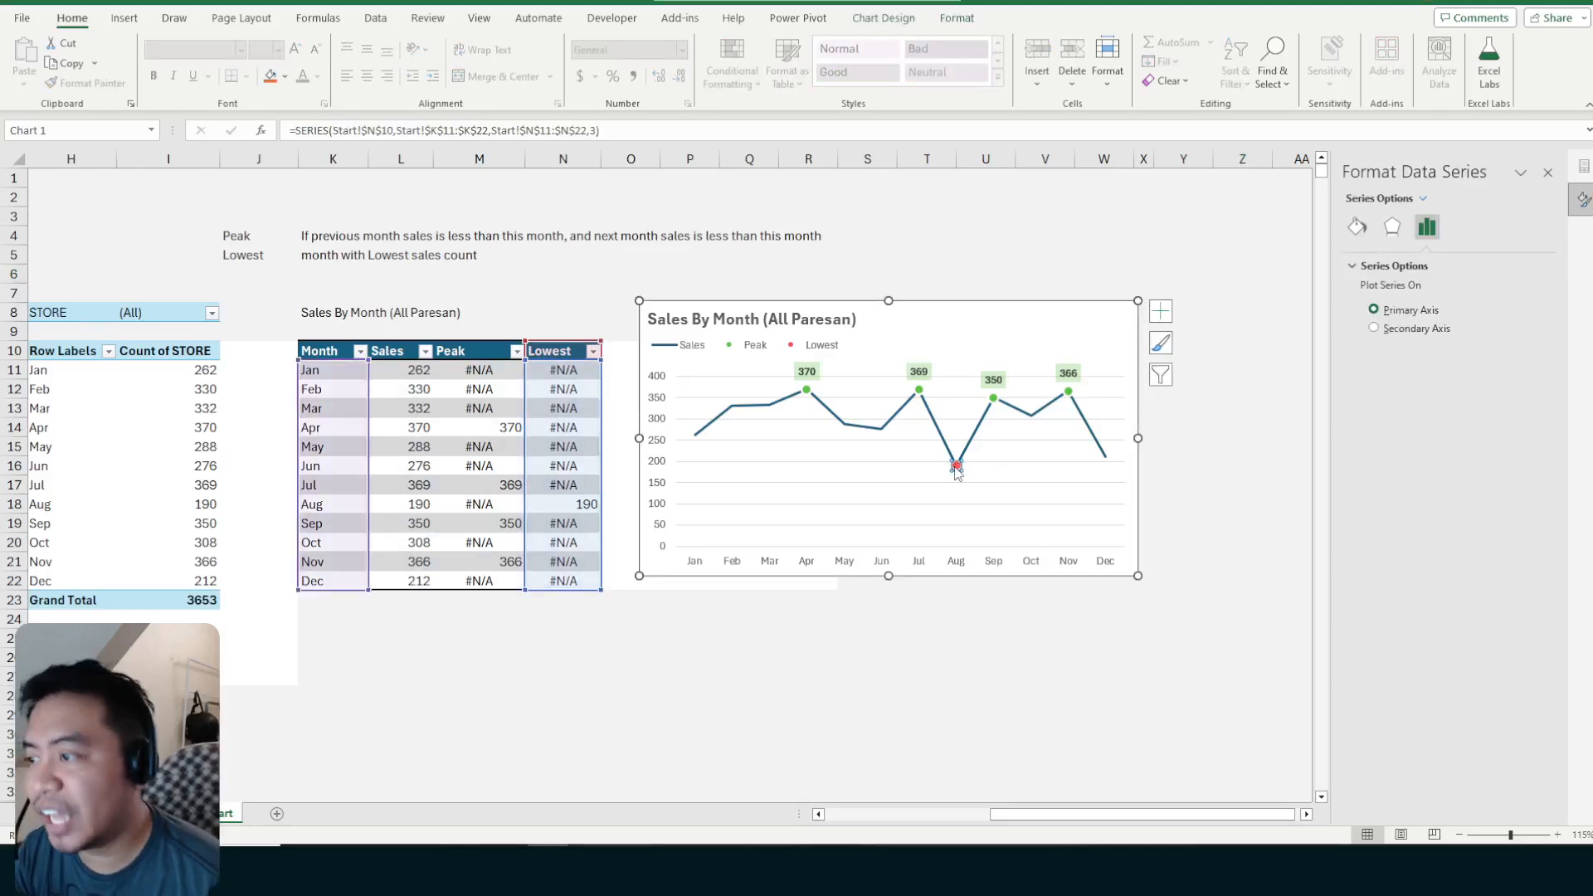
right_click(956, 467)
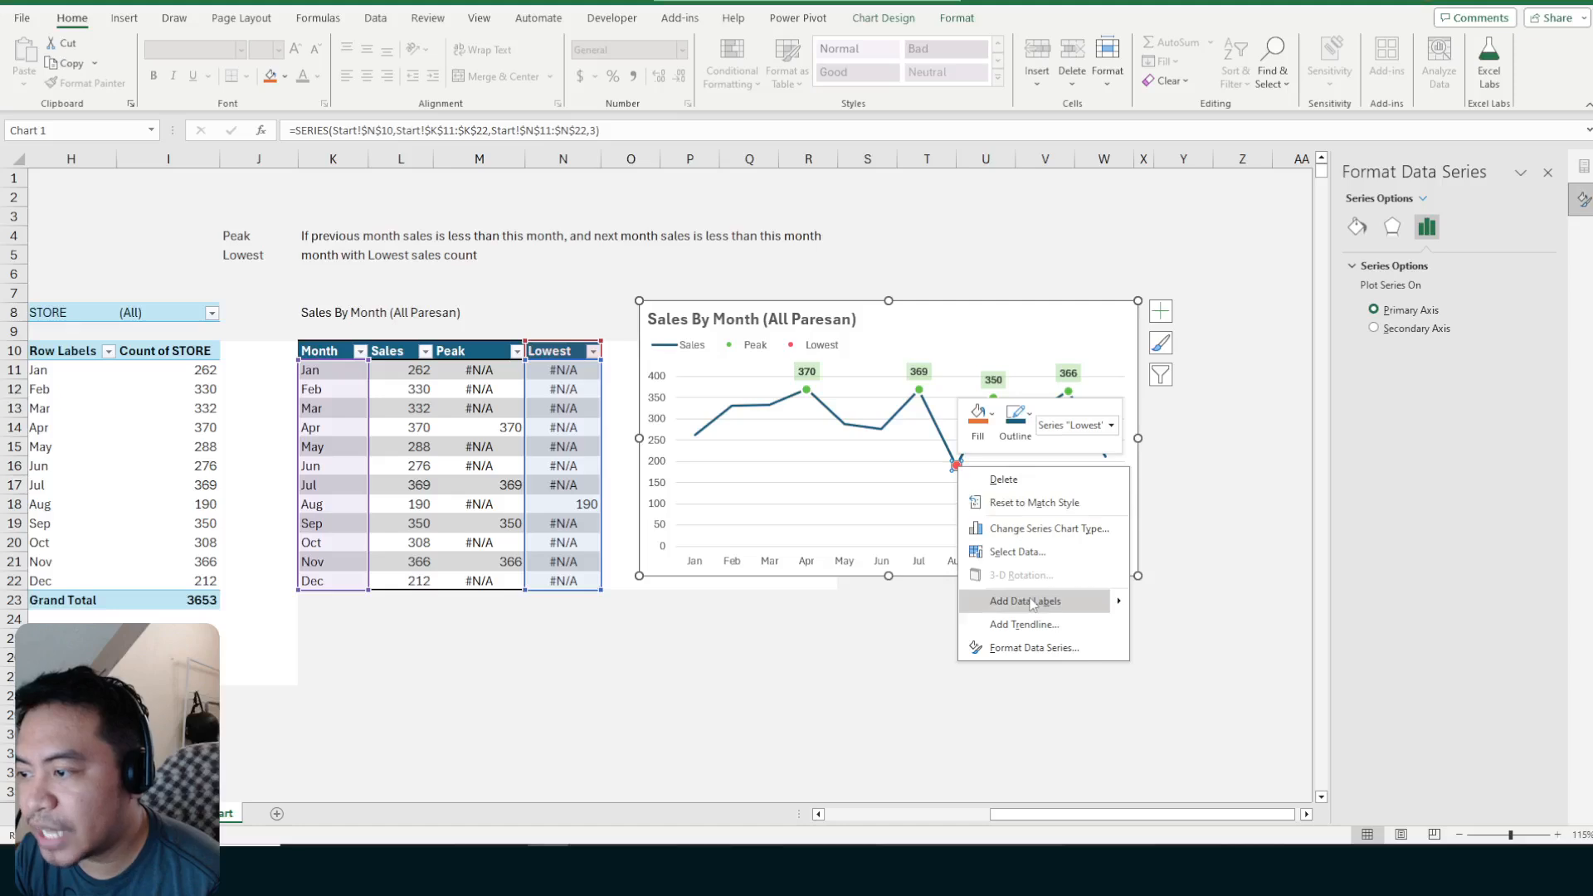
left_click(1033, 601)
left_click(978, 466)
Try positioning the Lowest series' data label above its marker
right_click(982, 470)
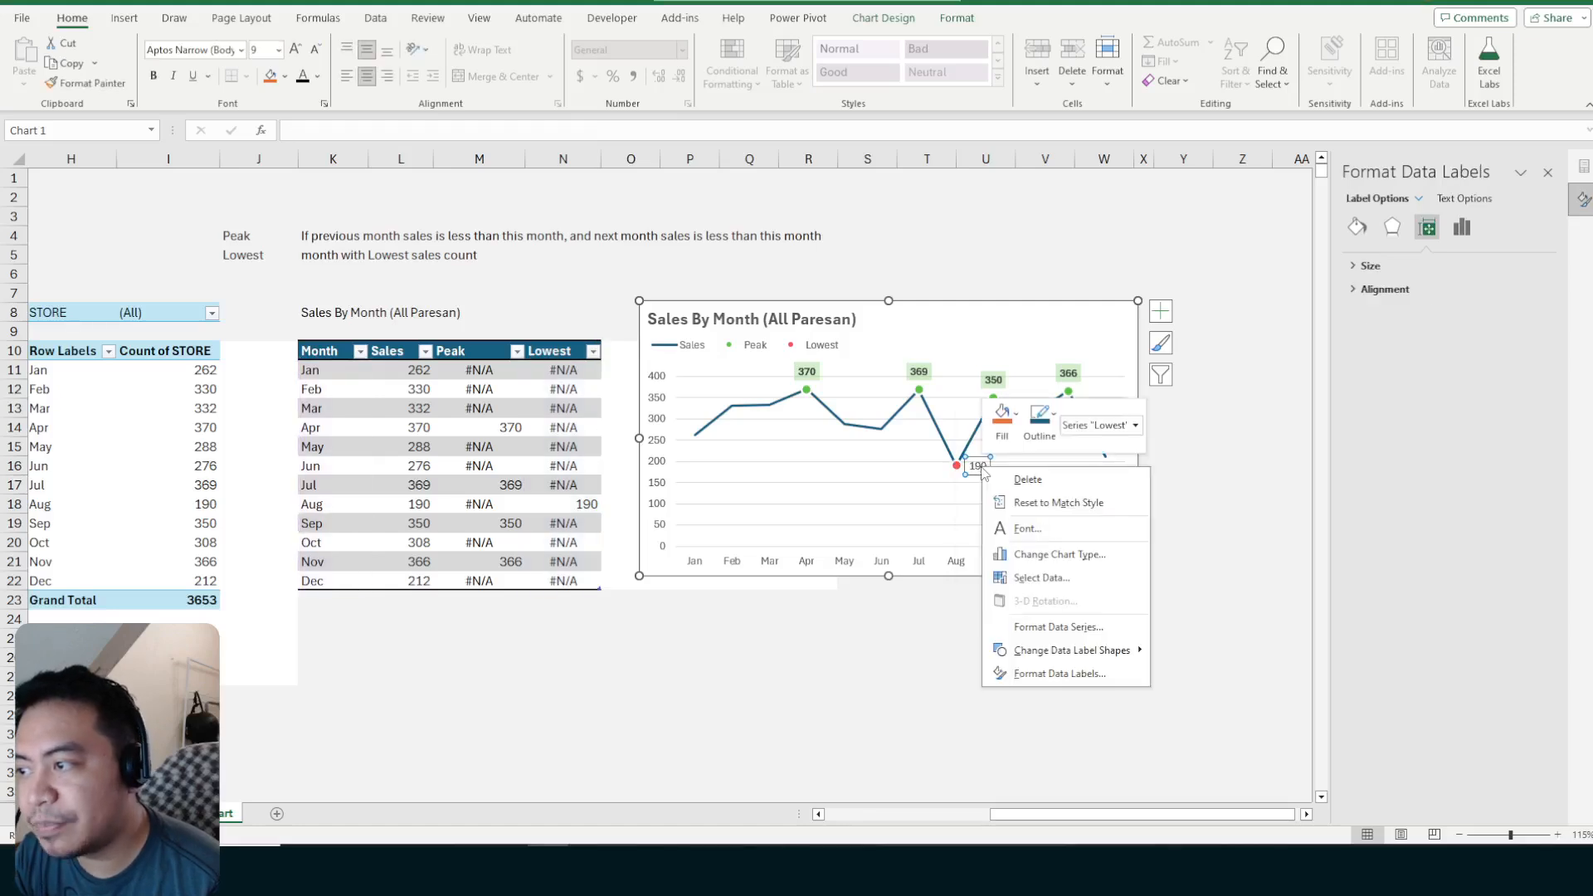
left_click(1060, 674)
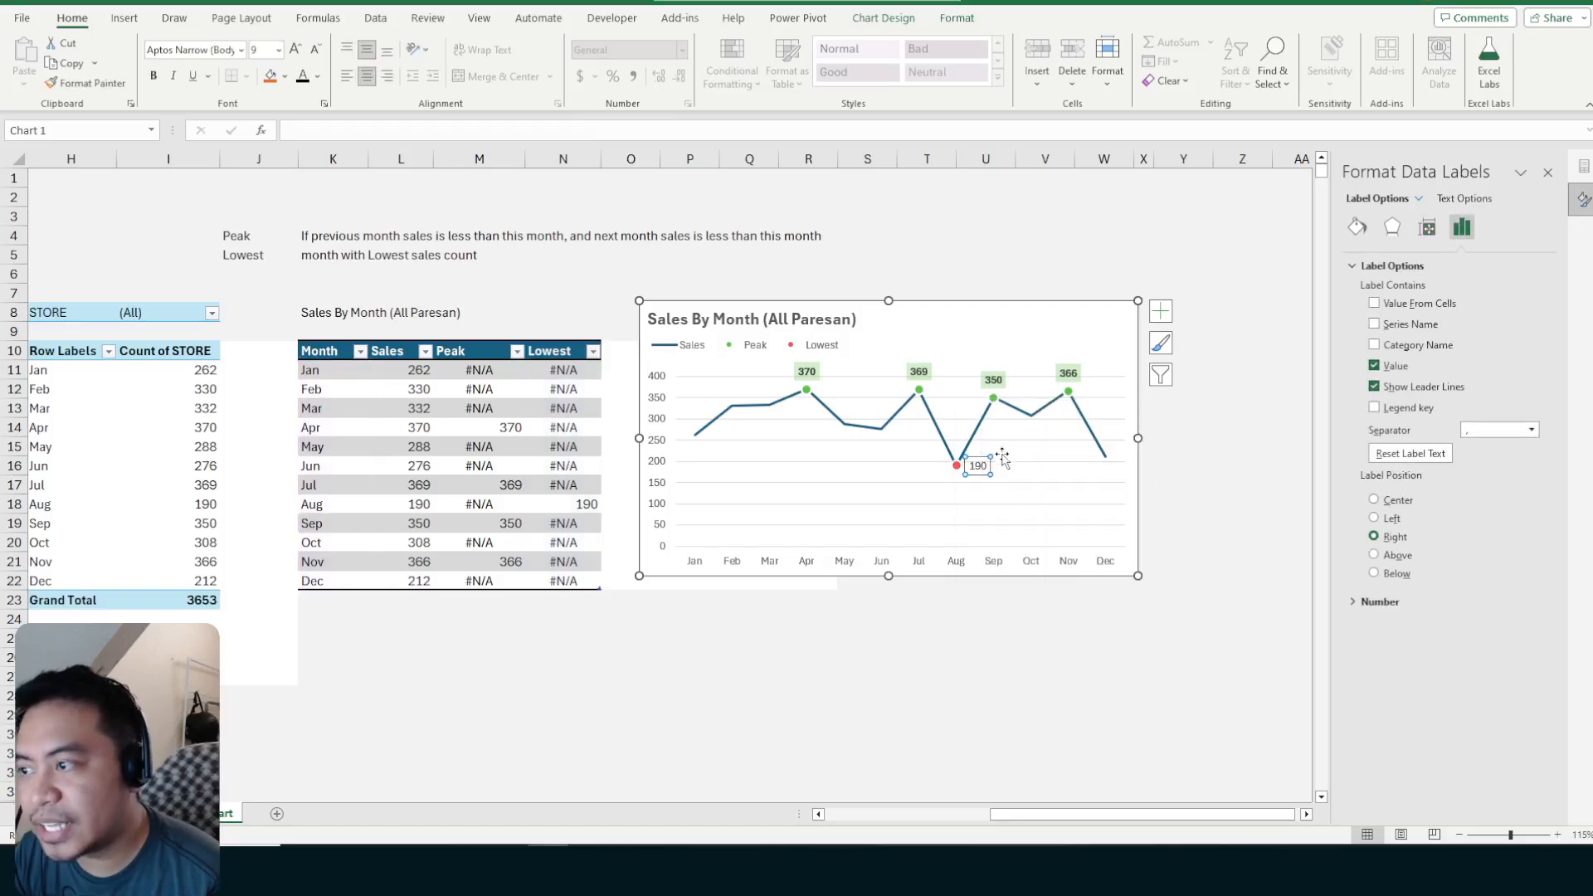
left_click(1376, 556)
left_click(1011, 471)
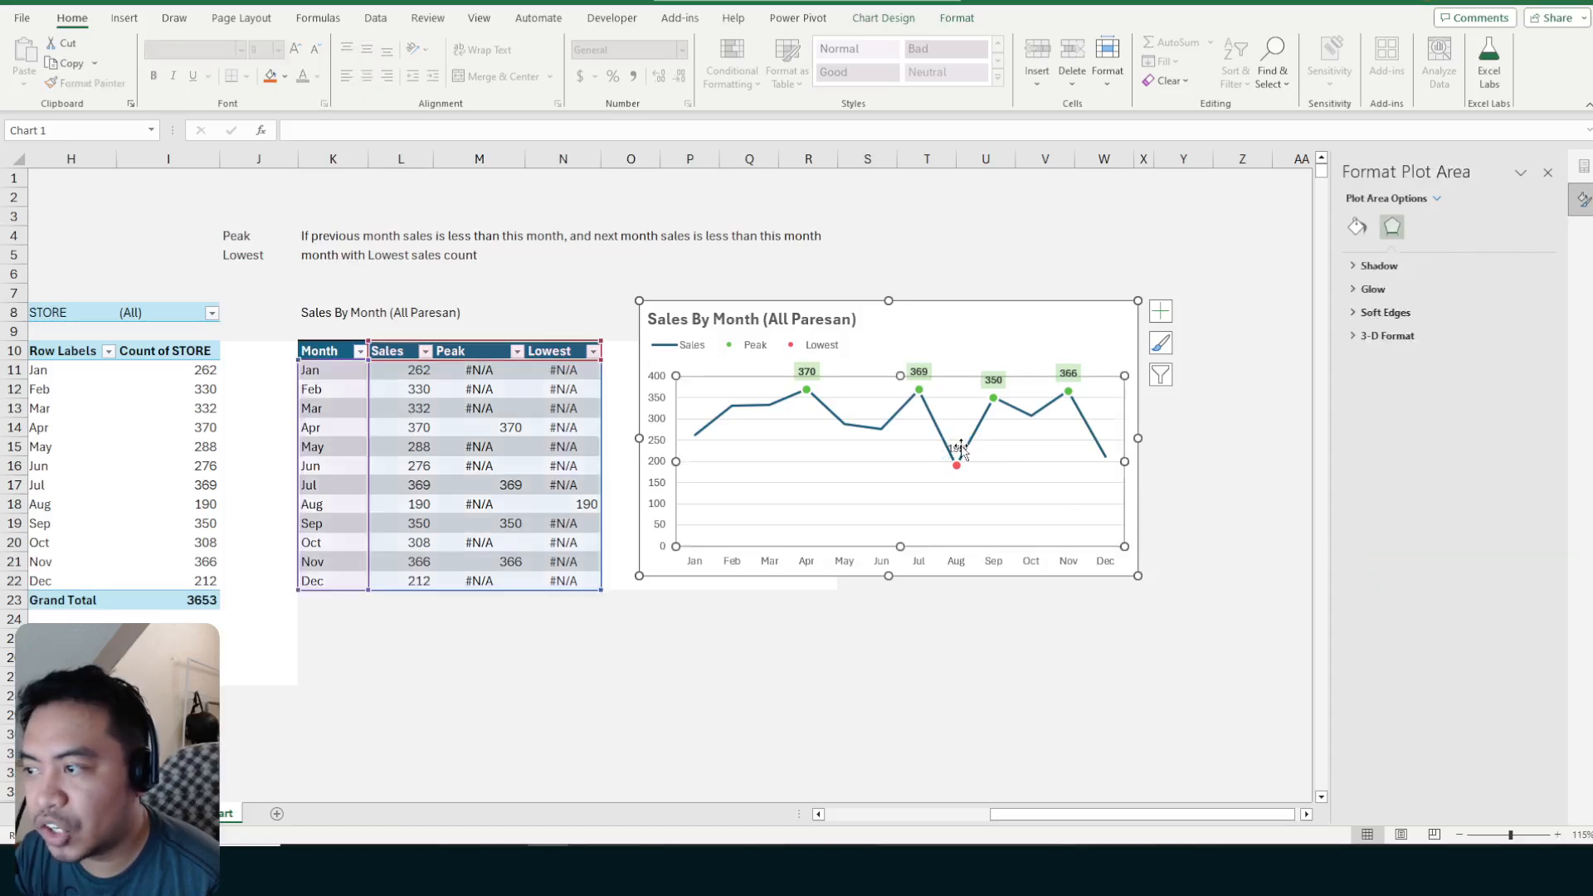
Position the Lowest series' data label below its marker
left_click(960, 449)
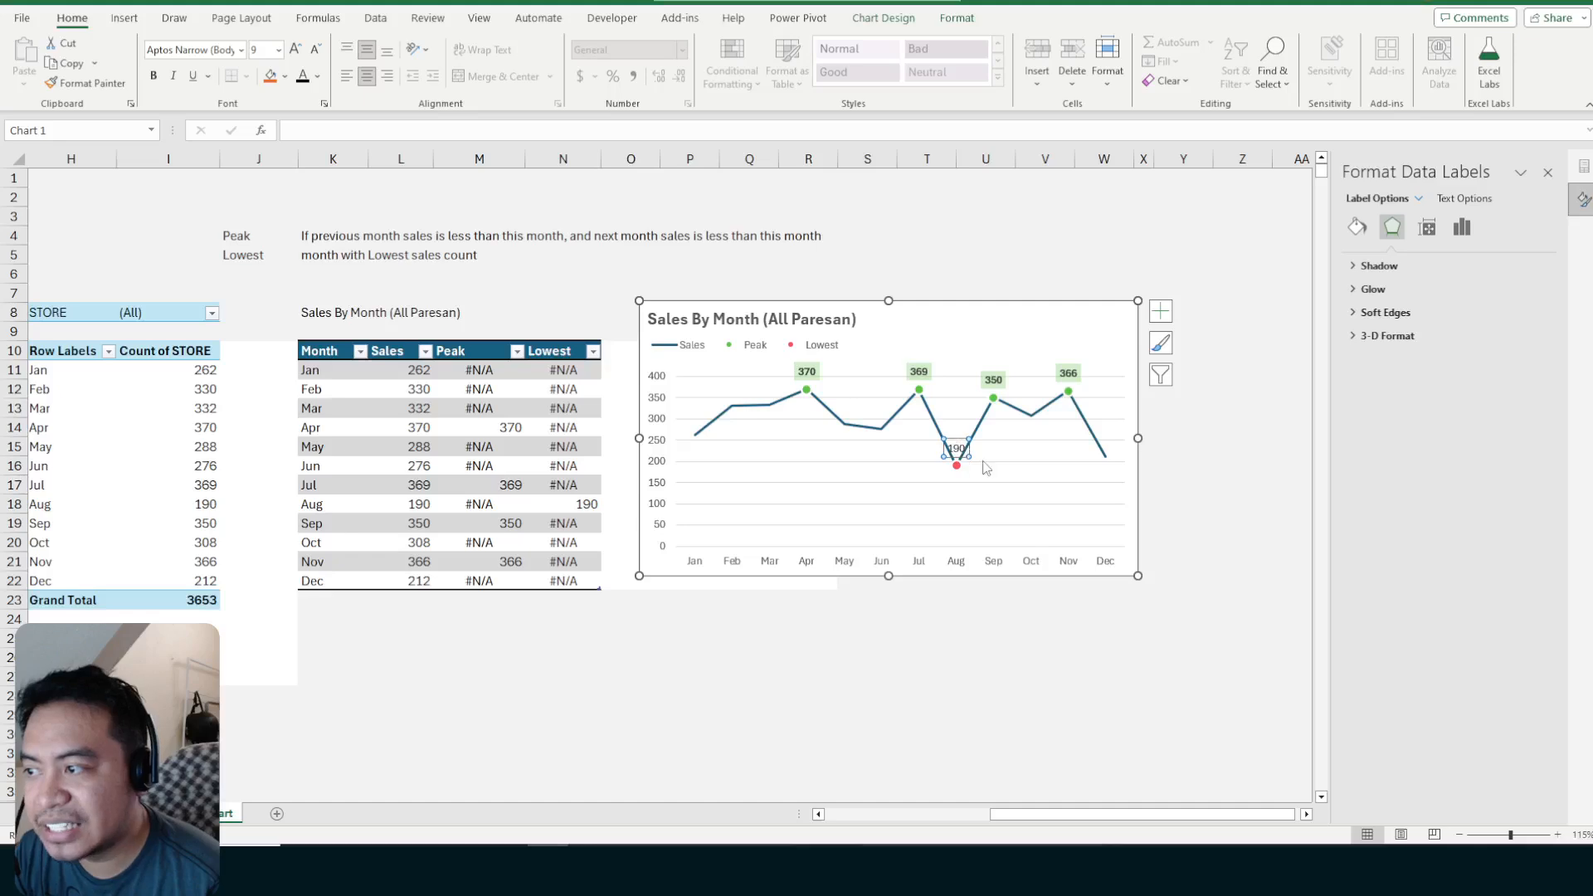
left_click(957, 448)
left_click(1462, 226)
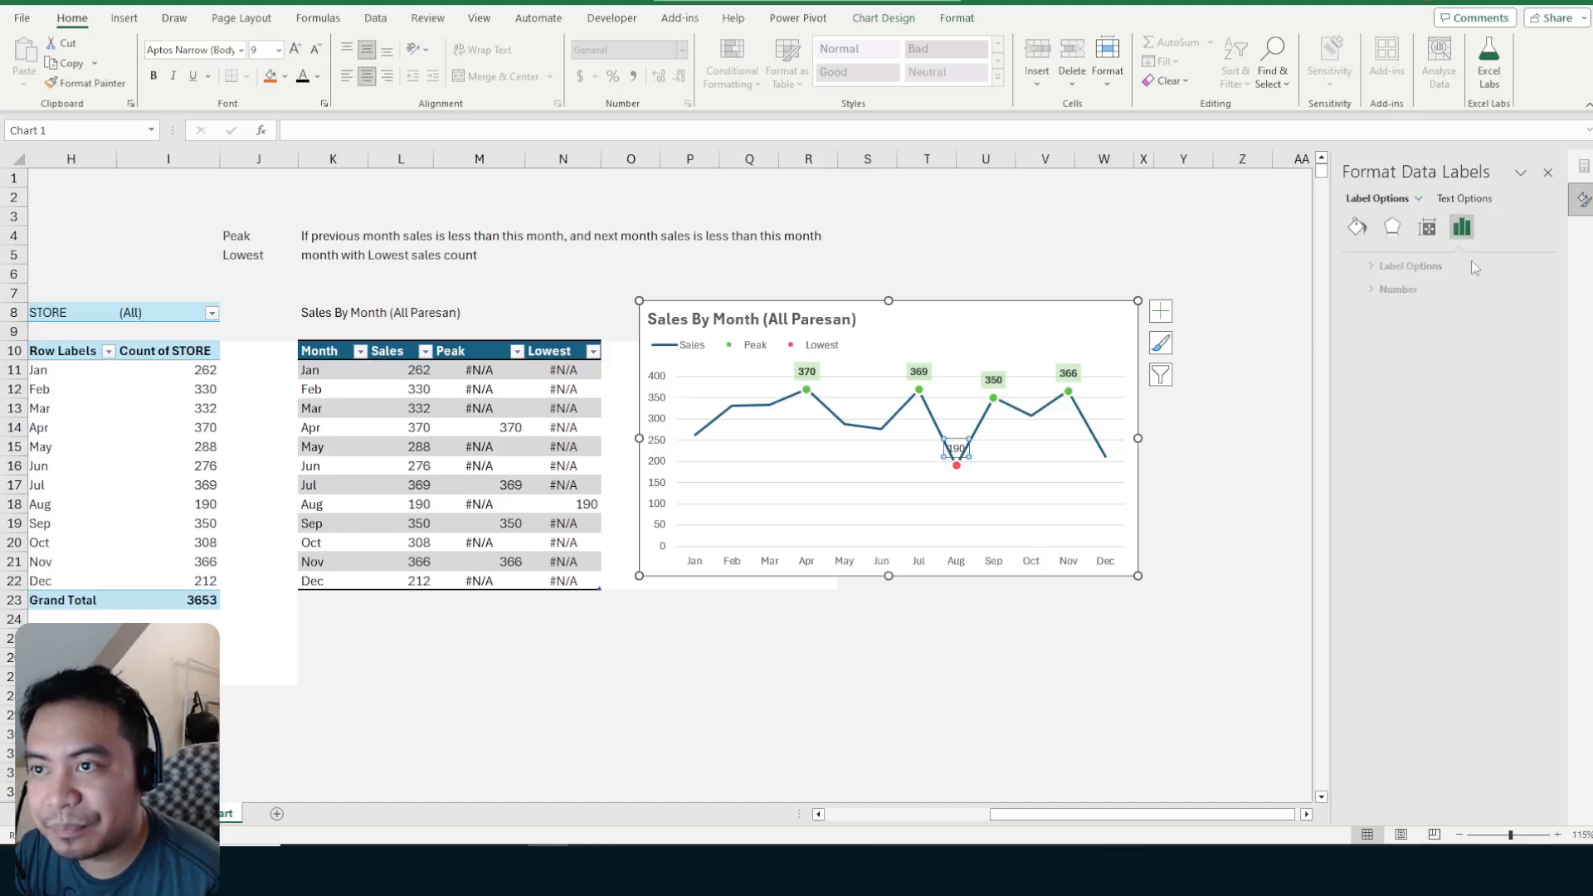
left_click(1353, 290)
left_click(1378, 265)
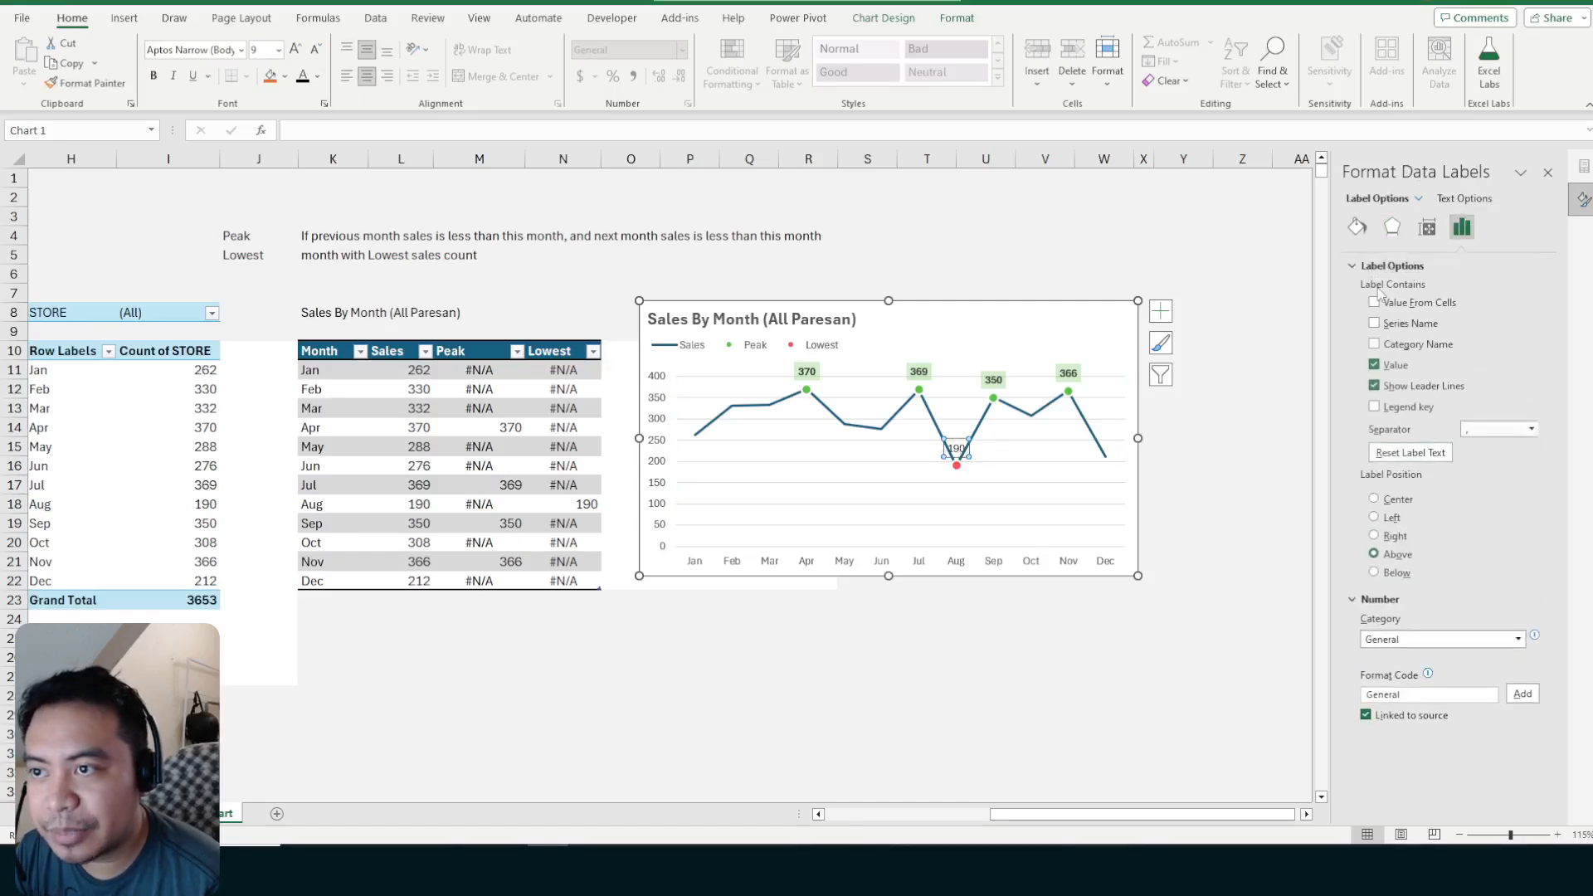
left_click(1374, 574)
Give the Lowest data label a solid red fill with 67% transparency, and deselect the chart
left_click(977, 487)
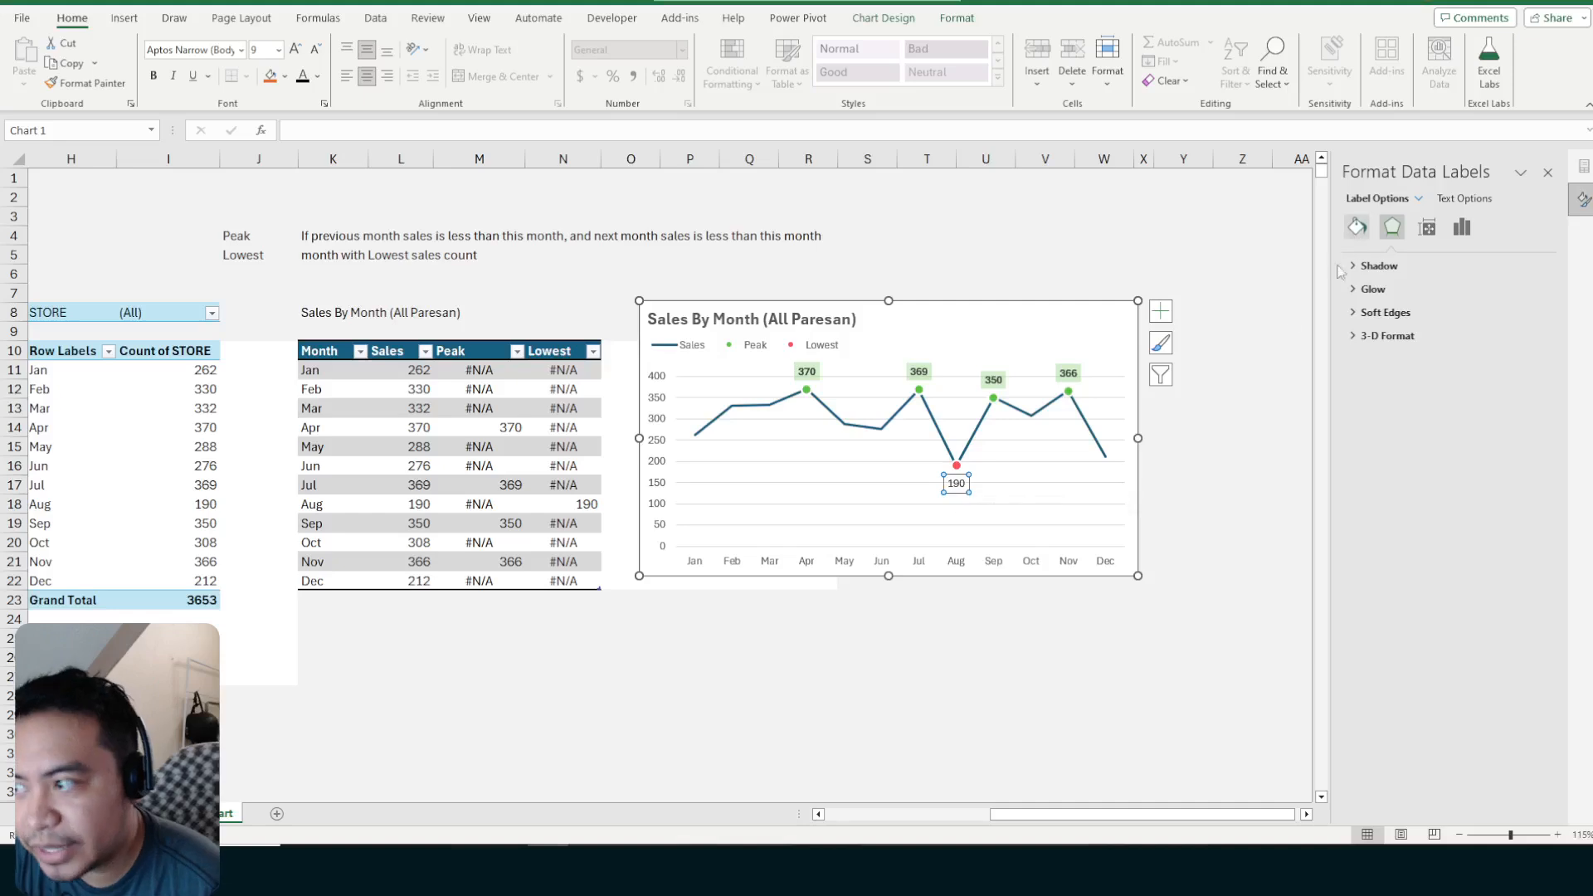
left_click(1357, 228)
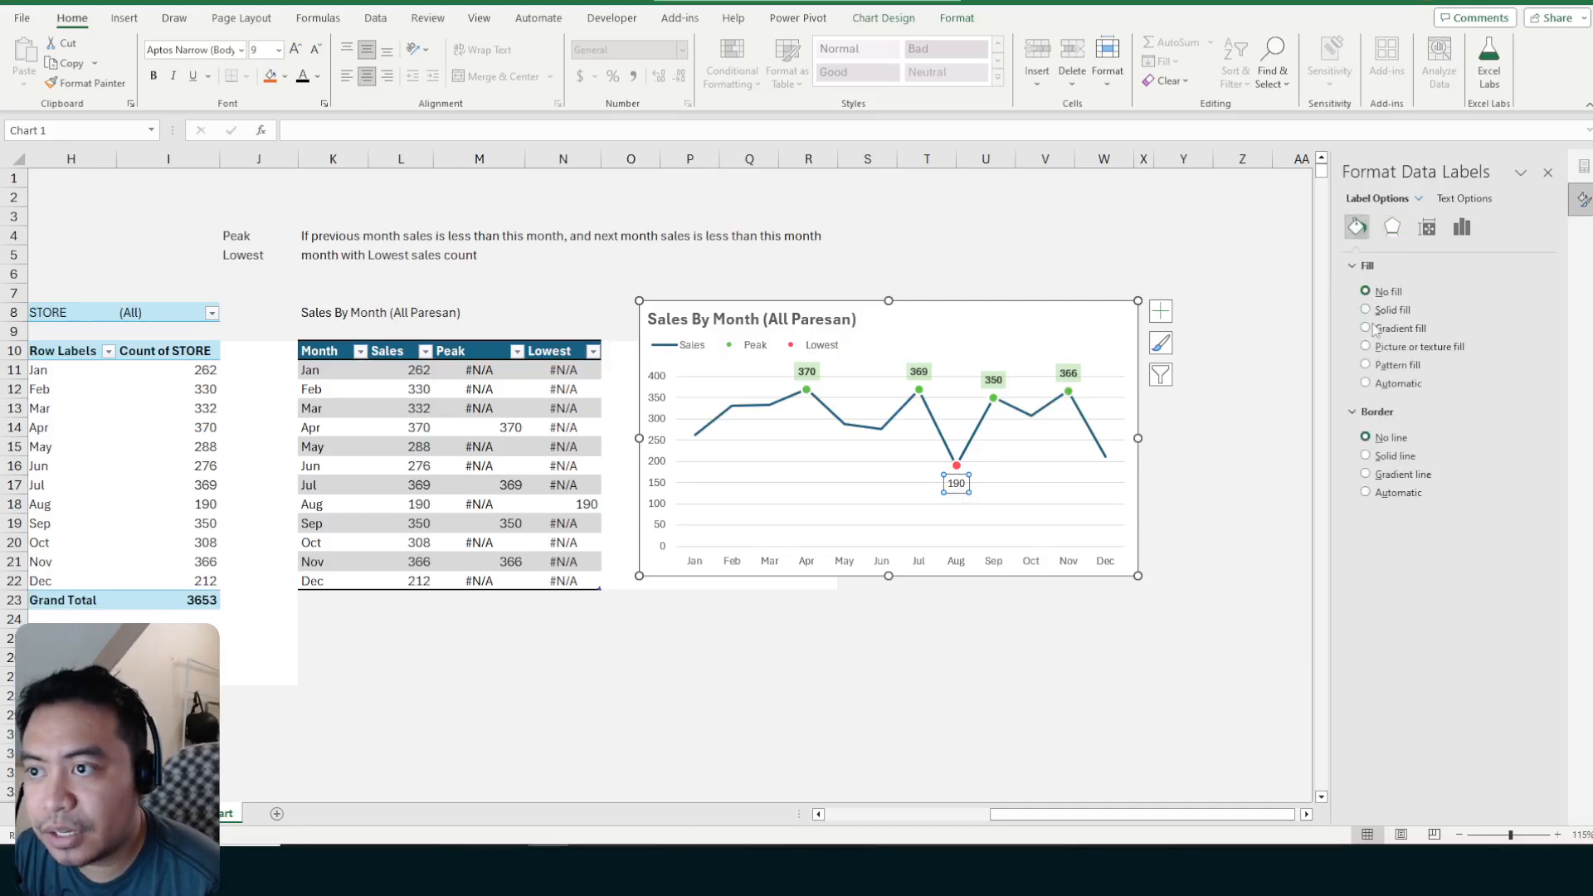
left_click(1366, 309)
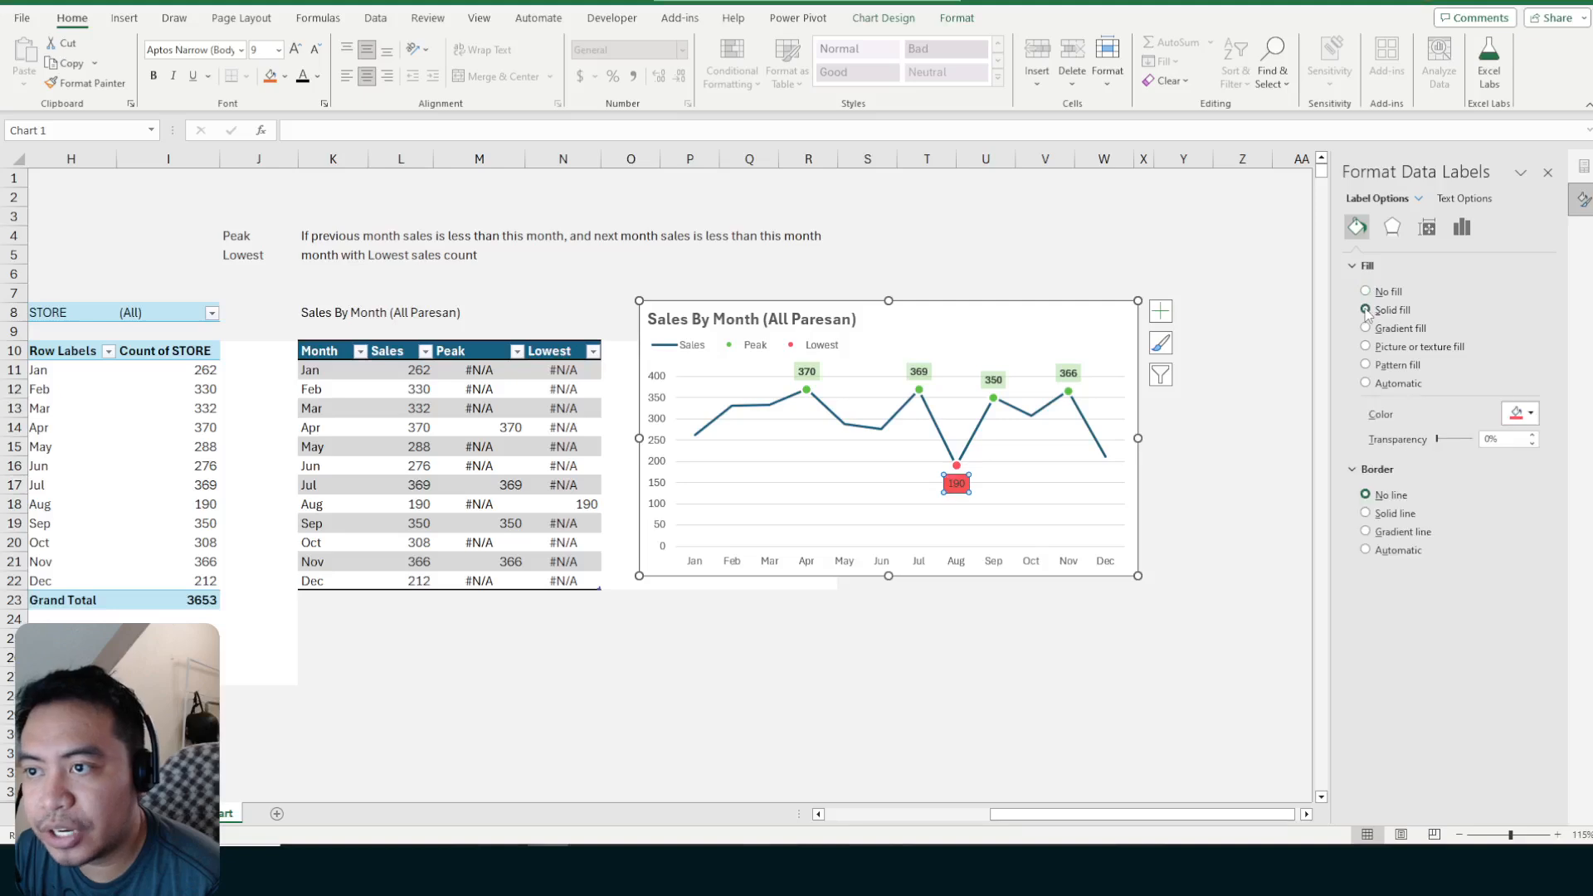
left_click(1520, 413)
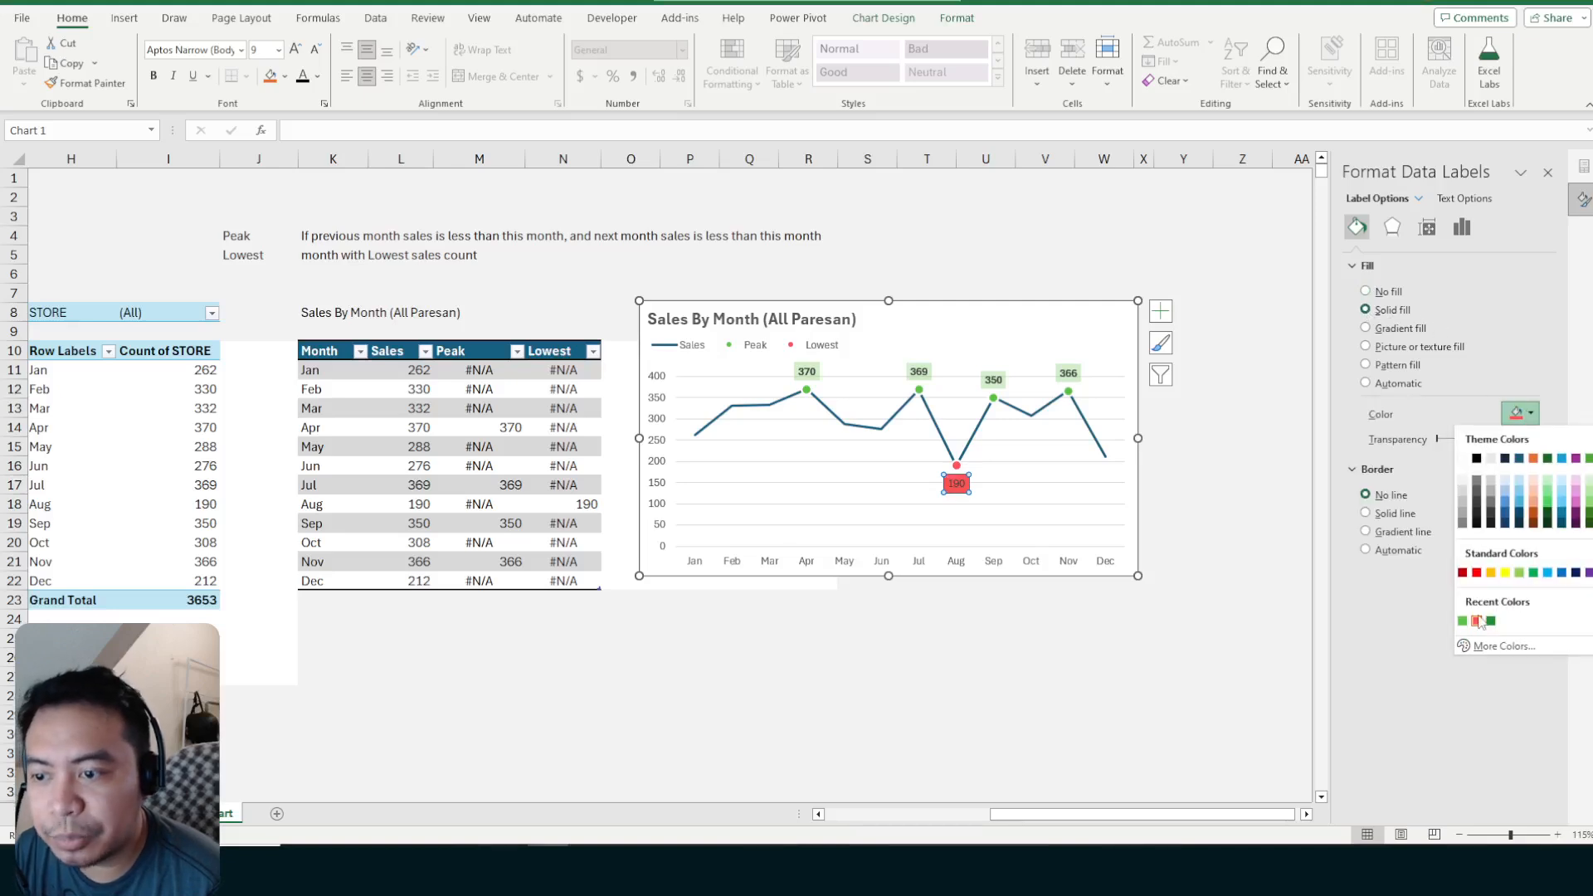
left_click(1525, 415)
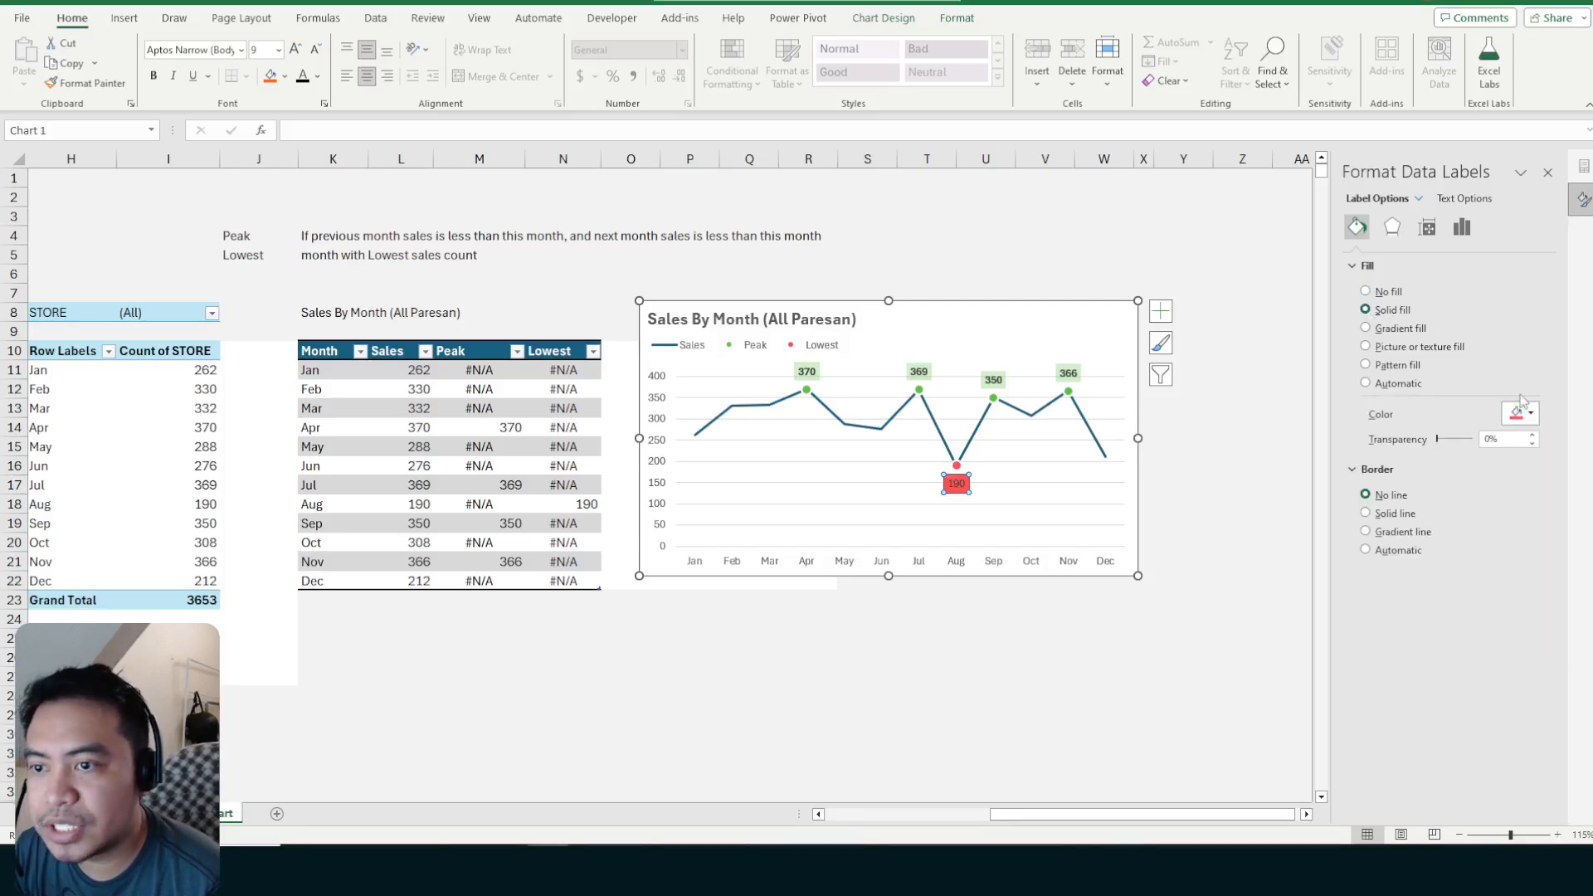
left_click_drag(1438, 447, 1445, 446)
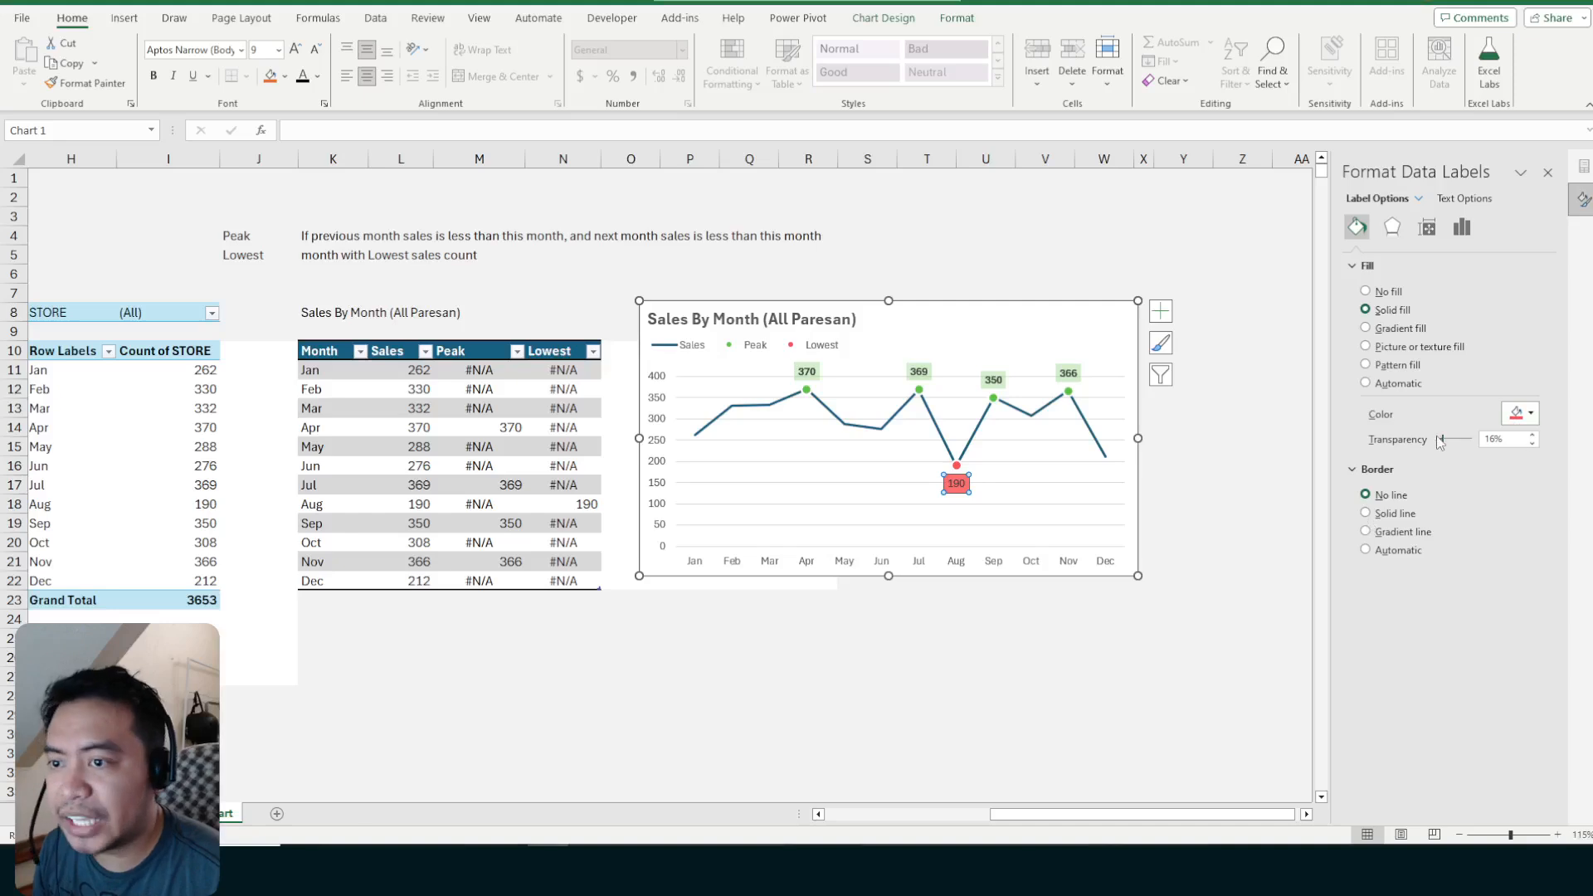
left_click_drag(1445, 446, 1465, 455)
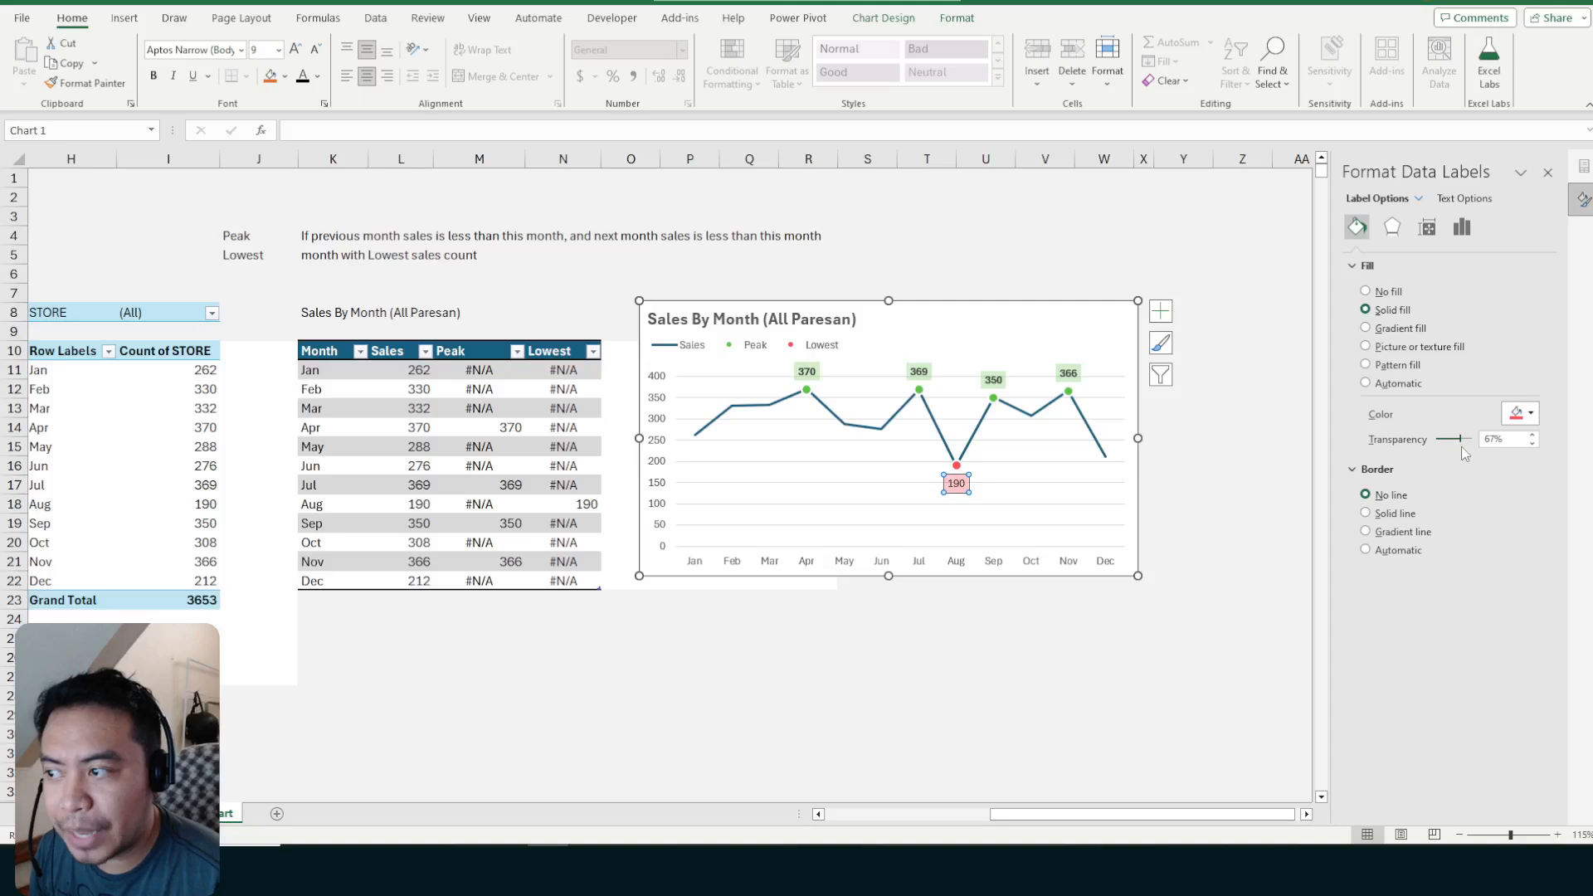
left_click(1207, 523)
Reduce the fill transparency of the Lowest data label to 12%
left_click(958, 488)
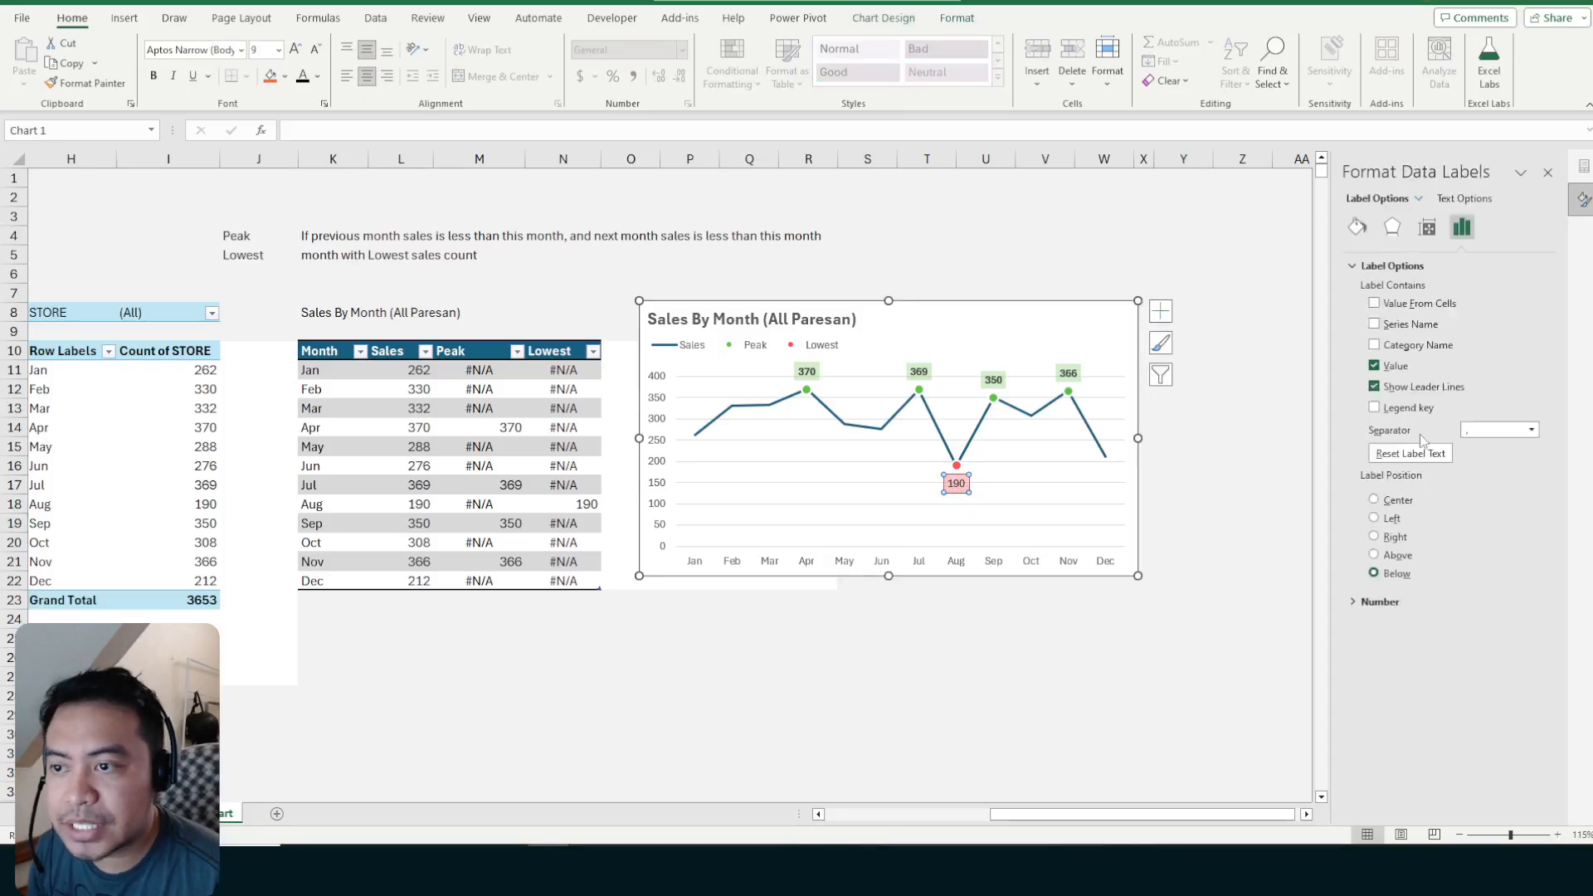
left_click(1358, 227)
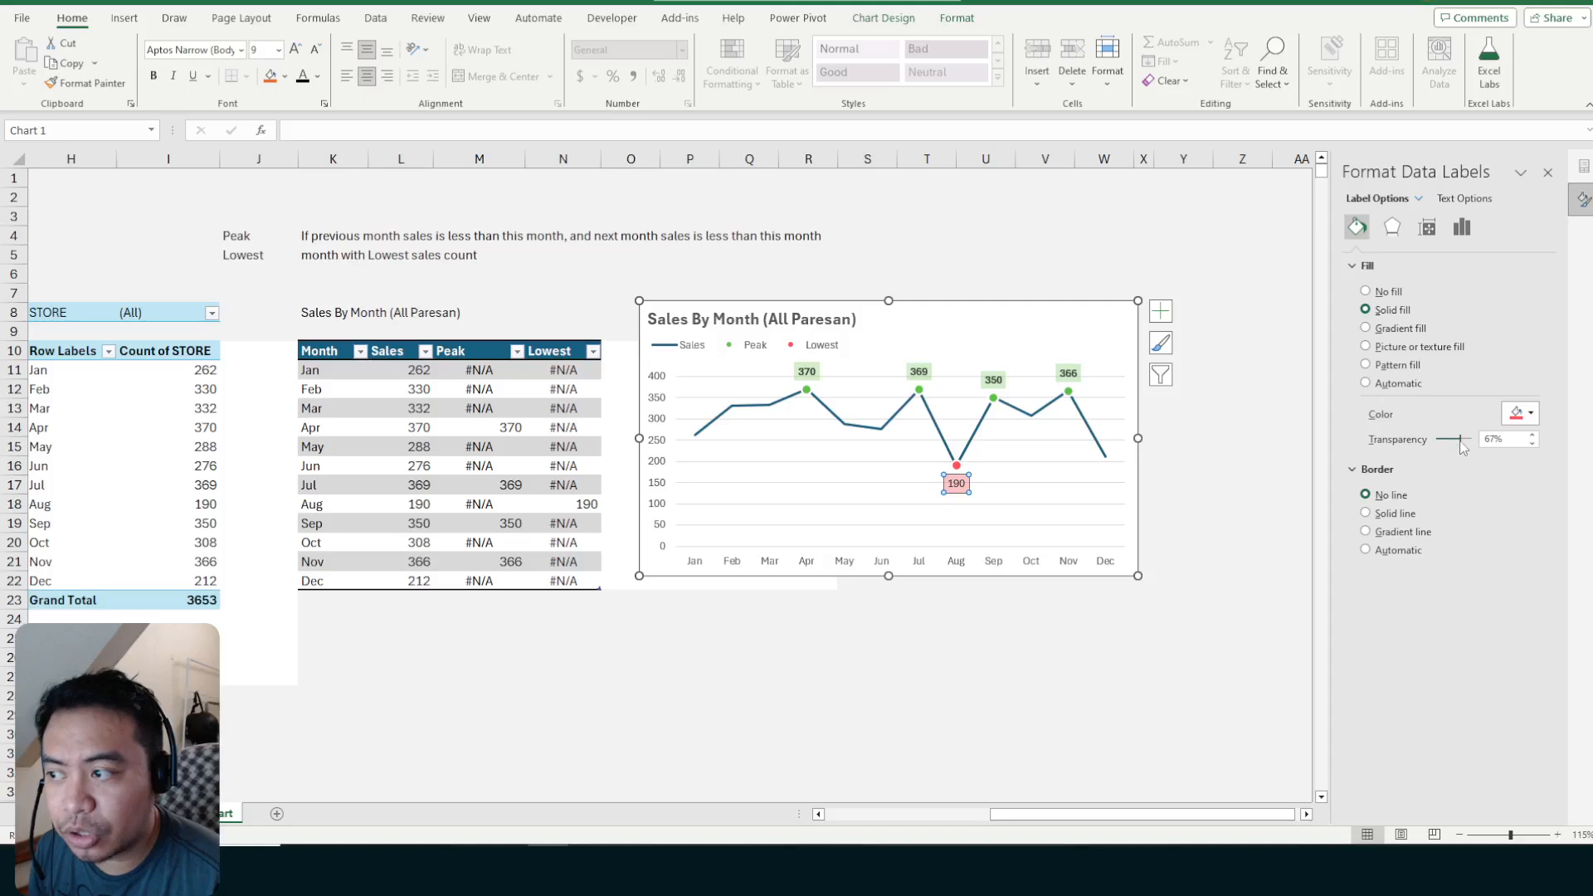
left_click_drag(1466, 439, 1444, 444)
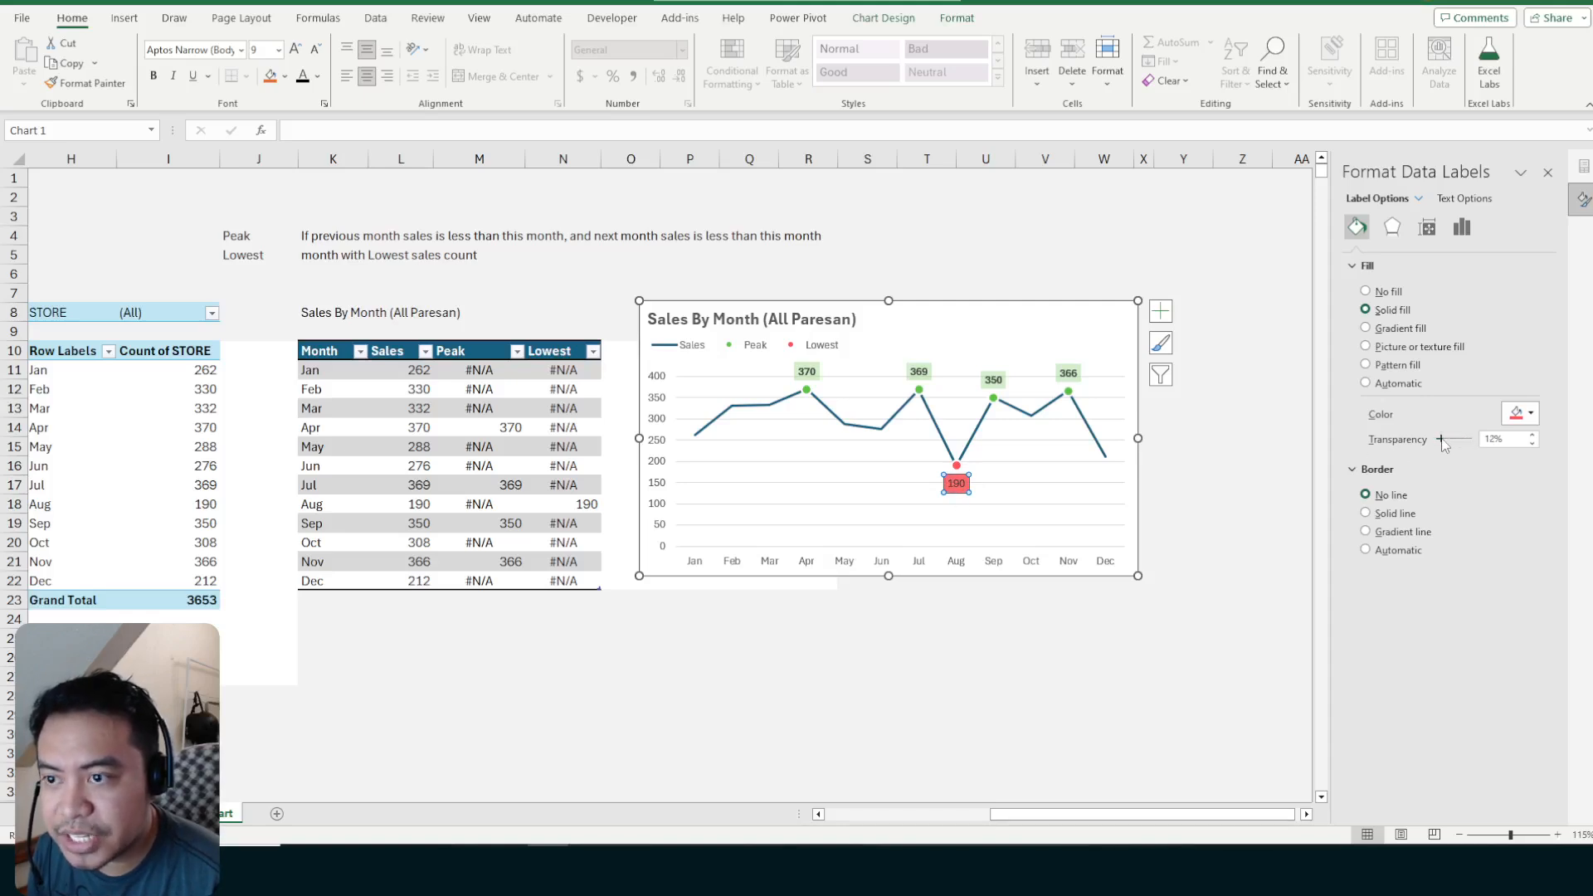
Change the Lowest data label's font color to white, and deselect the chart
left_click(318, 76)
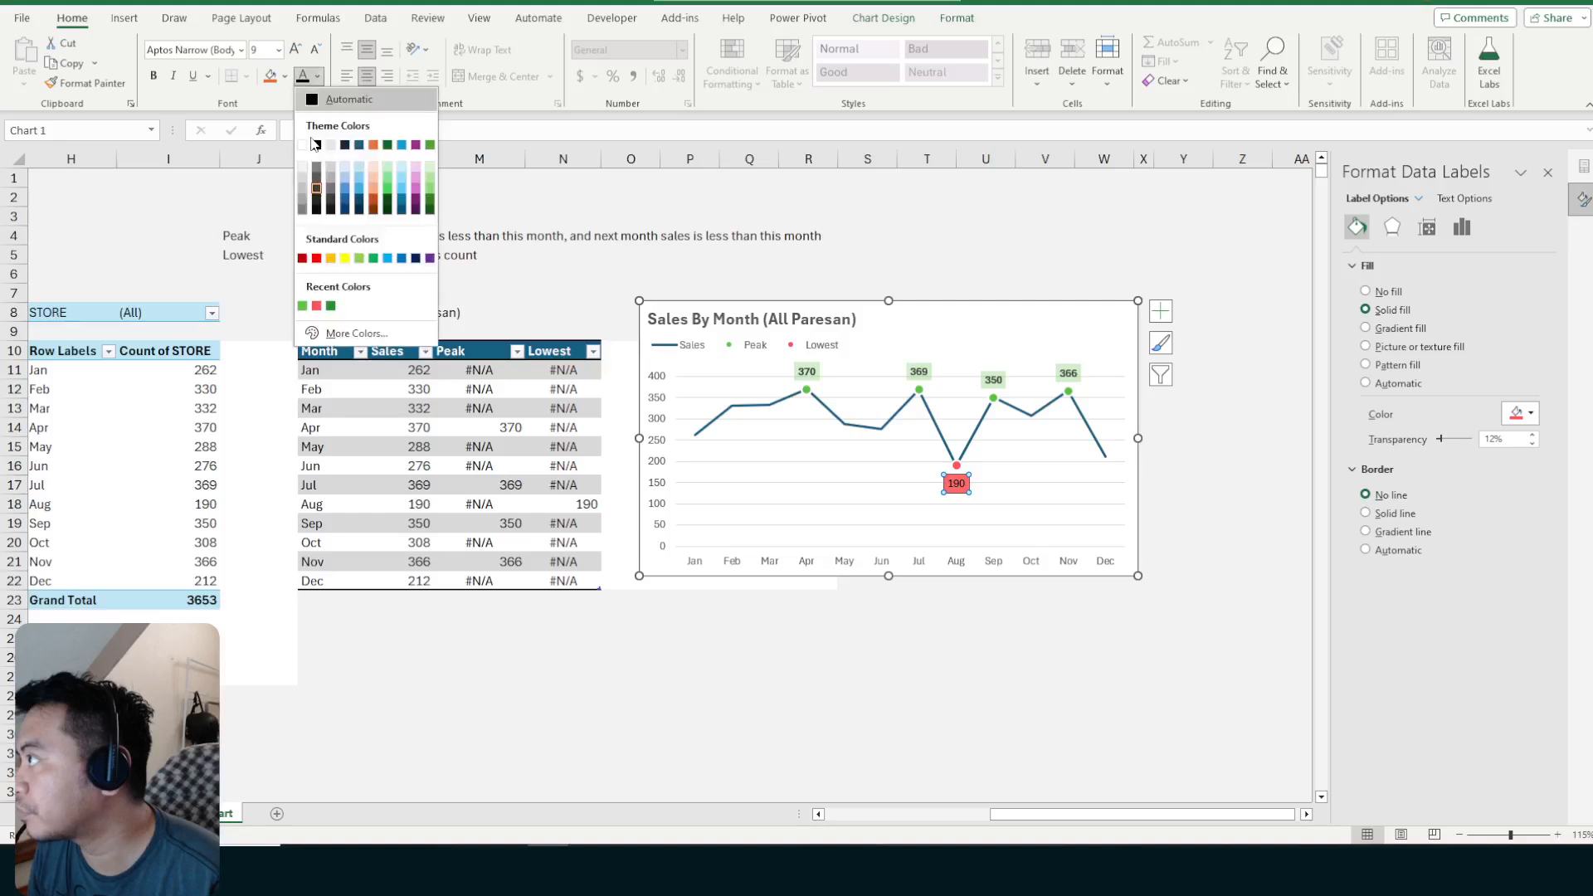
left_click(304, 144)
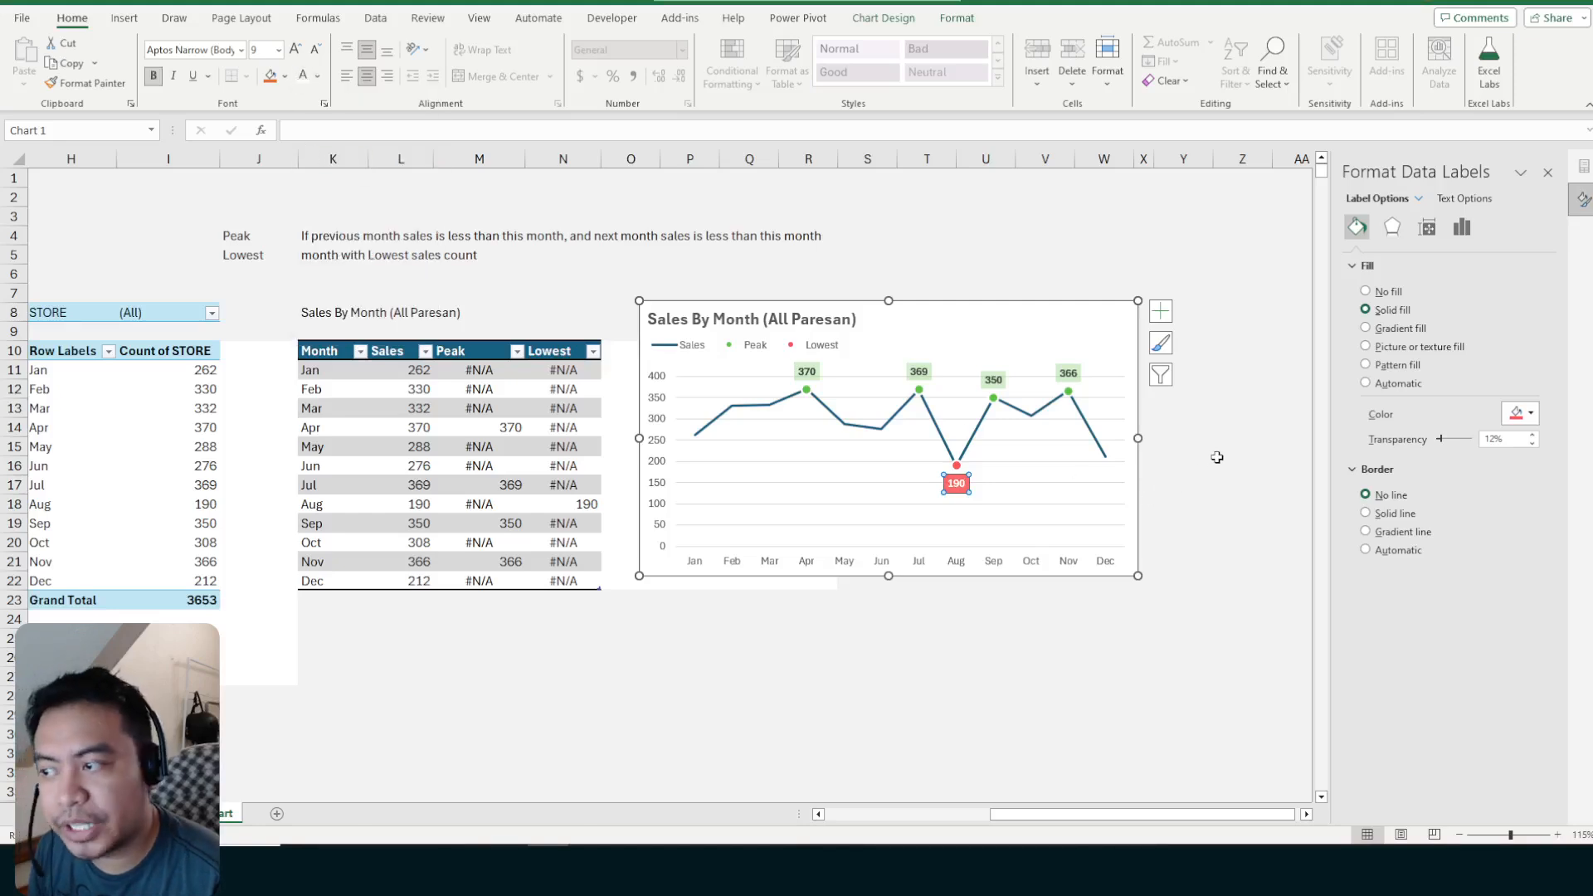
left_click(1211, 424)
left_click(1208, 333)
left_click(1159, 483)
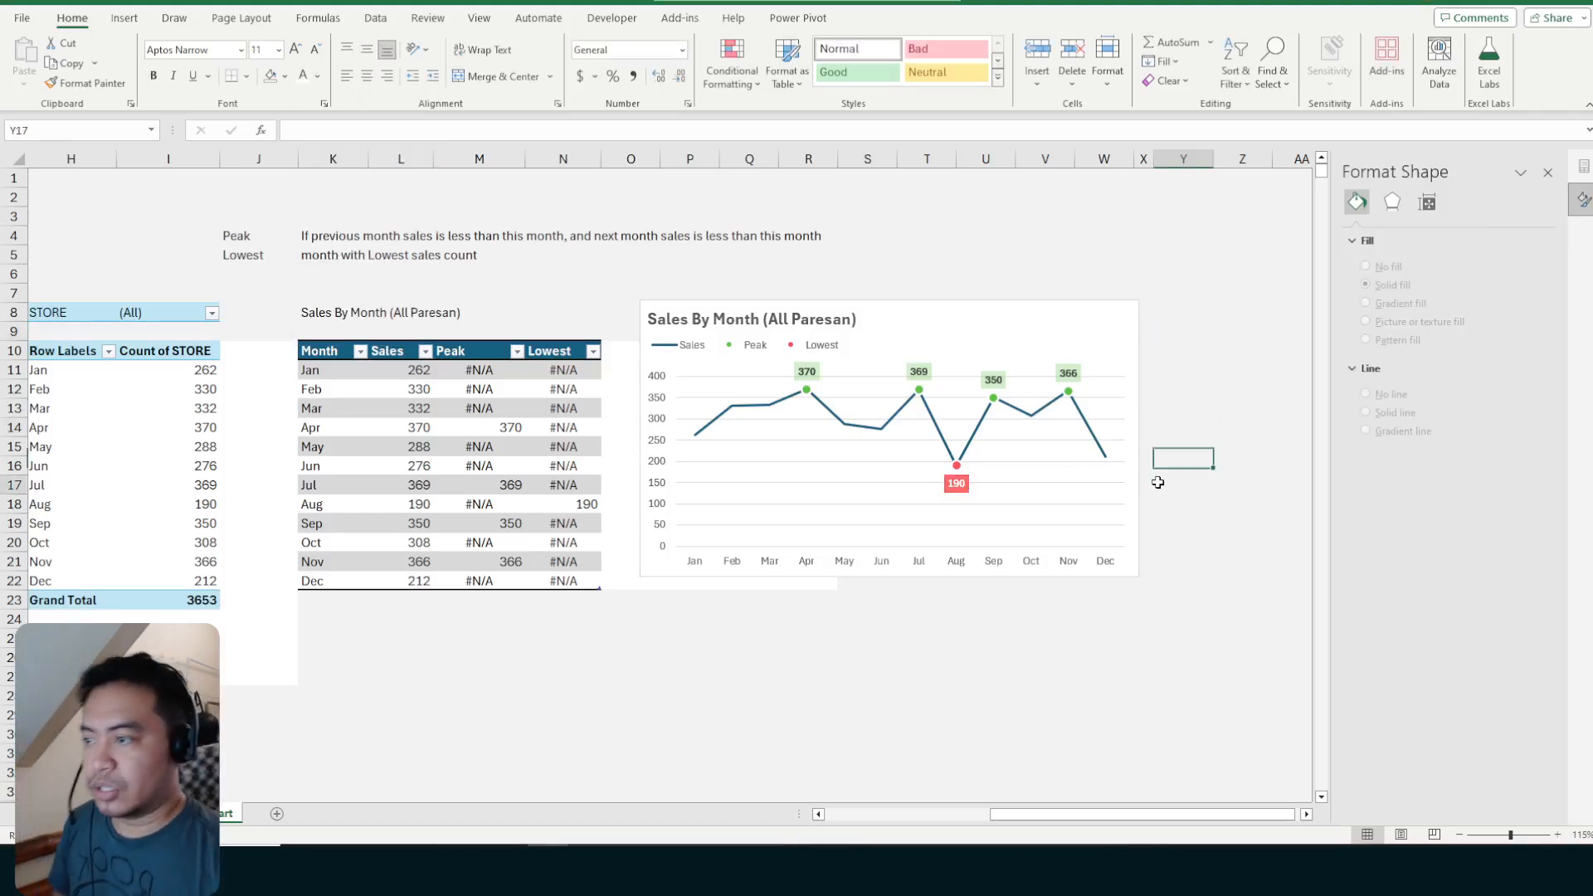
left_click(1220, 465)
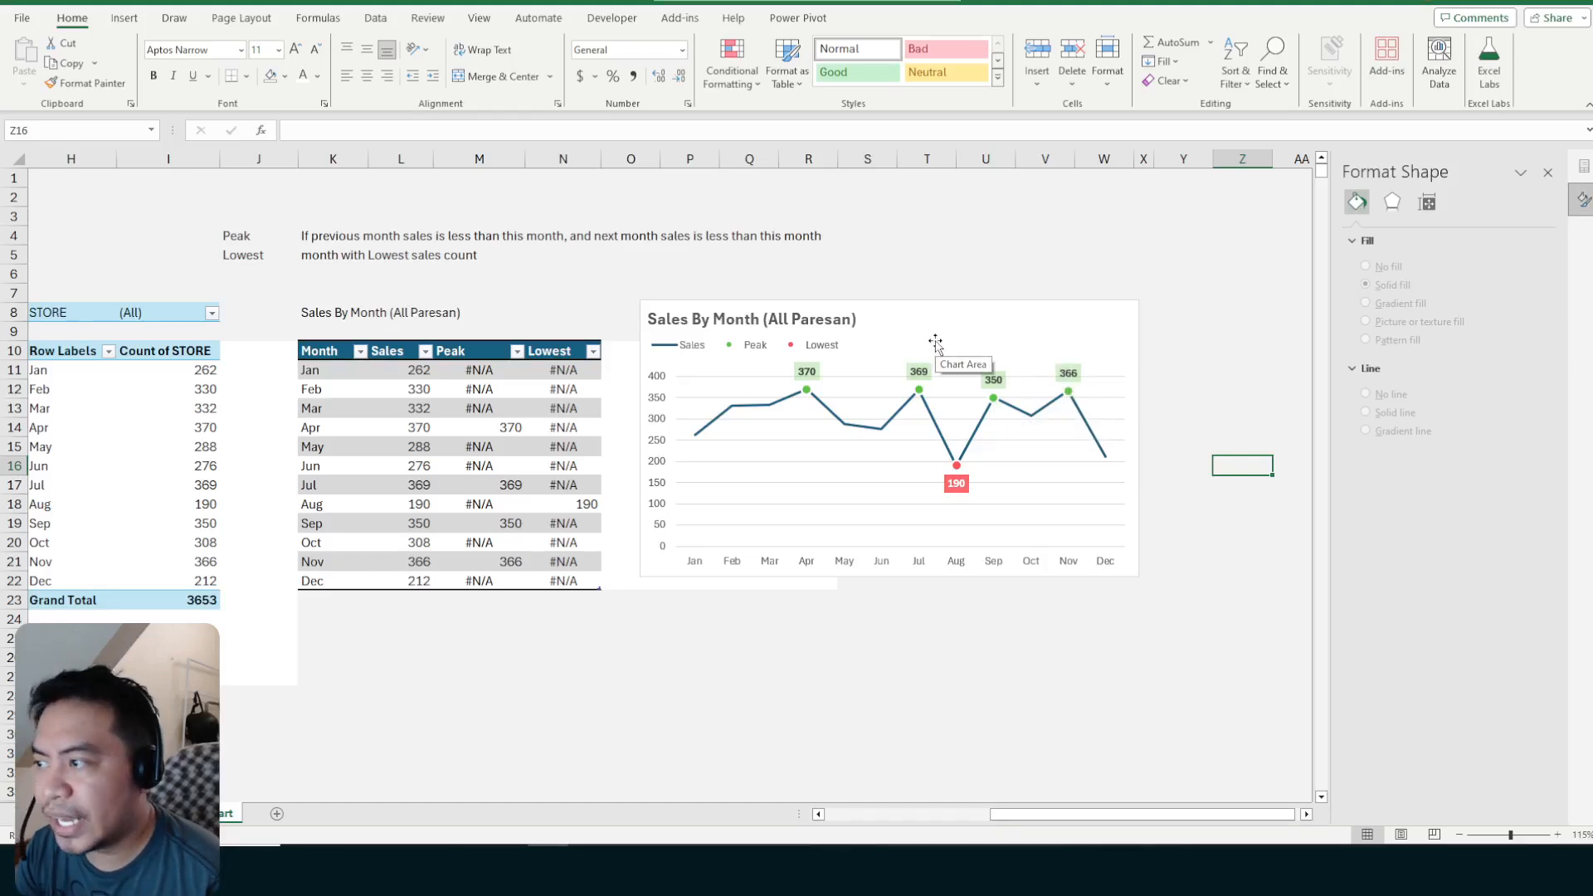
Turn the Sales series into a smoothed line, and deselect the chart
left_click(863, 428)
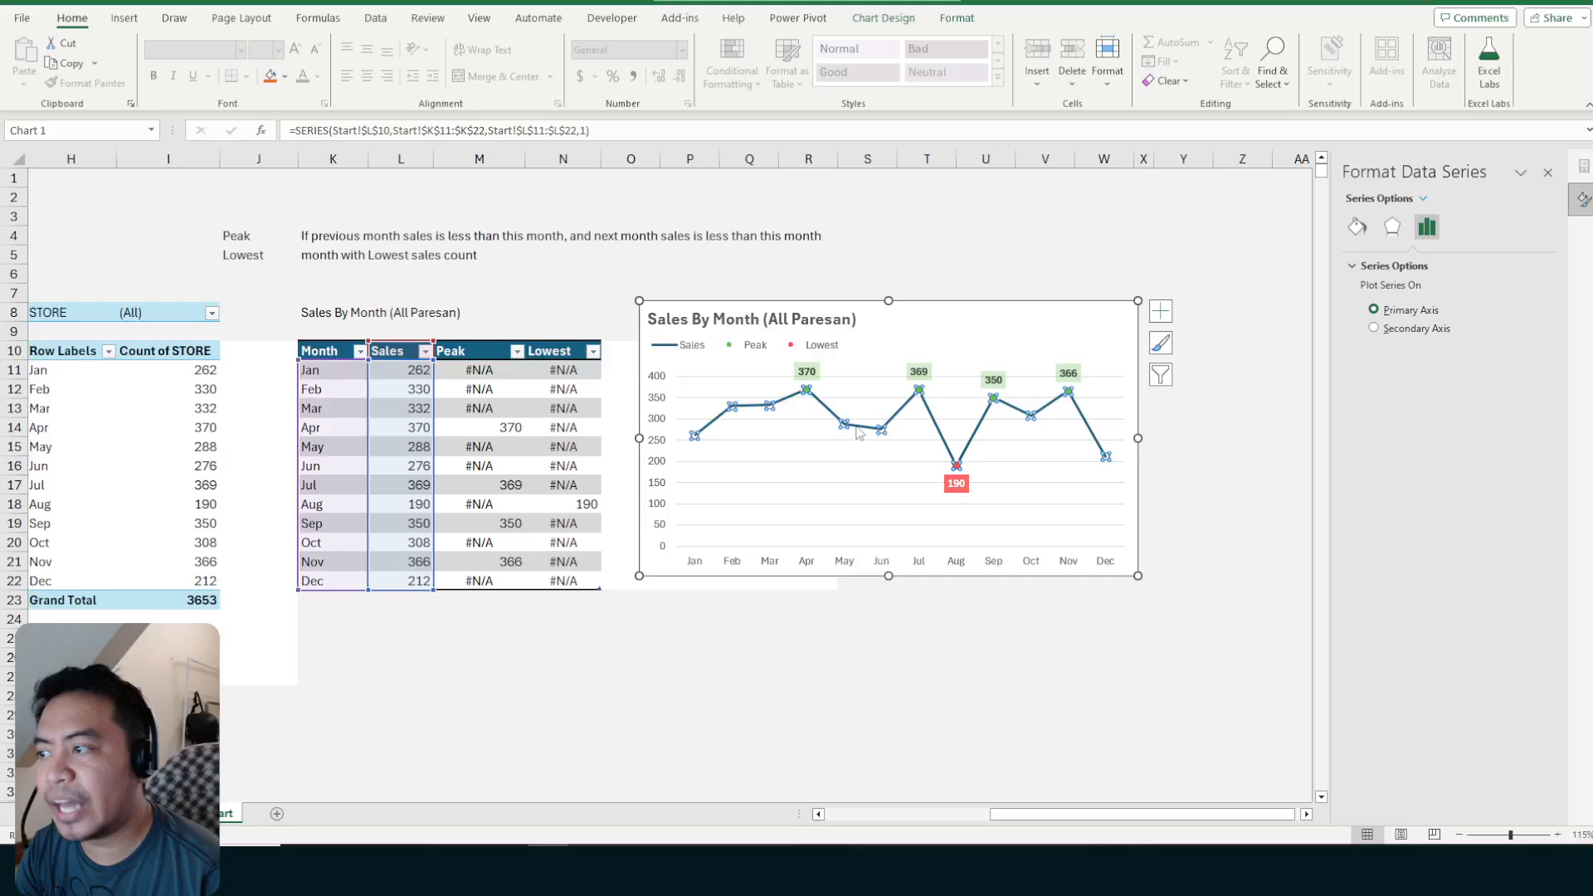
left_click(867, 327)
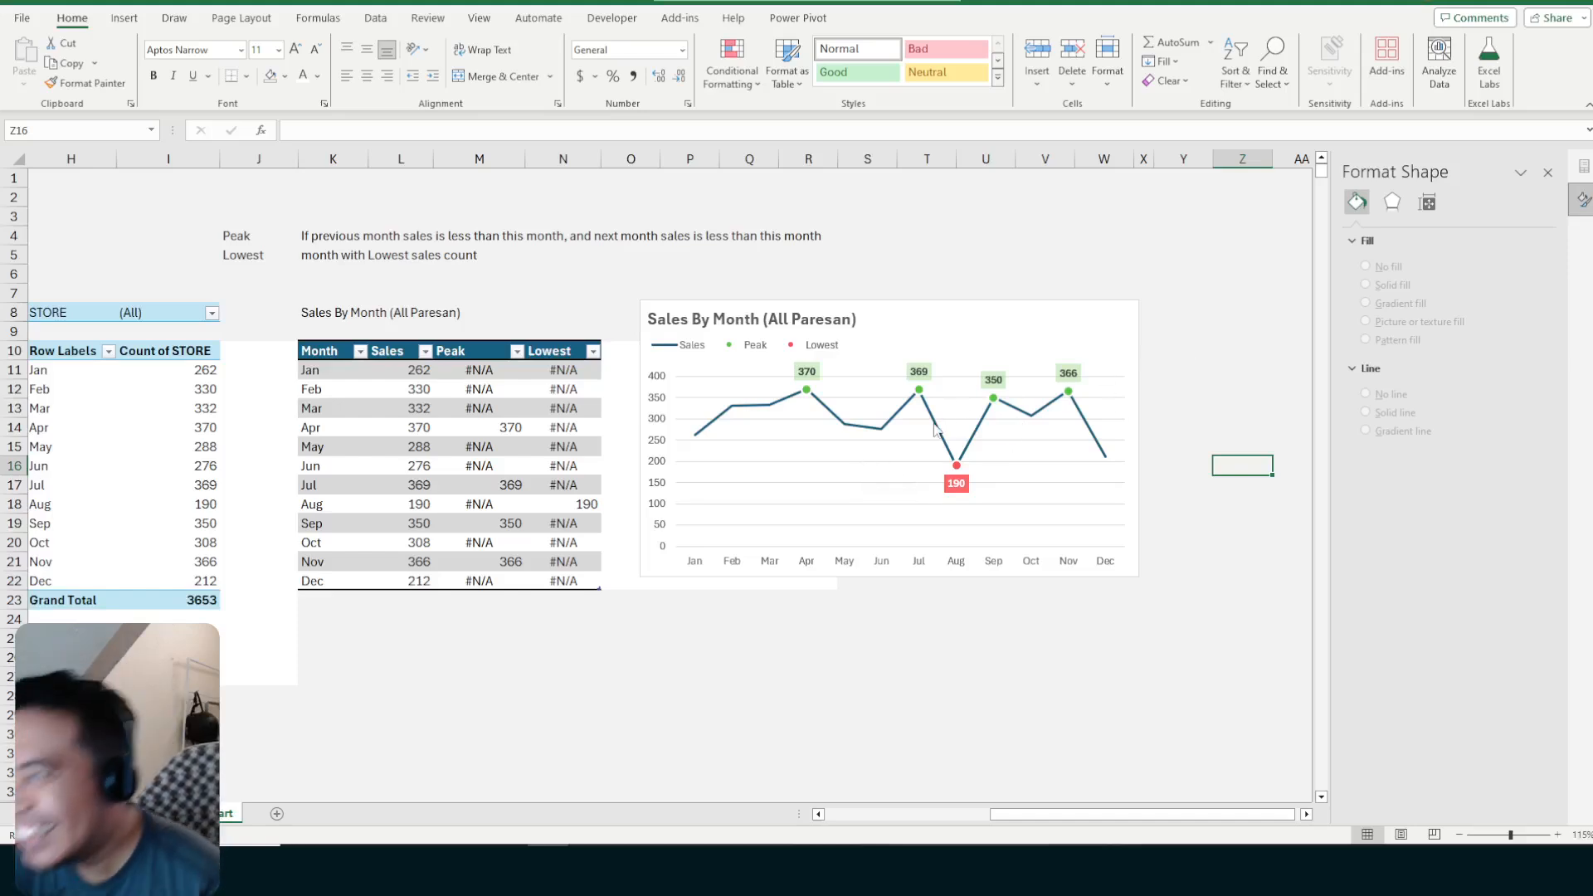
left_click(854, 426)
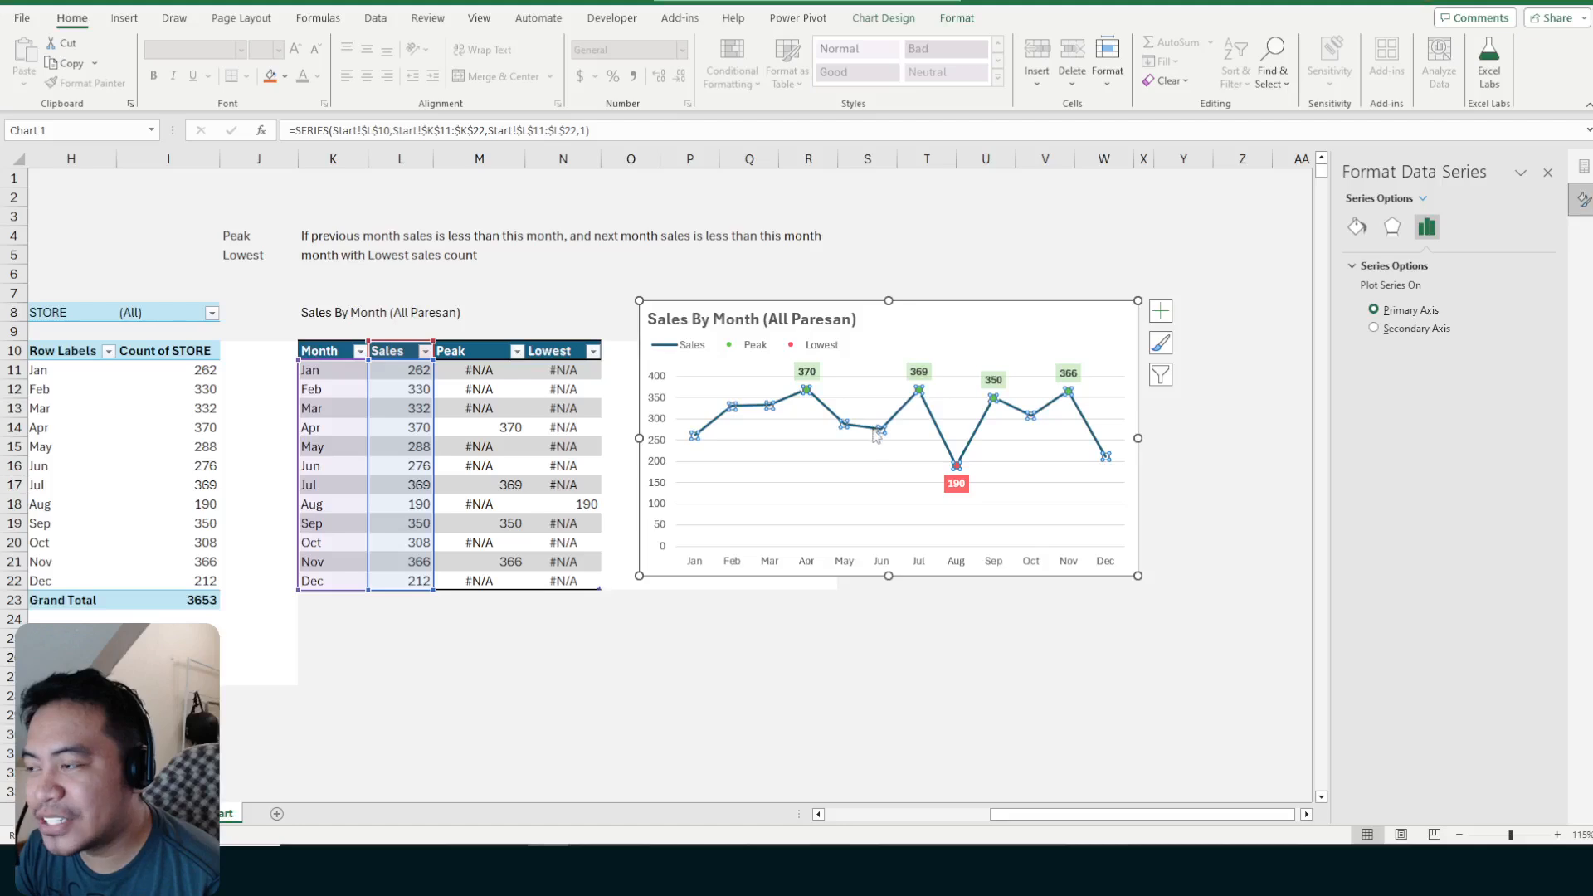
mouse_move(880, 430)
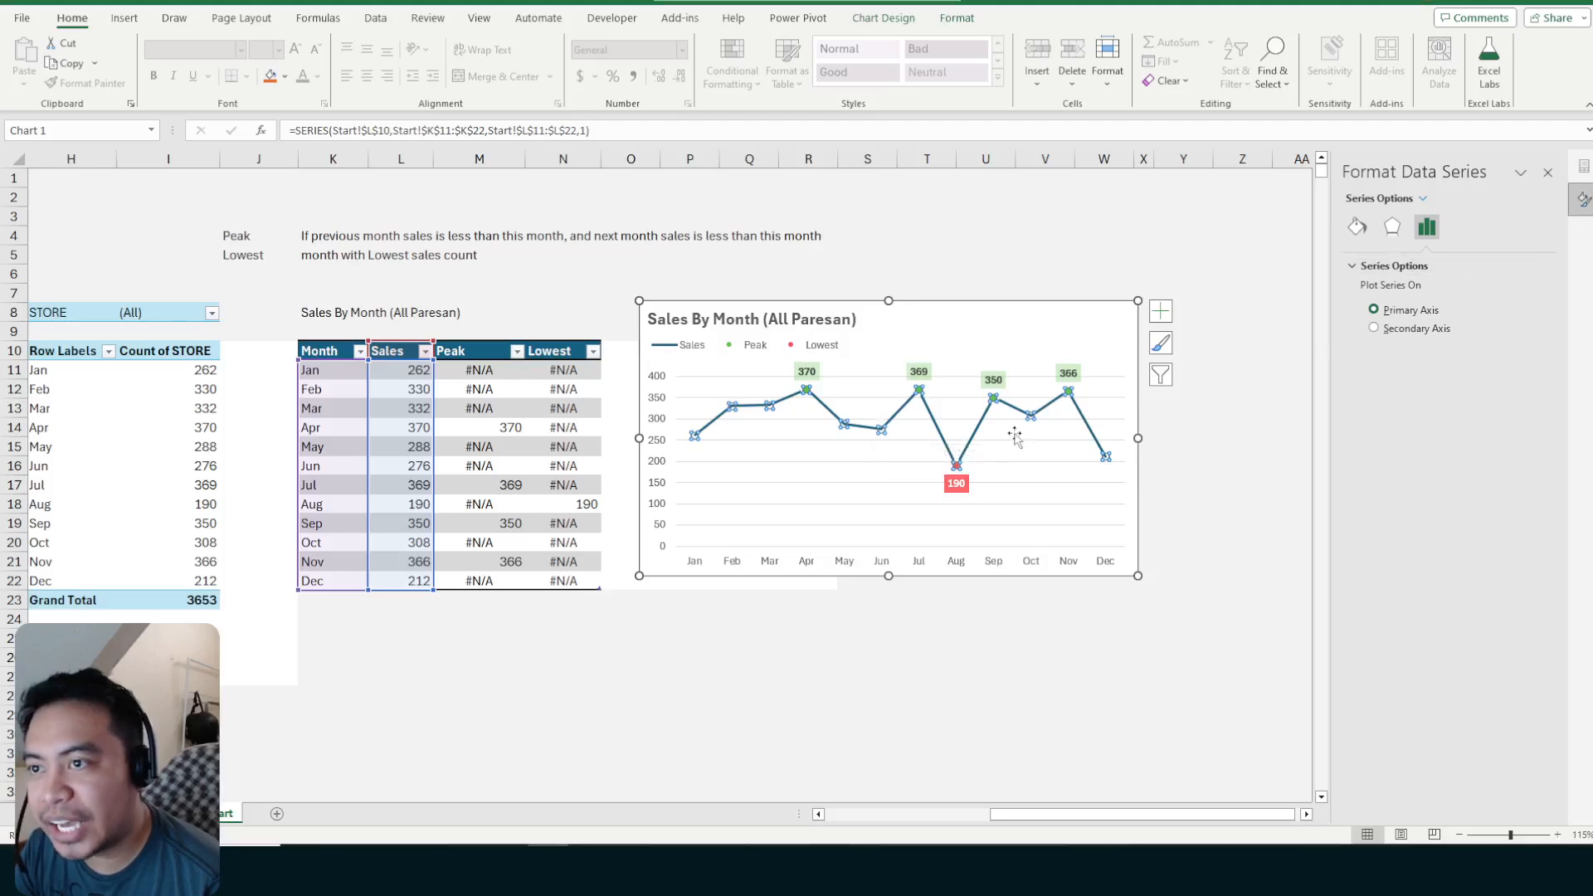
left_click(1358, 228)
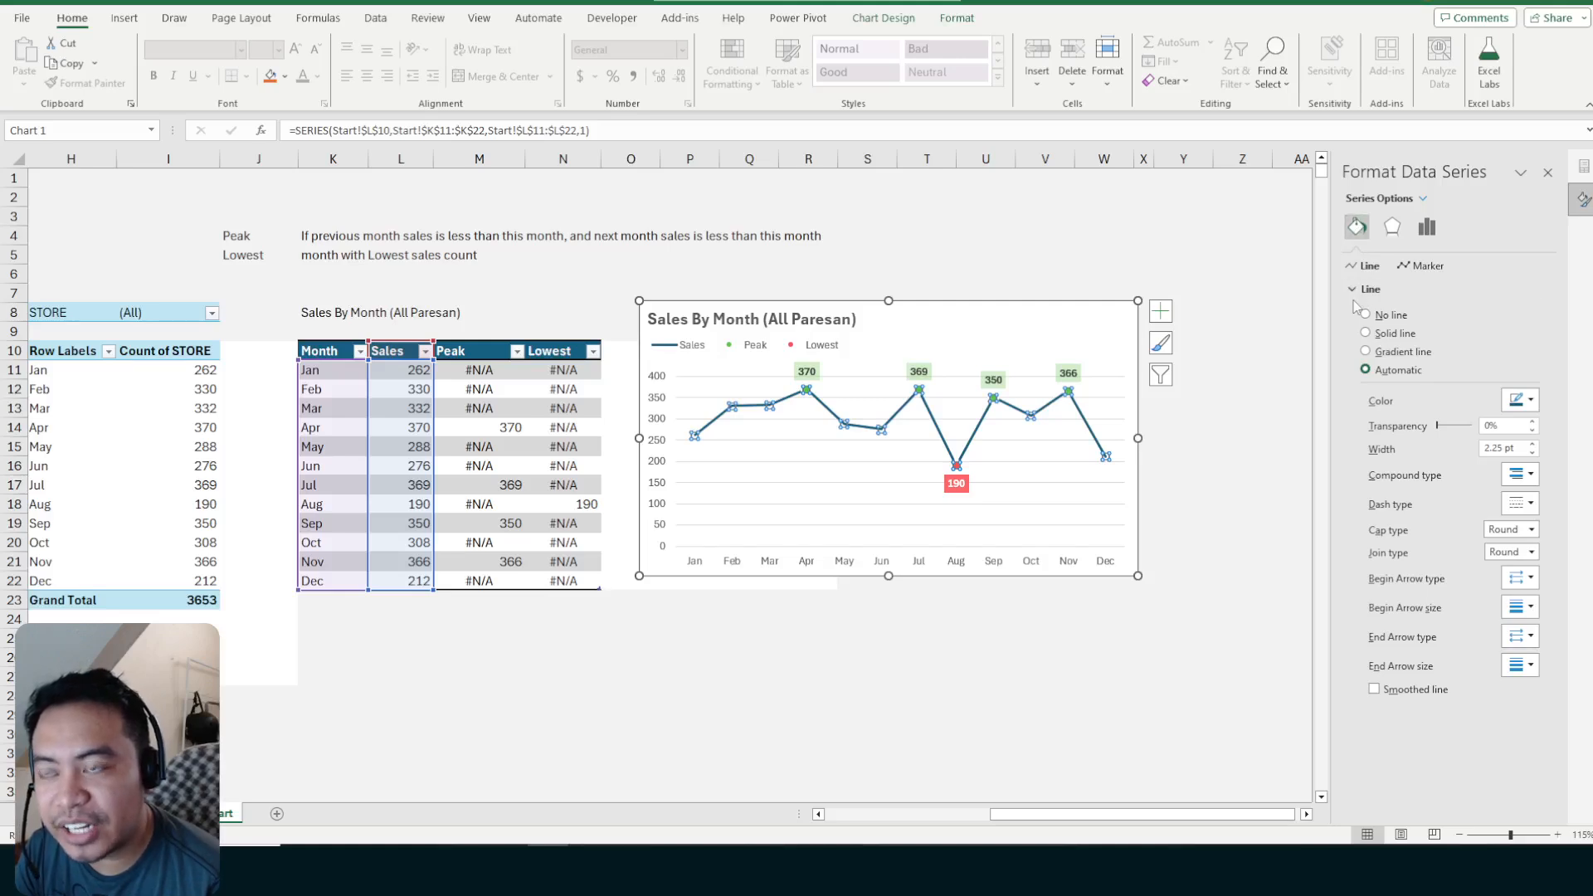
left_click(1375, 690)
left_click(1292, 506)
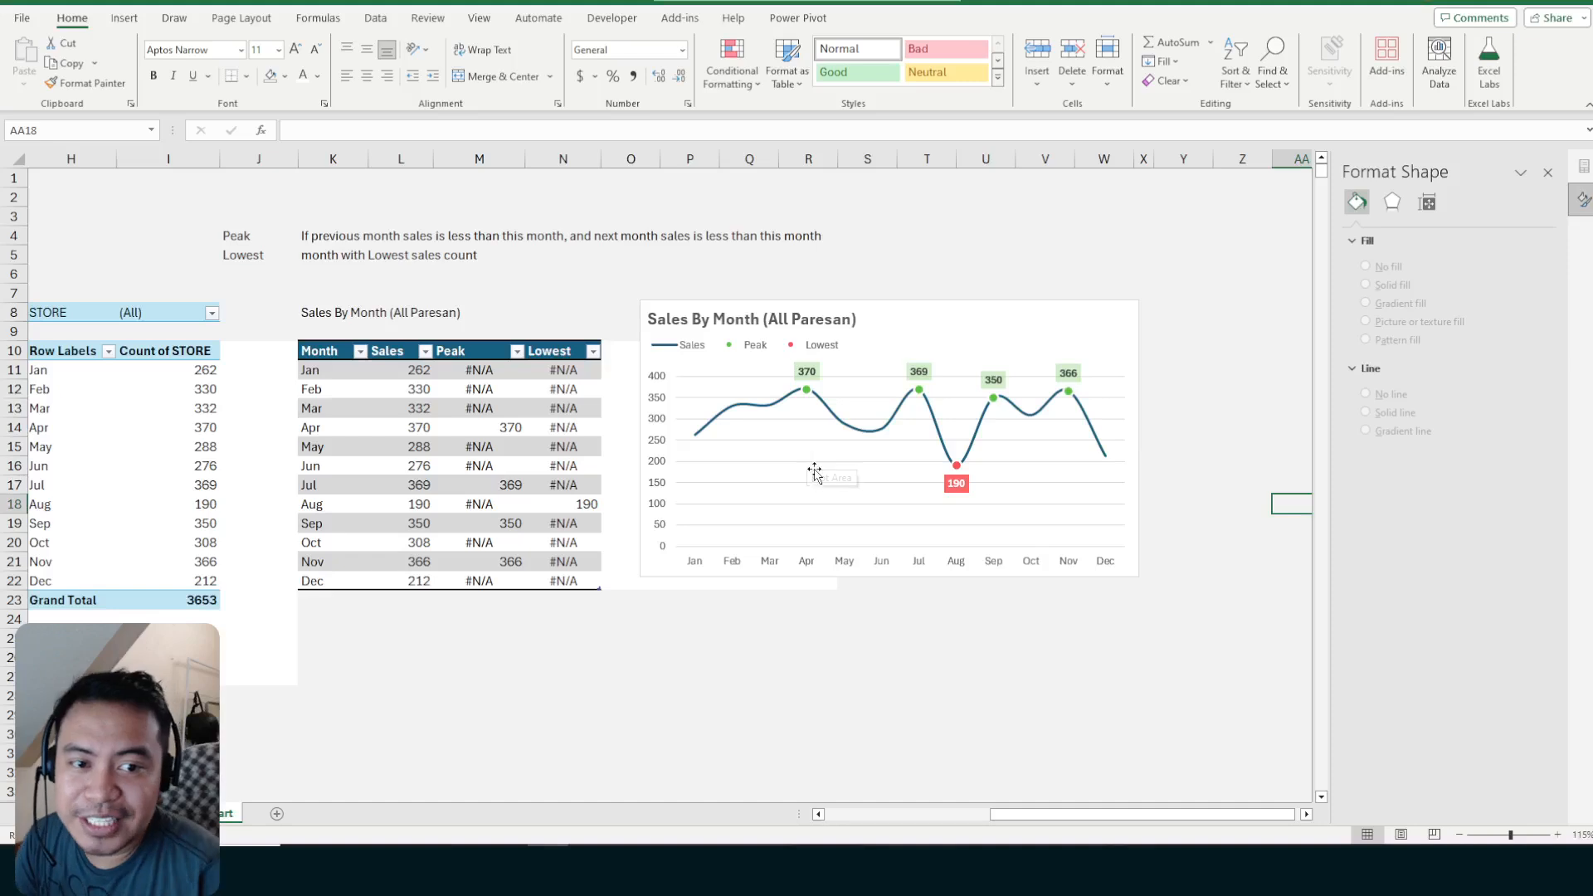
Give the chart's major gridlines a lighter solid line color with 42% transparency, and deselect the chart
left_click(780, 440)
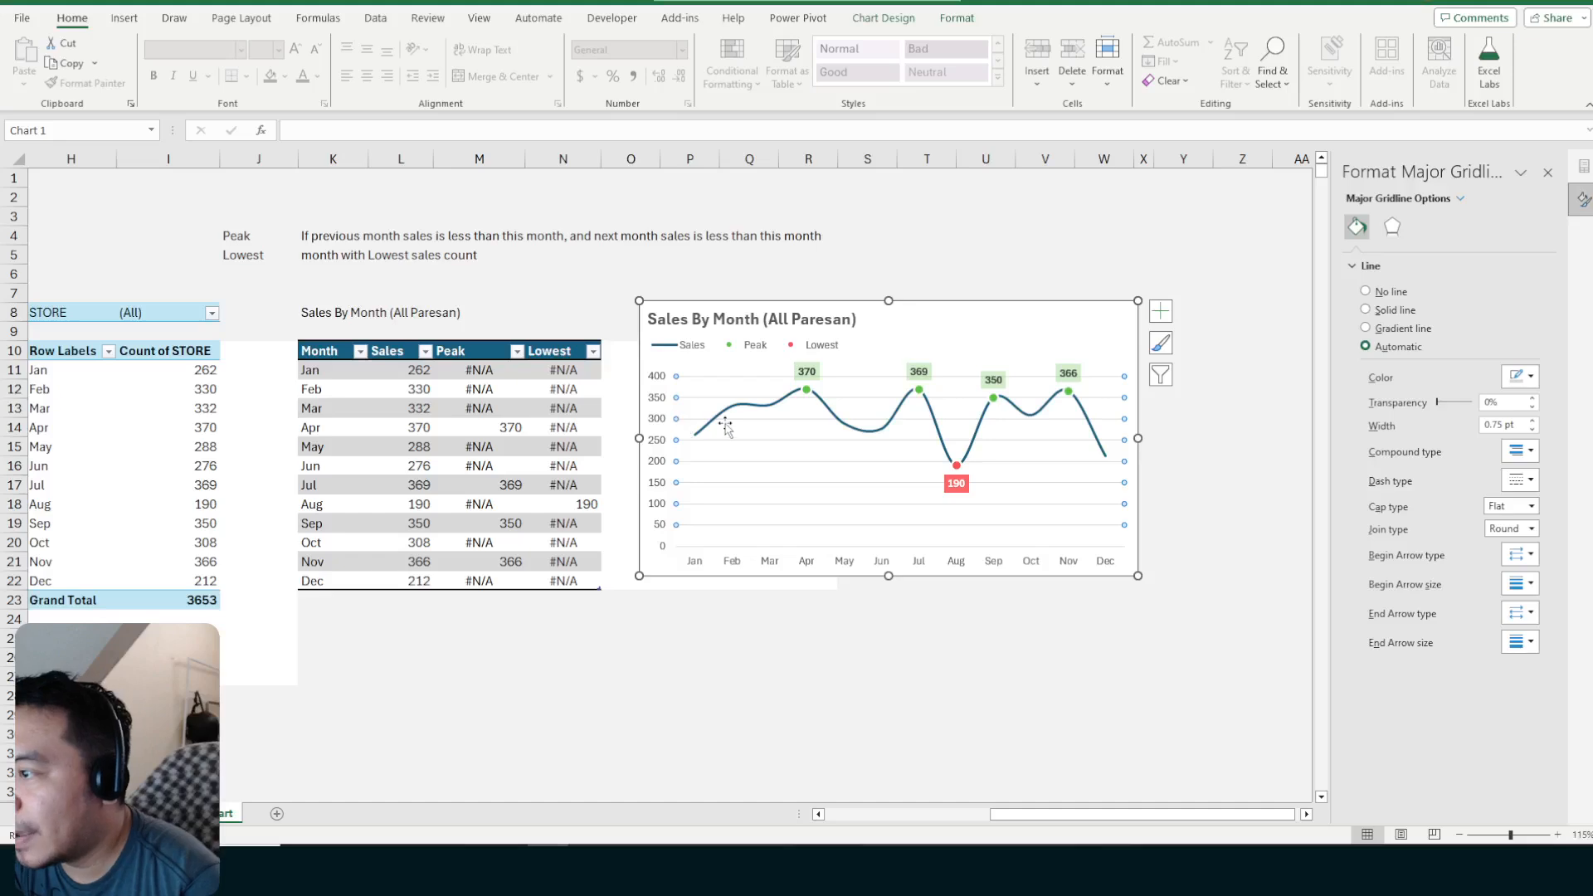
left_click(660, 428)
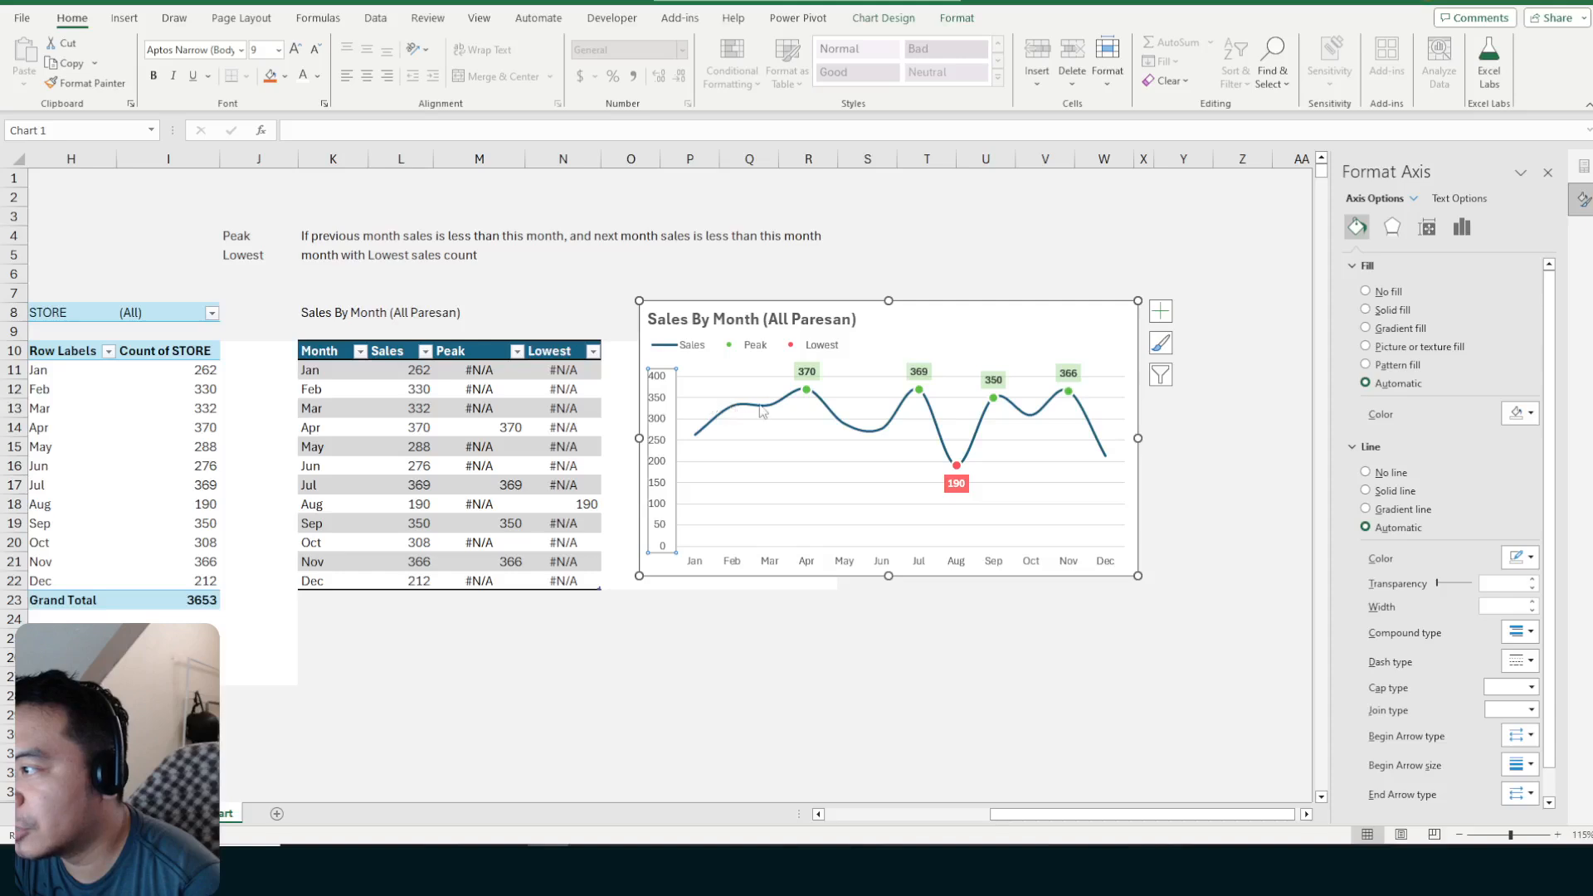
left_click(696, 398)
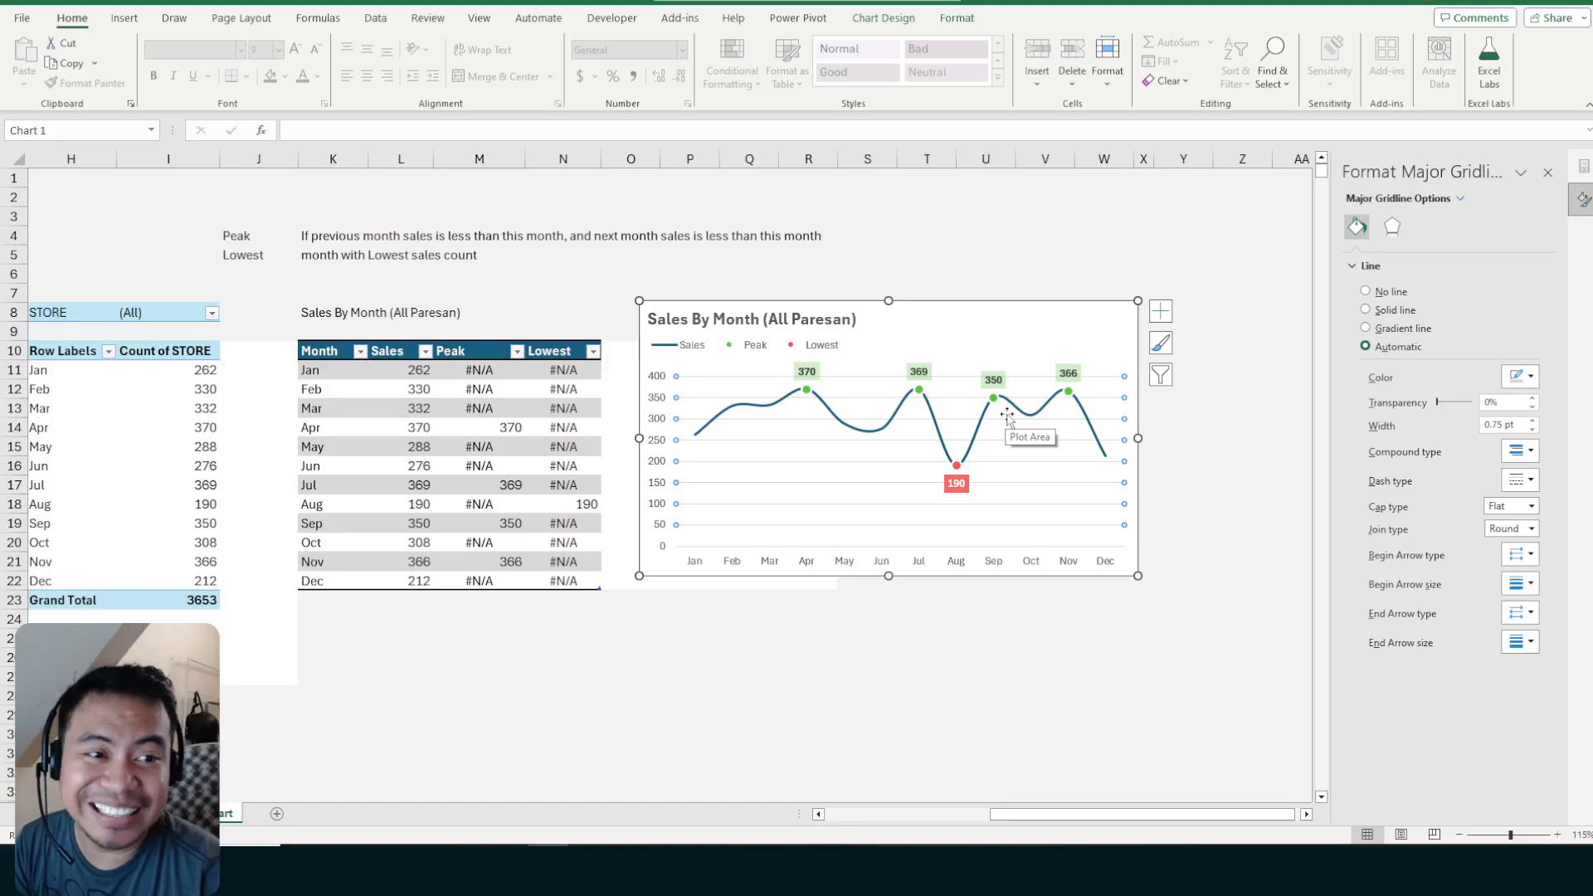
right_click(1114, 400)
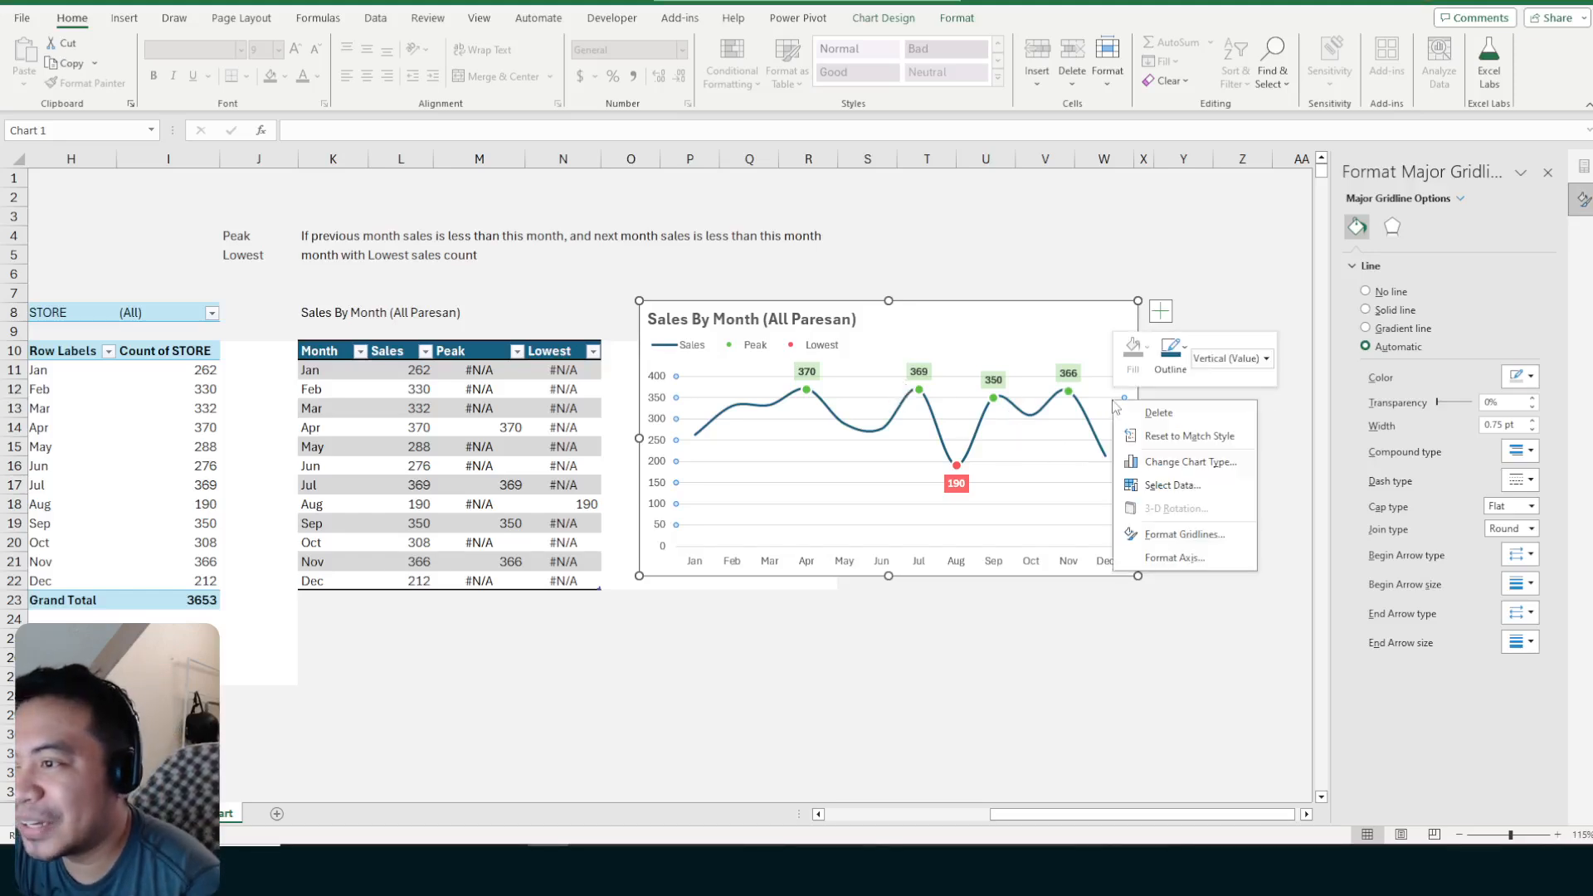
left_click(1171, 536)
left_click(1523, 377)
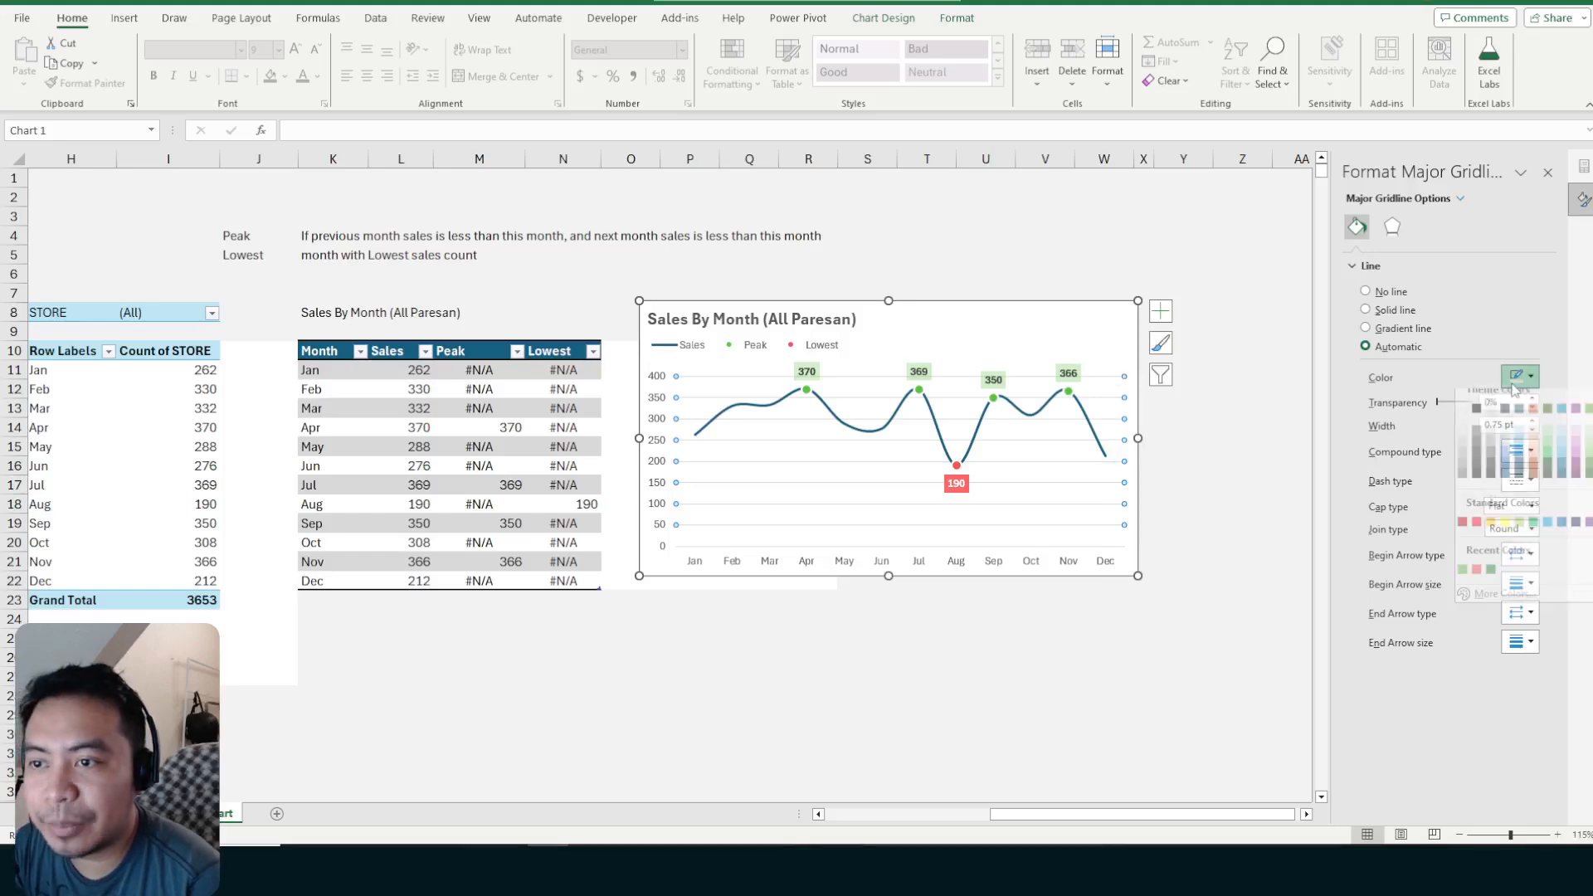
left_click(1459, 443)
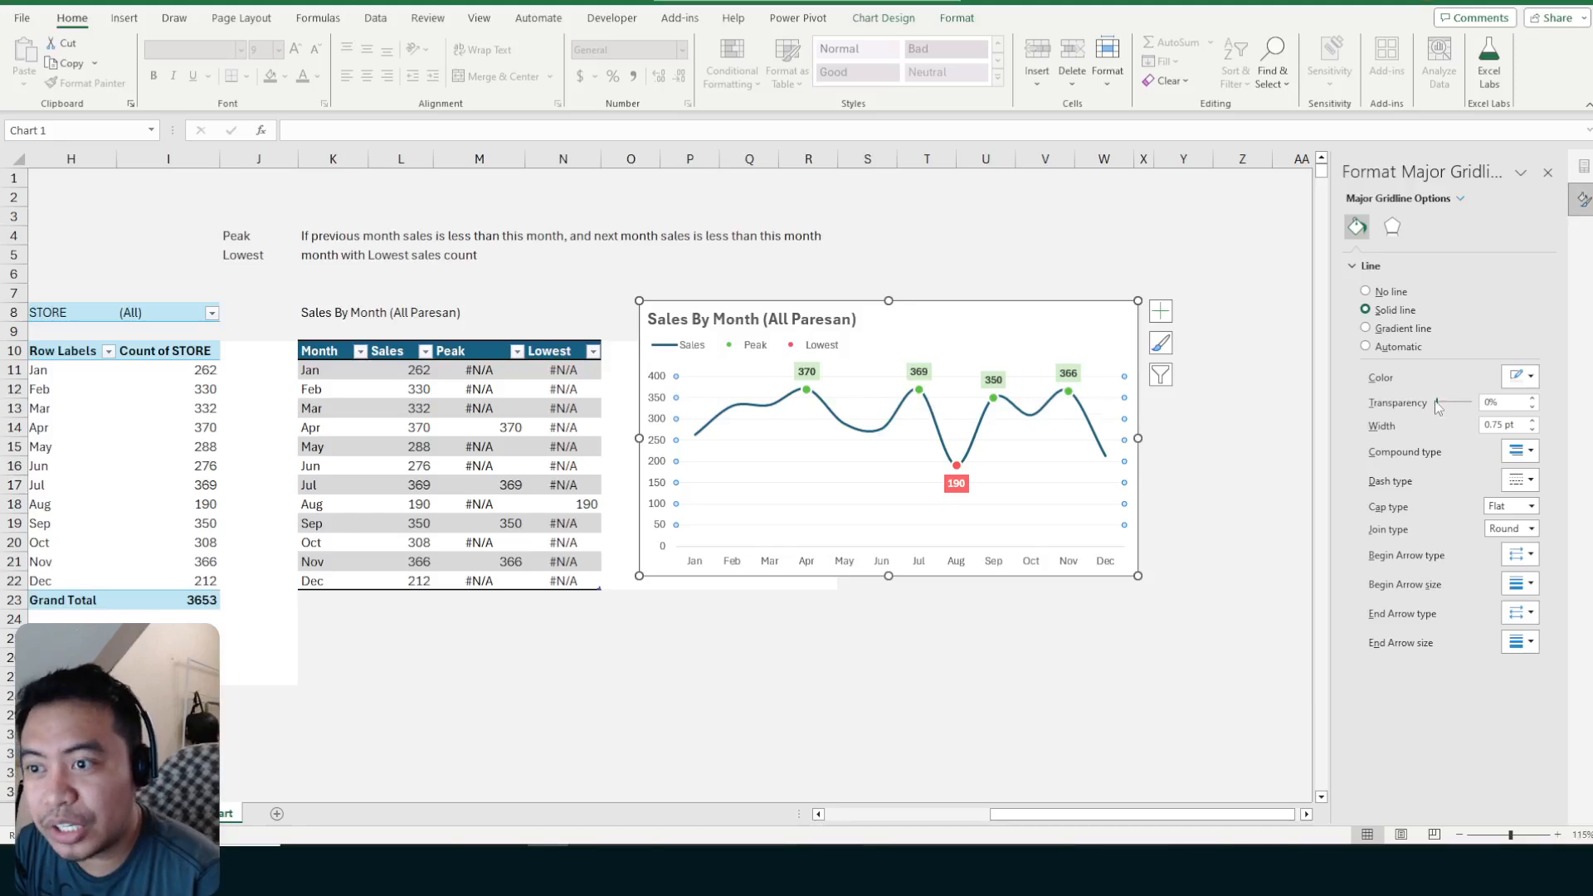
left_click_drag(1441, 404, 1446, 409)
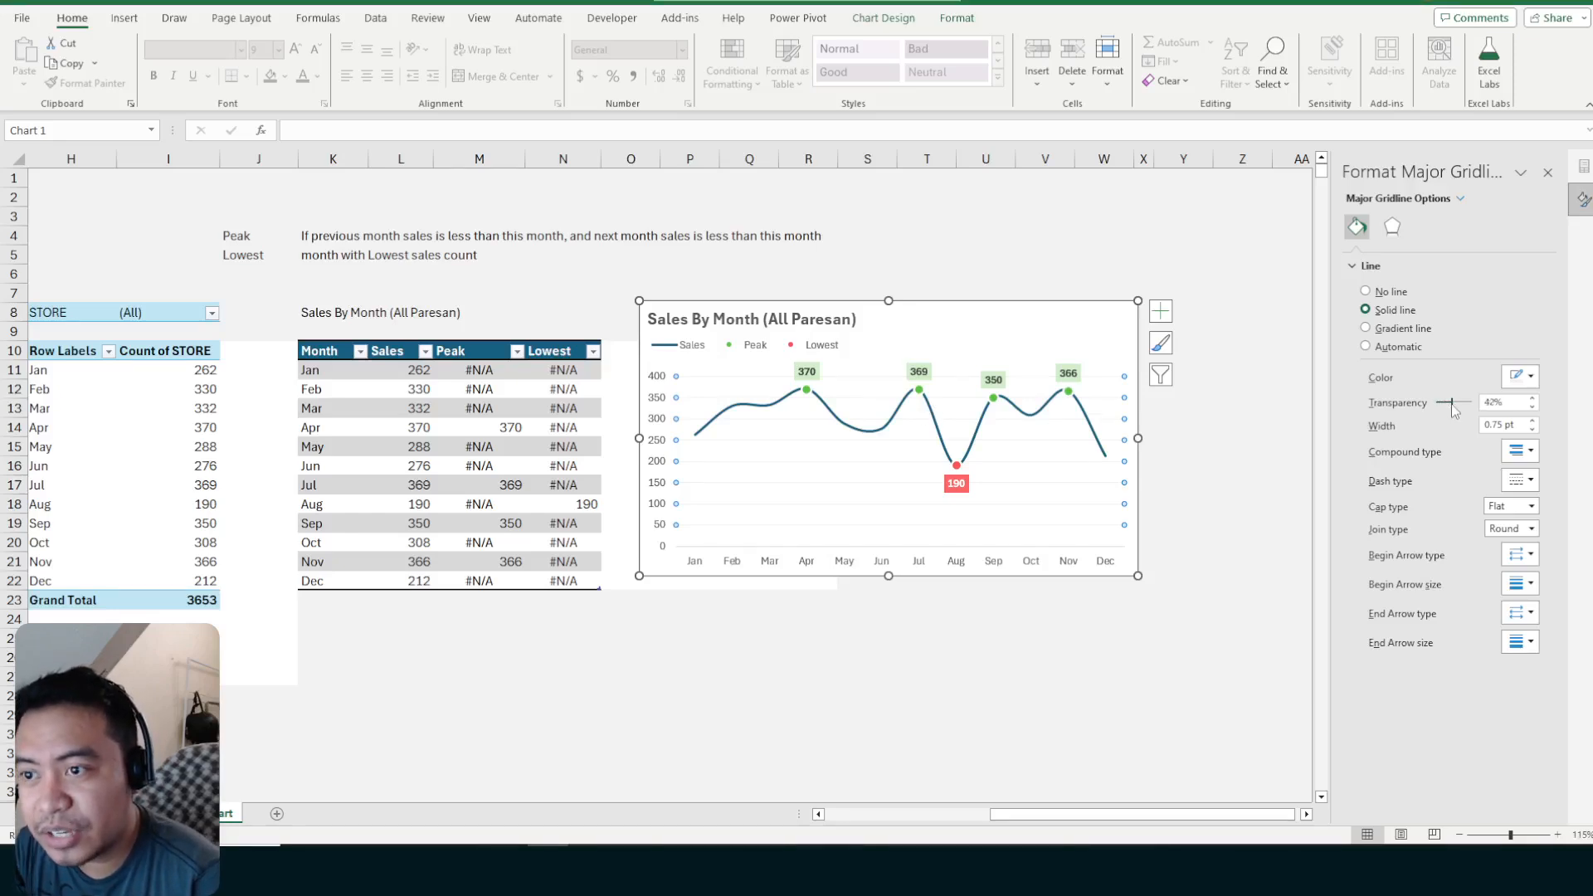
left_click(1253, 366)
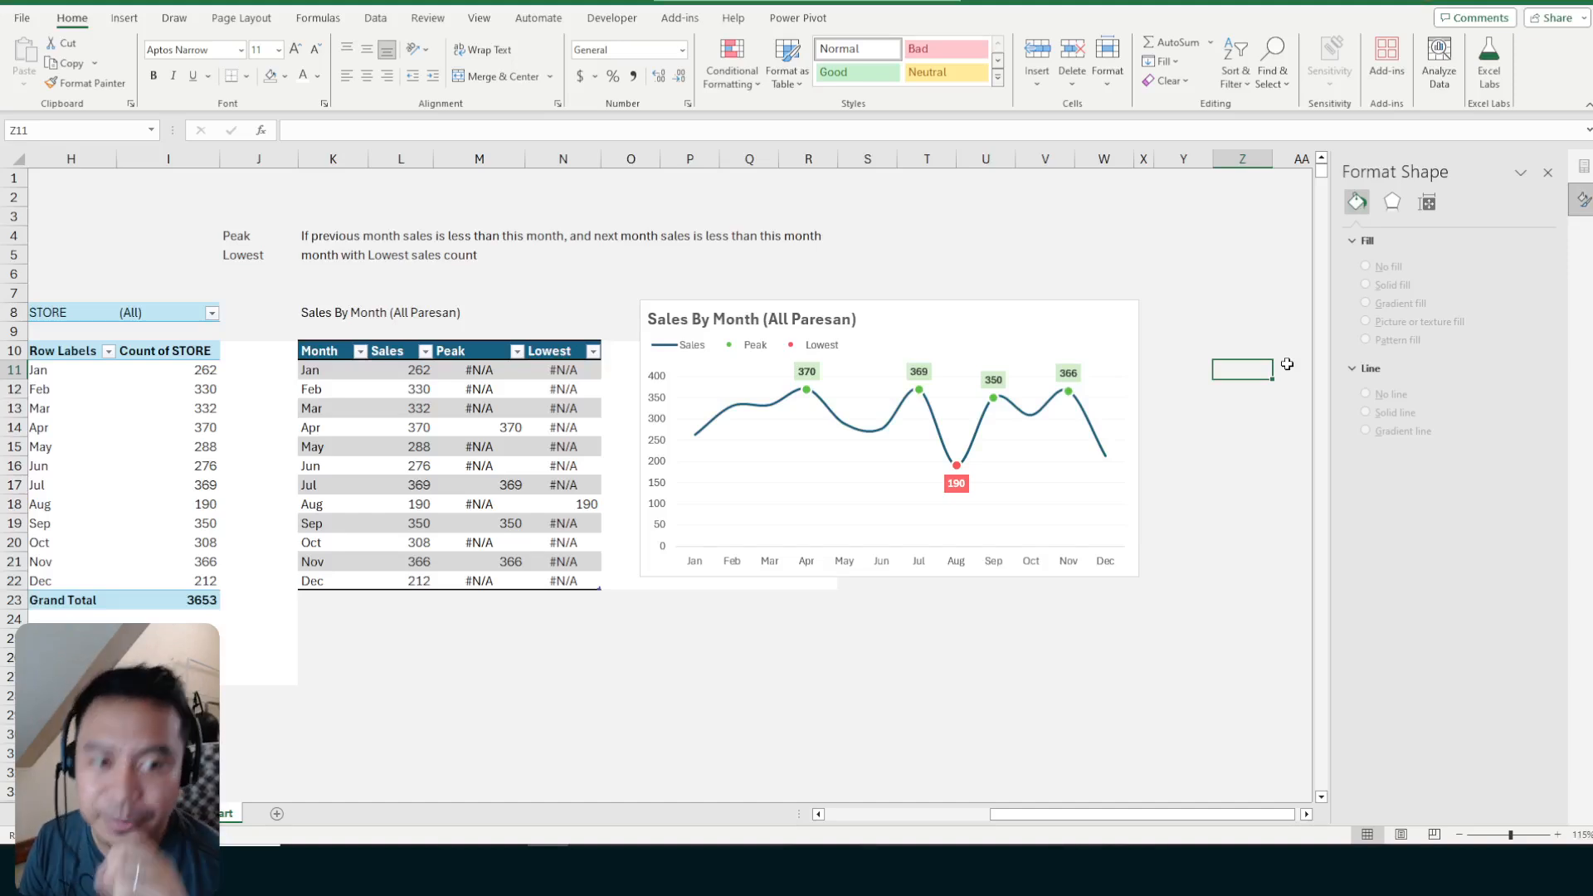
left_click(1182, 335)
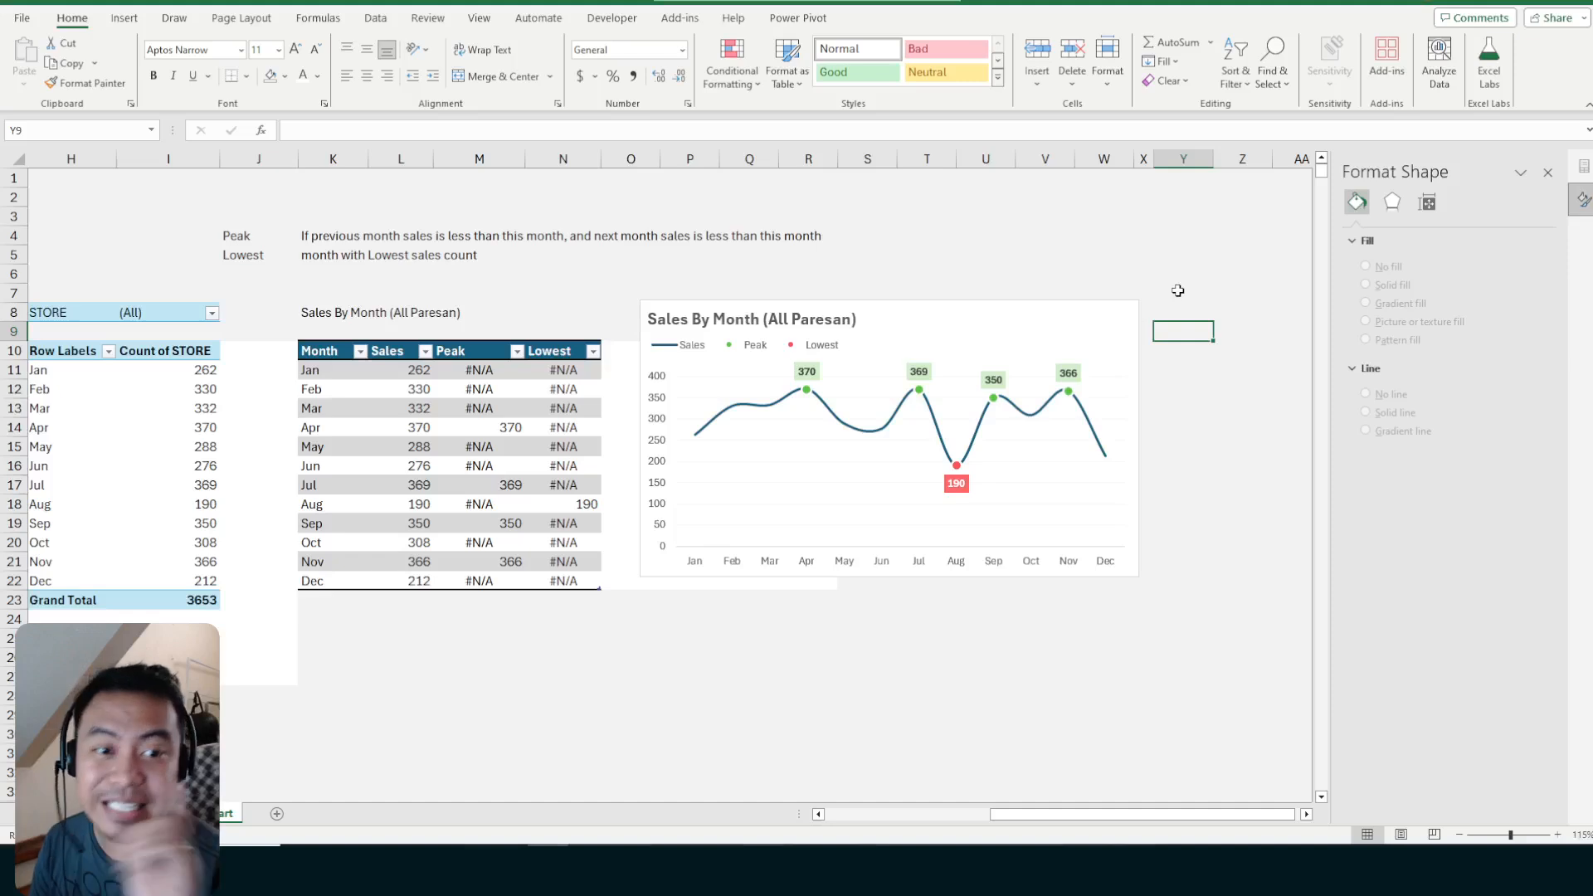
left_click(1184, 311)
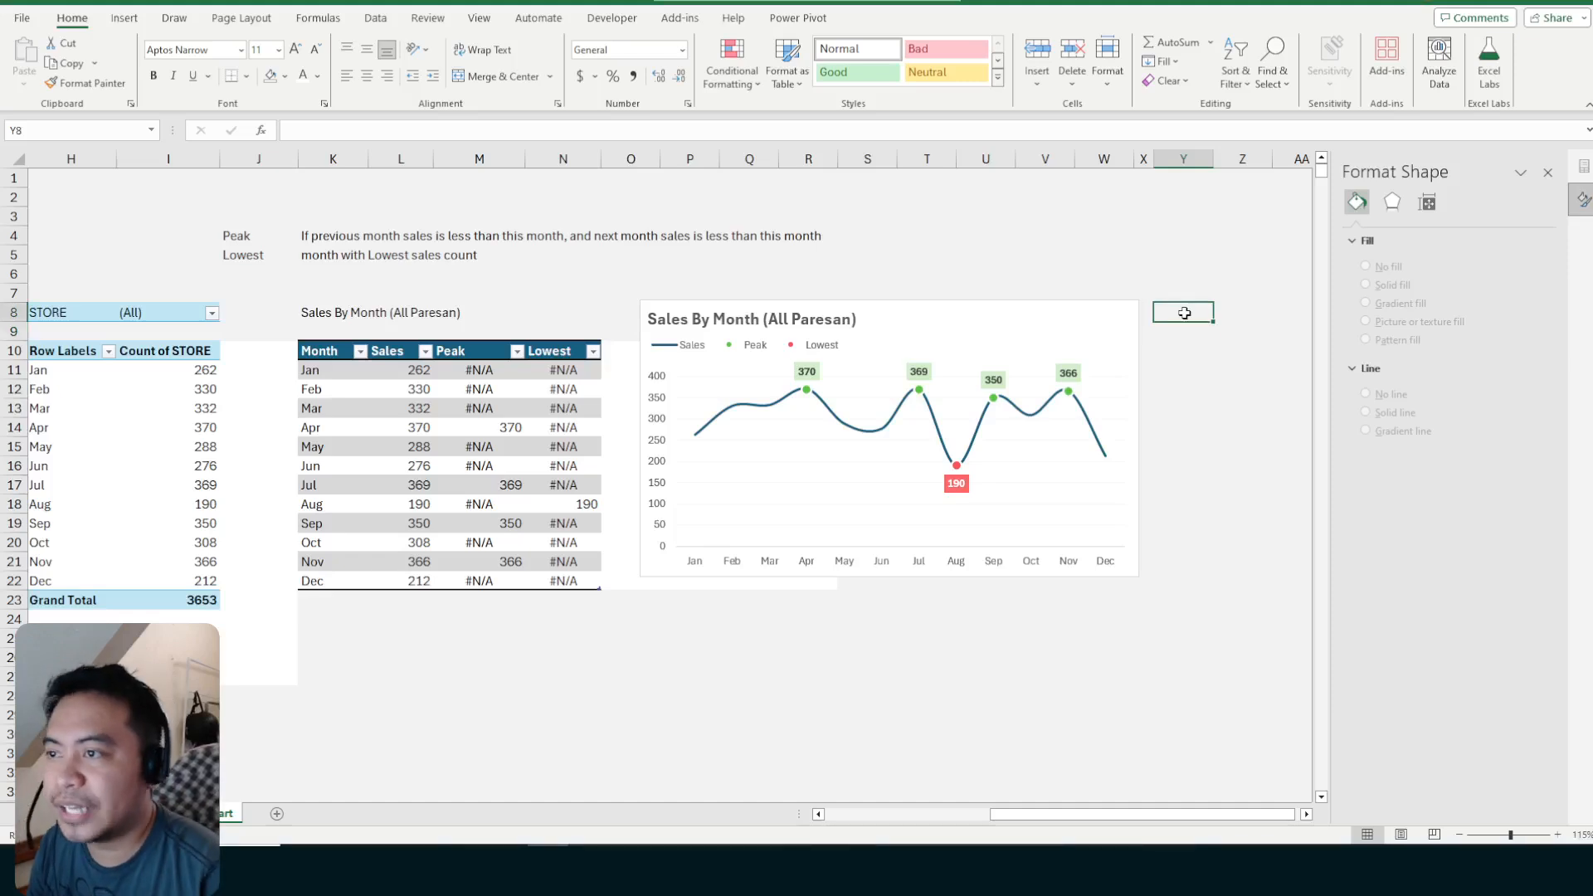
left_click(1200, 335)
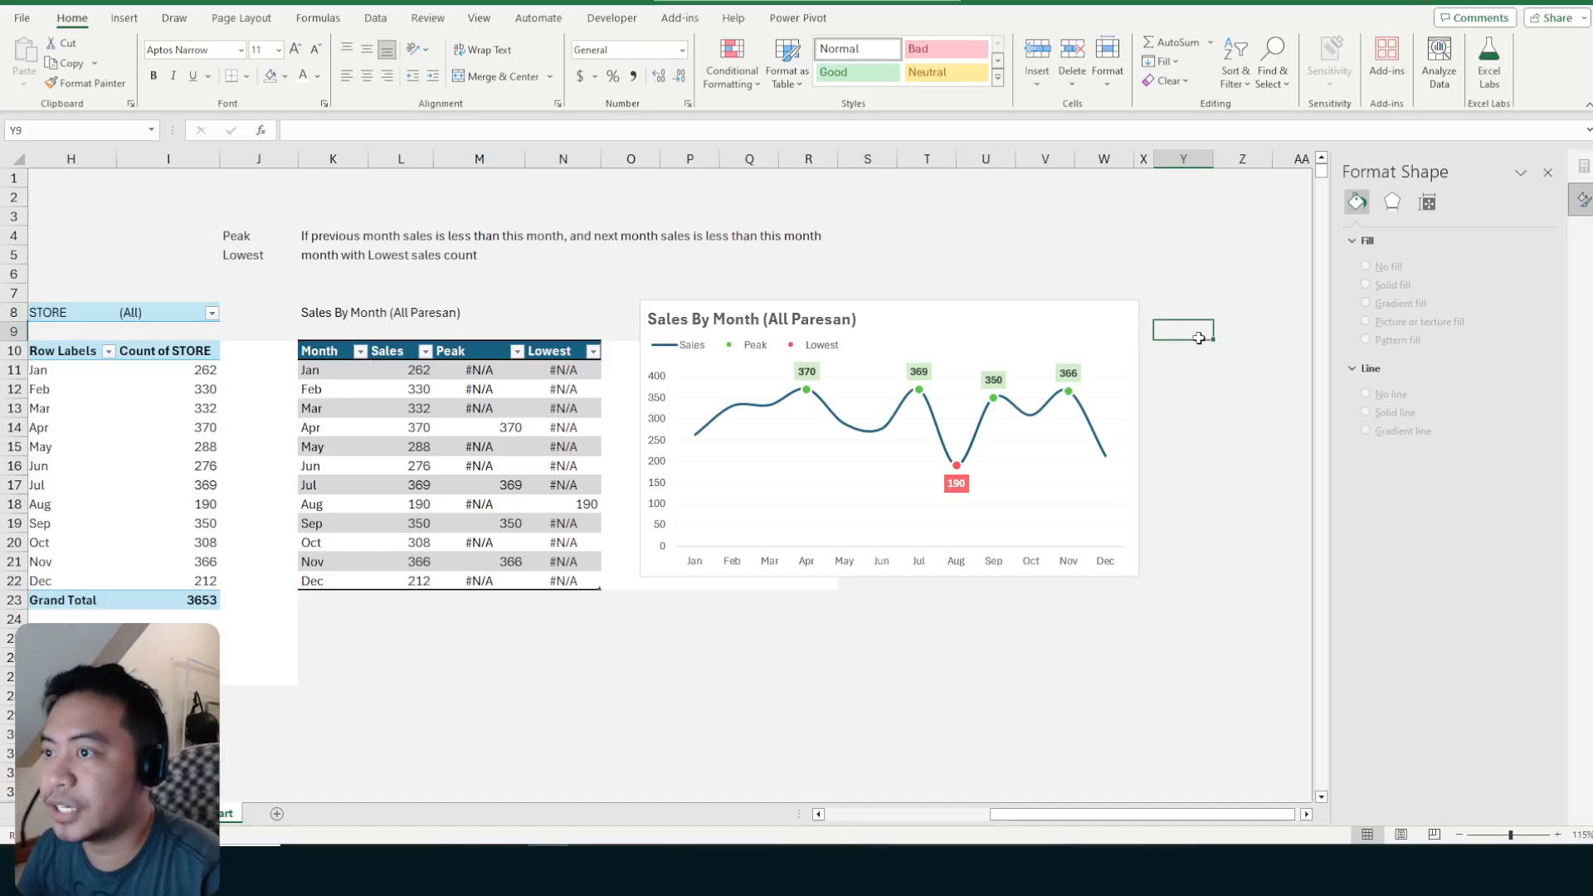
left_click(1189, 315)
left_click(1188, 335)
left_click(1185, 315)
left_click(1184, 368)
left_click(1189, 314)
left_click(1190, 385)
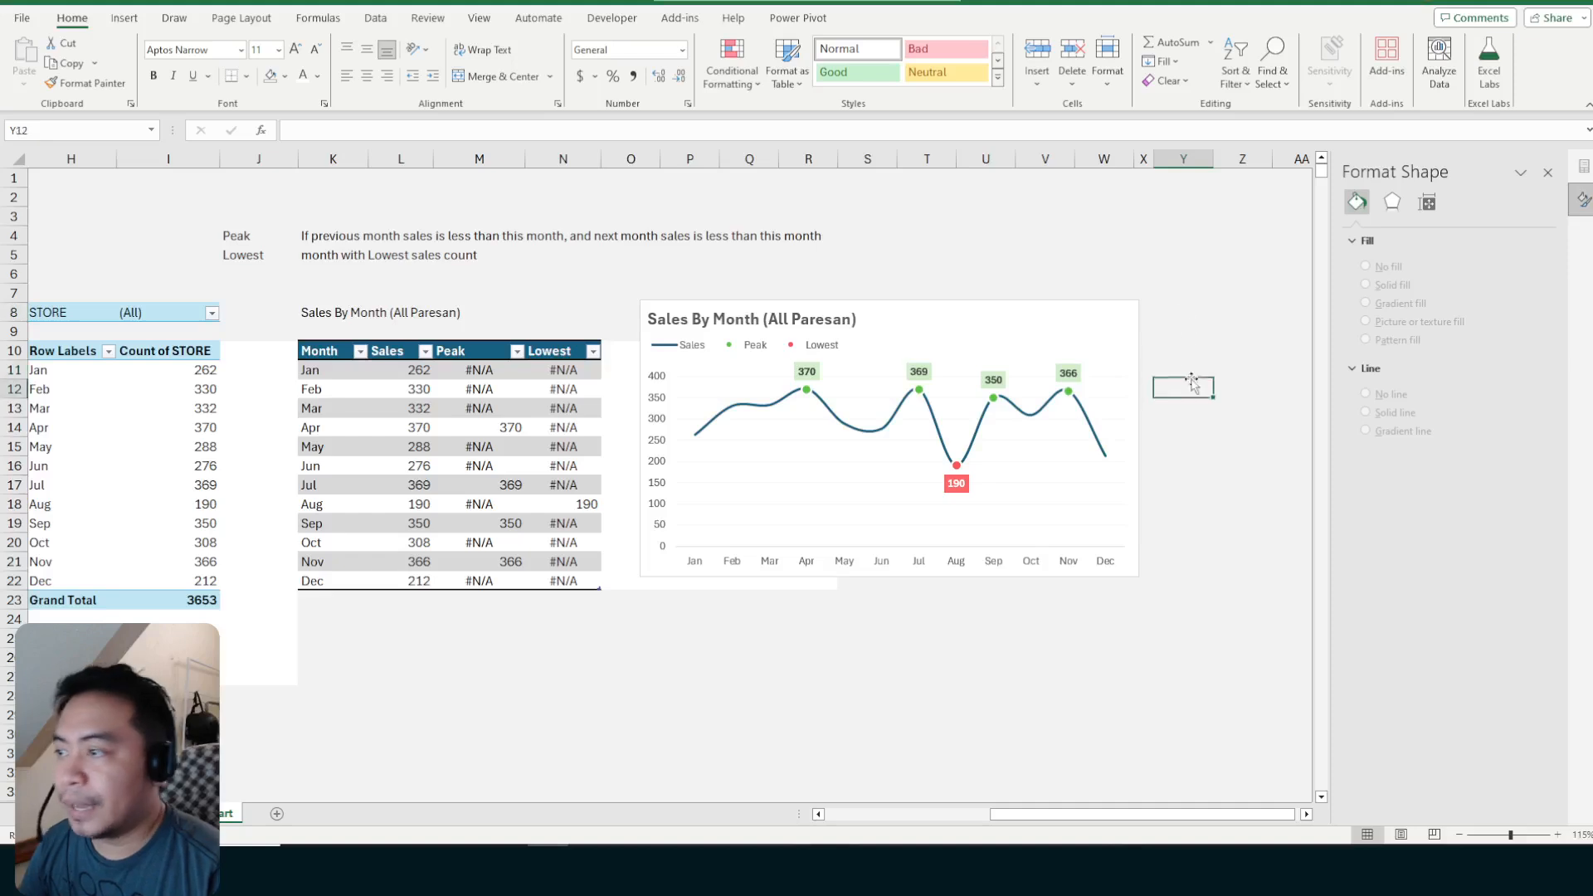
left_click(1189, 314)
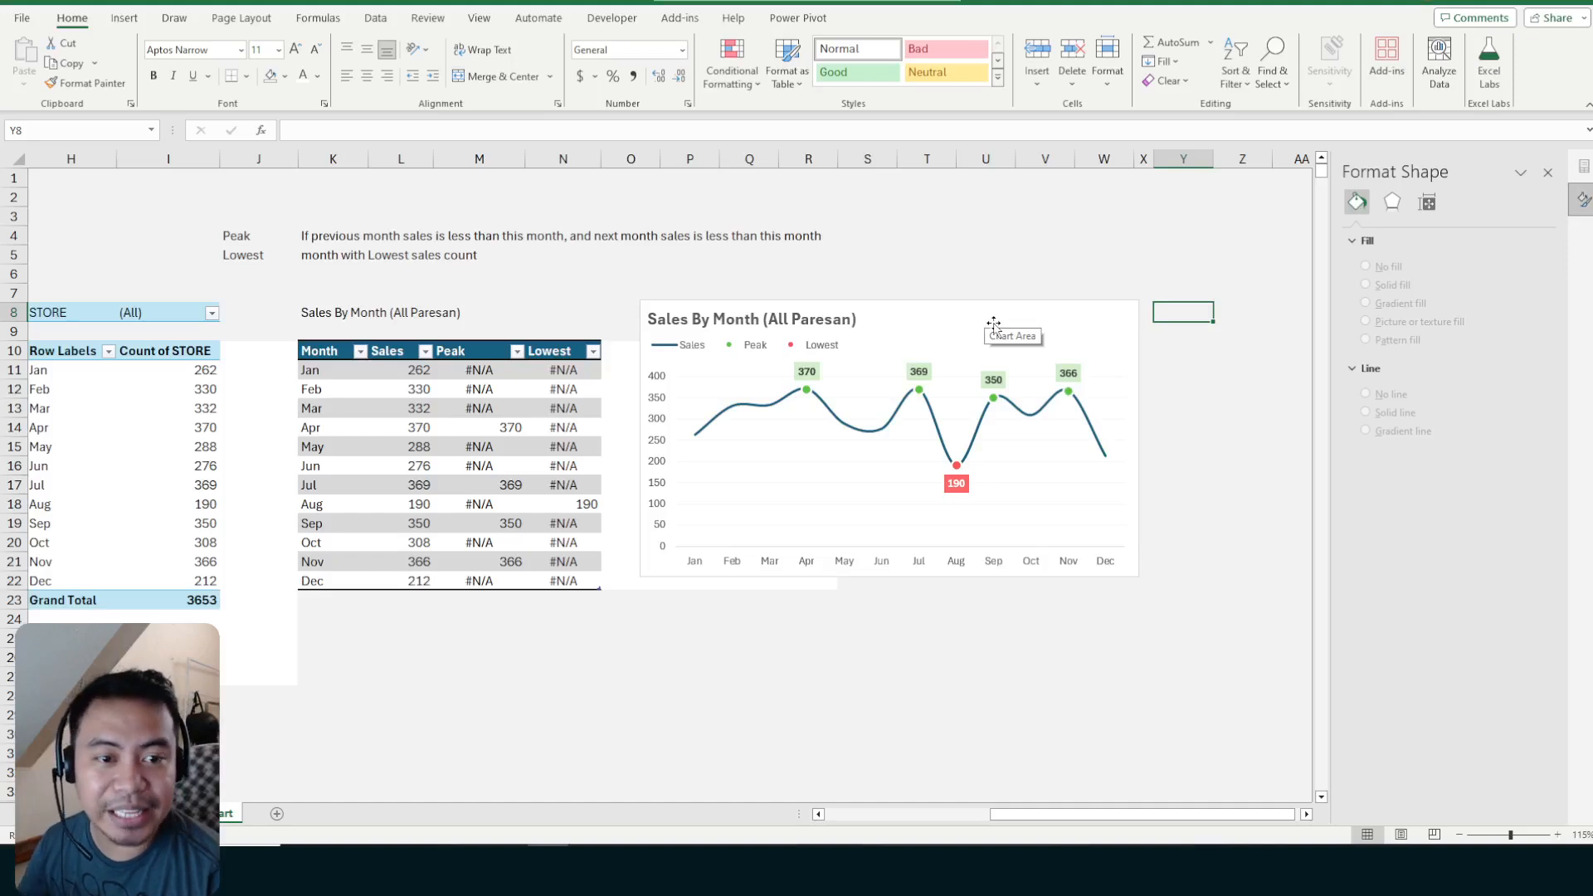
mouse_move(994, 323)
left_mouse_down()
mouse_move(979, 317)
mouse_move(1017, 322)
left_mouse_up()
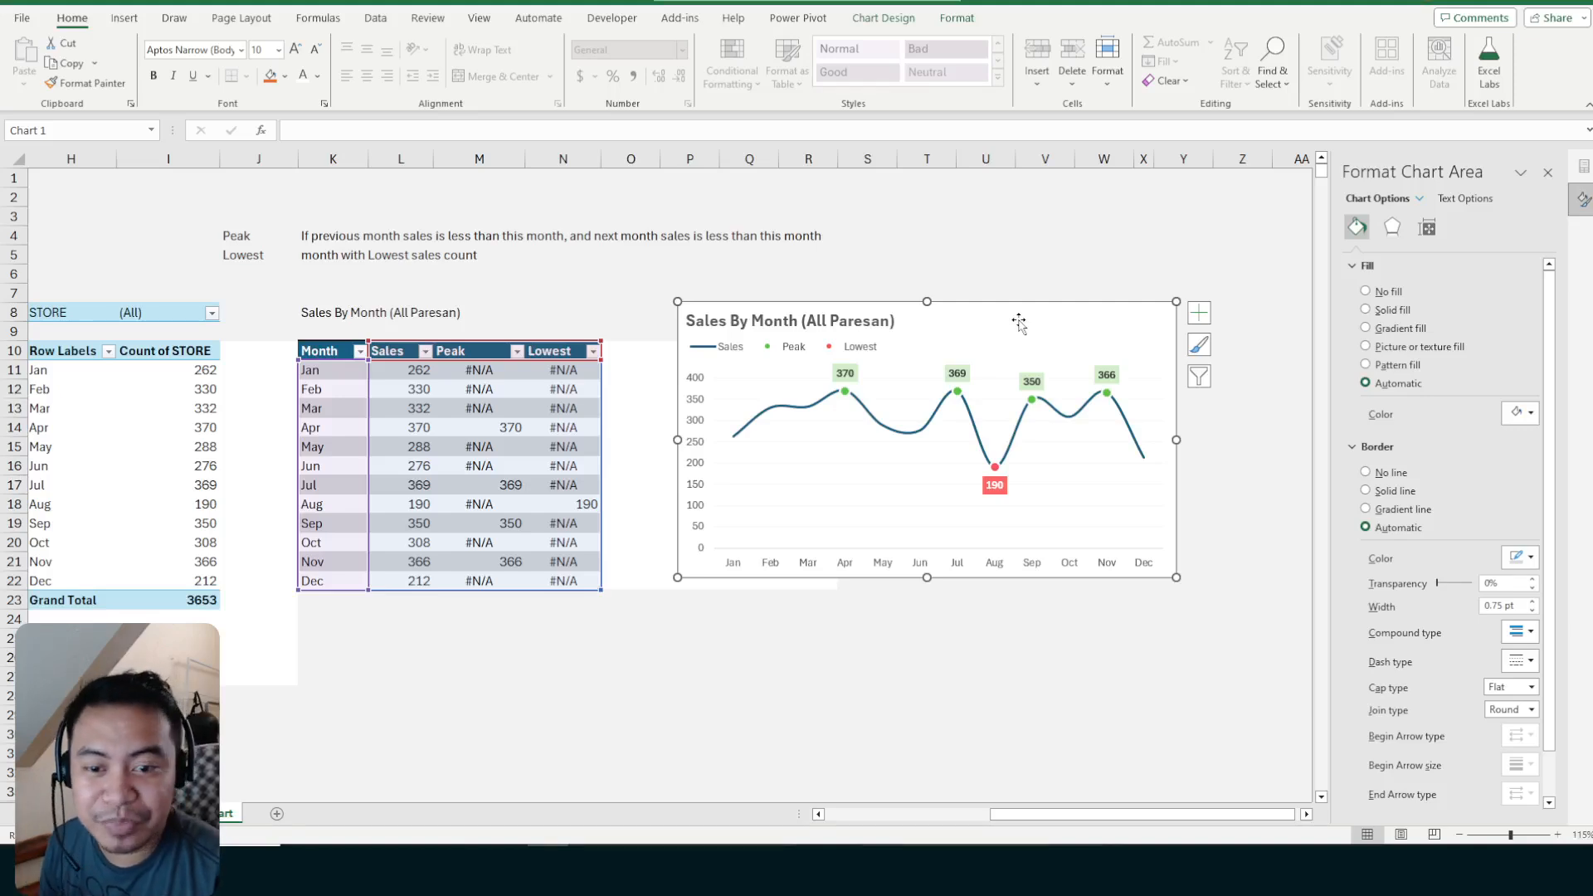
left_click(1199, 313)
left_click(1263, 466)
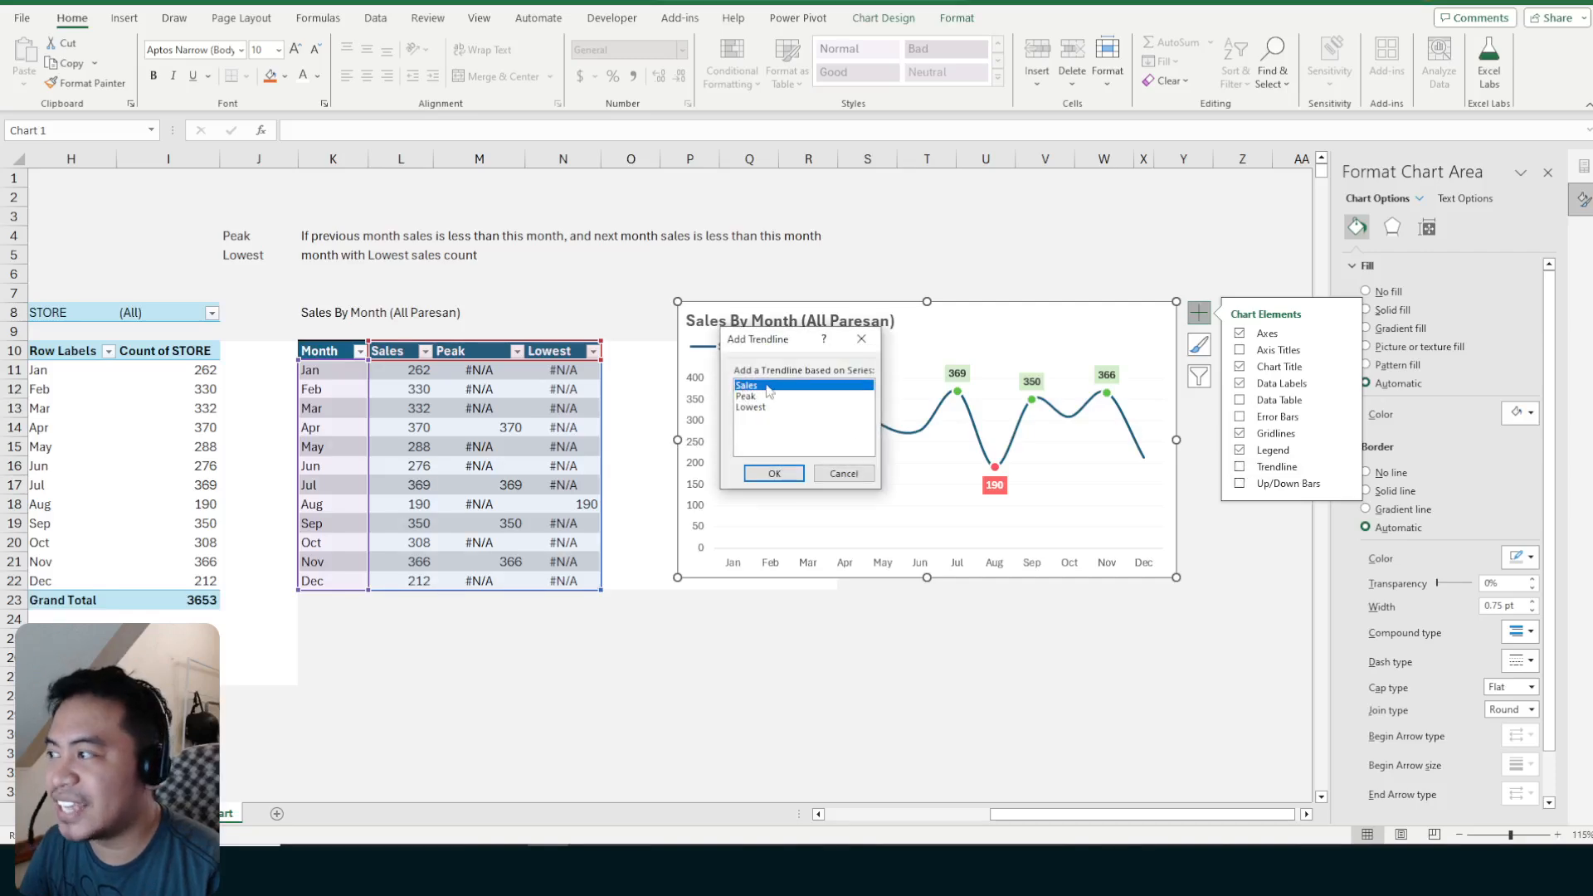
left_click(866, 477)
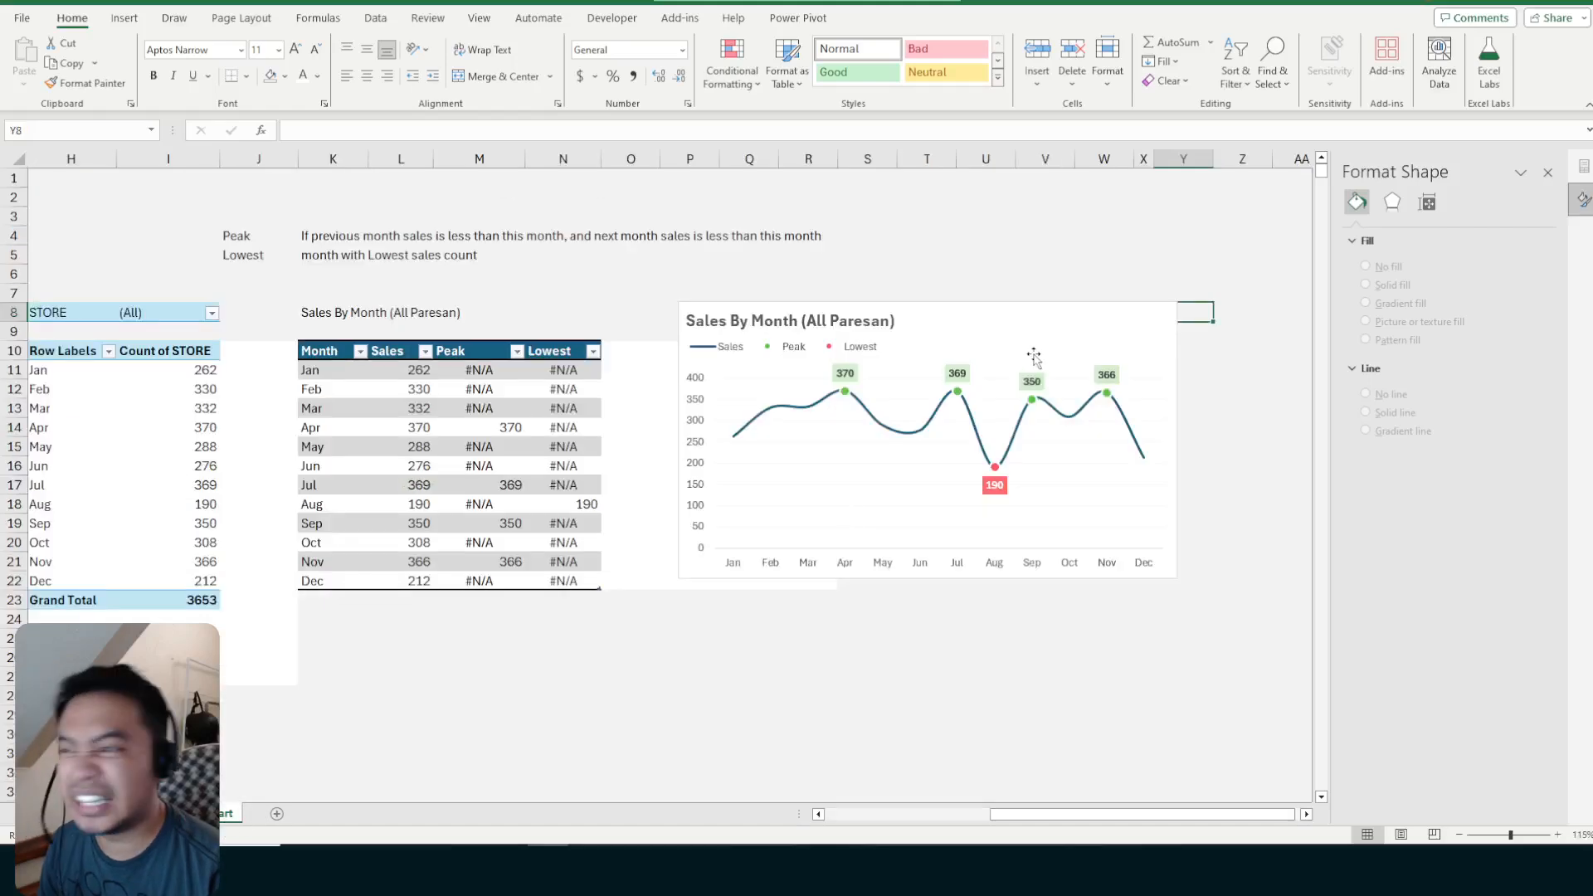
left_click(1022, 332)
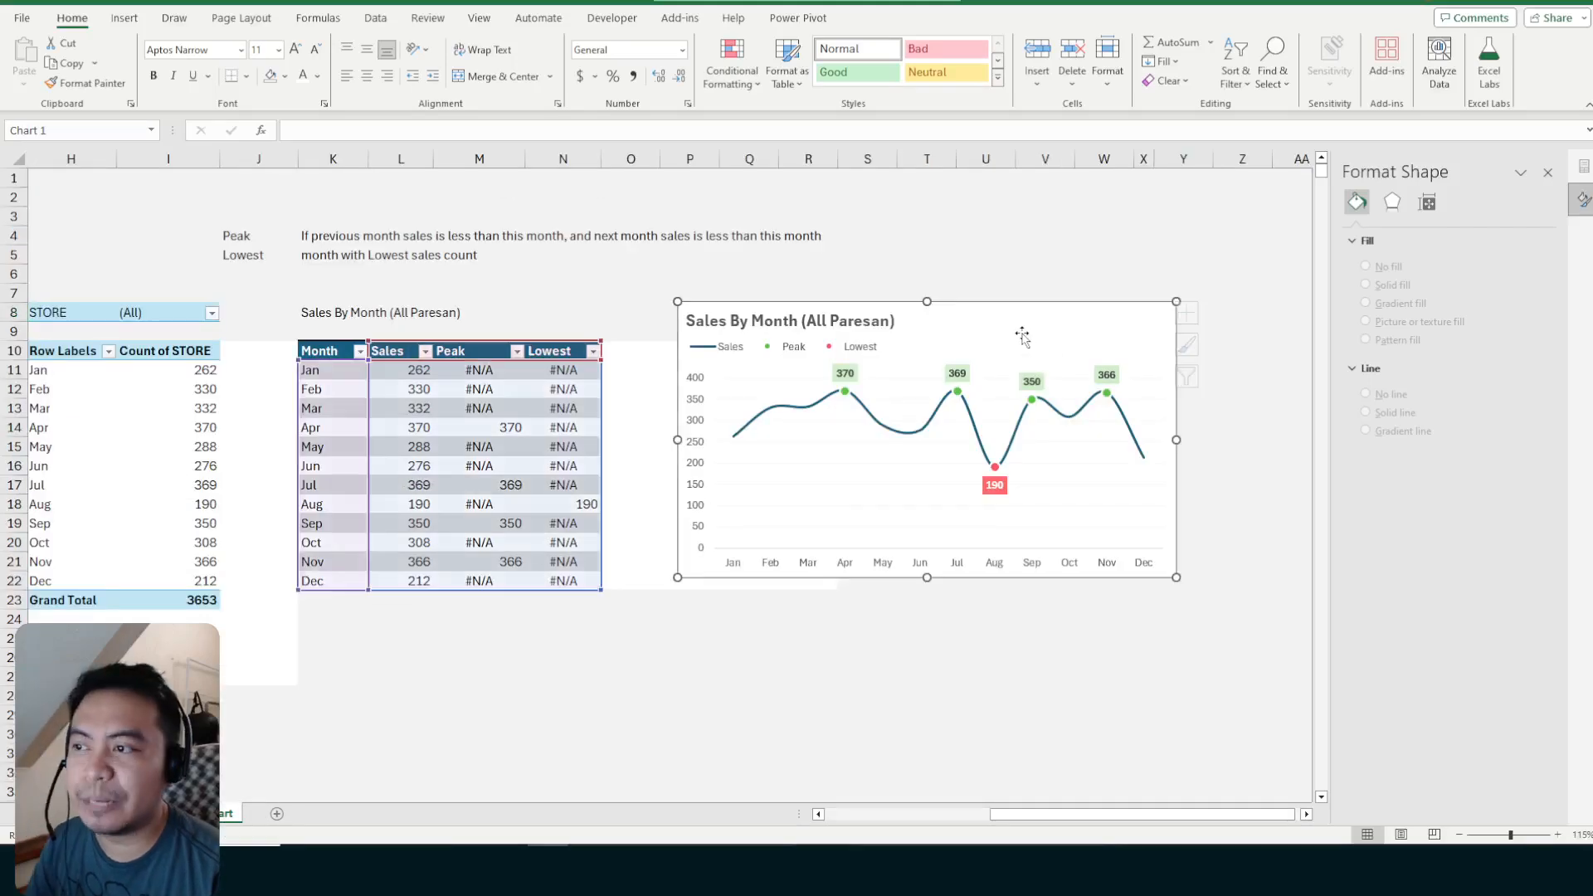
left_click(1198, 313)
left_click(1239, 468)
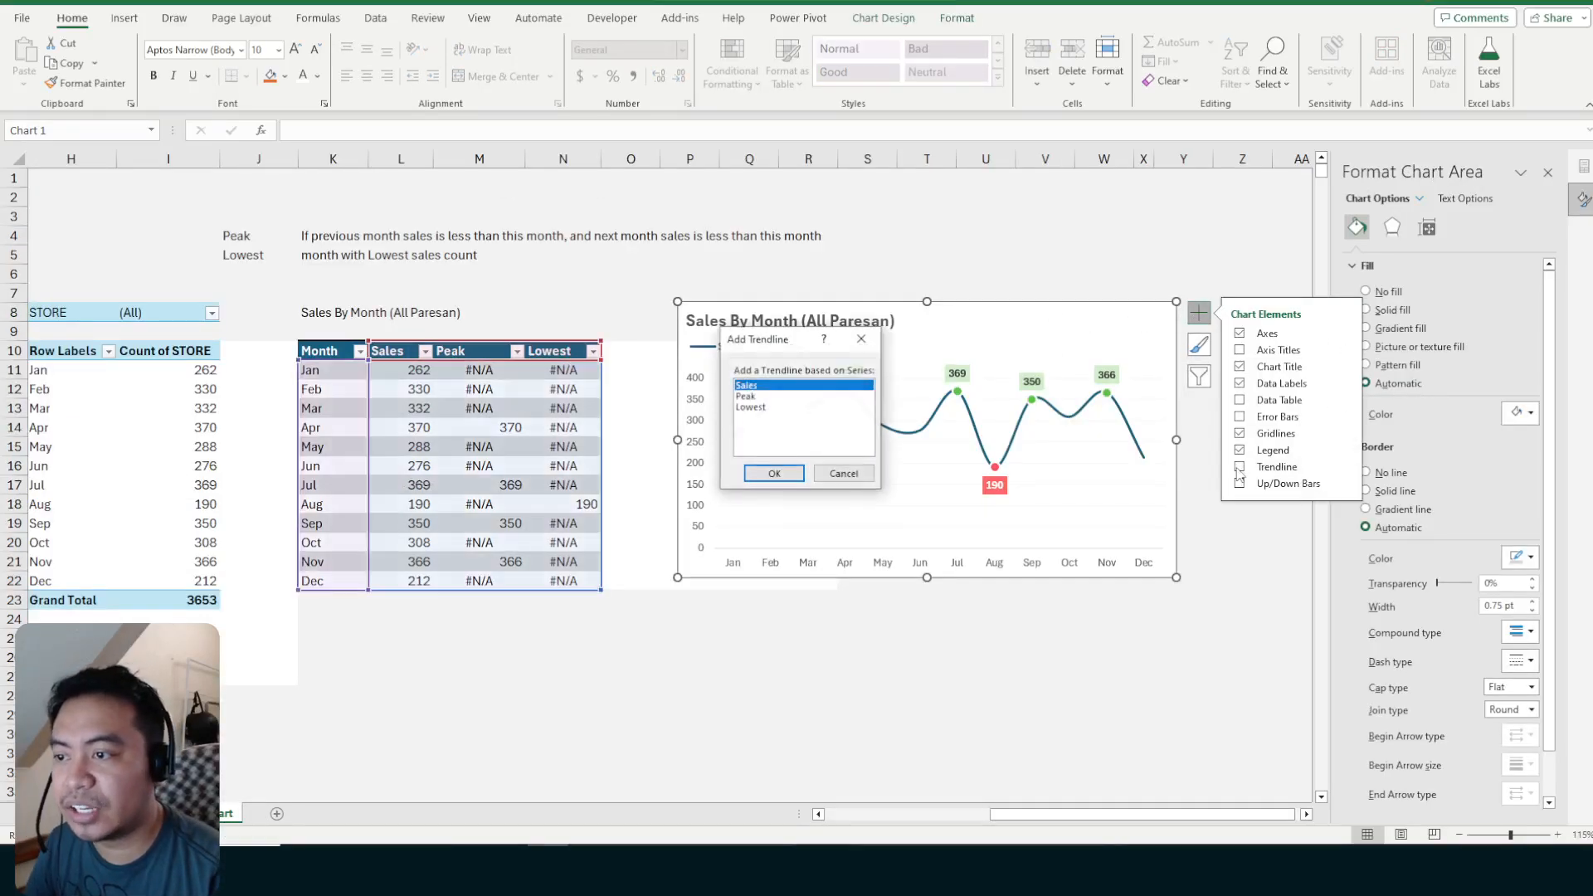
left_click(844, 474)
left_click(1345, 467)
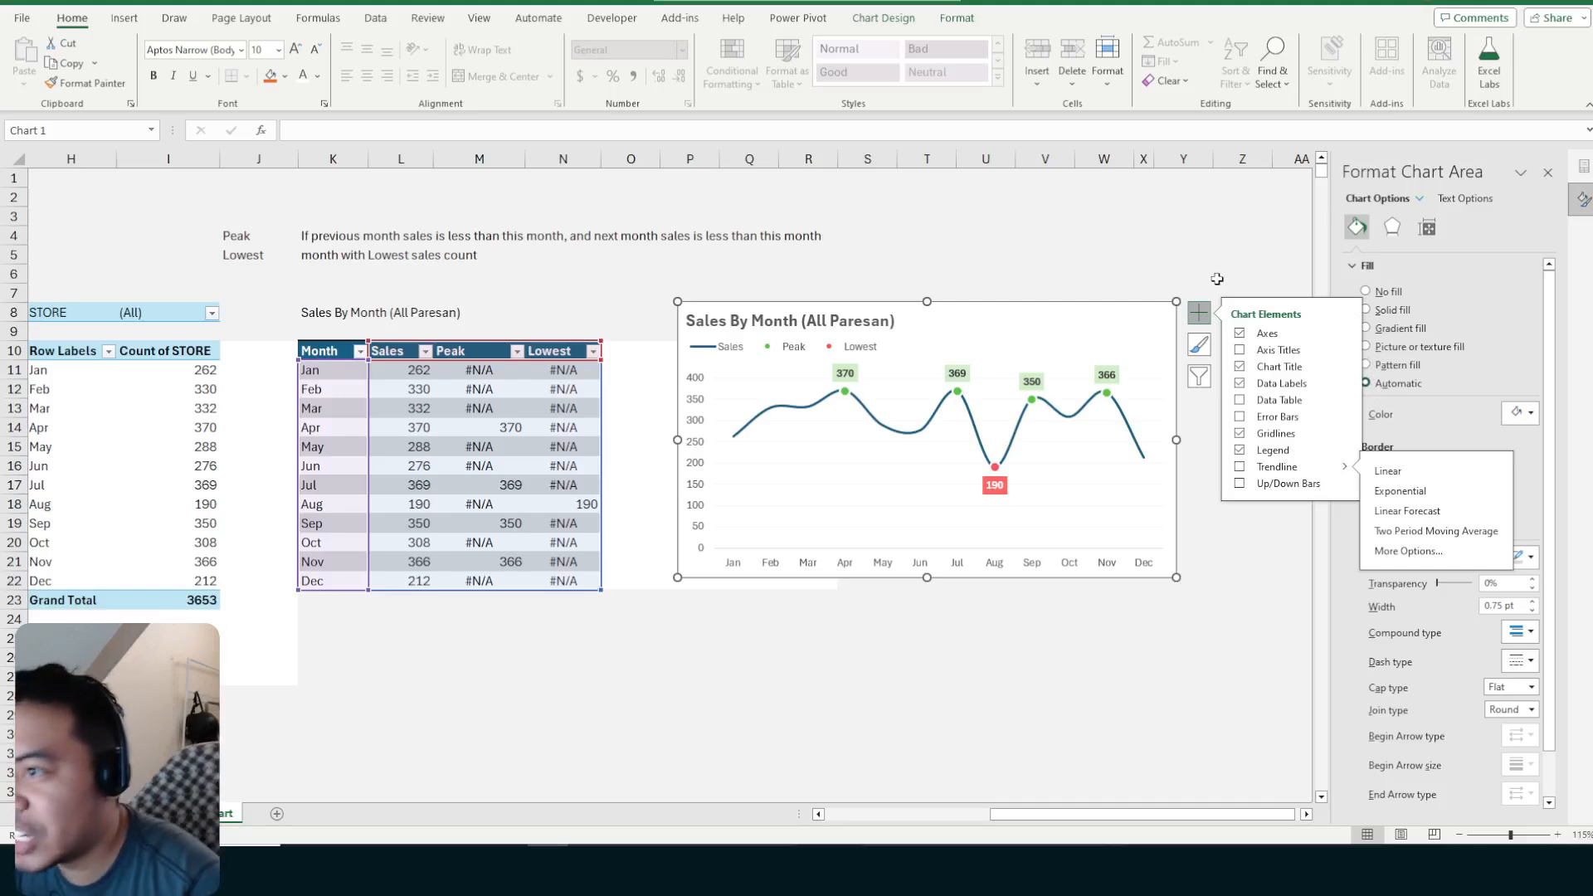
left_click(1204, 316)
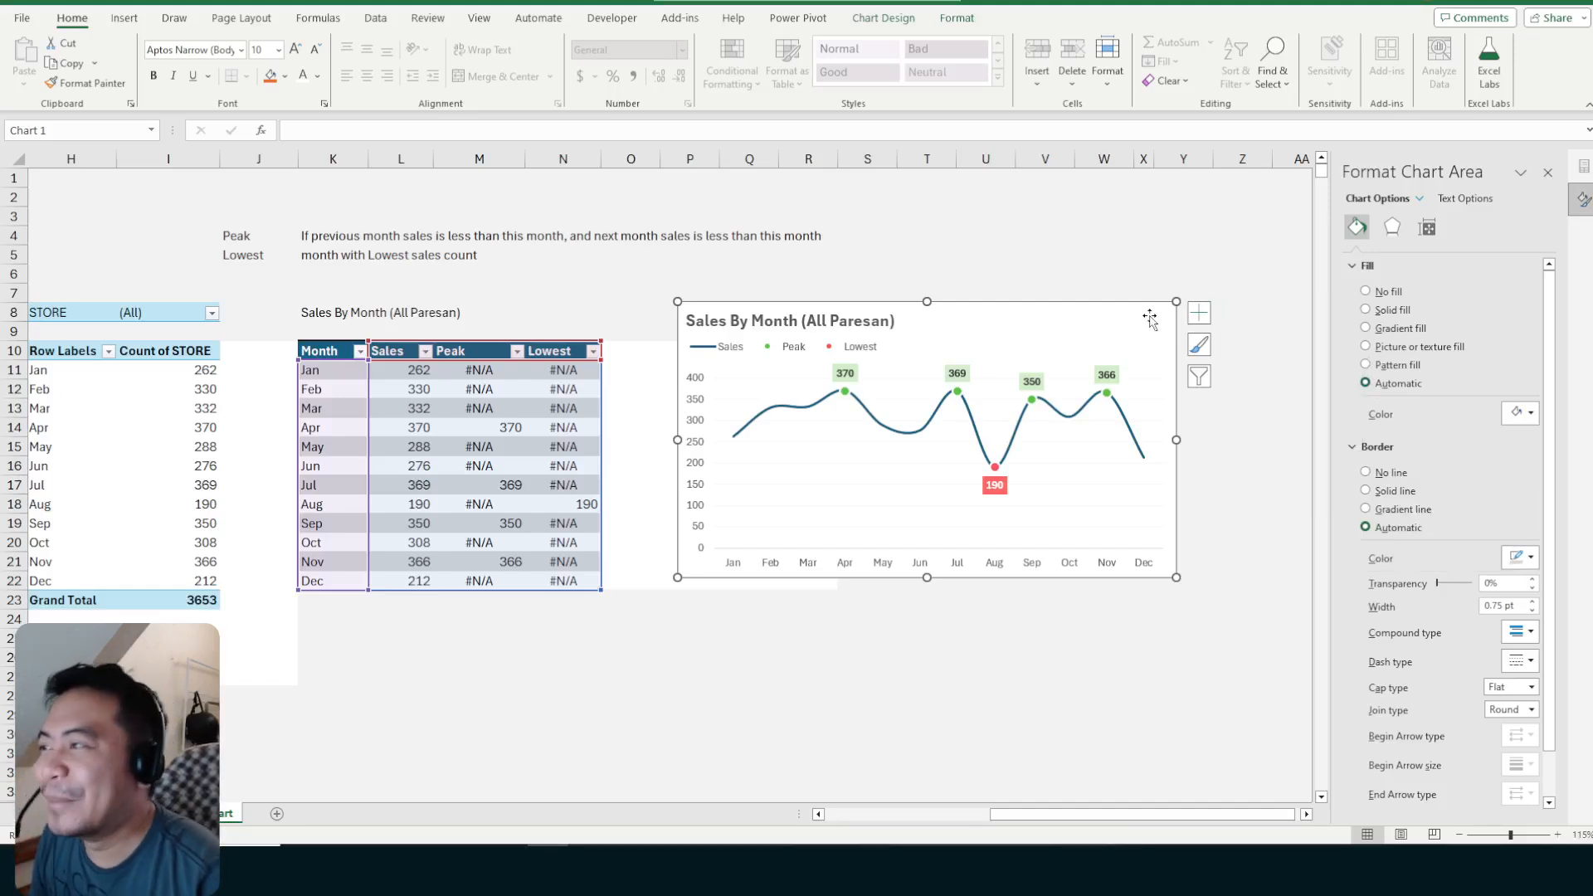
Move the chart slightly farther from the table on the Start sheet and add a primary vertical axis title
mouse_move(1149, 318)
left_mouse_down()
mouse_move(1113, 327)
mouse_move(1131, 321)
left_mouse_up()
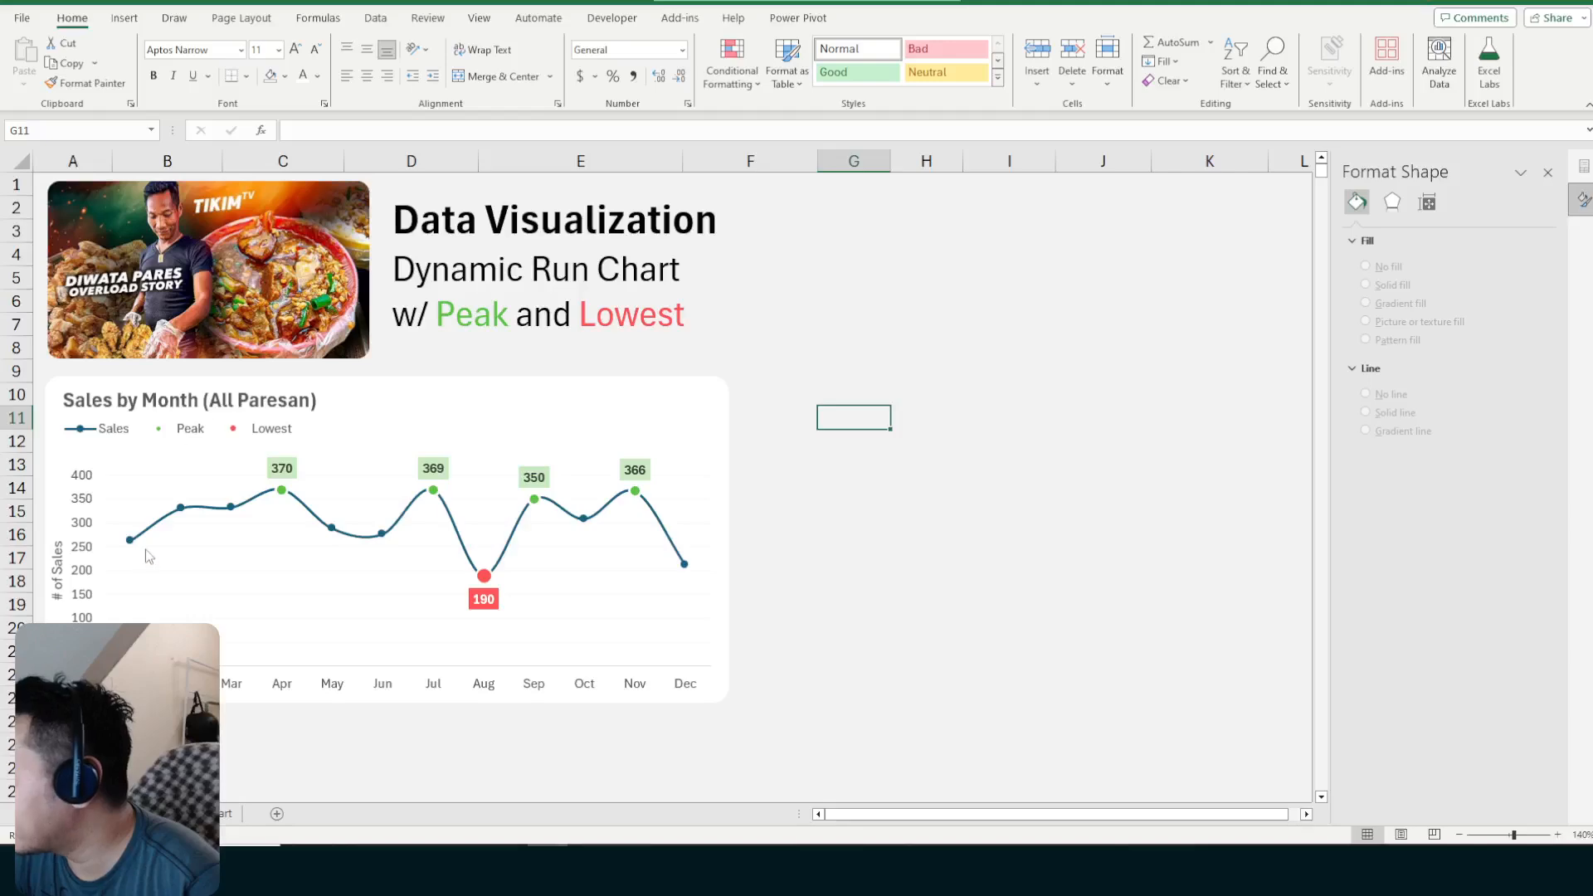
left_click(224, 815)
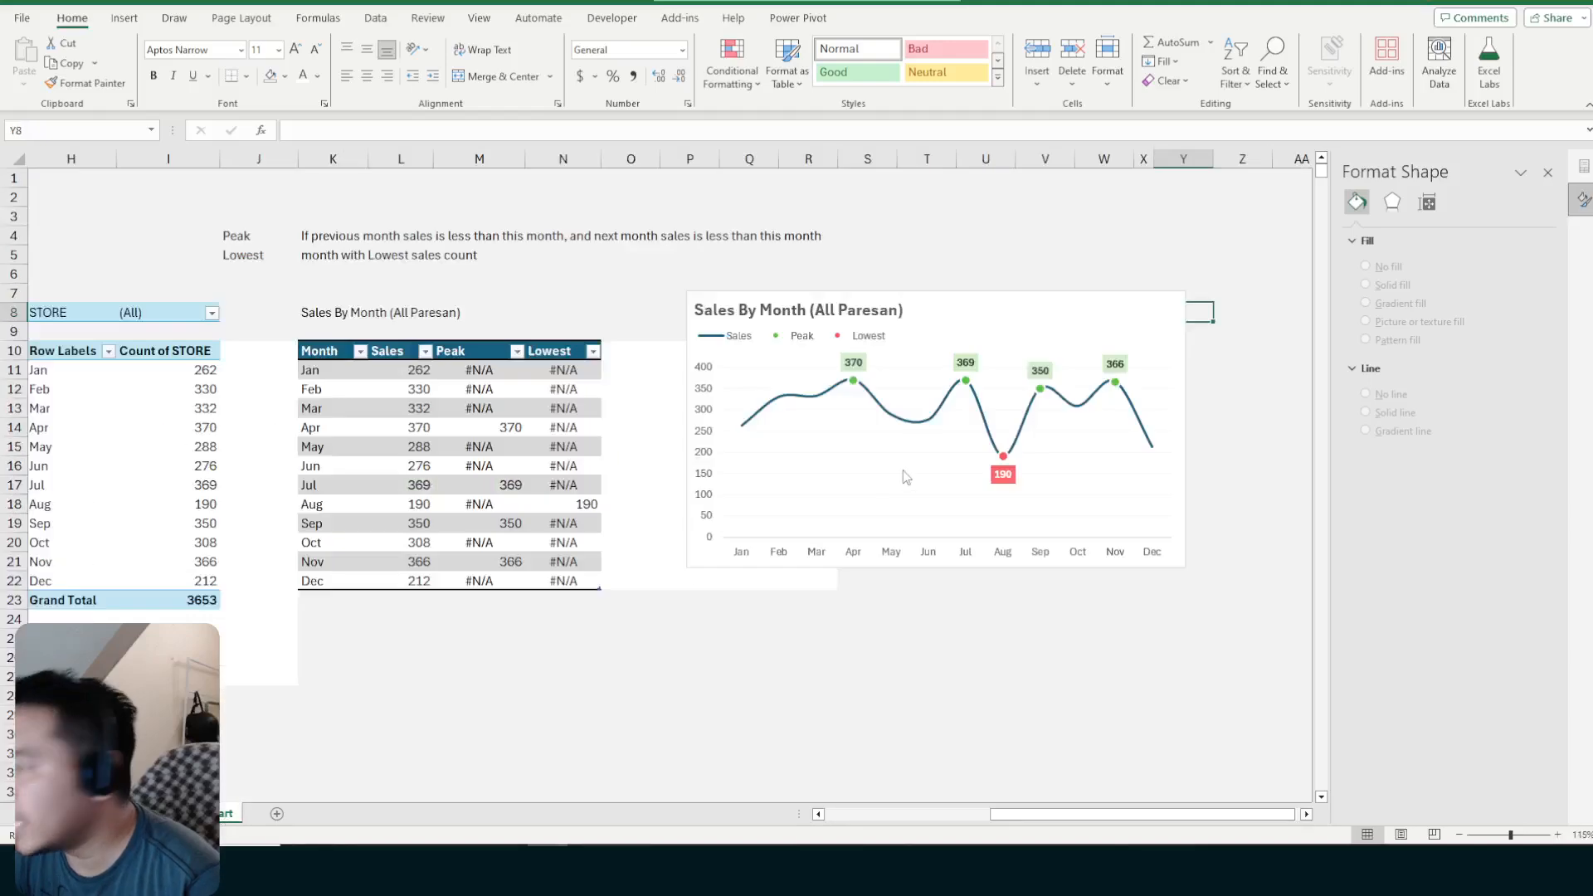
left_click(1002, 310)
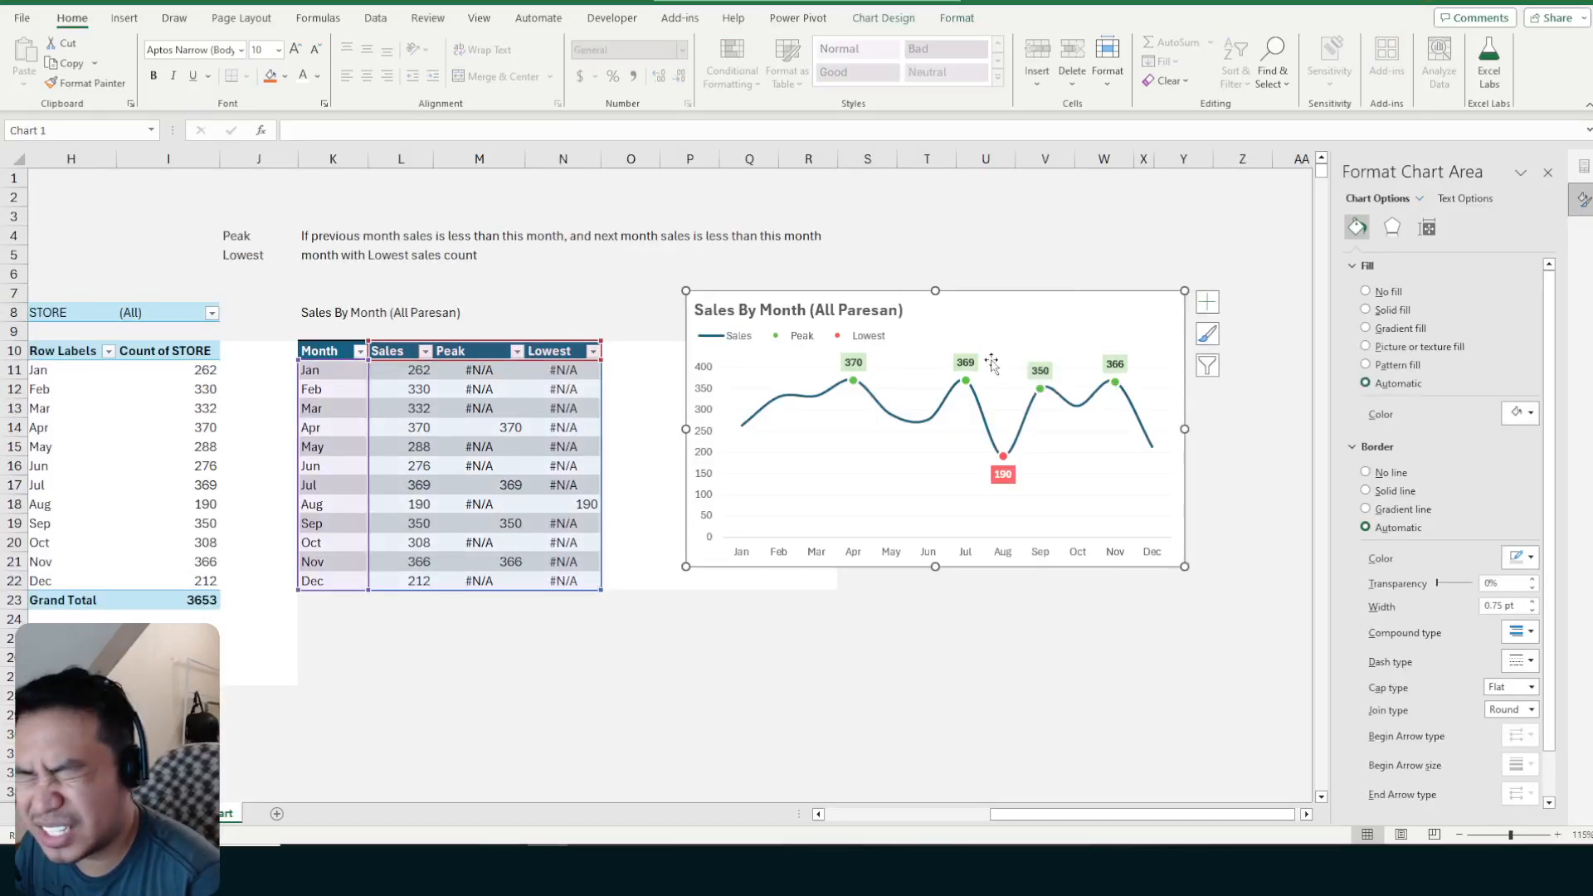
left_click(1209, 304)
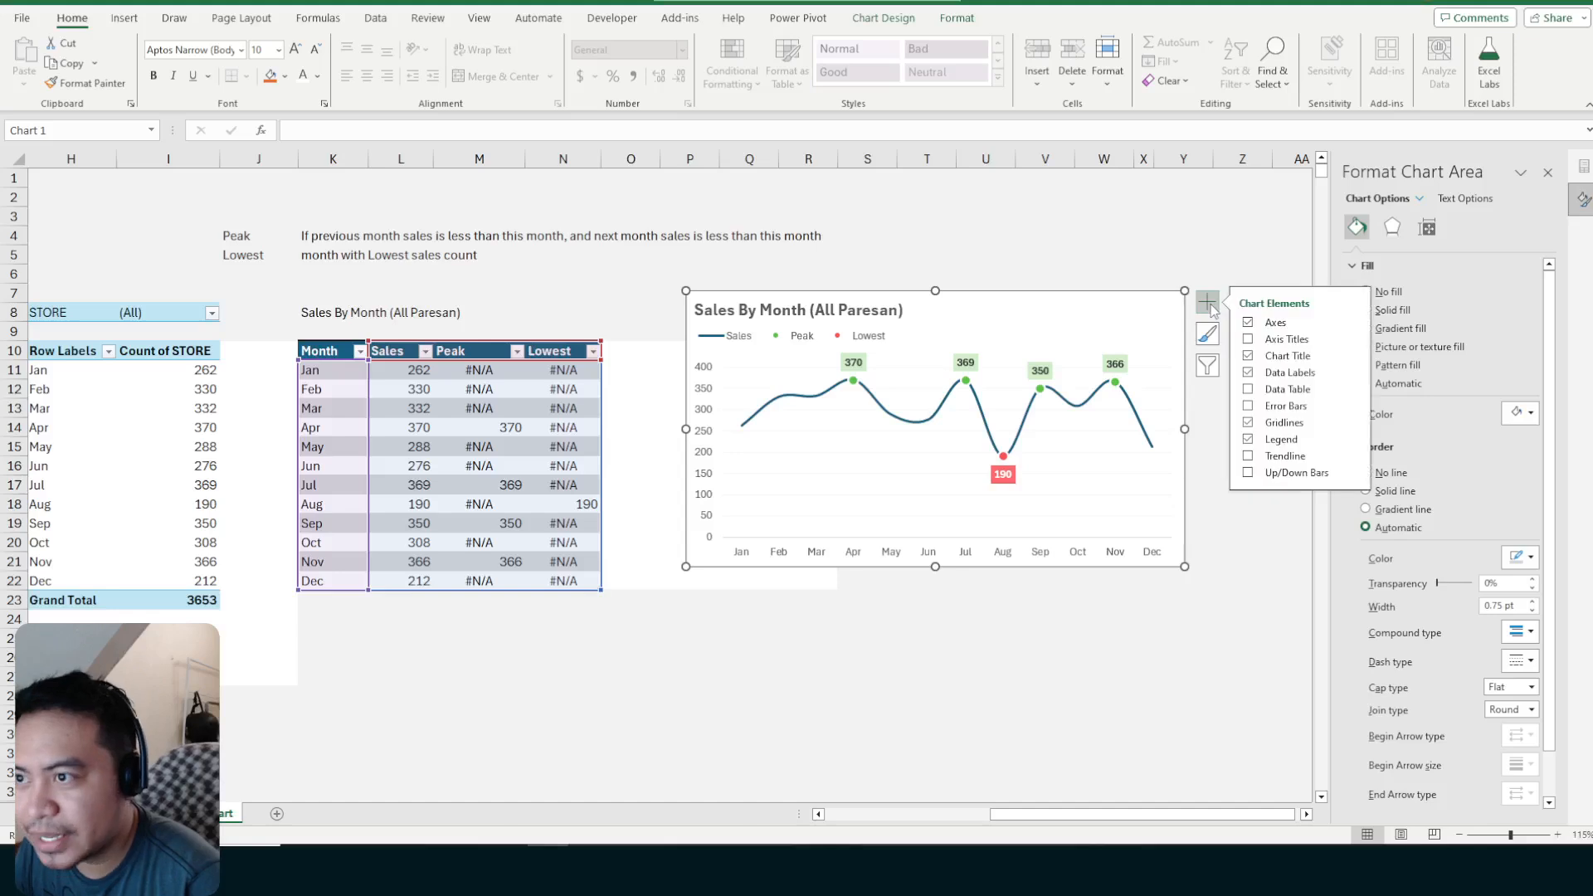
left_click(1355, 343)
left_click(1386, 358)
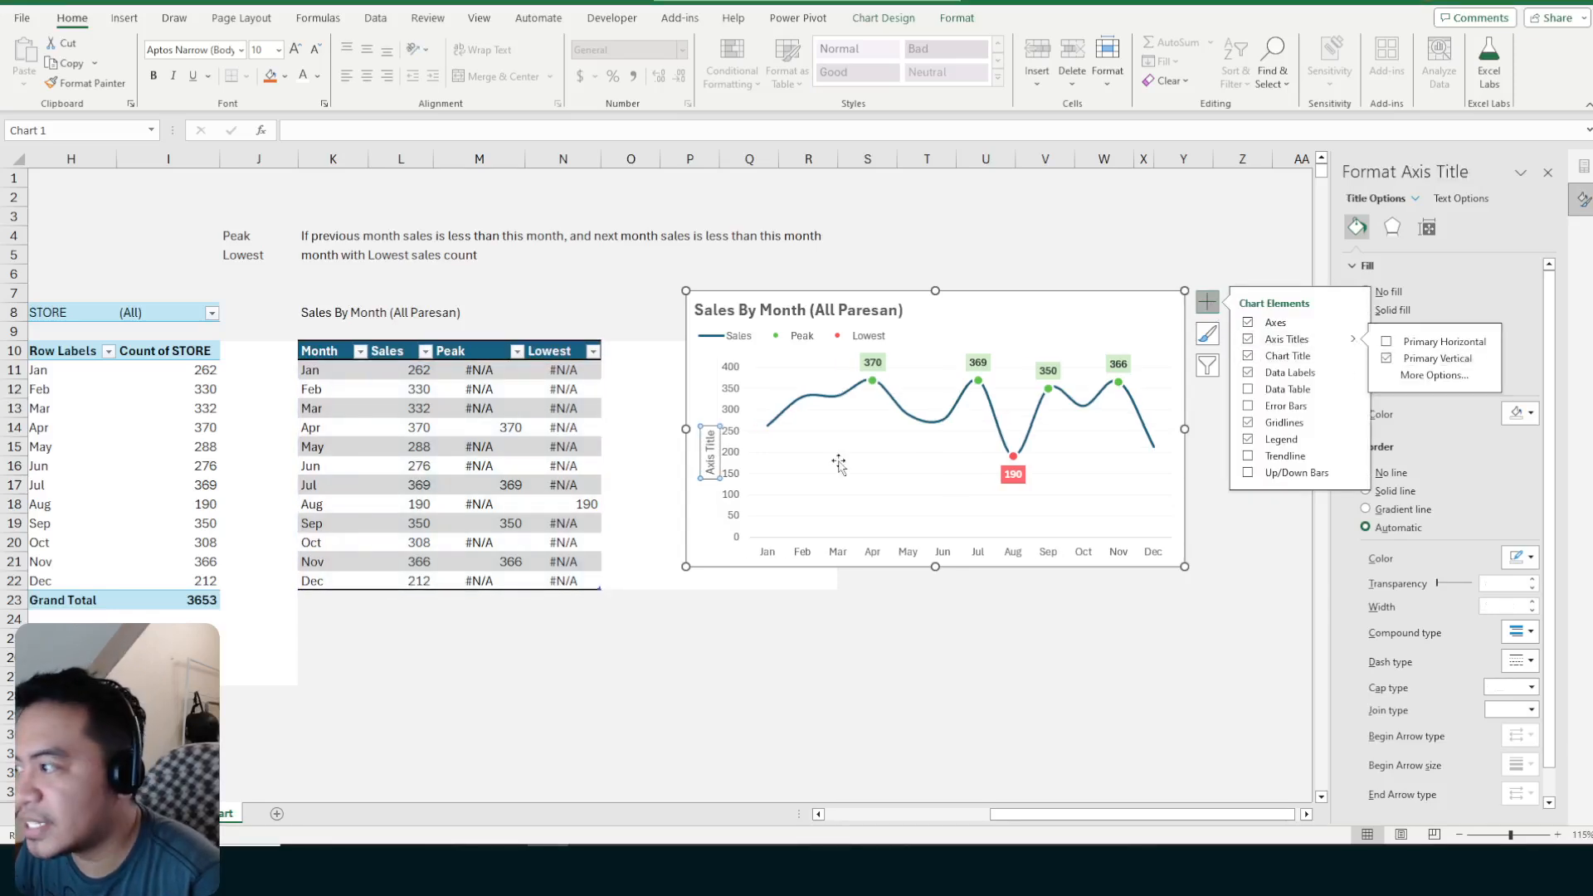
Set the chart's vertical axis title to "# of Sales" and move the chart closer to the monthly sales table
left_click(719, 451)
key("ctrl+a")
type("# of Sa")
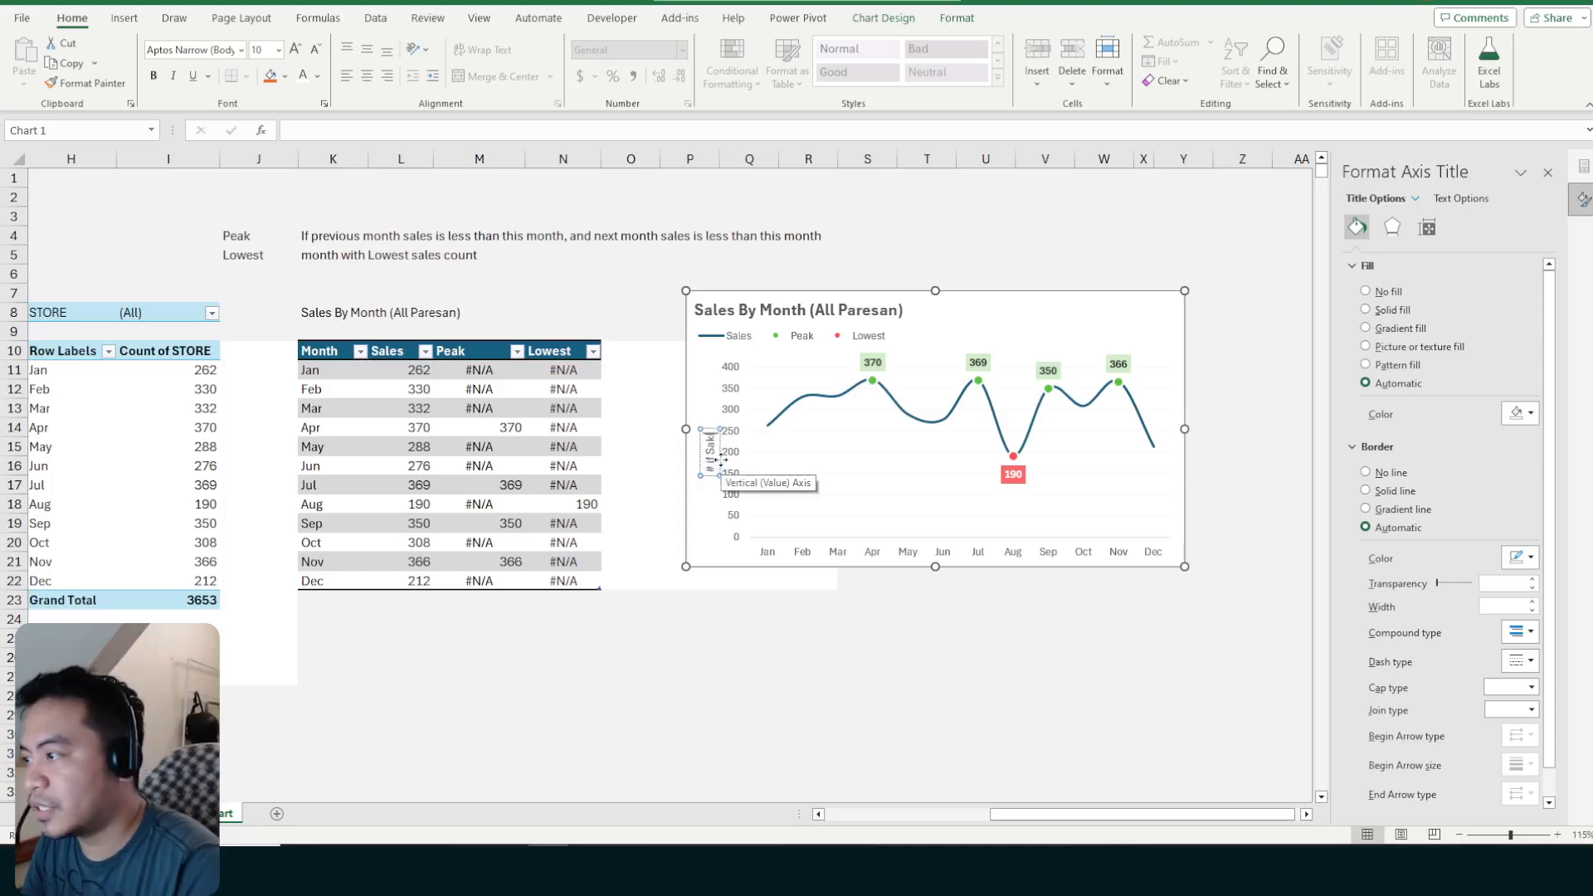
type("les")
left_click(930, 637)
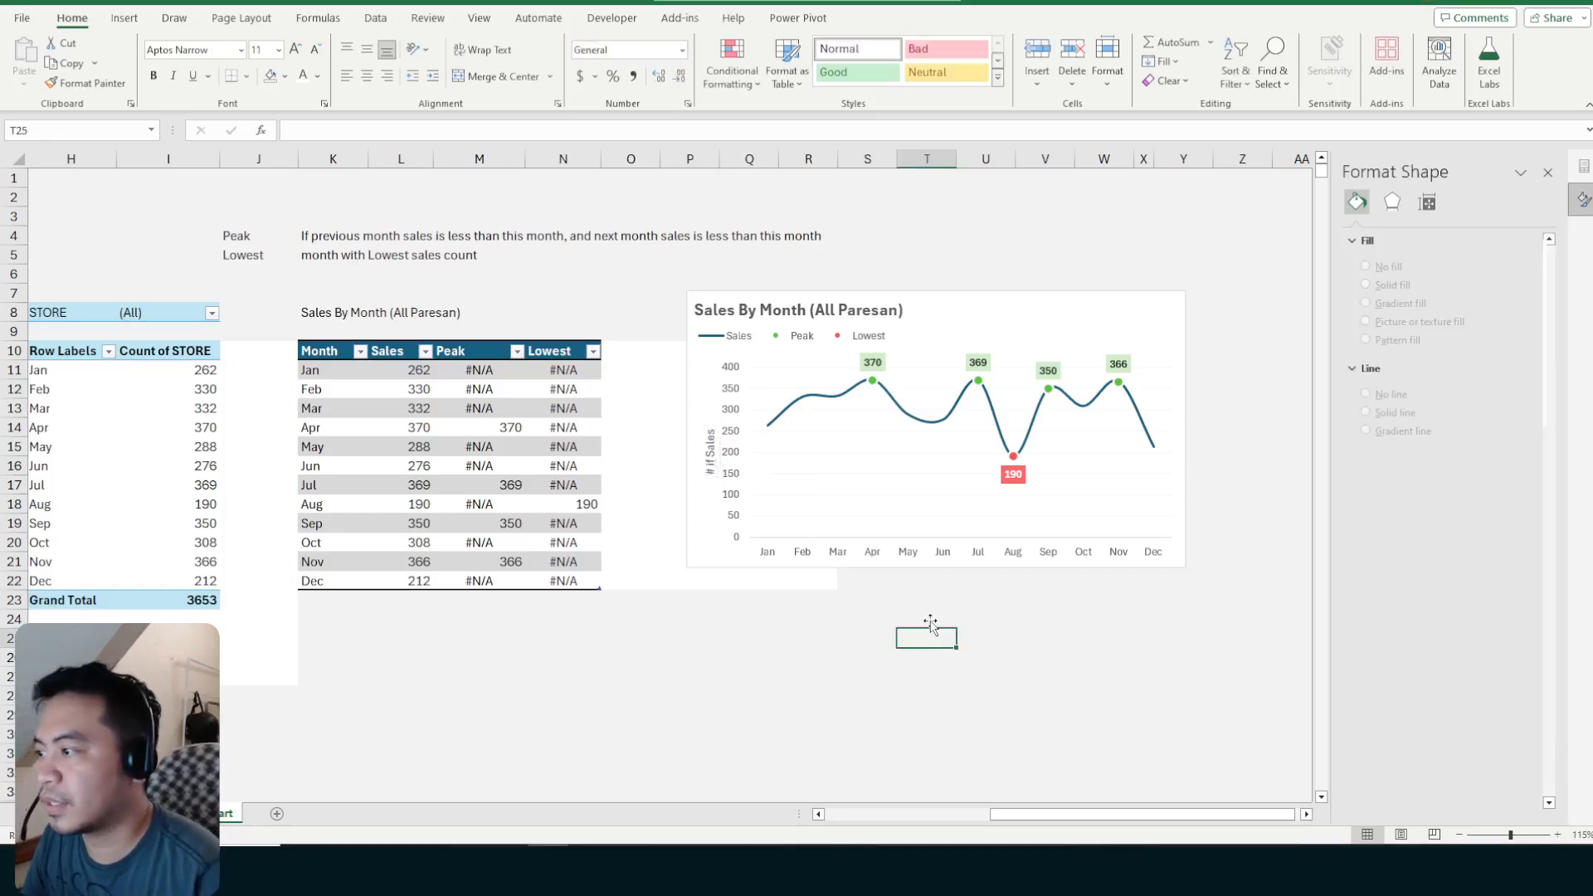
left_click(1052, 275)
left_click_drag(1132, 310, 1113, 309)
left_click(694, 456)
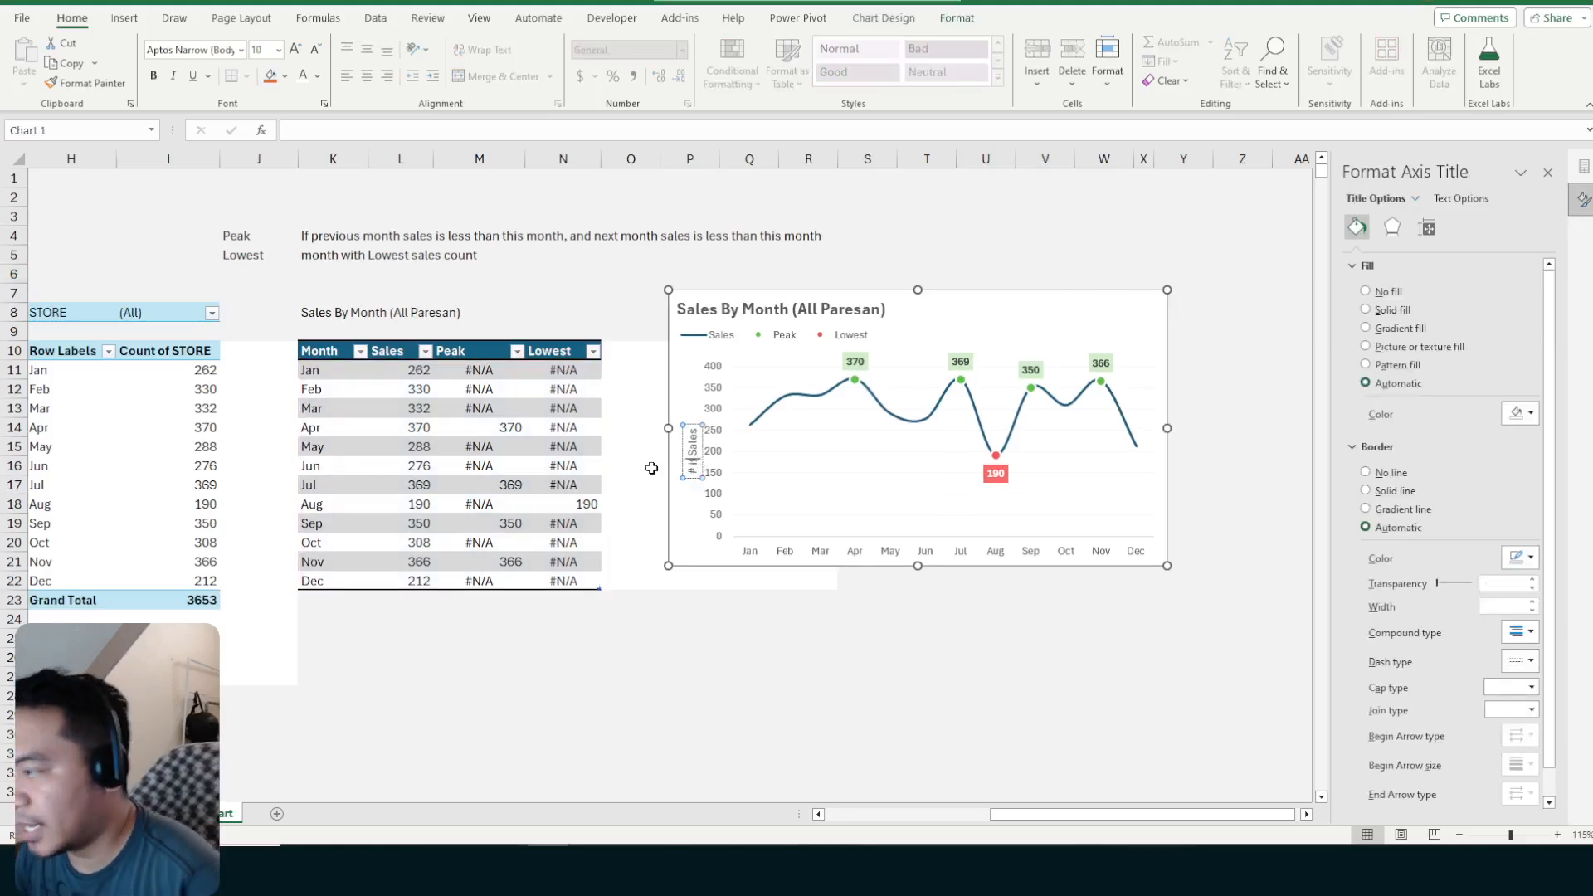
key("BackSpace")
key("BackSpace")
type("of")
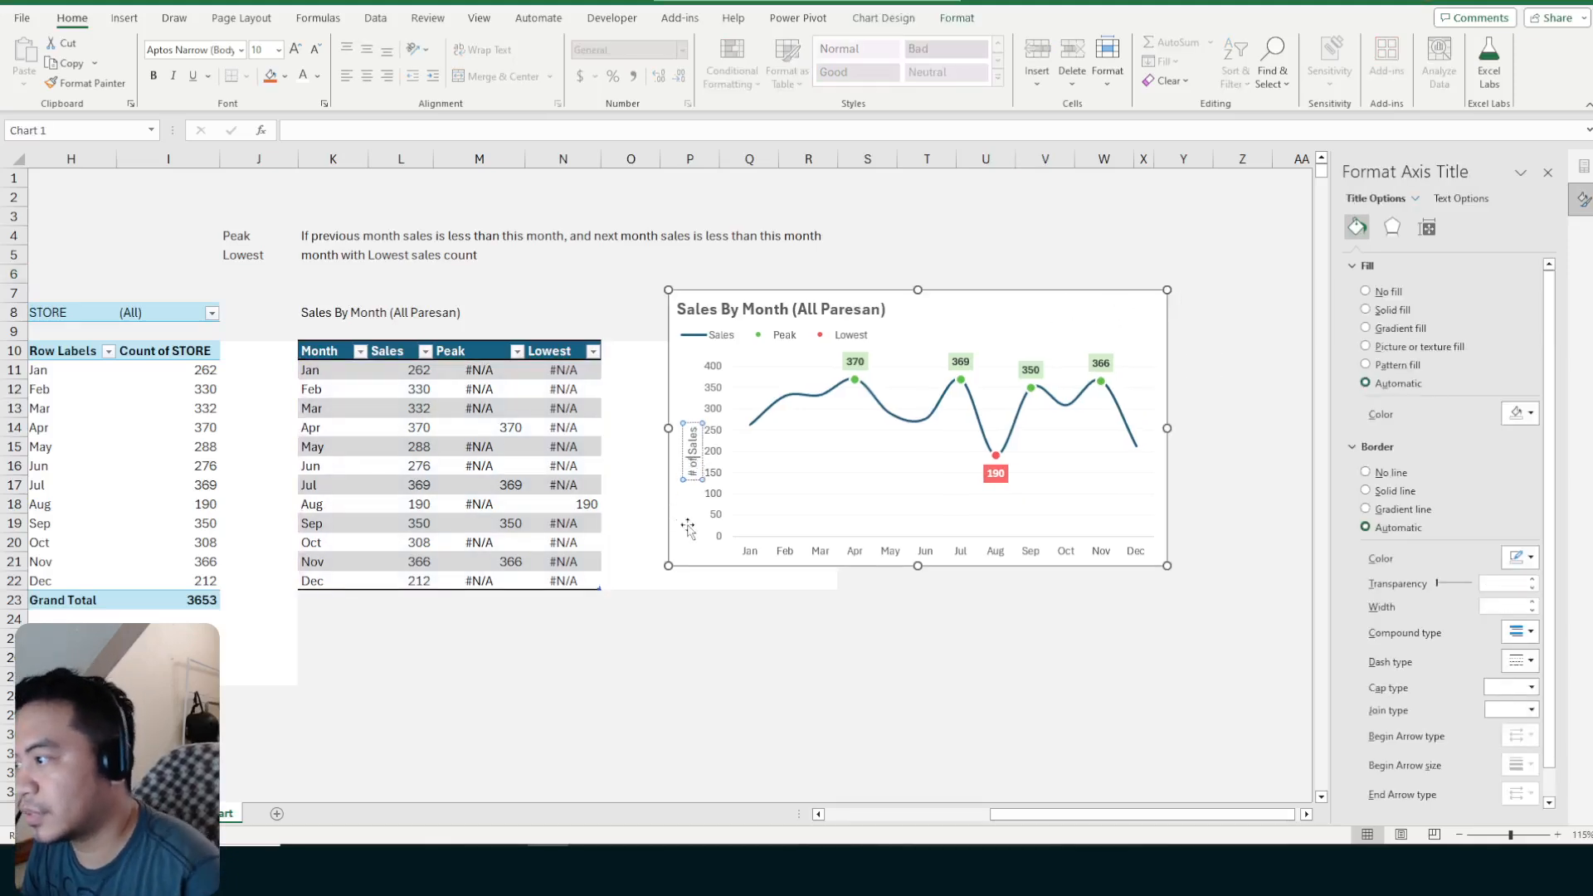
left_click(906, 658)
left_click(1007, 298)
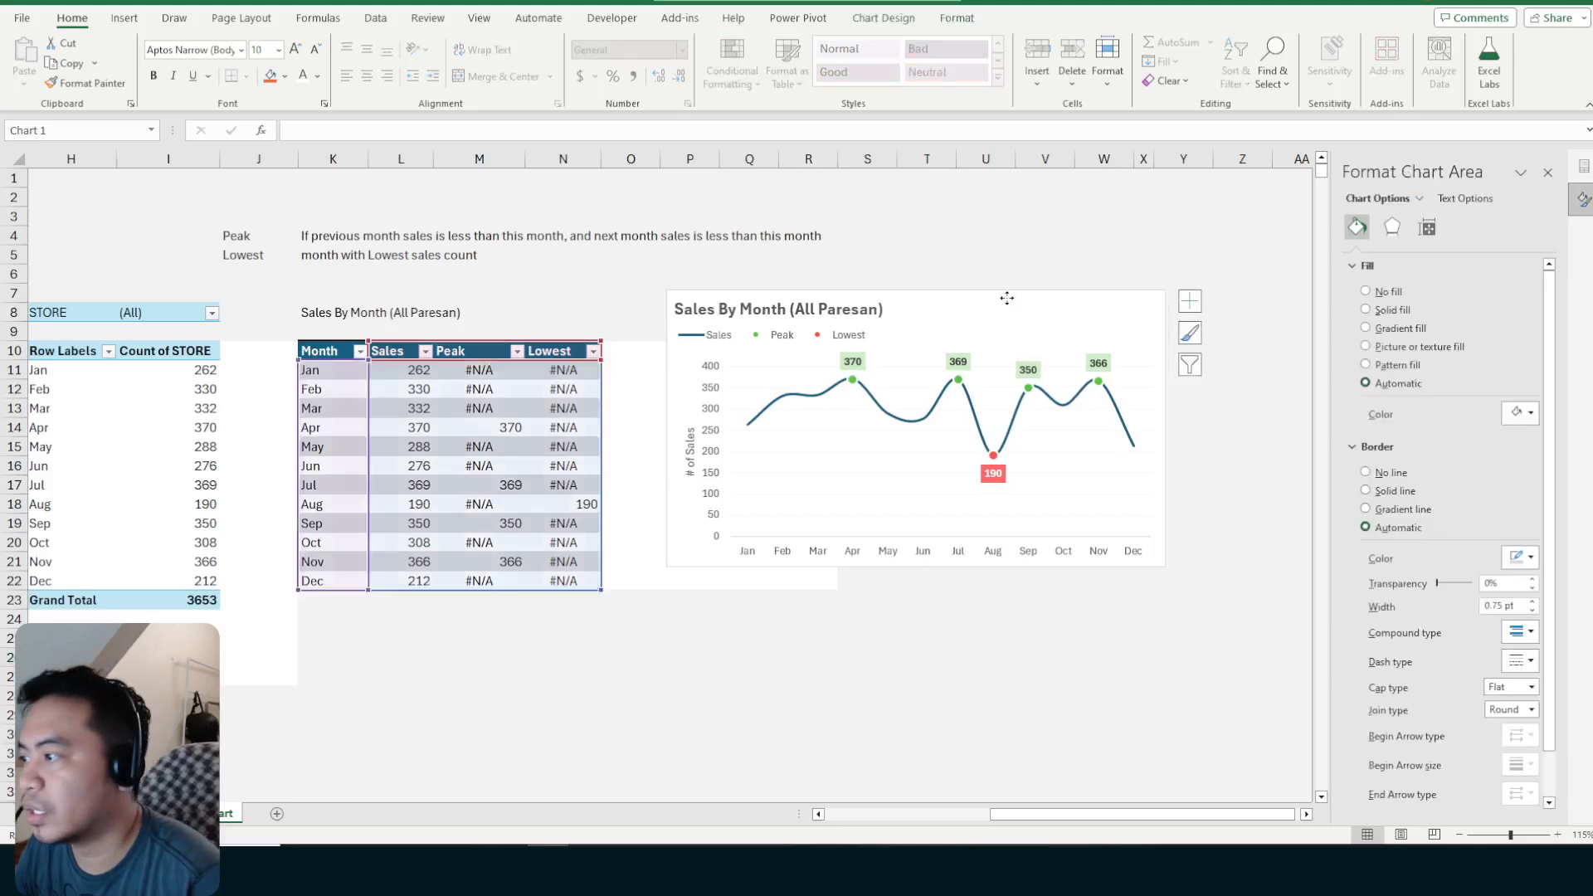
left_click_drag(1007, 298, 974, 310)
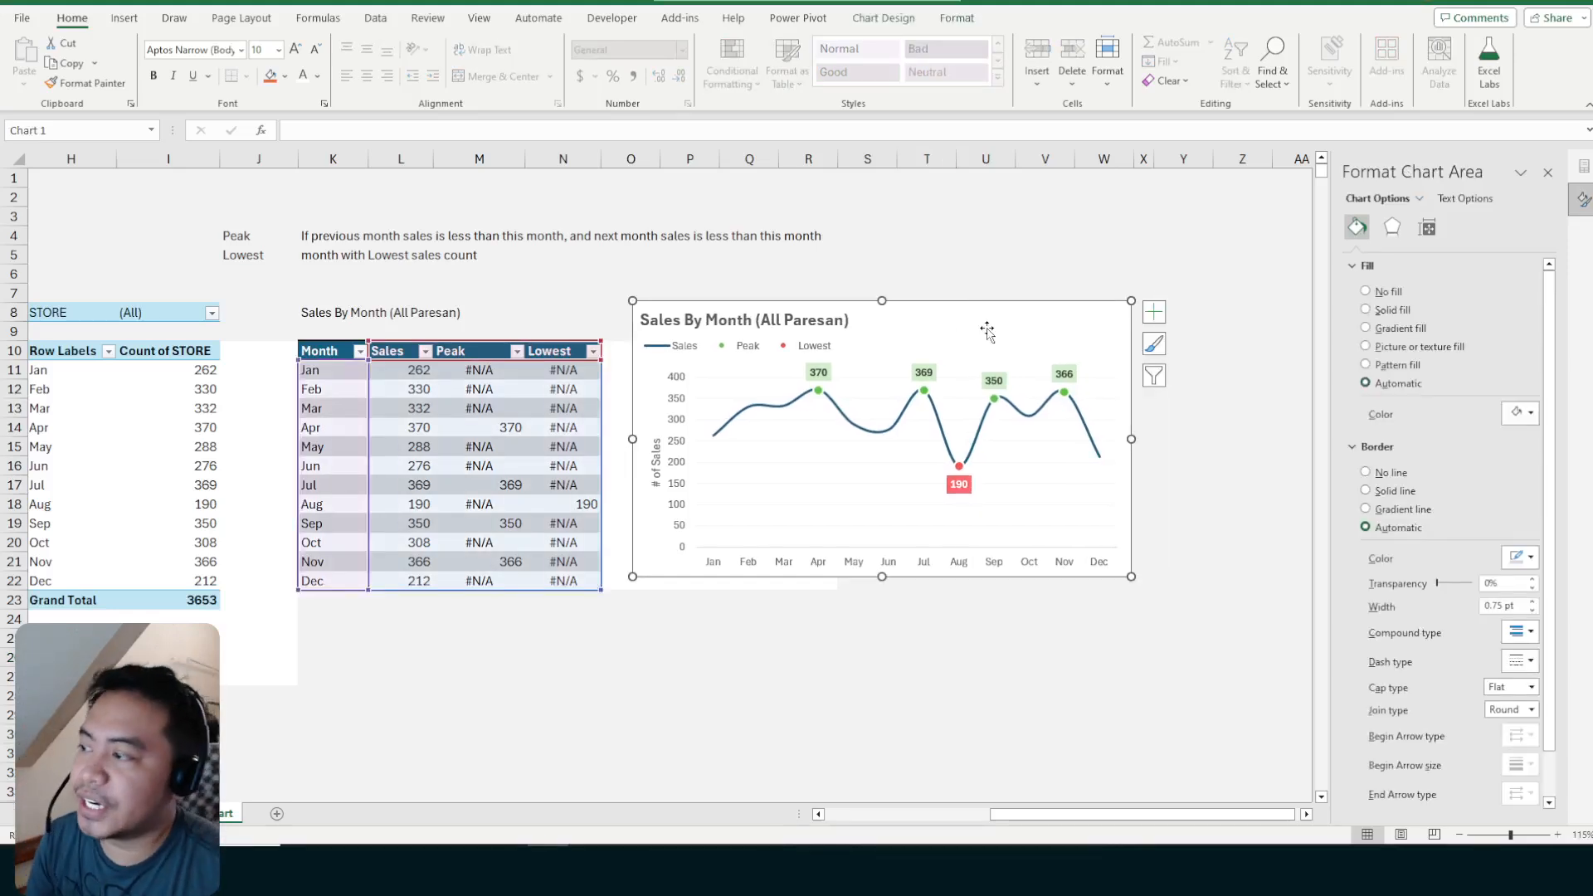
Try deleting the chart's vertical value axis, and undo the deletion
left_click(675, 411)
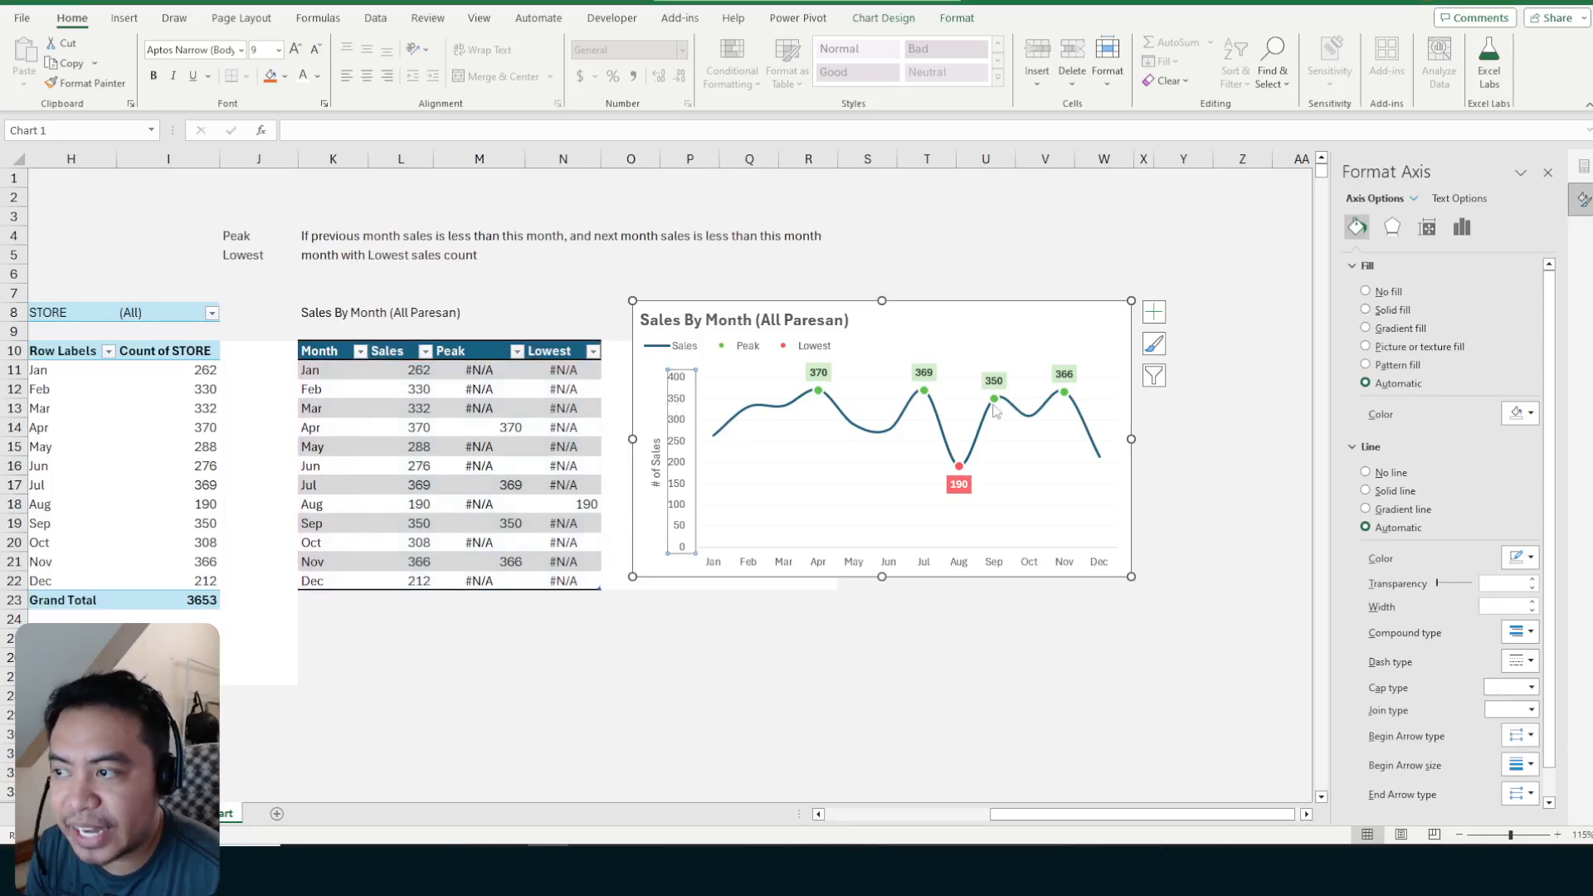
left_click(1047, 339)
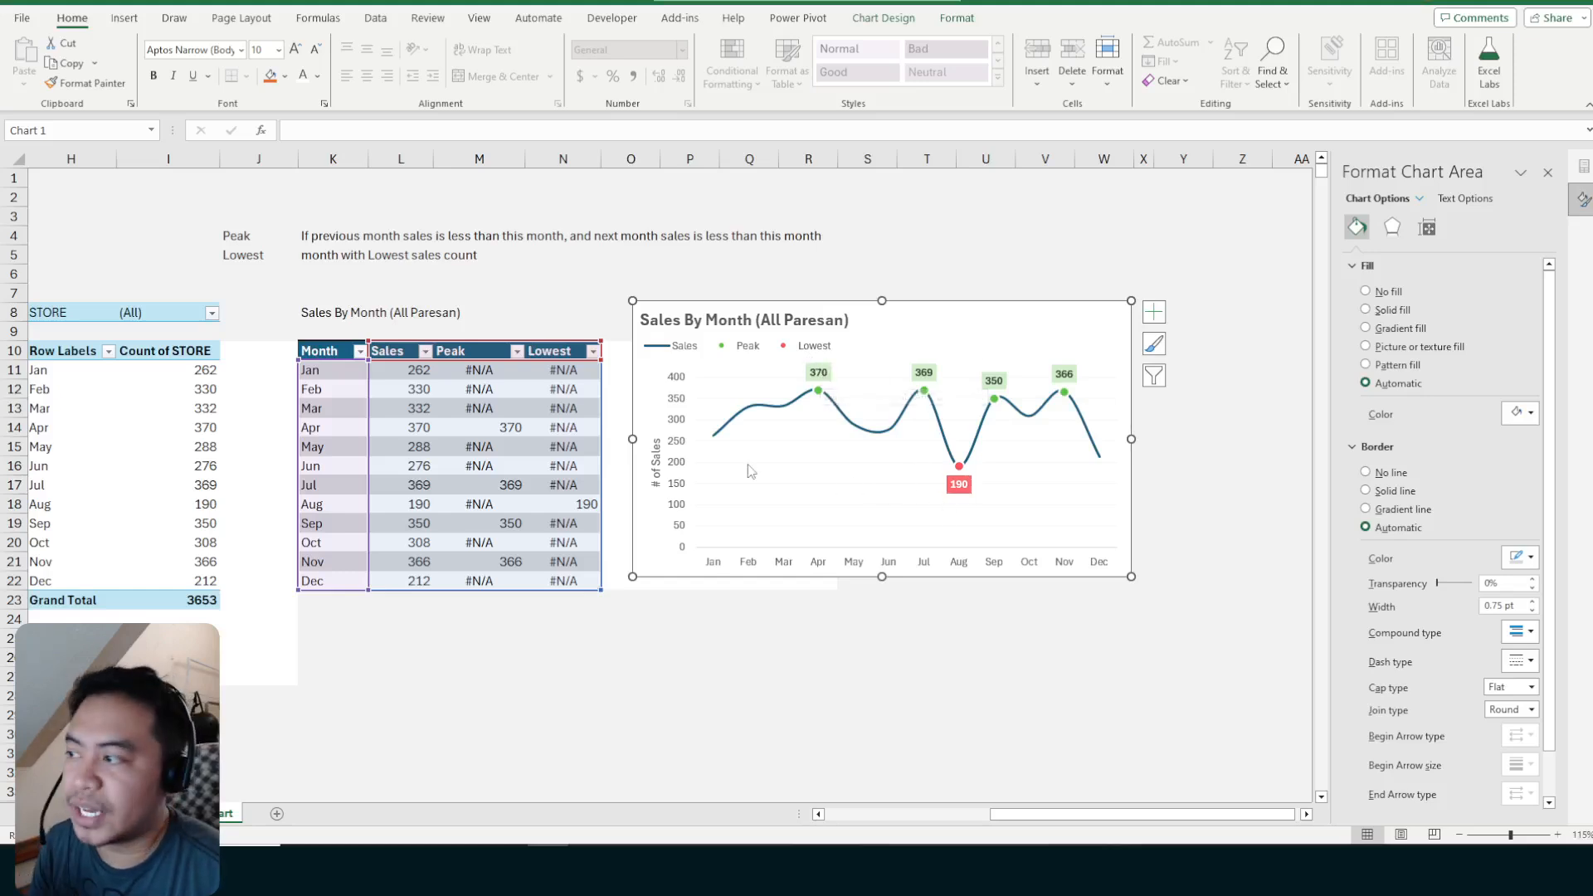
left_click(676, 427)
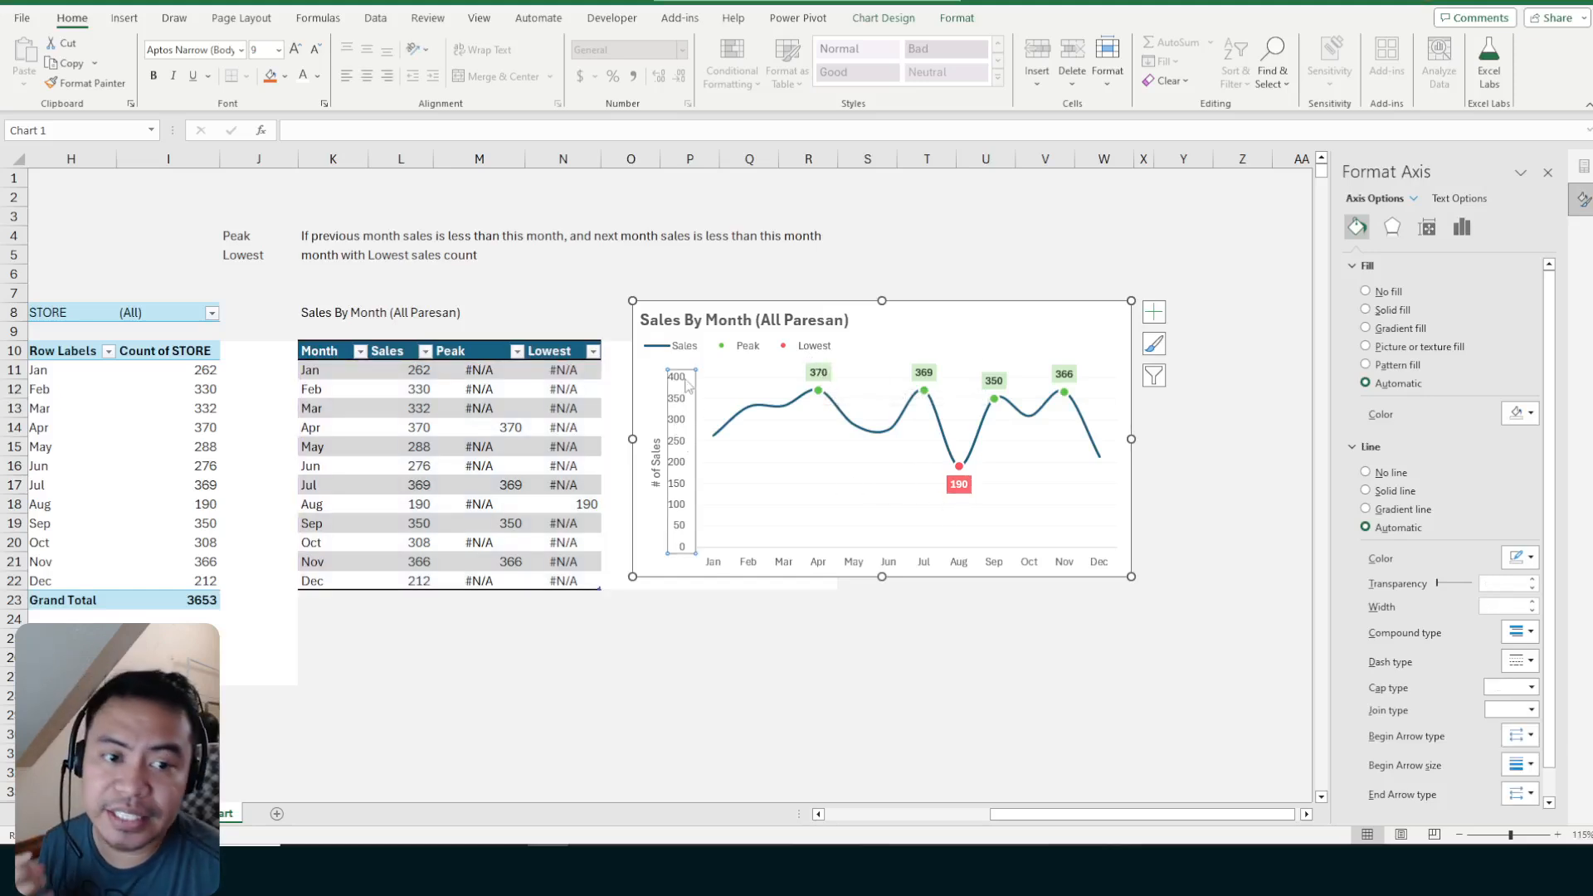
left_click(816, 373)
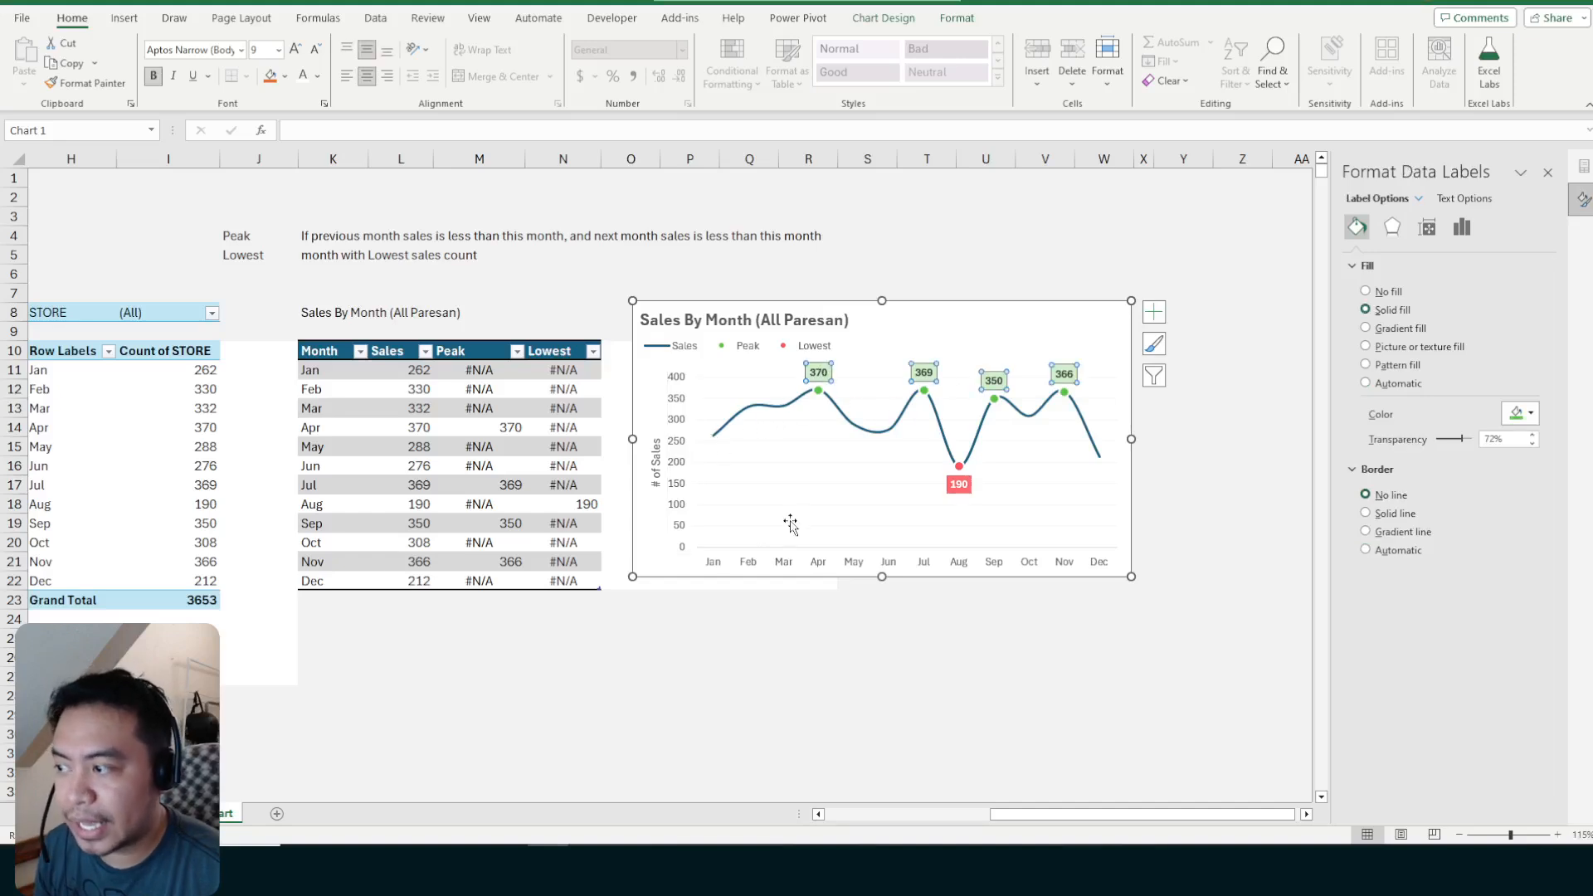
left_click(674, 427)
key("Delete")
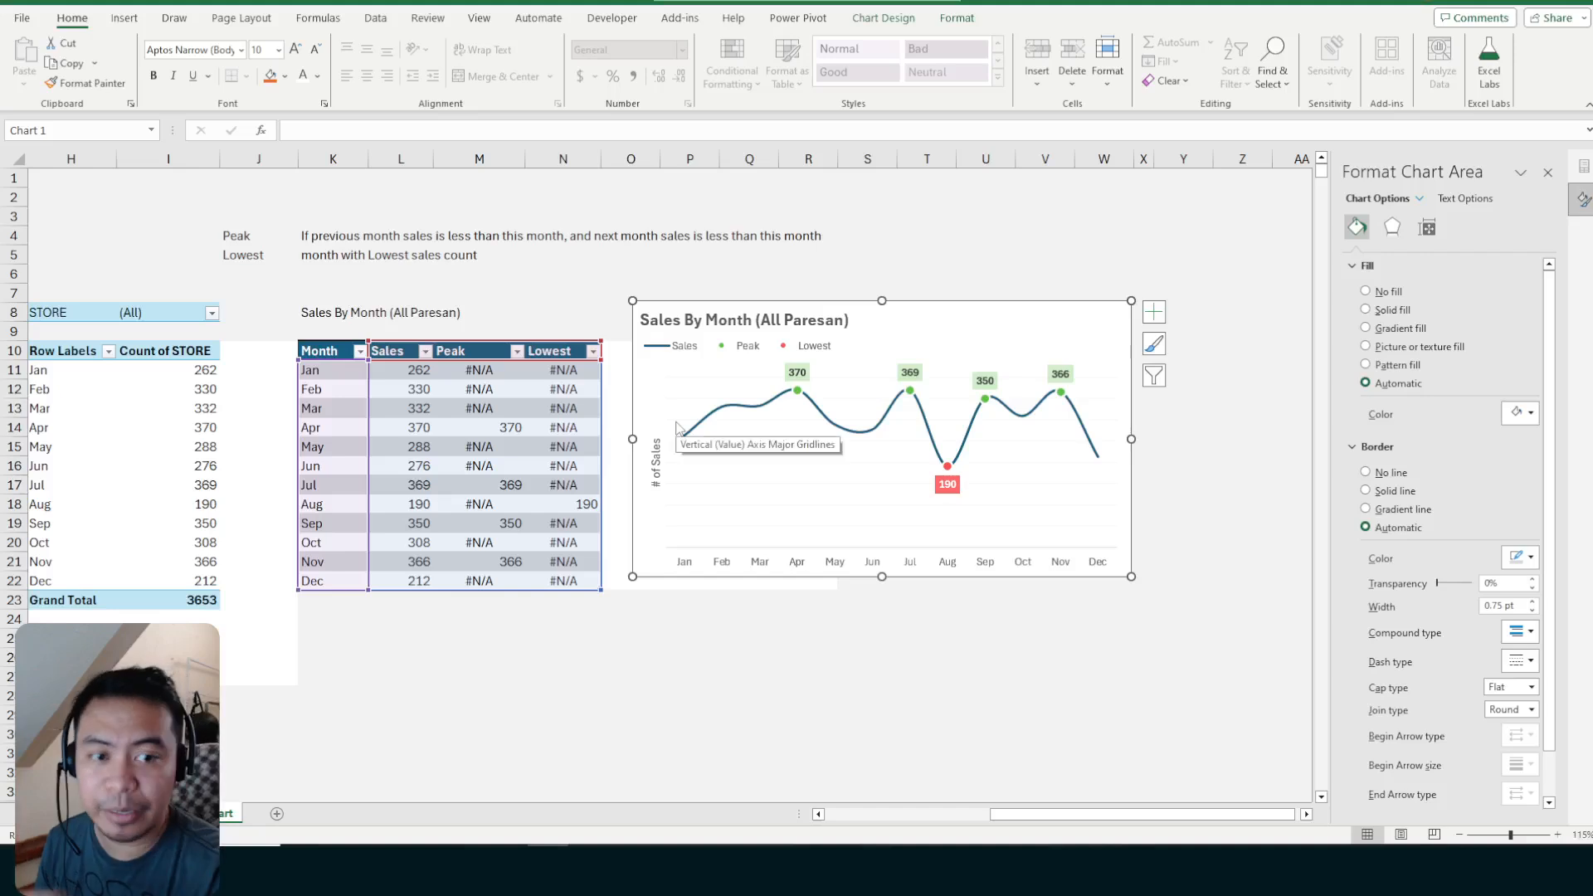
key("ctrl+z")
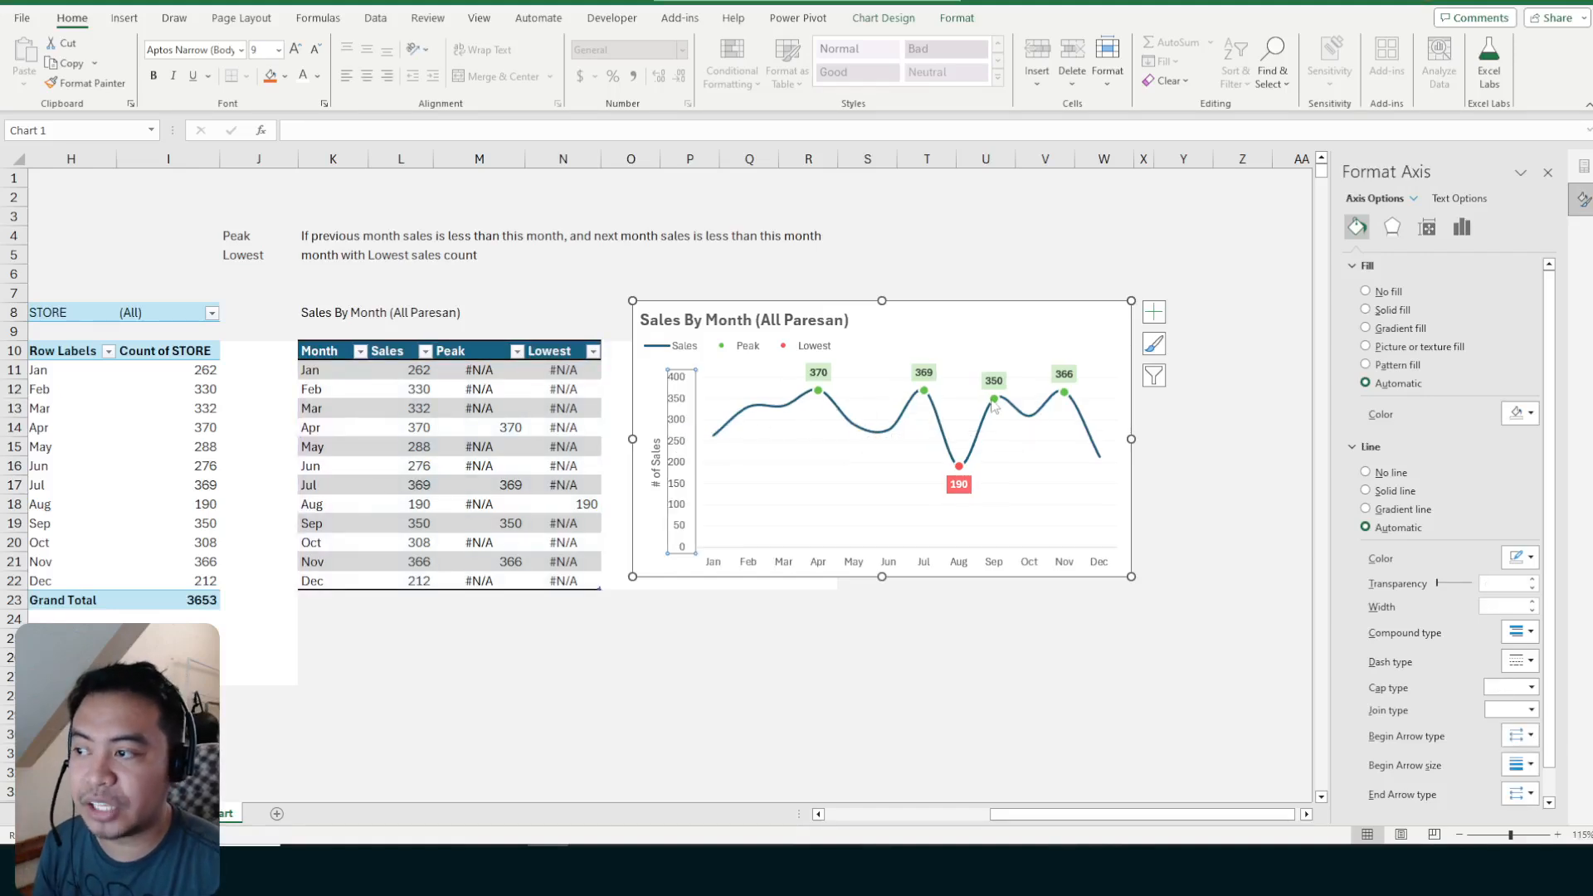
Move the chart slightly lower and closer to the table, and deselect it
left_click(976, 324)
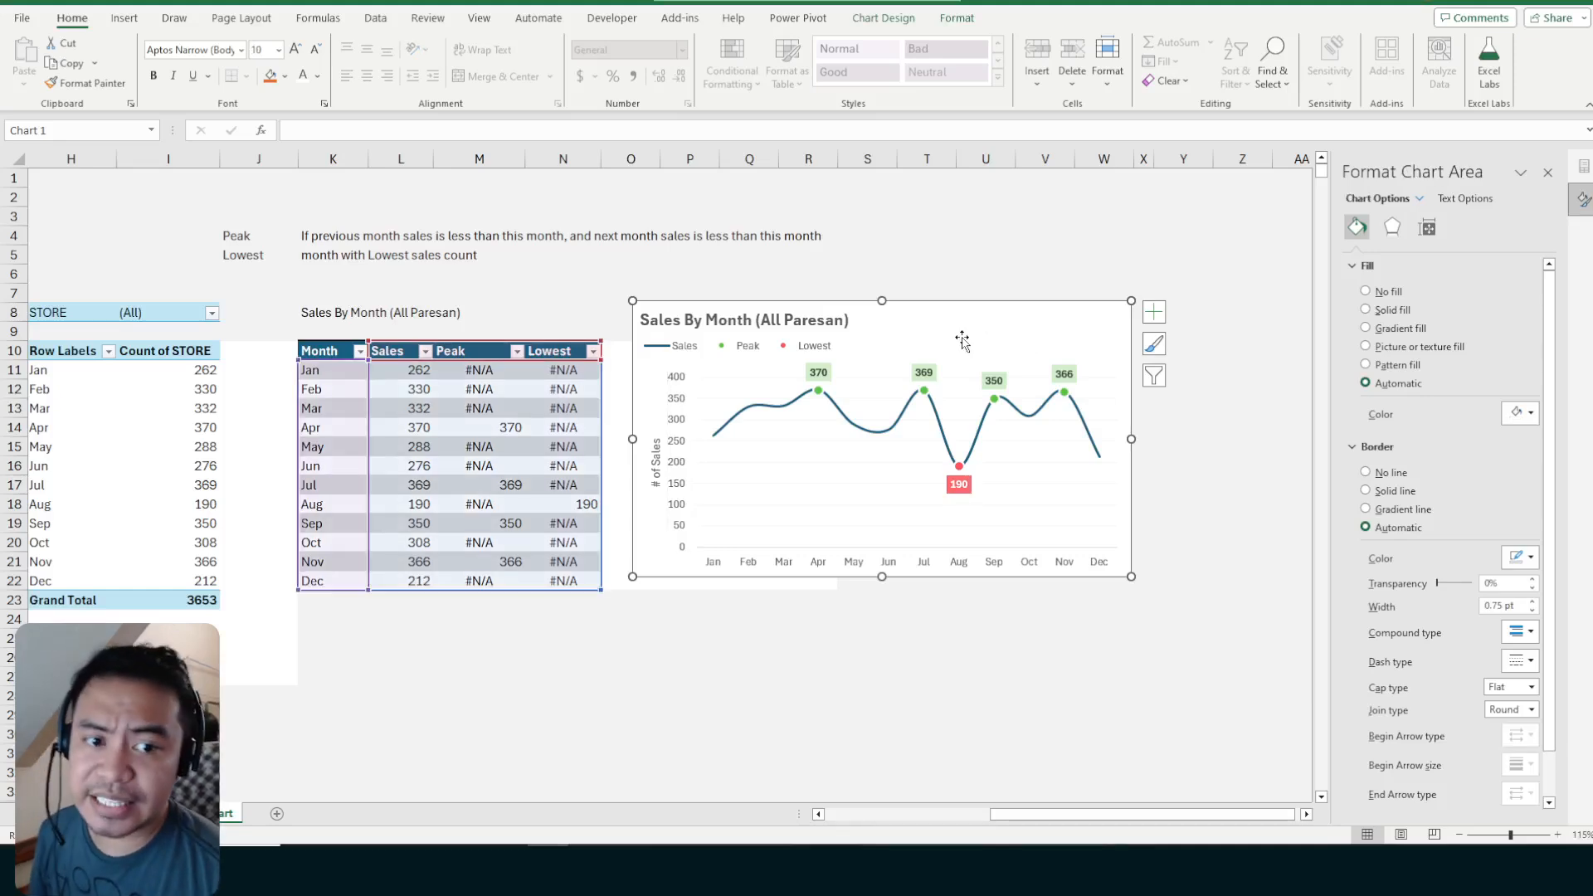
left_click(678, 402)
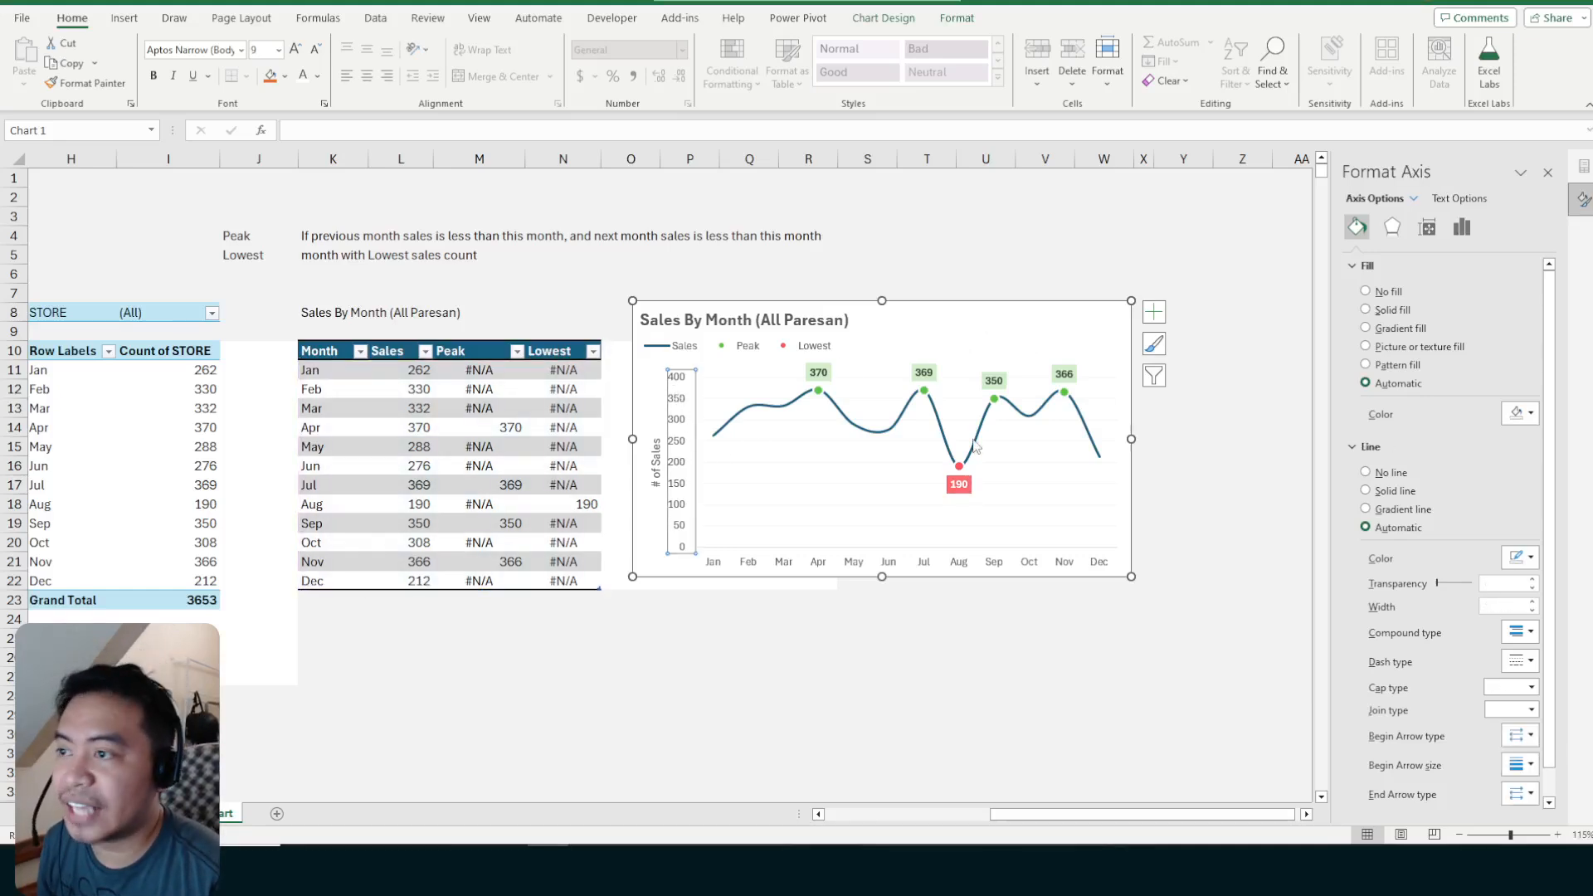
left_click(1087, 325)
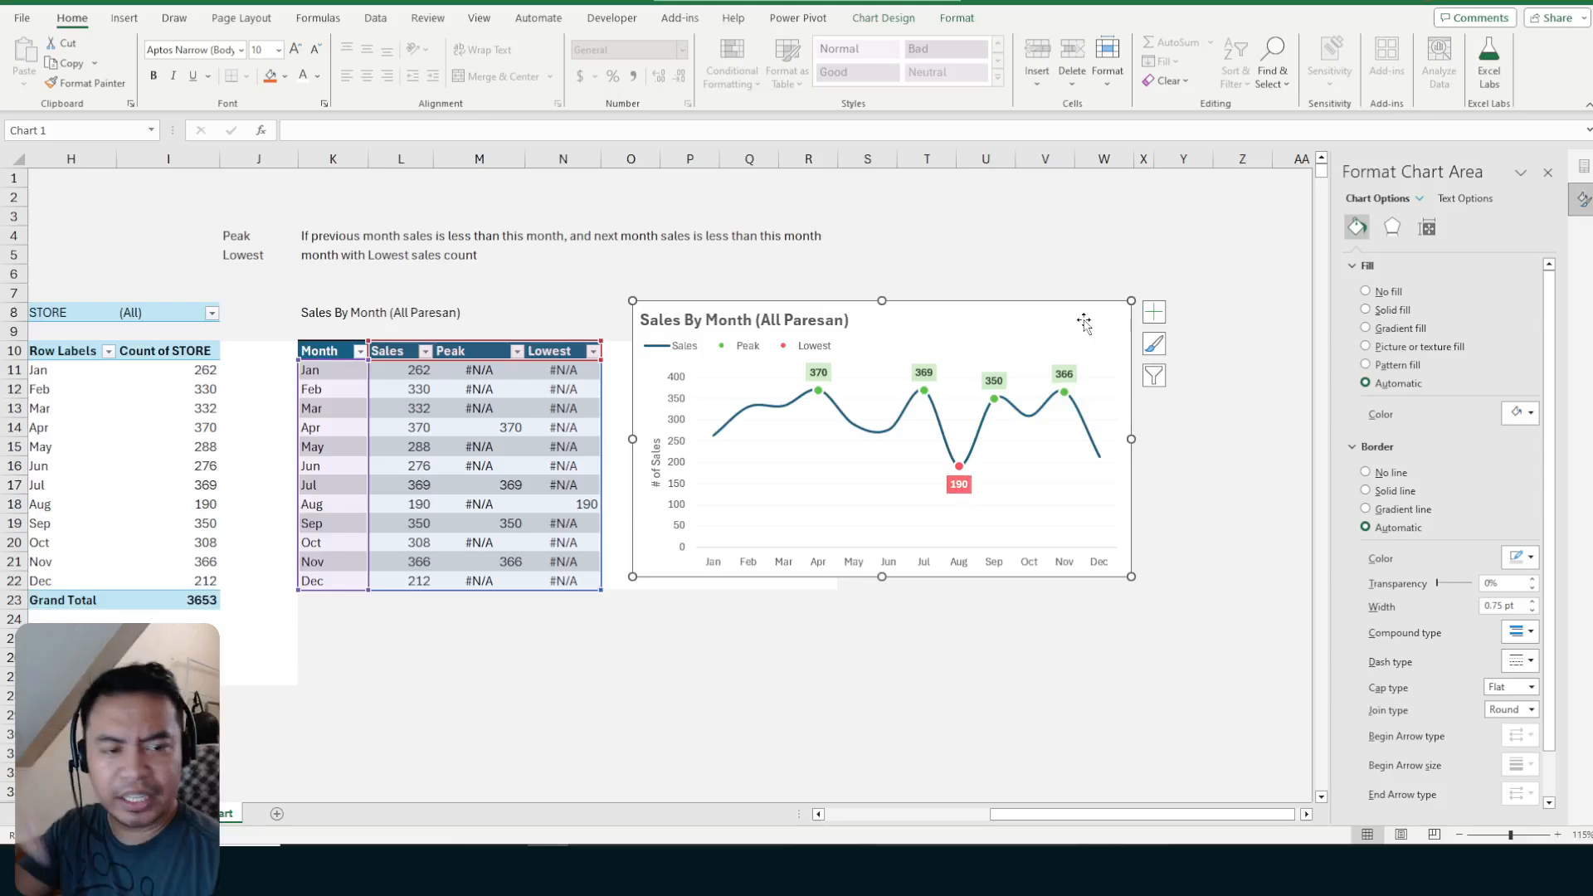
left_click_drag(1050, 322, 1041, 341)
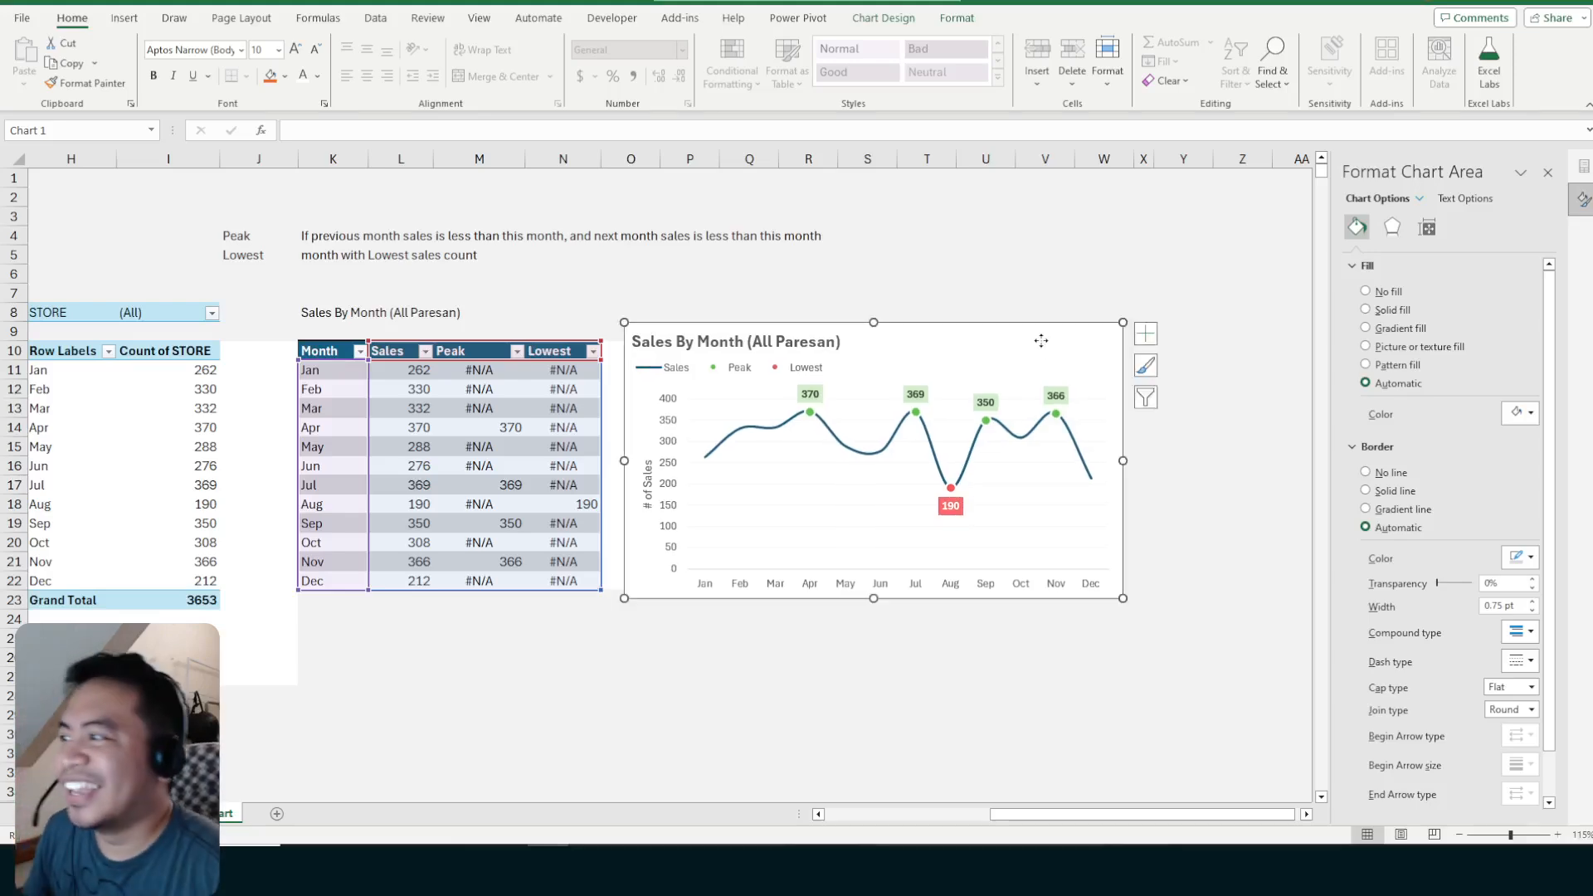
left_click(1171, 281)
Examine the border and corners of the finished reference chart on the other sheet
left_click(1068, 353)
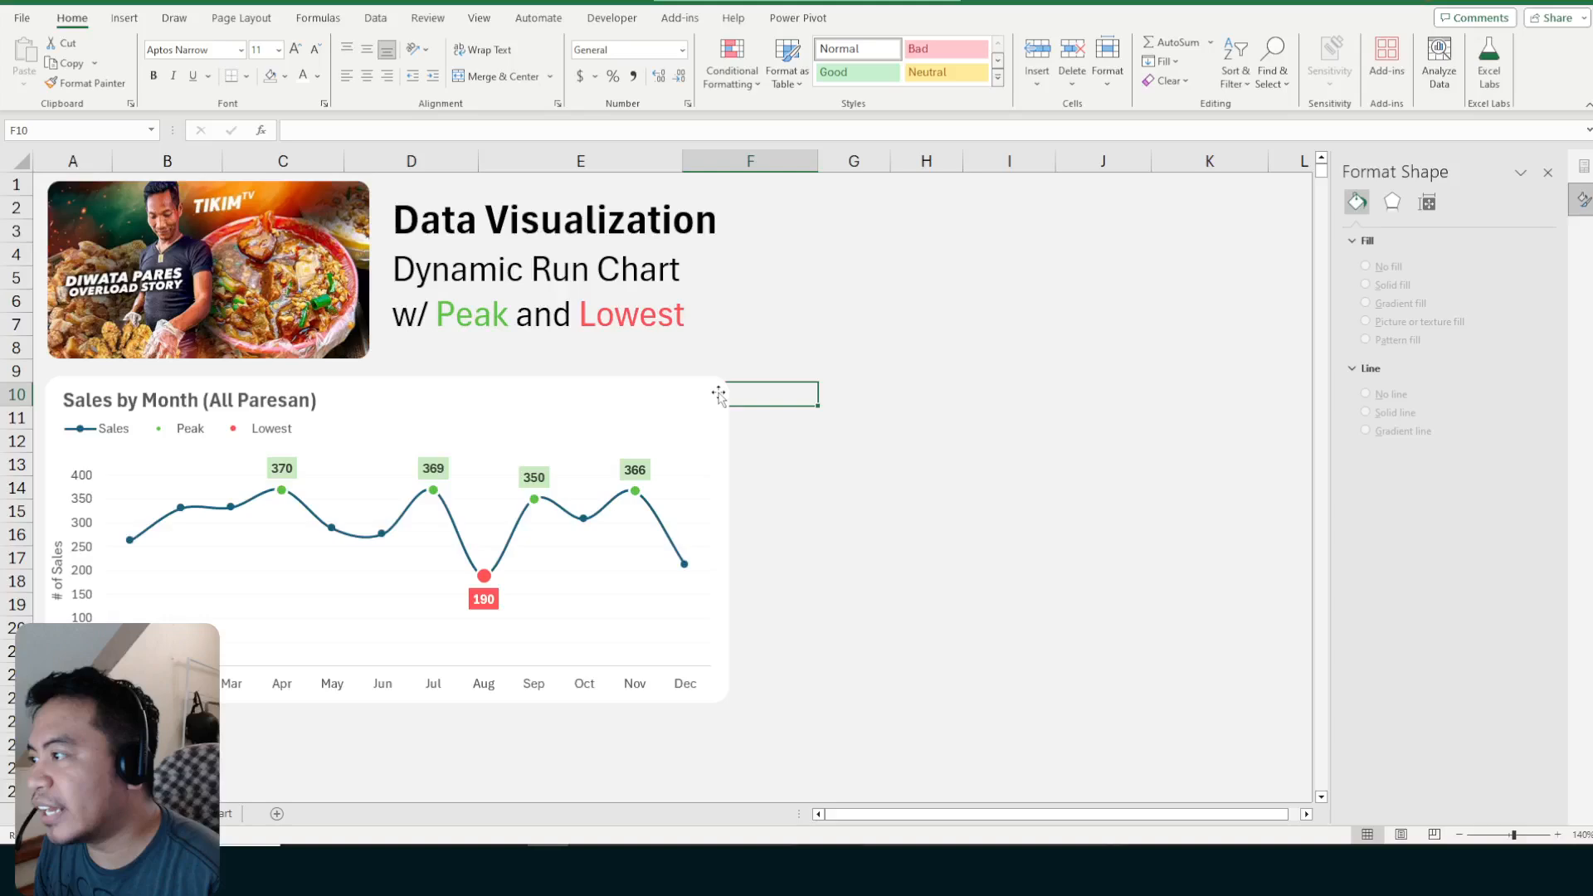
left_click(722, 390)
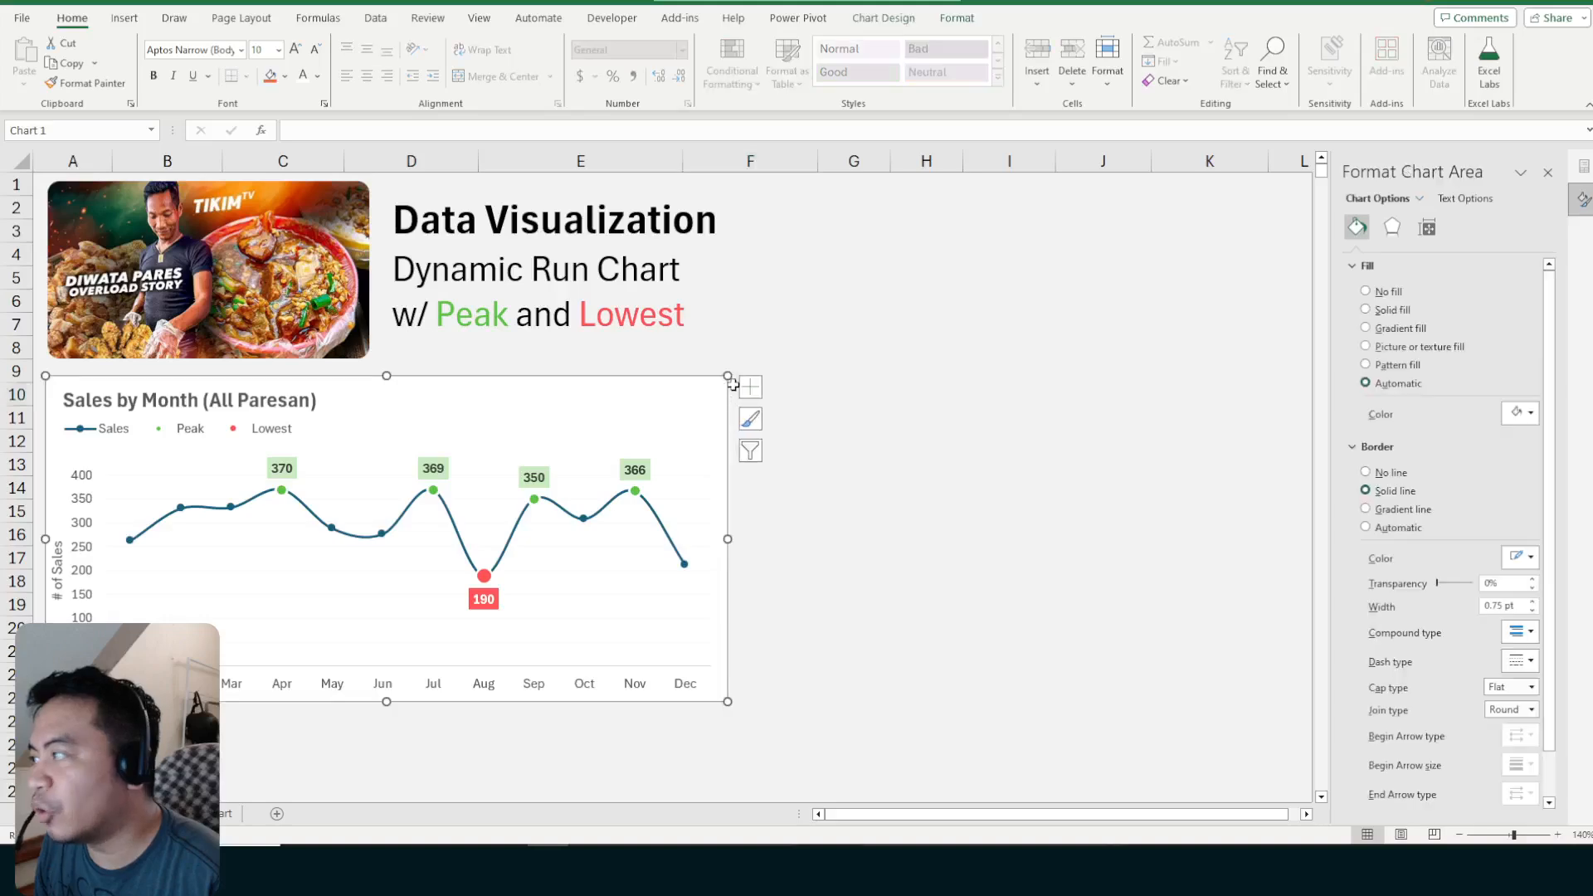
left_click(800, 334)
left_click(734, 401)
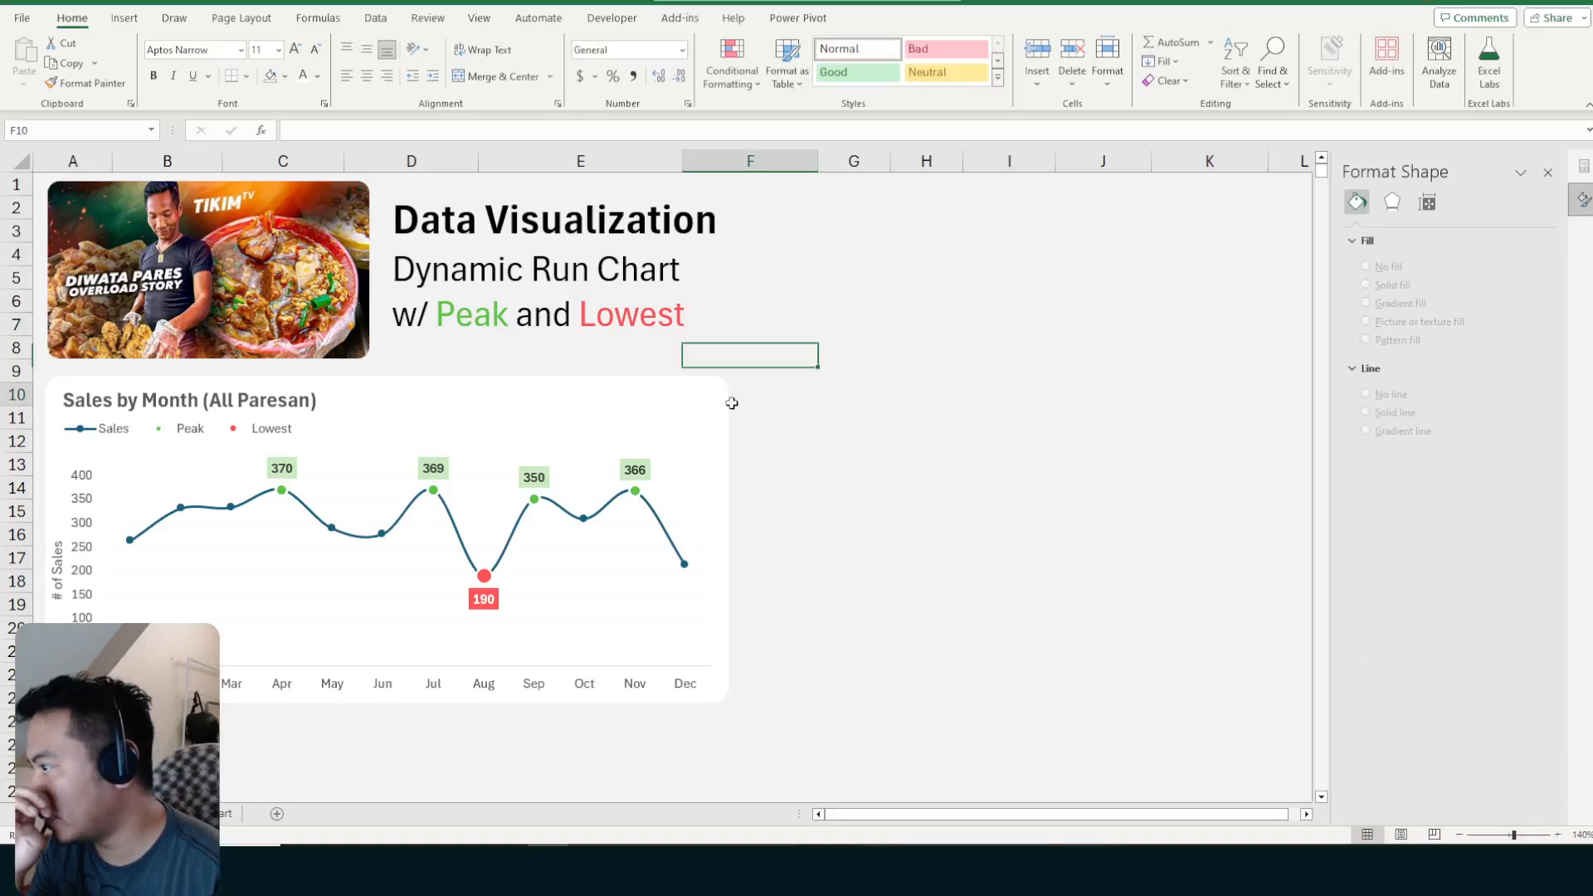
left_click(719, 397)
left_click(785, 390)
left_click(701, 402)
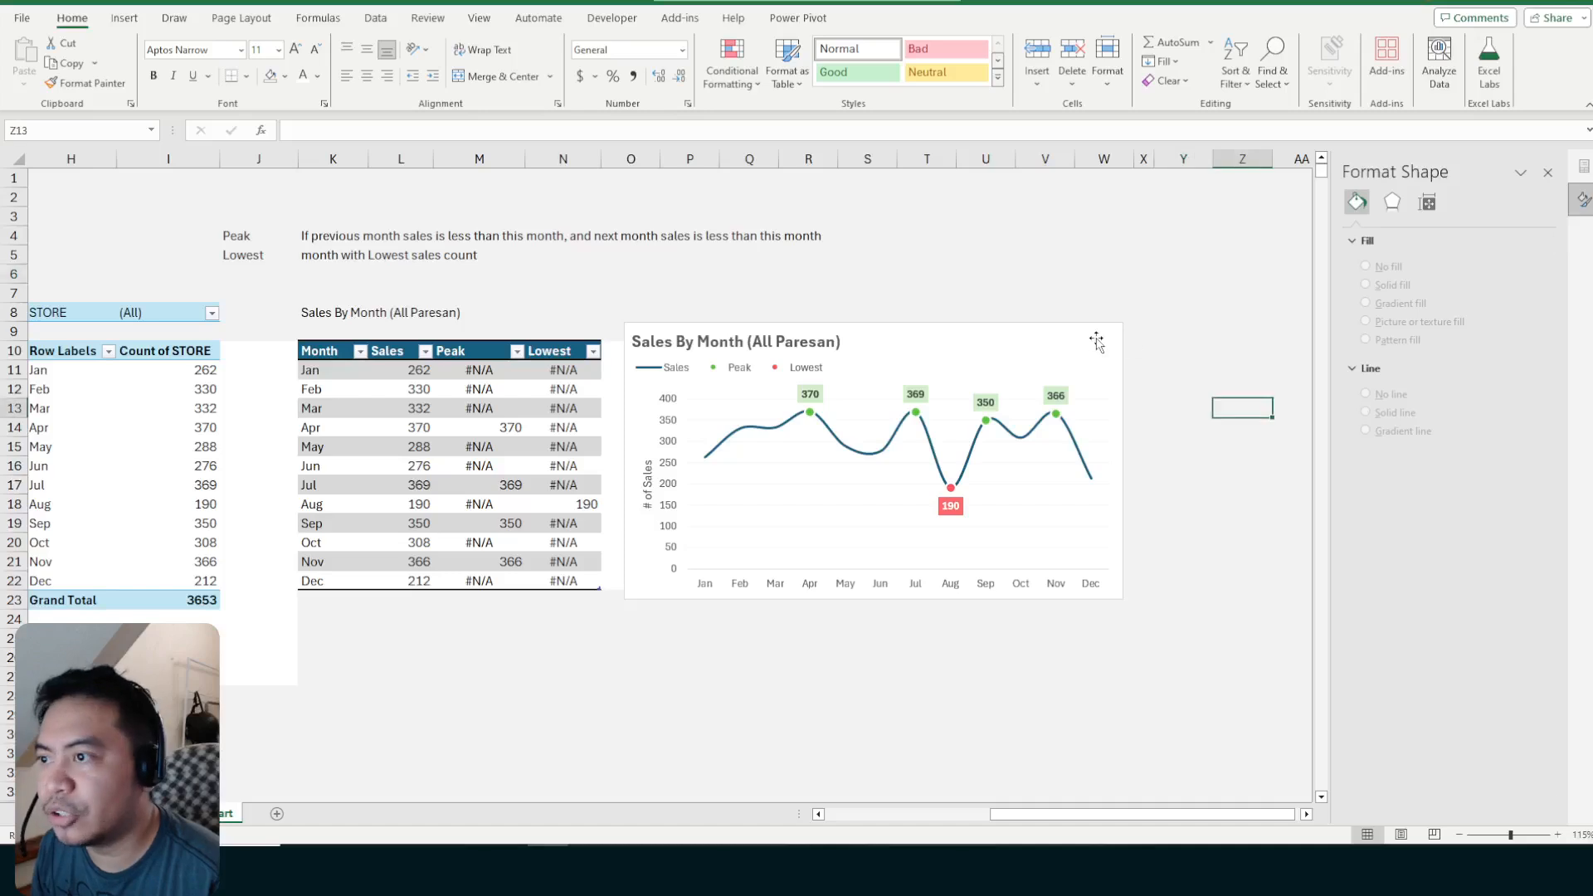
Give the chart area on the working sheet a solid white fill
left_click(1078, 336)
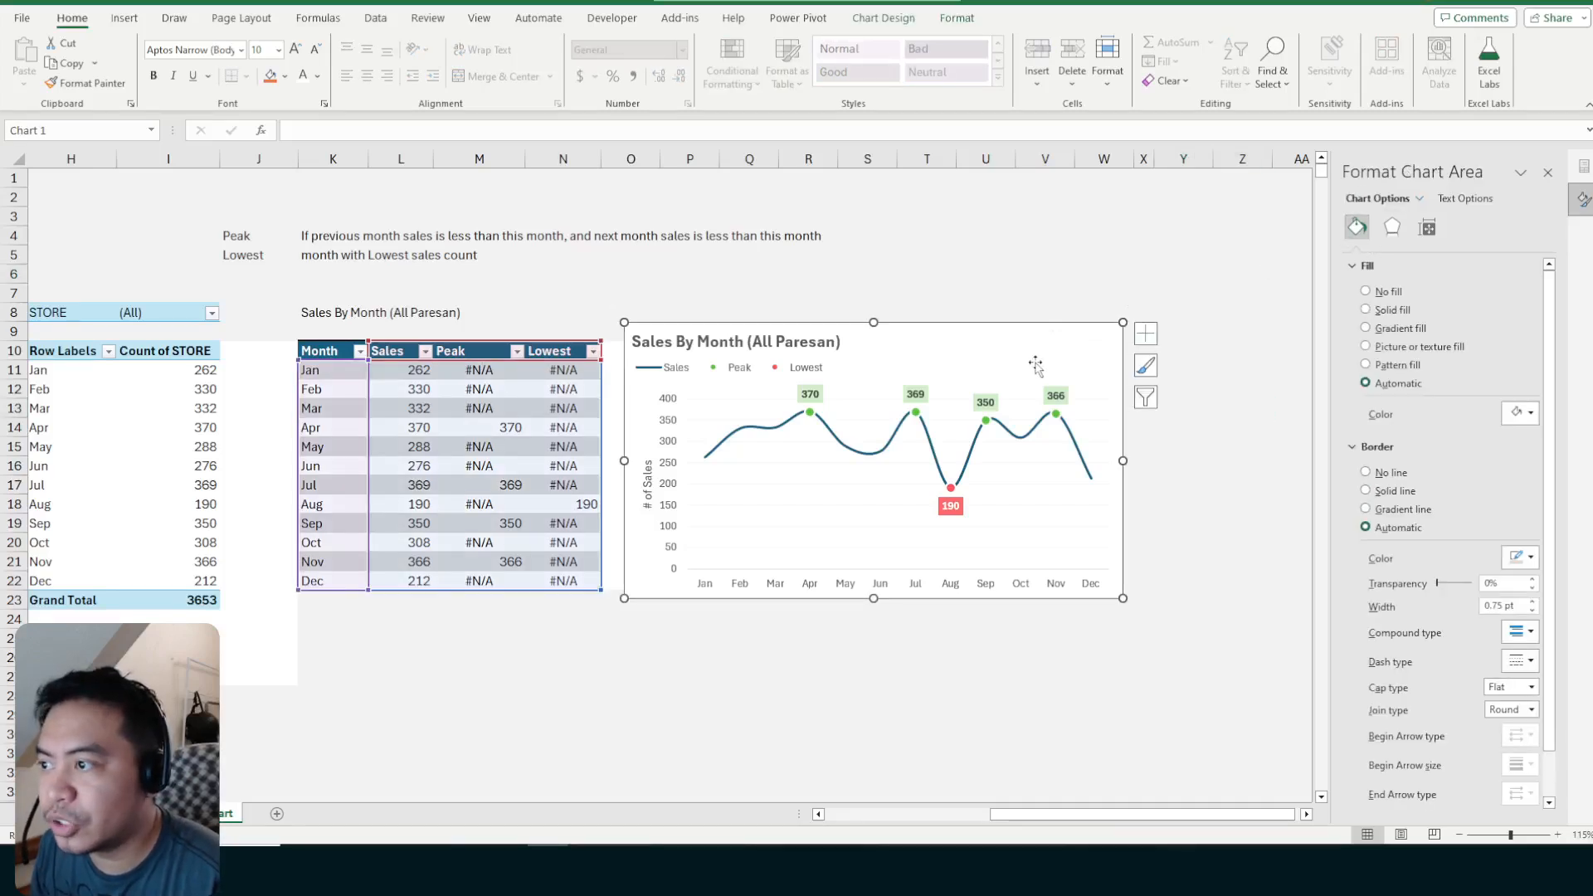
left_click(986, 403)
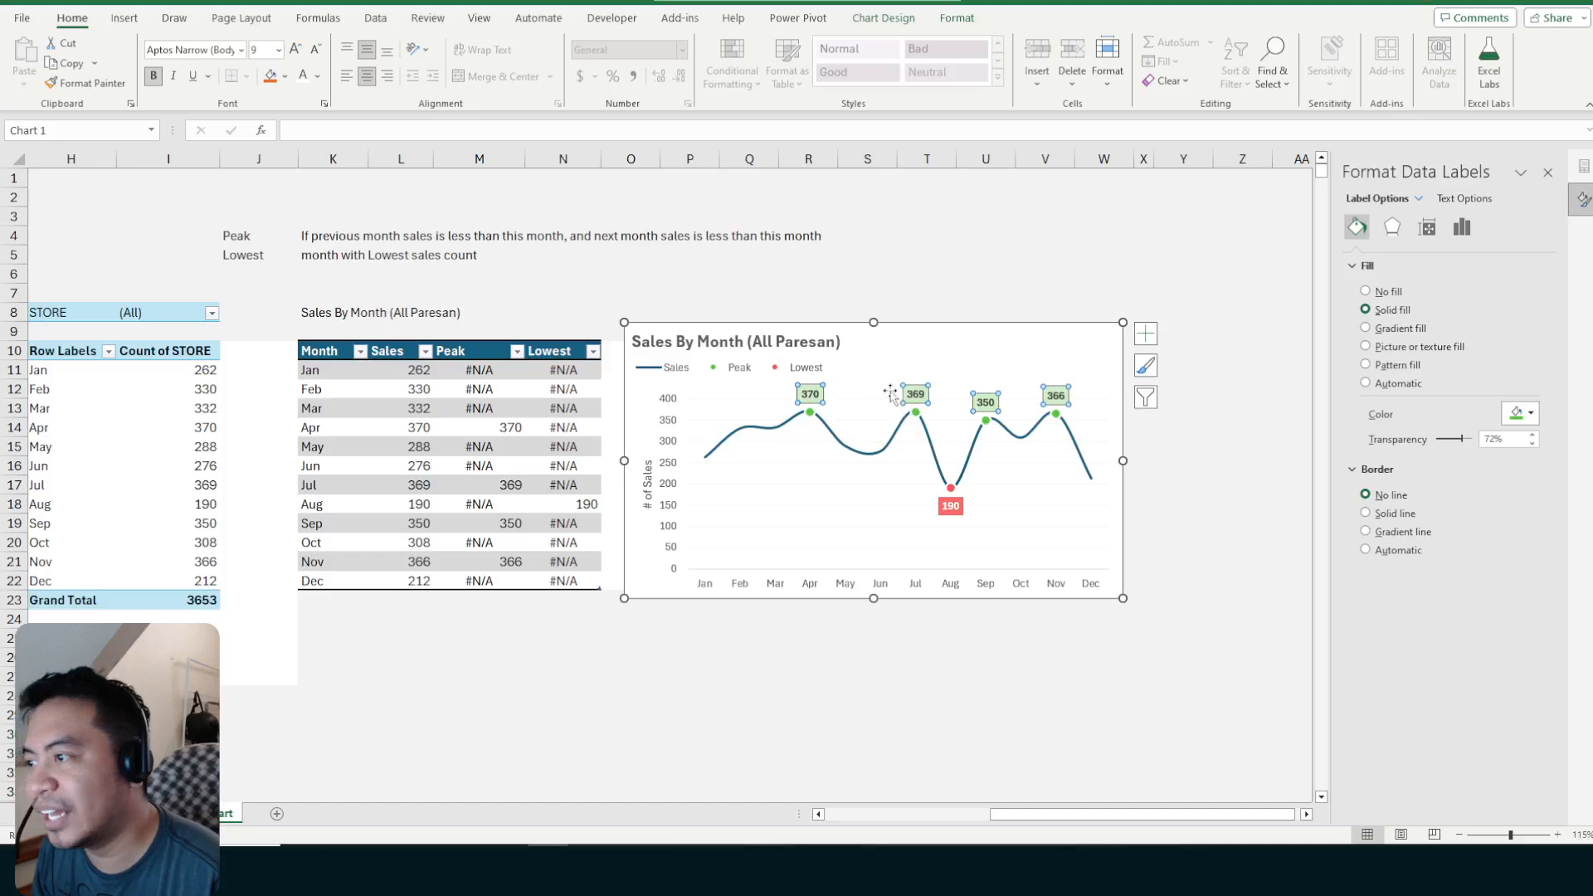
left_click(1079, 340)
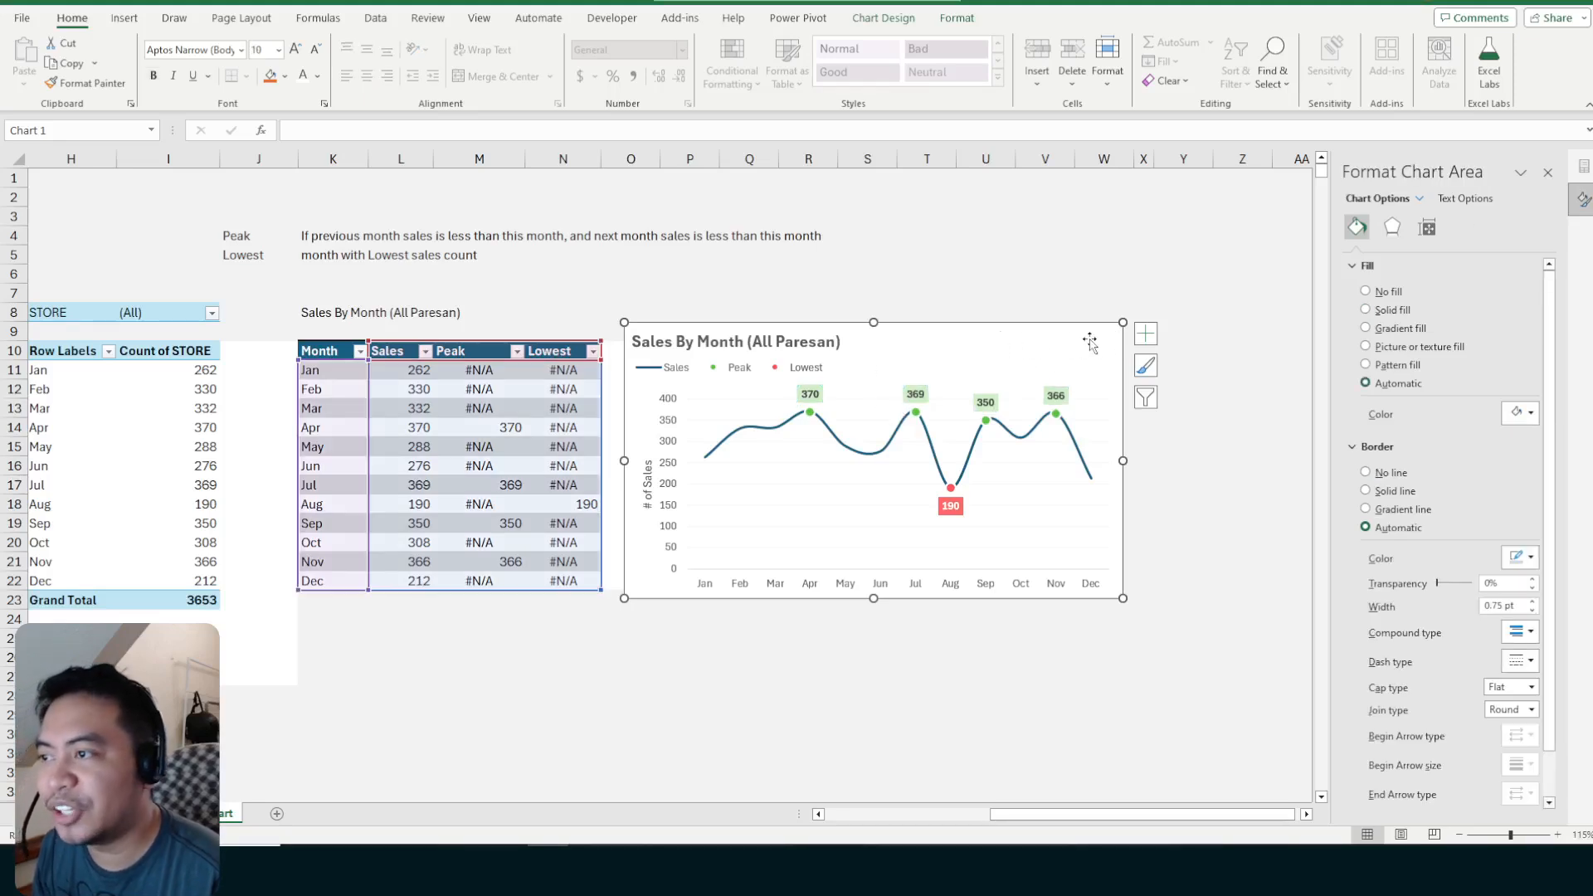
left_click(1134, 251)
left_click(1078, 350)
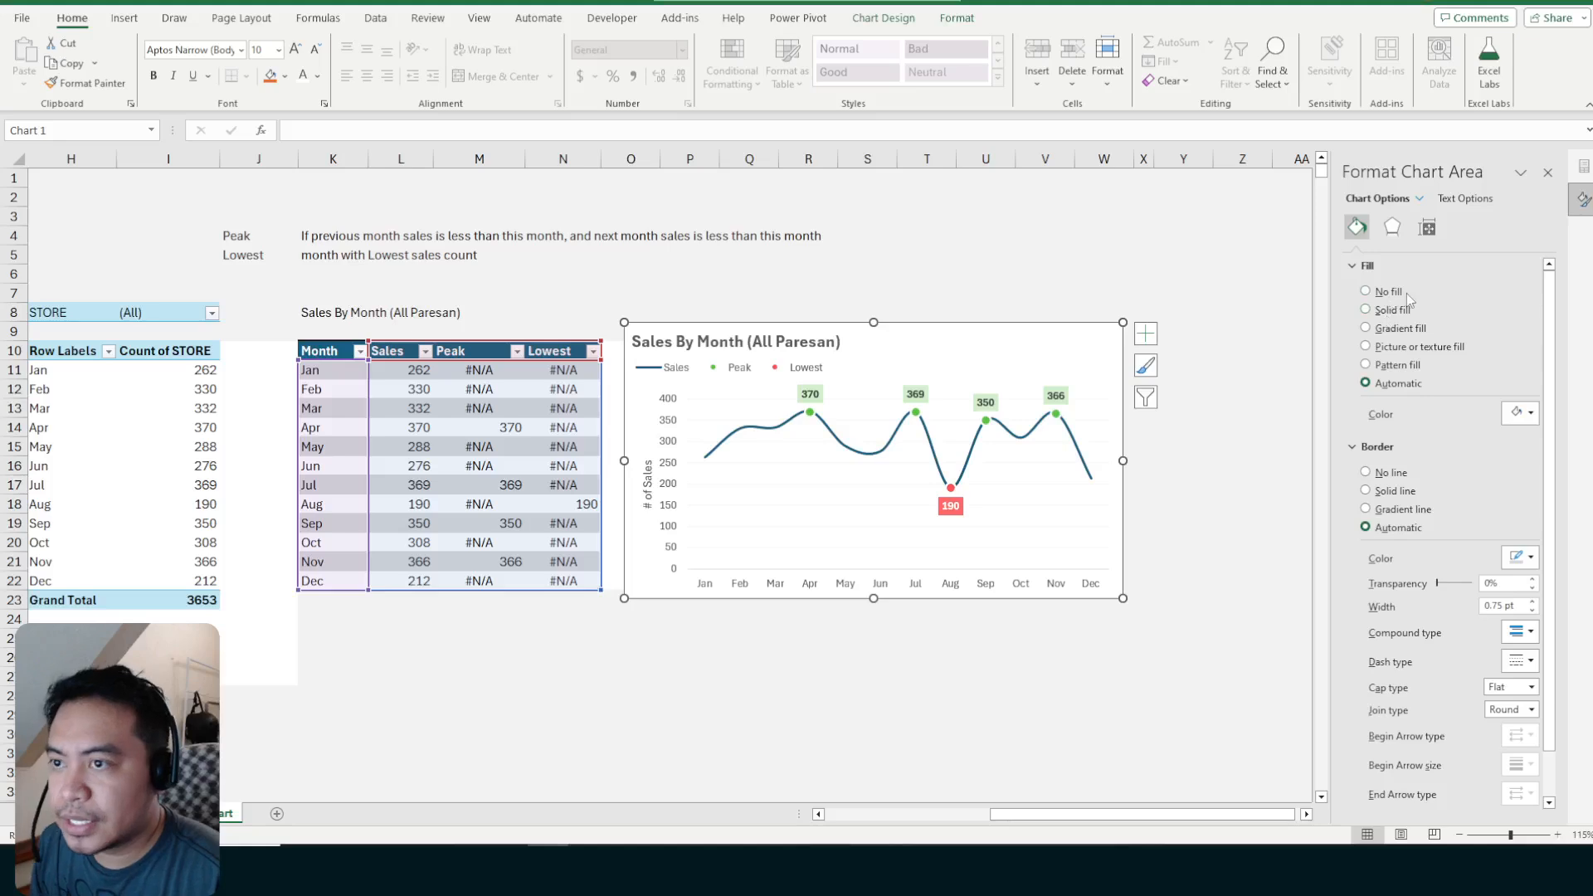
left_click(1394, 310)
left_click(1520, 413)
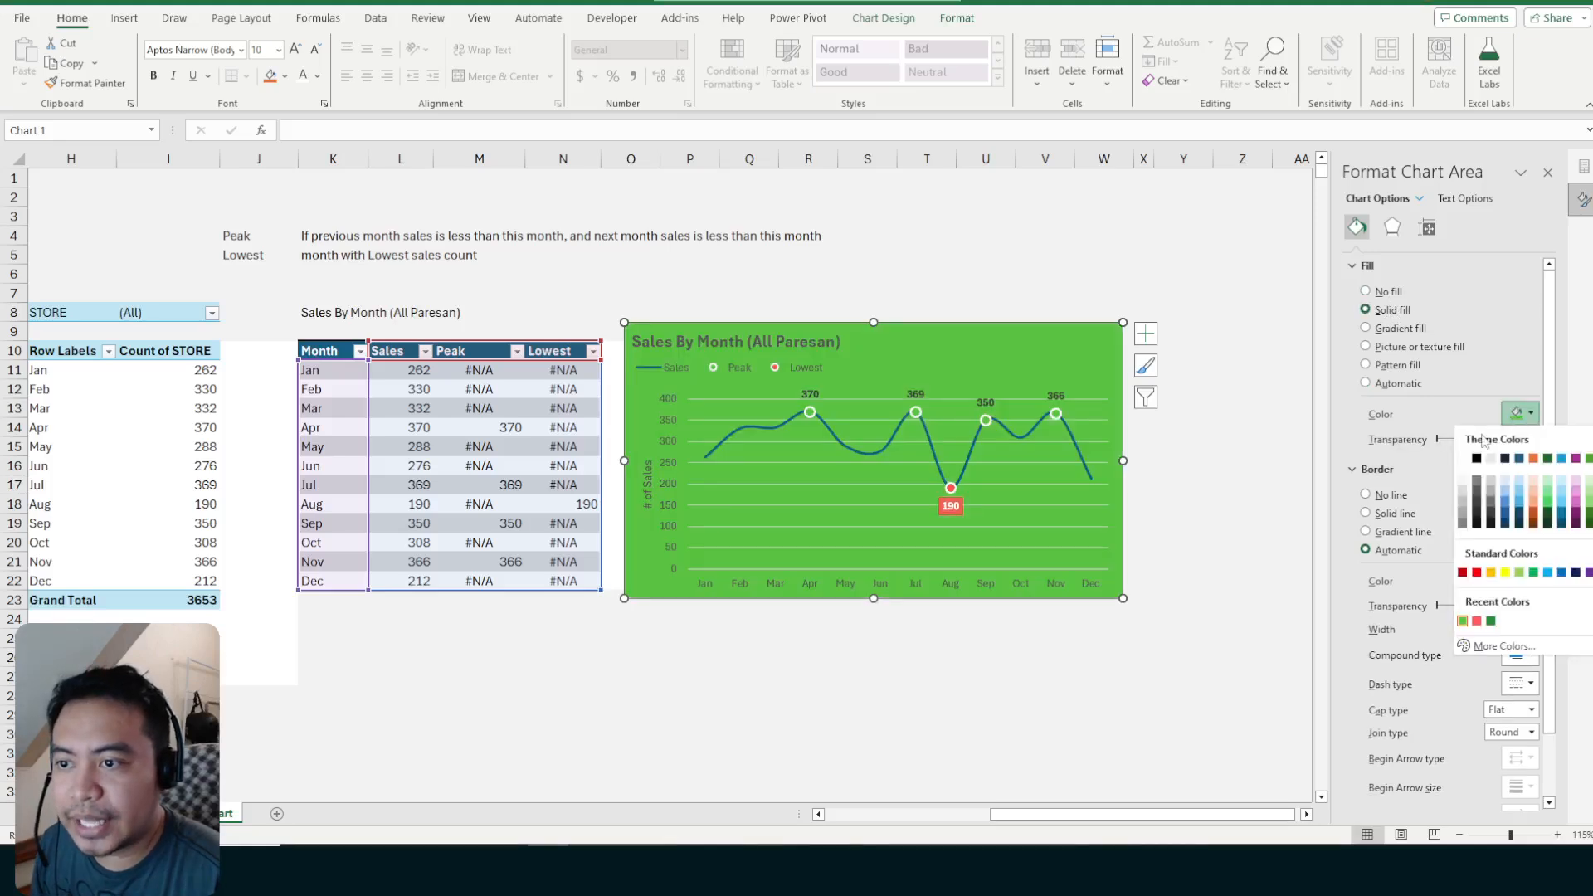
left_click(1463, 459)
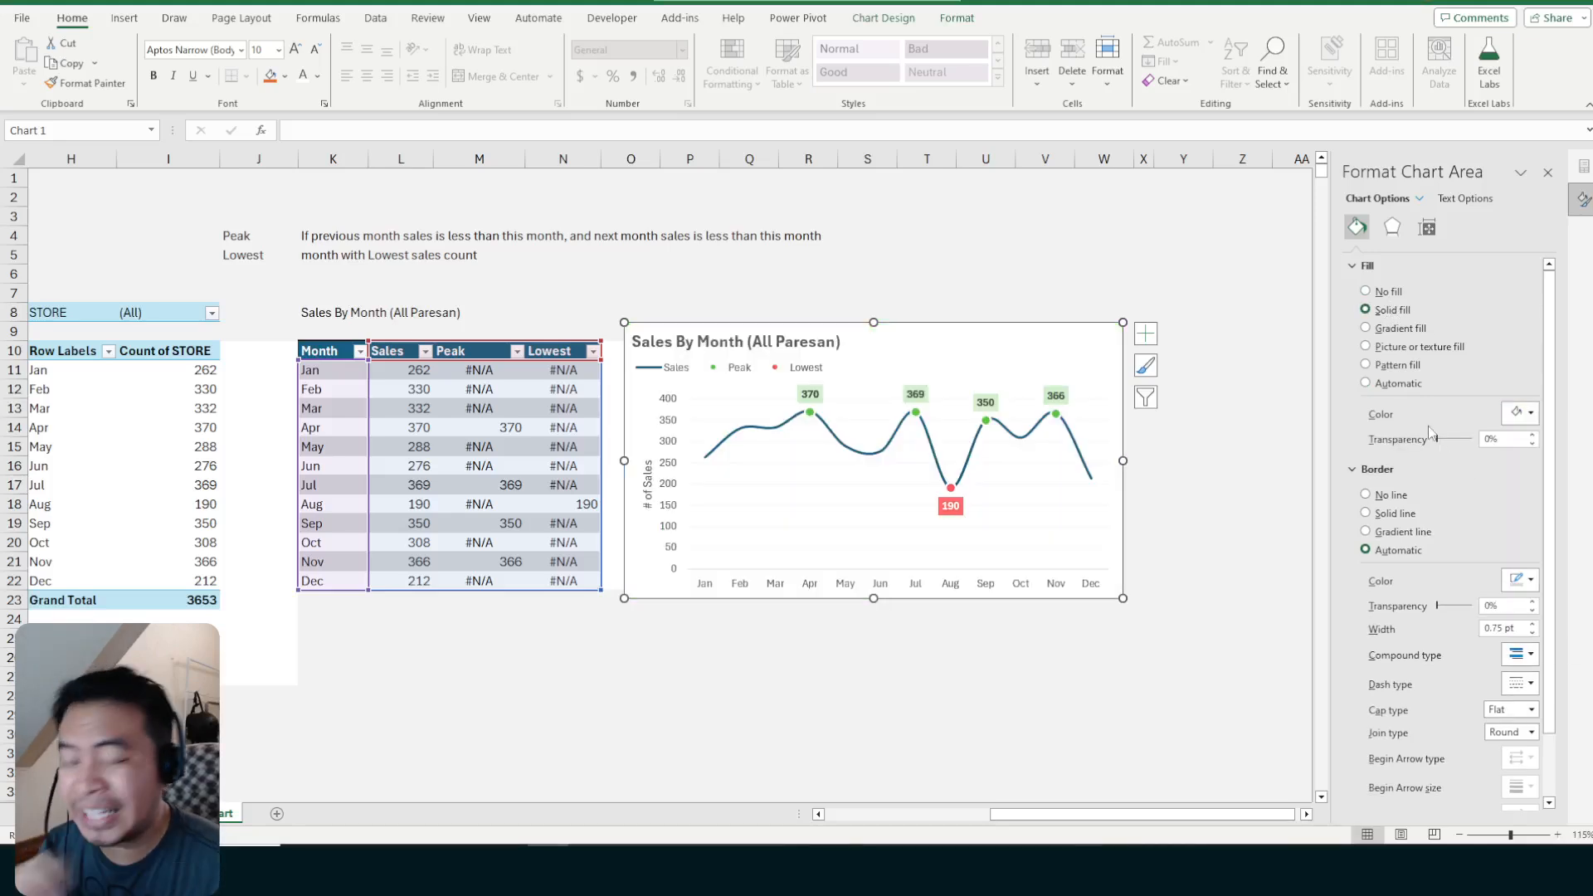
Try a solid border on the chart area, switch the border to No line, and deselect the chart
left_click(1391, 515)
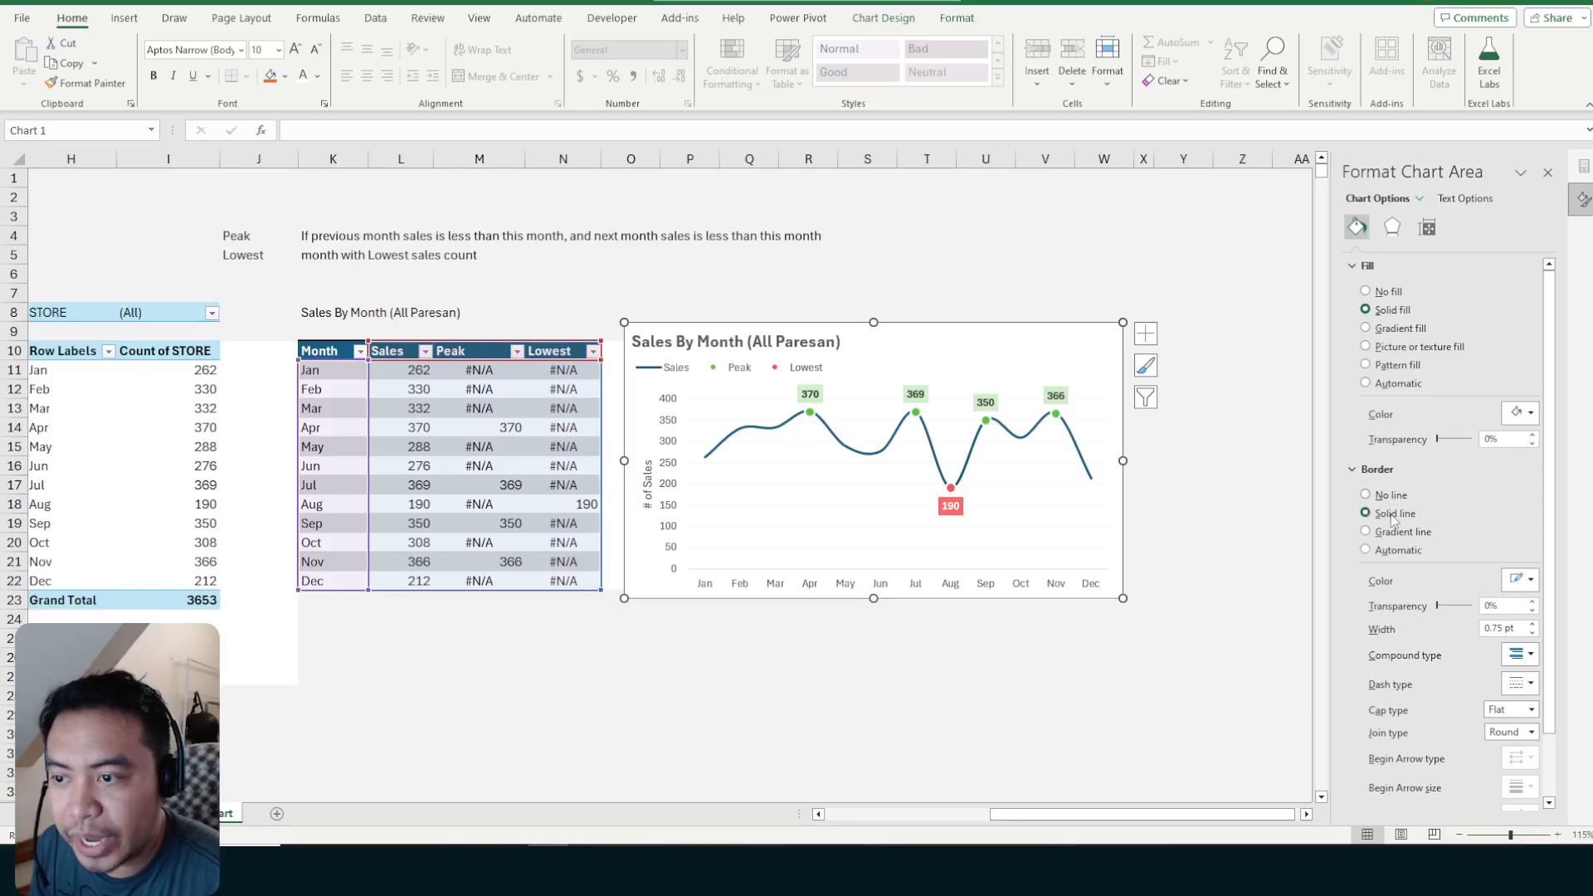
left_click(1516, 586)
left_click(1402, 502)
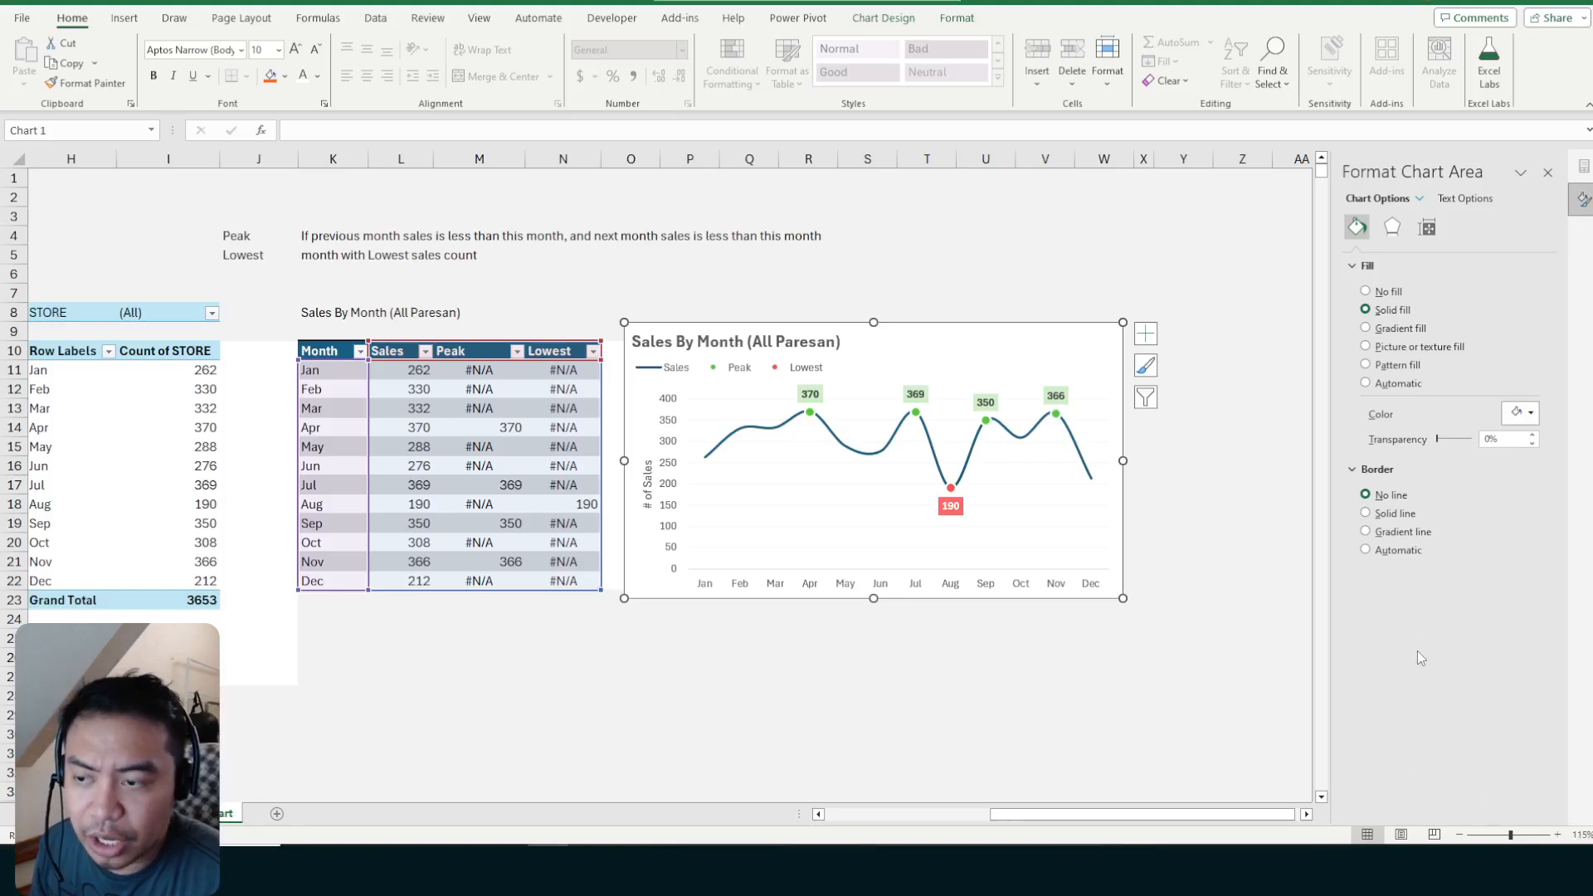
left_click(1008, 287)
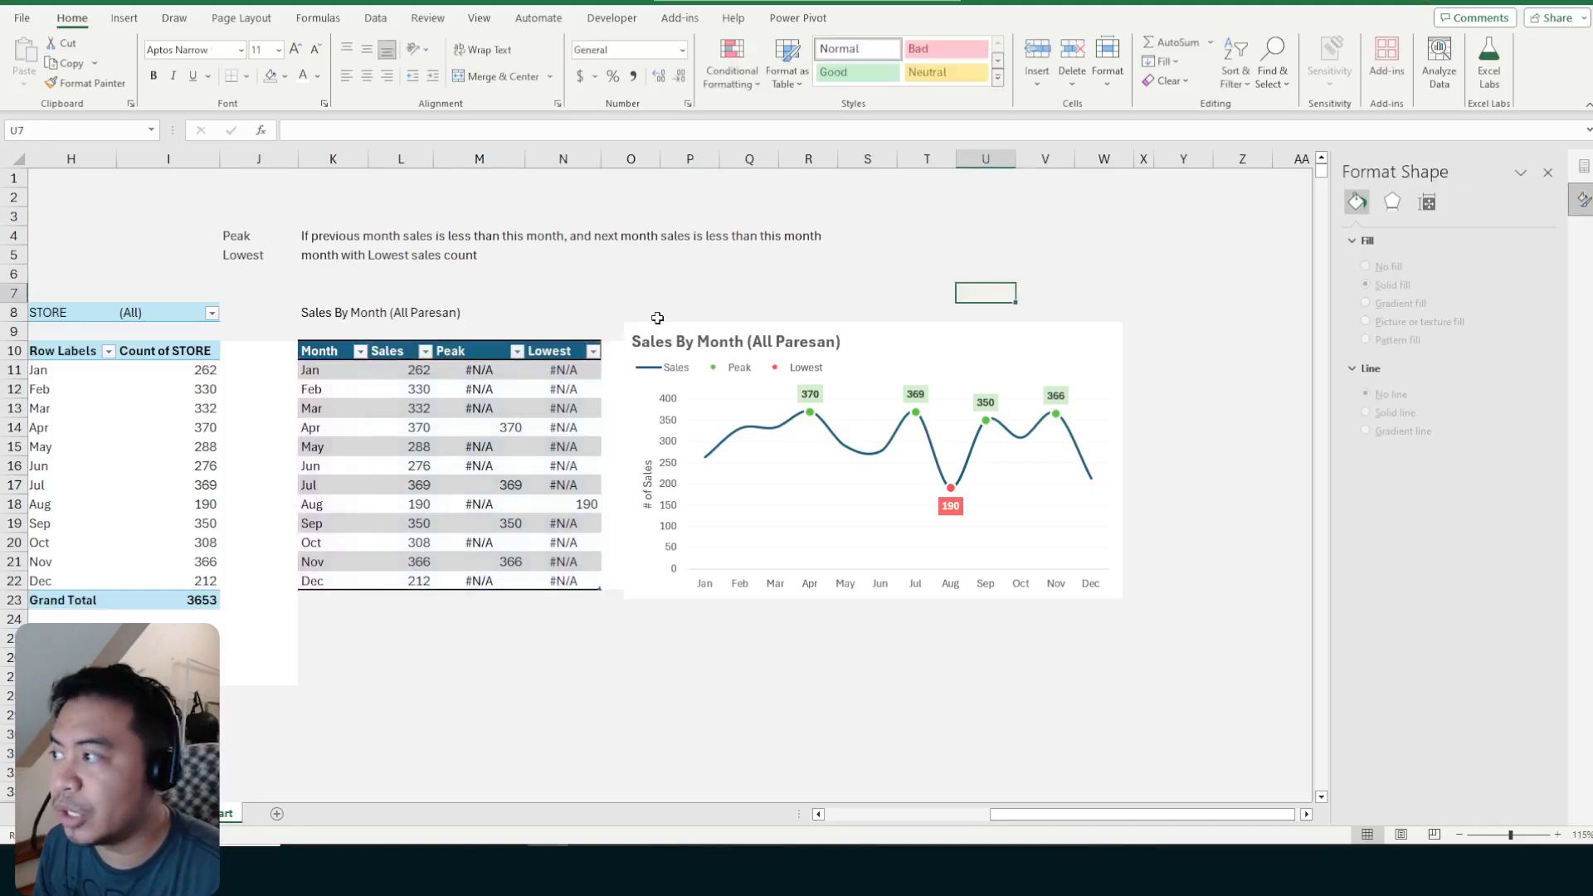
left_click(656, 314)
left_click_drag(622, 315, 1134, 609)
Give the chart area a solid white border with rounded corners, and move the chart partly over the monthly table
left_click_drag(999, 342, 1070, 302)
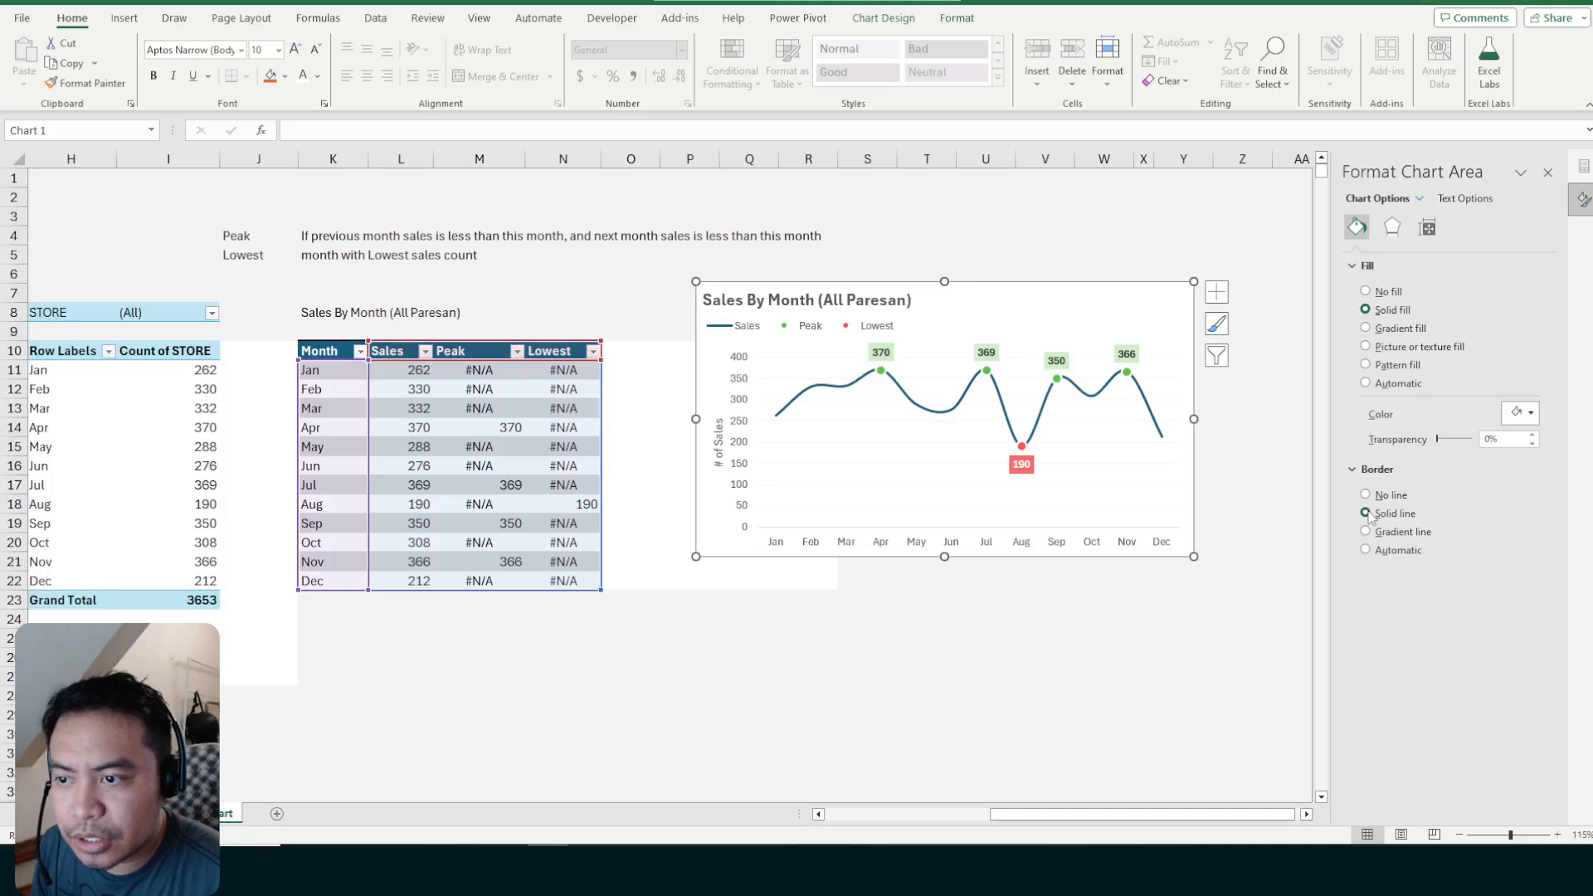
left_click(1519, 579)
left_click(1463, 624)
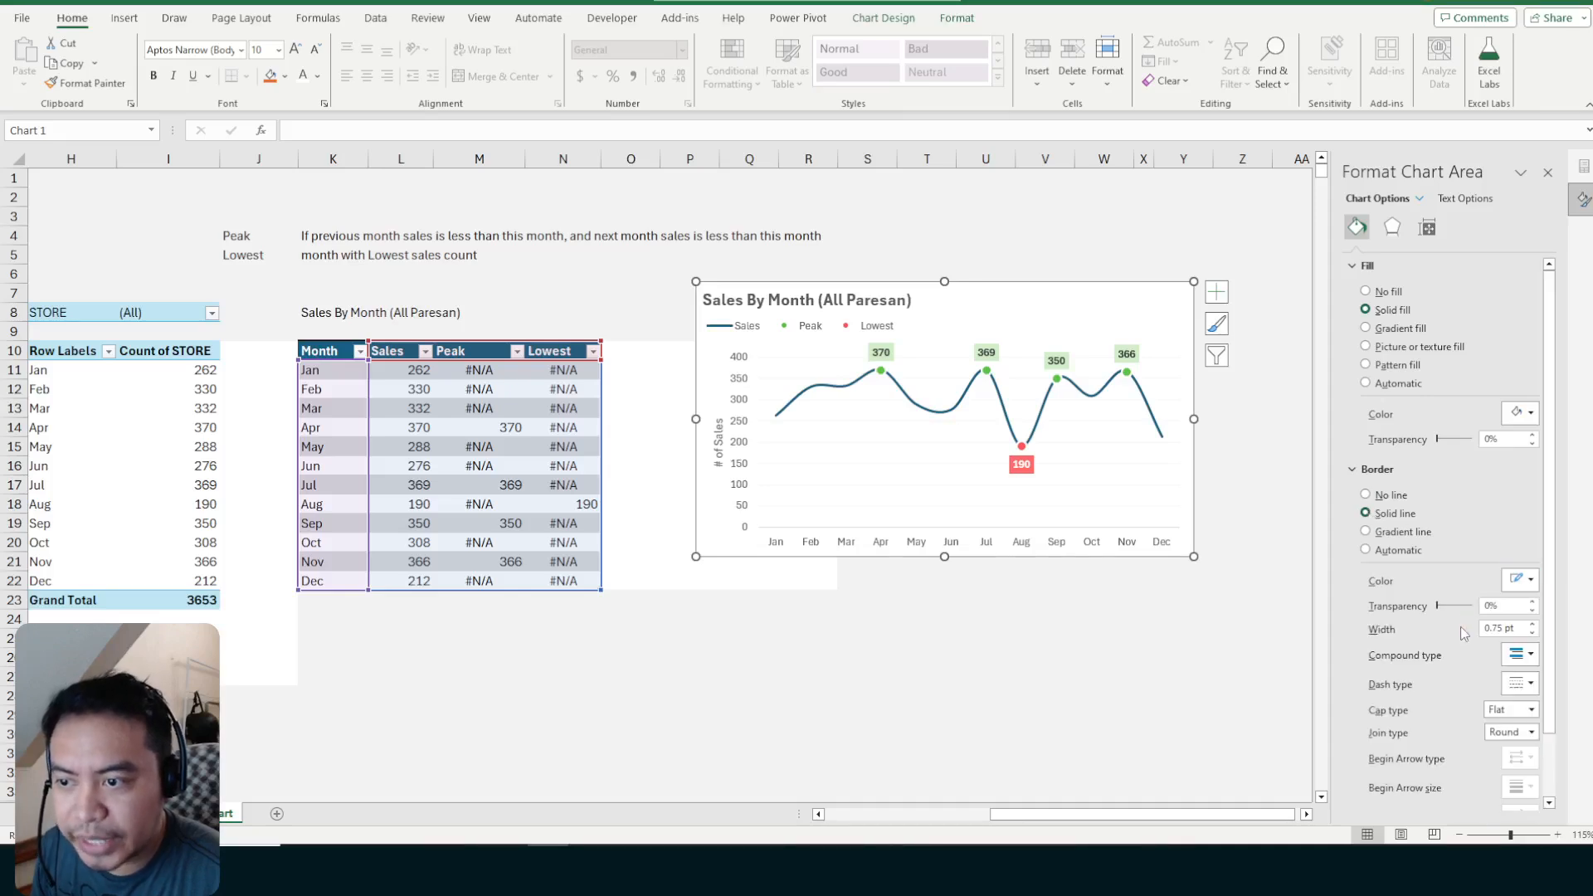
scroll(1463, 544, "down", 2)
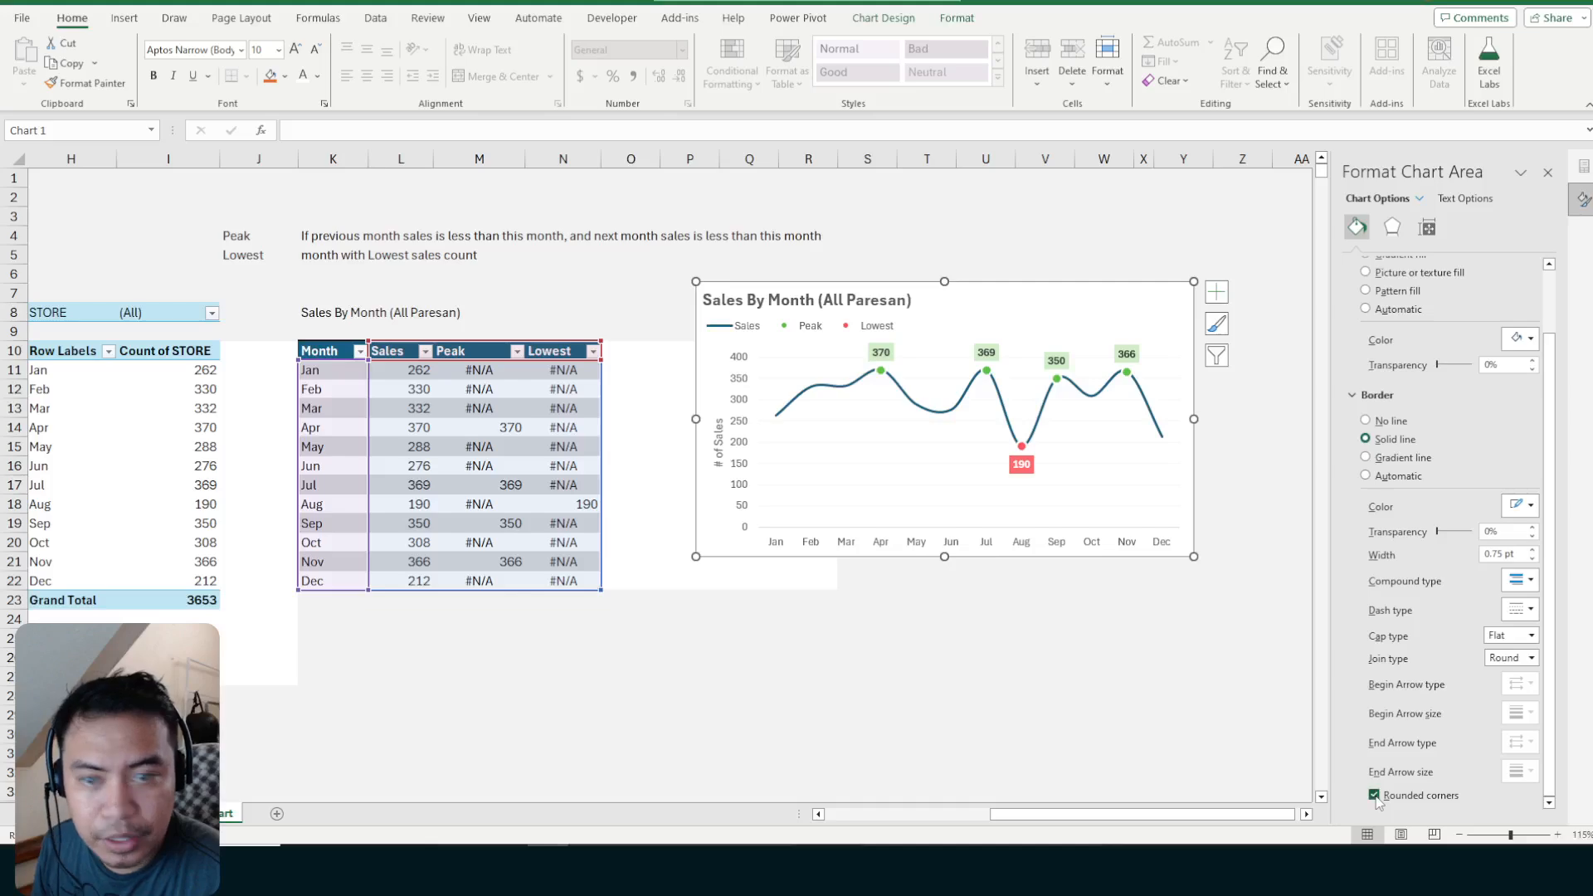
left_click(1236, 387)
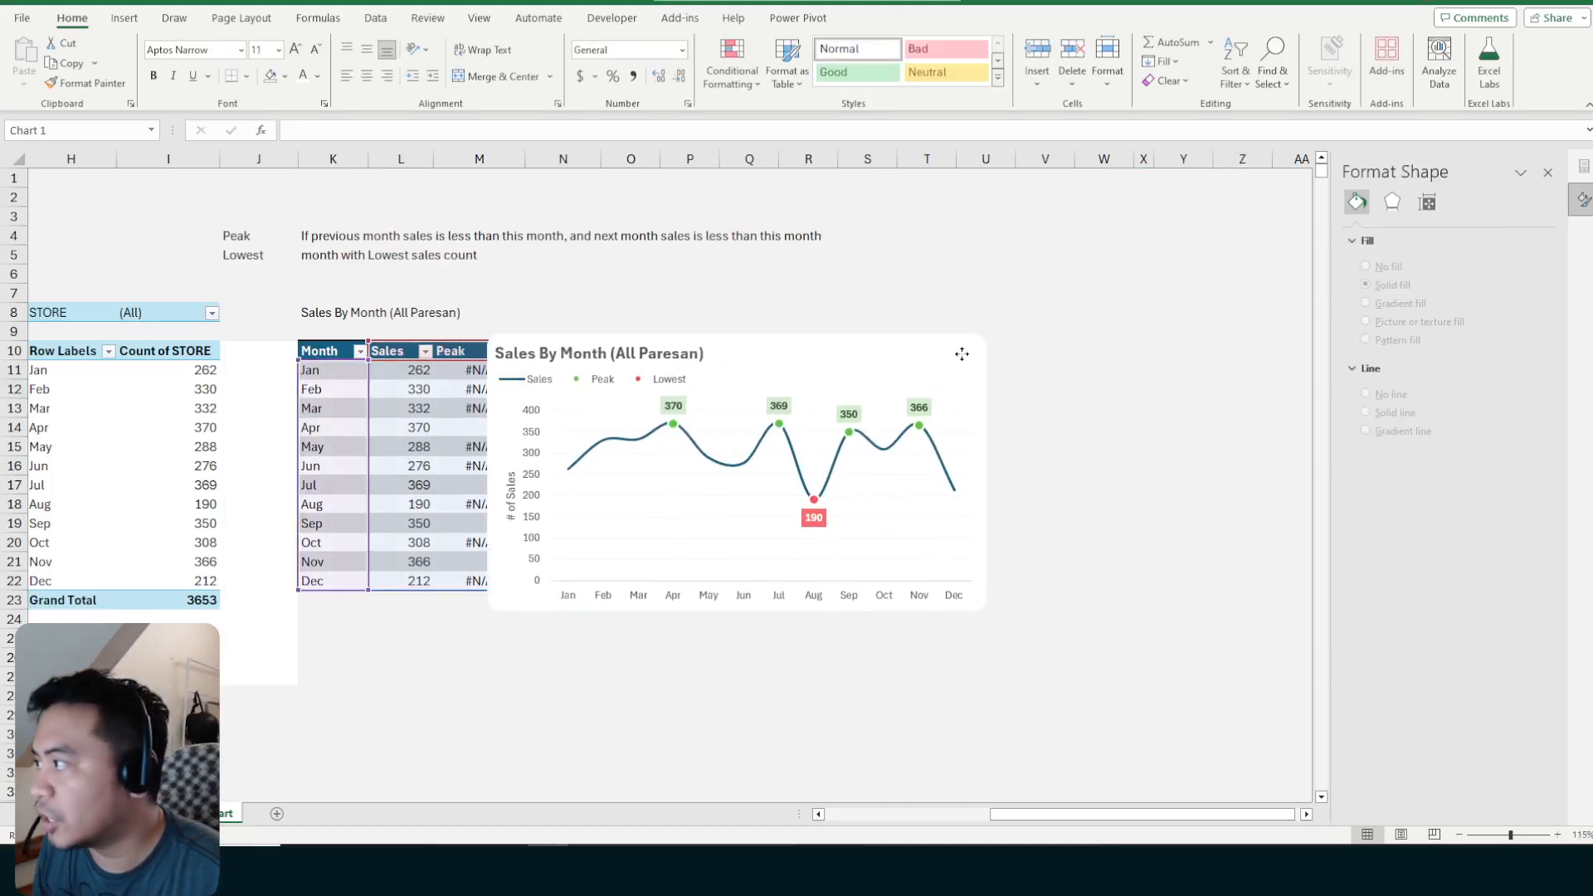
Try to insert blank sheet rows above the tables, using rows 9 to 28 as the selection
left_click_drag(797, 214, 562, 238)
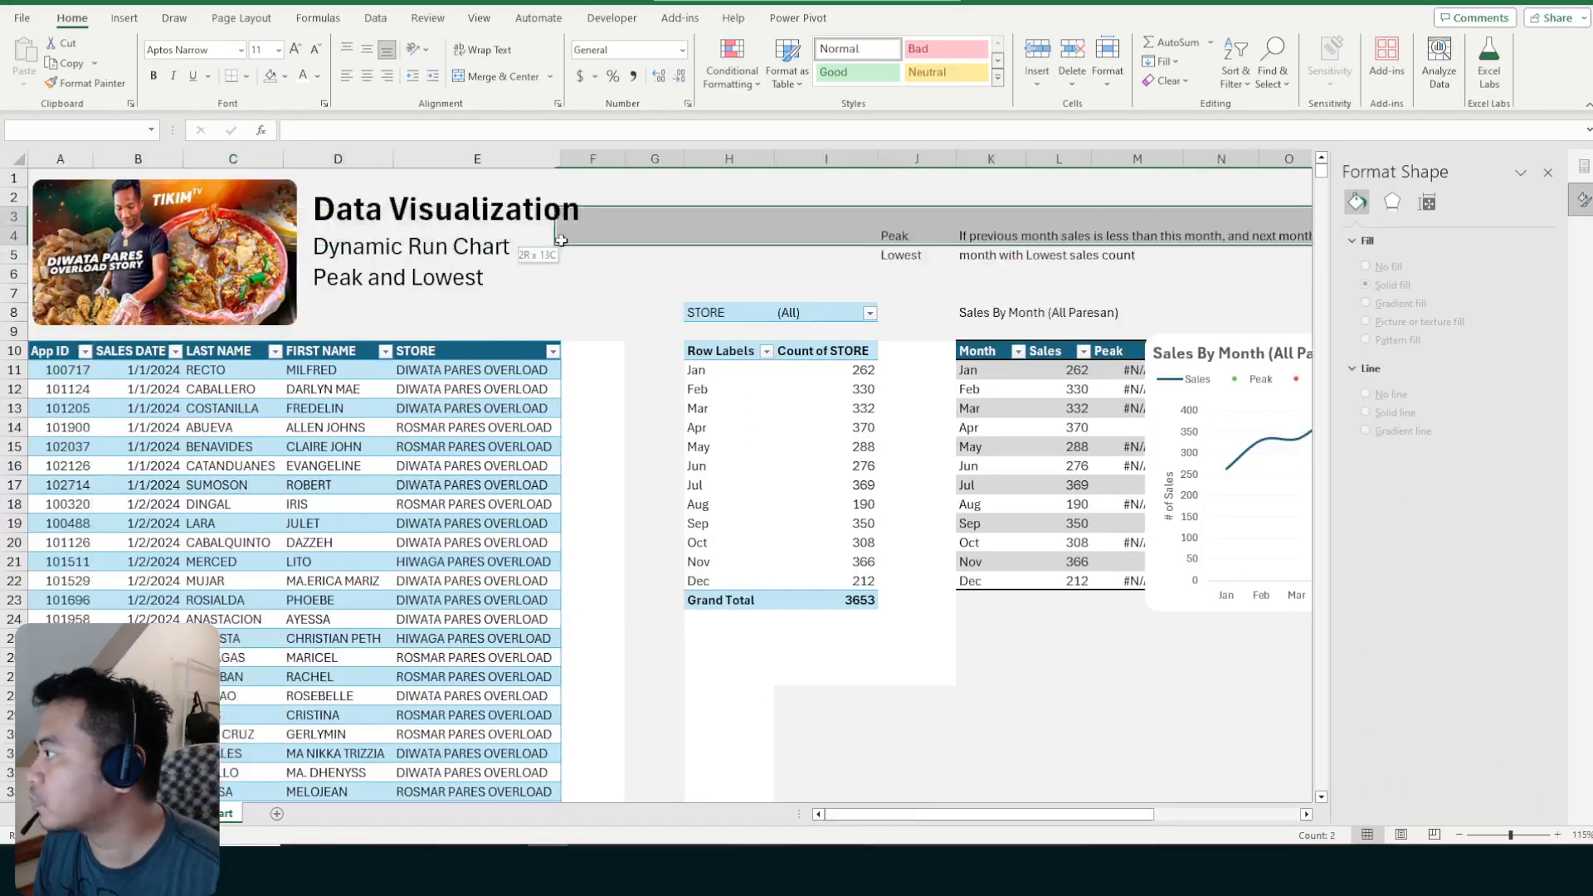
left_click_drag(4, 332, 5, 701)
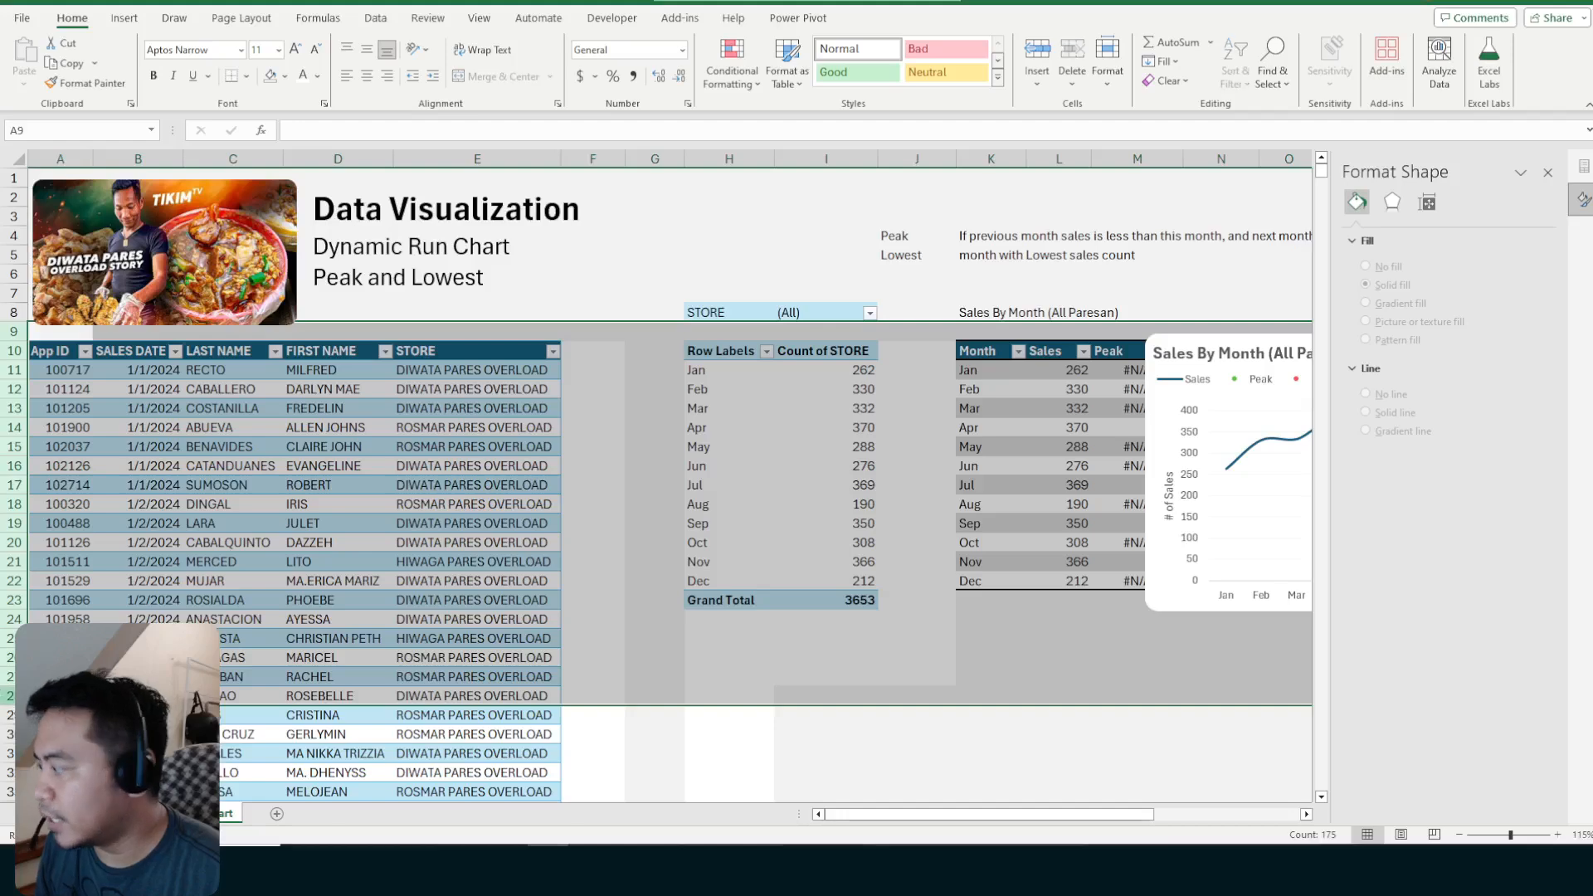
right_click(6, 682)
left_click(45, 519)
left_click(808, 464)
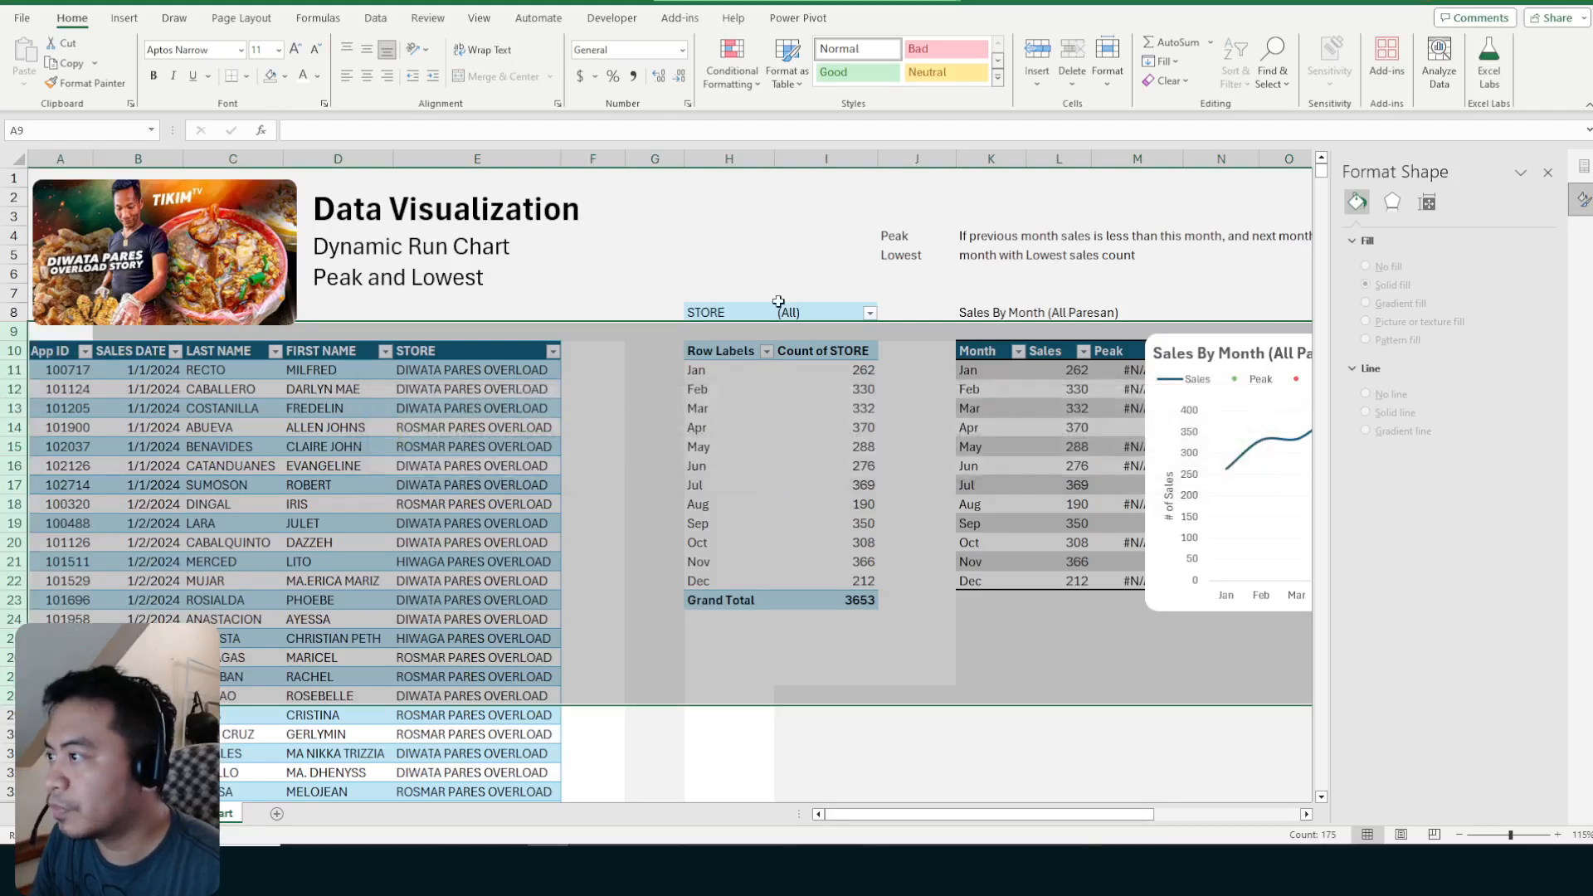
Try to move the pivot table and monthly sales table together as one block to lower rows, and undo the move
left_click(751, 295)
left_click_drag(734, 294, 1156, 622)
key("ctrl+x")
left_click(724, 409)
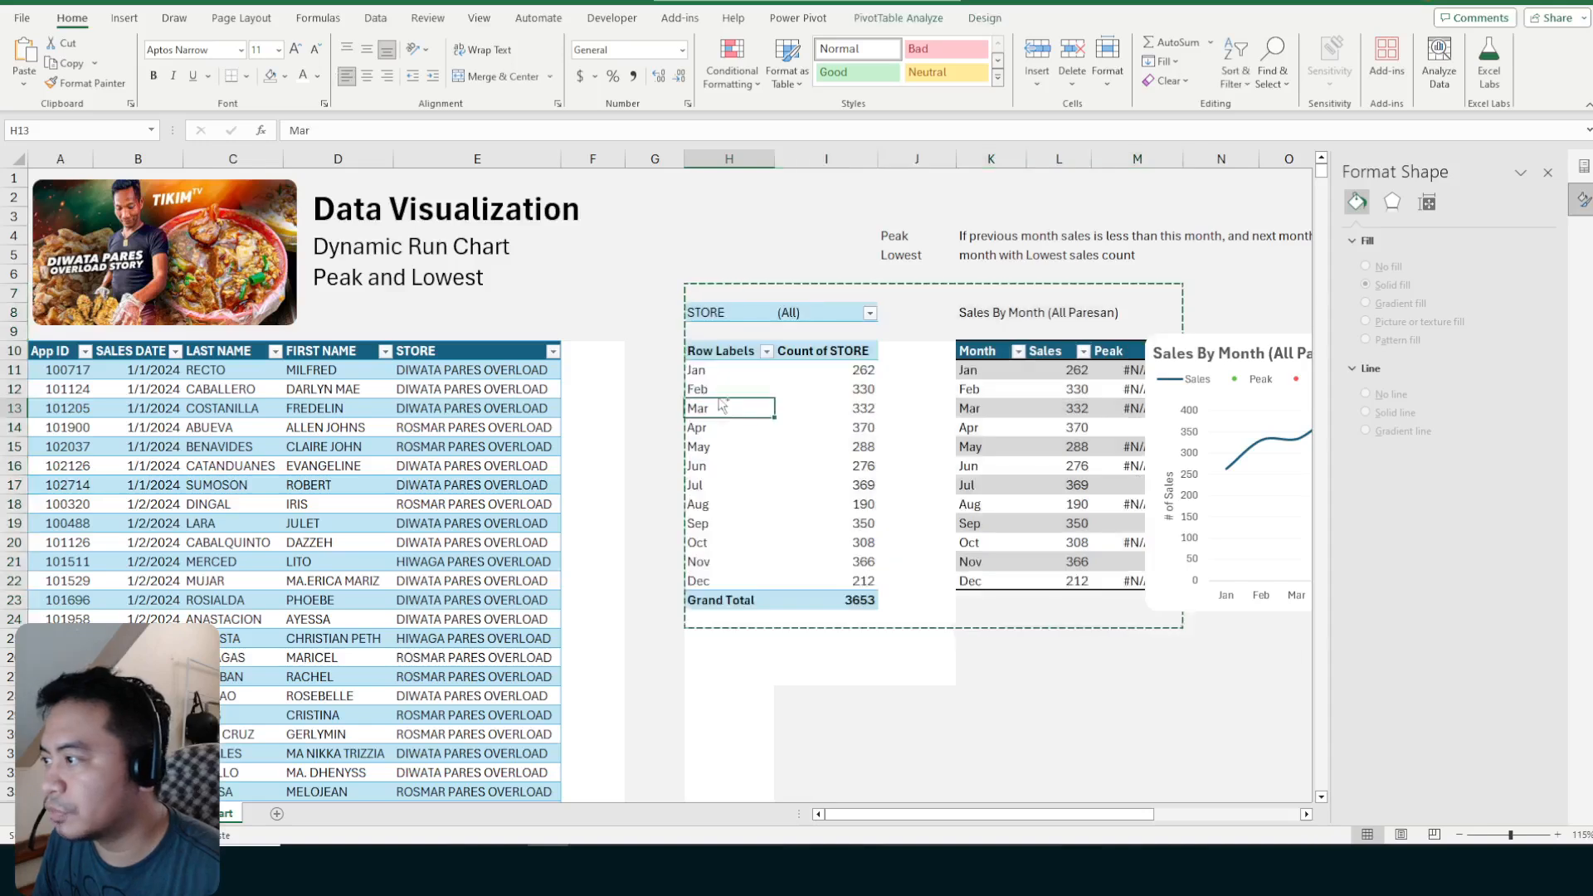
key("ctrl+v")
left_click(808, 465)
left_click_drag(741, 302, 1114, 616)
key("ctrl+x")
left_click(729, 655)
key("ctrl+v")
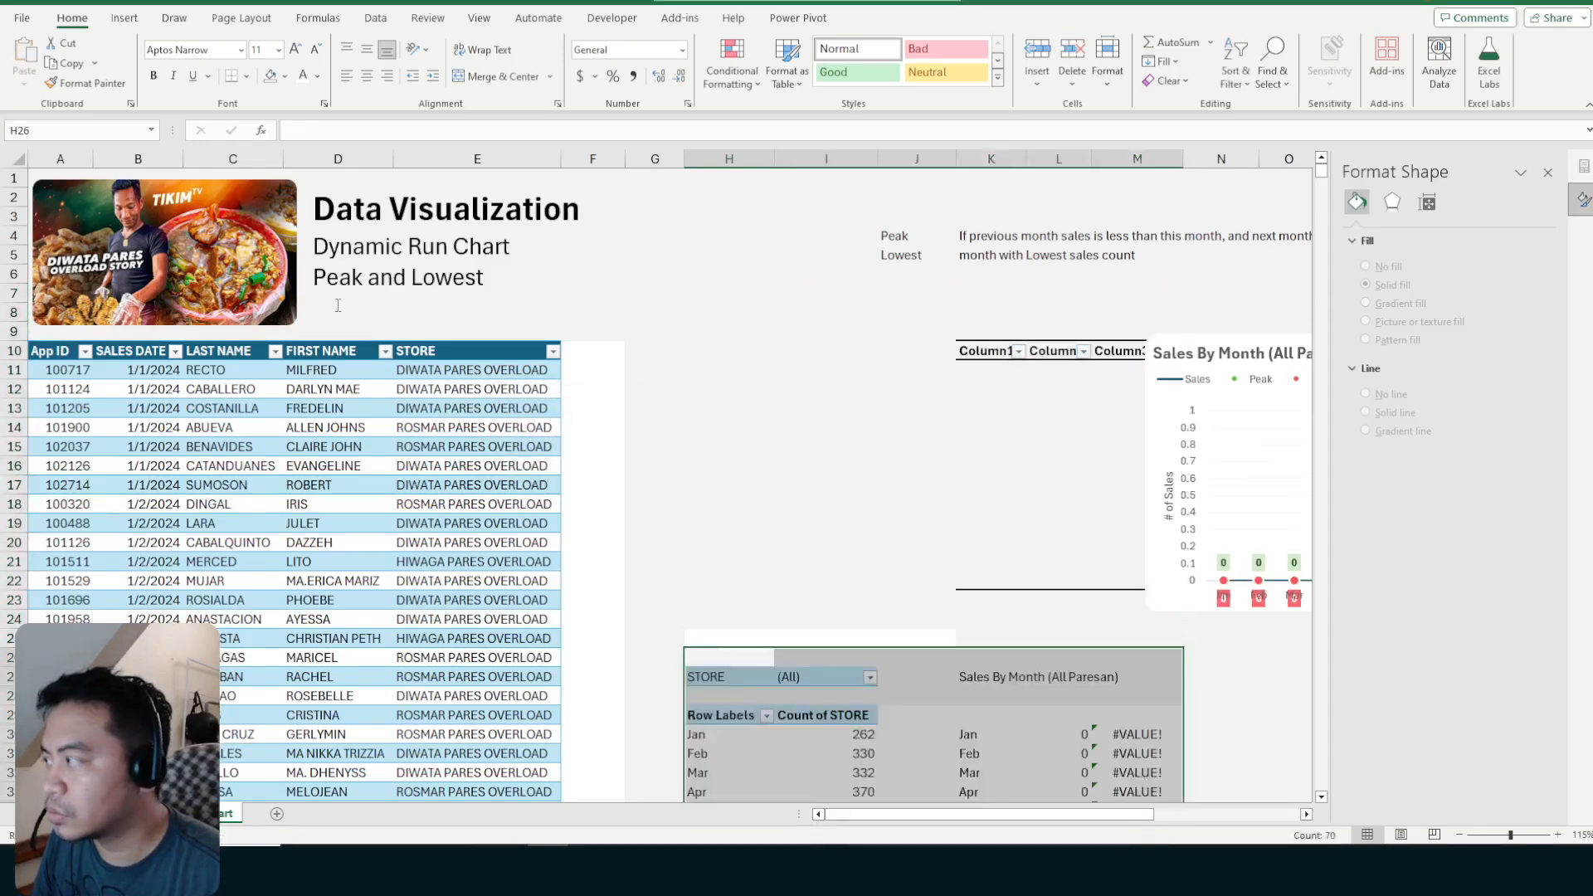
left_click_drag(2, 331, 10, 638)
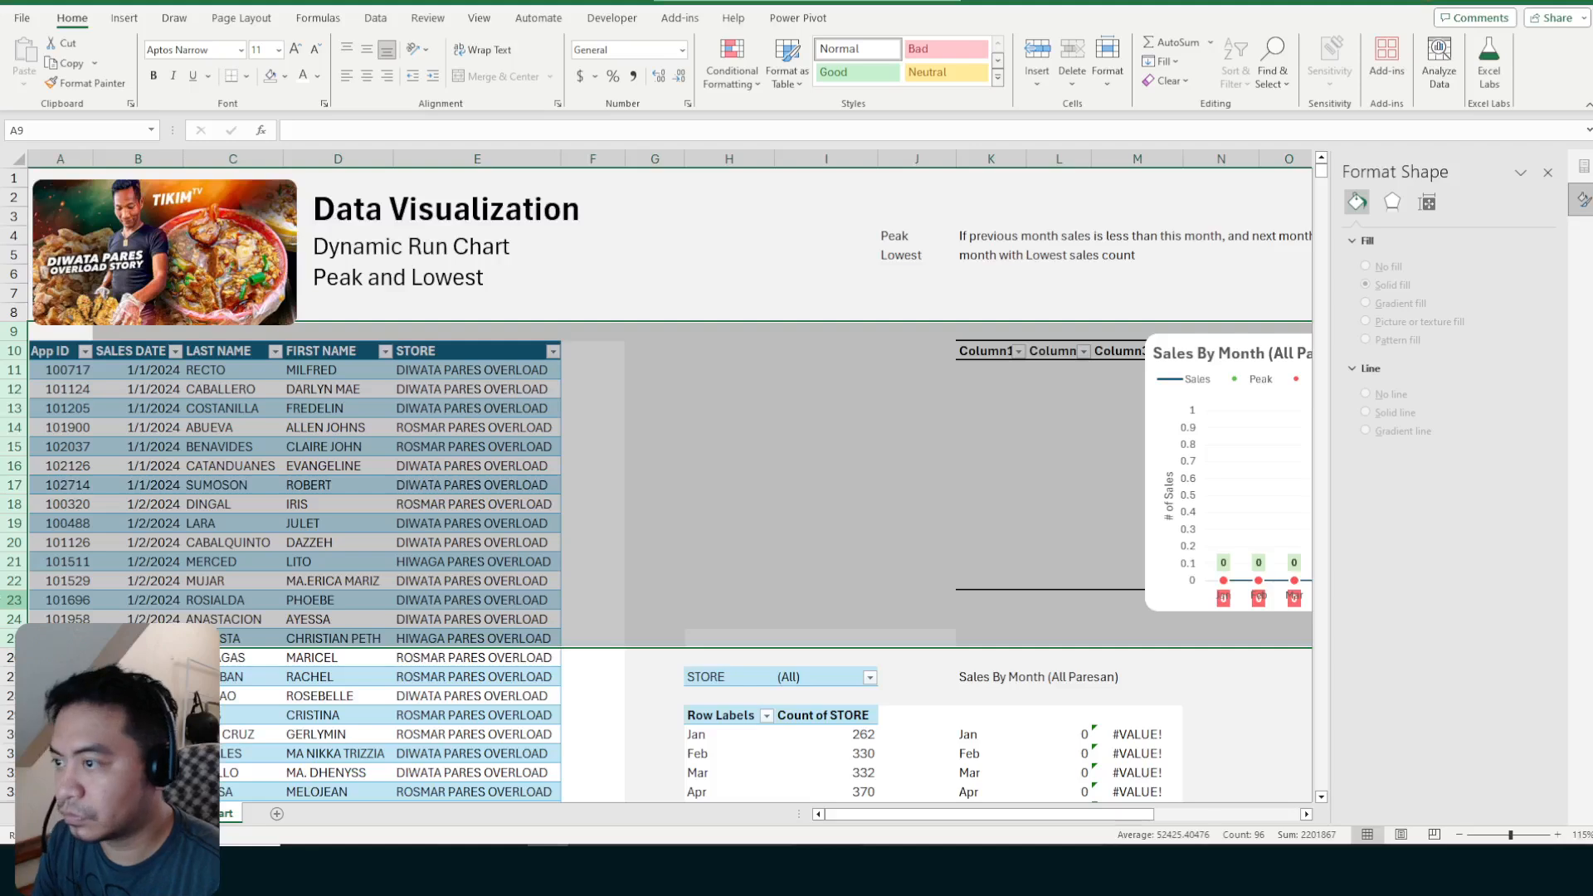
key("ctrl+z")
Move the pivot table together with its STORE filter down to start at cell H25
left_click_drag(724, 295, 1019, 295)
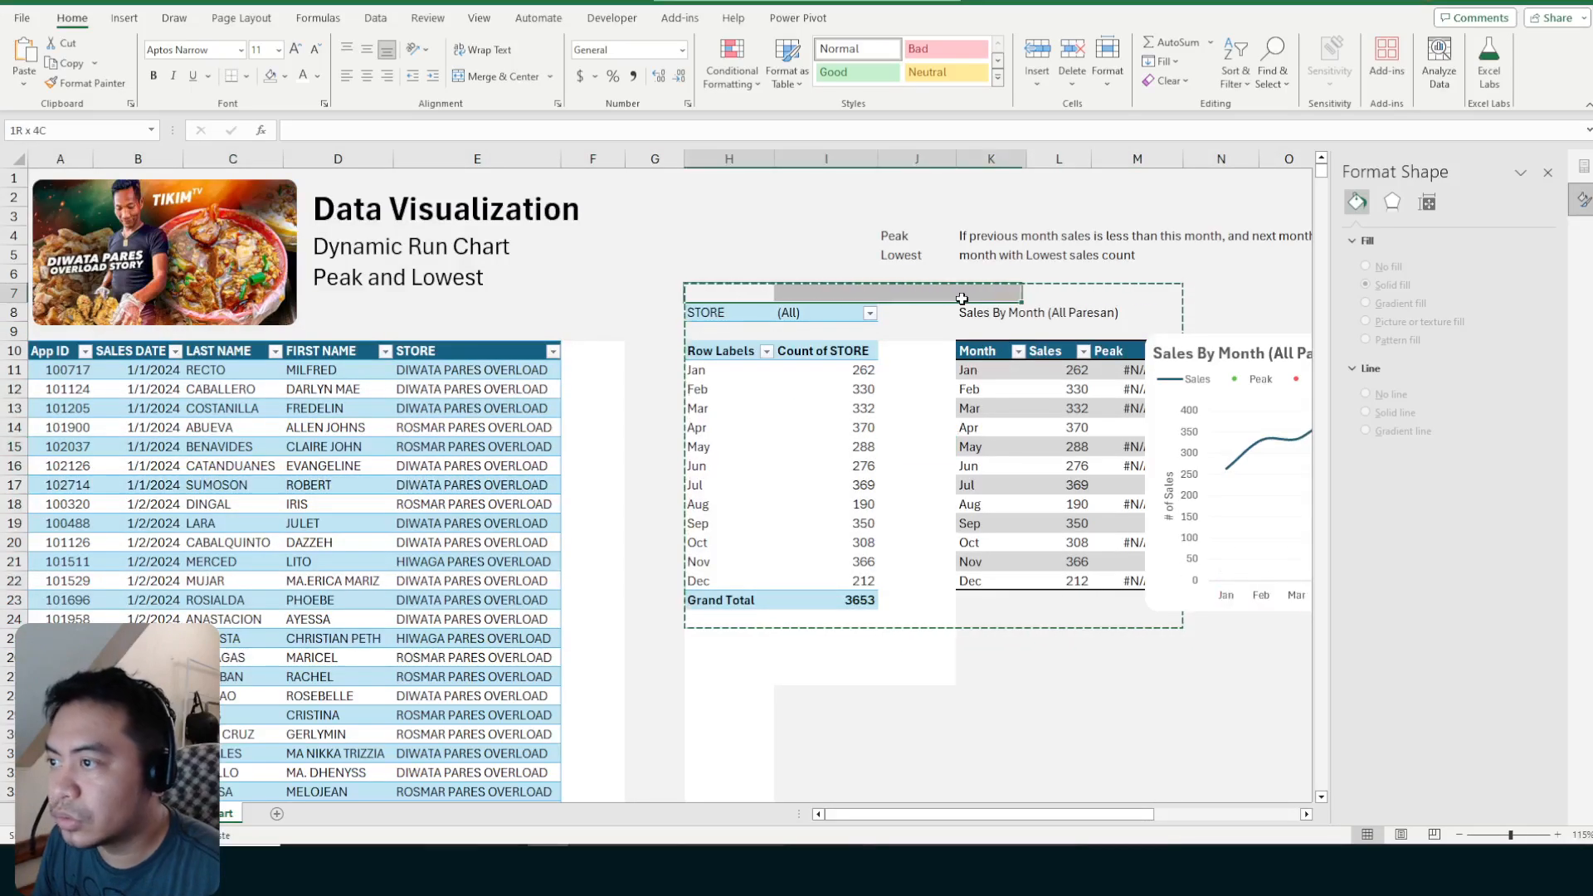
left_click_drag(709, 313, 844, 613)
key("ctrl+x")
left_click(699, 643)
key("ctrl+v")
Move the chart title formula and the monthly sales table down to start at cell K25
left_click_drag(983, 315, 1134, 584)
key("shift+Right")
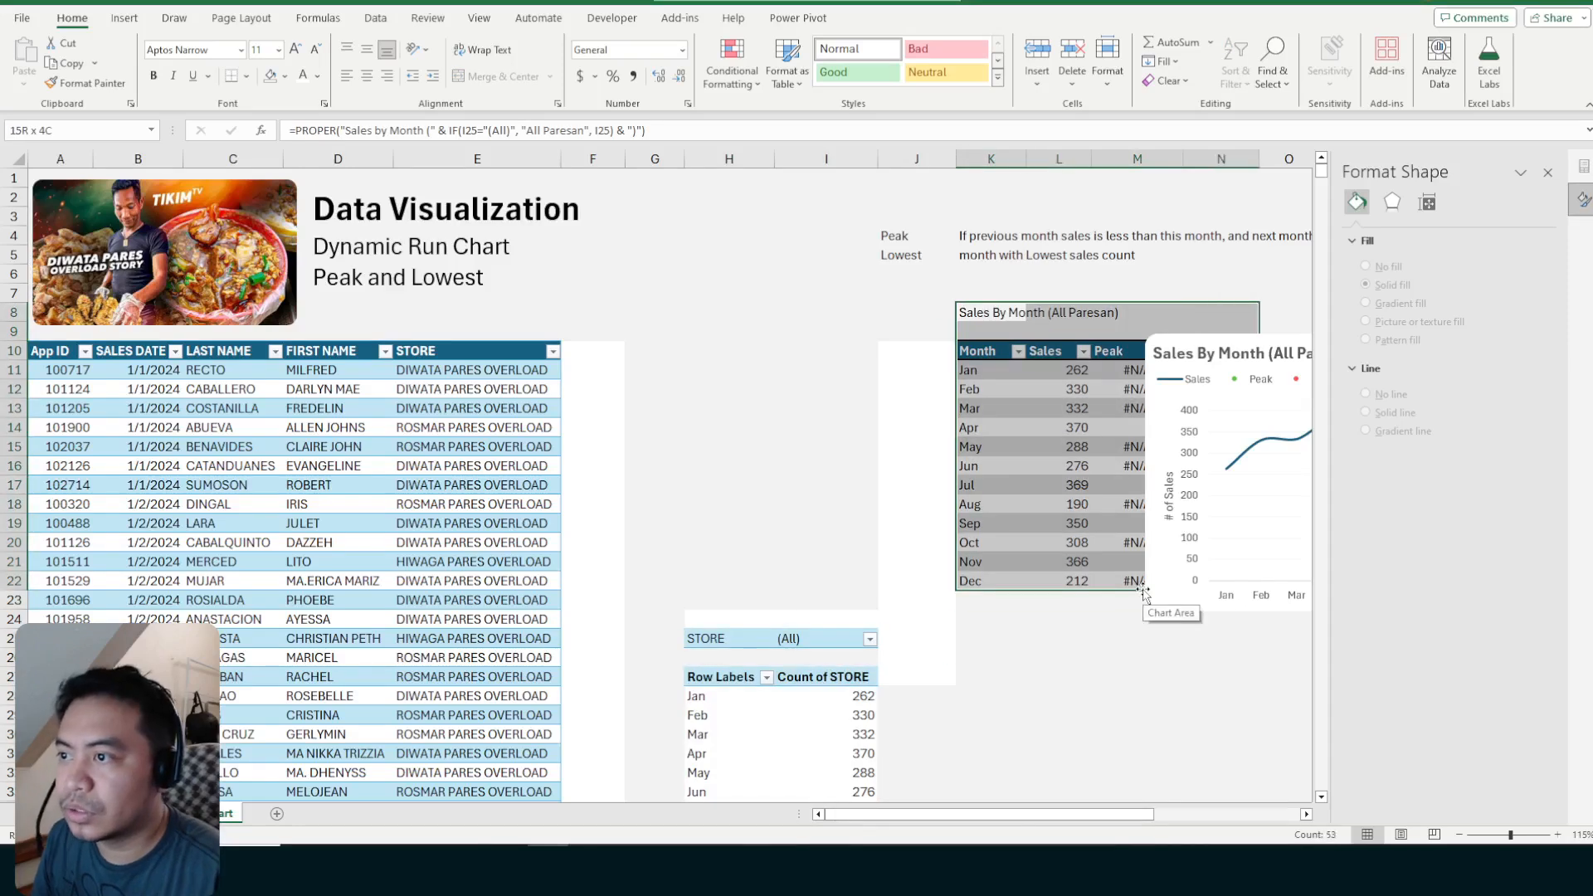
key("ctrl+x")
key("Down")
key("Down")
key("Down")
key("Down")
key("Down")
key("Down")
key("Down")
key("Down")
key("Down")
key("Down")
key("Down")
key("Down")
key("Down")
key("Down")
key("Down")
key("Down")
key("Down")
key("ctrl+v")
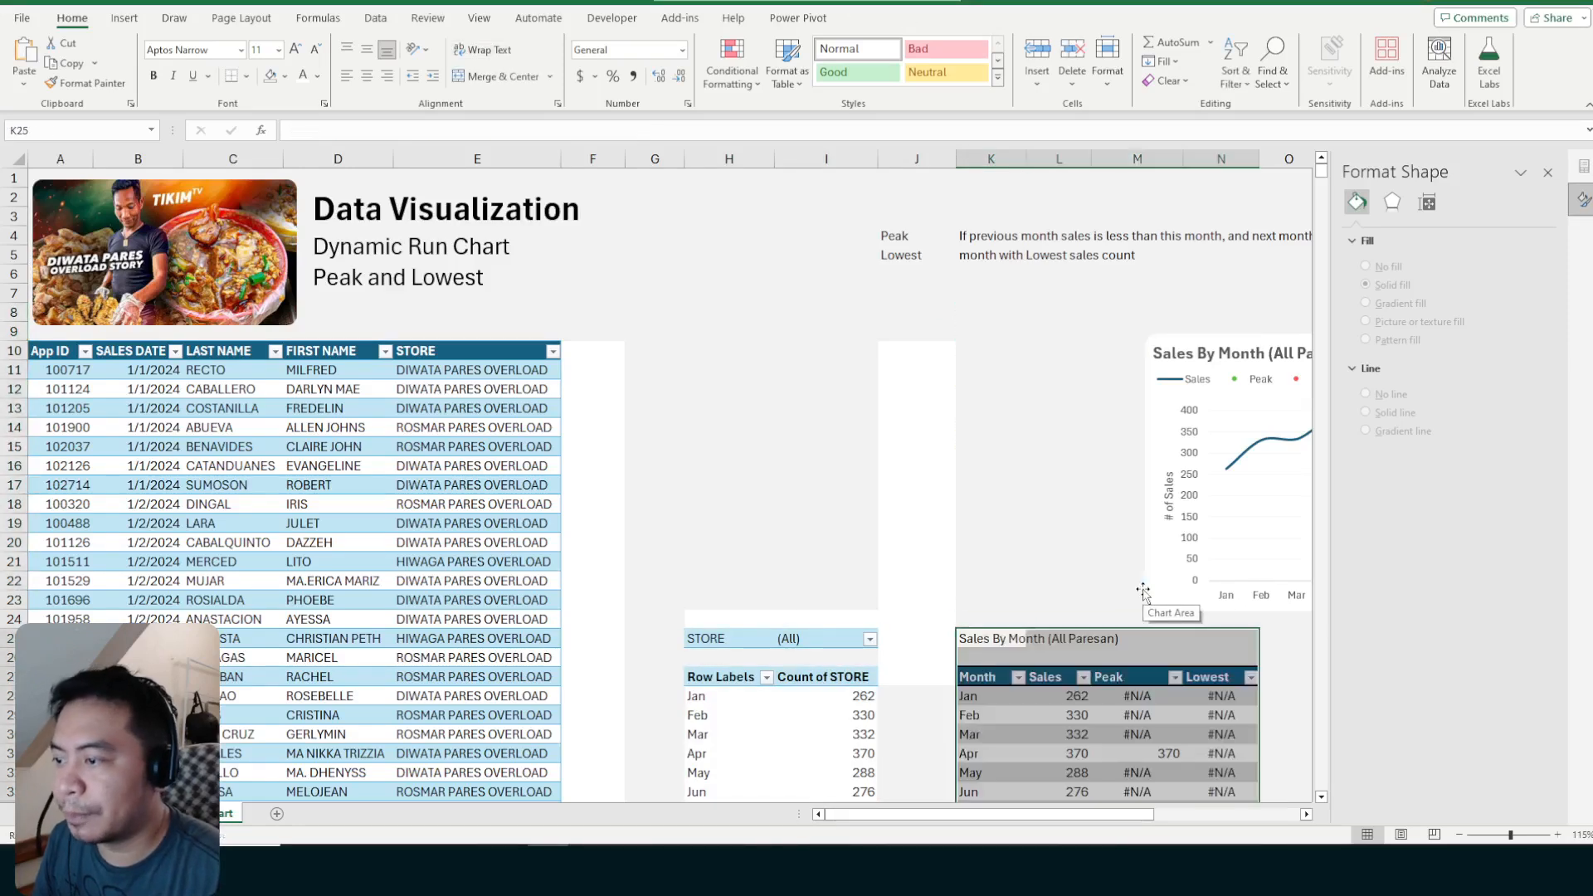
Insert 20 blank sheet rows above row 9 to make room for the chart
left_click_drag(7, 332, 5, 695)
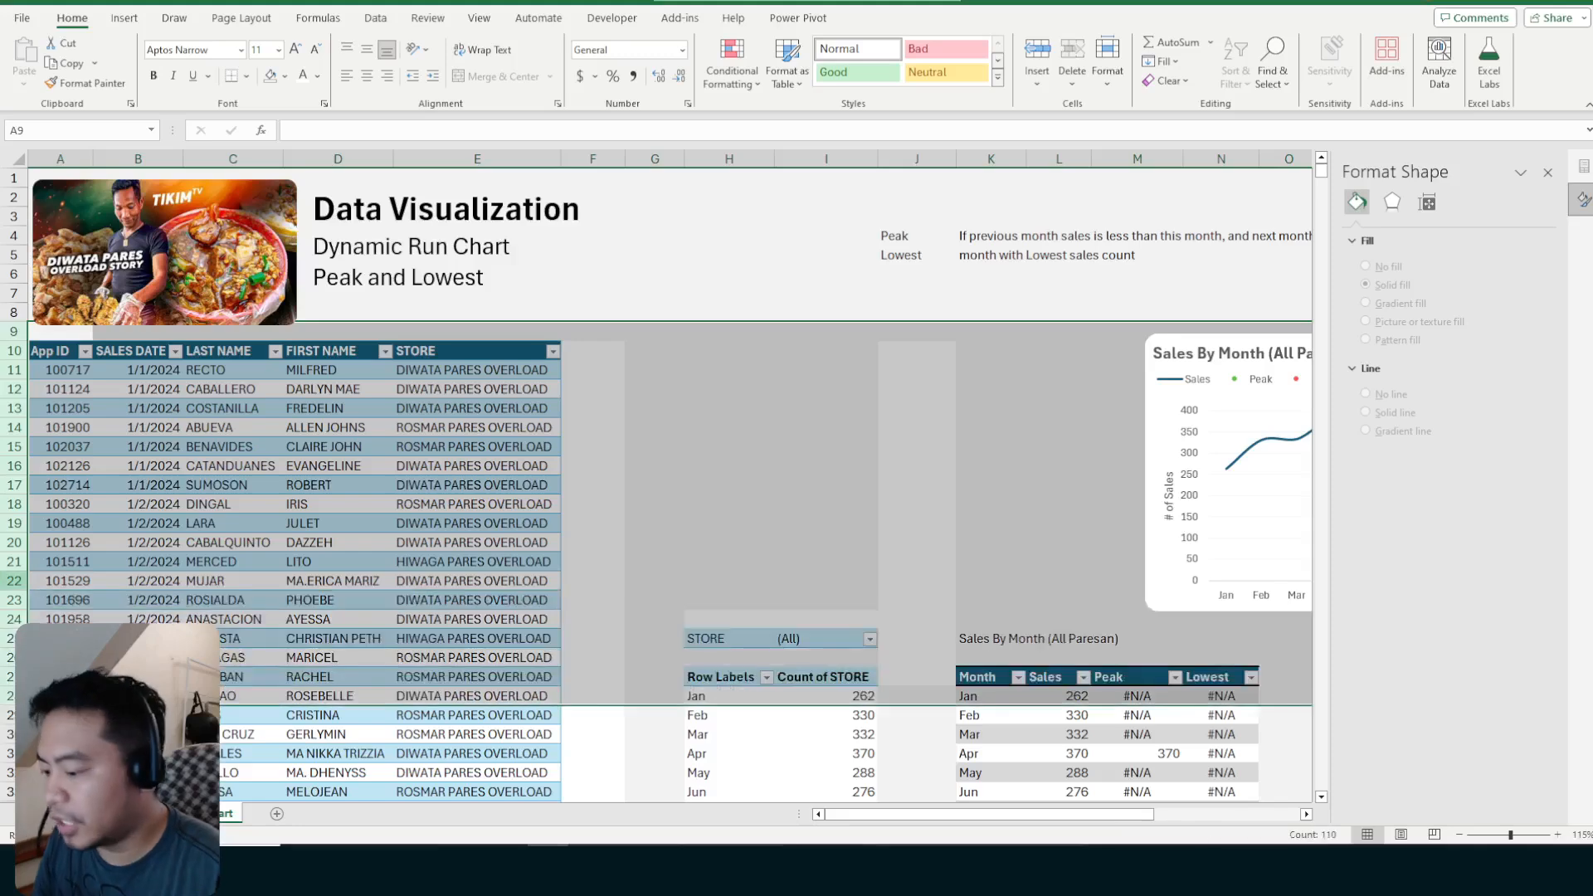
right_click(4, 581)
key("i")
left_click(640, 463)
Move the chart into the blank area directly below the banner picture, aligned with the picture's left edge
left_click(1213, 724)
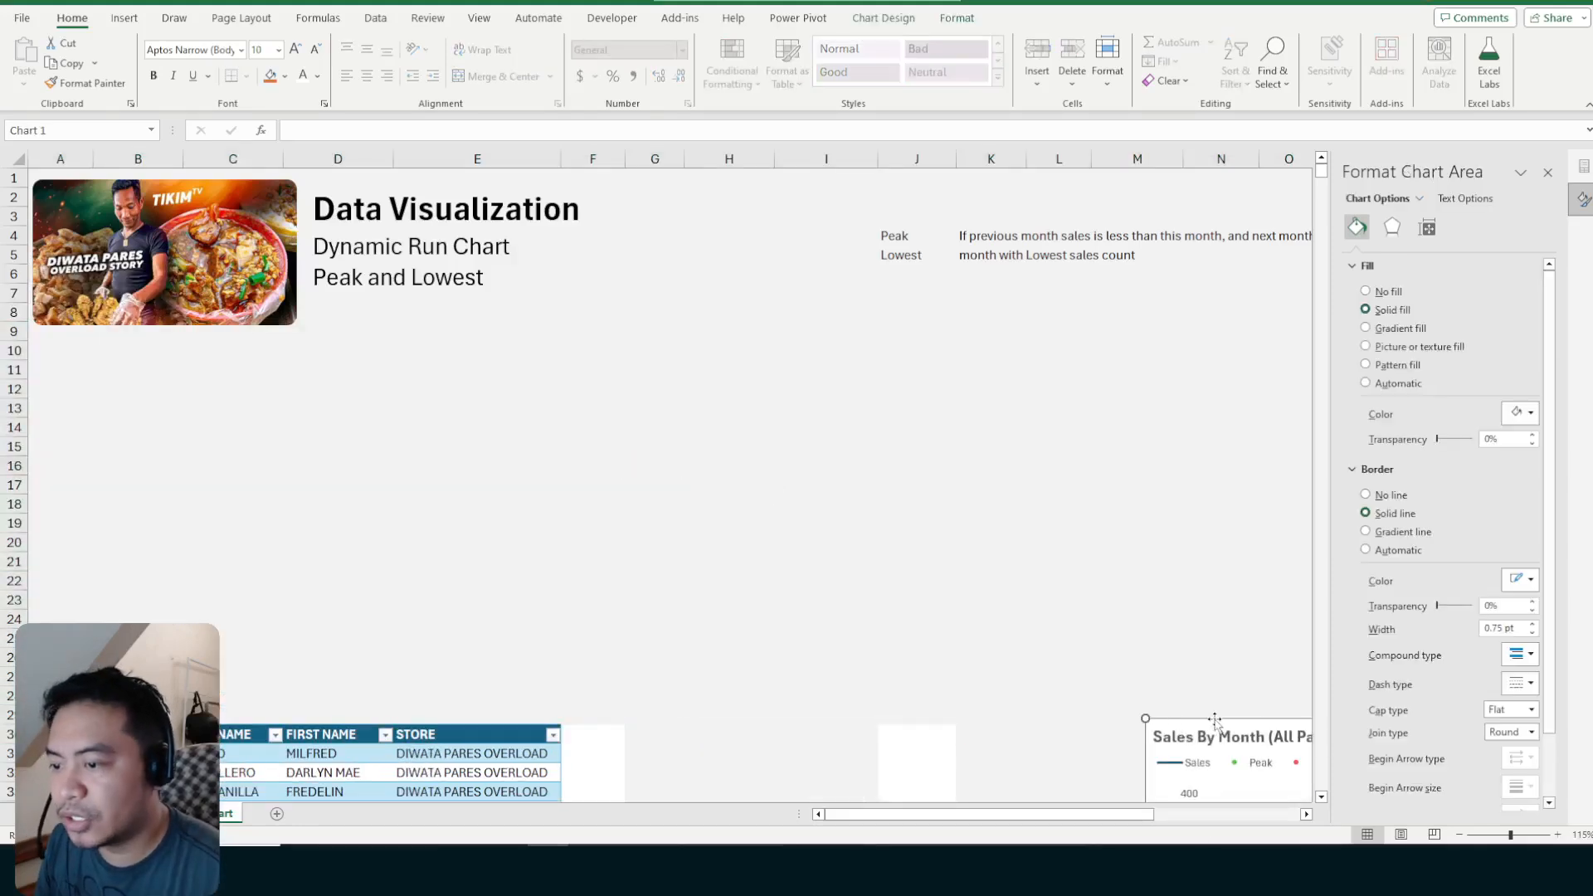
left_click_drag(1214, 724, 903, 466)
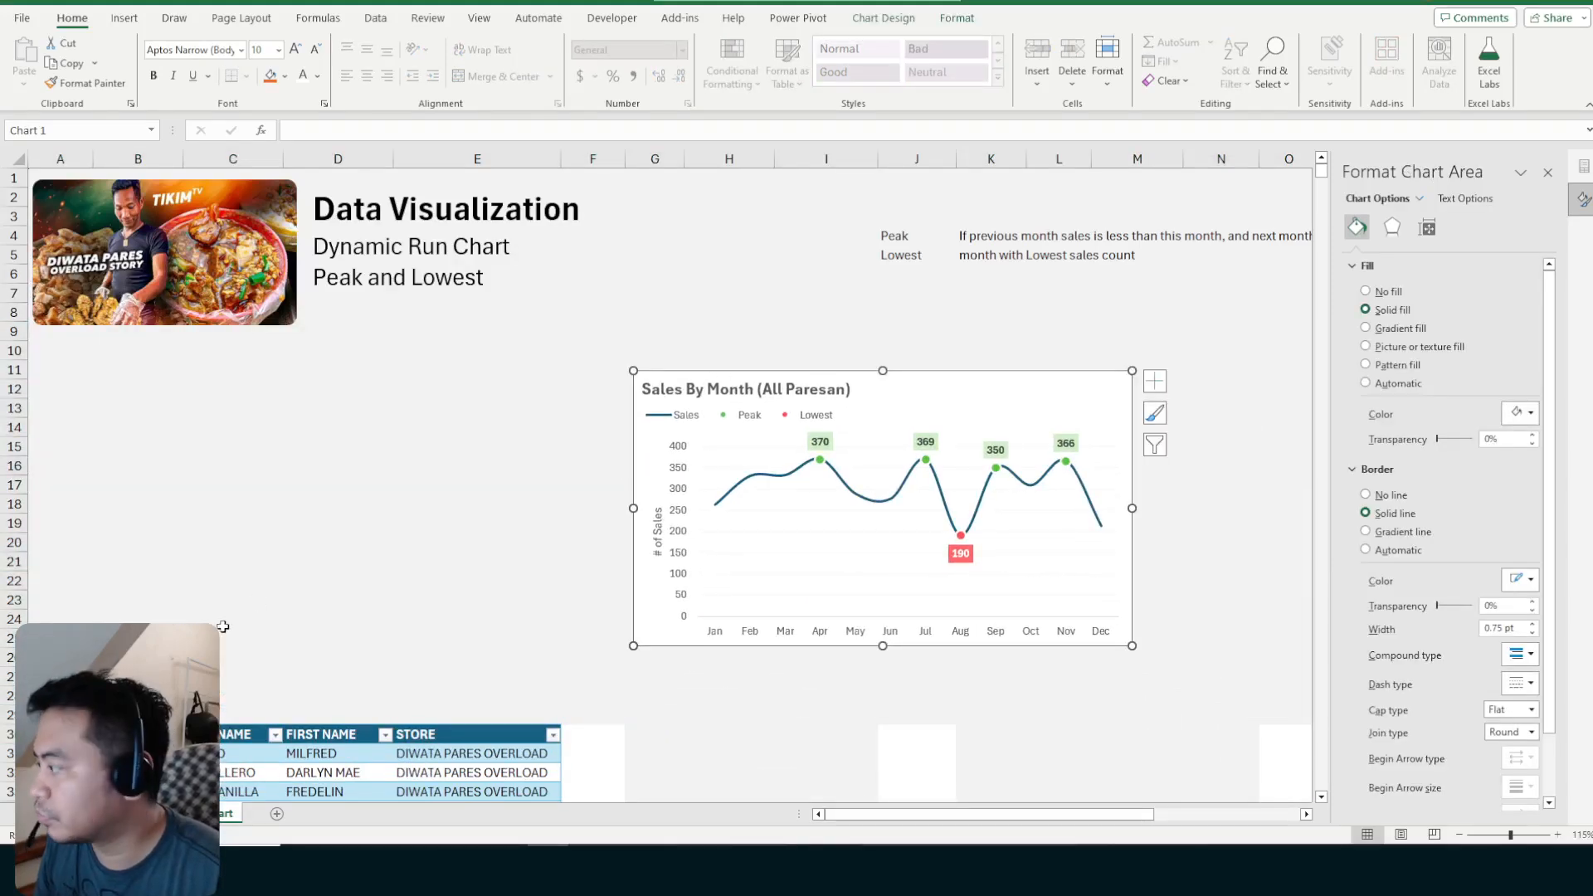
left_click(309, 526)
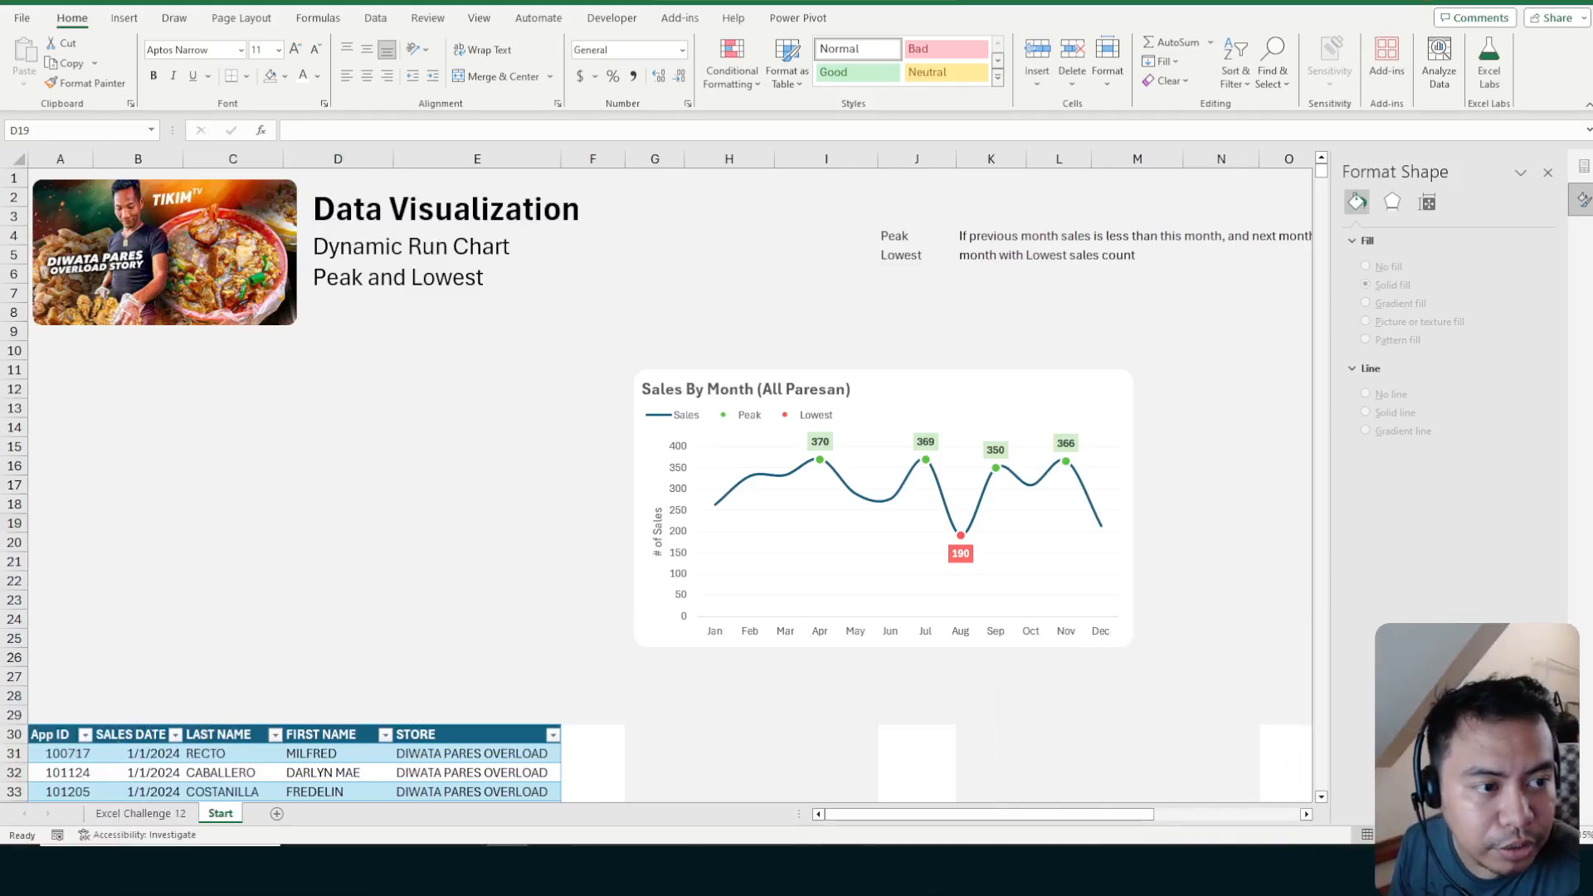
left_click(1030, 375)
left_click_drag(1029, 375, 445, 346)
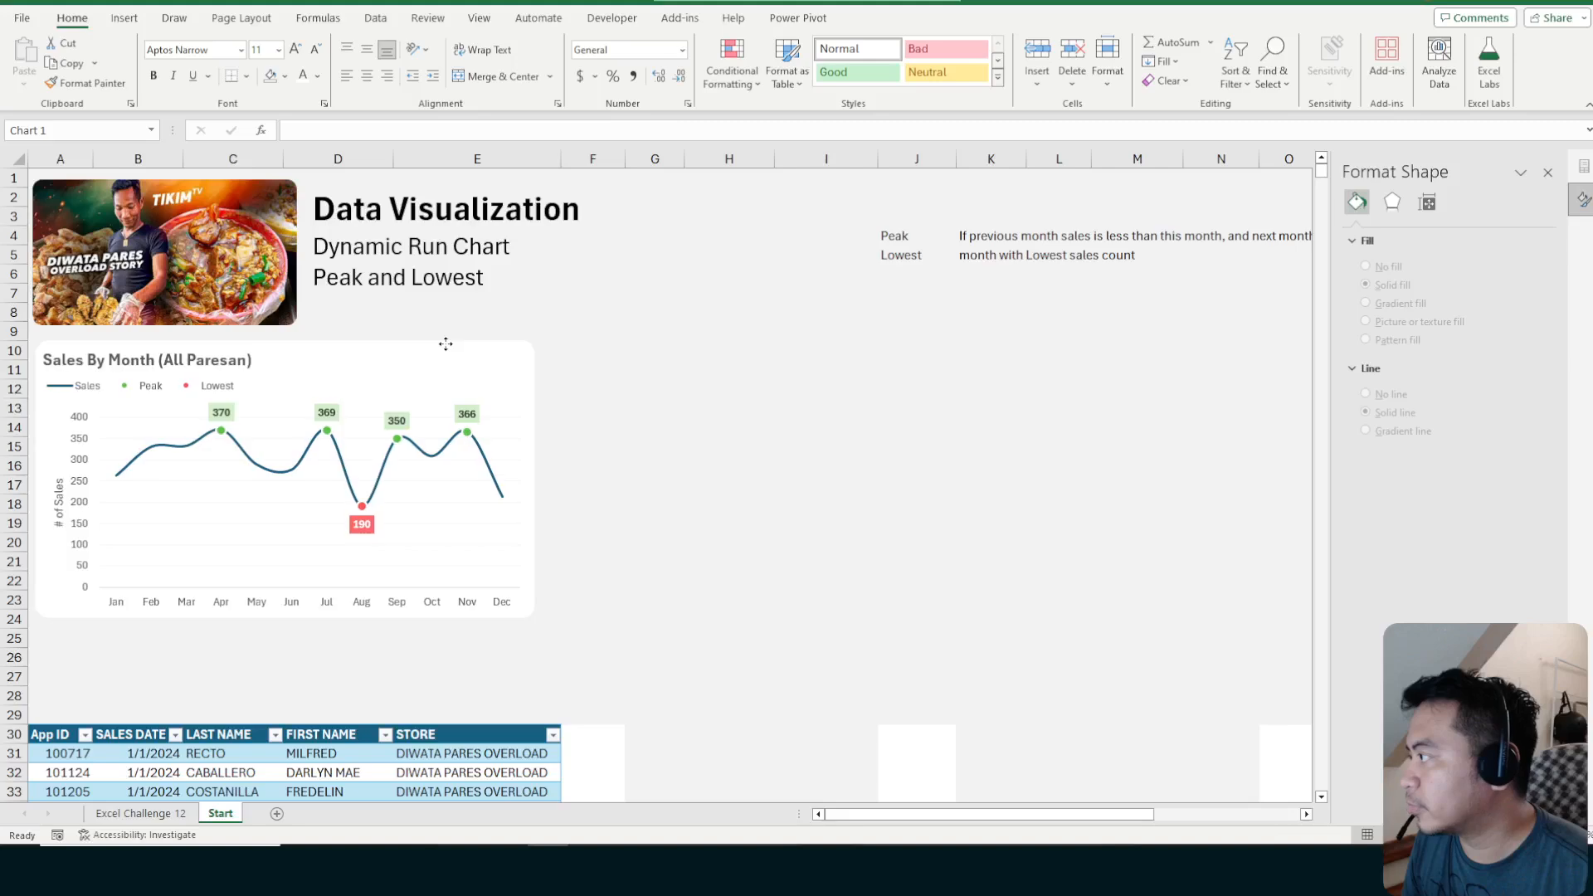
Delete the four surplus blank rows 25 to 28 between the chart and the sales data table
left_click(825, 599)
left_click_drag(13, 641, 13, 698)
key("ctrl+minus")
left_click(715, 503)
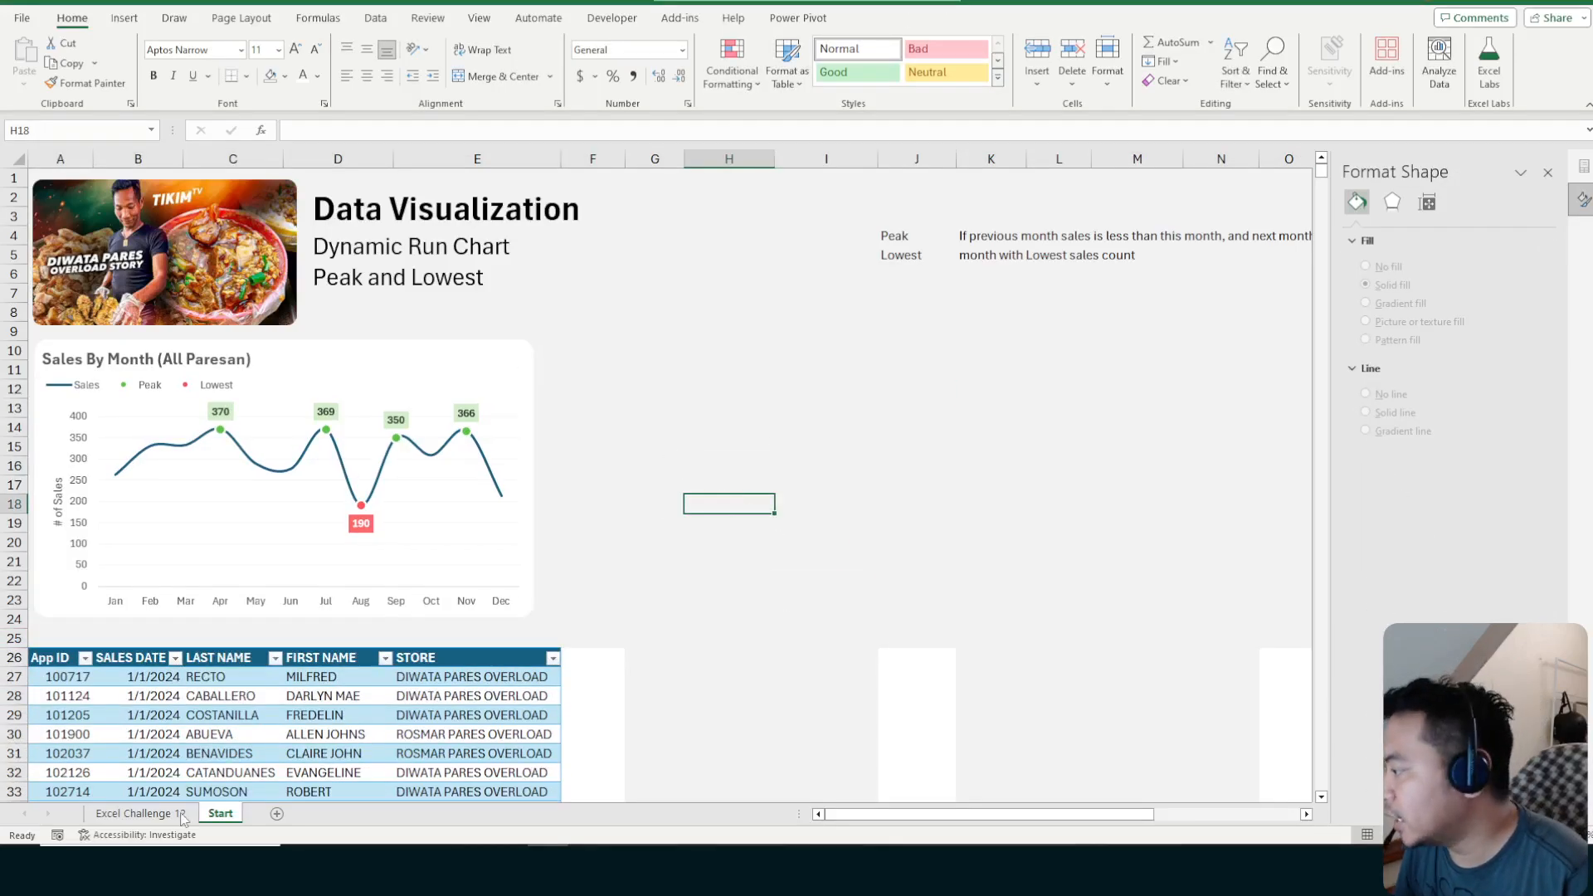
Check the Excel Challenge 12 reference sheet, return to the Start sheet, and close the Format Shape pane
left_click(170, 814)
left_click(220, 814)
left_click(708, 463)
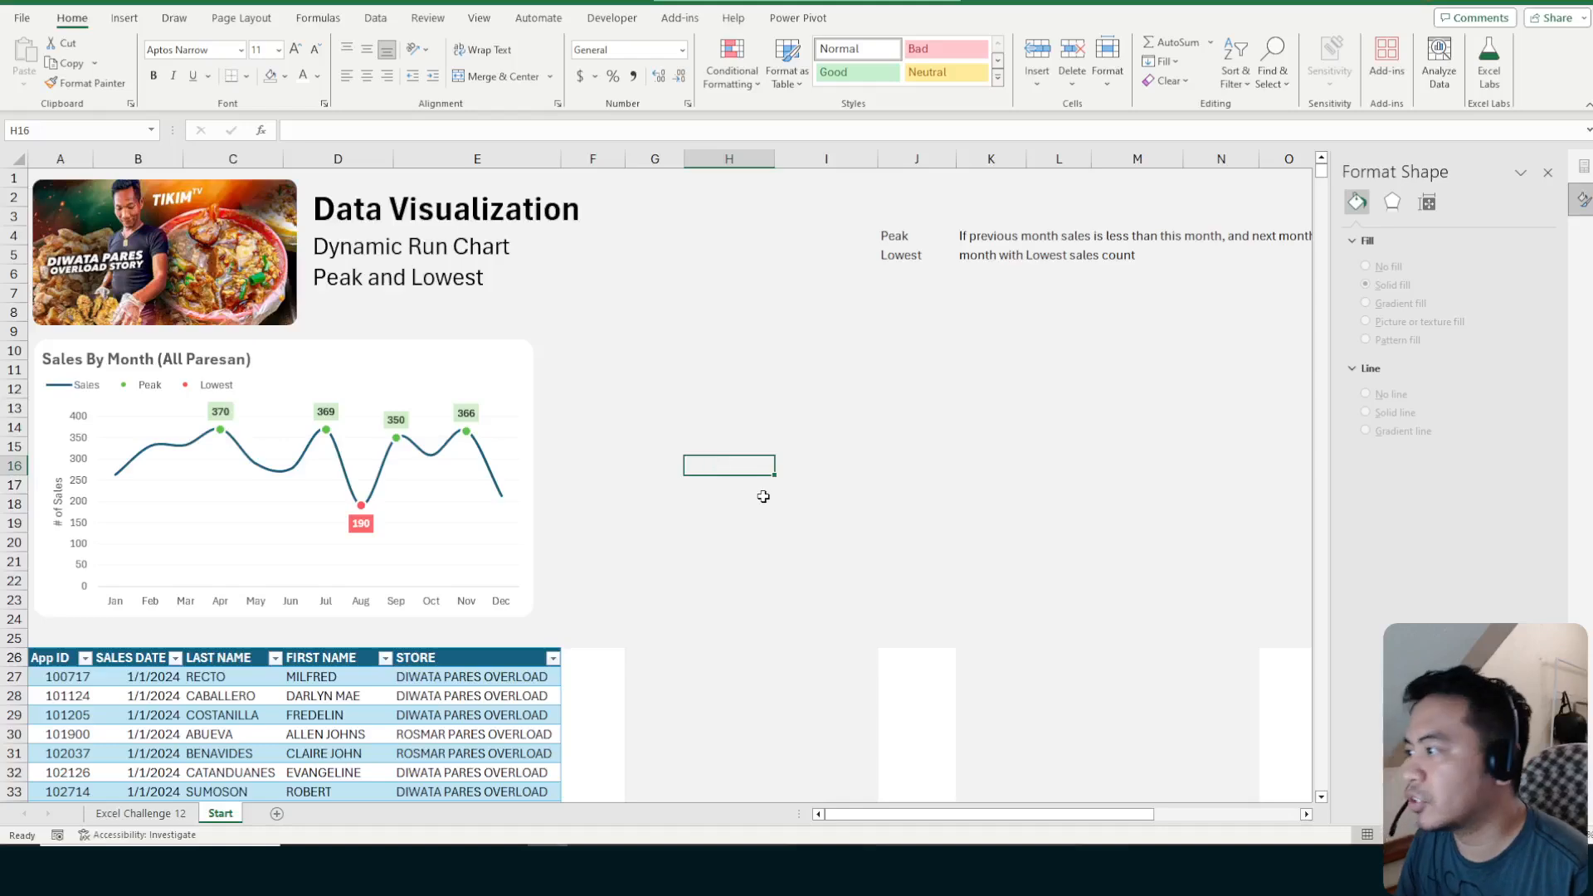
scroll(764, 497, "up", 1, "ctrl")
left_click(1548, 172)
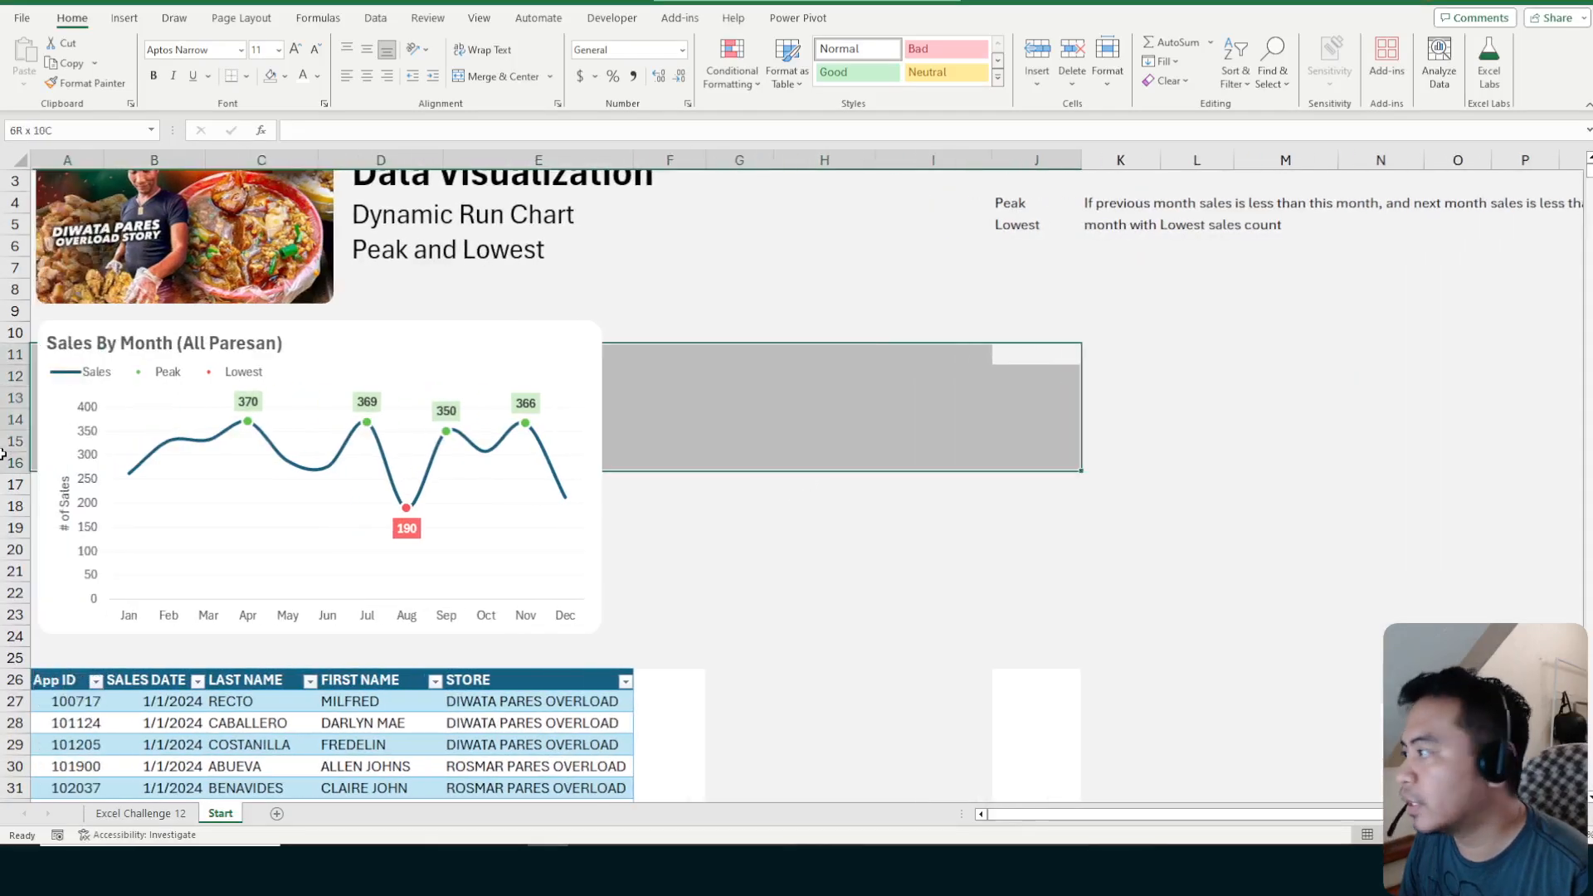
Insert a slicer for the STORE field of the pivot table
left_click(780, 531)
left_click(813, 593)
scroll(871, 572, "down", 8)
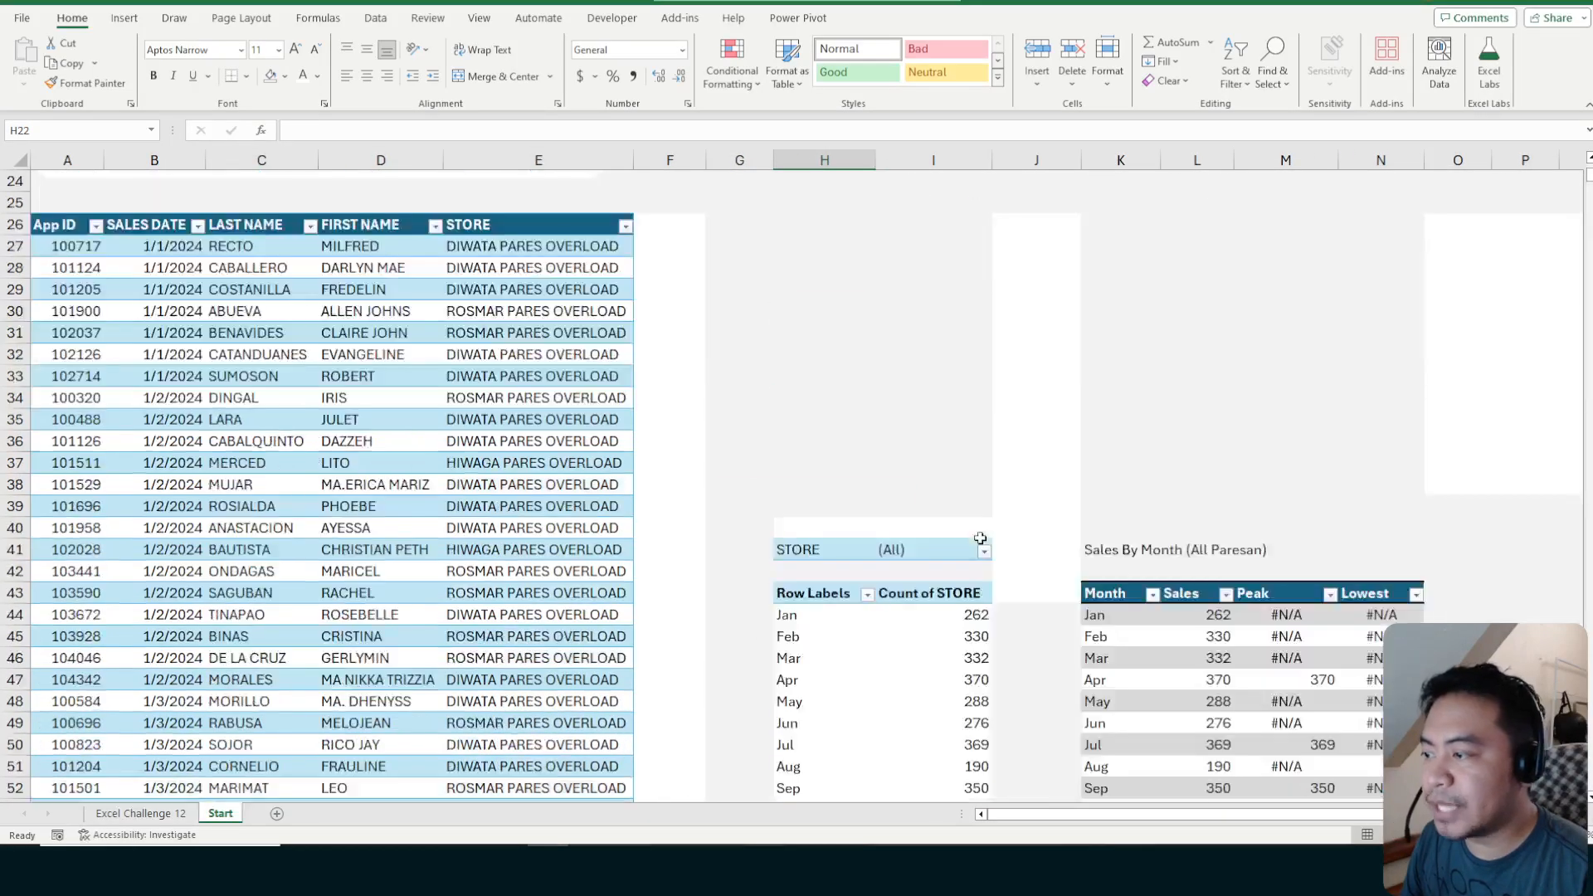
scroll(980, 531, "up", 9)
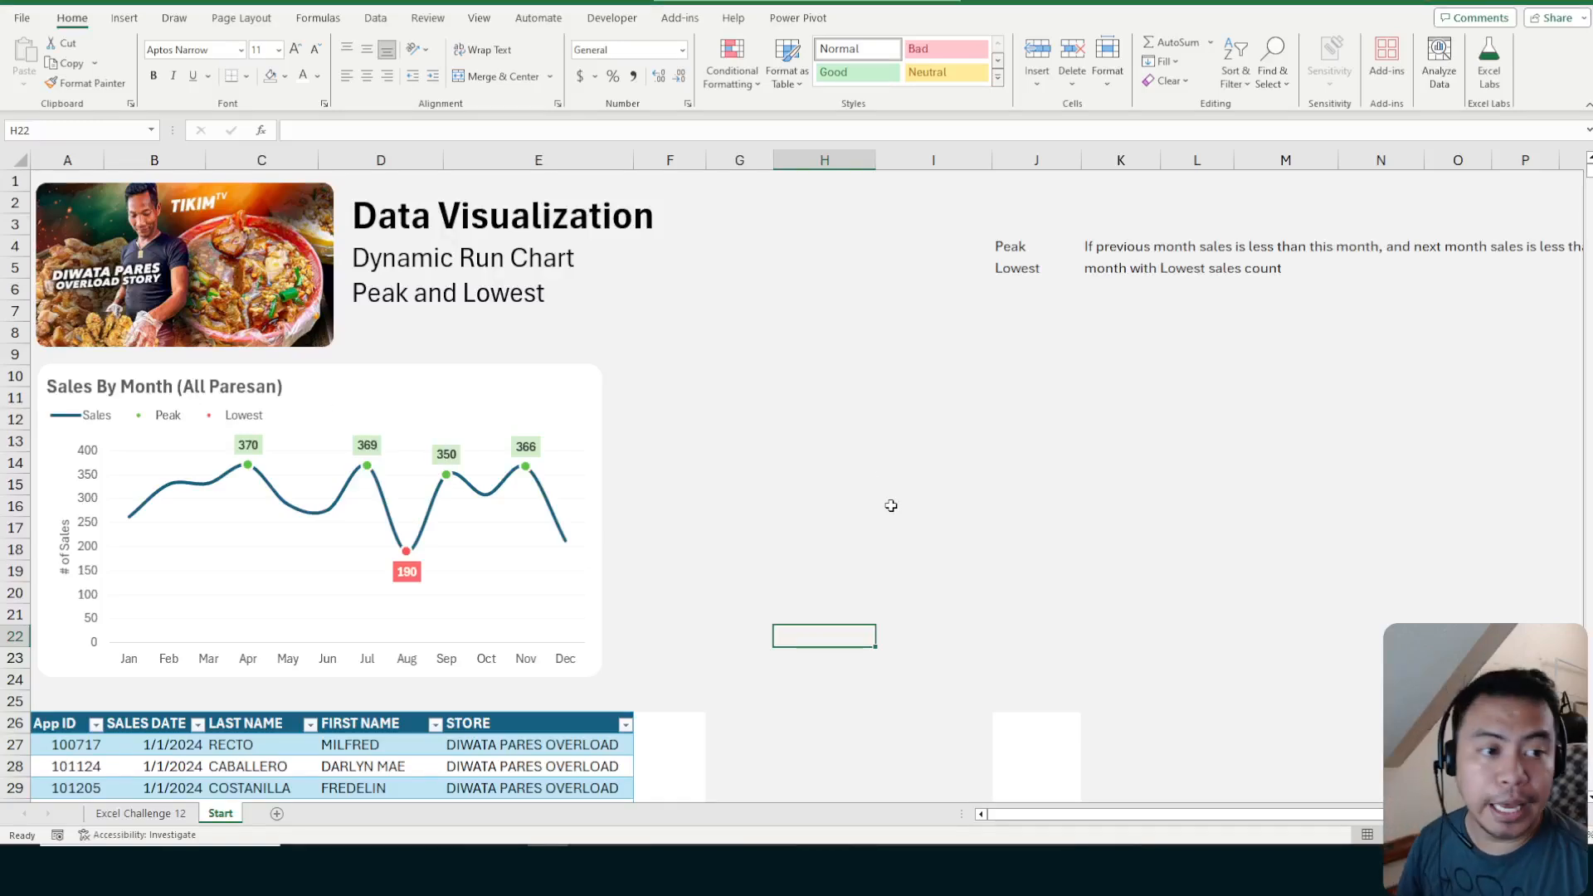
scroll(891, 505, "down", 10)
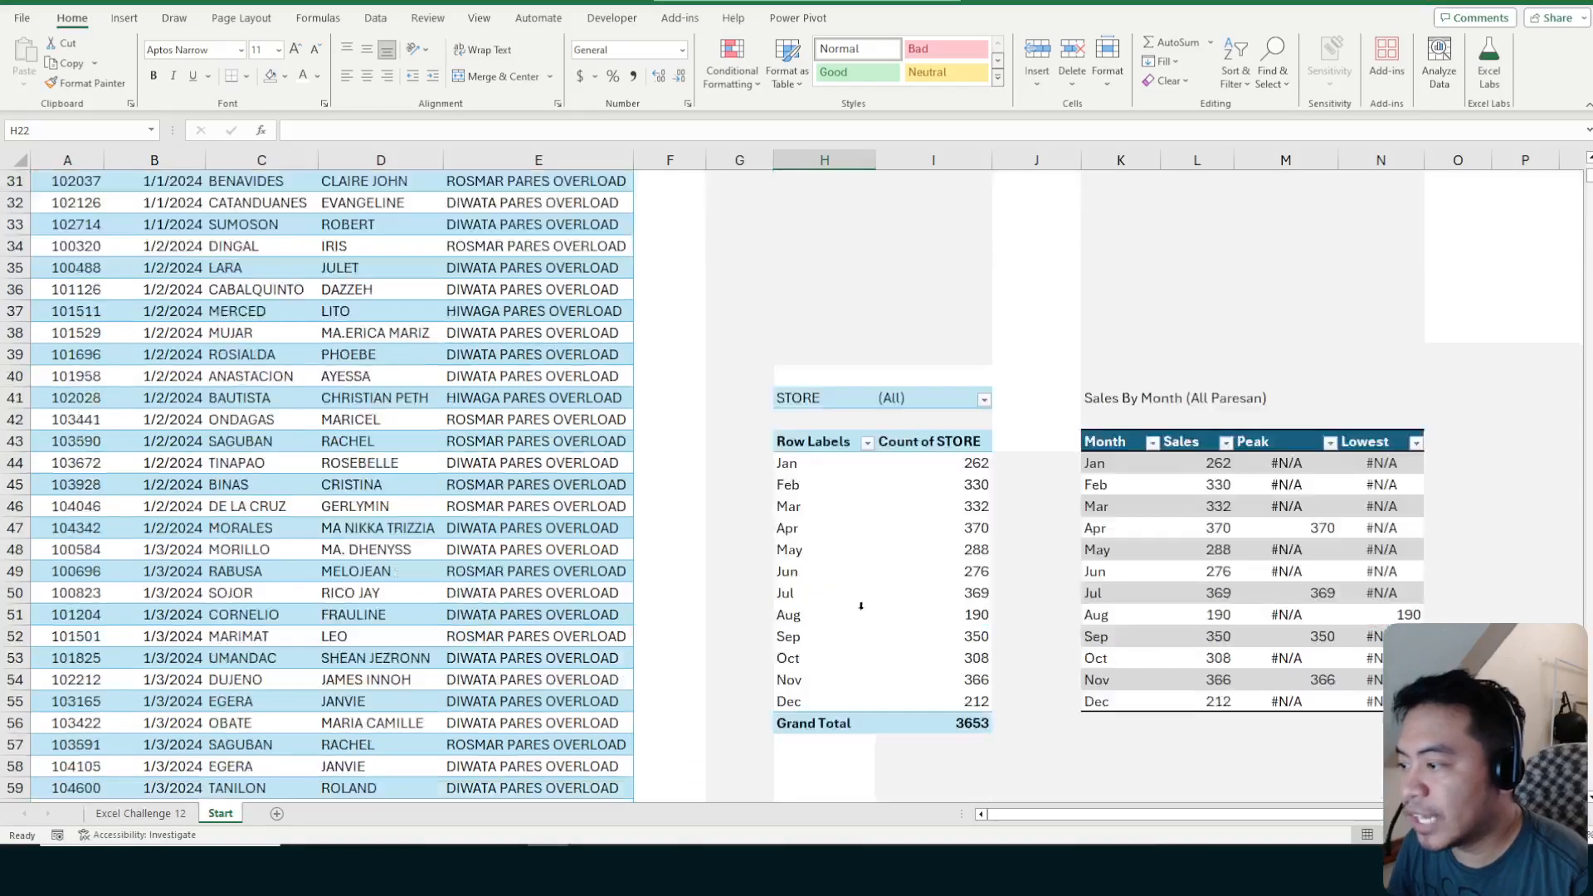
left_click(852, 495)
left_click(855, 465)
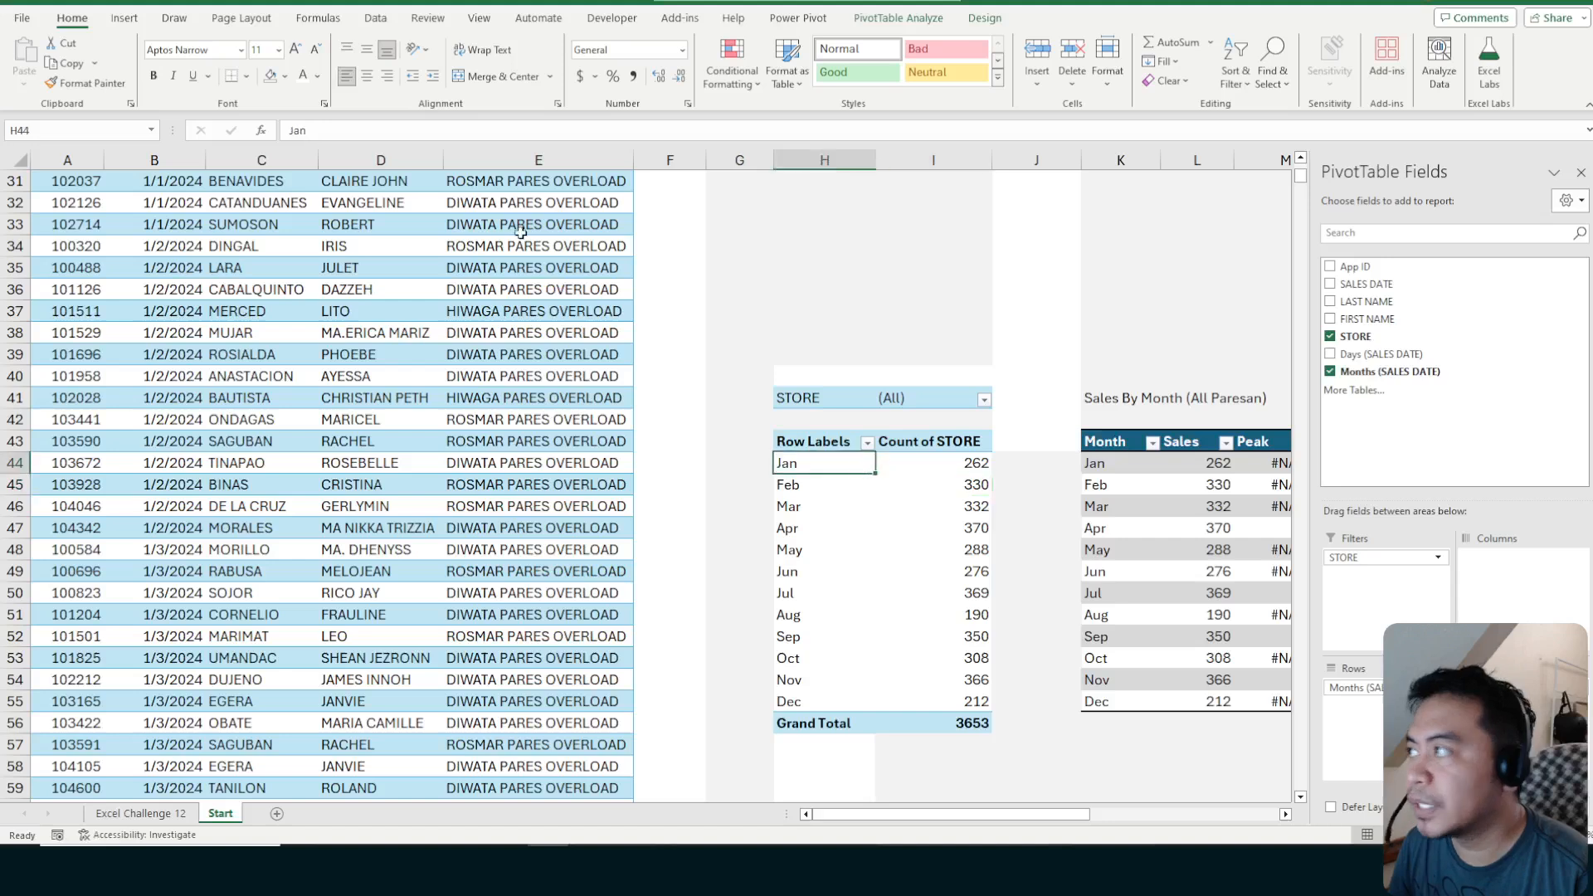
left_click(124, 18)
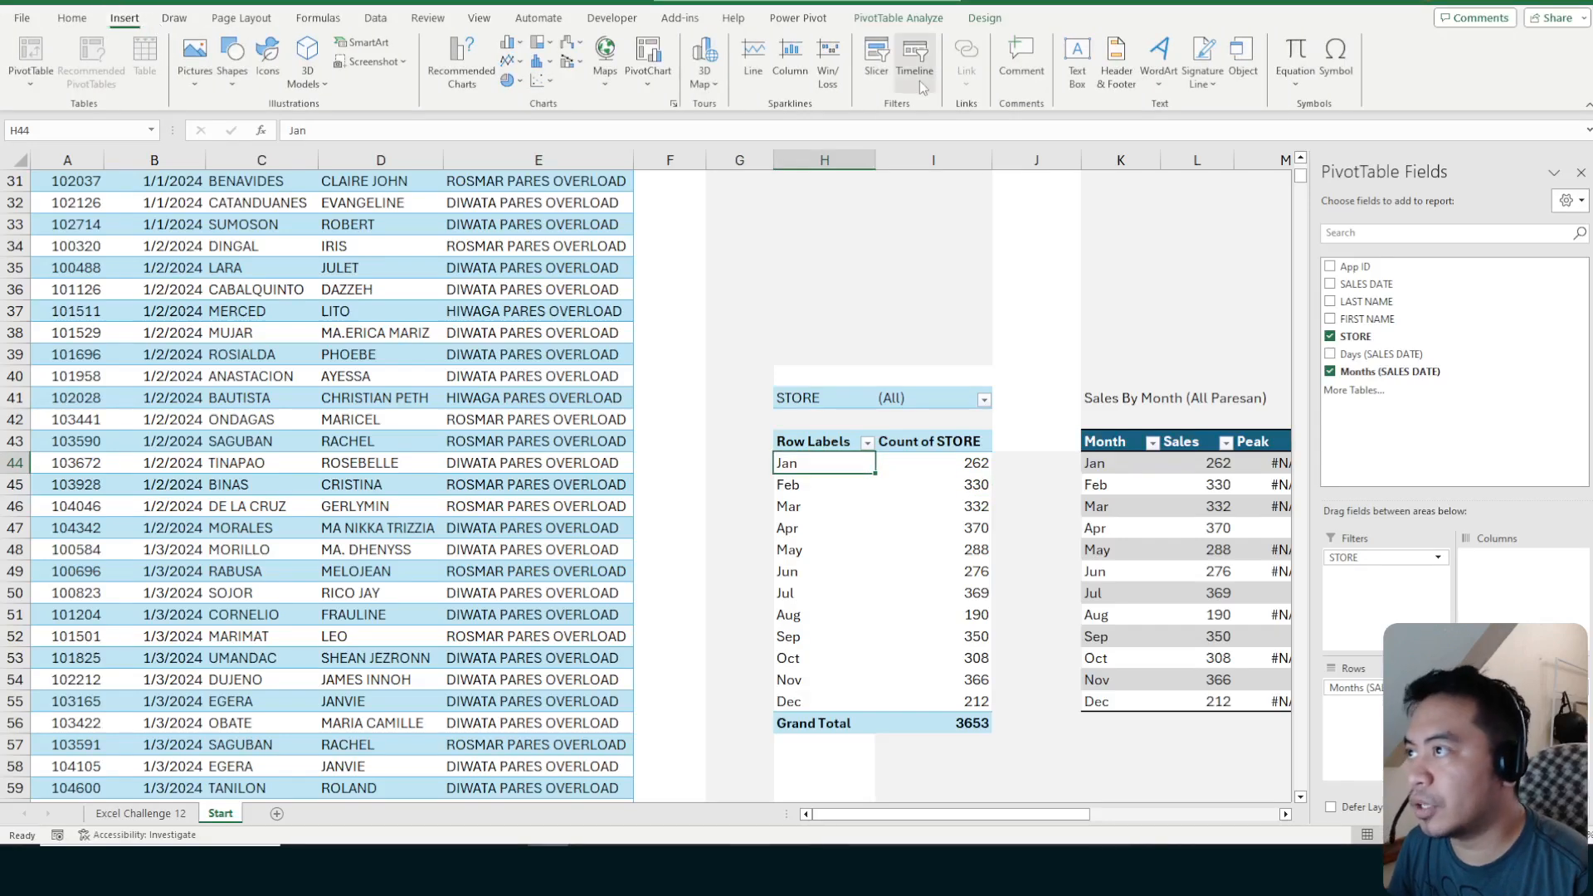
left_click(877, 70)
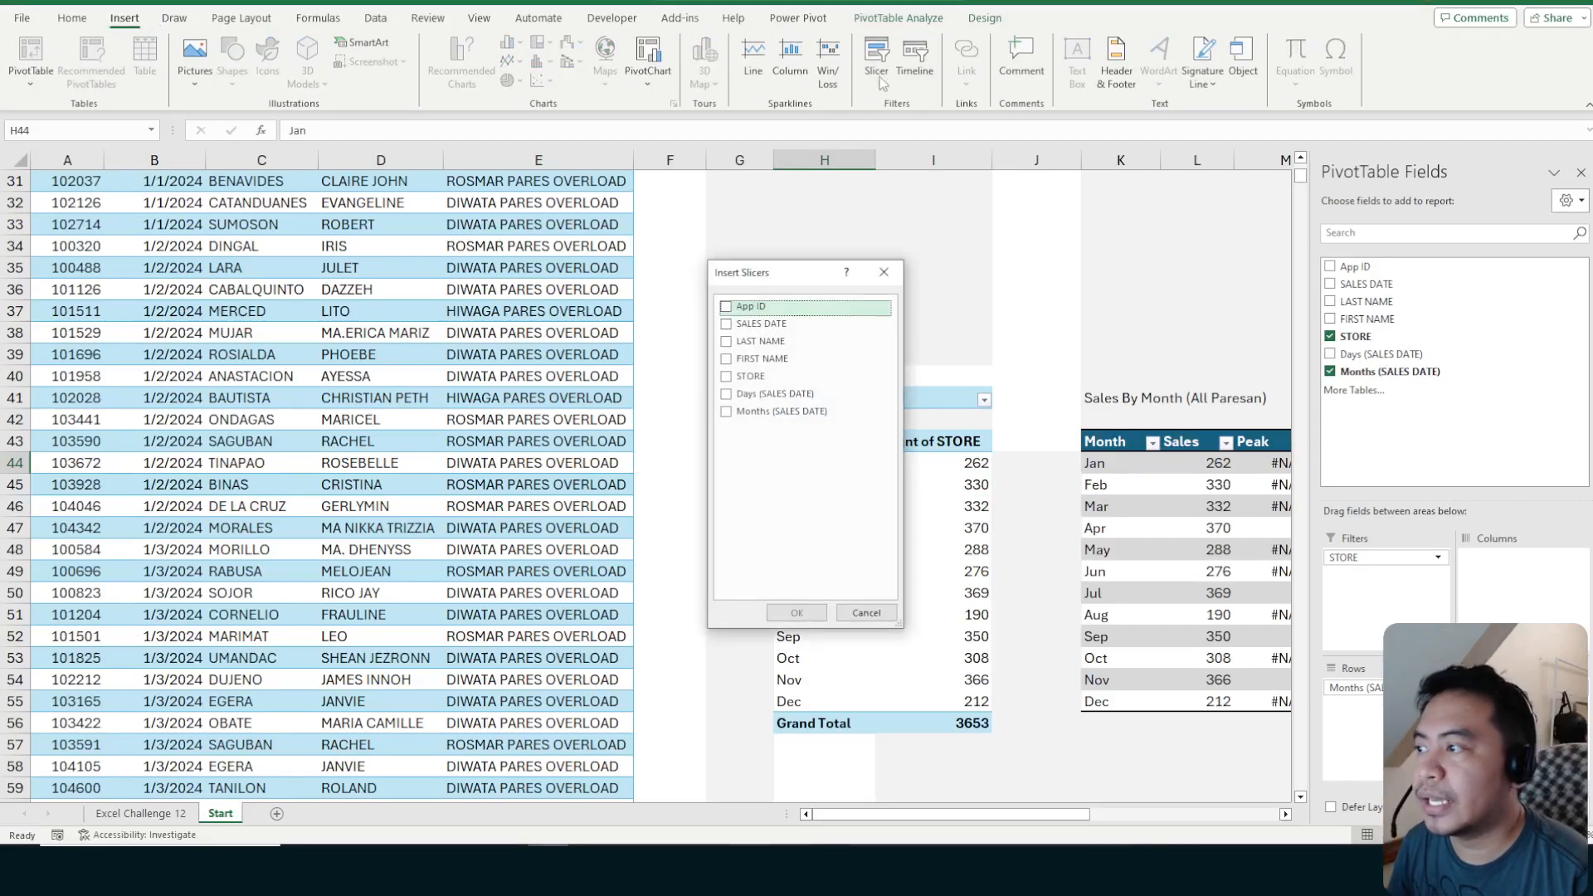
left_click(727, 378)
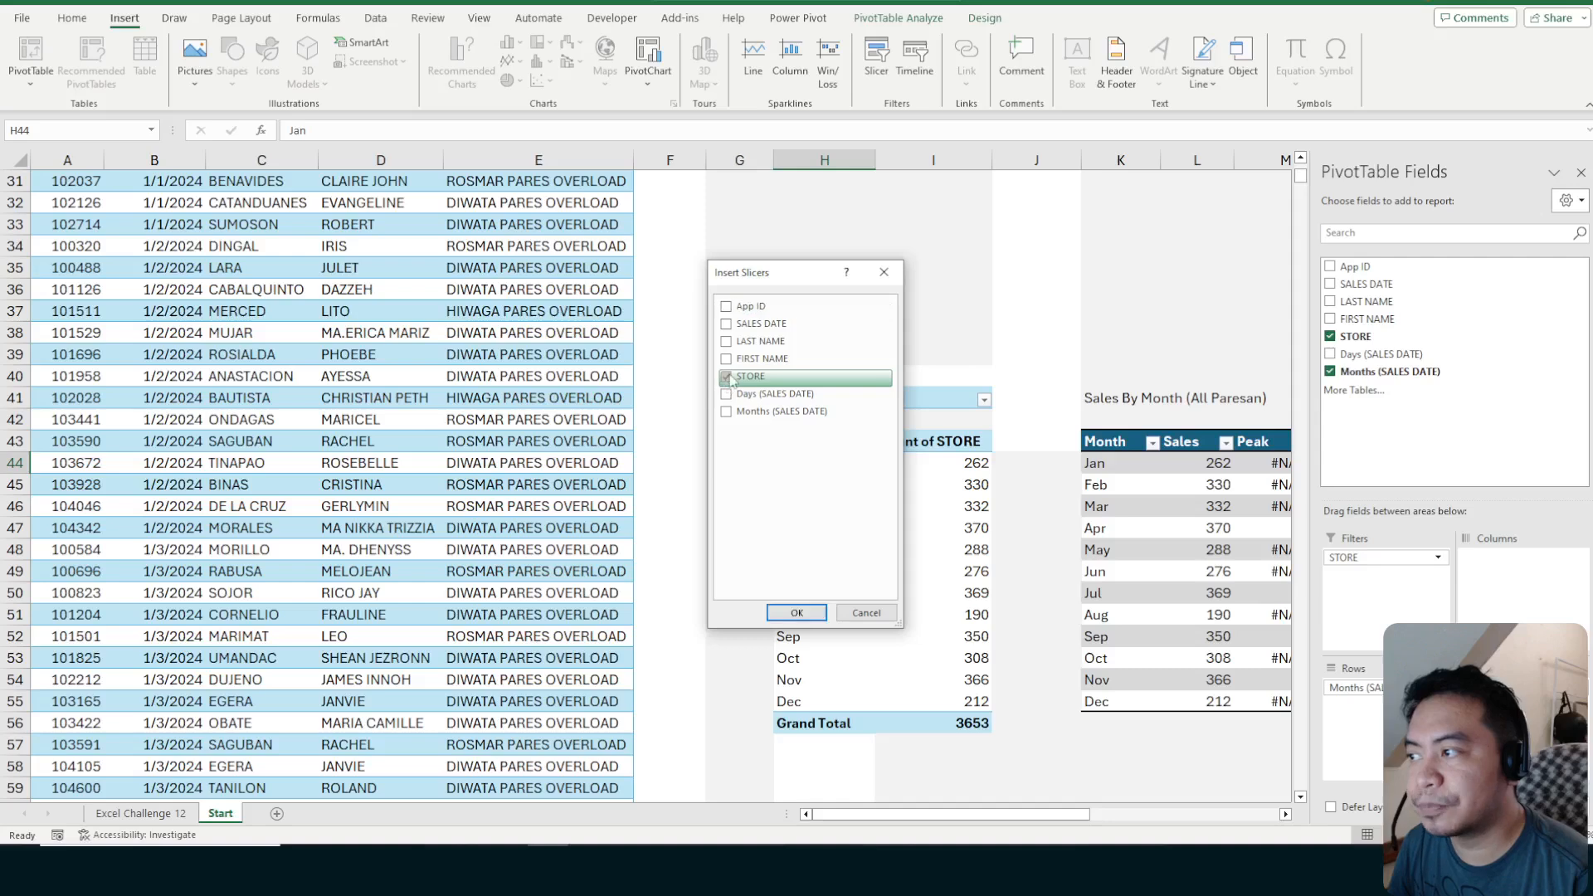
left_click(797, 614)
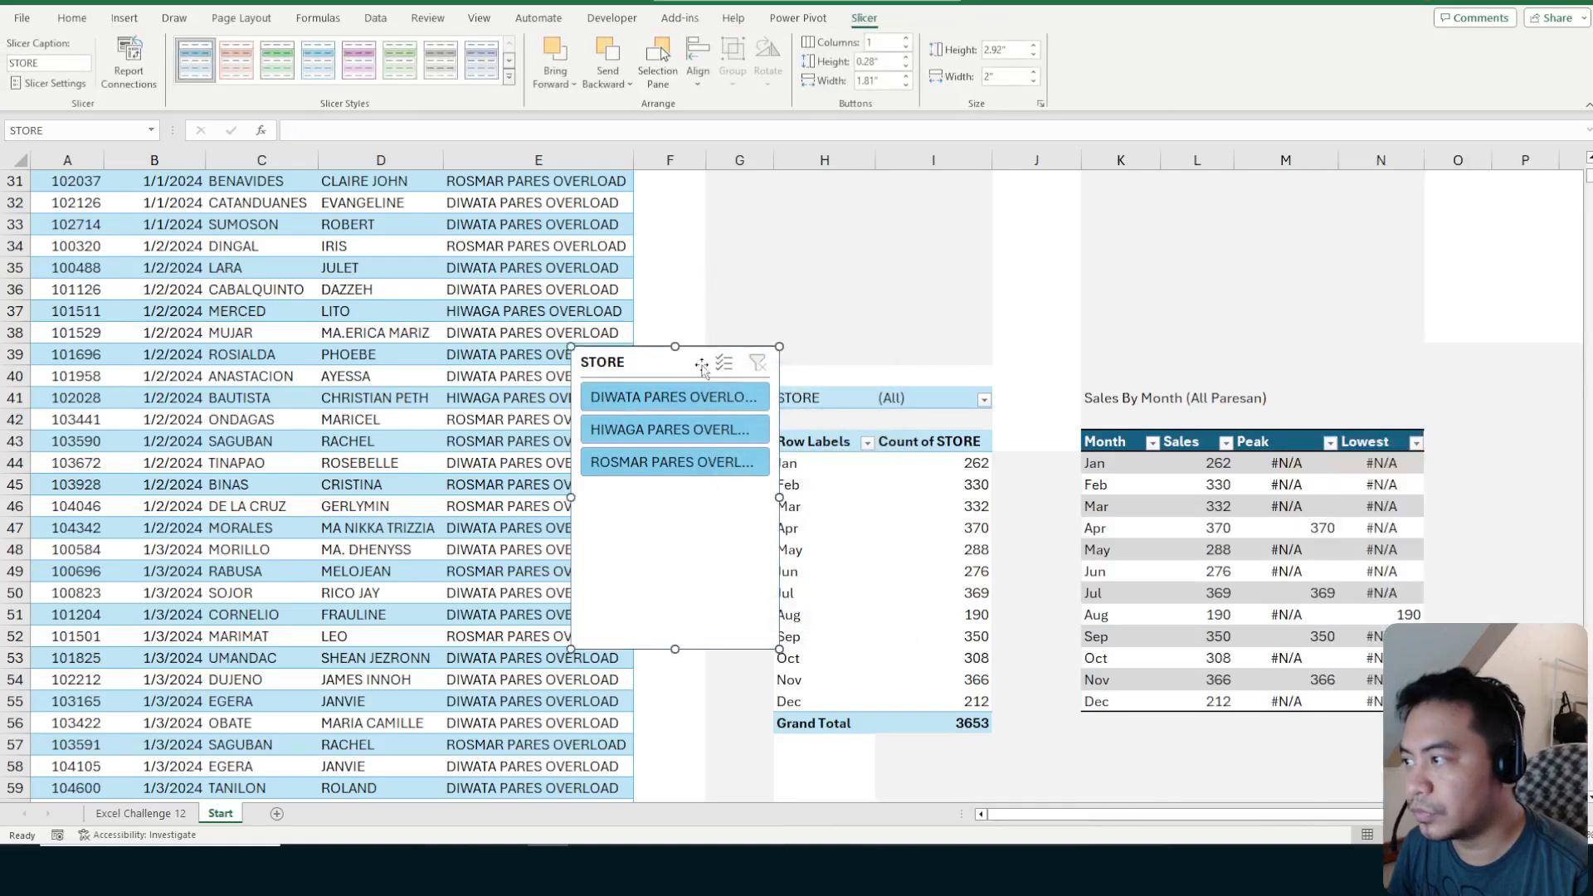
Move the STORE slicer up the sheet to the blank area beside the chart
left_click_drag(697, 366, 795, 244)
left_click(1048, 324)
scroll(1048, 324, "up", 10)
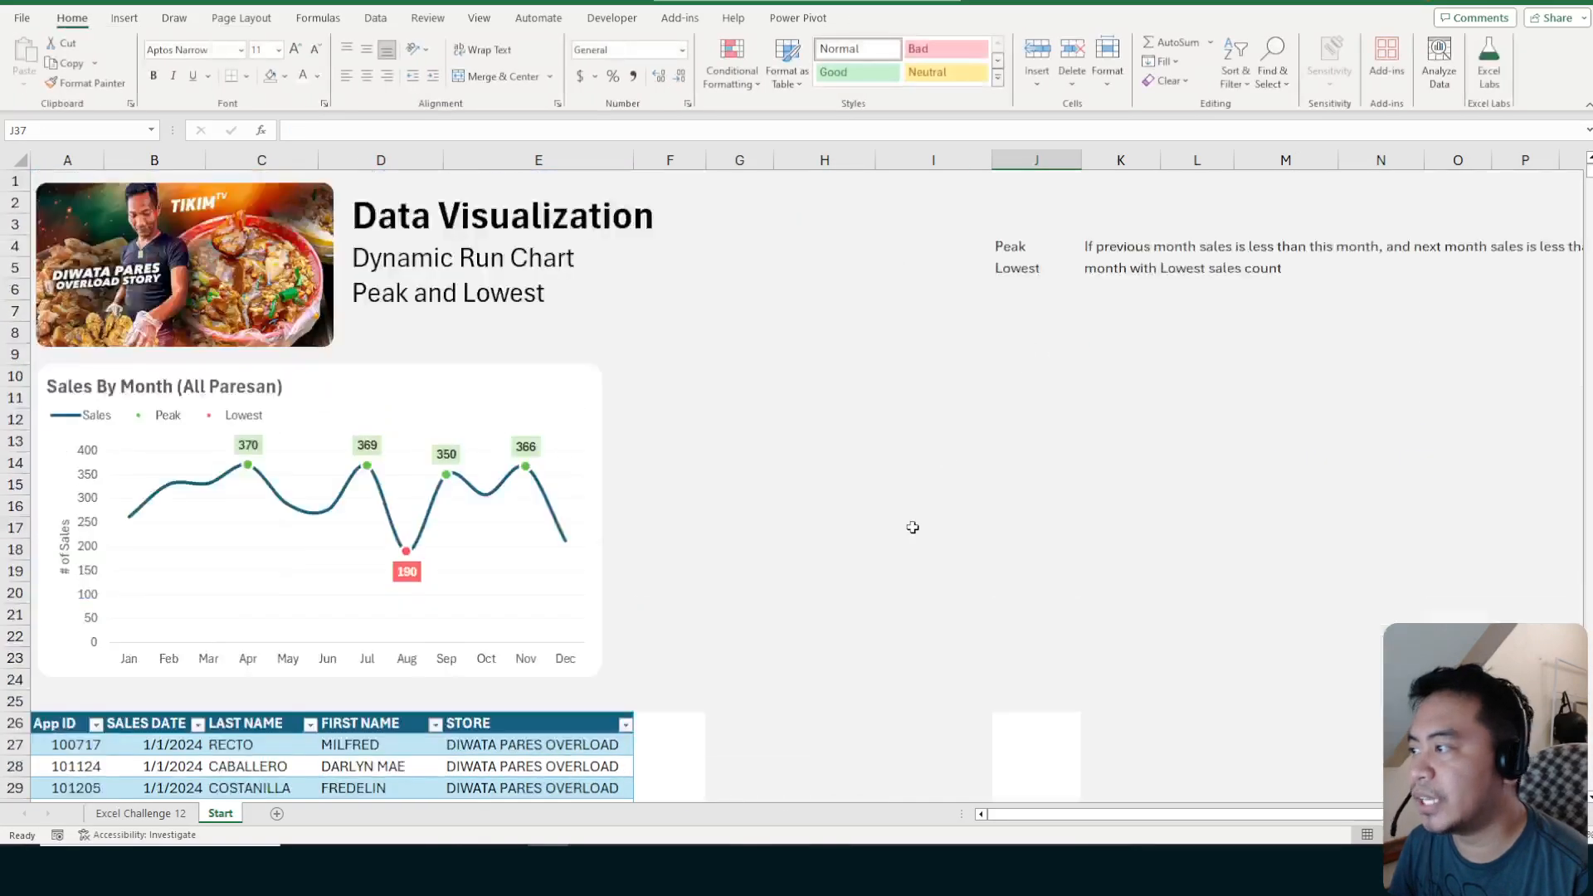
scroll(1048, 323, "down", 3)
left_click_drag(884, 703, 853, 284)
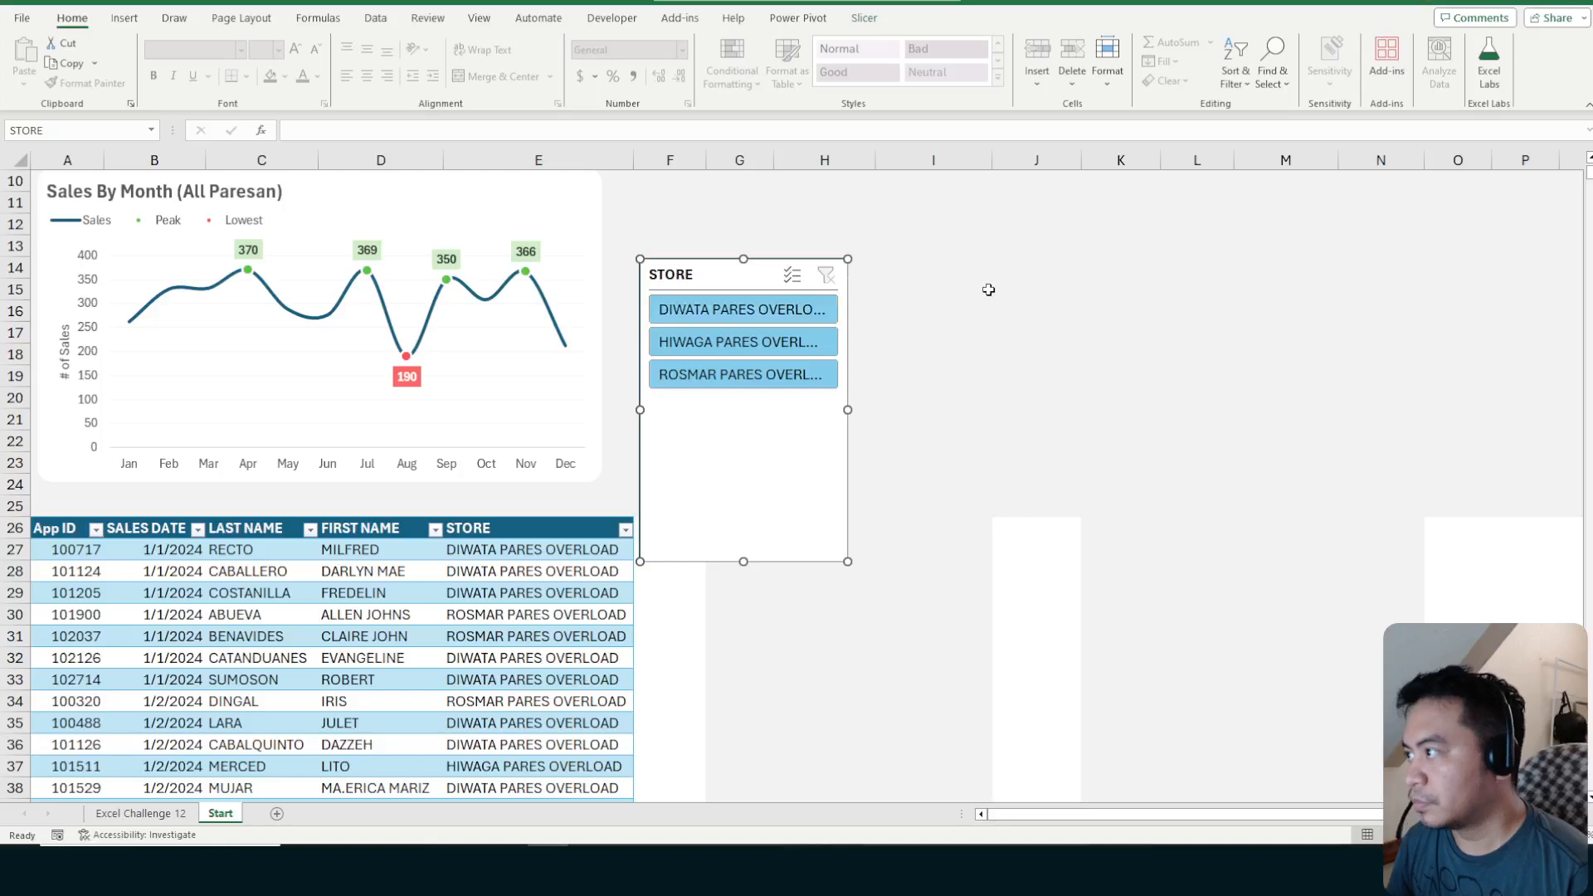
left_click(1047, 314)
scroll(1057, 333, "up", 3)
Shrink the Data Visualization heading text box slightly and shift it up a little
left_click(529, 319)
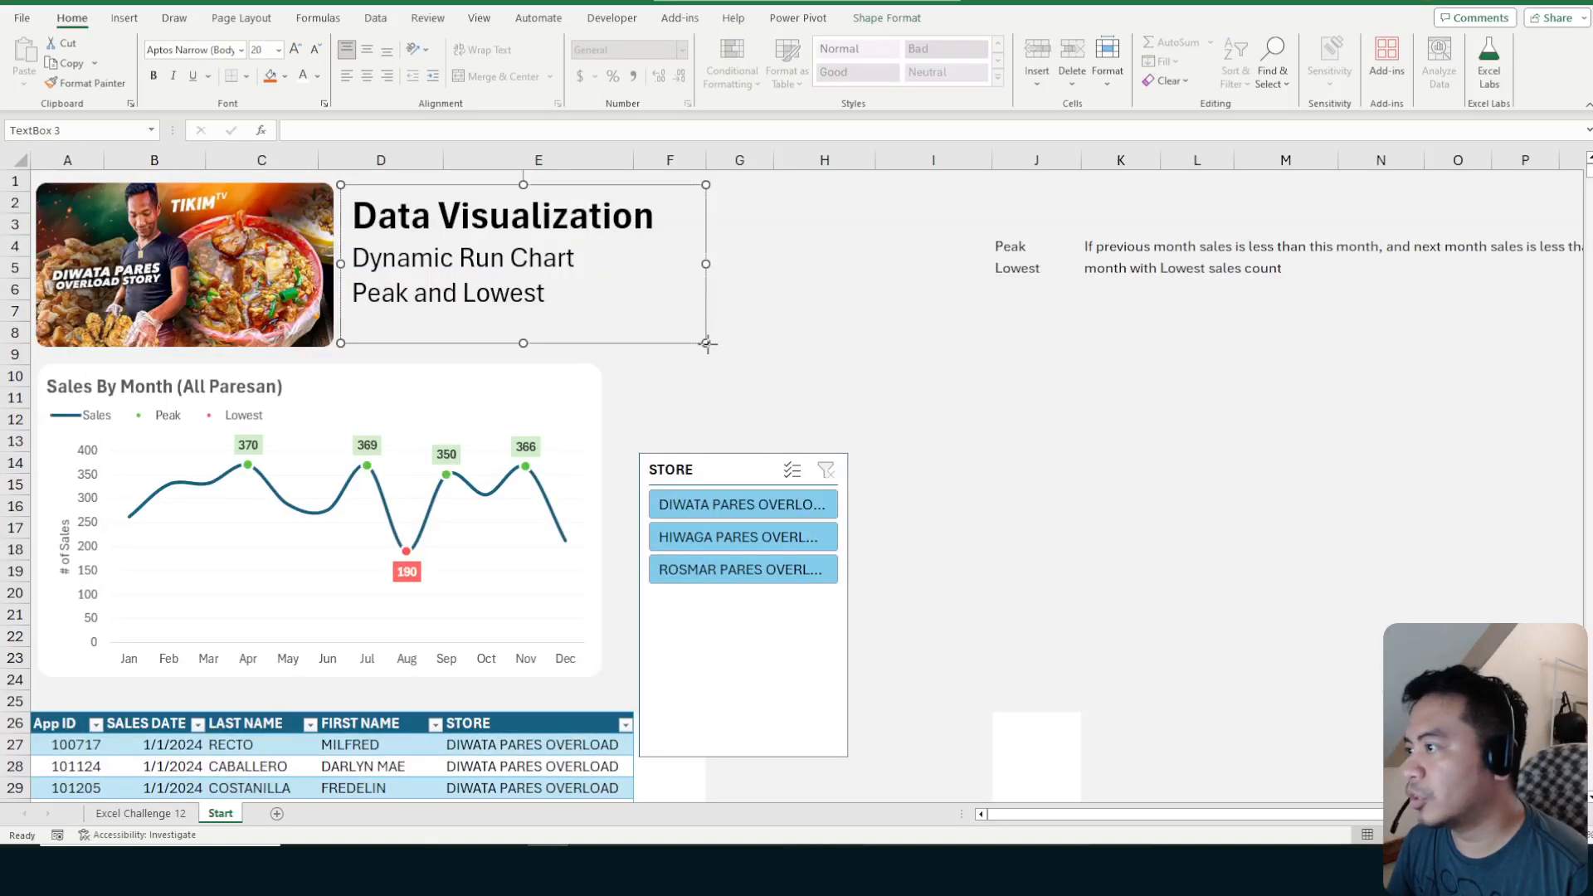
mouse_move(702, 345)
left_mouse_down()
mouse_move(661, 322)
mouse_move(696, 330)
left_mouse_up()
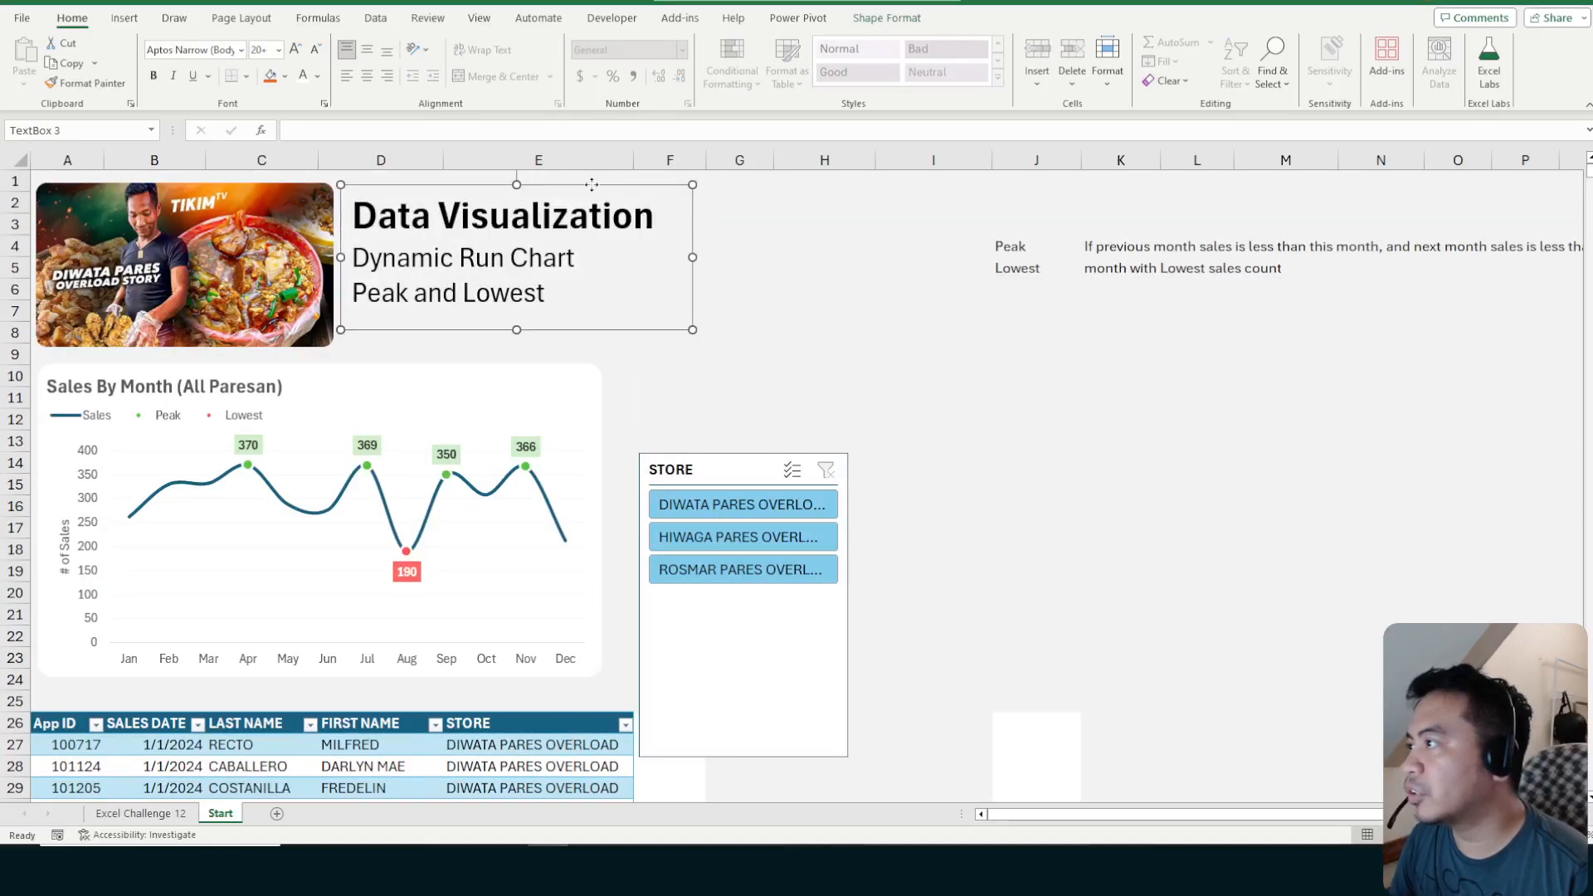
left_click_drag(591, 184, 590, 177)
Reduce the font size of all three lines in the Data Visualization heading text box
left_click(550, 249)
left_click(316, 50)
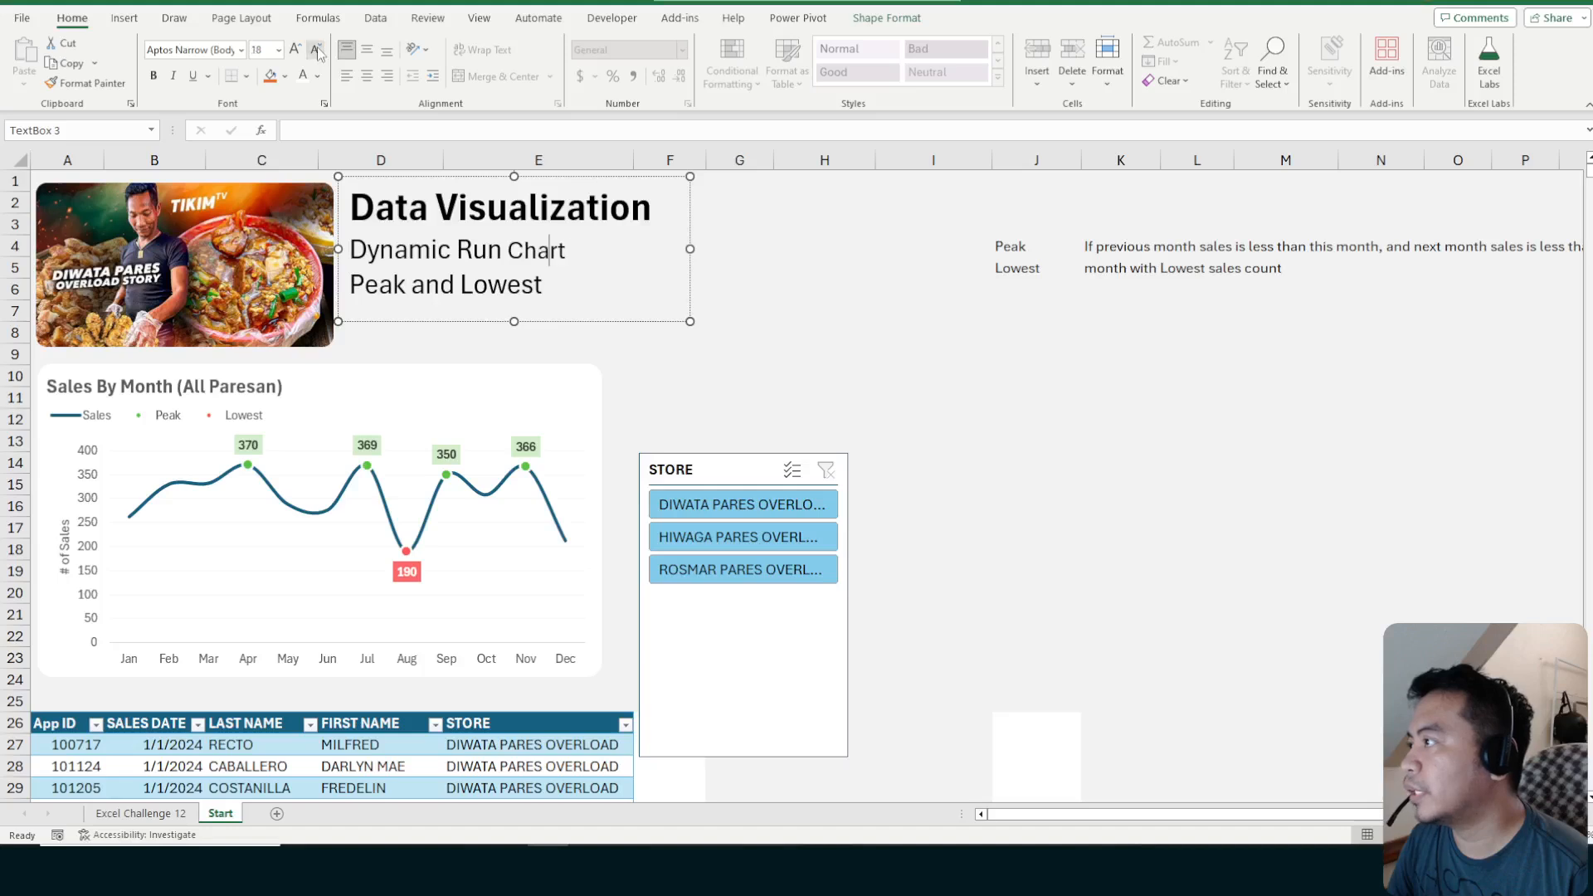
key("ctrl+a")
left_click(316, 50)
left_click(316, 49)
left_click(316, 49)
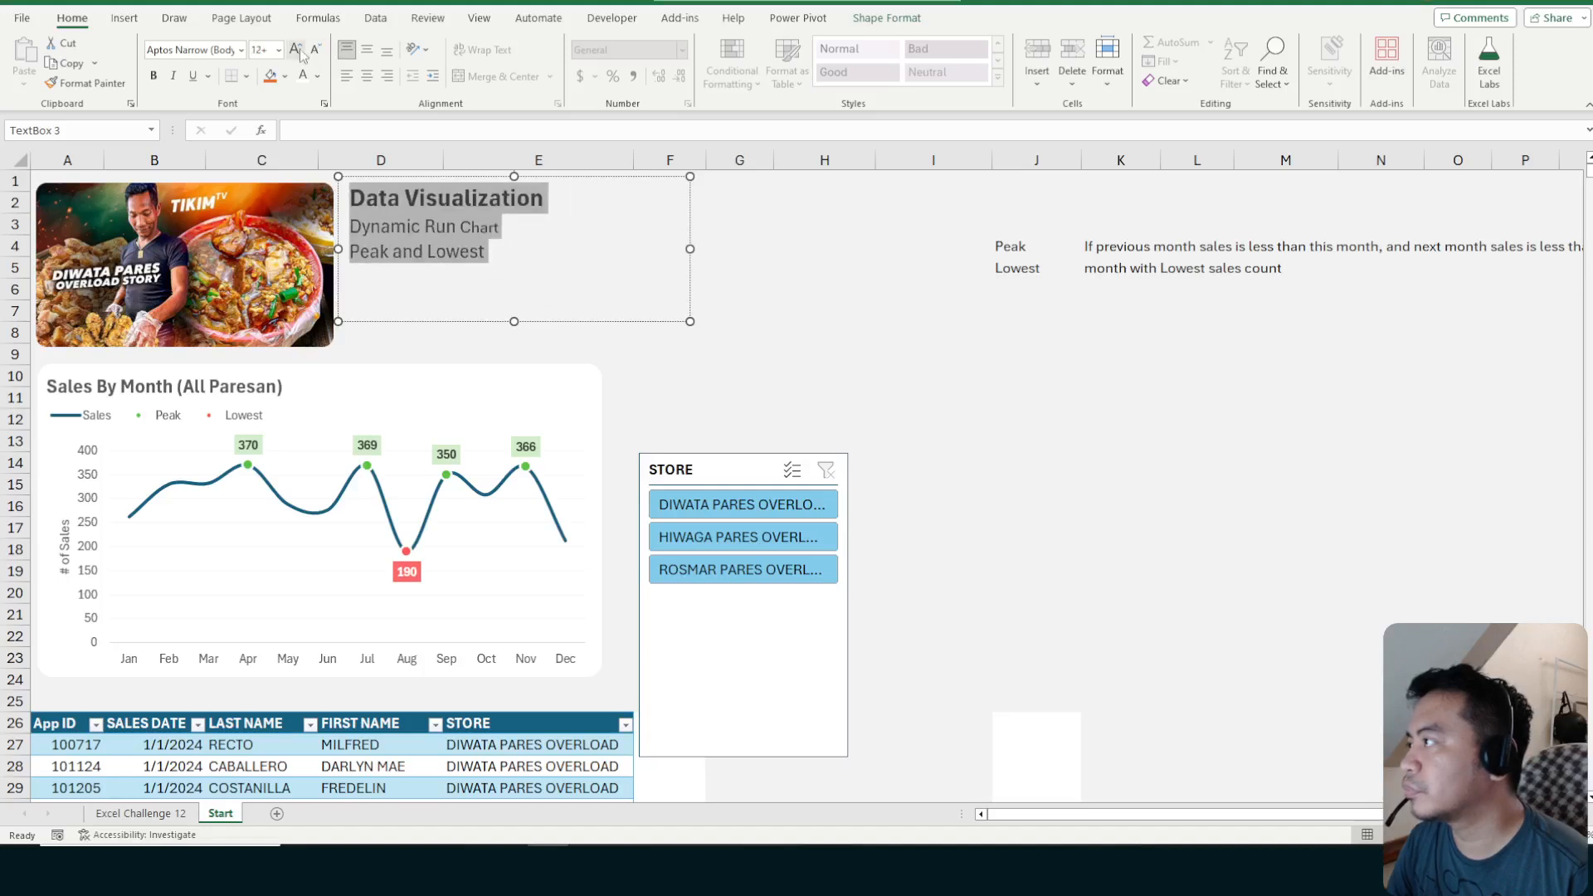
left_click(294, 49)
left_click(788, 266)
Move the STORE slicer higher so it overlaps the chart's right edge, and widen it to fit the full store names
left_click_drag(755, 470, 715, 339)
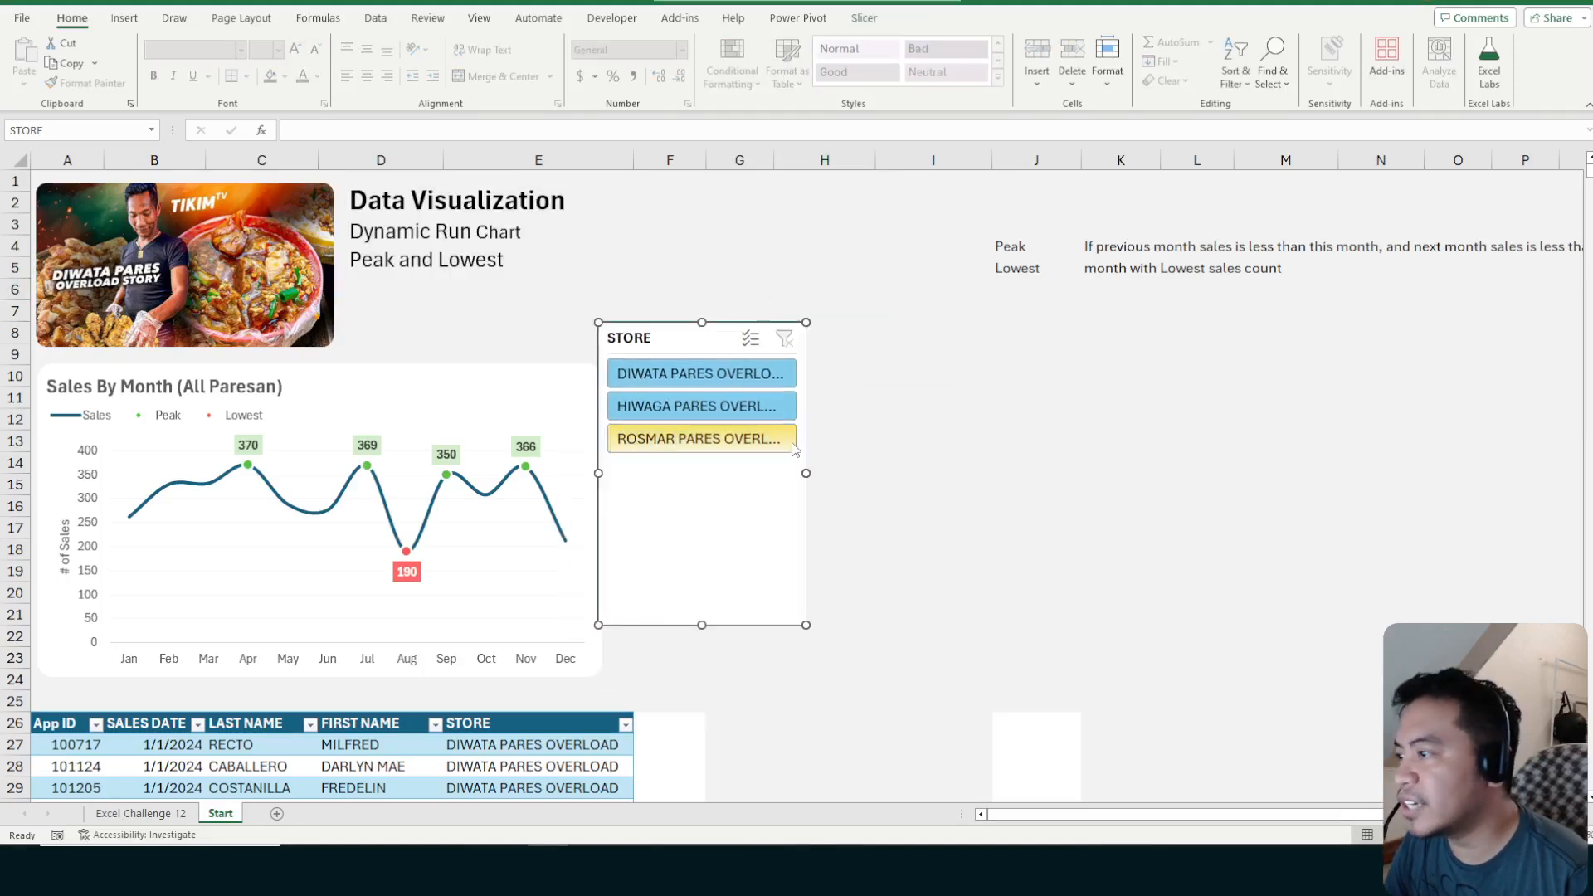
left_click_drag(806, 473, 982, 473)
left_click_drag(840, 332, 805, 326)
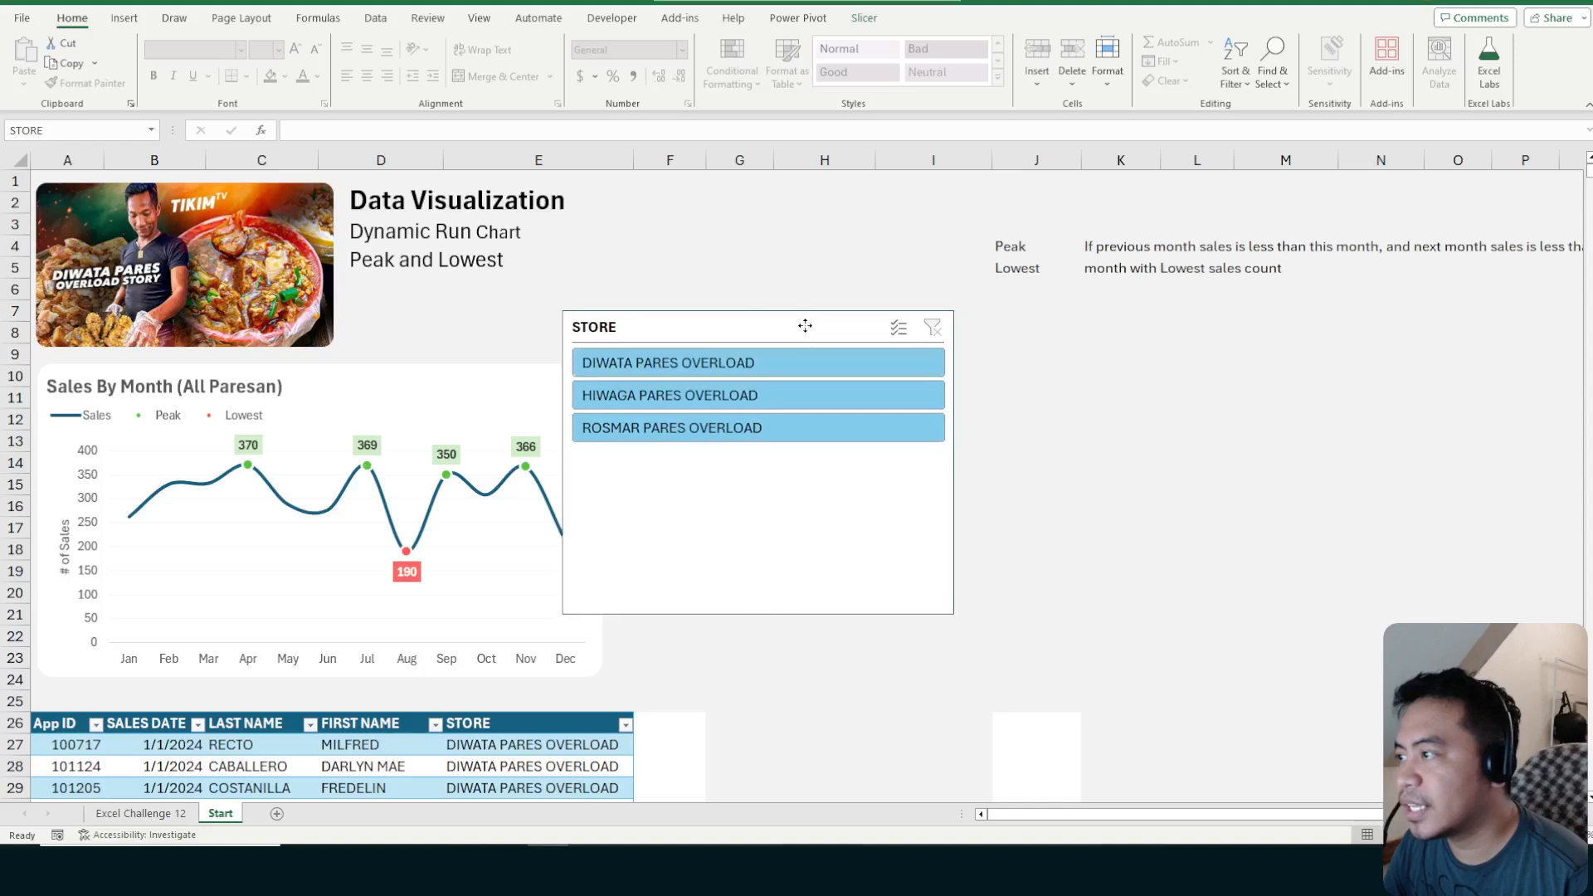
Turn off the STORE slicer's header display and hide items with no data
right_click(812, 330)
left_click(878, 767)
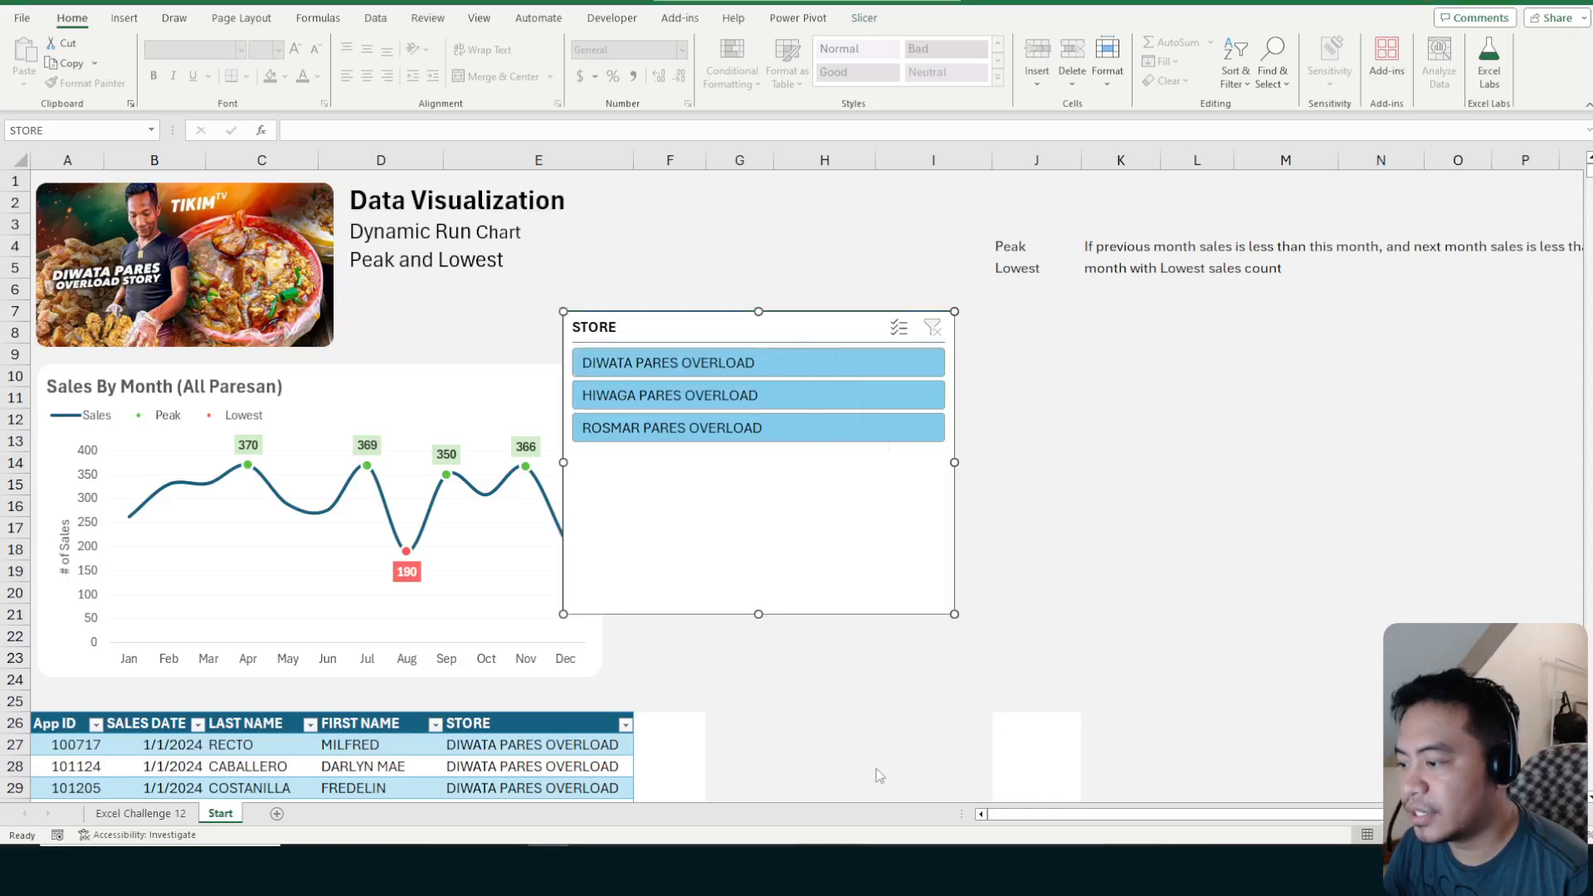
left_click_drag(906, 614, 1047, 428)
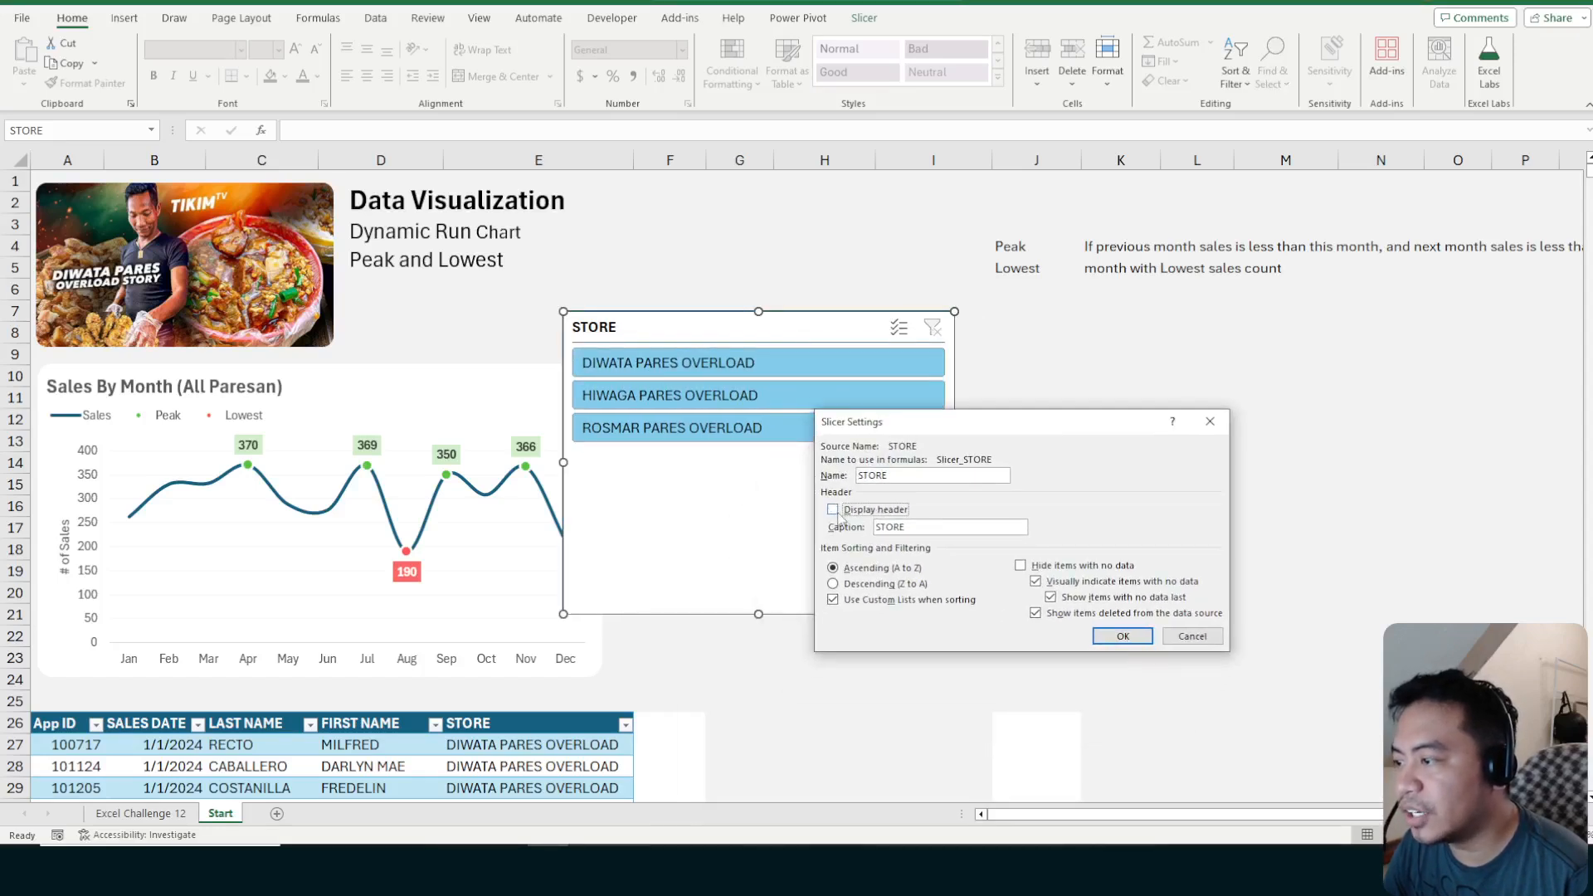
left_click(837, 510)
left_click(1022, 567)
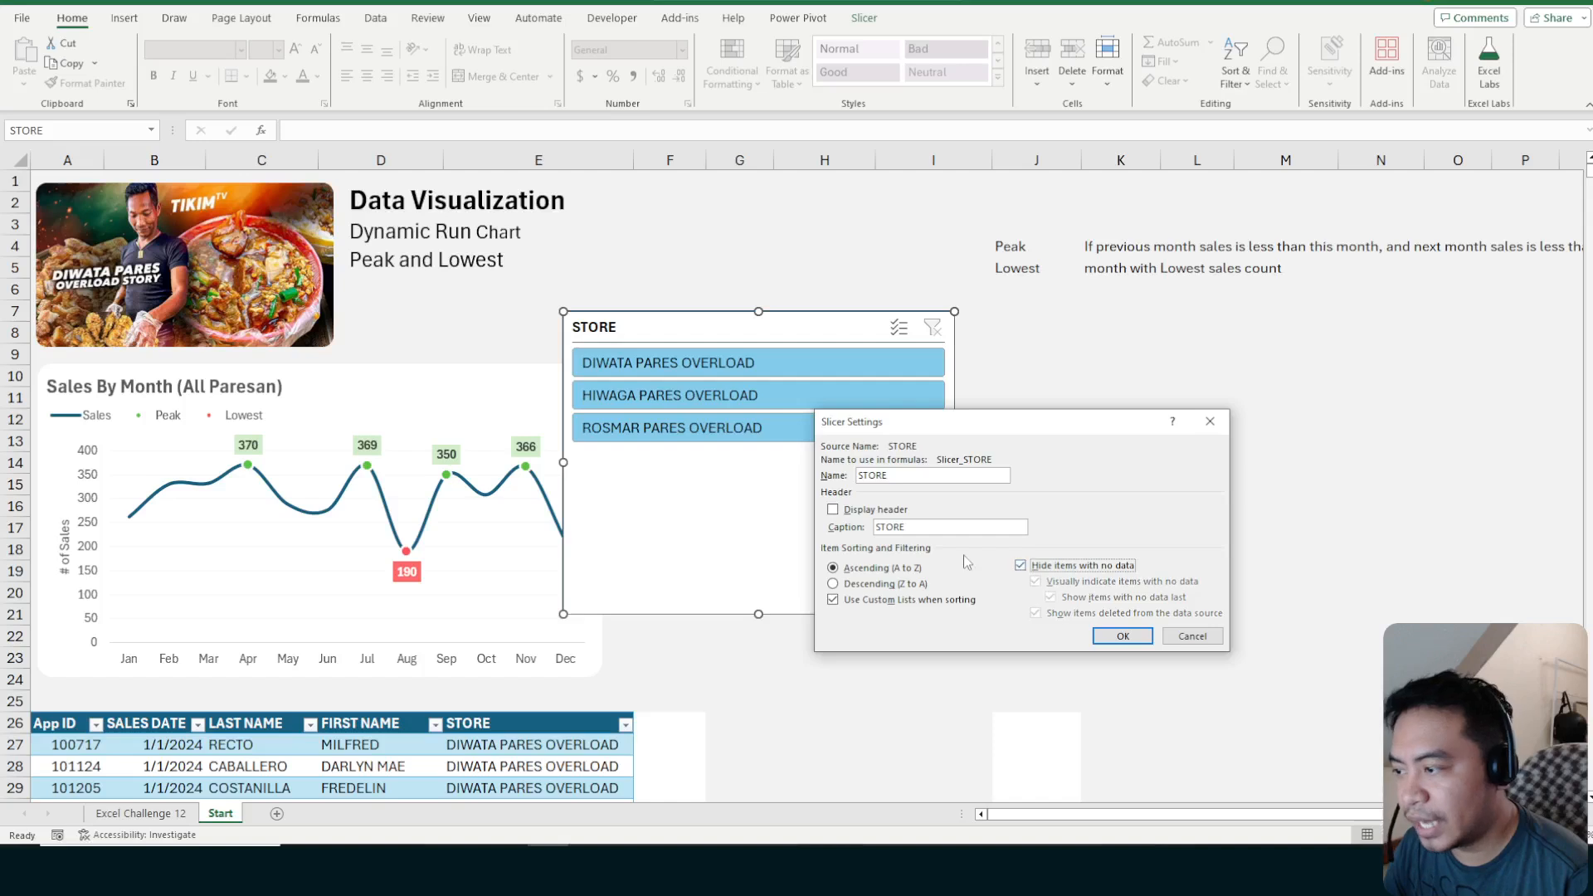
left_click(1125, 637)
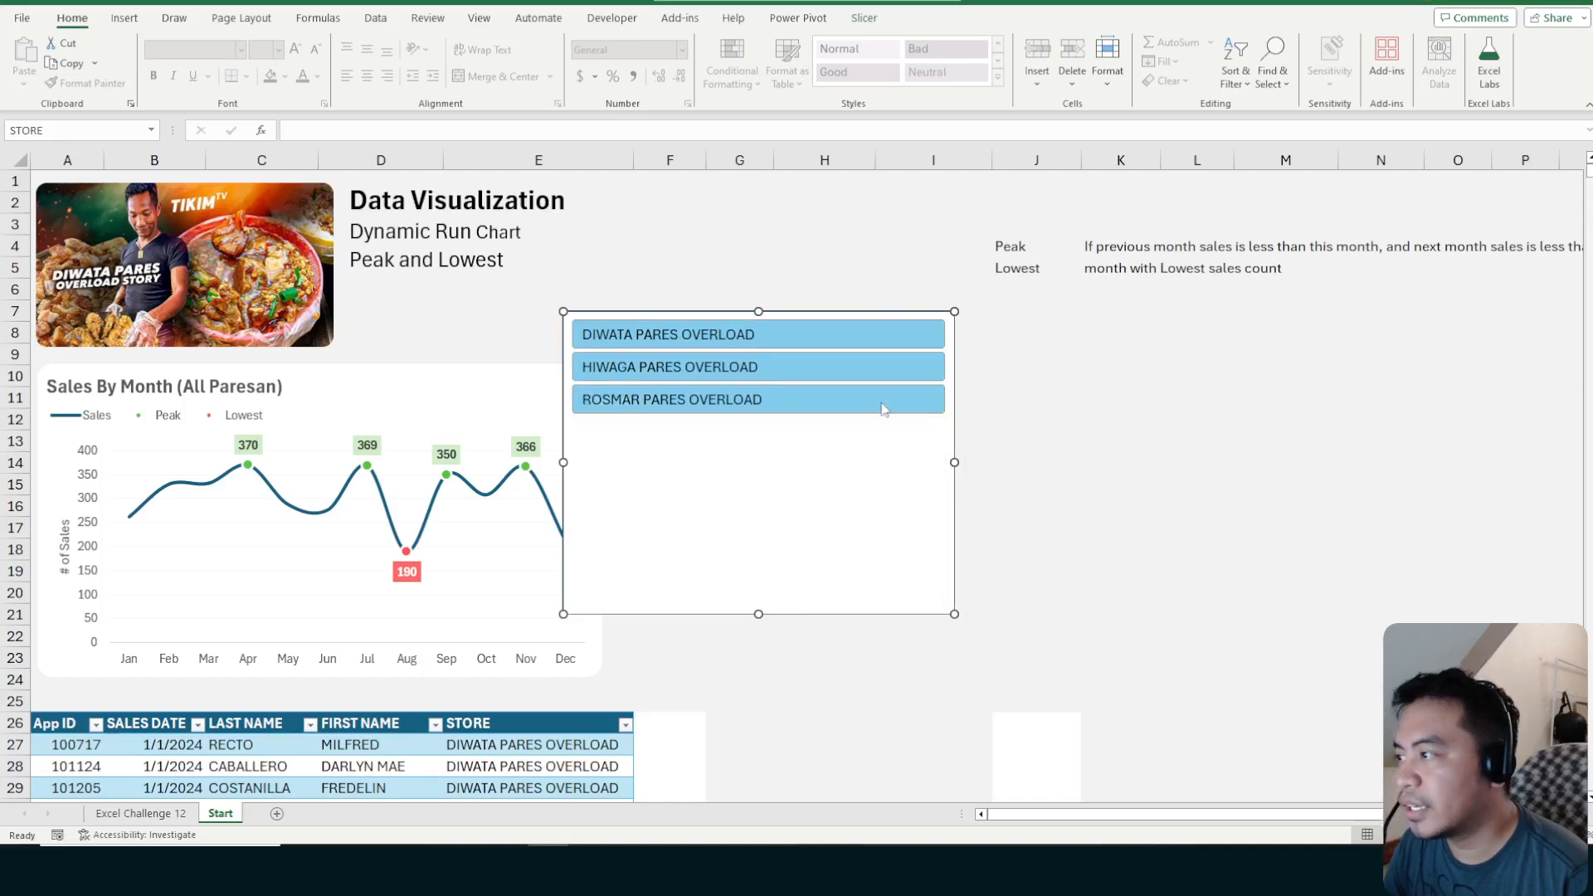
Shrink the STORE slicer to about 2.23 by 1.1 inches around its three buttons and place it beside the banner, above the chart
left_click_drag(758, 614, 758, 425)
left_click_drag(957, 367, 555, 252)
Reduce the font size of all lines in the Data Visualization heading by four increments so they clear the slicer
left_click(448, 200)
left_click(383, 181)
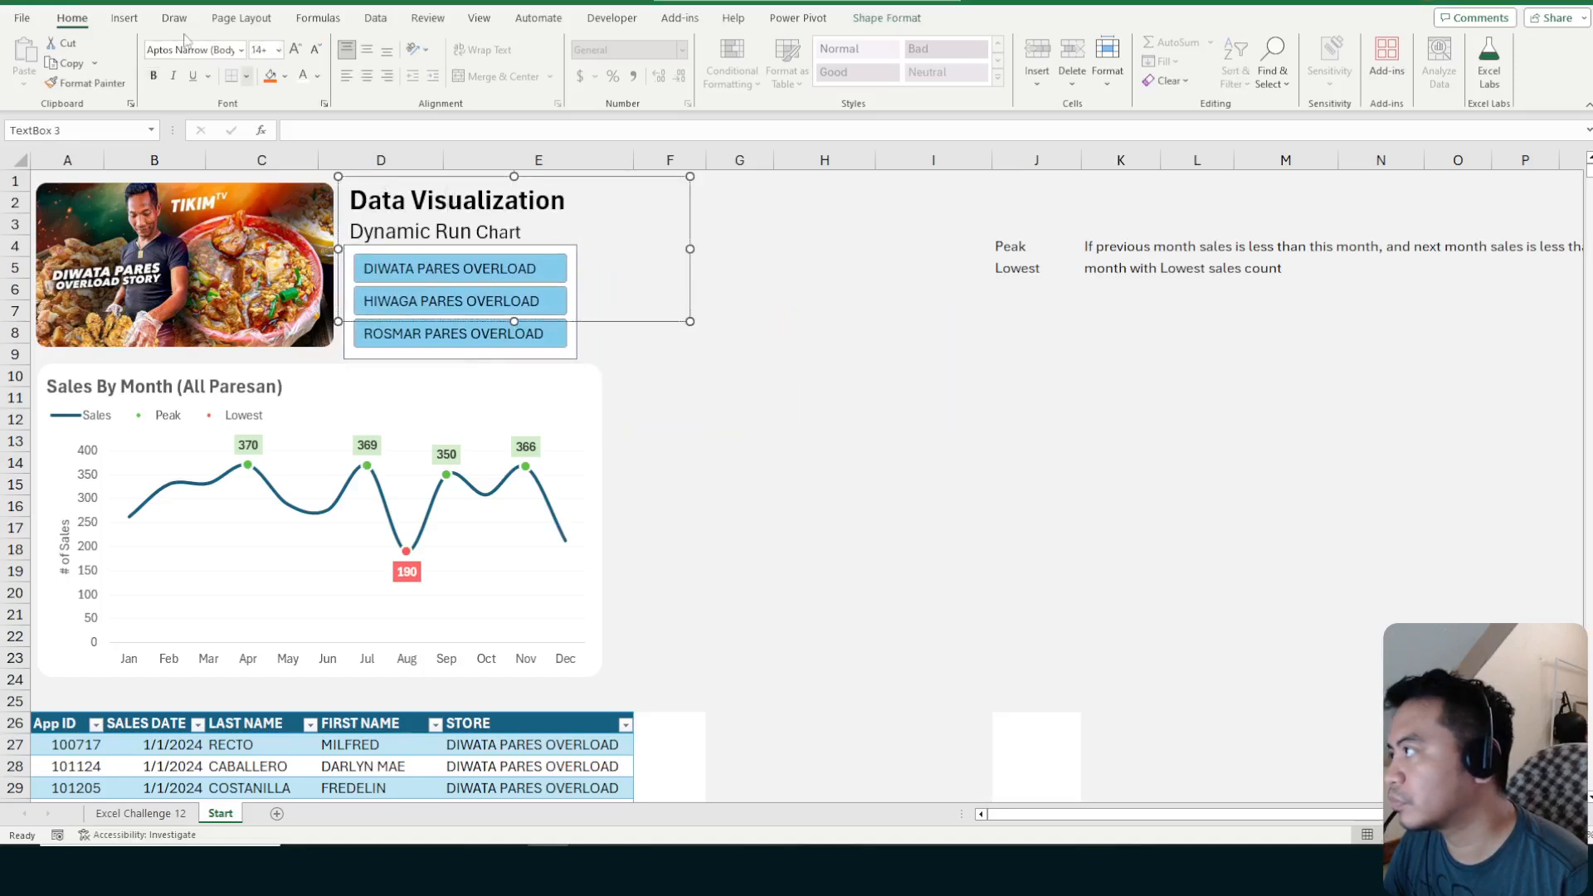
left_click(315, 50)
left_click(316, 50)
left_click(316, 49)
left_click(315, 50)
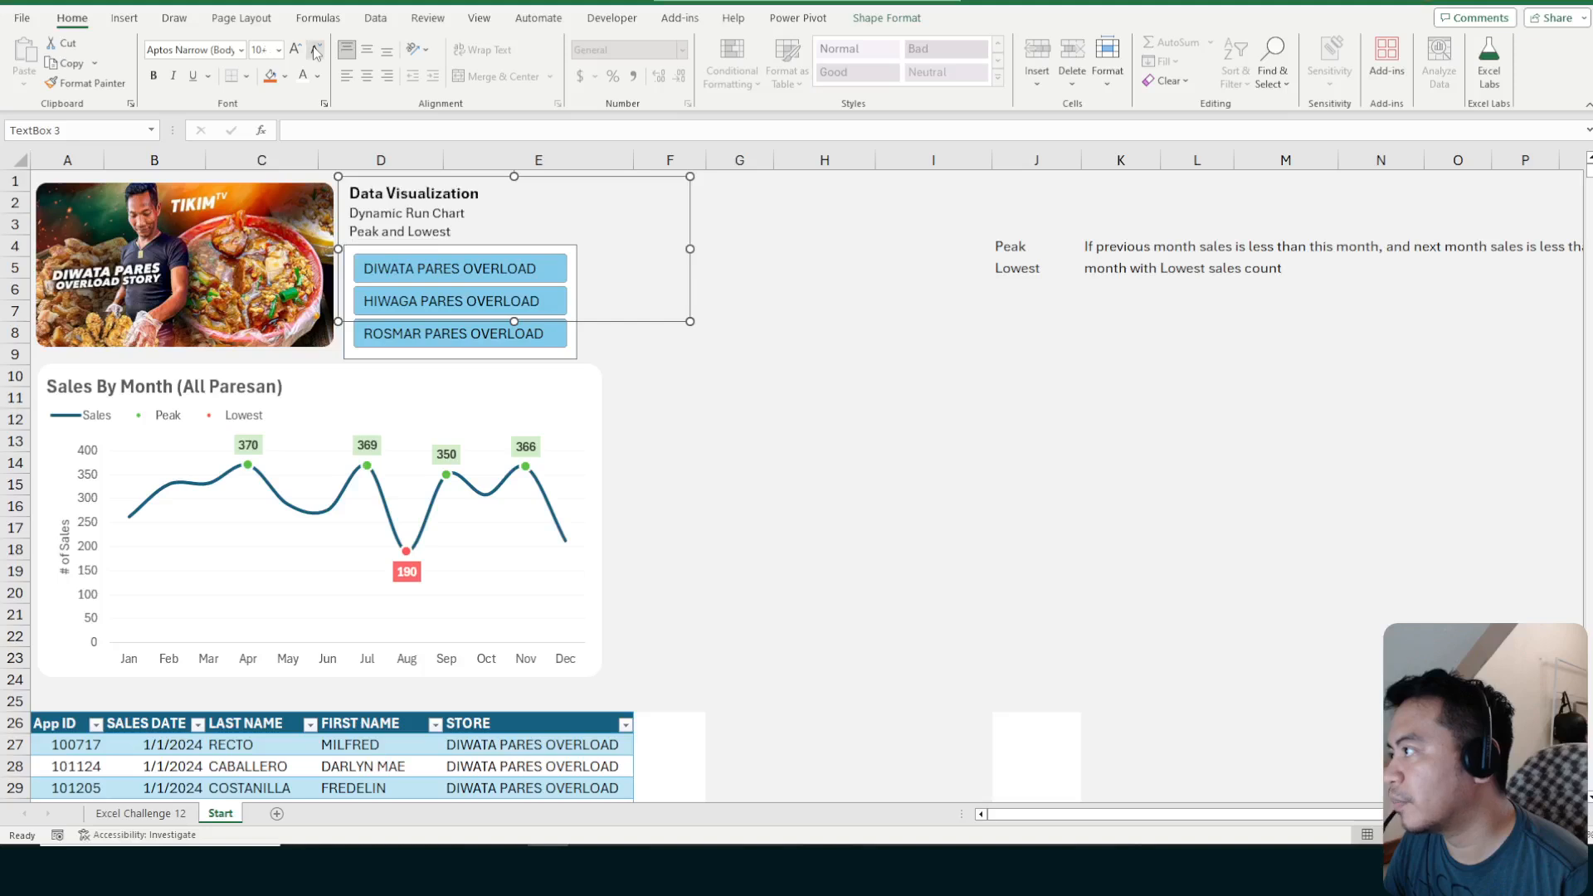
key("Escape")
Shorten the Data Visualization text box so its lower edge ends just above the slicer buttons
left_click(562, 253)
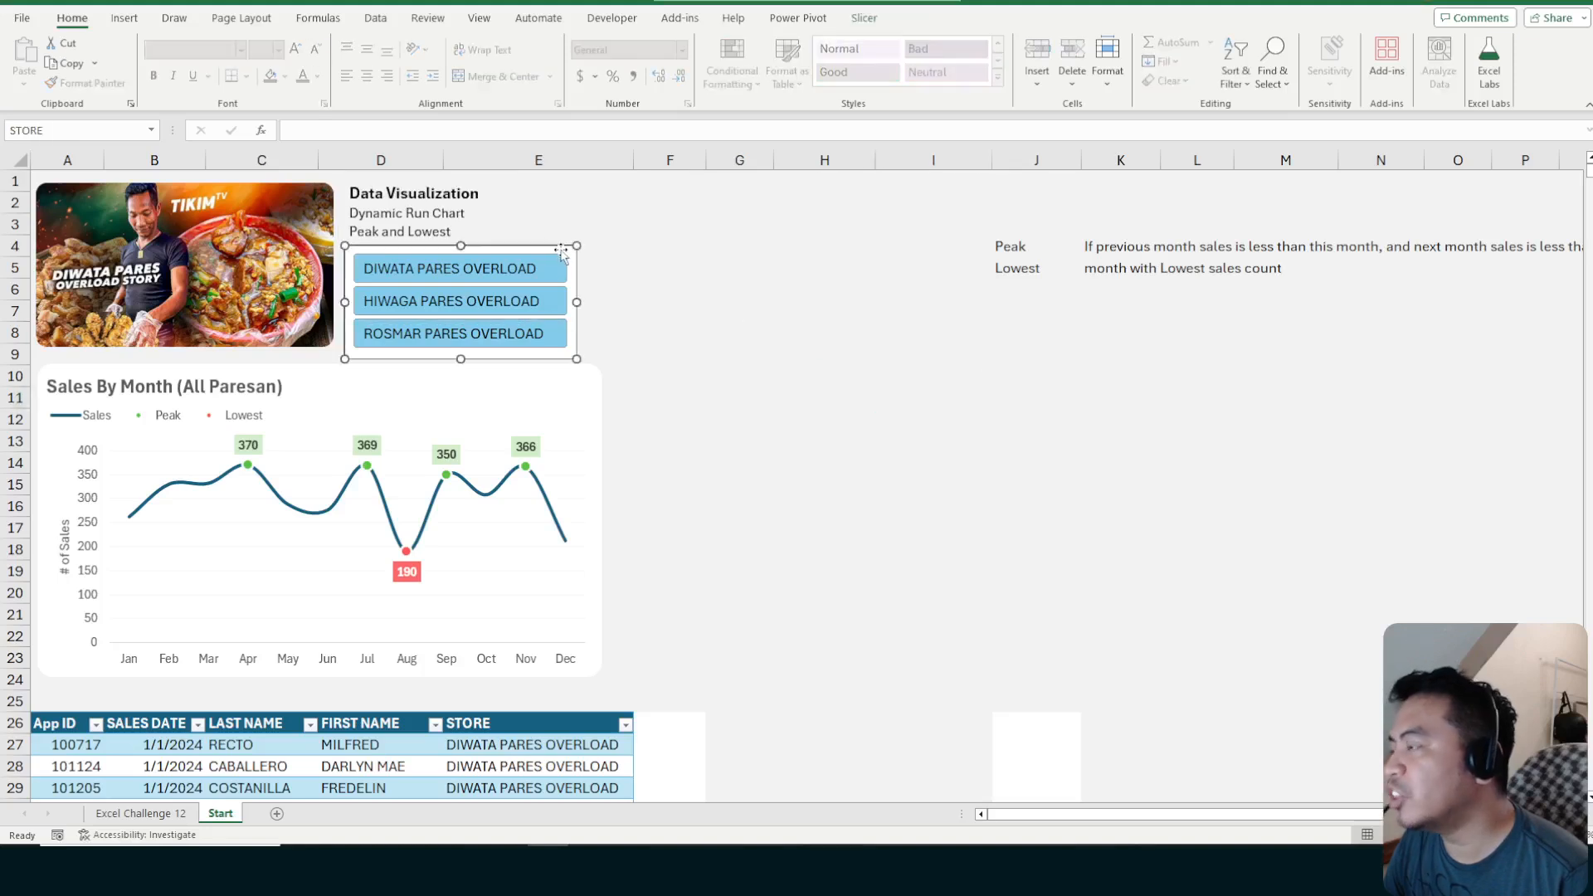
left_click(643, 299)
left_click(718, 352)
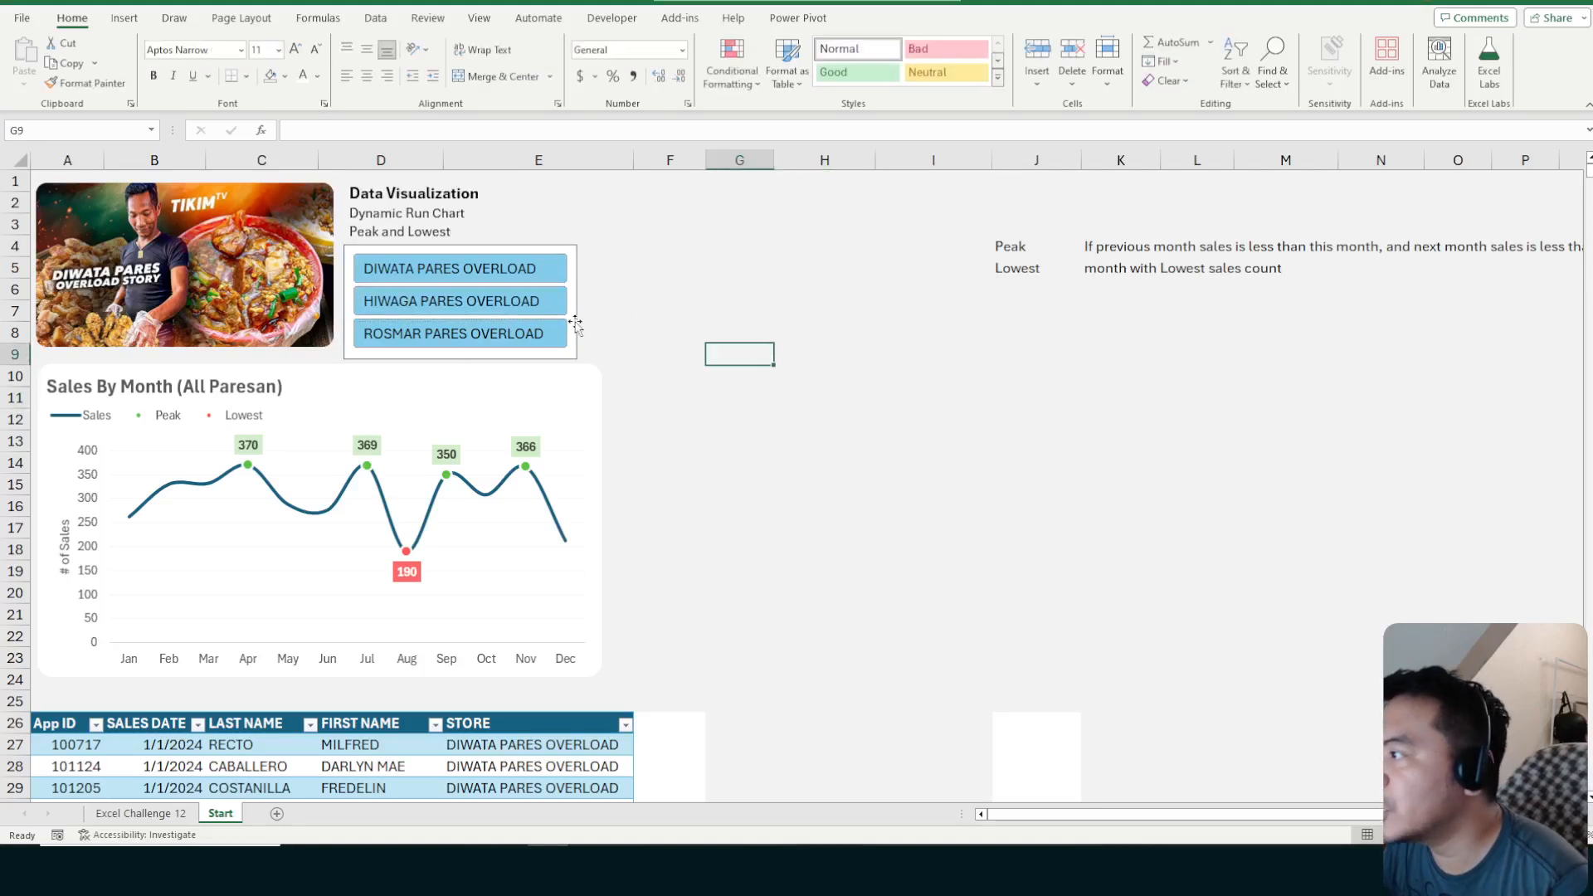
left_click(531, 322)
left_click_drag(515, 321, 515, 250)
Duplicate the SlicerStyleLight1 style under the name Pares Slicer and apply the copy to the STORE slicer
left_click(575, 309)
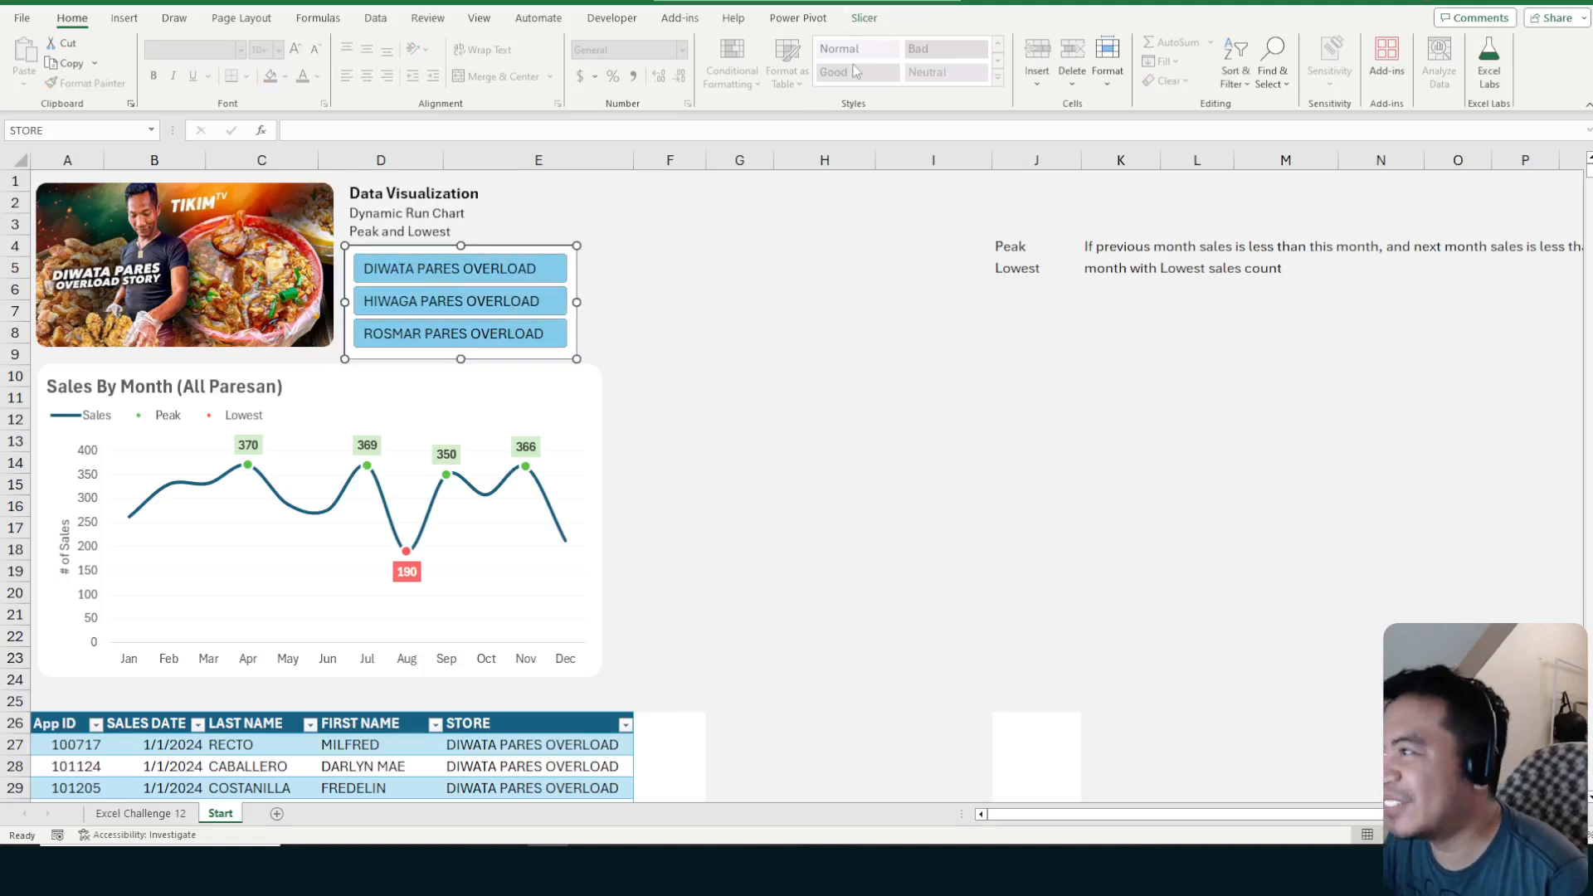
left_click(868, 21)
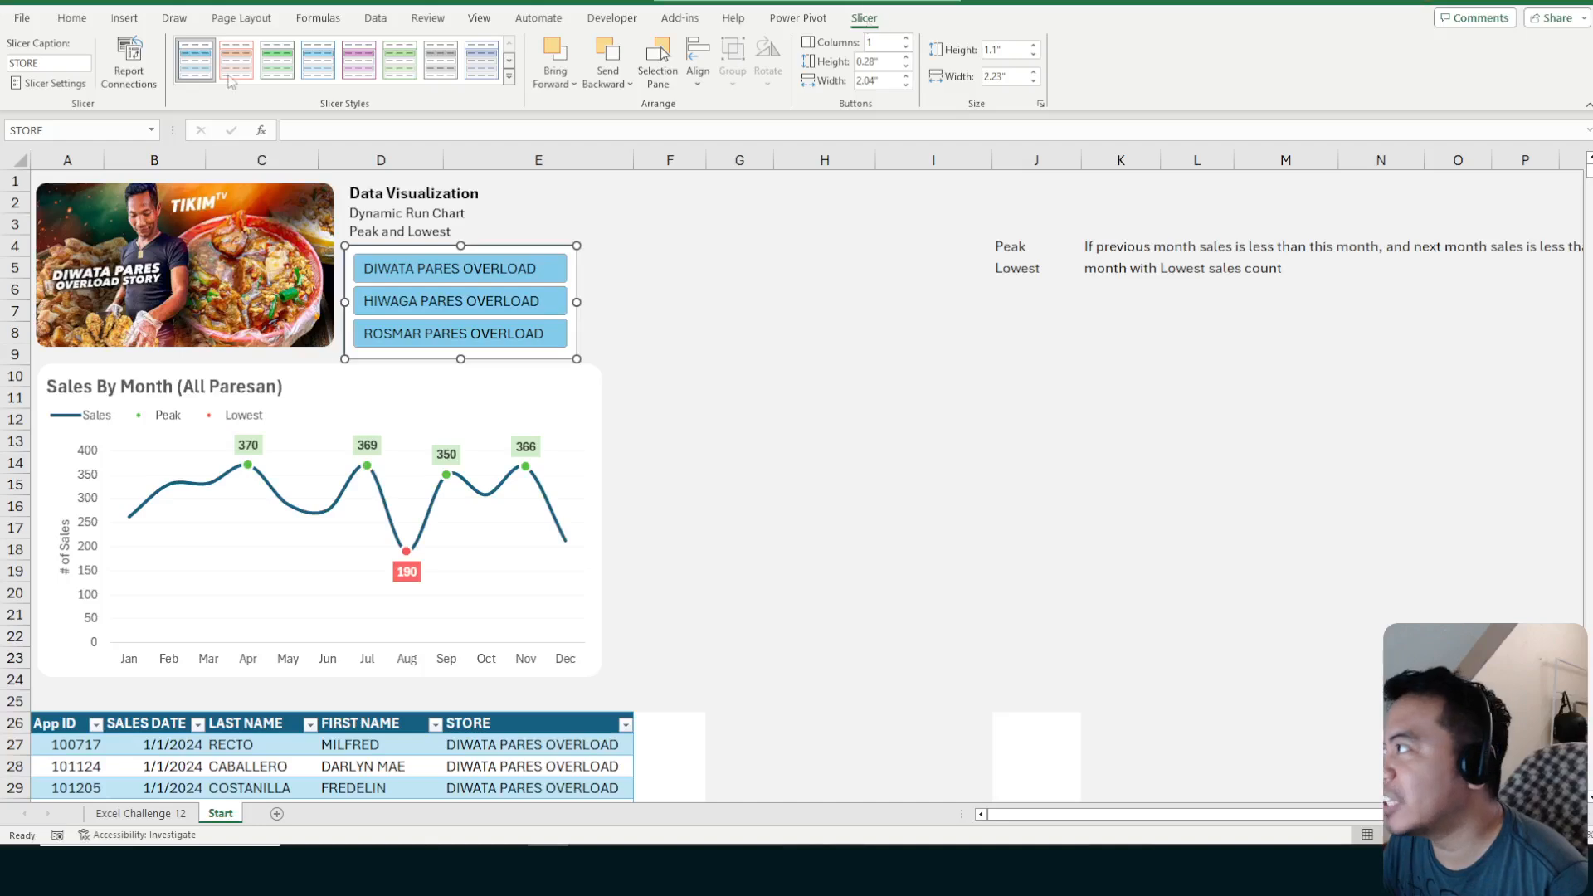
right_click(198, 74)
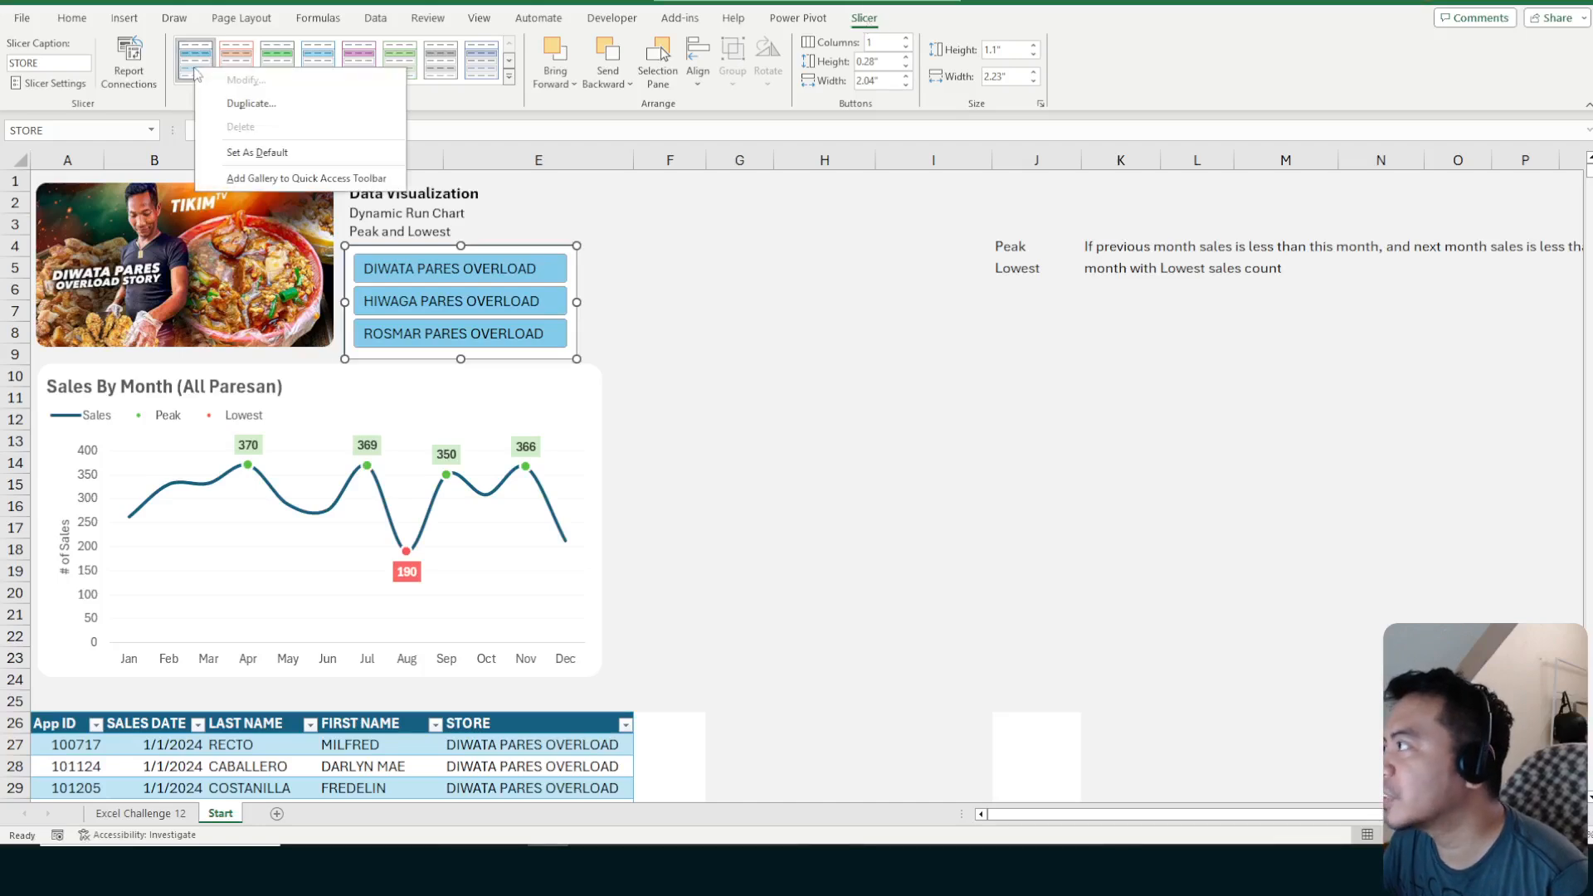
left_click(245, 105)
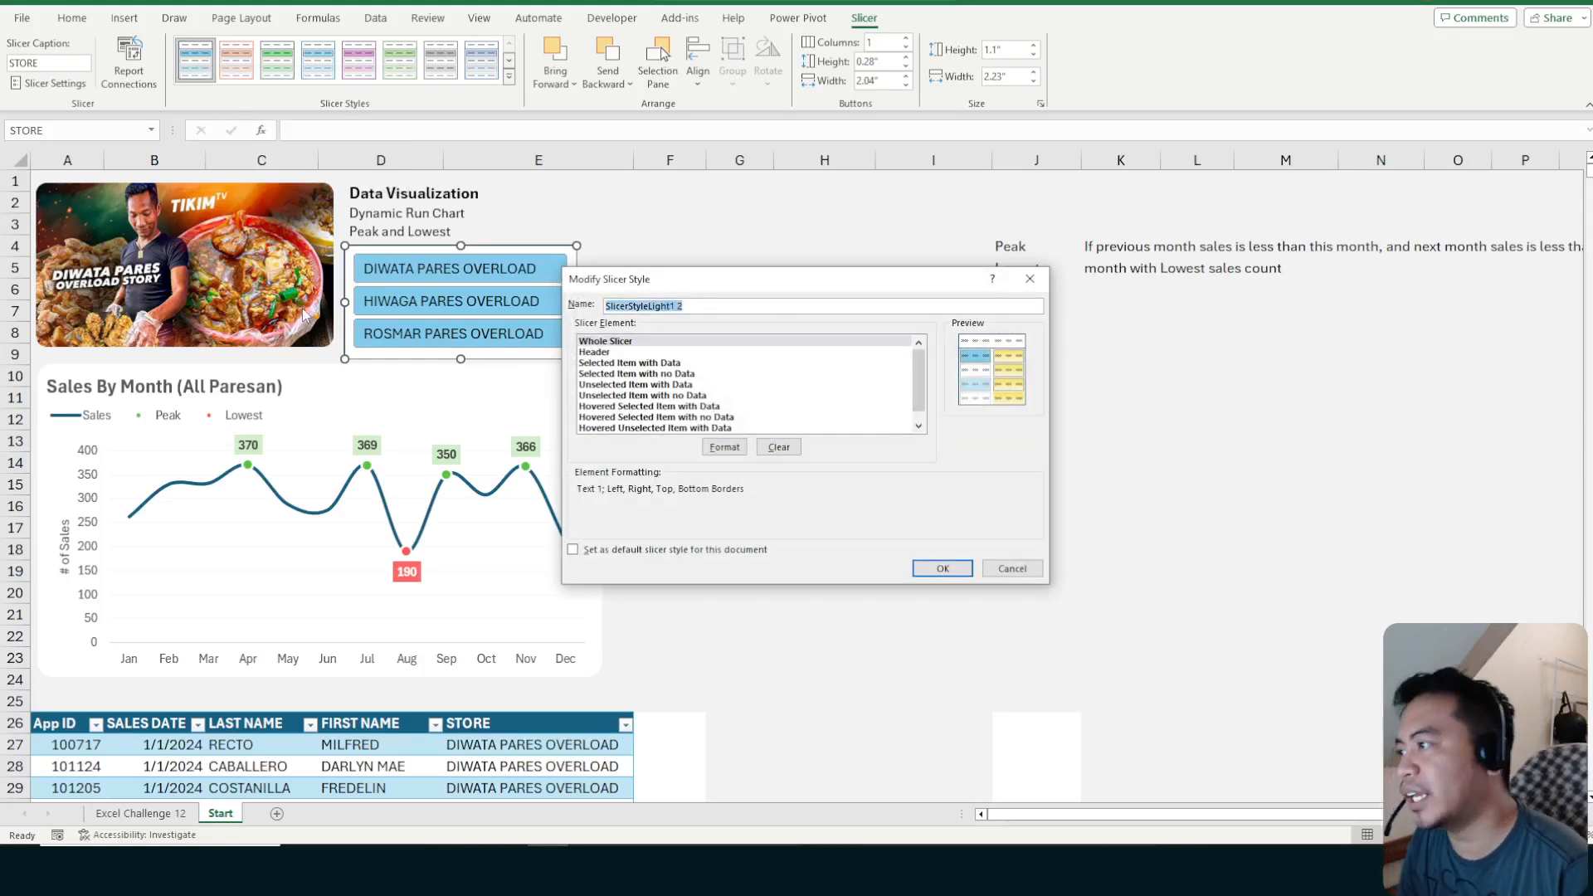
type("Pares")
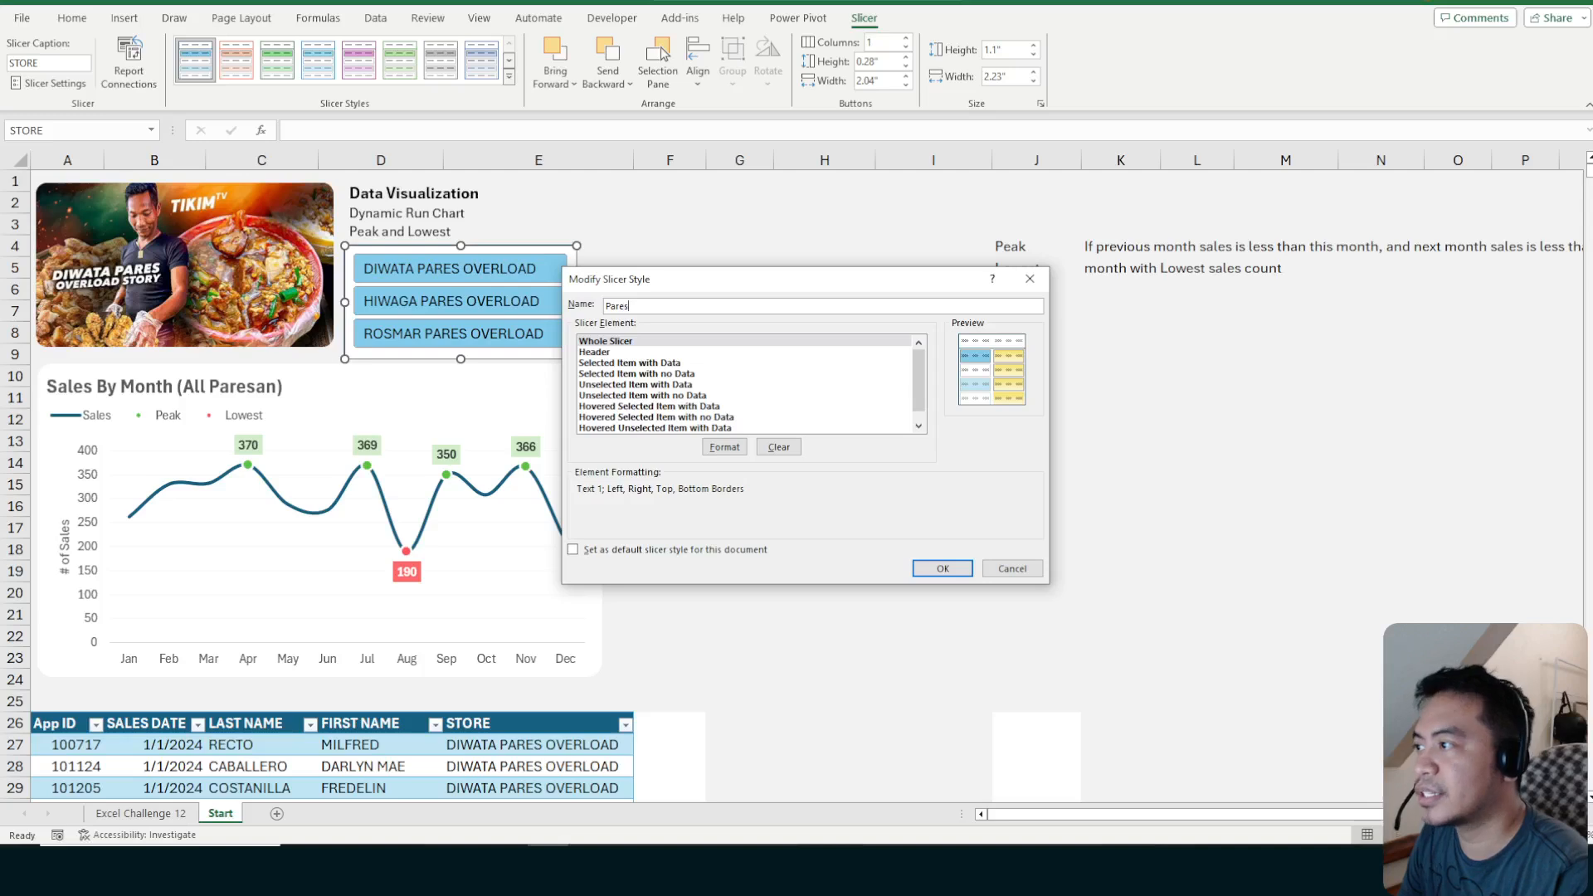
type(" Slicer")
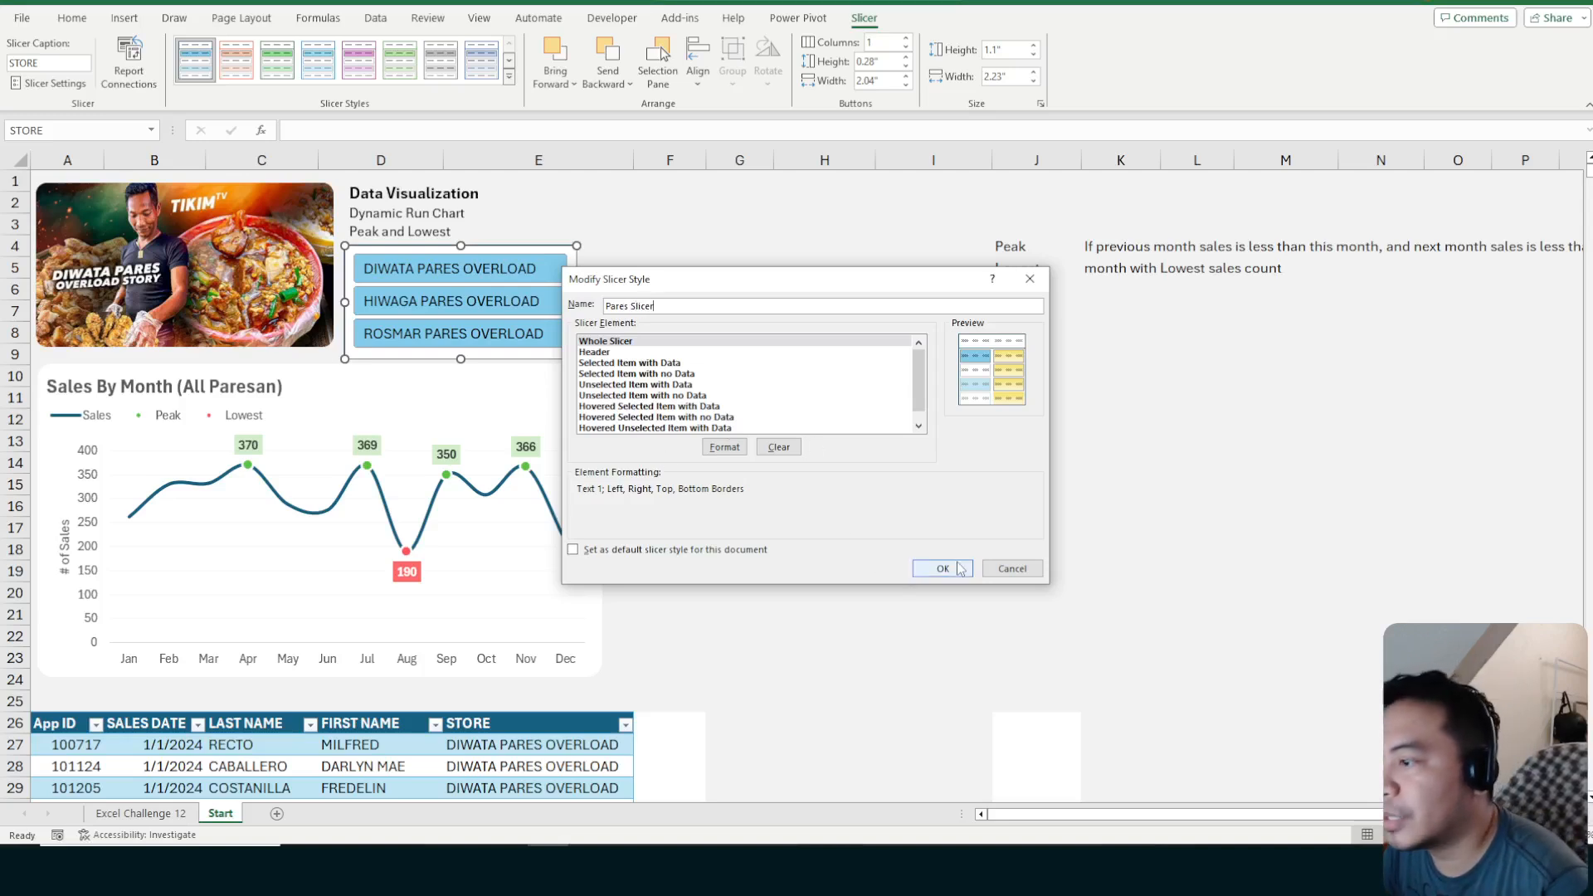
left_click(943, 568)
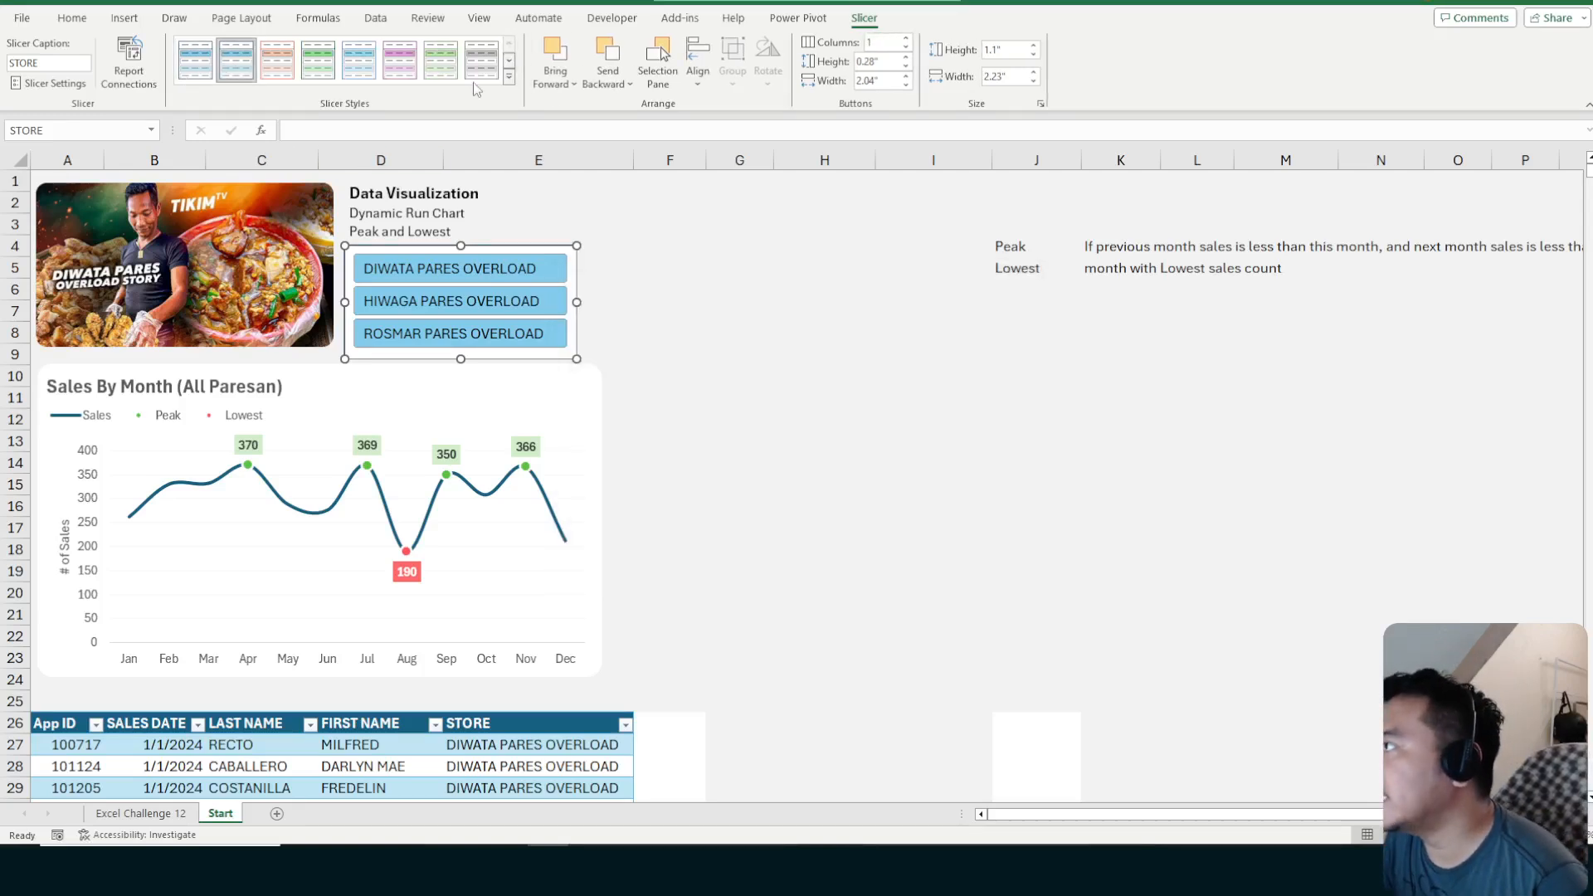
left_click(509, 77)
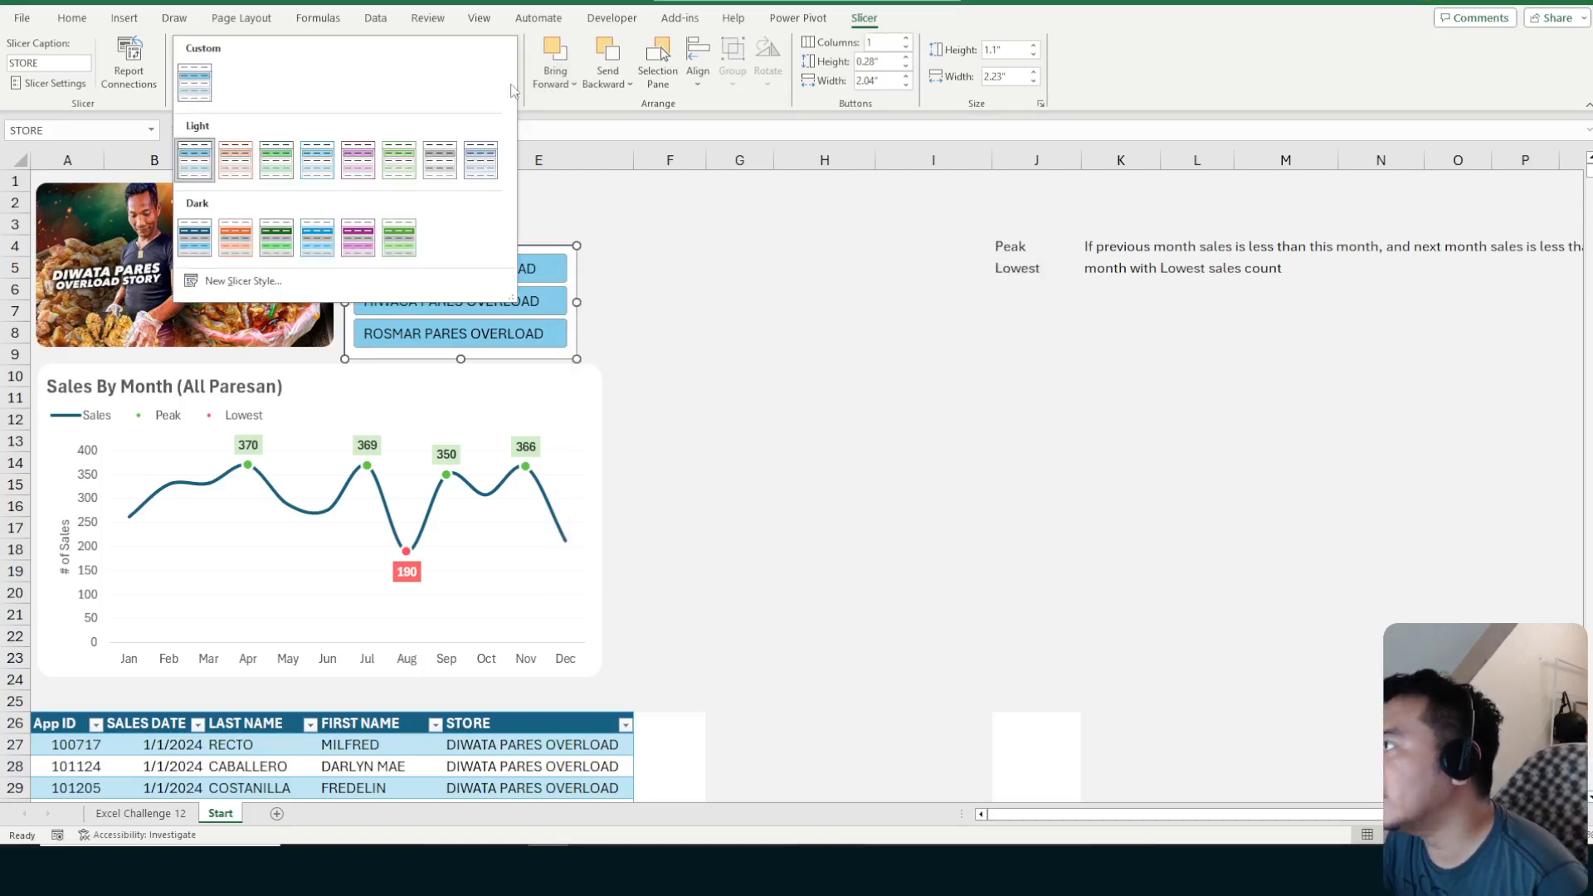
left_click(198, 79)
Modify the Pares Slicer style so the Whole Slicer element has no shading
right_click(198, 77)
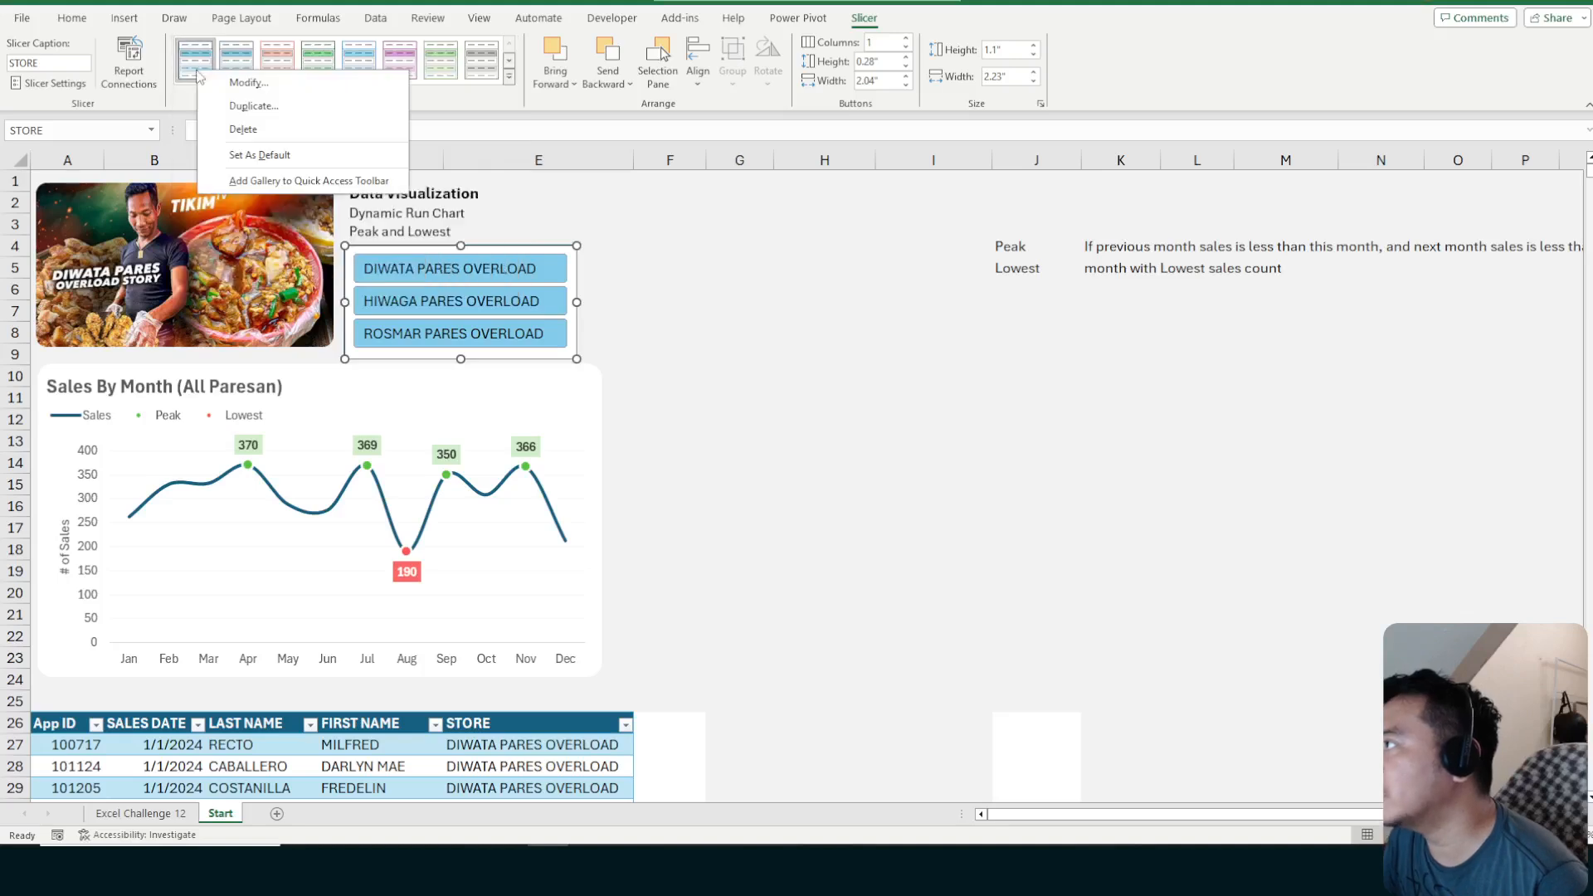
left_click(241, 83)
left_click_drag(727, 282, 779, 284)
left_click(719, 344)
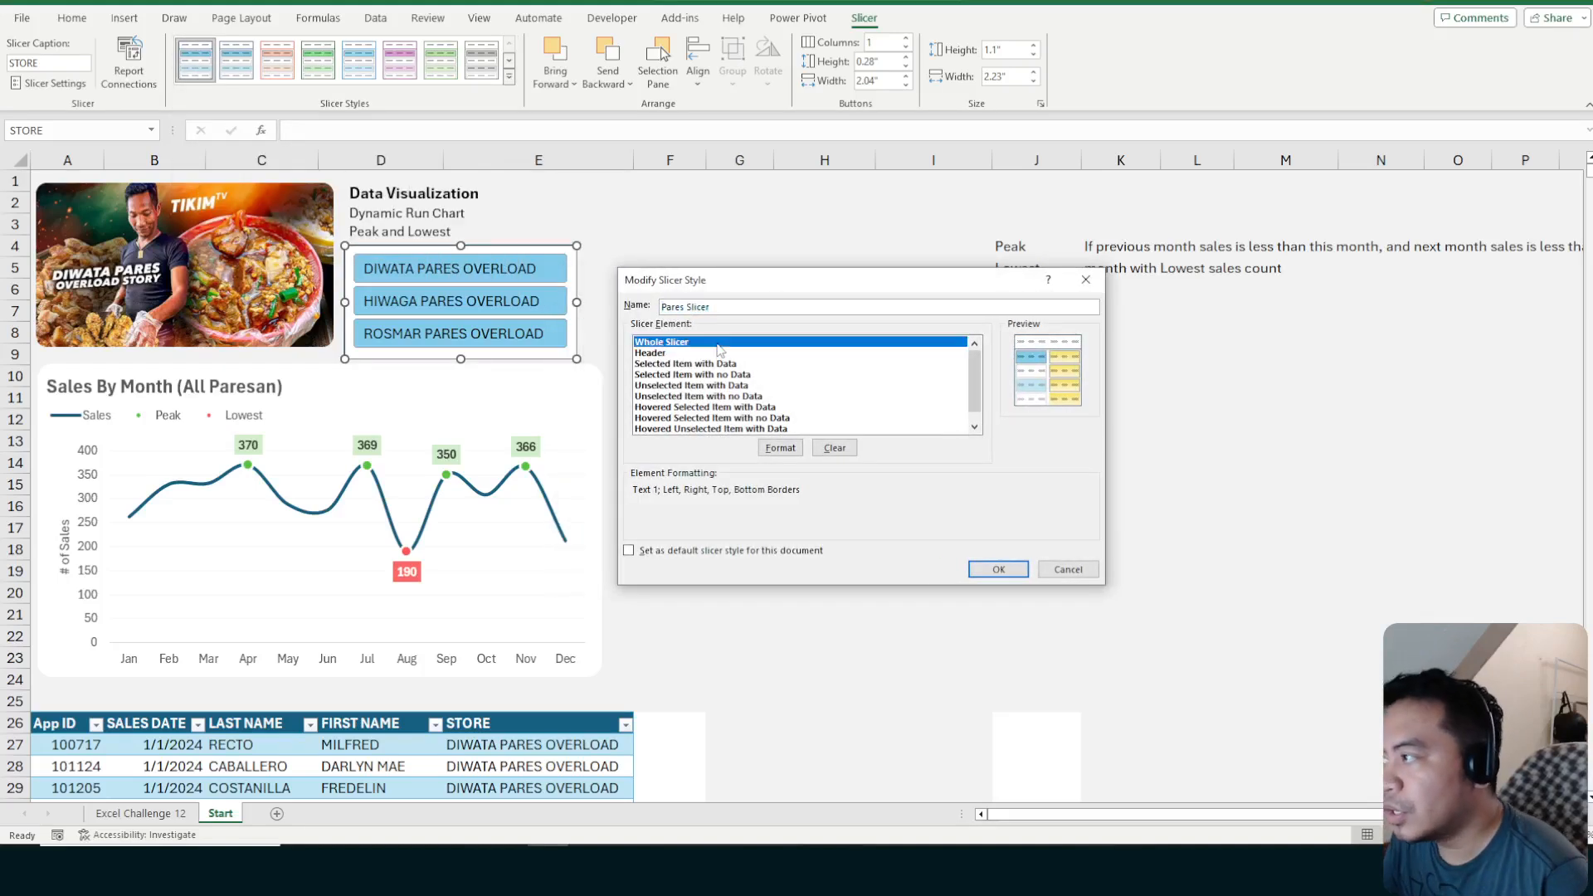
left_click(778, 449)
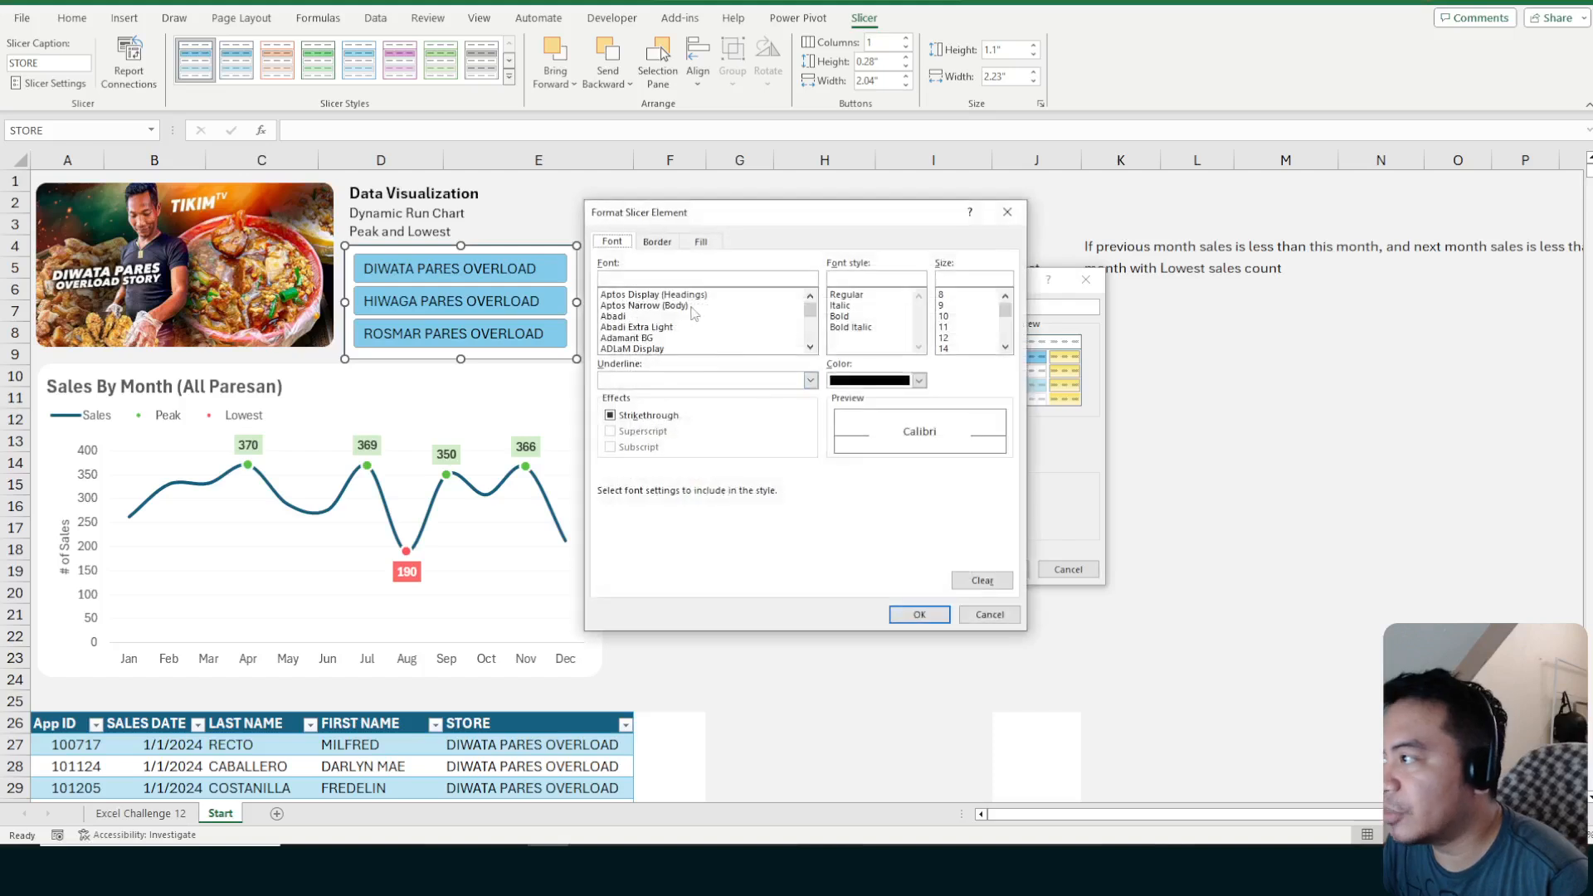
left_click(699, 245)
left_click(920, 614)
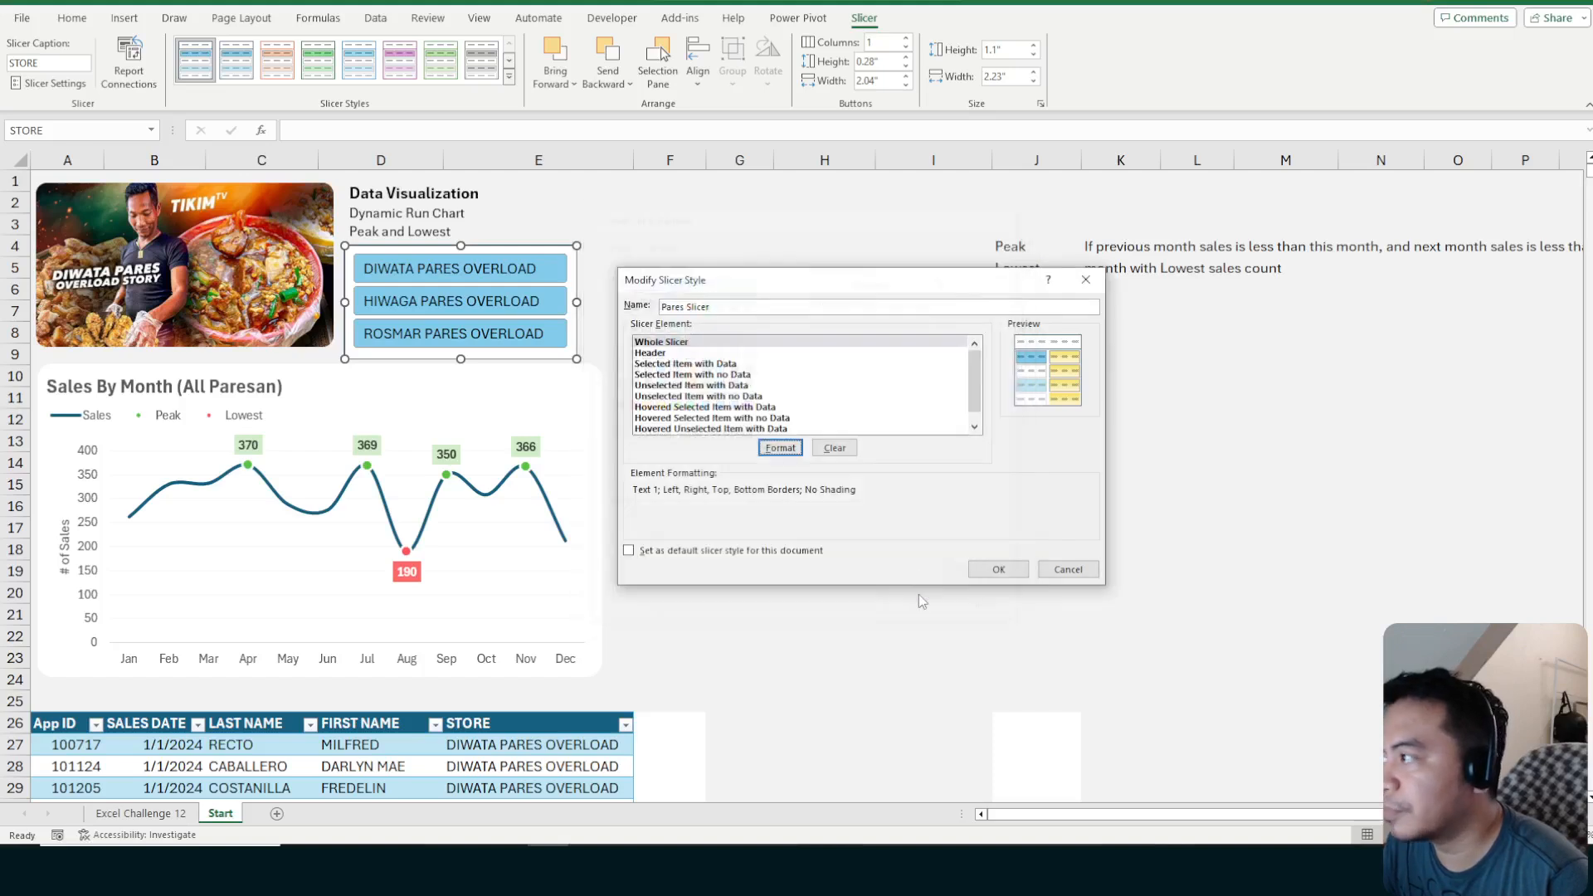
left_click(651, 354)
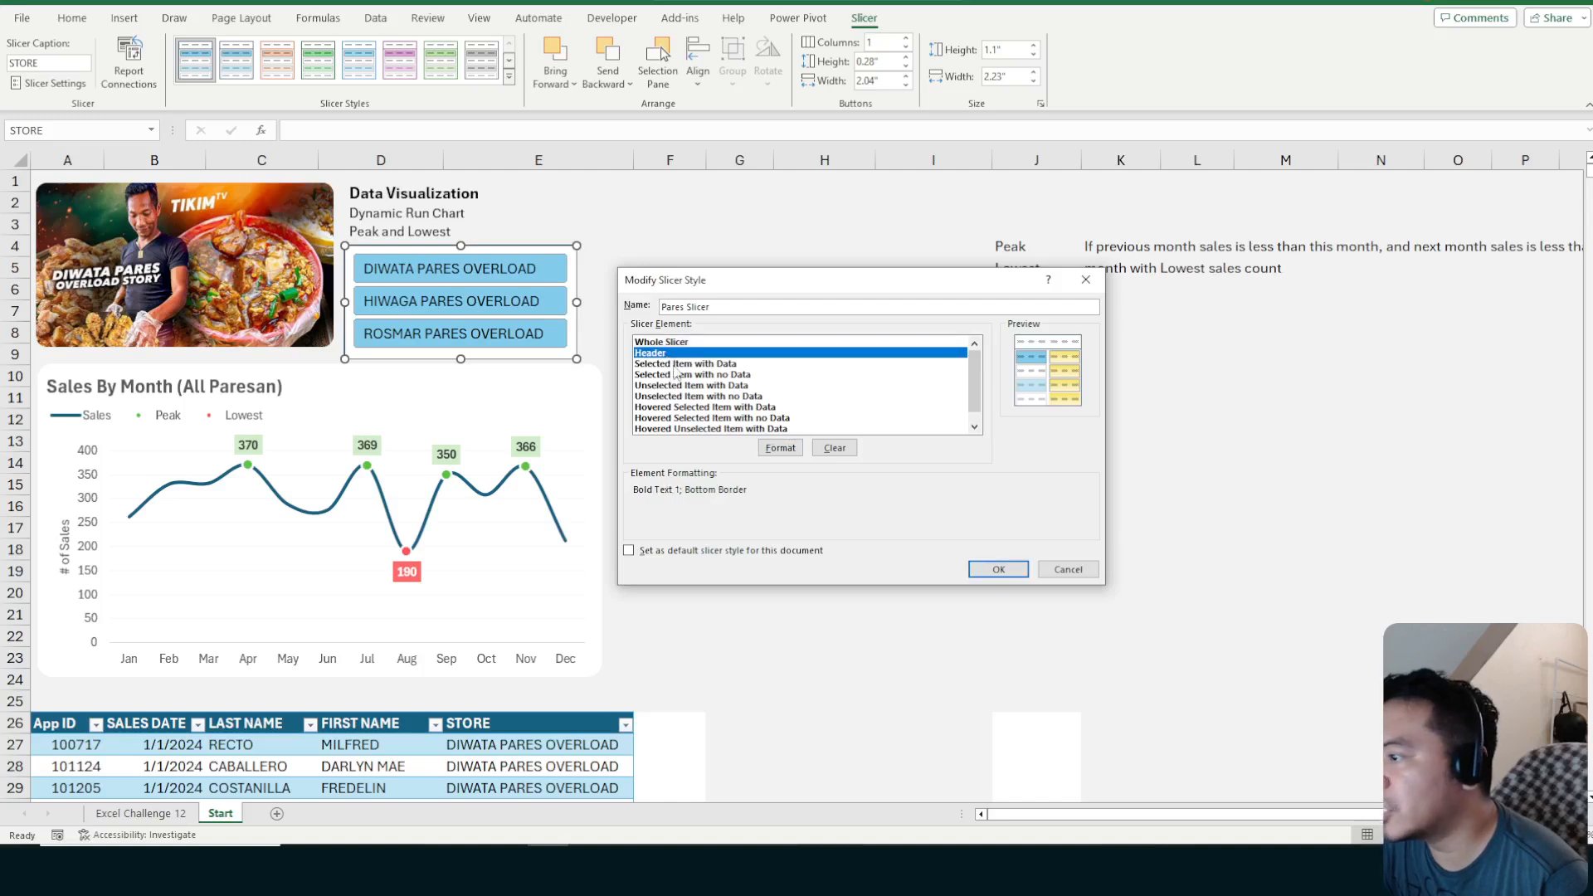
left_click(674, 365)
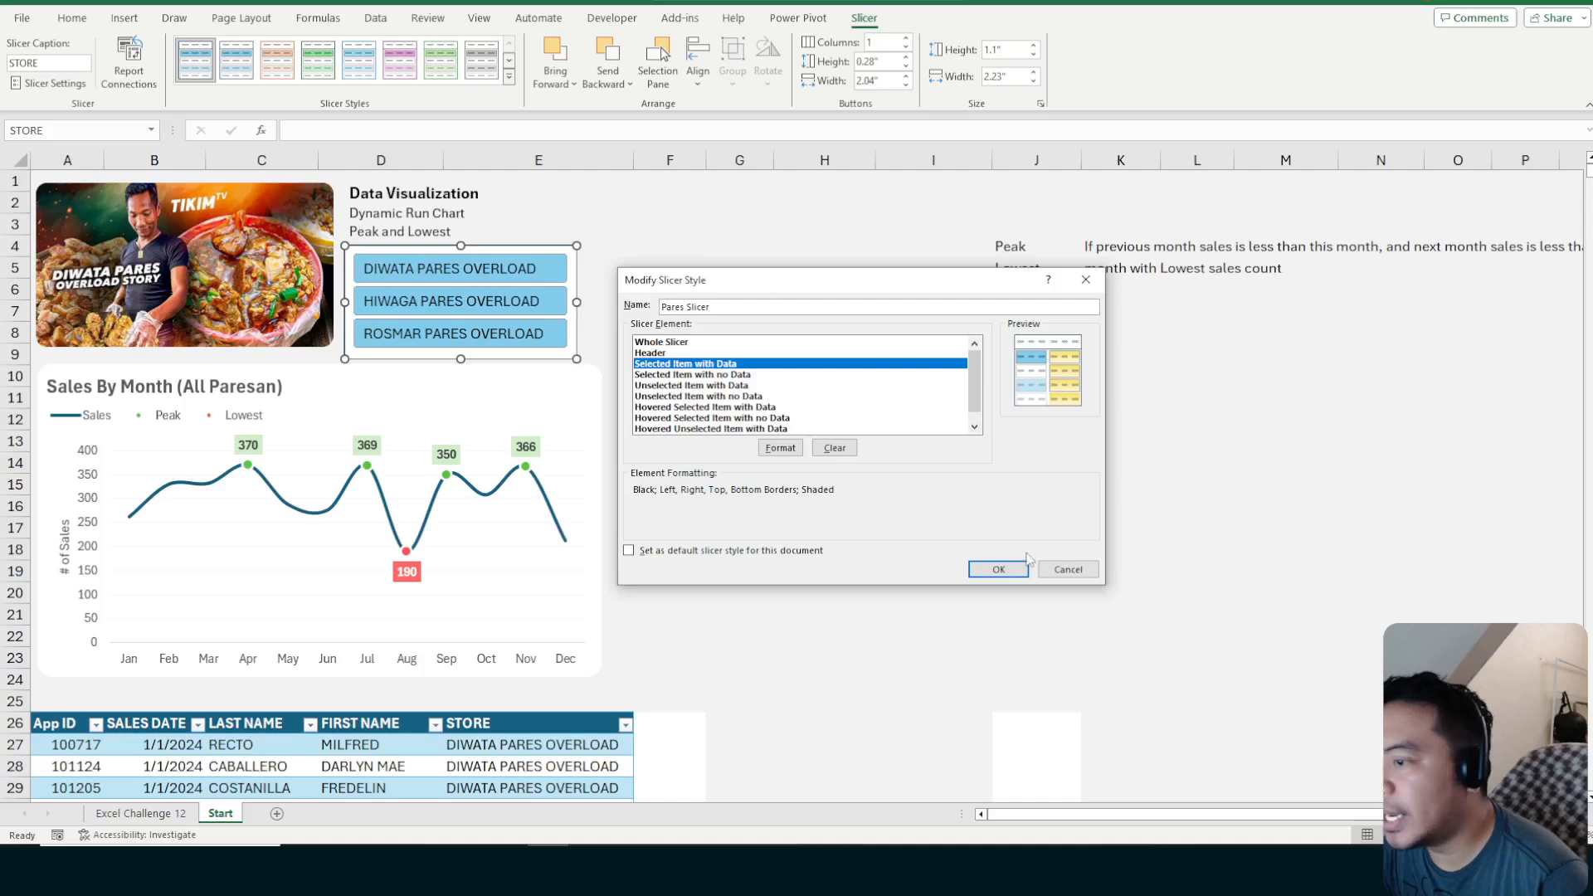
left_click(998, 569)
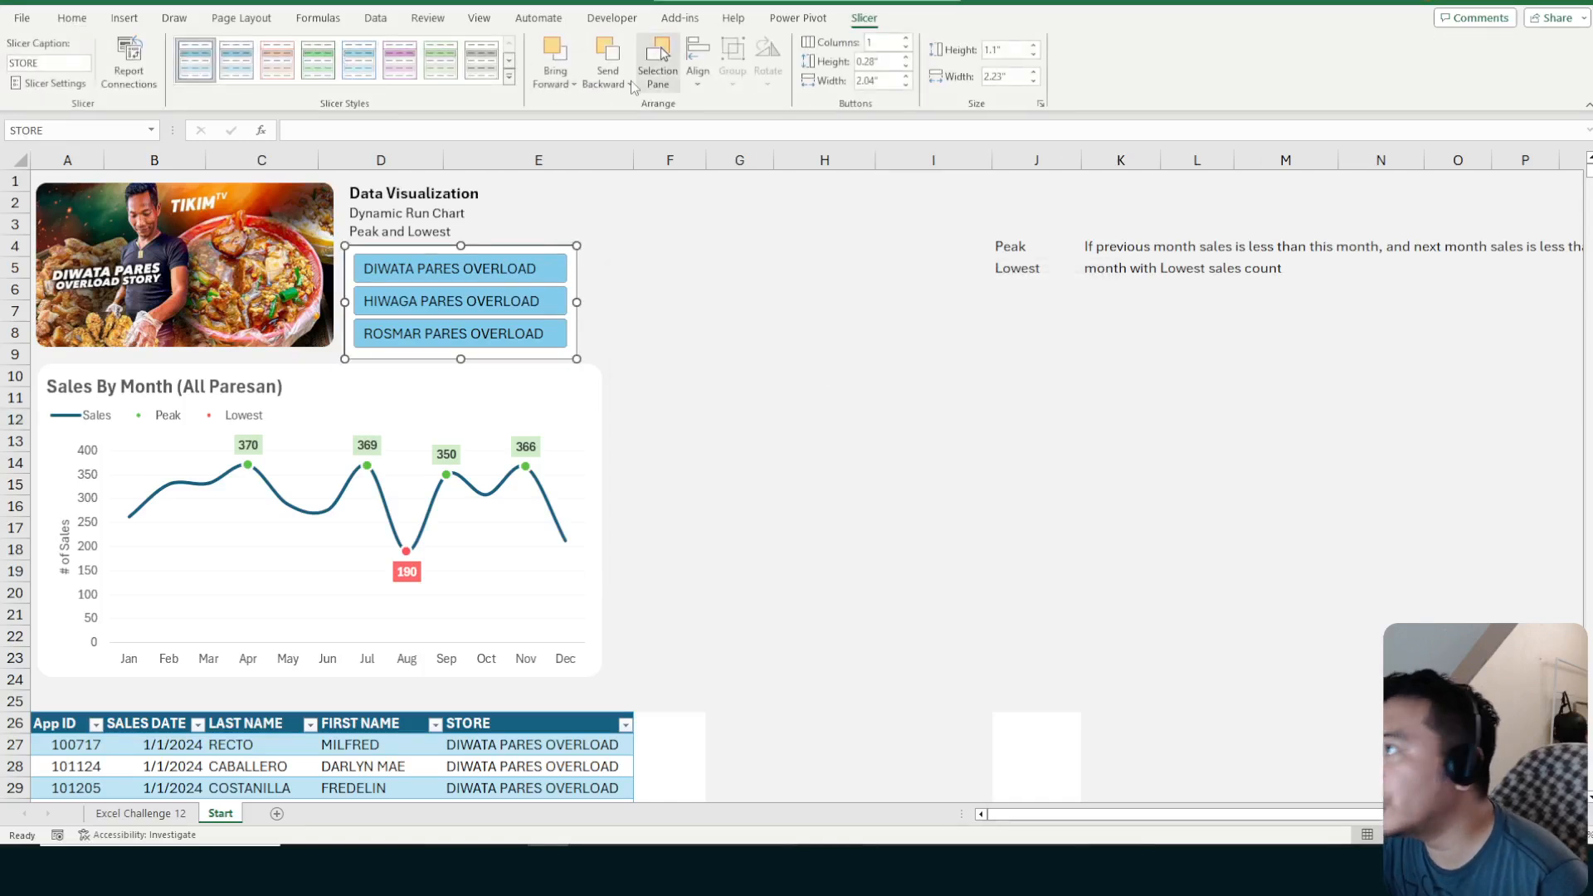
Remove all borders from the Whole Slicer element of the Pares Slicer style
left_click(509, 77)
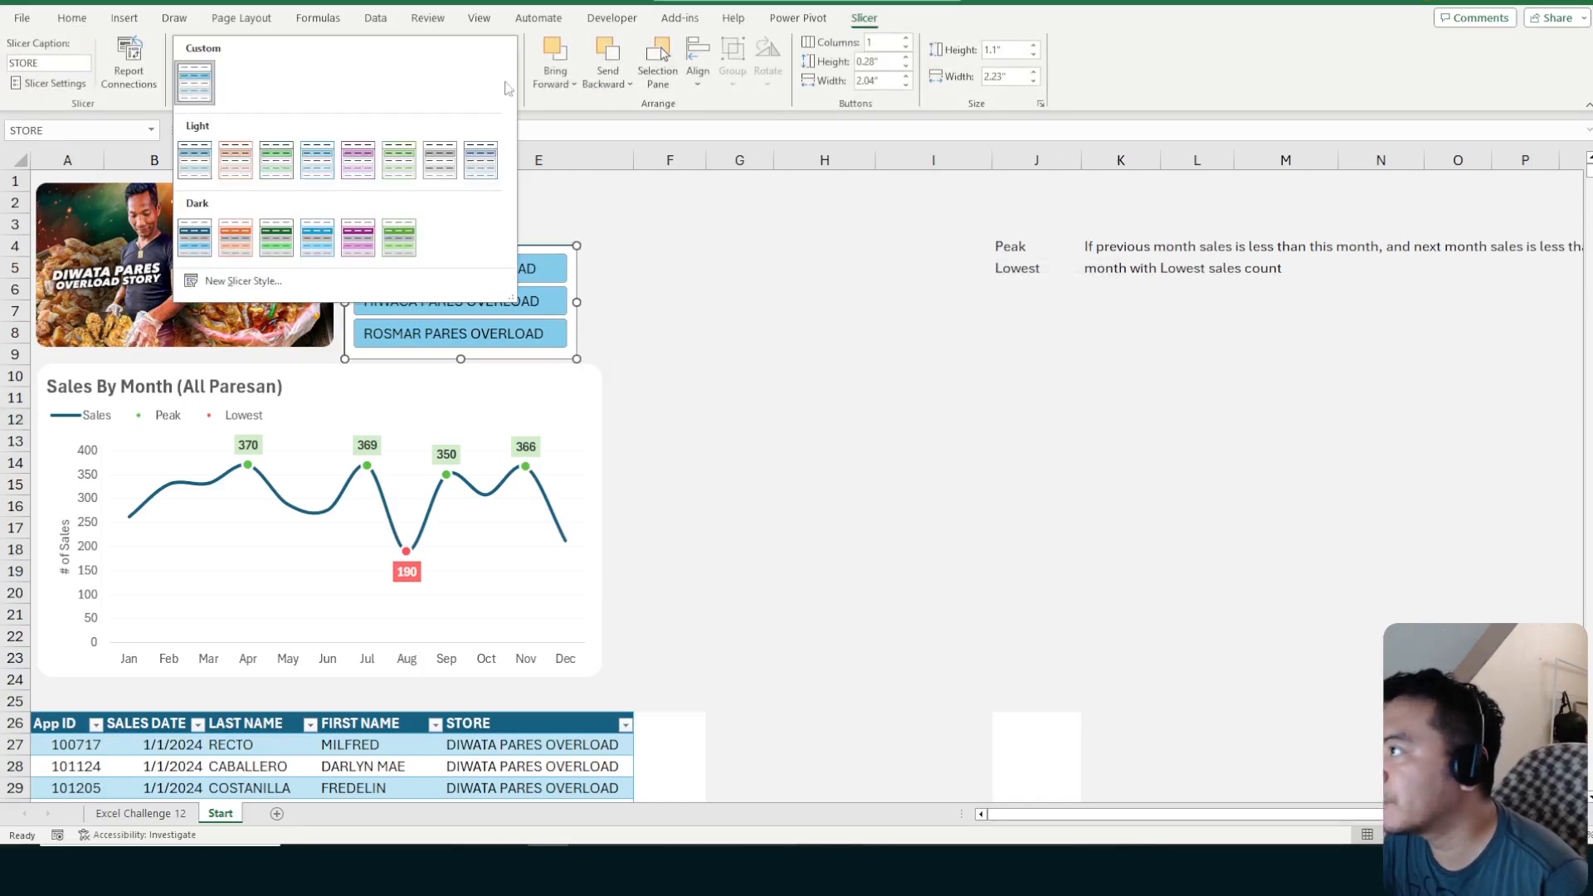
right_click(206, 74)
left_click(253, 87)
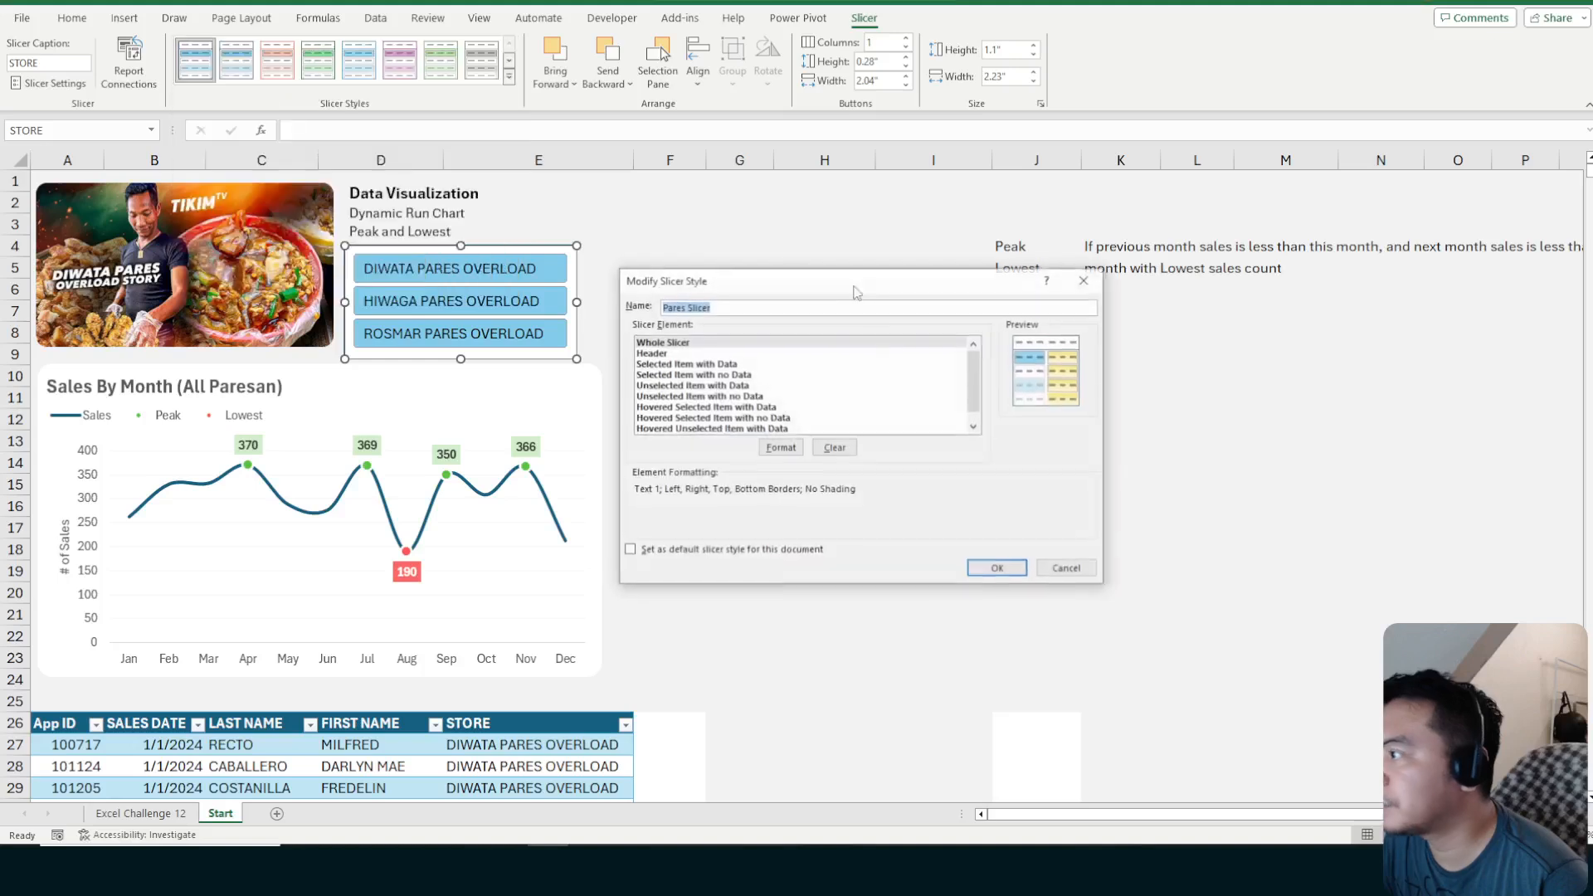
left_click(734, 350)
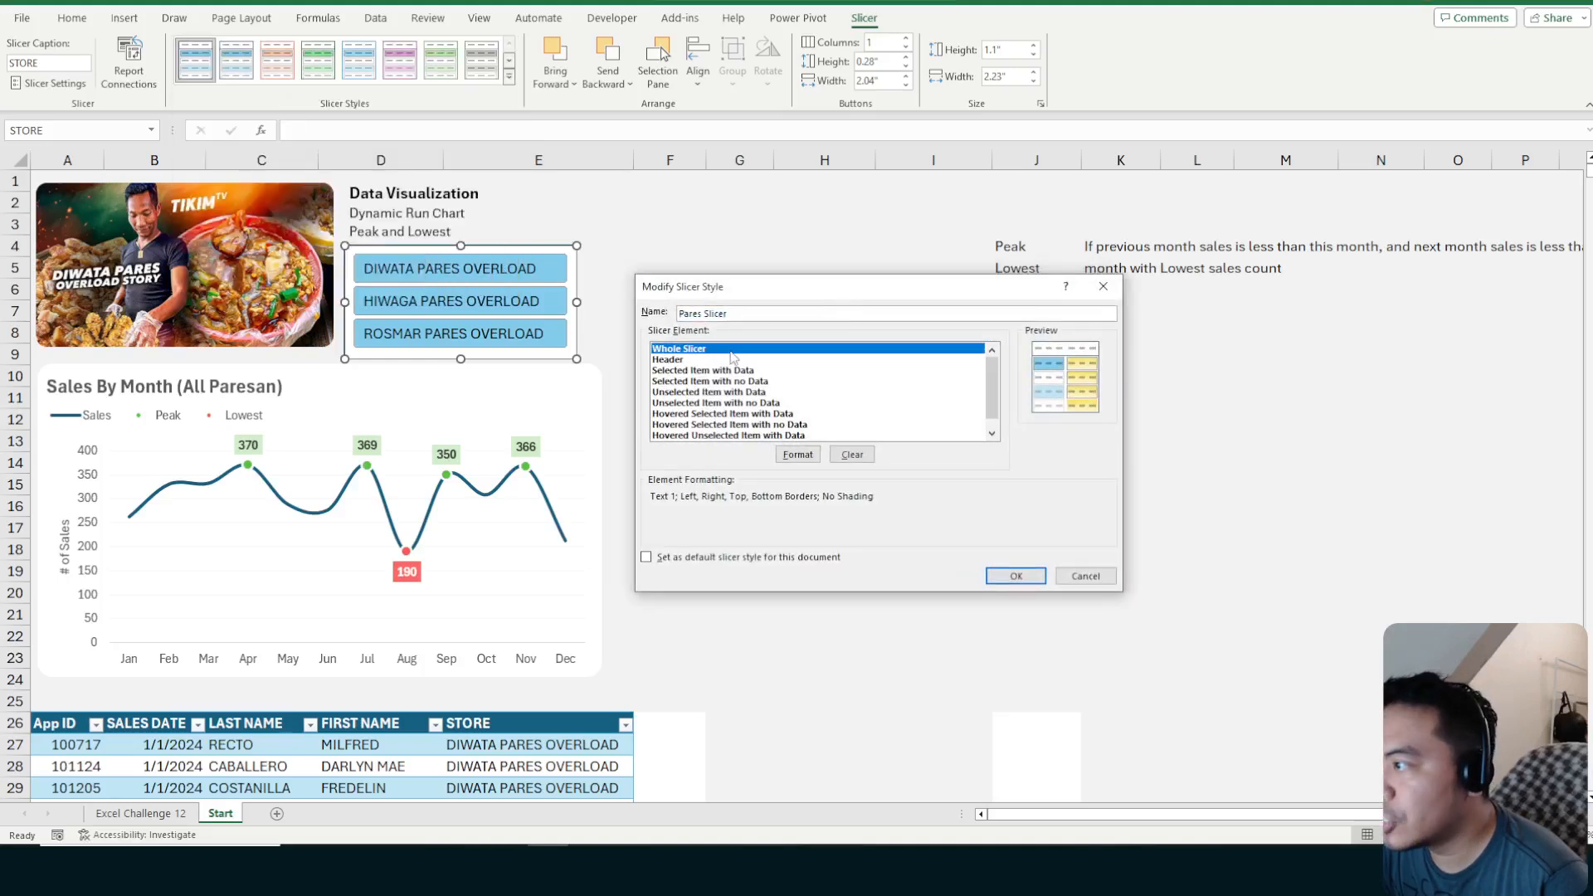
left_click(816, 462)
left_click(715, 244)
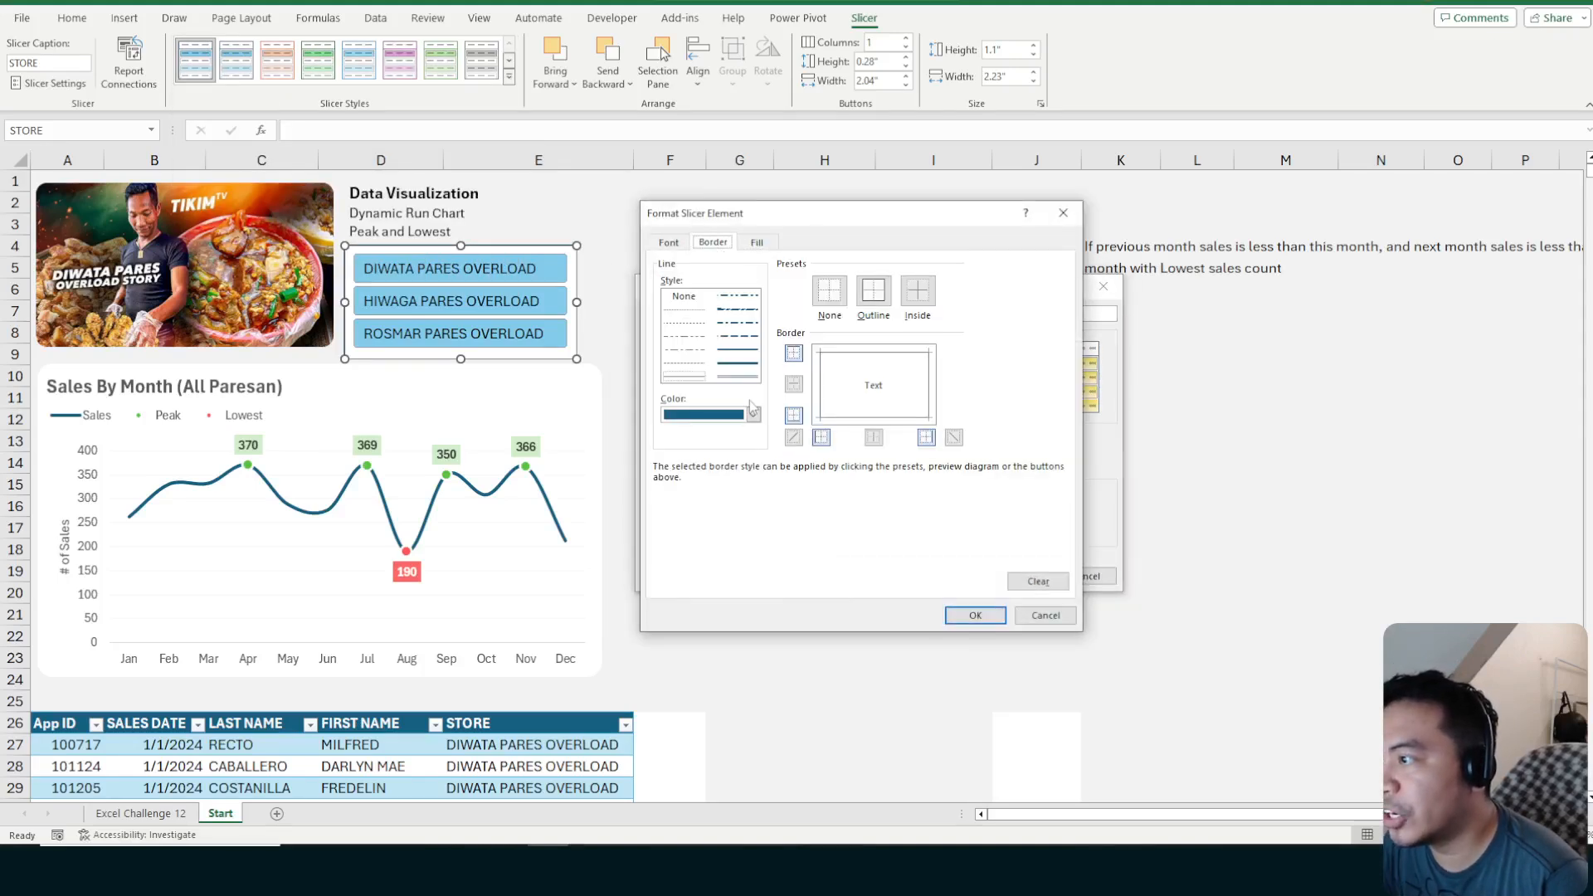
left_click(830, 297)
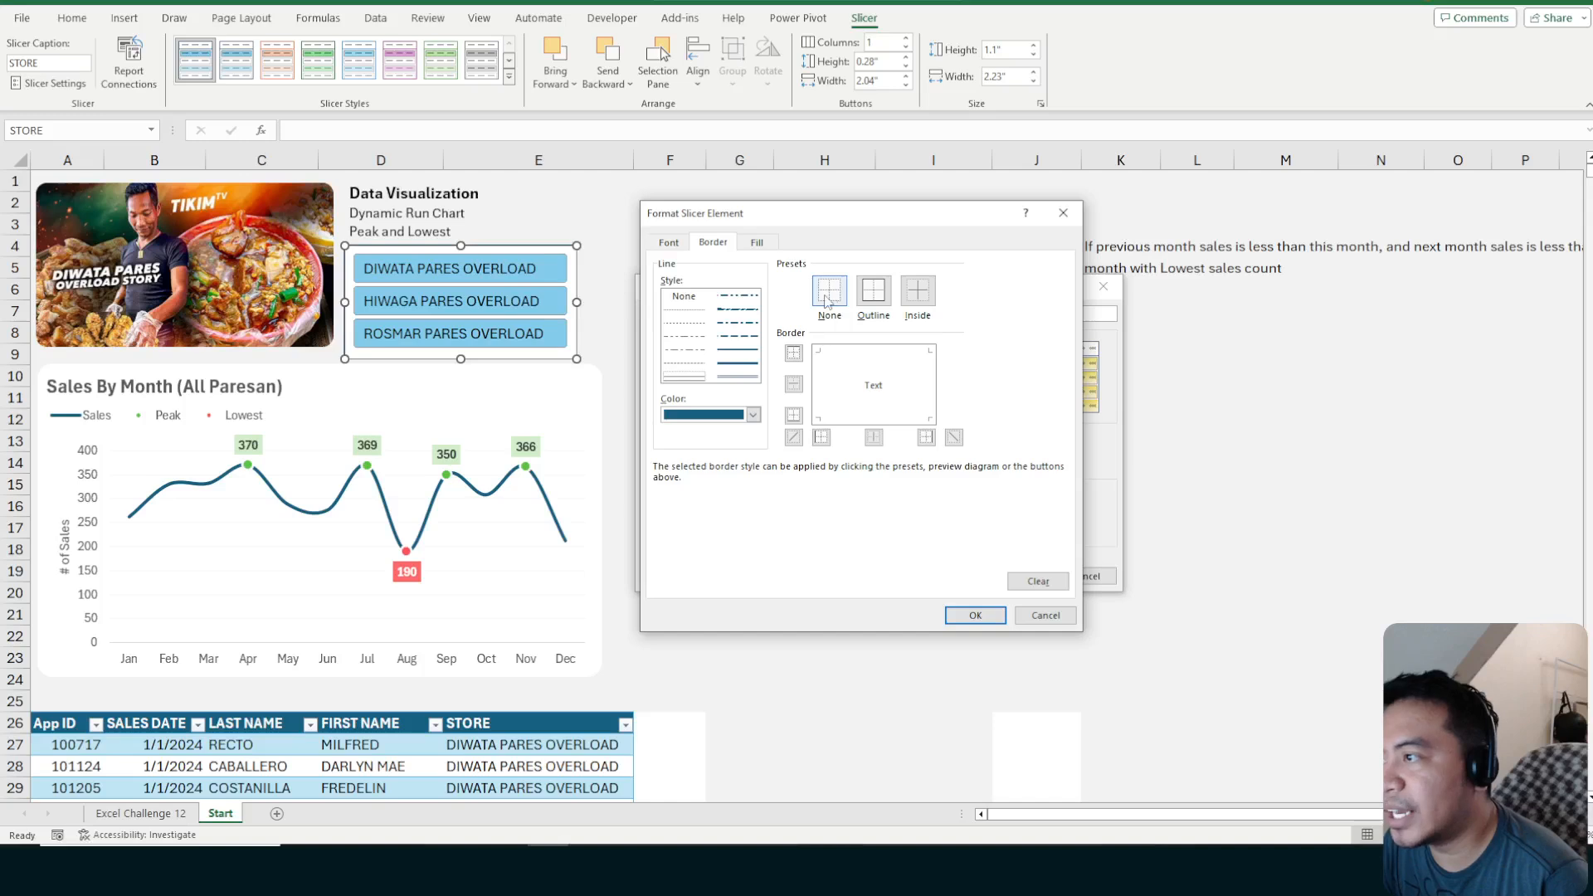
left_click(975, 615)
left_click(1015, 576)
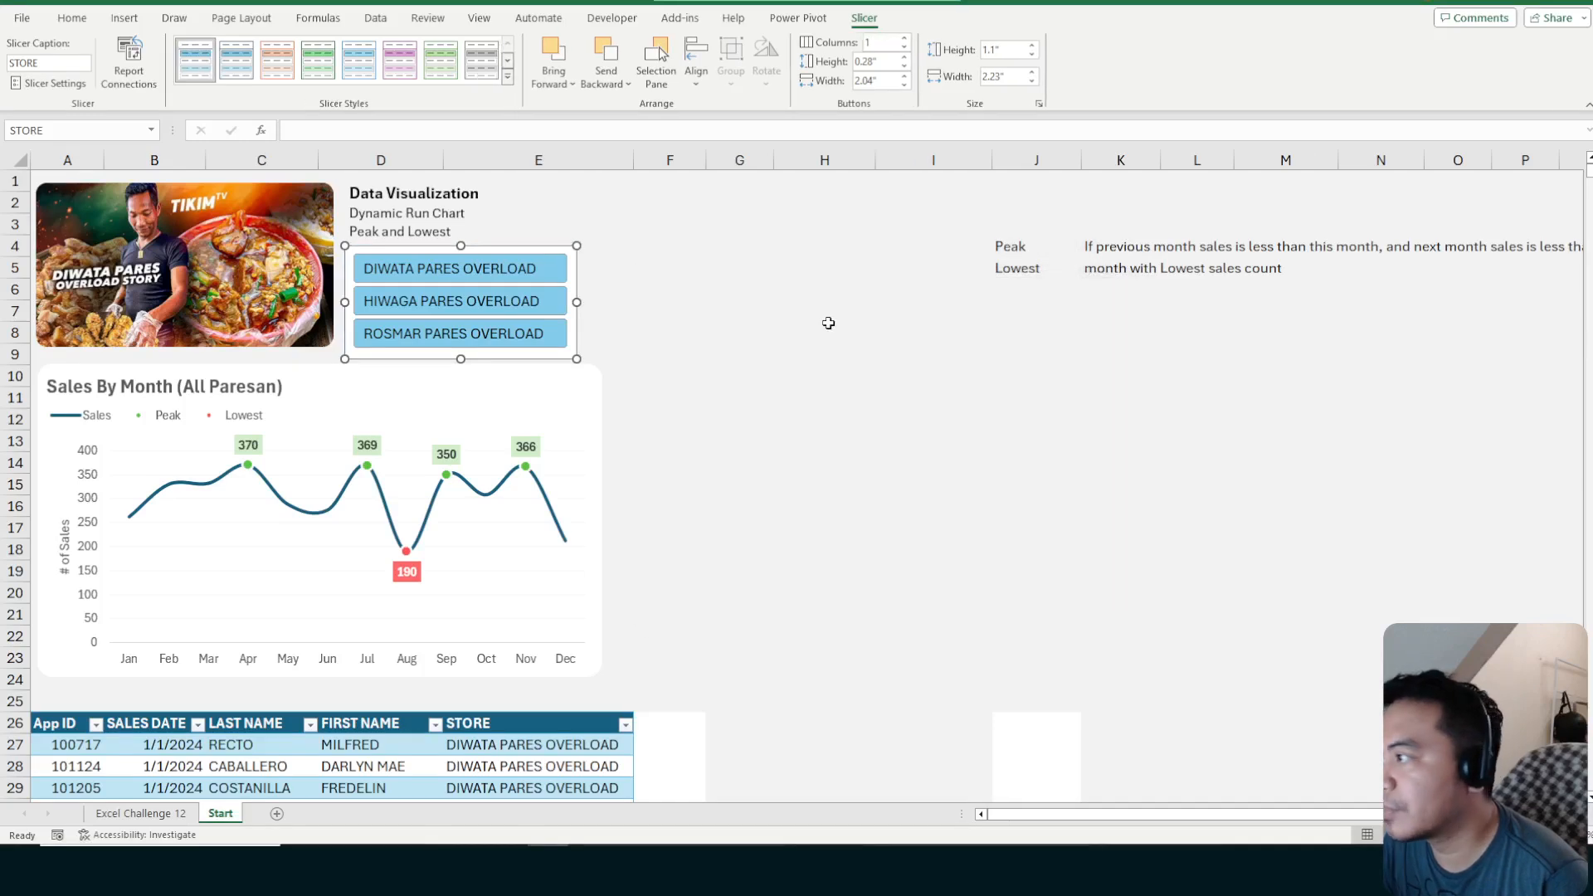
Nudge the STORE slicer slightly up and to the left beneath the heading text
left_click(826, 291)
left_click(735, 247)
left_click(556, 242)
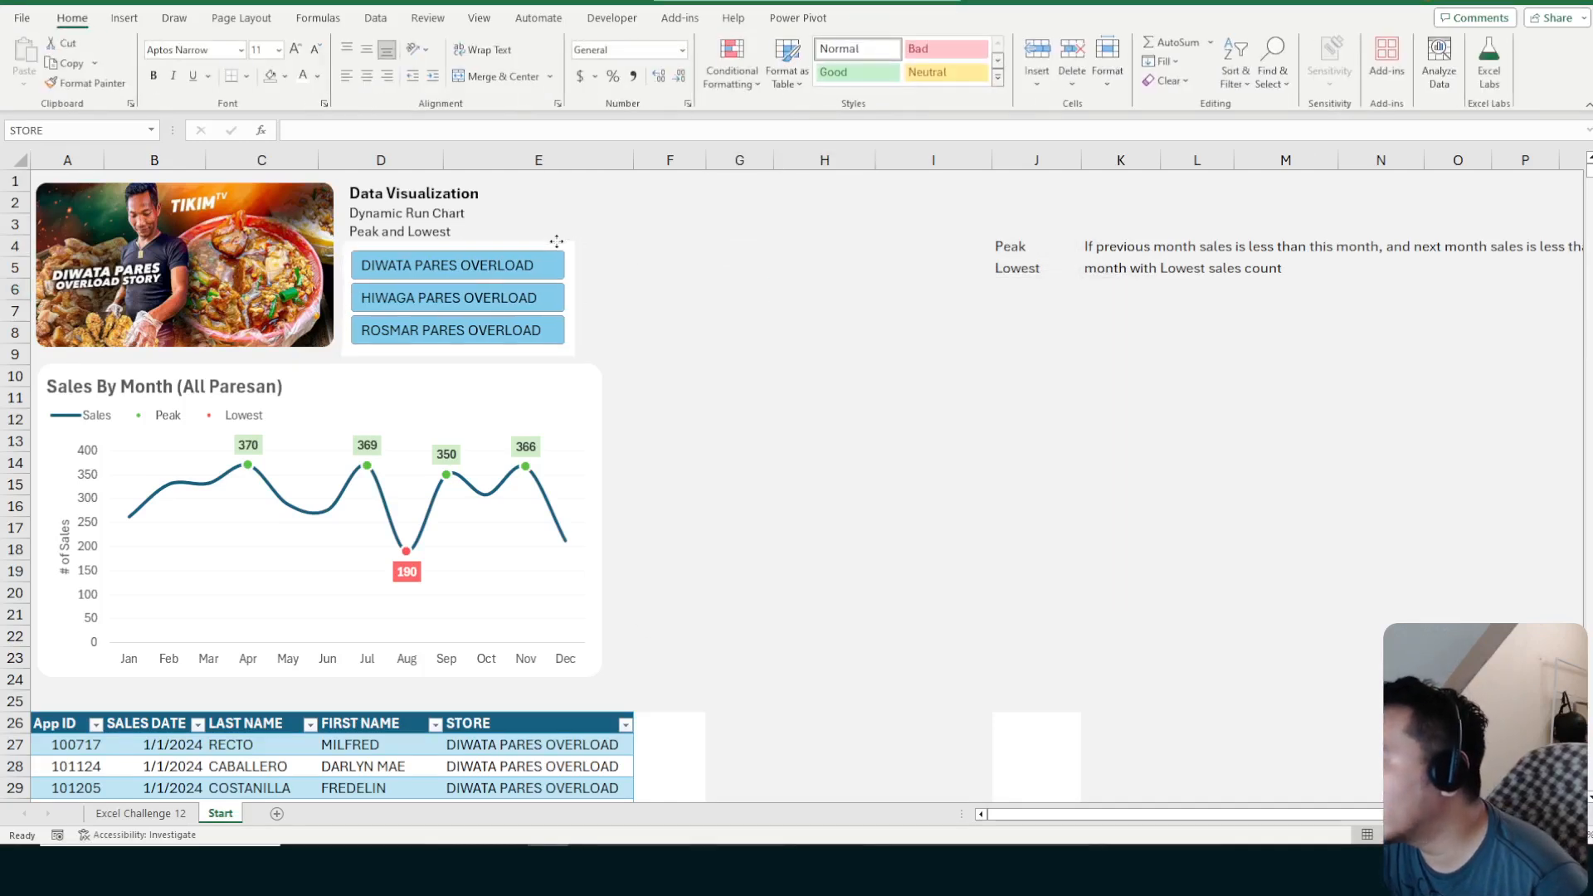
left_click(639, 350)
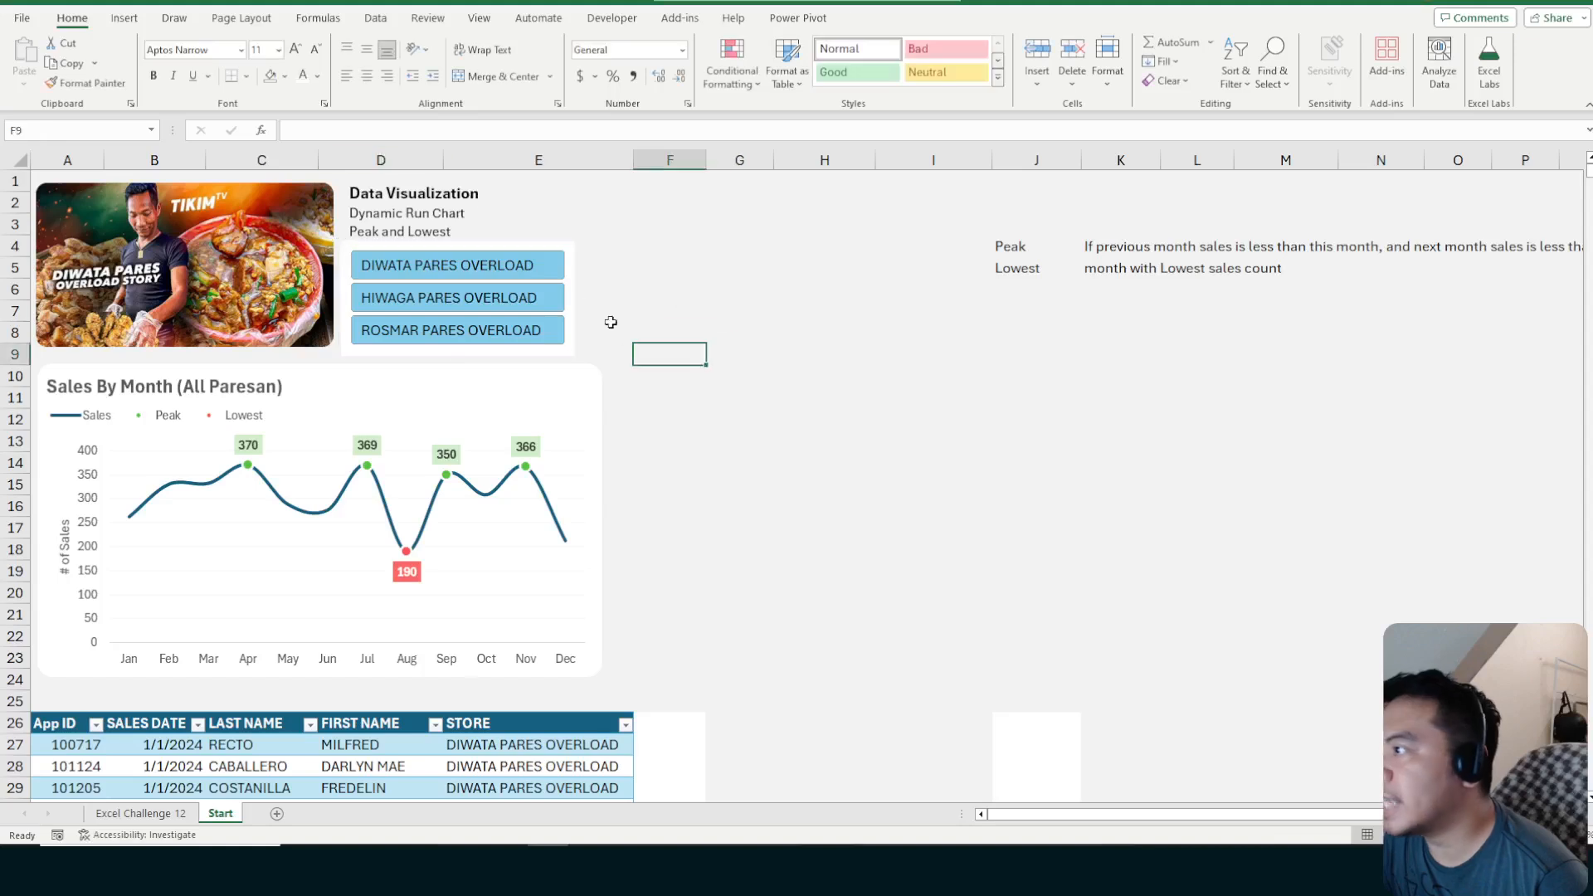
left_click(573, 241)
left_click(734, 245)
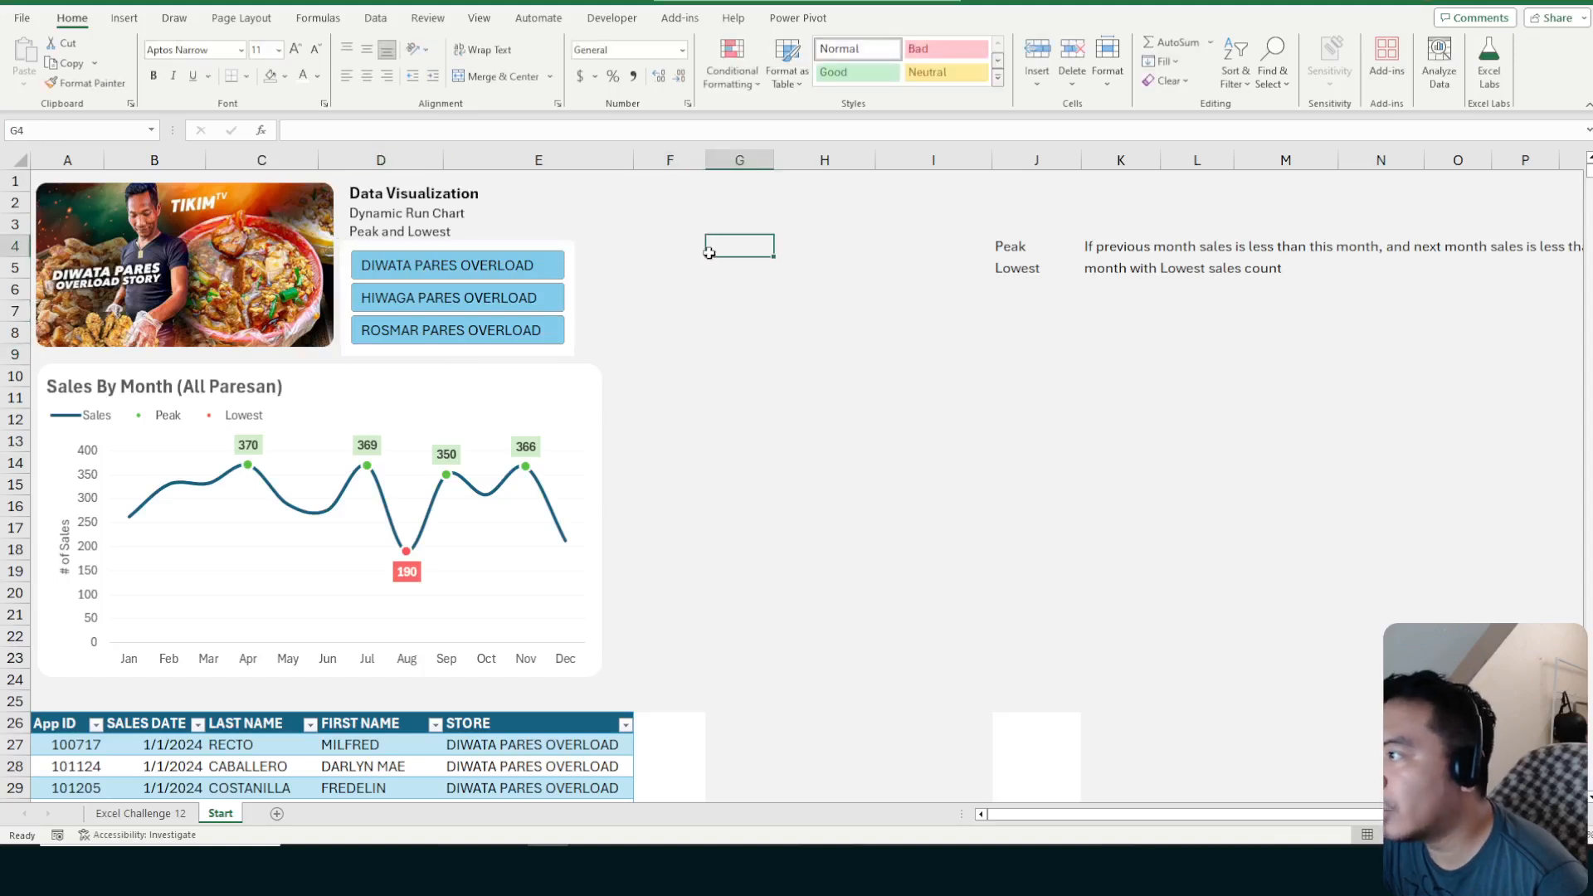
Set the Whole Slicer fill of the store slicer's Pares Slicer style to the lightest grey
left_click(510, 246)
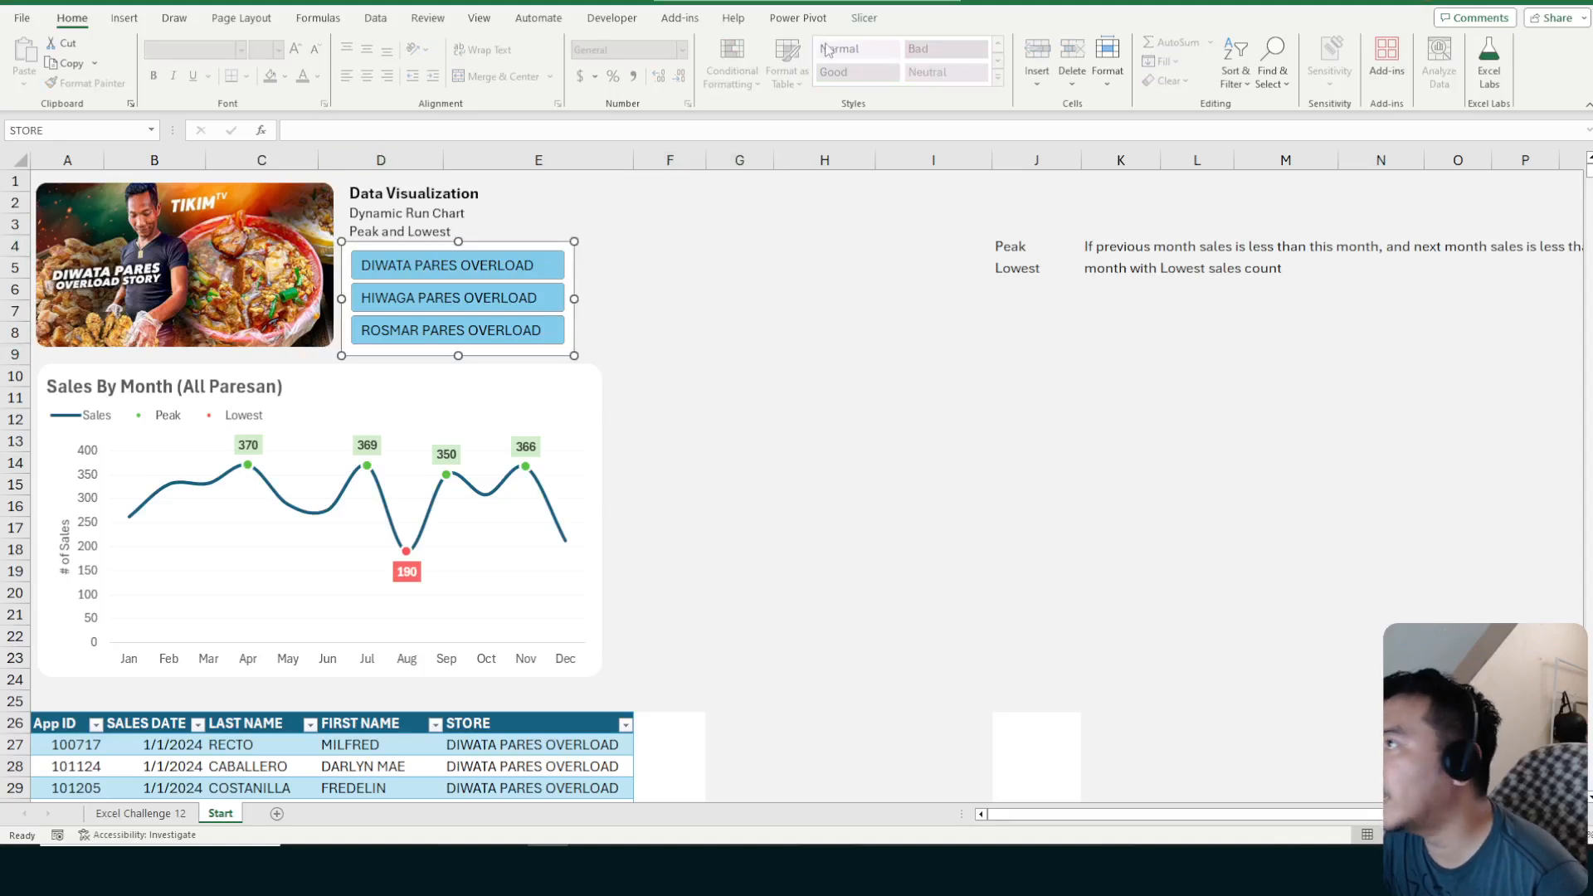
left_click(864, 18)
right_click(198, 62)
left_click(237, 101)
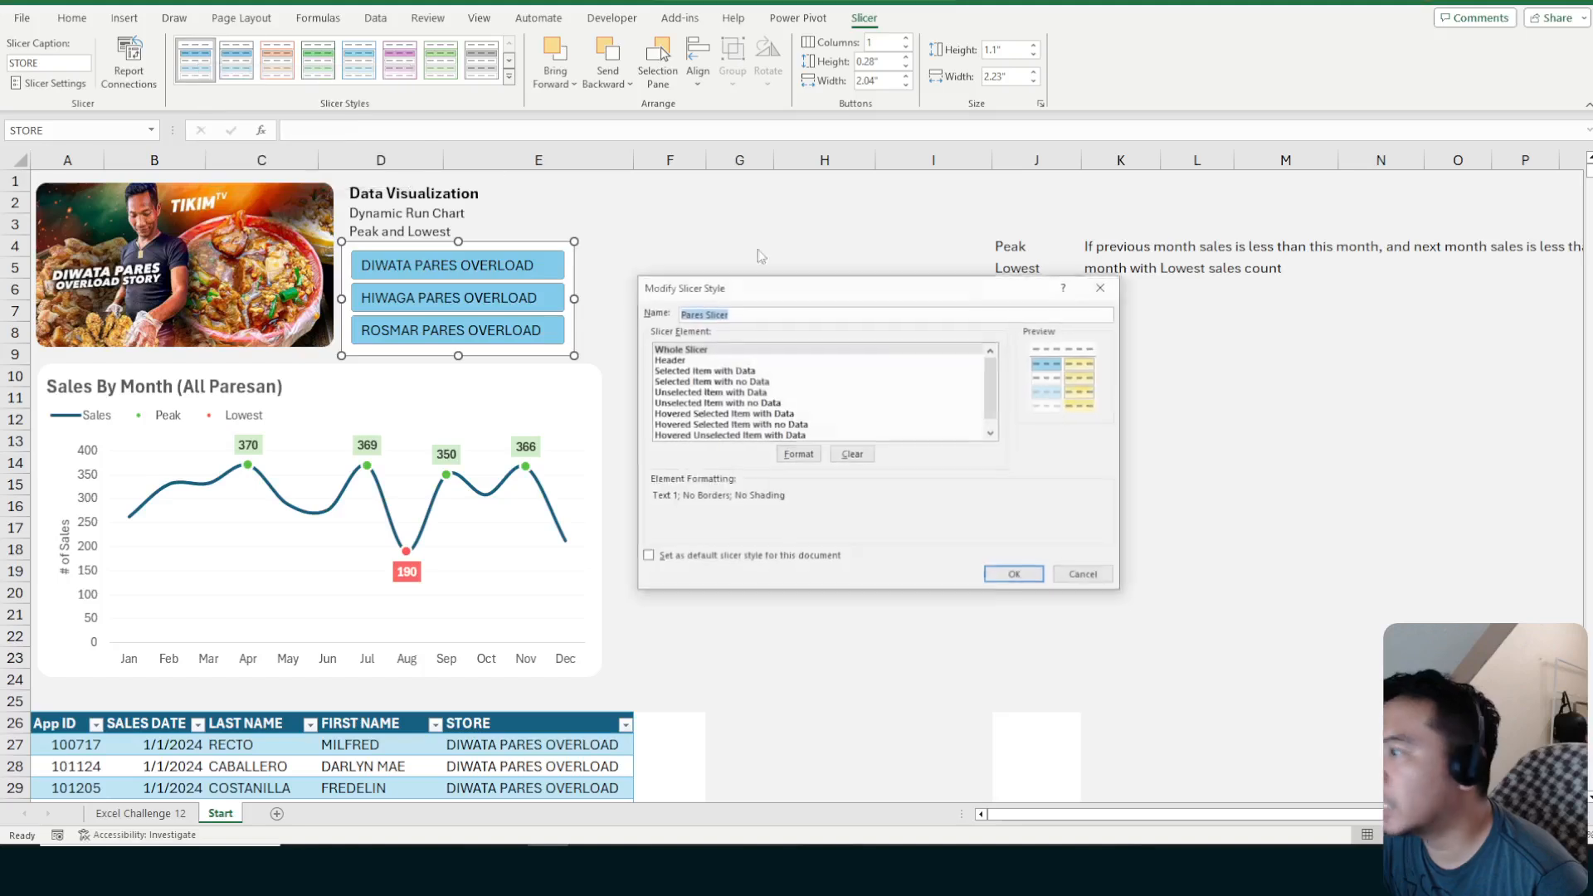
scroll(899, 379, "down", 1)
scroll(896, 379, "up", 1)
left_click(801, 350)
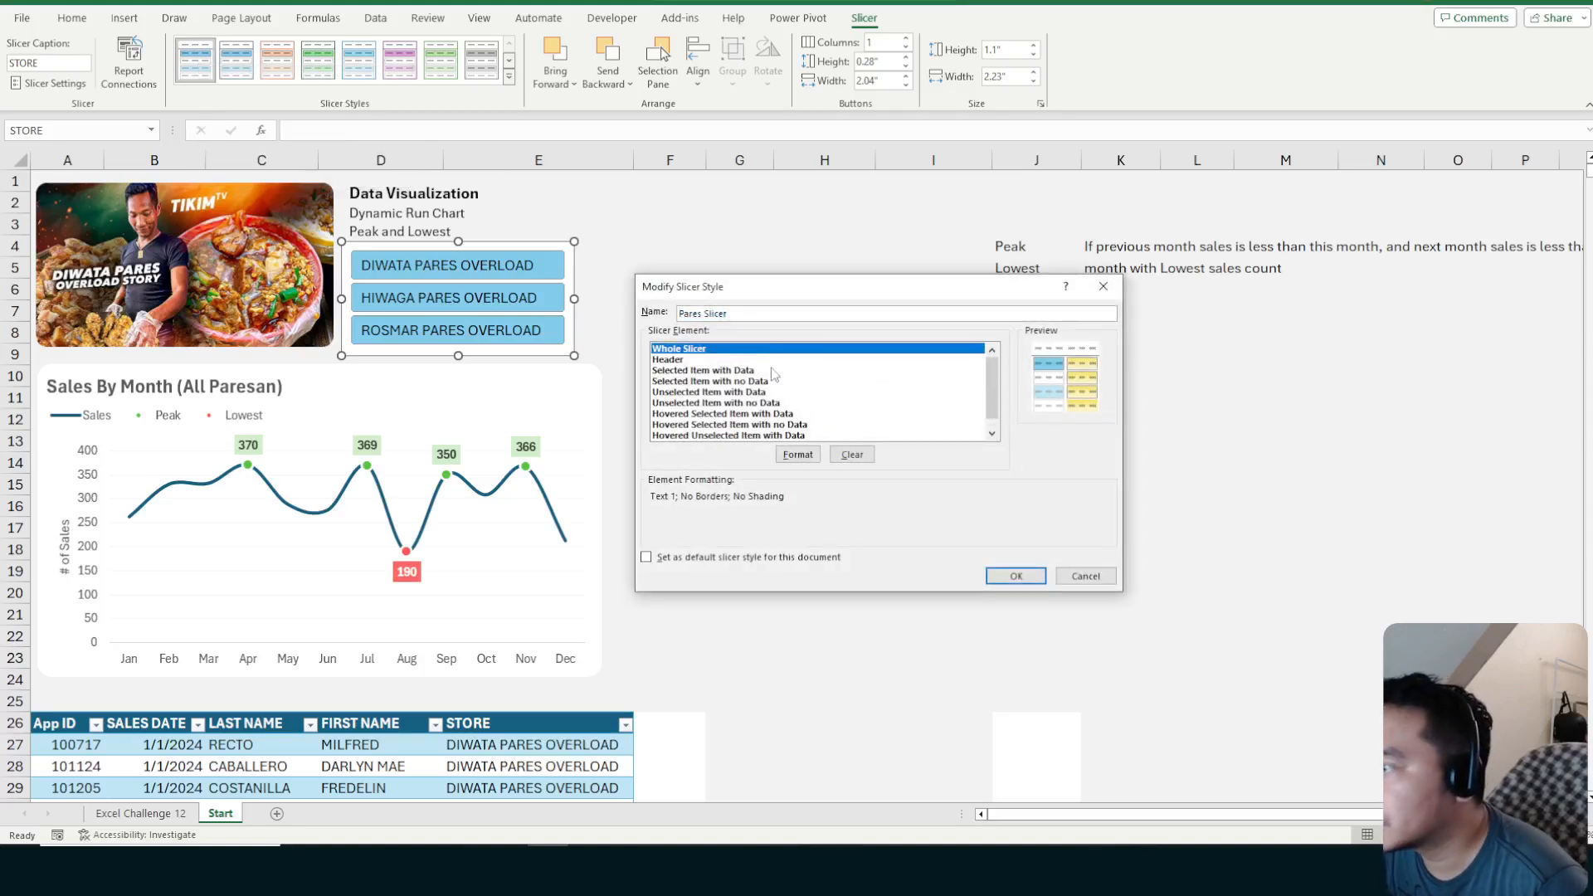
left_click(798, 454)
left_click(773, 249)
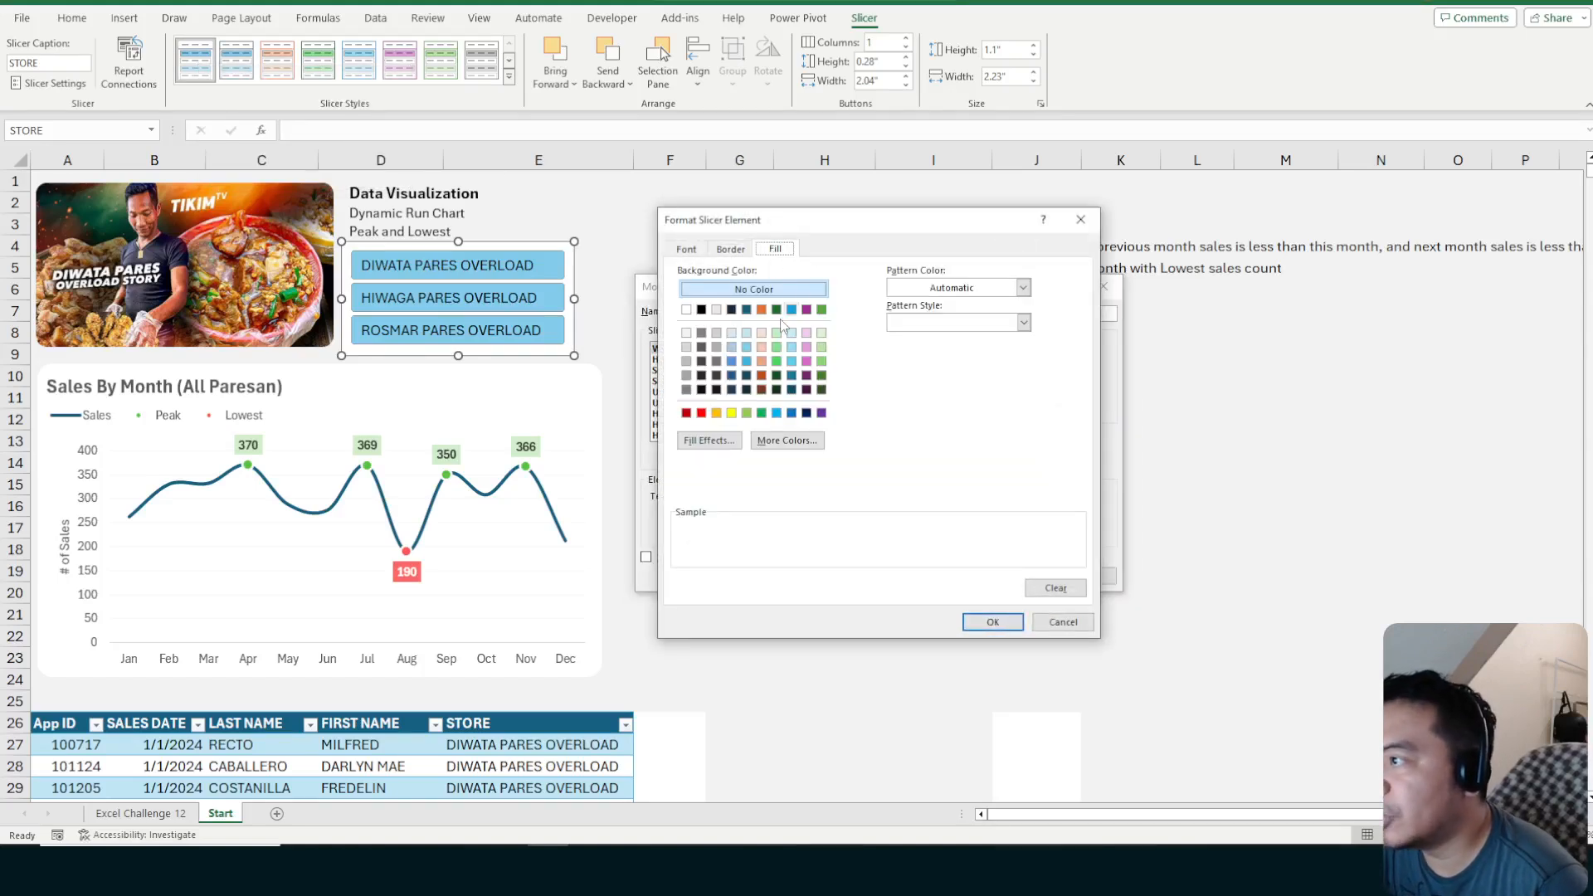
left_click(686, 333)
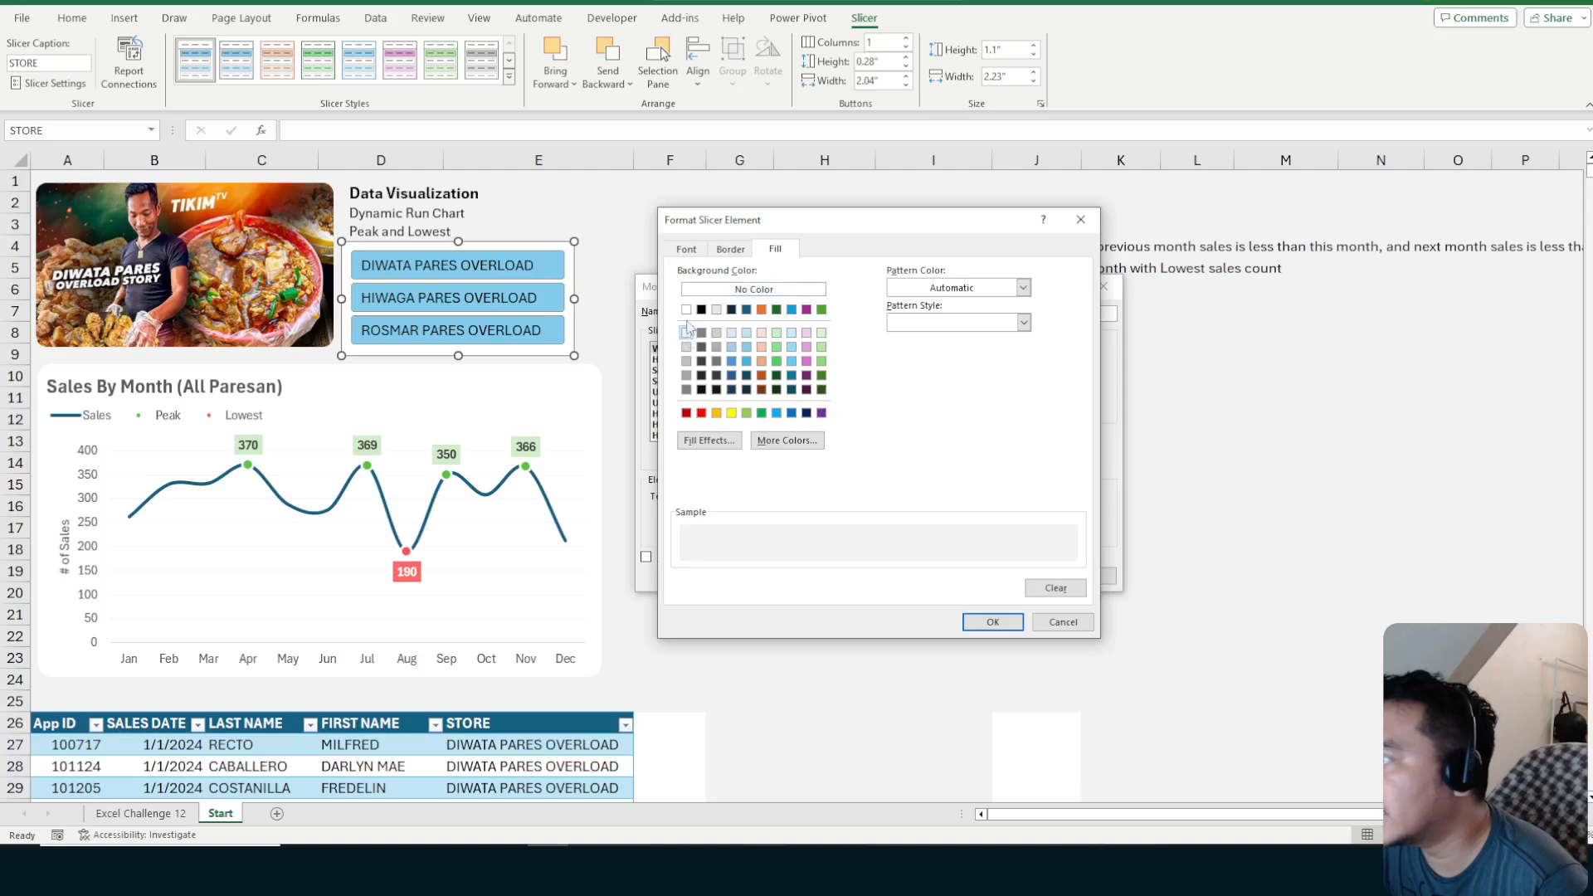
left_click(989, 621)
left_click(1009, 573)
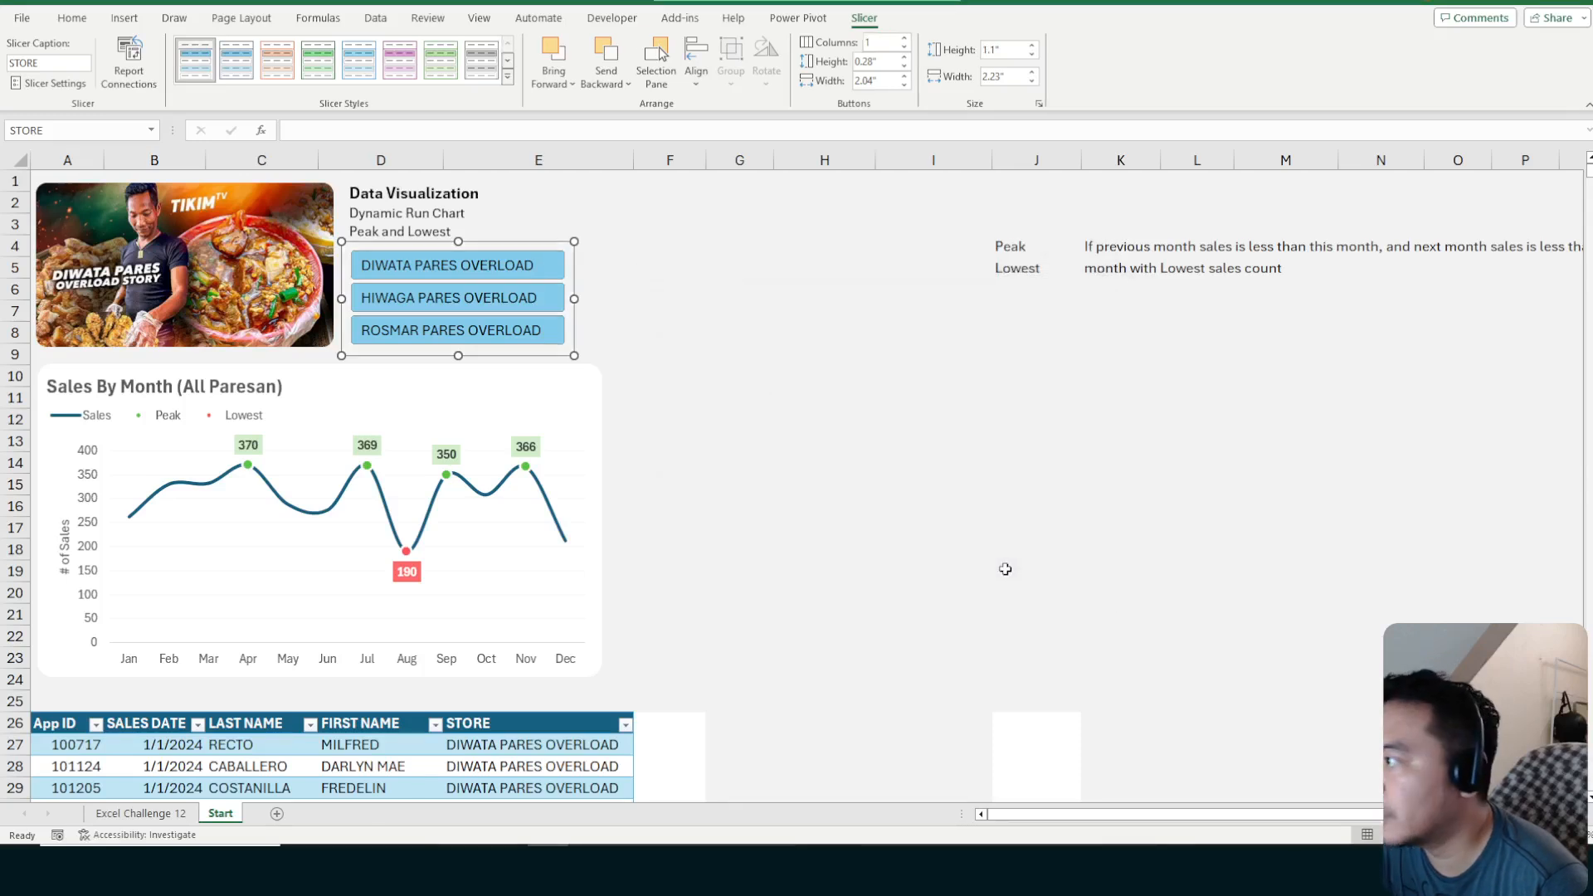
left_click(674, 291)
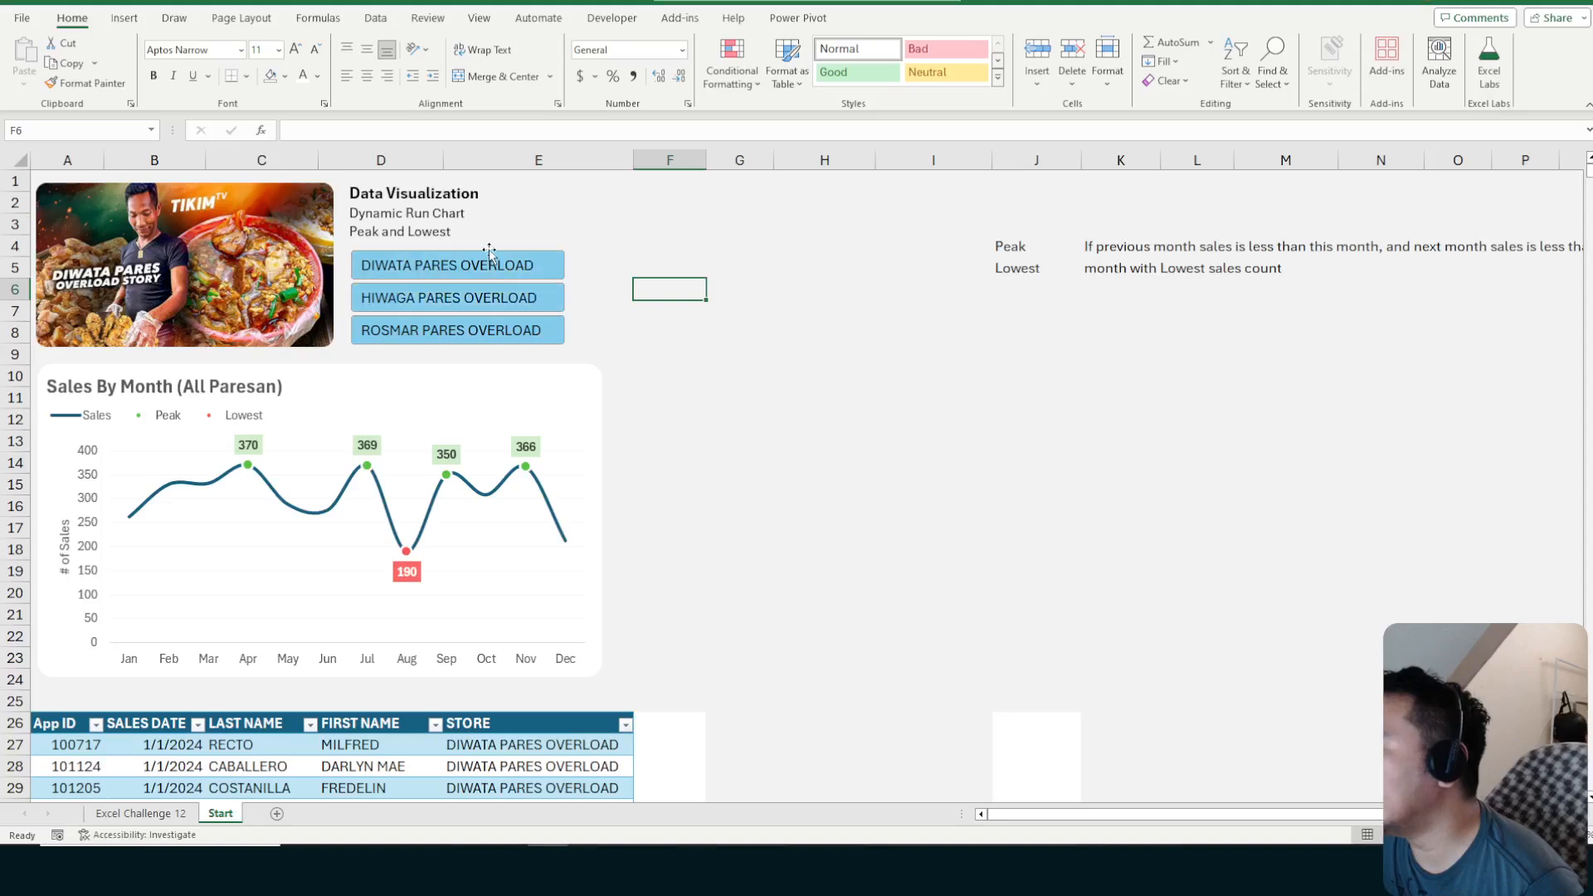
left_click(775, 270)
left_click(732, 332)
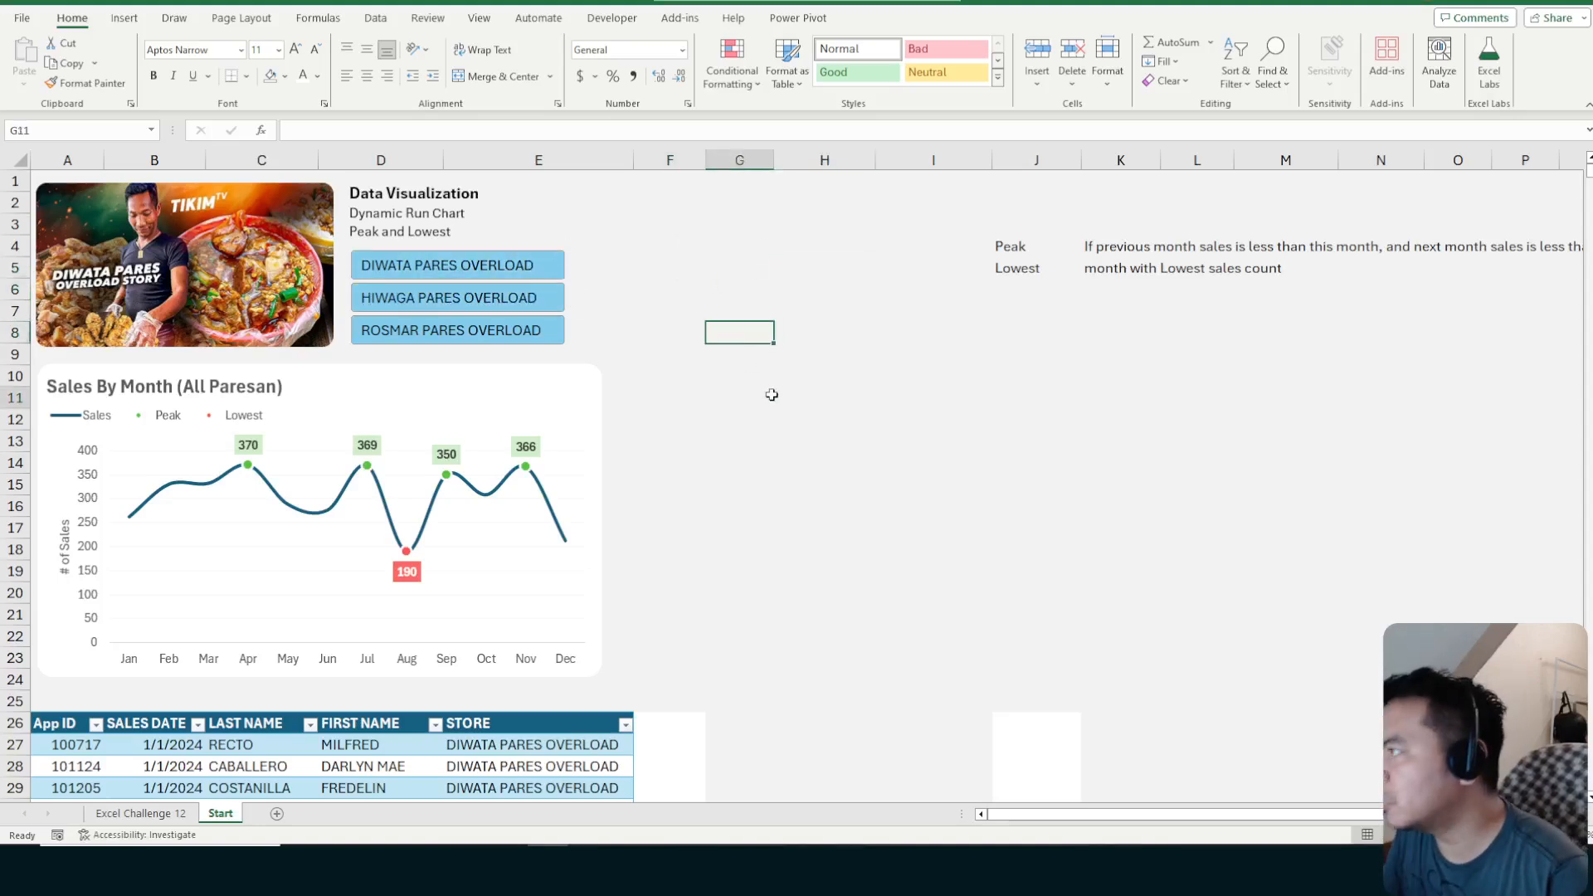
left_click(765, 397)
left_click(893, 508)
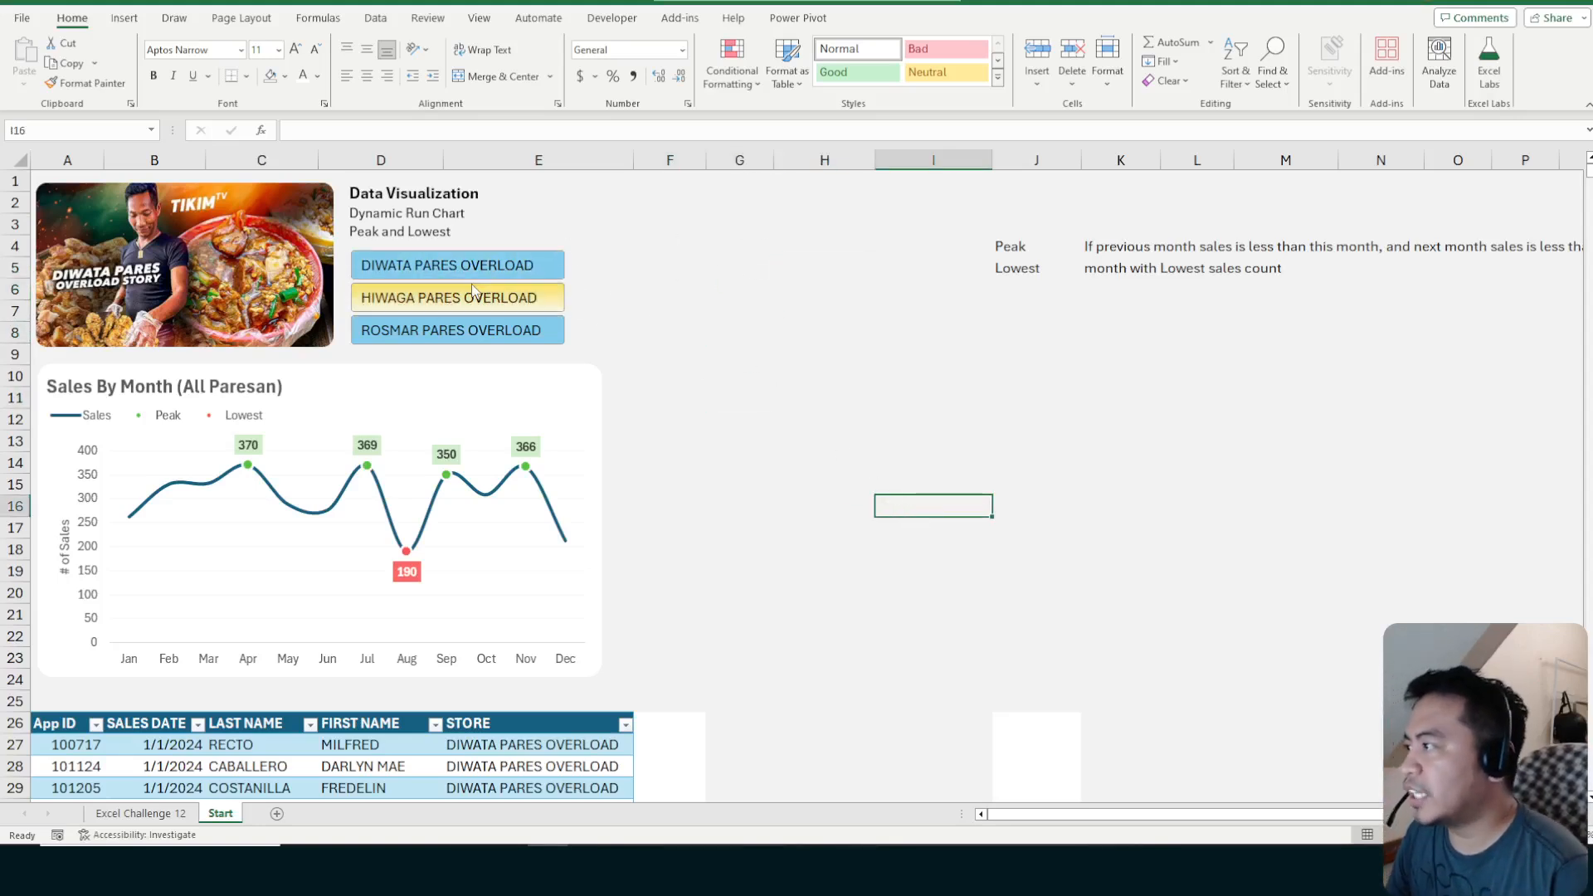
Filter the run chart by Diwata, Rosmar and Hiwaga Pares Overload in turn, ending on Diwata Pares Overload
left_click(456, 267)
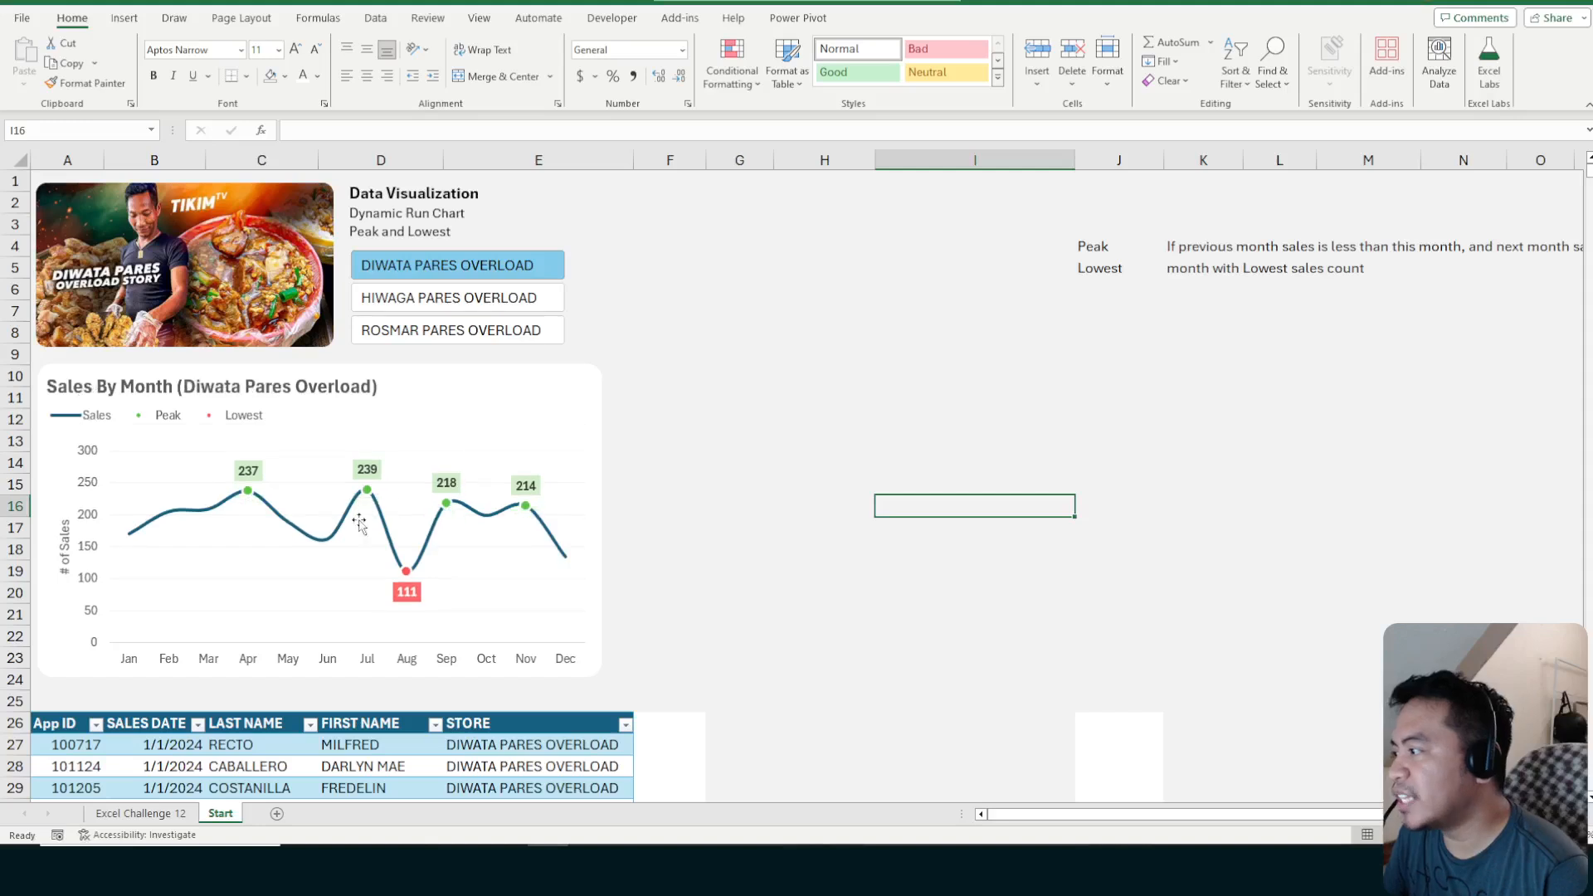
left_click(462, 330)
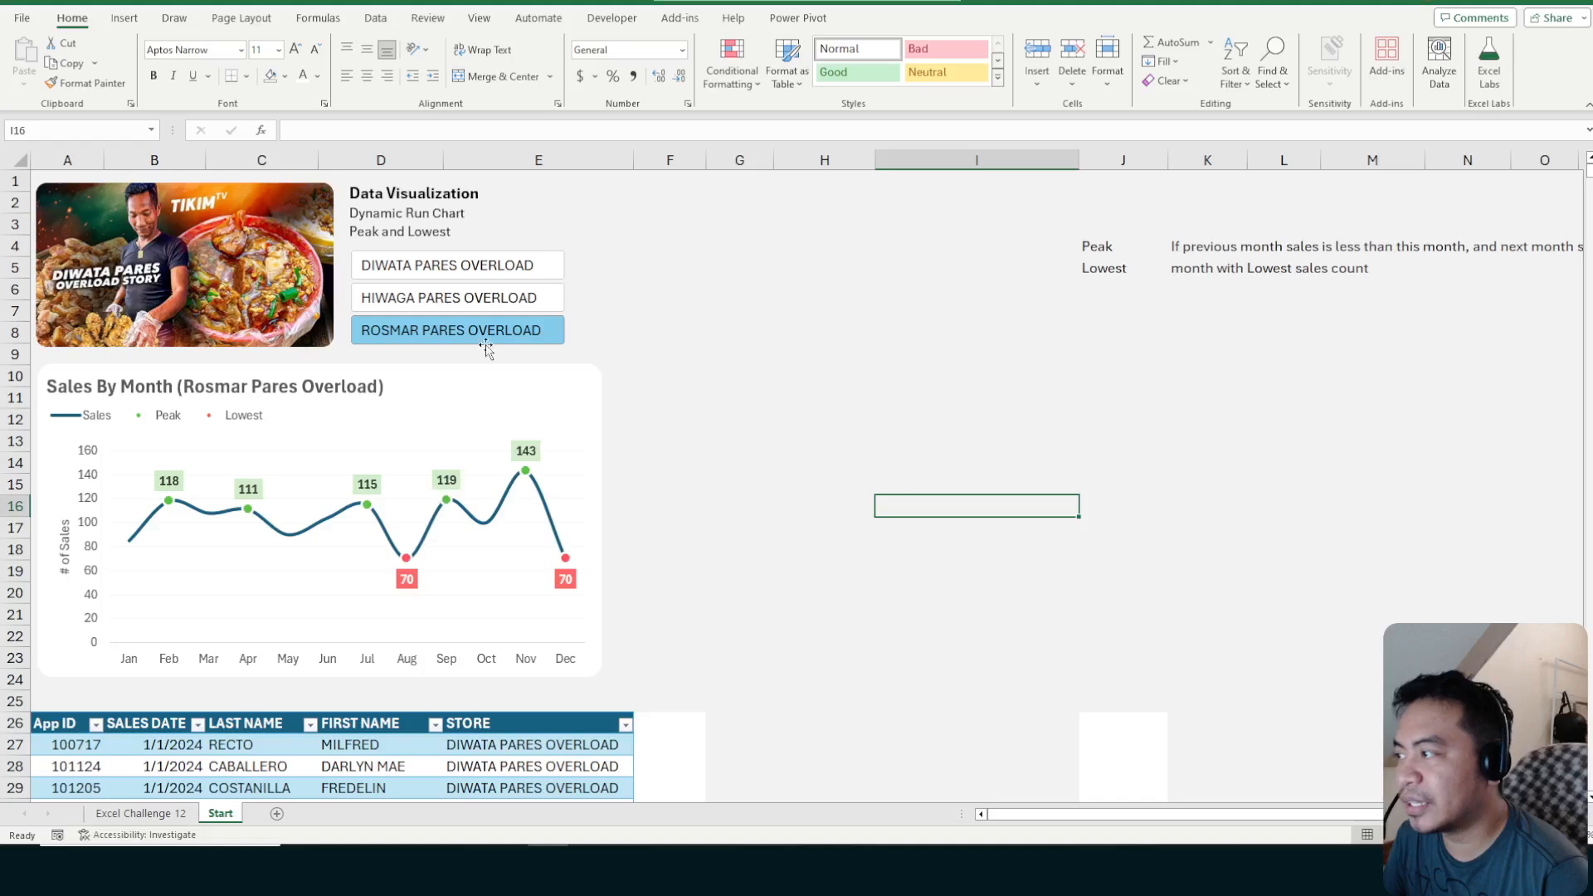
left_click(455, 300)
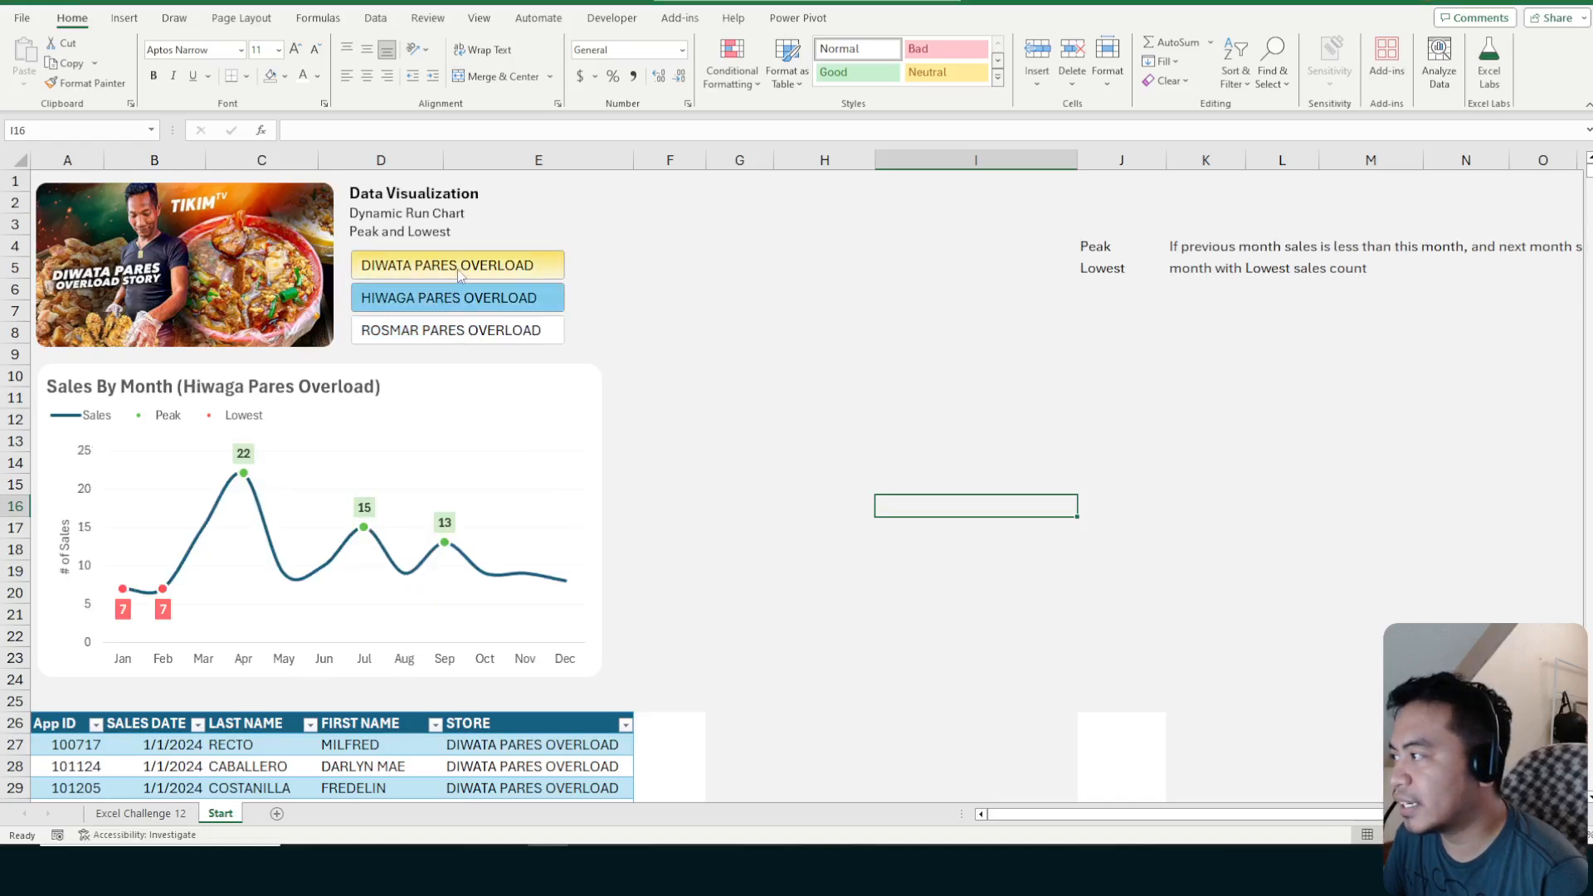
left_click(456, 269)
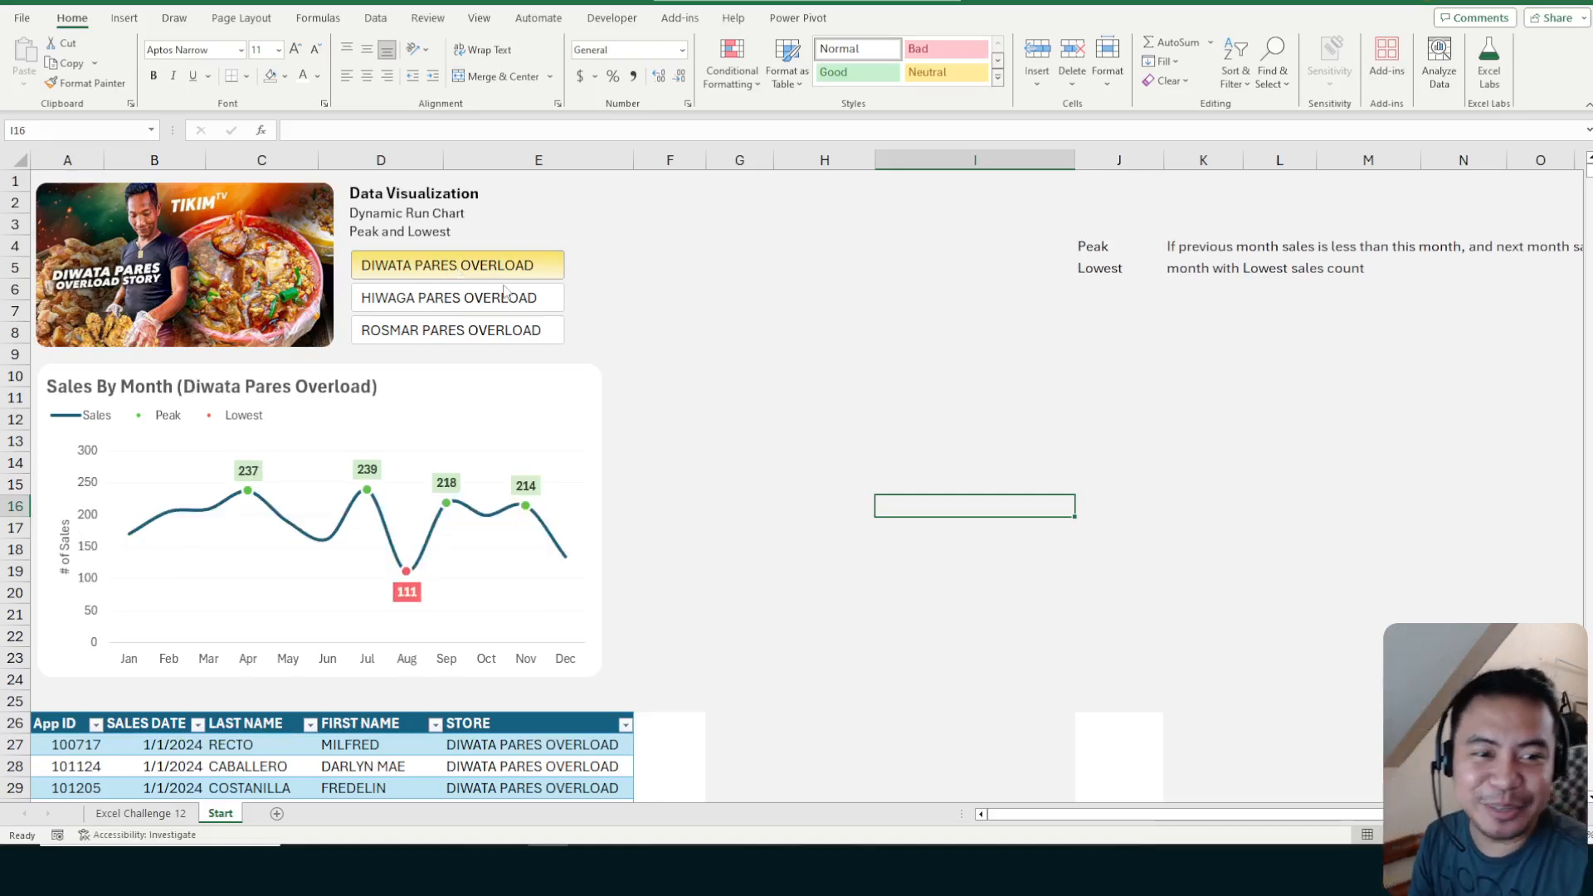
key("alt+Tab")
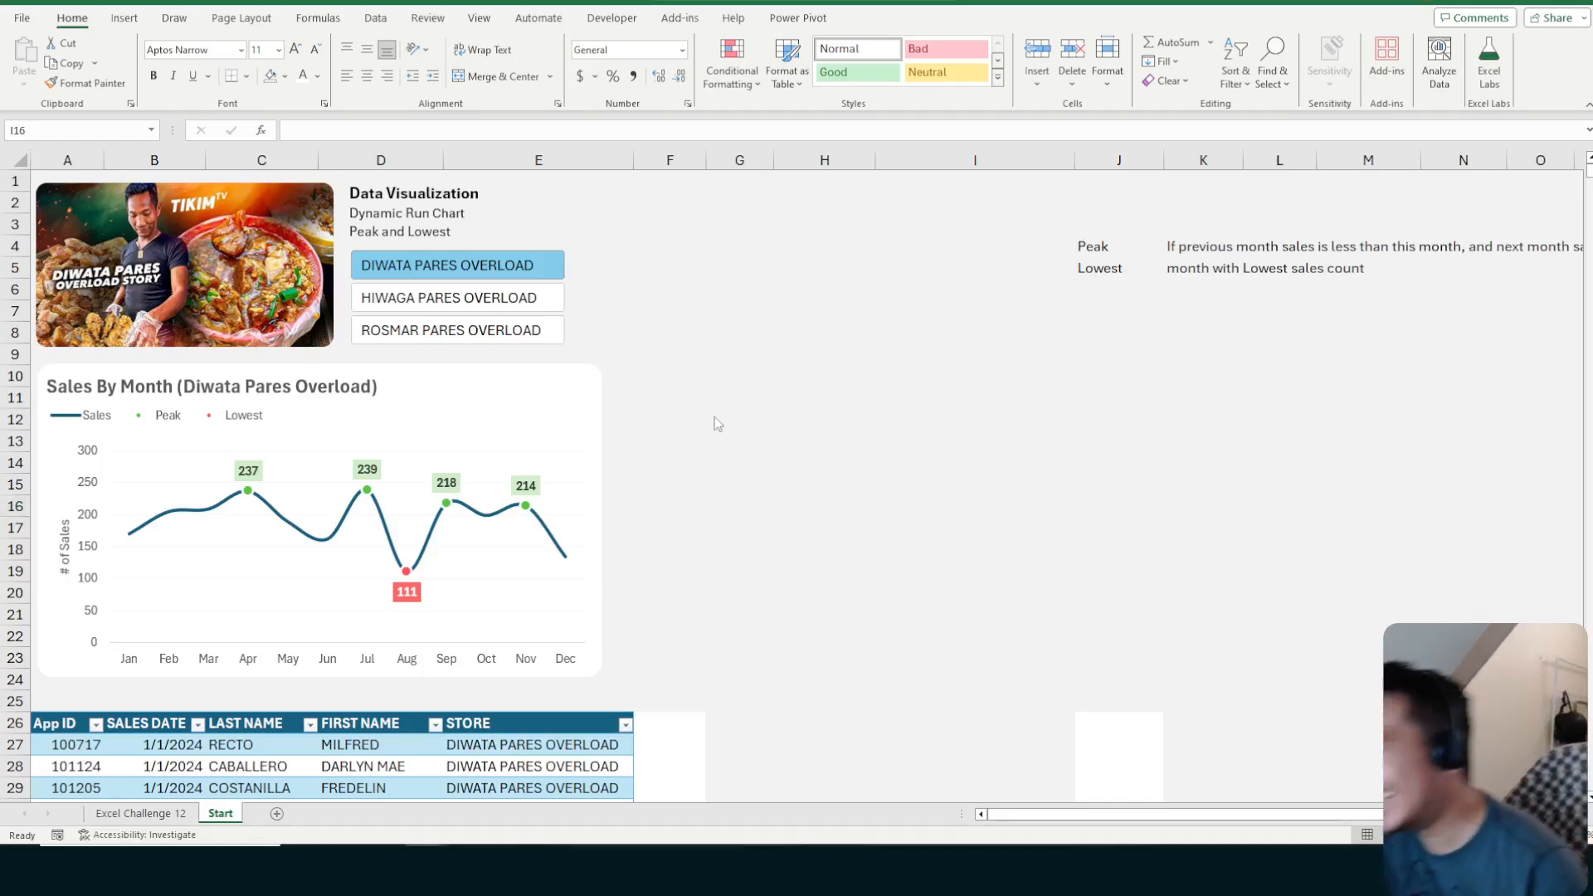
left_click(699, 362)
left_click(741, 378)
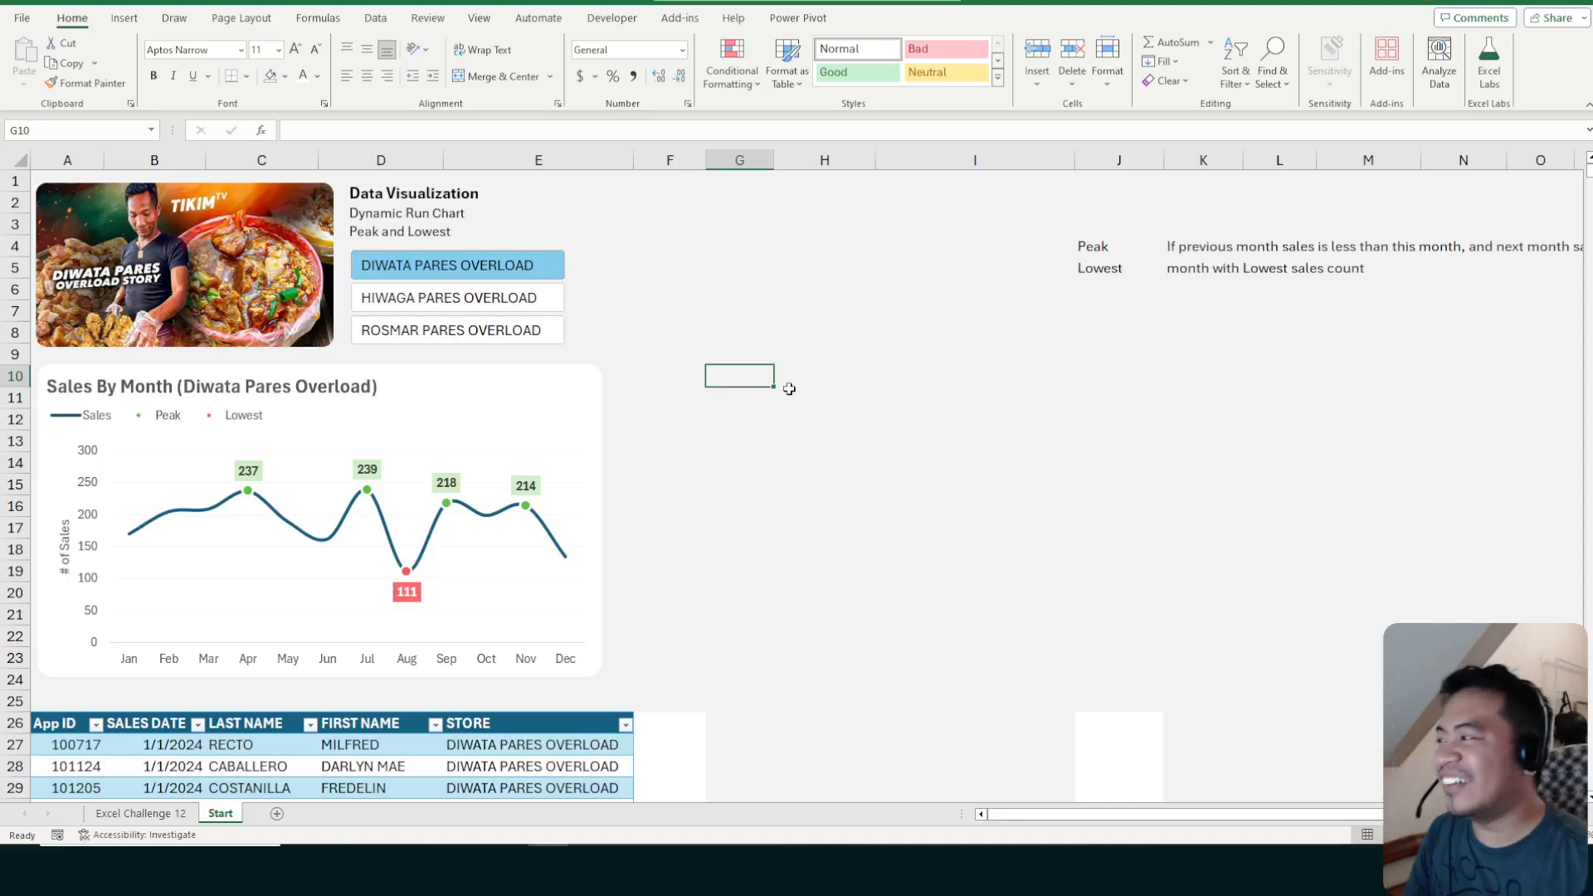
left_click(815, 463)
left_click(842, 378)
left_click(863, 436)
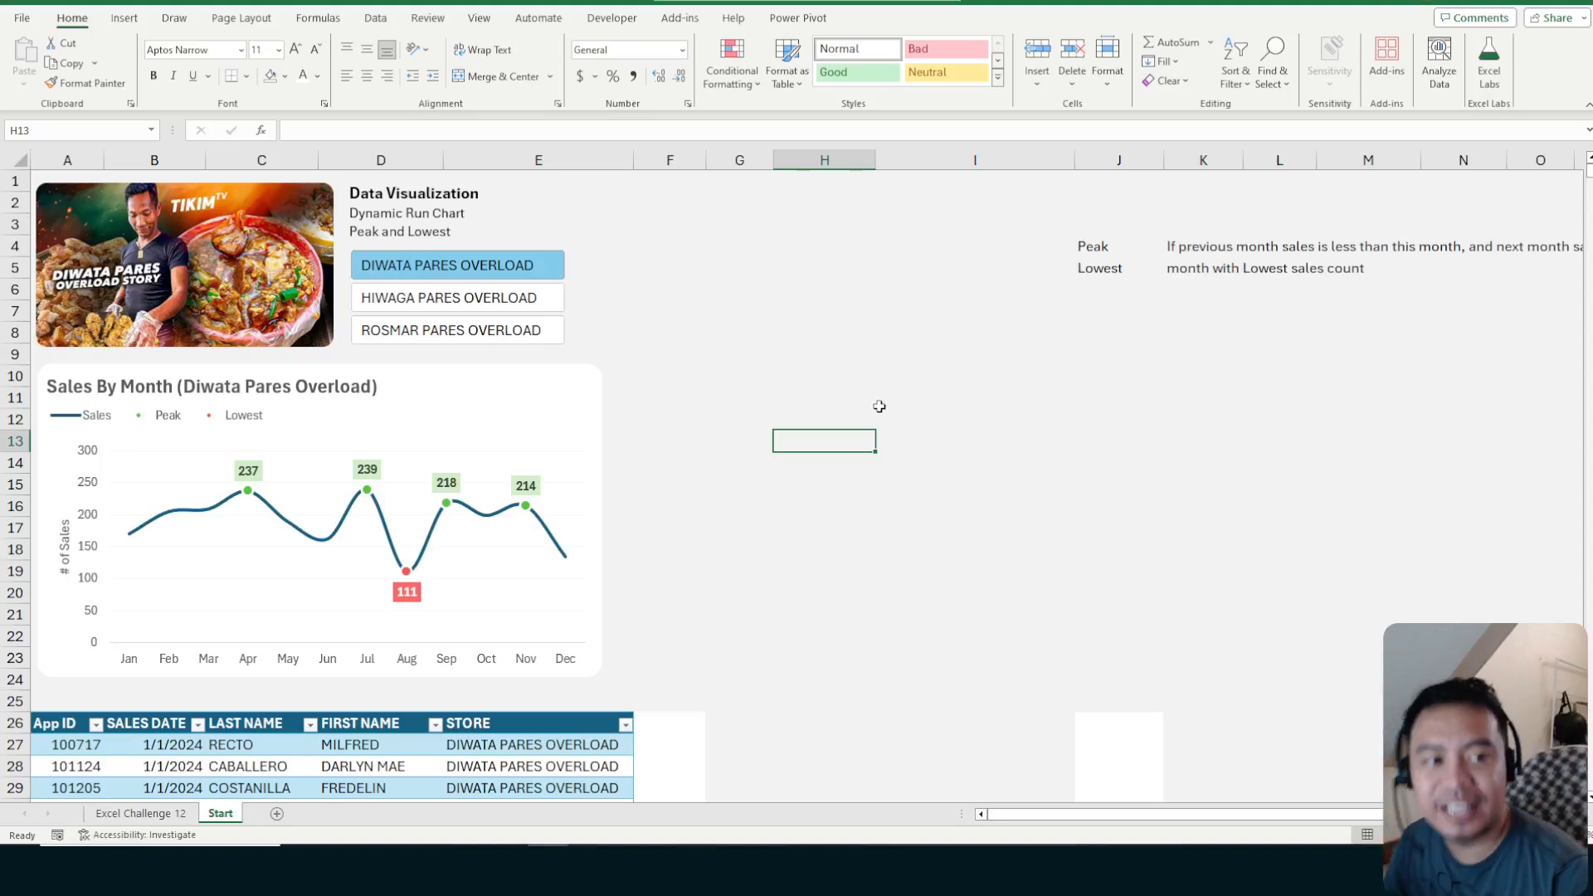
left_click(836, 395)
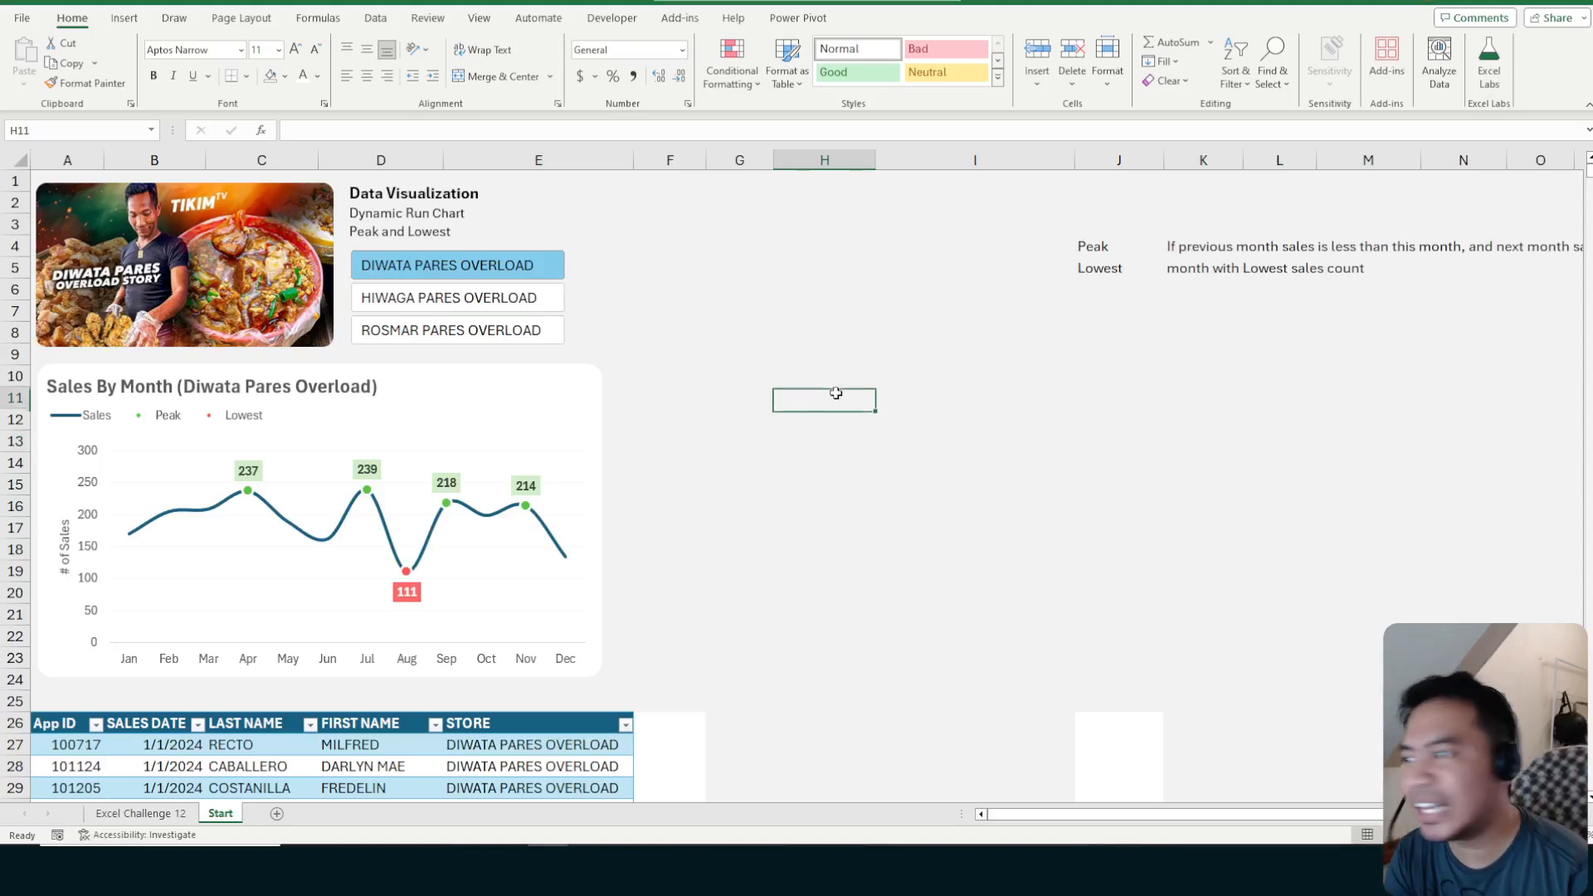
left_click(826, 372)
left_click(838, 462)
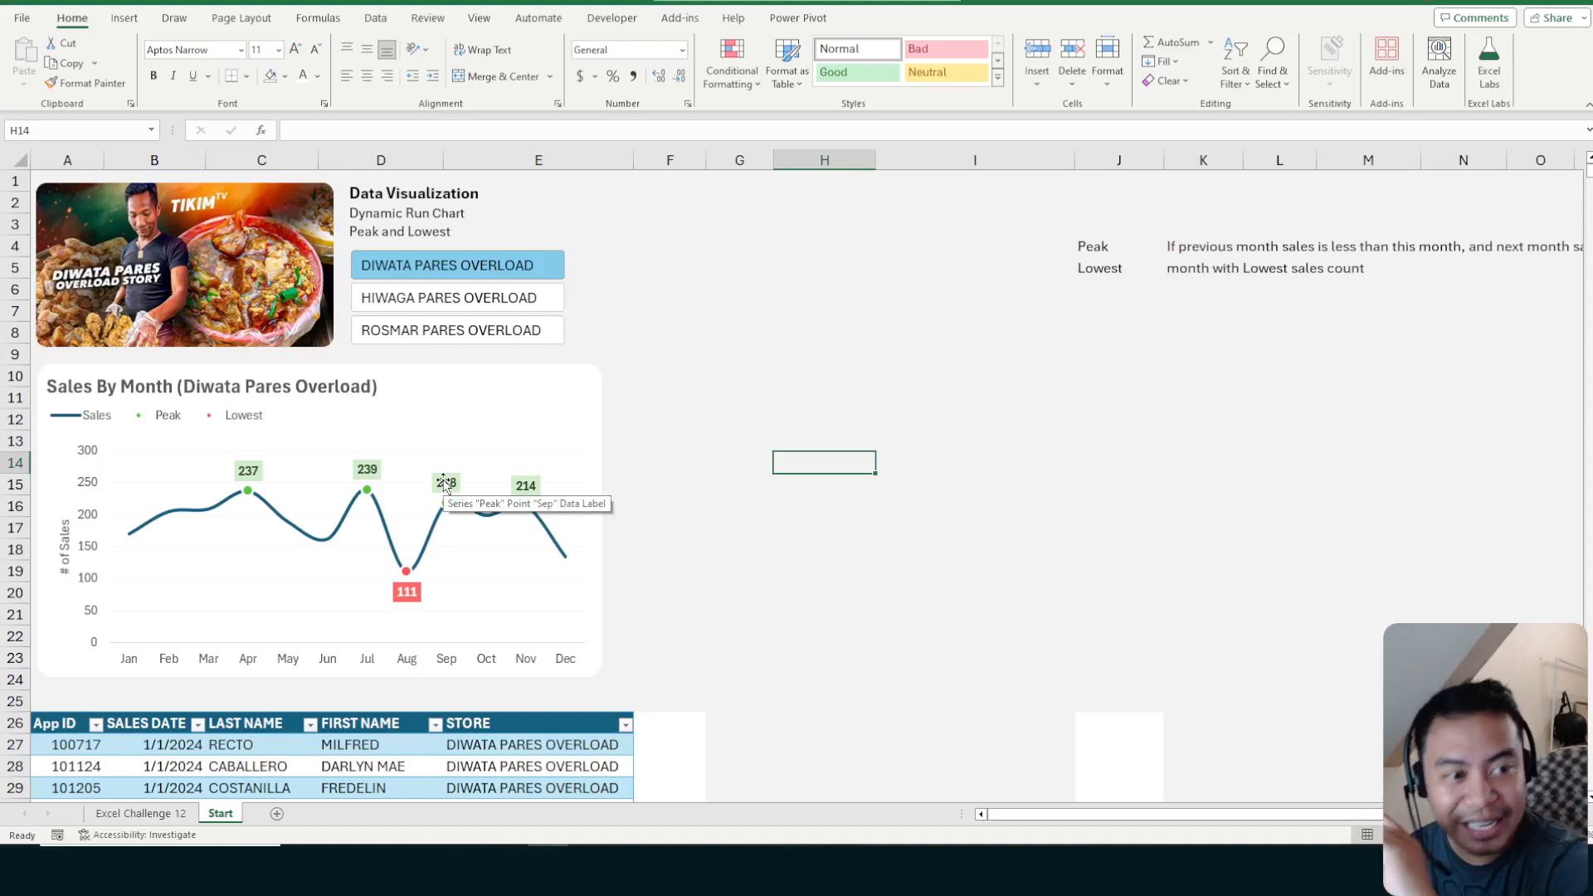
left_click(879, 416)
Insert a 2-D clustered column chart from the Sales By Month table with its Sales, Peak and Lowest columns
scroll(871, 427, "down", 7)
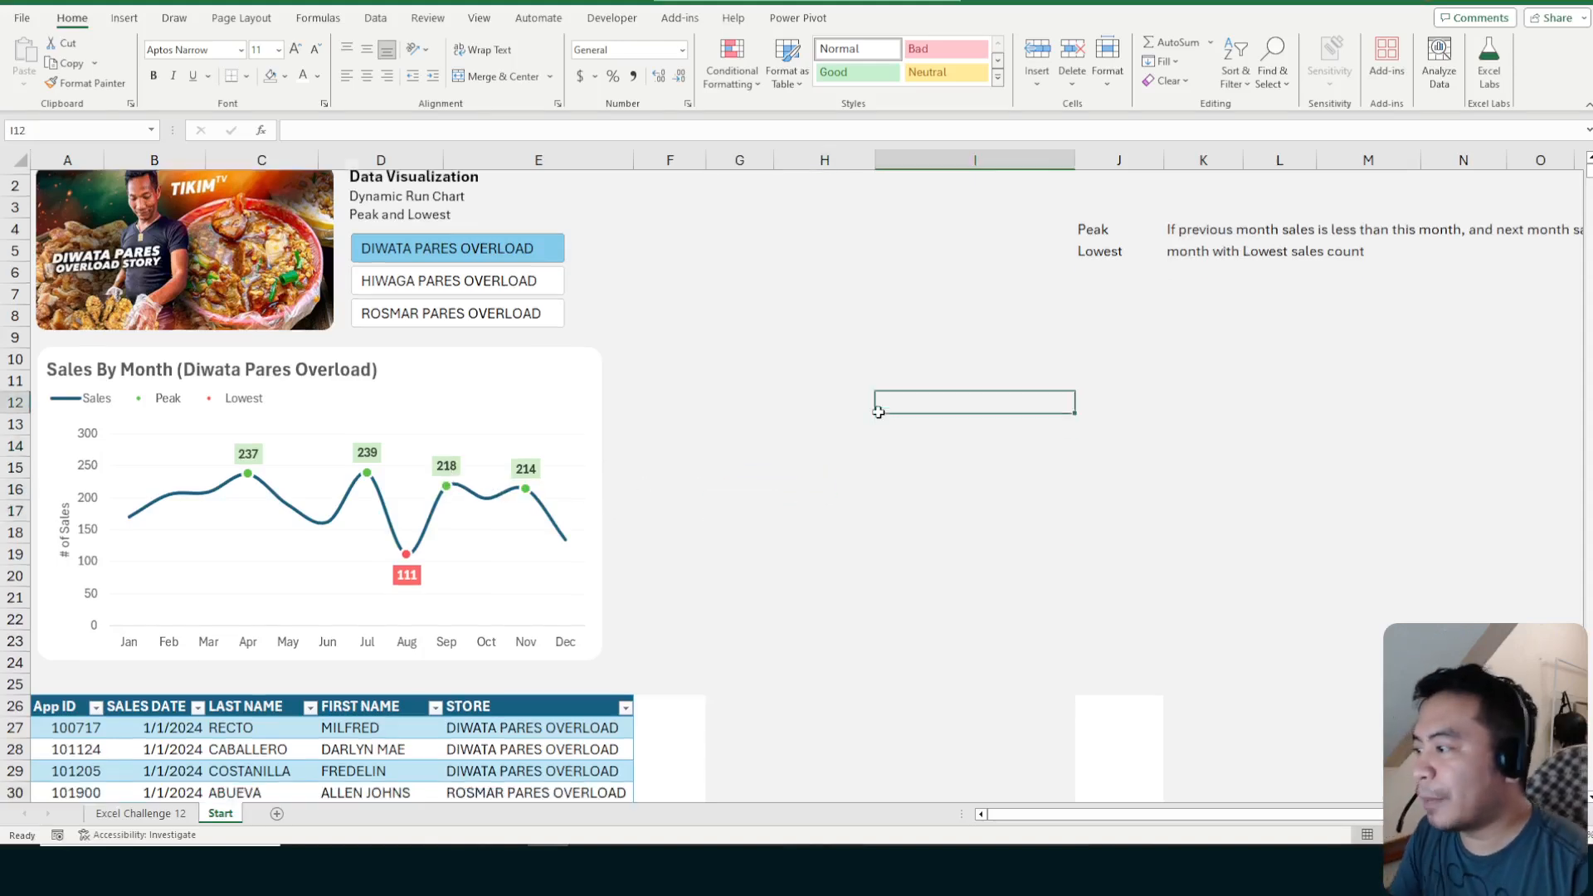
scroll(1365, 475, "down", 2)
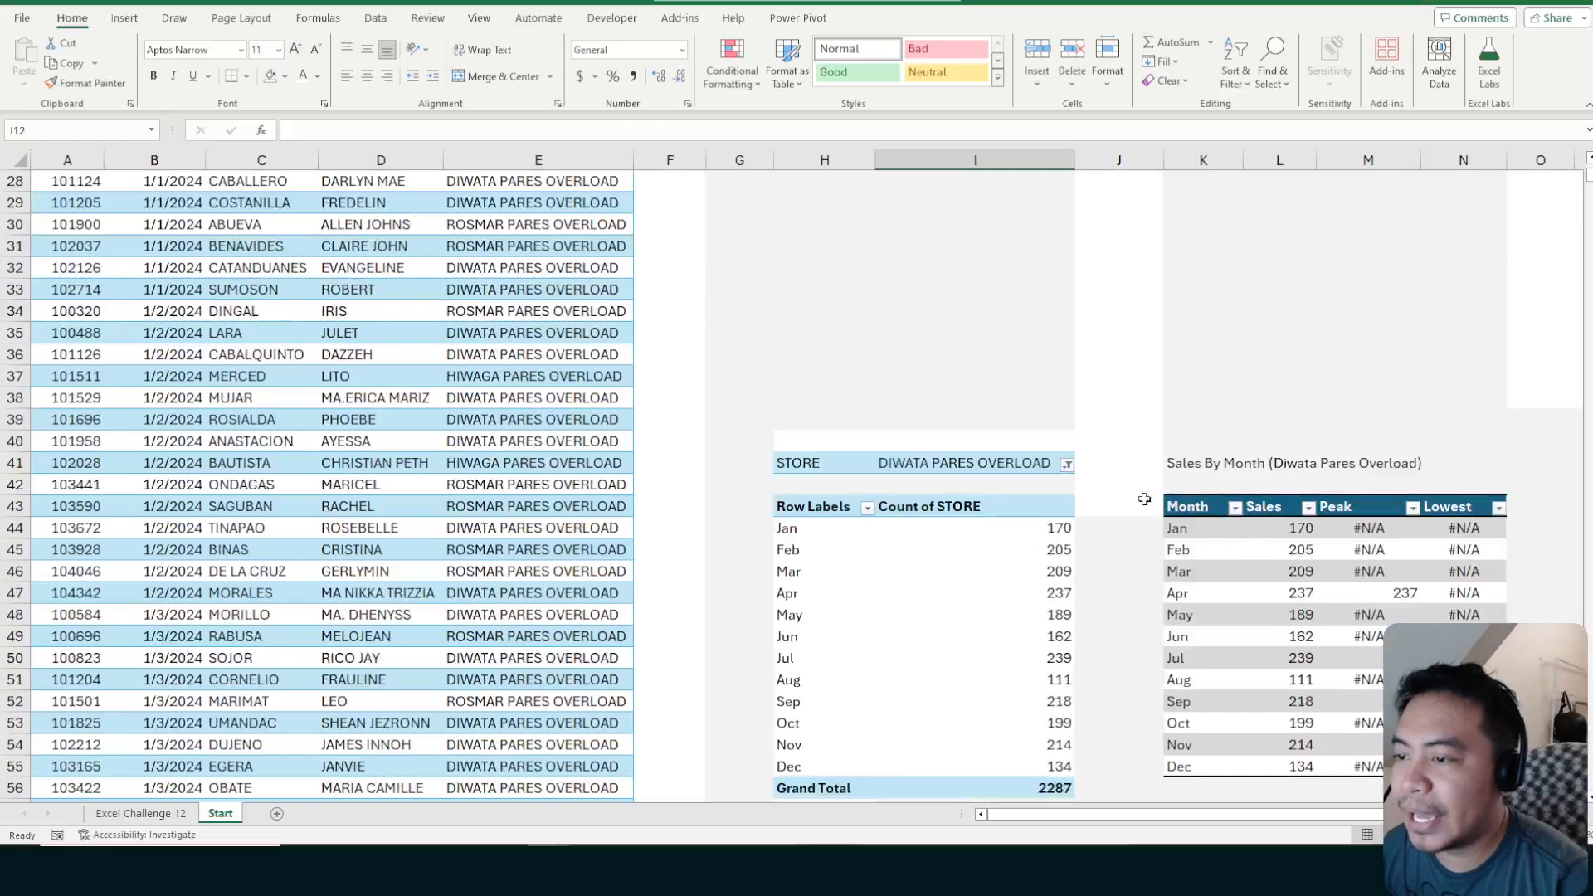
mouse_move(1119, 420)
left_mouse_down()
mouse_move(1526, 440)
mouse_move(1127, 442)
left_mouse_up()
left_click(869, 571)
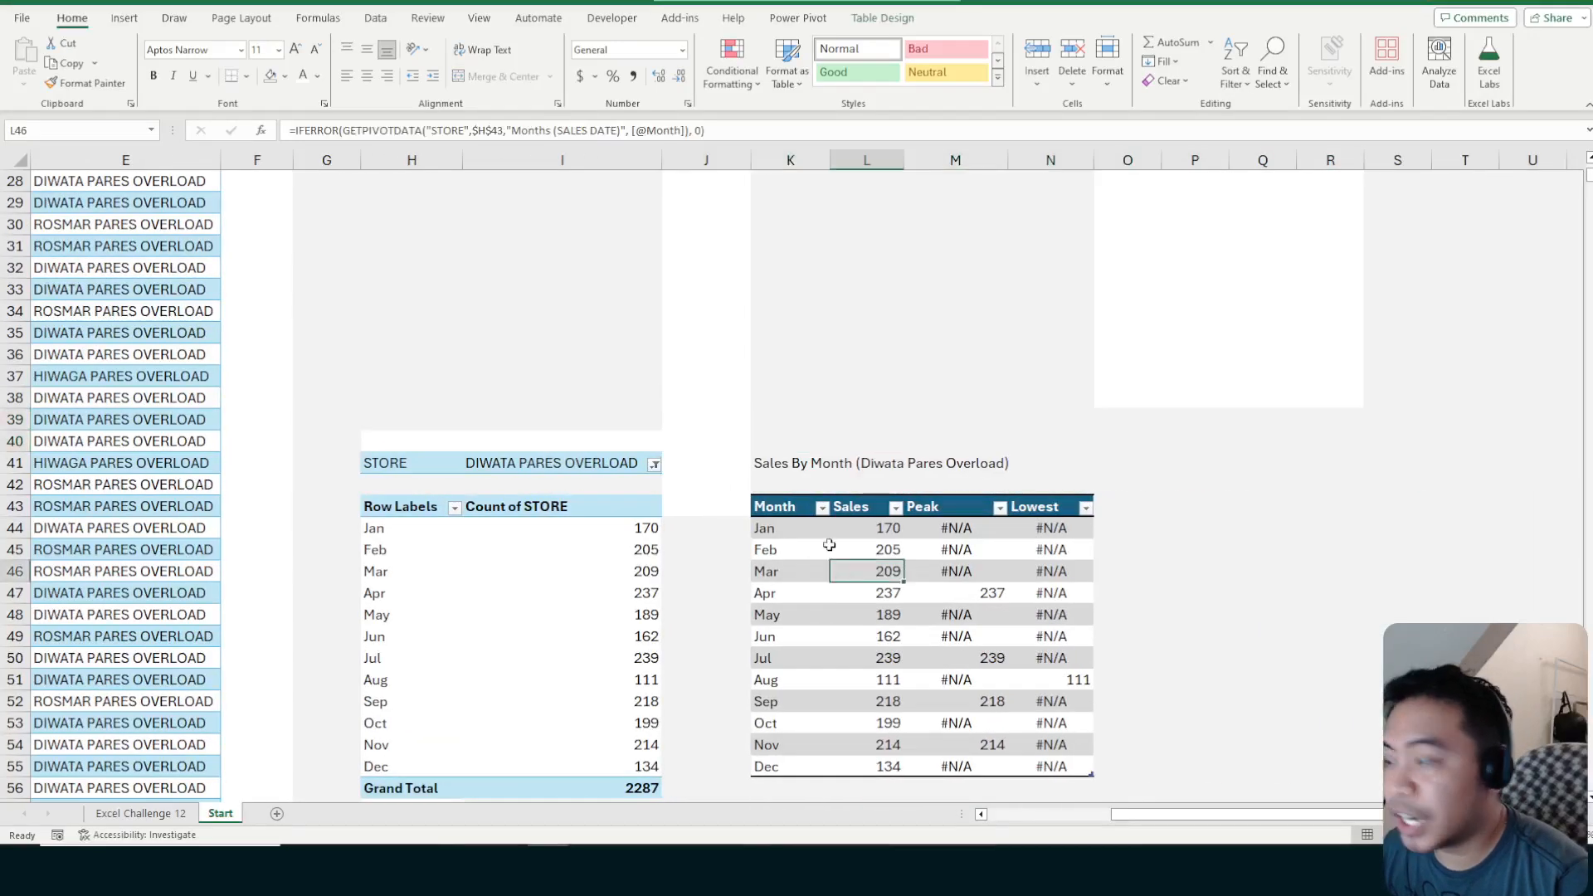
left_click(827, 549)
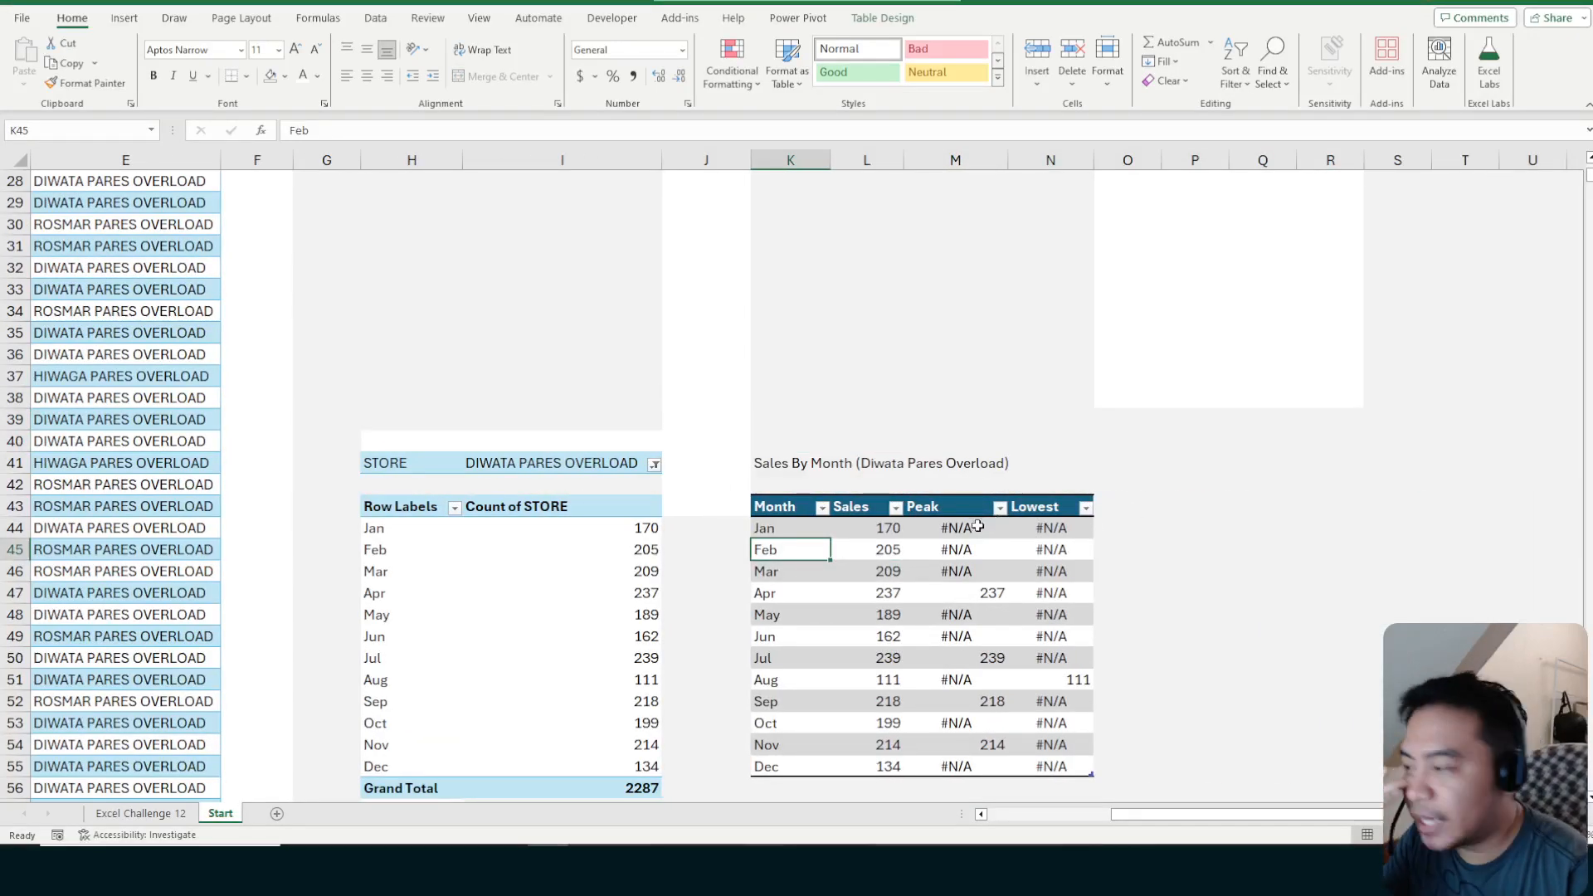
left_click(955, 550)
left_click(872, 528)
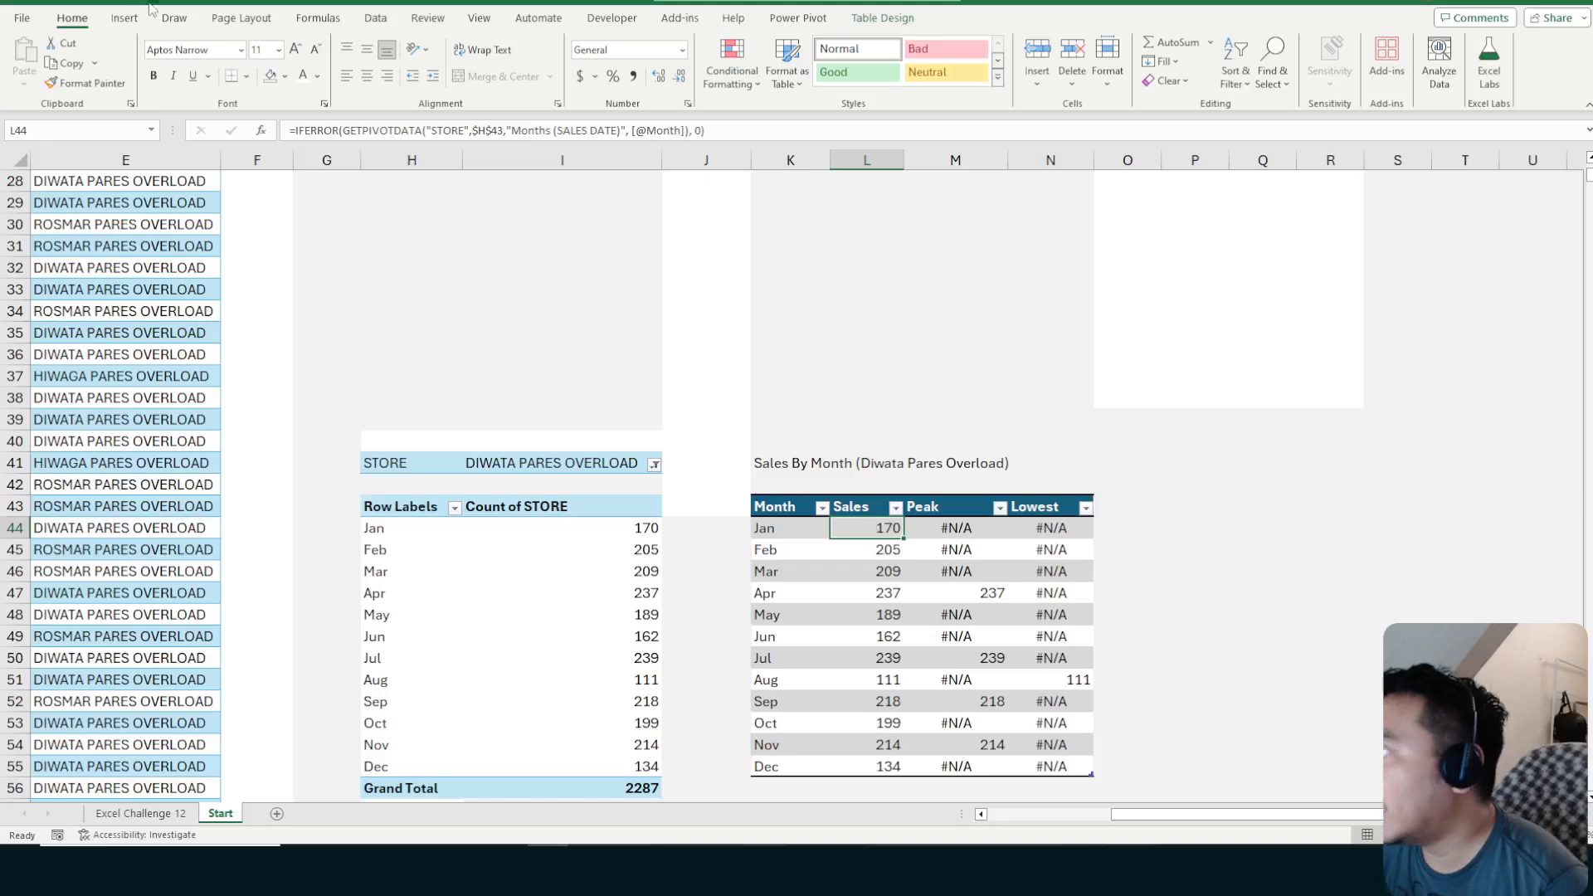
left_click(124, 17)
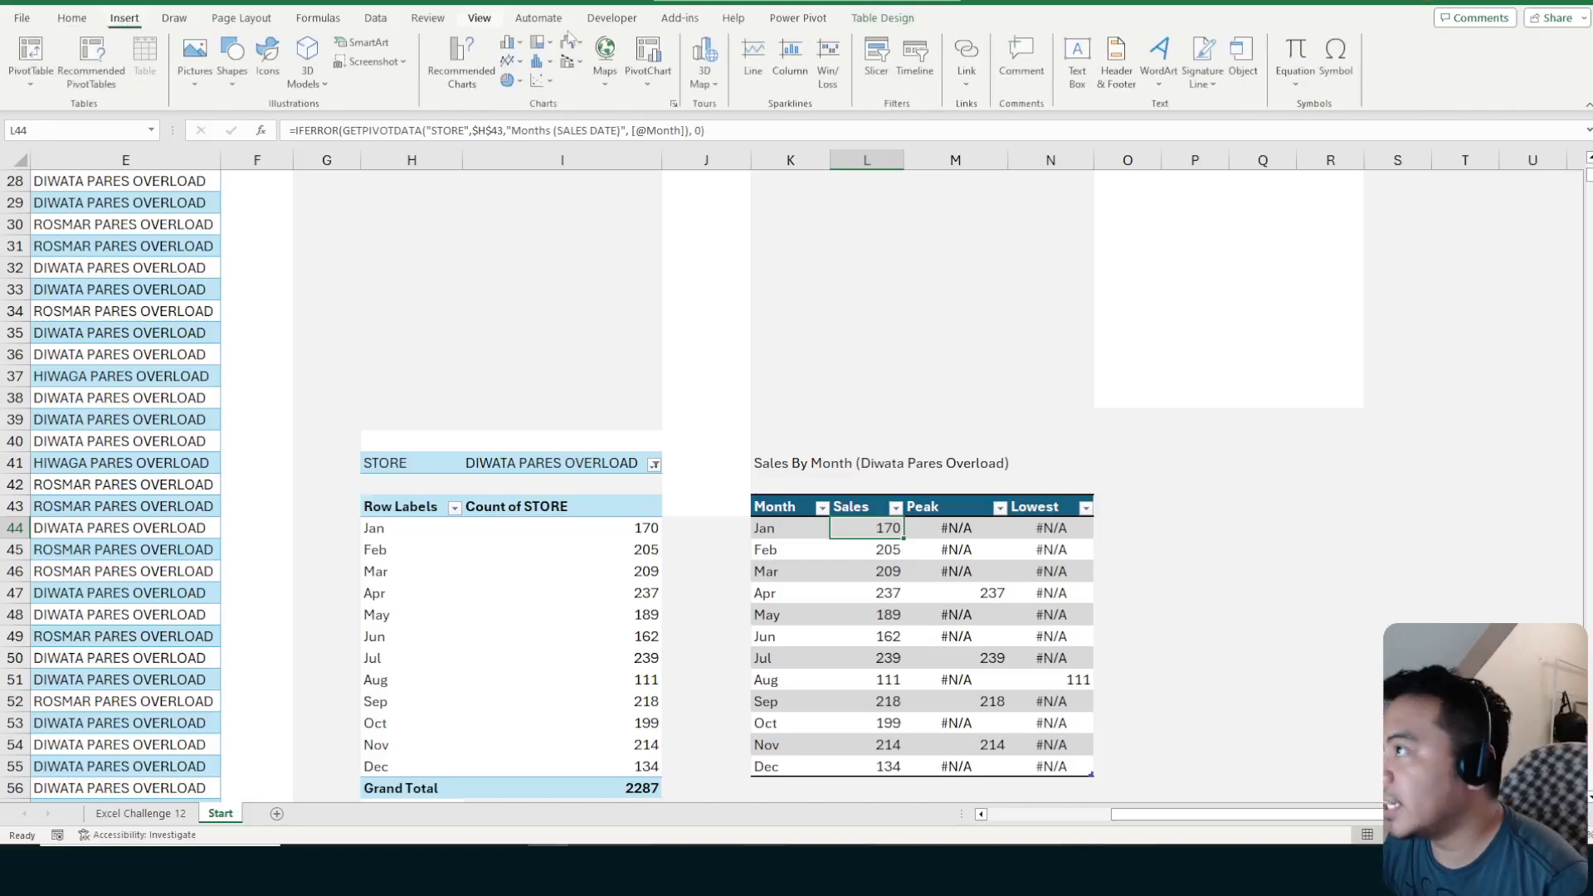
left_click(509, 46)
left_click(895, 369)
scroll(713, 352, "up", 9)
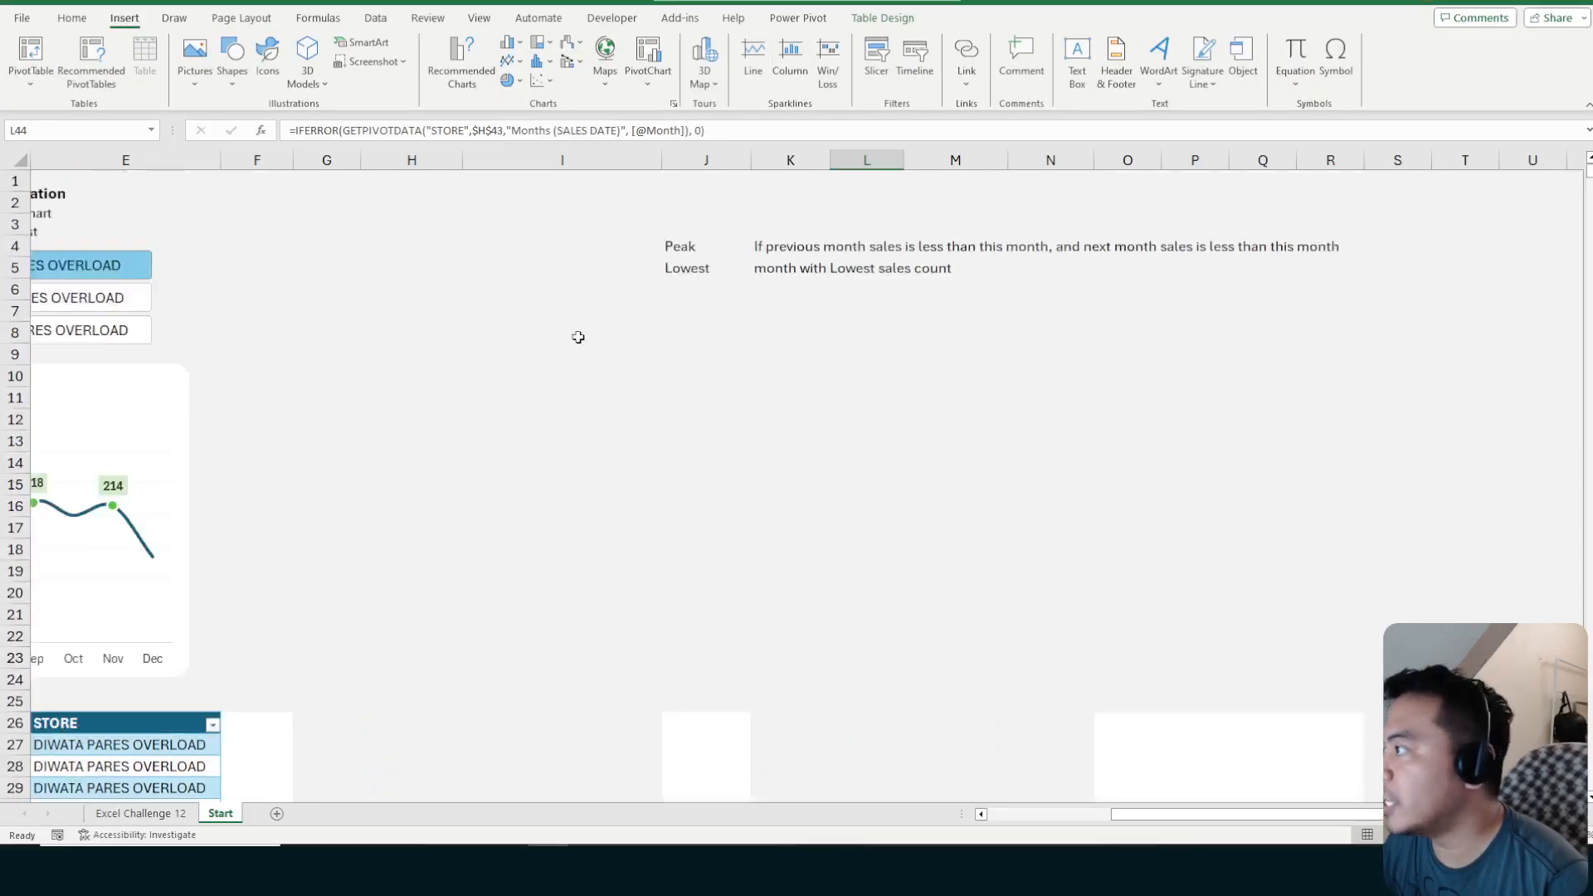
scroll(581, 361, "down", 9)
key("Down")
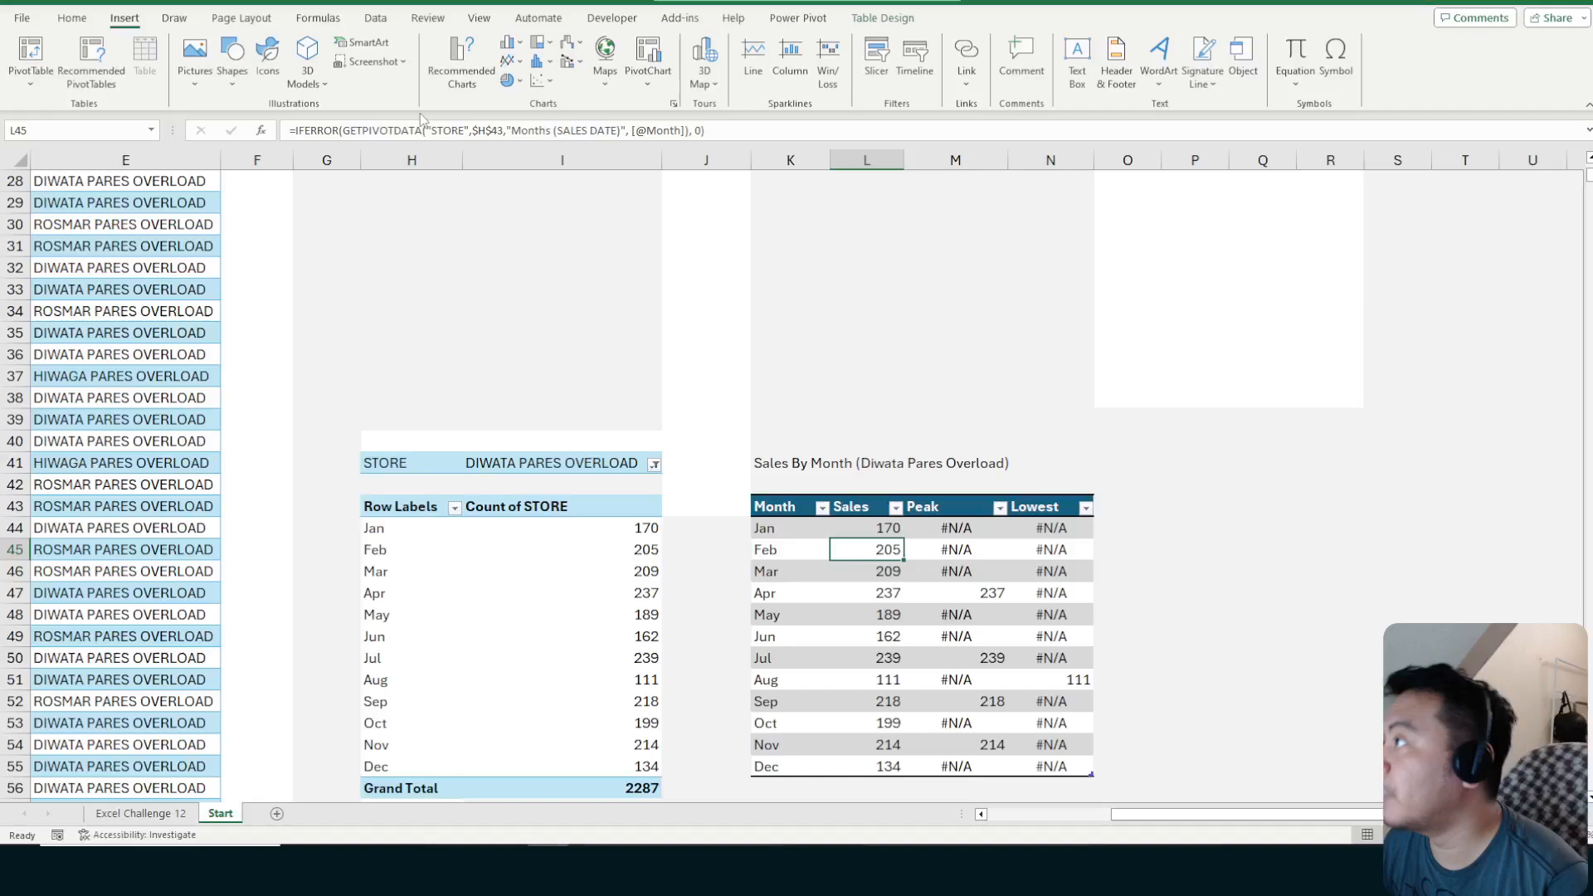
left_click(508, 44)
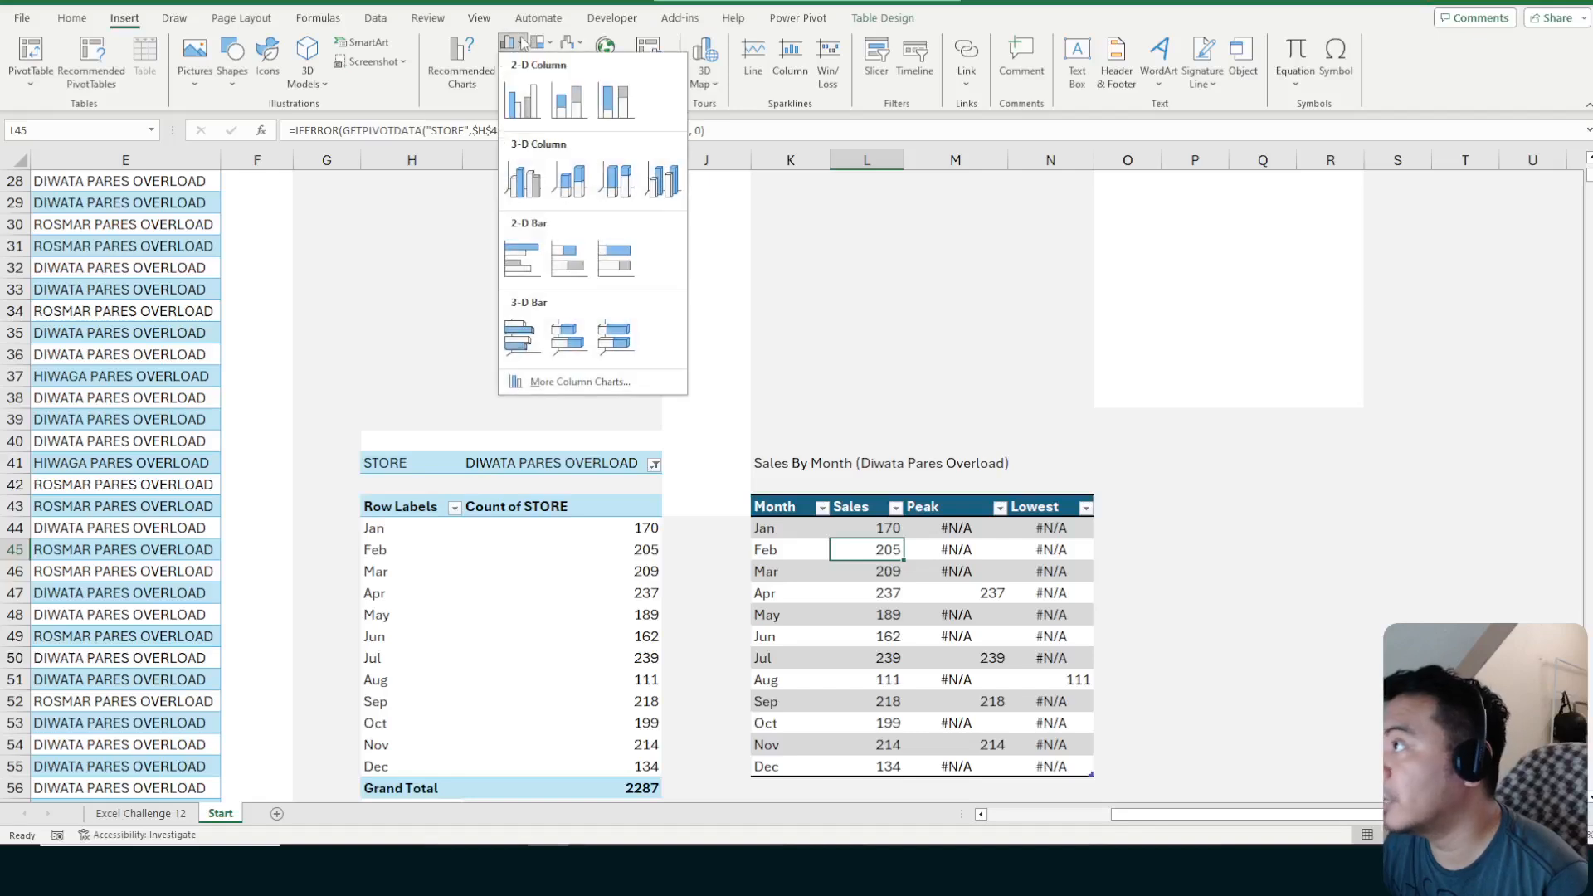
left_click(524, 106)
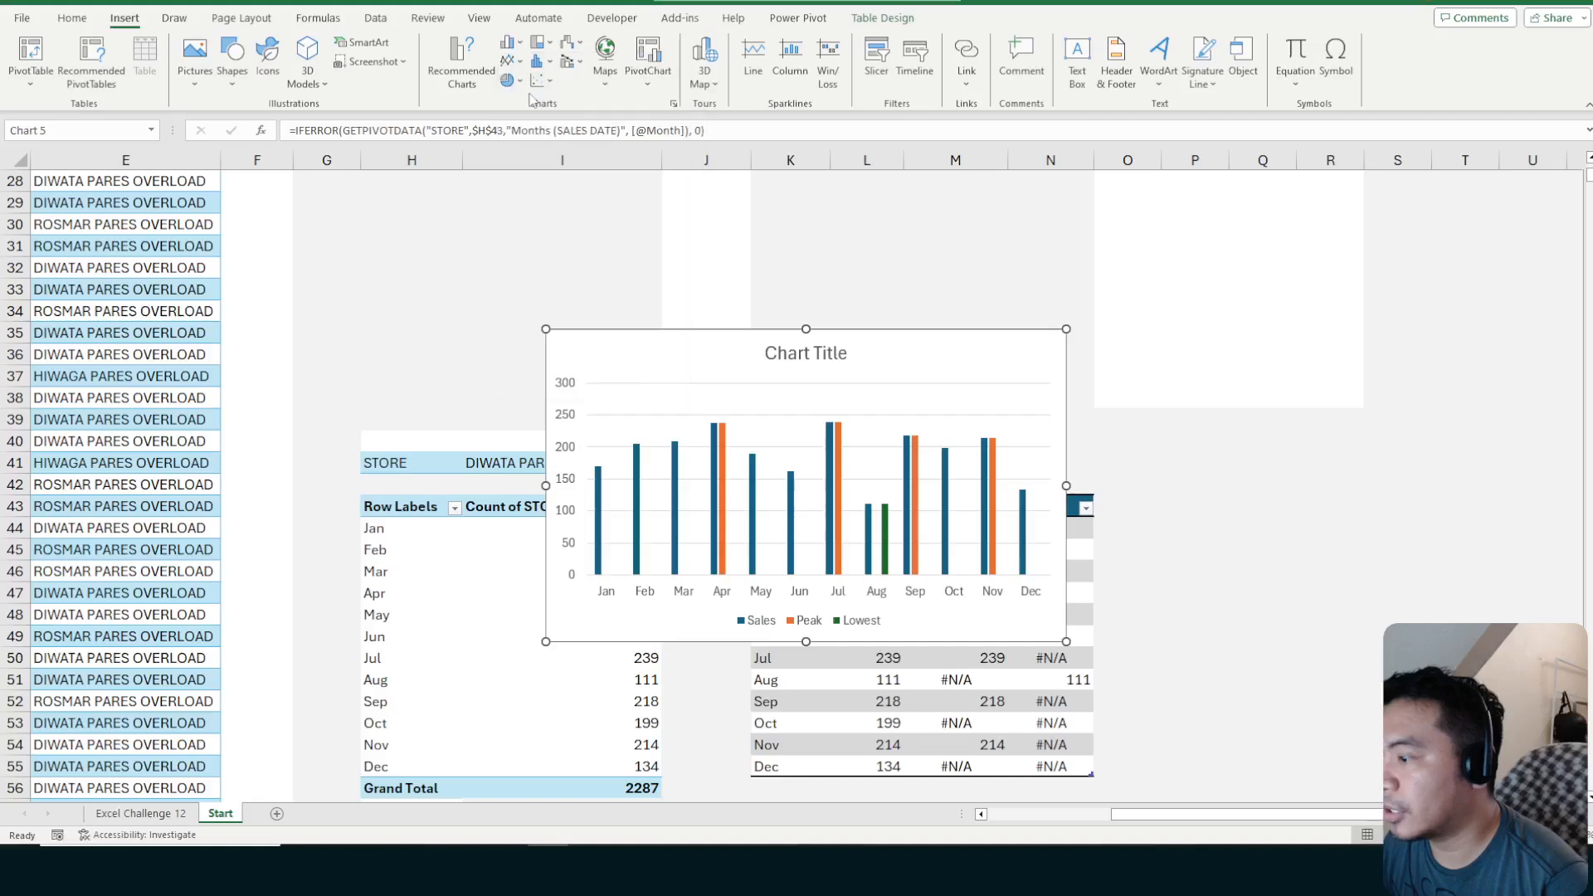
Move the new column chart up beside the finished Sales By Month run chart, starting at row 10
scroll(971, 326, "up", 1)
scroll(971, 326, "up", 2)
scroll(740, 313, "up", 3)
left_click_drag(963, 551, 10, 242)
scroll(1178, 497, "up", 1)
left_click_drag(1142, 534, 1124, 299)
scroll(1104, 315, "up", 1)
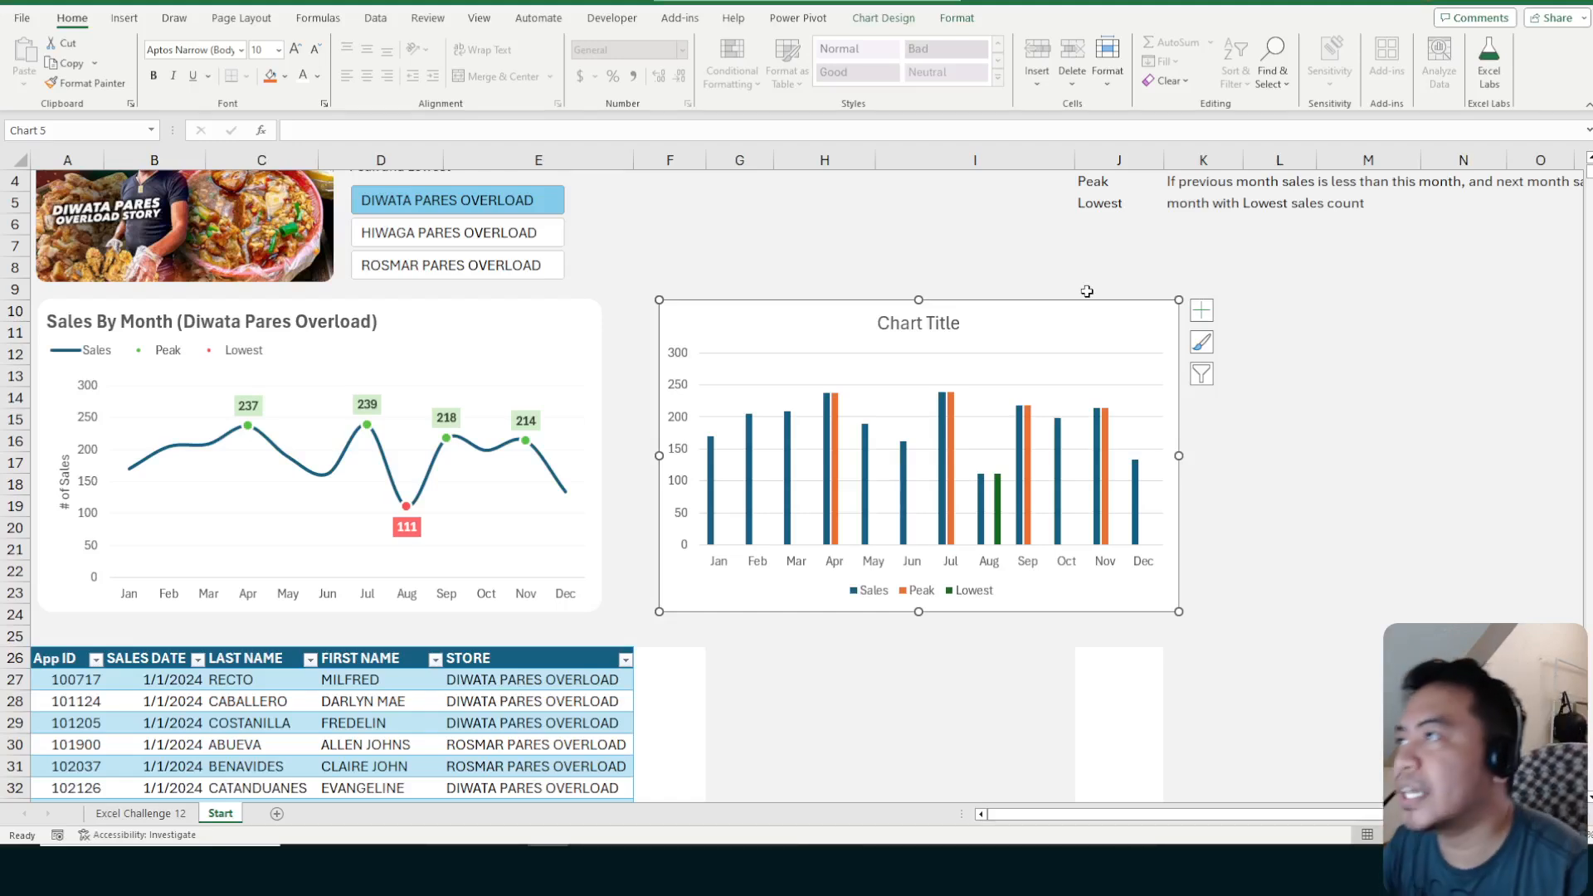
left_click(884, 17)
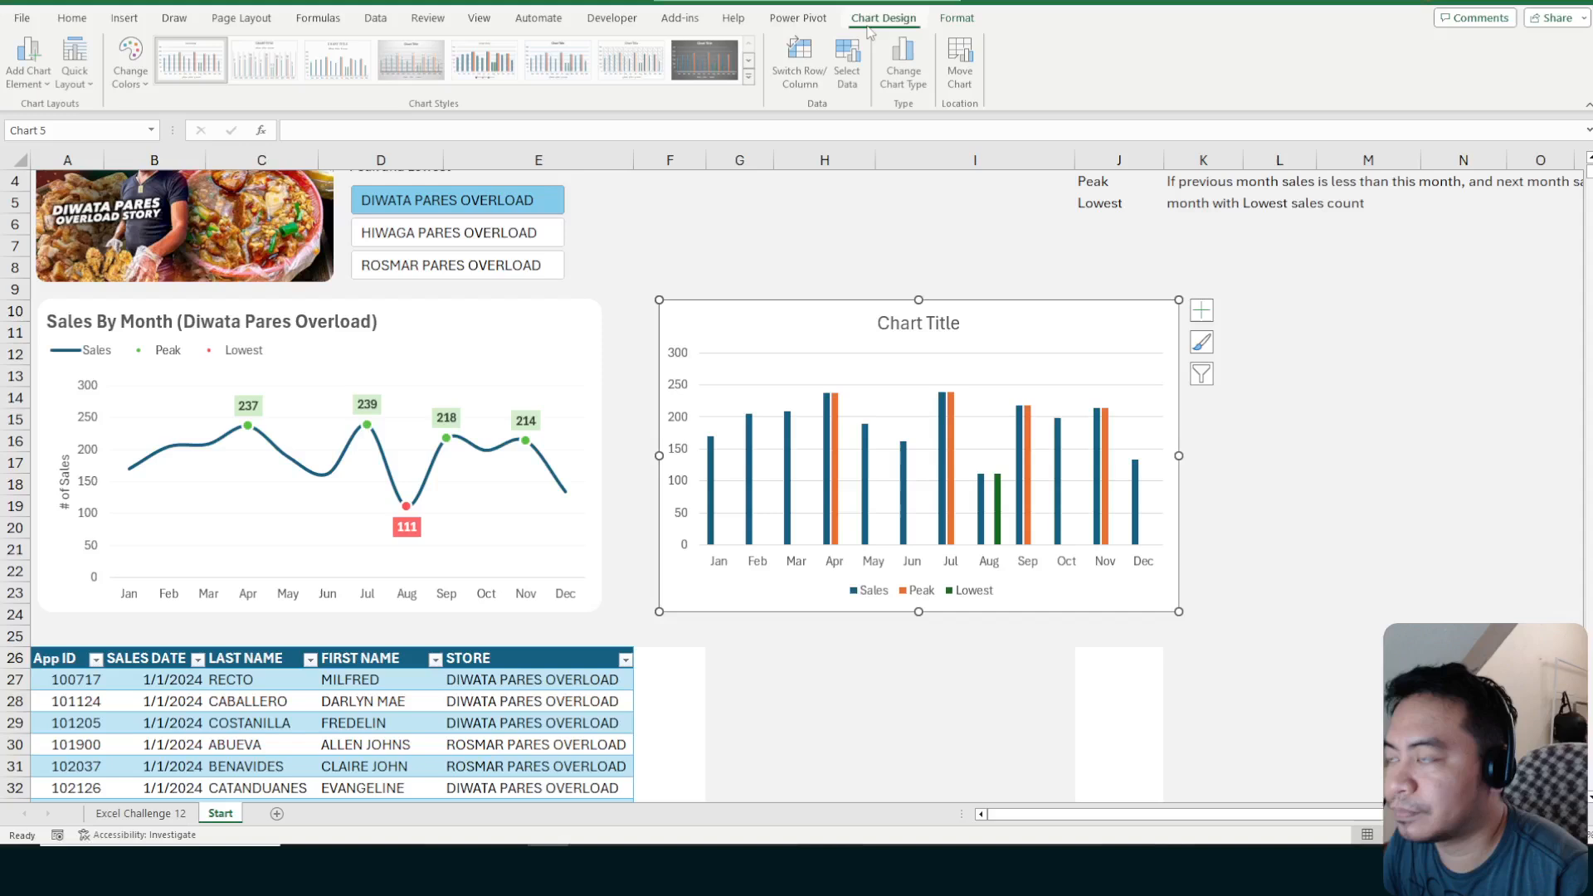
left_click(907, 89)
left_click_drag(751, 178, 680, 177)
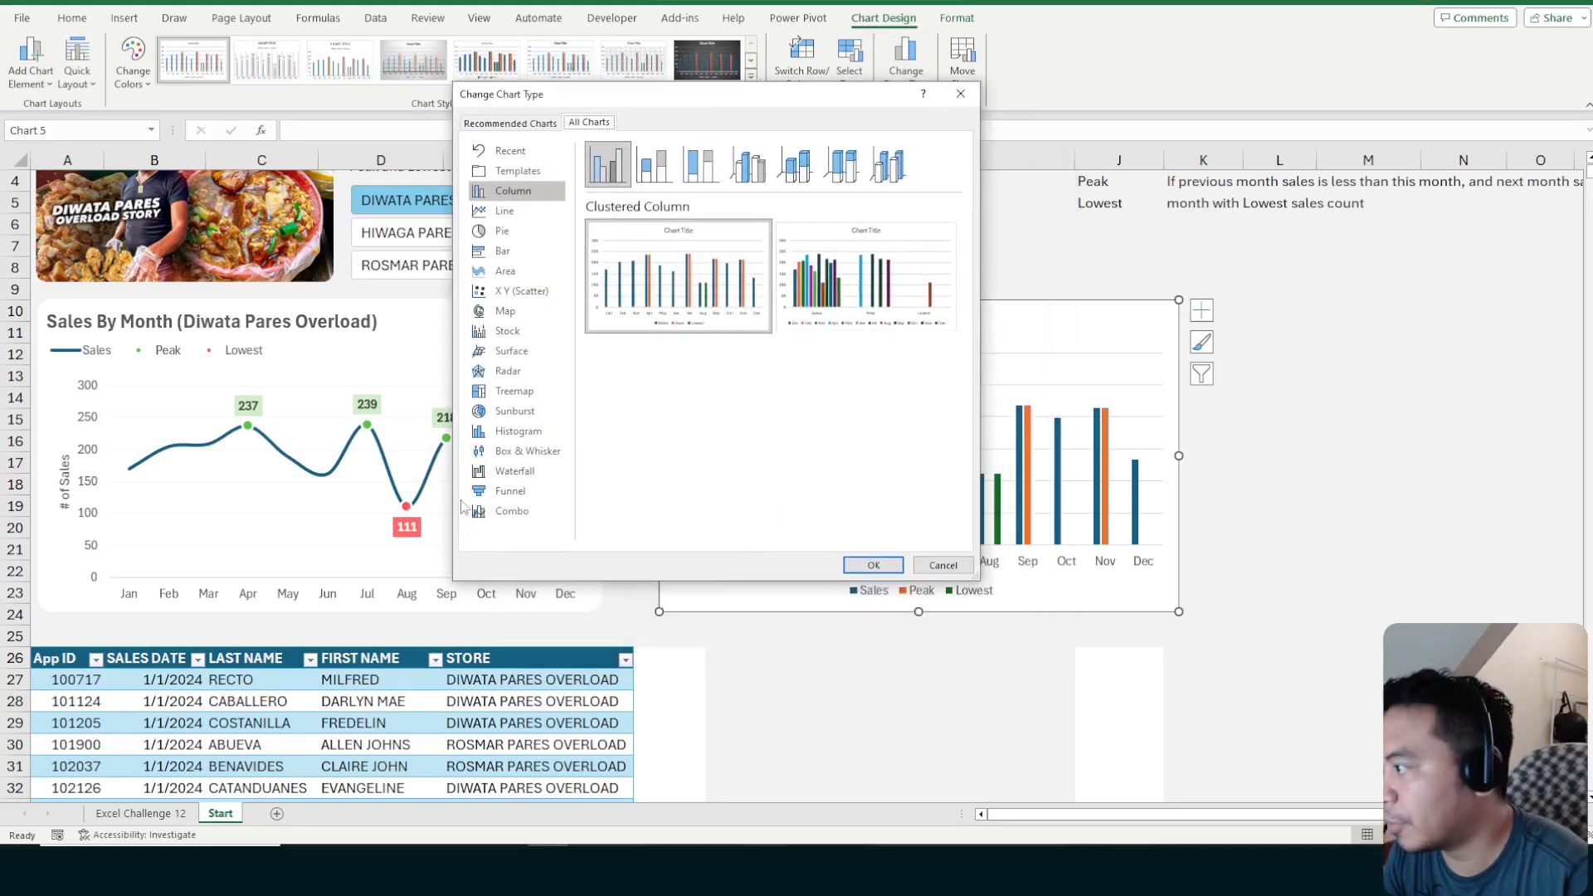
left_click(511, 510)
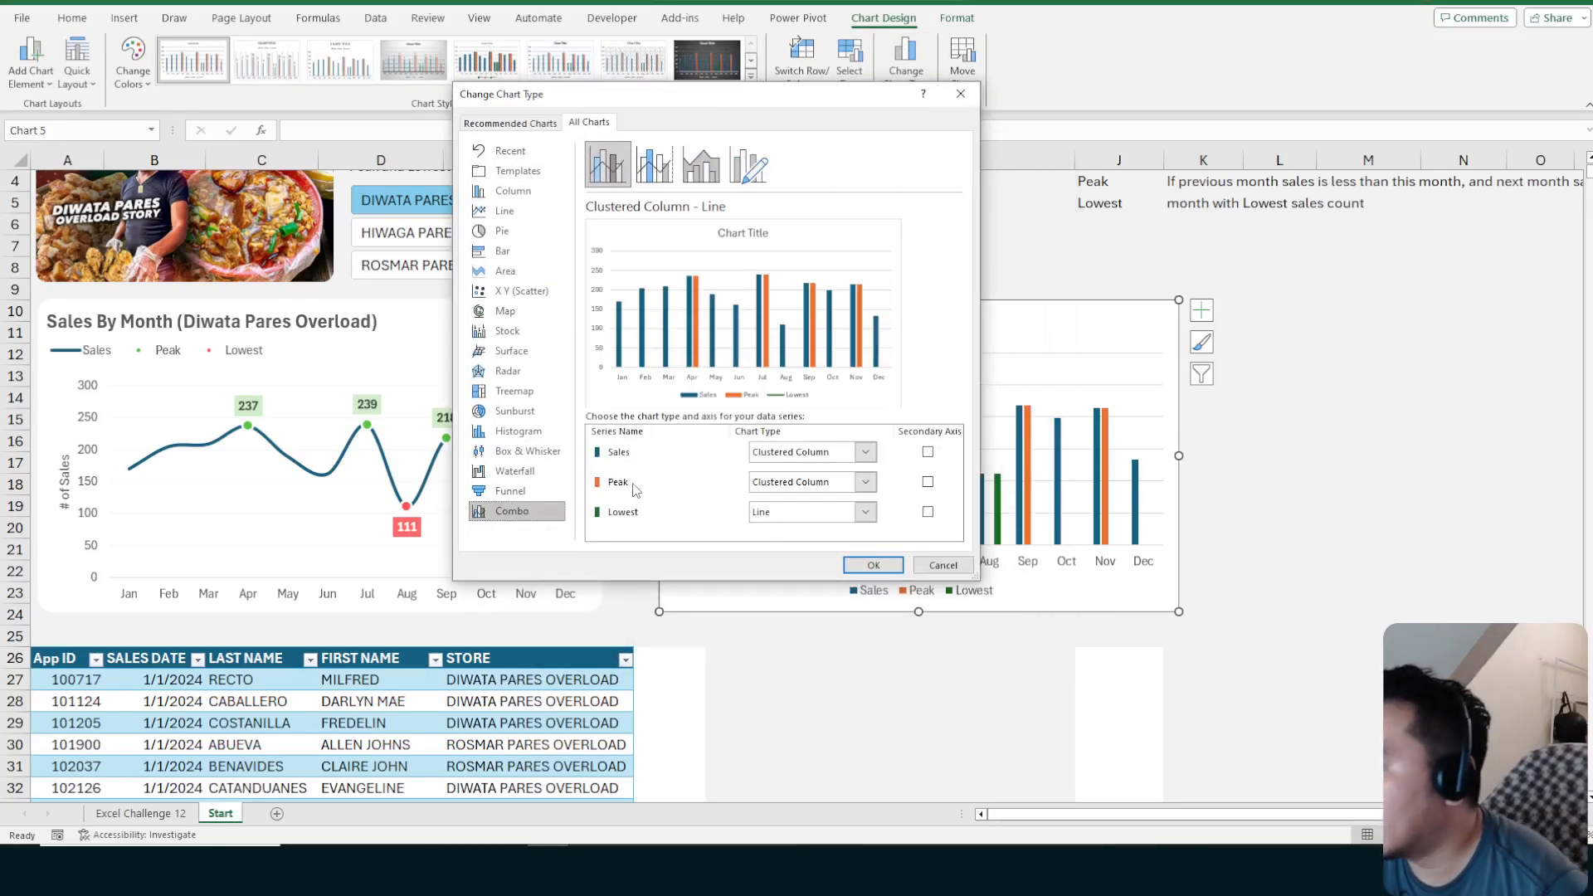
left_click_drag(764, 89, 672, 89)
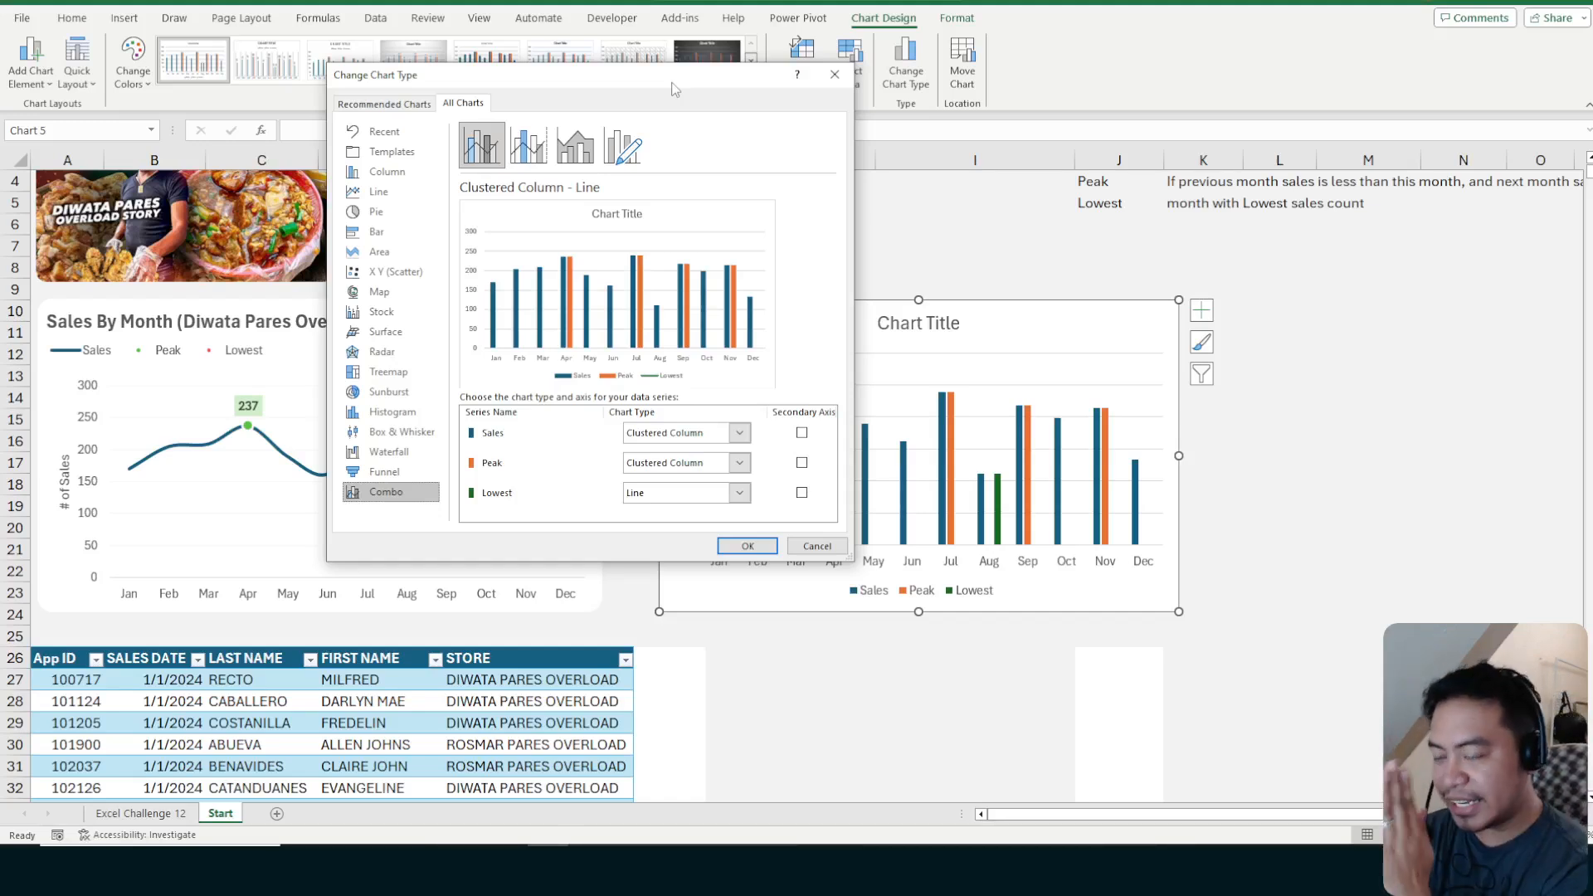
left_click(817, 545)
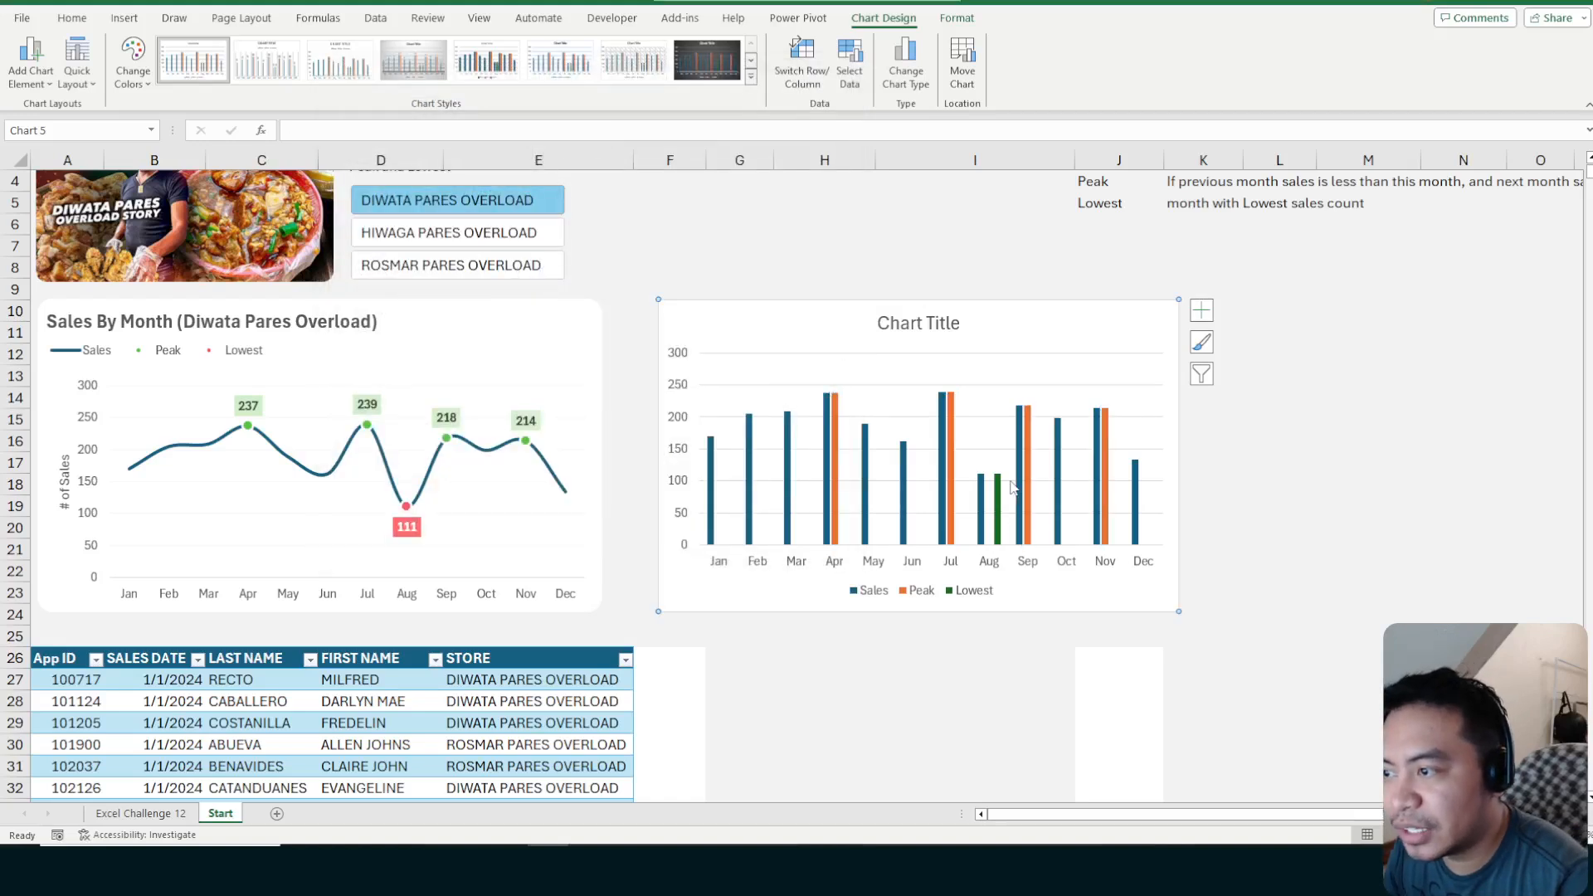
Review the Sales and Peak series in the new column chart's data source
left_click(1027, 491)
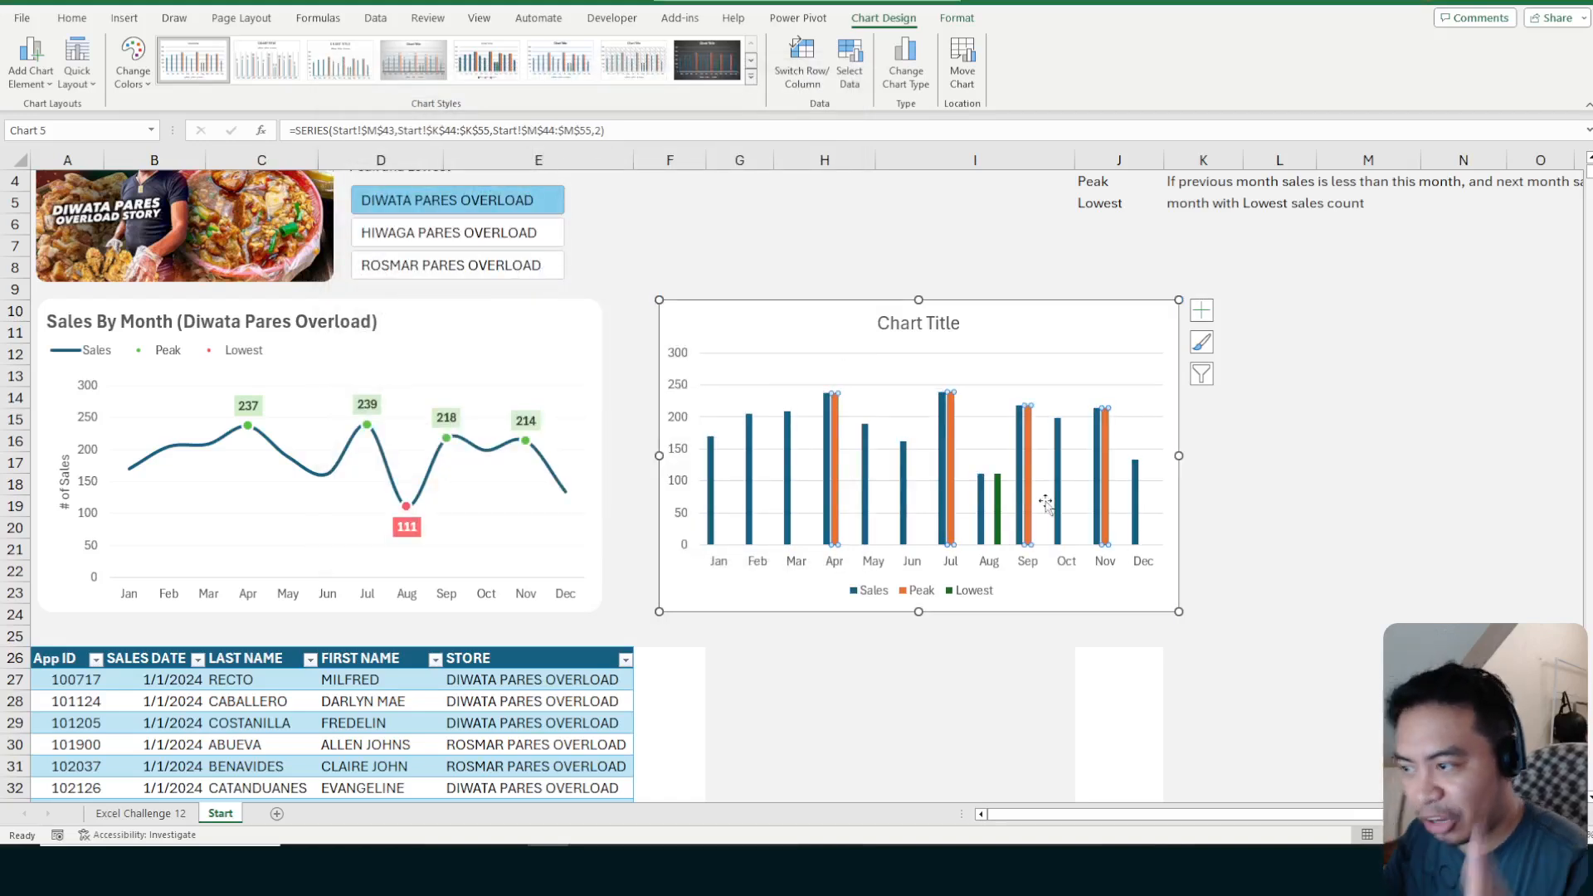
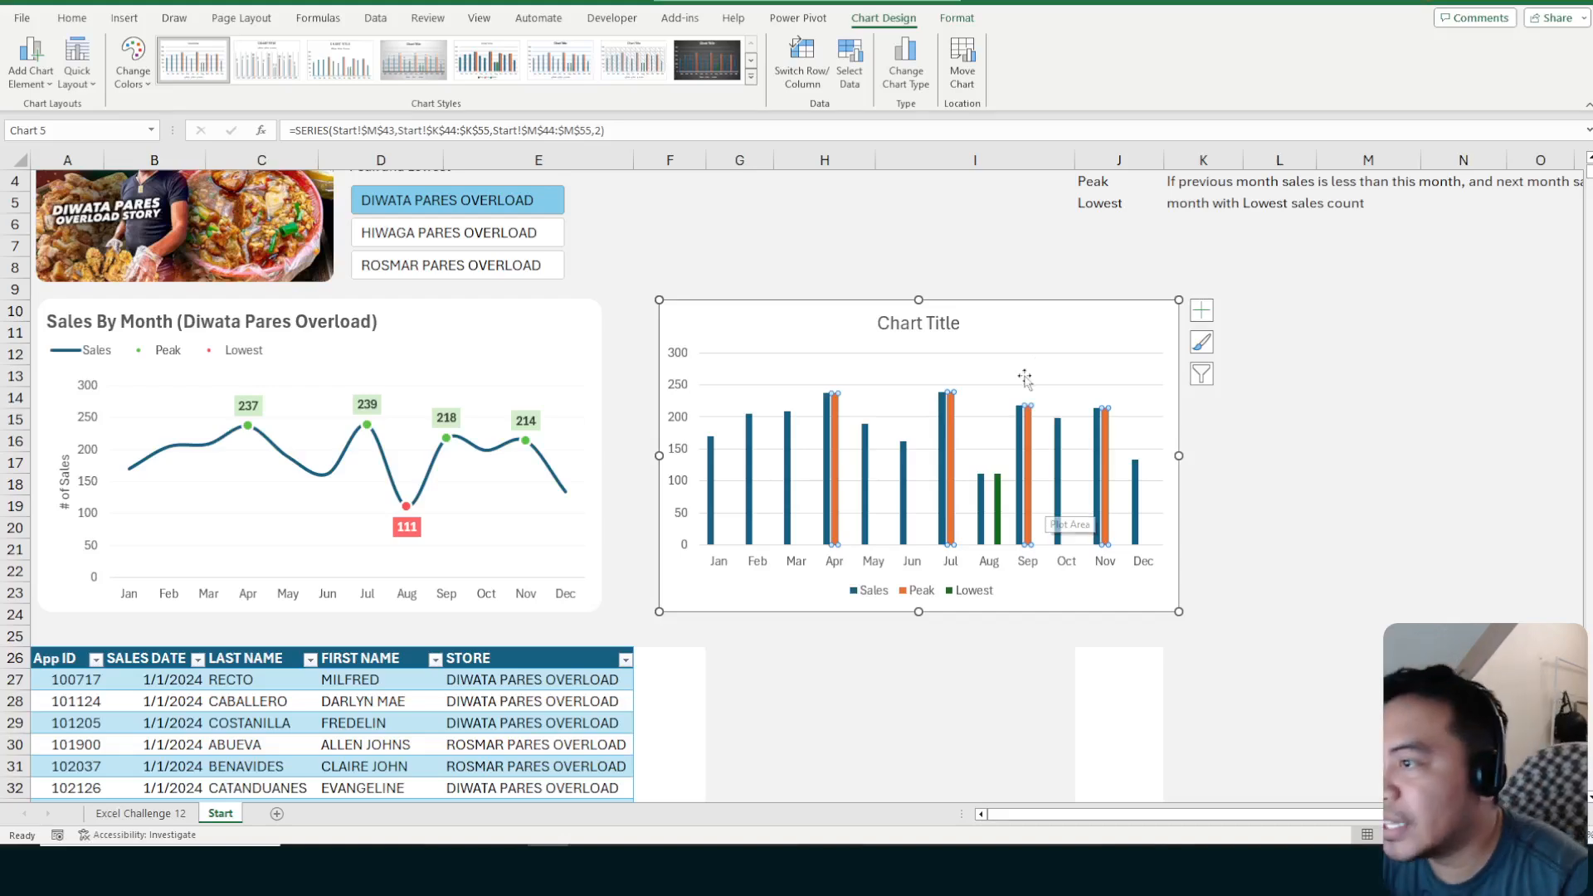
left_click(1042, 345)
left_click(1201, 373)
left_click(1370, 710)
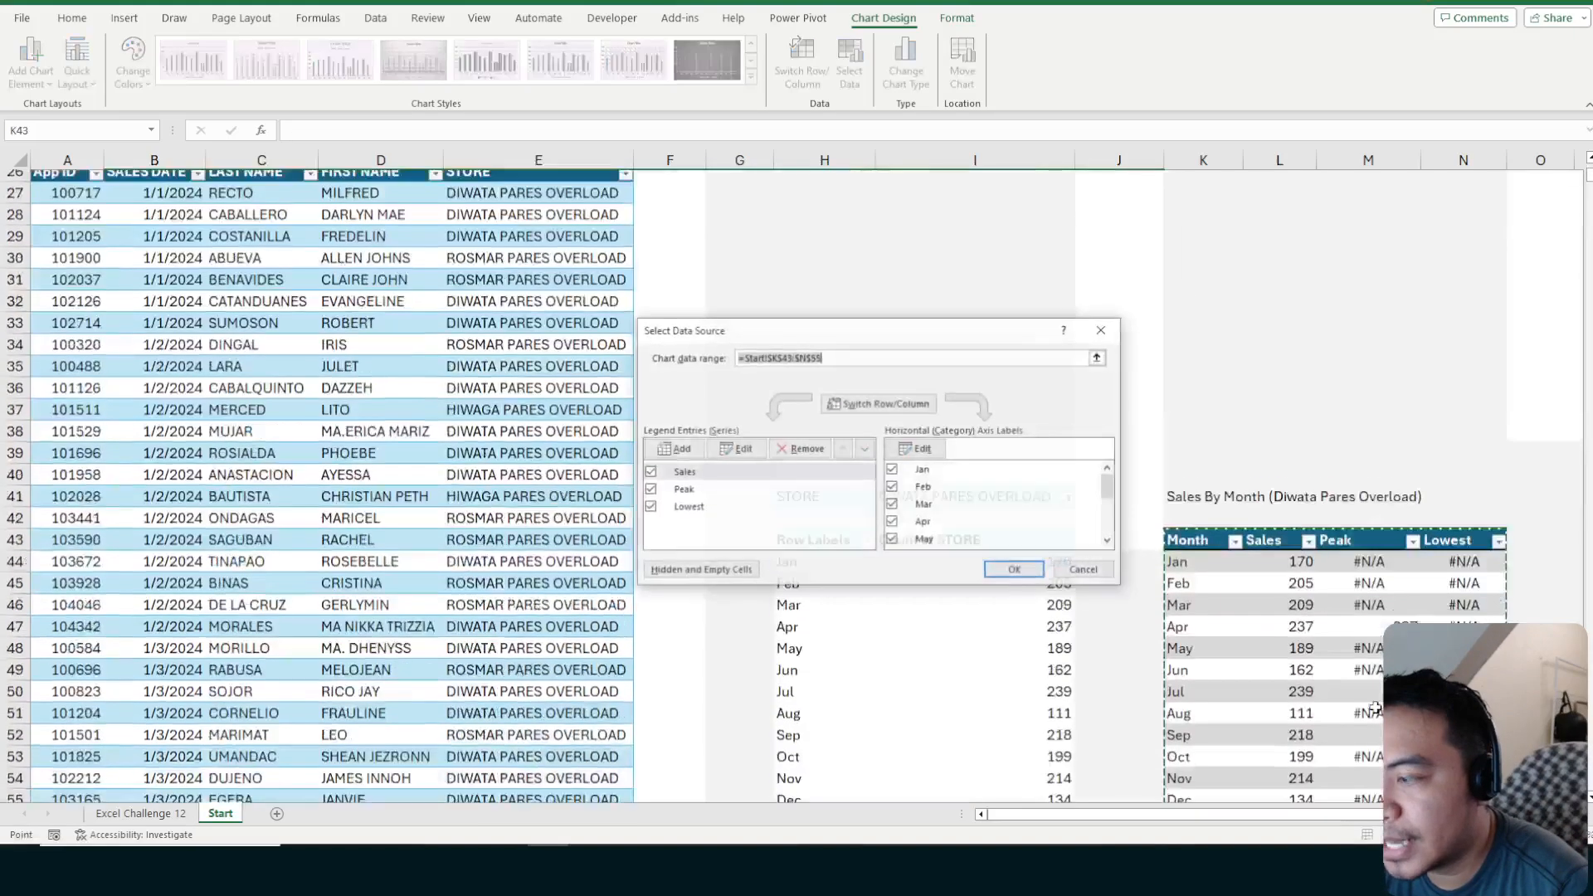
left_click(710, 491)
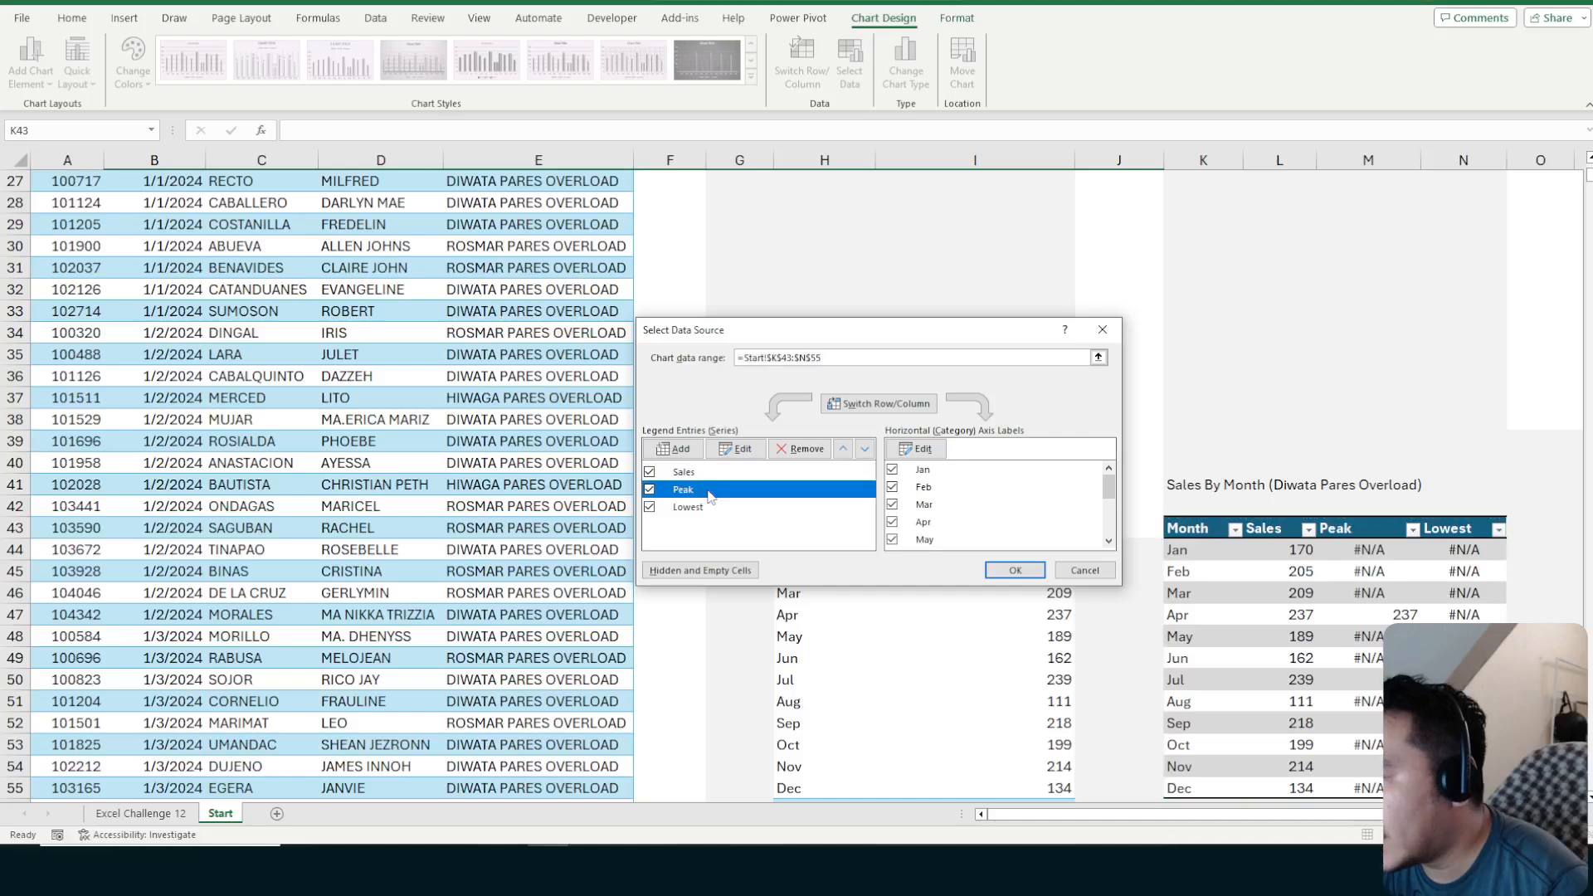
left_click(702, 473)
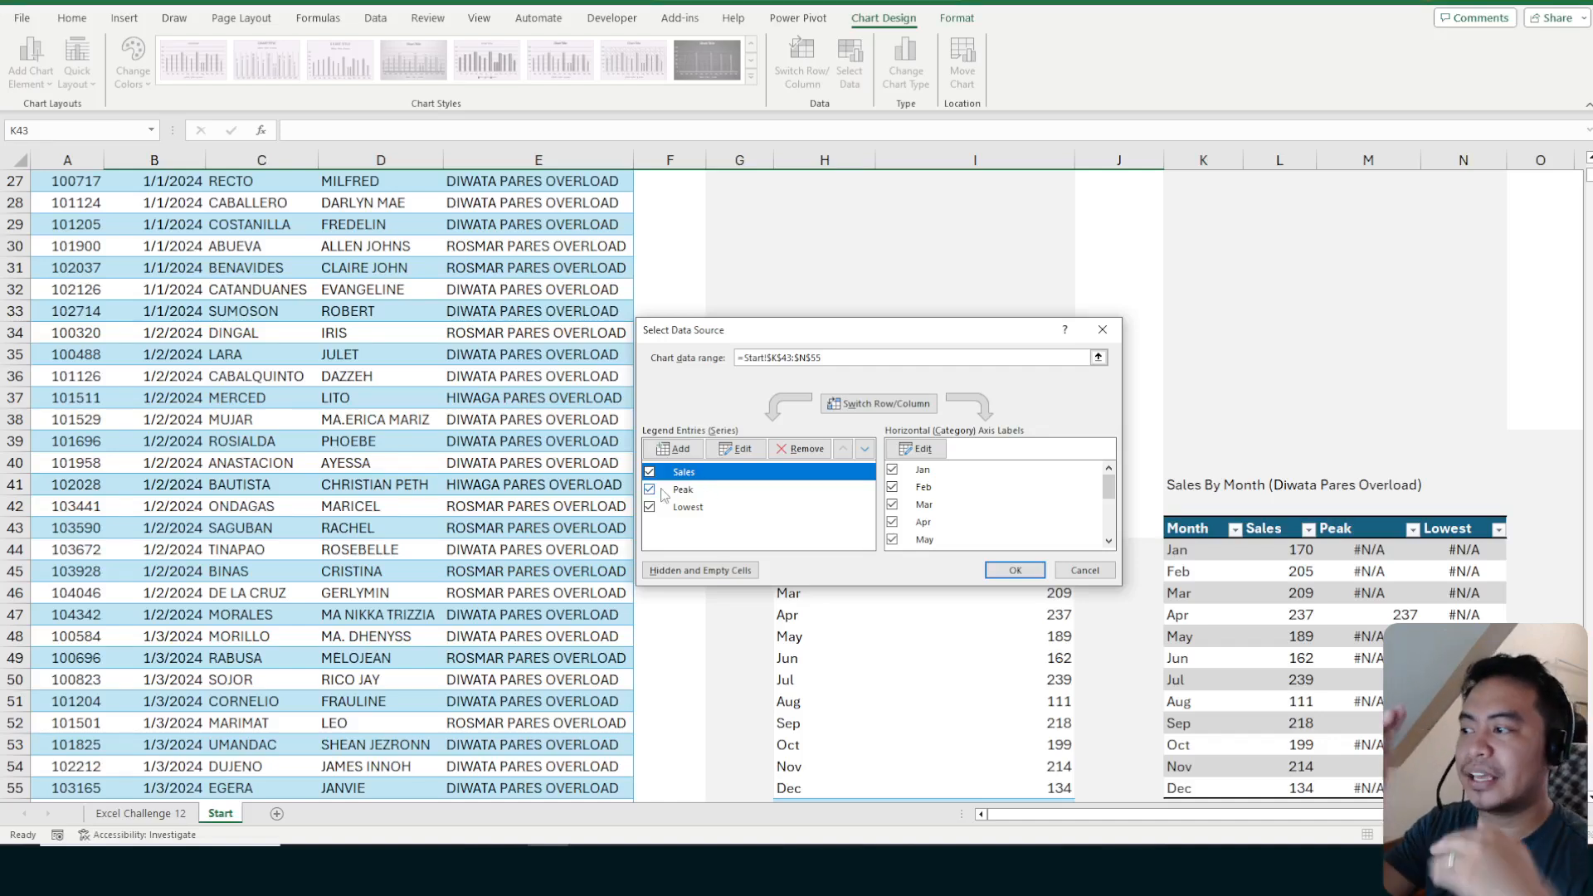
left_click(687, 491)
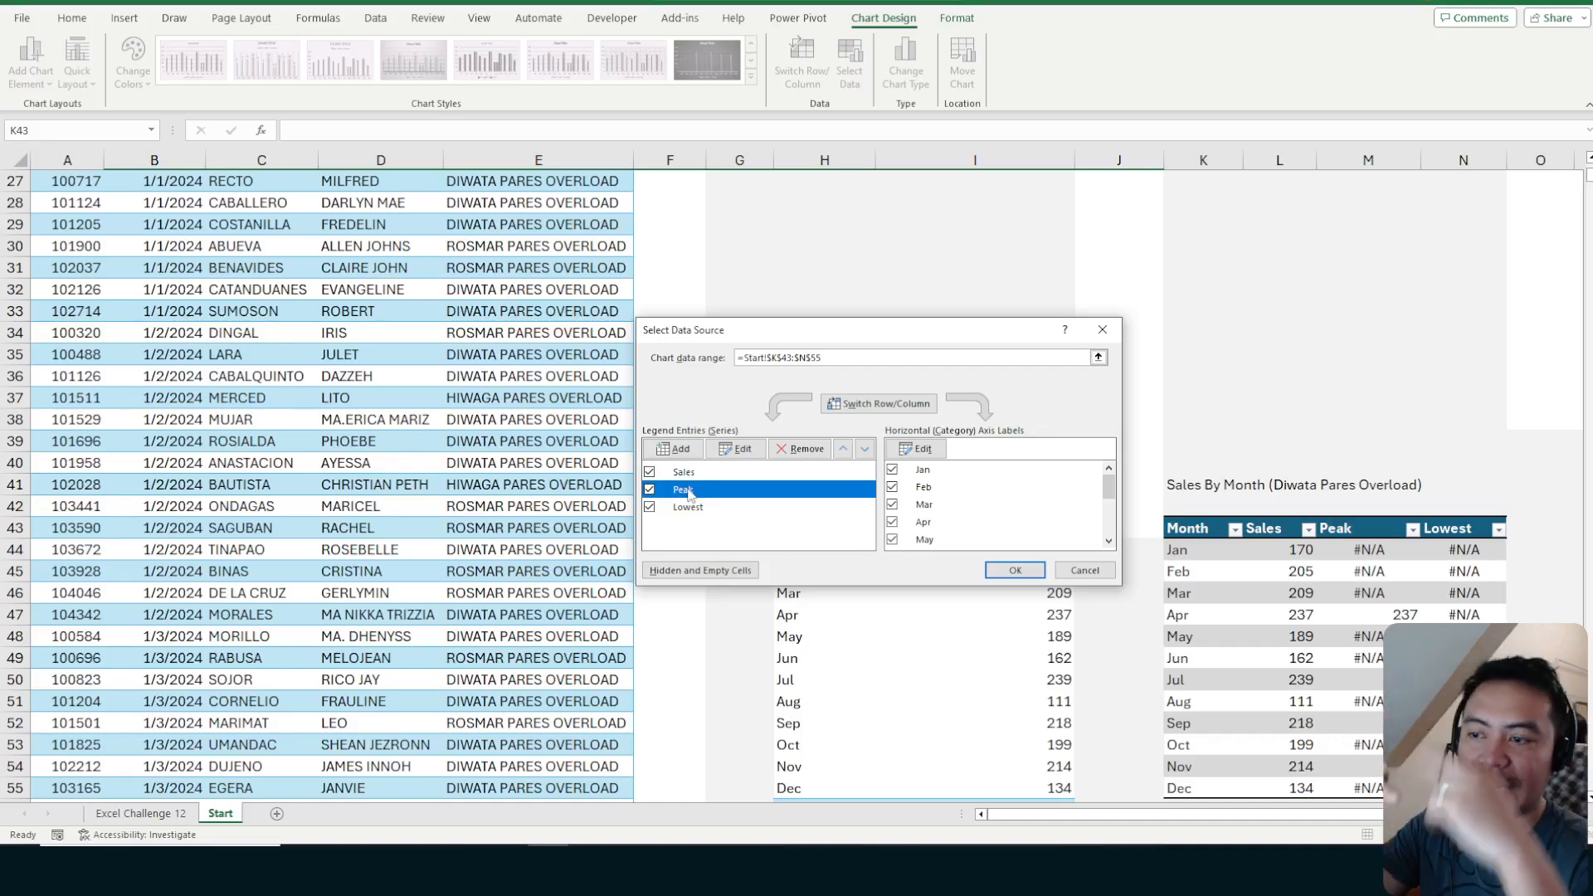
left_click(1015, 570)
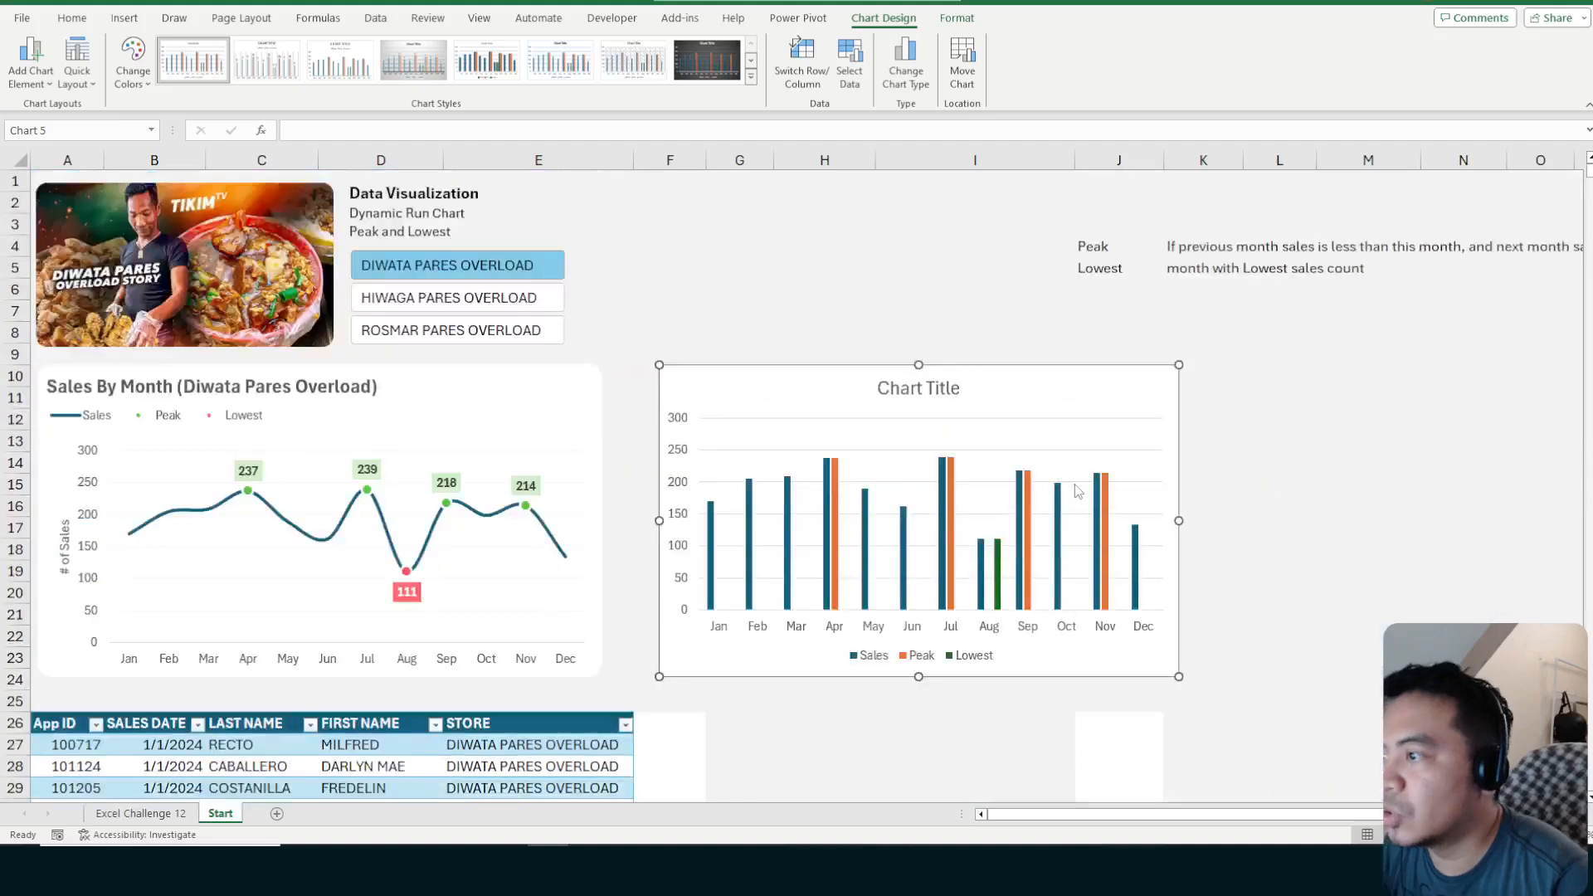
Set the column chart's Series Overlap to 100% and Gap Width to 60%
left_click(1021, 503)
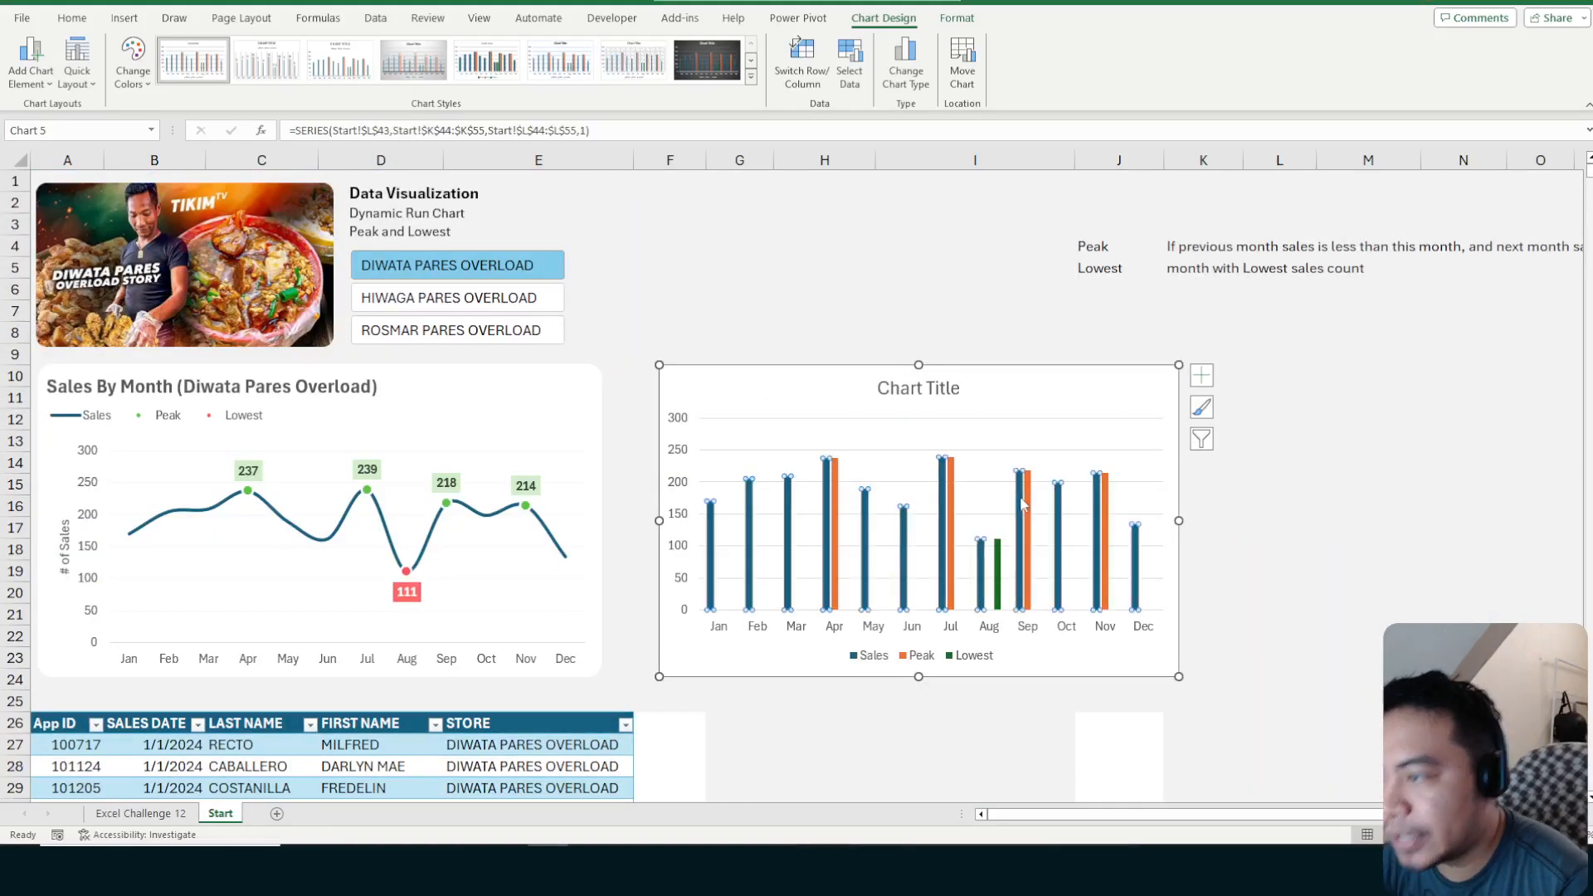
right_click(1022, 508)
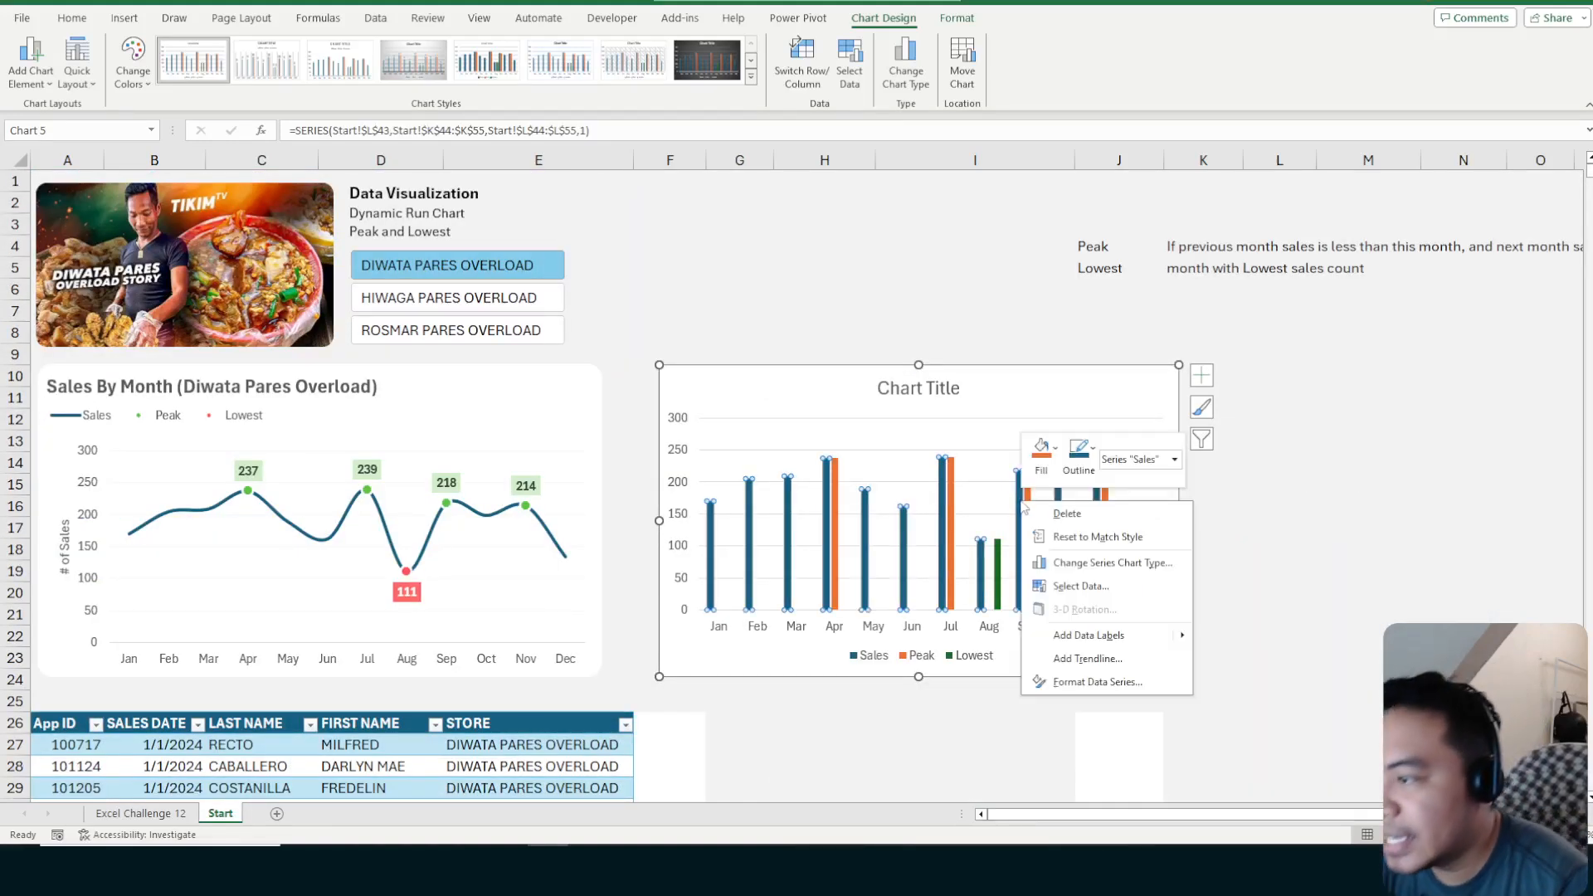
left_click(1093, 686)
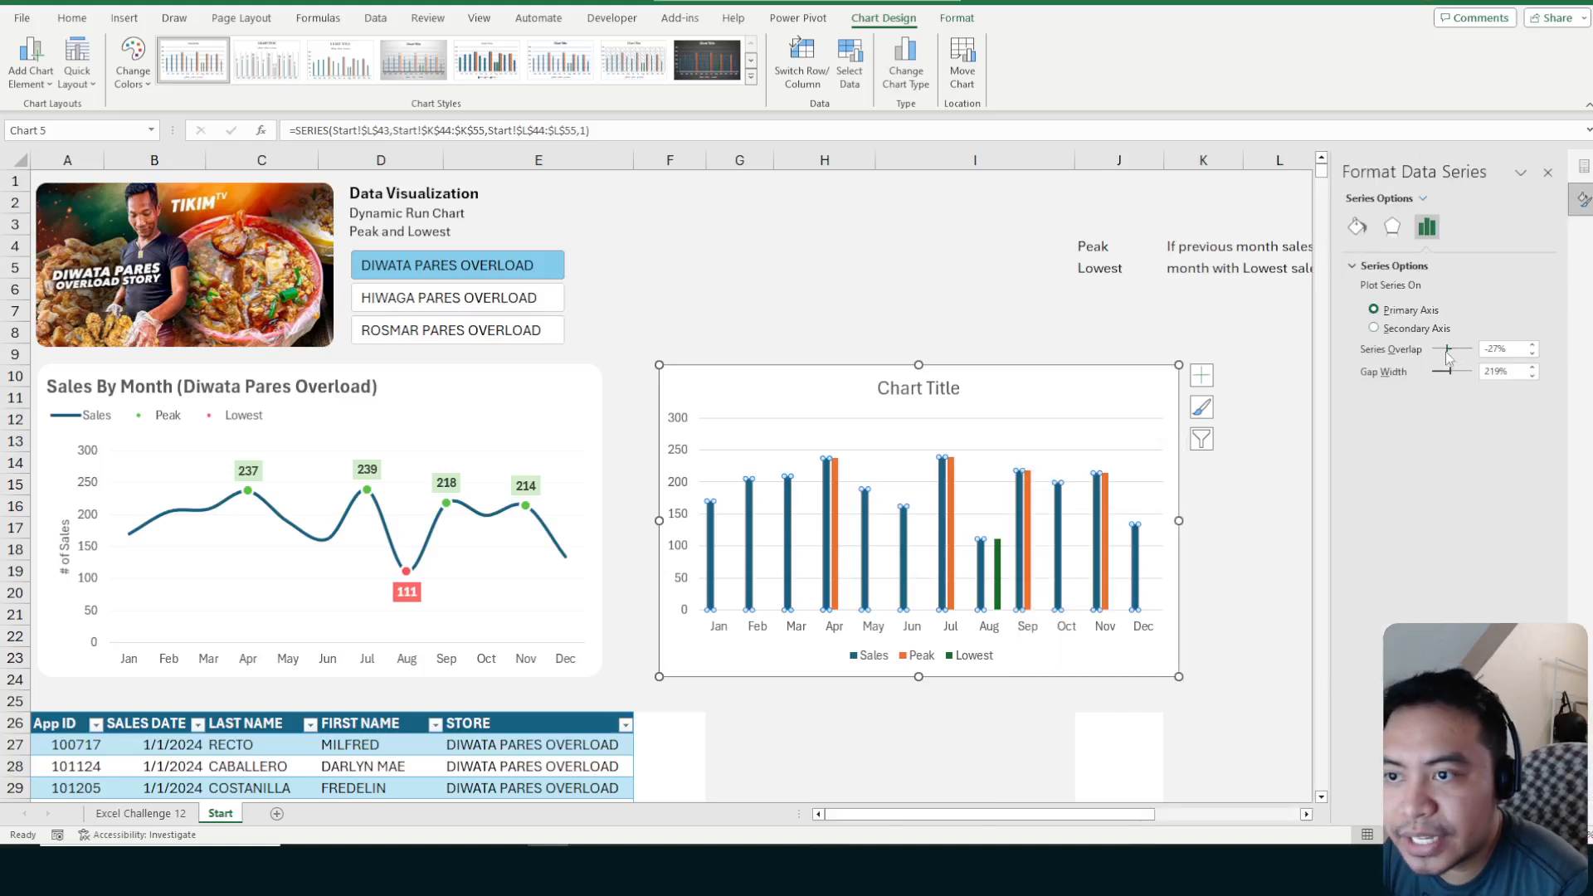
left_click_drag(1449, 355, 1473, 352)
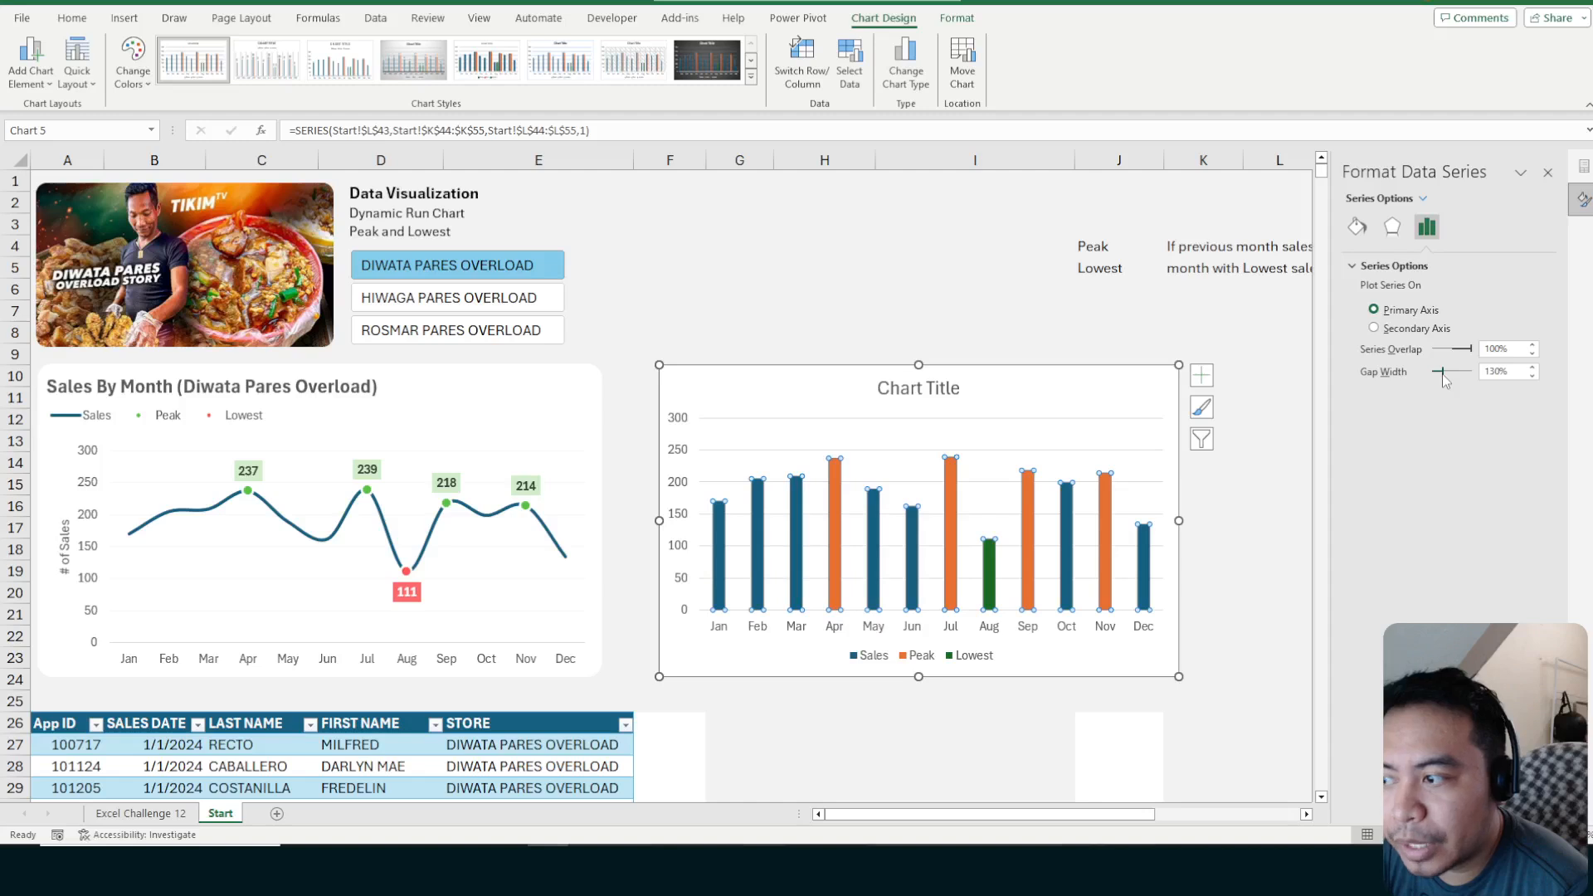
left_click_drag(1443, 373, 1437, 370)
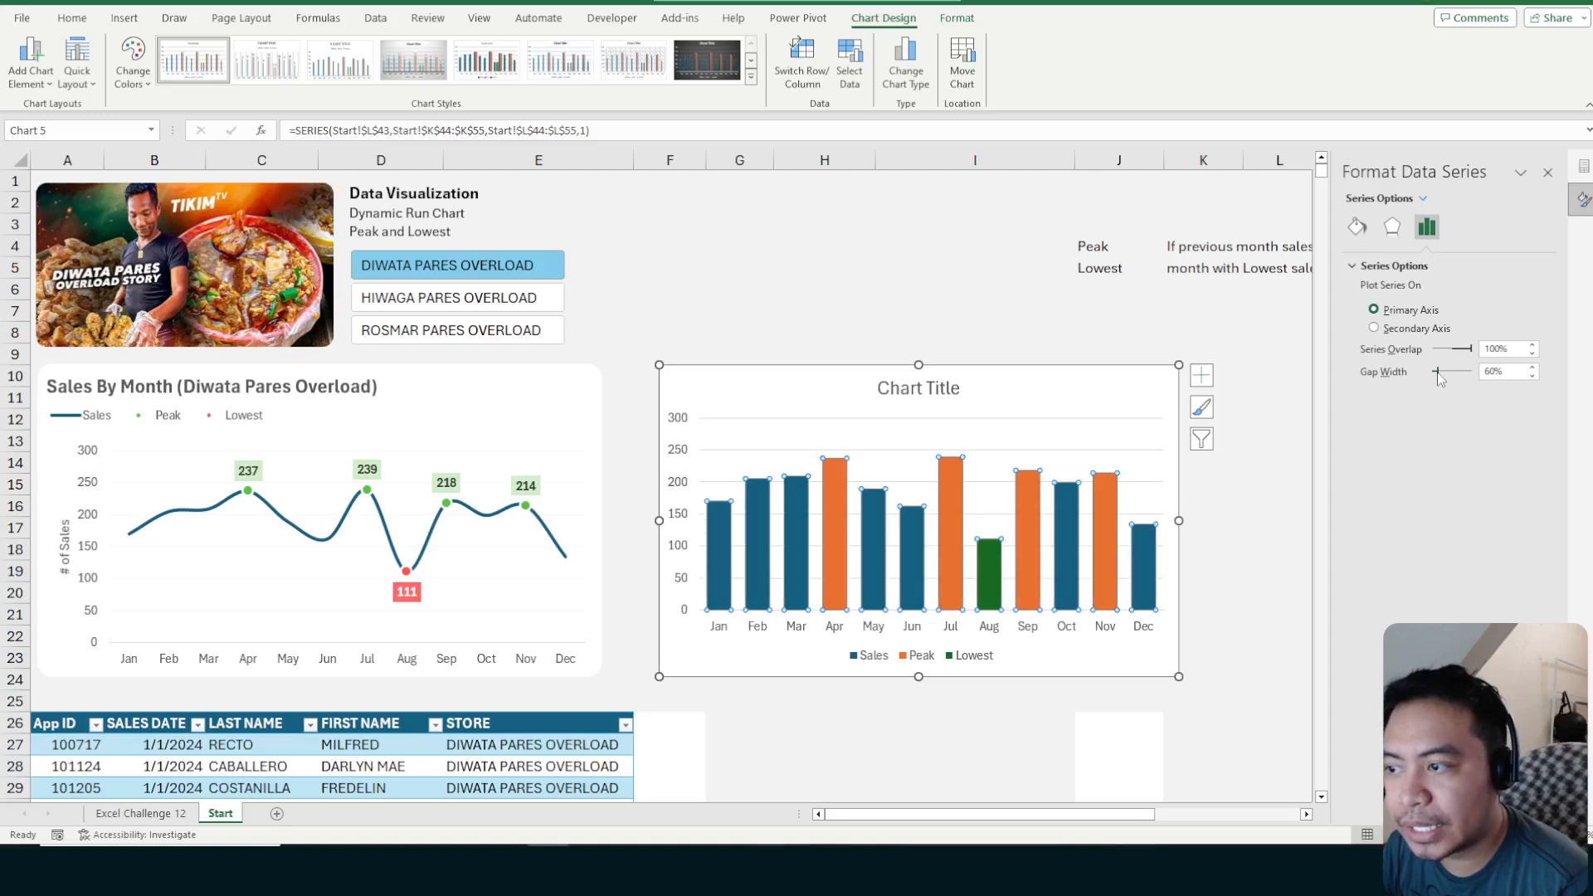
left_click(1548, 172)
left_click(1286, 290)
left_click(1280, 463)
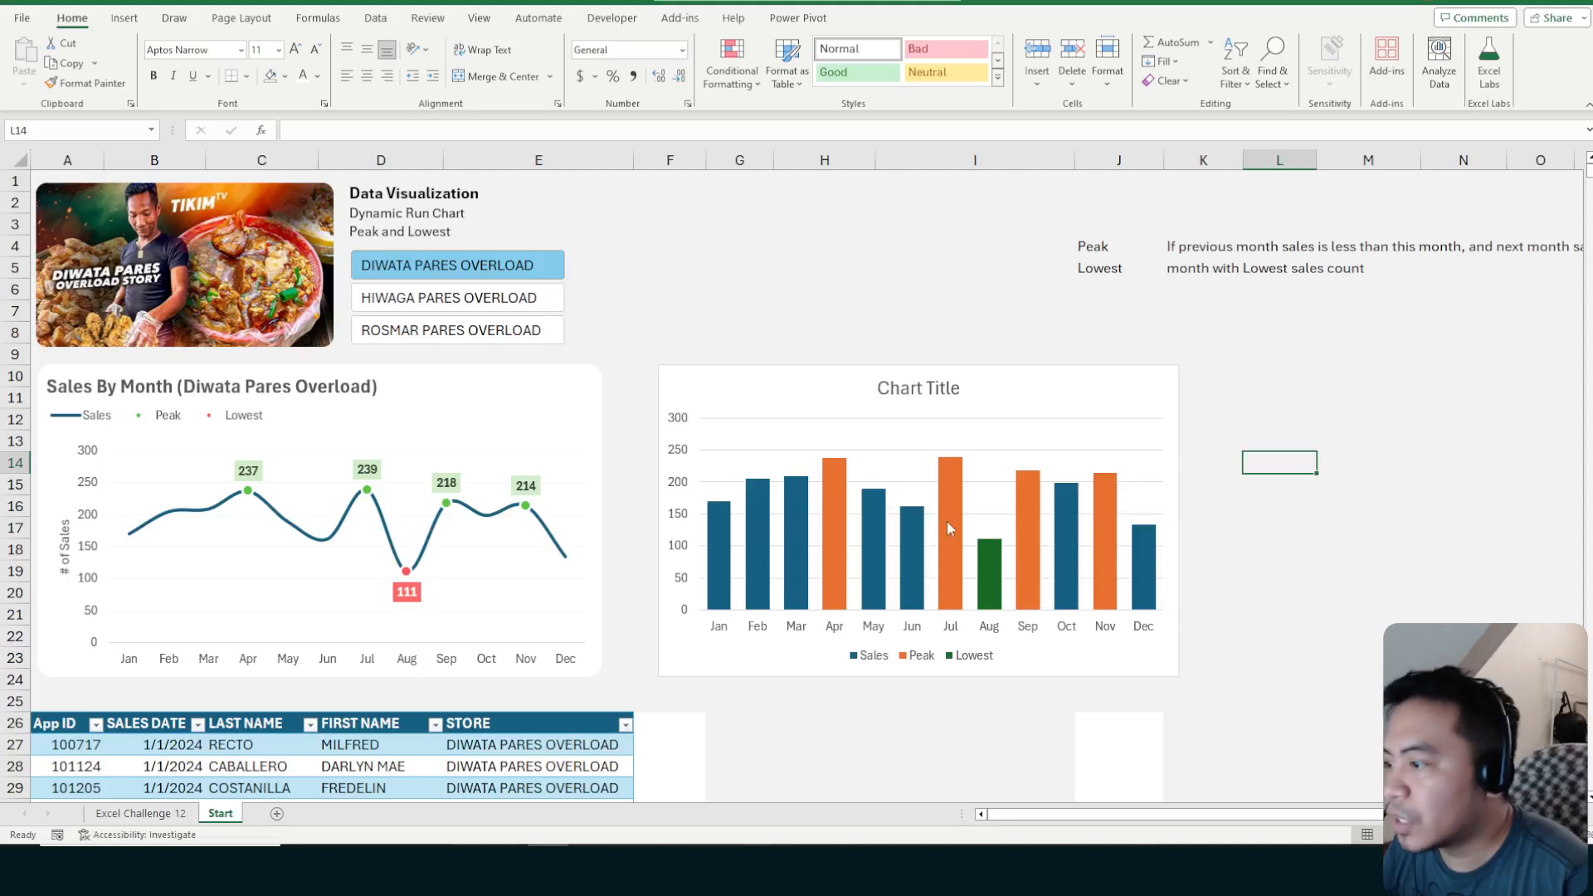
Add a Target column to the Sales By Month table, directly after Lowest
left_click(835, 483)
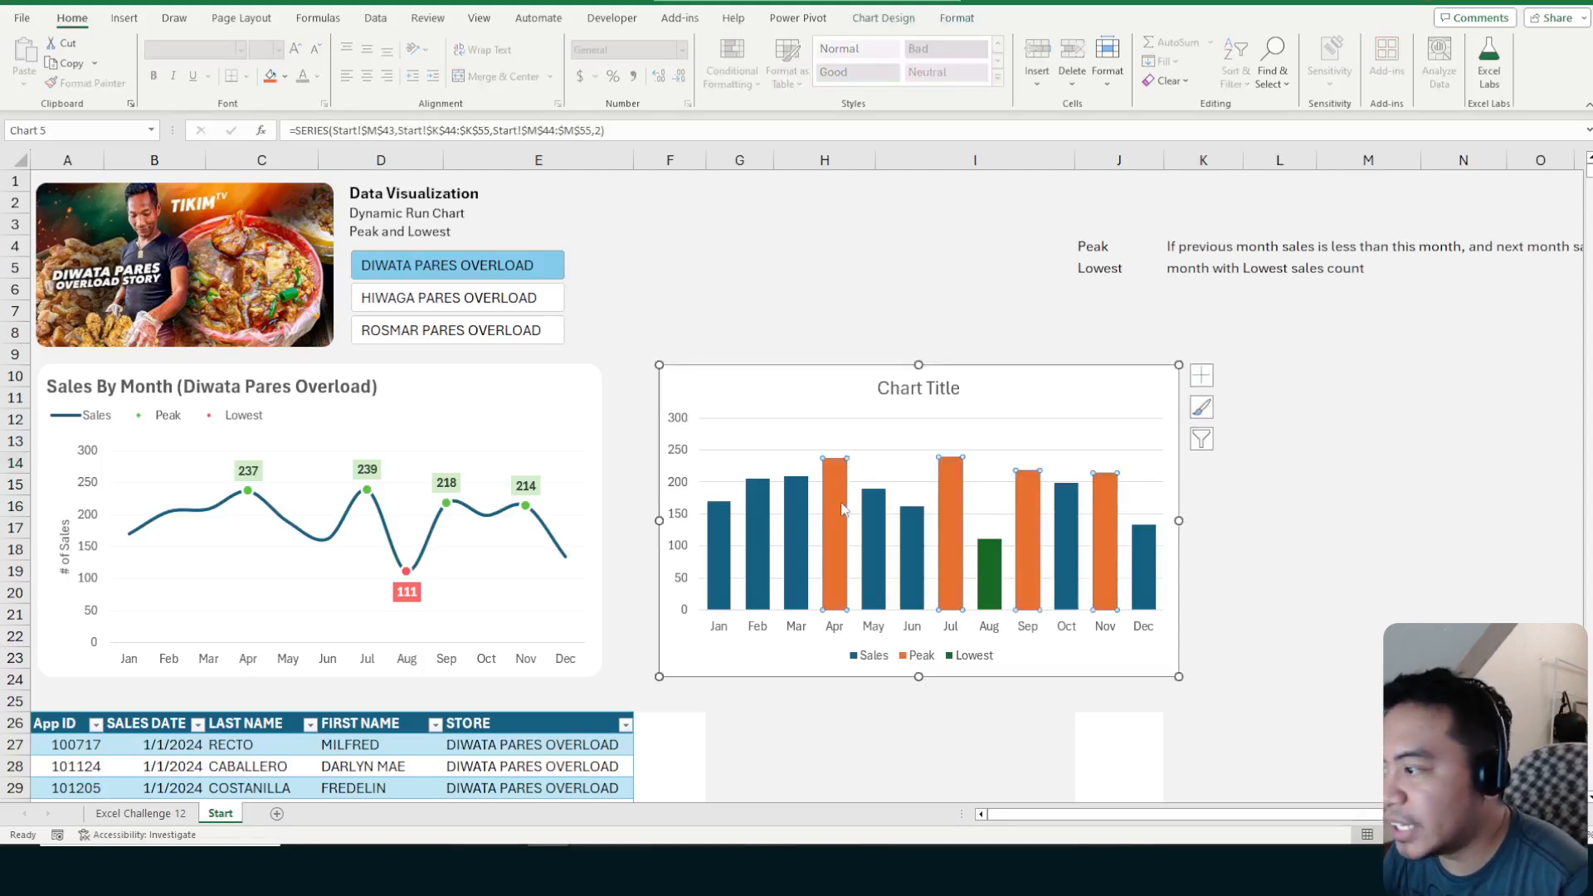
left_click(1000, 386)
scroll(1328, 516, "down", 4)
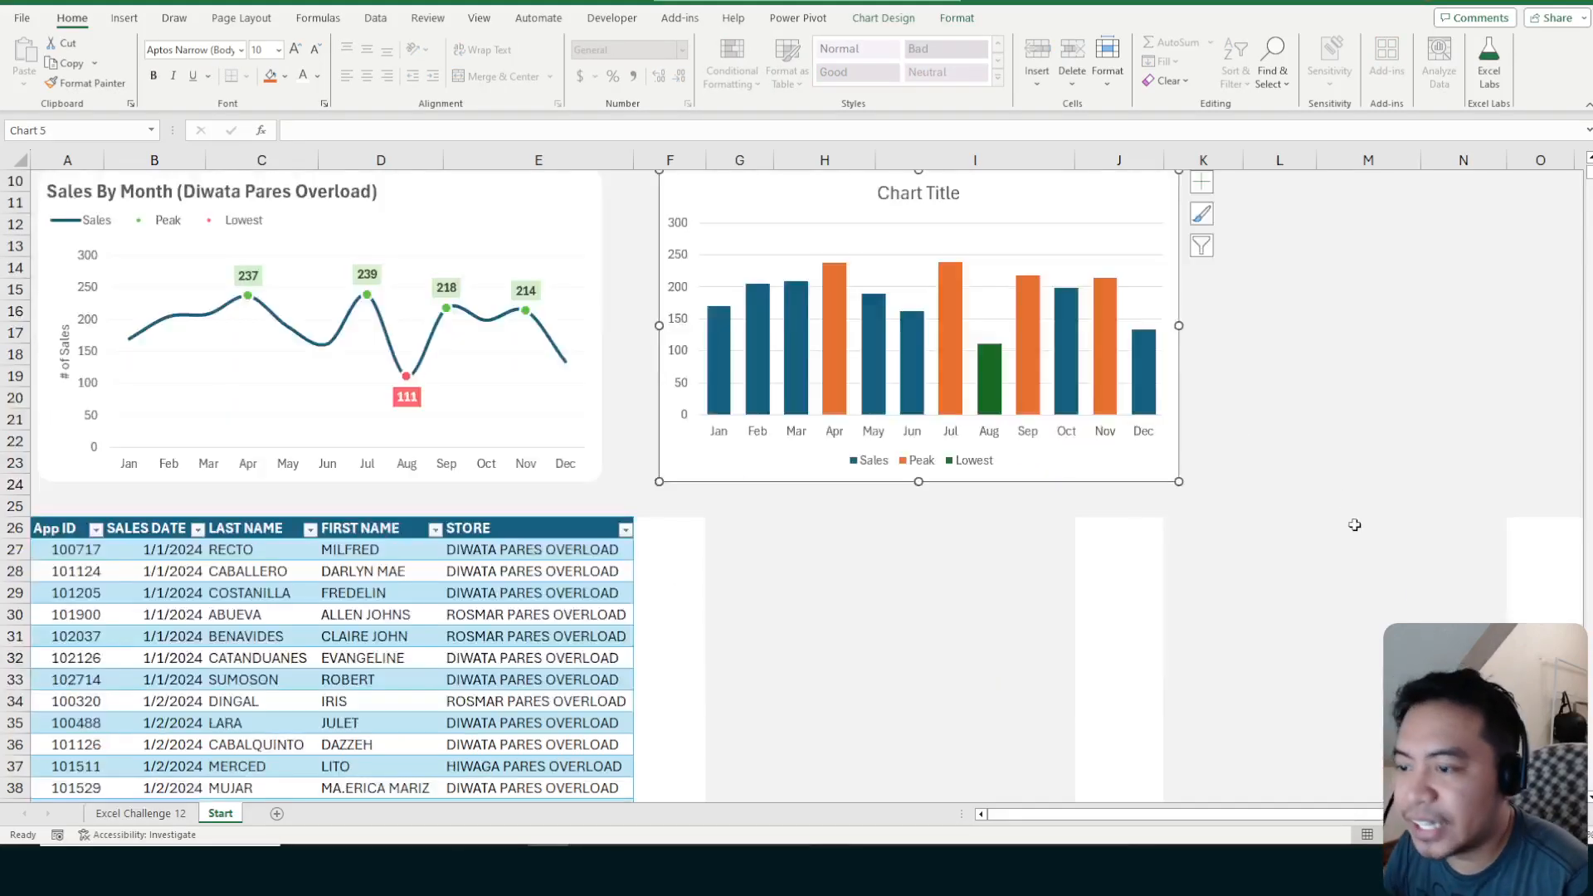
scroll(1278, 510, "down", 2)
scroll(1294, 581, "right", 1)
left_click(1358, 706)
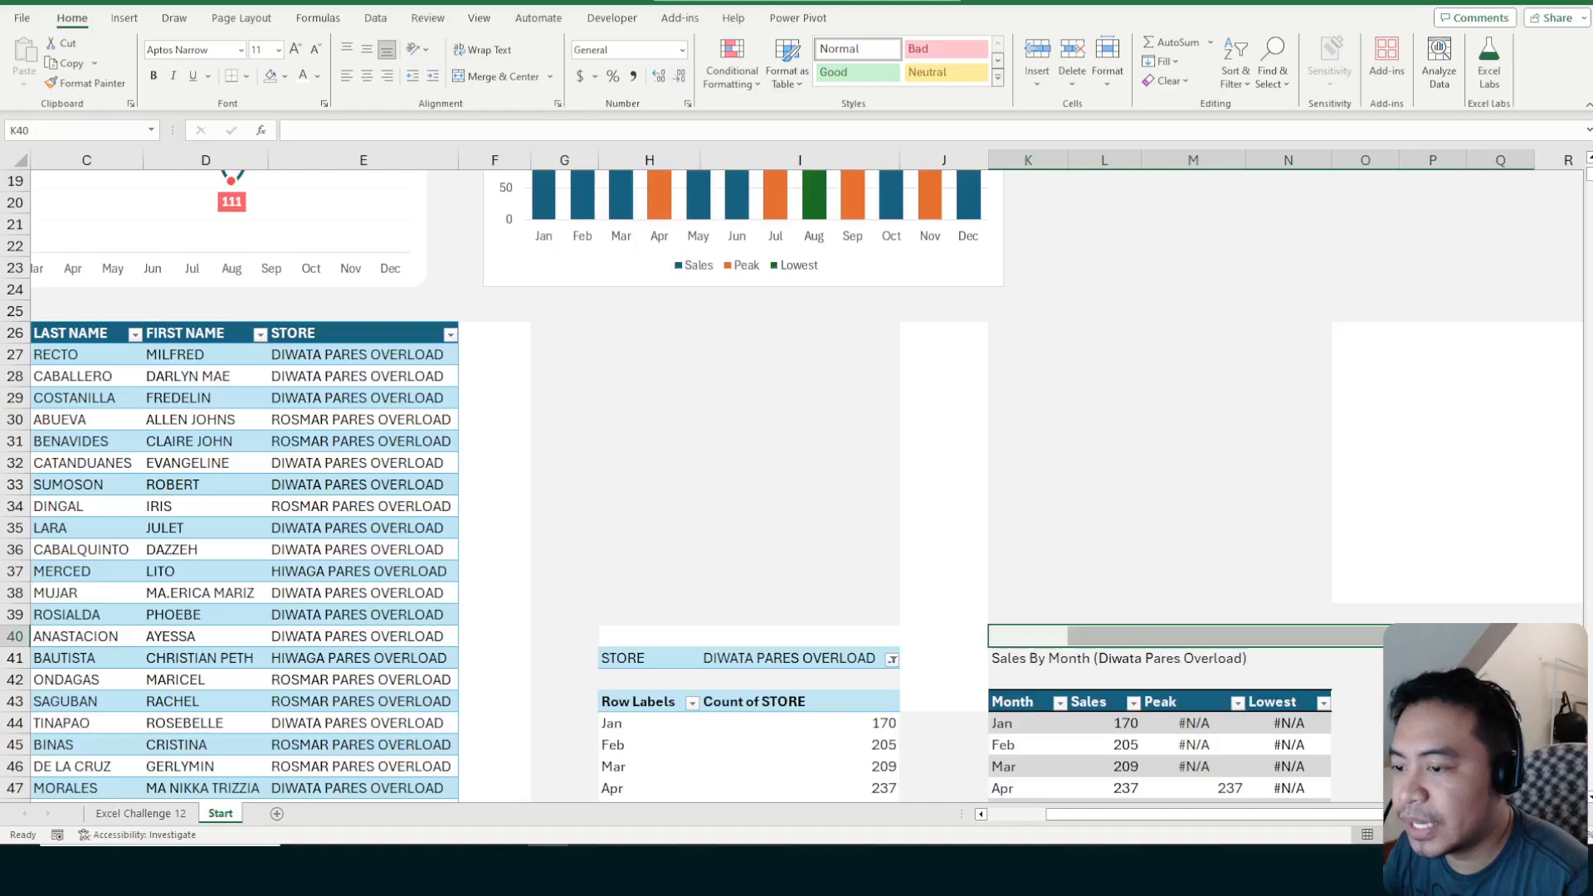
type("Target")
key("Return")
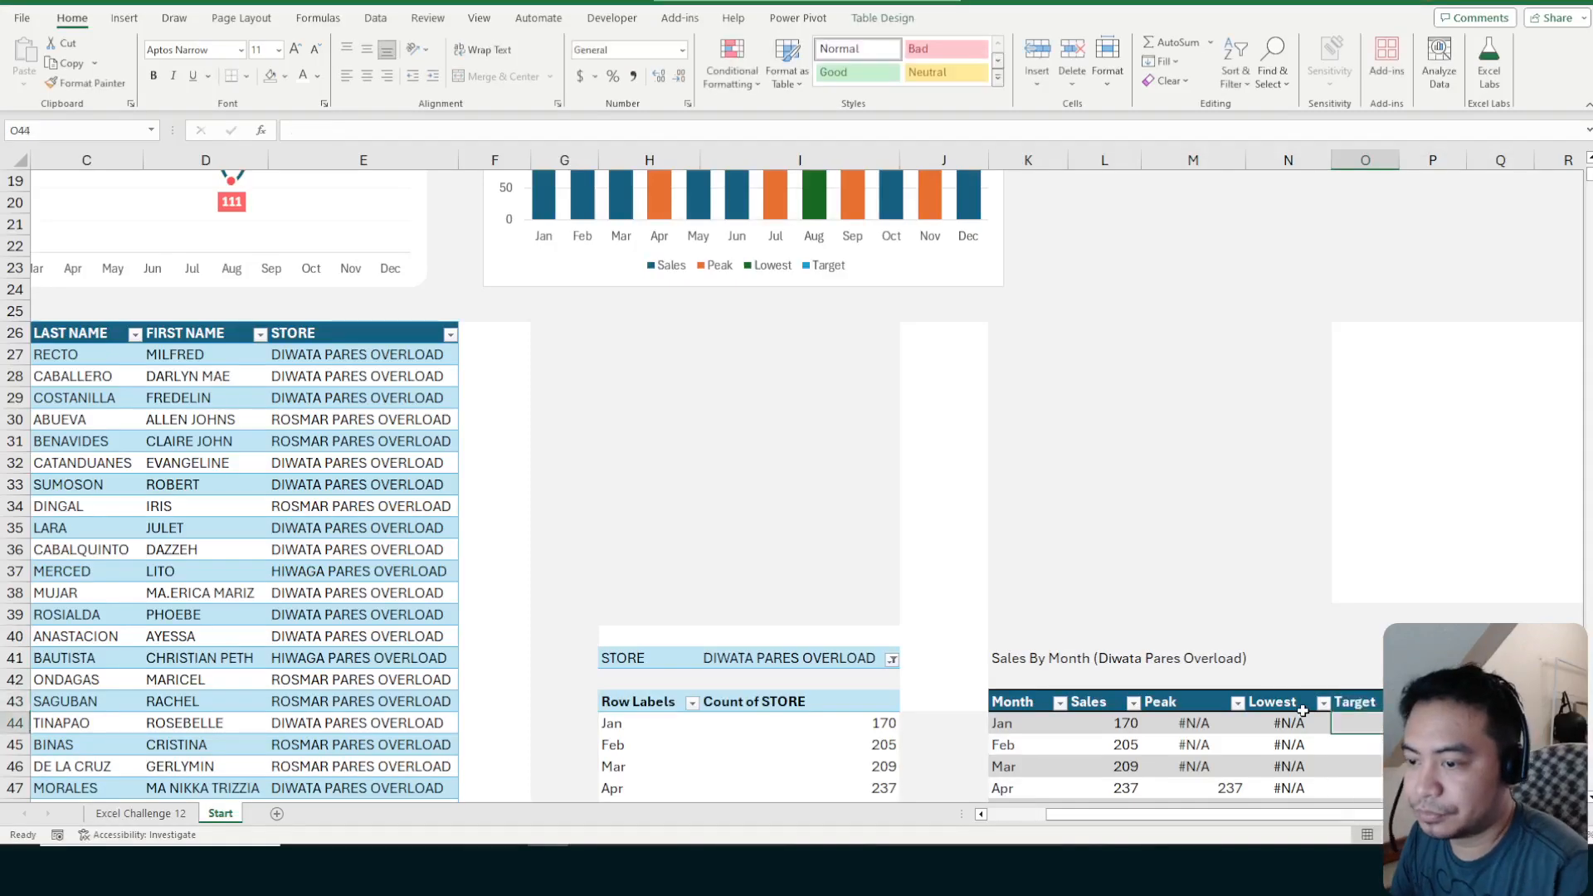
Filter the Target series out of the Sales By Month run chart
scroll(398, 348, "up", 4)
left_click(361, 255)
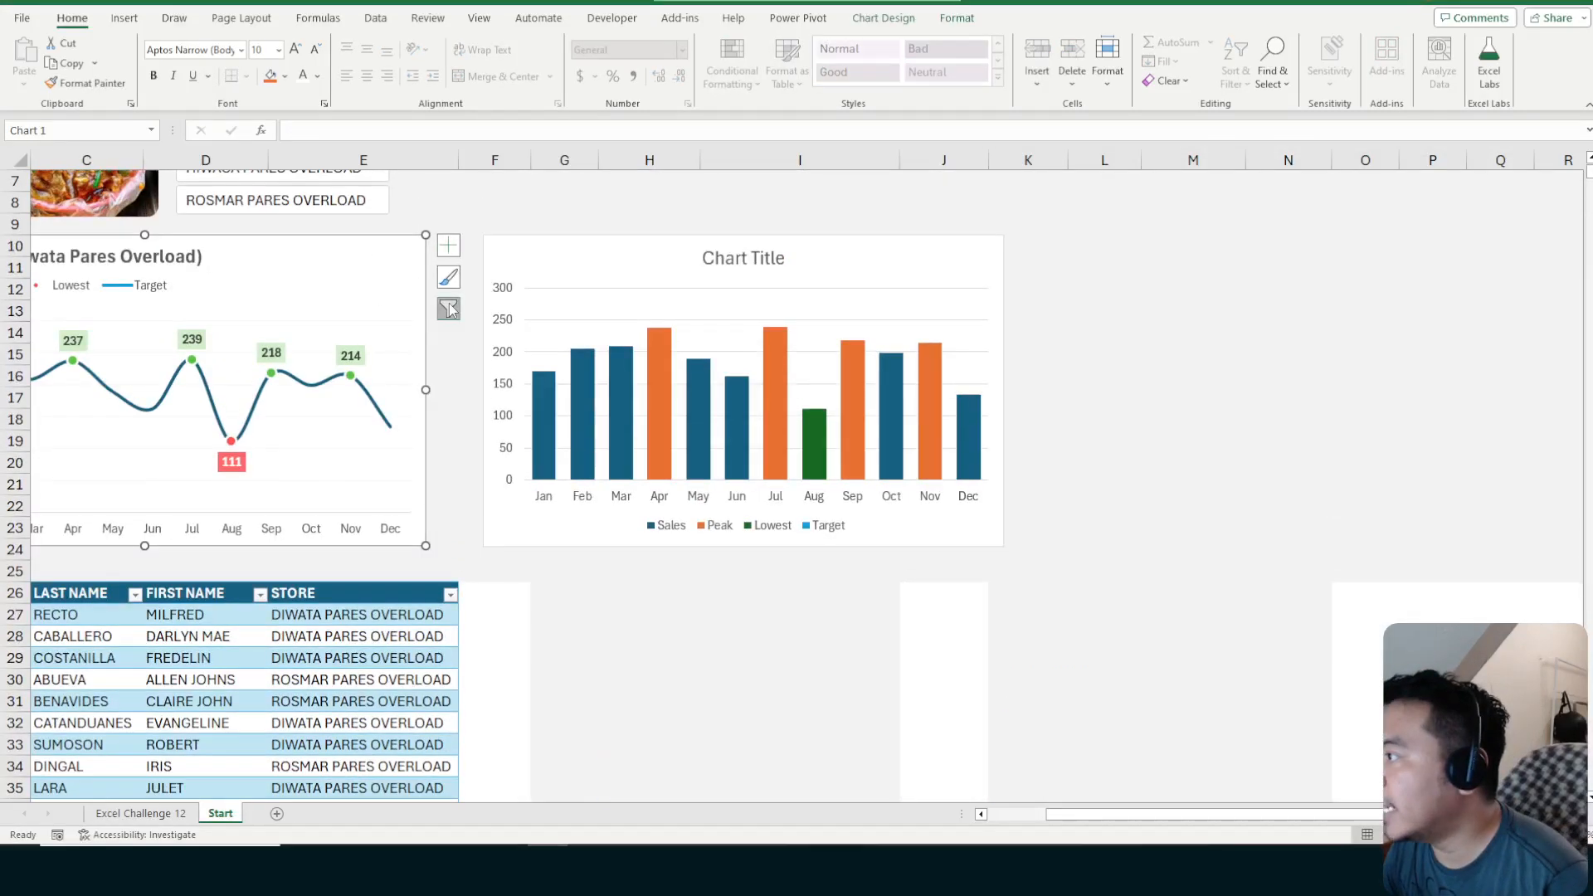
left_click(448, 309)
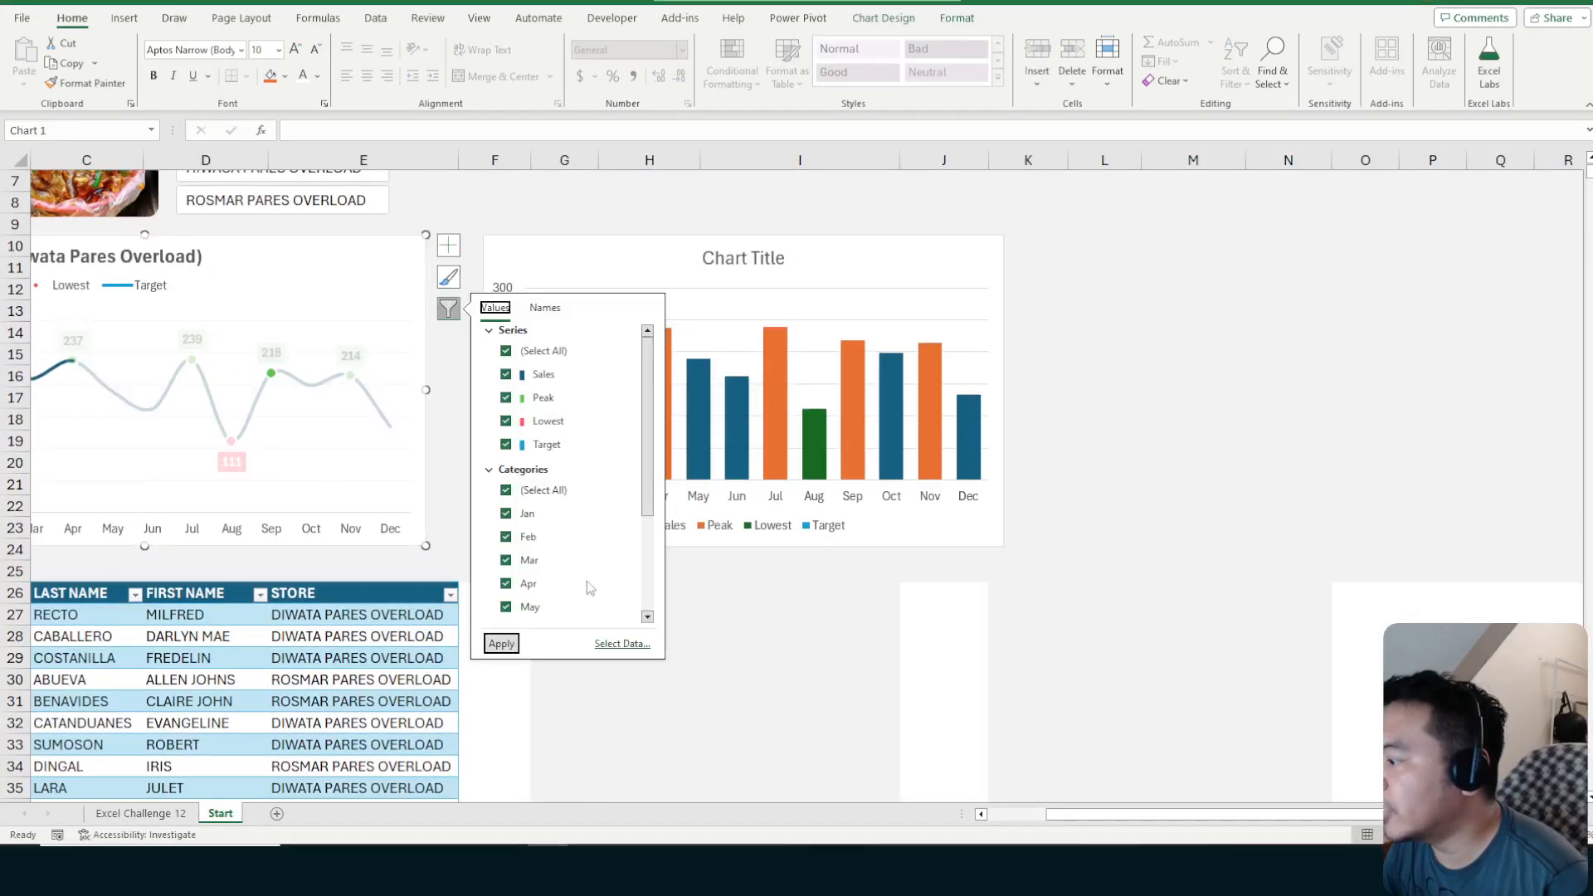
left_click(506, 444)
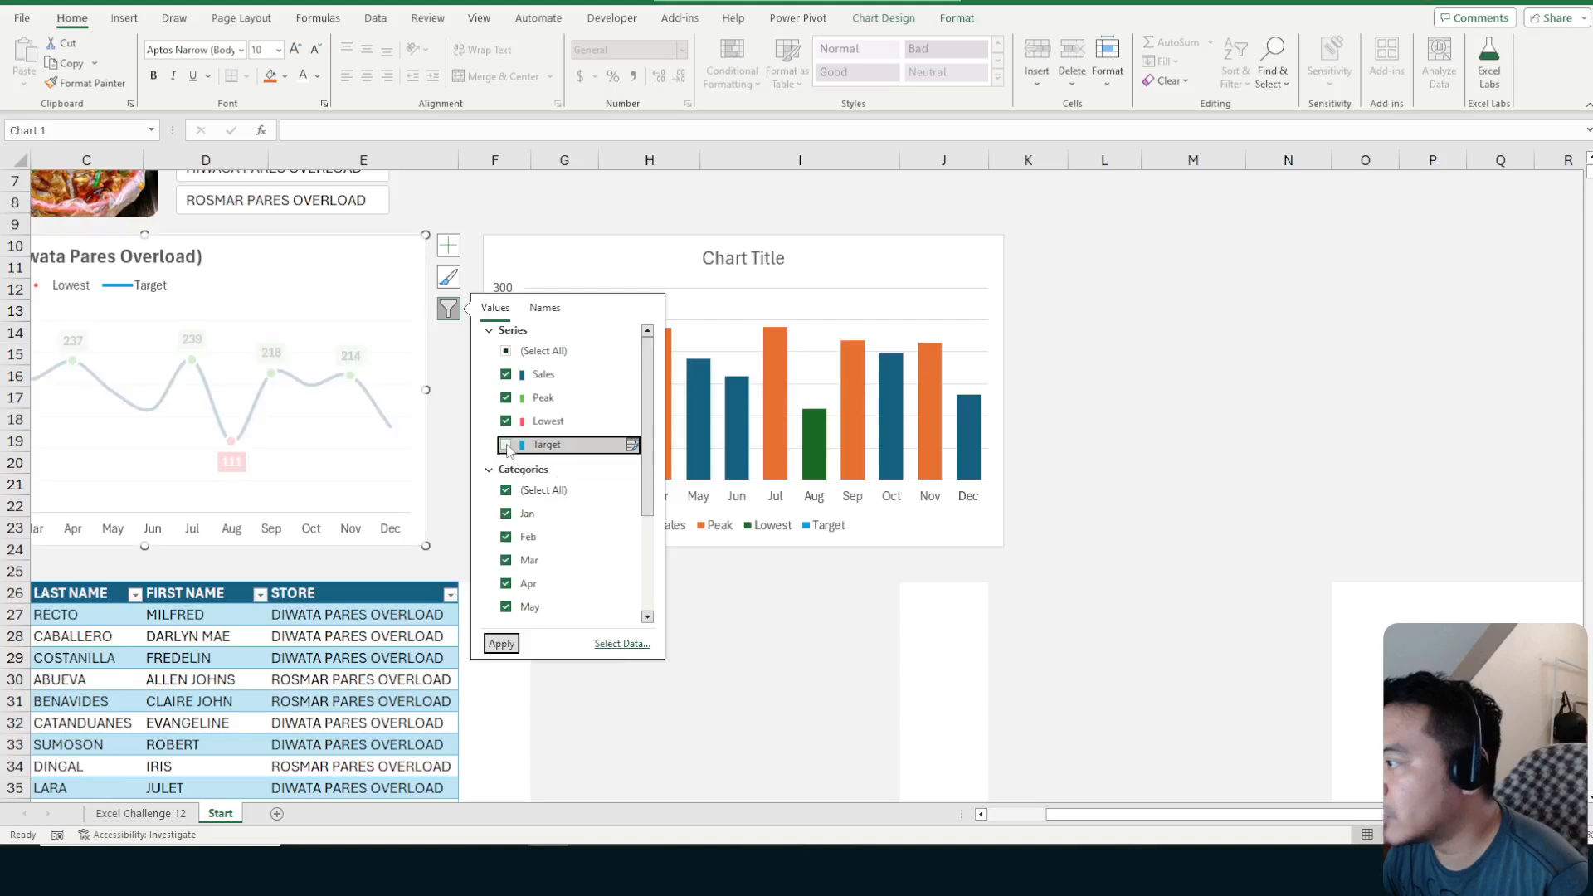
left_click(501, 644)
left_click(1030, 636)
left_click(1150, 531)
Fill the table's Target column with the average of the Sales column, using =AVERAGE([Sales])
scroll(1111, 483, "down", 4)
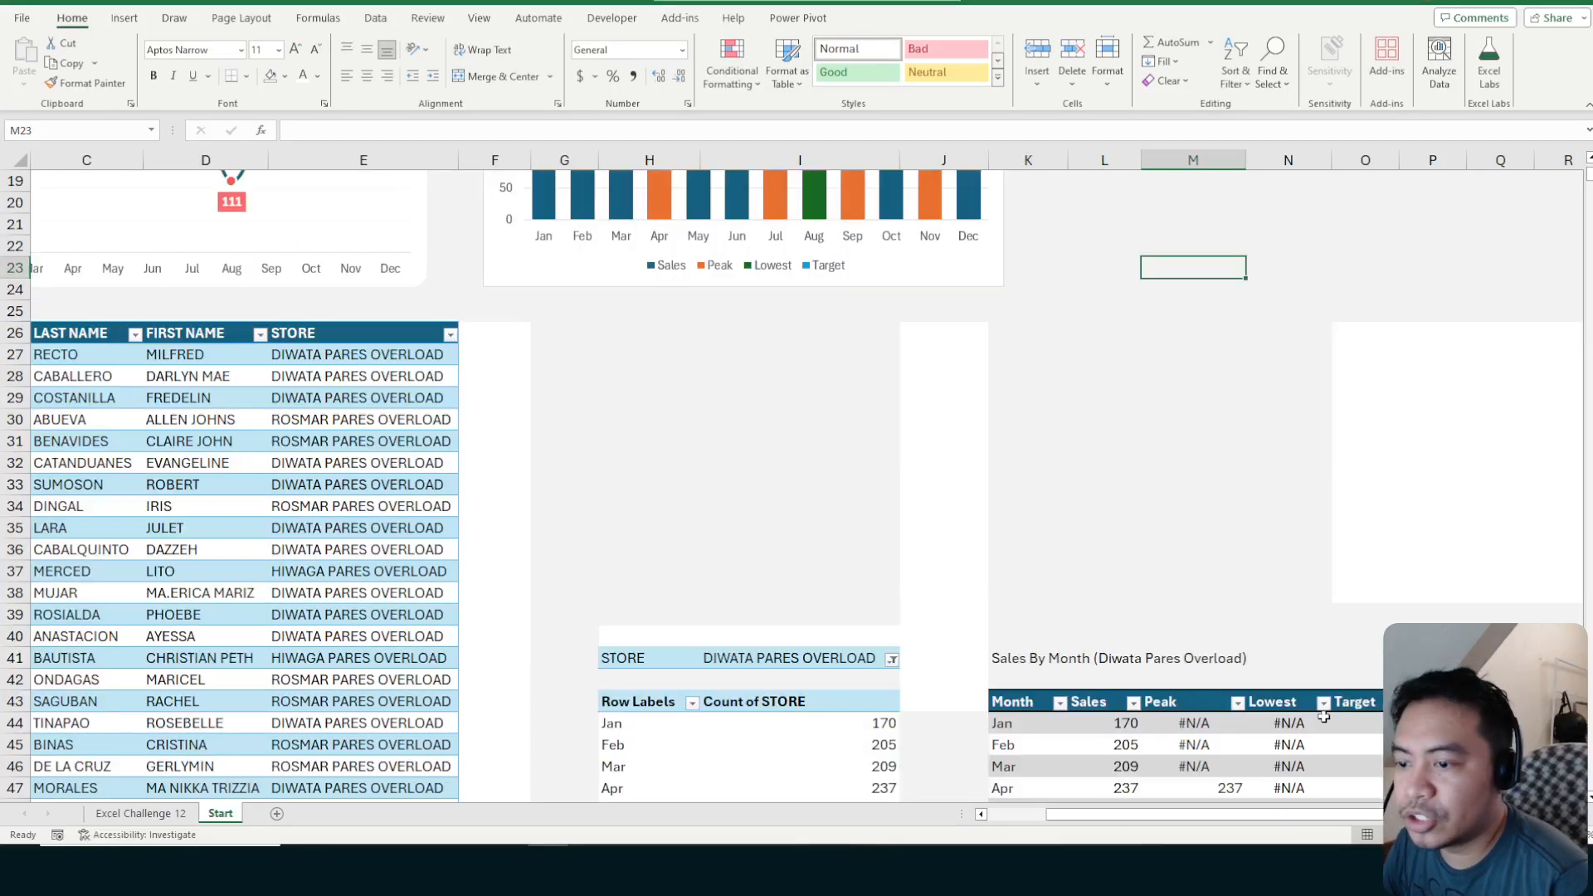
scroll(888, 344, "up", 2)
left_click(885, 340)
scroll(1134, 463, "down", 4)
left_click(1193, 462)
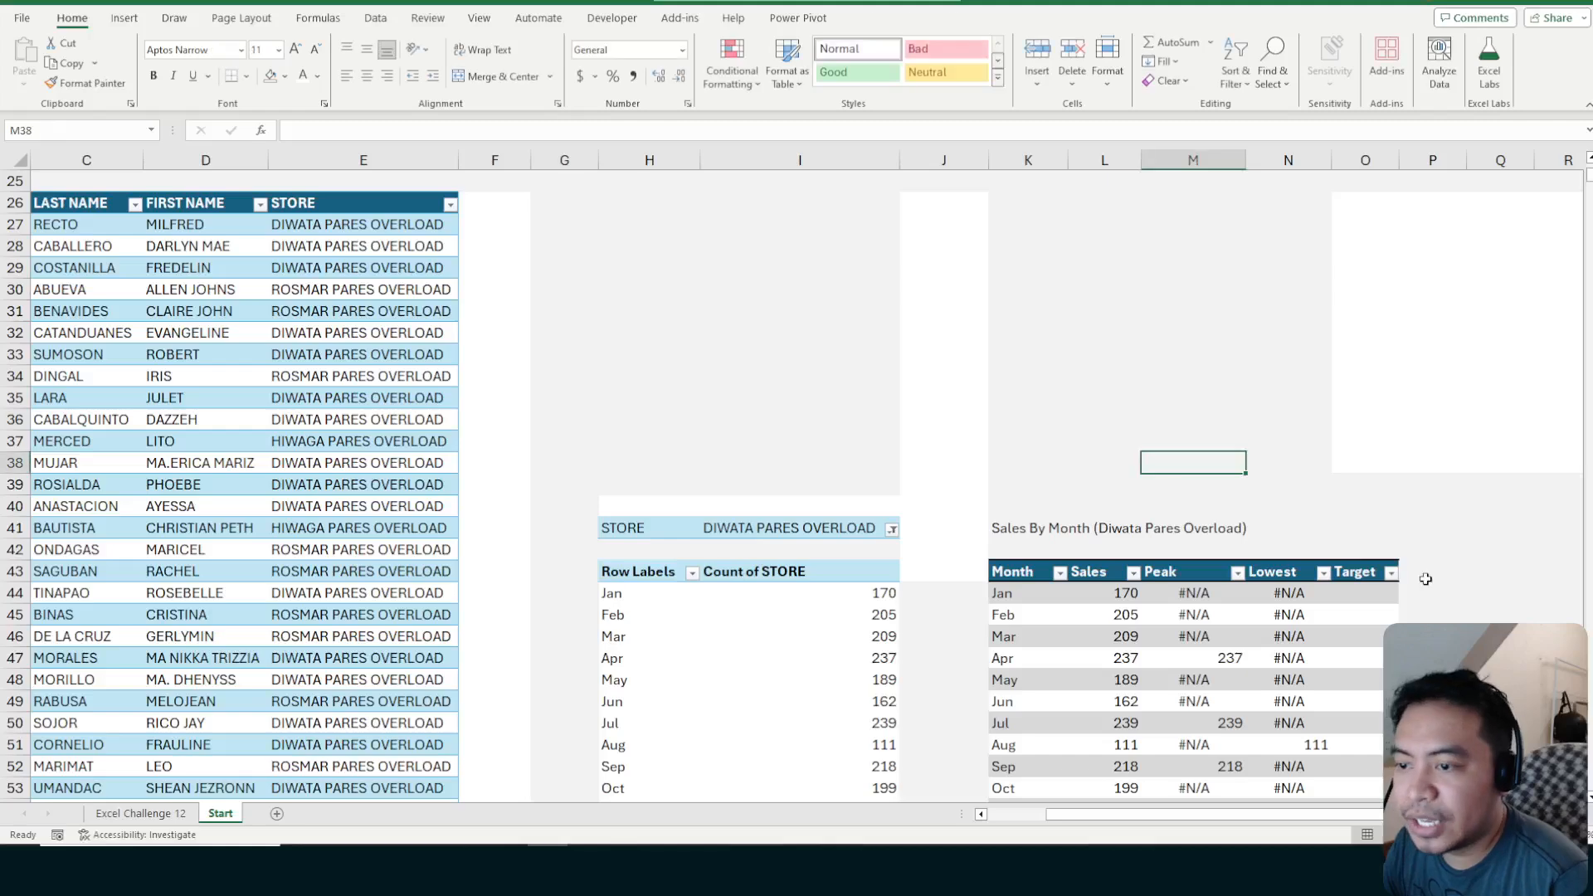
scroll(1411, 564, "down", 2)
left_click(1366, 463)
type("=")
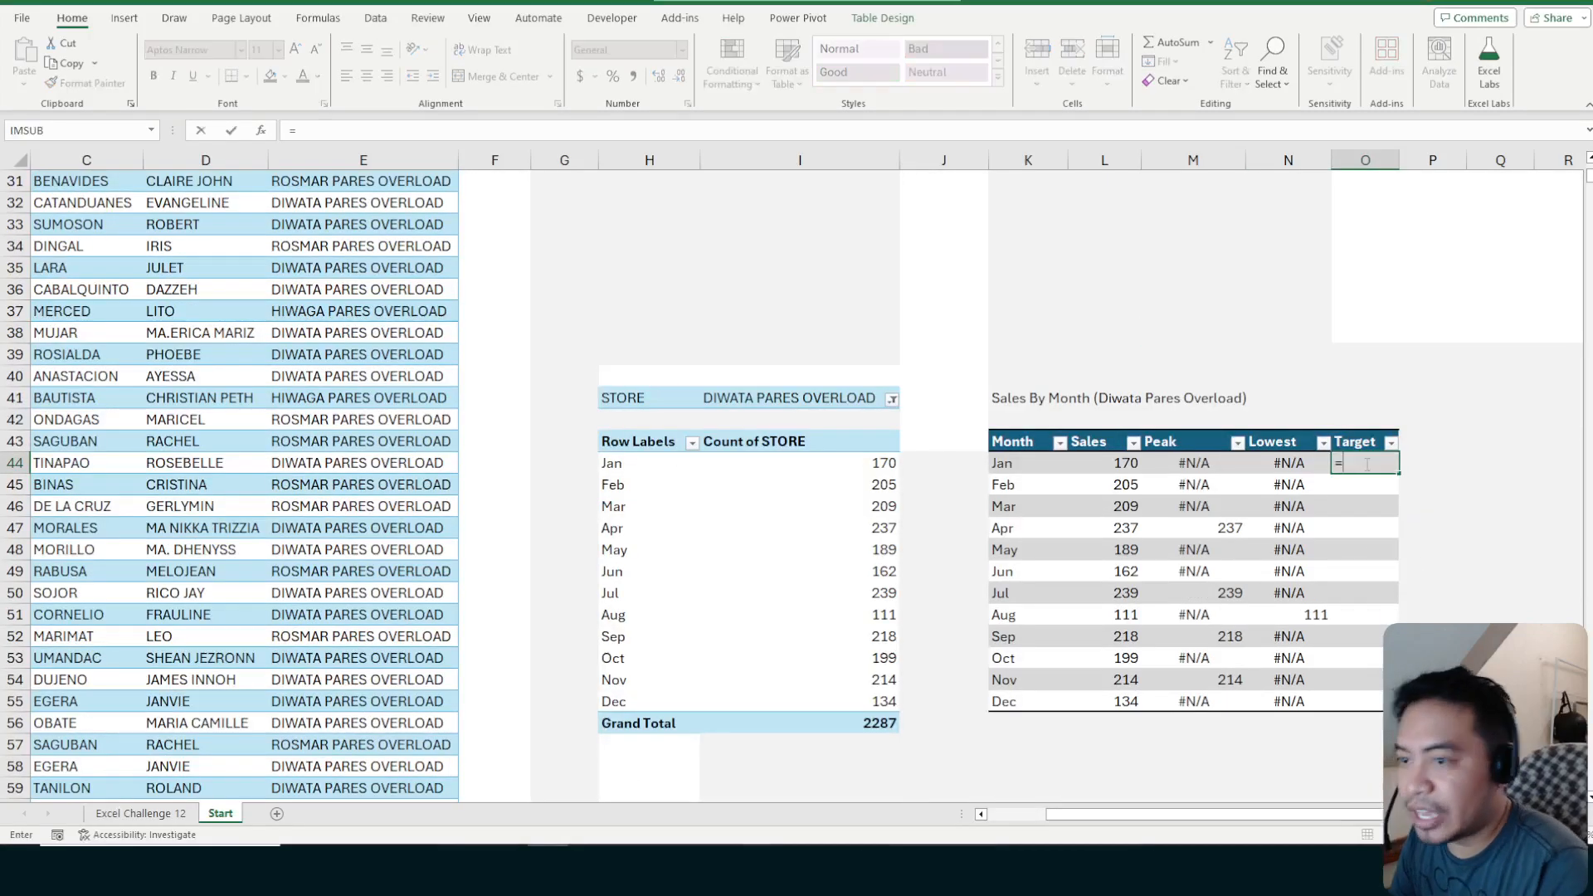
type("average")
key("Tab")
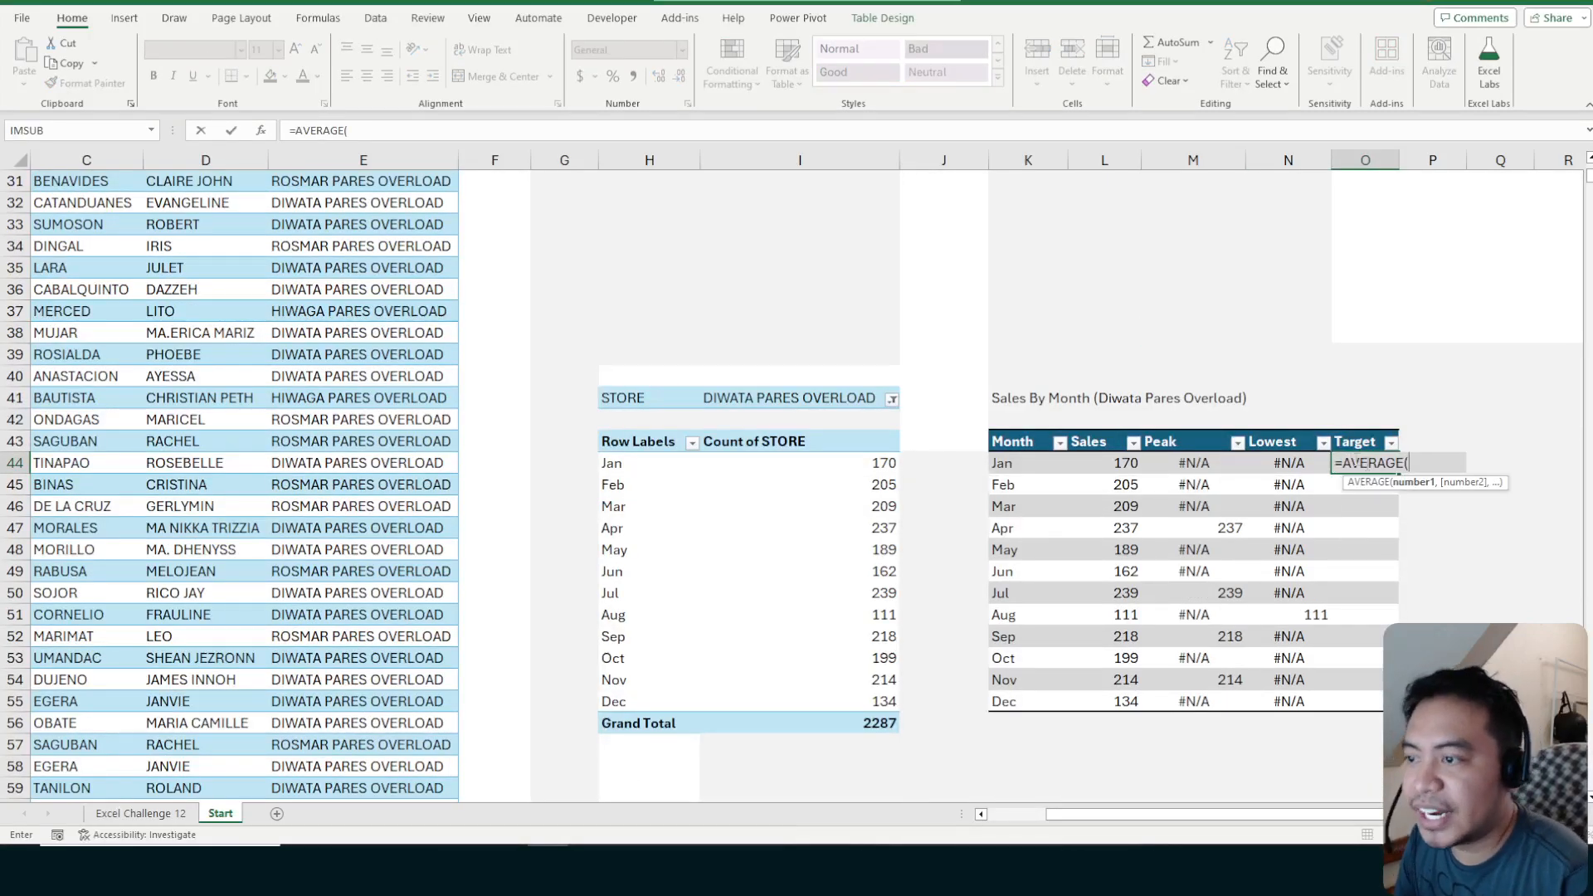
left_click(1122, 505)
key("ctrl+space")
type(")")
key("Return")
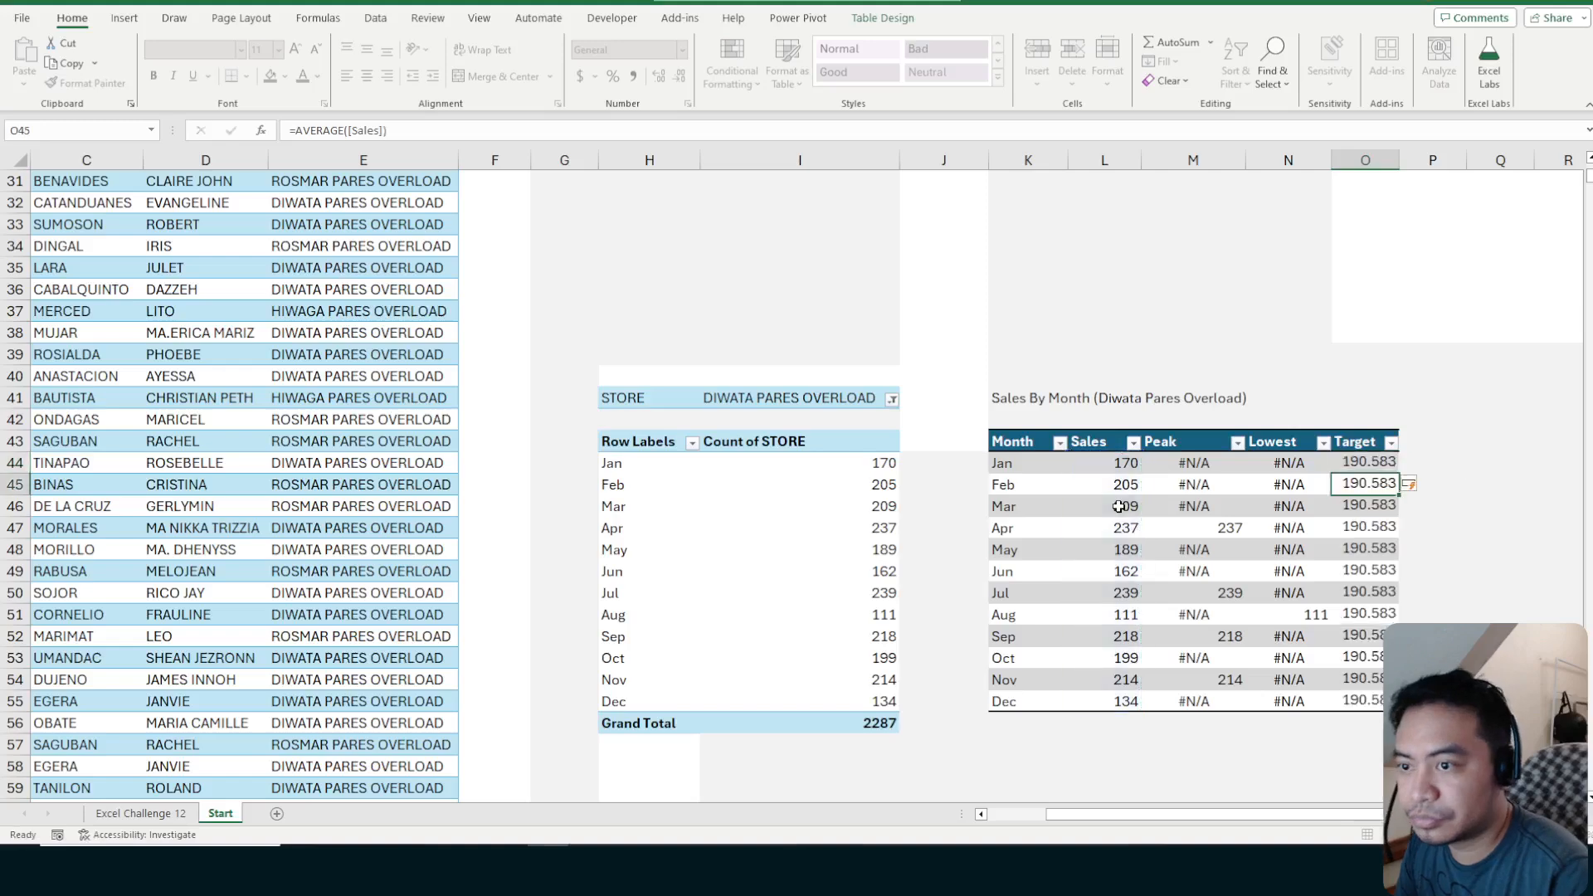
key("Down")
key("Down")
key("Down")
key("Down")
Switch the Jan–Dec column chart to the Combo chart type, Clustered Column - Line
scroll(1100, 513, "up", 7)
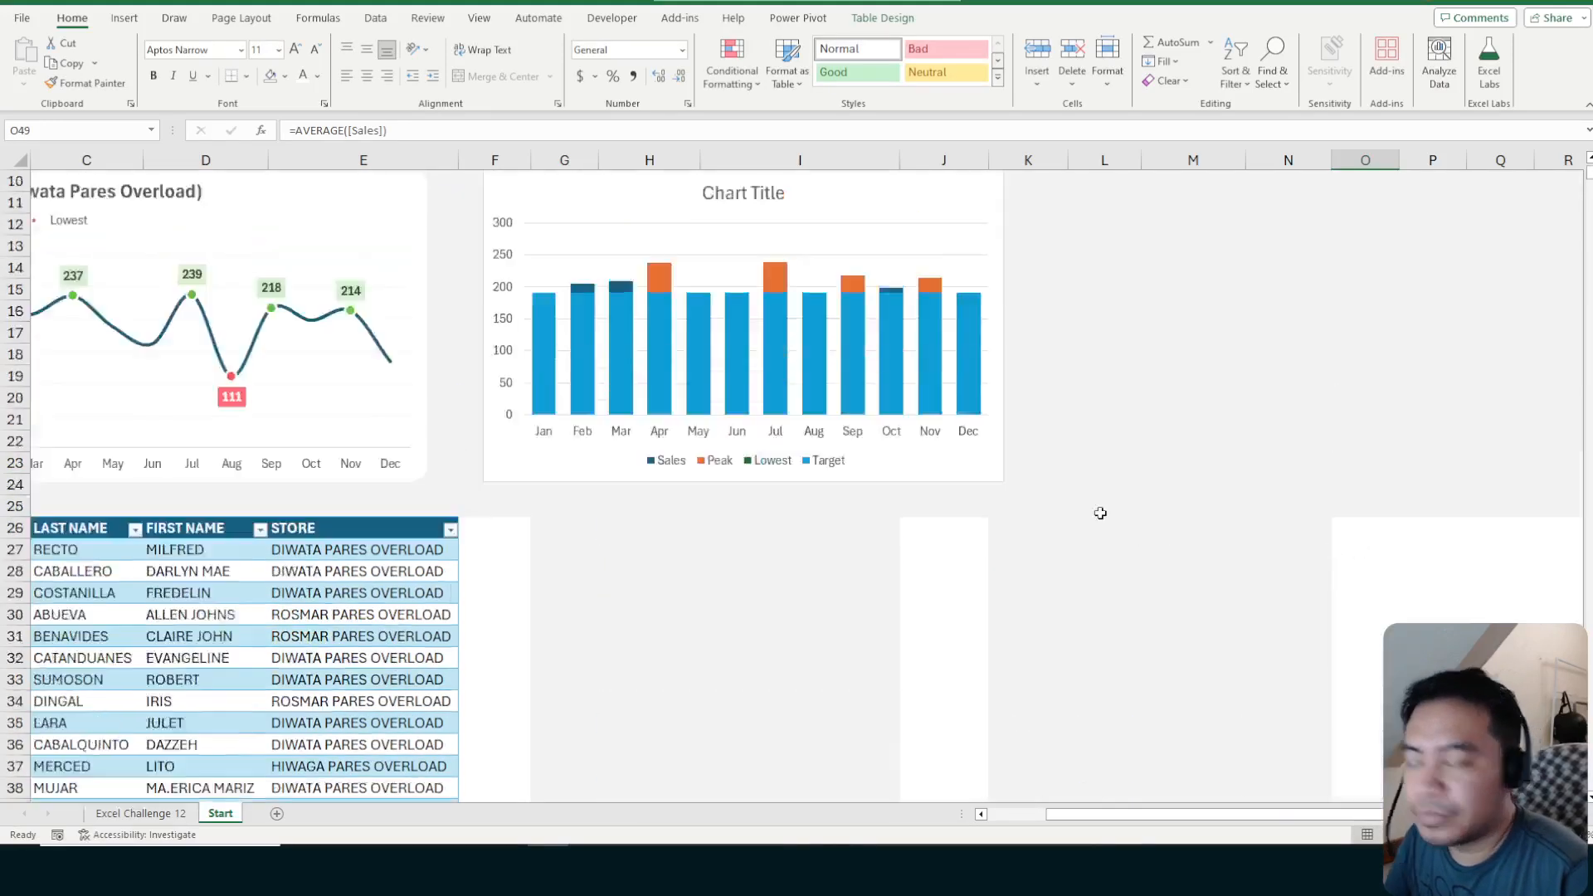
scroll(1101, 513, "down", 1)
scroll(932, 445, "up", 2)
left_click(811, 386)
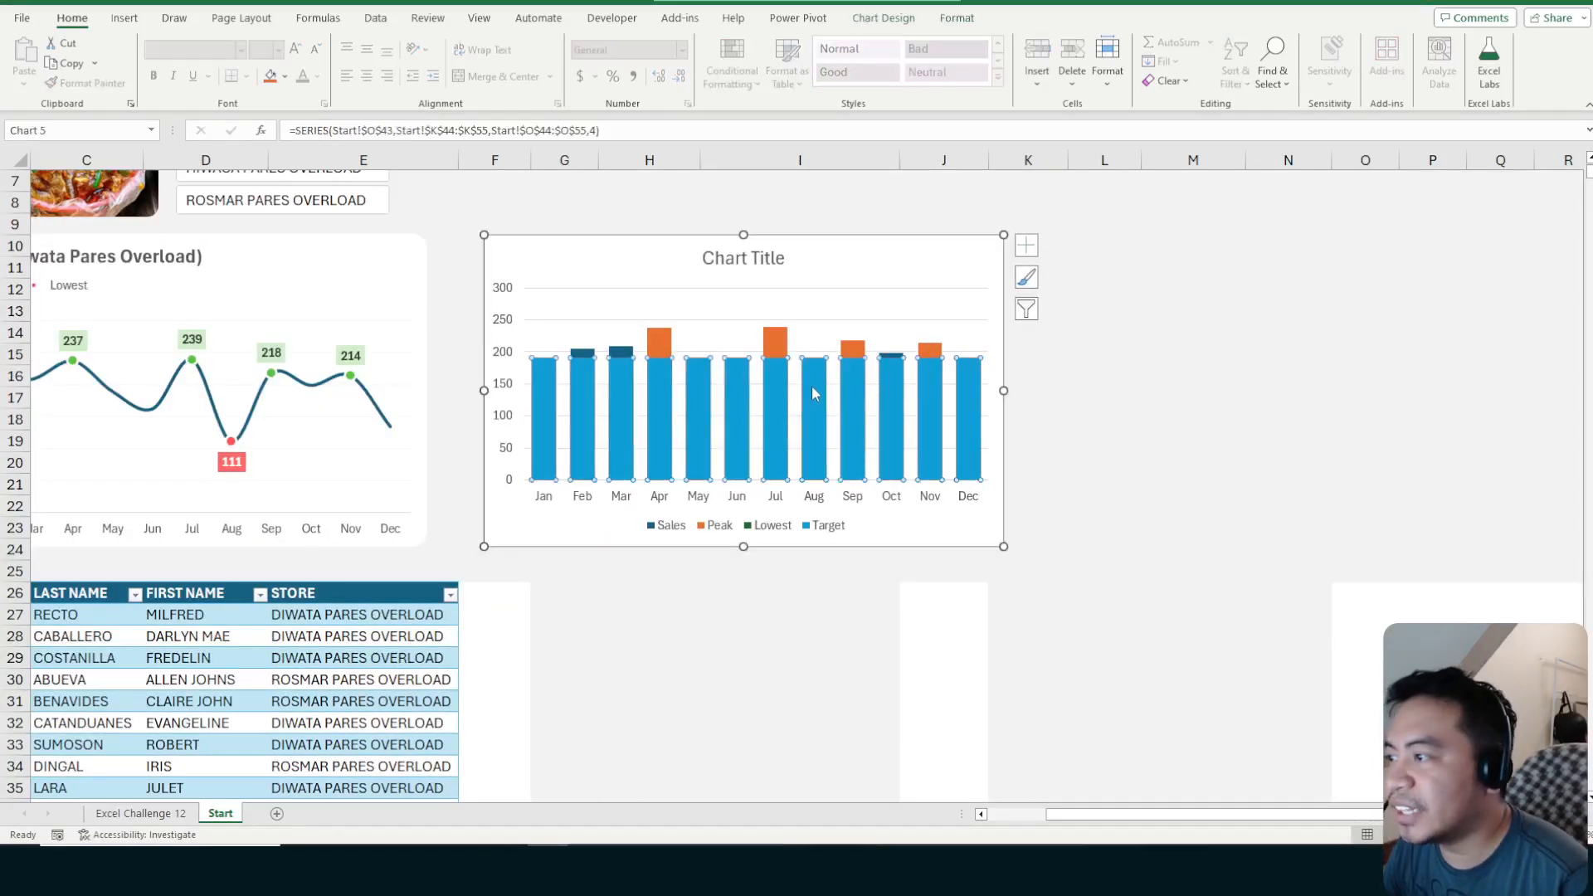
left_click(818, 269)
left_click(959, 18)
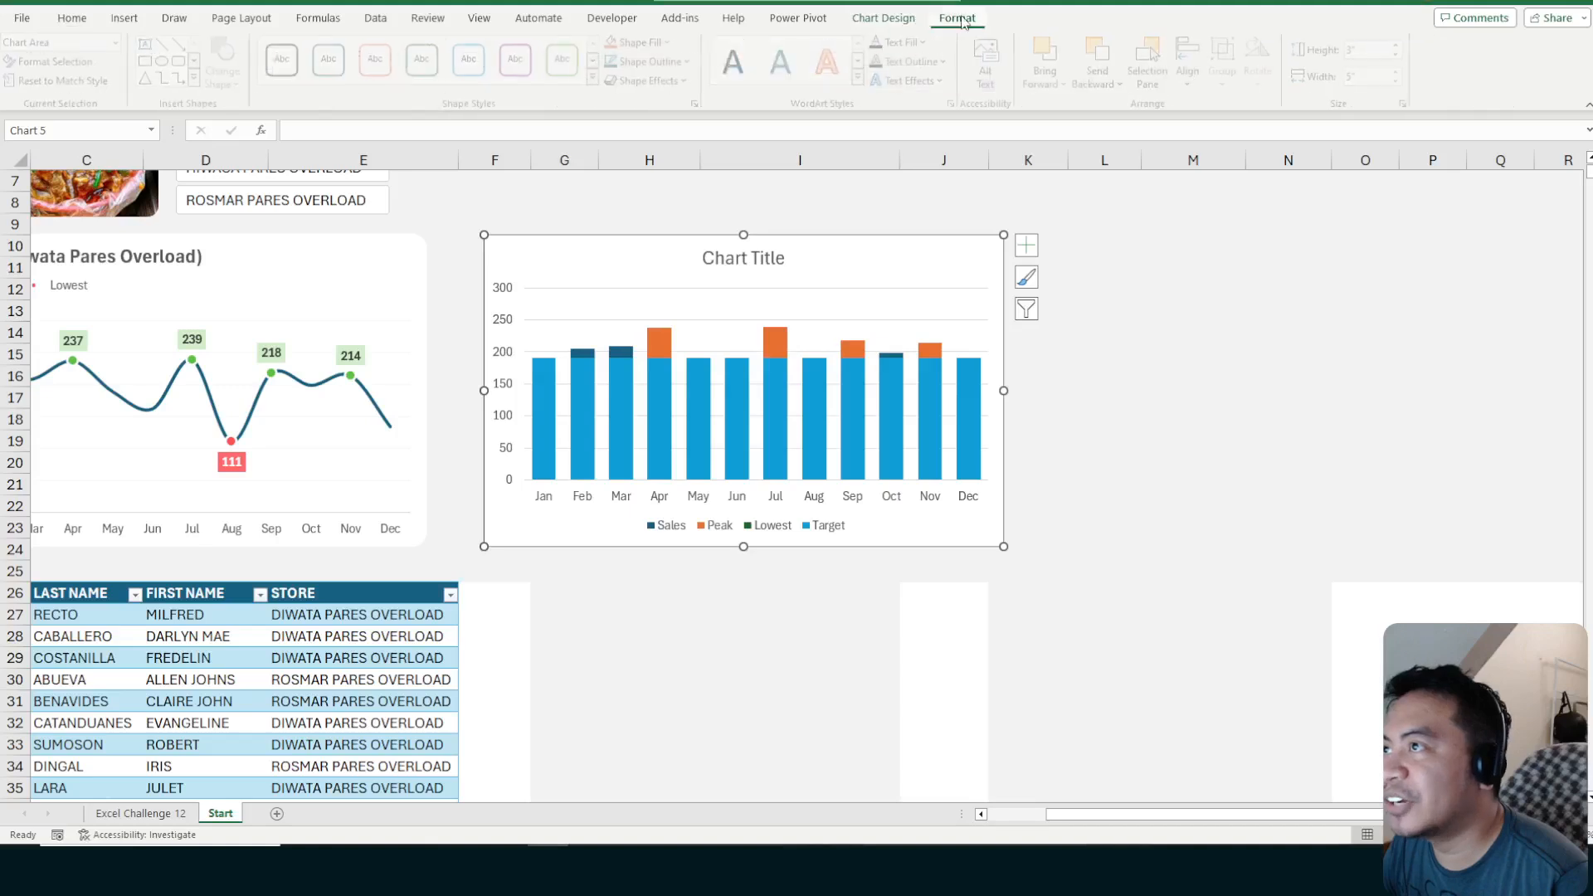
left_click(904, 20)
left_click(915, 82)
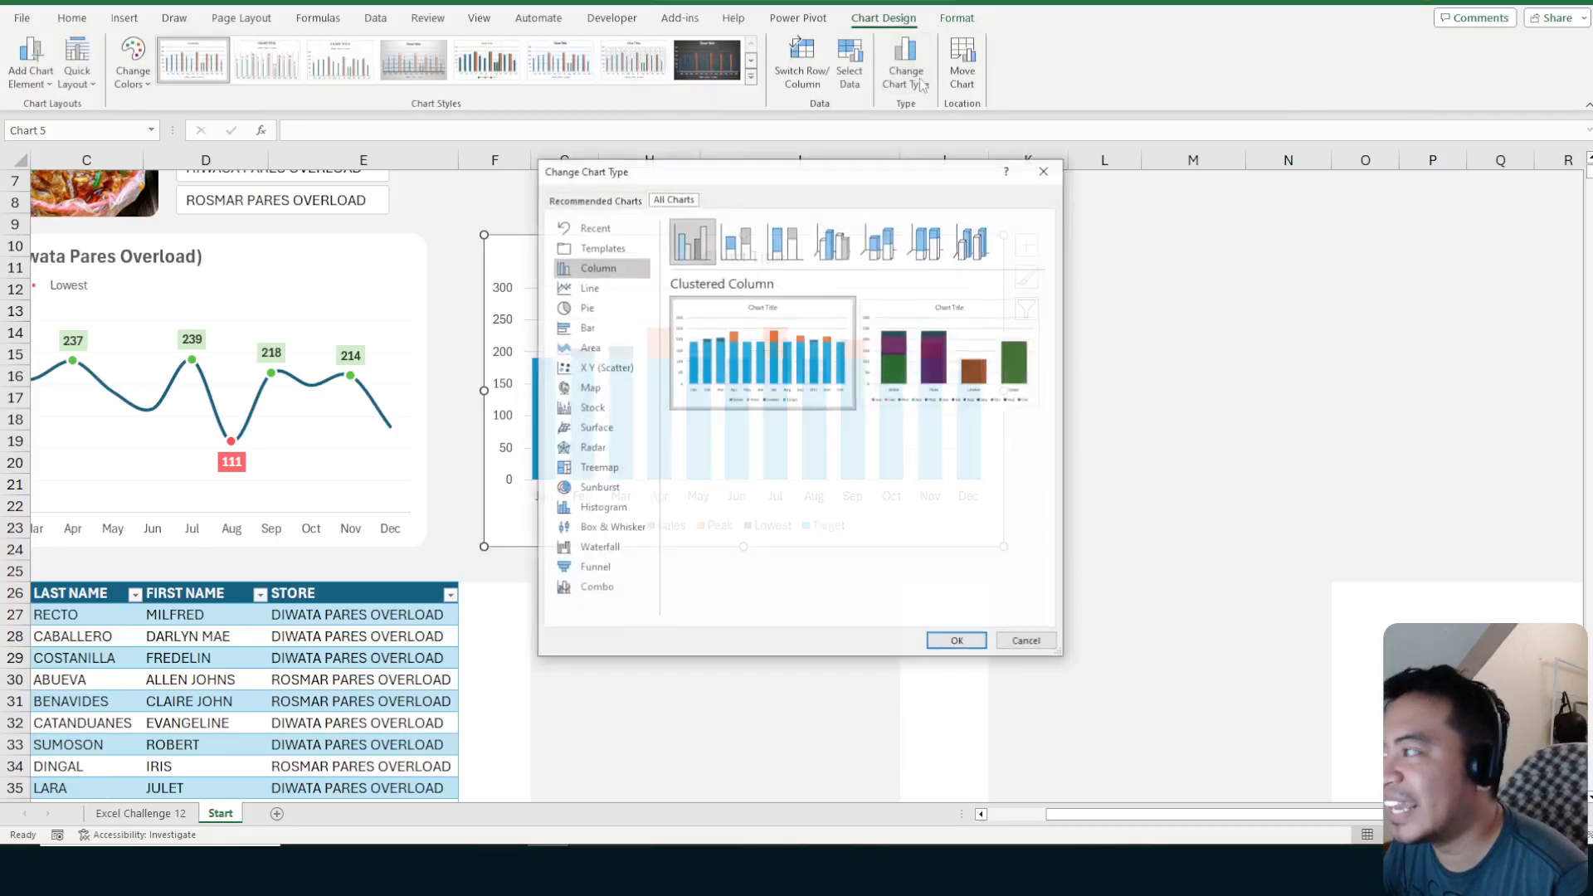
left_click(598, 588)
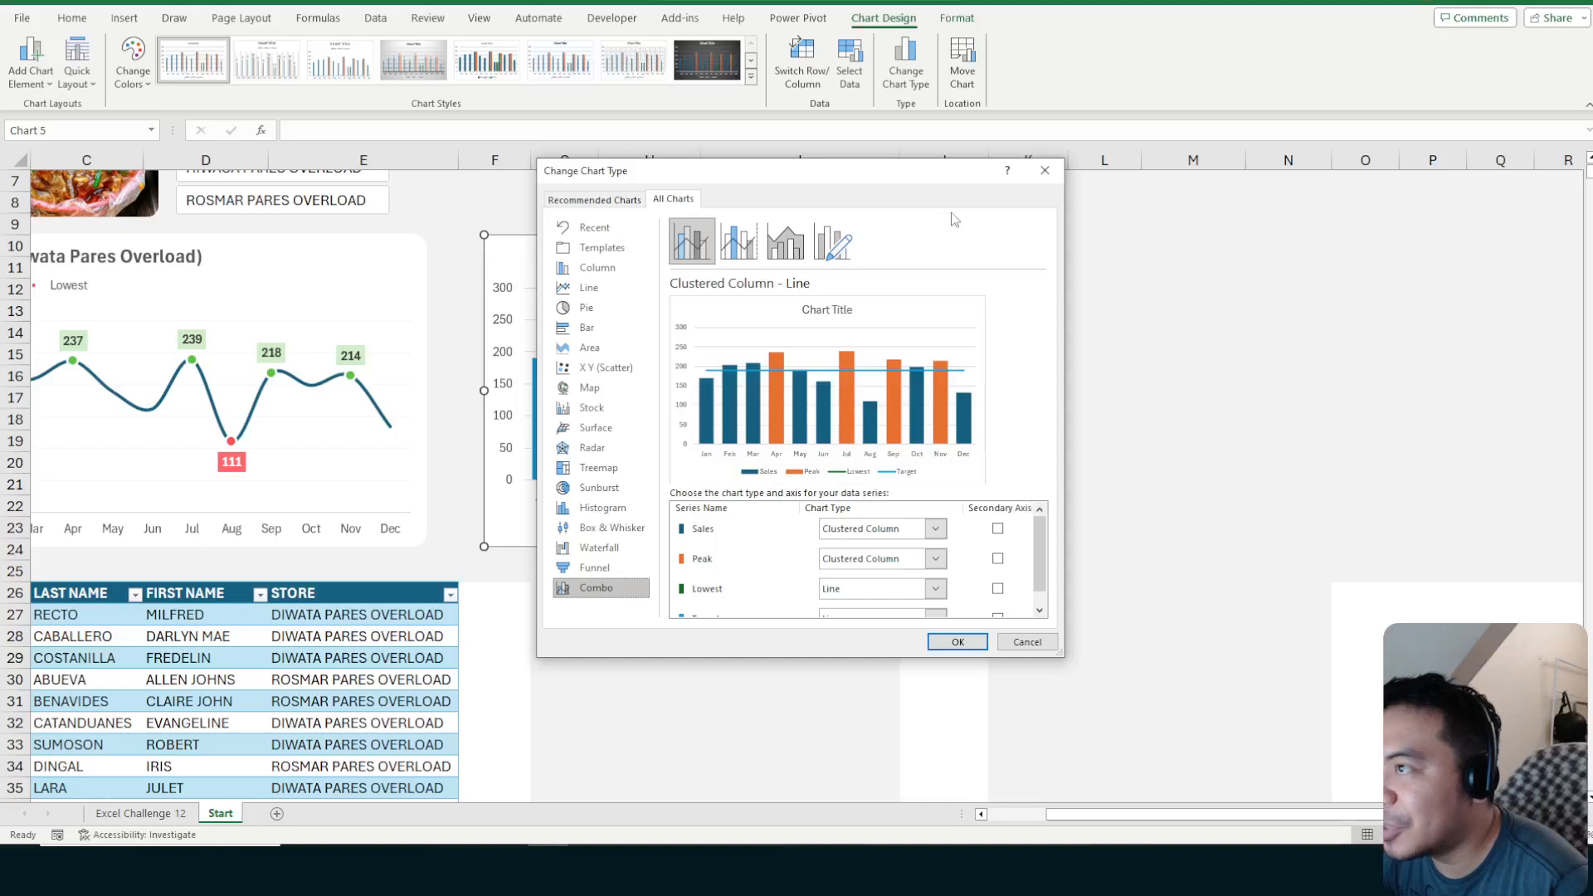
Set the Lowest series to Clustered Column in the combo settings, leaving only Target as a line, and apply the combination
left_click_drag(1063, 656, 1146, 746)
left_click(980, 589)
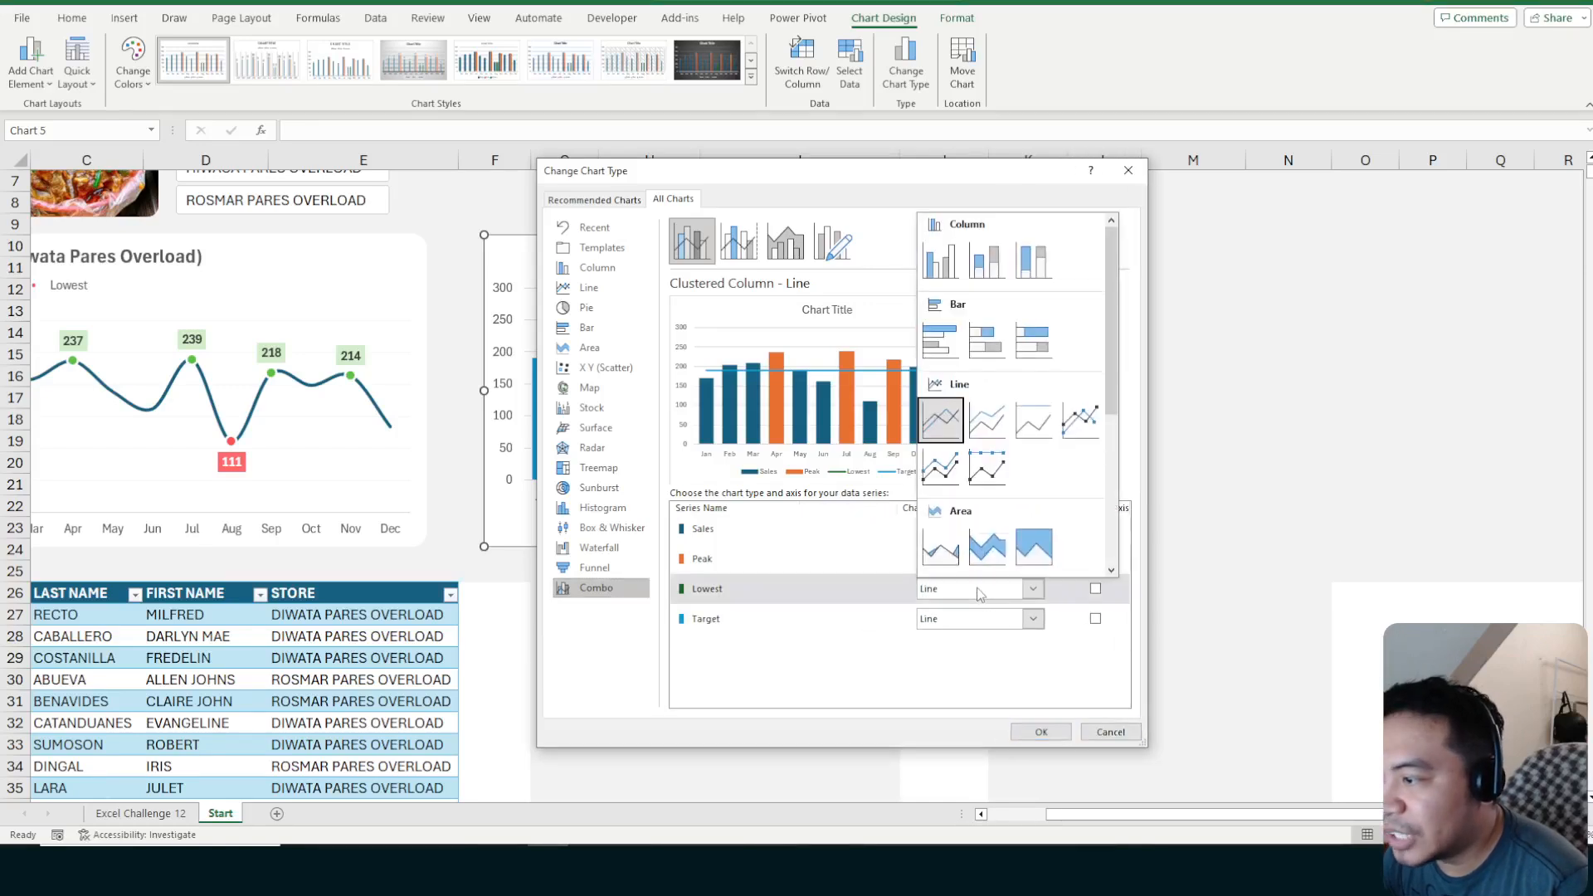
left_click(941, 262)
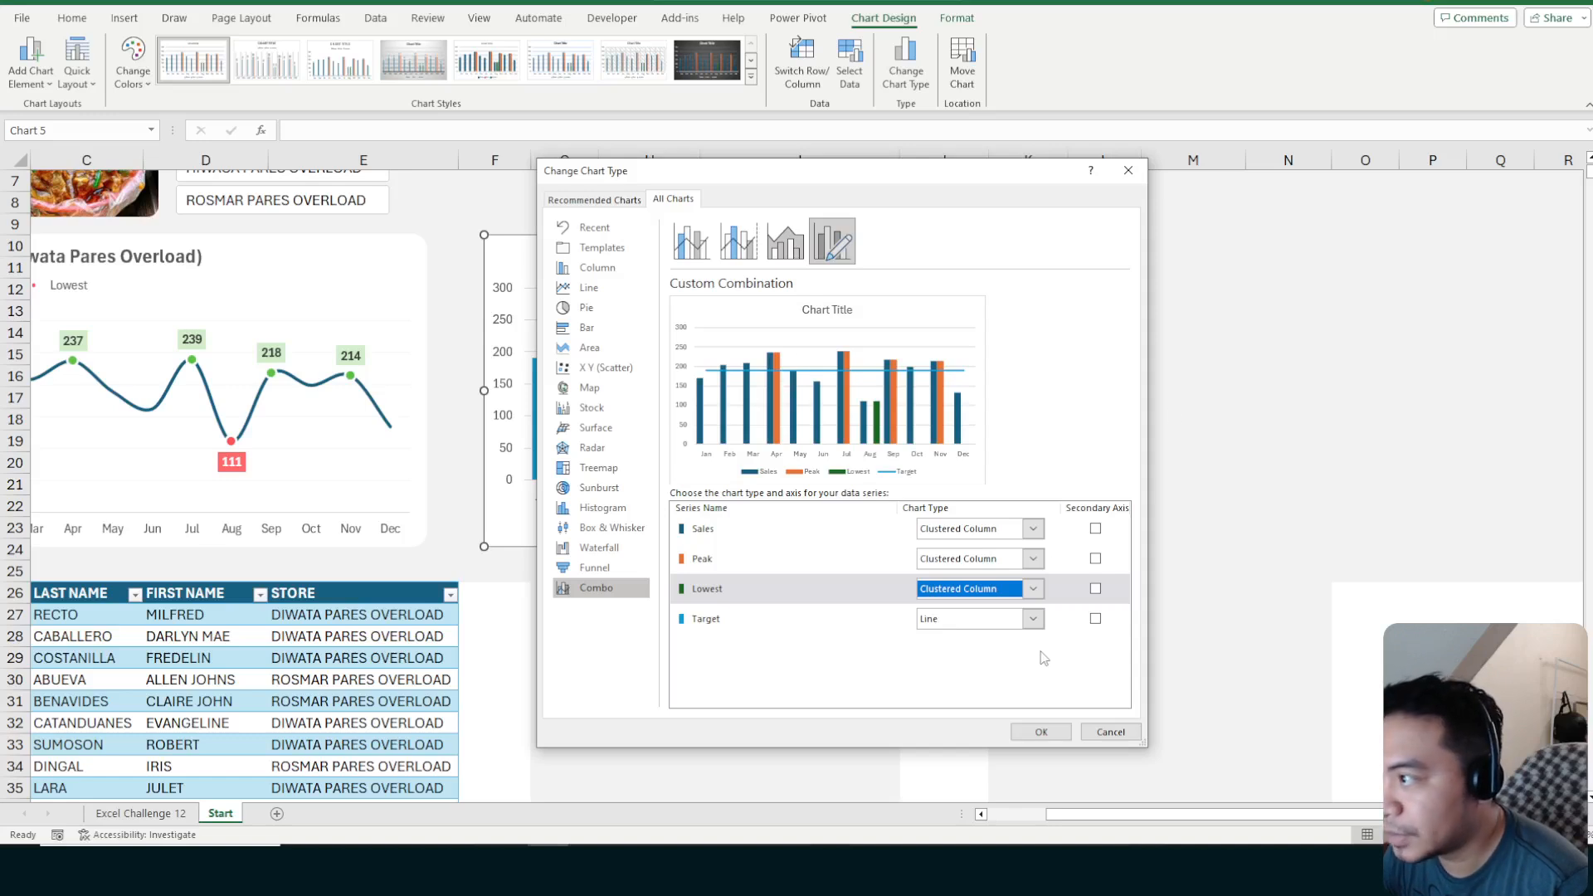
left_click(1041, 732)
left_click(1105, 397)
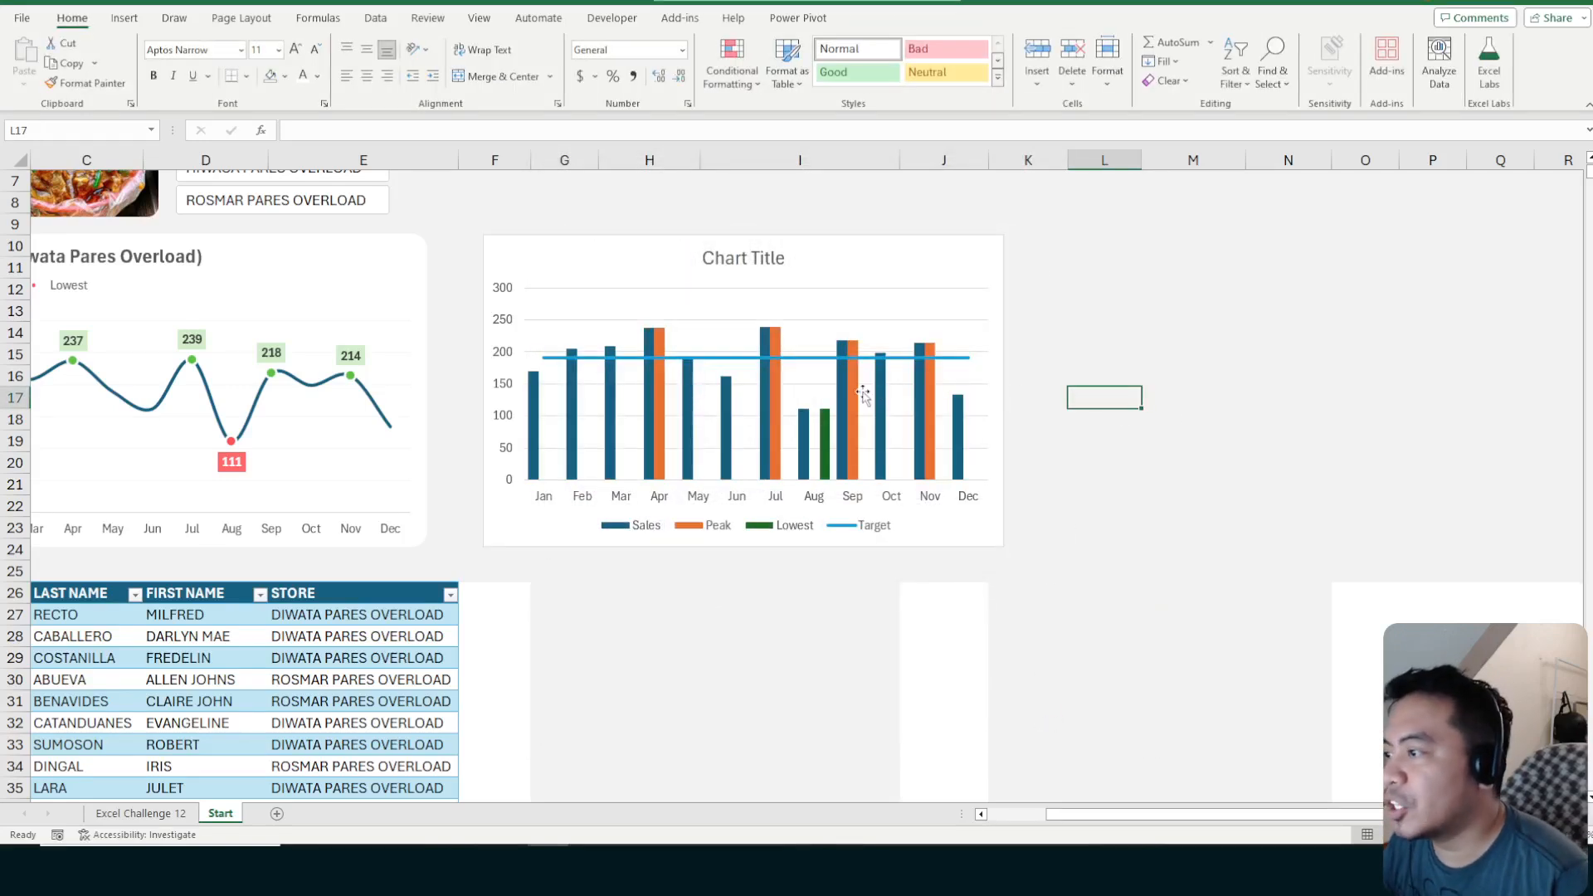
Set the Series Overlap of the combo chart's columns to 100%
right_click(765, 373)
left_click(817, 558)
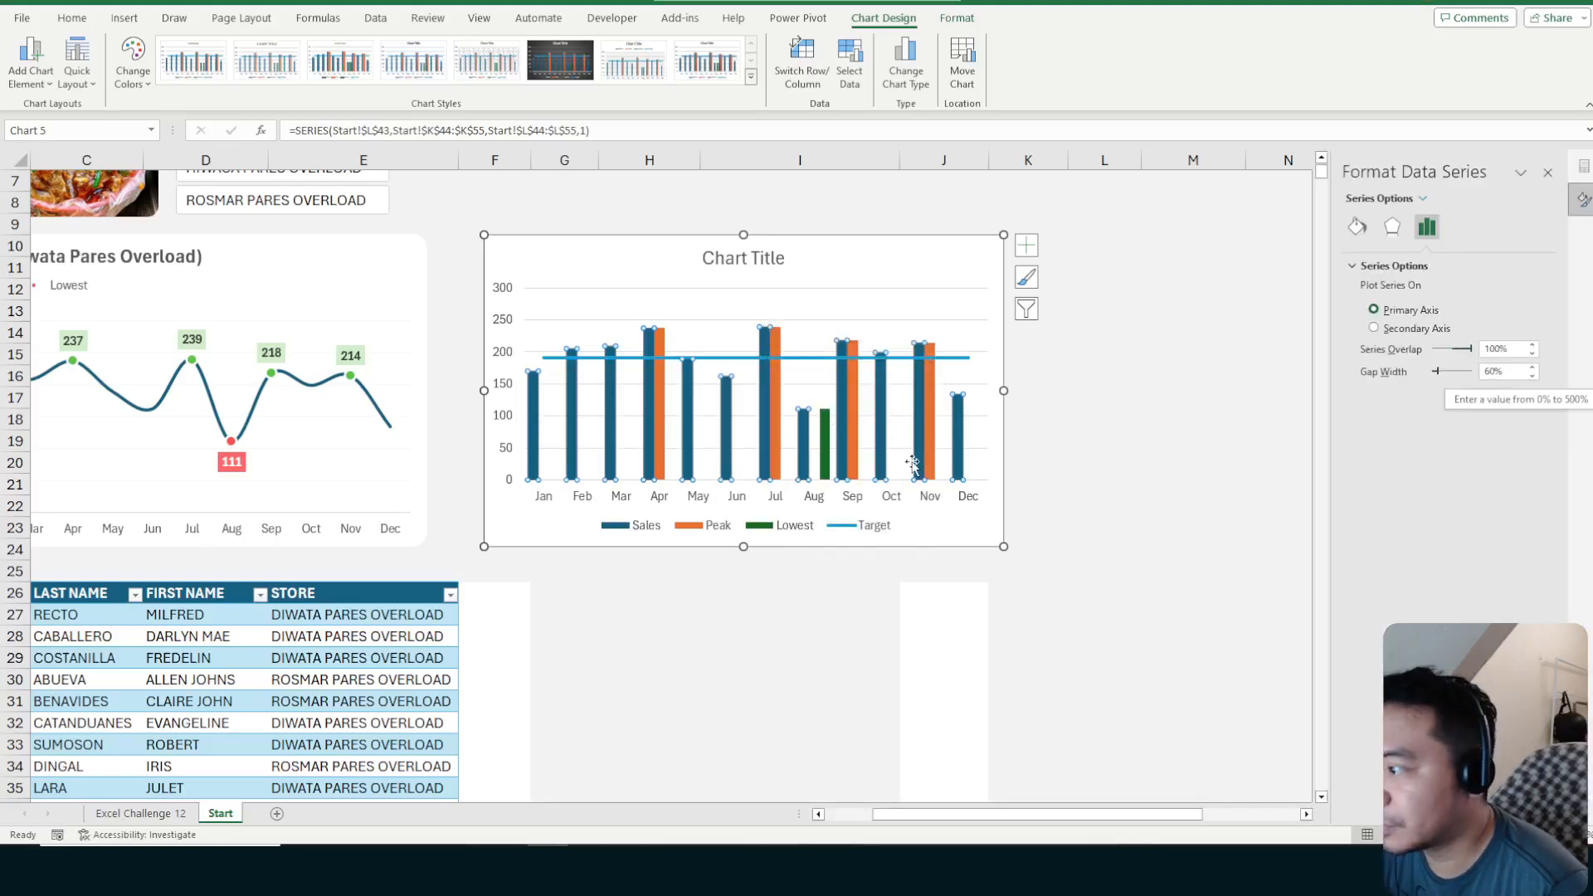
left_click(899, 253)
left_click(1027, 309)
left_click(886, 425)
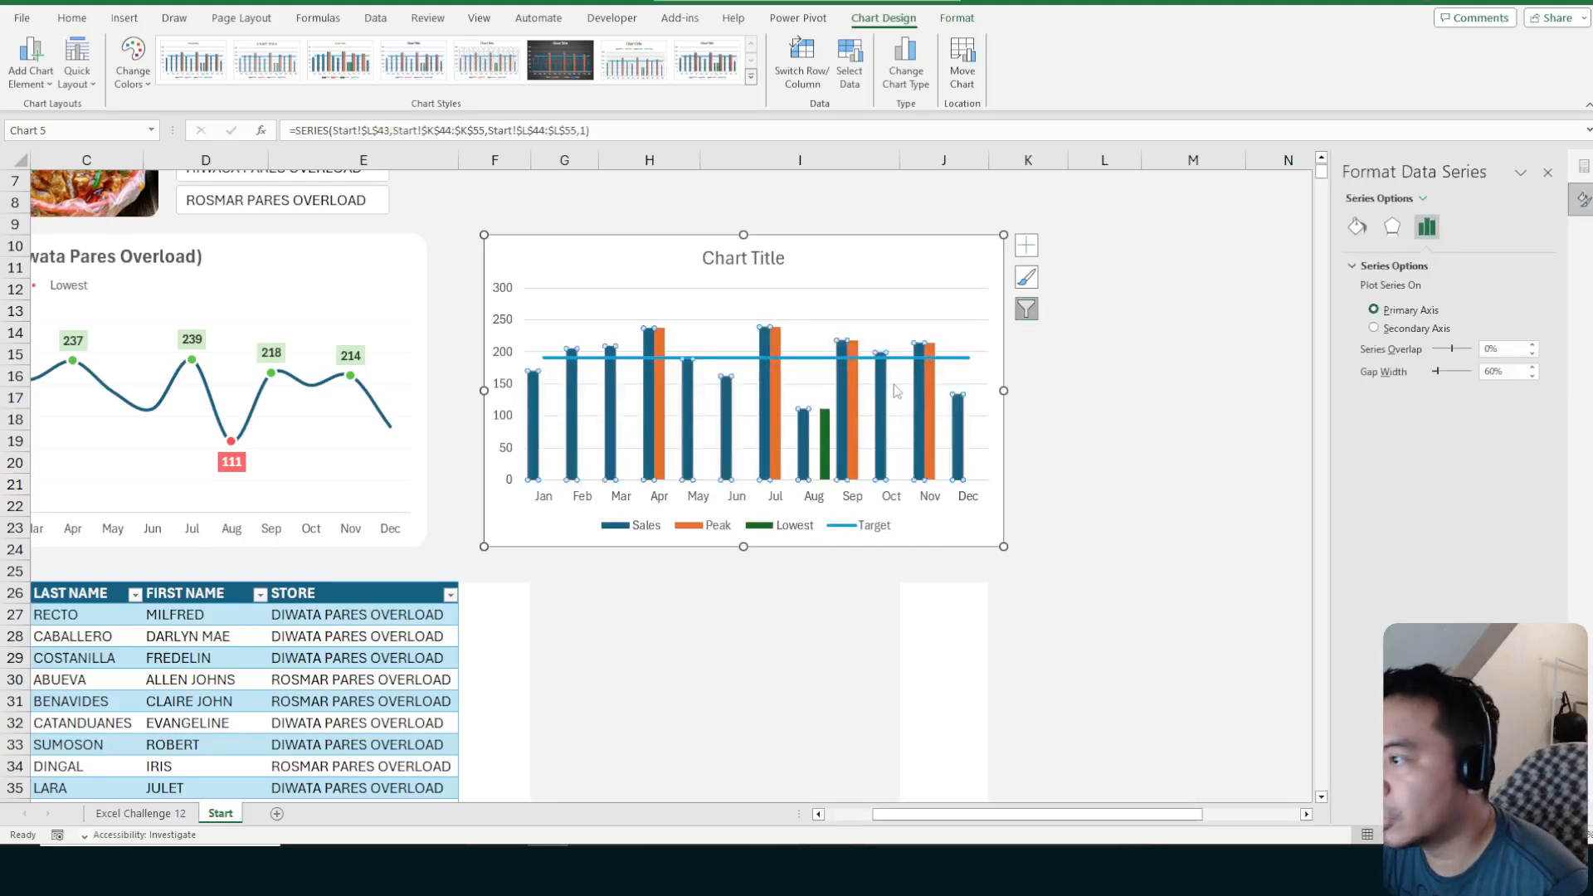
left_click(1459, 351)
left_click_drag(1456, 350, 1498, 357)
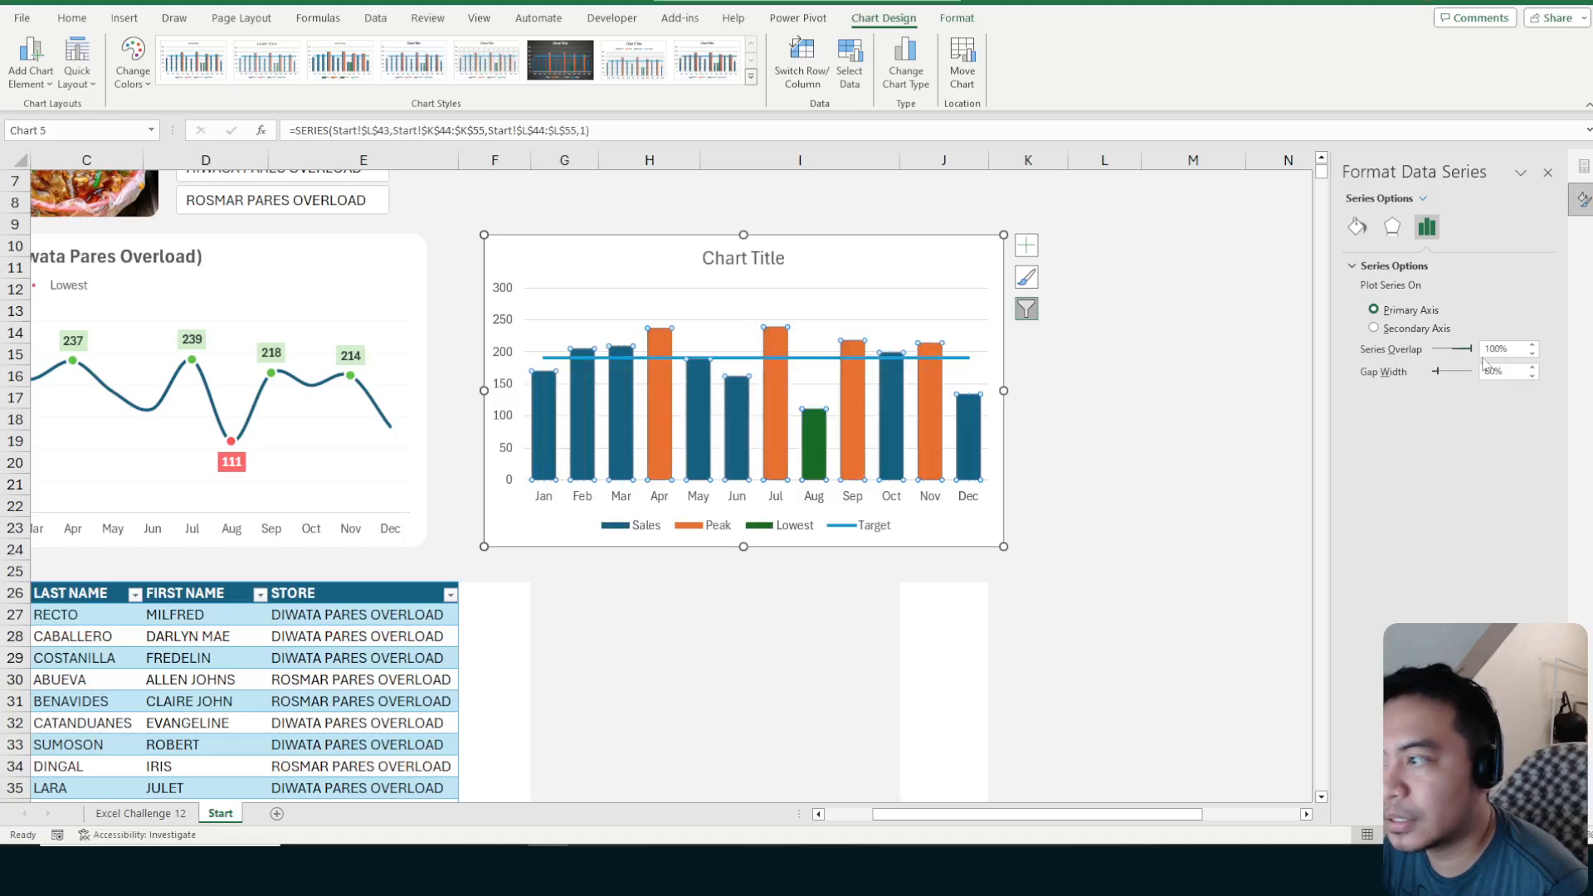
left_click(1154, 396)
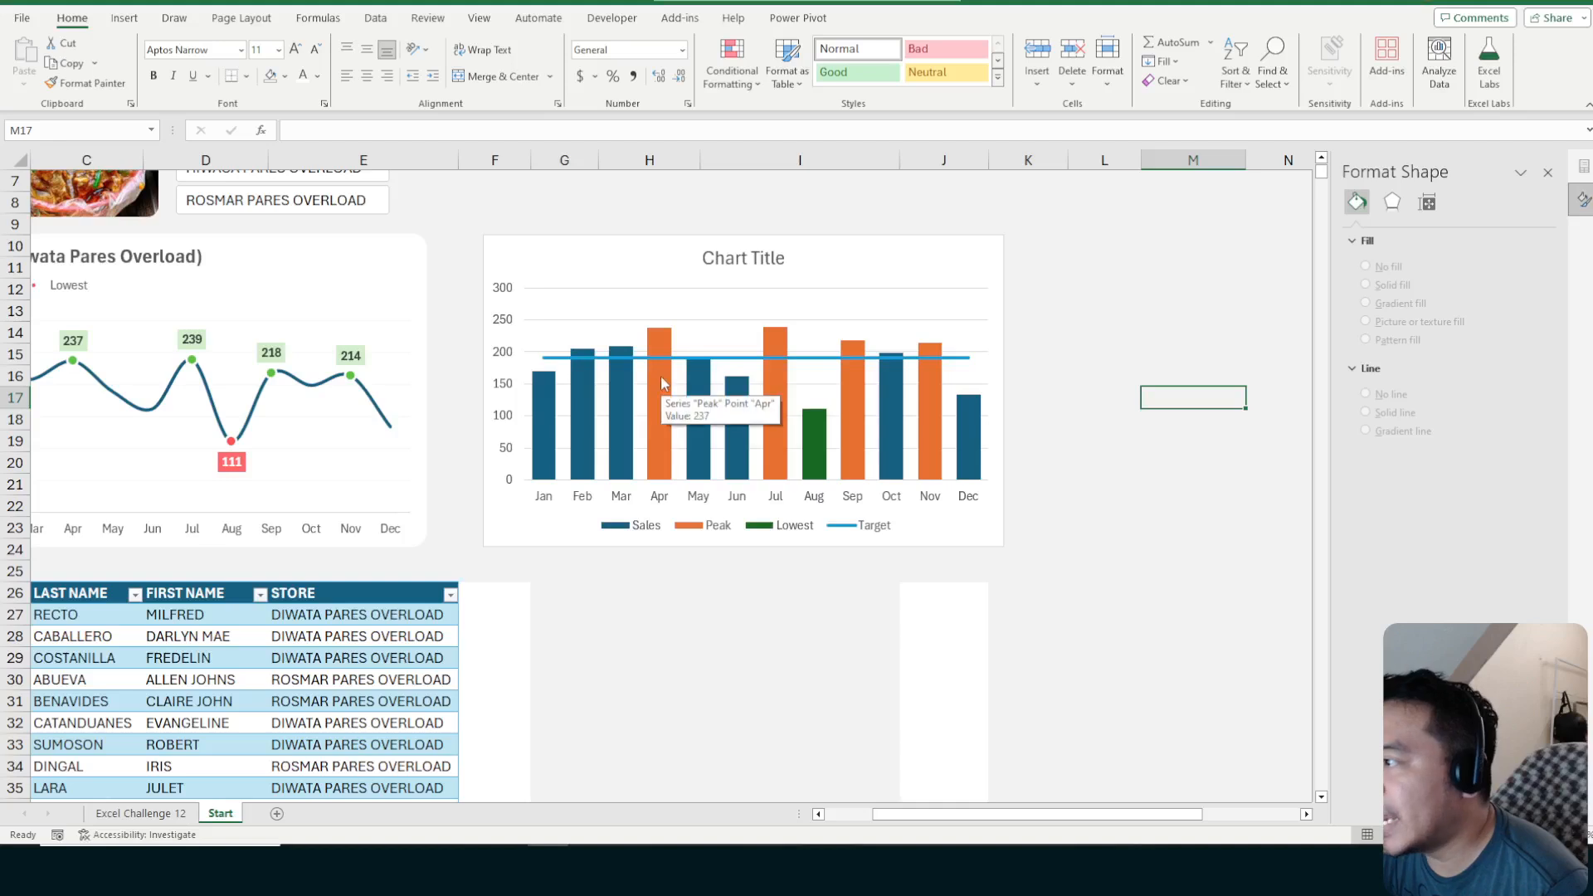
left_click(617, 386)
right_click(618, 390)
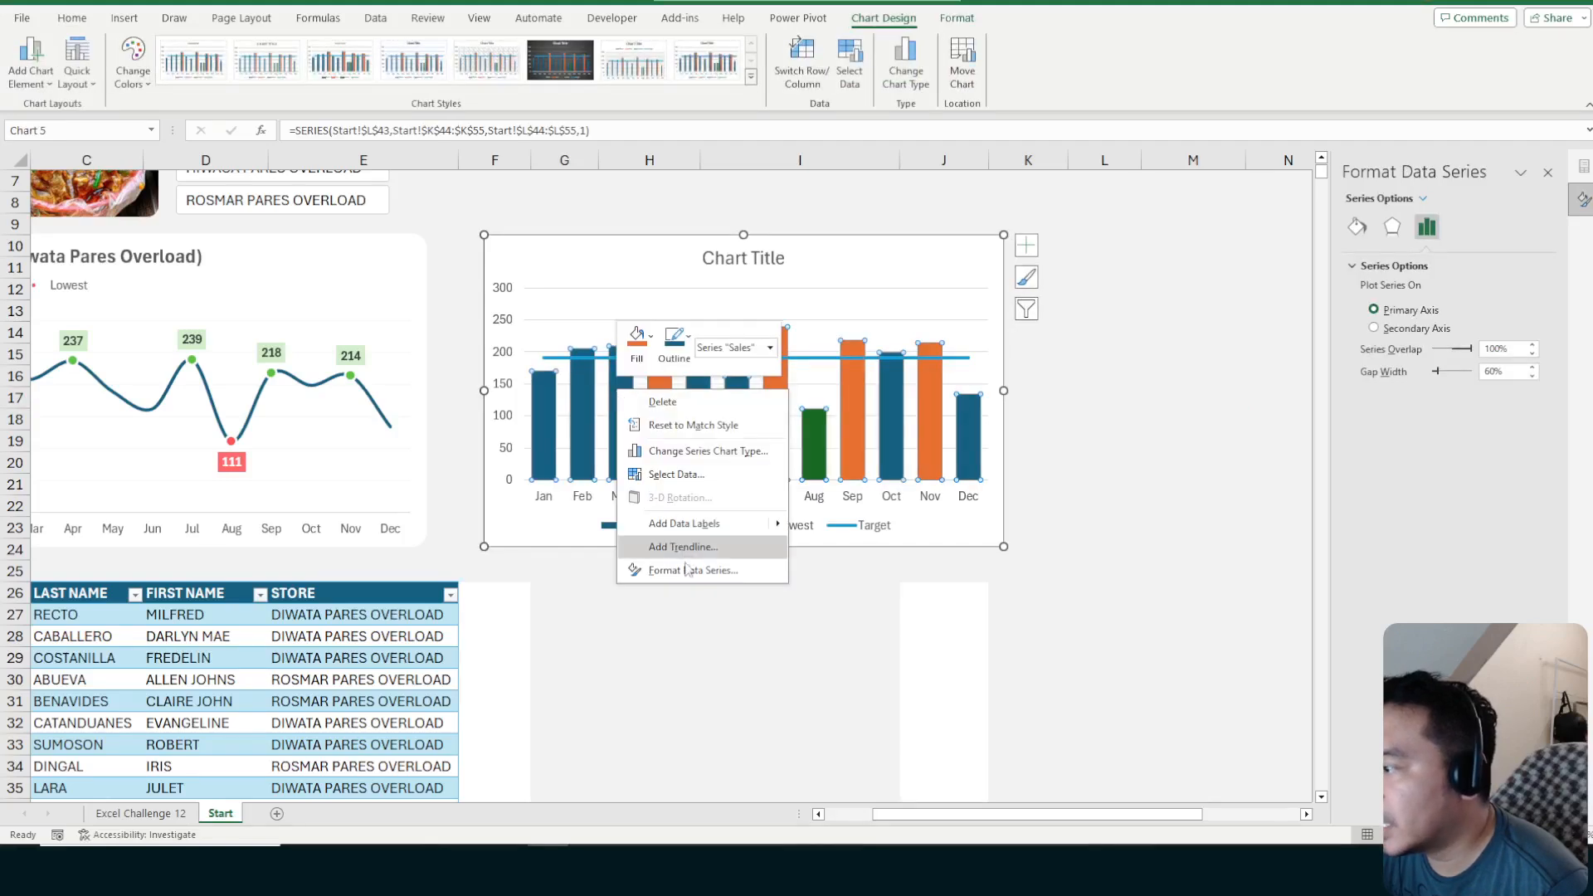
left_click(581, 426)
left_click(621, 415)
left_click(1192, 333)
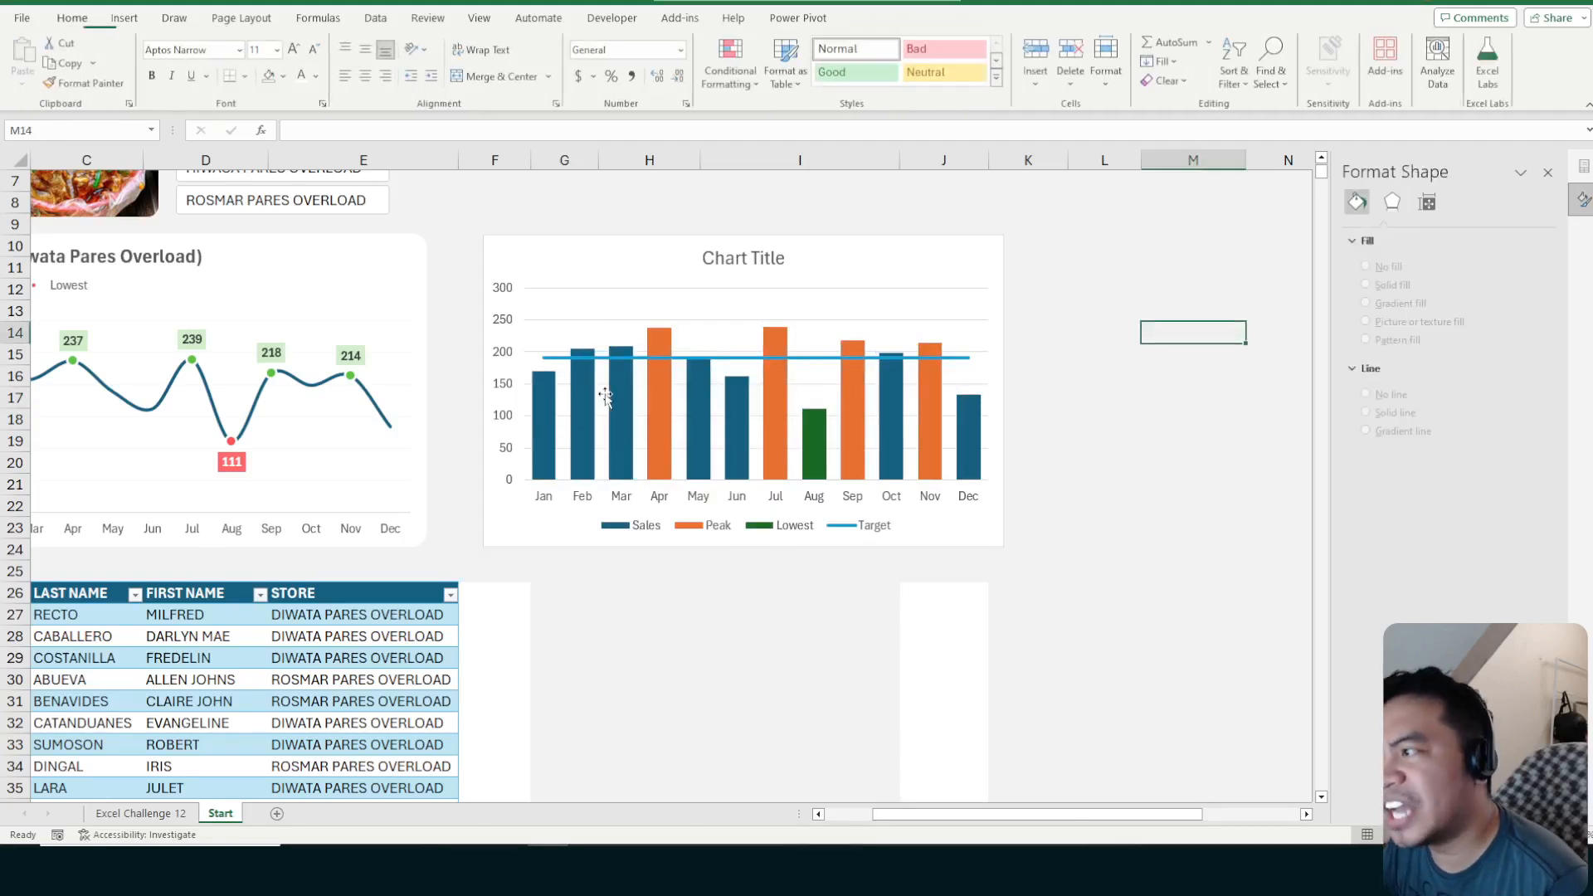
left_click(623, 388)
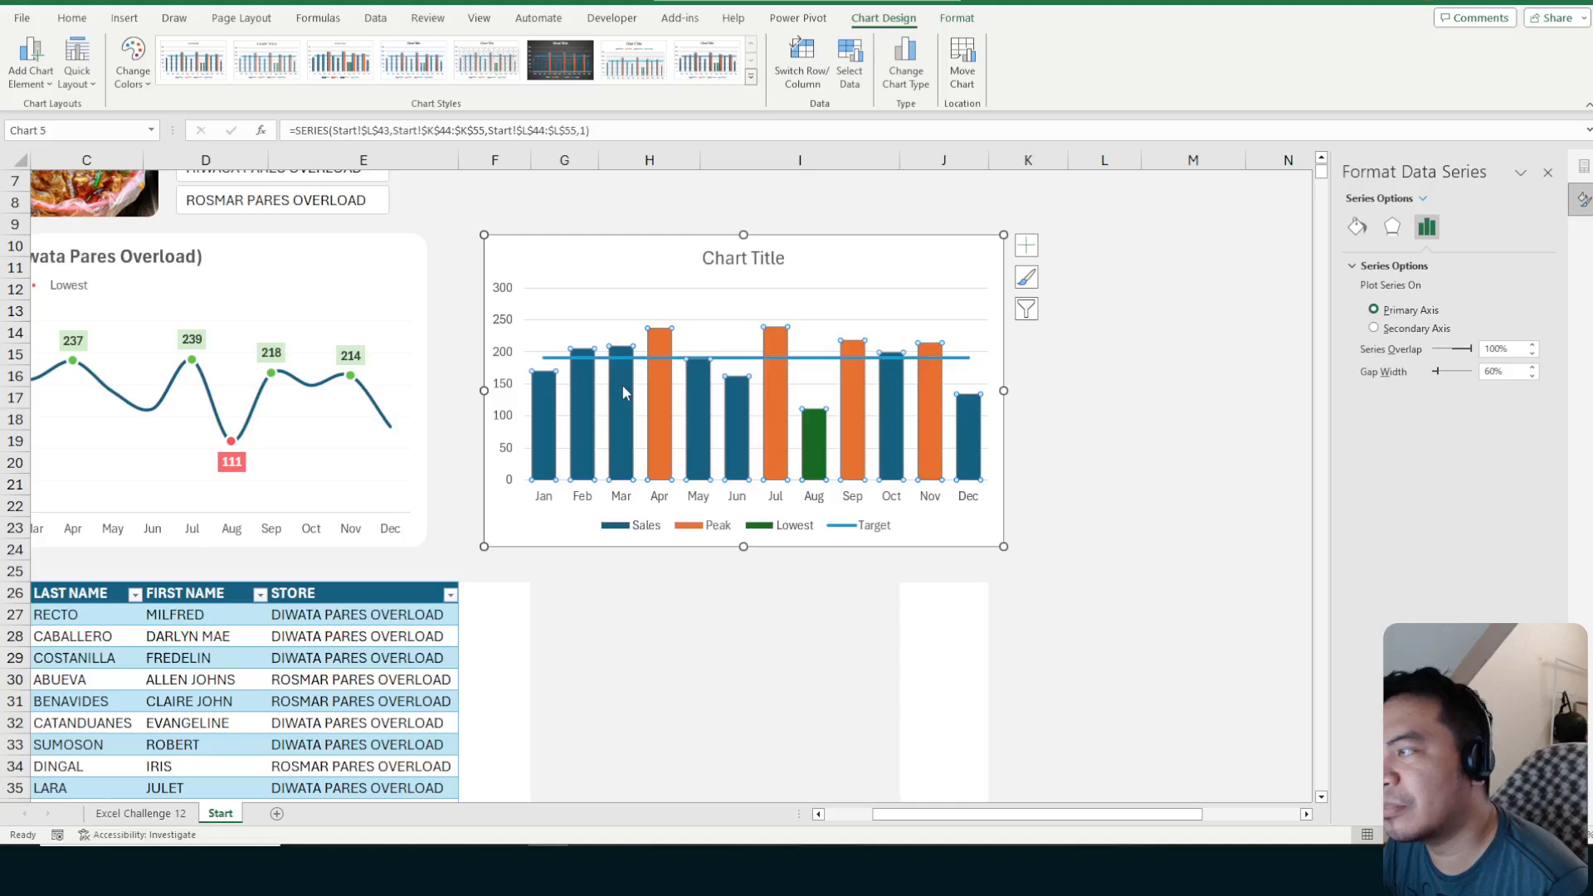
left_click(1110, 361)
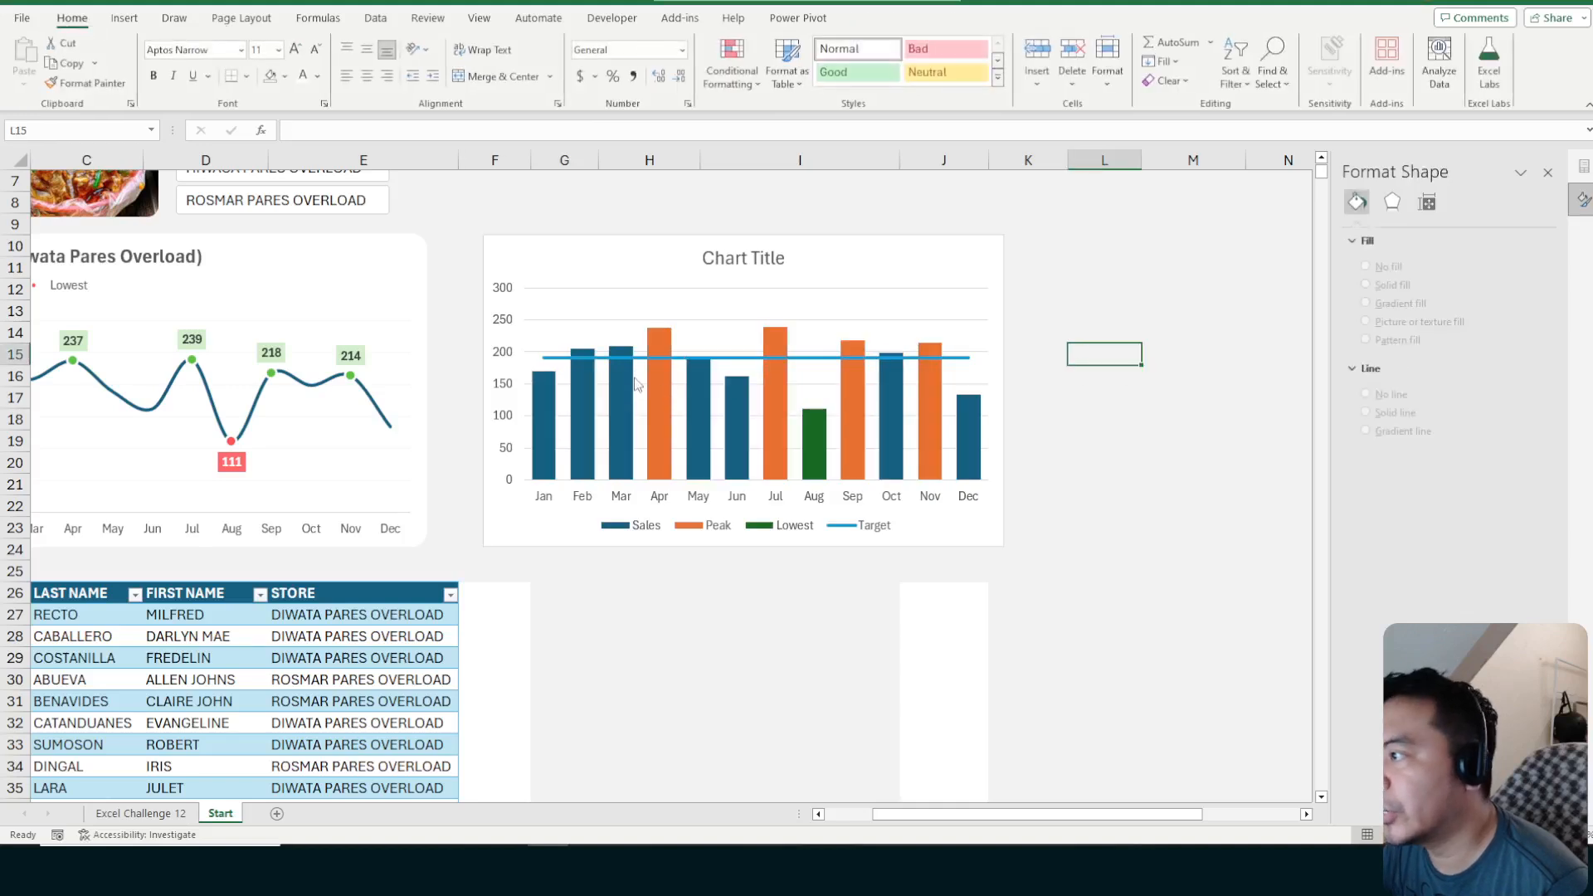
Lighten the combo chart's major horizontal gridlines by adjusting their line formatting
left_click(637, 325)
right_click(638, 326)
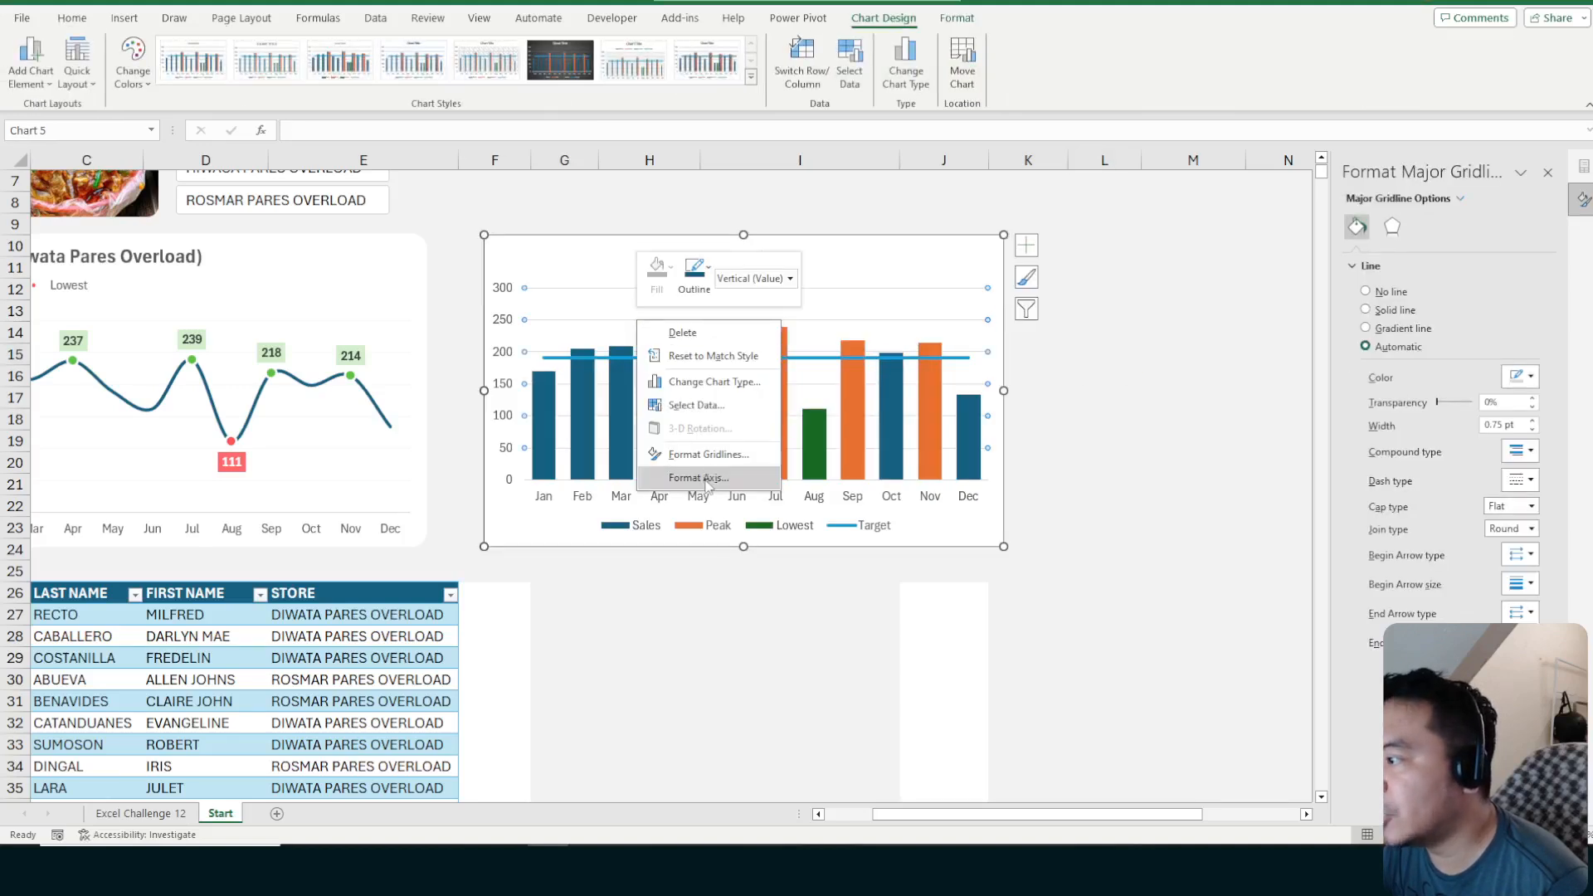
key("Escape")
left_click_drag(1437, 402, 1465, 407)
left_click(1519, 376)
left_click(1440, 404)
left_click(1169, 321)
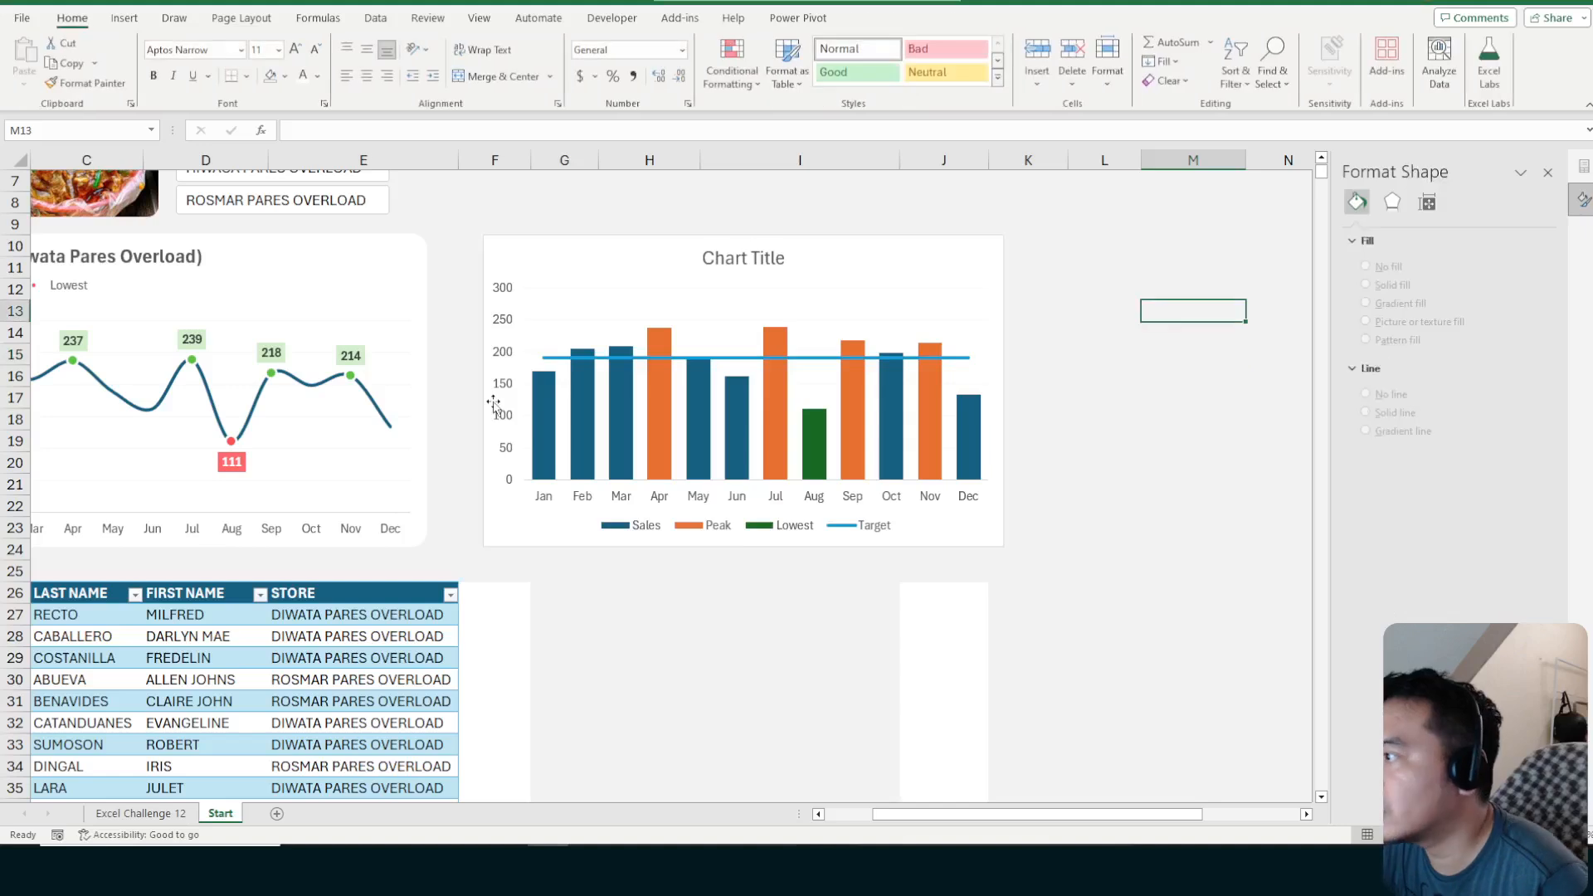
Format the combo chart's Target line with a dotted dash type, trying the dashed styles first
left_click(657, 365)
left_click(660, 365)
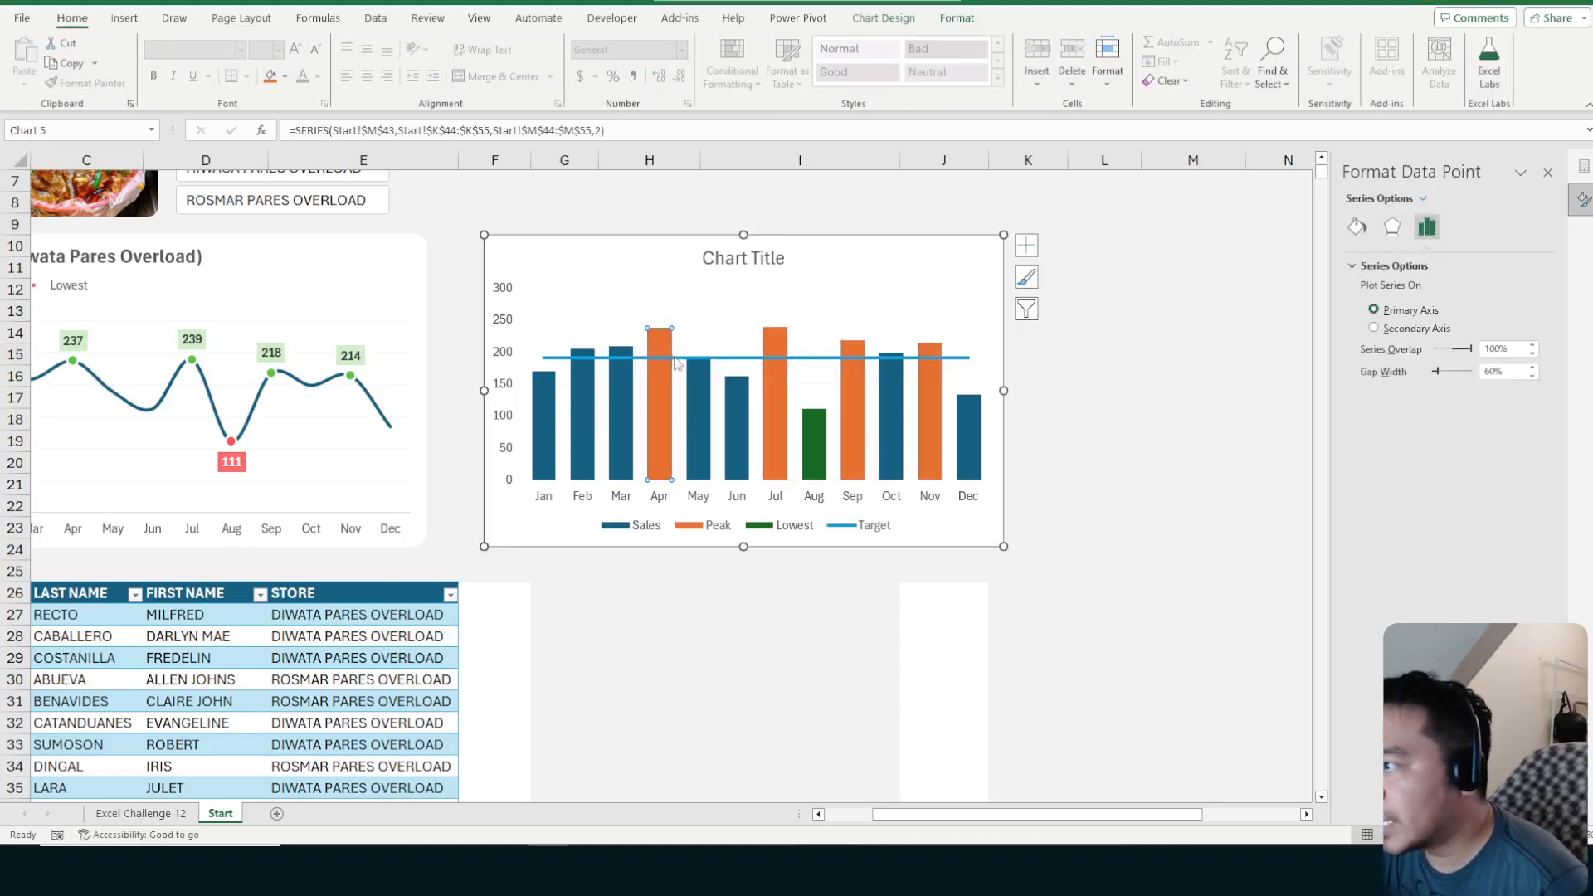
left_click(676, 360)
right_click(675, 361)
left_click(730, 538)
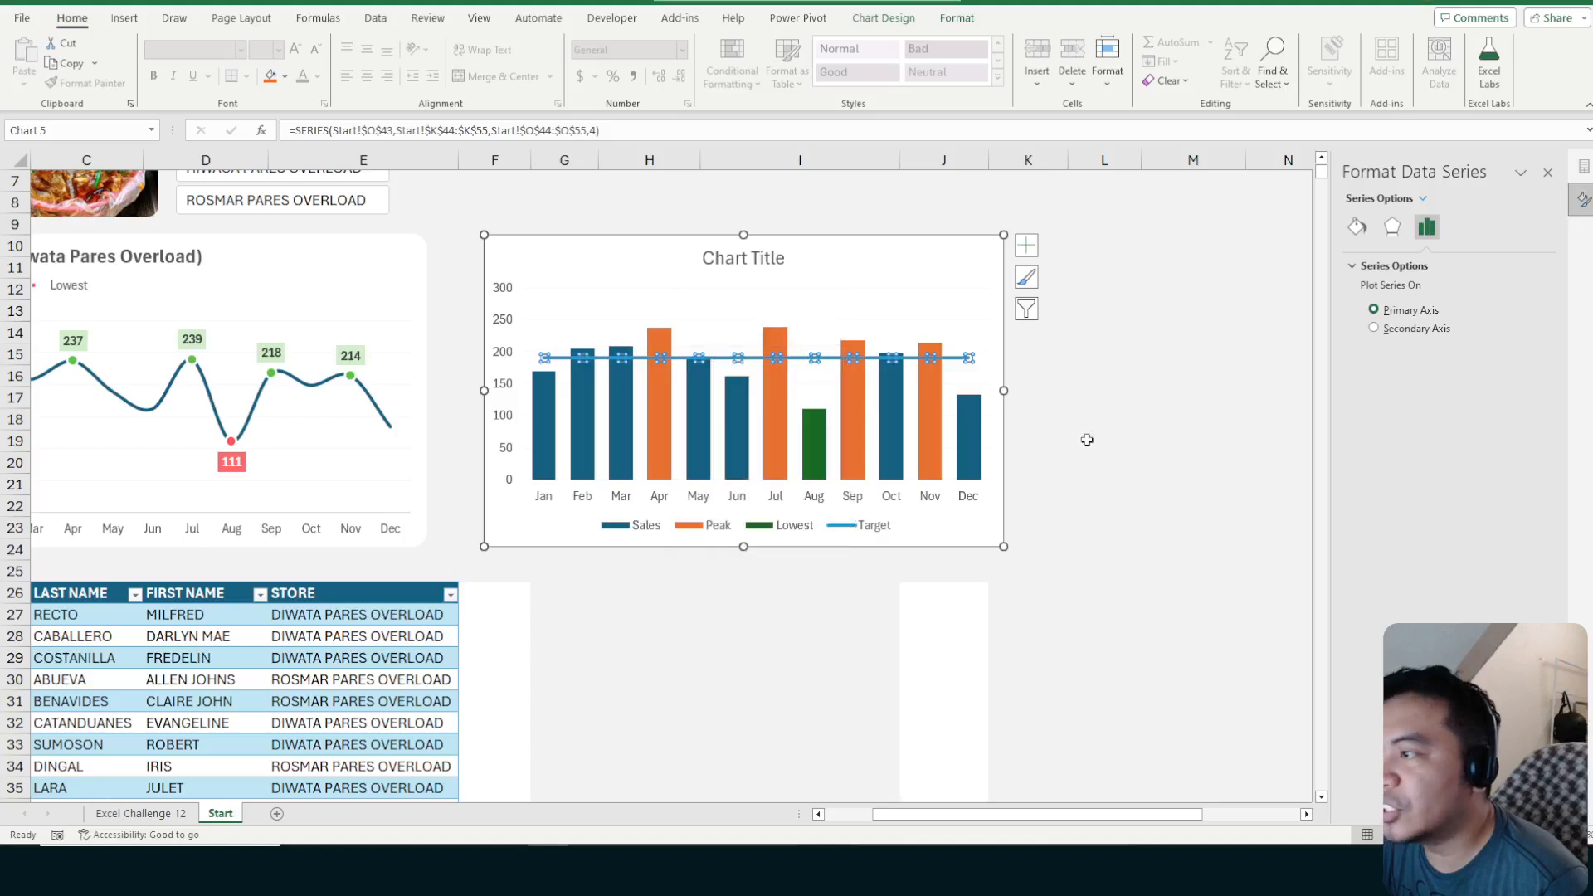
left_click(1358, 227)
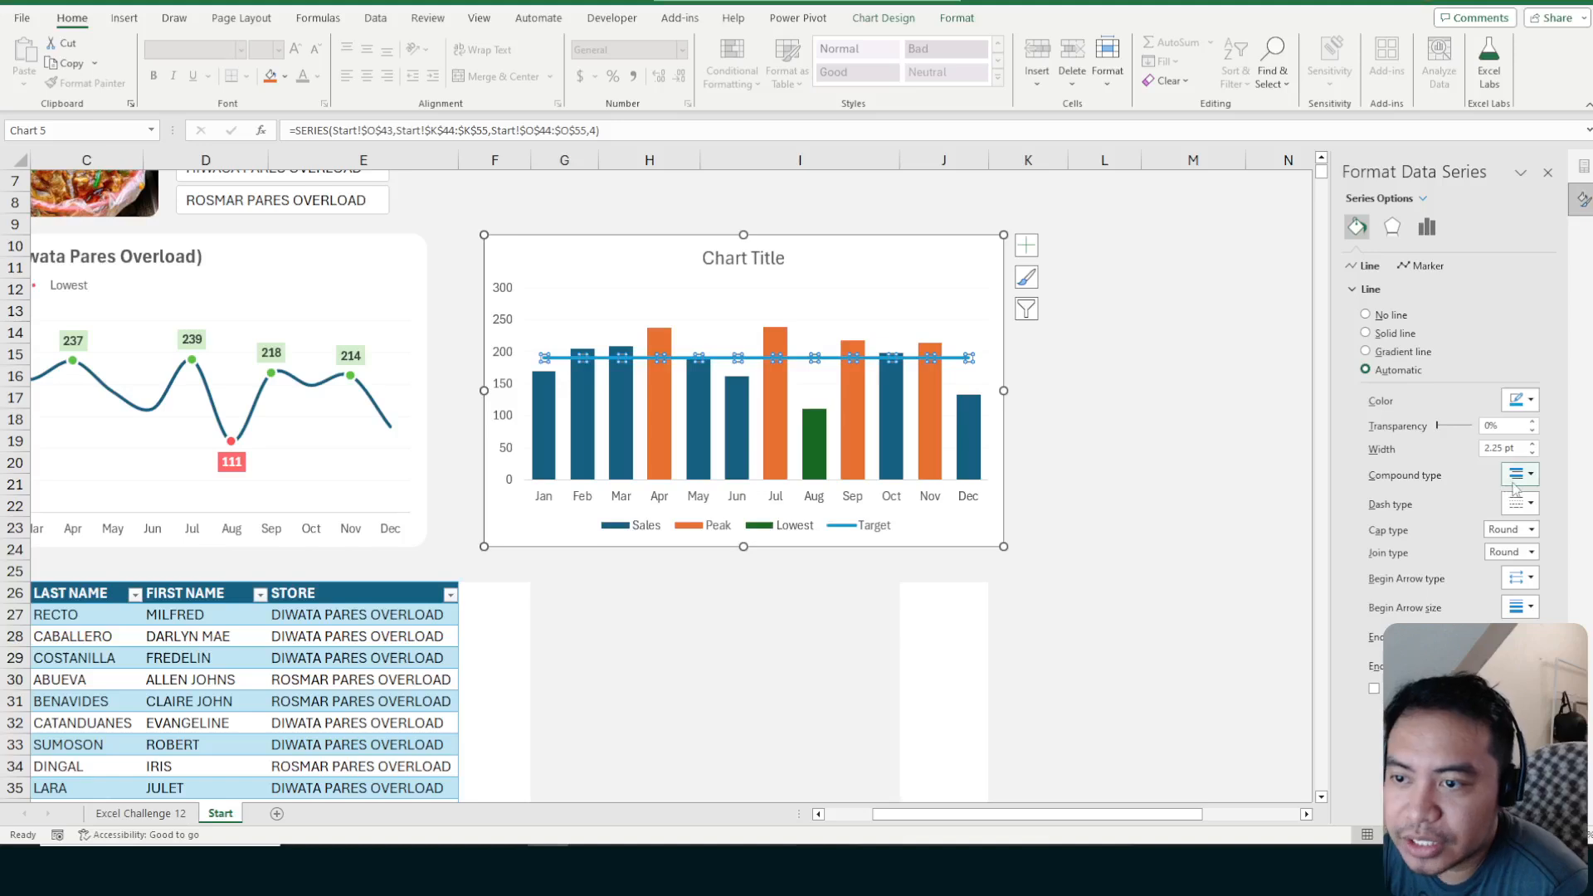
left_click(1526, 504)
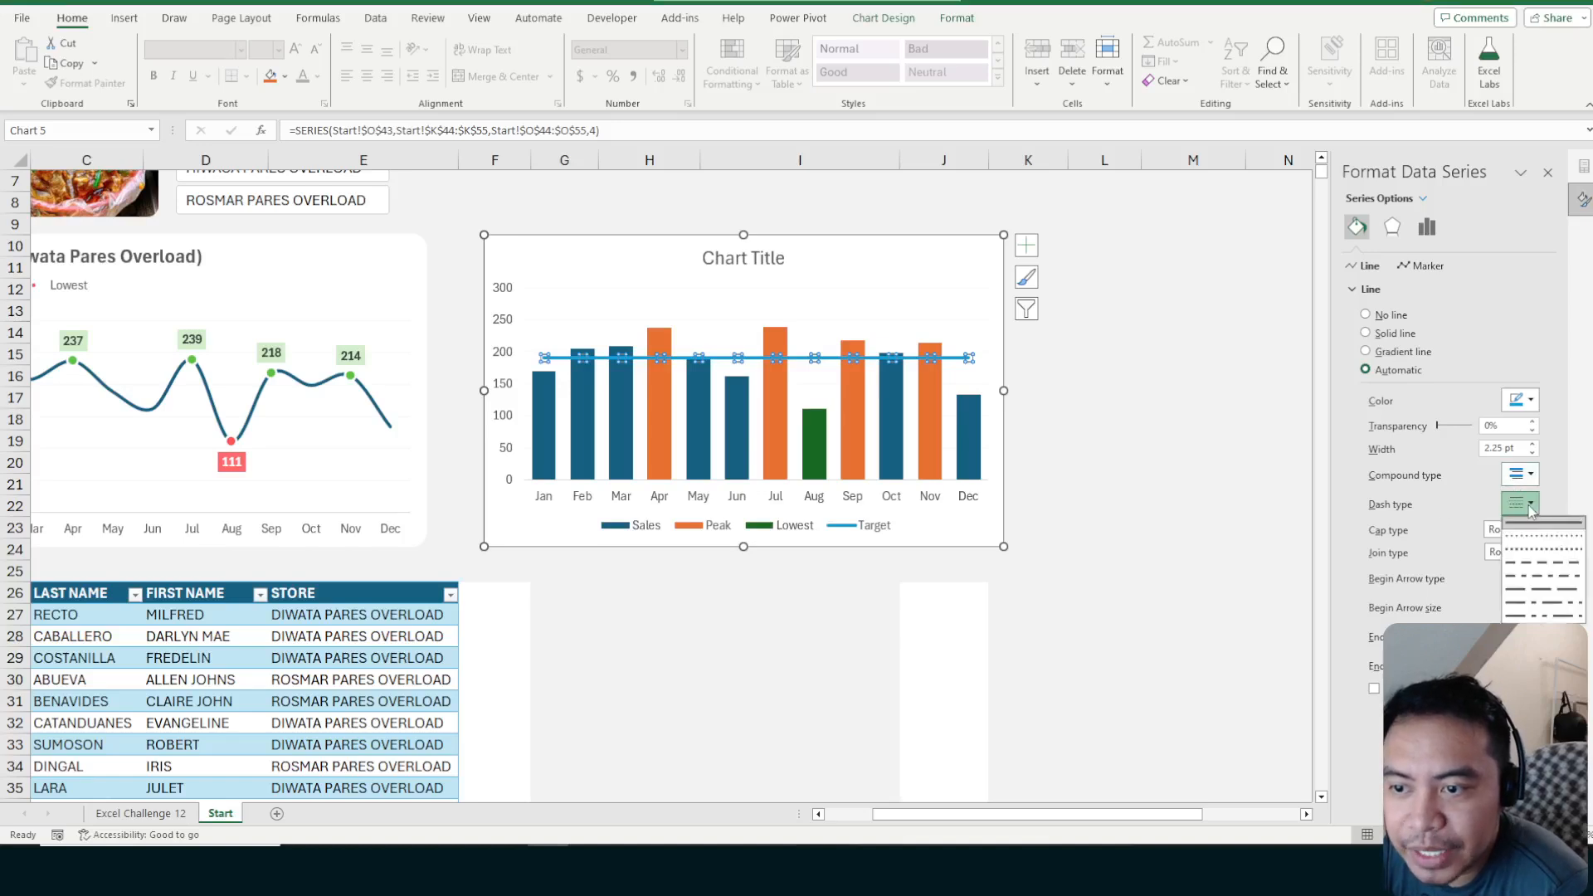
left_click(1528, 564)
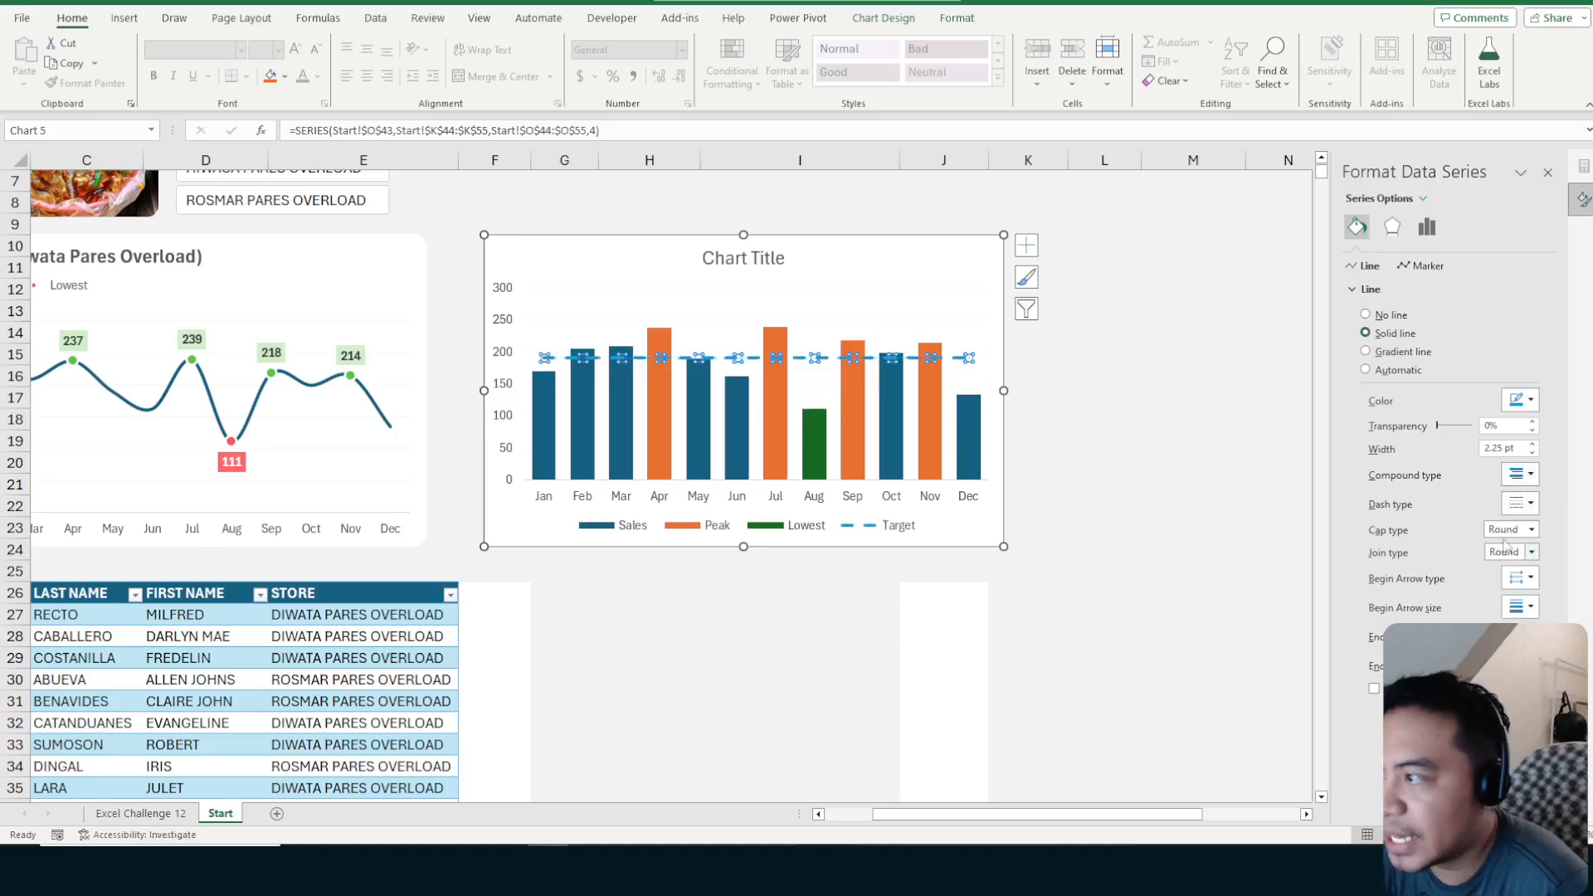
left_click(1524, 504)
left_click(1526, 553)
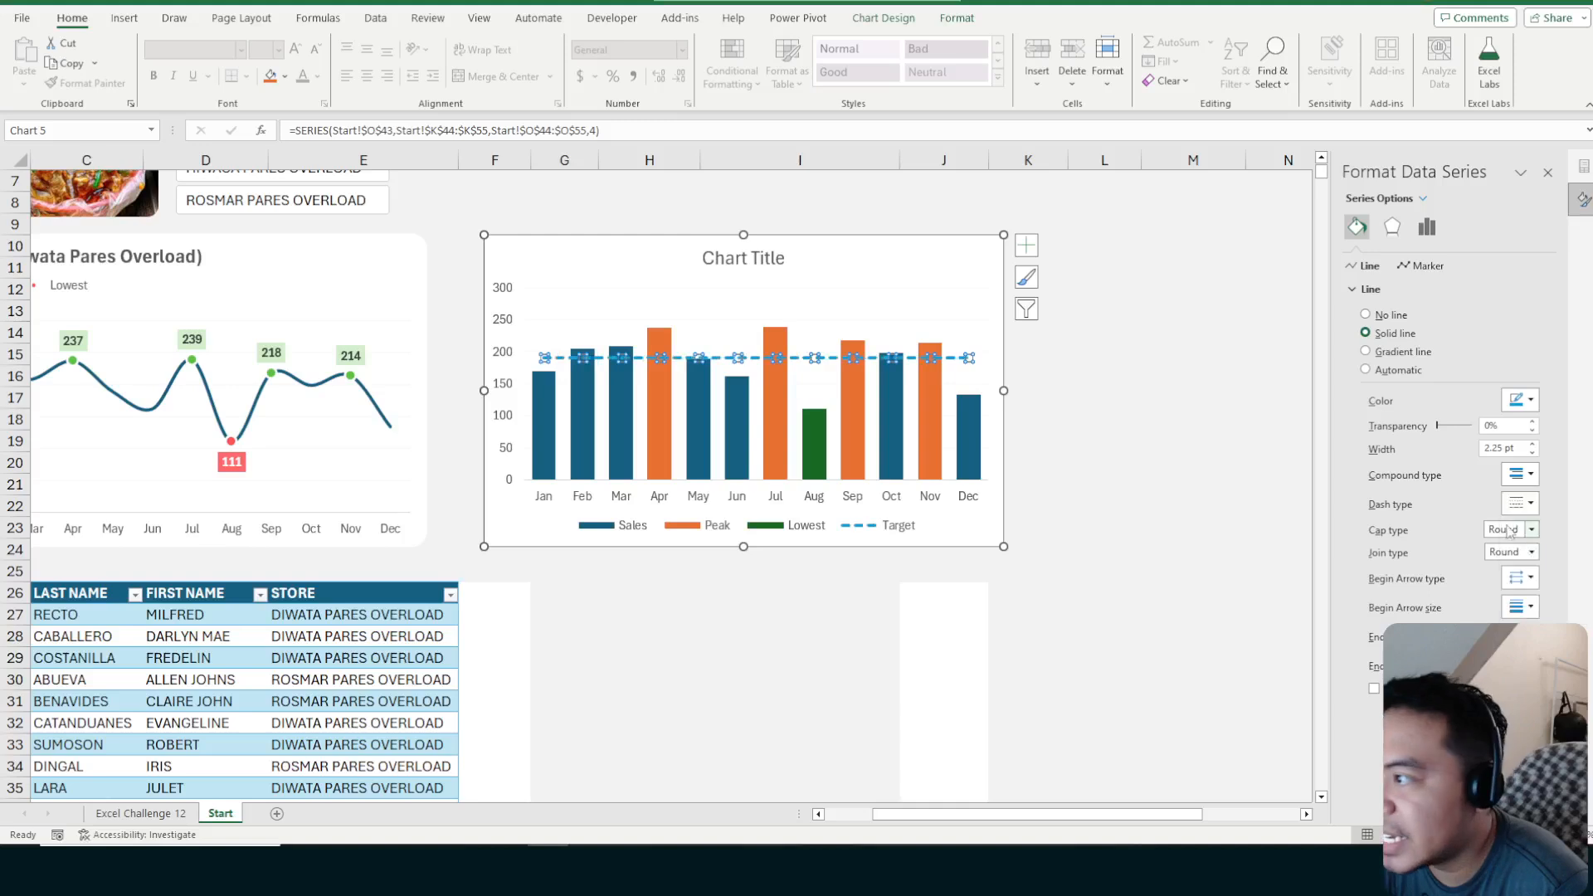
left_click(1515, 503)
left_click(1527, 540)
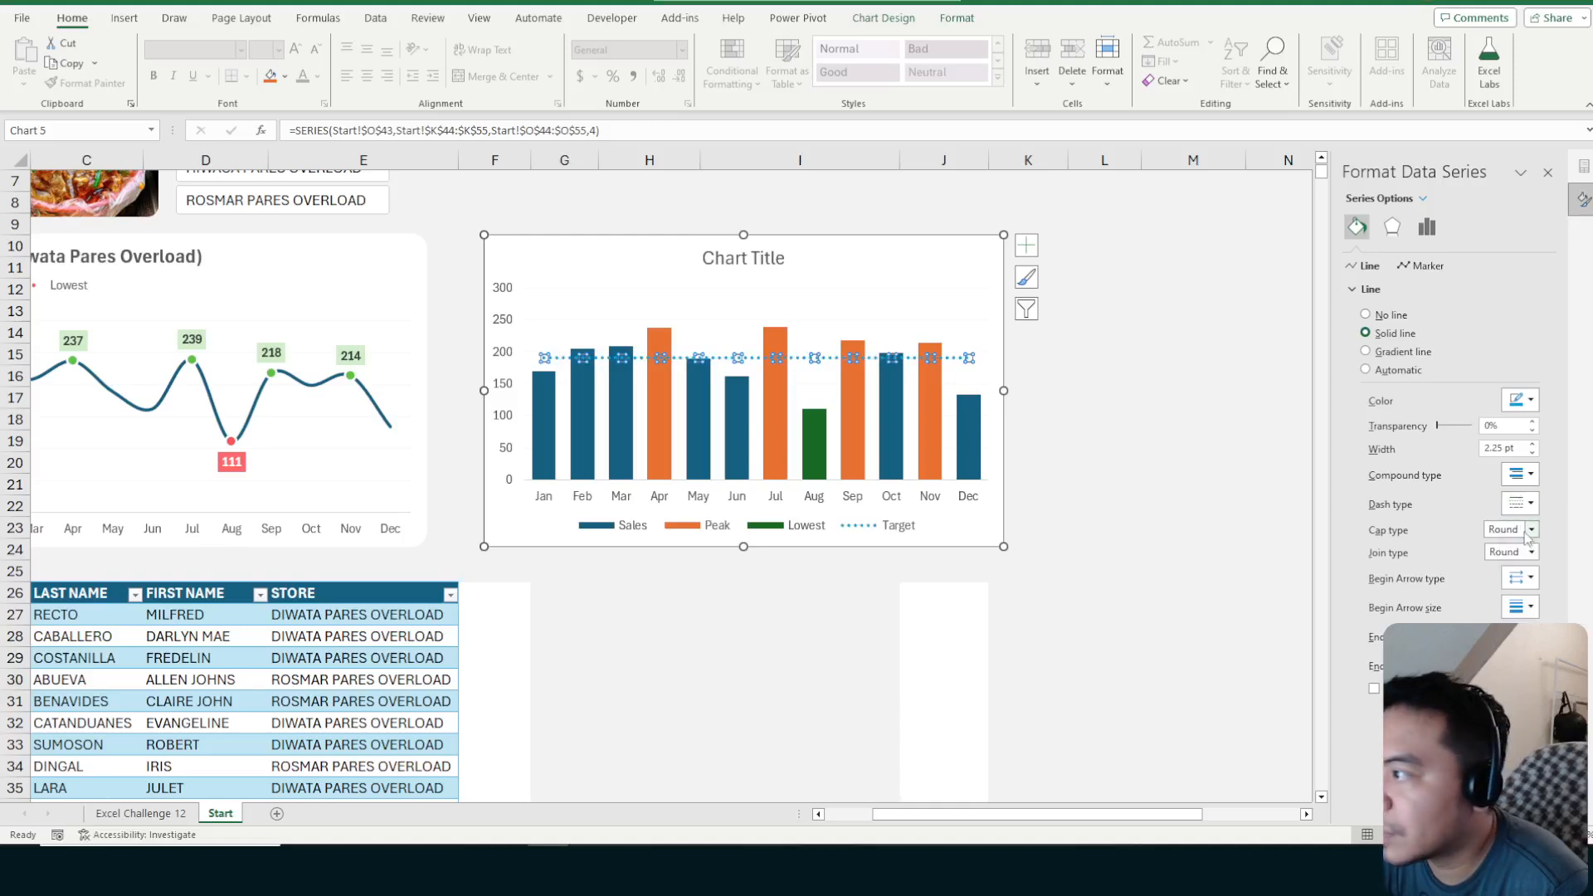
left_click(1140, 427)
left_click(829, 358)
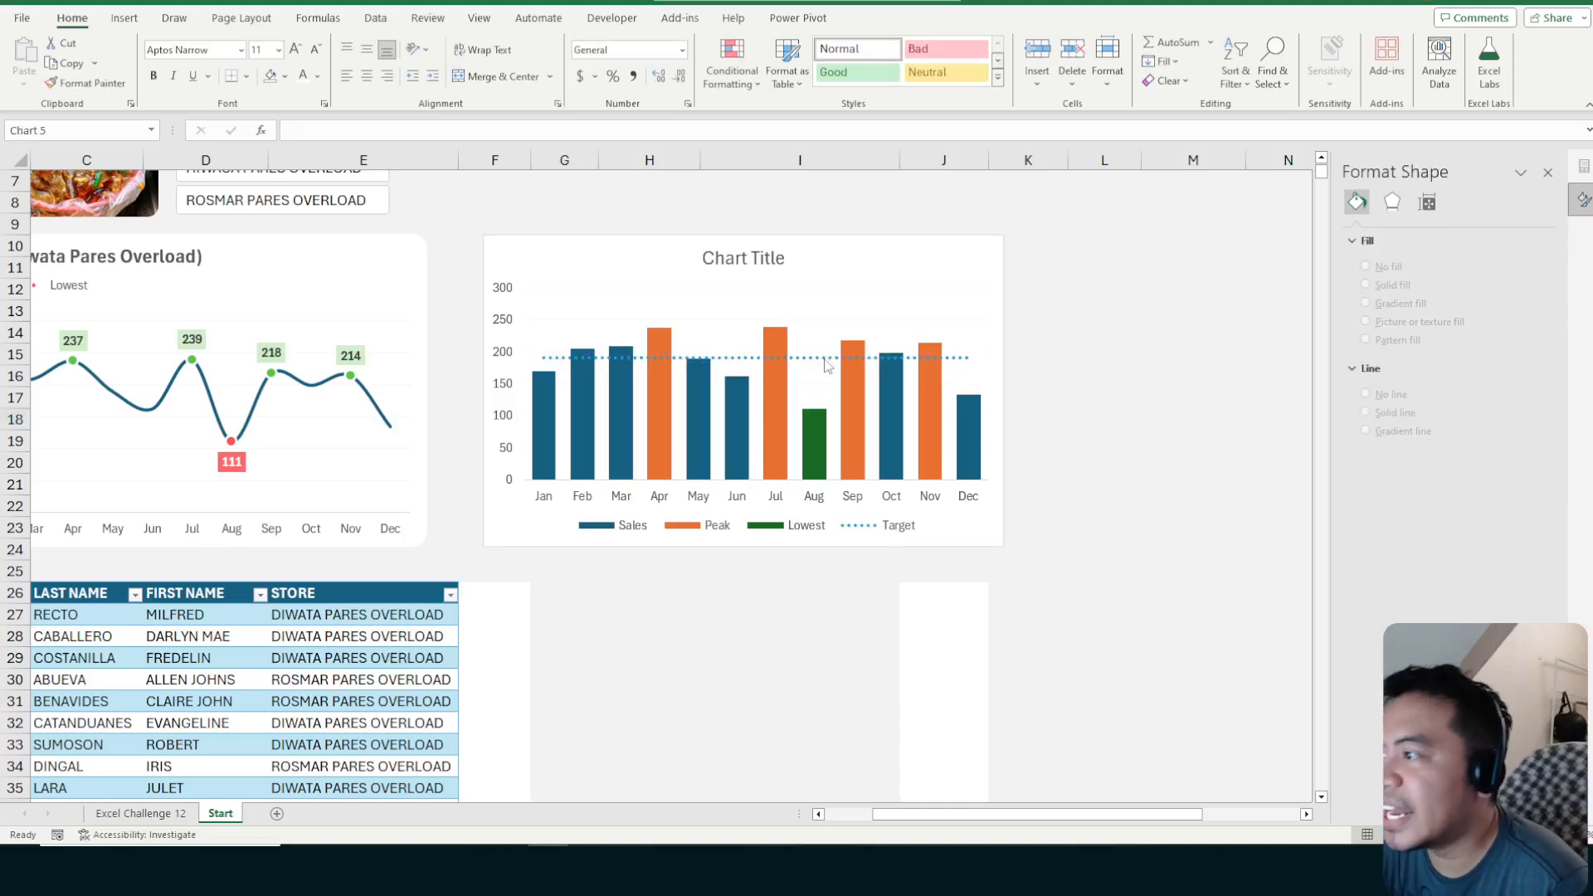
left_click(1140, 328)
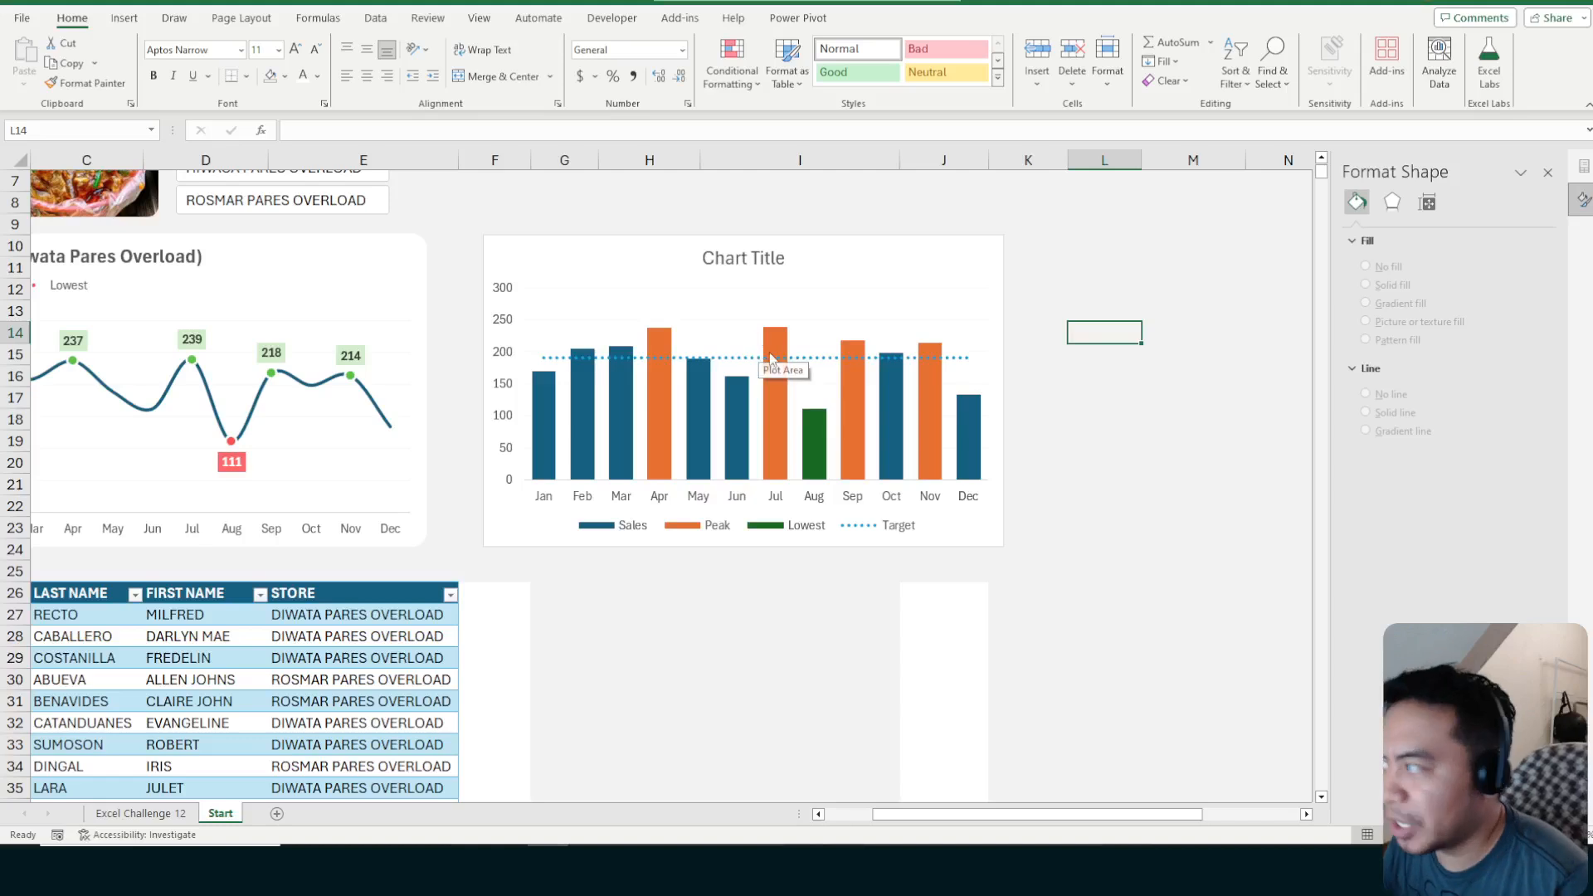
Fill the Peak columns of the combo chart with the recently used light green
left_click(659, 390)
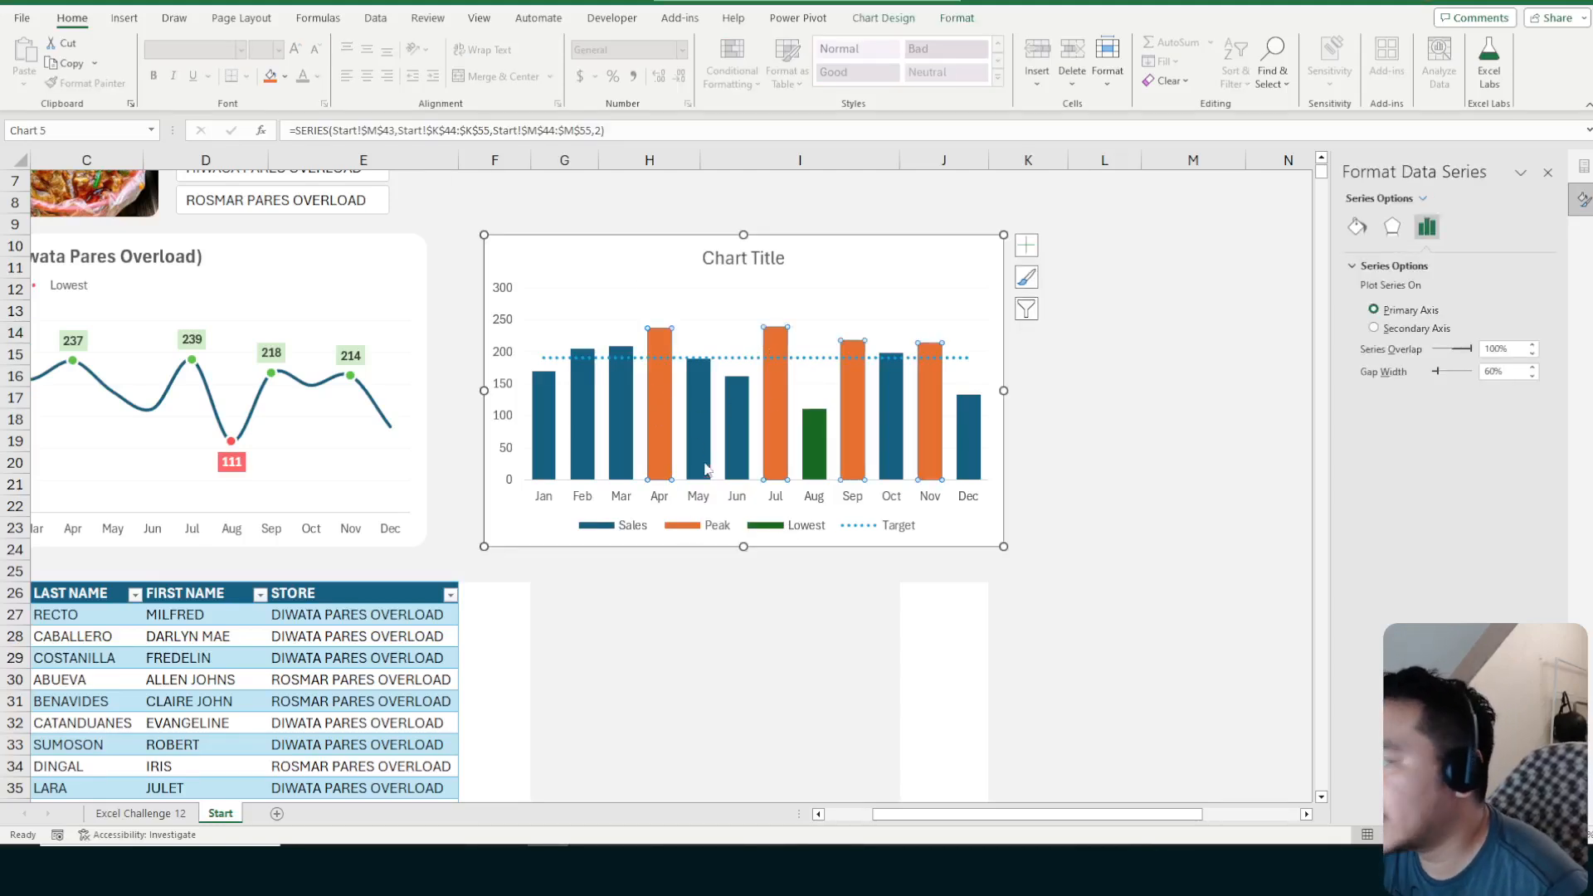
left_click(285, 76)
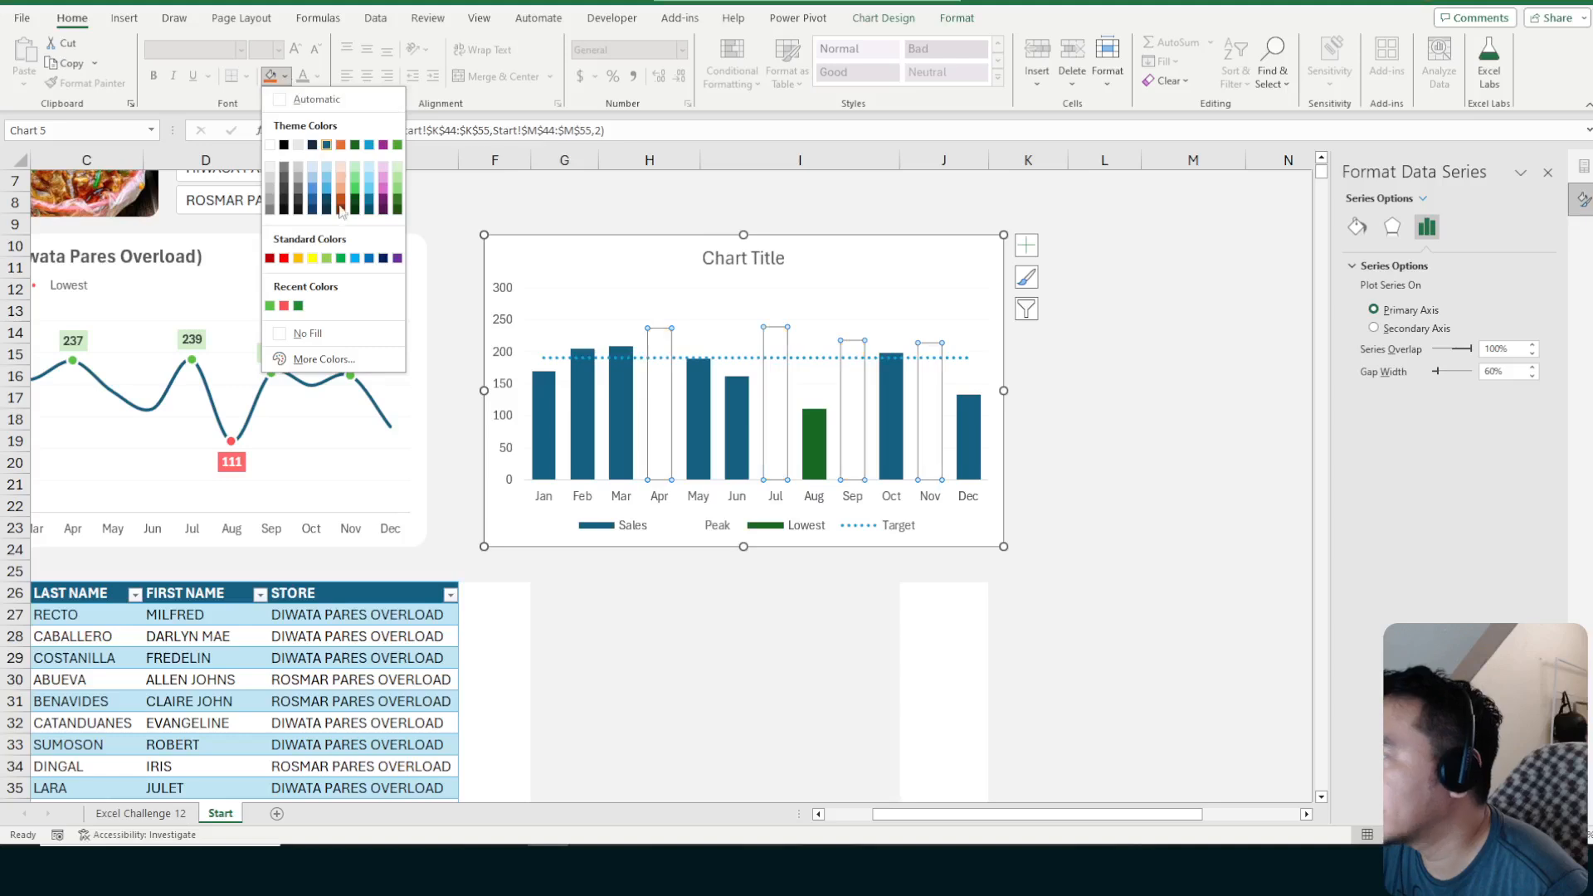
left_click(274, 307)
Fill the Lowest column of the combo chart with the recently used red
left_click(815, 425)
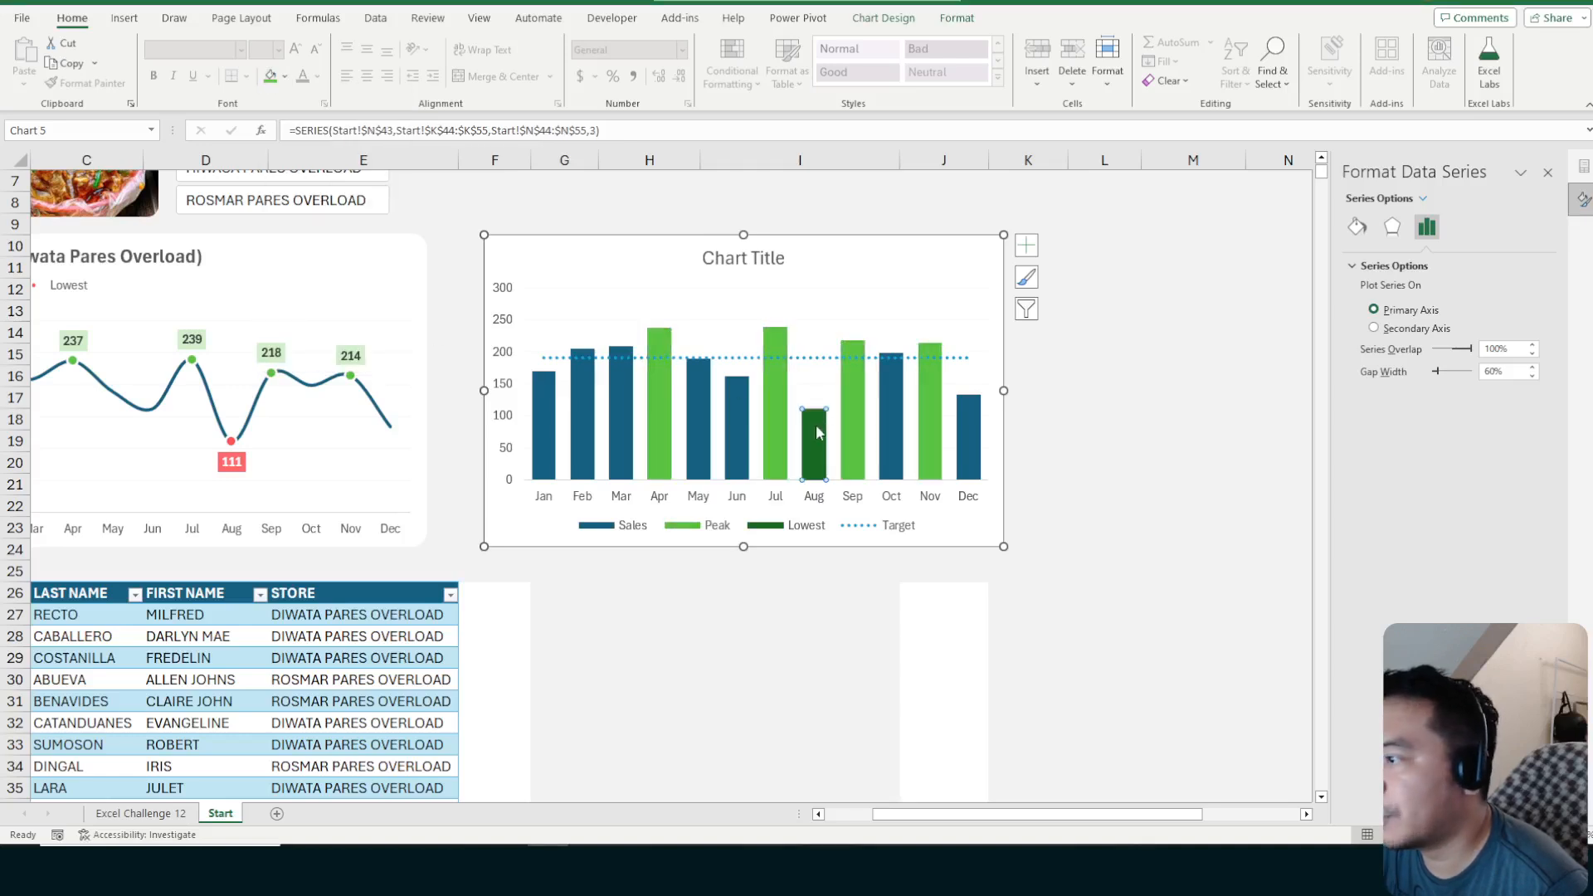
left_click(814, 448)
left_click(816, 523)
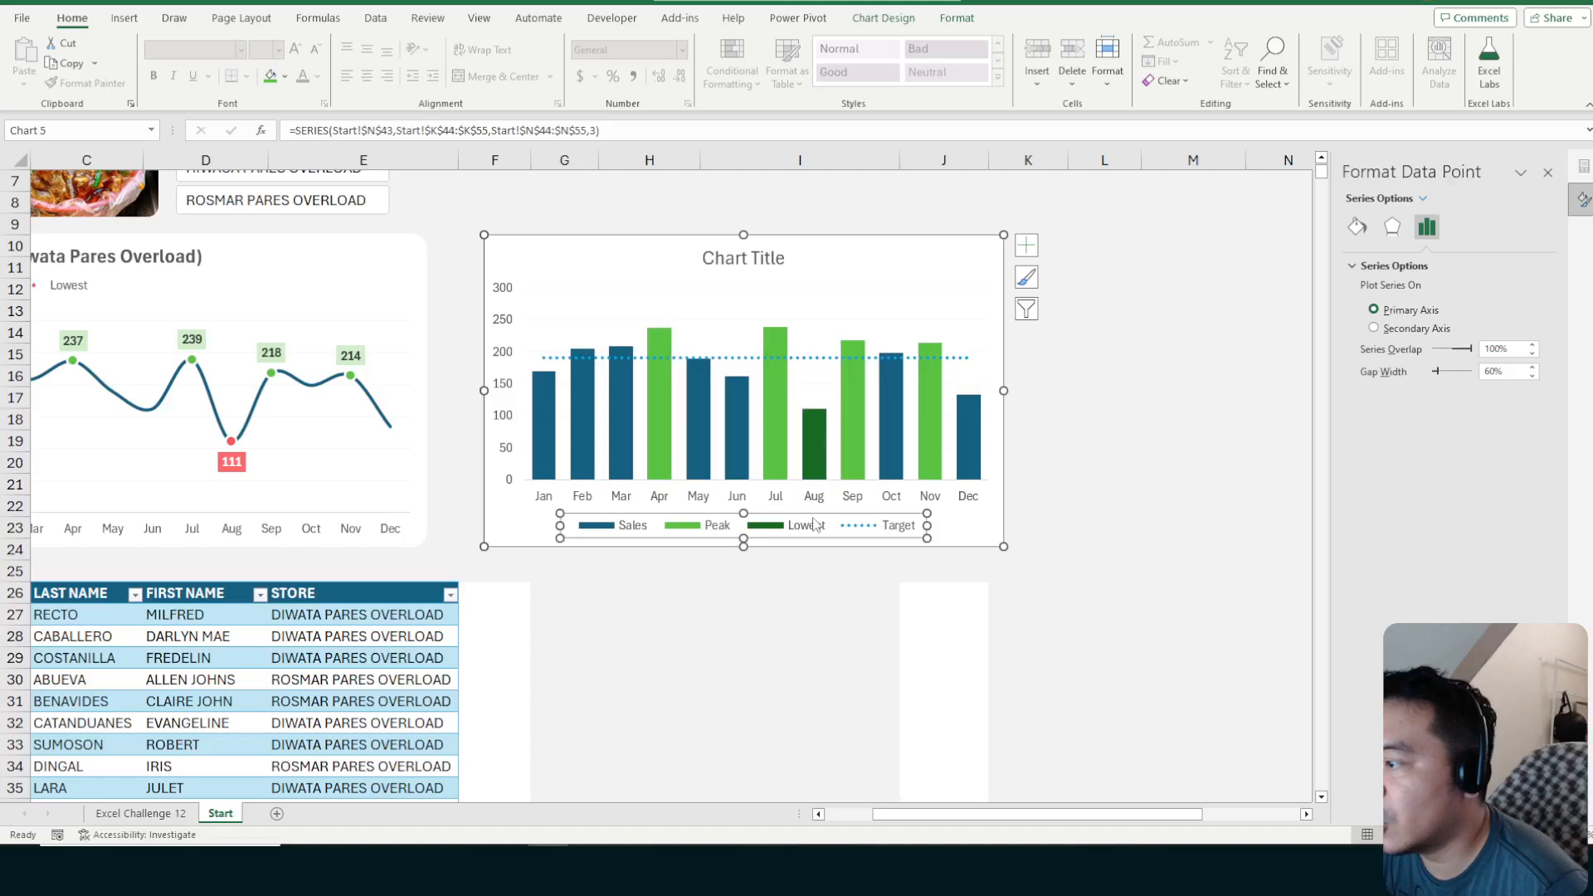
left_click(816, 524)
left_click(814, 446)
left_click(285, 76)
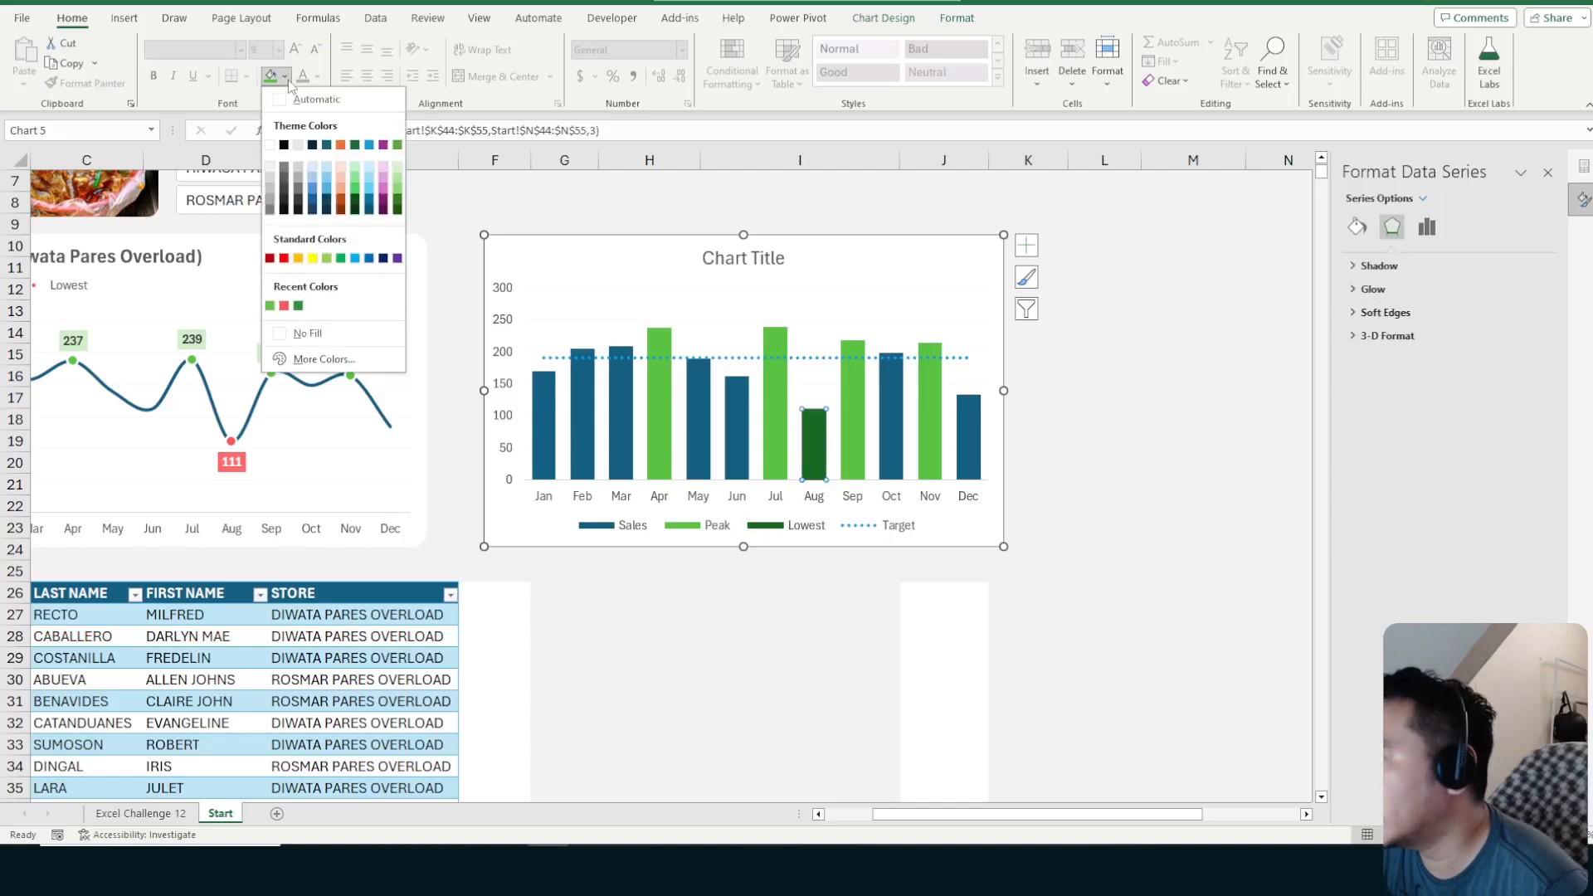
left_click(287, 309)
left_click(1115, 436)
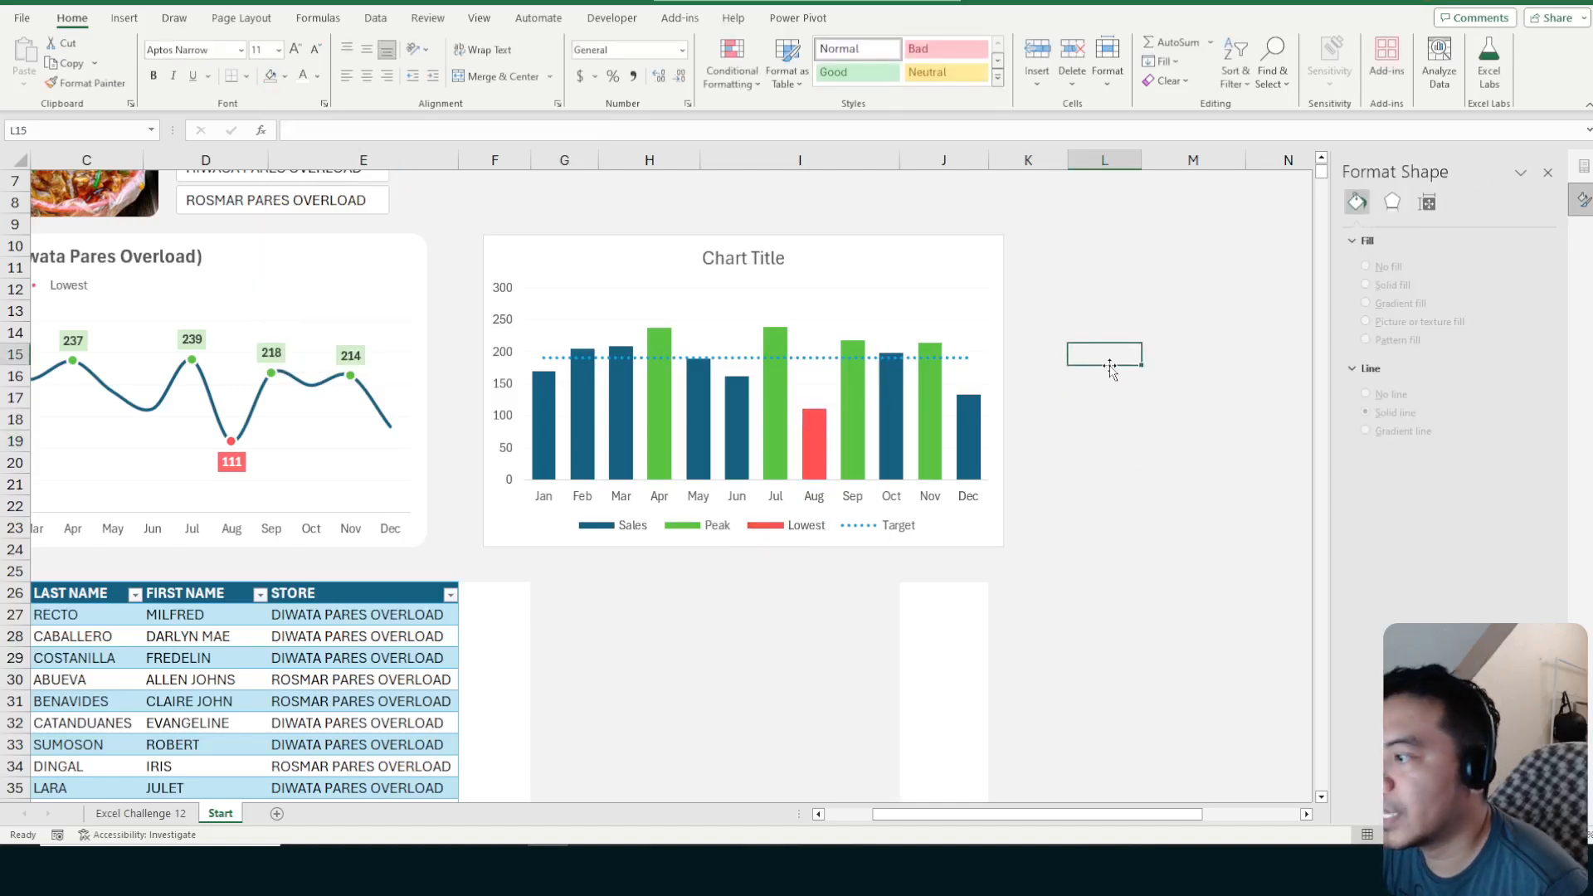
Move the combo chart's legend to the top, between the title and the plot area
left_click(802, 527)
right_click(803, 528)
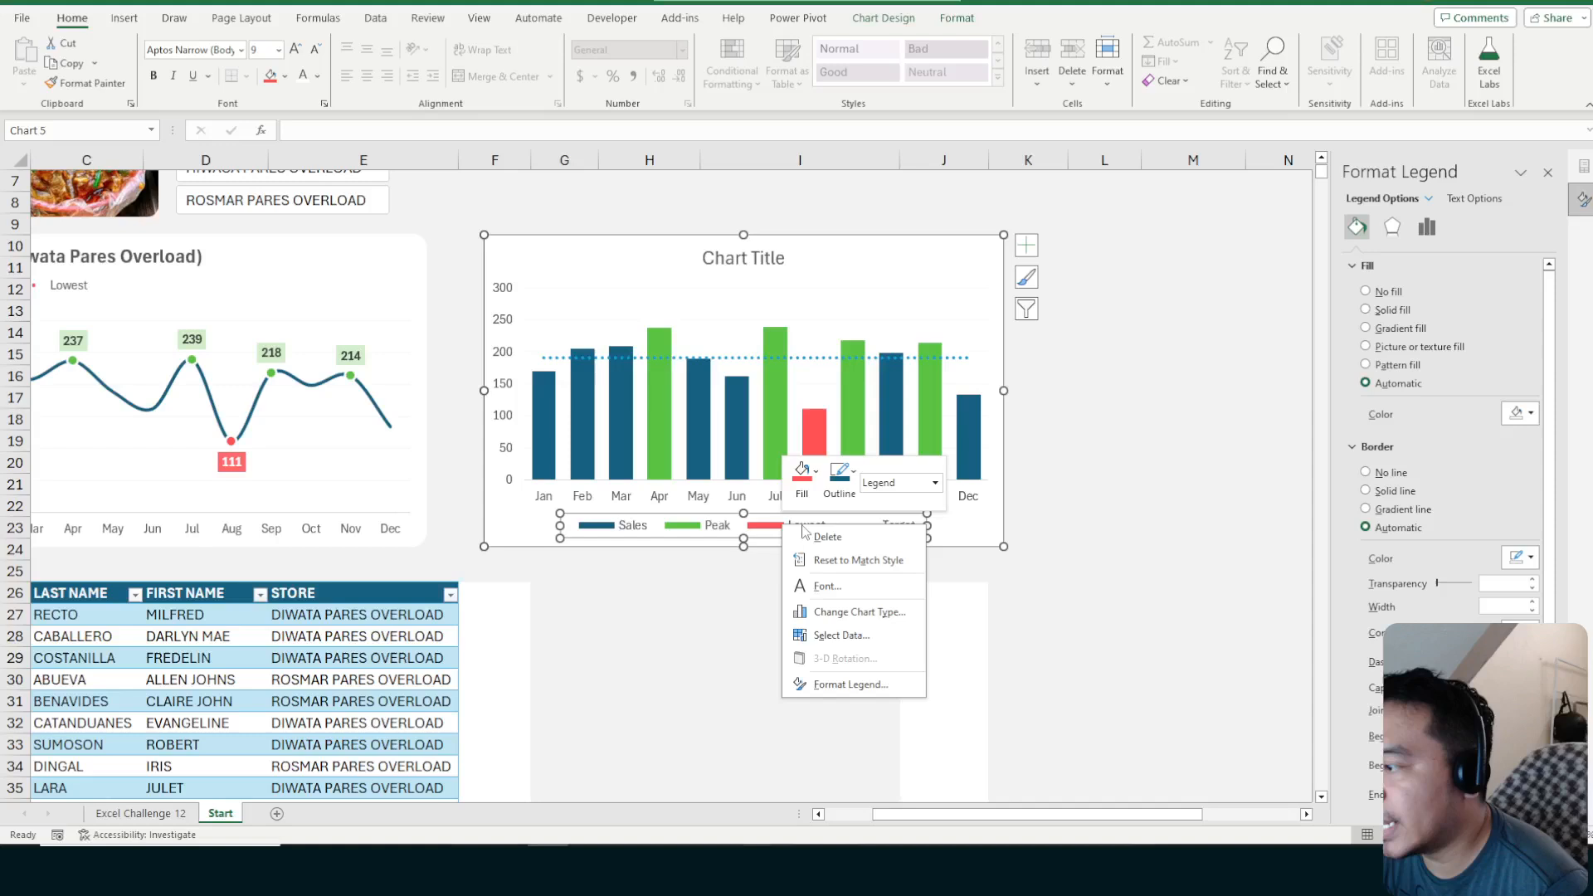
left_click(851, 685)
left_click(1391, 310)
Link the combo chart's title to the Sales By Month heading in cell K41
left_click(756, 256)
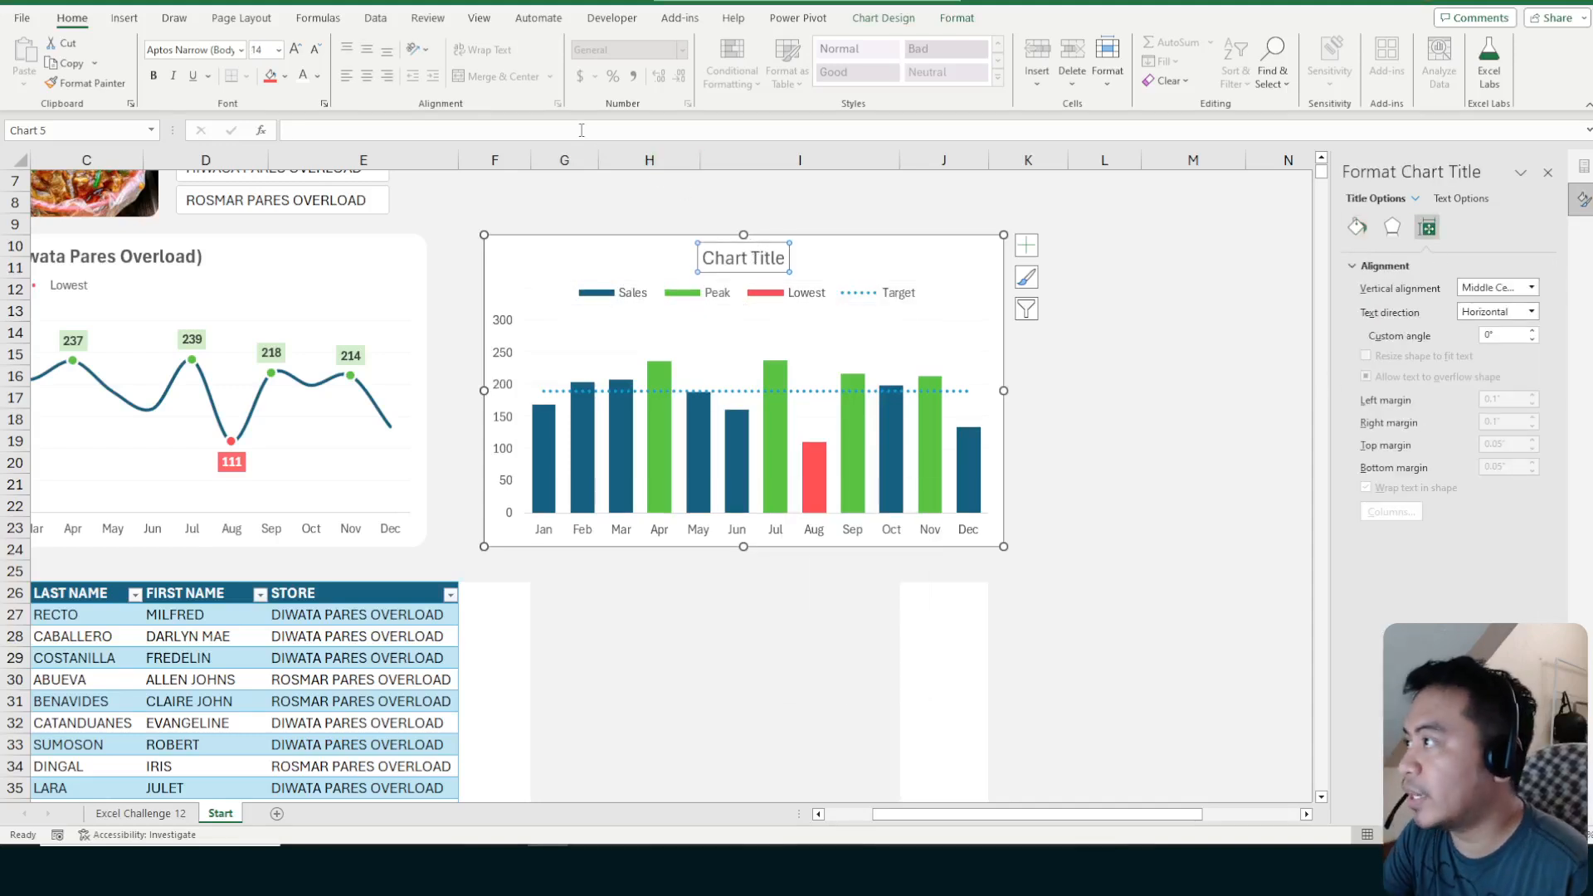
type("=")
scroll(683, 181, "down", 5)
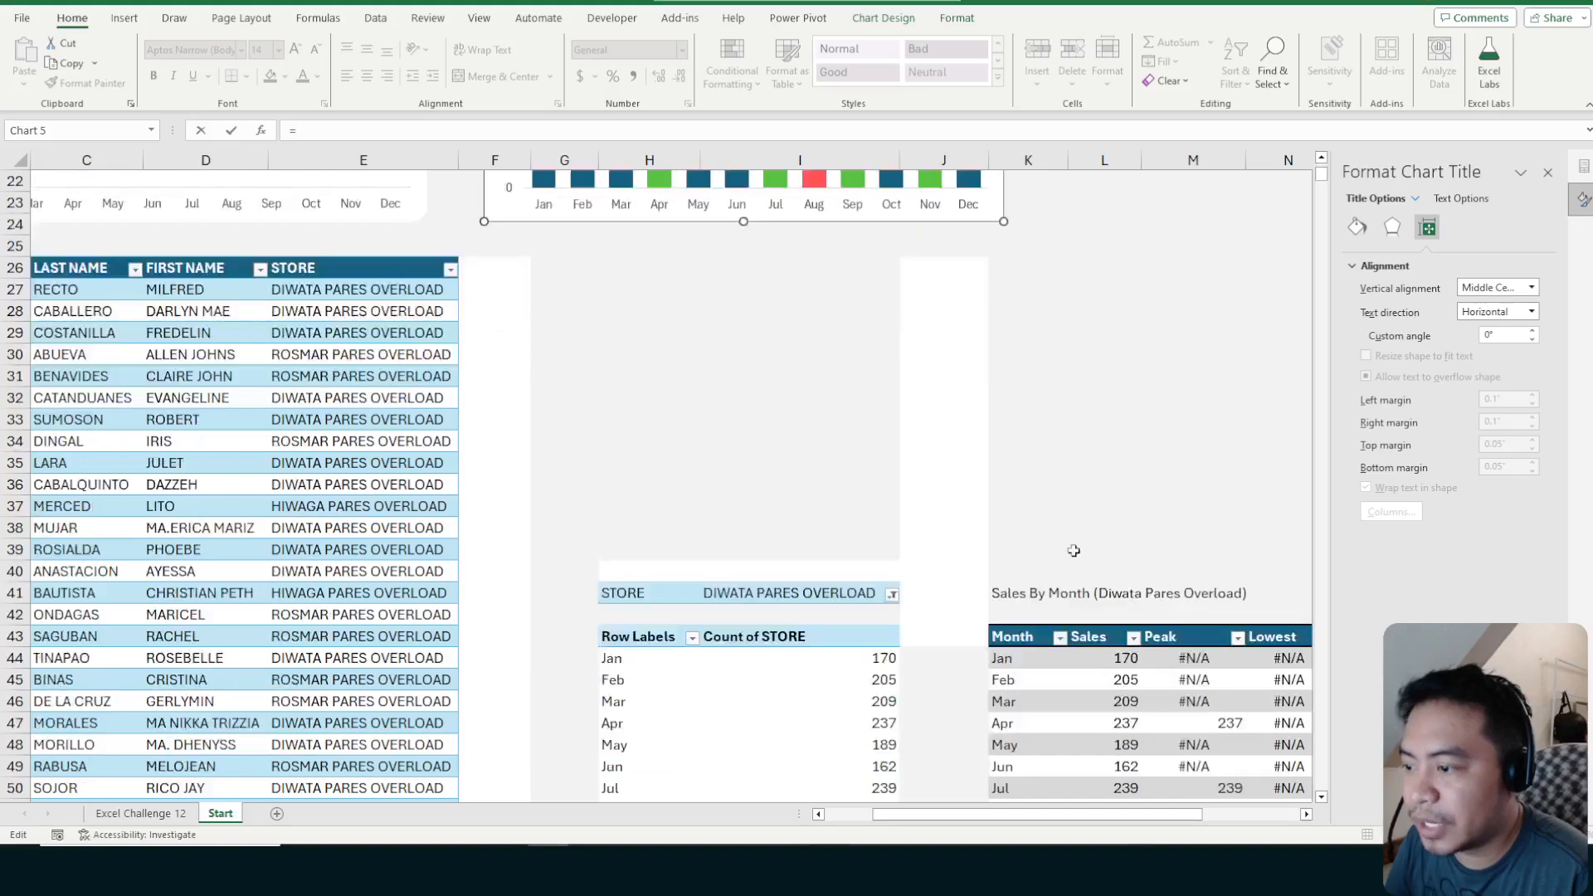
left_click(1012, 595)
key("Return")
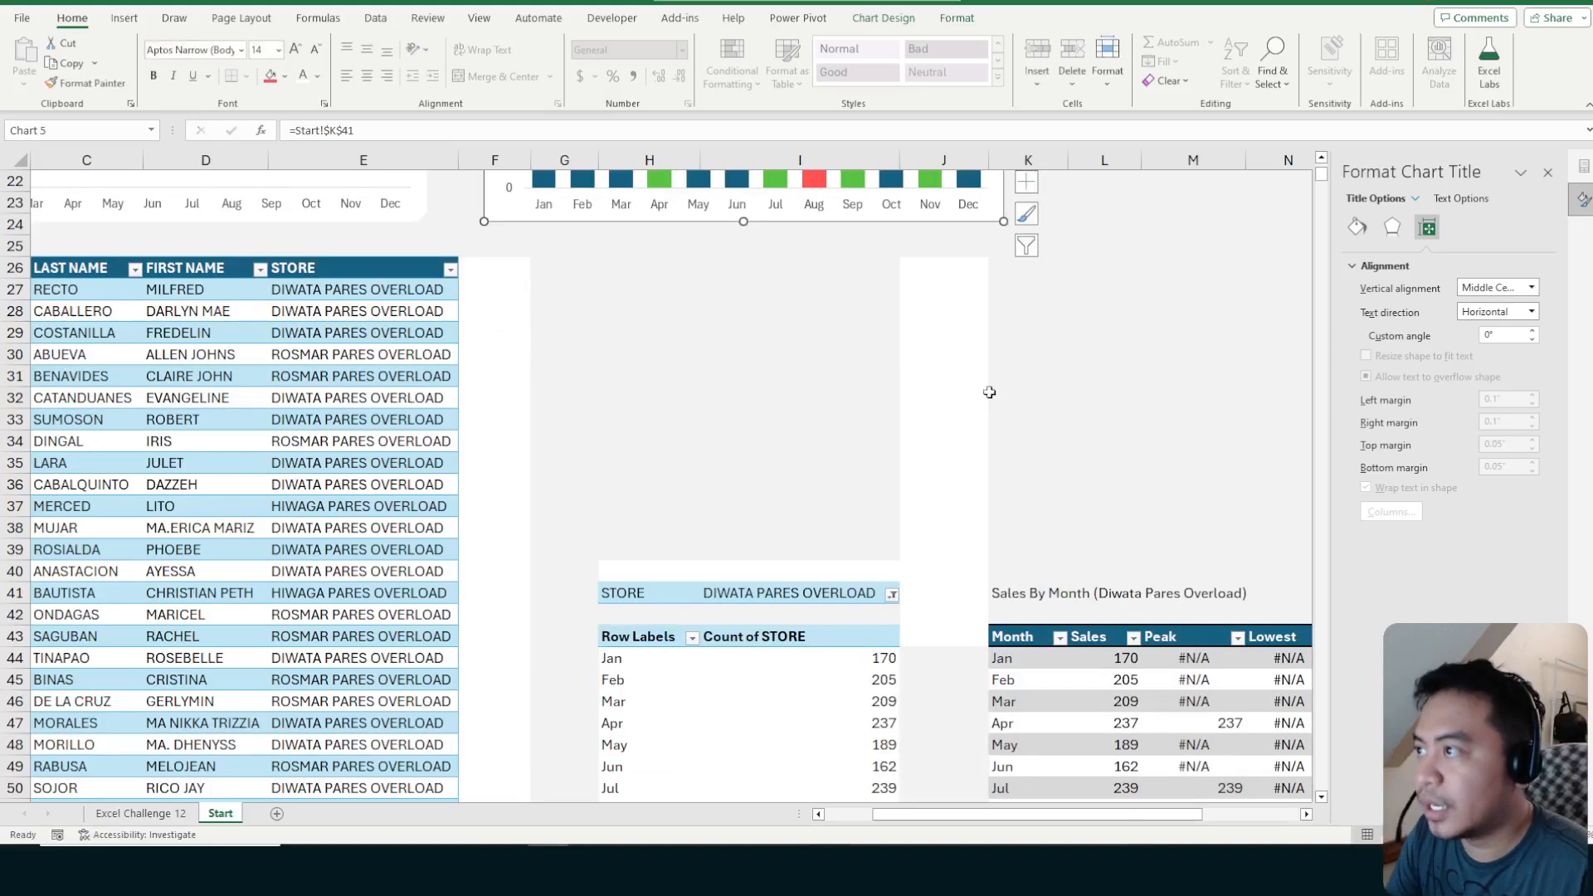
Move the combo chart's title to its upper-left corner and shift the legend left beneath it
scroll(989, 395, "up", 7)
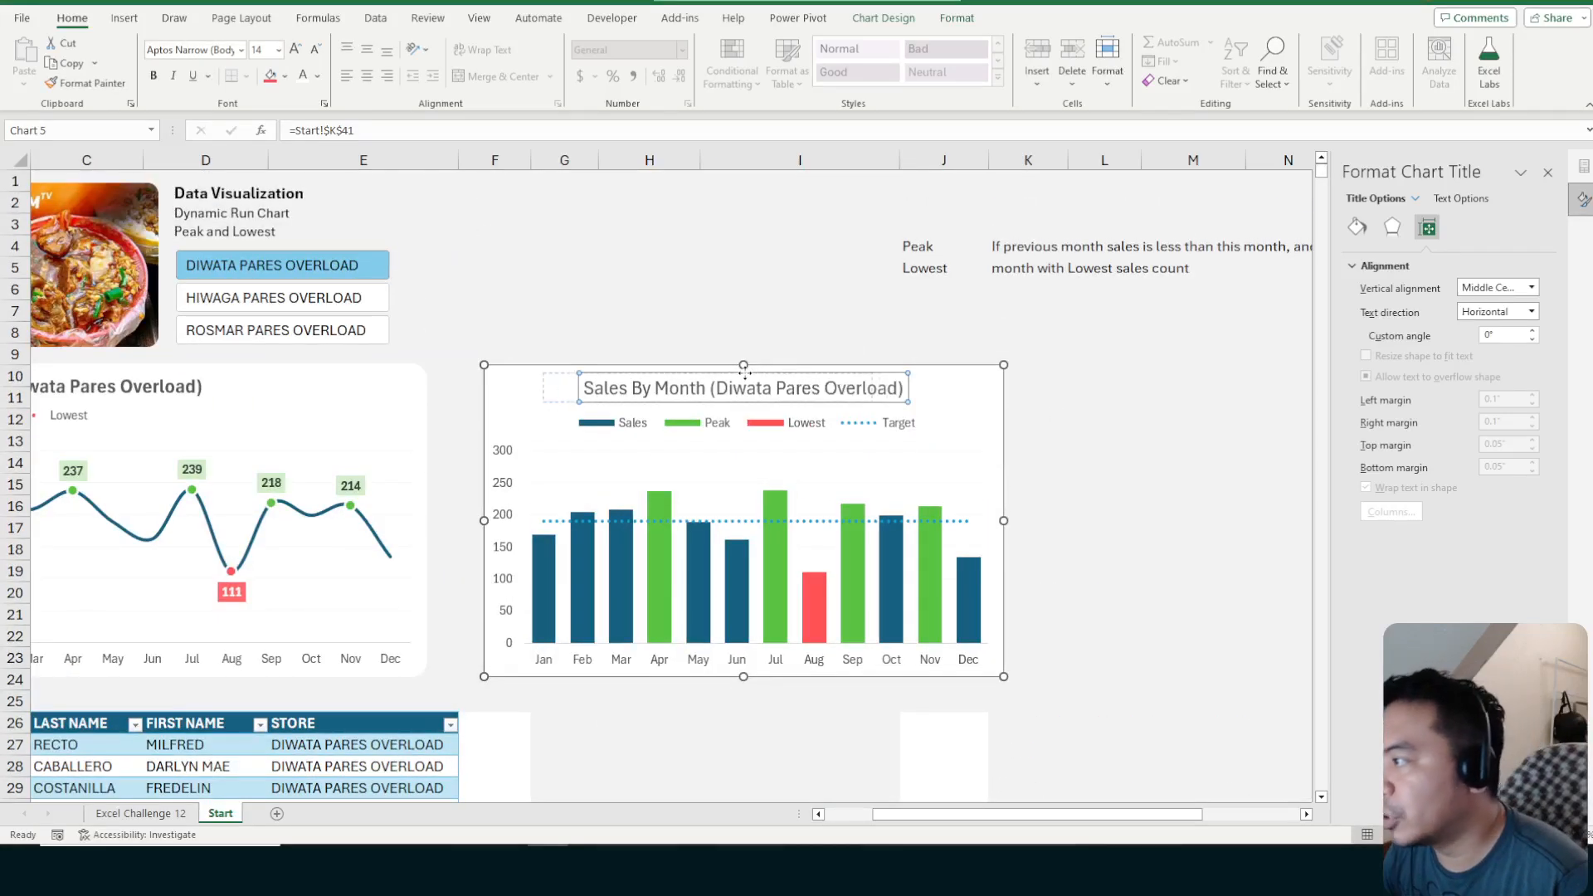
left_click_drag(780, 373, 688, 372)
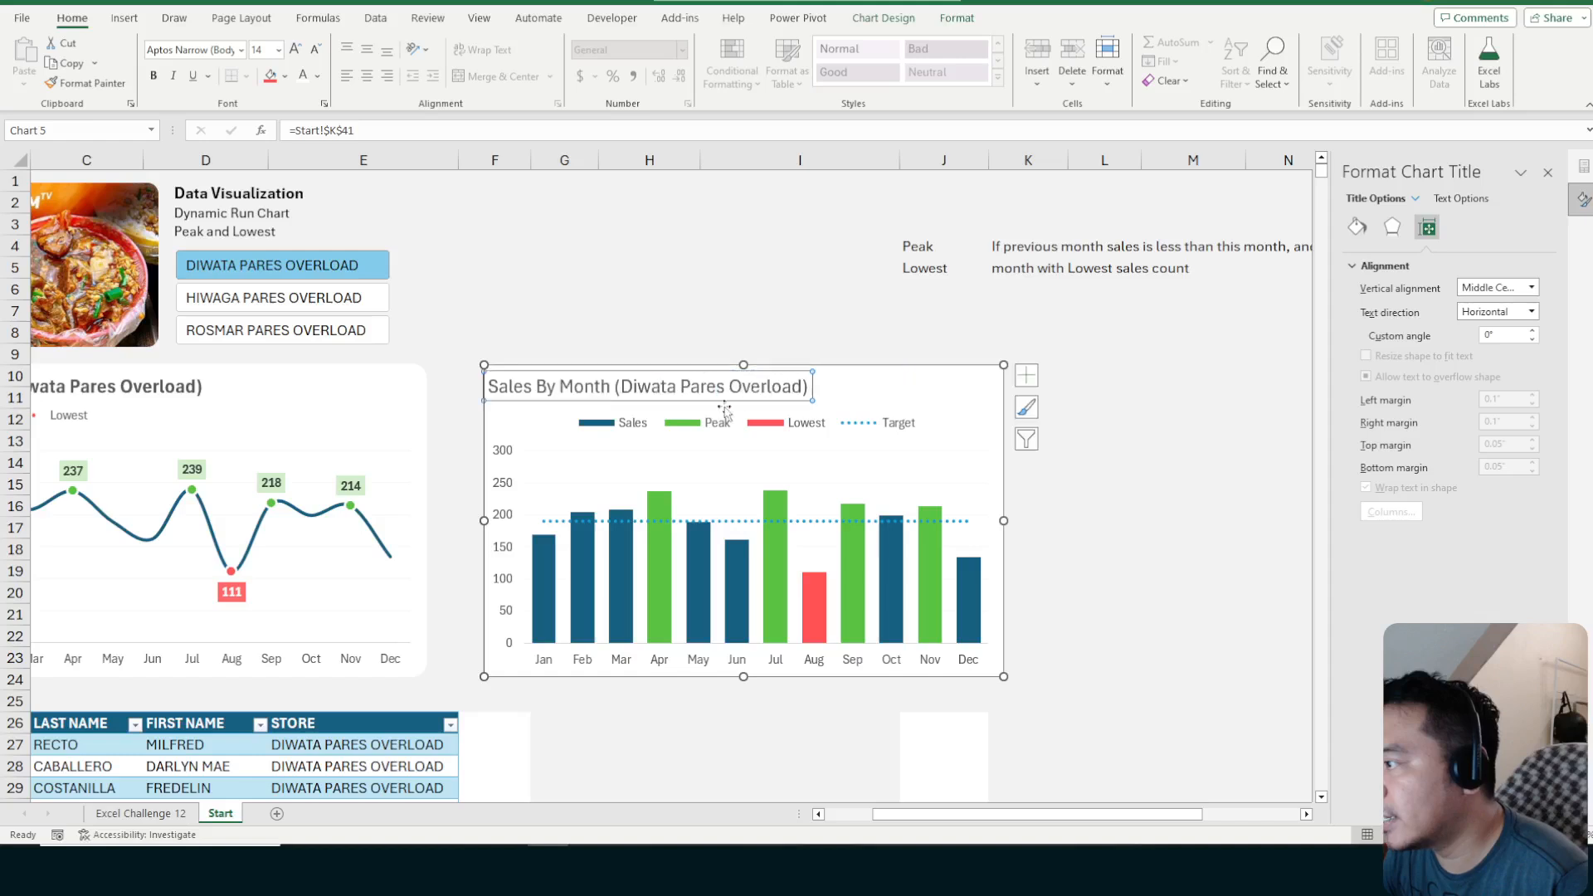
left_click(794, 421)
left_click_drag(804, 410, 722, 401)
Make the combo chart's title bold
left_click(722, 373)
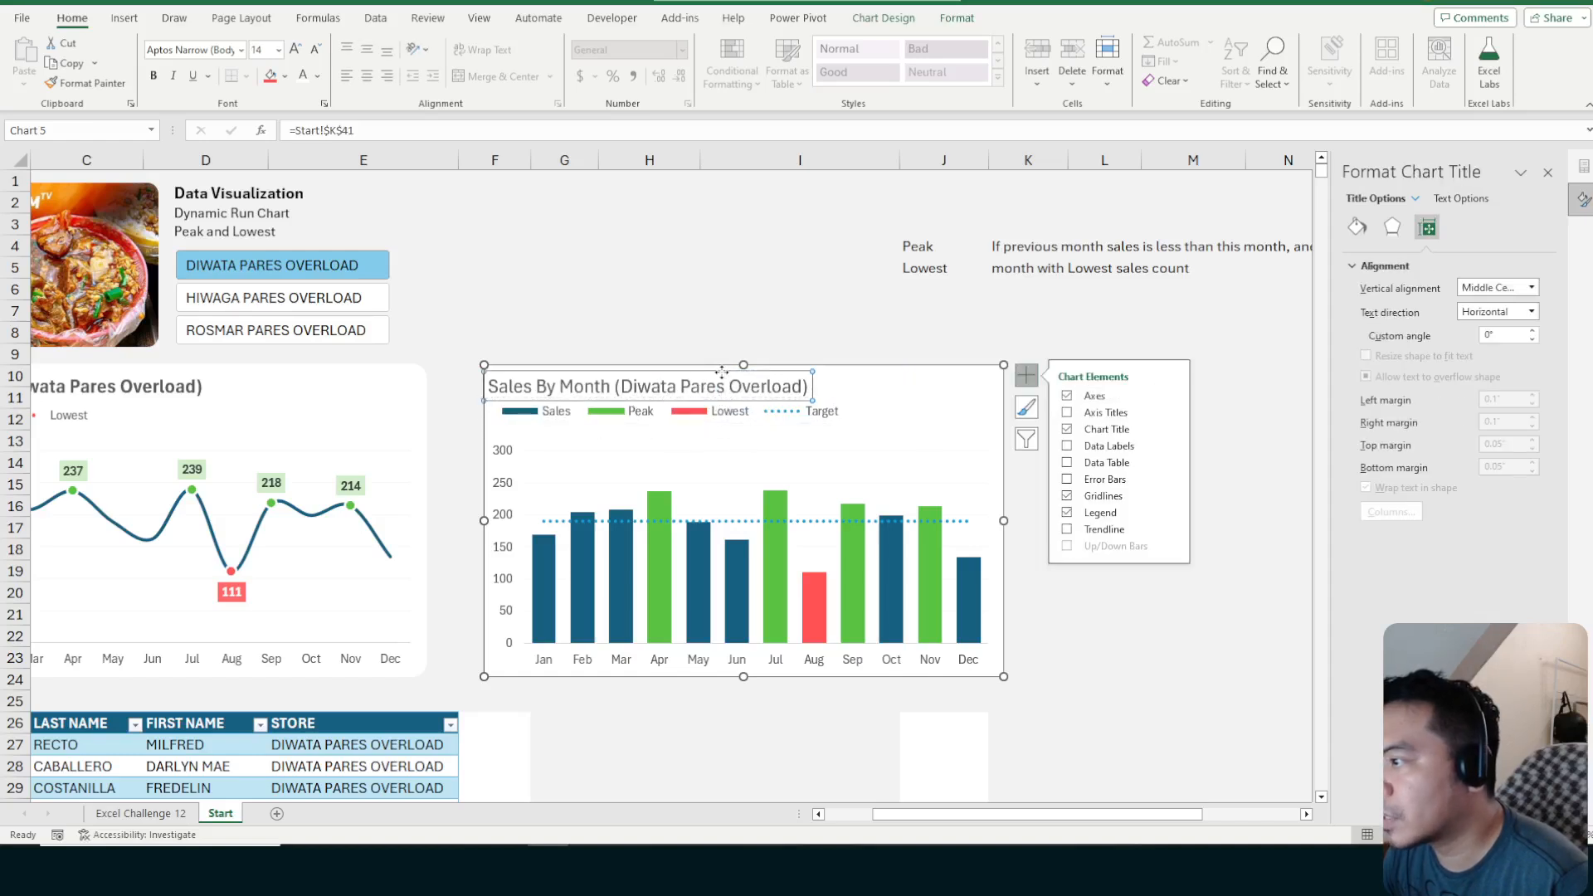
key("ctrl+b")
left_click(727, 410)
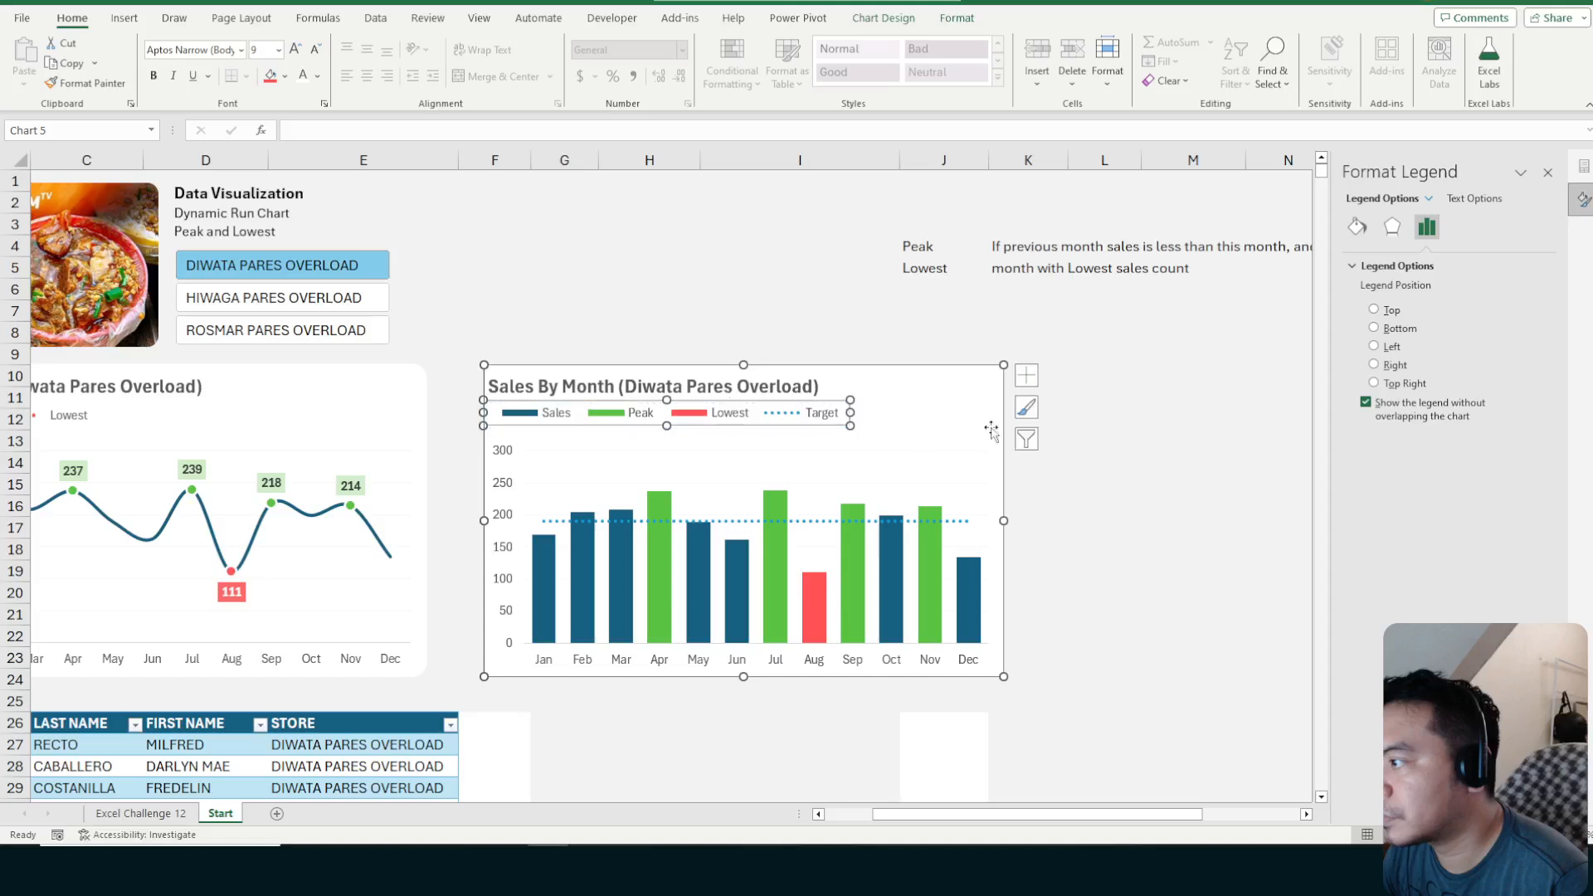
left_click(1178, 425)
left_click(1130, 395)
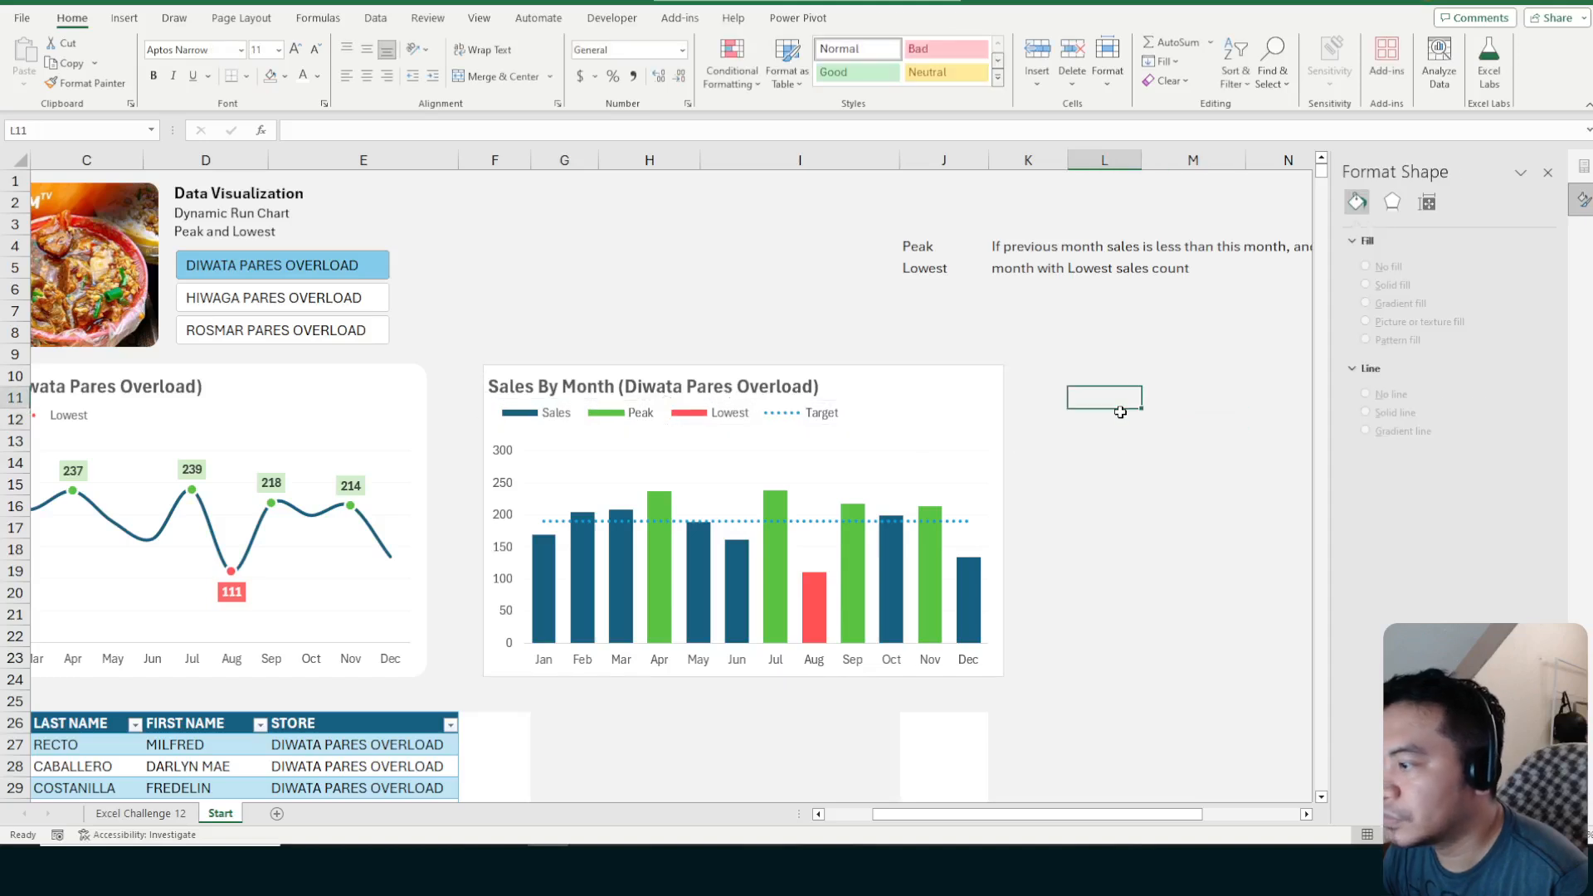
Try to recolor the combo chart's Target line by changing its fill color
left_click(822, 521)
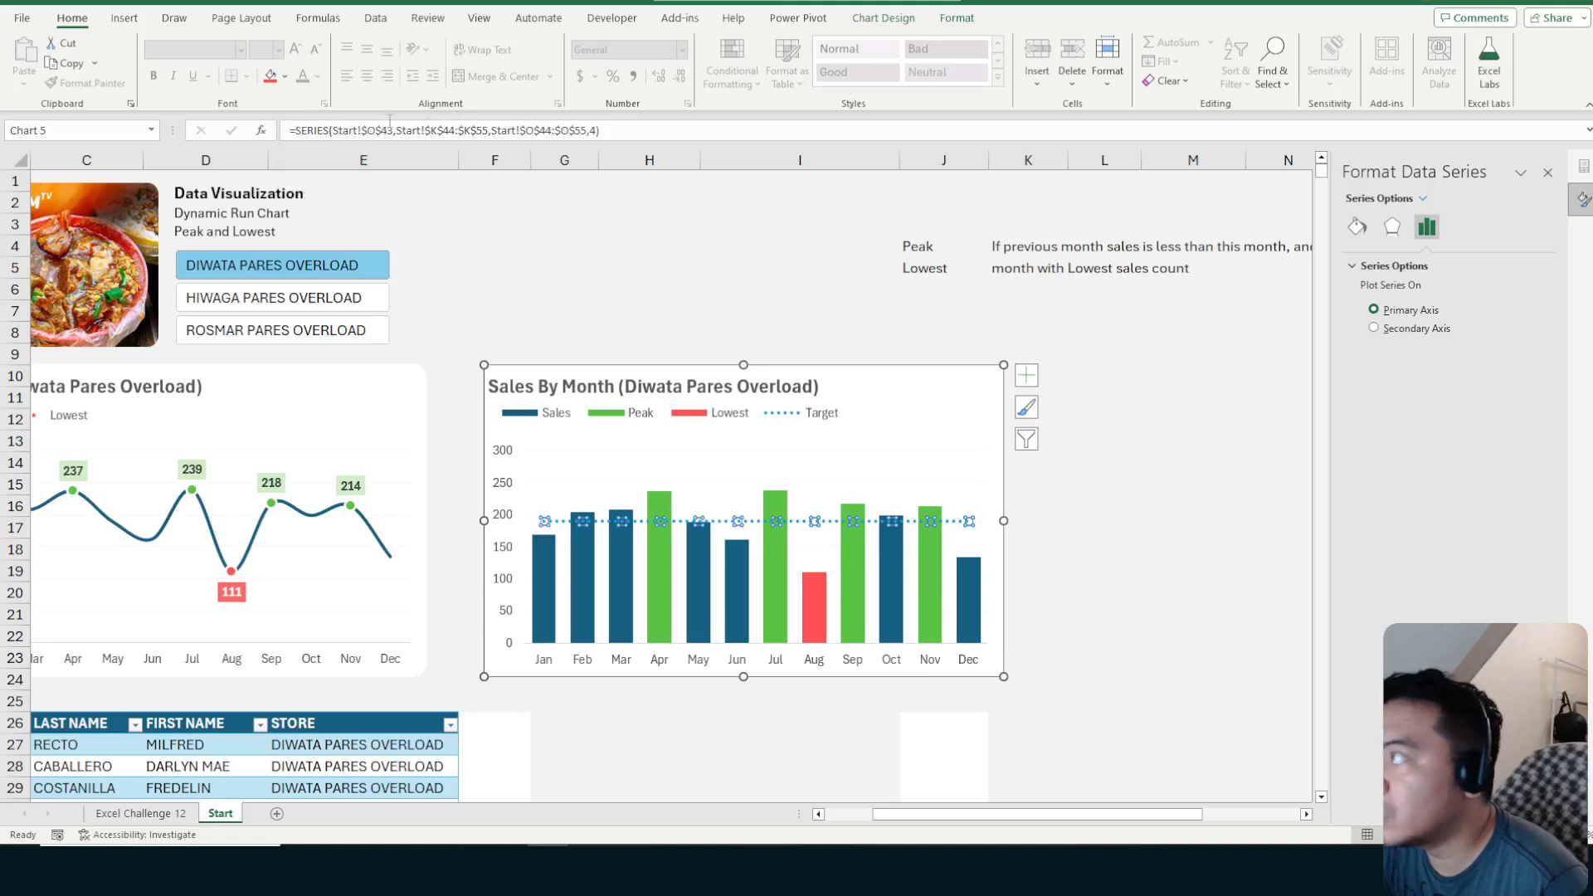
left_click(284, 75)
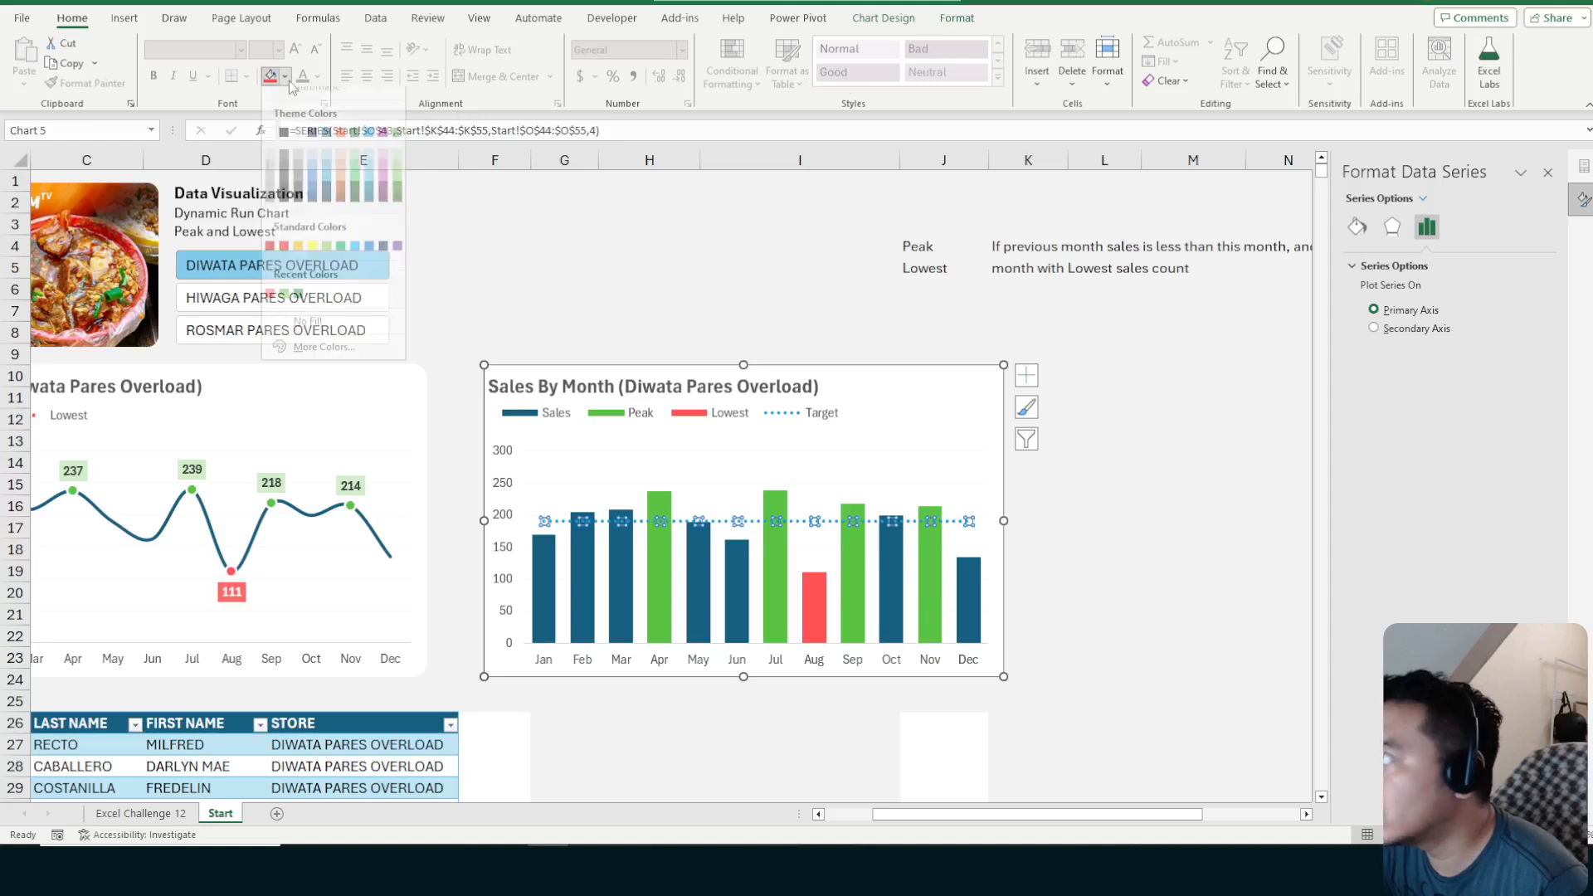
left_click(297, 258)
left_click(1145, 433)
Set the line color of the combo chart's dotted Target series to light gray, trying gold first
left_click(820, 514)
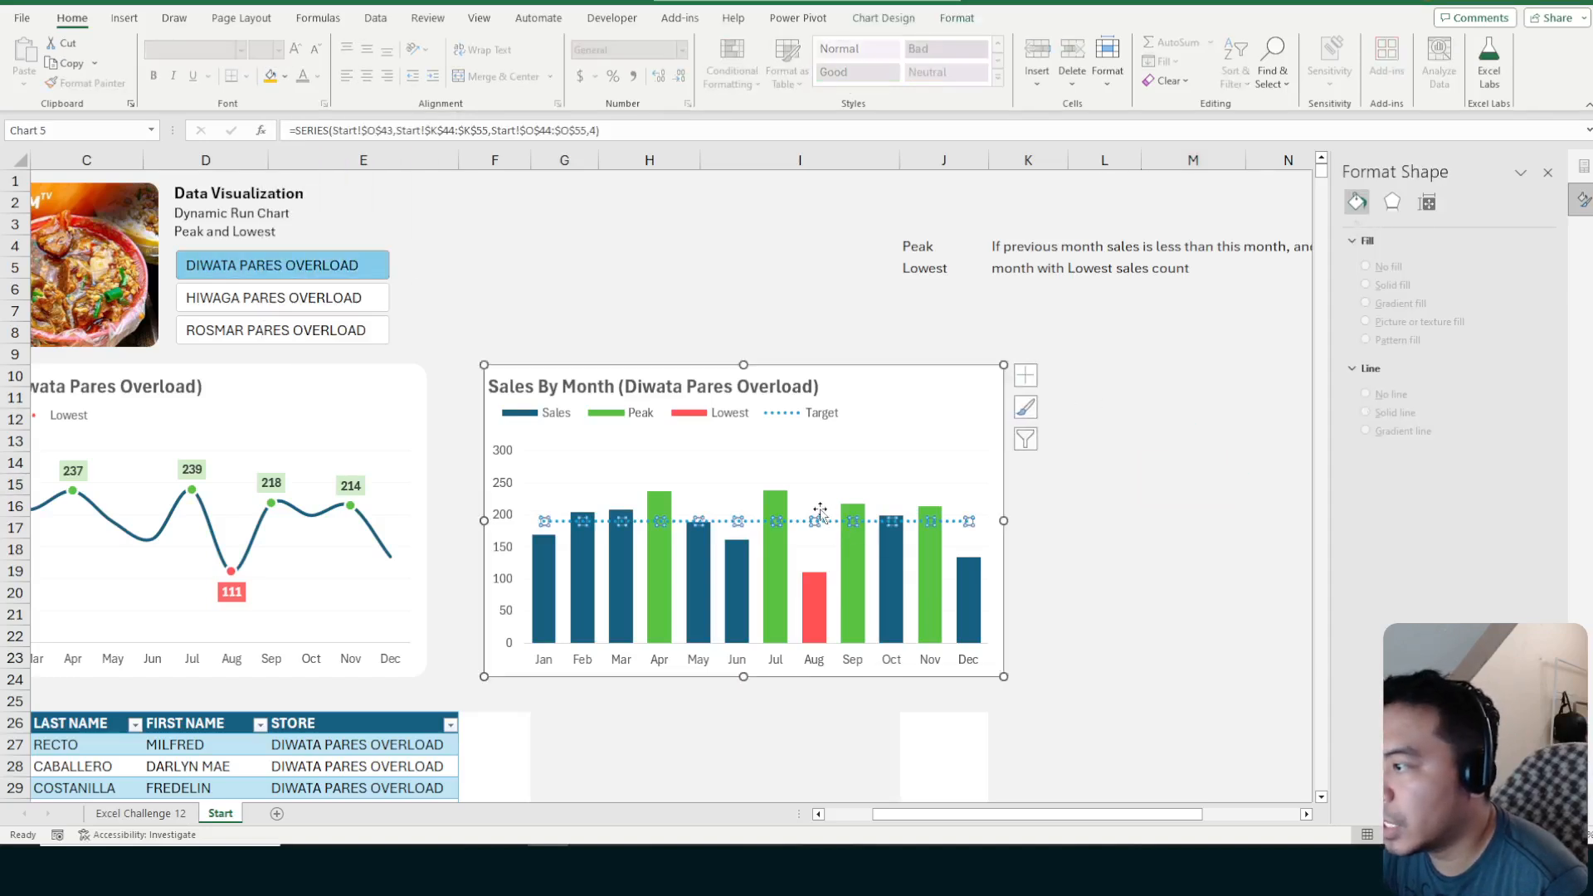
mouse_move(854, 528)
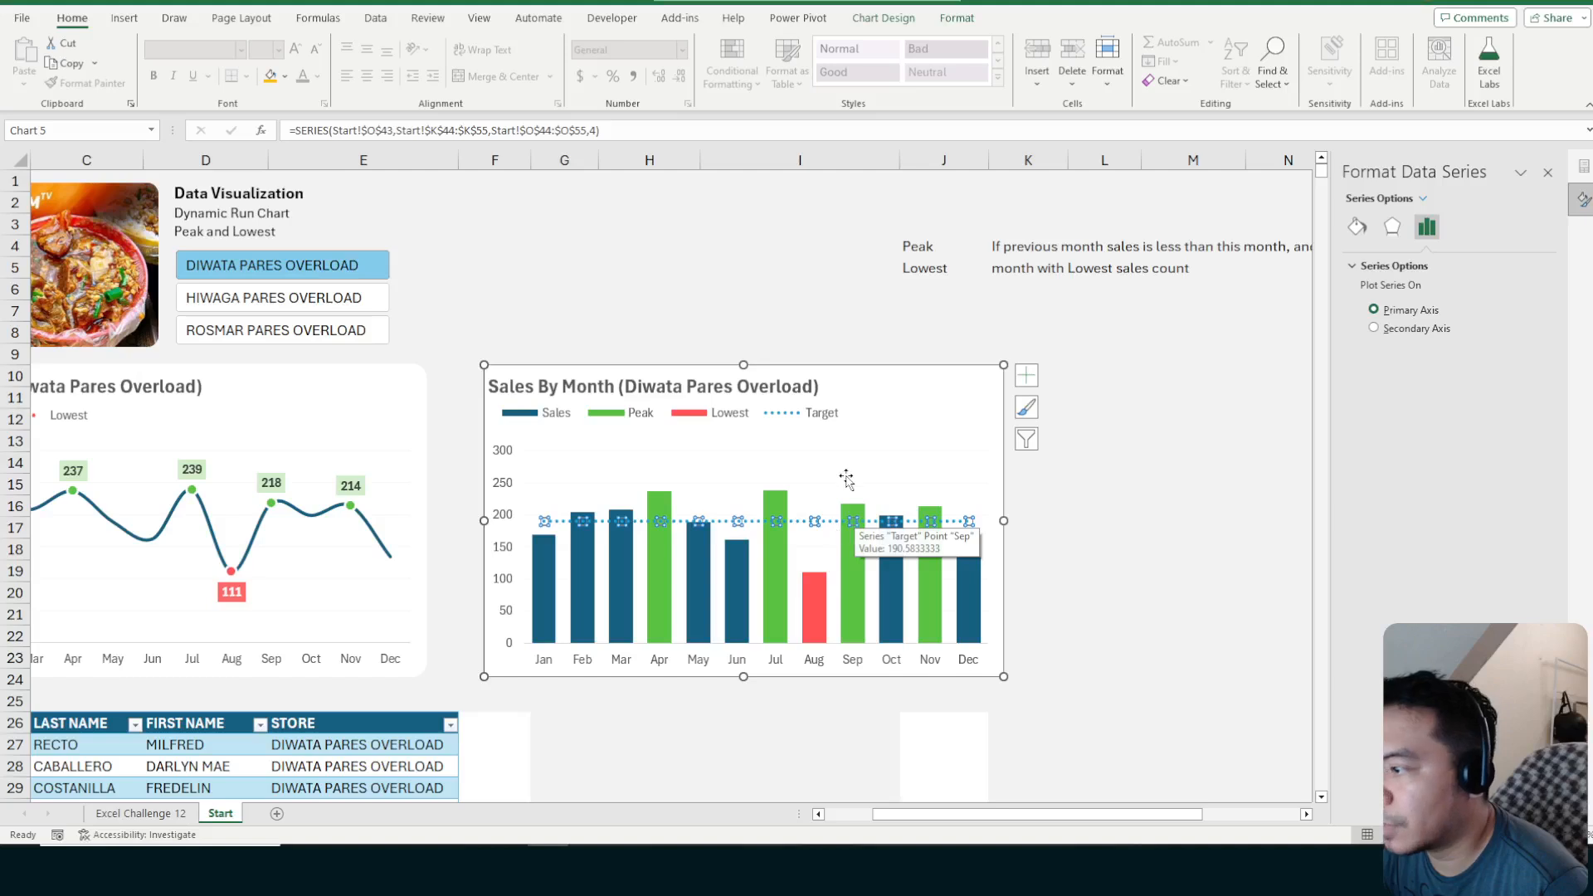
left_click(846, 479)
left_click(834, 521)
left_click(1358, 226)
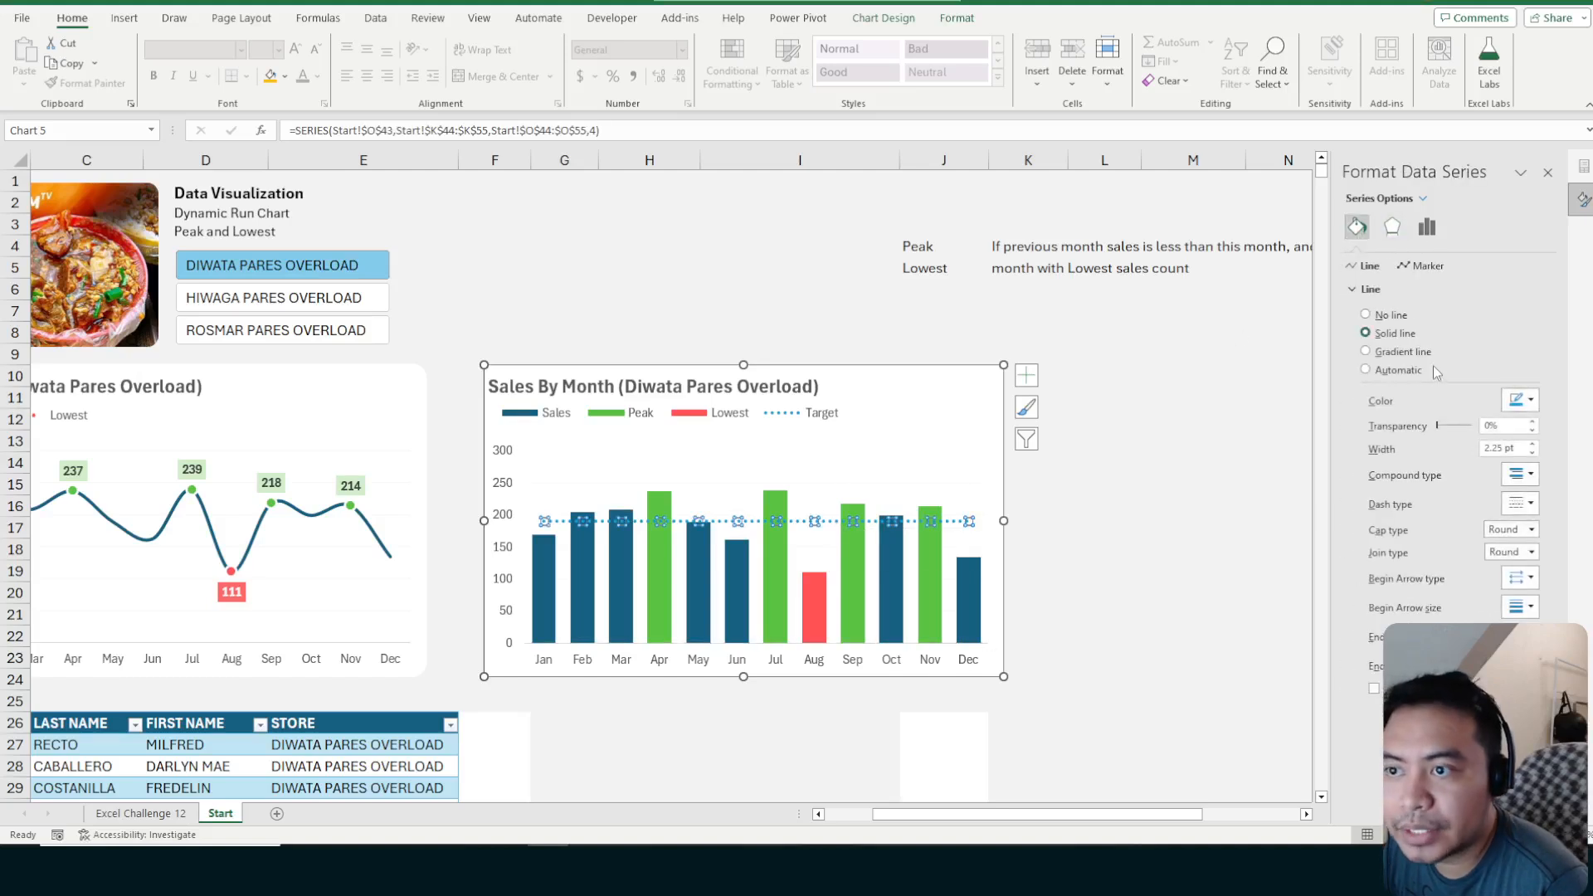
left_click(1529, 401)
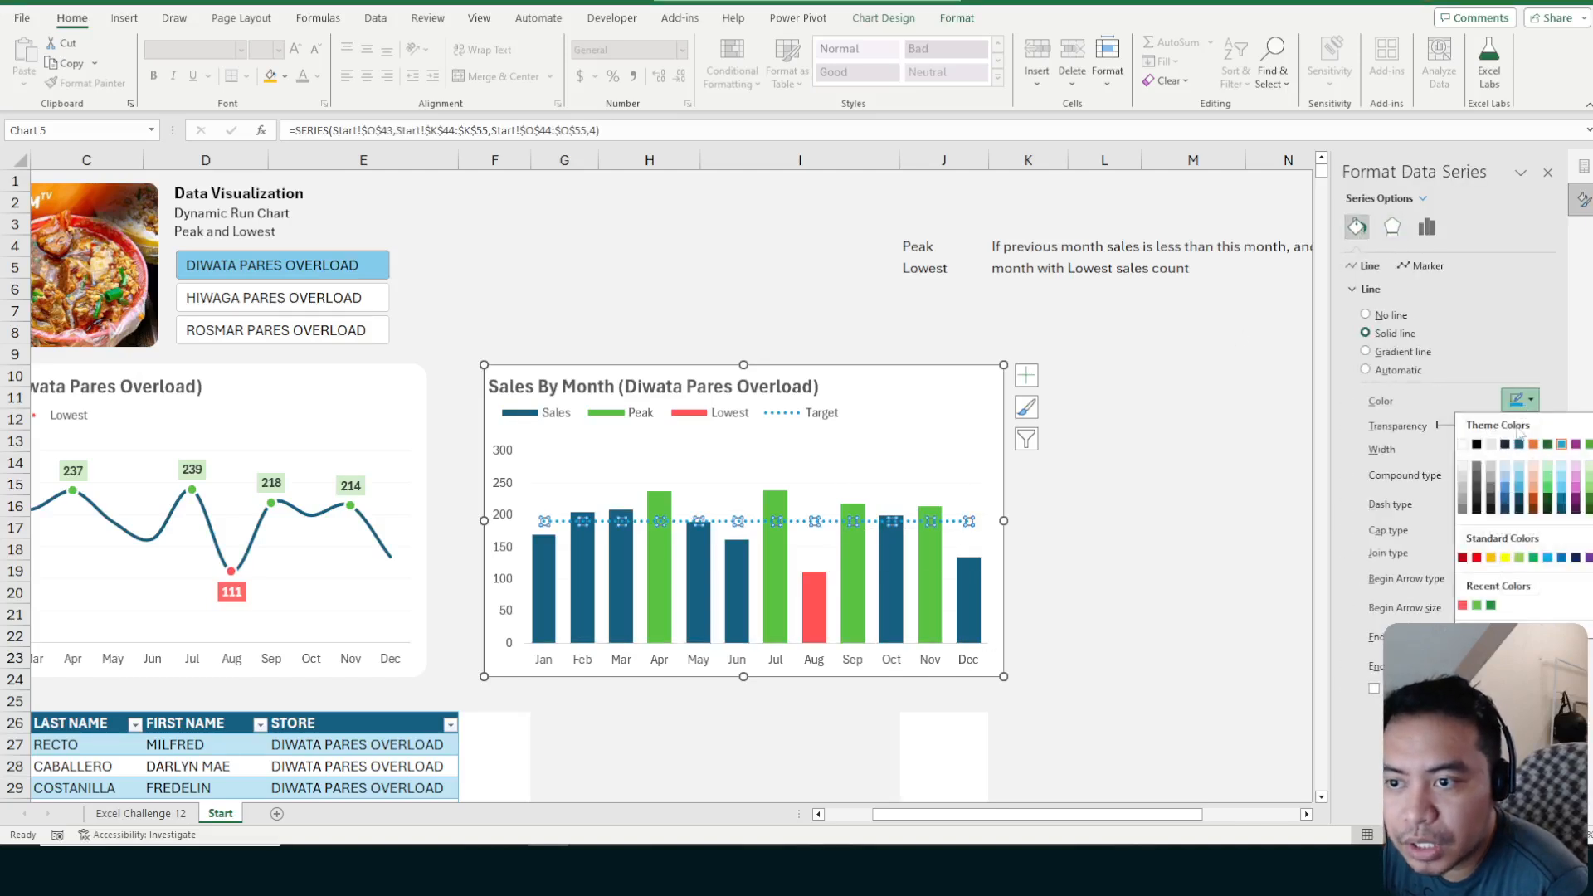
left_click(1492, 557)
left_click(1529, 401)
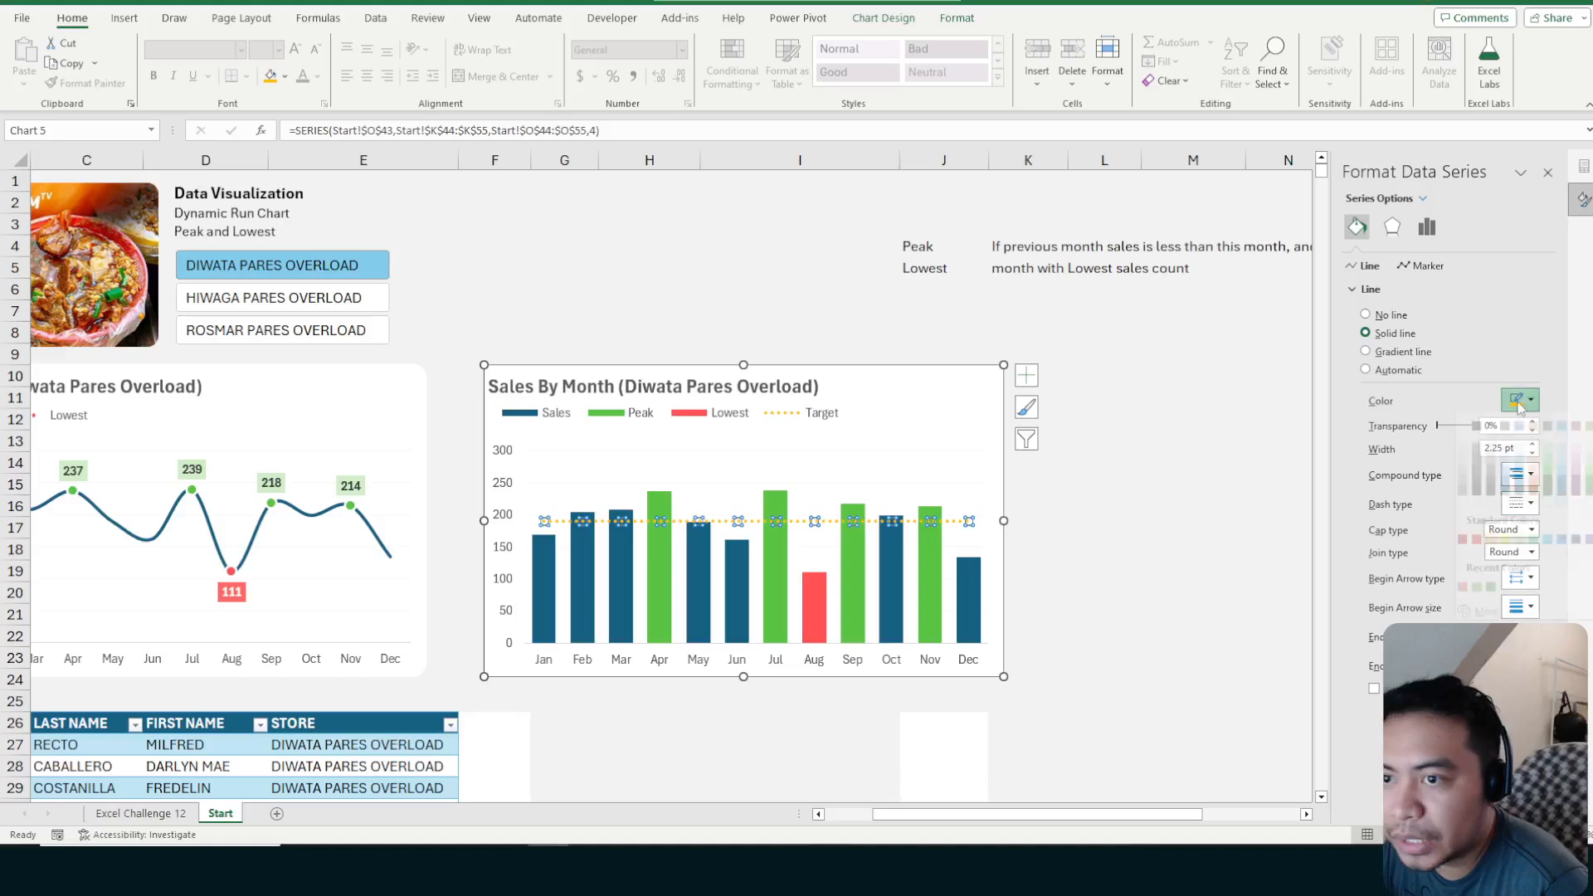
left_click(1464, 479)
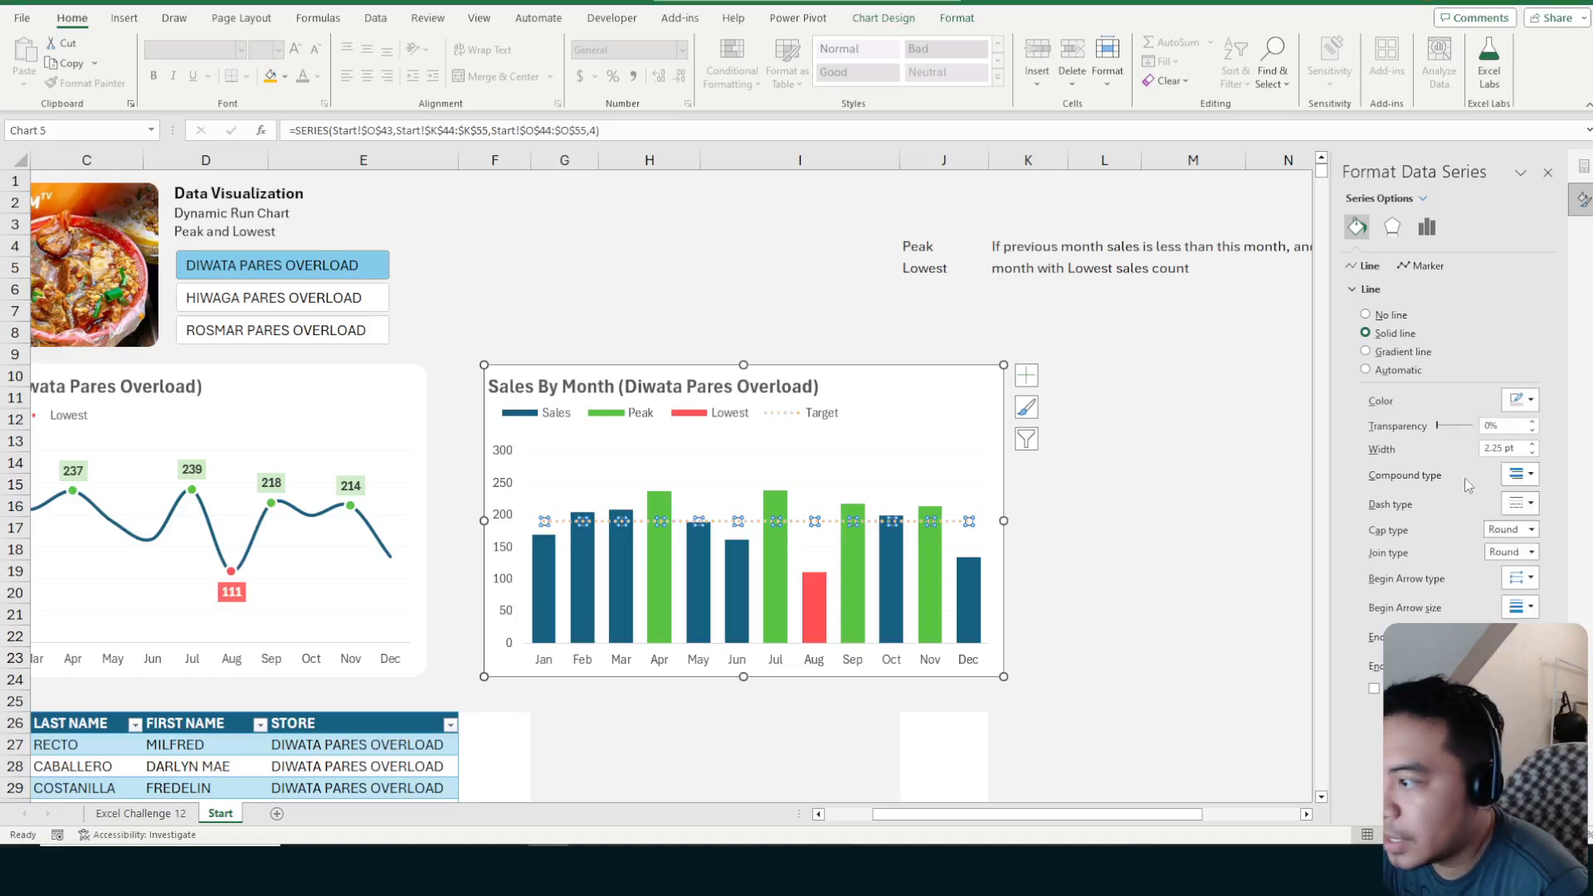
left_click(1529, 400)
left_click(1470, 495)
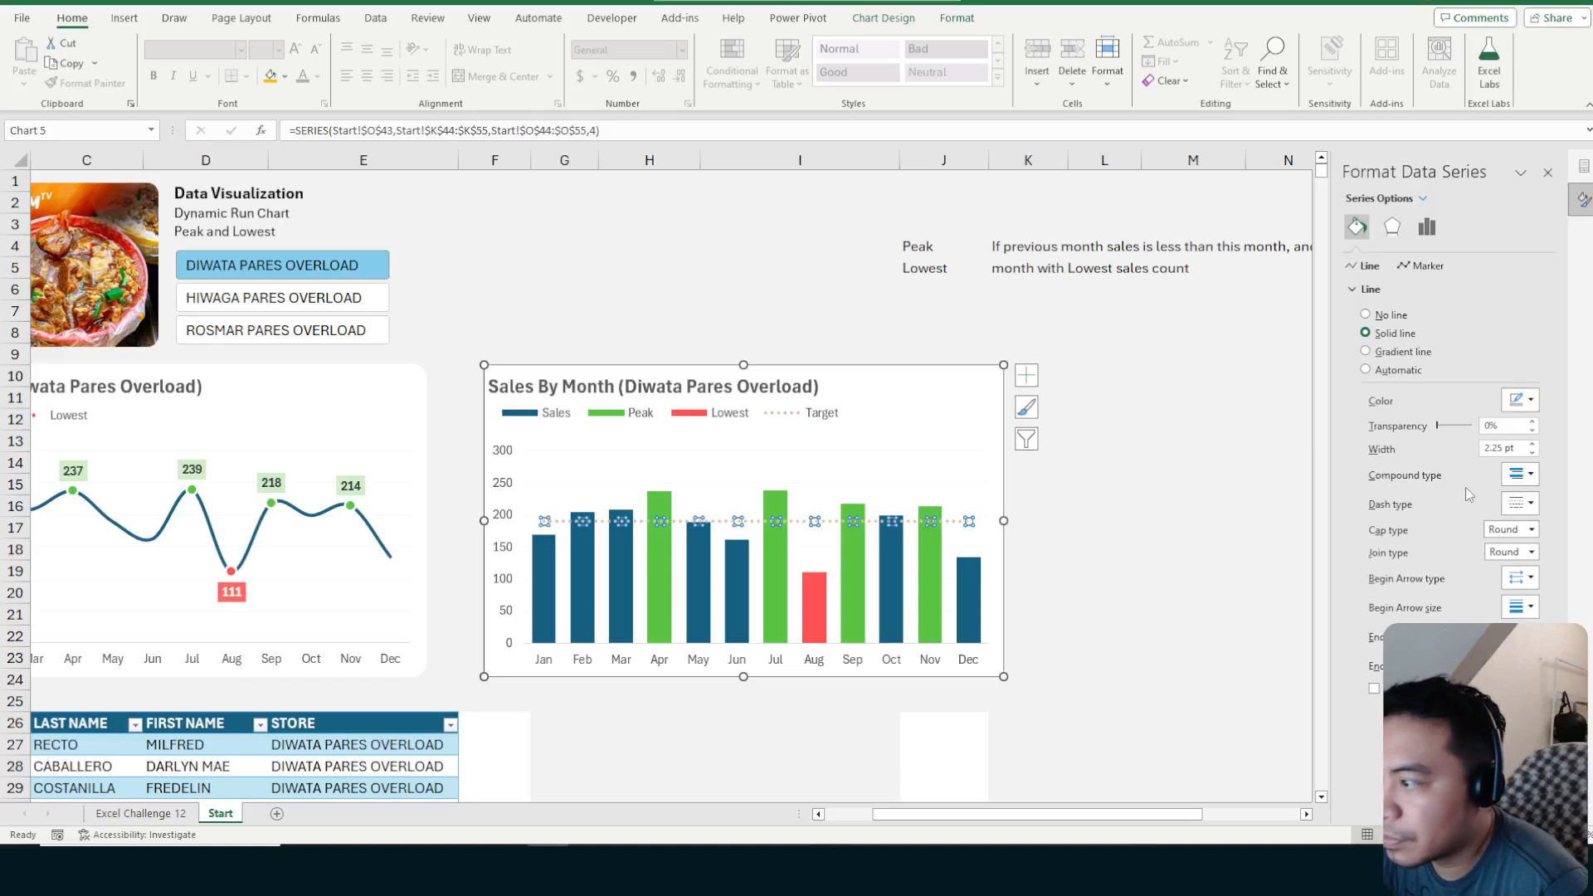
left_click(1530, 401)
Try a light blue solid fill on the combo chart's Sales columns and return them to dark blue
left_click(732, 576)
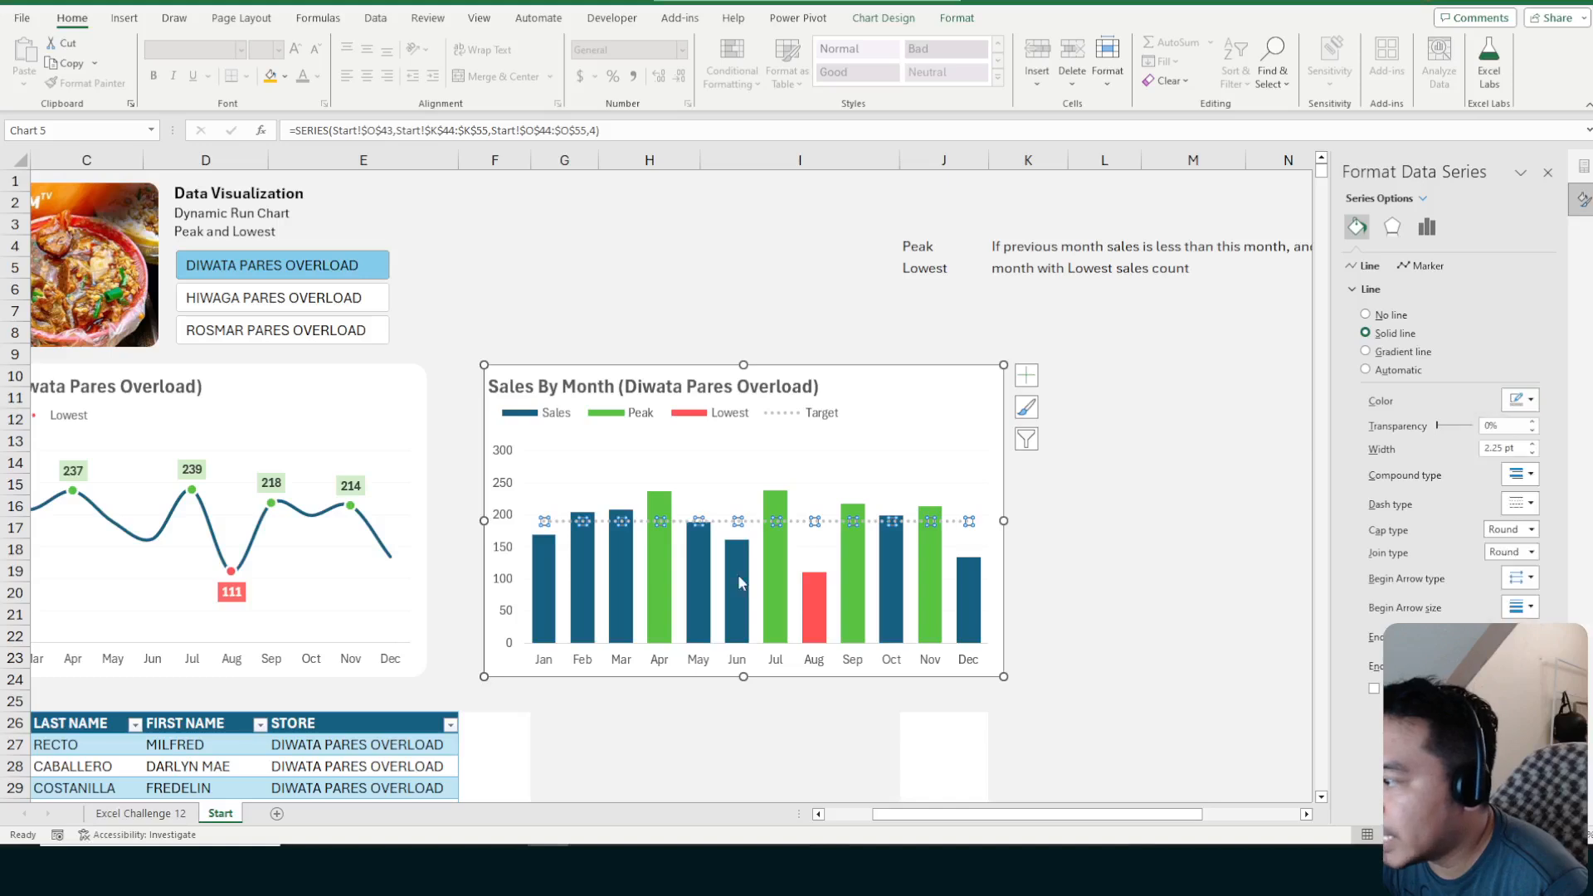
left_click(739, 574)
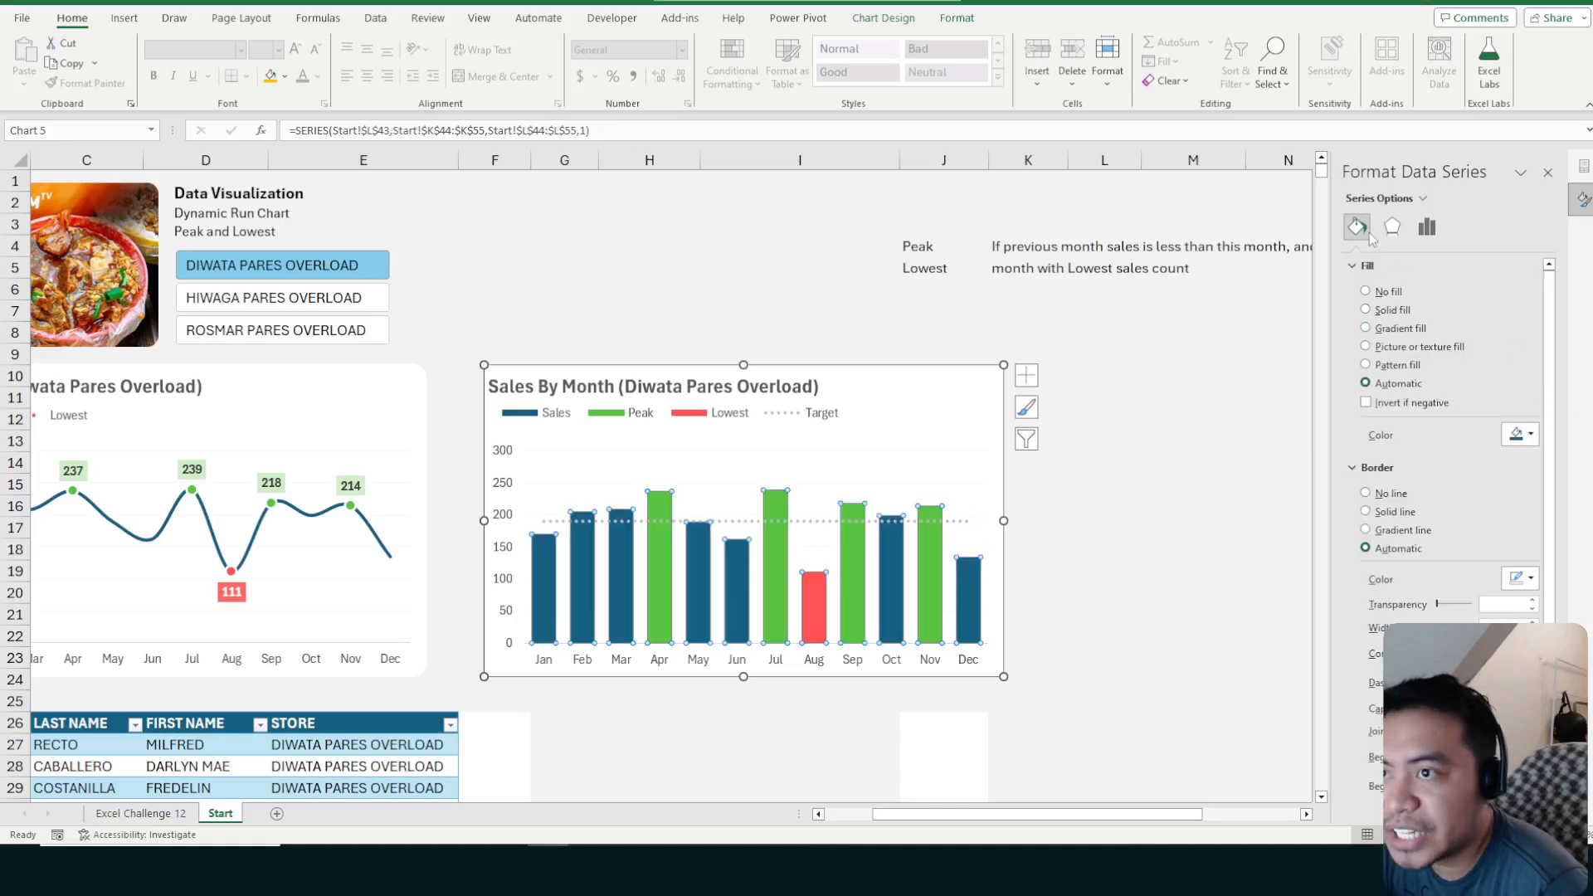
left_click(1367, 309)
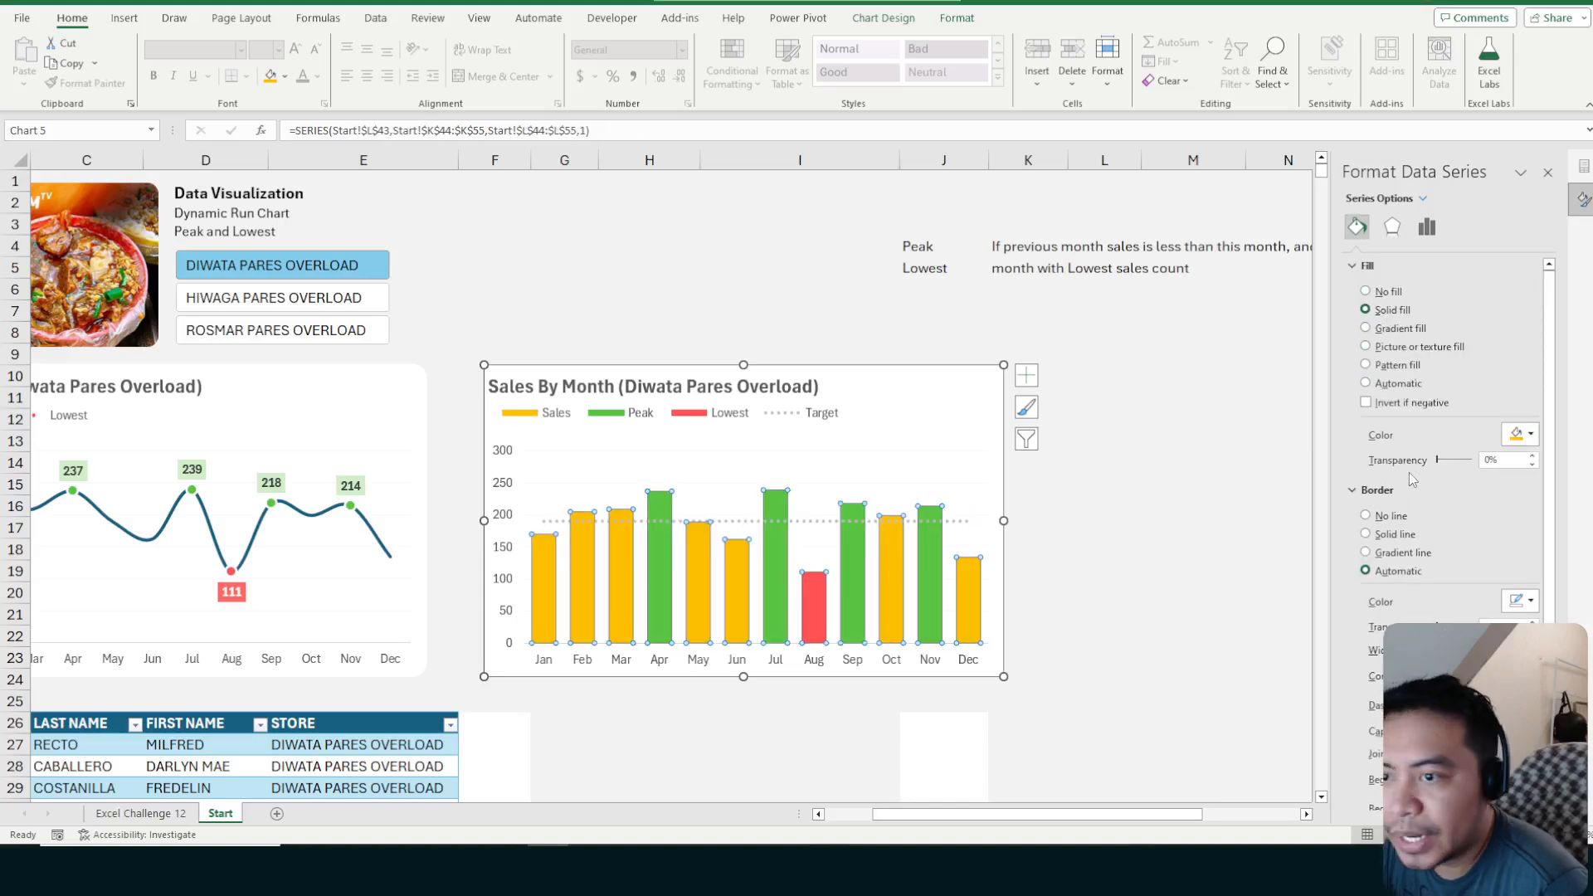
left_click(1530, 434)
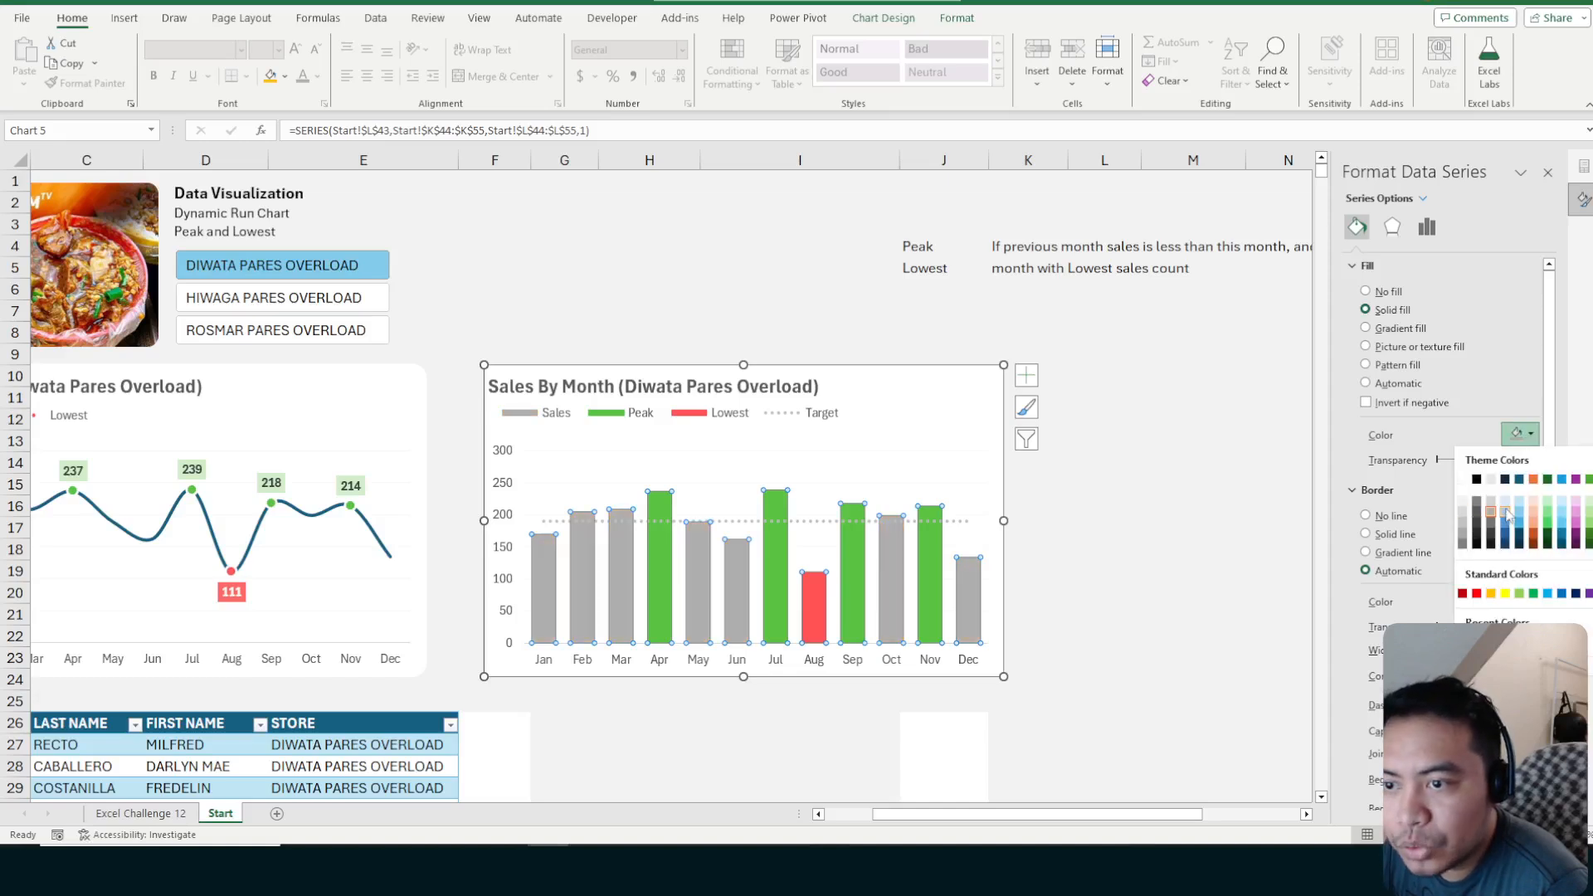
left_click(1519, 501)
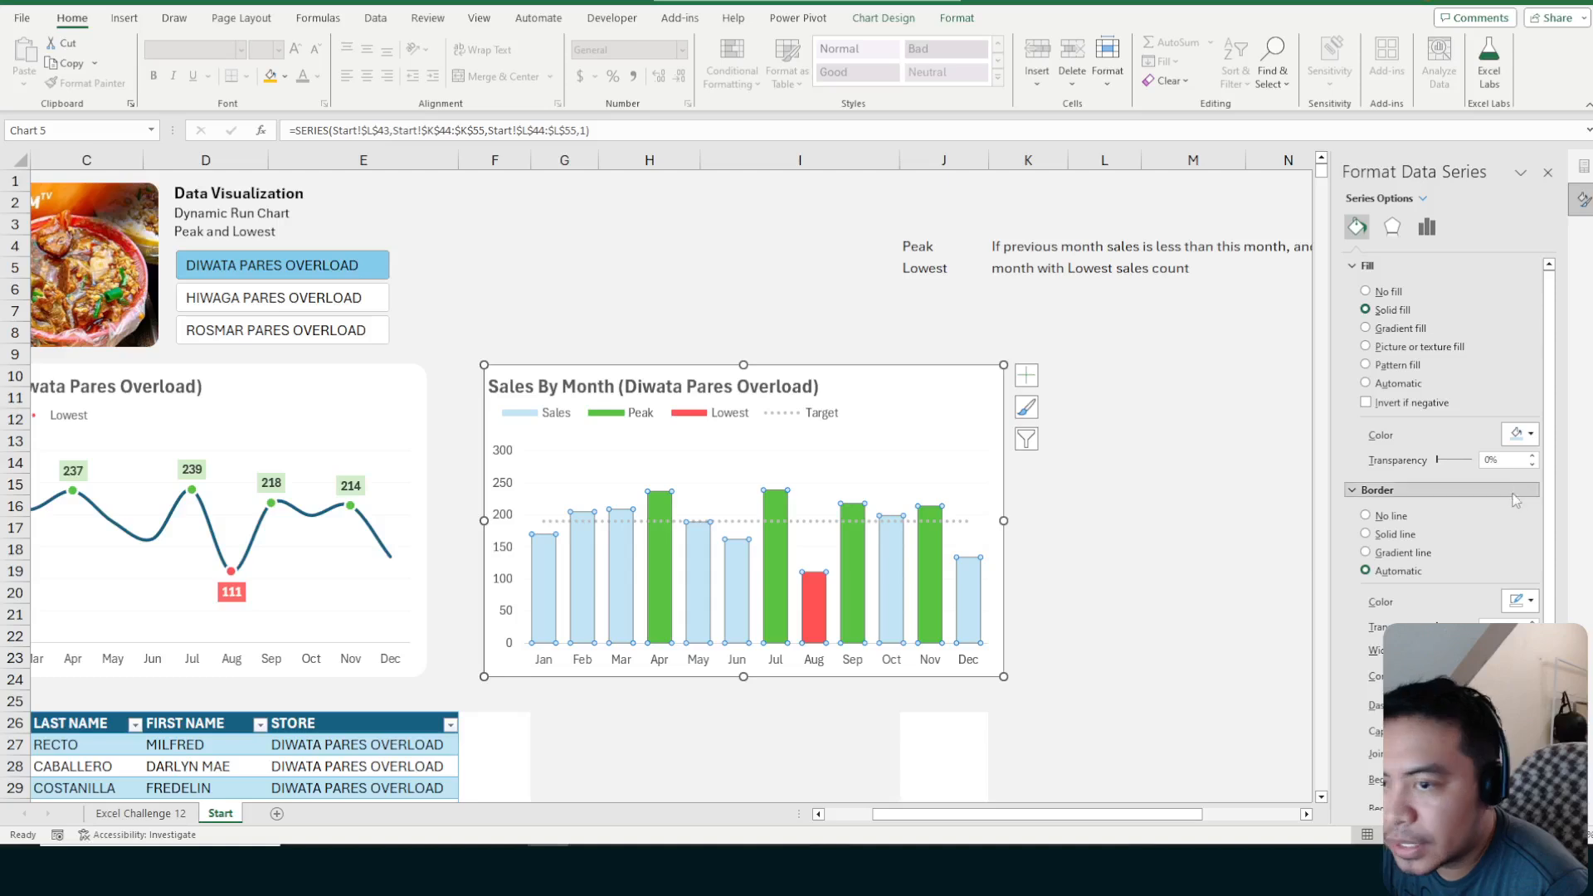
left_click(1520, 437)
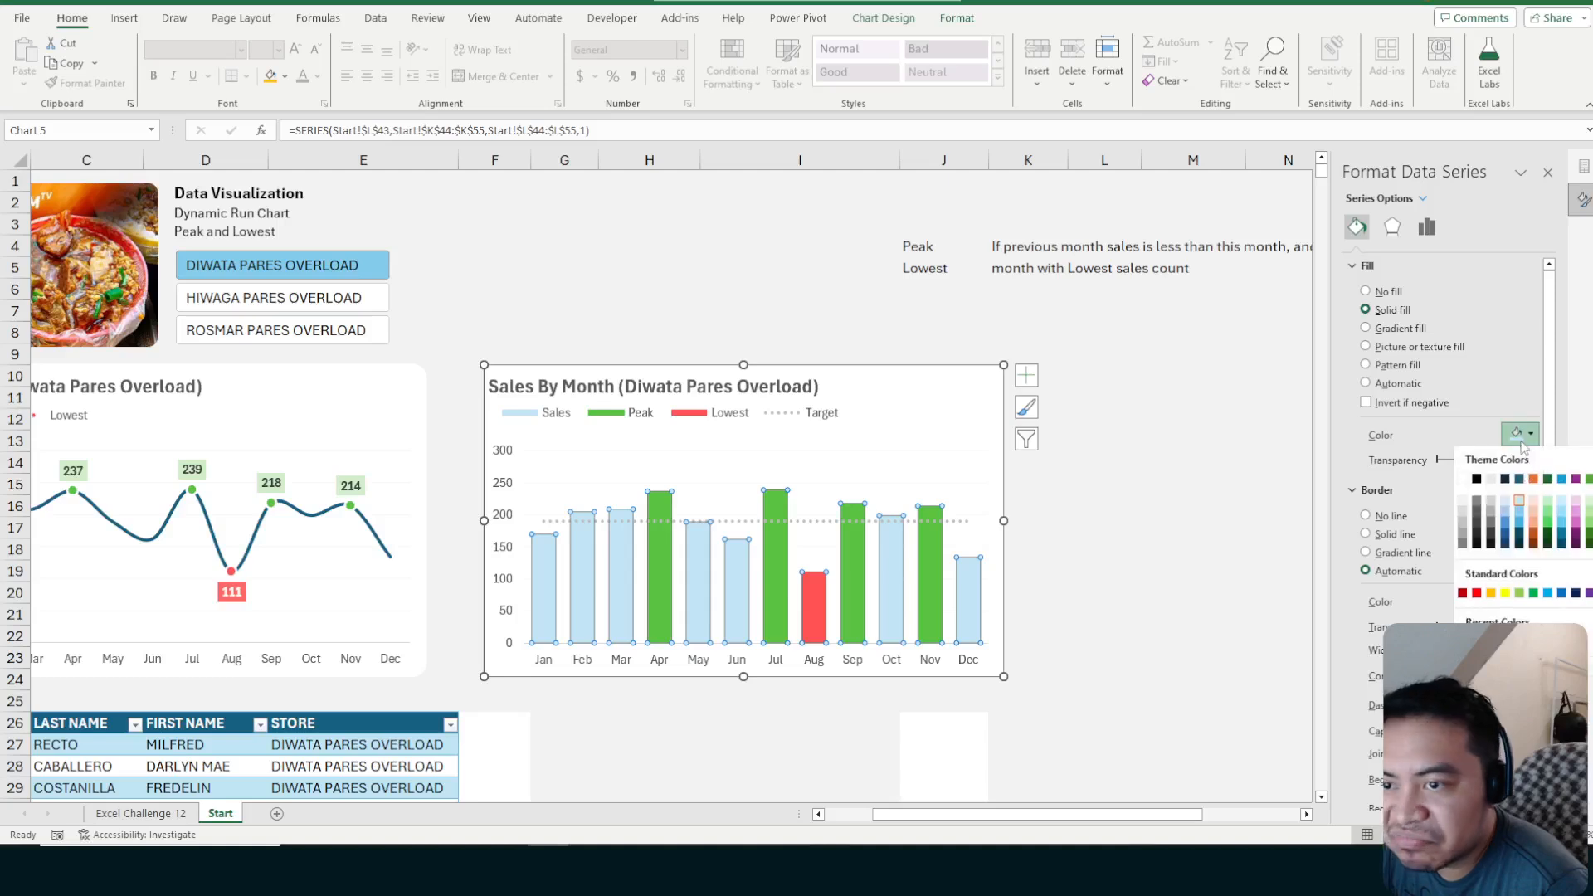
left_click(1508, 536)
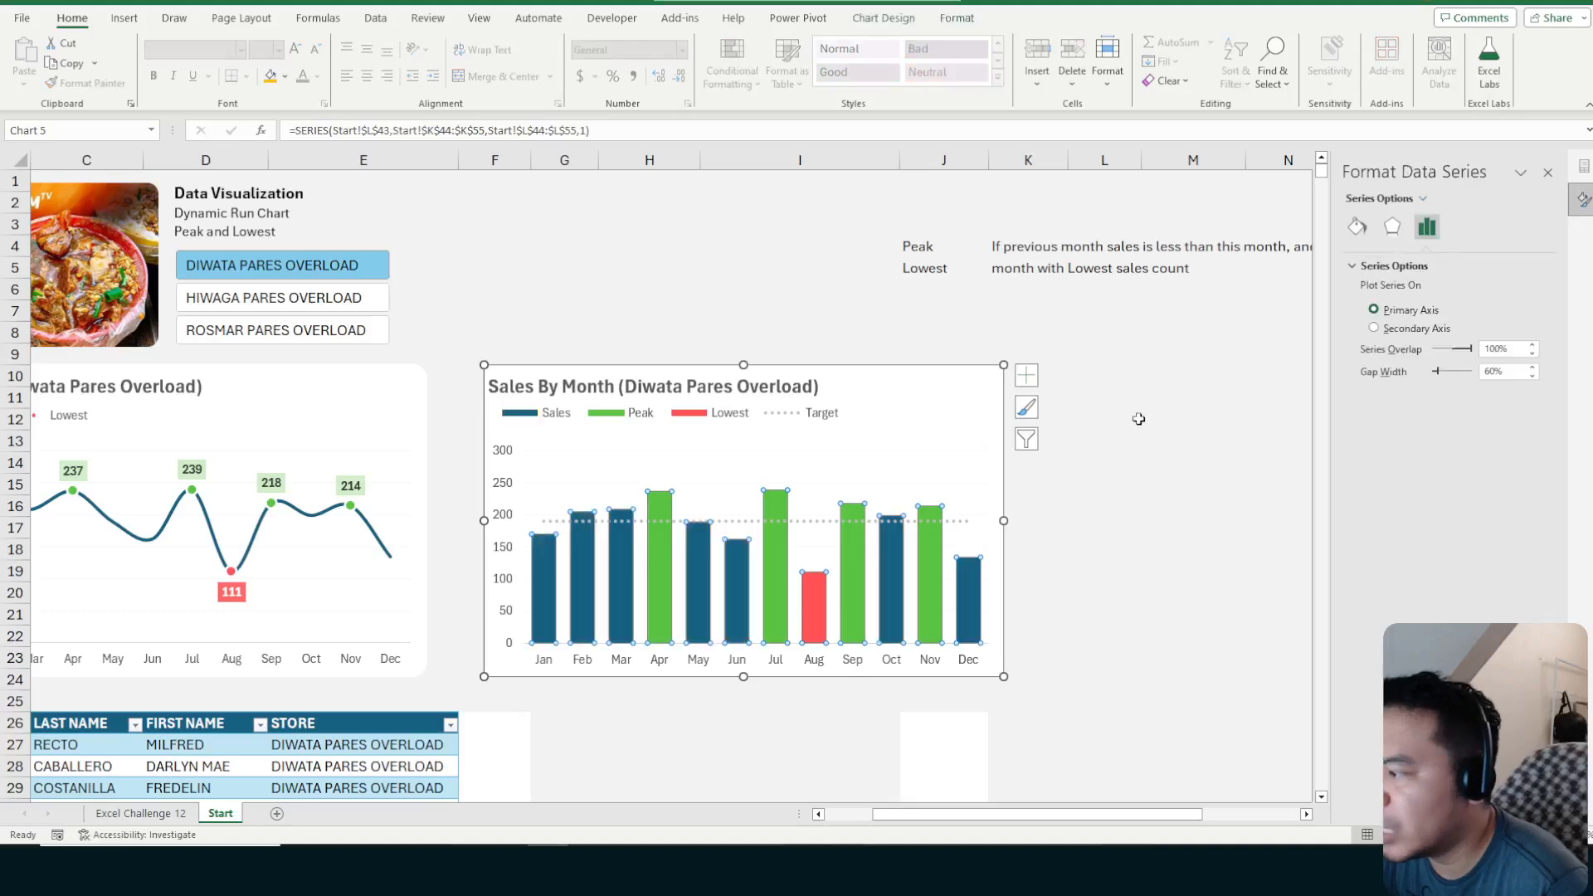
left_click(1168, 424)
left_click(1105, 511)
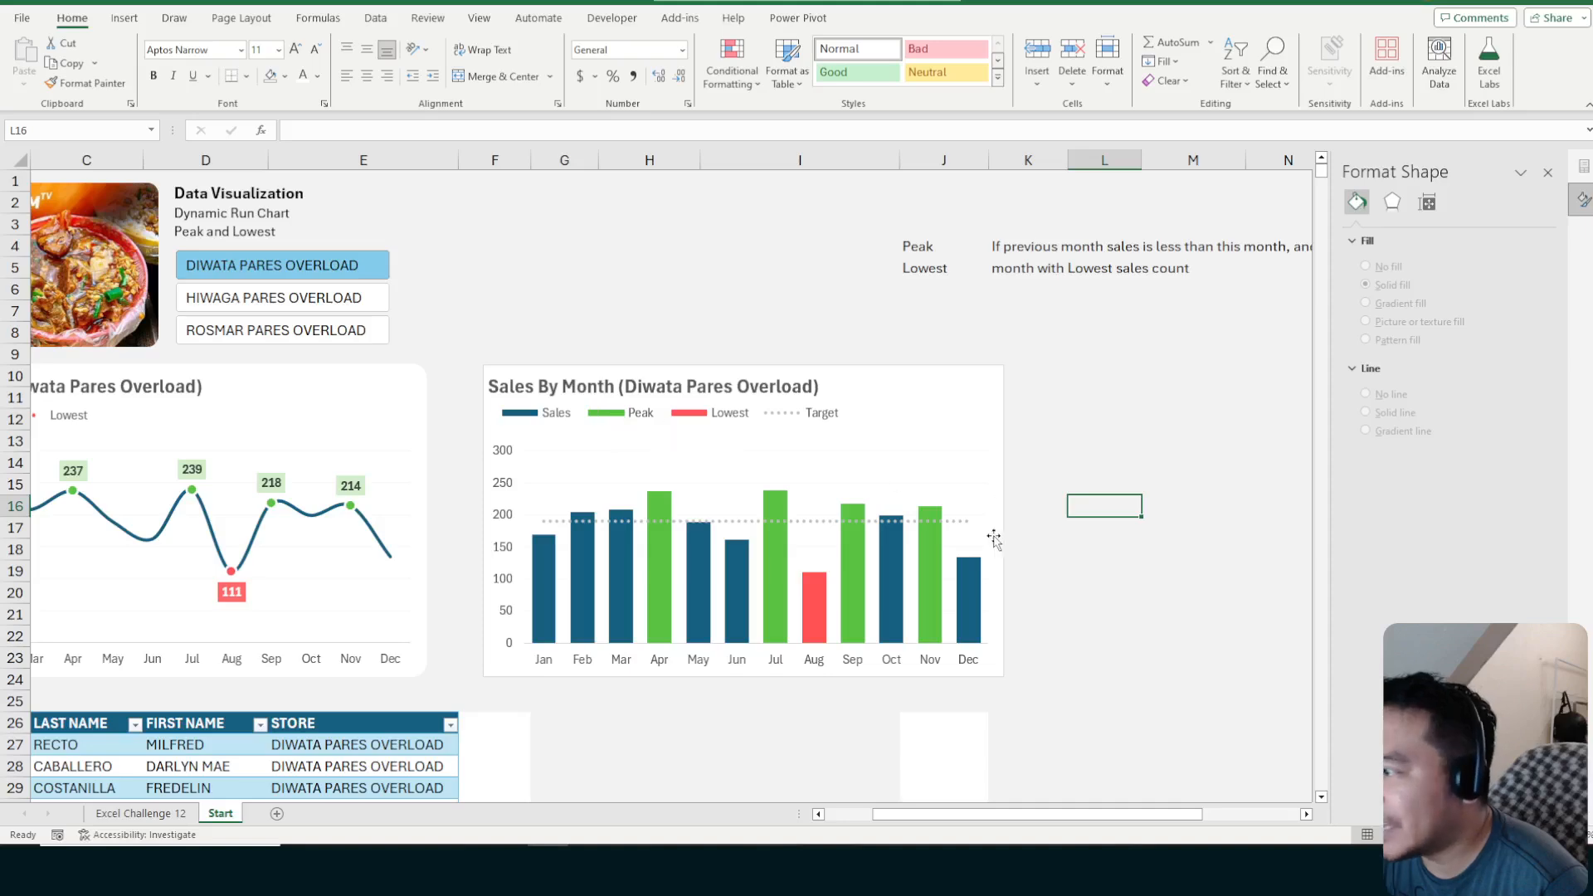
Close the formatting pane
left_click(1105, 569)
scroll(1124, 560, "down", 7)
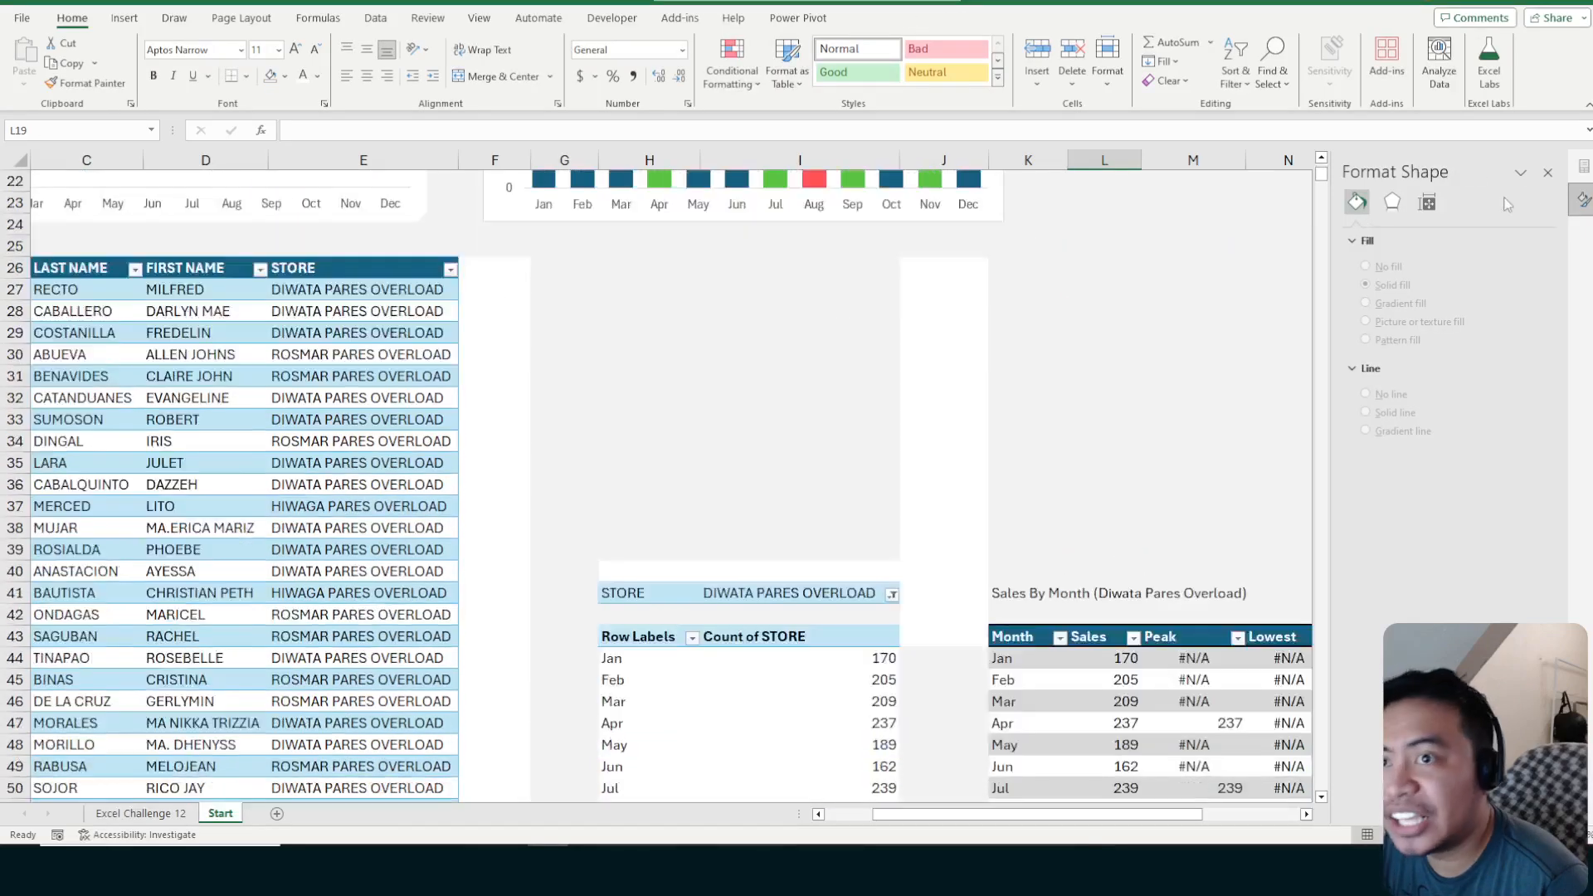
left_click(1548, 172)
scroll(1405, 382, "down", 1)
left_click(1432, 589)
scroll(606, 535, "up", 8)
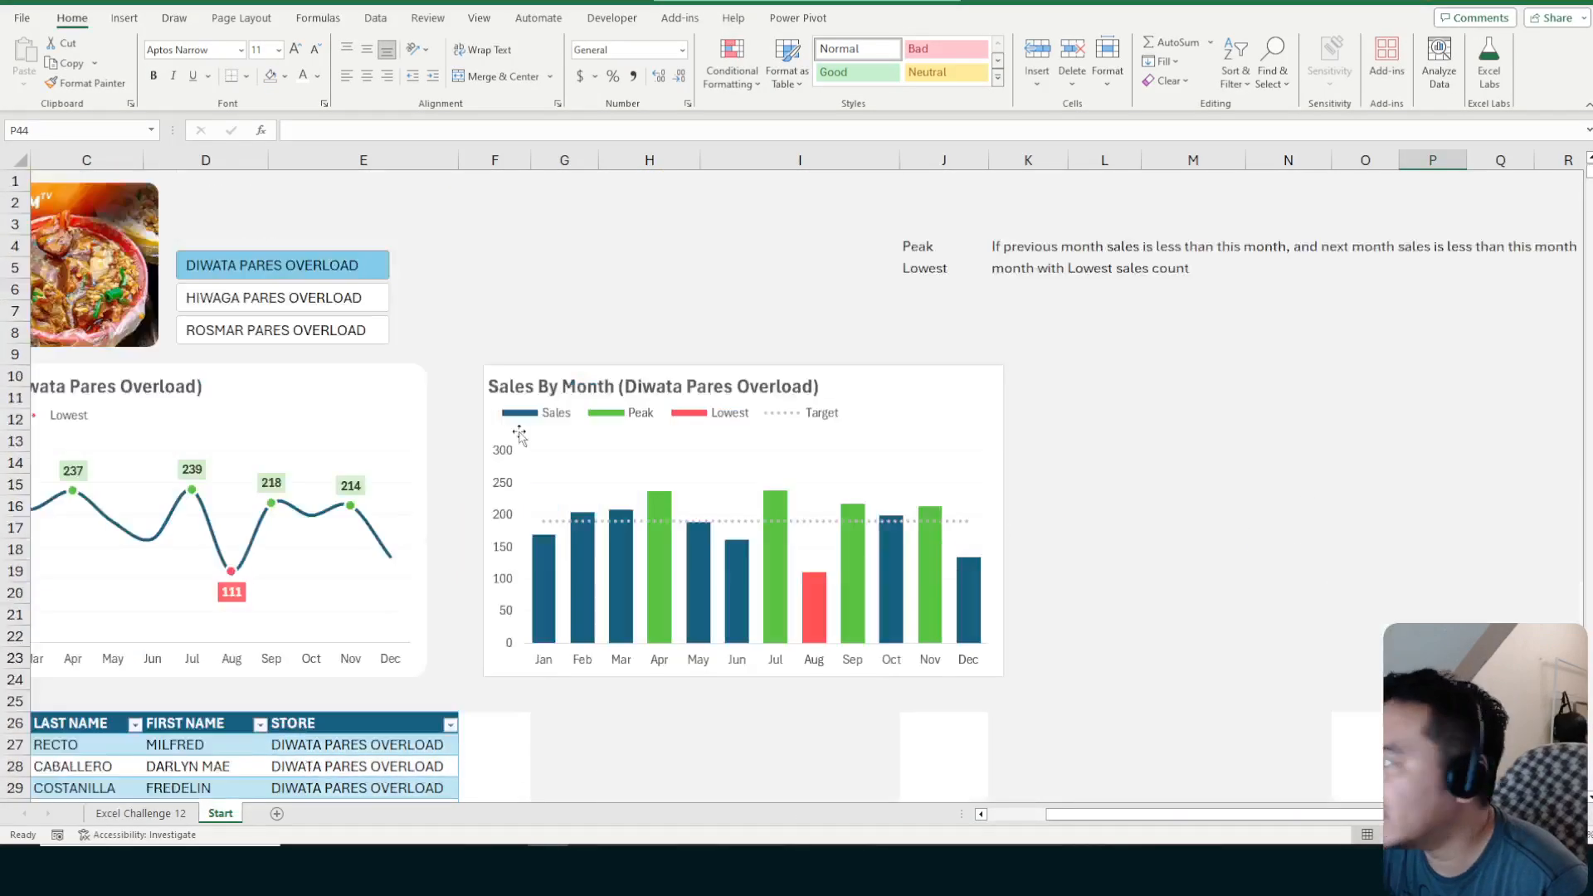
left_click(655, 538)
left_click(1026, 376)
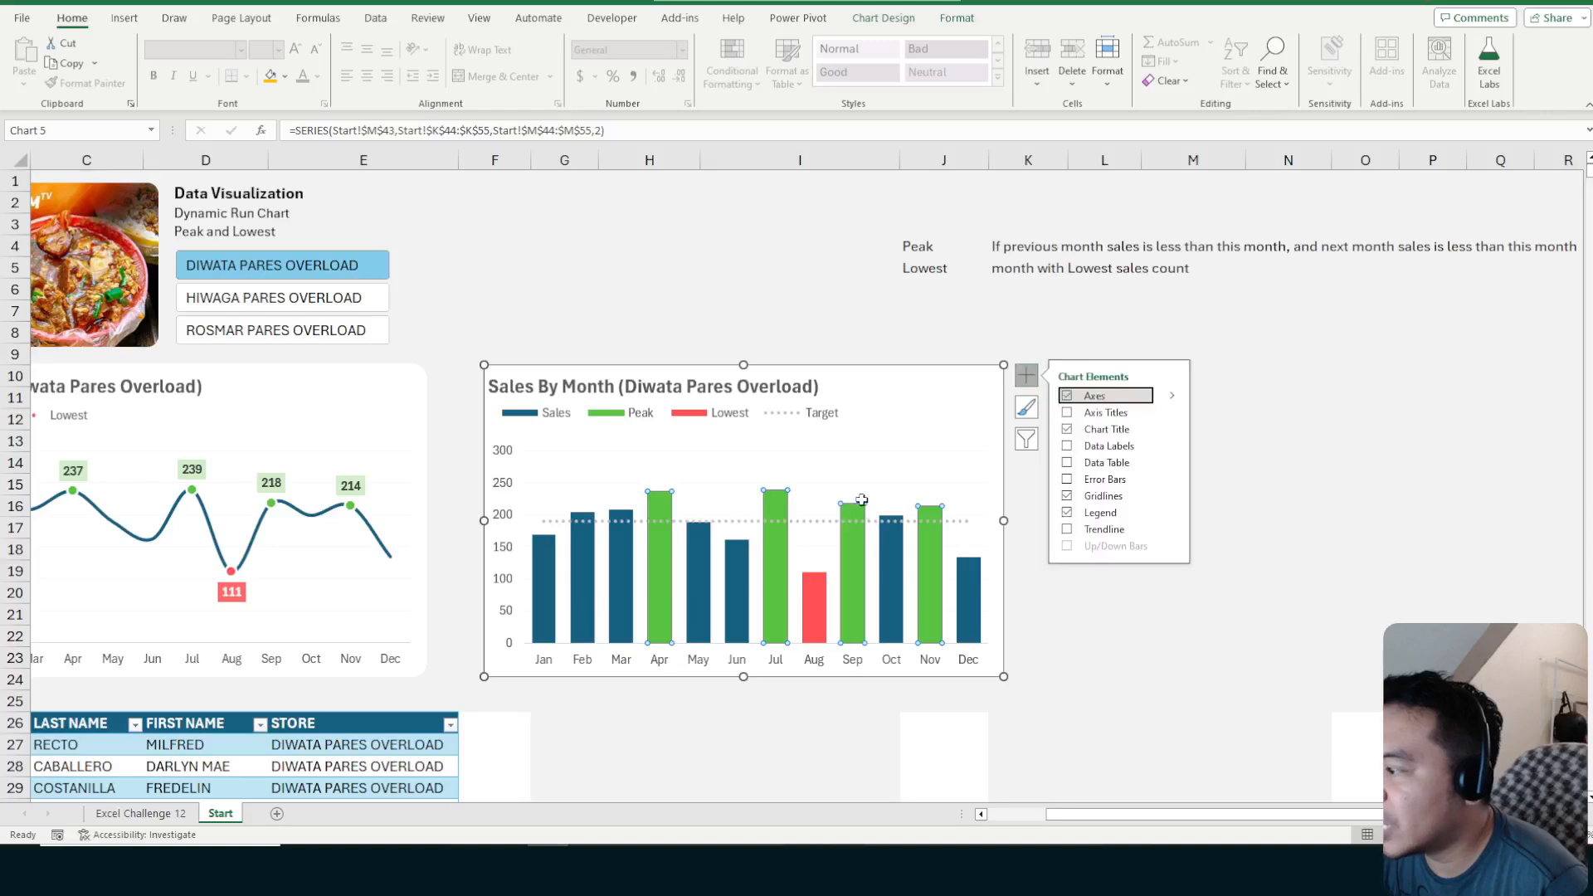
left_click(1105, 636)
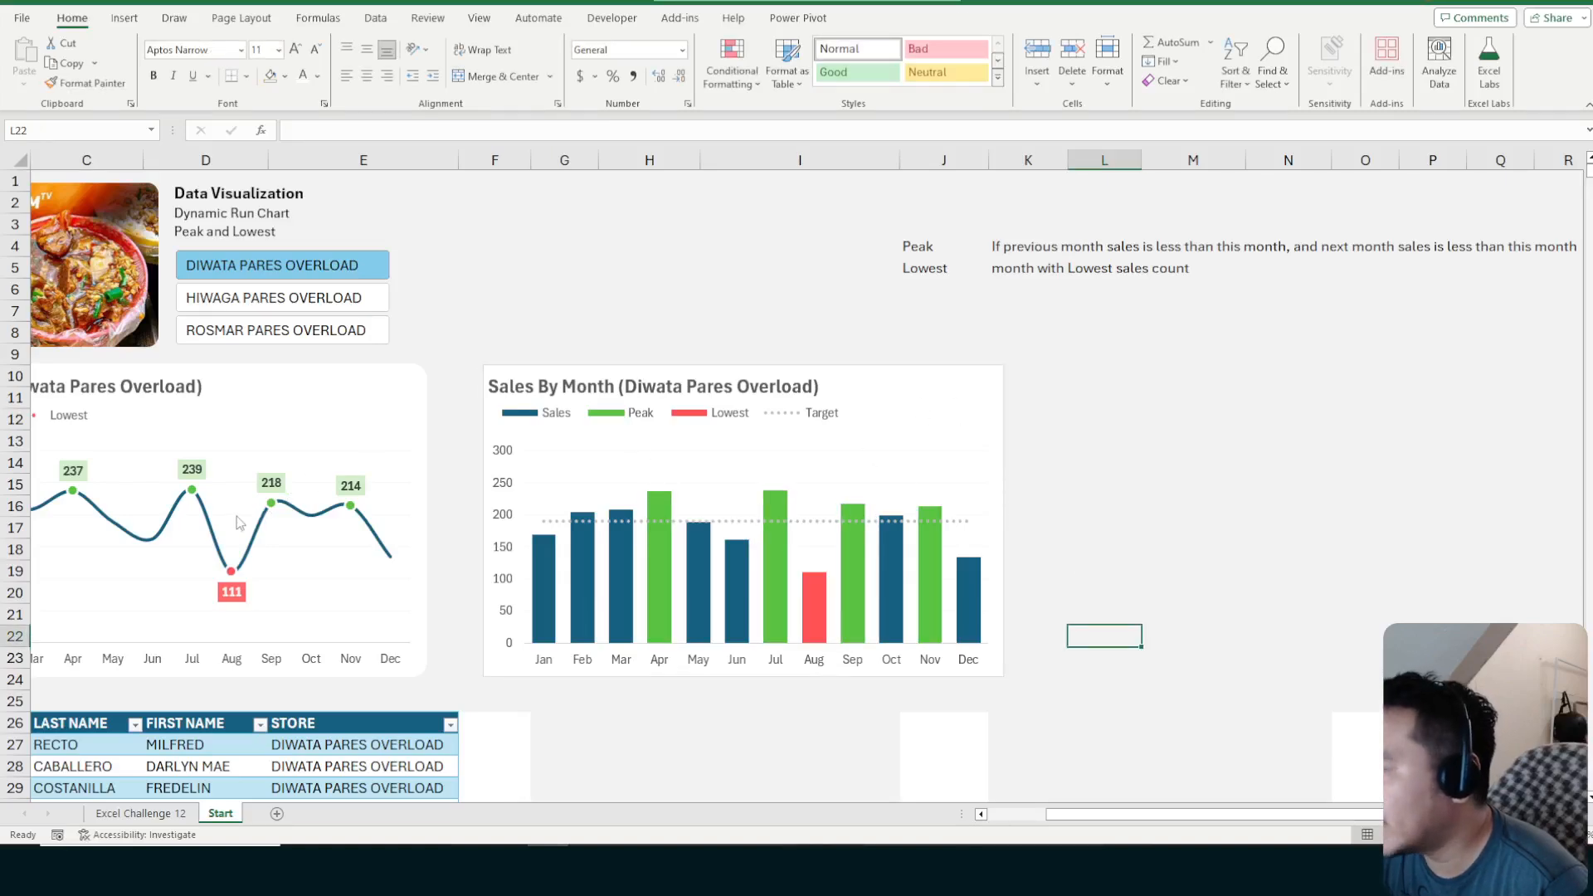
Add a Highest column to the monthly sales table by entering its header in cell P43, beside Target
scroll(1220, 551, "down", 11)
left_click(1432, 420)
left_click(1411, 378)
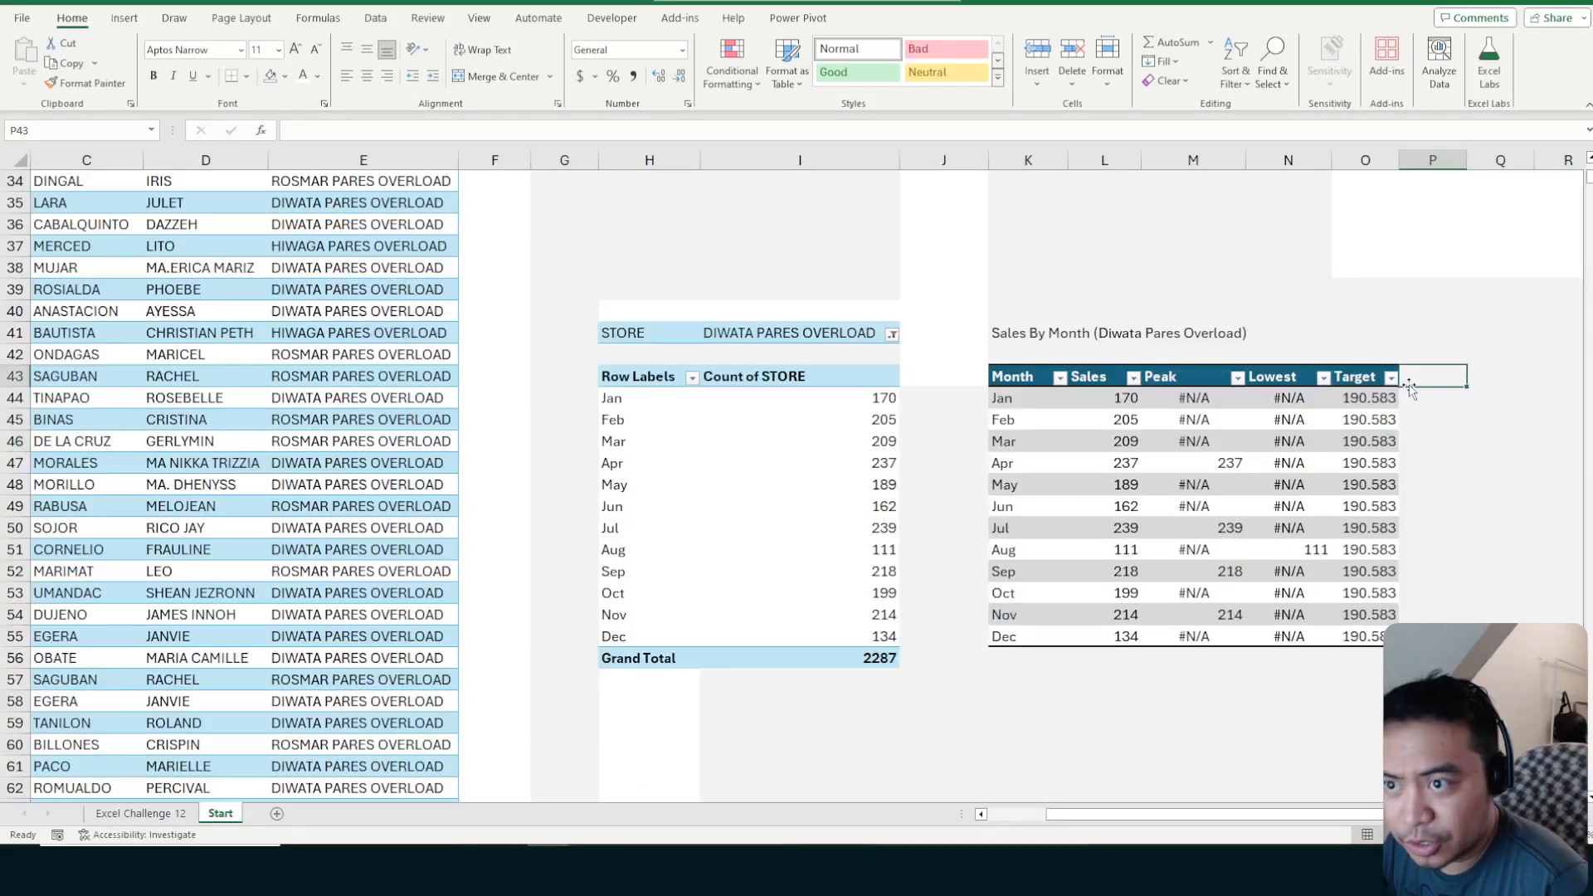
type("H")
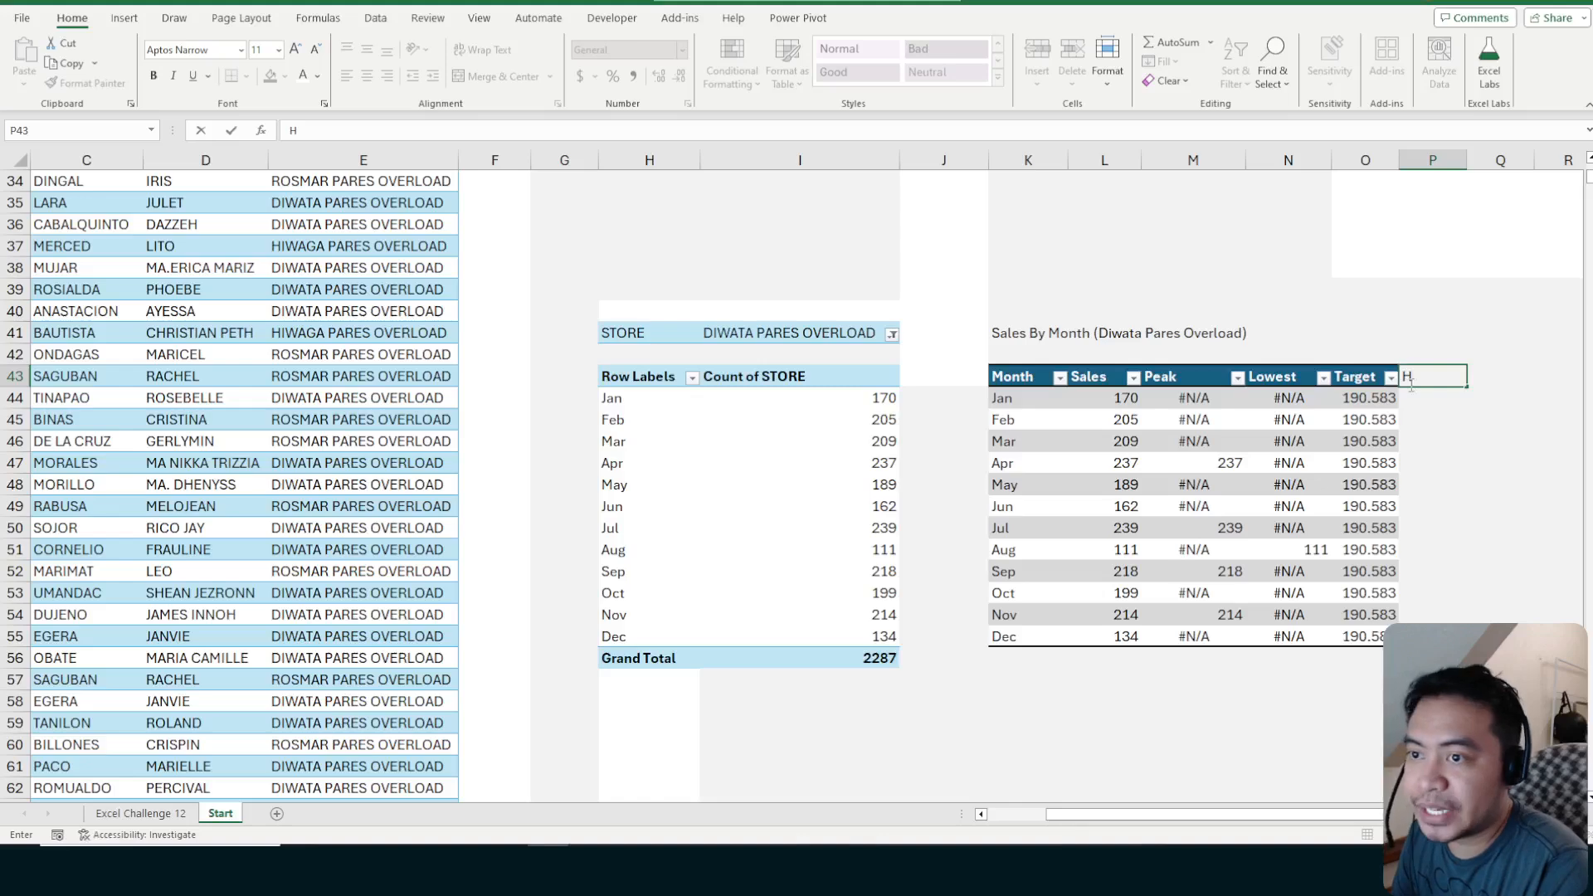
type("ighte")
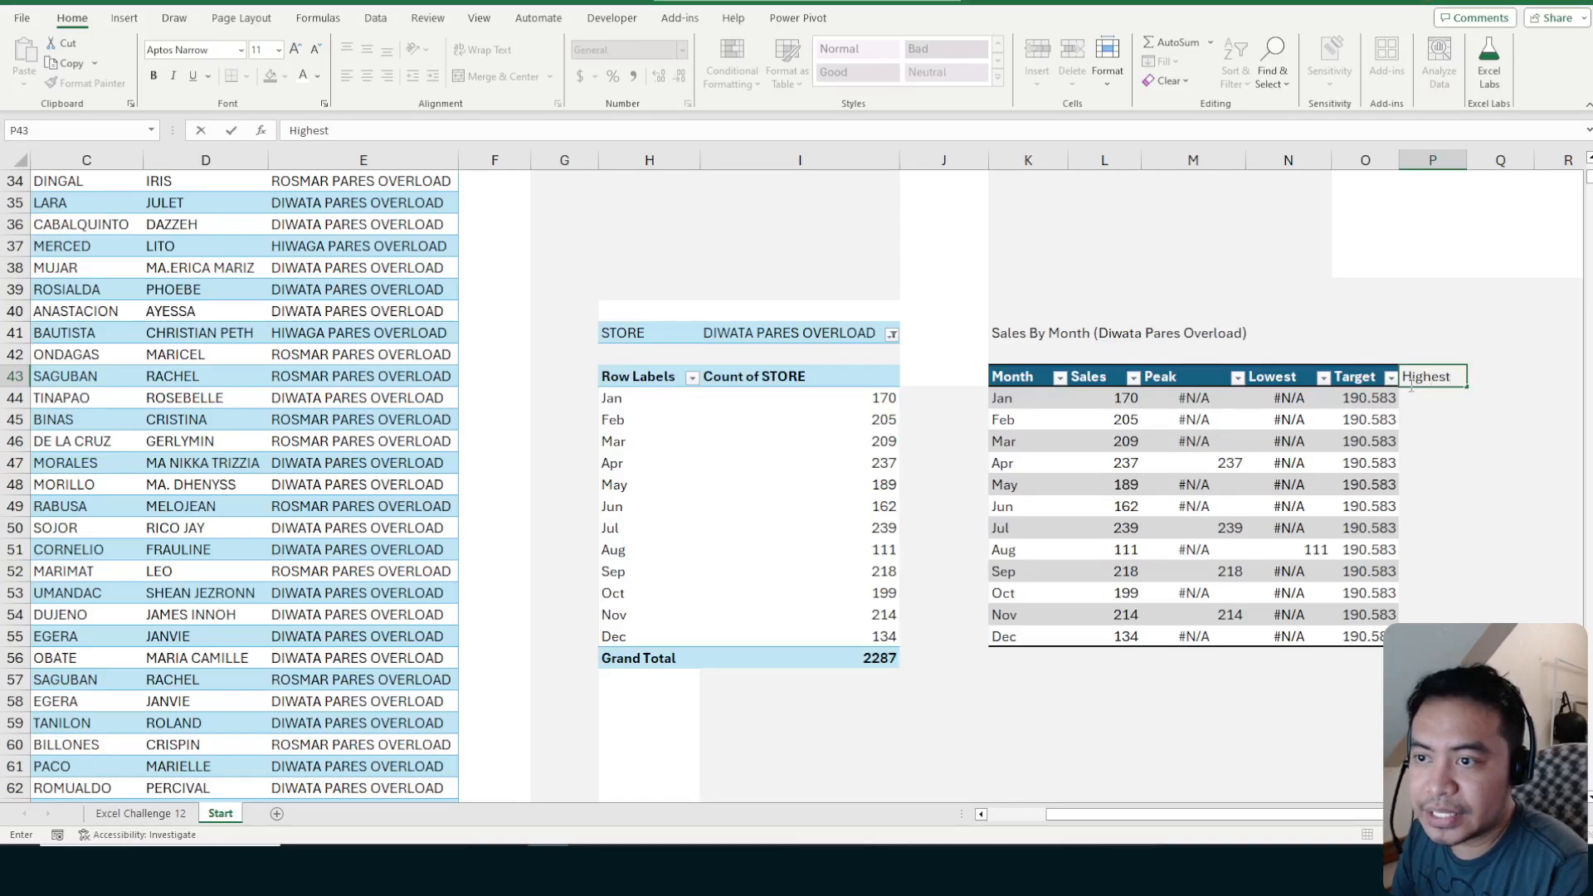
key("Return")
Filter the Highest series out of the run chart
scroll(387, 360, "up", 11)
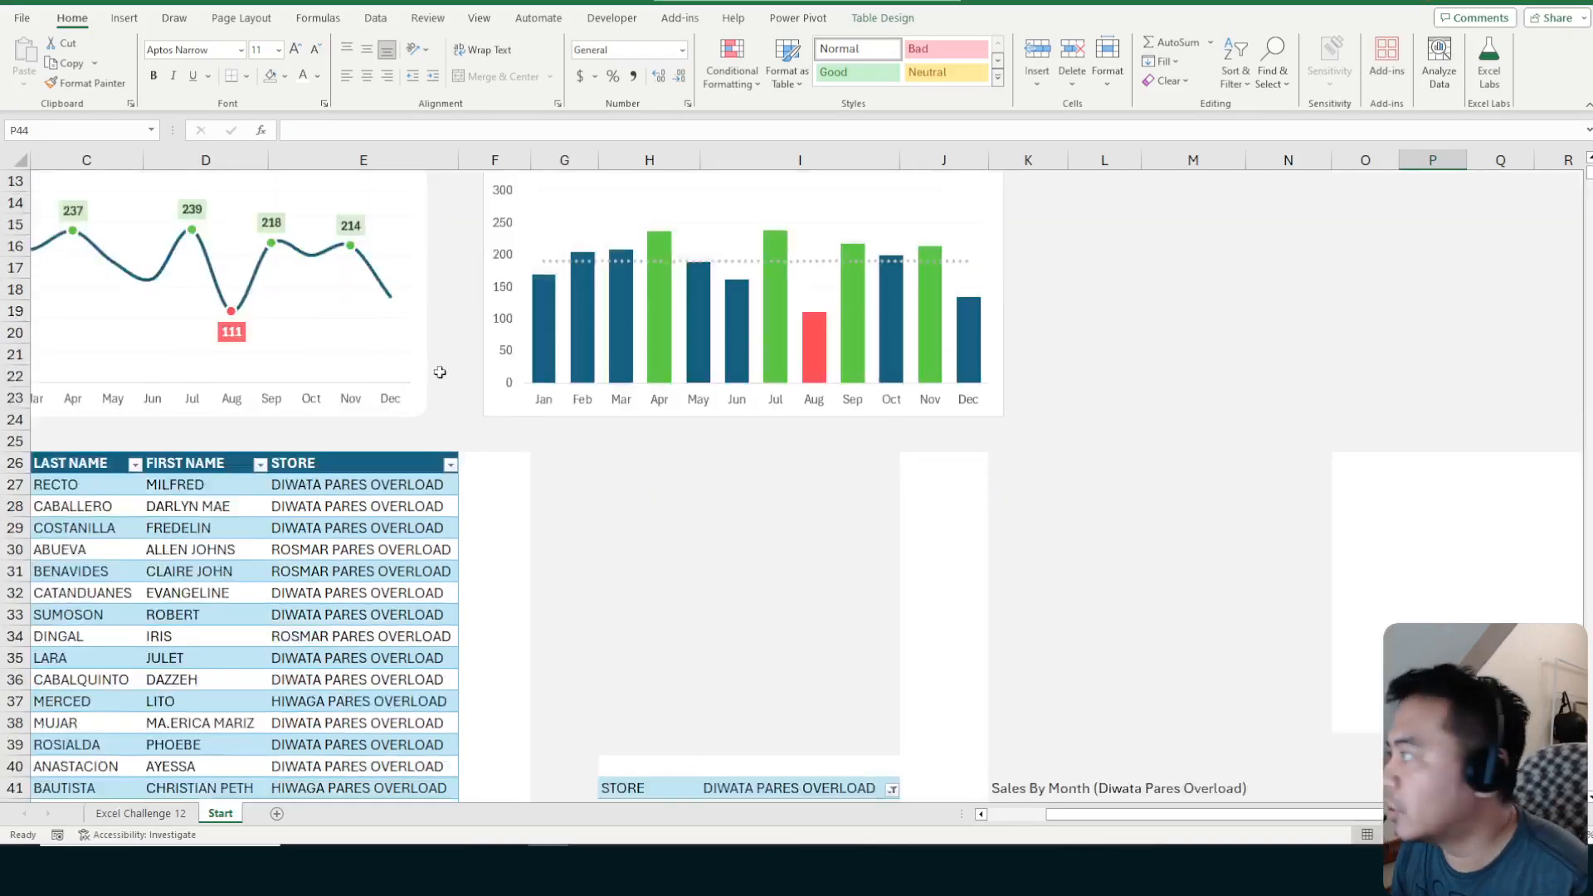
left_click(396, 392)
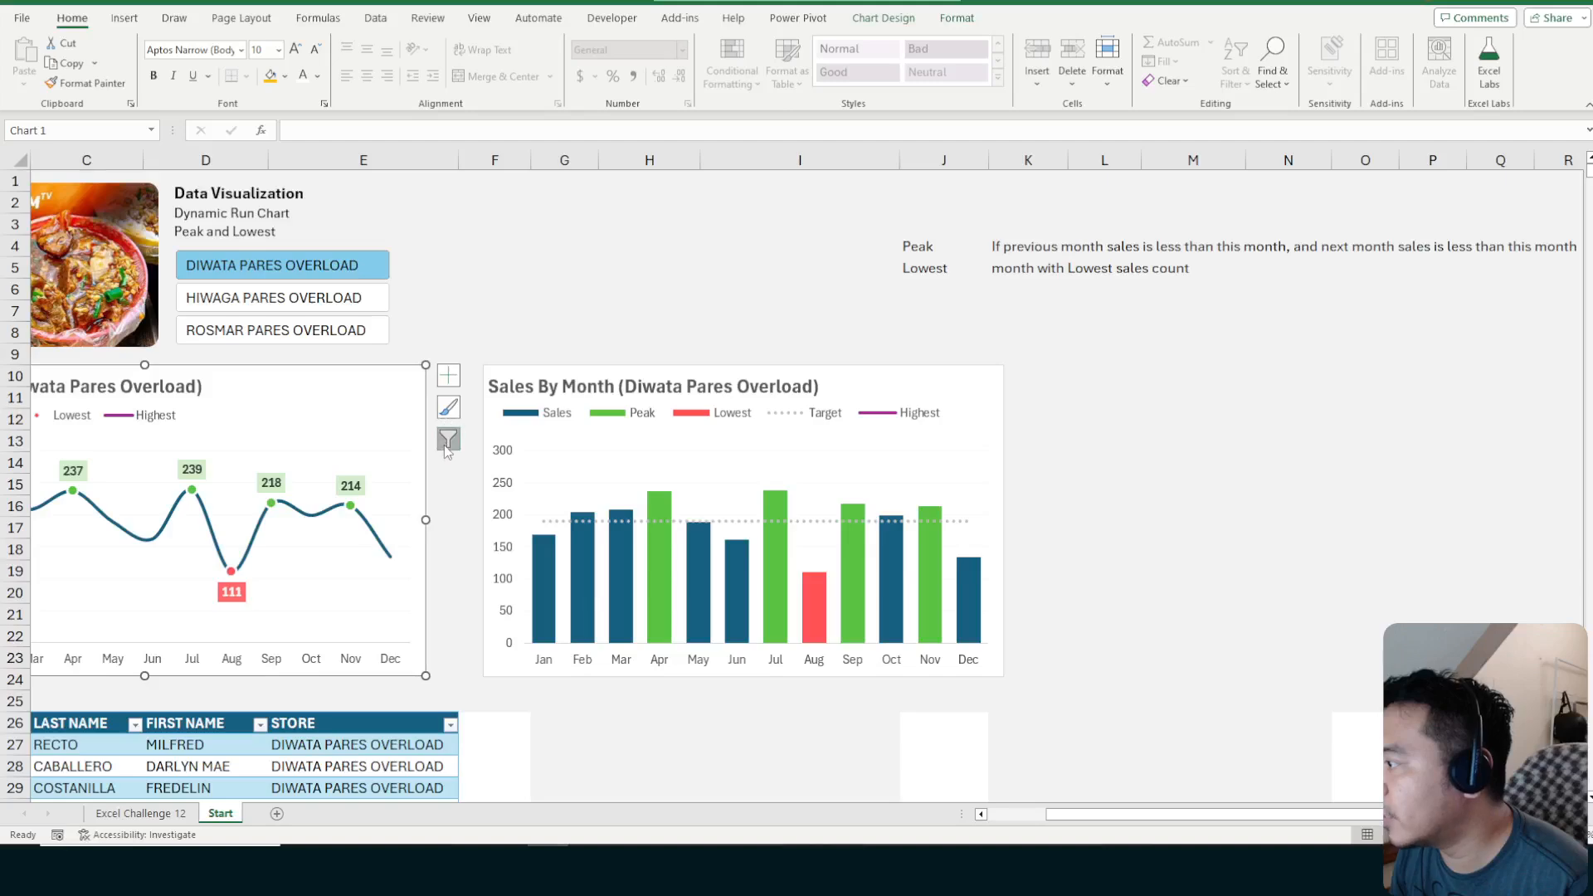
left_click(448, 439)
left_click(505, 598)
left_click(501, 774)
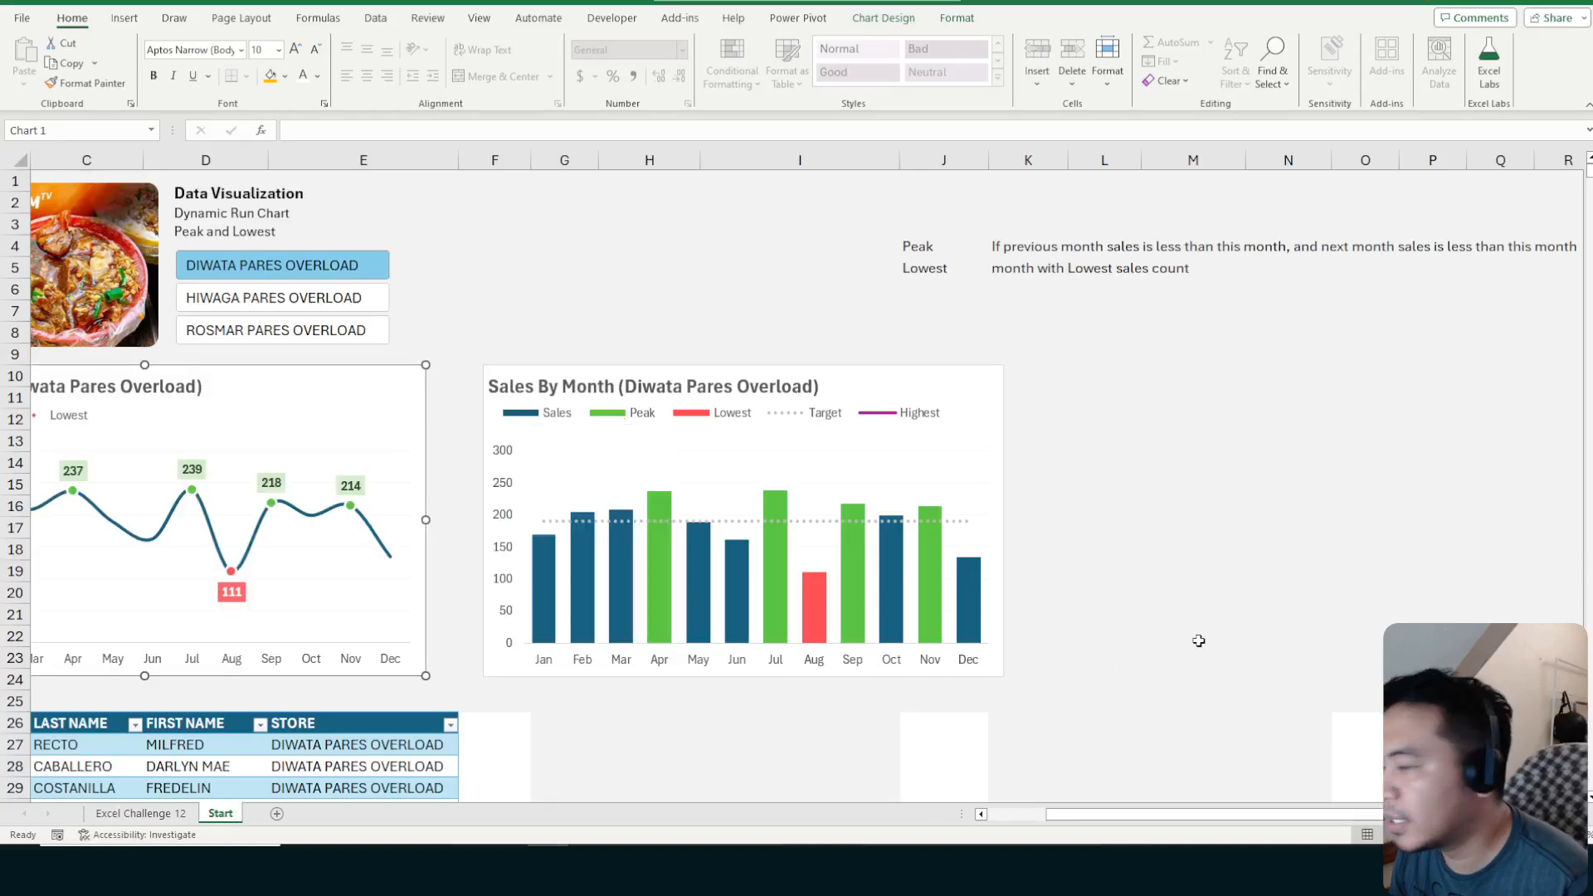
Filter the Peak series out of the Sales By Month column chart
left_click(1198, 639)
scroll(1234, 547, "down", 3)
scroll(1234, 547, "down", 3)
scroll(968, 301, "up", 4)
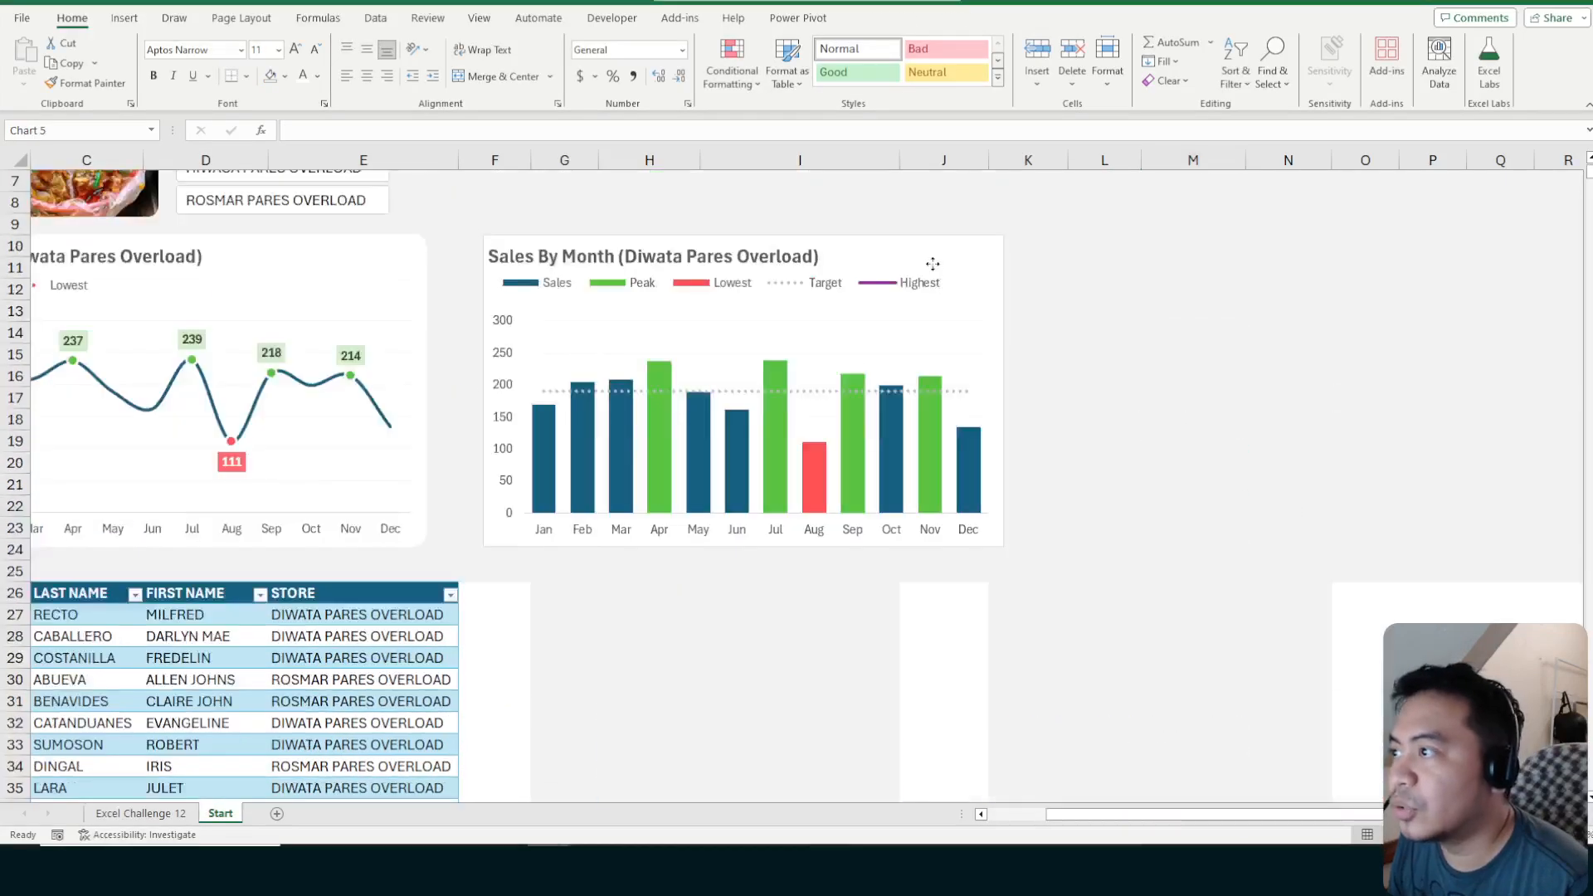
left_click(963, 264)
left_click(1027, 310)
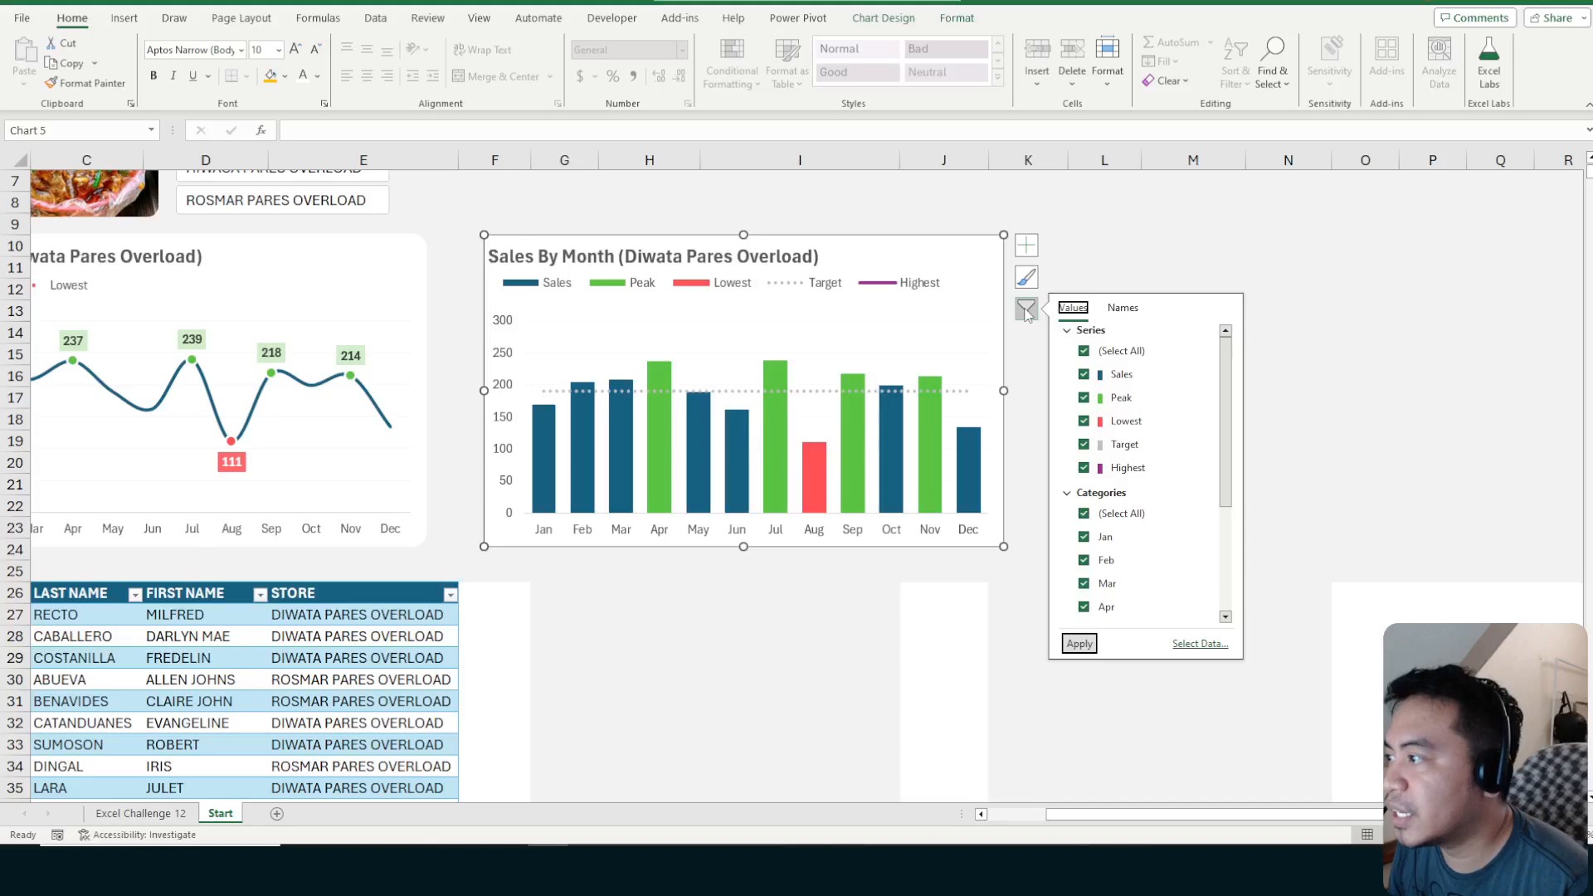
left_click(1083, 398)
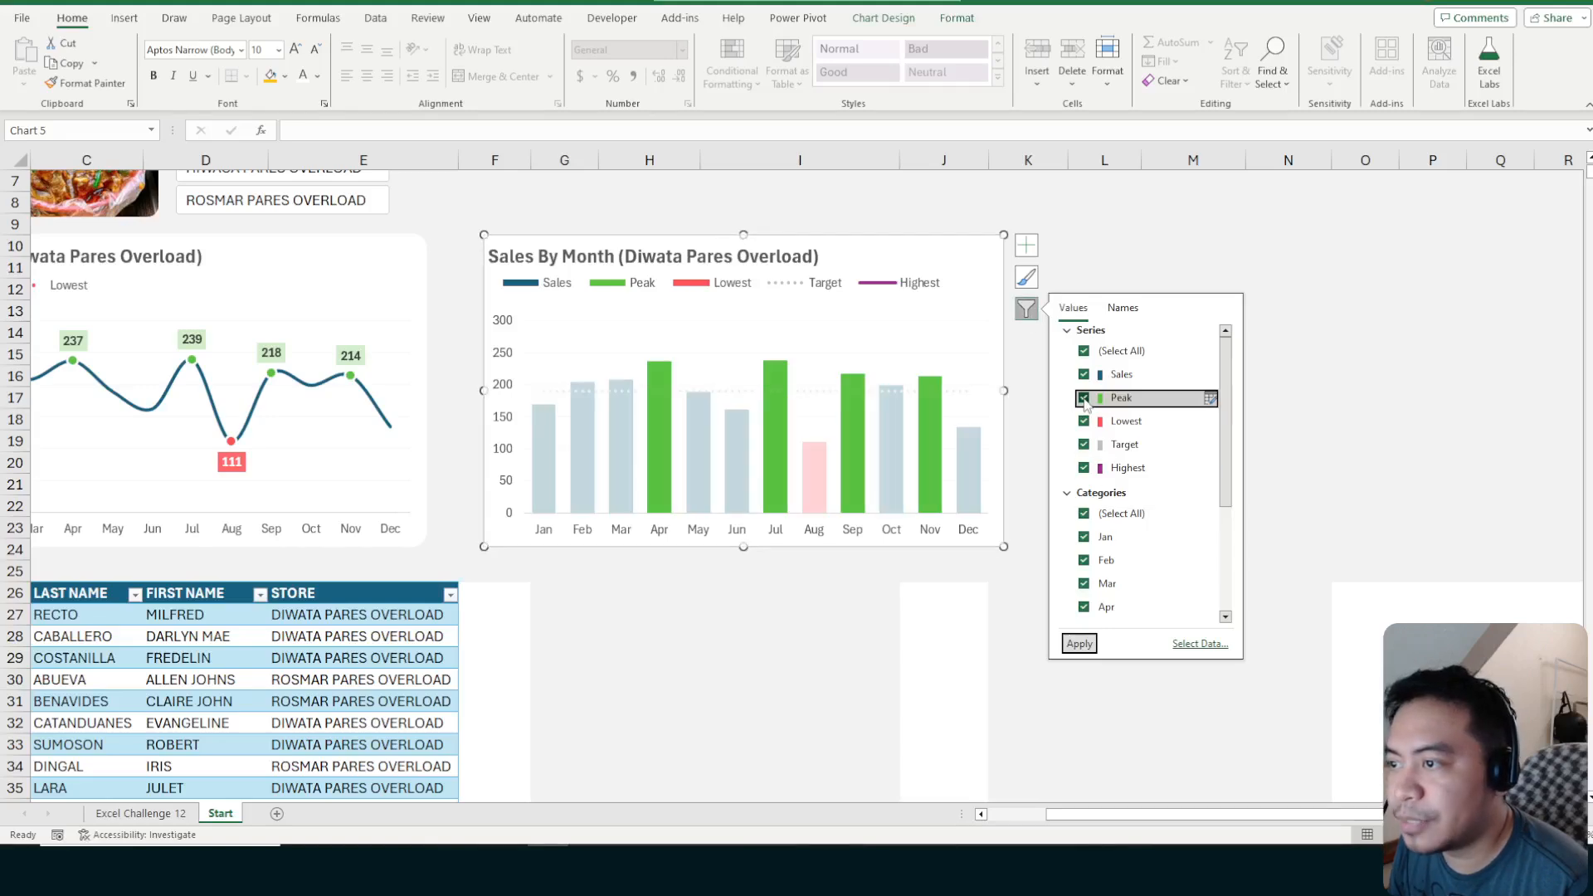
left_click(1080, 644)
Copy the formula text from the January cell of the Lowest column, N44
left_click(1104, 678)
scroll(1187, 594, "down", 6)
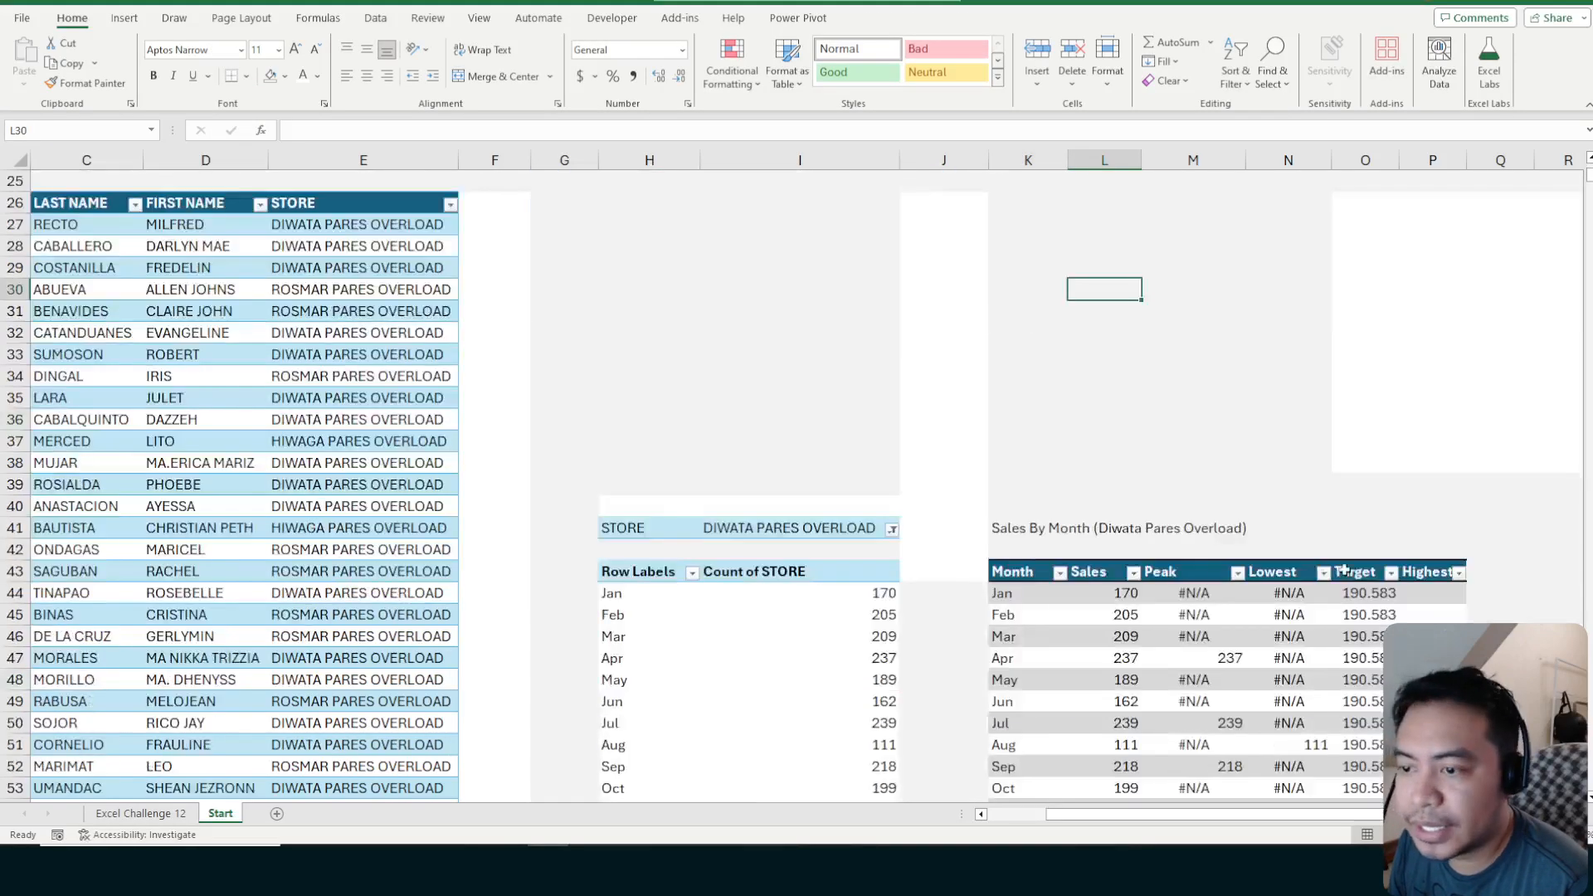
left_click(1404, 581)
scroll(1411, 586, "down", 2)
left_click(1357, 464)
left_click(1291, 462)
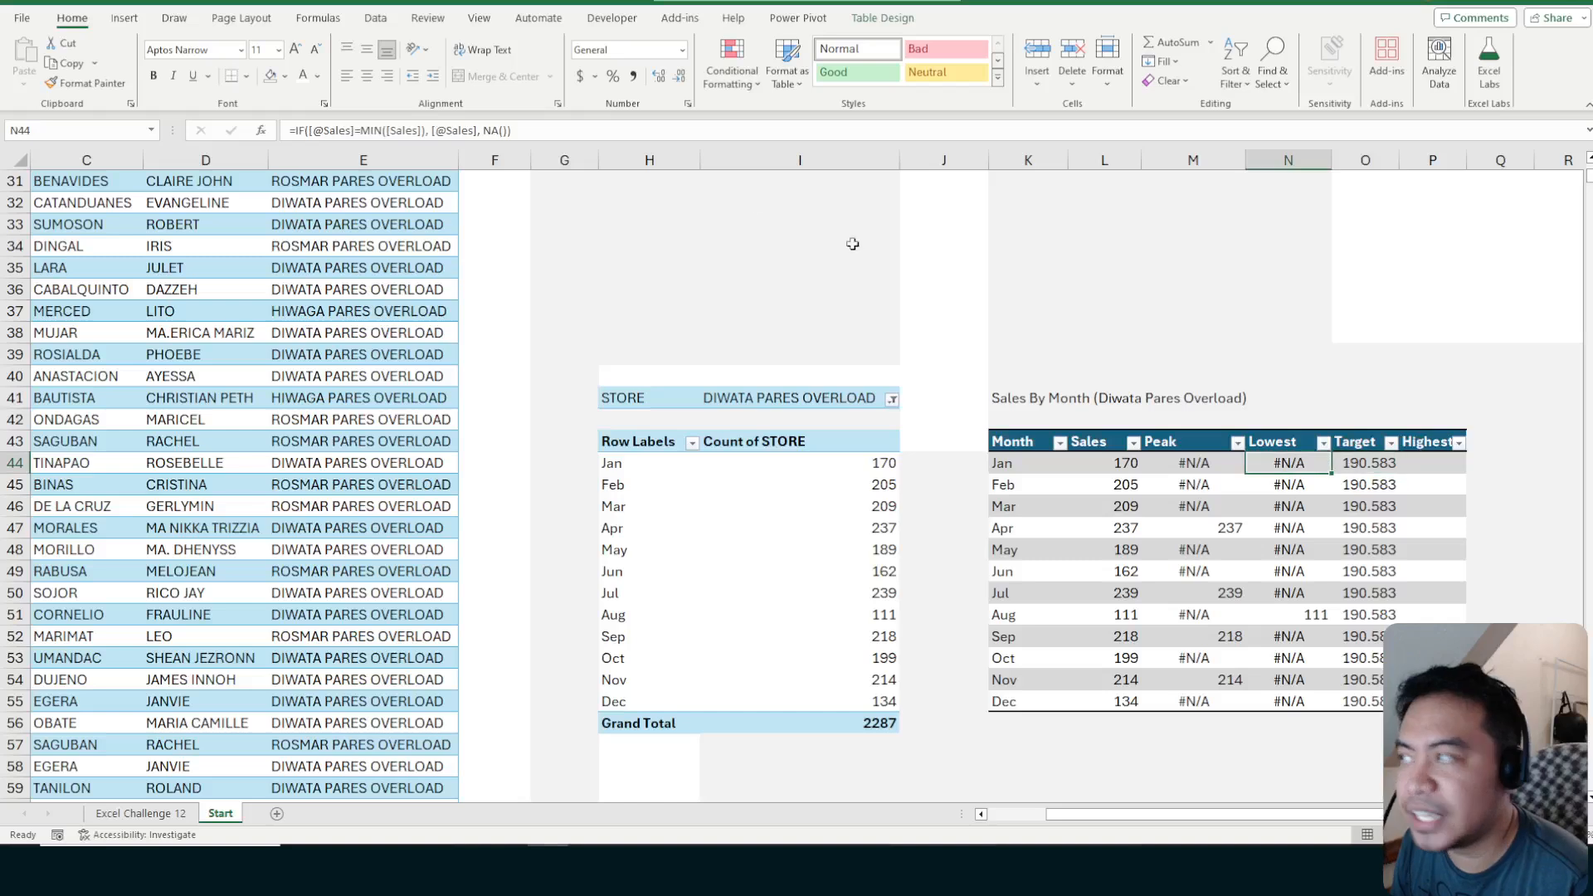
left_click_drag(531, 131, 286, 130)
key("ctrl+c")
key("Escape")
left_click(1428, 467)
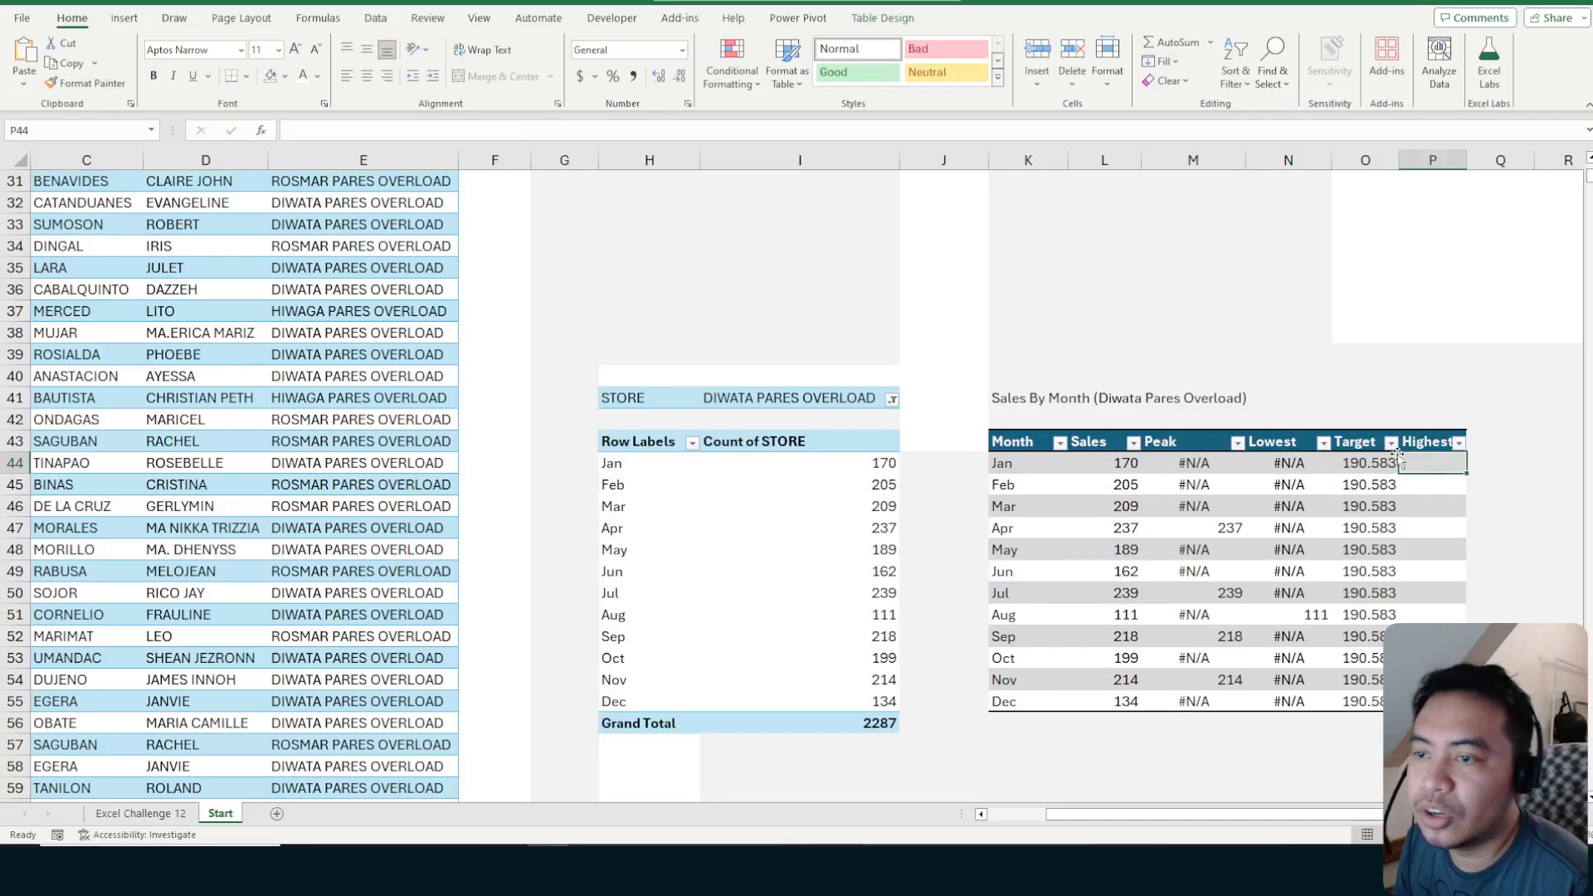
left_click(287, 130)
key("ctrl+v")
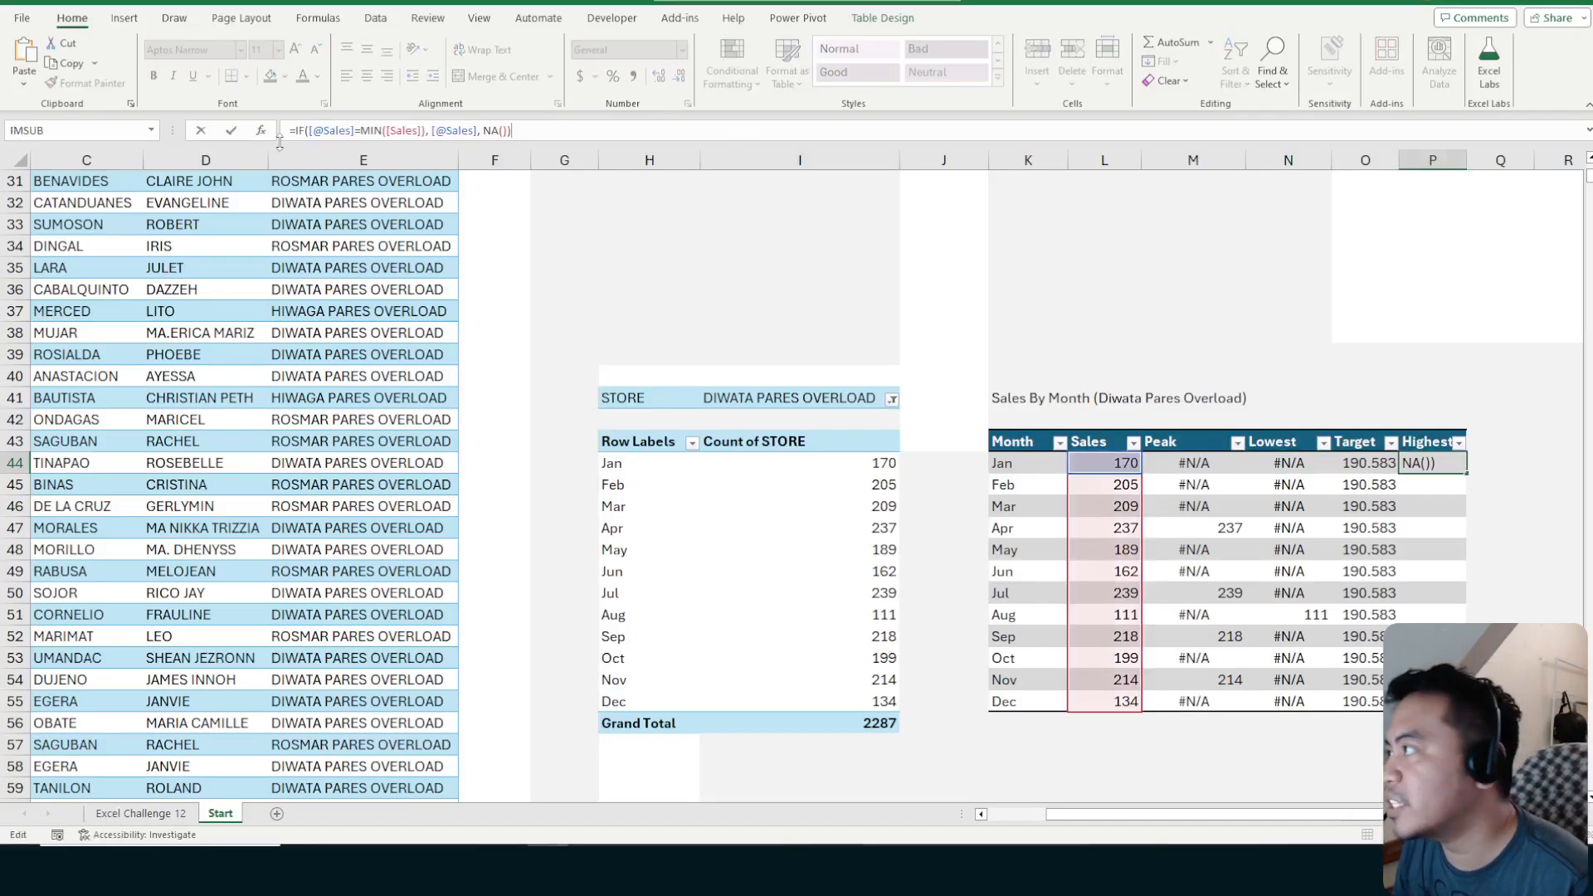
double_click(369, 130)
type("MAX")
key("Return")
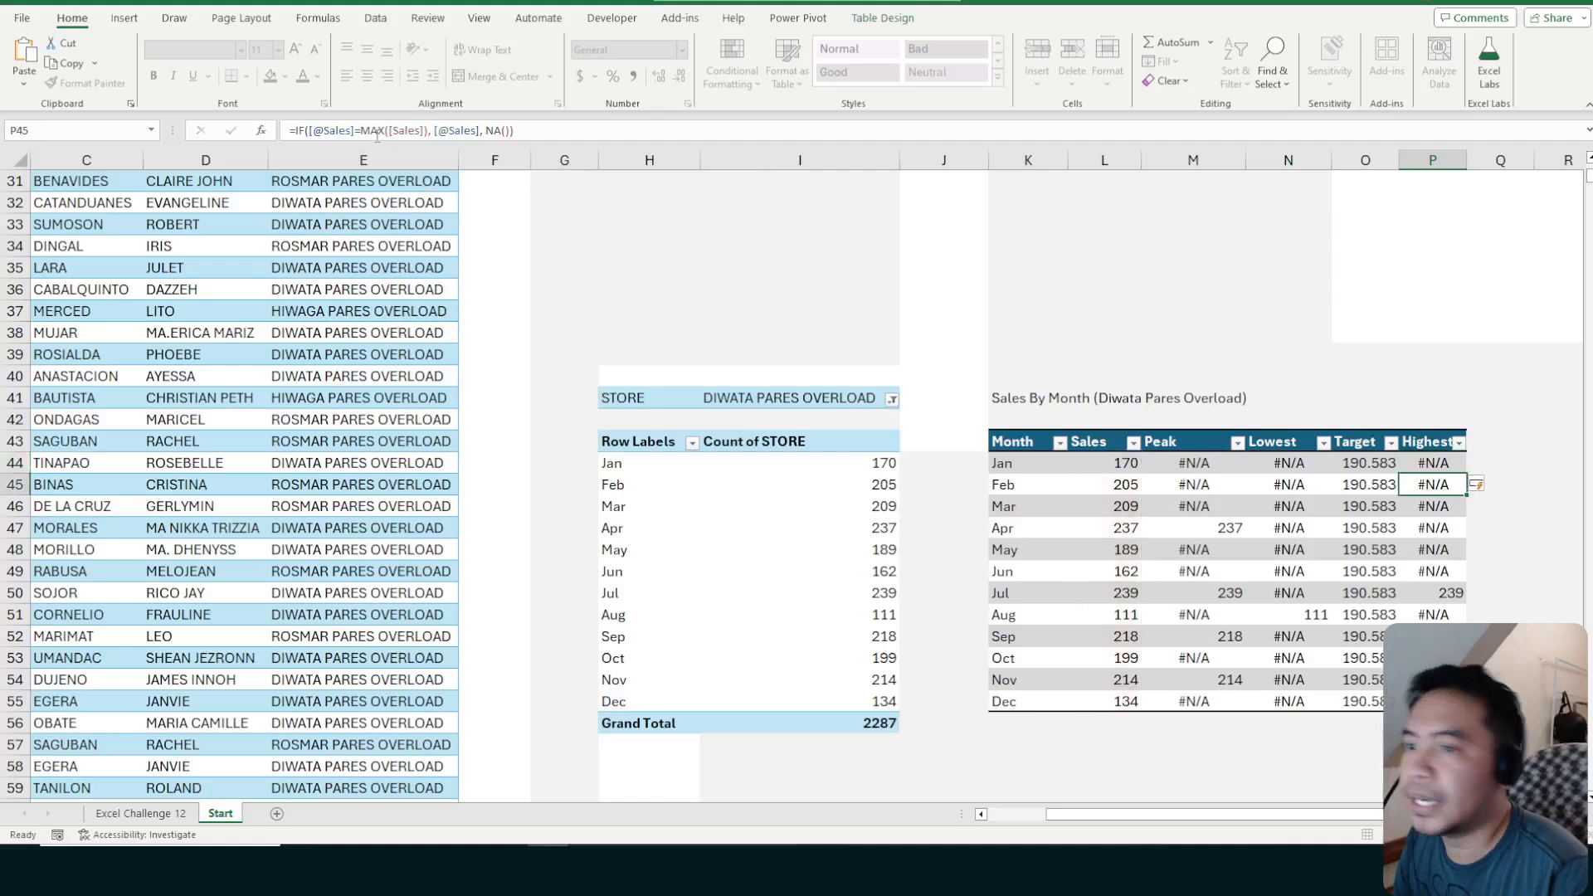
left_click(1433, 463)
Change the Highest series in the column chart to a Clustered Column
scroll(1170, 503, "up", 4)
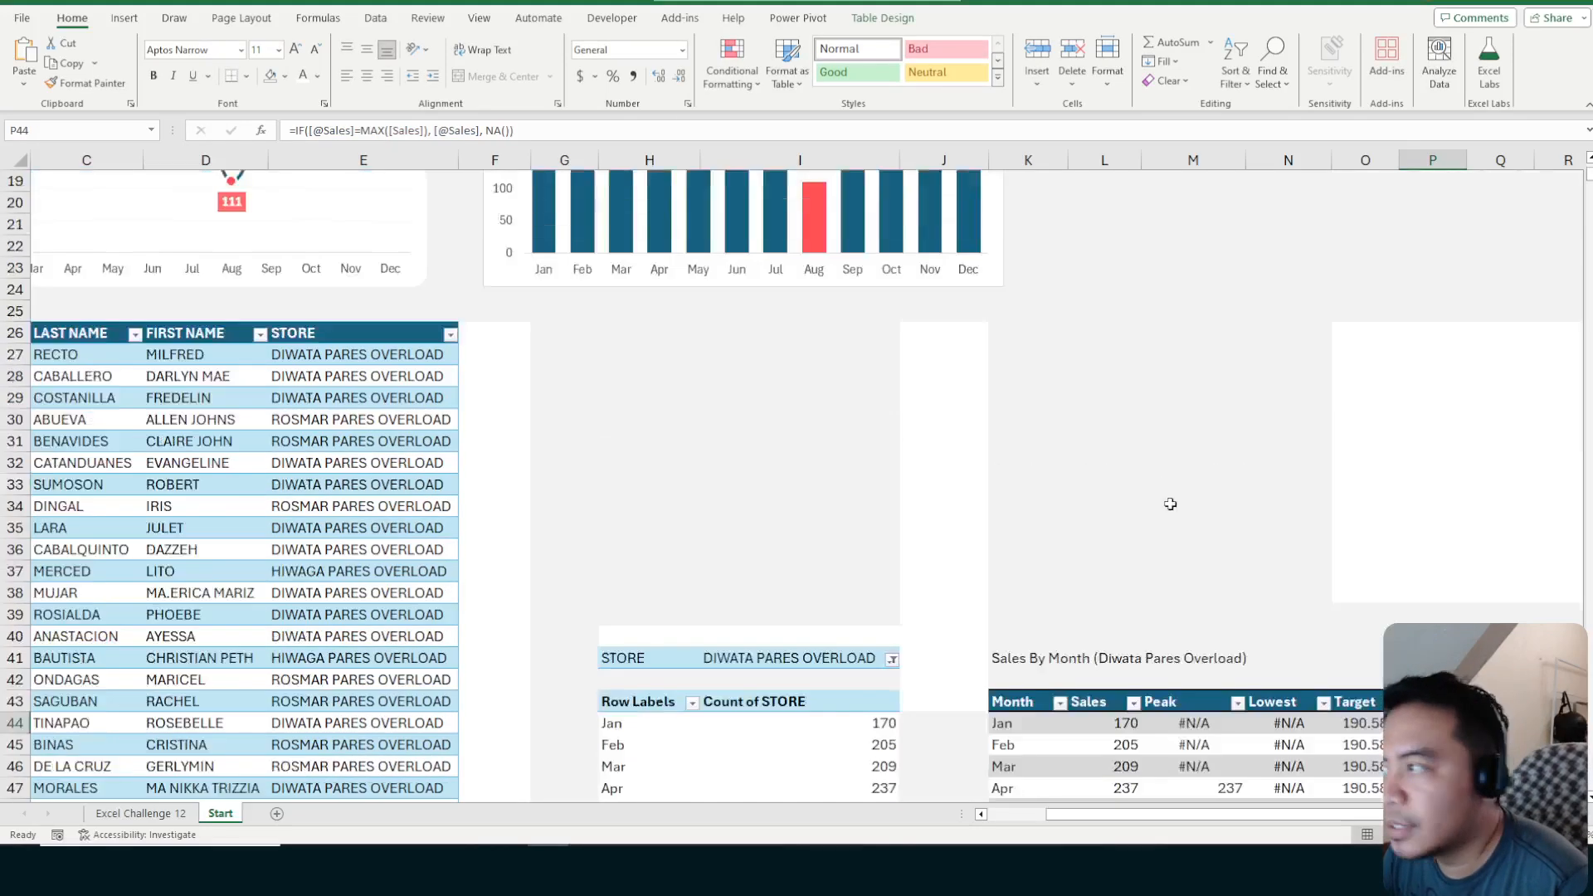
scroll(1170, 503, "up", 6)
left_click(914, 380)
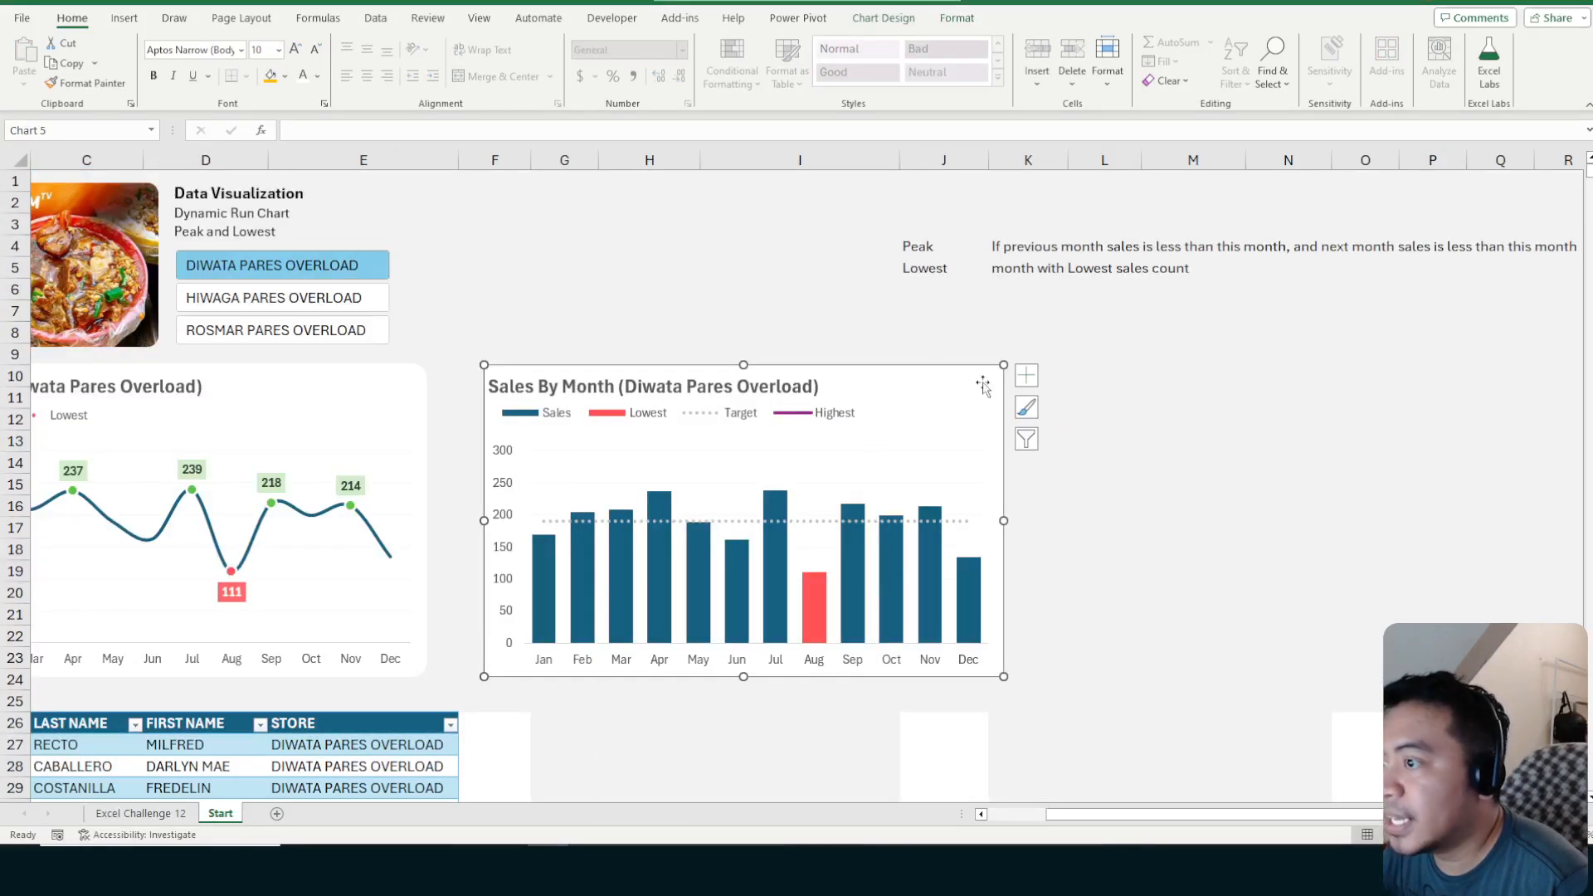
left_click(883, 17)
left_click(906, 66)
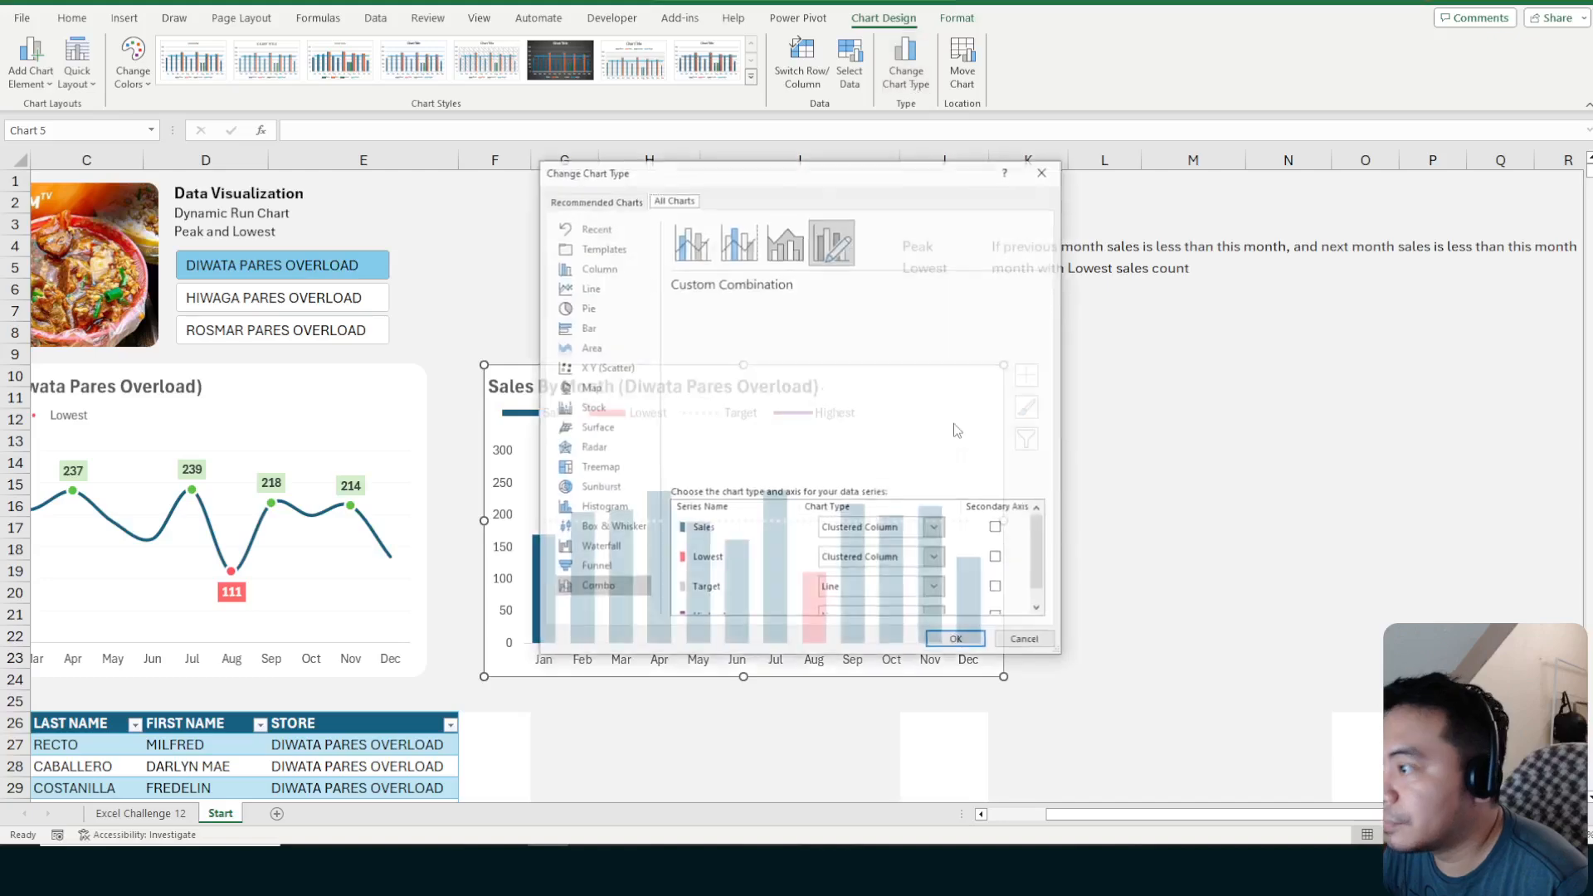
scroll(830, 581, "down", 1)
left_click(855, 610)
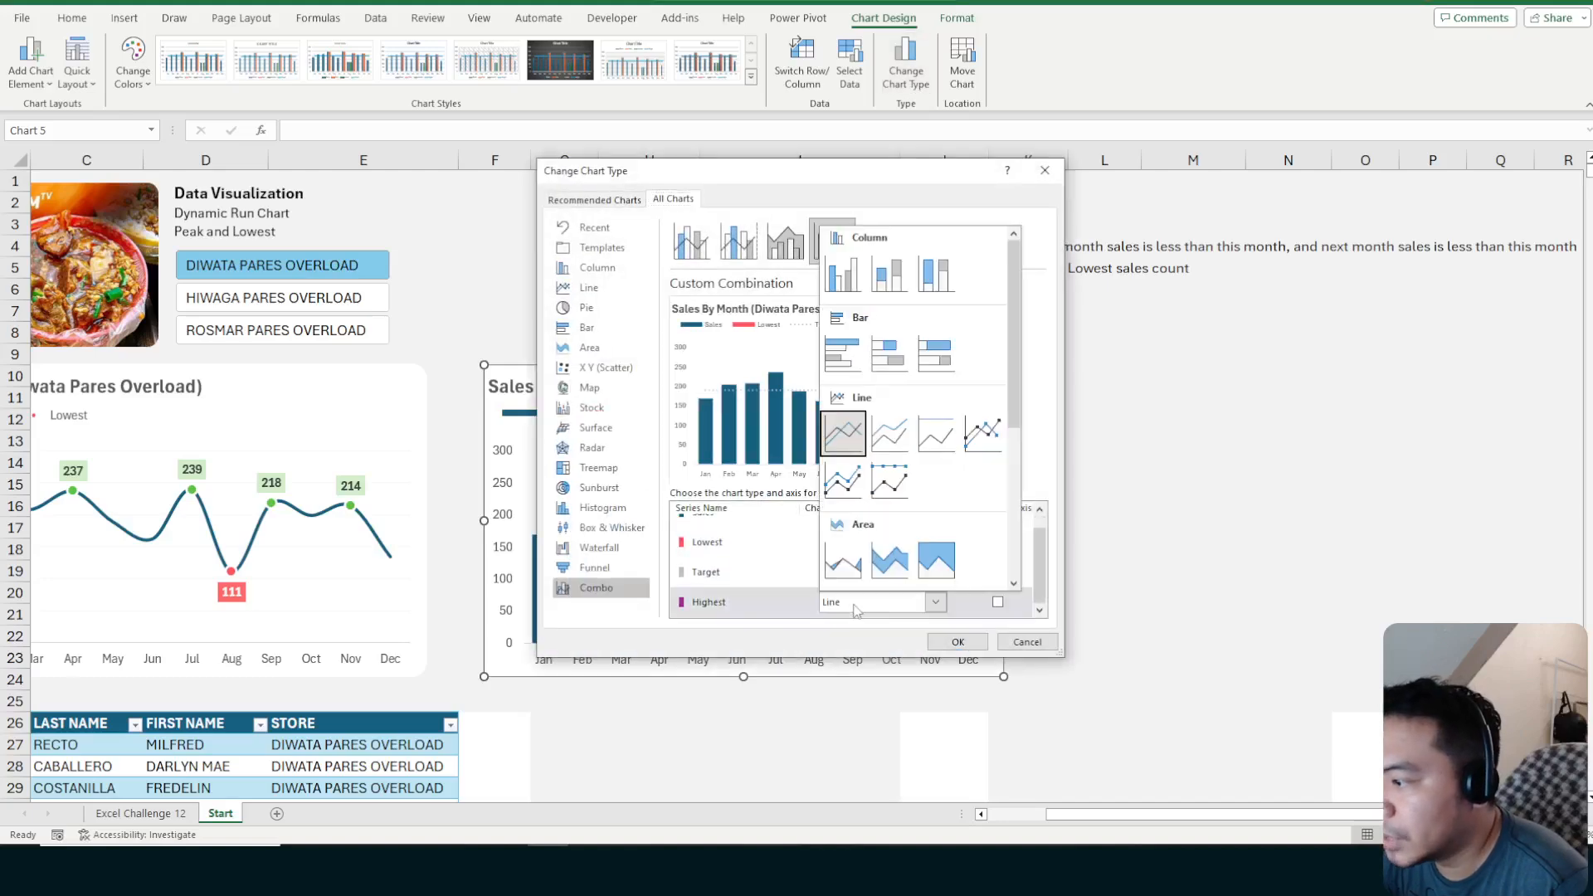
left_click(843, 274)
left_click(972, 647)
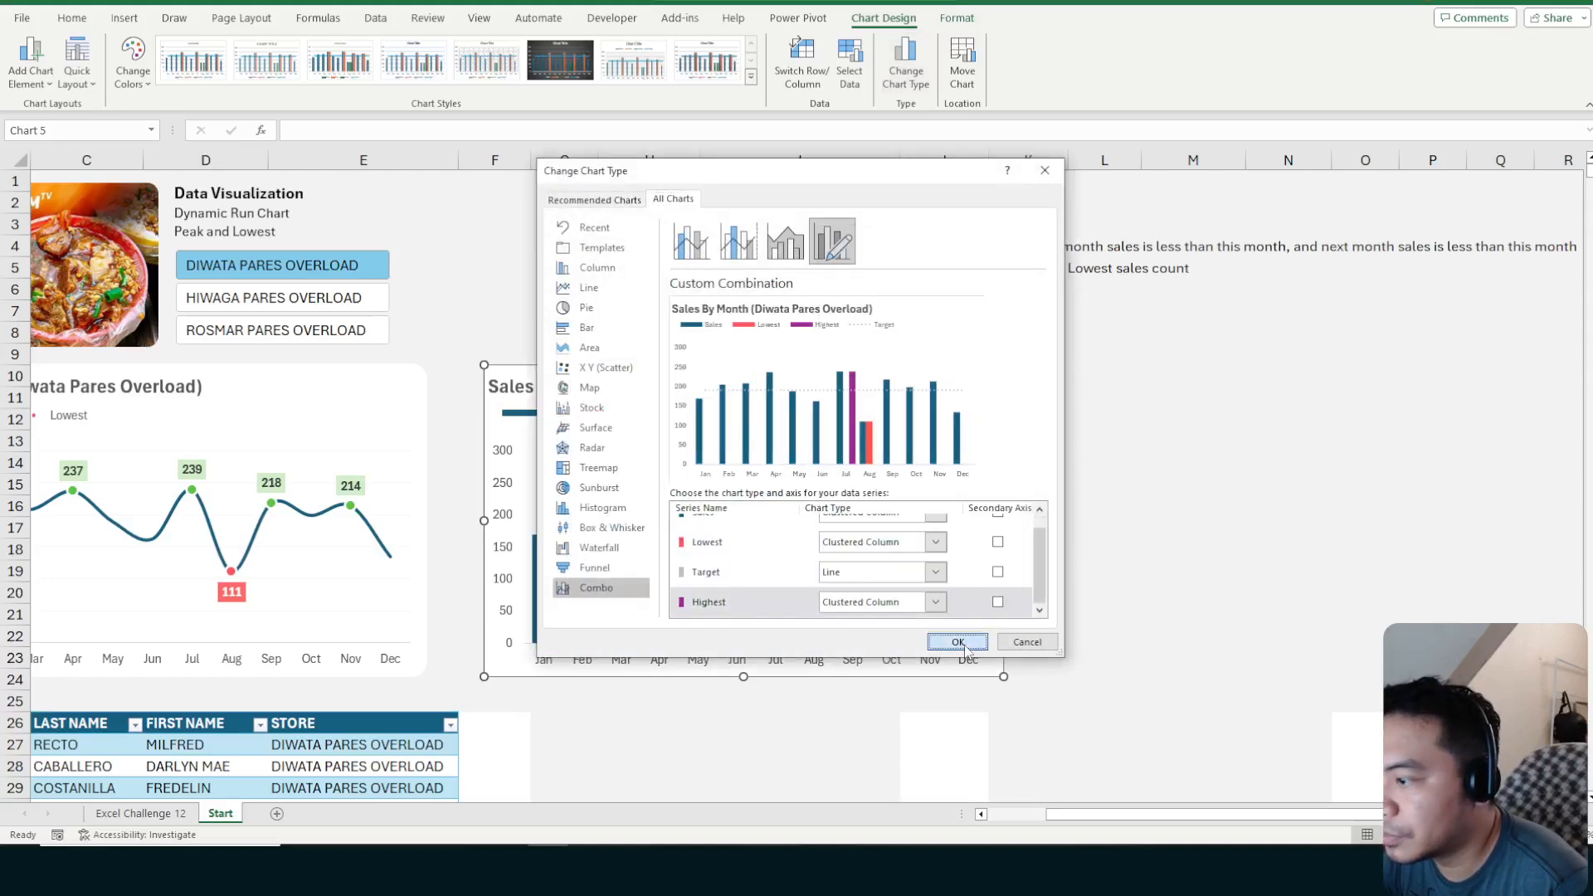
Set the series overlap of the chart's columns to 100%
right_click(845, 551)
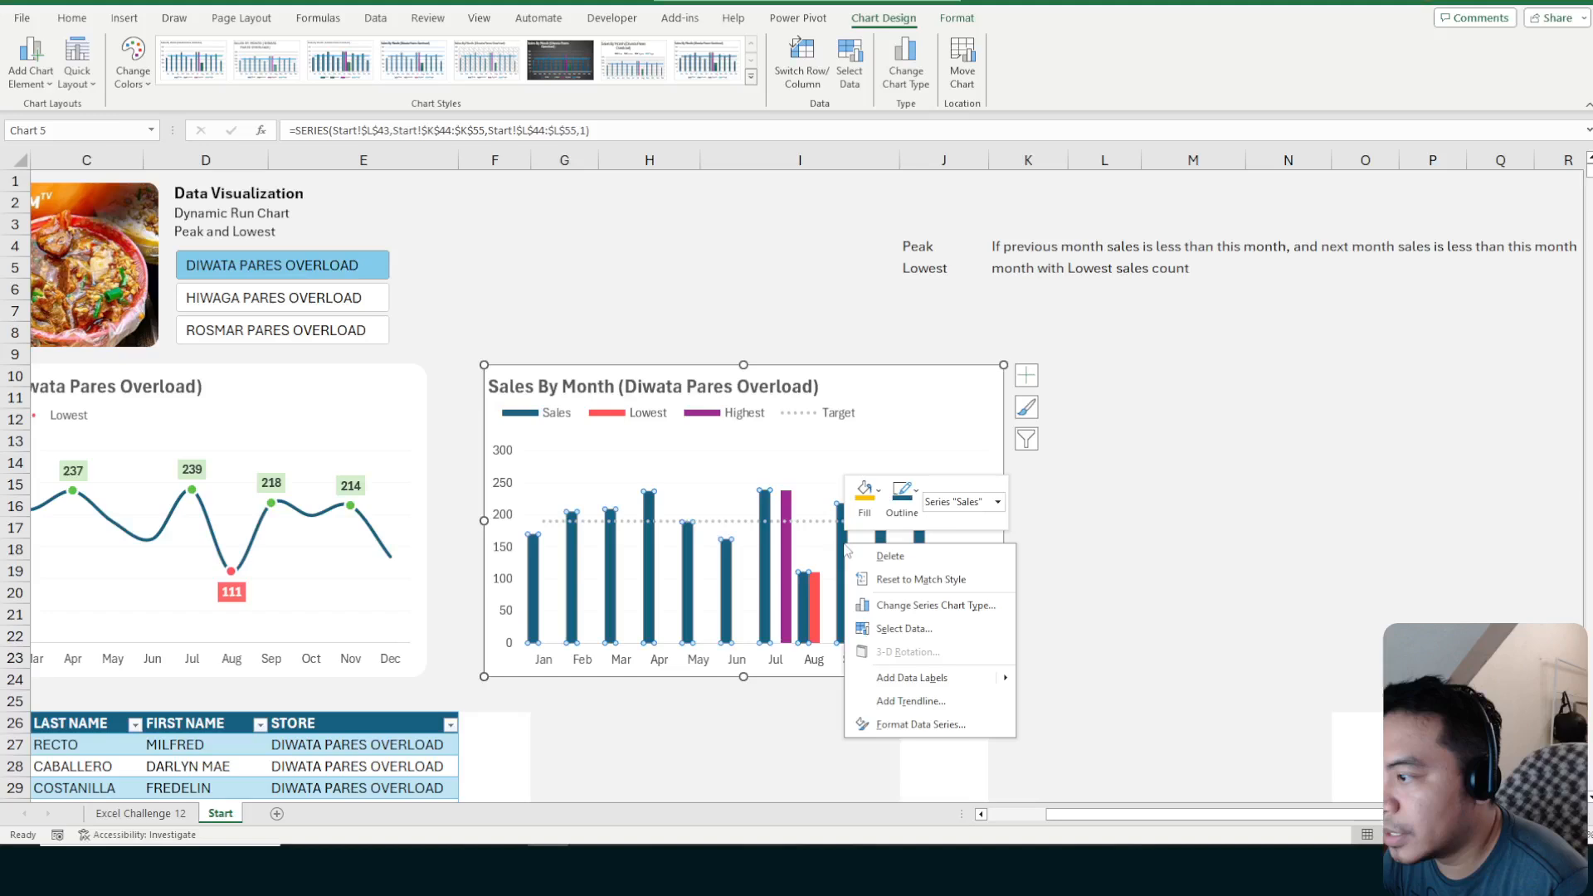
left_click(903, 724)
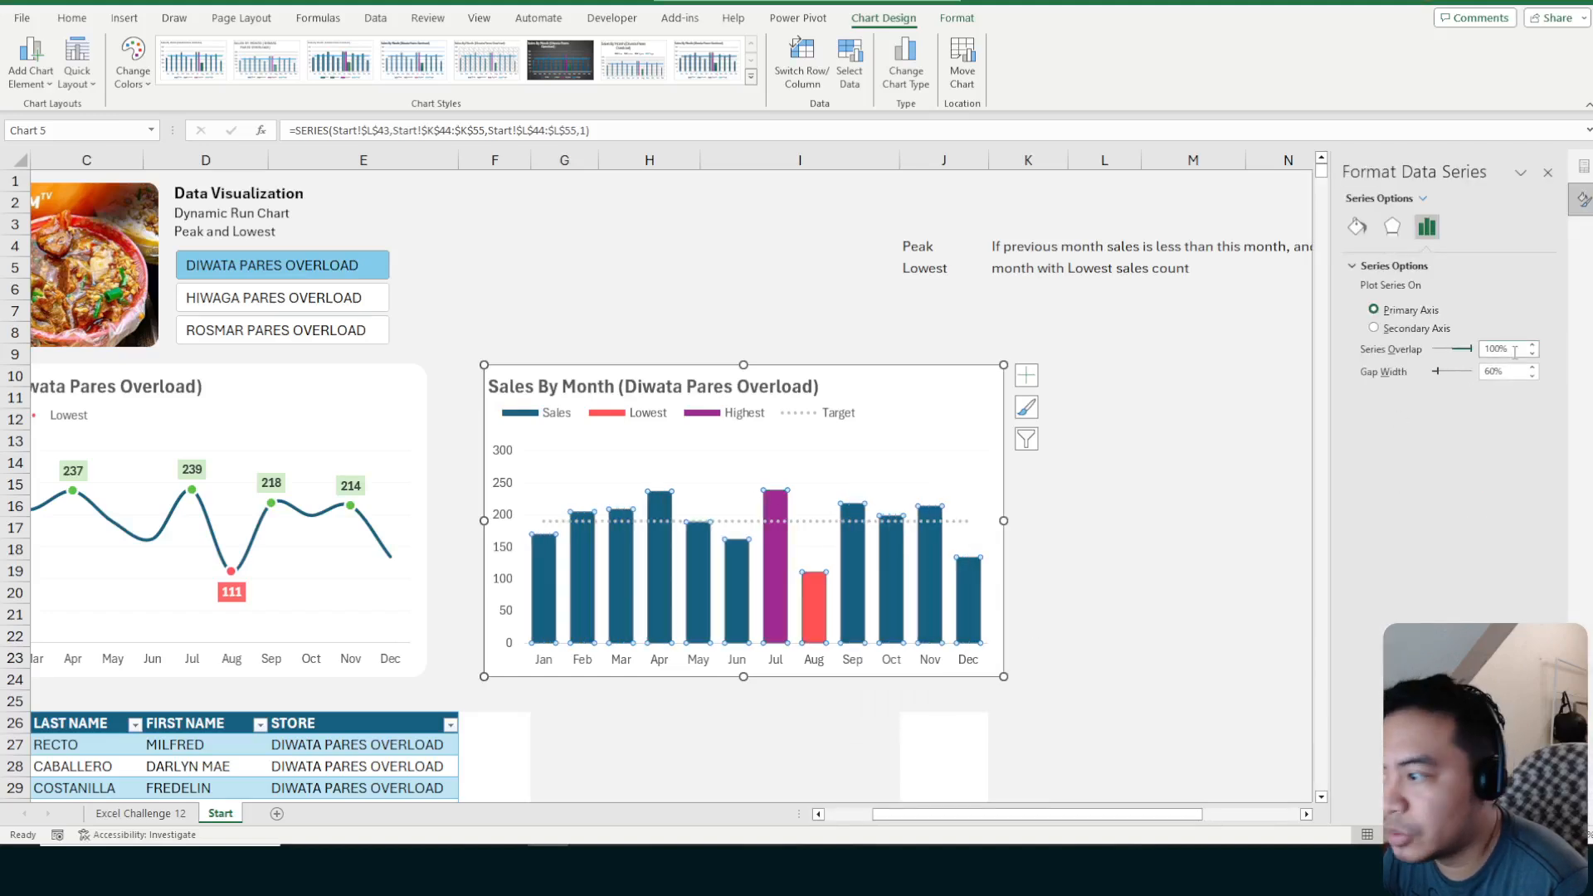
left_click(1216, 469)
Fill the Highest series column with green and close the formatting pane
left_click(805, 477)
left_click(772, 519)
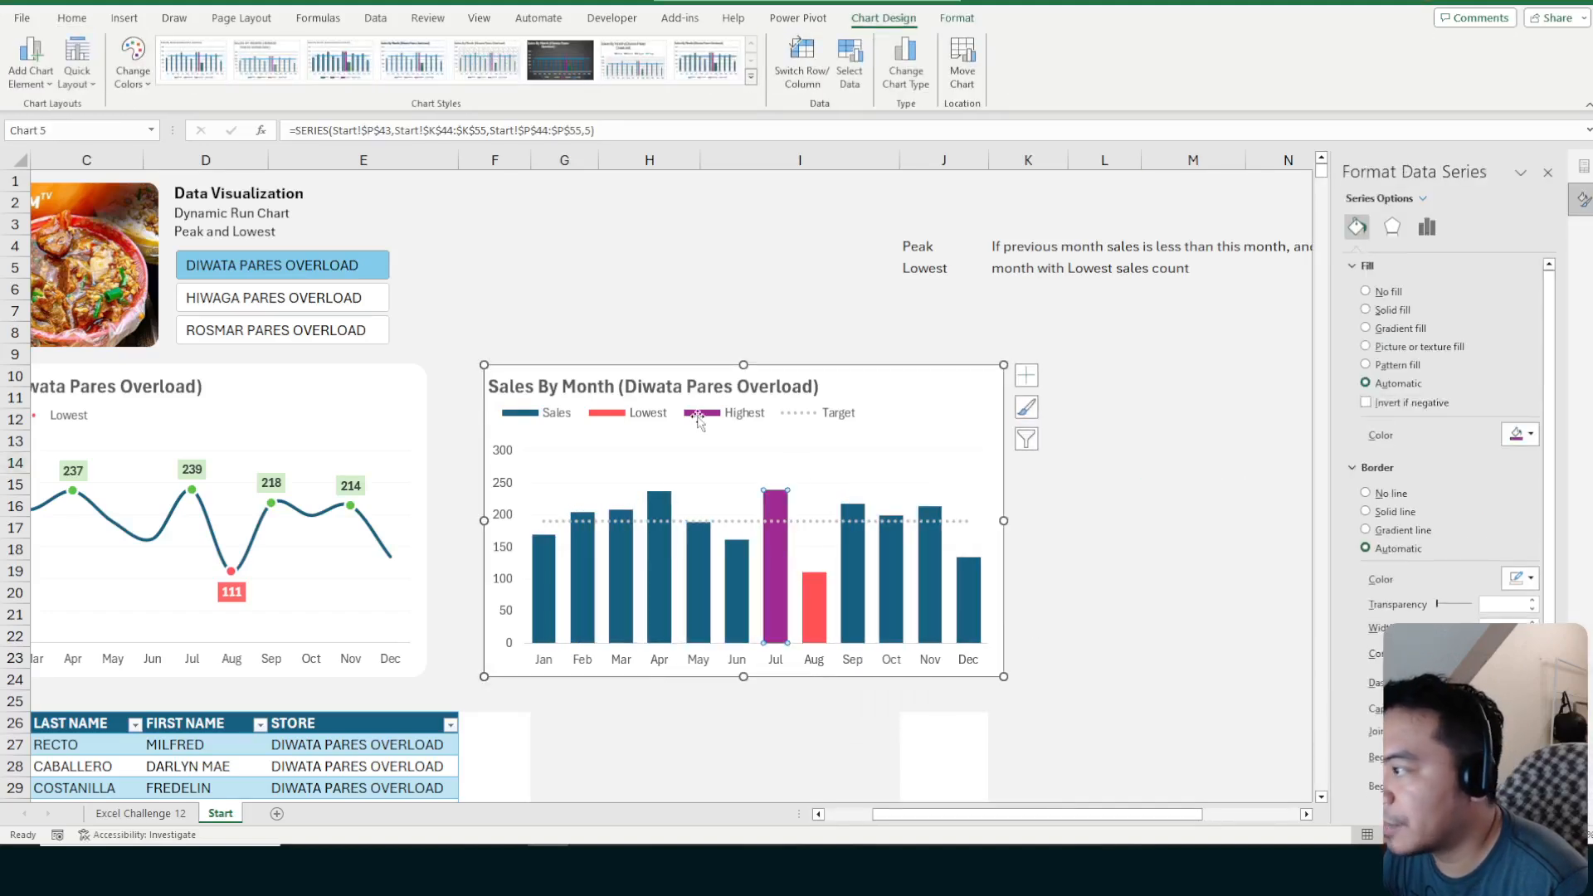
left_click(70, 20)
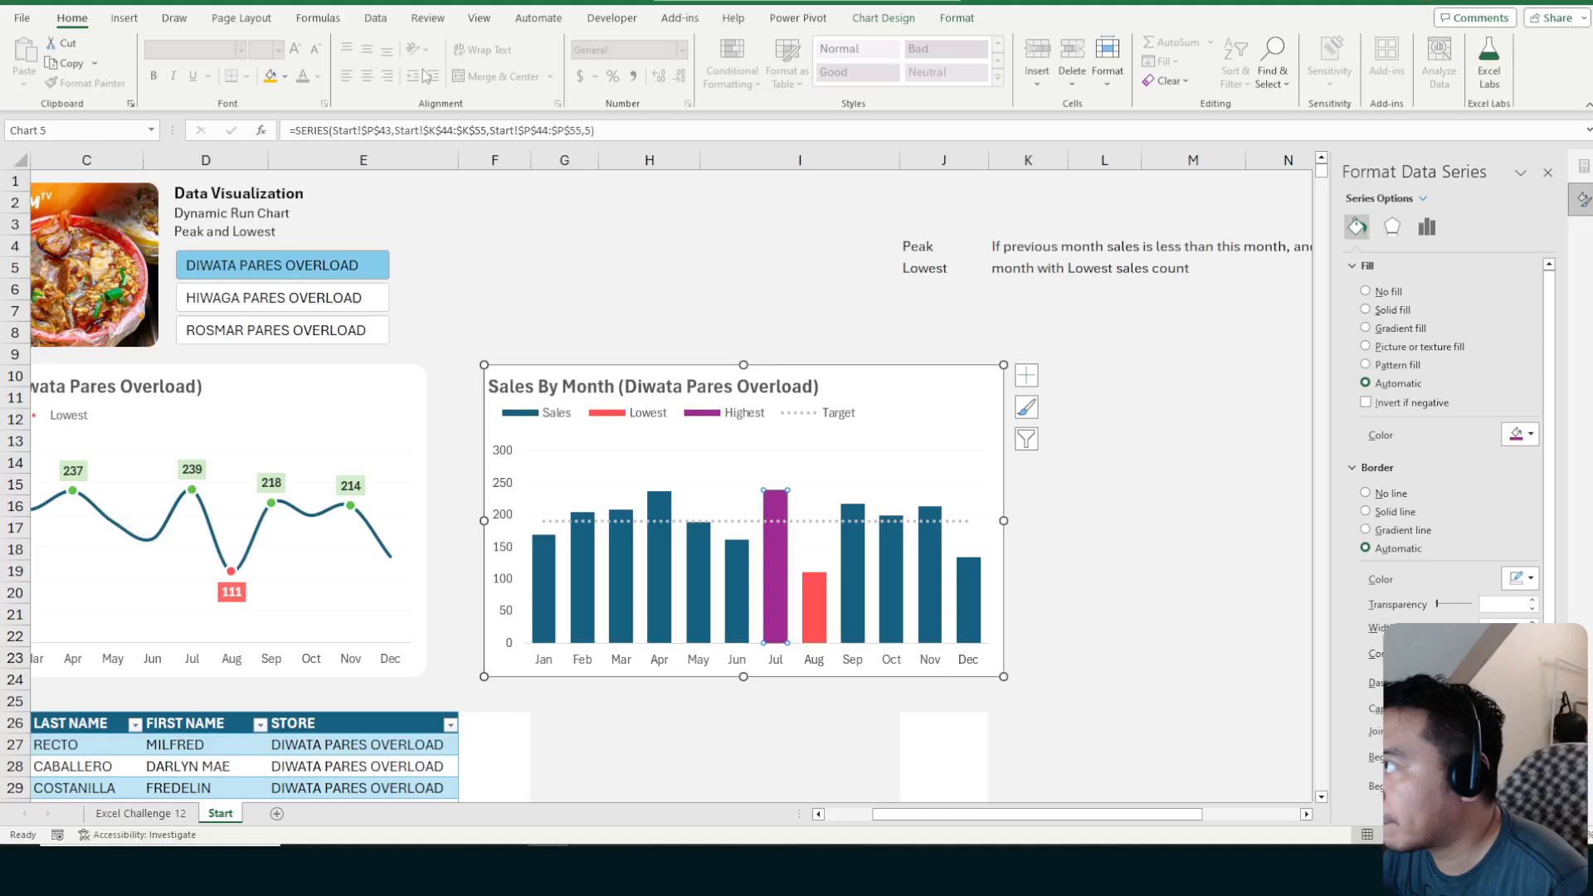
left_click(285, 77)
left_click(284, 306)
key("Escape")
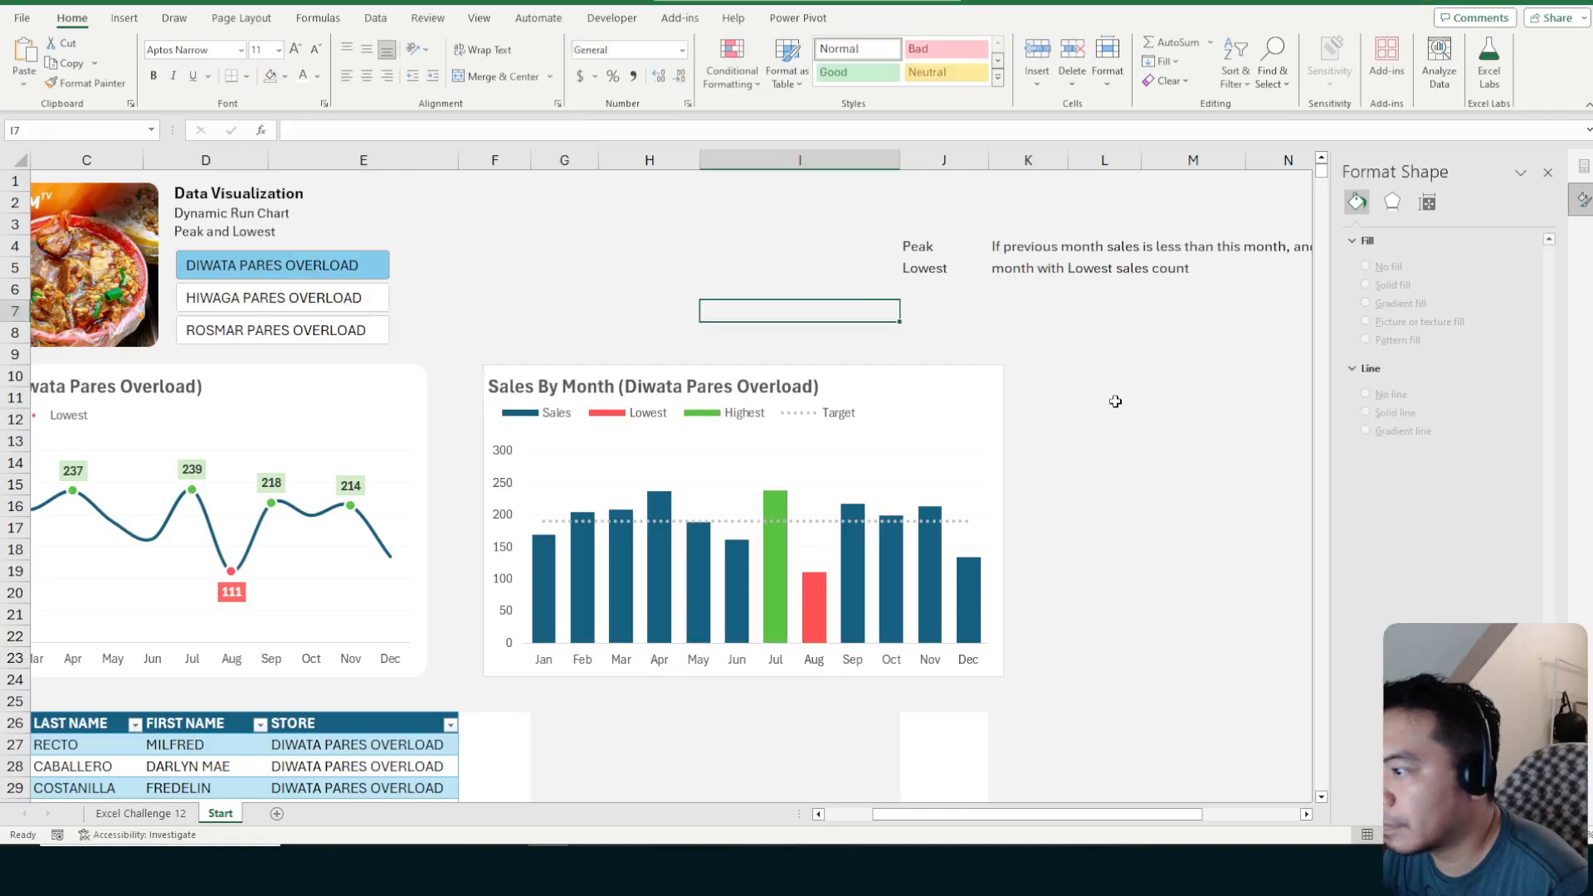
left_click(1129, 436)
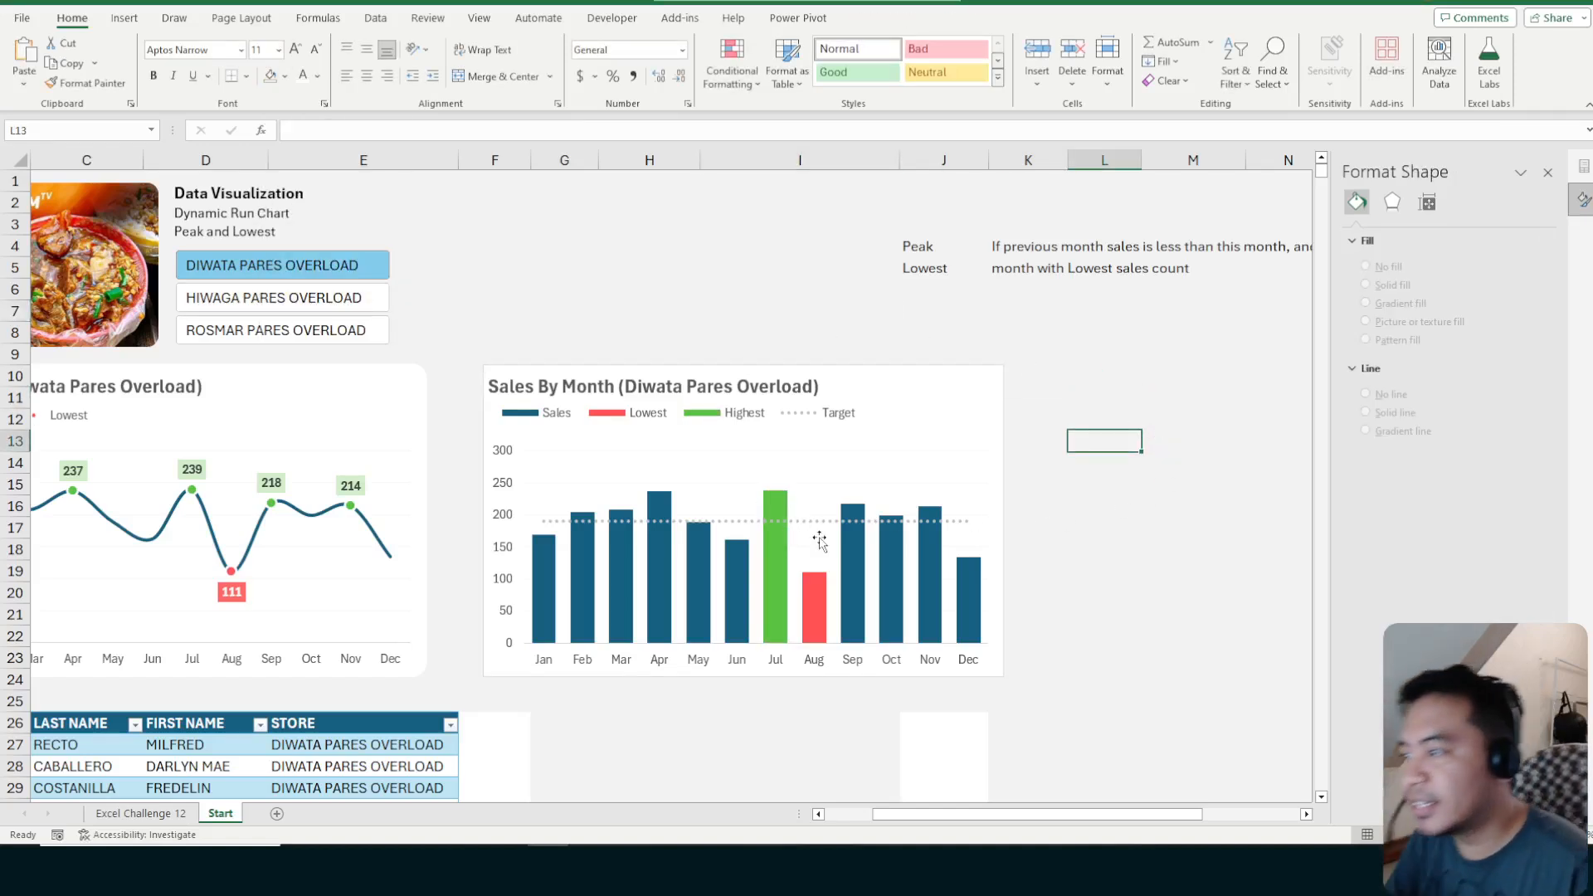
left_click(1548, 172)
left_click(845, 557)
left_click(1193, 528)
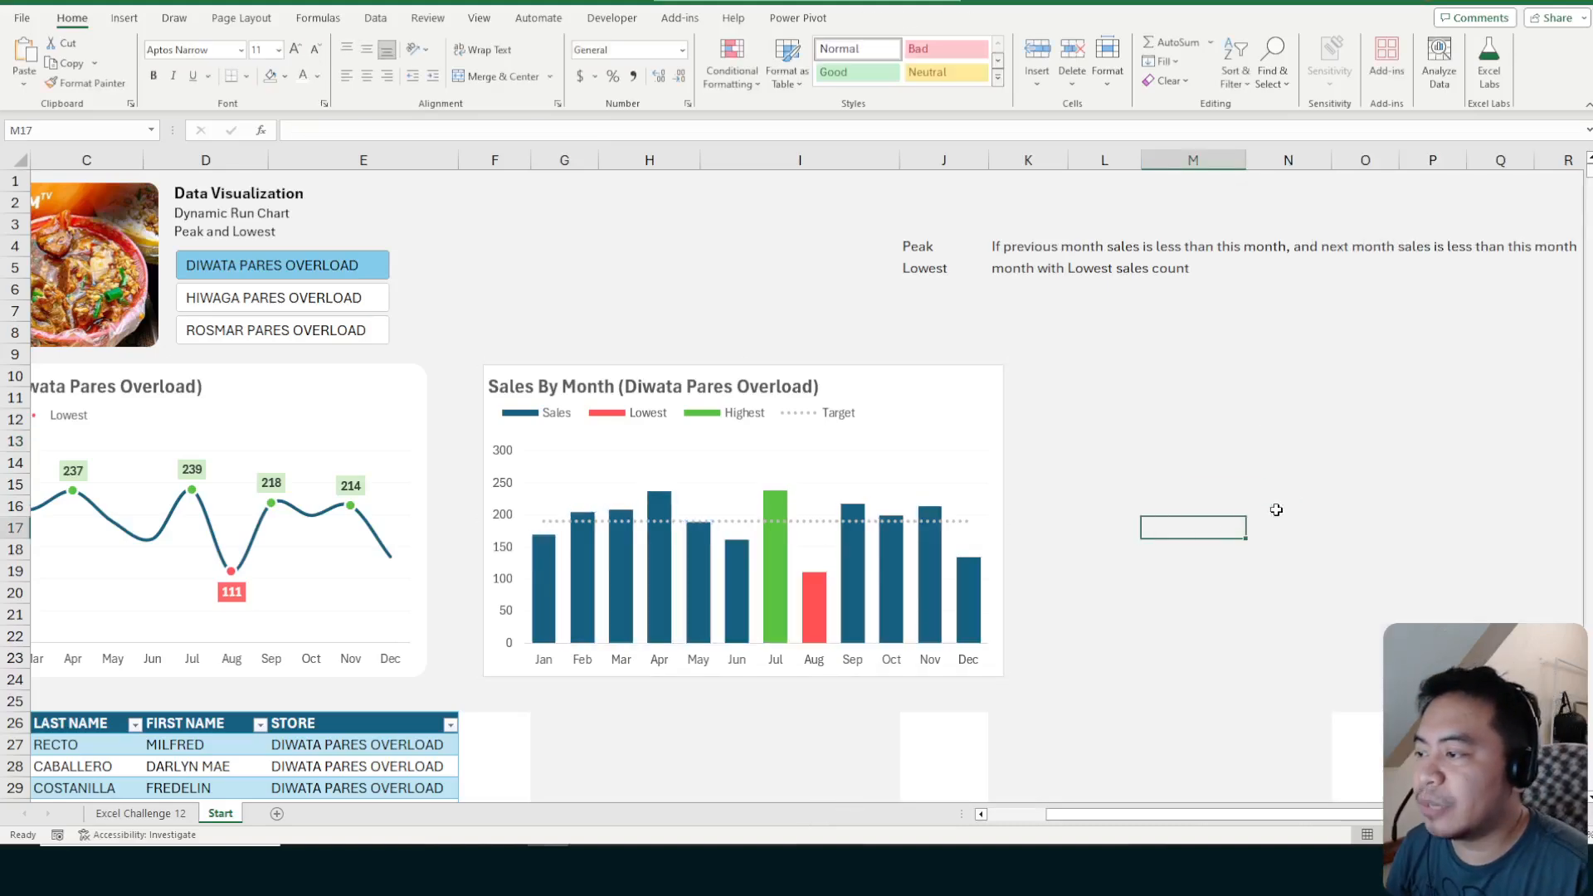
scroll(1266, 477, "down", 3)
scroll(855, 410, "up", 2)
left_click(857, 455)
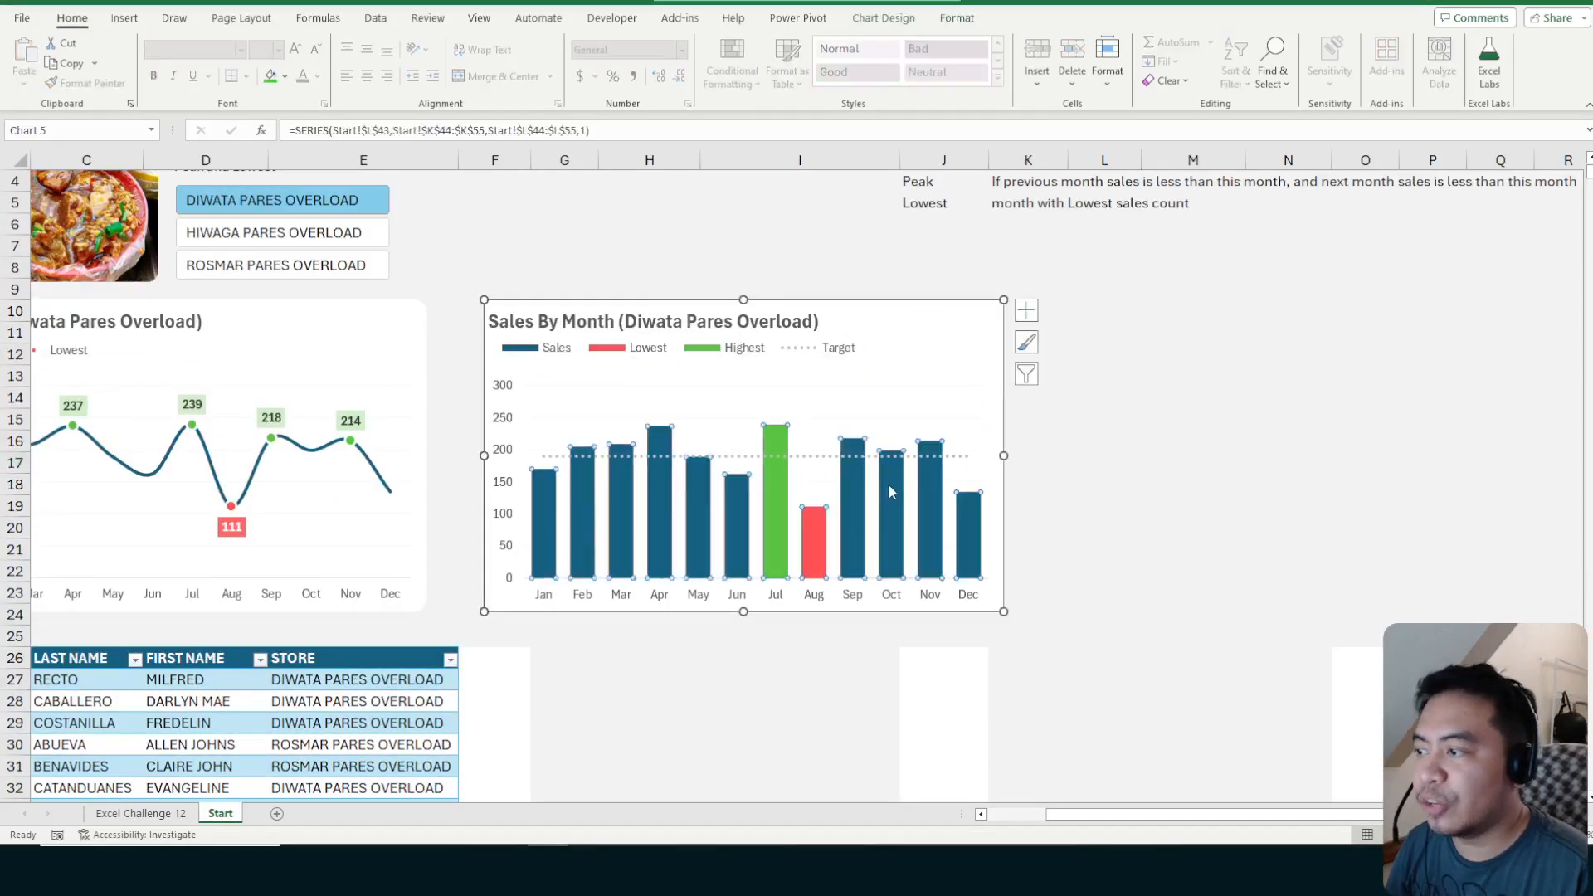
left_click(1170, 433)
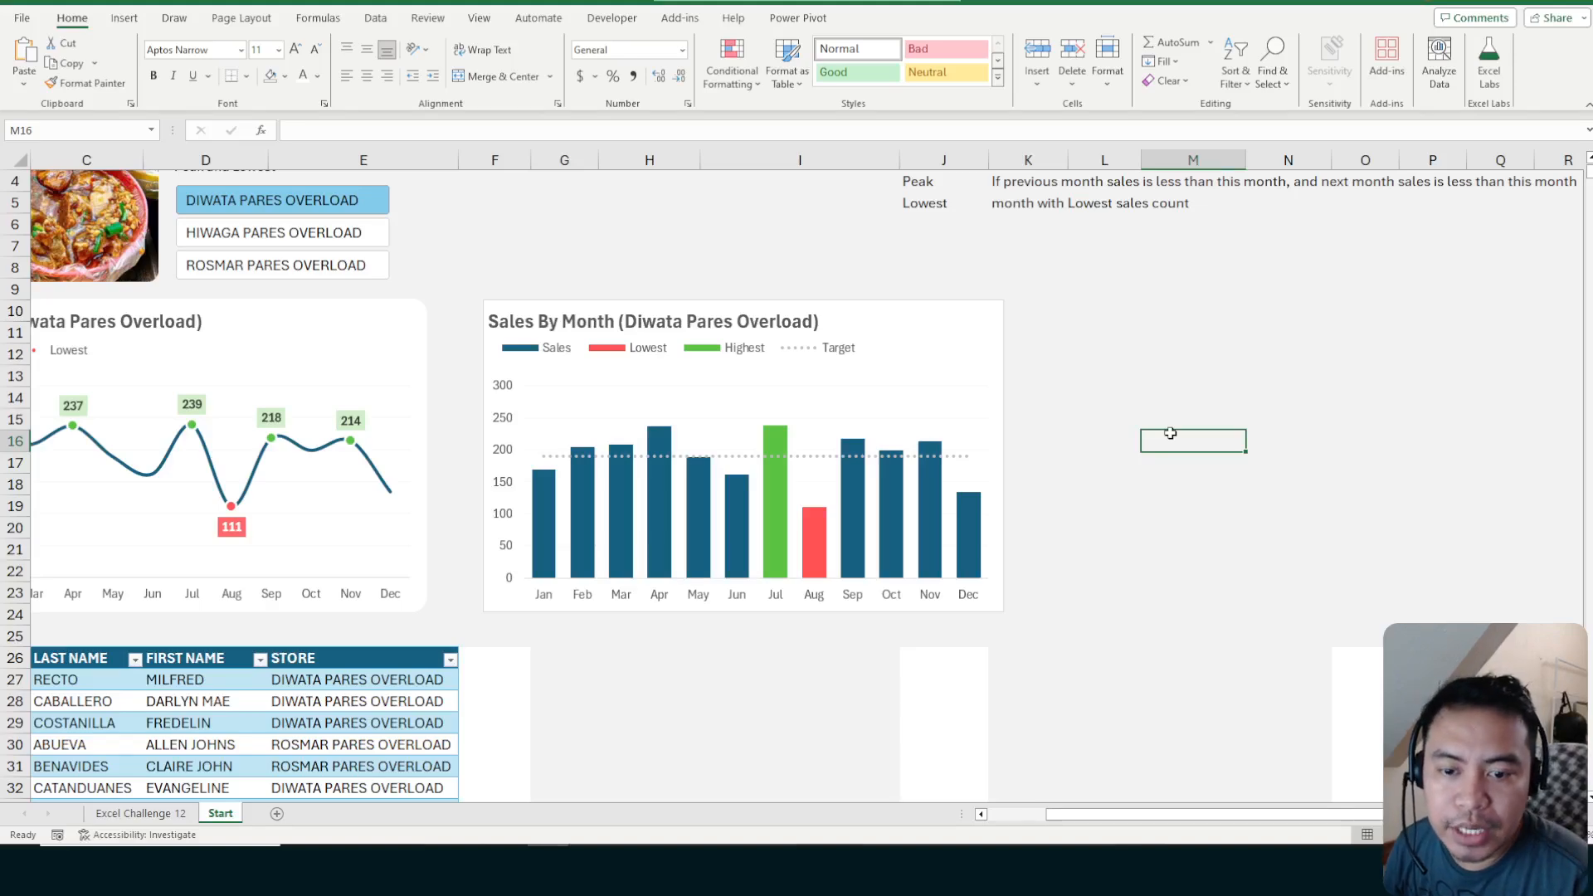
left_click(1194, 528)
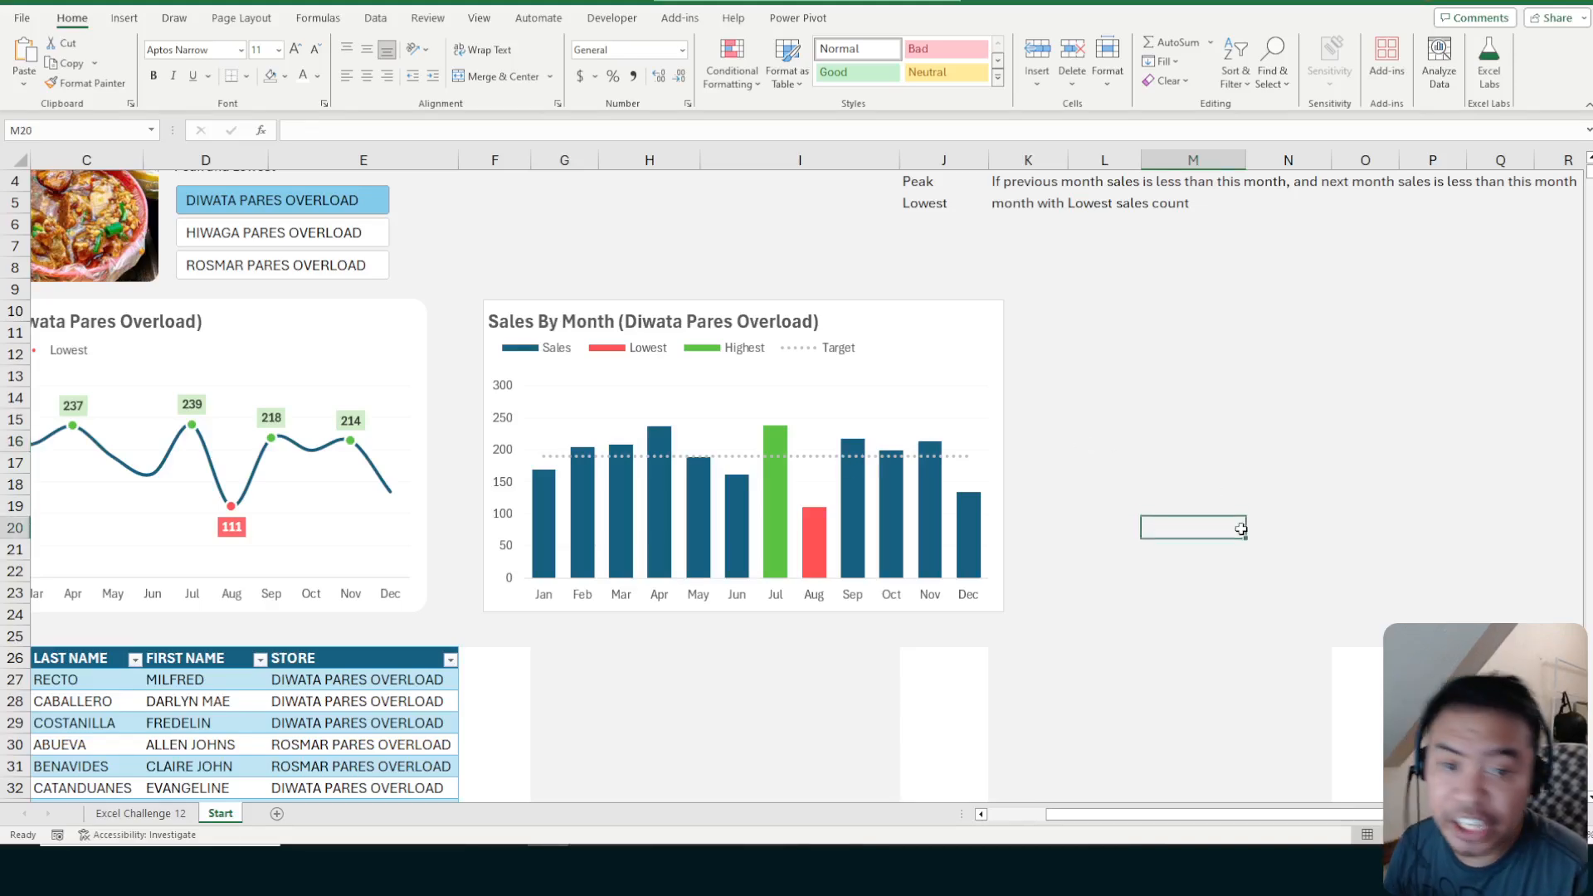
scroll(1245, 534, "down", 7)
left_click(1499, 570)
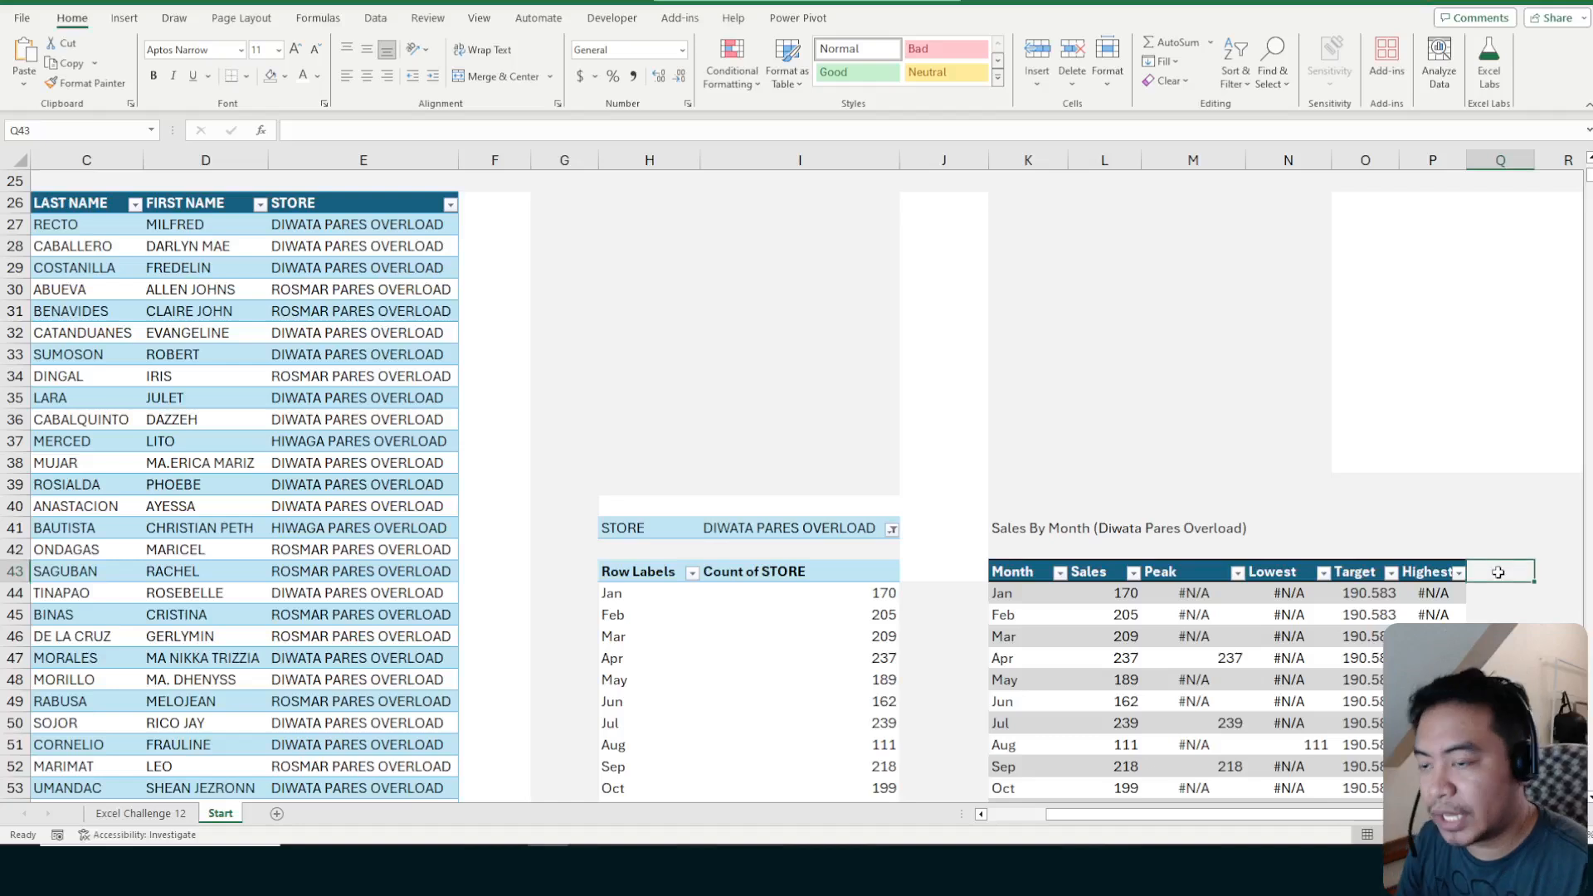
scroll(1245, 581, "right", 2)
left_click(1000, 592)
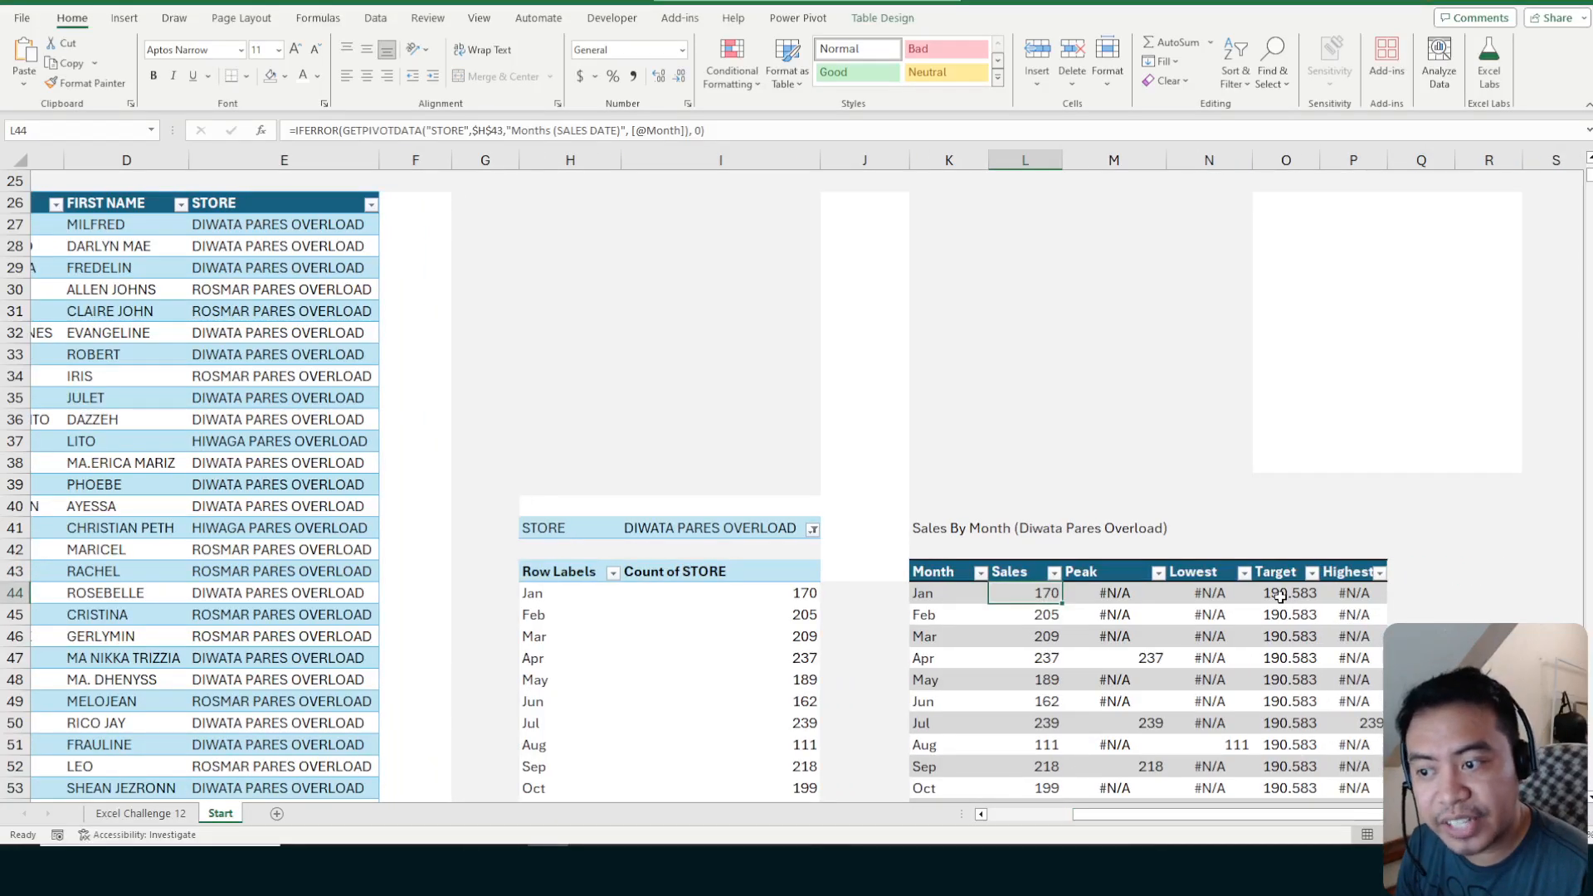
left_click(1443, 577)
type("M")
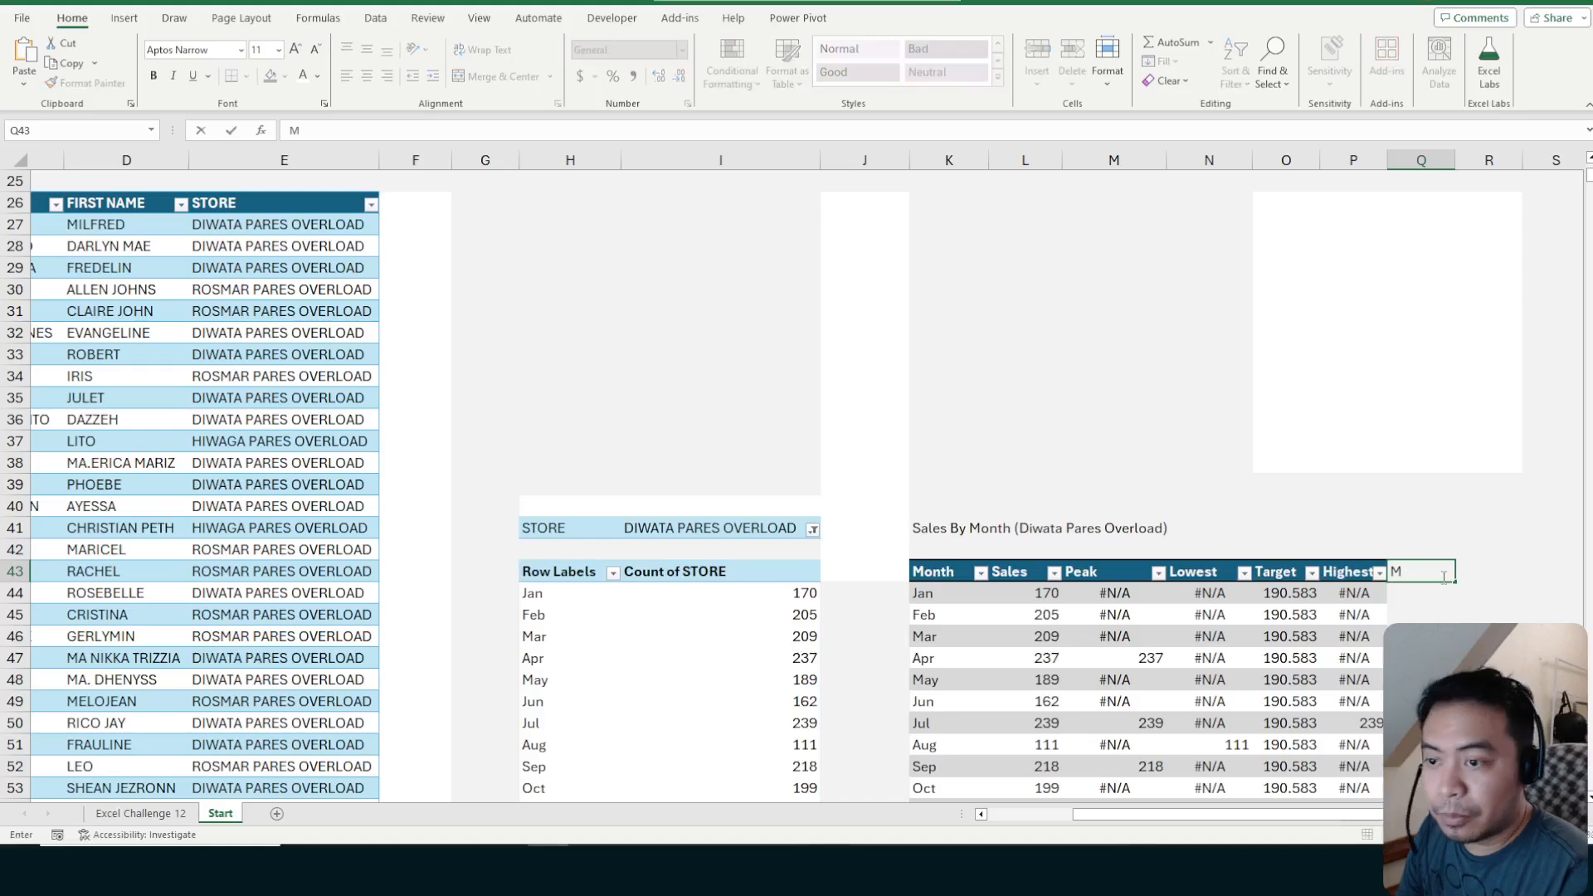
type("onth")
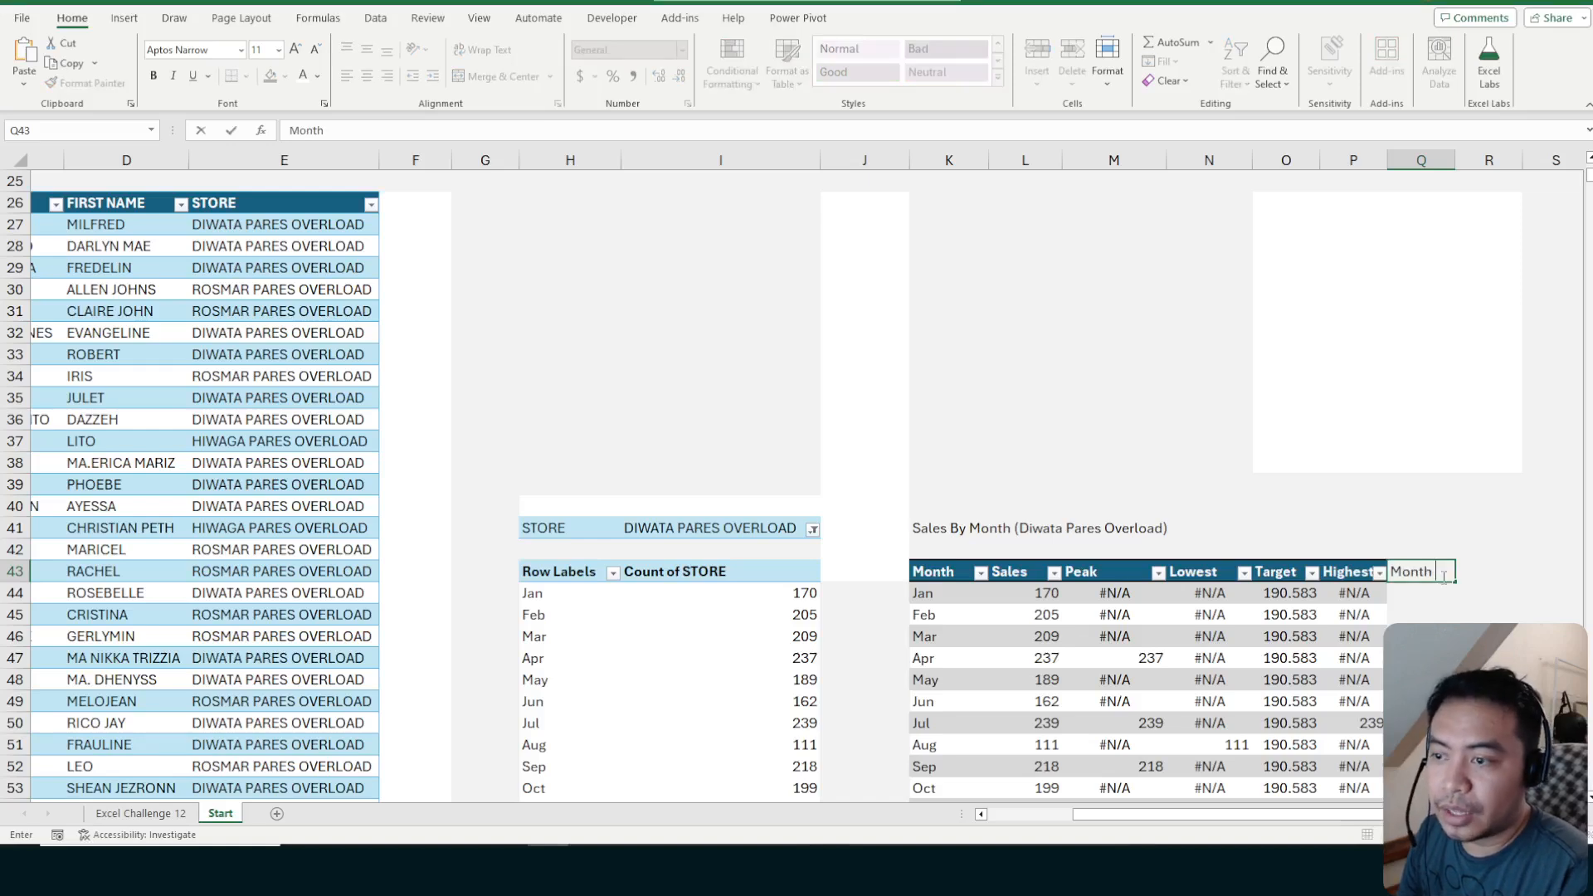
key("Escape")
Add a Hit Target column to the monthly sales table by entering its header in cell Q43, beside Highest
type("Hit T")
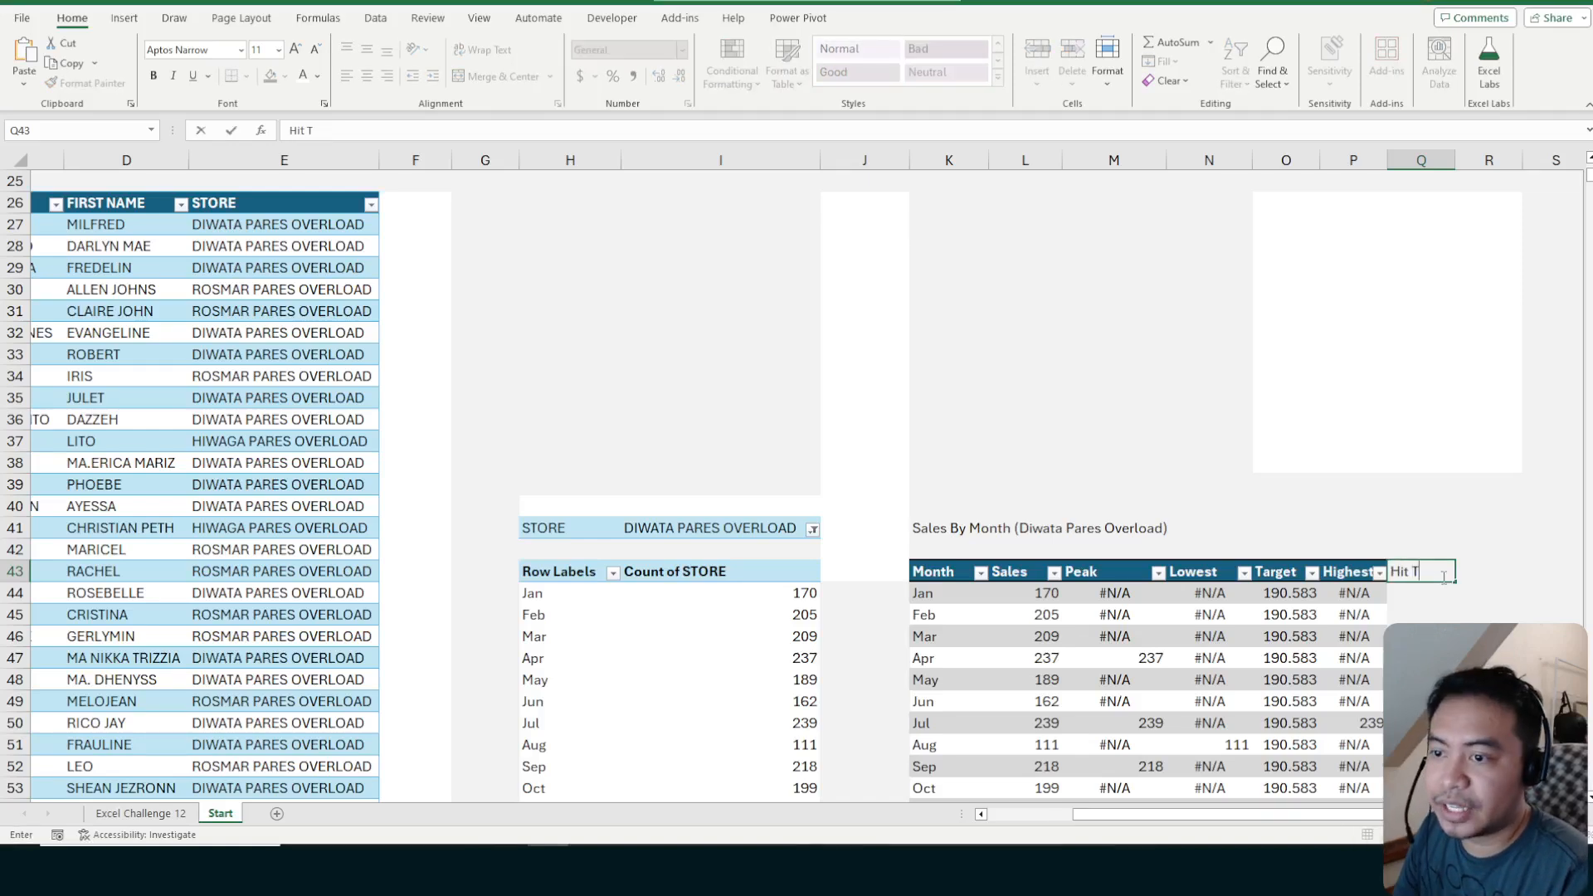
type("arget")
key("Return")
scroll(1486, 465, "down", 3)
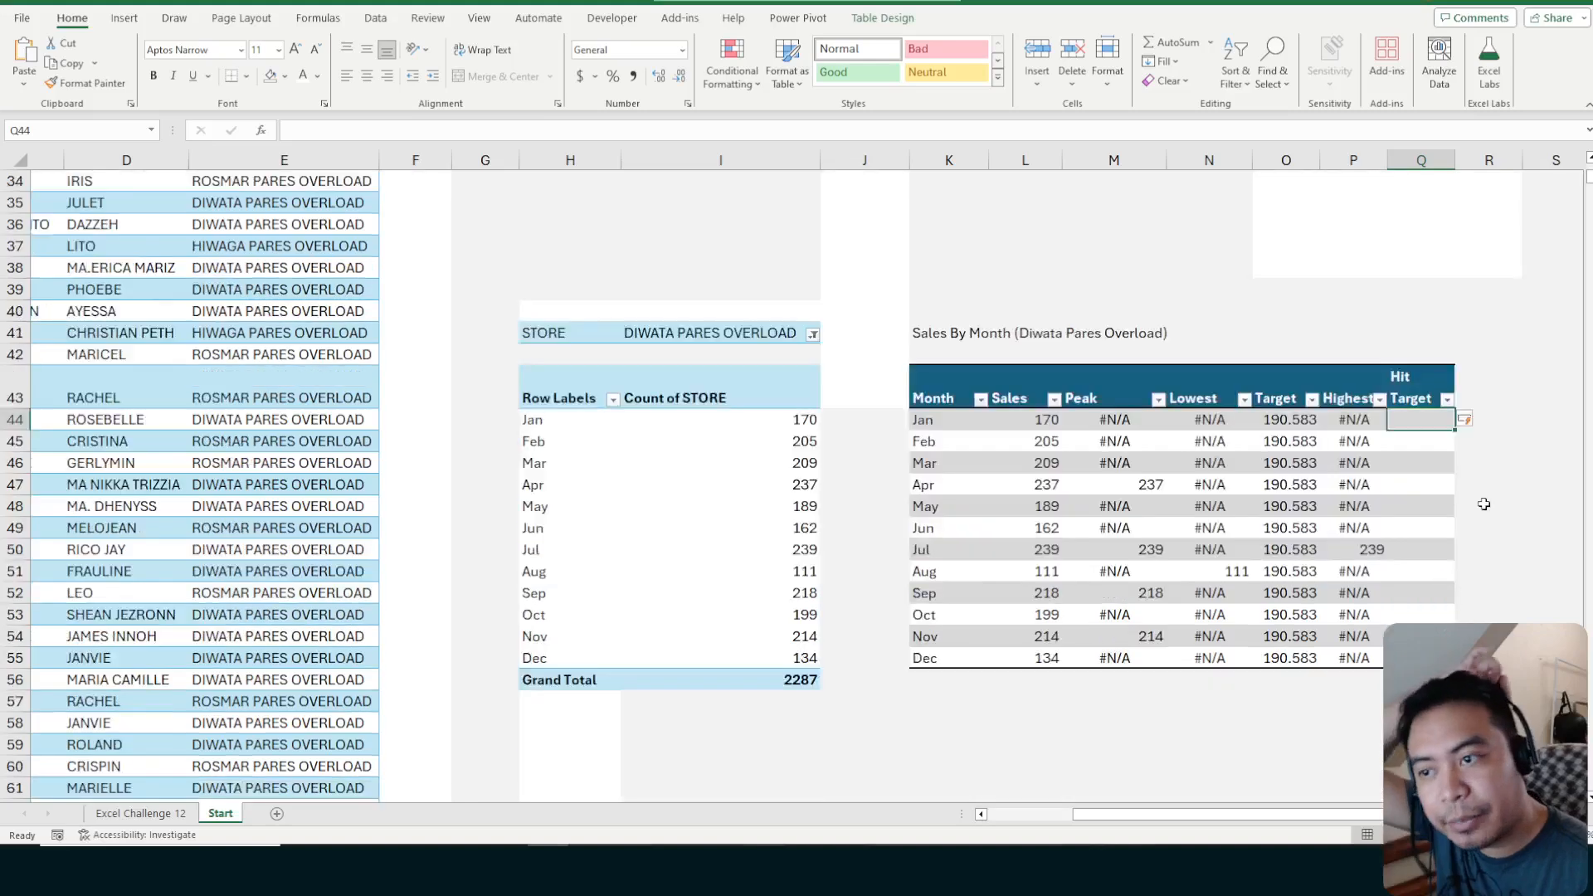
scroll(1491, 524, "up", 1)
left_click(1488, 488)
left_click(1418, 488)
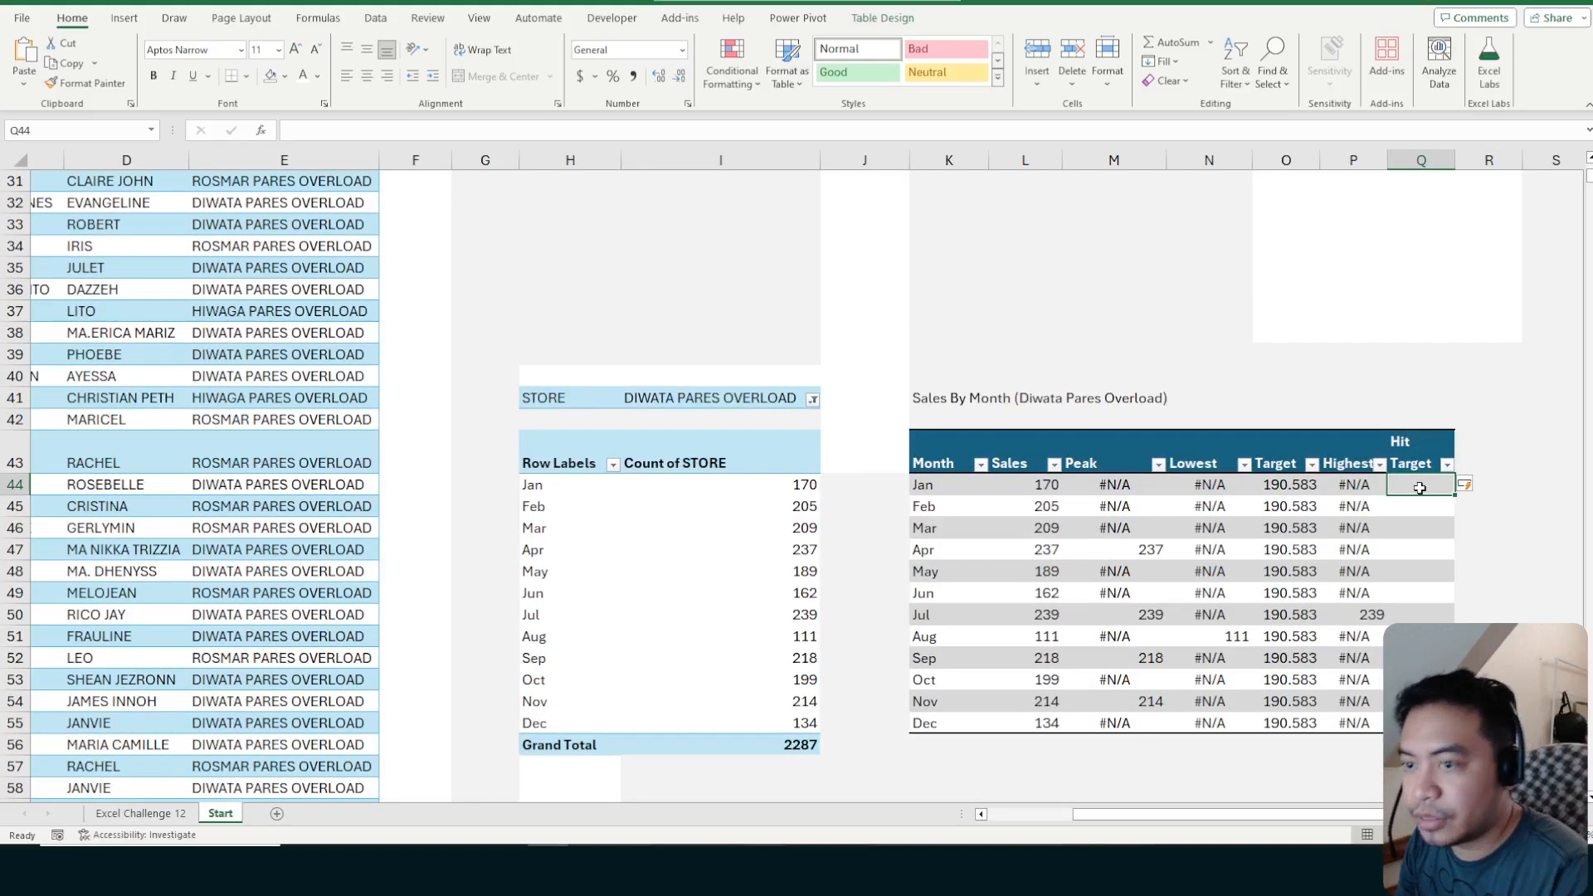
type("=IF(")
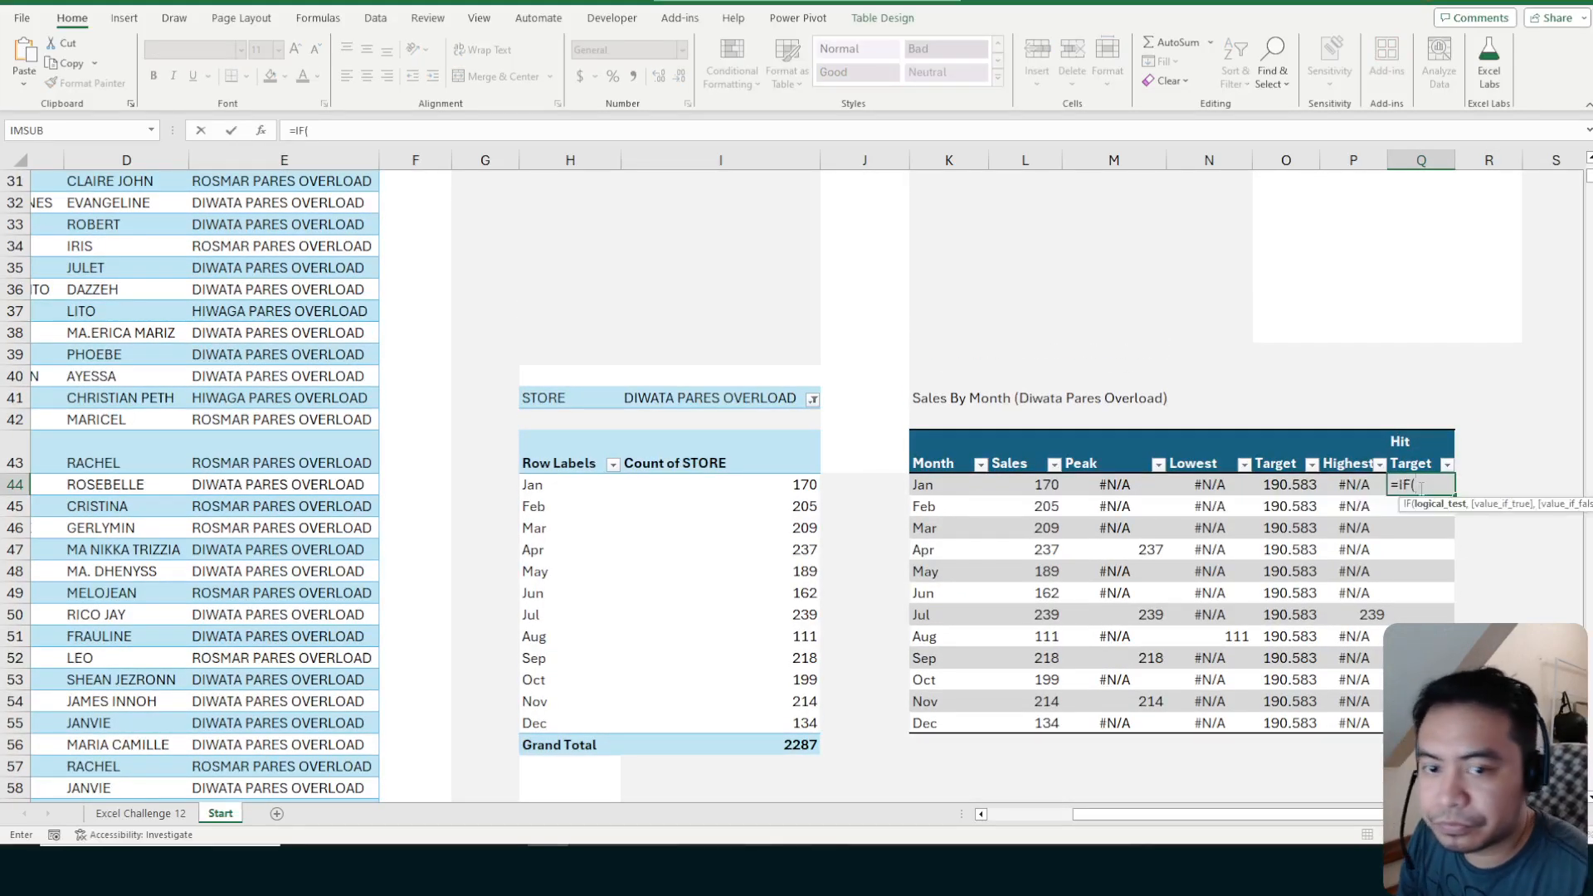
key("Escape")
scroll(1421, 490, "down", 1)
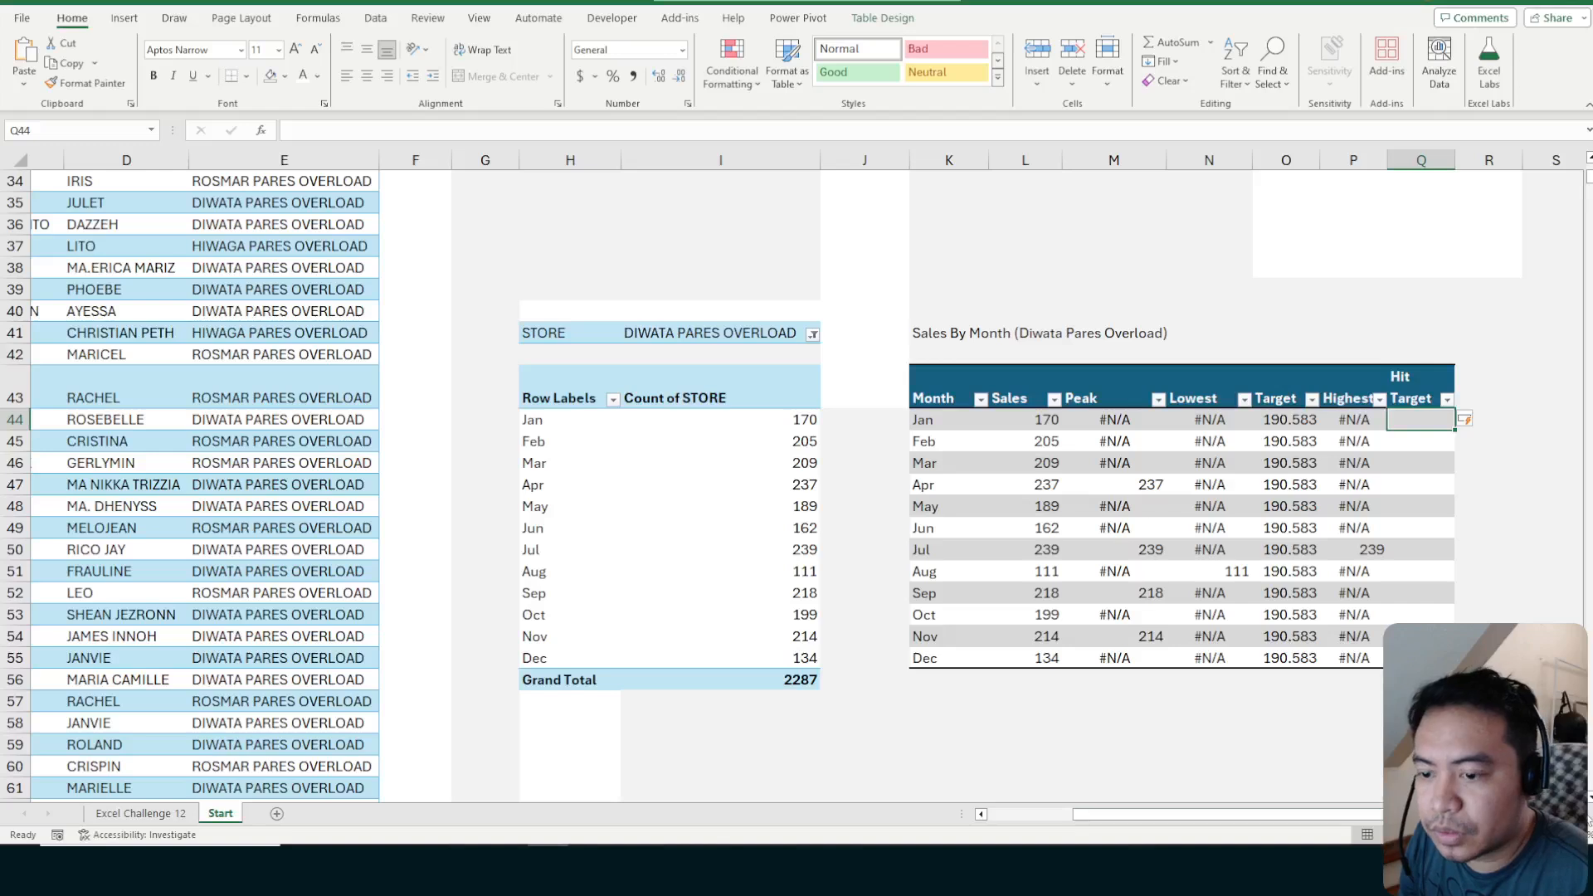
scroll(1104, 496, "right", 3)
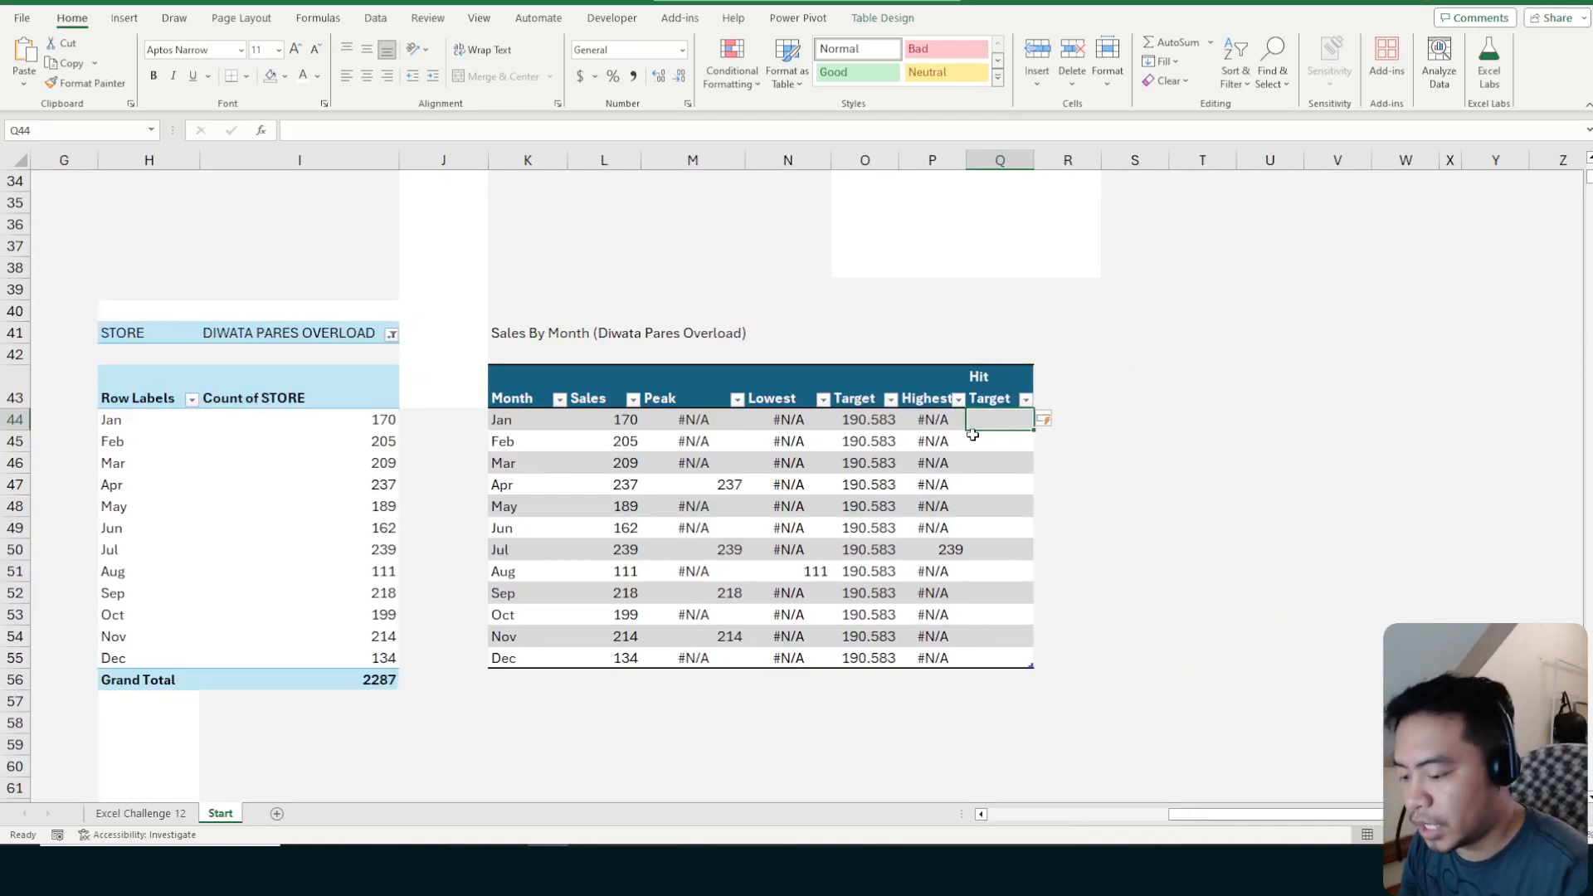
type("=IF(")
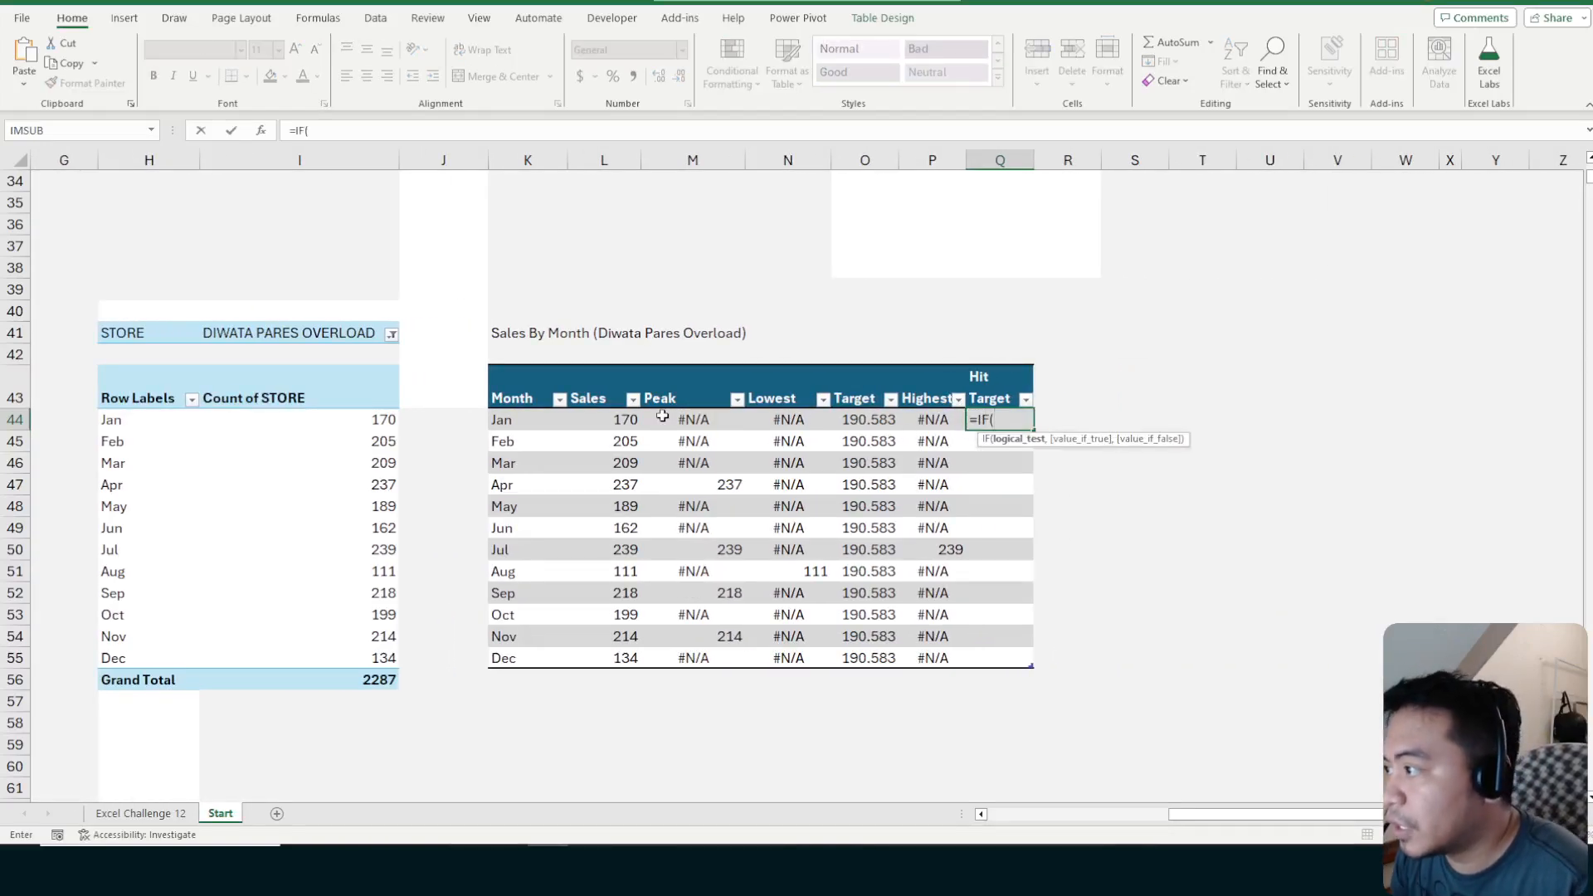
left_click(622, 420)
type(">")
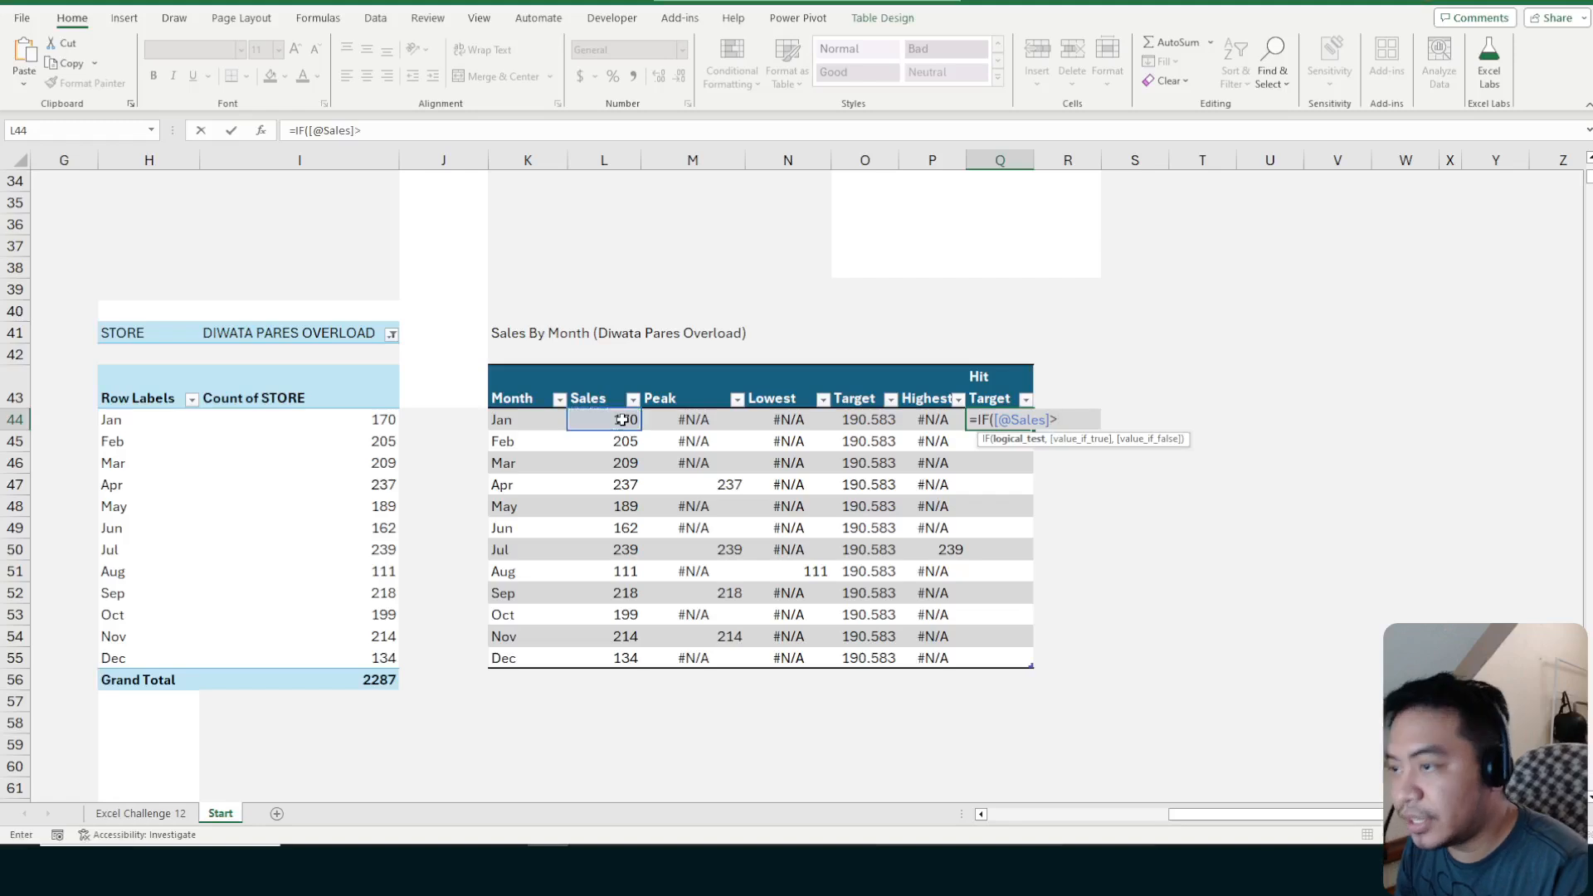
type("=")
left_click(852, 421)
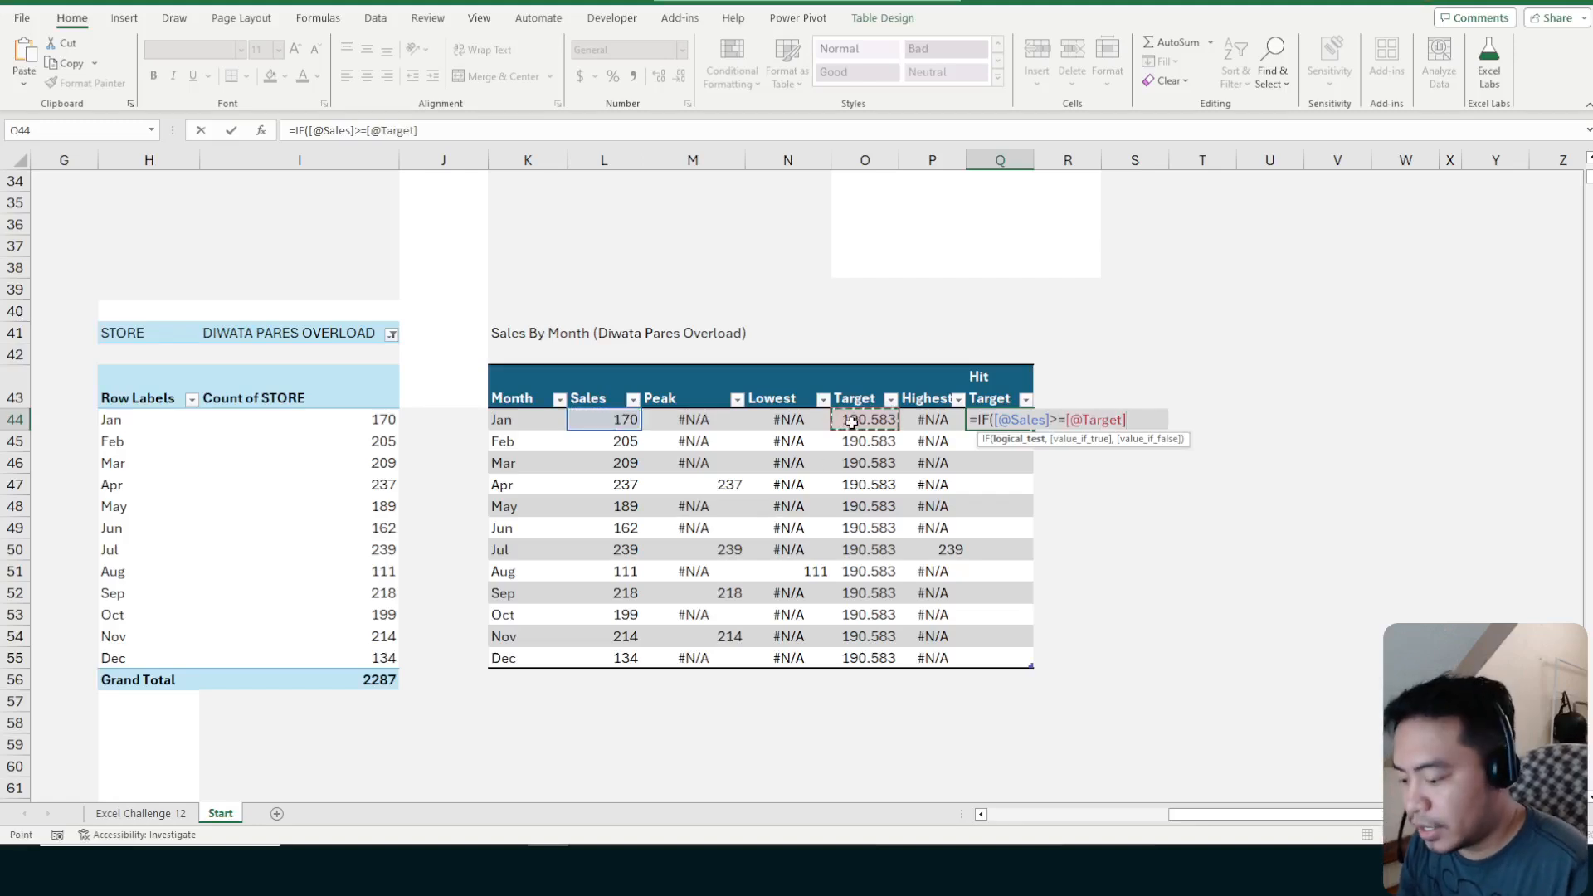
type(",")
left_click(589, 422)
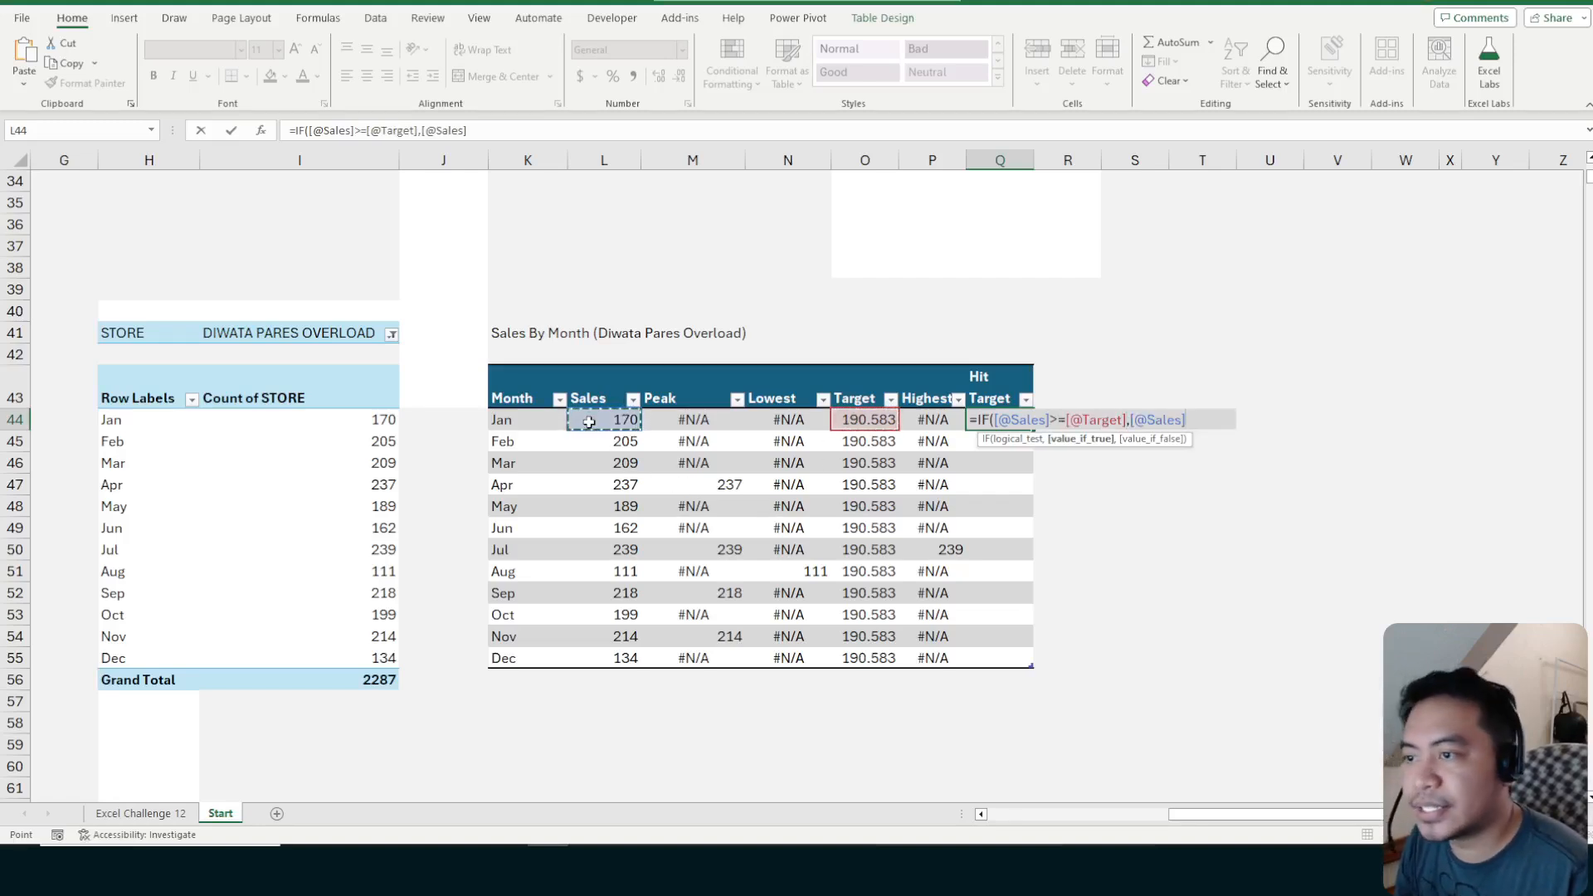
type(",")
type("NA(")
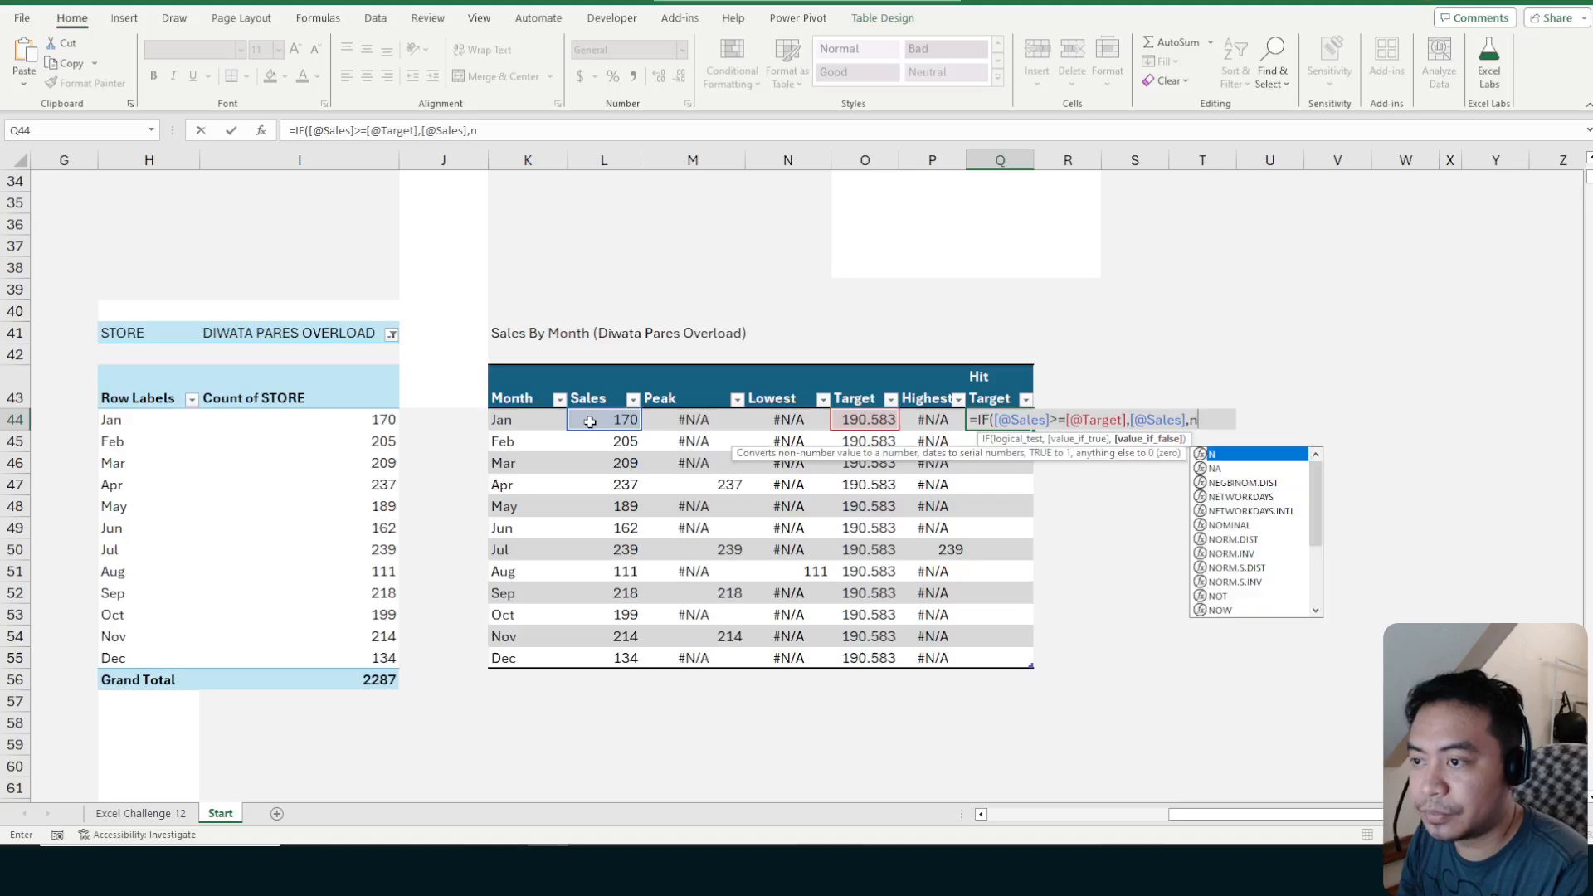
type(")")
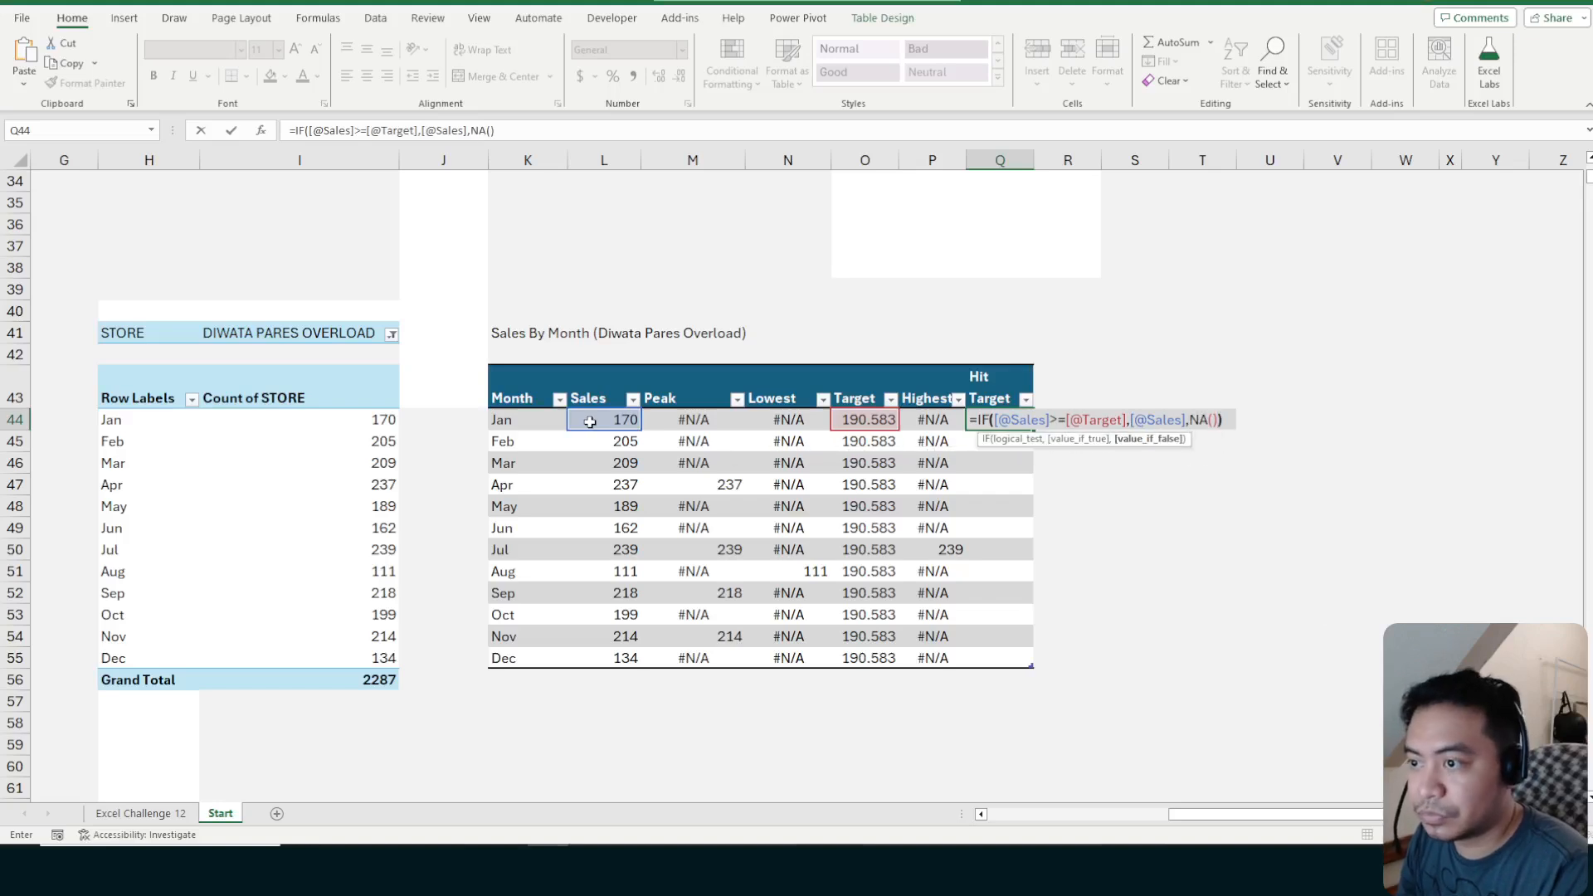
type(")")
key("Return")
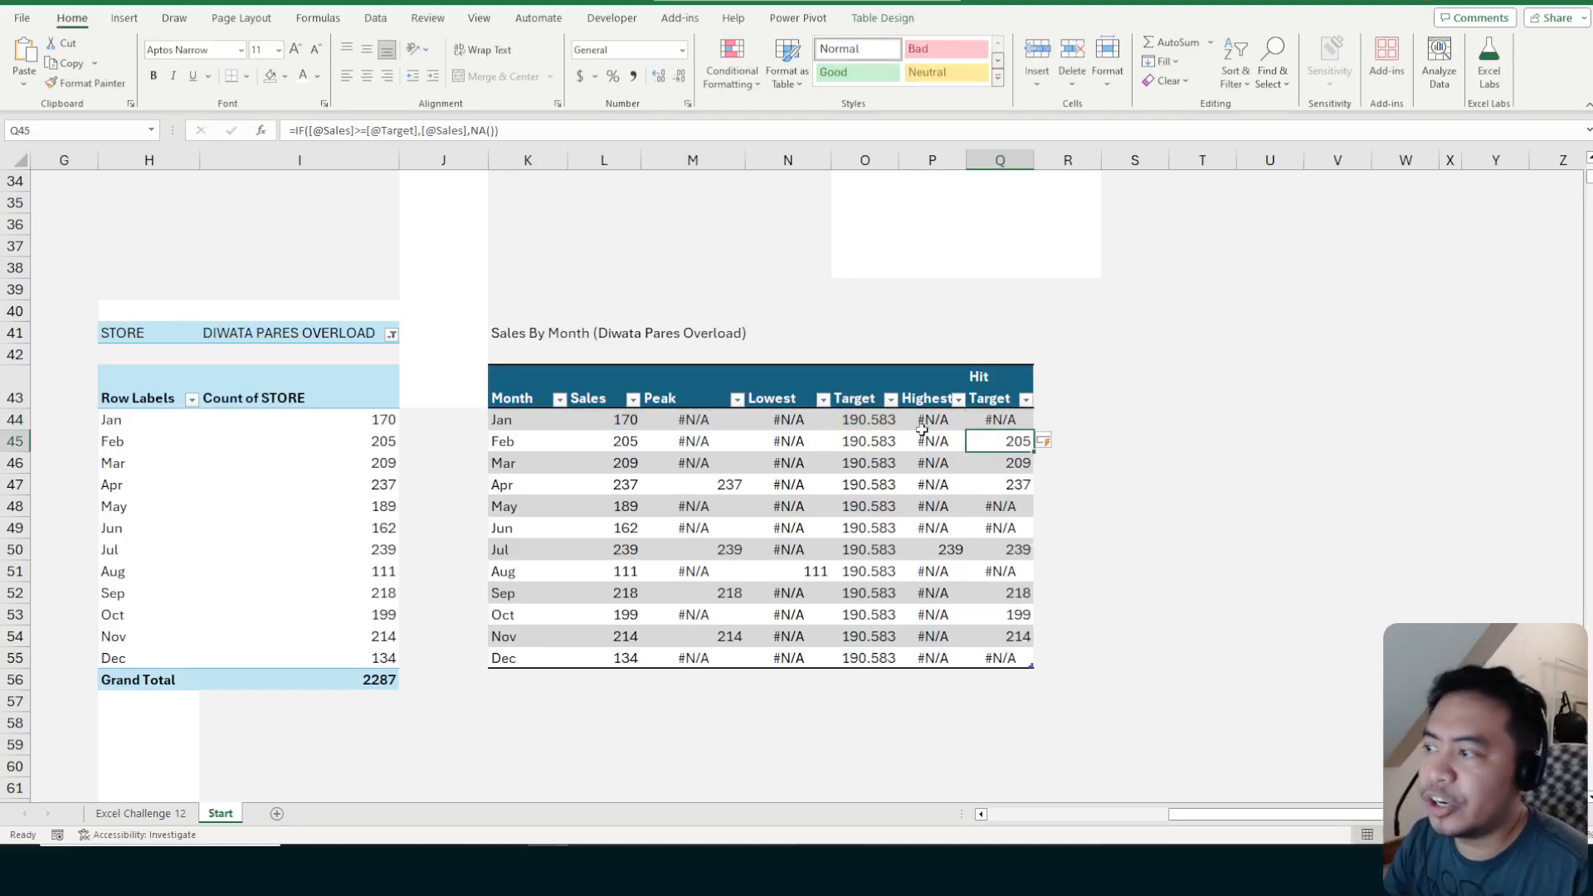
Check the January row's formulas and values in the Peak, Sales and Target columns of the monthly sales table
key("Up")
key("Left")
key("Left")
key("Left")
key("Left")
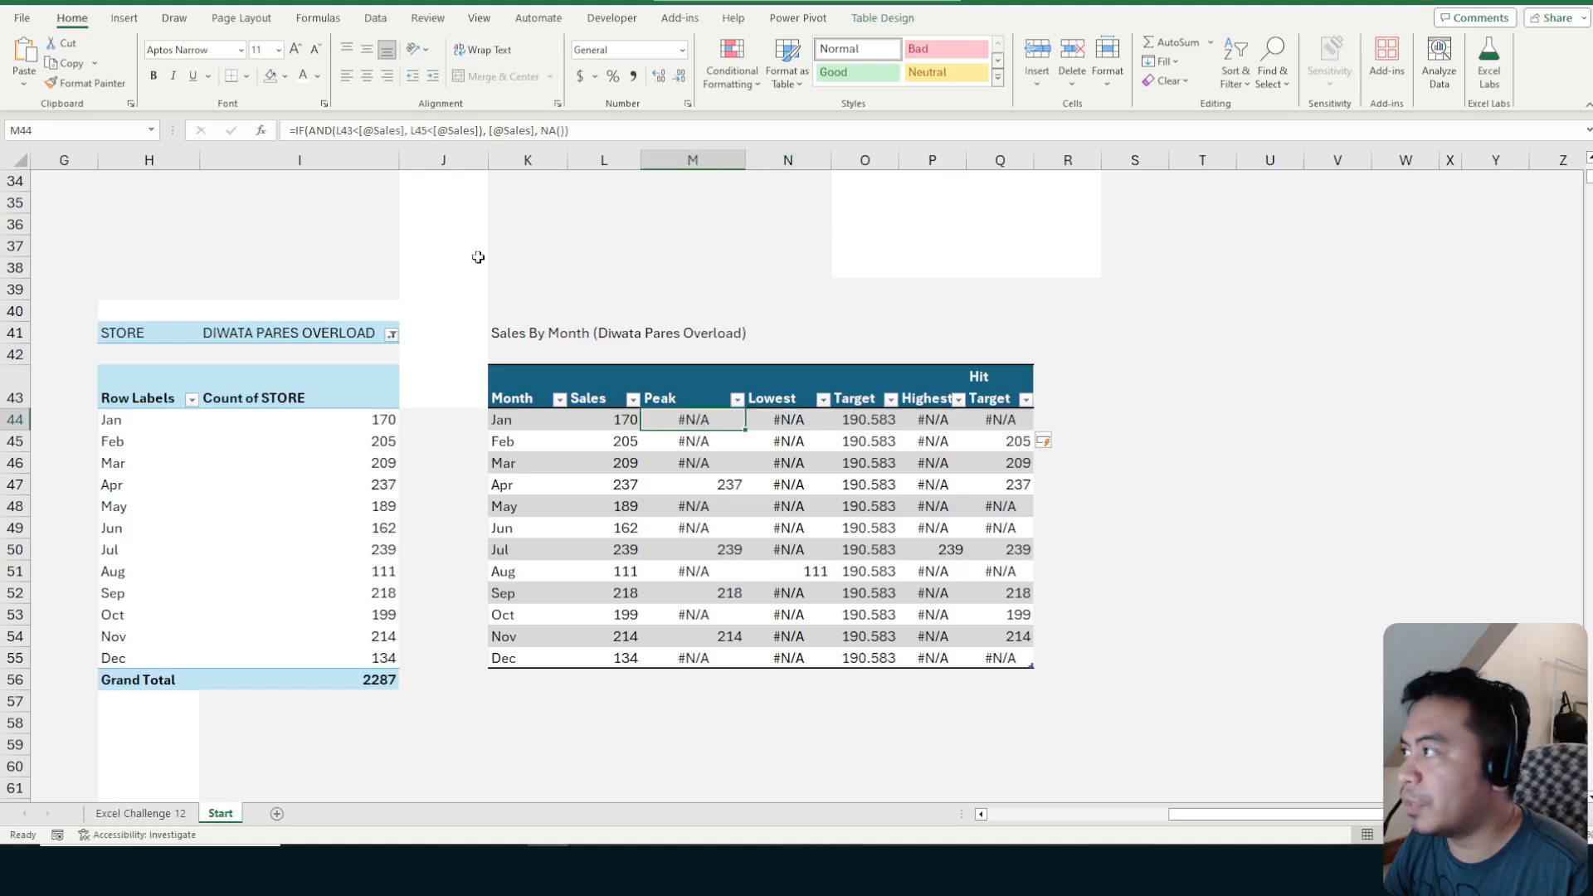
key("Right")
key("Right")
key("Right")
key("Right")
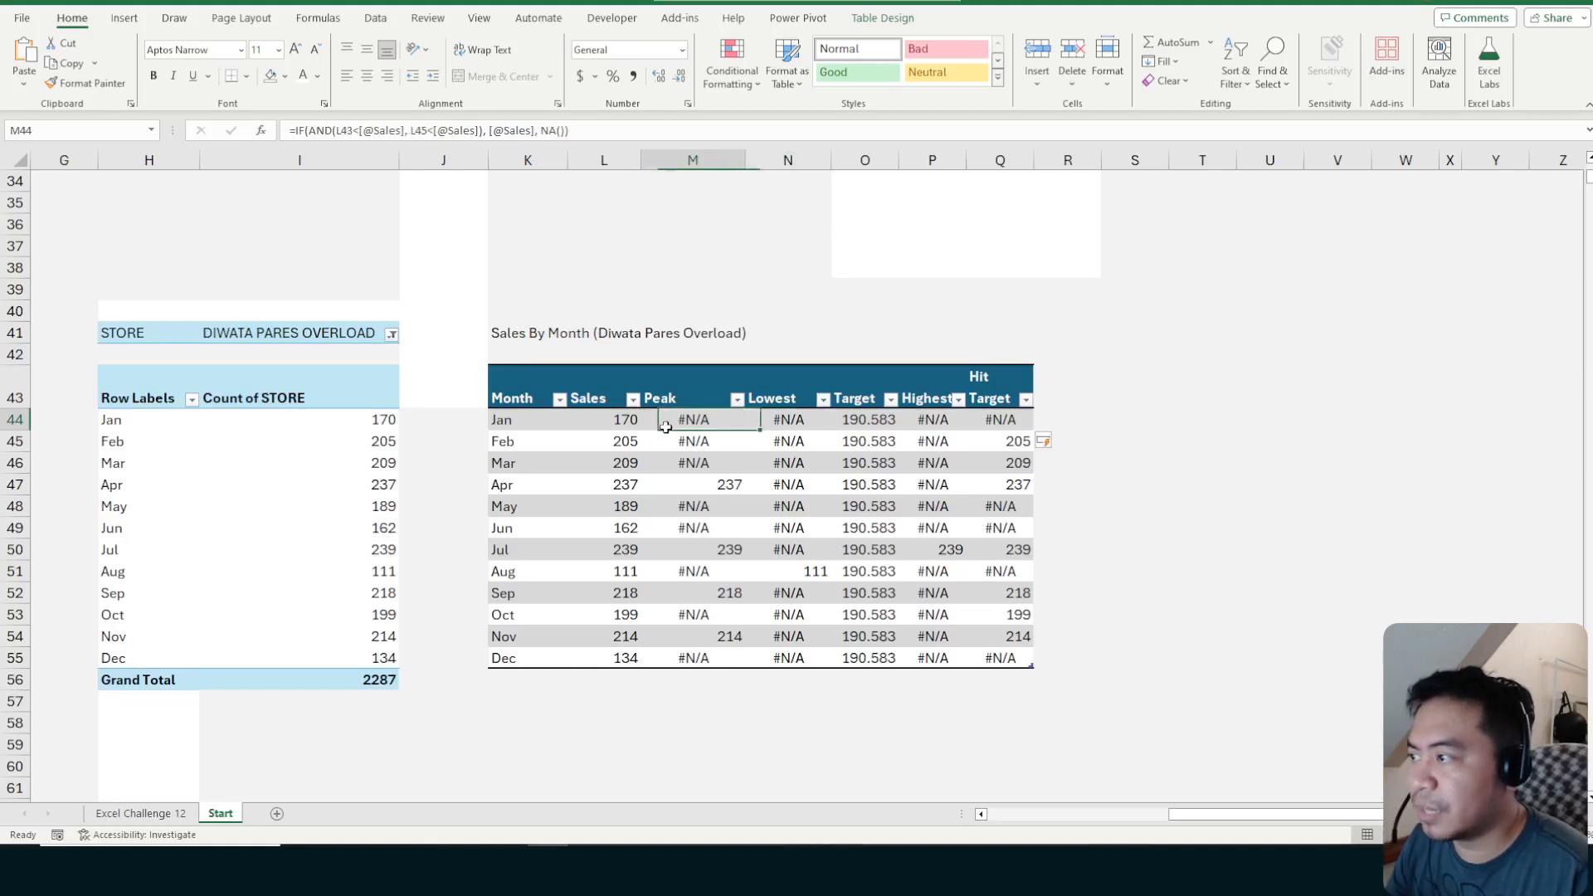
left_click(617, 424)
left_click(866, 425)
Open the column chart's data source settings to review the plotted series, and cancel without changes
scroll(730, 427, "up", 7)
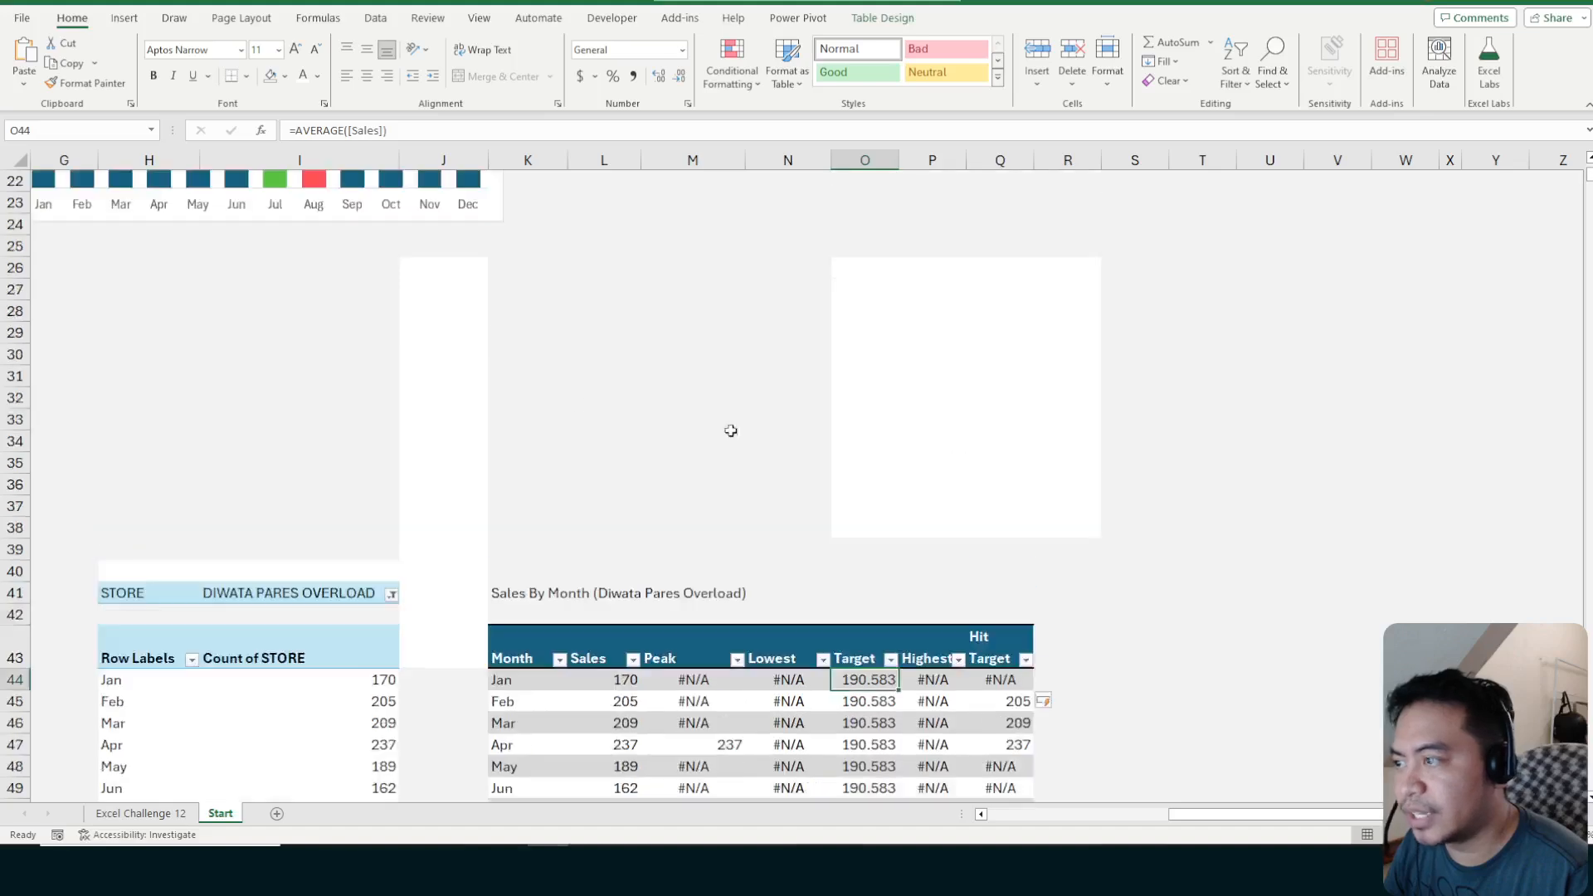
scroll(648, 365, "up", 3)
scroll(705, 356, "left", 3)
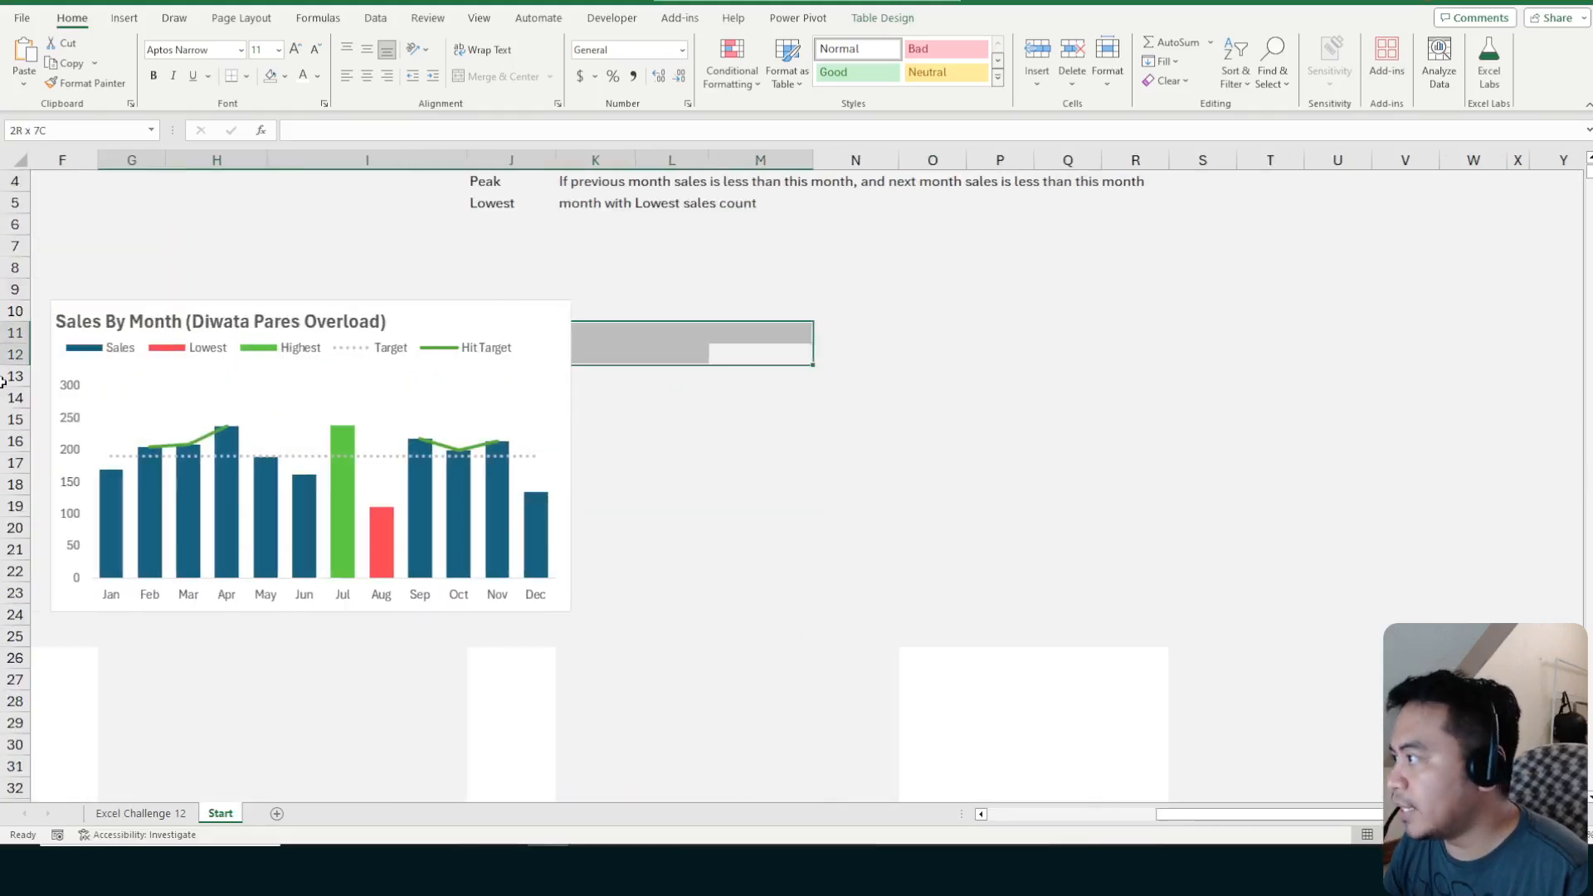
left_click(763, 352)
left_click(788, 374)
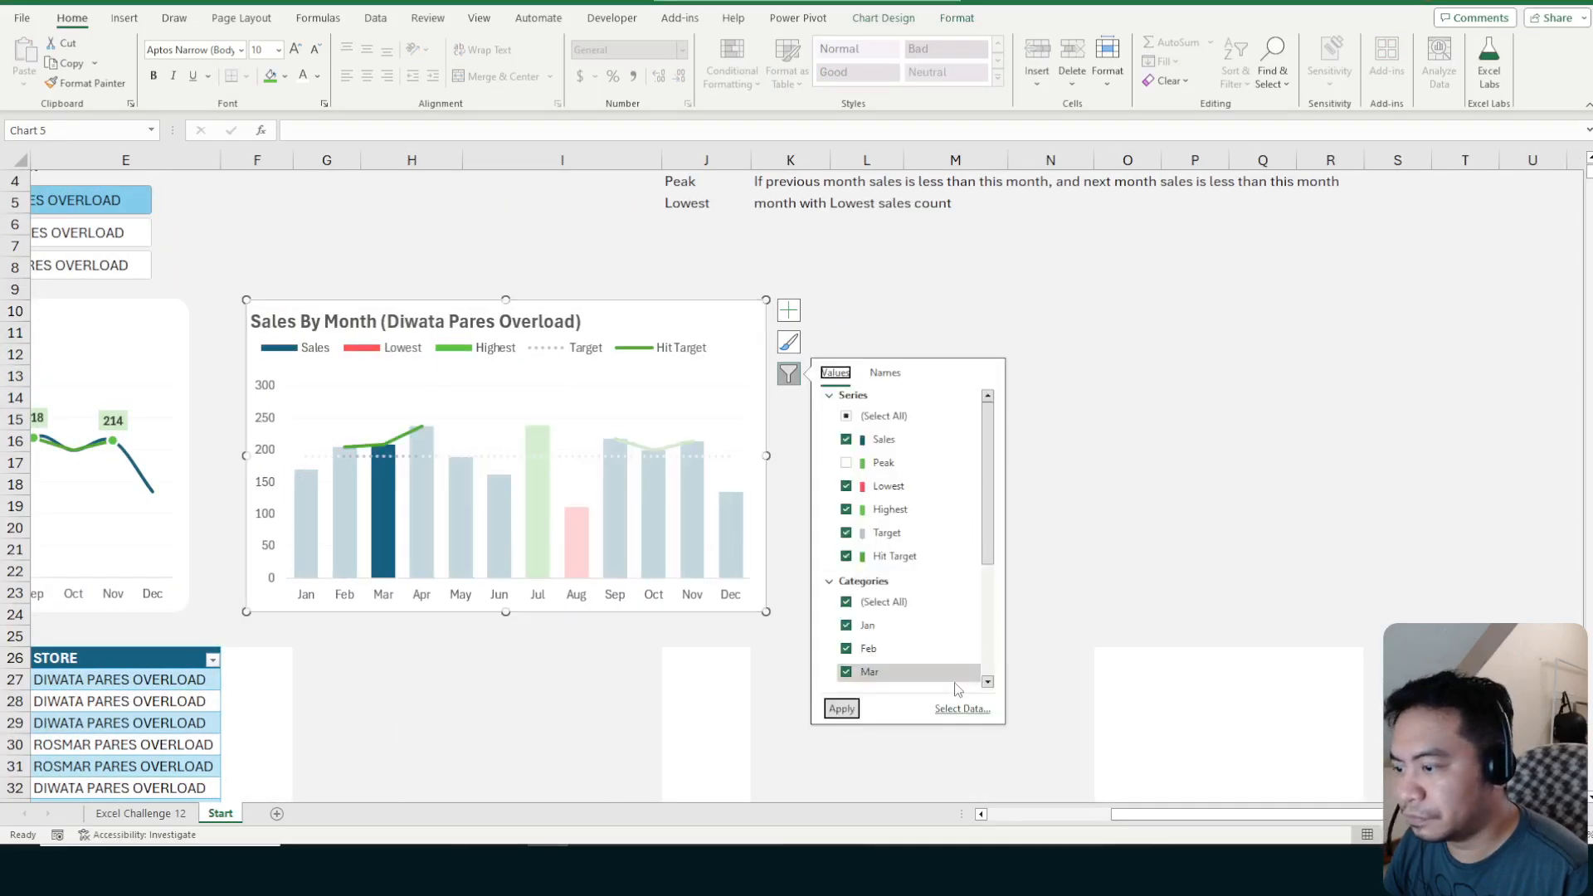
left_click(955, 708)
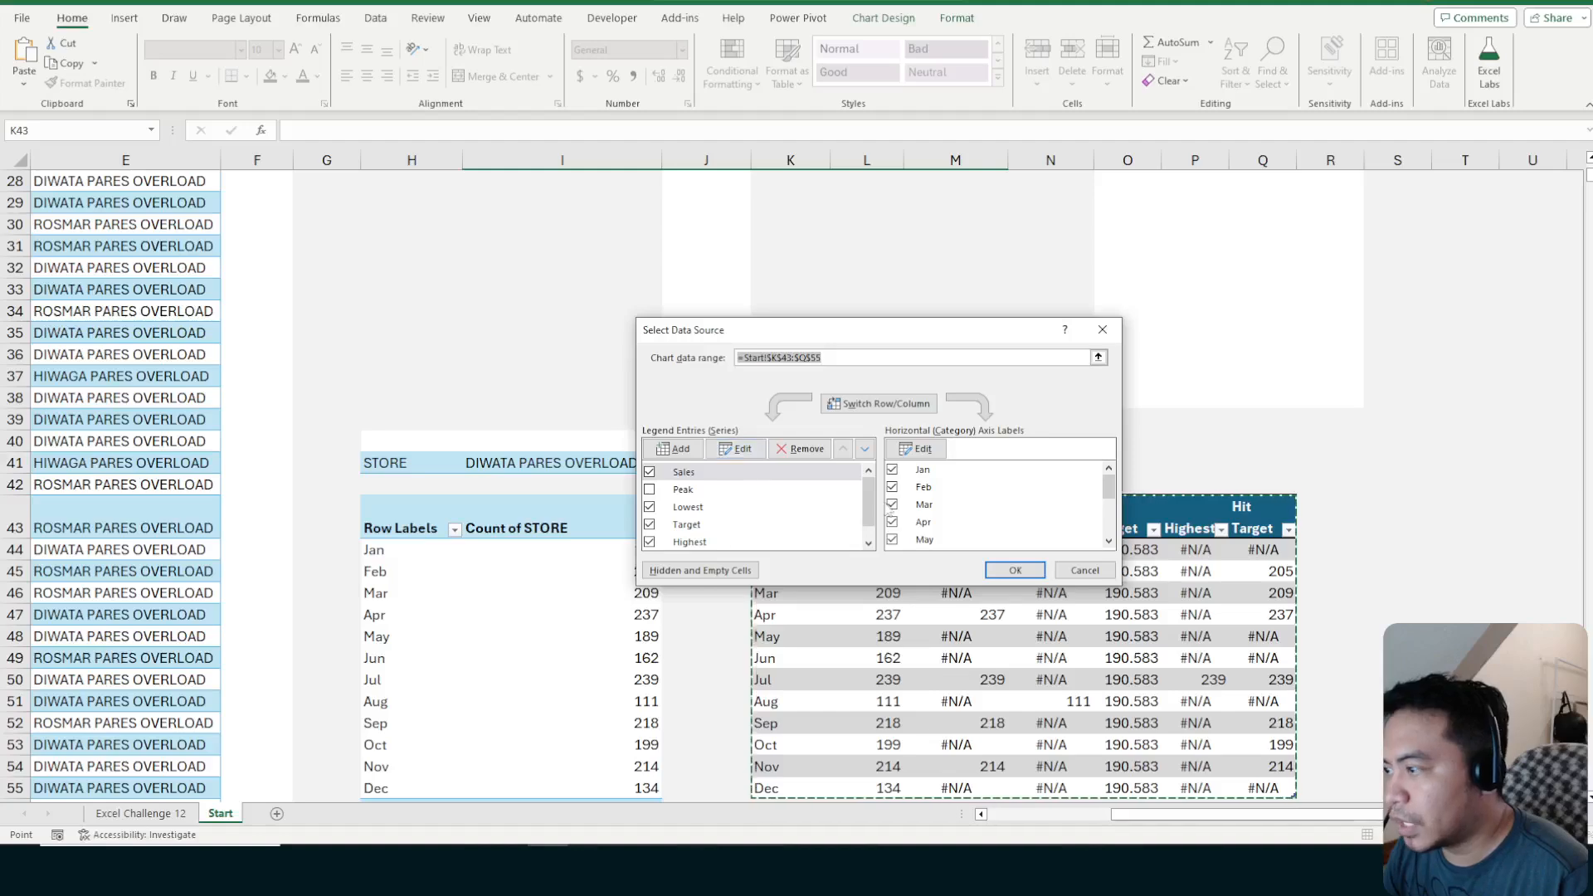
key("Escape")
key("Escape")
scroll(807, 320, "up", 7)
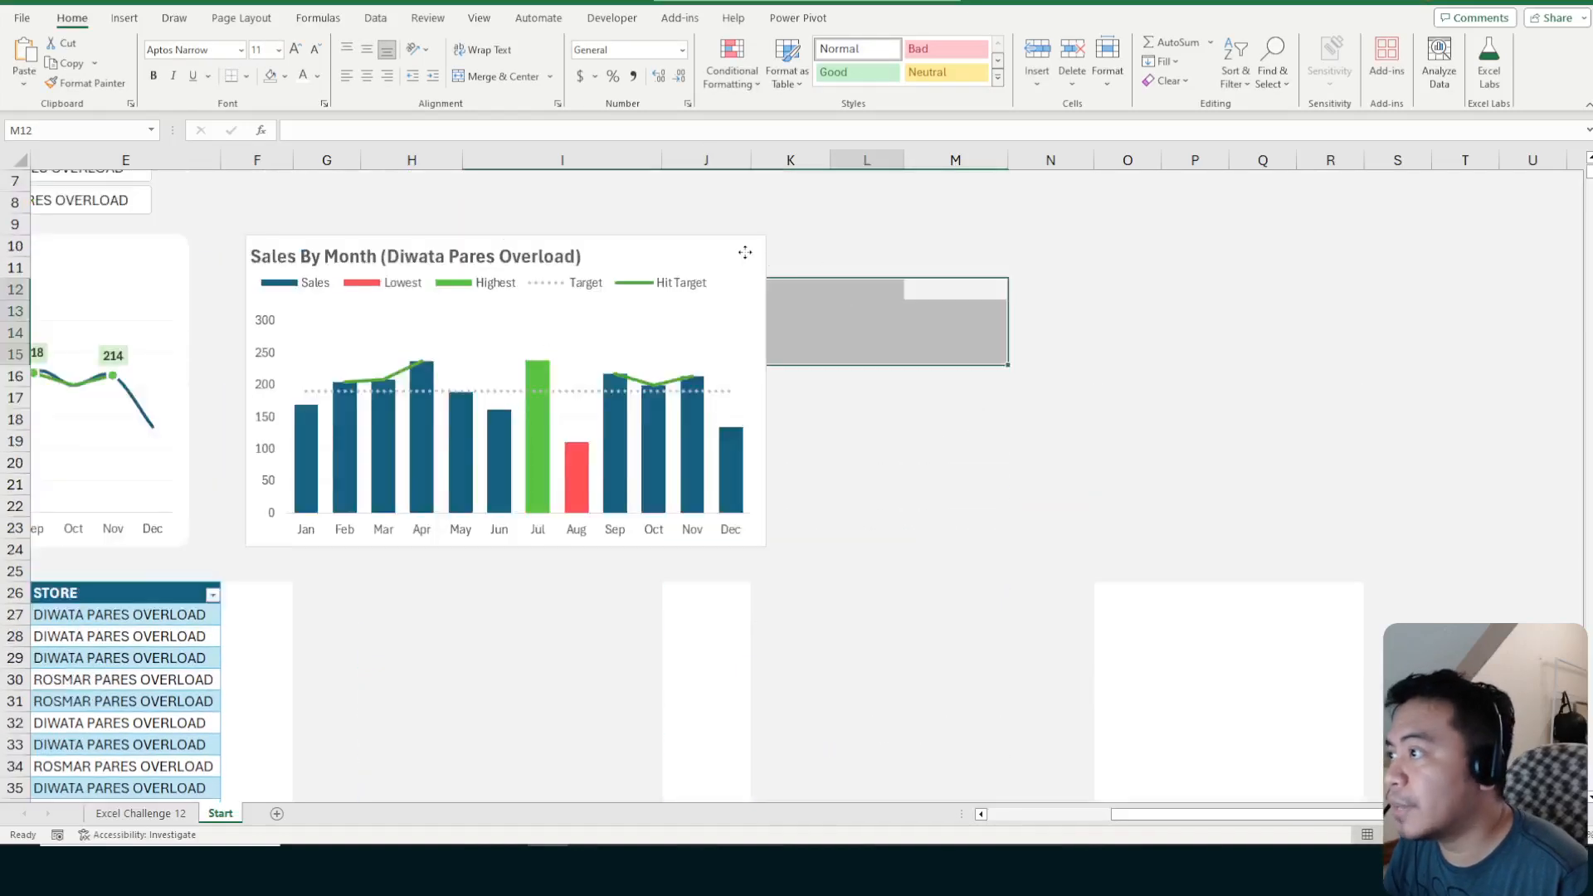
Change the Hit Target series in the column chart to a Clustered Column
left_click(745, 252)
left_click(884, 18)
left_click(890, 86)
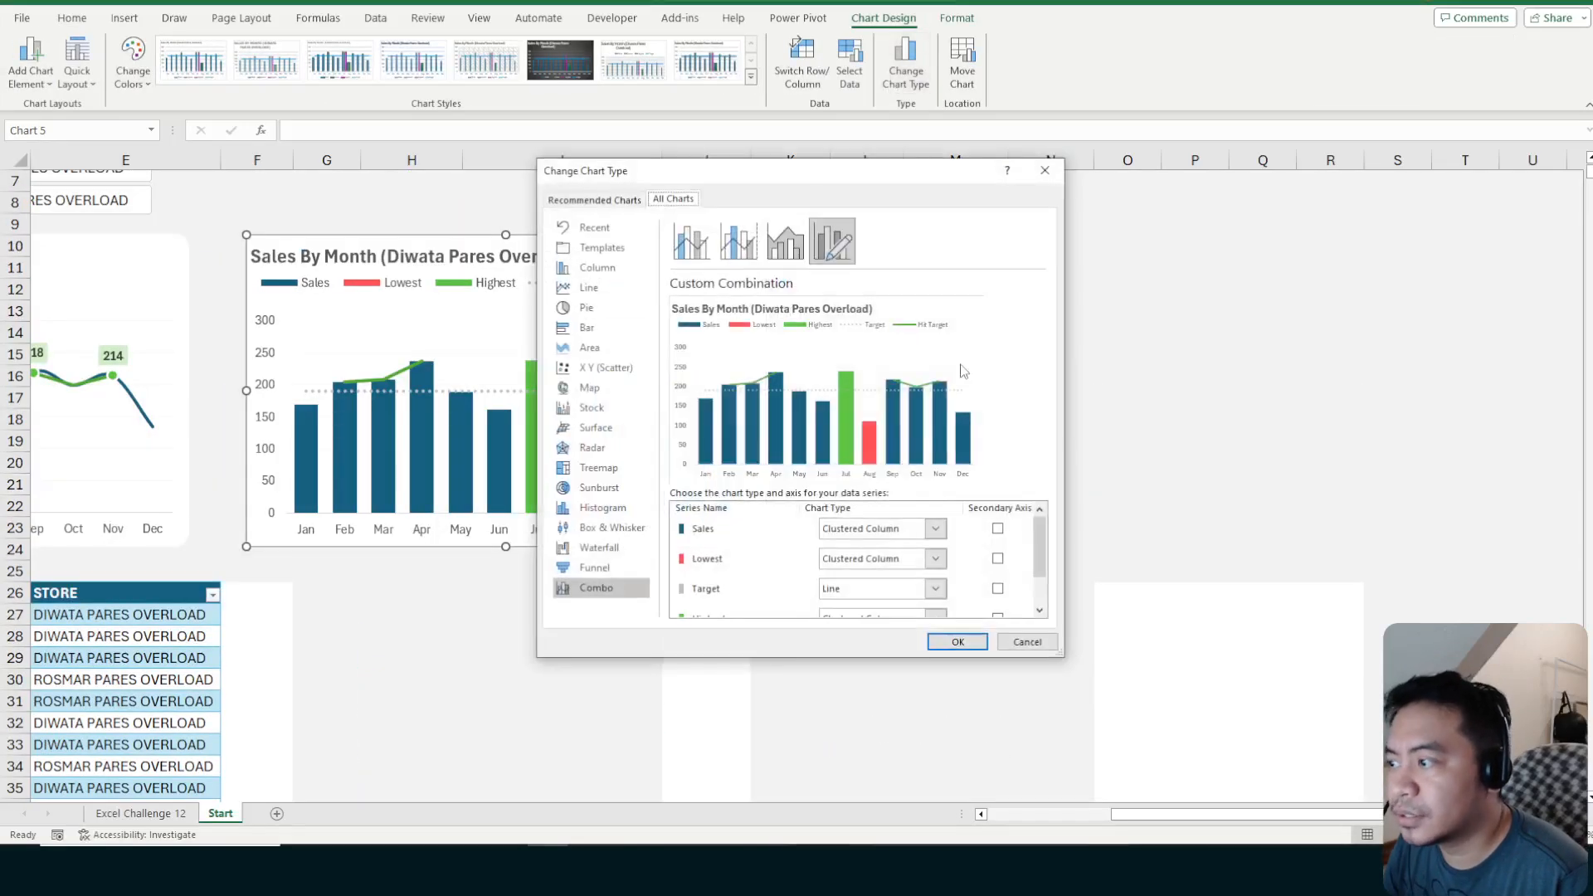
left_click_drag(878, 170, 1087, 172)
scroll(996, 548, "down", 2)
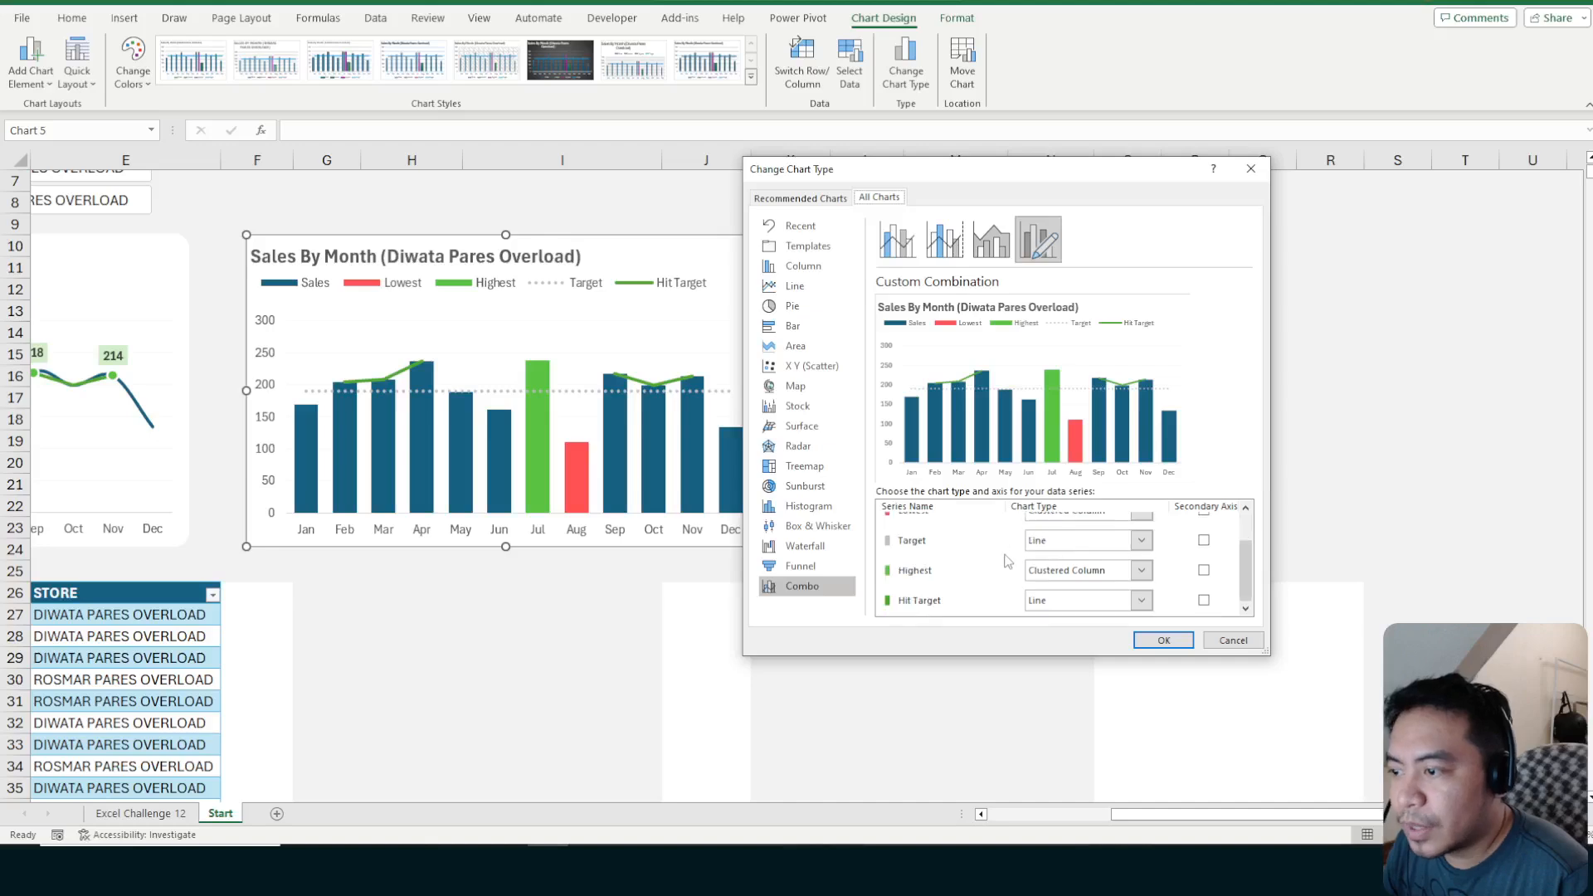
scroll(1086, 584, "up", 2)
scroll(1086, 584, "down", 2)
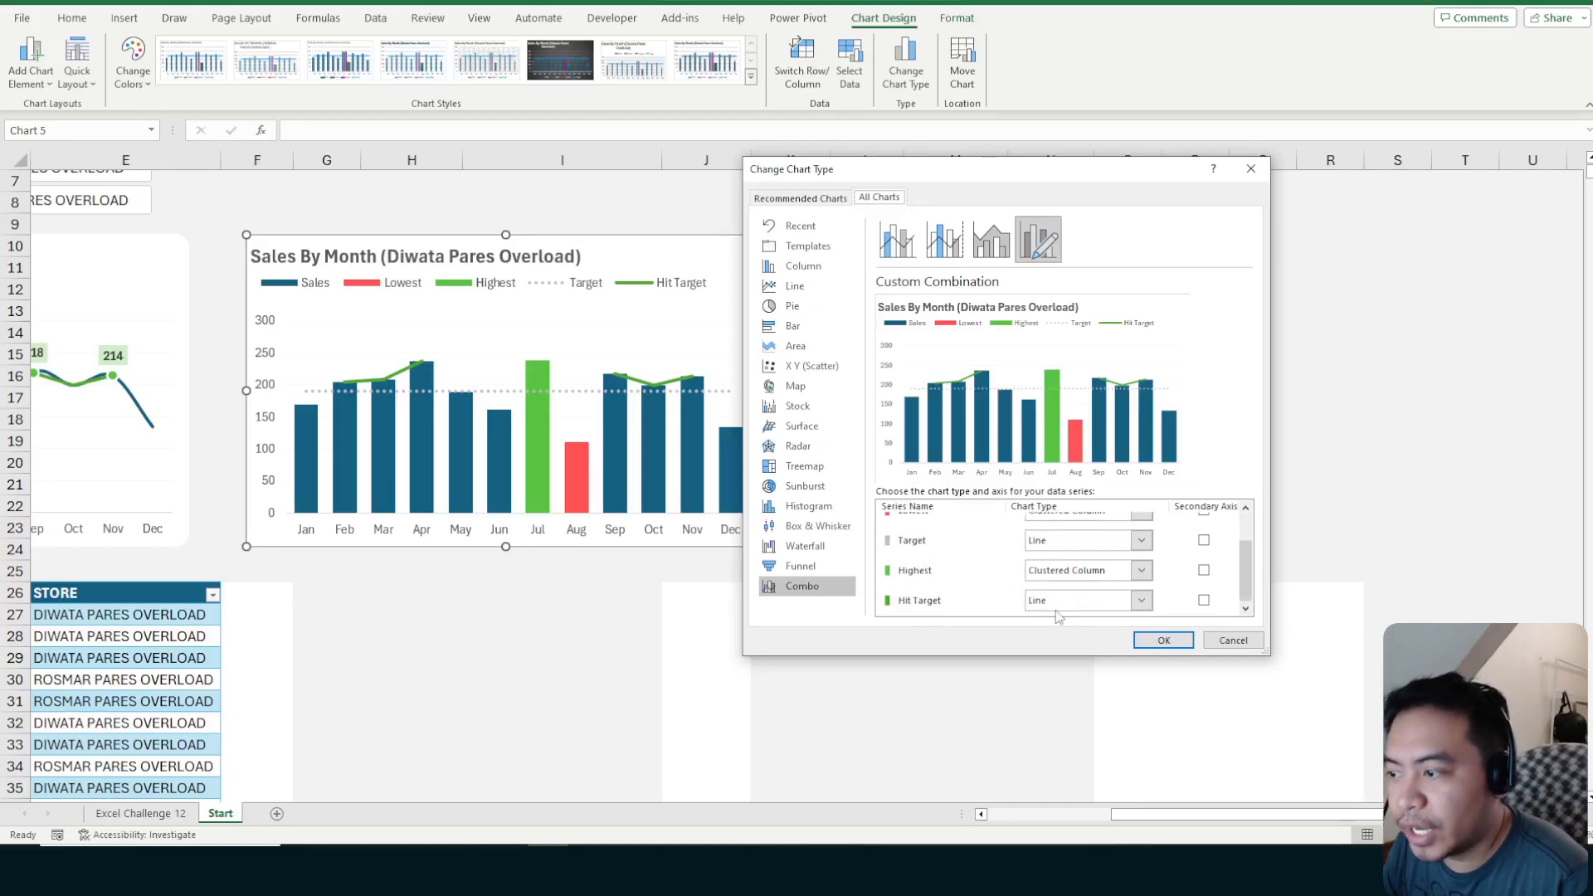
left_click(1059, 606)
left_click(1049, 271)
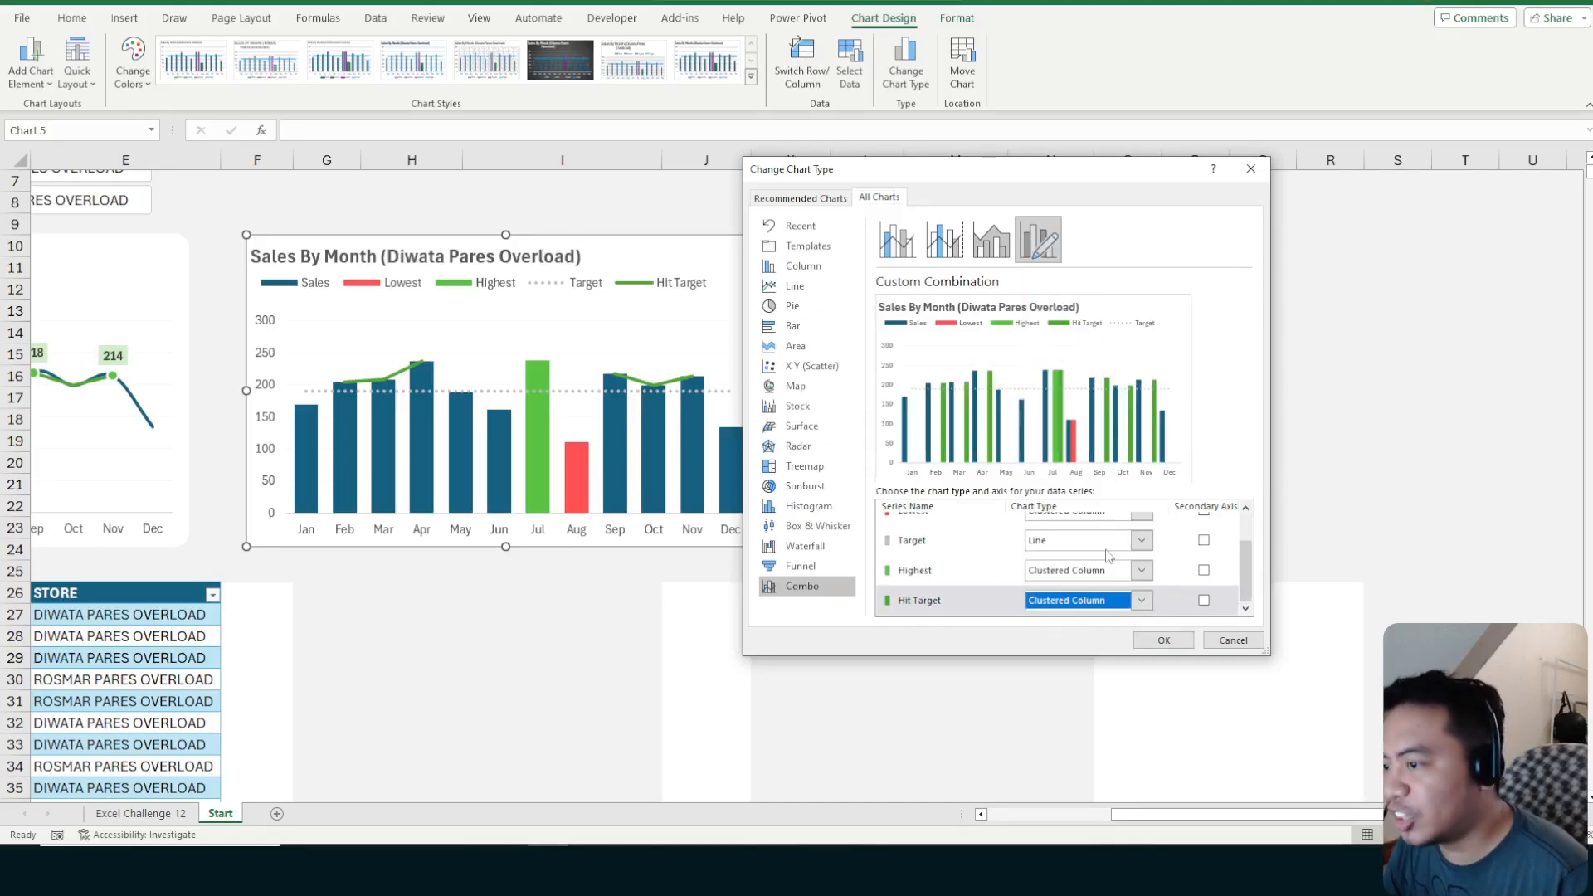
left_click(1164, 640)
Set the series overlap of the Hit Target columns to 100%
right_click(704, 430)
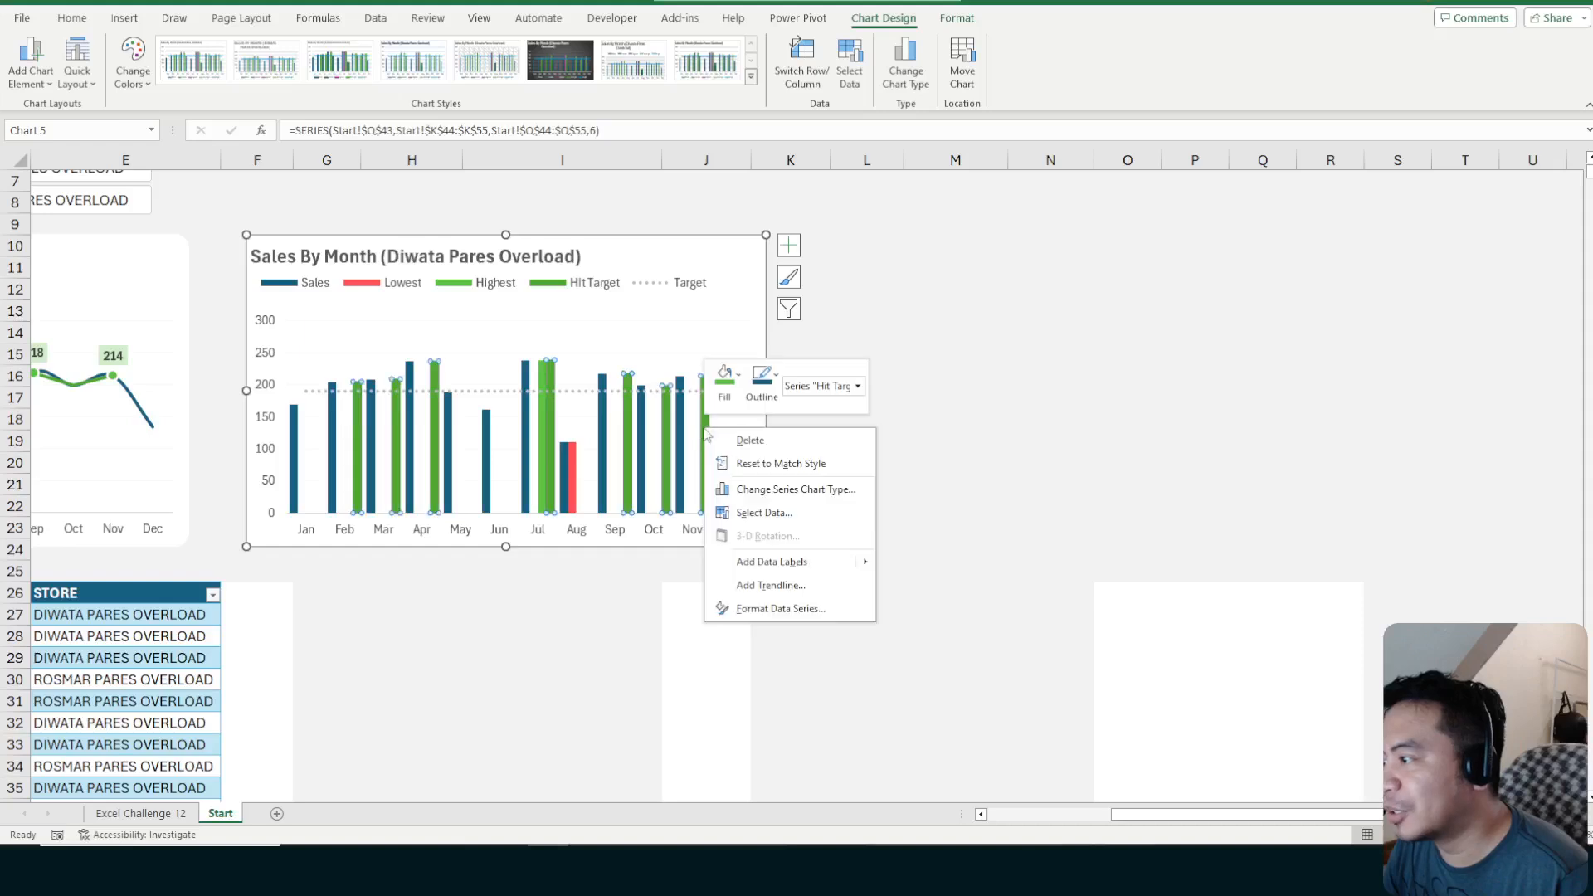
left_click(788, 614)
left_click_drag(1452, 349, 1496, 352)
left_click(986, 358)
scroll(477, 536, "up", 2)
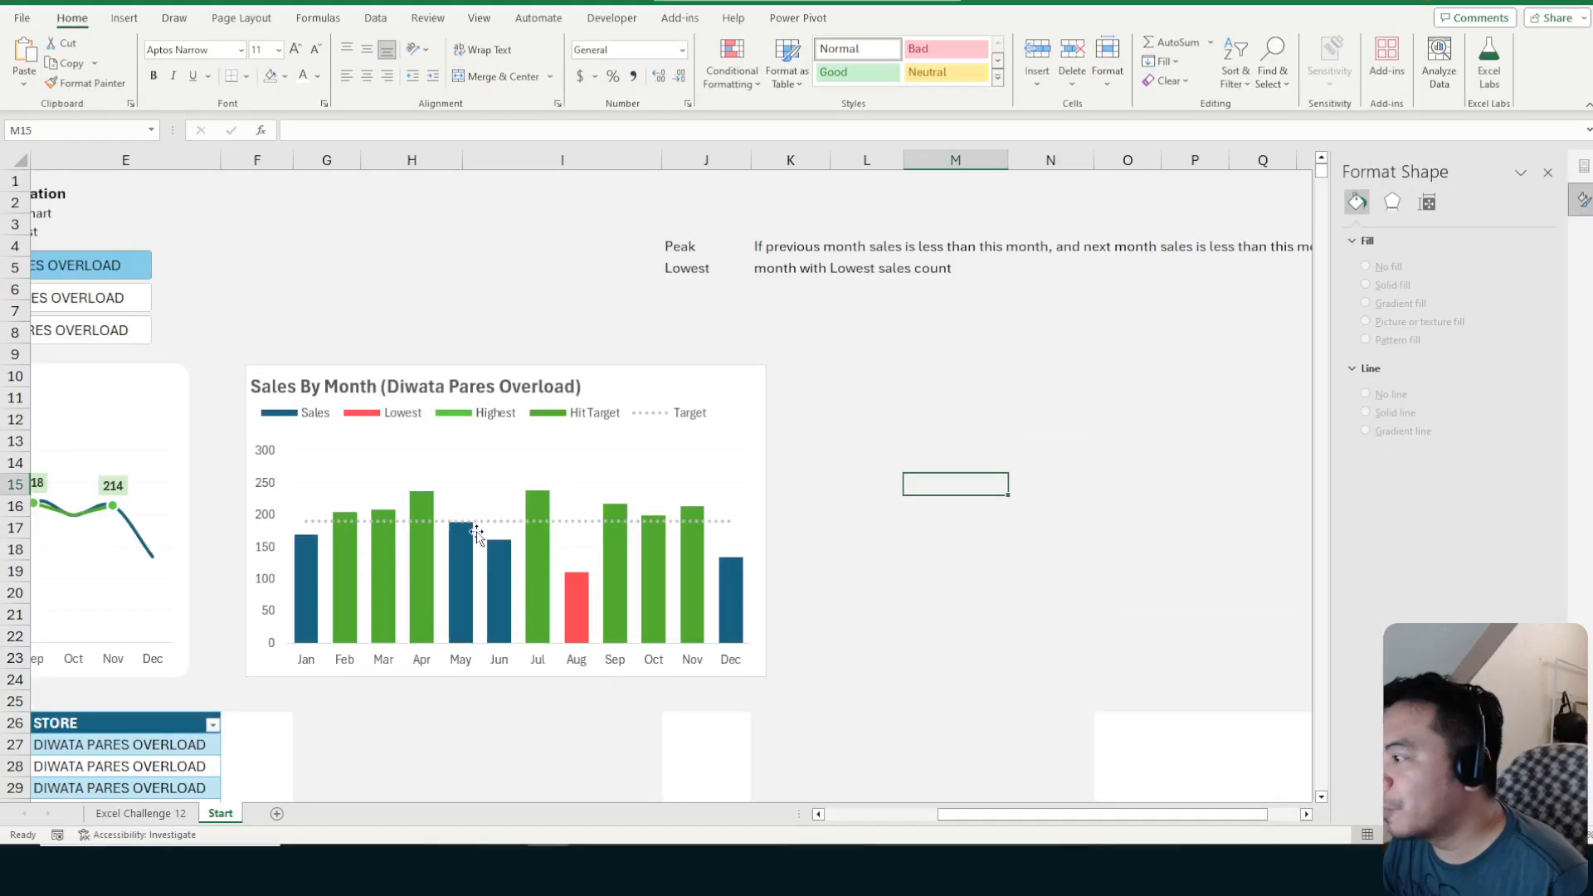
Examine the Sales and Hit Target columns against the chart legend, and close the formatting pane
left_click(314, 574)
left_click(313, 574)
left_click(867, 549)
left_click(649, 550)
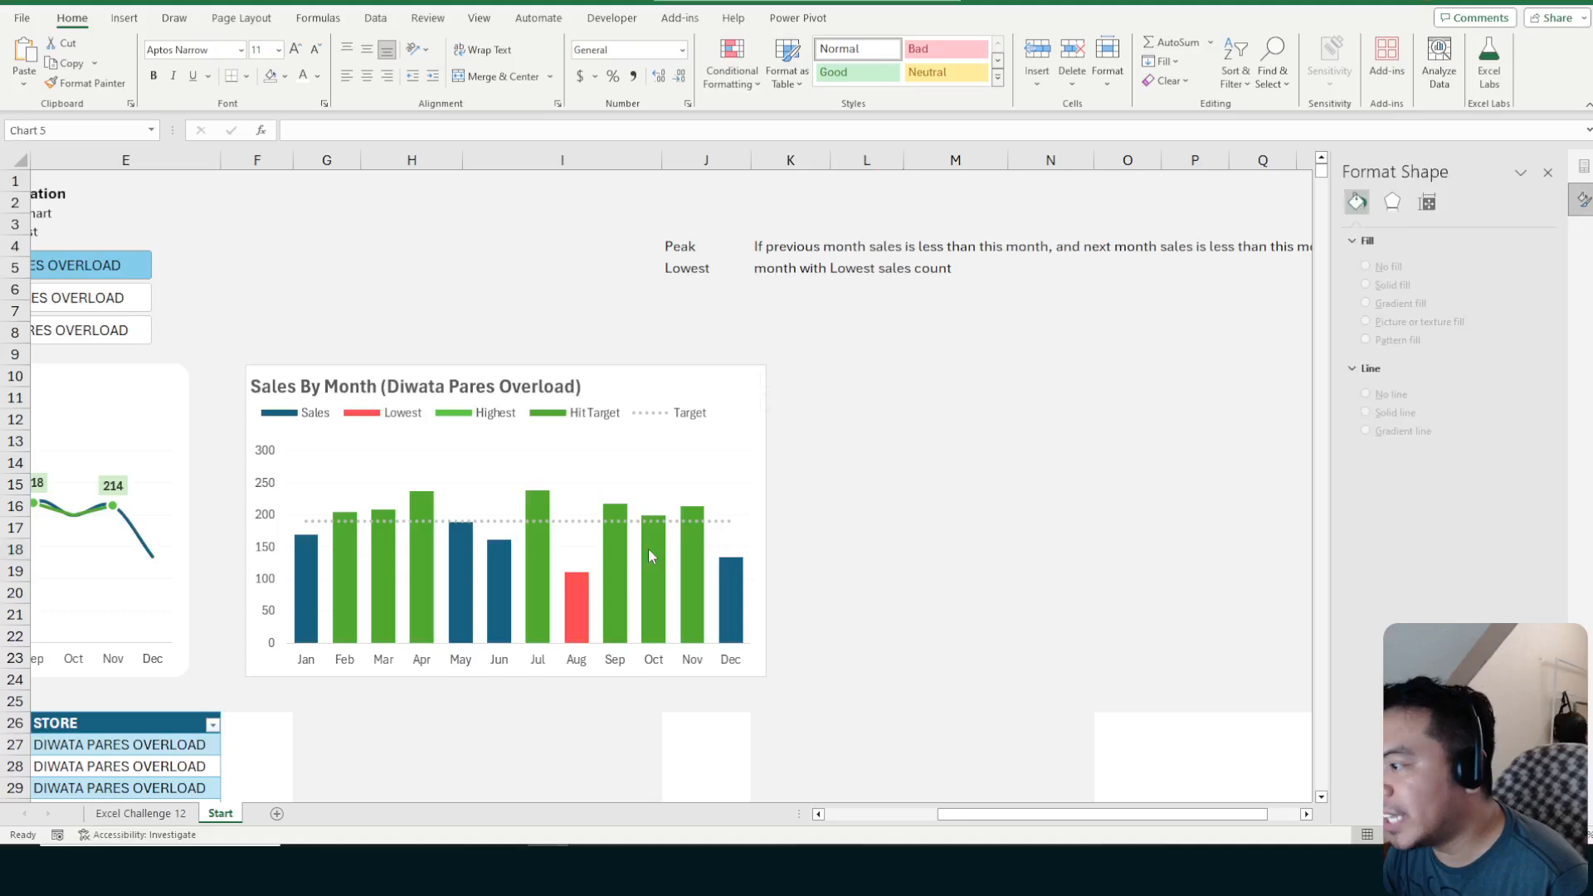
left_click(895, 532)
left_click(656, 574)
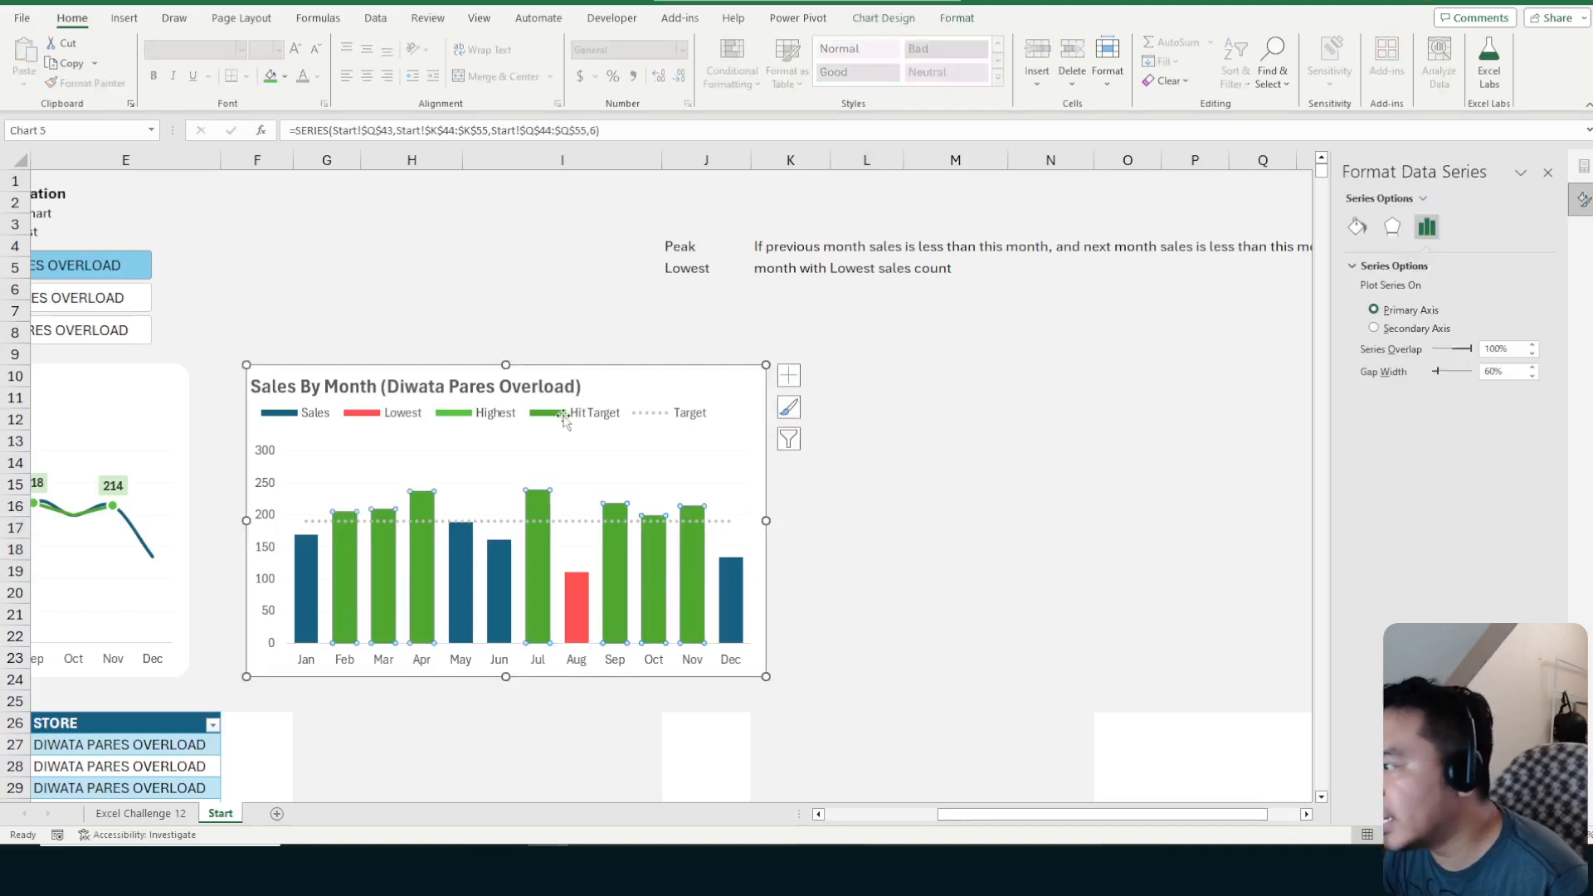
left_click(890, 485)
scroll(985, 455, "down", 1)
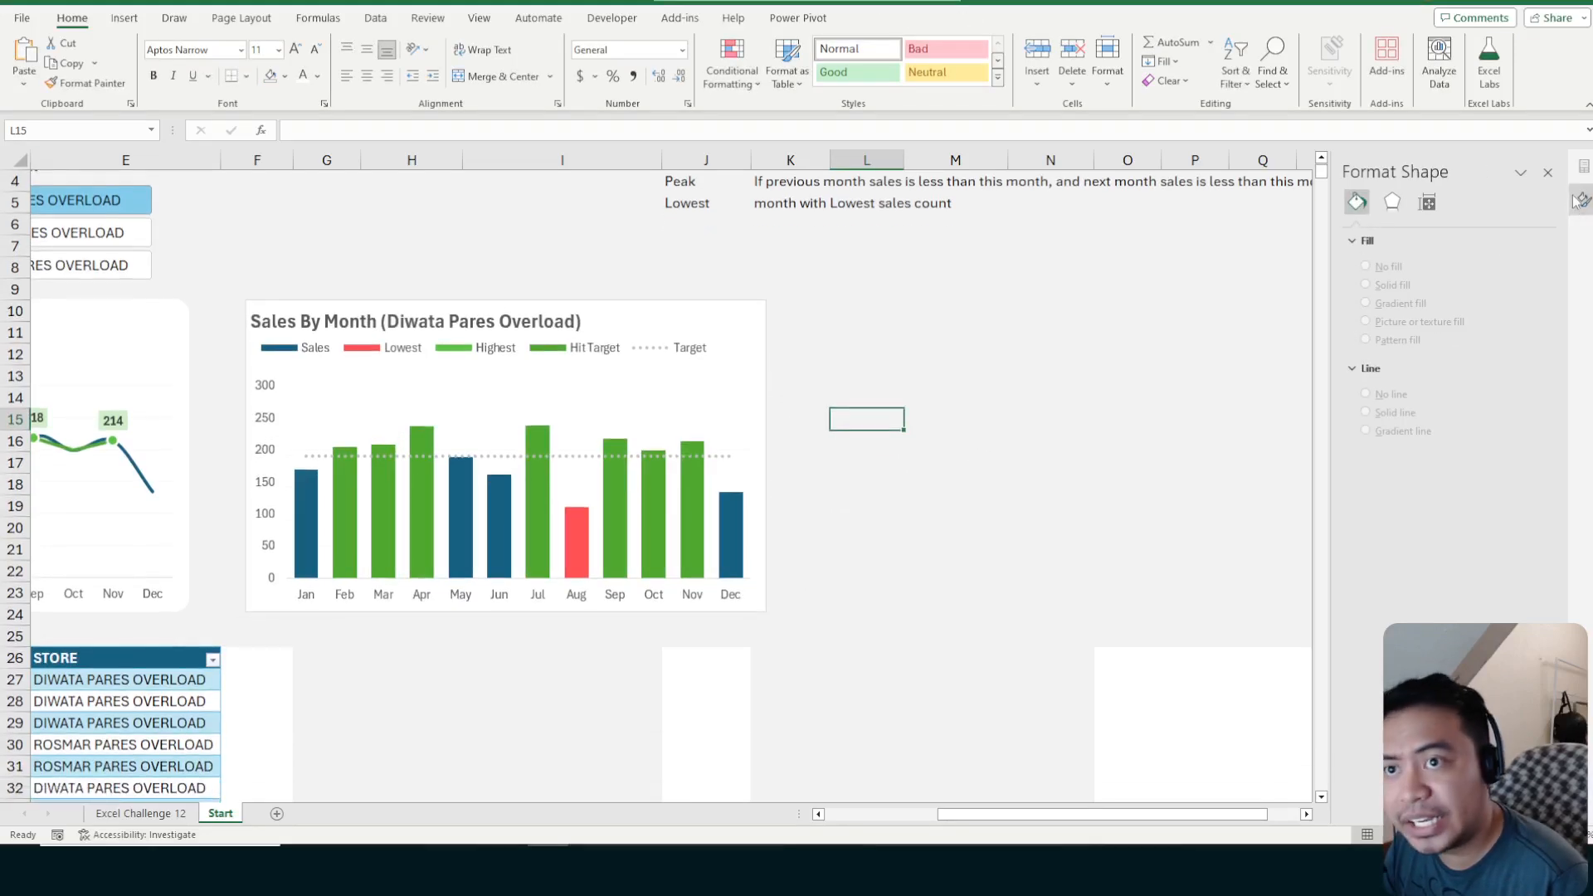
left_click(1547, 173)
left_click(561, 537)
left_click(906, 527)
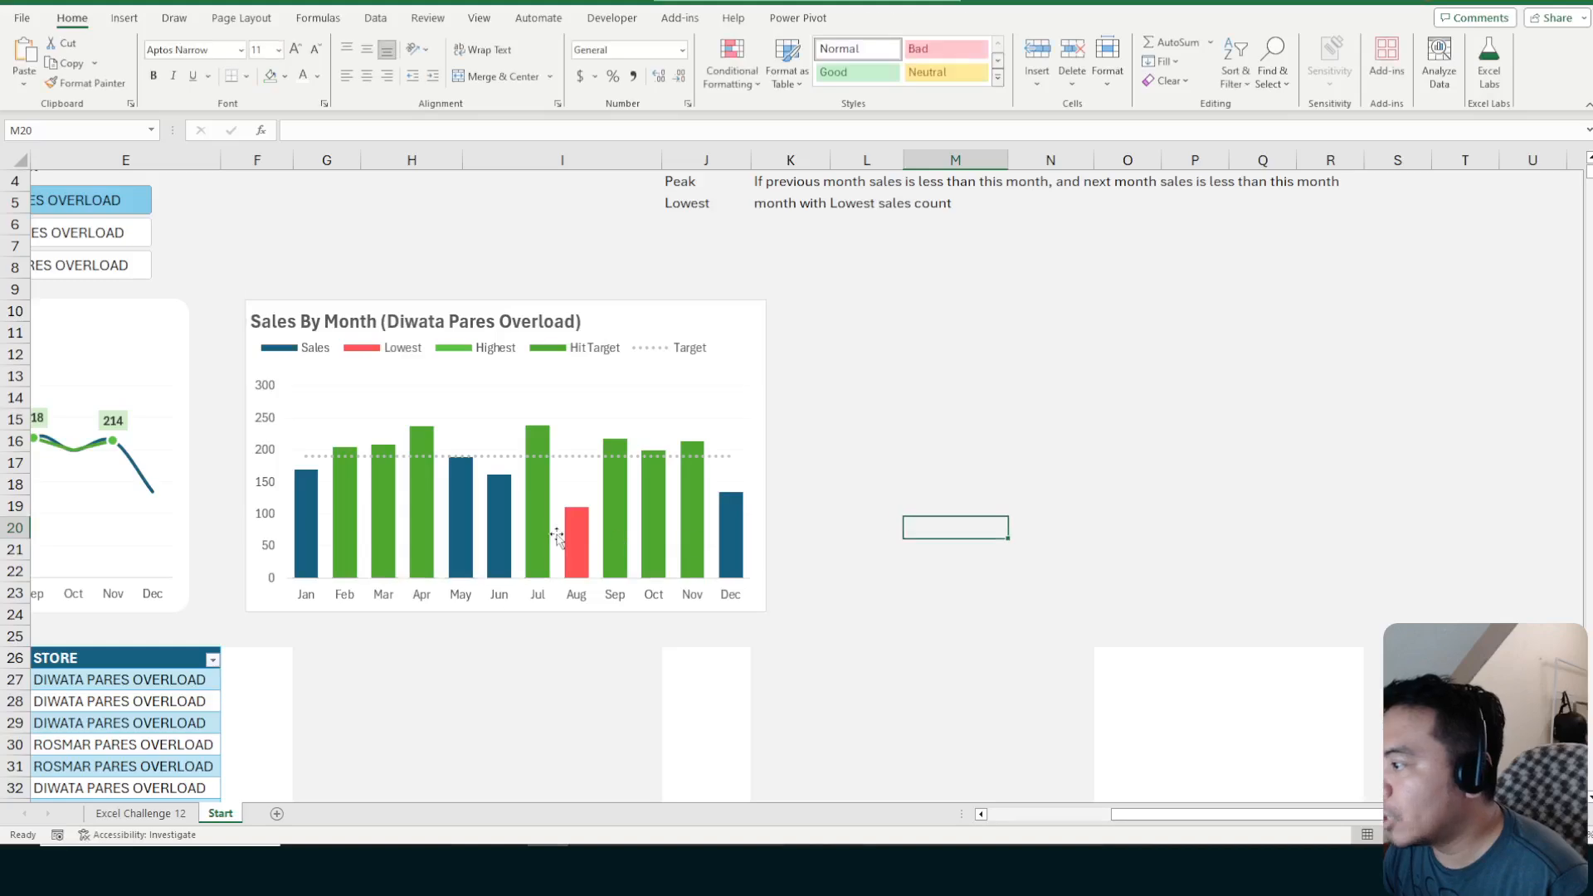
scroll(706, 477, "down", 2)
scroll(692, 464, "up", 3)
Inspect the column chart's legend entries in its data source settings and close the dialog
left_click(689, 386)
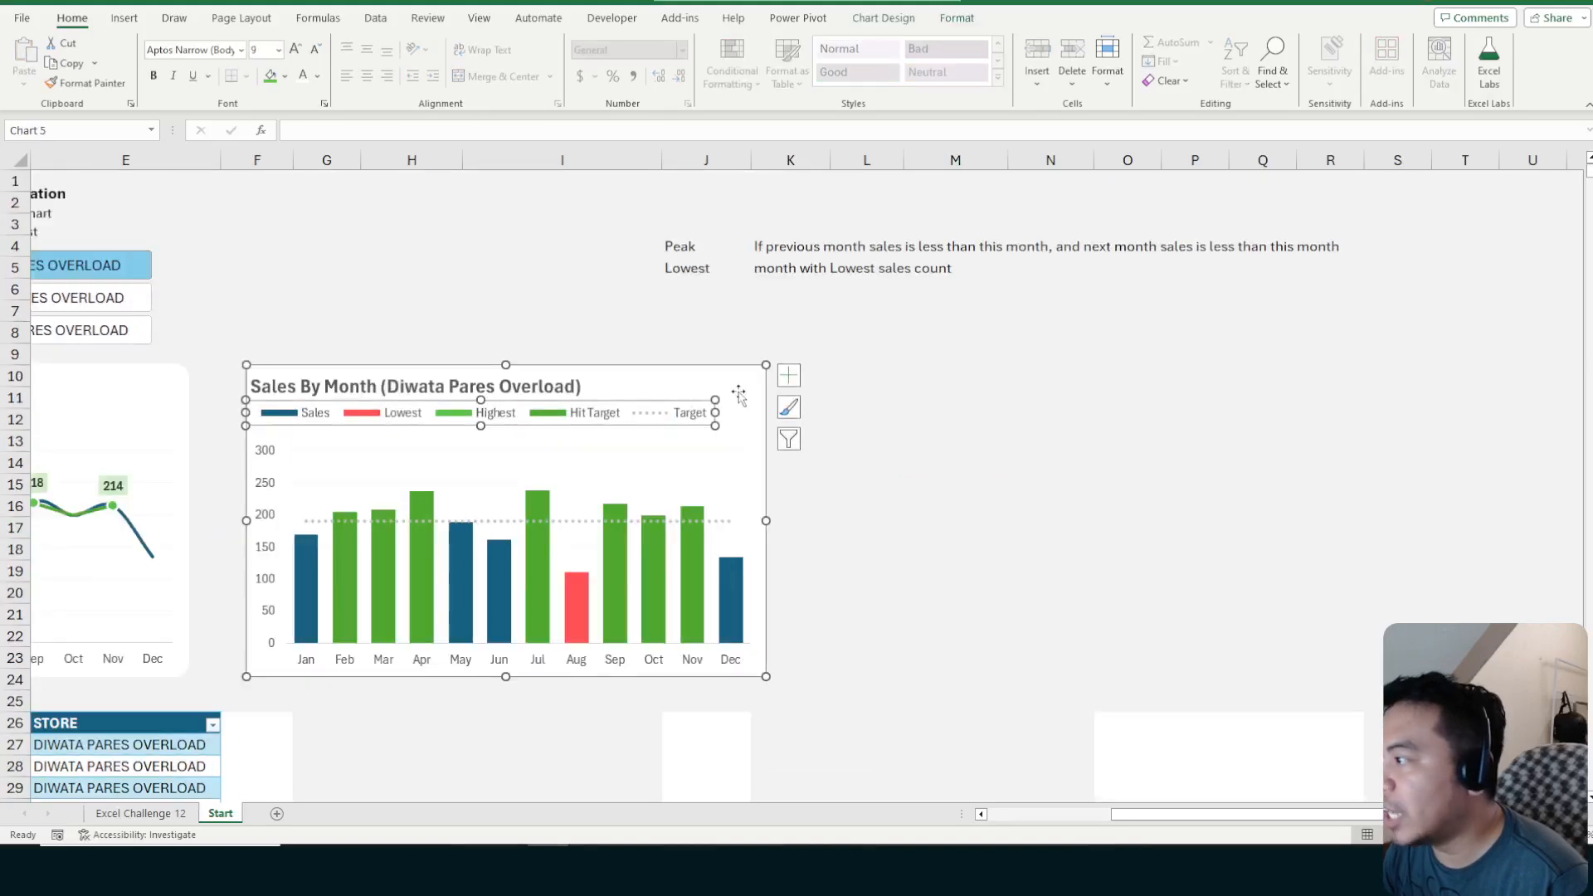
left_click(788, 438)
left_click(957, 775)
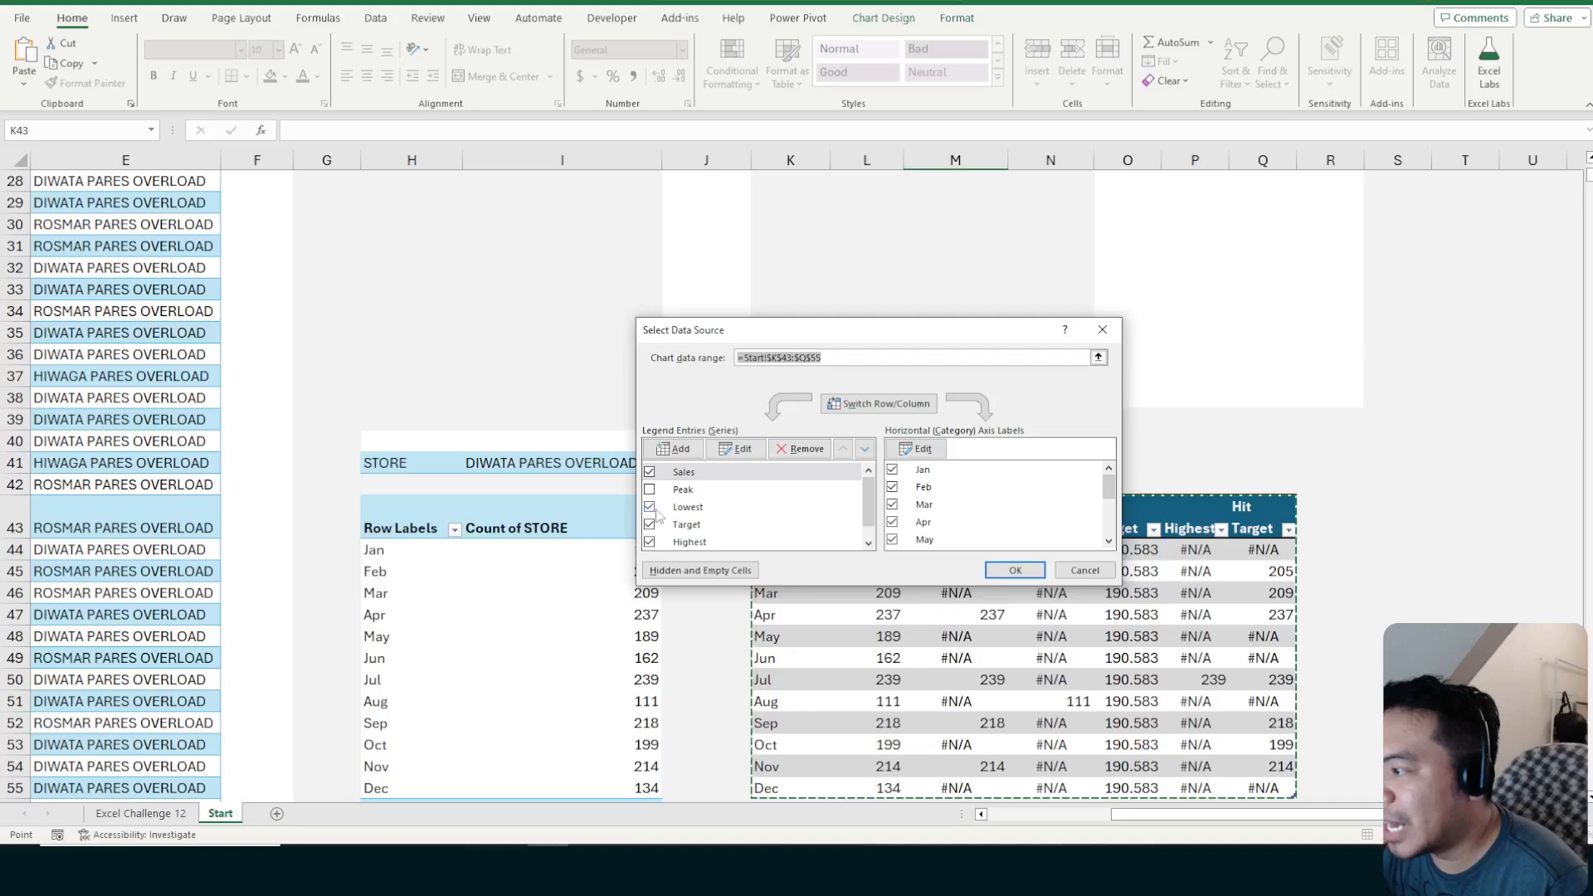
key("Return")
scroll(676, 431, "up", 2)
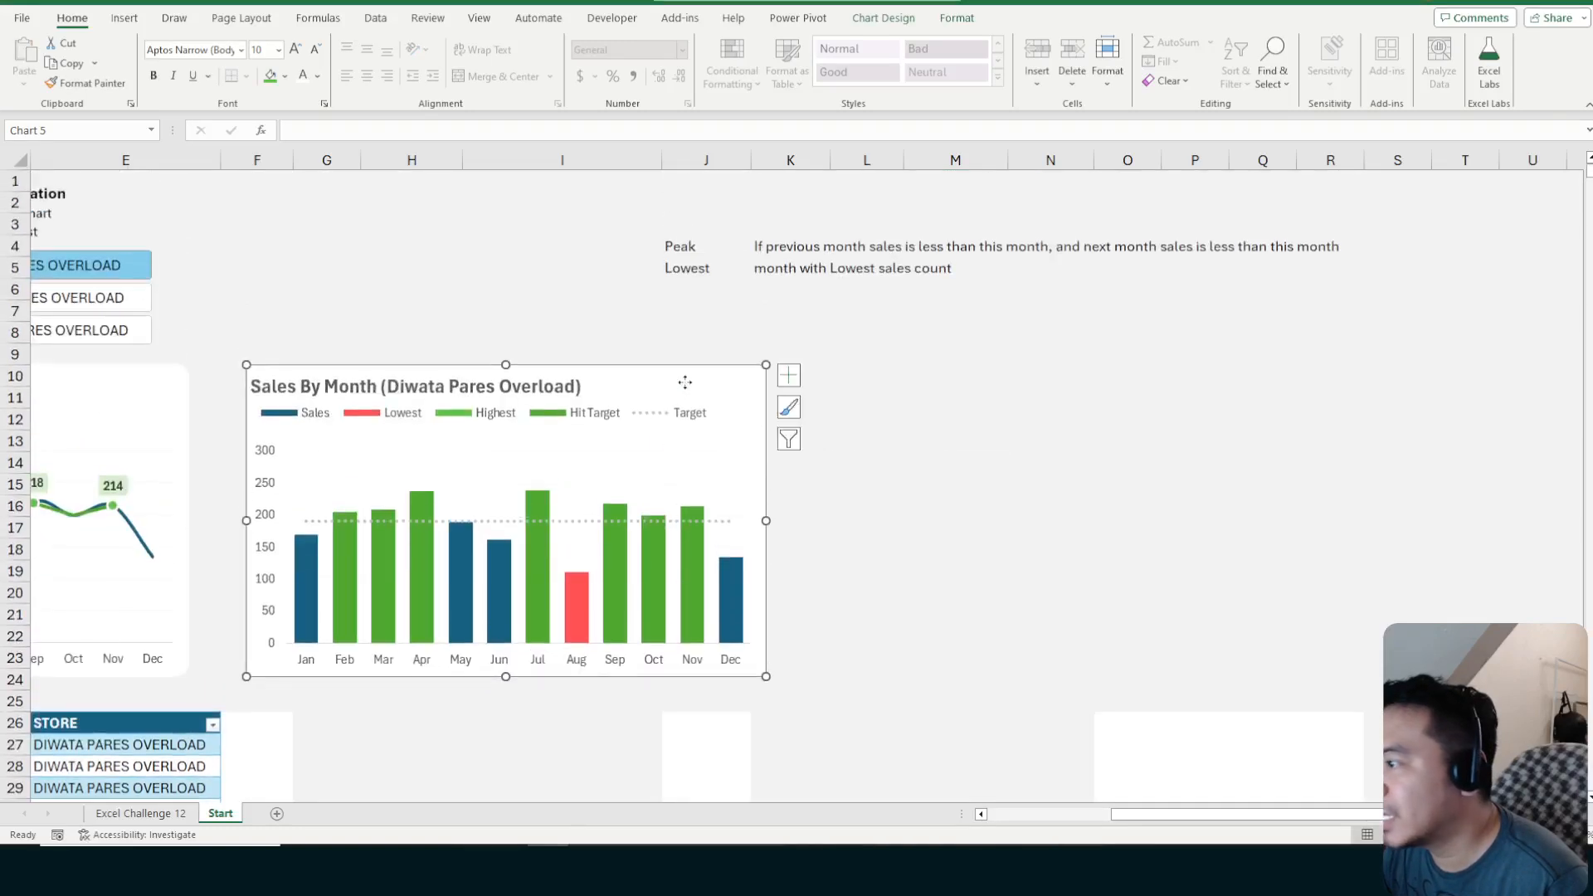
Filter the Lowest and Highest series out of the column chart, keeping Sales, Hit Target and Target
left_click(789, 440)
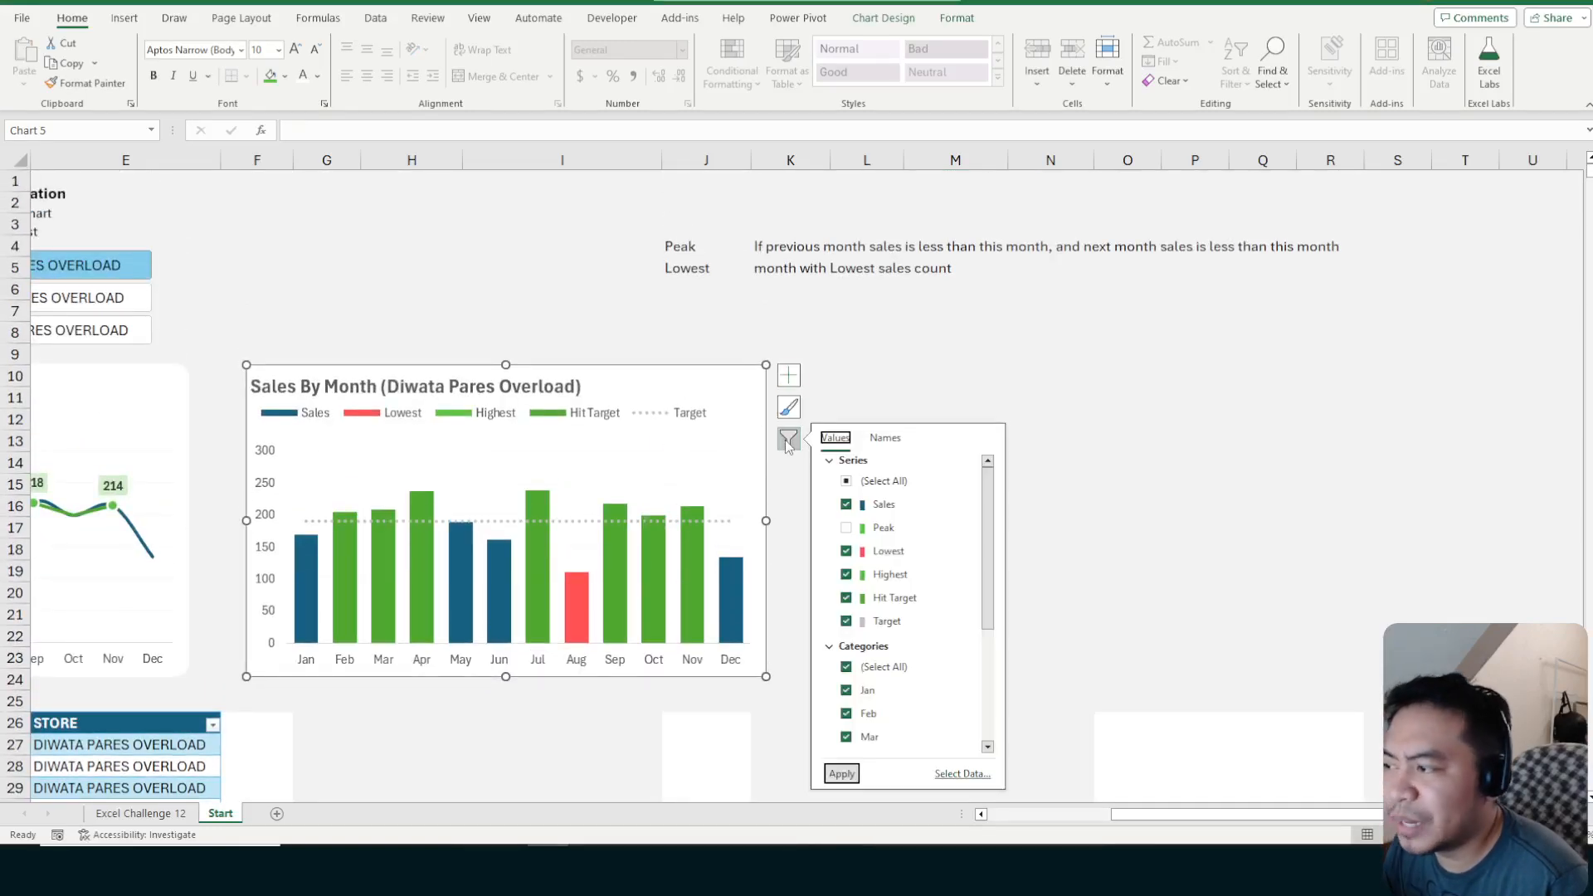
left_click(847, 552)
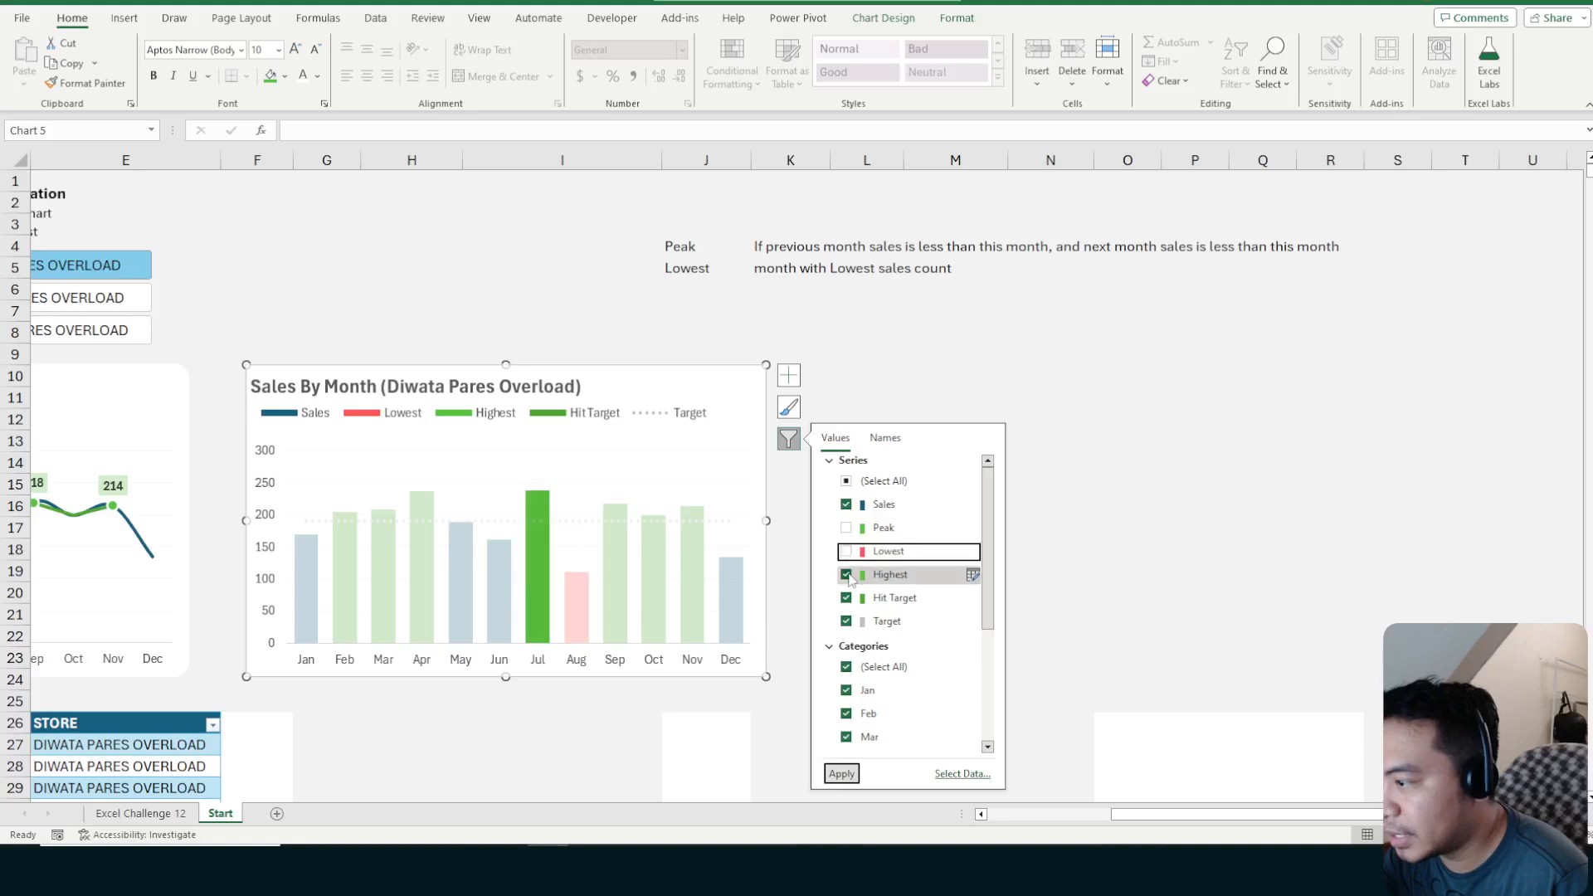
left_click(847, 575)
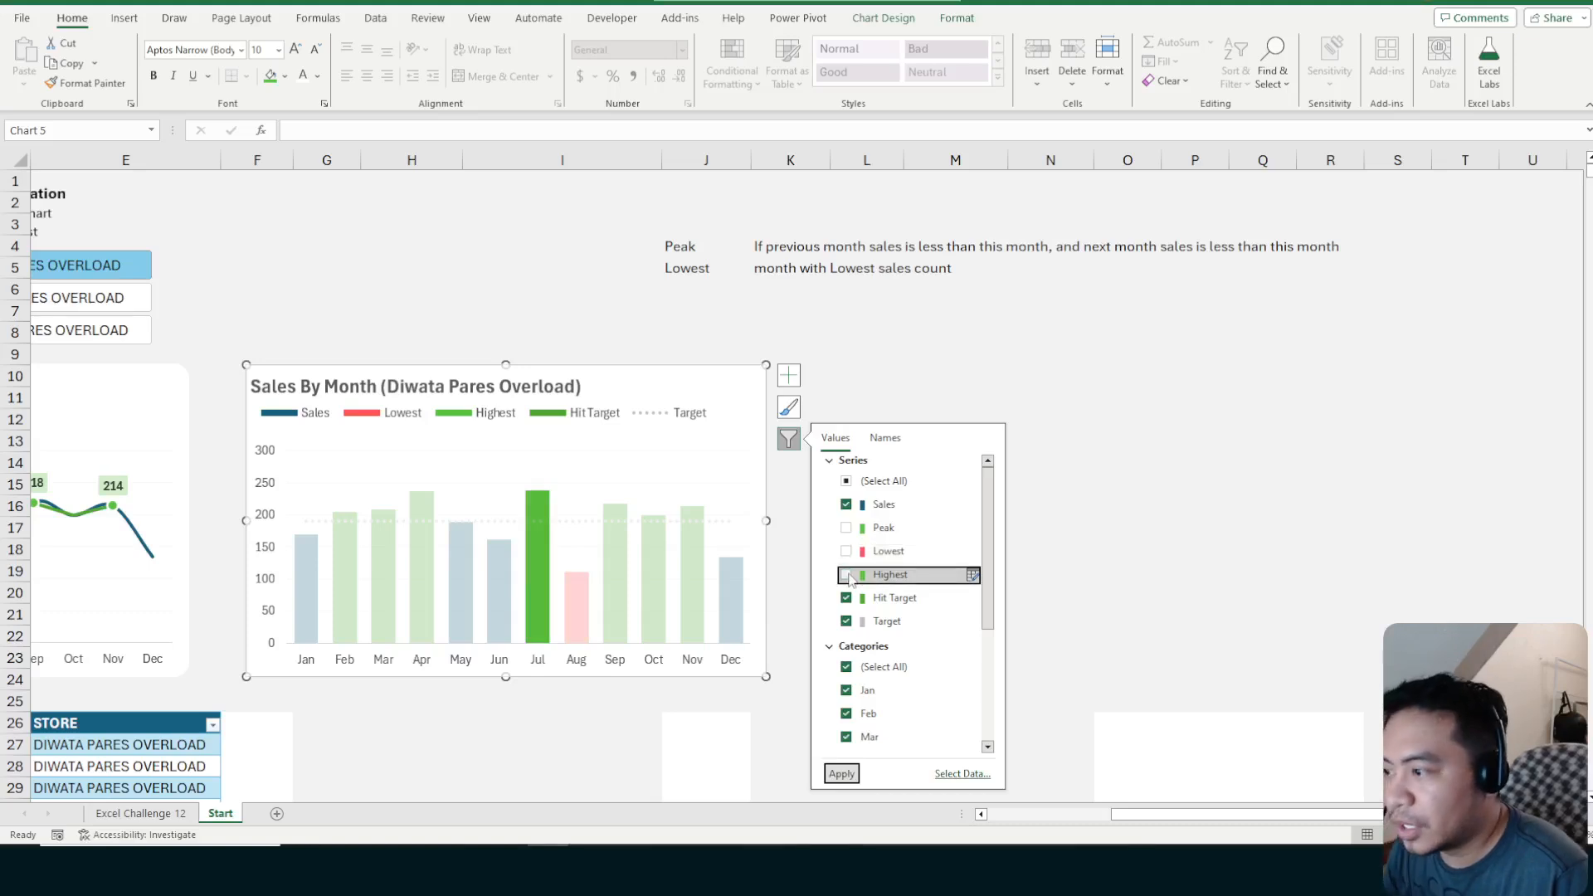
left_click(842, 774)
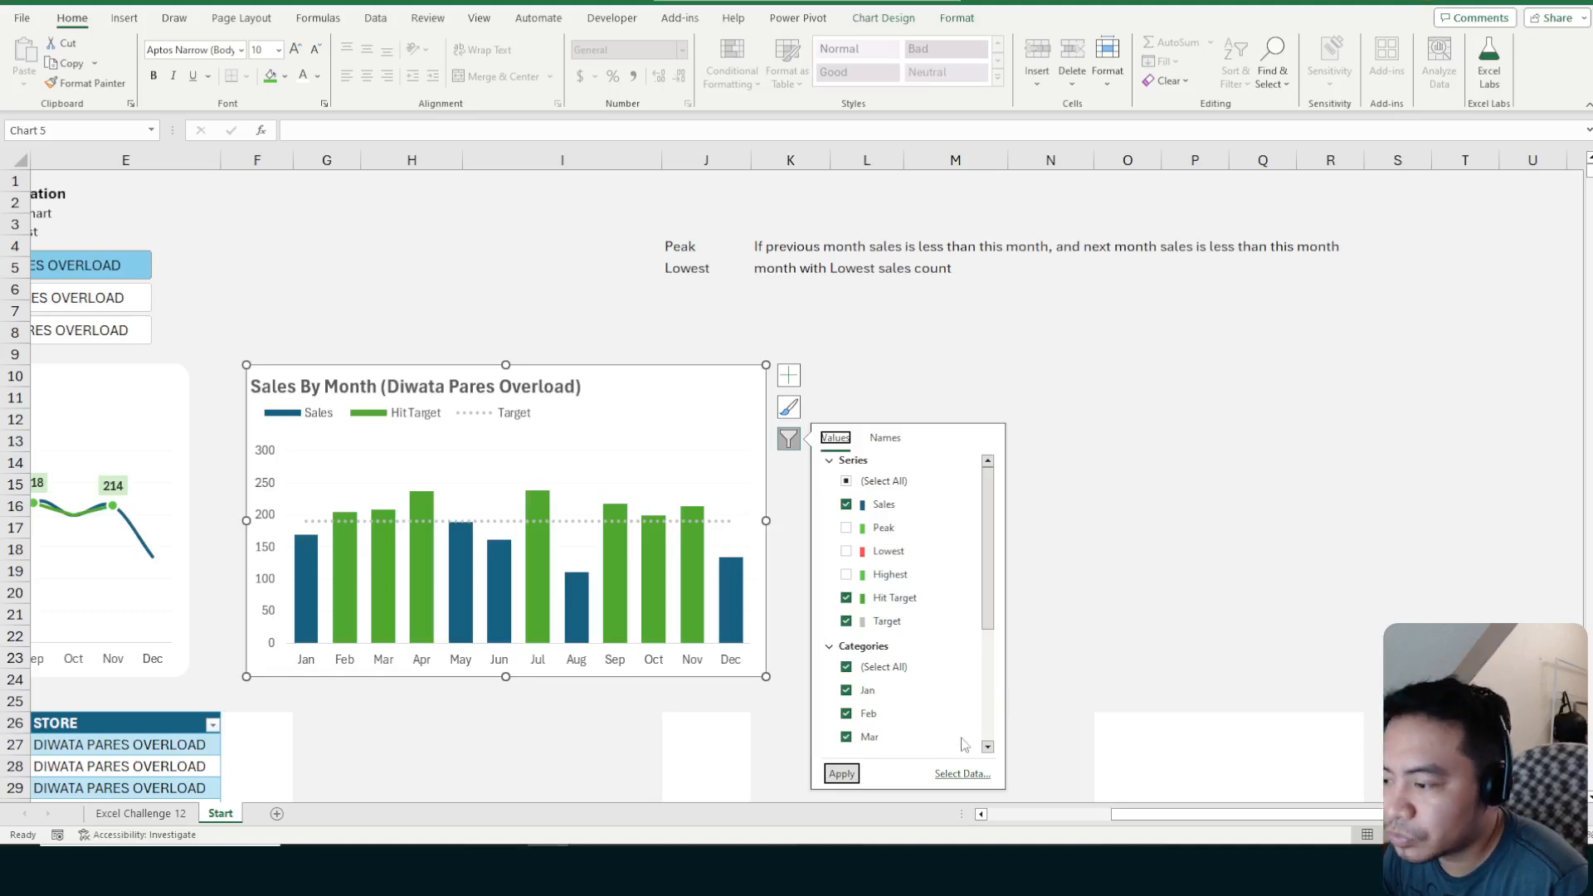
left_click(1050, 613)
left_click(1067, 531)
left_click(851, 465)
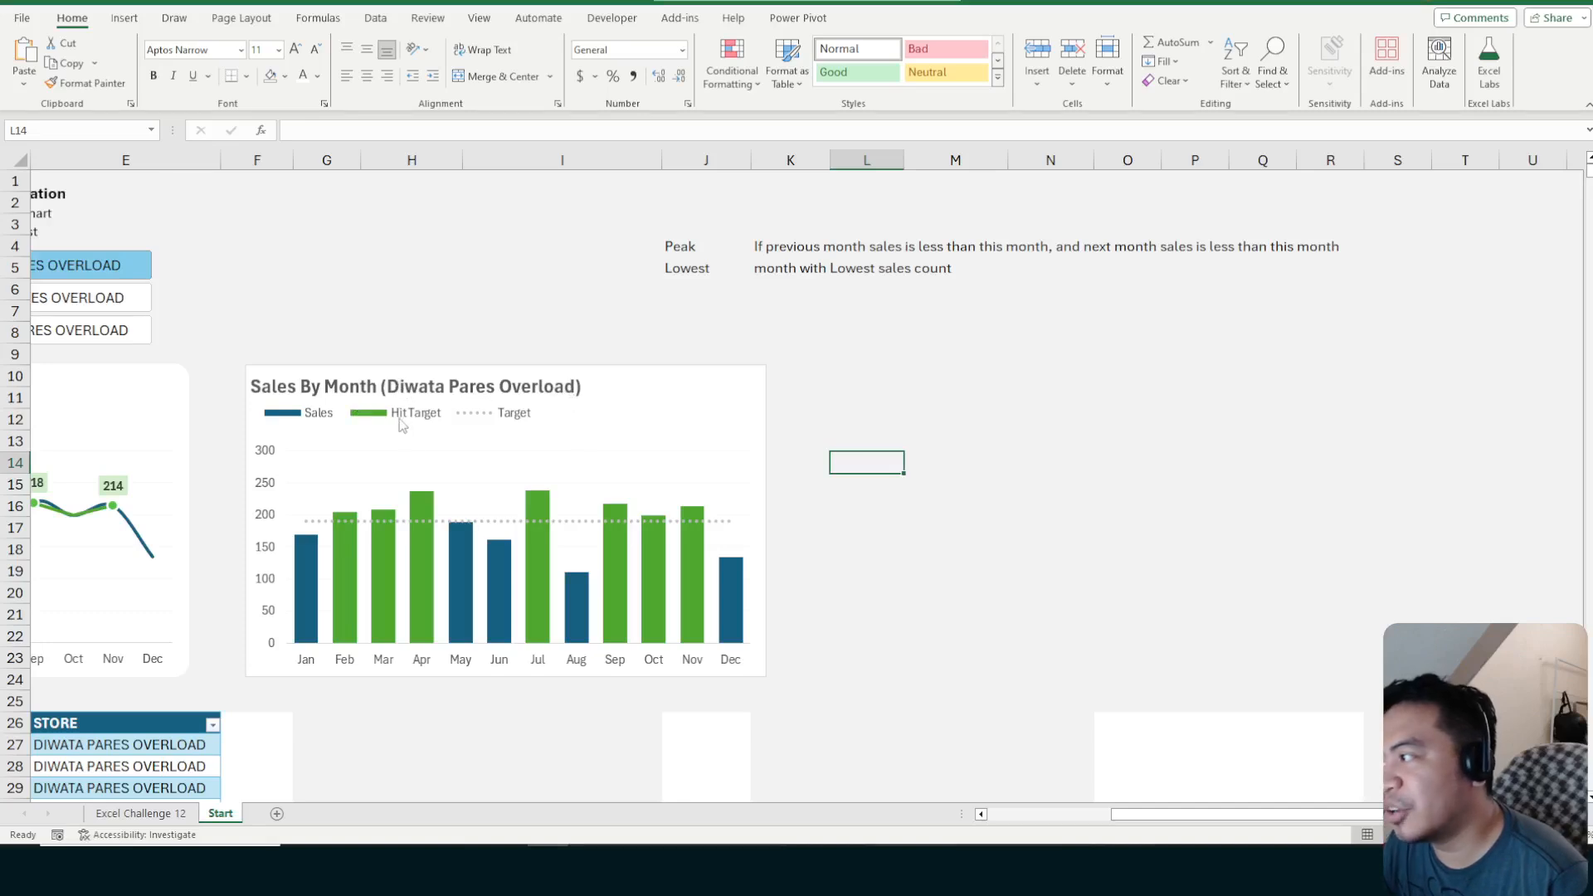
Inspect which series are included in the column chart's filter list and dismiss it without changes
left_click(700, 402)
left_click(789, 438)
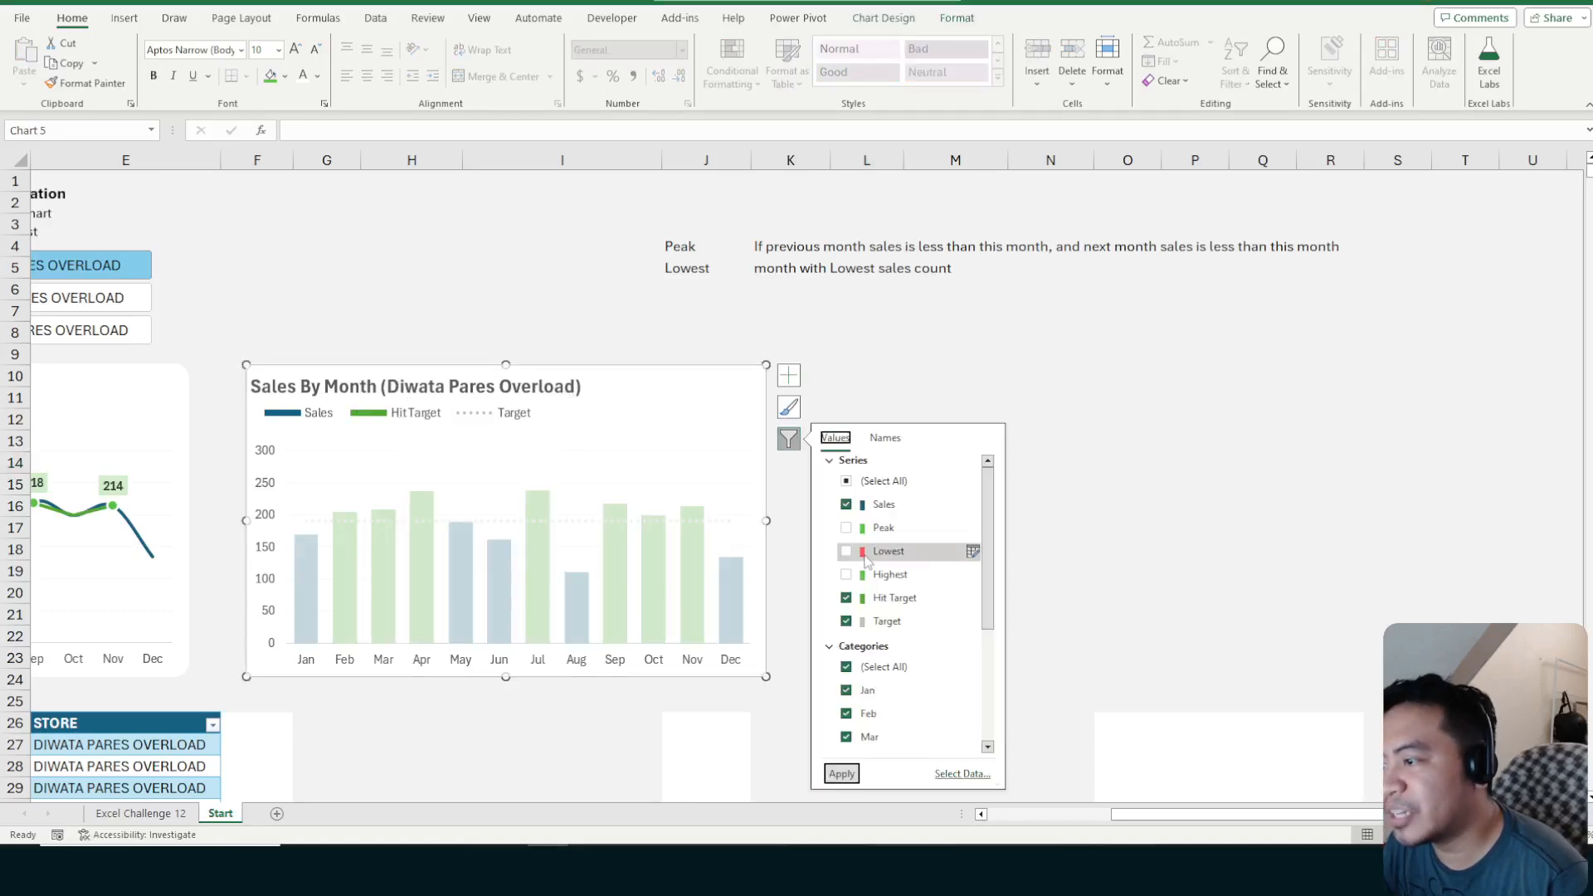
left_click(1027, 390)
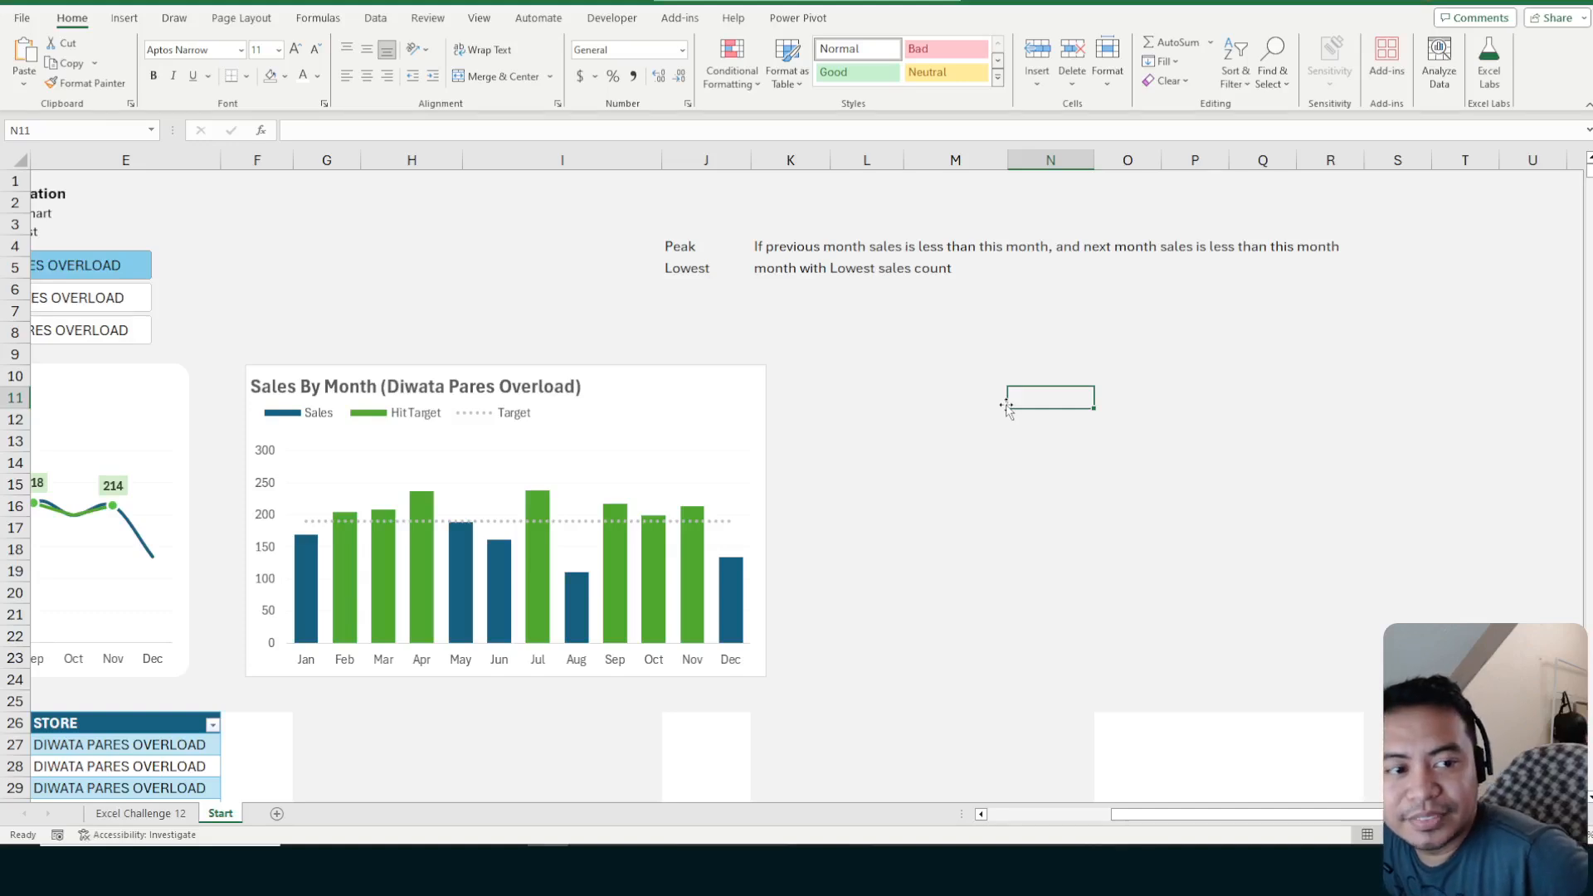
left_click(849, 423)
left_click_drag(808, 368, 747, 293)
left_click(858, 292)
left_click(1120, 334)
left_click(1340, 421)
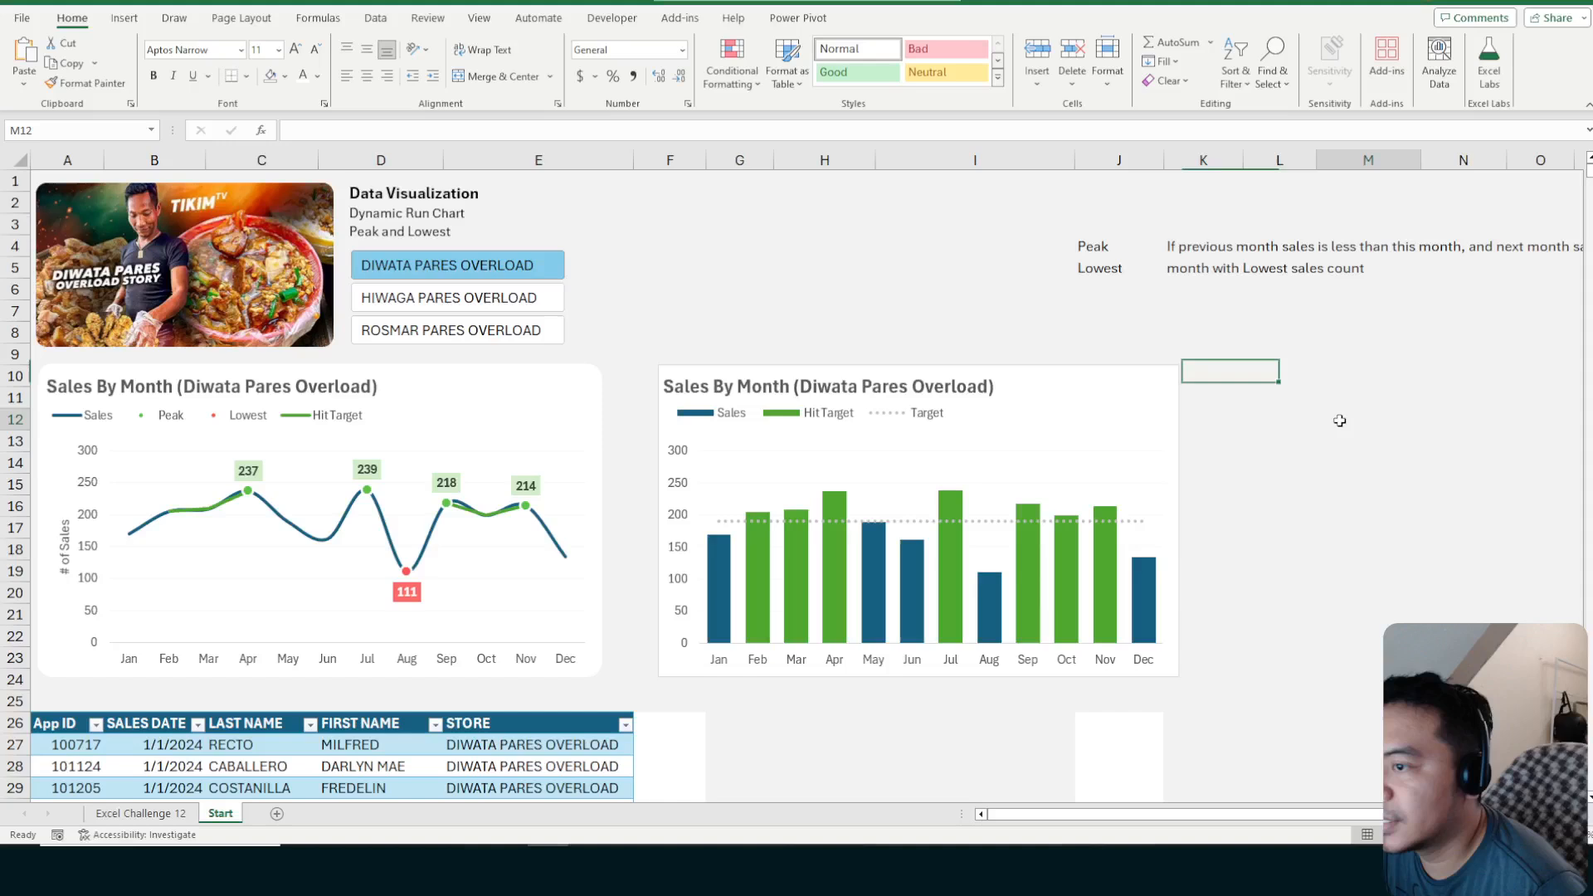
left_click(1132, 398)
left_click(1272, 434)
left_click_drag(1265, 374, 1195, 388)
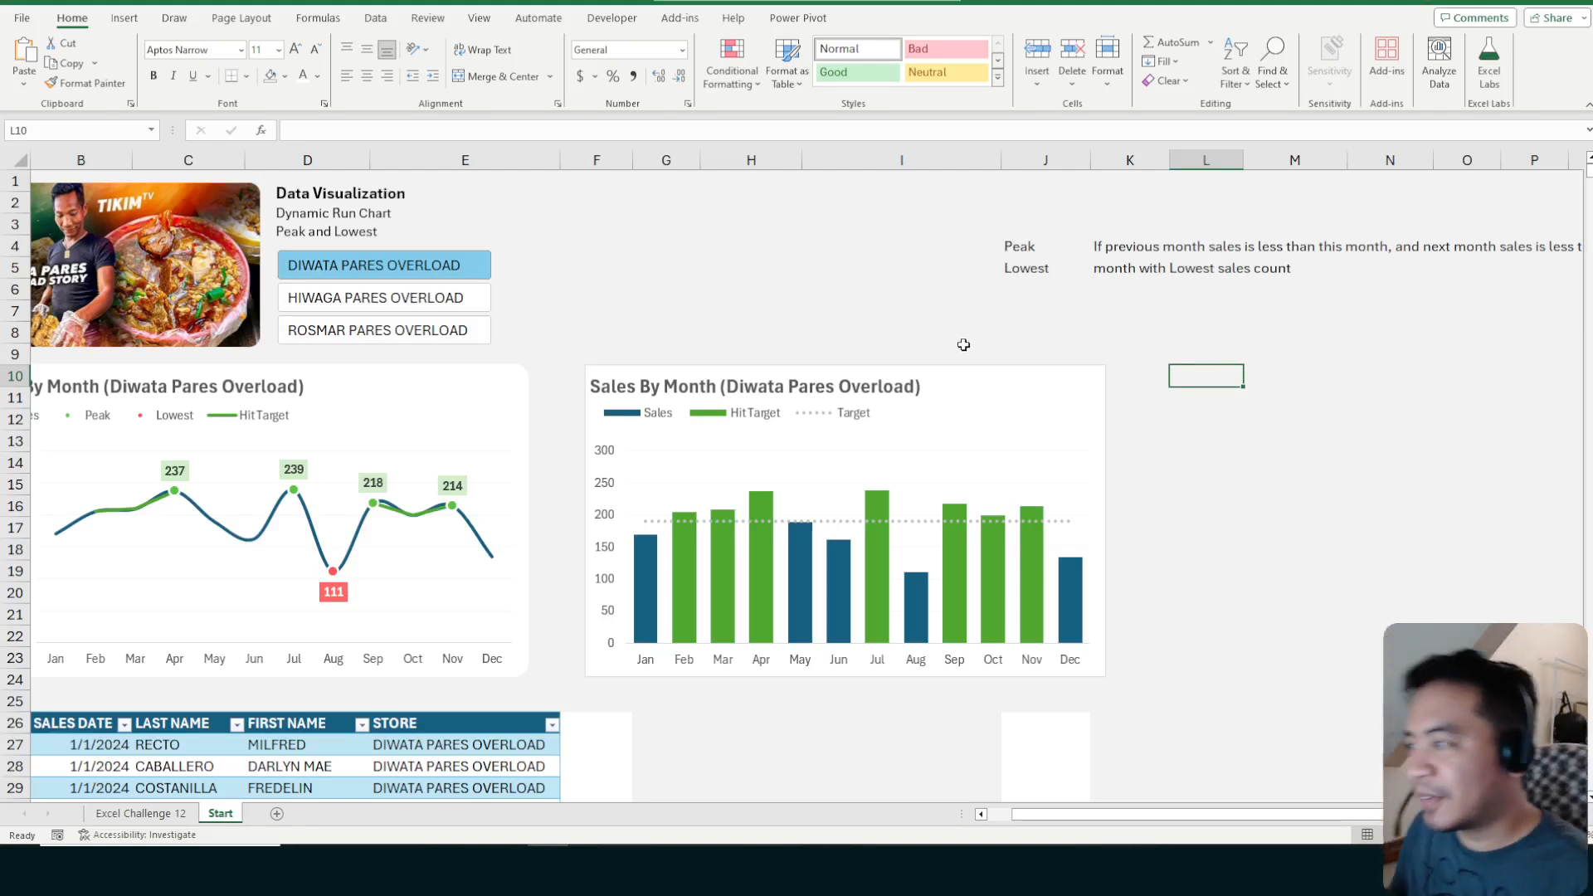
left_click(1174, 464)
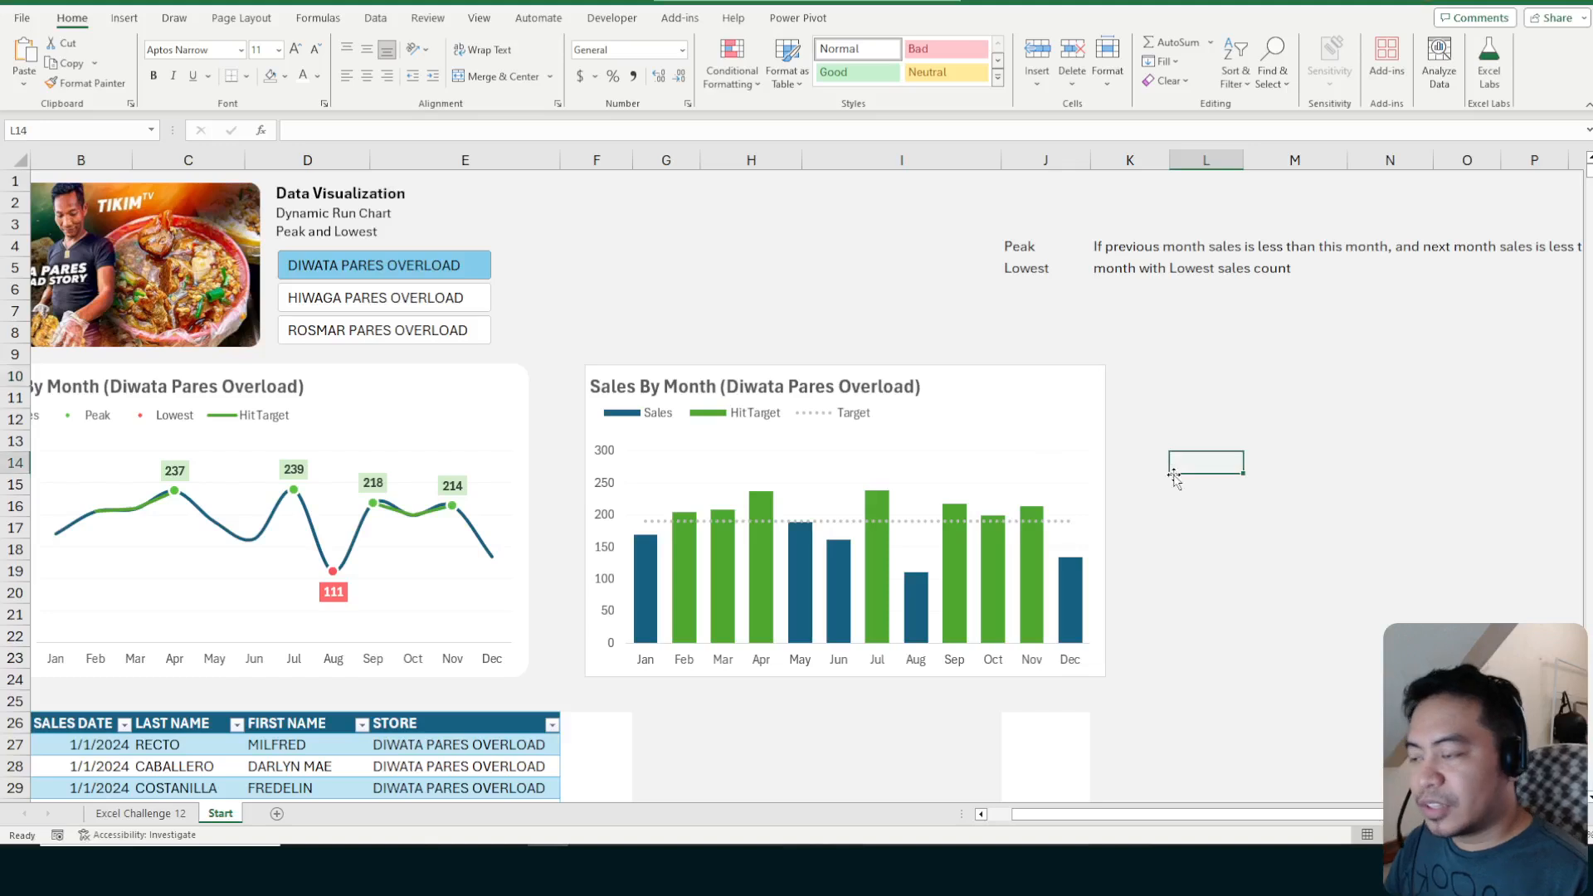
Switch the store slicer among Hiwaga, Rosmar and Diwata Pares Overload to compare both charts, ending on Diwata
left_click(406, 299)
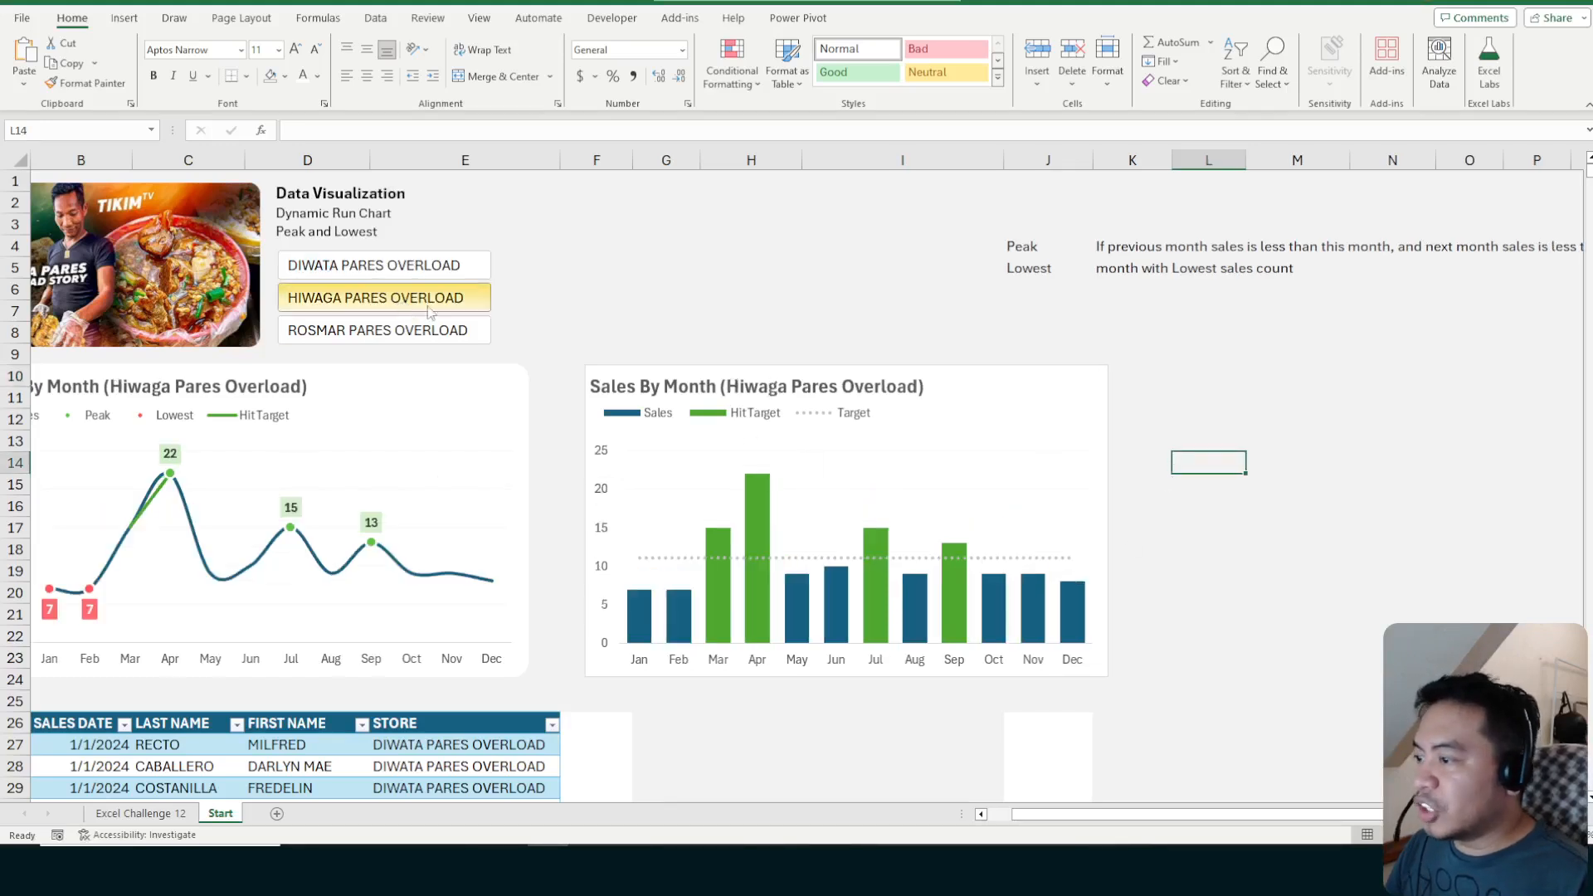
left_click(411, 330)
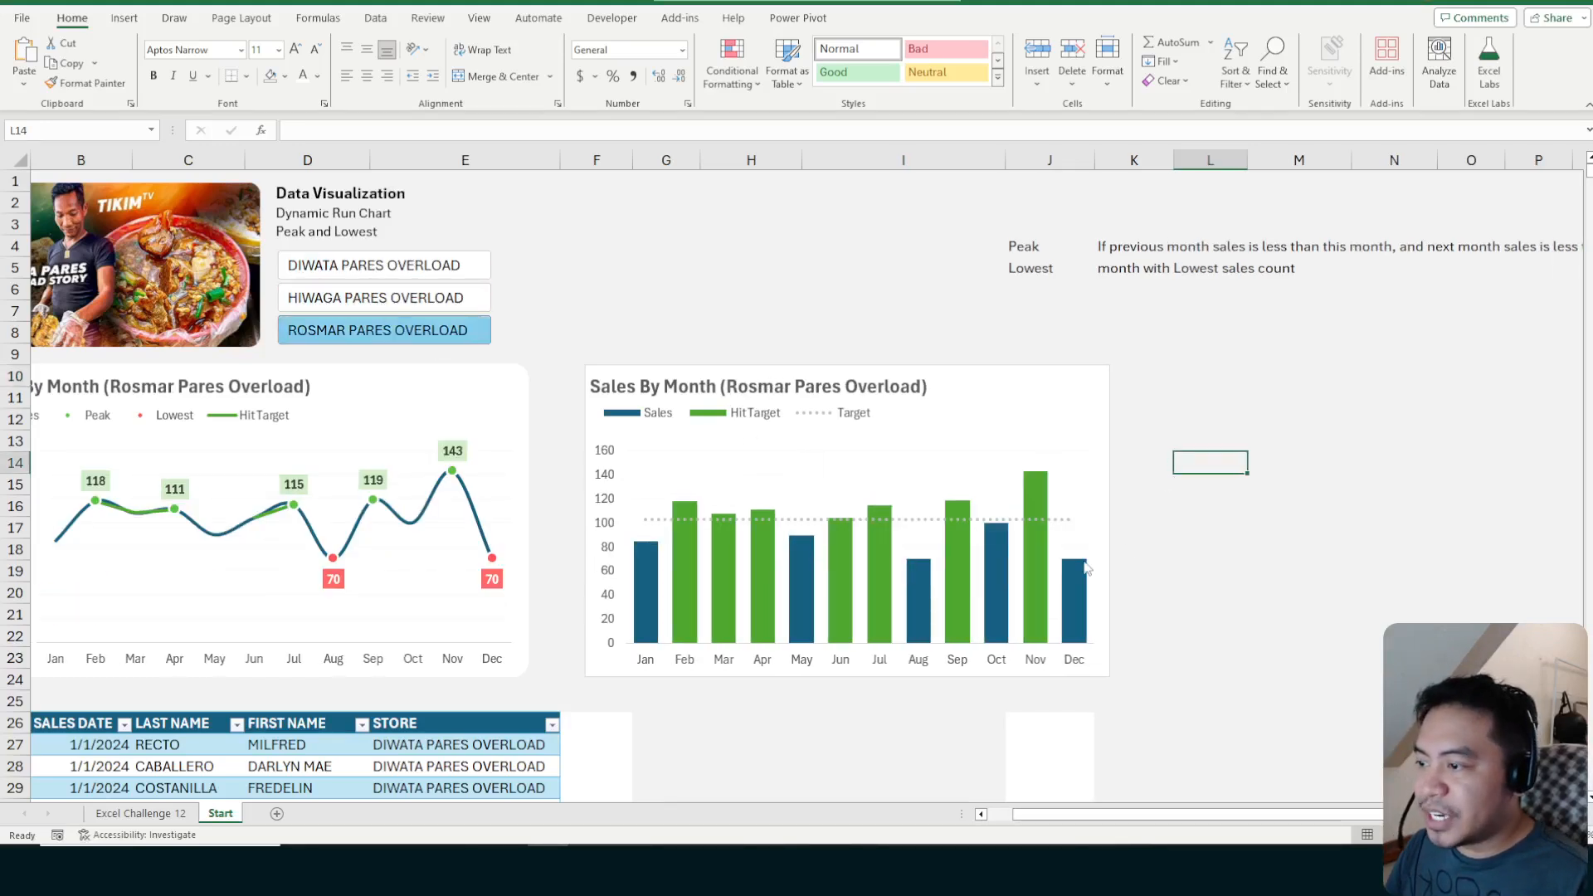
left_click(407, 297)
left_click(407, 266)
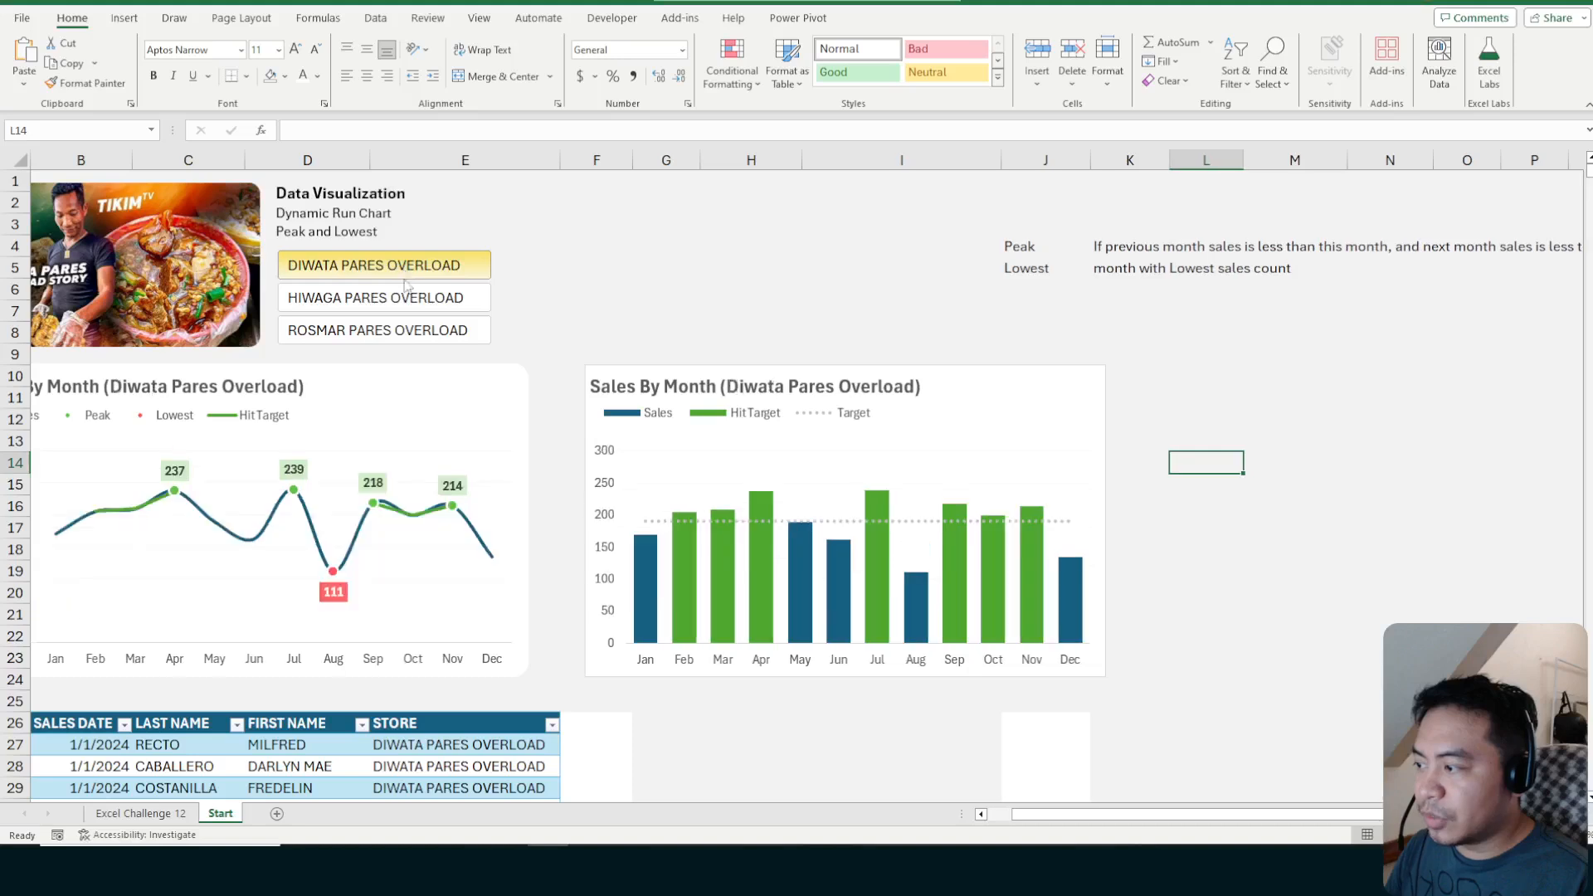
left_click(407, 297)
left_click(409, 328)
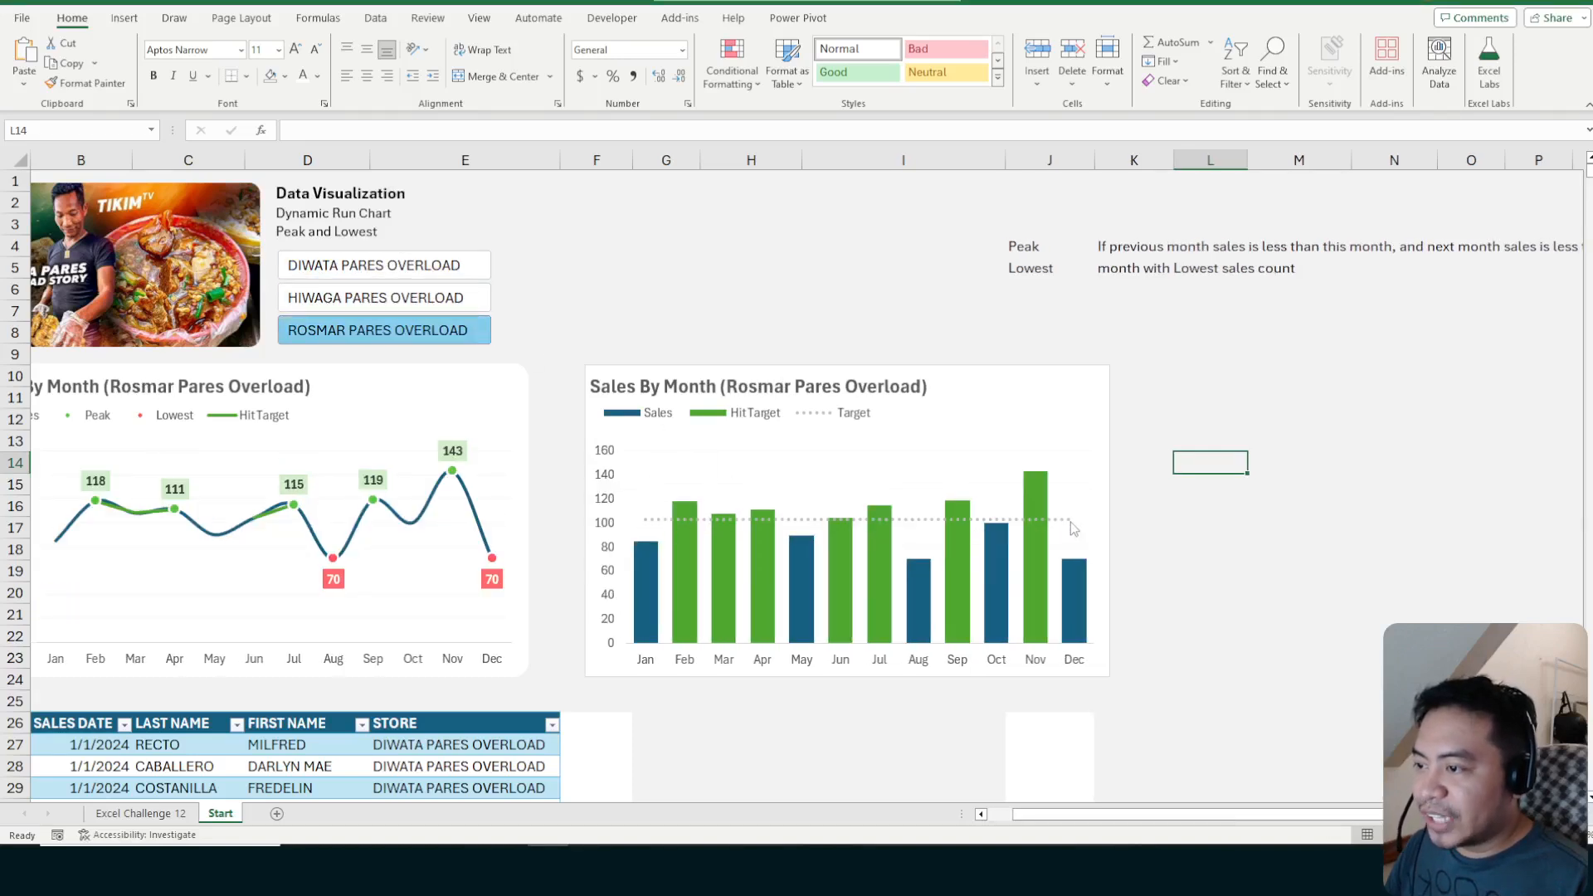
left_click(433, 303)
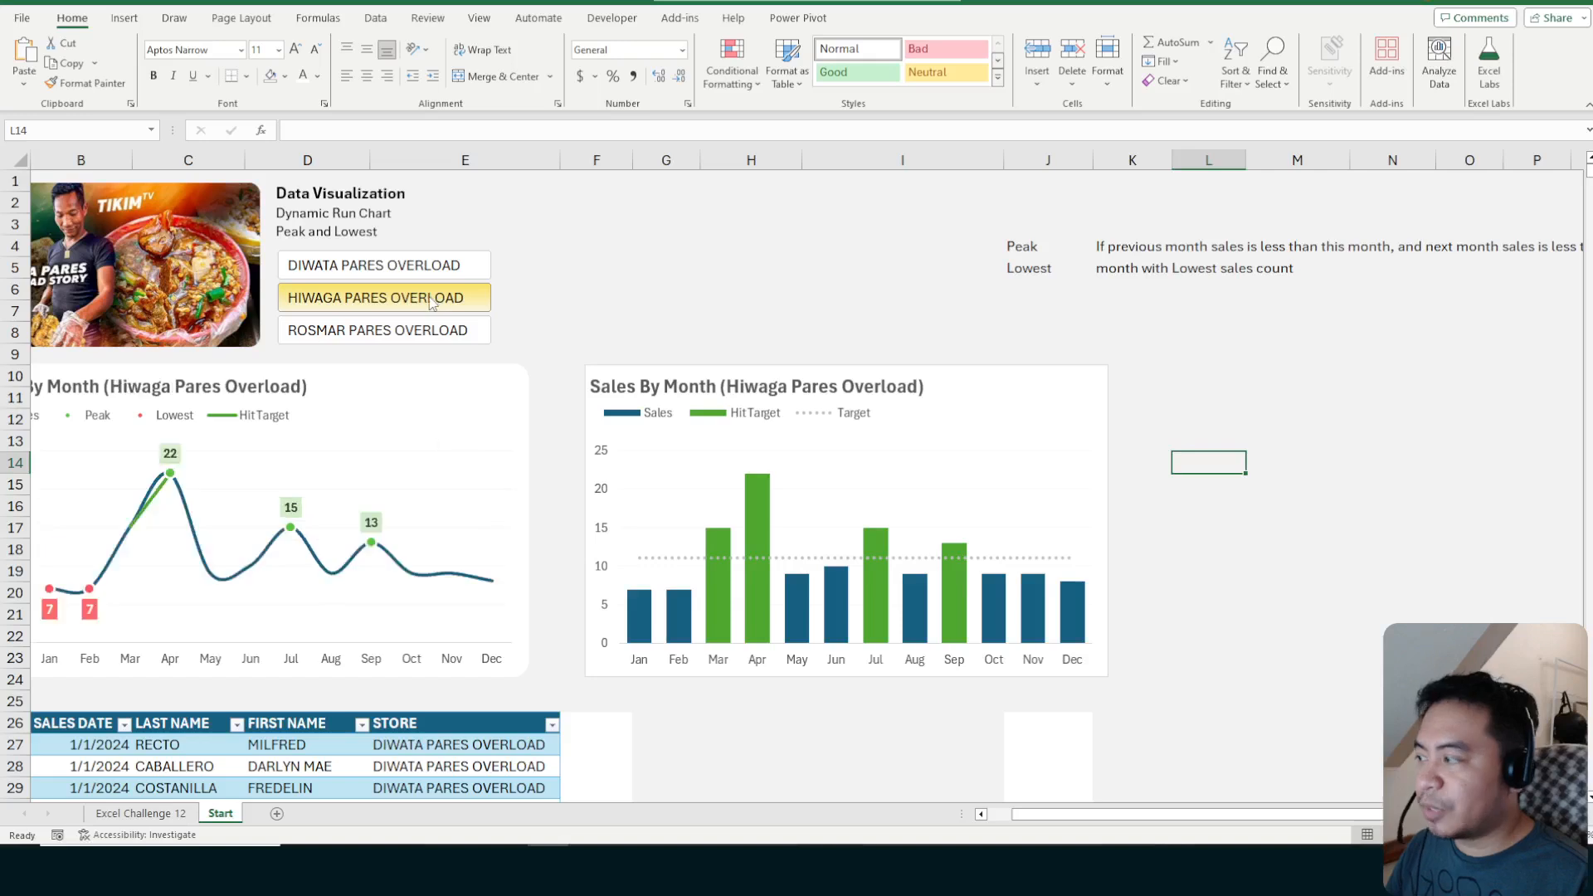
left_click(407, 270)
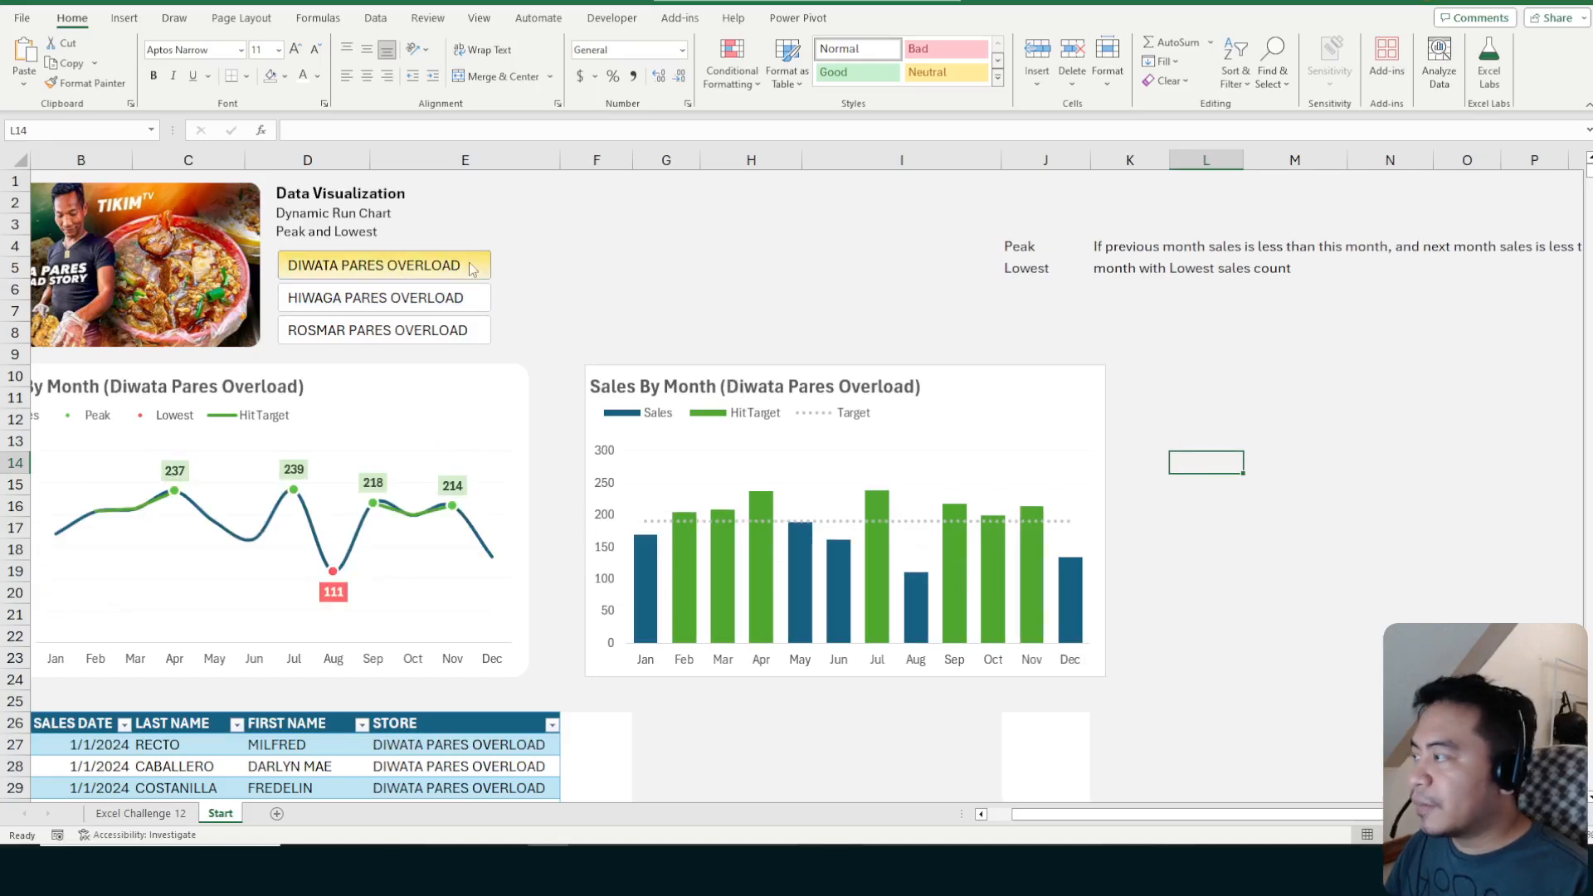
Clear the store slicer's filter so that all three stores are included
right_click(471, 268)
left_click(543, 455)
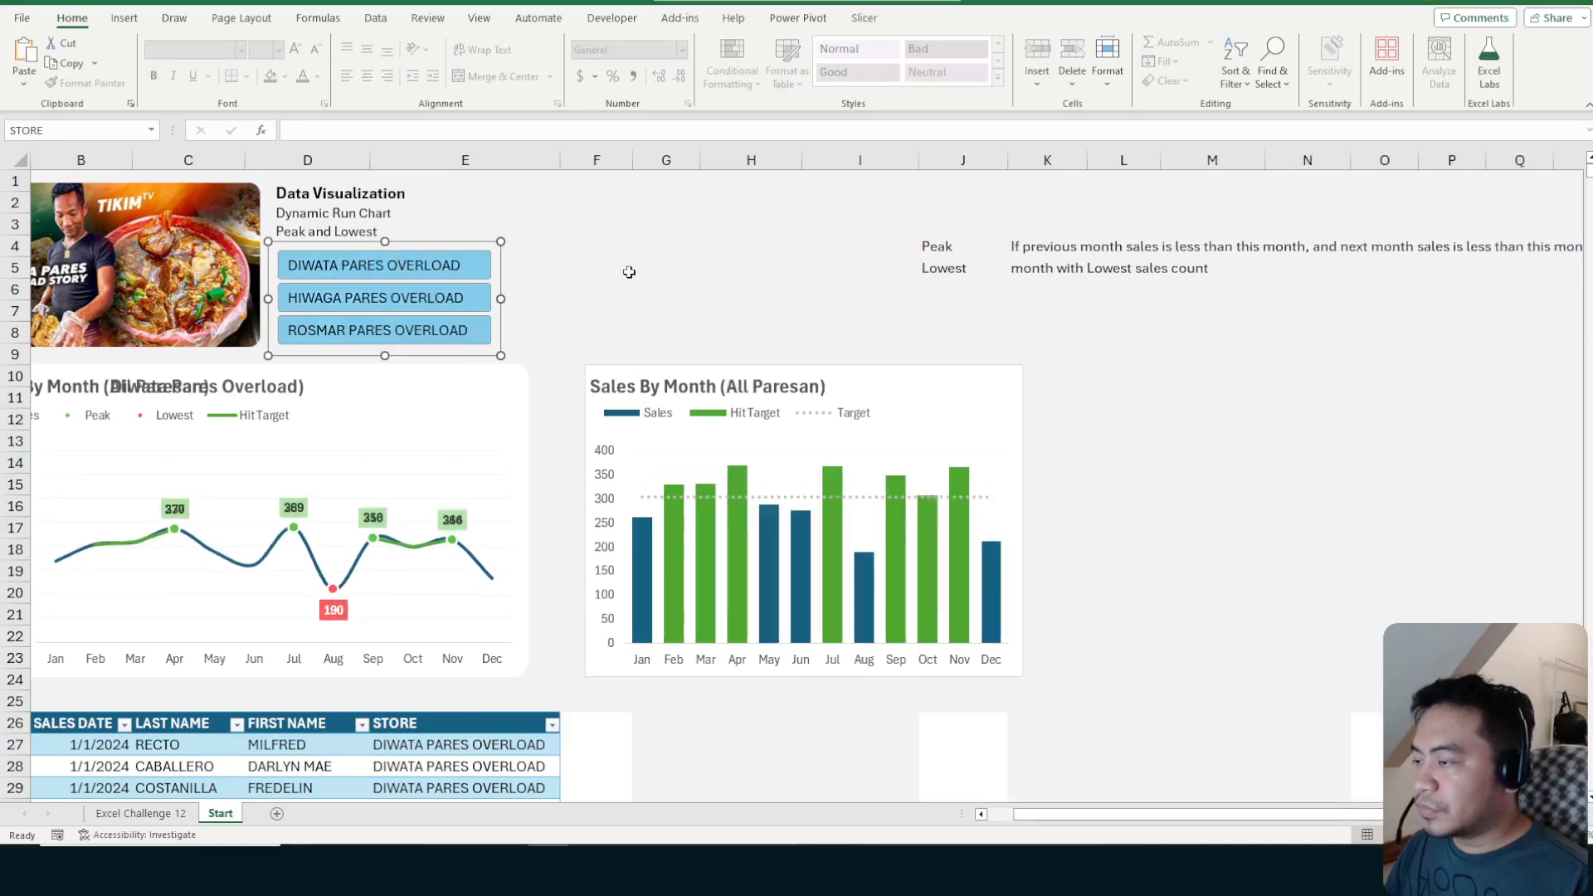
left_click(747, 263)
Widen the column chart and set its properties to move but don't size with cells
left_click(963, 389)
left_click_drag(1023, 521, 1123, 518)
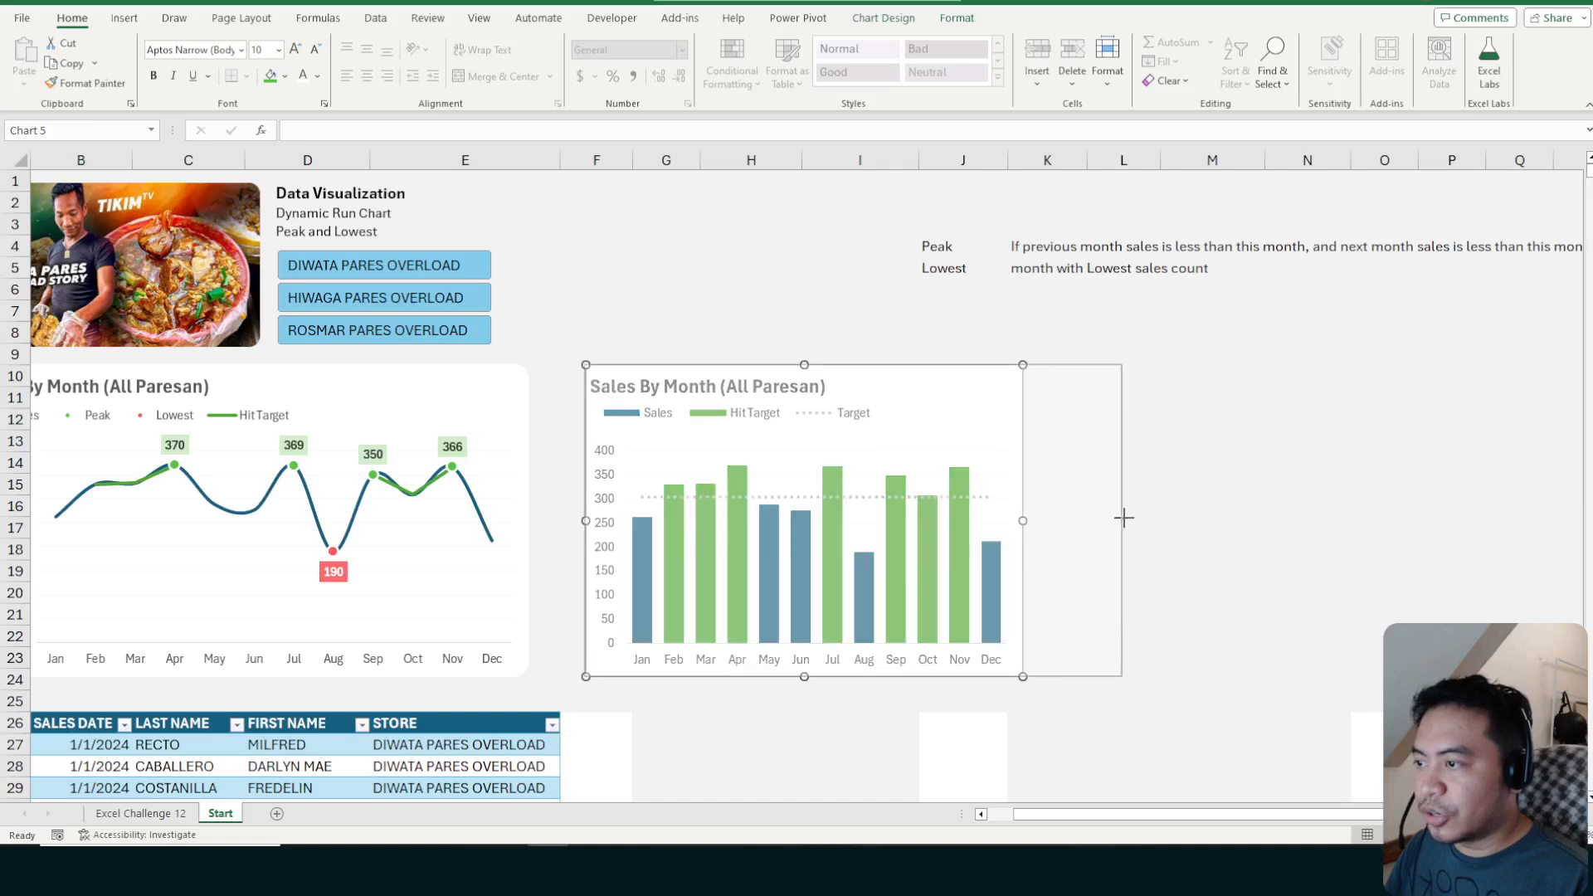
right_click(1072, 313)
left_click(1166, 817)
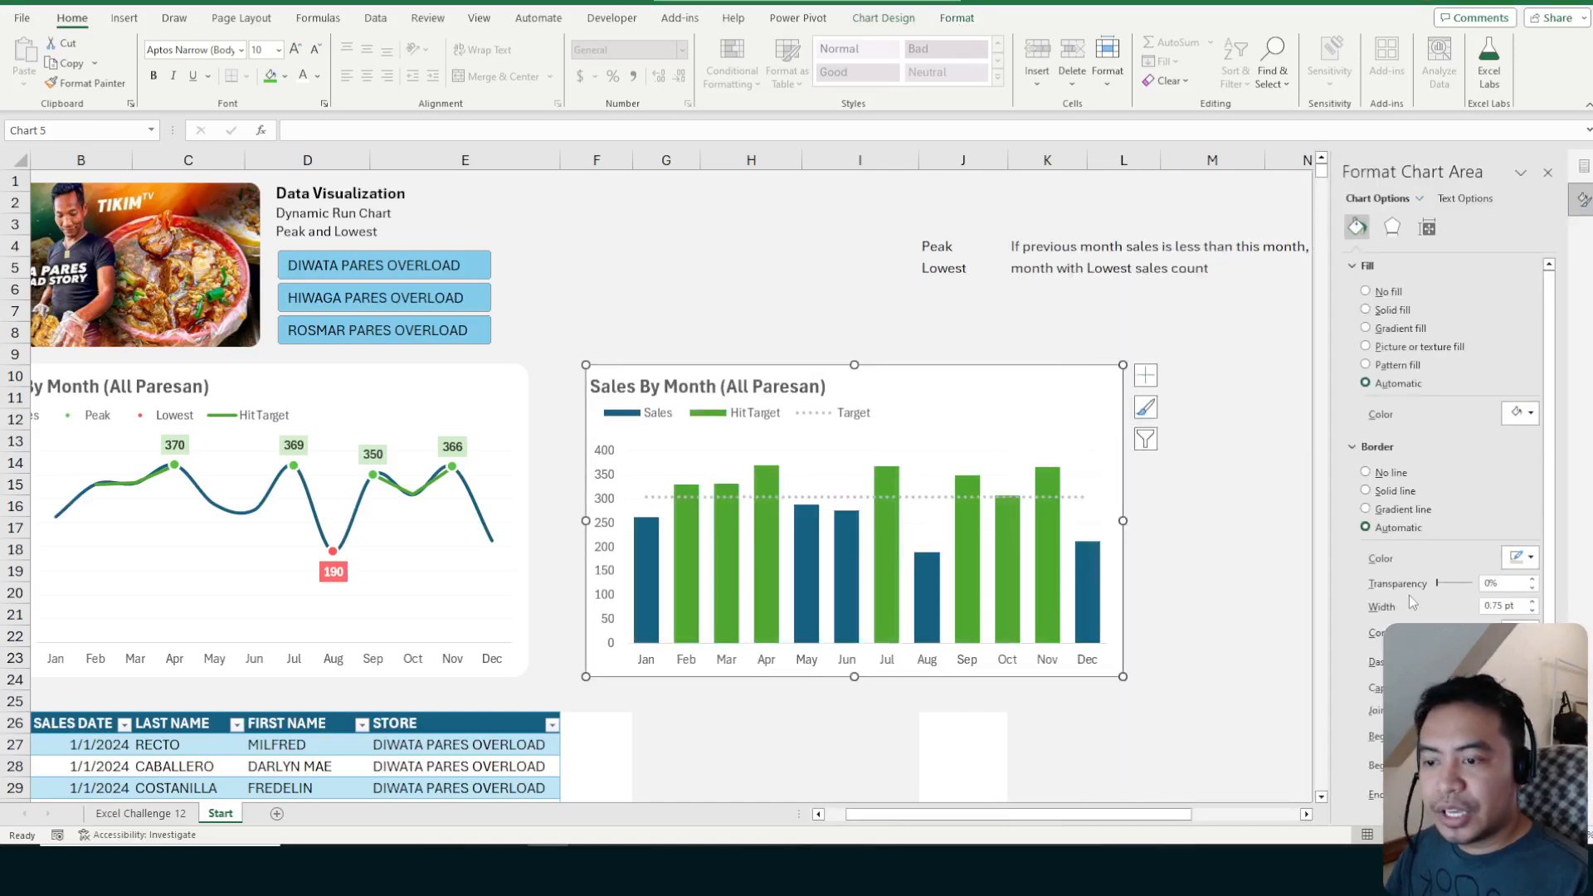
left_click(1428, 228)
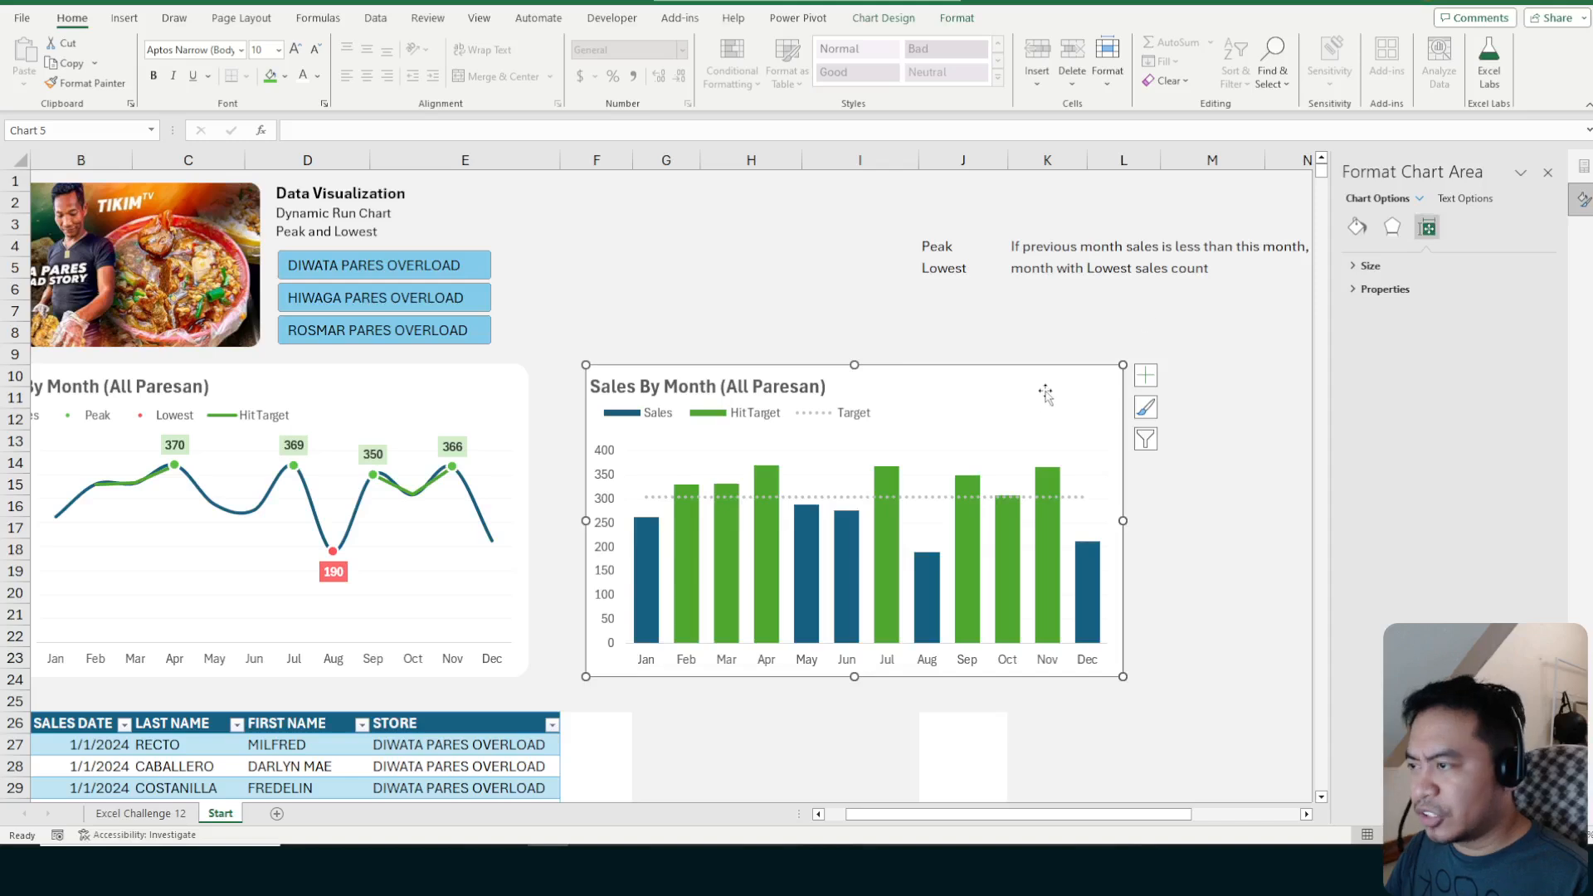
left_click(1371, 290)
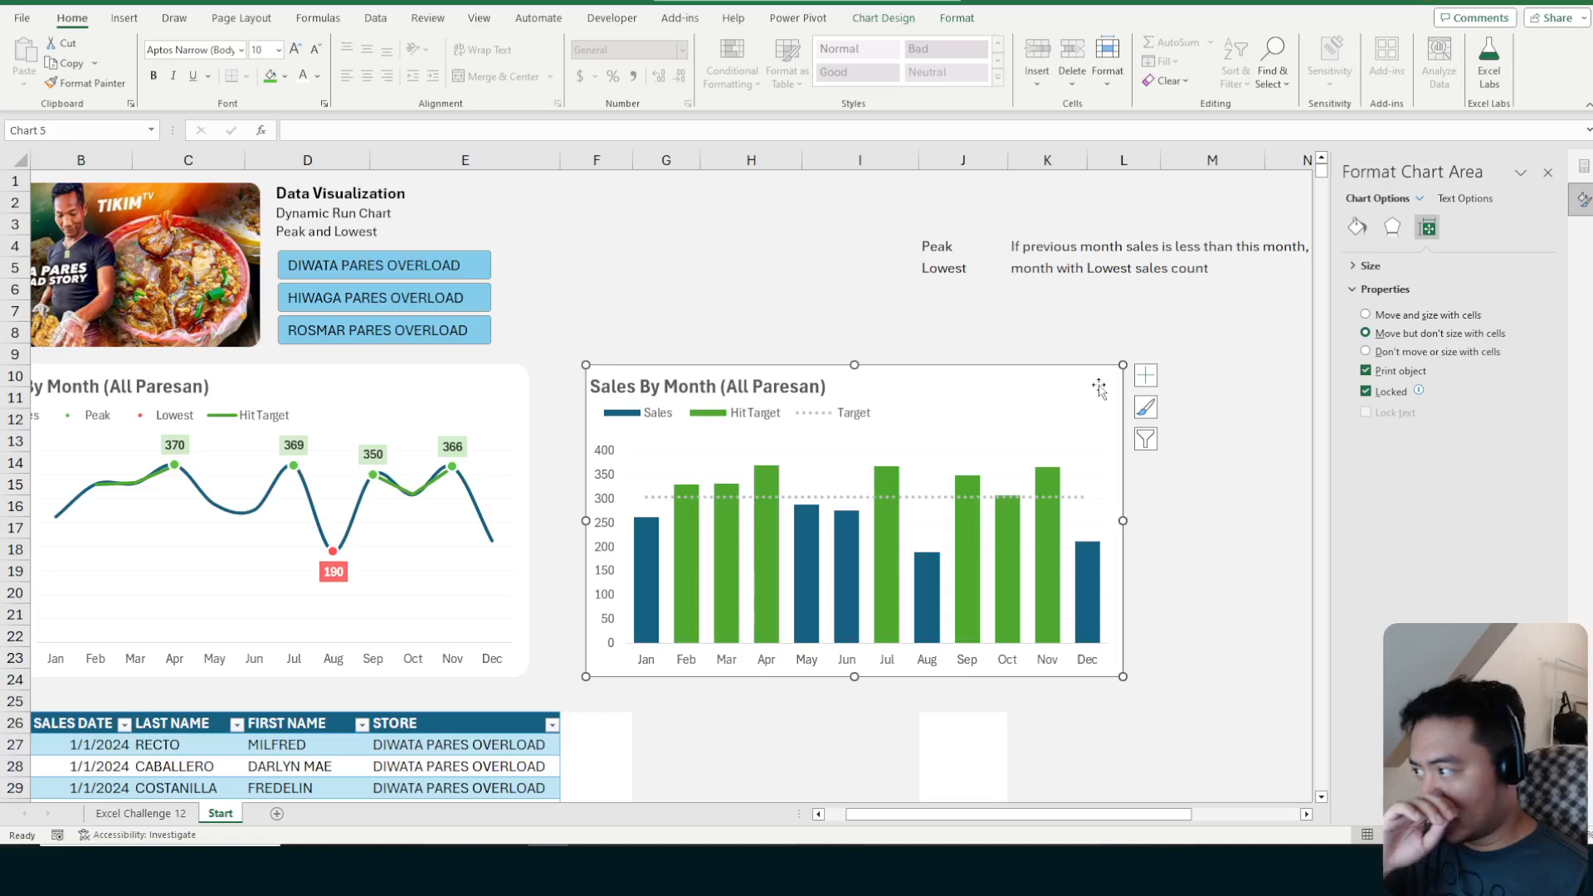
left_click(1548, 172)
Move the column chart slightly closer to the run chart and deselect it
left_click_drag(988, 389, 975, 384)
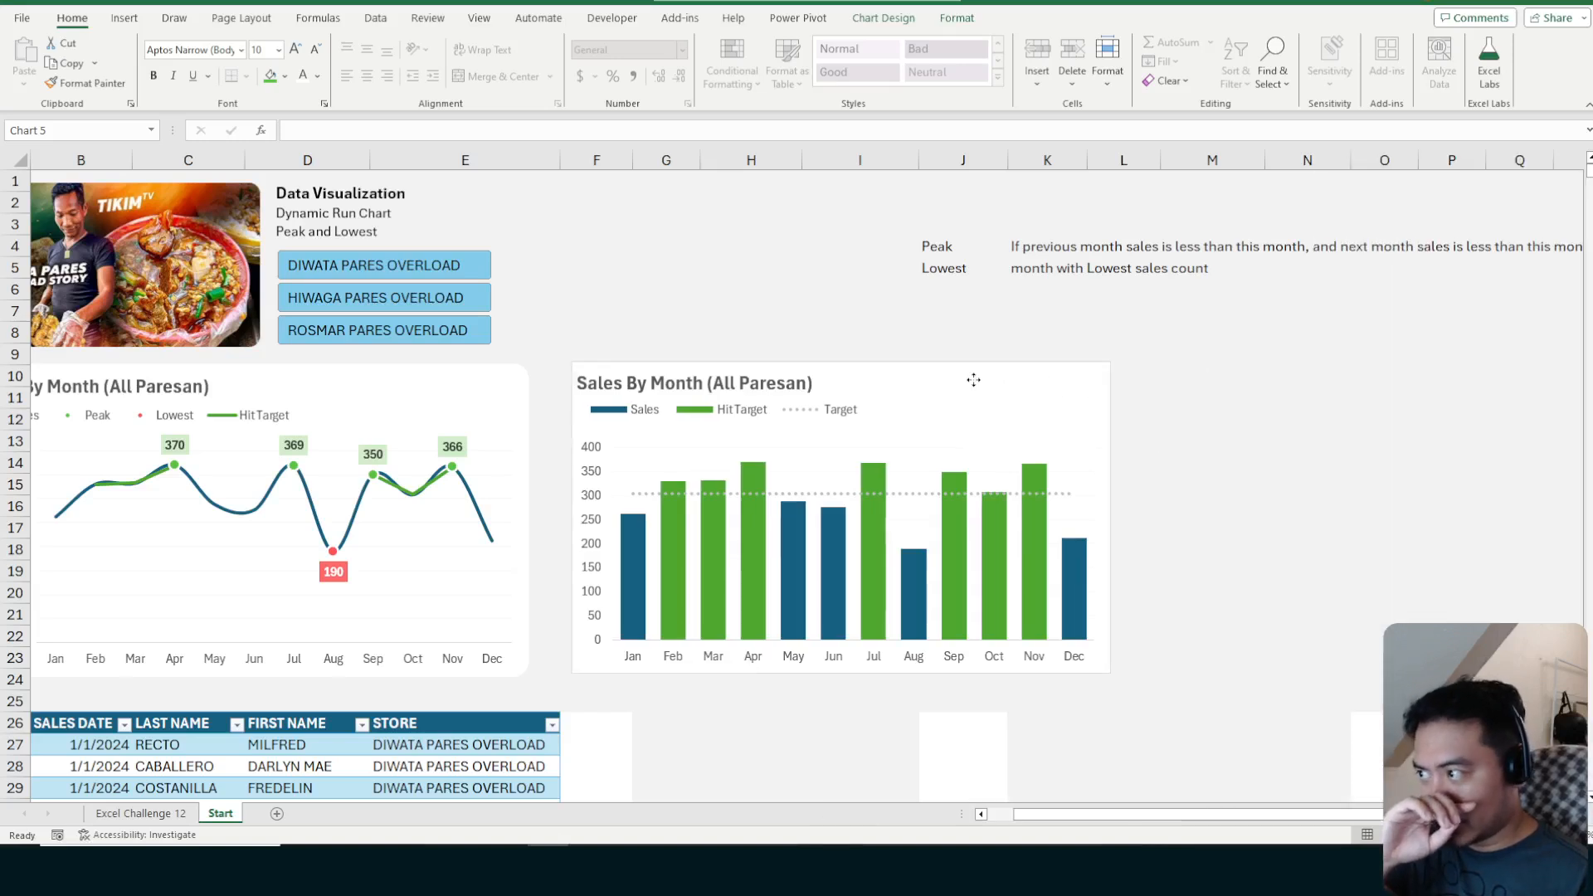
left_click(1213, 407)
left_click(1054, 387)
left_click(1307, 399)
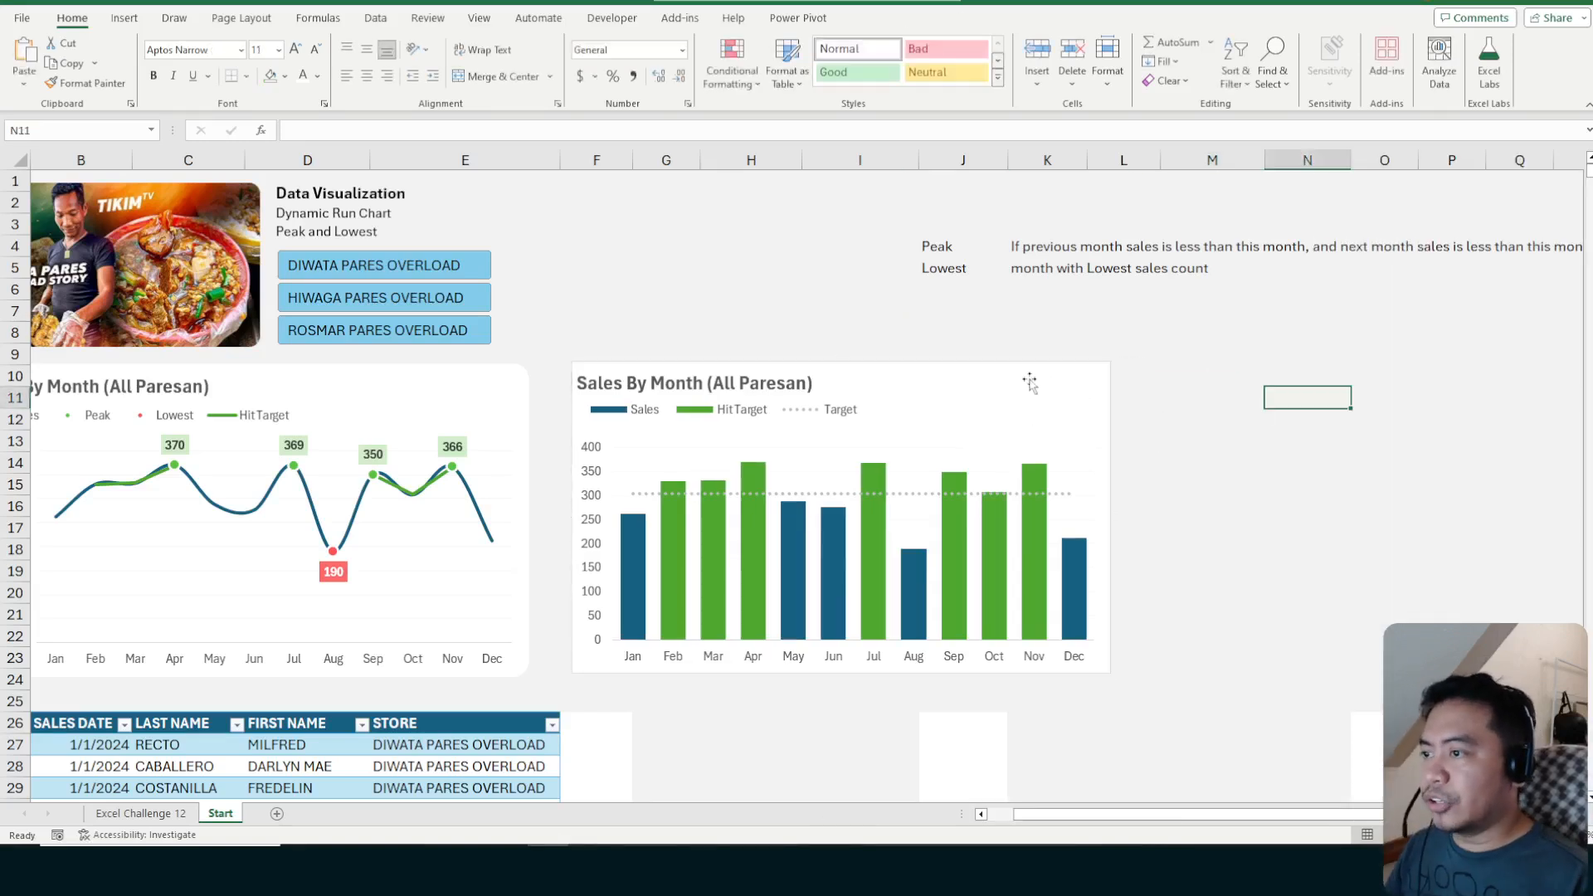
Format the column chart area with rounded corners and a light solid-line border
left_click(1035, 386)
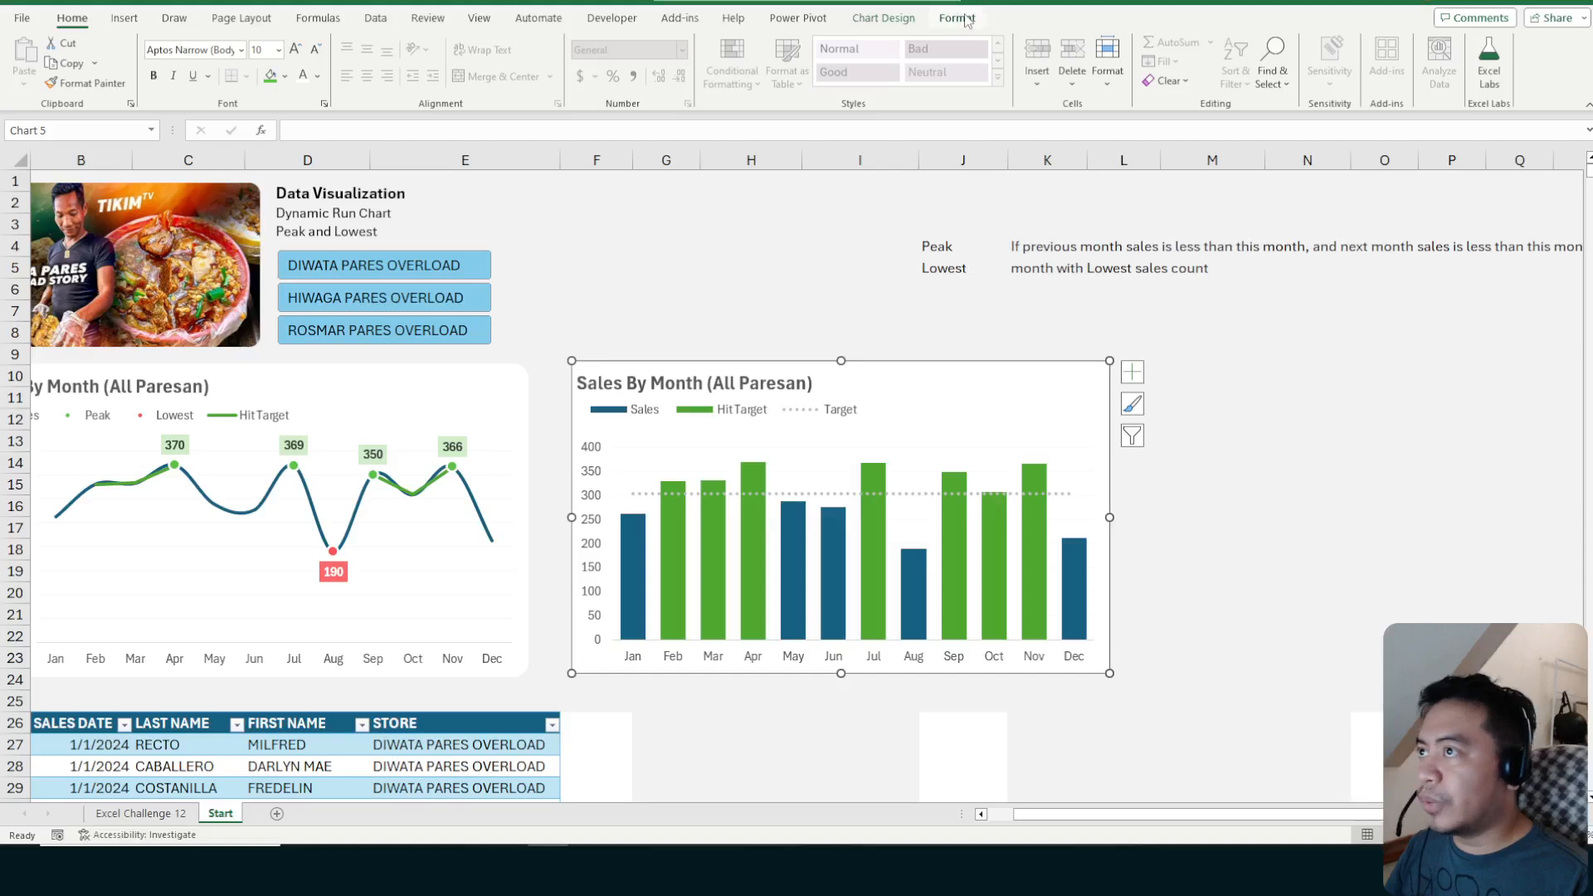
right_click(1003, 383)
right_click(985, 386)
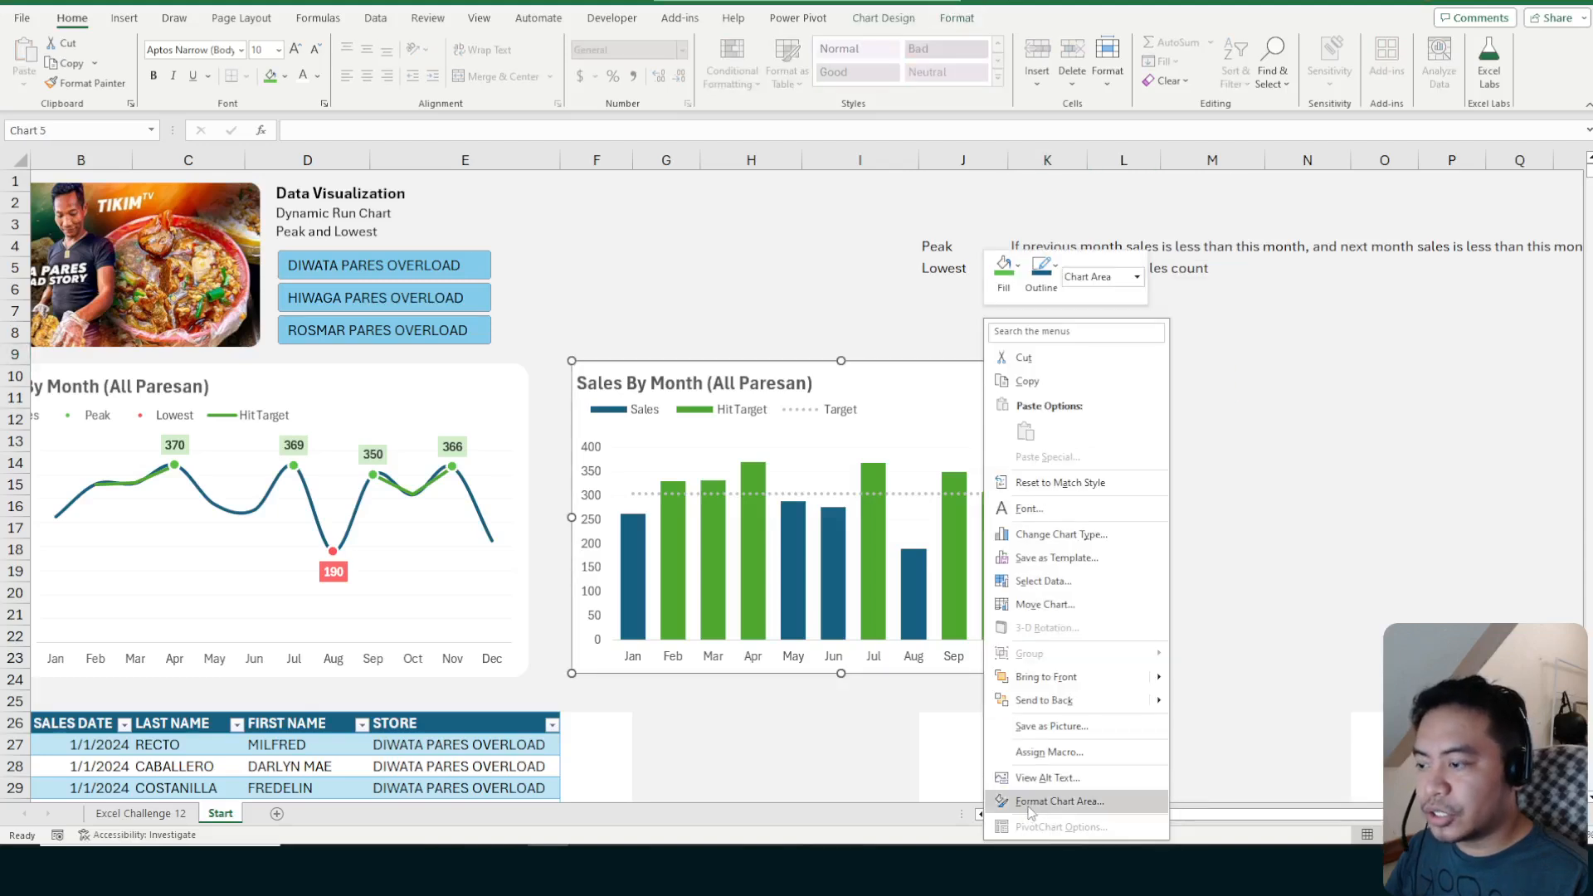
left_click(1059, 801)
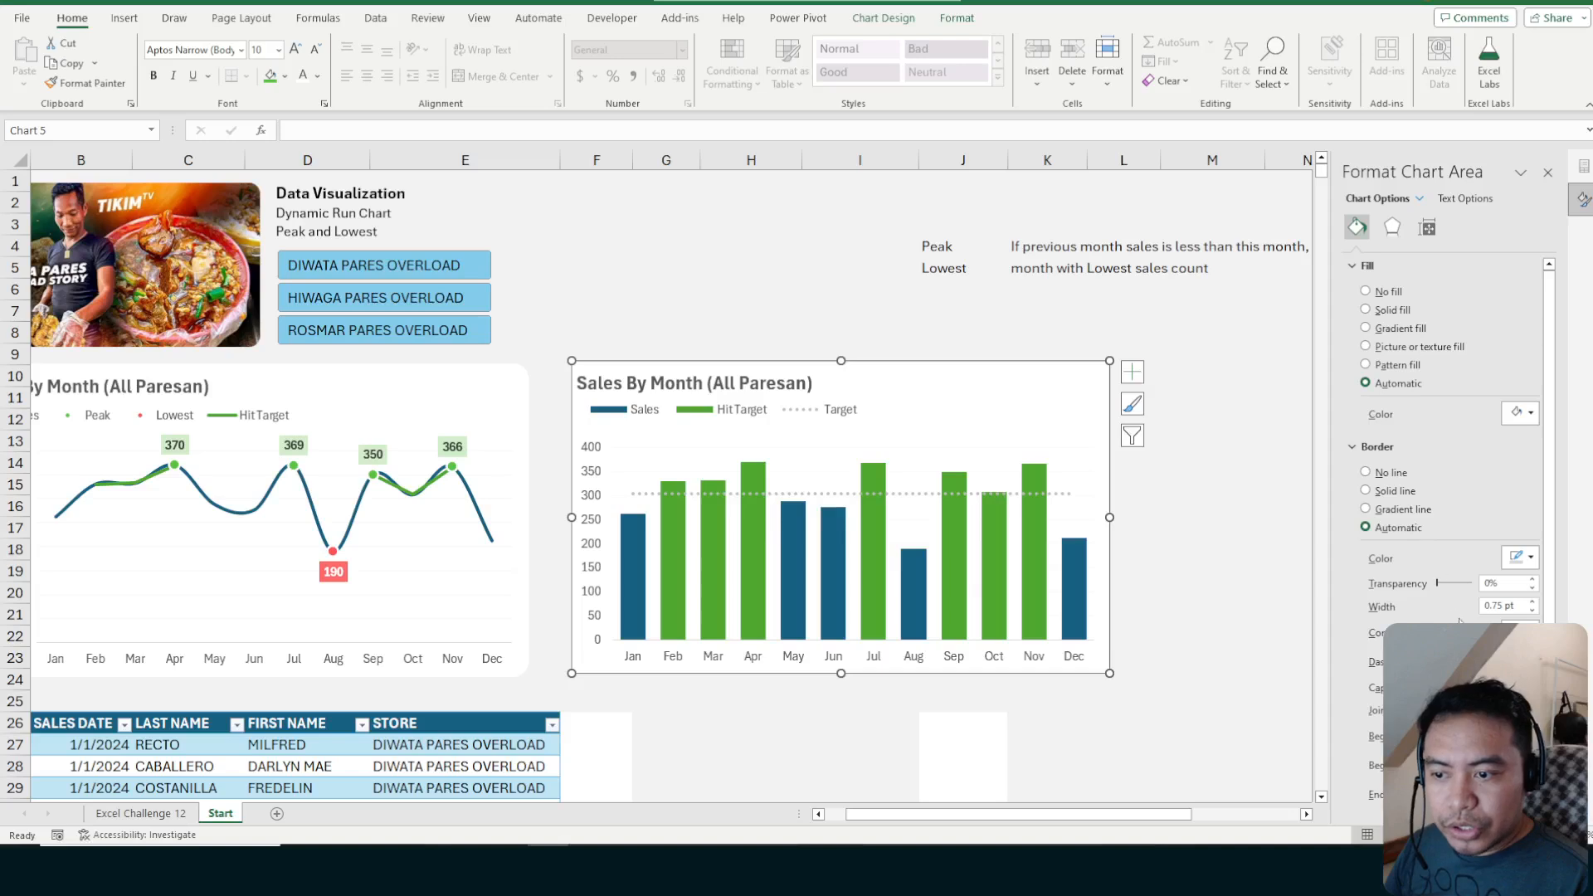
scroll(1459, 621, "down", 1)
scroll(1419, 355, "up", 1)
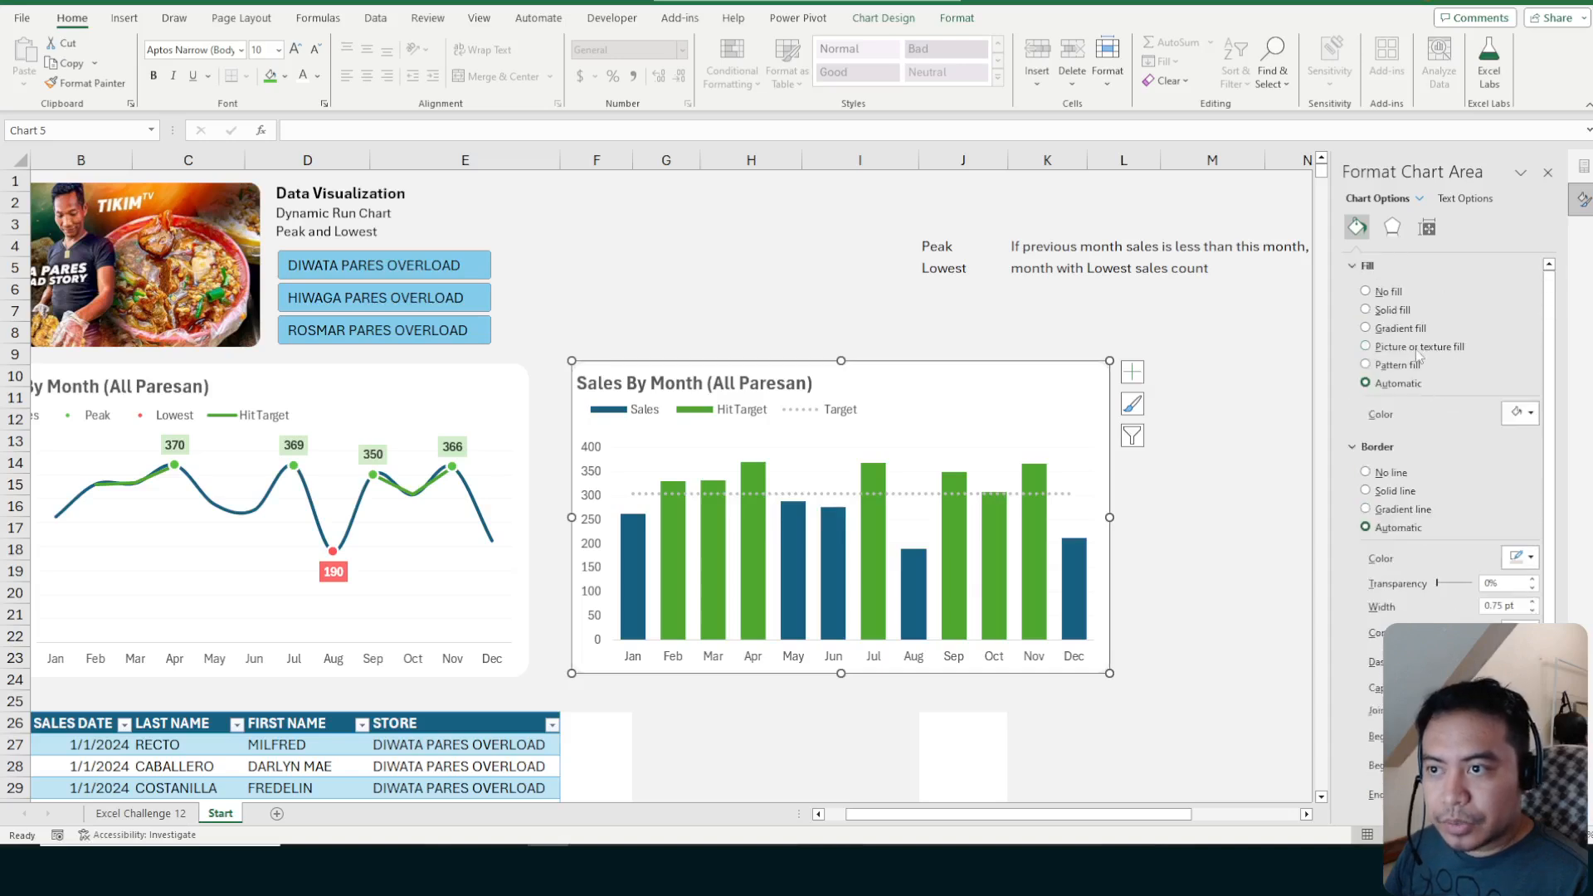
left_click(1383, 491)
left_click(1530, 556)
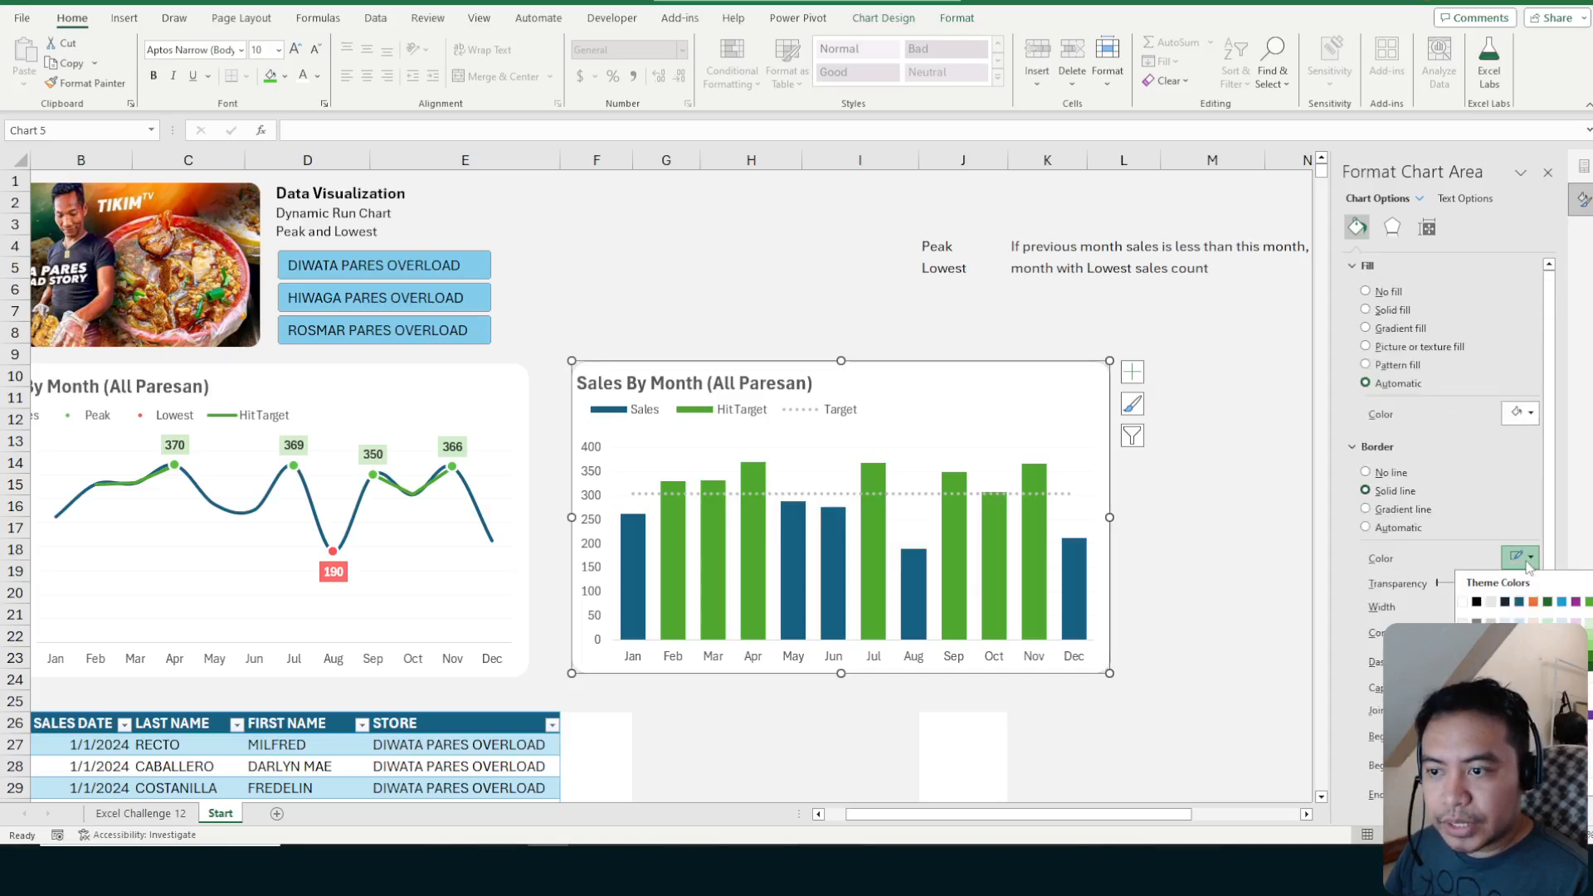
left_click(1482, 603)
left_click(1212, 375)
left_click(1021, 392)
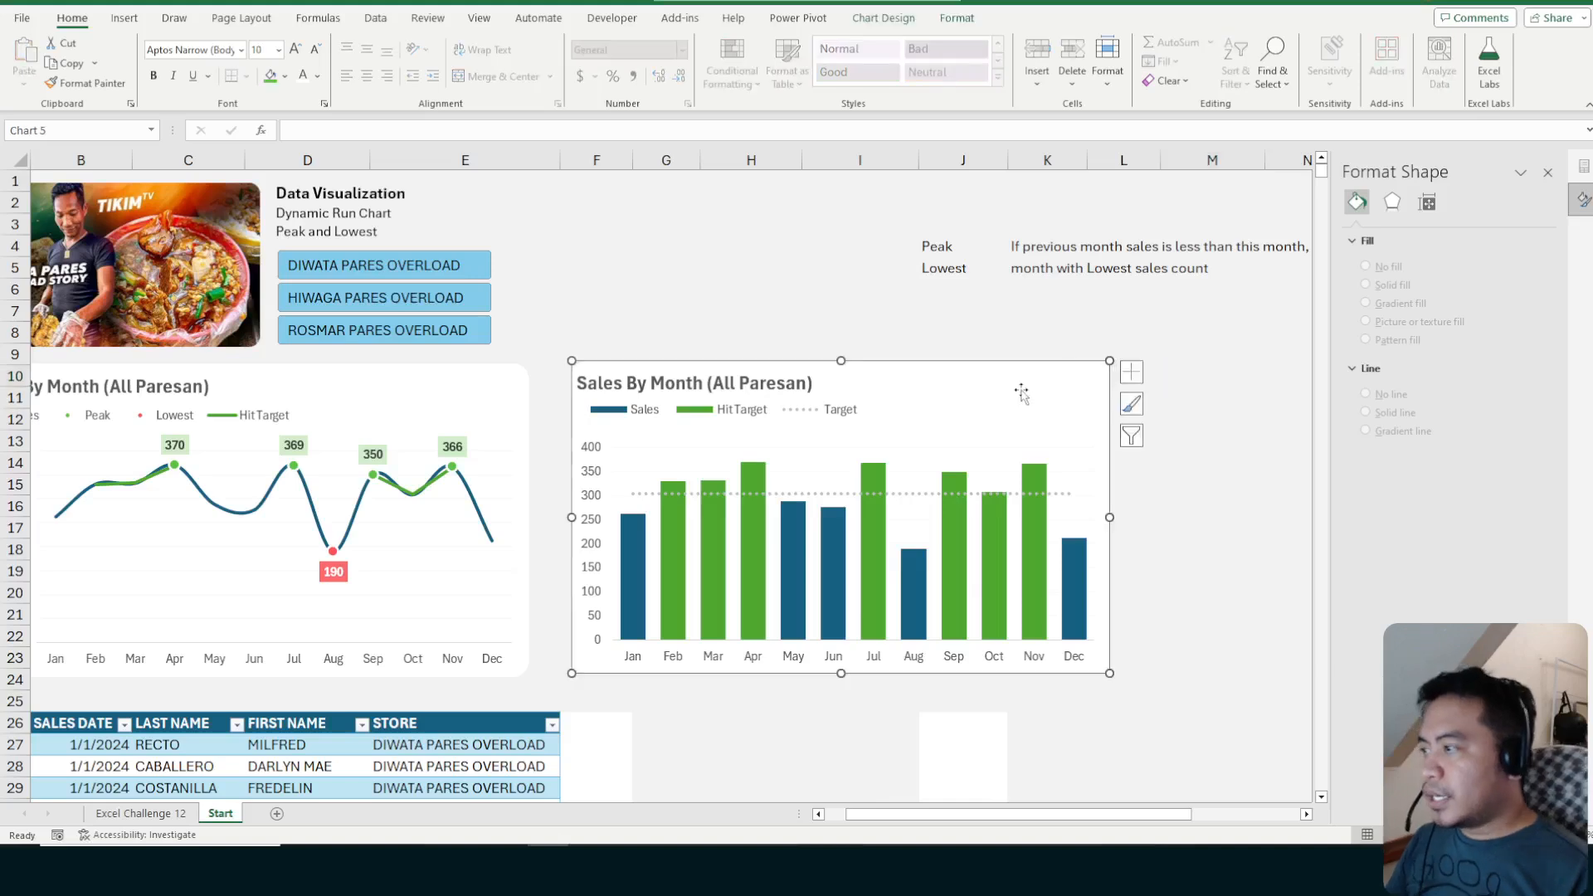
Align the column chart beside the run chart with a narrow gap, and close the formatting pane
left_click_drag(953, 369, 937, 379)
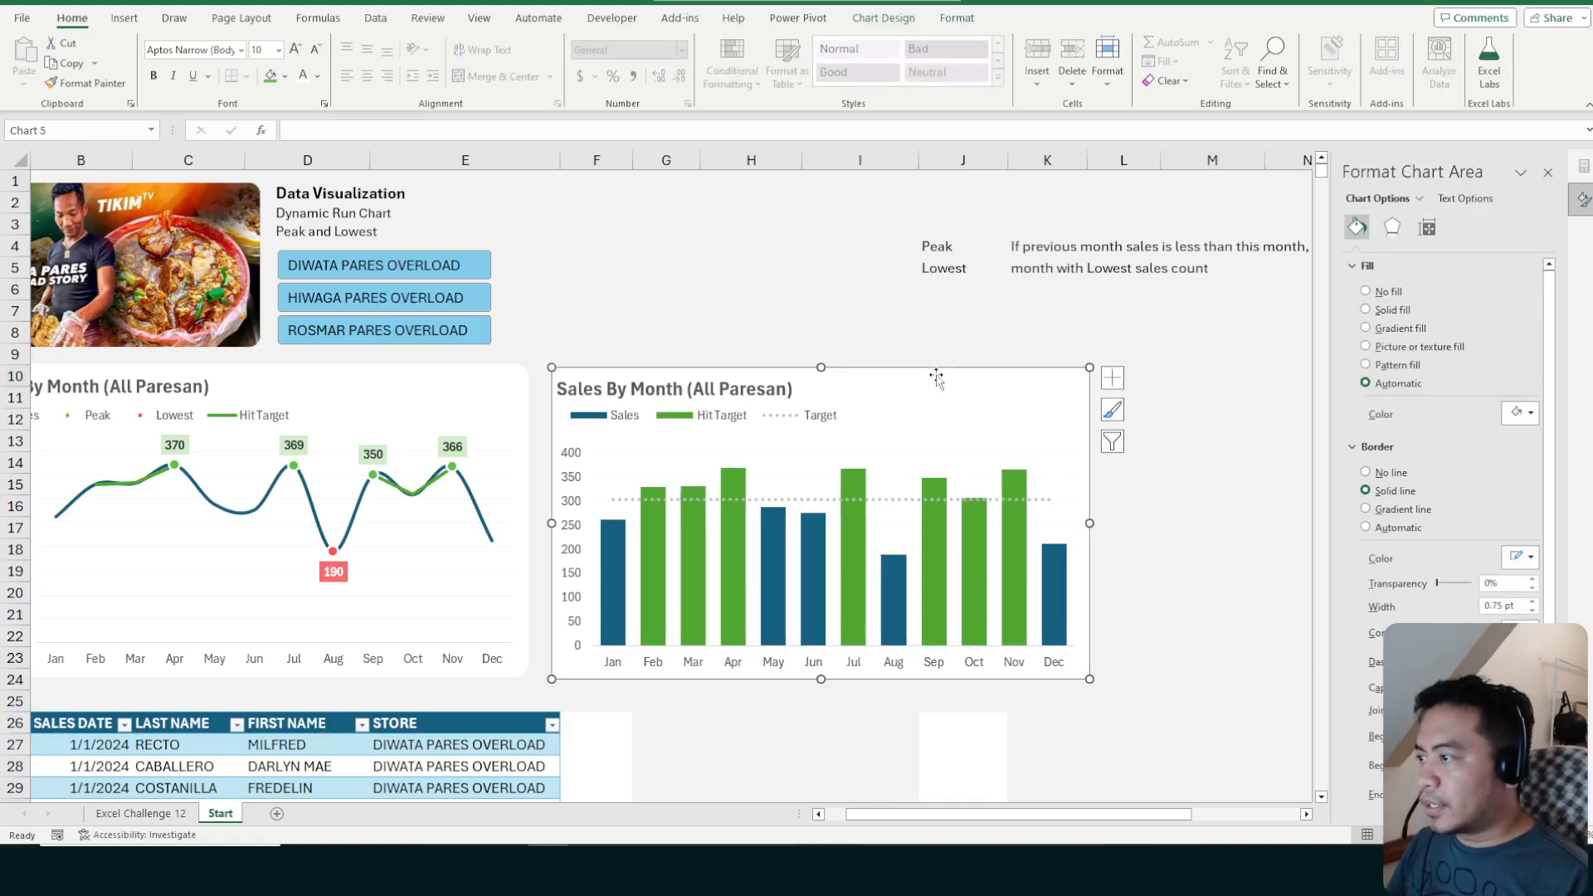
left_click(1198, 394)
left_click(1548, 172)
left_click(1260, 547)
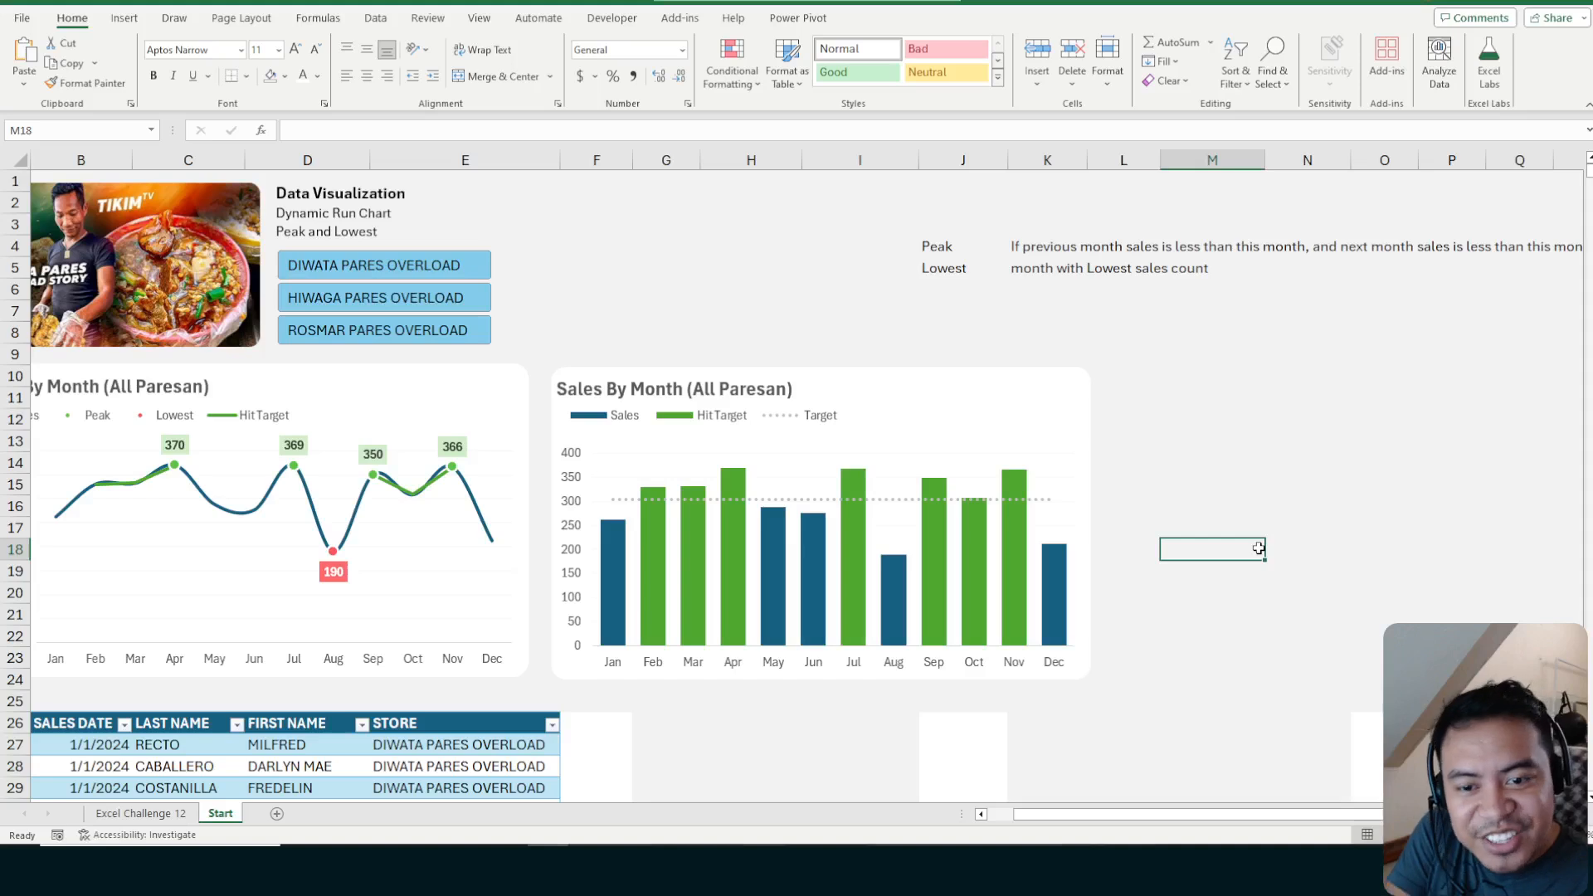
Change the dash type of the column chart's Target line to solid
left_click(1198, 452)
scroll(1200, 456, "down", 2)
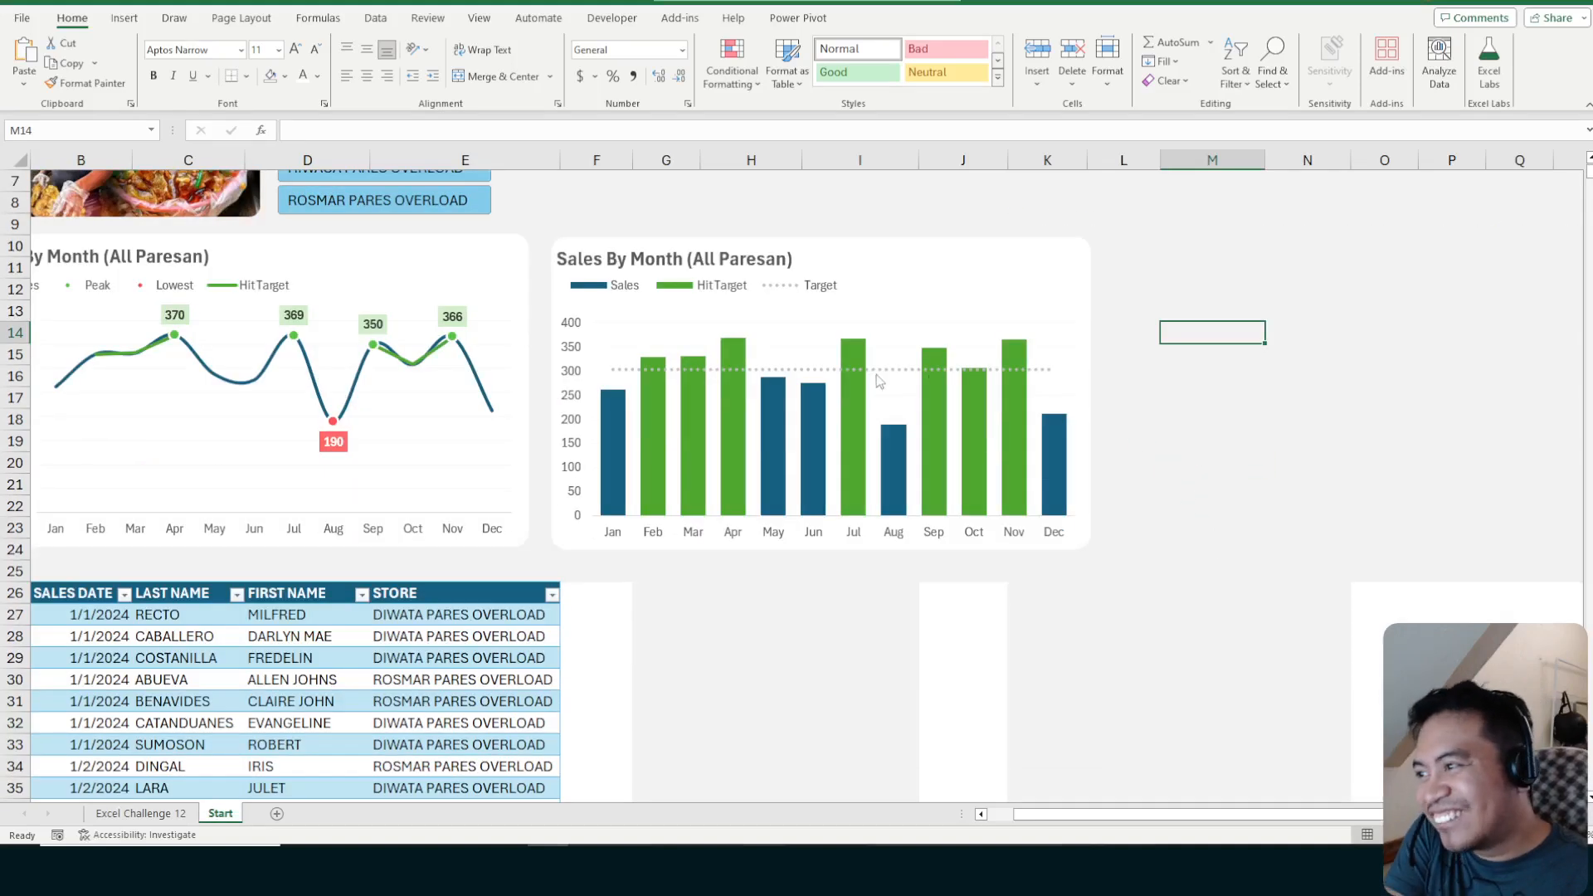
left_click(879, 381)
left_click(867, 375)
right_click(892, 375)
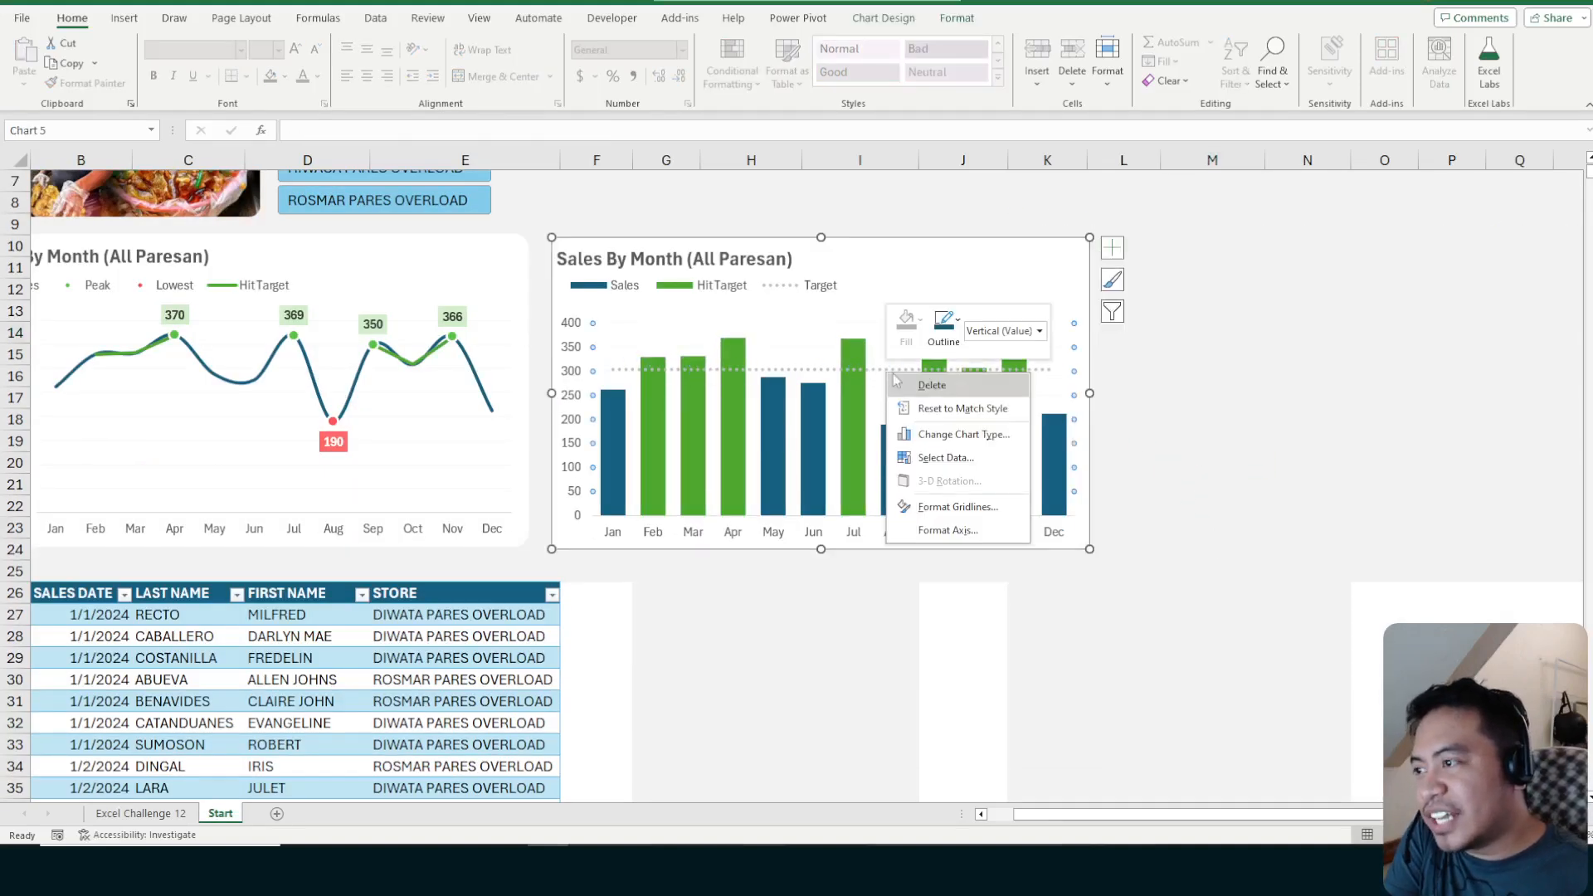
key("Escape")
right_click(881, 369)
left_click(948, 549)
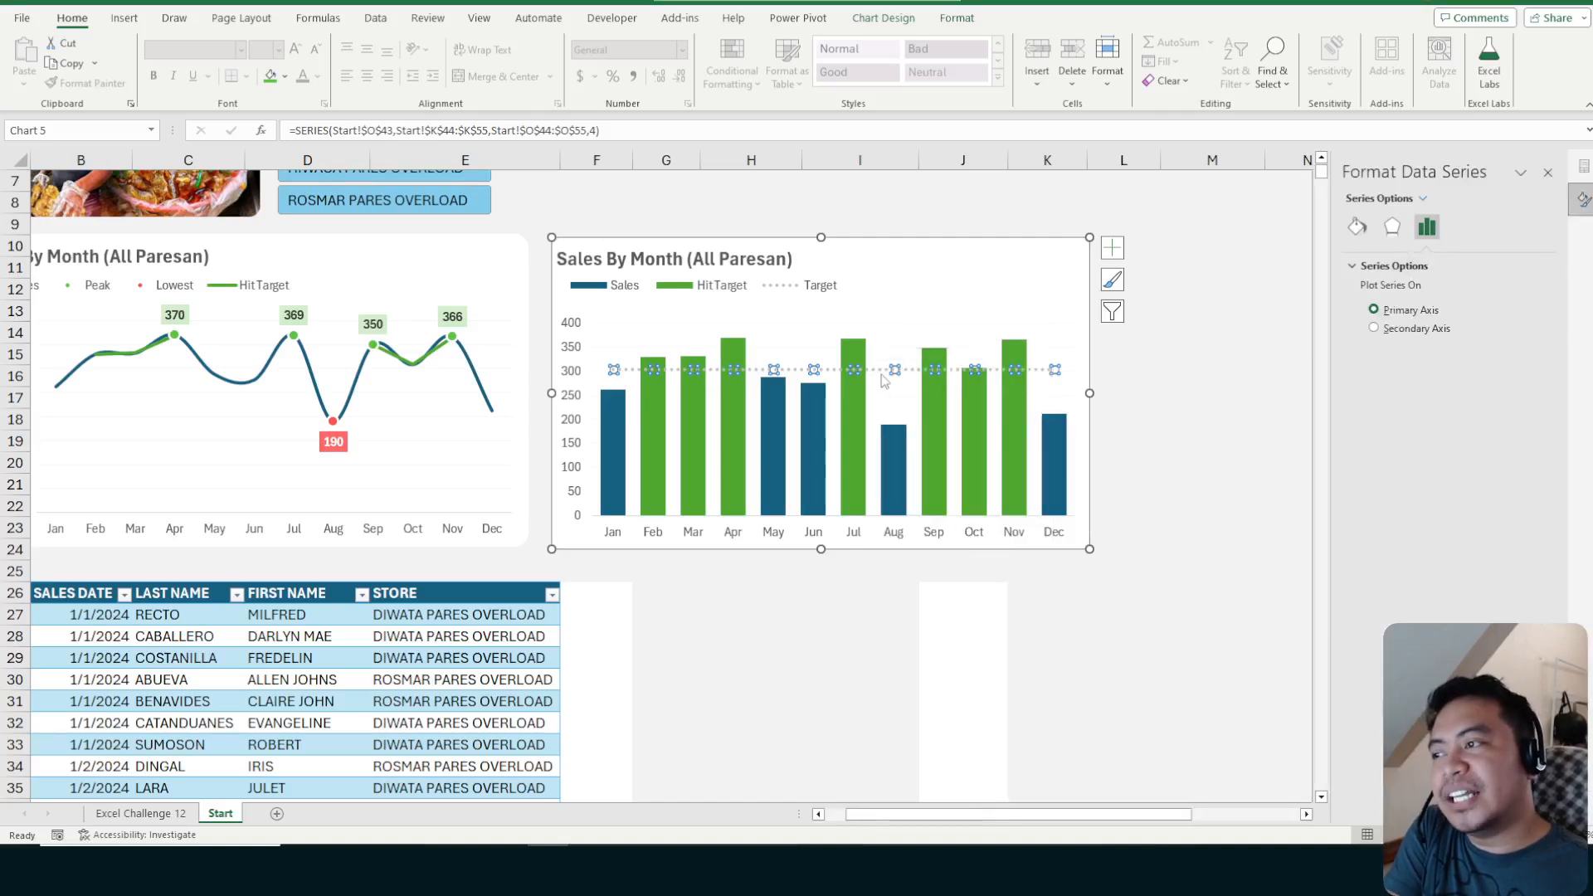
left_click(1363, 232)
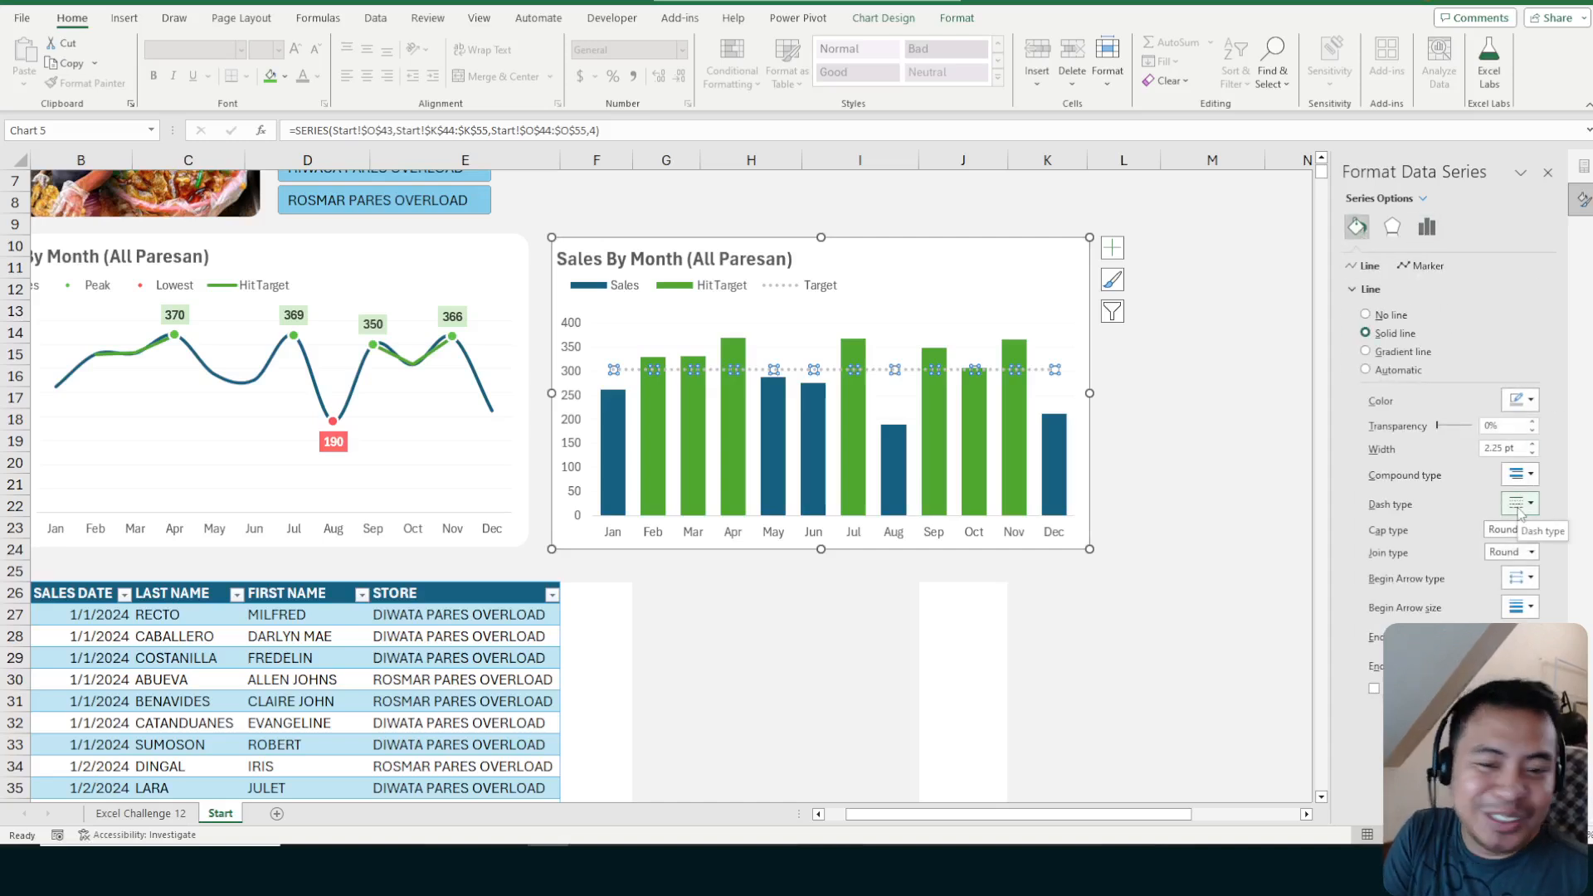
left_click(1519, 505)
left_click(1527, 523)
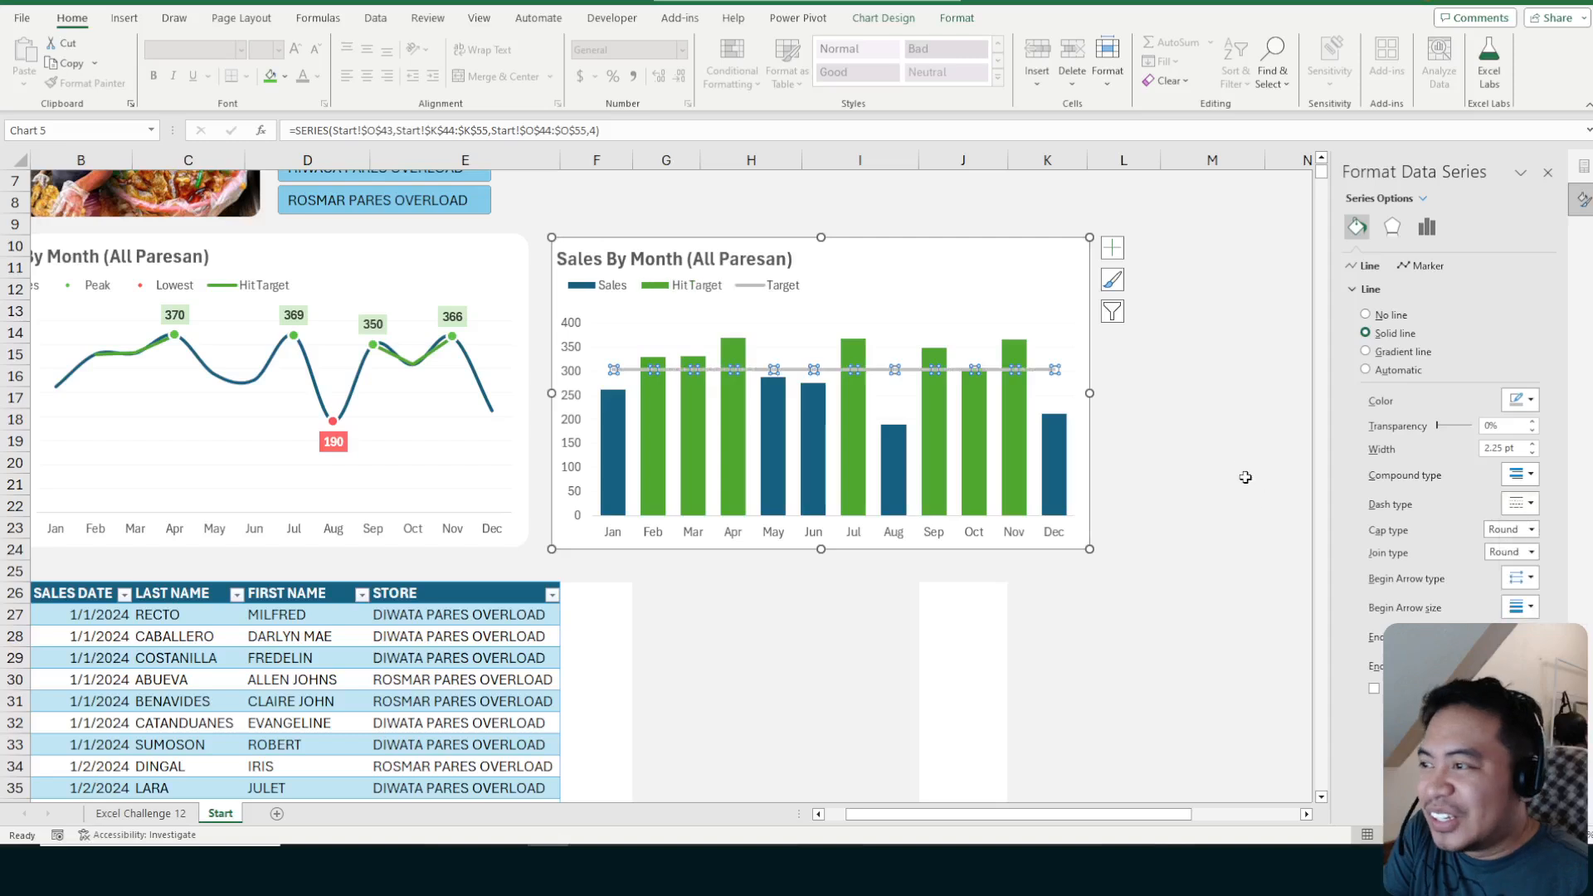
left_click(1164, 358)
Recolor the column chart's Target line with the recent red color and close the formatting pane
left_click(951, 378)
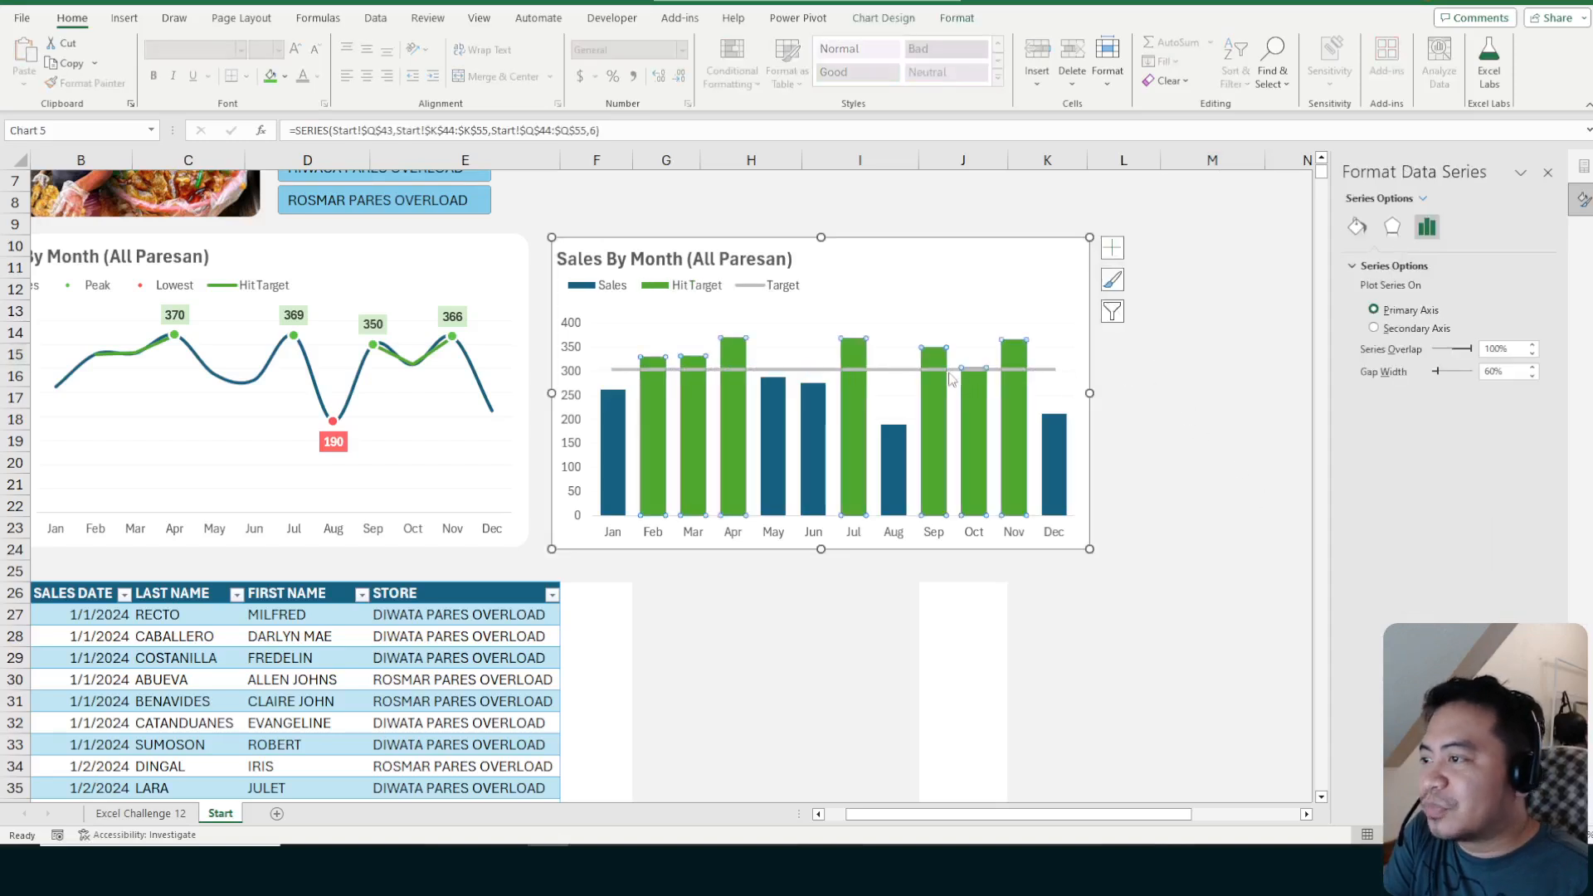
left_click(770, 365)
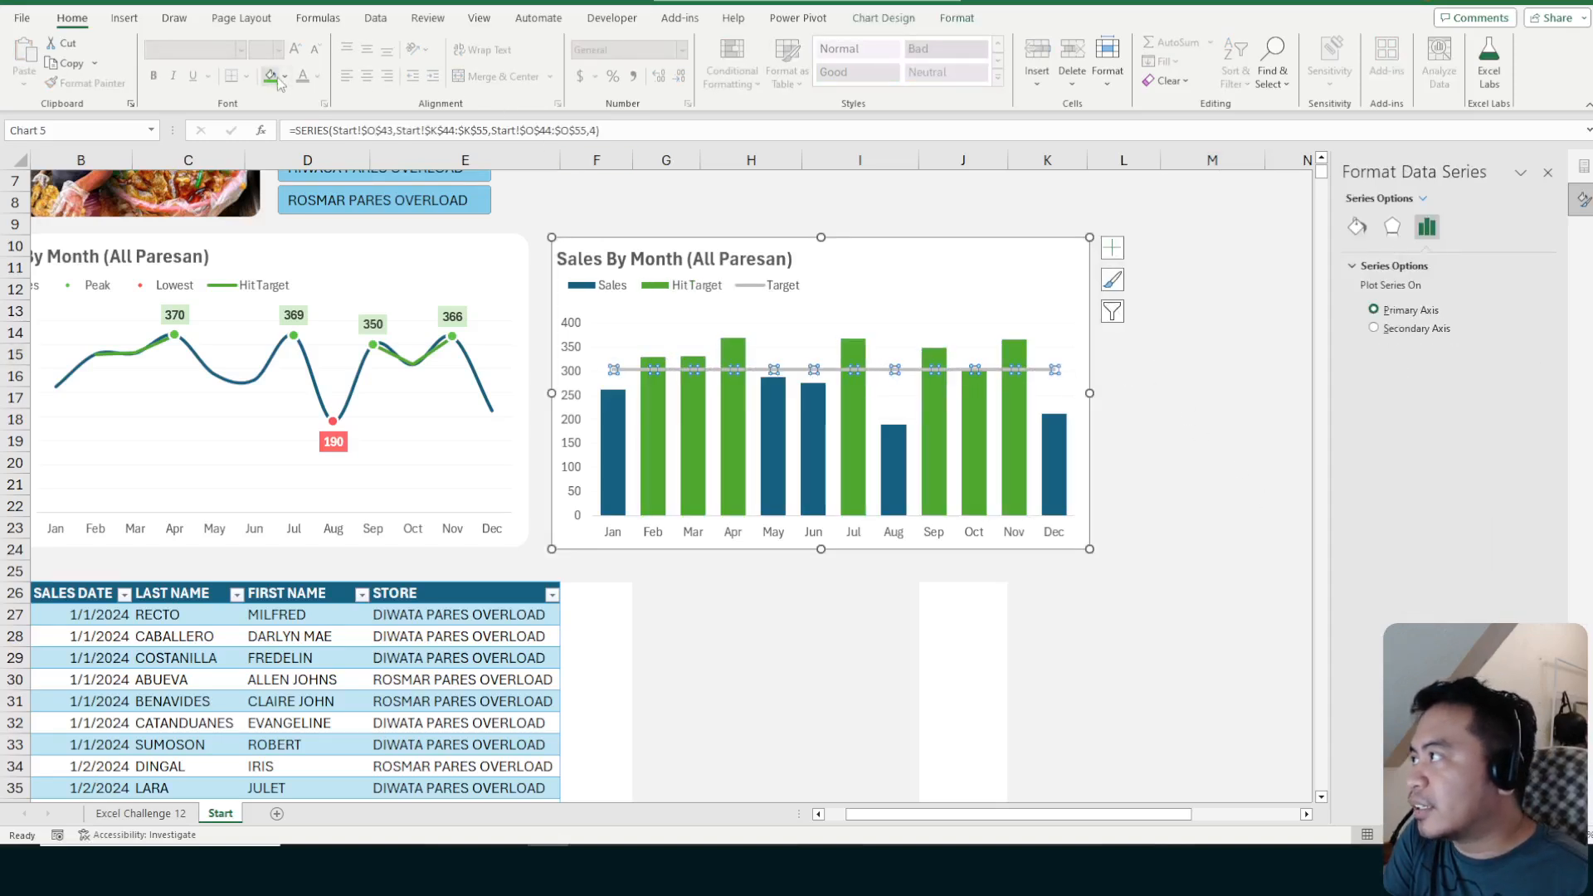
left_click(1358, 227)
left_click(1371, 289)
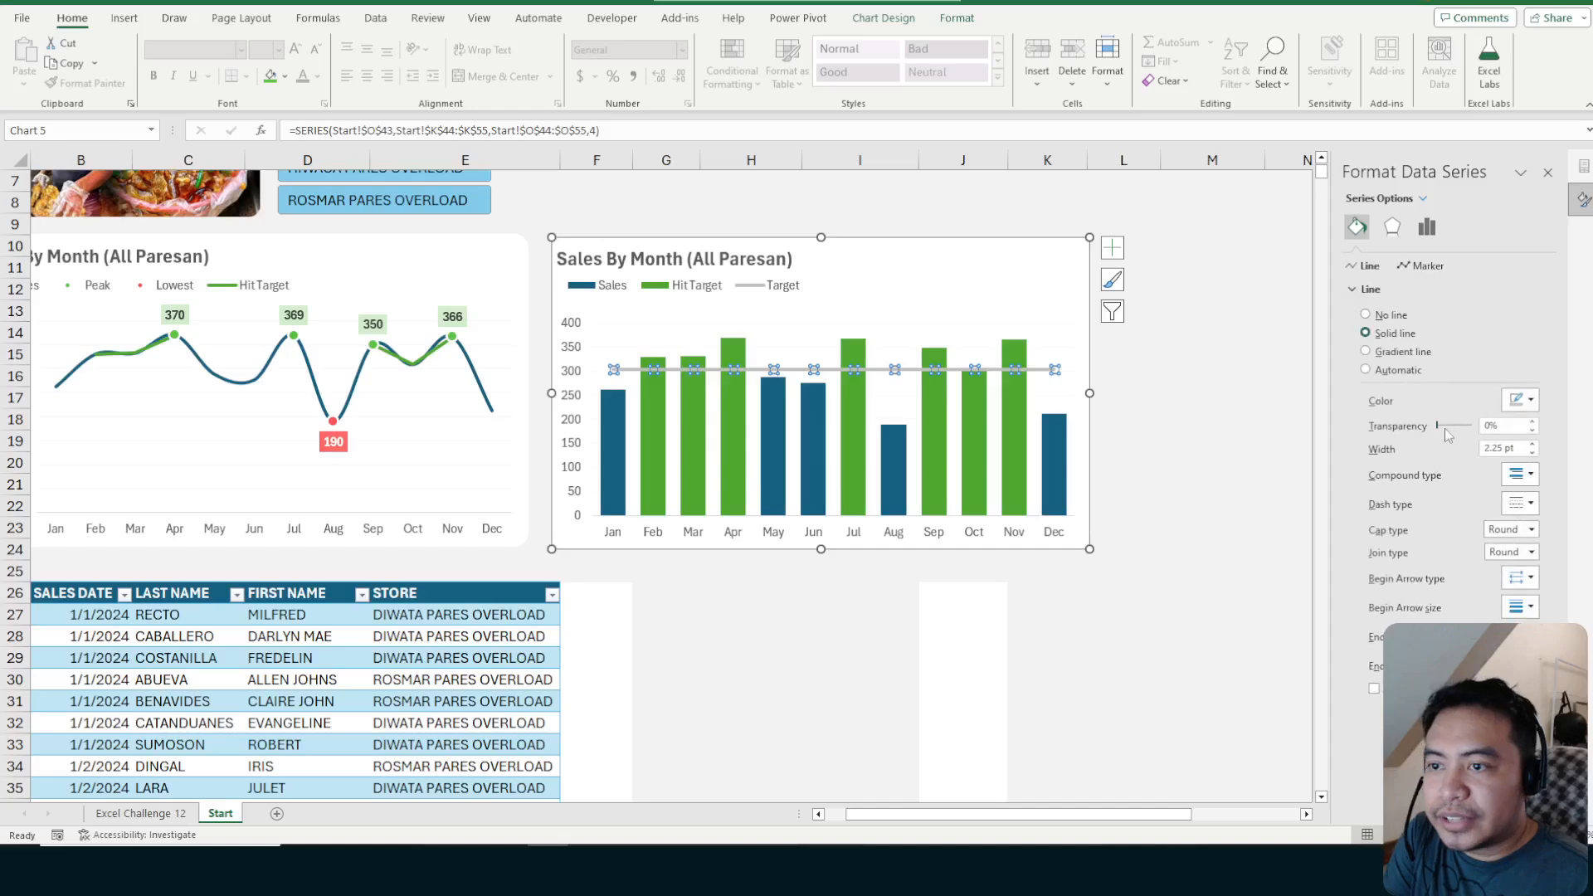
left_click(1522, 401)
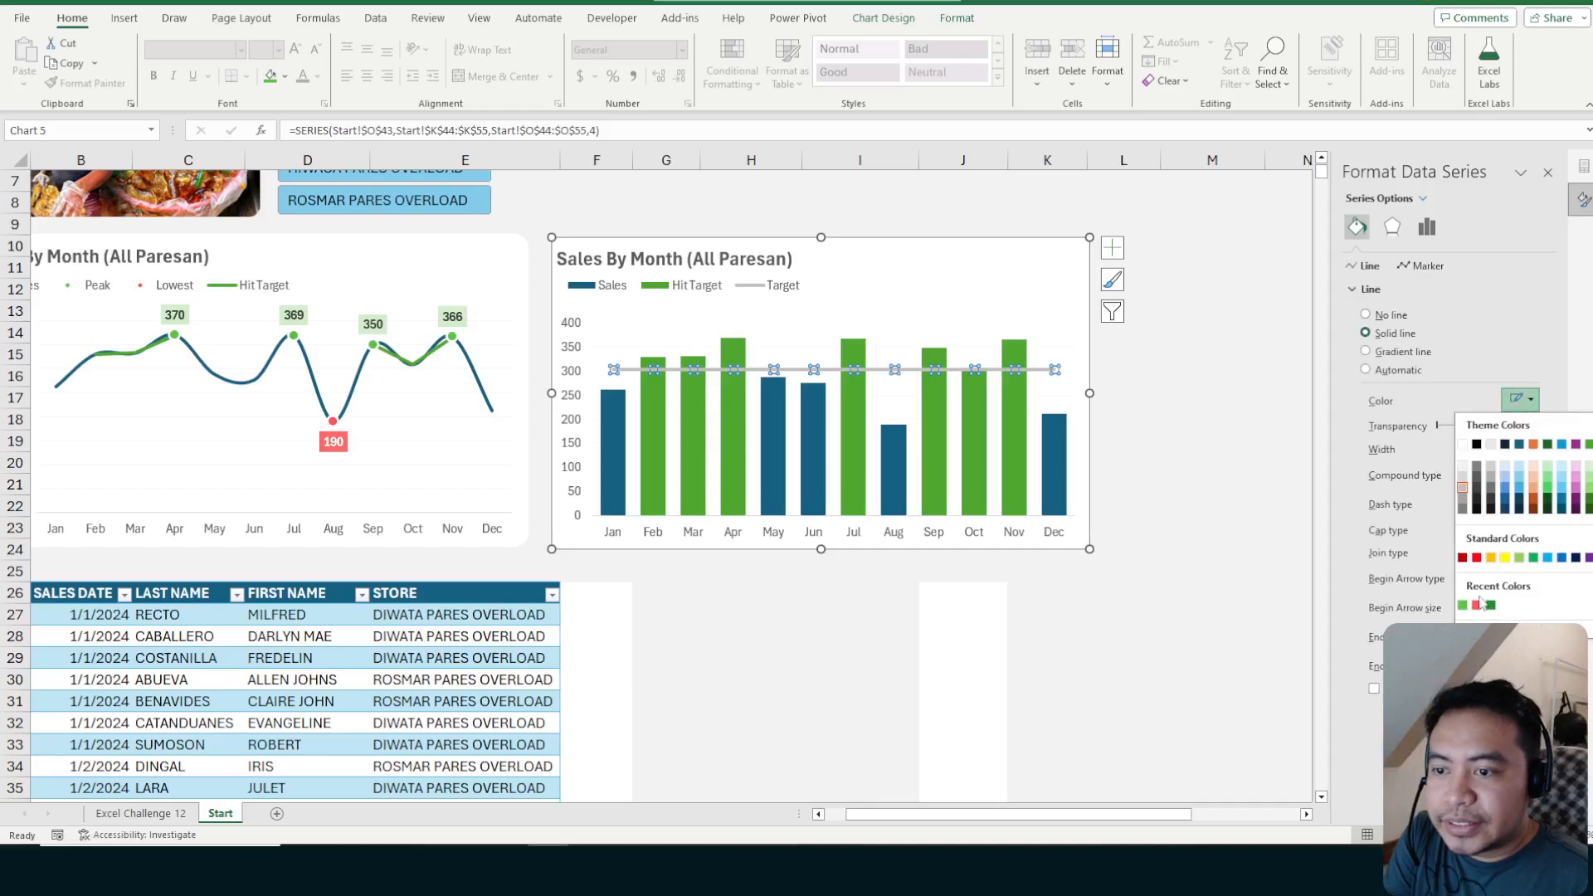
left_click(1478, 605)
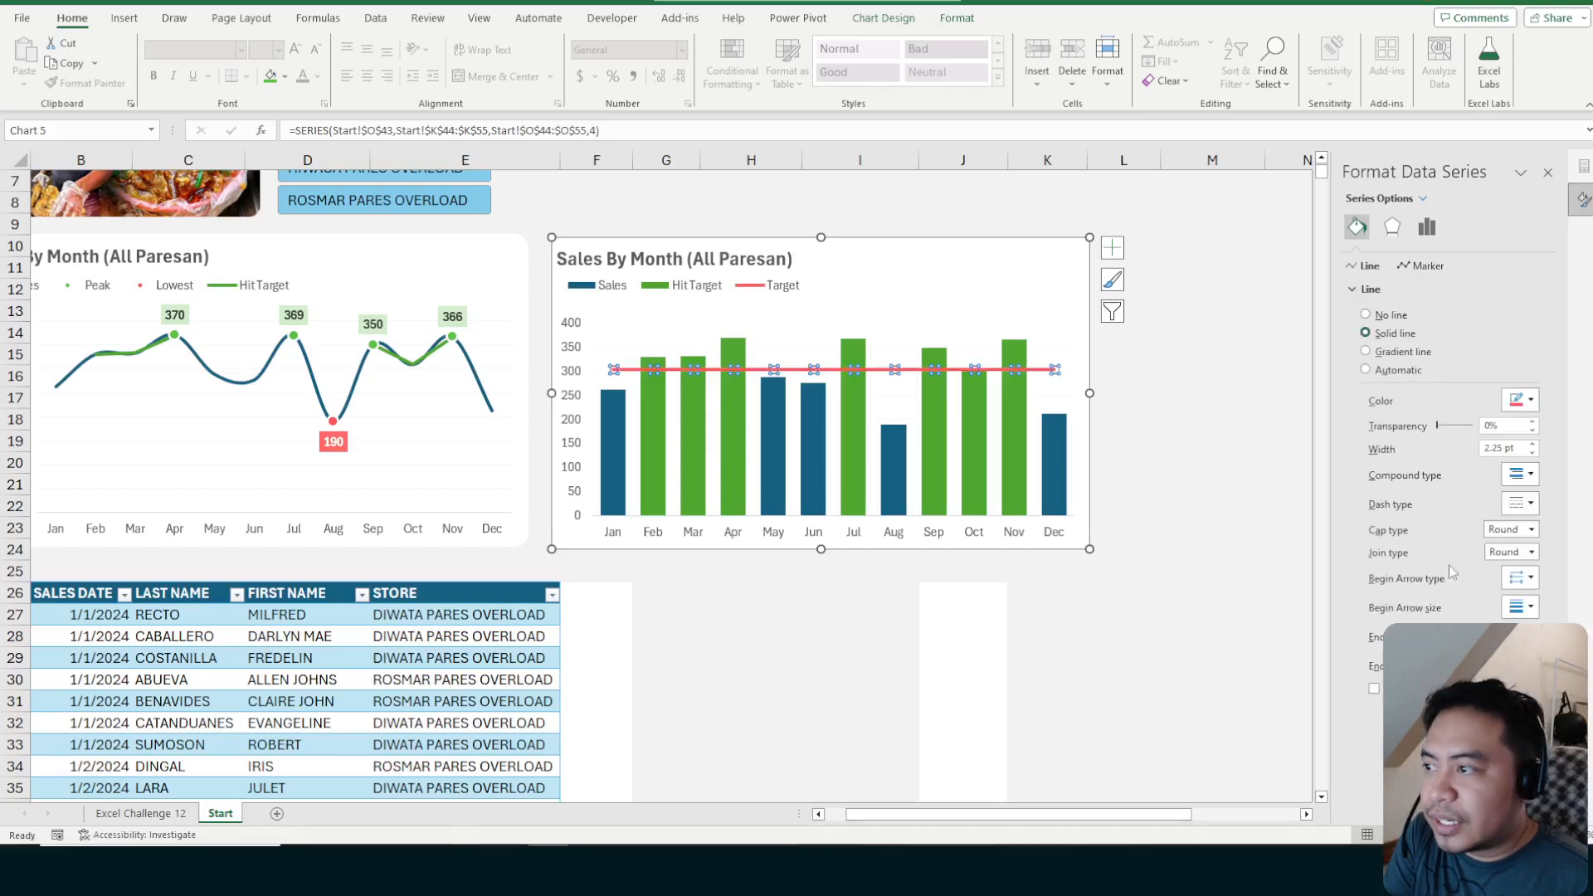
scroll(1321, 423, "down", 7)
scroll(1321, 422, "down", 3)
scroll(1213, 335, "up", 11)
left_click(1195, 313)
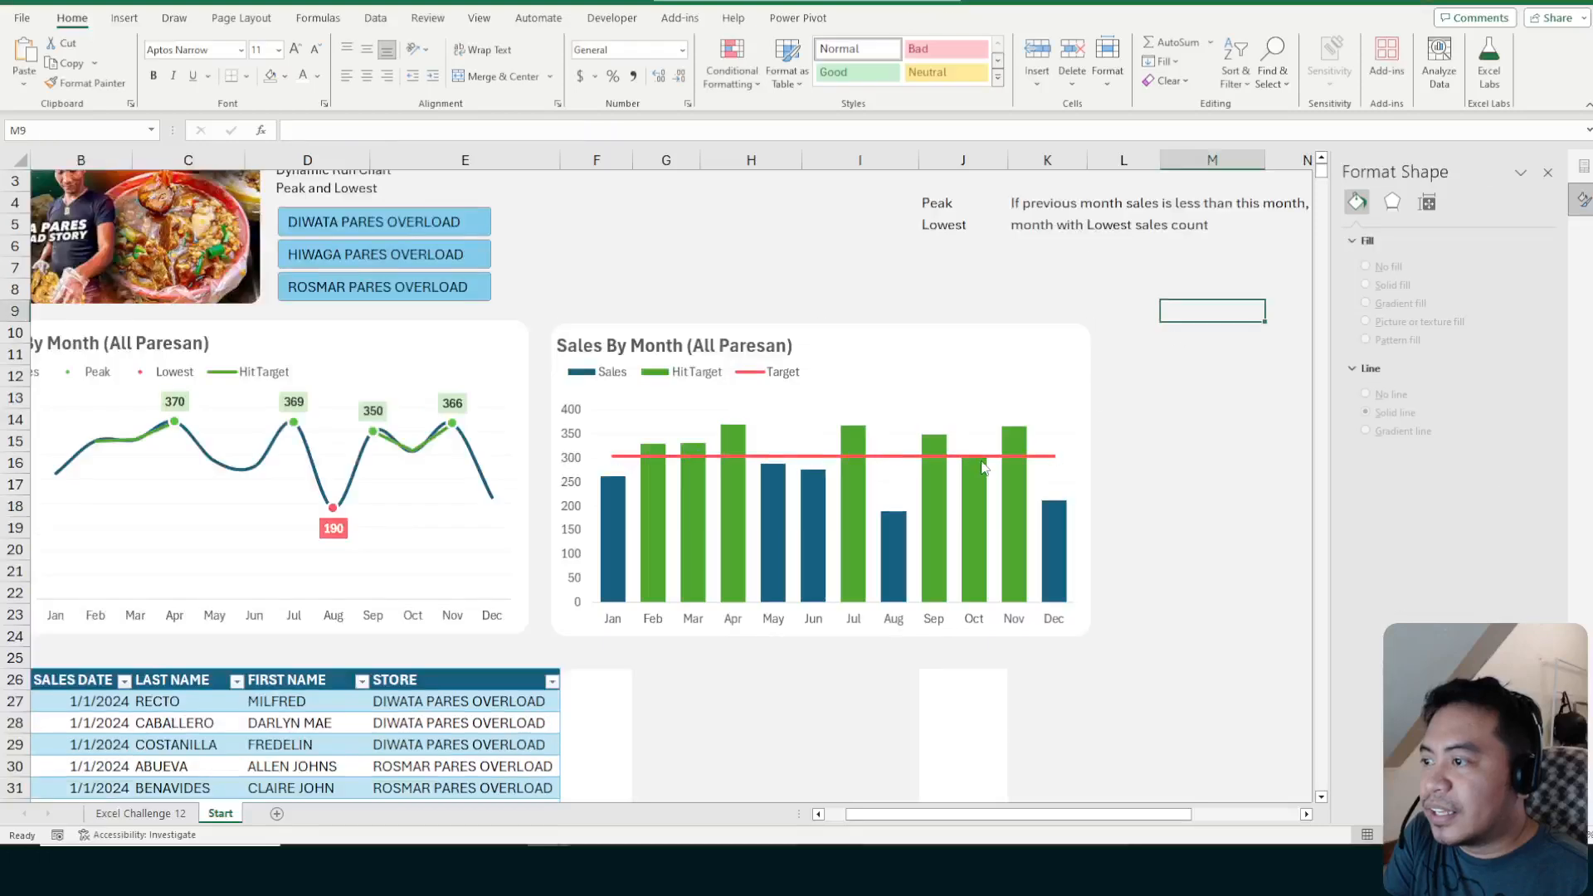
left_click(1222, 439)
left_click(1292, 334)
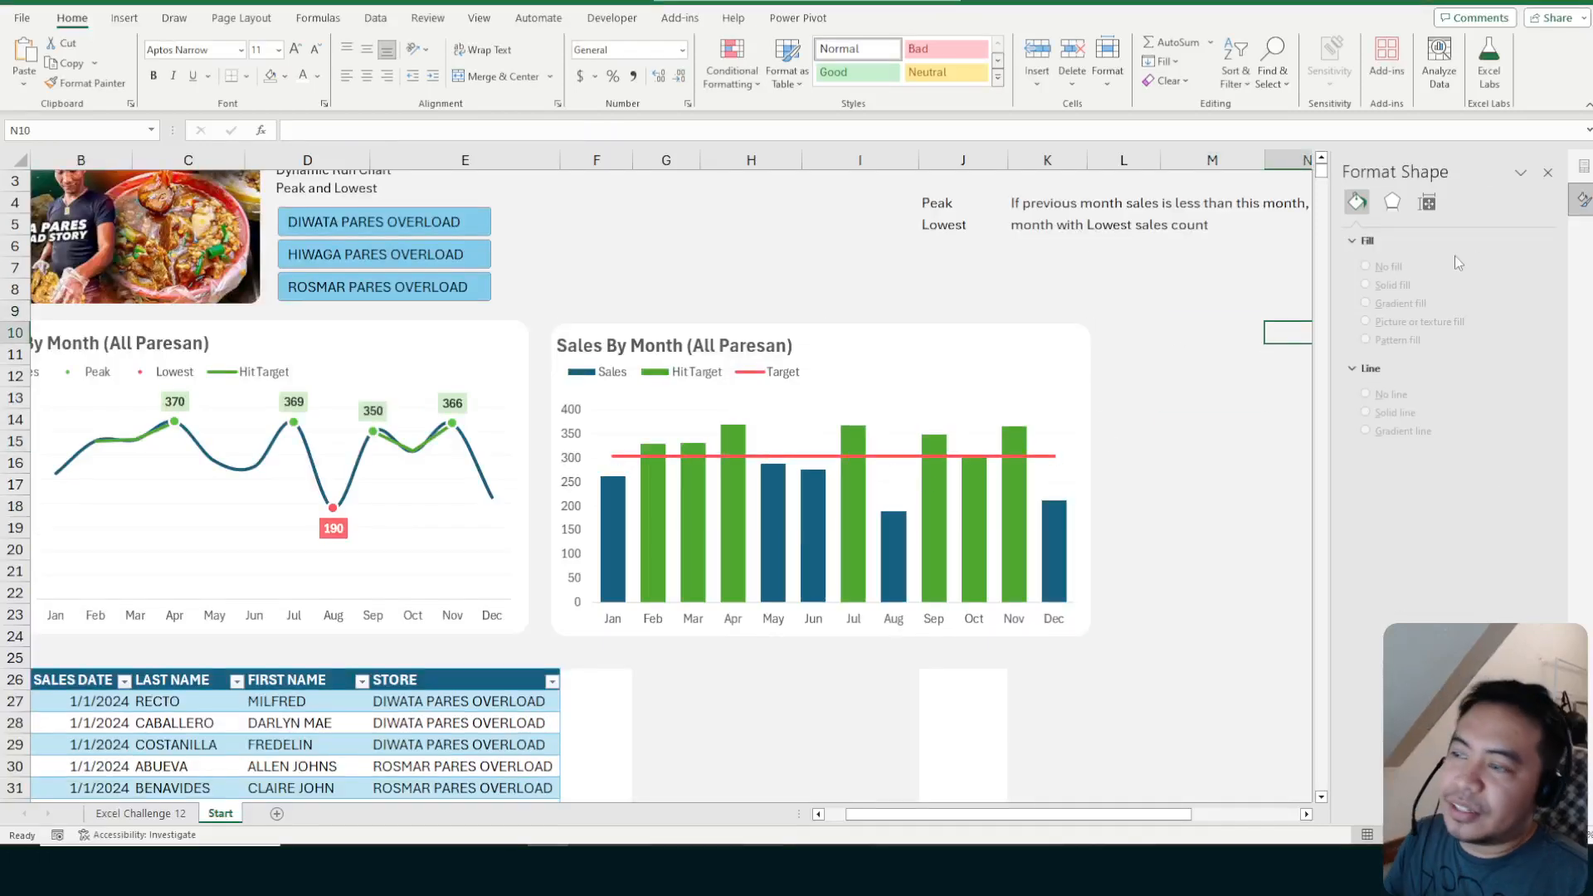
left_click(1549, 173)
Try data labels on the column chart's Hit Target columns and remove them again
left_click(938, 452)
right_click(938, 456)
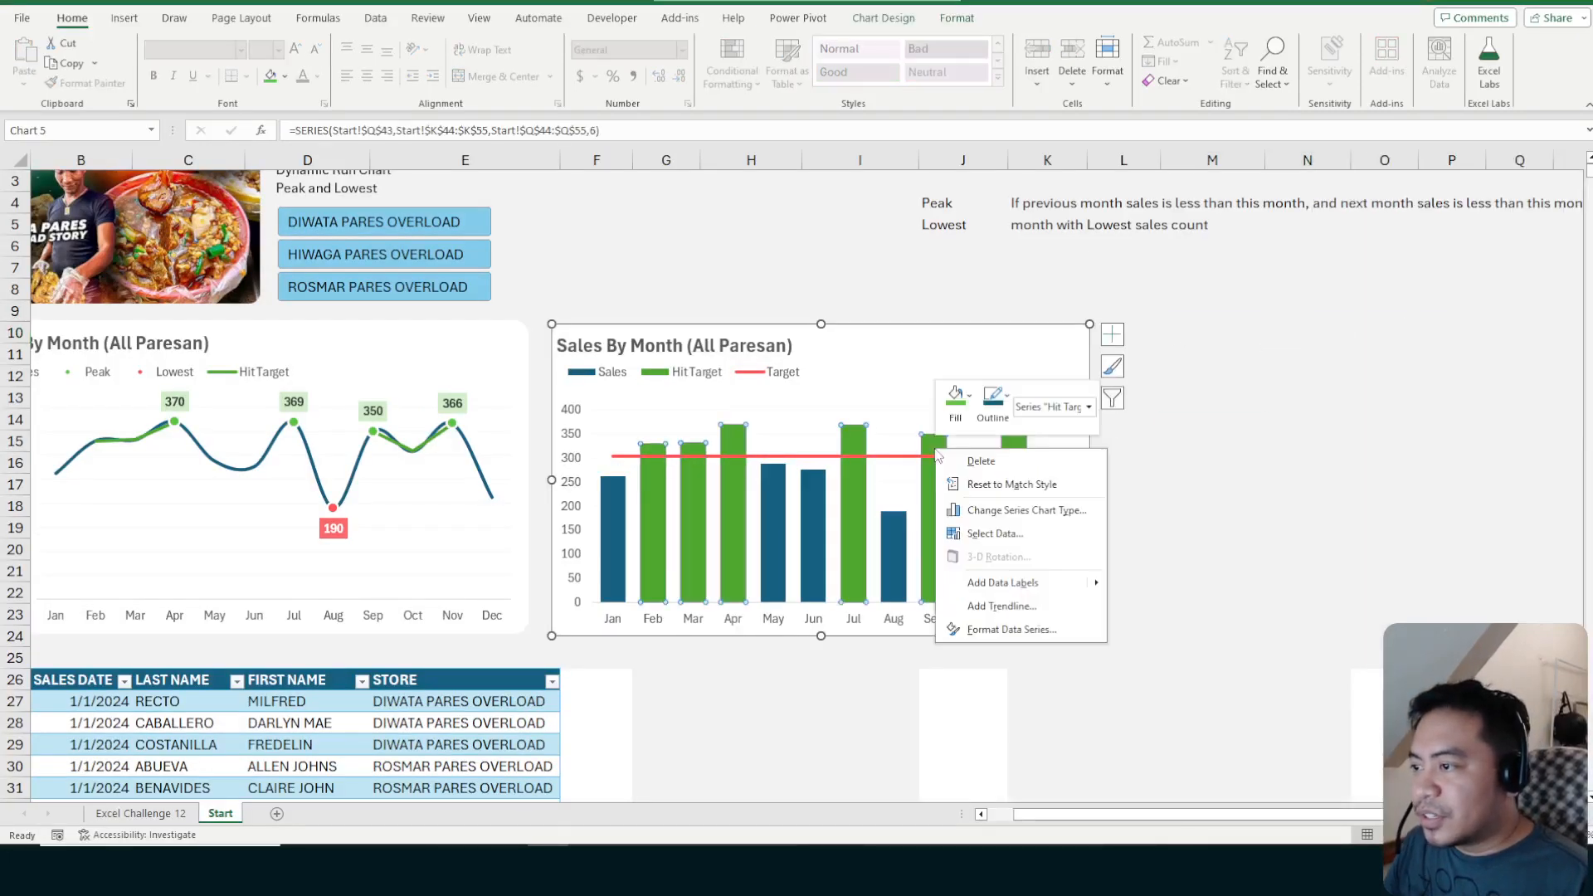
left_click(1002, 582)
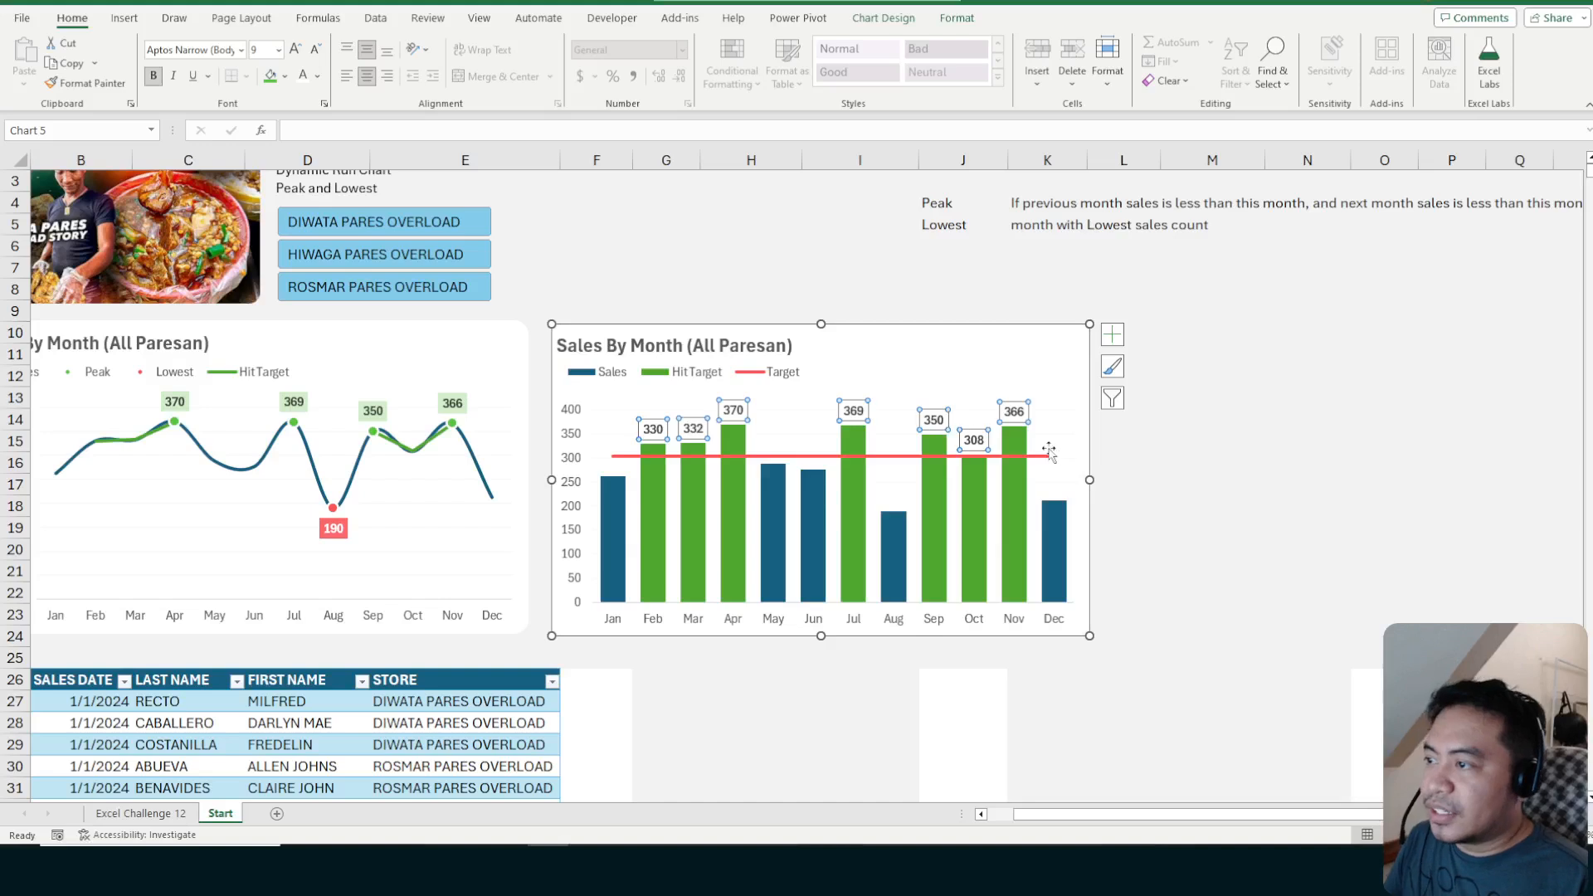
left_click(1252, 443)
left_click(934, 419)
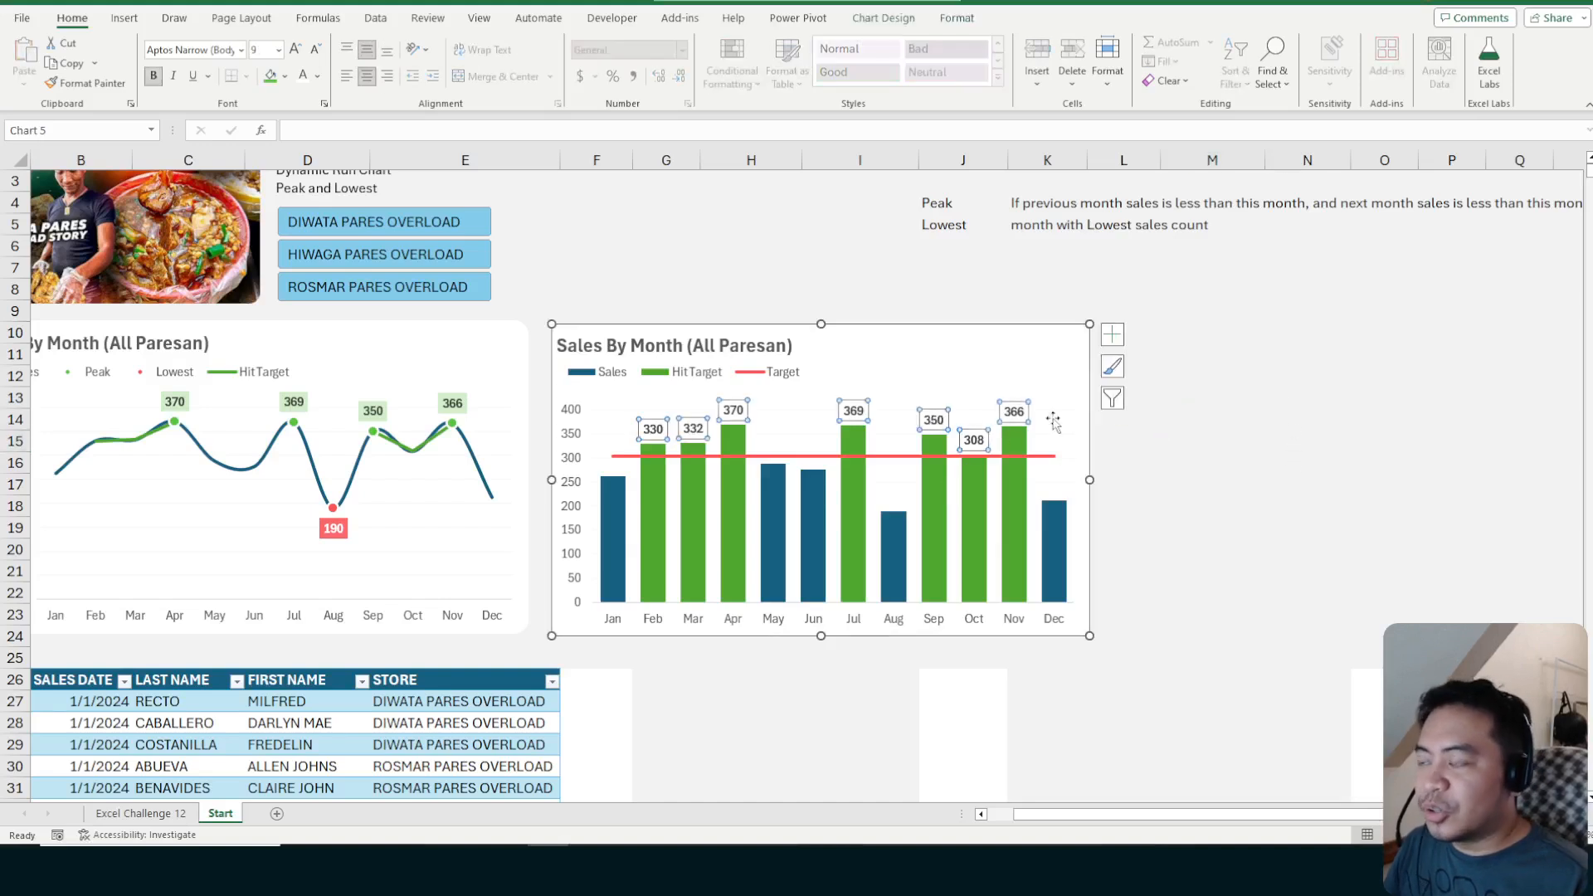
key("ctrl+b")
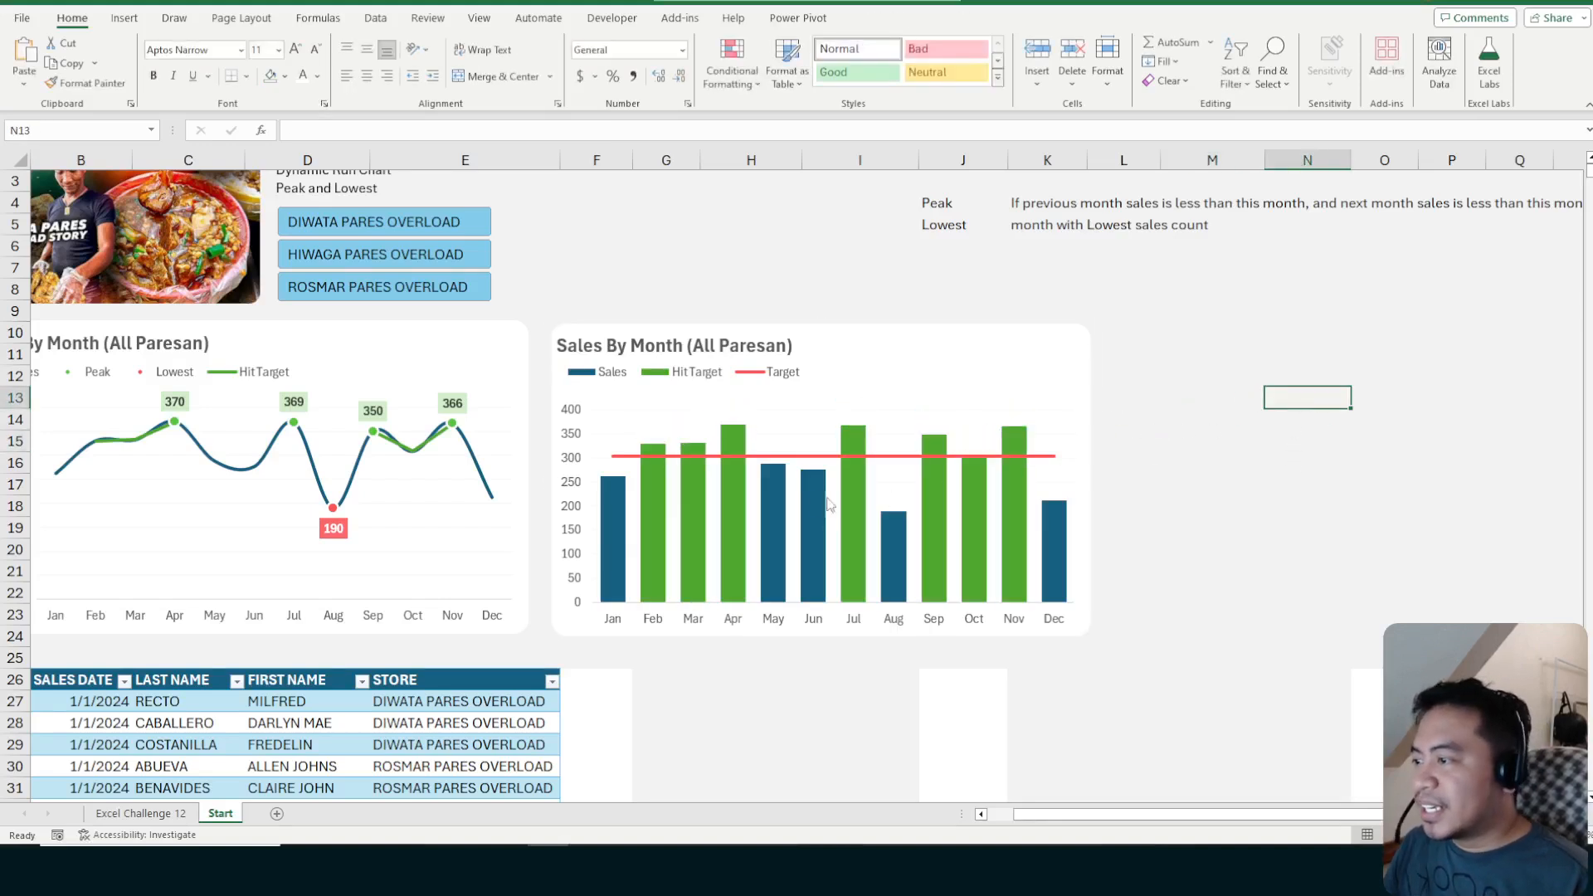
left_click(448, 286)
left_click(473, 355)
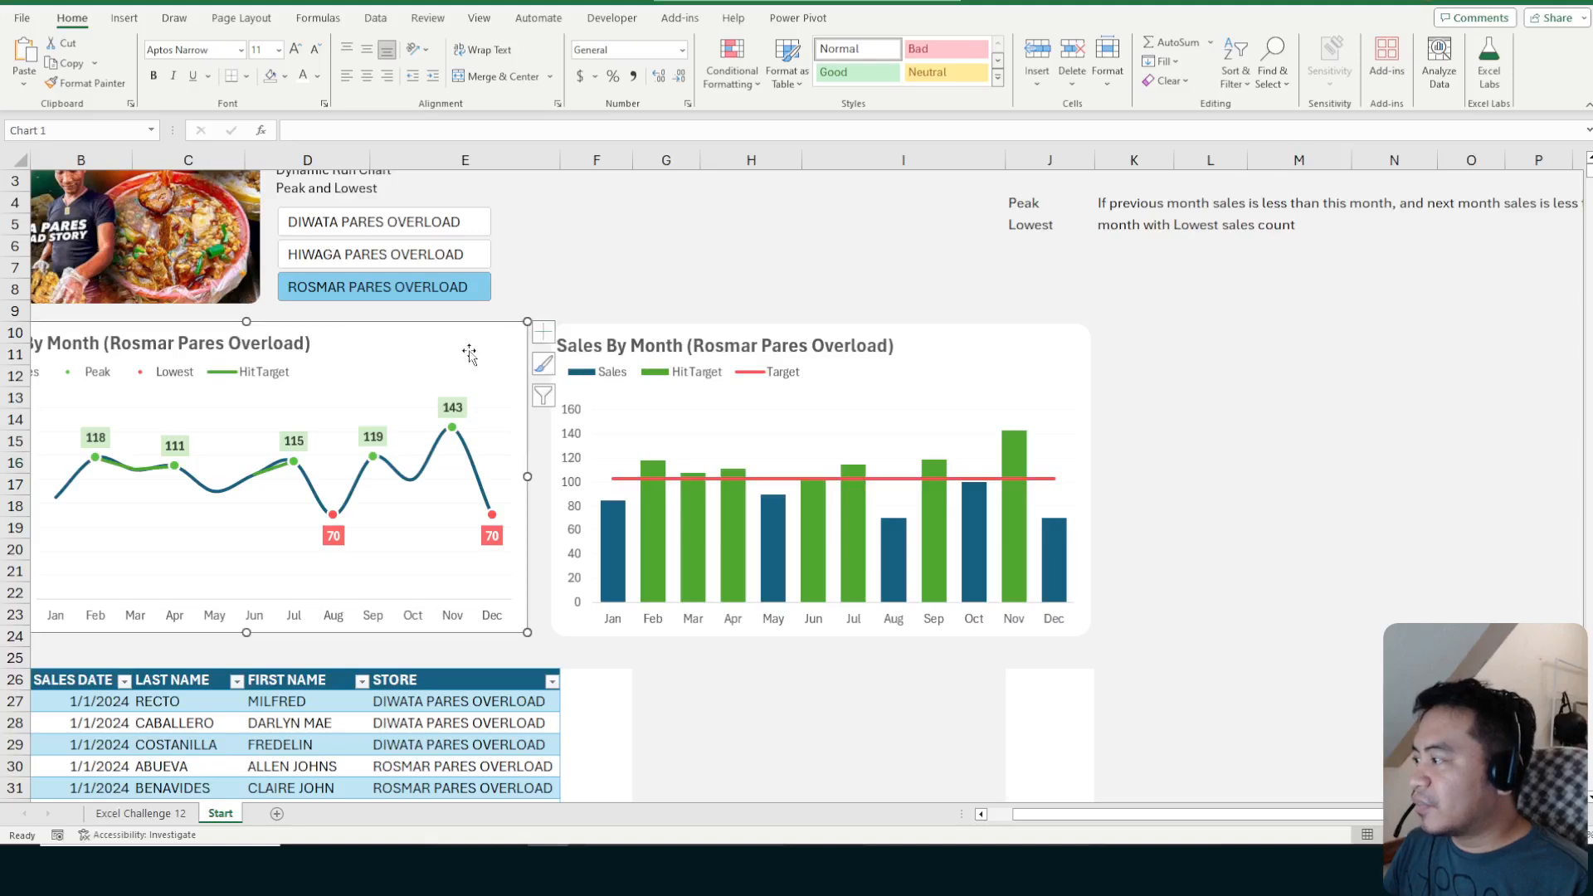
left_click(549, 396)
left_click(608, 577)
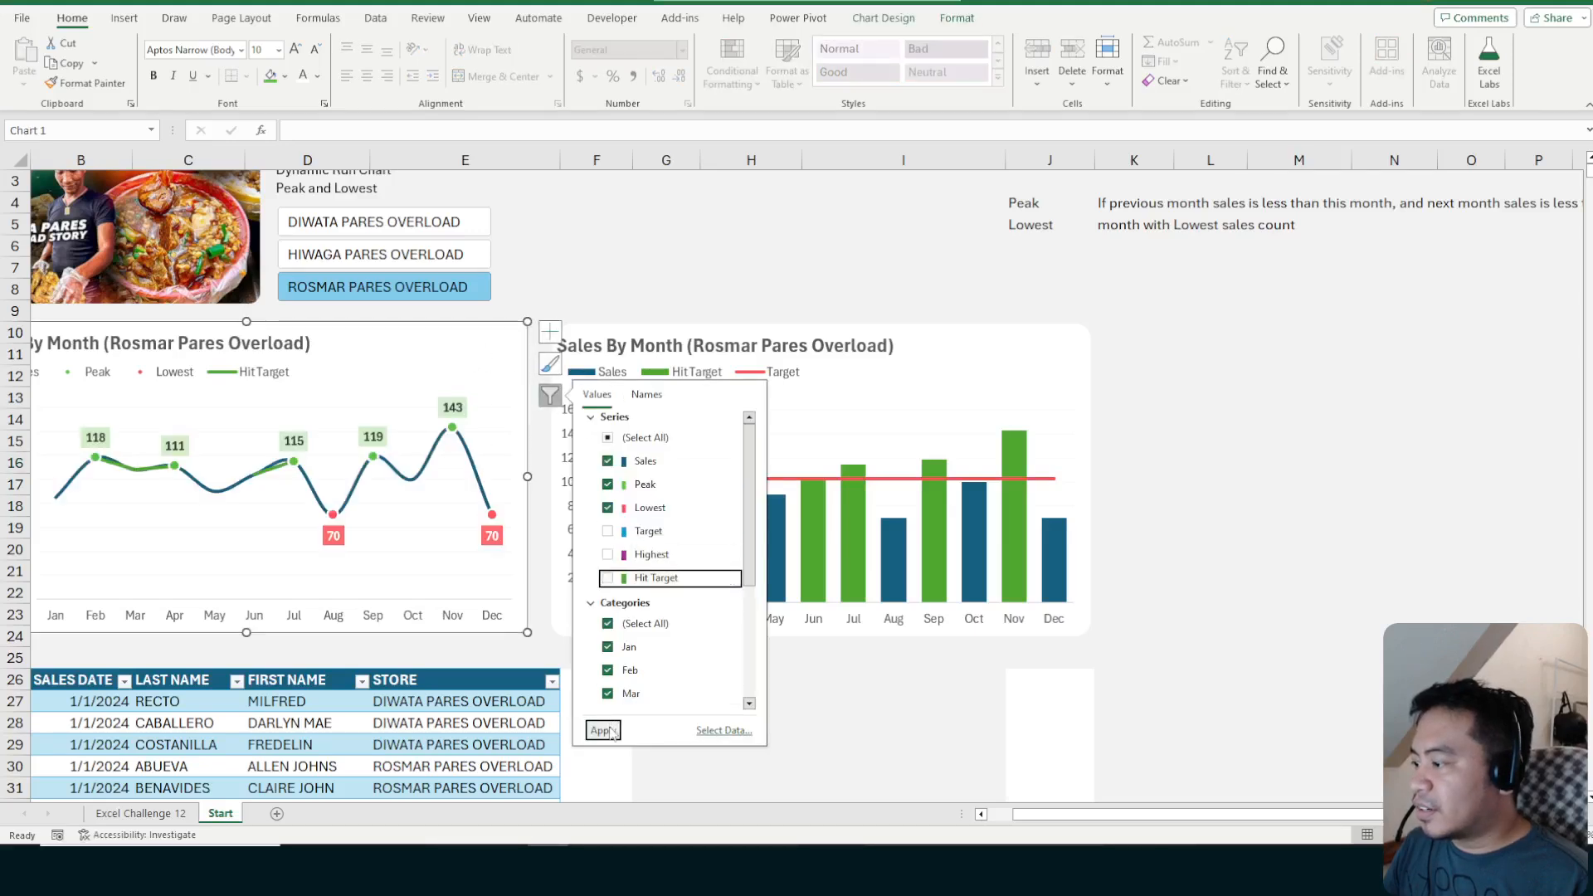
left_click(1254, 375)
left_click(1257, 315)
left_click(1202, 461)
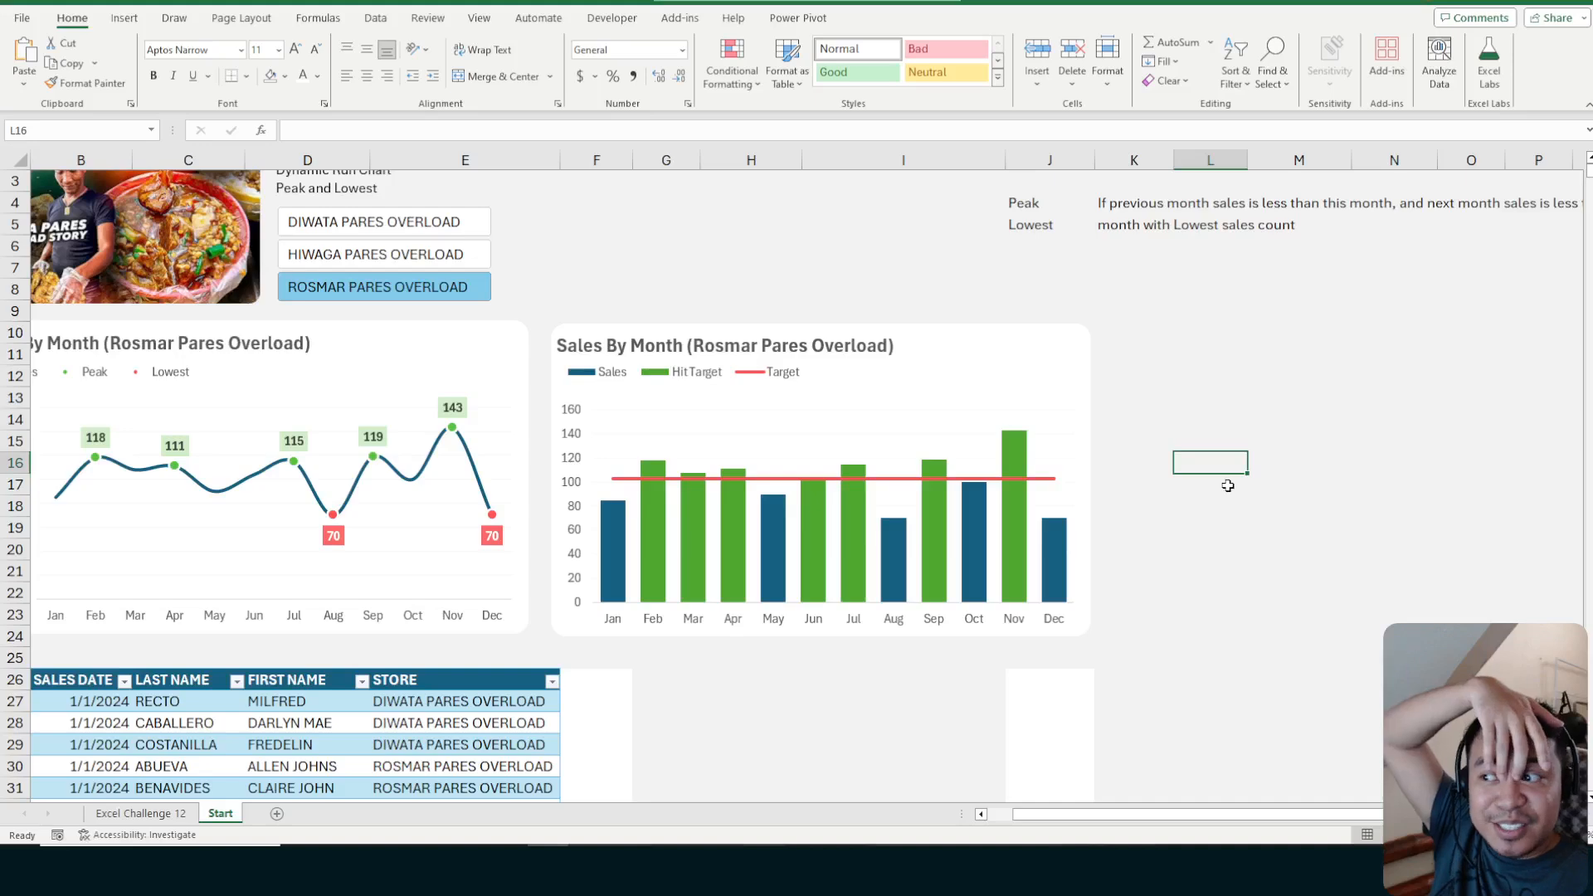
left_click(1228, 485)
left_click(1229, 421)
left_click(1221, 526)
scroll(1212, 479, "down", 3)
scroll(1209, 466, "up", 3)
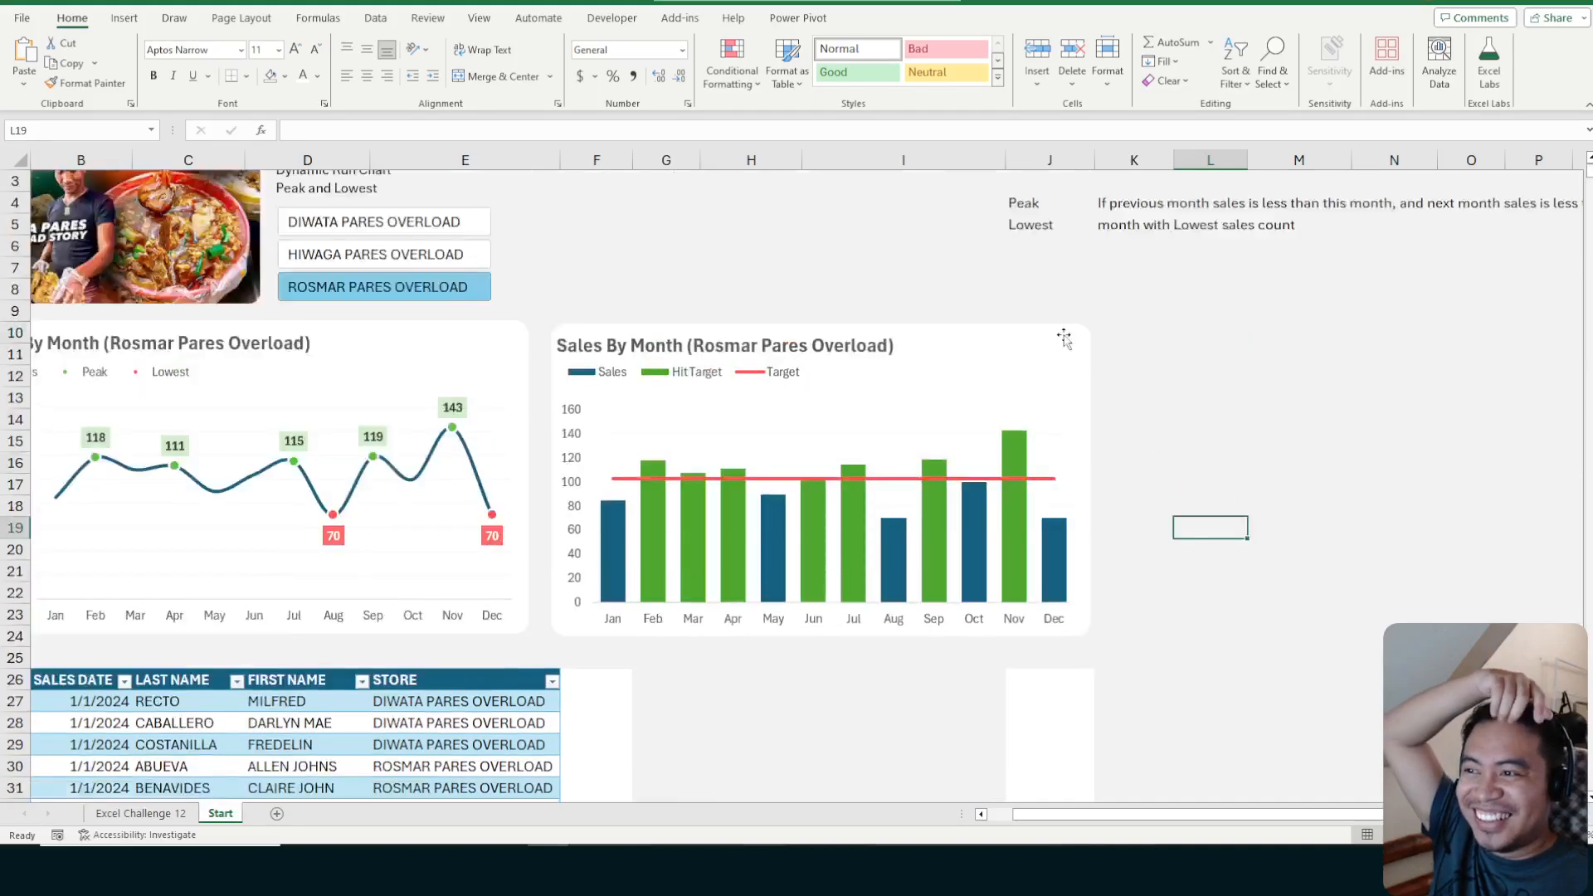
Show the Lowest and Highest series in the column chart and hide the Hit Target and Target series
left_click(1064, 339)
left_click(1112, 397)
left_click(1171, 511)
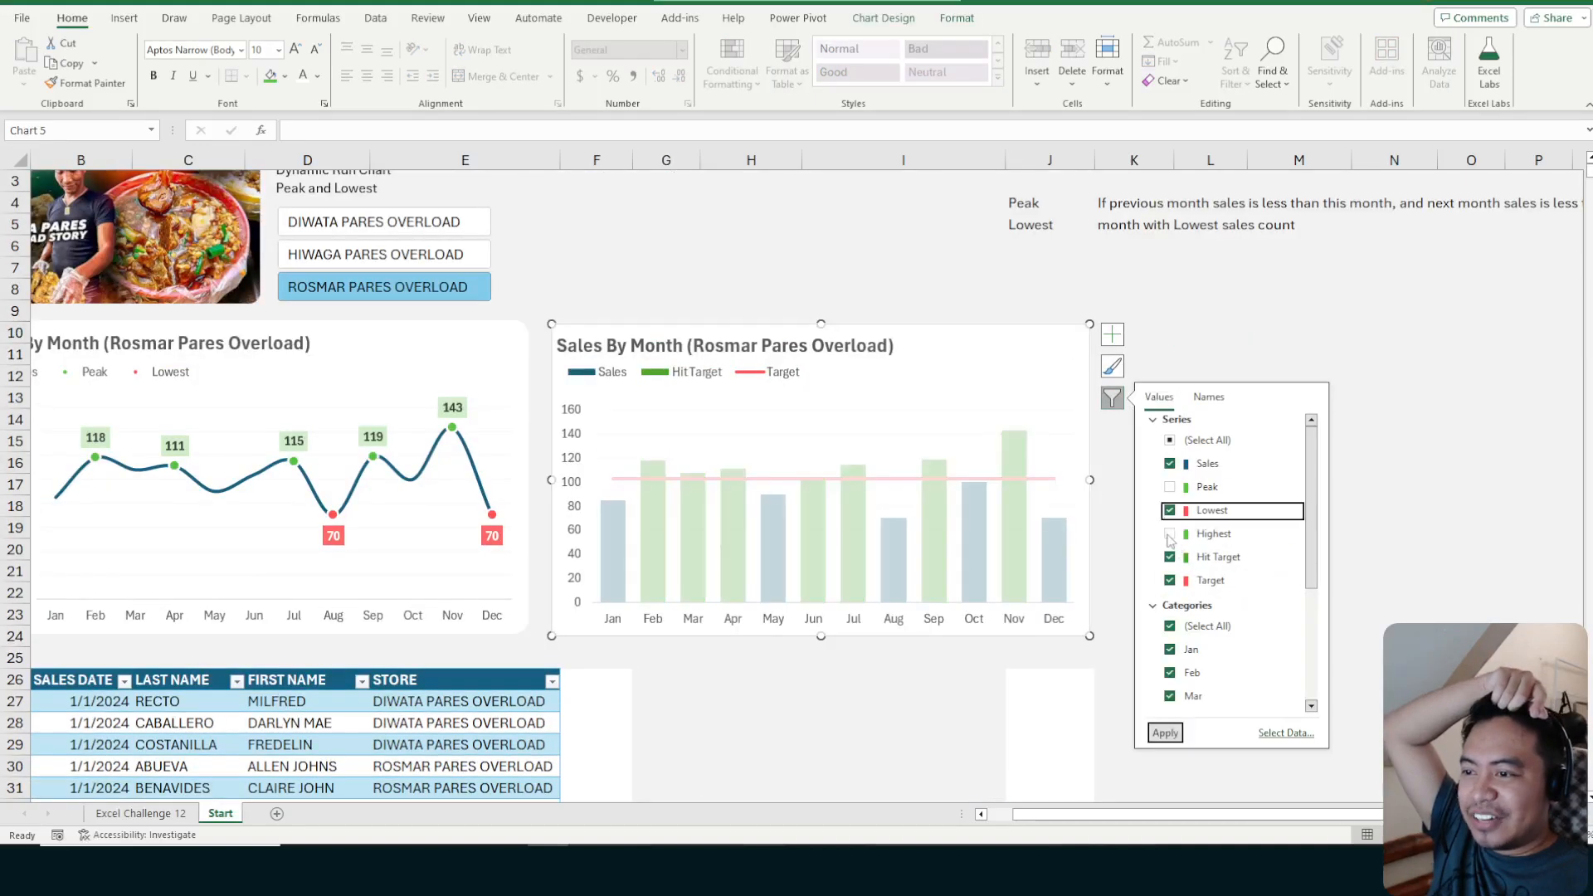
left_click(1170, 534)
left_click(1170, 557)
left_click(1170, 580)
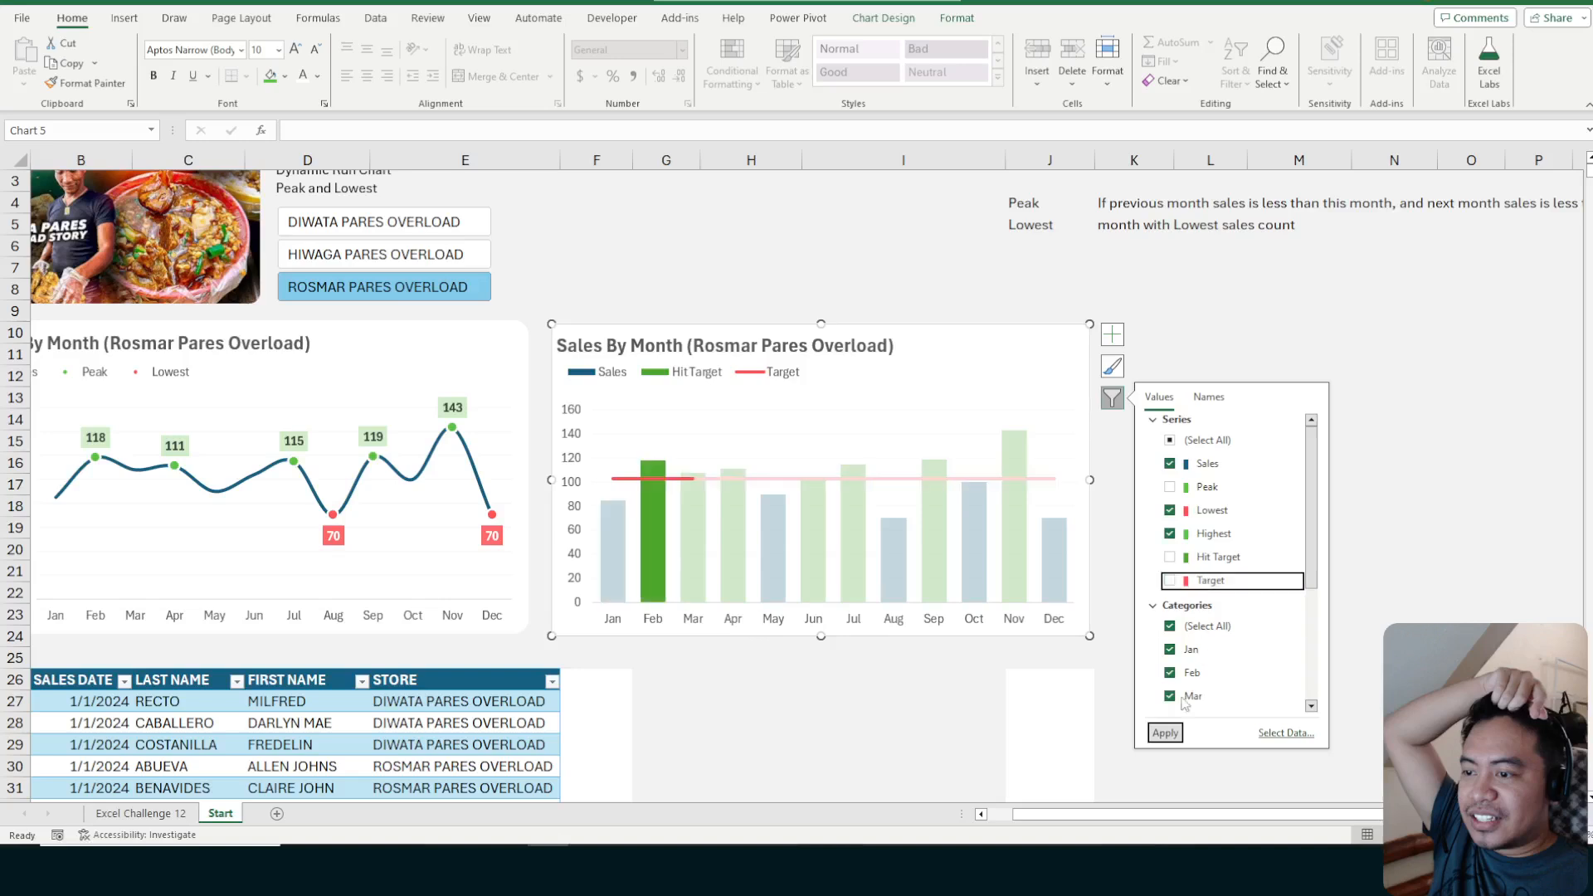
left_click(1165, 733)
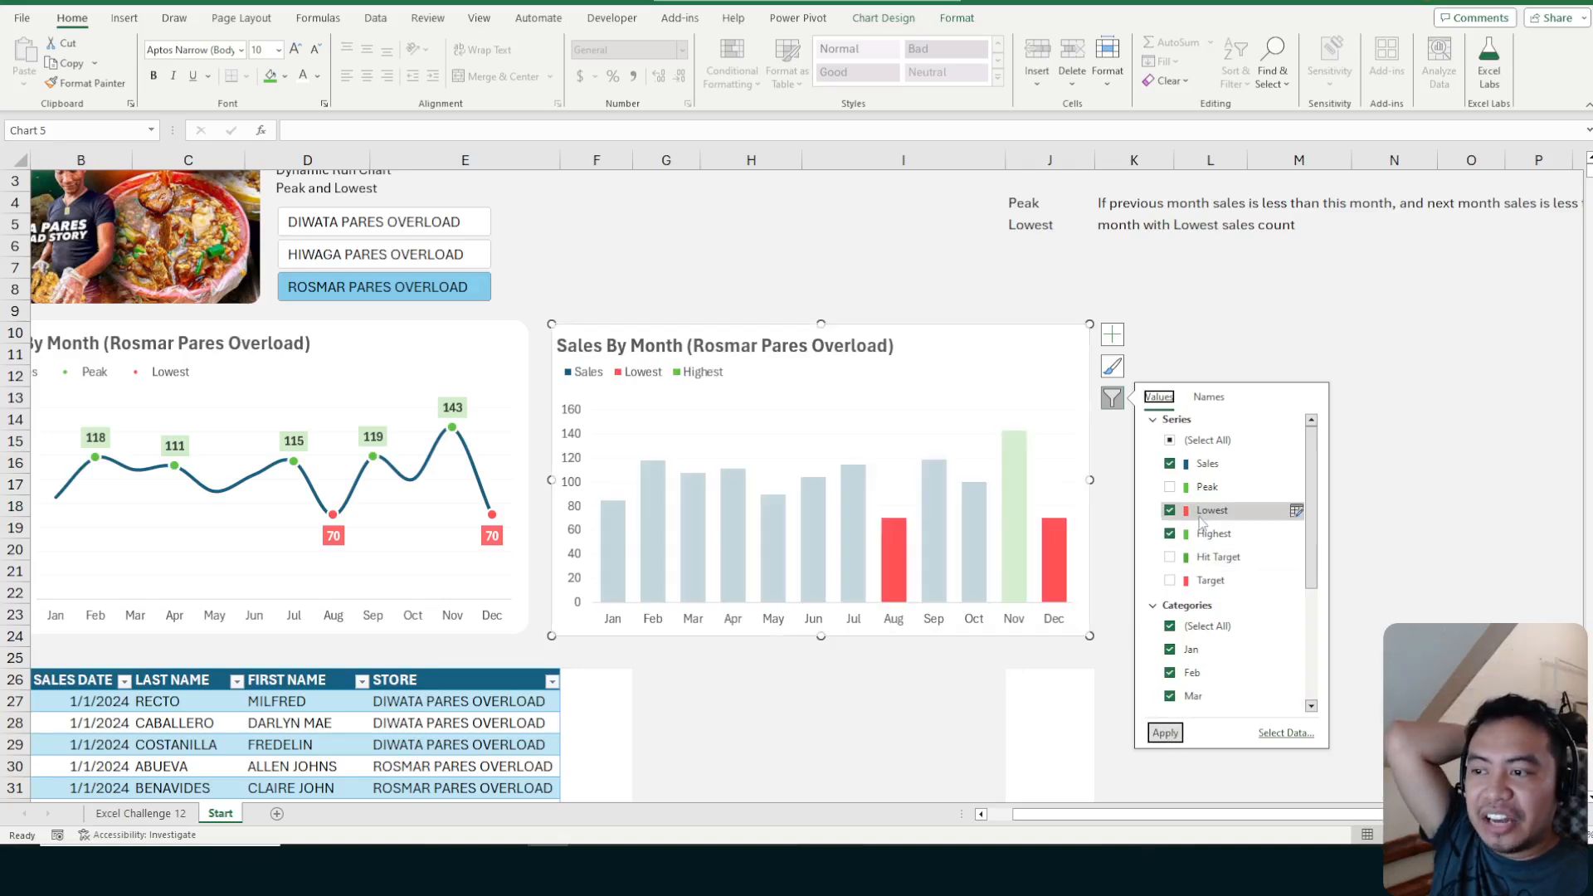
Restore the Hit Target and Target series in the column chart and hide the Highest series
left_click(1171, 557)
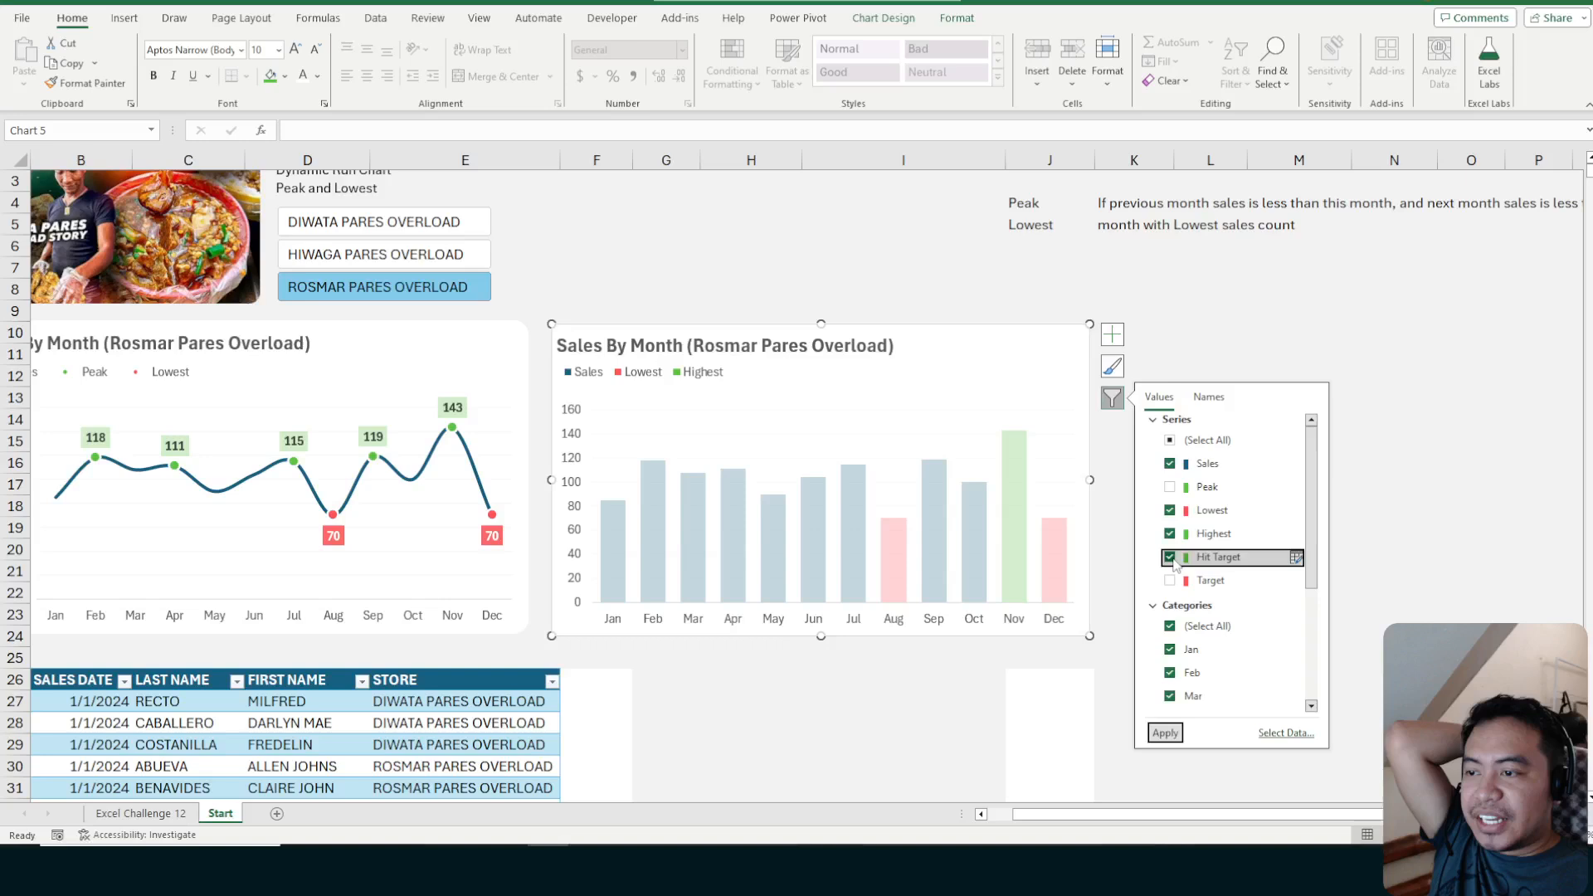
left_click(1165, 733)
left_click(1170, 534)
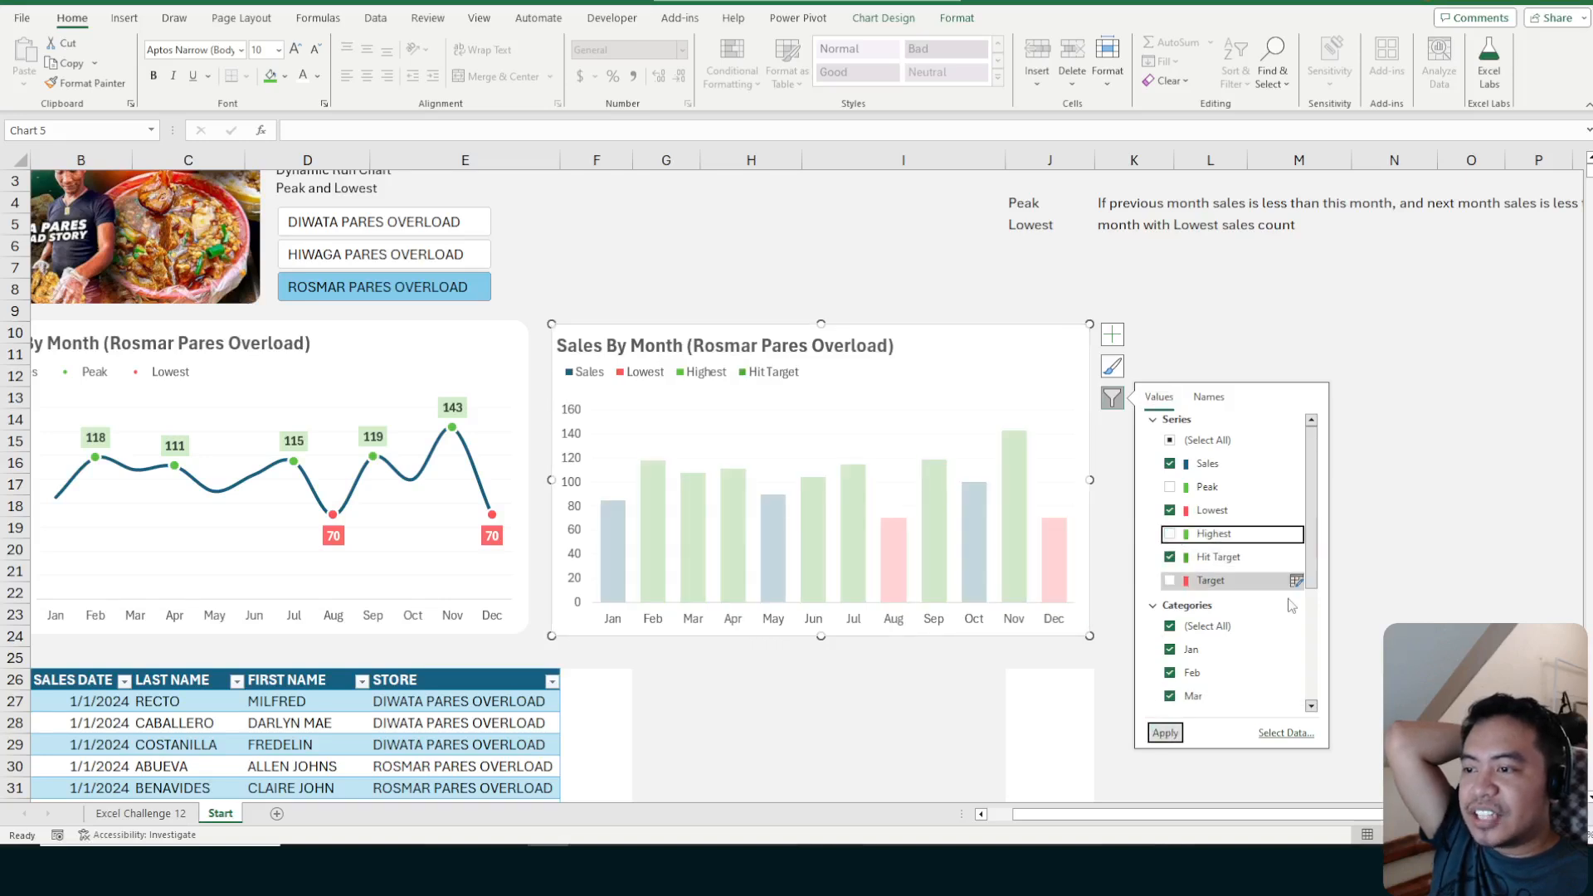
left_click(1170, 580)
left_click(1167, 733)
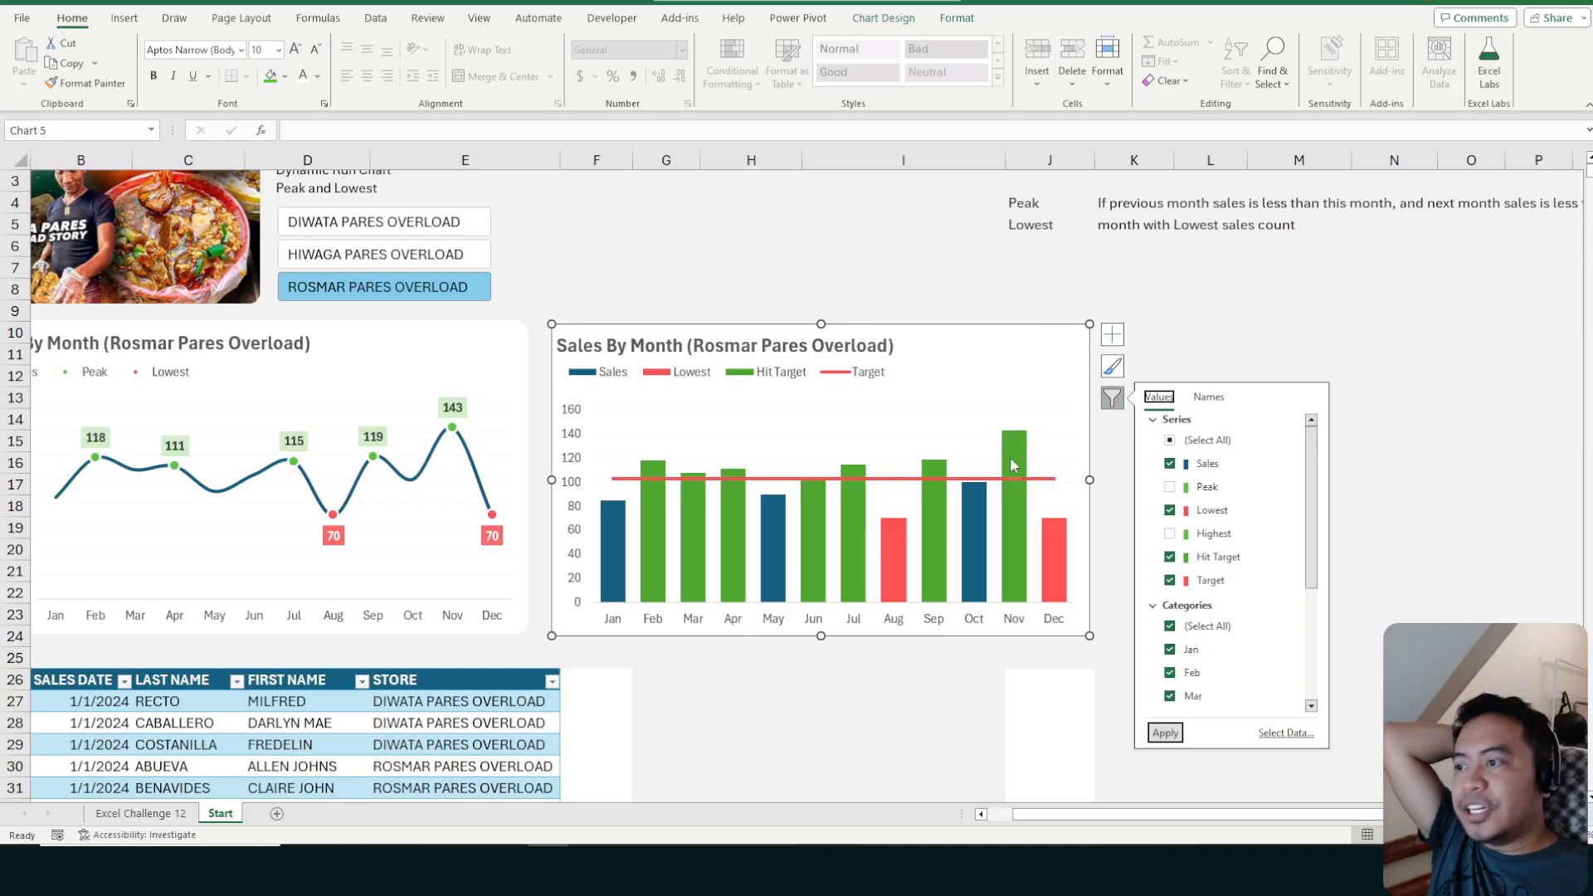
left_click(975, 485)
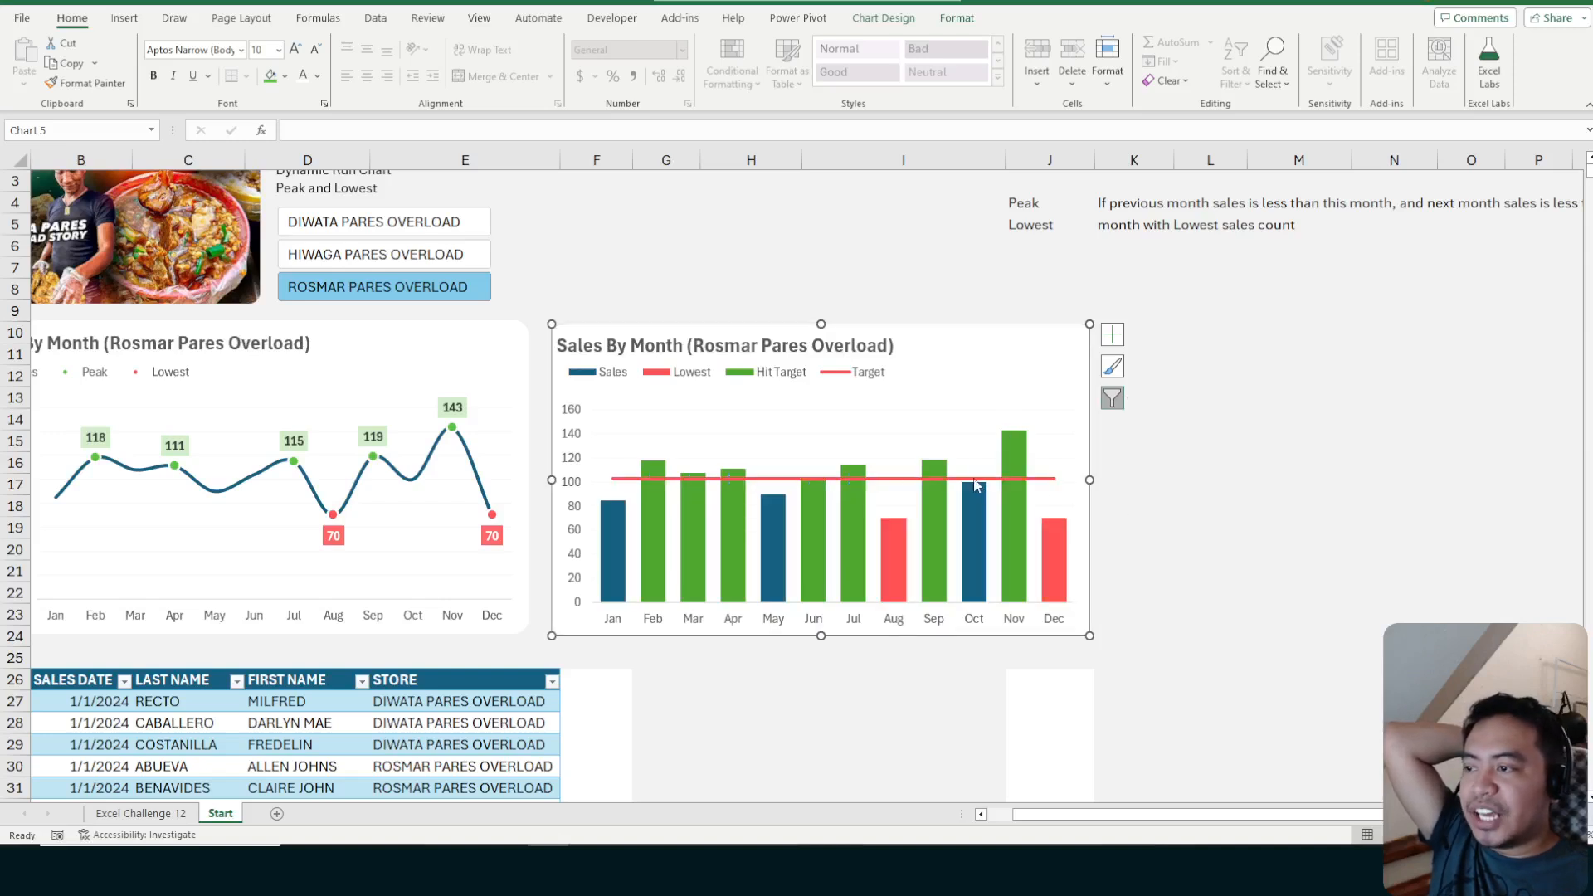
left_click(975, 484)
right_click(975, 482)
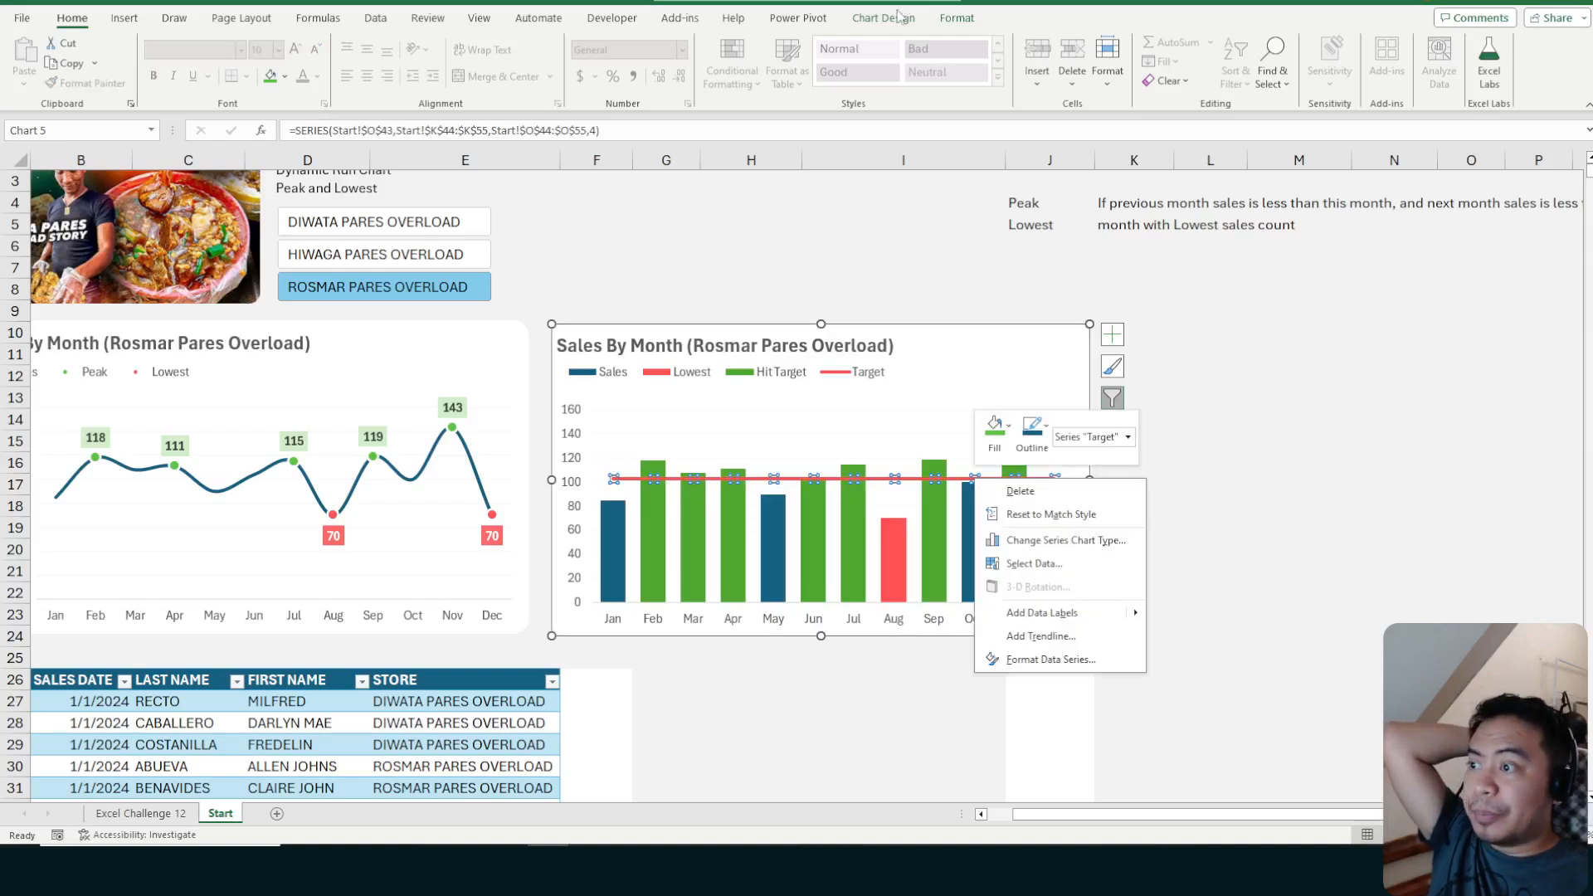
left_click(903, 18)
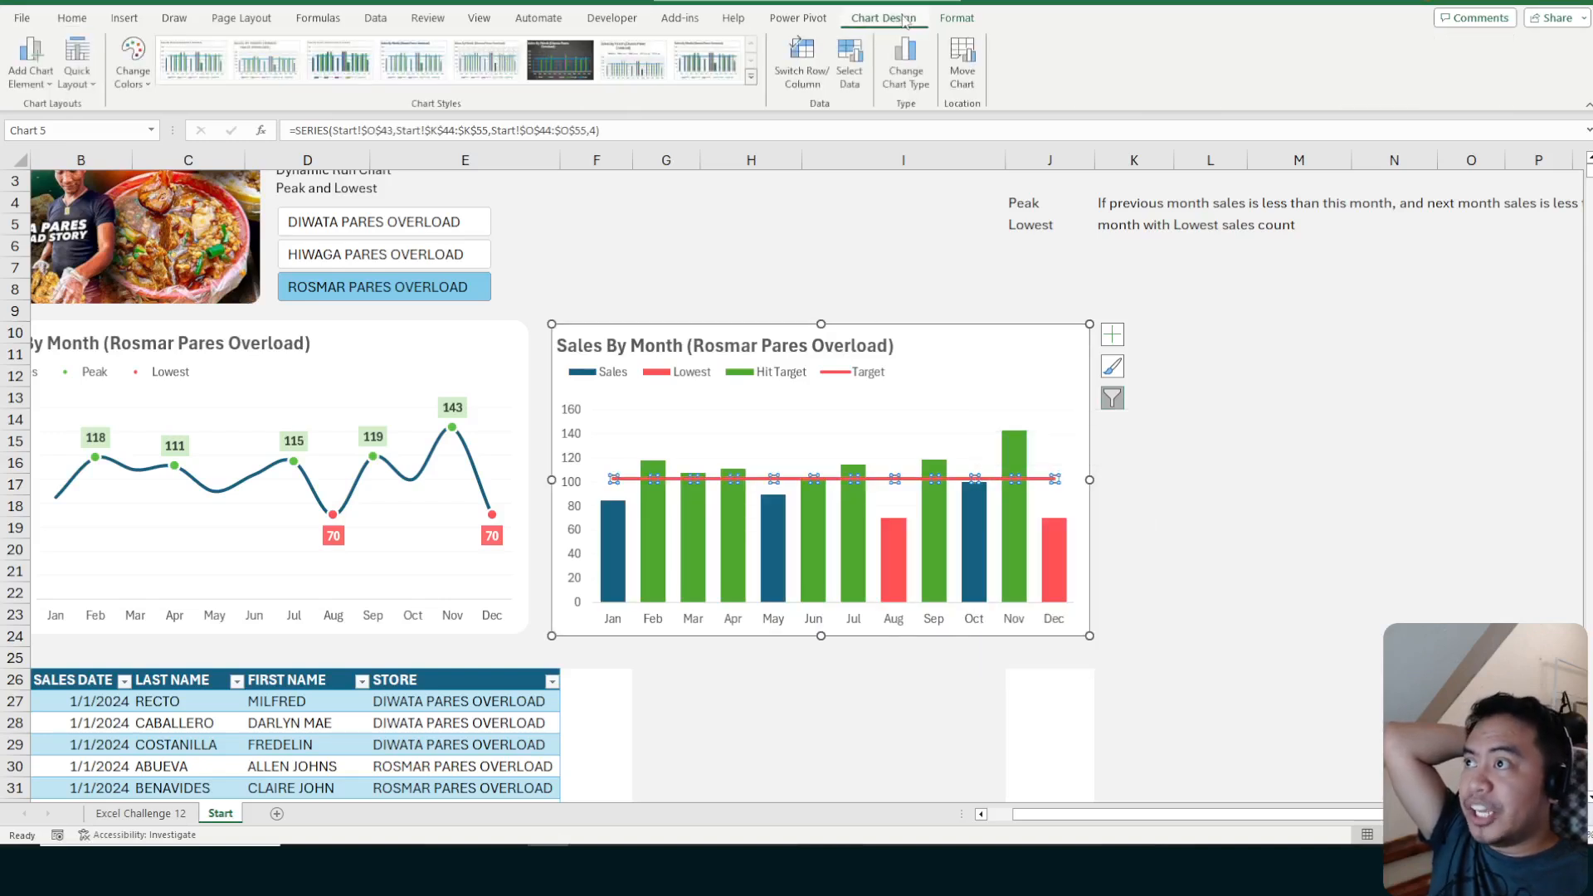
left_click(1170, 430)
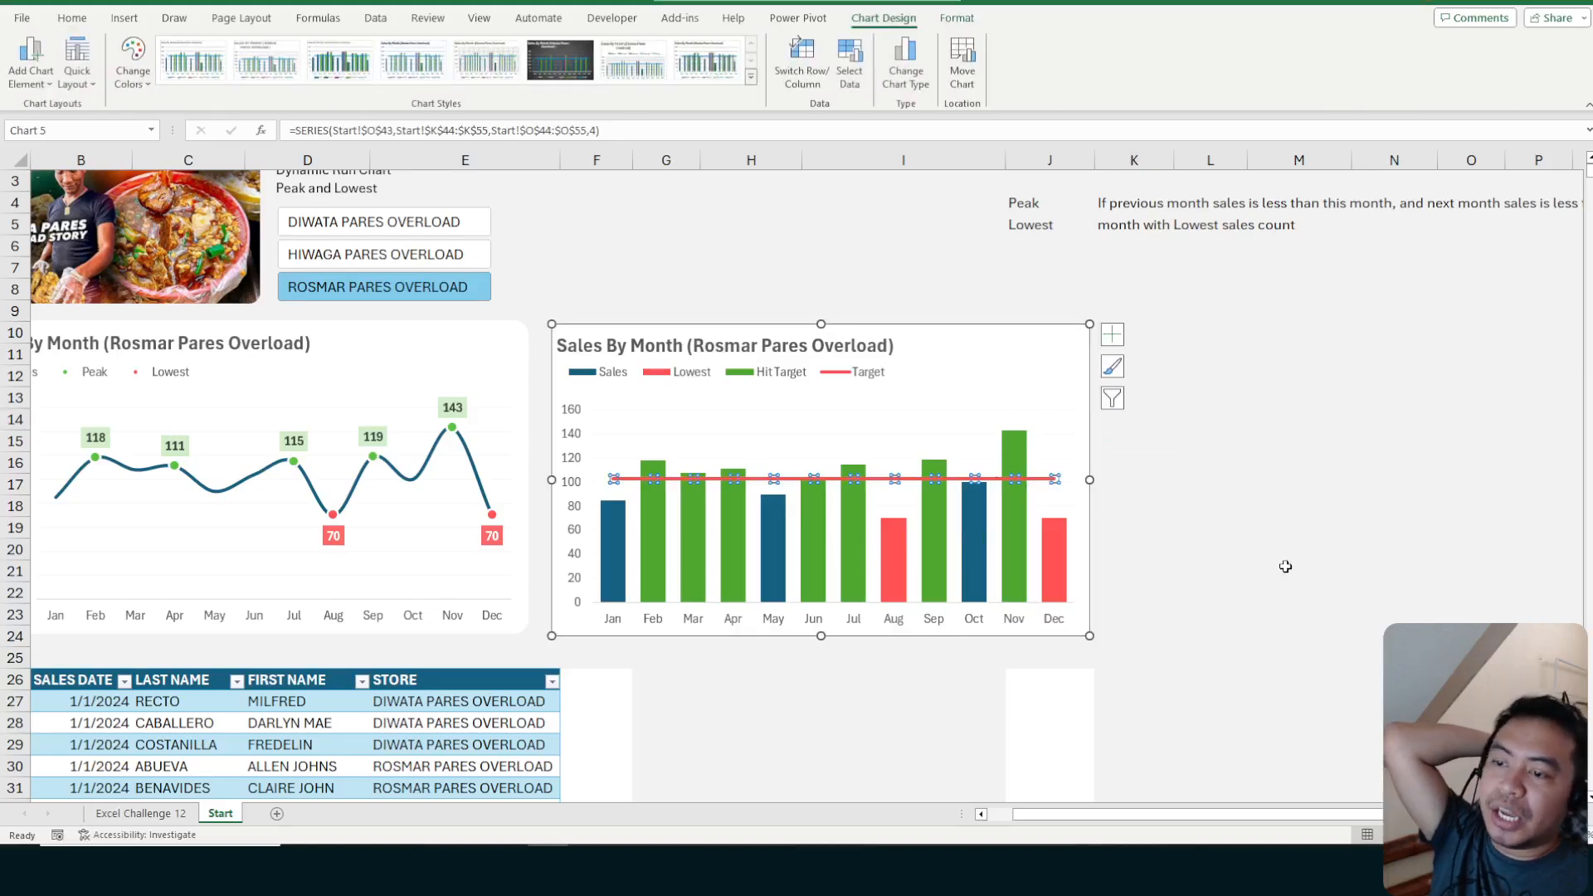
left_click(1212, 657)
scroll(1236, 598, "down", 3)
scroll(1228, 581, "up", 3)
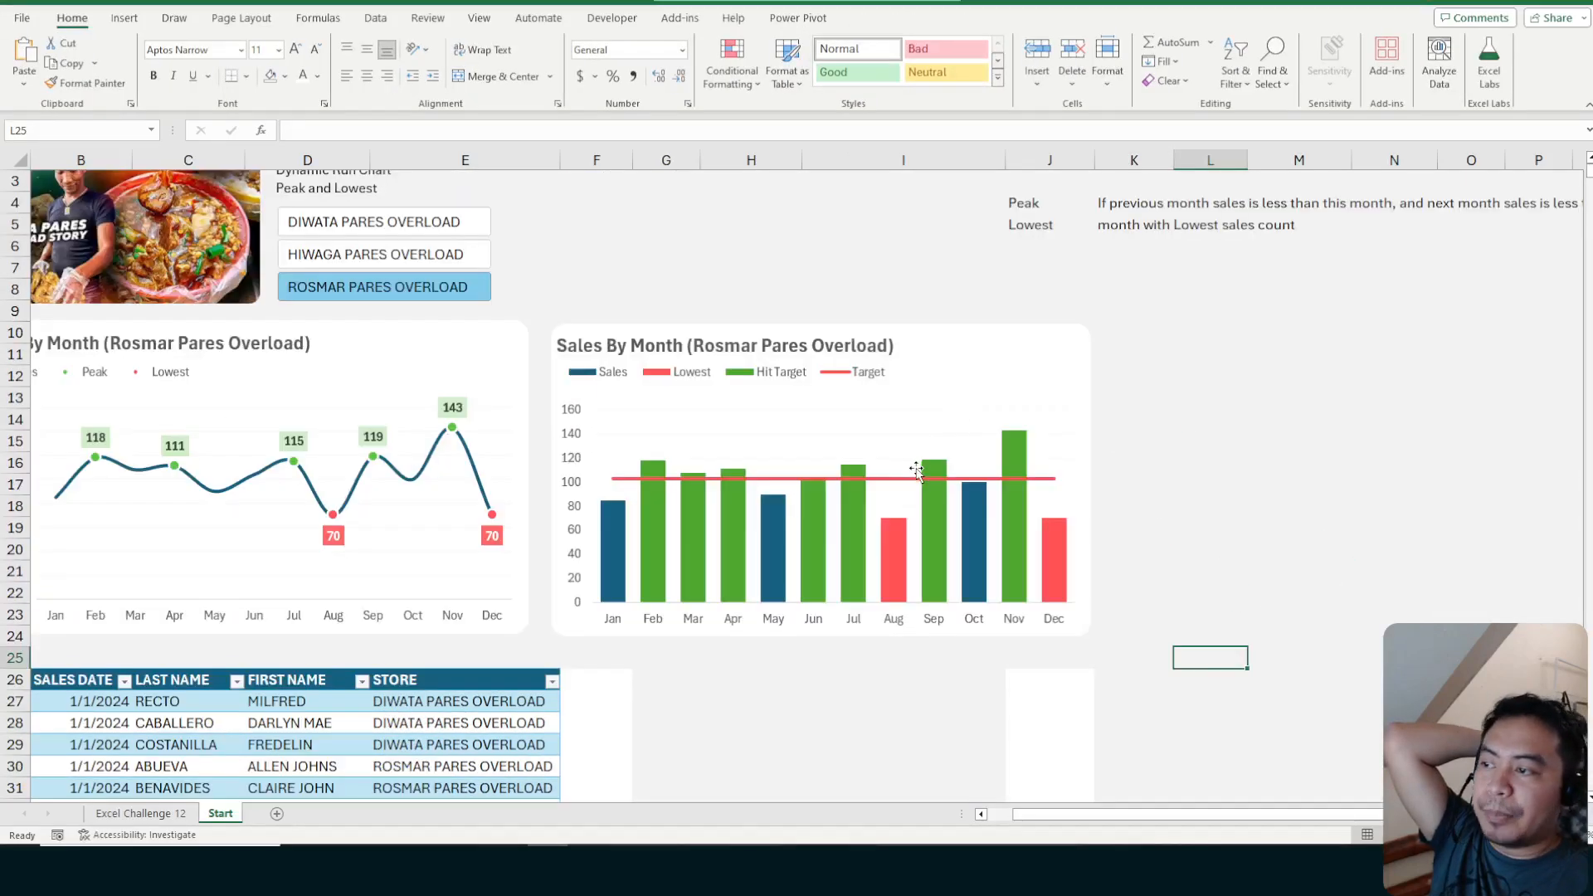
Recolor the column chart's Target line medium gray and deselect the chart
left_click(747, 401)
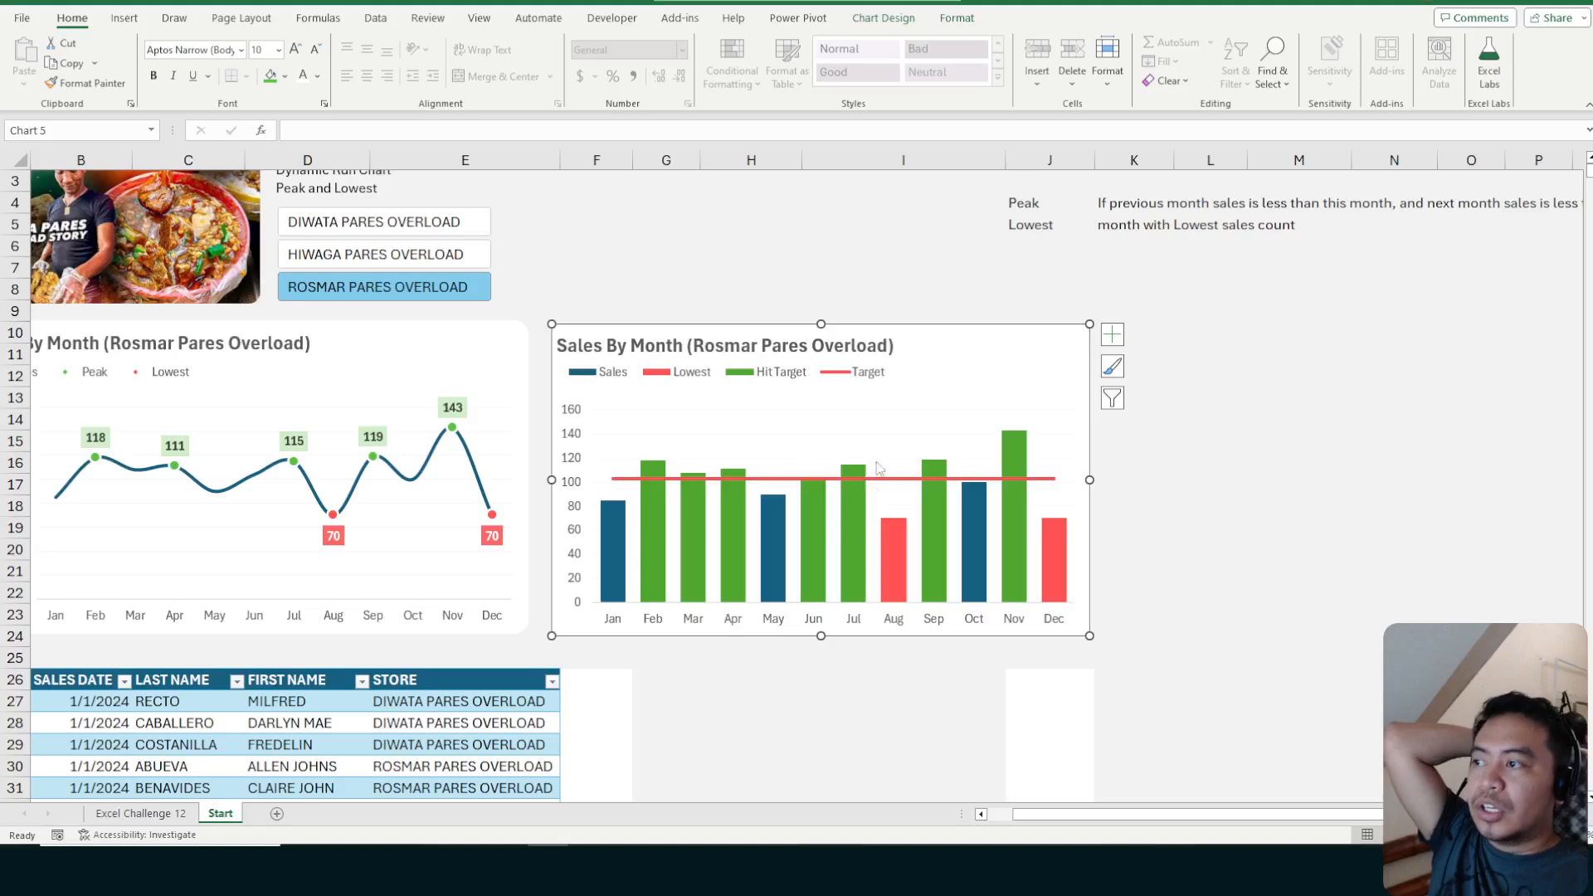
right_click(880, 480)
left_click(938, 660)
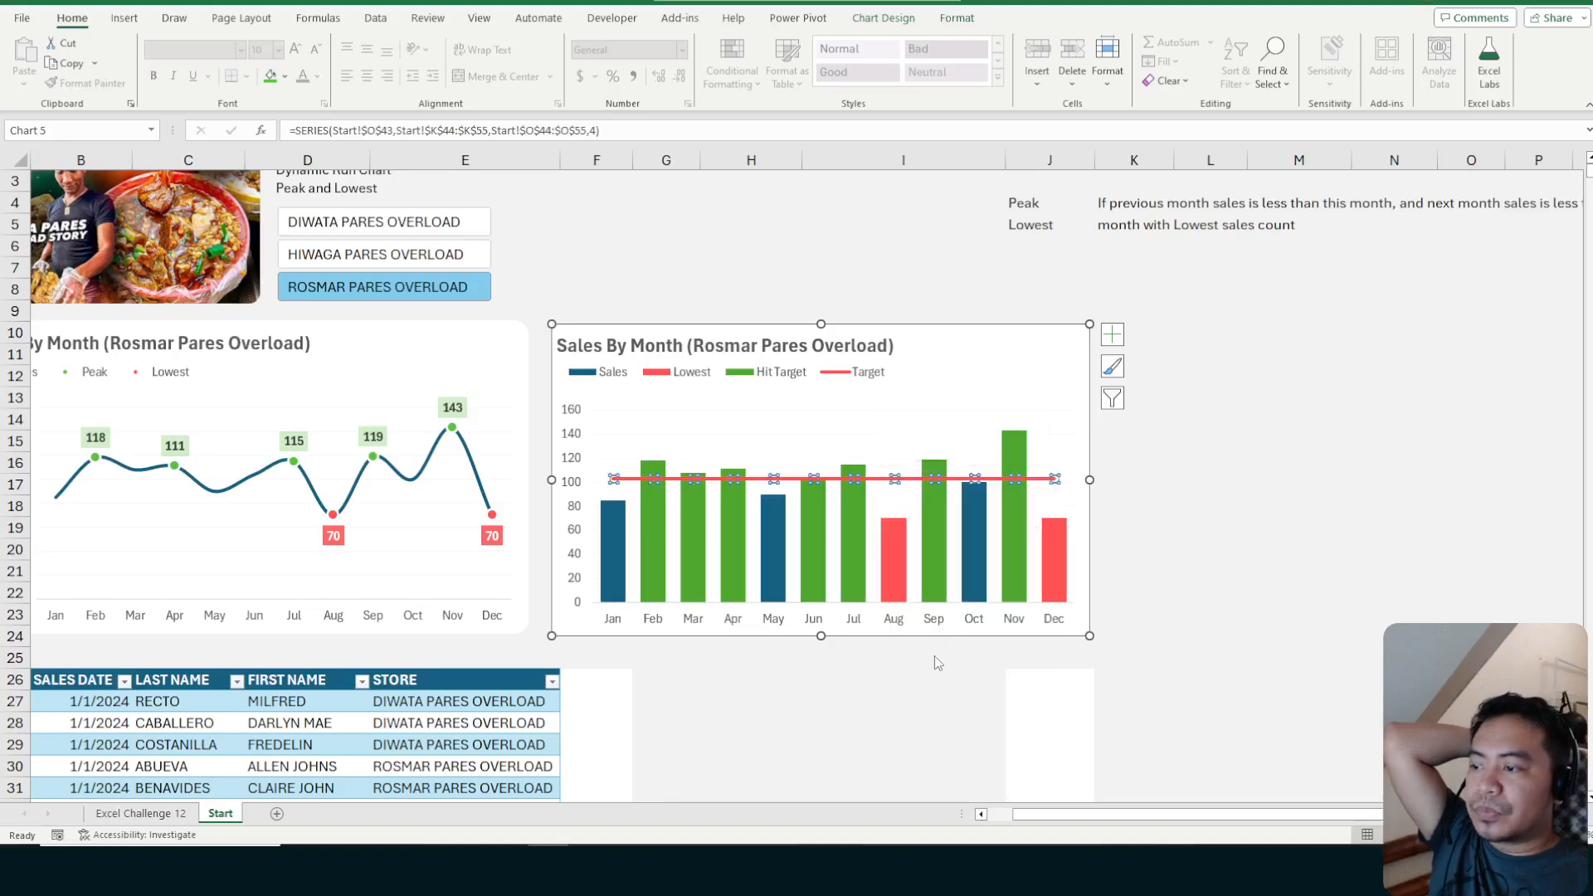
left_click(1002, 386)
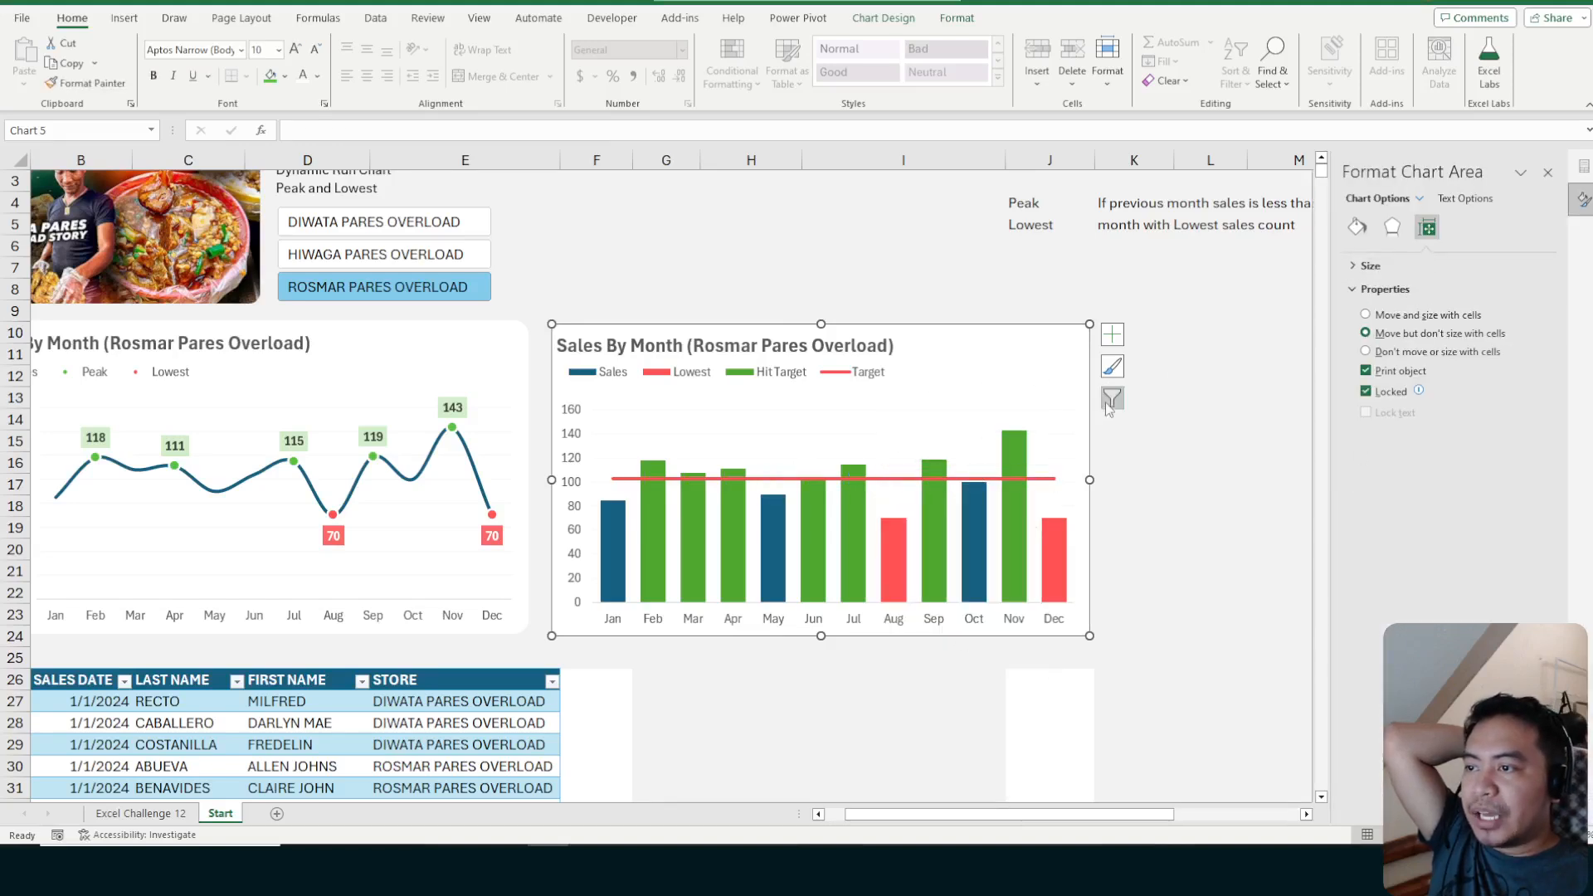
left_click(1109, 402)
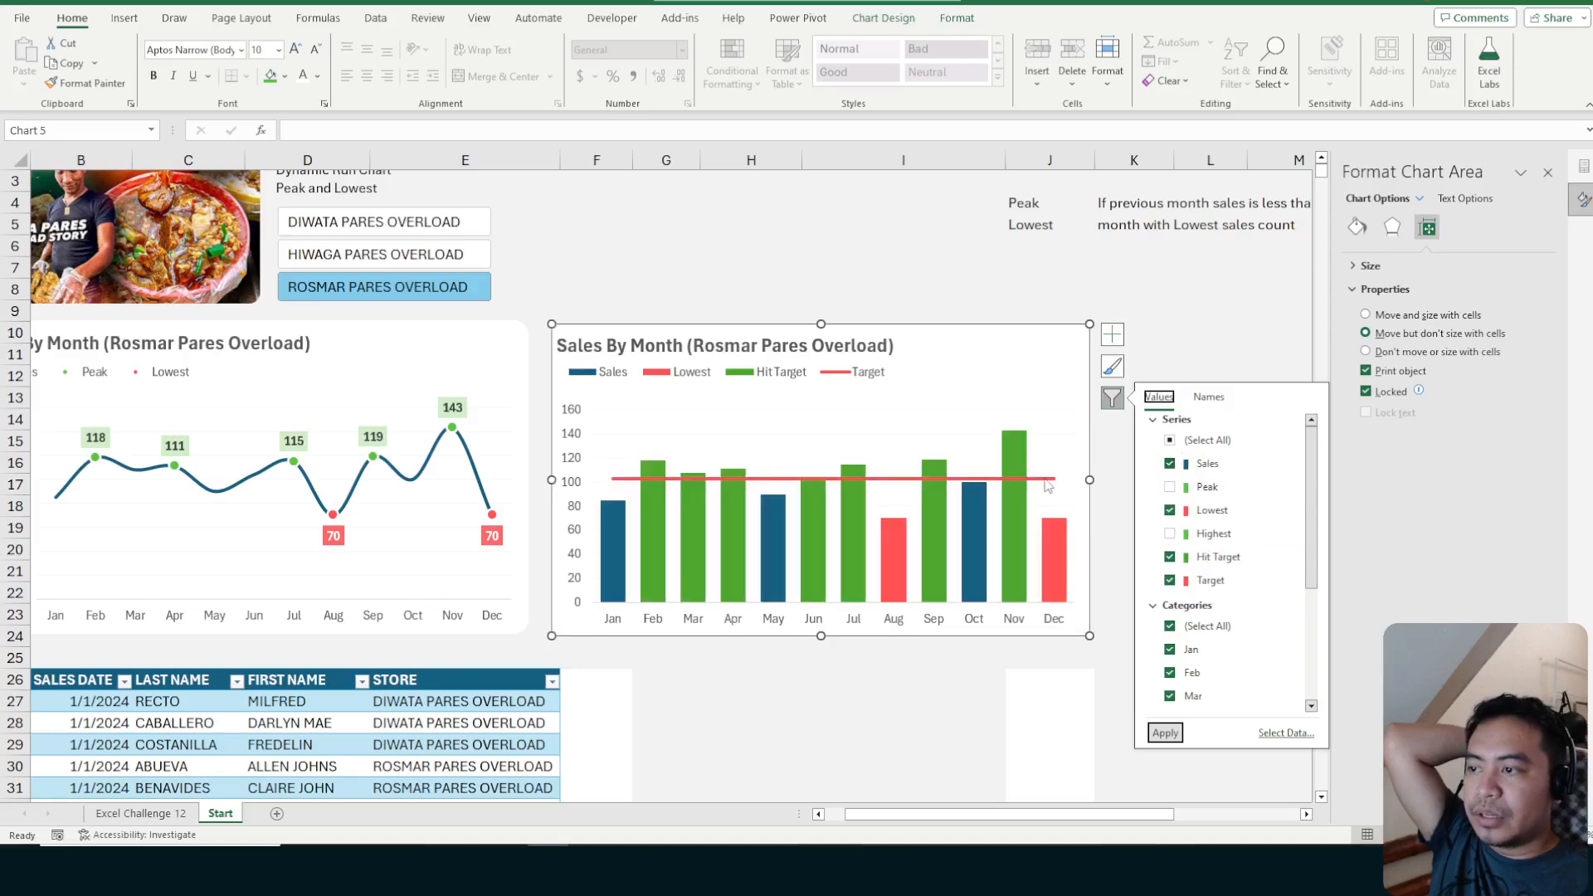
left_click(1048, 480)
left_click(1358, 227)
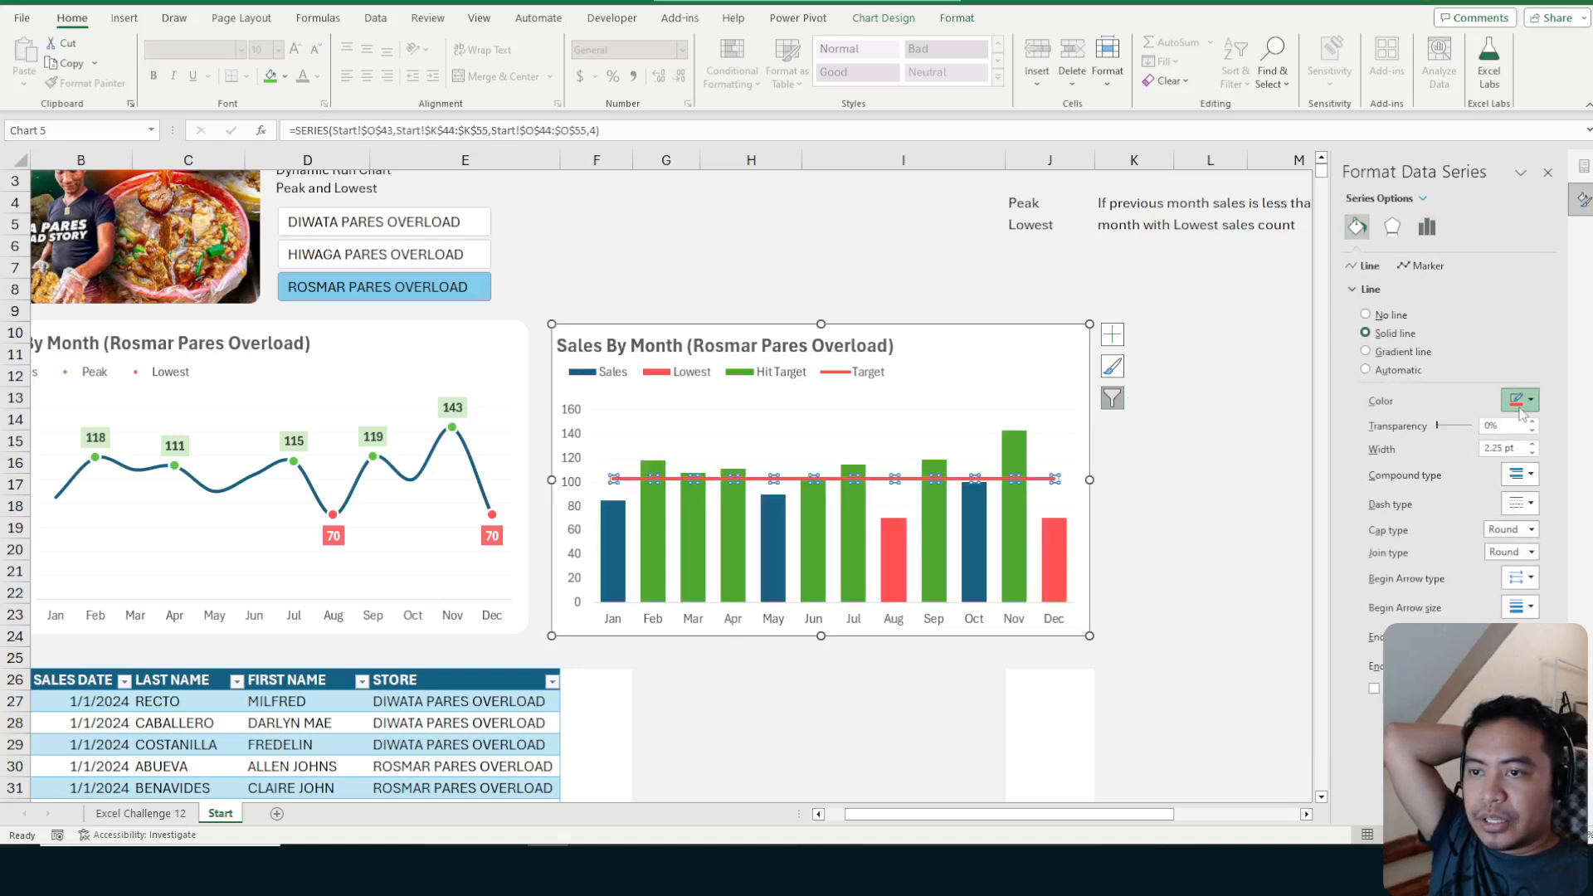
left_click(1521, 409)
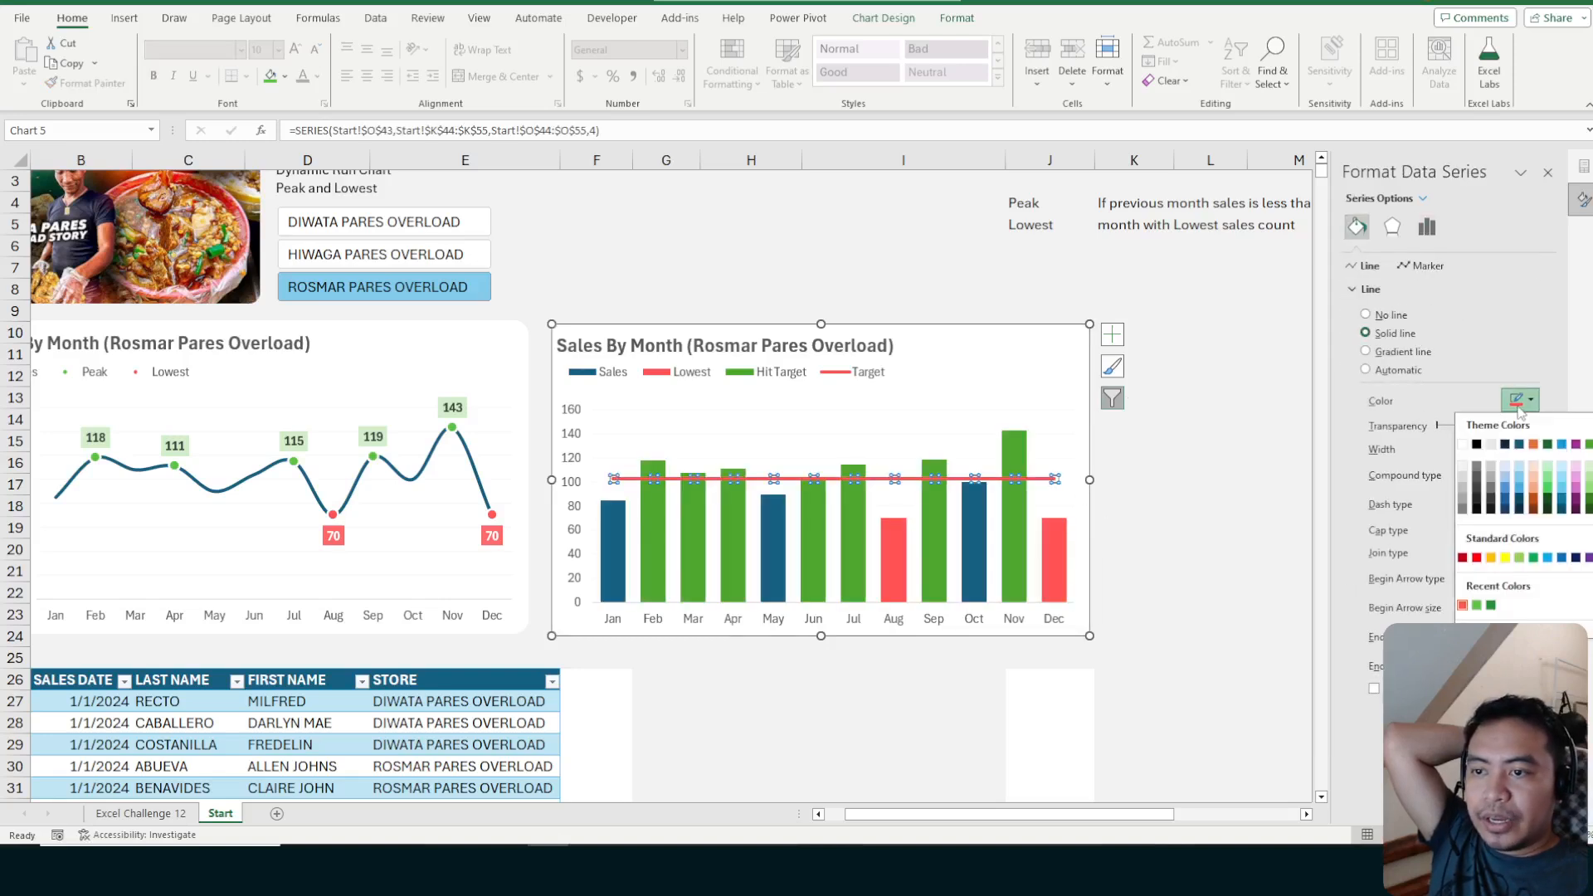
left_click(1465, 481)
left_click(1521, 401)
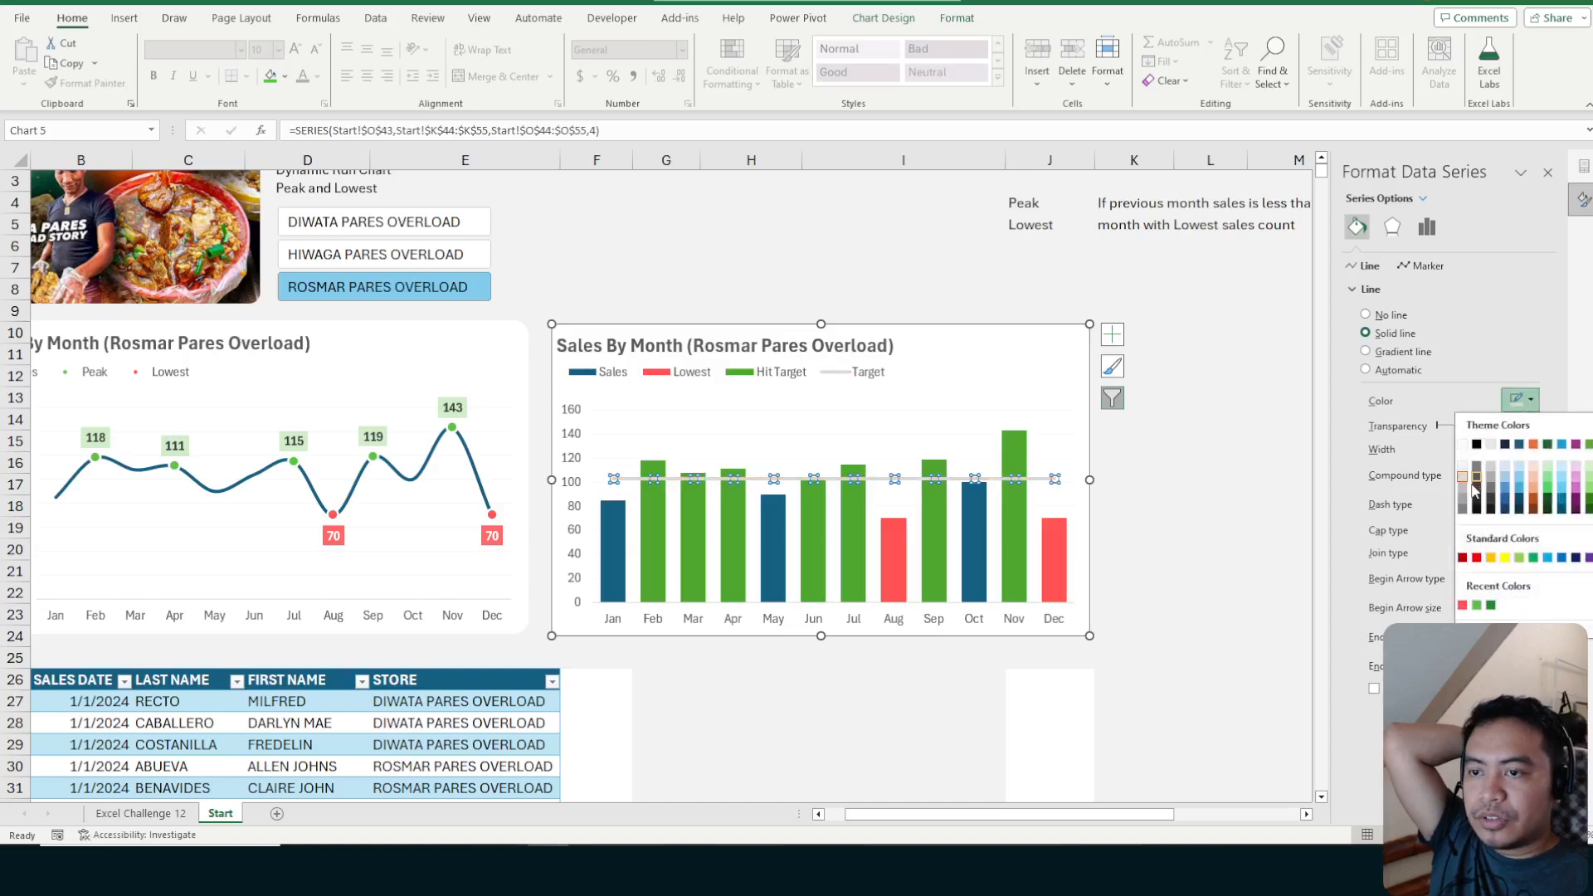
left_click(1476, 489)
left_click_drag(1227, 425, 1195, 395)
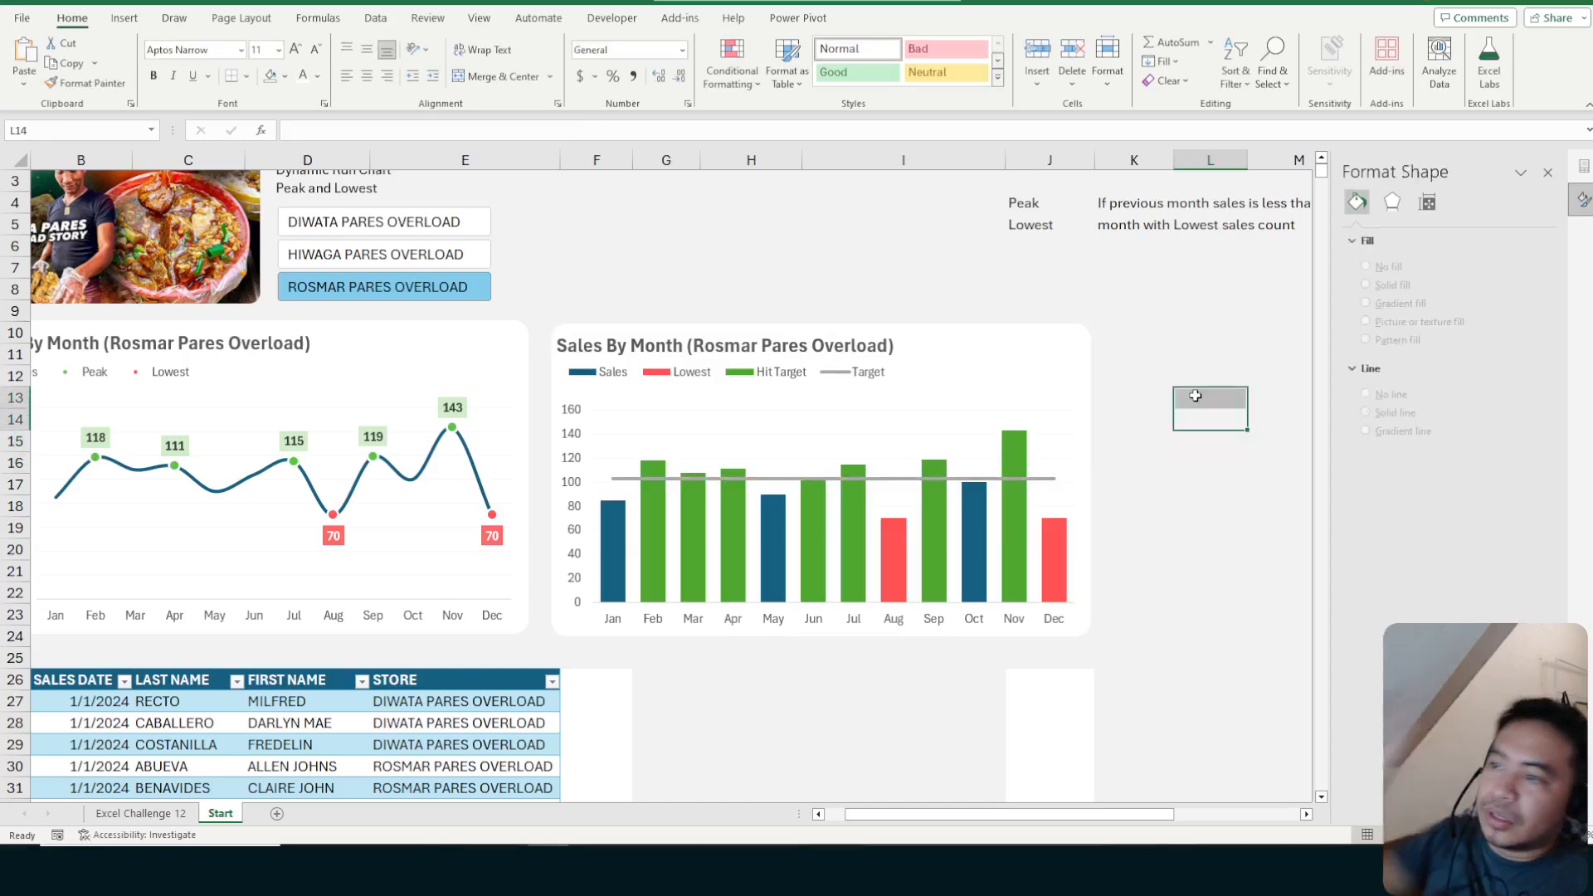
Show the Highest series and hide the Hit Target series in the column chart
left_click(903, 480)
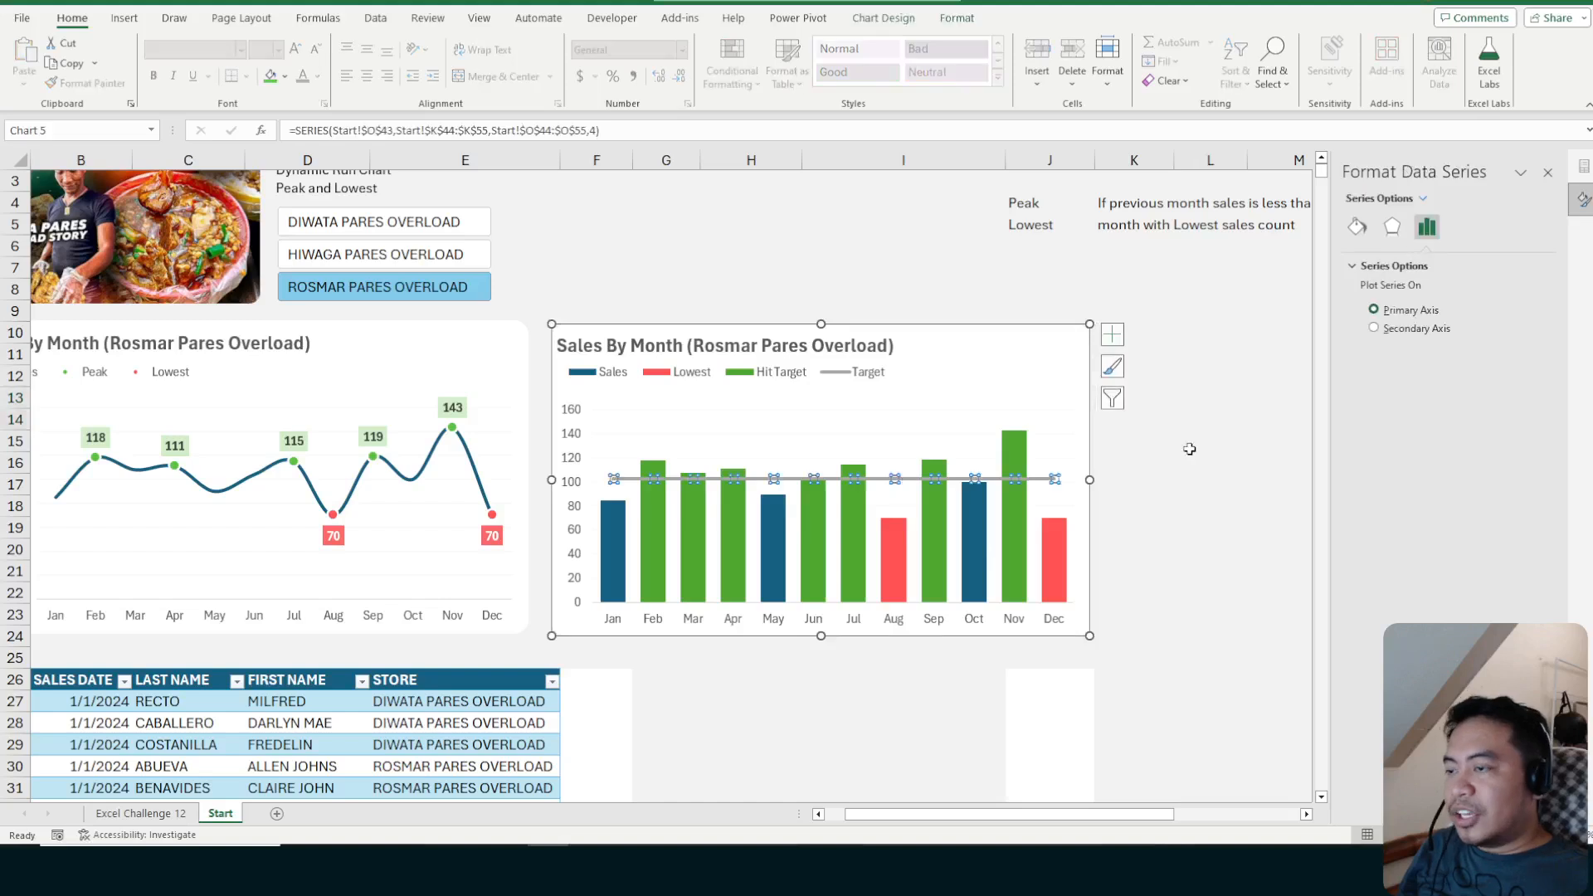
left_click(1189, 448)
left_click(1015, 460)
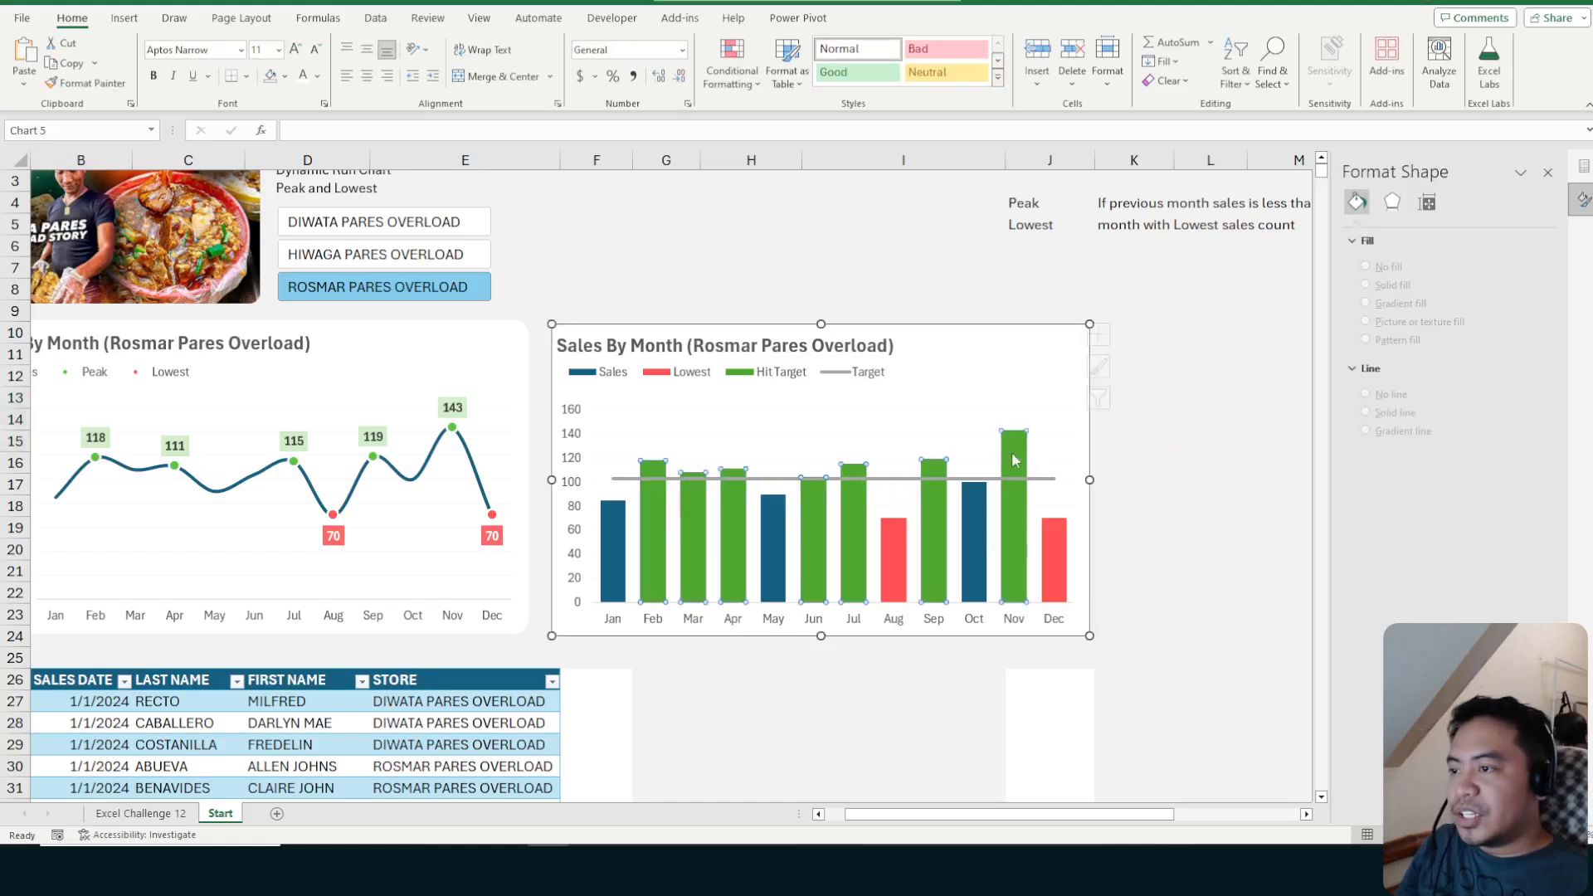
left_click(1113, 398)
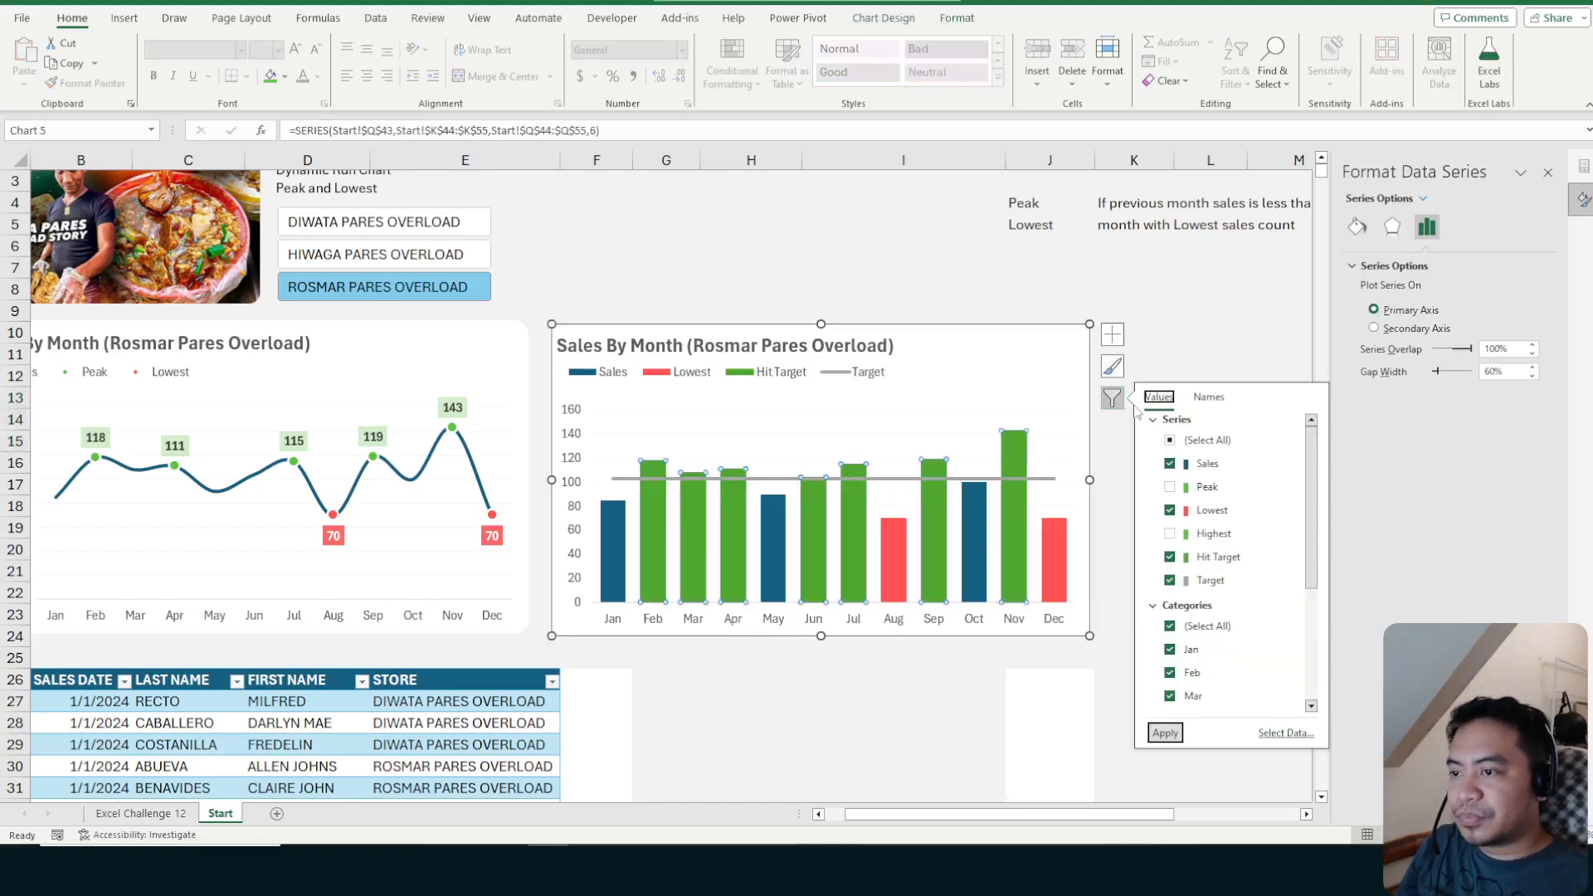
left_click(1170, 556)
left_click(1170, 534)
left_click(1168, 735)
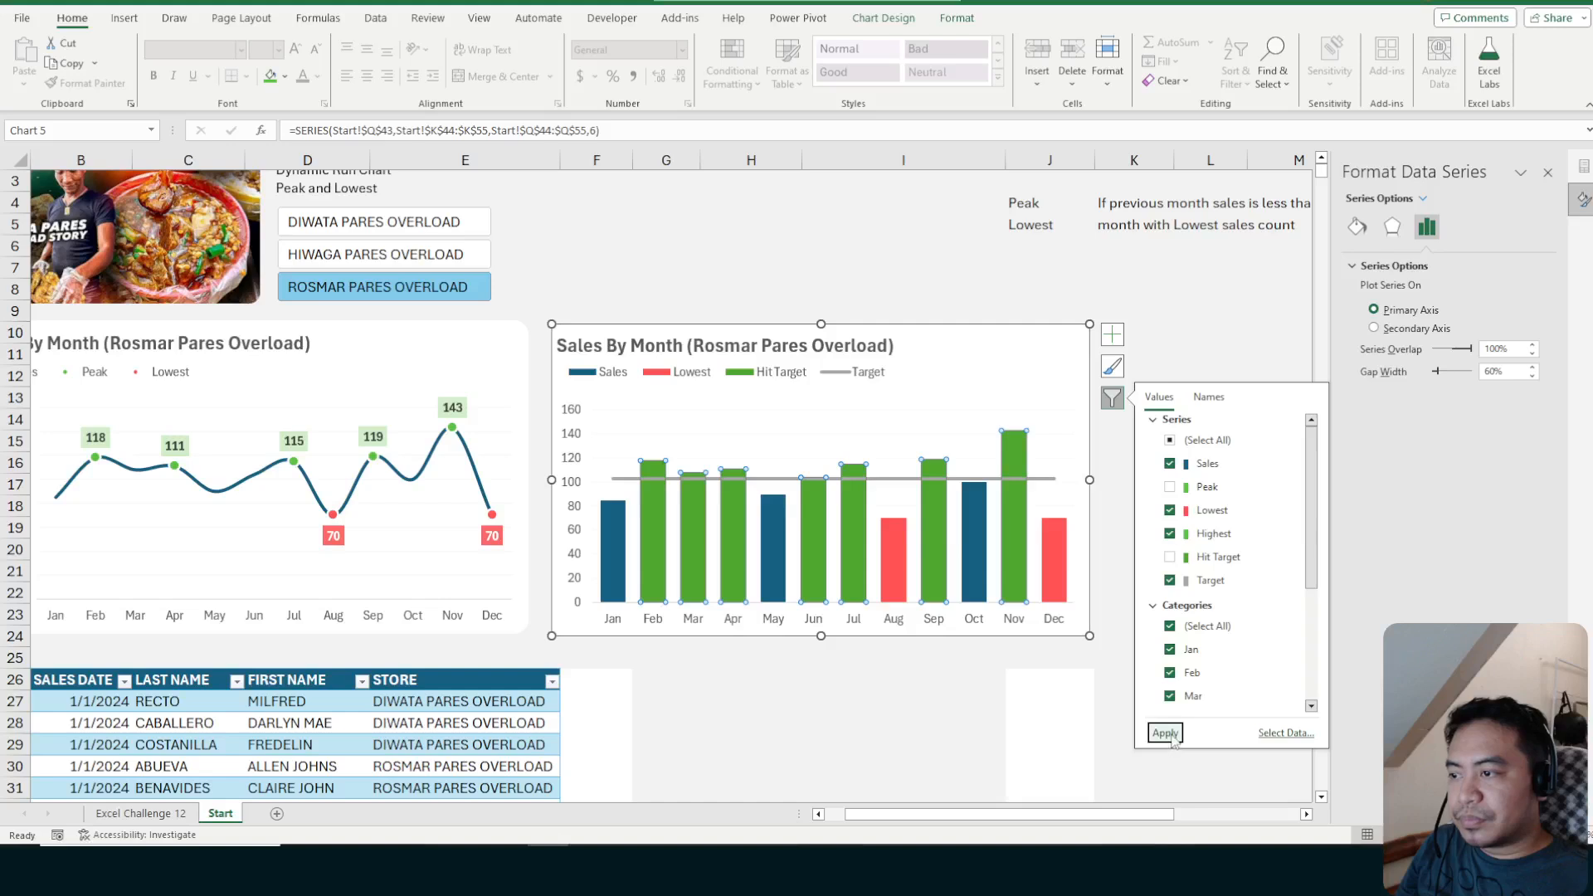
Hide the Lowest and Highest series in the column chart and show the Hit Target series
left_click(1170, 510)
left_click(1170, 533)
left_click(1170, 557)
left_click(1165, 733)
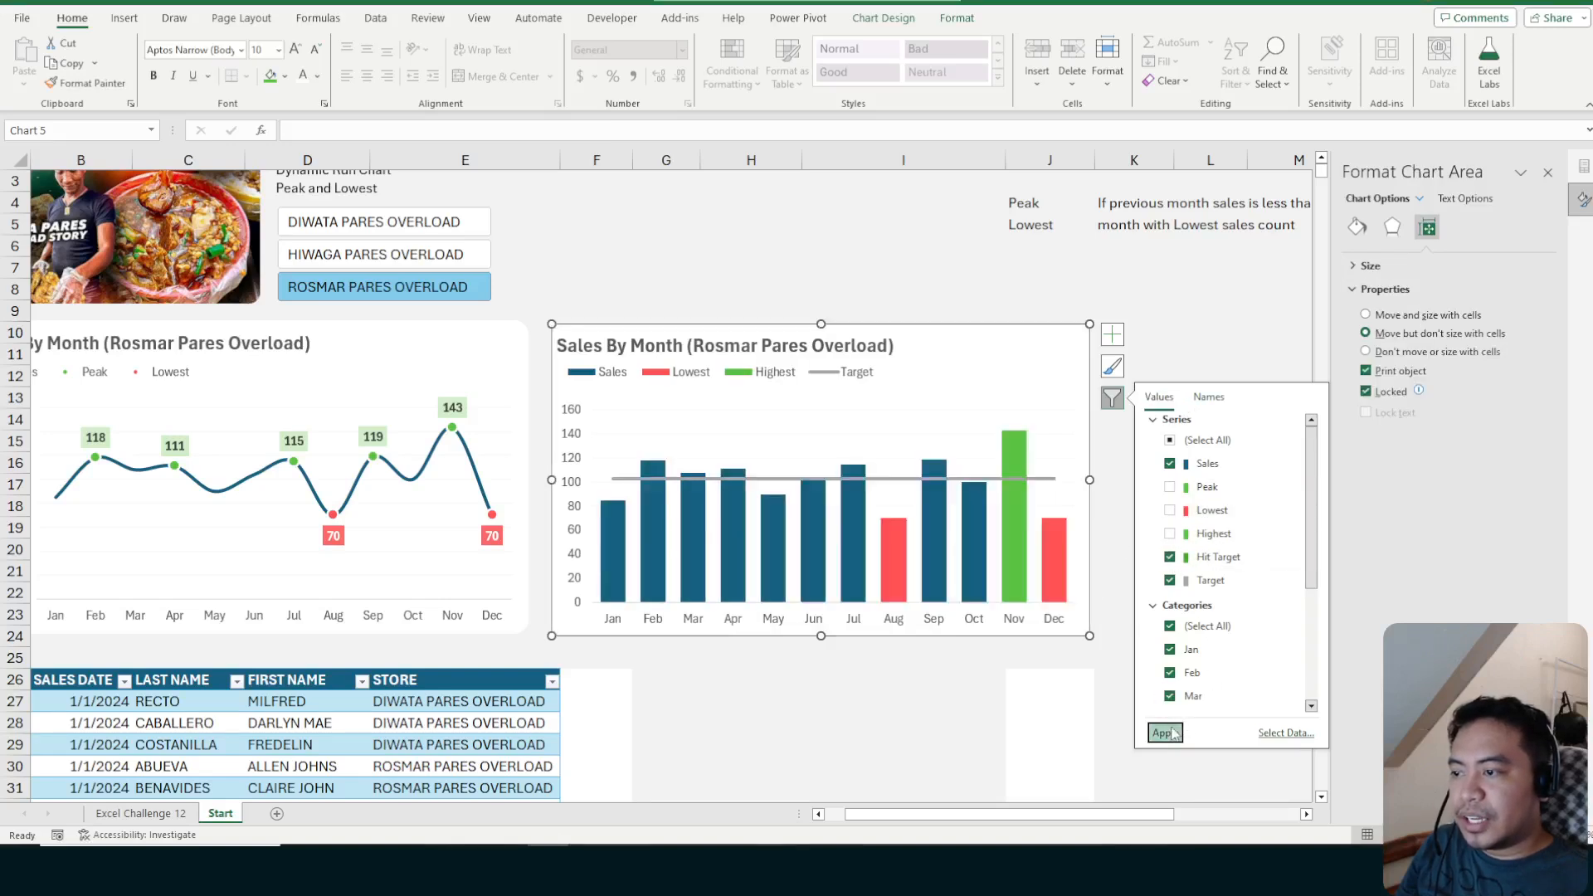
Show the Peak series in the column chart and keep the Hit Target and Lowest series hidden
left_click(1171, 557)
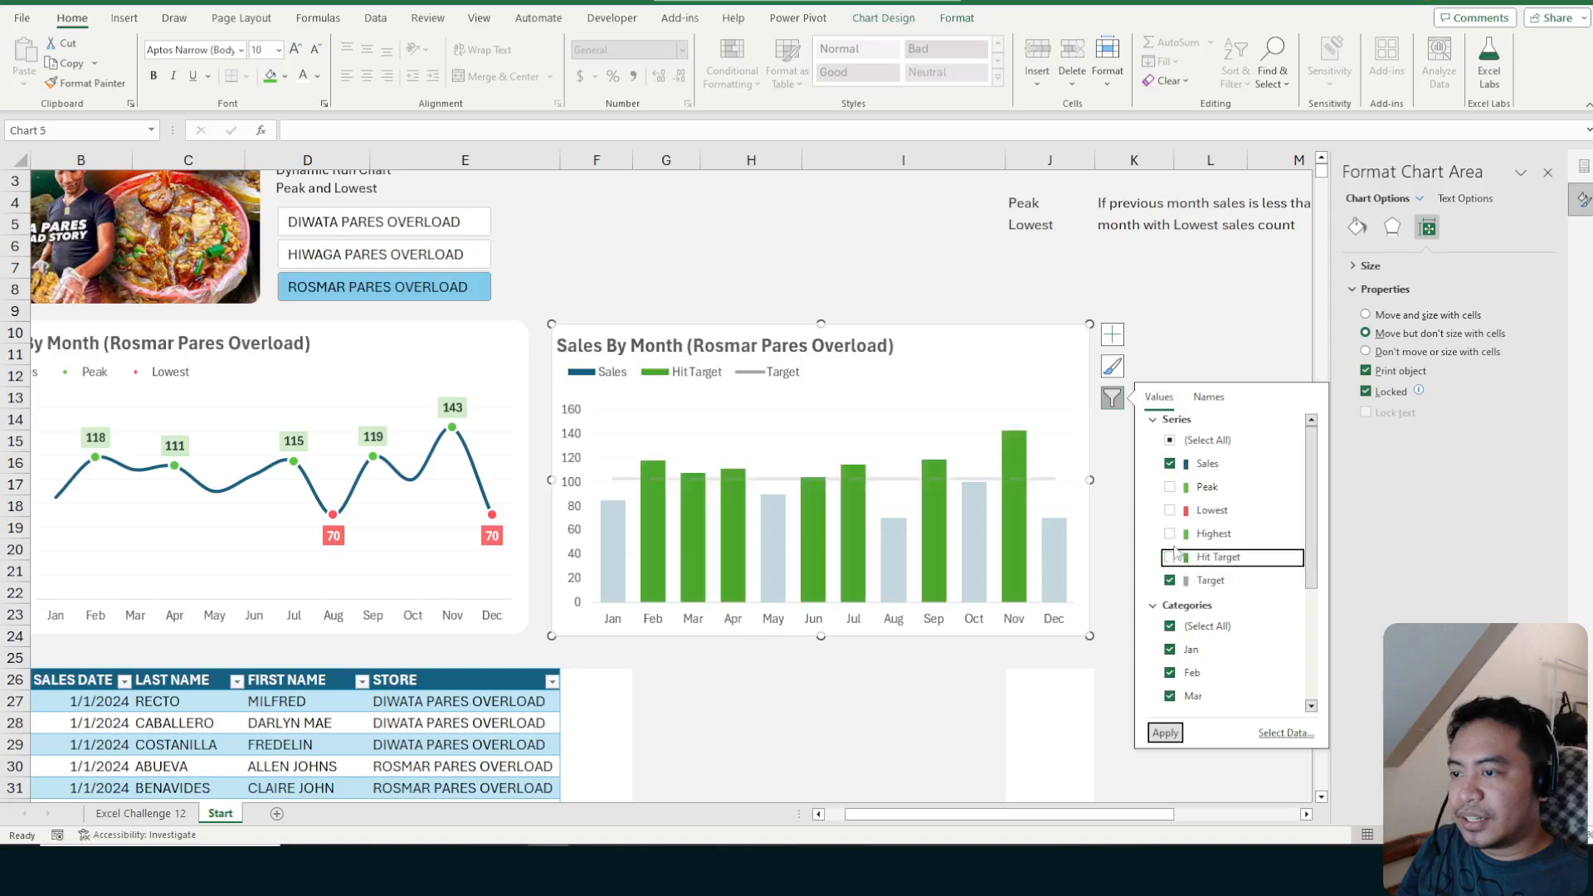
left_click(1170, 511)
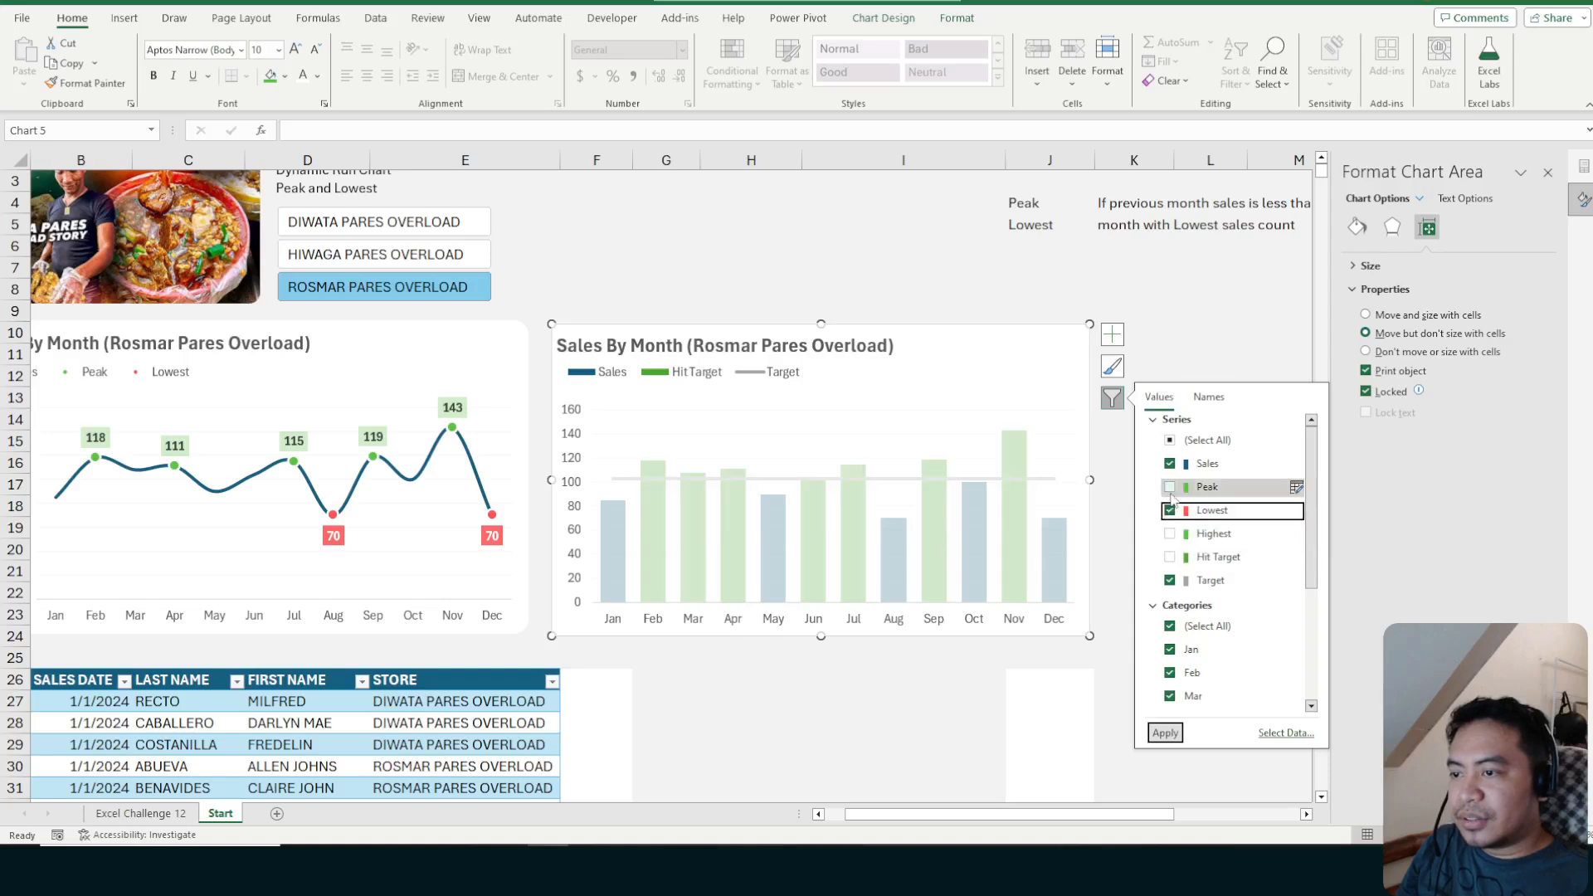
left_click(1170, 487)
left_click(1165, 733)
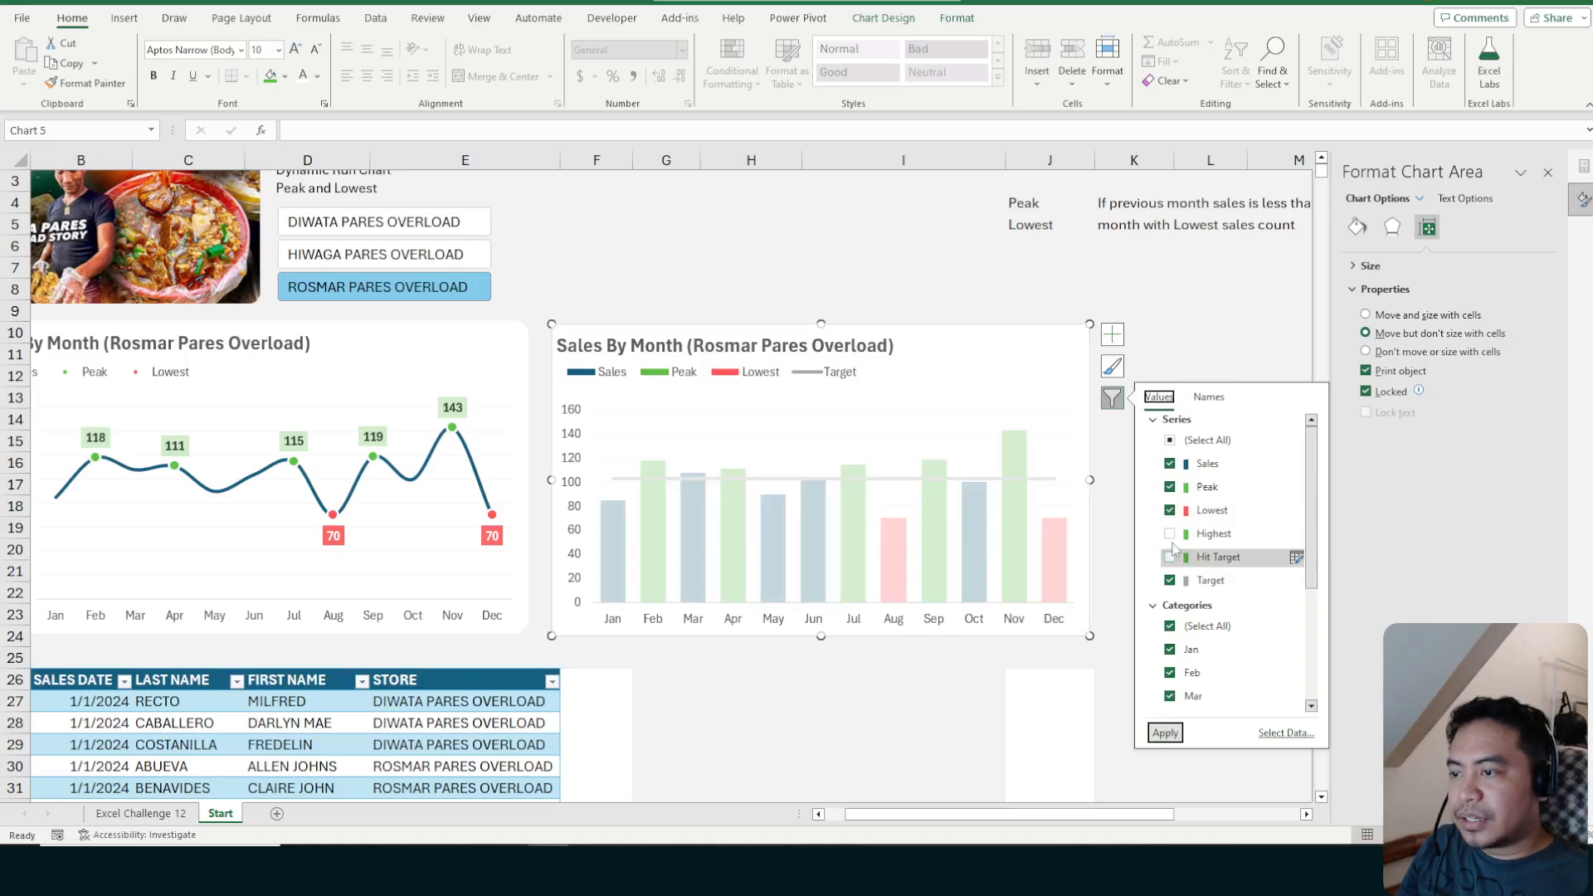
left_click(1170, 510)
left_click(1165, 733)
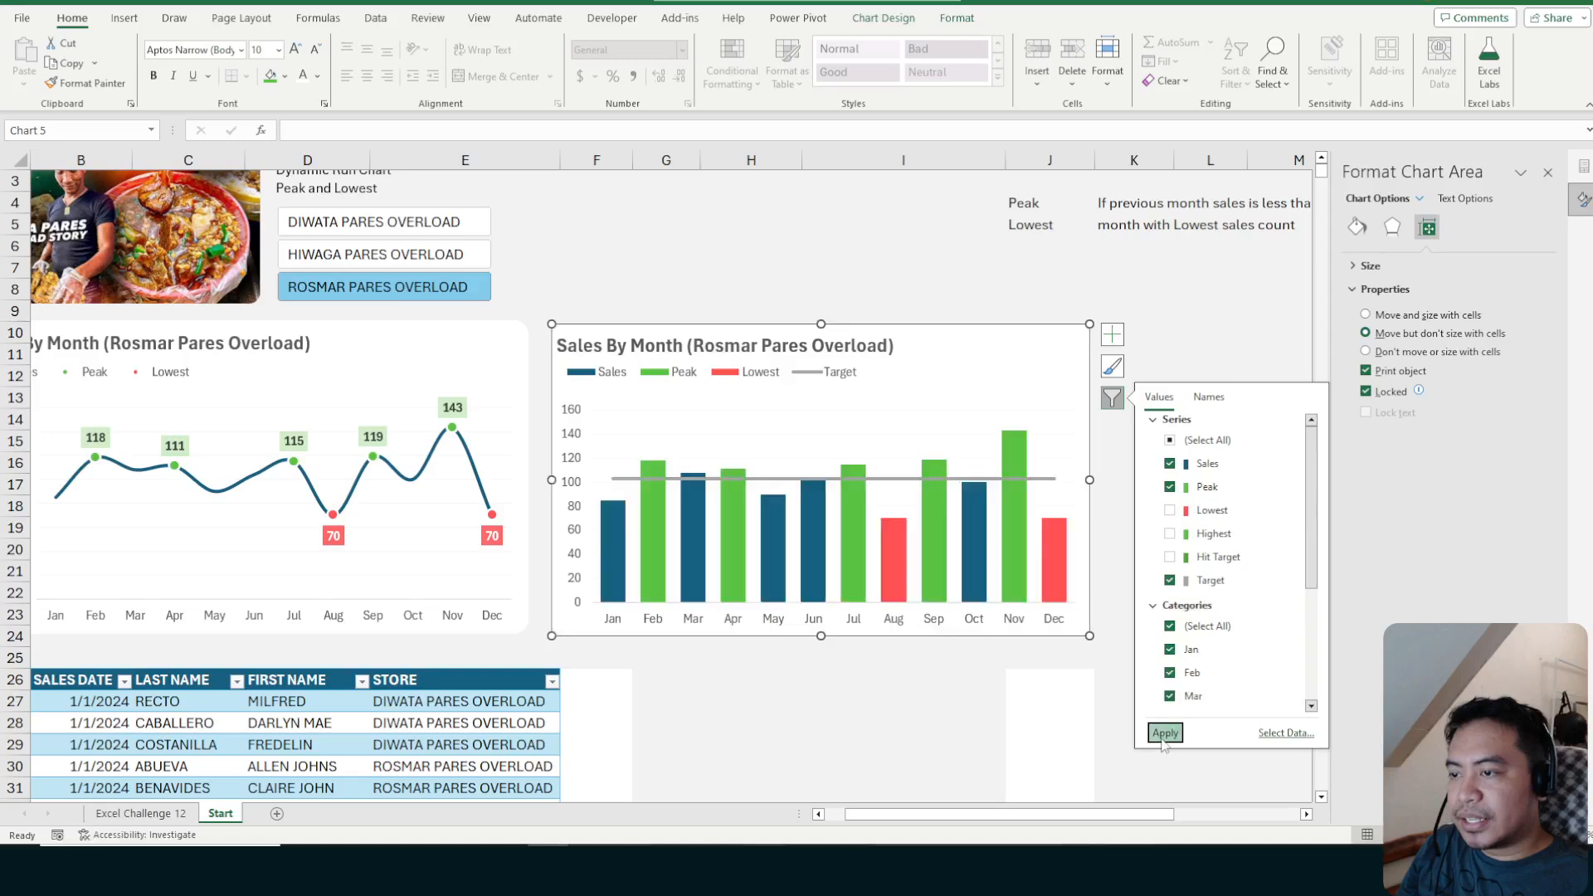
Hide the Peak series in the column chart, show the Lowest and Highest series, and deselect the chart
left_click(1170, 487)
left_click(1170, 510)
left_click(1171, 533)
left_click(1165, 733)
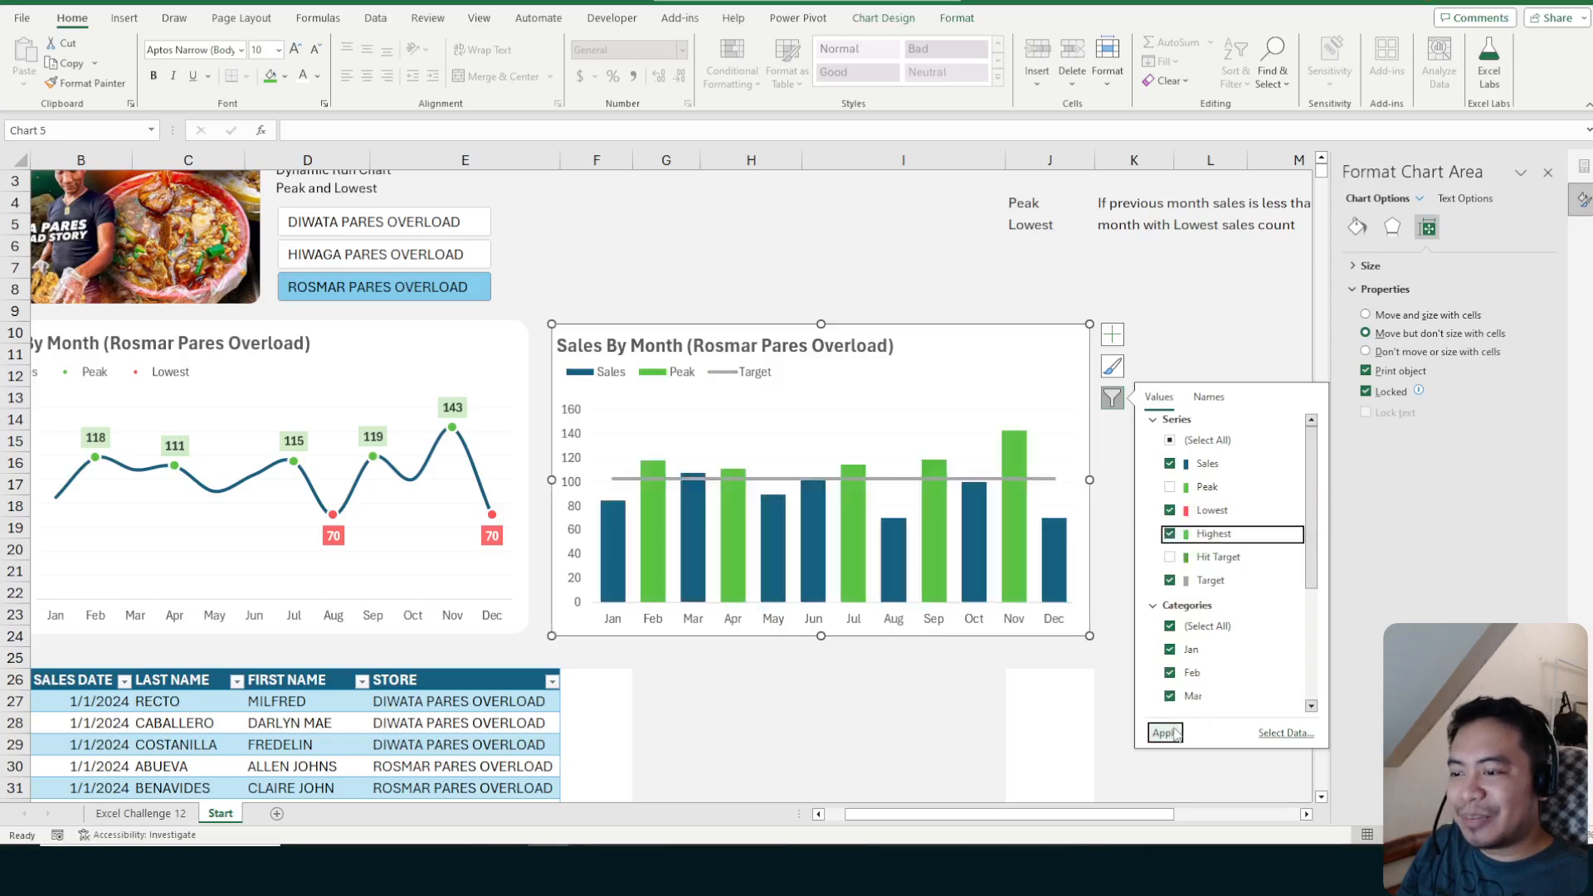
left_click(1226, 343)
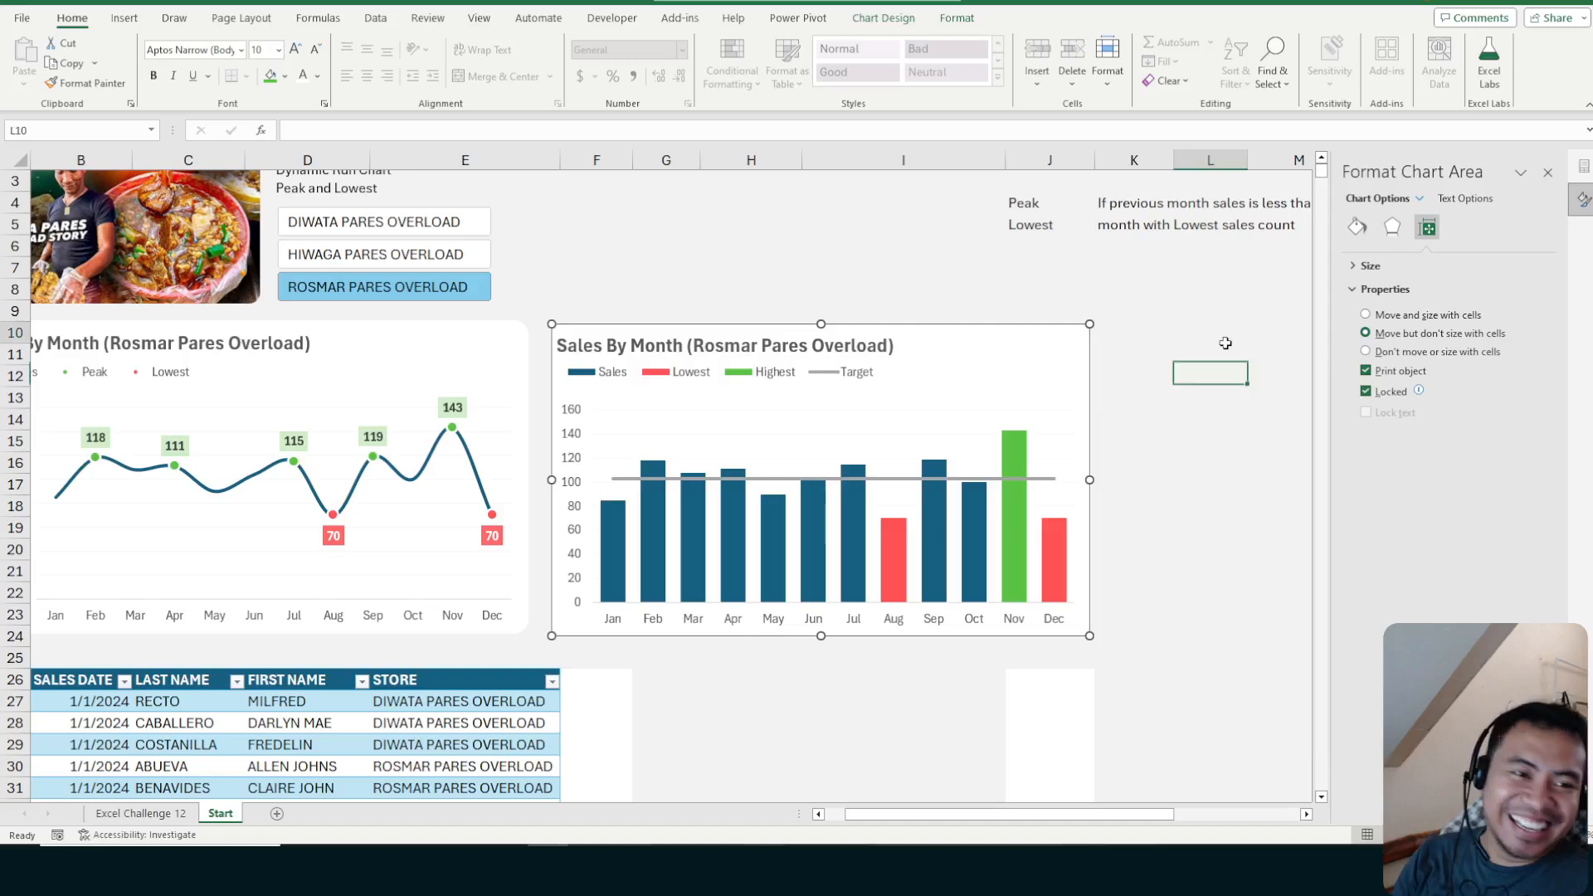
left_click(1227, 395)
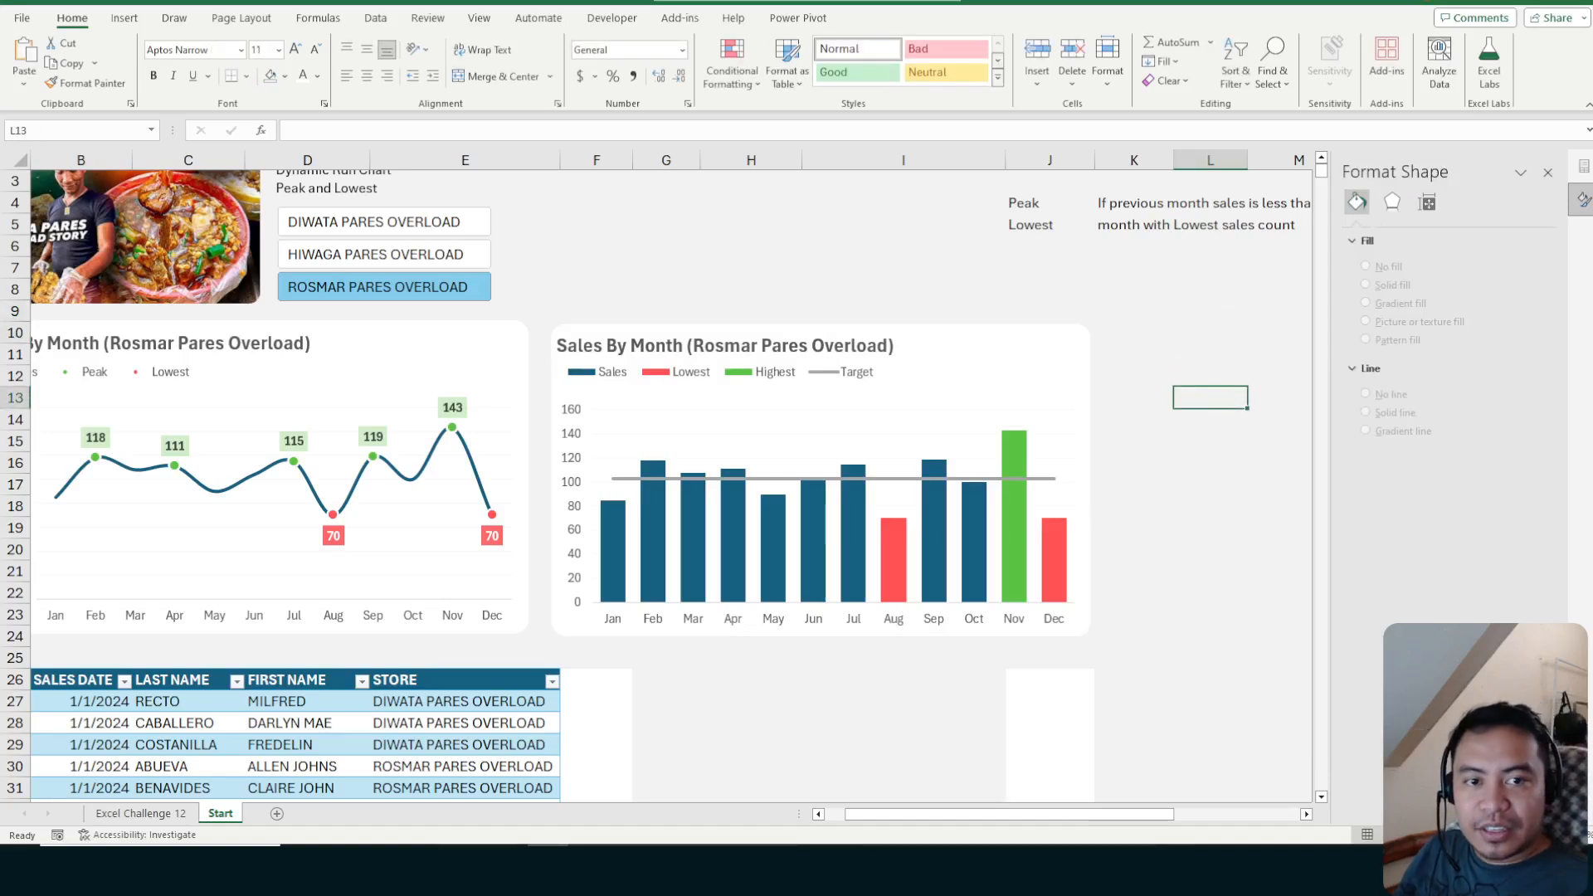
Close the Format Shape pane to give the two charts more room
left_click(425, 864)
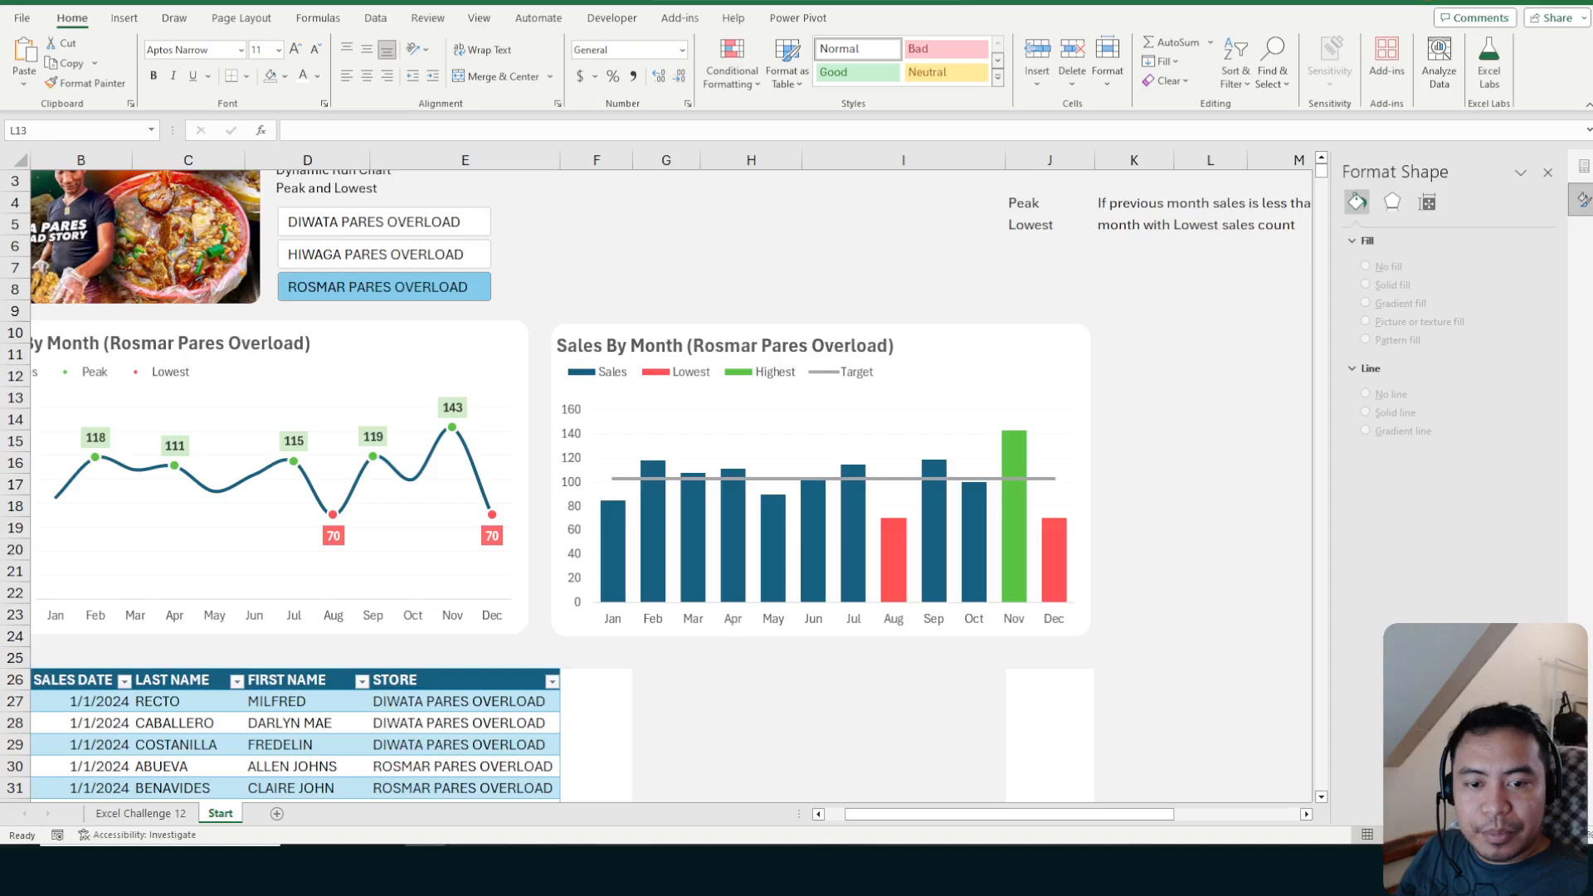
left_click(842, 268)
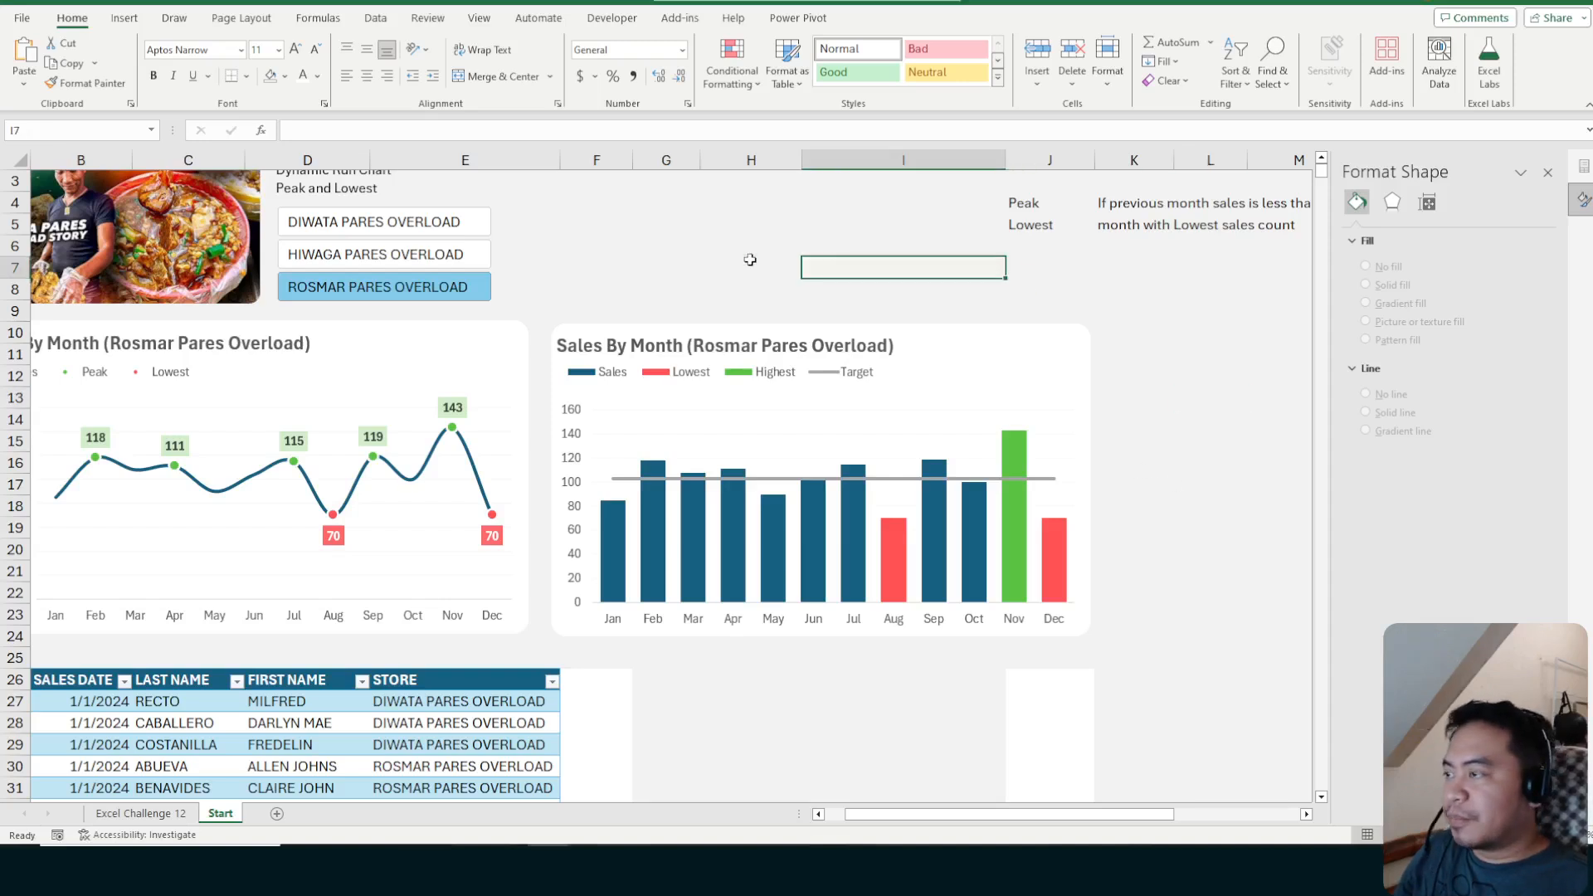
left_click_drag(536, 247, 26, 204)
scroll(644, 349, "up", 1)
left_click(797, 260)
left_click(781, 207)
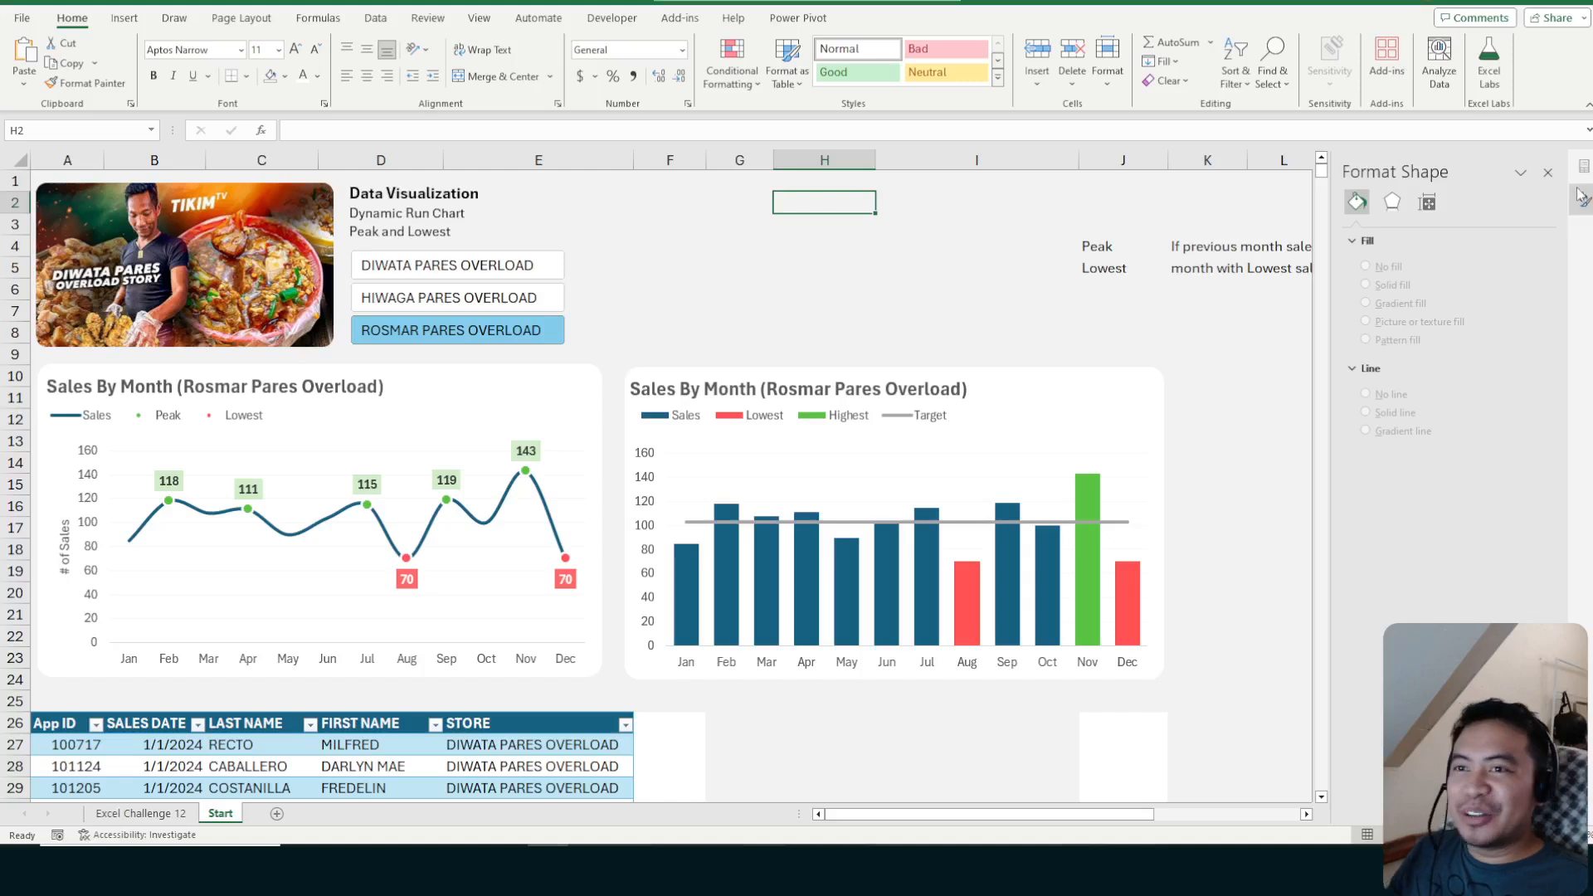
left_click(1548, 176)
left_click(1299, 336)
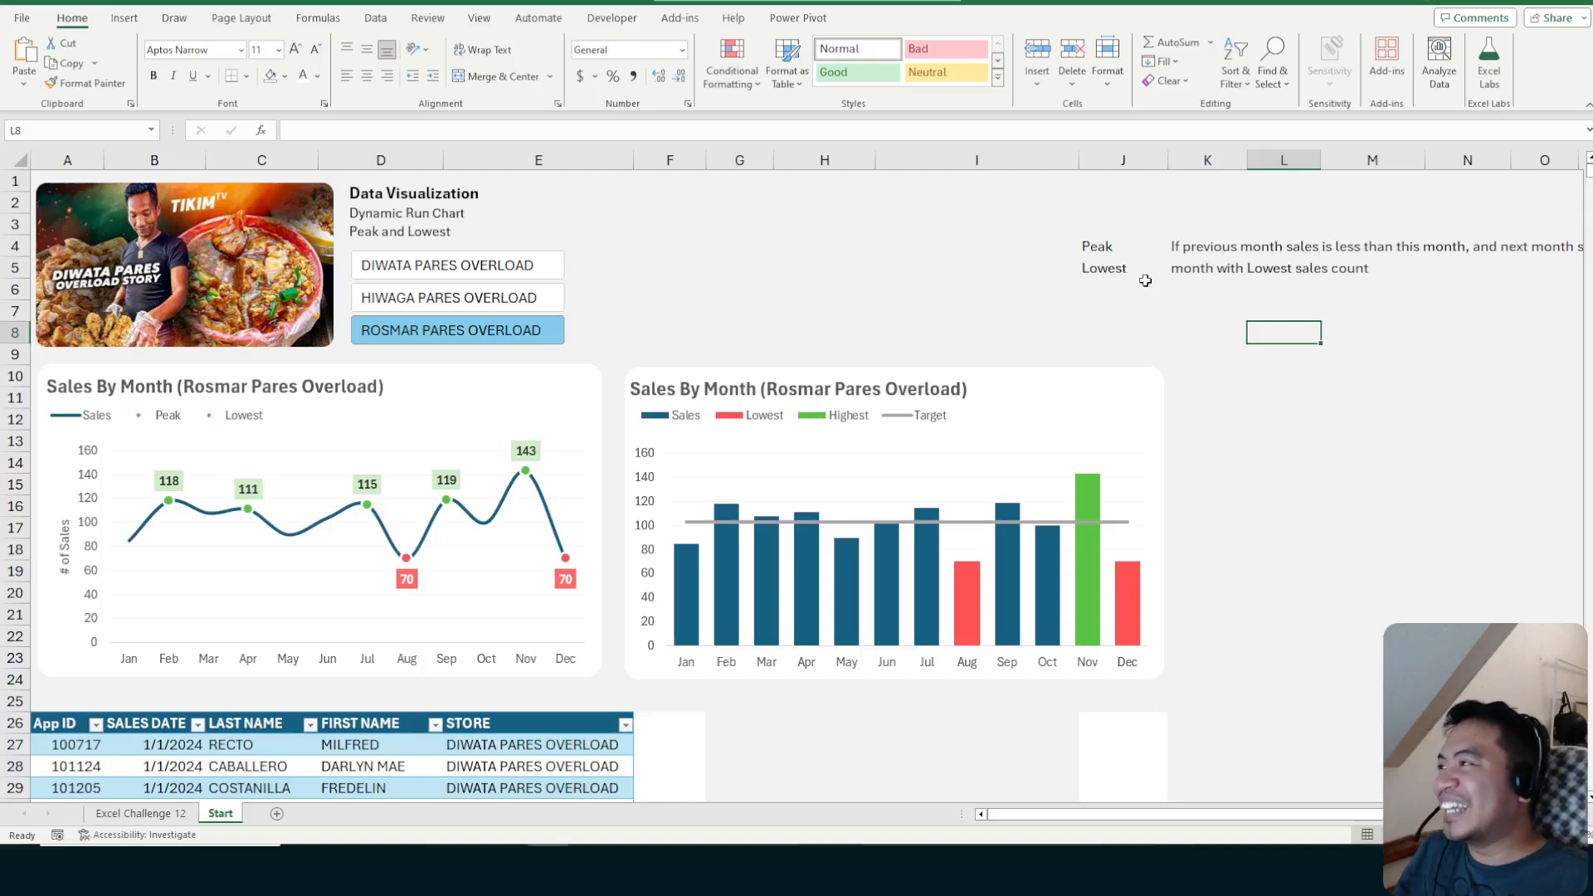
left_click(1110, 303)
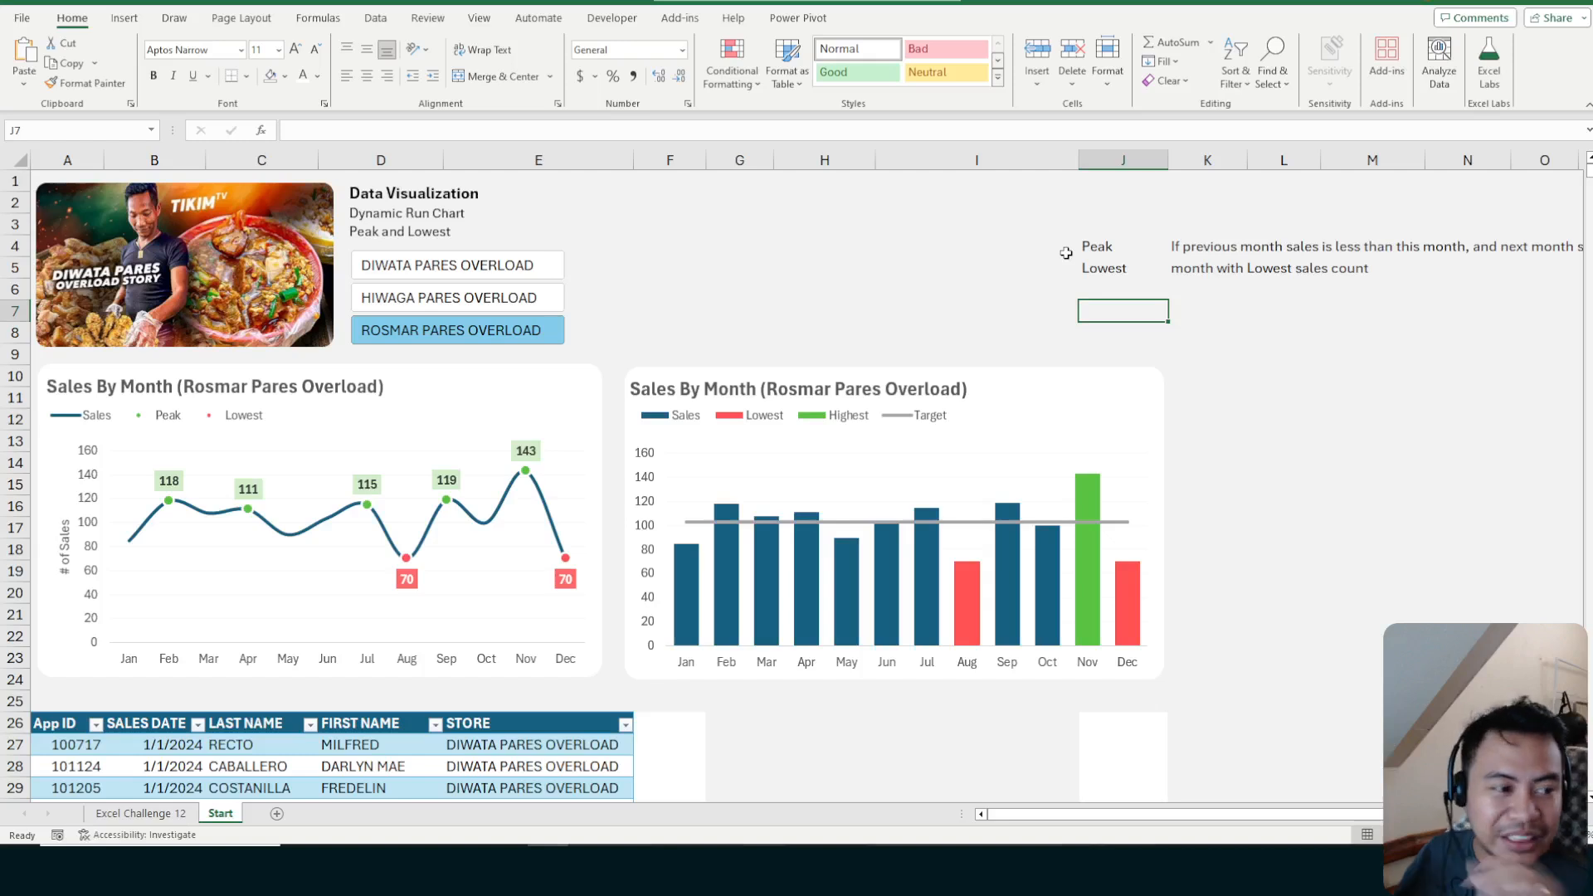
left_click(1007, 285)
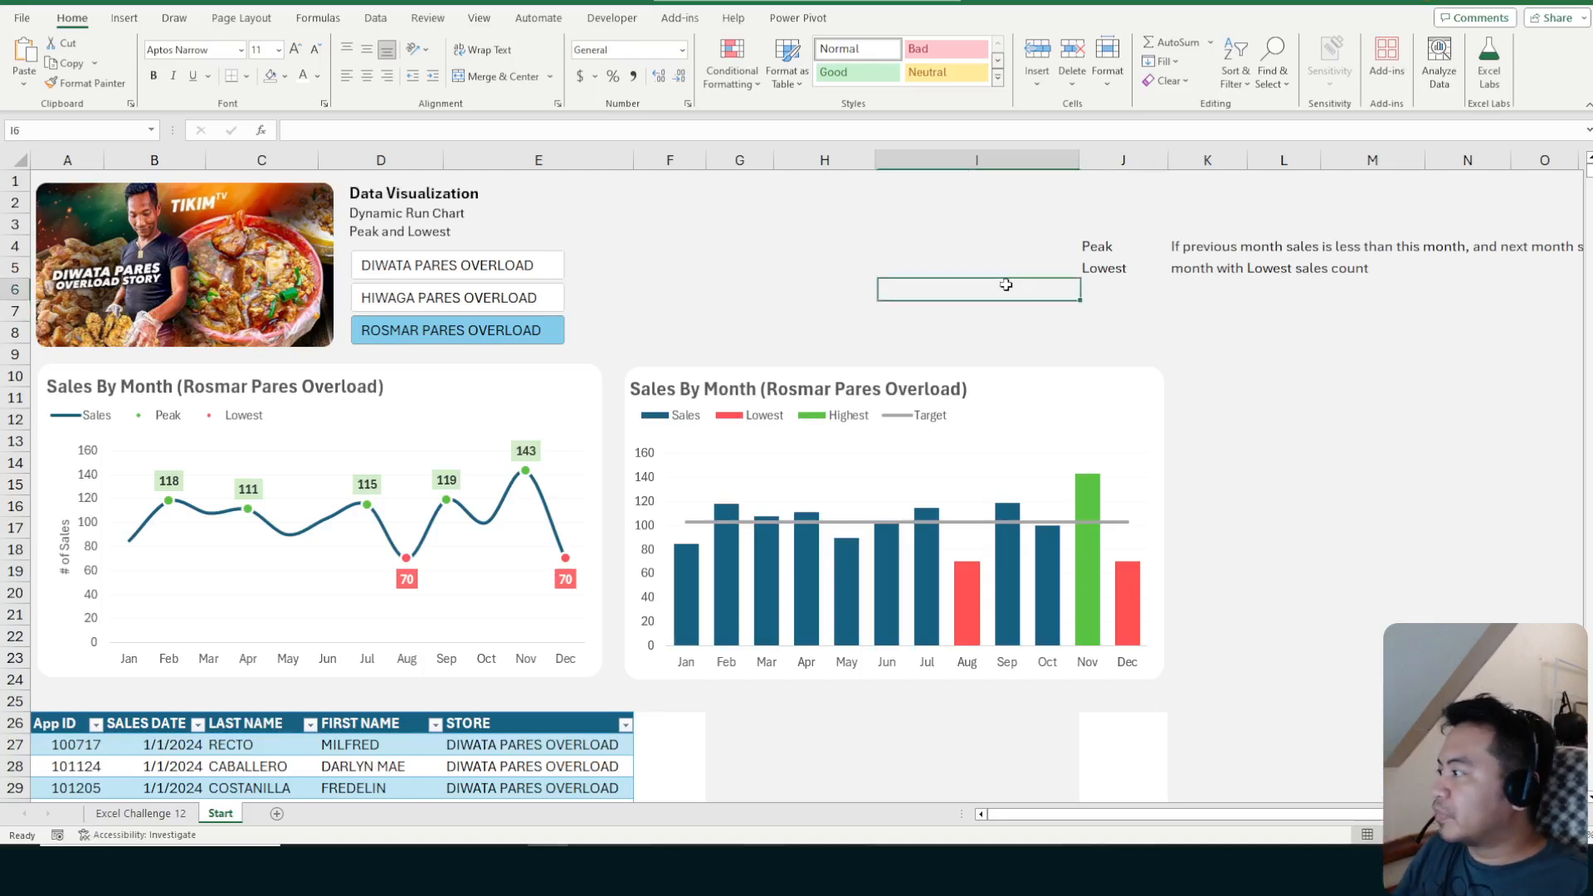
left_click(1026, 247)
left_click(1042, 206)
left_click(1111, 243)
left_click(954, 246)
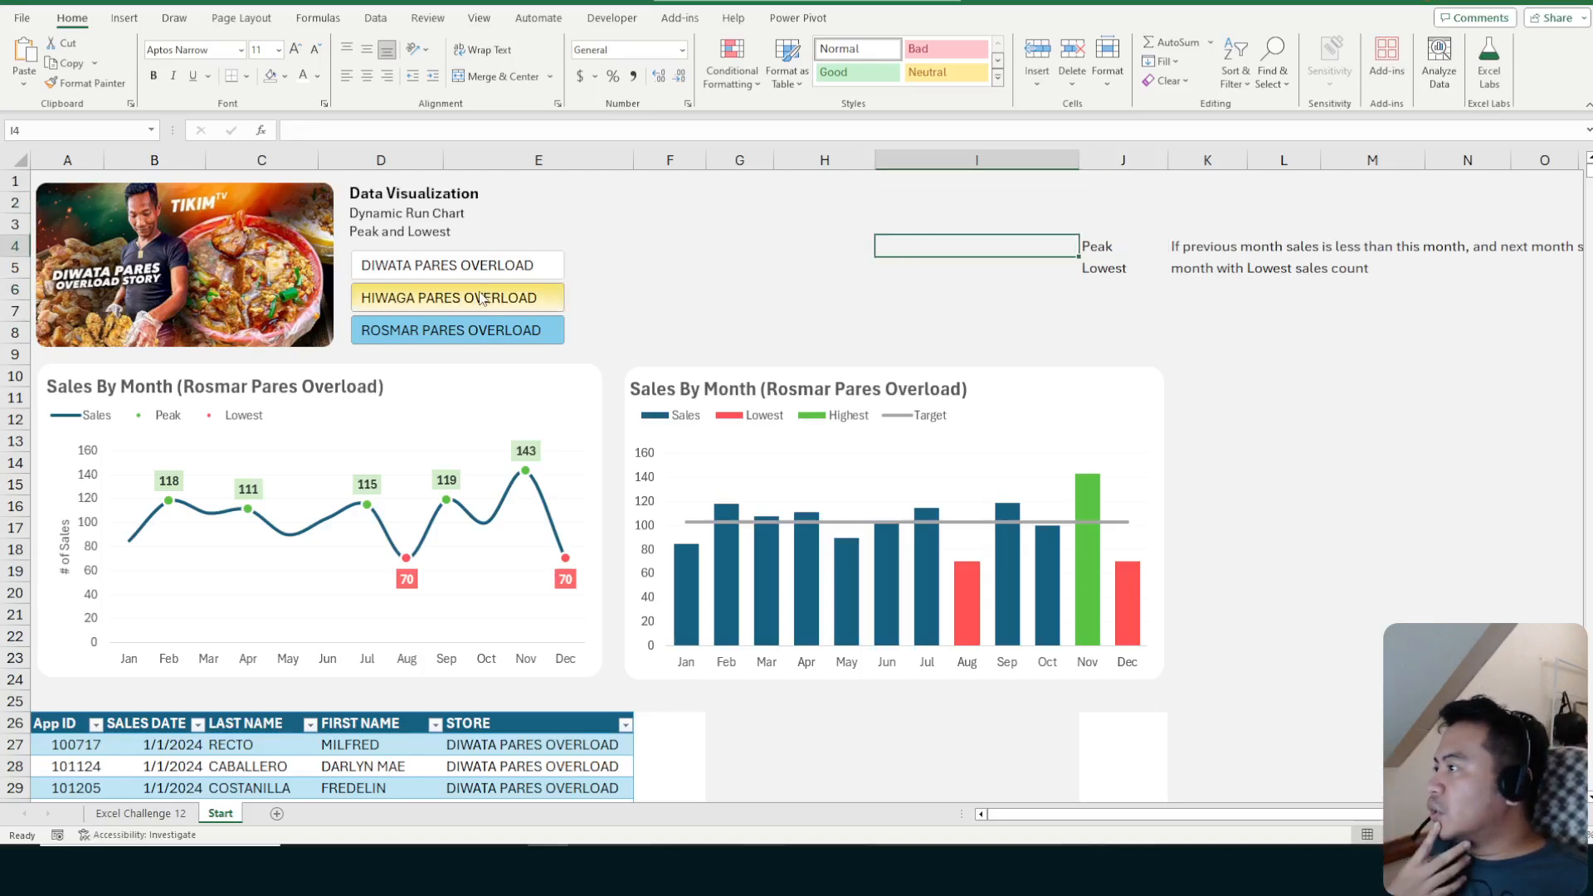
Clear the store slicer's filter so both charts cover all stores, and deselect the slicer
left_click(477, 294)
right_click(475, 272)
left_click(556, 458)
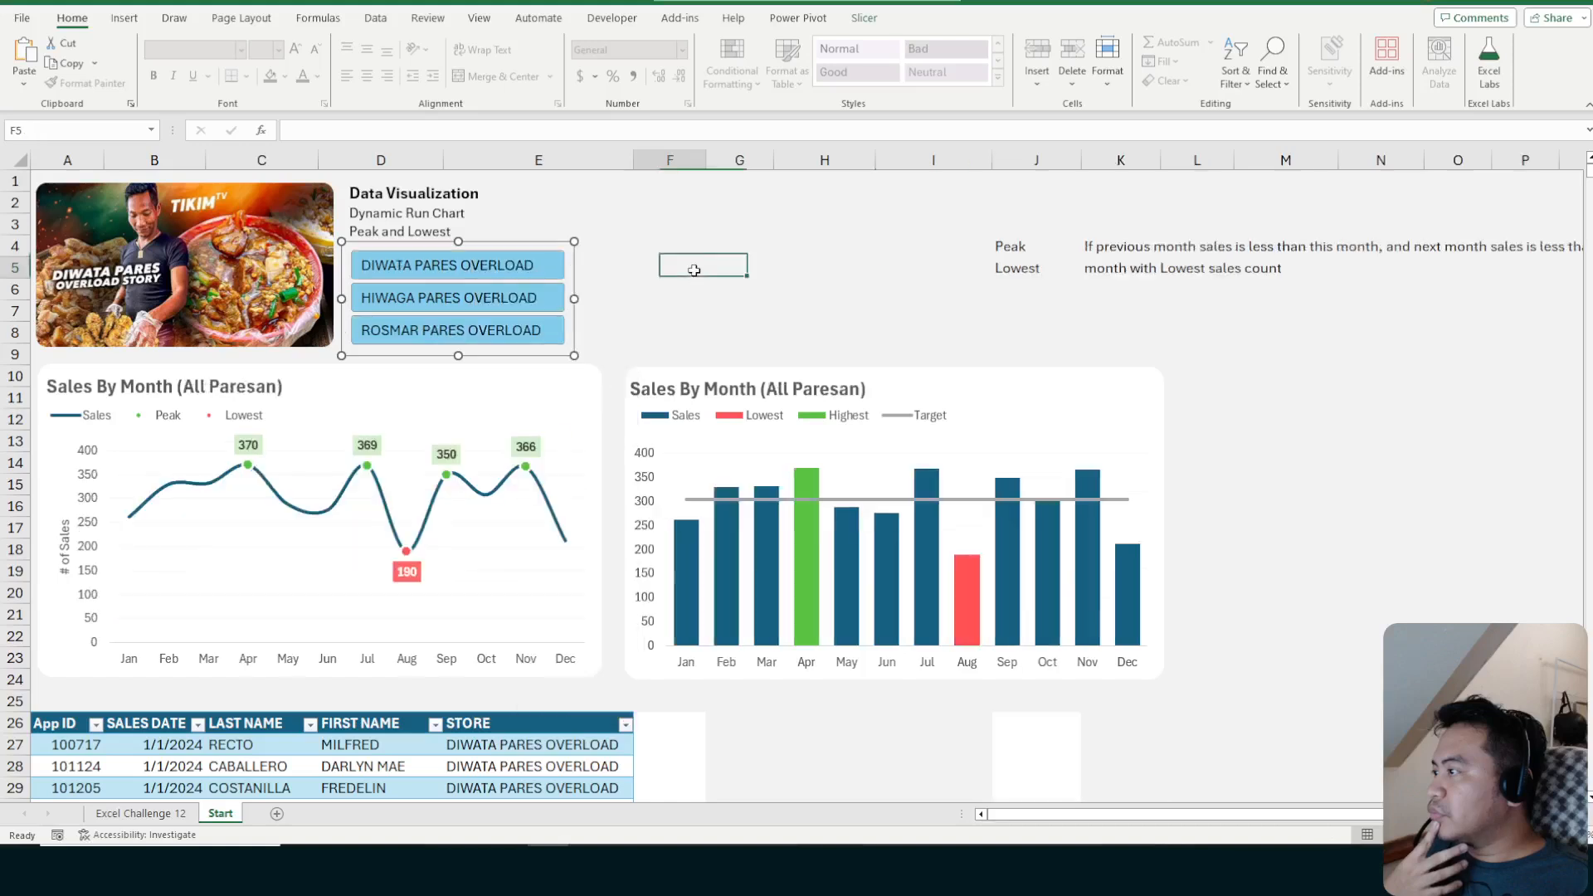
left_click(702, 241)
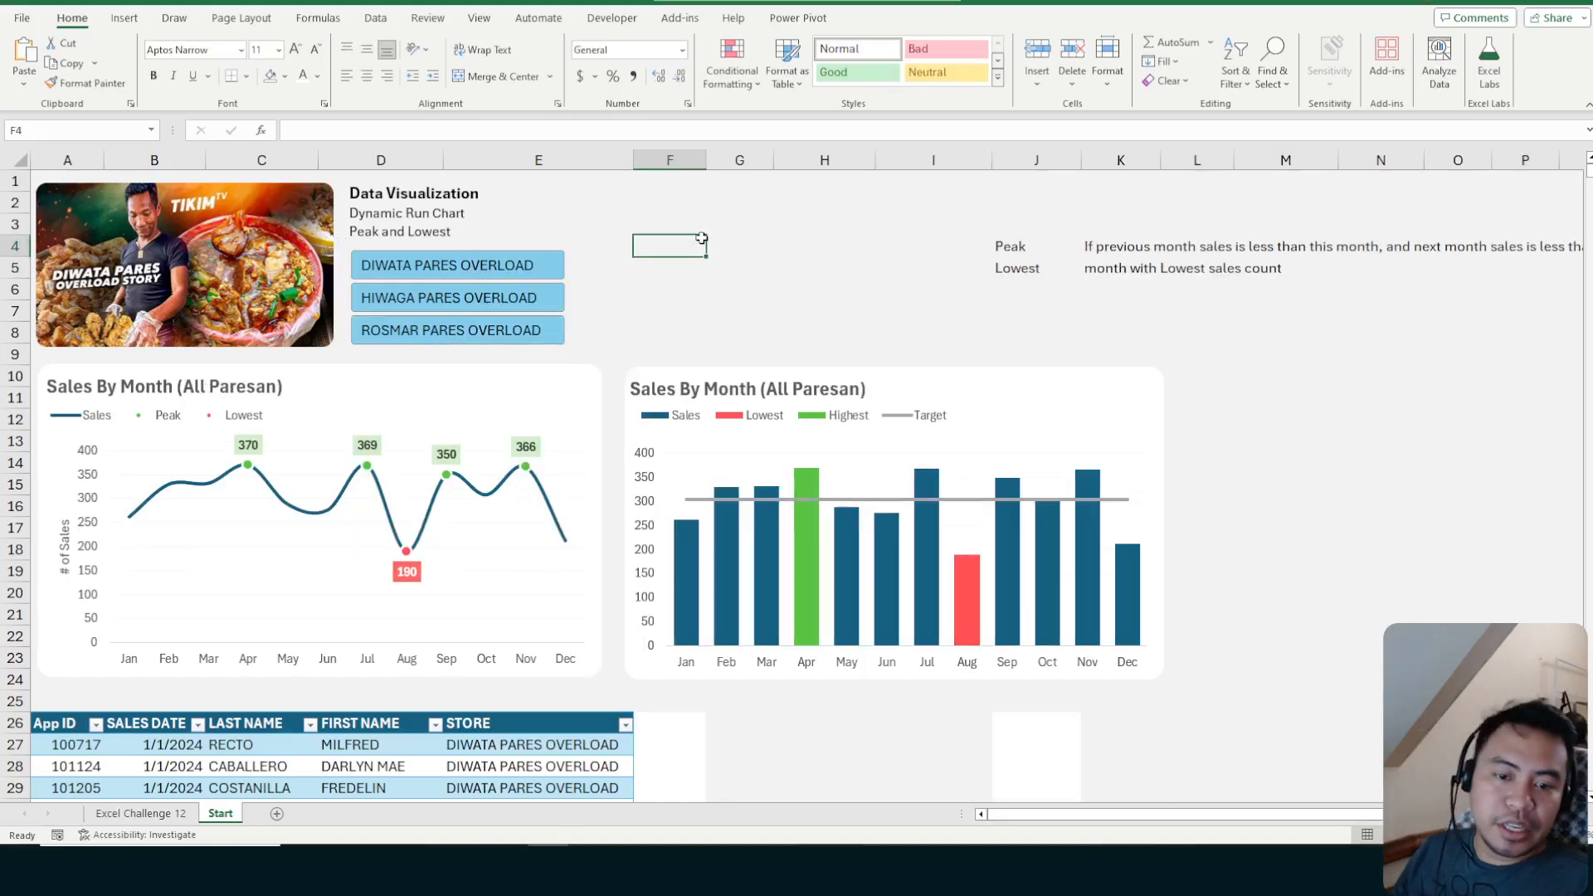
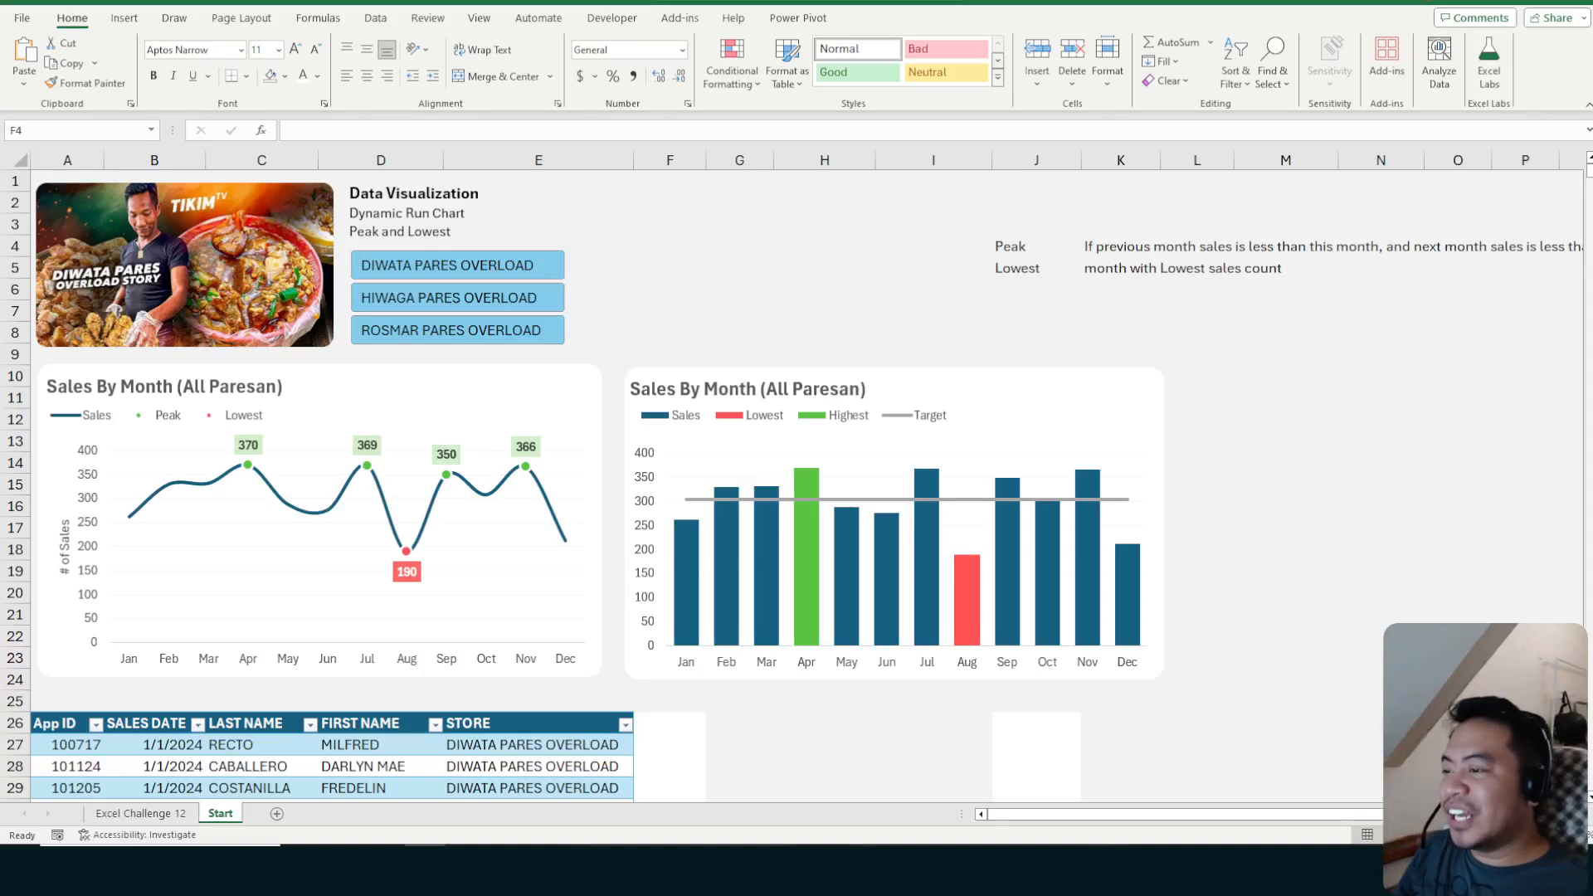
Inspect the PivotTable's STORE filter choices and its monthly Count of STORE values
scroll(1007, 598, "down", 5)
scroll(944, 555, "down", 3)
left_click(984, 530)
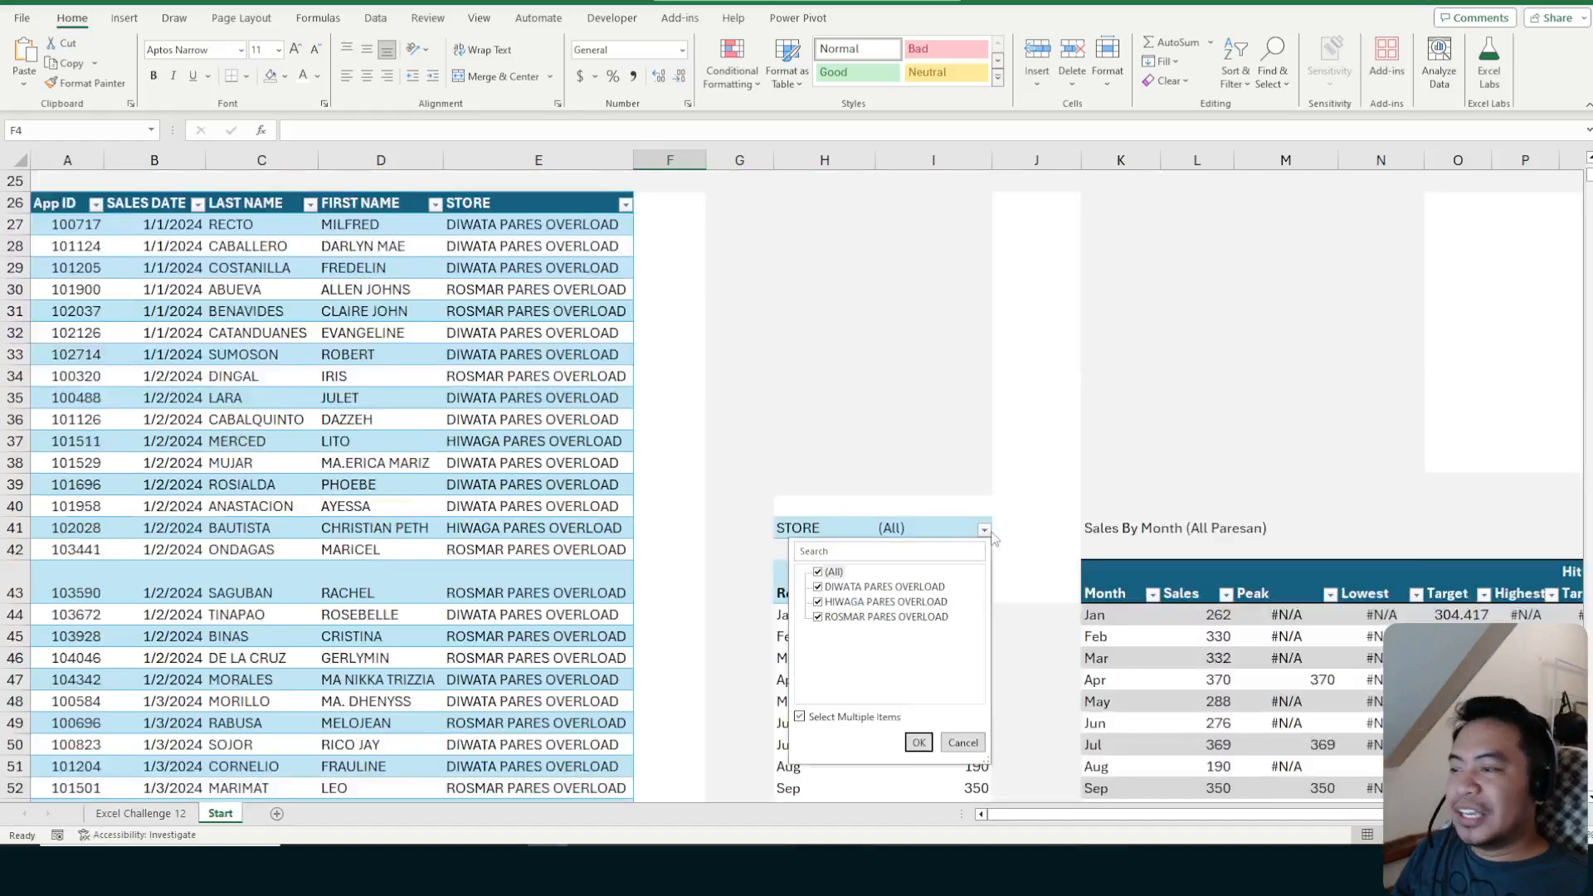
left_click(1008, 583)
left_click(1039, 484)
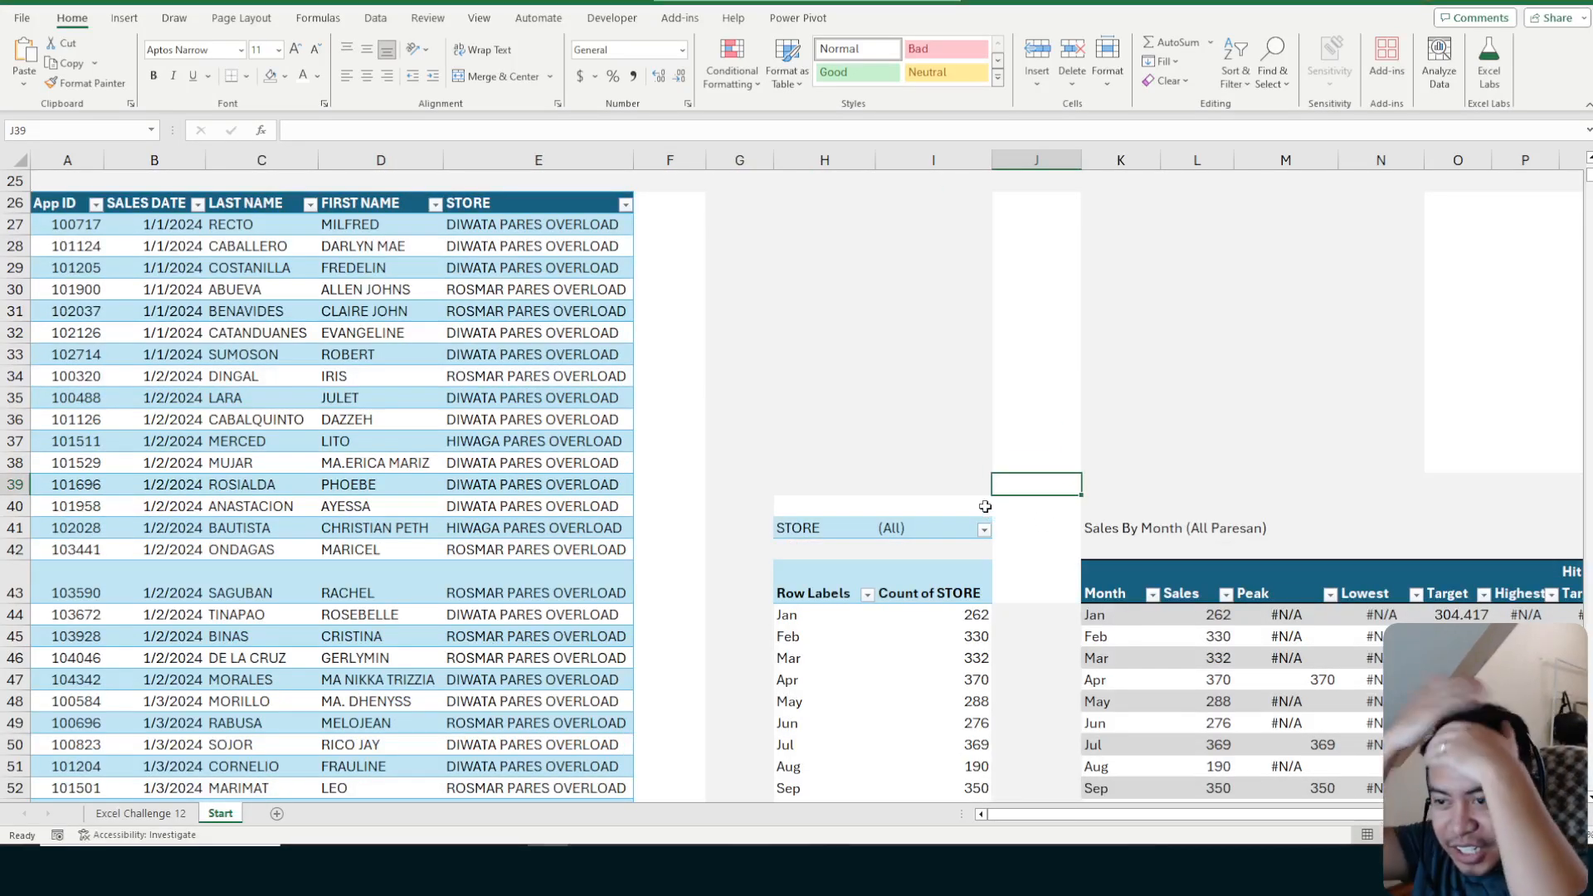
scroll(985, 506, "down", 2)
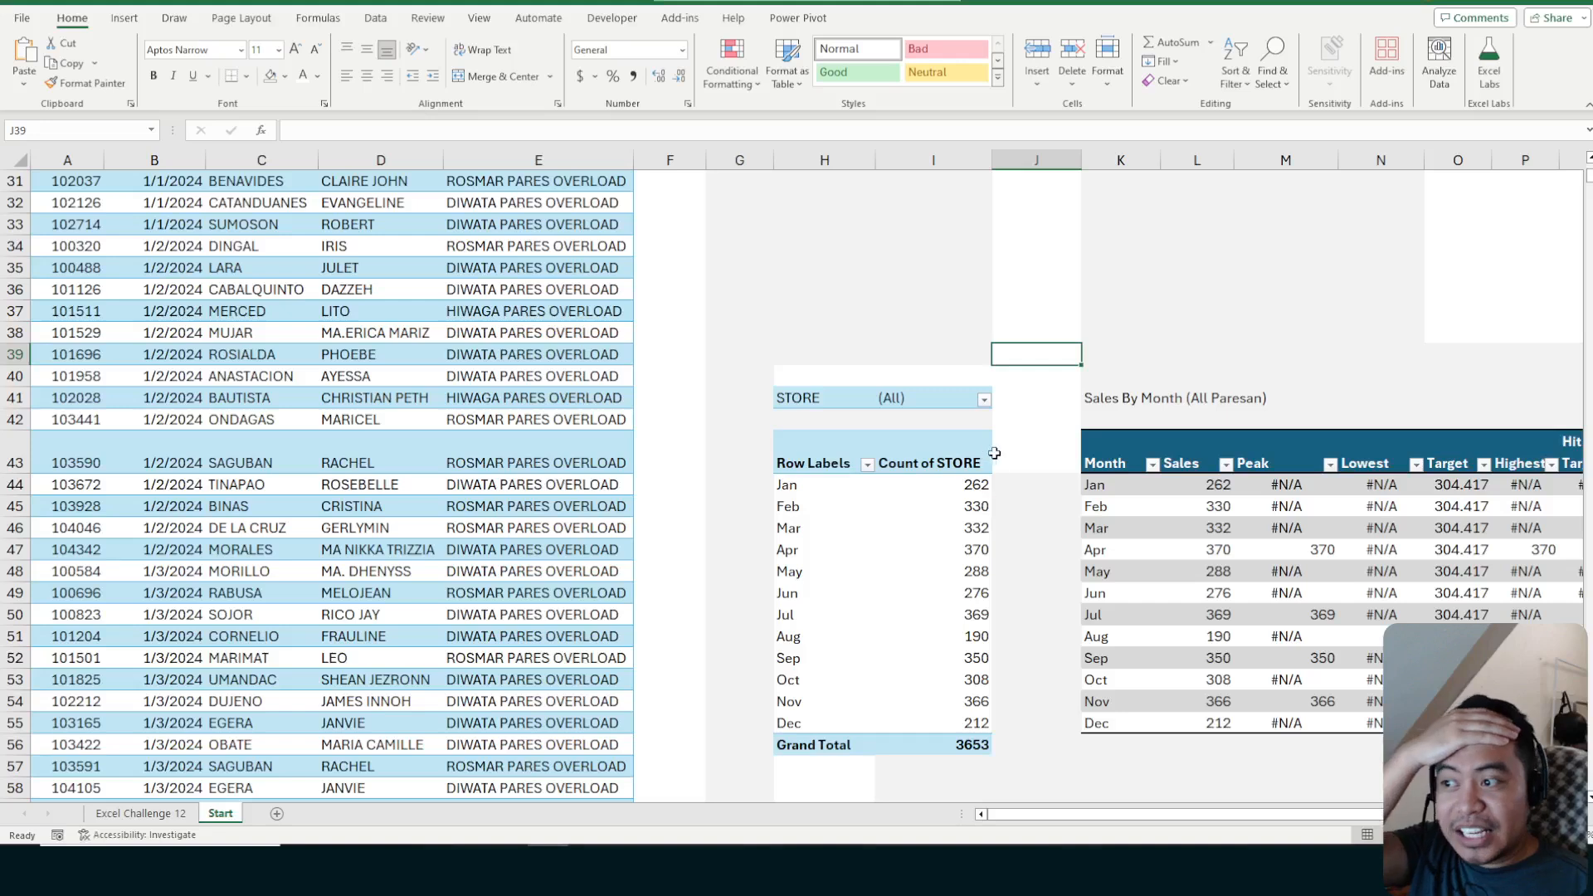
left_click(939, 464)
left_click(1581, 172)
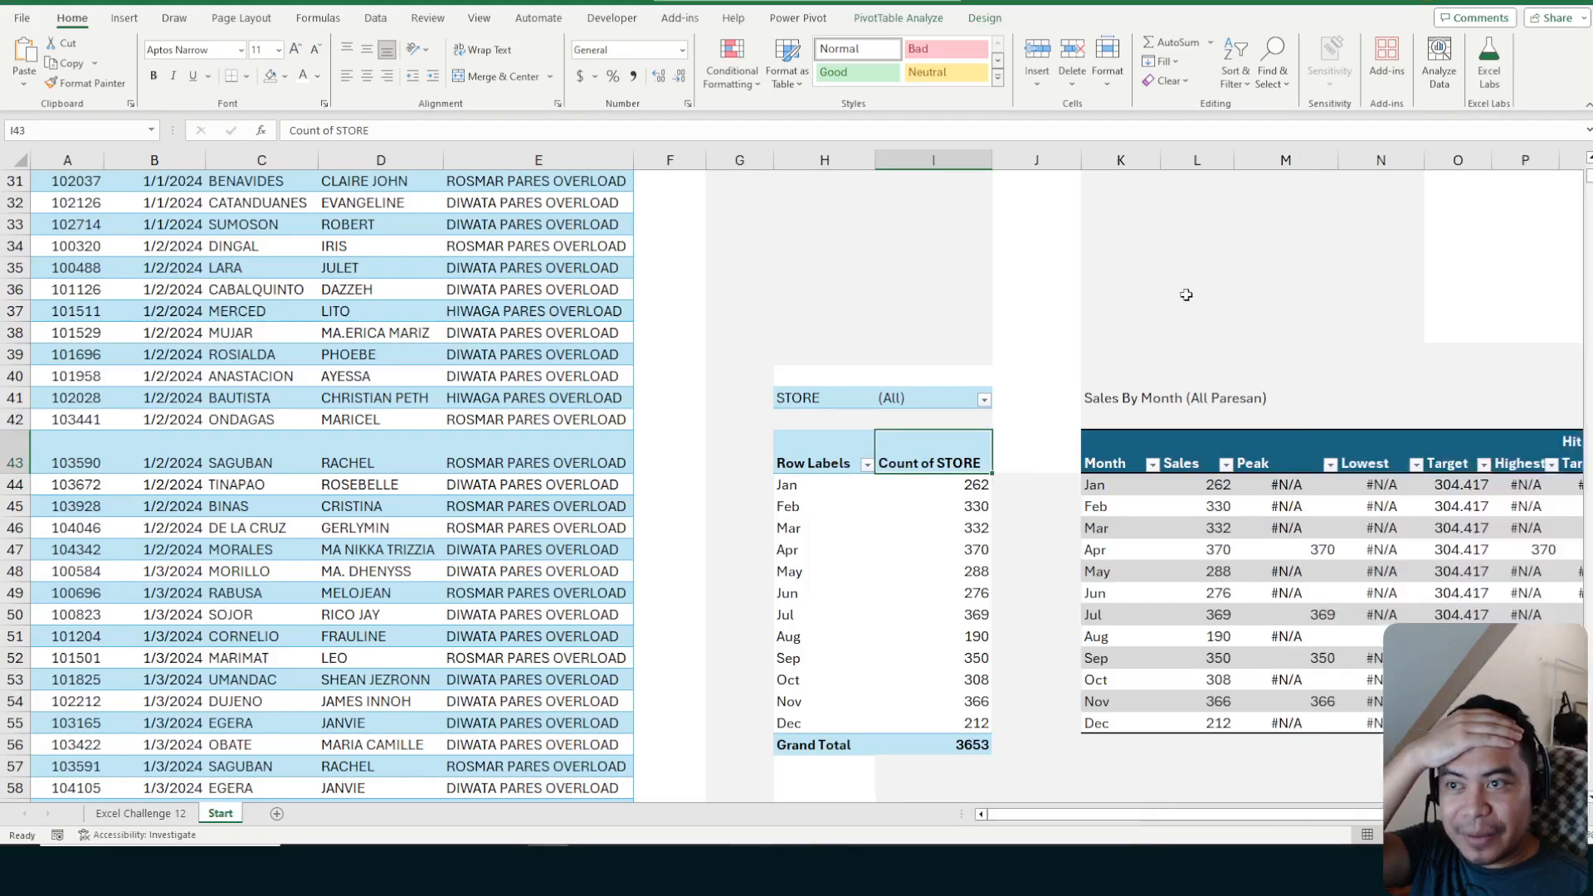
left_click(1039, 354)
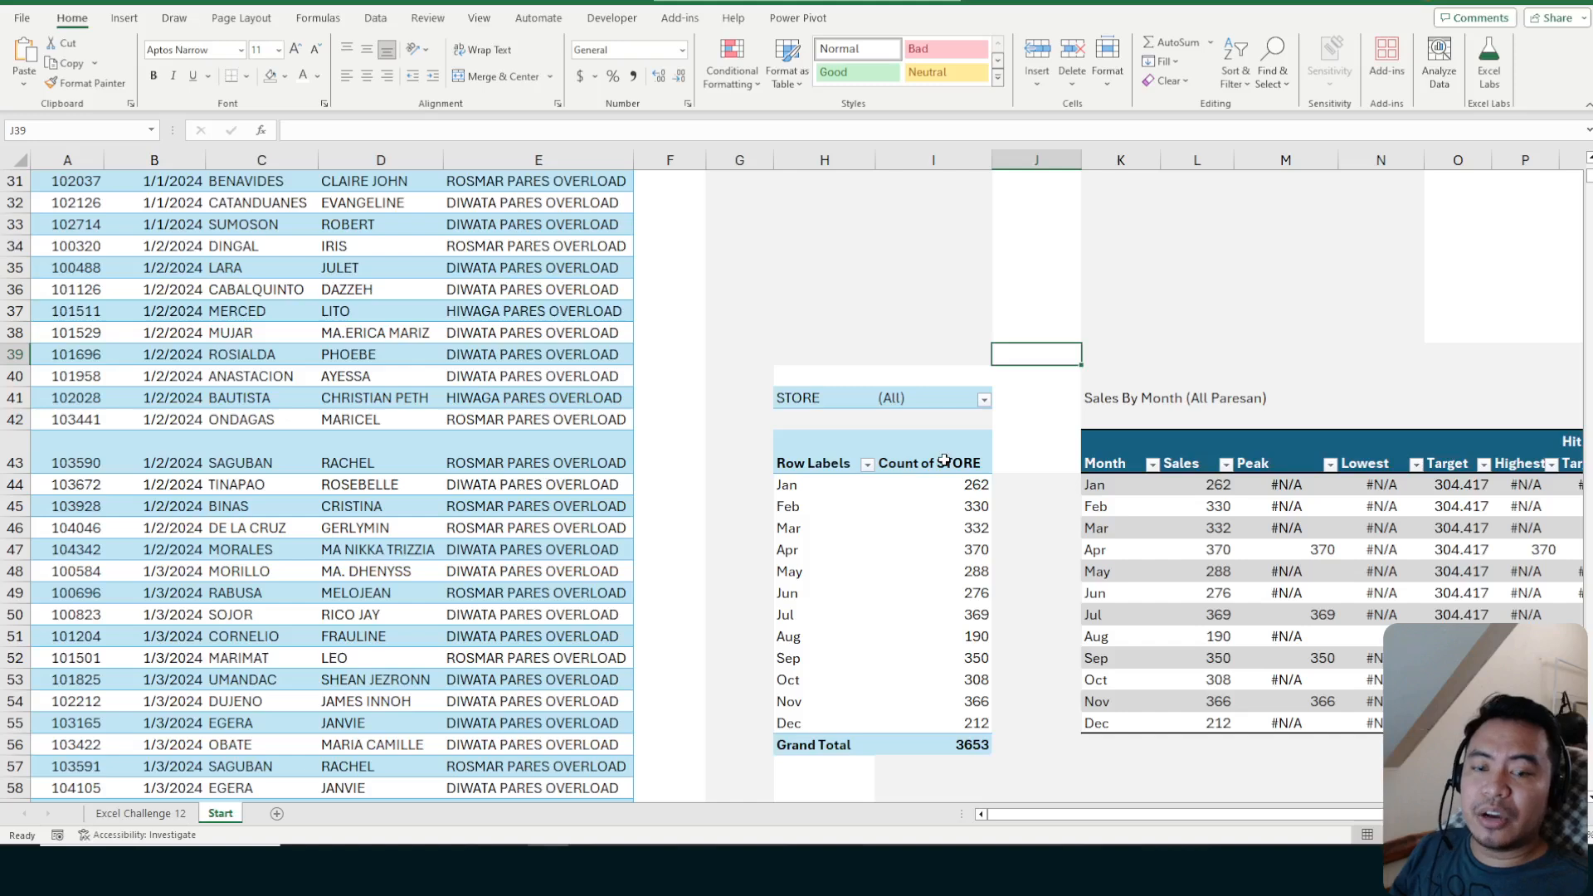
Review the Fields, Items & Sets options for the monthly sales PivotTable, comparing with the helper table's Target column
scroll(945, 459, "up", 6)
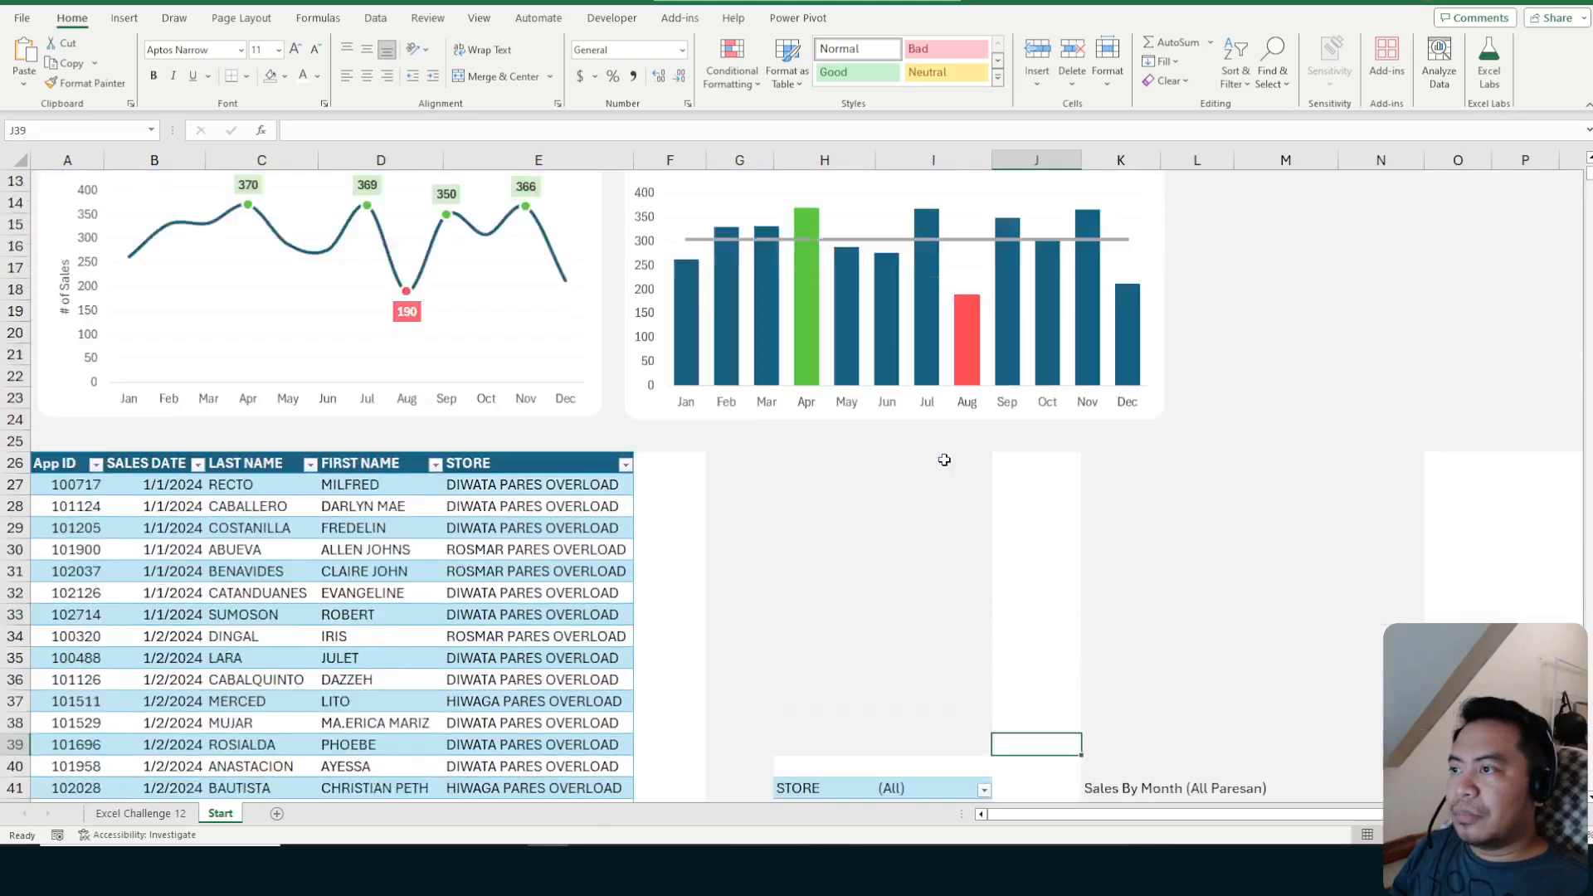
scroll(944, 459, "down", 4)
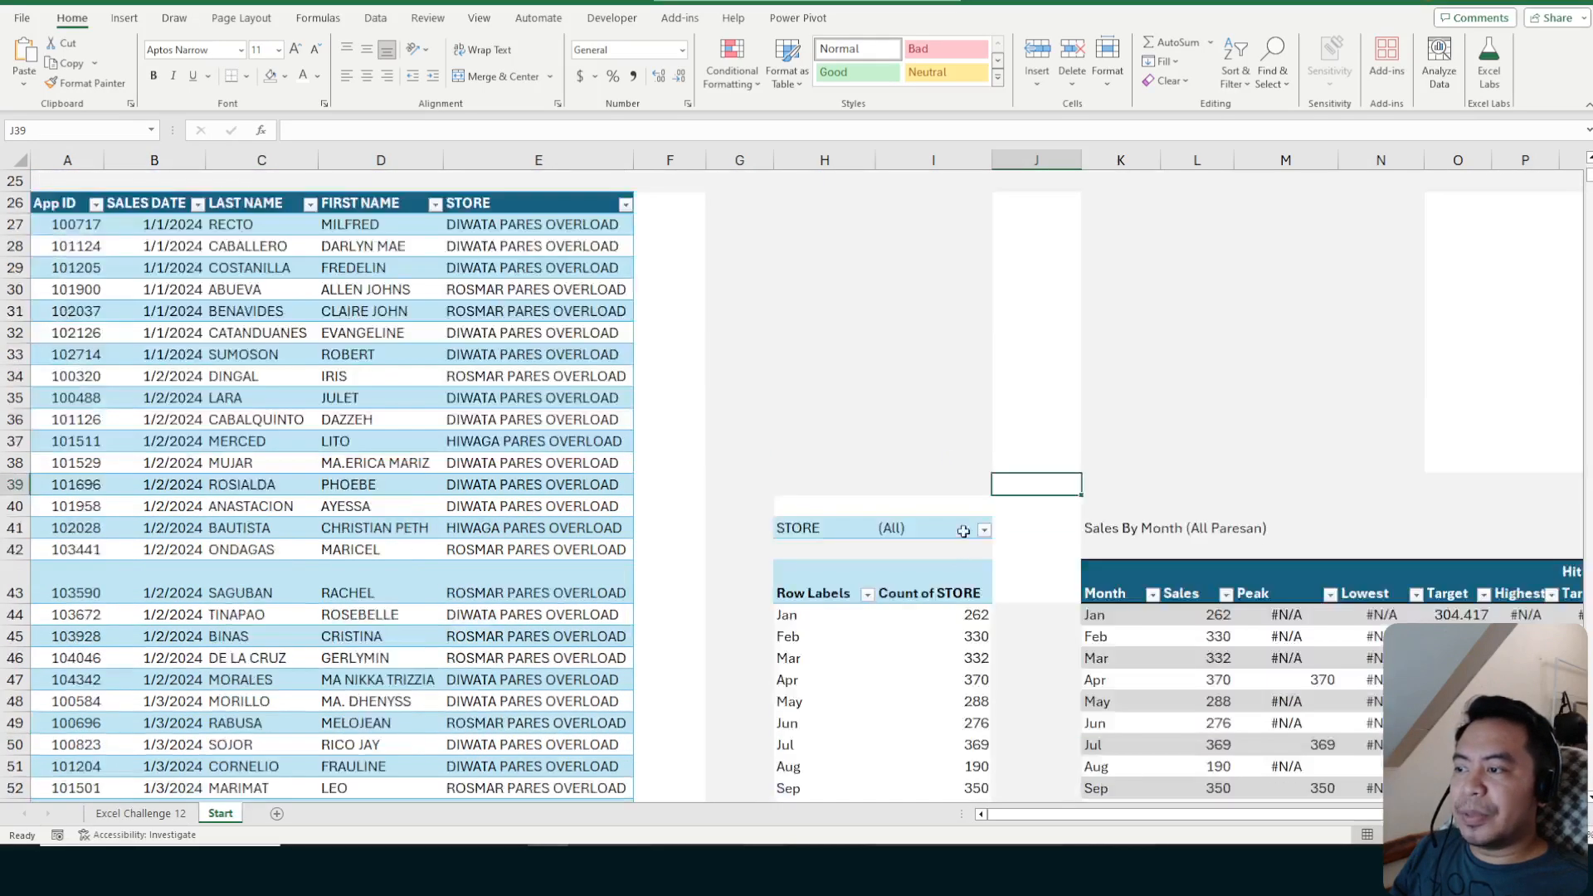
left_click(938, 636)
left_click(899, 18)
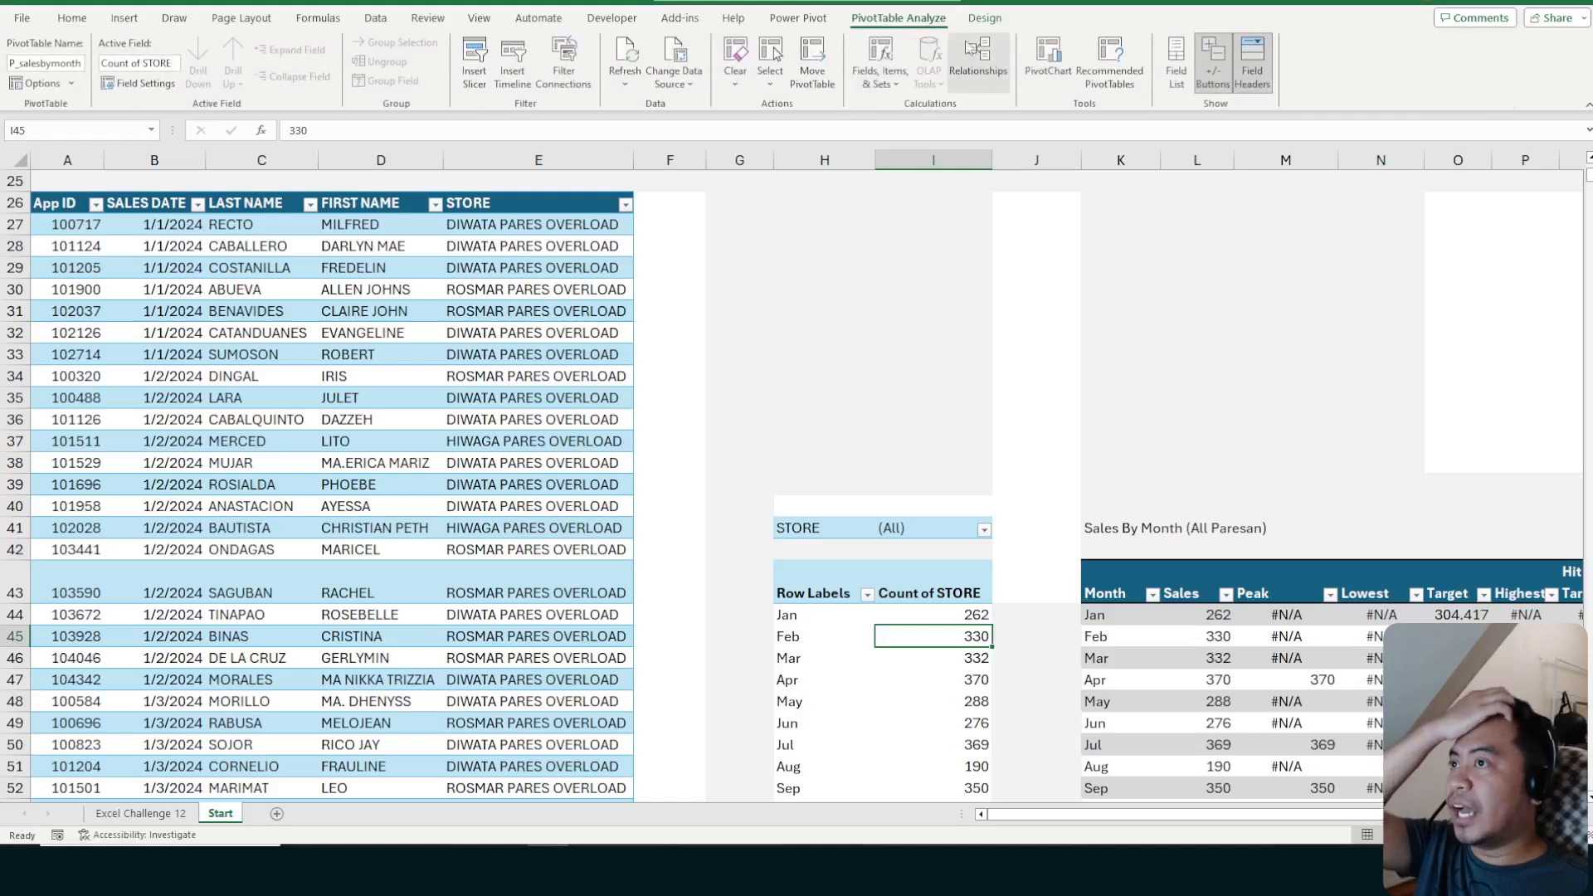
left_click(887, 74)
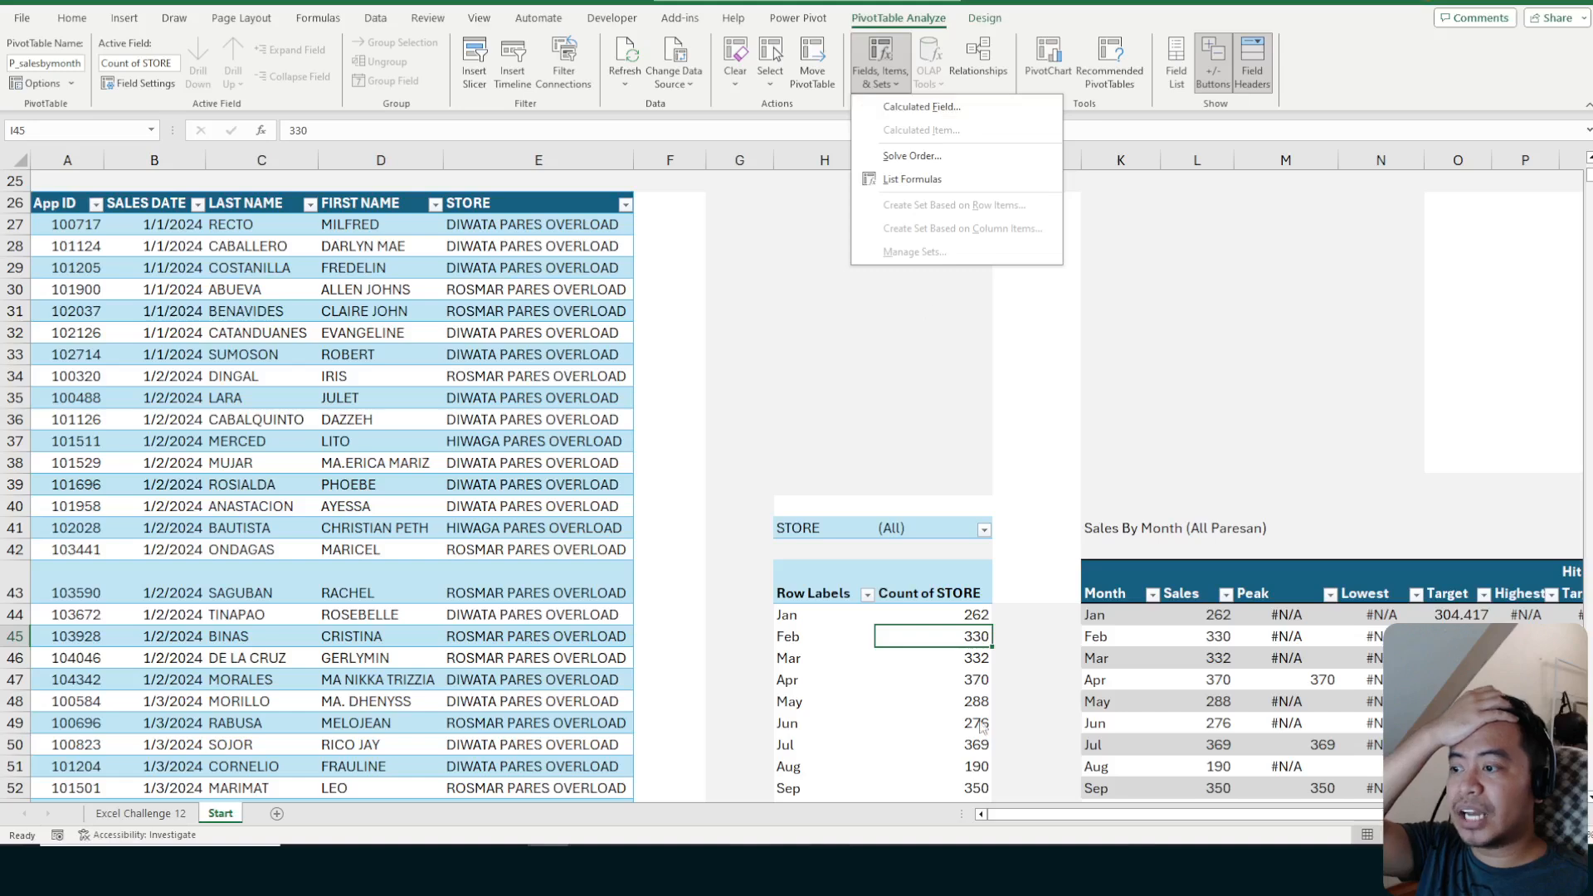
left_click(1326, 597)
left_click(1329, 597)
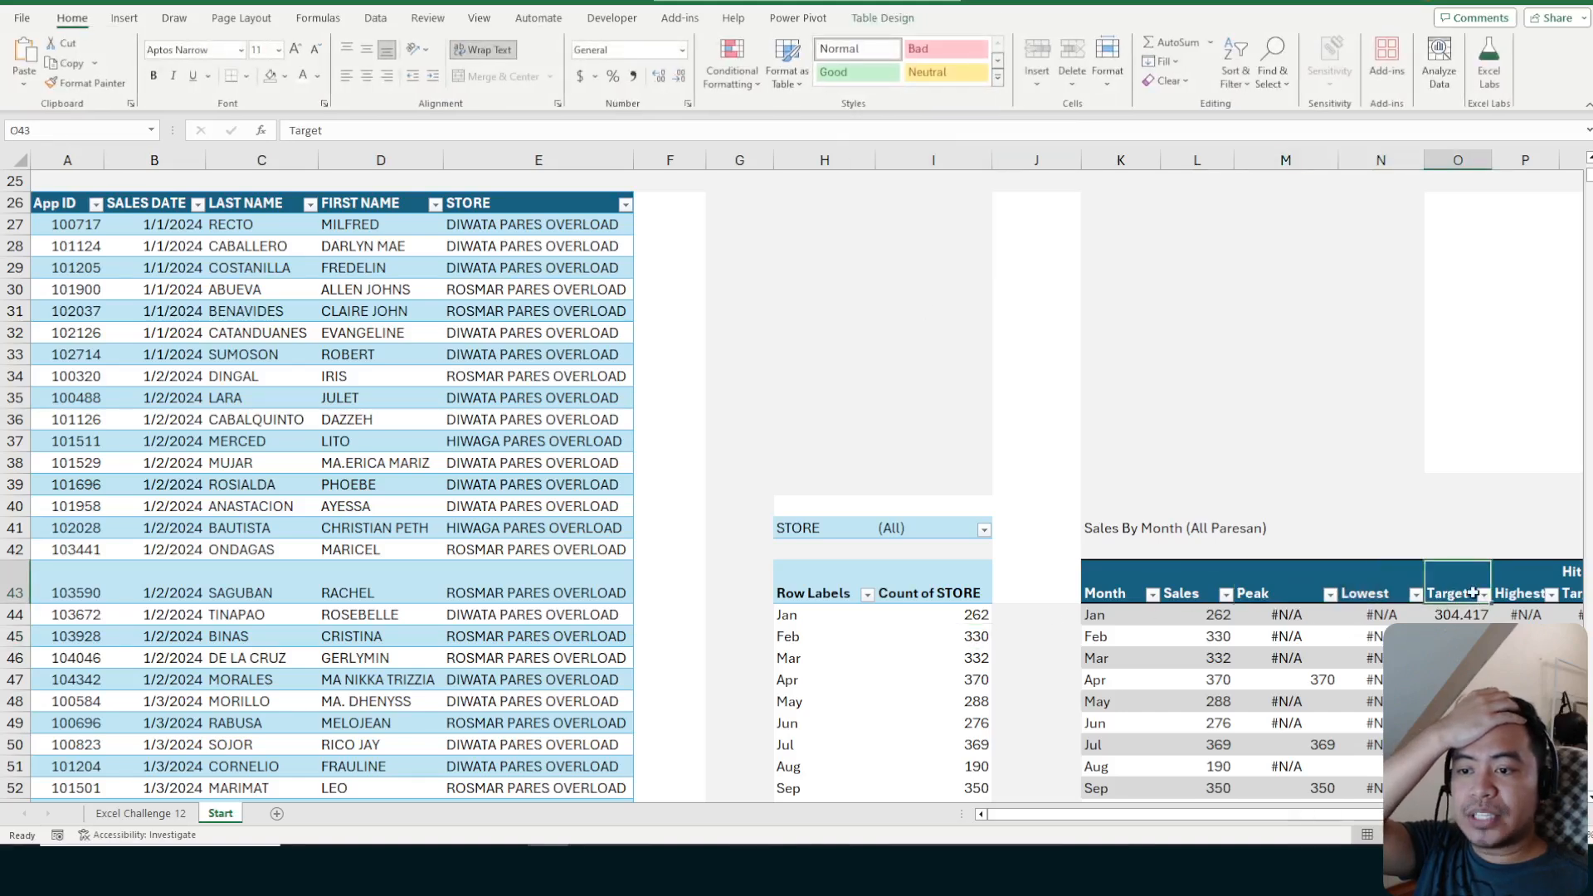
Look at the Calculated Field dialog for the monthly sales PivotTable and close it
left_click(898, 614)
left_click(899, 18)
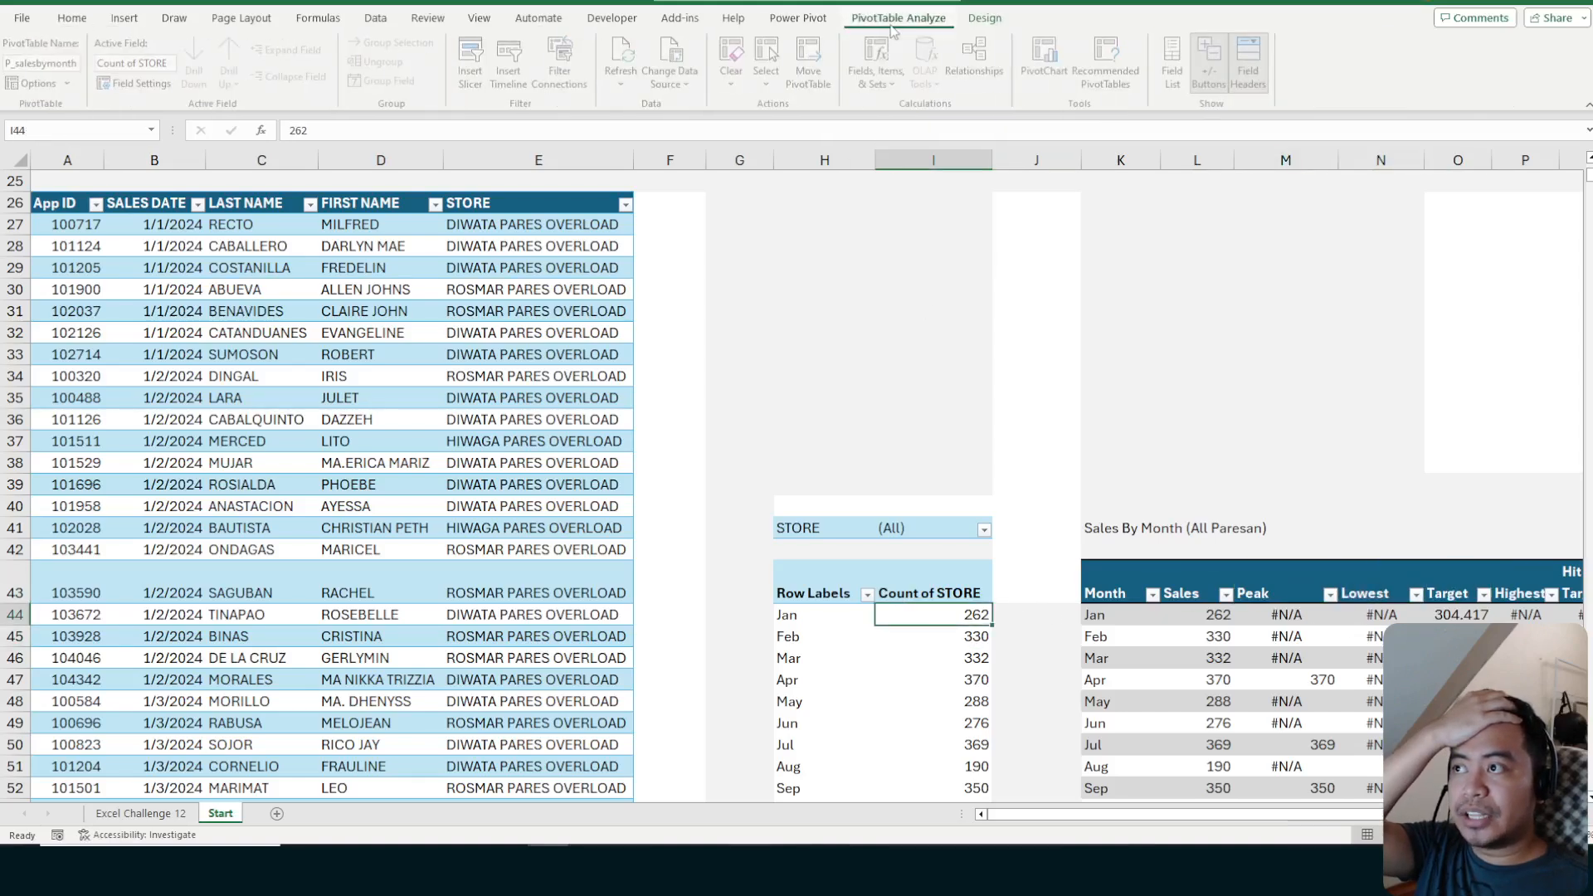
left_click(883, 77)
left_click(914, 112)
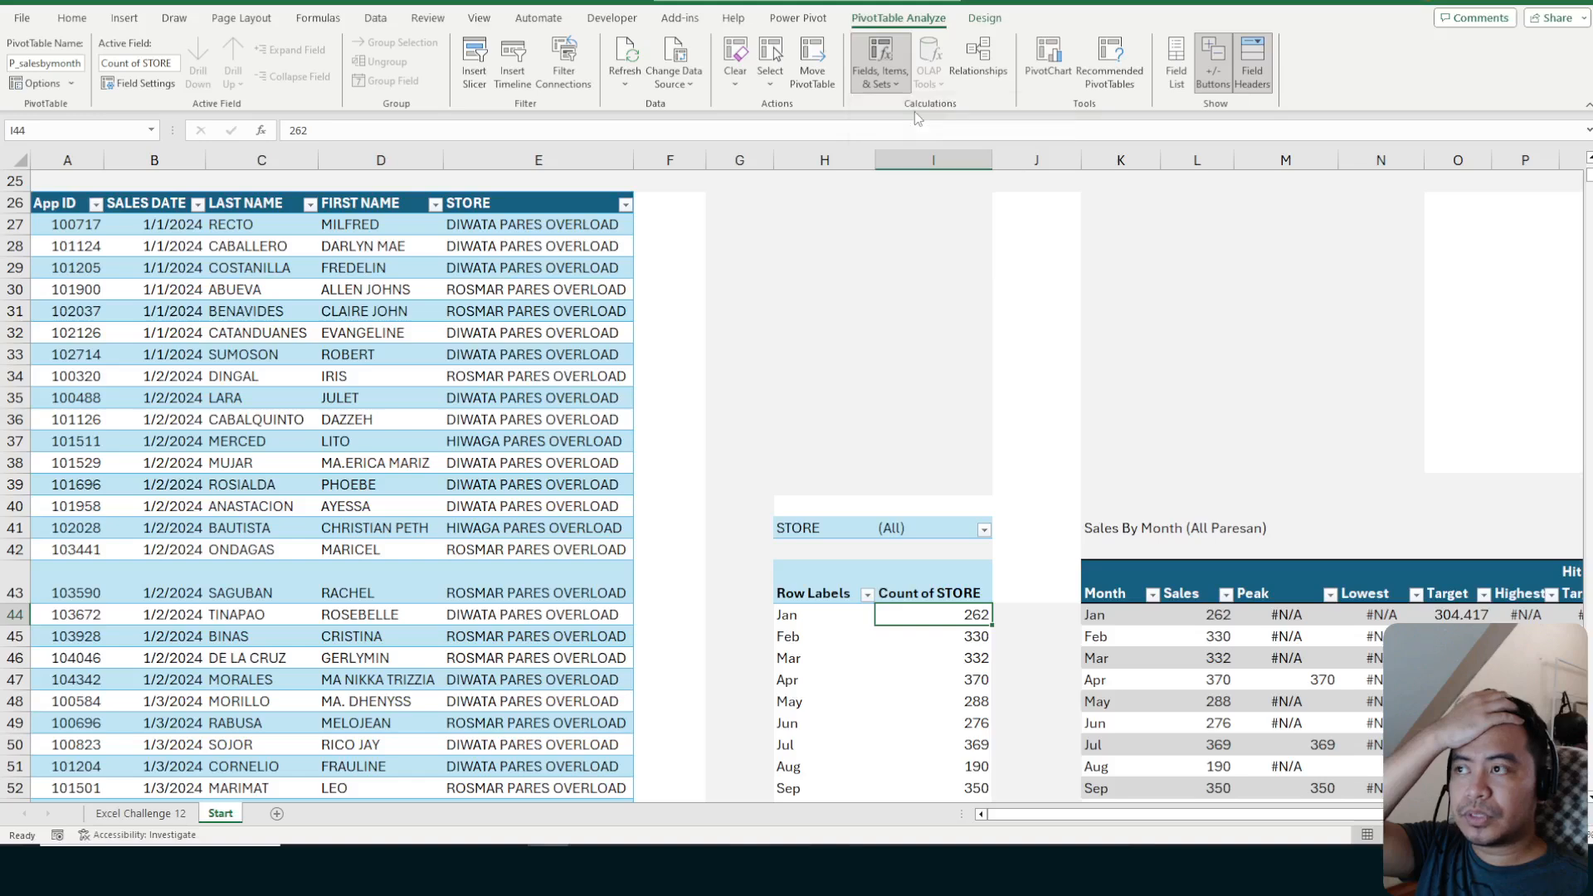
left_click_drag(1048, 317, 1134, 332)
left_click(1134, 329)
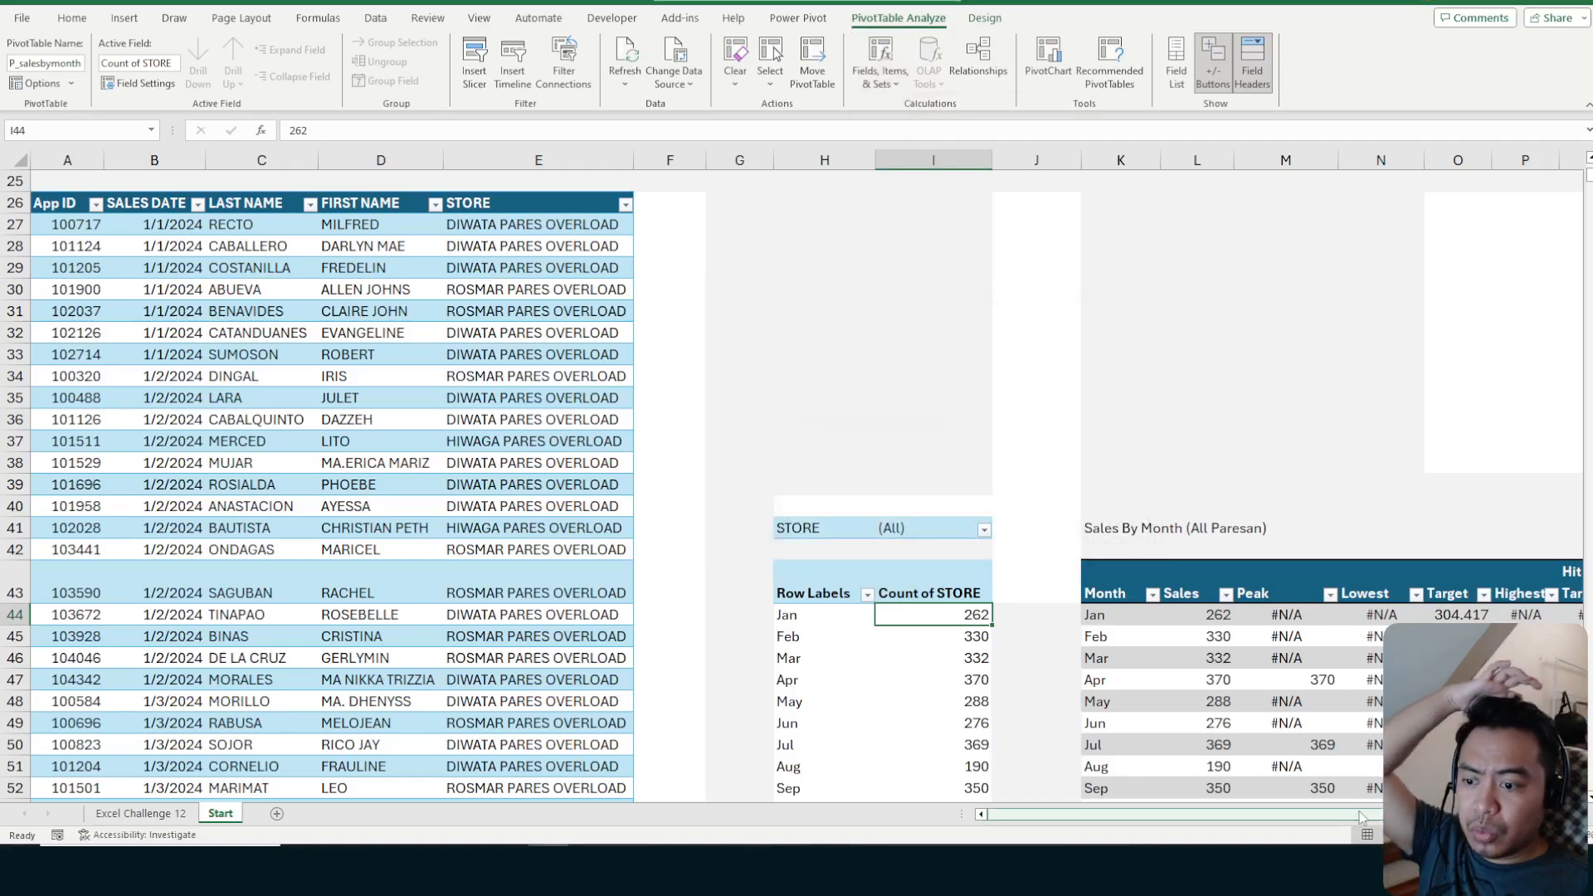
Review the Peak, Lowest and Highest formulas in the January row of the Sales By Month helper table
scroll(922, 505, "right", 1)
scroll(922, 505, "down", 2)
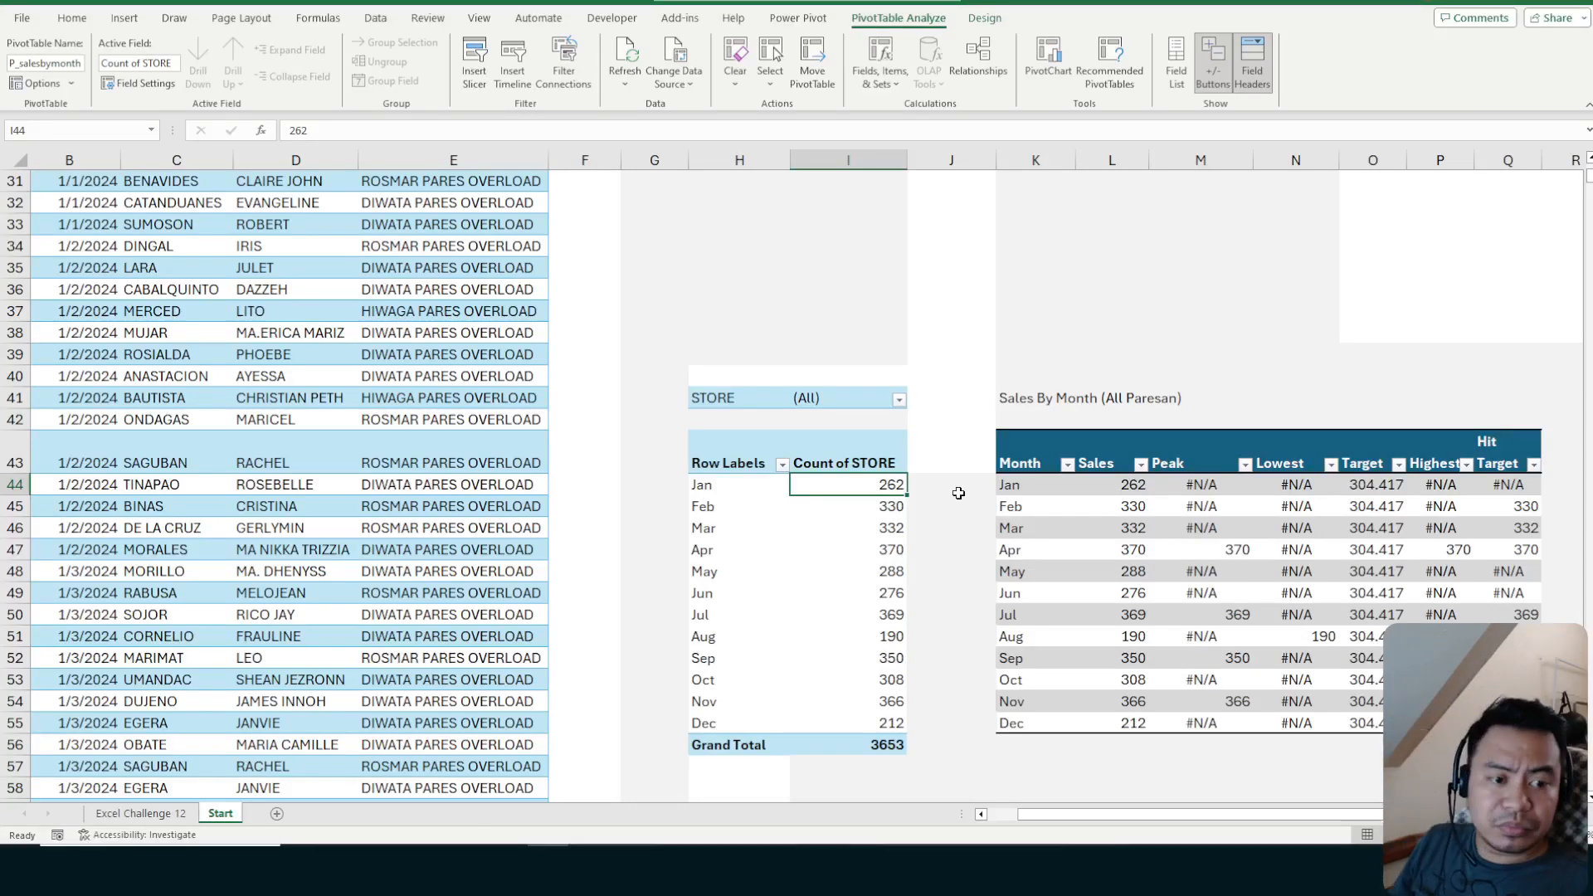
left_click(1225, 490)
left_click(1311, 490)
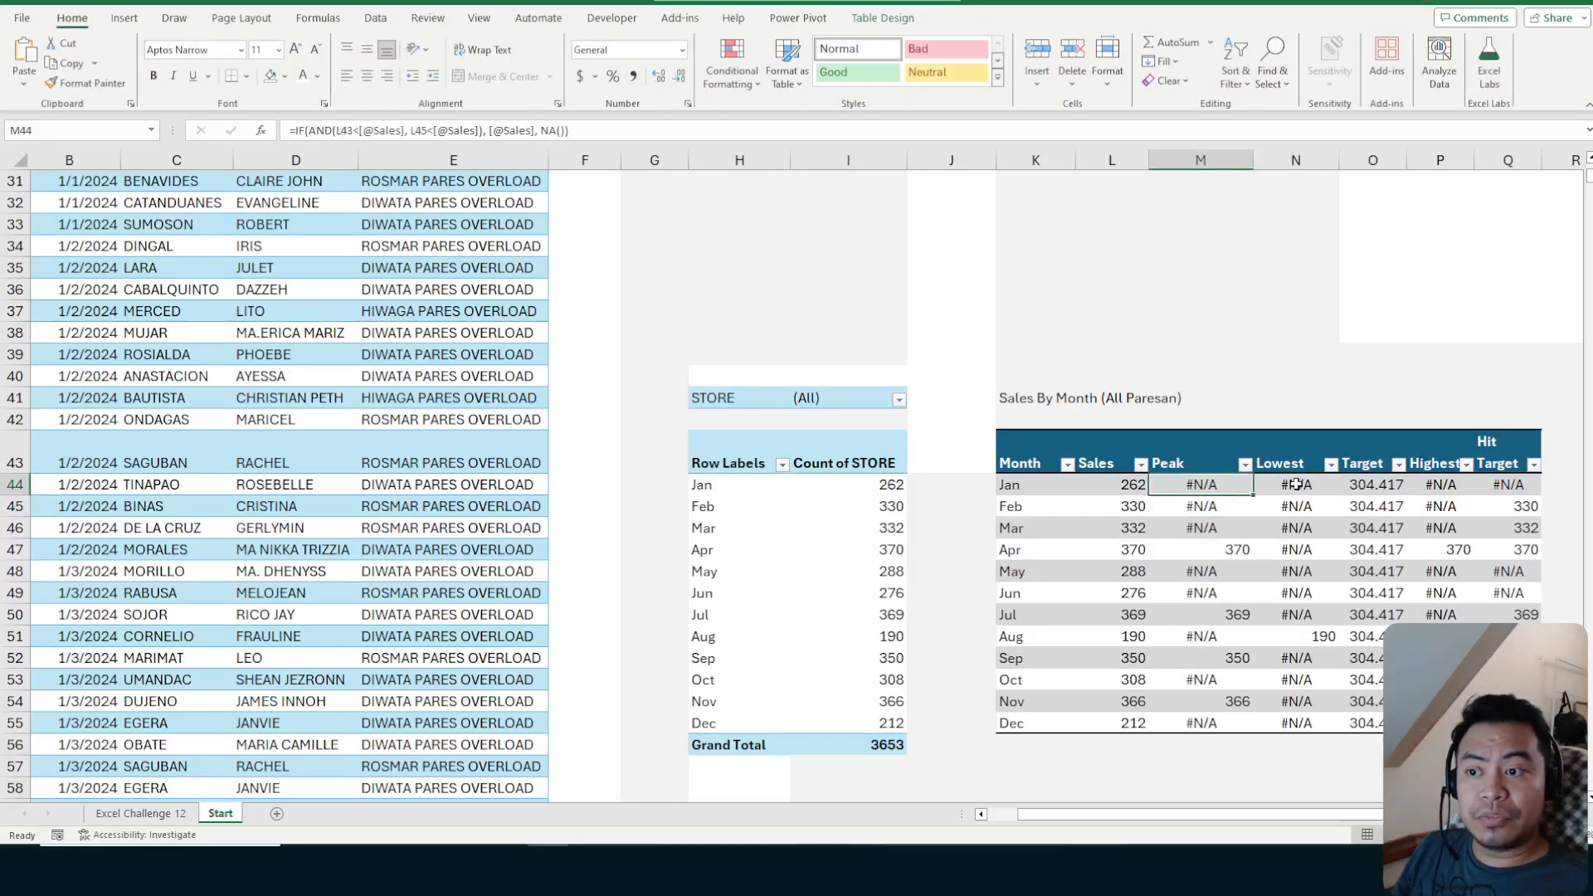
left_click(1465, 489)
key("Left")
key("Left")
key("Left")
key("Right")
key("Right")
key("Right")
key("Right")
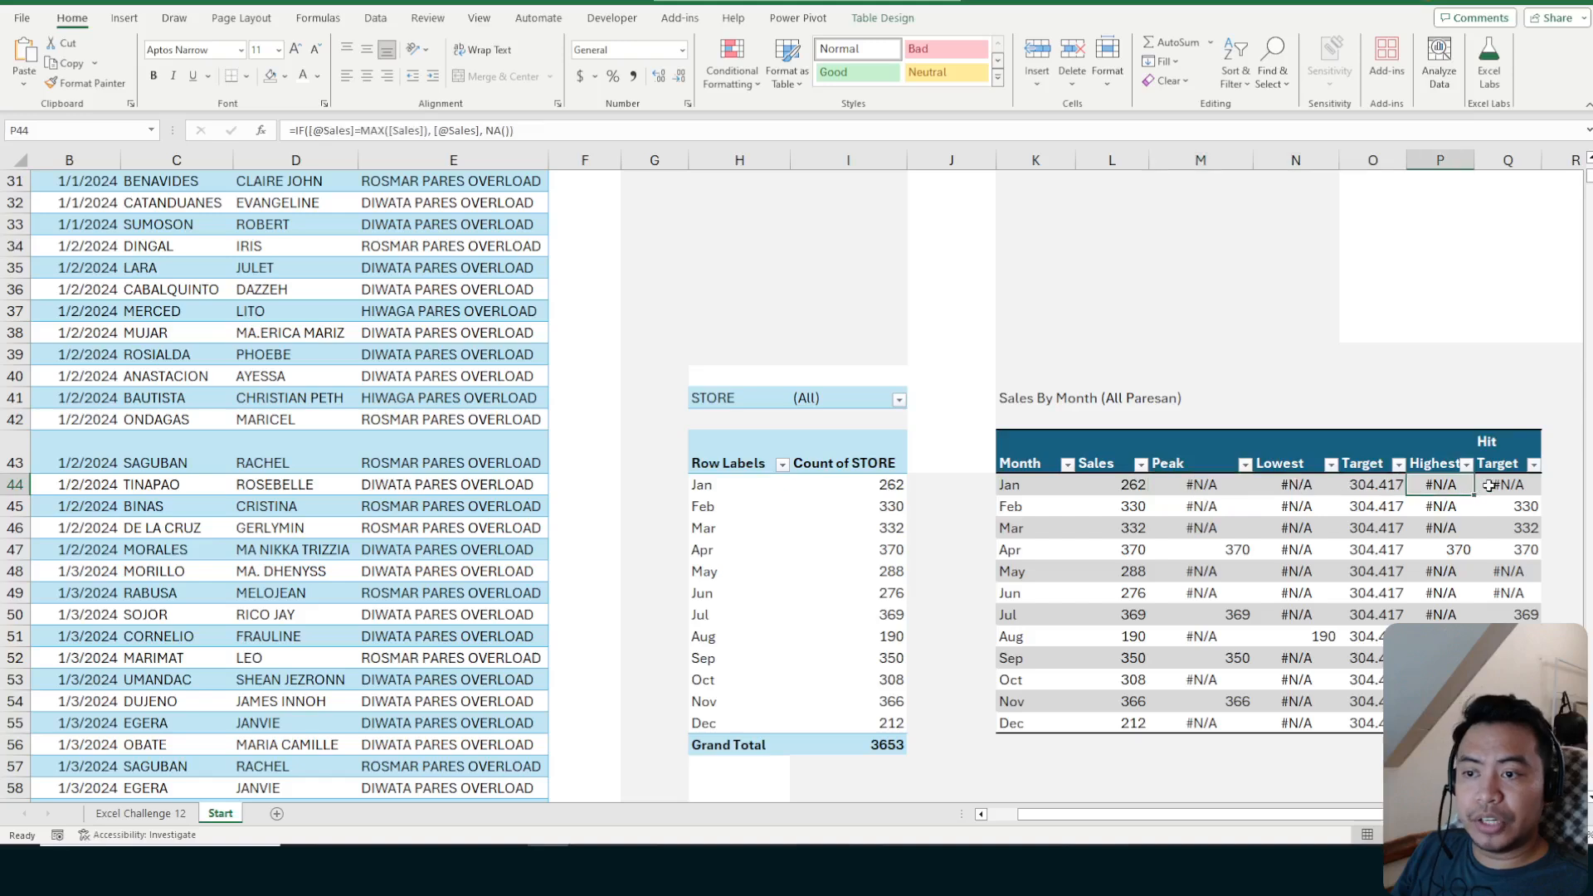
left_click(1424, 488)
left_click(1284, 486)
left_click(1193, 488)
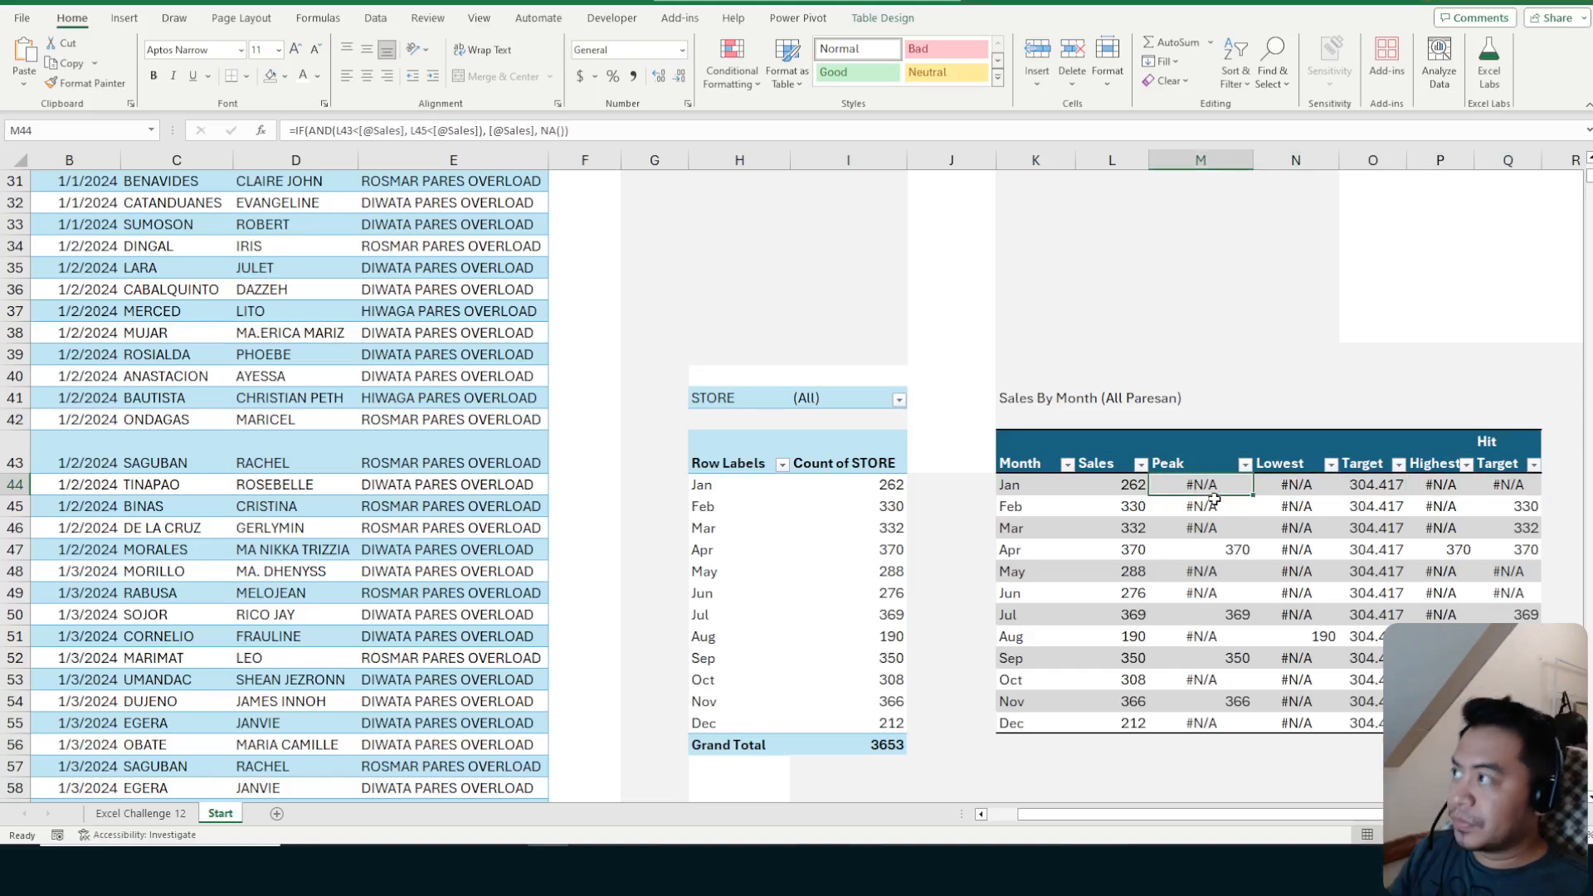
Compare the charts with the helper table's Peak, Lowest, Highest and Hit Target columns and their January formulas
scroll(1216, 502, "up", 2)
scroll(1166, 523, "up", 8)
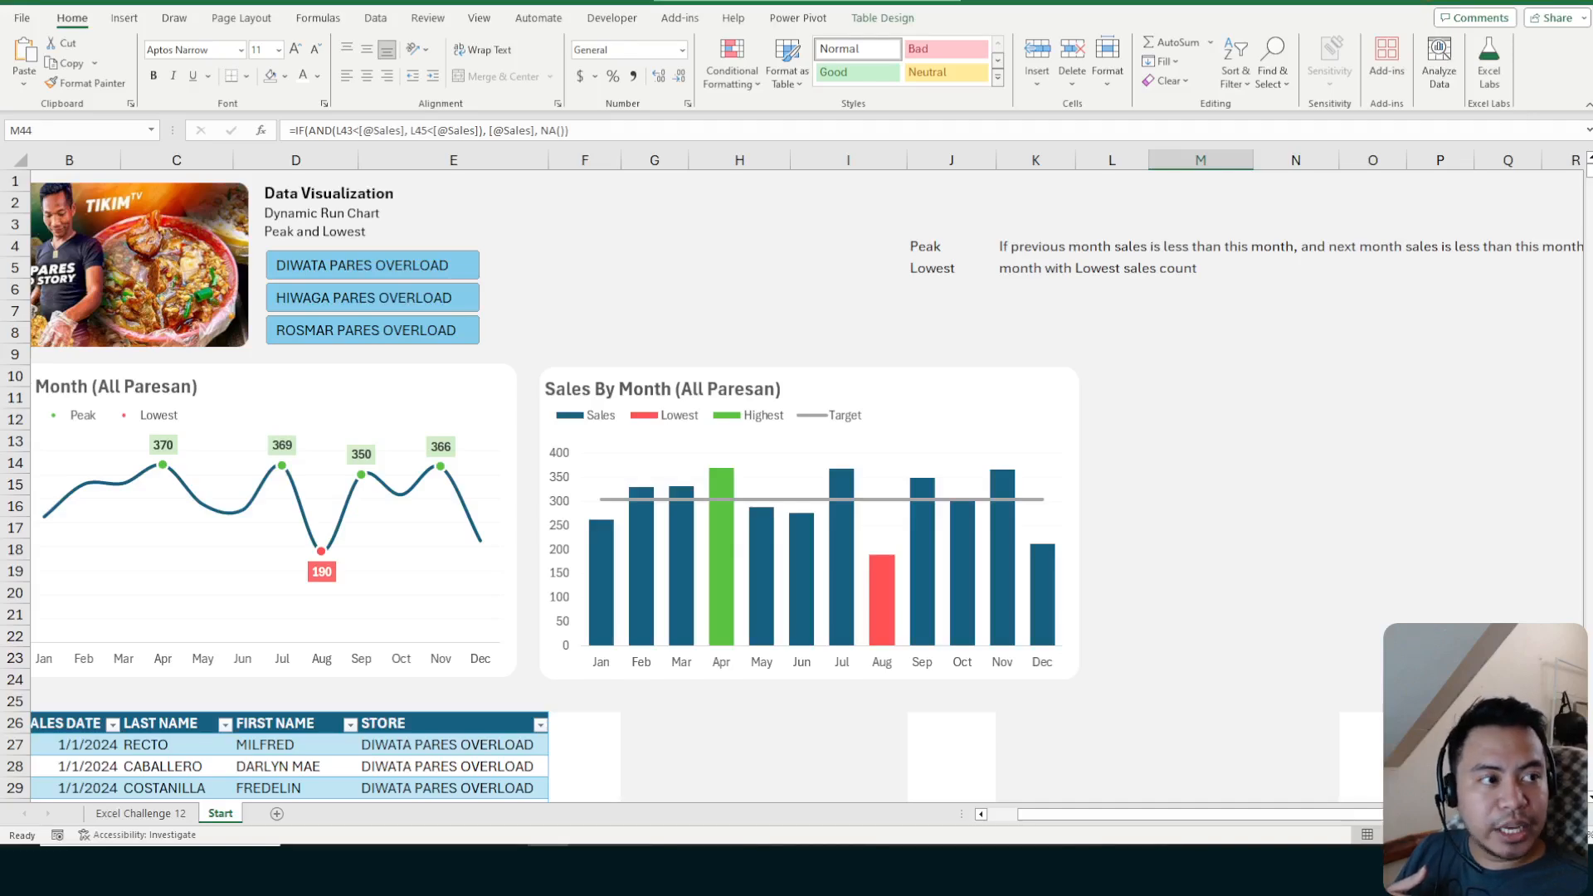
left_click(1155, 574)
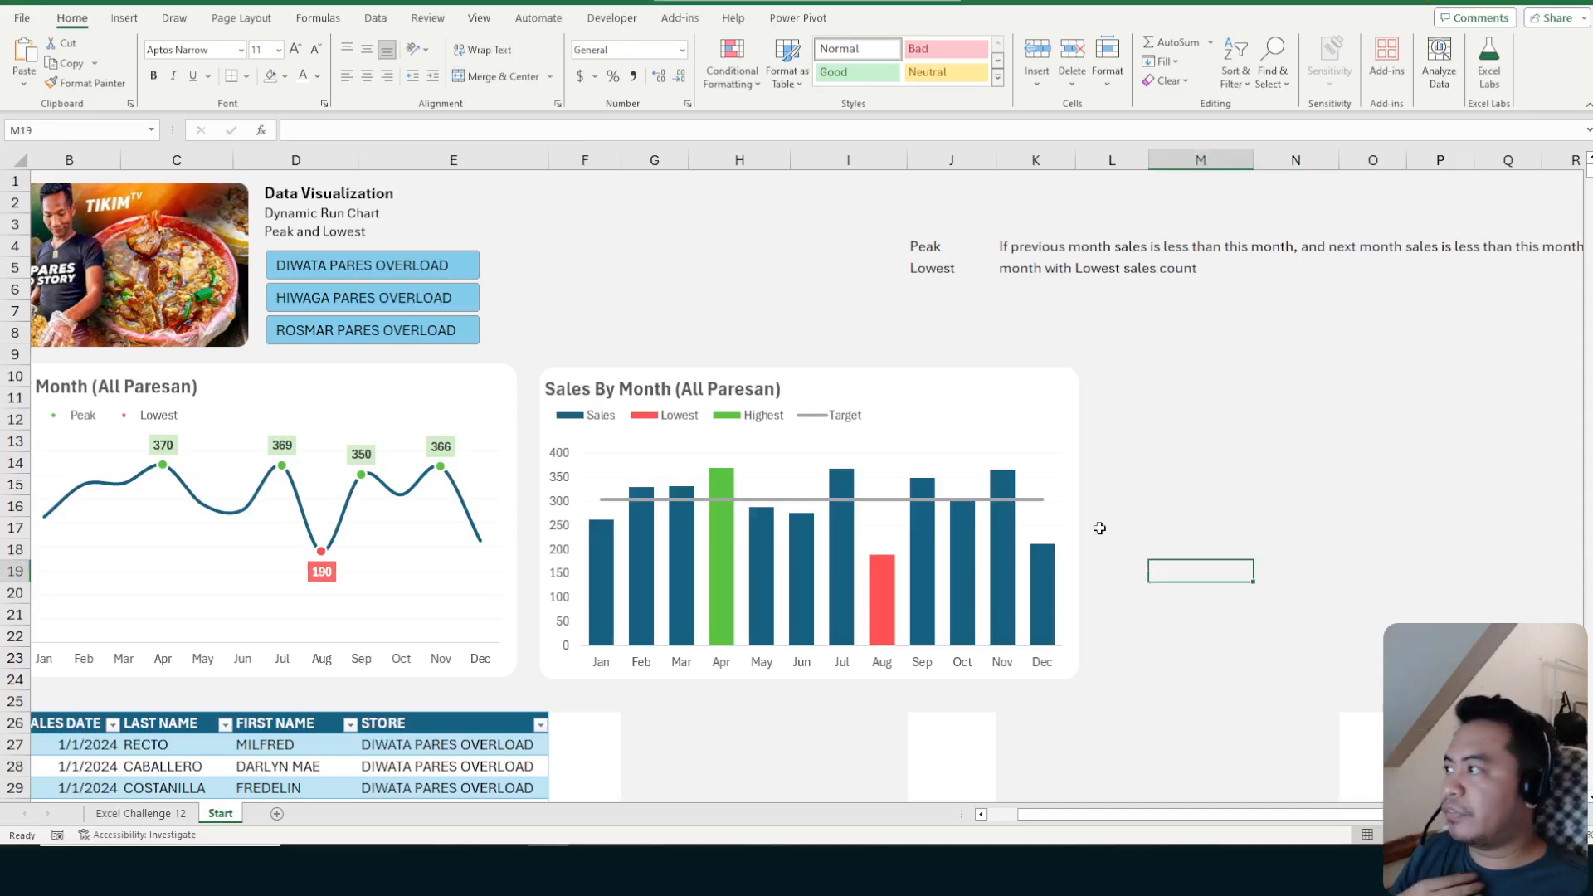
scroll(1100, 529, "down", 8)
left_click(1176, 592)
left_click(1285, 591)
left_click(1434, 593)
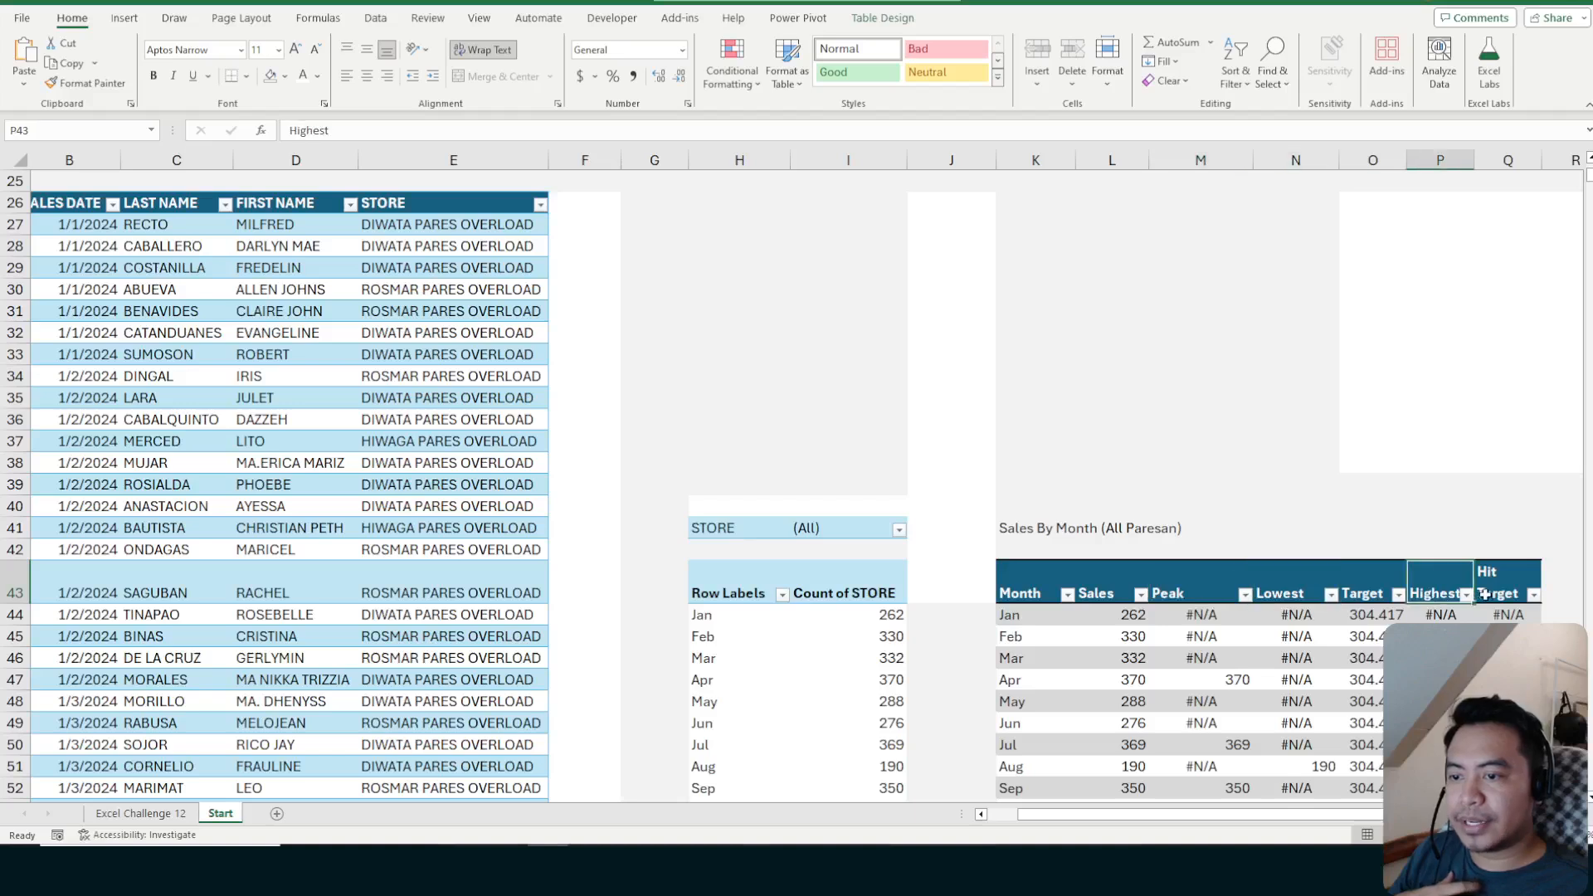
left_click(1486, 594)
left_click(1452, 615)
left_click(1294, 616)
left_click(1212, 616)
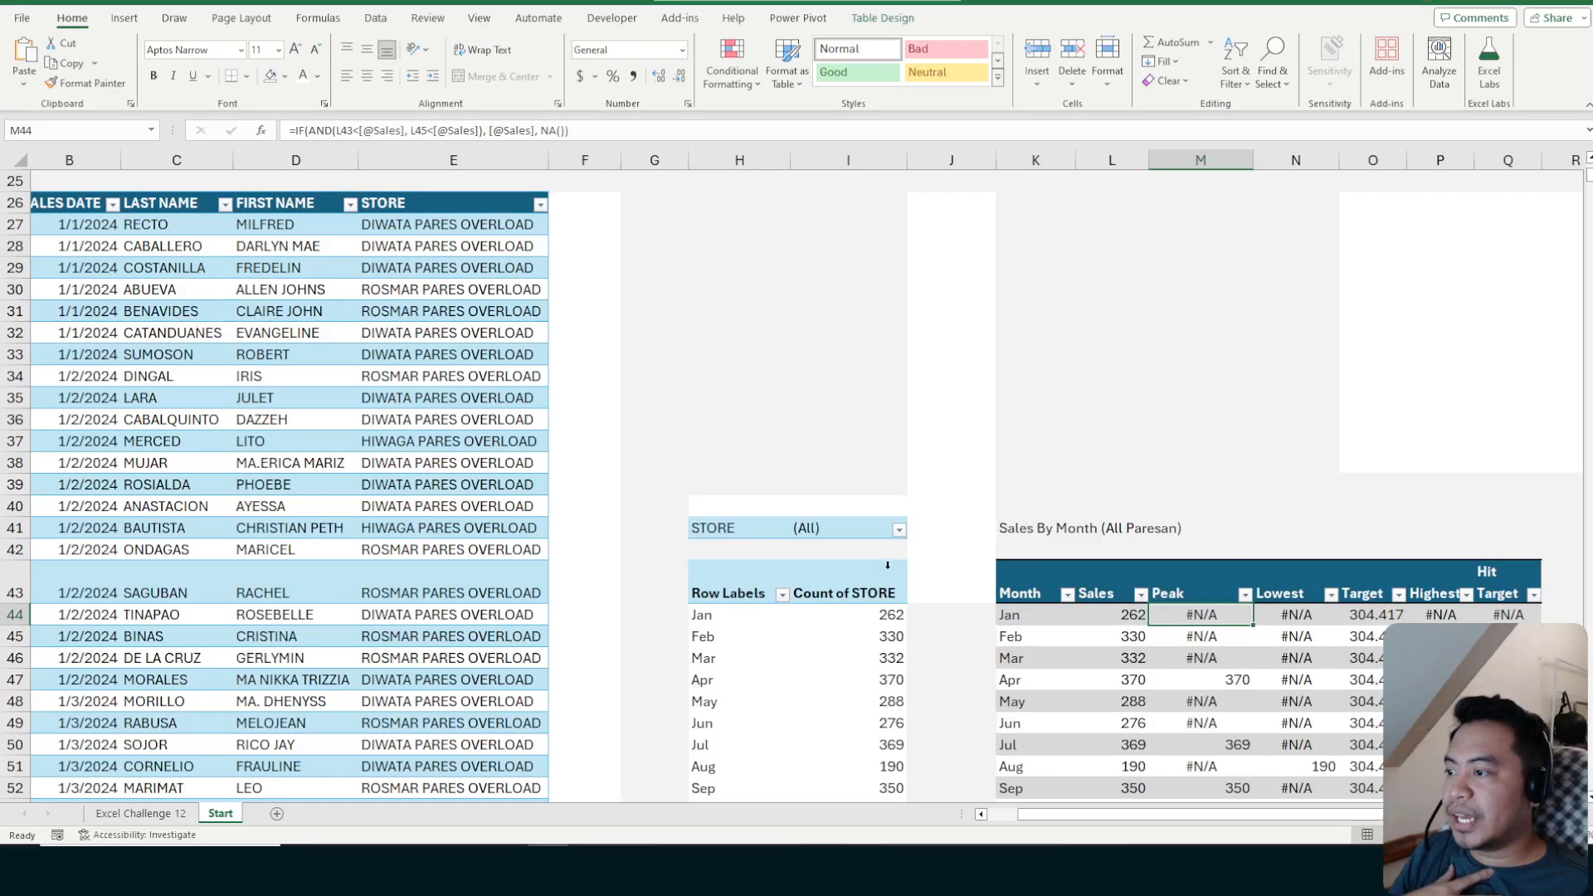
Look through the fields offered for a calculated field in the monthly sales PivotTable, and close the dialog without adding one
left_click(862, 616)
left_click(754, 596)
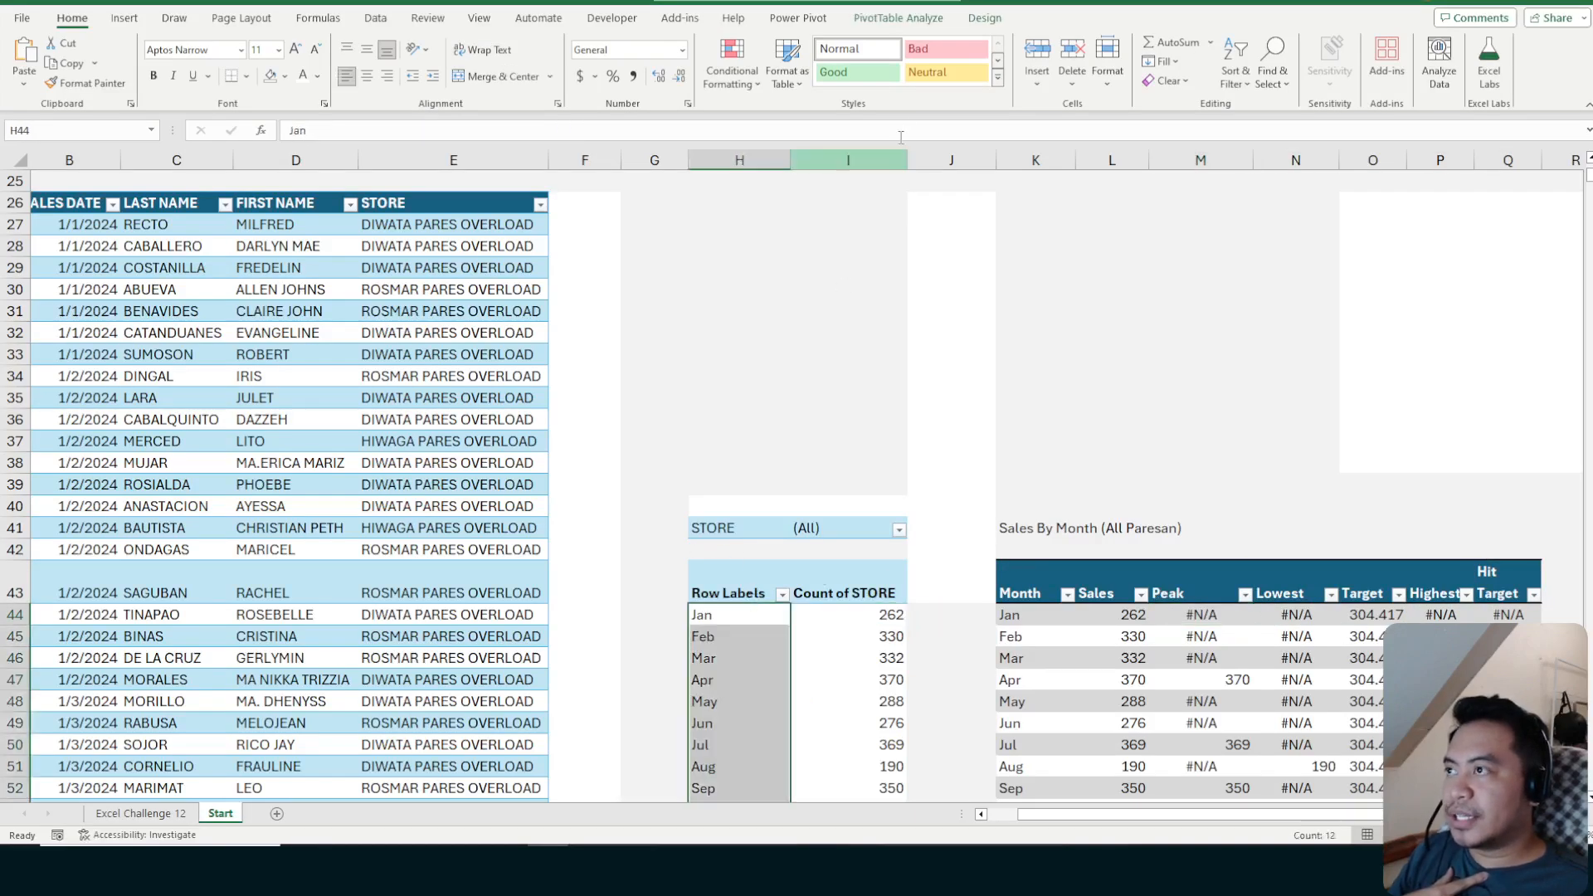
left_click(898, 17)
left_click(882, 66)
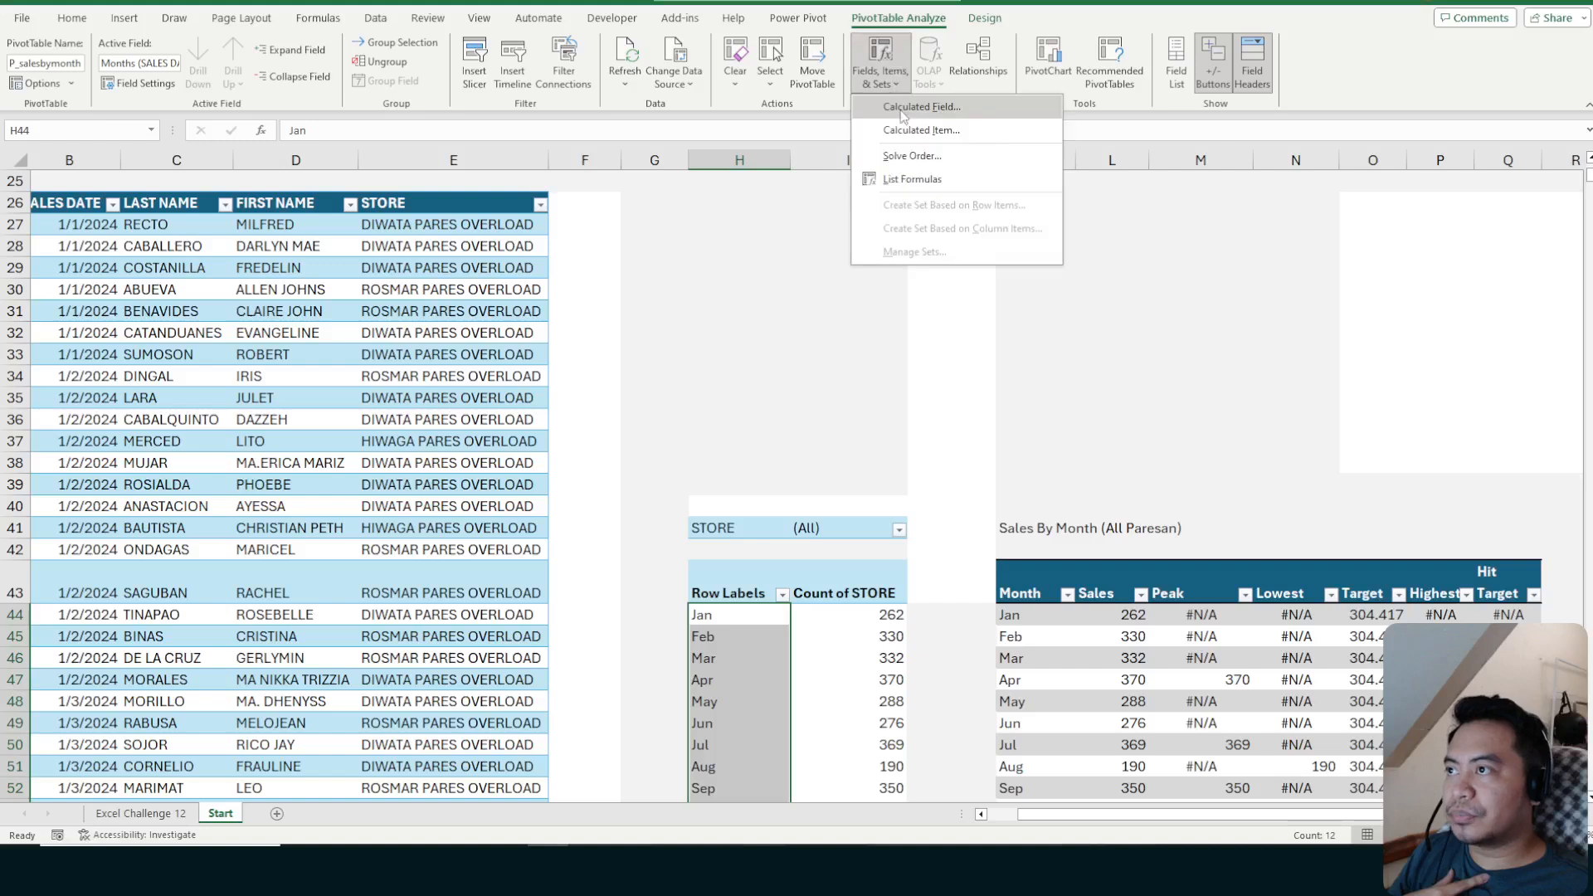
left_click(913, 106)
left_click(830, 437)
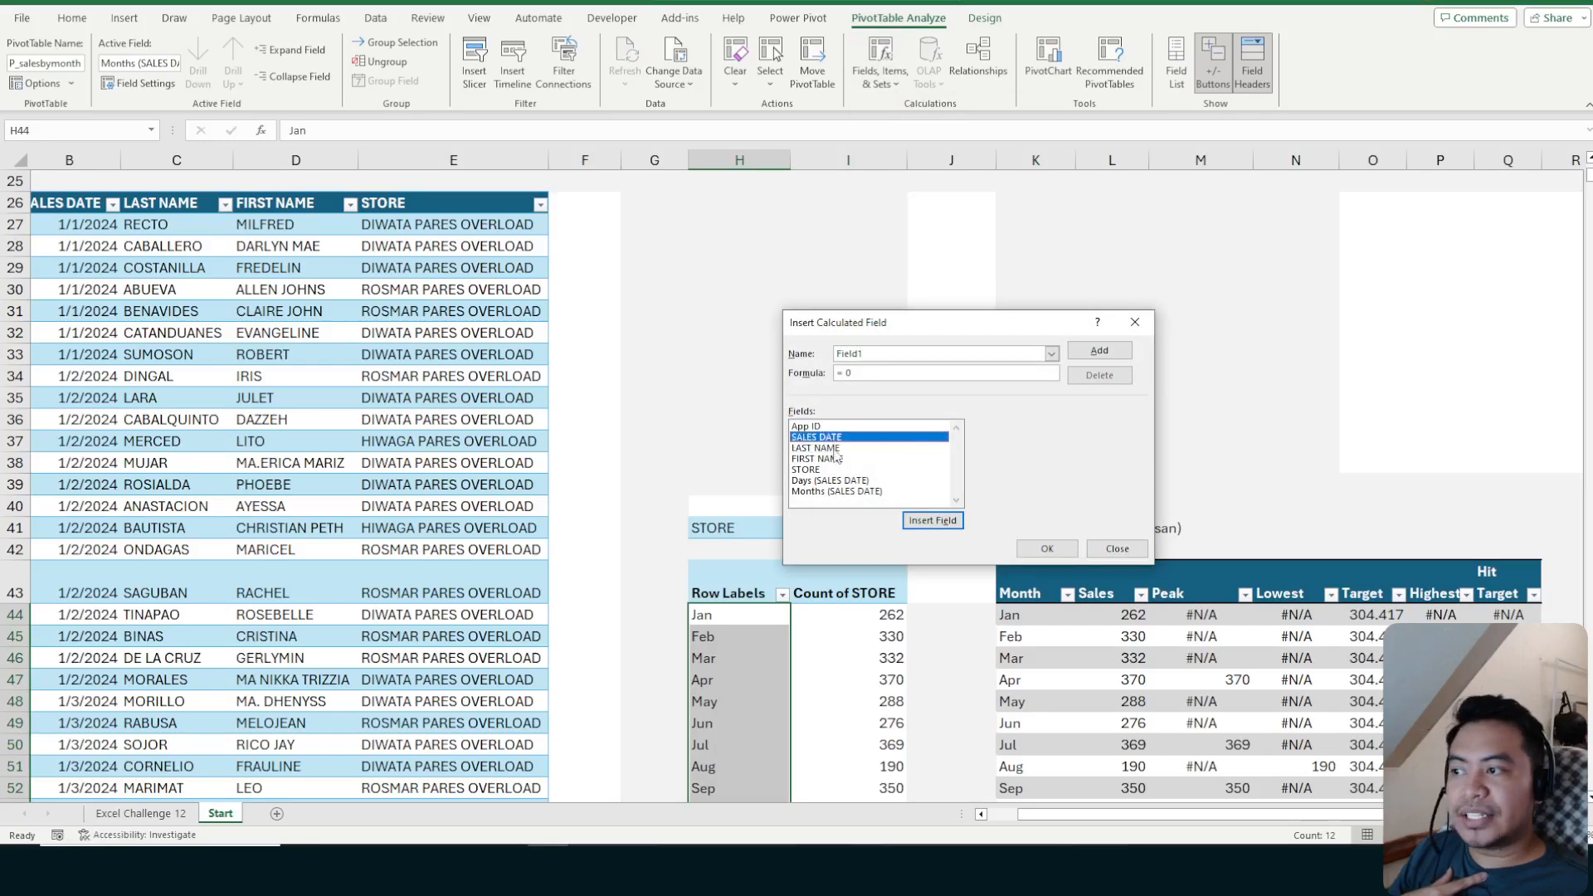
left_click_drag(834, 452, 883, 446)
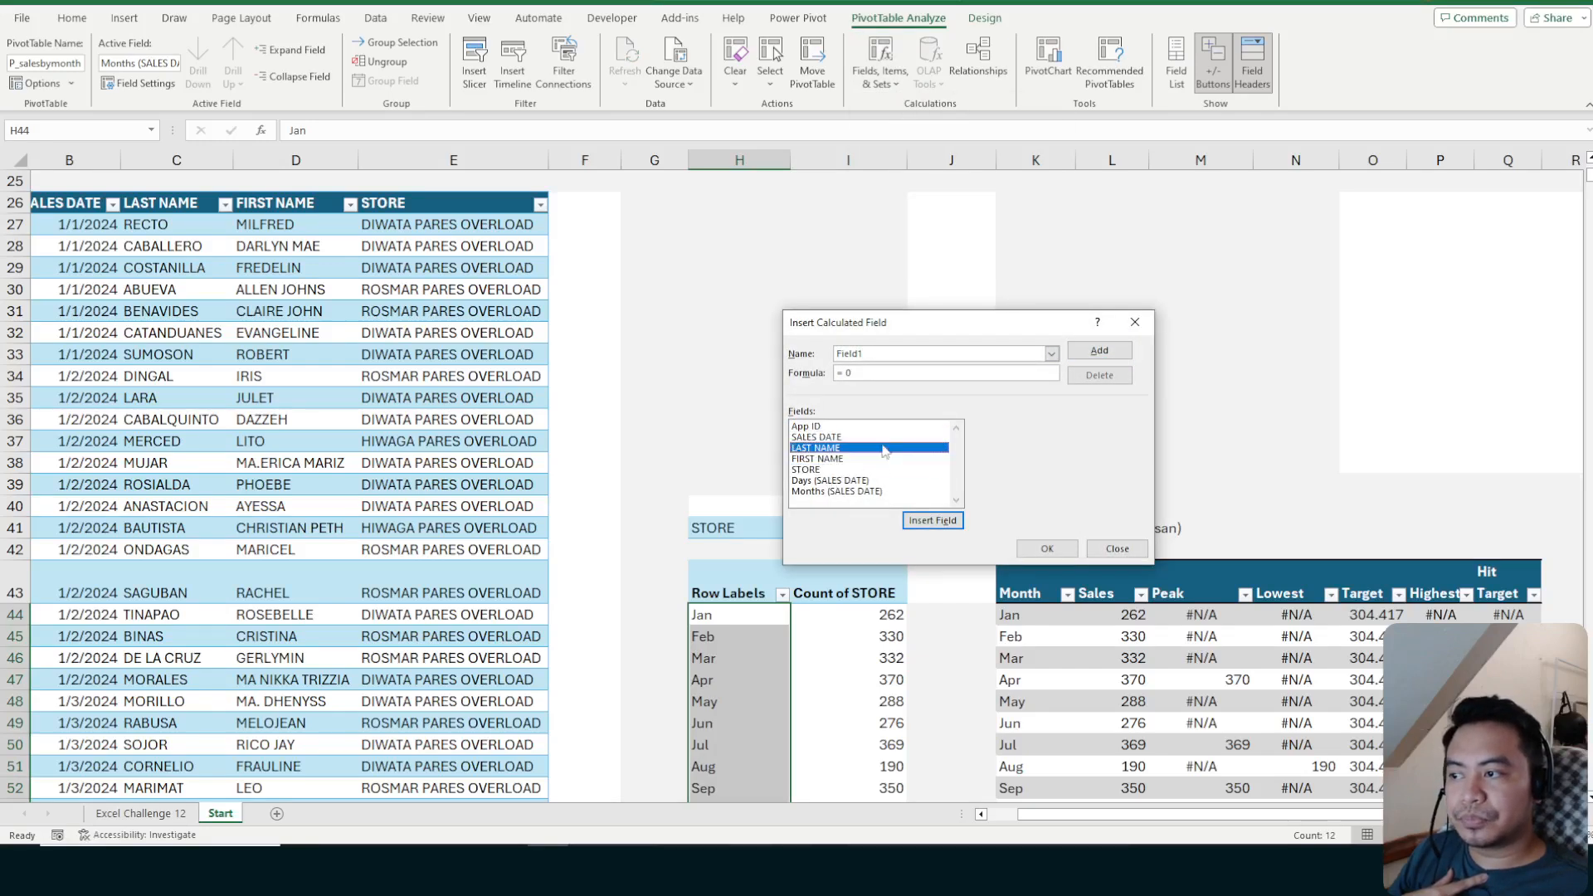
left_click(1135, 322)
left_click(952, 312)
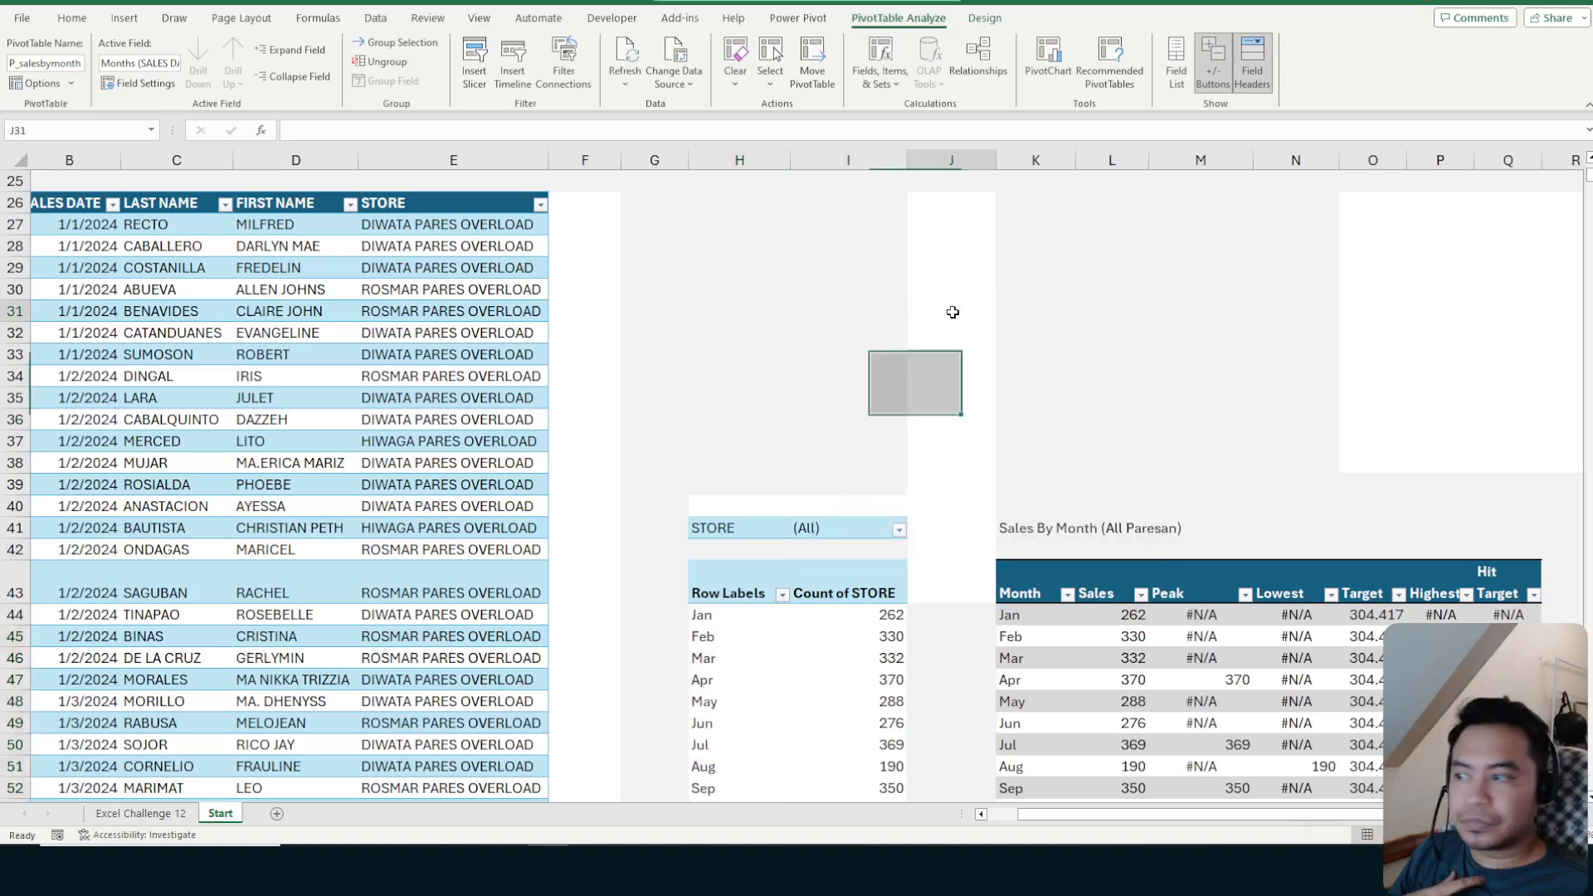
Examine the whole Sales By Month helper table, from Month to Hit Target, against the charts it feeds
scroll(953, 312, "up", 8)
left_click(926, 328)
scroll(935, 462, "down", 4)
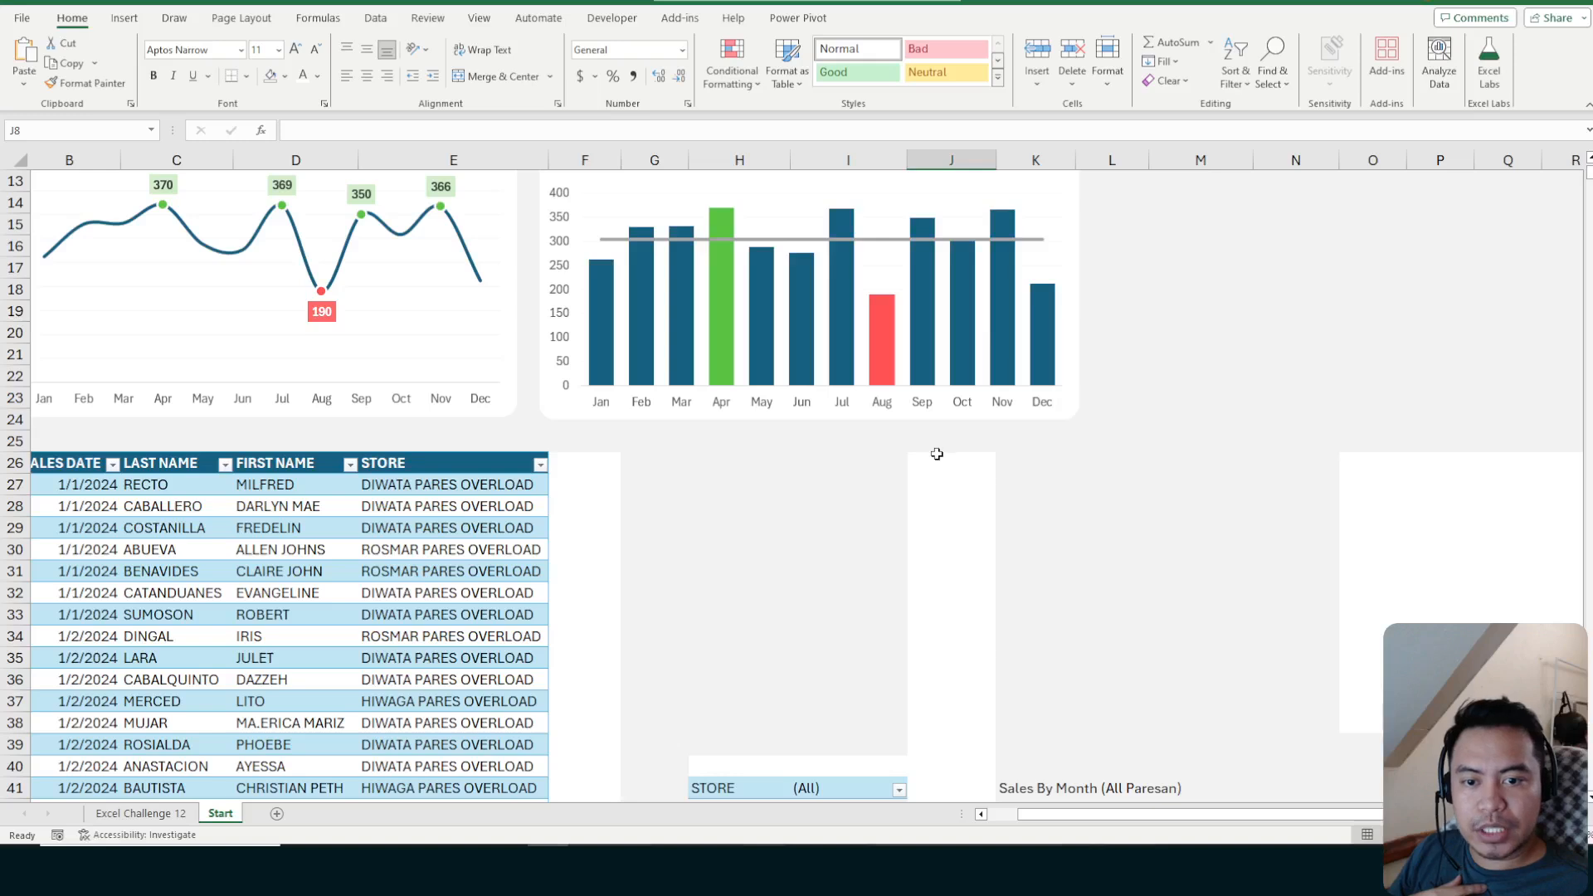
left_click(701, 467)
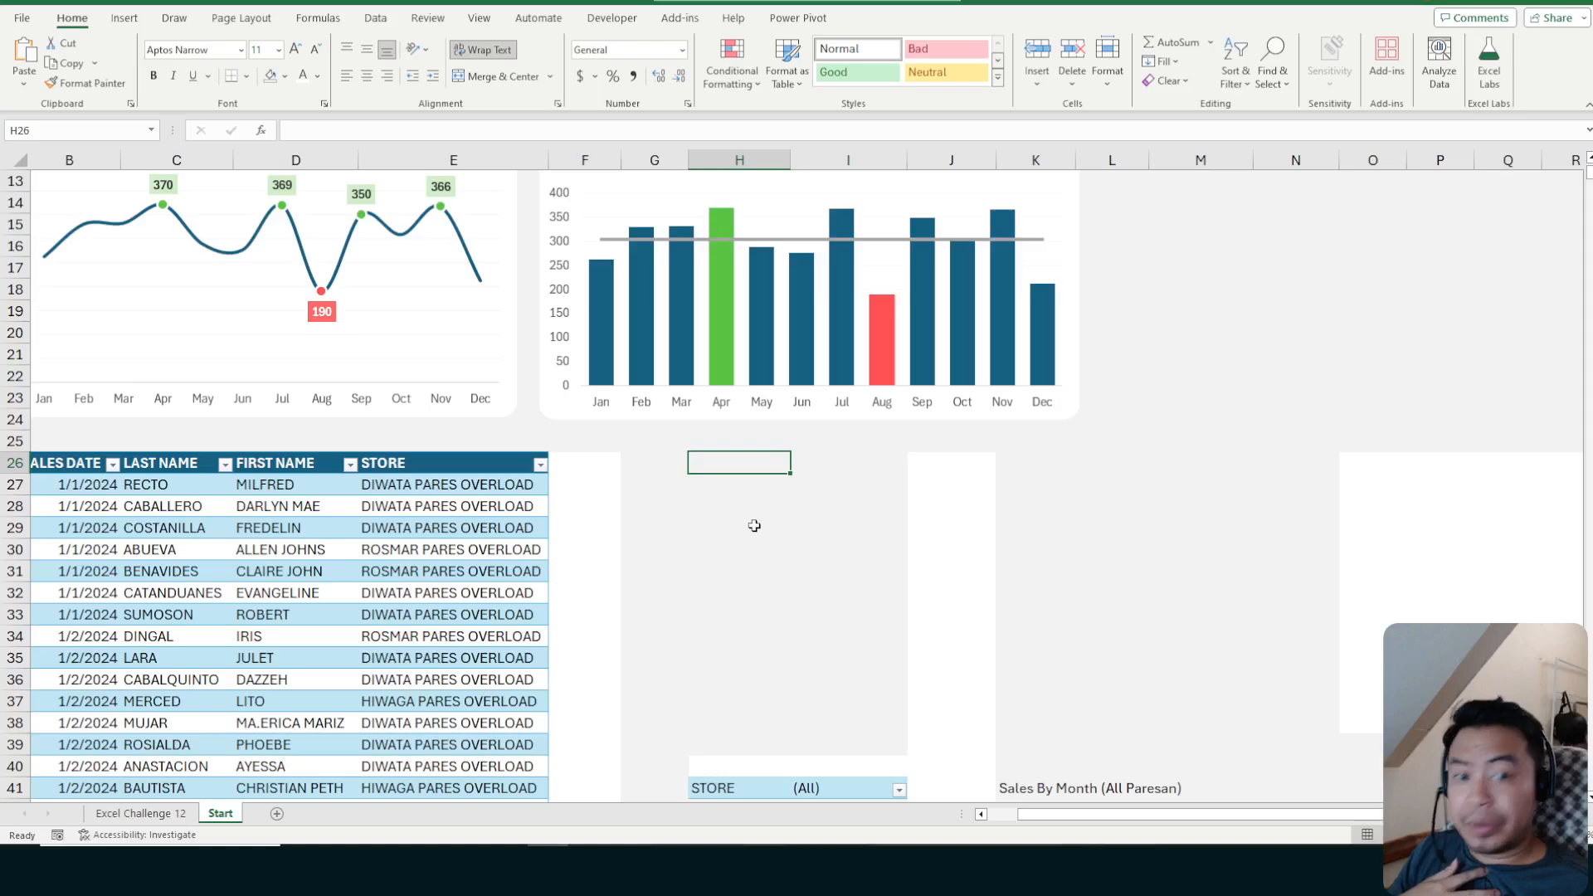
scroll(753, 526, "down", 8)
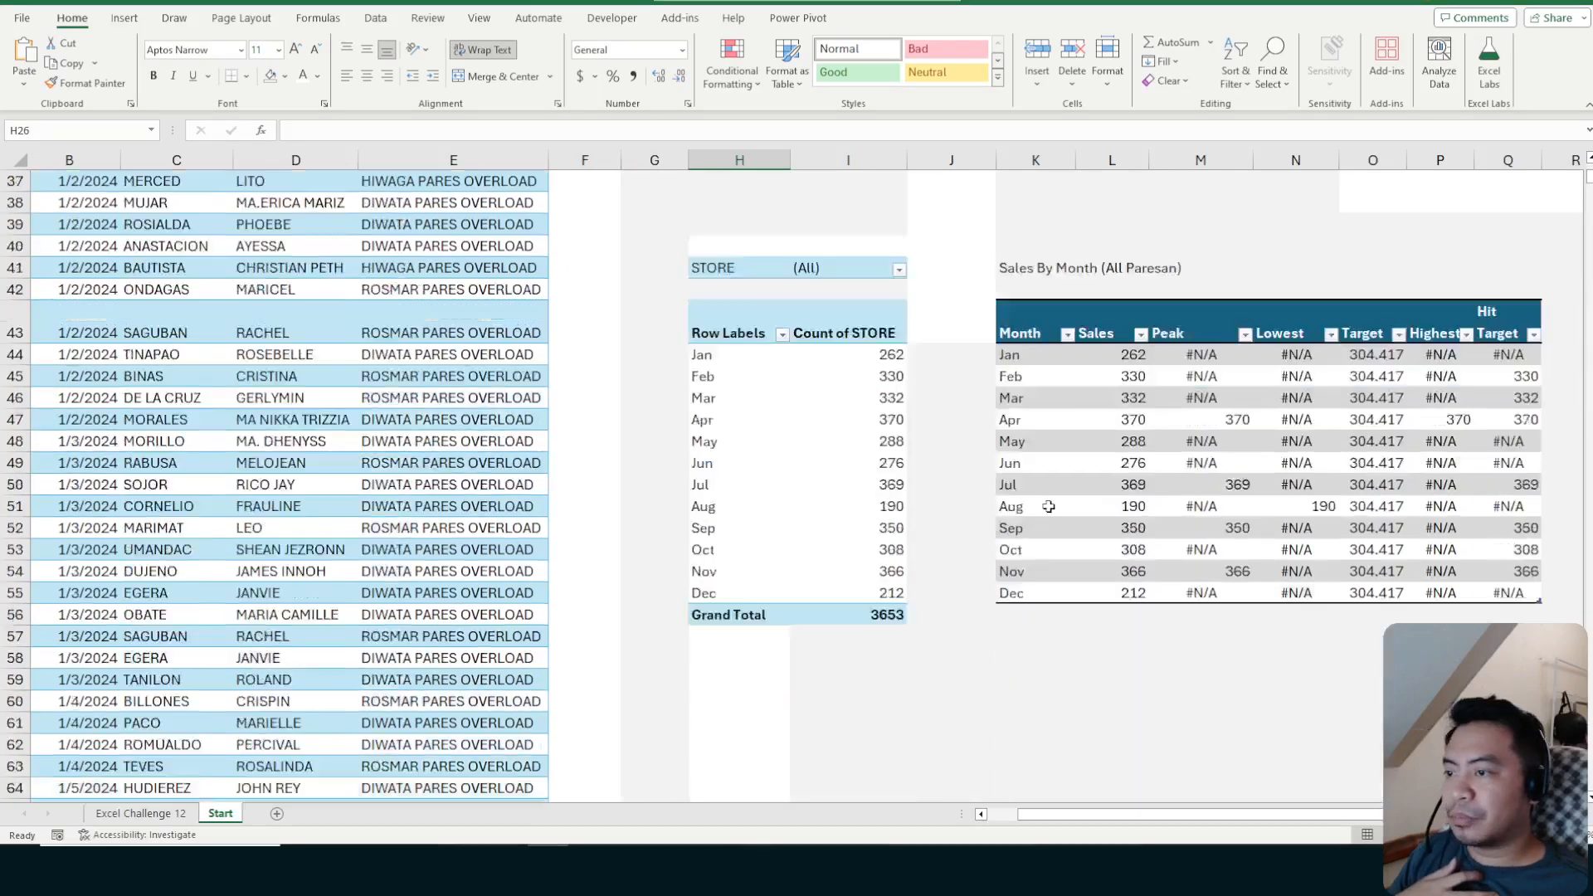
left_click_drag(1016, 332, 1502, 592)
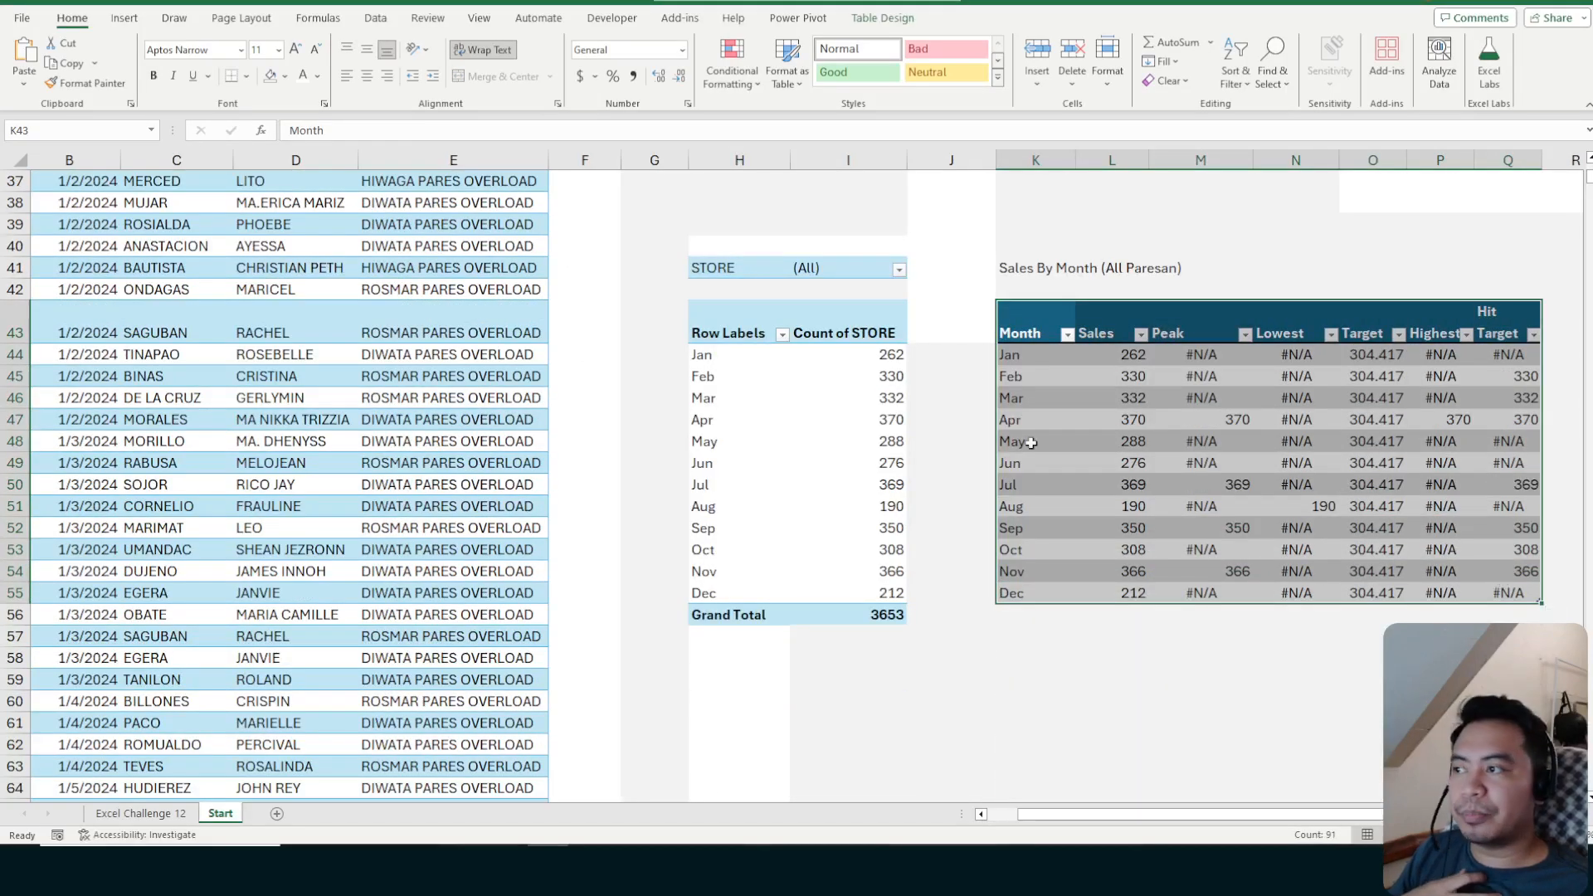
left_click_drag(1054, 327, 1513, 592)
scroll(1050, 415, "up", 2)
left_click(1051, 358)
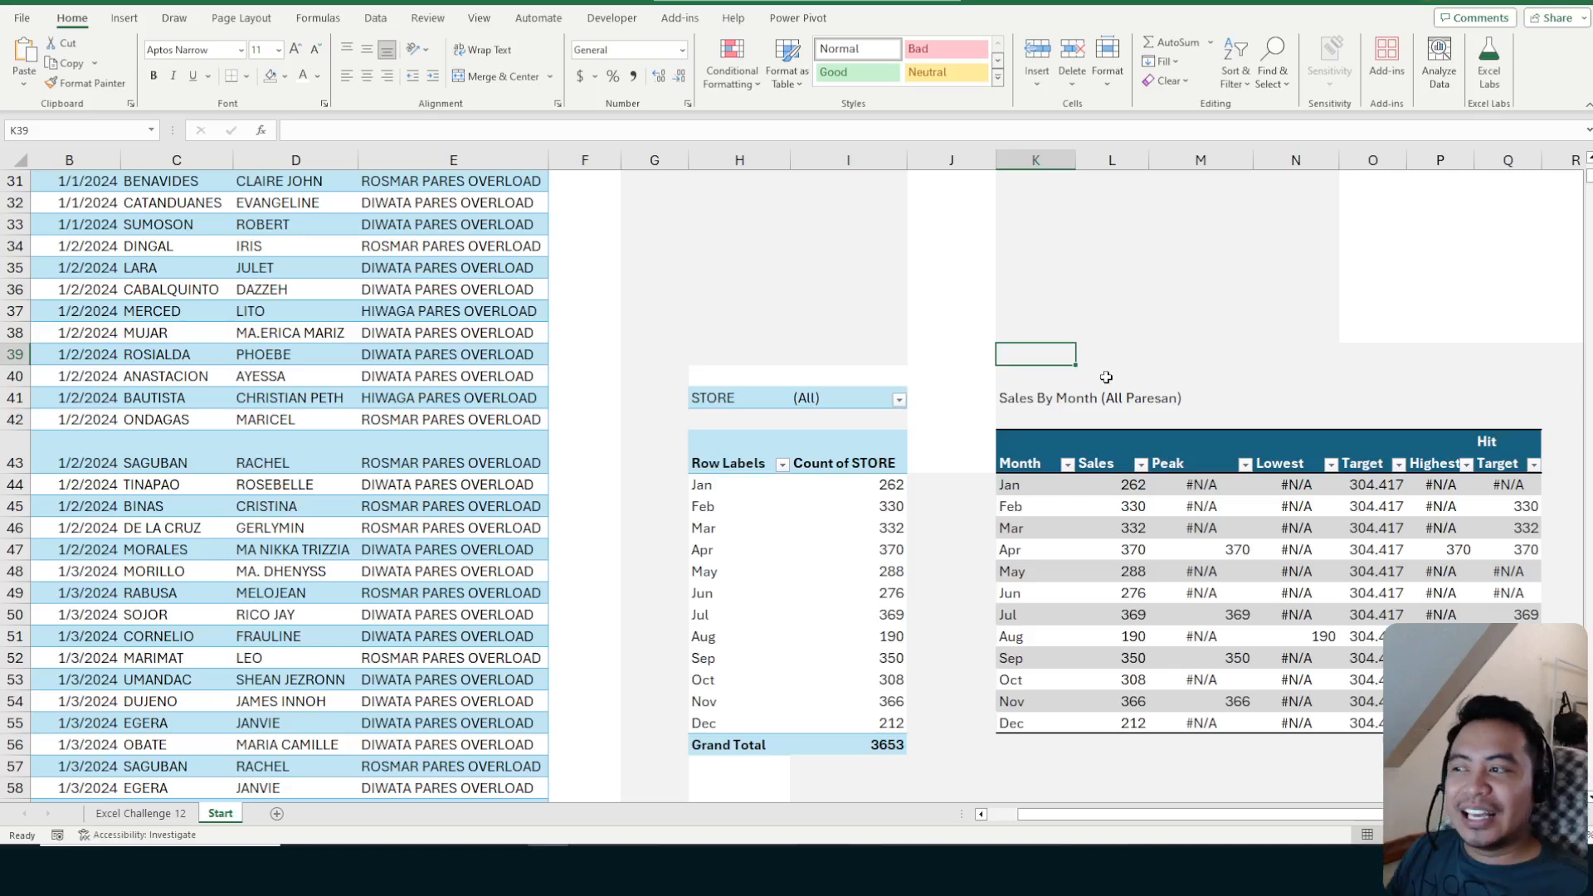
left_click(1033, 460)
key("ctrl+a")
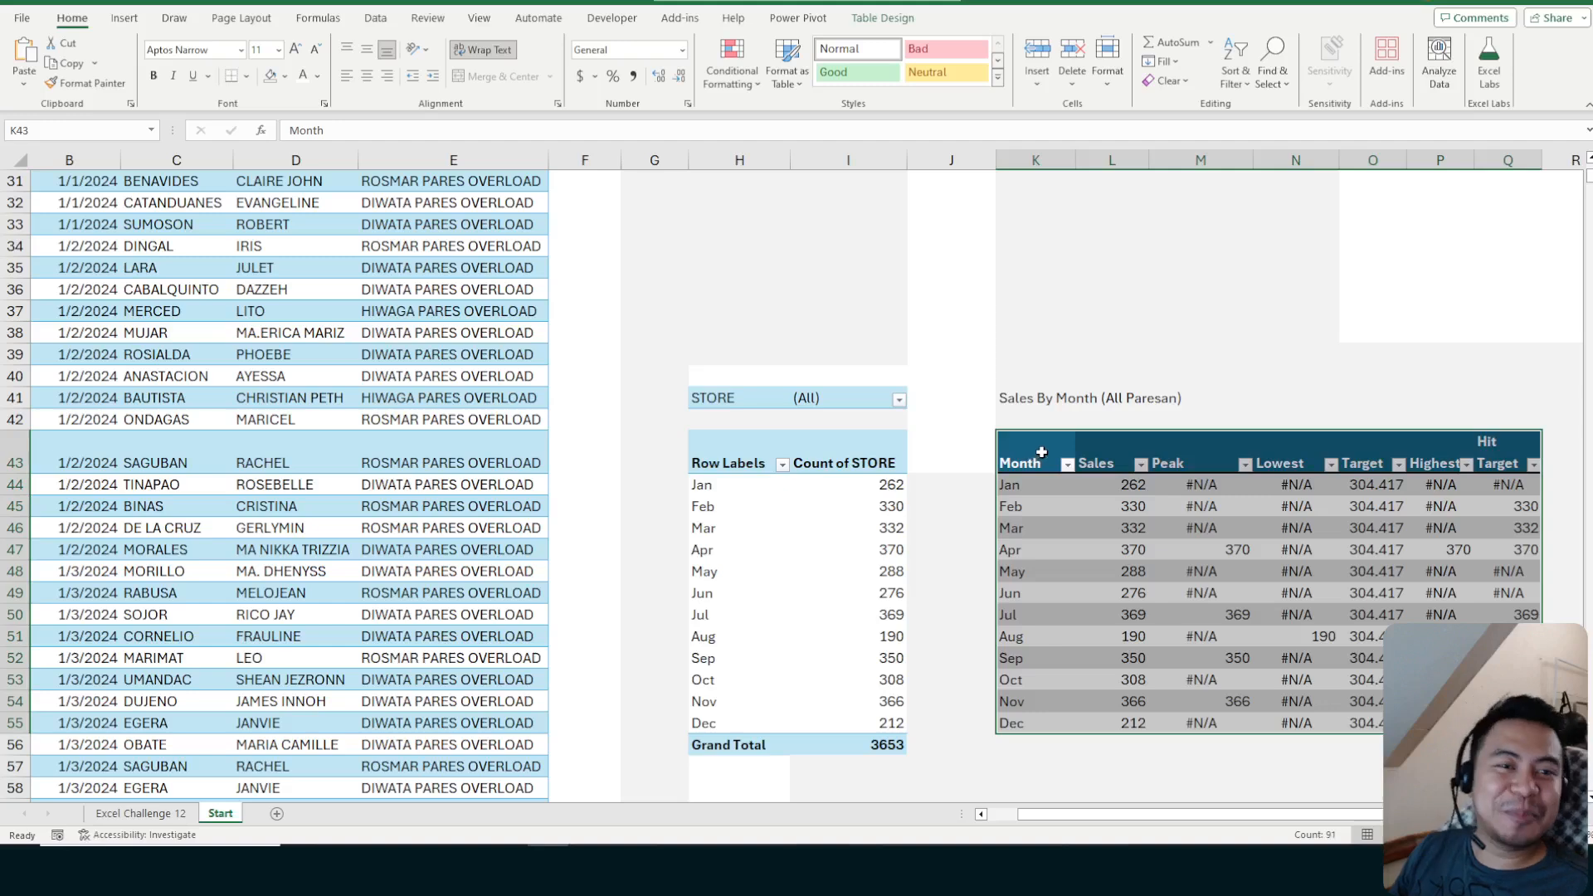
scroll(1116, 340, "up", 2)
left_click(1068, 363)
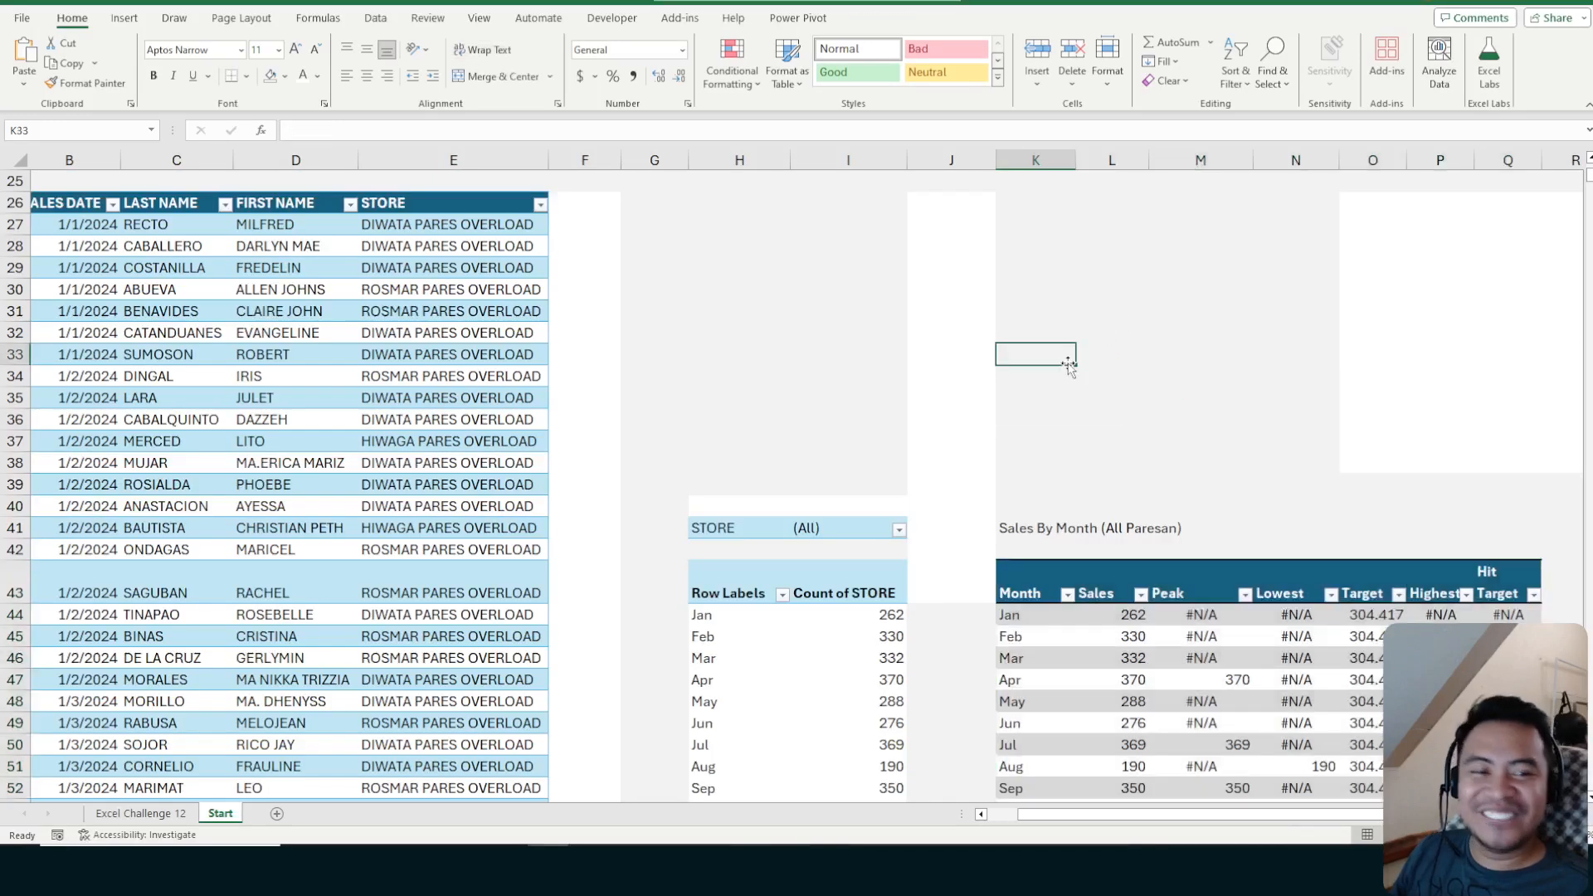
scroll(1068, 367, "up", 8)
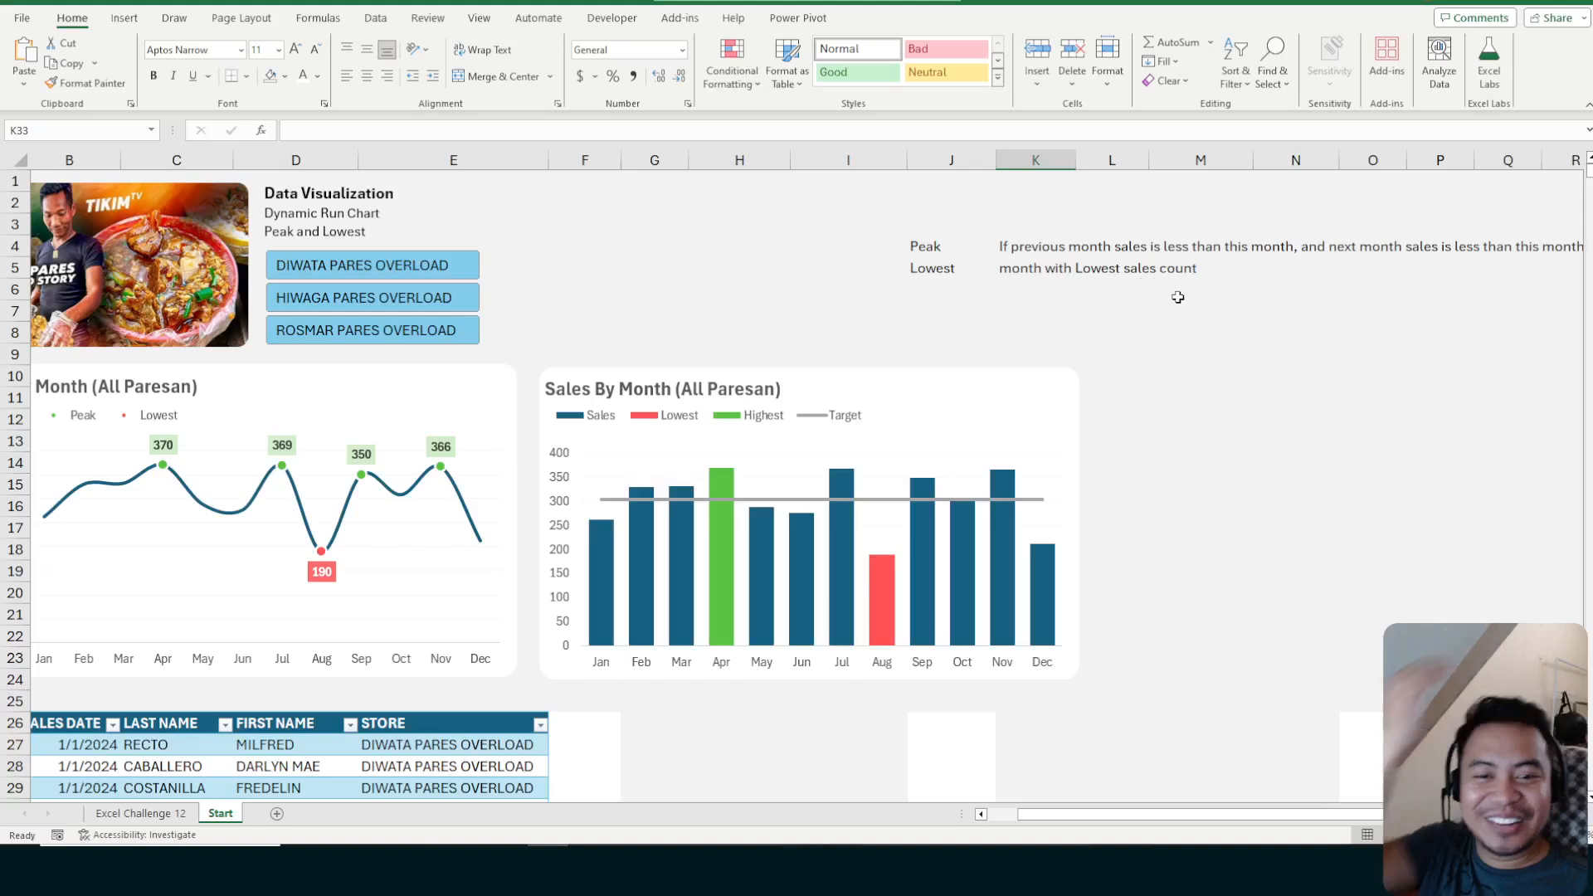
Copy blank grey cell F25 over the empty cells in rows 25 to 39 above the PivotTable and helper table, covering the white patches
scroll(1205, 443, "down", 5)
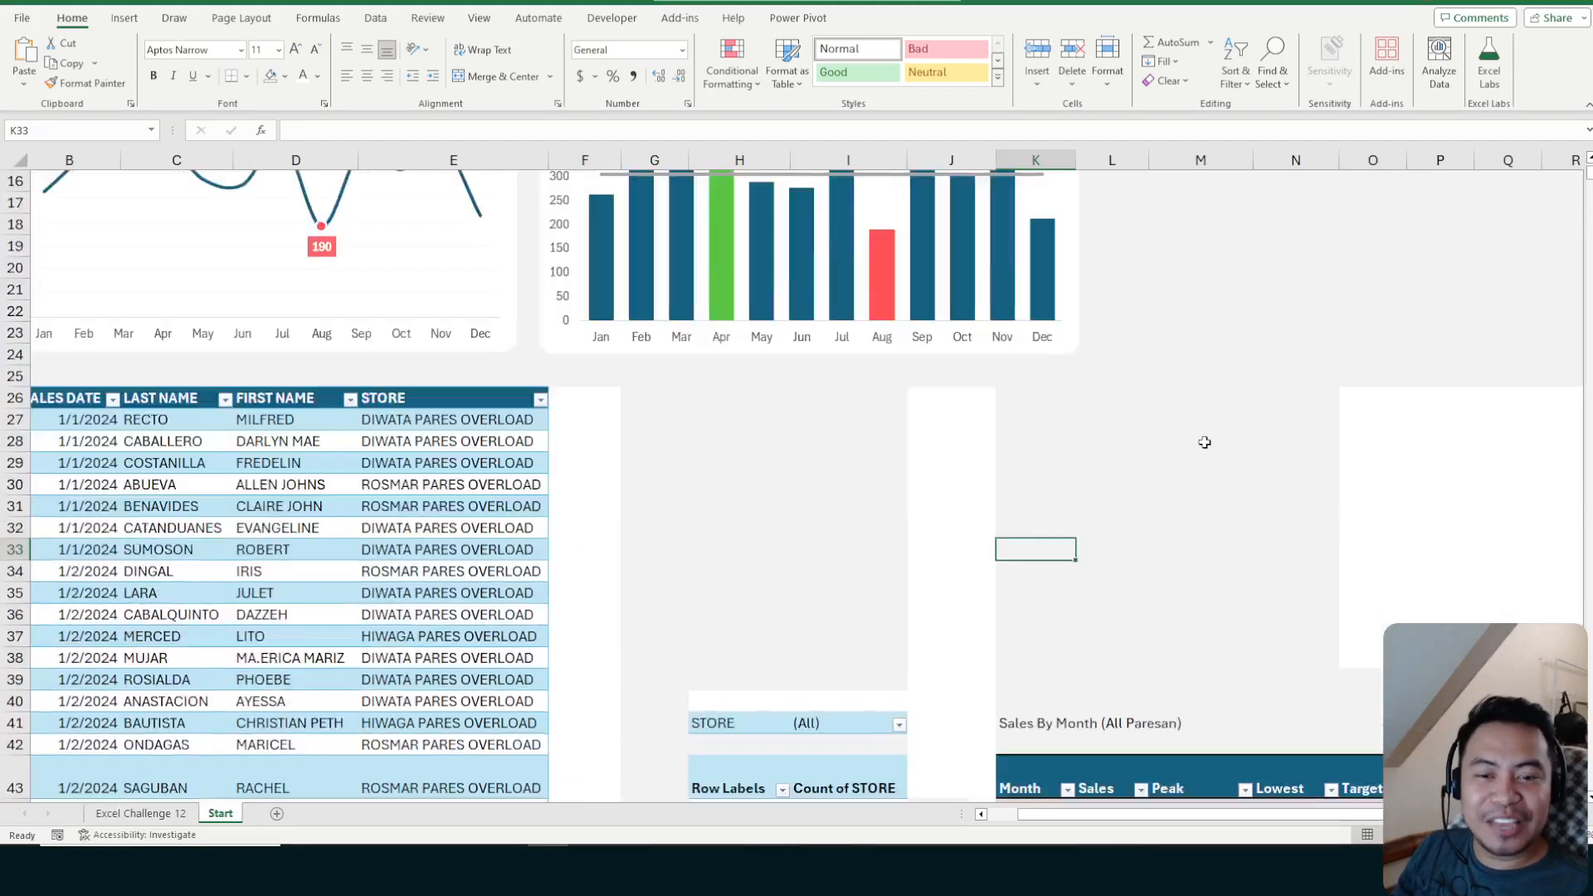
scroll(1087, 491, "down", 2)
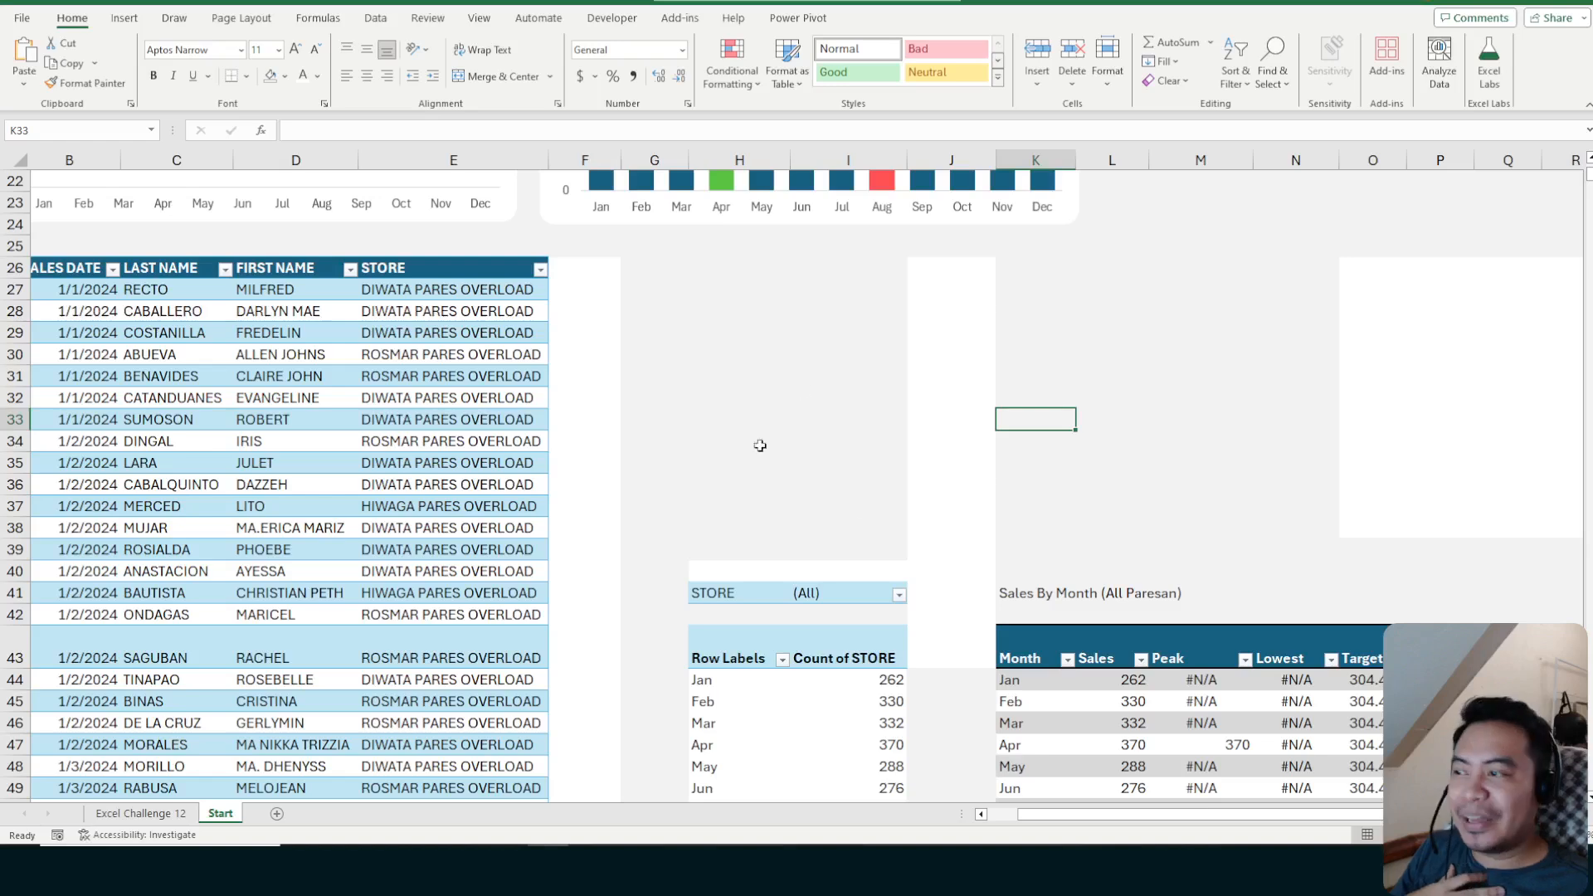
left_click(797, 265)
left_click(584, 246)
key("ctrl+c")
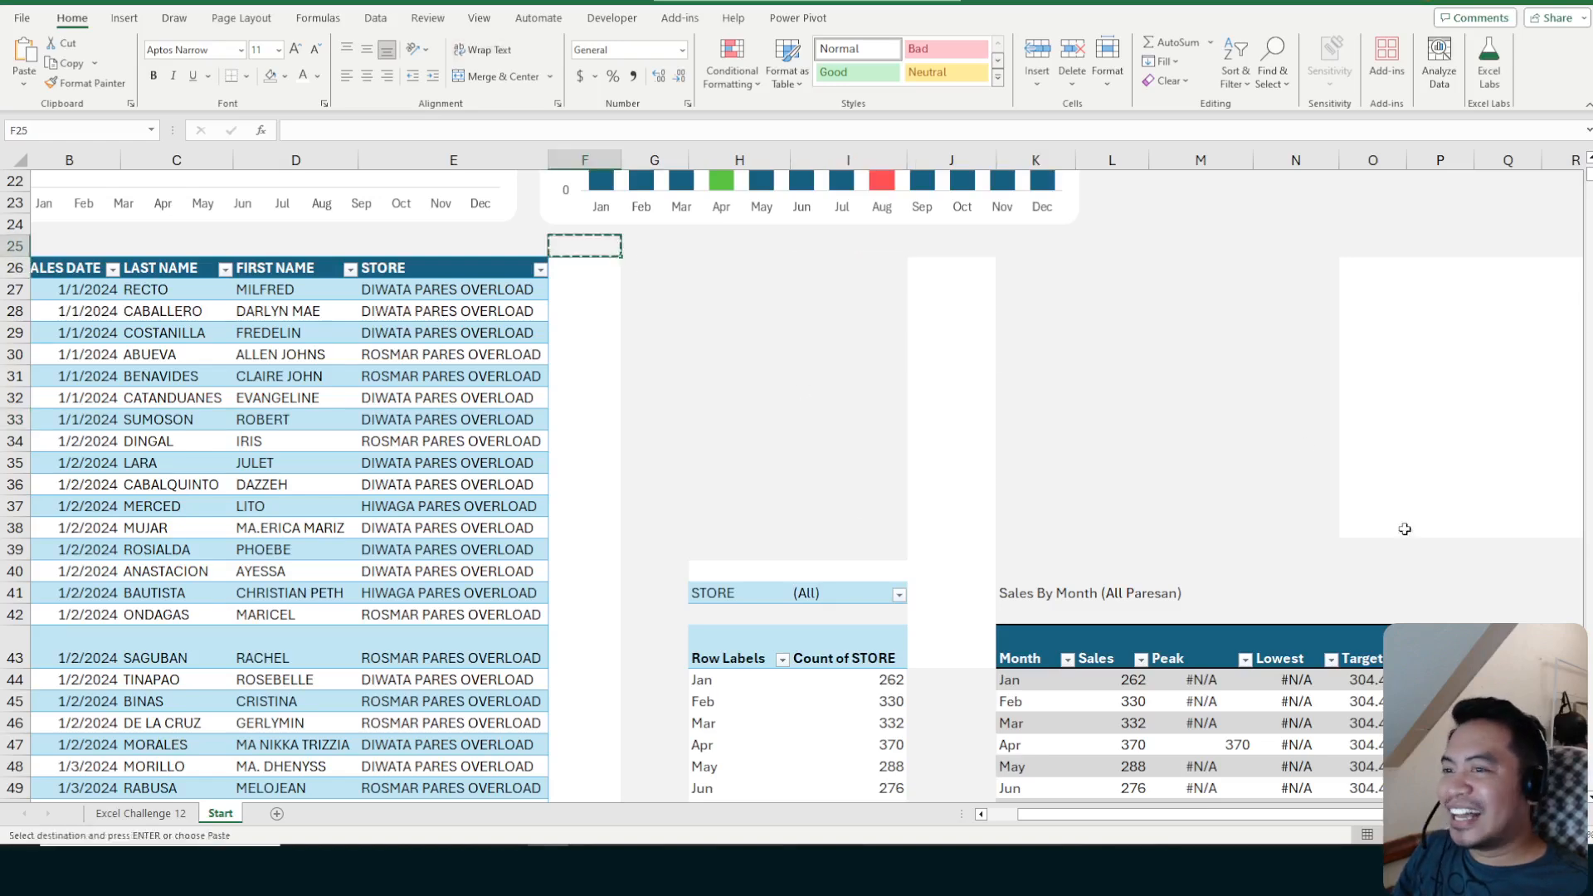
left_click(1452, 560, "shift")
key("ctrl+v")
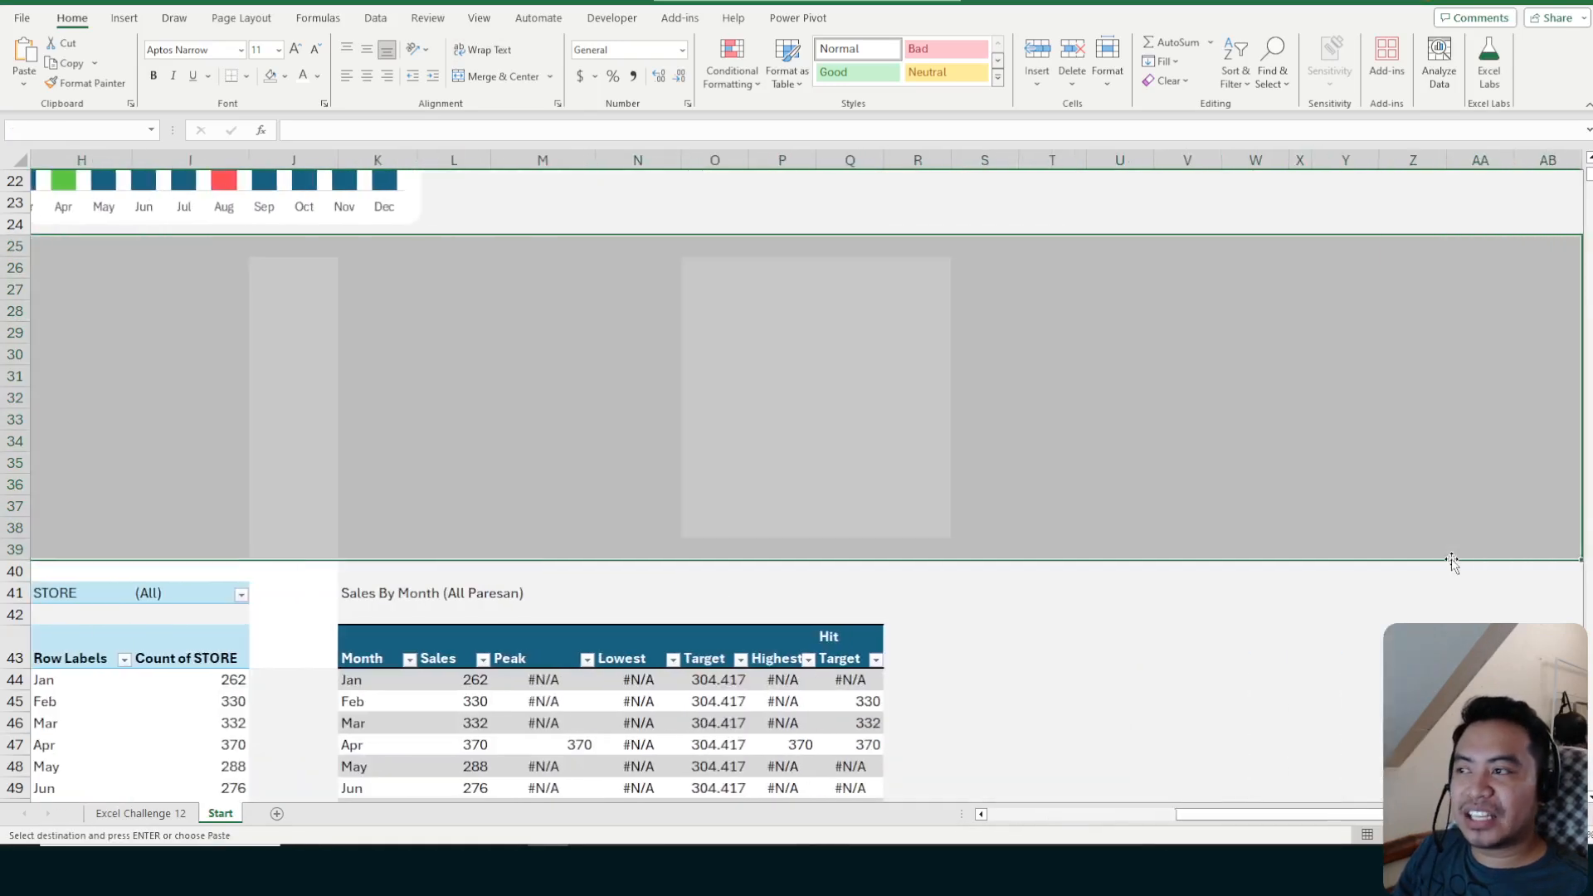
key("Escape")
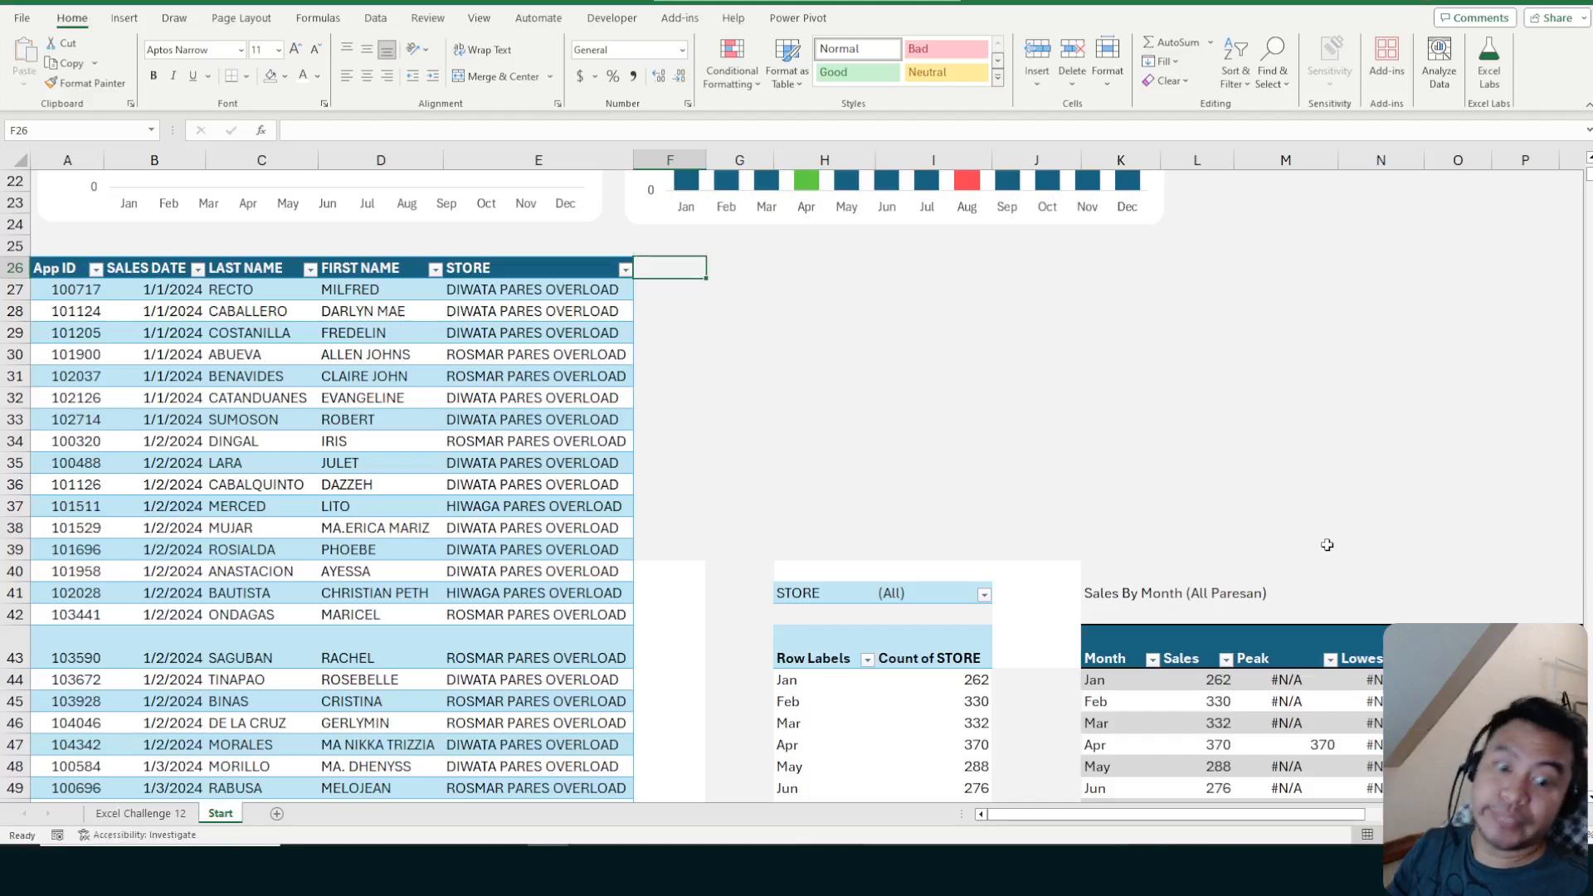
scroll(1060, 567, "up", 7)
left_click(665, 243)
left_click(840, 271)
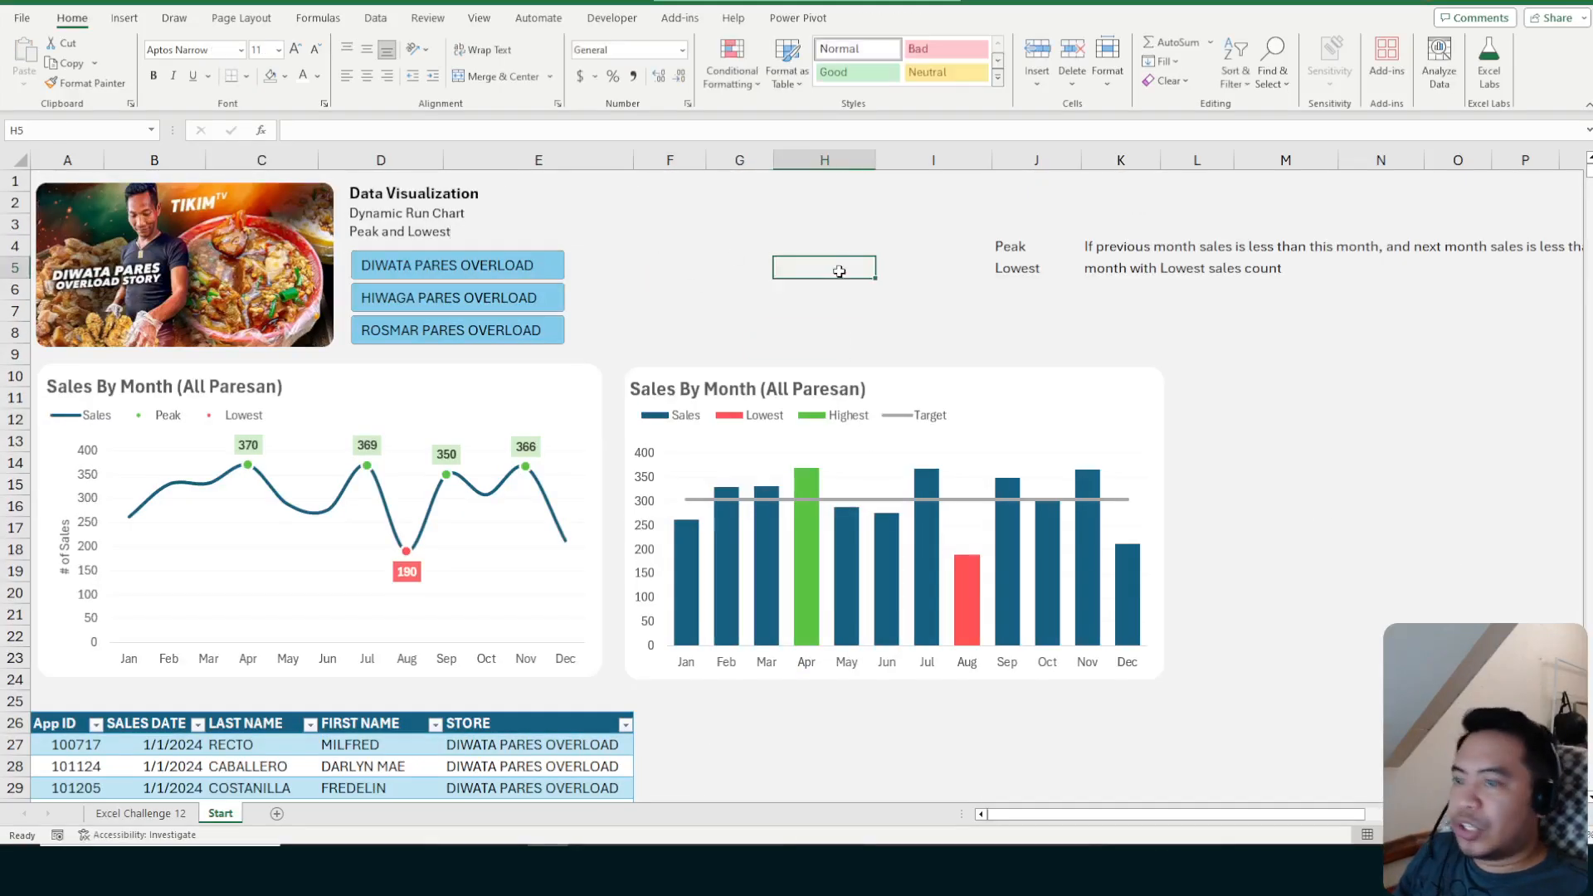
left_click(1529, 863)
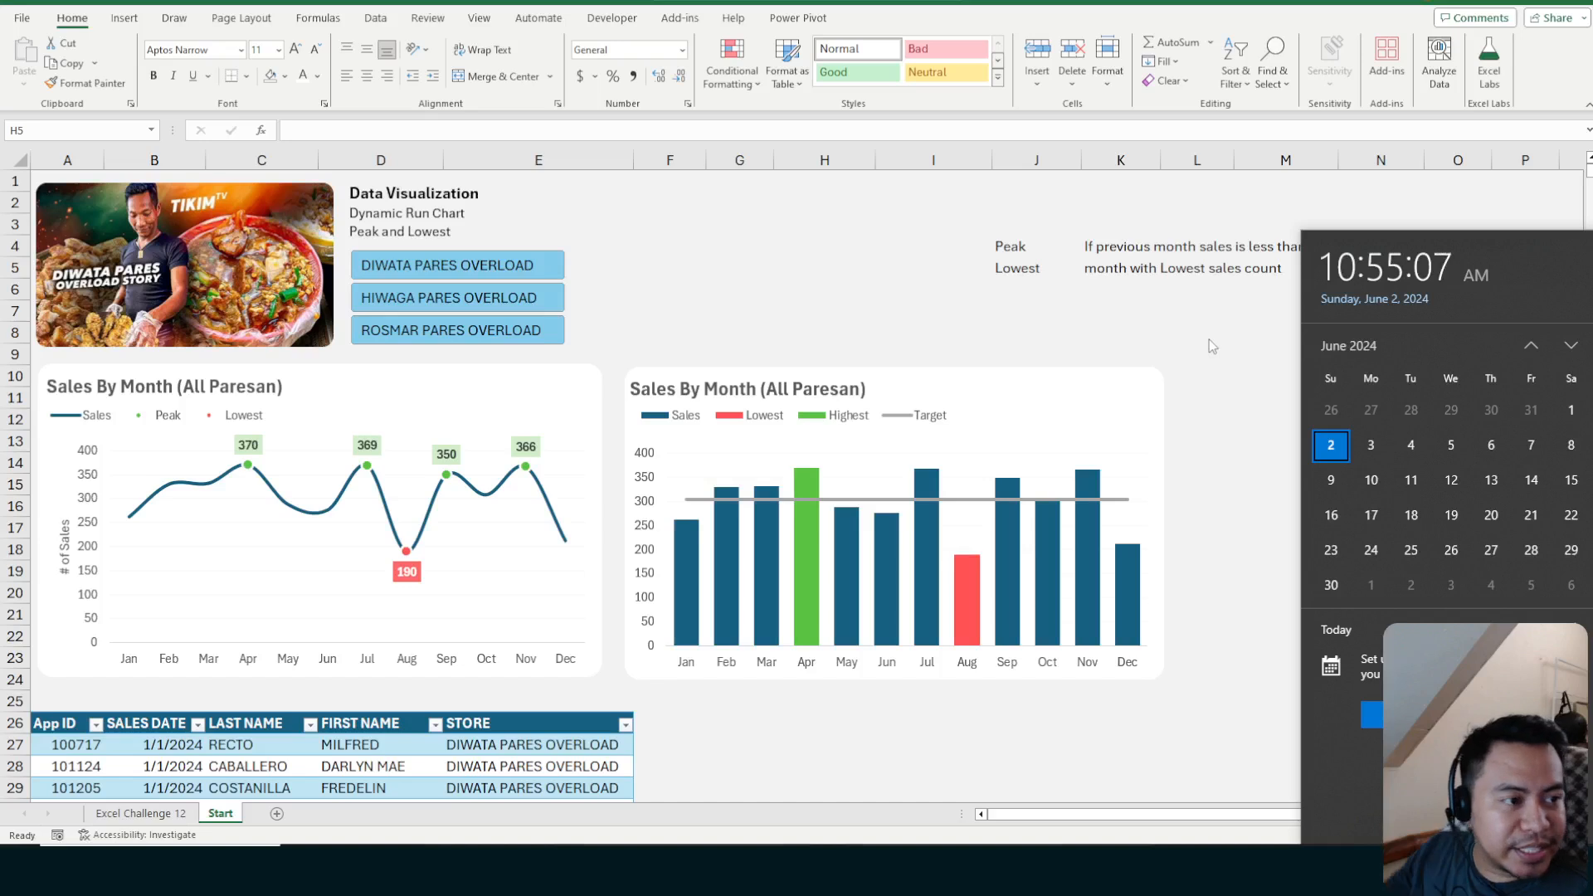
left_click(426, 864)
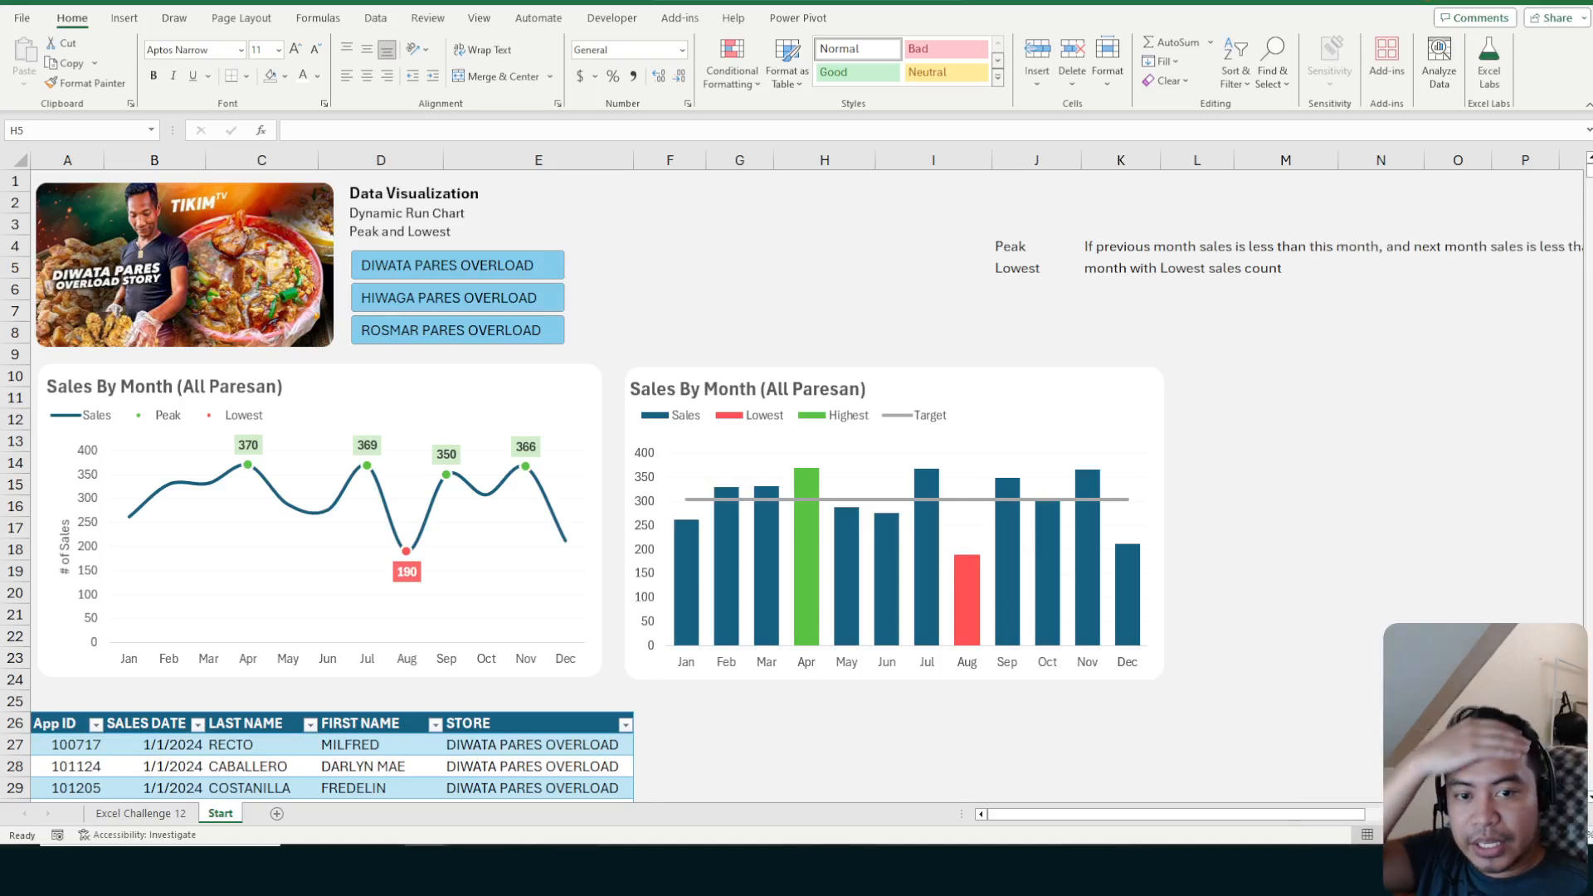
left_click(743, 284)
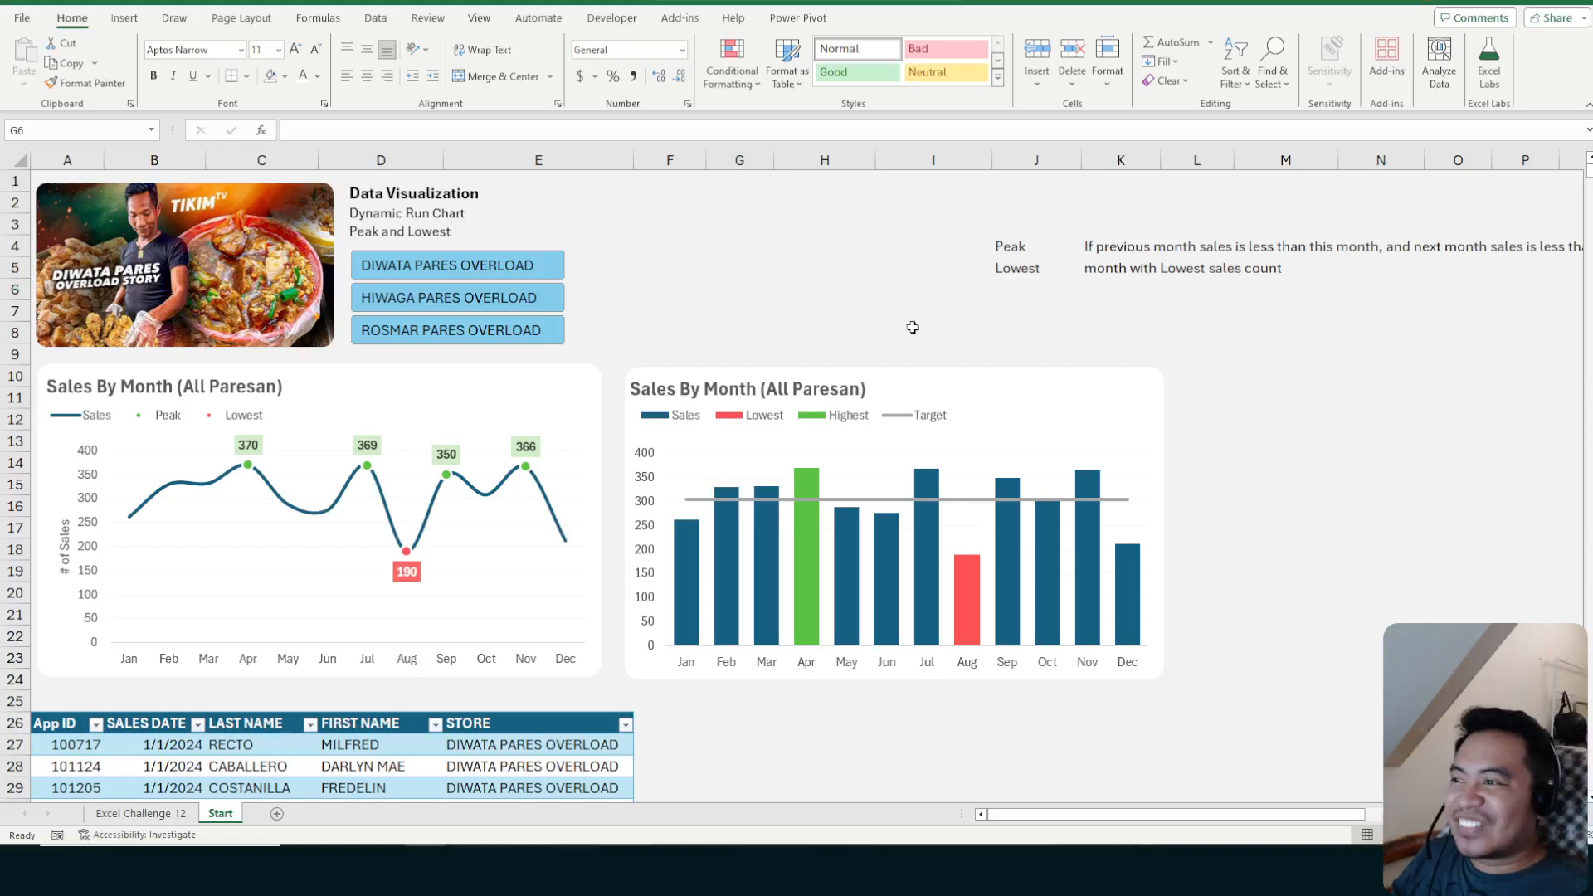
left_click(829, 307)
left_click(1154, 307)
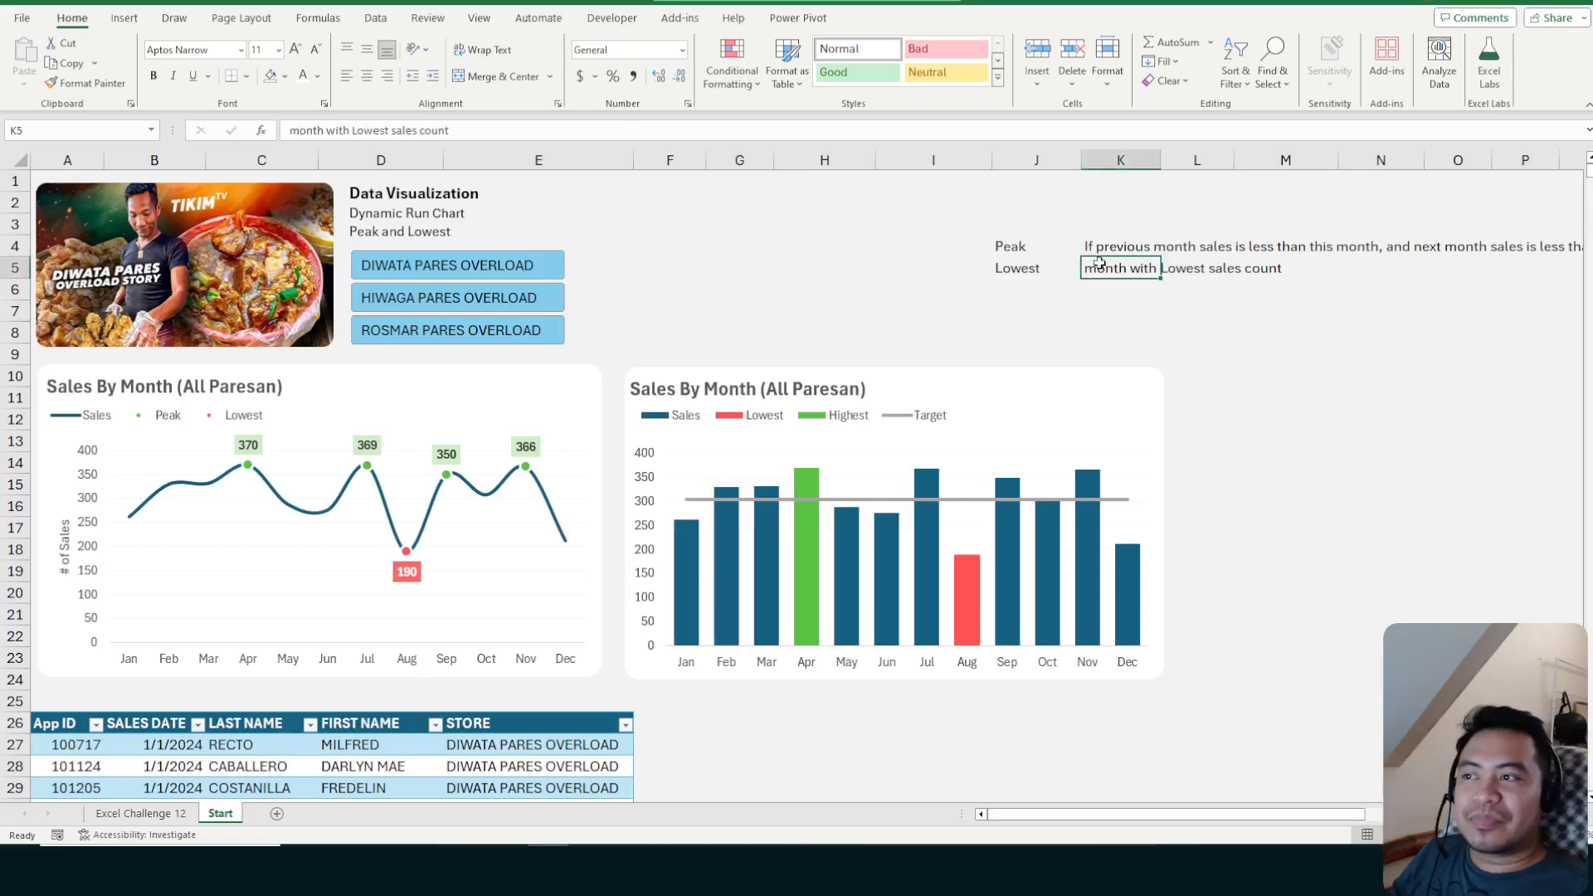
left_click_drag(1030, 246, 1111, 270)
left_click(1155, 297)
left_click(1033, 309)
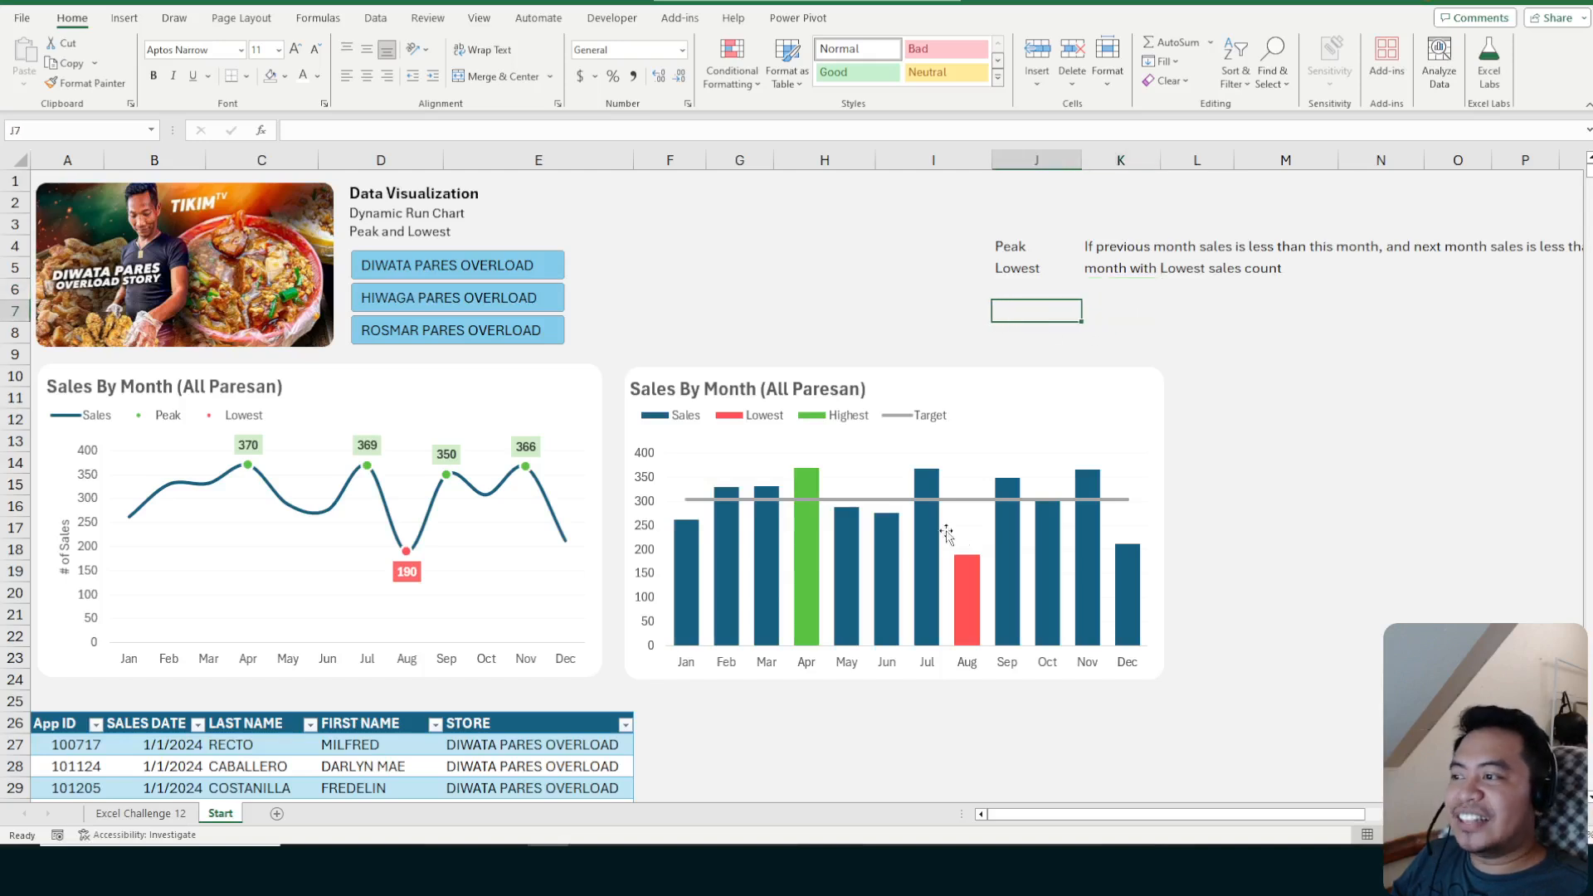
right_click(934, 492)
left_click(1025, 383)
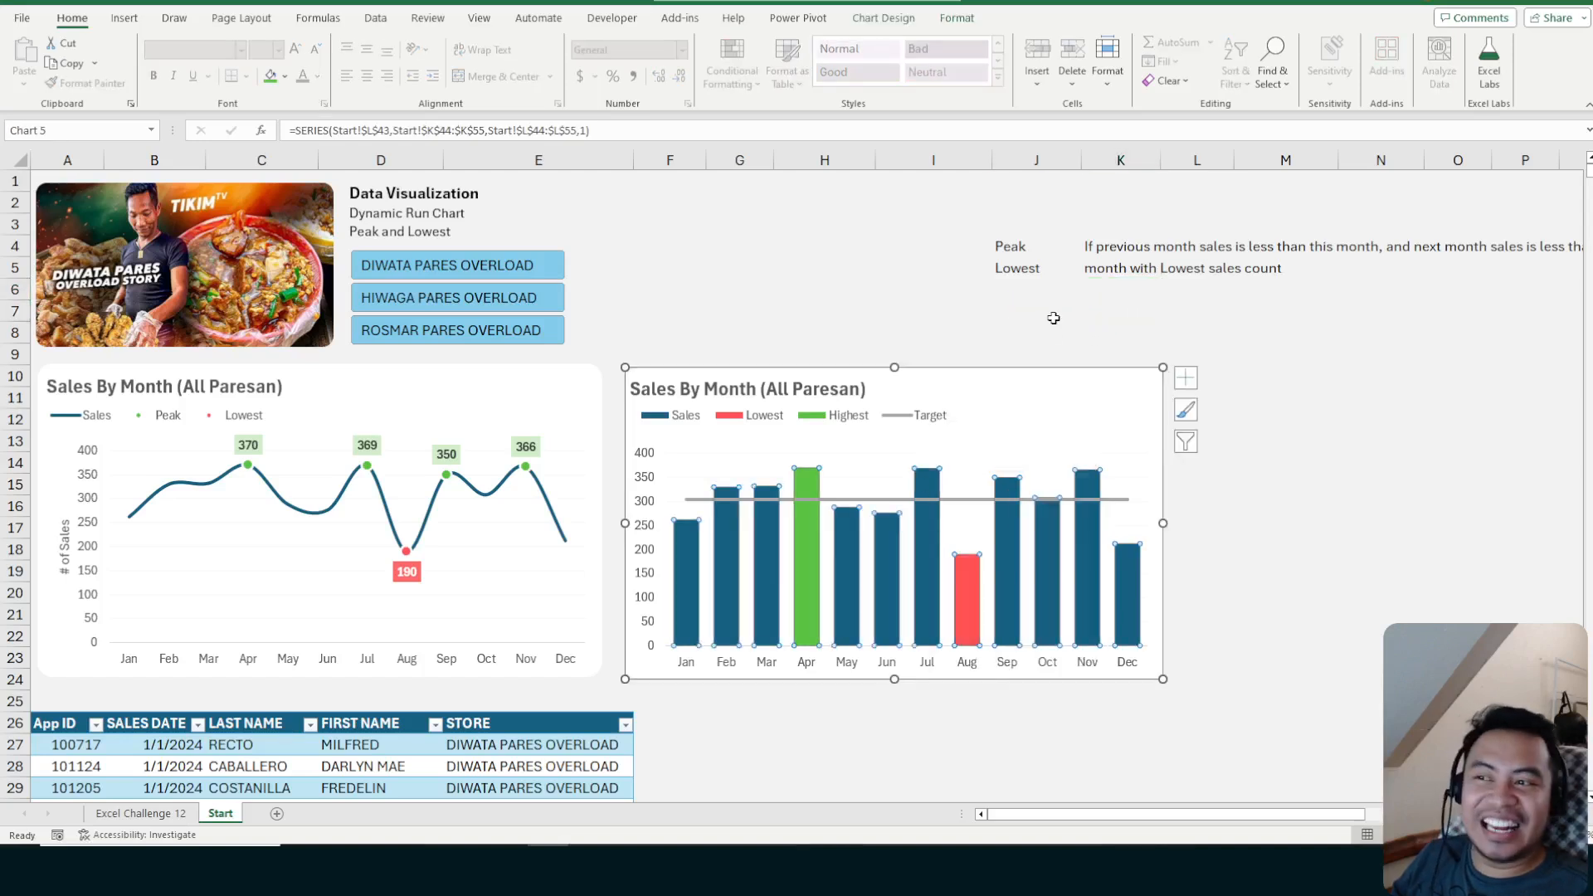
left_click(1025, 310)
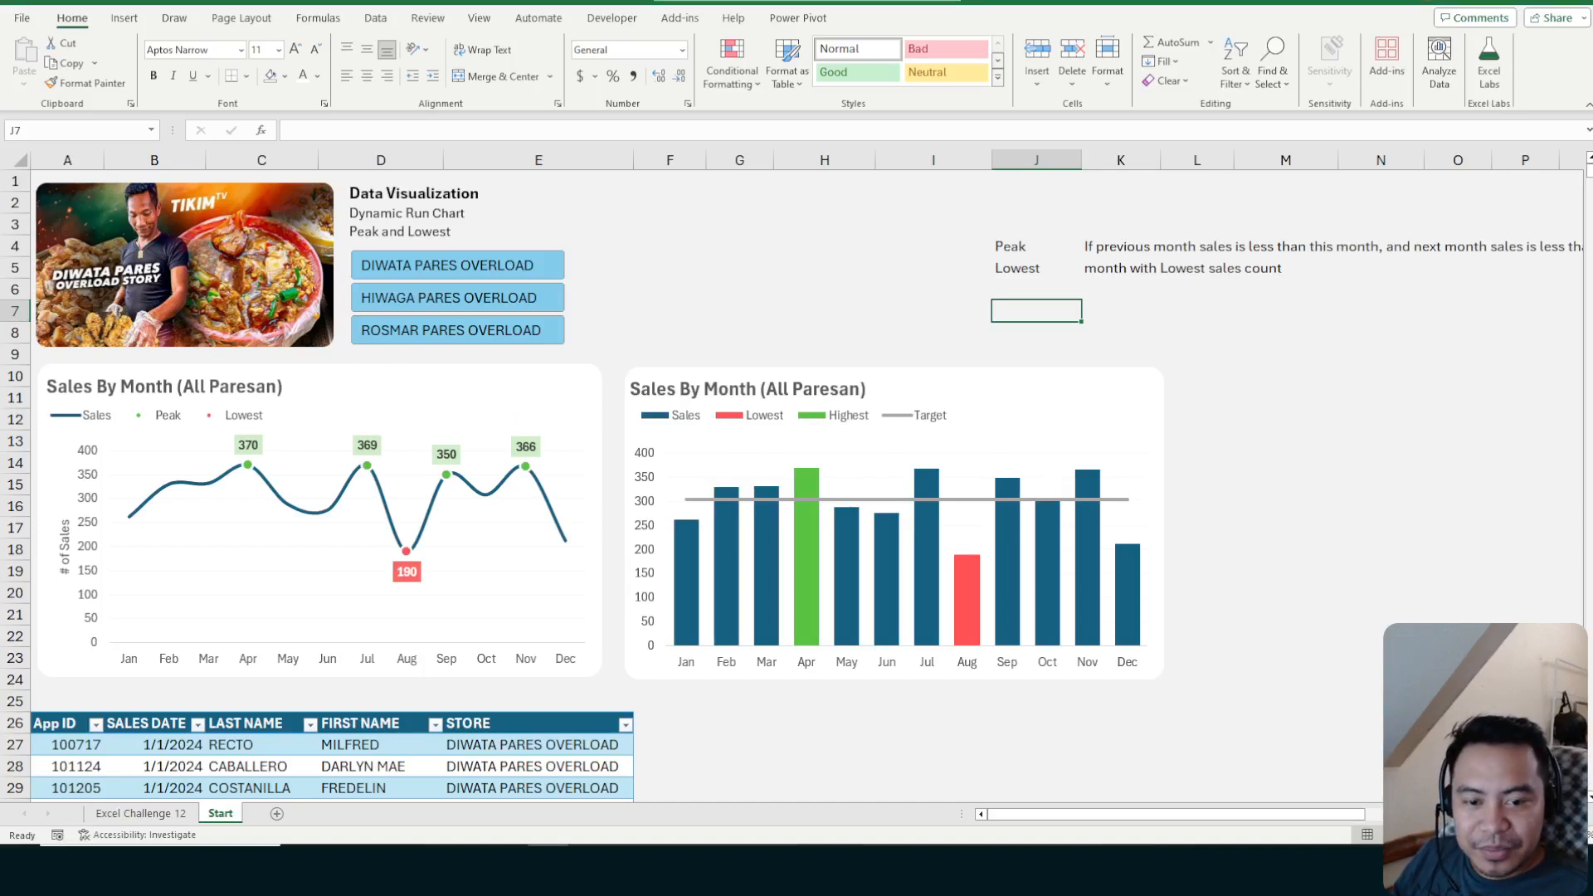
key("alt+Tab")
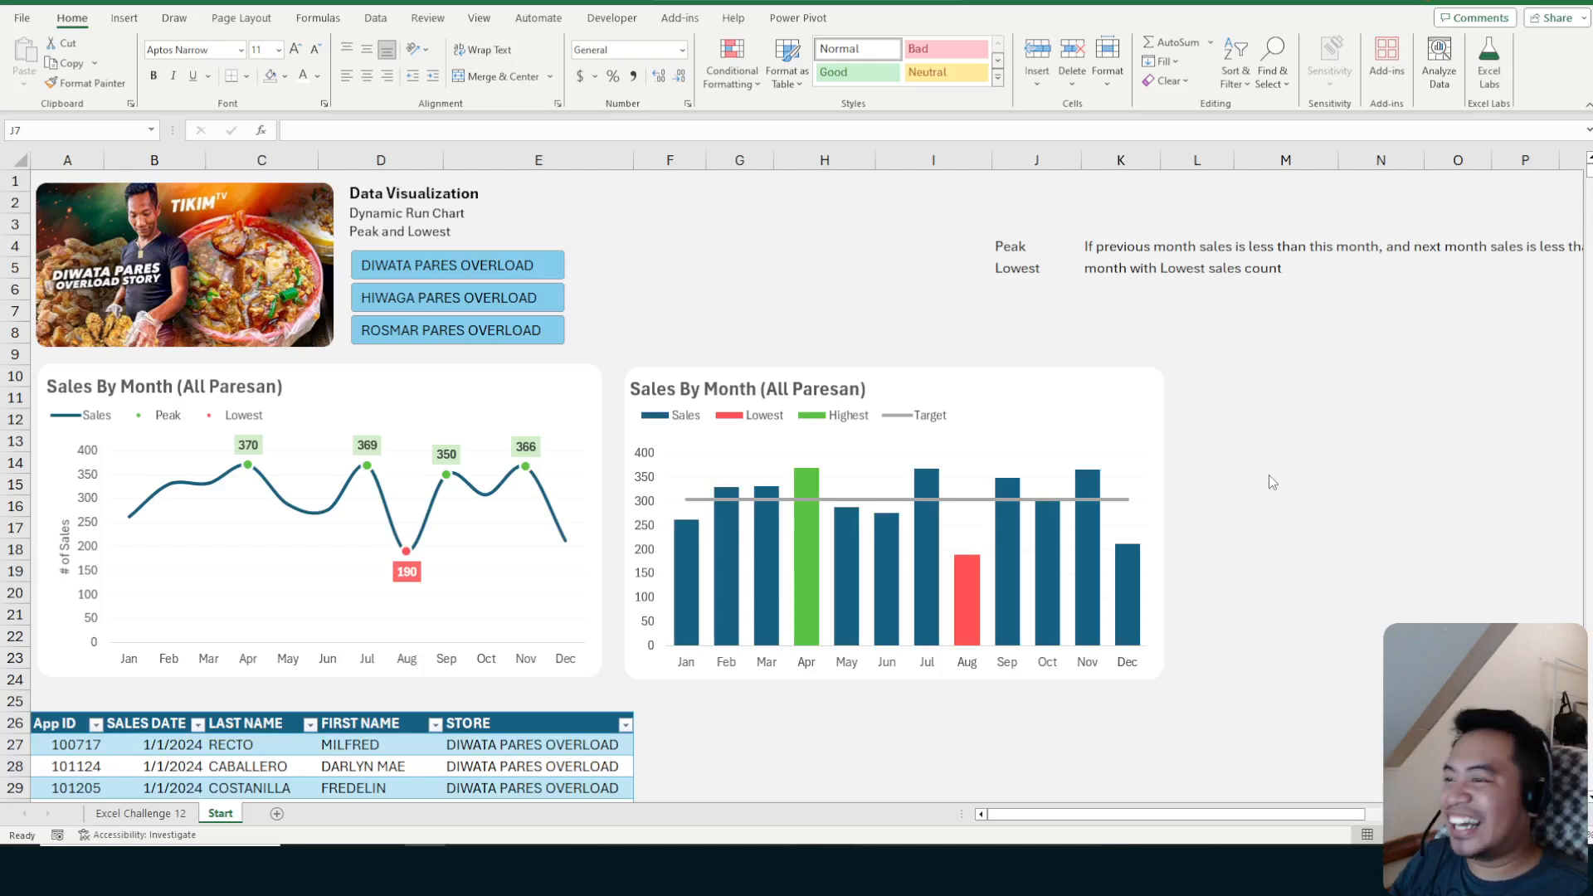
left_click(743, 312)
left_click(668, 312)
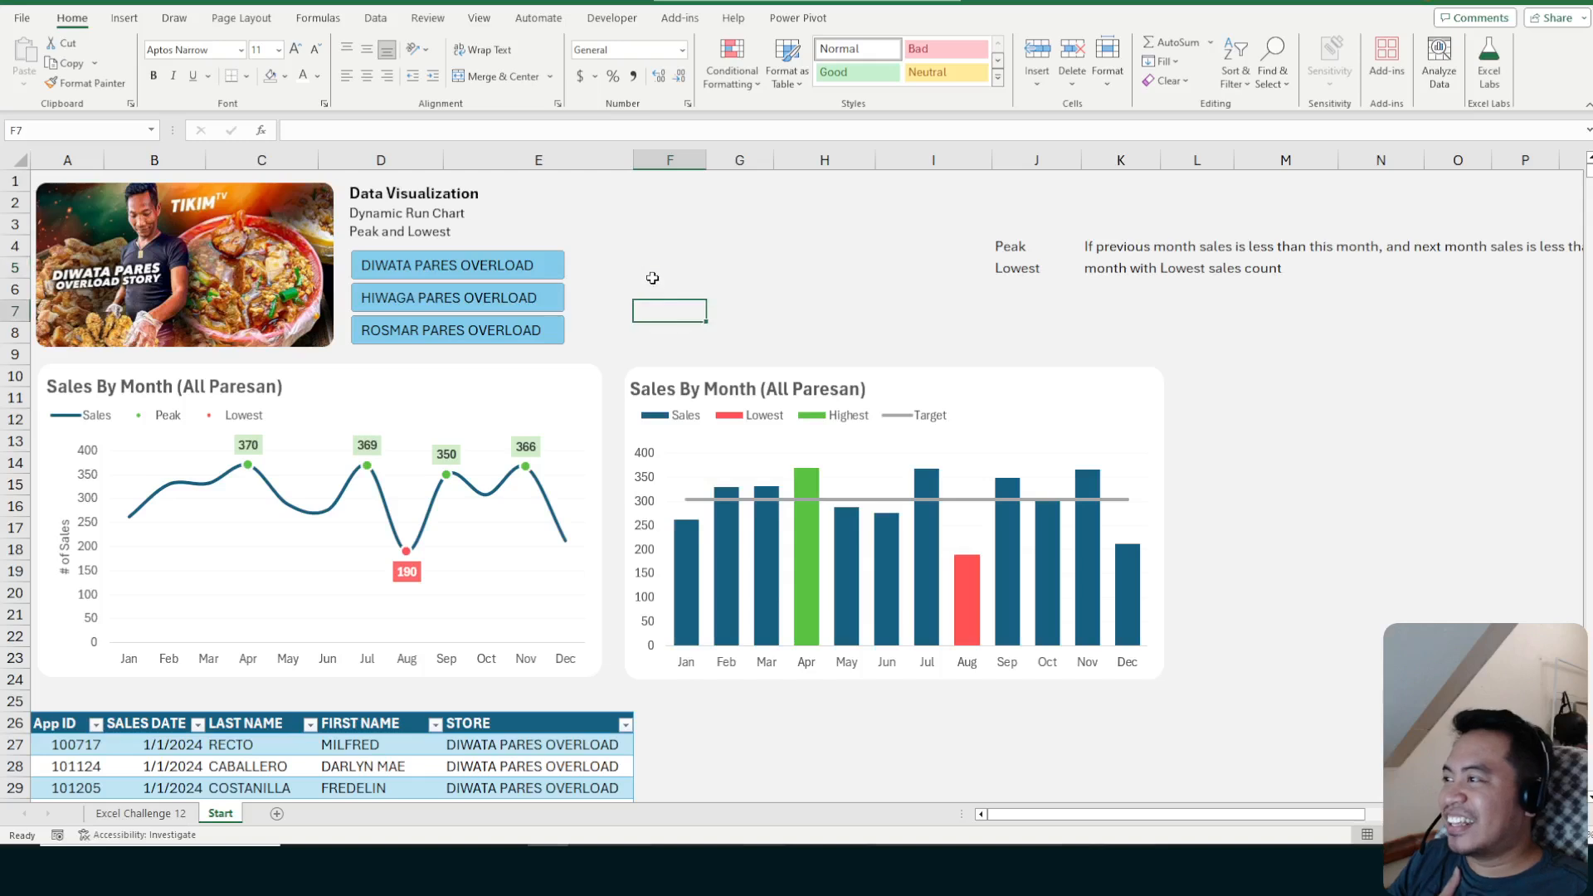
left_click(656, 249)
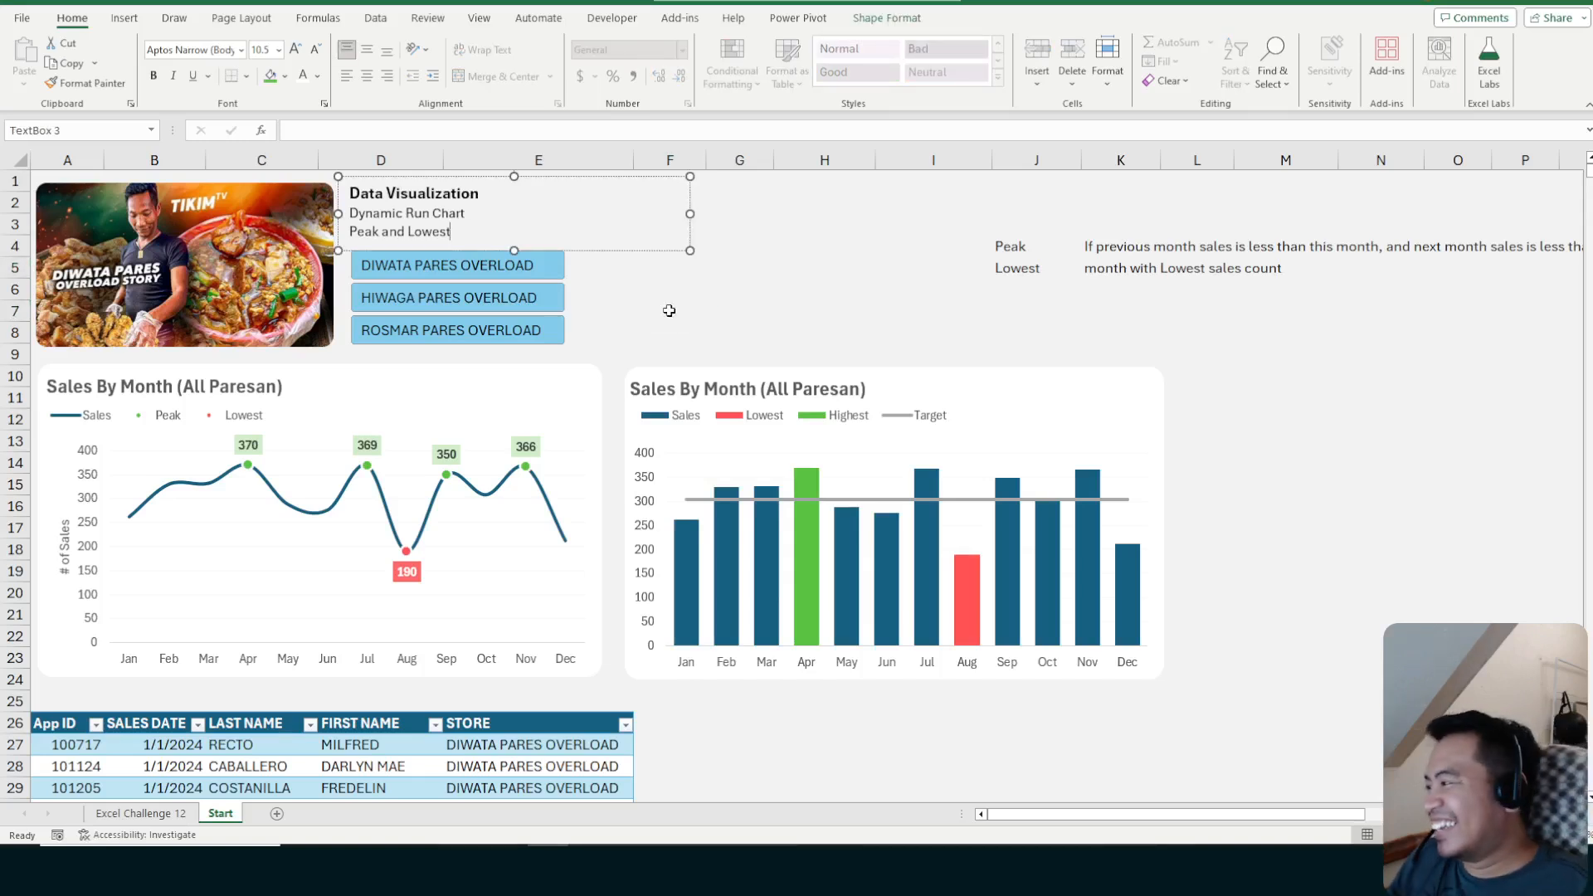
left_click(732, 309)
left_click(727, 243)
left_click(673, 351)
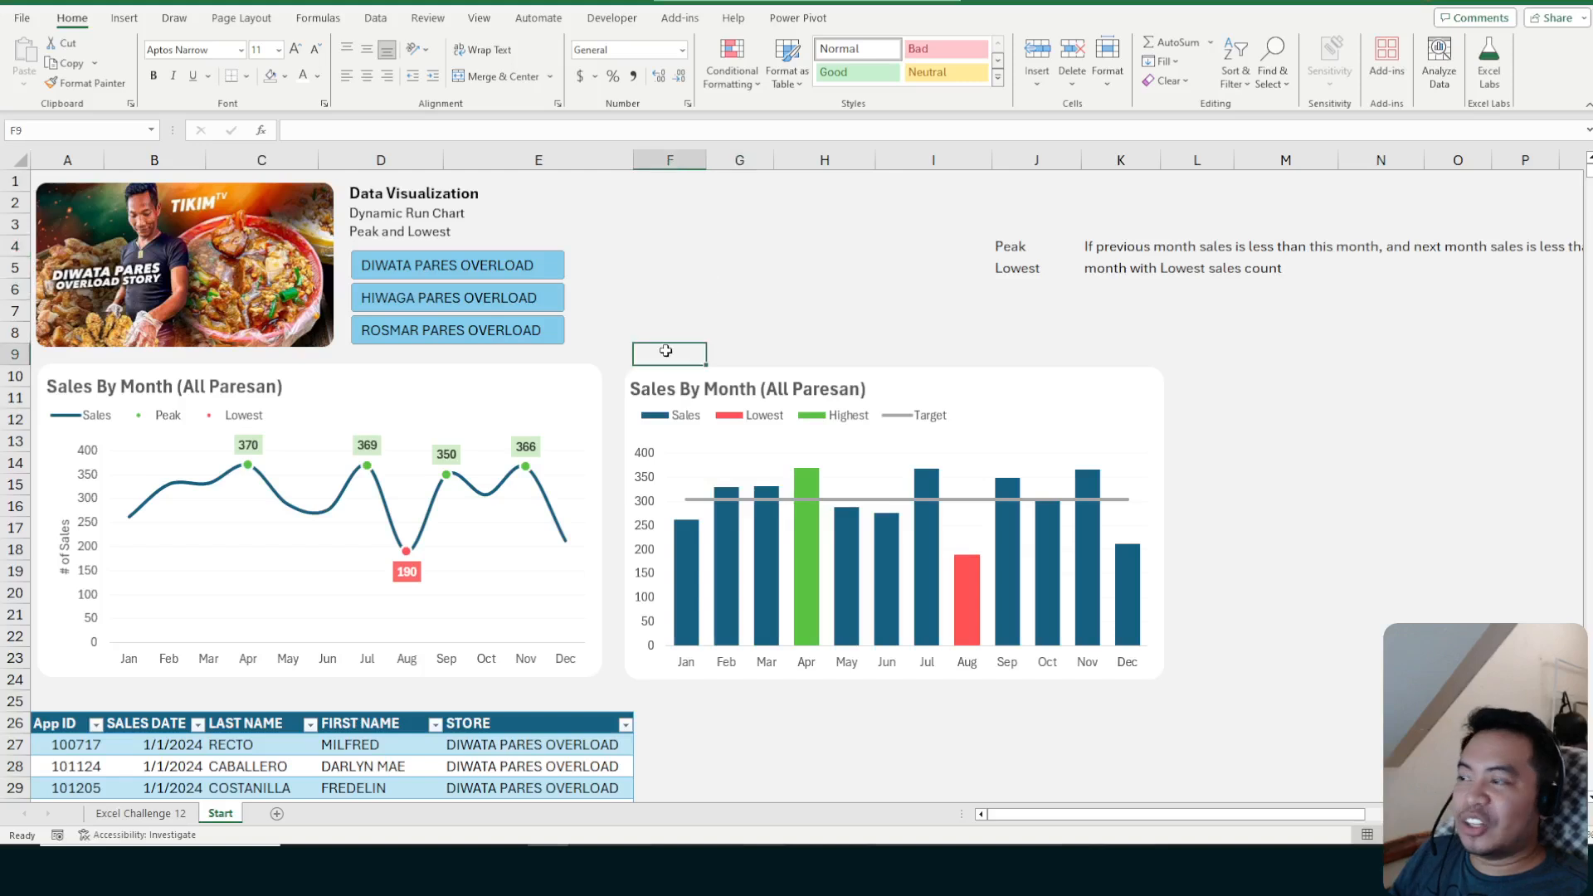
Nudge the monthly sales column chart slightly up and closer to the run chart so their top edges line up
left_click(1020, 402)
left_click(548, 390, "ctrl")
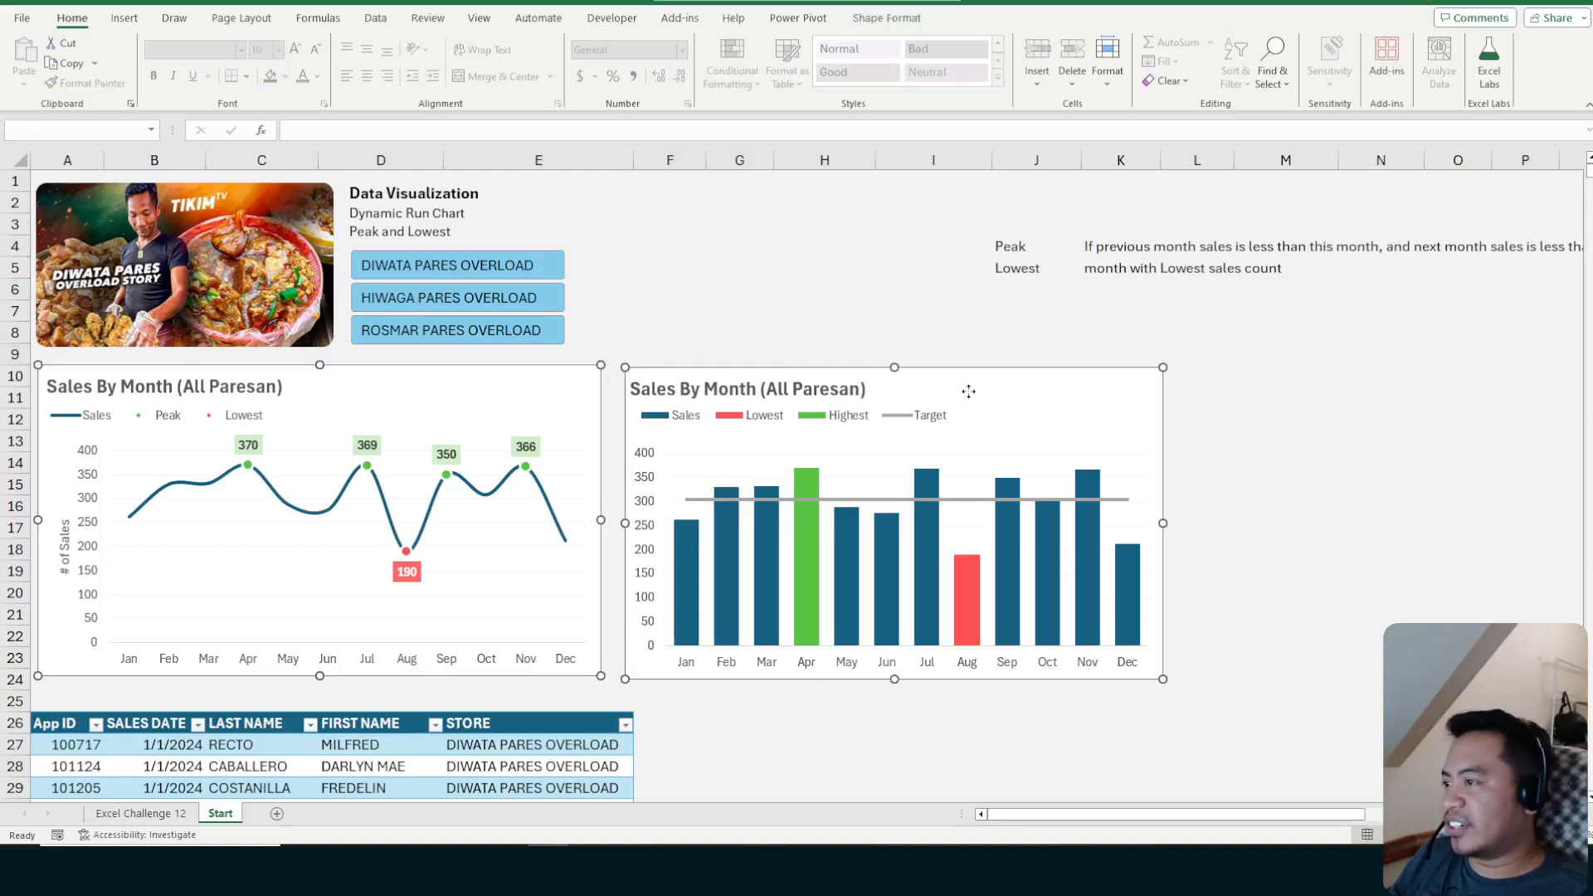
left_click(1179, 355)
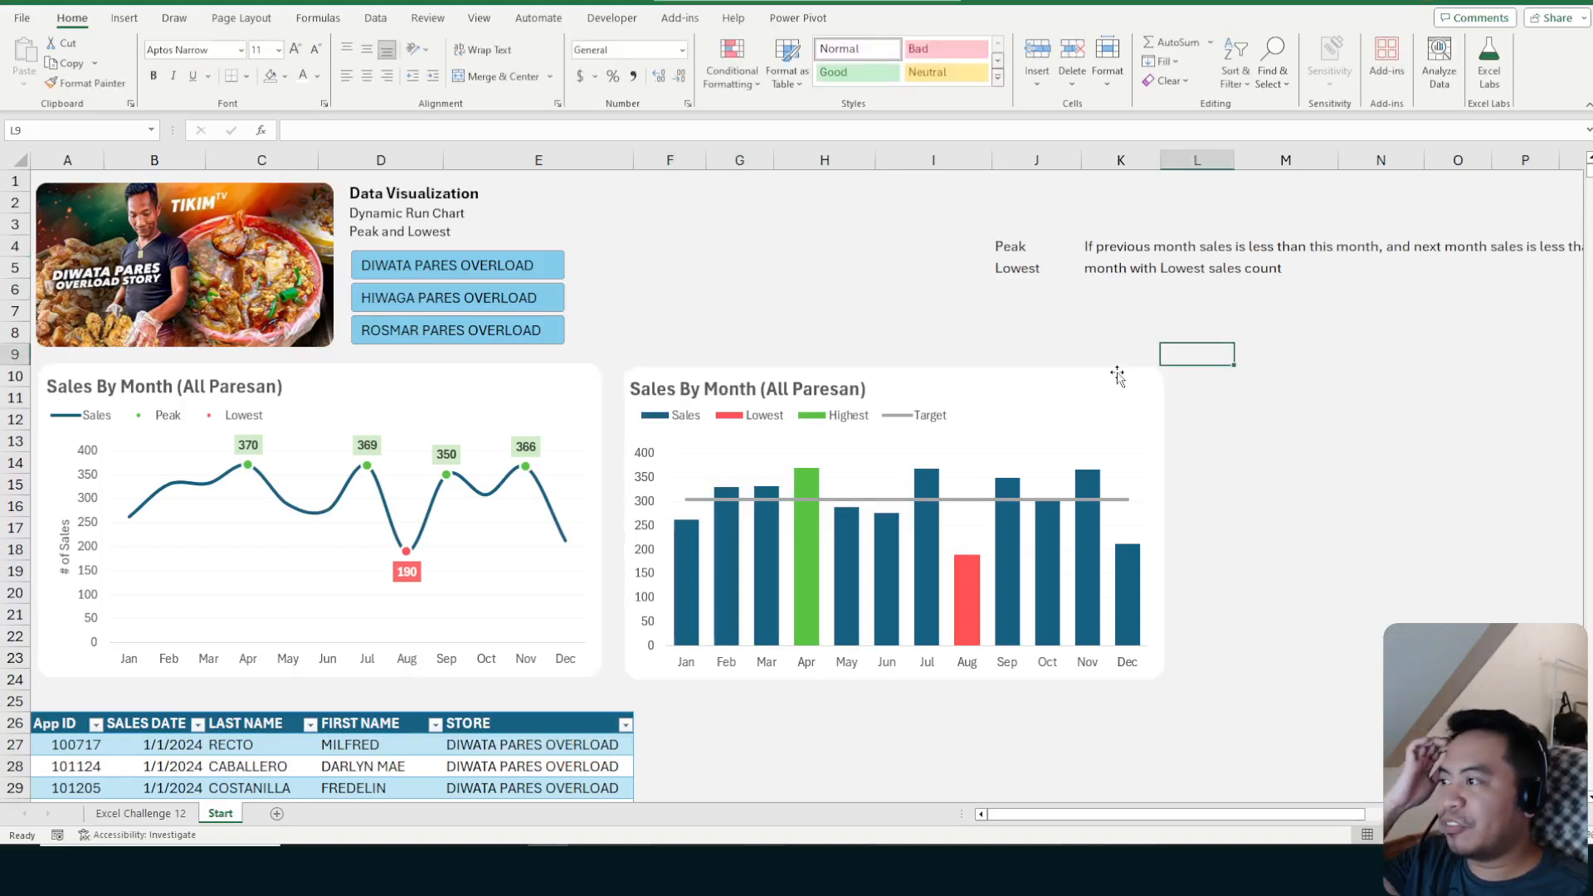
left_click_drag(1115, 375, 1110, 373)
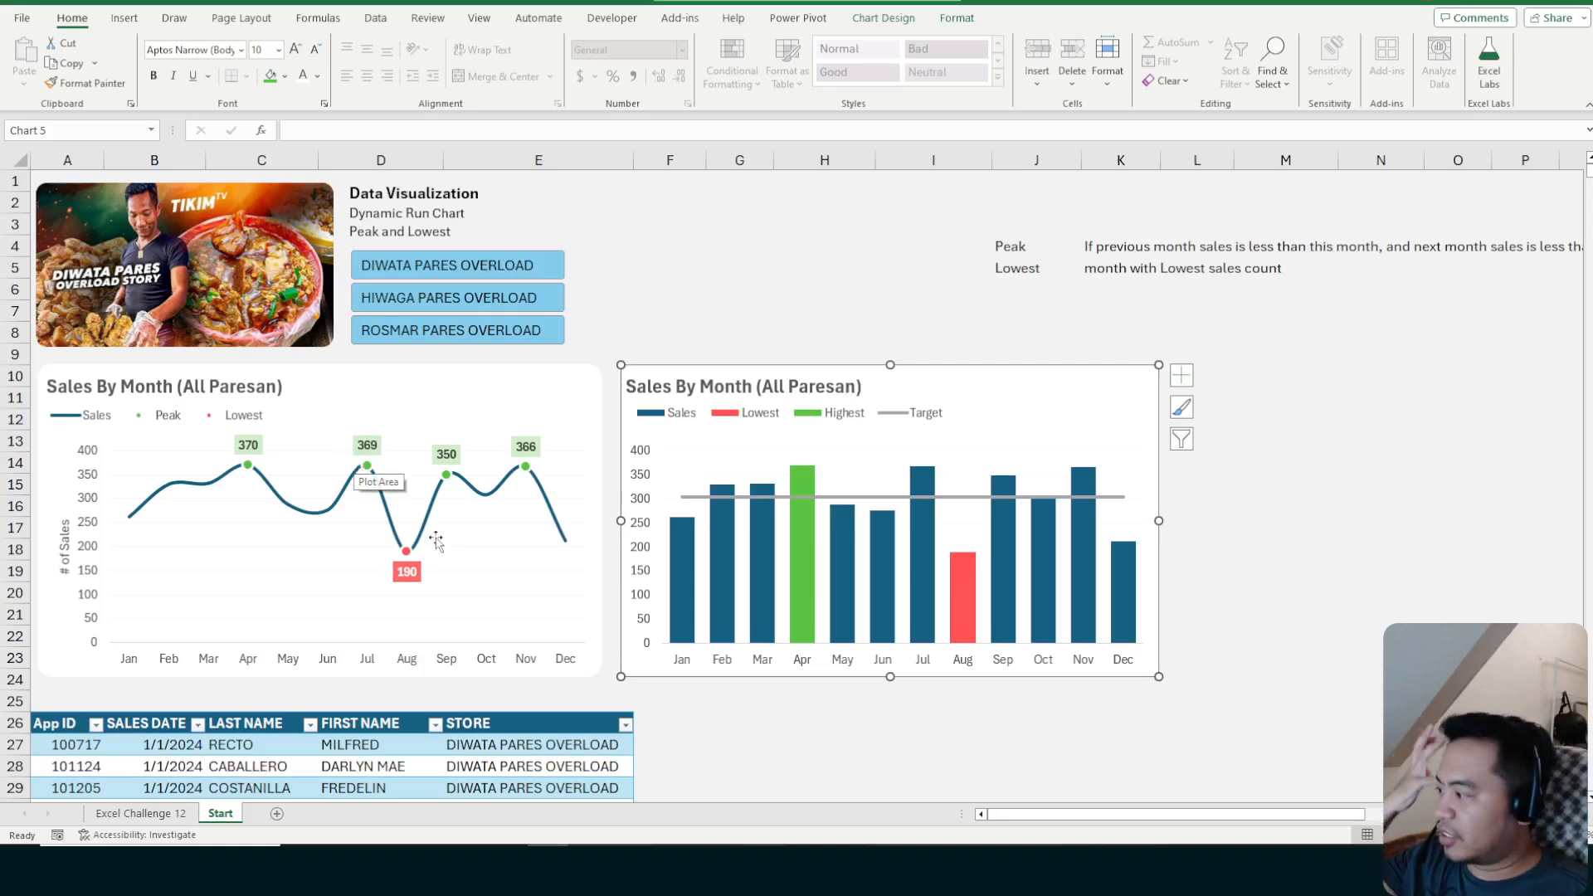
scroll(436, 543, "down", 2)
scroll(1159, 484, "up", 2)
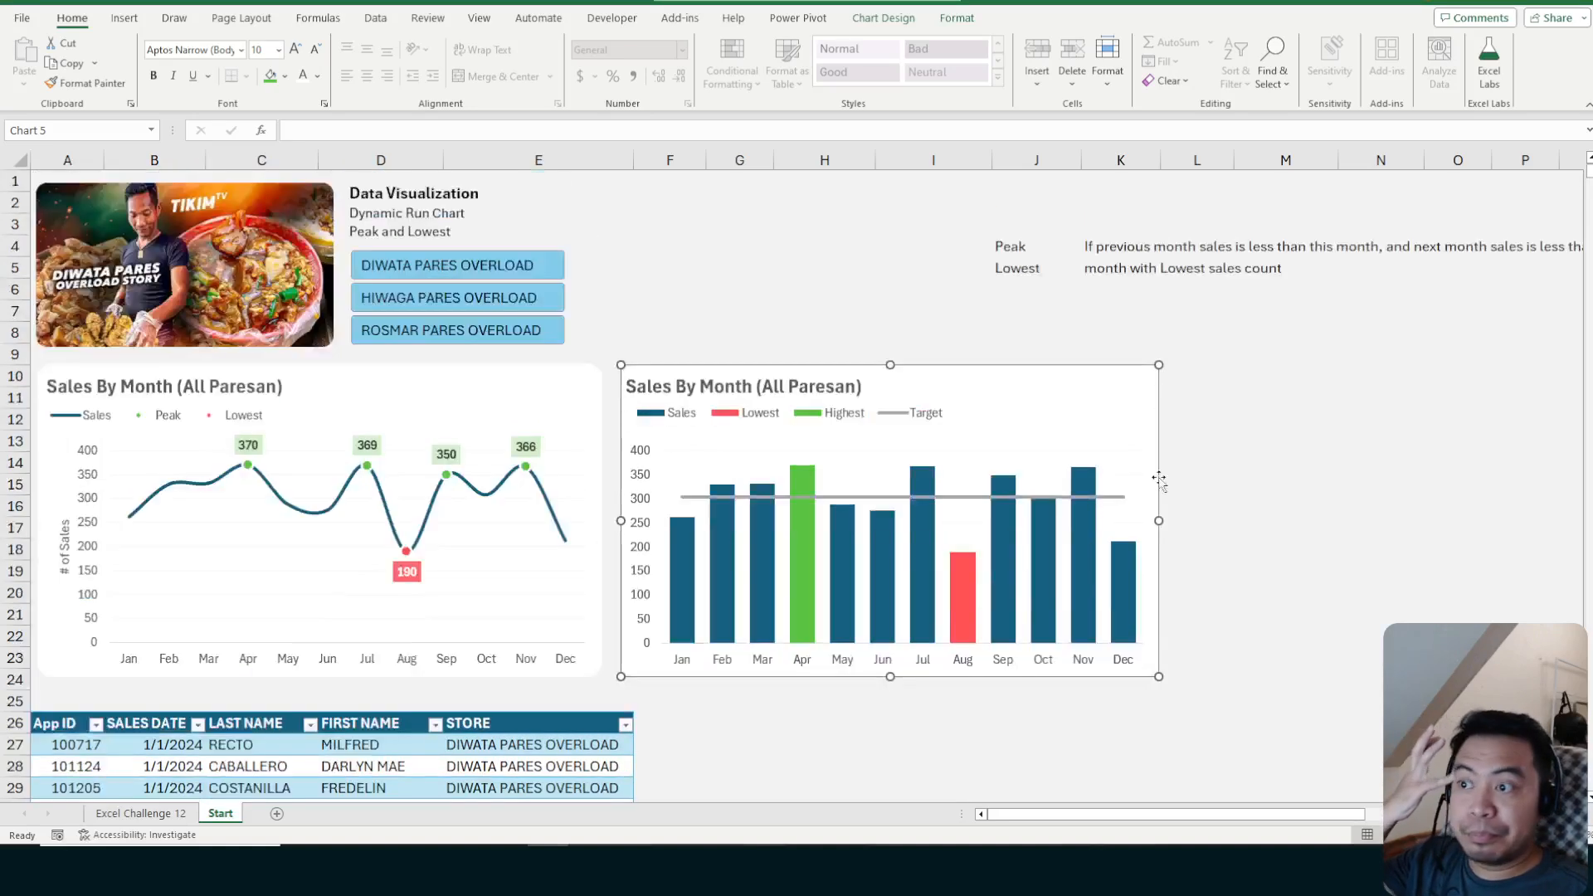
left_click(1325, 386)
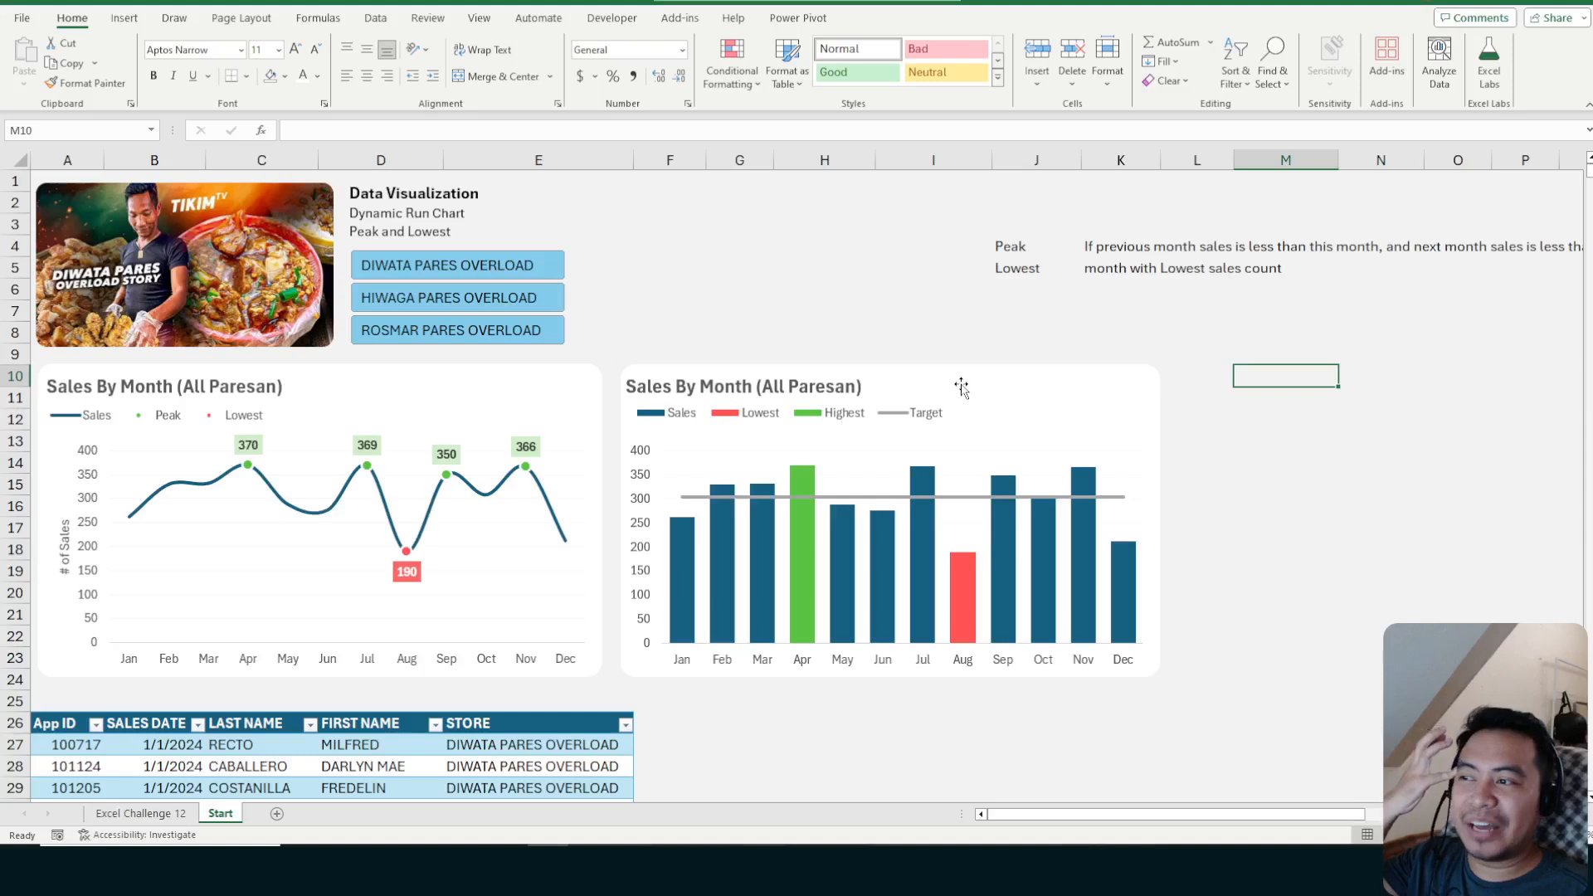
left_click(893, 381)
left_click(932, 371)
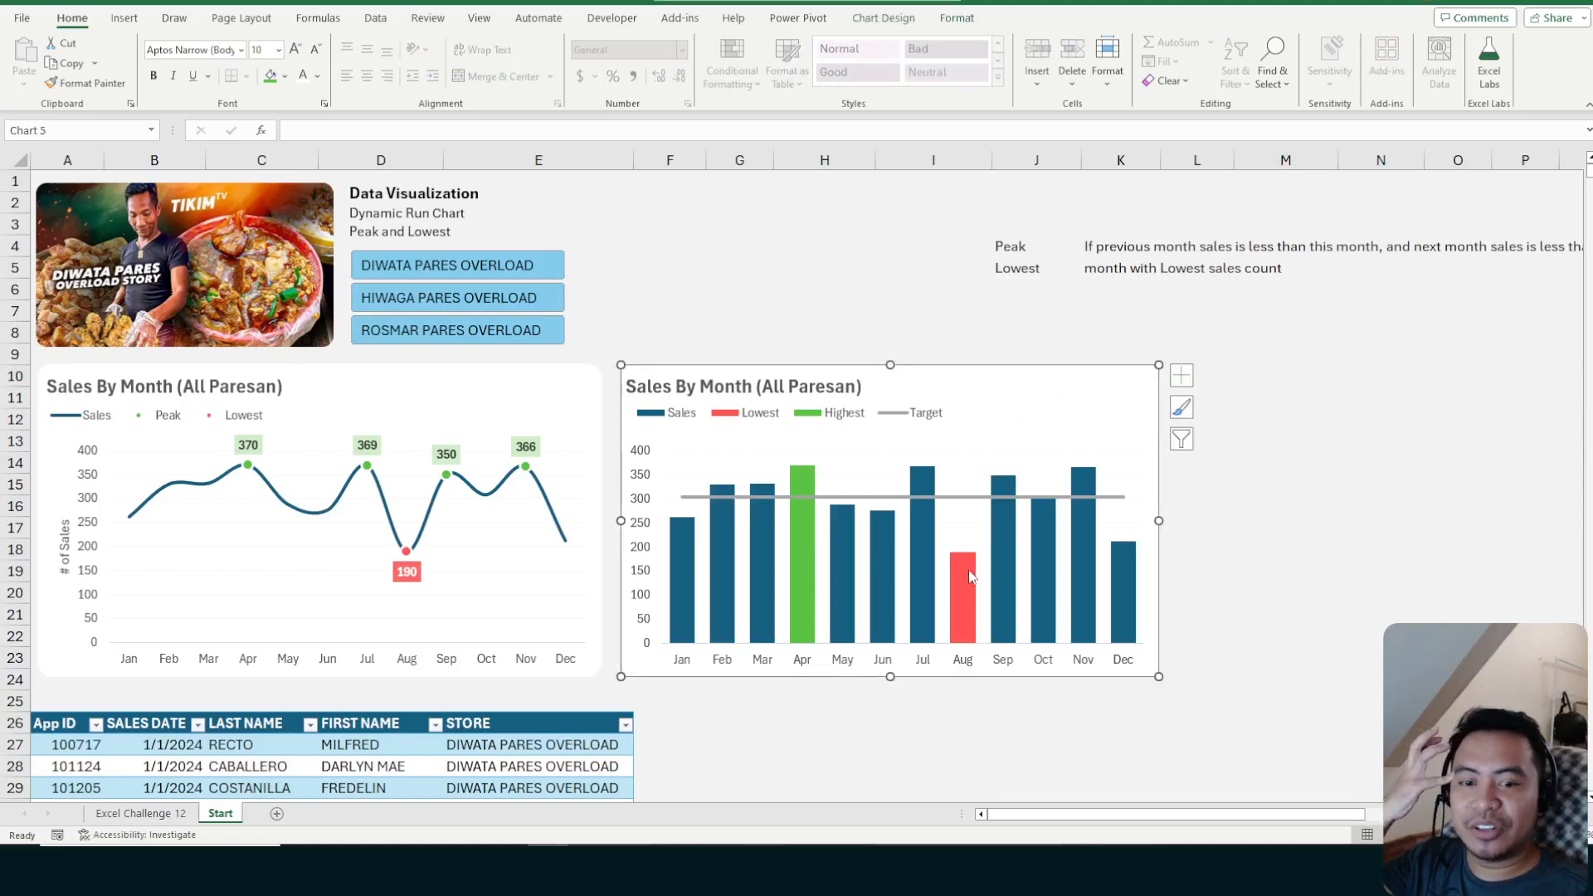
mouse_move(969, 576)
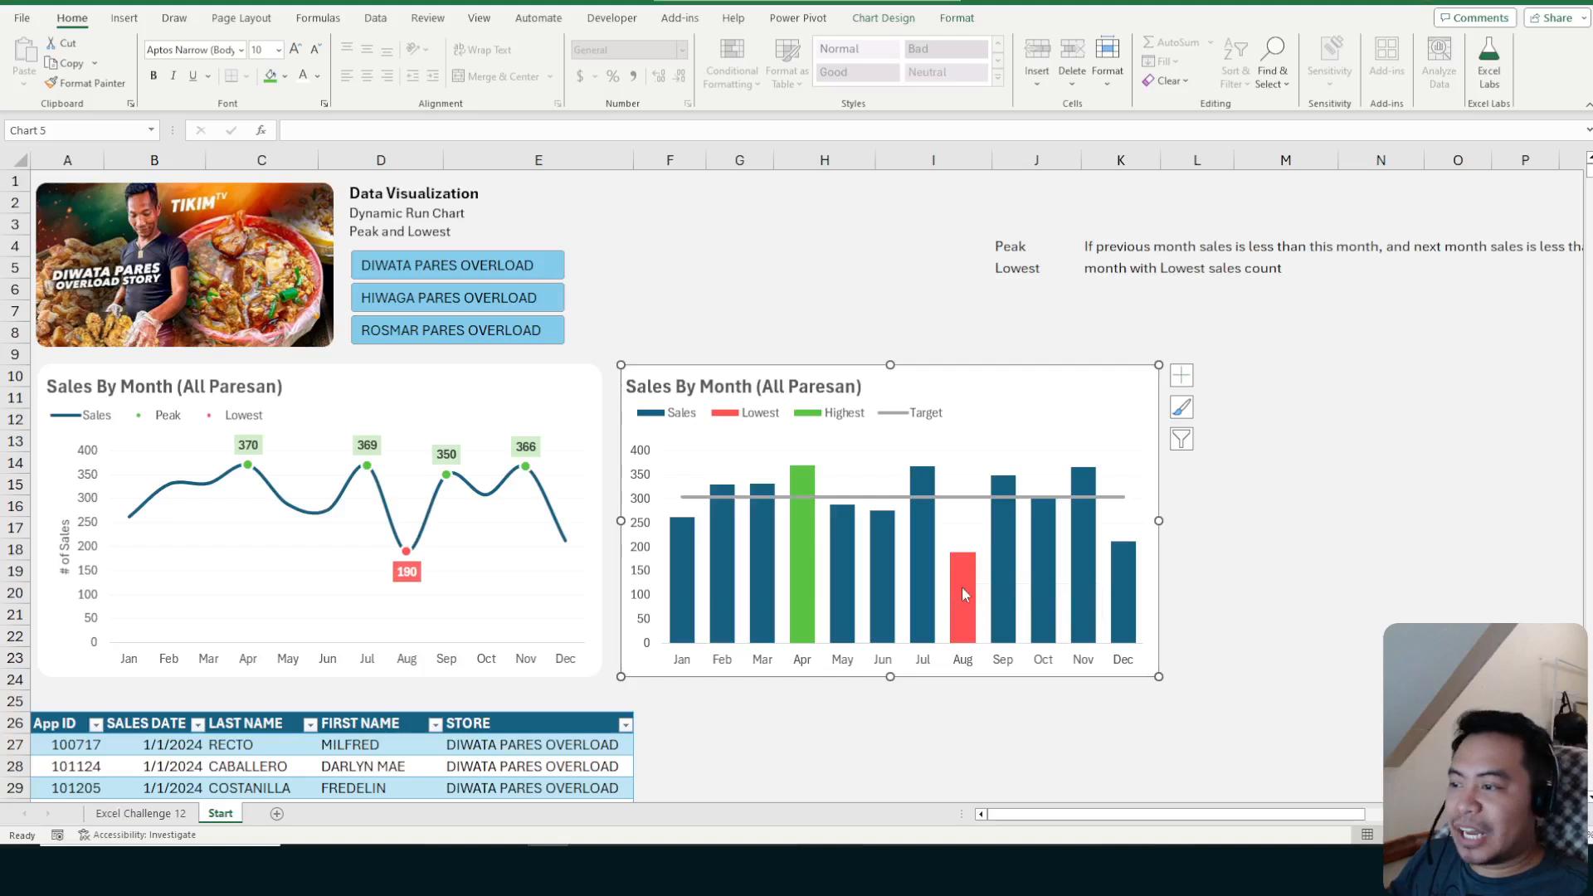
right_click(963, 586)
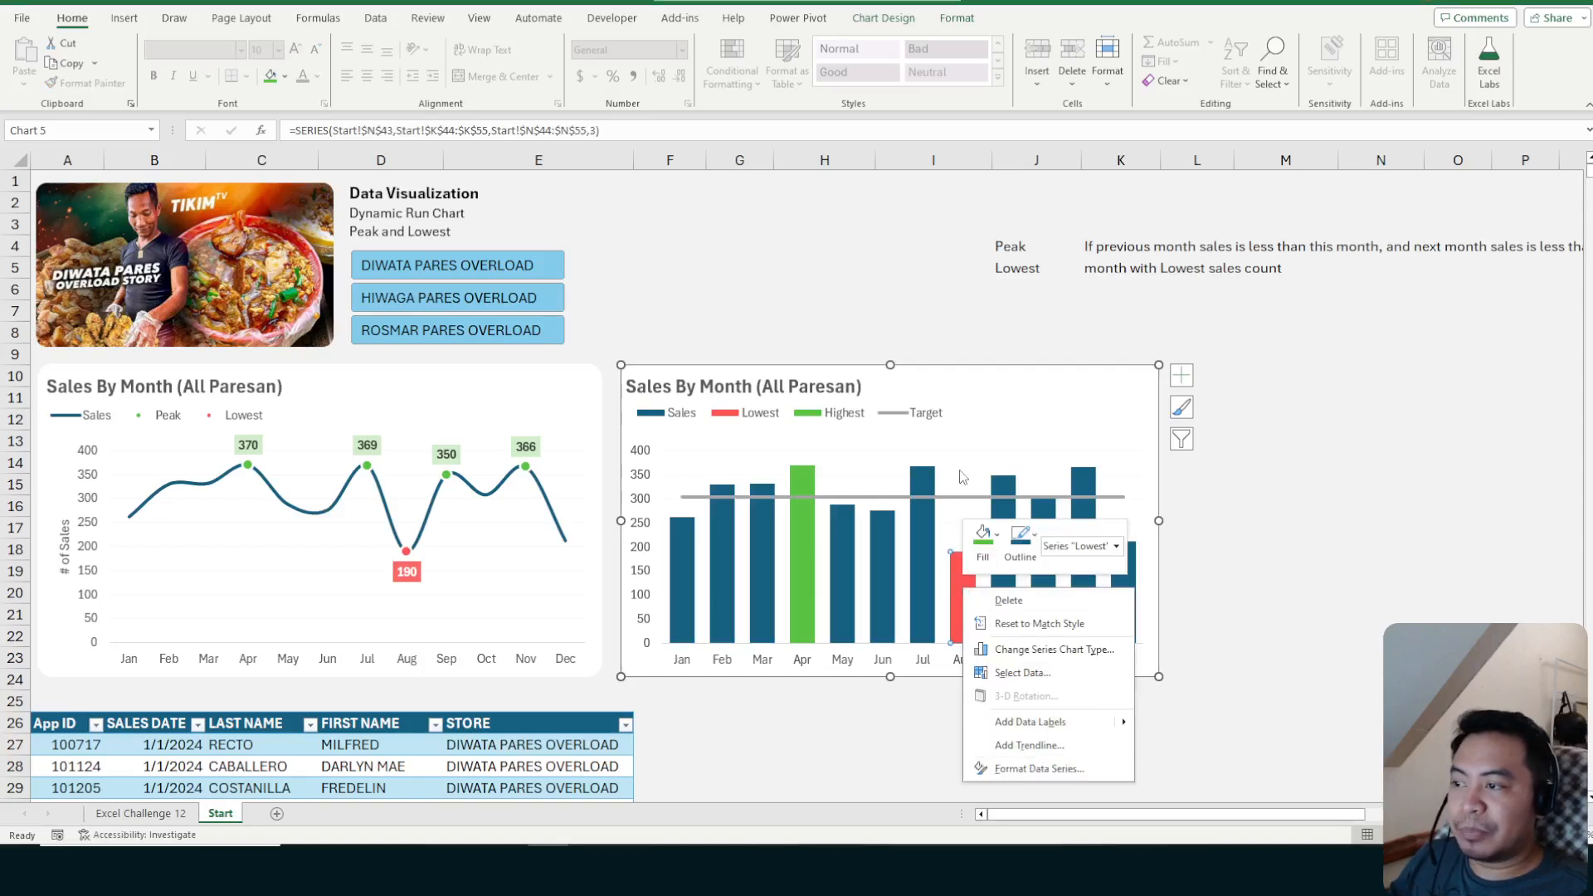
left_click(1033, 386)
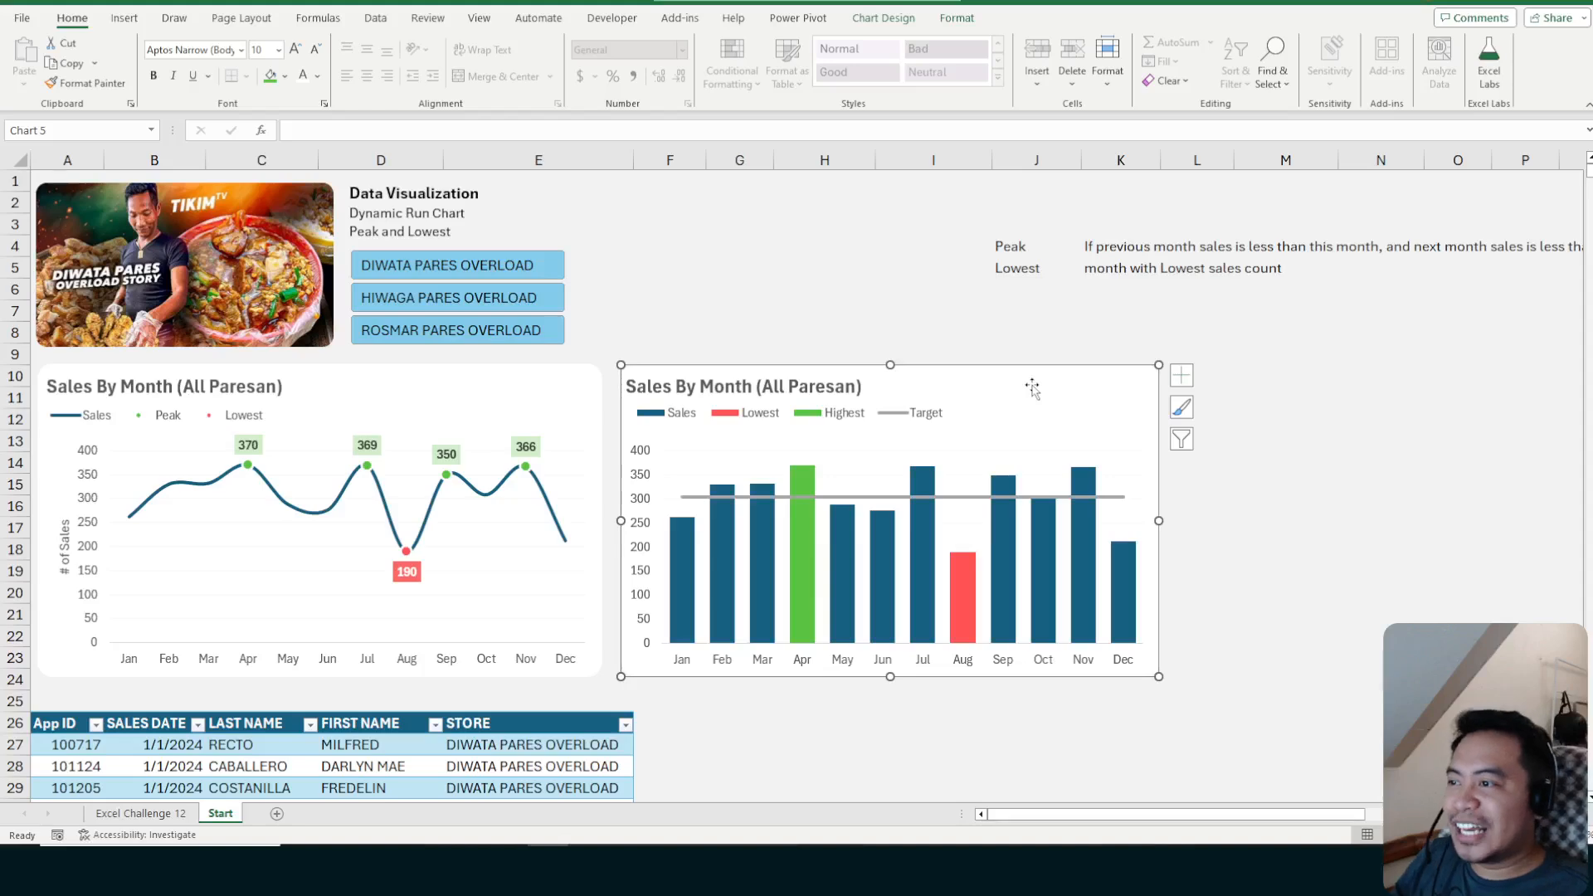
Review the formulas behind the Peak, Lowest, Target and Highest columns of the Sales By Month helper table
left_click(1285, 376)
scroll(1292, 494, "down", 10)
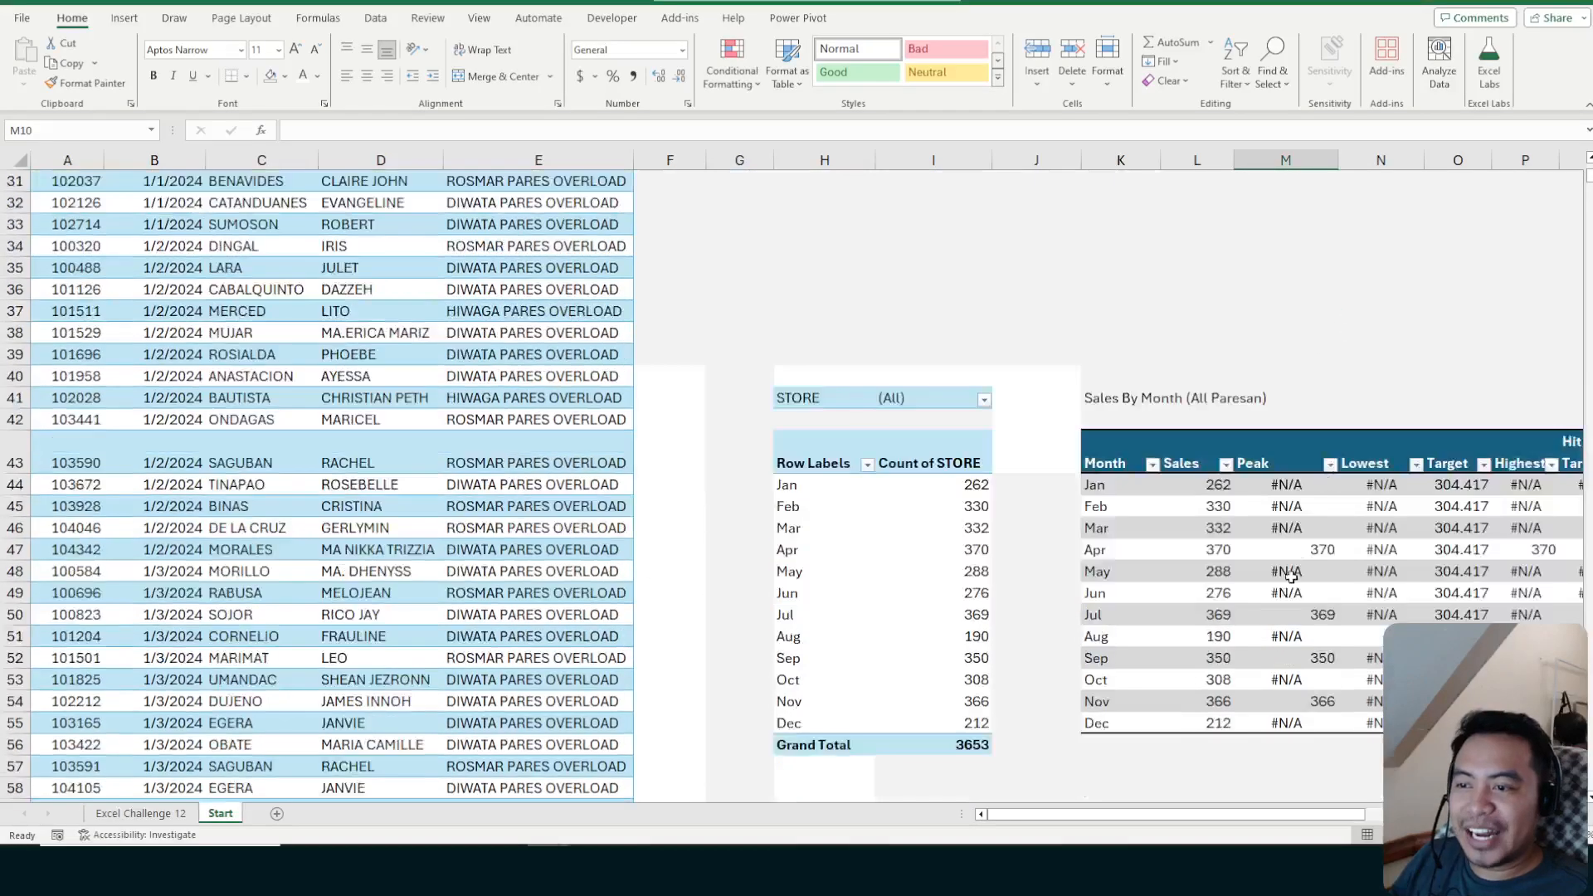
left_click_drag(1292, 577, 1423, 594)
left_click(1145, 505)
left_click(1129, 488)
left_click(603, 129)
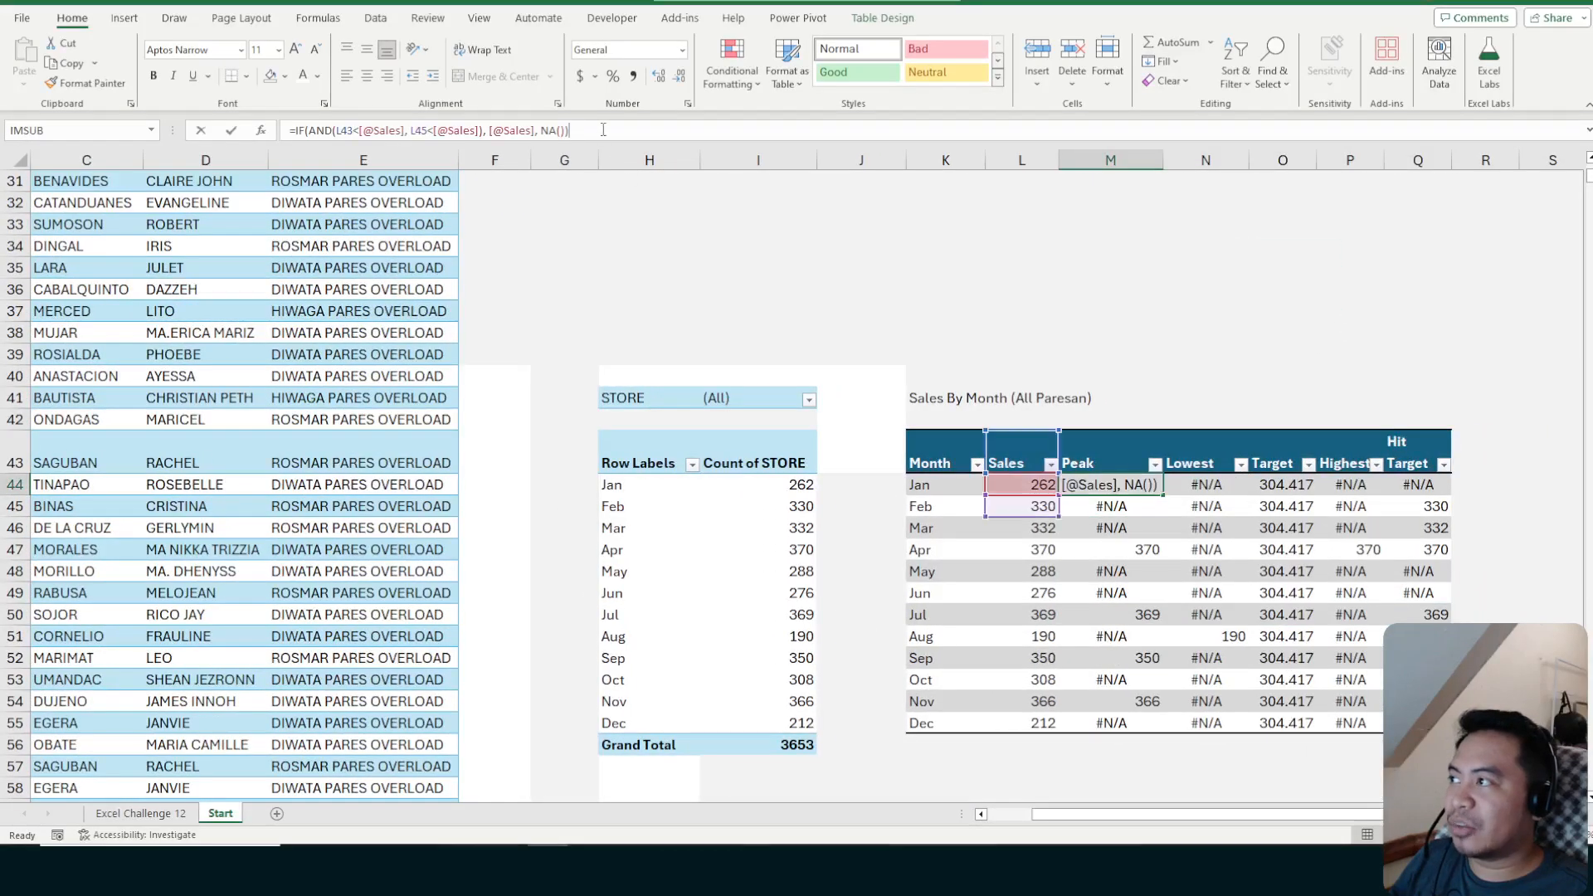
left_click(1213, 488)
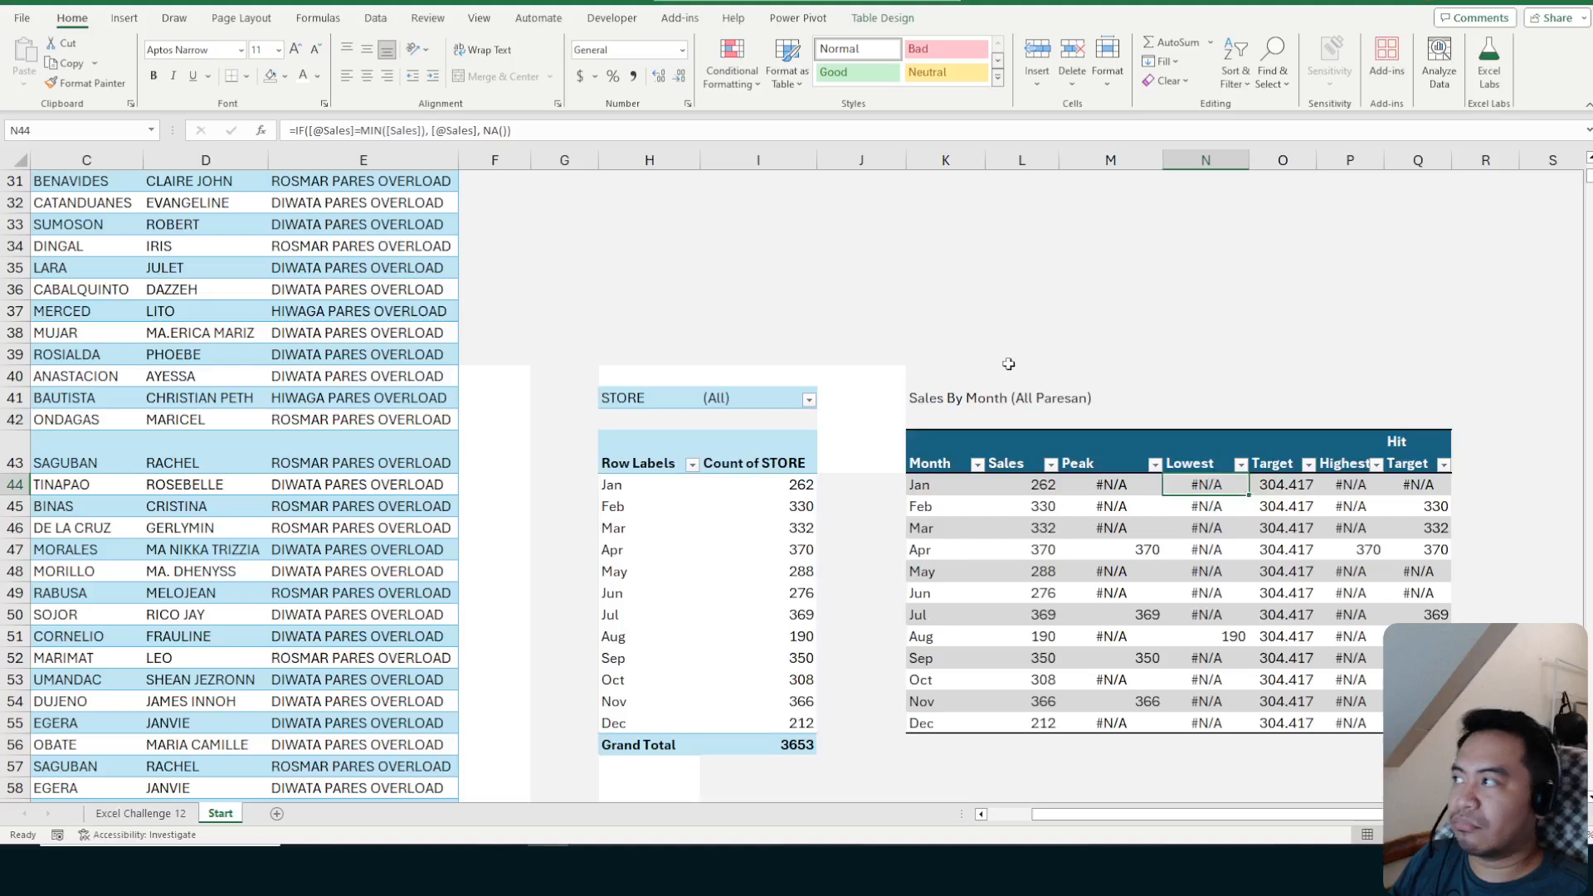
left_click(407, 131)
key("Escape")
left_click(1273, 488)
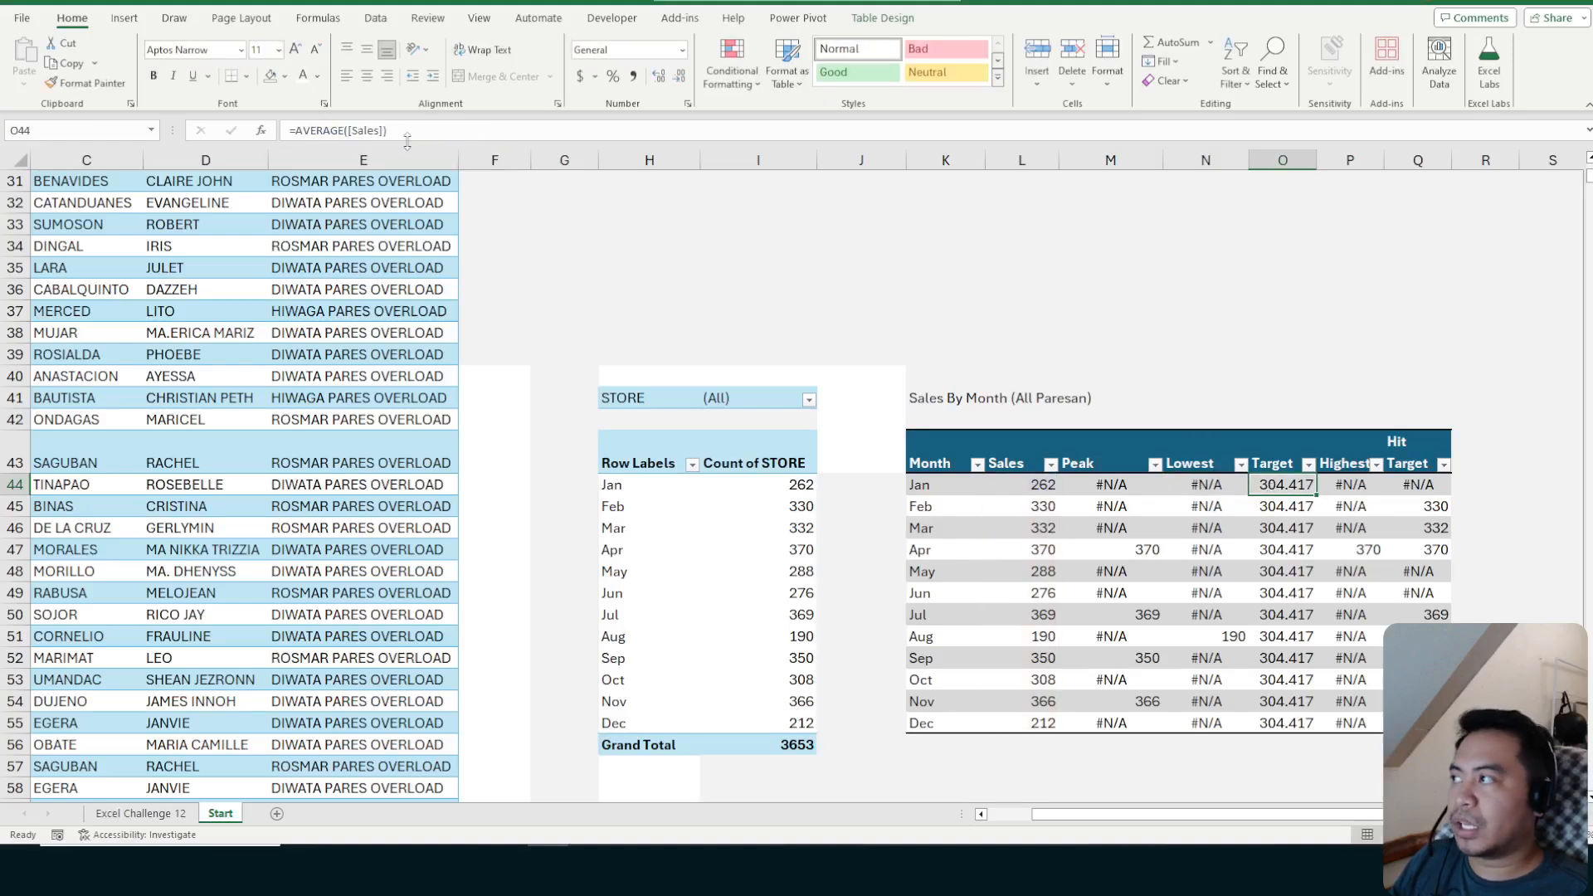
left_click(1350, 506)
scroll(797, 391, "up", 10)
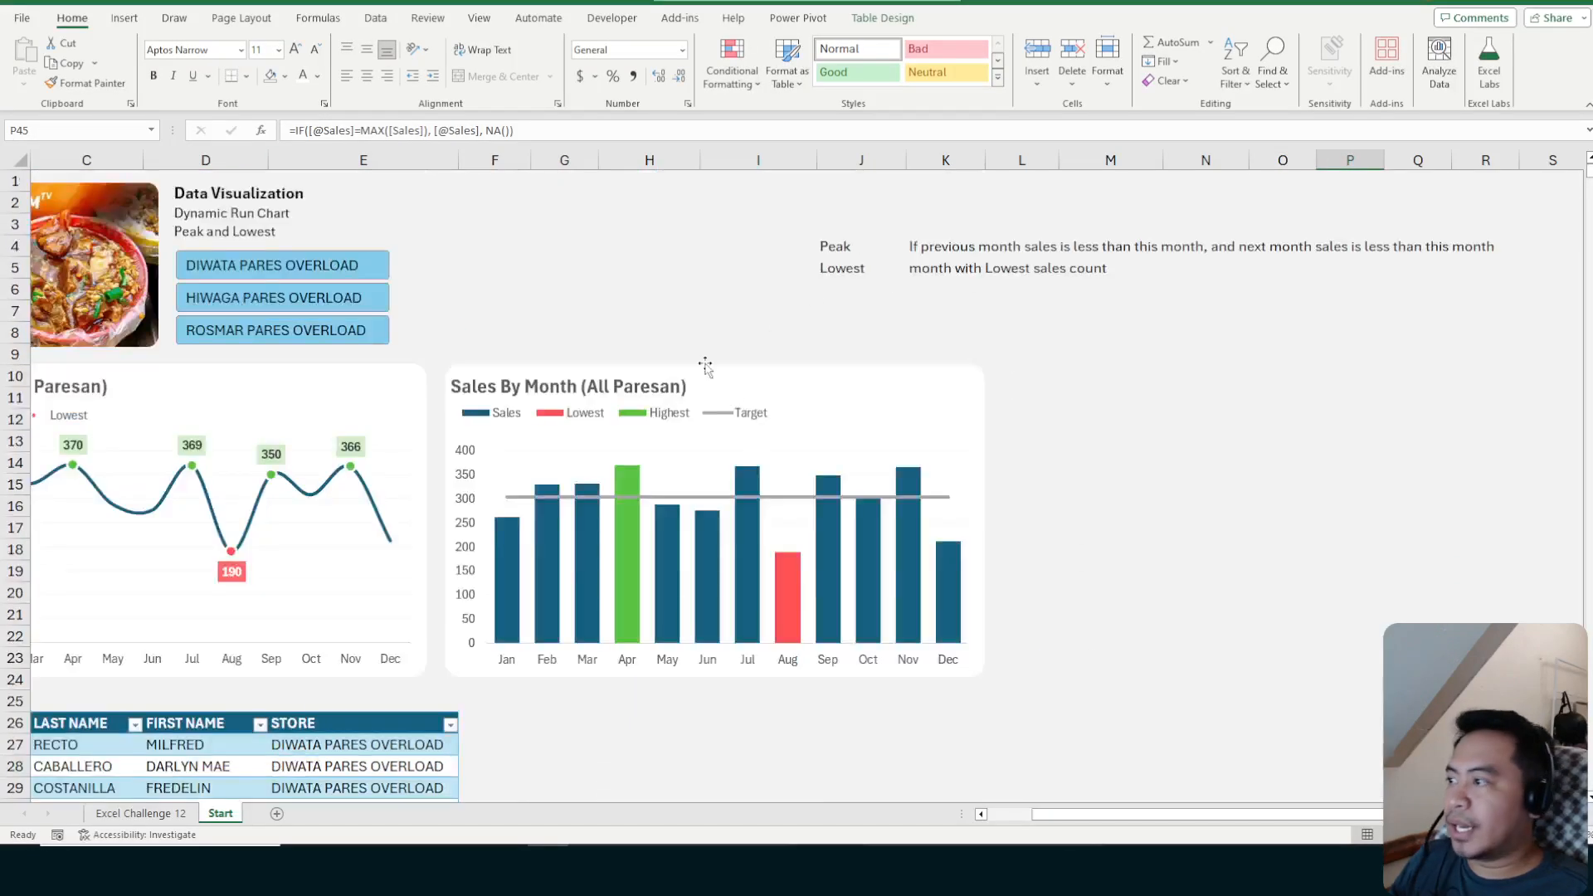
left_click_drag(691, 311, 6, 289)
left_click(866, 223)
left_click_drag(1291, 319, 4, 178)
left_click(1121, 332)
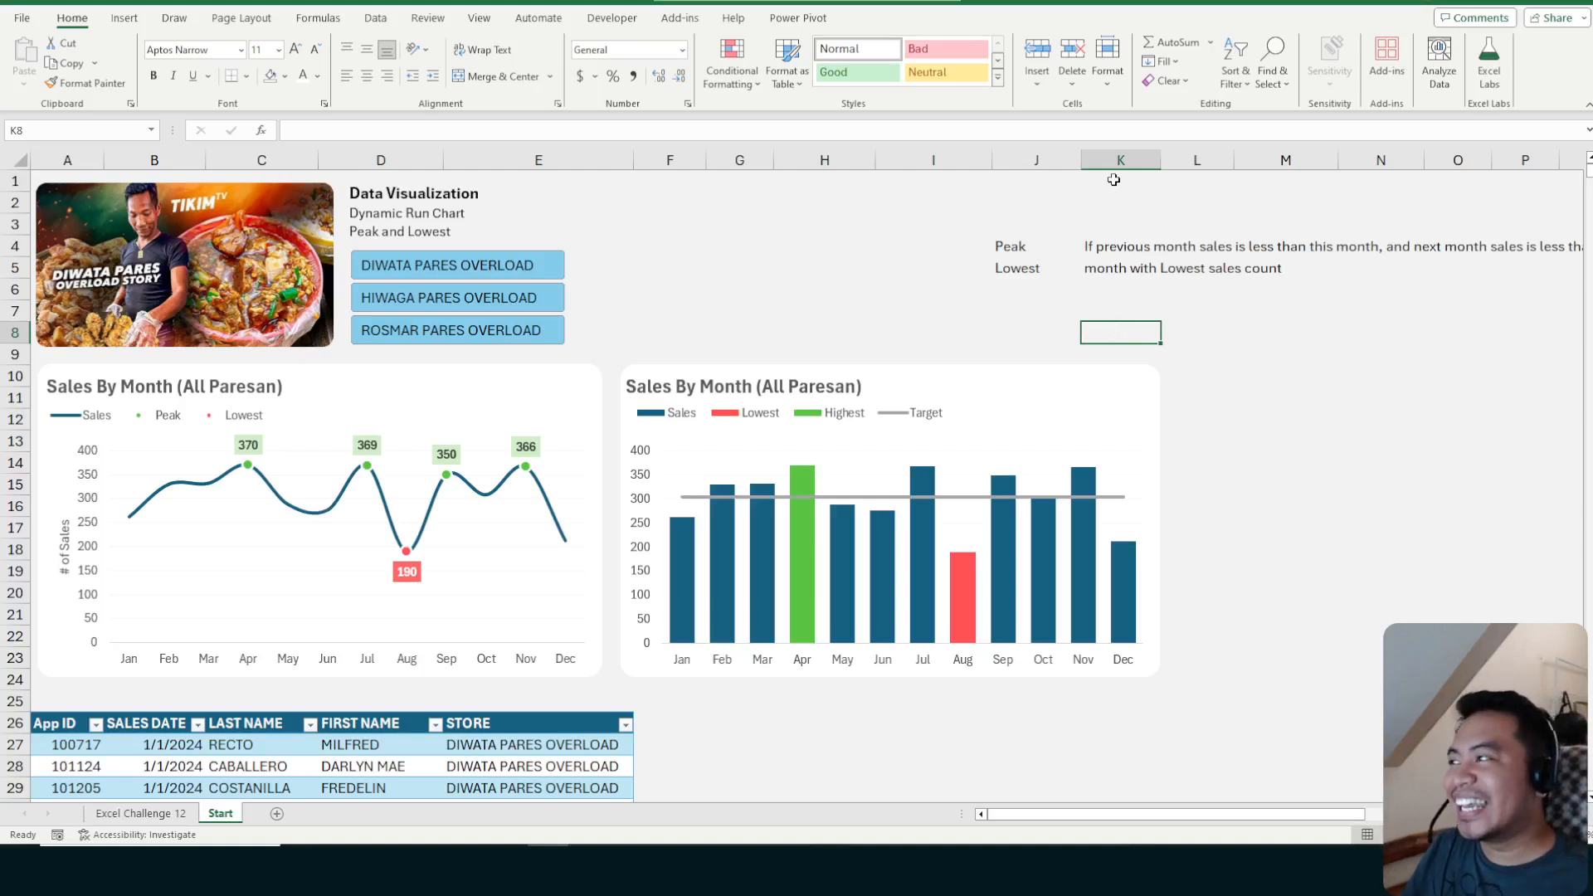
left_click_drag(1115, 180, 4, 357)
left_click(1198, 311)
left_click_drag(1121, 311, 10, 135)
left_click(1124, 331)
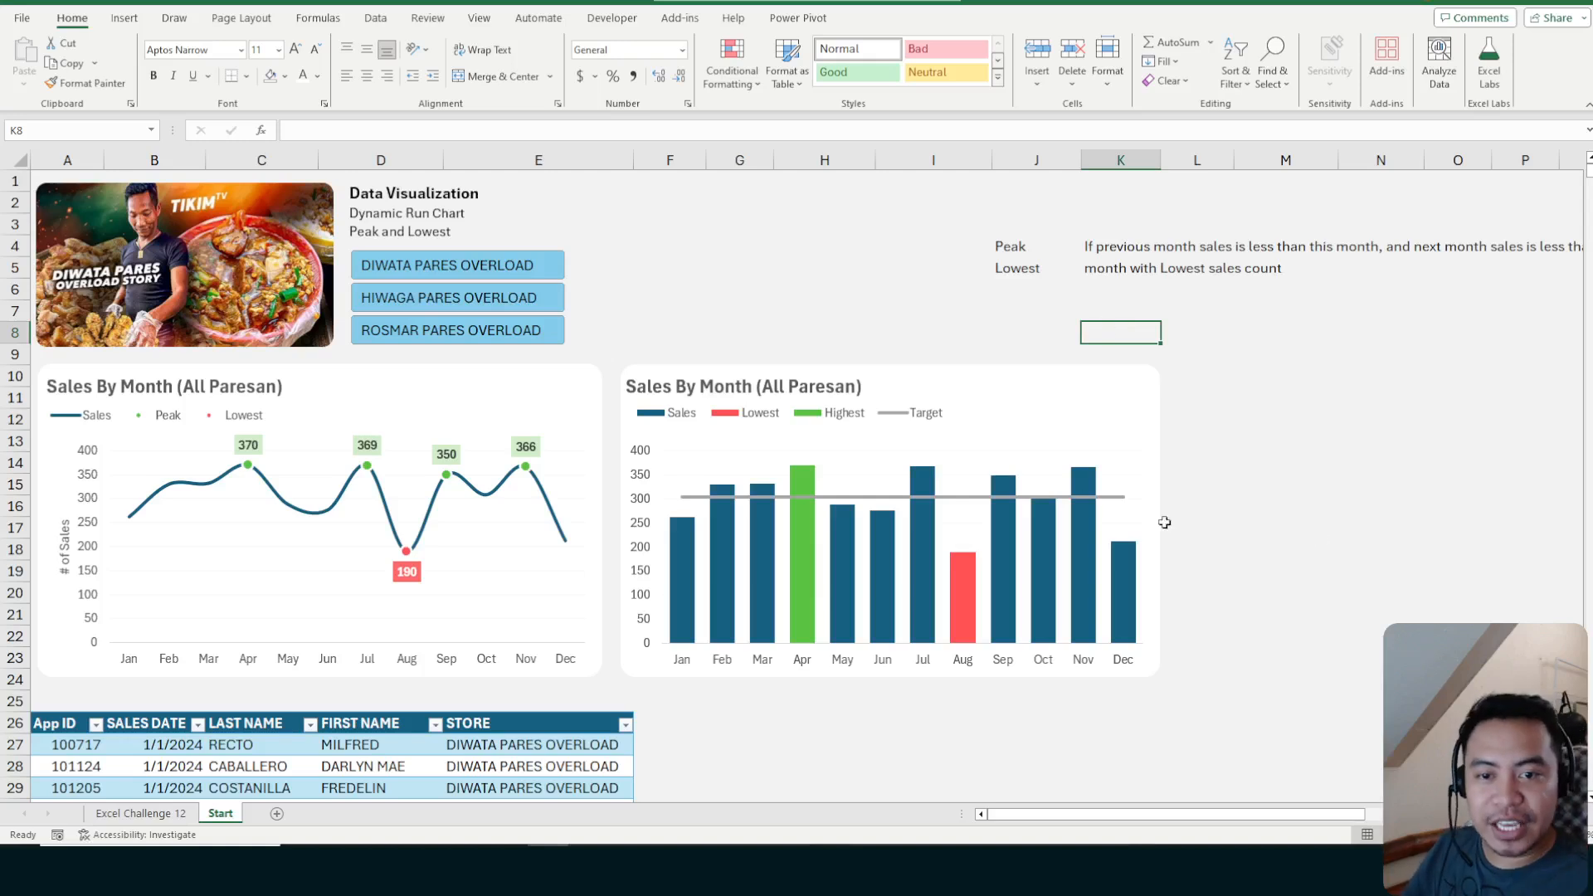
key("alt+Tab")
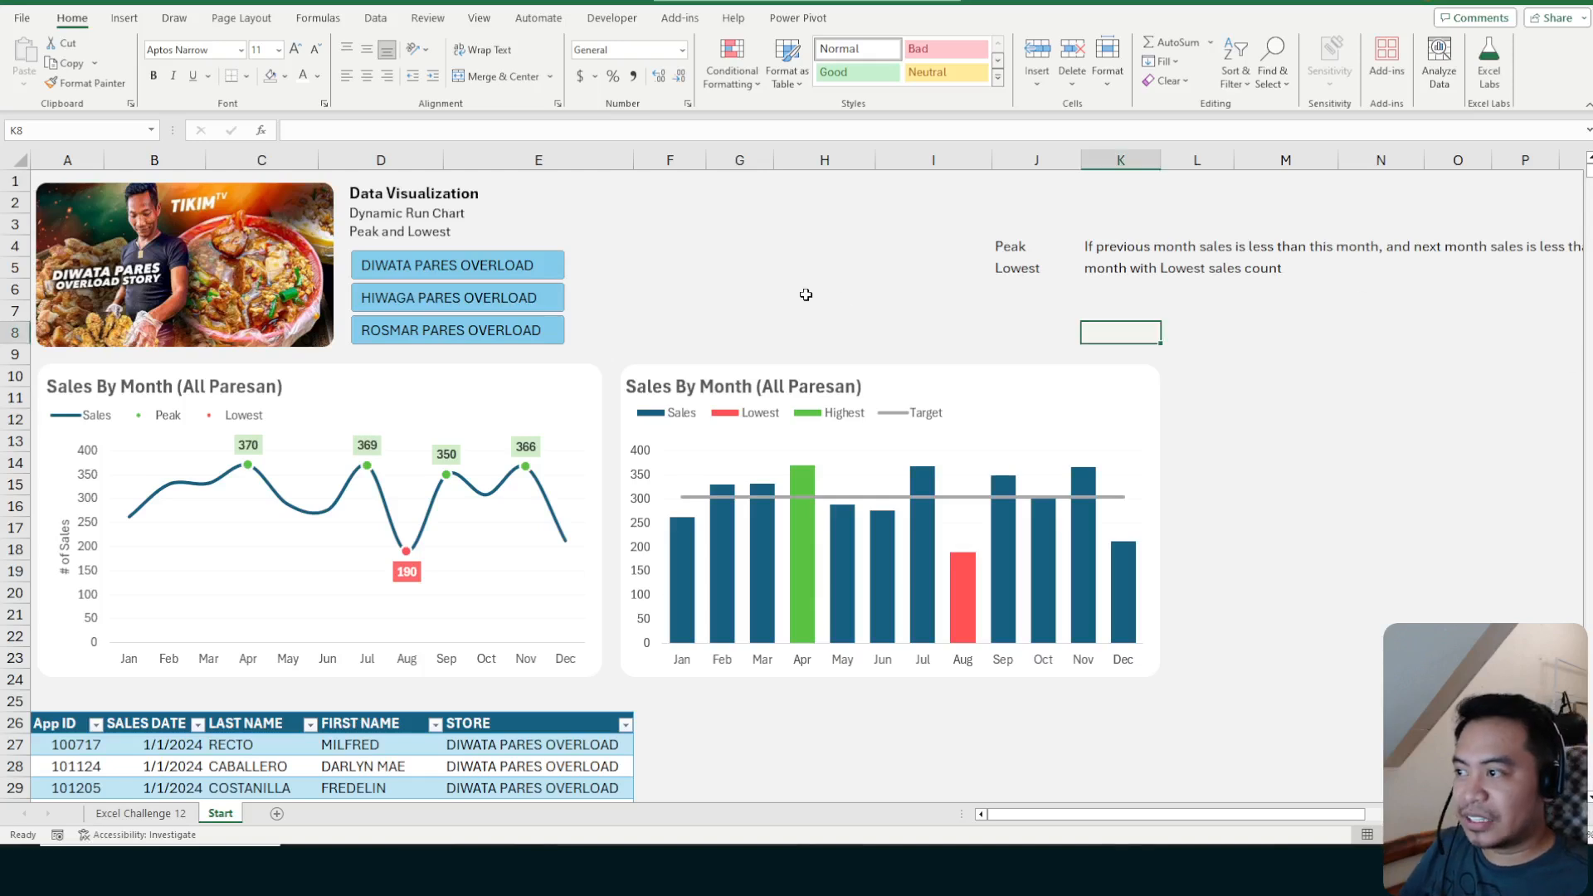
left_click(739, 318)
left_click(669, 305)
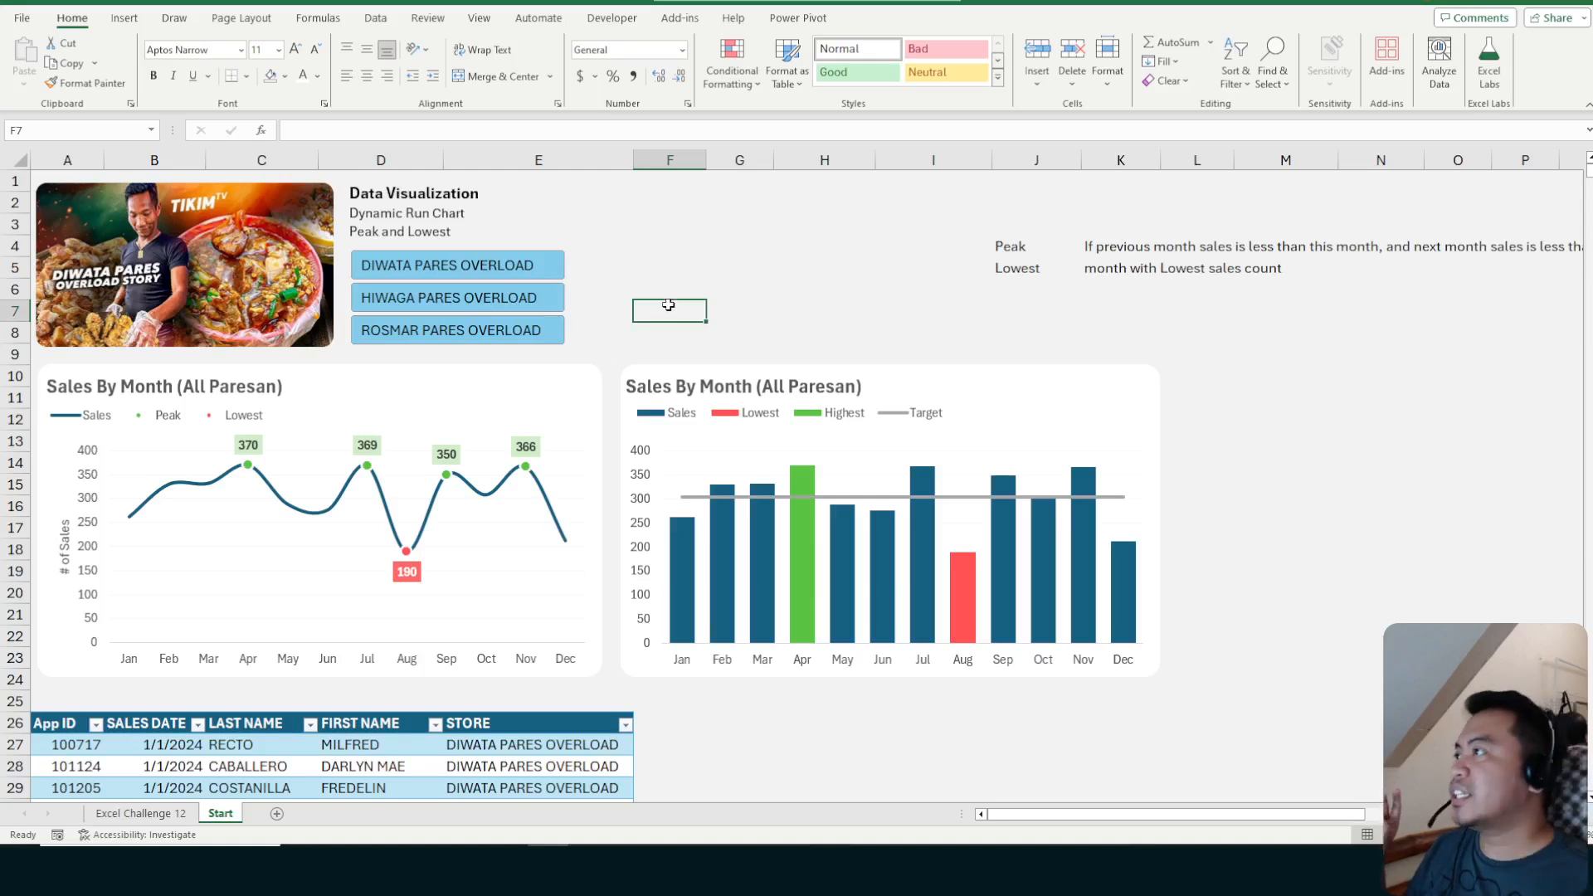
left_click(691, 199)
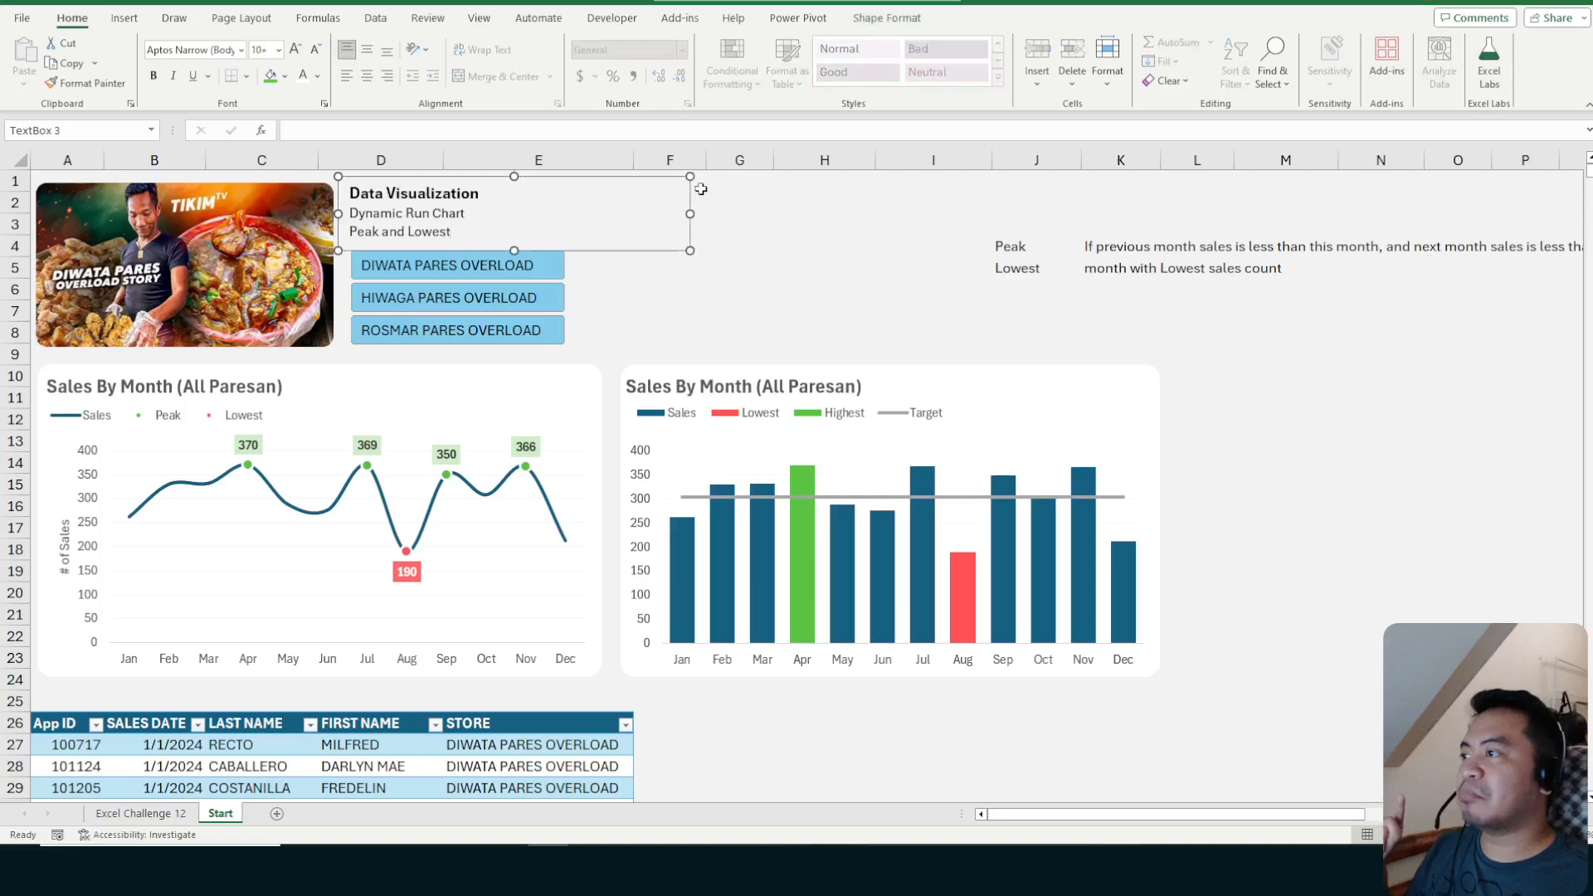
left_click_drag(673, 335, 1145, 207)
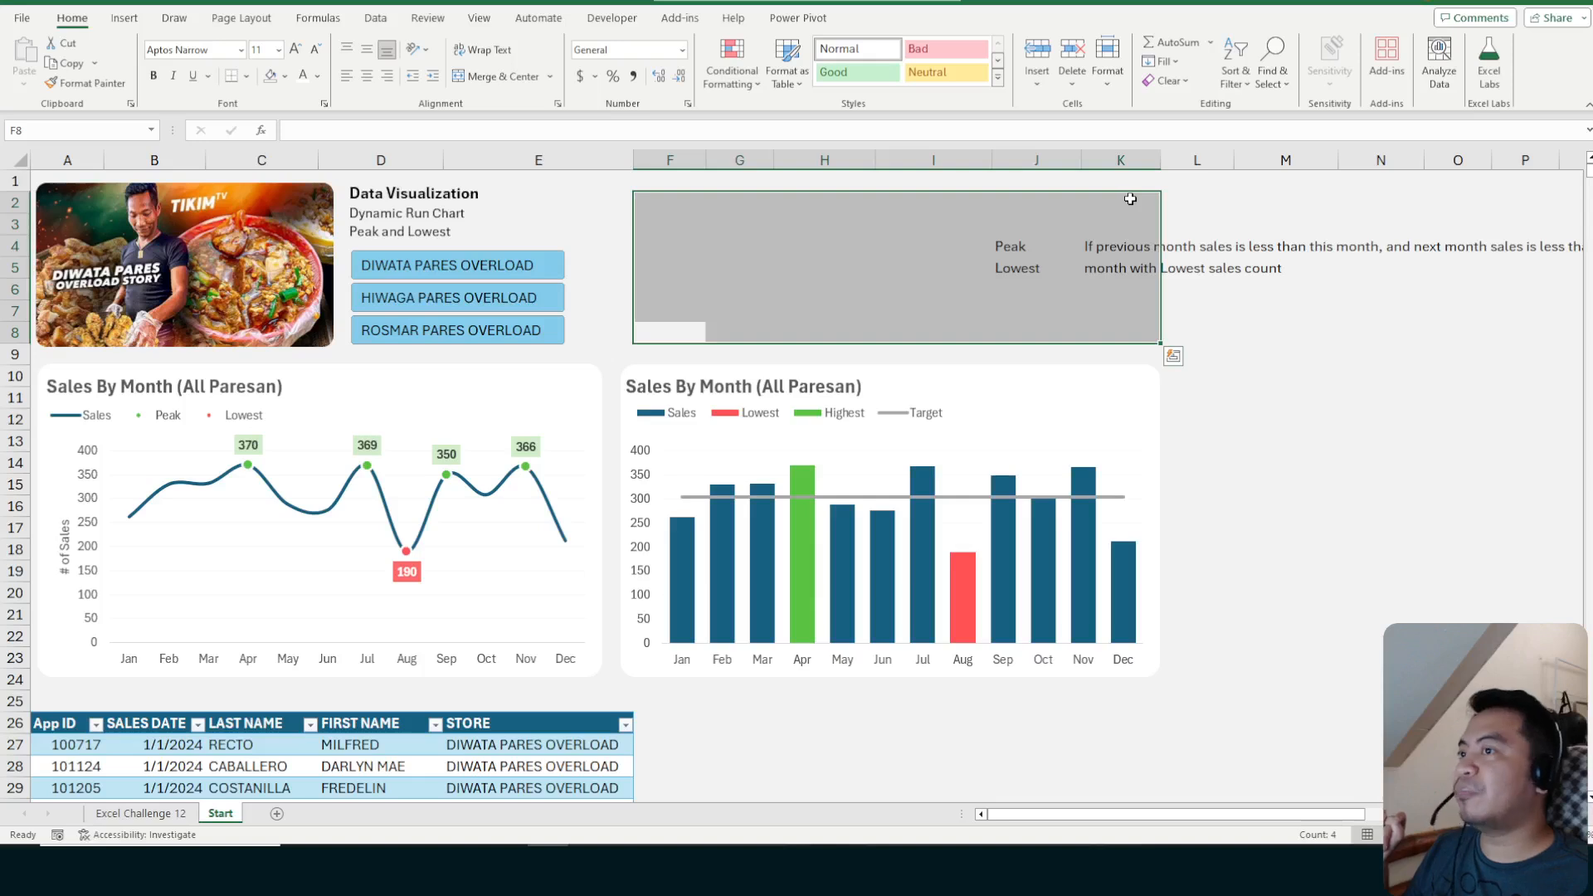
mouse_move(1130, 200)
left_mouse_down()
mouse_move(722, 340)
mouse_move(653, 337)
mouse_move(1142, 200)
left_mouse_up()
left_click(650, 323)
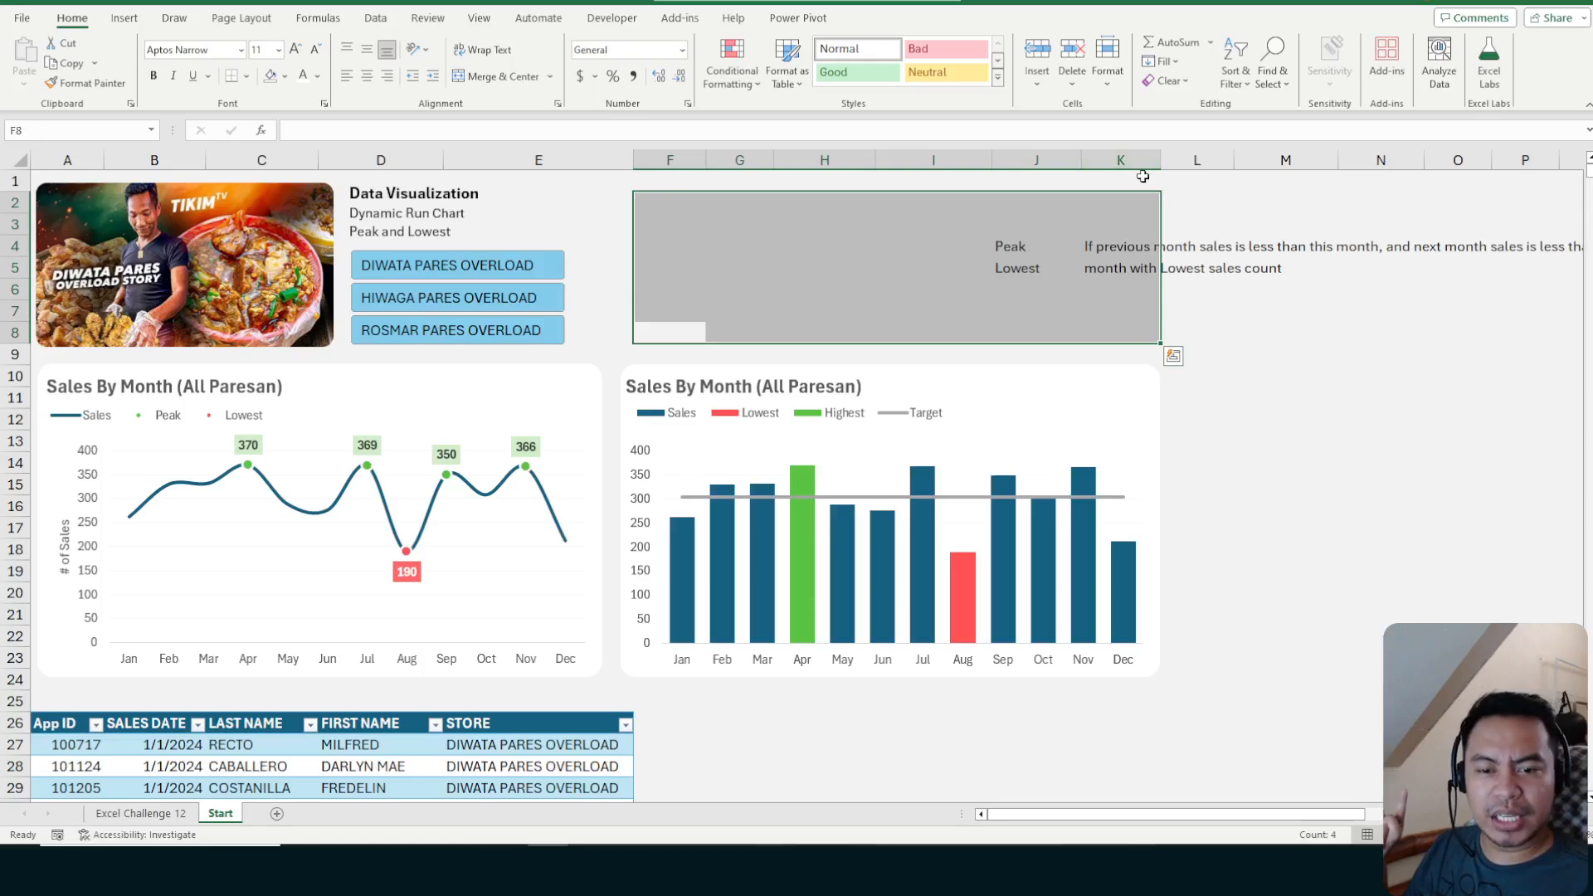
left_click_drag(1143, 176, 653, 330)
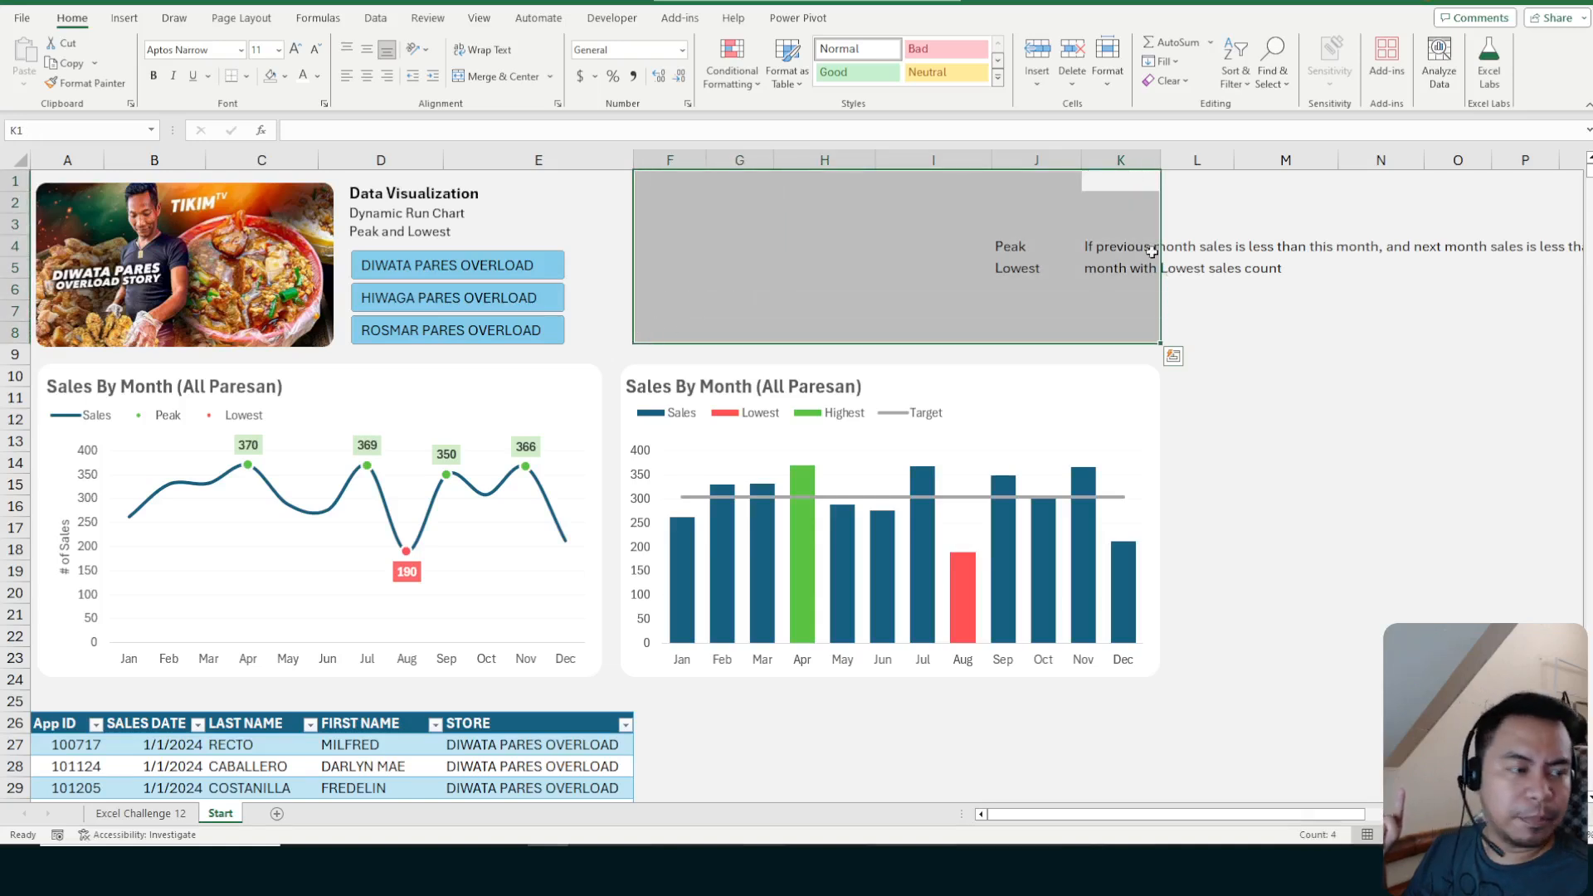
left_click_drag(1128, 178, 644, 337)
left_click(1135, 176)
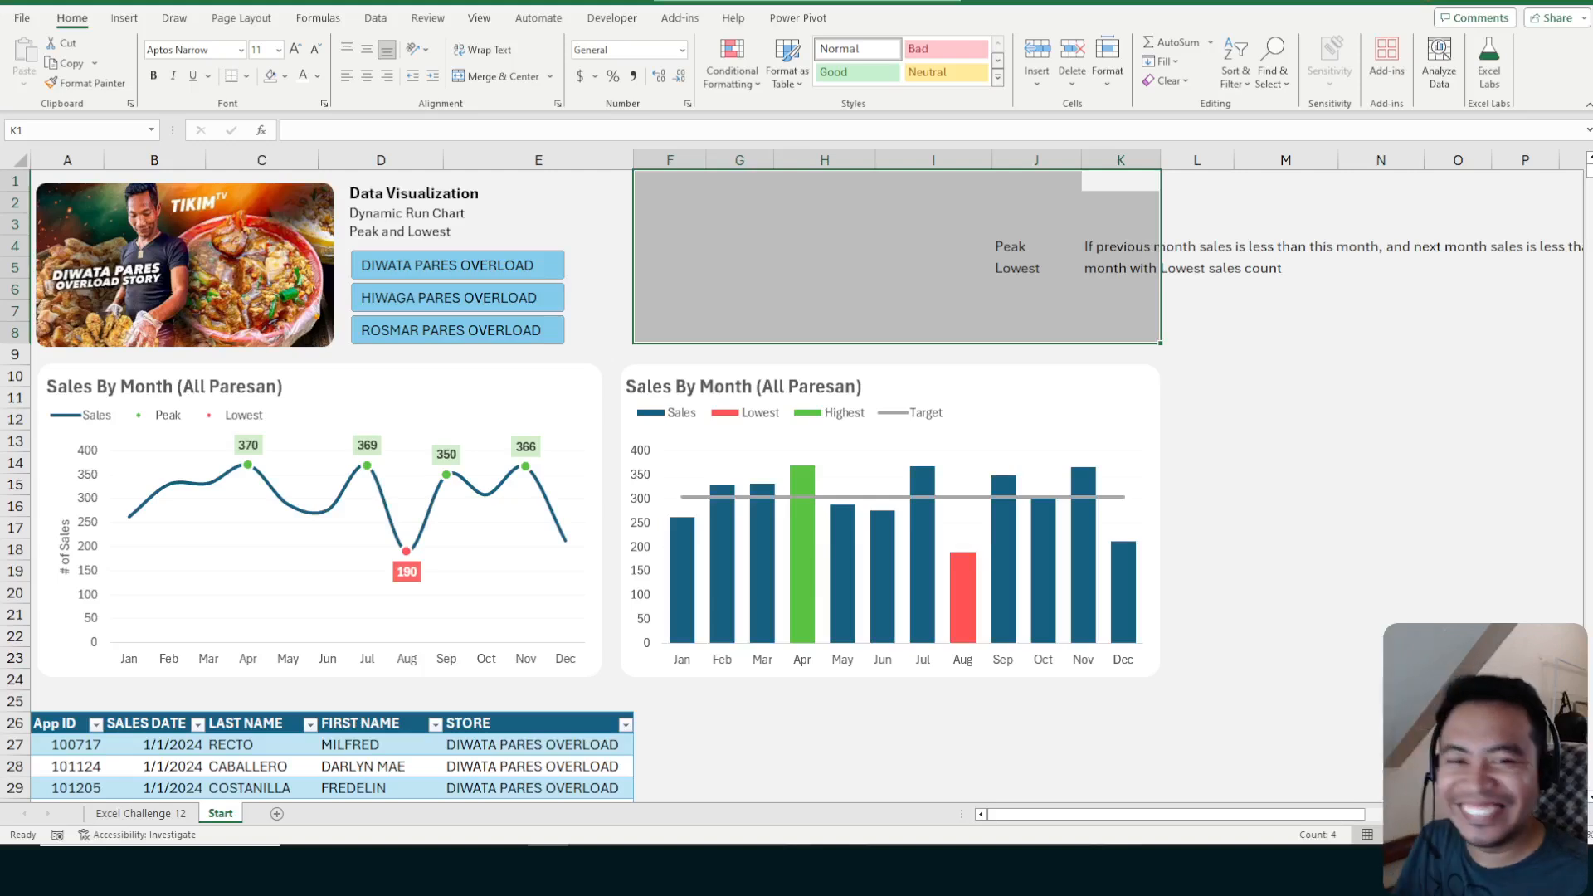
left_click(872, 306)
left_click(714, 217)
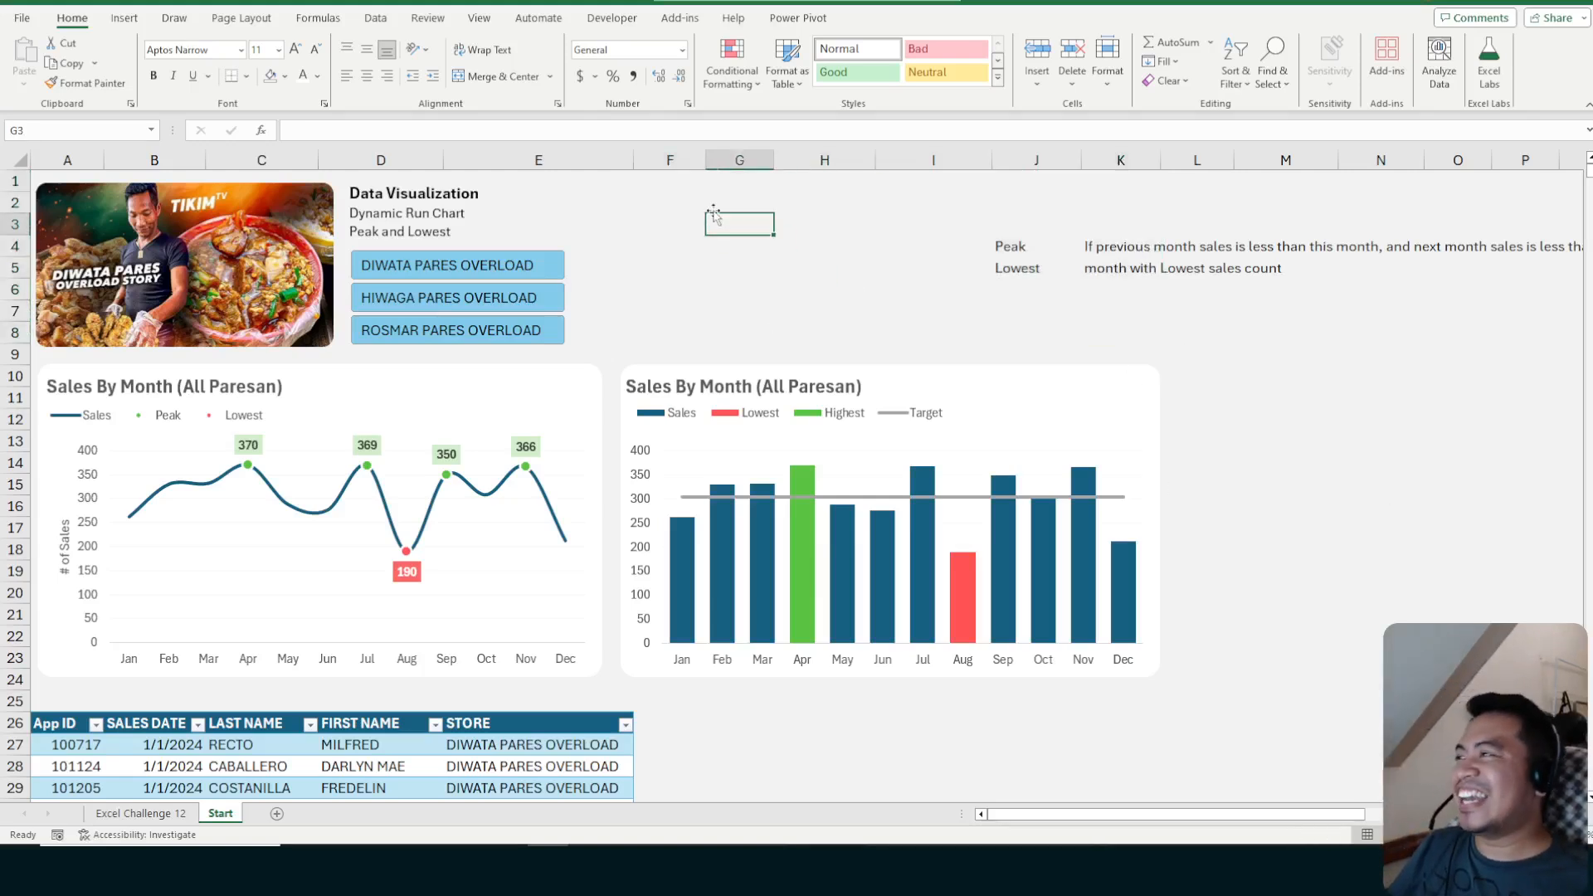
left_click(463, 194)
left_click(819, 189)
left_click_drag(1142, 336, 660, 182)
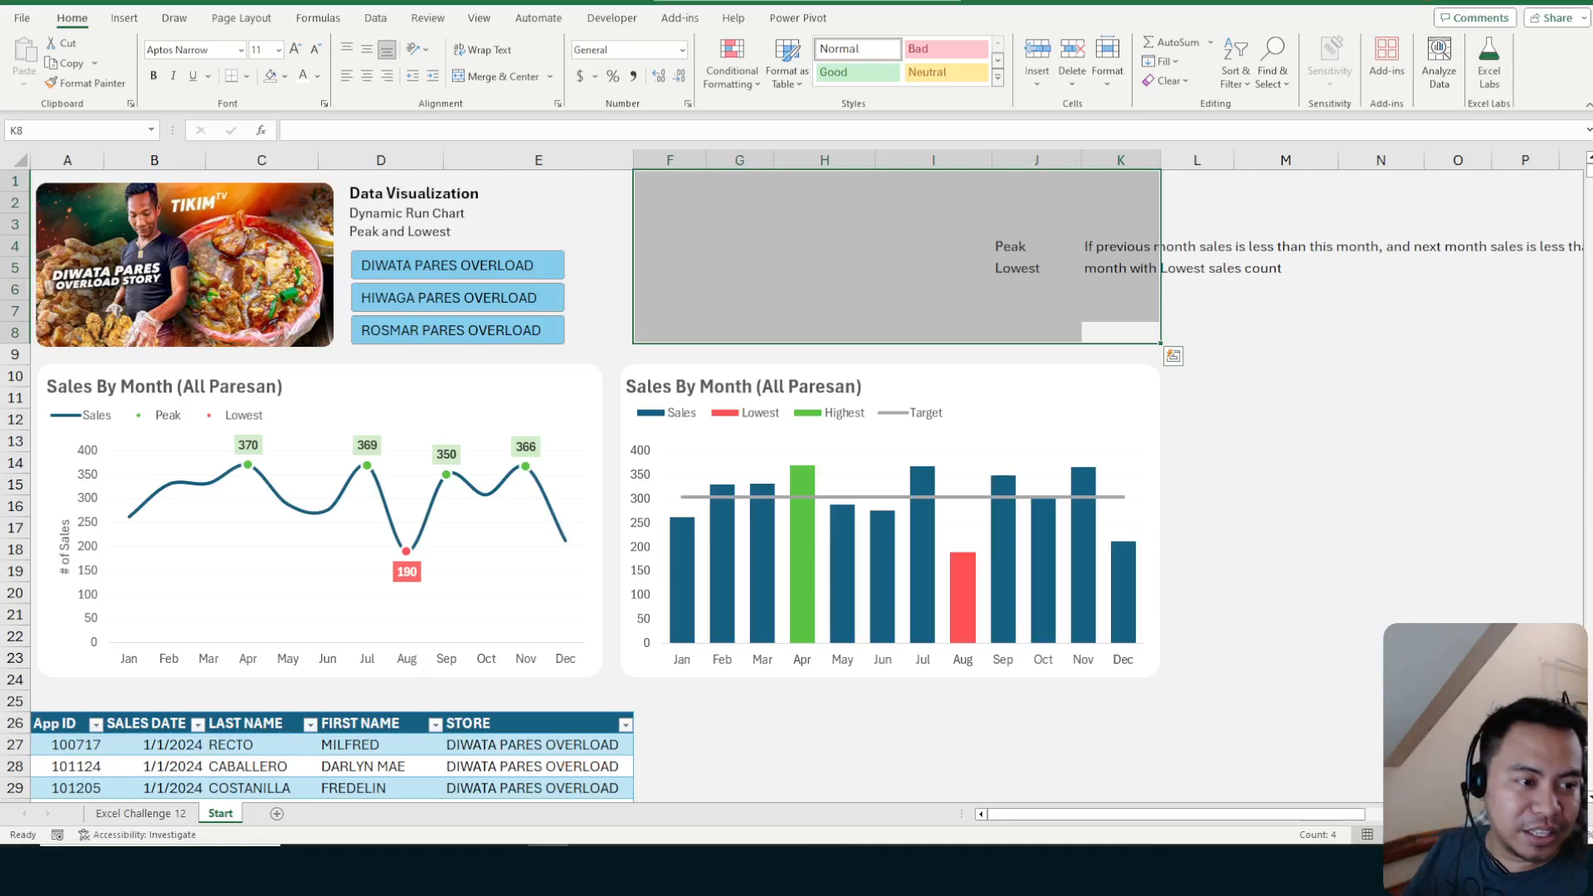